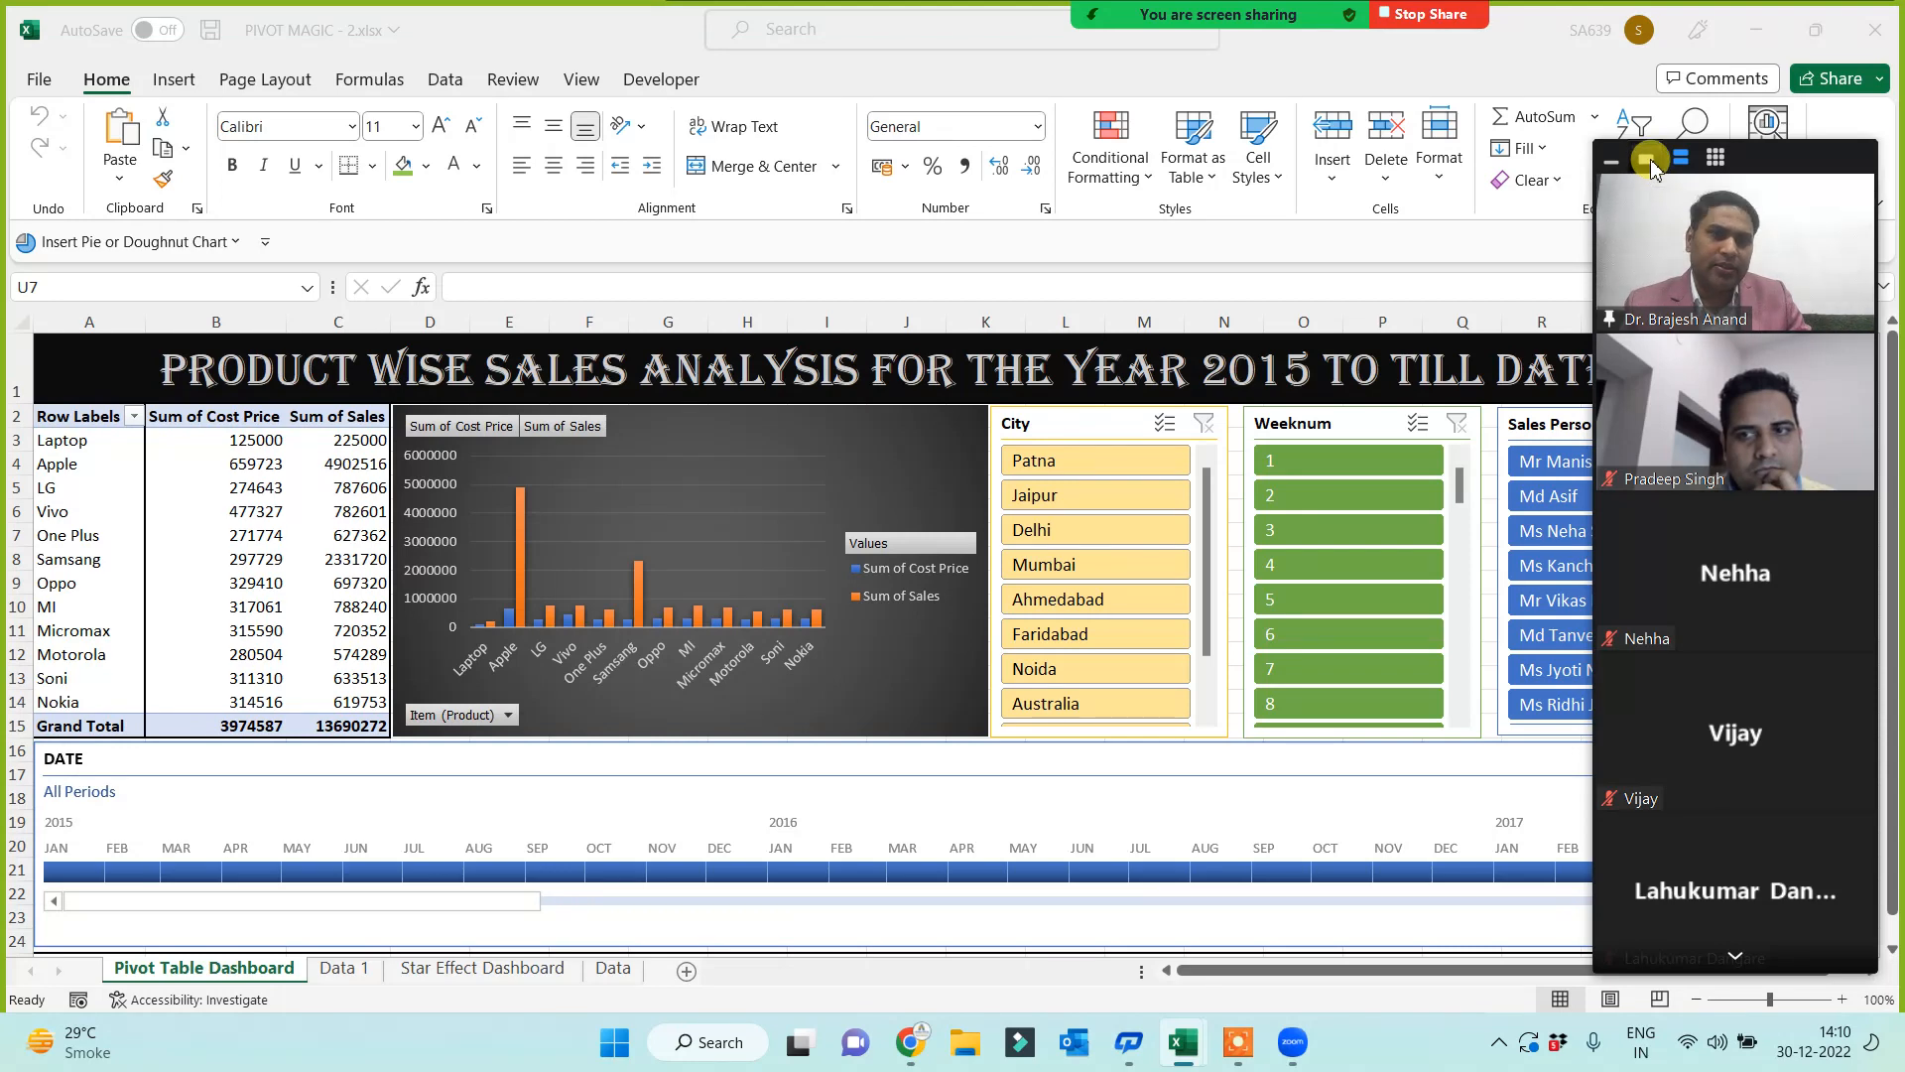
Step: Collapse the meeting's participant video panel and stop sharing the camera video in Zoom
{"action": "left_click", "coordinate": [1650, 166]}
{"action": "left_click", "coordinate": [1612, 160]}
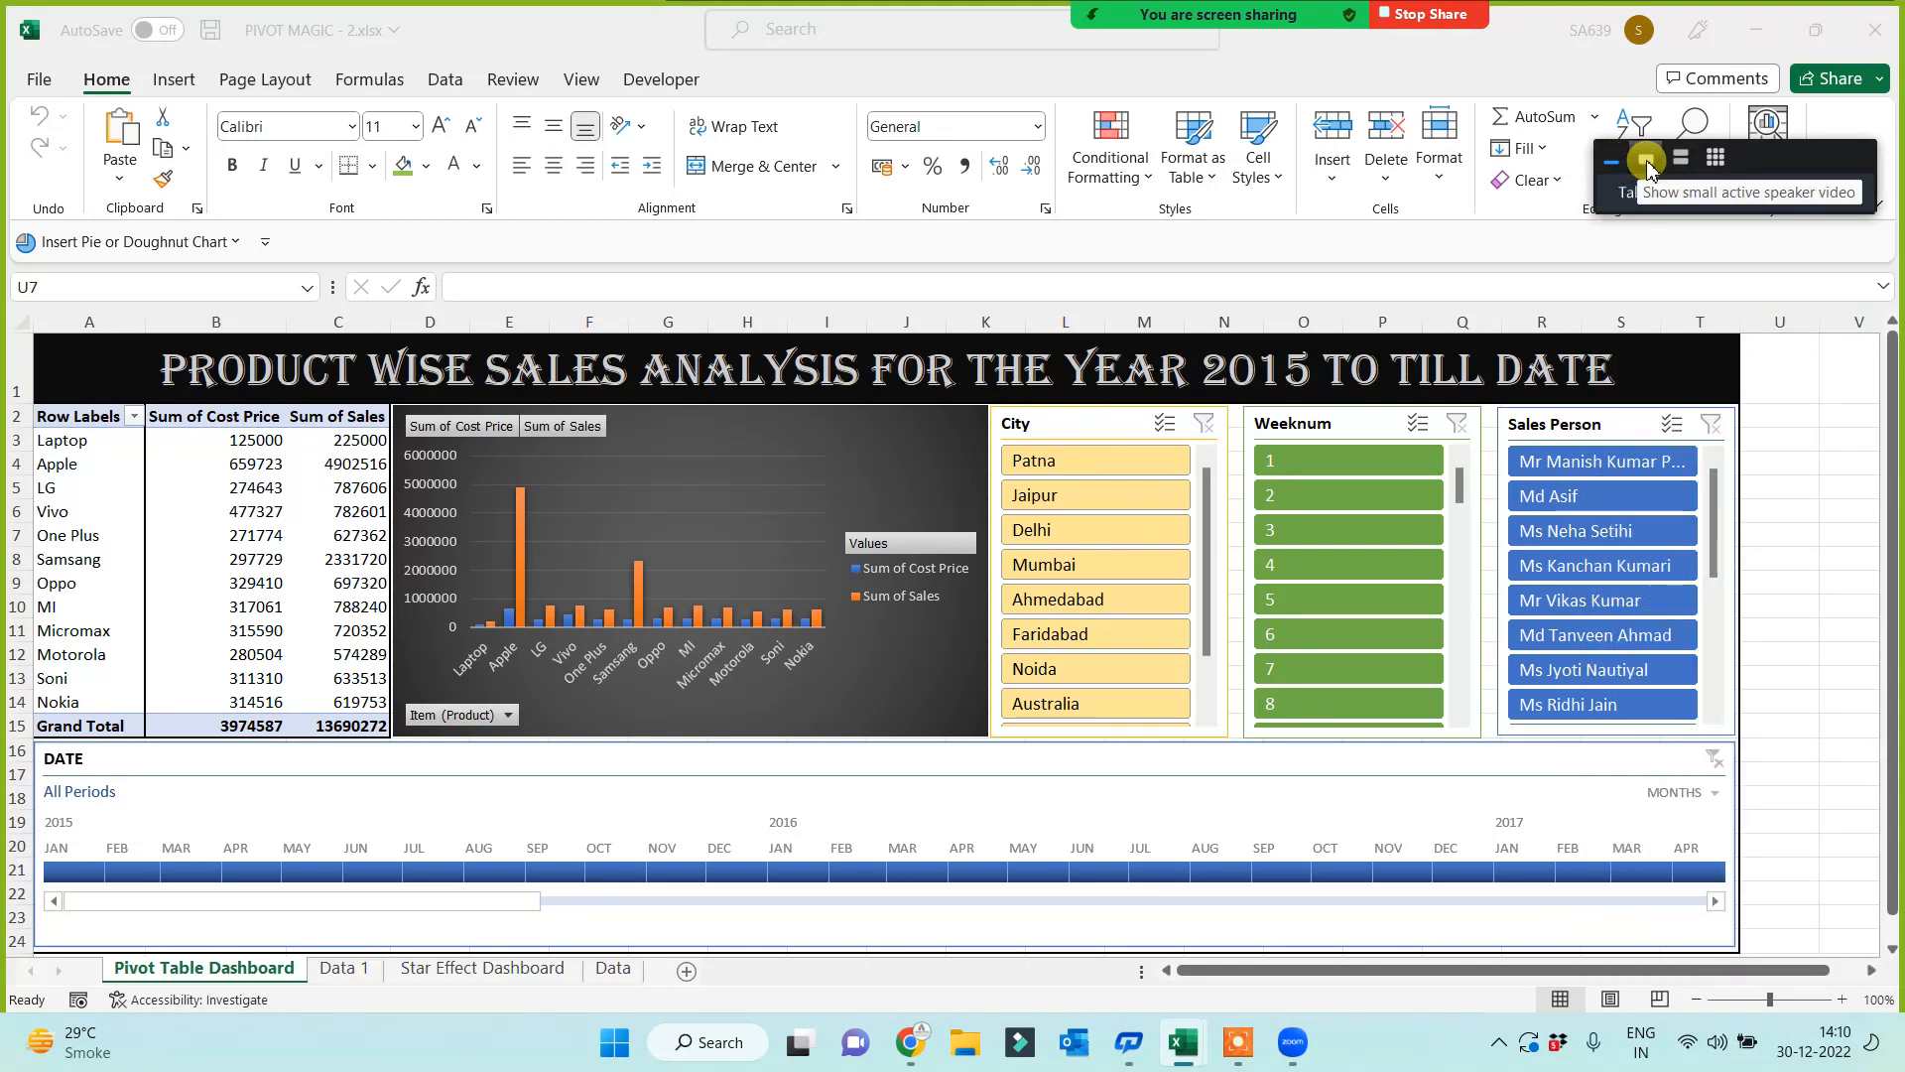
{"action": "mouse_move", "coordinate": [1187, 14]}
{"action": "left_click", "coordinate": [846, 44]}
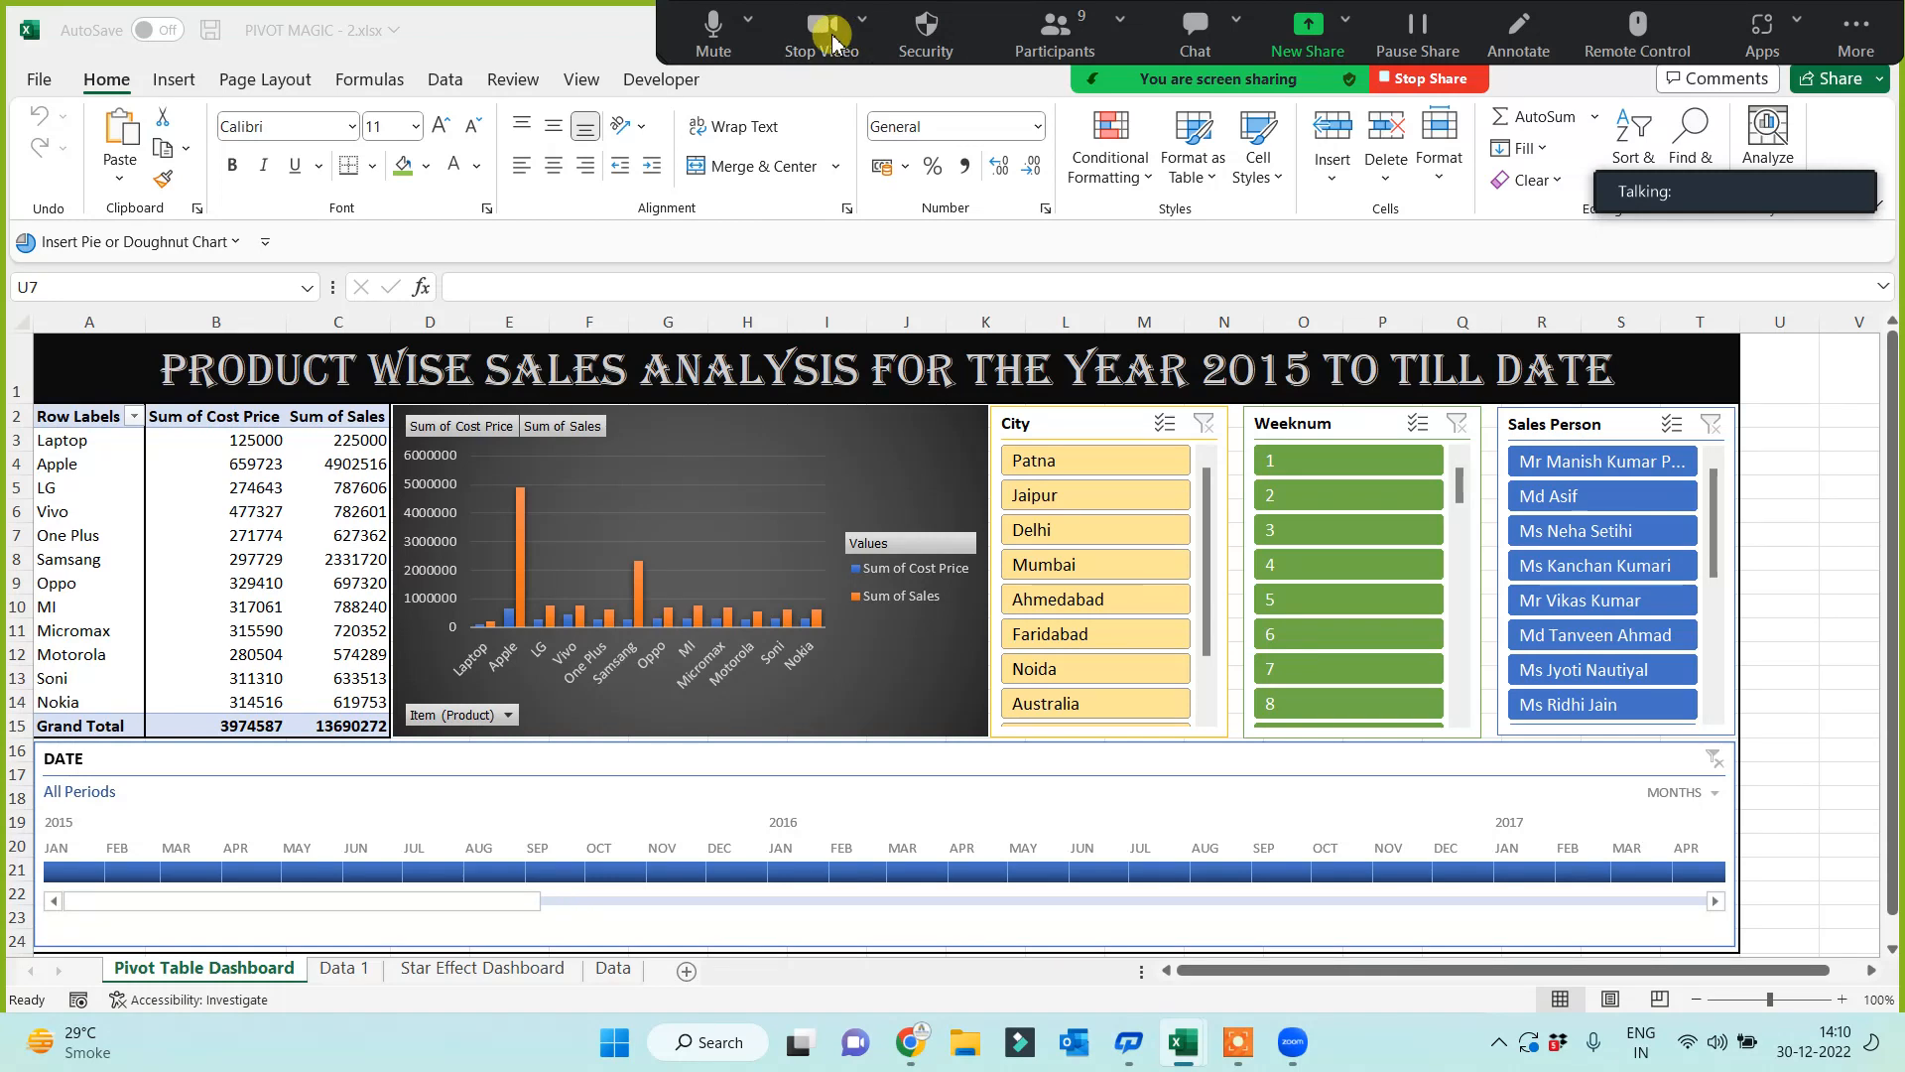
{"action": "left_click", "coordinate": [1778, 635]}
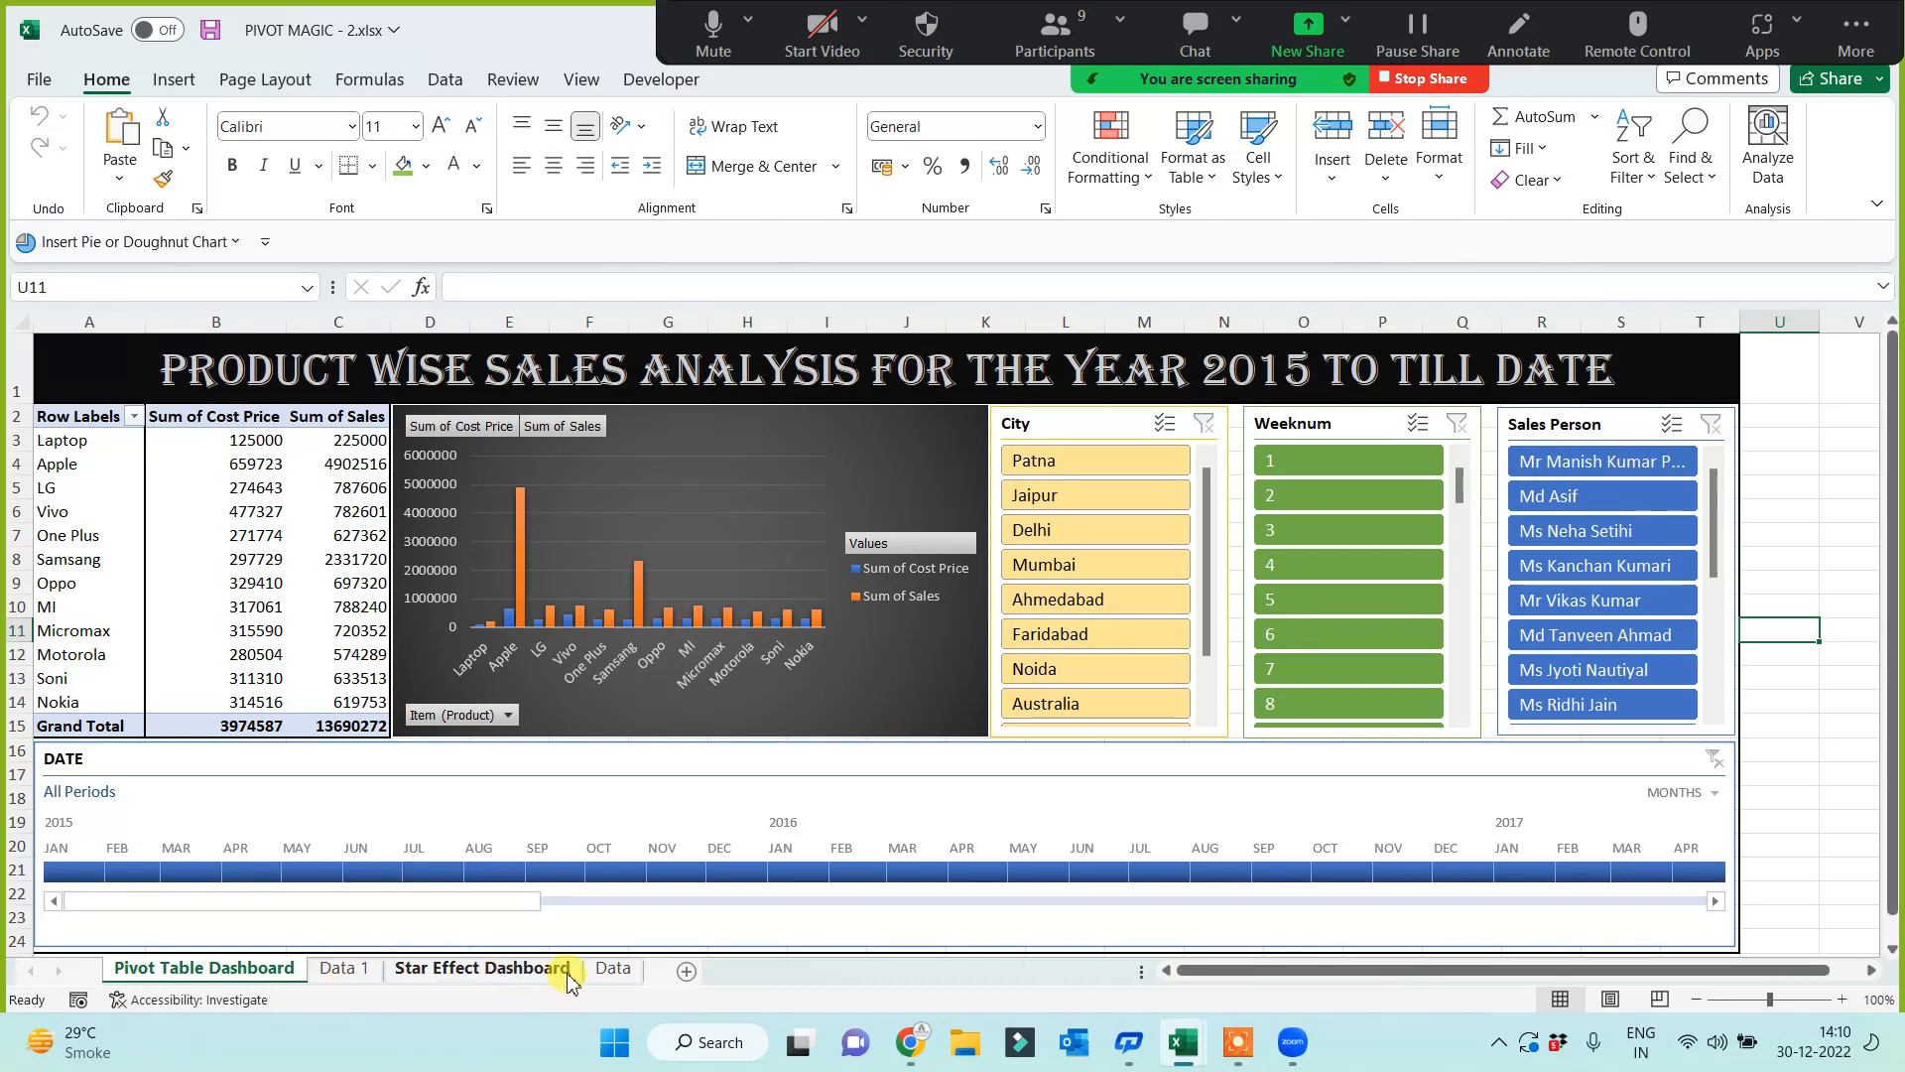
Step: Examine the sales table in columns A to H of the Data sheet and return to the Pivot Table Dashboard sheet
{"action": "left_click", "coordinate": [614, 978]}
{"action": "left_click_drag", "start_coordinate": [470, 672], "coordinate": [470, 658]}
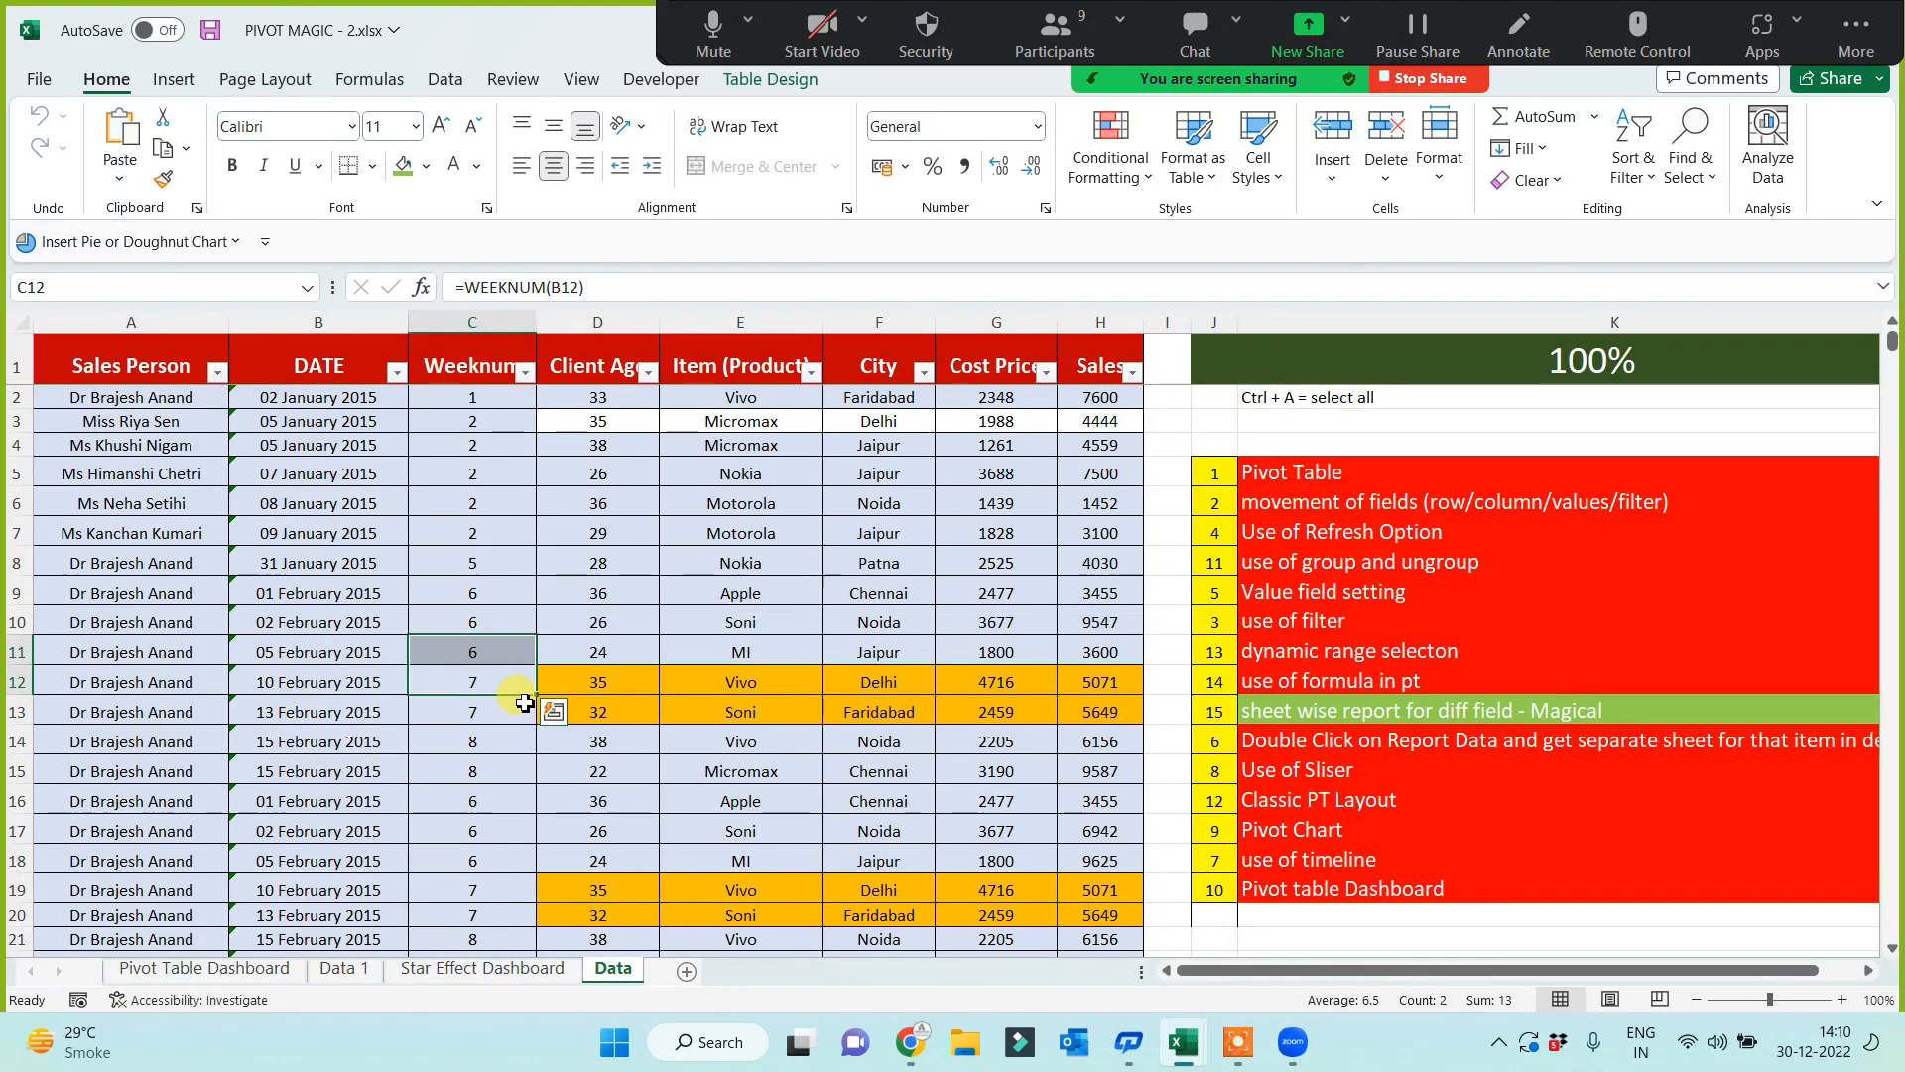
{"action": "left_click_drag", "start_coordinate": [124, 321], "coordinate": [1072, 412]}
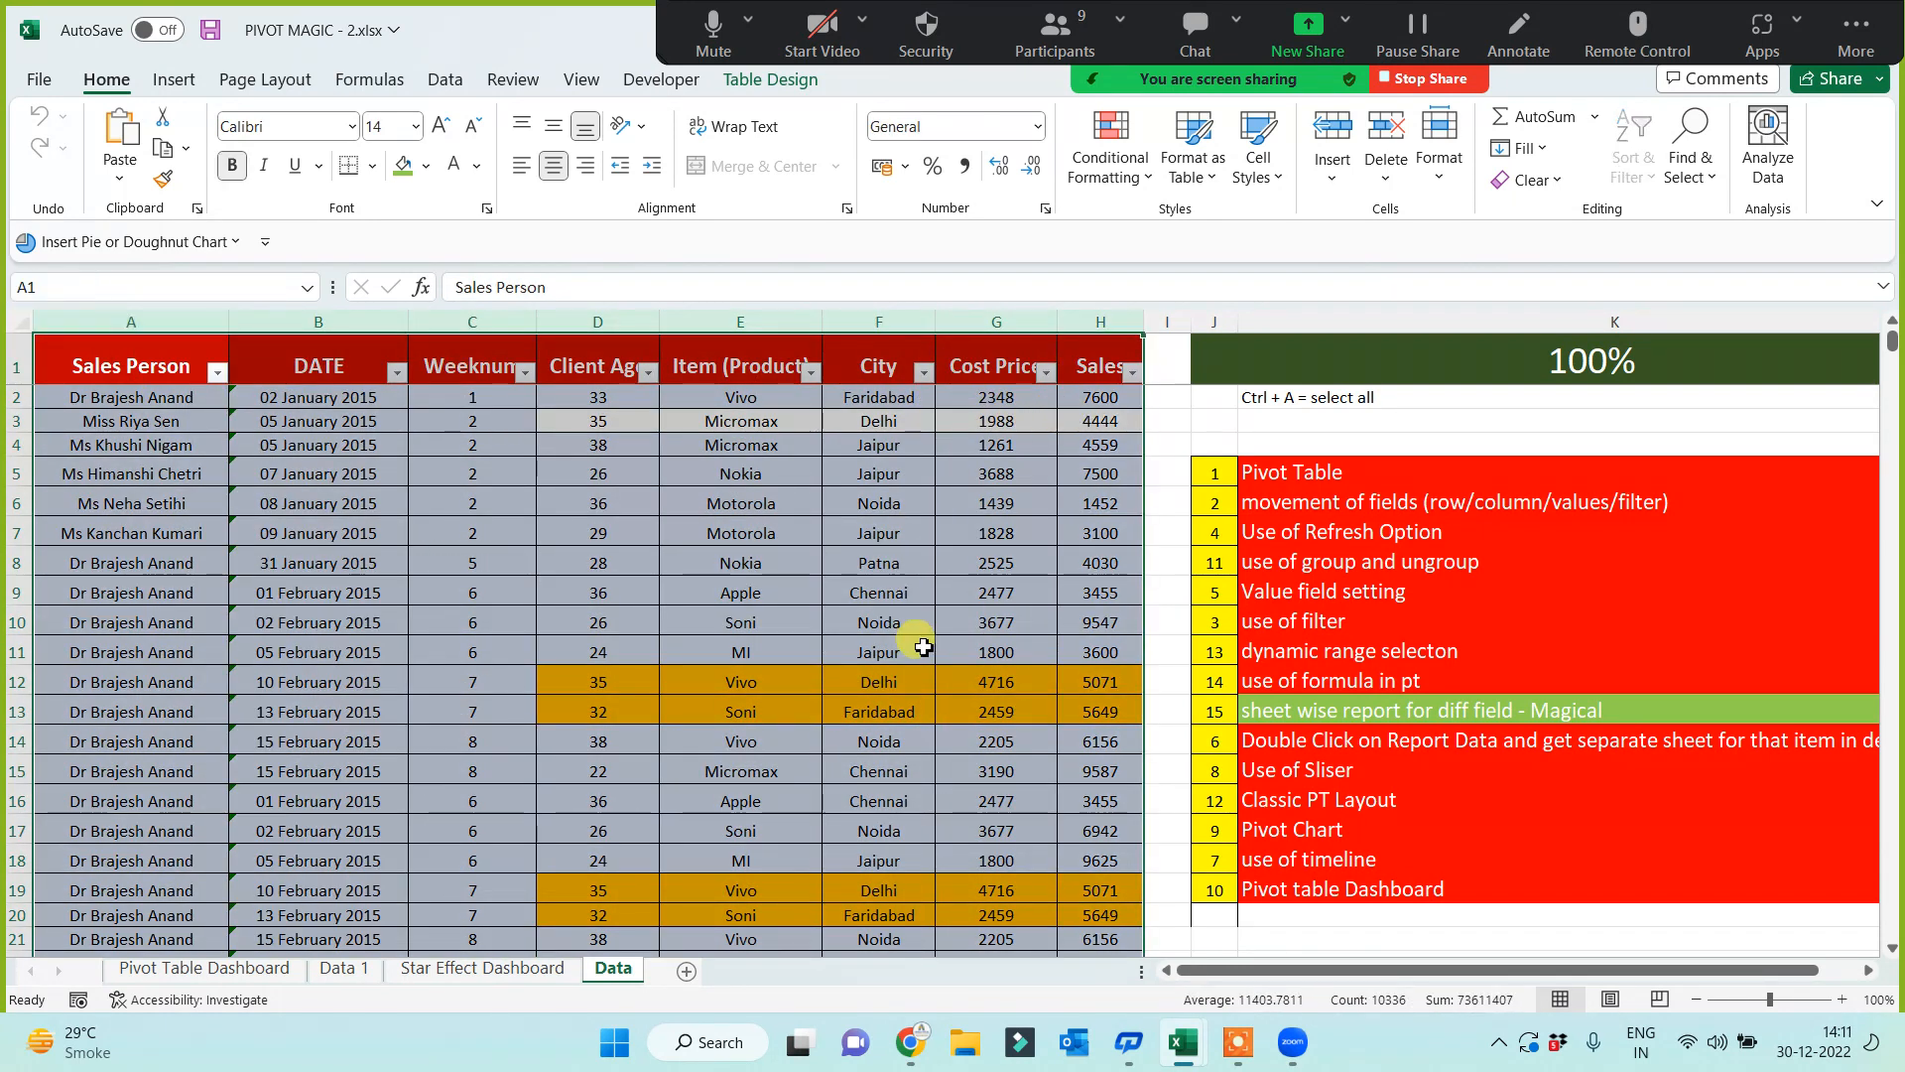
{"action": "left_click", "coordinate": [923, 645]}
{"action": "left_click", "coordinate": [203, 964]}
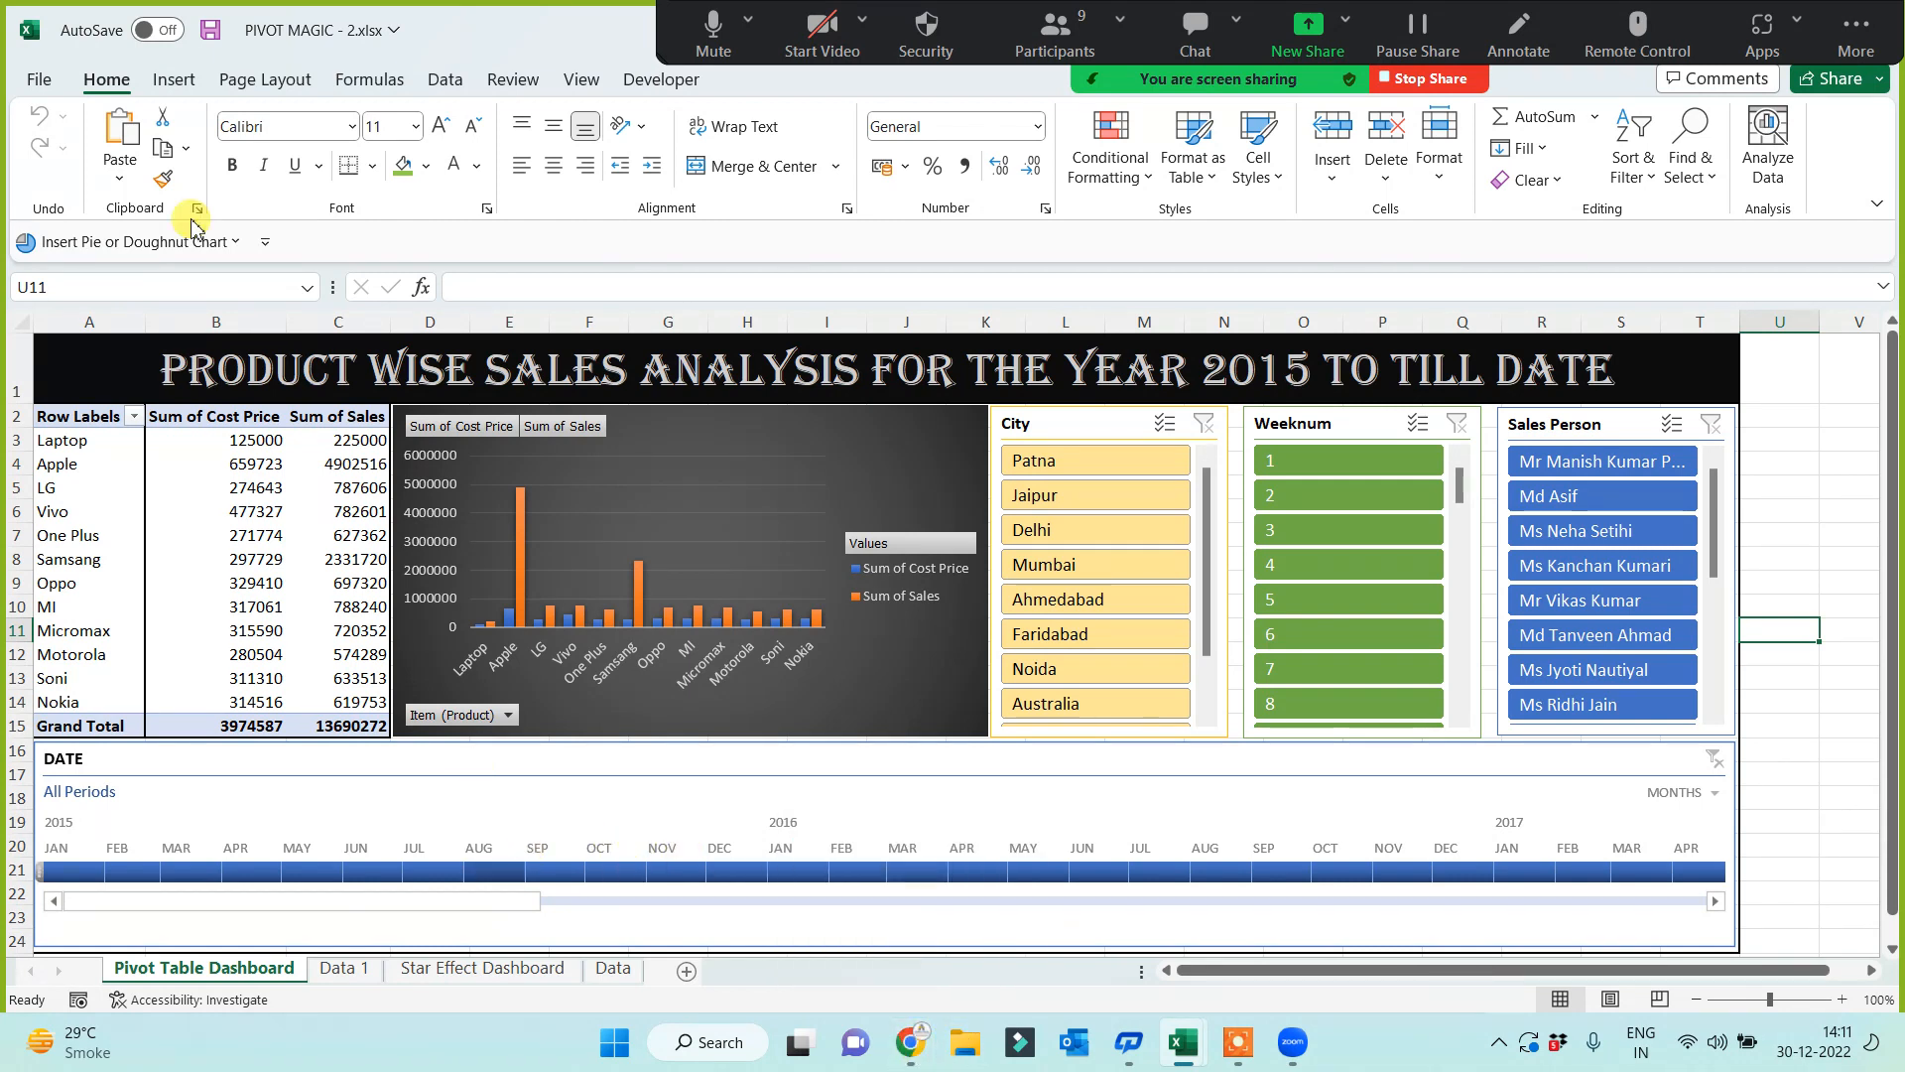
Step: Search the recent workbooks for "chart" and open charts.xlsx from the Class Work Data folder
{"action": "left_click", "coordinate": [41, 83]}
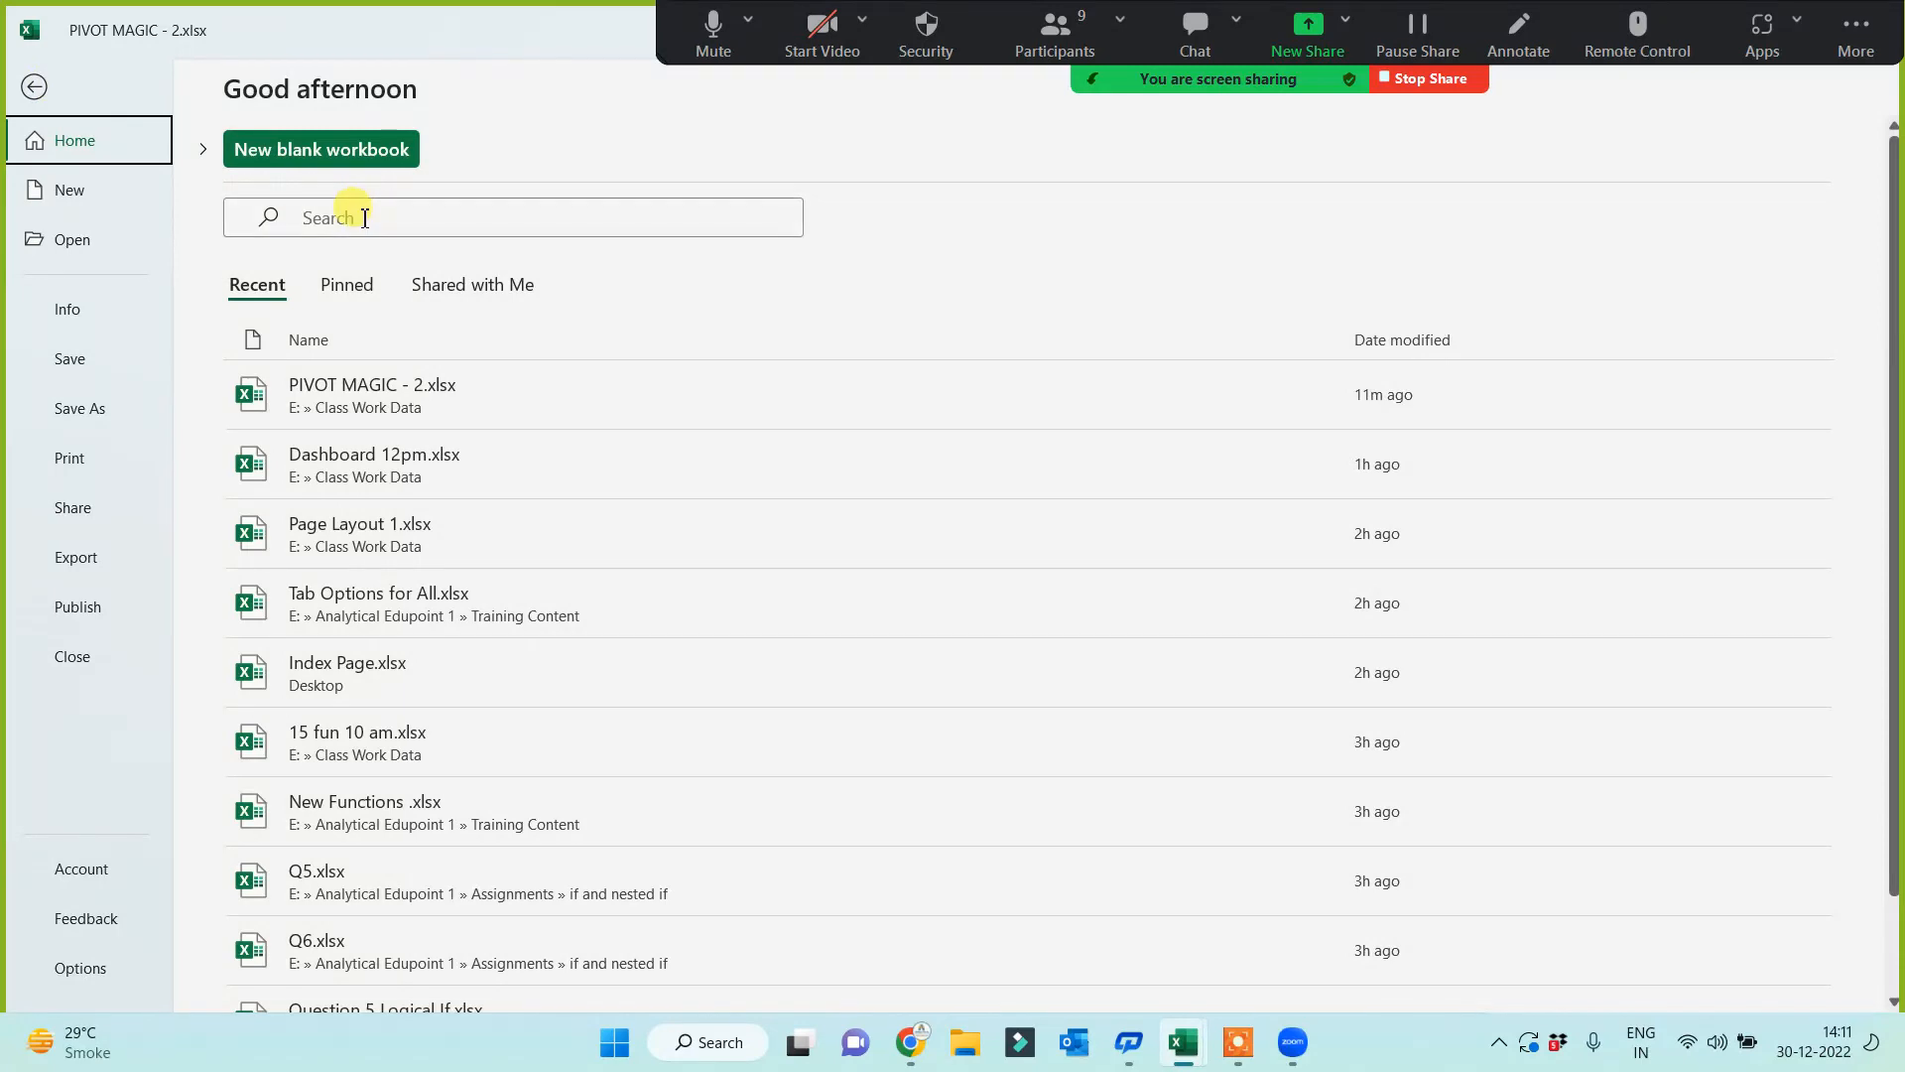
{"action": "left_click", "coordinate": [366, 215]}
{"action": "type", "text": "chart"}
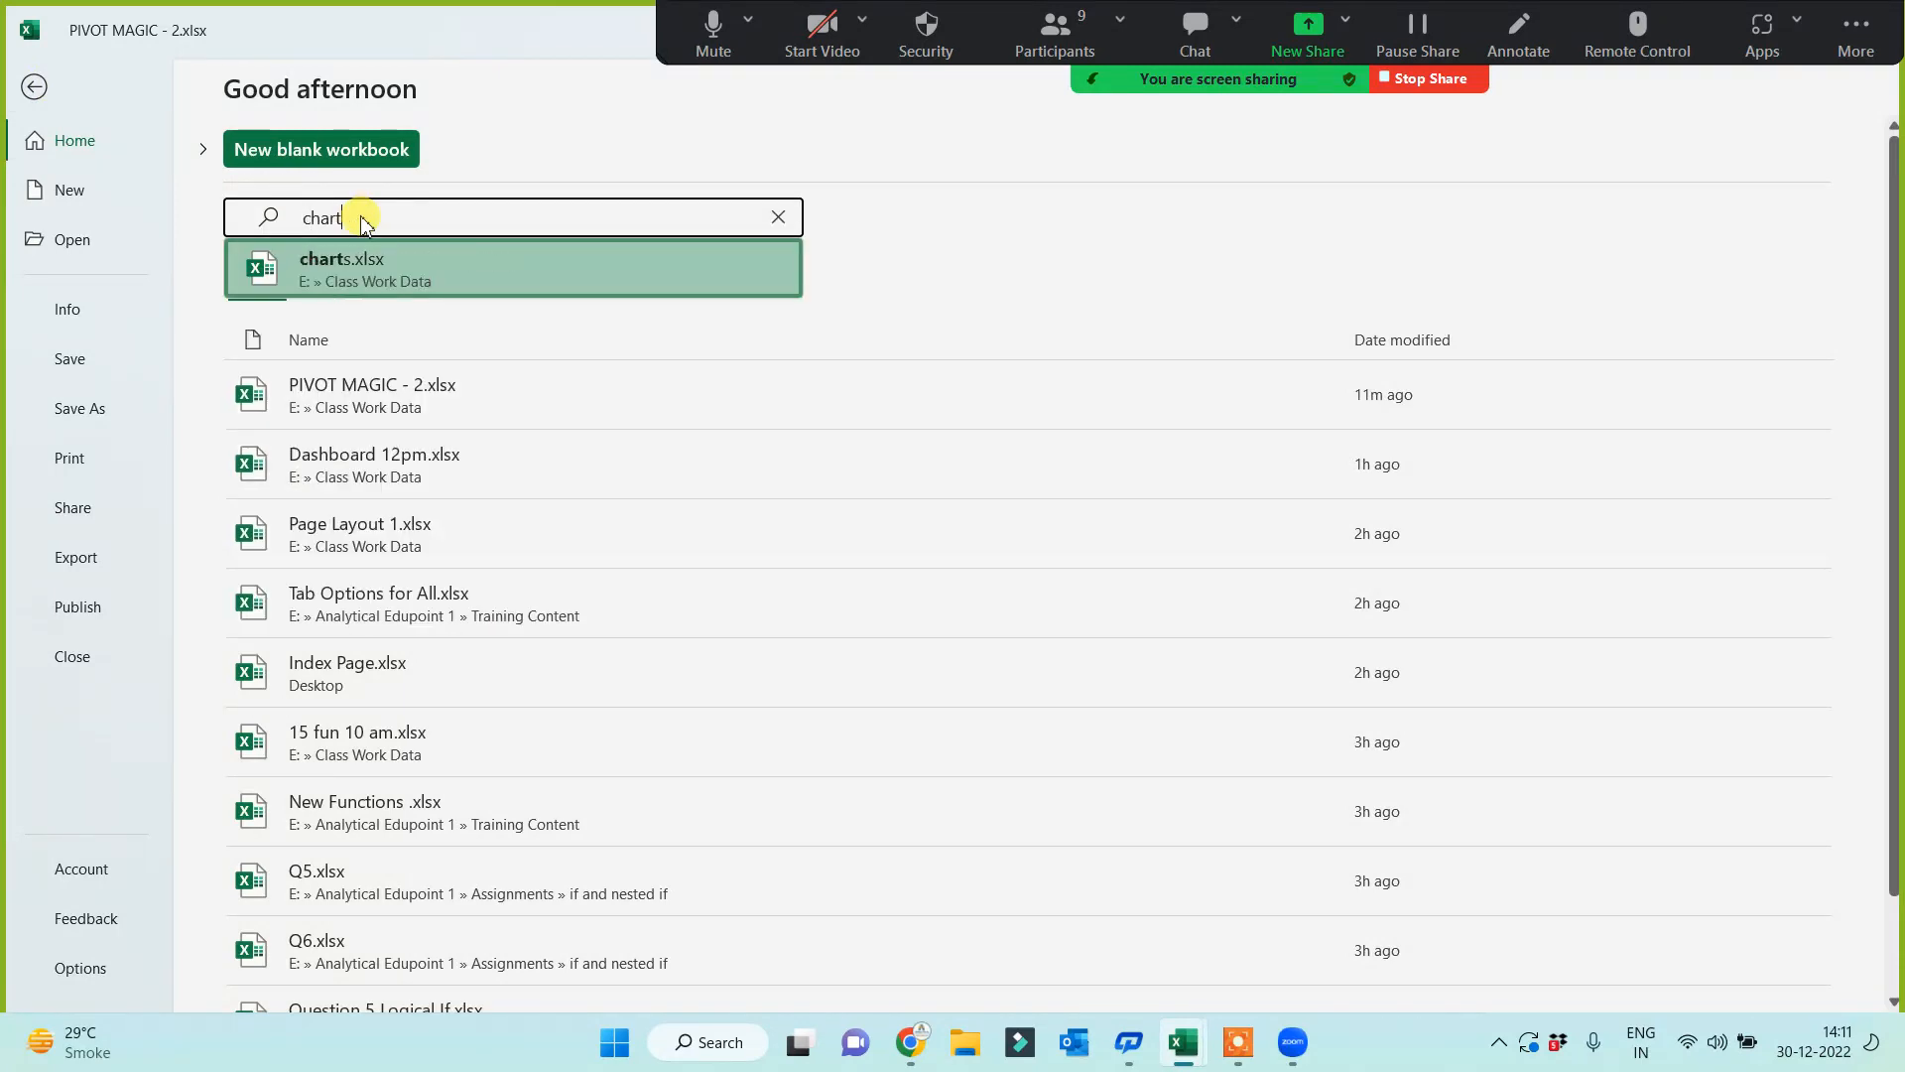
{"action": "left_click", "coordinate": [328, 264]}
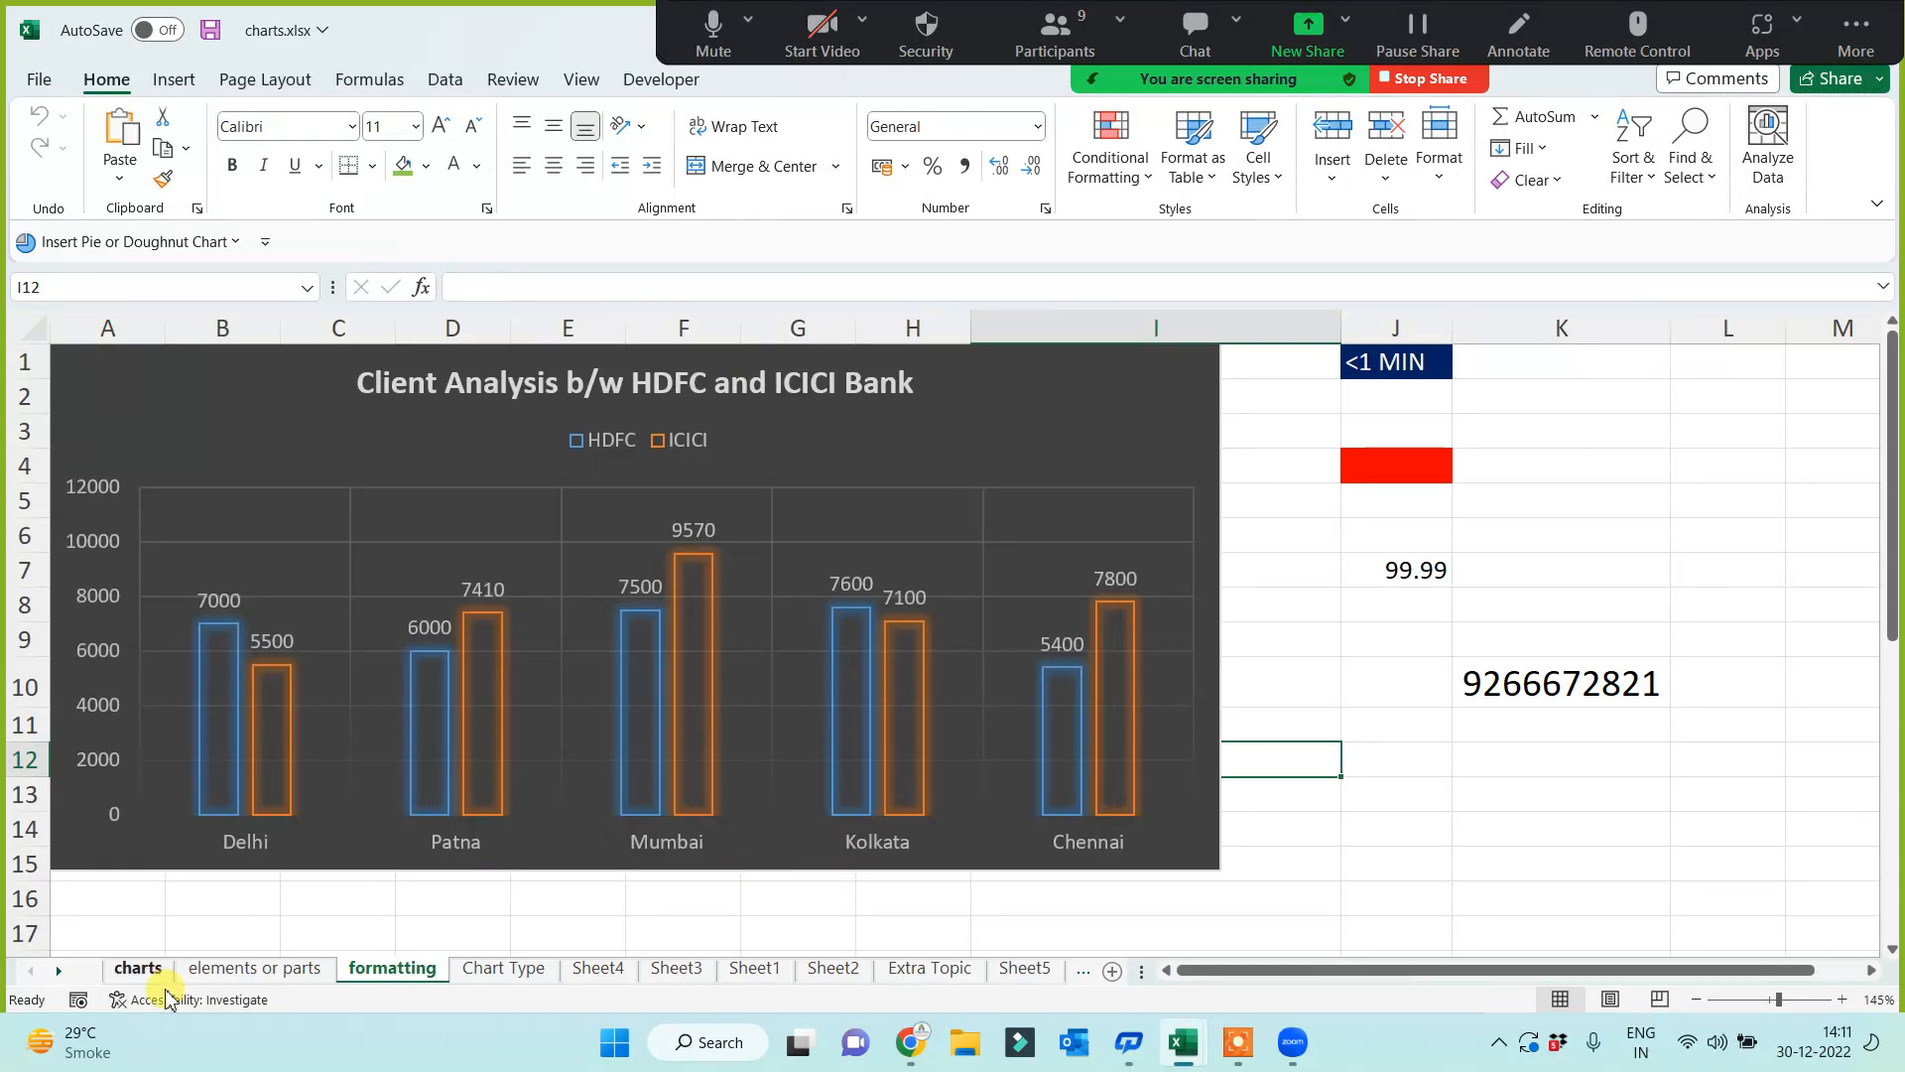
Step: Delete the existing column chart from the charts sheet
{"action": "left_click", "coordinate": [135, 968]}
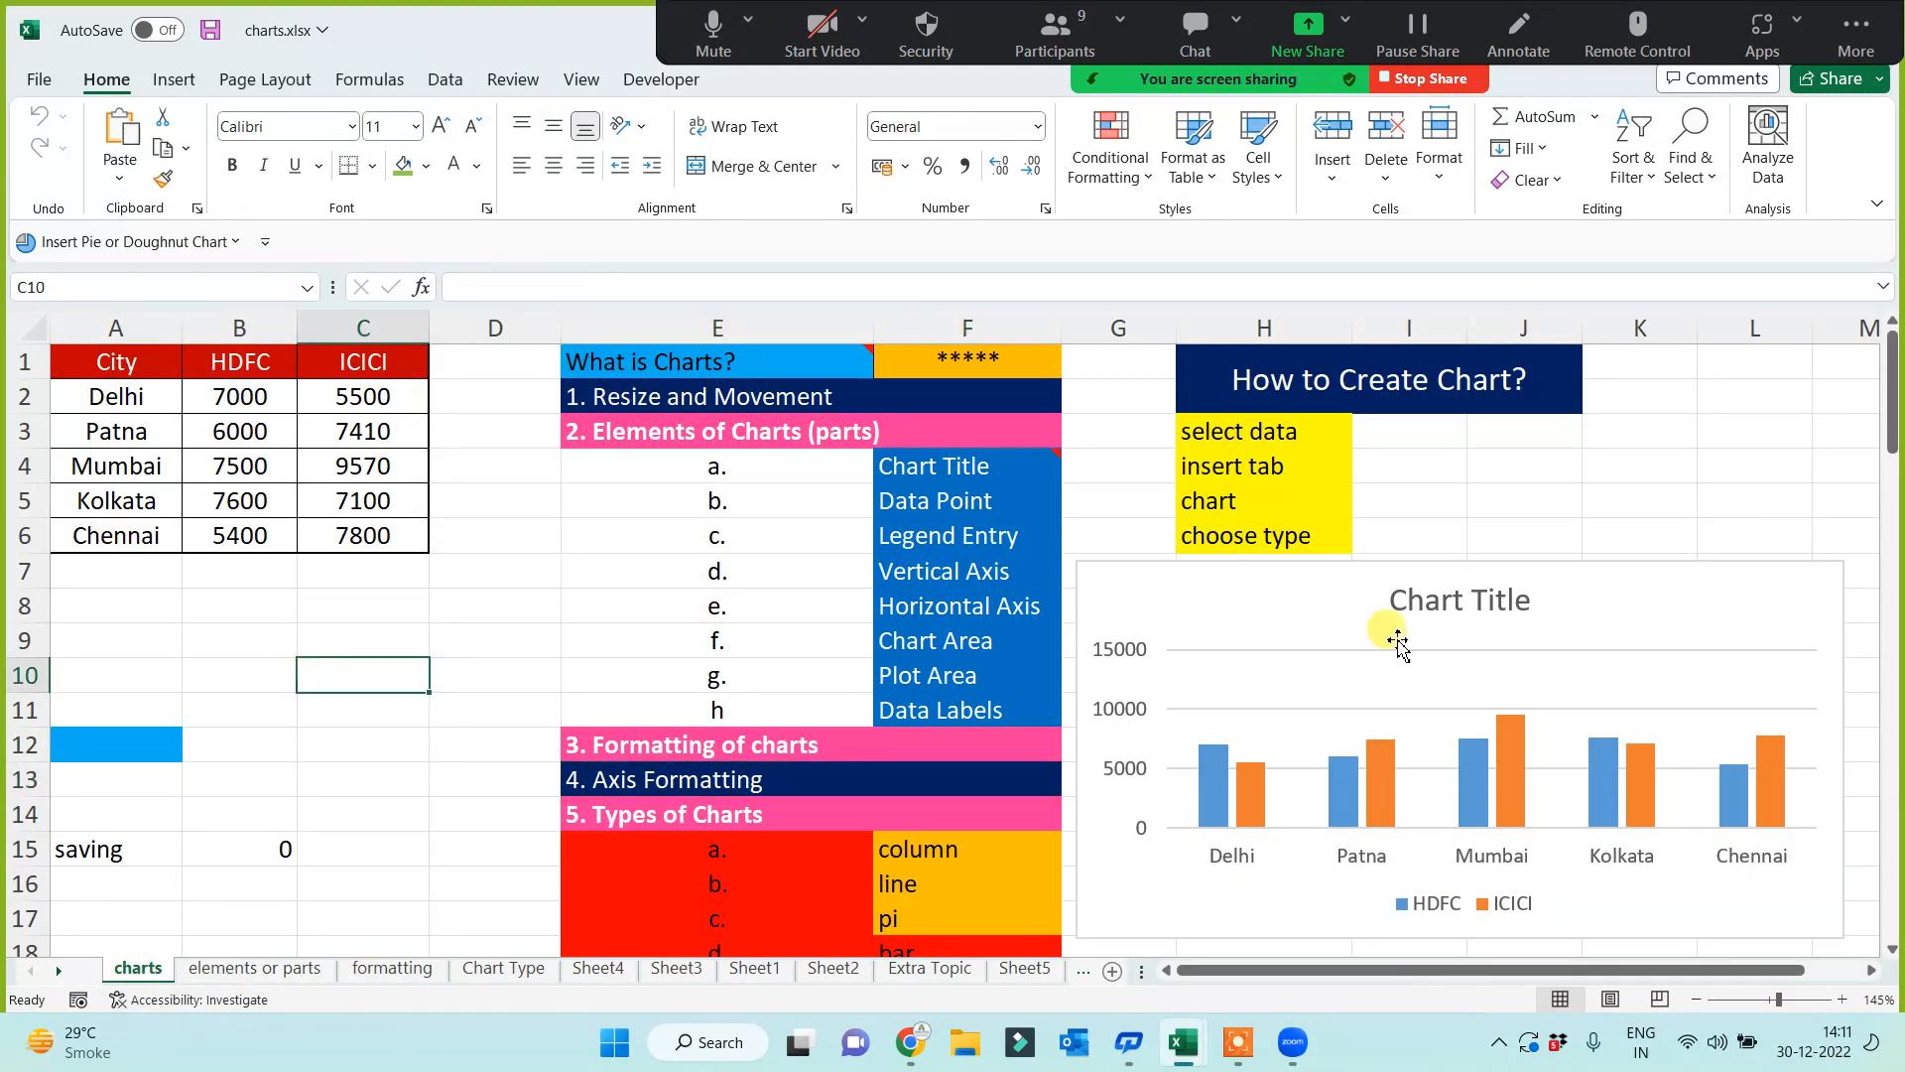
{"action": "left_click", "coordinate": [1297, 595]}
{"action": "key", "text": "Delete"}
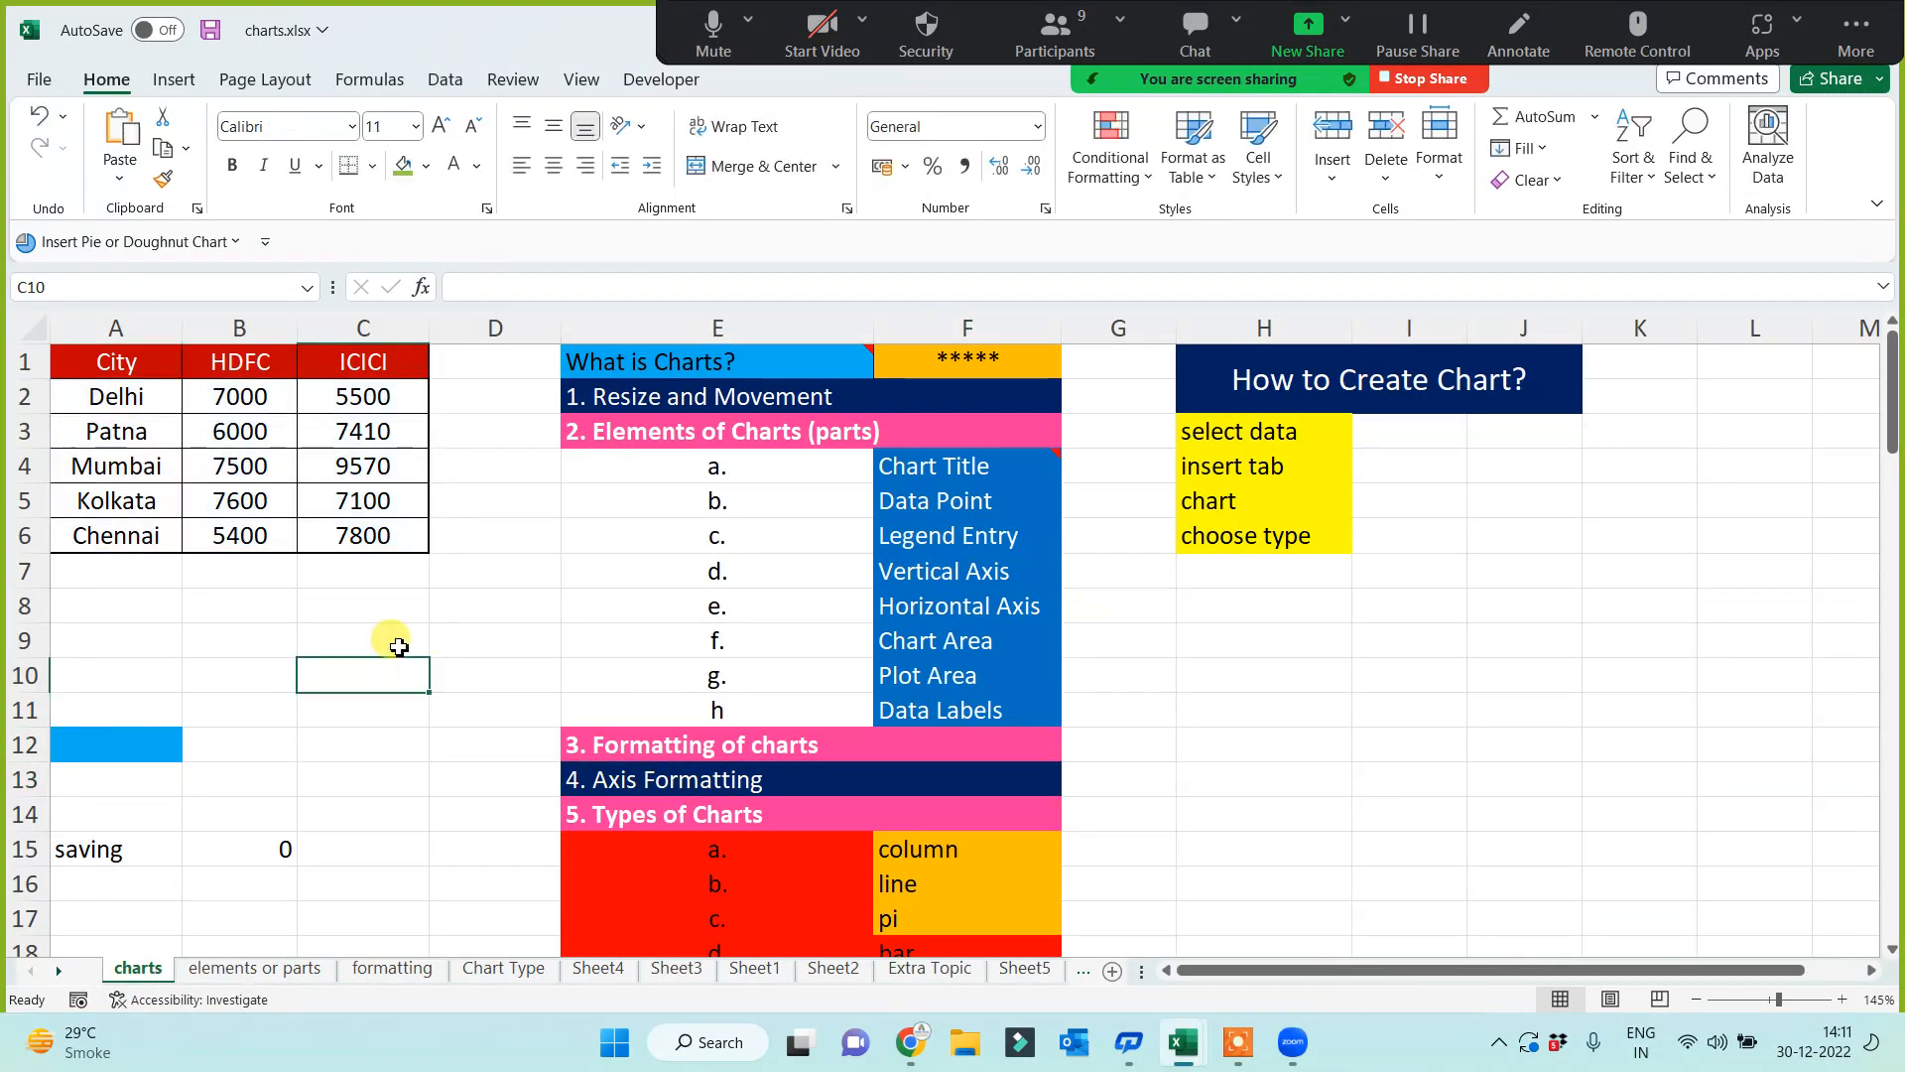
{"action": "left_click", "coordinate": [346, 647]}
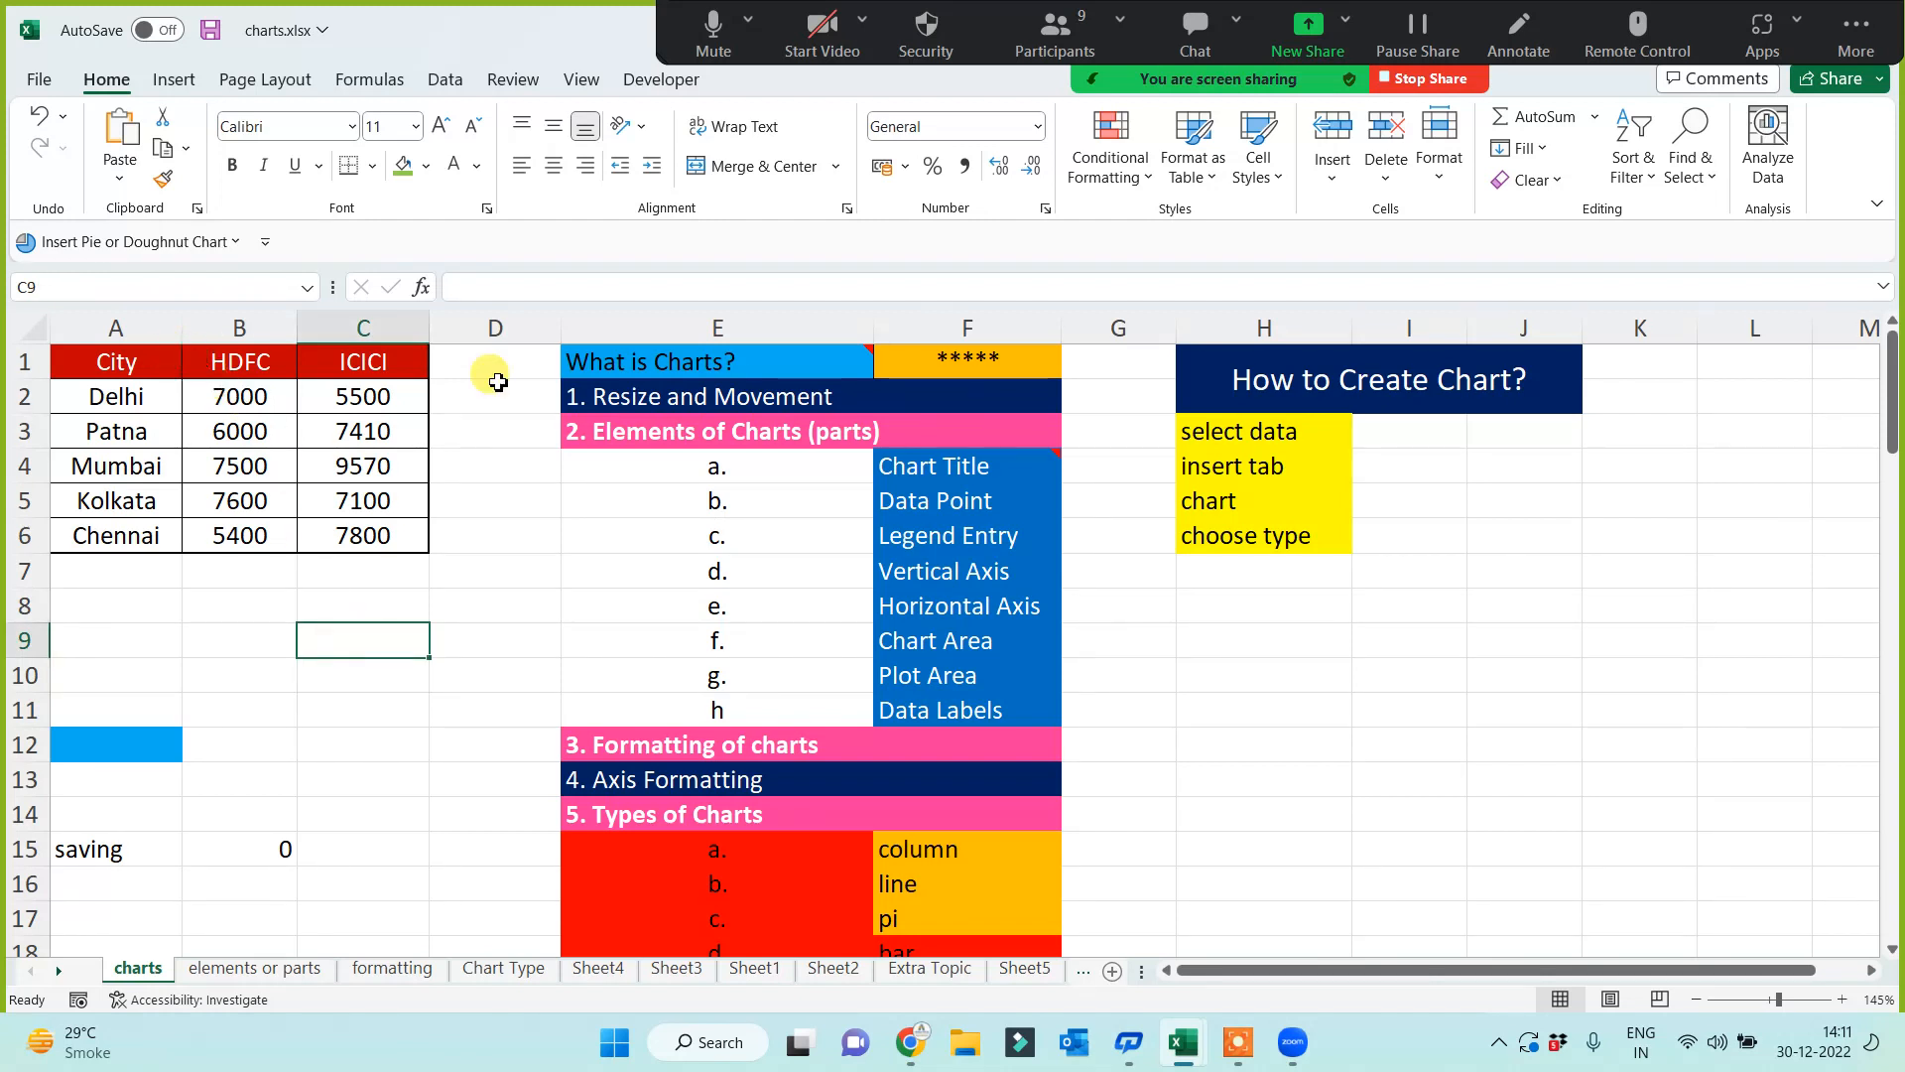
Step: Read the note on the "What is Charts?" cell and examine the city data in A1:C6
{"action": "left_click", "coordinate": [776, 361]}
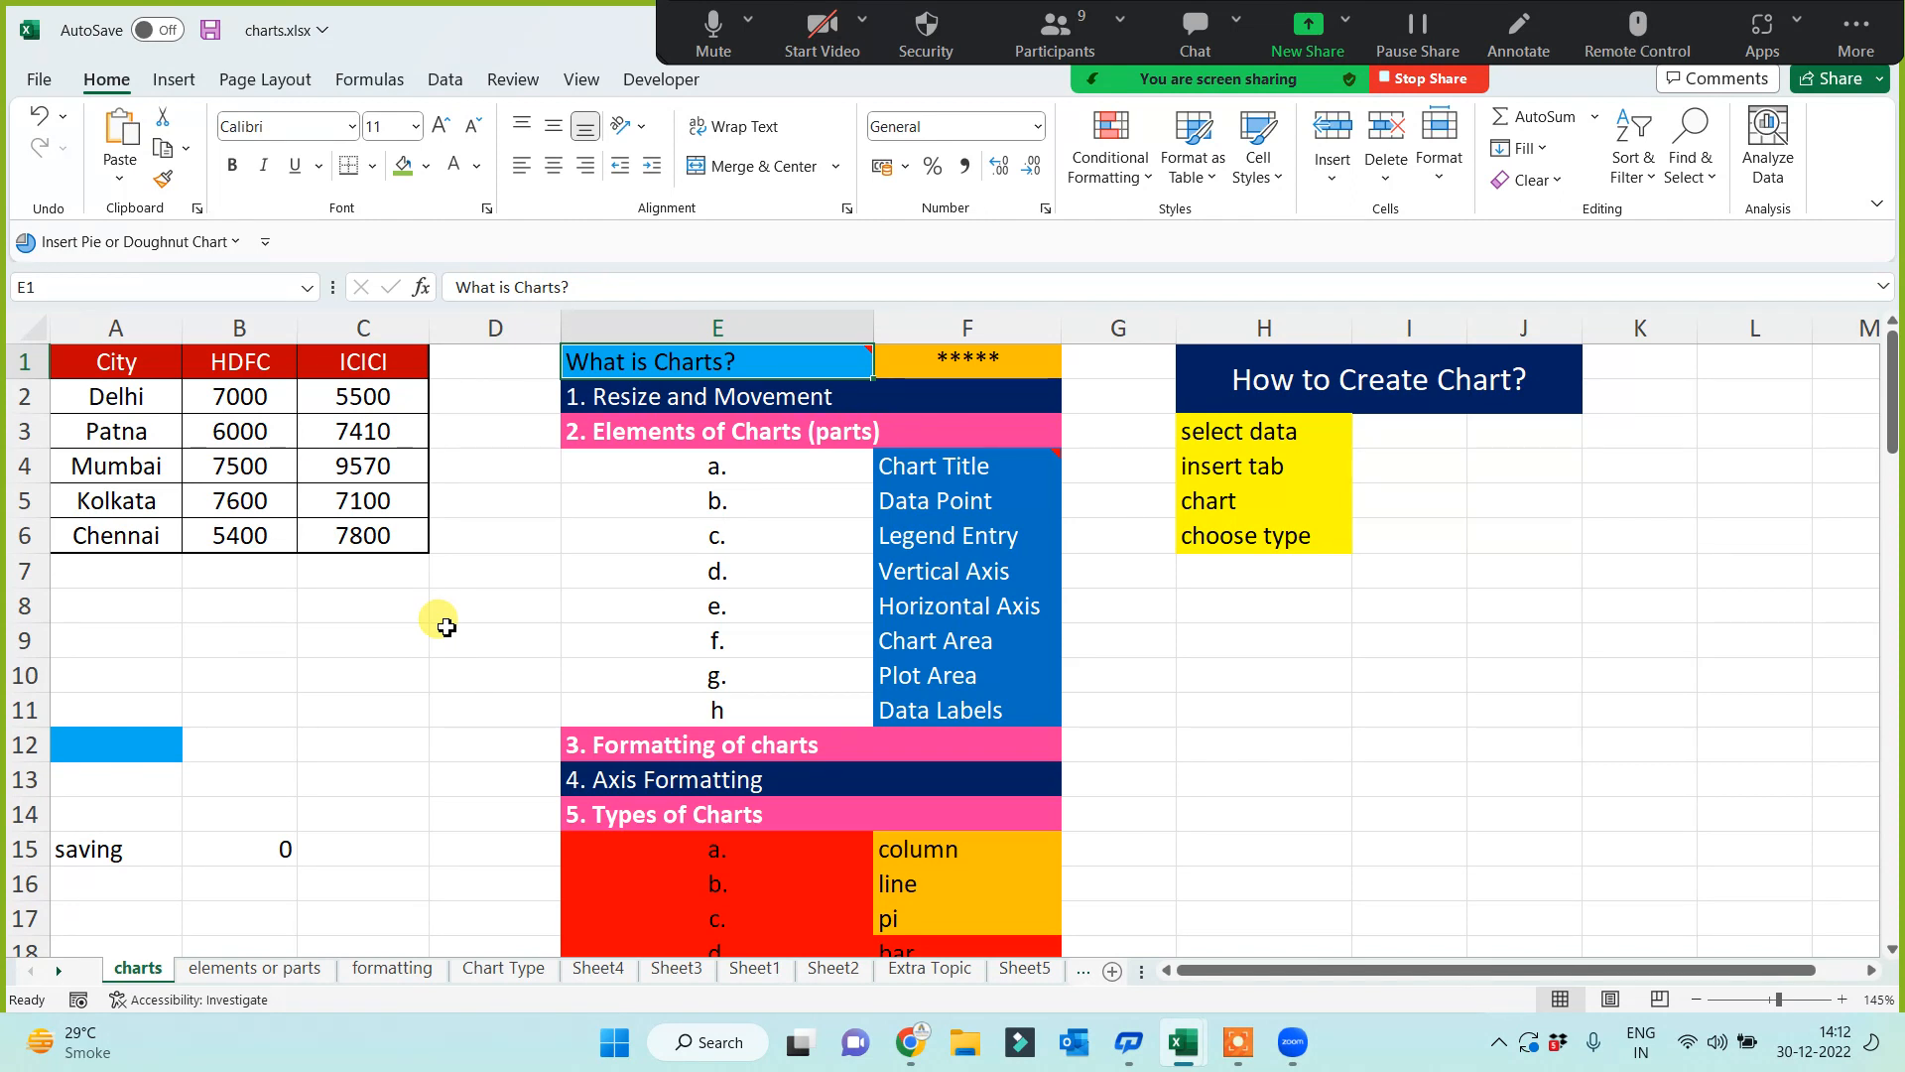
{"action": "mouse_move", "coordinate": [847, 358]}
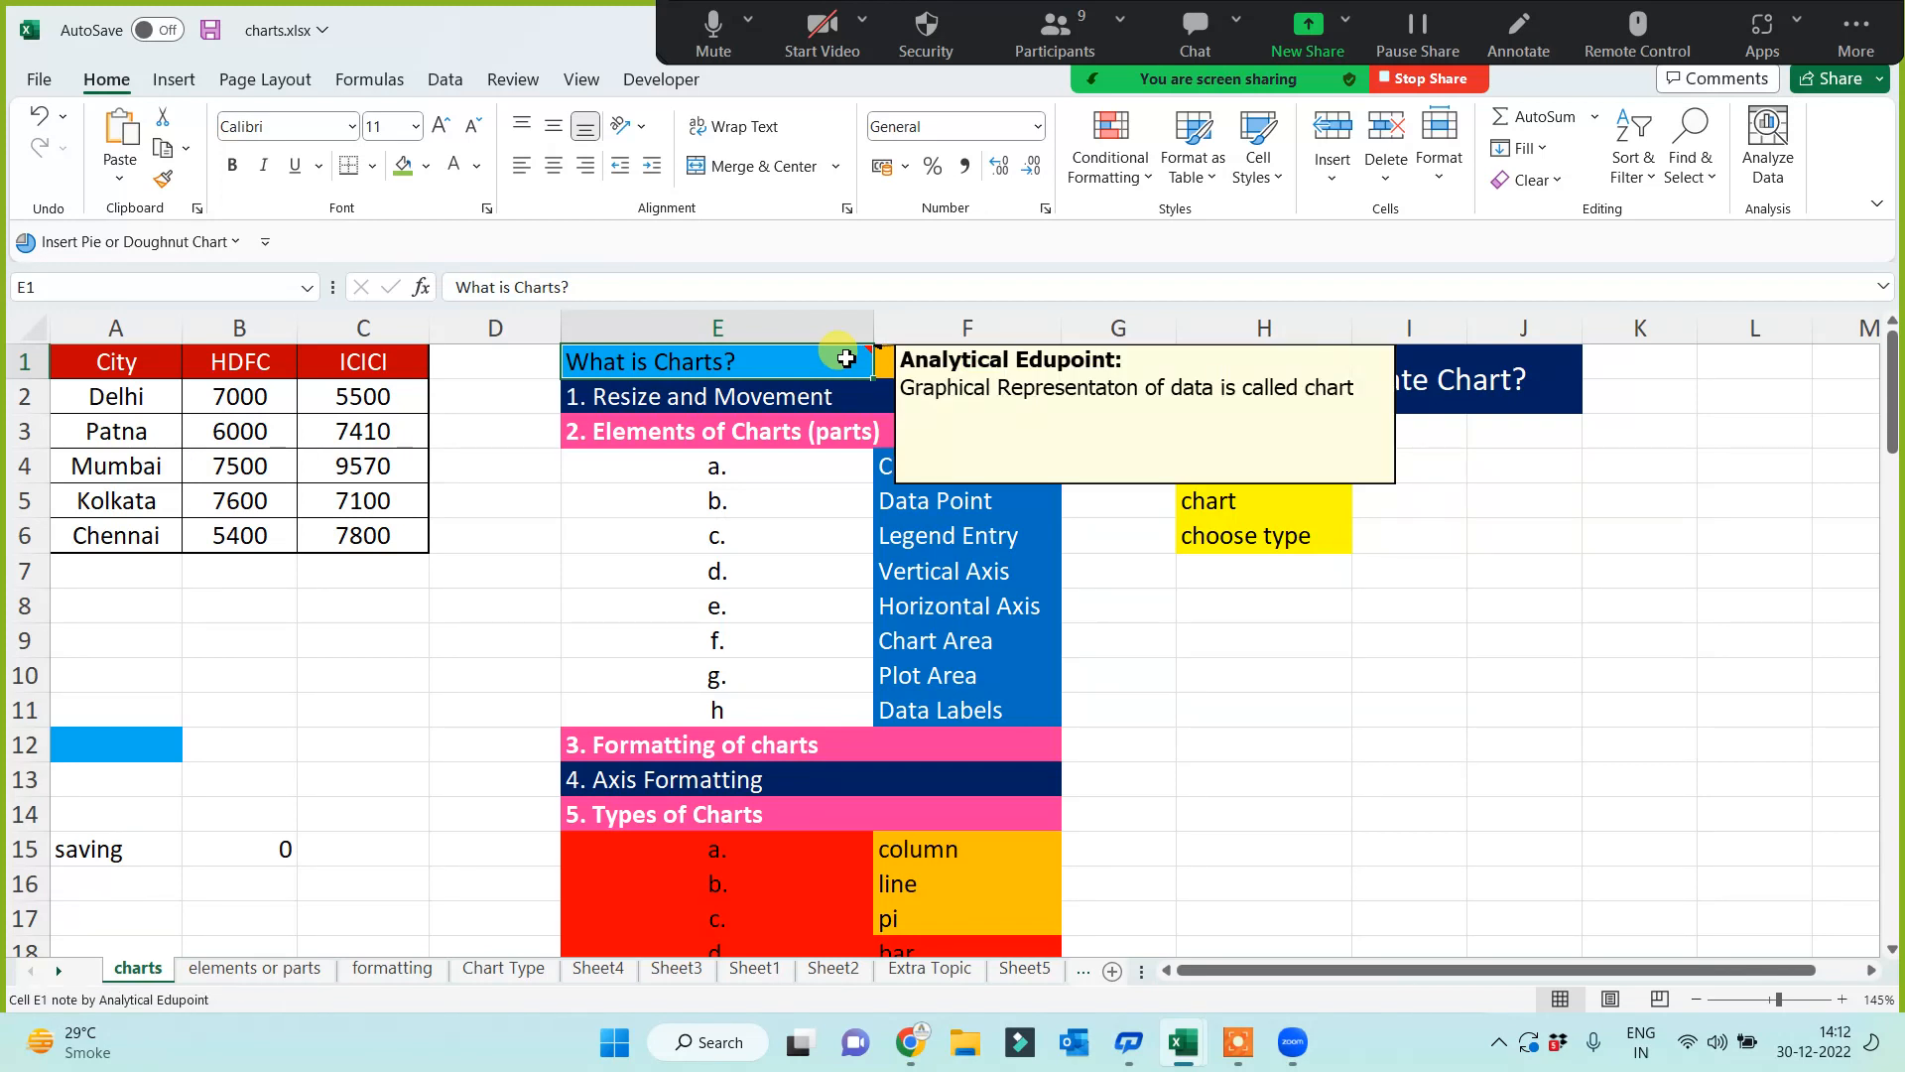
{"action": "left_click_drag", "start_coordinate": [94, 362], "coordinate": [382, 529]}
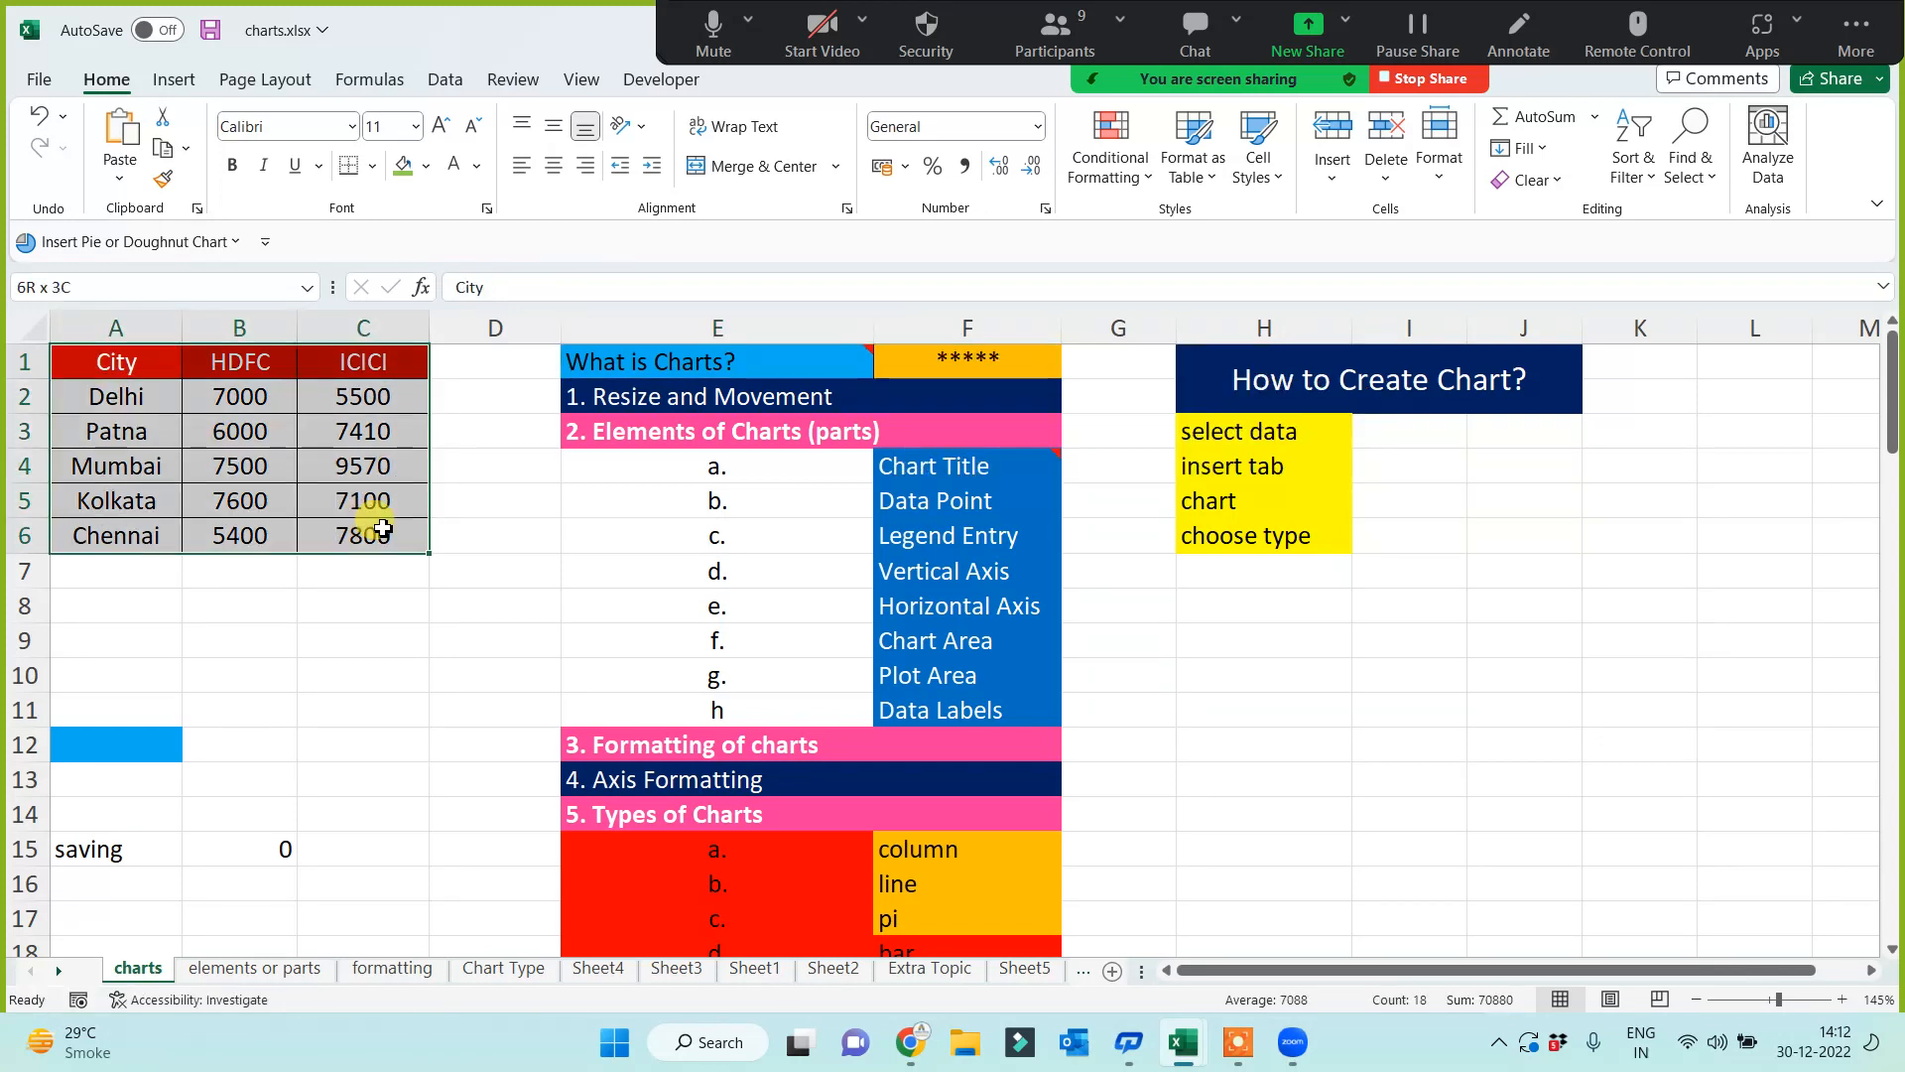
{"action": "left_click", "coordinate": [346, 645]}
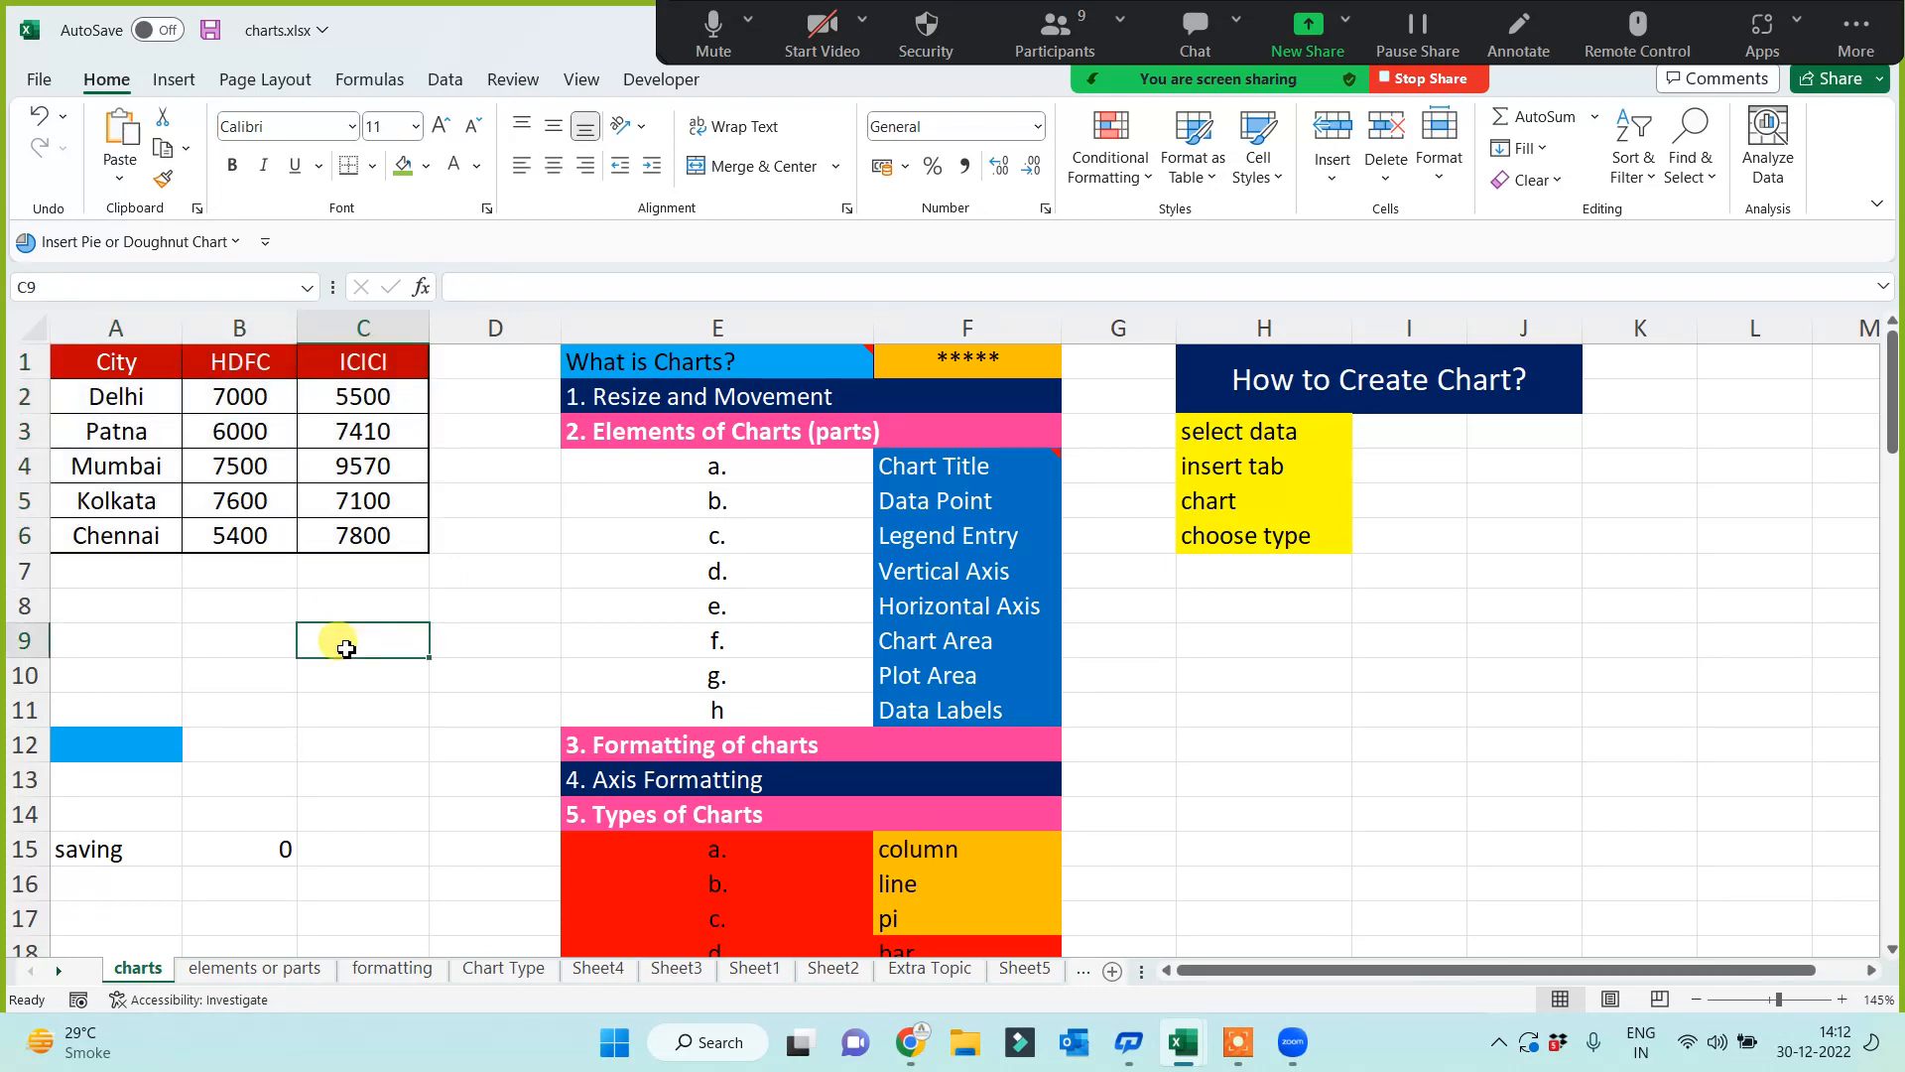
{"action": "left_click", "coordinate": [719, 360]}
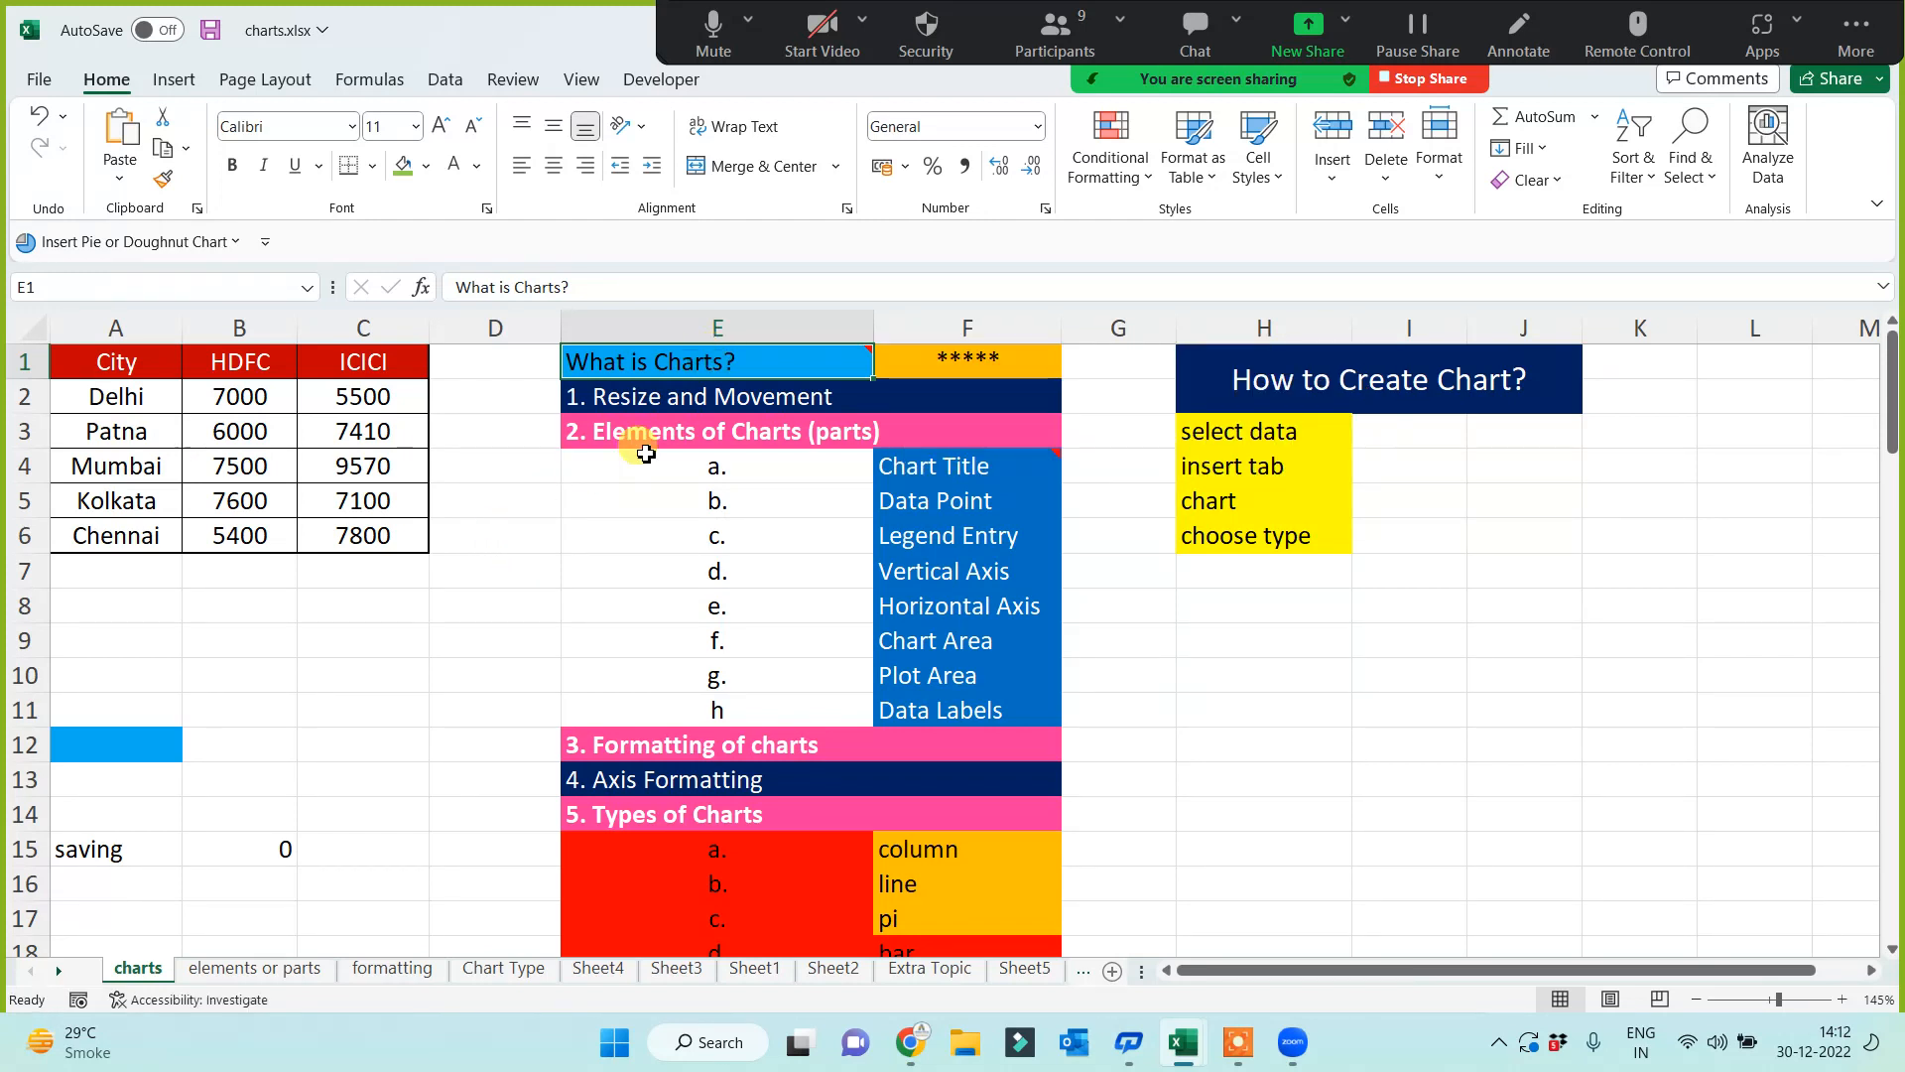
Step: Go through the "How to Create Chart?" instructions in column H, from selecting data to choosing the type
{"action": "left_click", "coordinate": [1275, 389]}
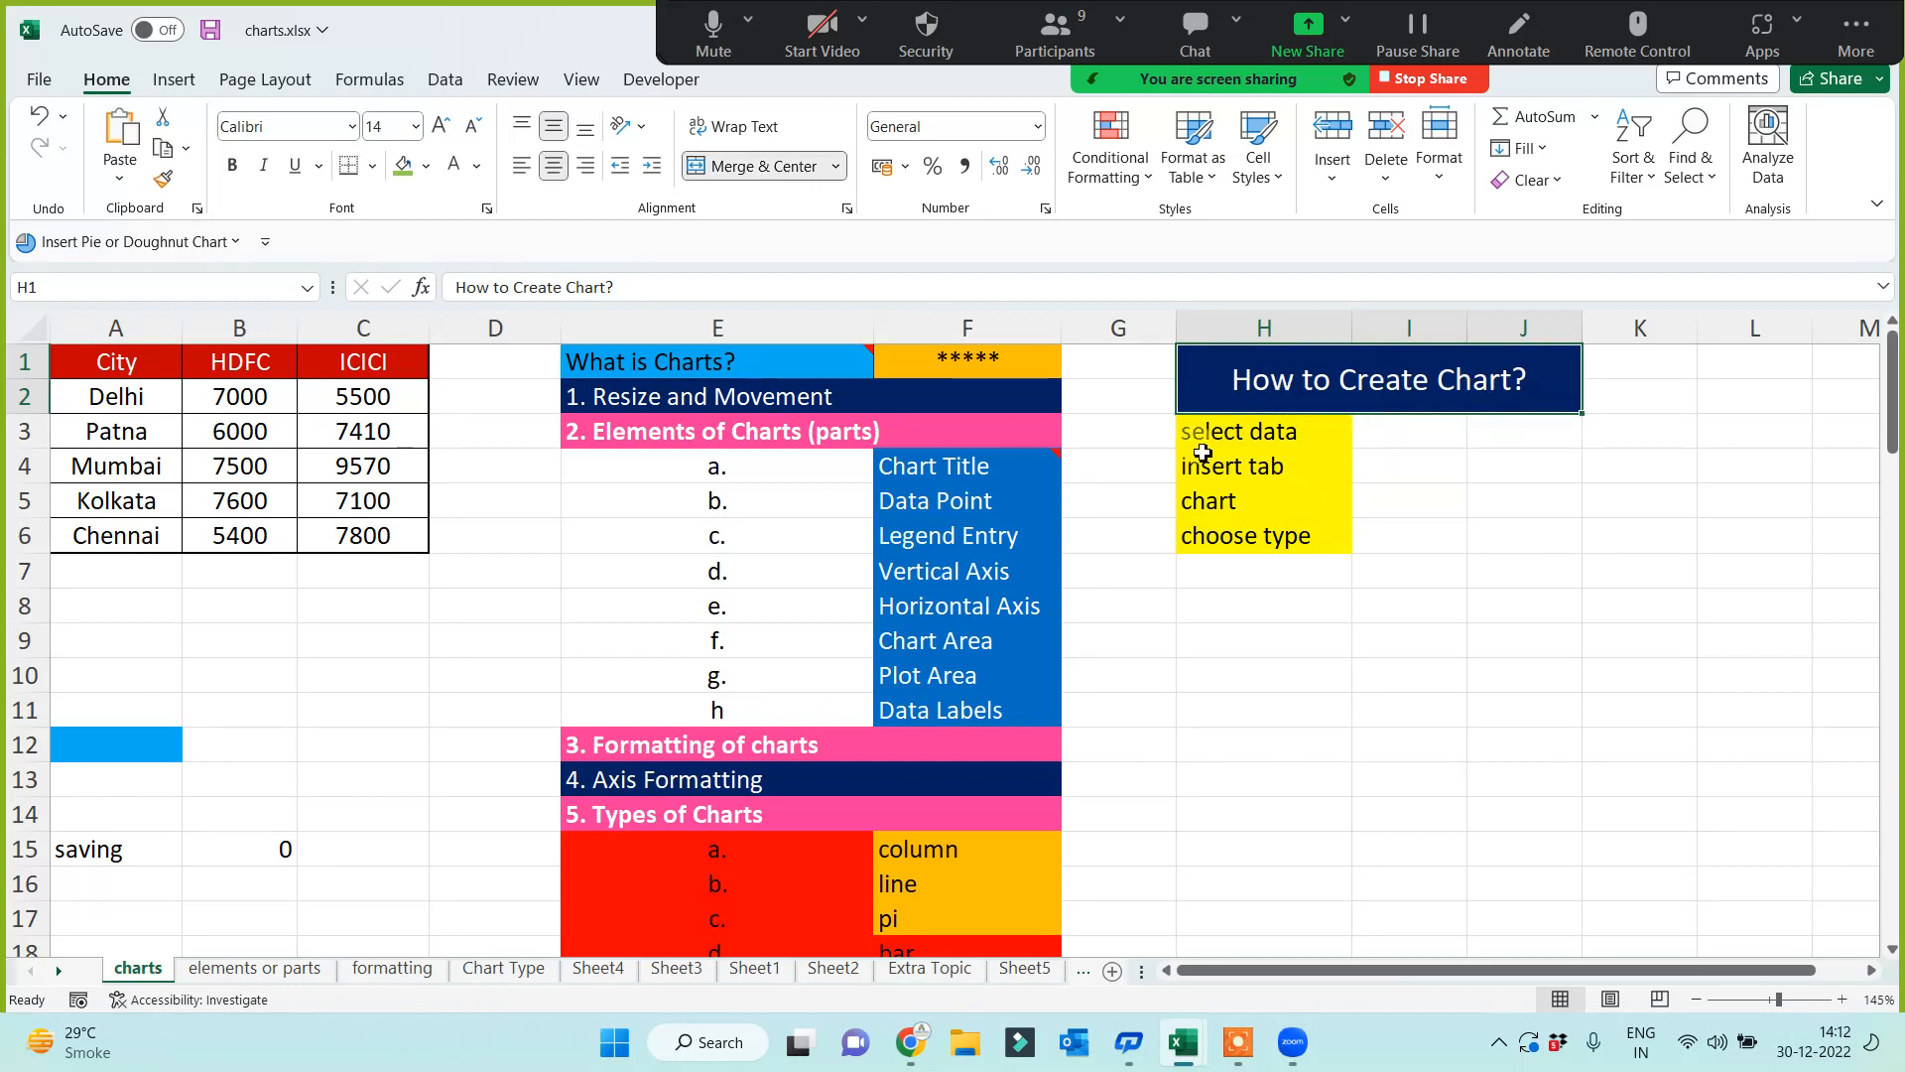
{"action": "left_click", "coordinate": [1251, 439]}
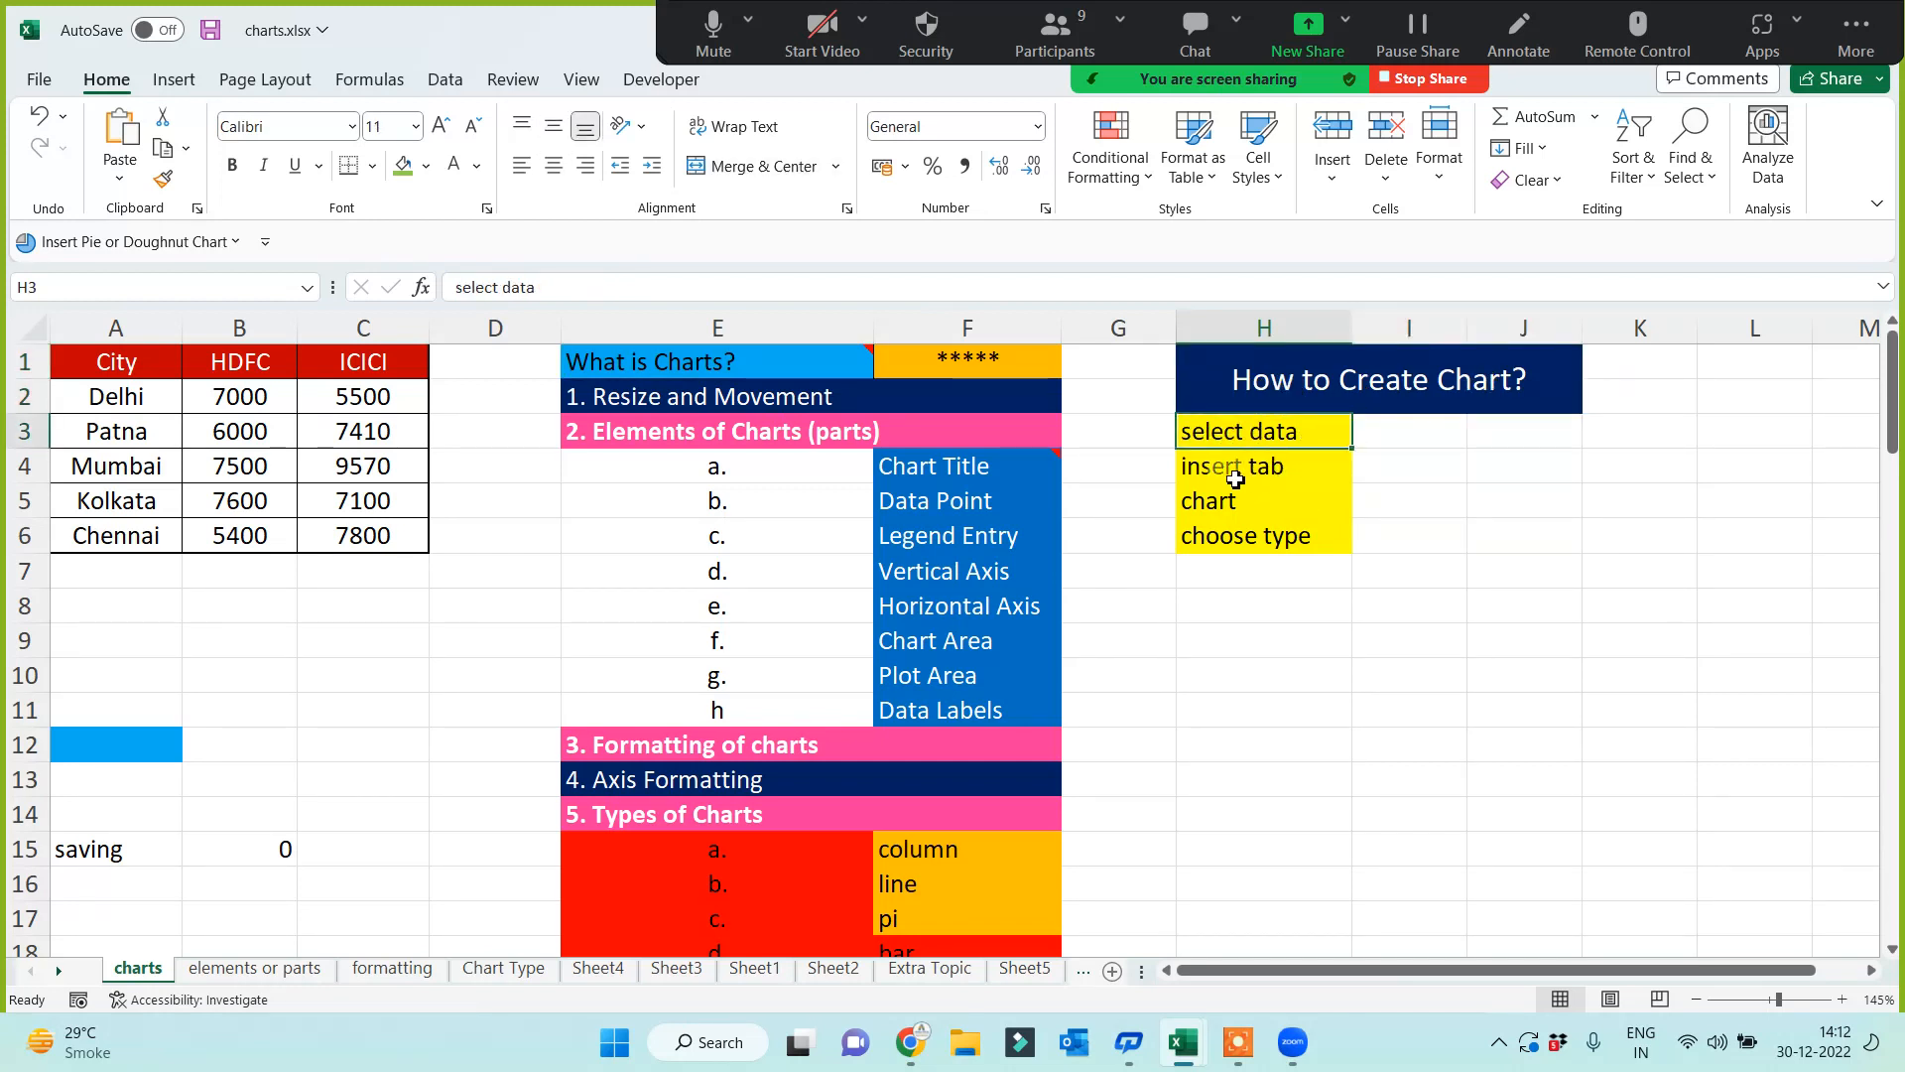
{"action": "left_click", "coordinate": [1236, 474]}
{"action": "left_click", "coordinate": [1263, 510]}
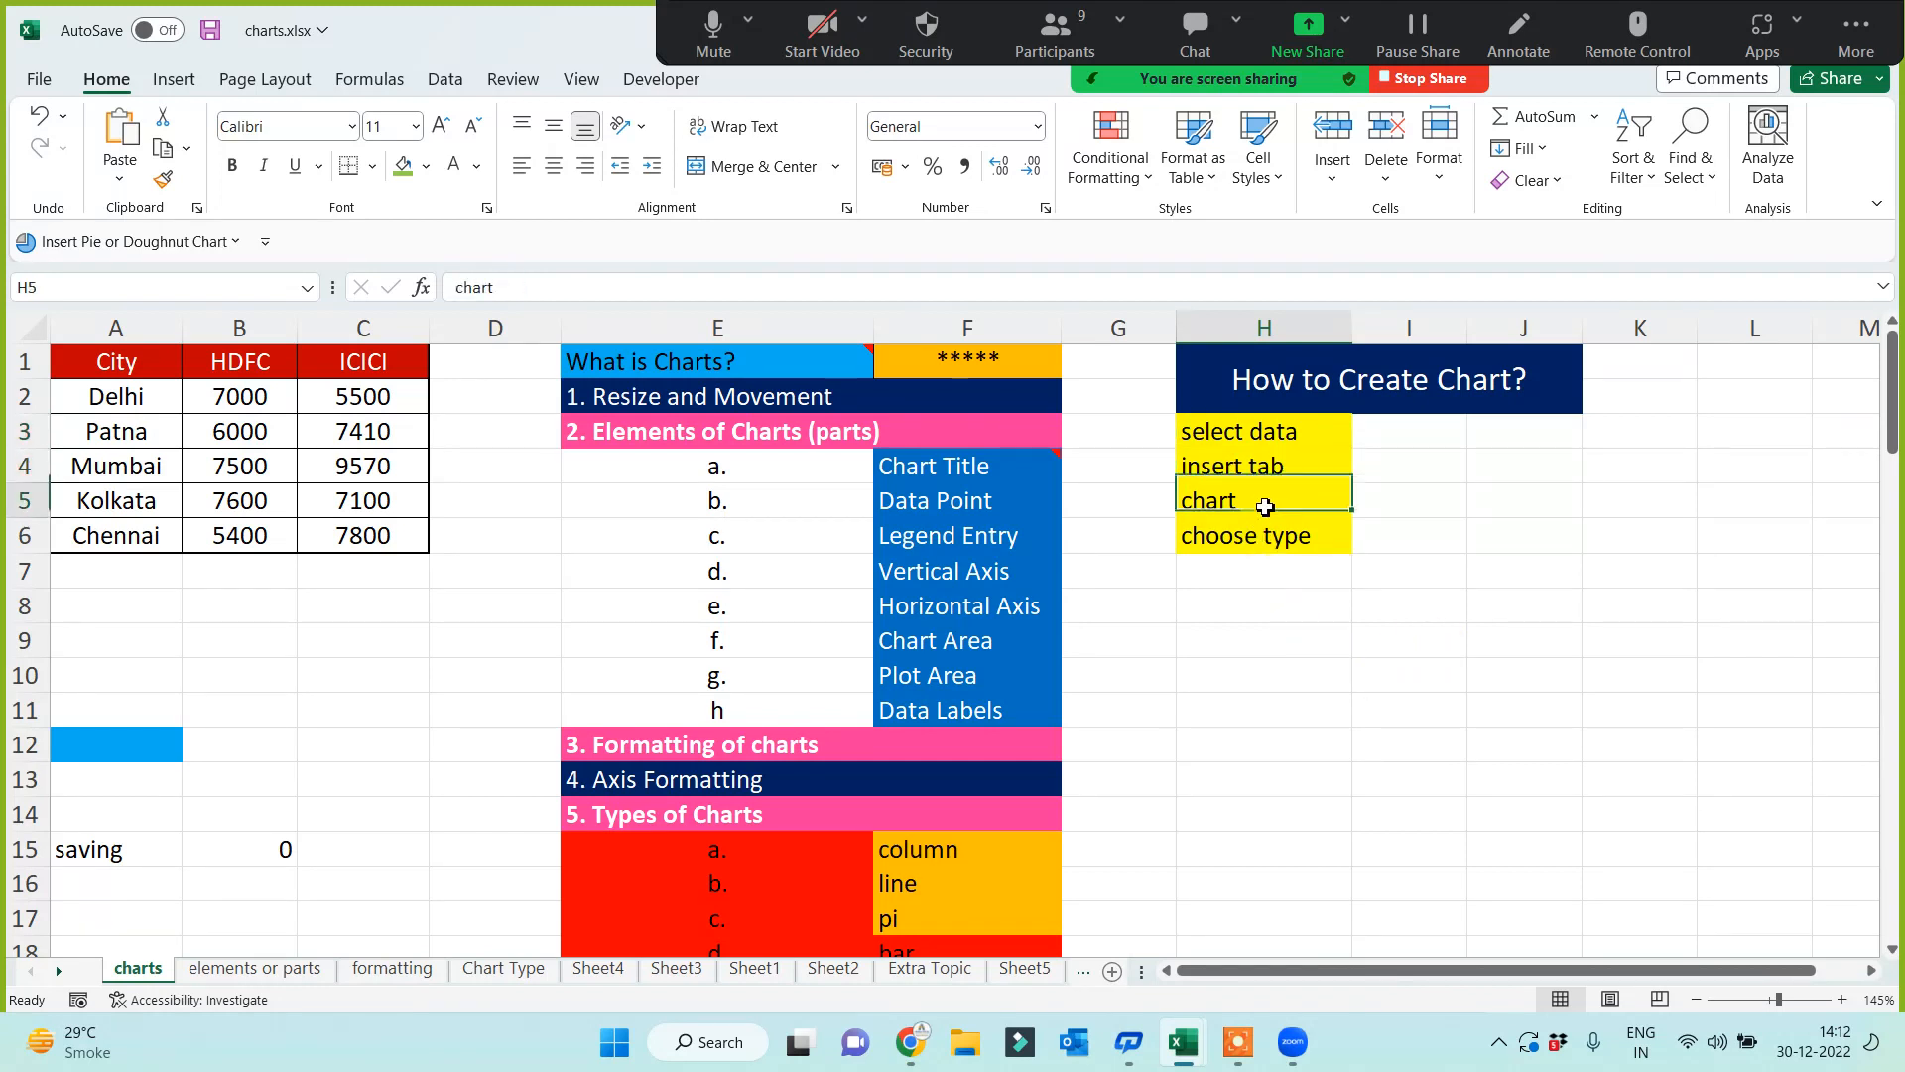
{"action": "left_click", "coordinate": [1249, 547]}
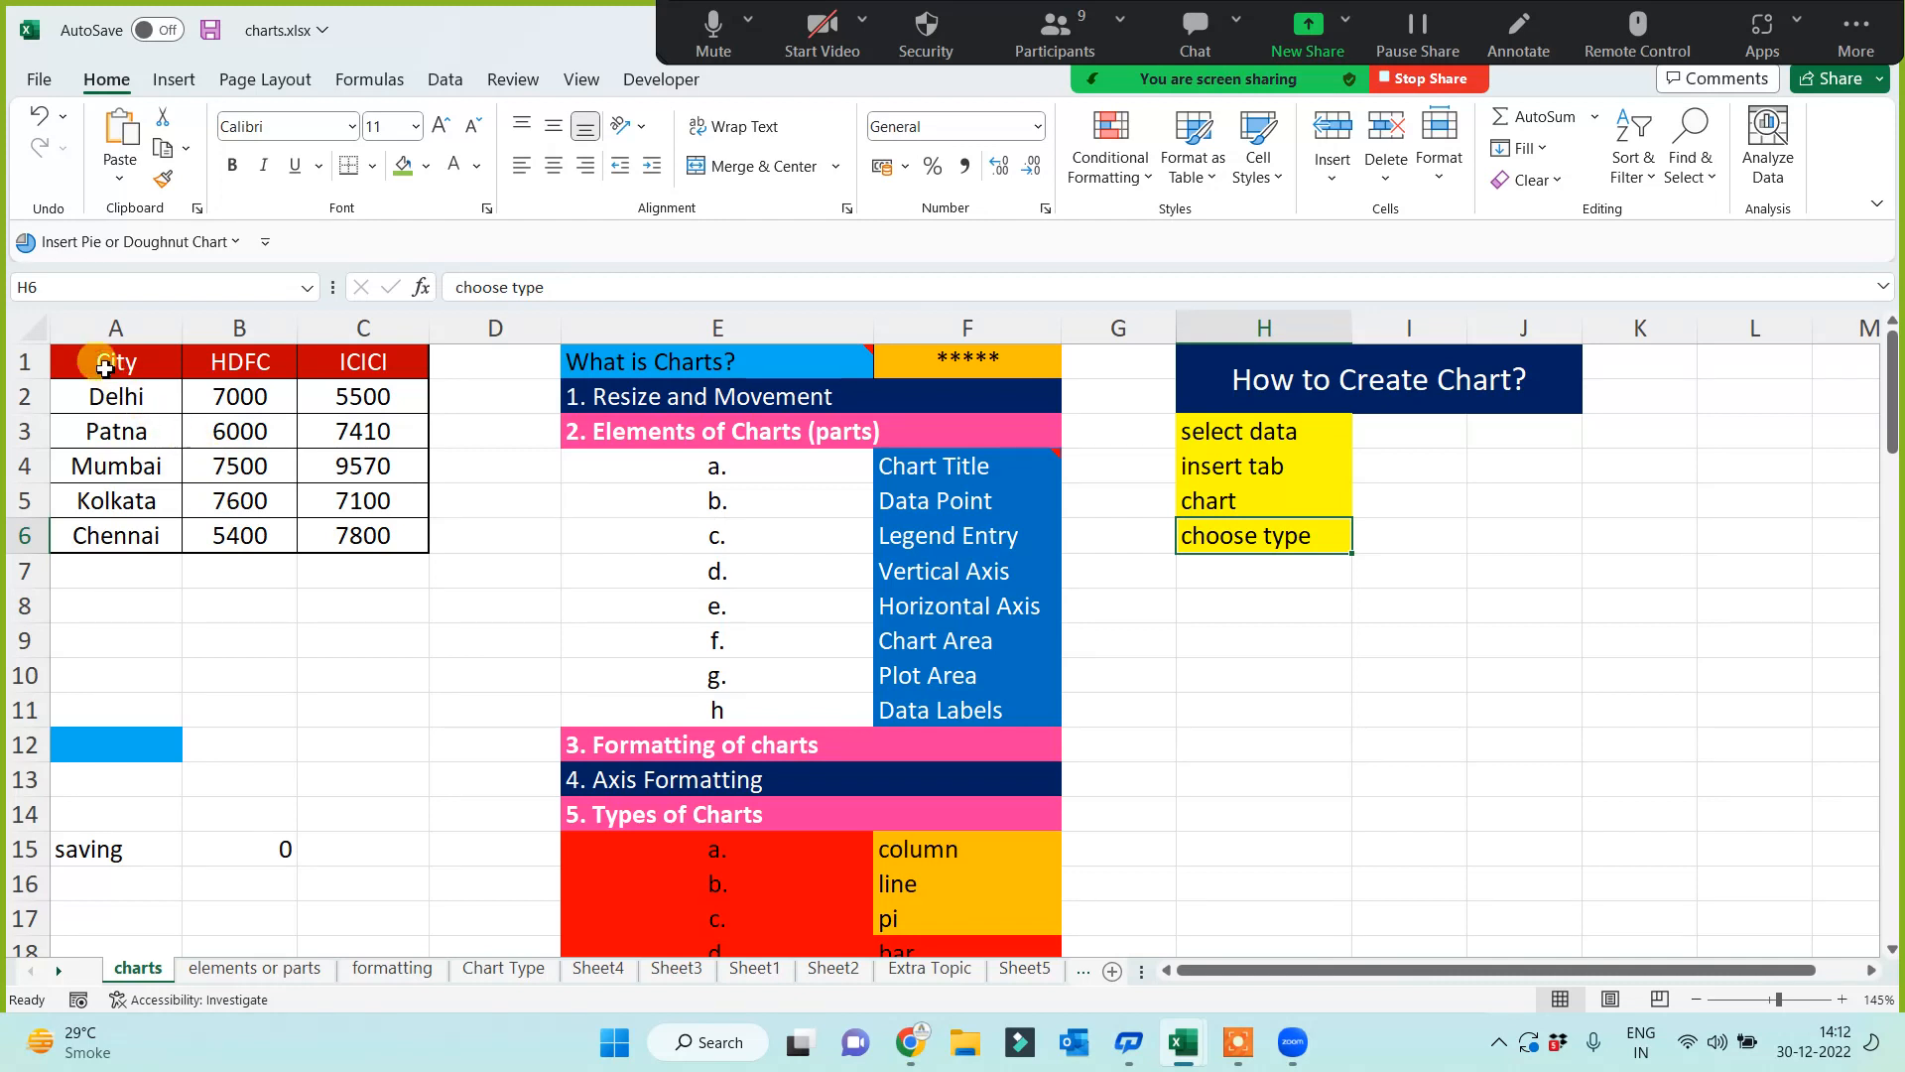
Step: Insert a 2-D clustered column chart from the City, HDFC and ICICI data in A1:C6
{"action": "left_click_drag", "start_coordinate": [100, 362], "coordinate": [374, 536]}
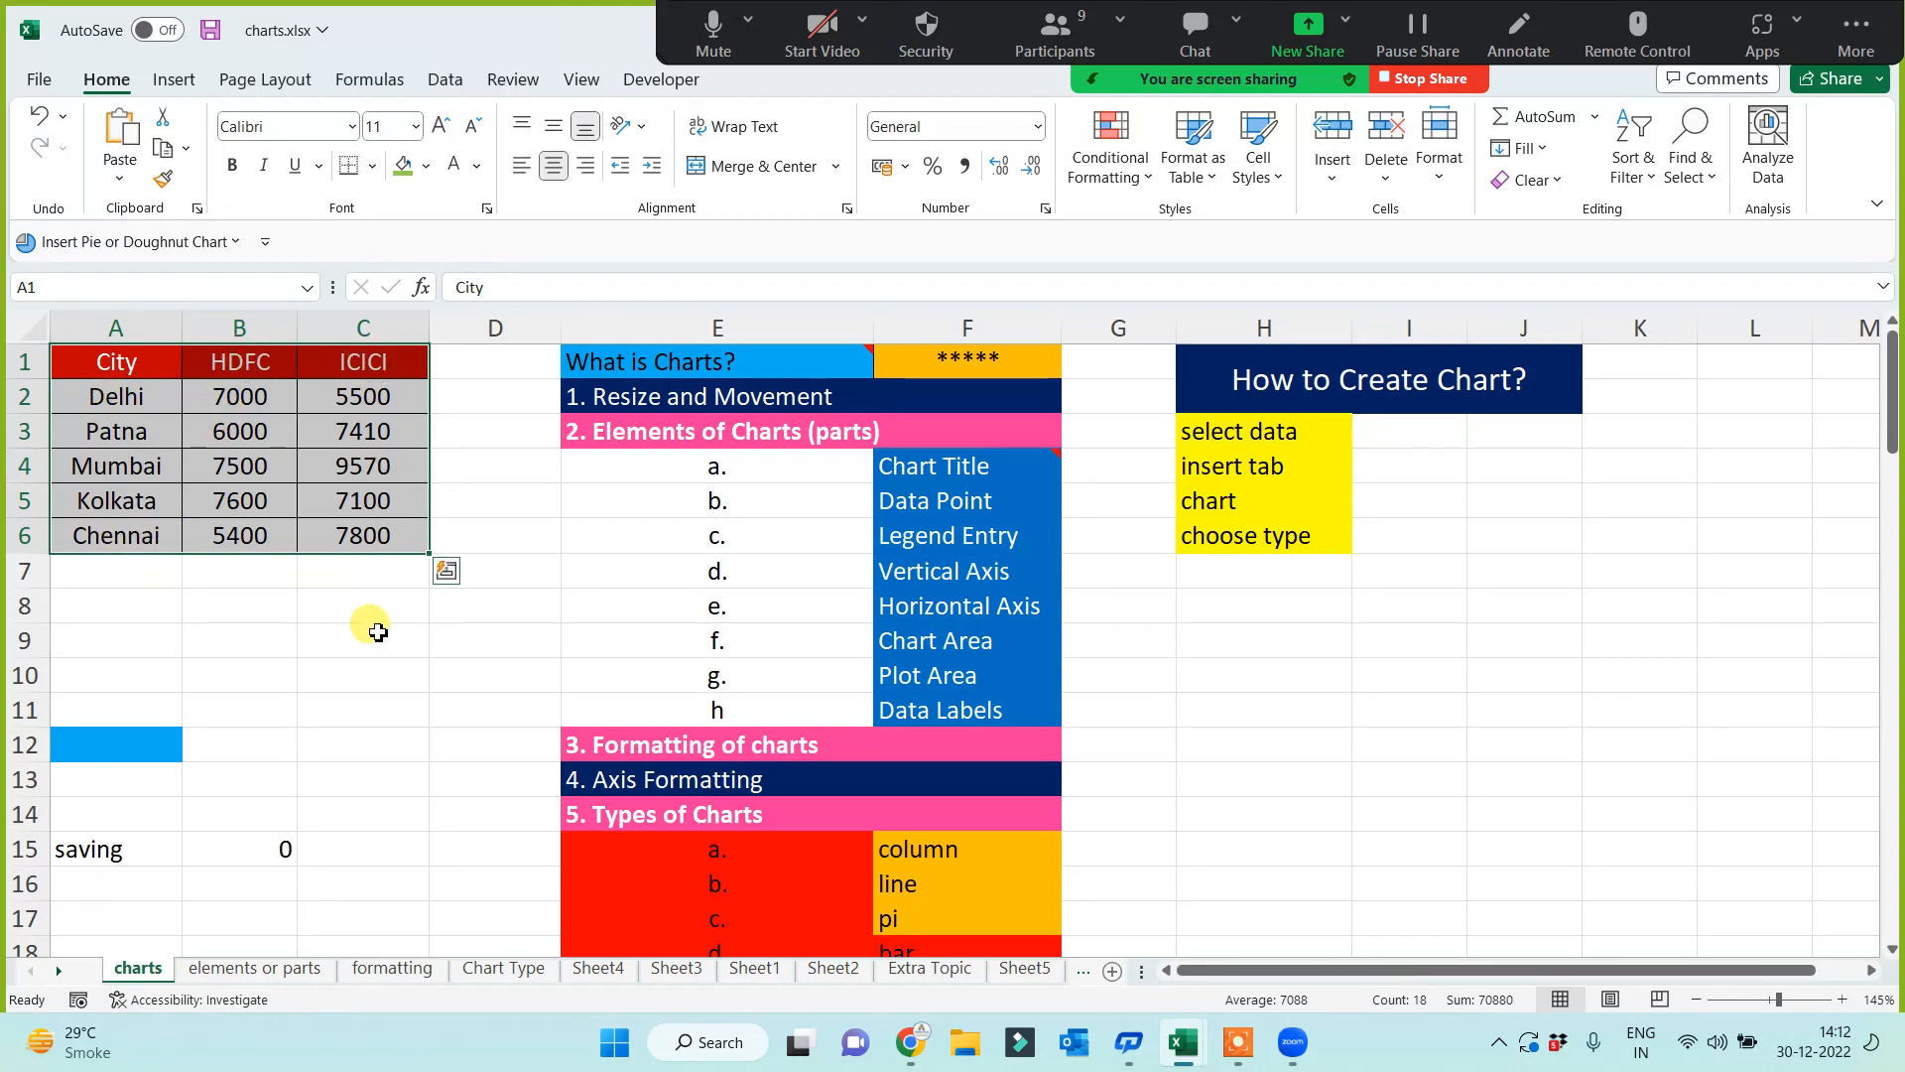
{"action": "left_click_drag", "start_coordinate": [115, 362], "coordinate": [361, 534]}
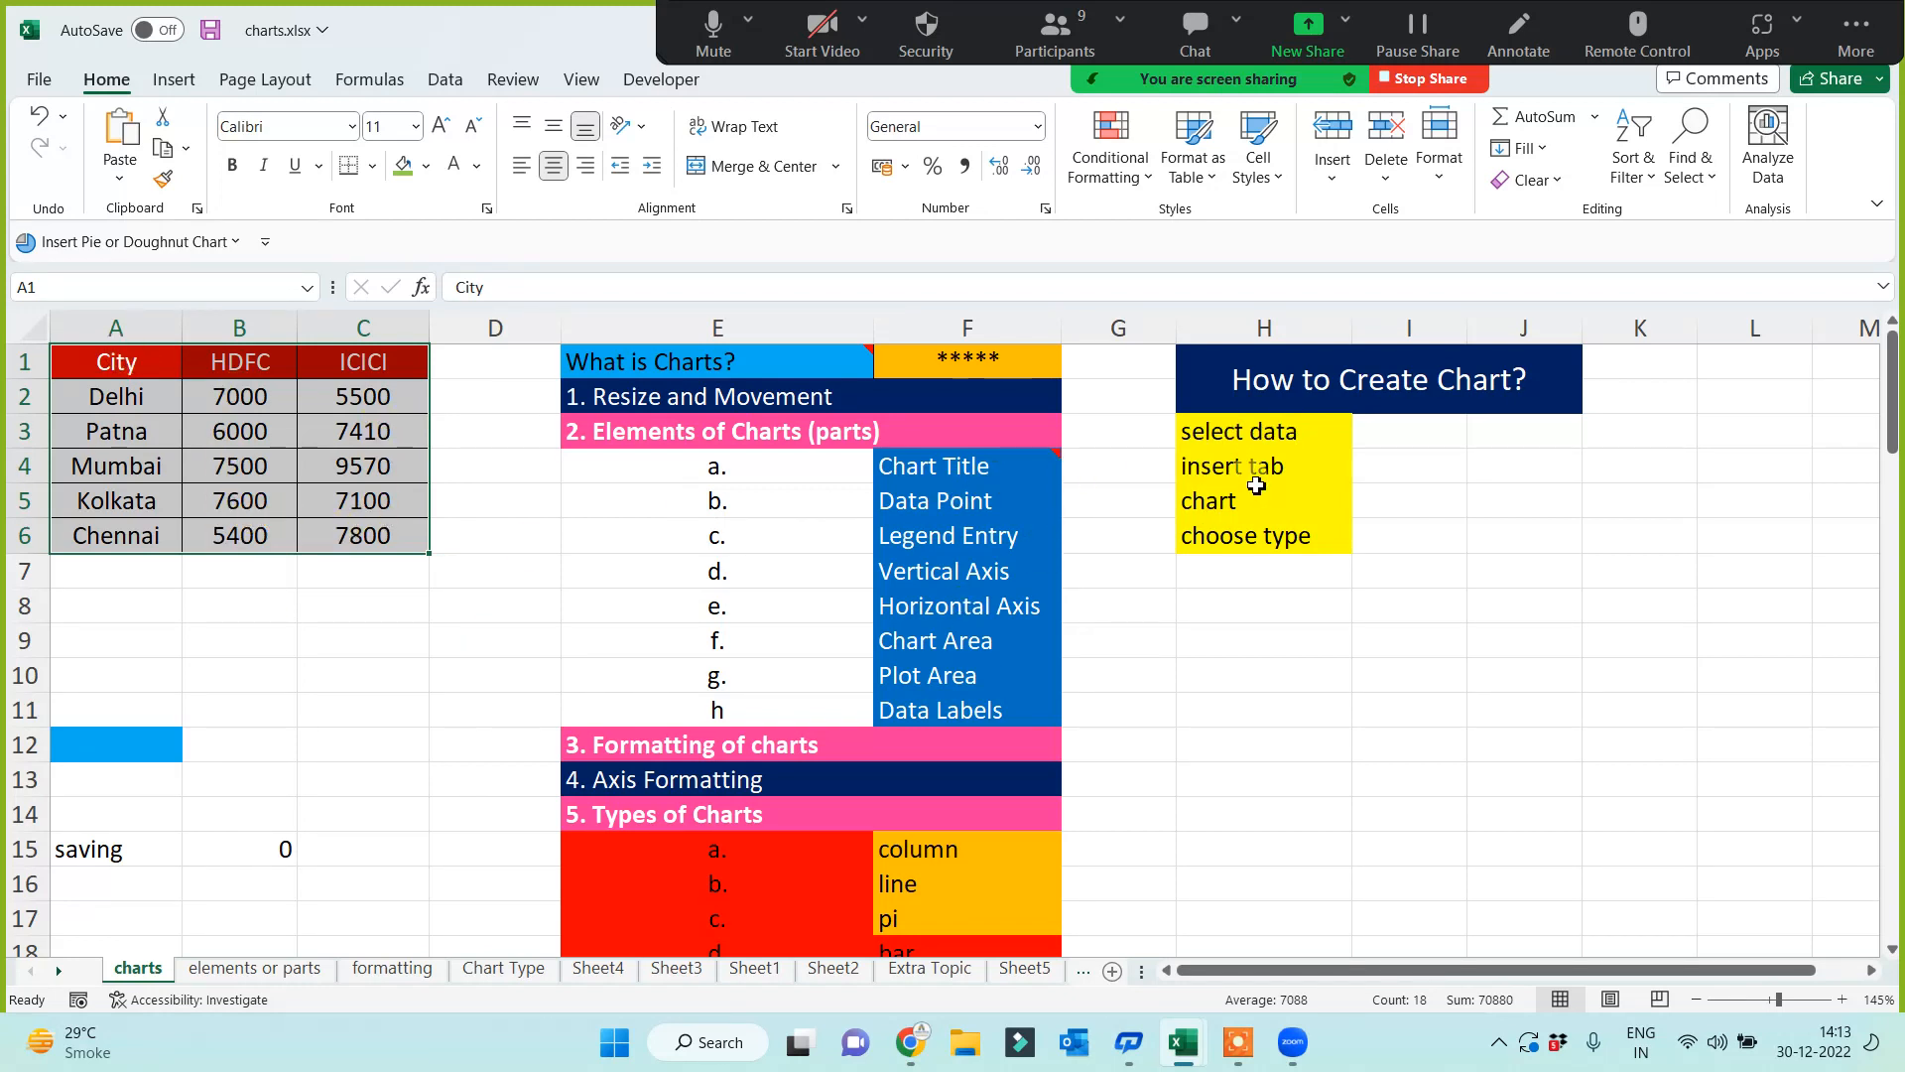
{"action": "left_click", "coordinate": [182, 87]}
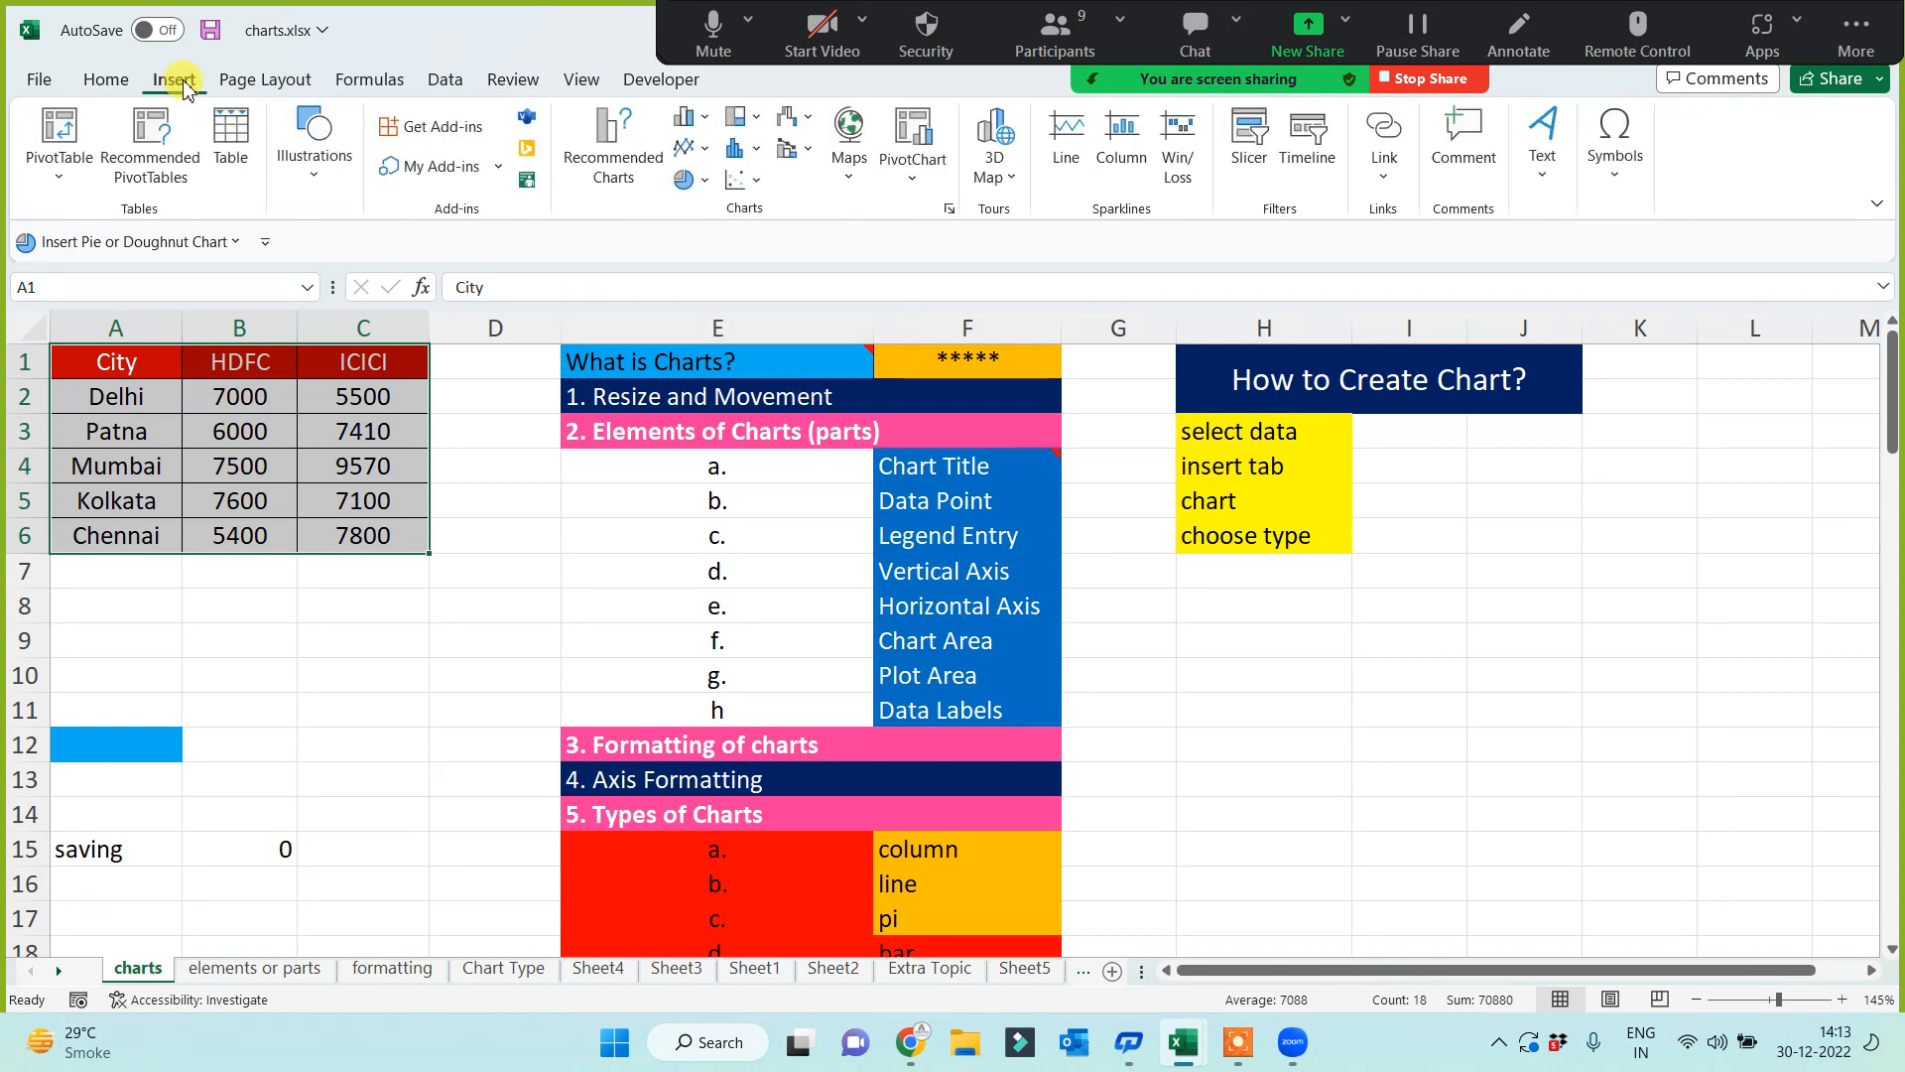
{"action": "left_click", "coordinate": [695, 124]}
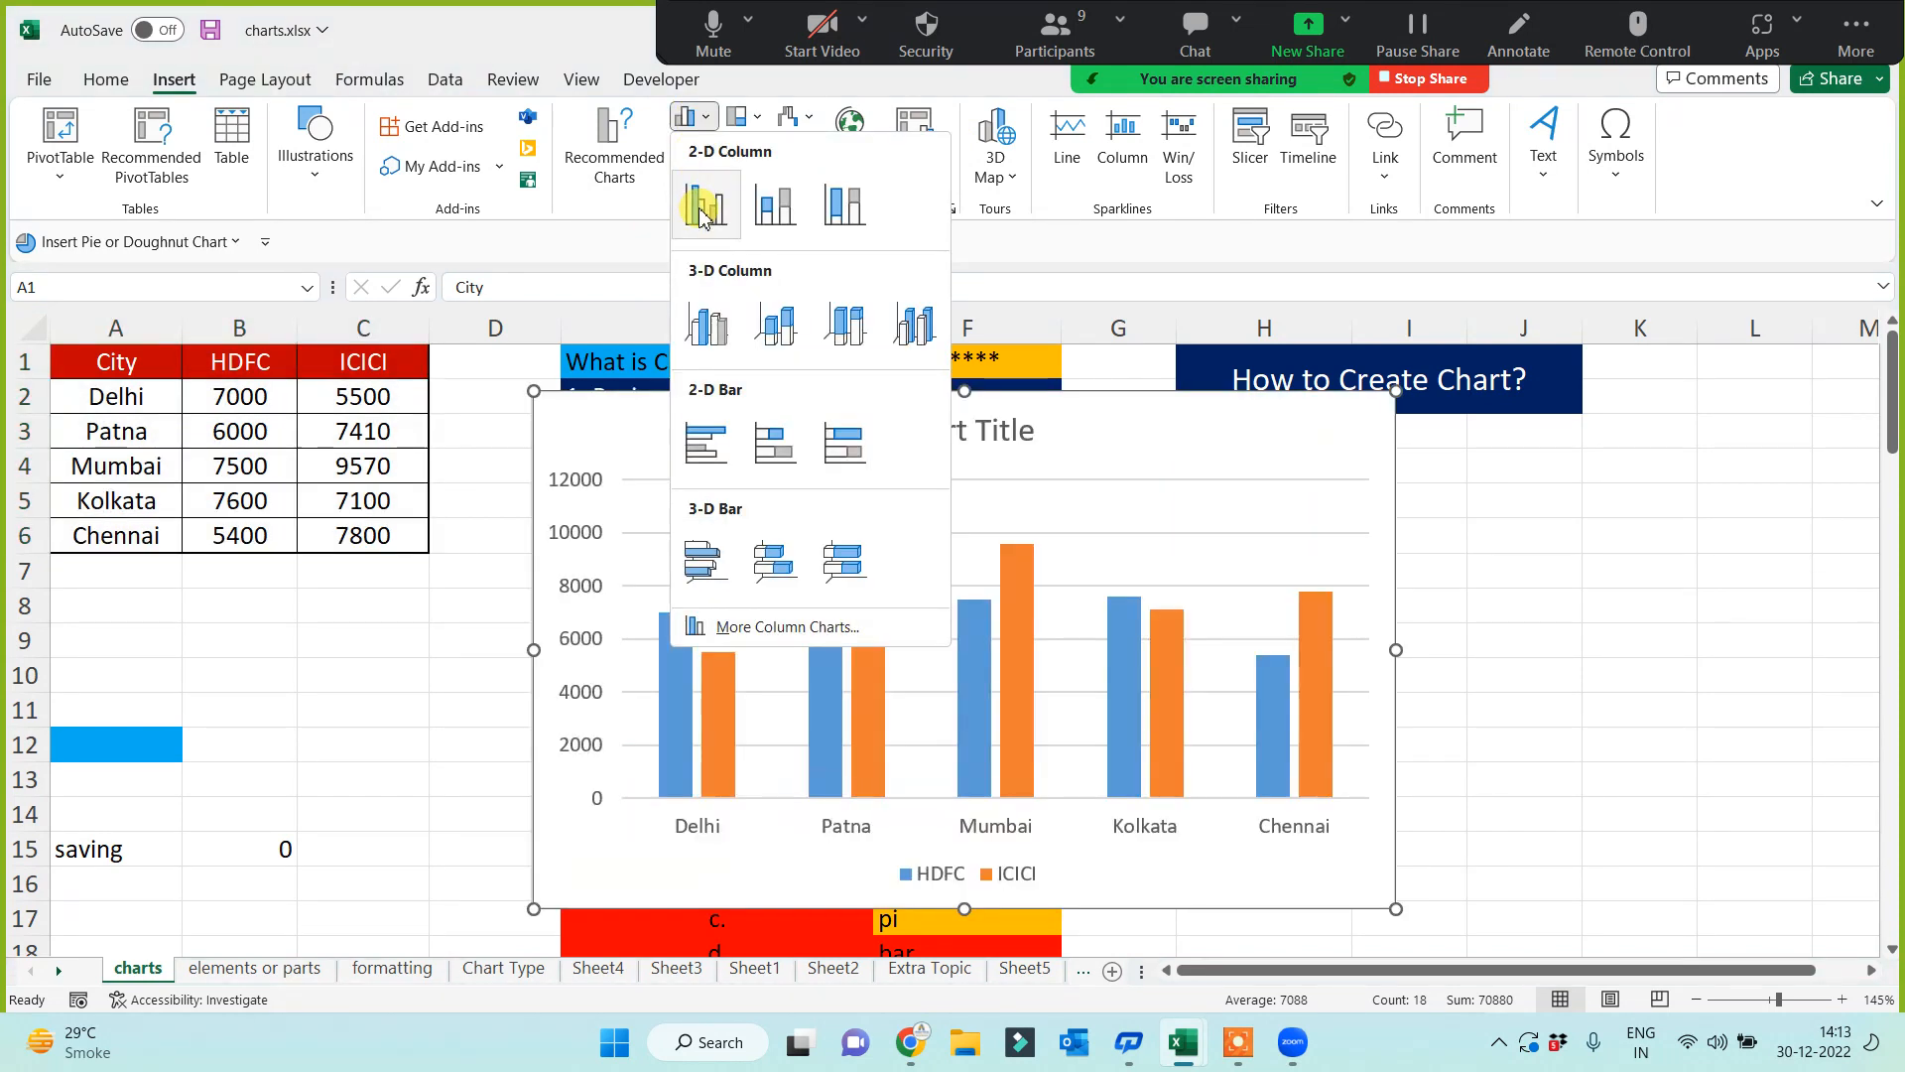
{"action": "left_click", "coordinate": [701, 209]}
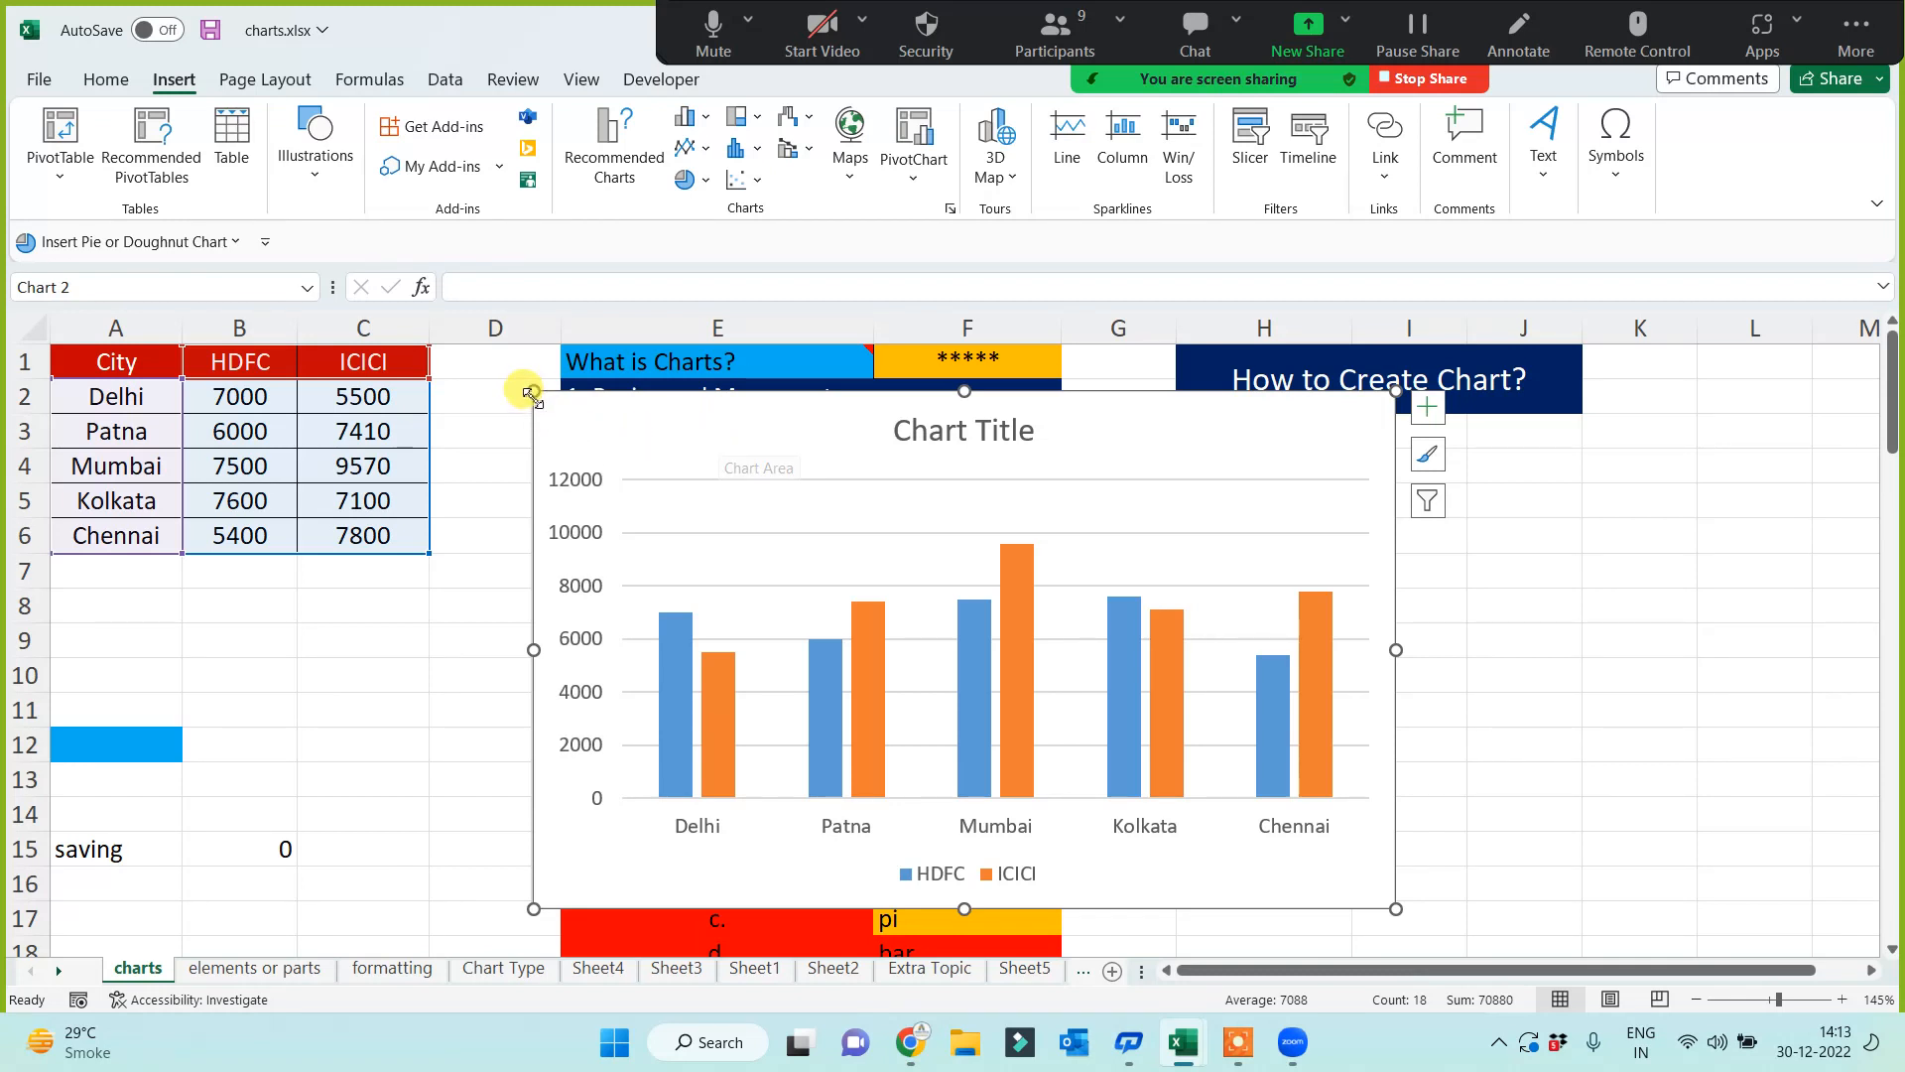
Step: Shrink the column chart by adjusting its upper-left corner, top edge and left edge
{"action": "left_click_drag", "start_coordinate": [533, 394], "coordinate": [670, 529]}
{"action": "left_click_drag", "start_coordinate": [672, 528], "coordinate": [502, 454]}
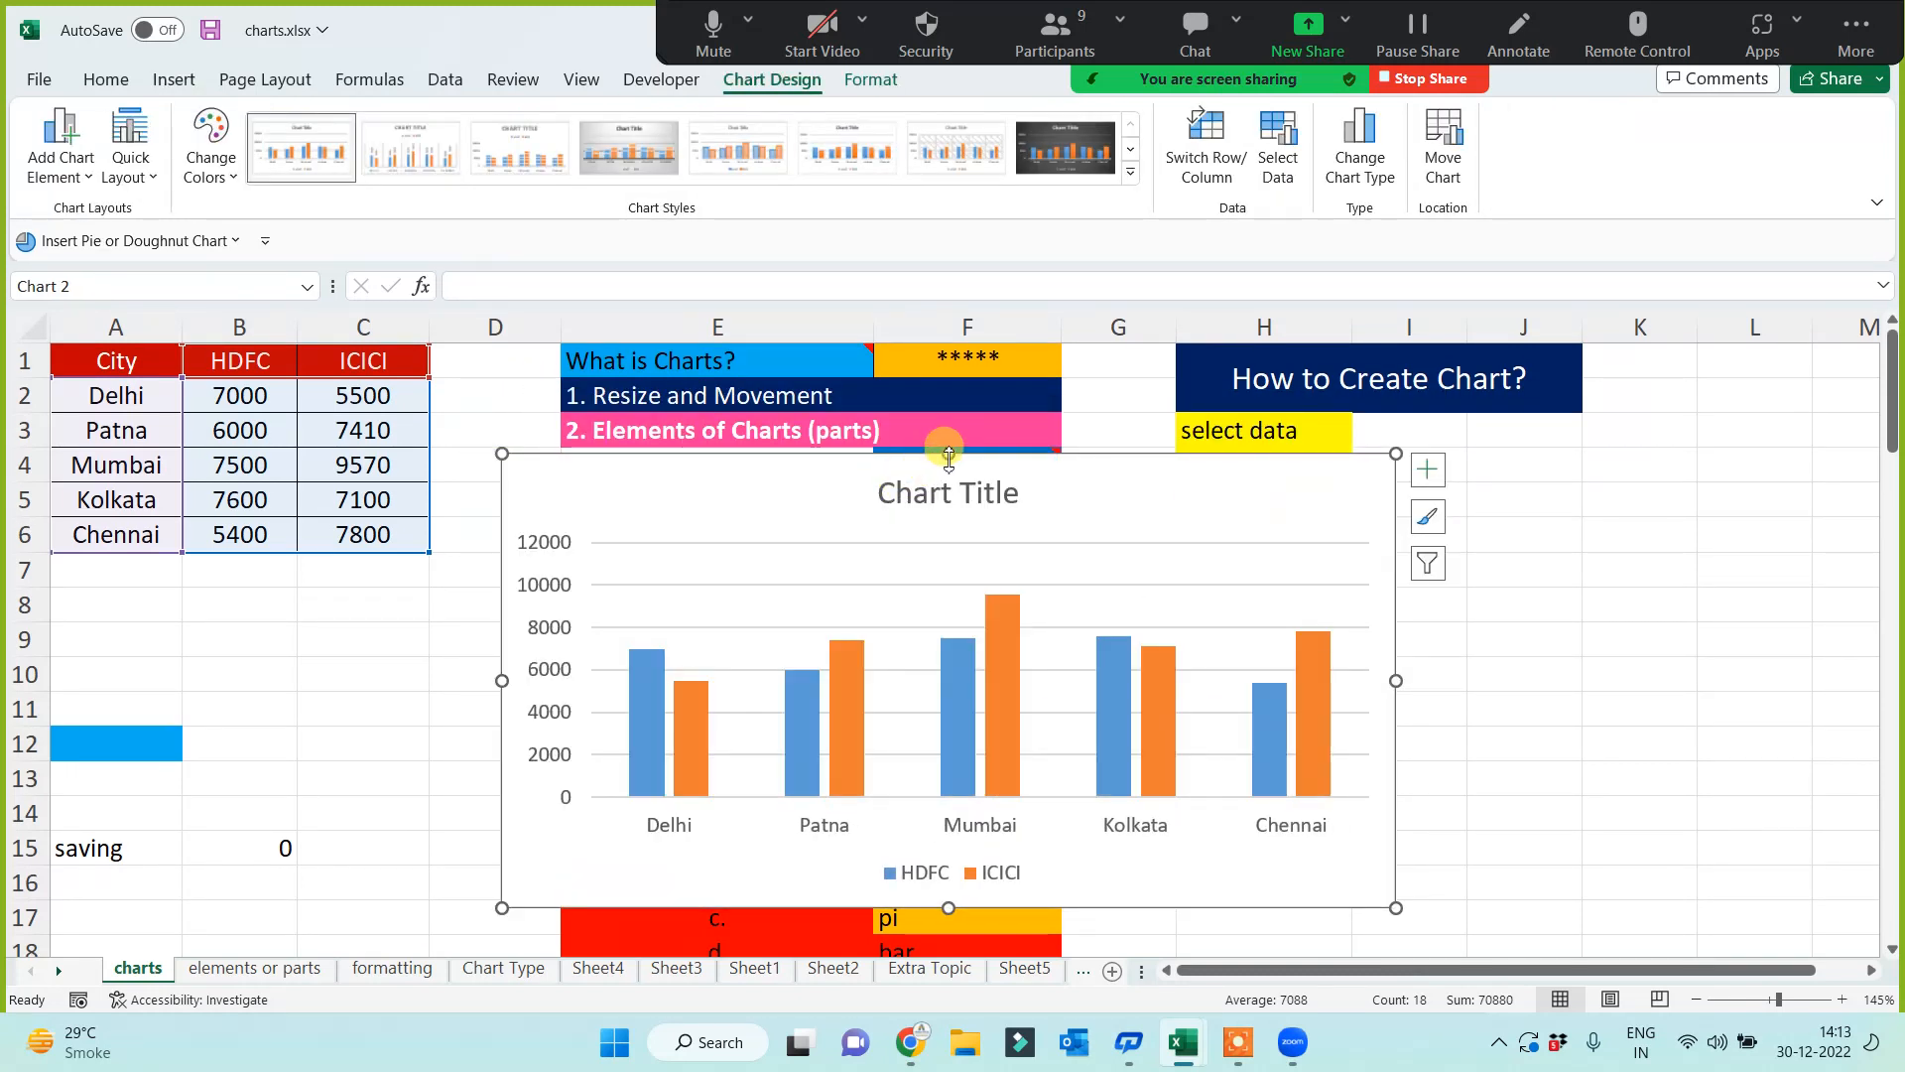
{"action": "left_click_drag", "start_coordinate": [948, 453], "coordinate": [949, 498]}
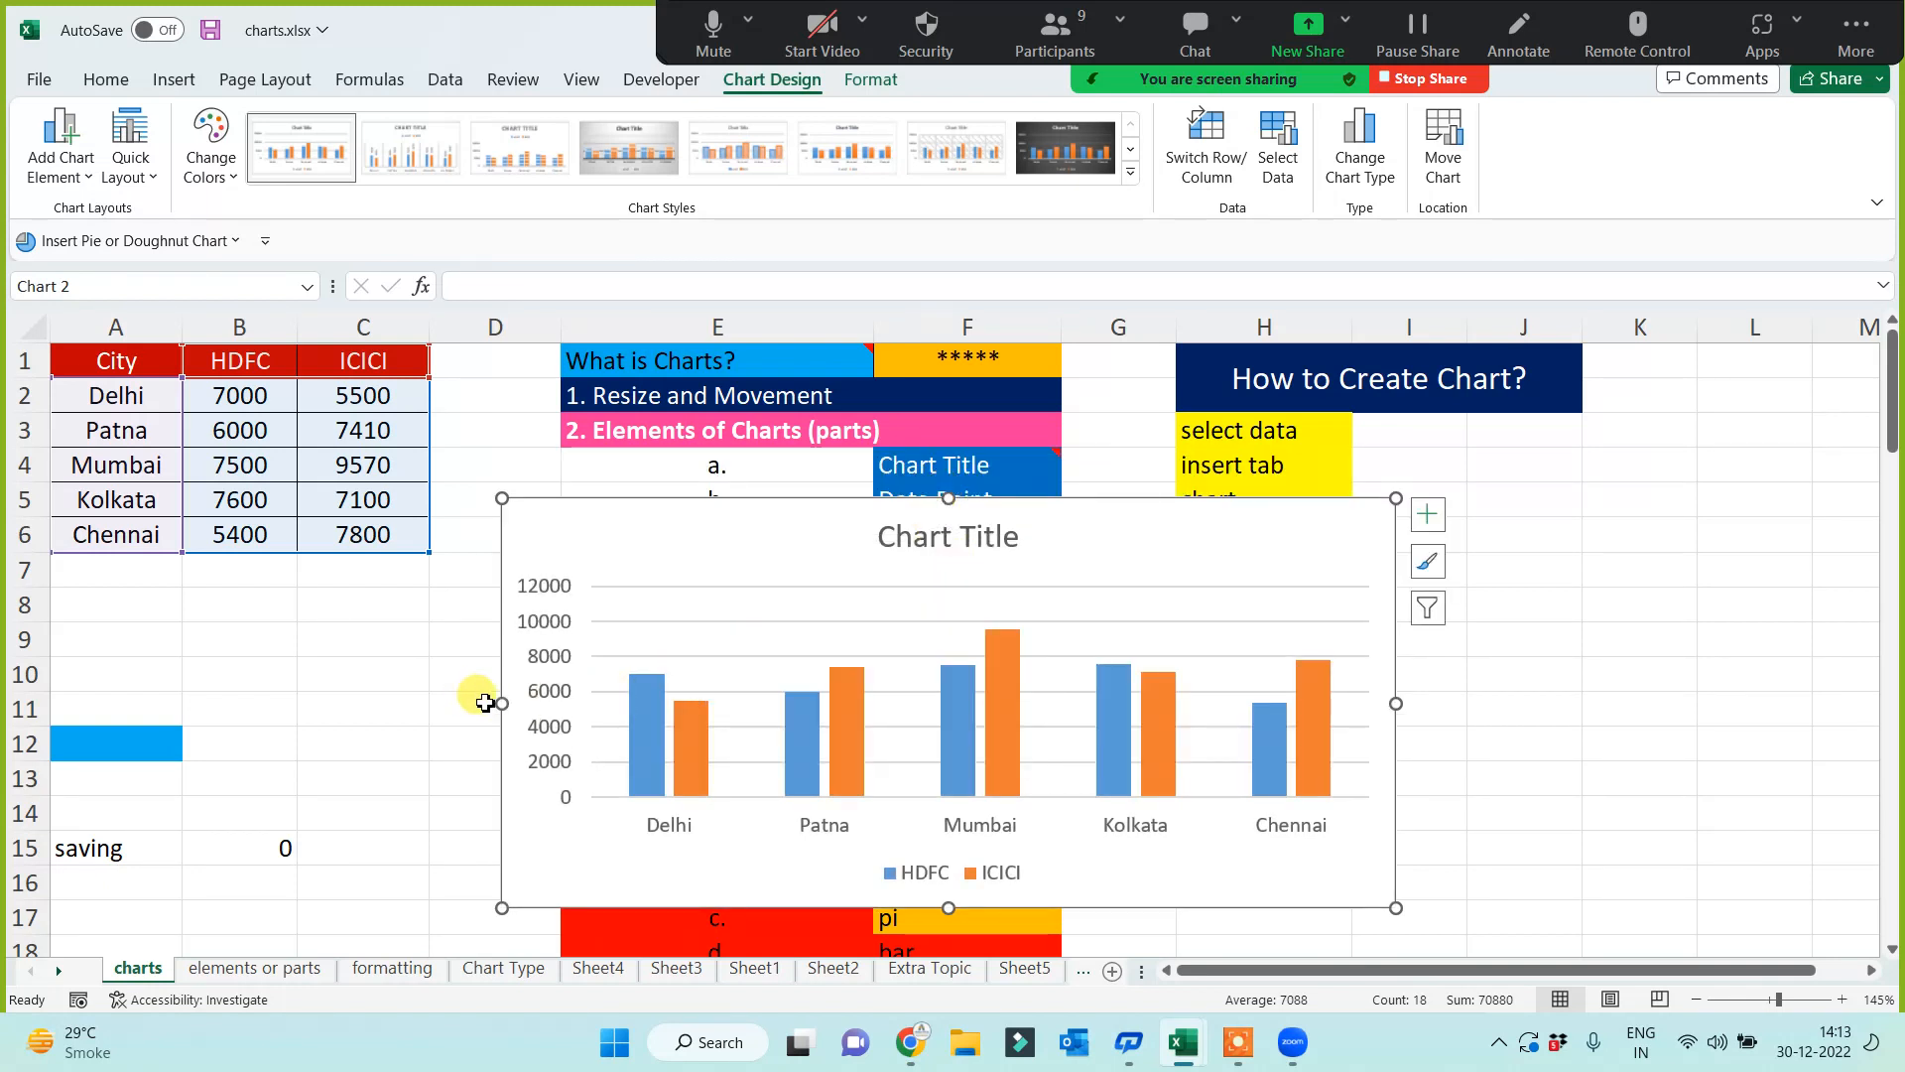
{"action": "left_click_drag", "start_coordinate": [501, 704], "coordinate": [555, 703]}
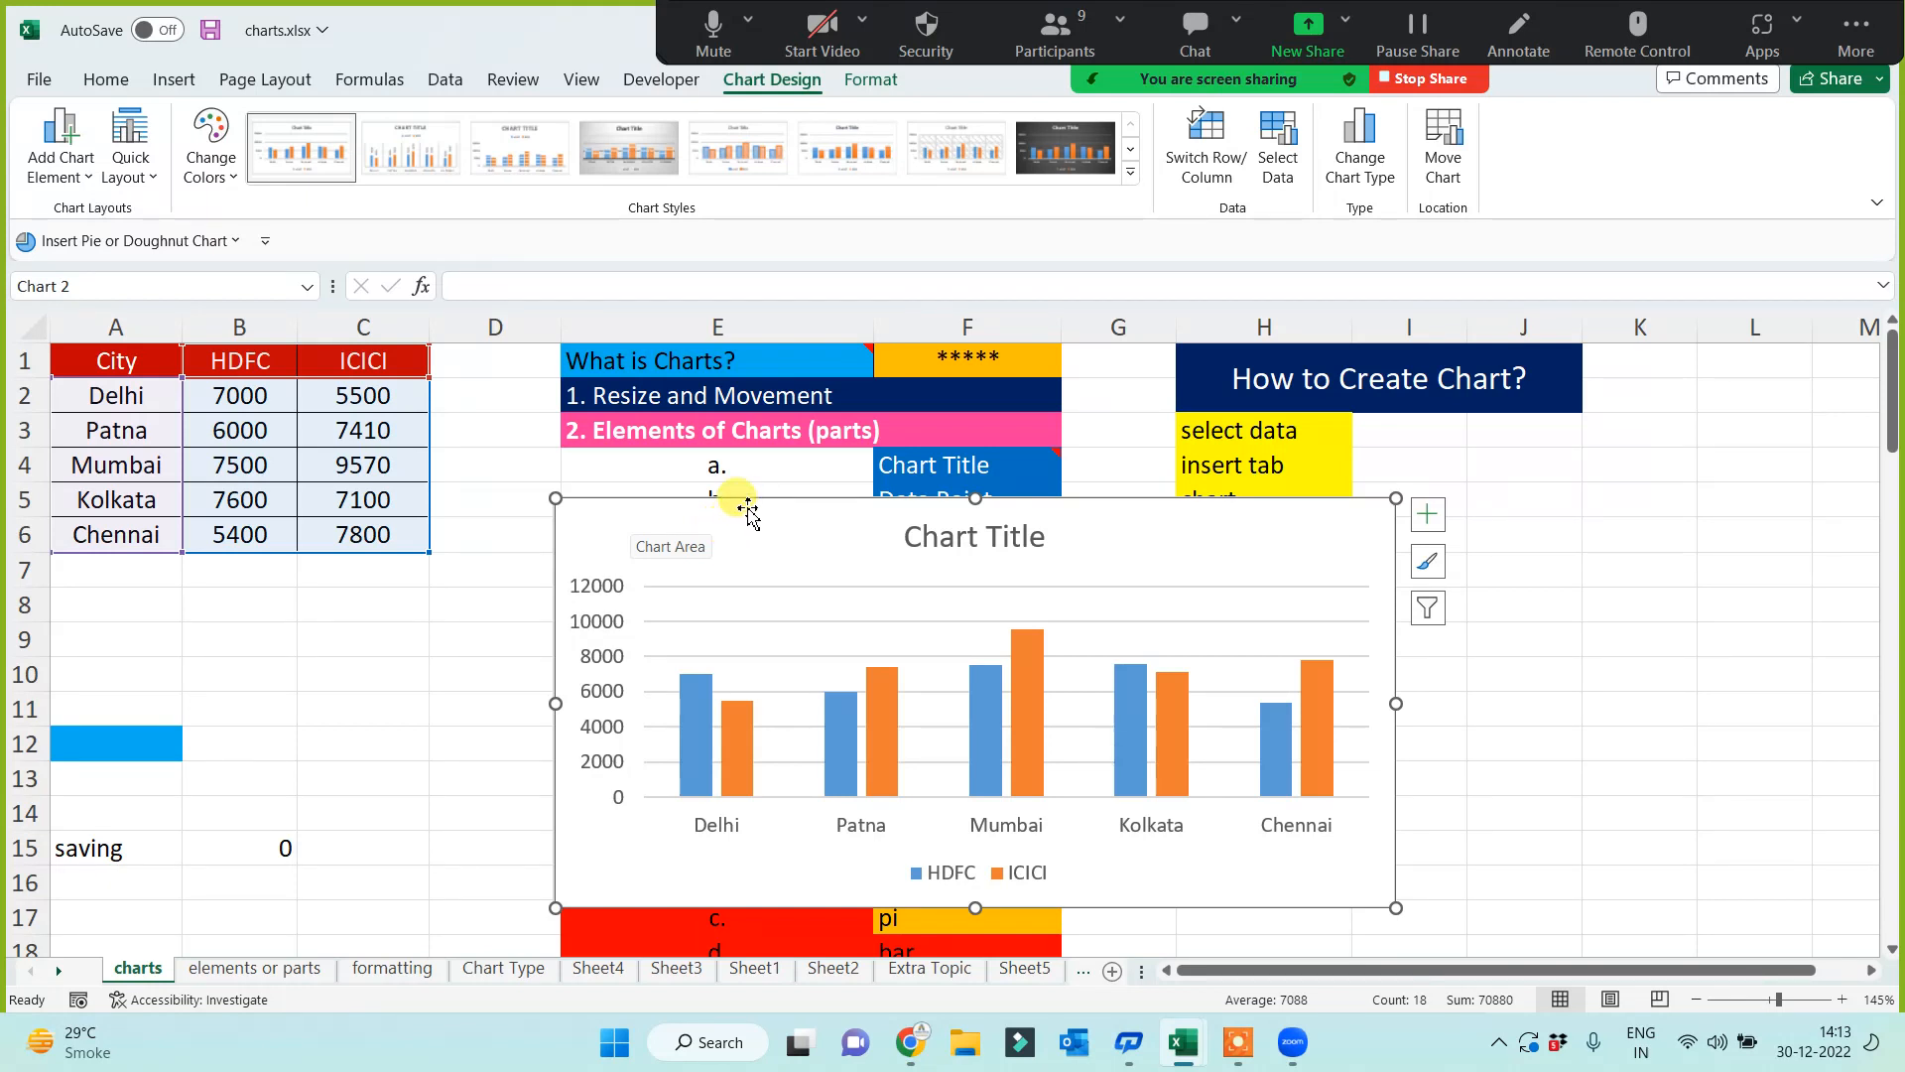
Step: Move the chart beneath the "How to Create Chart?" list and narrow it from its left edge to clear column F
{"action": "left_click_drag", "start_coordinate": [753, 520], "coordinate": [1221, 580]}
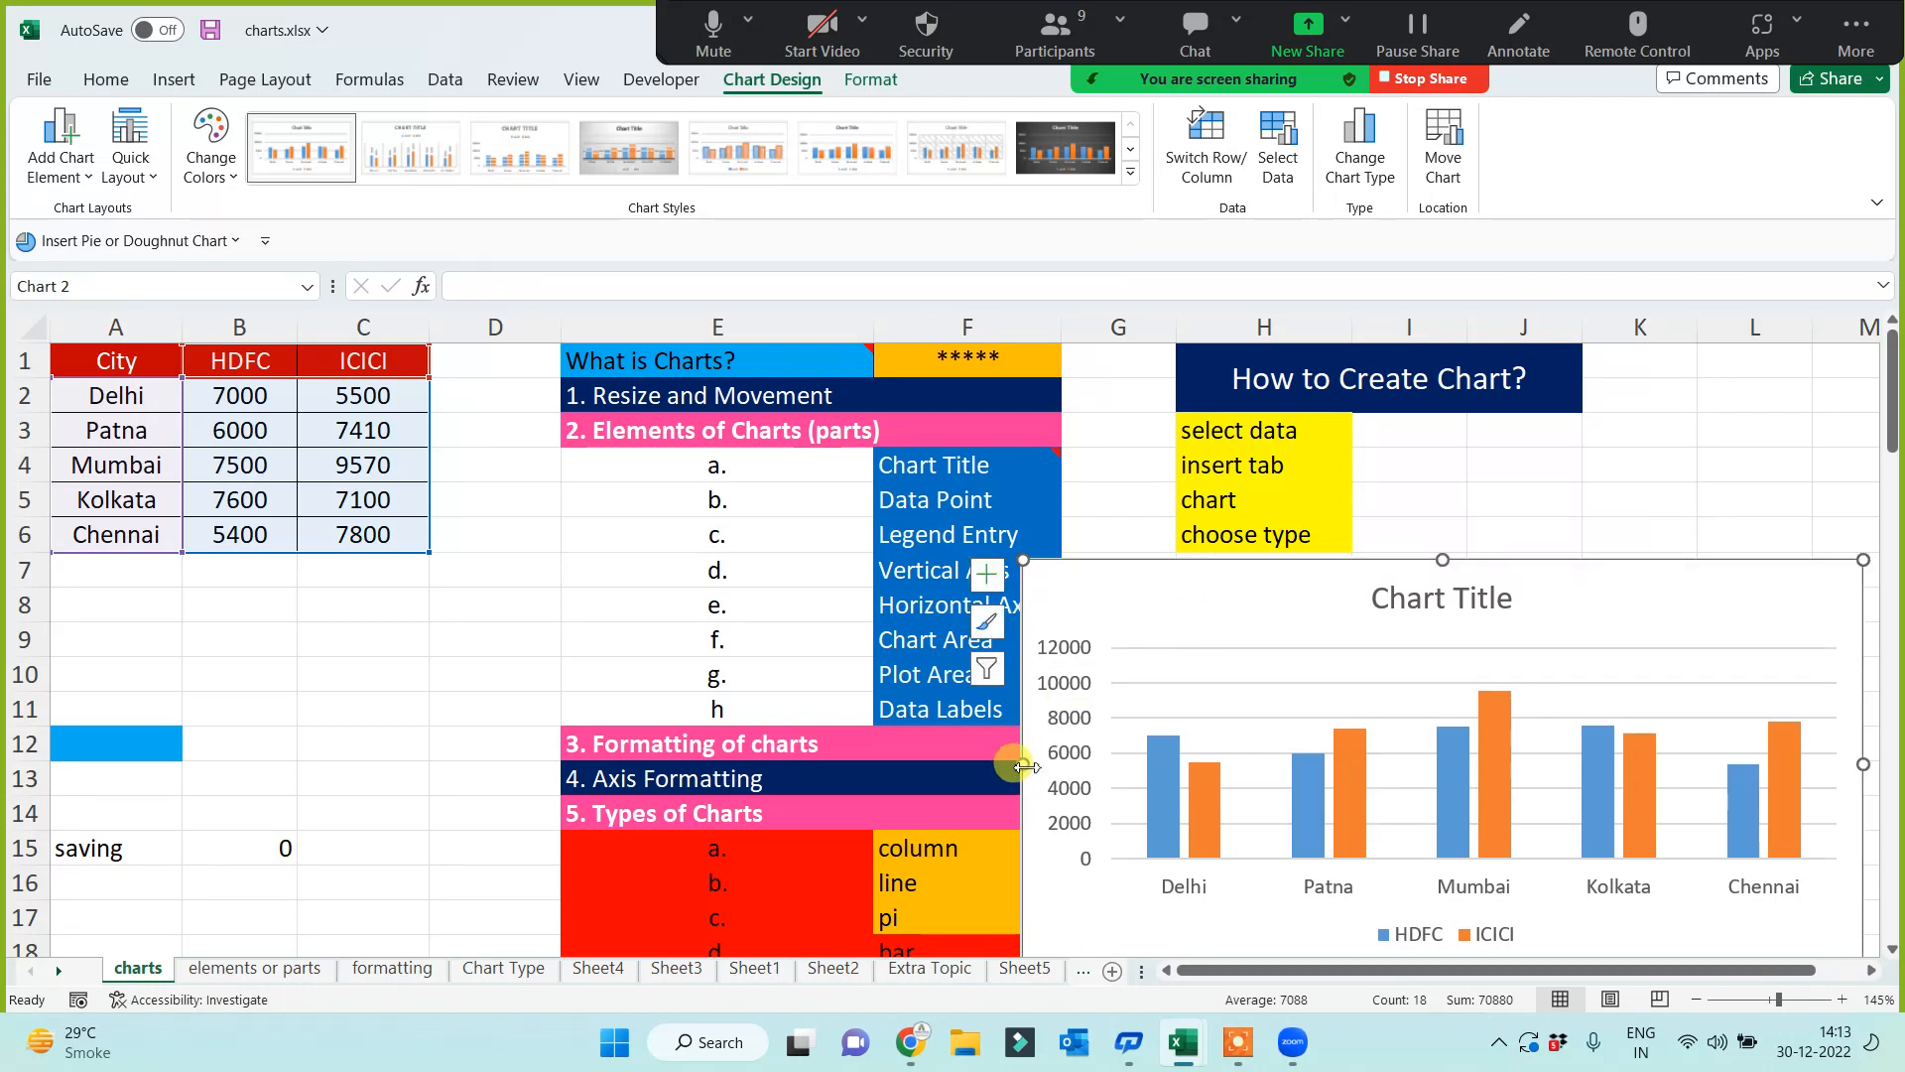
{"action": "left_click_drag", "start_coordinate": [1022, 766], "coordinate": [1085, 764]}
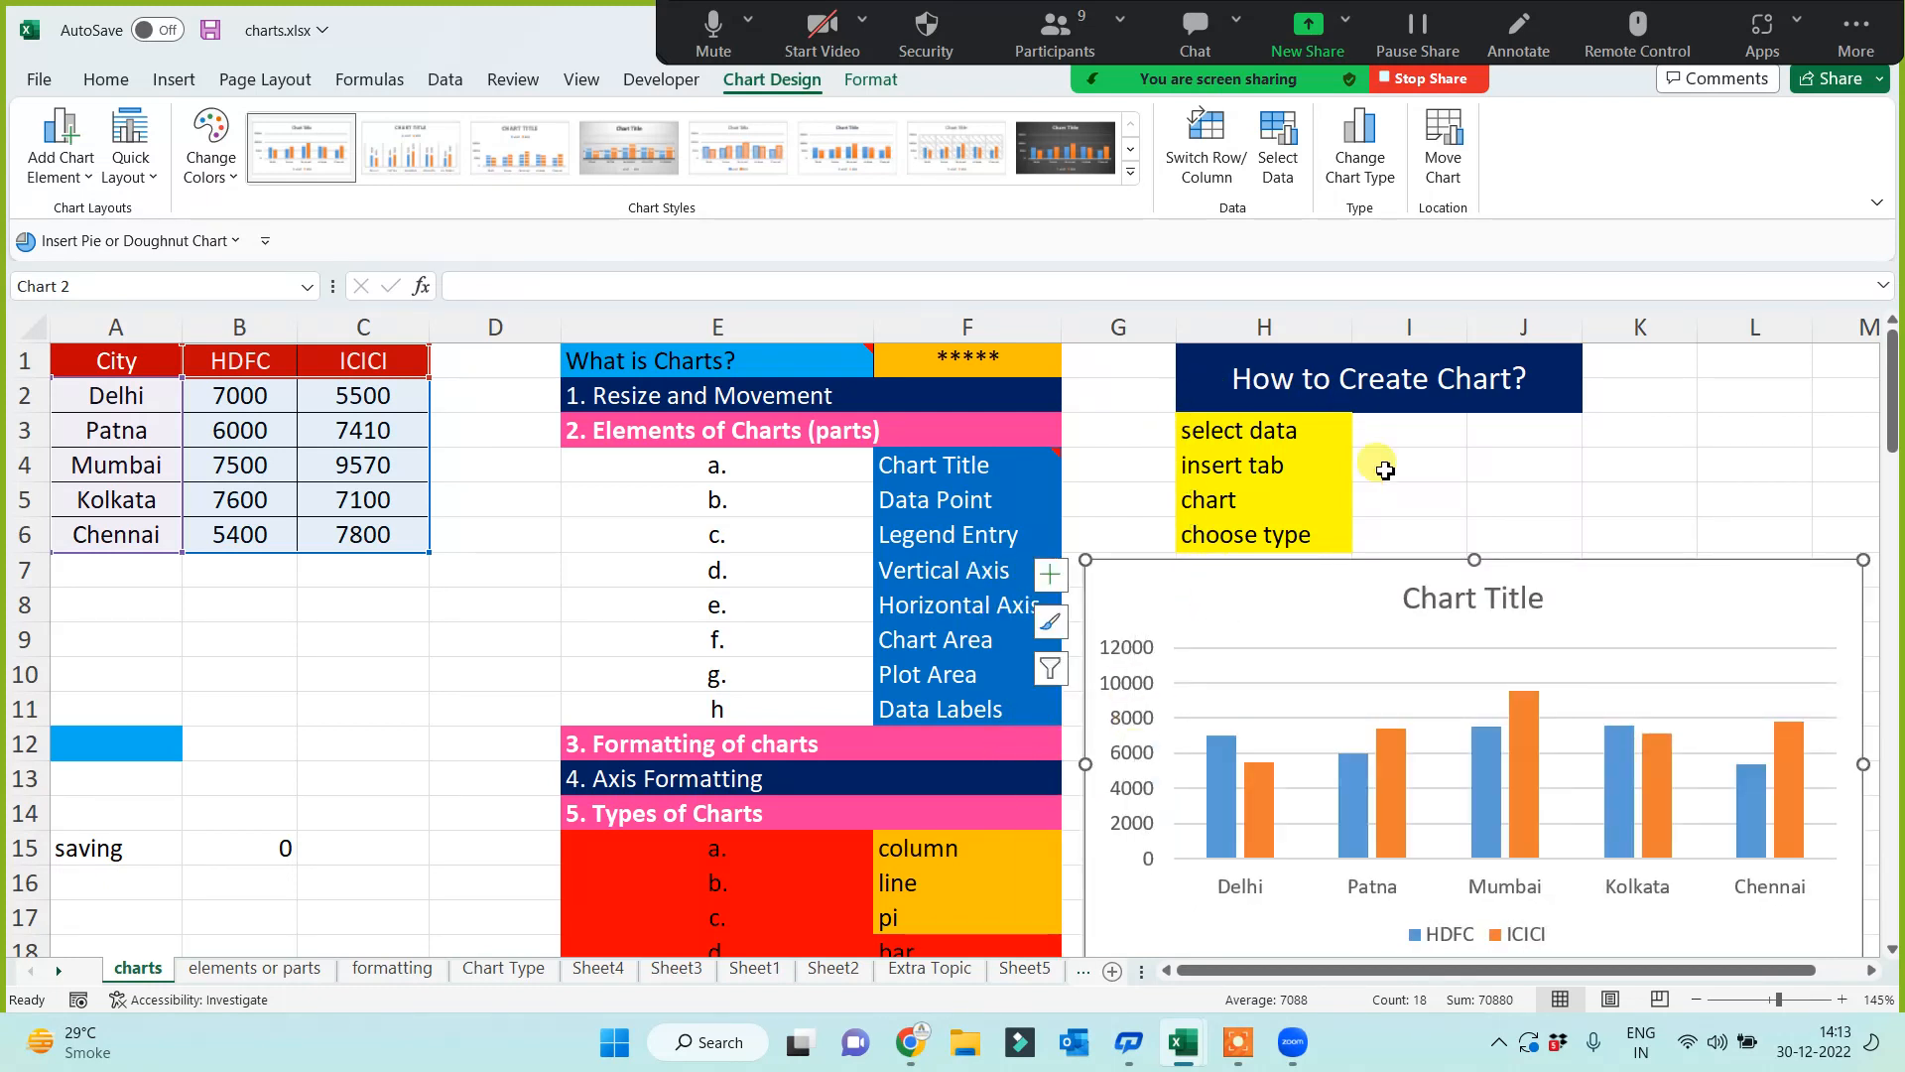
{"action": "left_click", "coordinate": [1592, 468]}
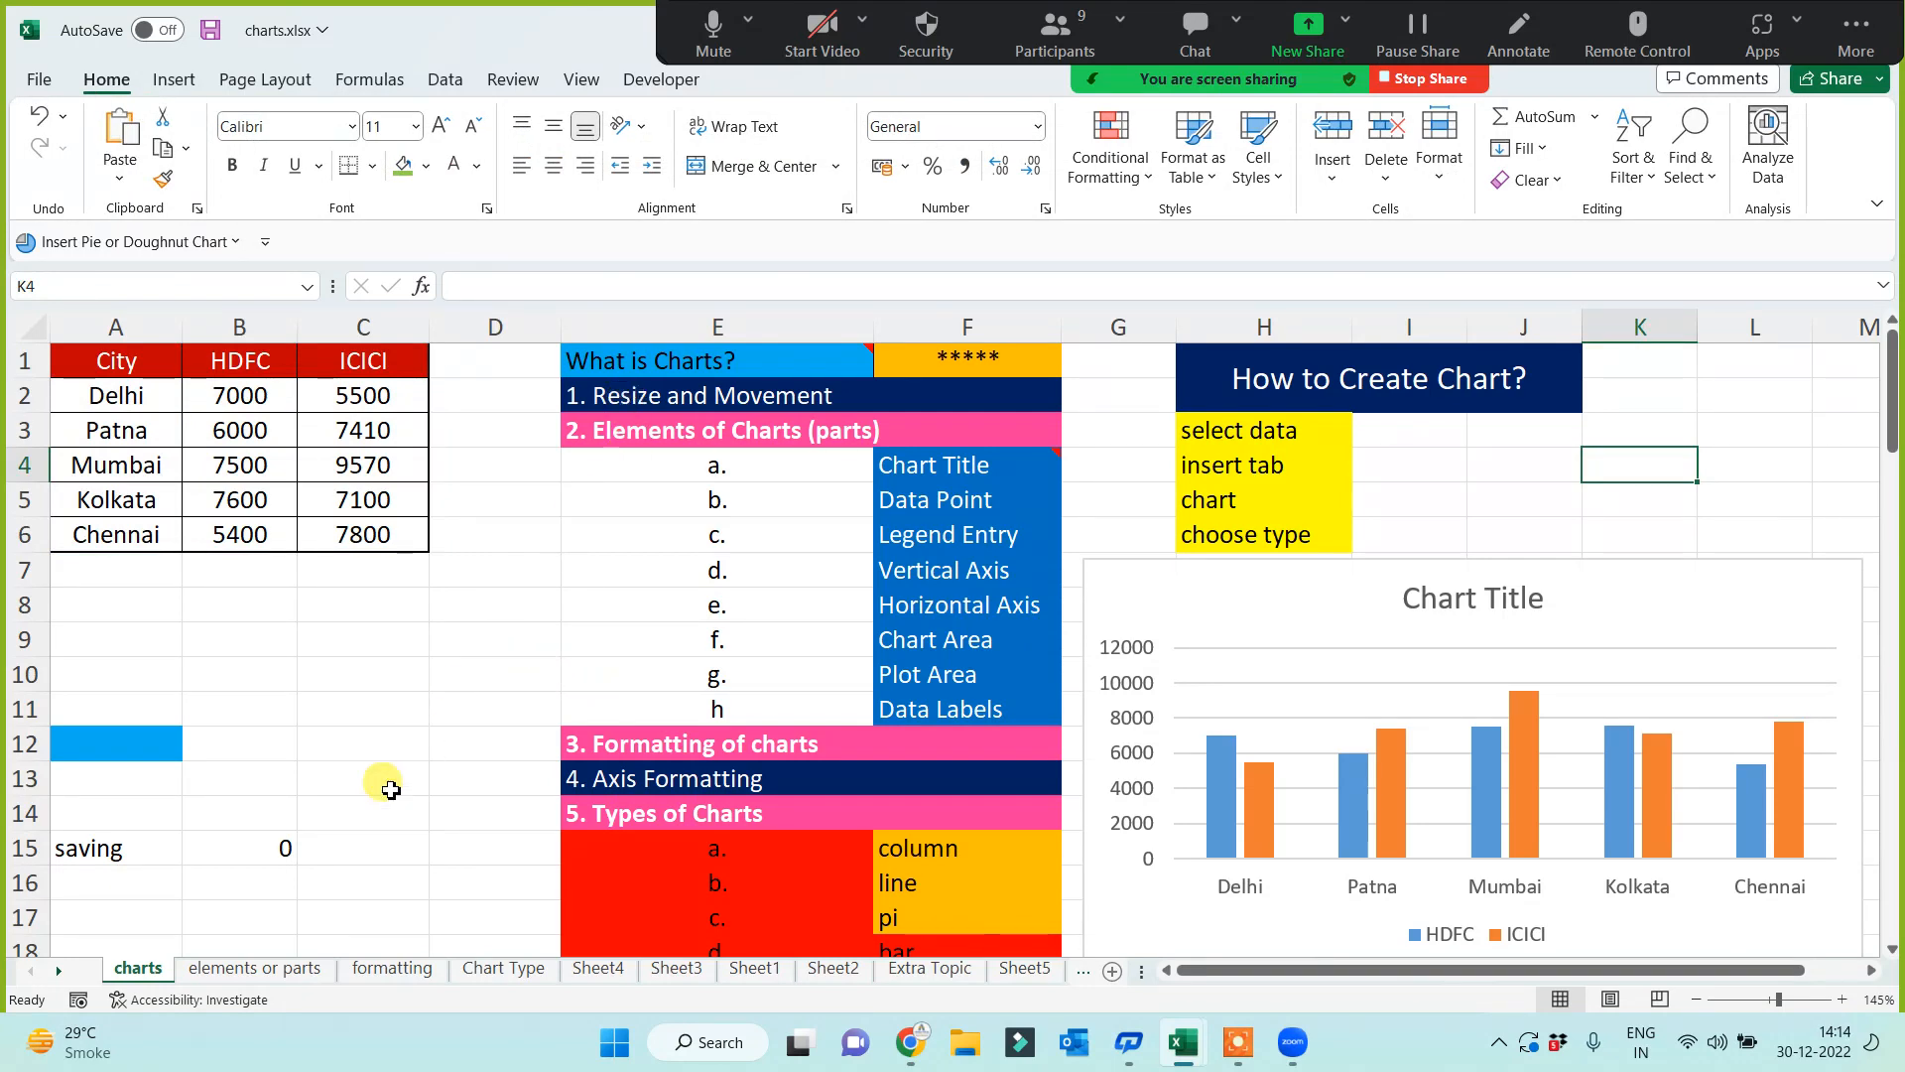
Step: Delete the HDFC and ICICI client analysis chart from the "elements or parts" sheet and return to the charts sheet
{"action": "left_click", "coordinate": [252, 982]}
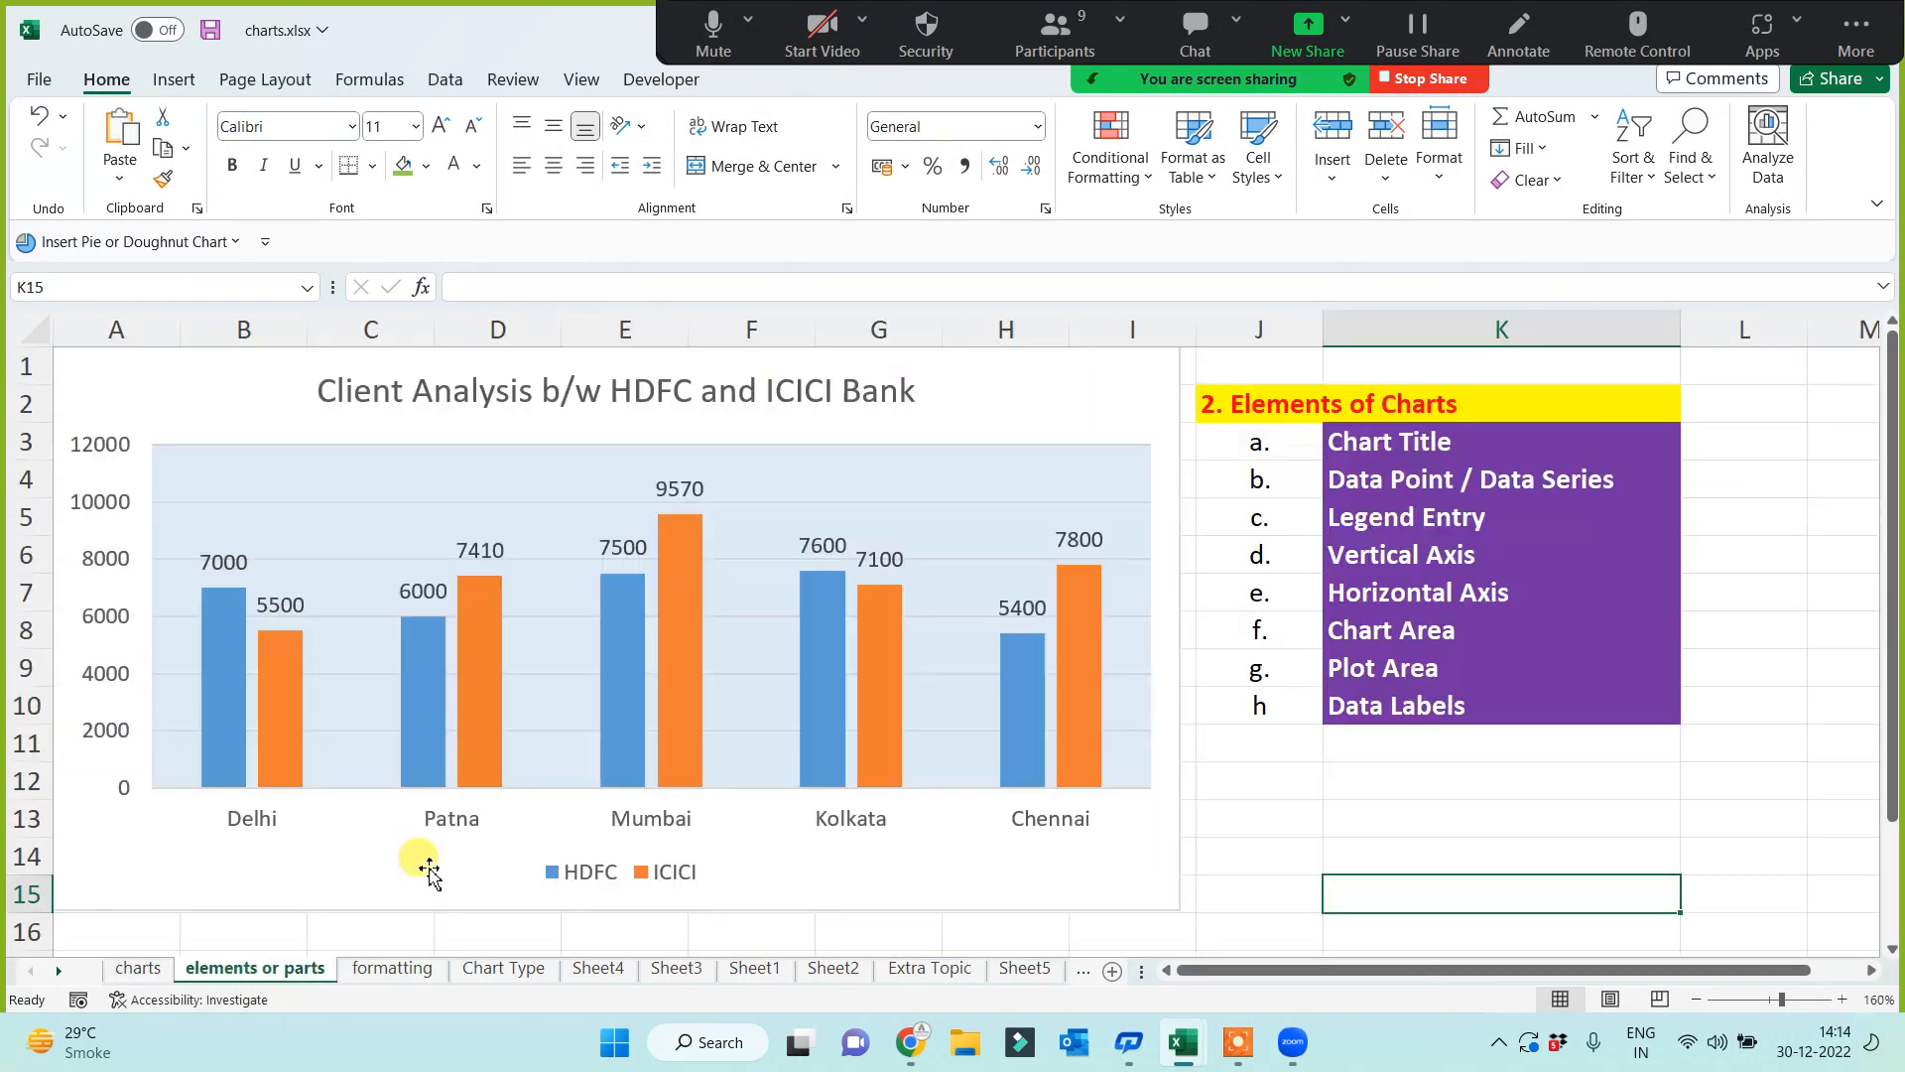
{"action": "left_click", "coordinate": [506, 893]}
{"action": "key", "text": "Delete"}
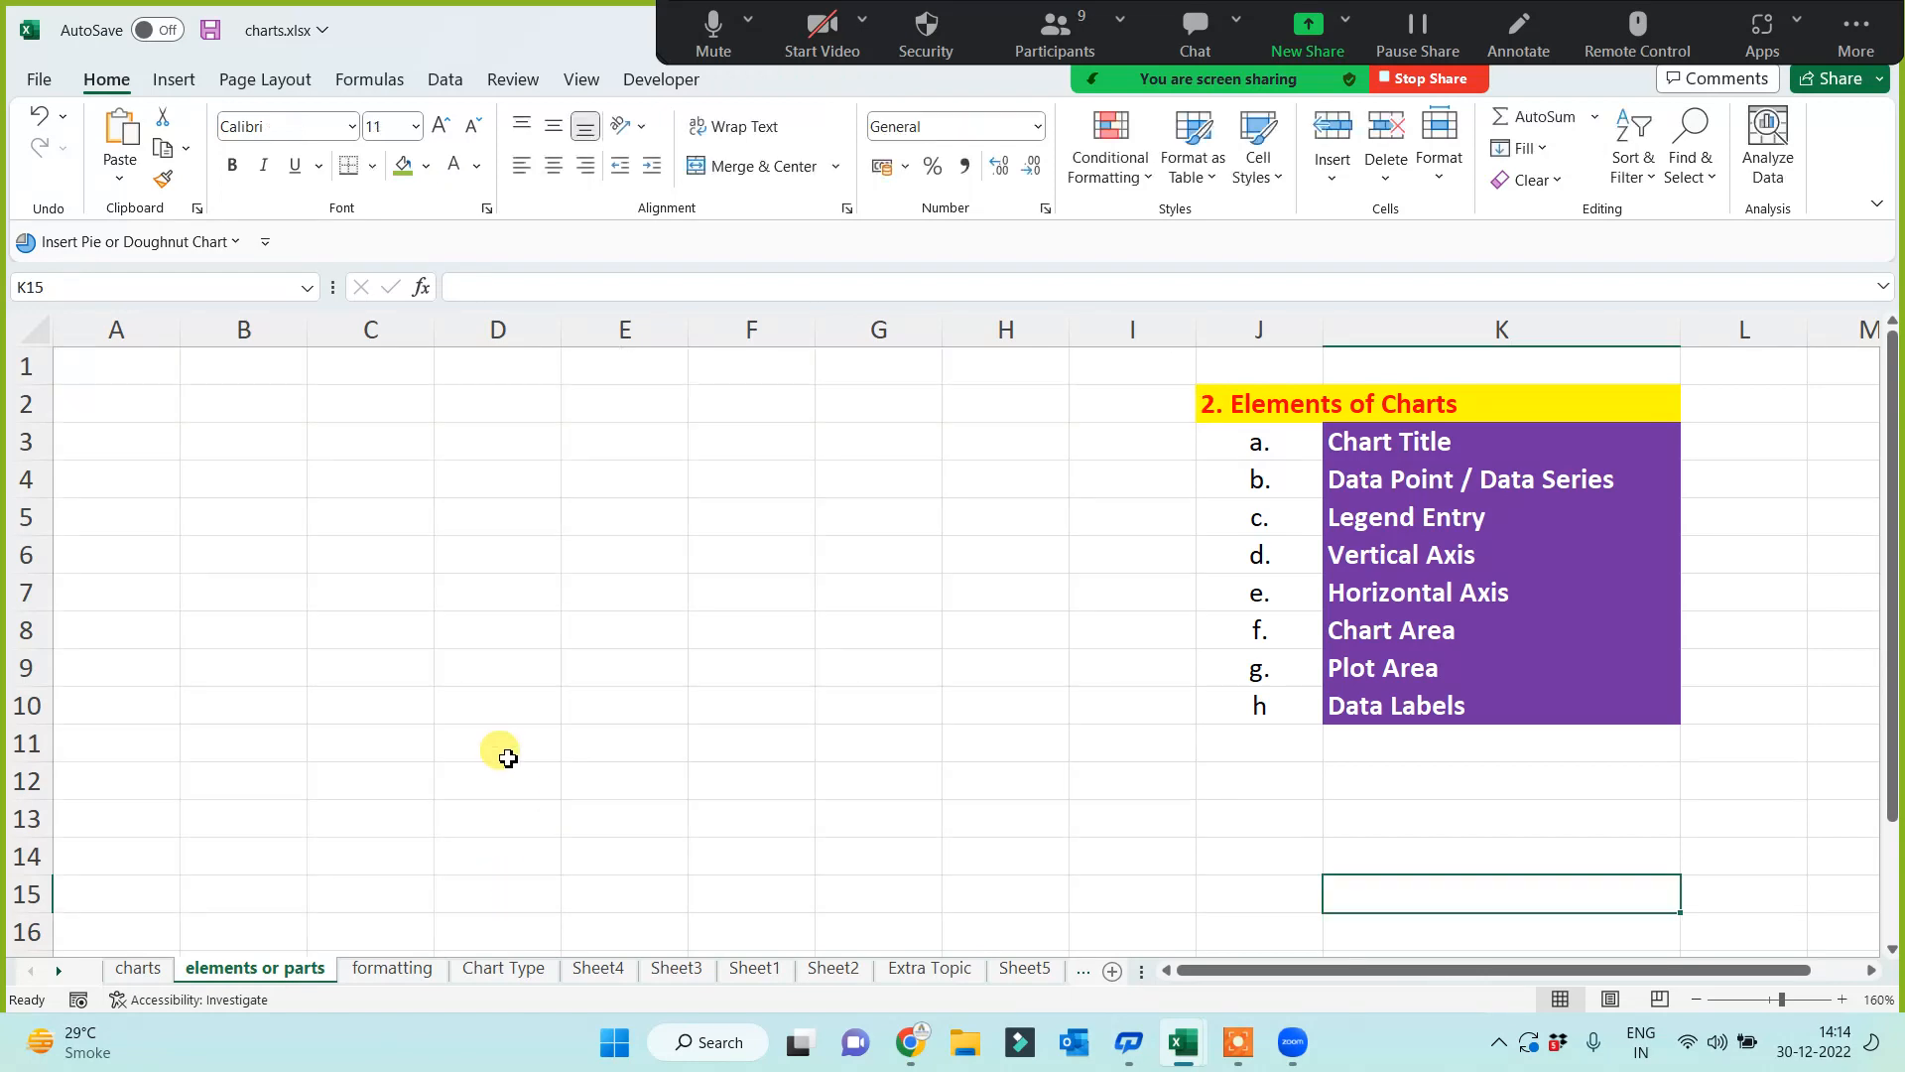
{"action": "left_click", "coordinate": [138, 967]}
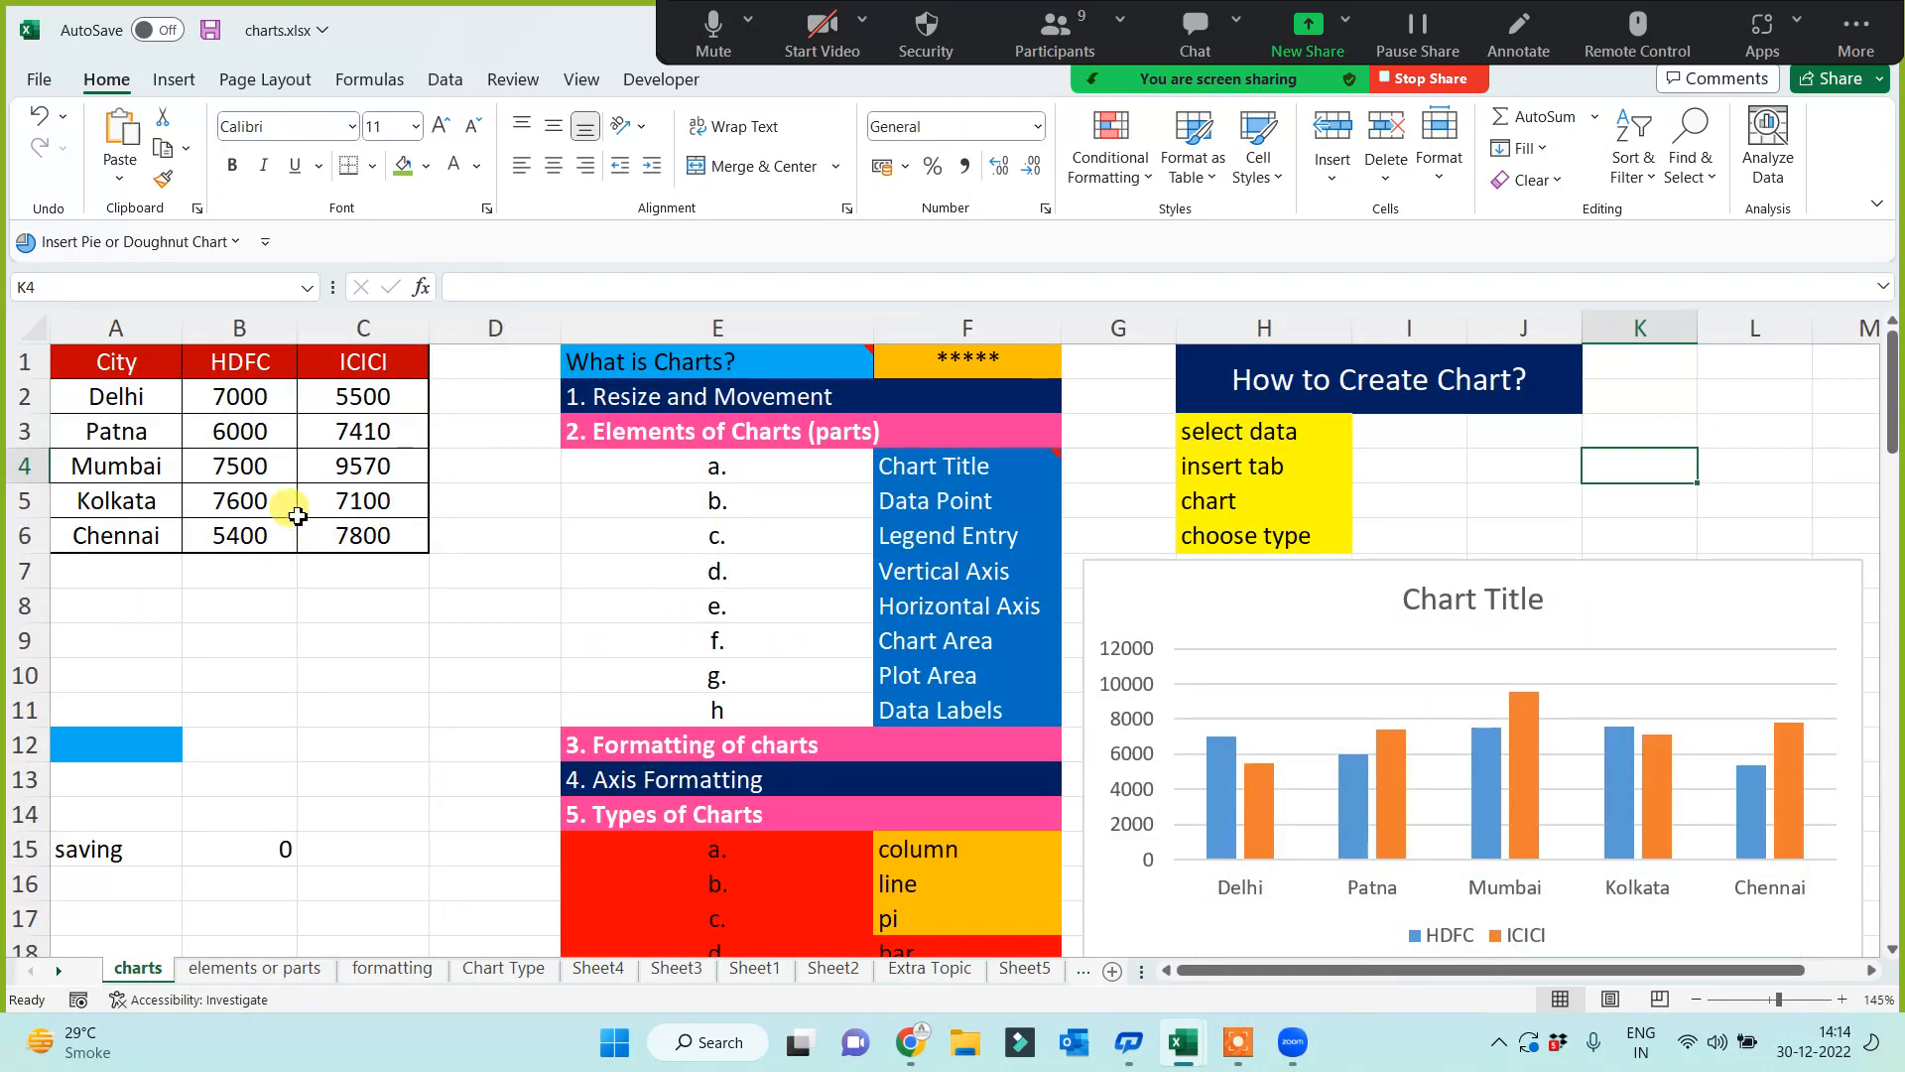
Step: Copy the column chart from the charts sheet and paste it at A1 of the "elements or parts" sheet
{"action": "left_click_drag", "start_coordinate": [238, 461], "coordinate": [727, 732]}
{"action": "left_click", "coordinate": [1098, 610]}
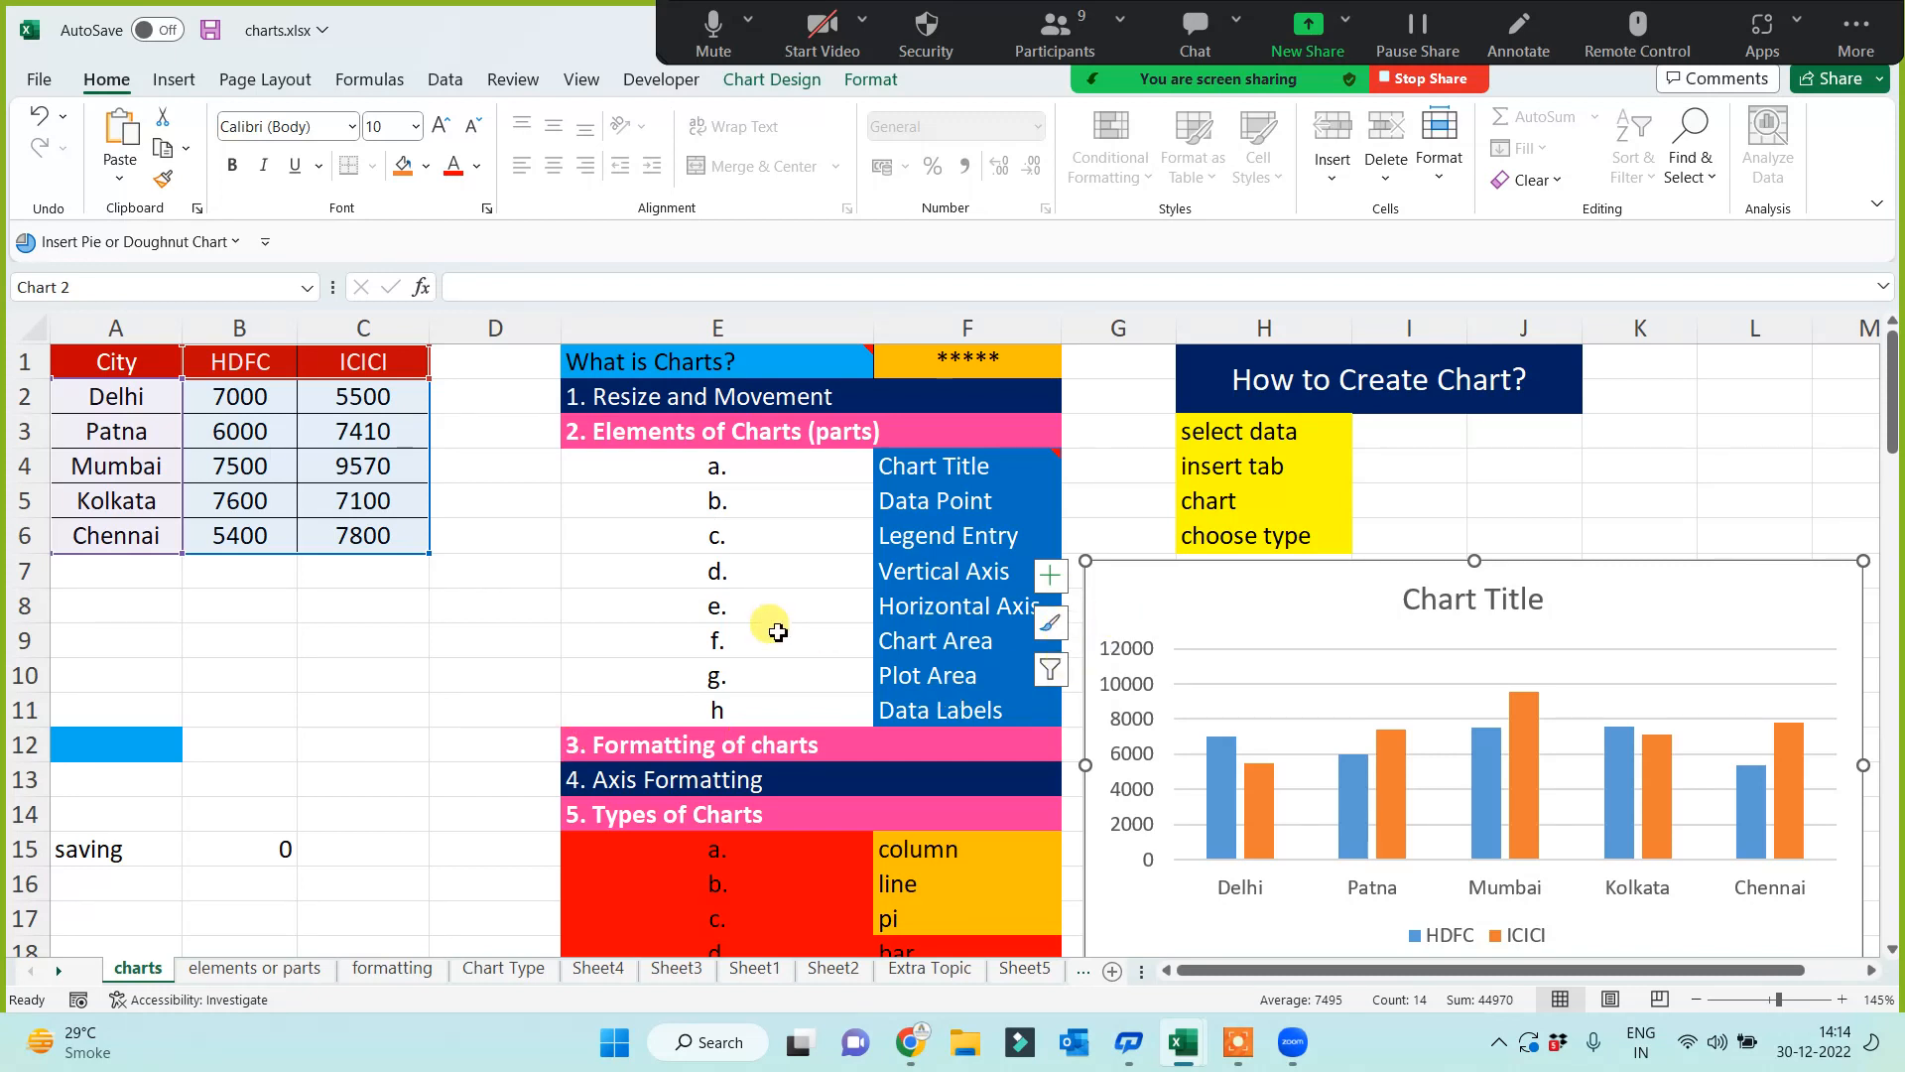
{"action": "right_click", "coordinate": [1147, 592]}
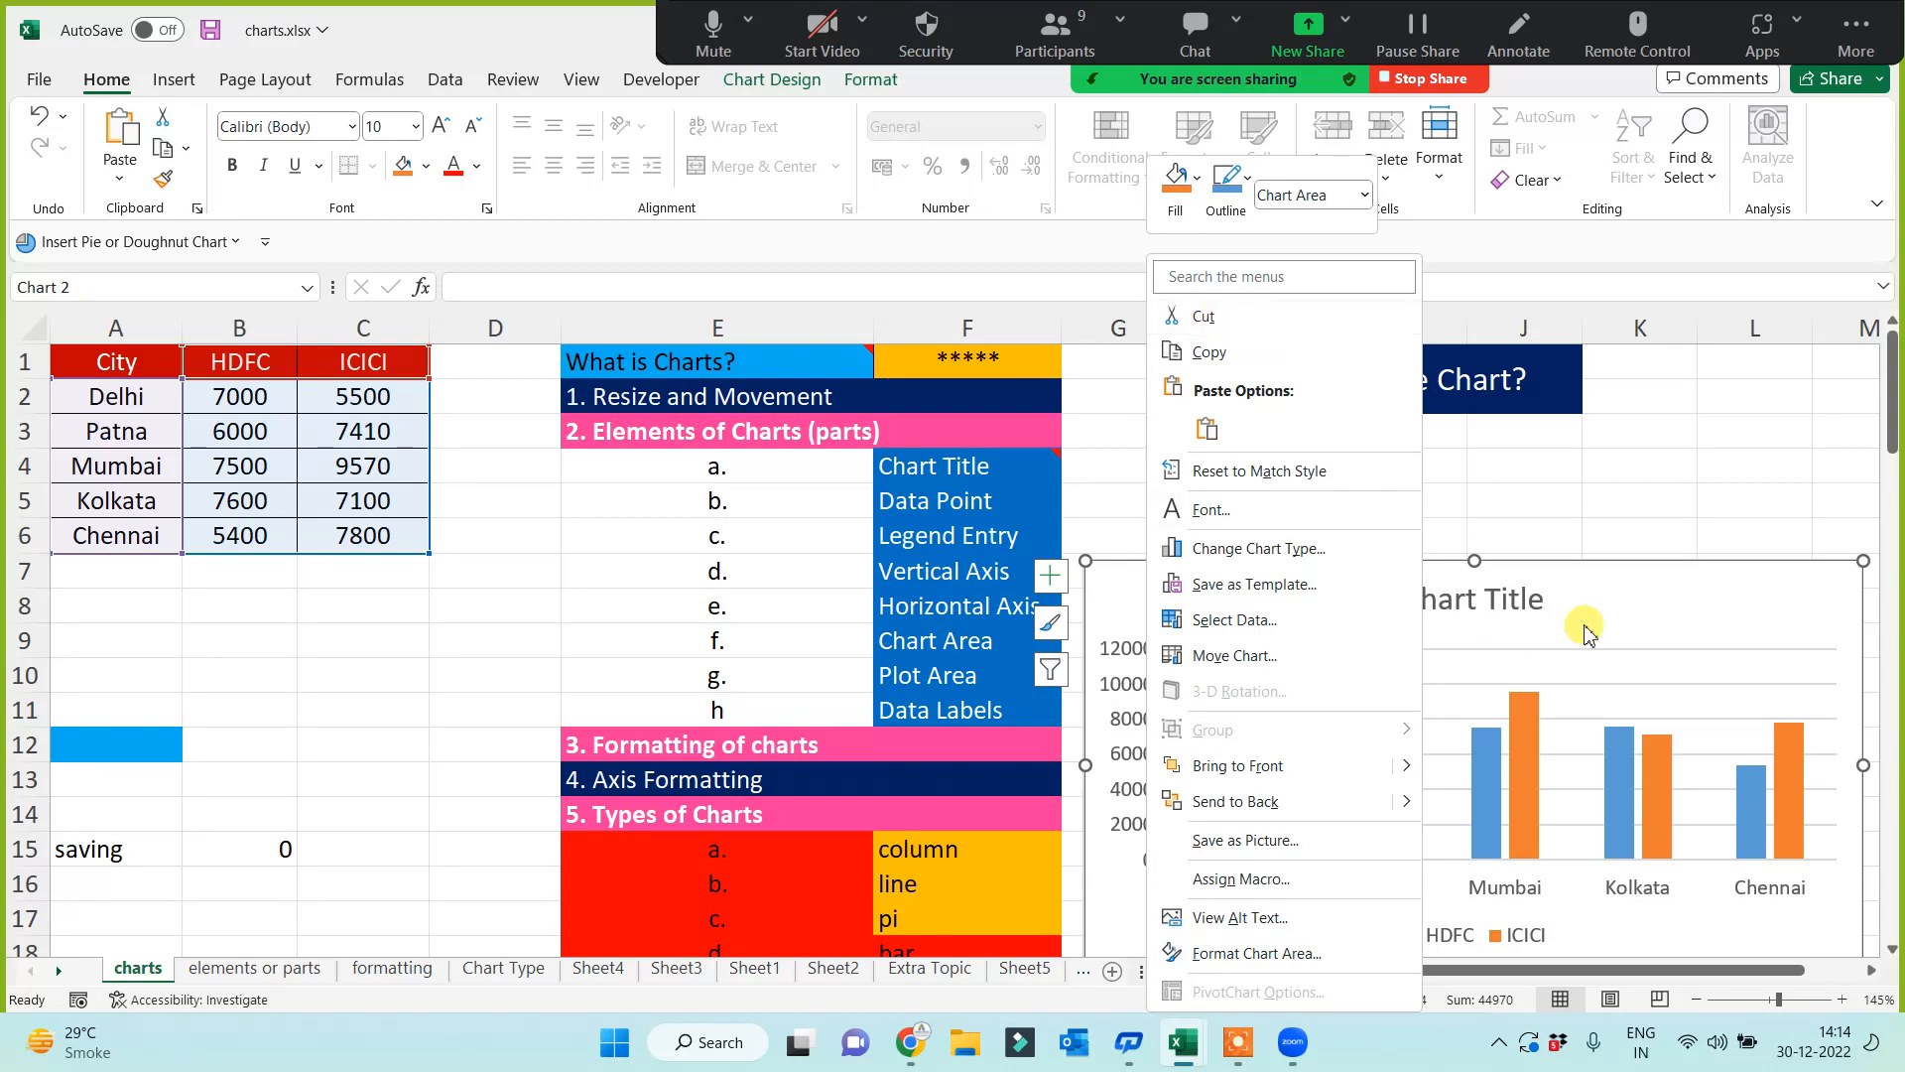
{"action": "left_click", "coordinate": [1211, 351]}
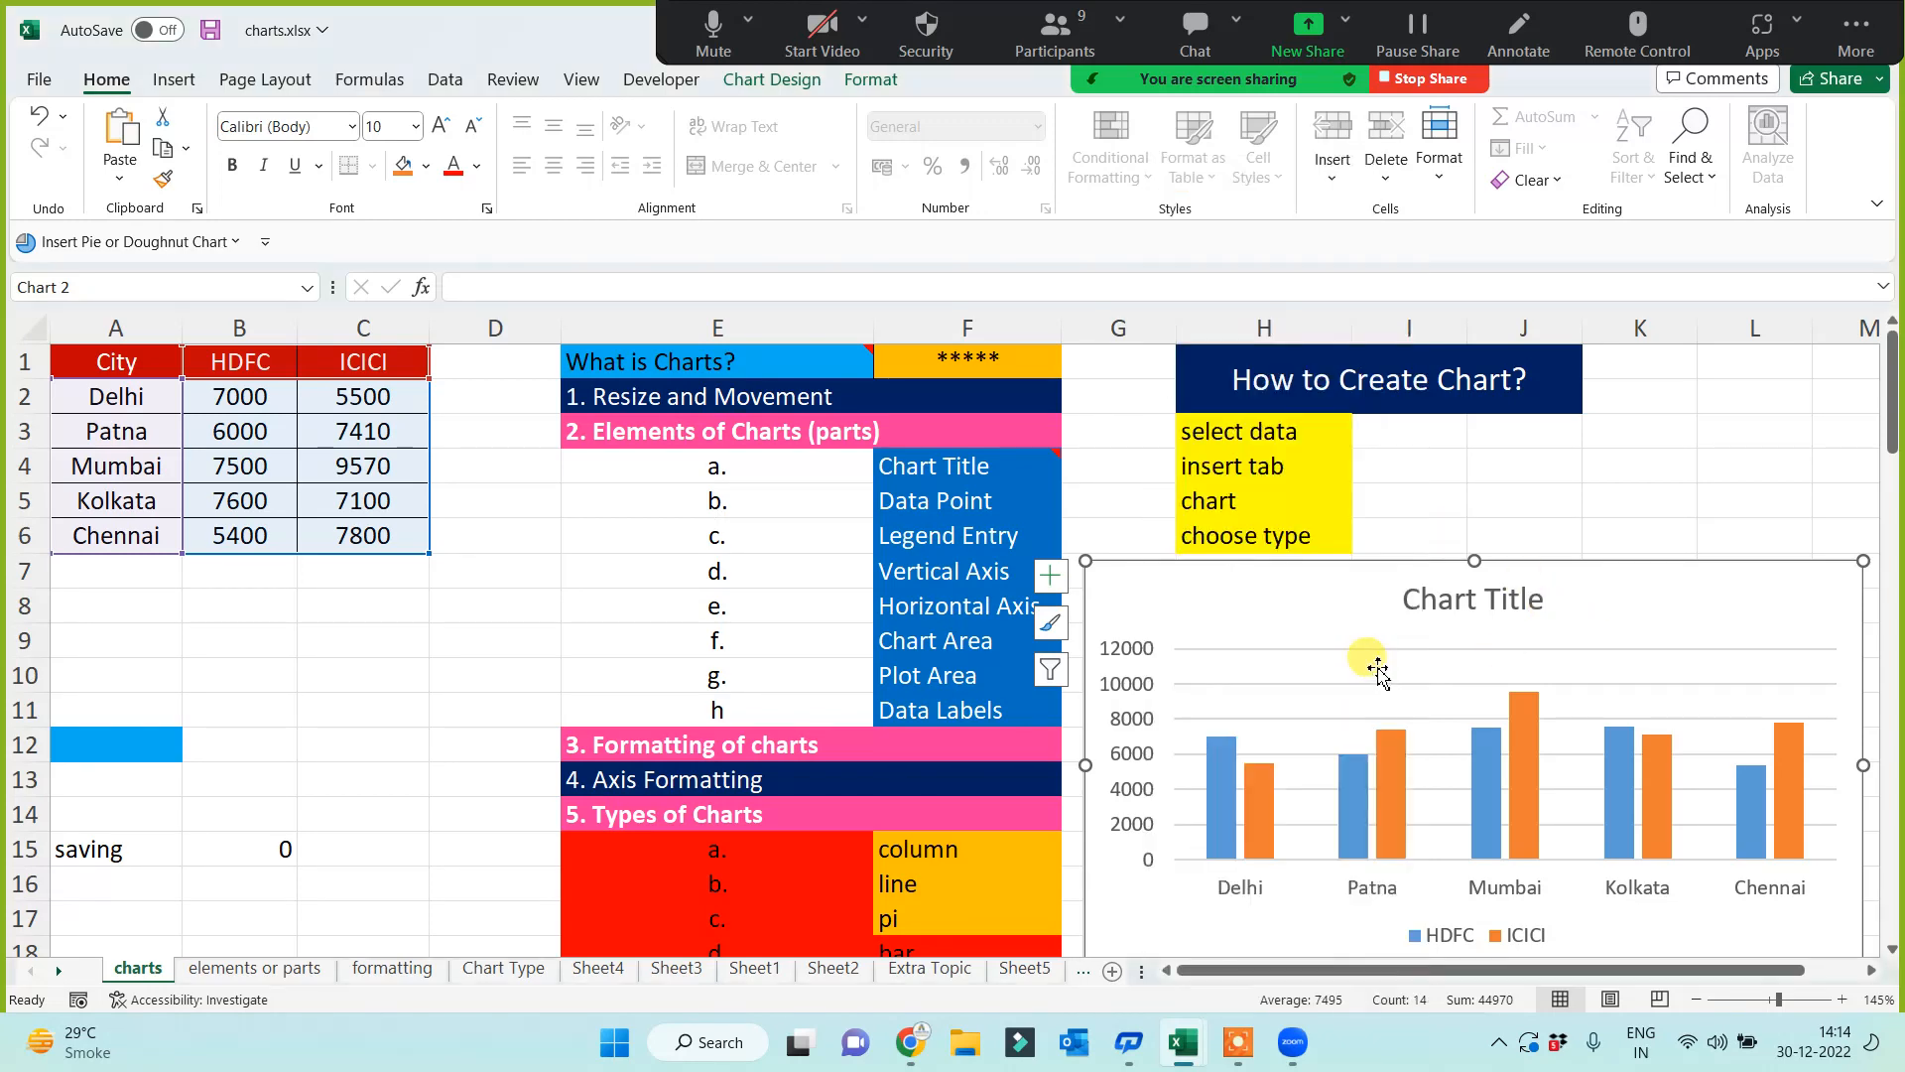
{"action": "left_click", "coordinate": [283, 969]}
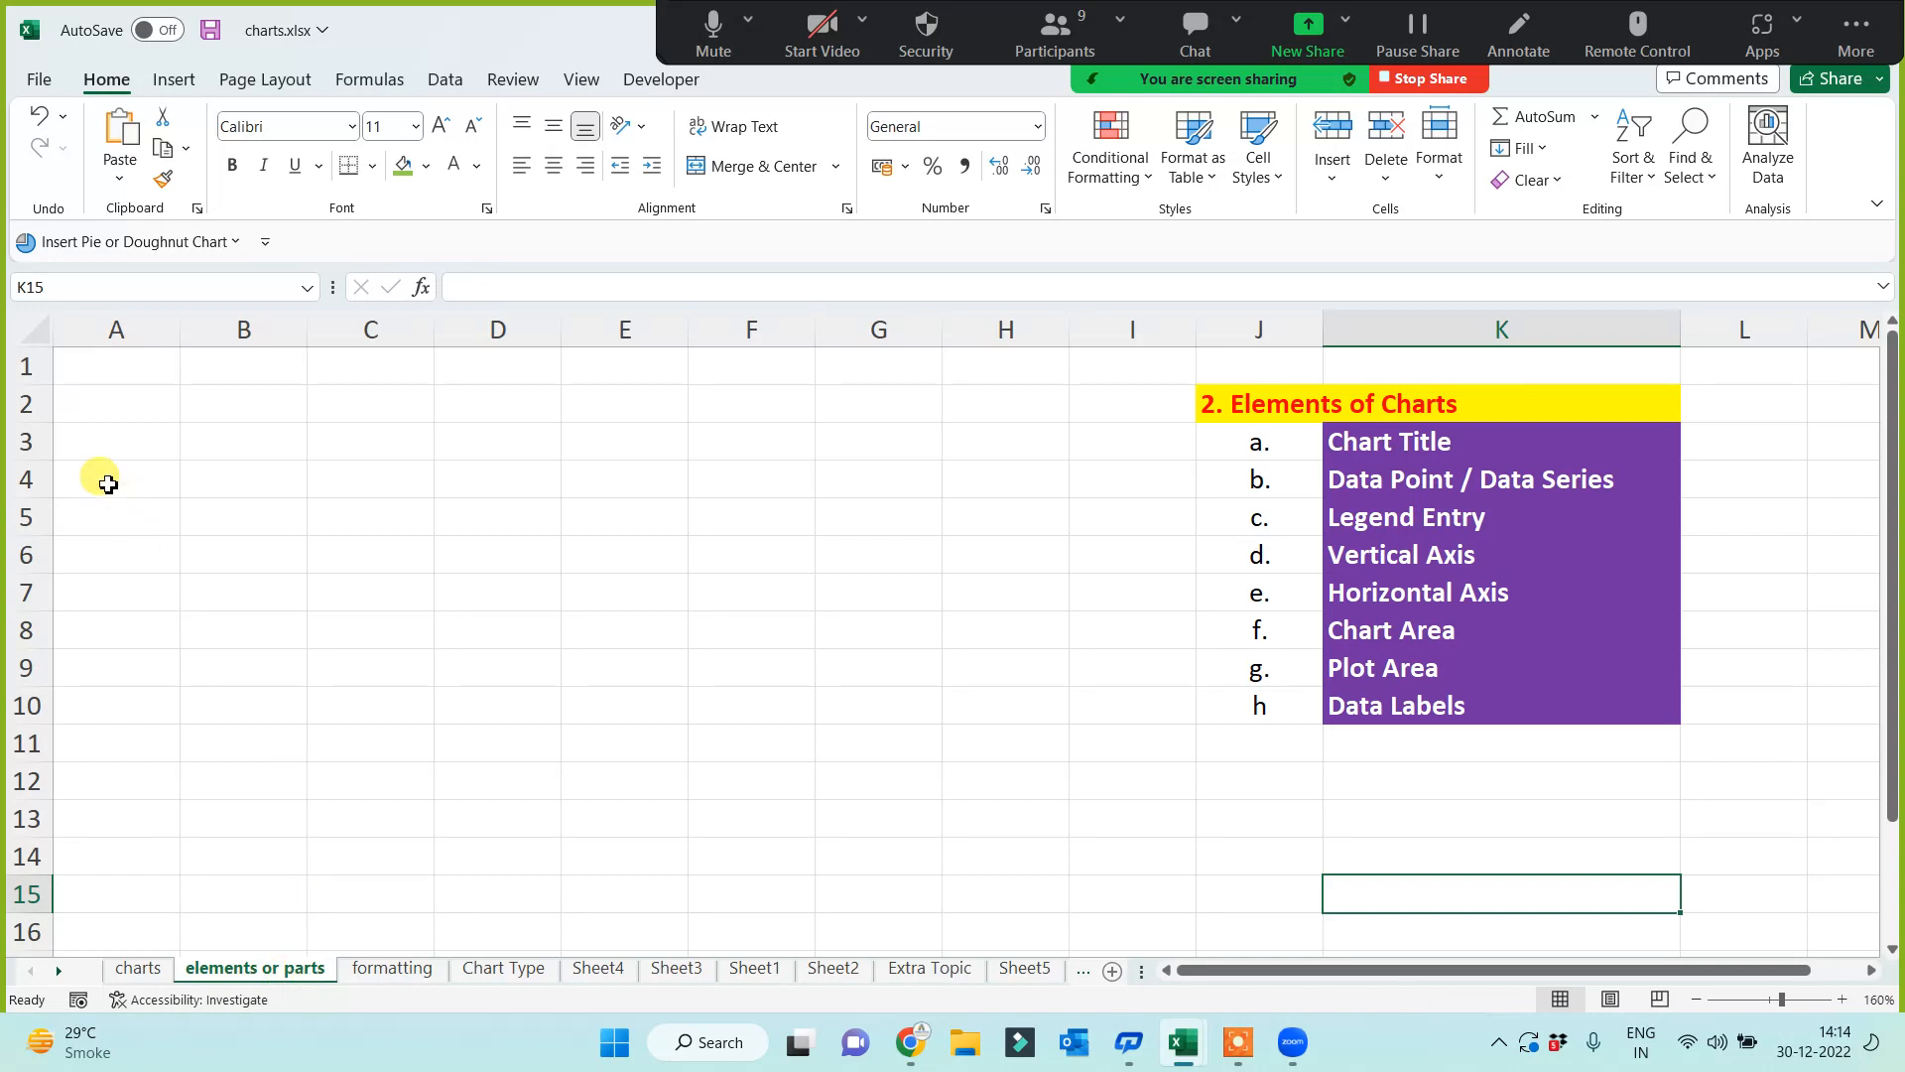
{"action": "left_click", "coordinate": [85, 375]}
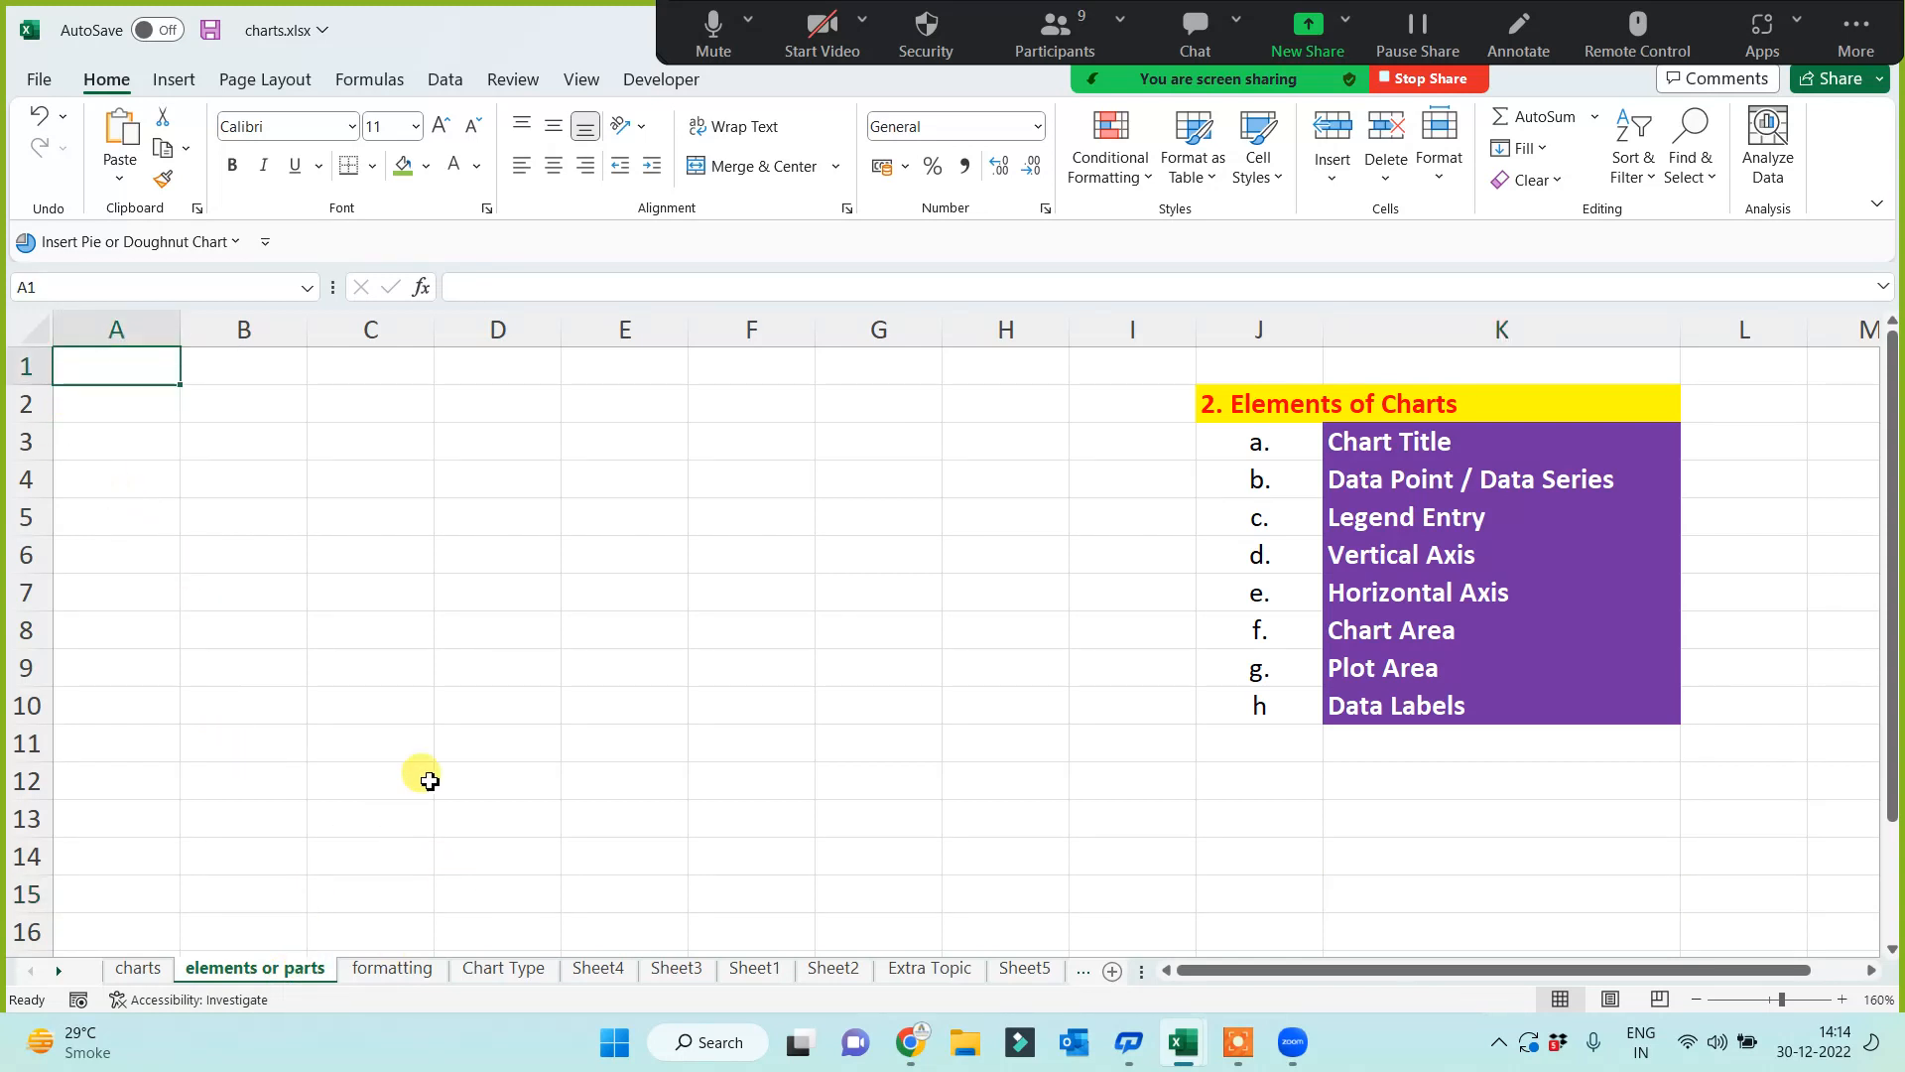
{"action": "key", "text": "ctrl+v"}
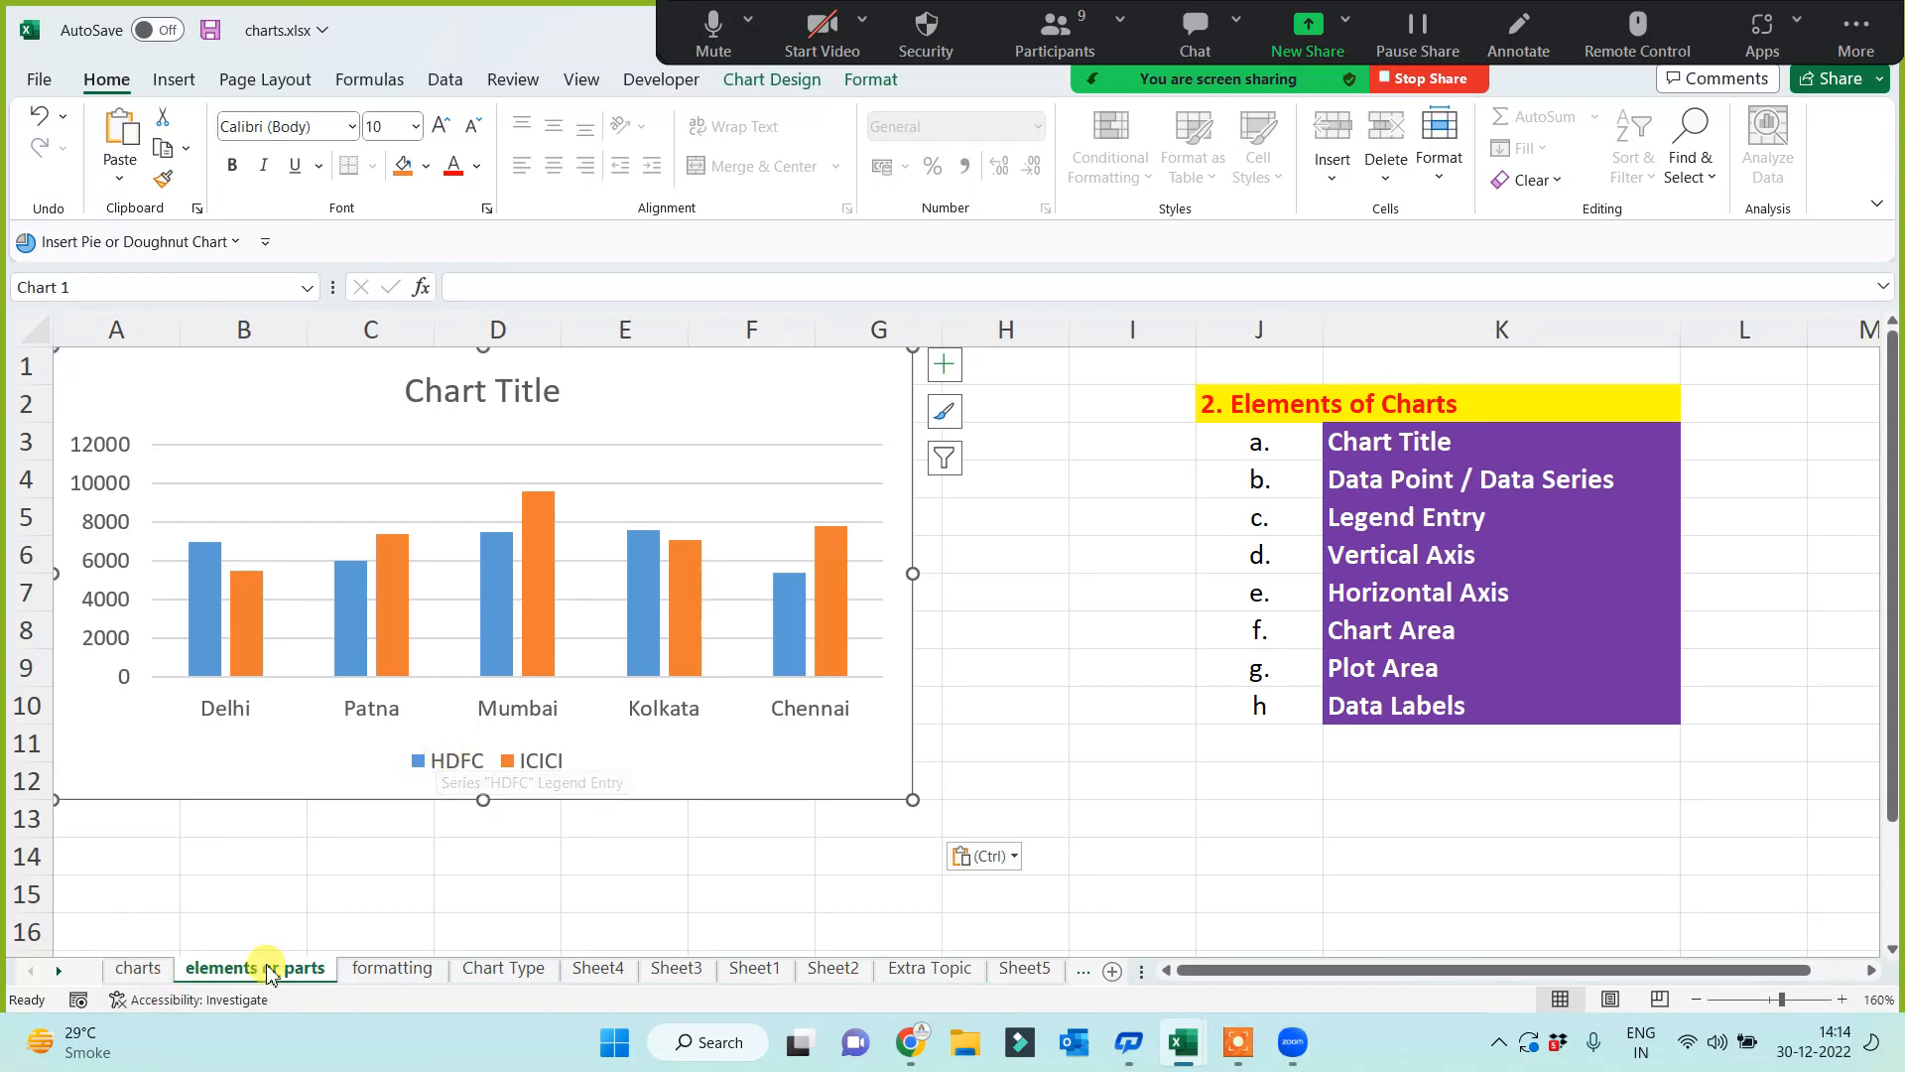
Step: Revisit the "Elements of Charts (parts)" heading on the charts sheet, and enlarge the pasted chart to span columns A to I down to row 15
{"action": "left_click", "coordinate": [136, 967]}
{"action": "left_click", "coordinate": [599, 442]}
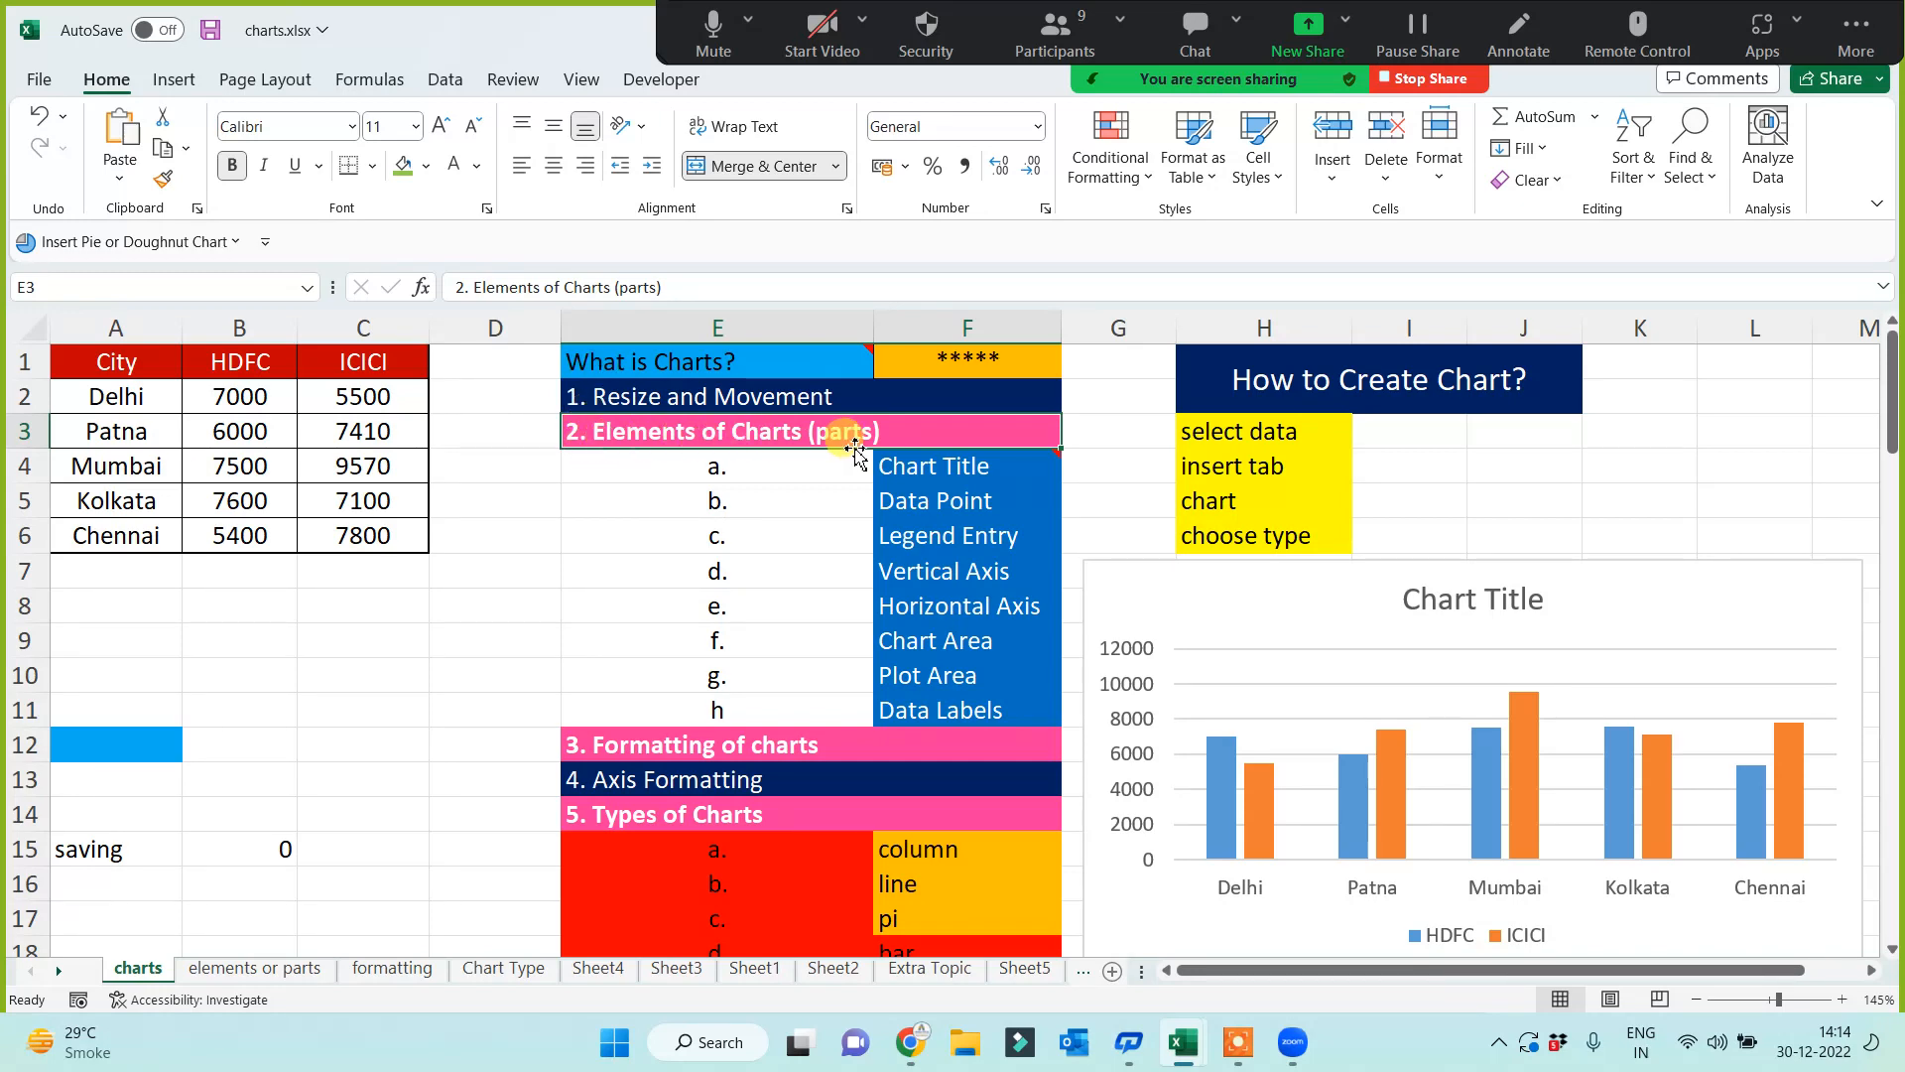
{"action": "left_click", "coordinate": [261, 969]}
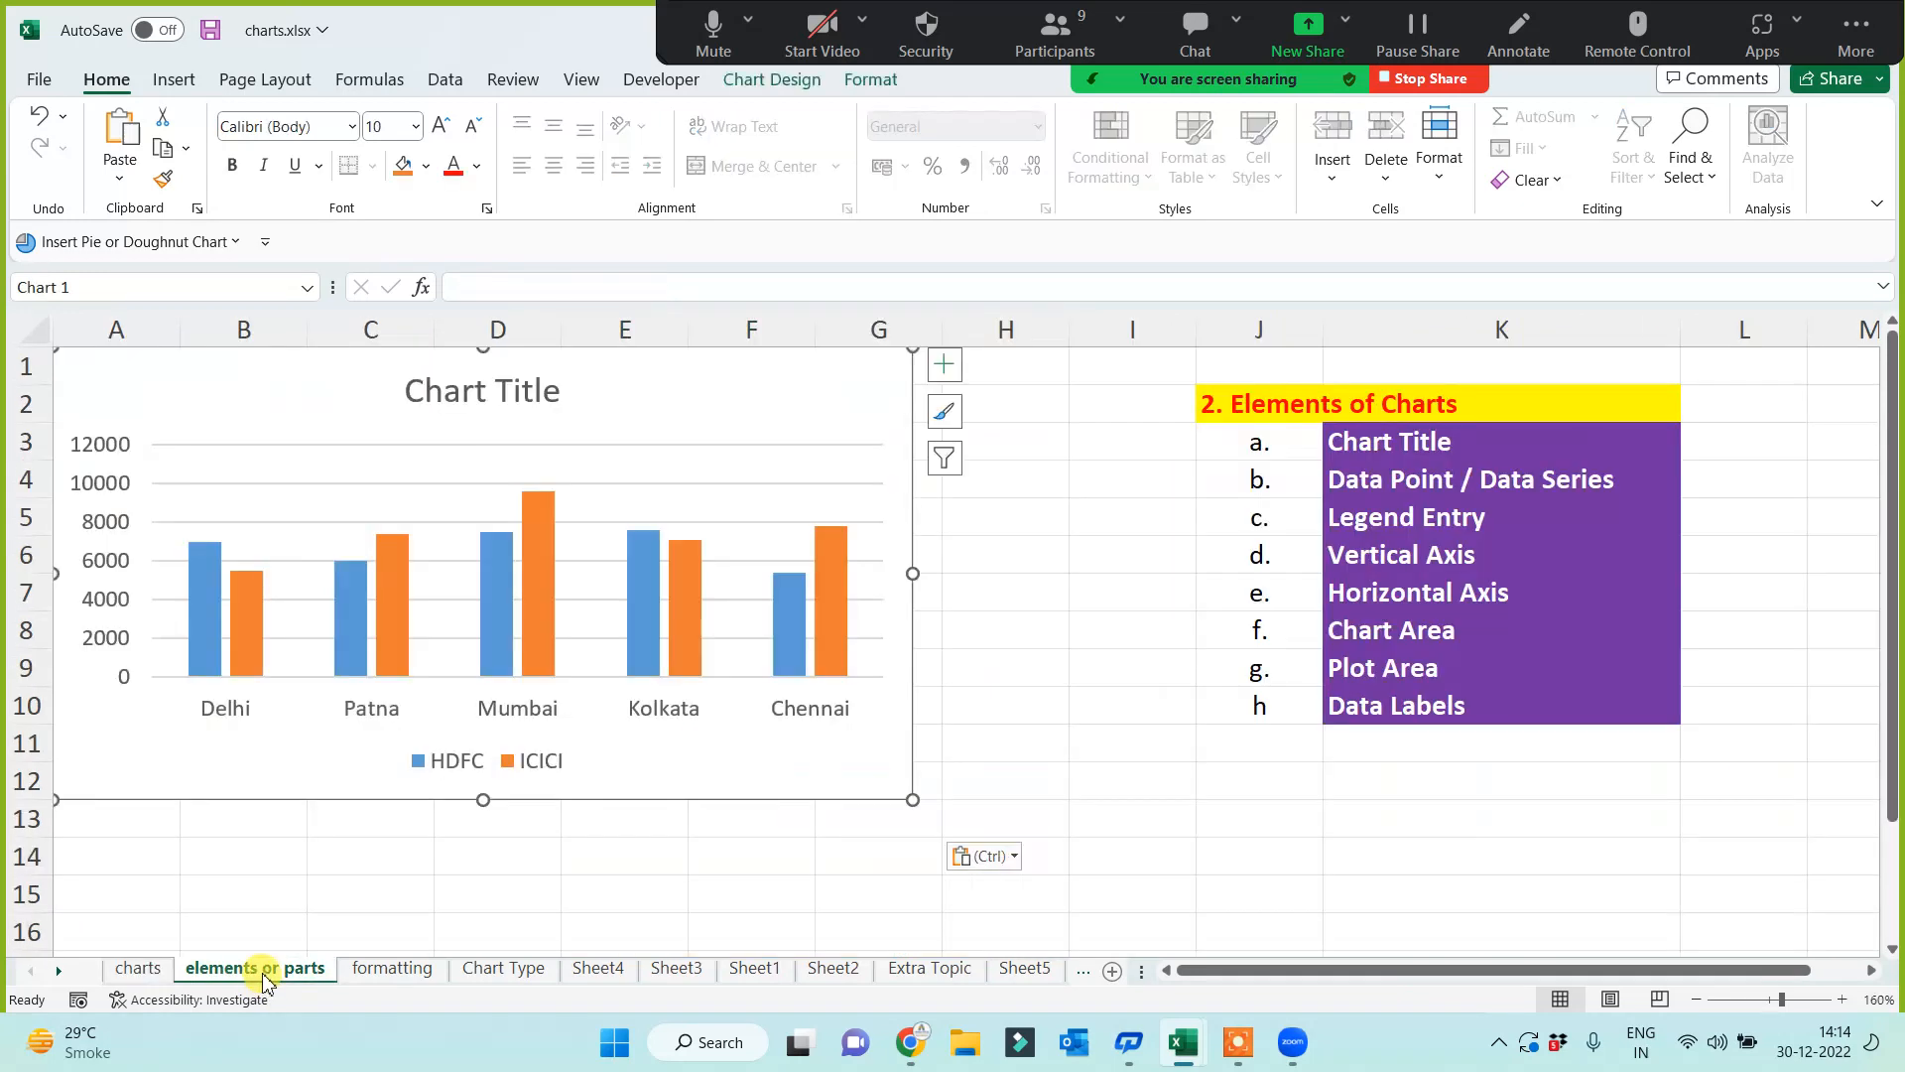
{"action": "left_click_drag", "start_coordinate": [913, 799], "coordinate": [1173, 913]}
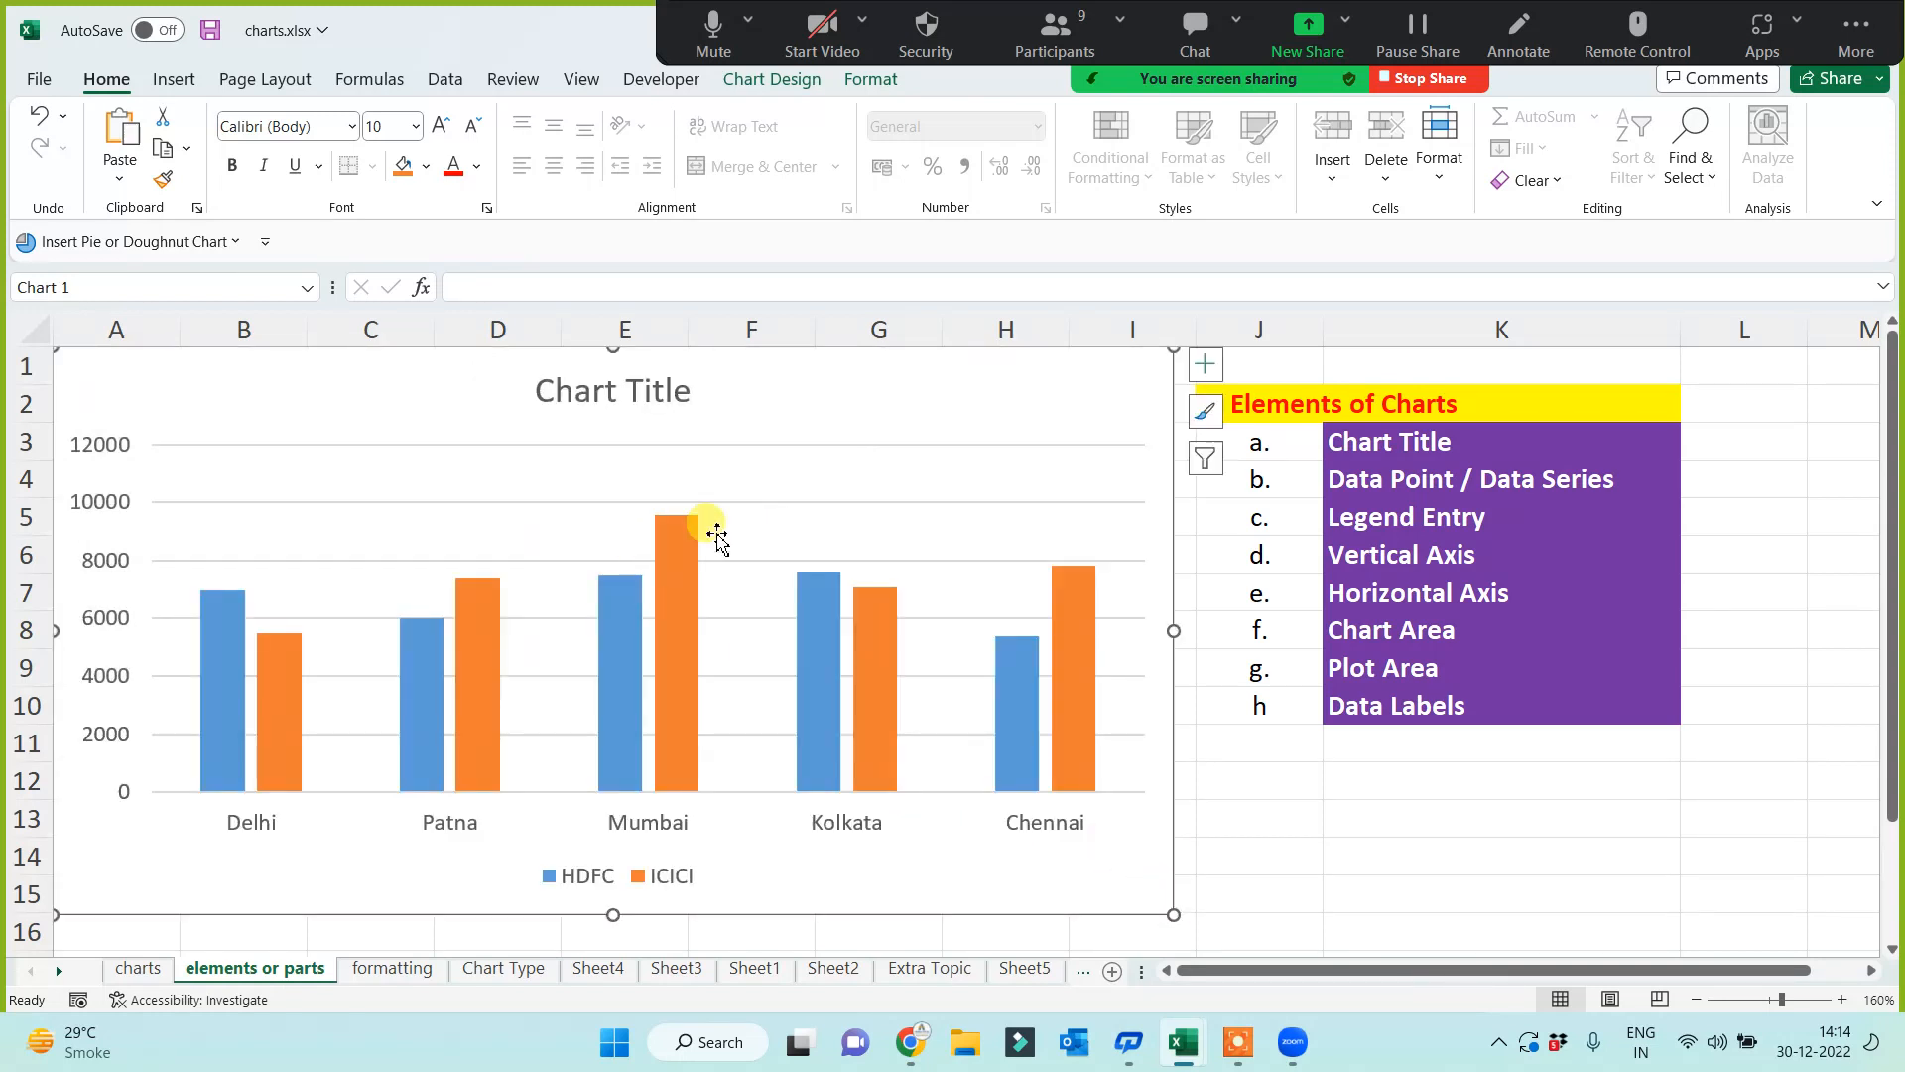
{"action": "left_click", "coordinate": [1251, 828]}
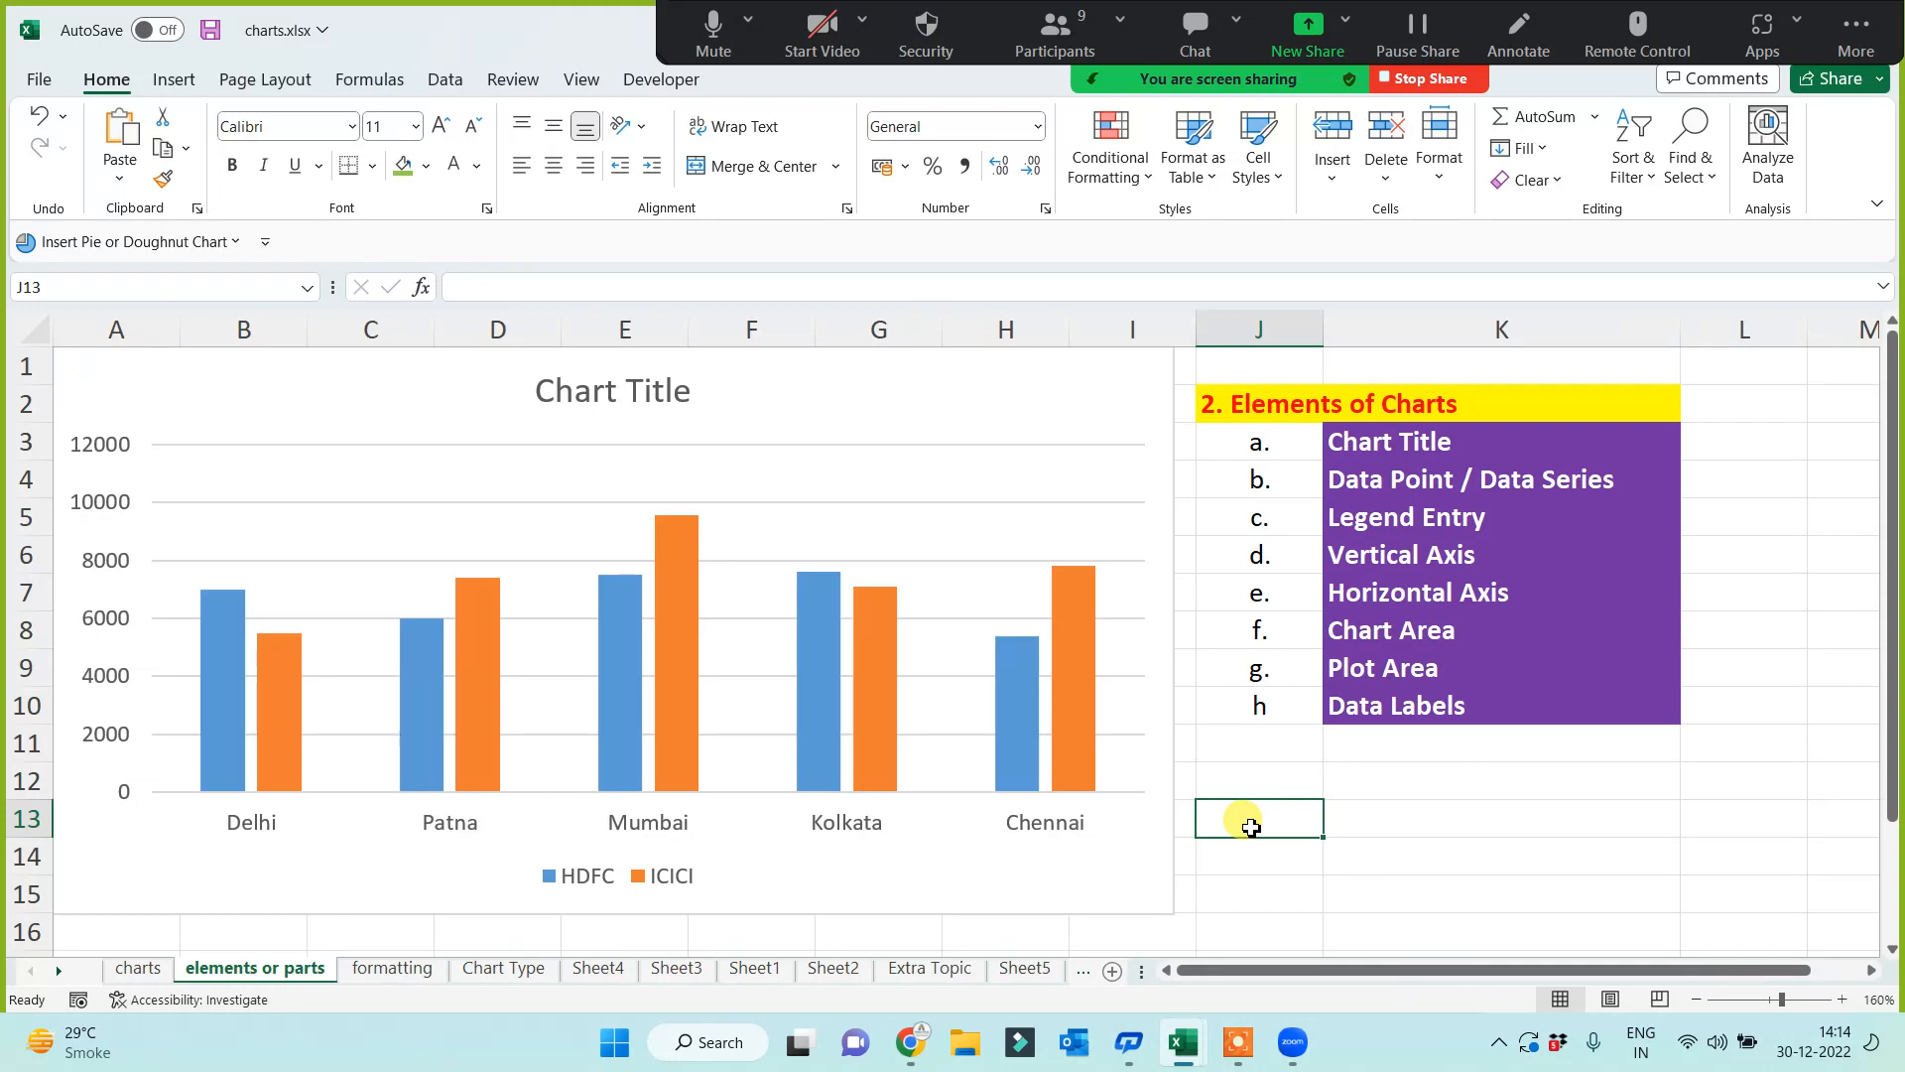
Step: Fill the Chart Title cell K3 under the "2. Elements of Charts" heading with dark red
{"action": "left_click", "coordinate": [1252, 404]}
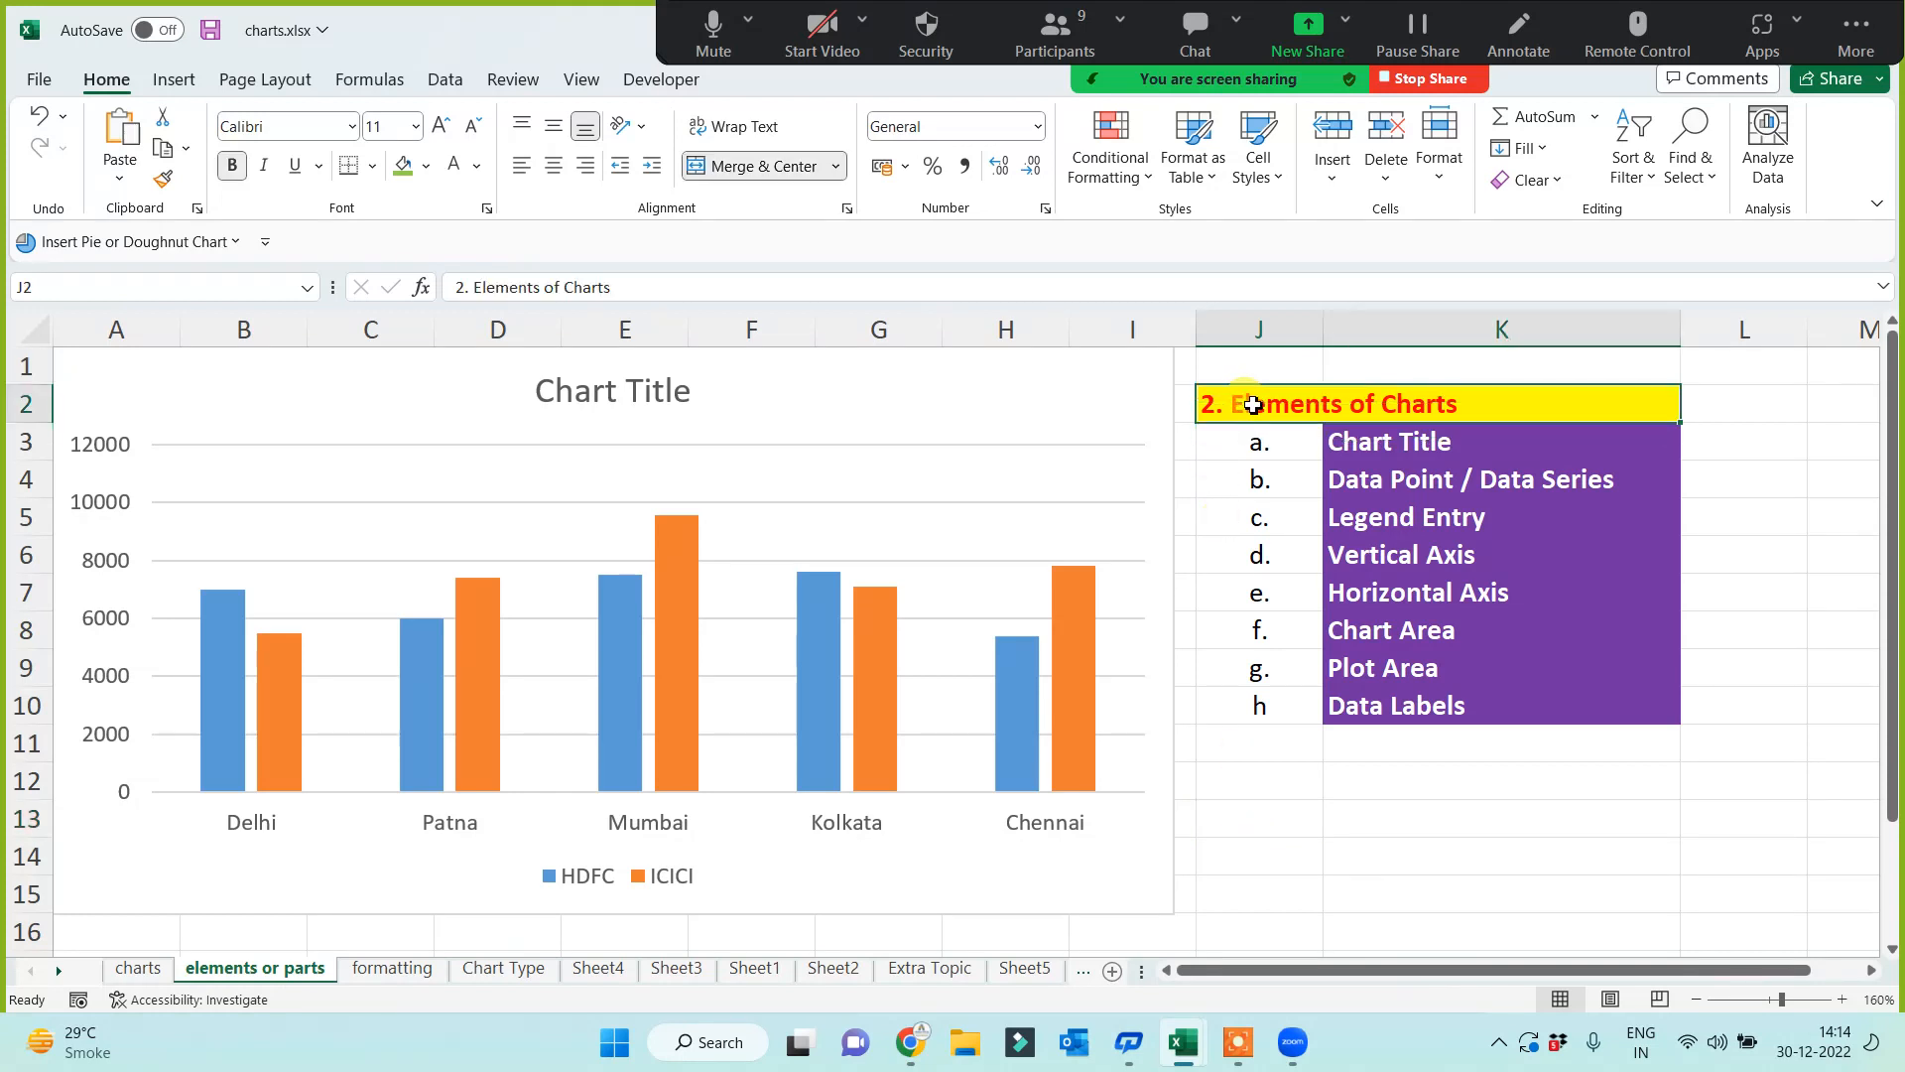
{"action": "left_click", "coordinate": [1379, 447]}
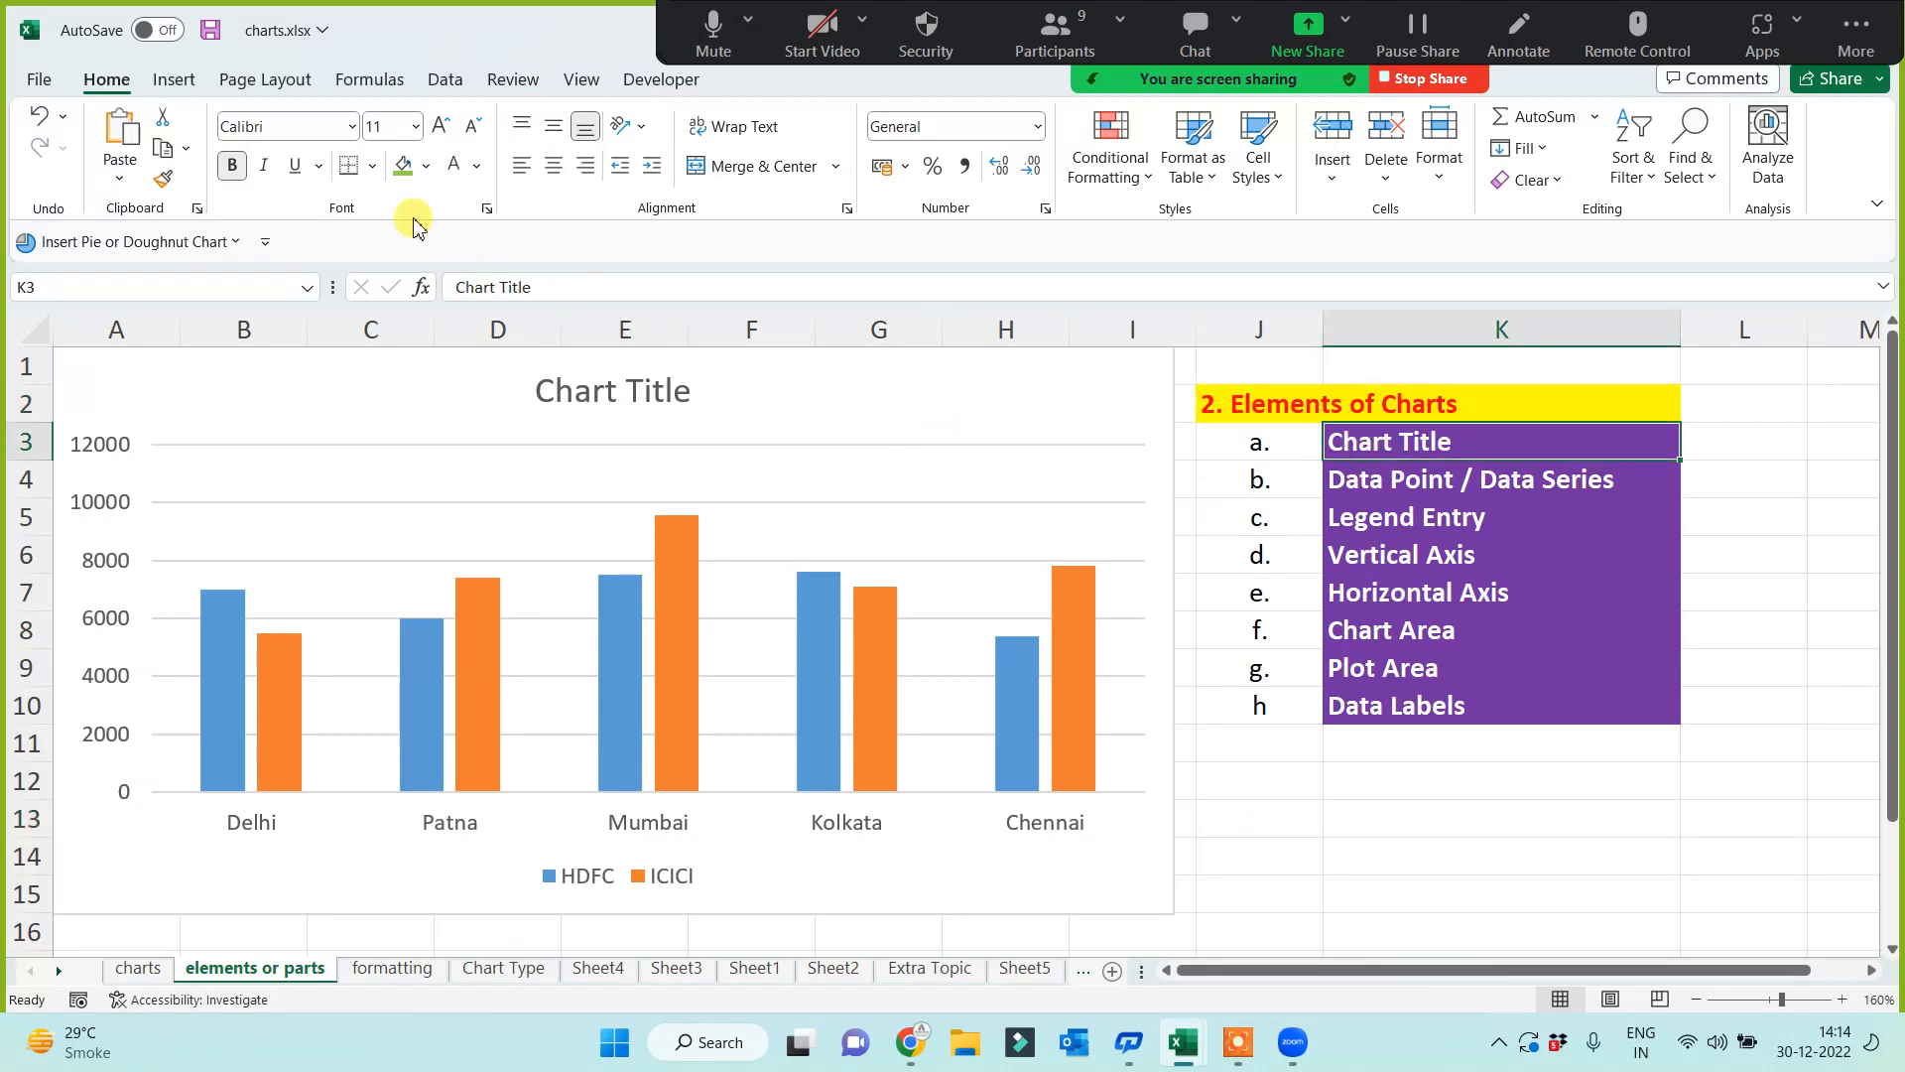
{"action": "left_click", "coordinate": [424, 168]}
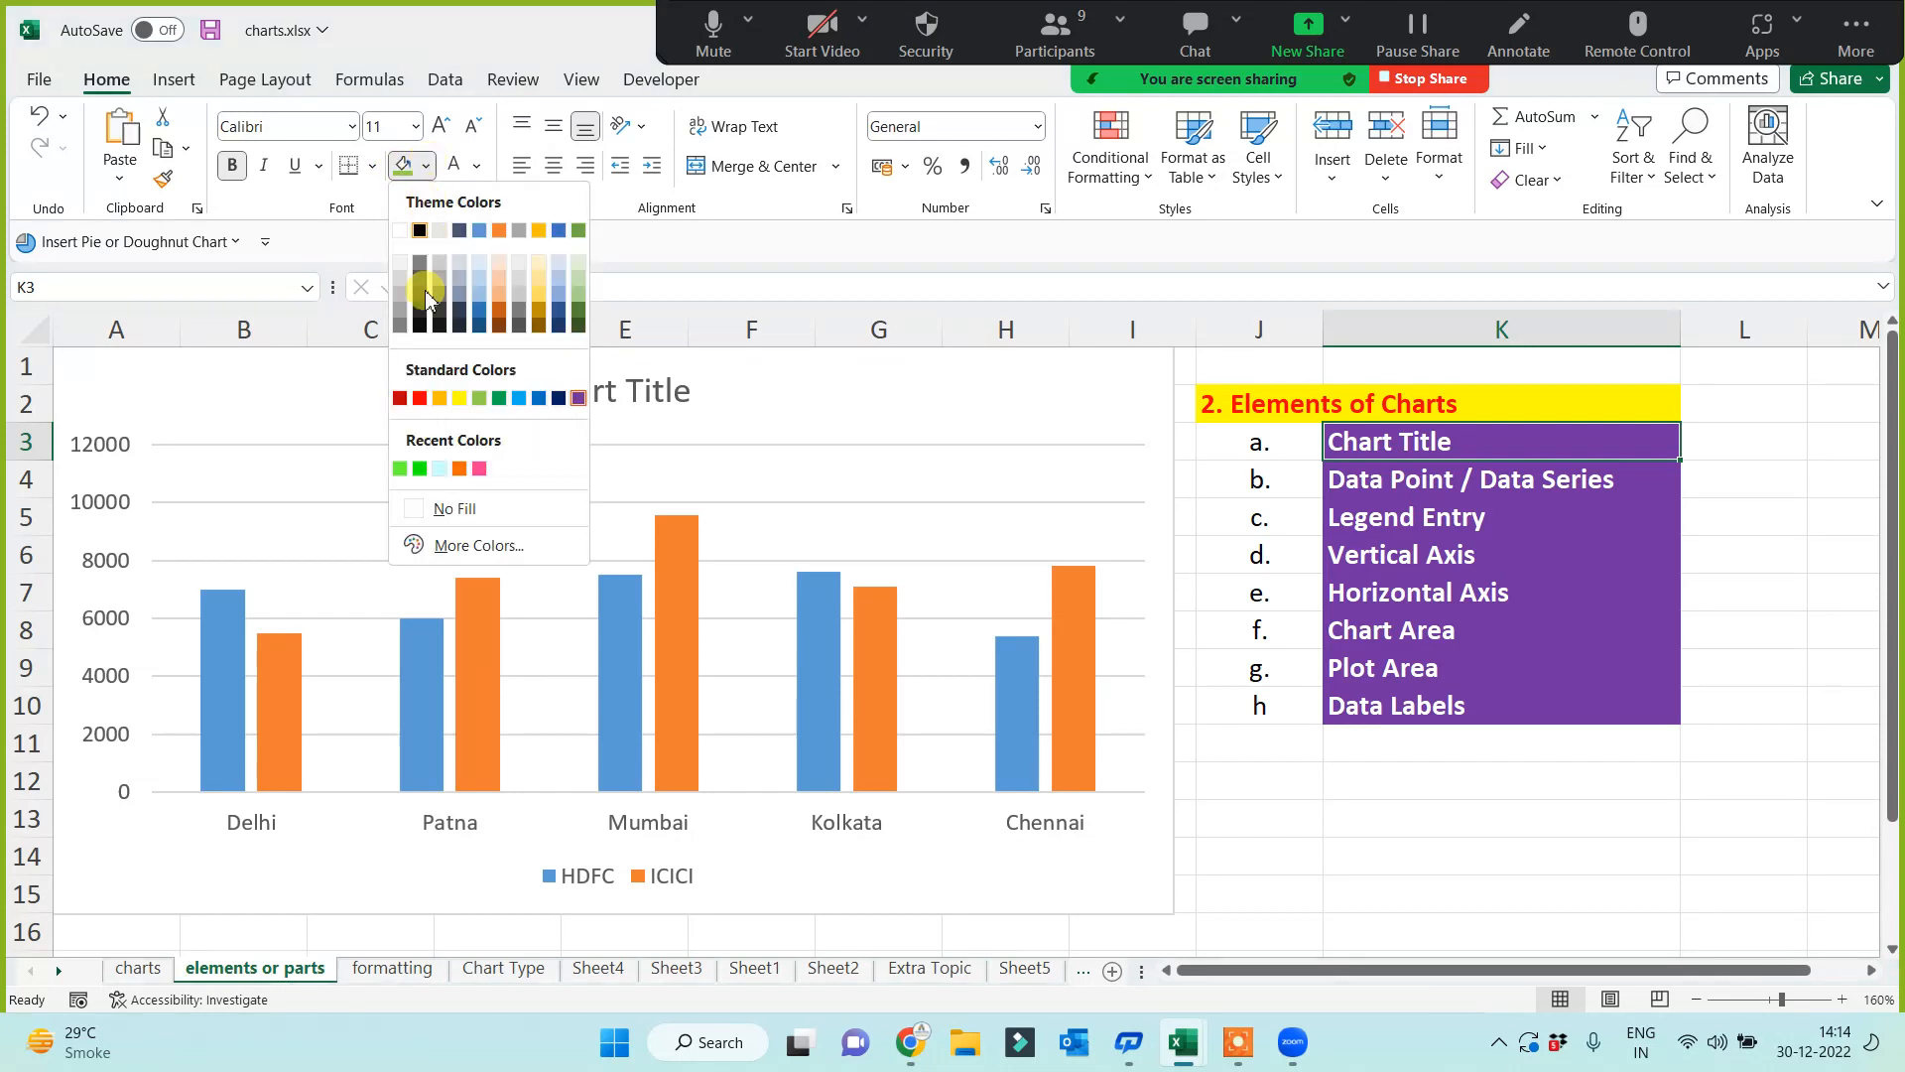
{"action": "left_click", "coordinate": [402, 399]}
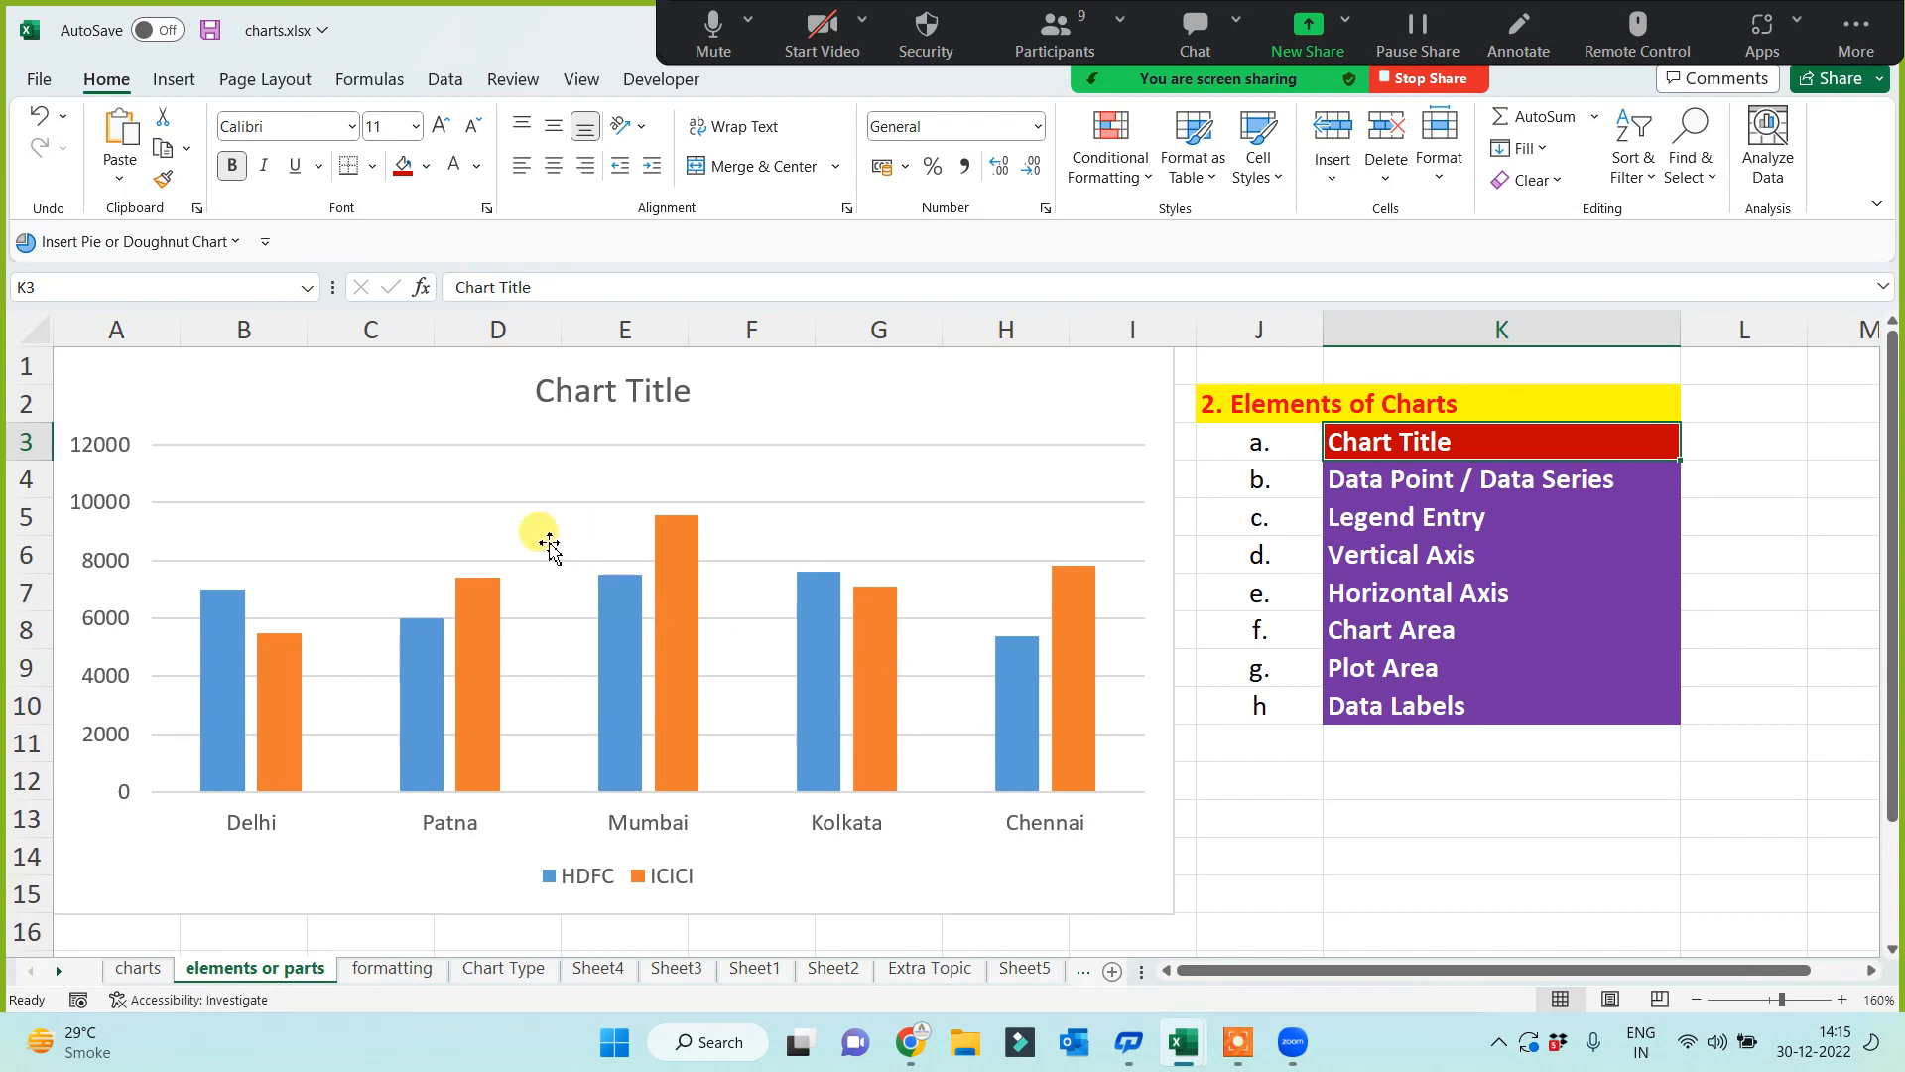
Step: Replace the placeholder chart title with "Client Analysis B/w HDFC and ICICI Bank"
{"action": "left_click", "coordinate": [623, 393]}
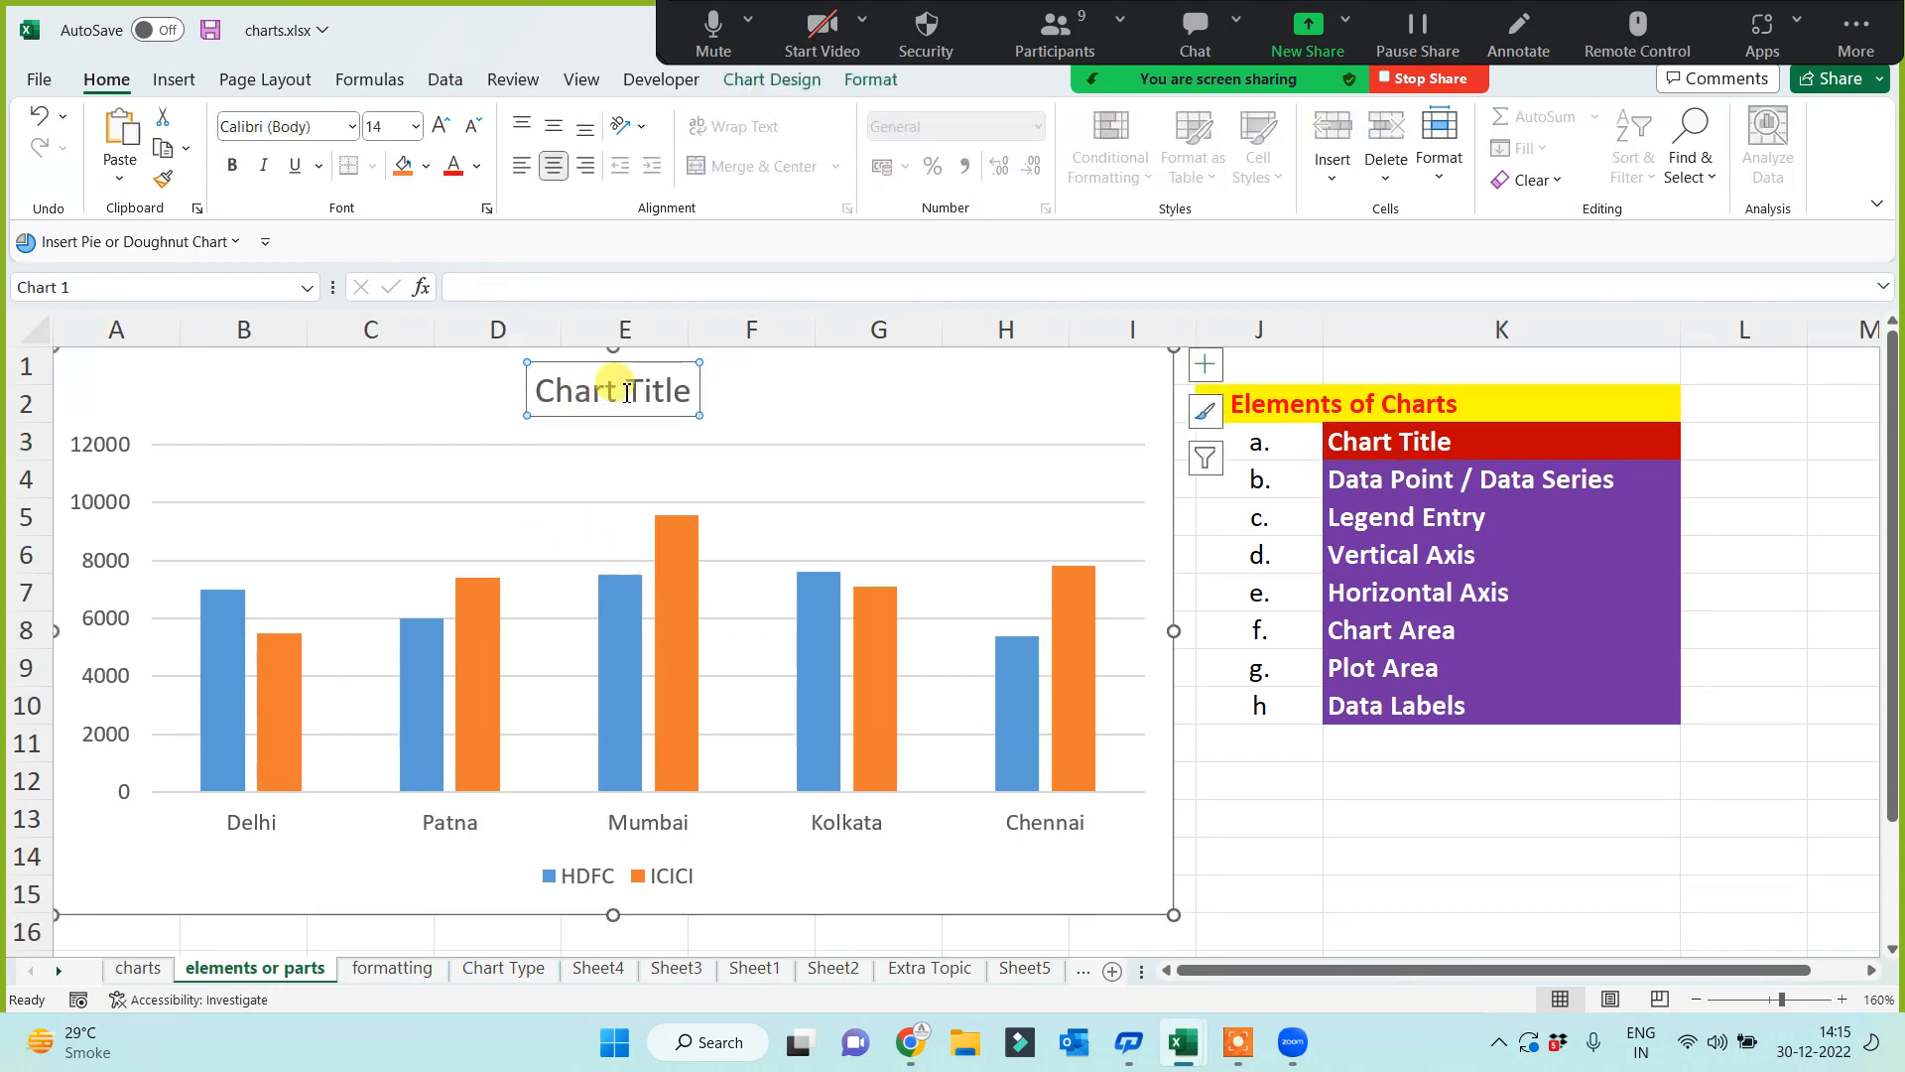
{"action": "left_click", "coordinate": [627, 394]}
{"action": "triple_click", "coordinate": [625, 394]}
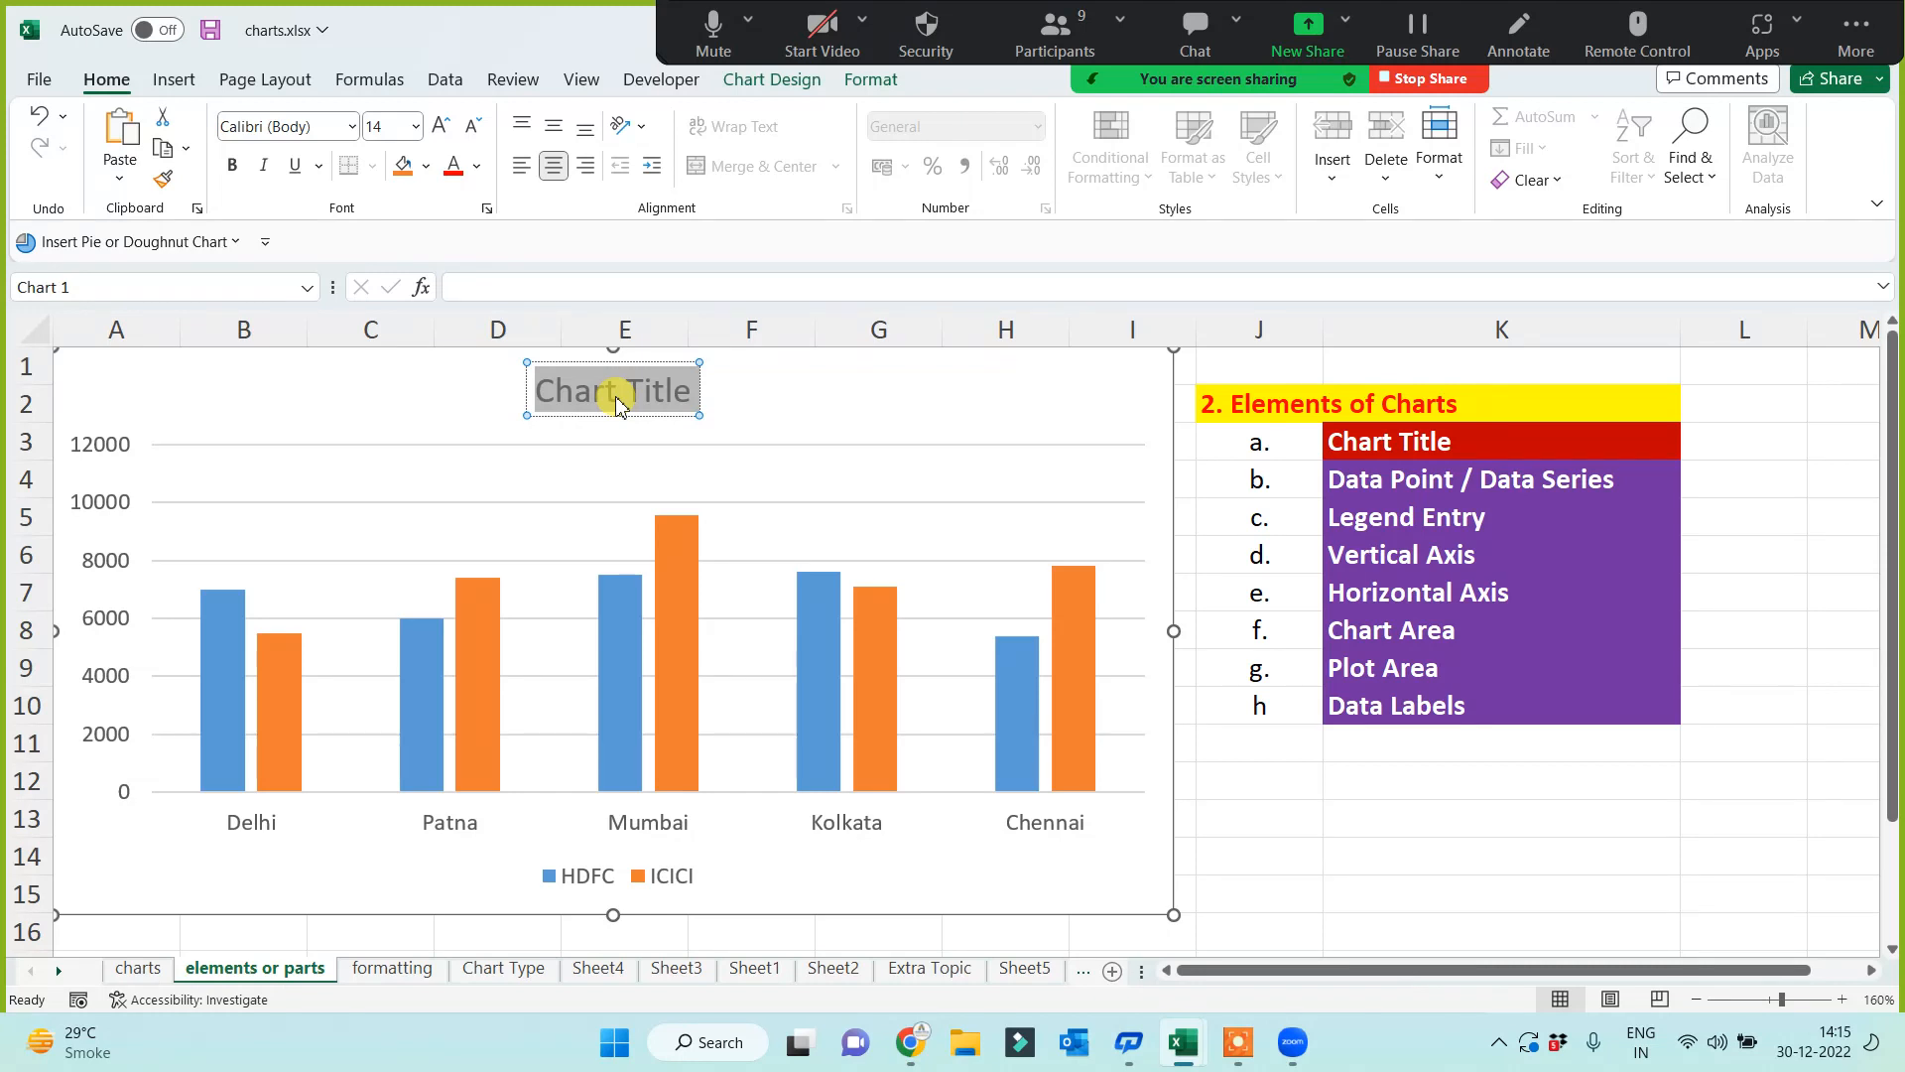
{"action": "type", "text": "Client"}
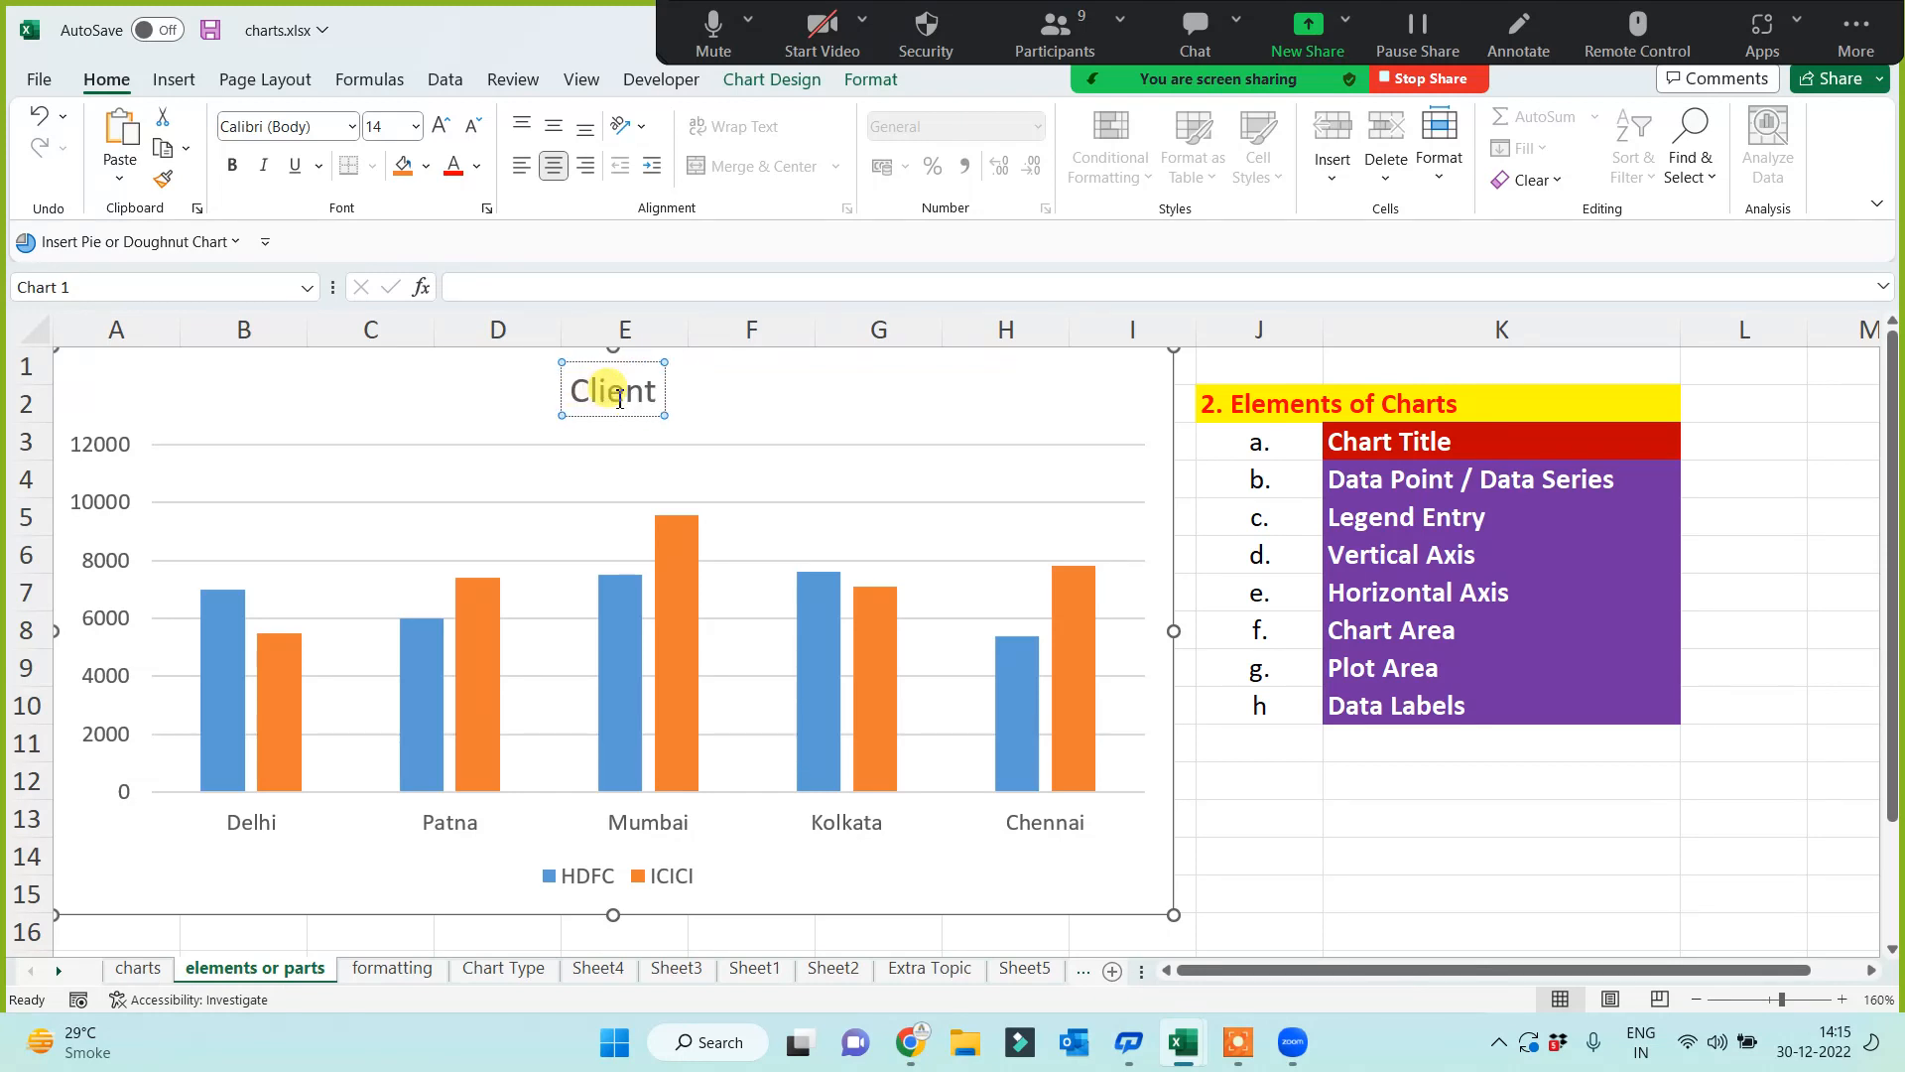
{"action": "type", "text": " Analsys"}
{"action": "key", "text": "BackSpace"}
{"action": "key", "text": "BackSpace"}
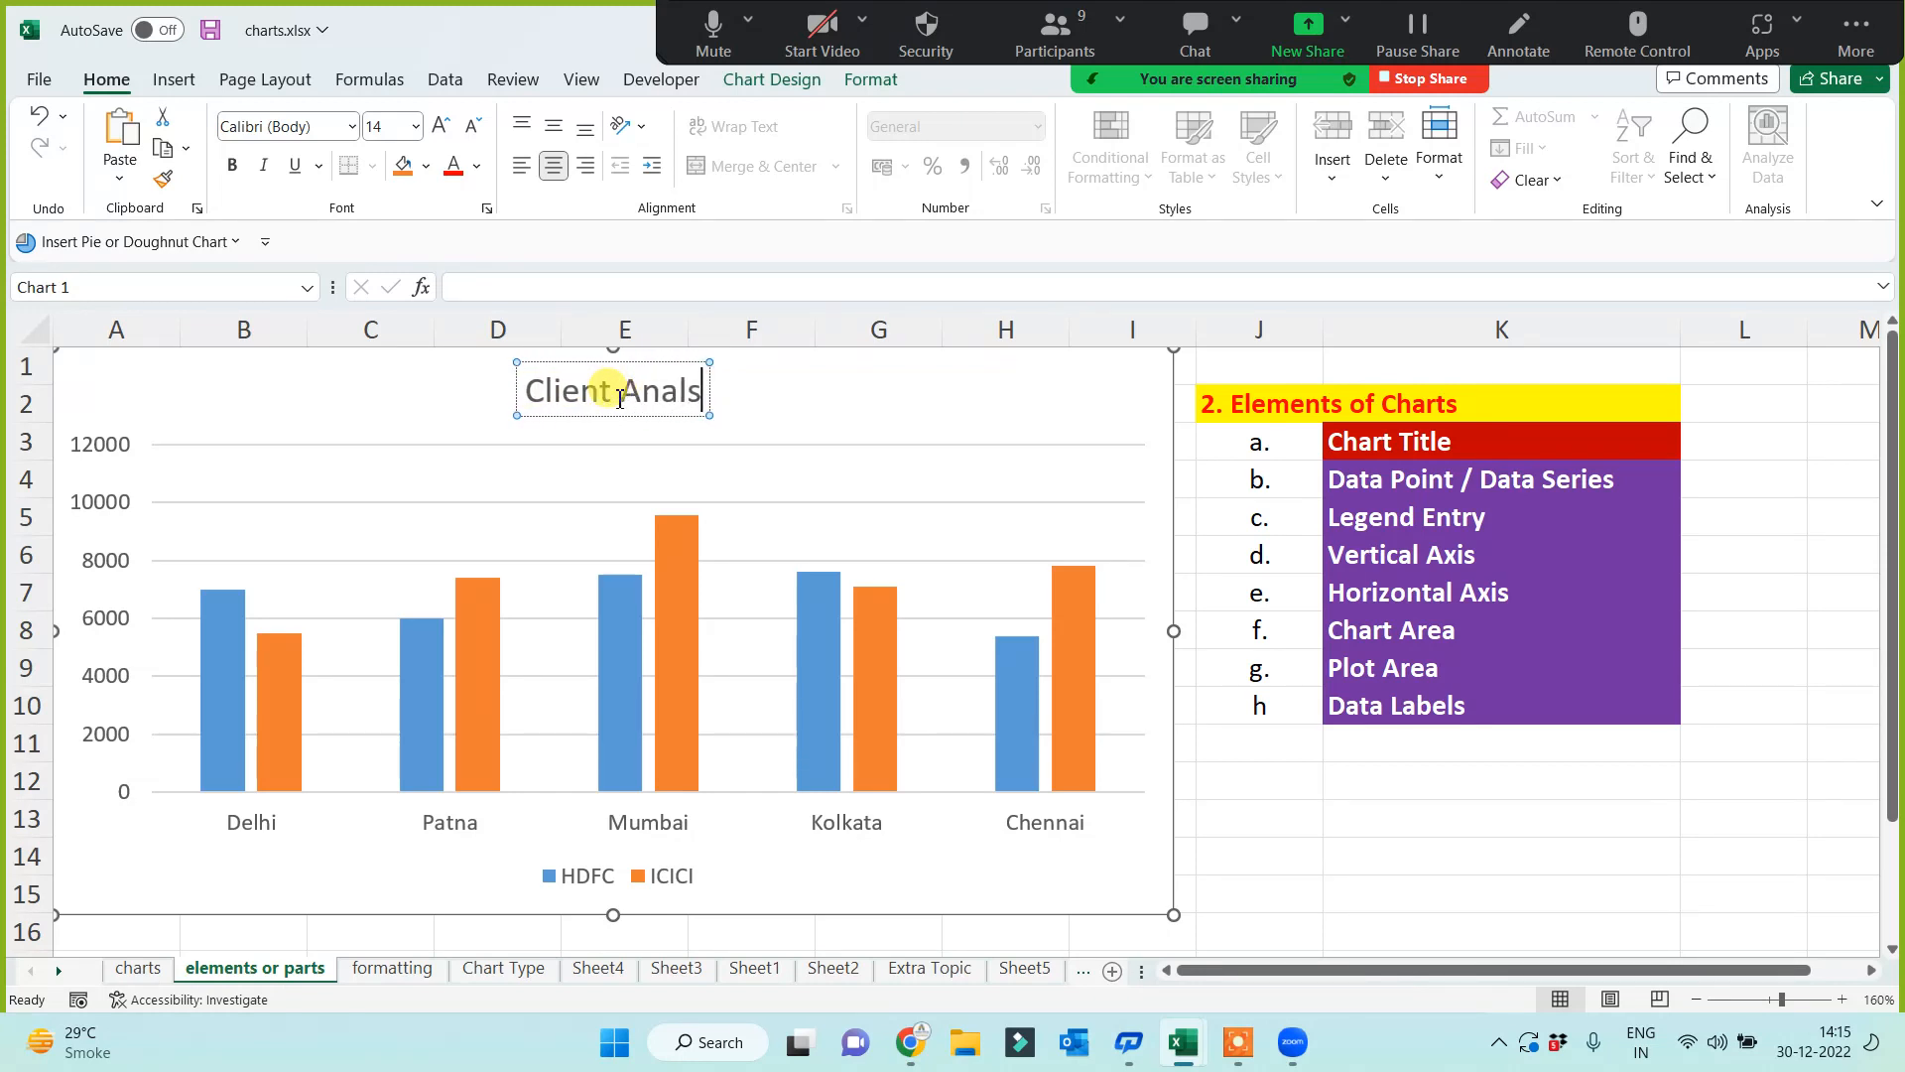
{"action": "type", "text": "is"}
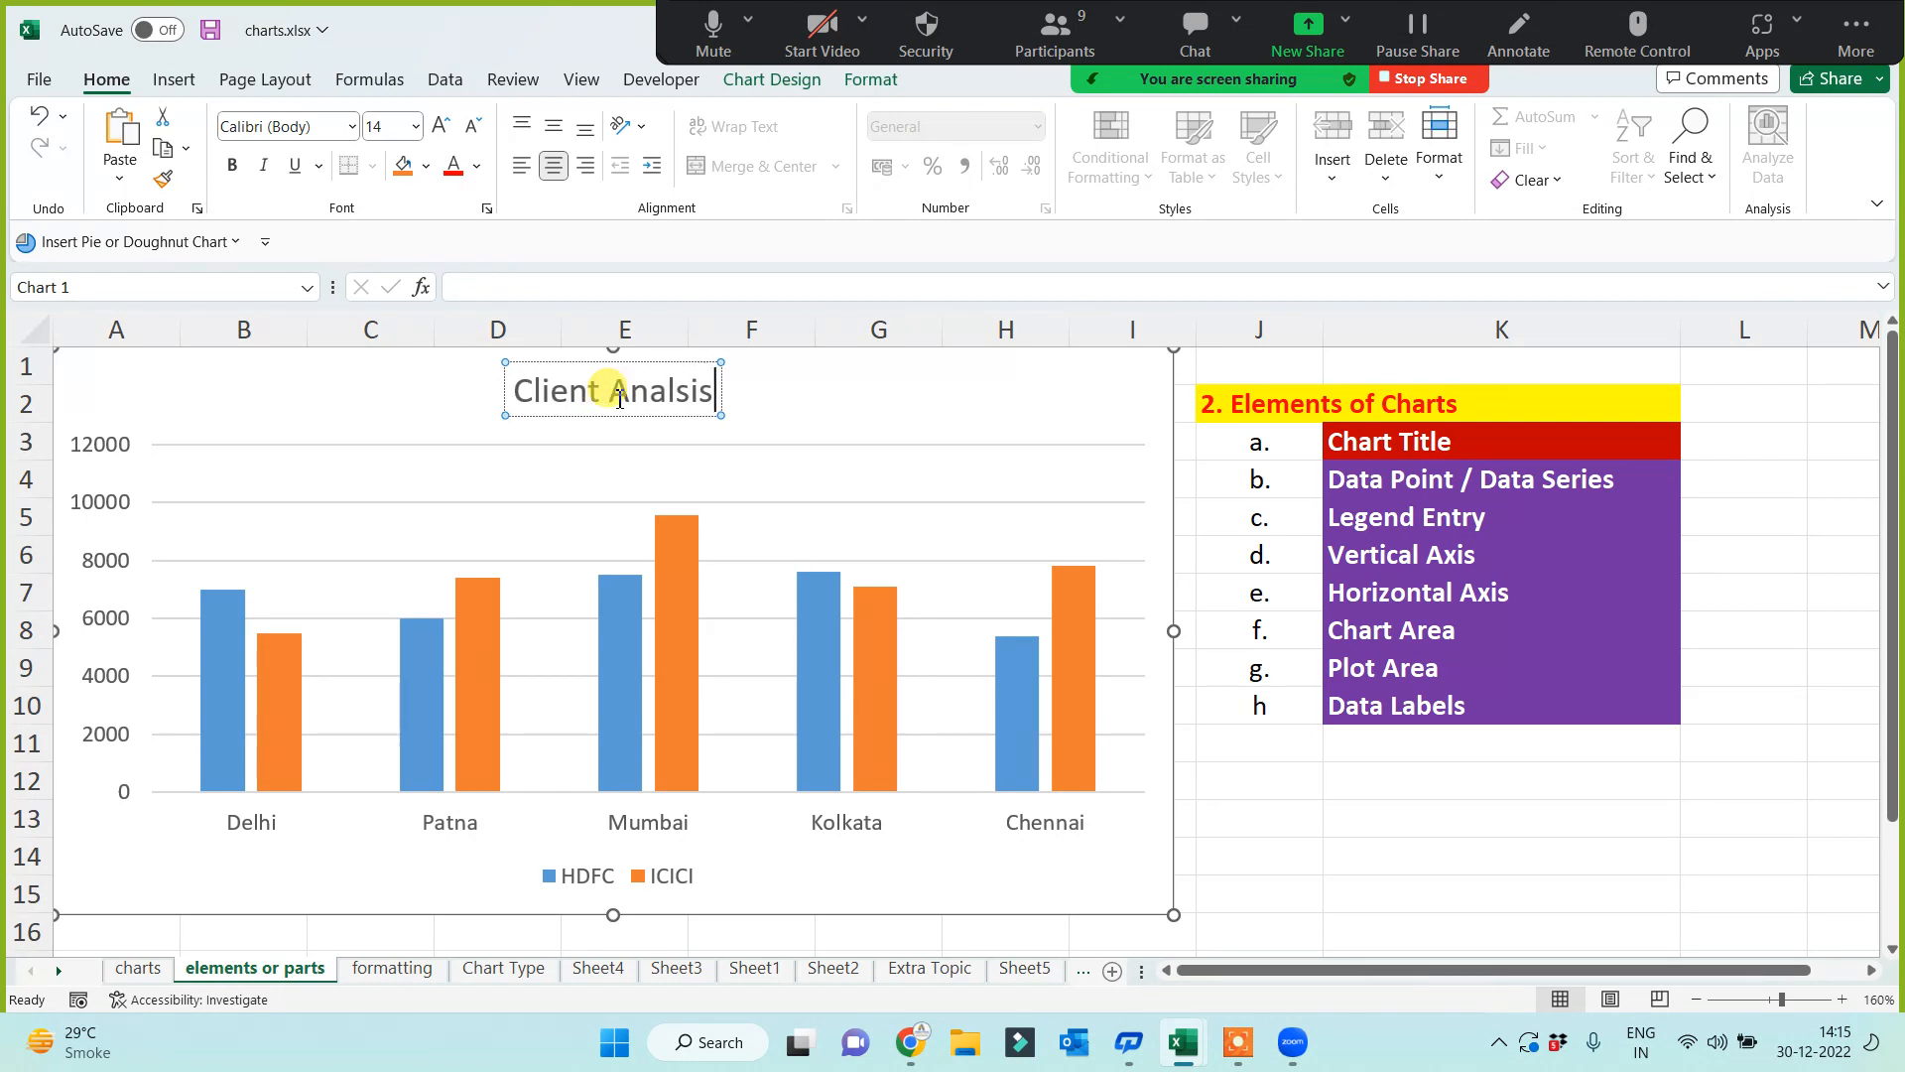
{"action": "key", "text": "BackSpace"}
{"action": "key", "text": "BackSpace"}
{"action": "key", "text": "BackSpace"}
{"action": "type", "text": "ysis"}
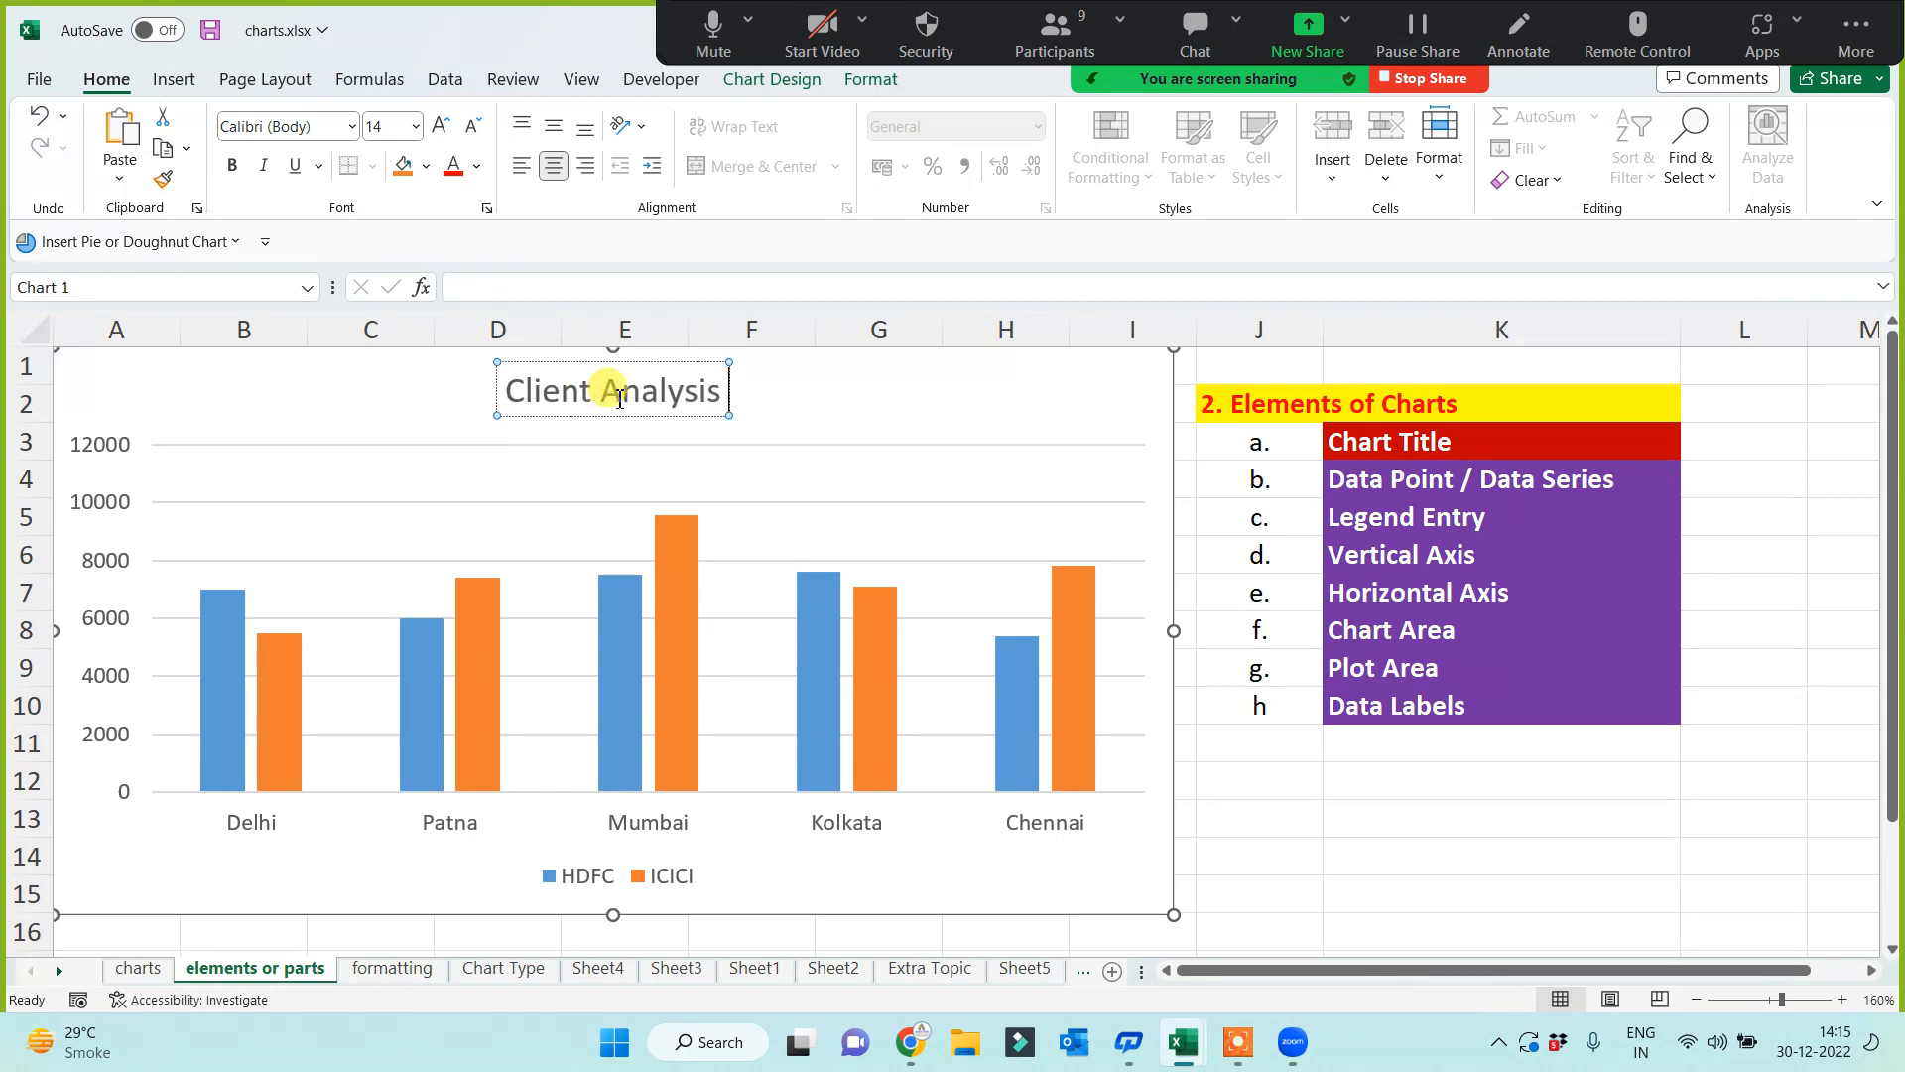
{"action": "type", "text": " B/w"}
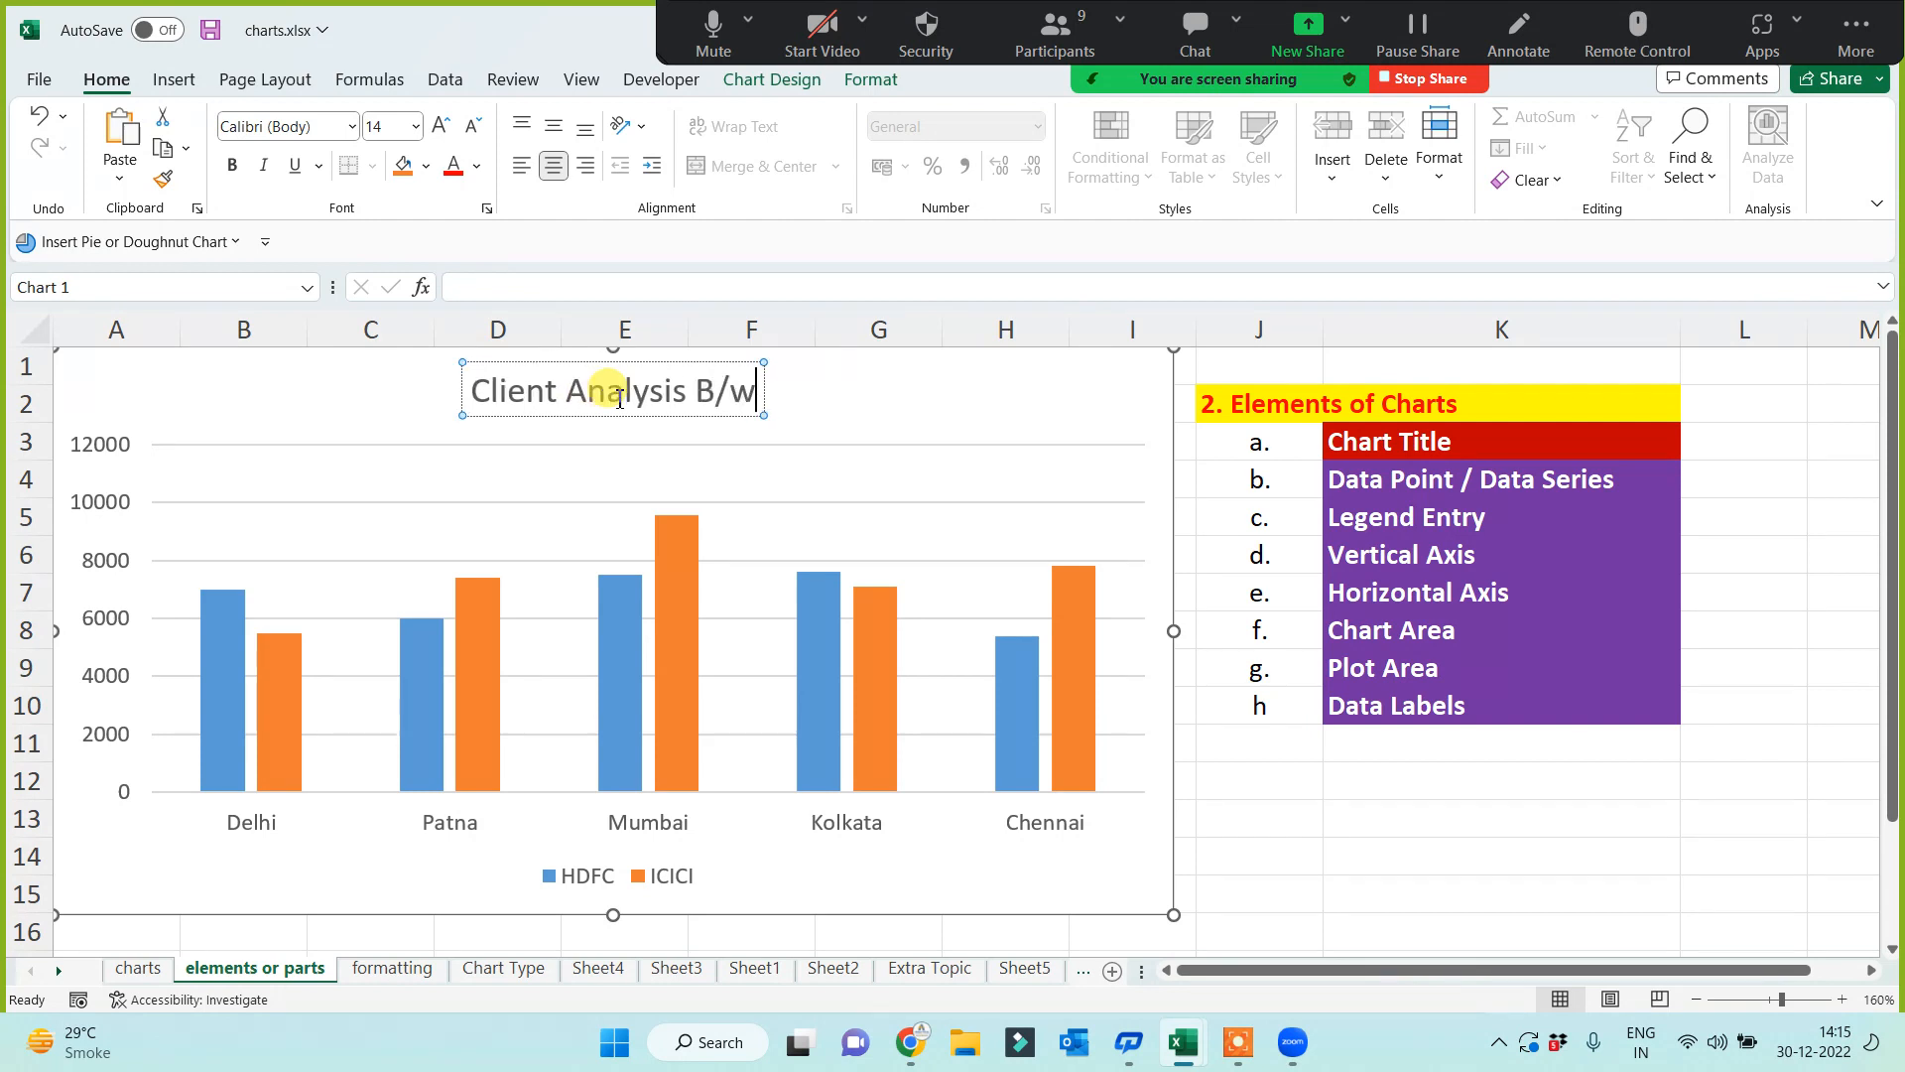
{"action": "type", "text": " HDFC anbd"}
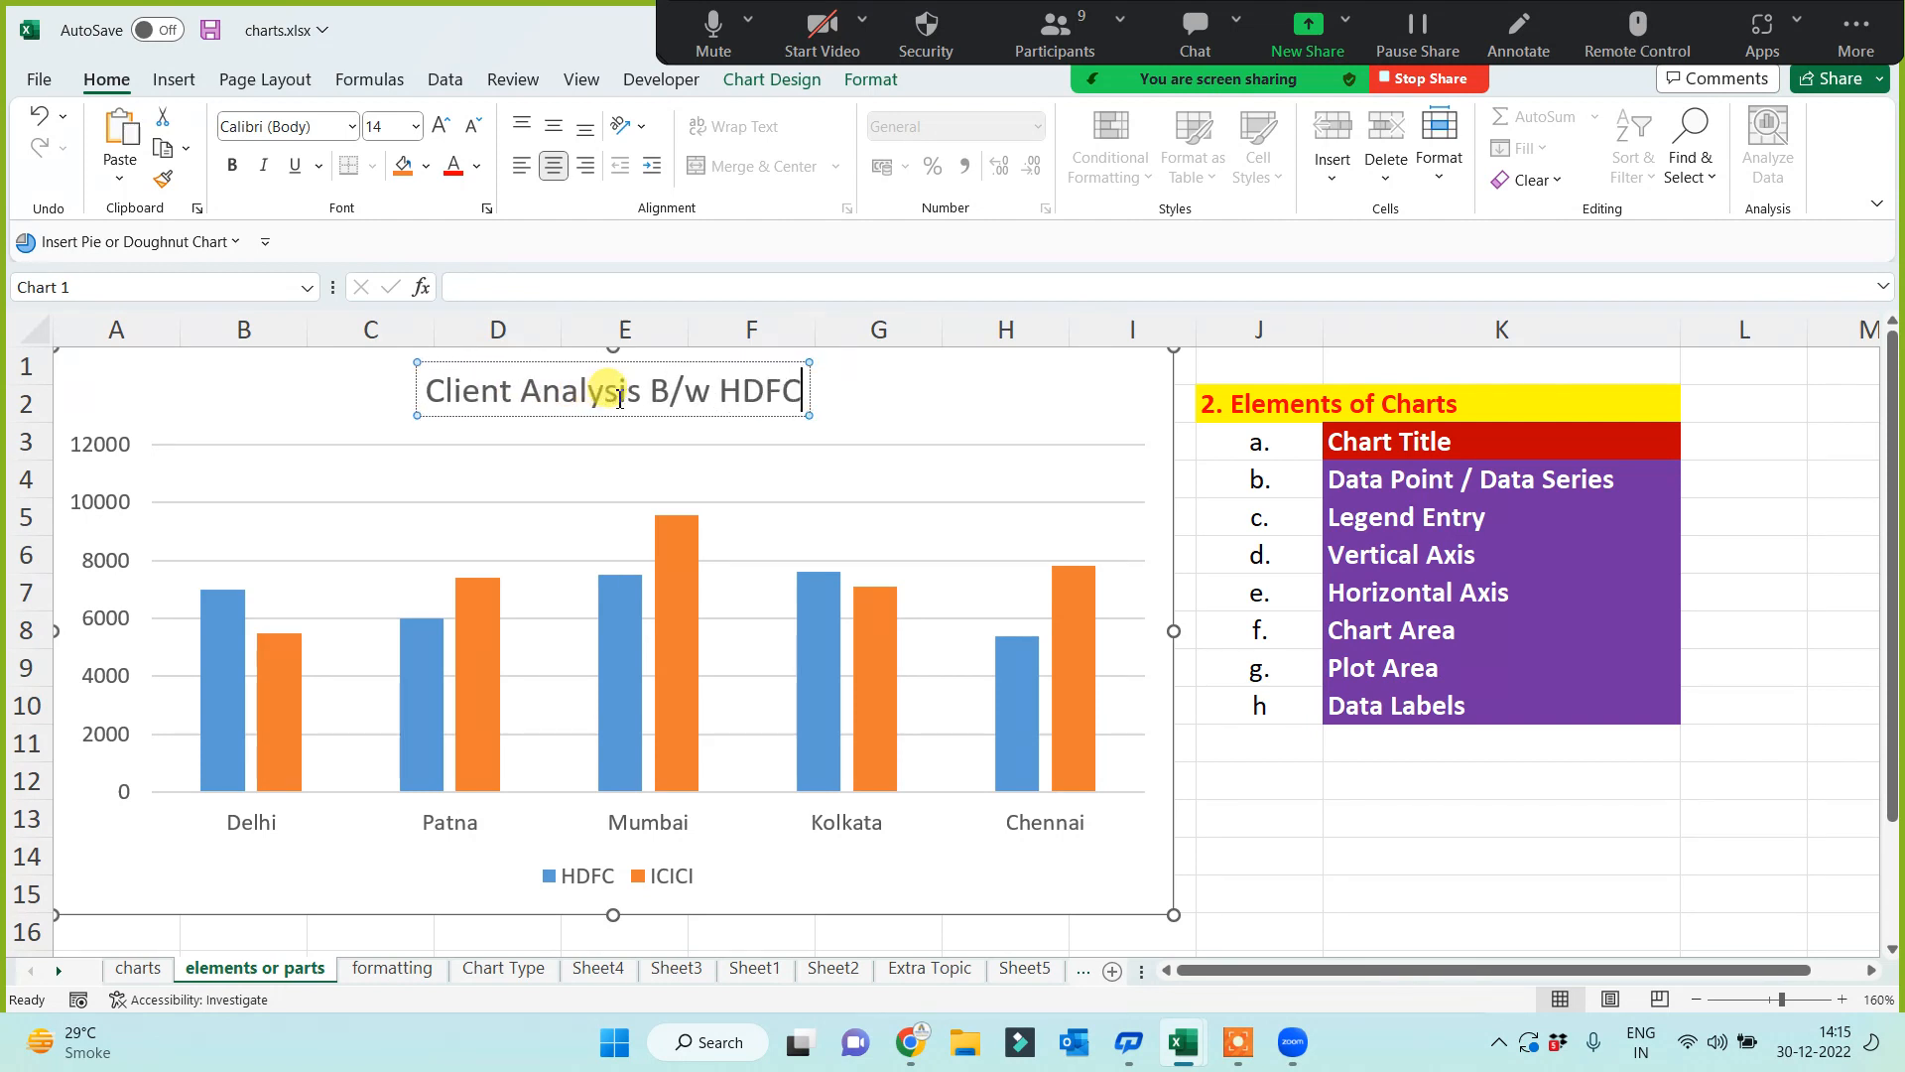
{"action": "key", "text": "BackSpace"}
{"action": "key", "text": "BackSpace"}
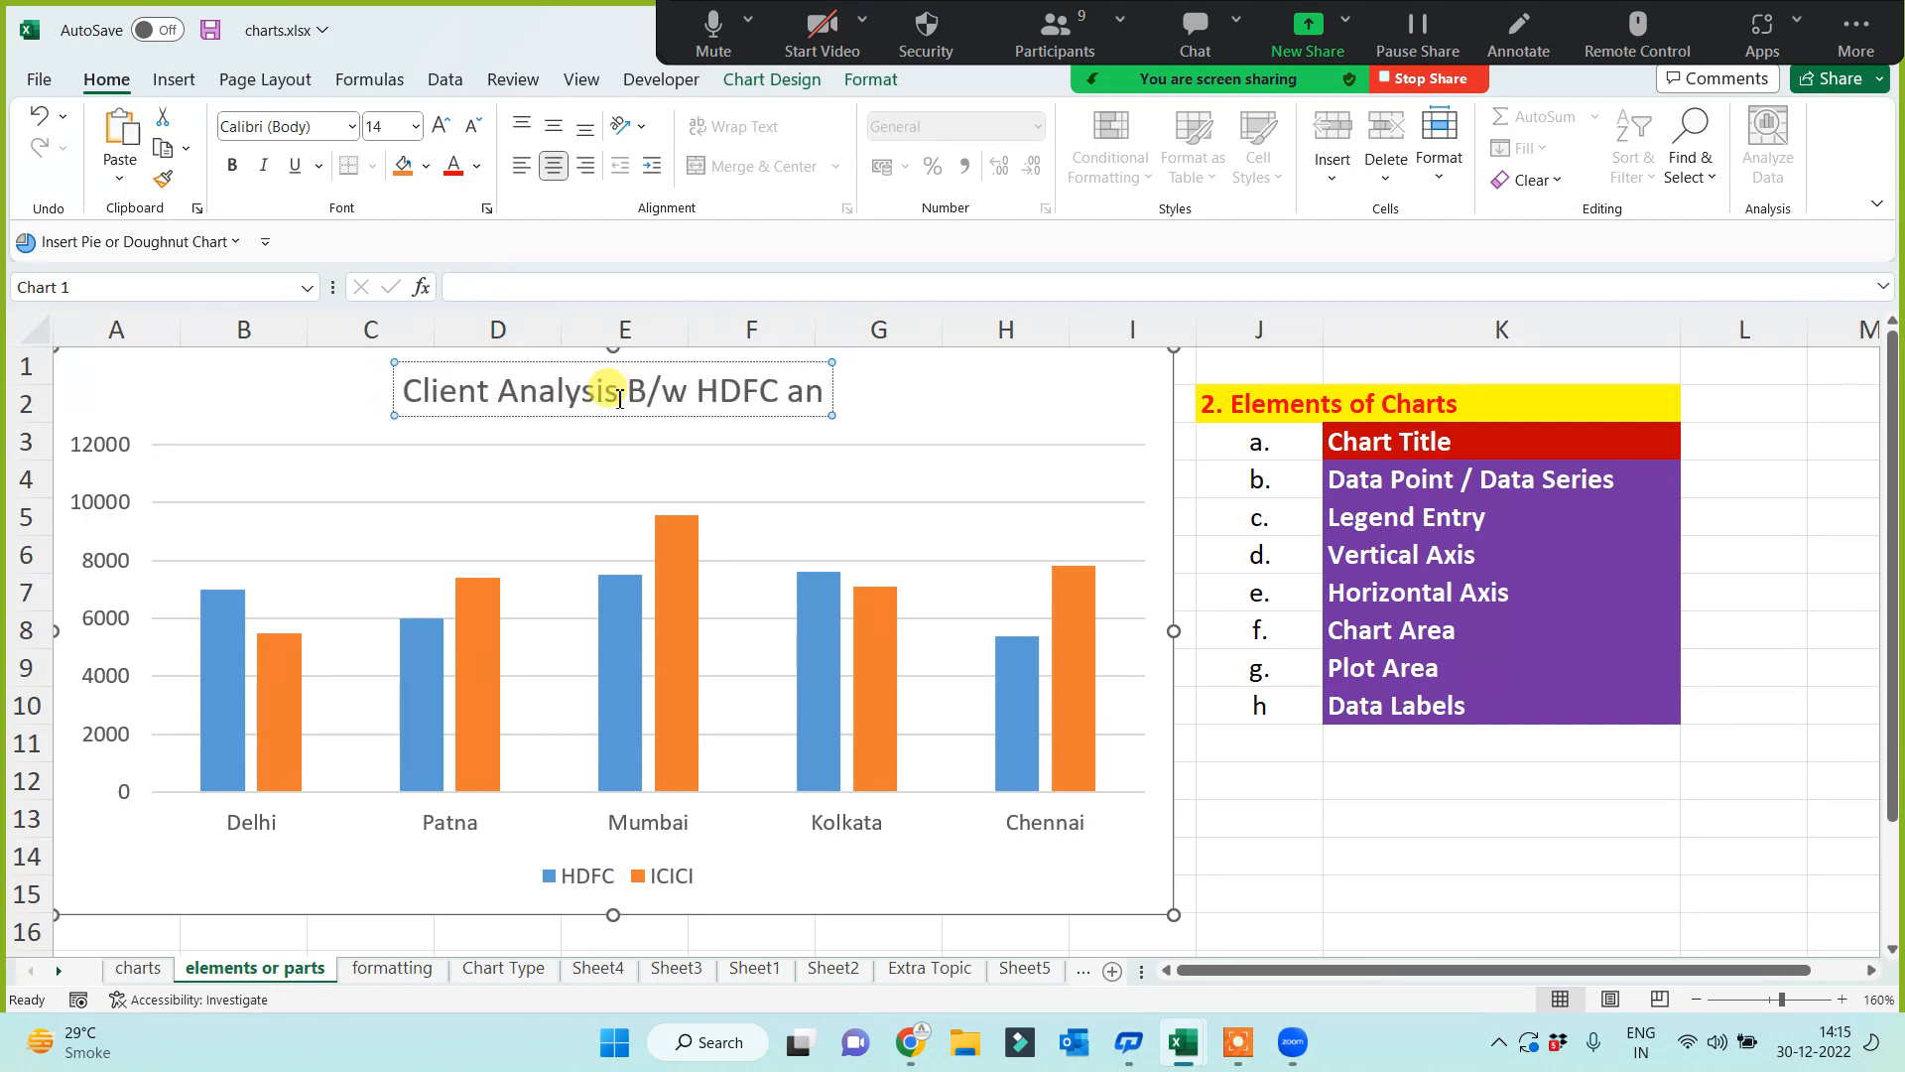
{"action": "type", "text": "d ICICI"}
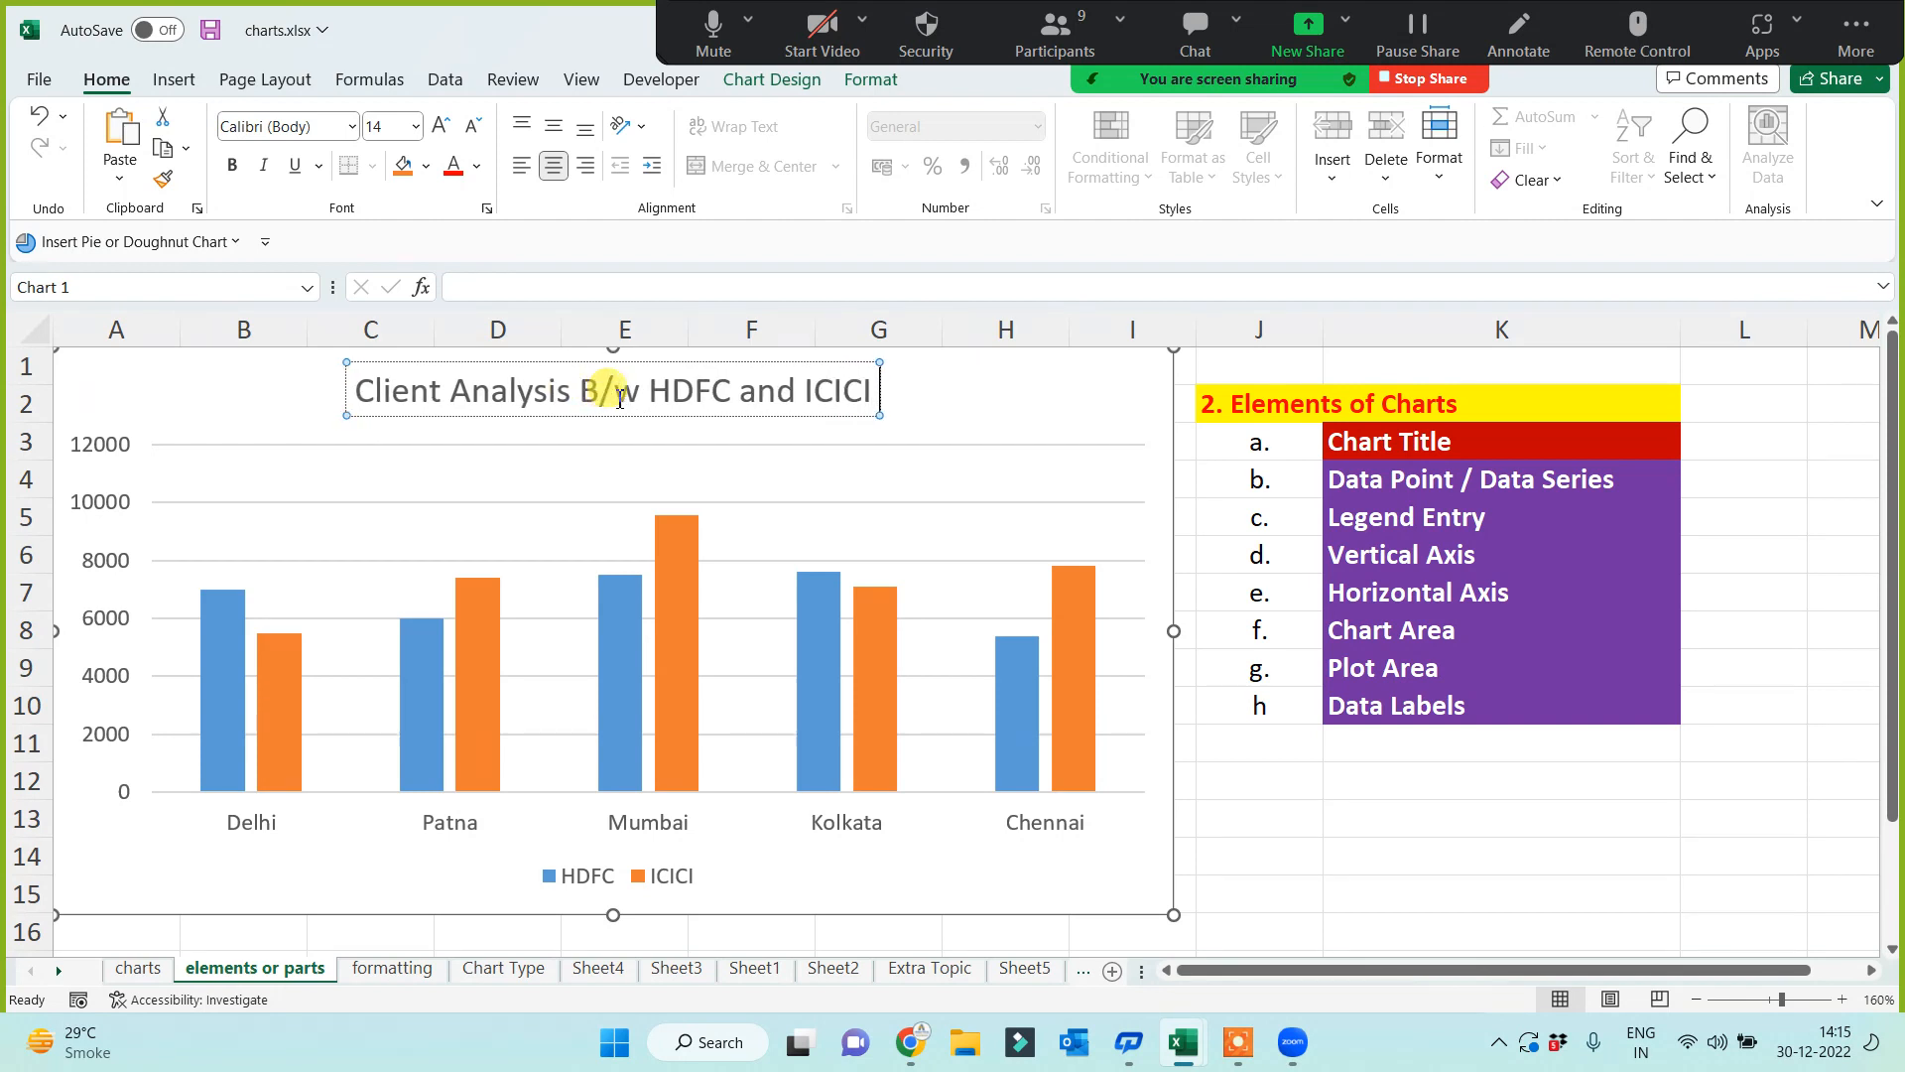
{"action": "type", "text": " Bank"}
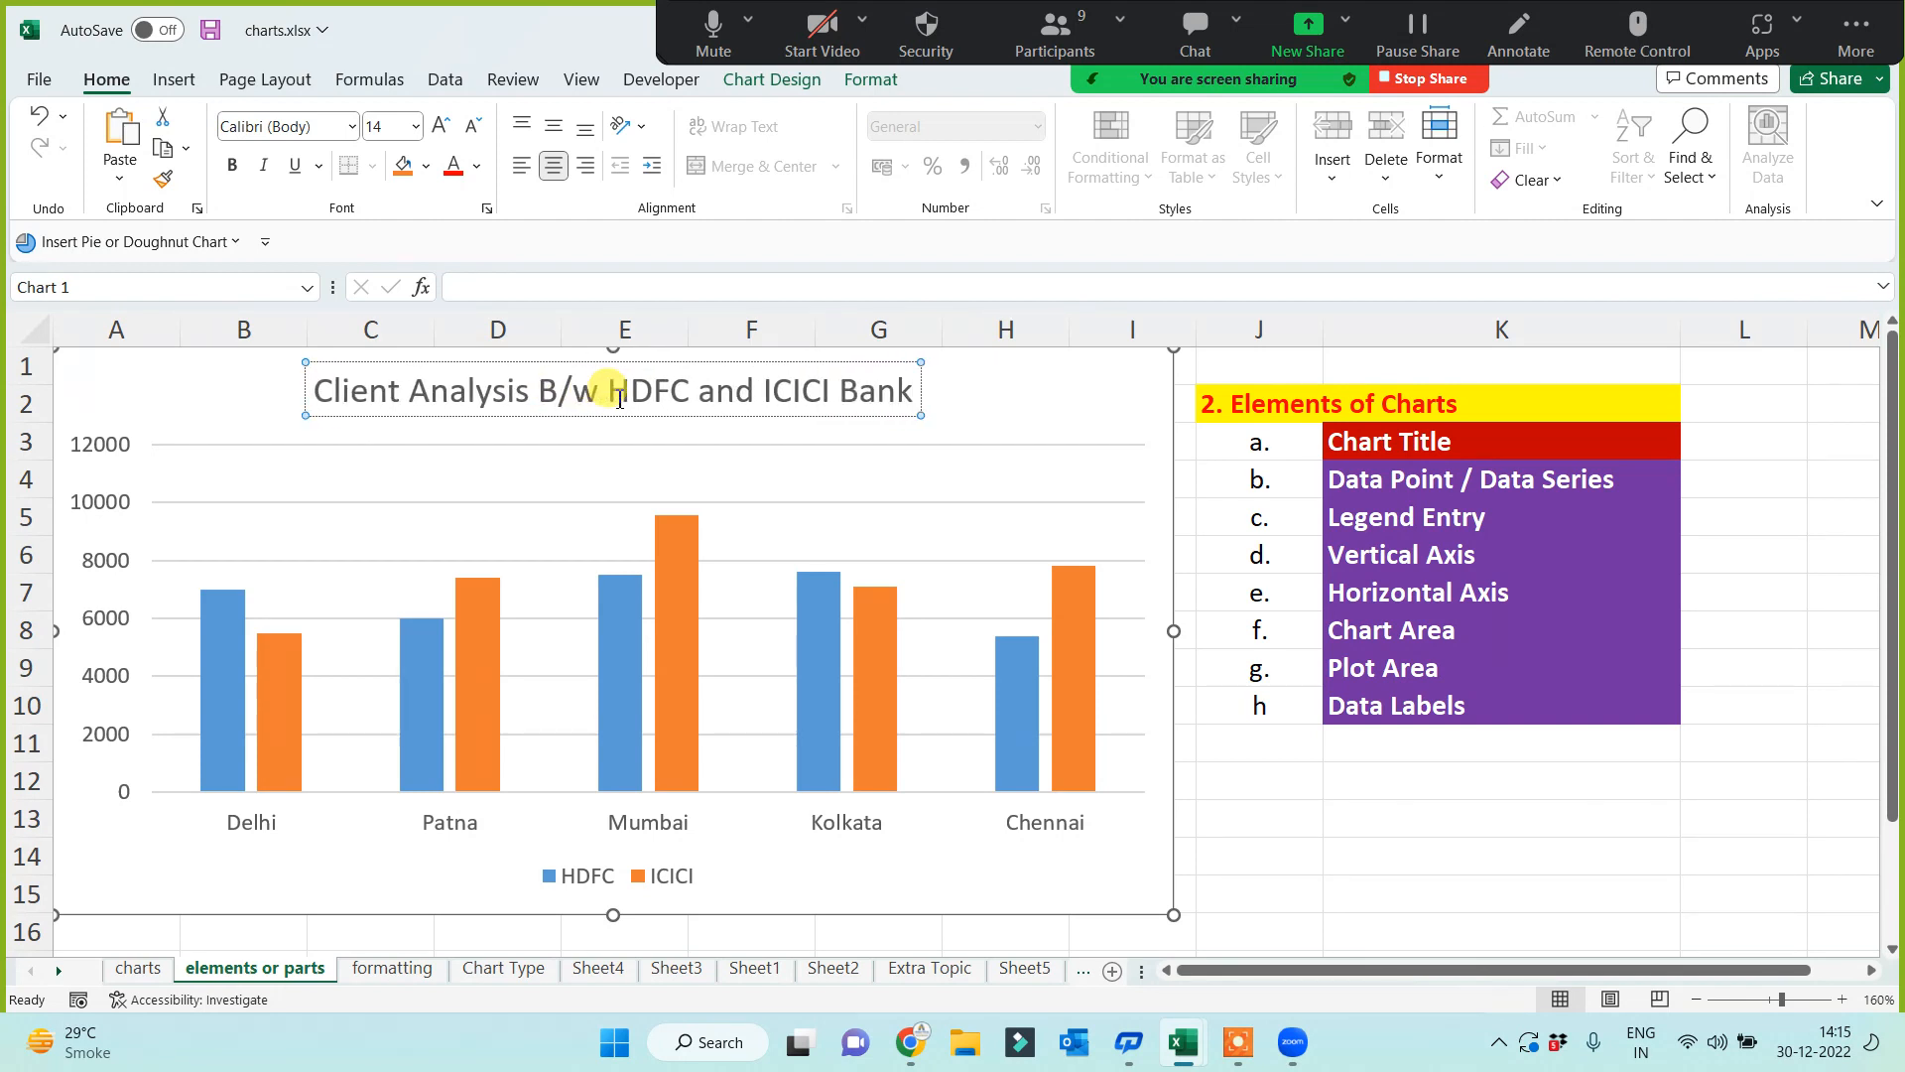
{"action": "left_click", "coordinate": [1275, 776]}
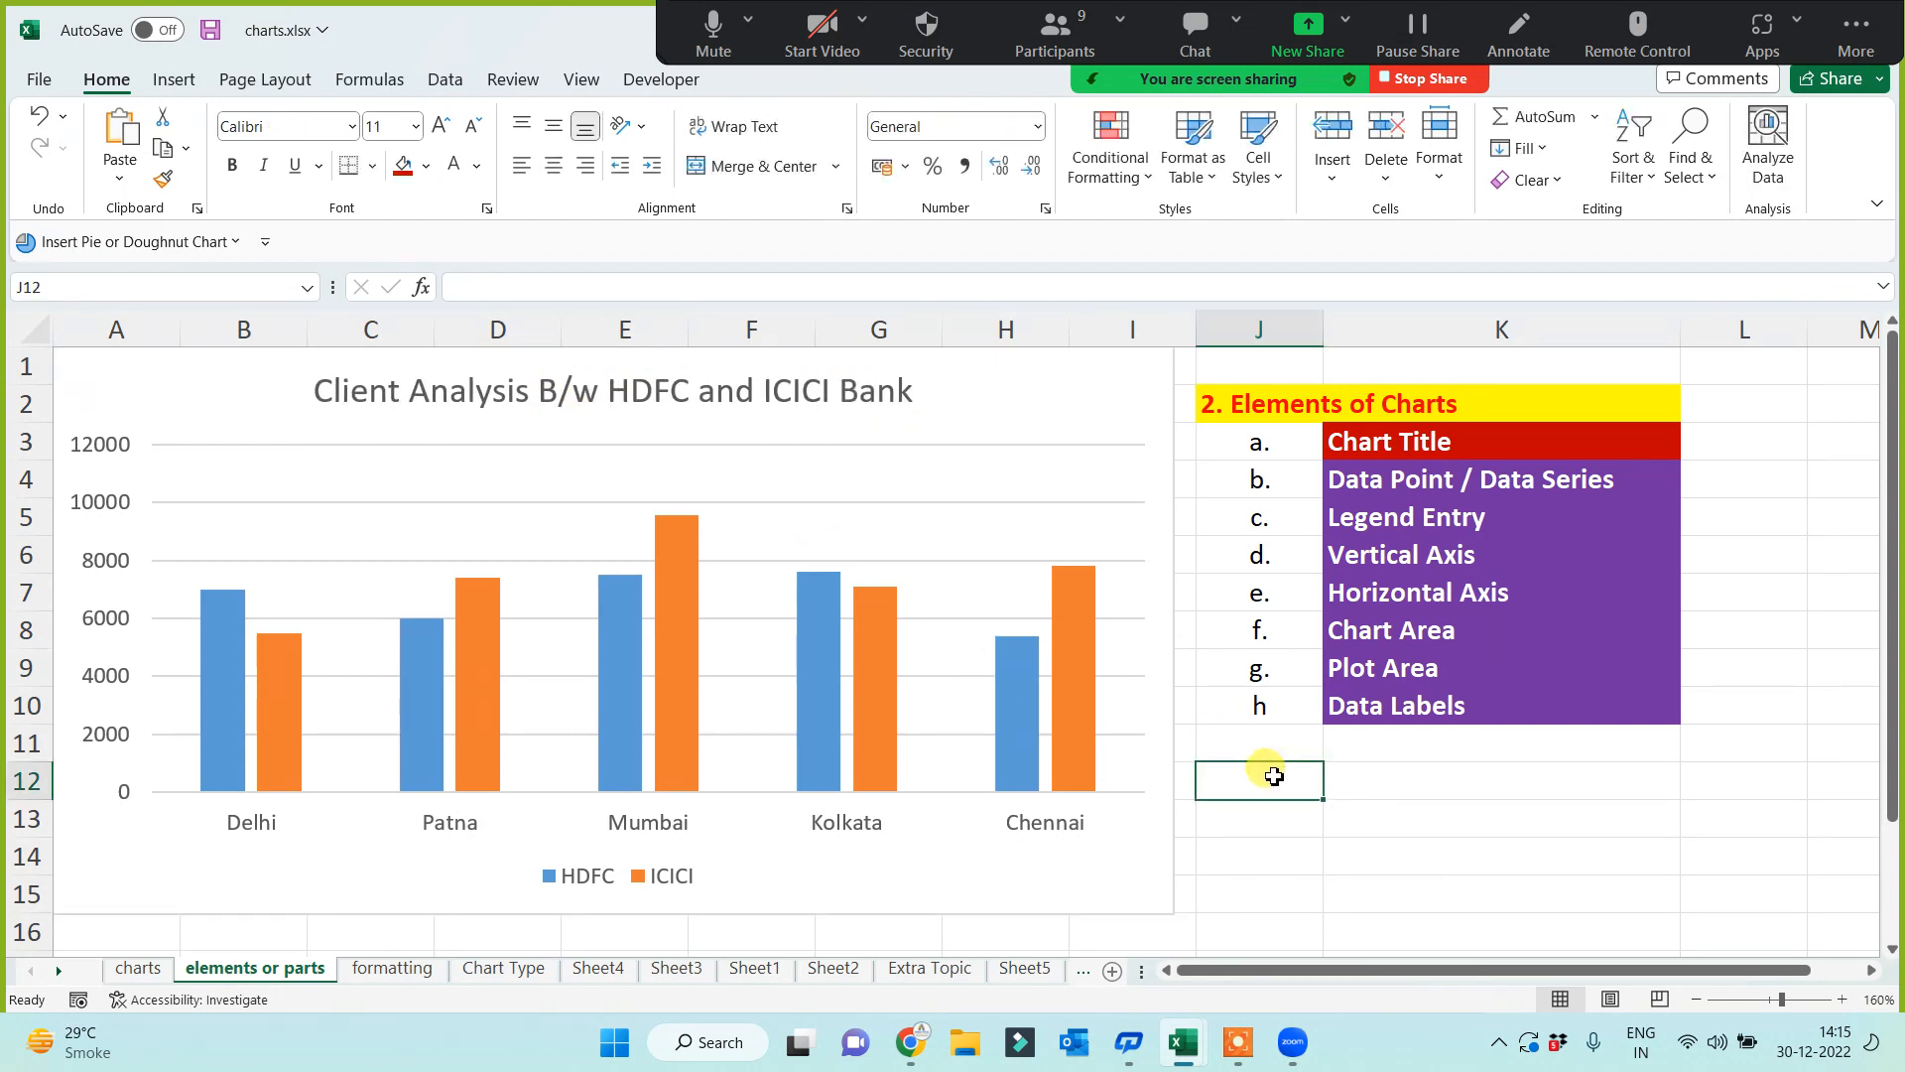
Step: Fill the Data Point / Data Series cell K4 with dark red and inspect the Delhi data points in the chart
{"action": "left_click", "coordinate": [569, 396]}
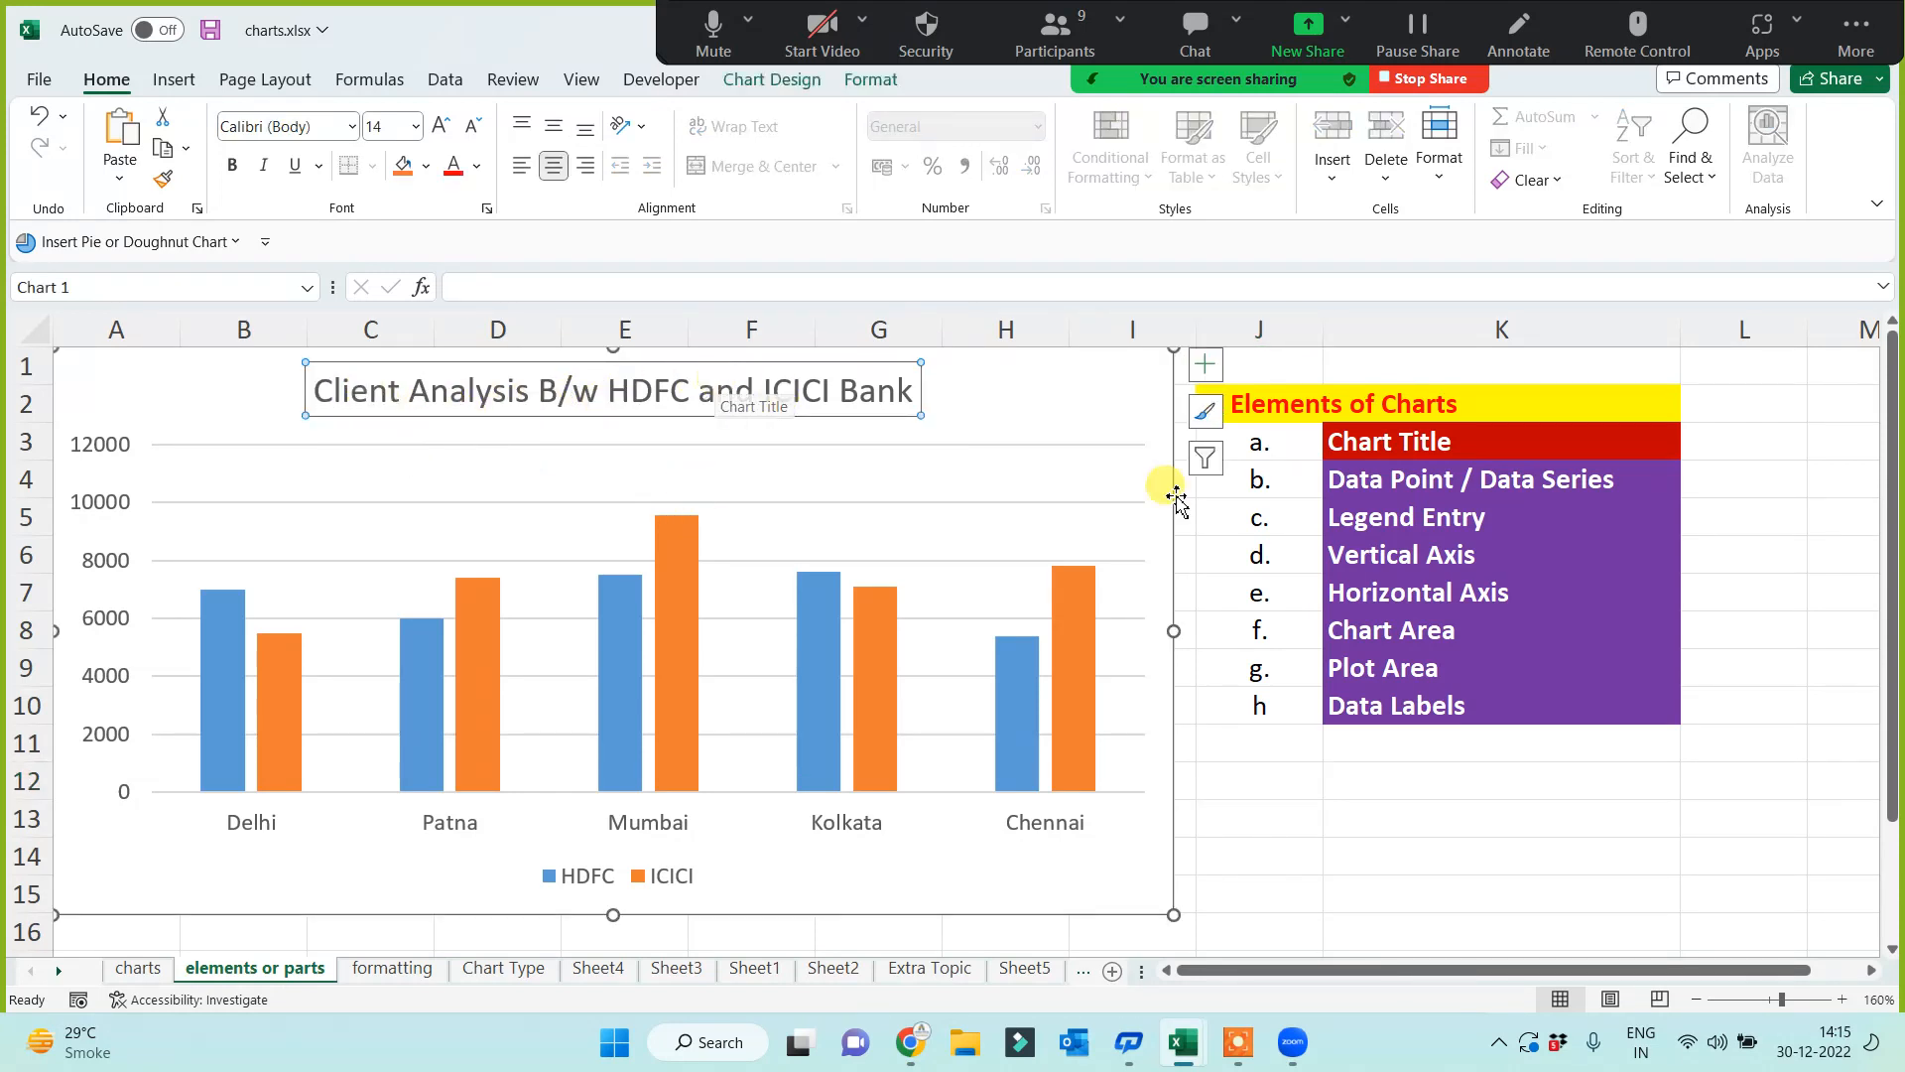
{"action": "left_click", "coordinate": [1384, 448]}
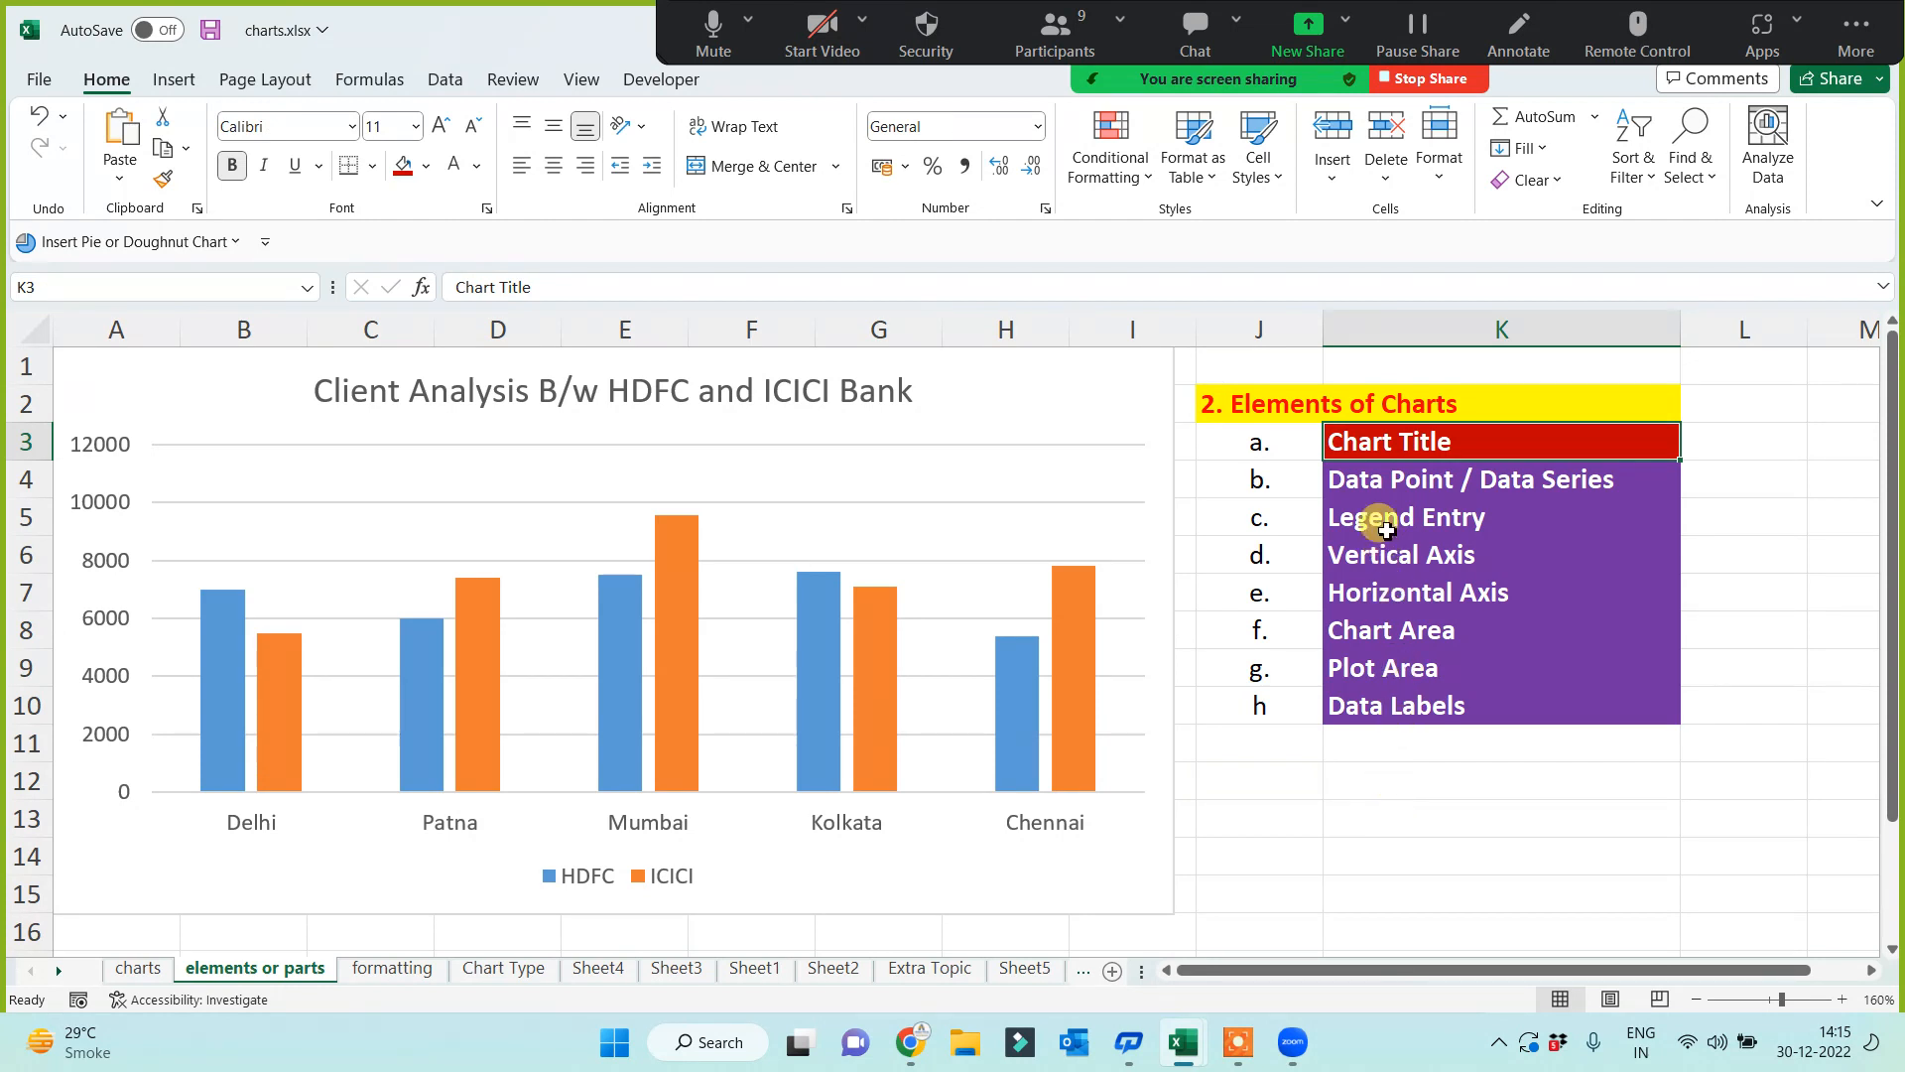
{"action": "left_click", "coordinate": [1374, 479]}
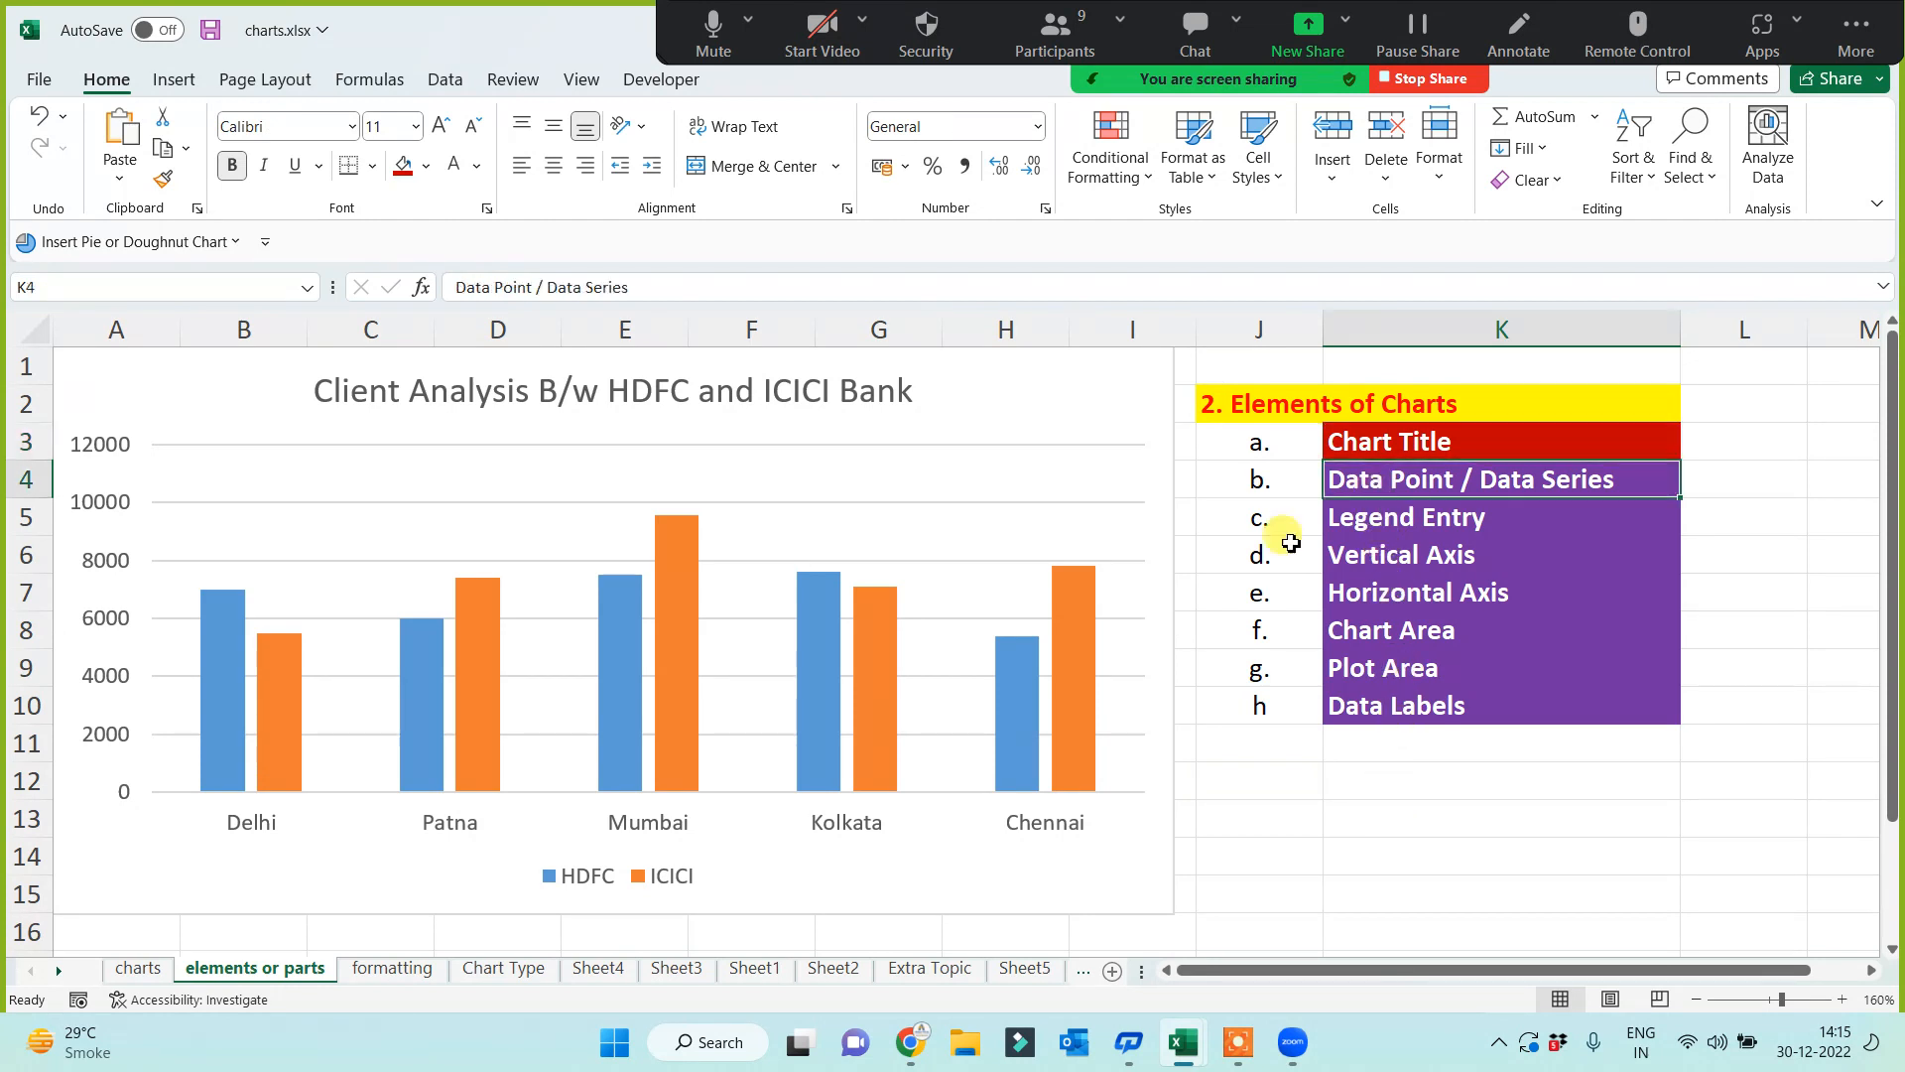
{"action": "left_click", "coordinate": [401, 169]}
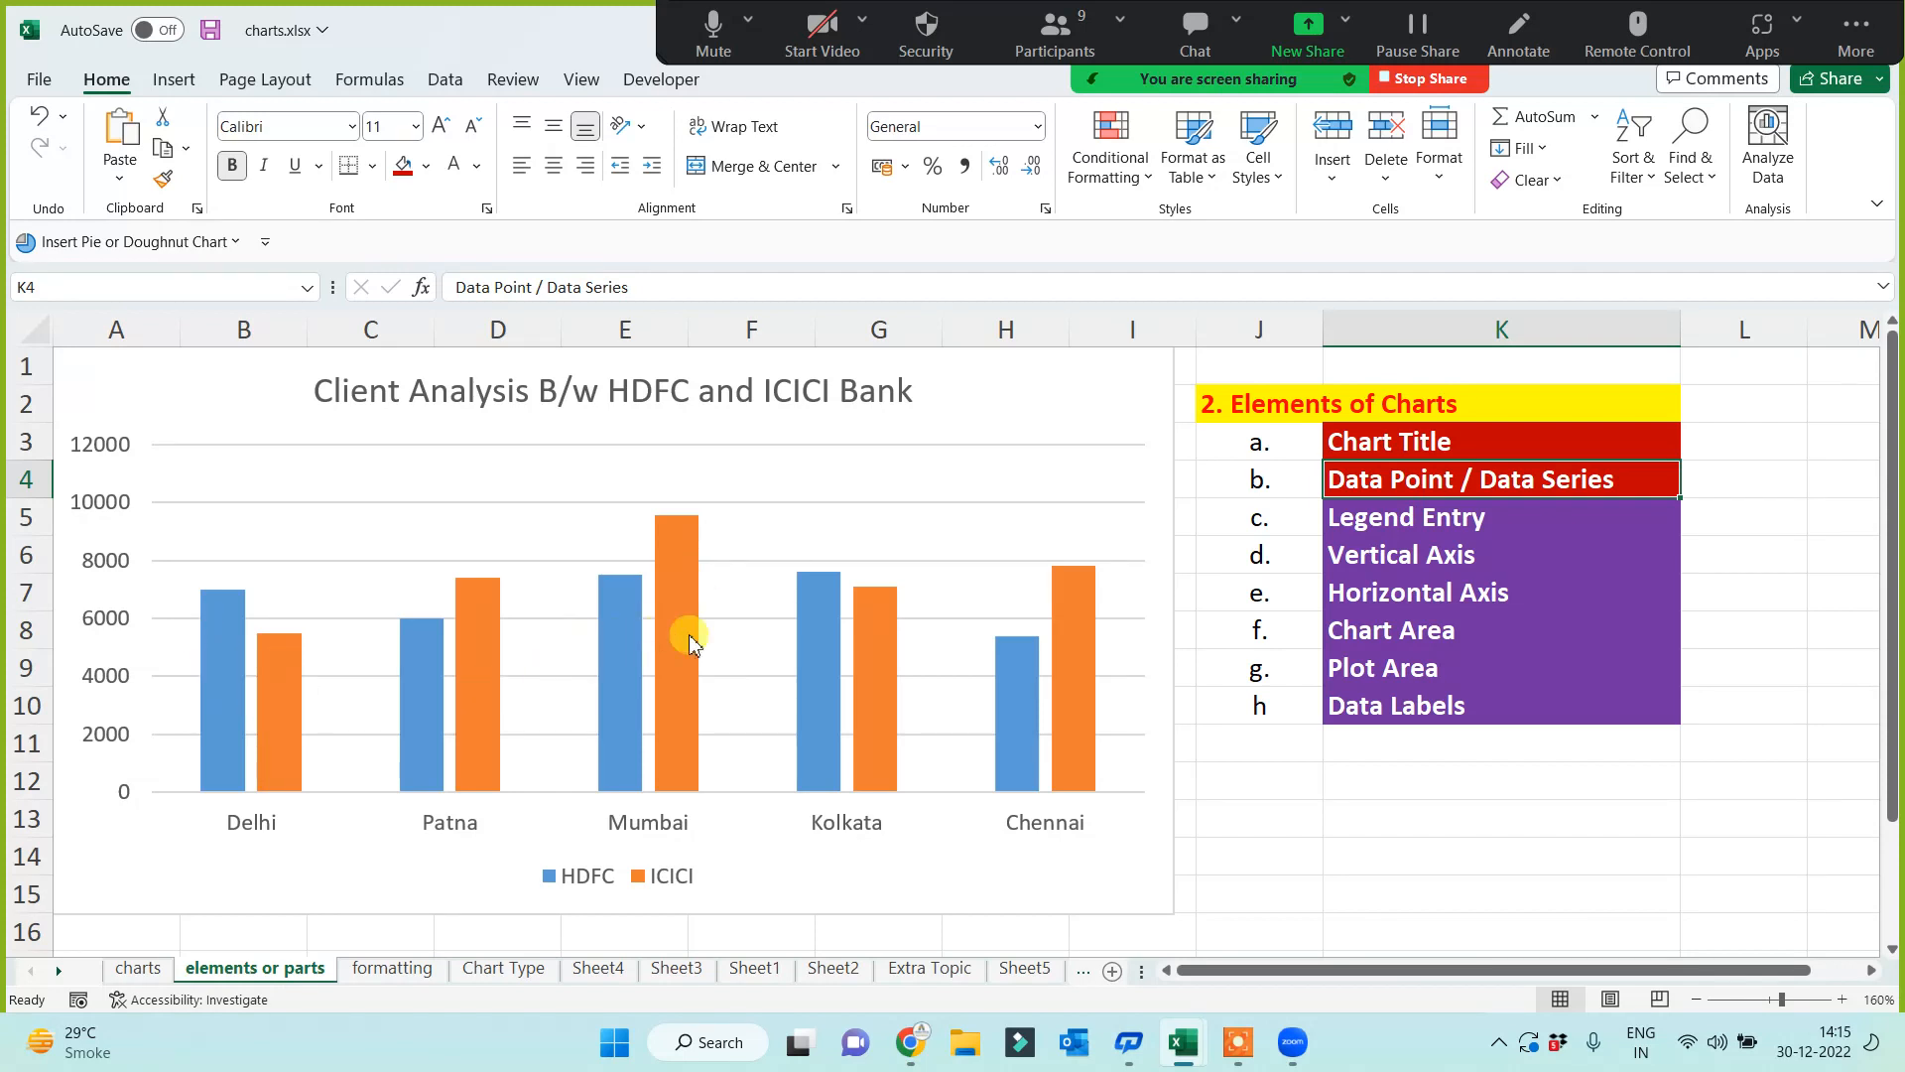
{"action": "left_click", "coordinate": [230, 679]}
{"action": "left_click", "coordinate": [279, 716]}
{"action": "left_click", "coordinate": [448, 676]}
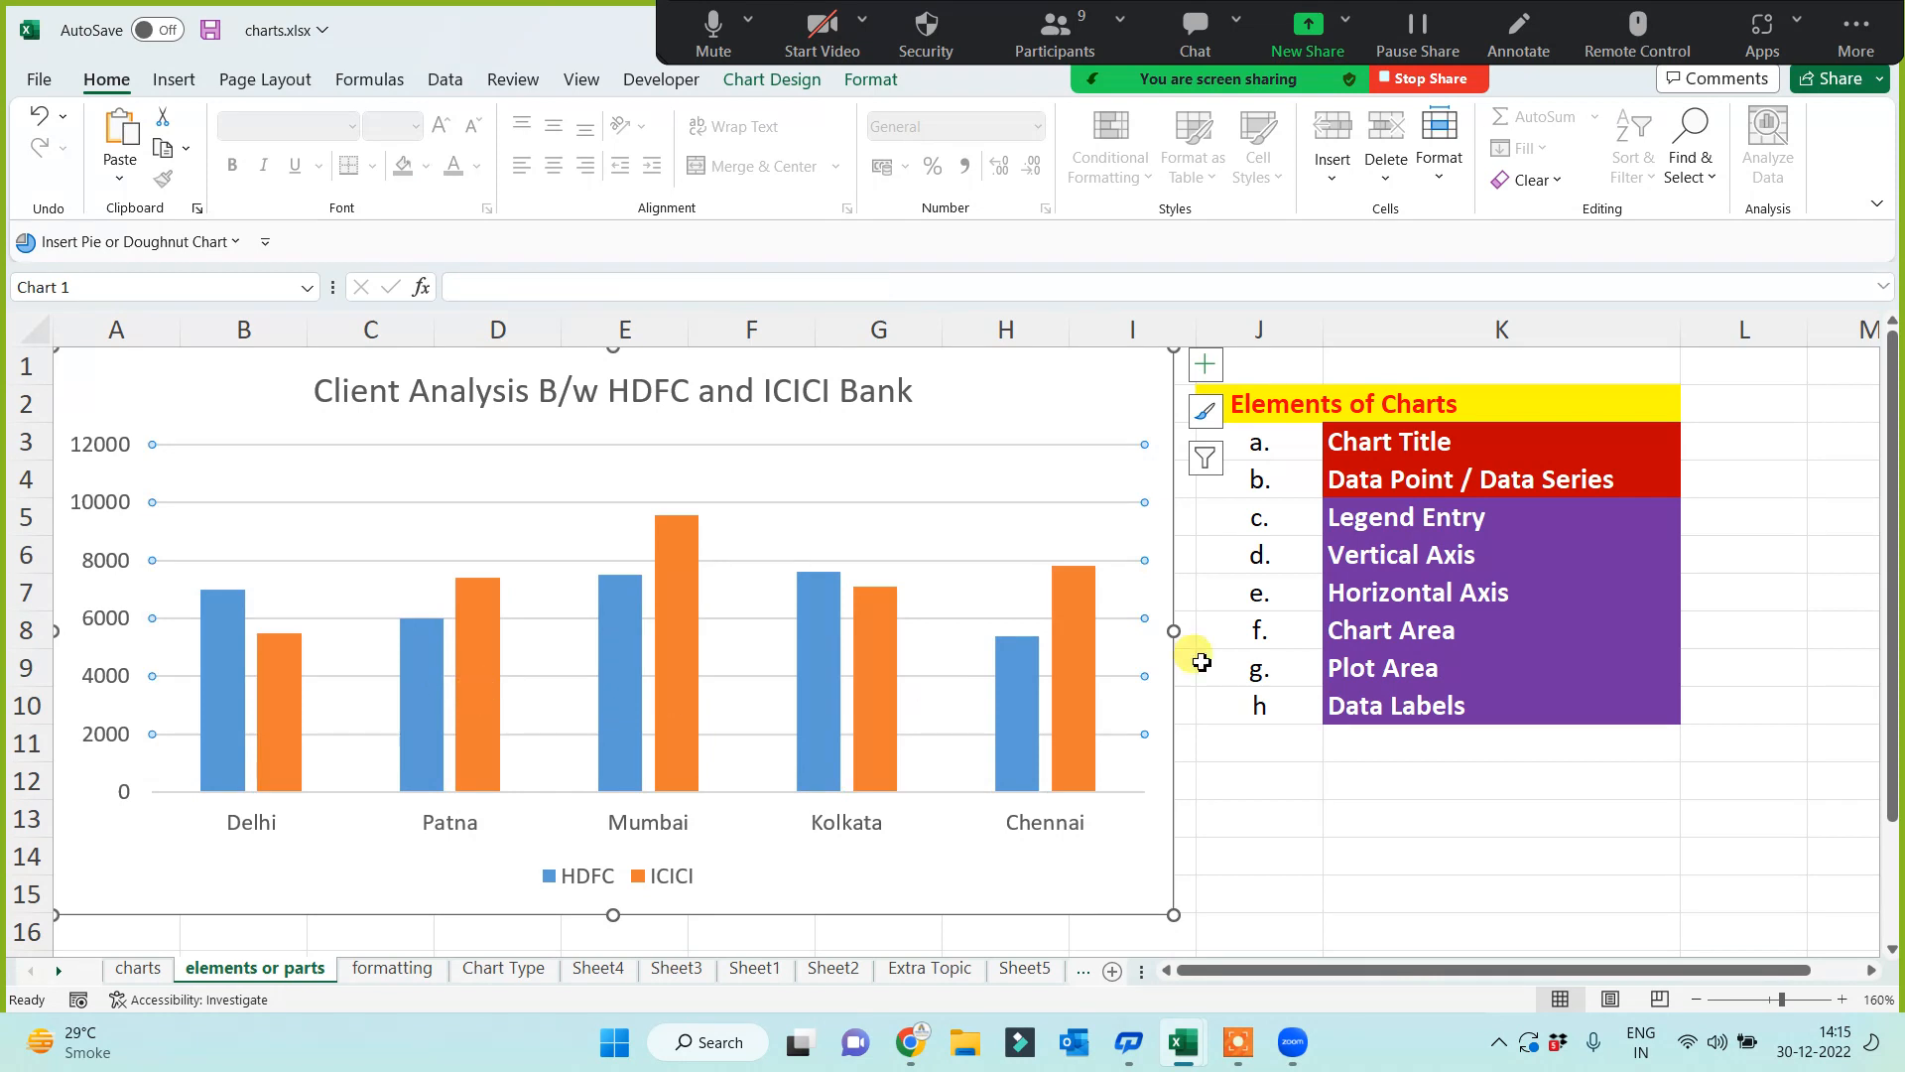
{"action": "left_click", "coordinate": [1258, 855]}
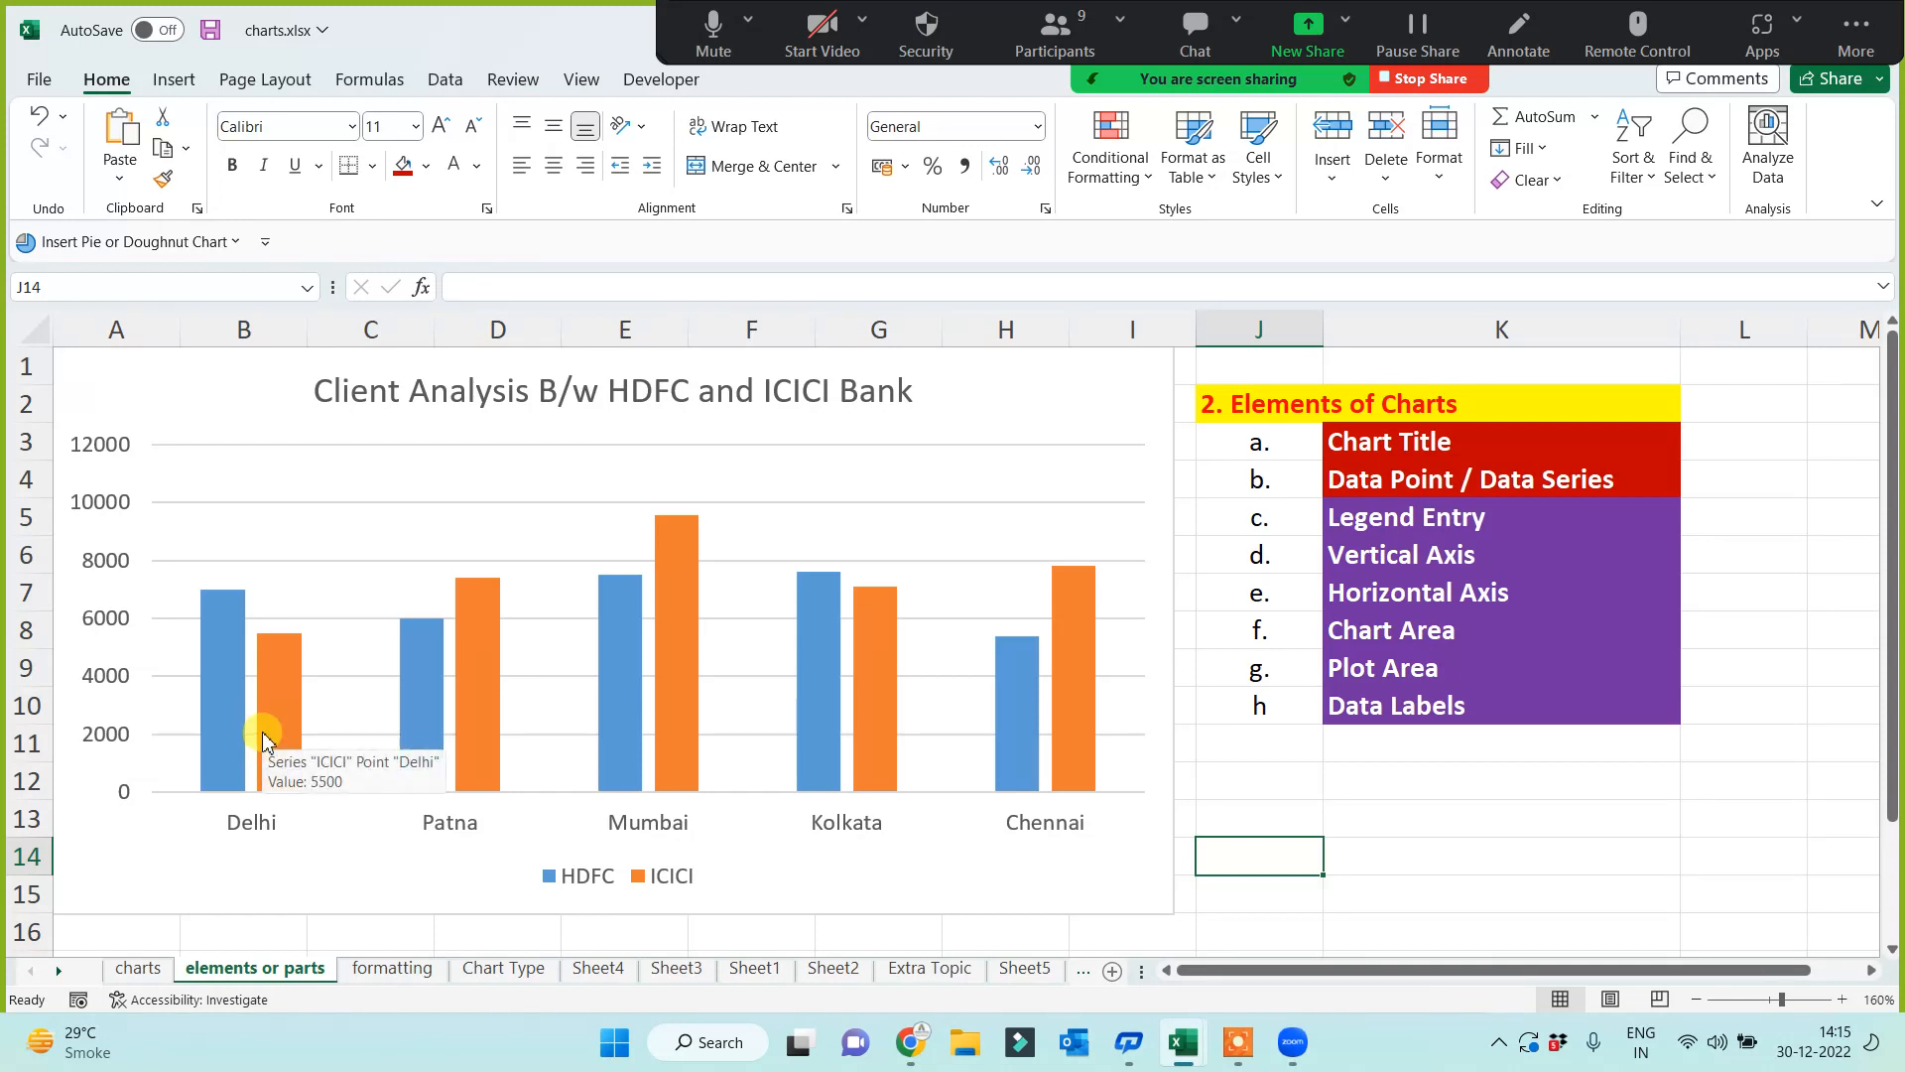
{"action": "mouse_move", "coordinate": [273, 701]}
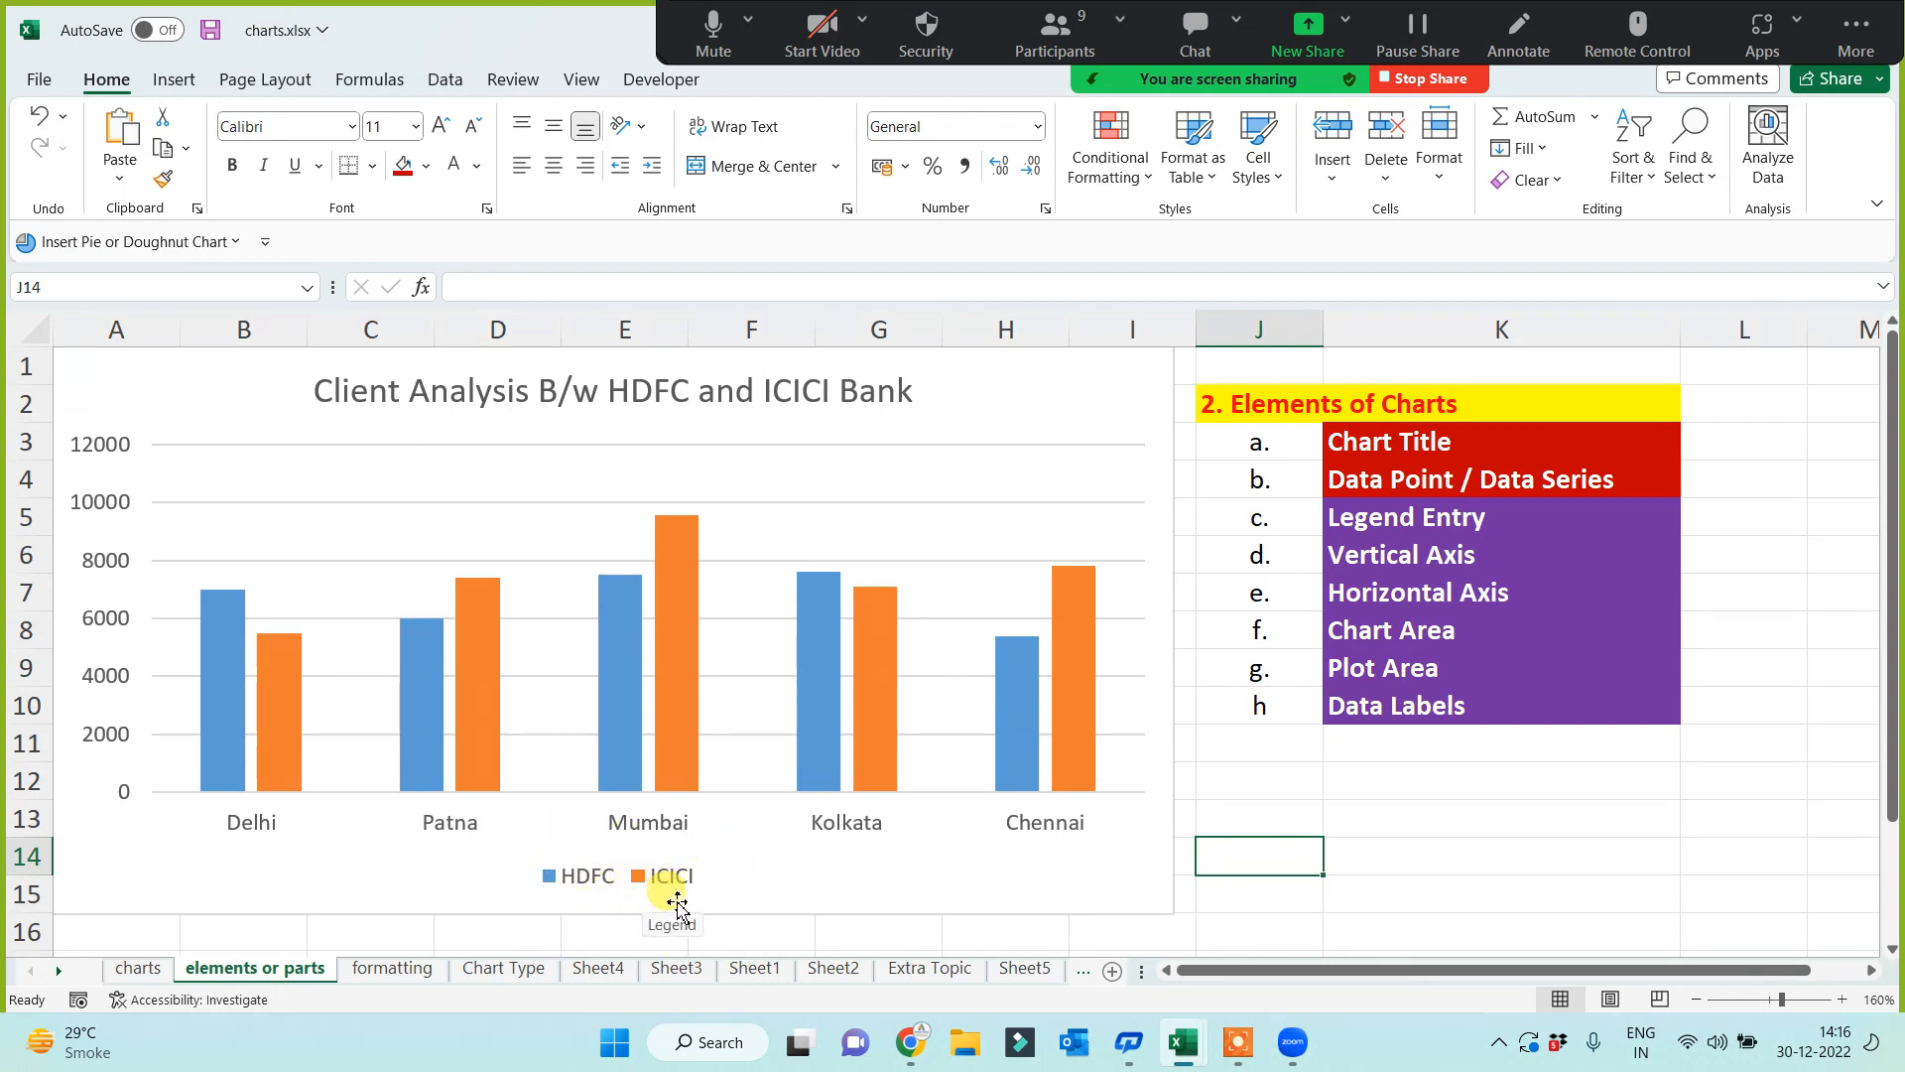
Step: Fill the Legend Entry cell K5 with dark red
{"action": "left_click", "coordinate": [1405, 518]}
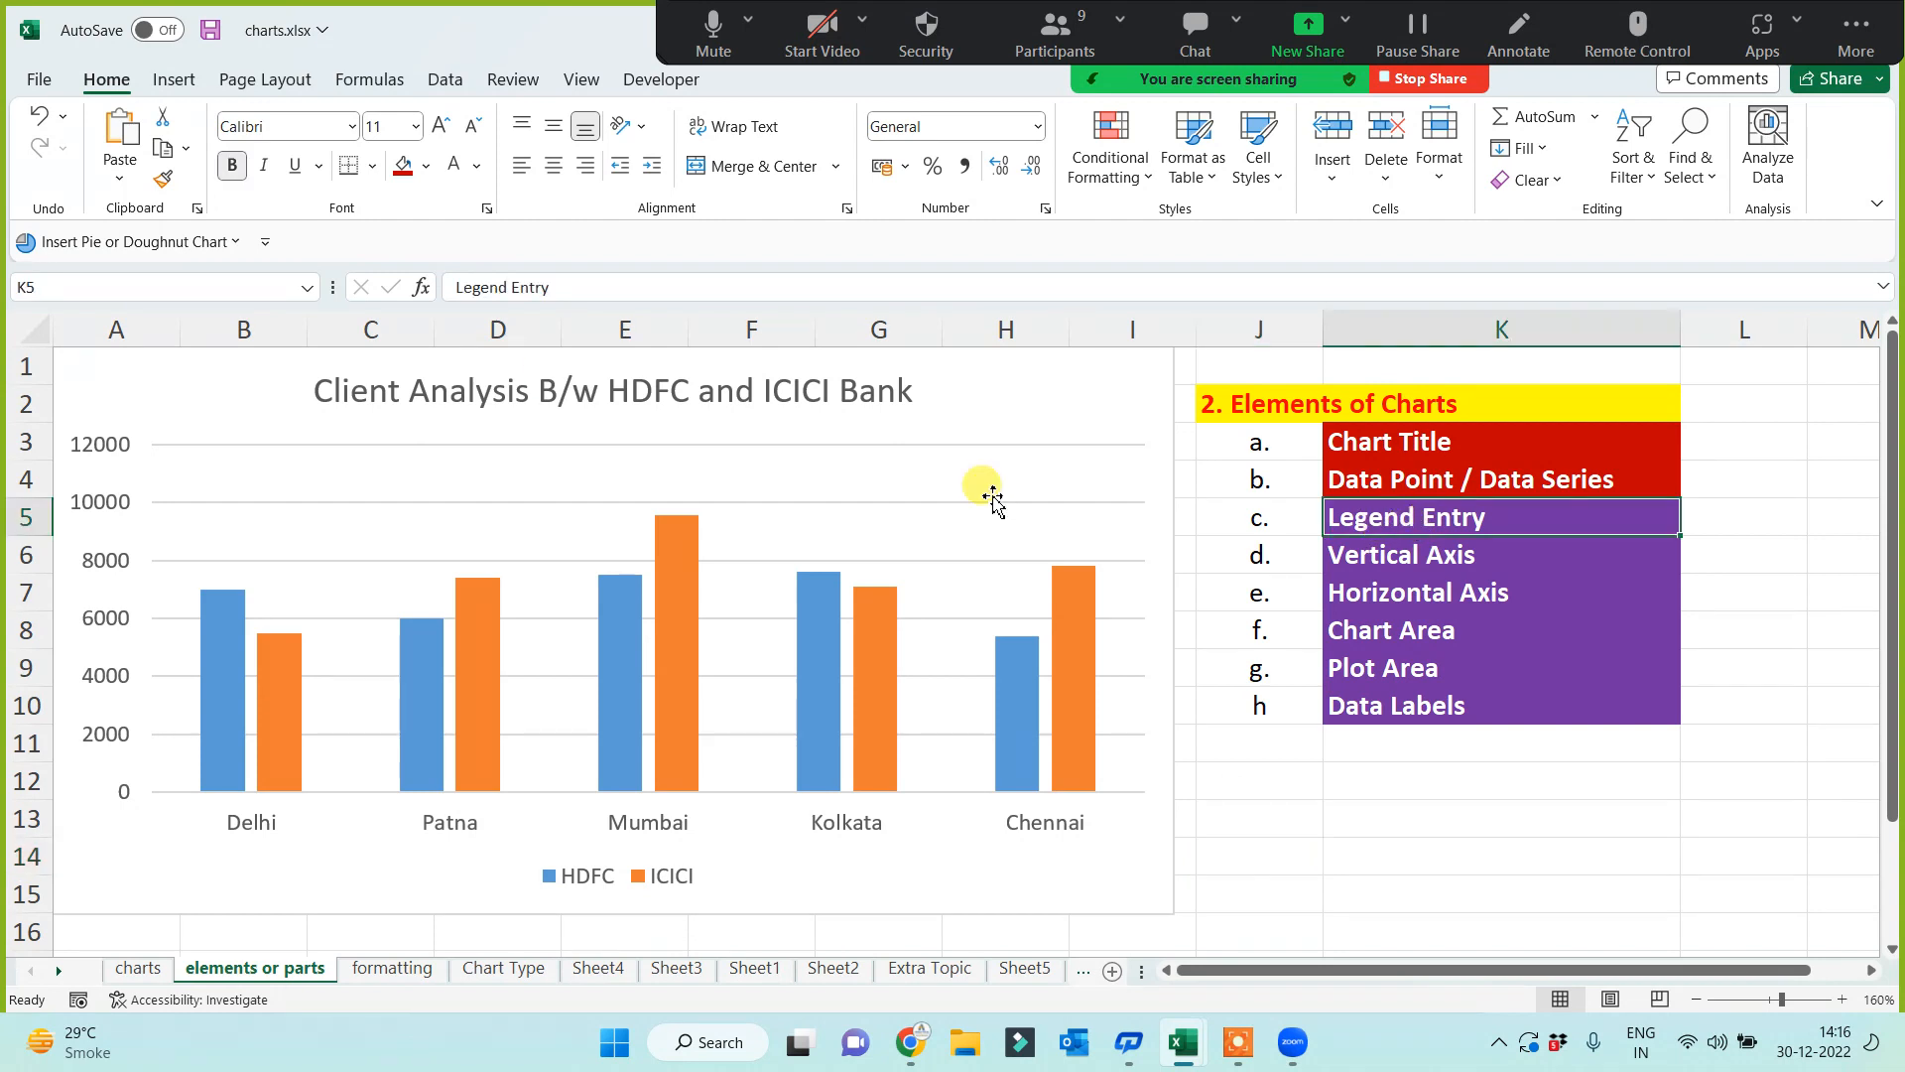
{"action": "left_click", "coordinate": [402, 165]}
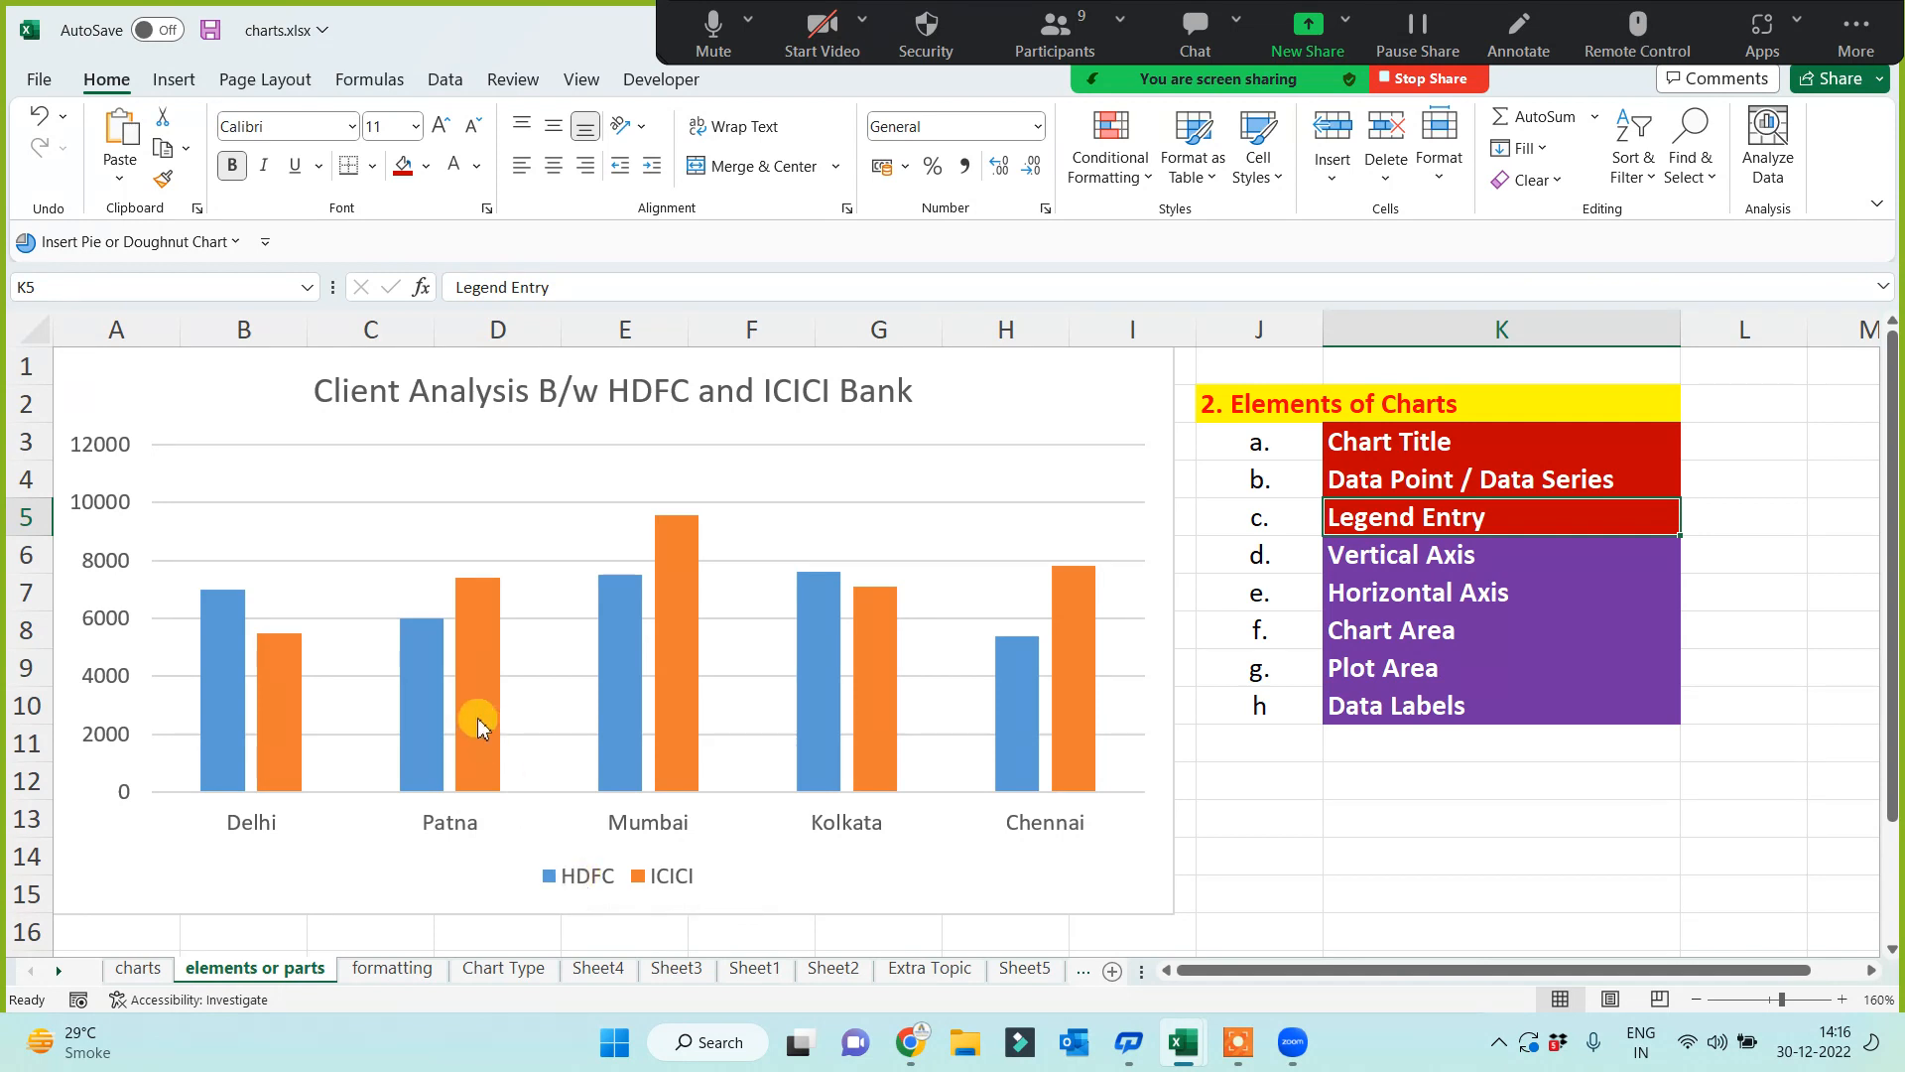
Step: Fill the Vertical Axis cell K6 and the Horizontal Axis cell K7 with dark red
{"action": "mouse_move", "coordinate": [478, 724]}
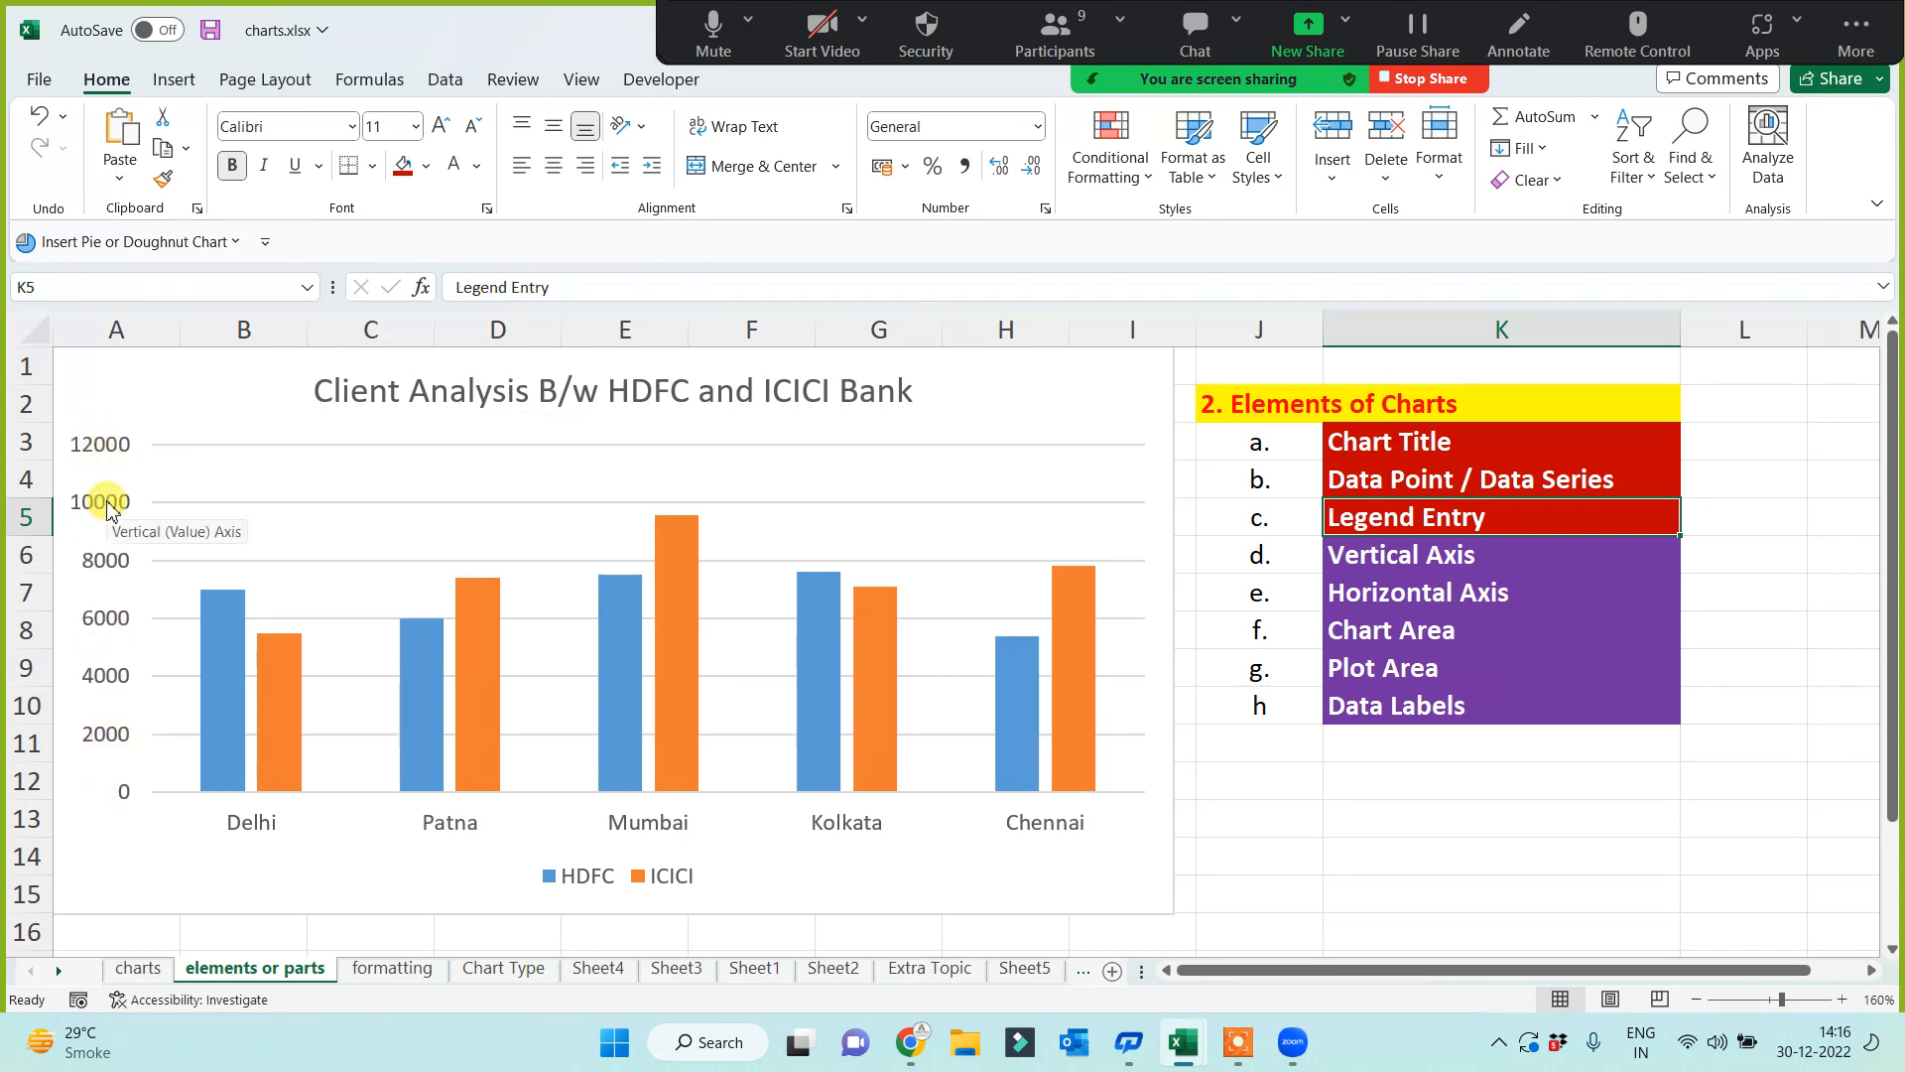
{"action": "left_click", "coordinate": [1355, 553]}
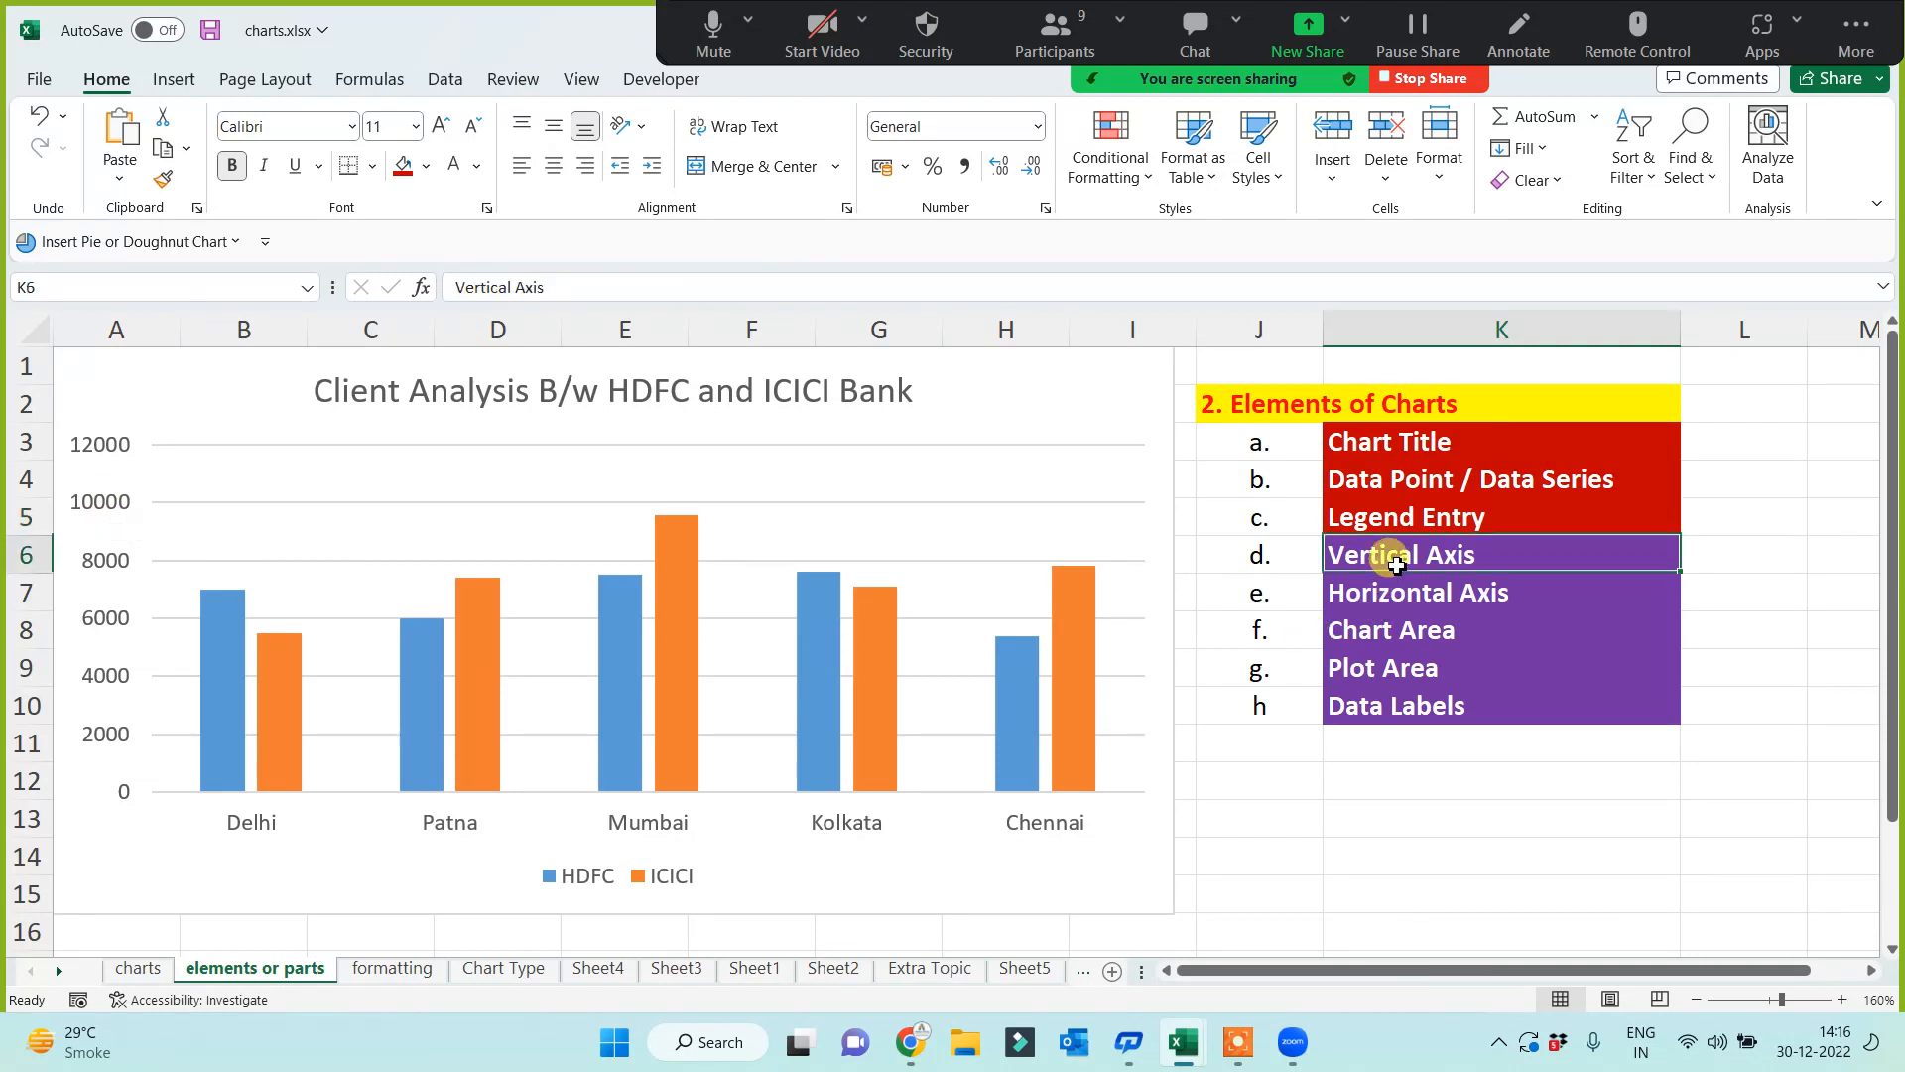
{"action": "left_click", "coordinate": [405, 167]}
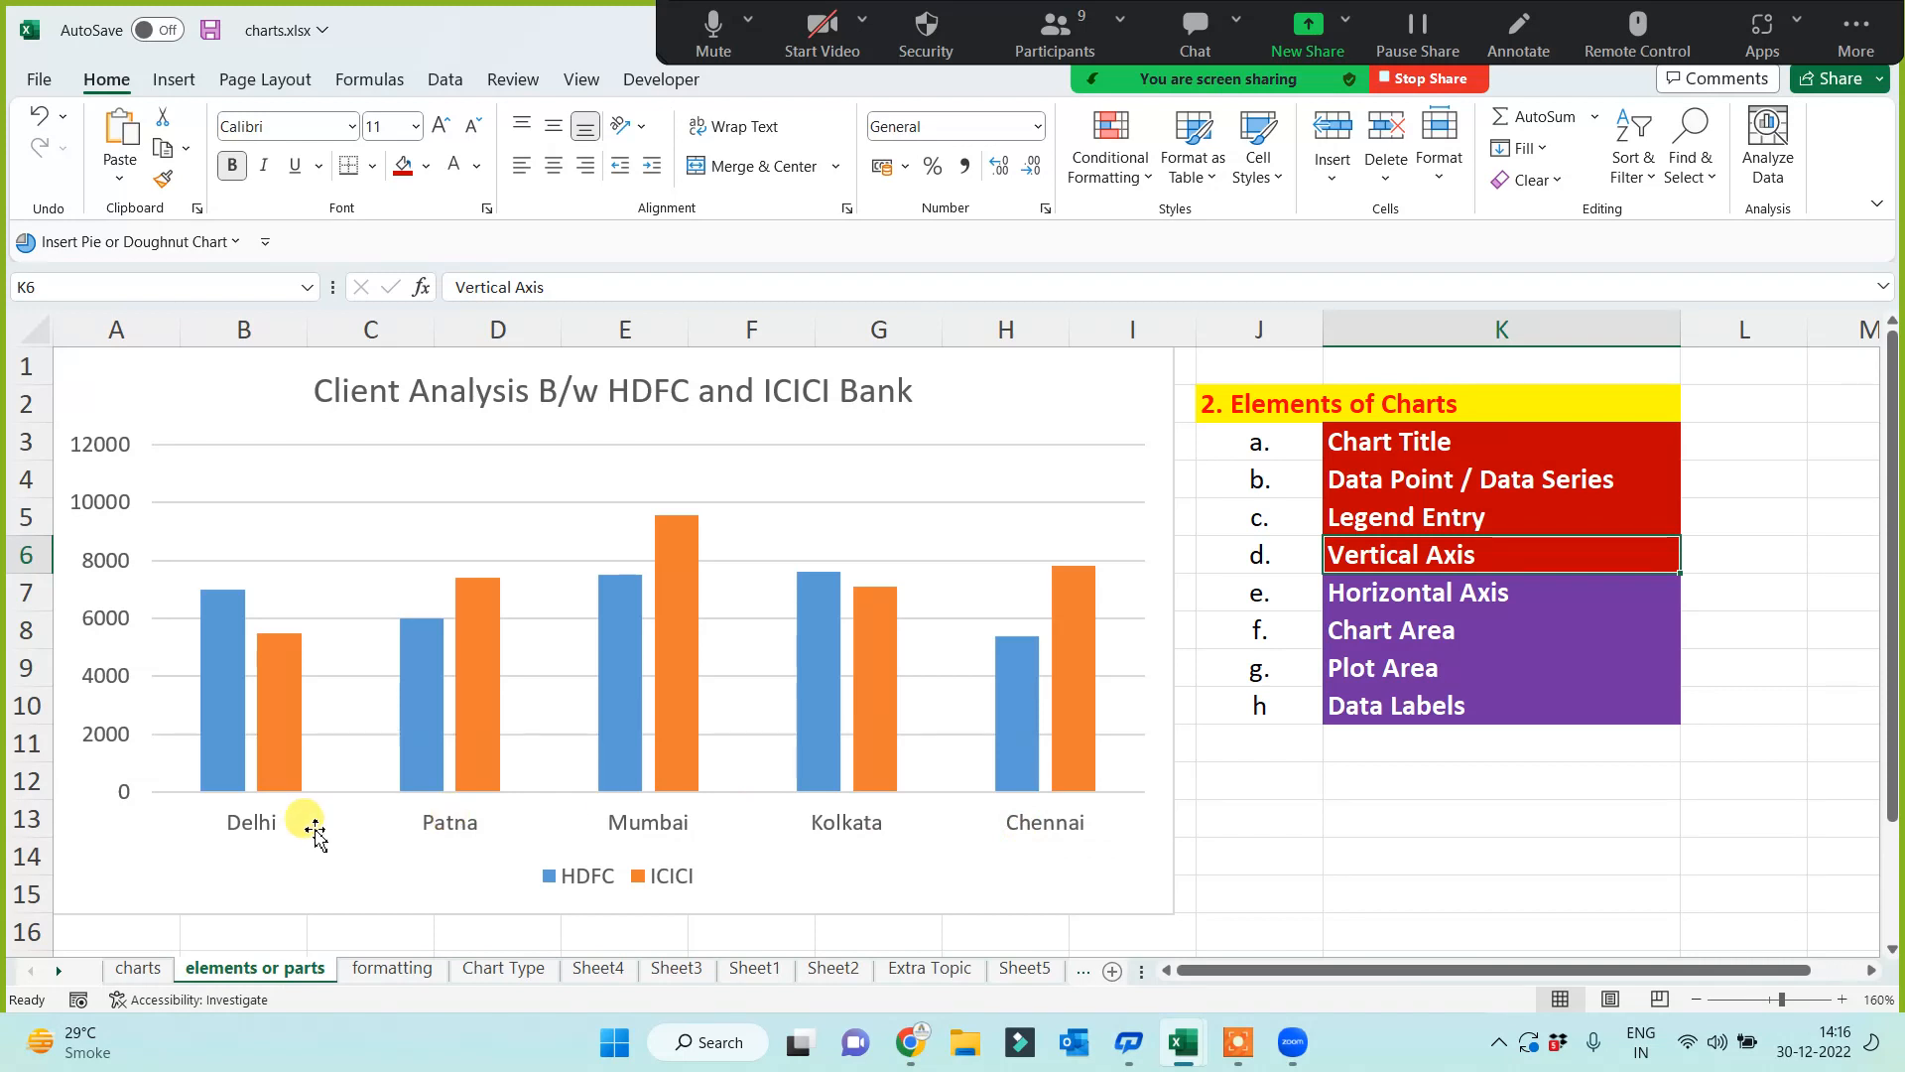
{"action": "left_click", "coordinate": [1399, 590]}
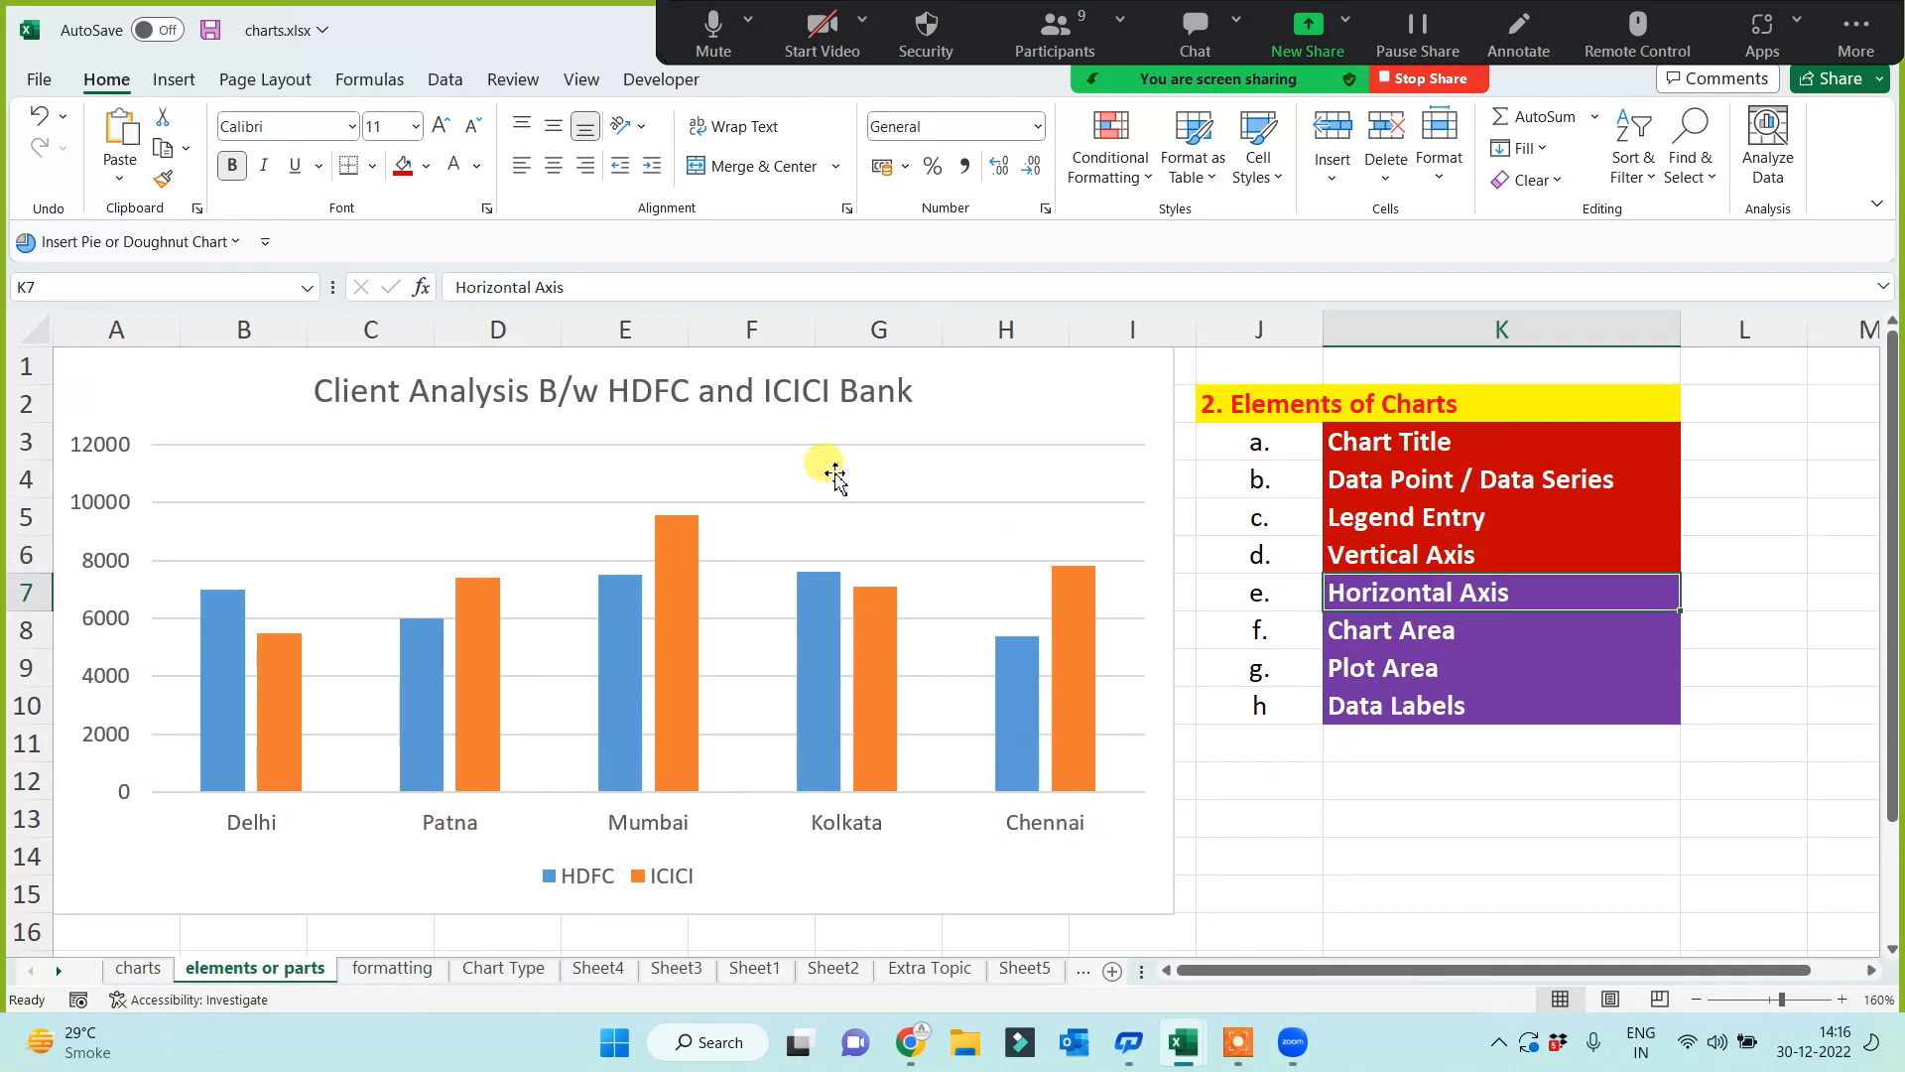
{"action": "left_click", "coordinate": [405, 167]}
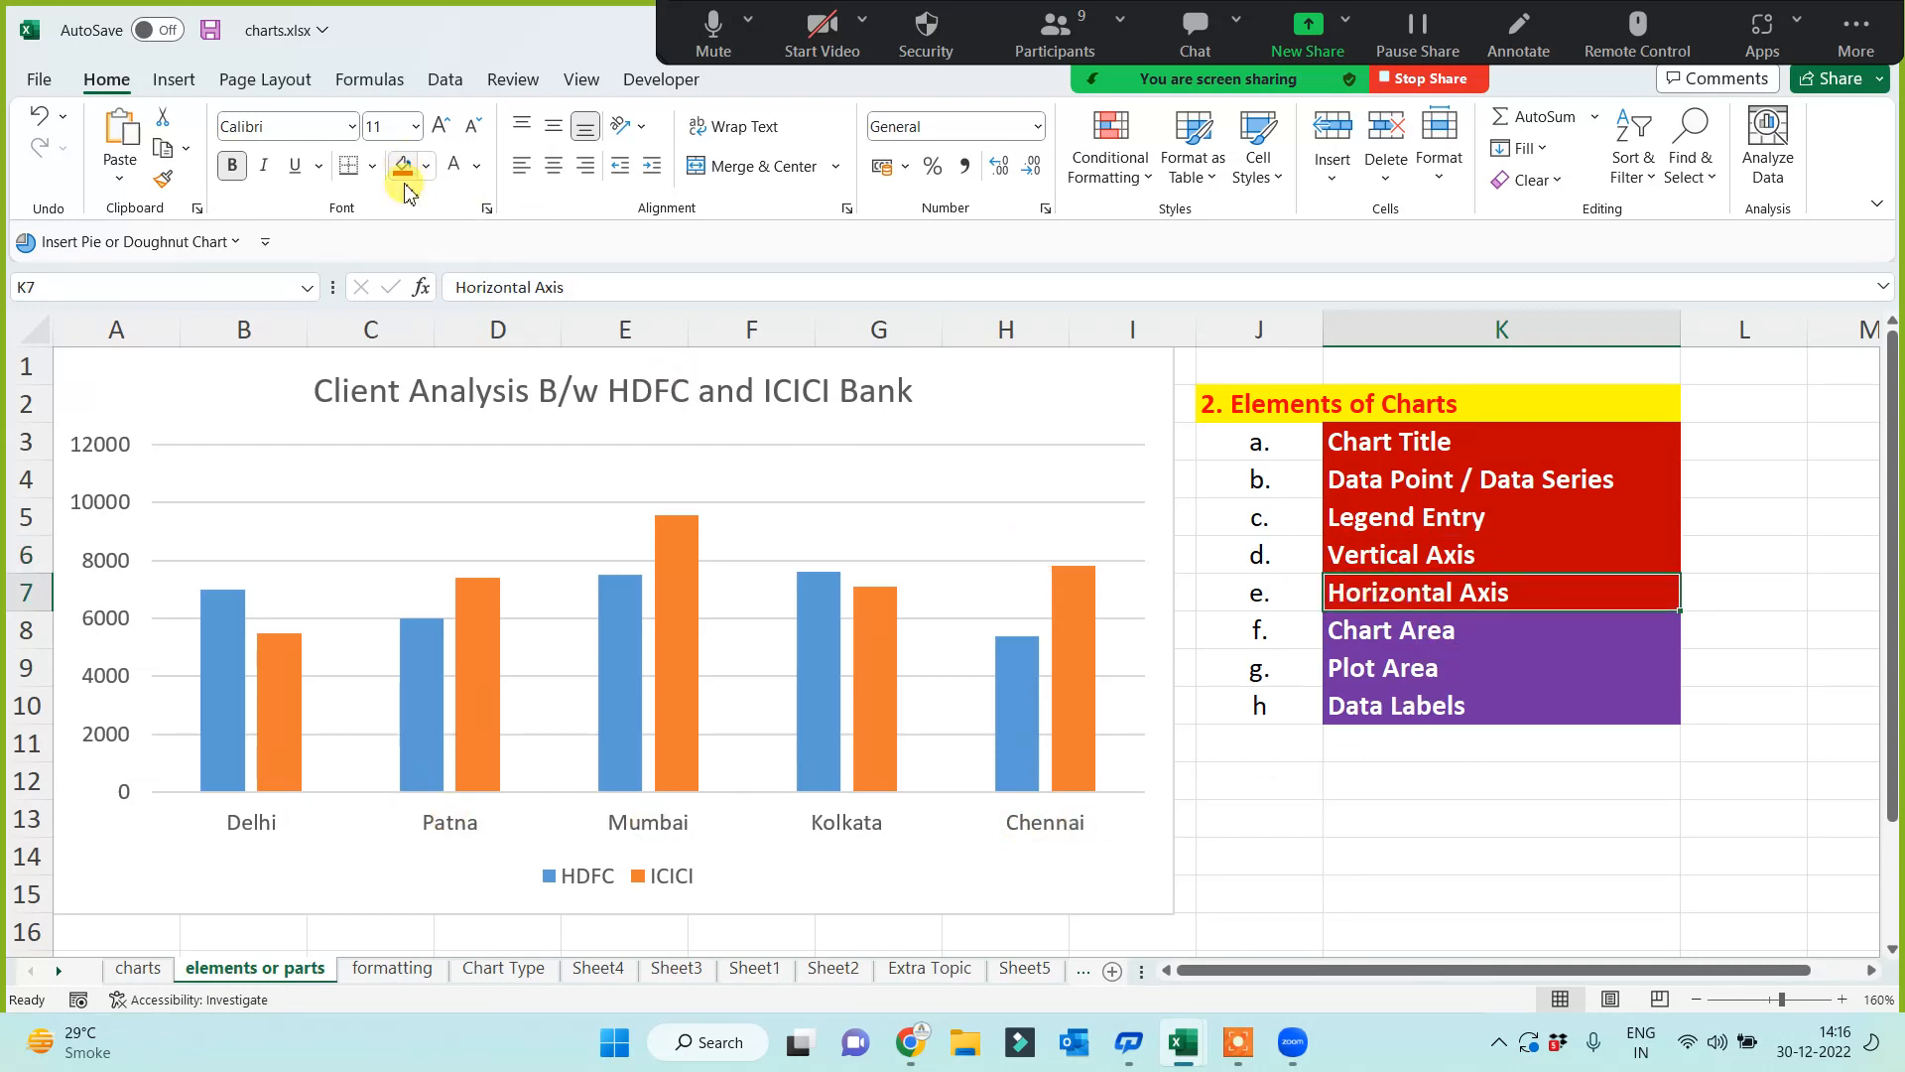
Step: Fill the Chart Area cell K8 and the Plot Area cell K9 with dark red, and select the chart's plot area
{"action": "left_click", "coordinate": [1335, 640]}
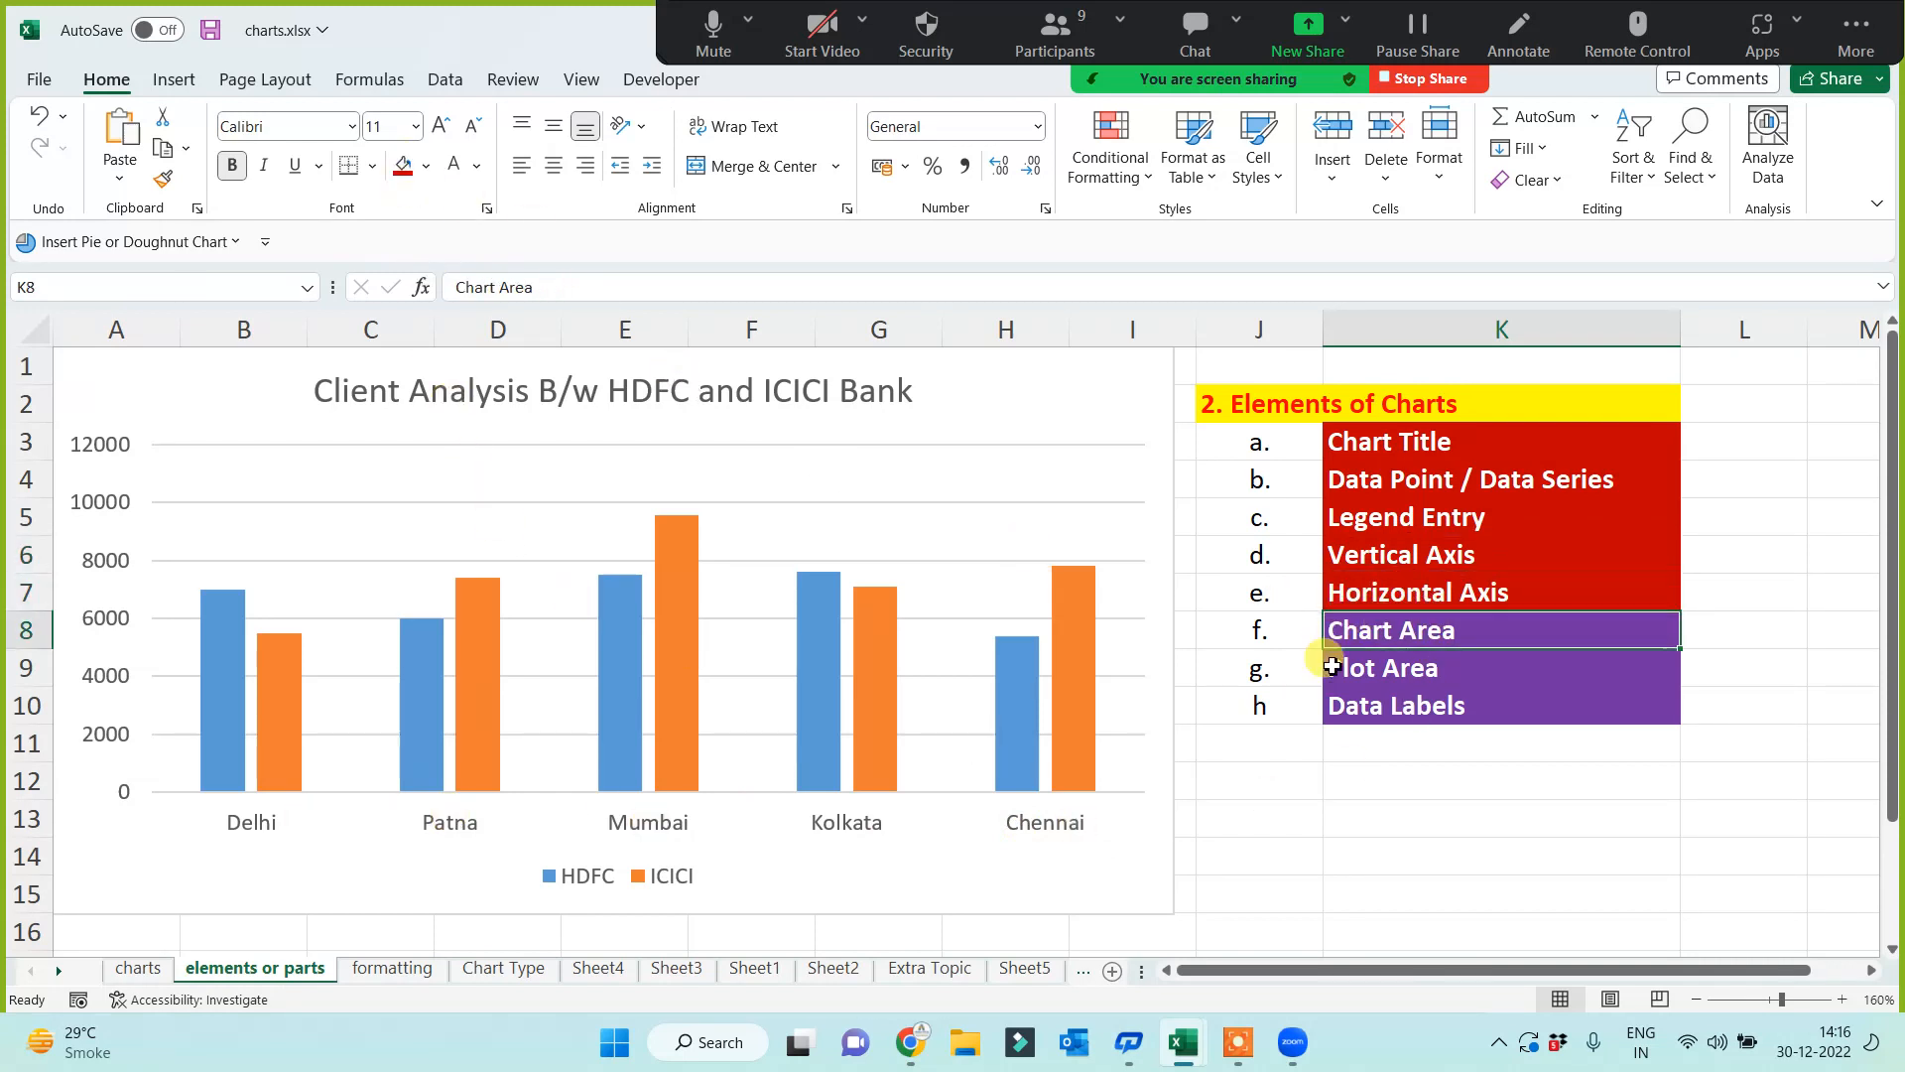
{"action": "left_click", "coordinate": [403, 166]}
{"action": "left_click", "coordinate": [1403, 663]}
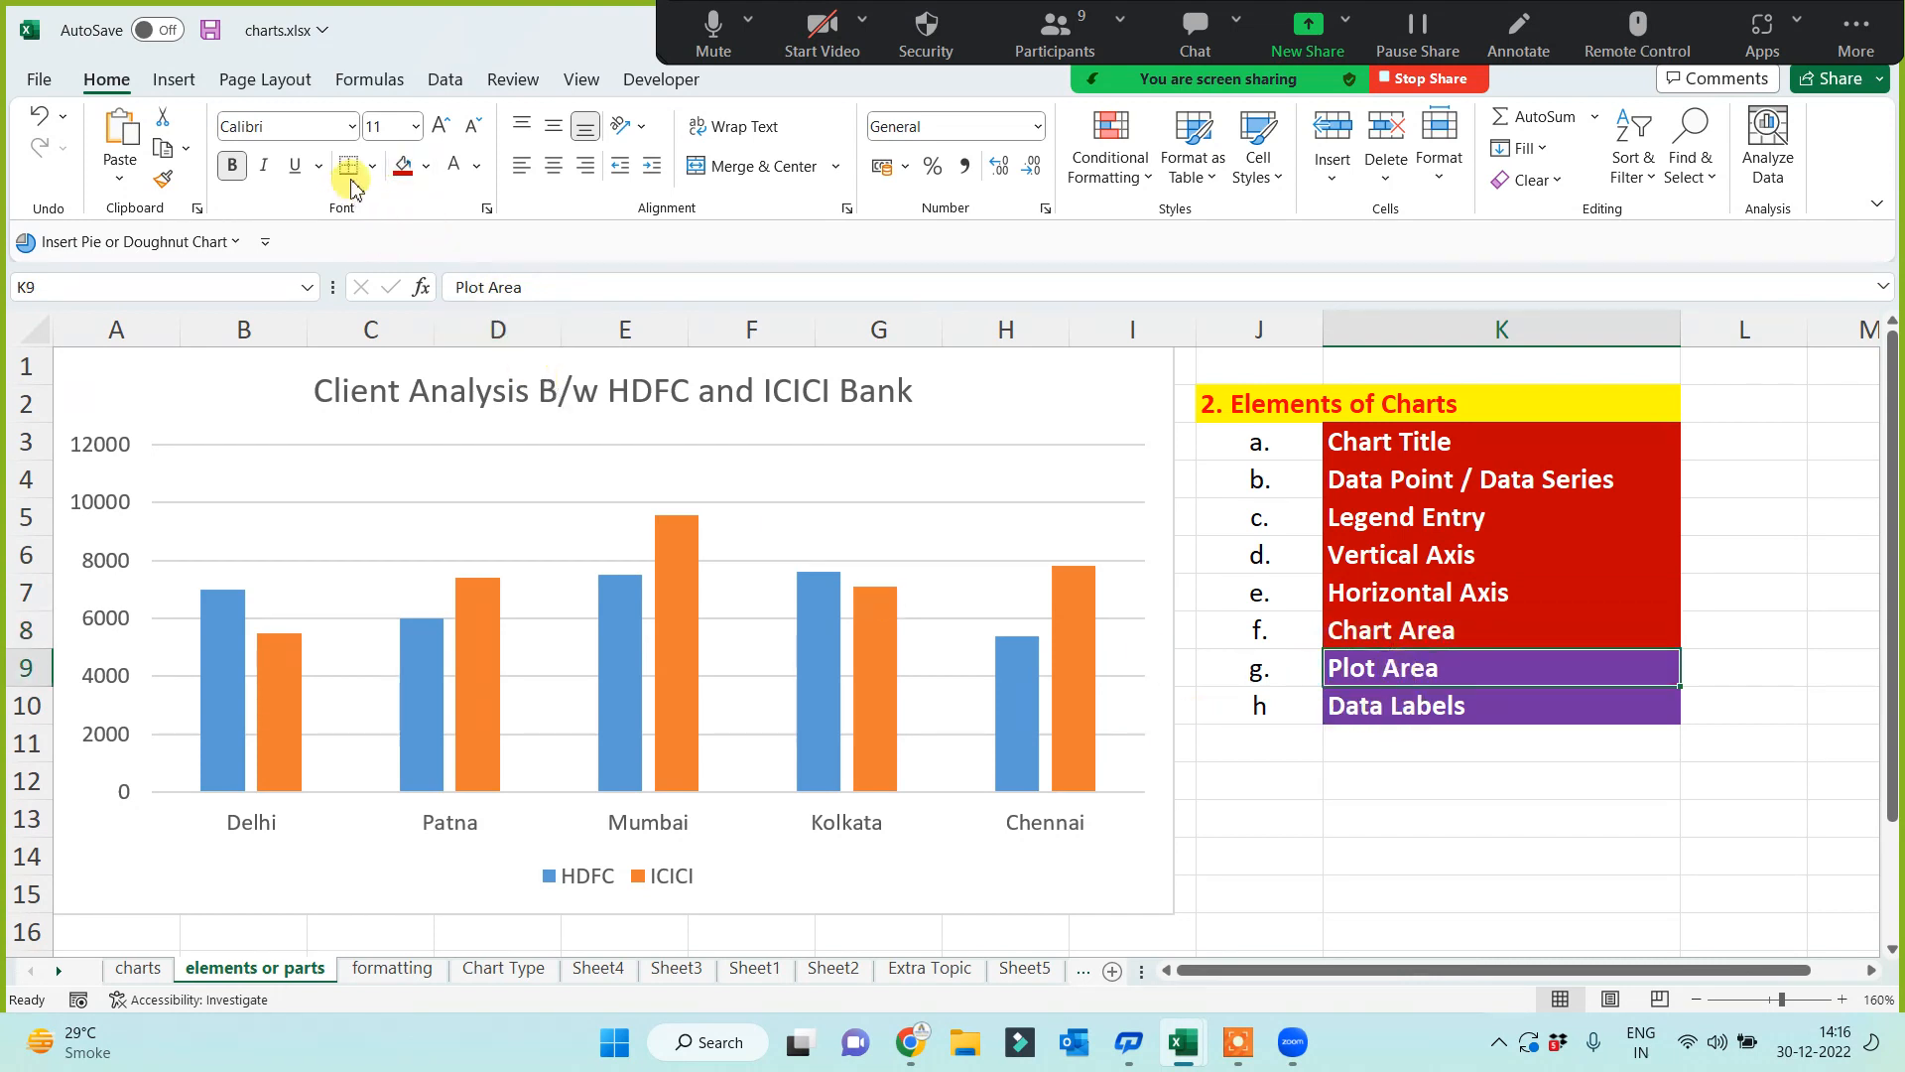
{"action": "left_click", "coordinate": [400, 169]}
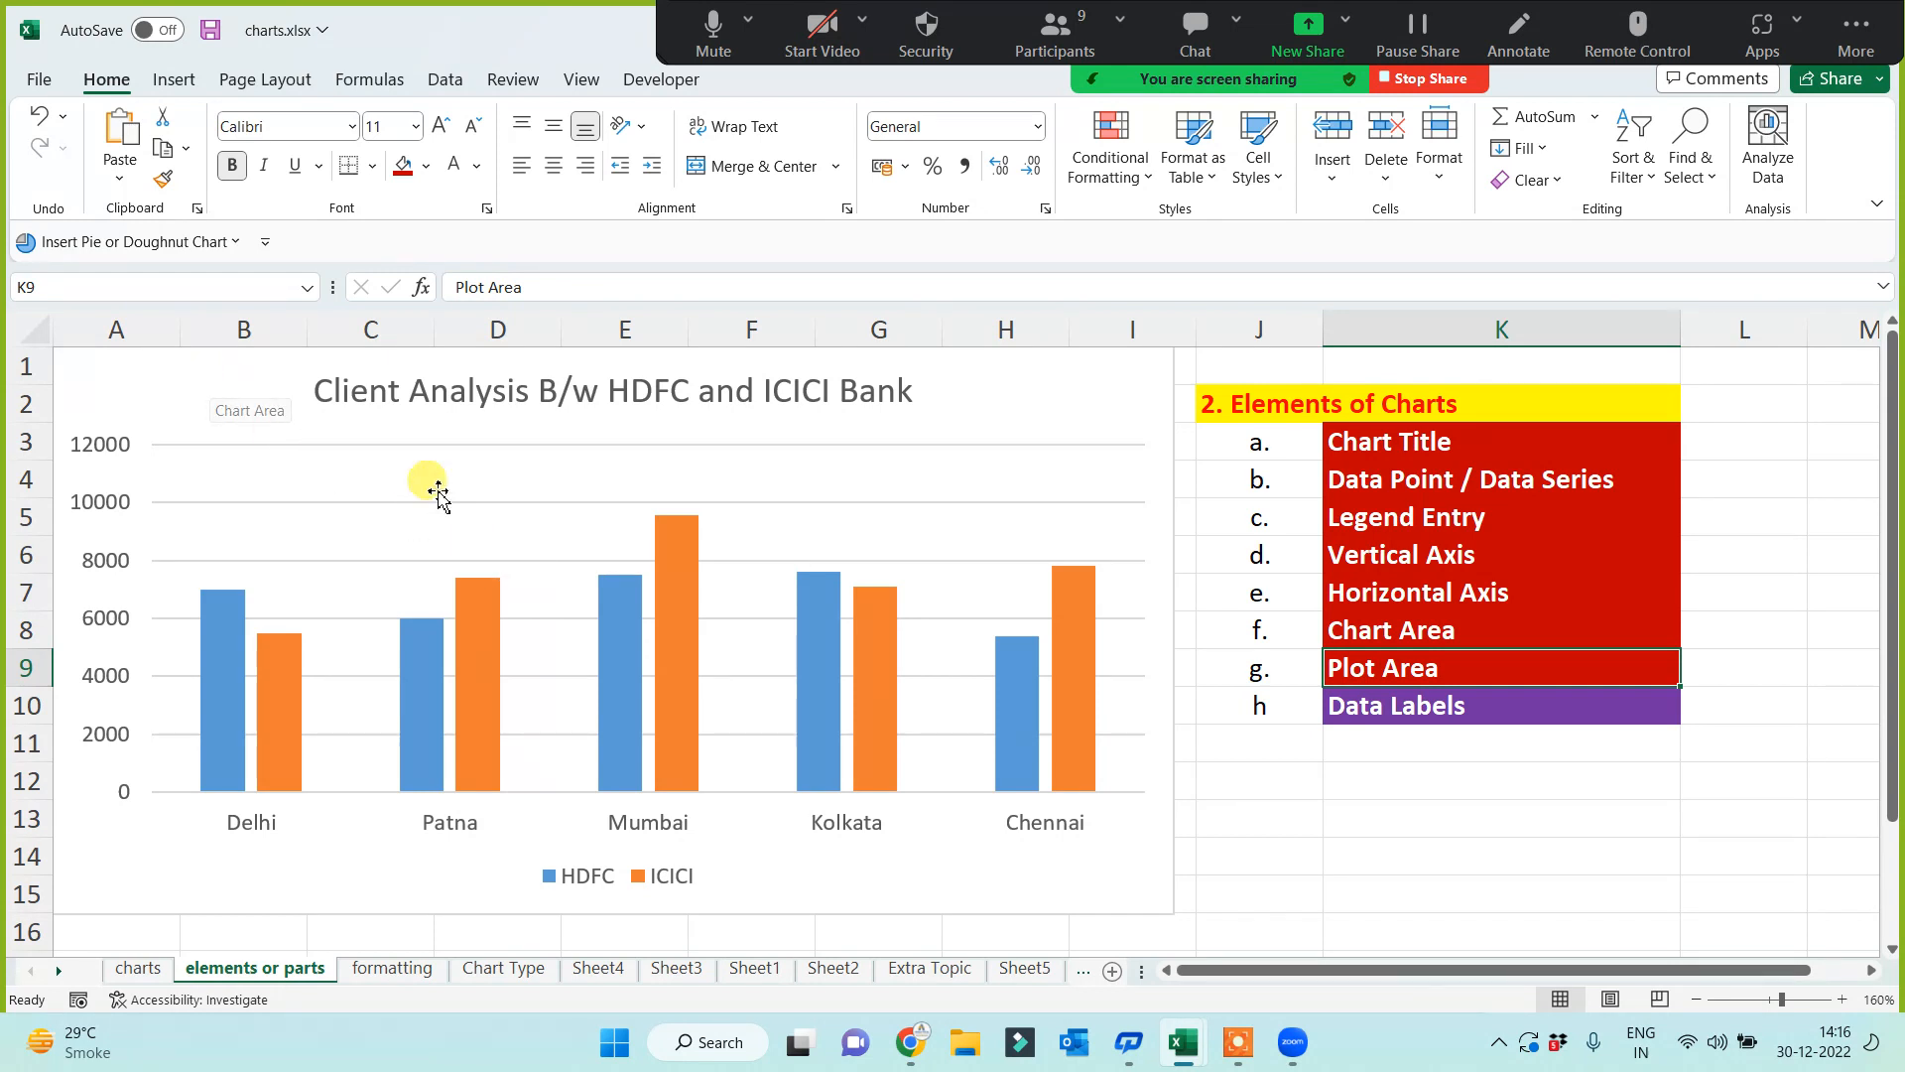
{"action": "left_click", "coordinate": [516, 540]}
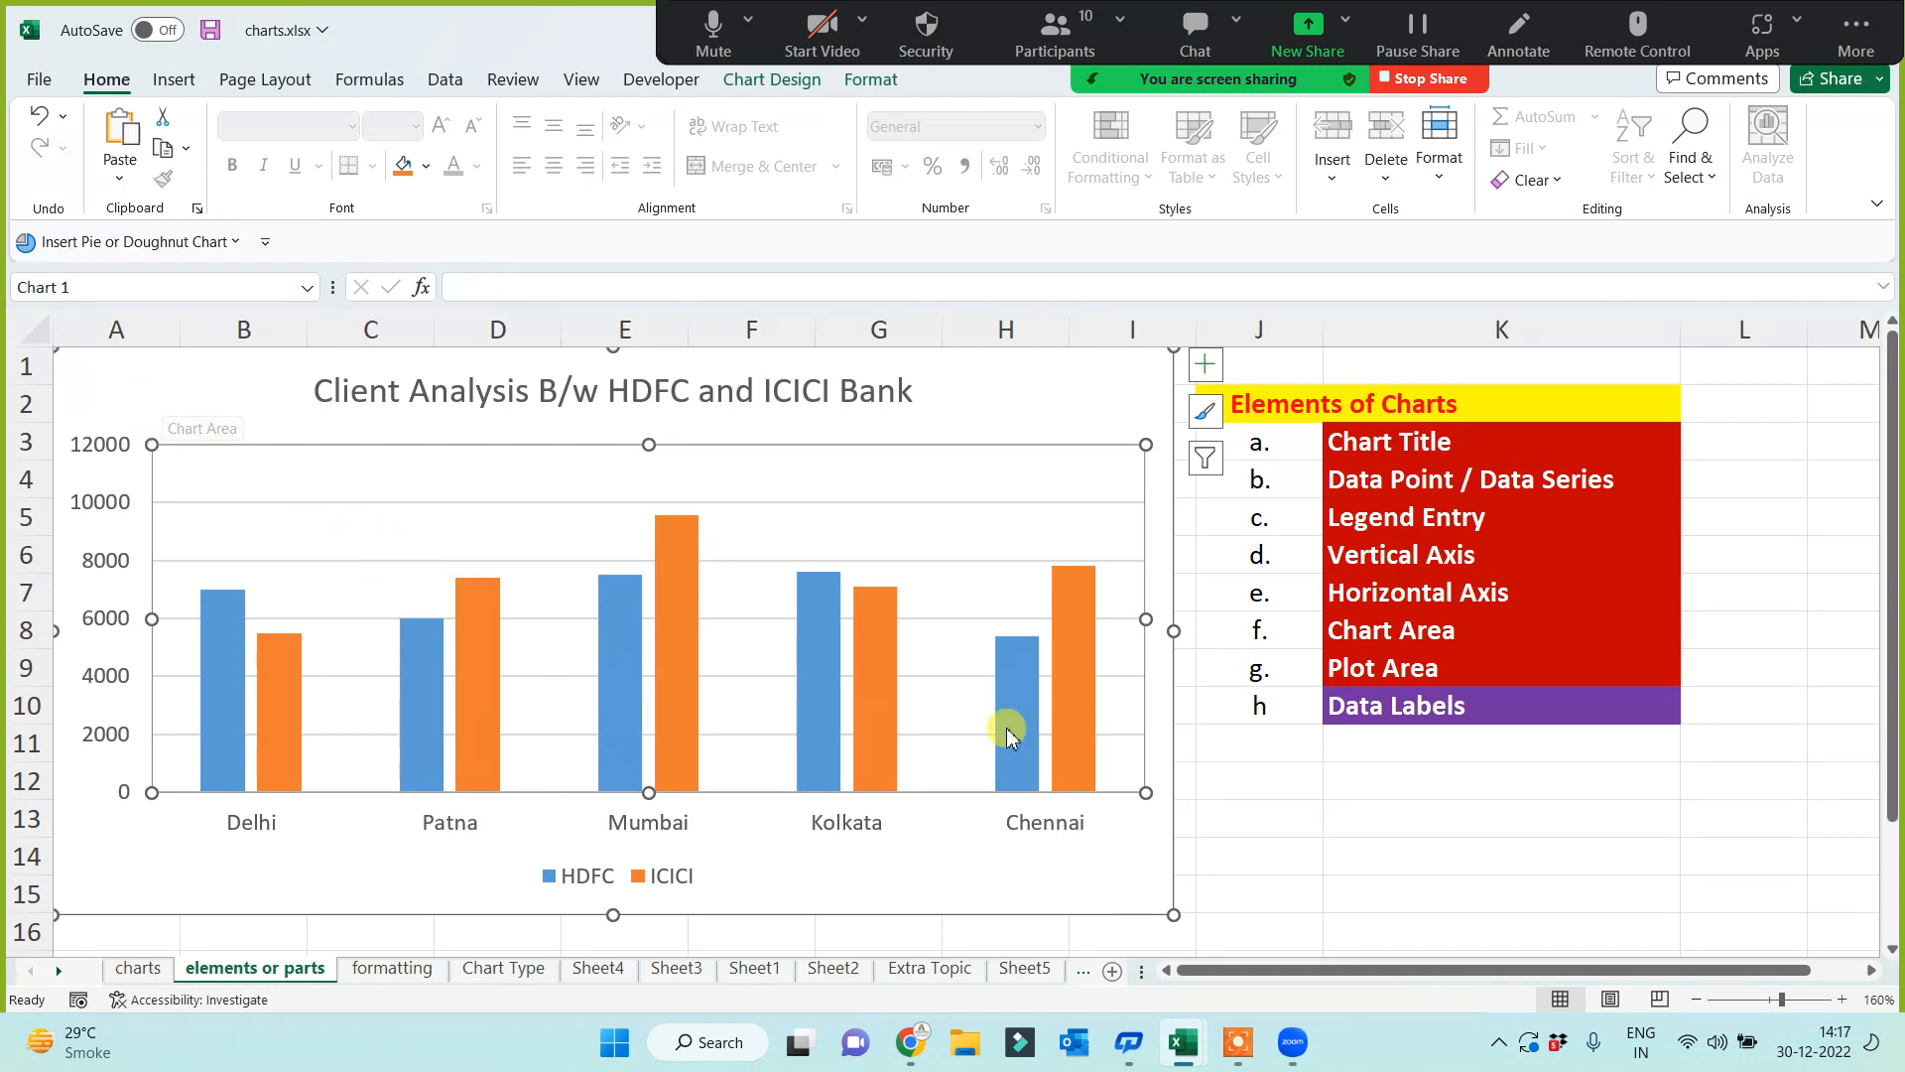
Step: Fill the Data Labels cell K10 with dark red
{"action": "left_click", "coordinate": [1374, 704]}
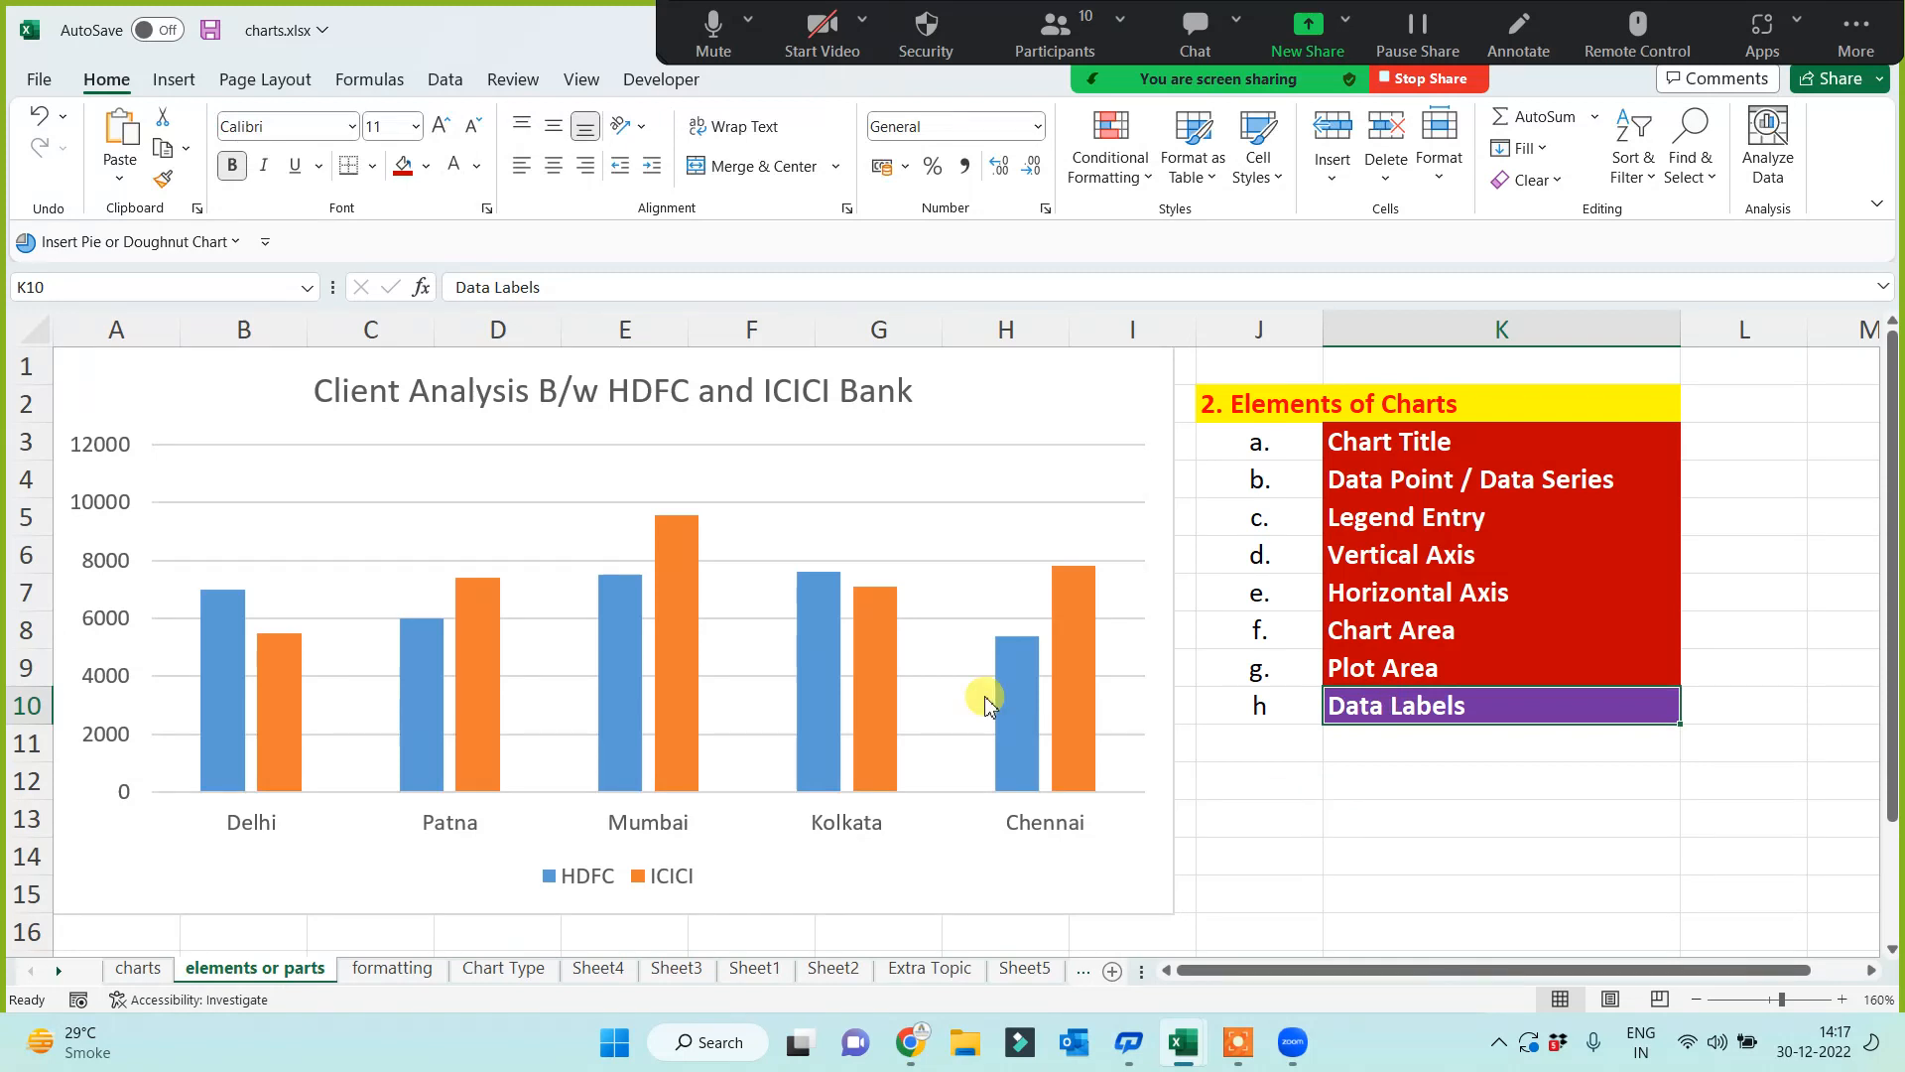
{"action": "left_click", "coordinate": [402, 165]}
{"action": "left_click", "coordinate": [1310, 851]}
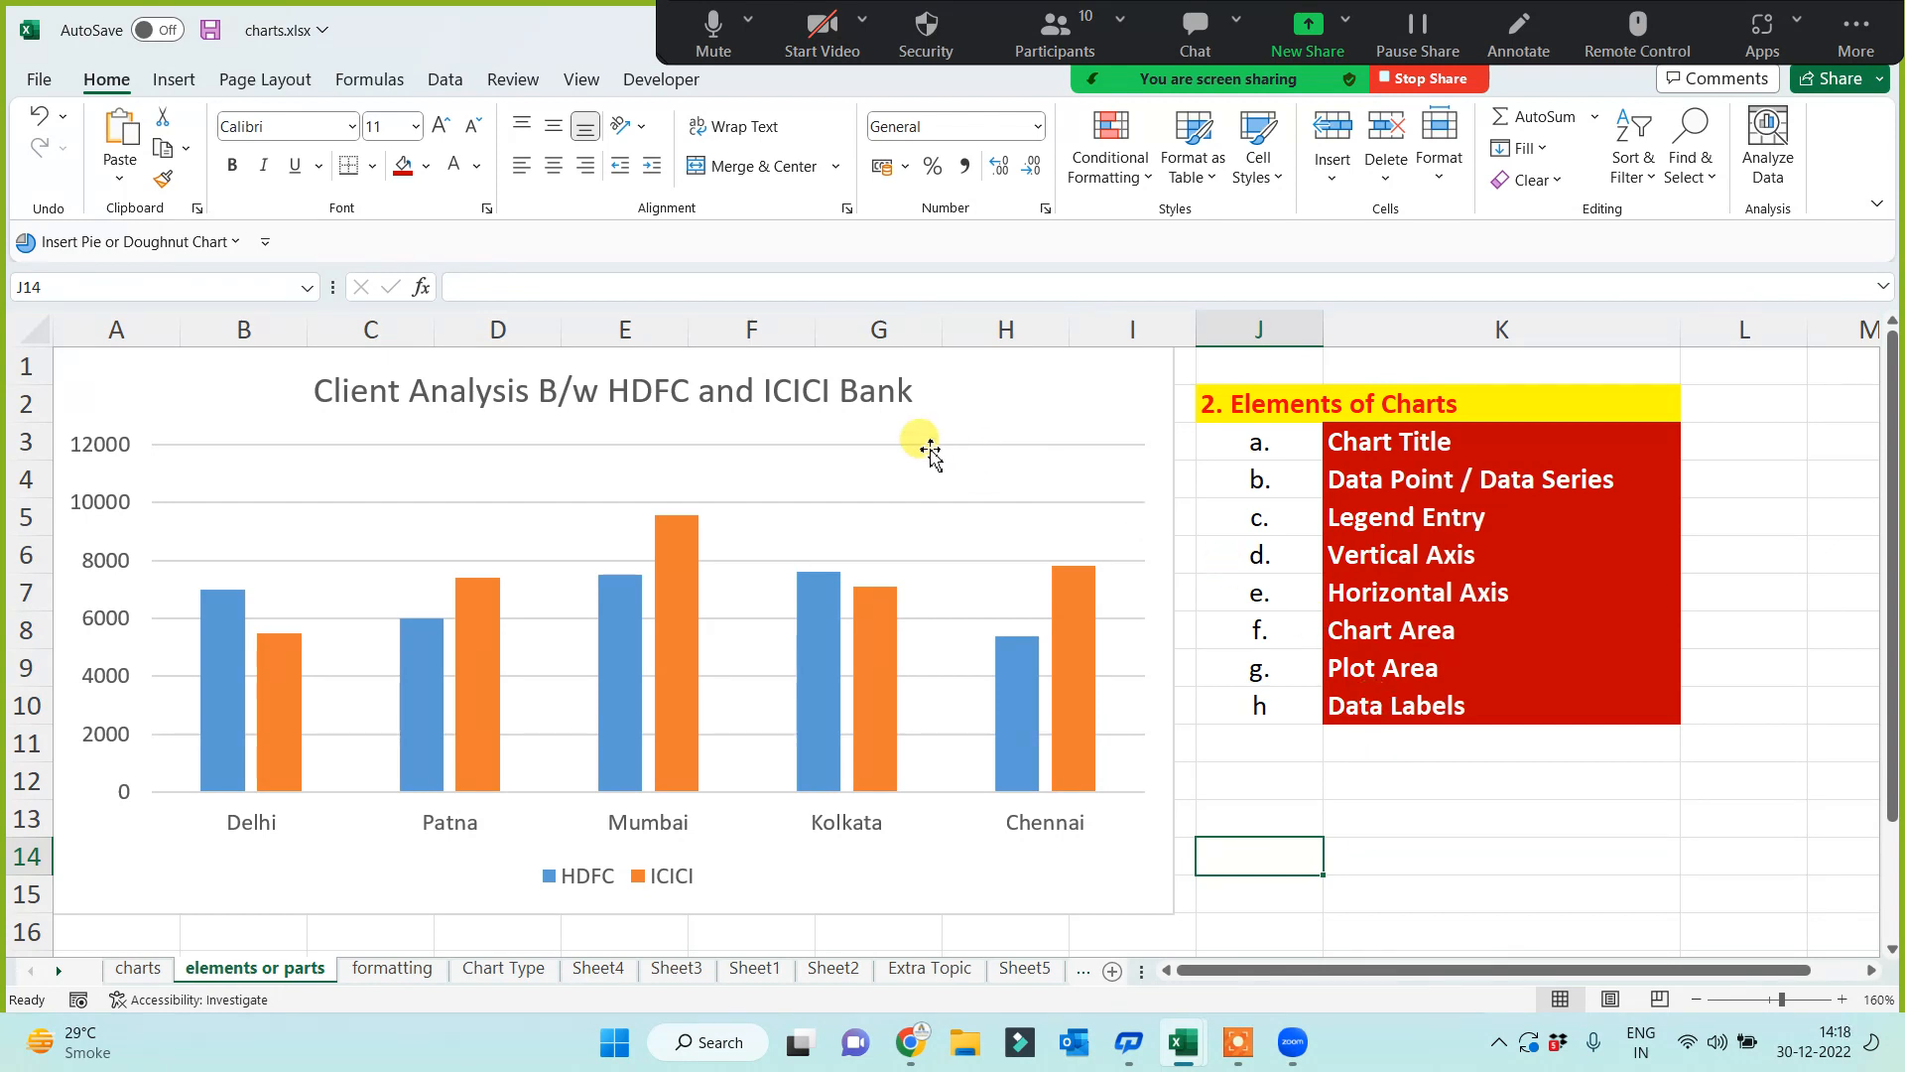
Step: Inspect the Mumbai data points and add data labels to the chart's HDFC series
{"action": "mouse_move", "coordinate": [671, 572]}
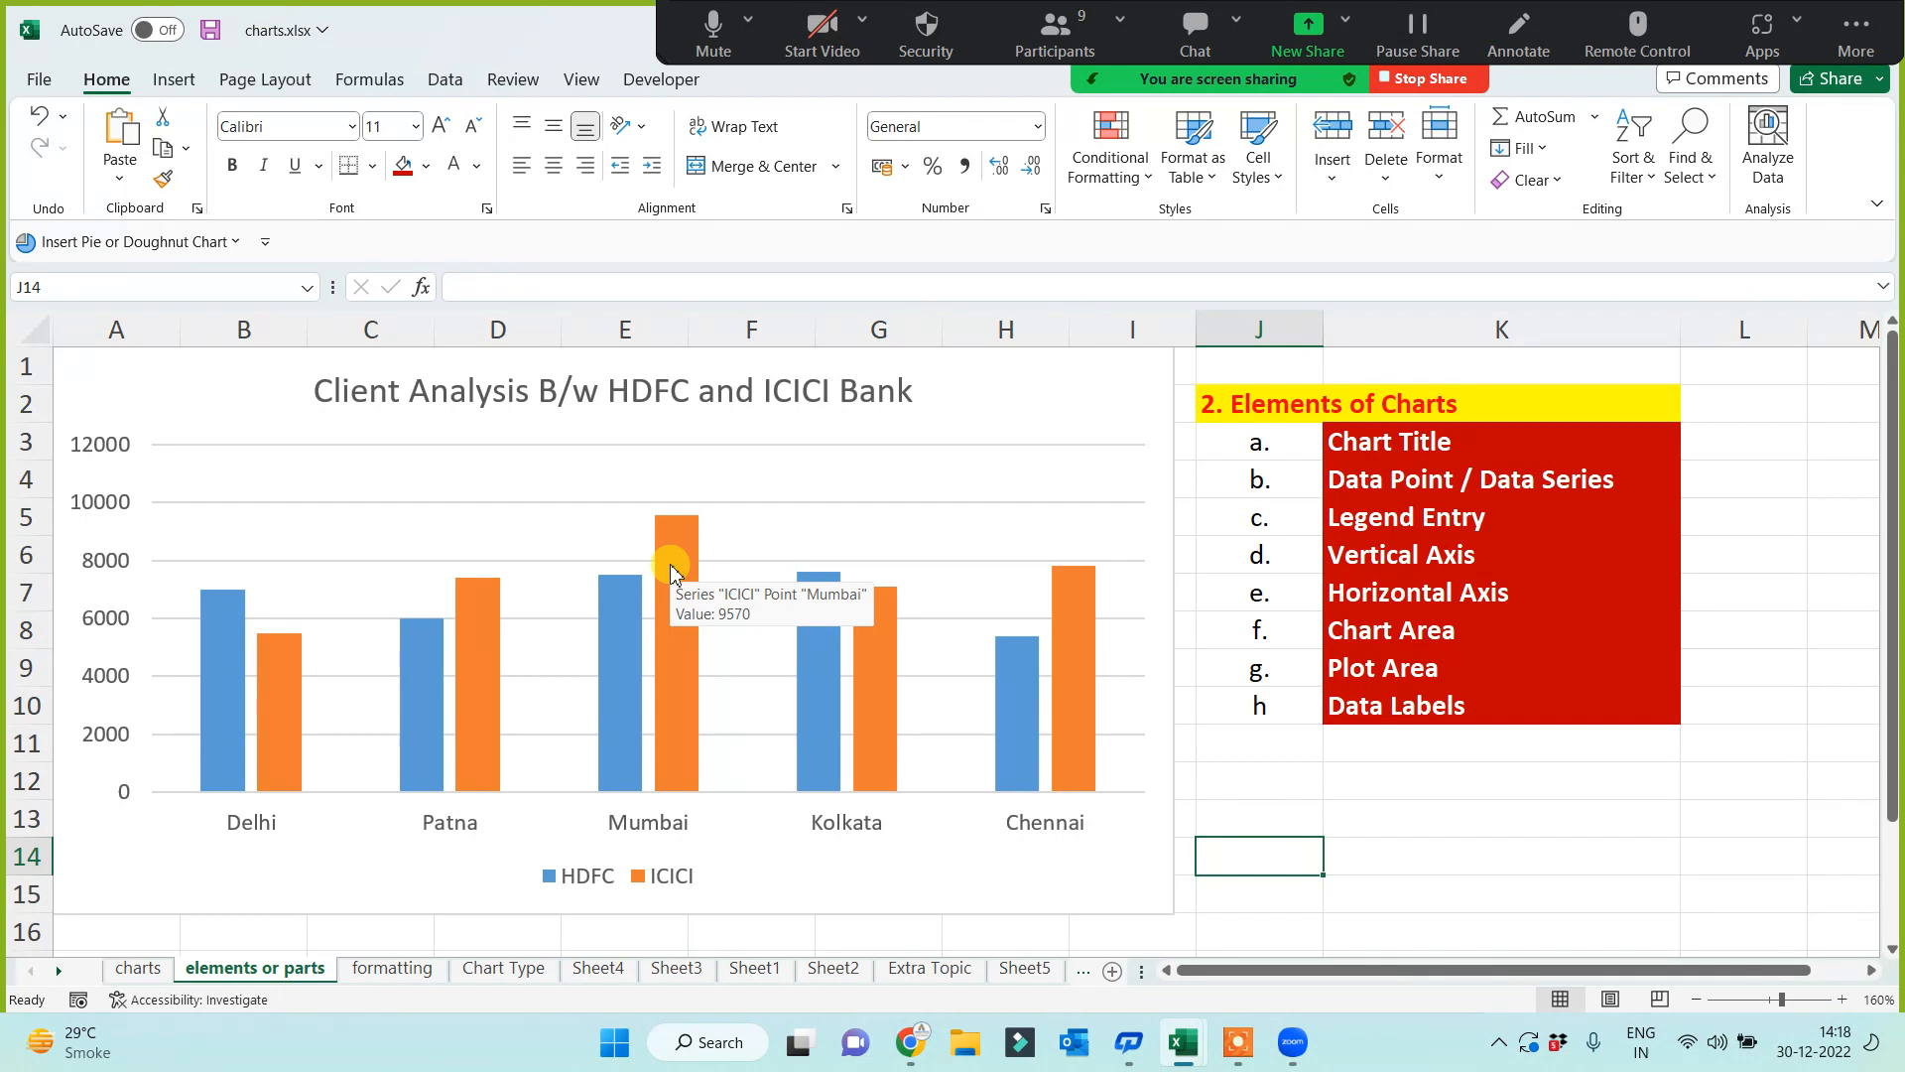
{"action": "mouse_move", "coordinate": [807, 627]}
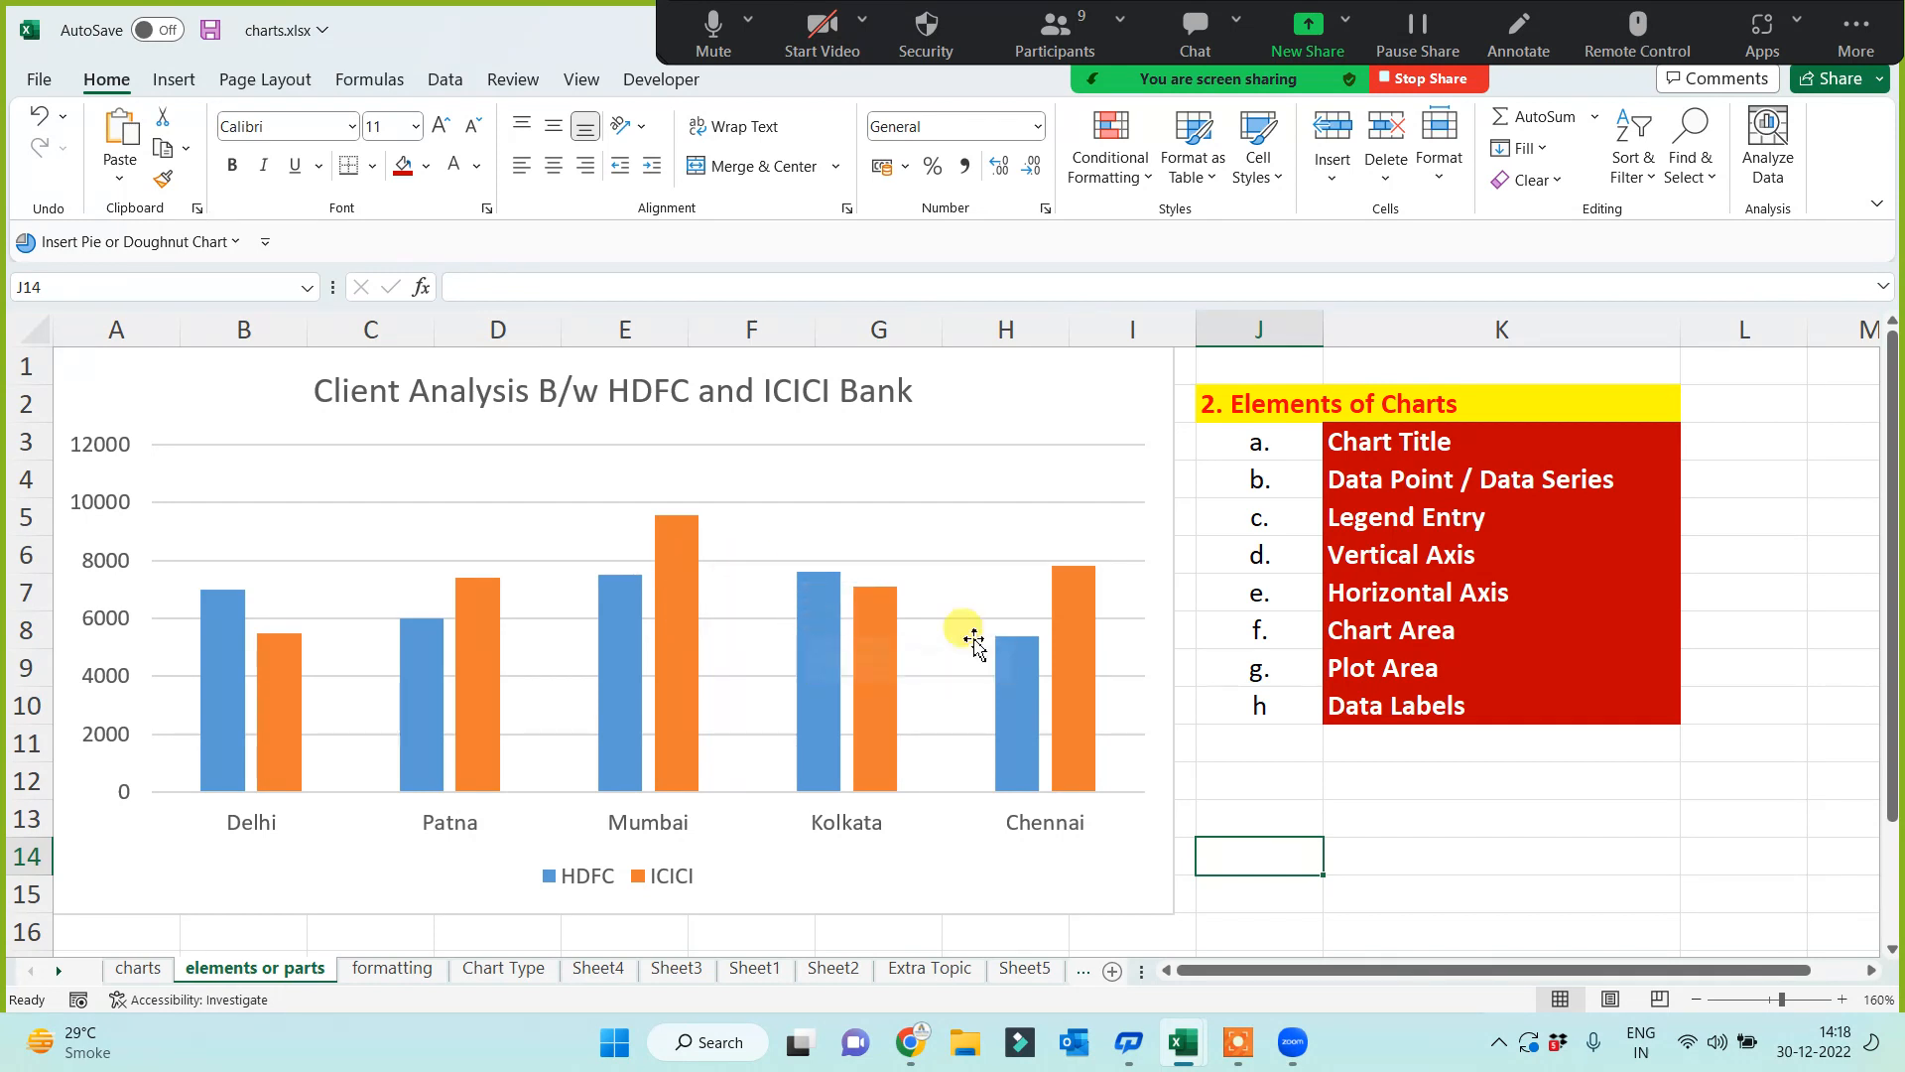
{"action": "mouse_move", "coordinate": [1069, 598]}
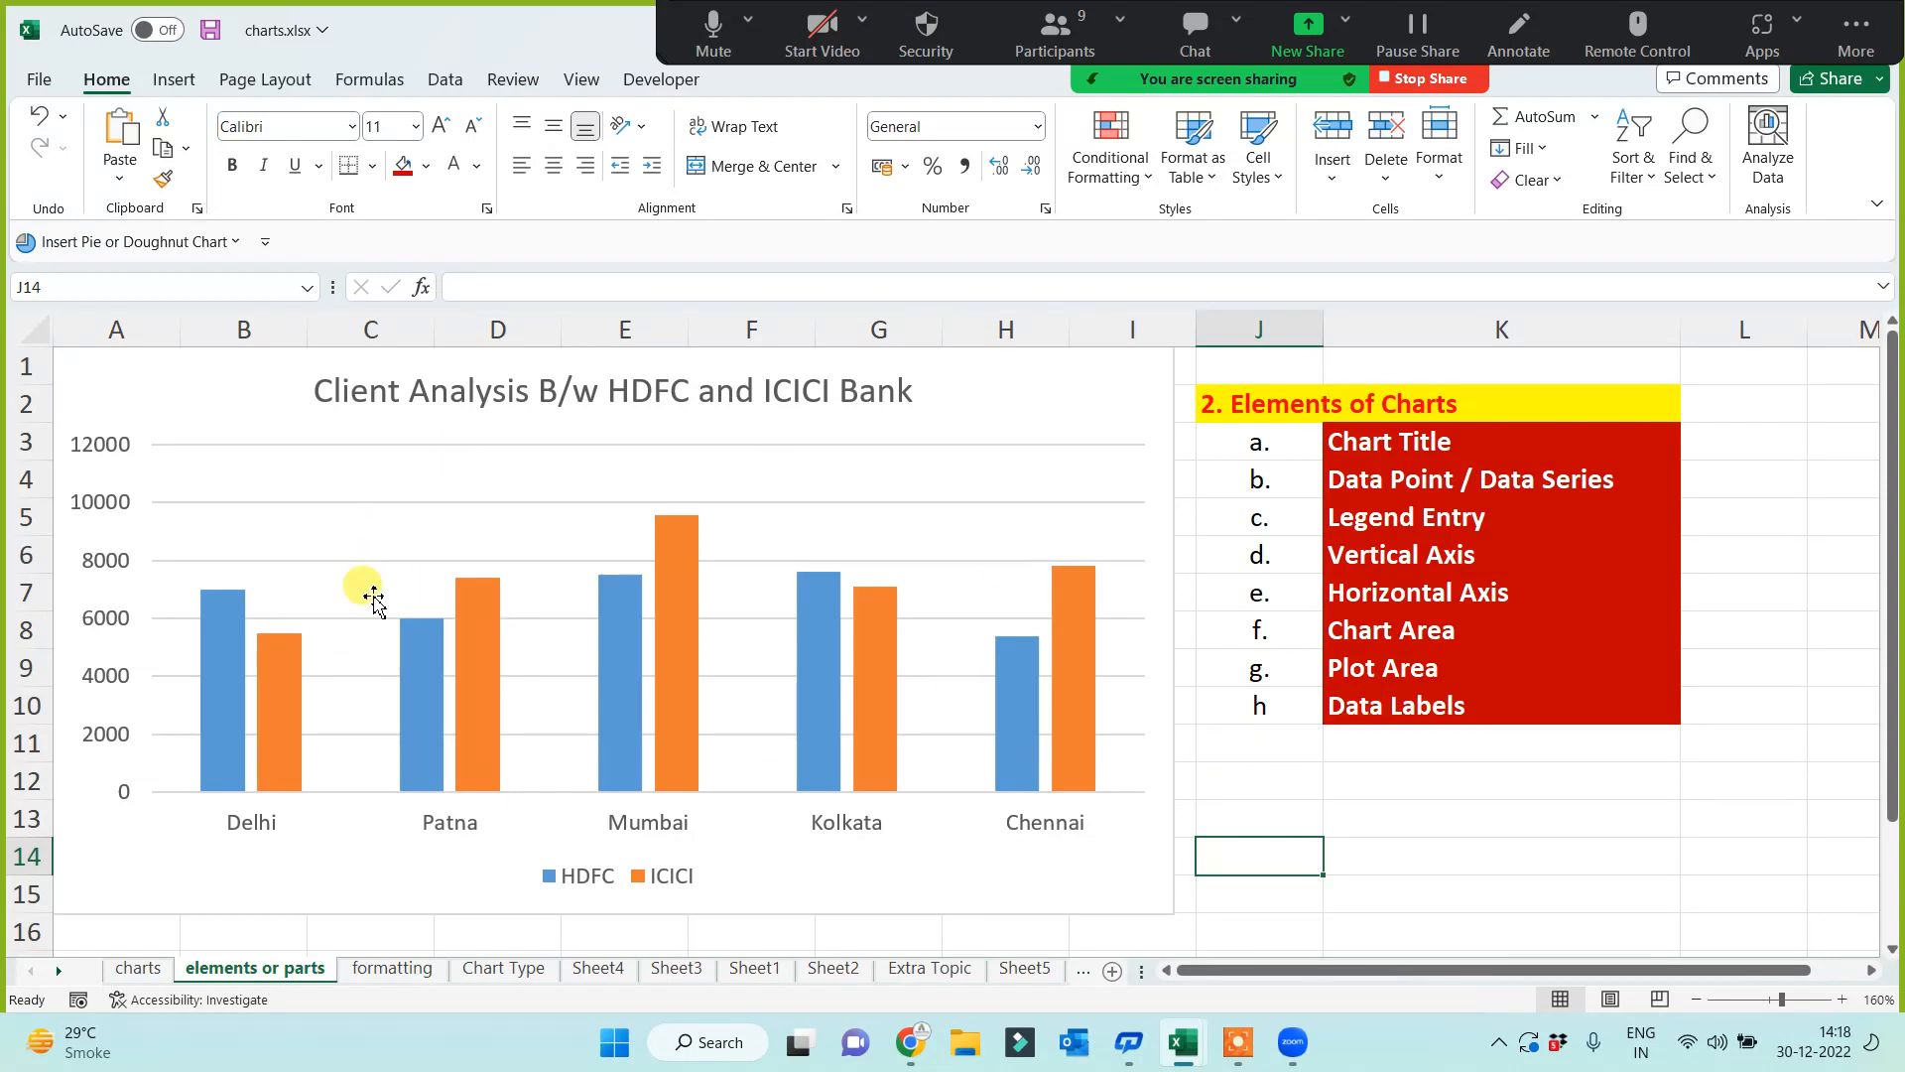
{"action": "mouse_move", "coordinate": [635, 660]}
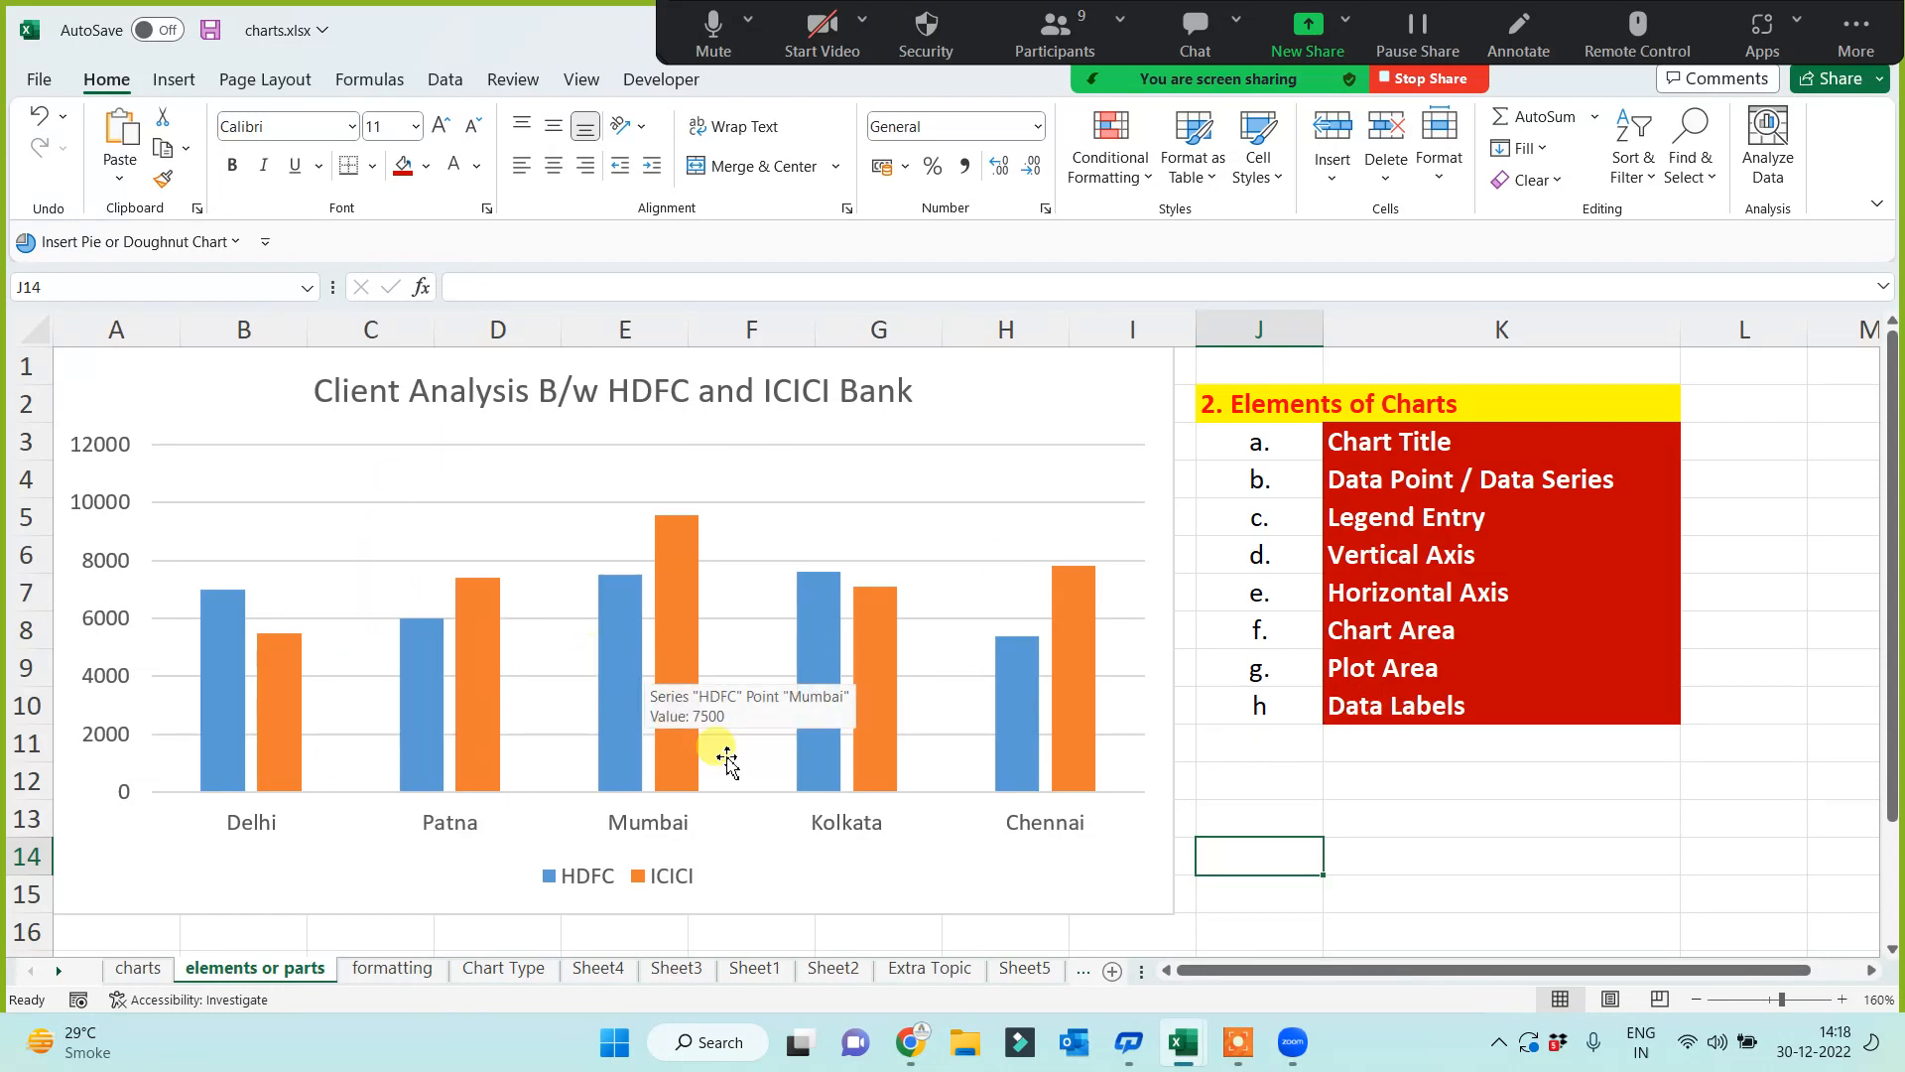
{"action": "right_click", "coordinate": [619, 637]}
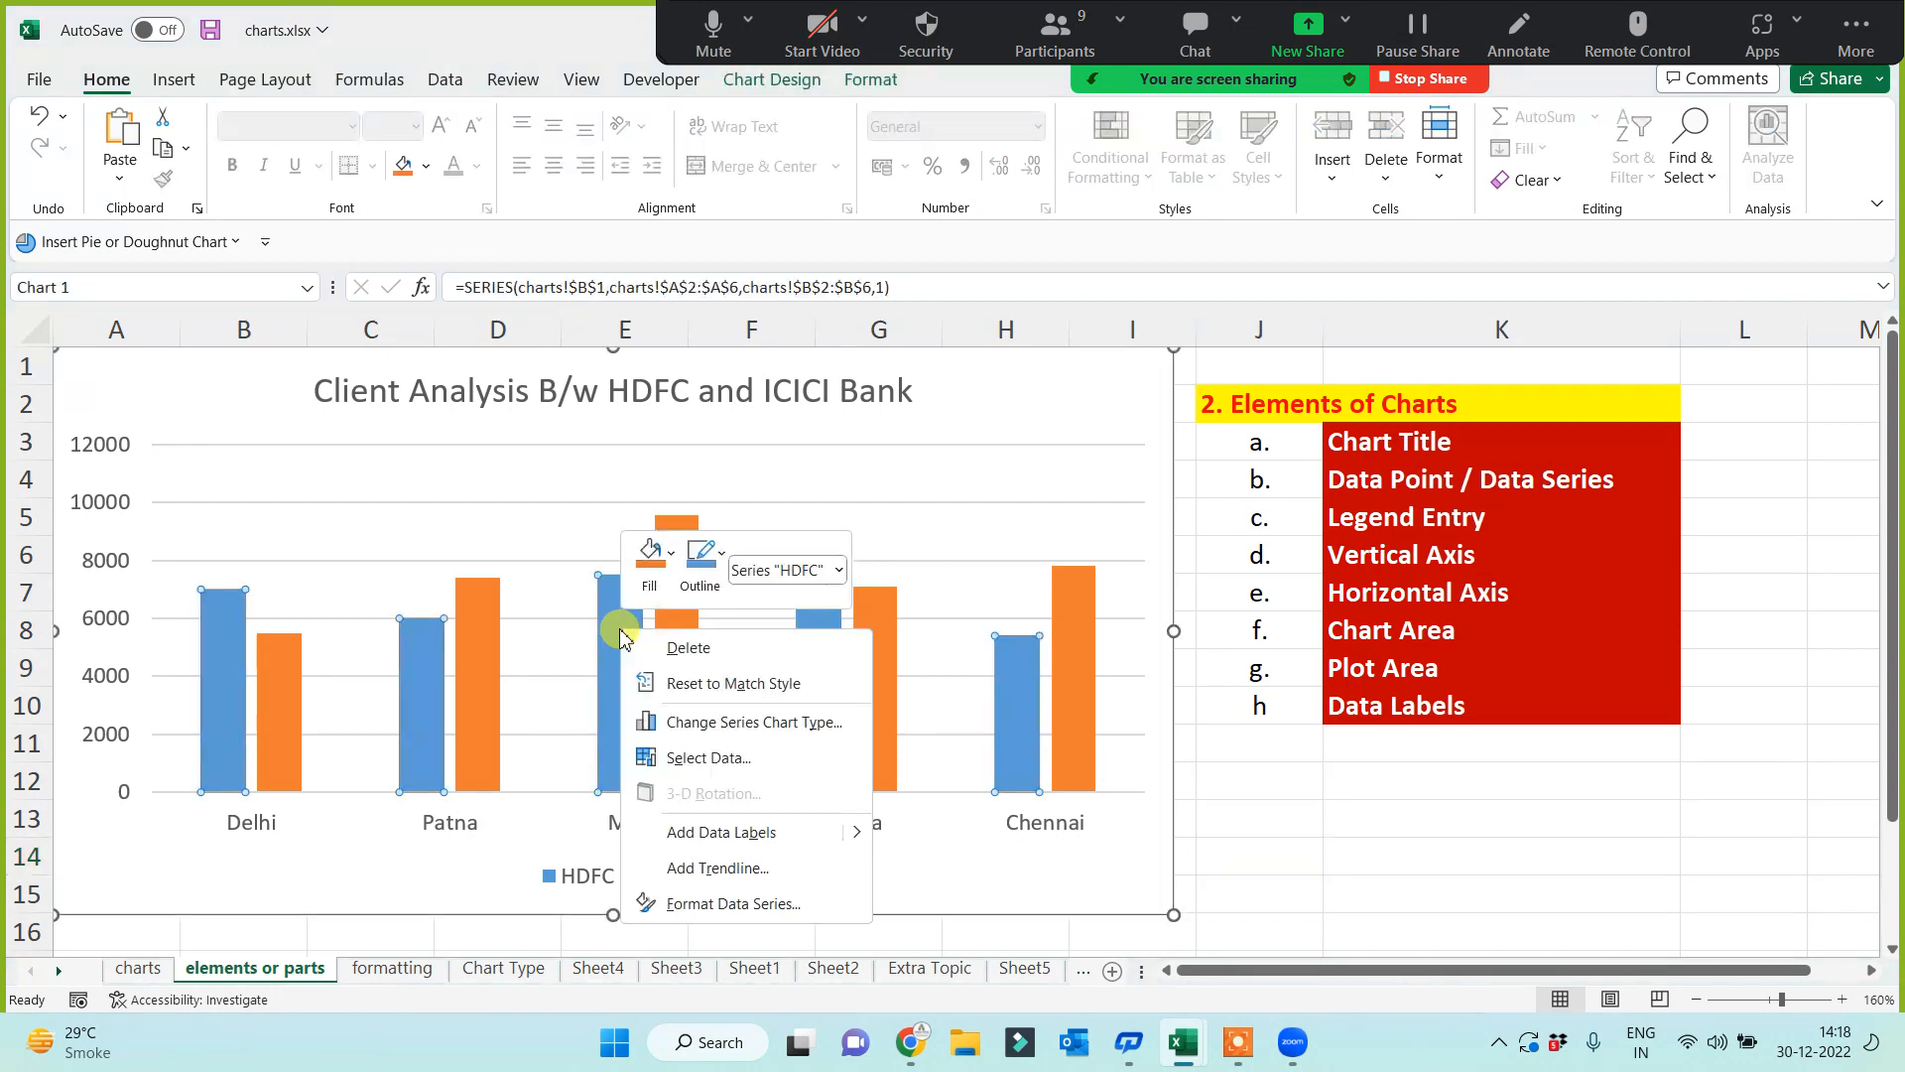
{"action": "left_click", "coordinate": [722, 833]}
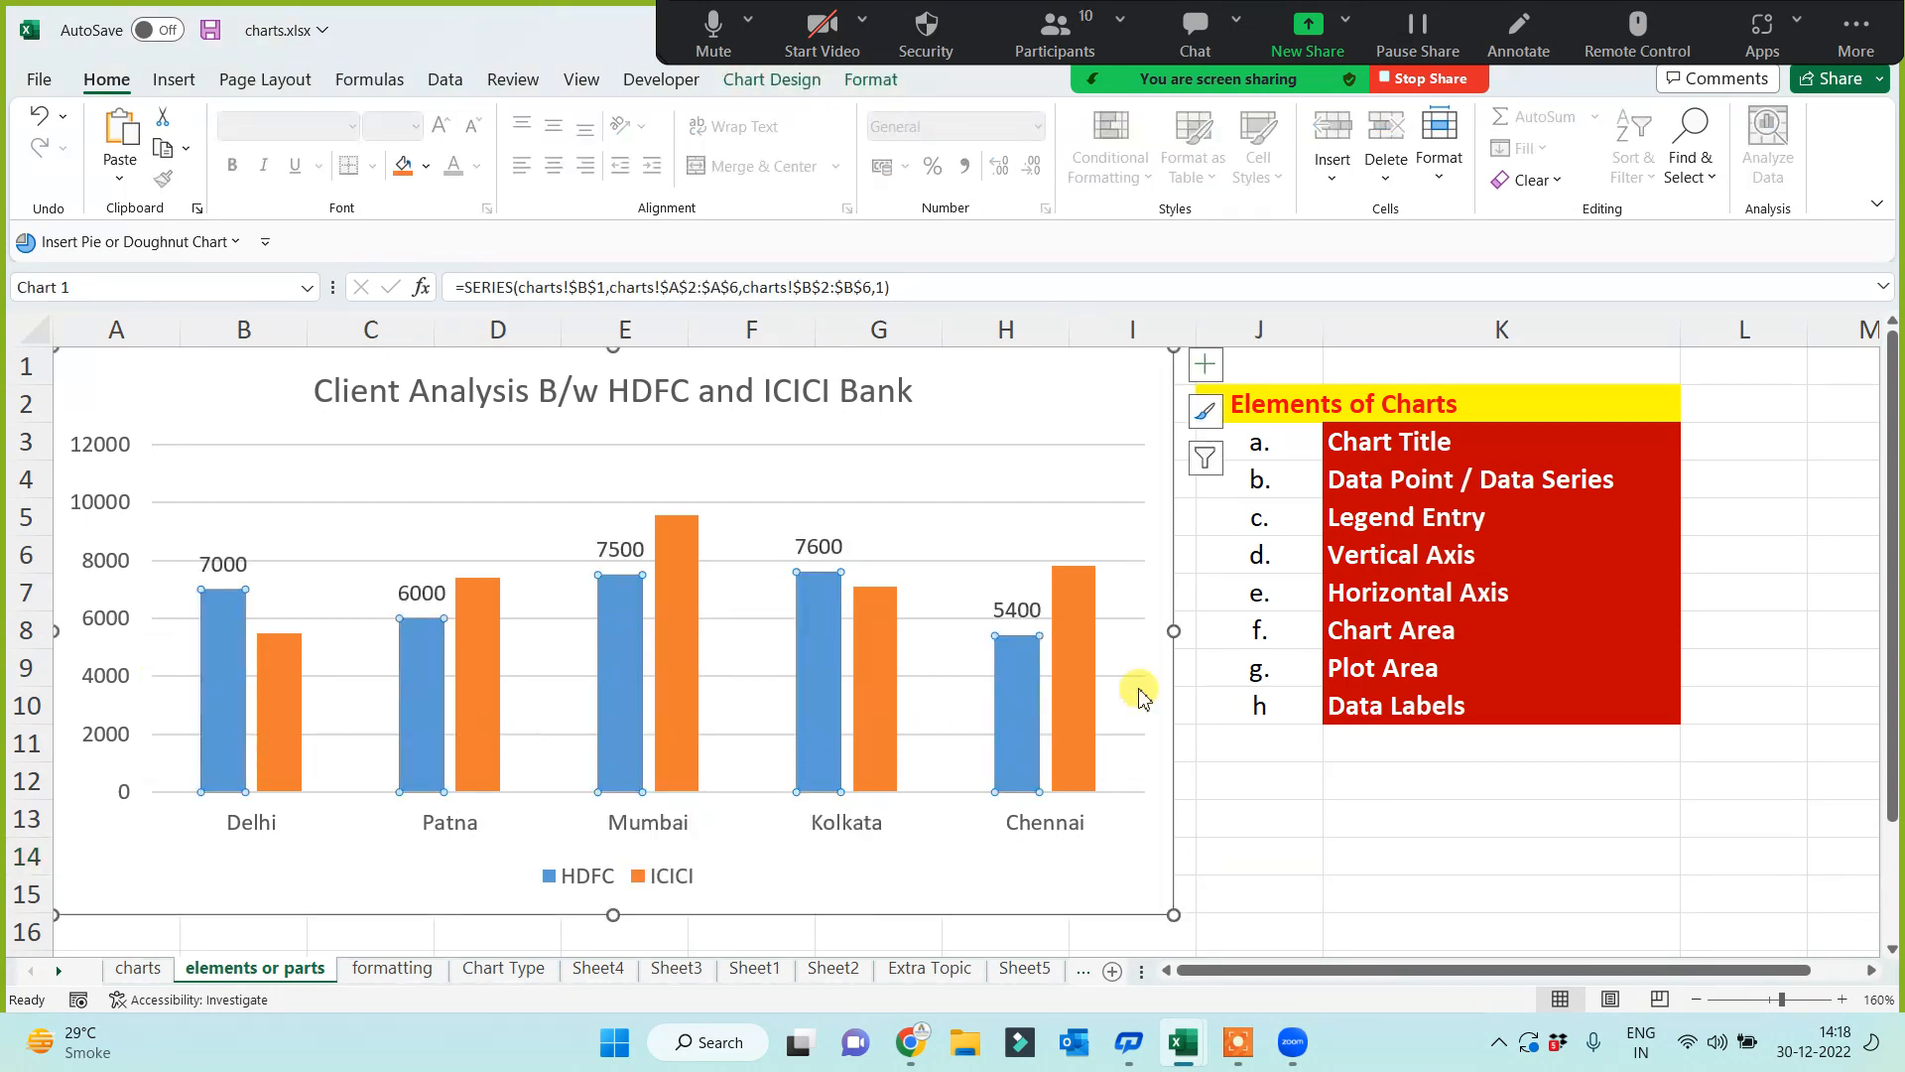
Step: Add data labels to the chart's ICICI series
{"action": "right_click", "coordinate": [680, 617]}
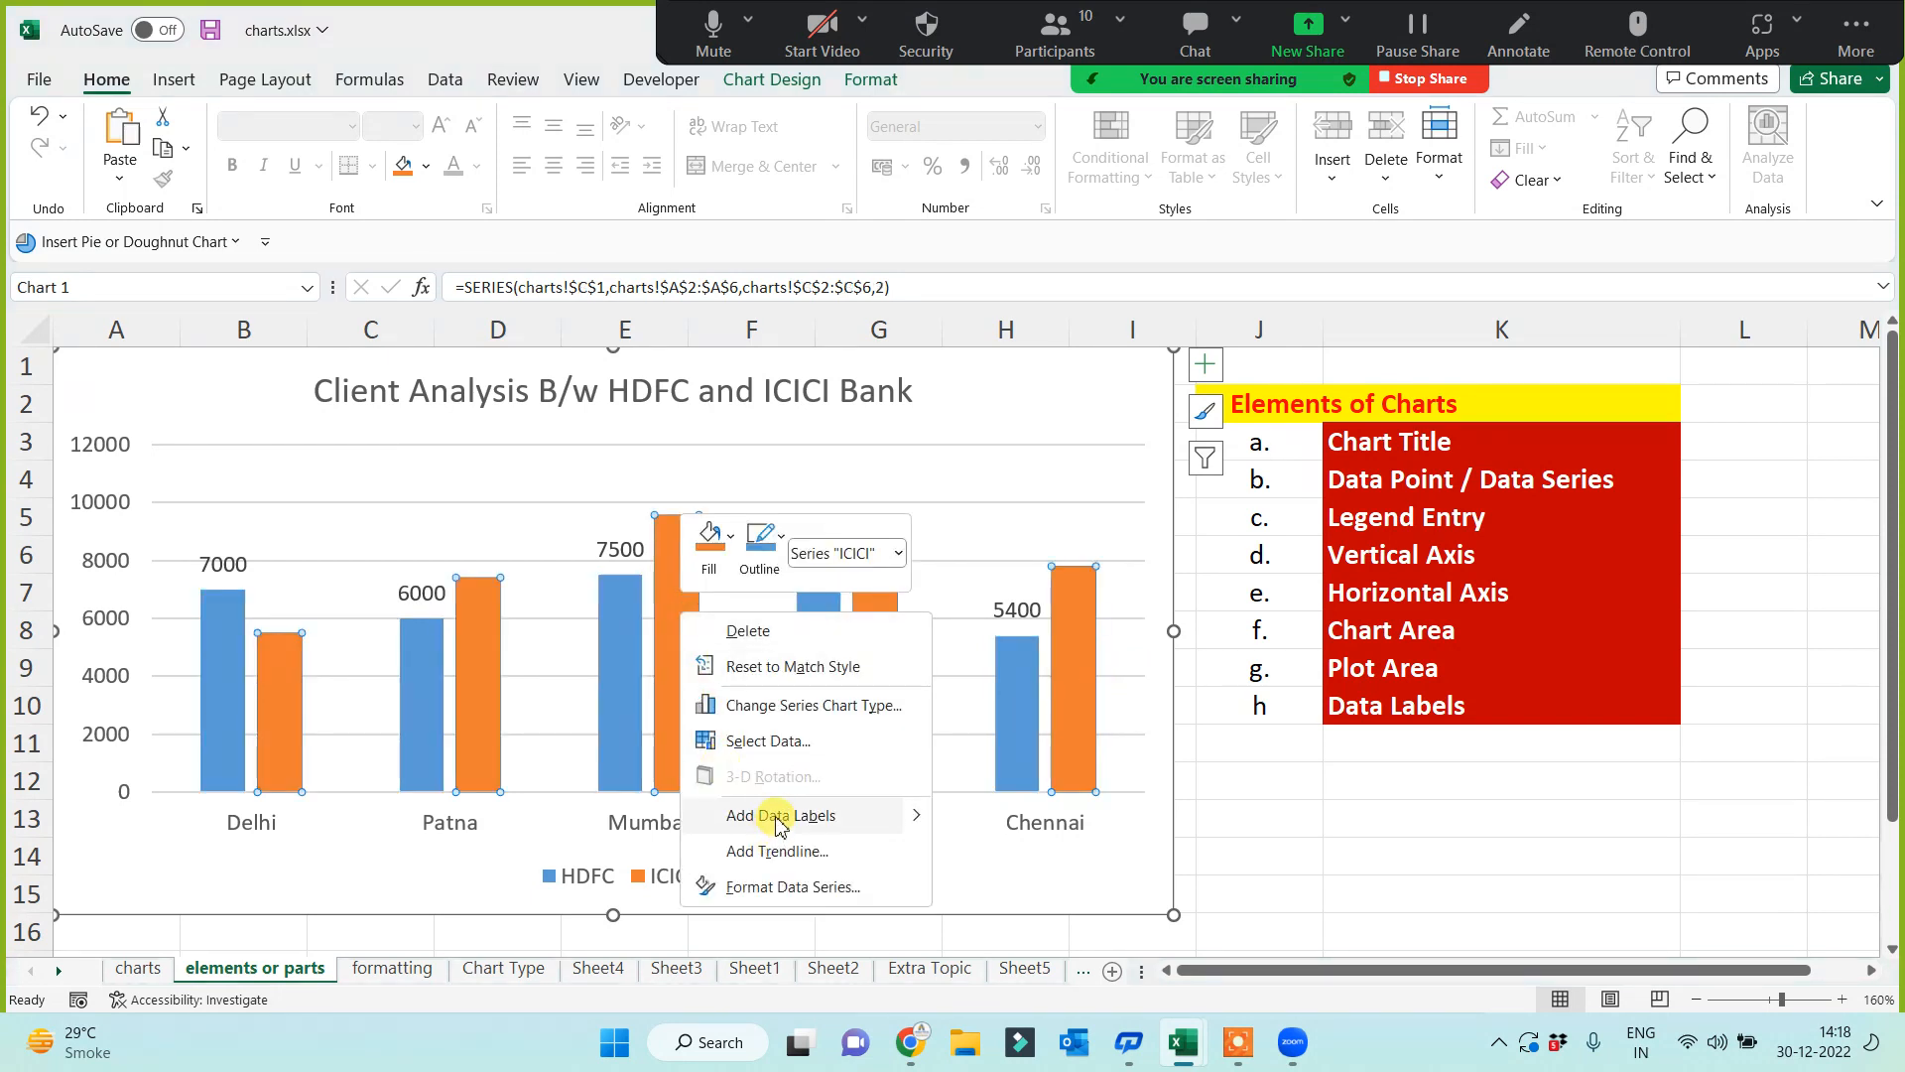
{"action": "left_click", "coordinate": [780, 816]}
{"action": "left_click", "coordinate": [1353, 846]}
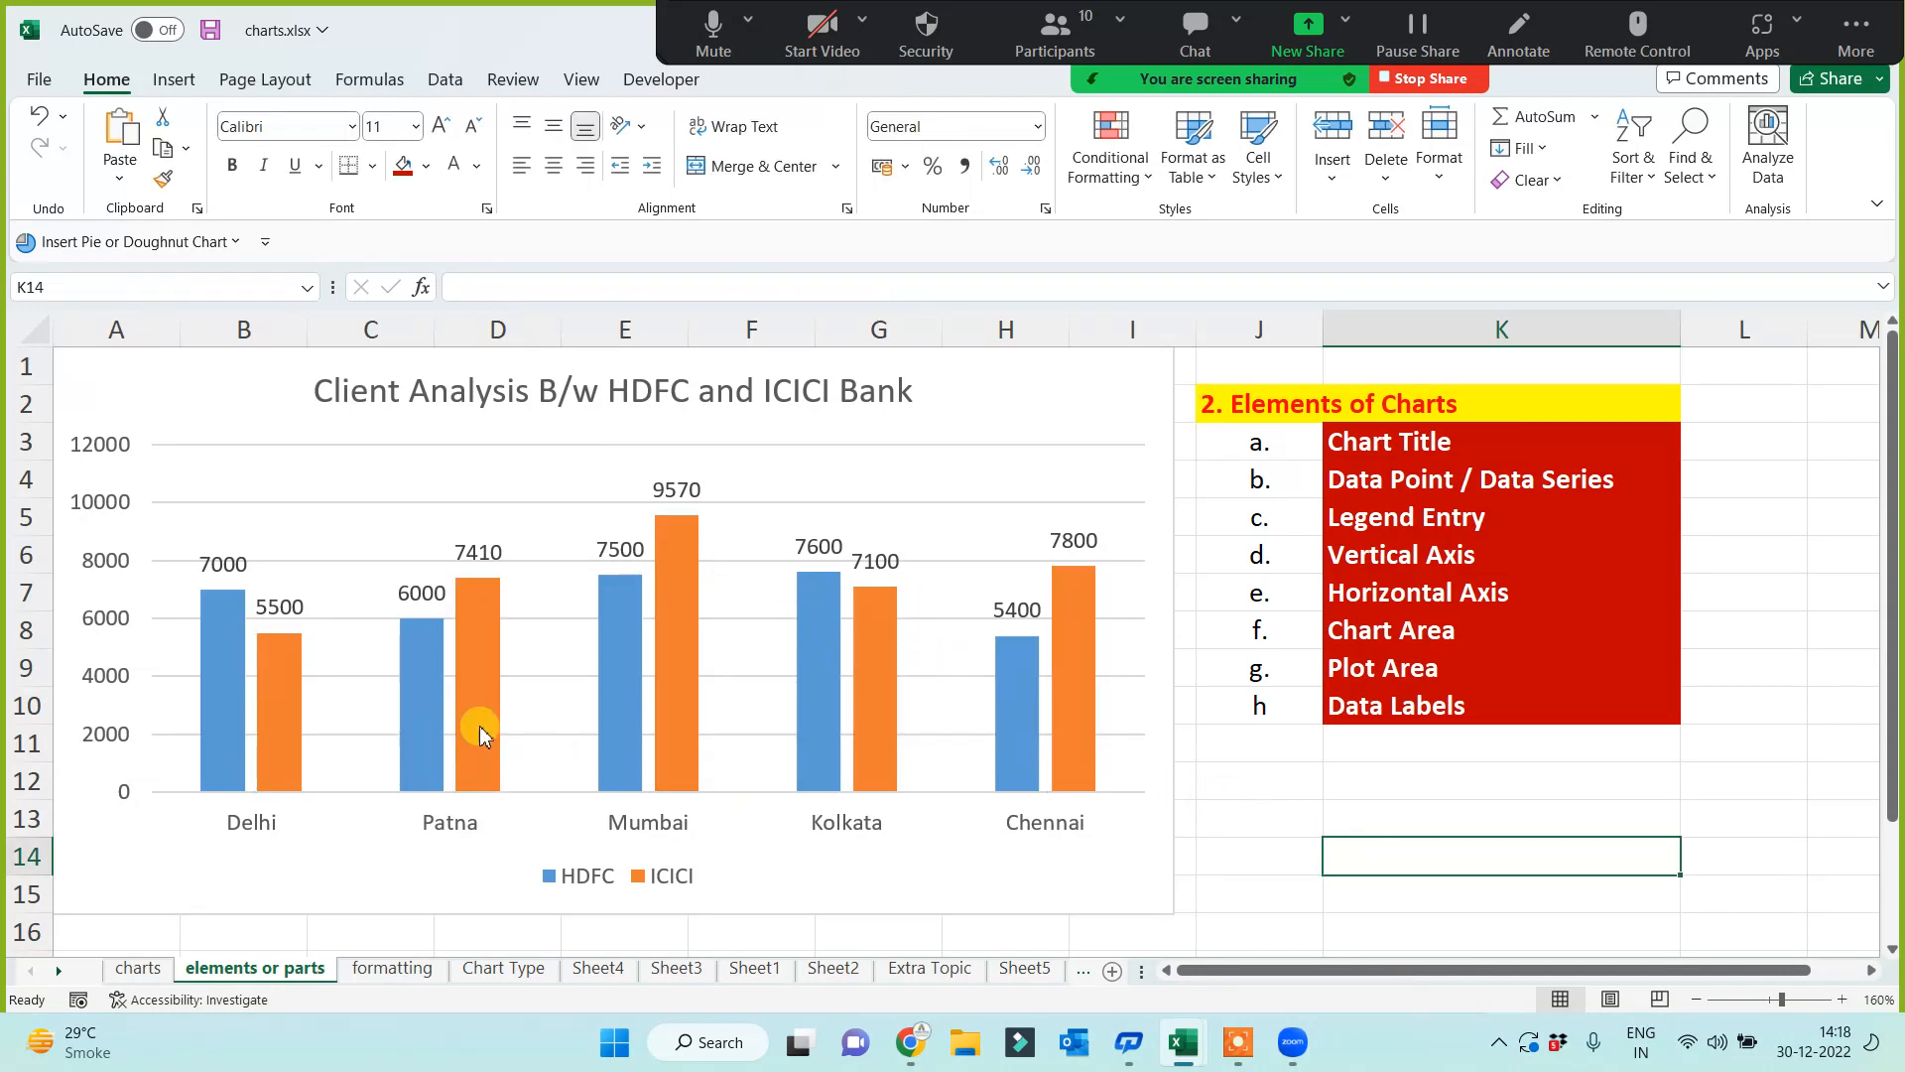
{"action": "left_click", "coordinate": [1290, 412]}
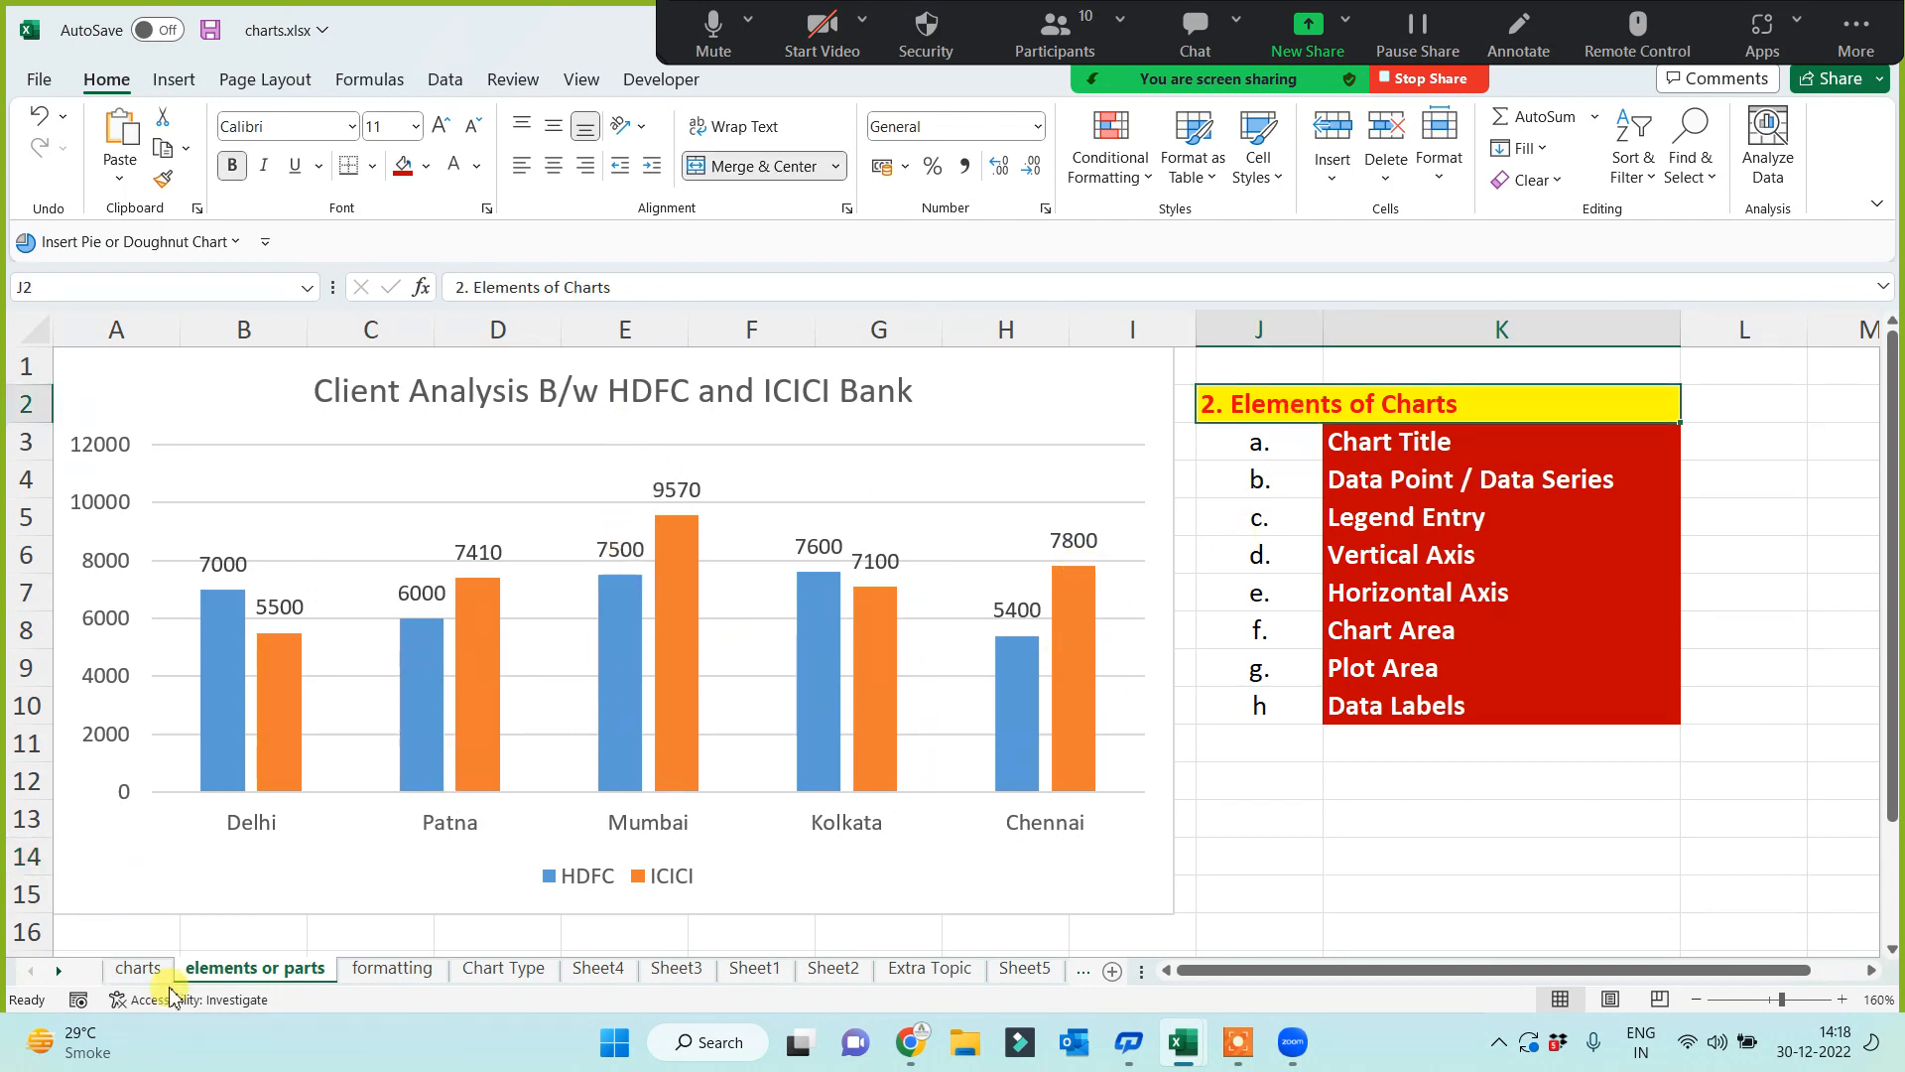
{"action": "left_click", "coordinate": [138, 967]}
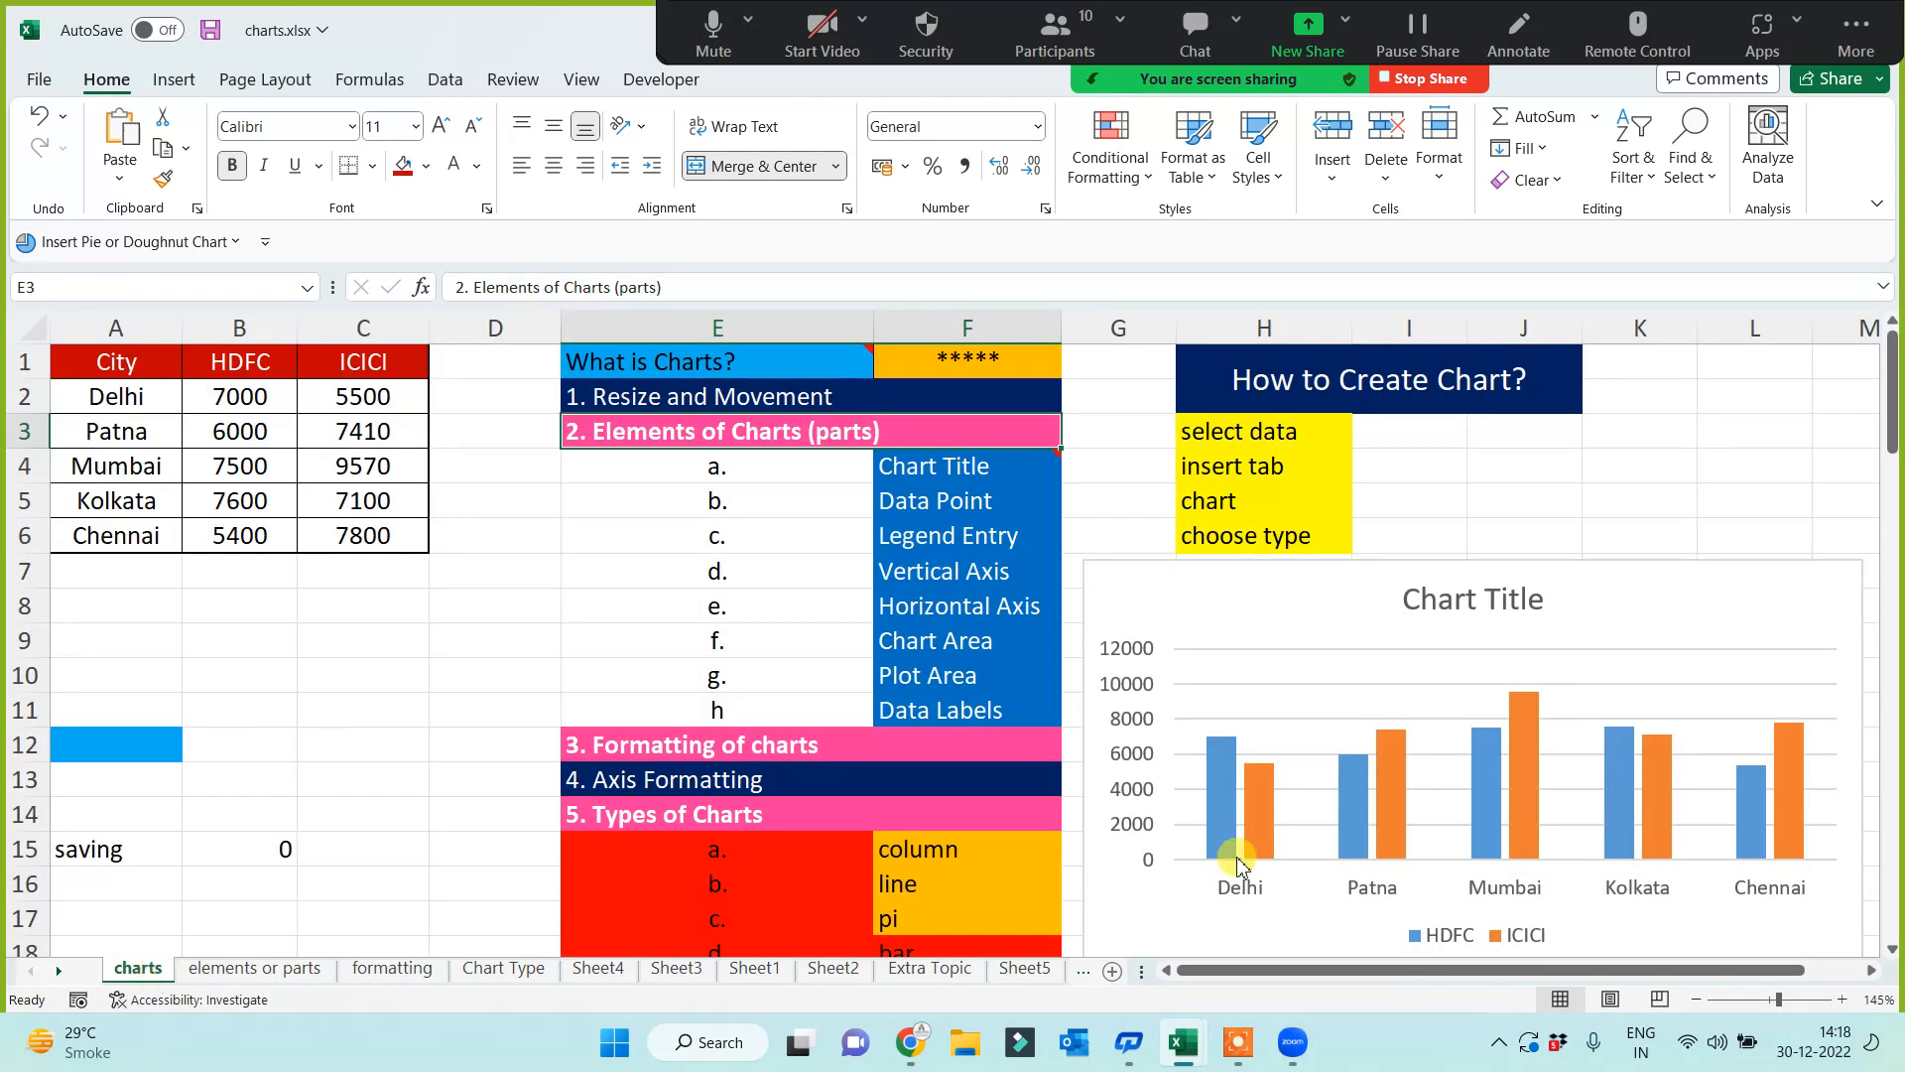
{"action": "left_click", "coordinate": [257, 968]}
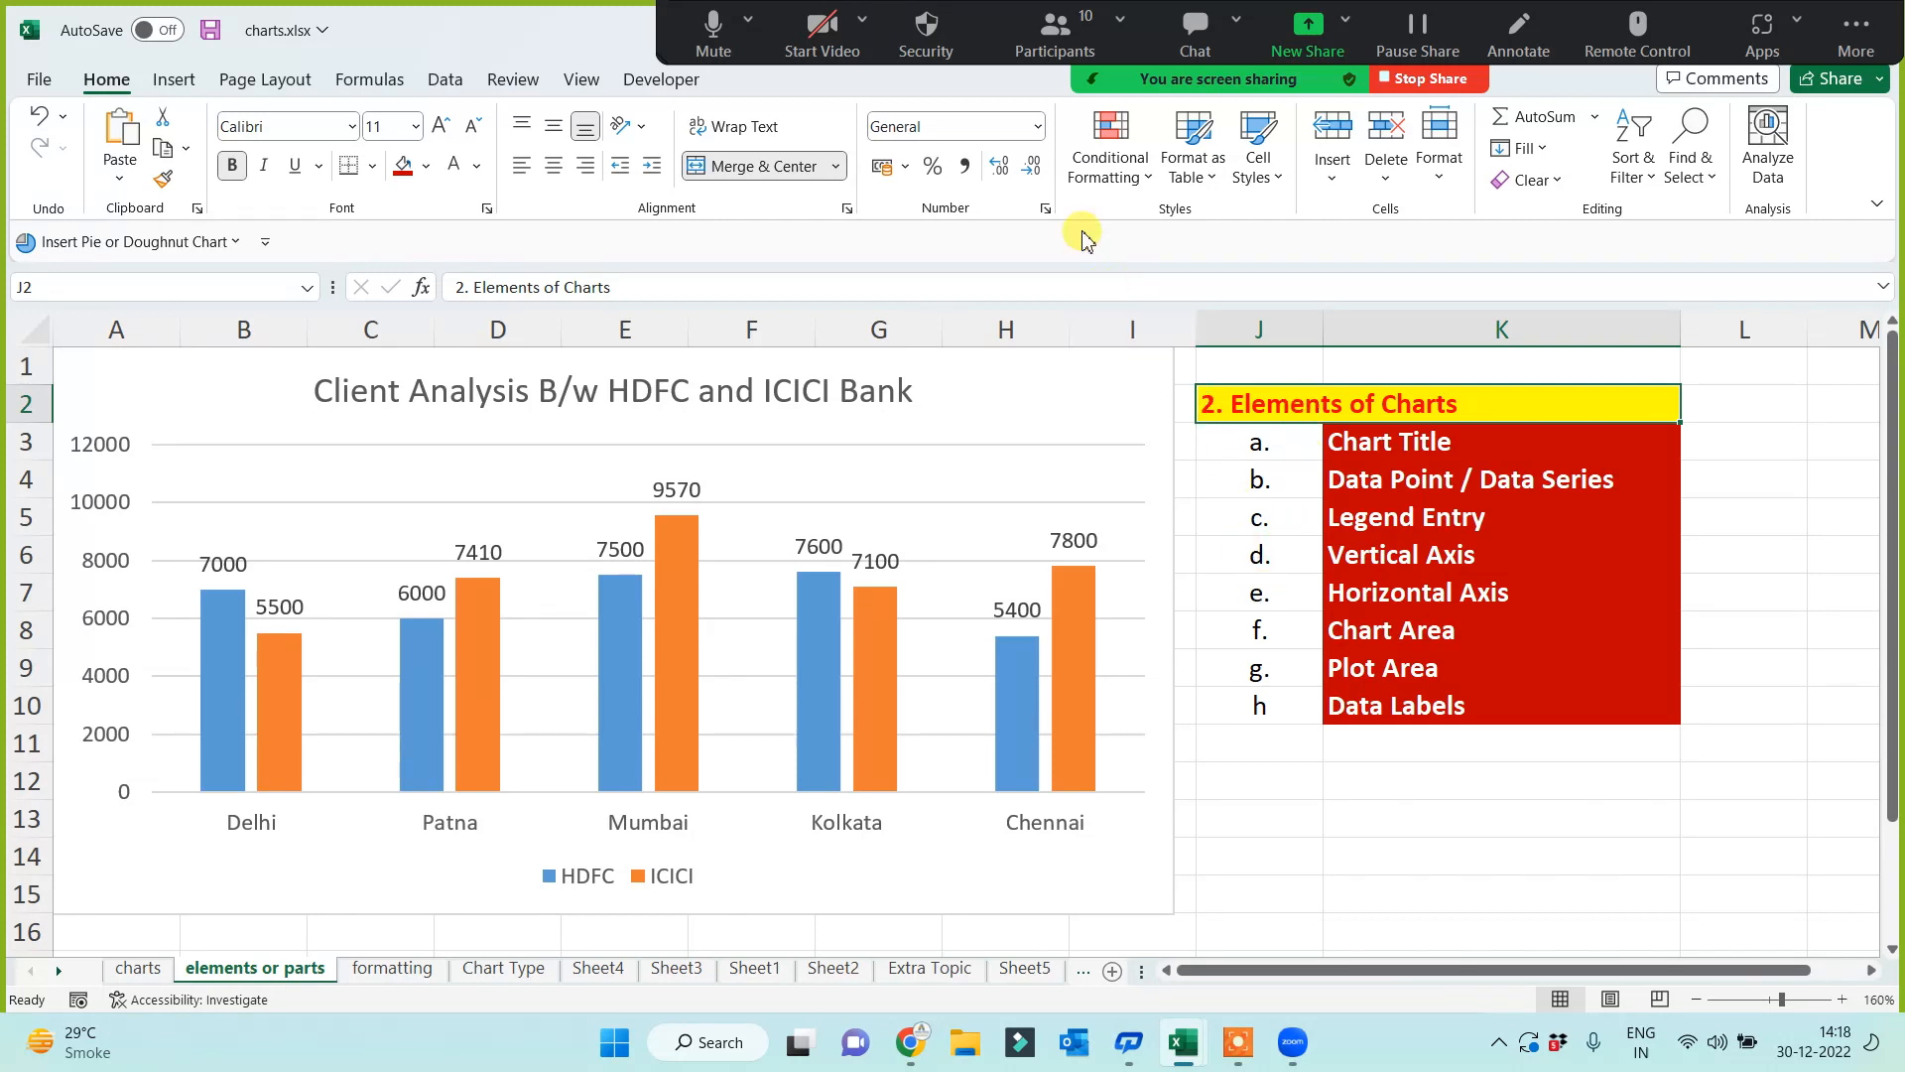
{"action": "left_click", "coordinate": [1042, 44]}
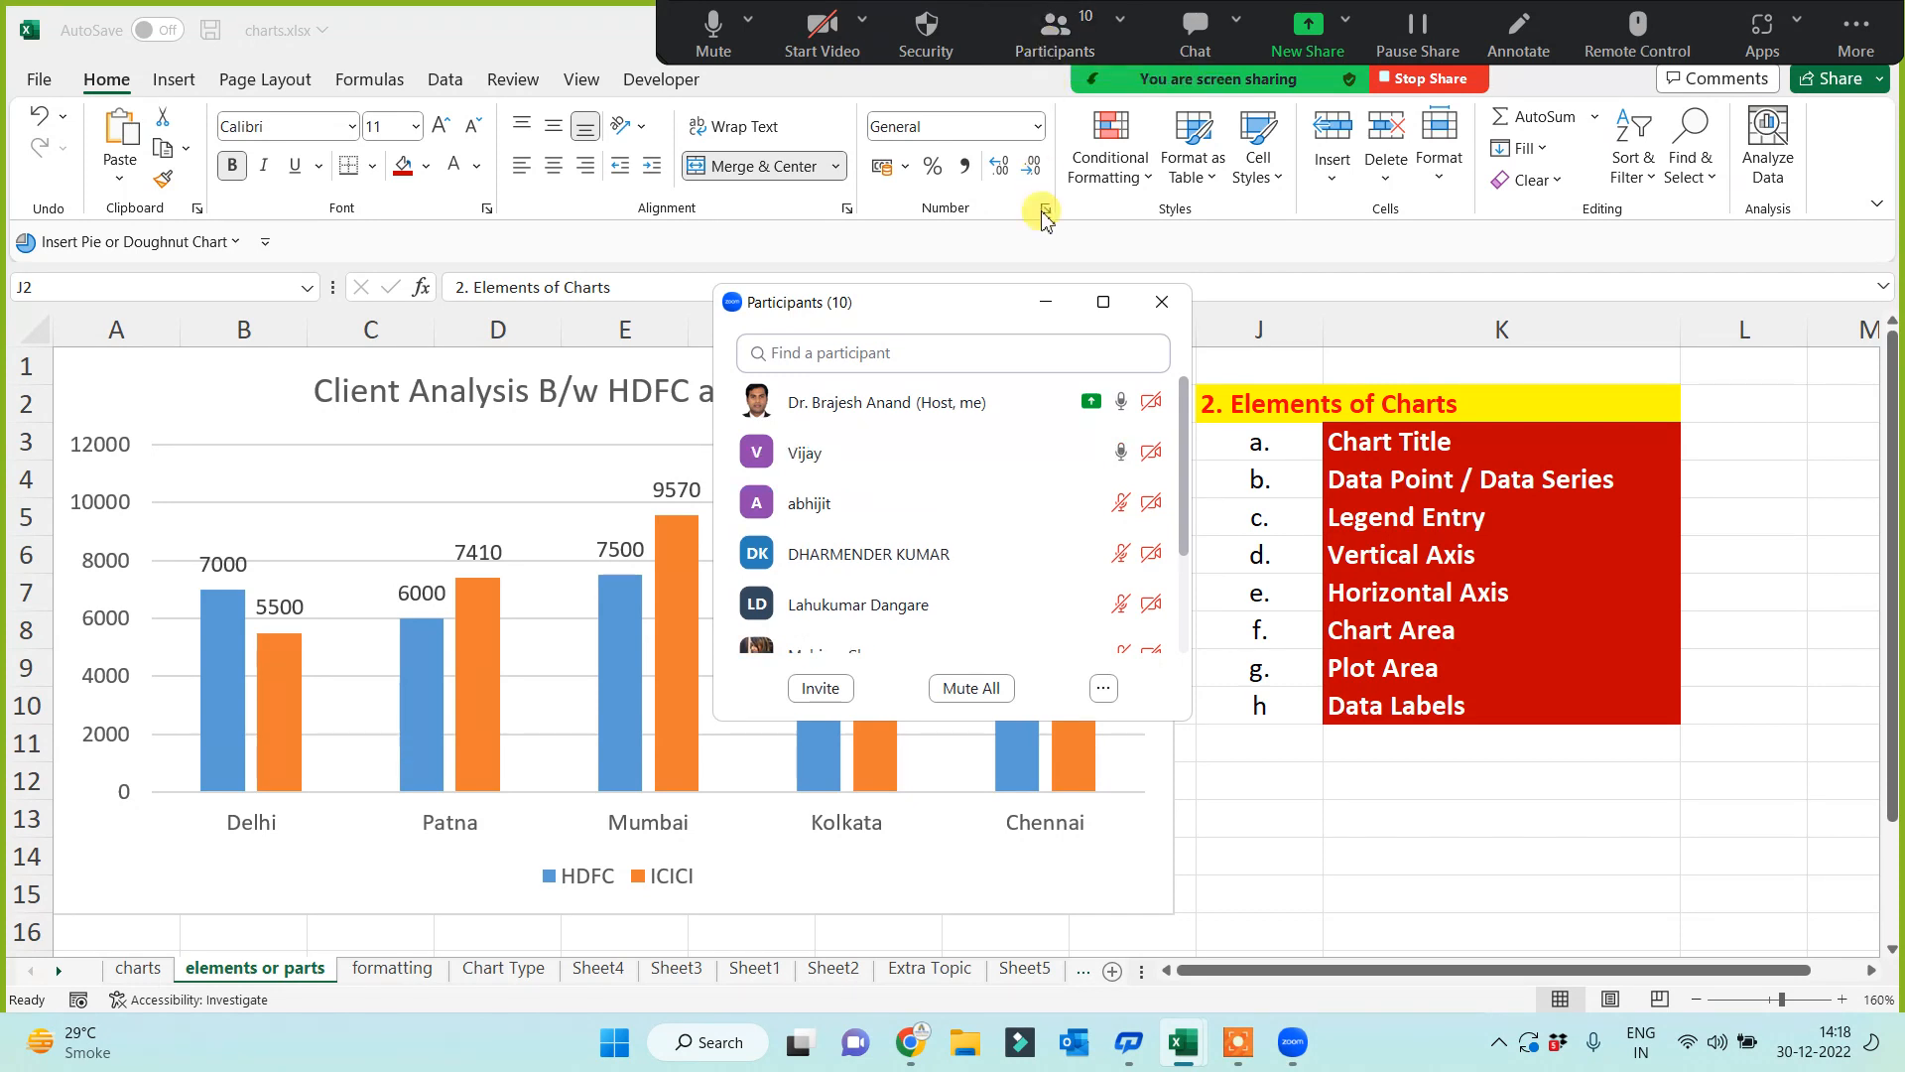
{"action": "left_click", "coordinate": [1045, 301]}
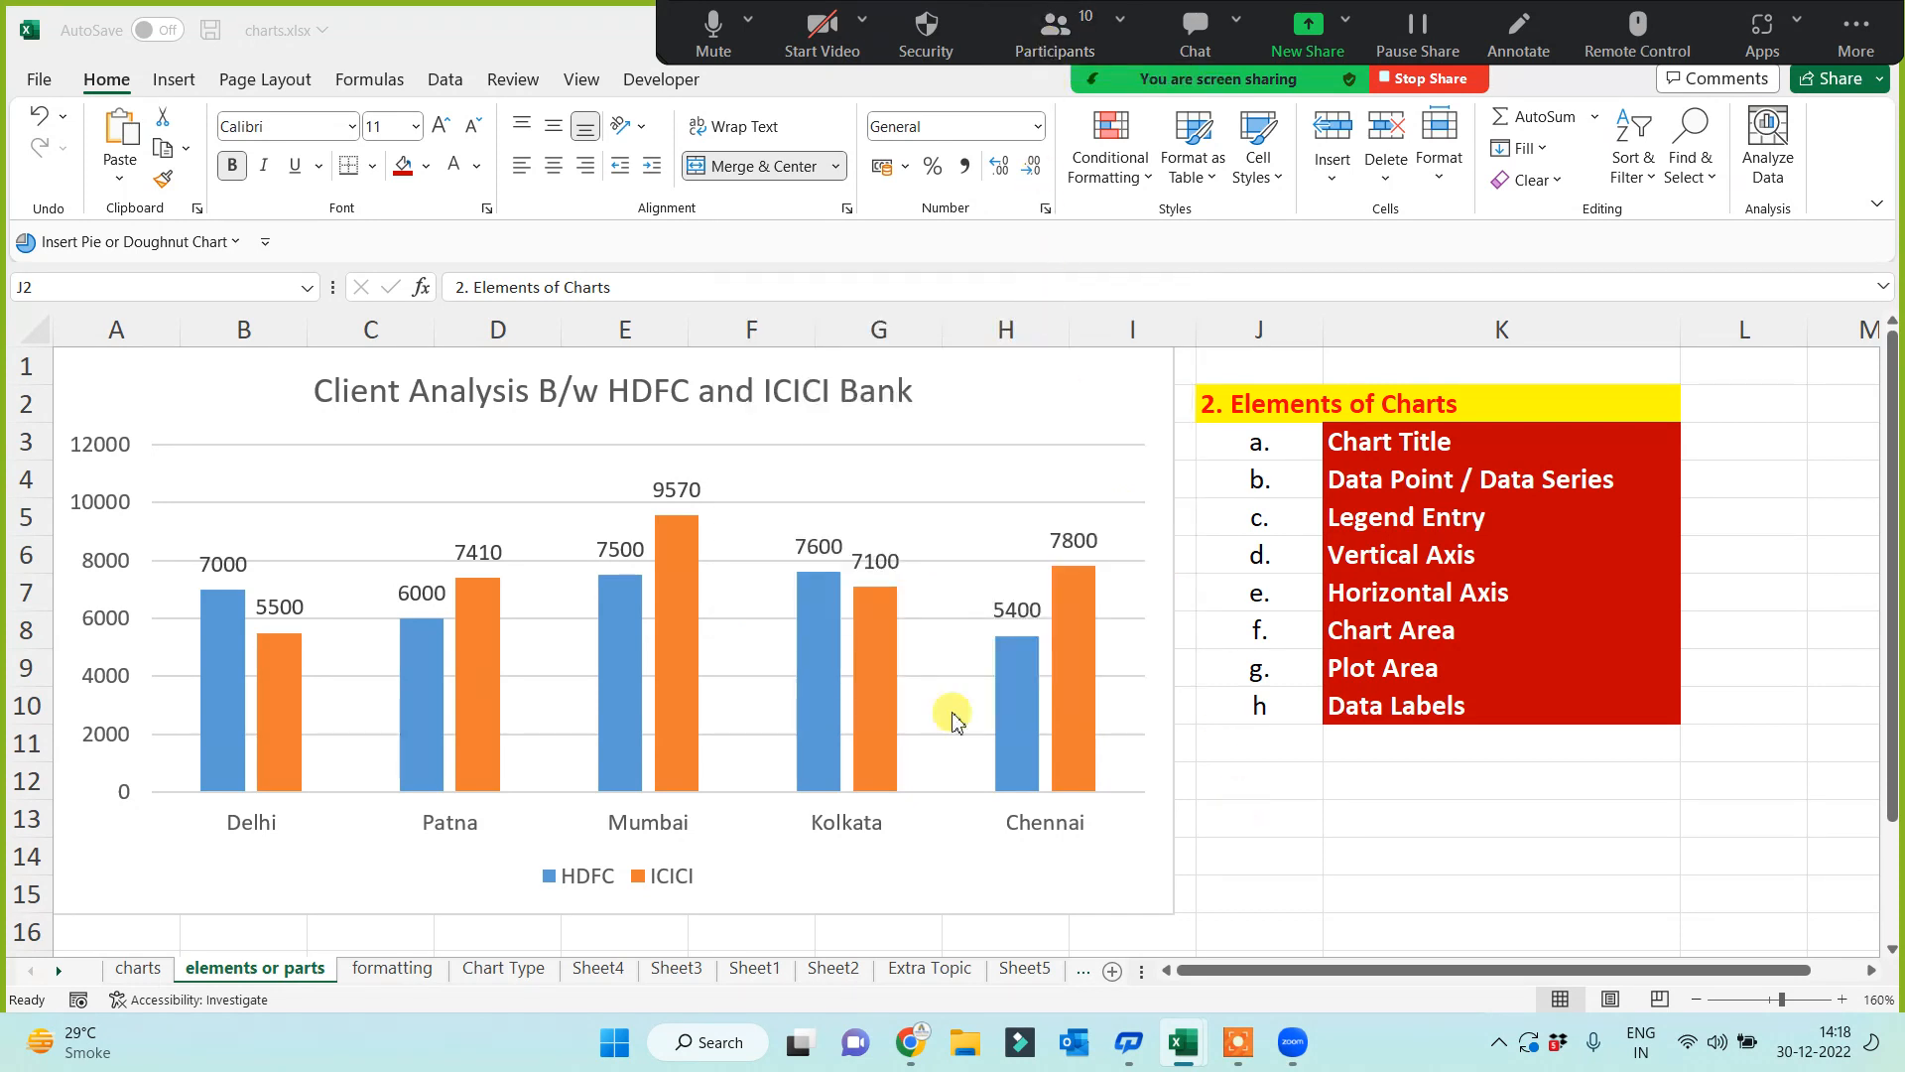
Step: Delete the dark column chart and the blue and green chart below it from the formatting sheet
{"action": "left_click", "coordinate": [390, 970]}
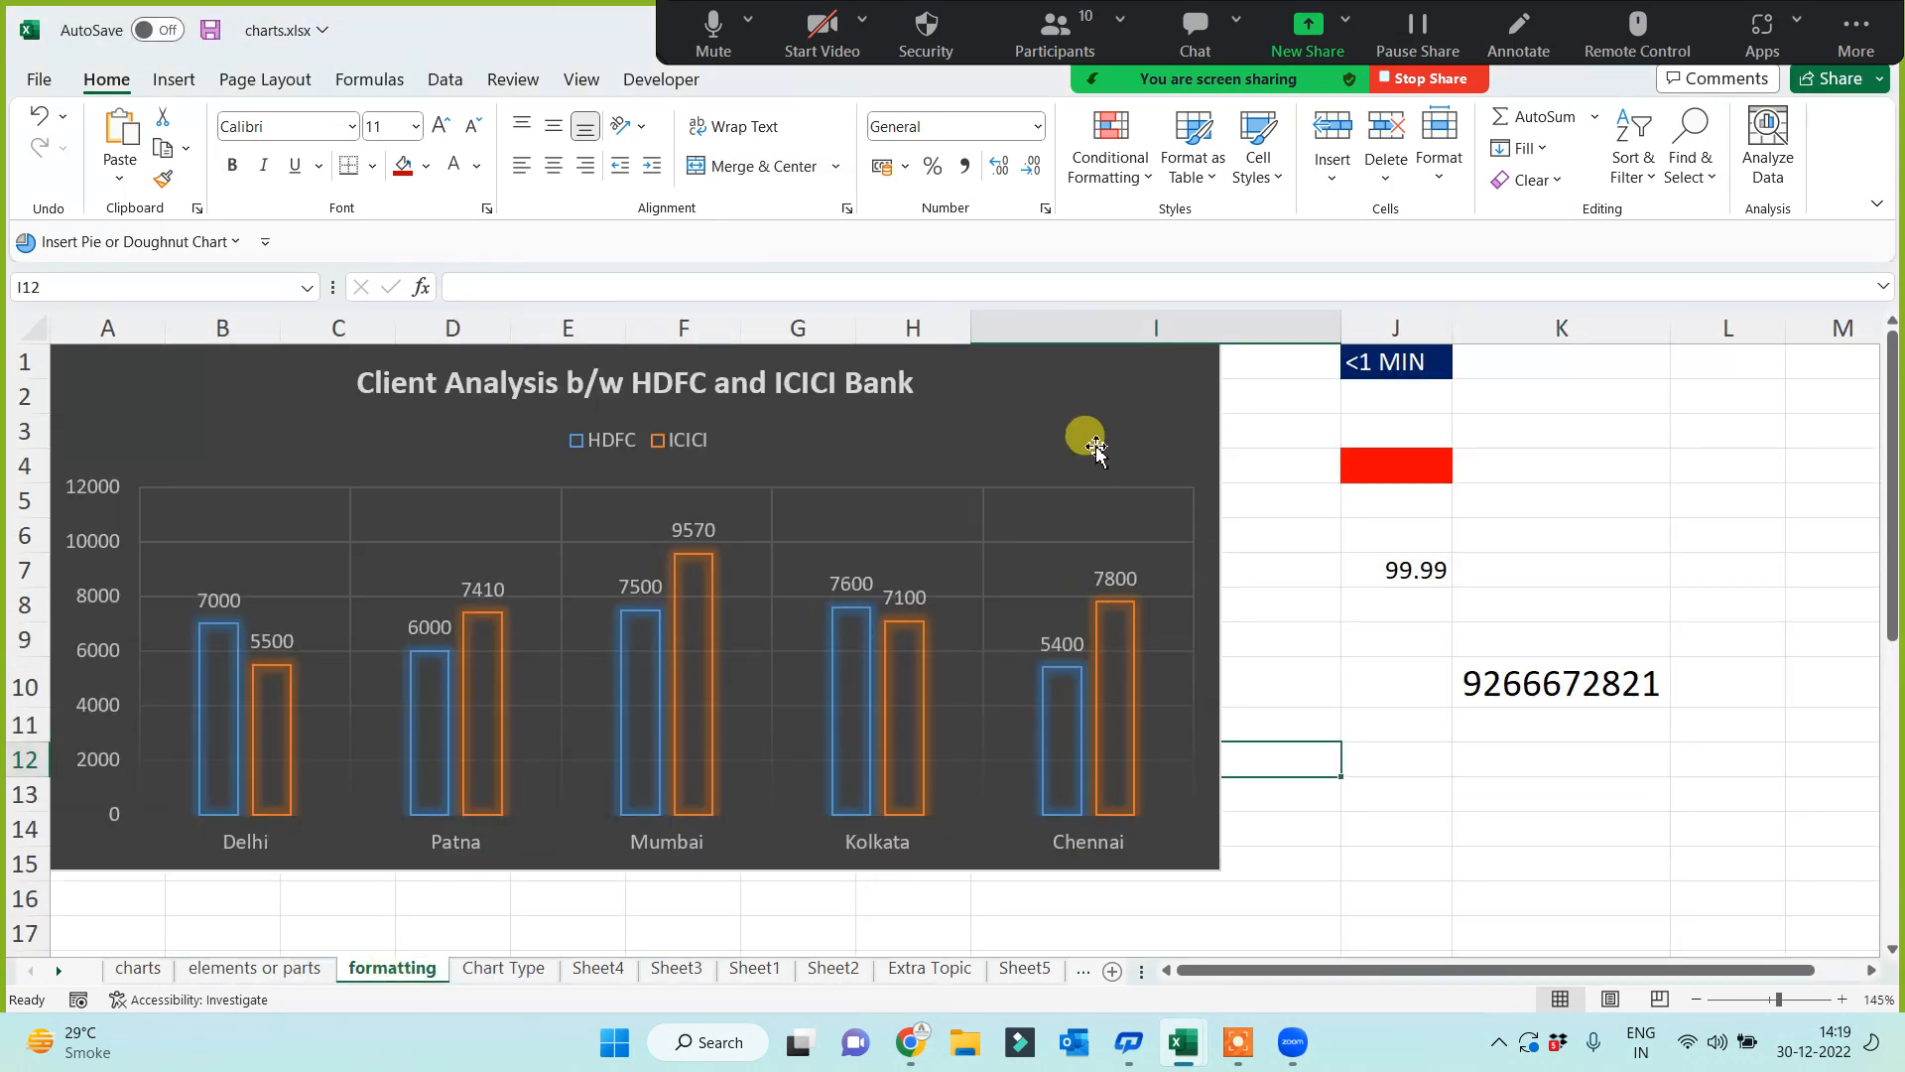
{"action": "left_click", "coordinate": [1096, 446]}
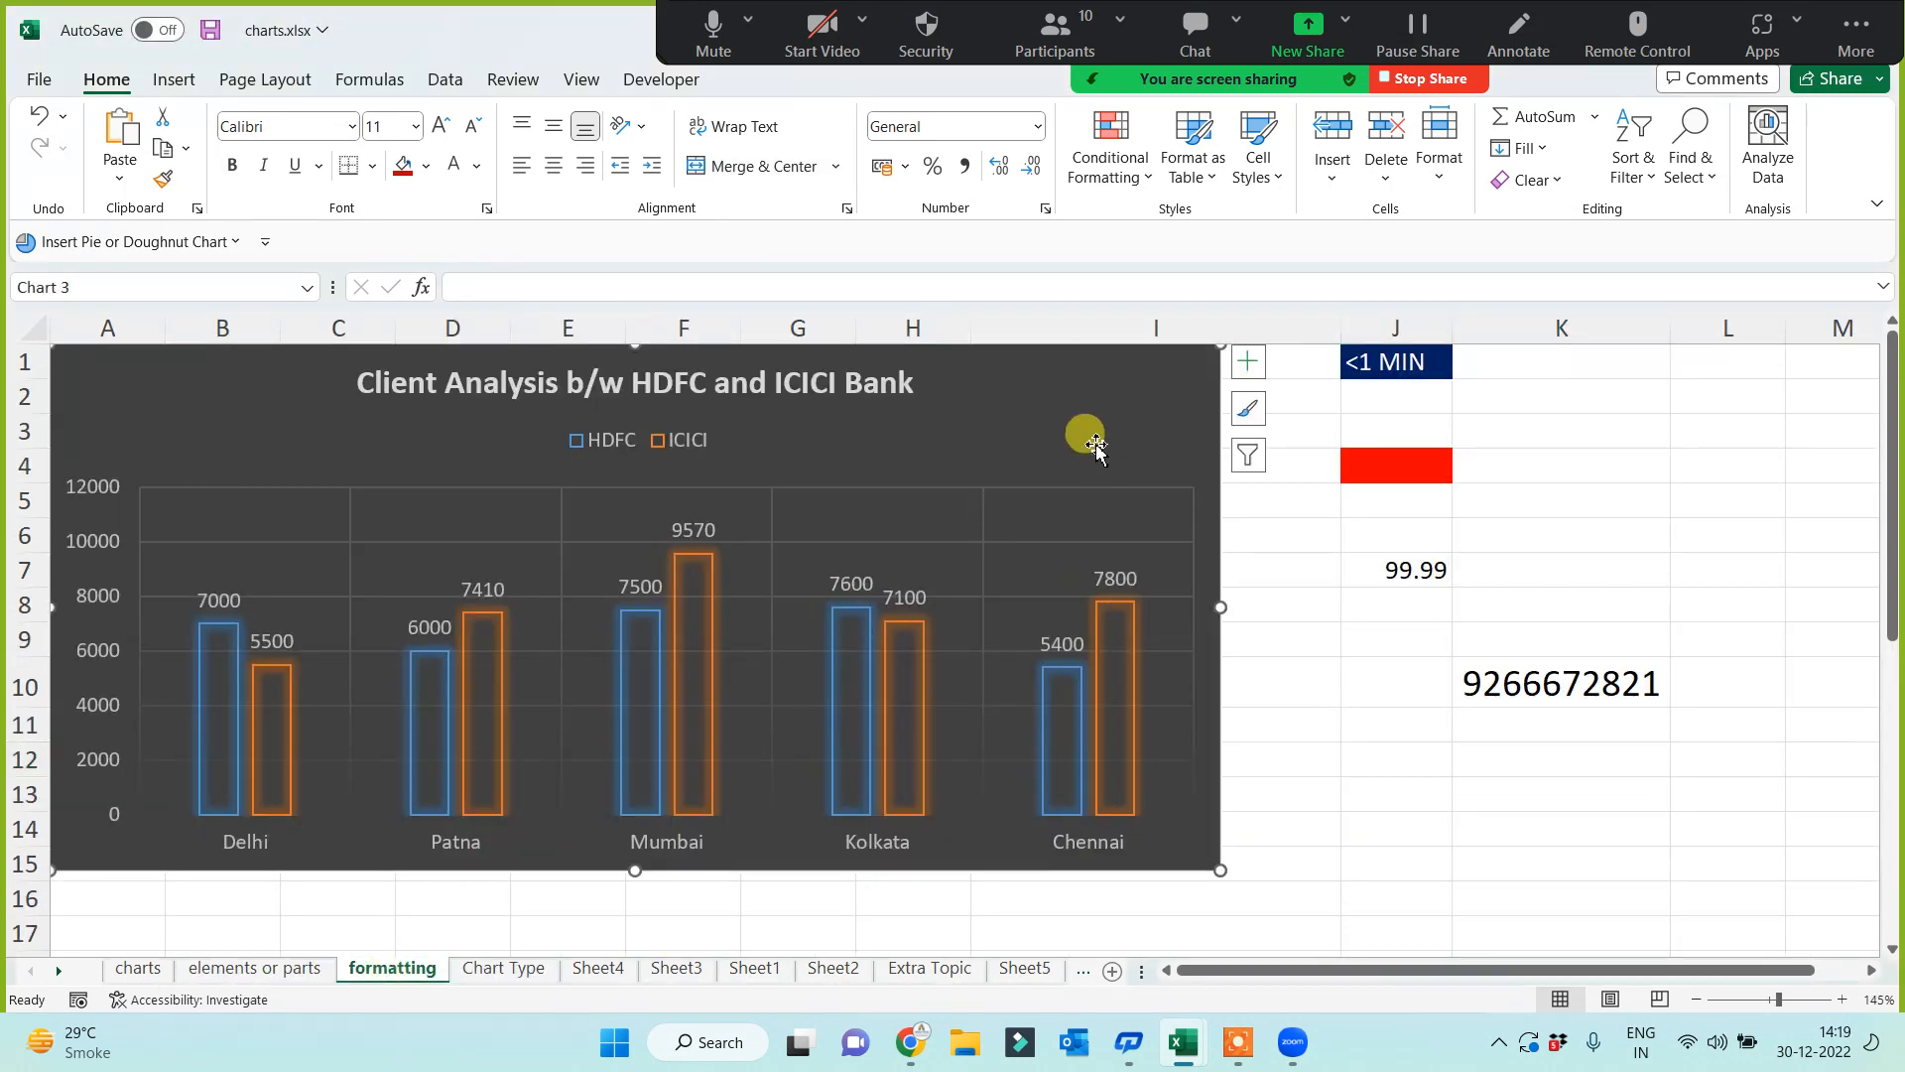
{"action": "key", "text": "Delete"}
{"action": "scroll", "coordinate": [578, 936], "scroll_direction": "down", "scroll_amount": 2}
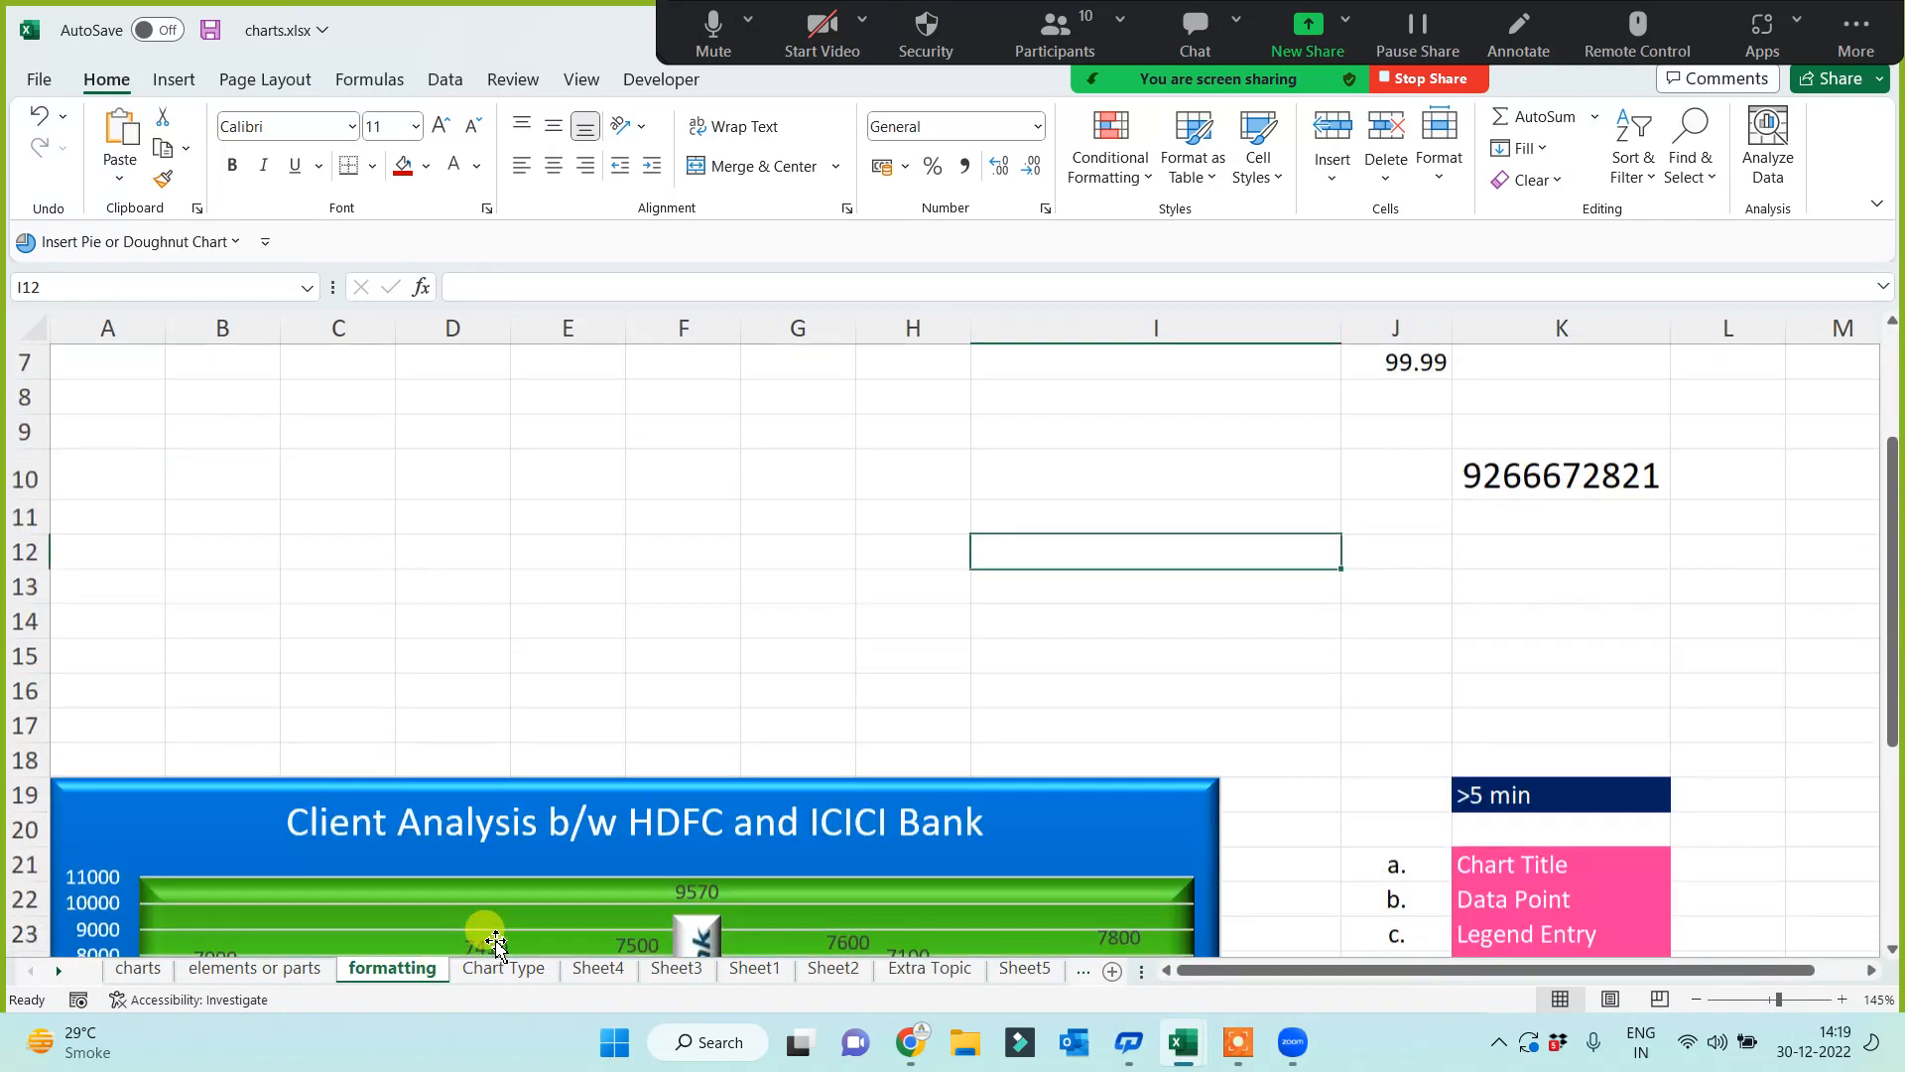
{"action": "left_click", "coordinate": [1141, 821]}
{"action": "key", "text": "Delete"}
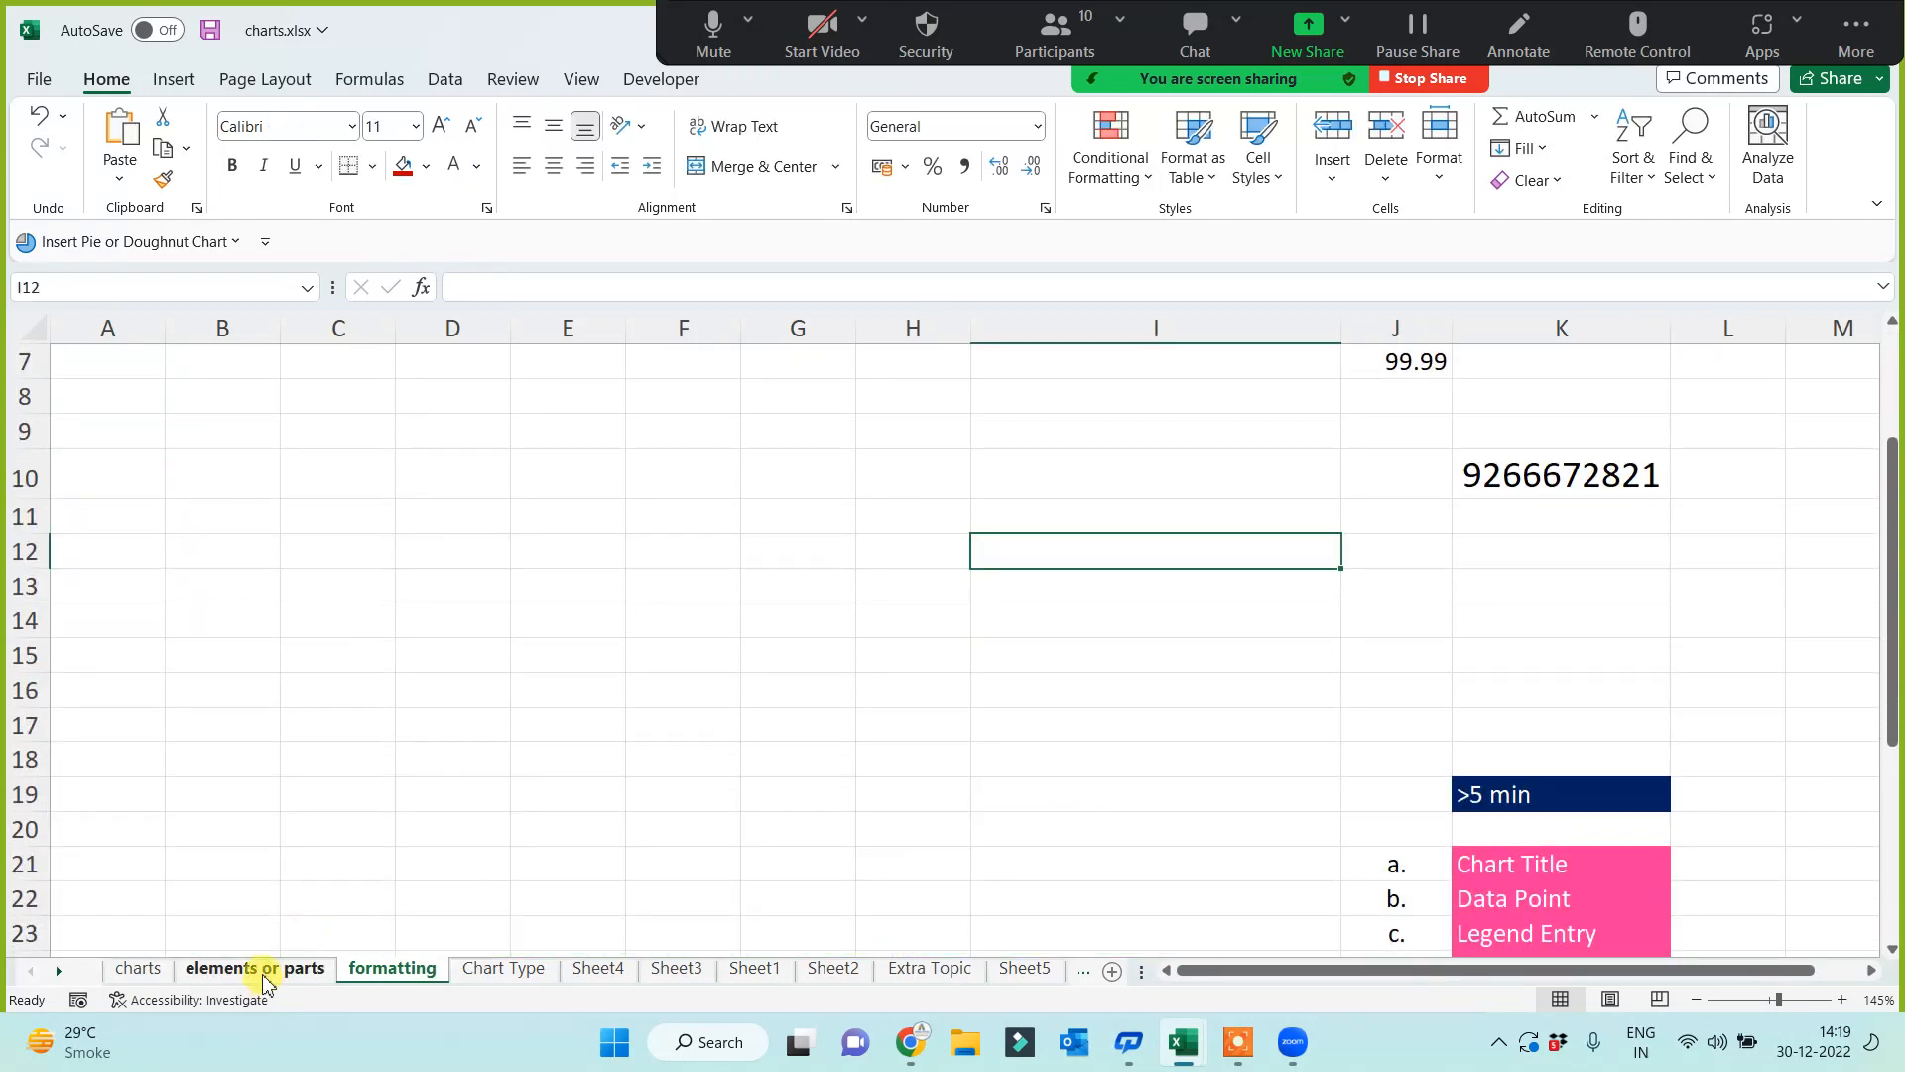
Step: Copy the chart from the "elements or parts" sheet to cell A1 of the formatting sheet and widen it across most of column I
{"action": "left_click", "coordinate": [264, 974]}
{"action": "left_click", "coordinate": [160, 390]}
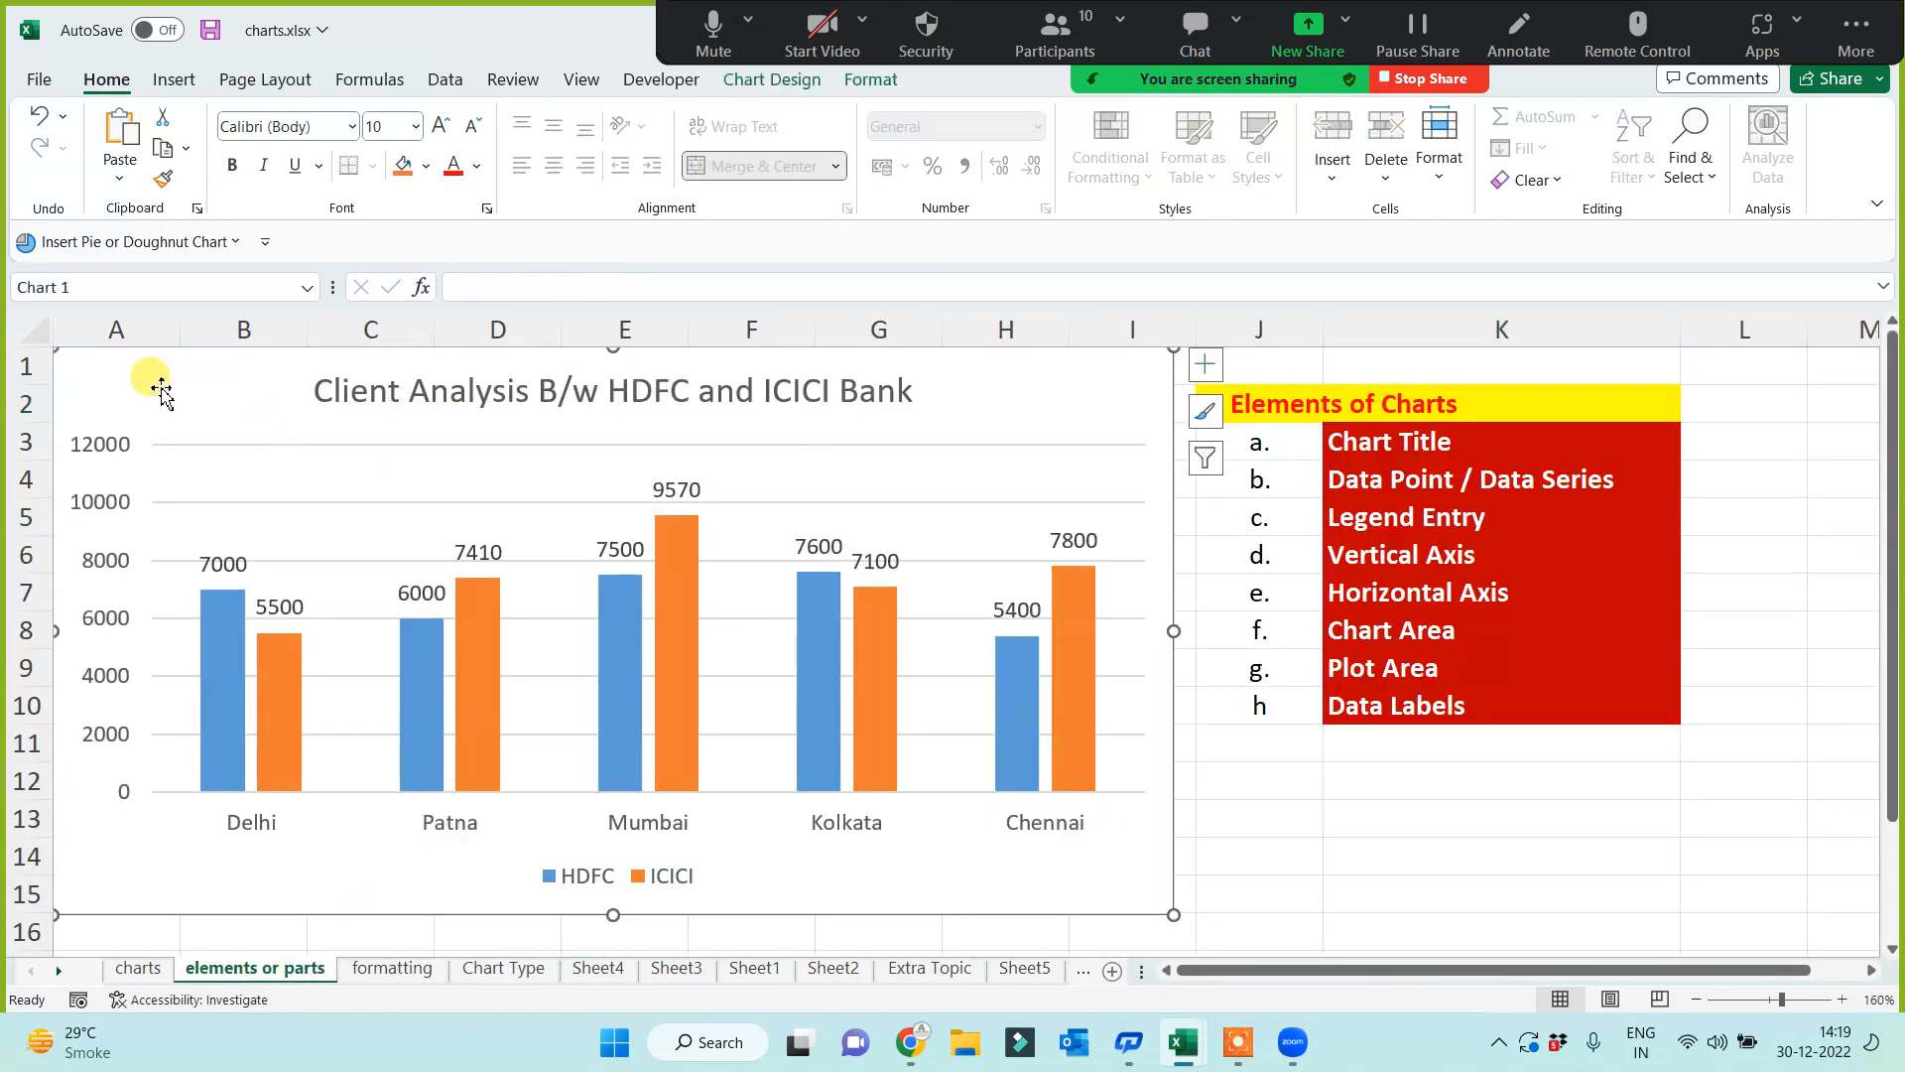
{"action": "left_click", "coordinate": [397, 968]}
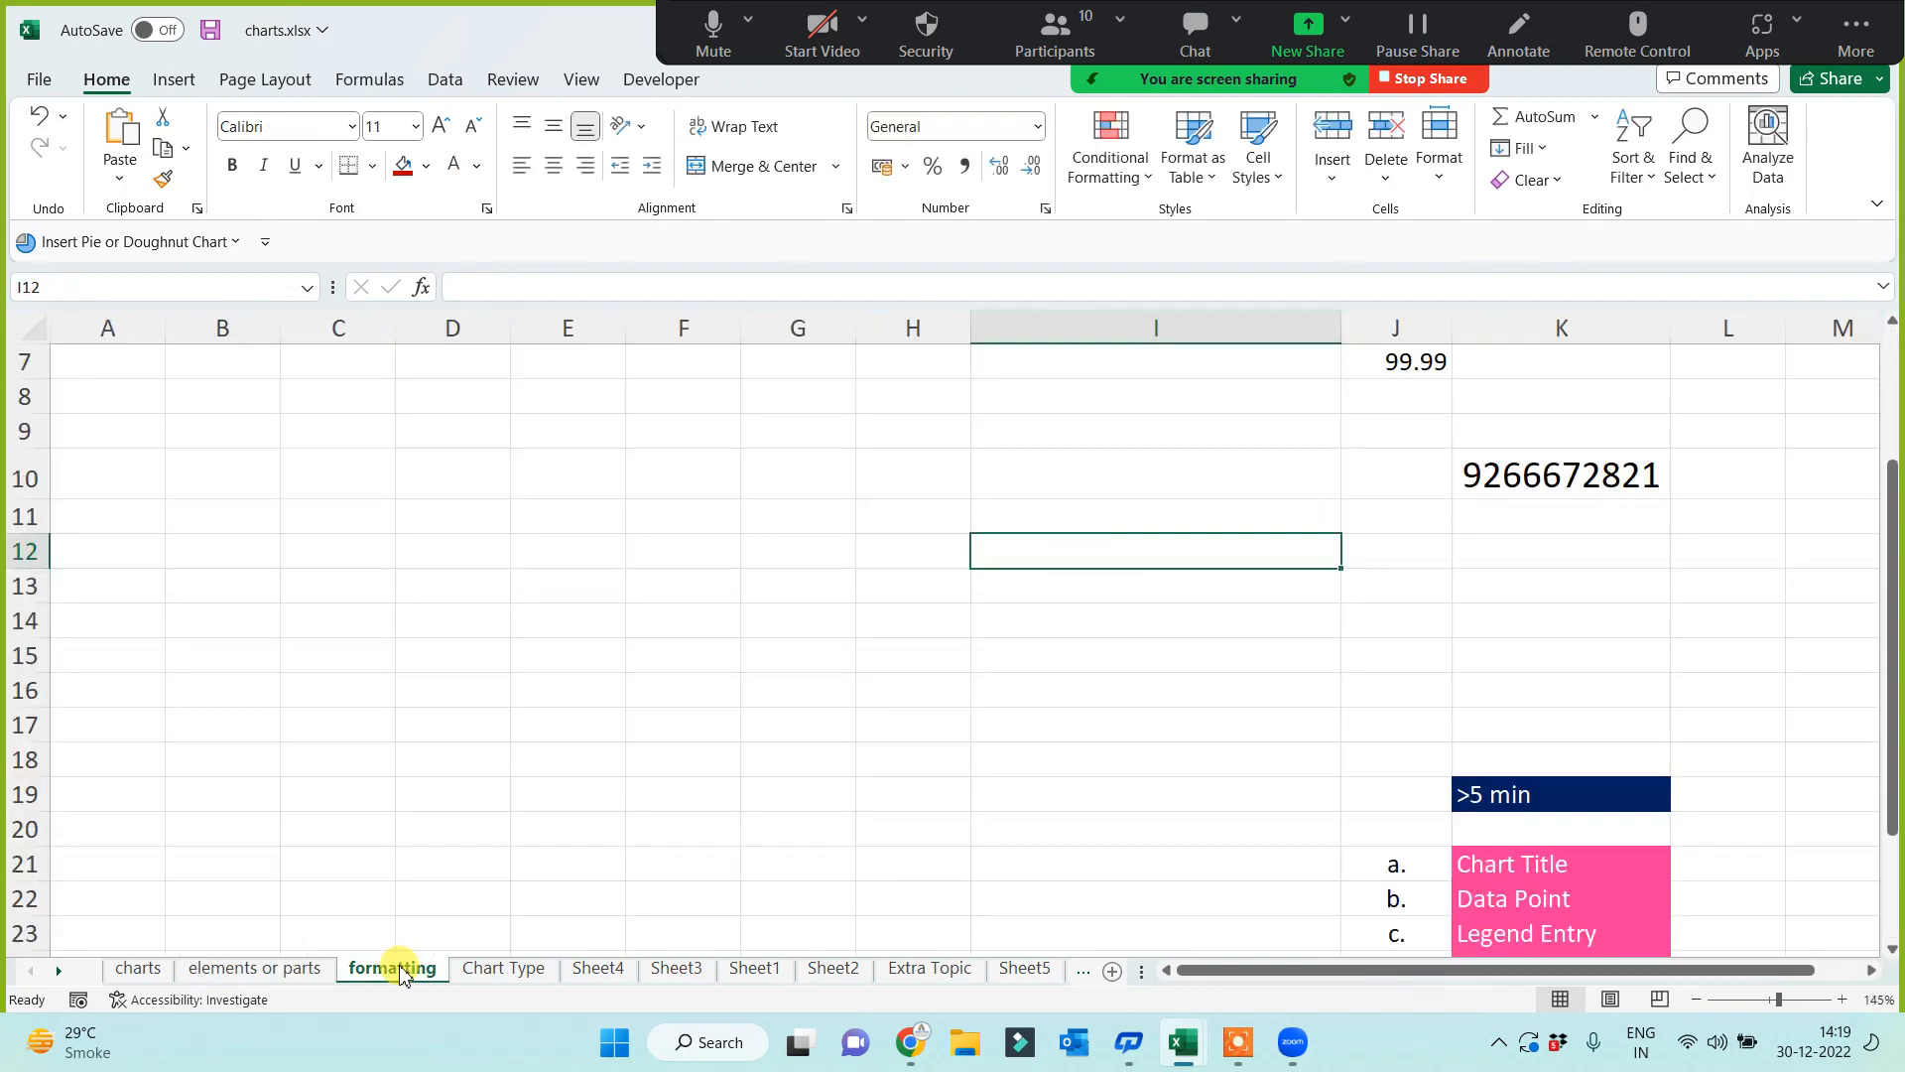
{"action": "left_click", "coordinate": [140, 361]}
{"action": "scroll", "coordinate": [272, 562], "scroll_direction": "up", "scroll_amount": 2}
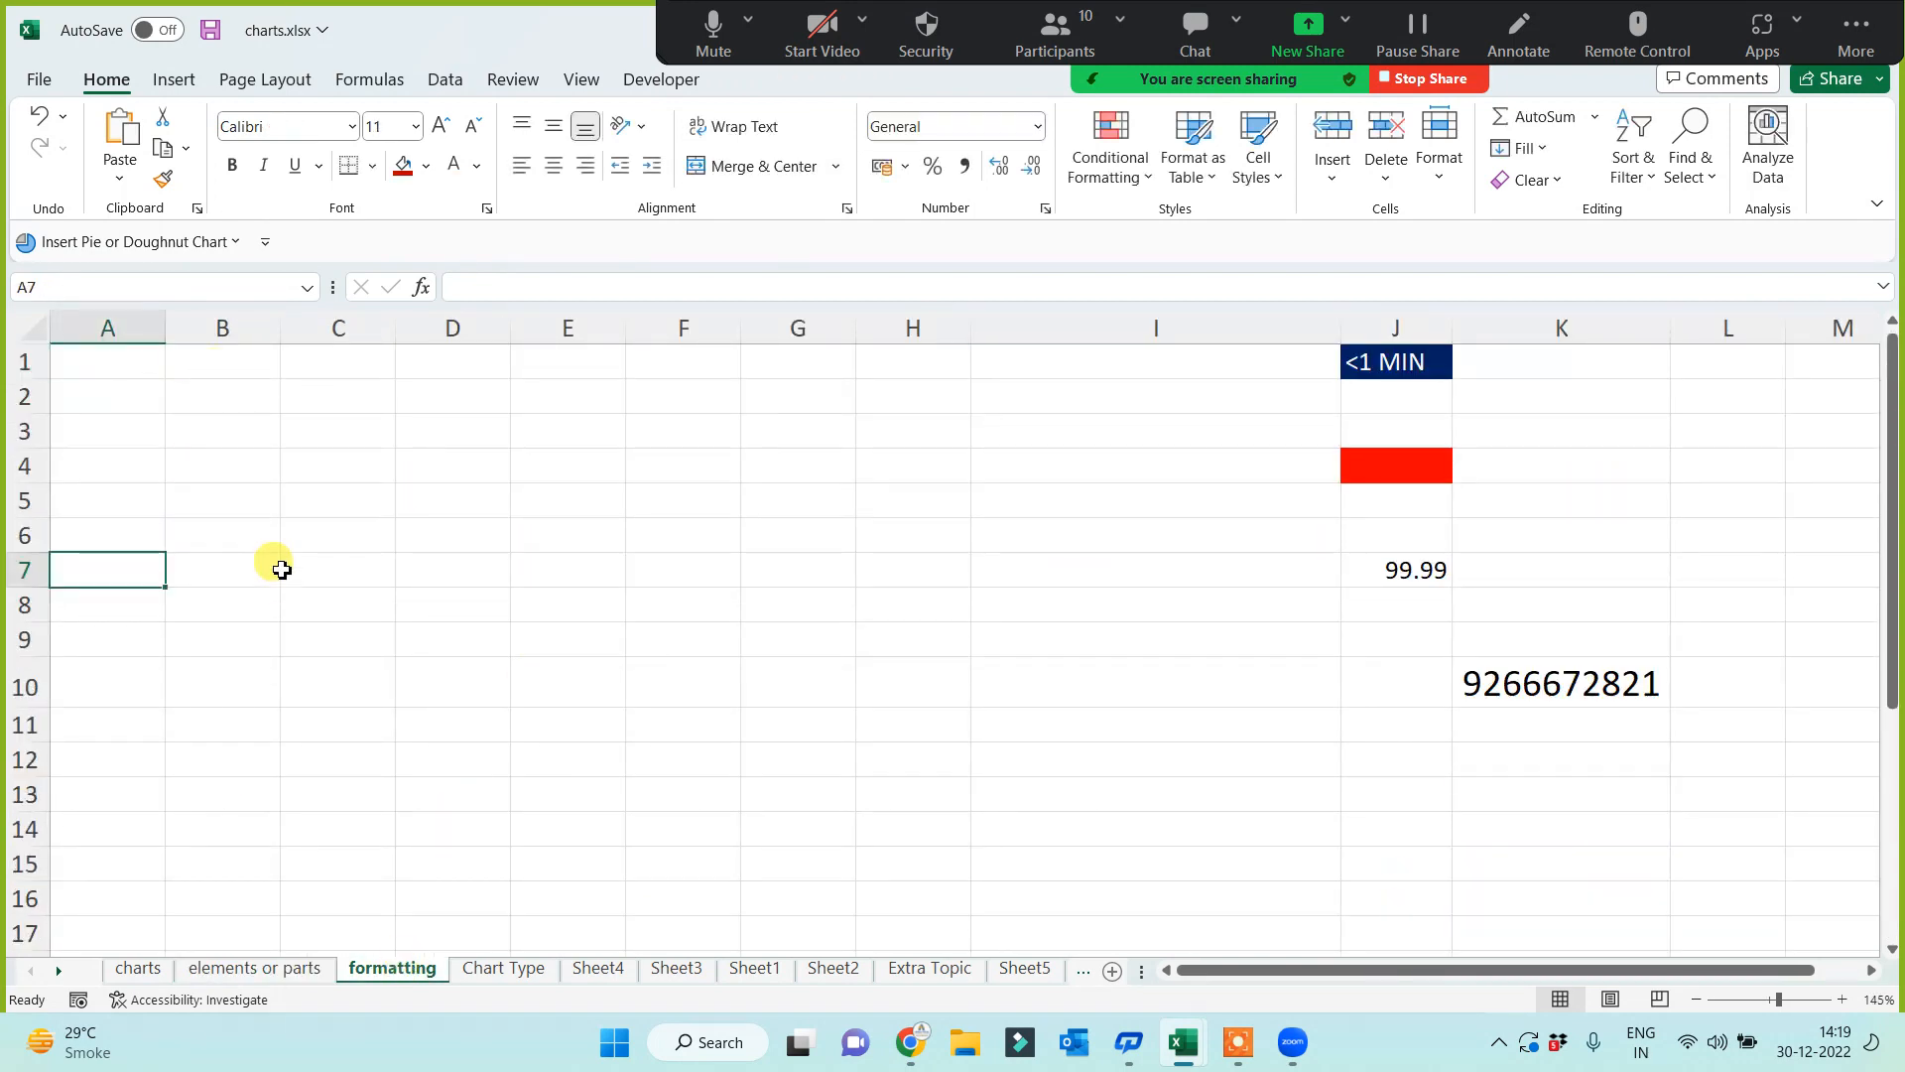
{"action": "left_click", "coordinate": [111, 365]}
{"action": "key", "text": "ctrl+v"}
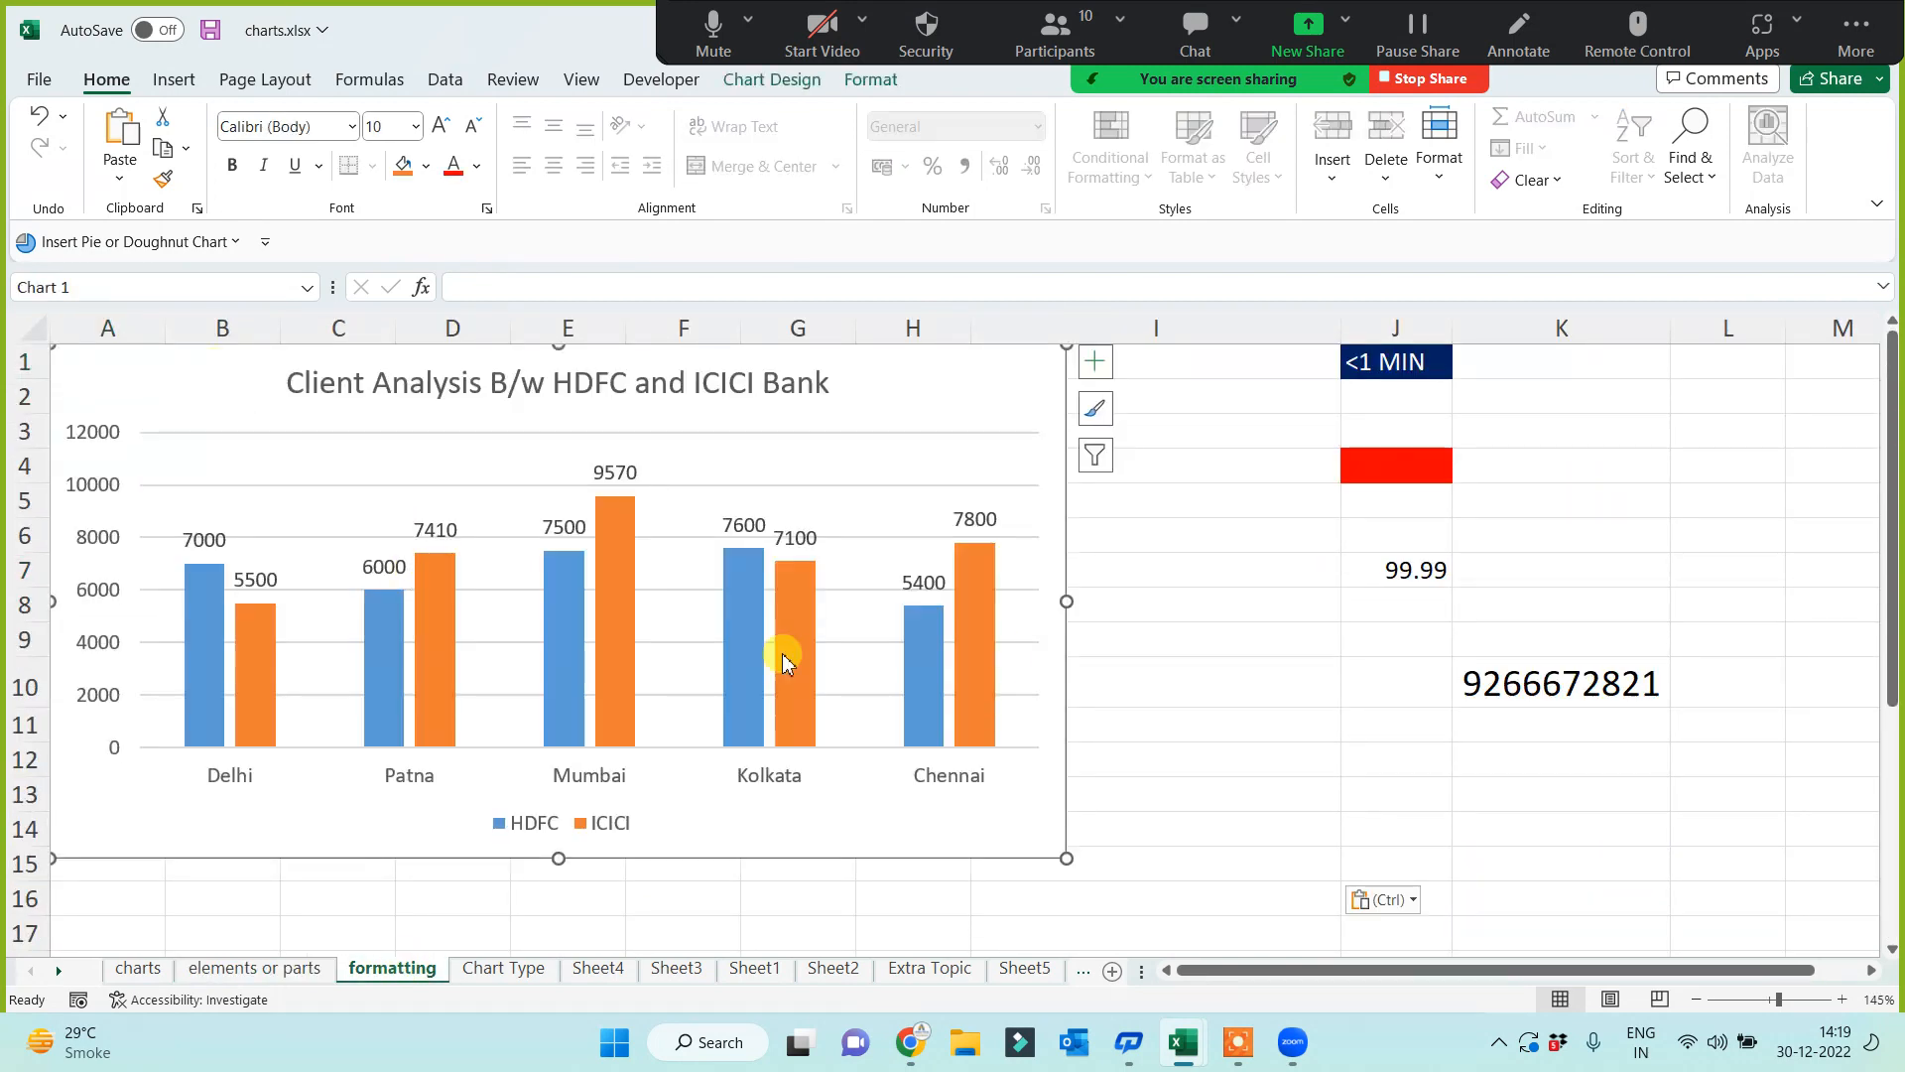
{"action": "left_click_drag", "start_coordinate": [1069, 599], "coordinate": [1238, 601]}
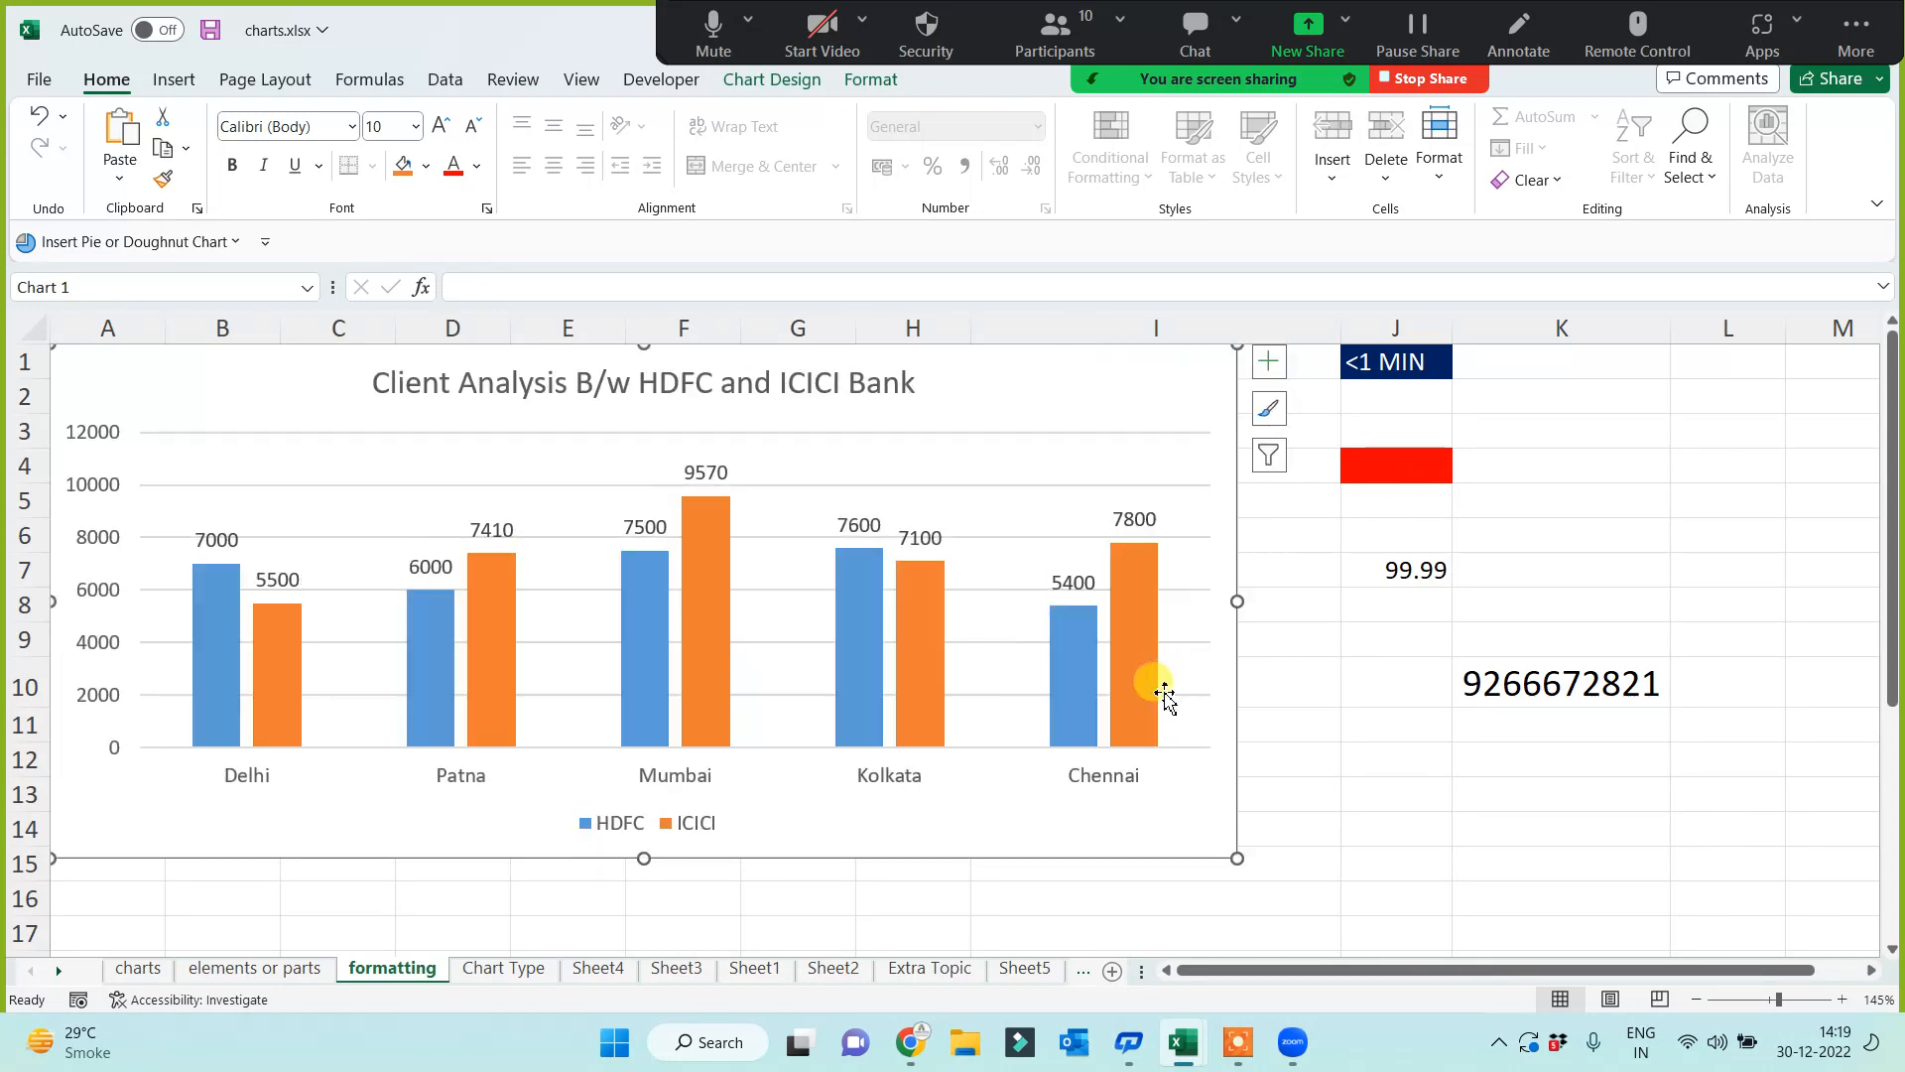
Step: Paste a second copy of the HDFC and ICICI chart at cell A19 of the formatting sheet
{"action": "scroll", "coordinate": [53, 735], "scroll_direction": "down", "scroll_amount": 4}
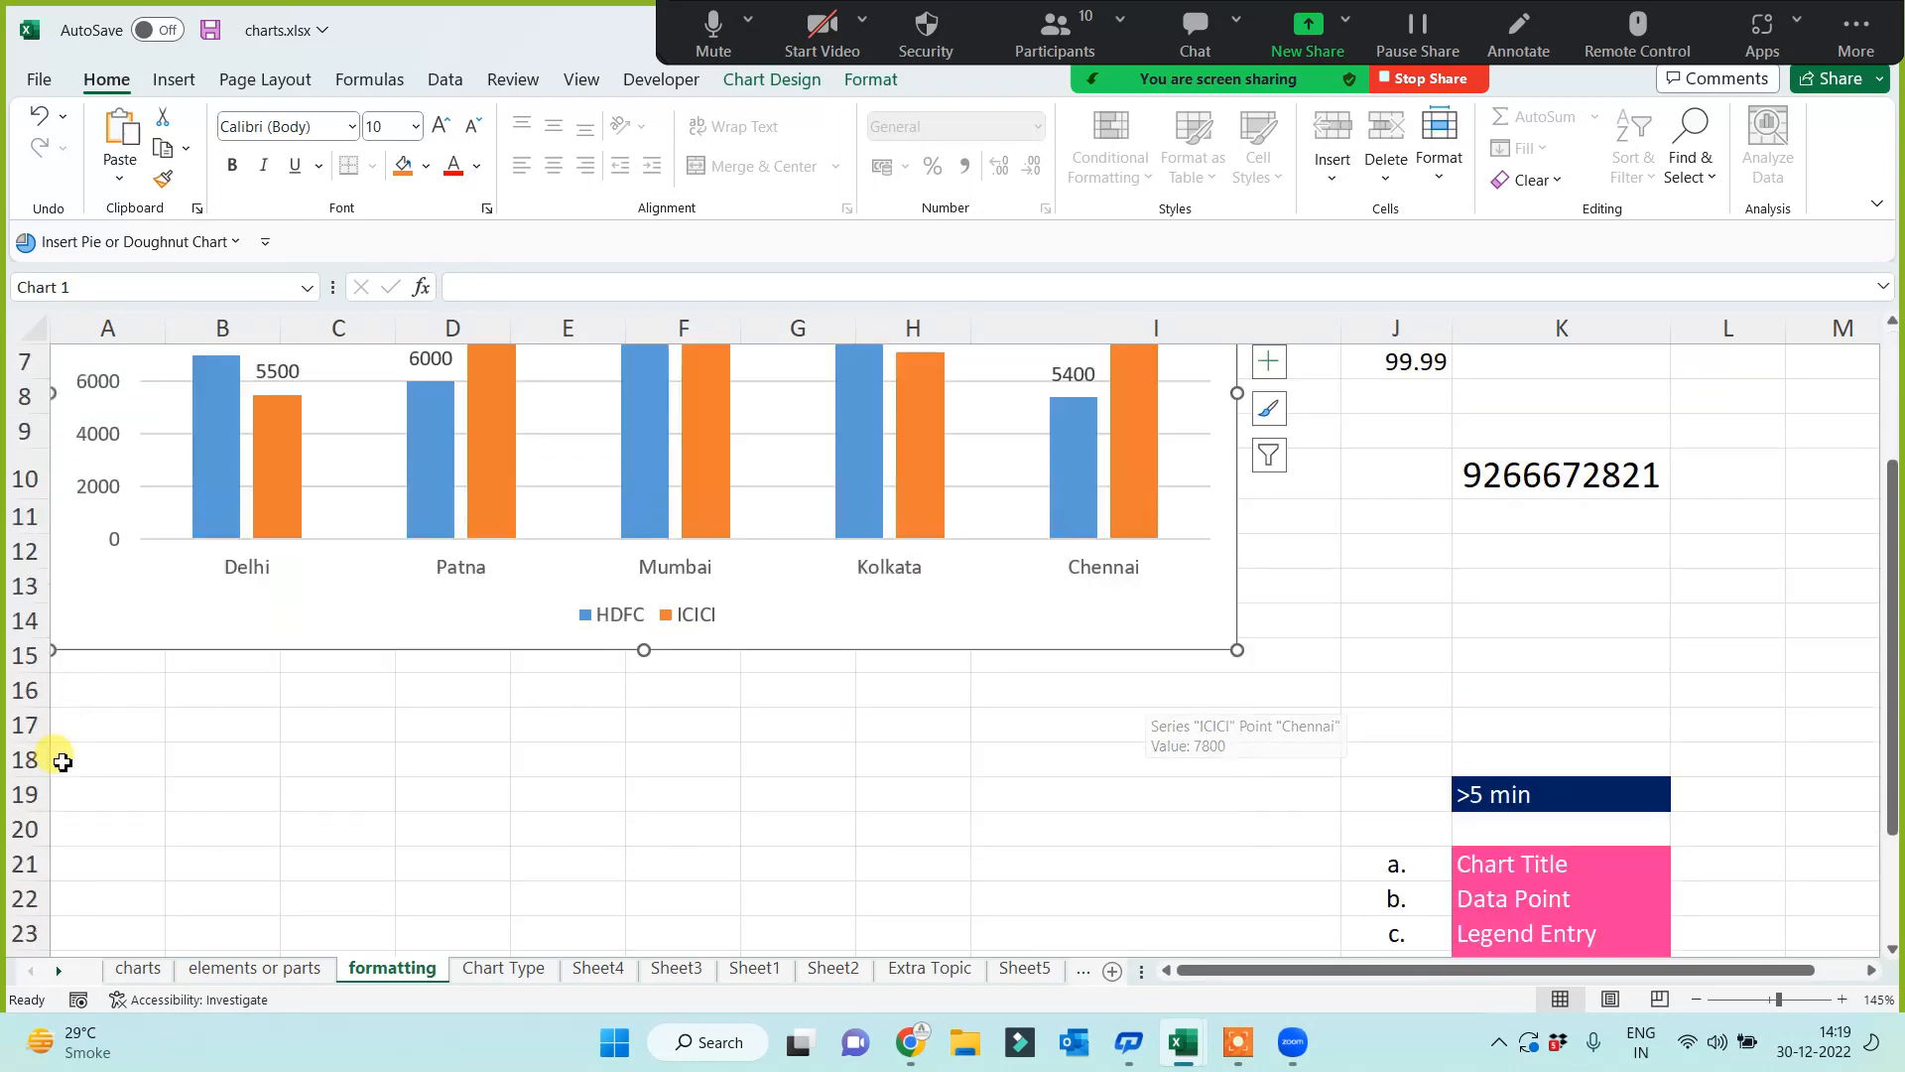
{"action": "left_click", "coordinate": [76, 583]}
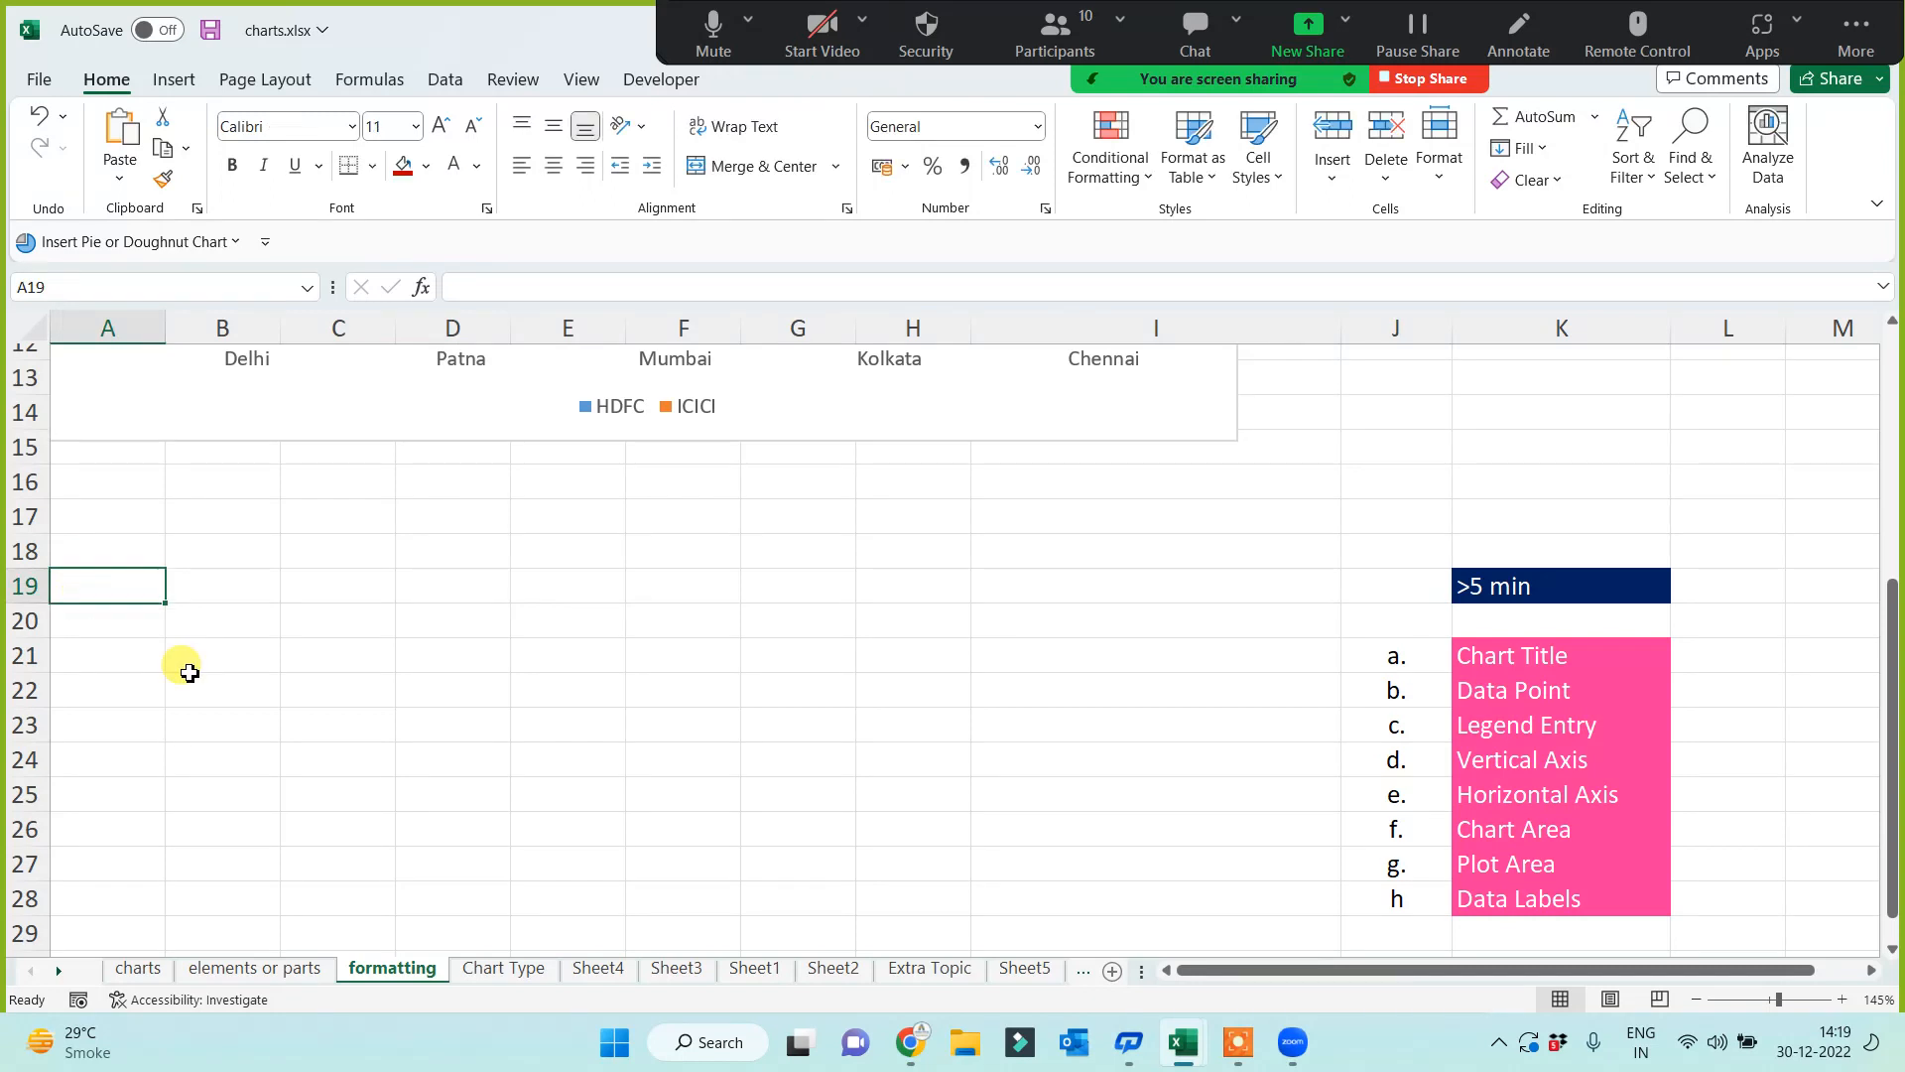
{"action": "key", "text": "ctrl+v"}
{"action": "scroll", "coordinate": [924, 681], "scroll_direction": "up", "scroll_amount": 4}
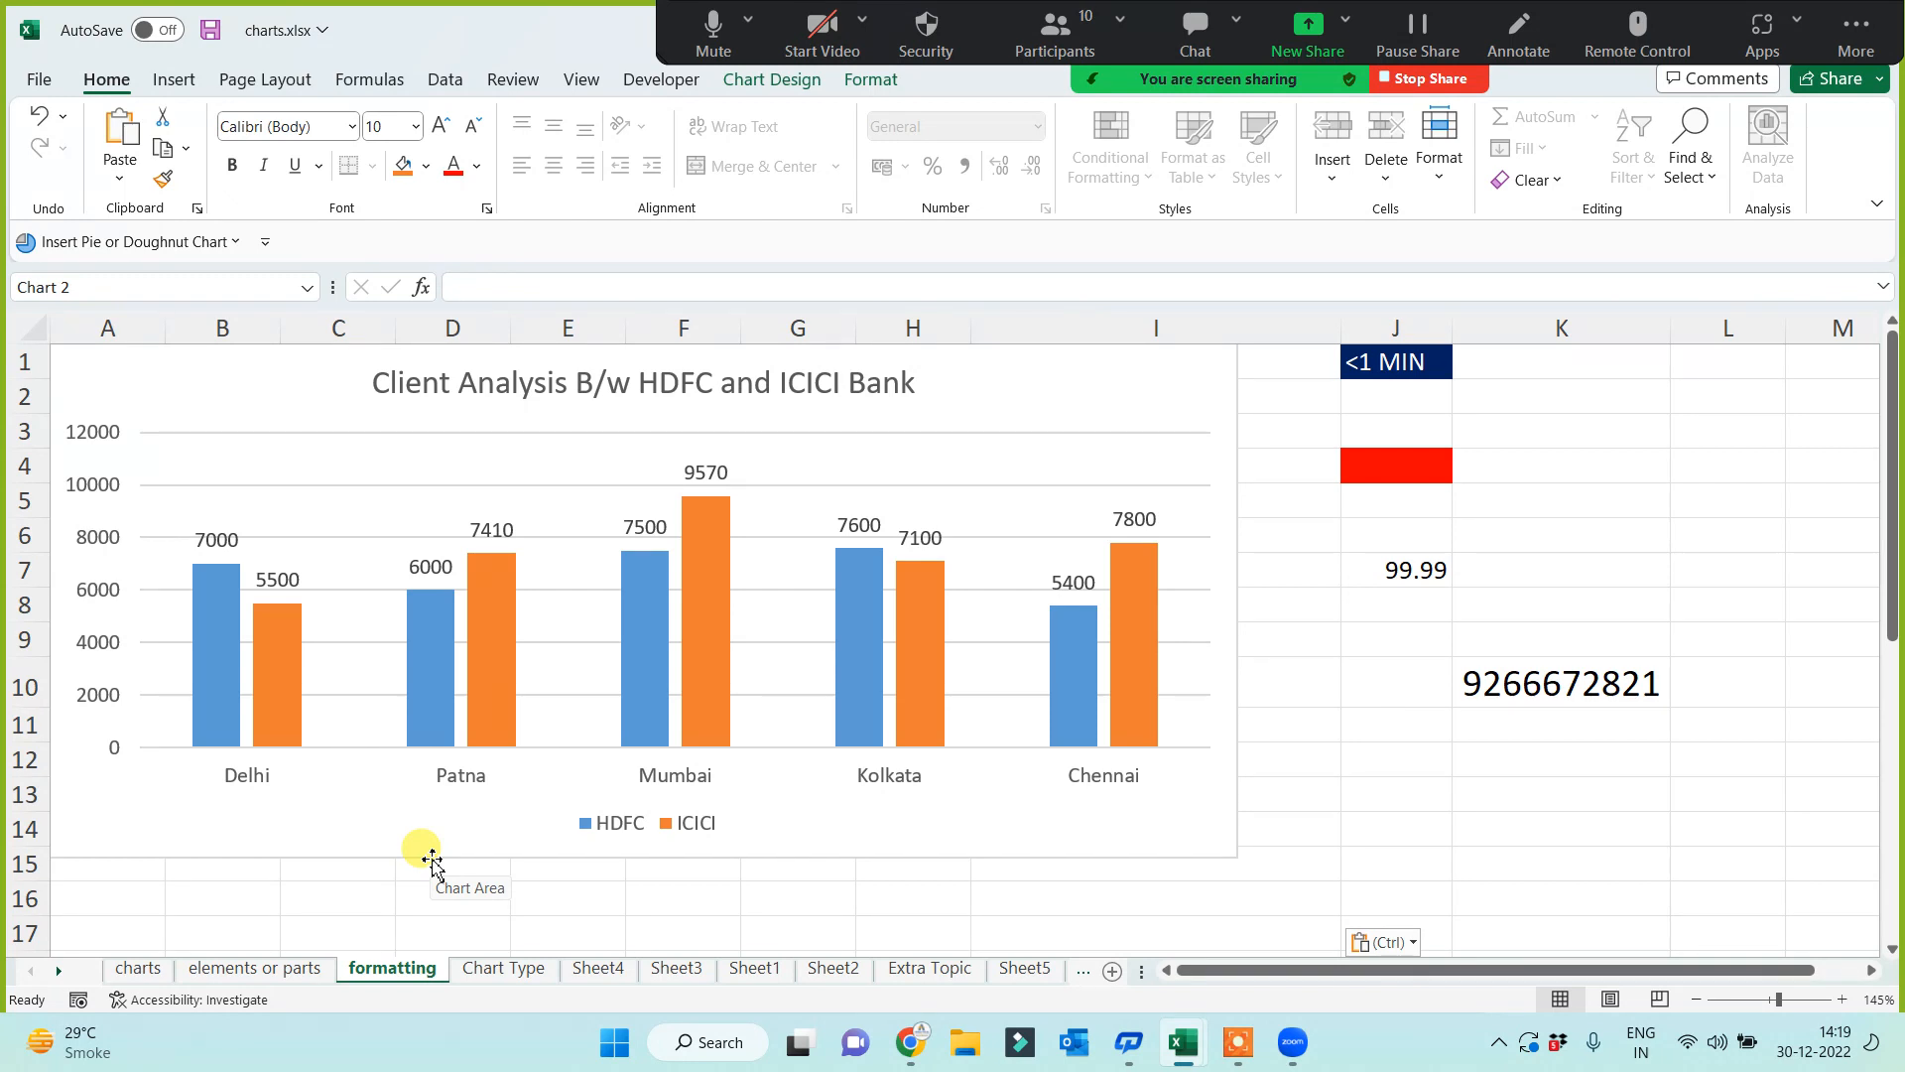
Step: Apply the dark chart style with glowing outlined columns to the upper chart on the formatting sheet, and deselect the chart
{"action": "left_click", "coordinate": [1134, 402]}
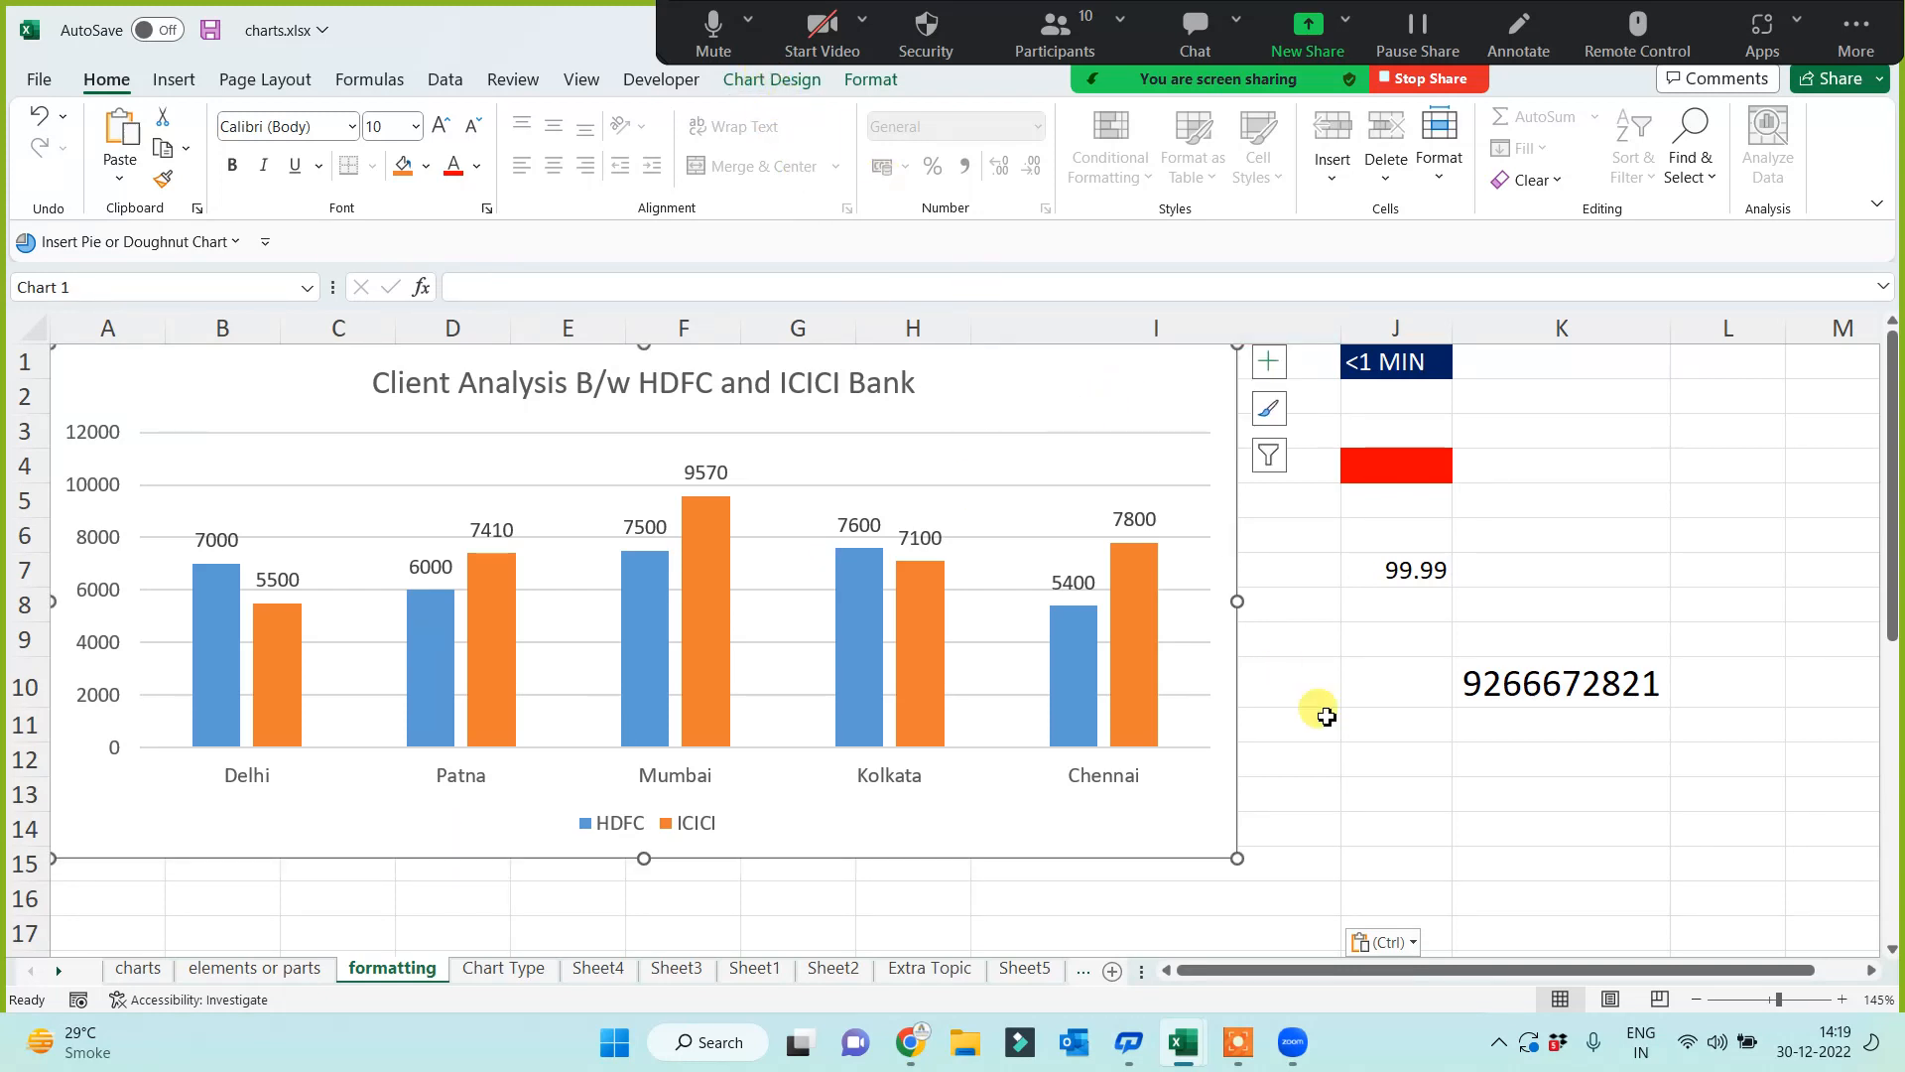
{"action": "left_click", "coordinate": [1401, 764]}
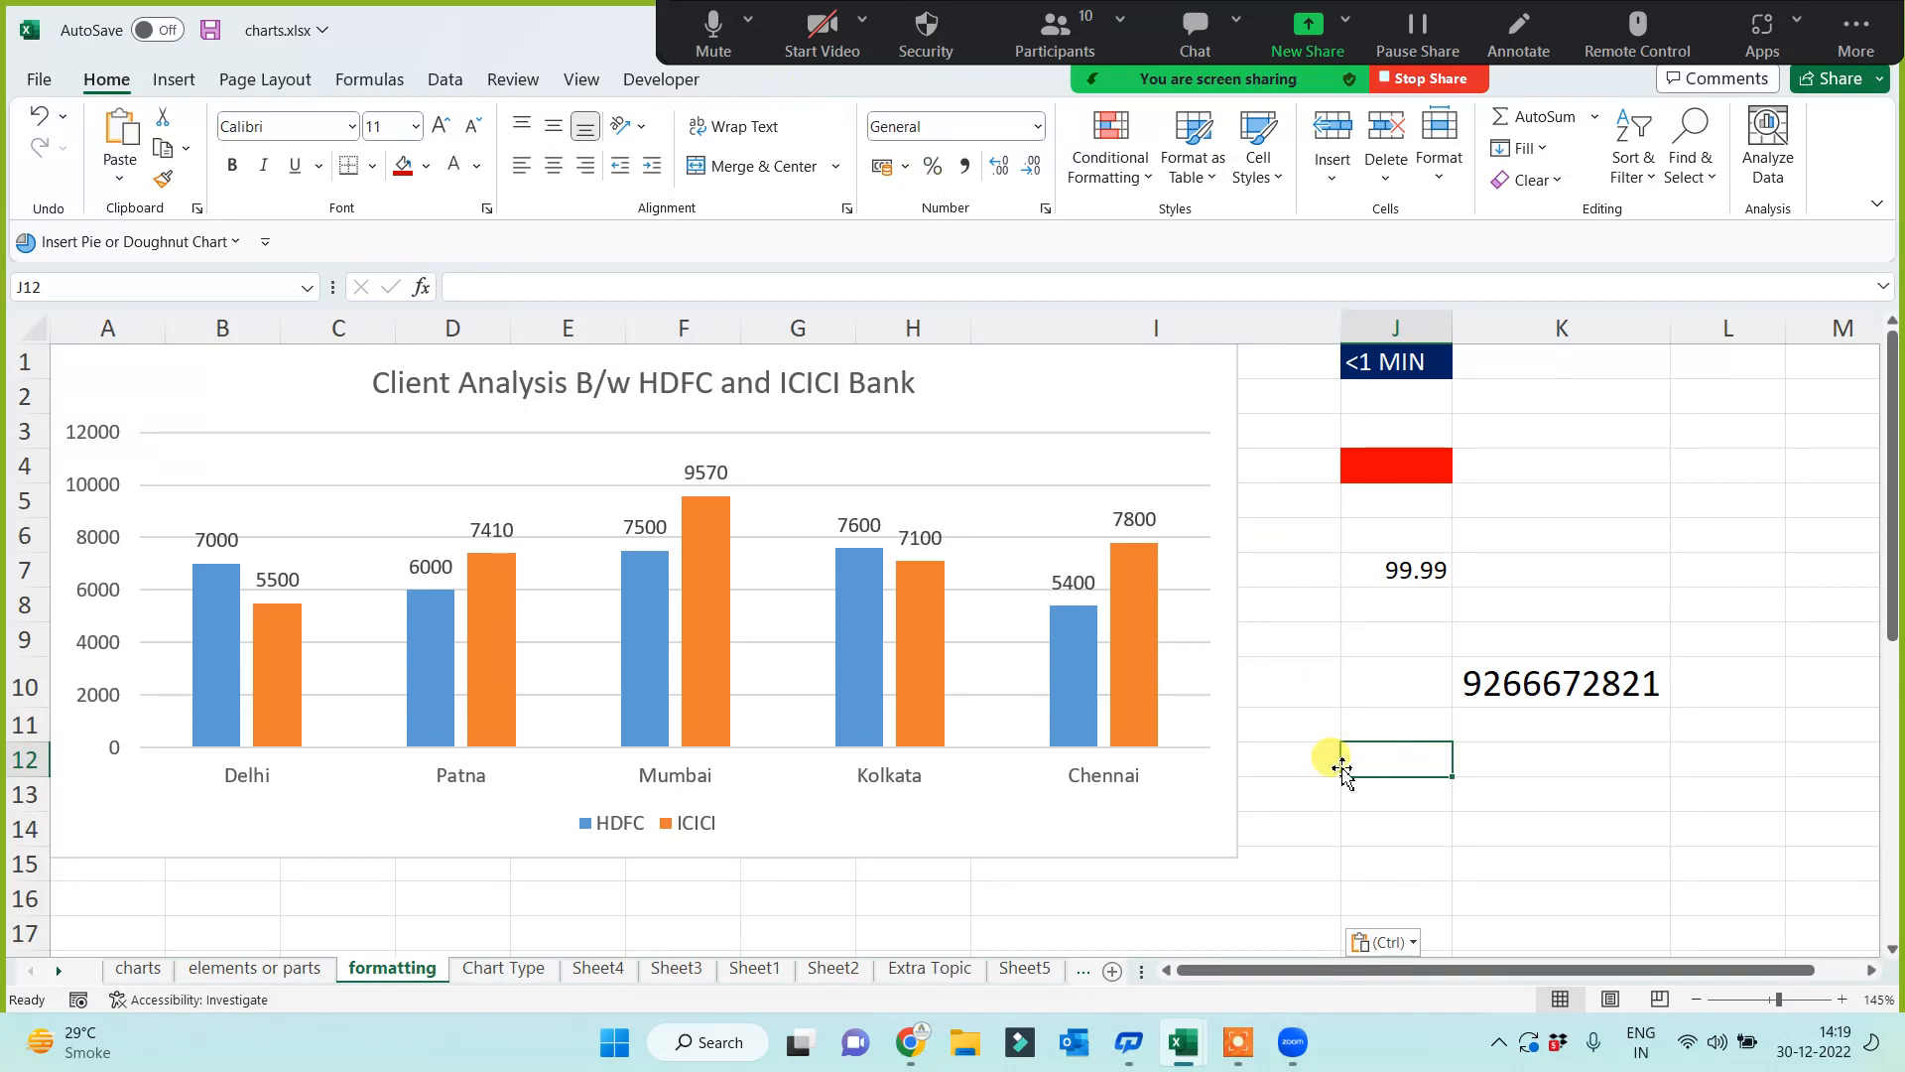
{"action": "left_click", "coordinate": [1193, 808]}
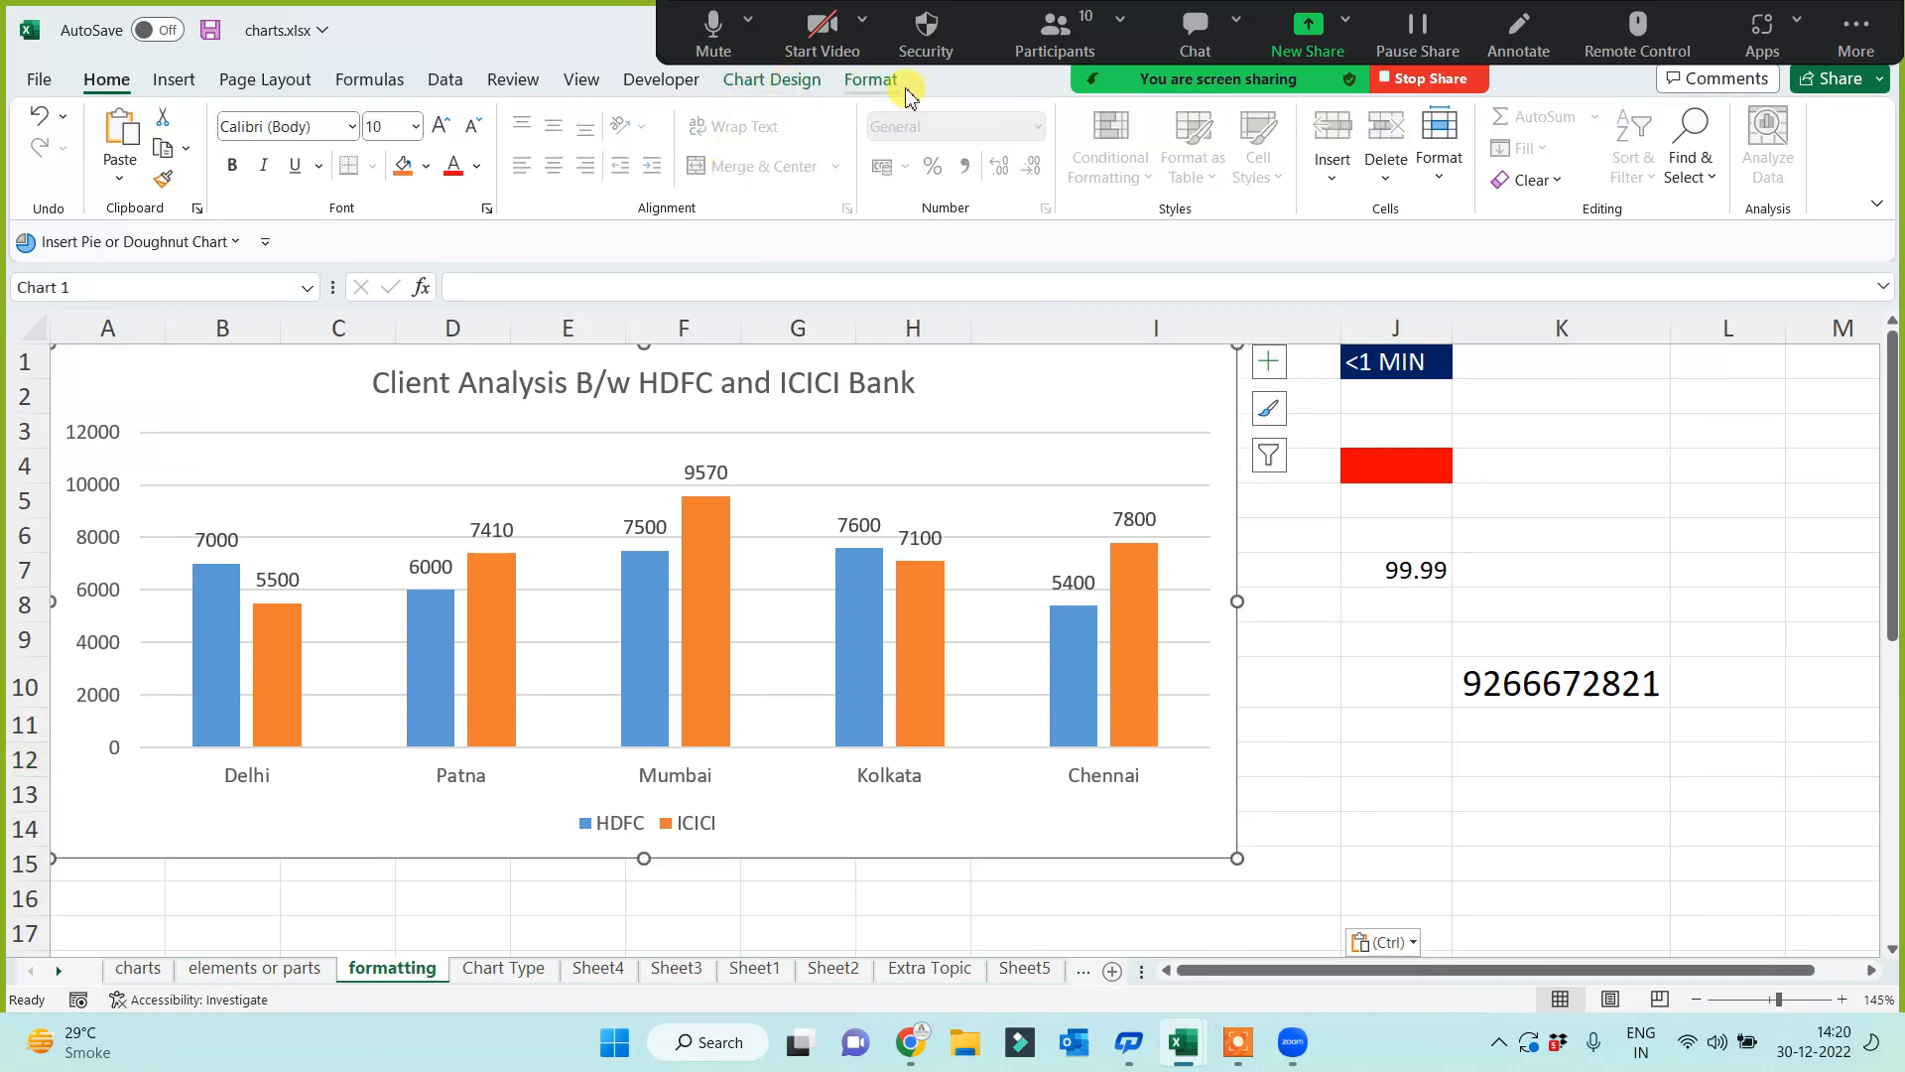
{"action": "left_click", "coordinate": [794, 79]}
{"action": "left_click", "coordinate": [1136, 174]}
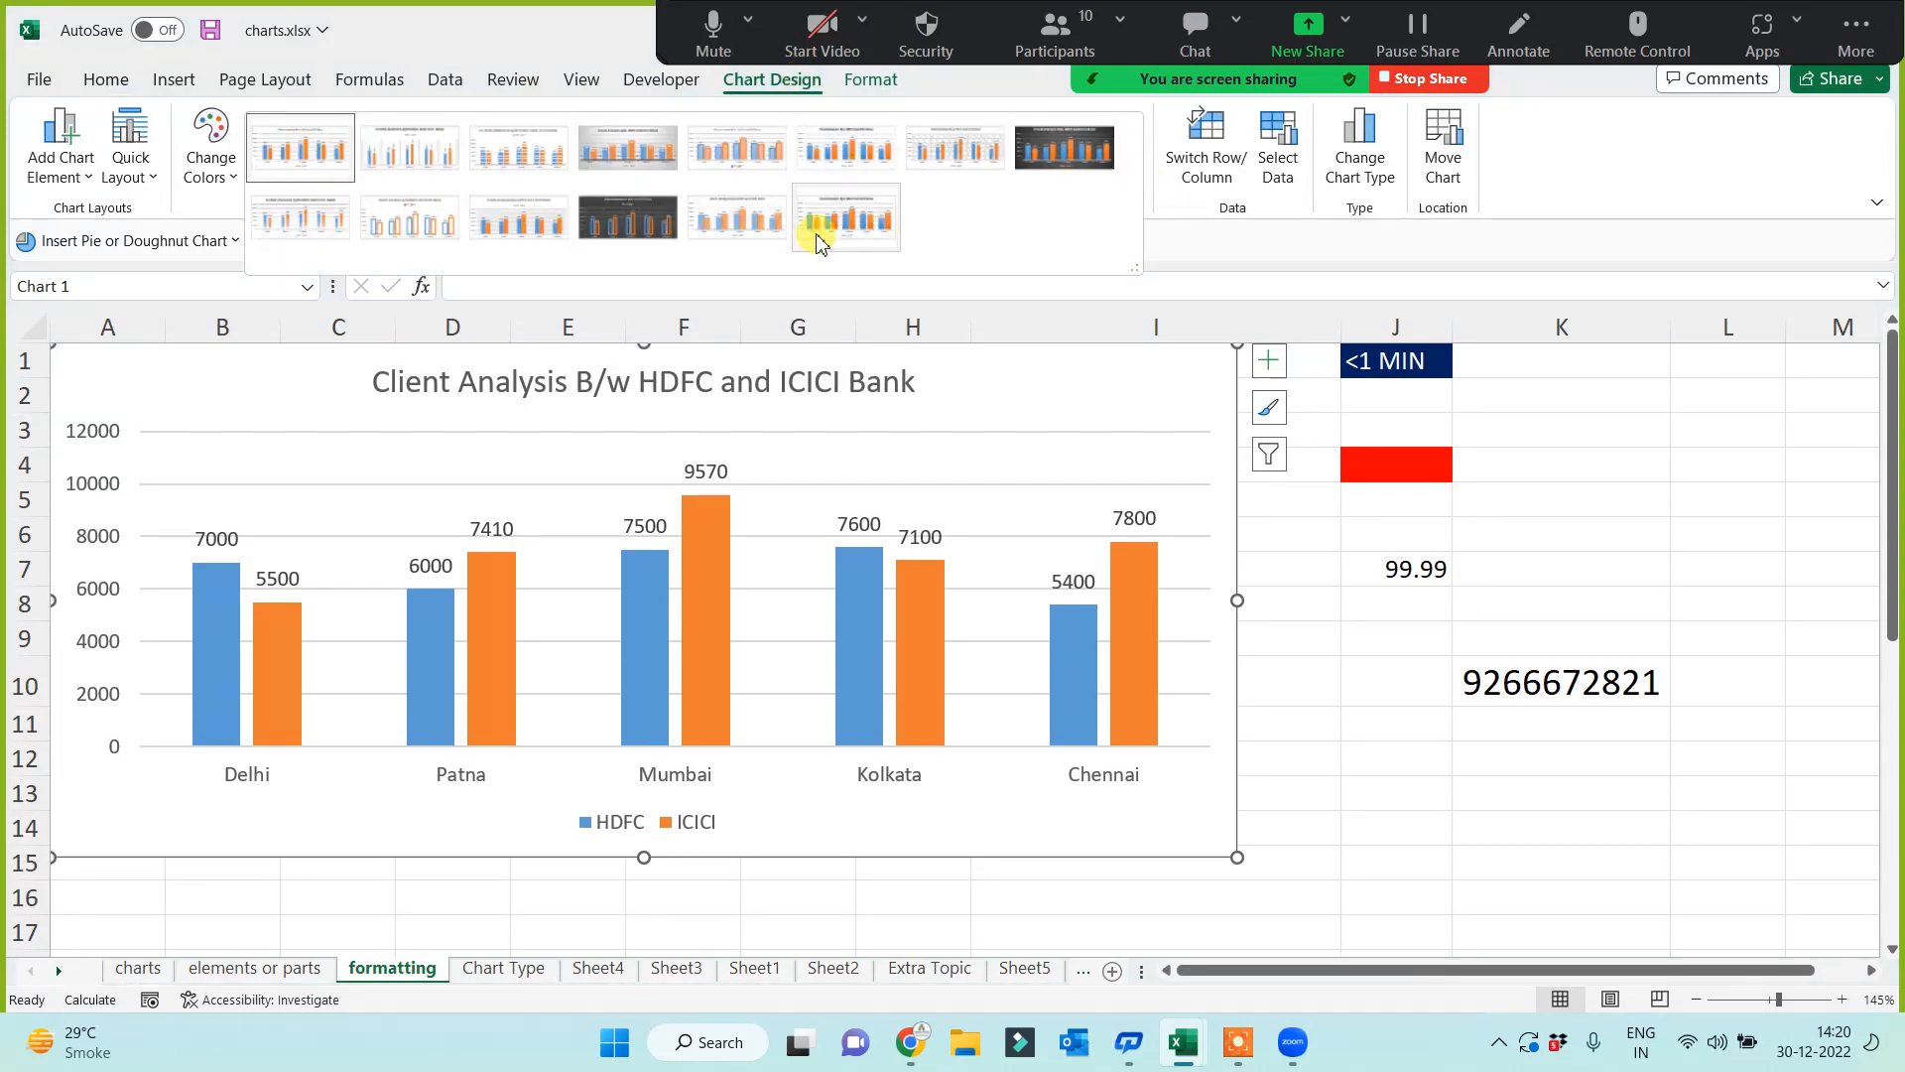
{"action": "left_click", "coordinate": [627, 216]}
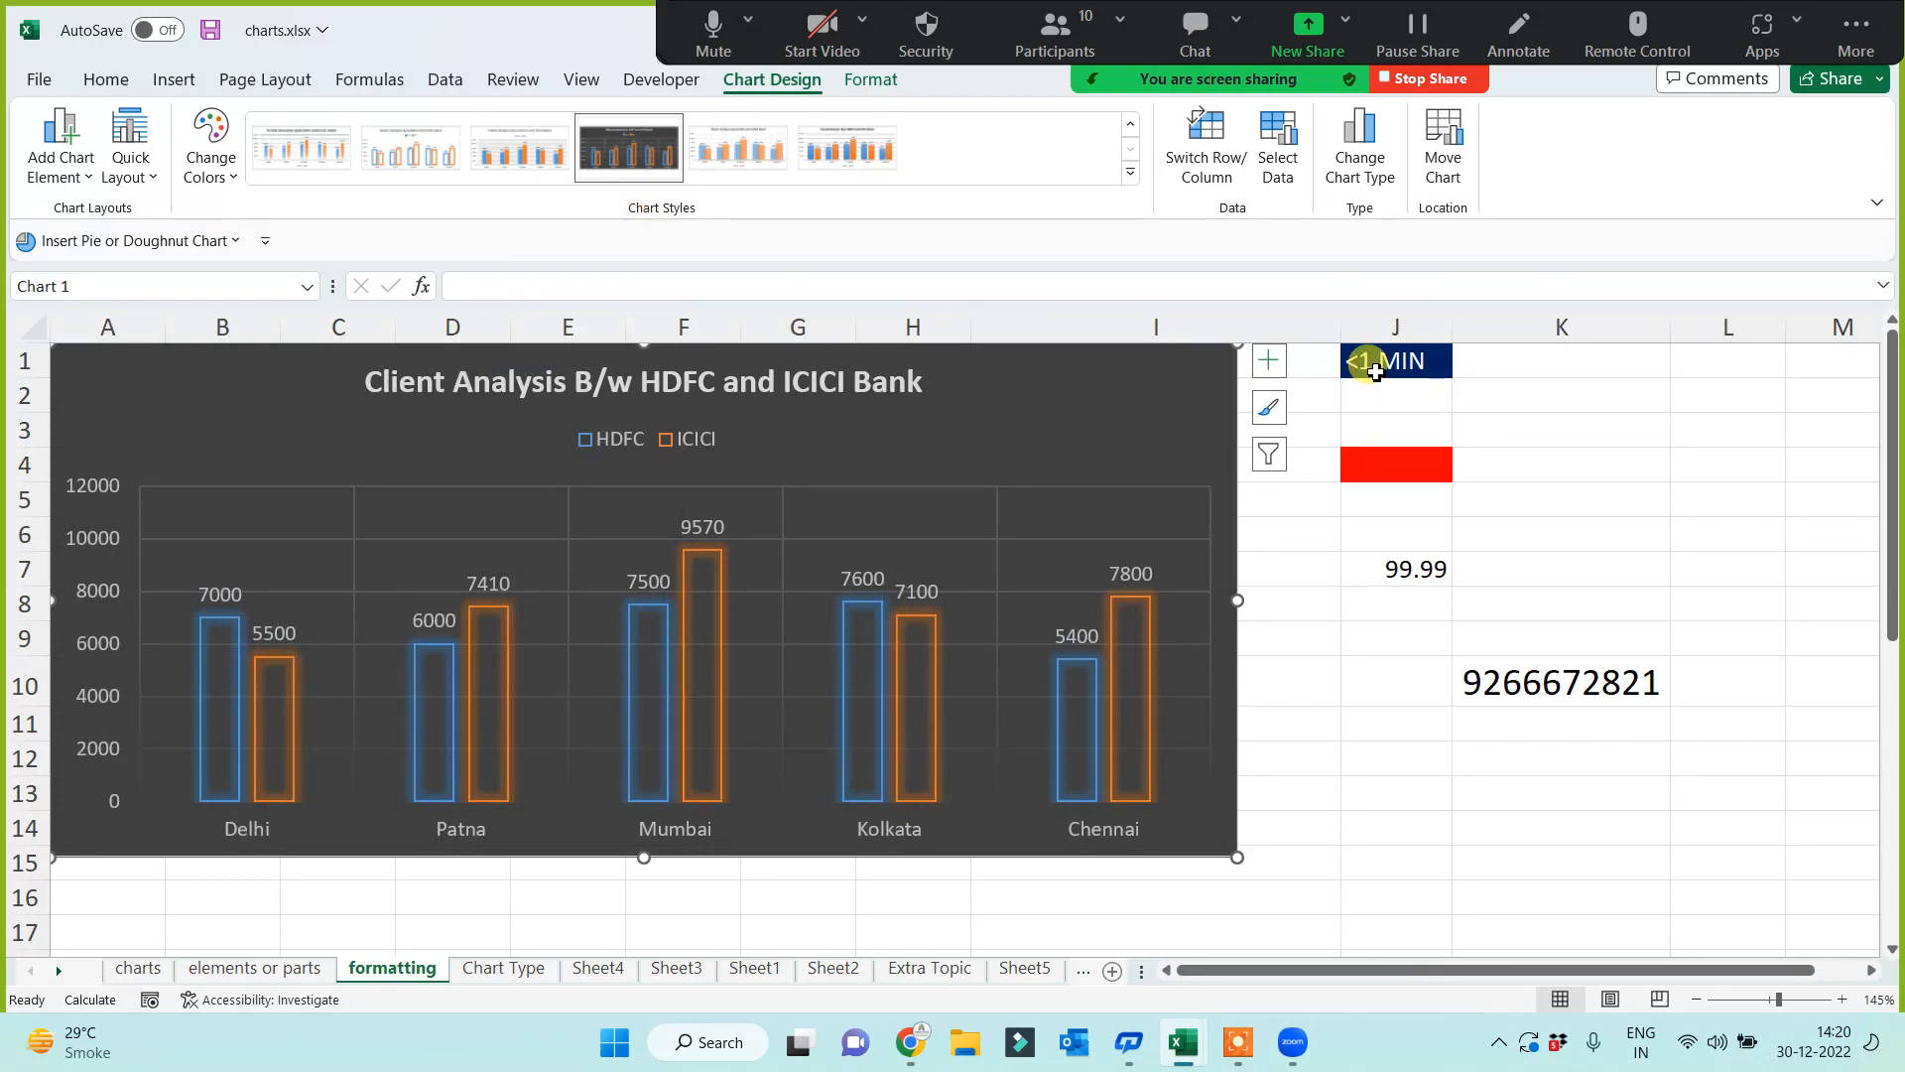
{"action": "left_click", "coordinate": [1353, 727]}
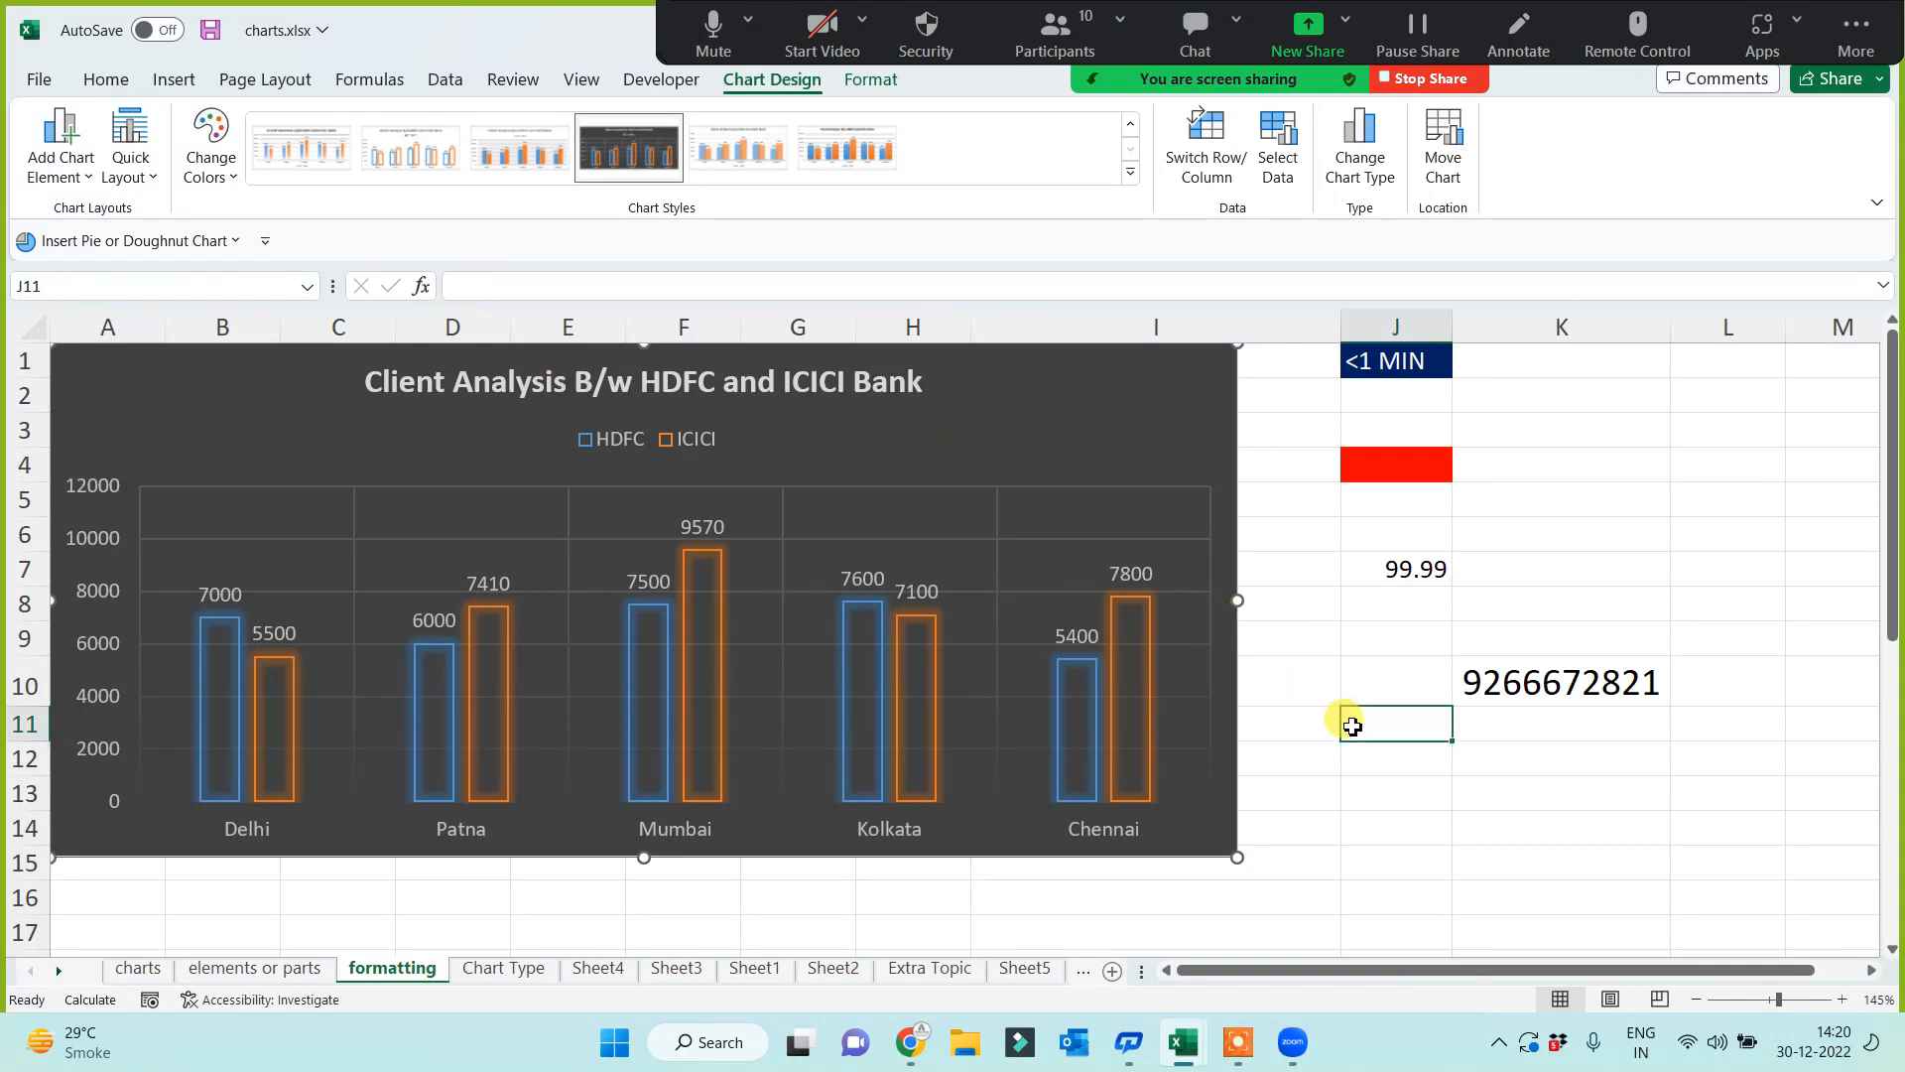
{"action": "left_click", "coordinate": [1163, 428]}
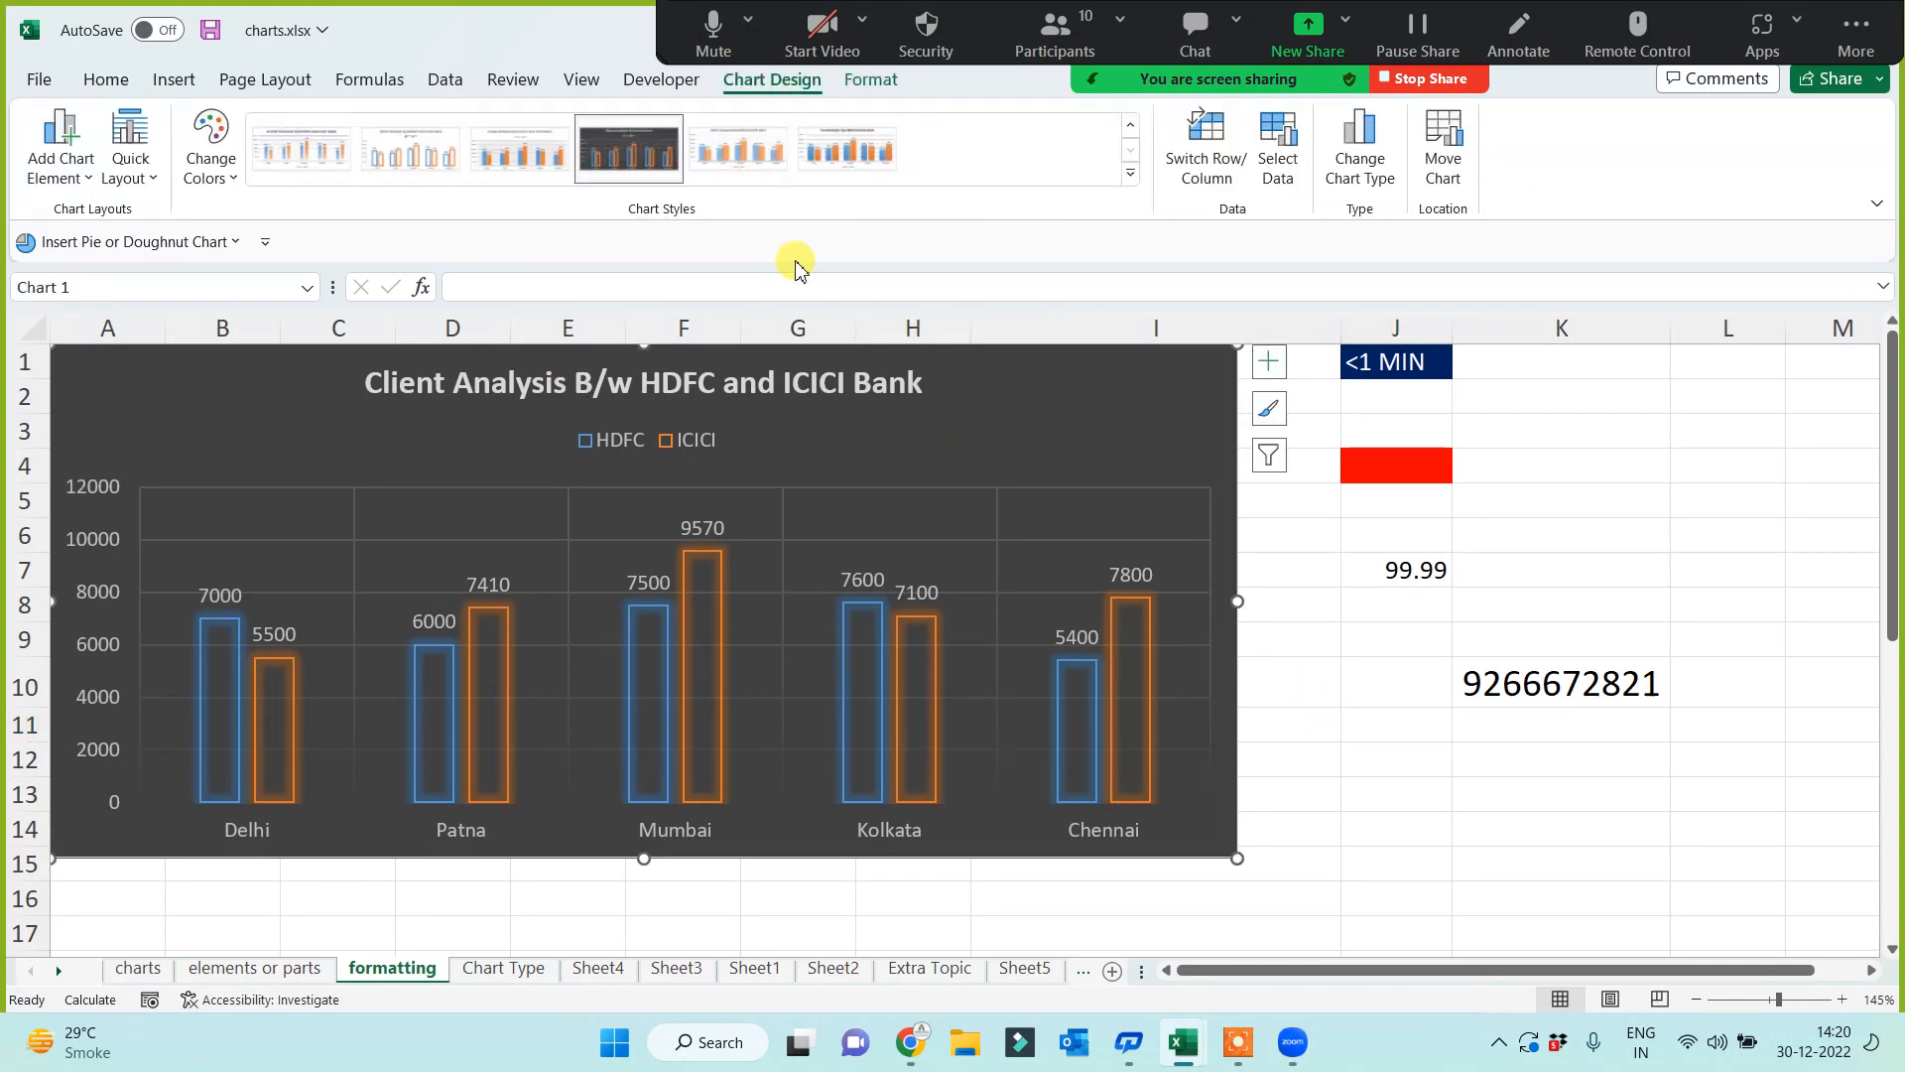
{"action": "left_click", "coordinate": [874, 169]}
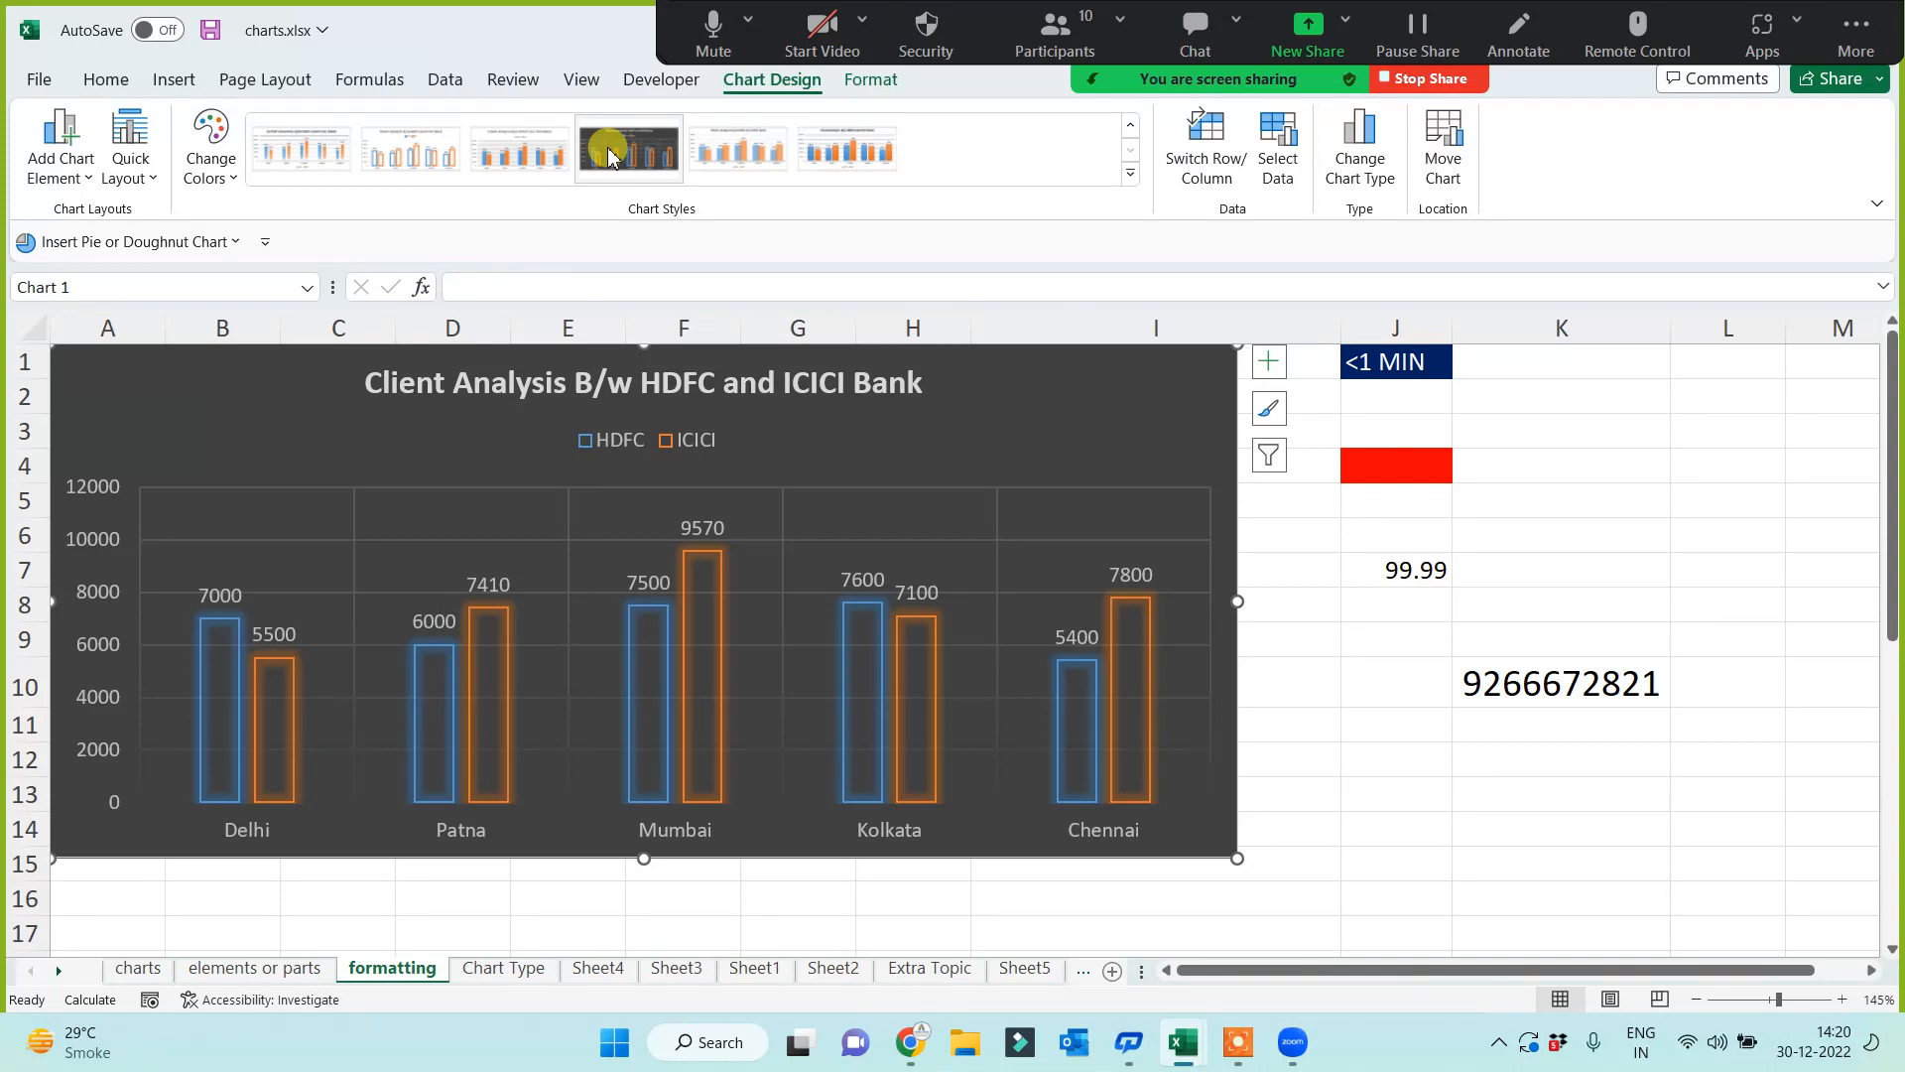
{"action": "left_click", "coordinate": [608, 156]}
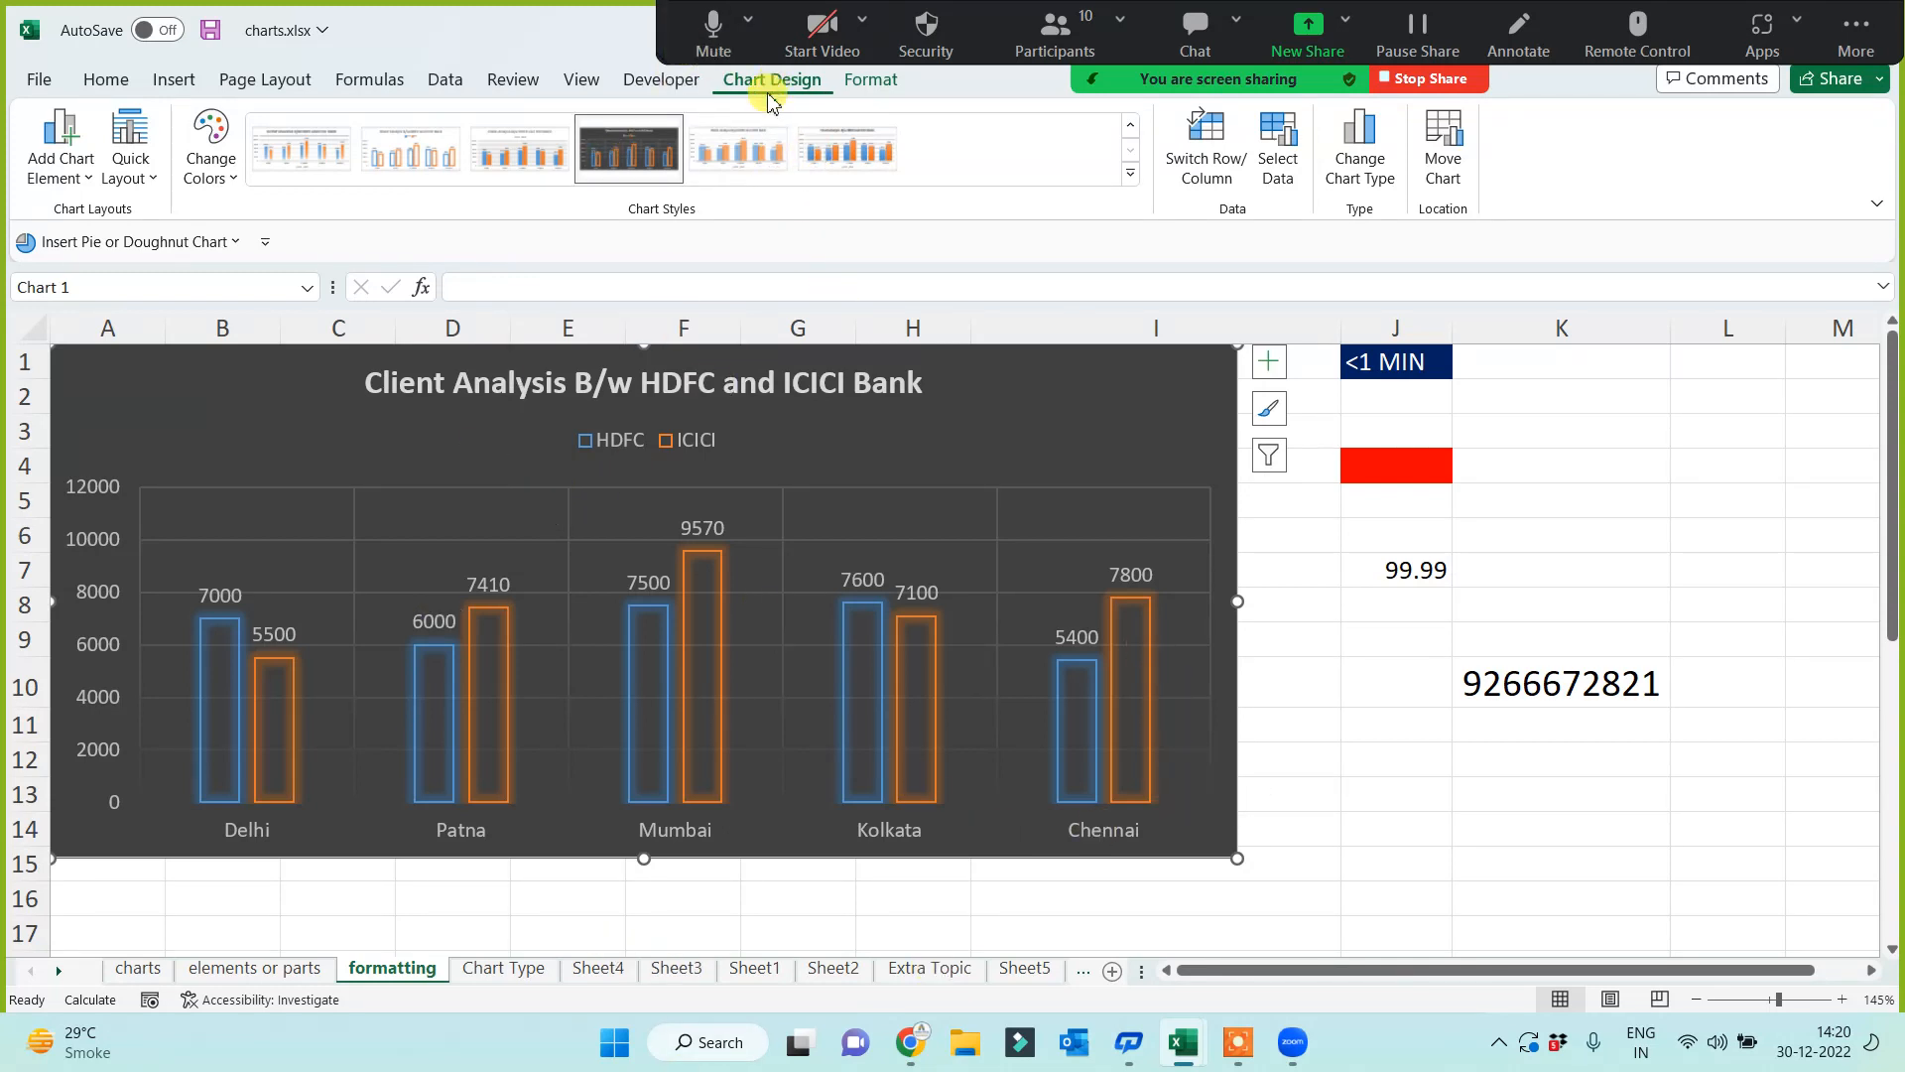
{"action": "left_click", "coordinate": [1375, 800]}
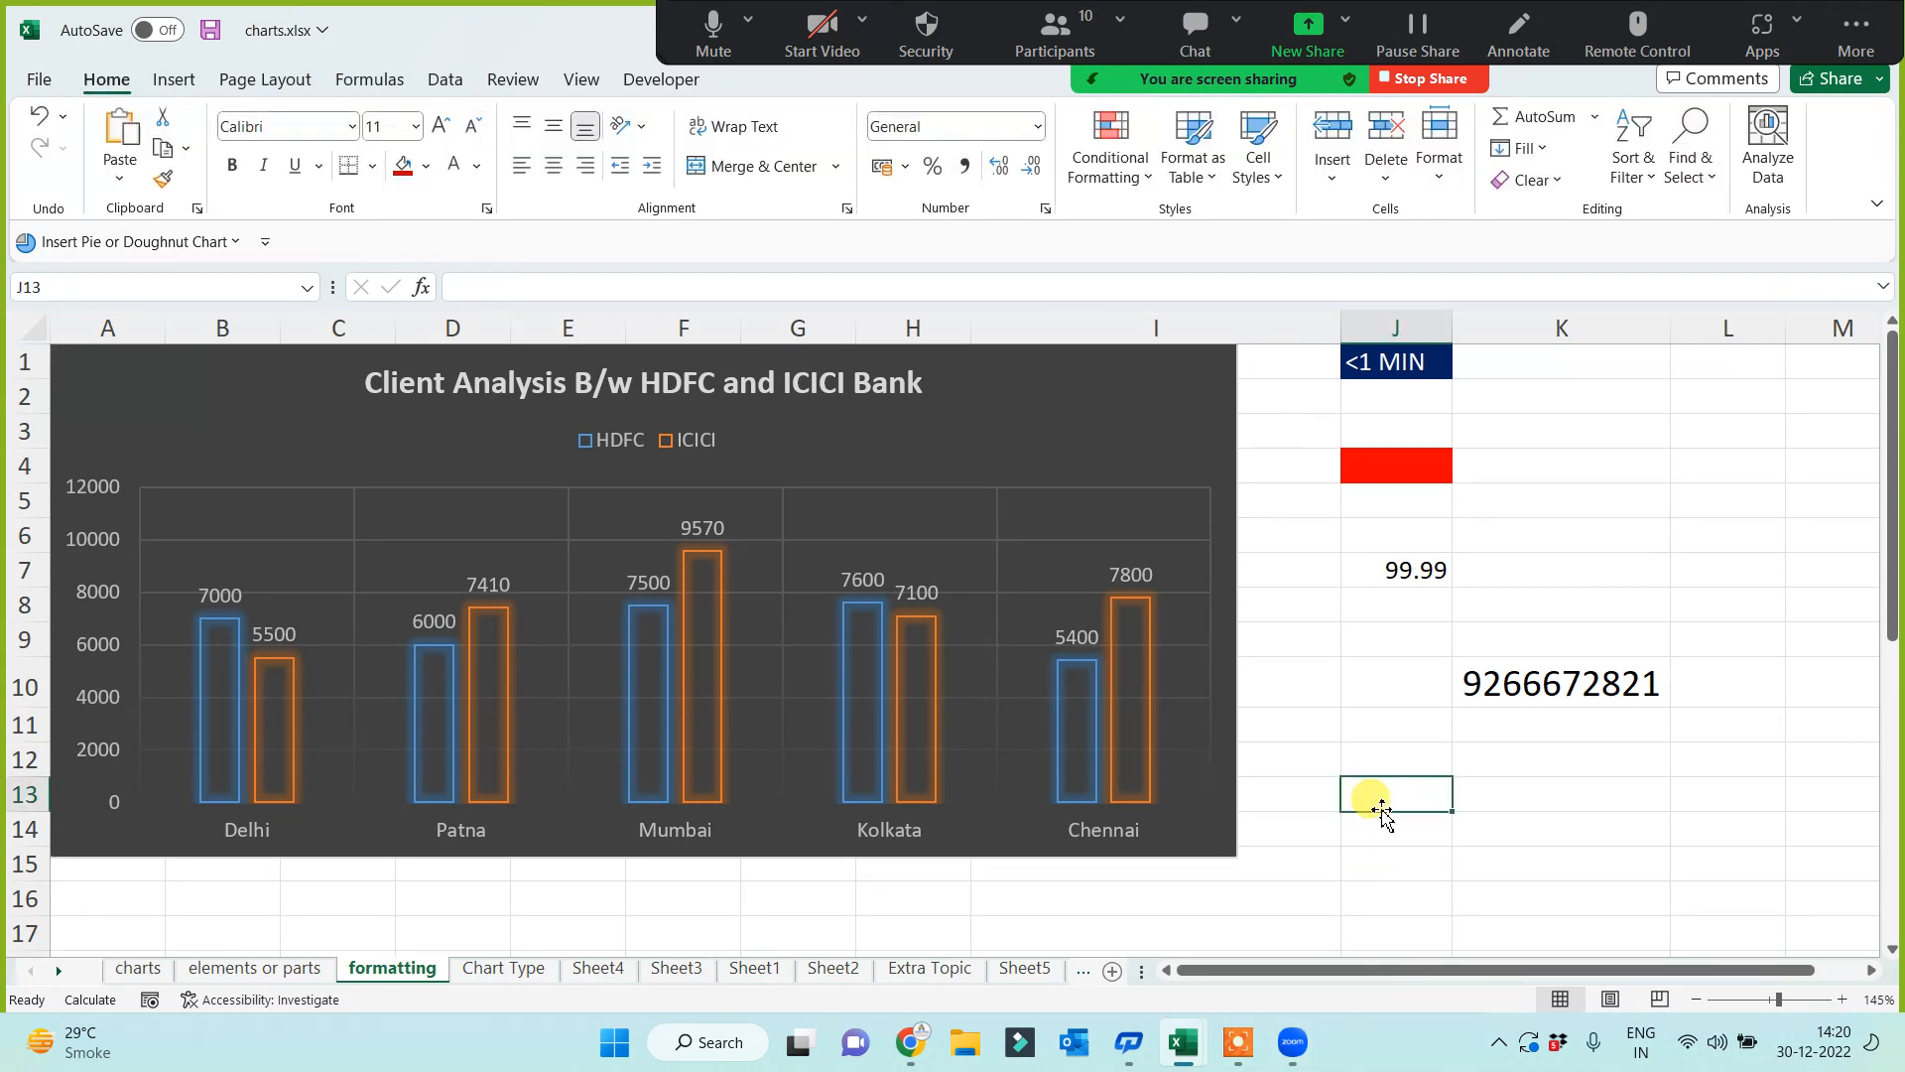
Step: Fill the plot area of the lower chart at row 19 with the bright green from the recent colors
{"action": "scroll", "coordinate": [1379, 809], "scroll_direction": "down", "scroll_amount": 5}
{"action": "scroll", "coordinate": [1324, 791], "scroll_direction": "down", "scroll_amount": 1}
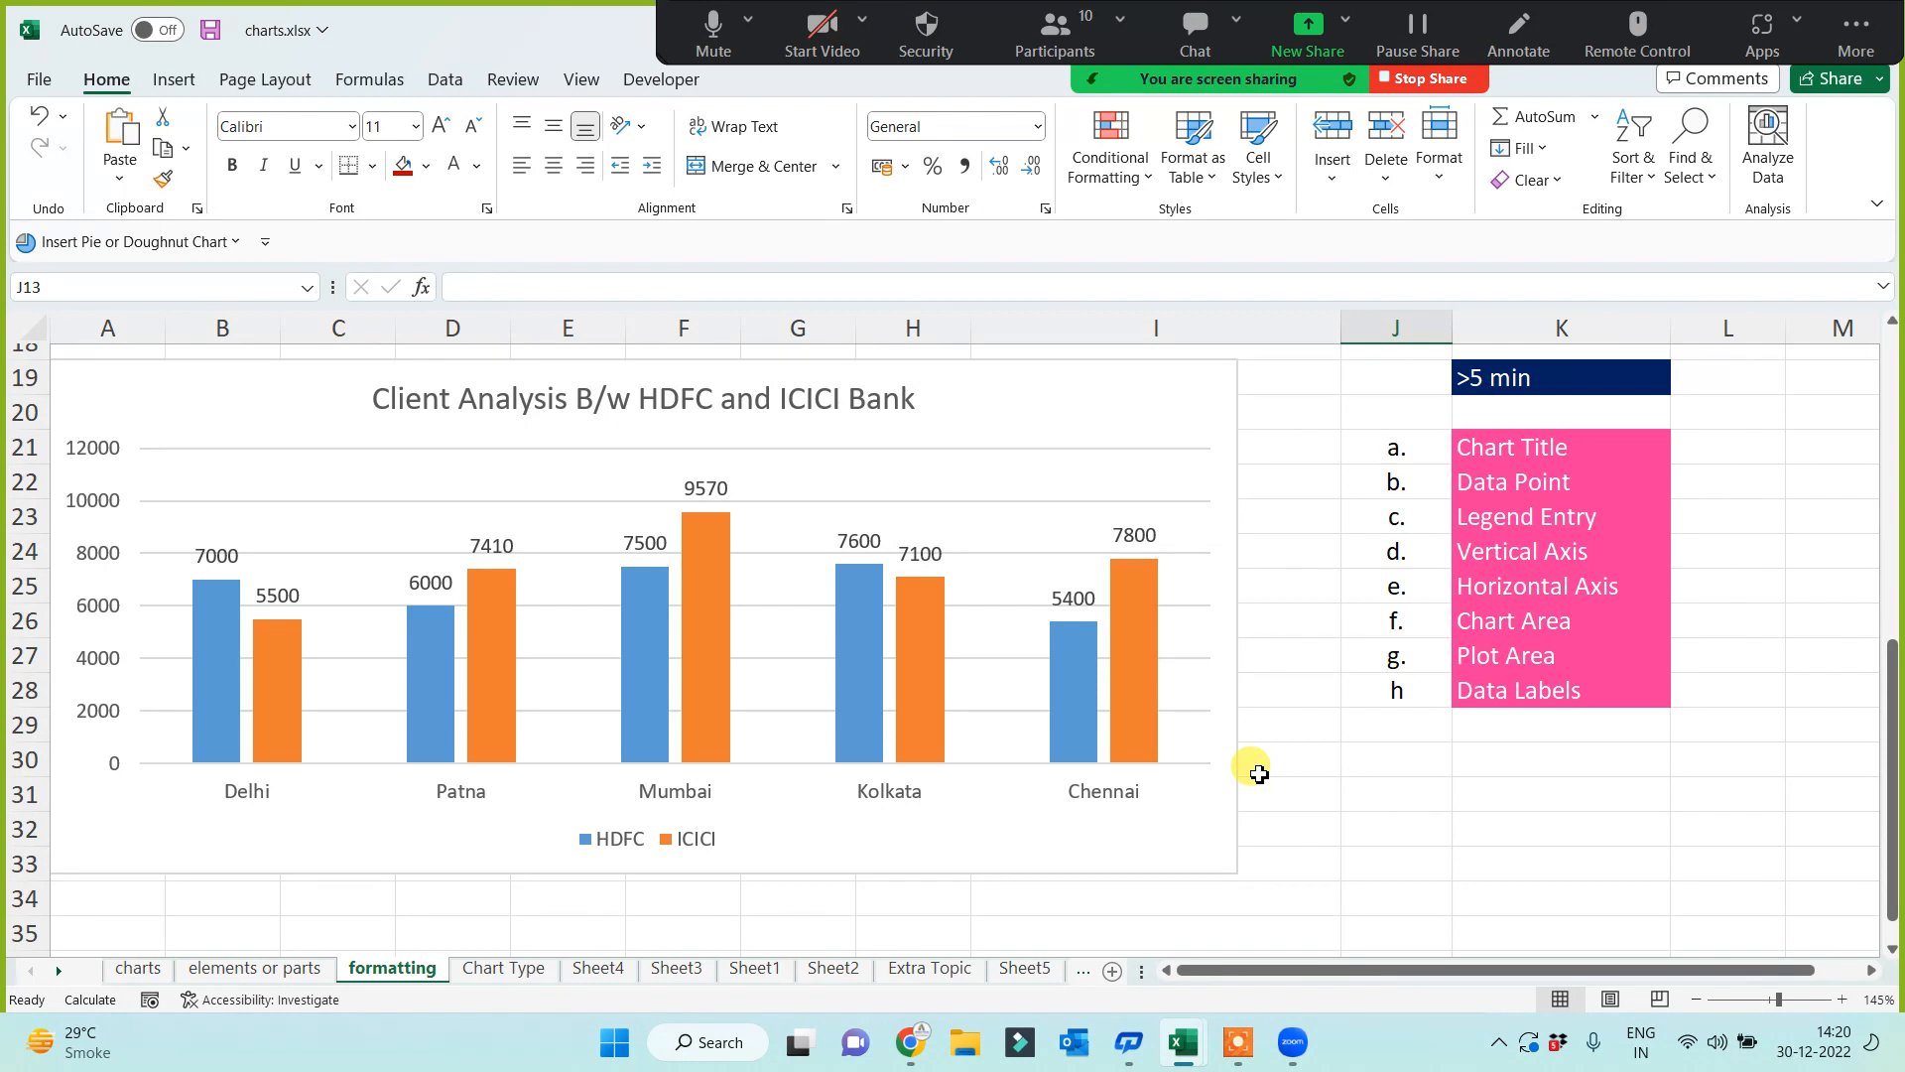
{"action": "left_click", "coordinate": [298, 480]}
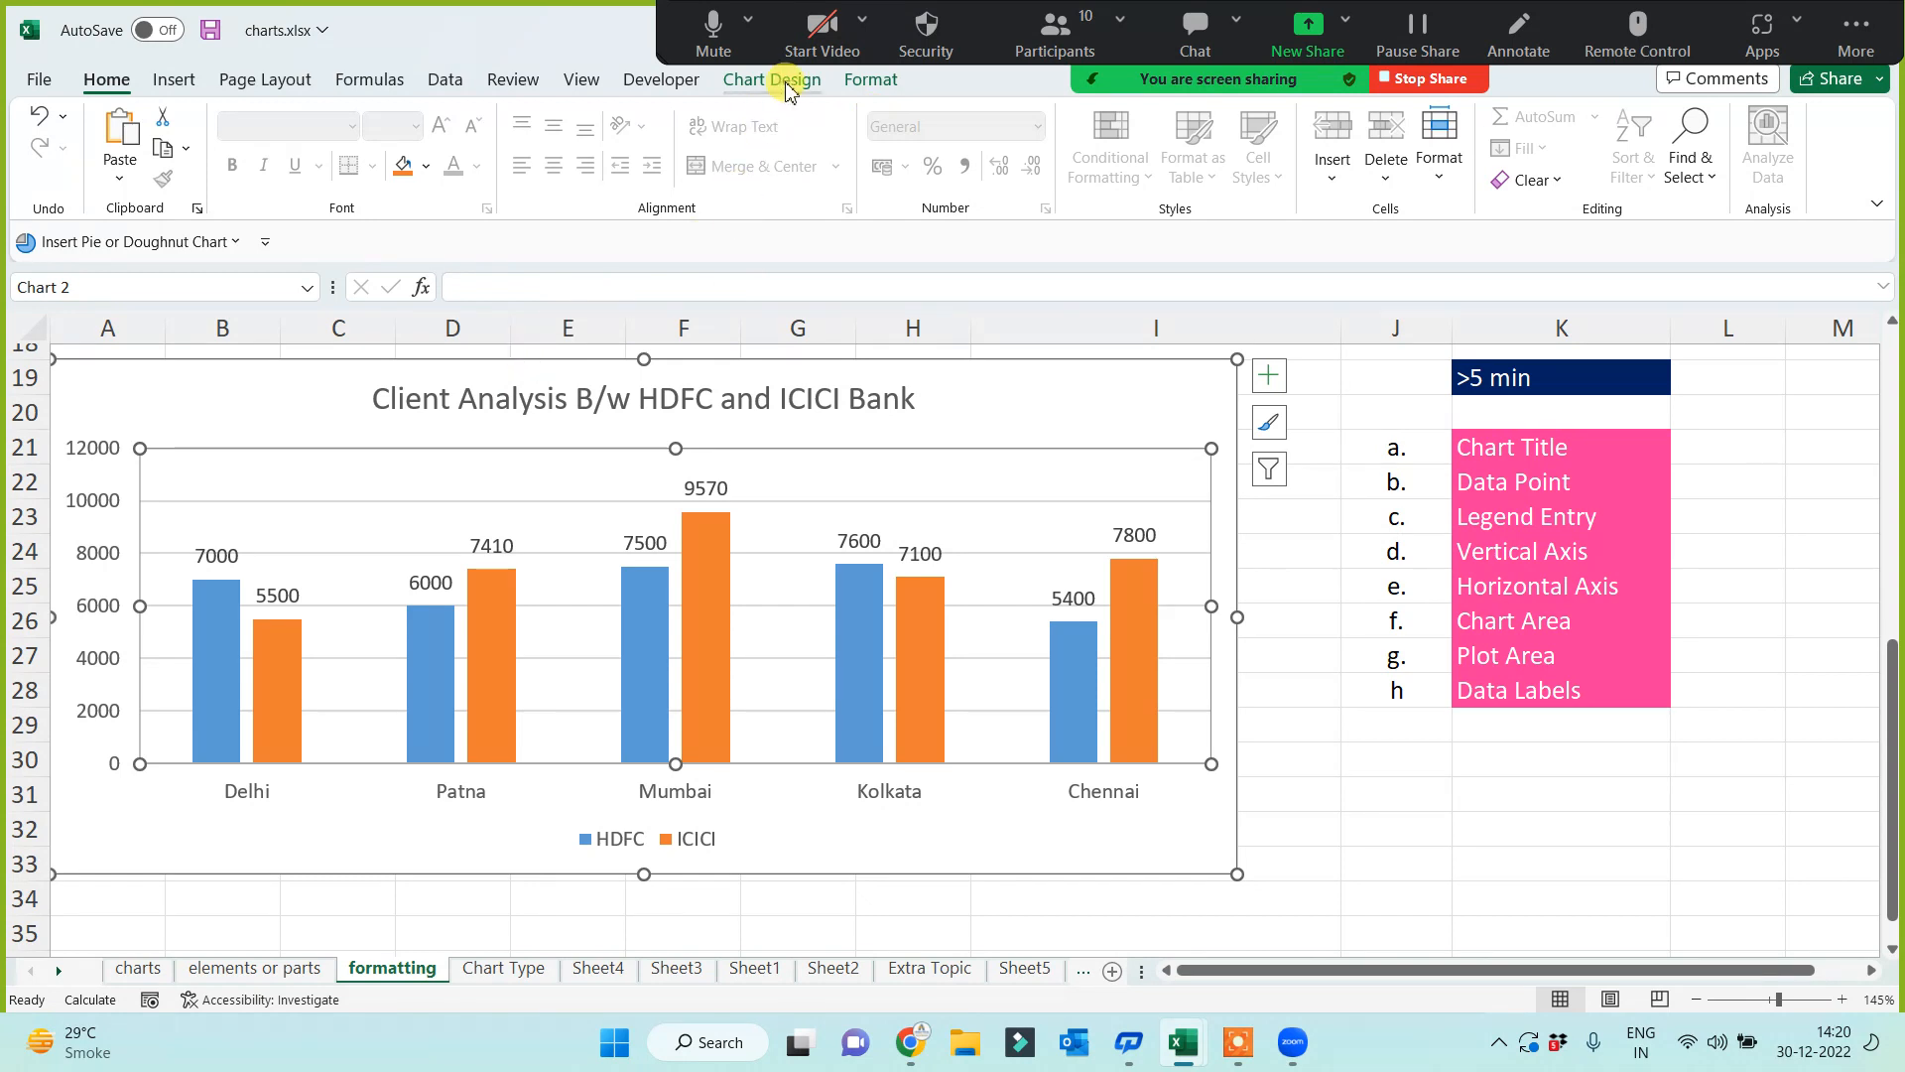
{"action": "left_click", "coordinate": [873, 80]}
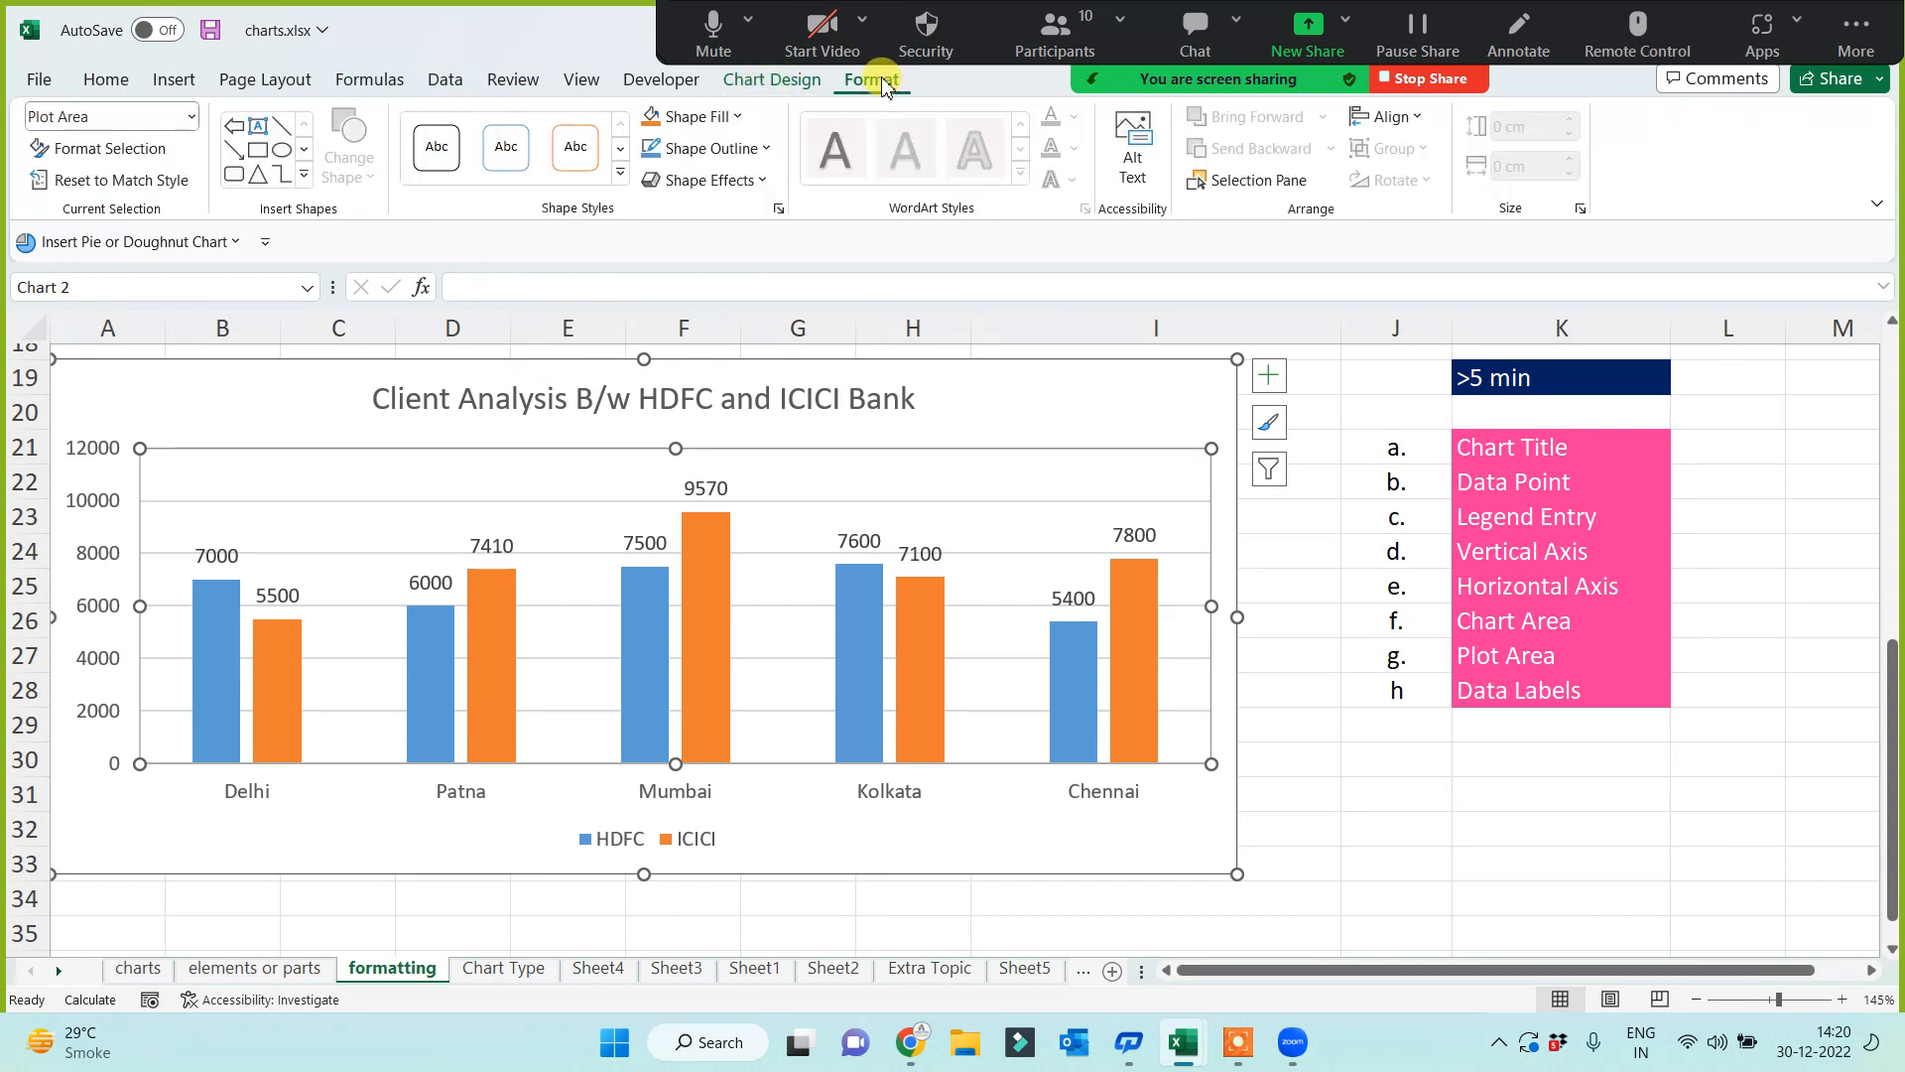
{"action": "left_click", "coordinate": [736, 118]}
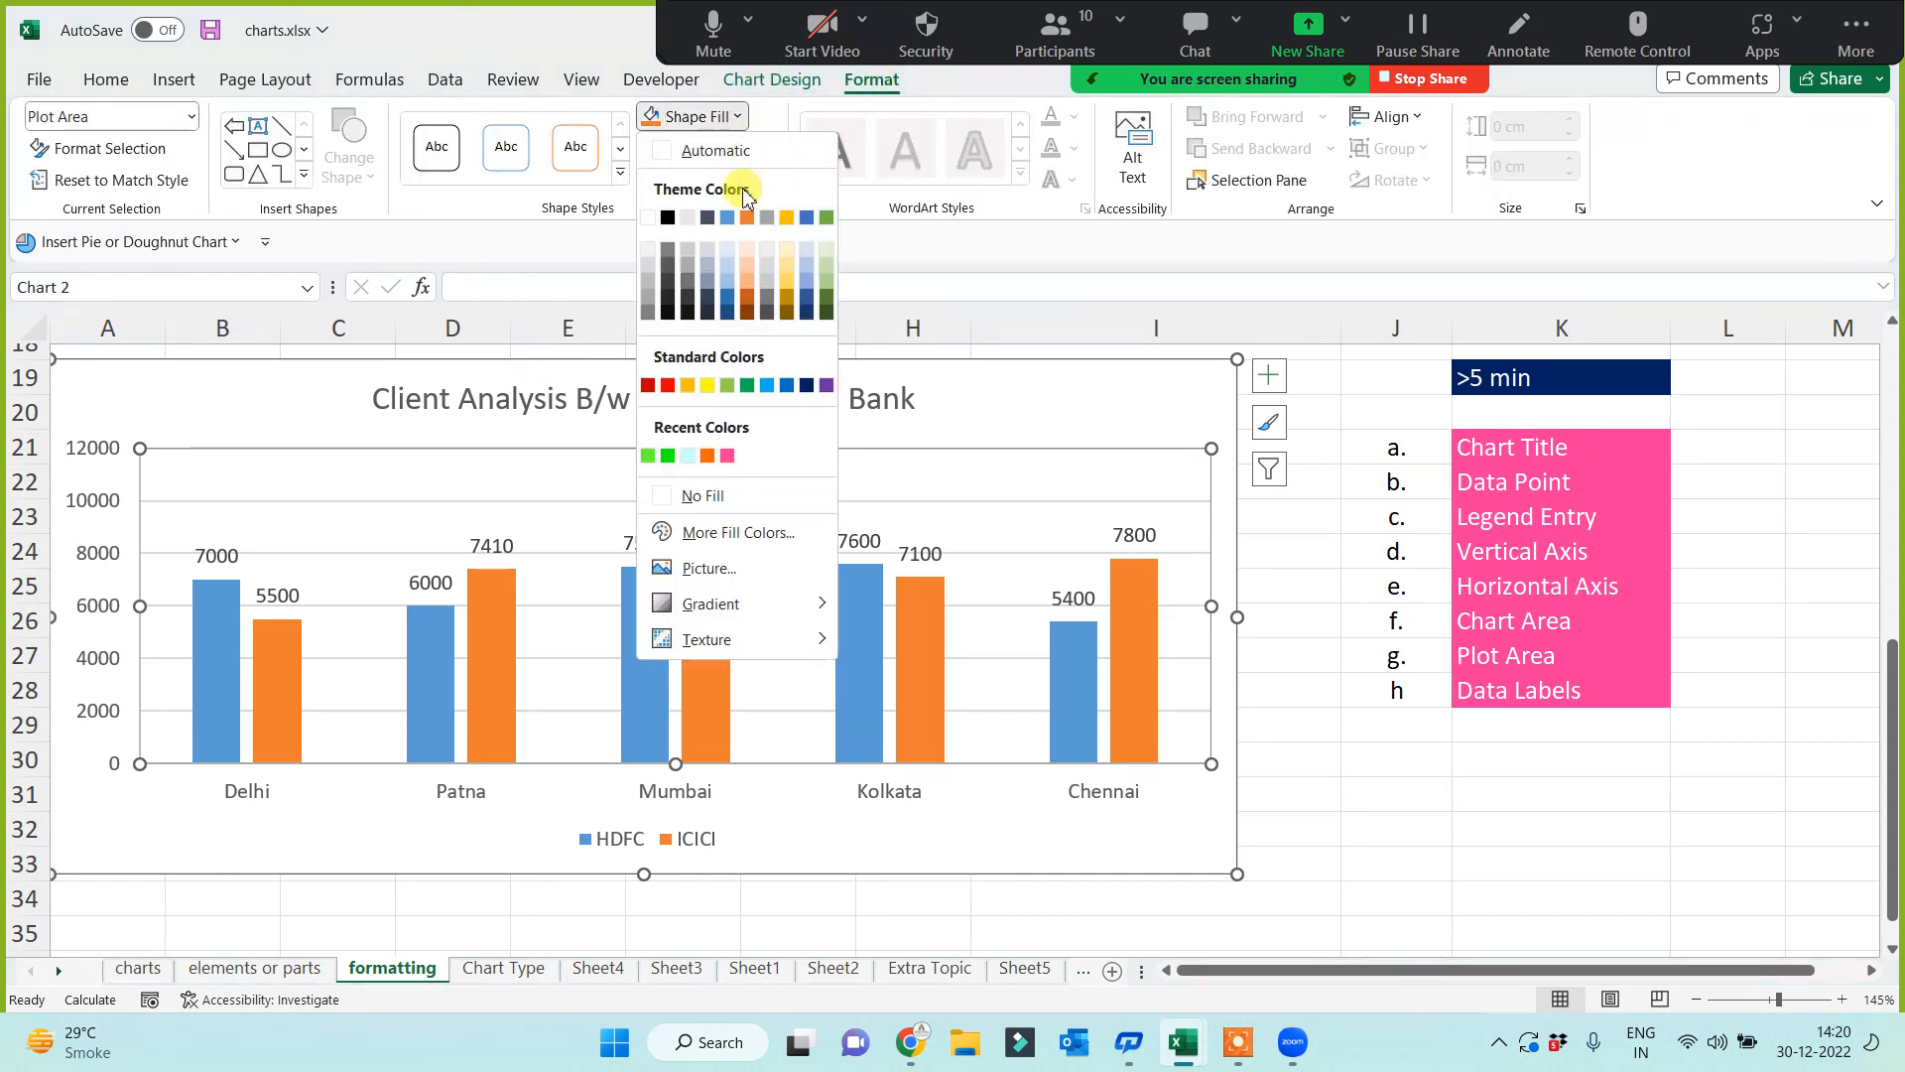
{"action": "left_click", "coordinate": [672, 458]}
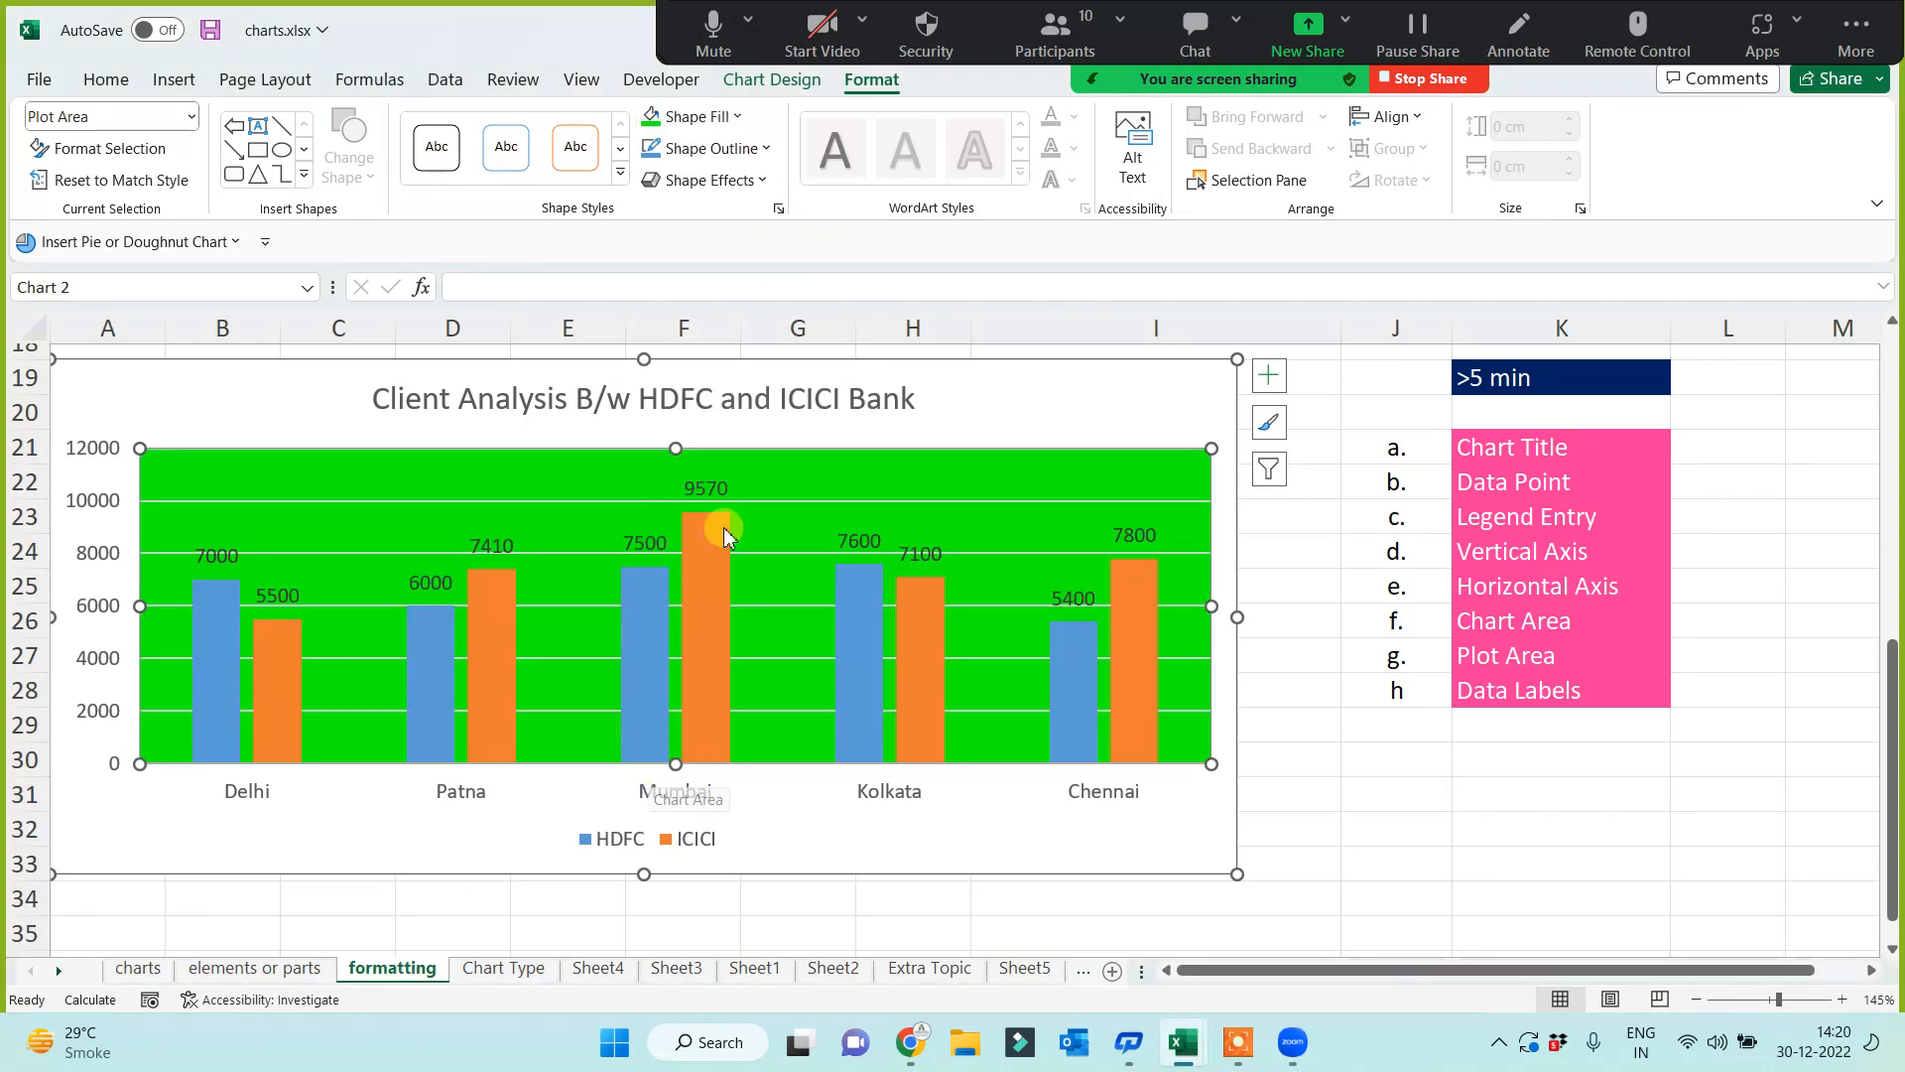
Step: Fill the lower chart's plot area with the picture file "1 Front Cover.JPG" from the Basic Excel folder
{"action": "left_click", "coordinate": [742, 118]}
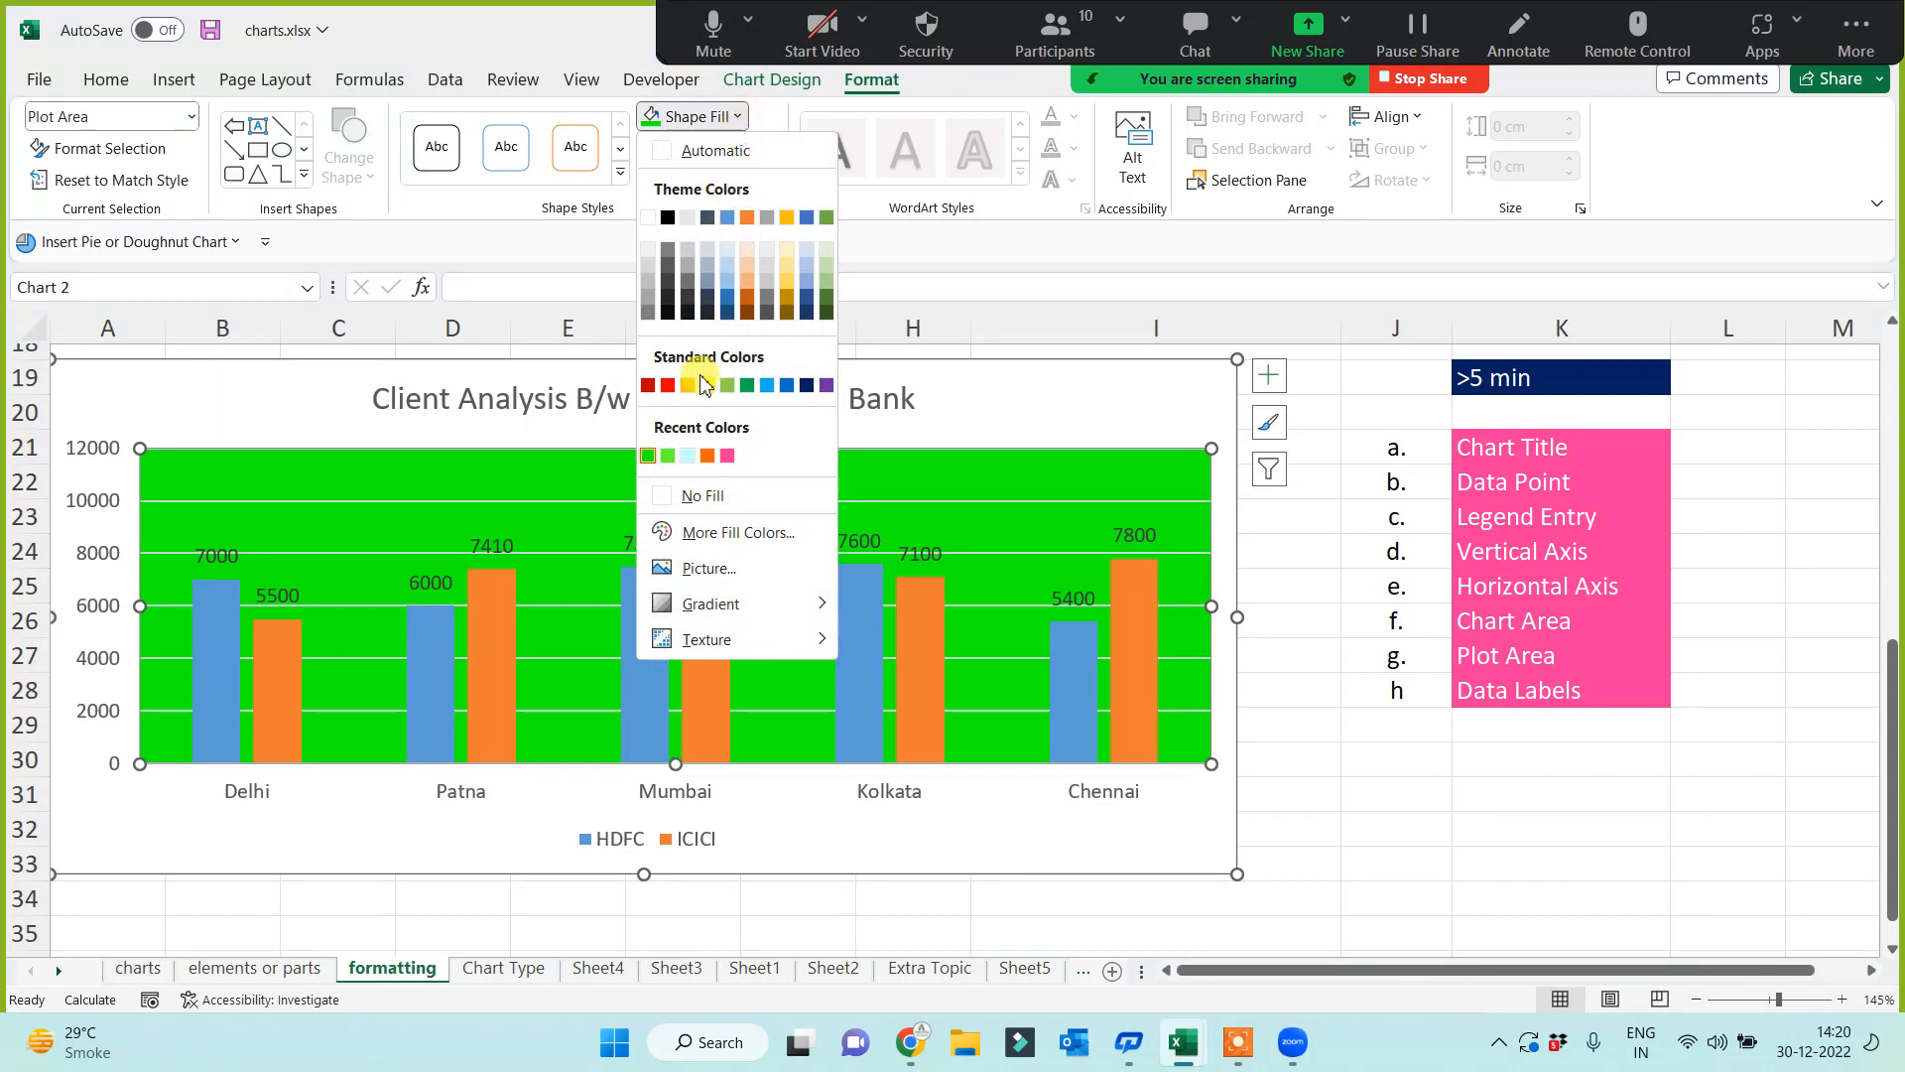
{"action": "left_click", "coordinate": [710, 570]}
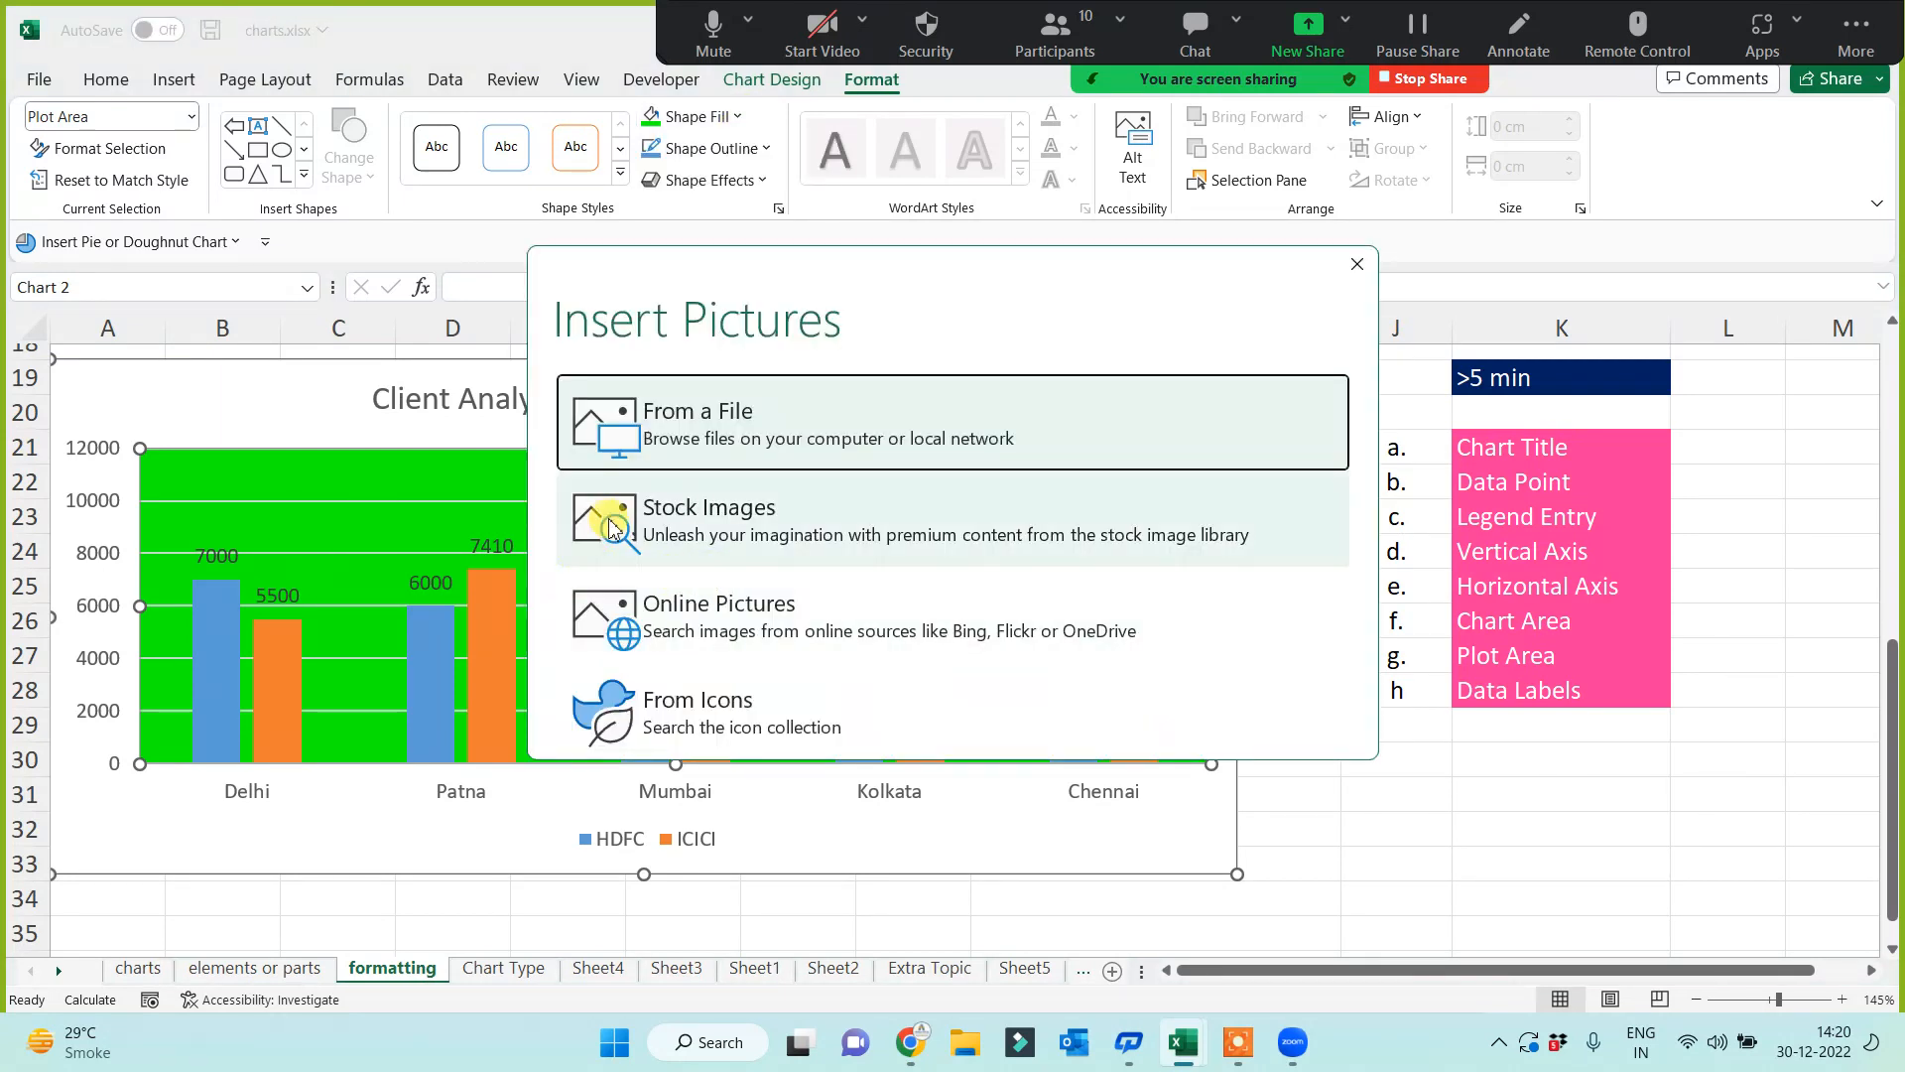
{"action": "left_click", "coordinate": [633, 438]}
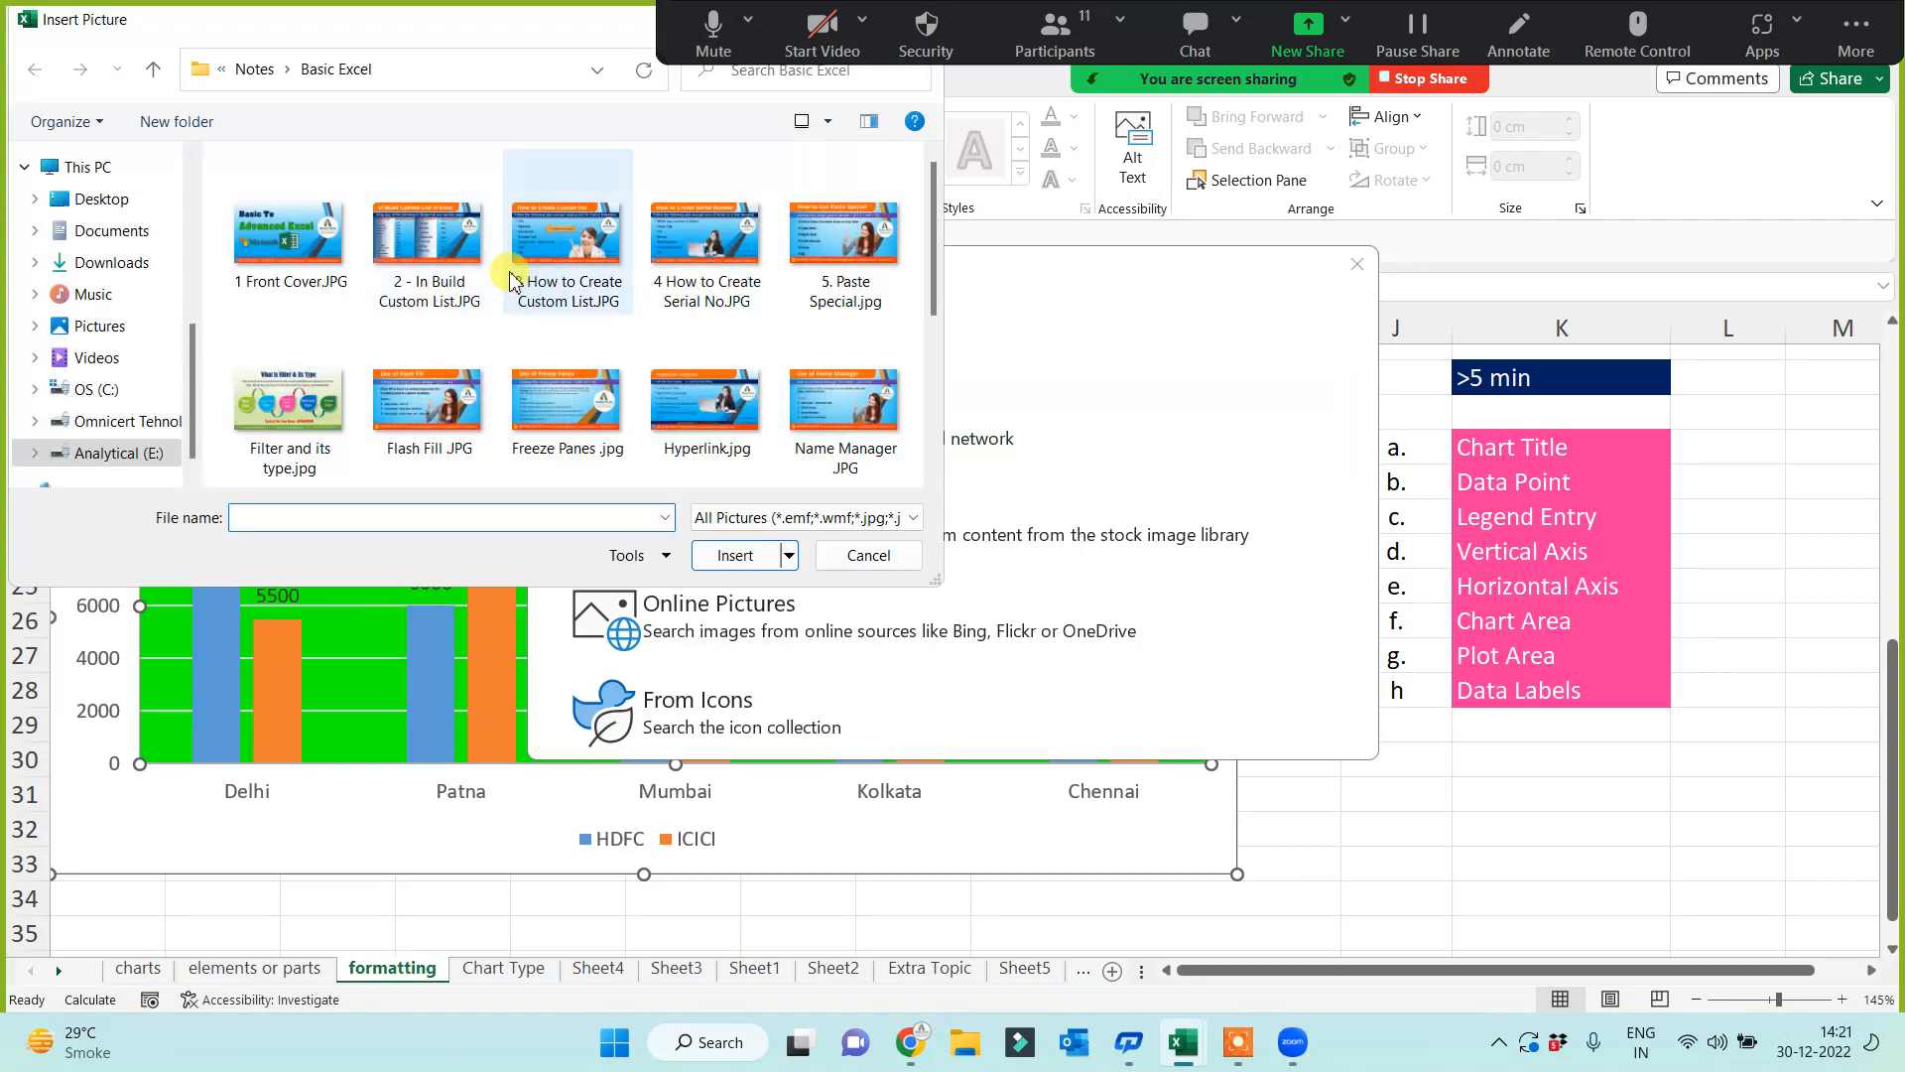
{"action": "double_click", "coordinate": [288, 235]}
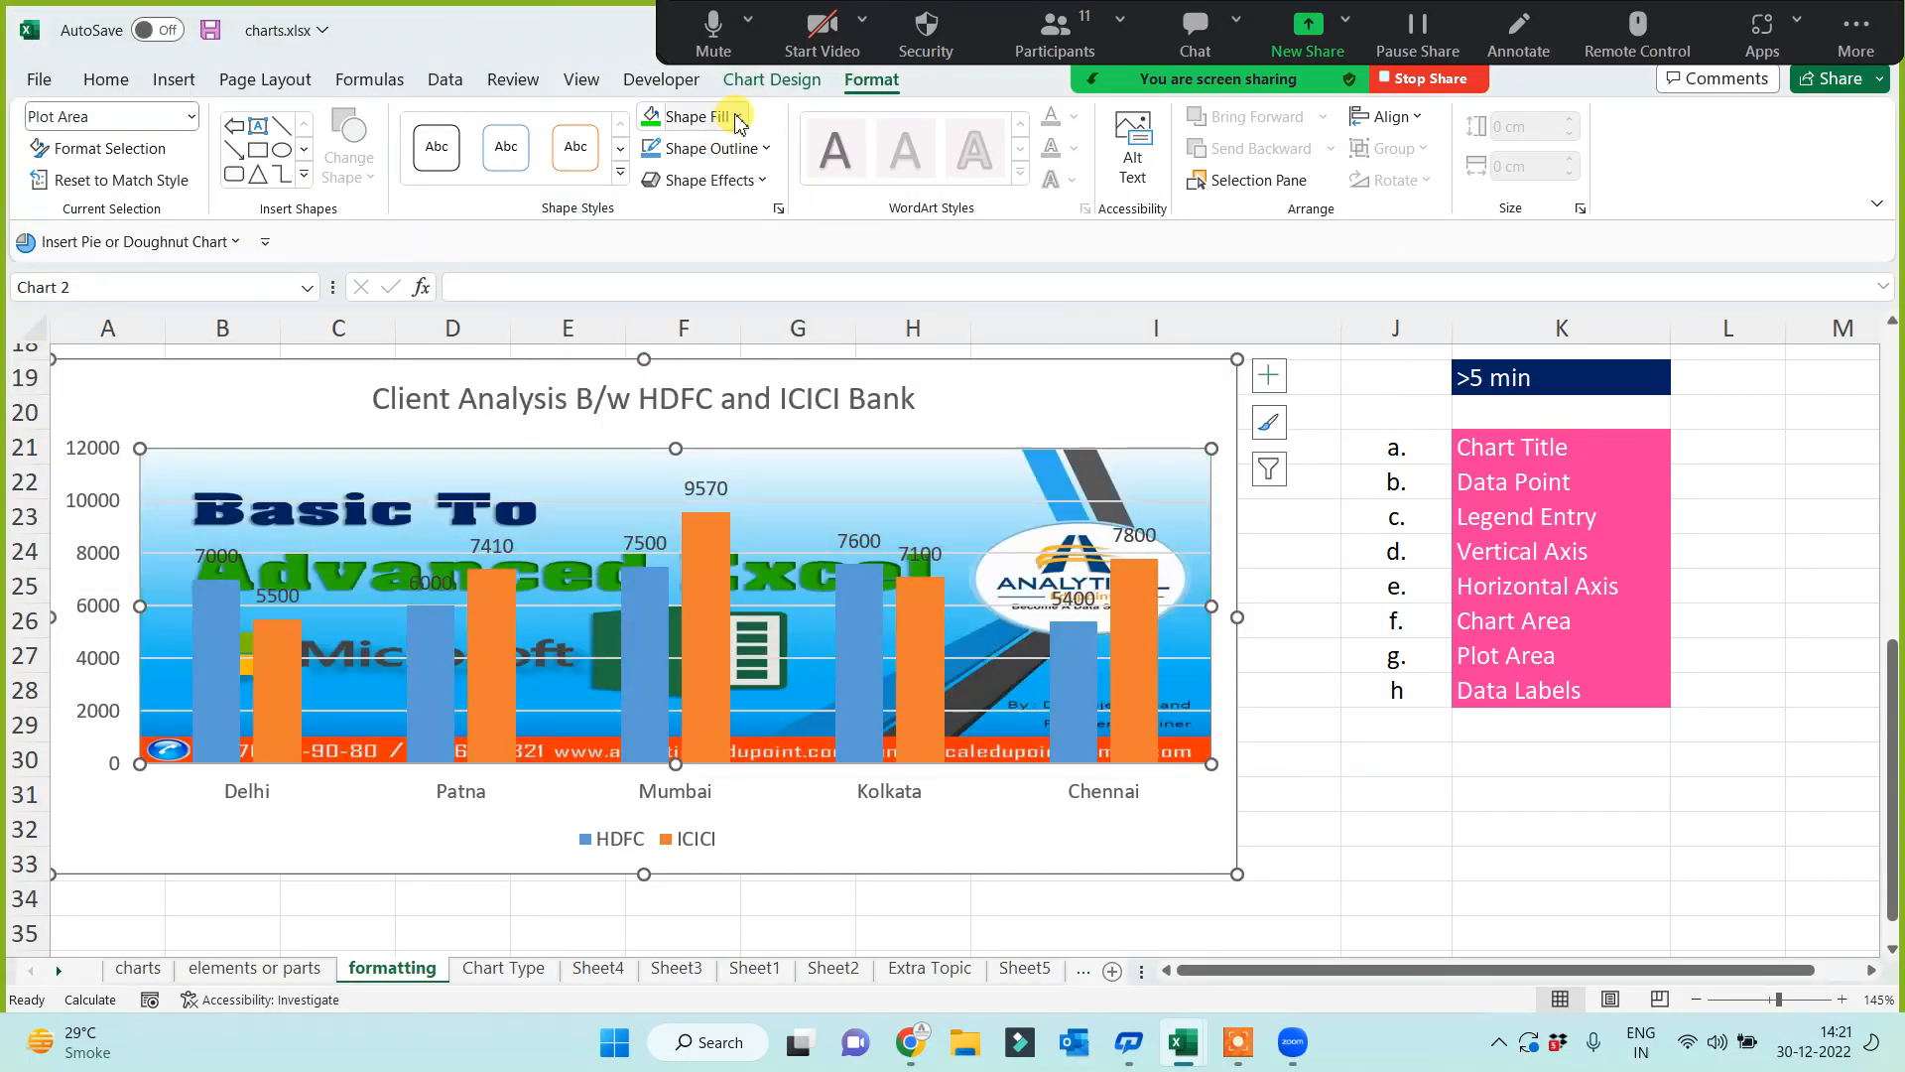
Step: Fill the lower chart's plot area with the crumpled brown paper texture
{"action": "left_click", "coordinate": [697, 117]}
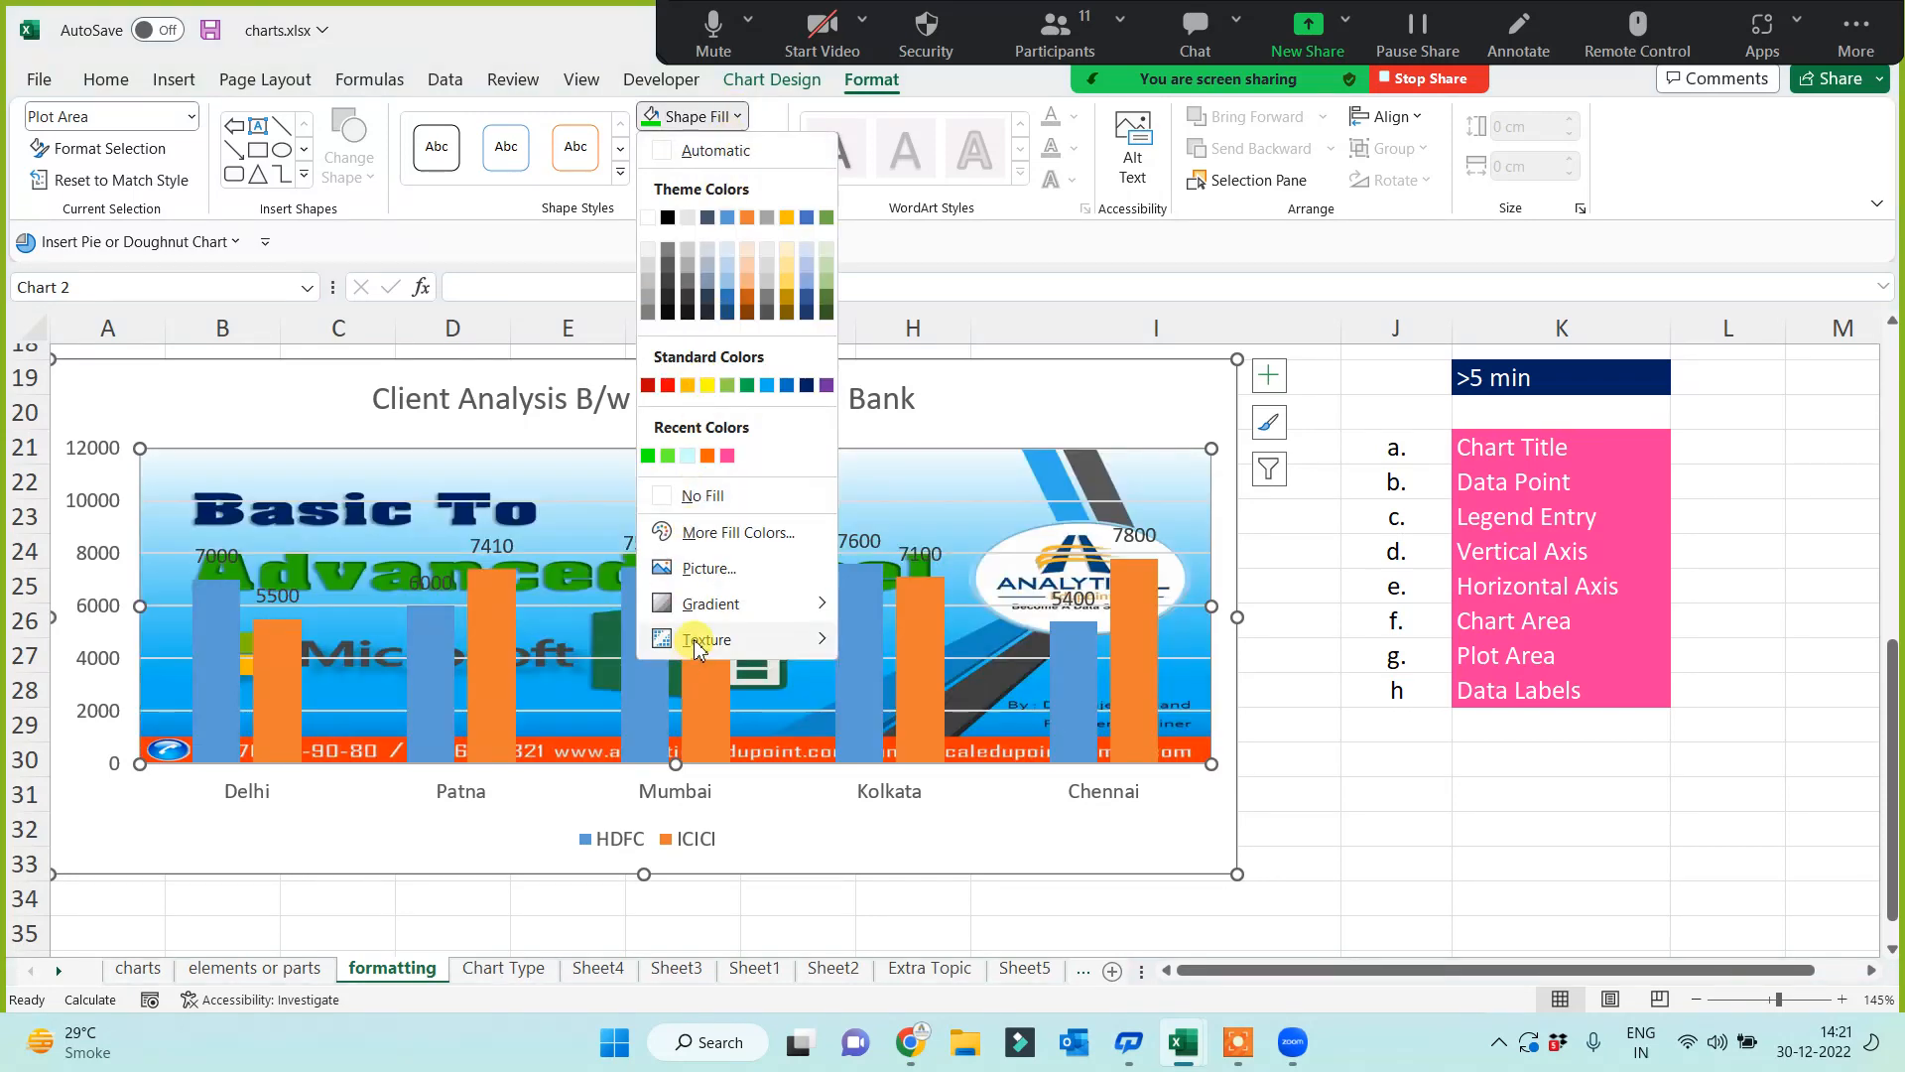
{"action": "mouse_move", "coordinate": [695, 640]}
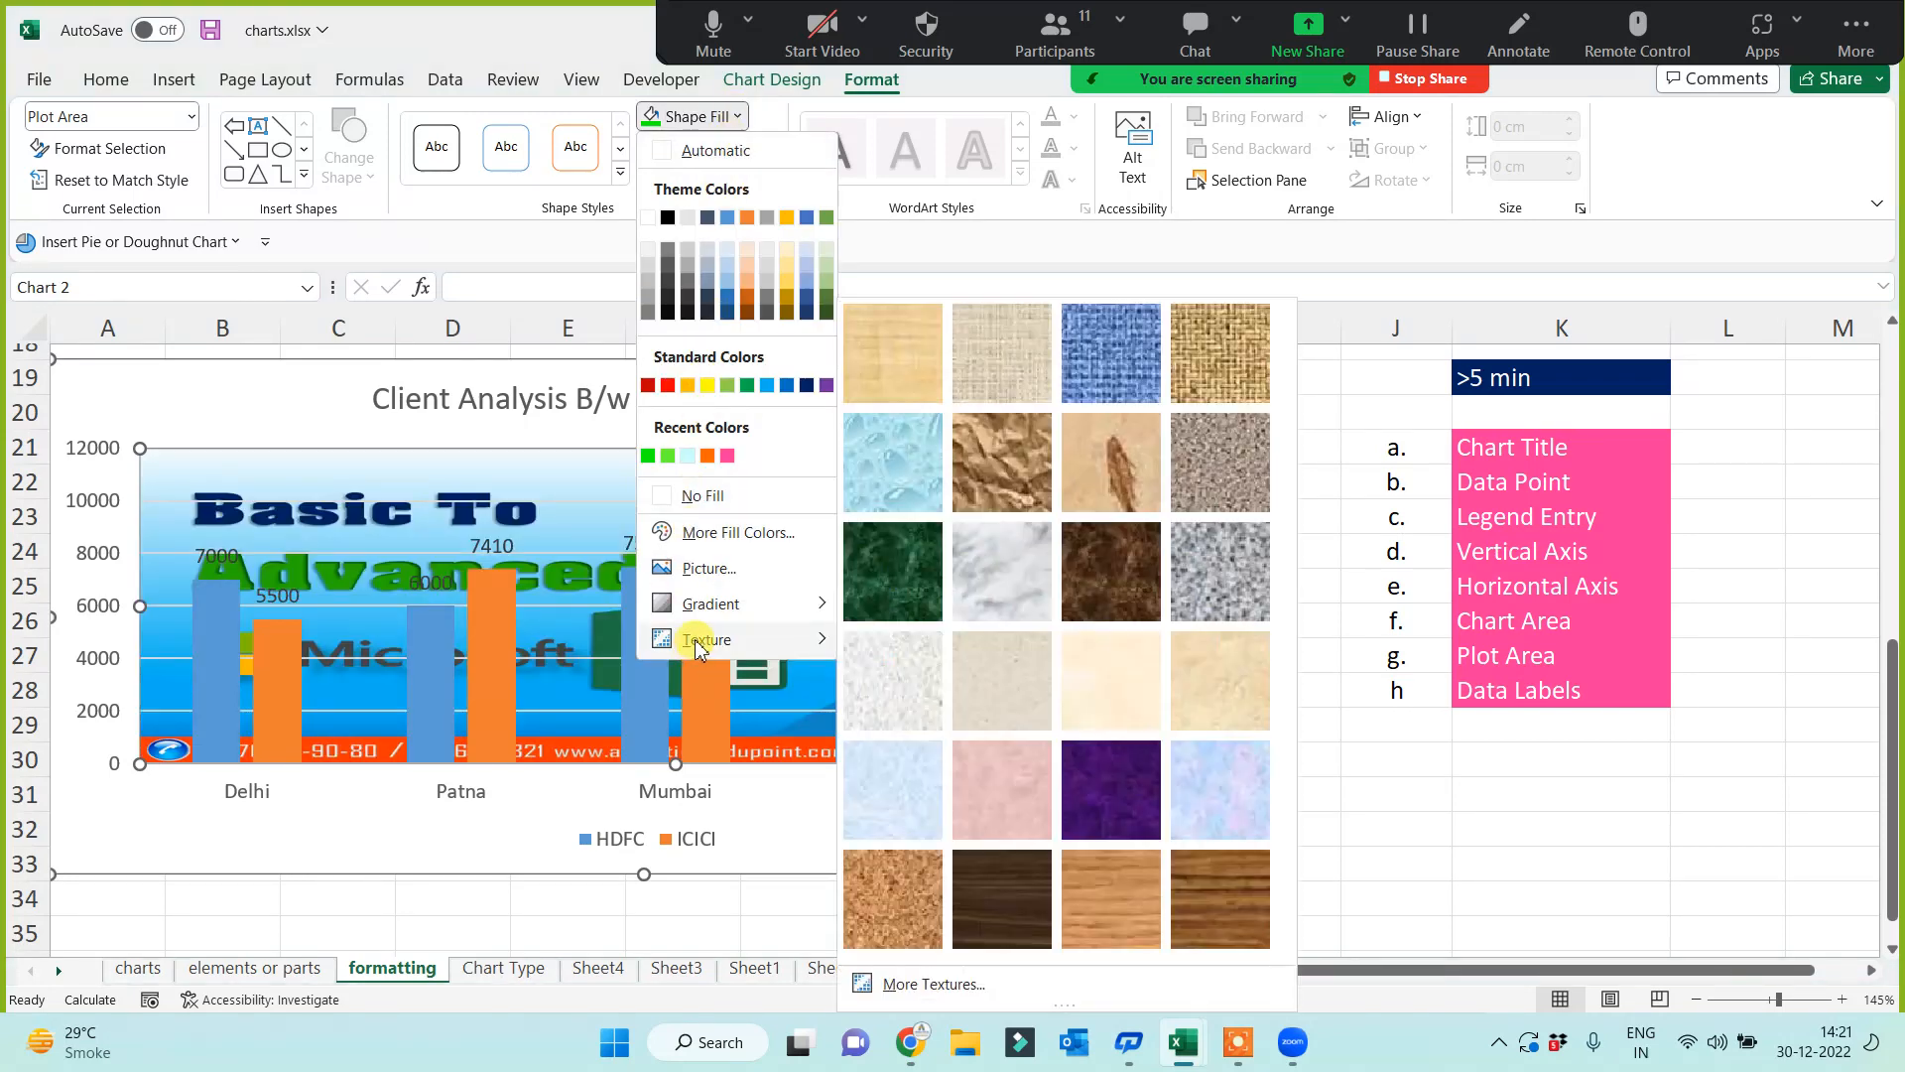
{"action": "left_click", "coordinate": [1006, 459]}
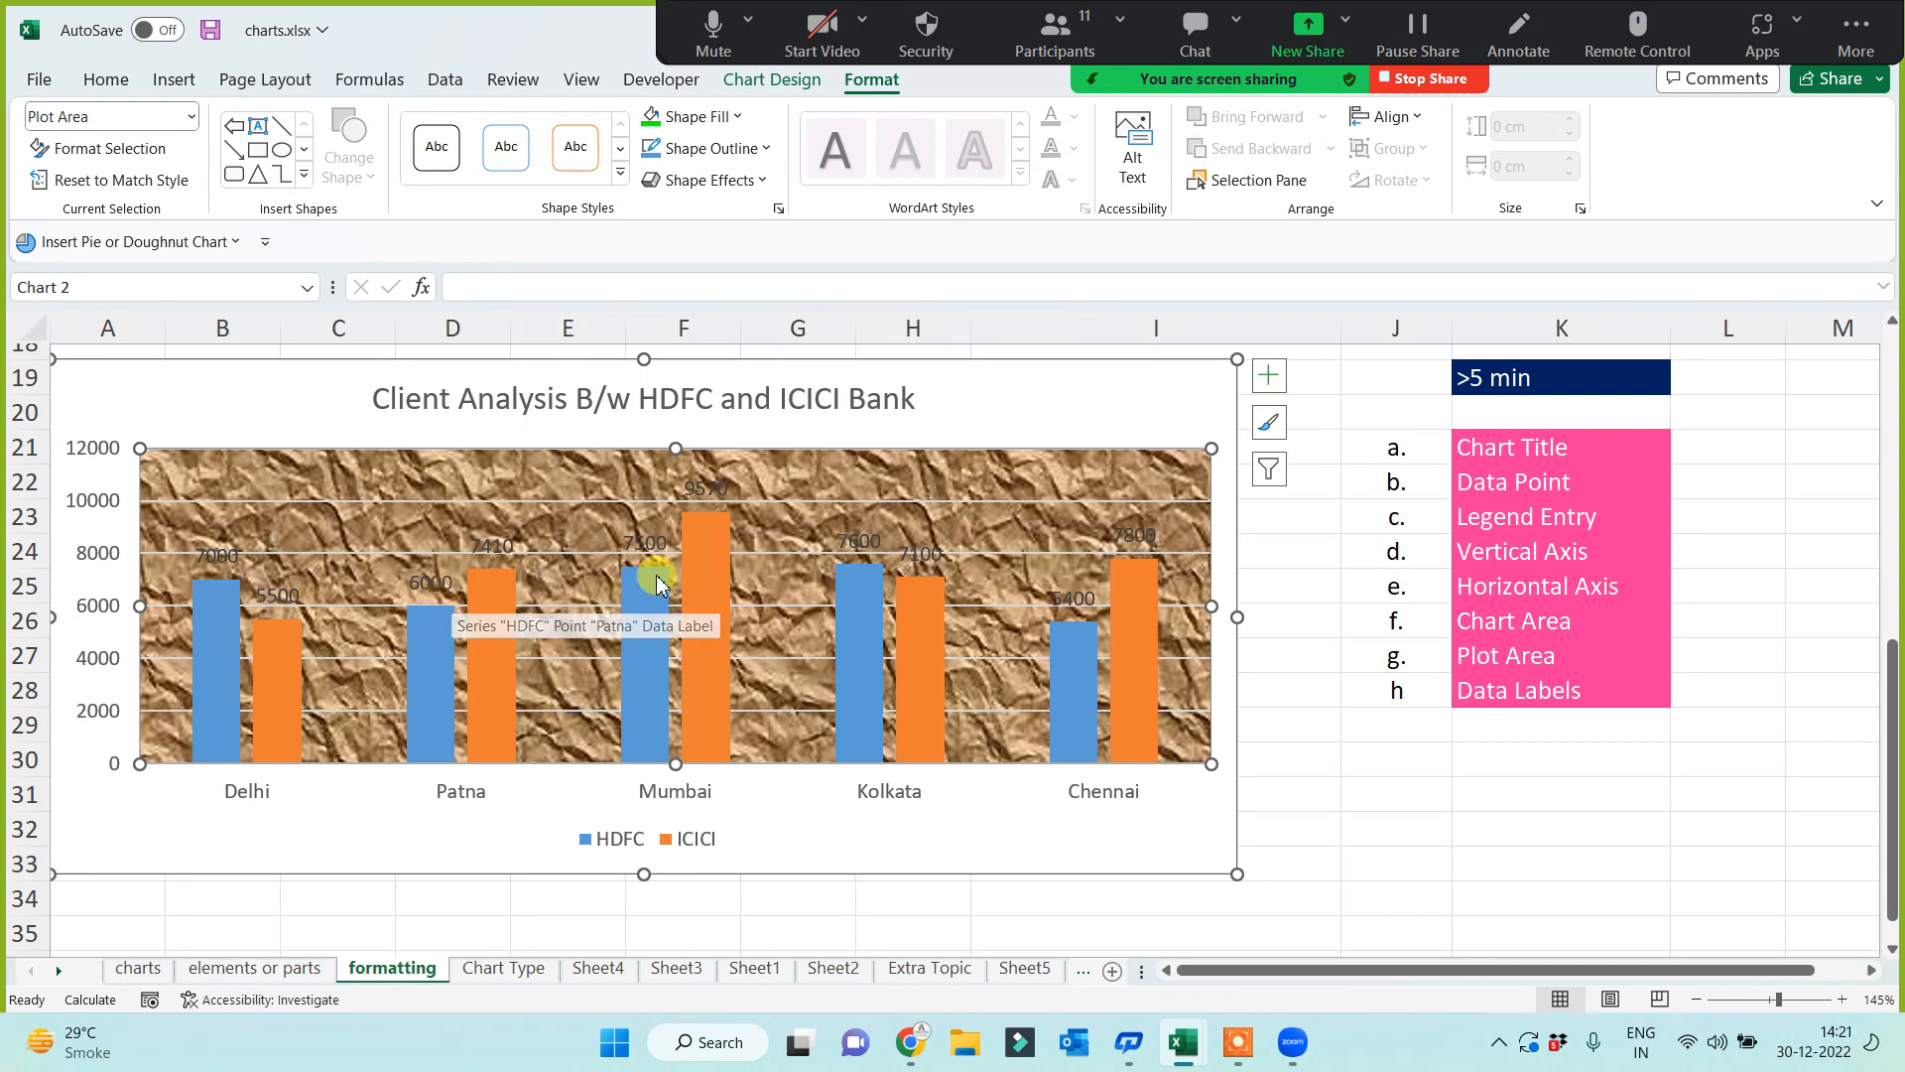
Step: Fill the lower chart's plot area with the recent light green and apply the dark Linear Diagonal - Top Right to Bottom Left gradient
{"action": "left_click", "coordinate": [739, 117]}
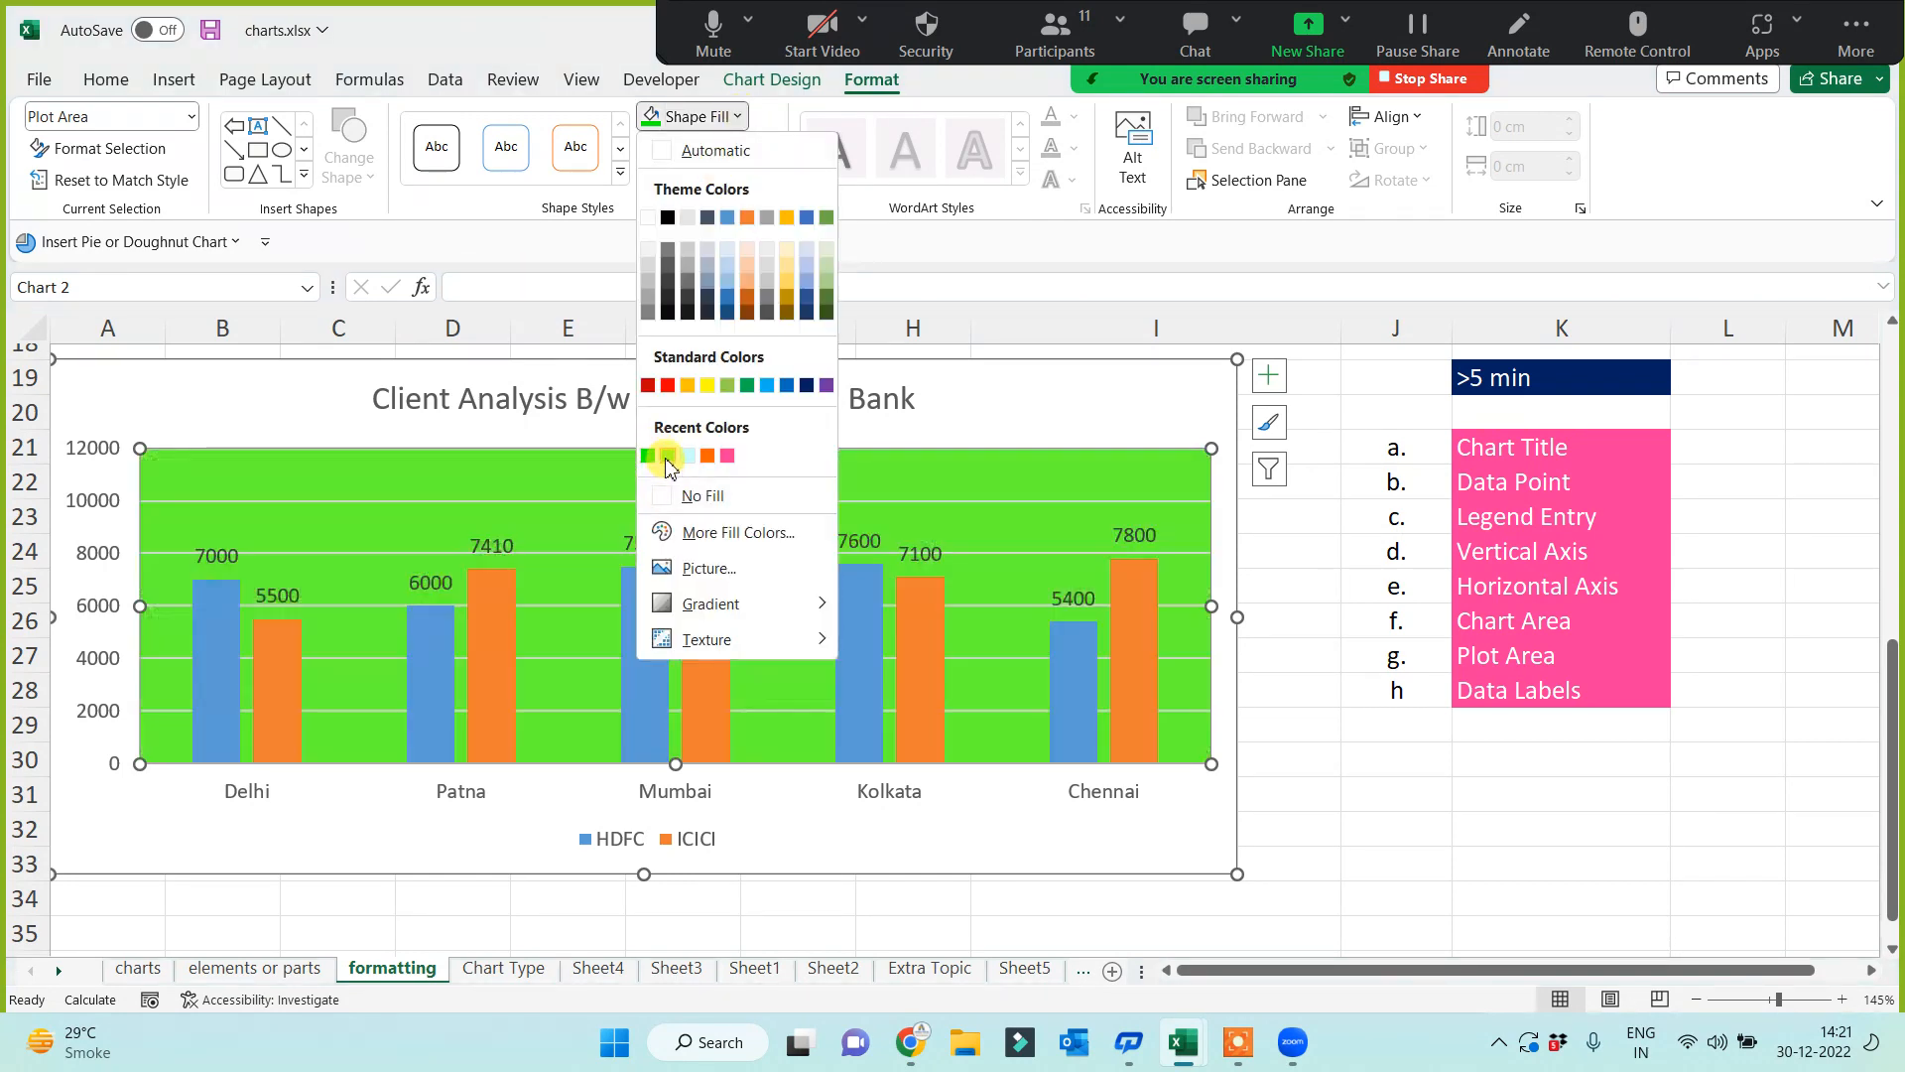
{"action": "left_click", "coordinate": [668, 457]}
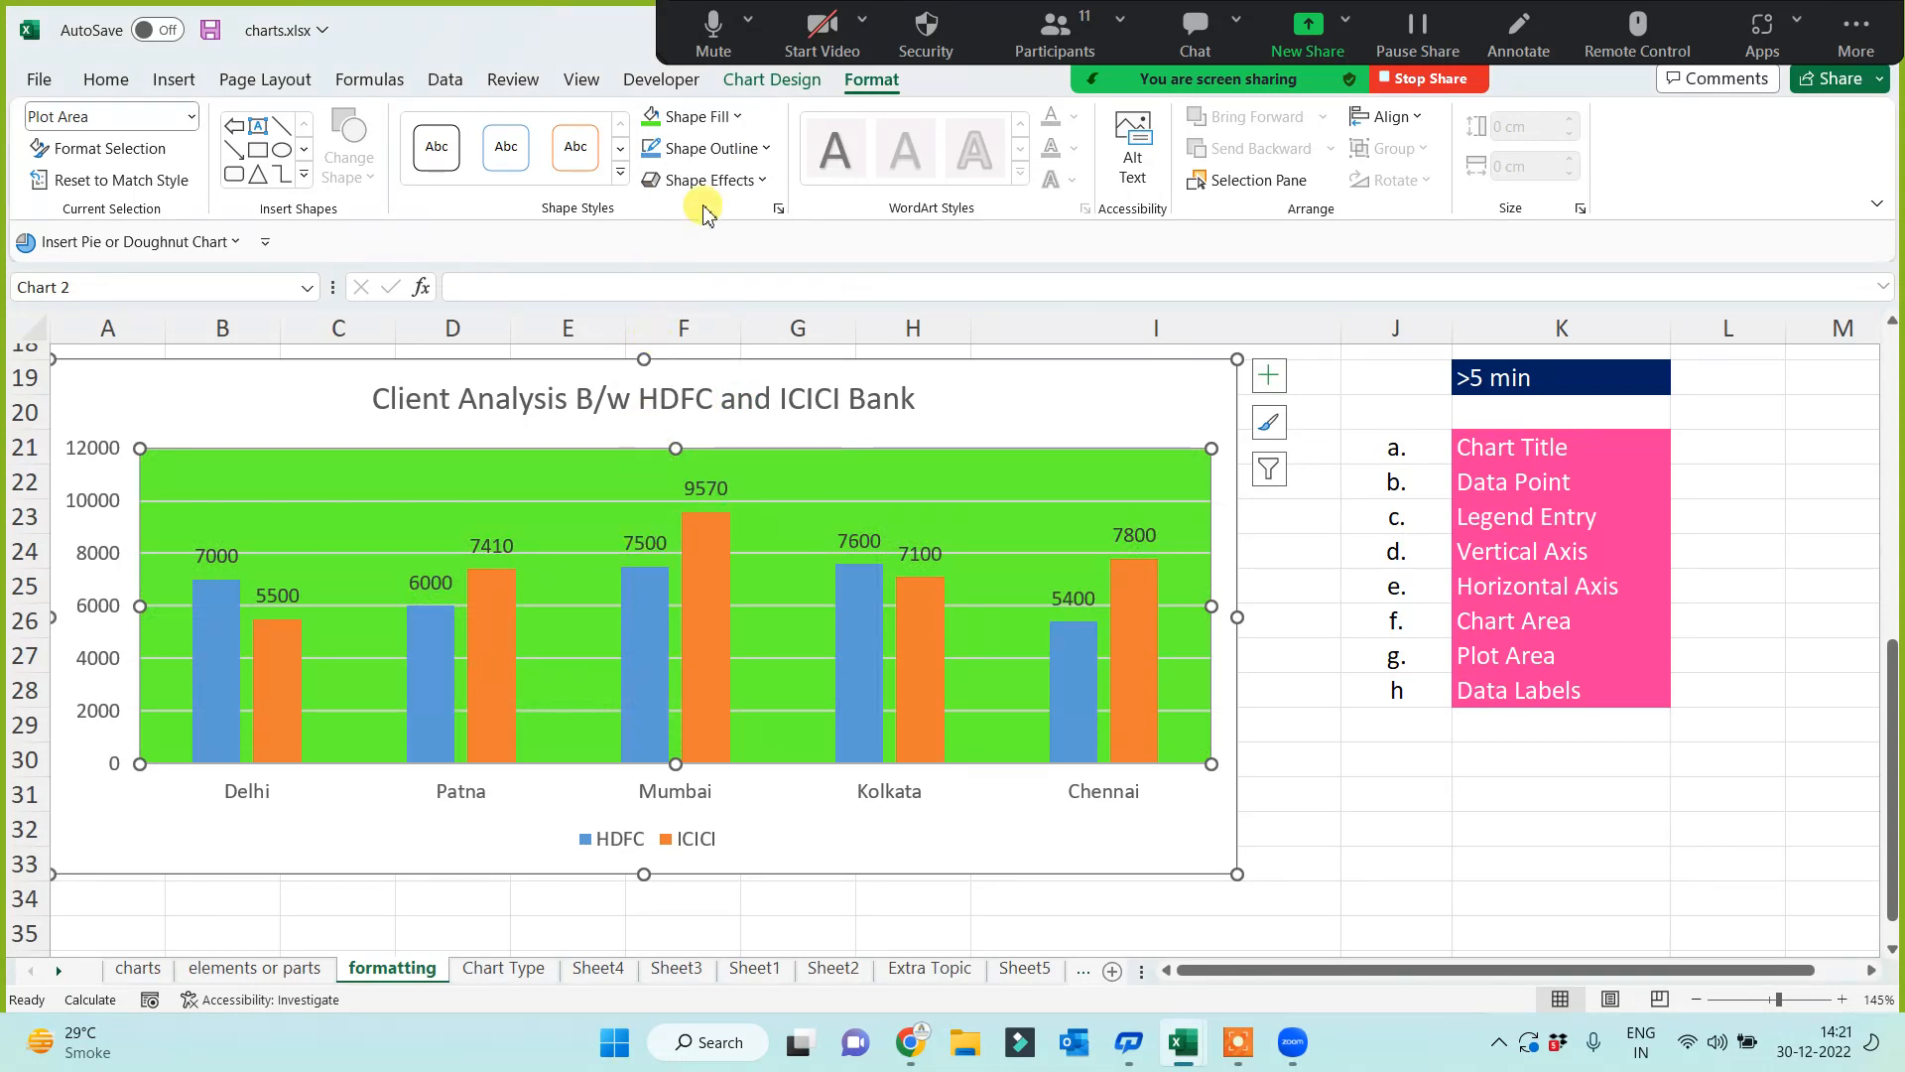
{"action": "left_click", "coordinate": [740, 117]}
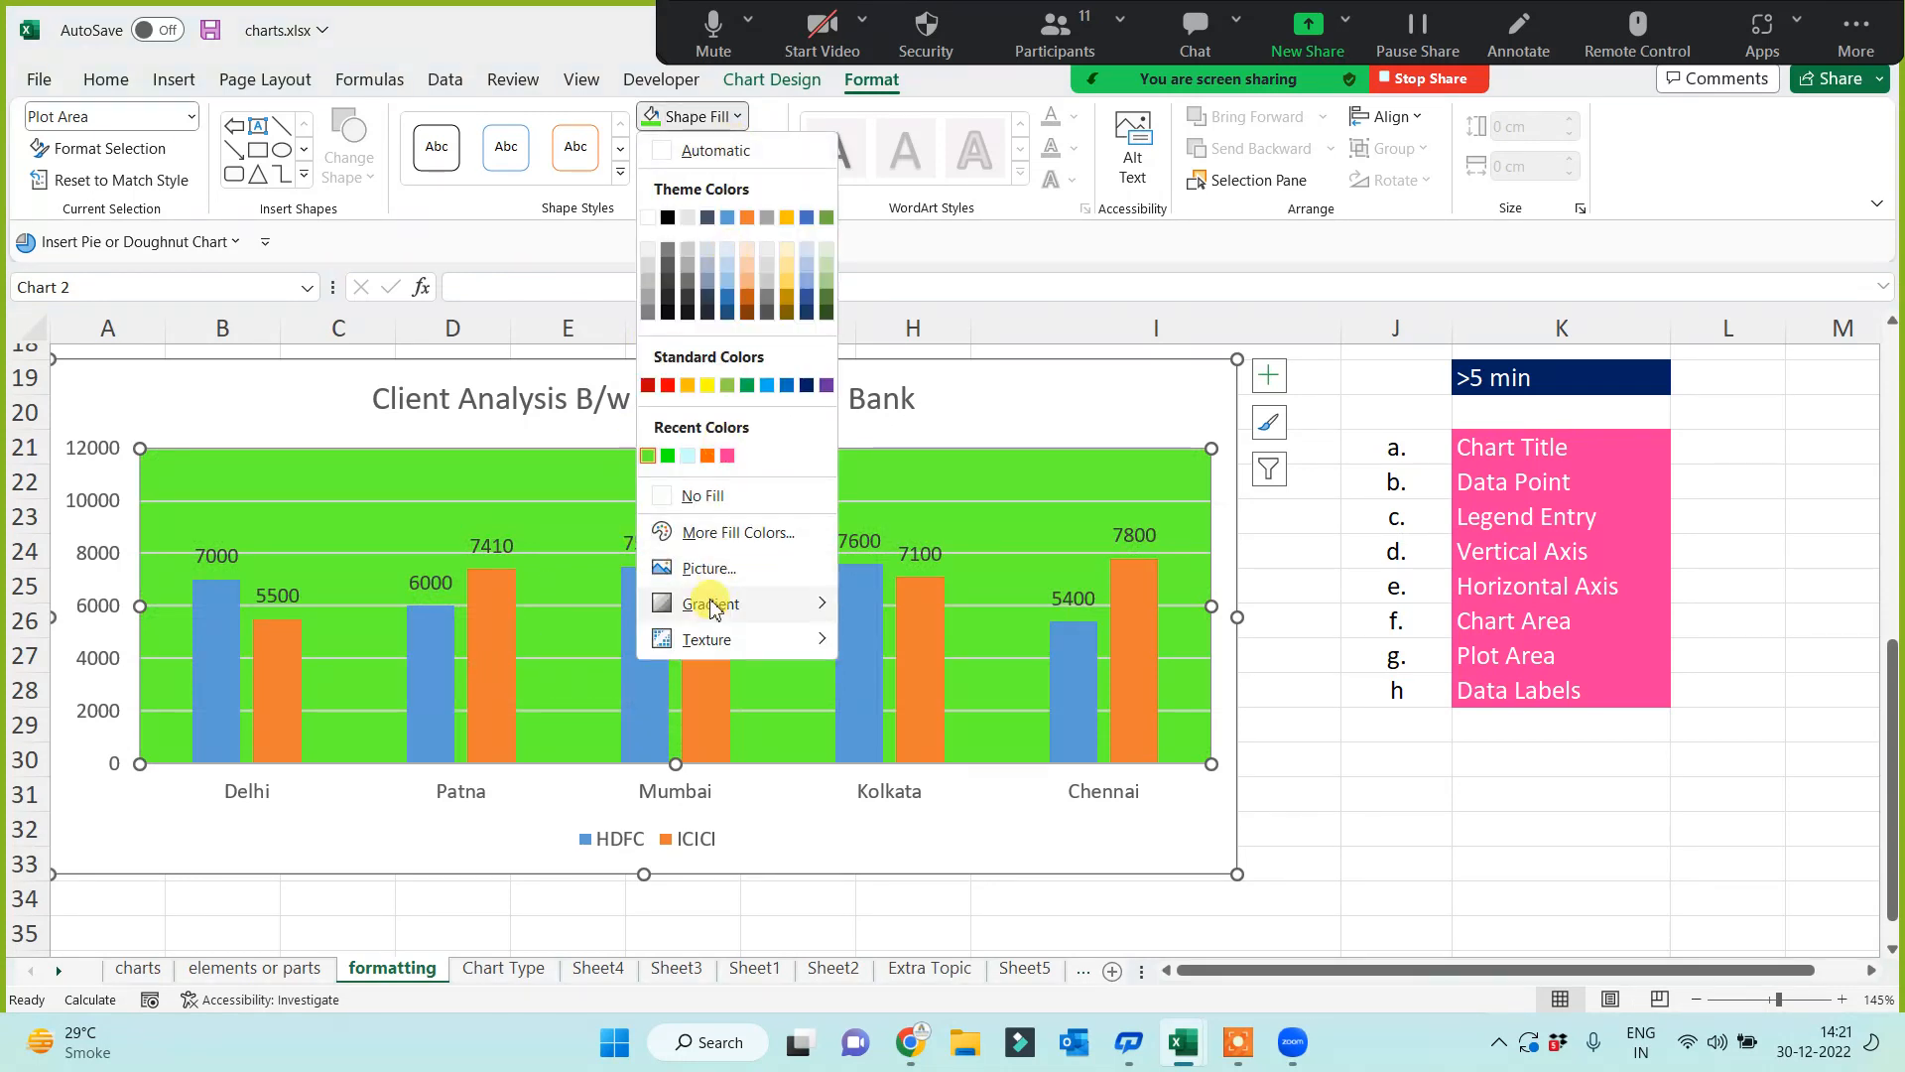
{"action": "mouse_move", "coordinate": [712, 613]}
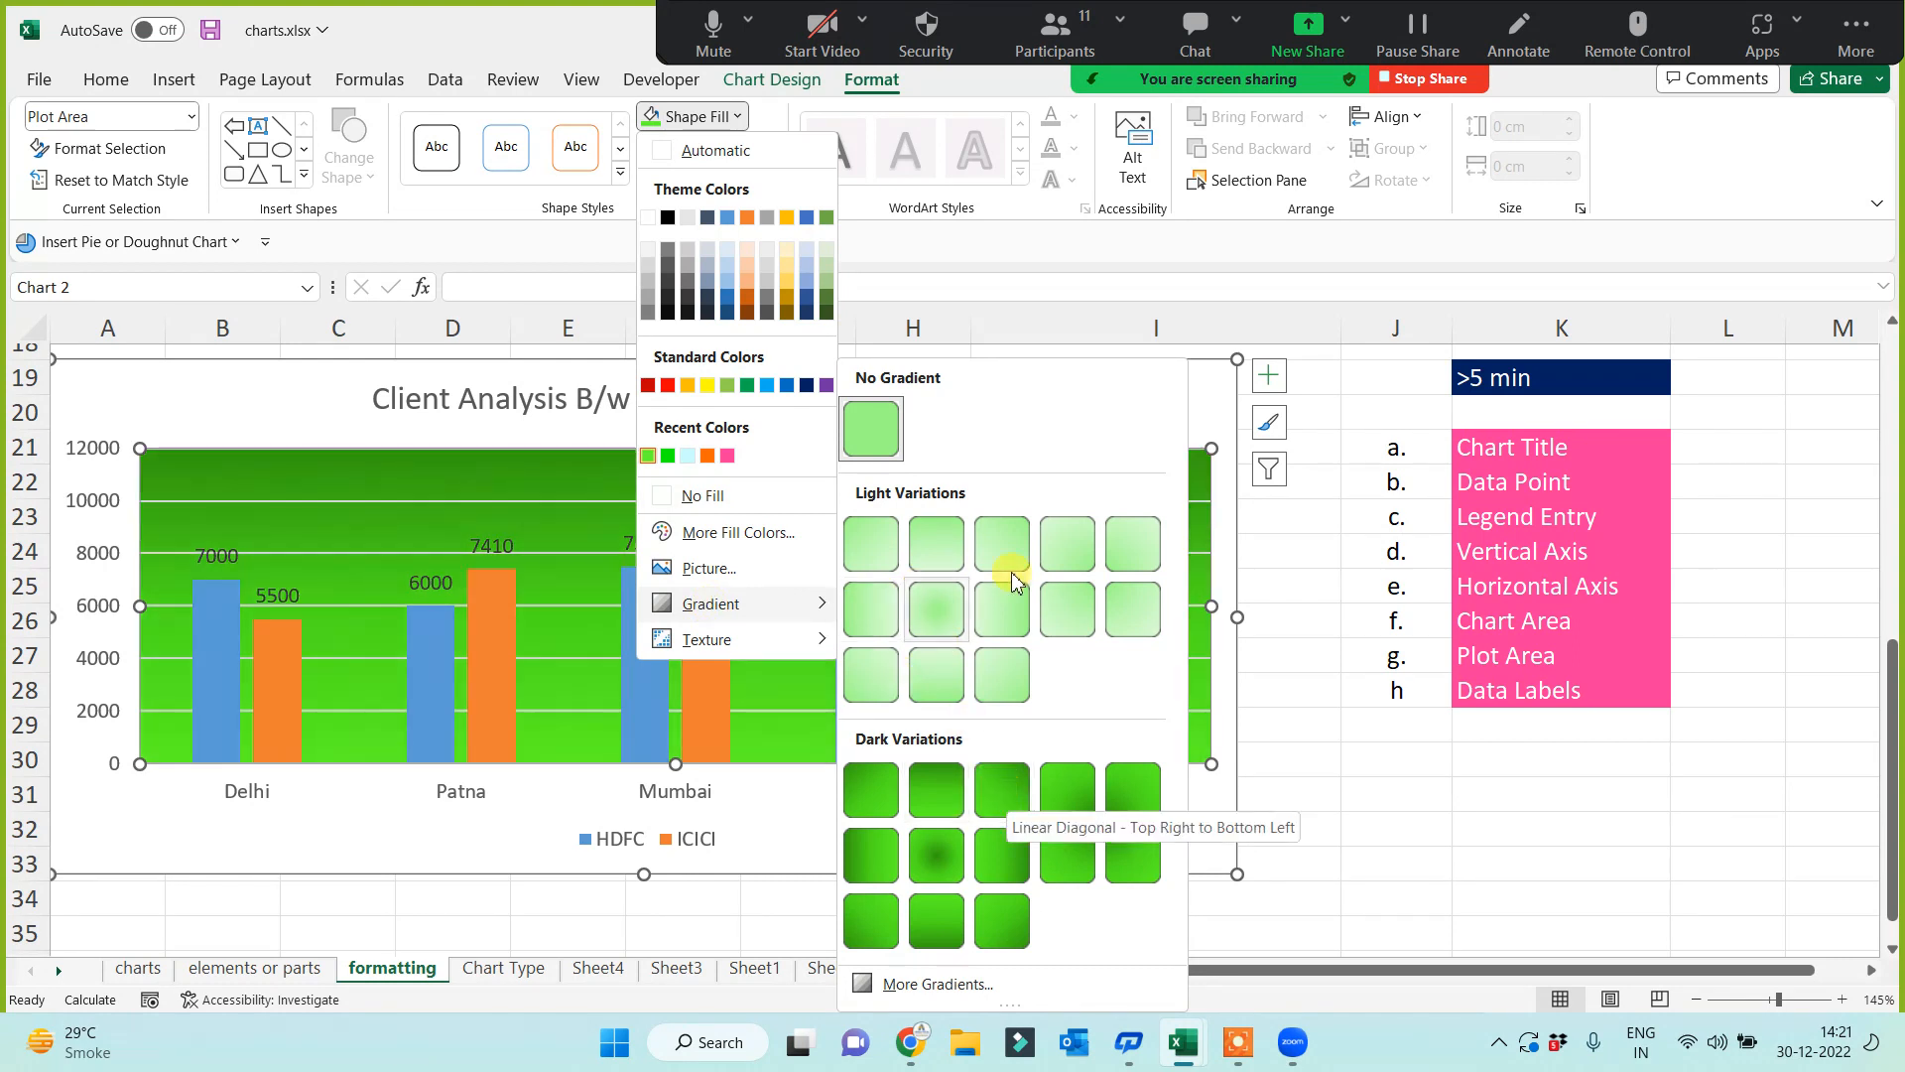
{"action": "left_click", "coordinate": [1015, 798]}
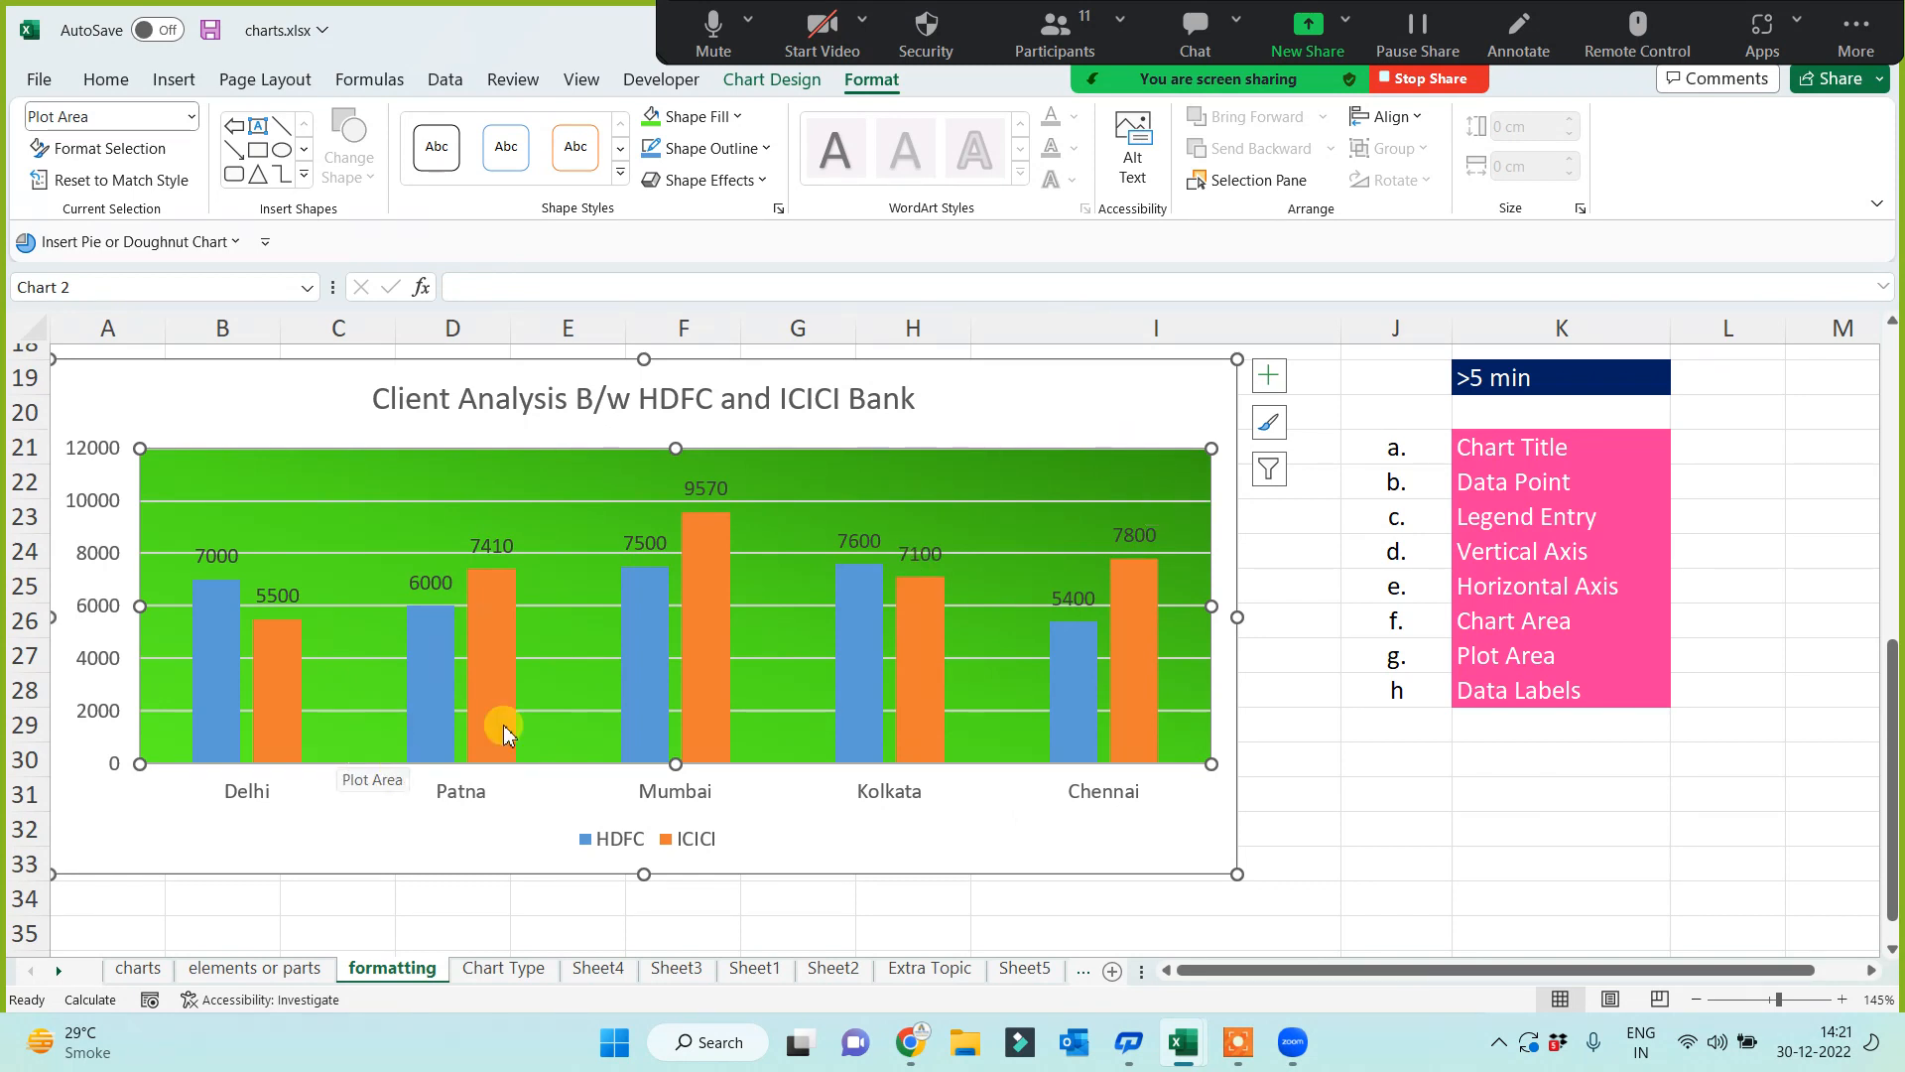
Step: Fill the lower chart's chart area with the standard blue color
{"action": "left_click", "coordinate": [232, 410]}
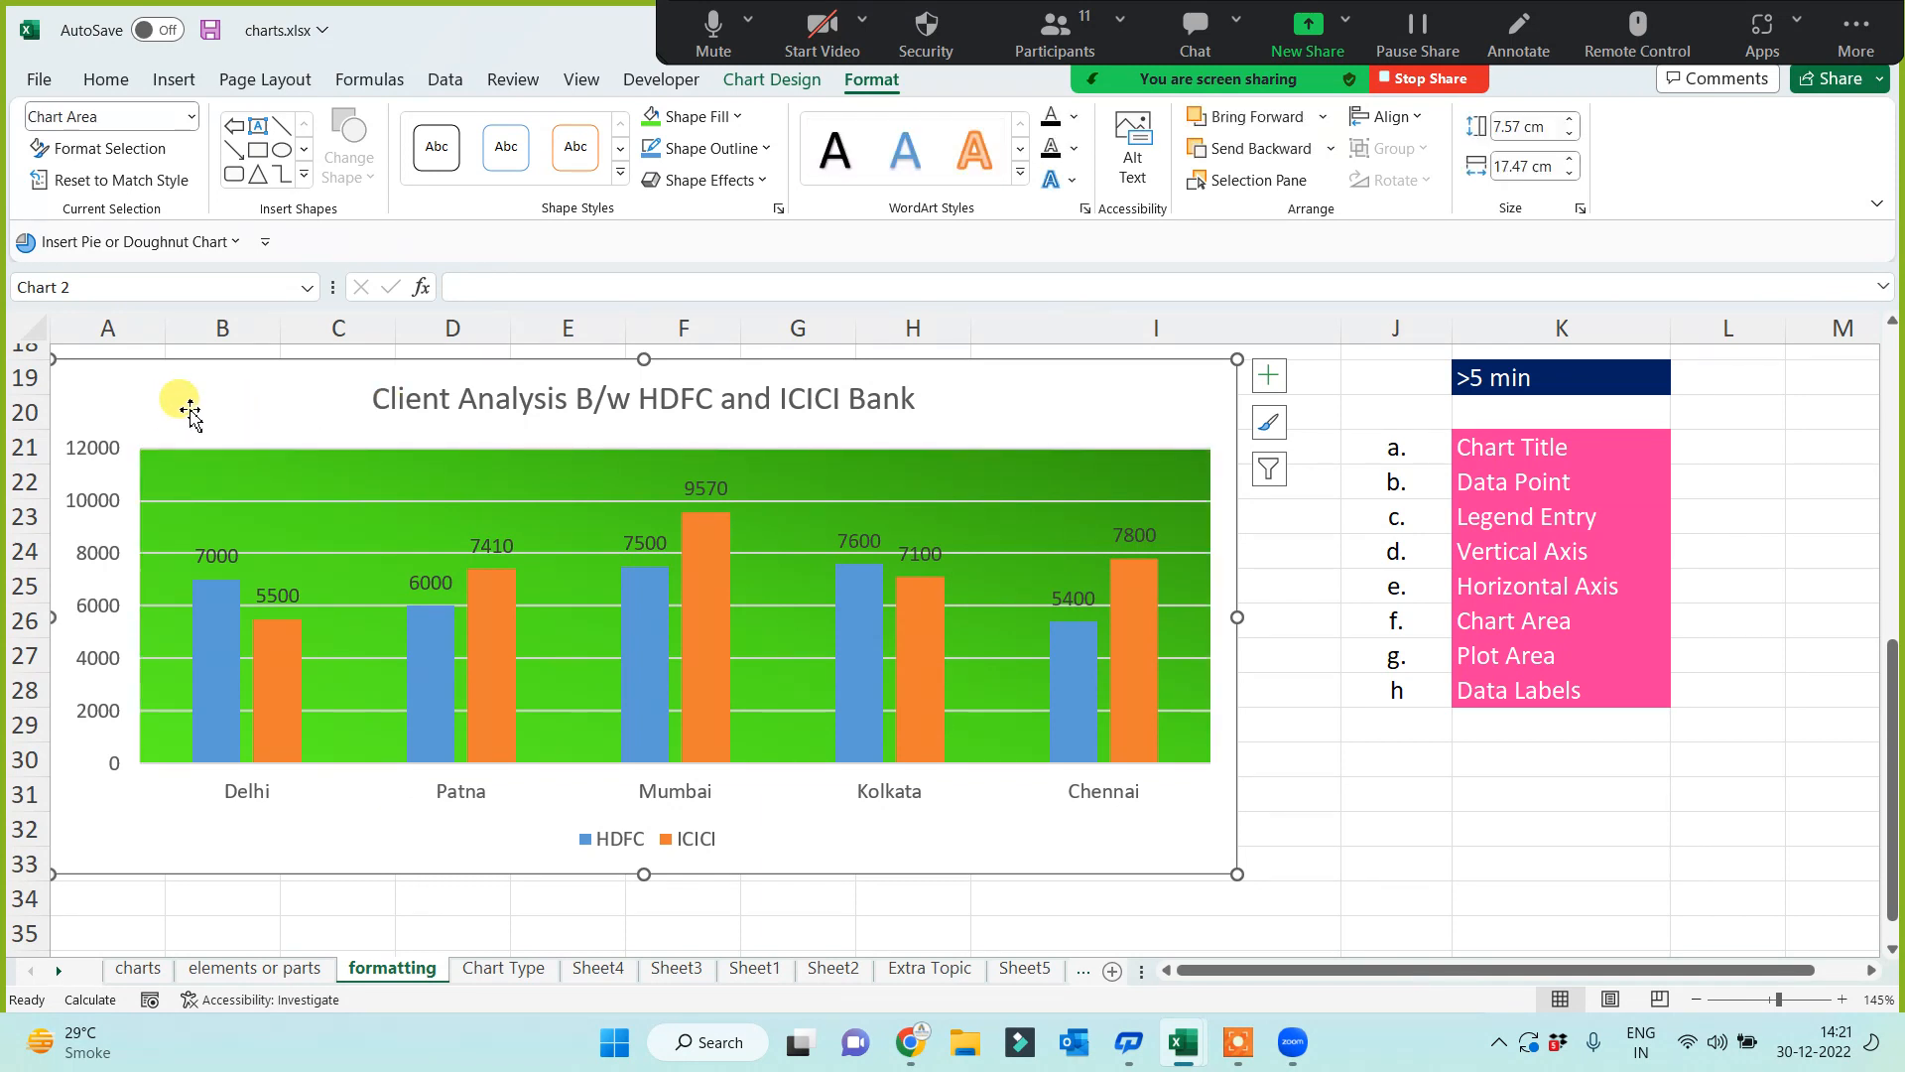
{"action": "left_click", "coordinate": [740, 118]}
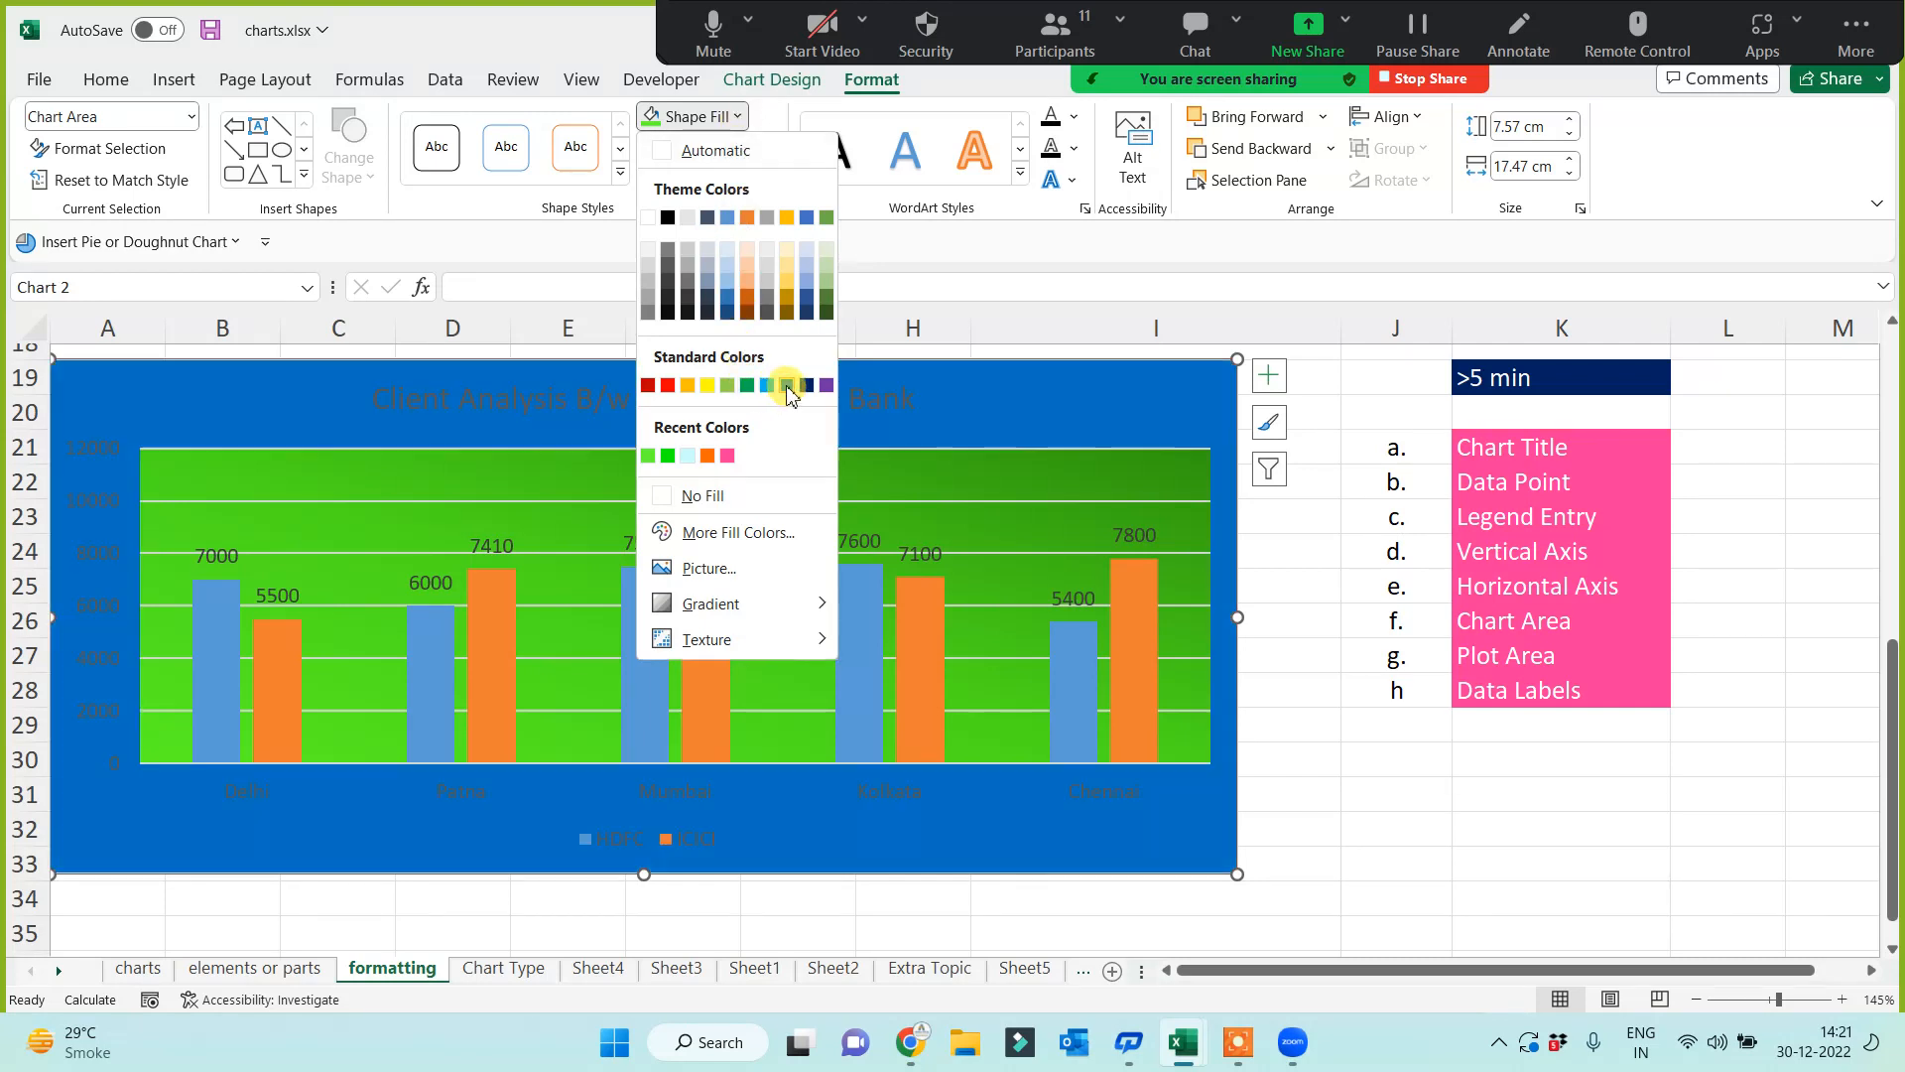
{"action": "left_click", "coordinate": [787, 386]}
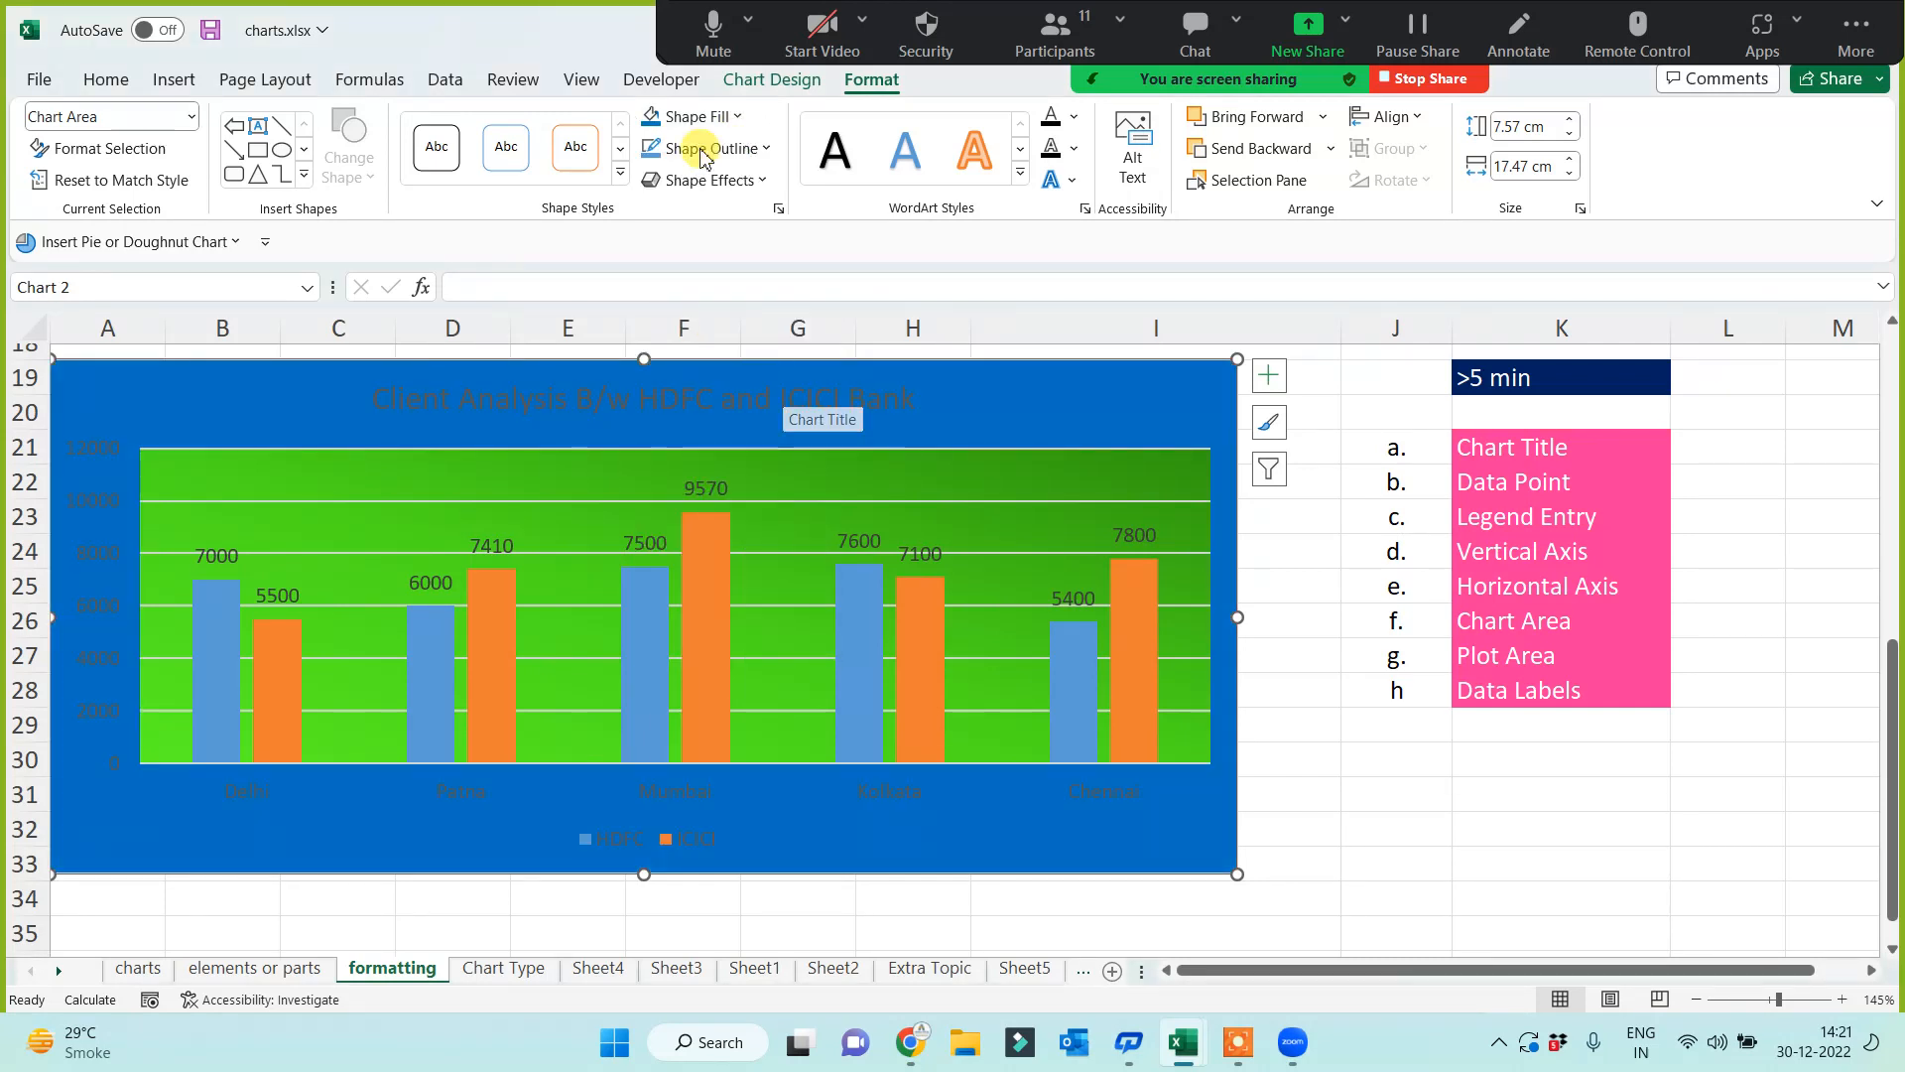
Step: Apply the dark horizontal linear gradient to the lower chart's chart area, darkest along the left edge
{"action": "left_click", "coordinate": [740, 118]}
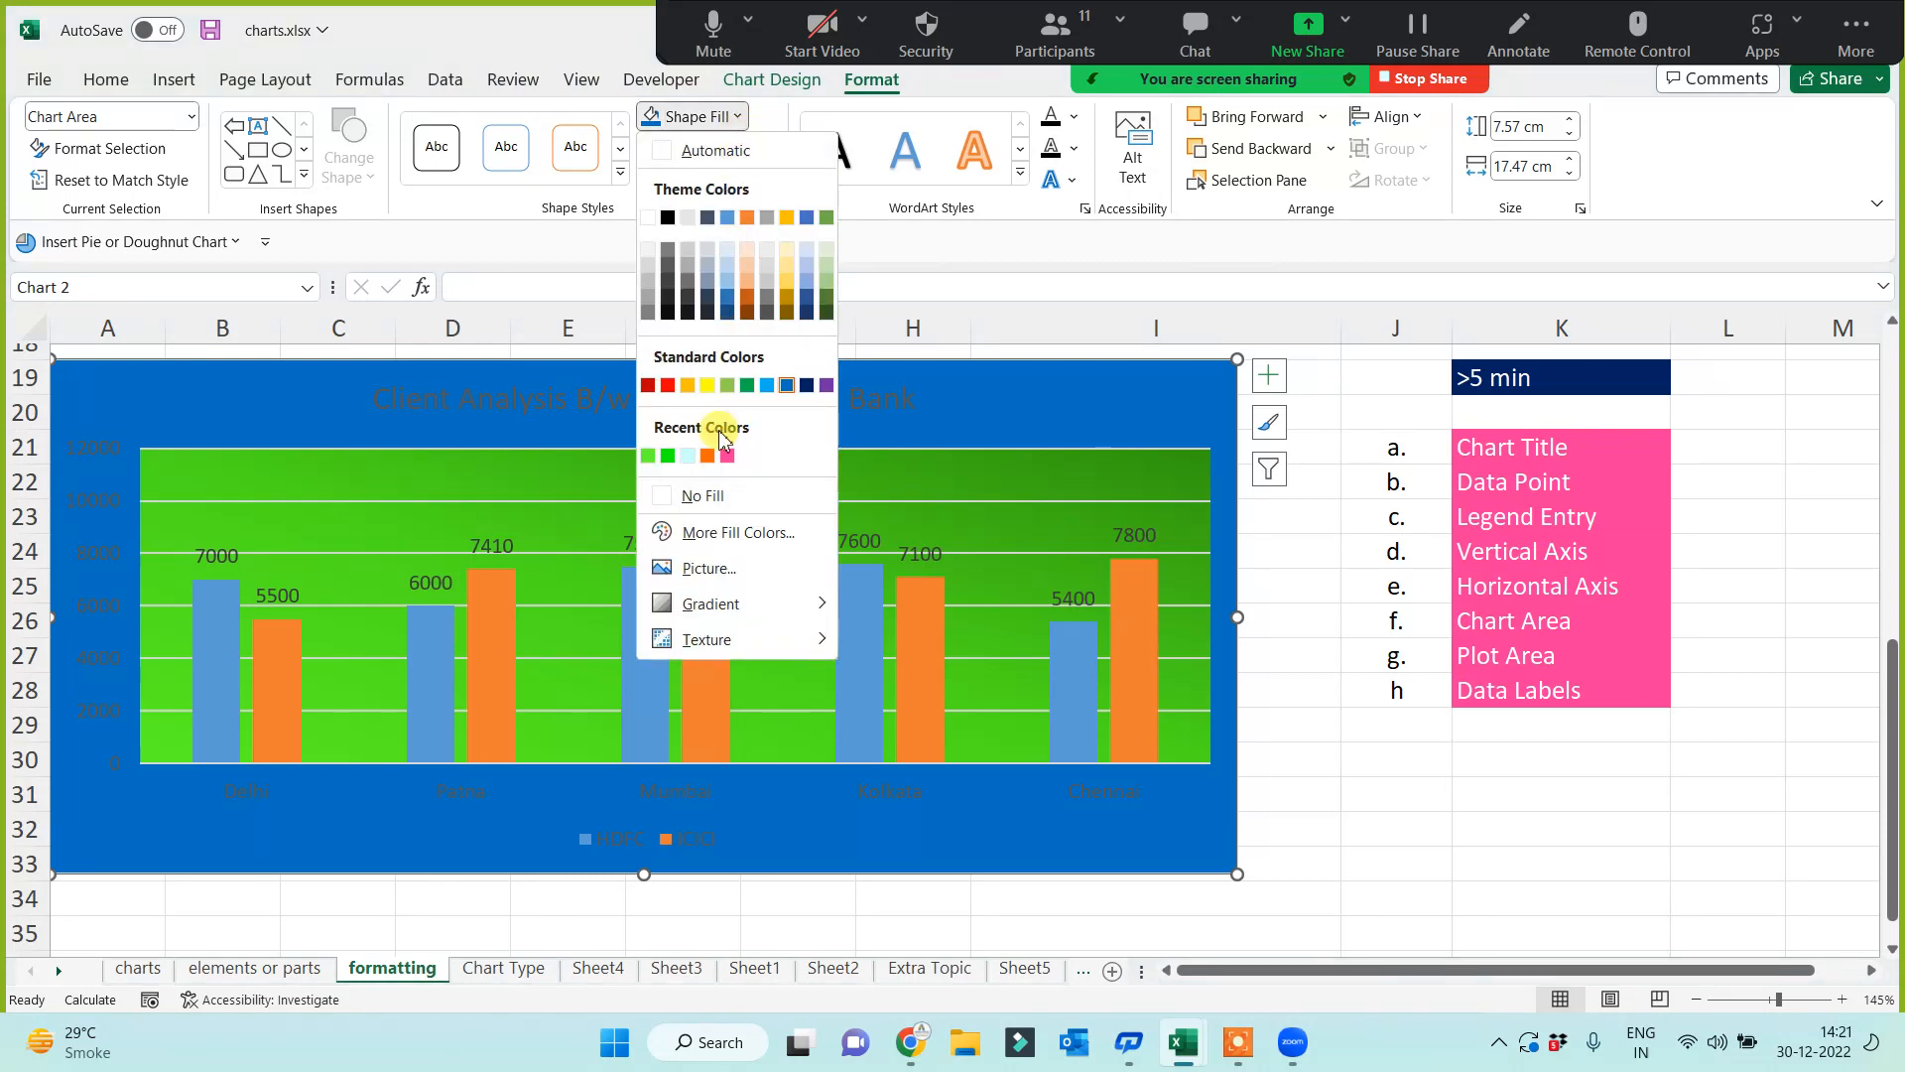
{"action": "mouse_move", "coordinate": [759, 603]}
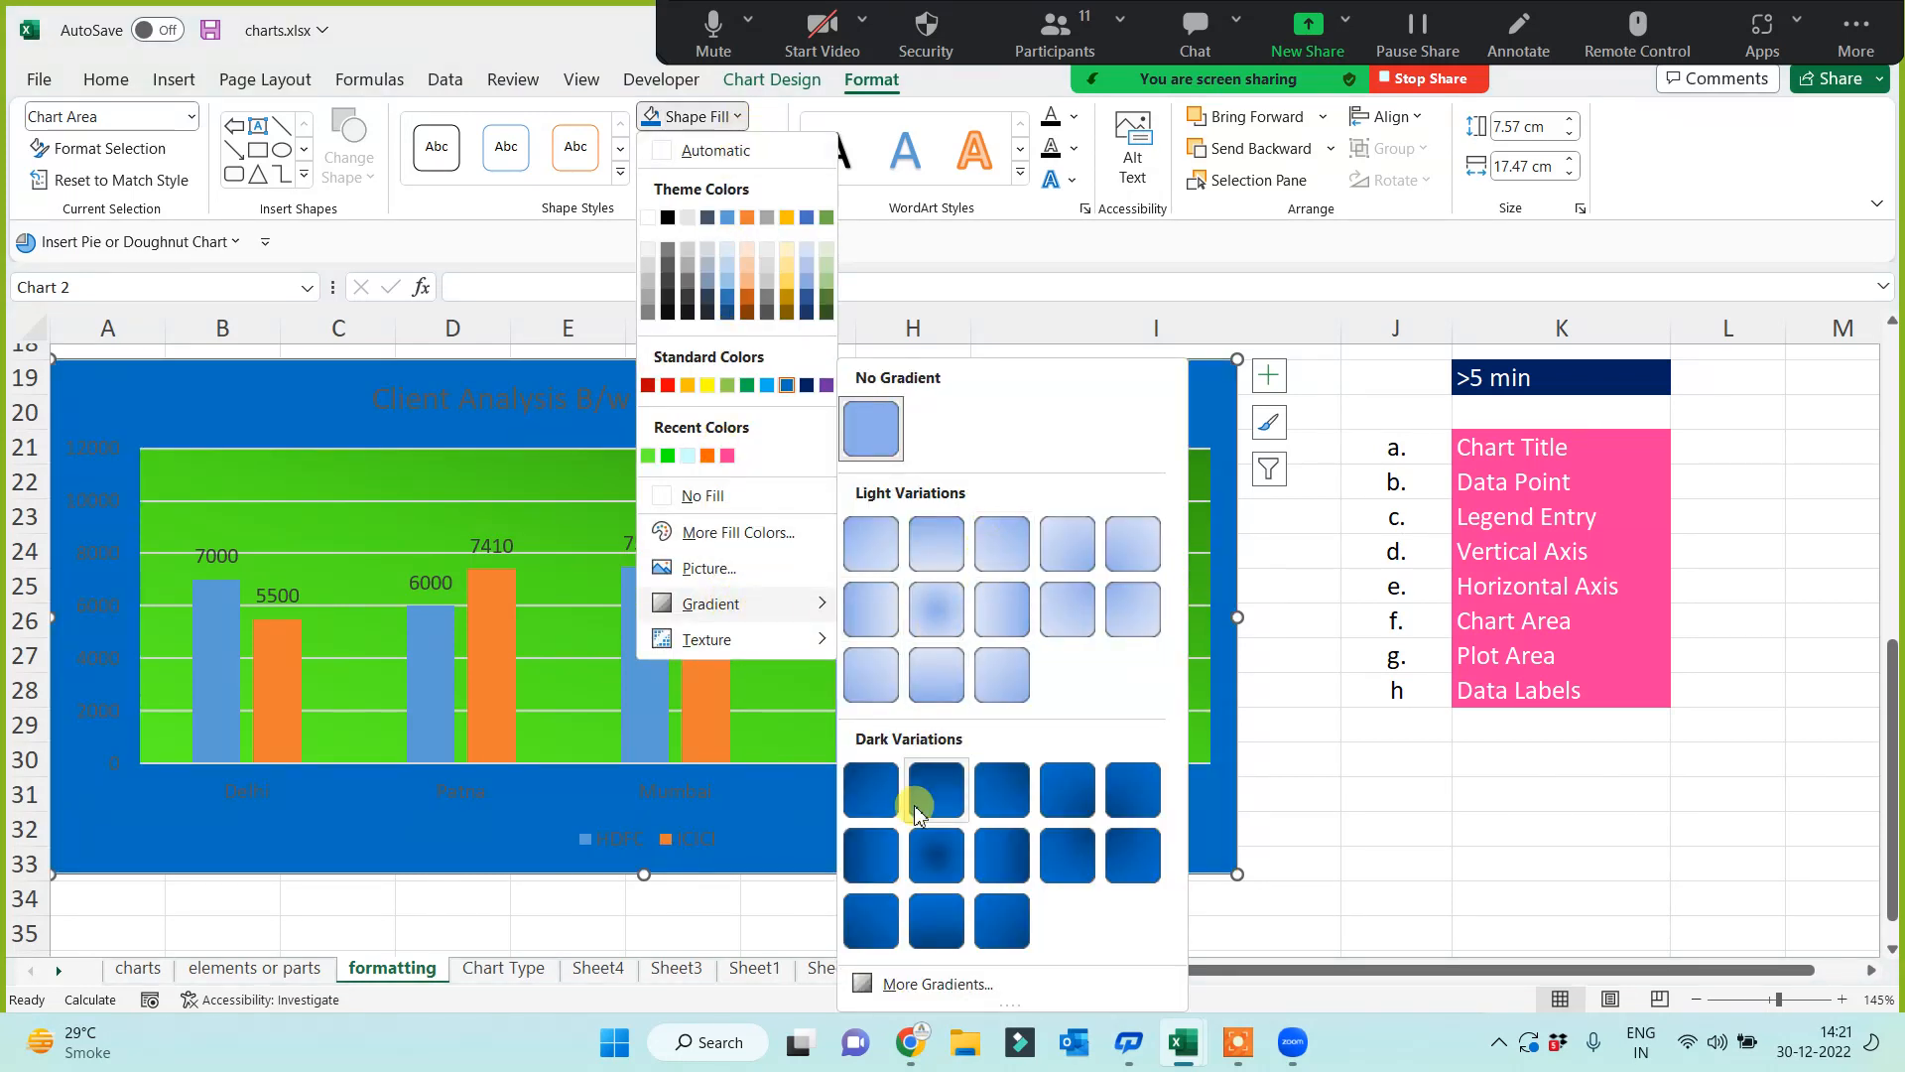
{"action": "left_click", "coordinate": [872, 855]}
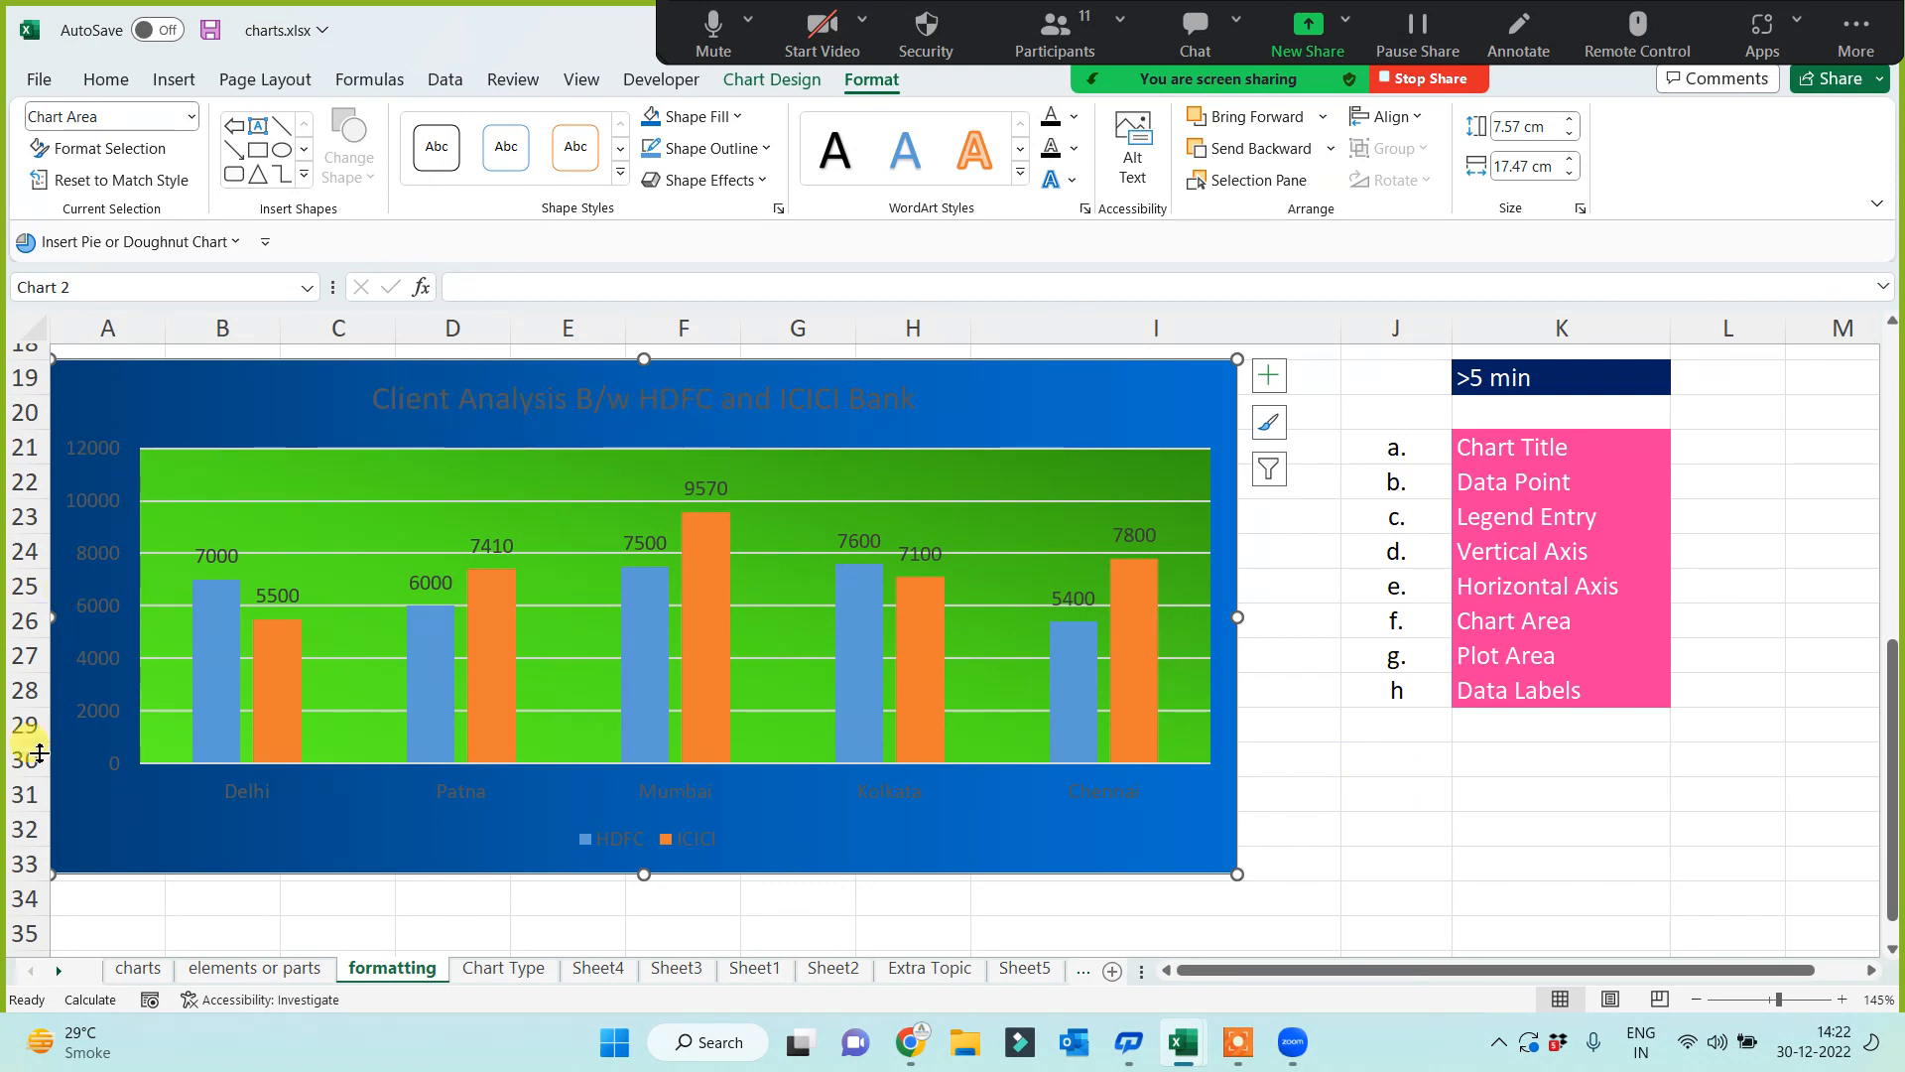
Step: Make the lower chart's vertical axis labels white and bold
{"action": "left_click", "coordinate": [94, 552]}
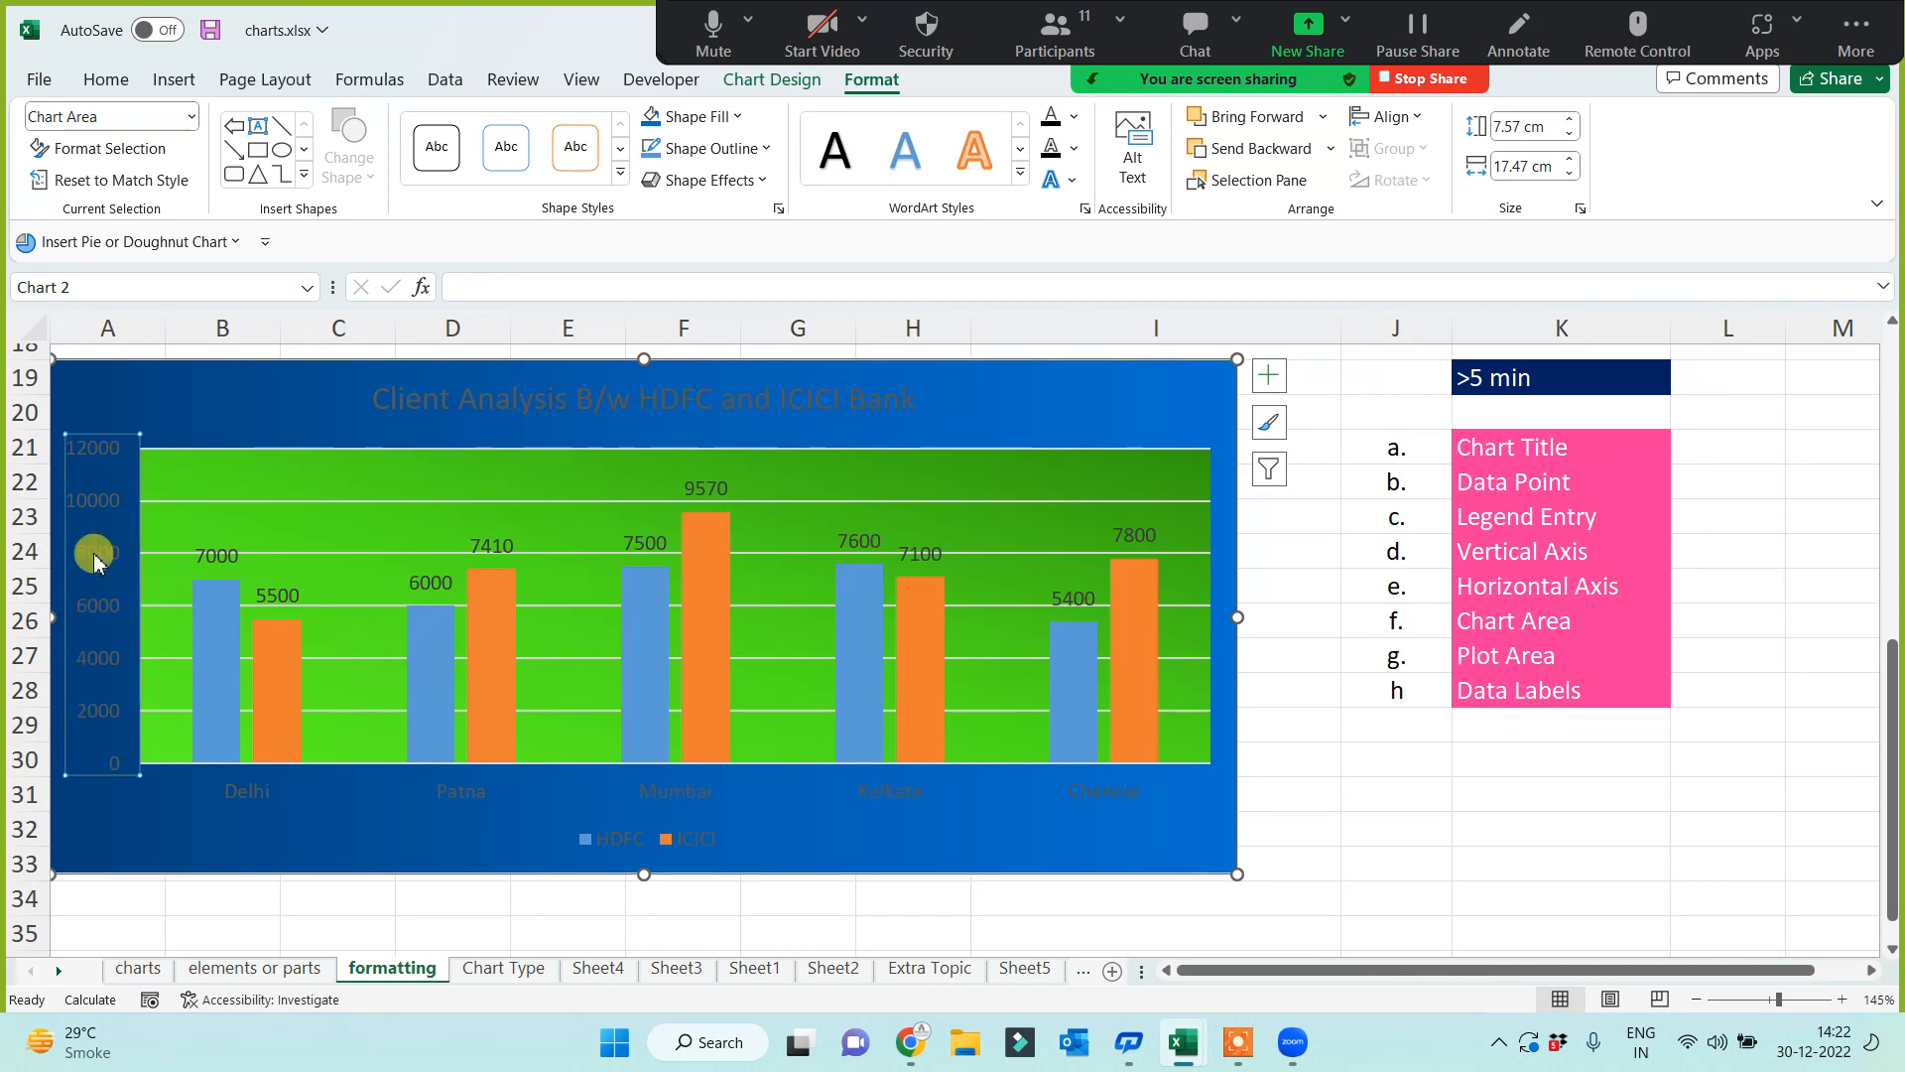
{"action": "left_click", "coordinate": [104, 79]}
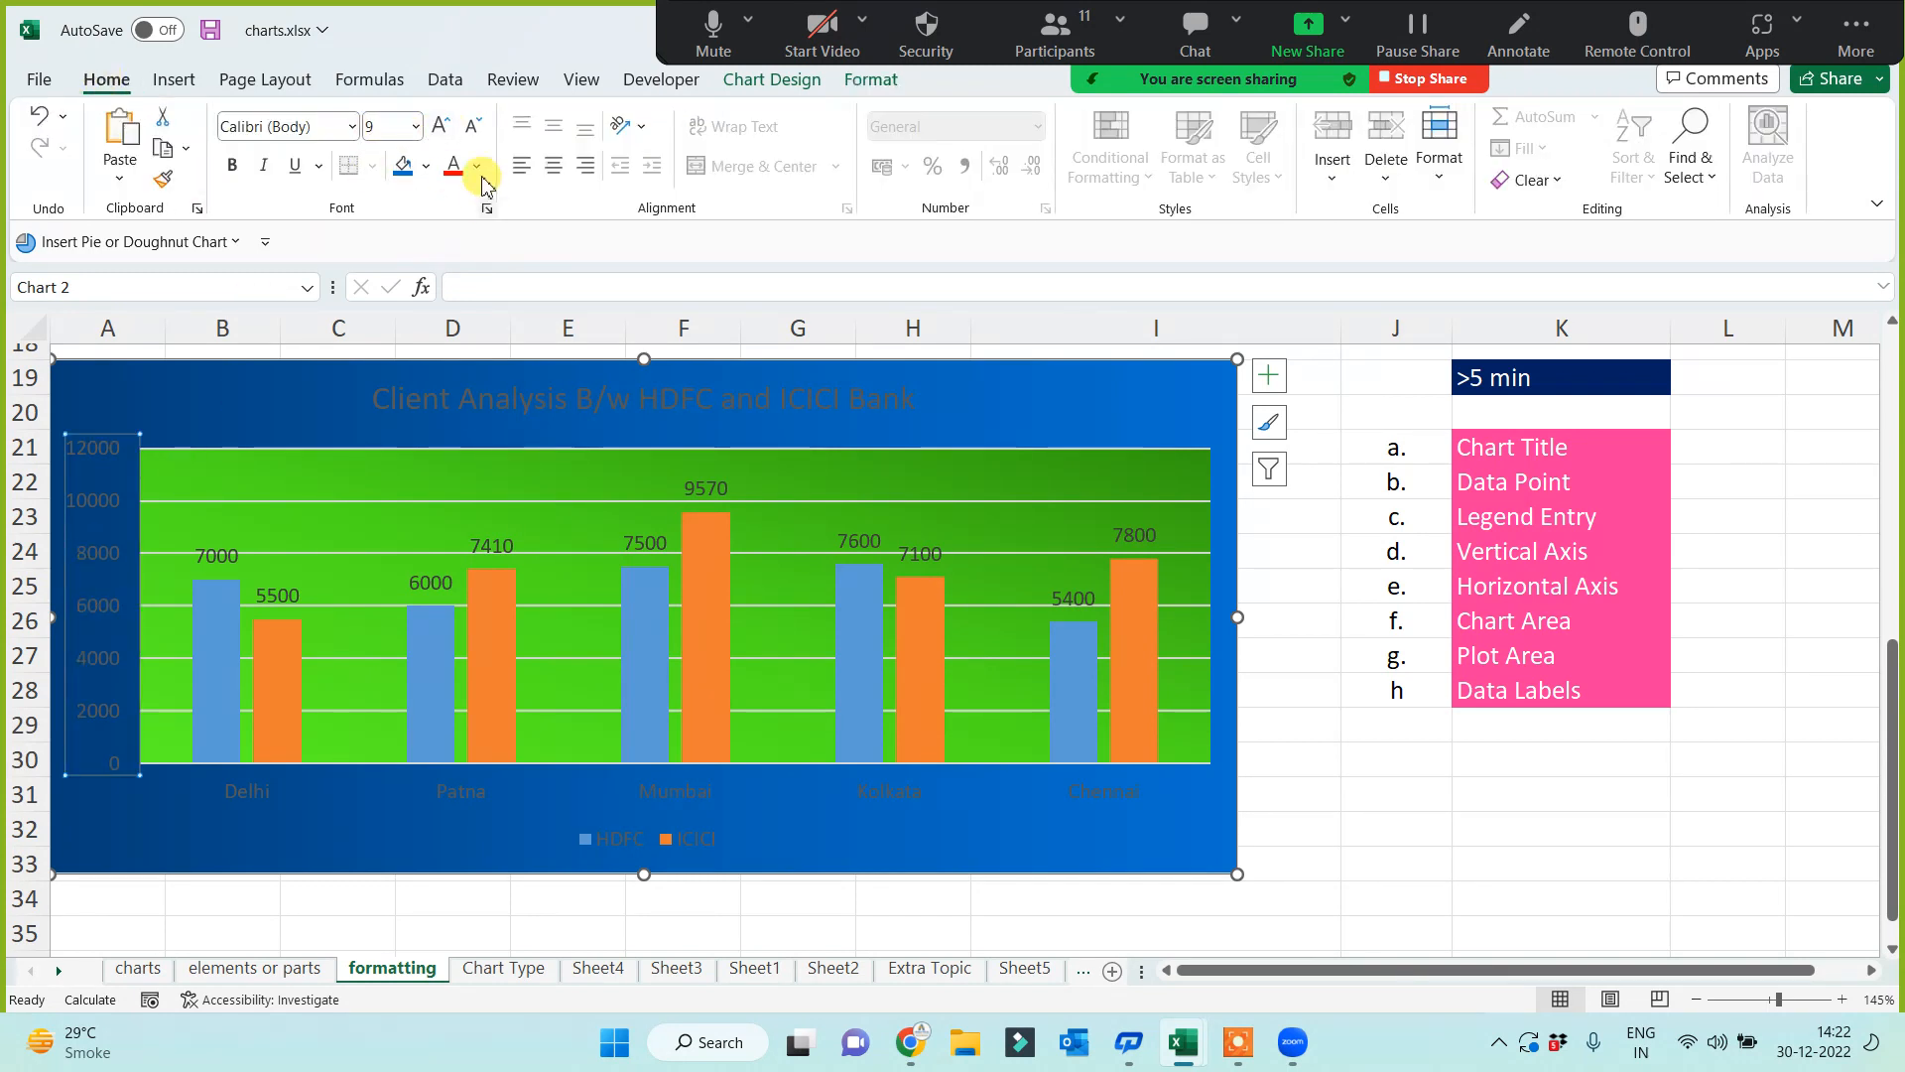
{"action": "left_click", "coordinate": [478, 167]}
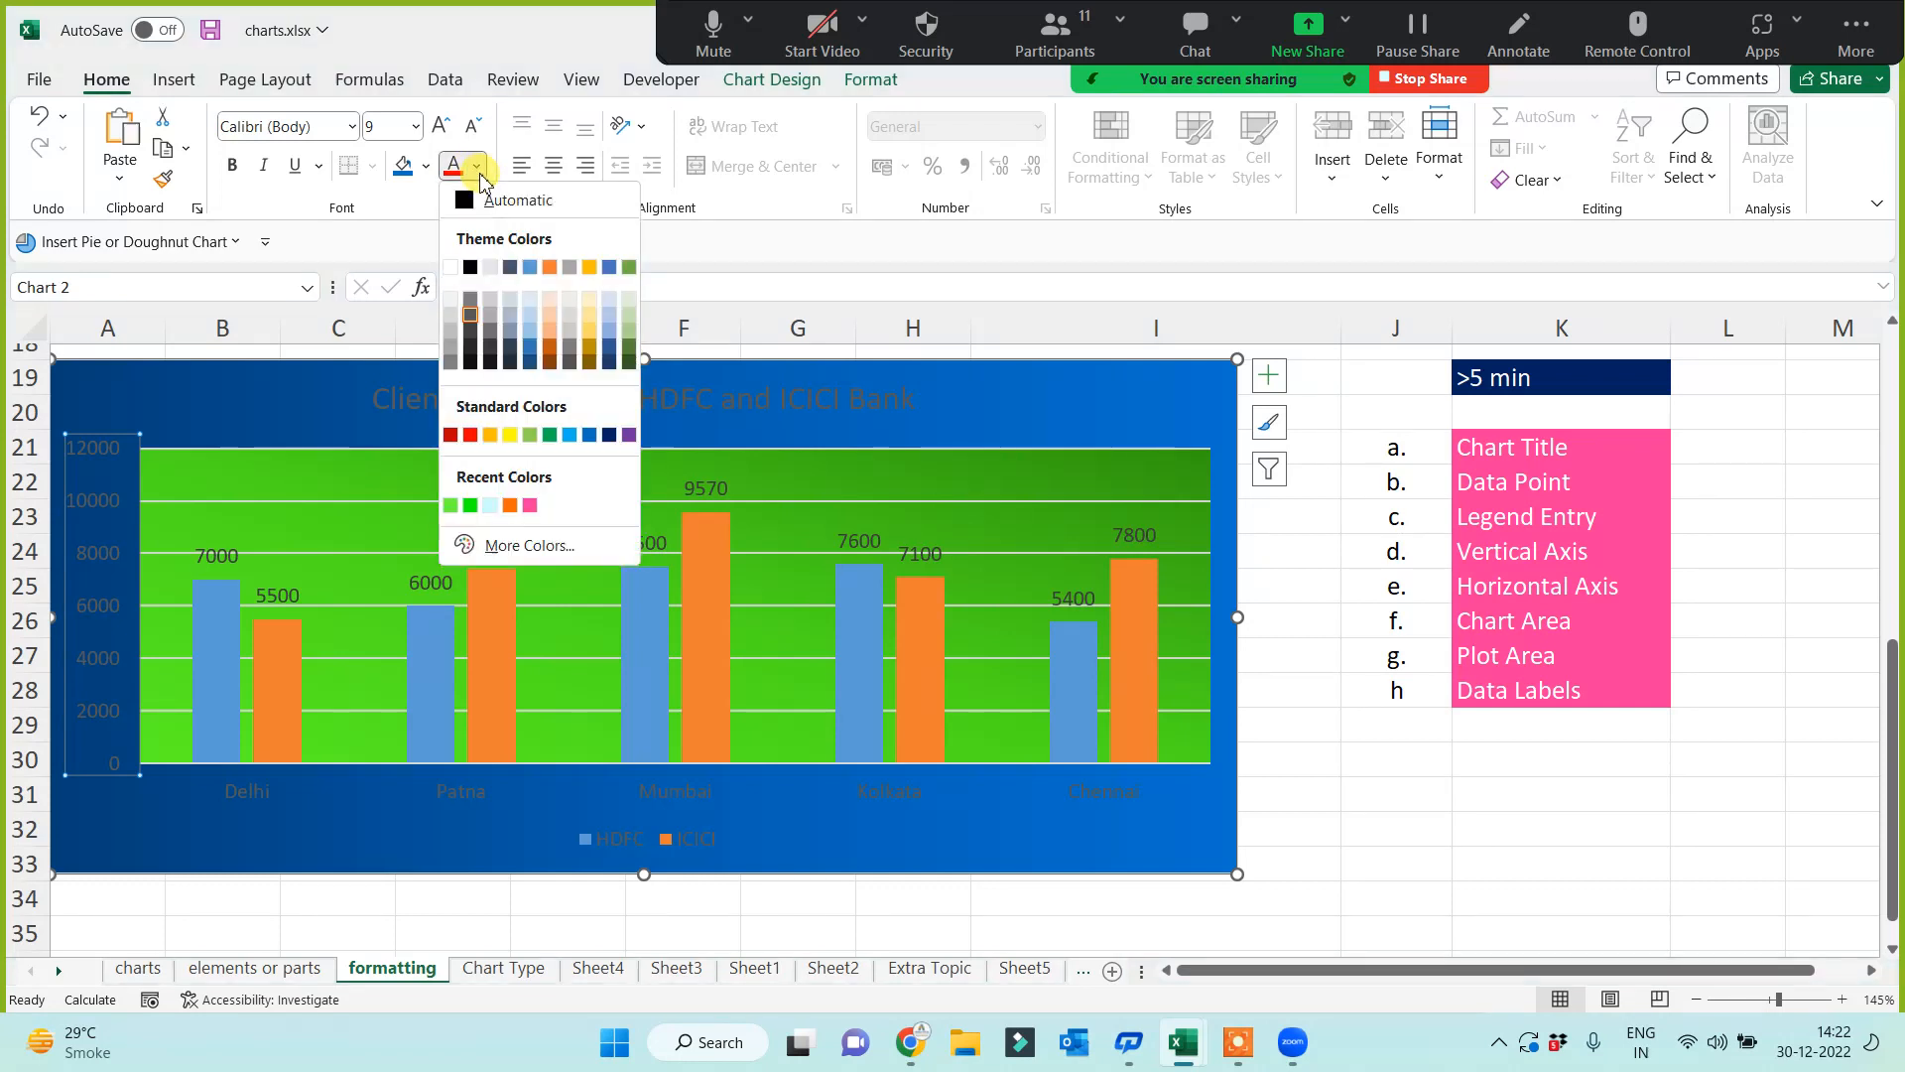
{"action": "left_click", "coordinate": [454, 272]}
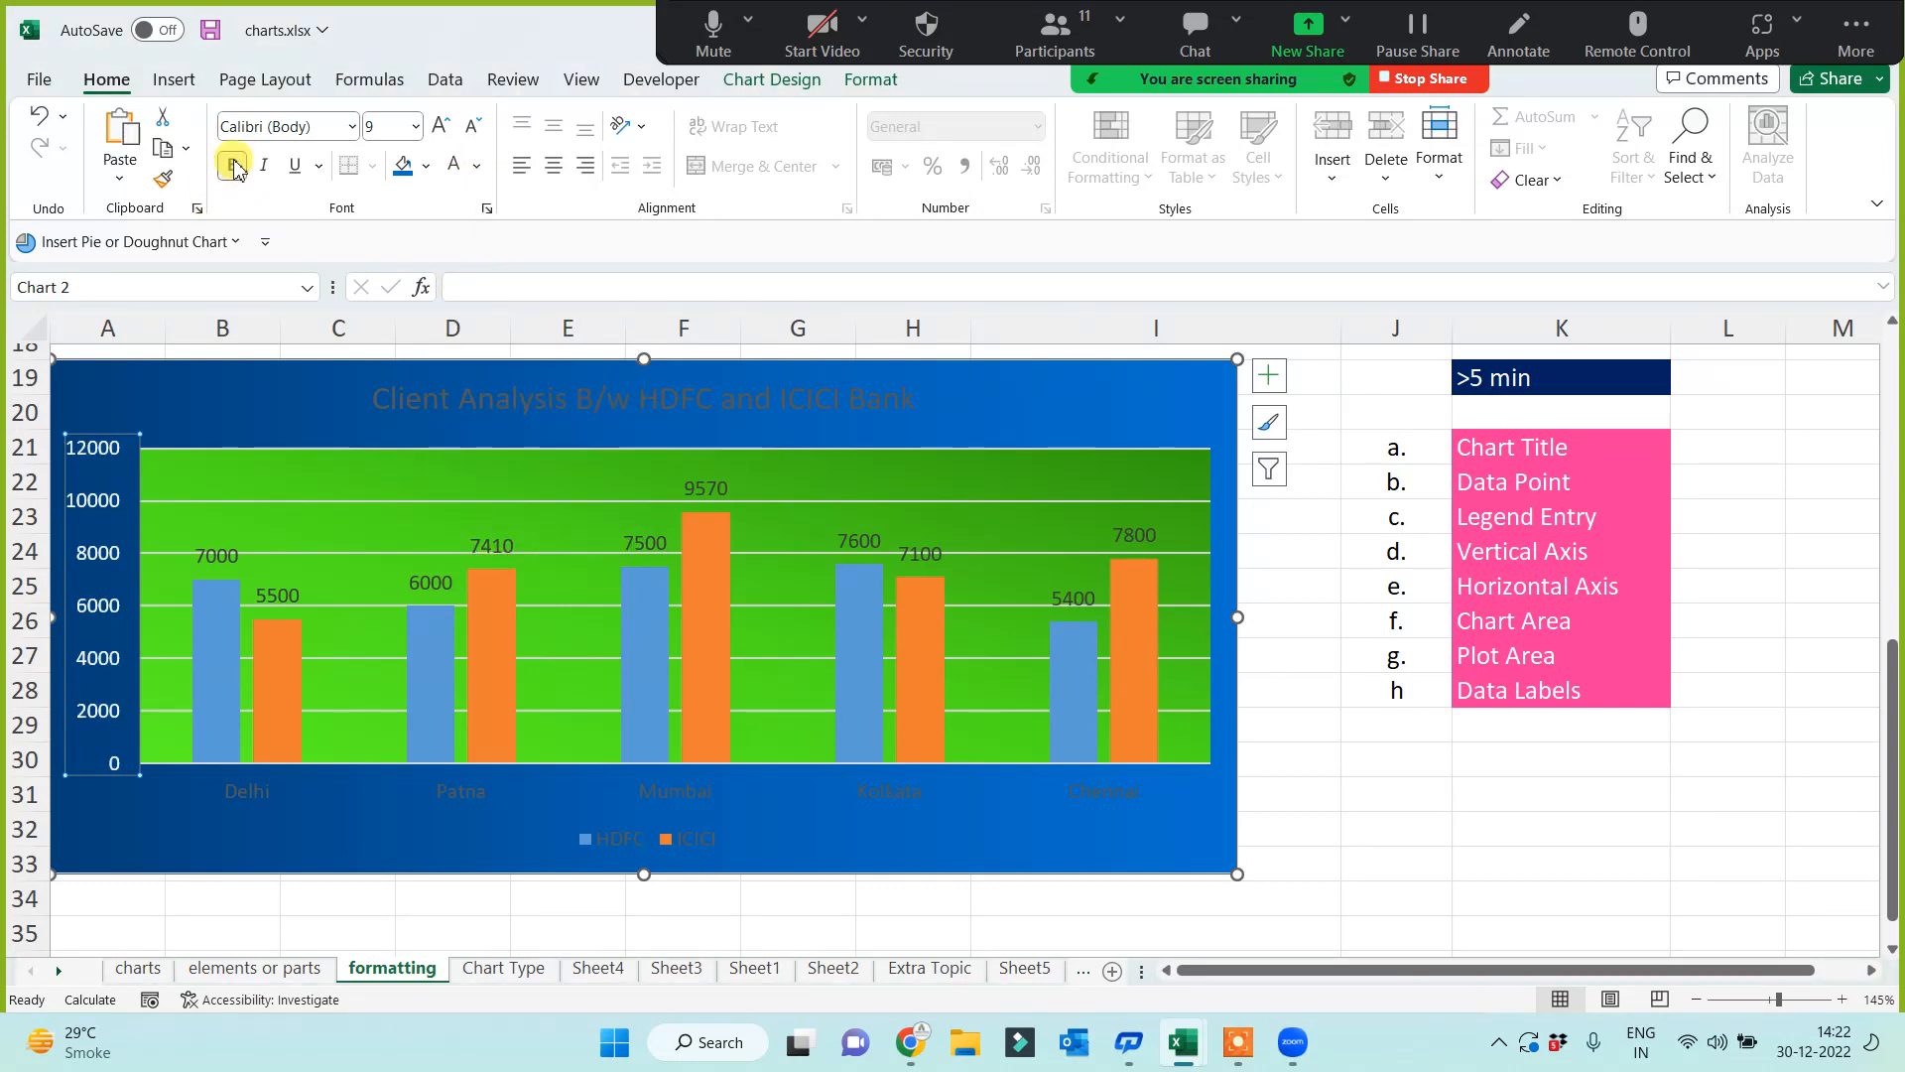
{"action": "left_click", "coordinate": [236, 167]}
Step: Format the lower chart's title with white bold text and no background fill
{"action": "left_click", "coordinate": [473, 399]}
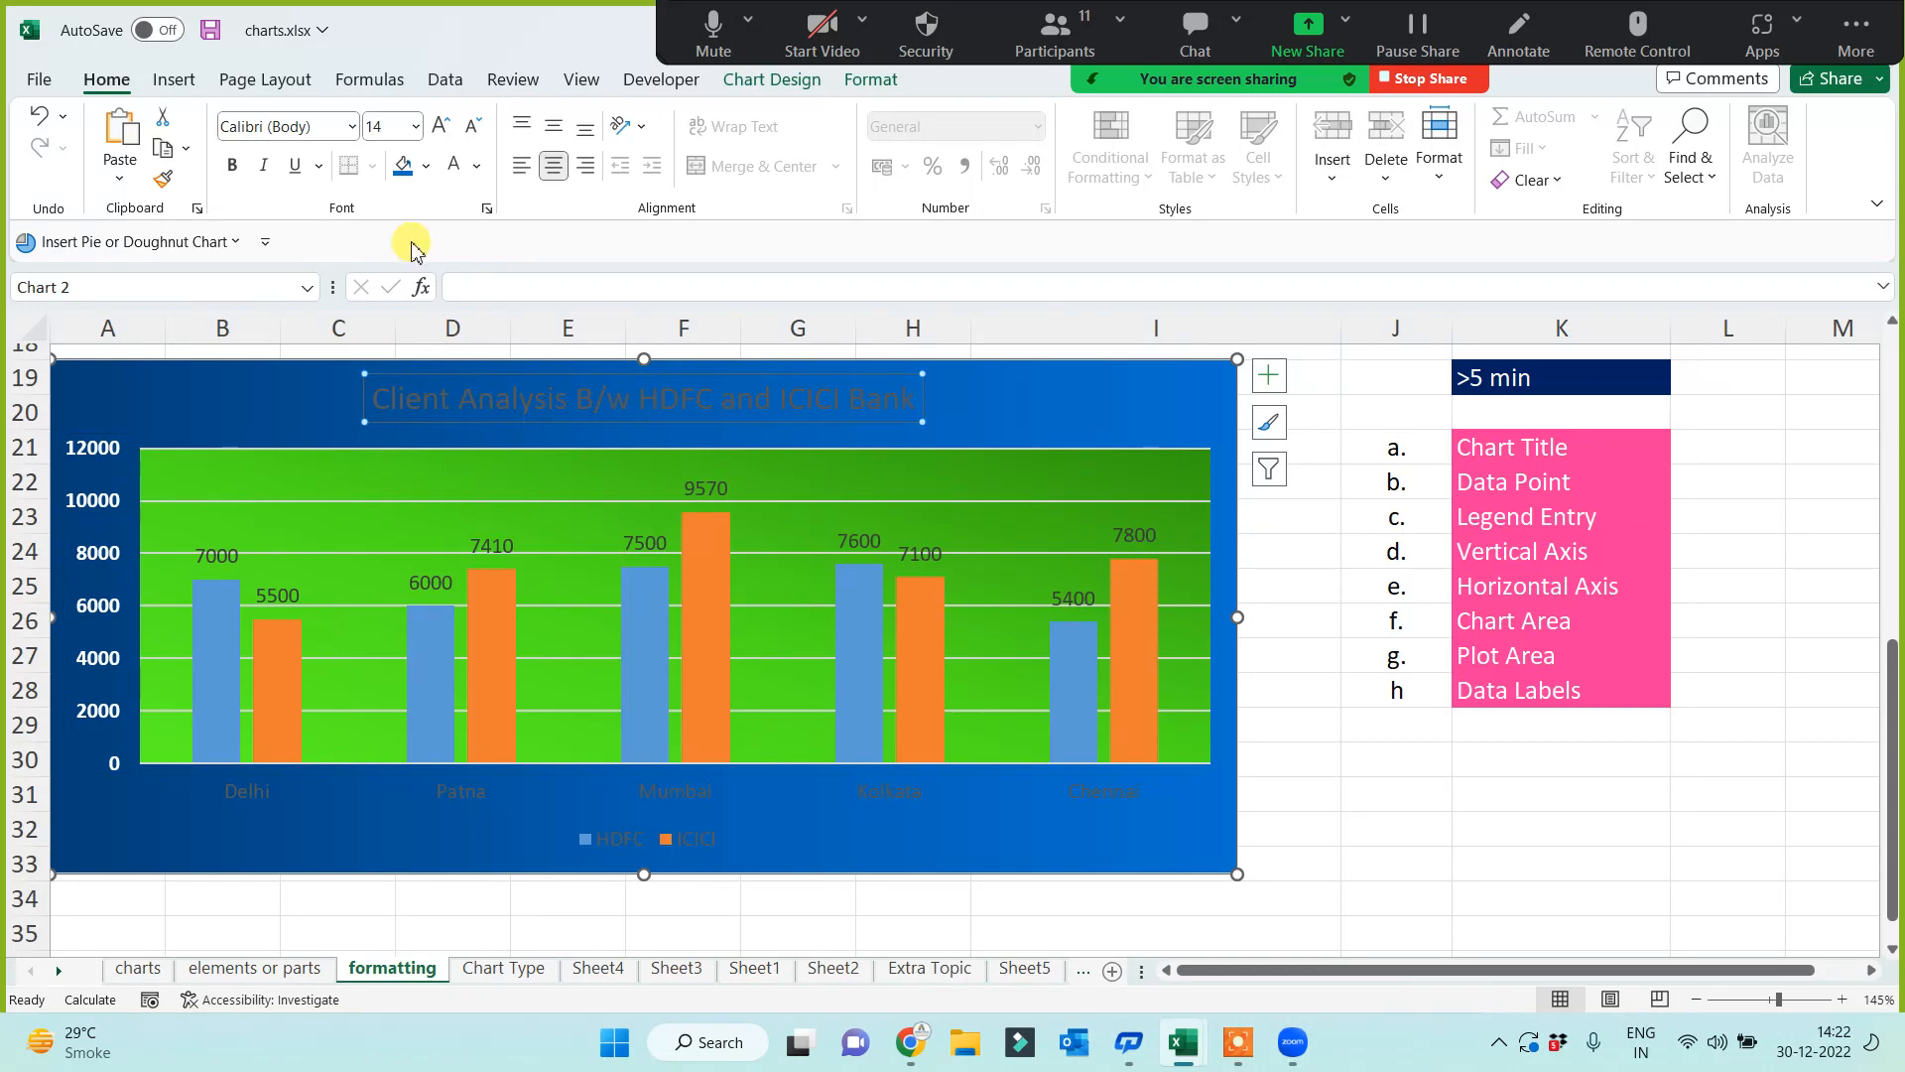
{"action": "left_click", "coordinate": [406, 180]}
{"action": "left_click", "coordinate": [453, 169]}
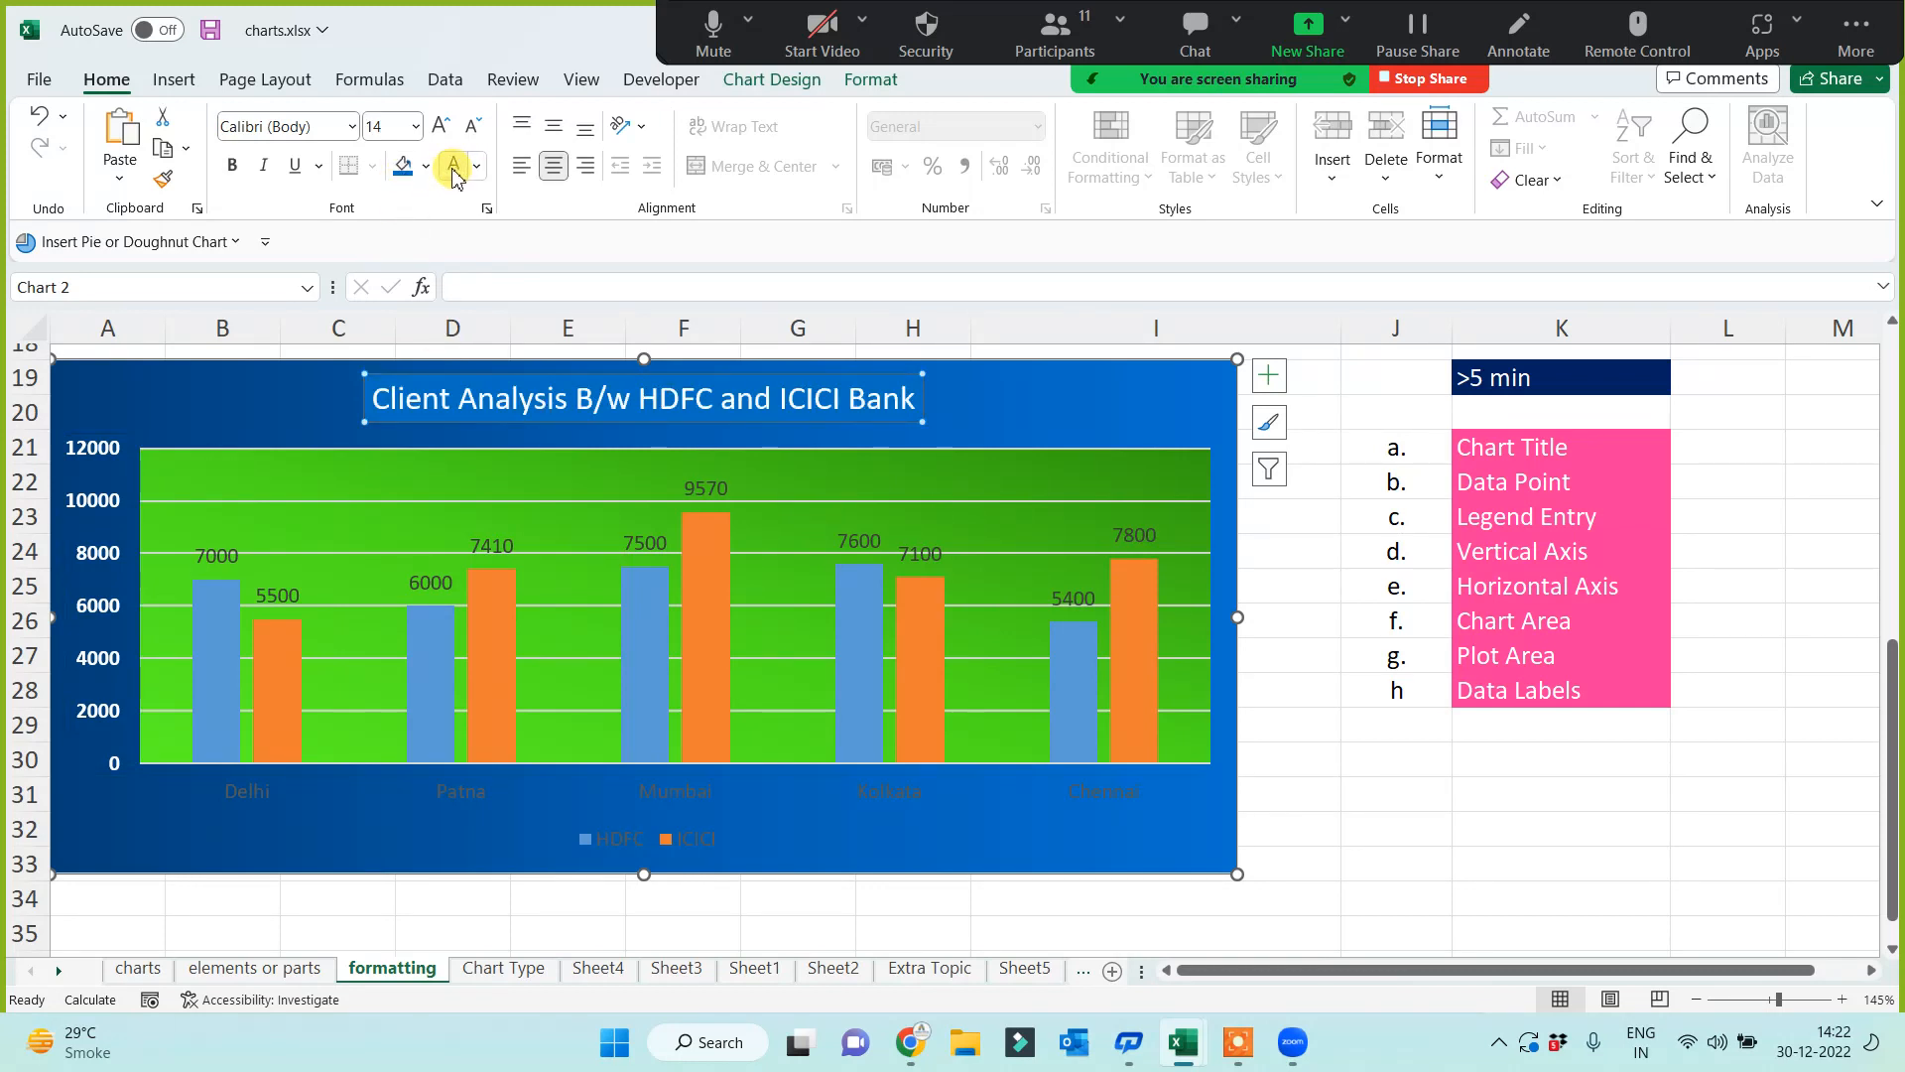
{"action": "left_click", "coordinate": [425, 169]}
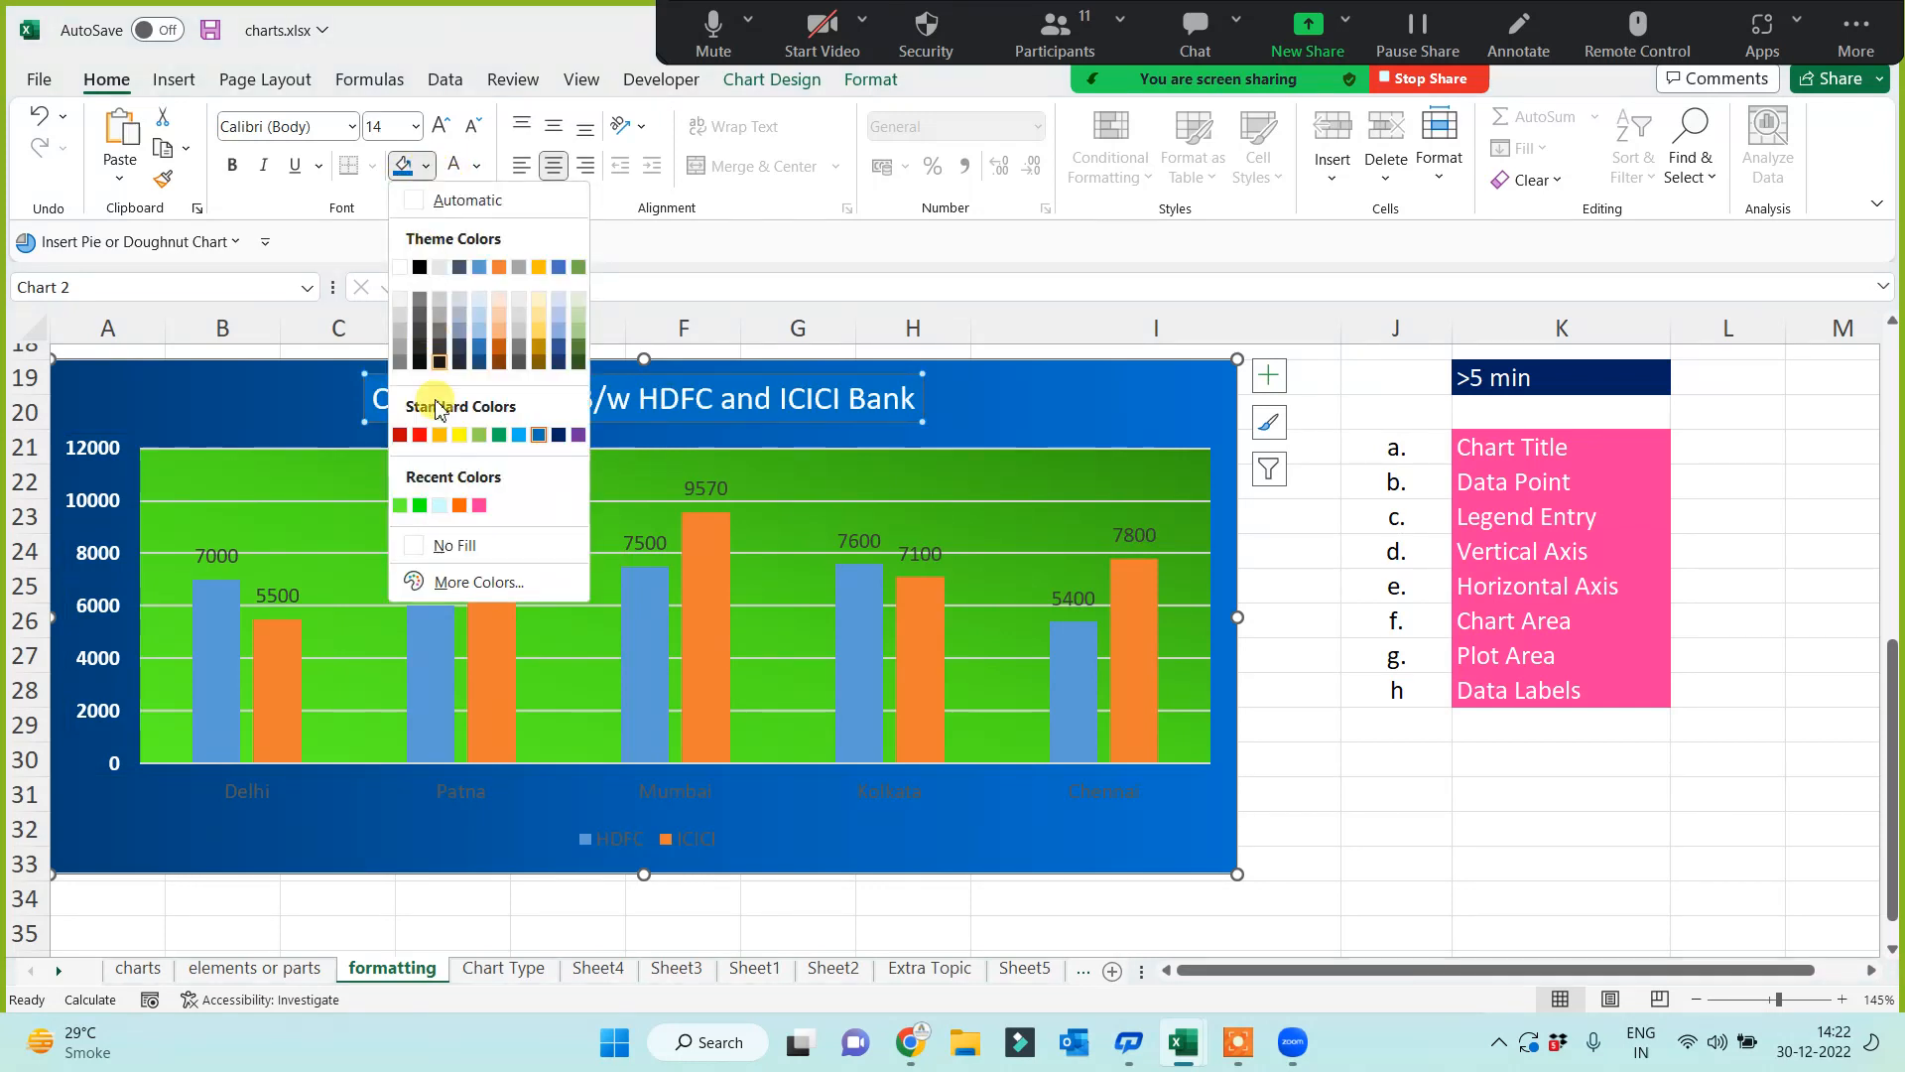
{"action": "left_click", "coordinate": [421, 548]}
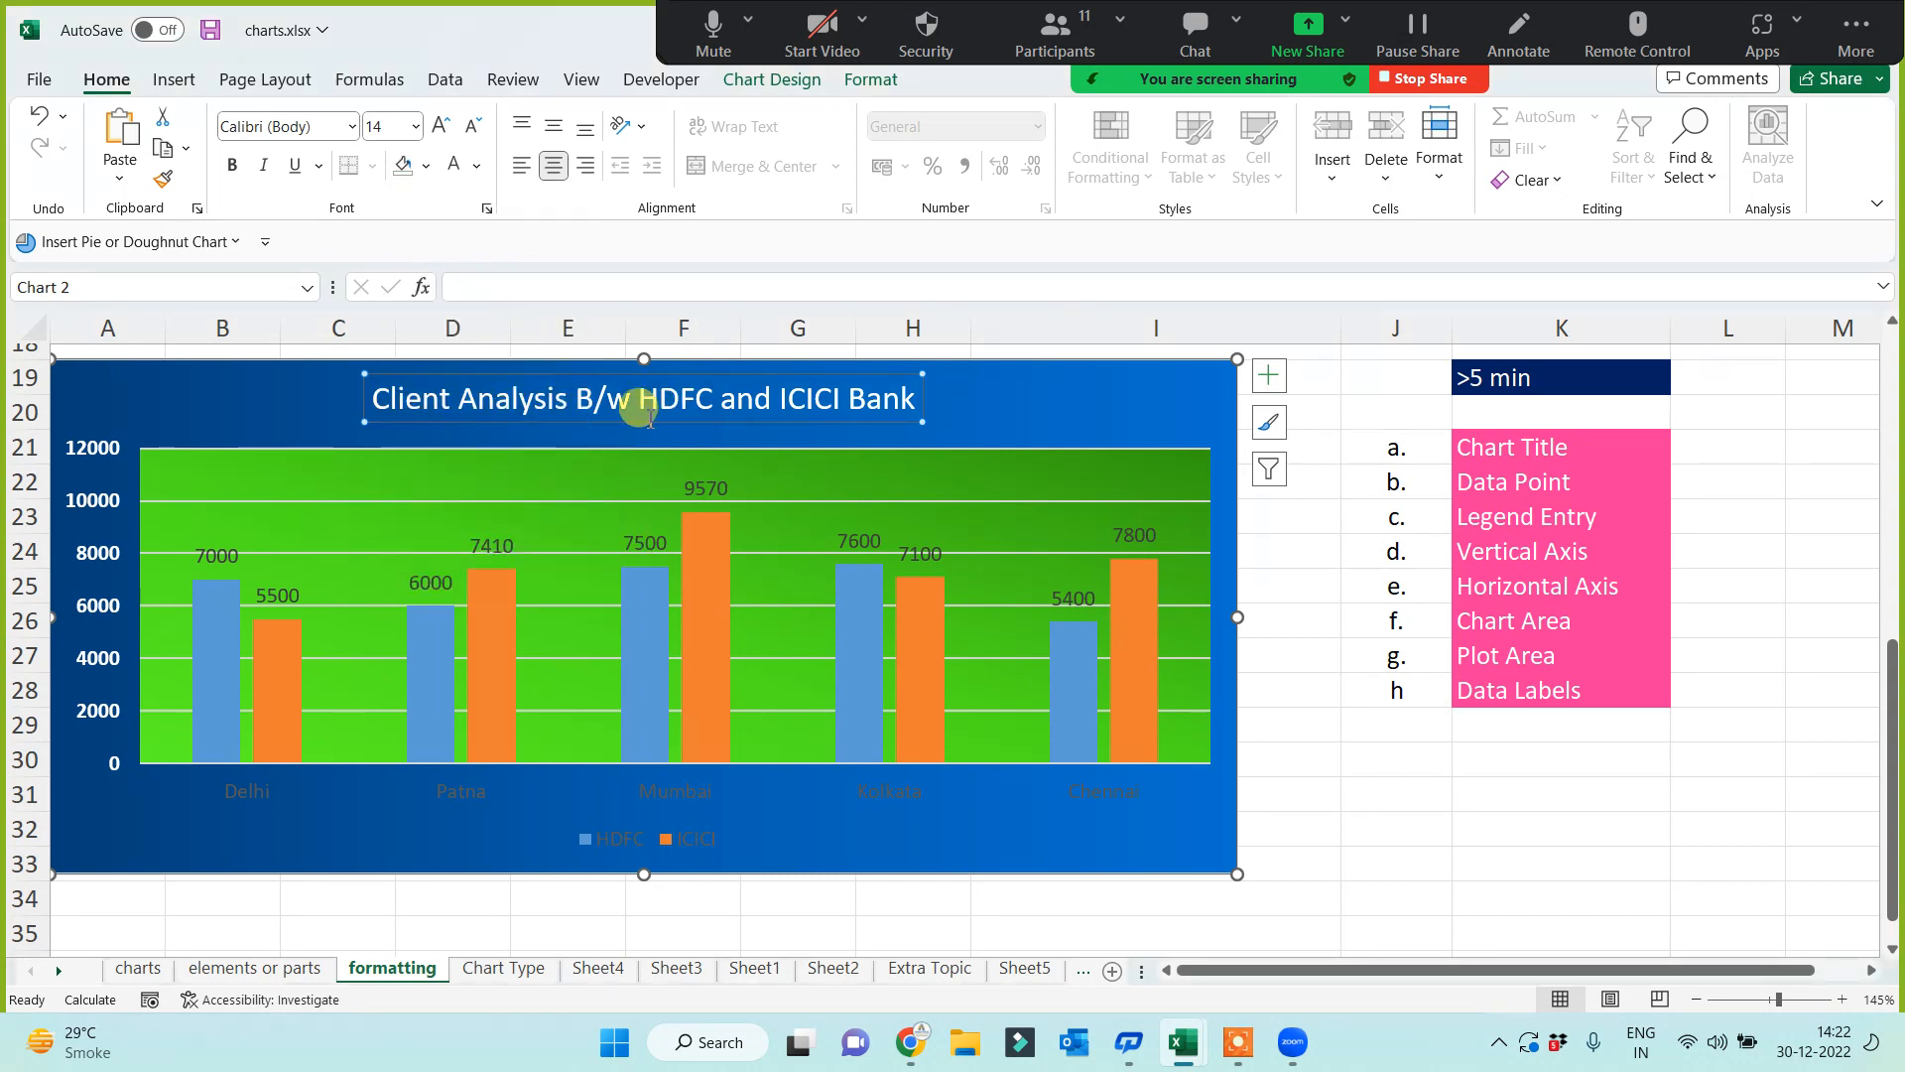
{"action": "left_click", "coordinate": [234, 166]}
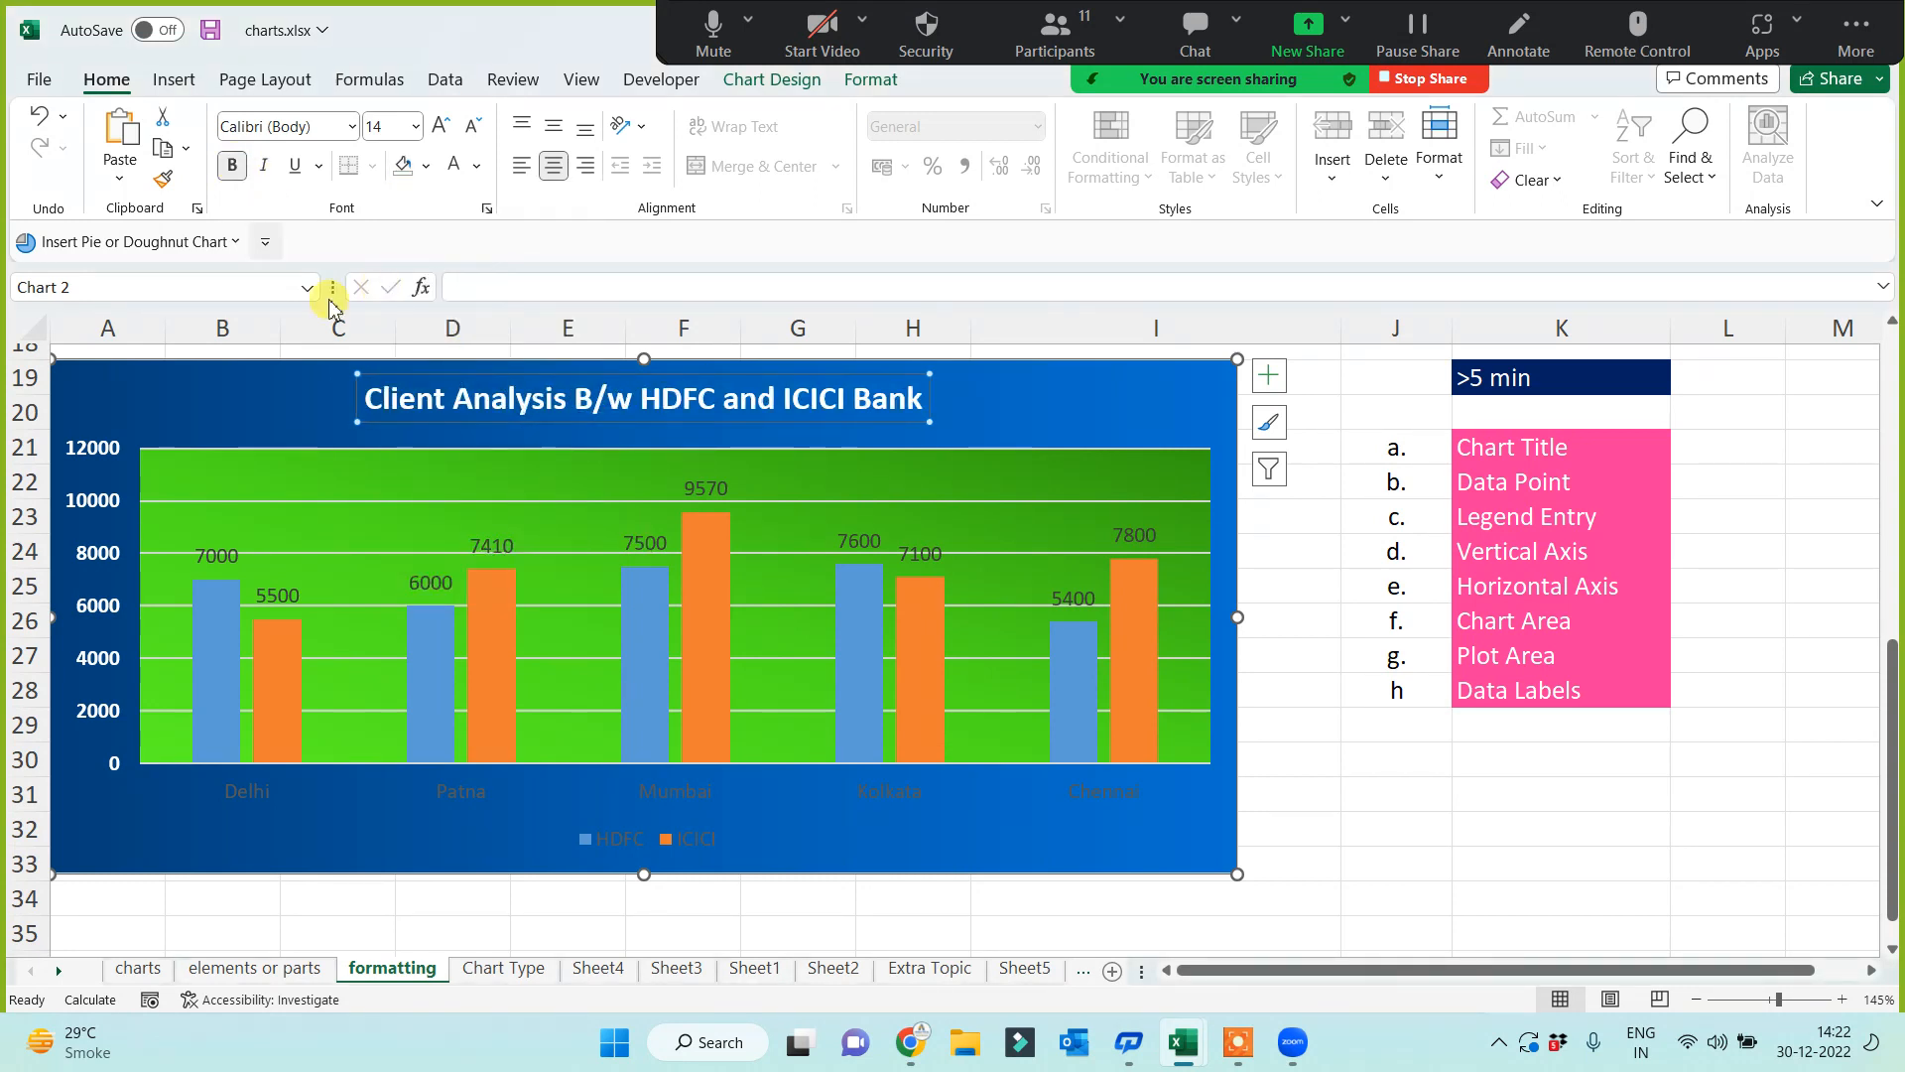
Step: Make the lower chart's city axis labels white and bold, at font size 10.5
{"action": "left_click", "coordinate": [461, 796]}
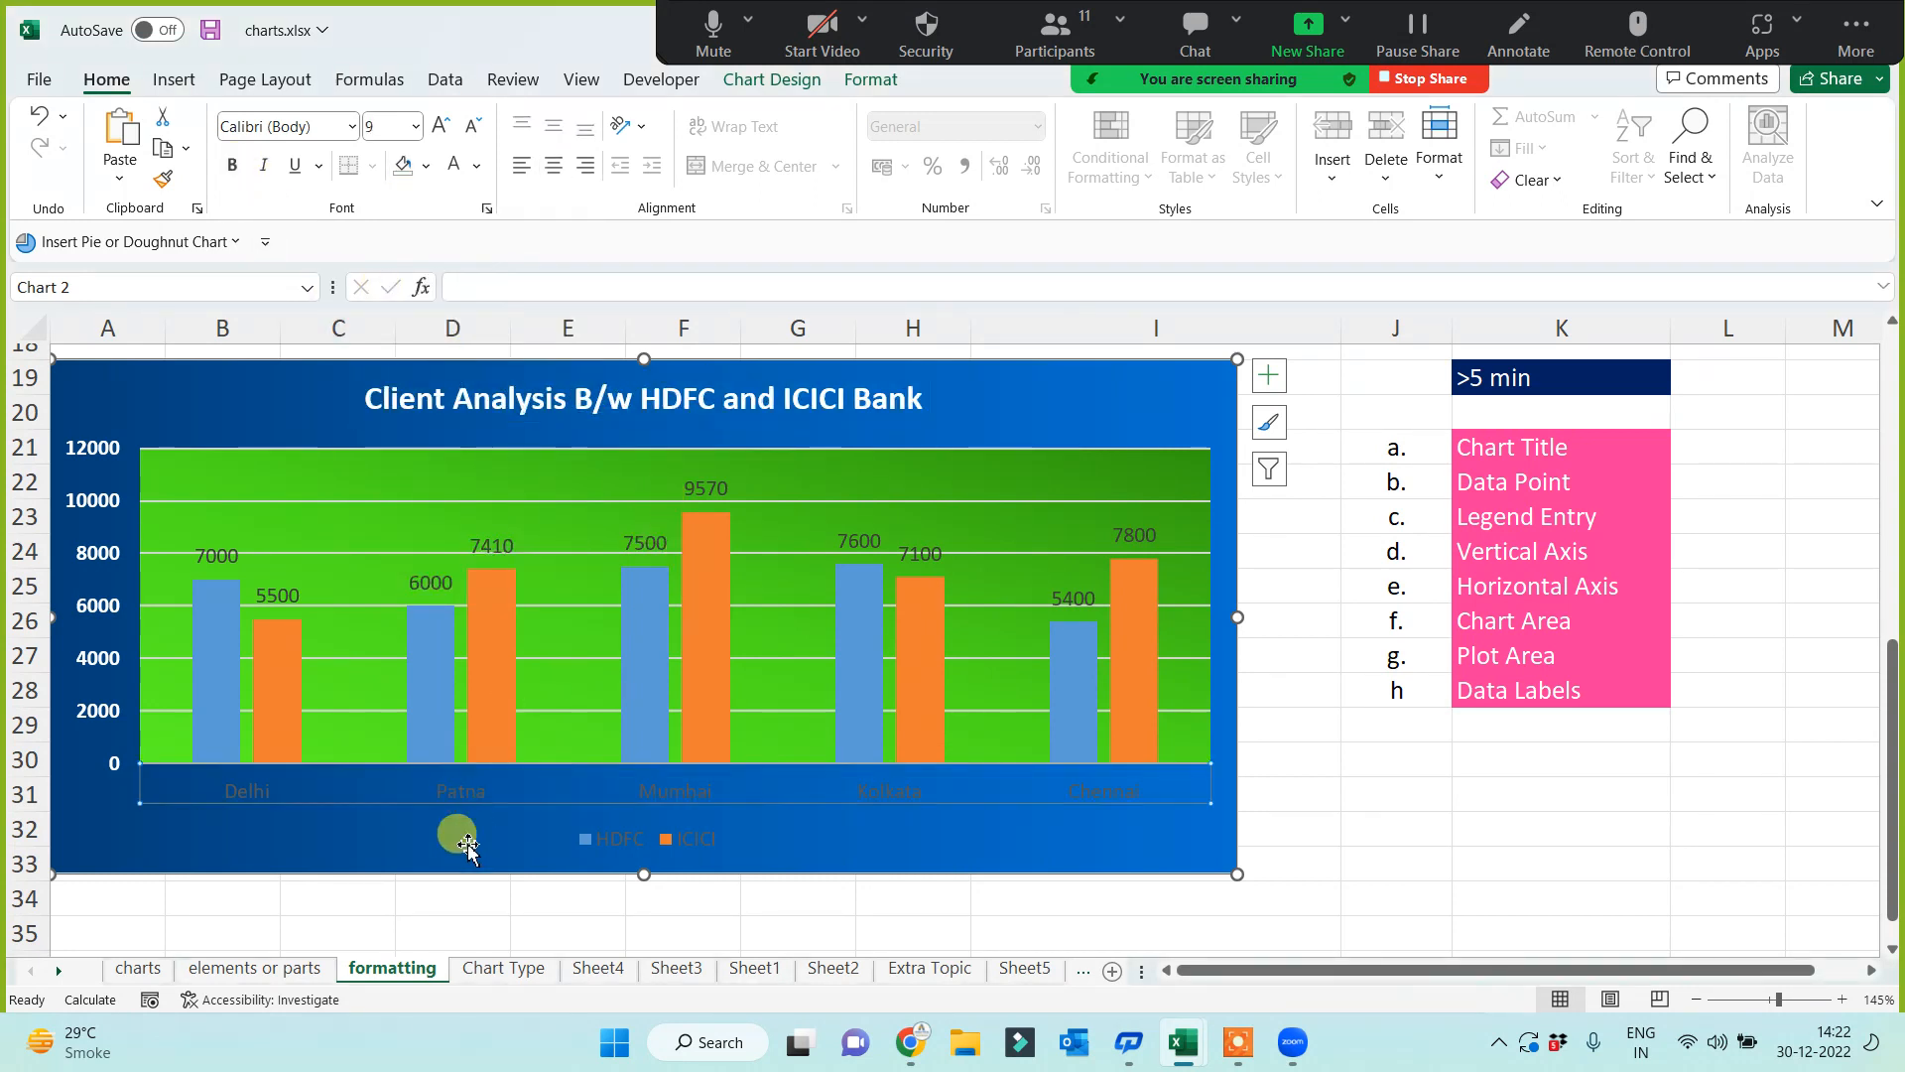
{"action": "left_click", "coordinate": [455, 169]}
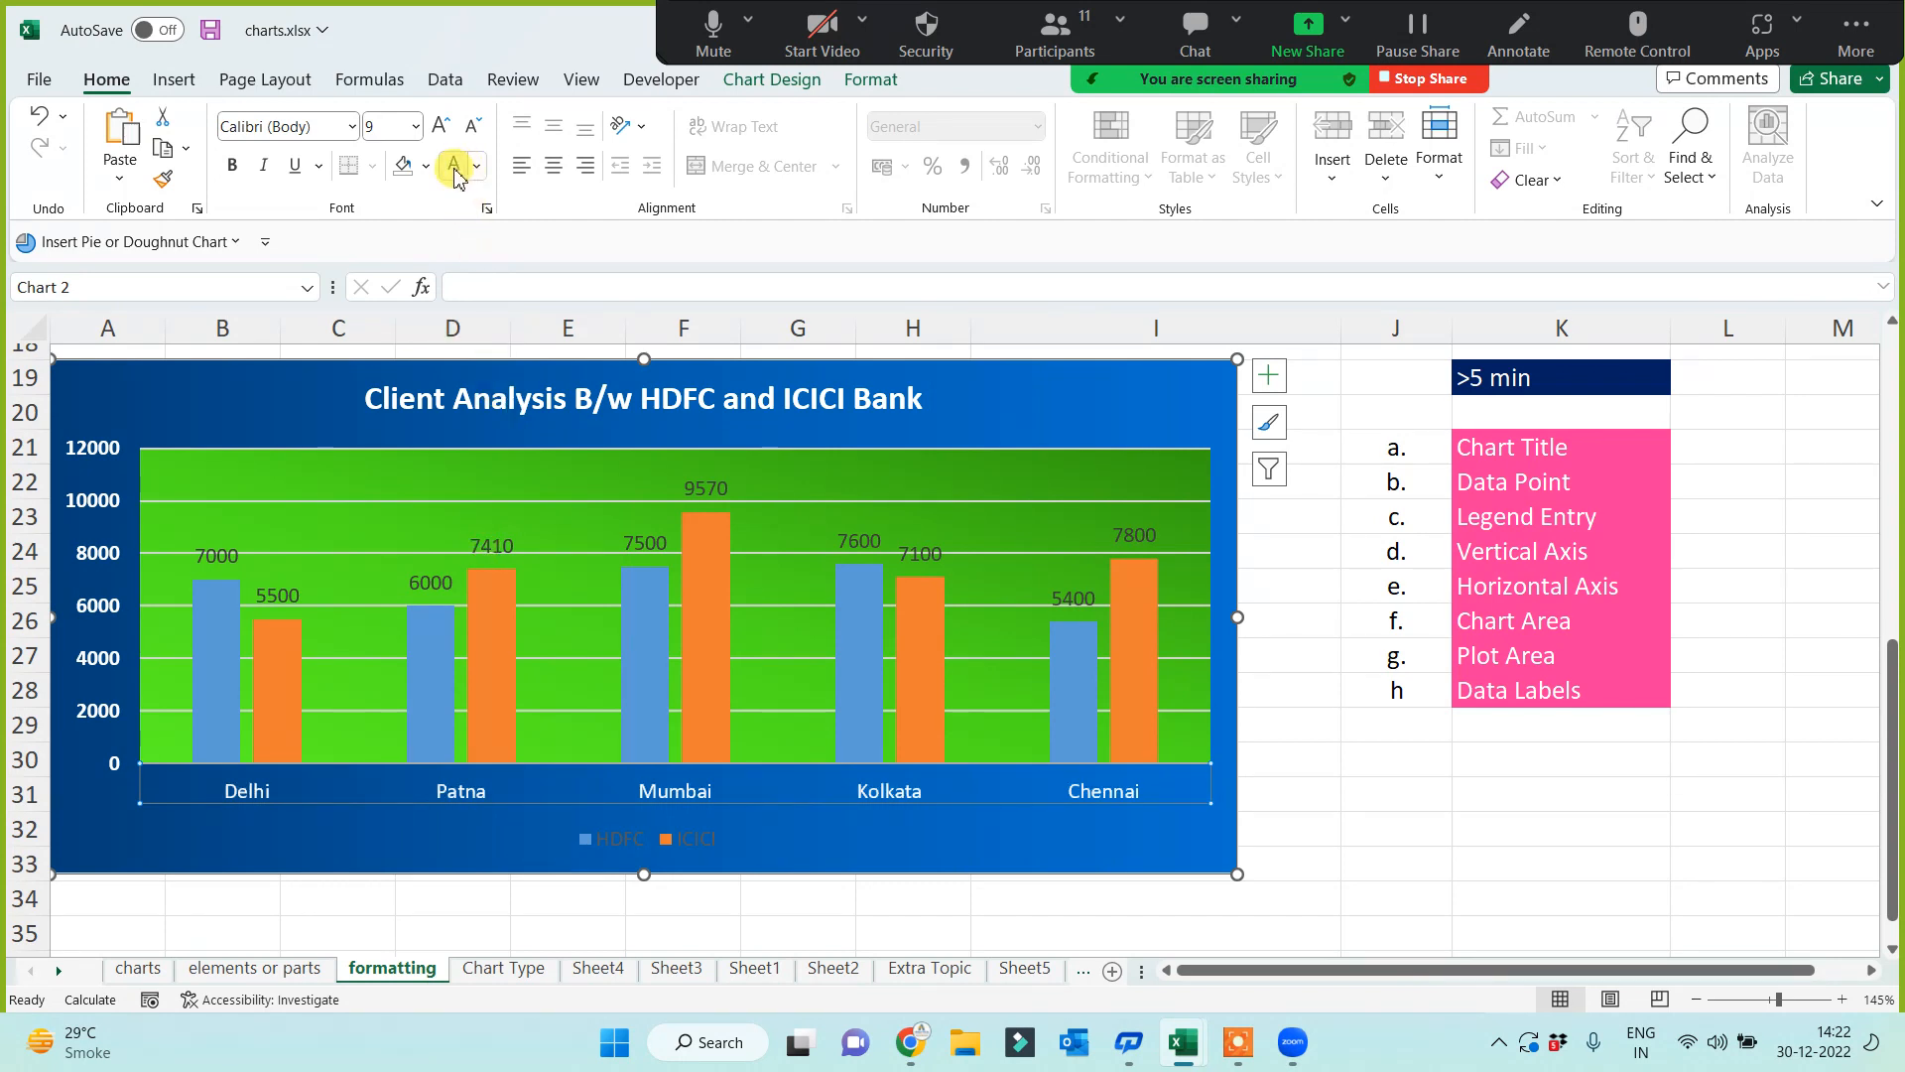
{"action": "left_click", "coordinate": [234, 166]}
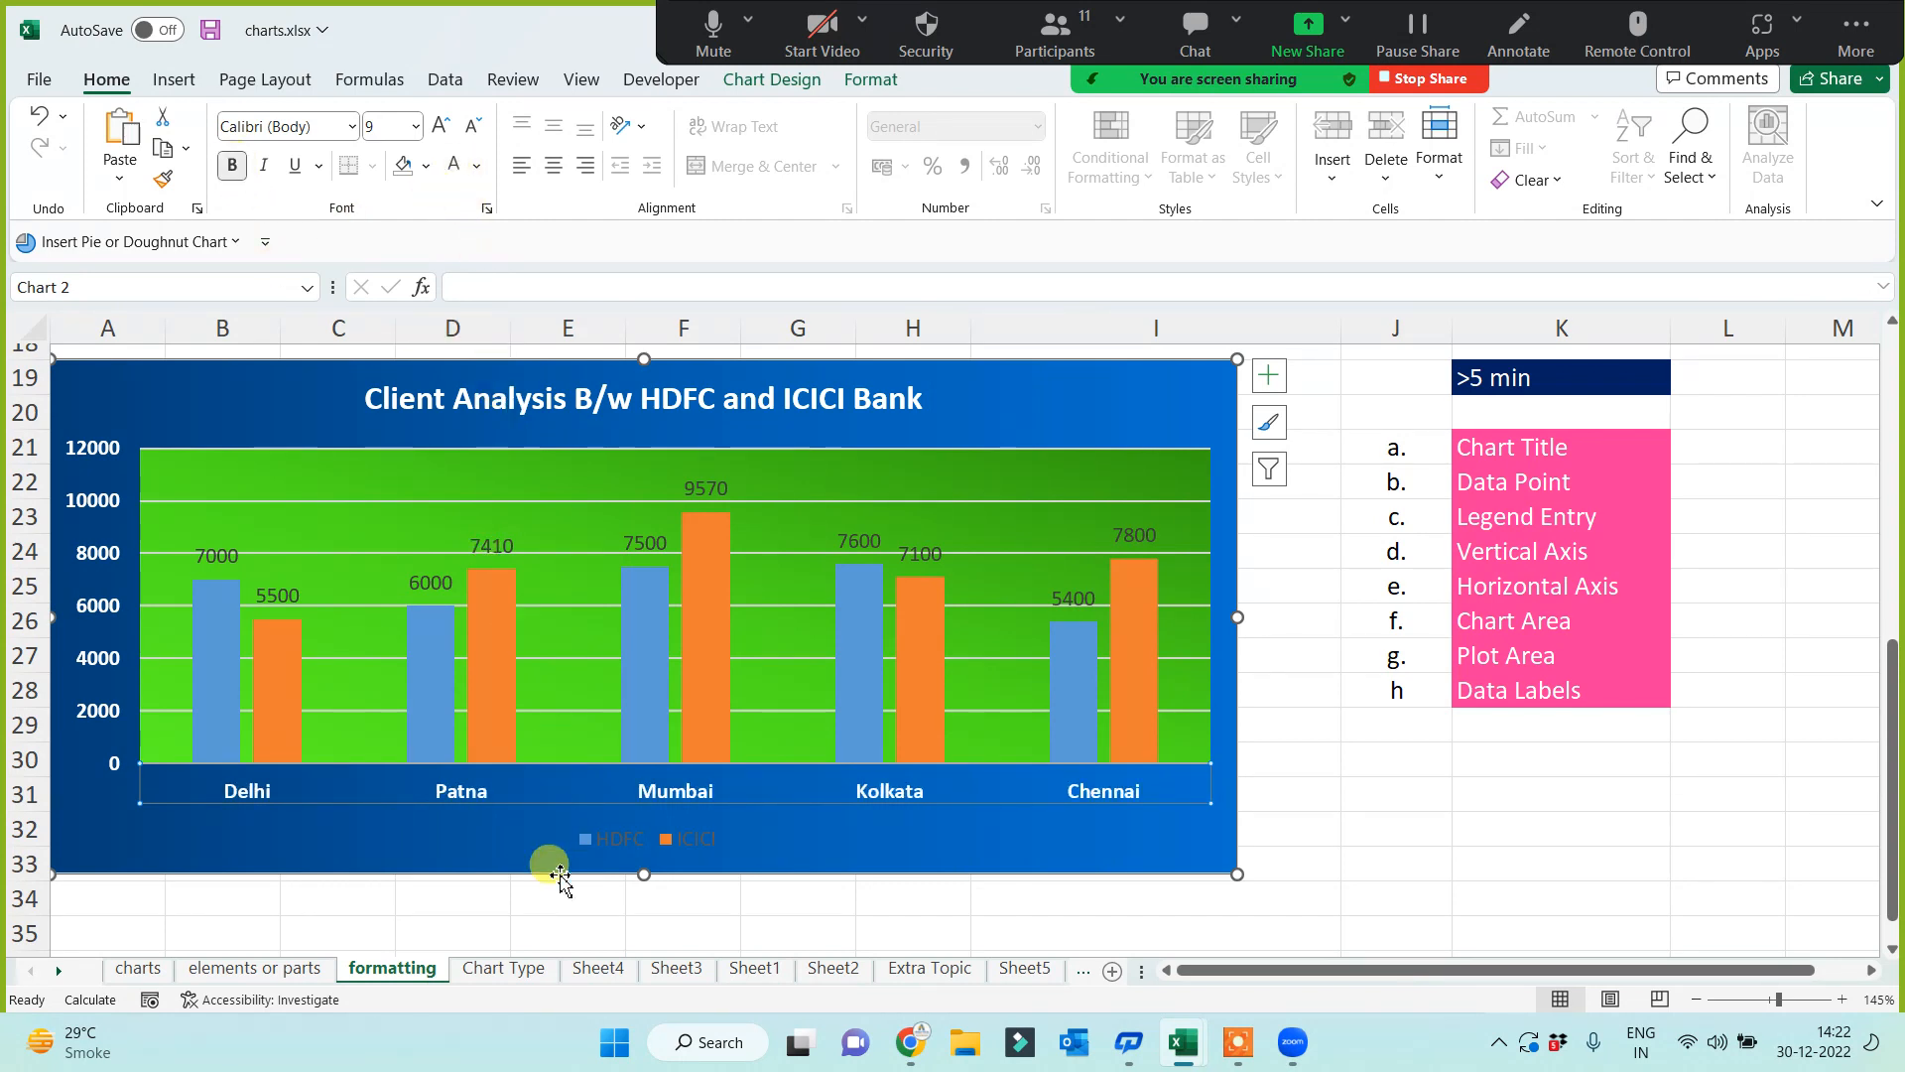
{"action": "left_click", "coordinate": [442, 126]}
{"action": "left_click", "coordinate": [442, 126]}
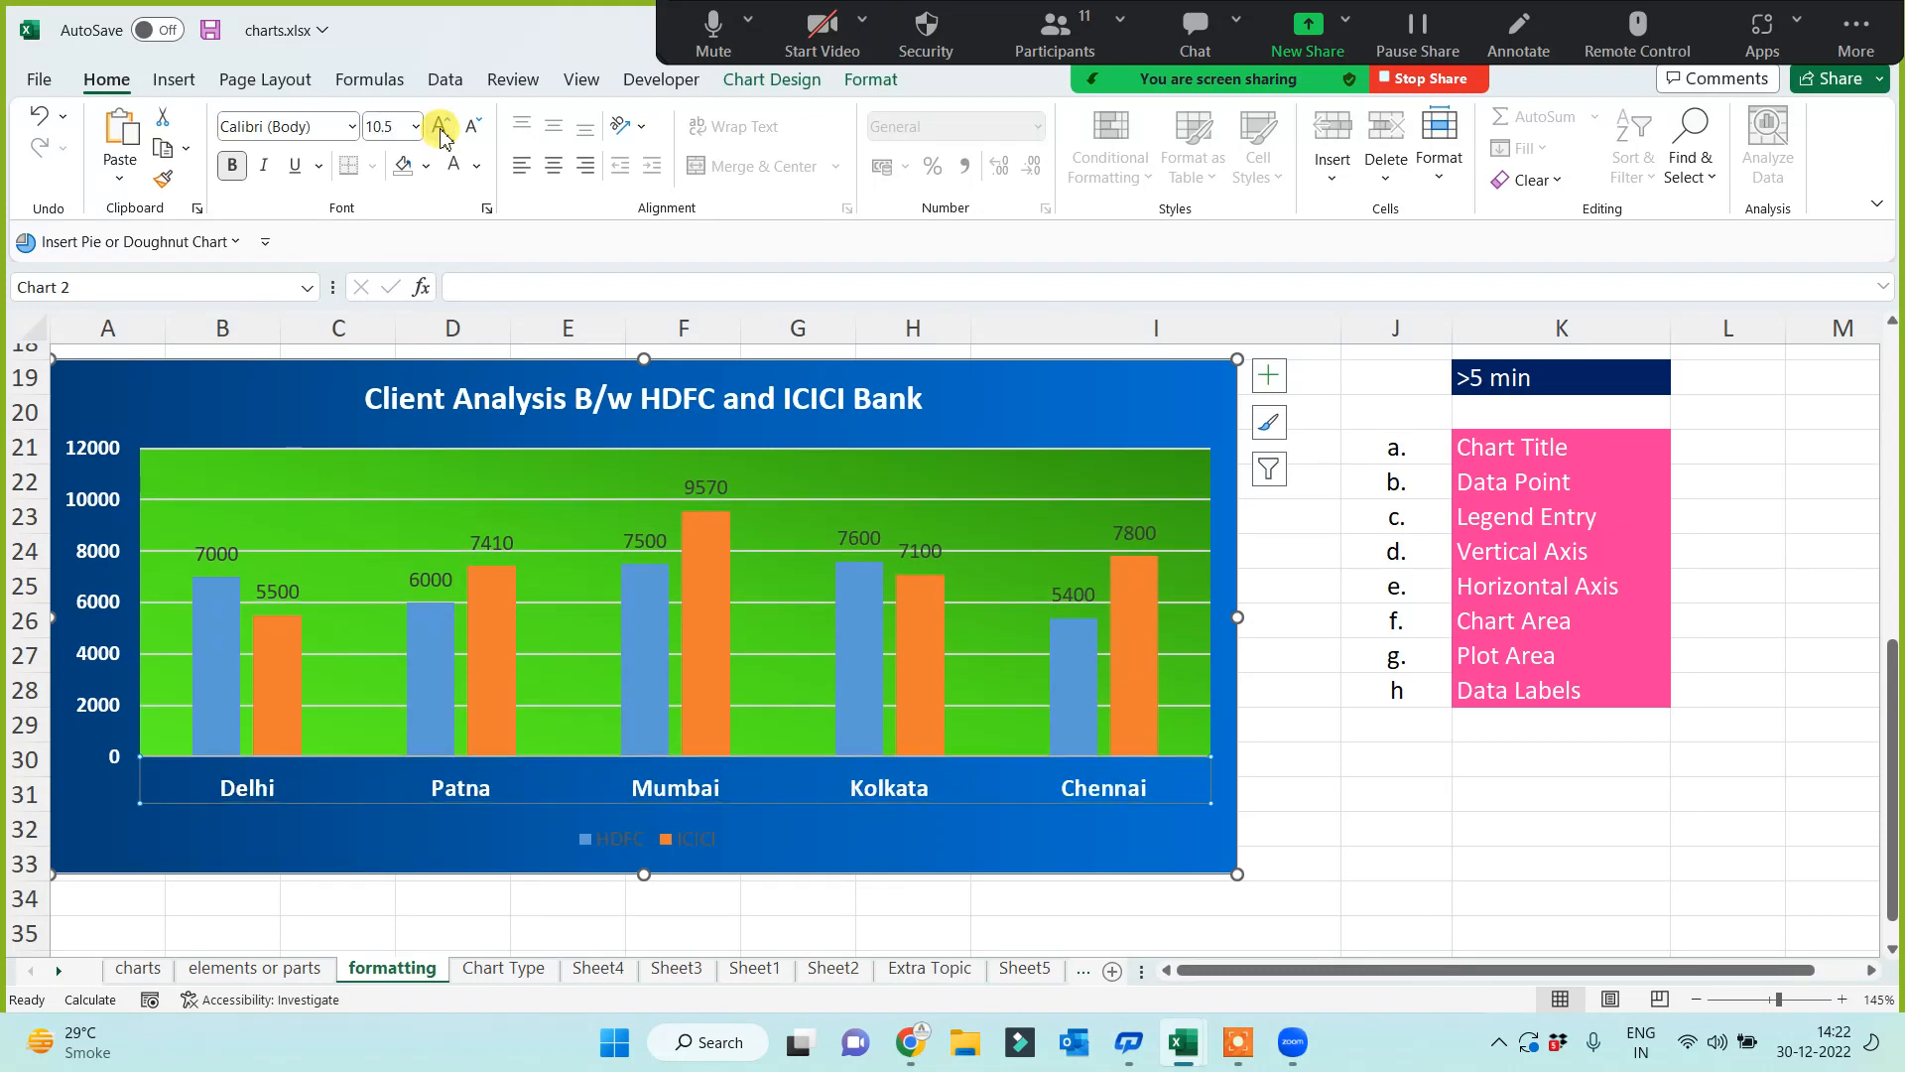
Step: Make the lower chart's legend text white and bold, and enlarge its font
{"action": "left_click", "coordinate": [623, 852]}
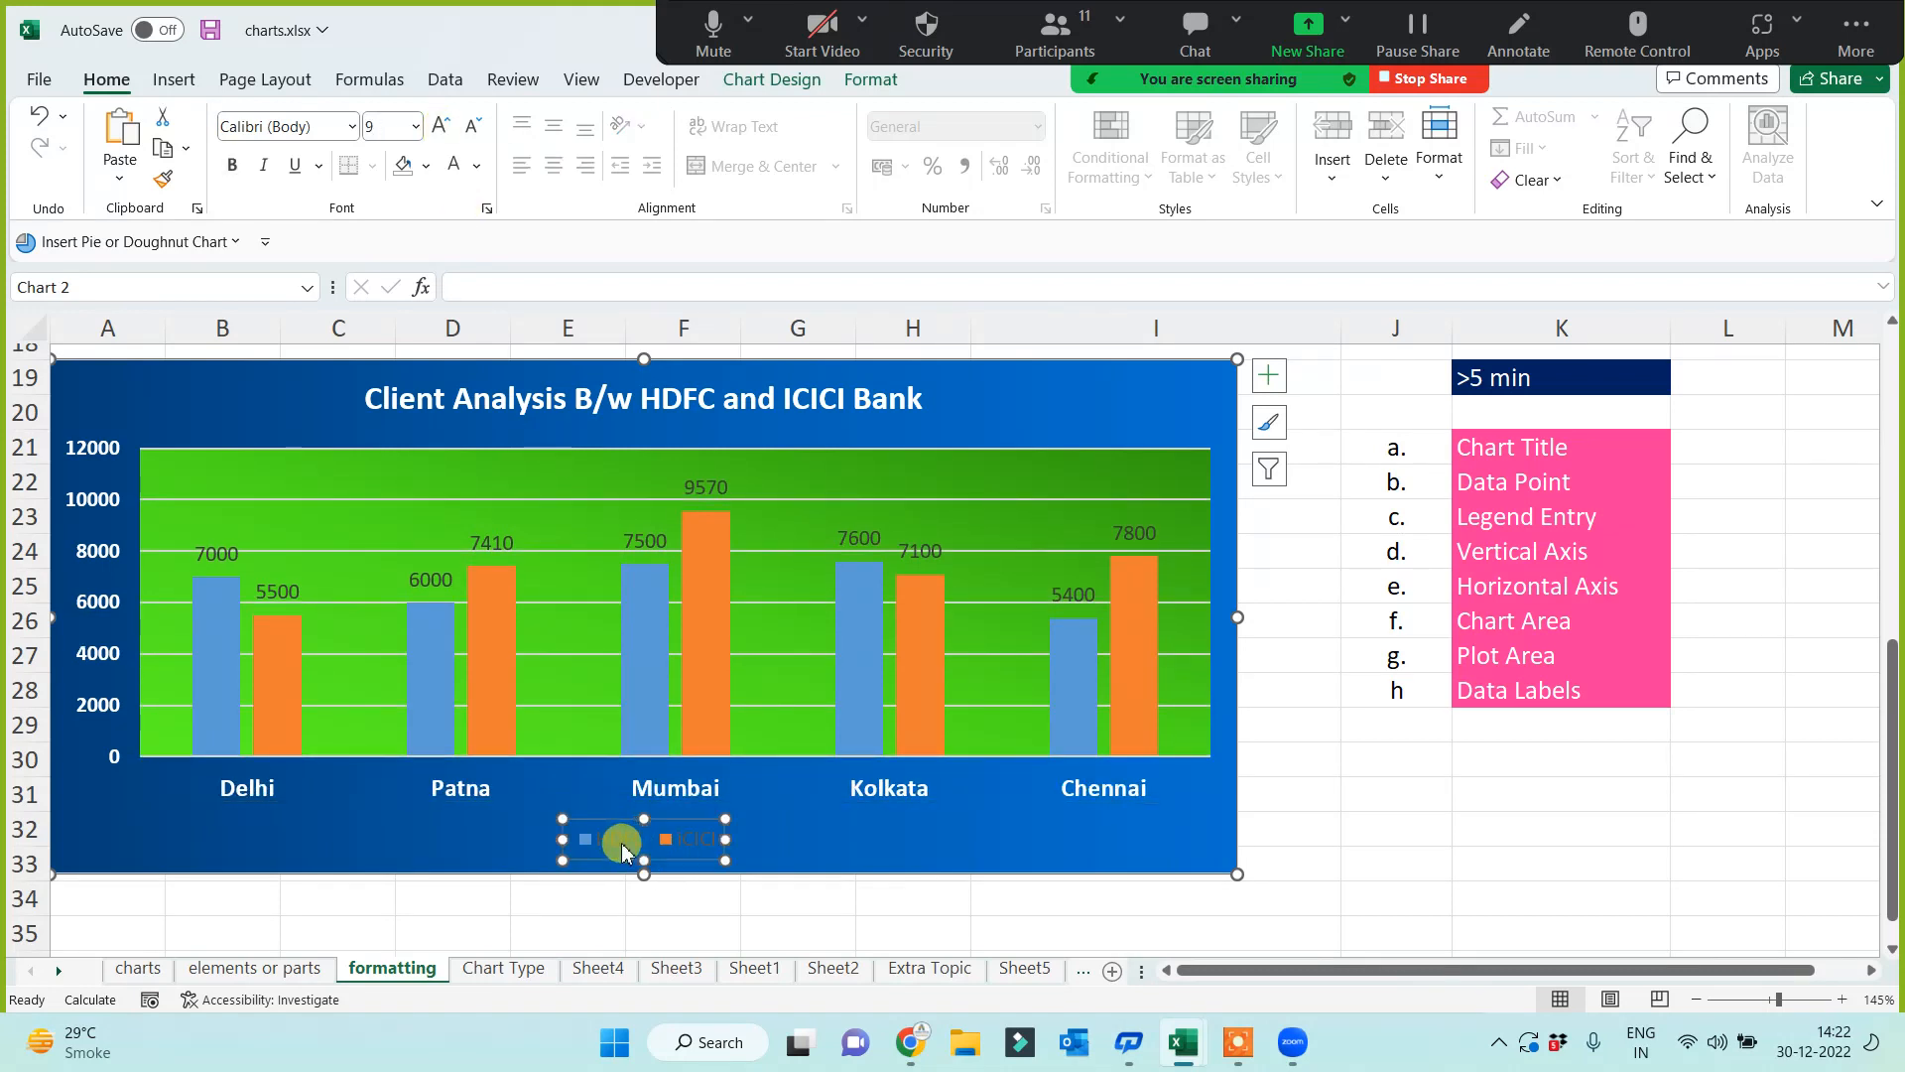
{"action": "left_click", "coordinate": [232, 166]}
{"action": "left_click", "coordinate": [441, 126]}
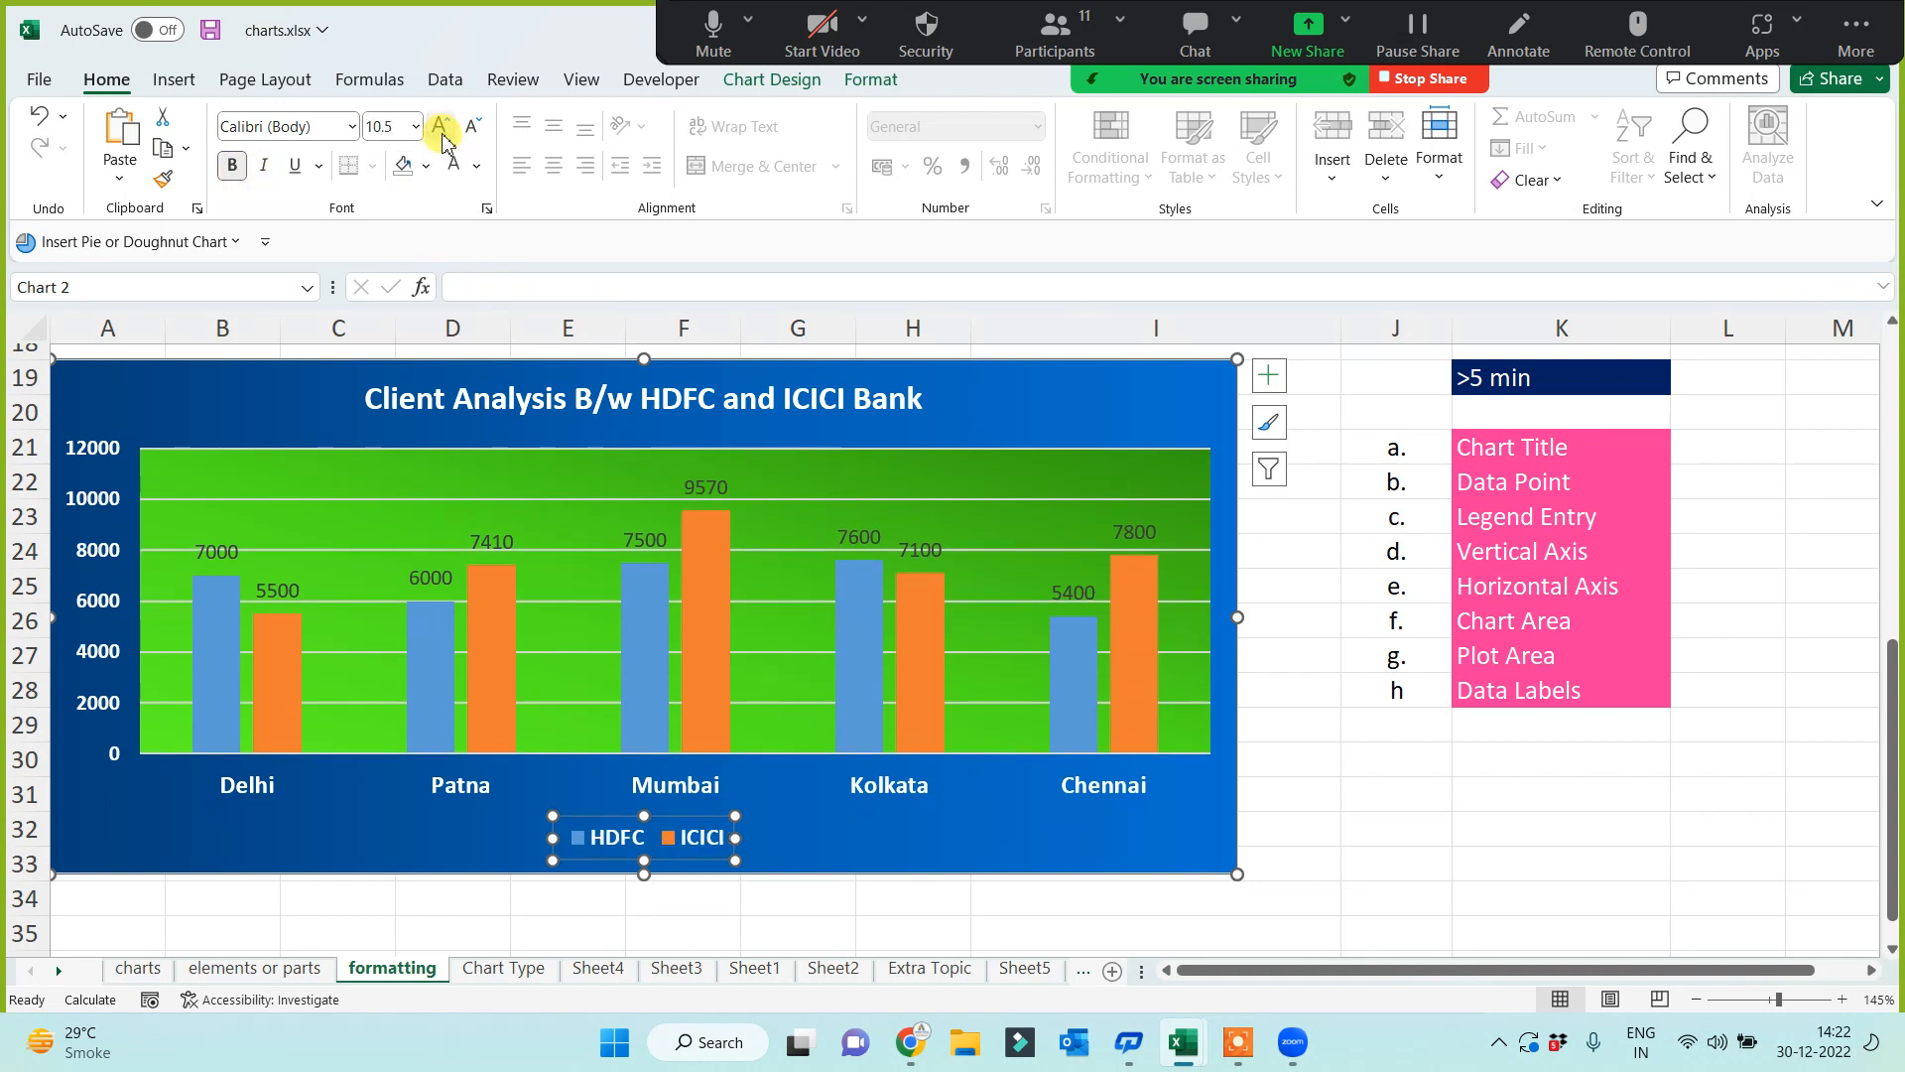
{"action": "left_click", "coordinate": [441, 126]}
Step: Set the lower chart's title to font size 18 and deselect the chart
{"action": "left_click", "coordinate": [637, 397]}
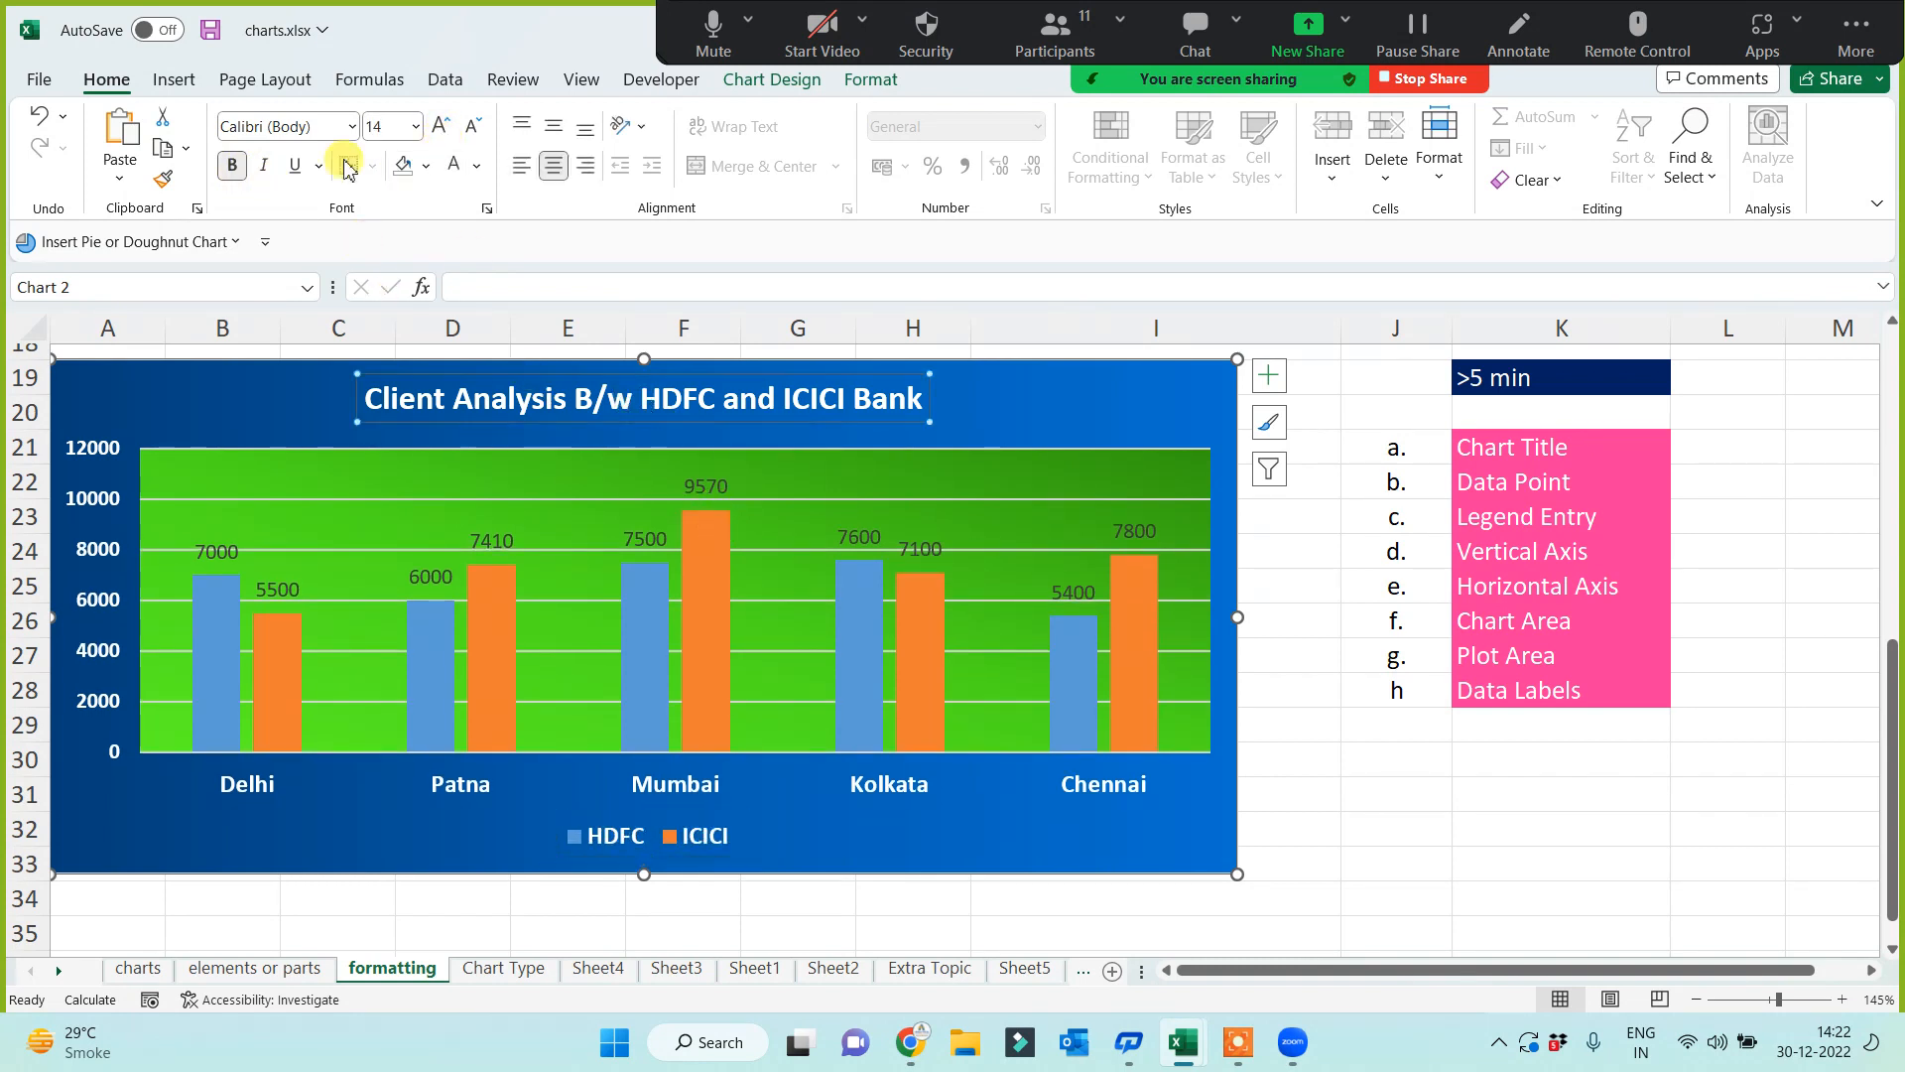
{"action": "left_click", "coordinate": [441, 126]}
{"action": "left_click", "coordinate": [441, 126]}
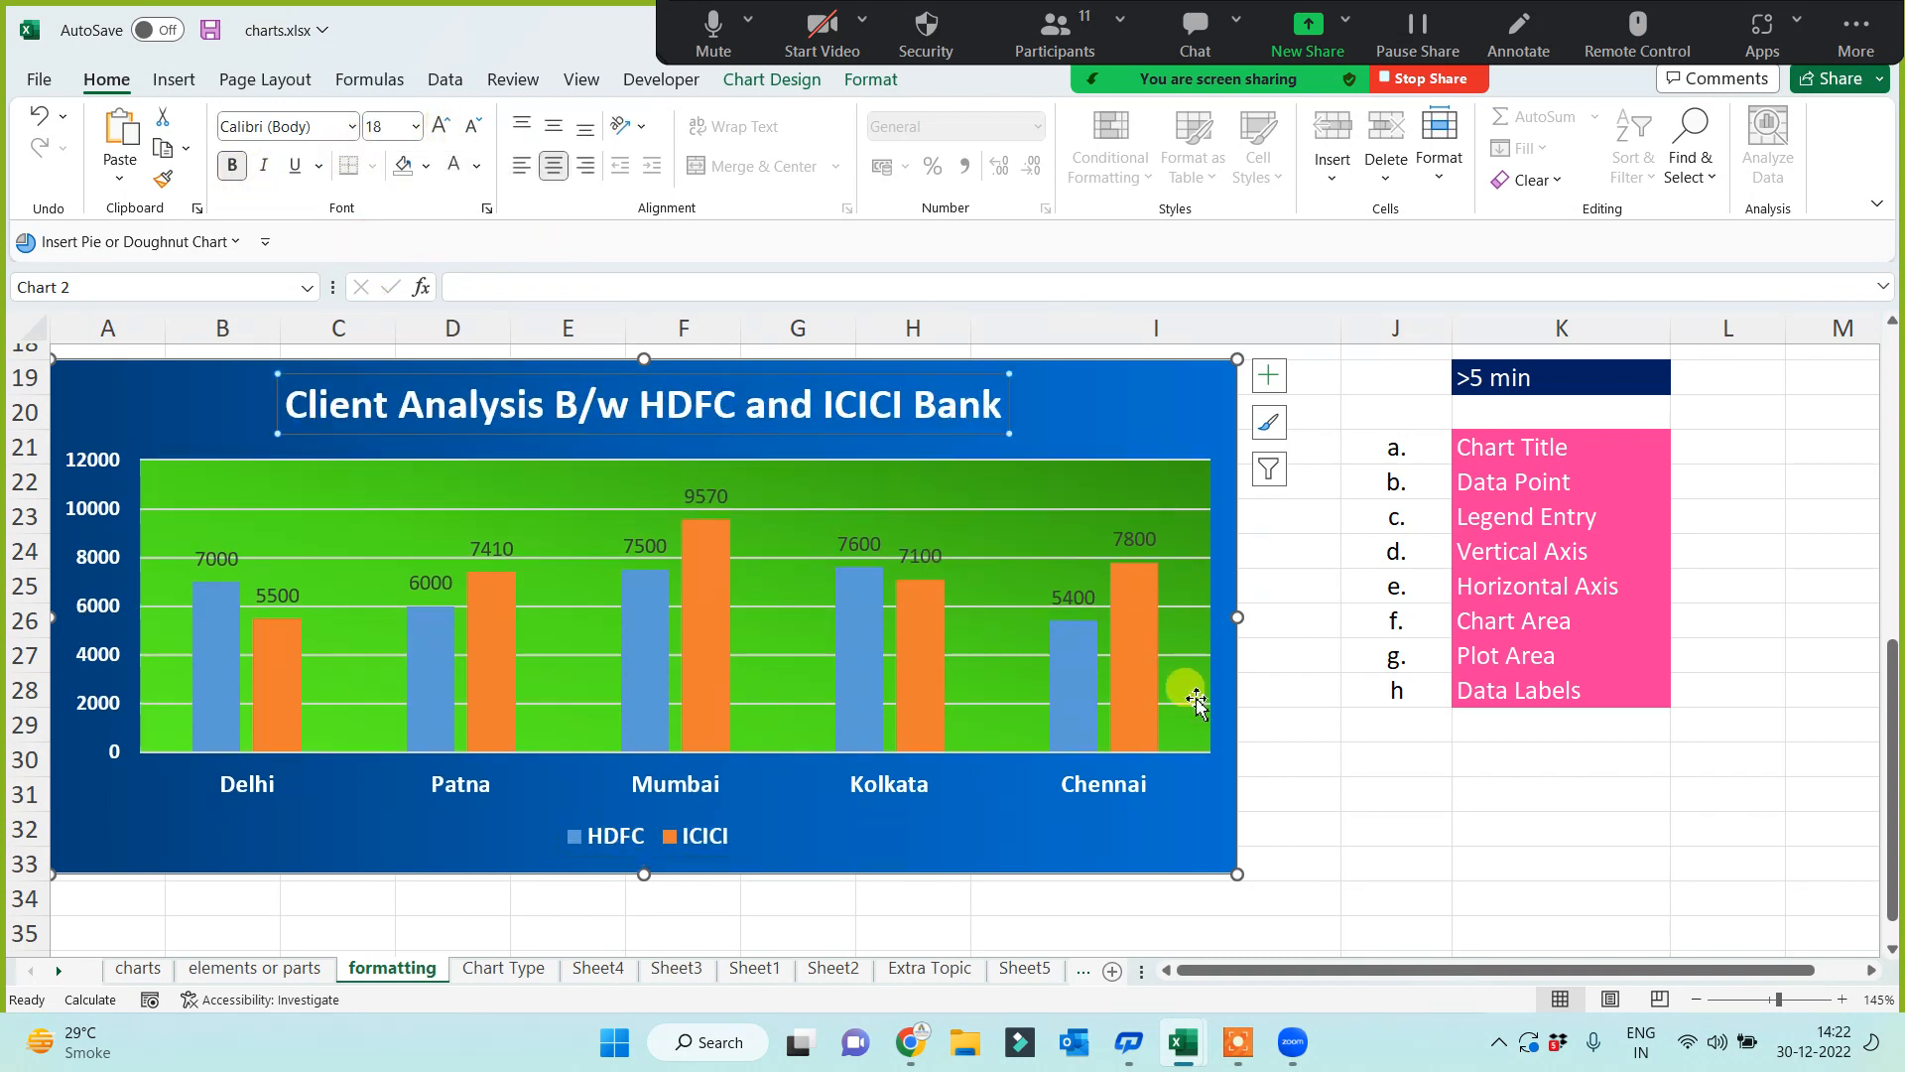
{"action": "left_click", "coordinate": [1362, 815]}
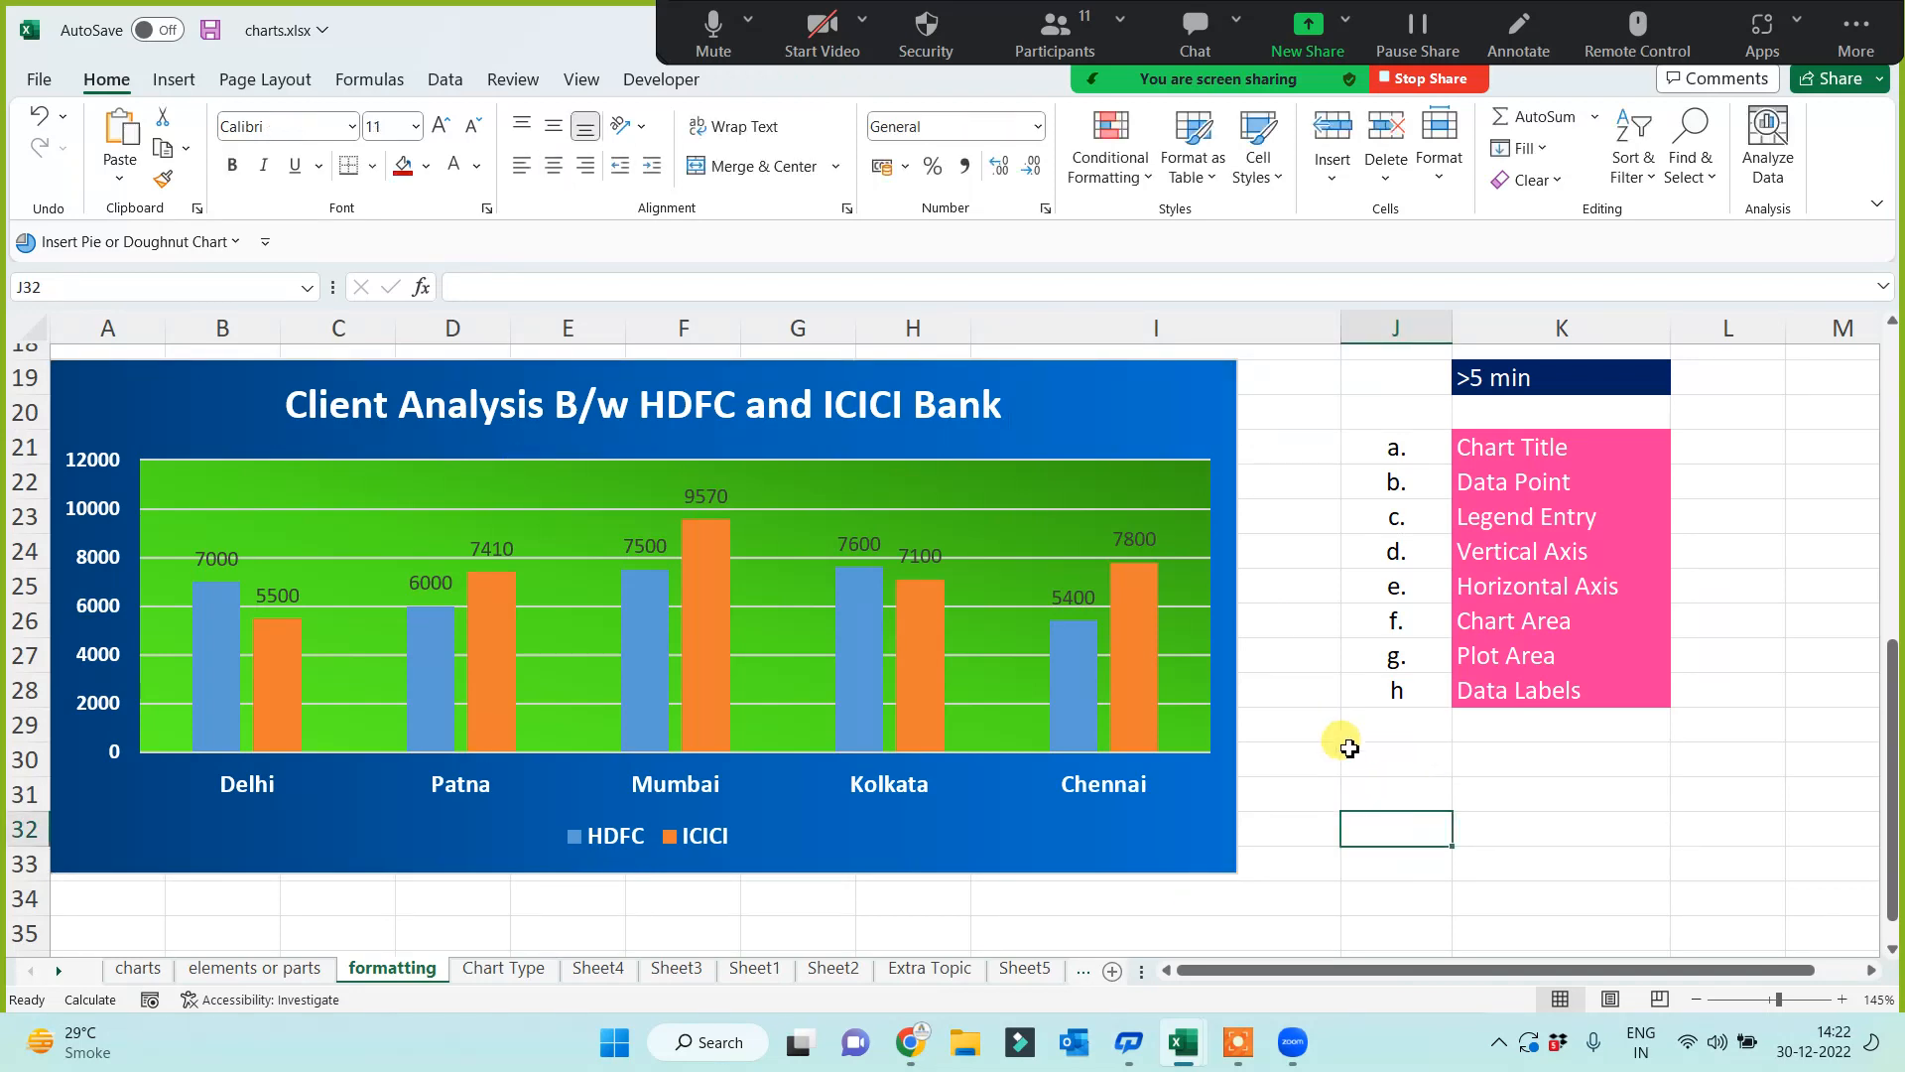
Step: Apply the second preset shape effect to the lower chart's plot area to give it a bevelled look
{"action": "scroll", "coordinate": [1330, 744], "scroll_direction": "up", "scroll_amount": 2}
{"action": "scroll", "coordinate": [515, 731], "scroll_direction": "down", "scroll_amount": 3}
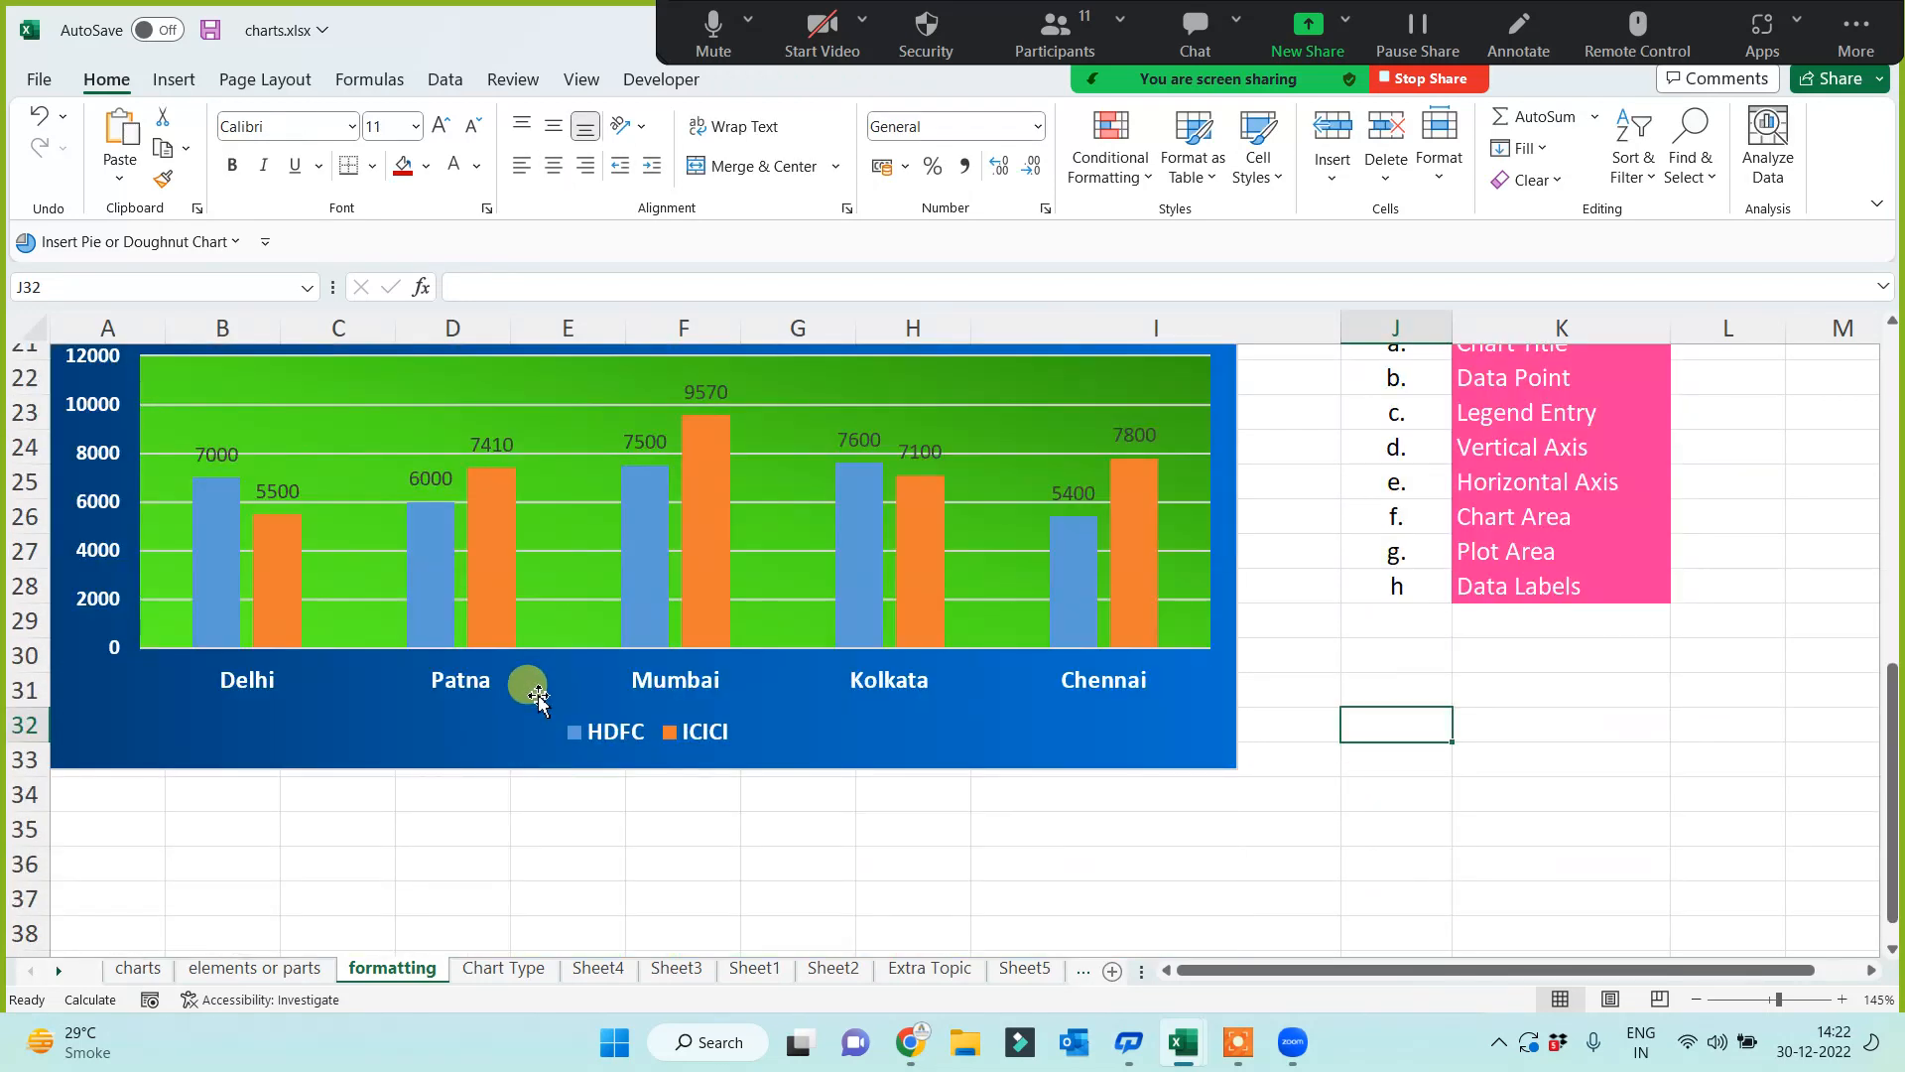
{"action": "scroll", "coordinate": [539, 699], "scroll_direction": "up", "scroll_amount": 2}
{"action": "mouse_move", "coordinate": [646, 712]}
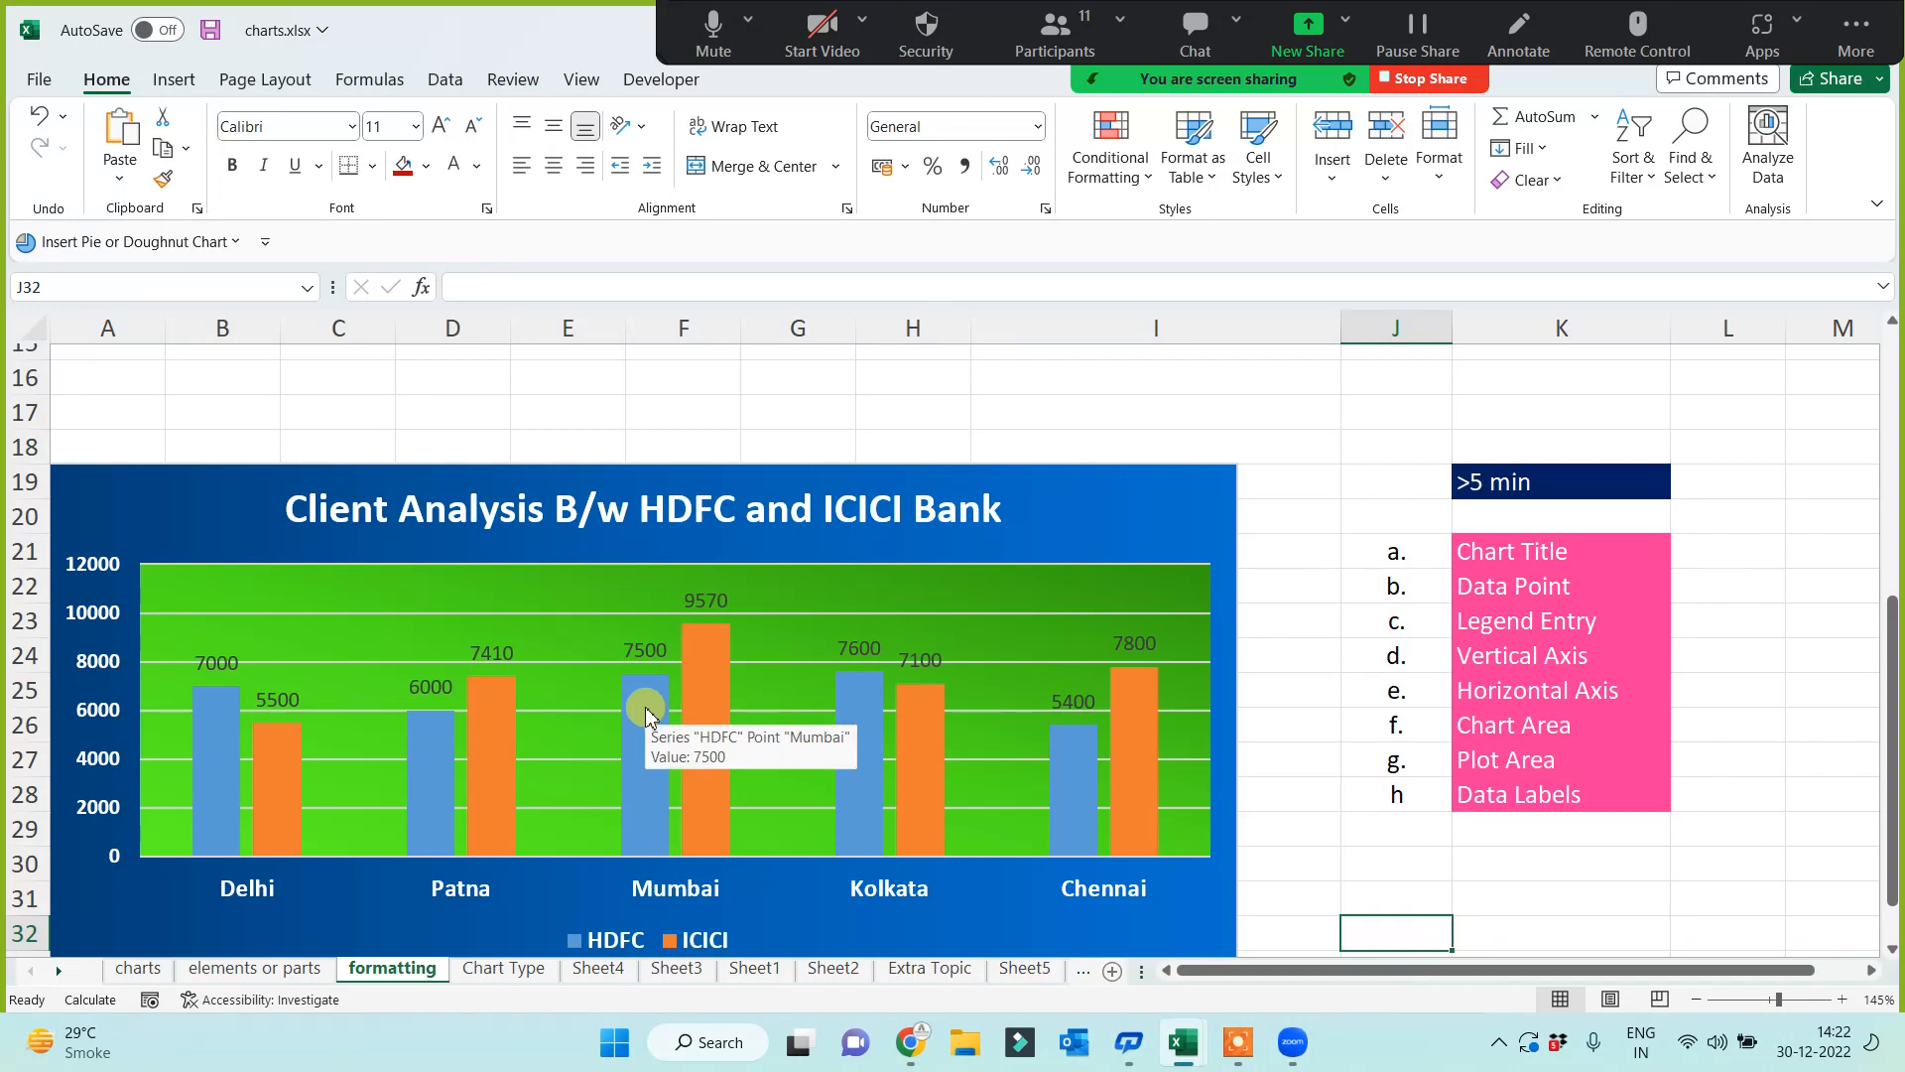
{"action": "left_click", "coordinate": [554, 593]}
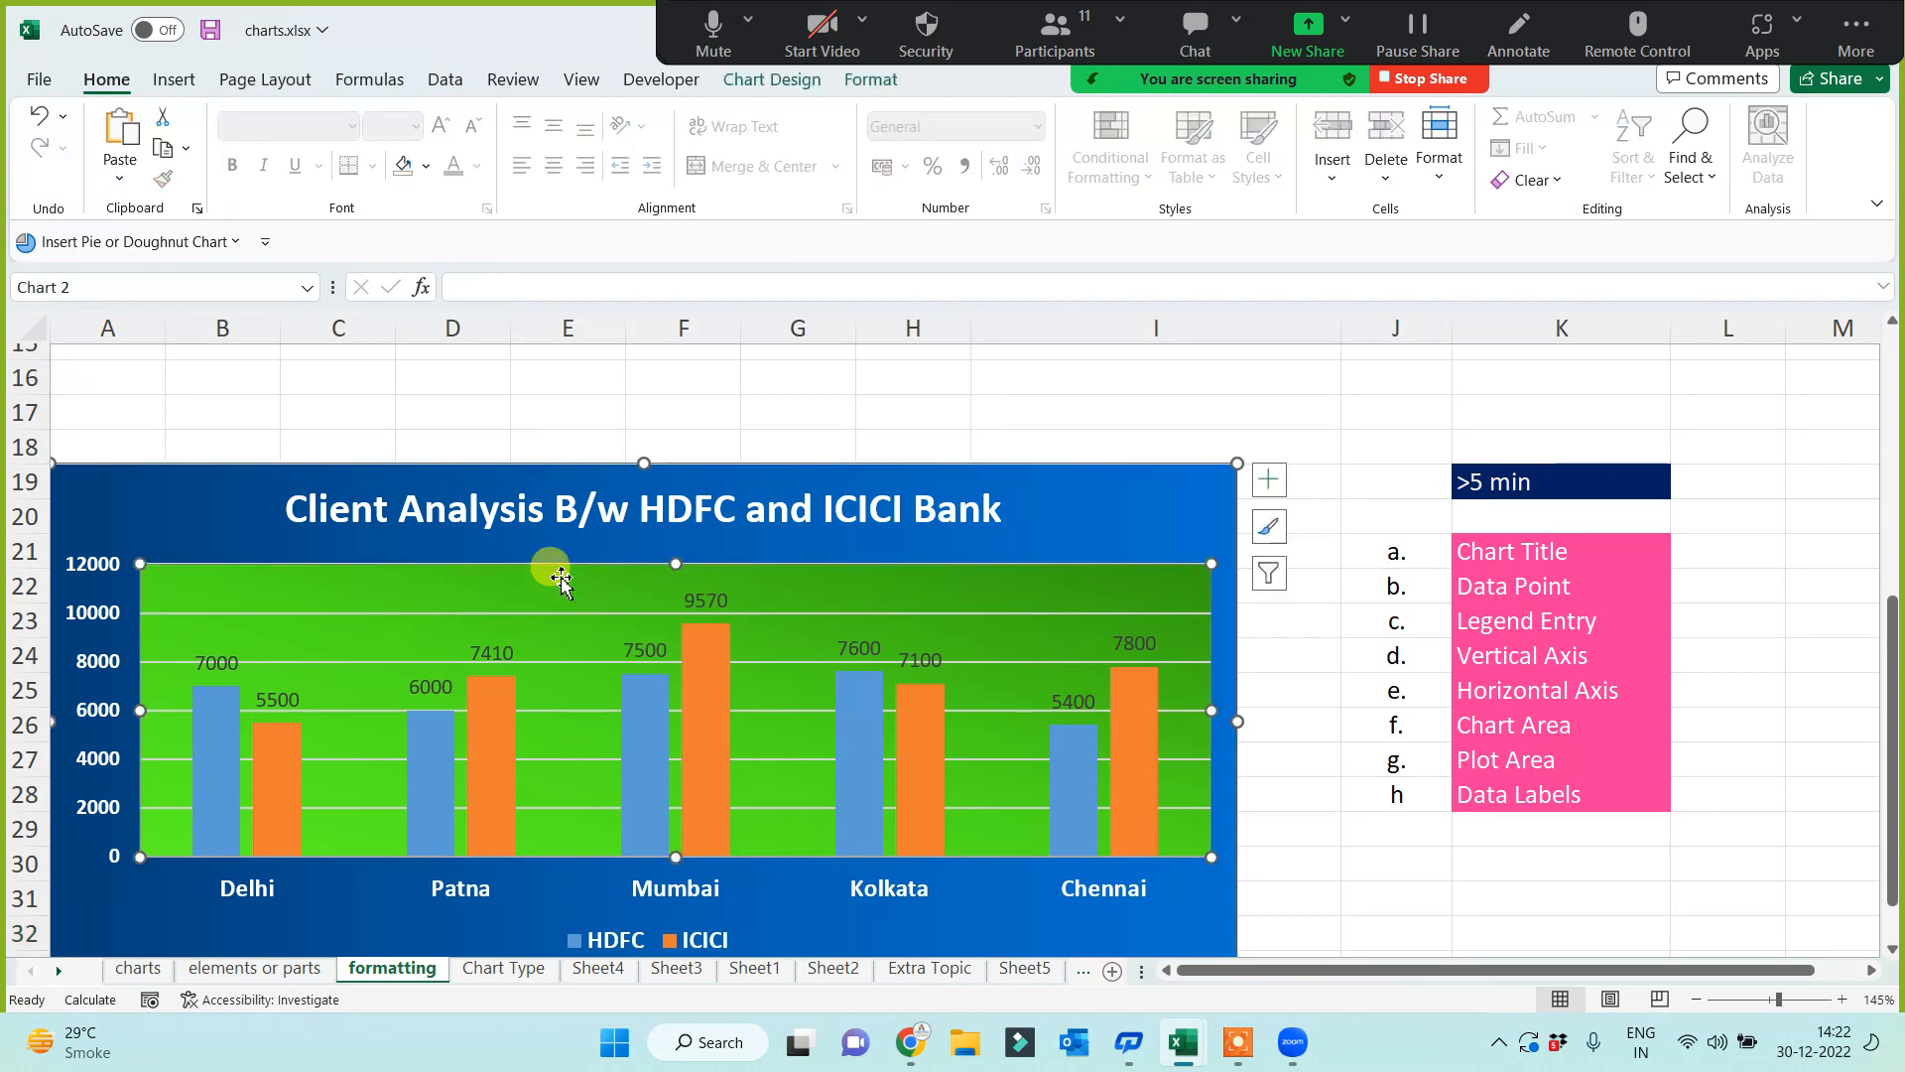
{"action": "left_click", "coordinate": [872, 82]}
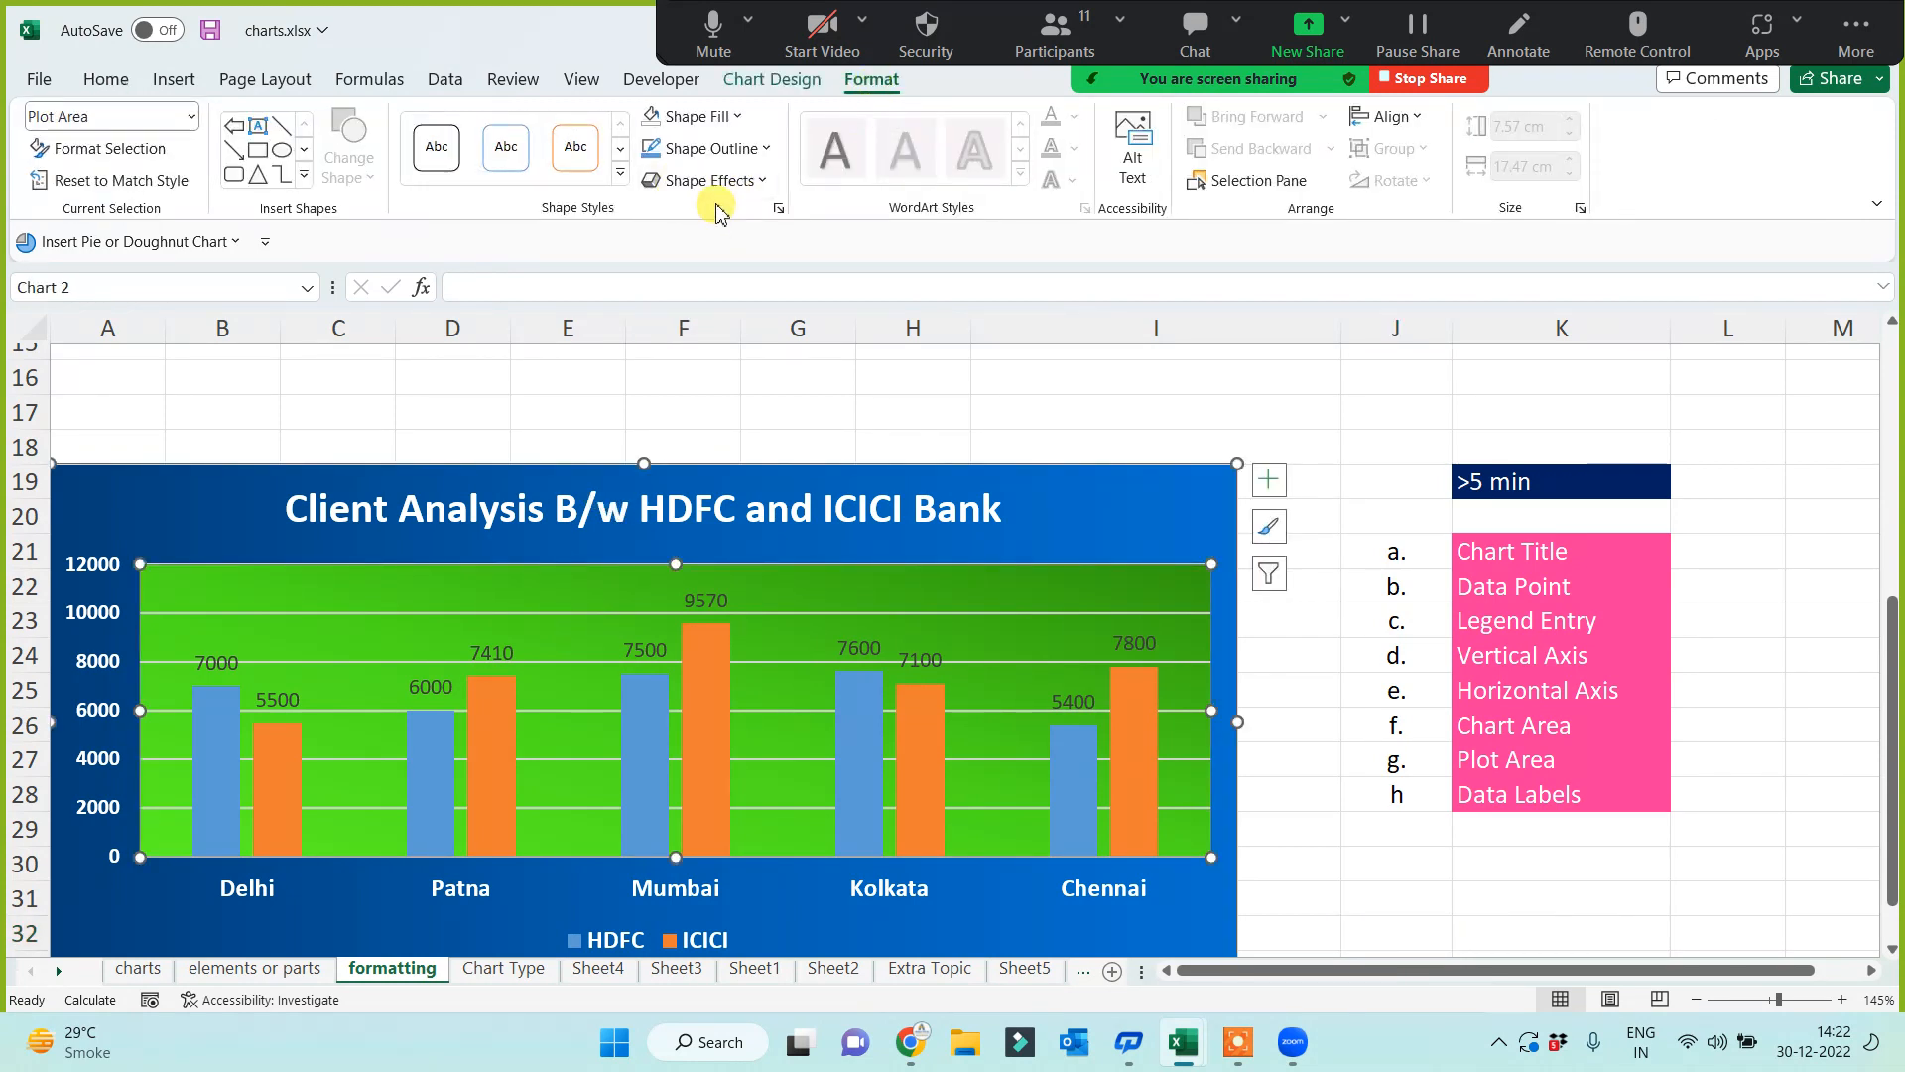
{"action": "left_click", "coordinate": [765, 184]}
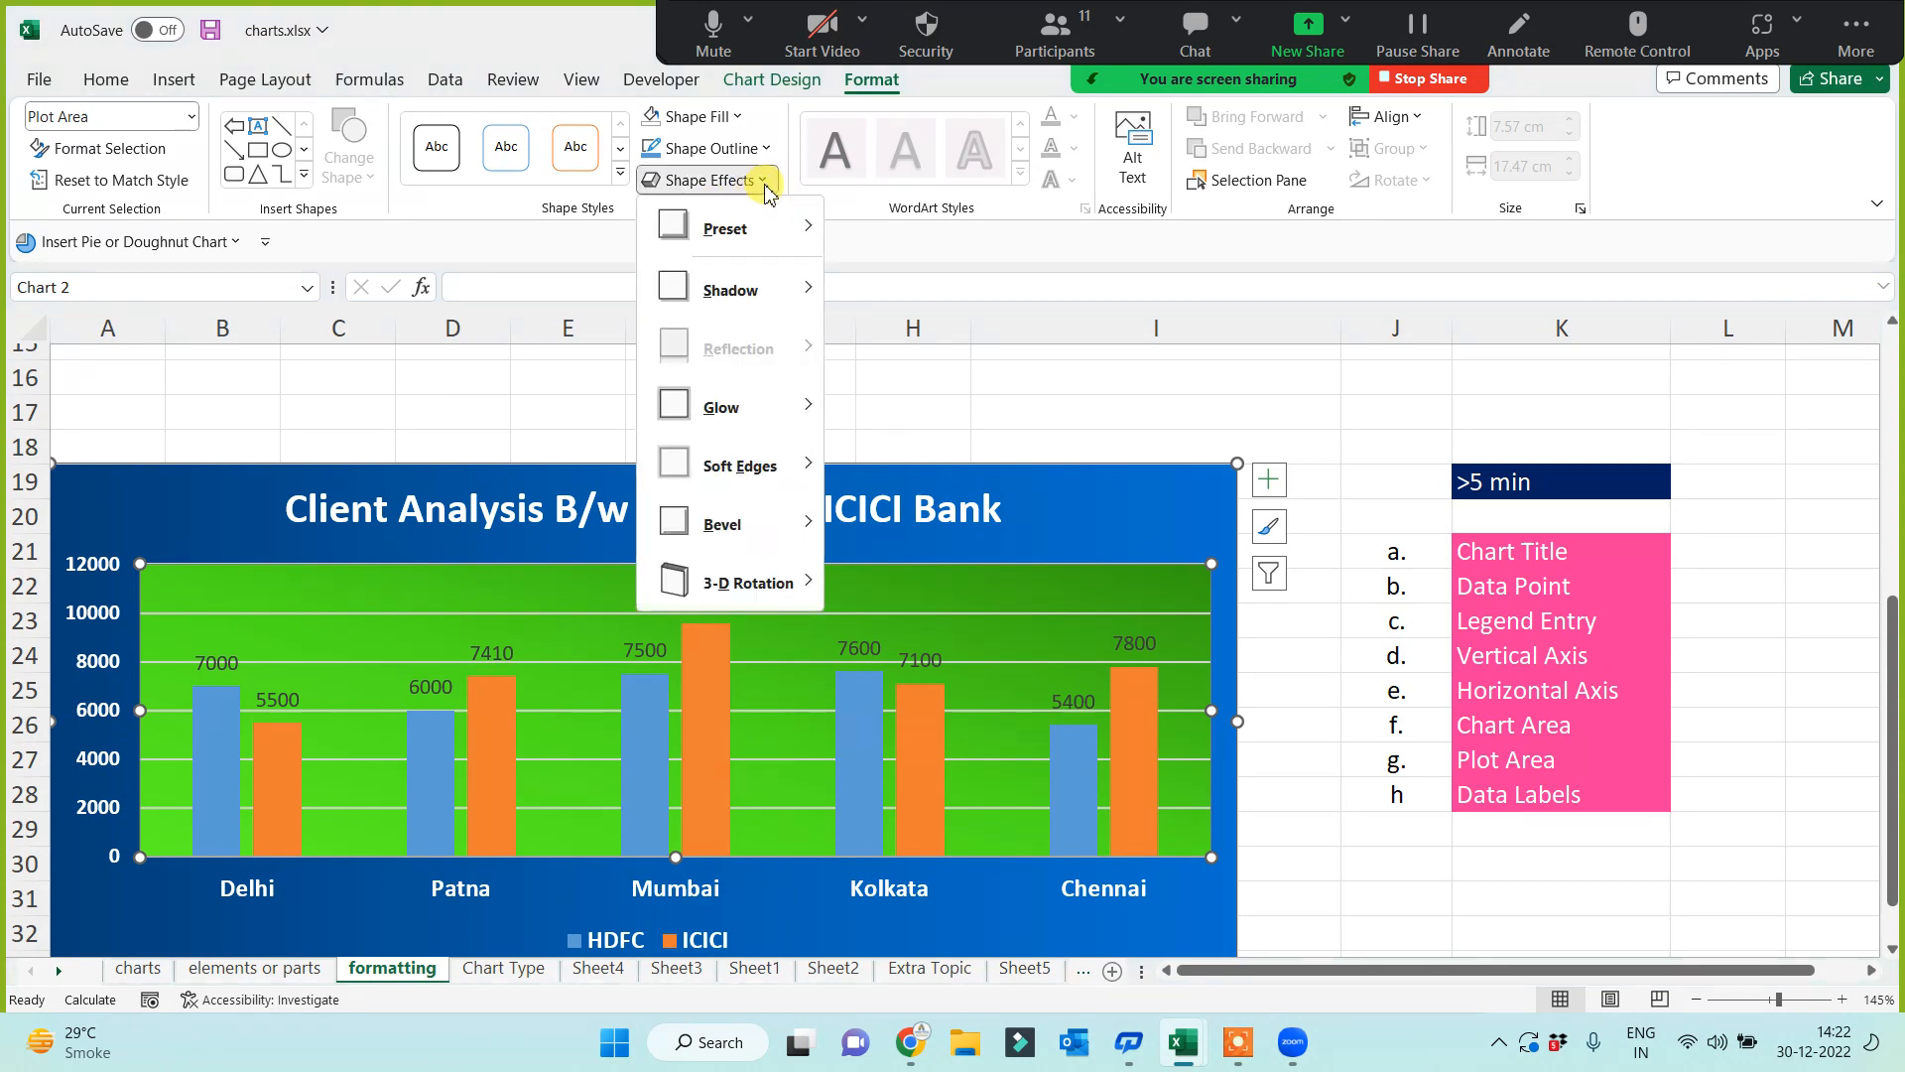
{"action": "mouse_move", "coordinate": [725, 226]}
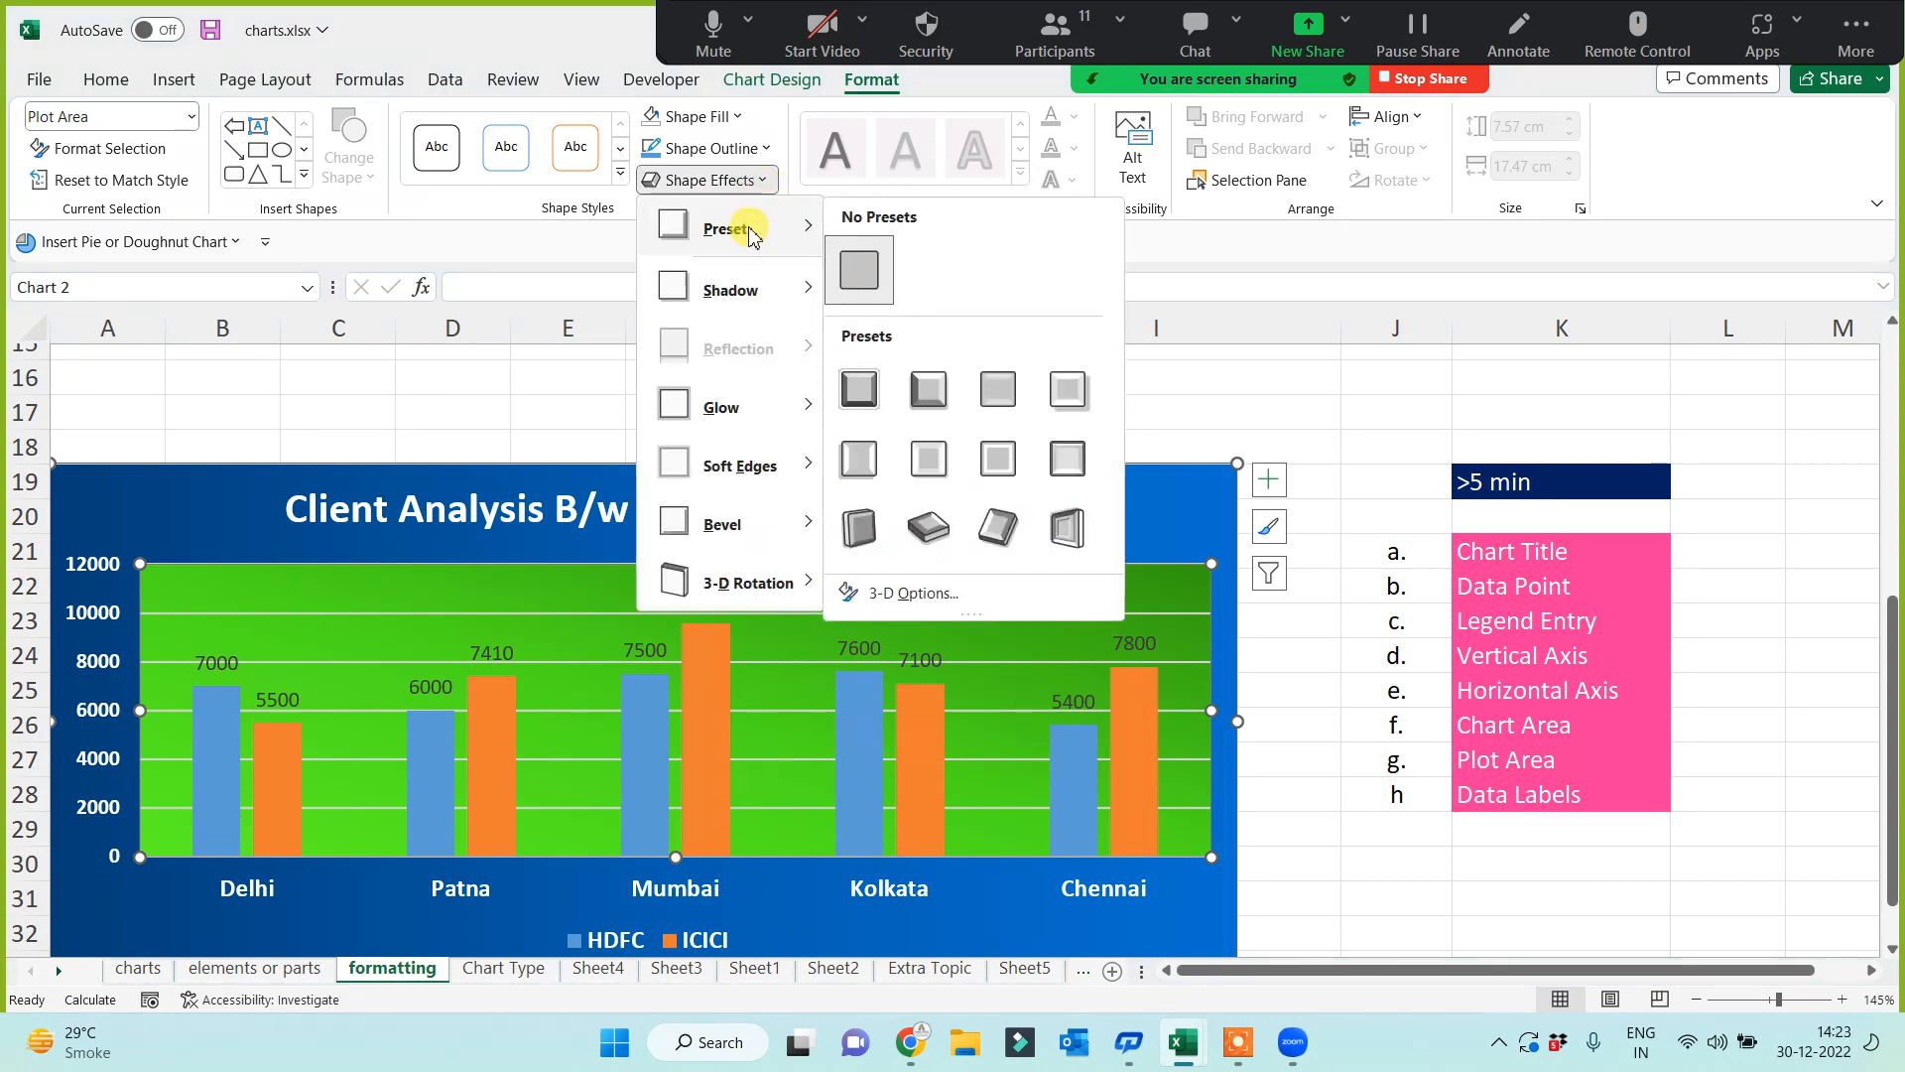
{"action": "left_click", "coordinate": [924, 392]}
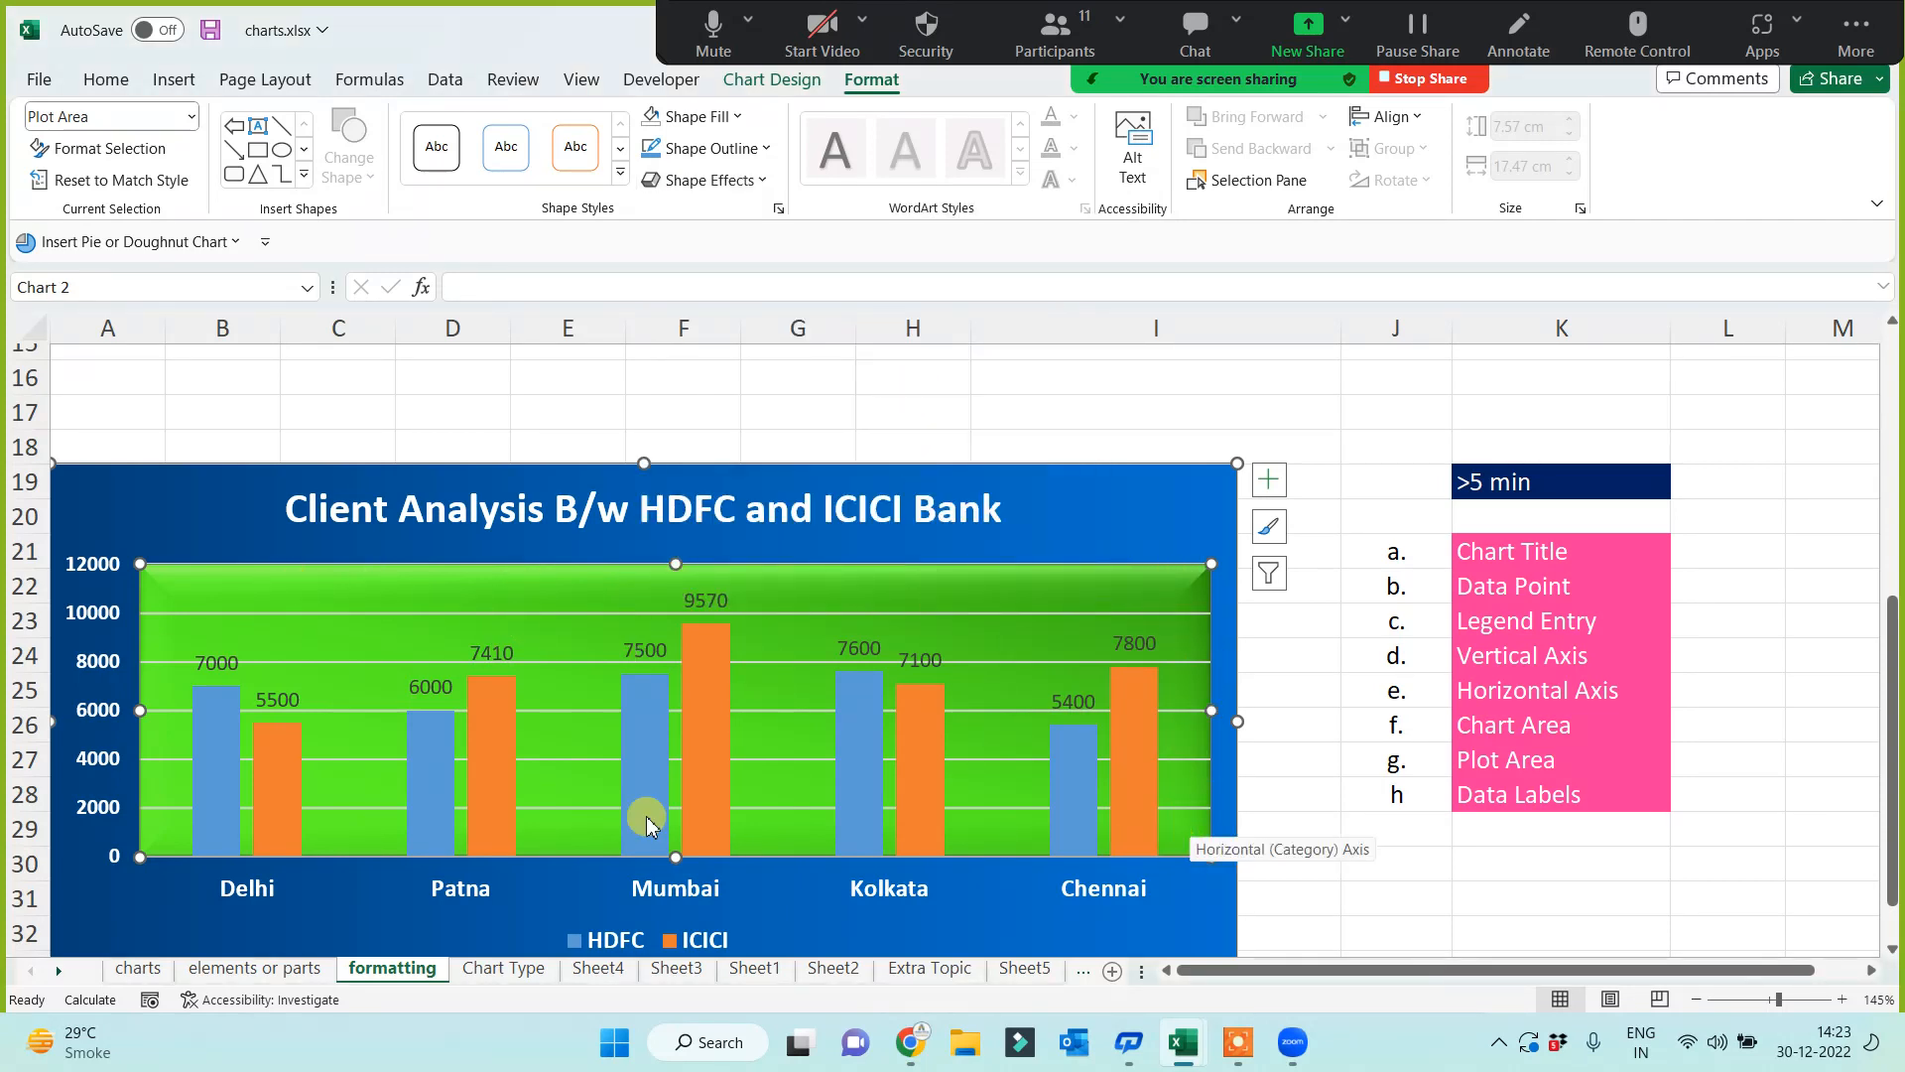
Step: Apply the third preset shape effect to the lower chart's chart area
{"action": "left_click", "coordinate": [1151, 501]}
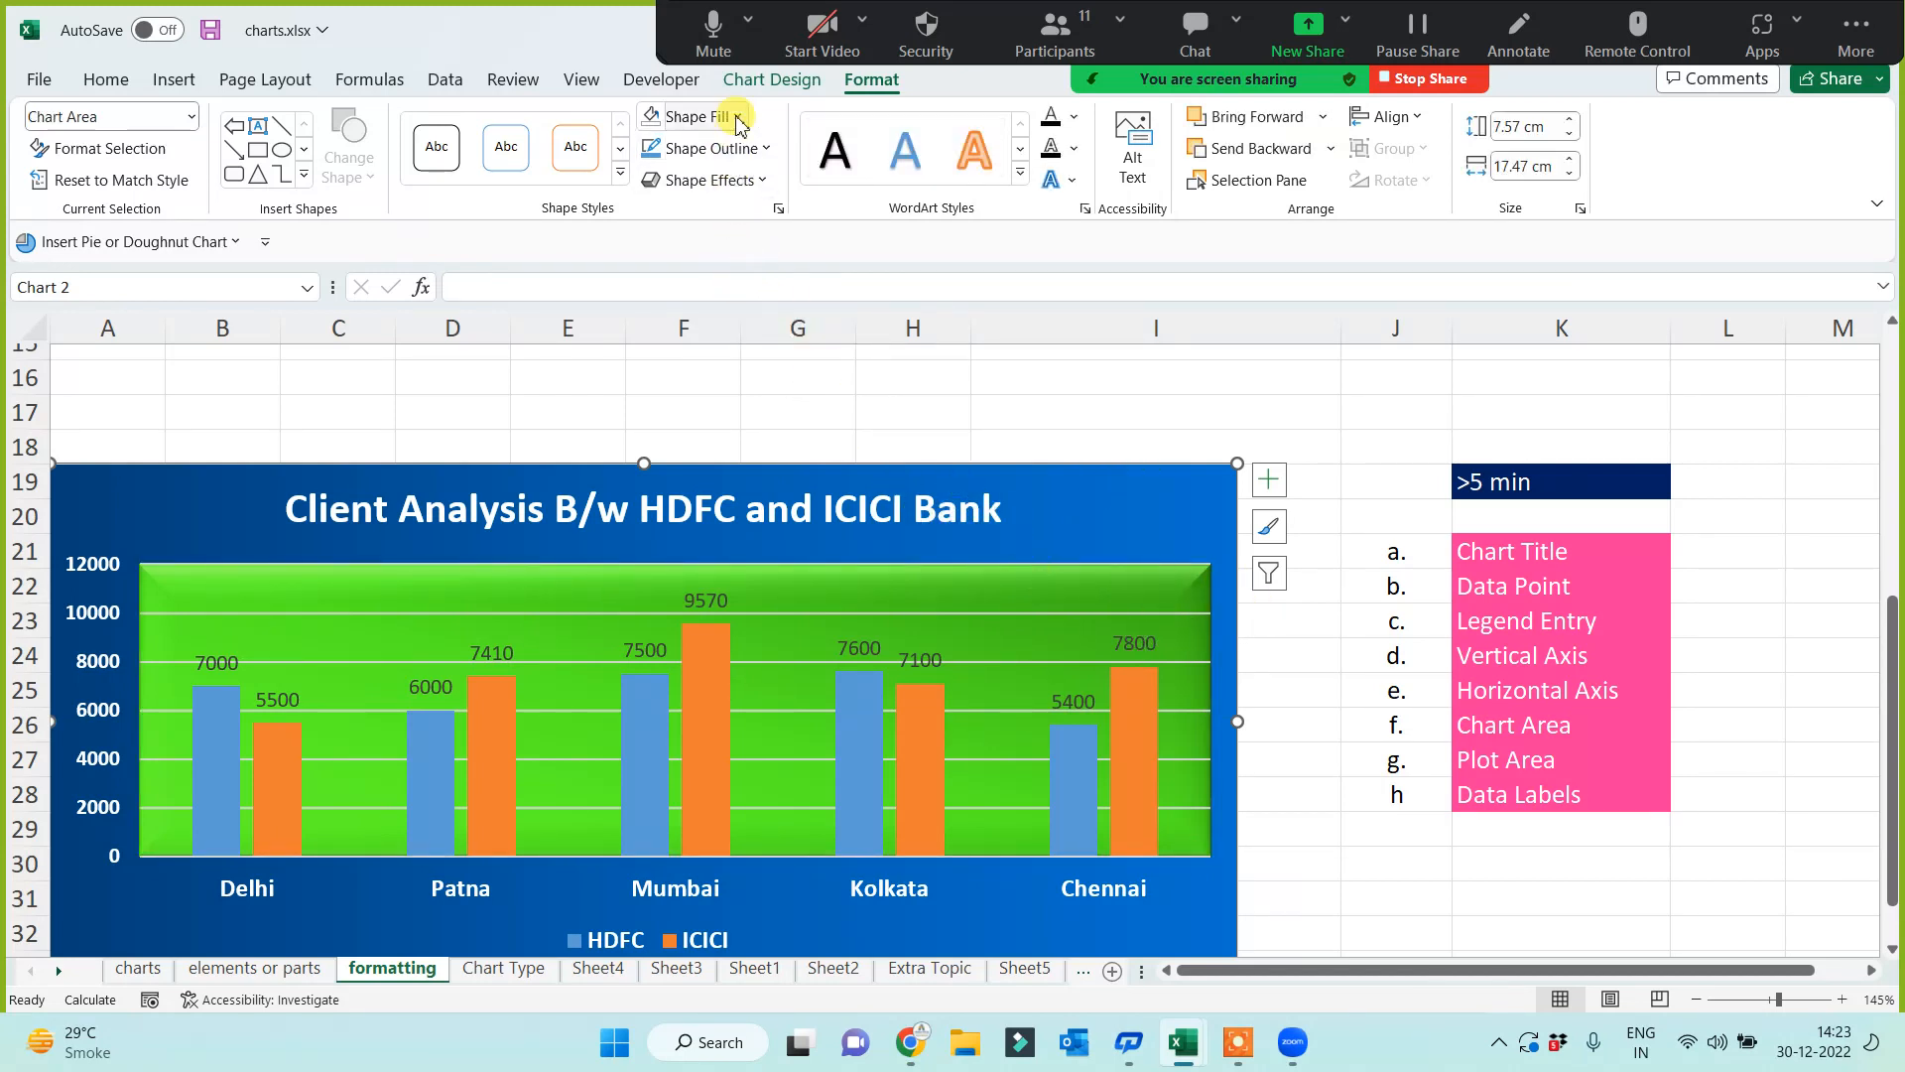
{"action": "left_click", "coordinate": [757, 180]}
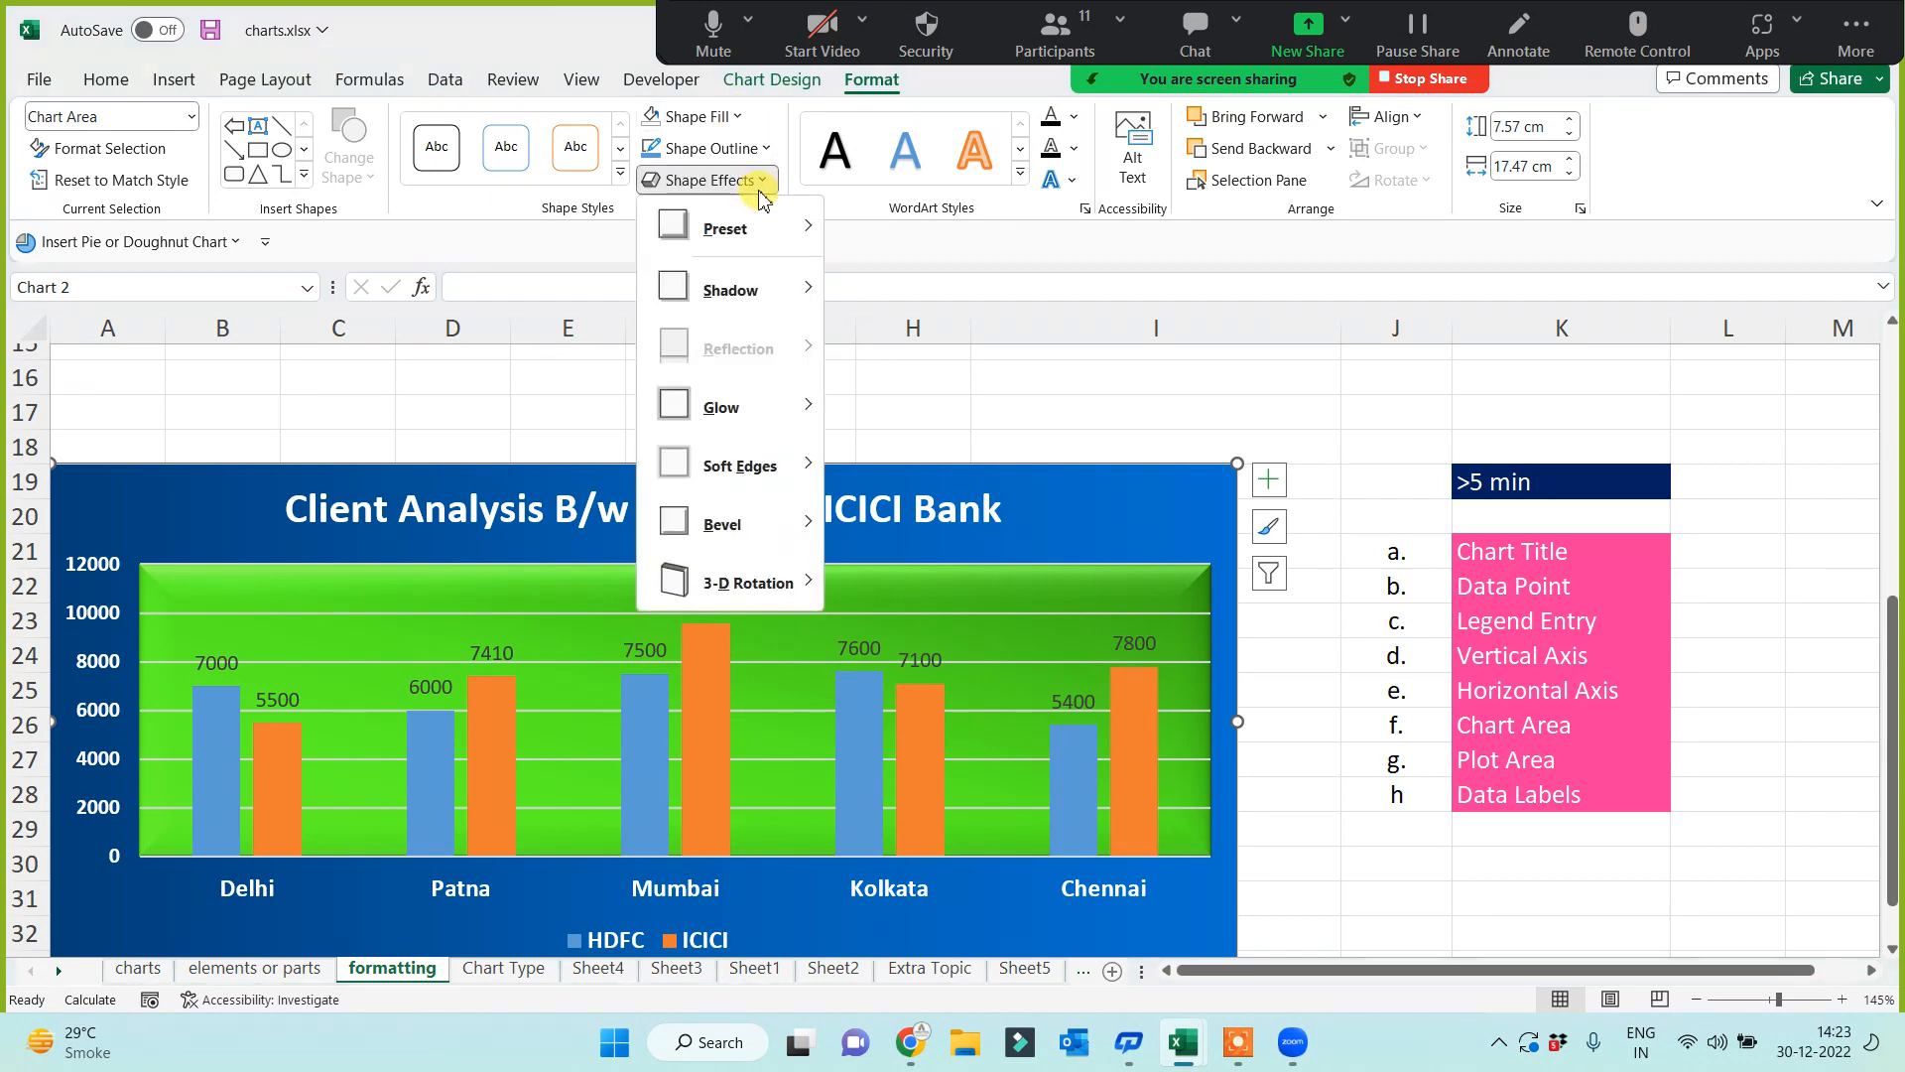
{"action": "mouse_move", "coordinate": [763, 235]}
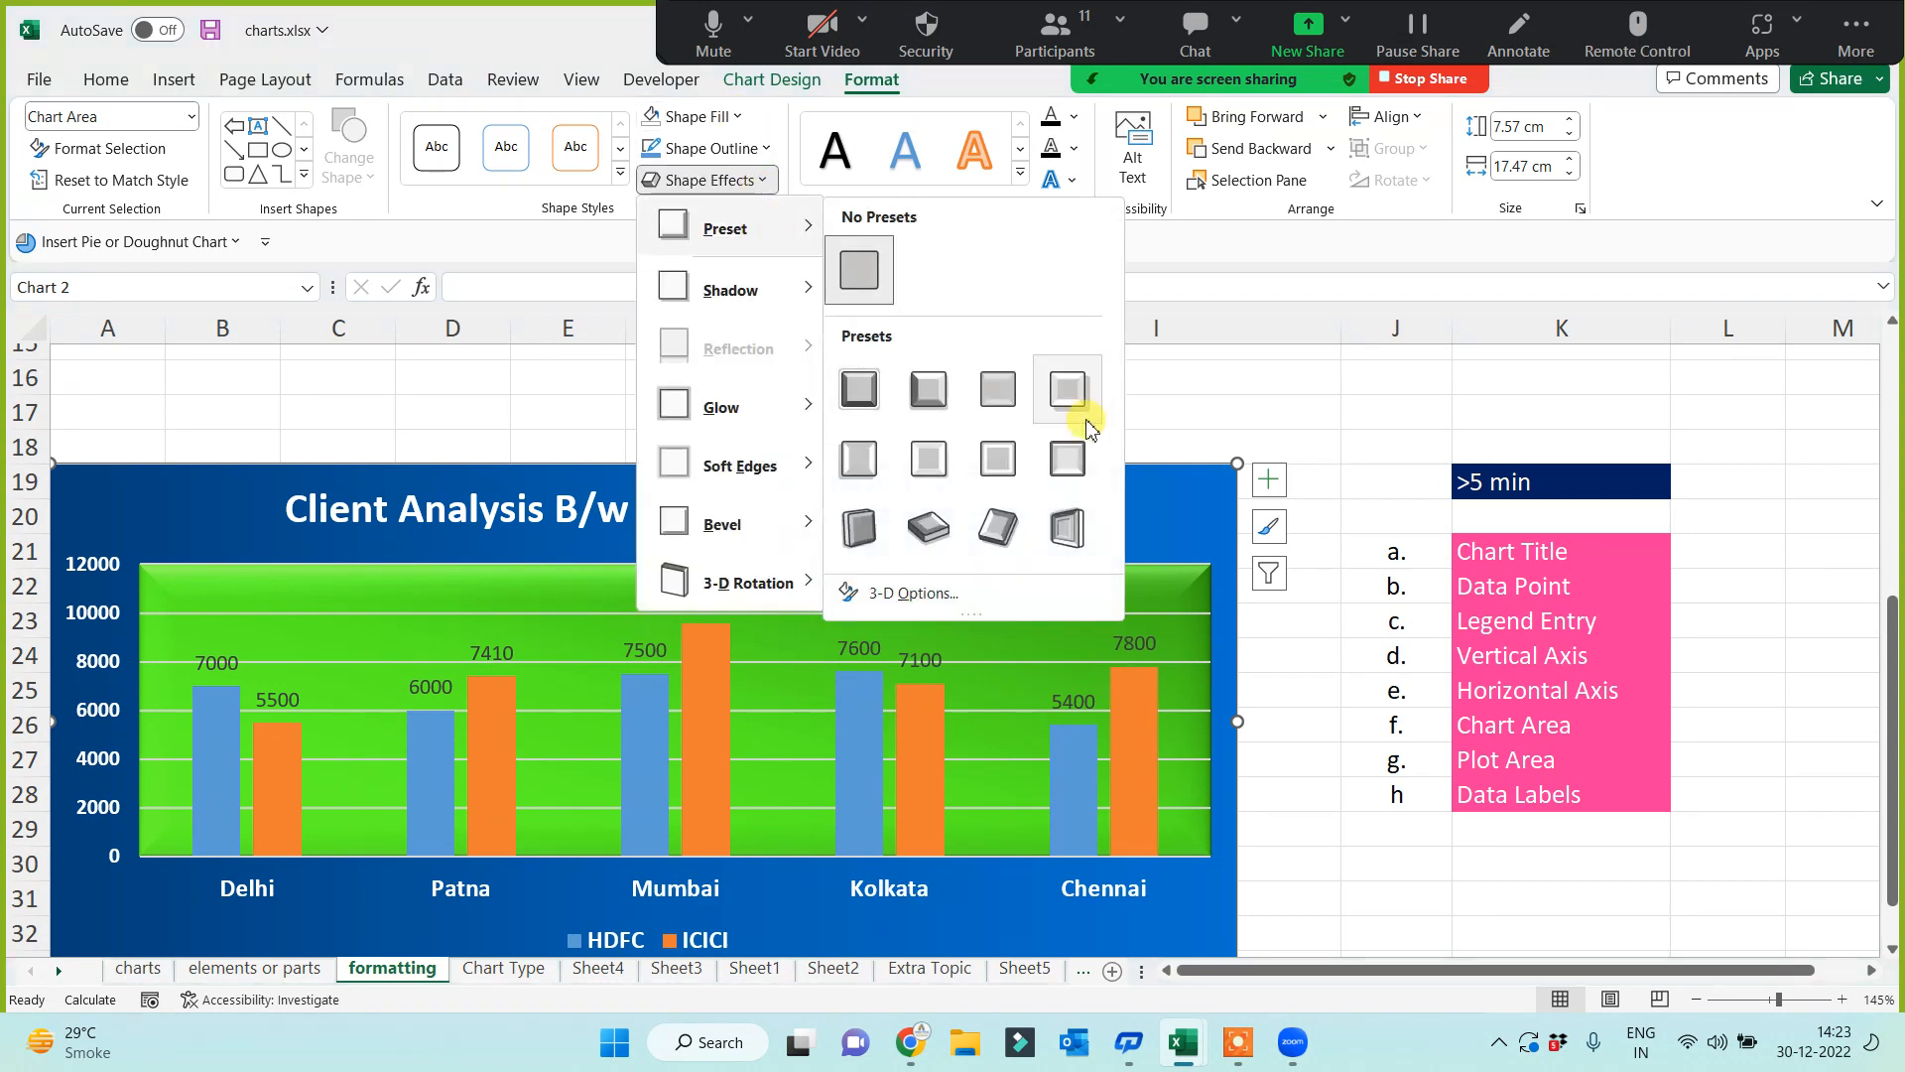
{"action": "left_click", "coordinate": [1004, 394]}
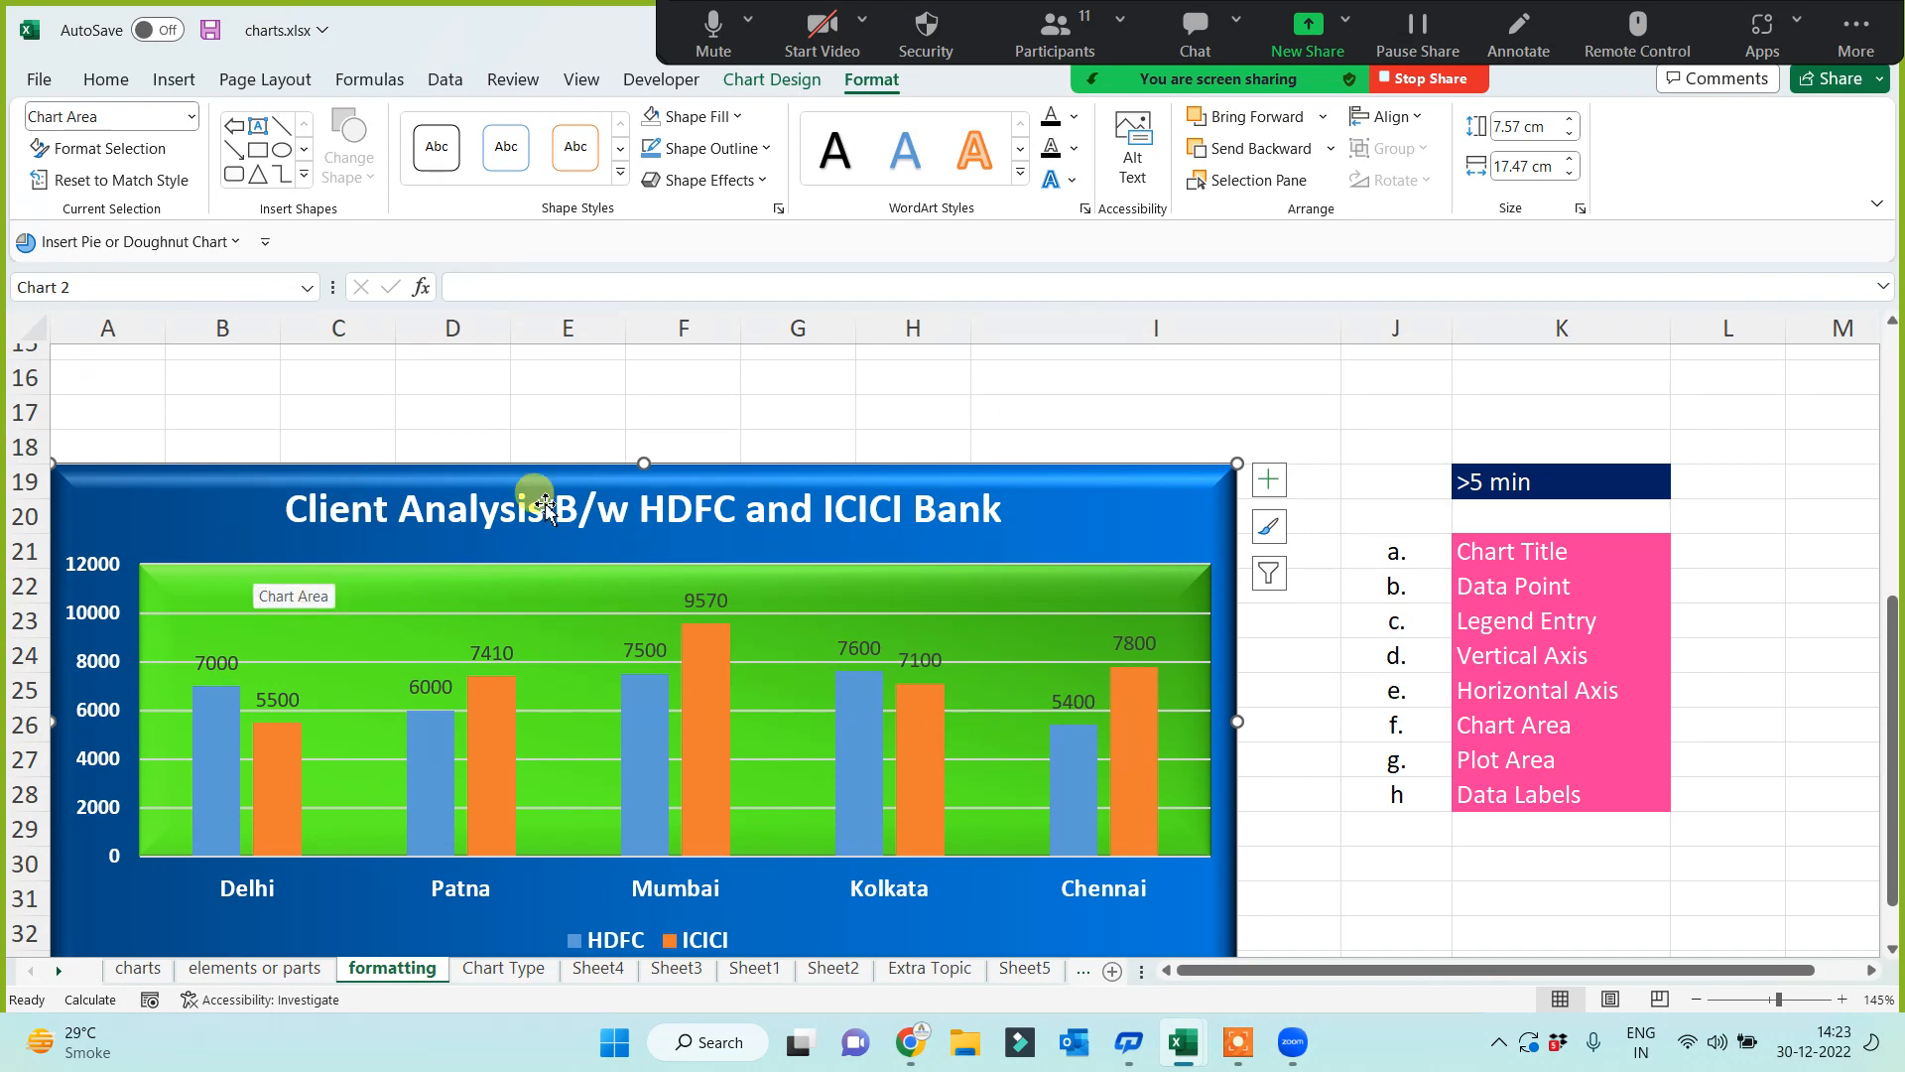
{"action": "scroll", "coordinate": [1271, 827], "scroll_direction": "up", "scroll_amount": 5}
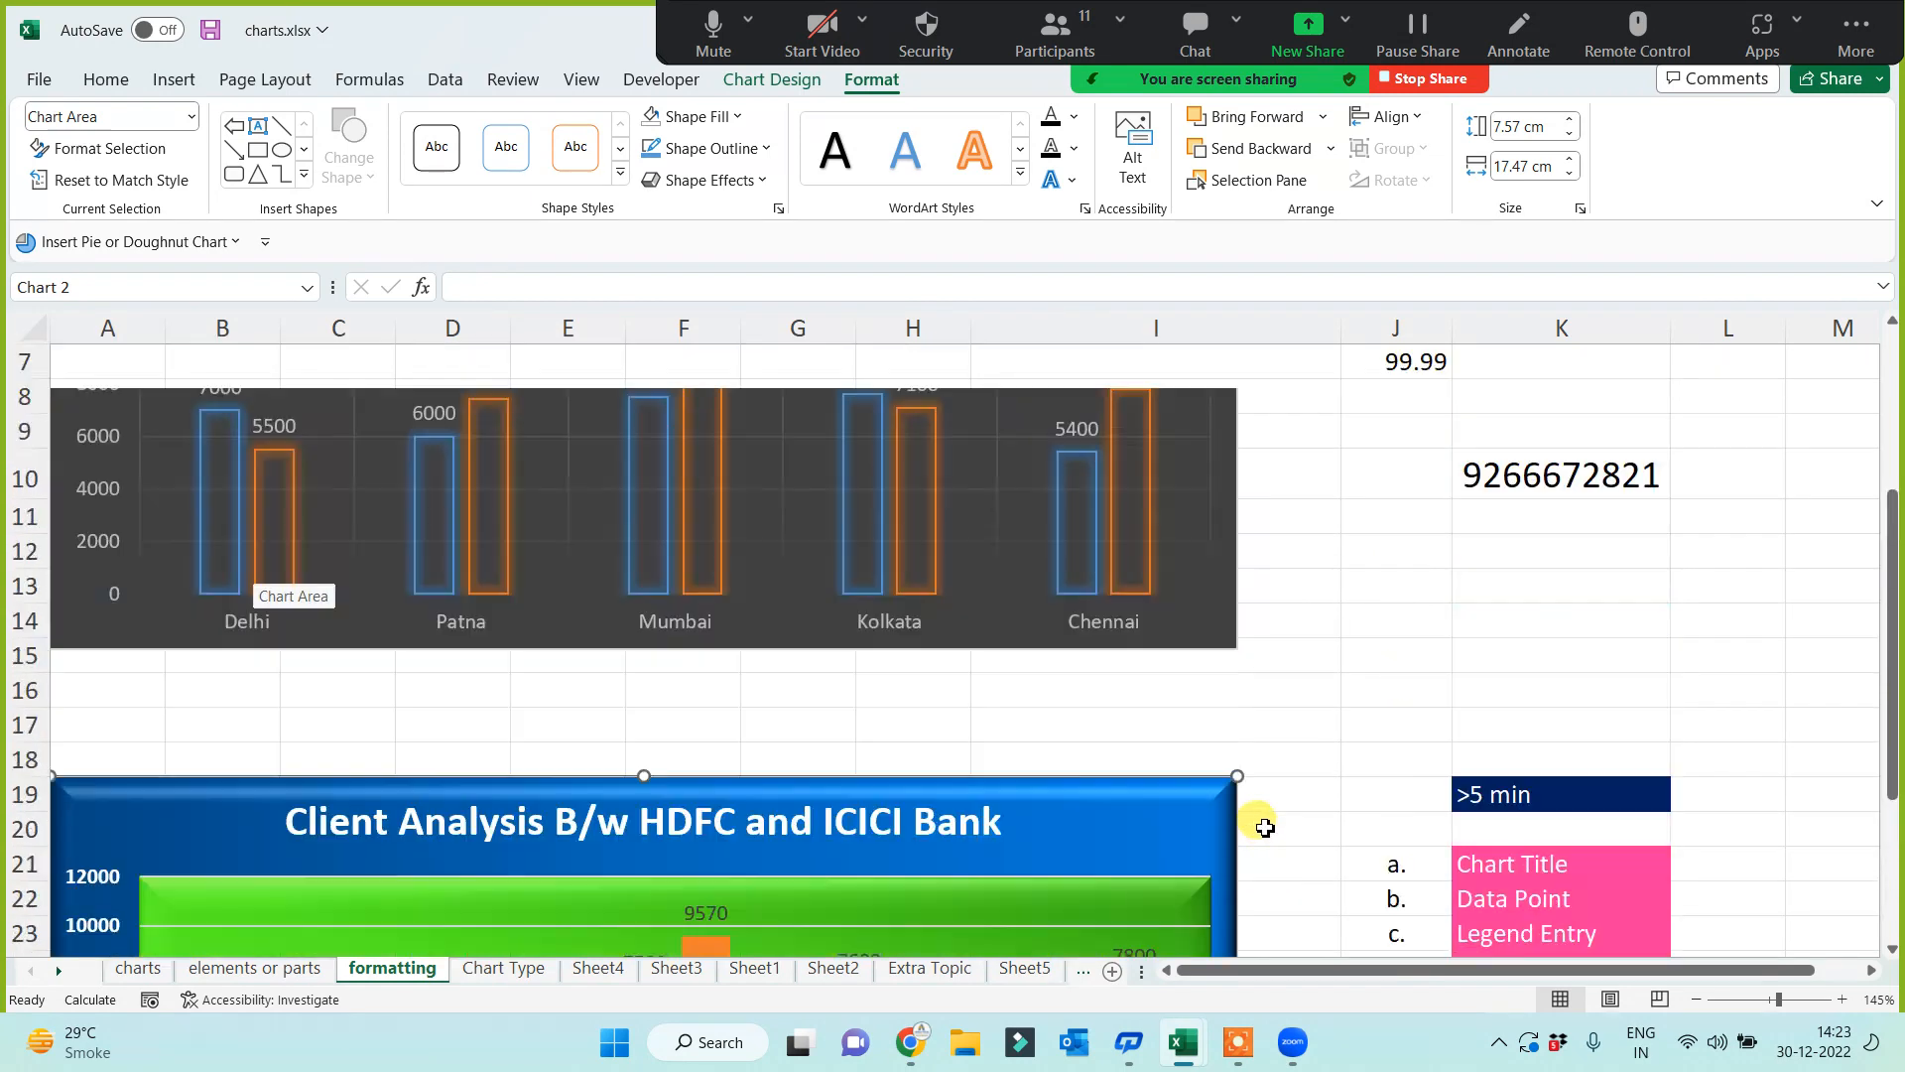
{"action": "left_click", "coordinate": [310, 971]}
{"action": "left_click", "coordinate": [394, 970]}
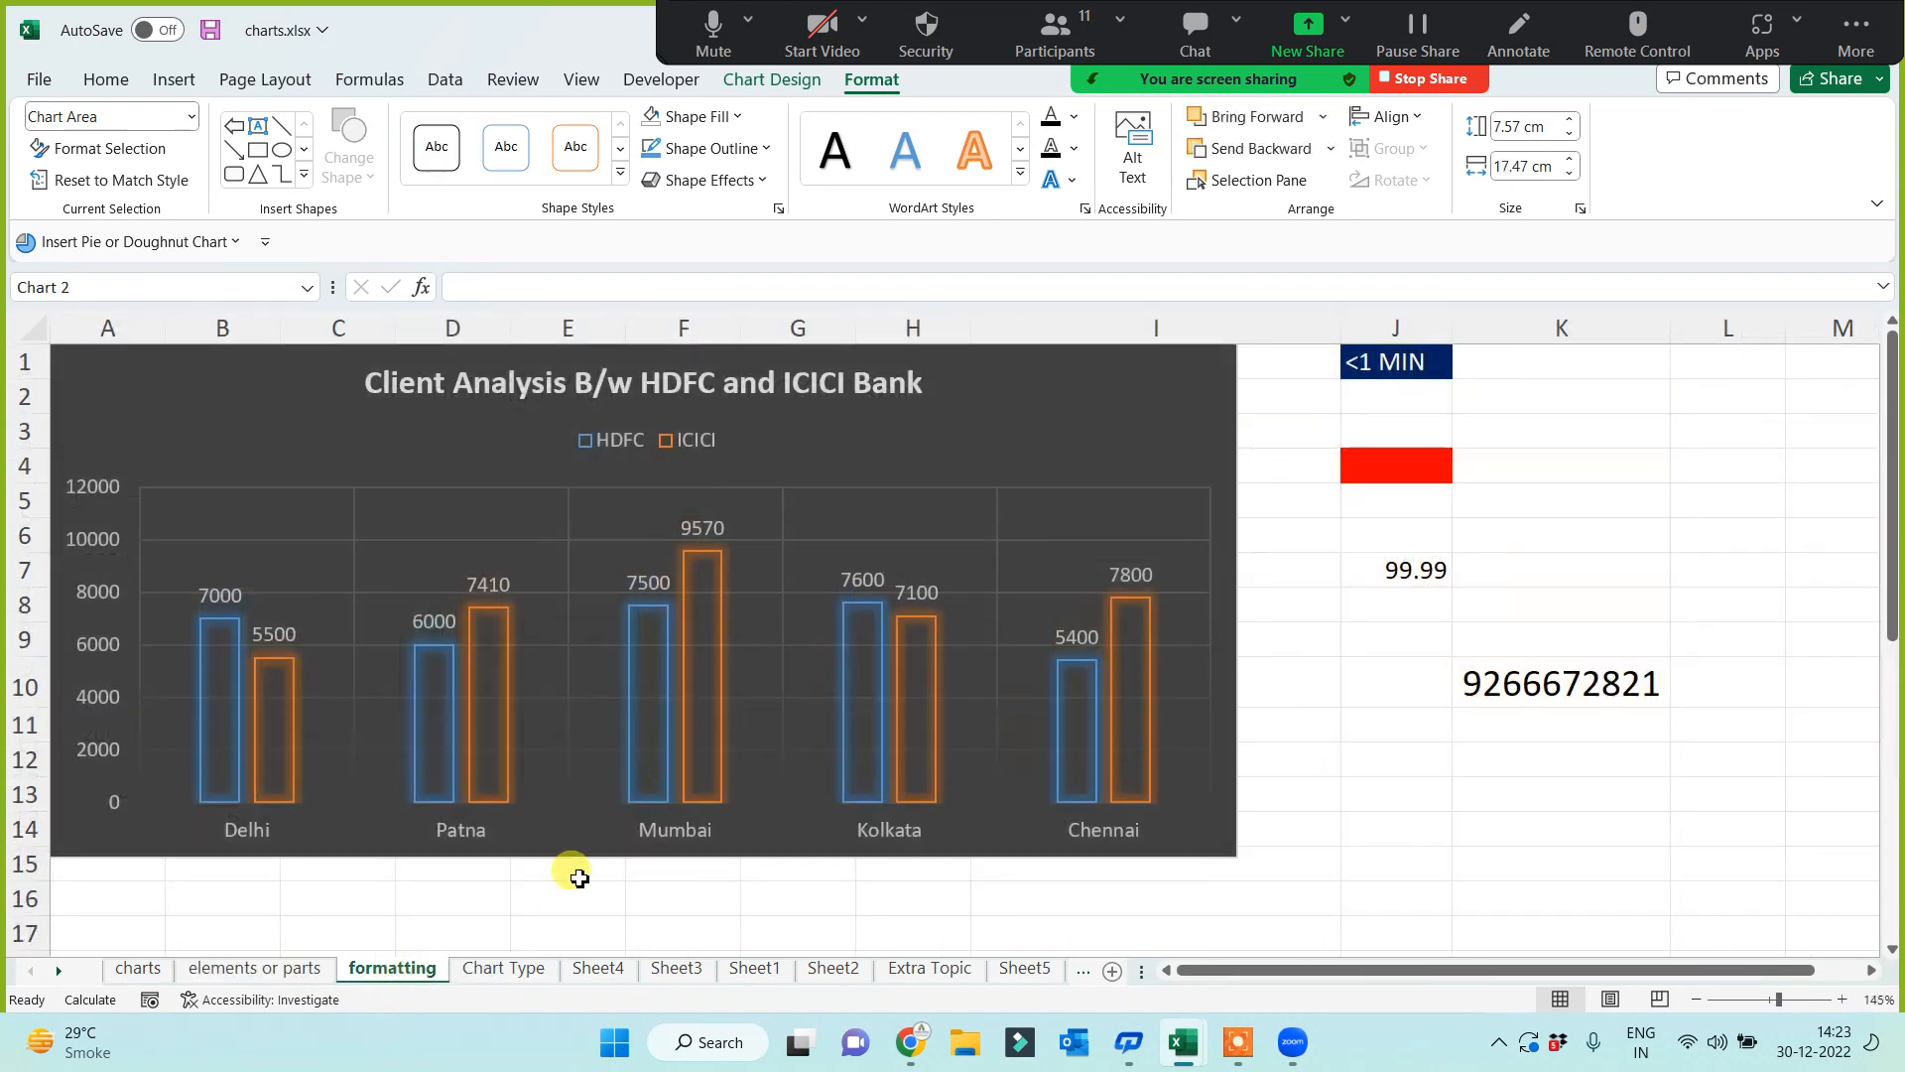
{"action": "scroll", "coordinate": [694, 898], "scroll_direction": "down", "scroll_amount": 5}
{"action": "scroll", "coordinate": [737, 886], "scroll_direction": "down", "scroll_amount": 1}
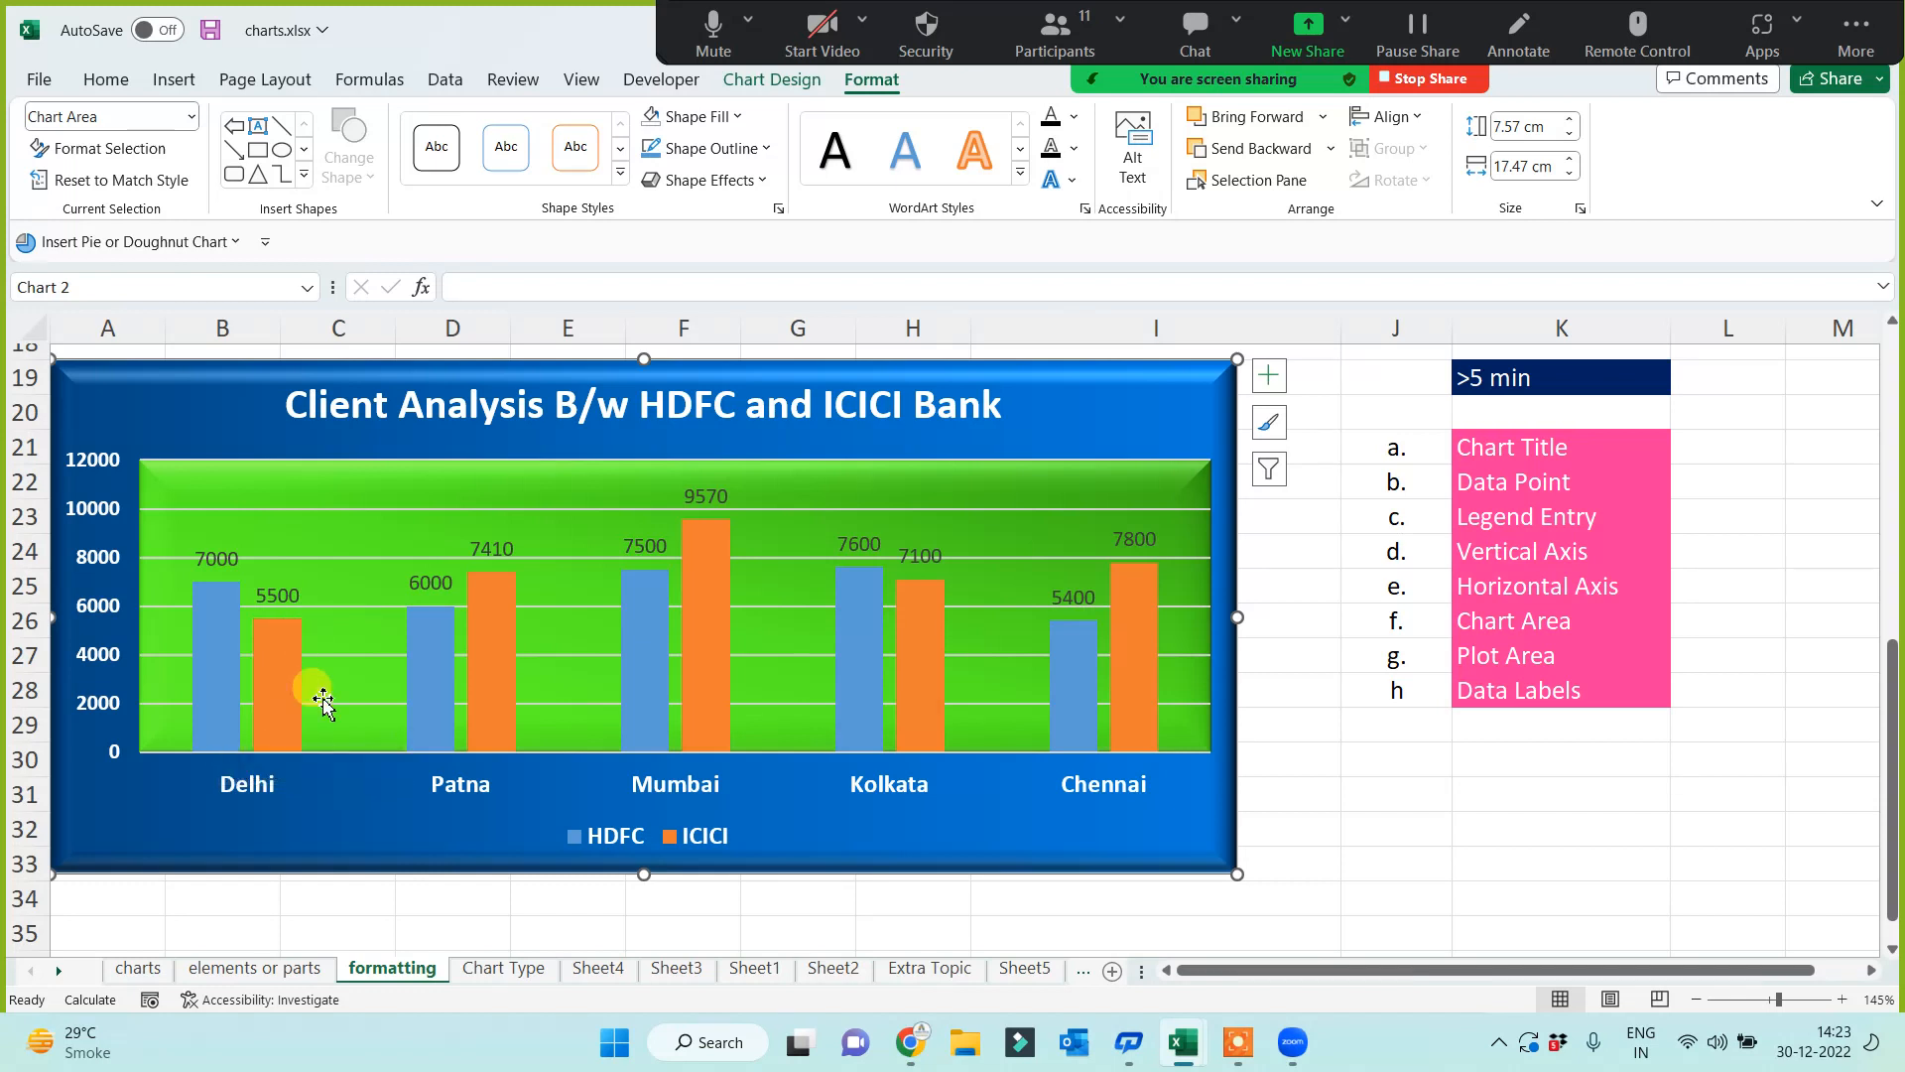
Step: Fill the HDFC columns of the lower chart with the picture hdfc-bank-vector-logo.png, found by searching drive D: for "hdfc"
{"action": "mouse_move", "coordinate": [232, 659]}
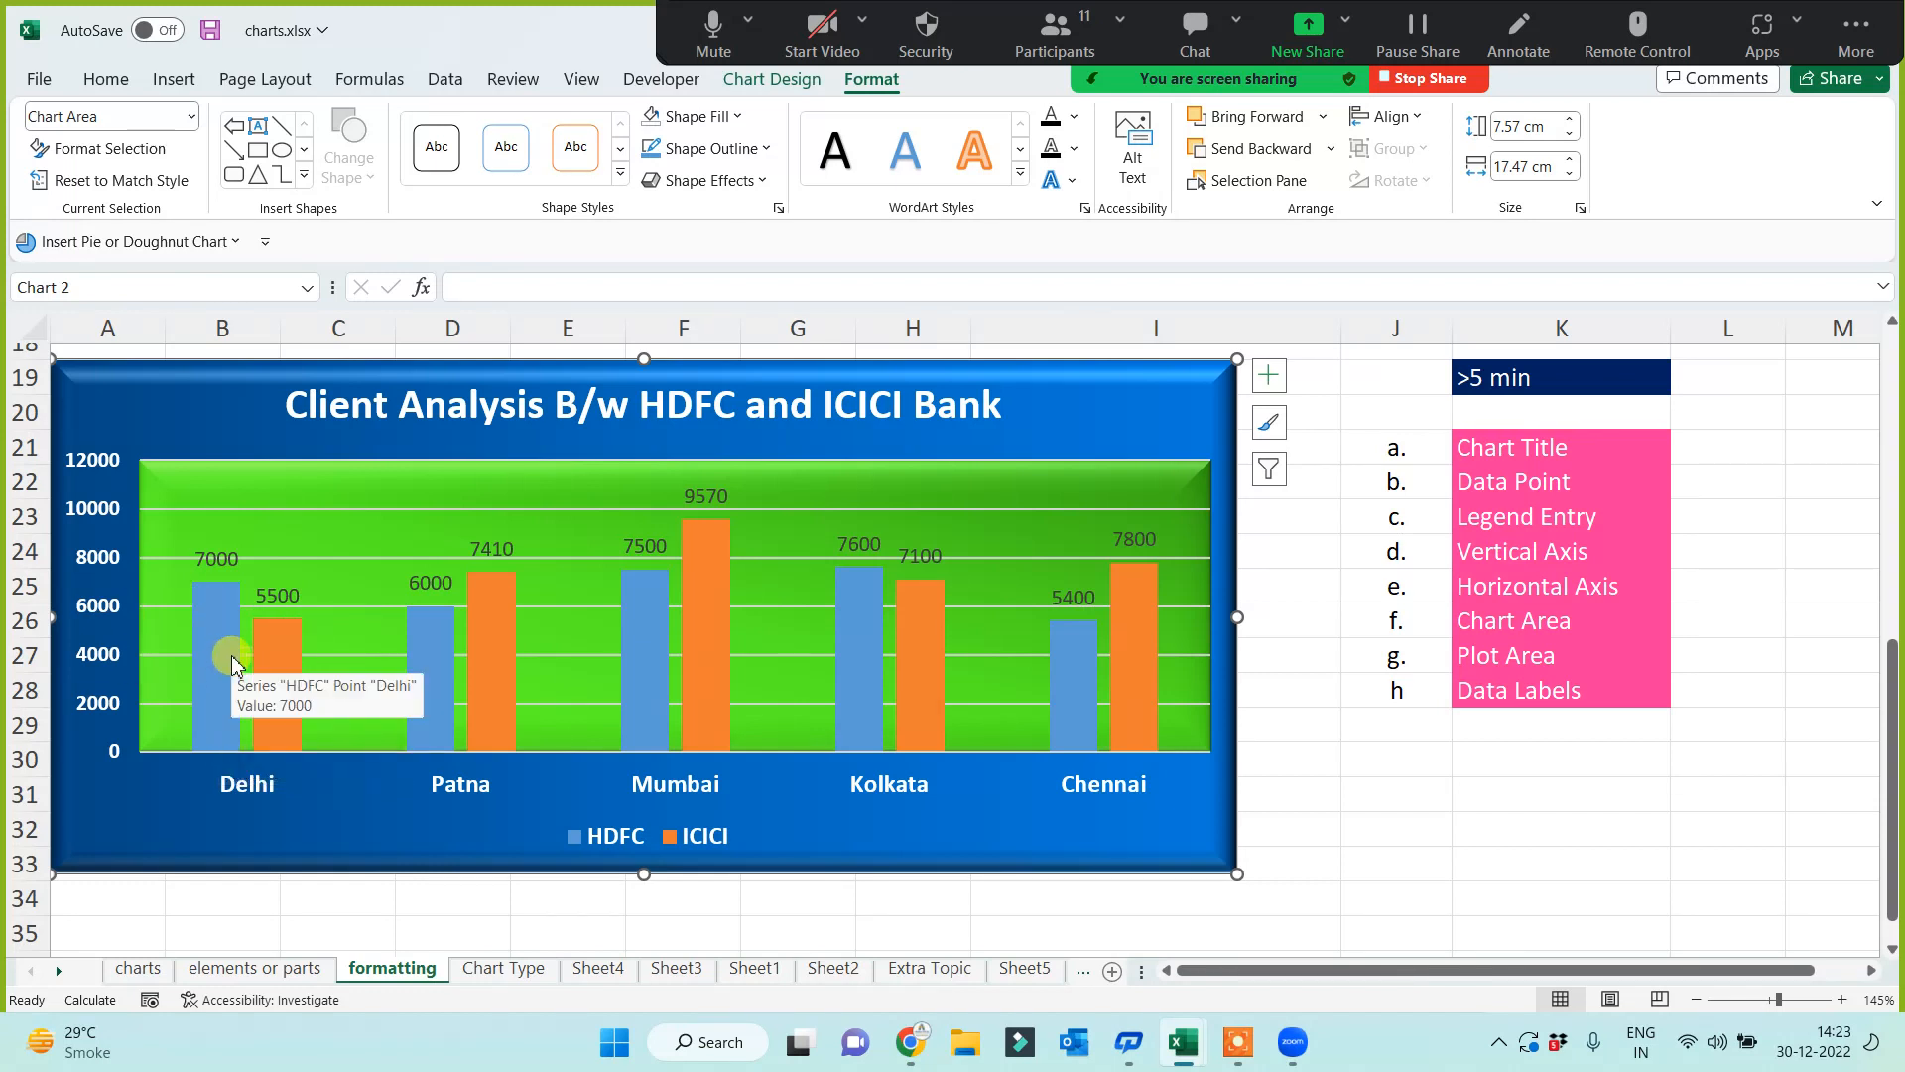
{"action": "left_click", "coordinate": [231, 659]}
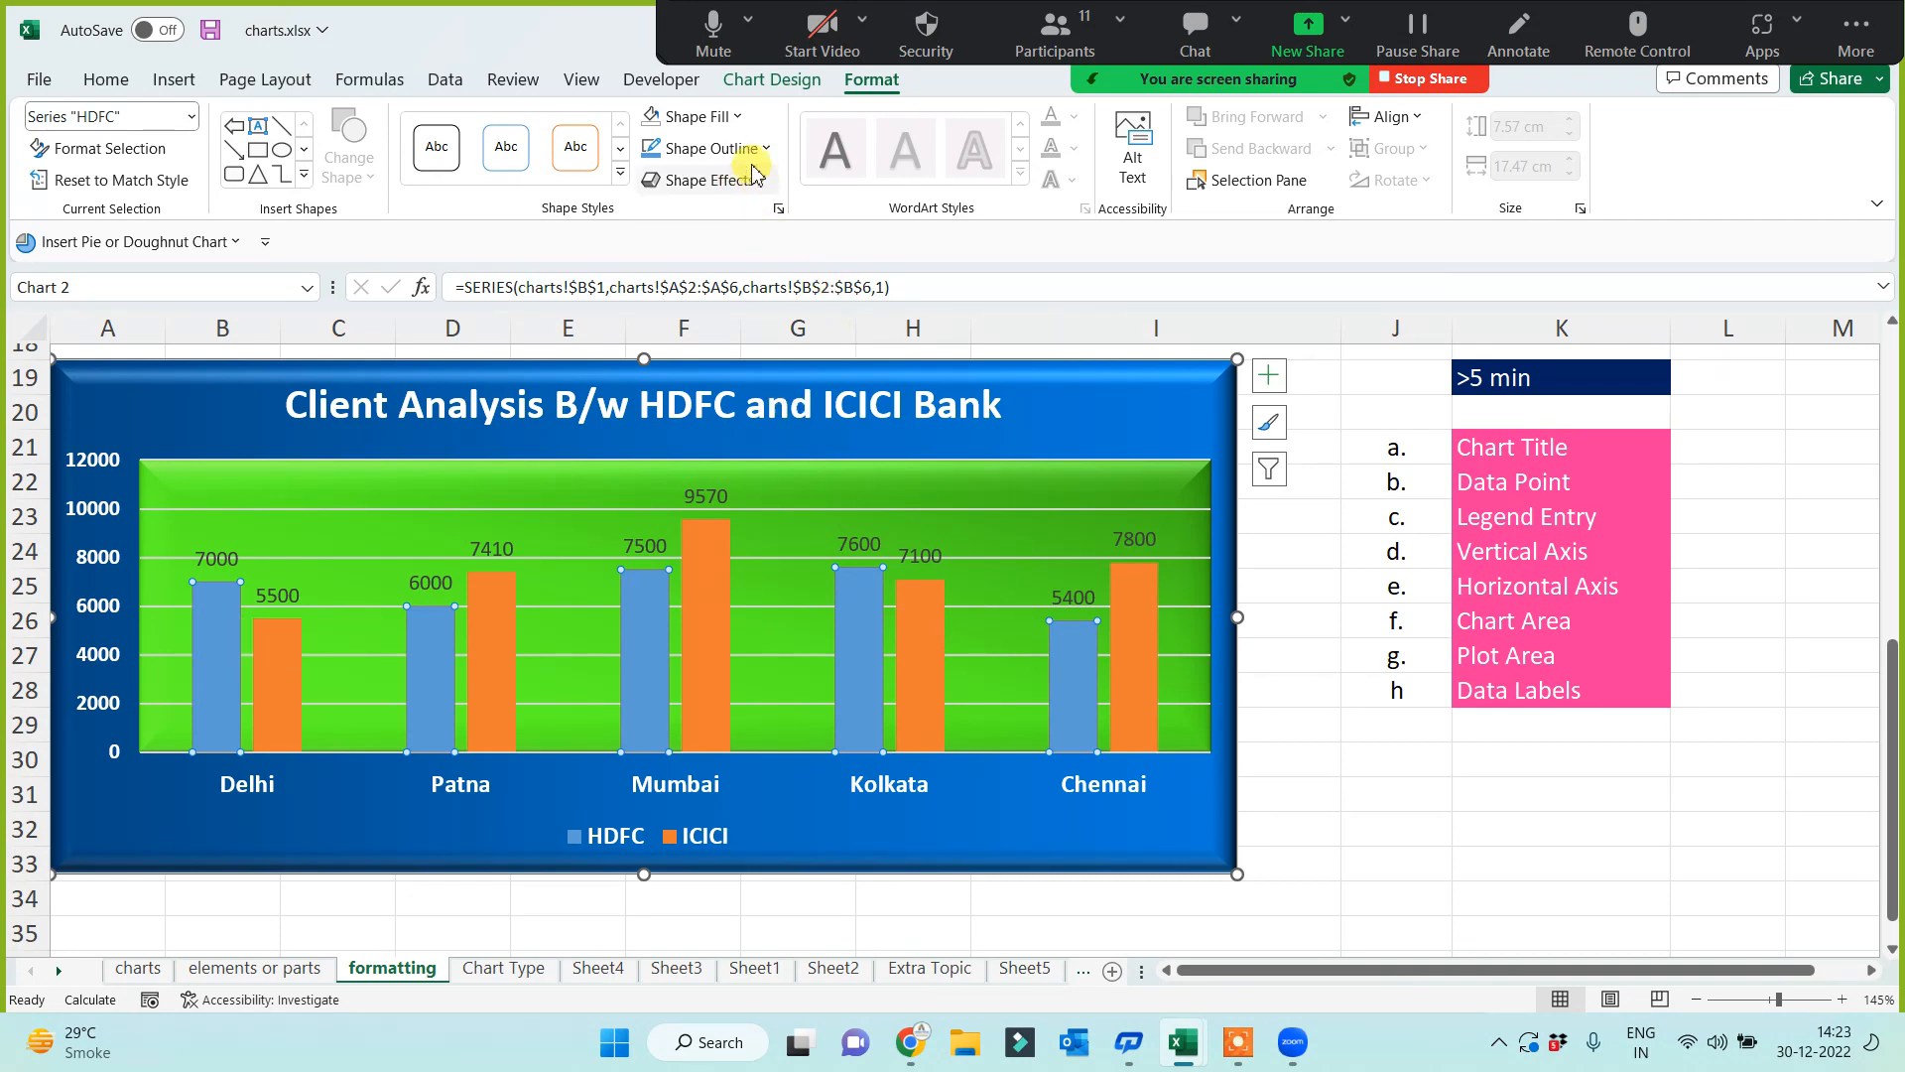
{"action": "left_click", "coordinate": [741, 123]}
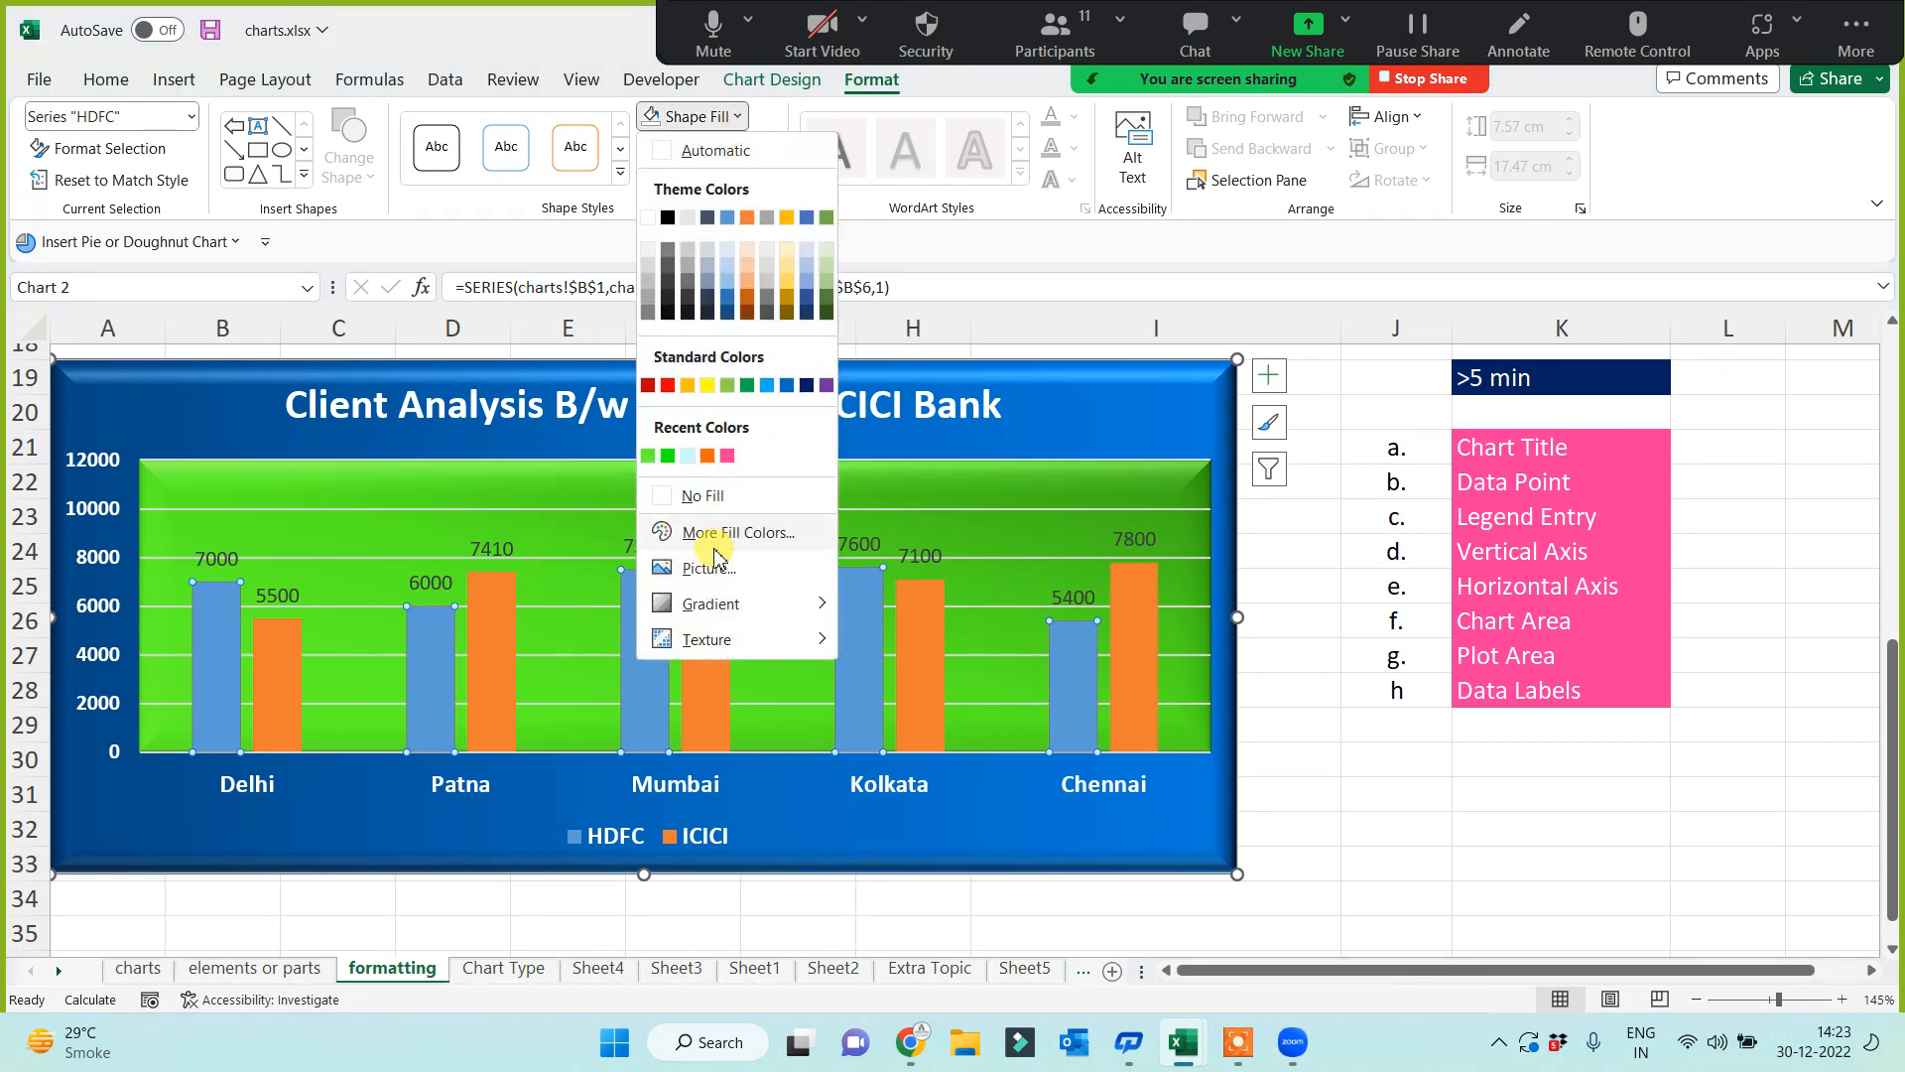
{"action": "left_click", "coordinate": [708, 581]}
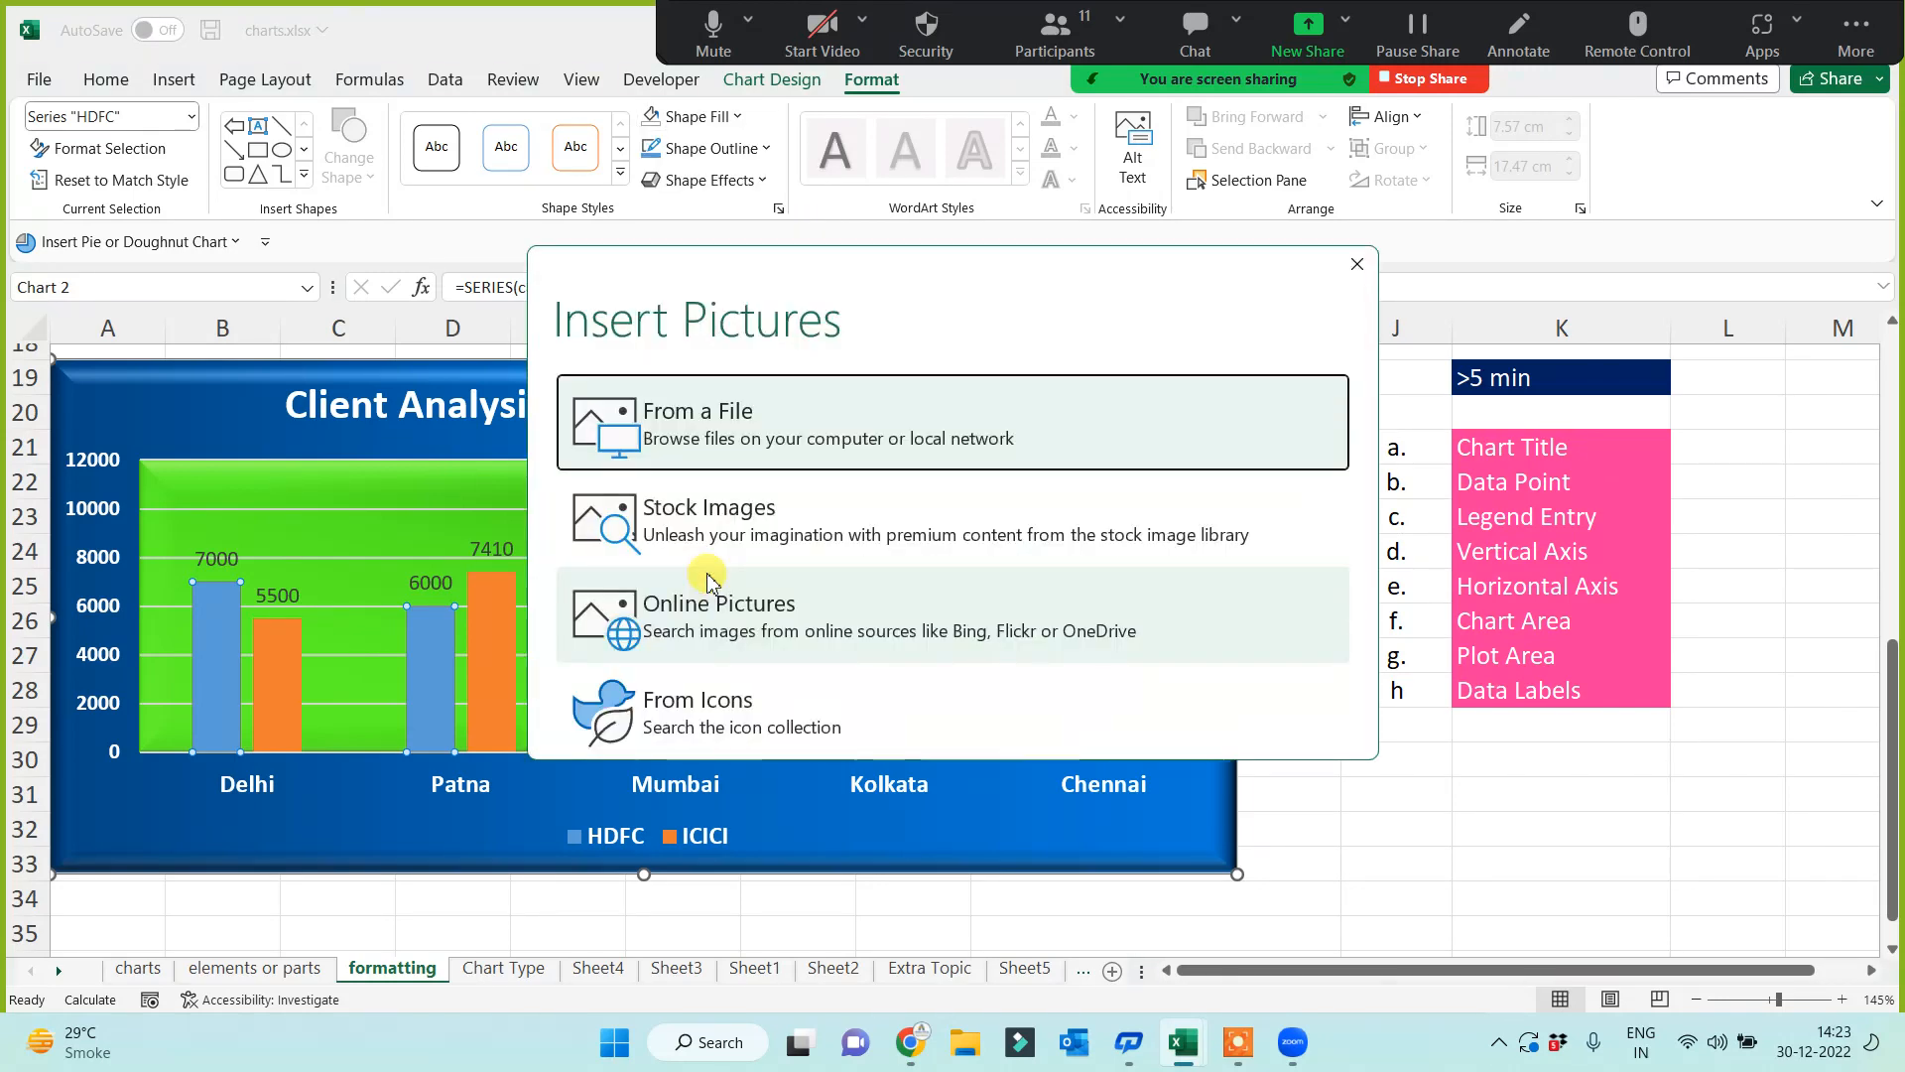
{"action": "left_click", "coordinate": [703, 435]}
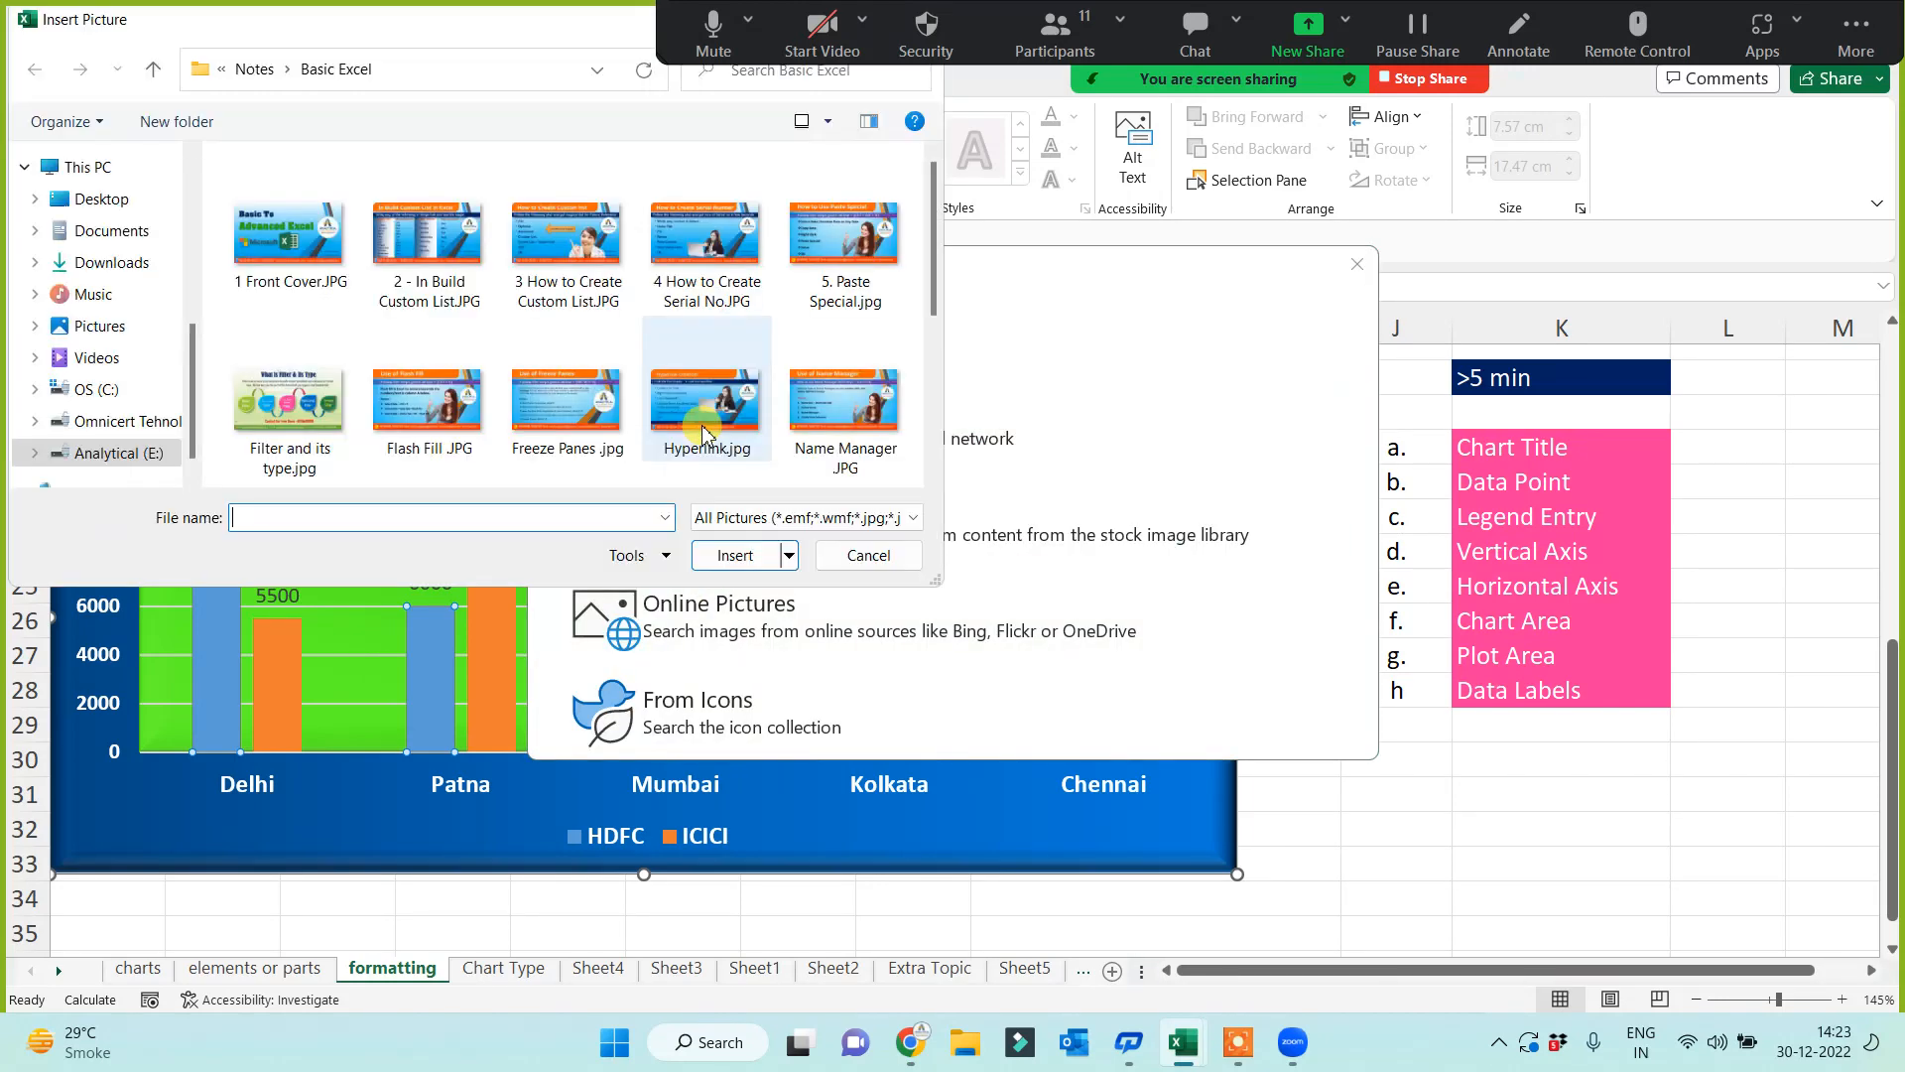
{"action": "left_click", "coordinate": [127, 422]}
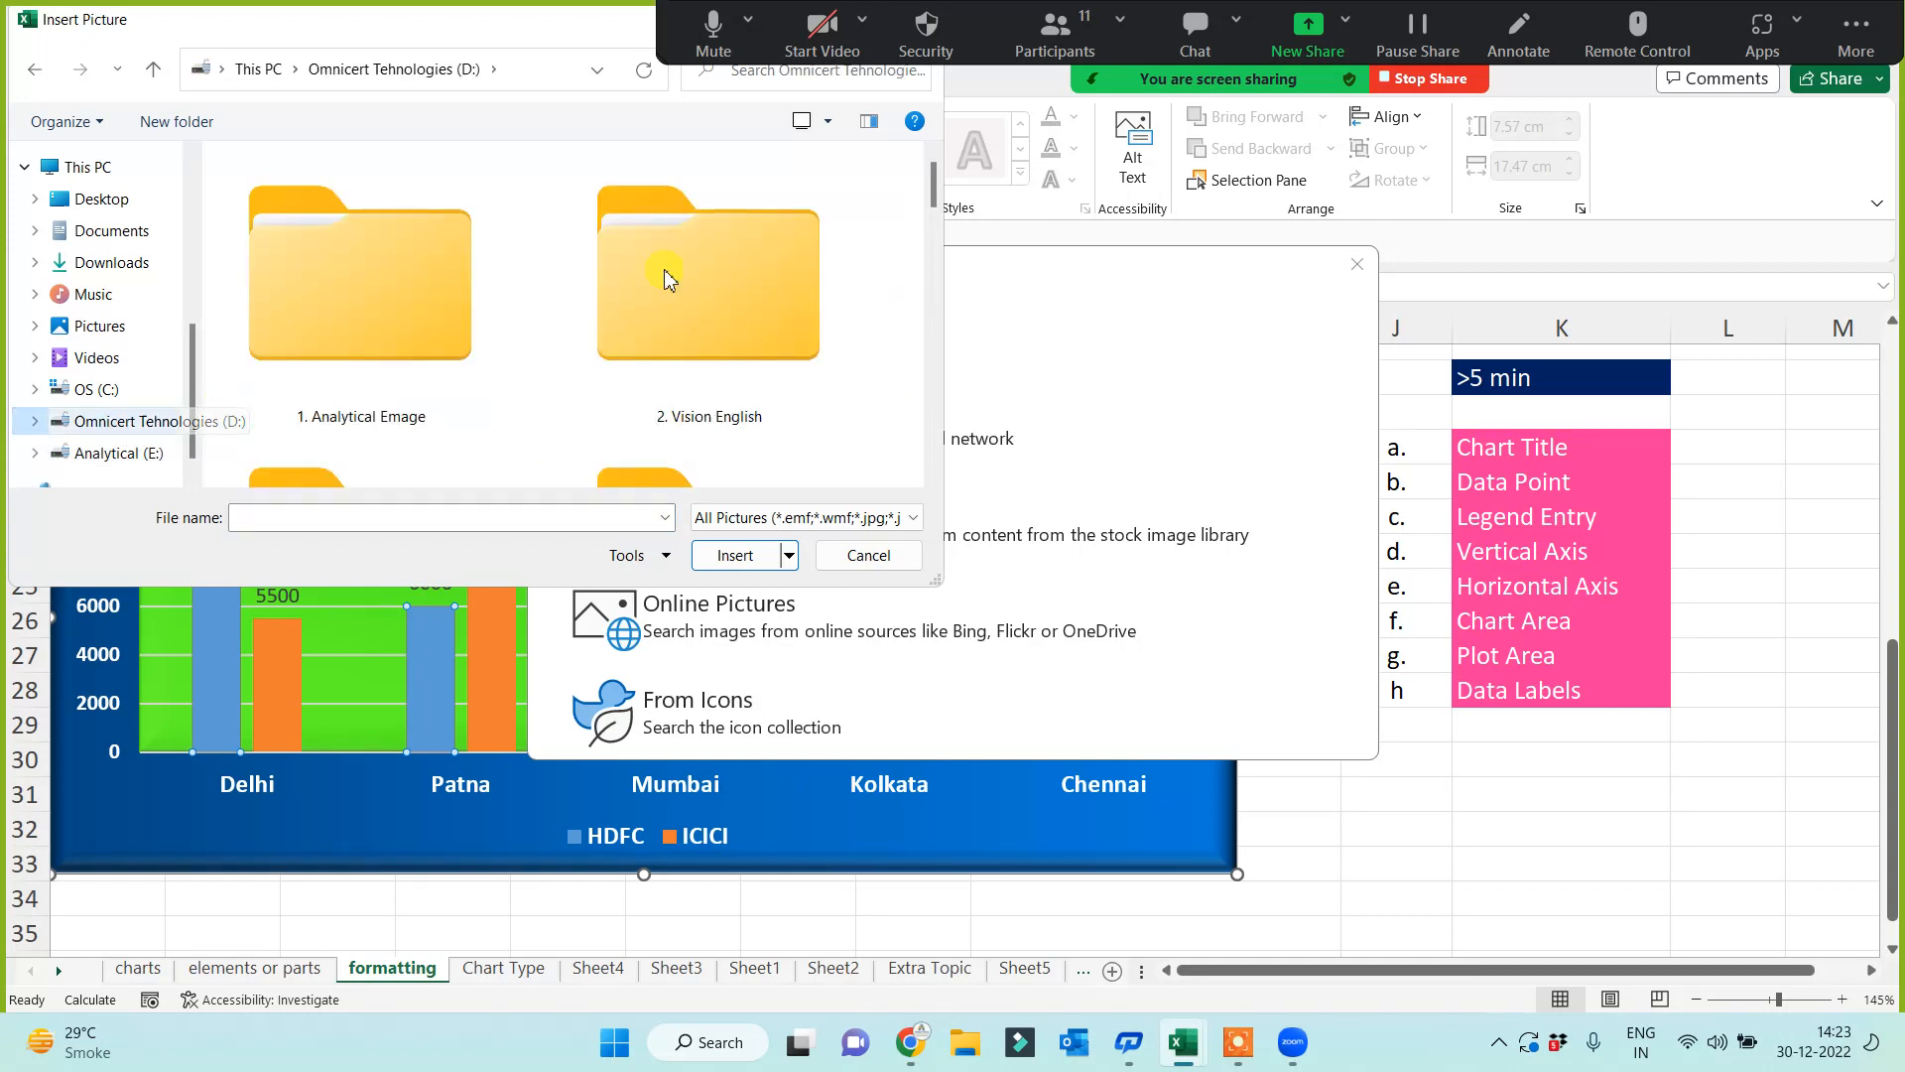
{"action": "left_click", "coordinate": [770, 83]}
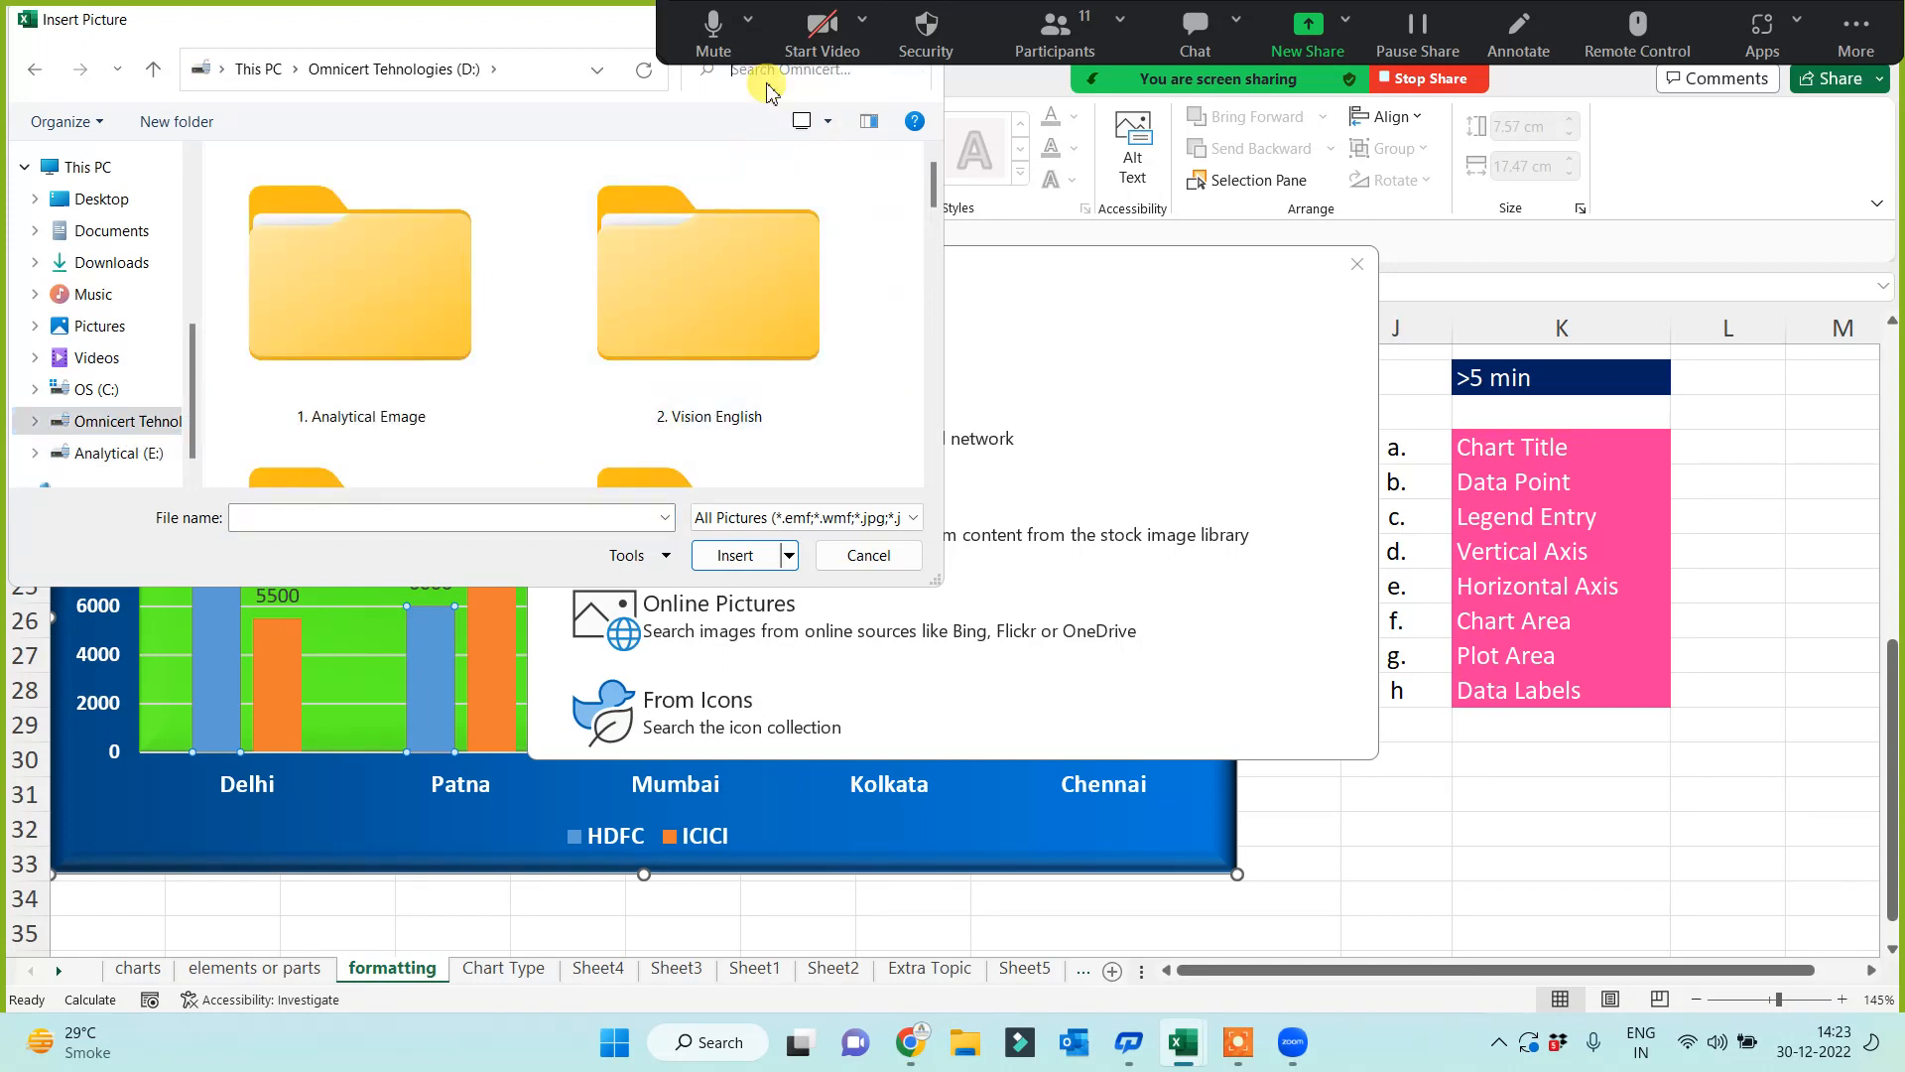
{"action": "type", "text": "hdfc"}
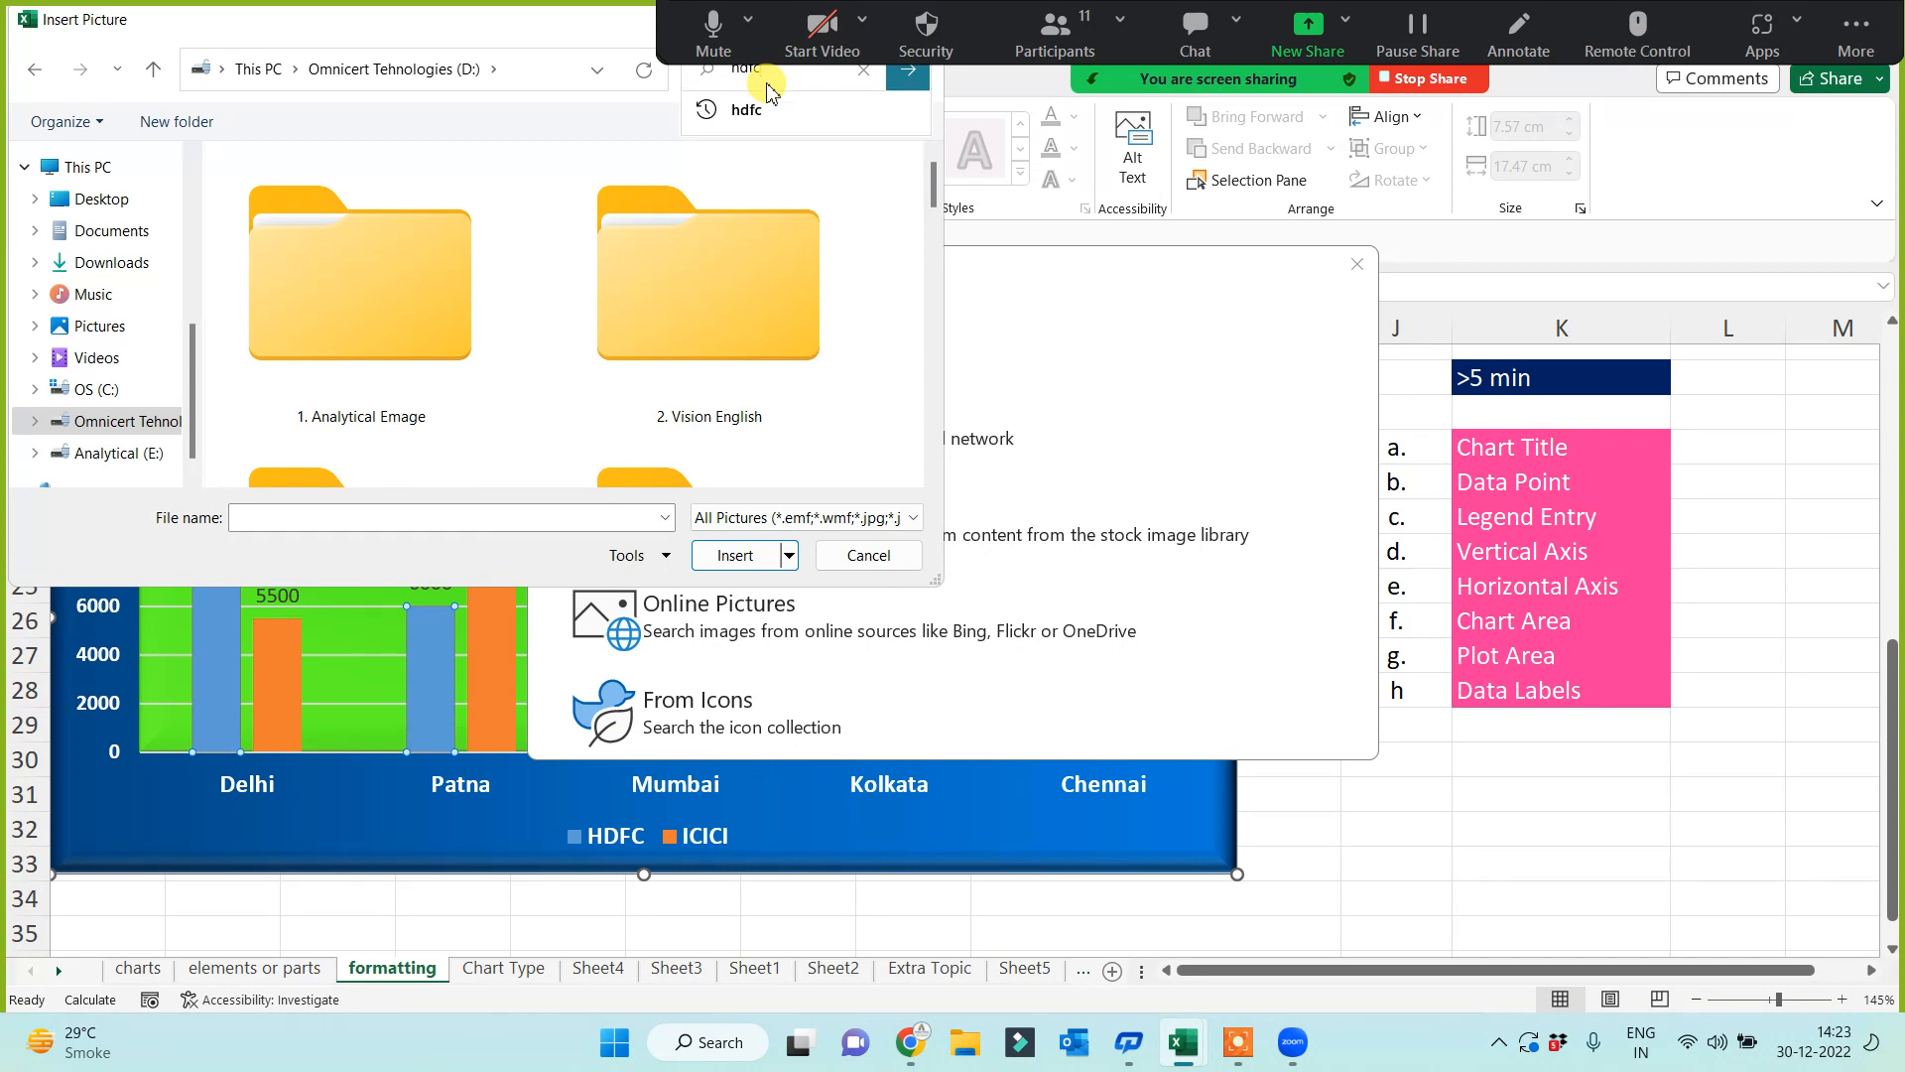
{"action": "left_click", "coordinate": [759, 108]}
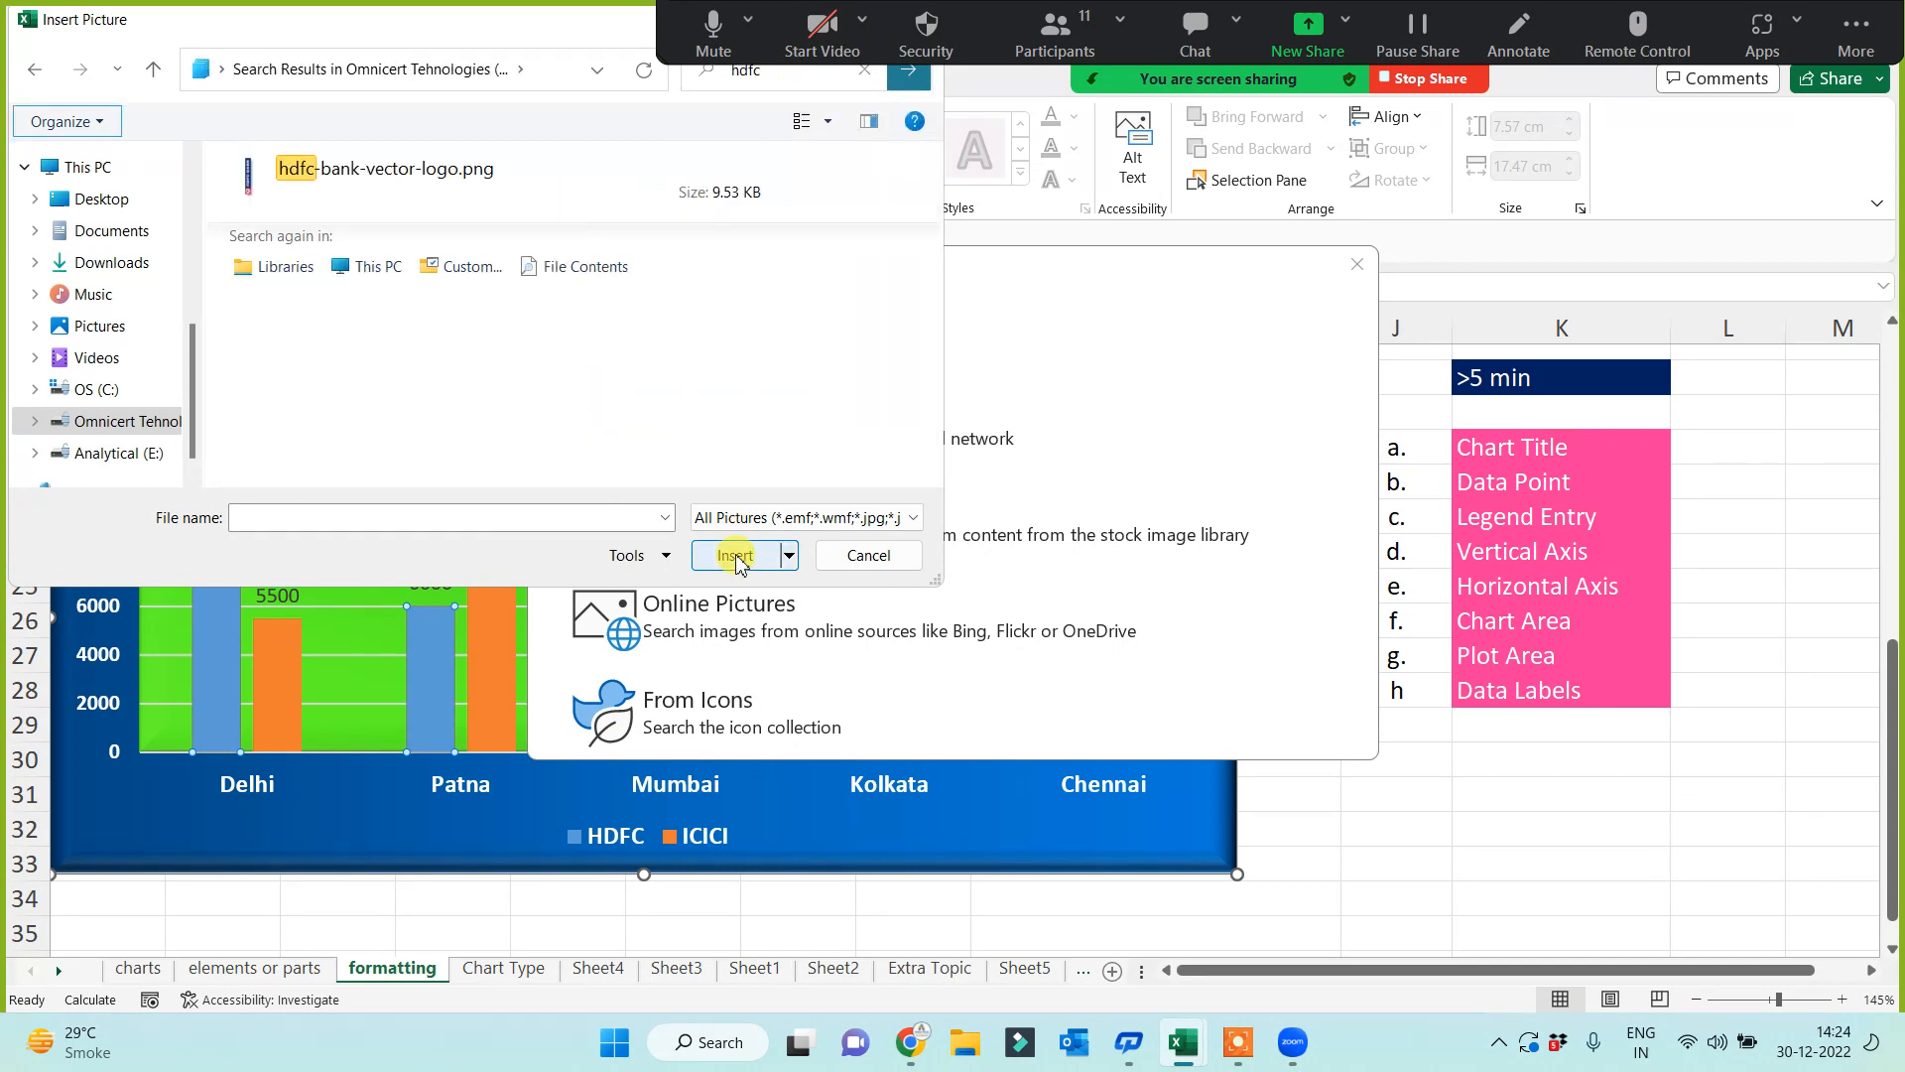
{"action": "left_click", "coordinate": [298, 174]}
{"action": "left_click", "coordinate": [736, 556]}
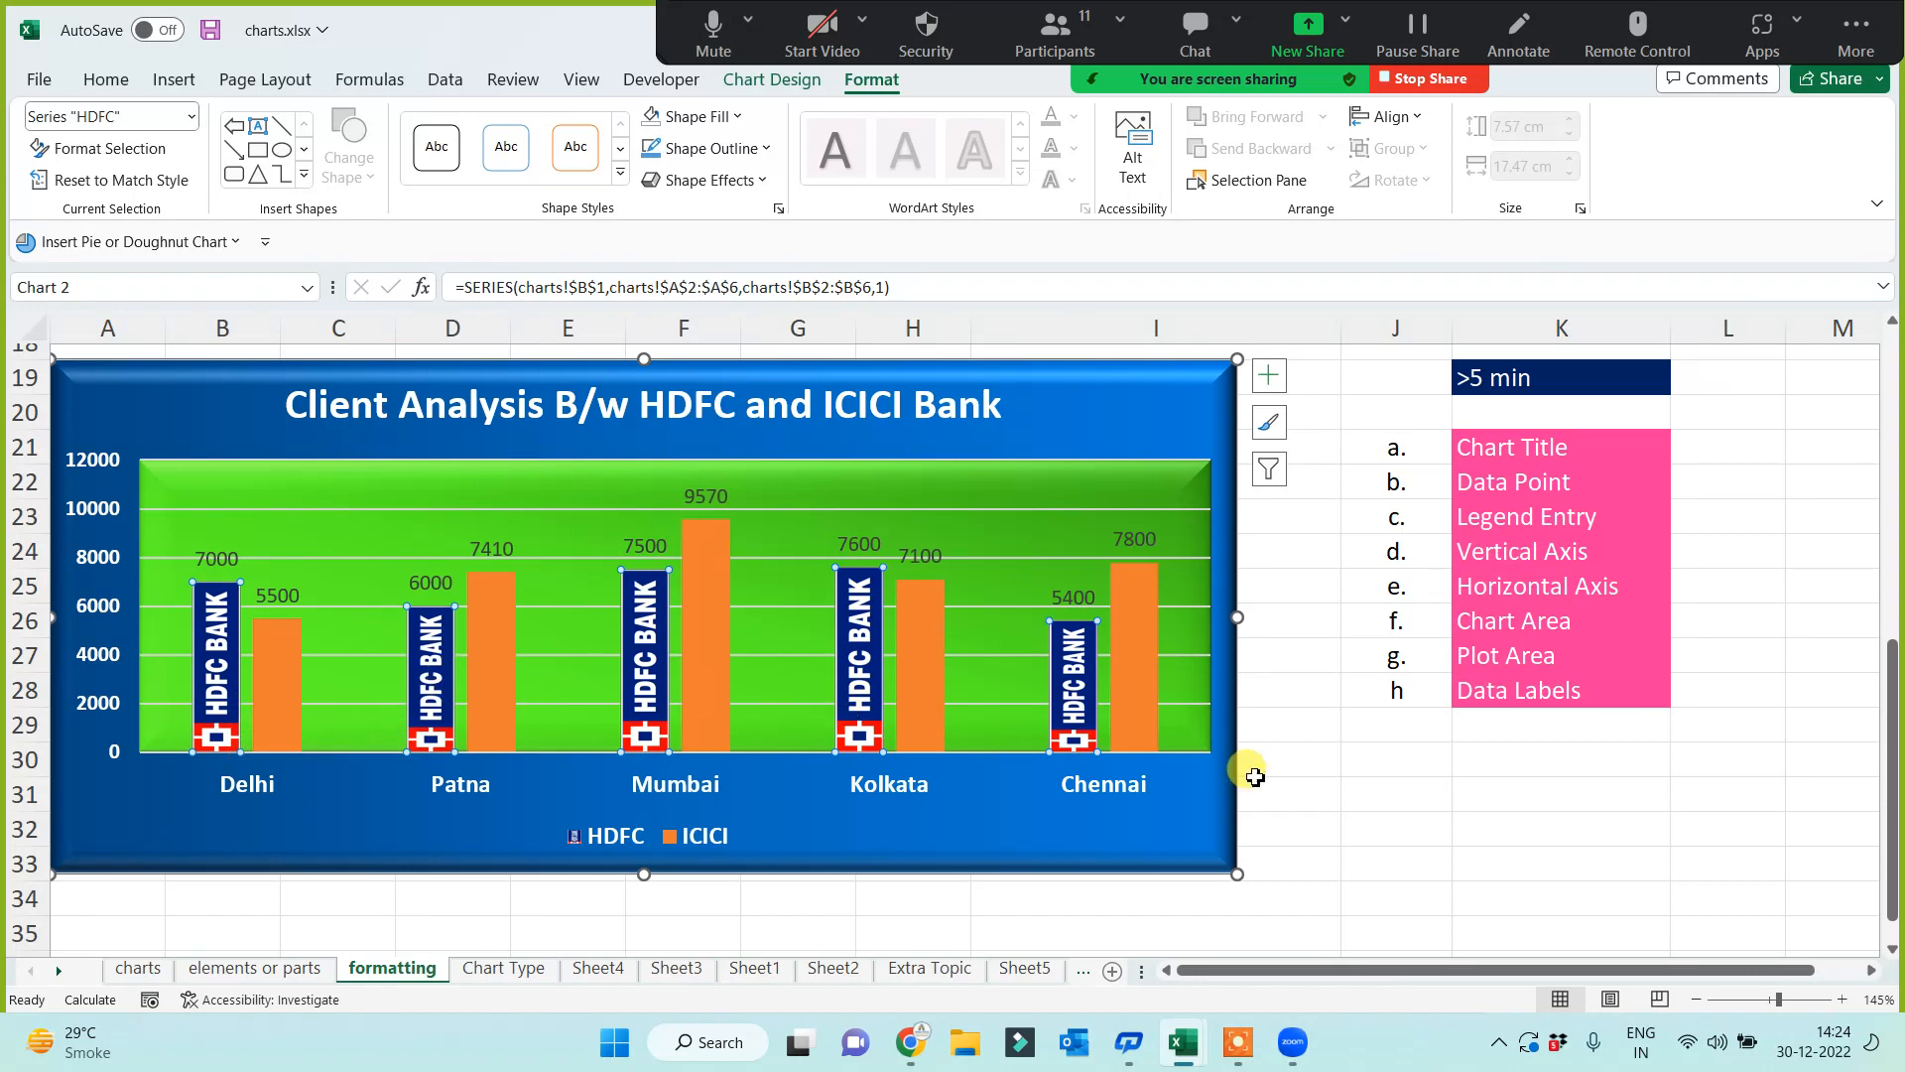
{"action": "left_click", "coordinate": [1388, 831]}
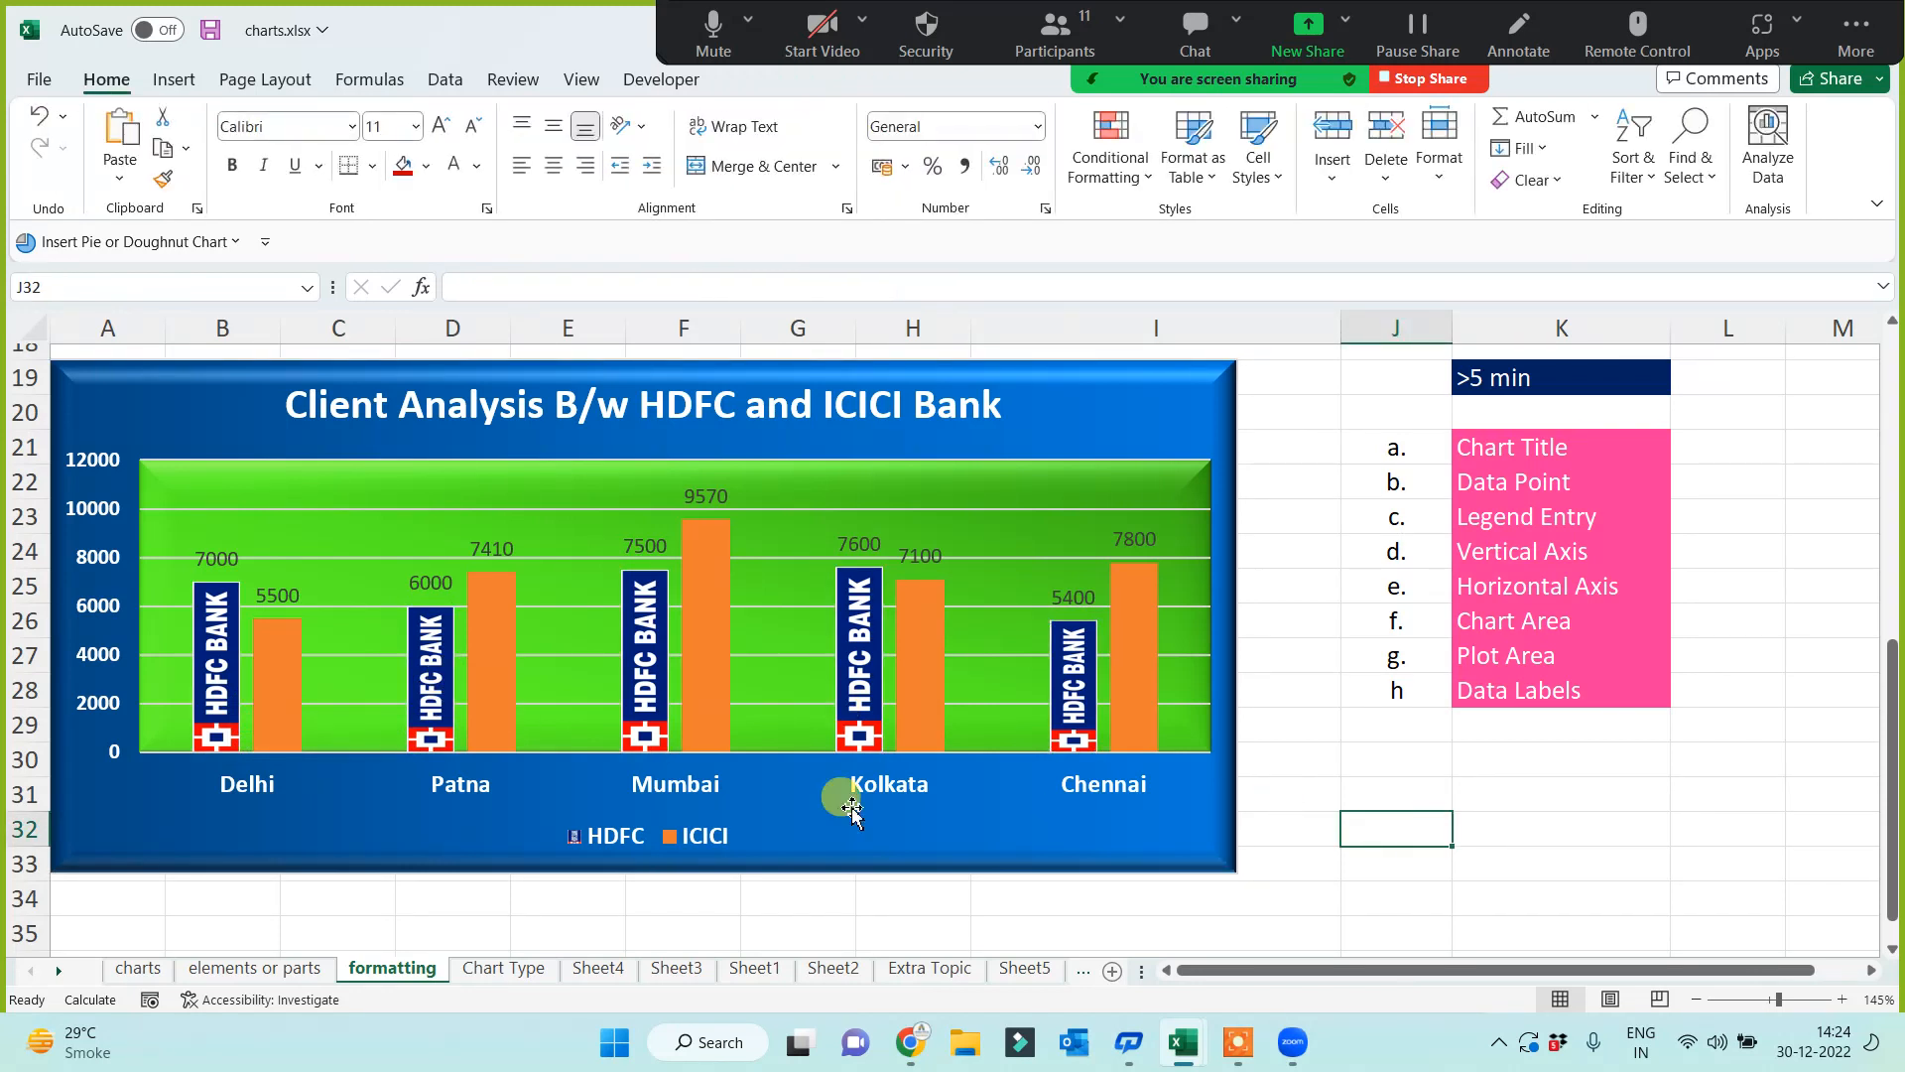
Step: Start a picture fill from a file for the lower chart's ICICI columns
{"action": "left_click", "coordinate": [485, 665]}
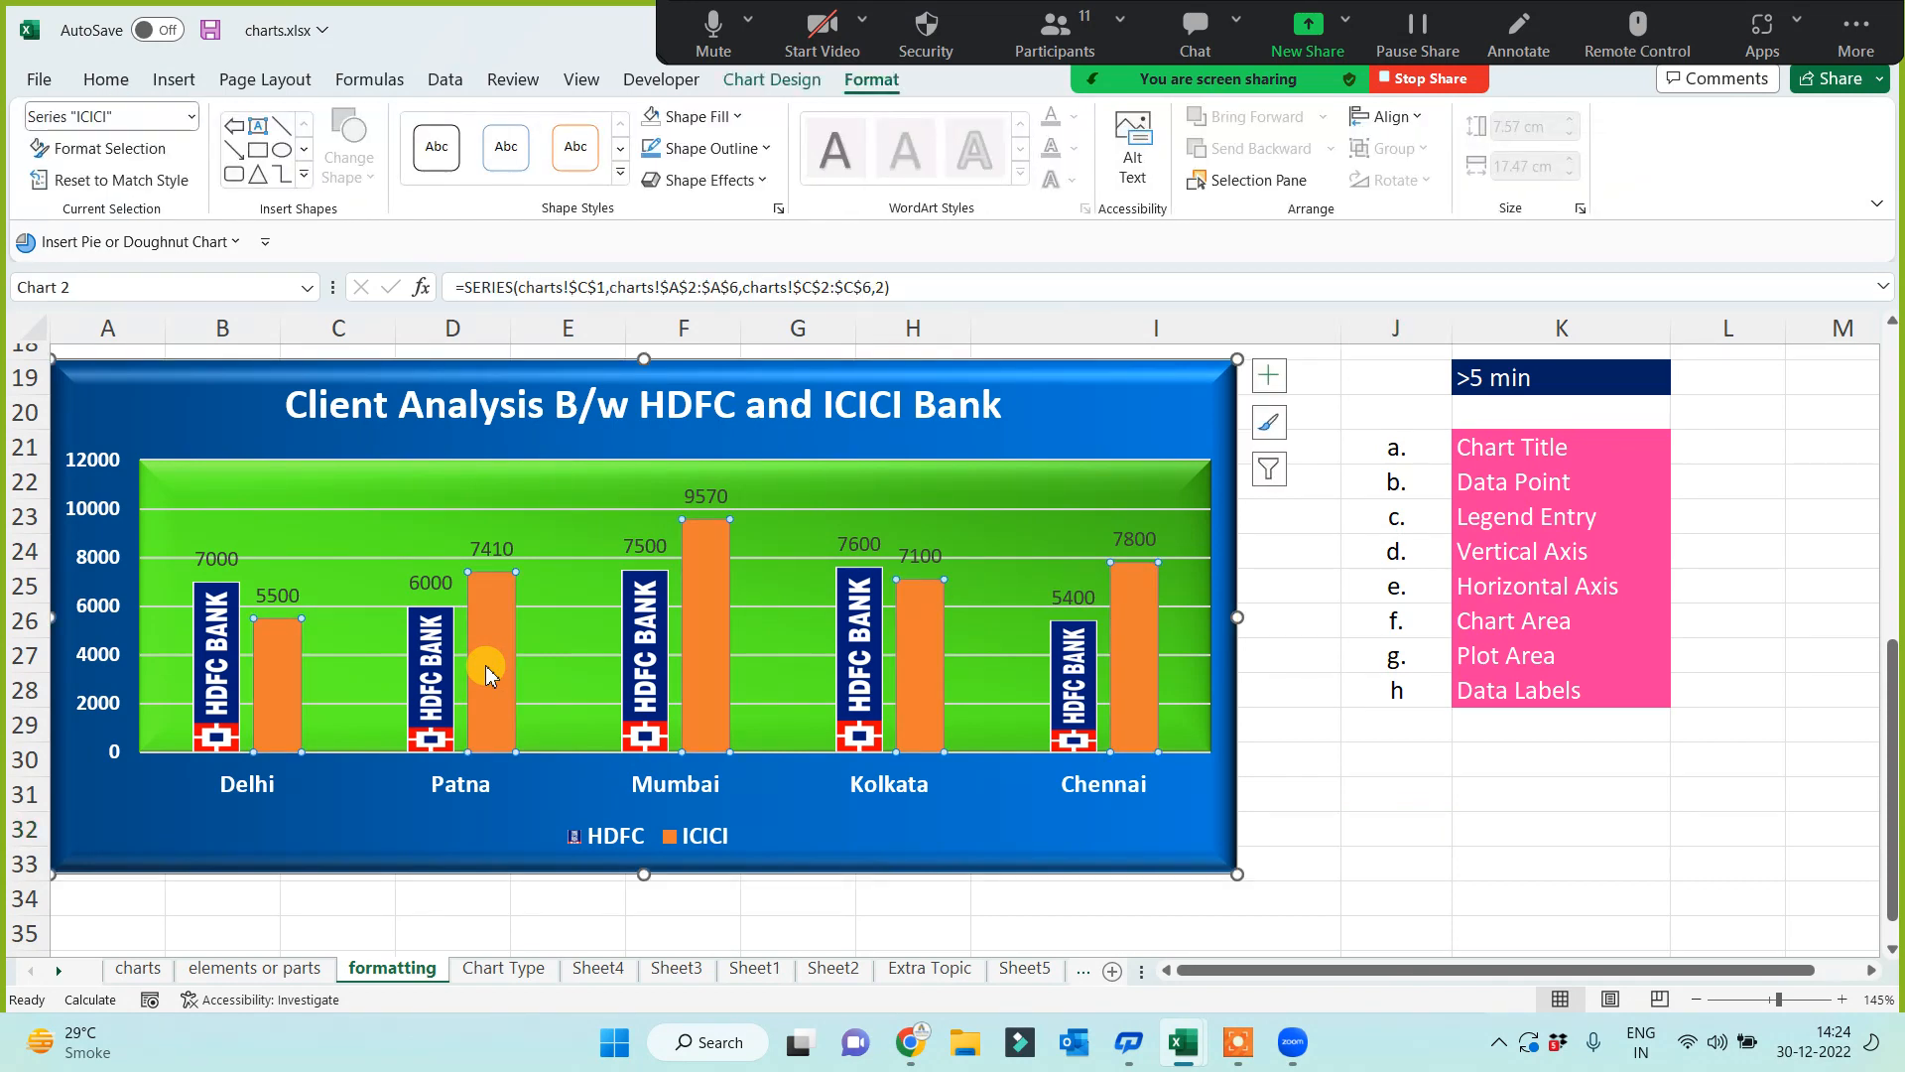
{"action": "left_click", "coordinate": [742, 118]}
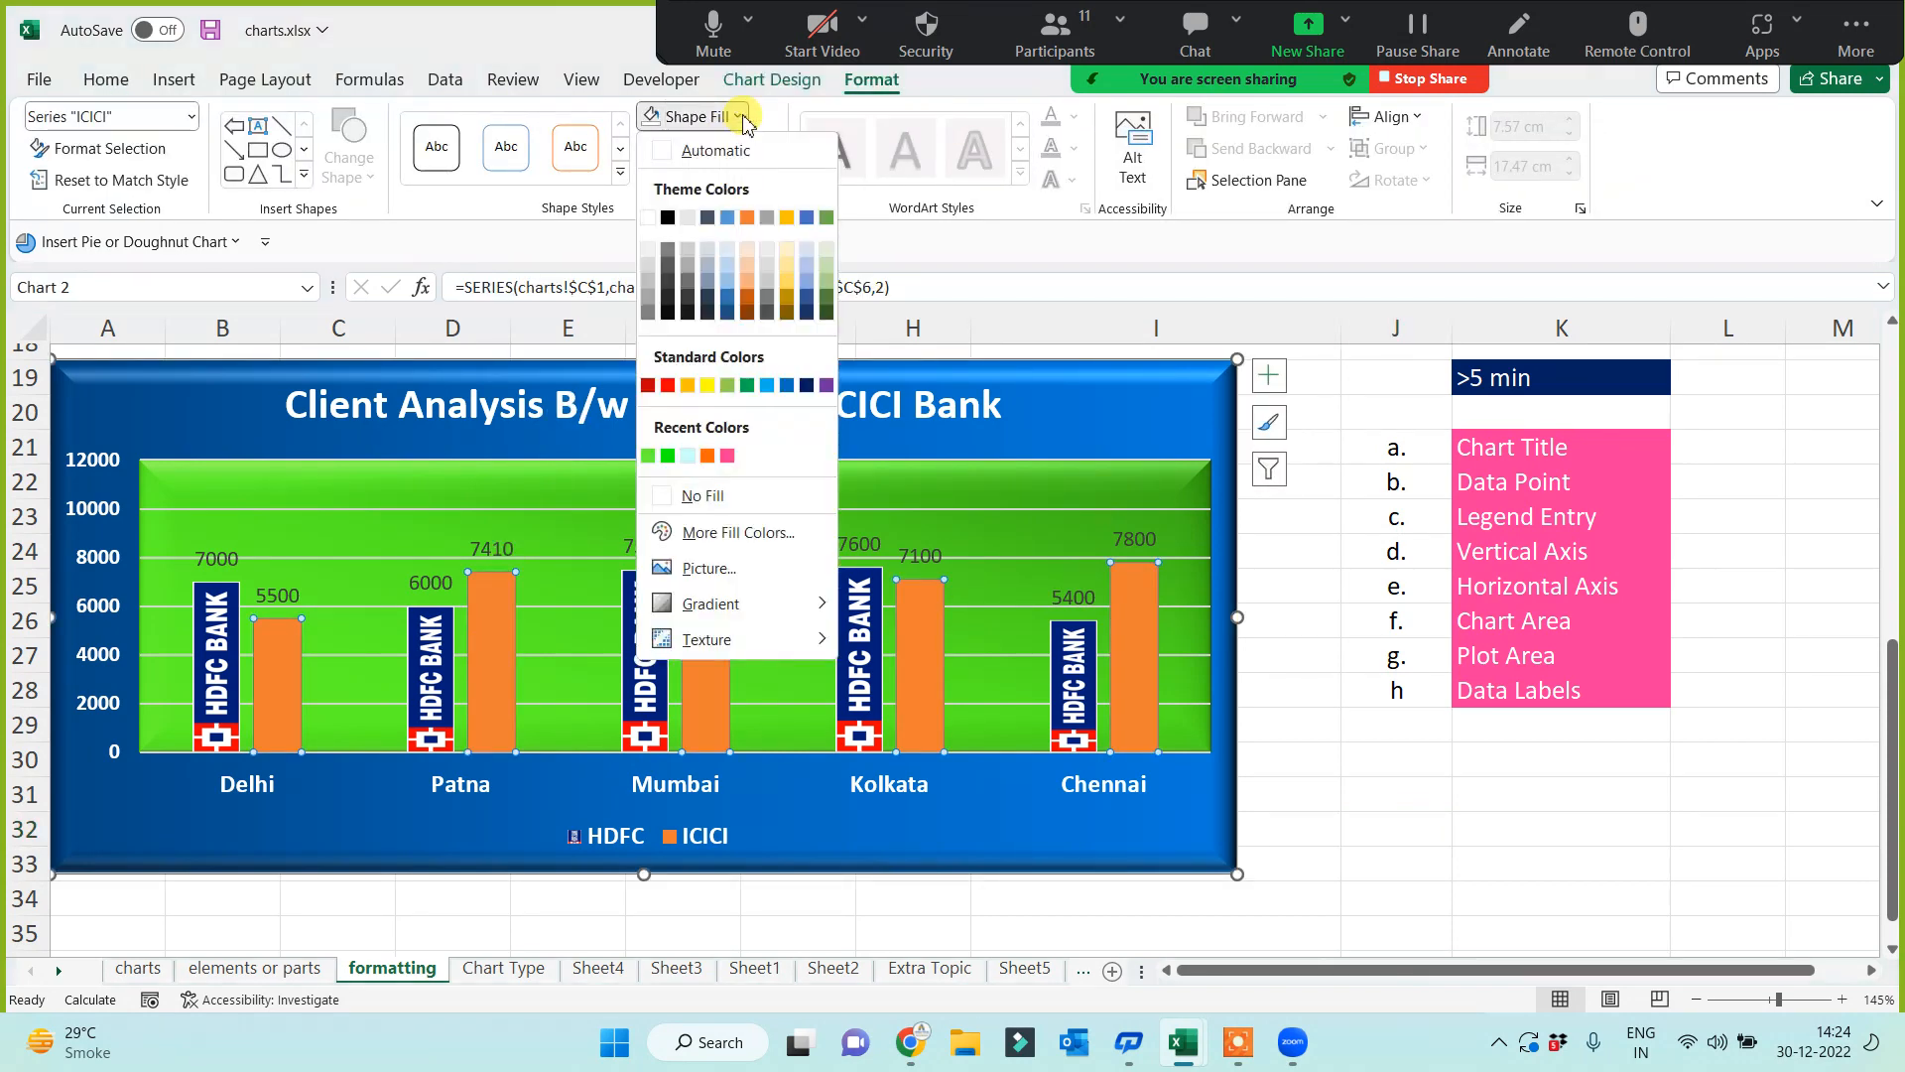
{"action": "mouse_move", "coordinate": [712, 614]}
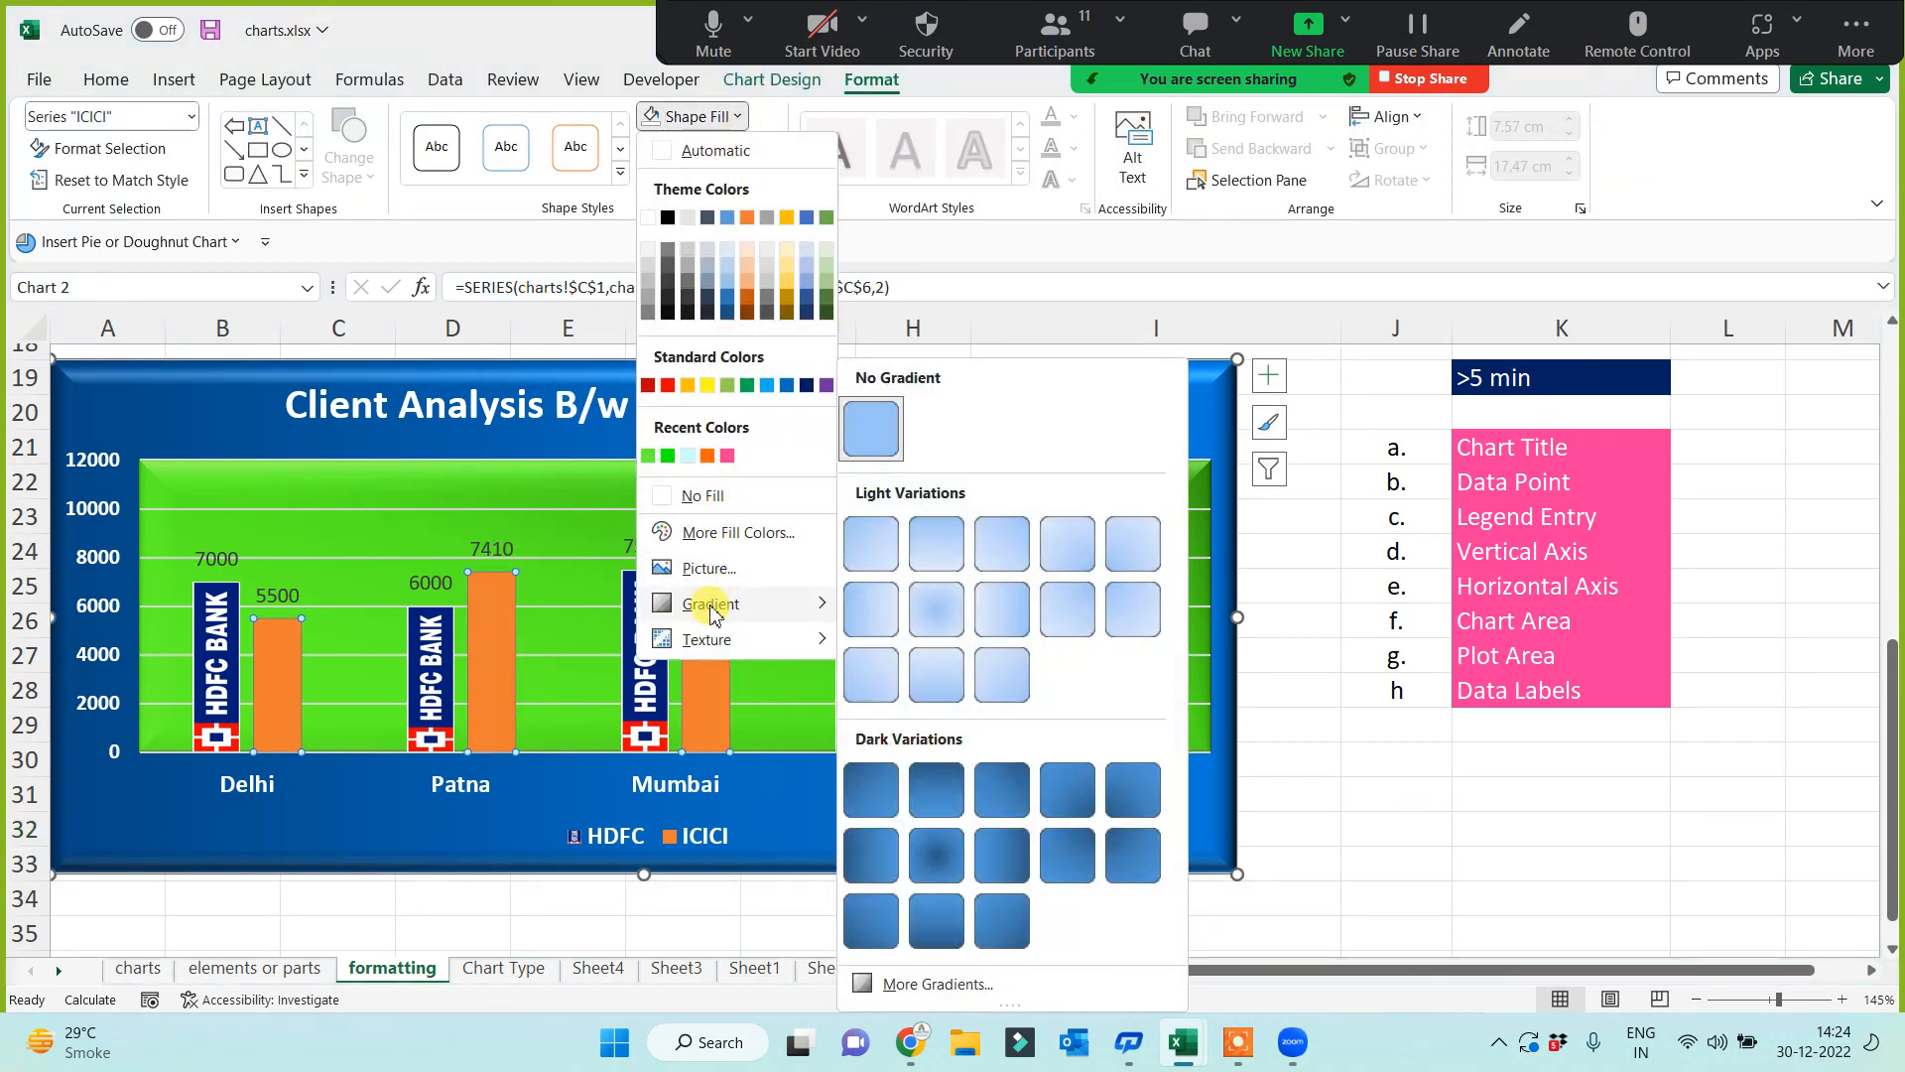
{"action": "mouse_move", "coordinate": [710, 647]}
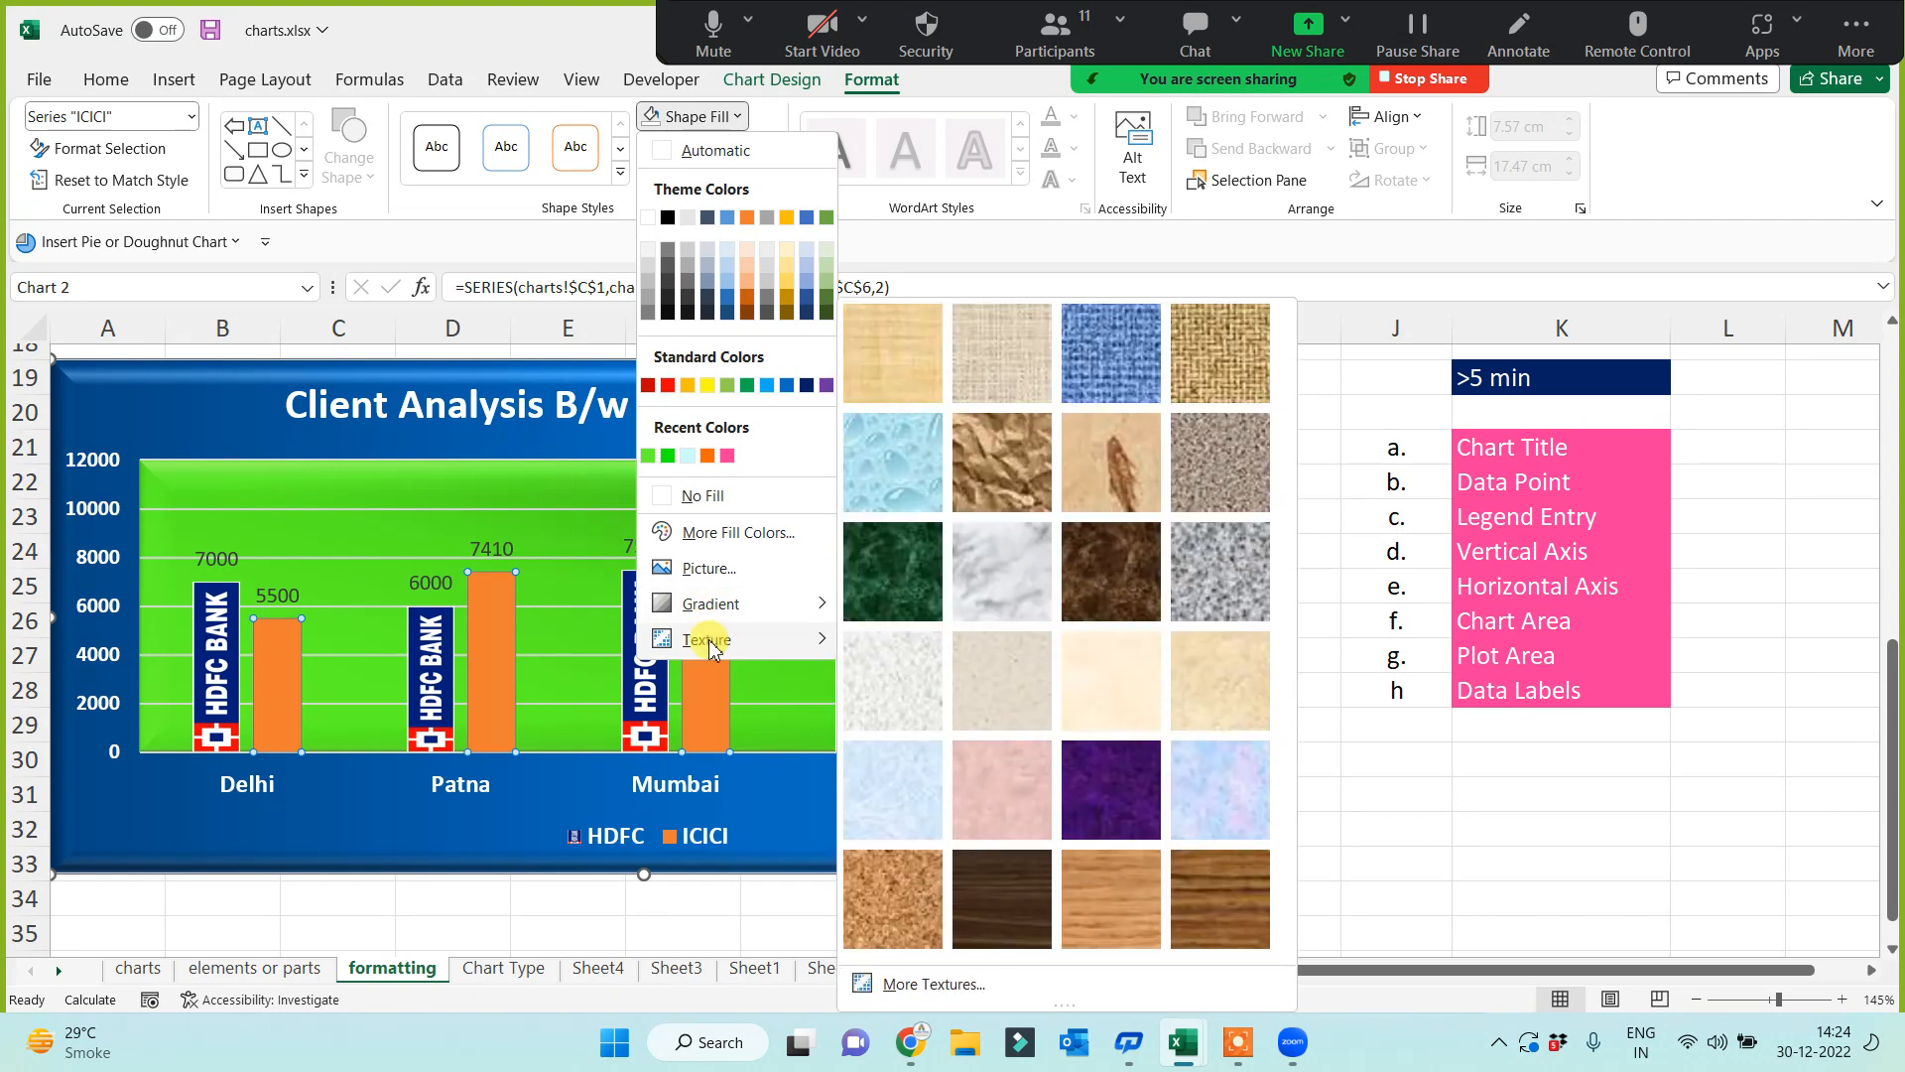
{"action": "left_click", "coordinate": [720, 567]}
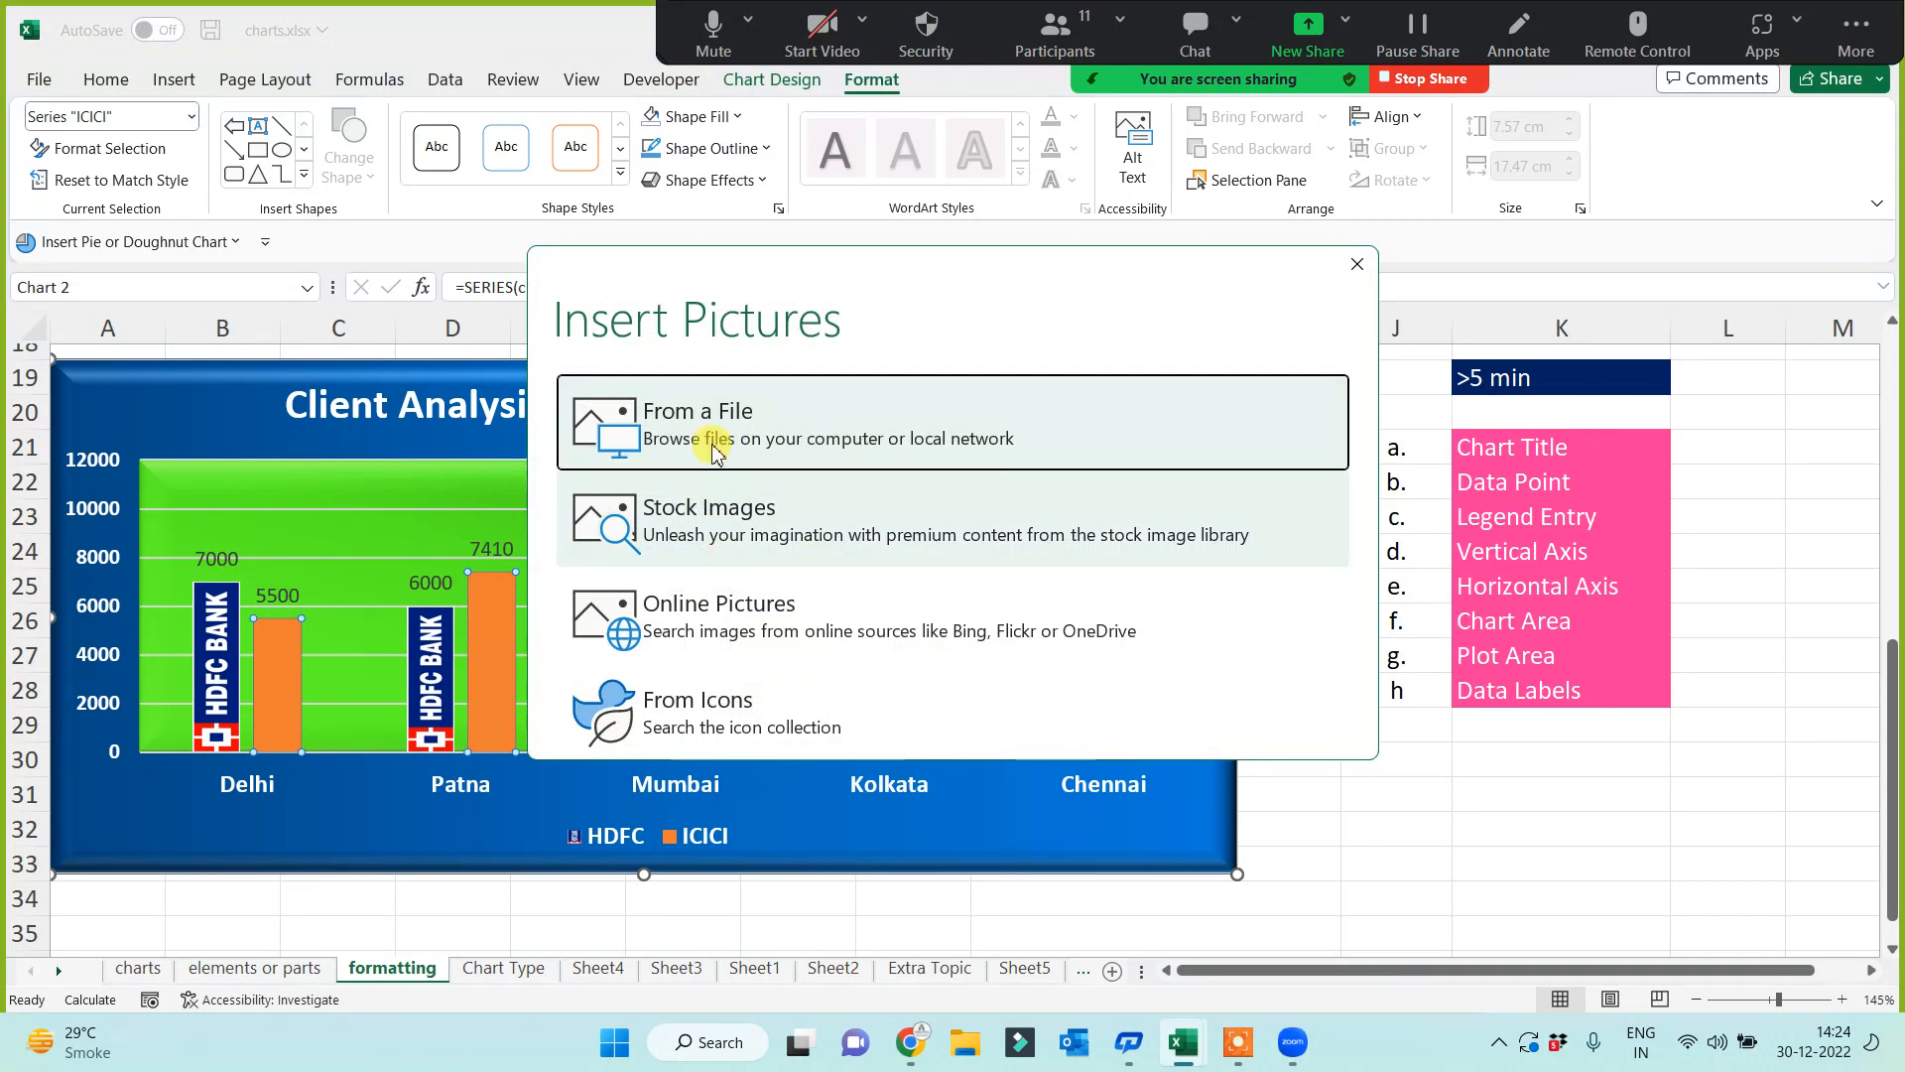
{"action": "left_click", "coordinate": [712, 421]}
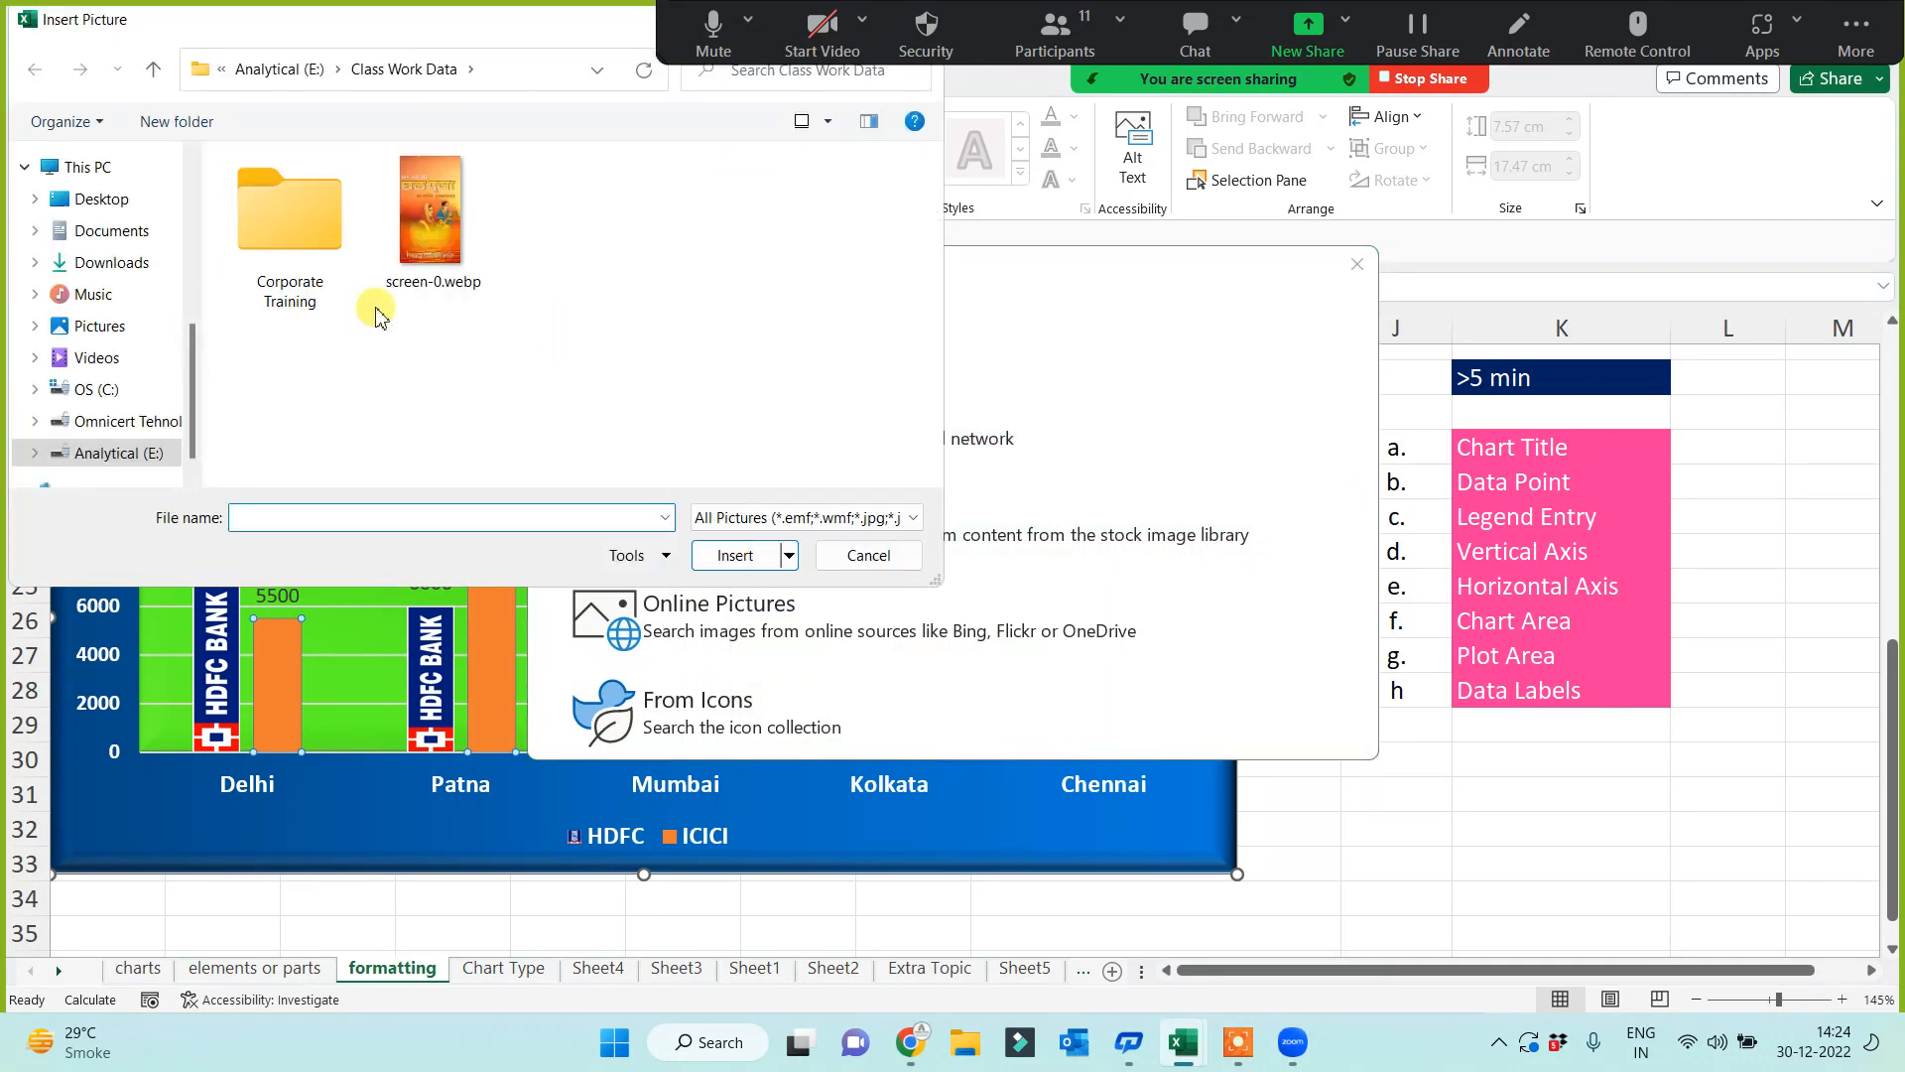
Step: Search drive D: for "icici", insert icici.jfif as the ICICI columns' fill and deselect the chart
{"action": "left_click", "coordinate": [117, 421]}
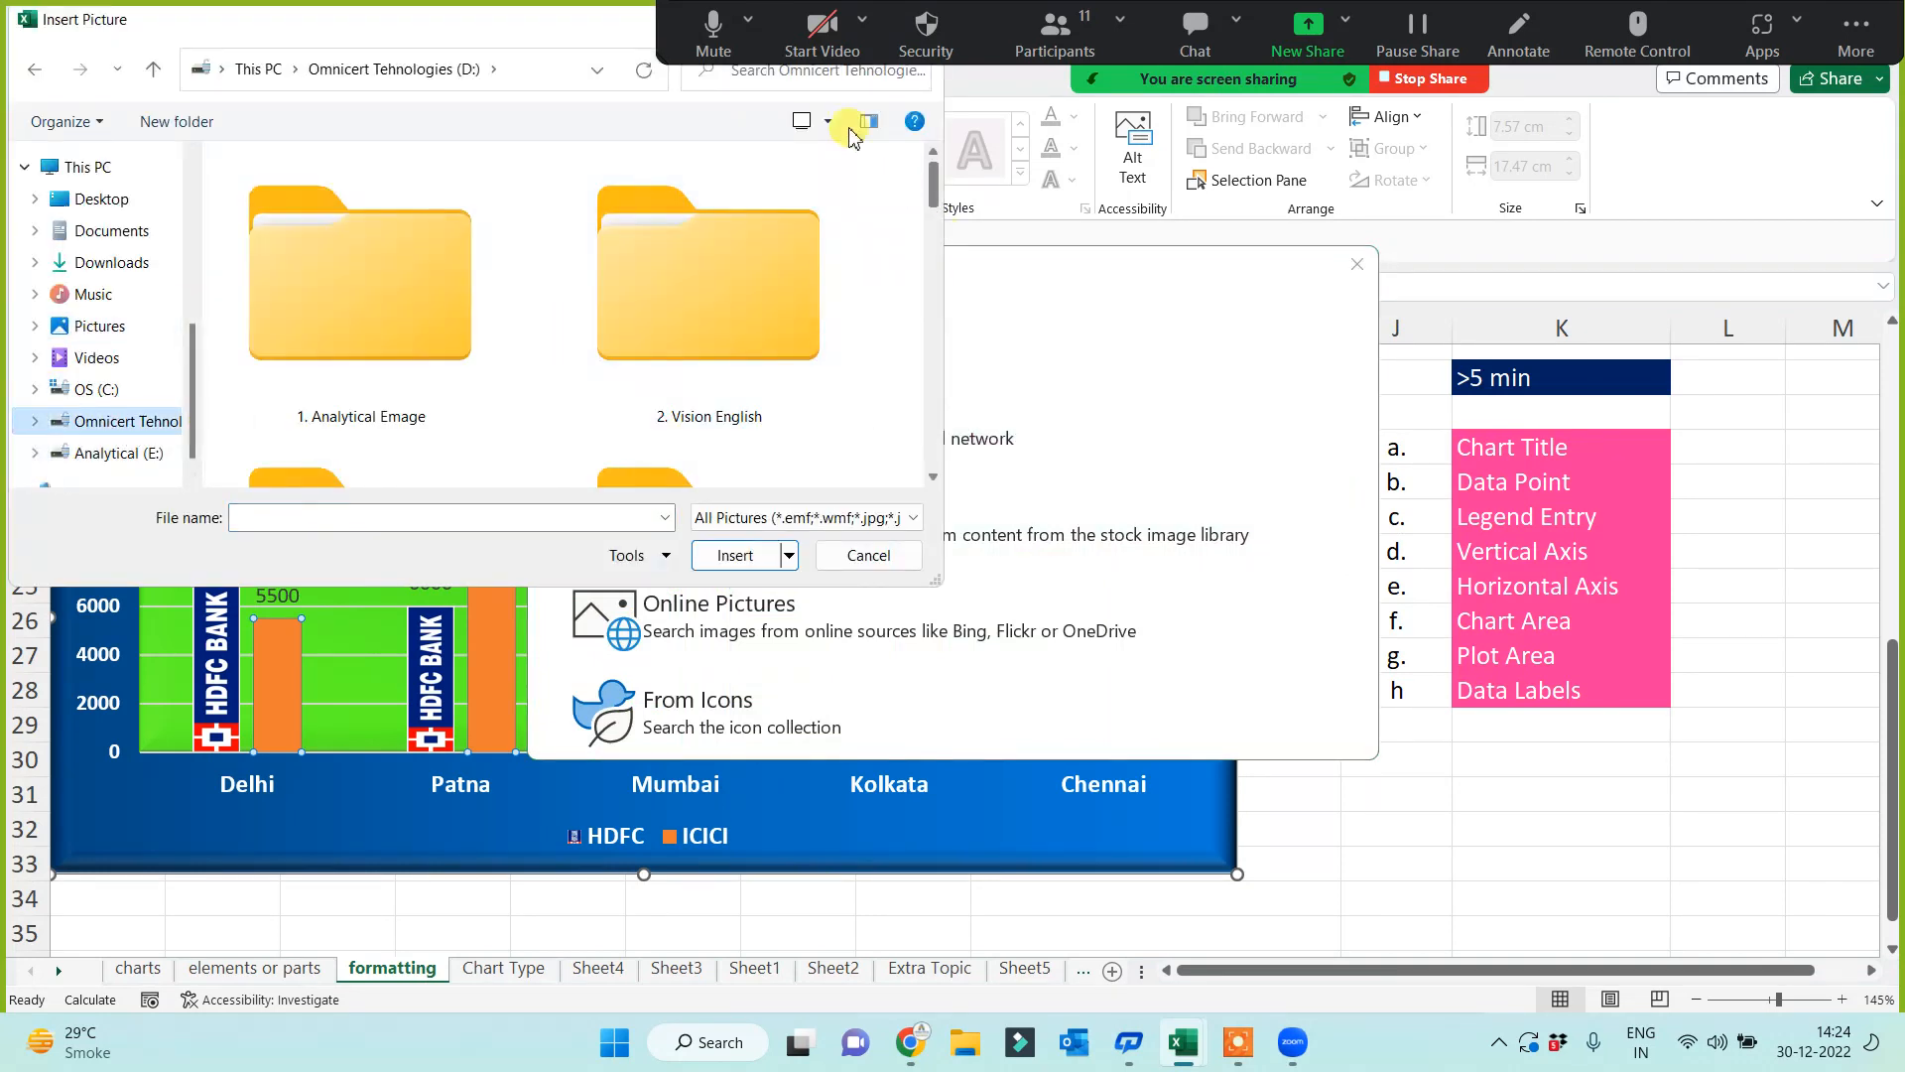
{"action": "left_click", "coordinate": [778, 82]}
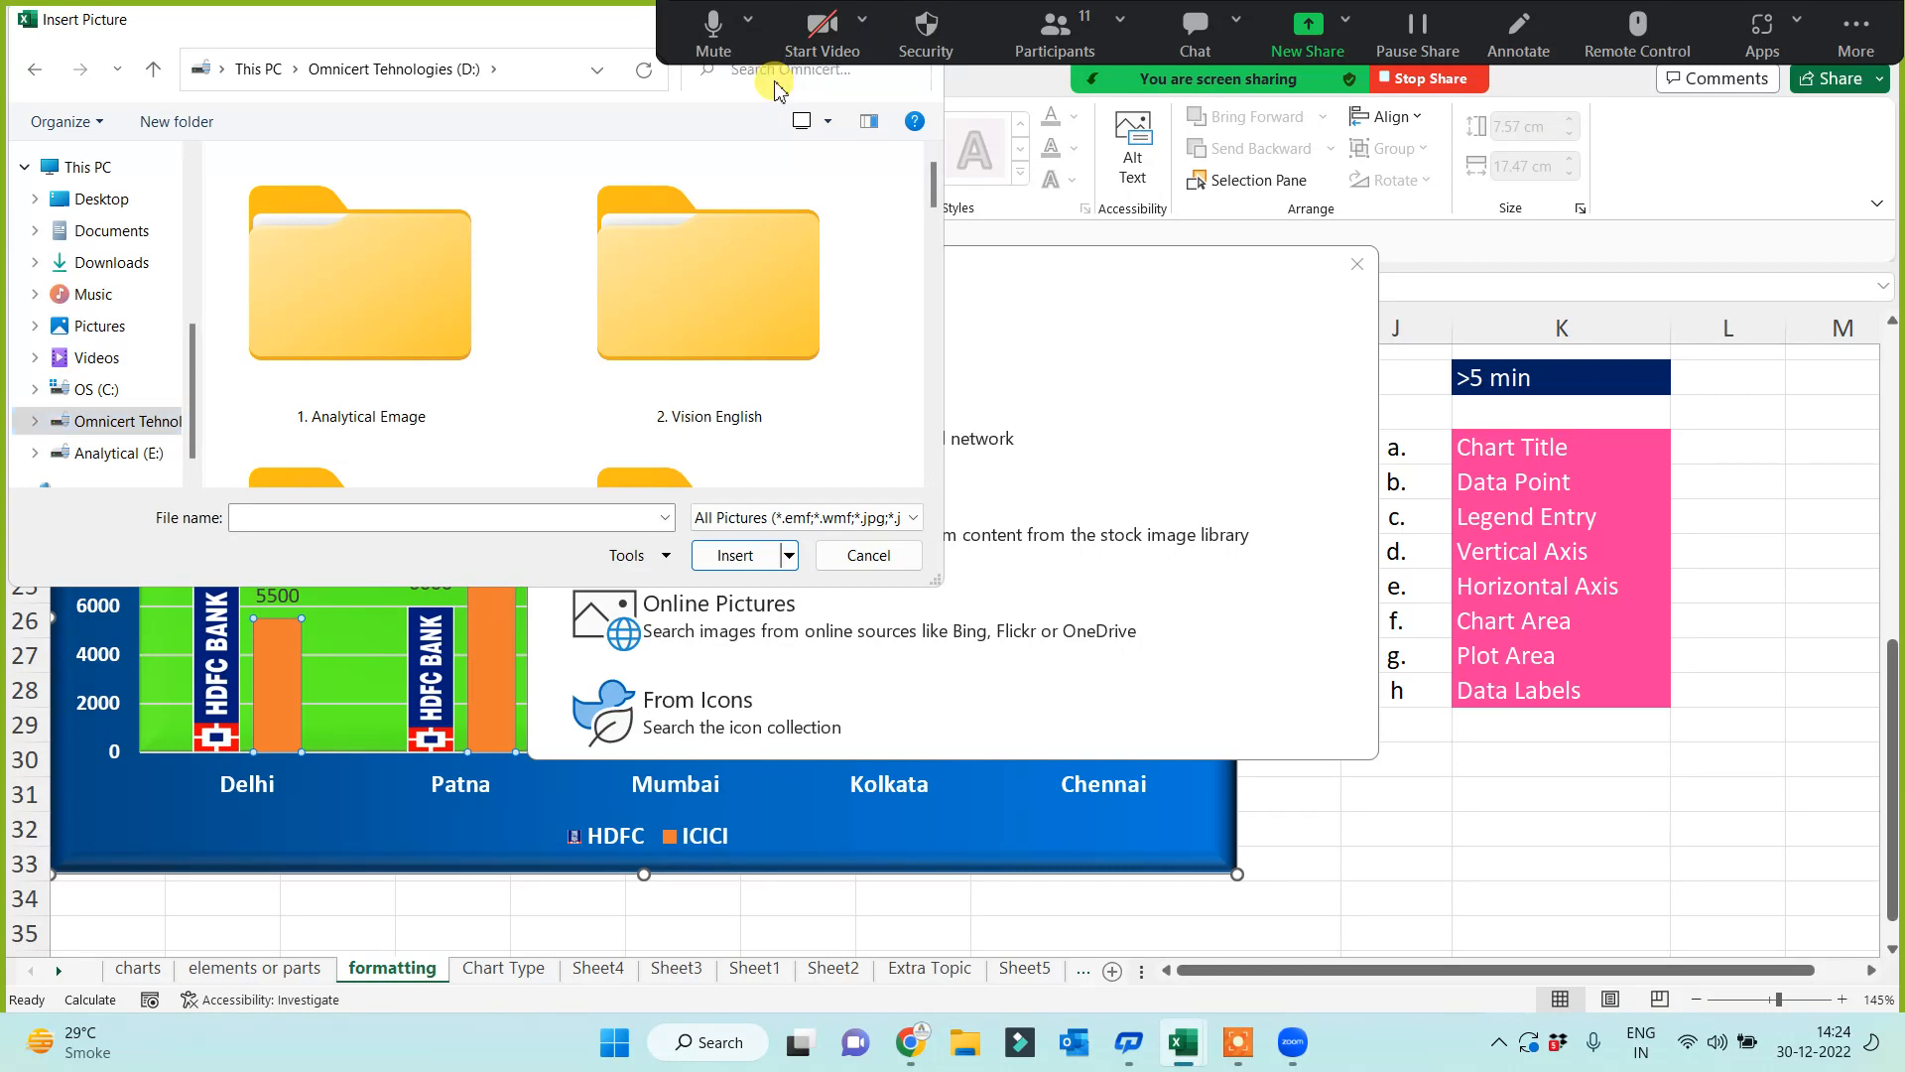
{"action": "left_click", "coordinate": [779, 87]}
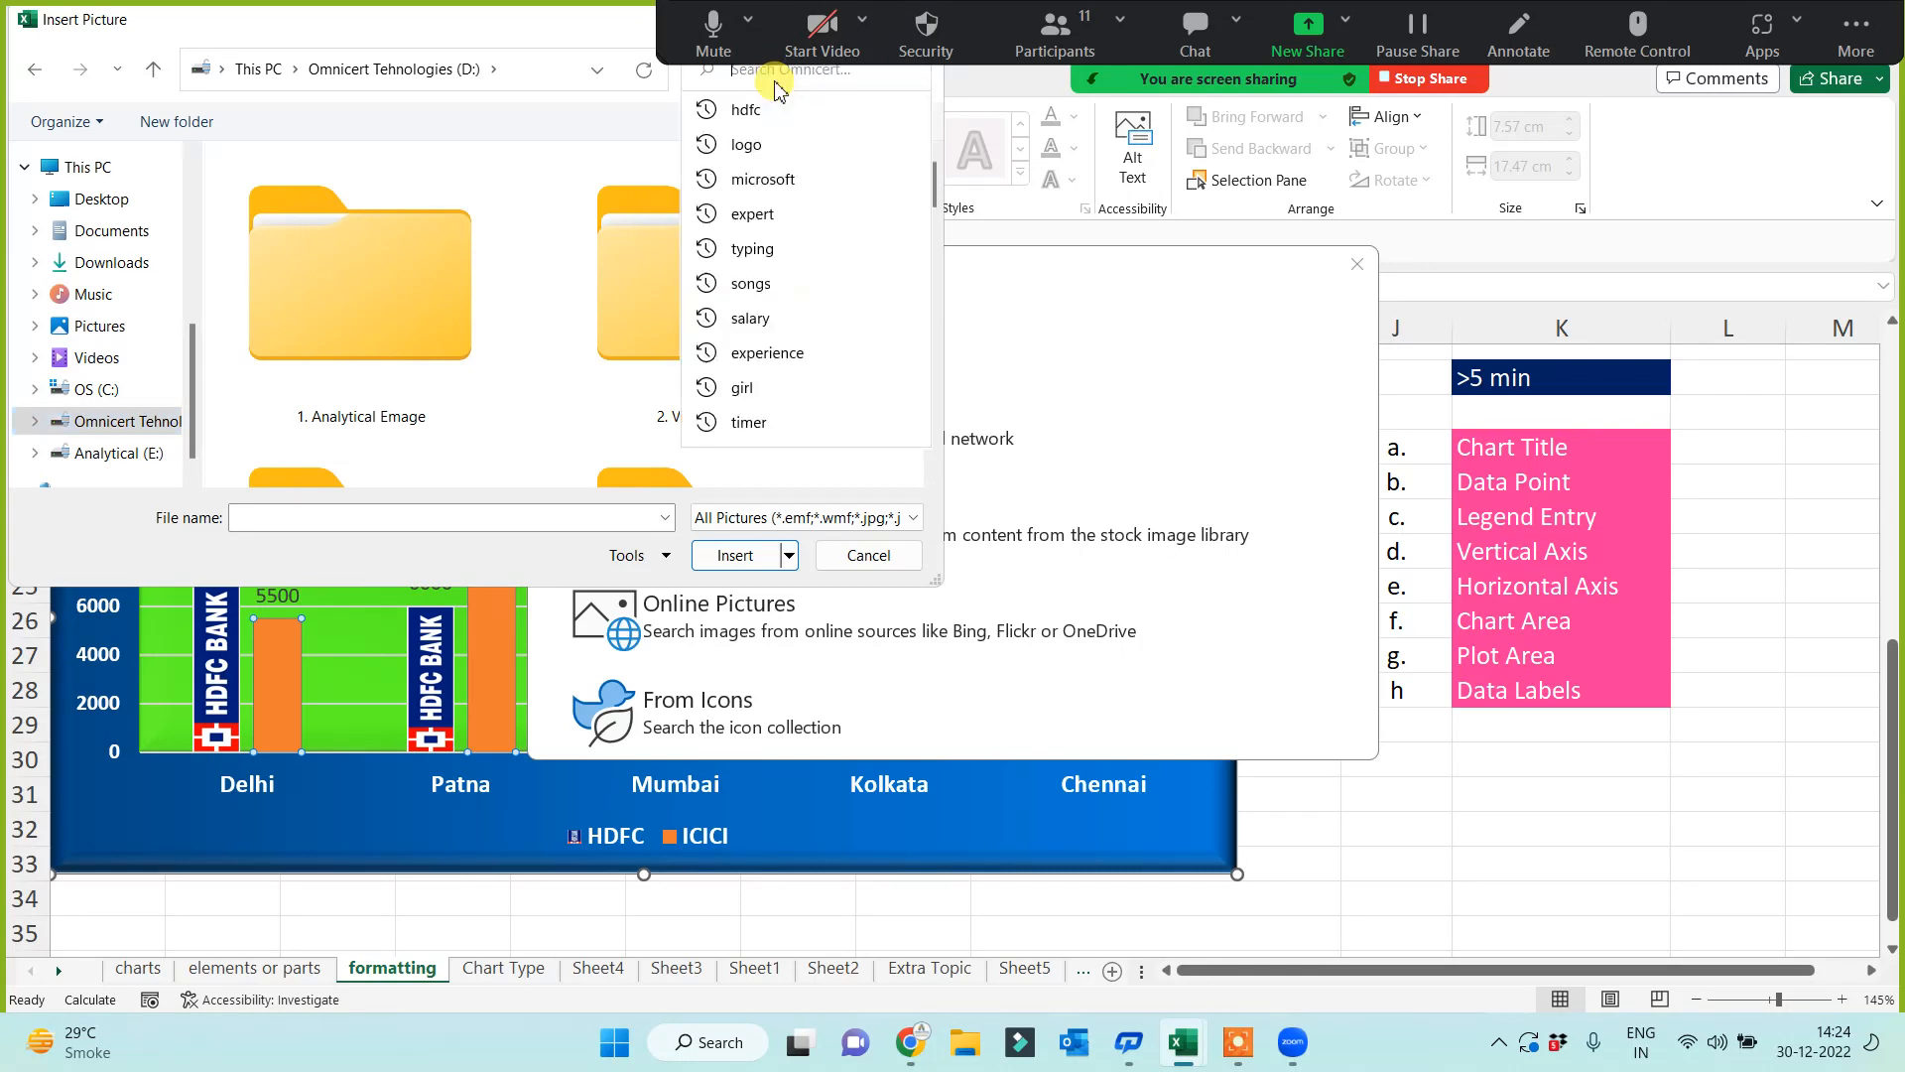
{"action": "type", "text": "h"}
{"action": "key", "text": "BackSpace"}
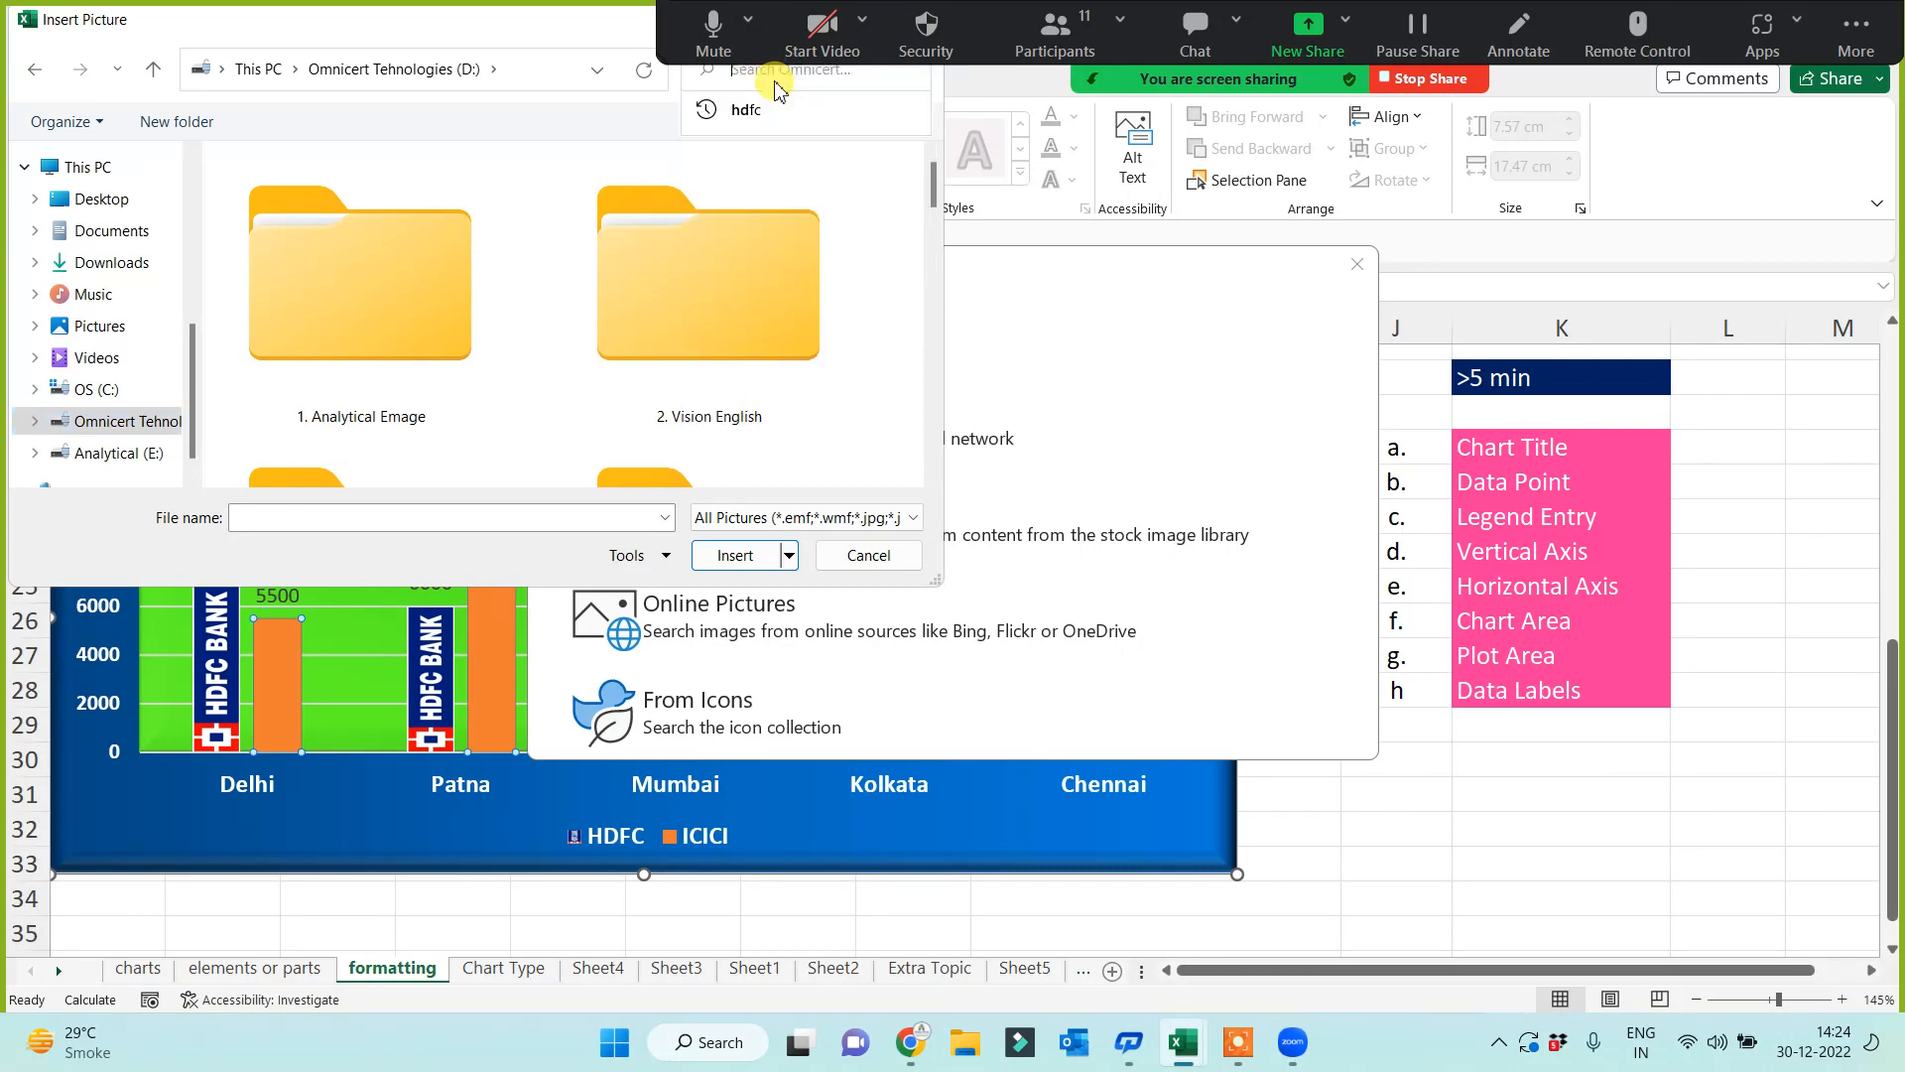
{"action": "type", "text": "icici"}
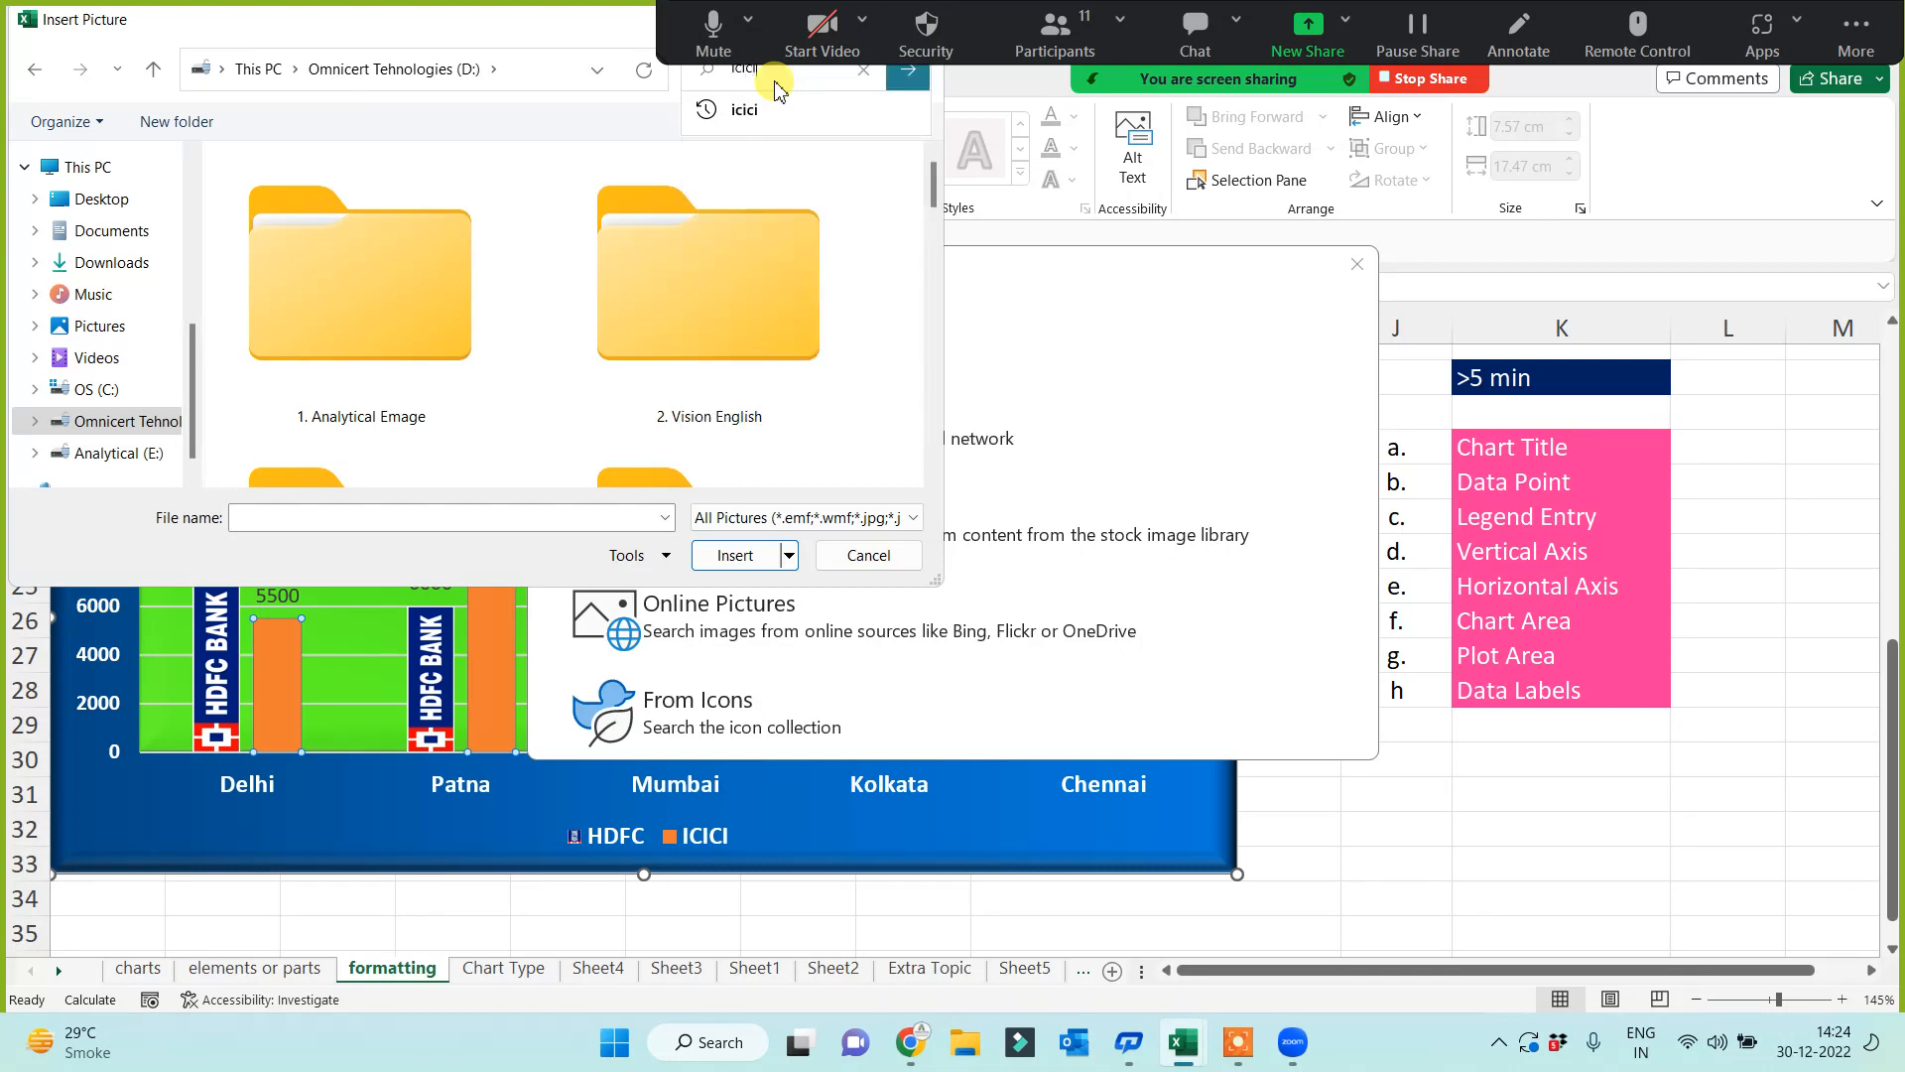
{"action": "left_click", "coordinate": [761, 105]}
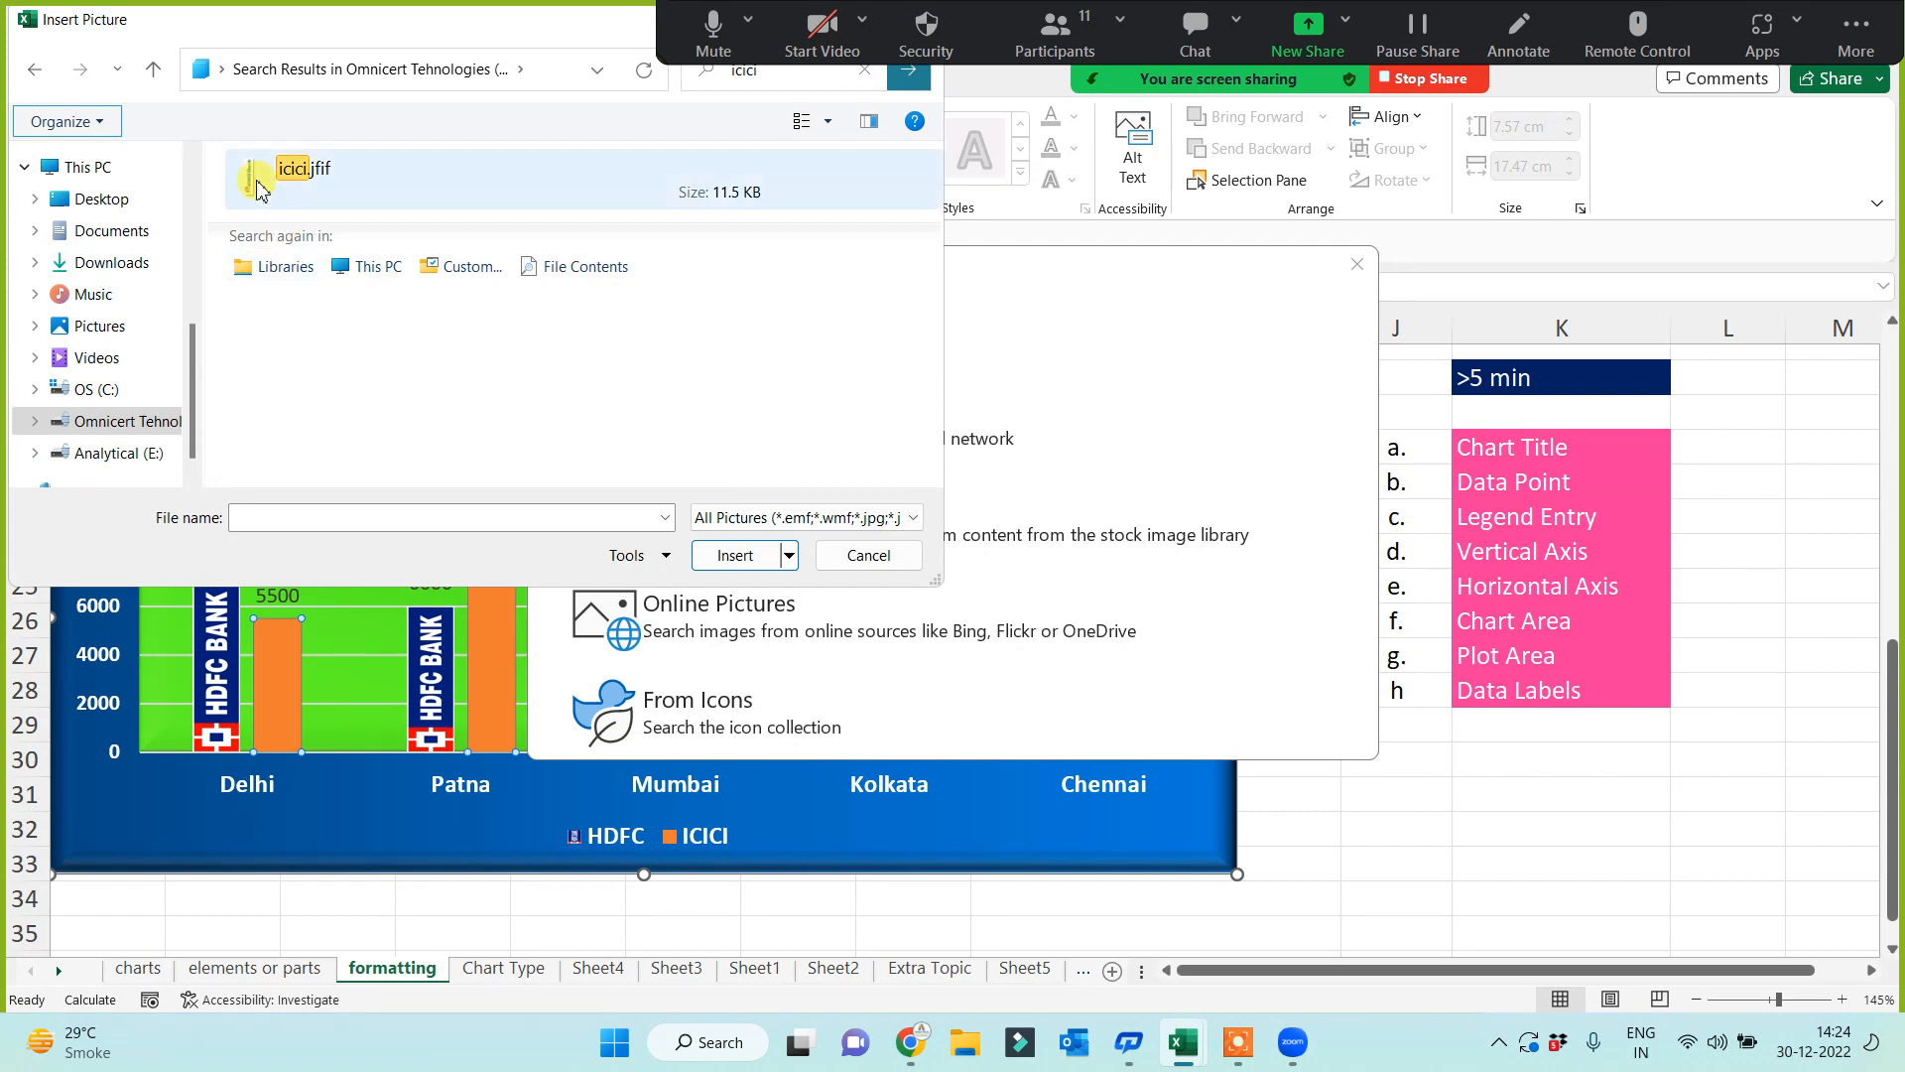
{"action": "left_click", "coordinate": [260, 177]}
{"action": "left_click", "coordinate": [732, 557]}
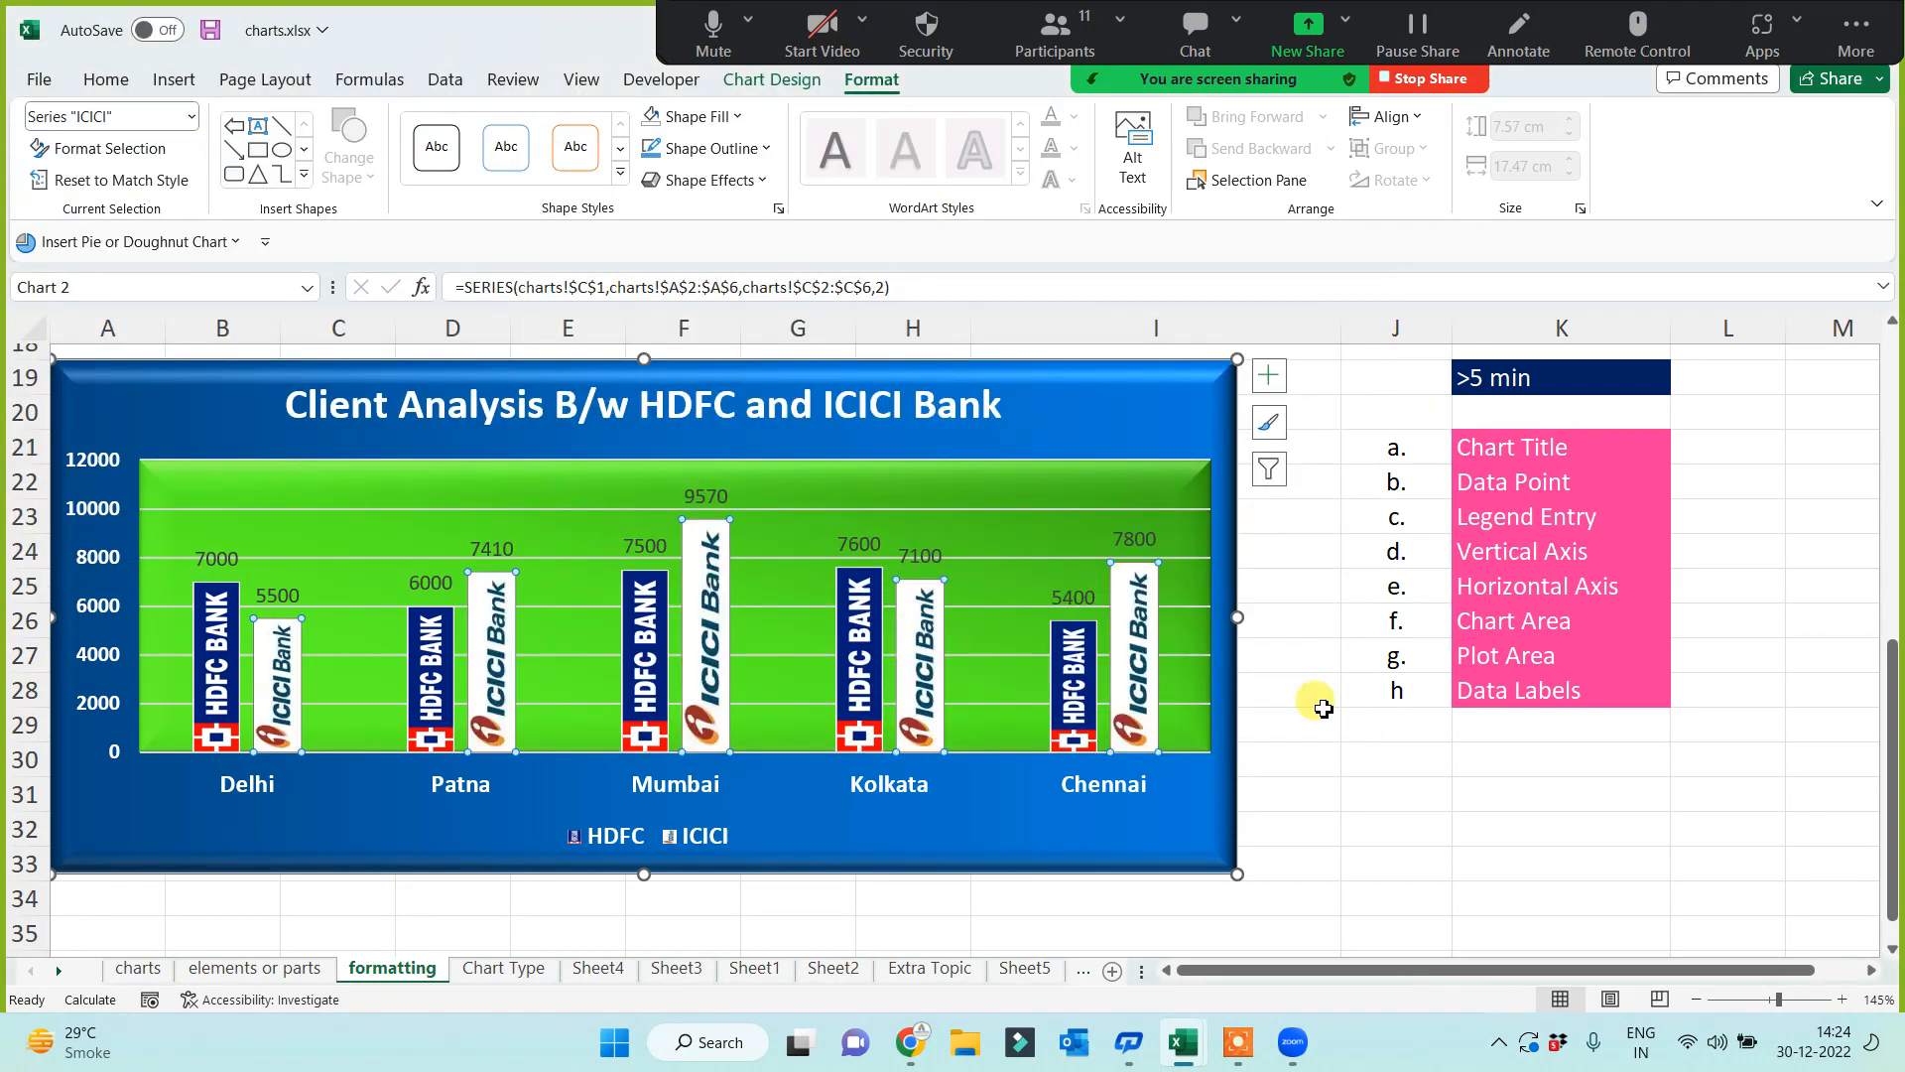
{"action": "left_click", "coordinate": [1323, 726]}
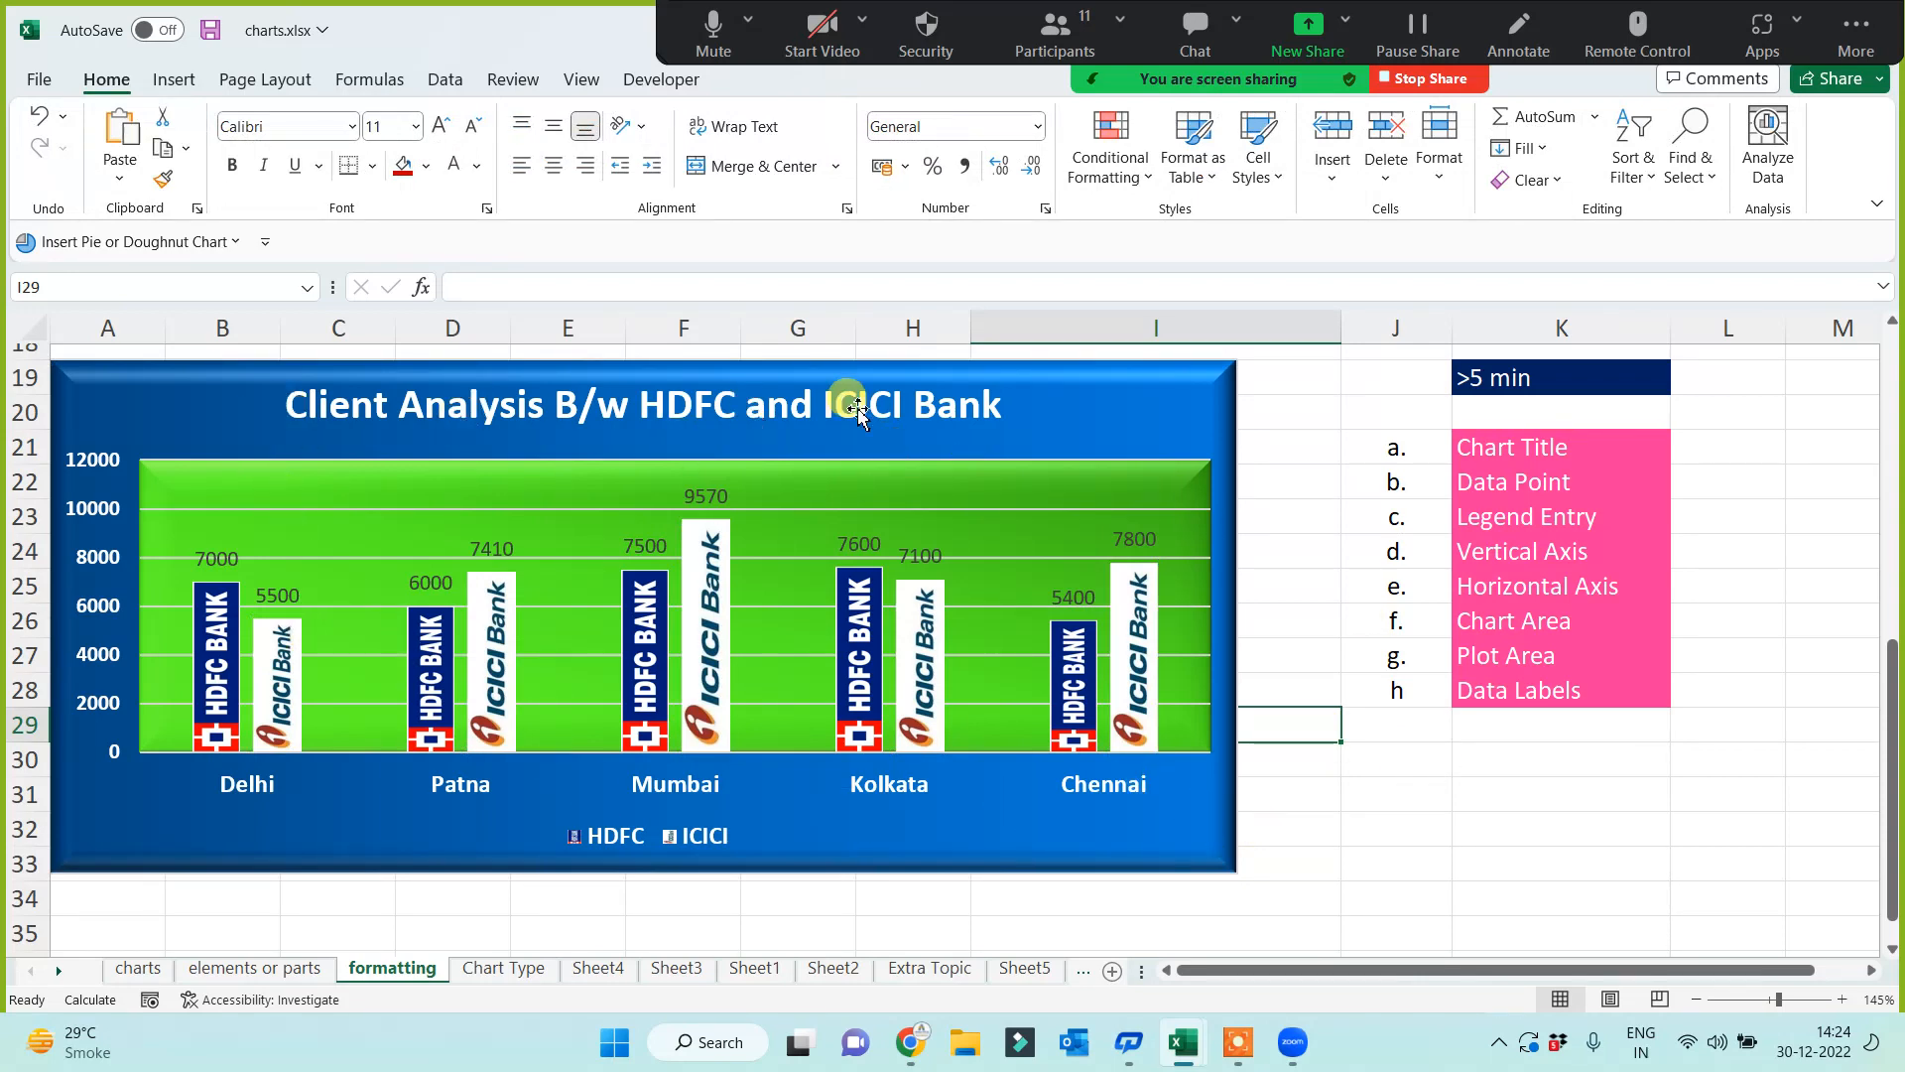
{"action": "left_click", "coordinate": [1392, 808]}
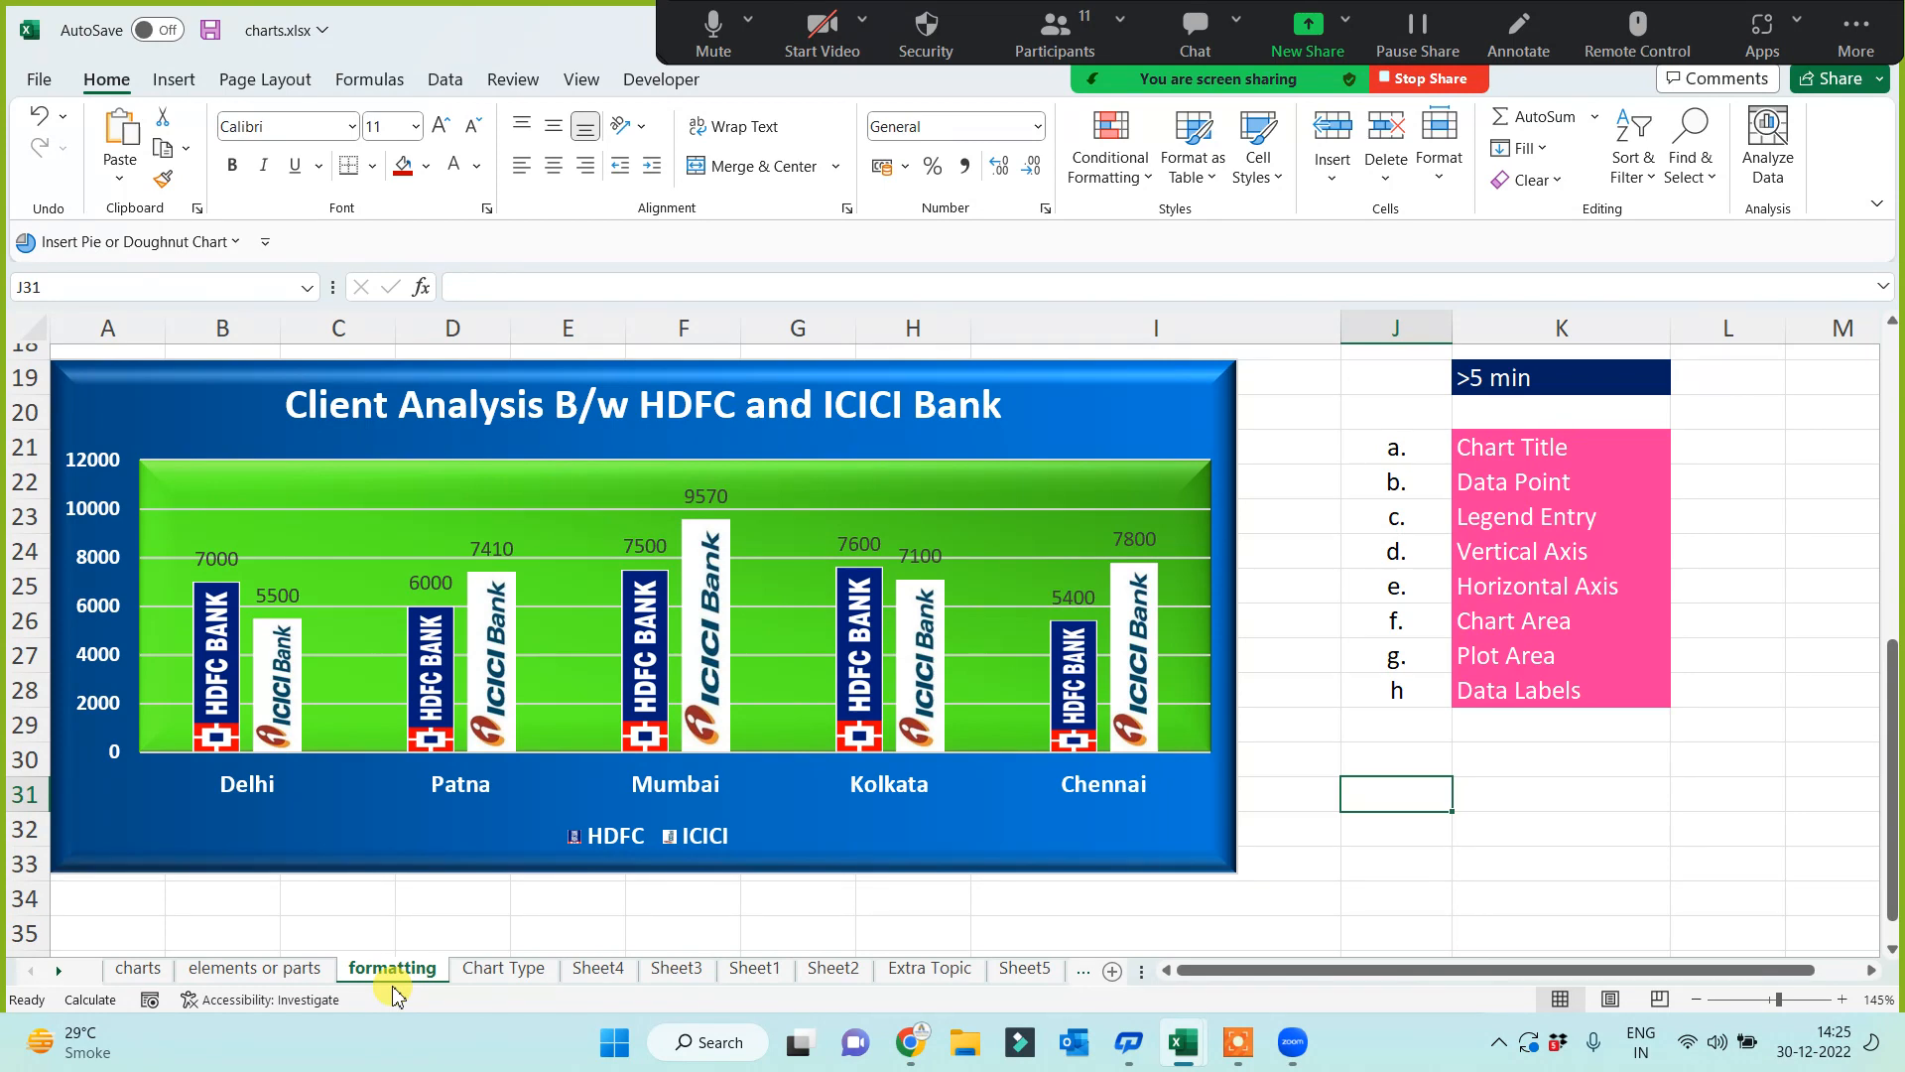
Step: On the Chart Type sheet, delete the dark combo chart beside the Zone, HDFC, Trend and ICICI table and the chart behind it
{"action": "left_click", "coordinate": [480, 977]}
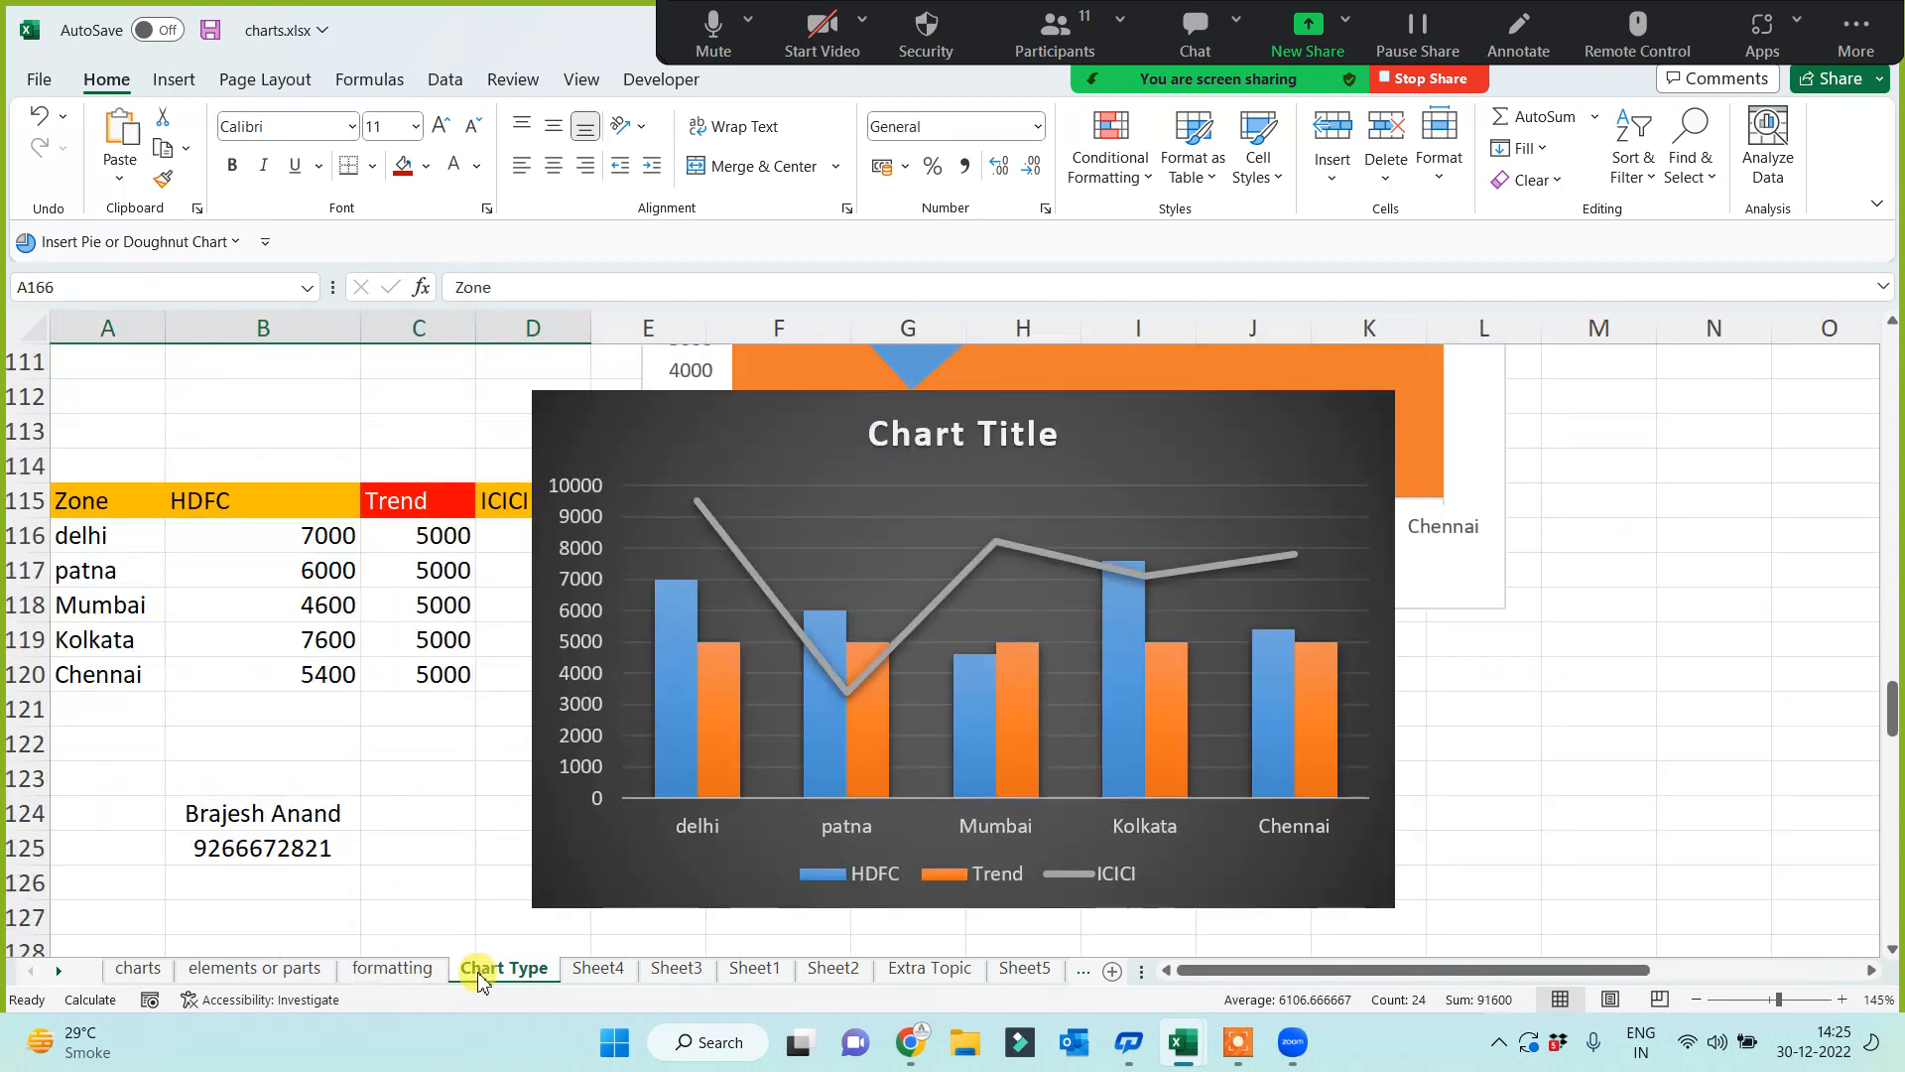
{"action": "left_click", "coordinate": [546, 867]}
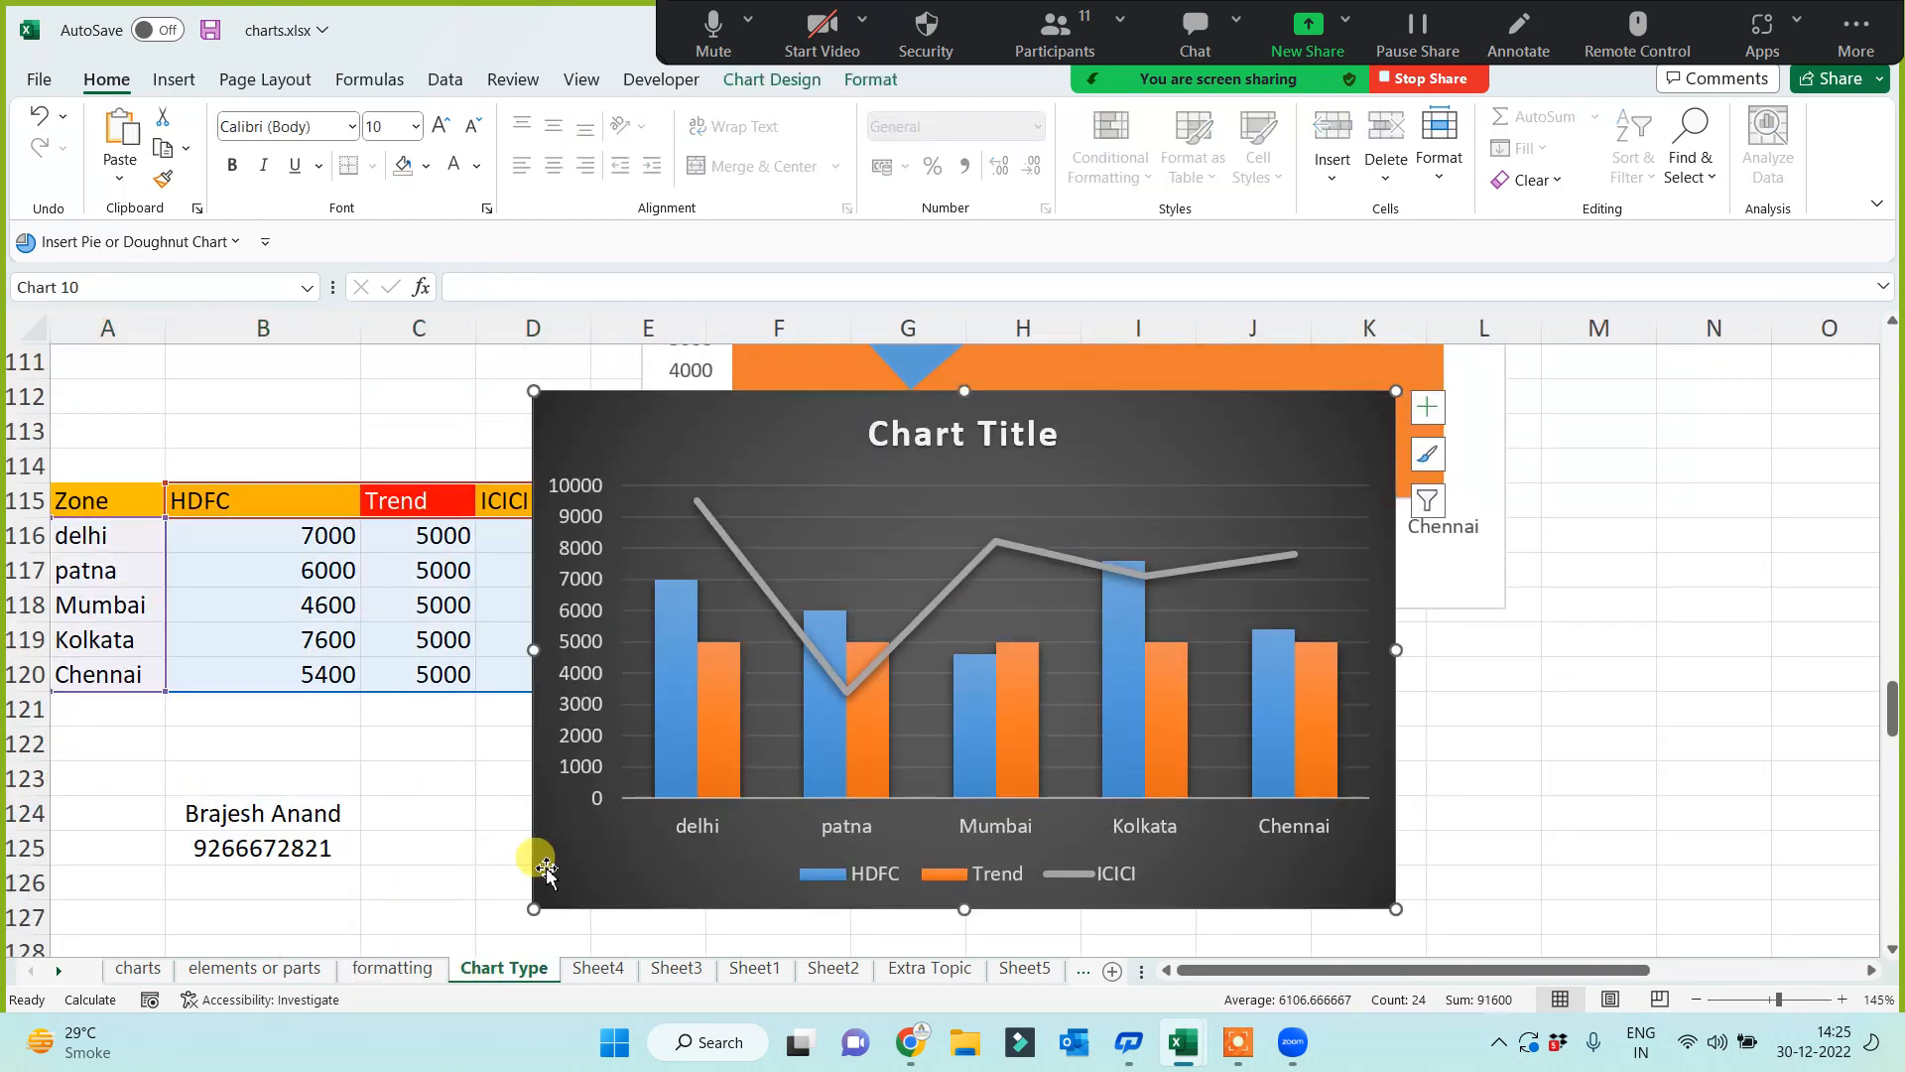
{"action": "key", "text": "Delete"}
{"action": "left_click", "coordinate": [680, 603]}
{"action": "key", "text": "Delete"}
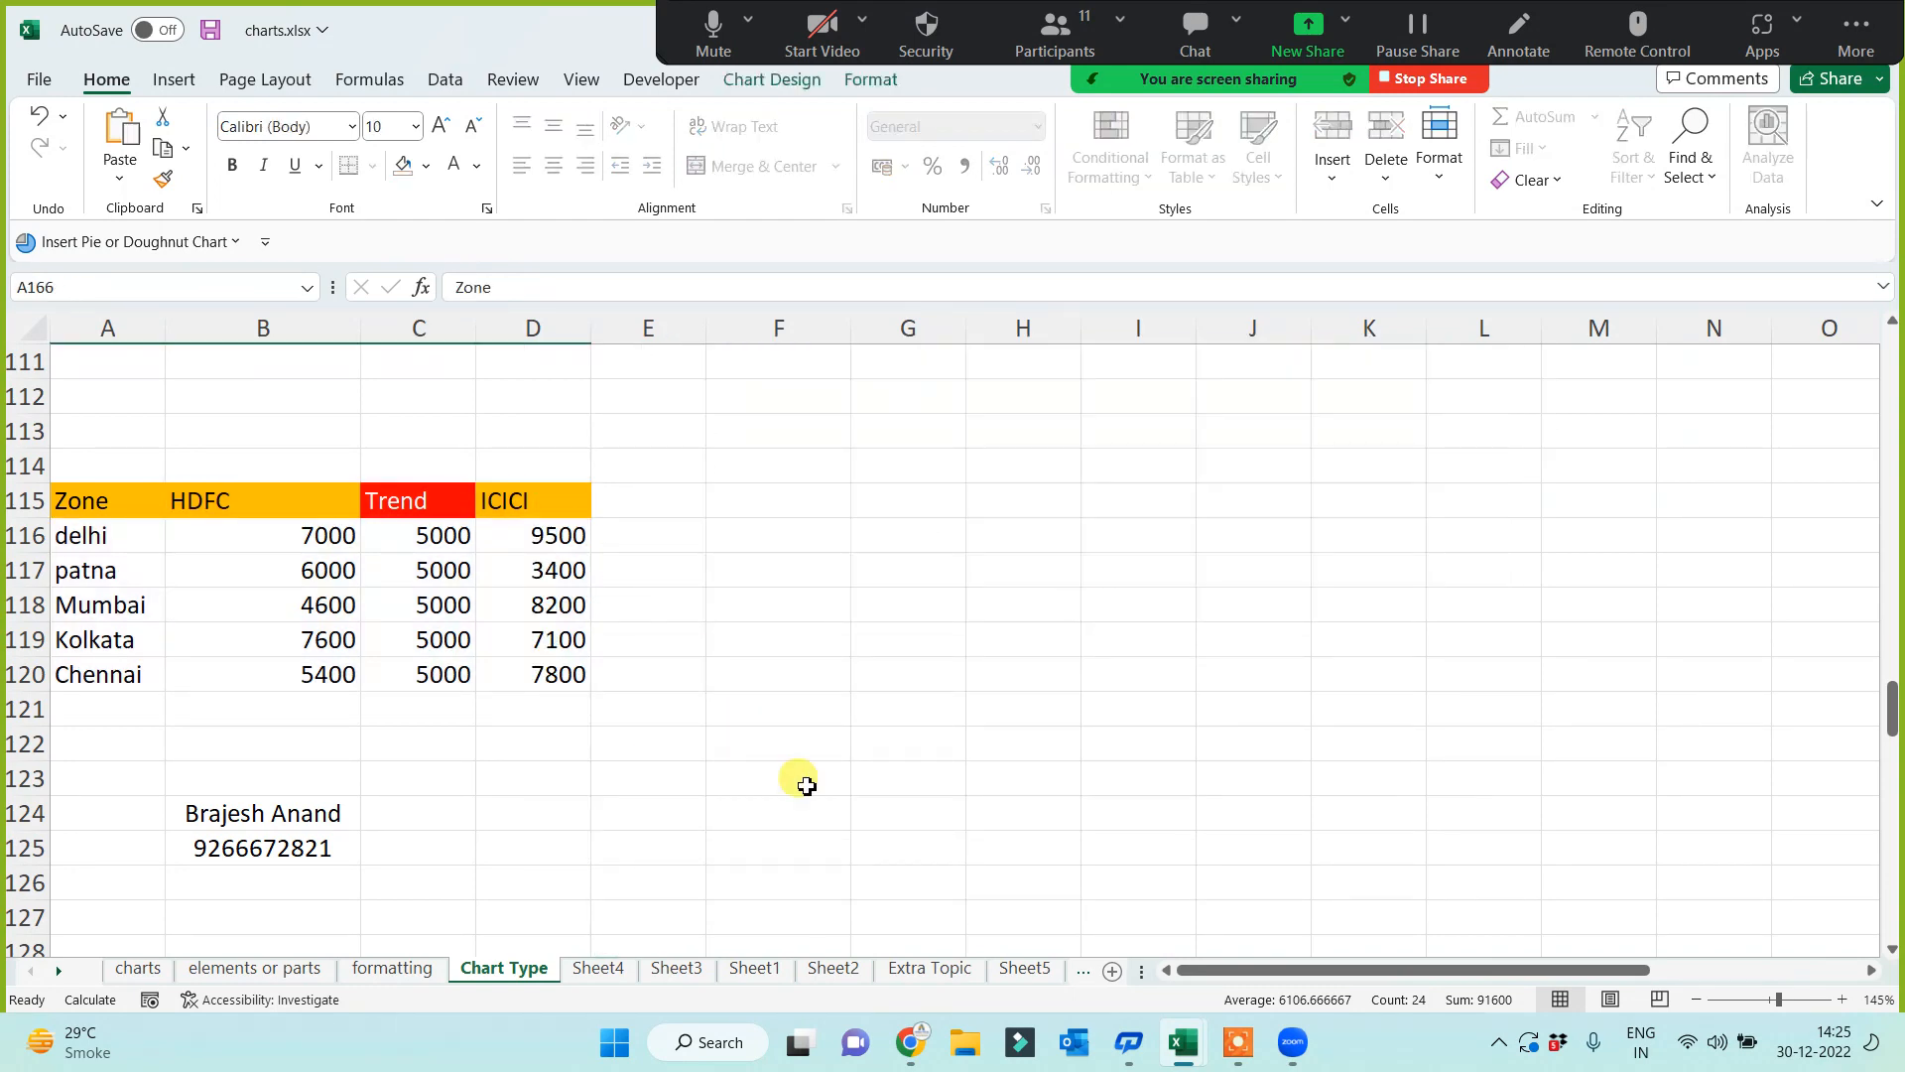
Step: Delete the dark randbet line chart beside the Party and Seats table
{"action": "scroll", "coordinate": [799, 778], "scroll_direction": "up", "scroll_amount": 4}
{"action": "scroll", "coordinate": [820, 774], "scroll_direction": "up", "scroll_amount": 4}
{"action": "left_click", "coordinate": [672, 413]}
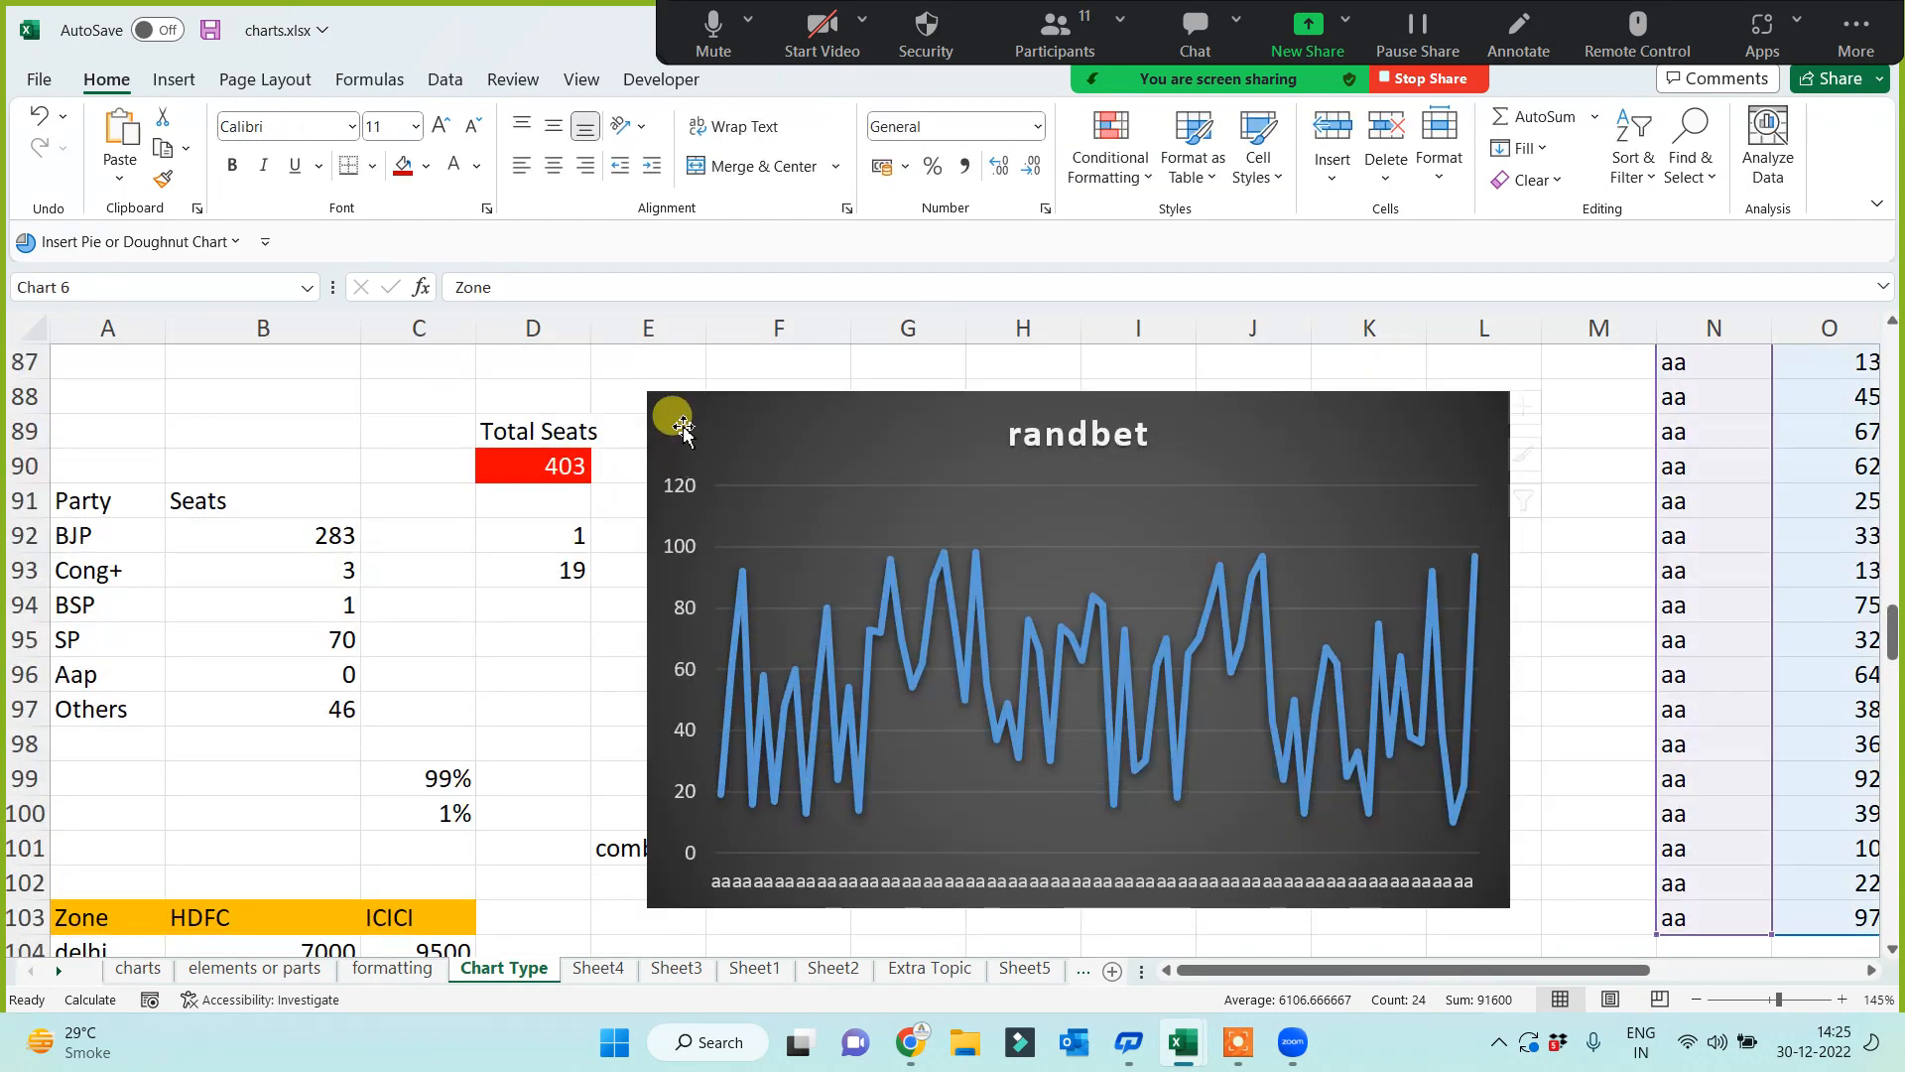
{"action": "key", "text": "Delete"}
Step: Delete the India and Pak line chart beside the Over table
{"action": "scroll", "coordinate": [852, 677], "scroll_direction": "up", "scroll_amount": 20}
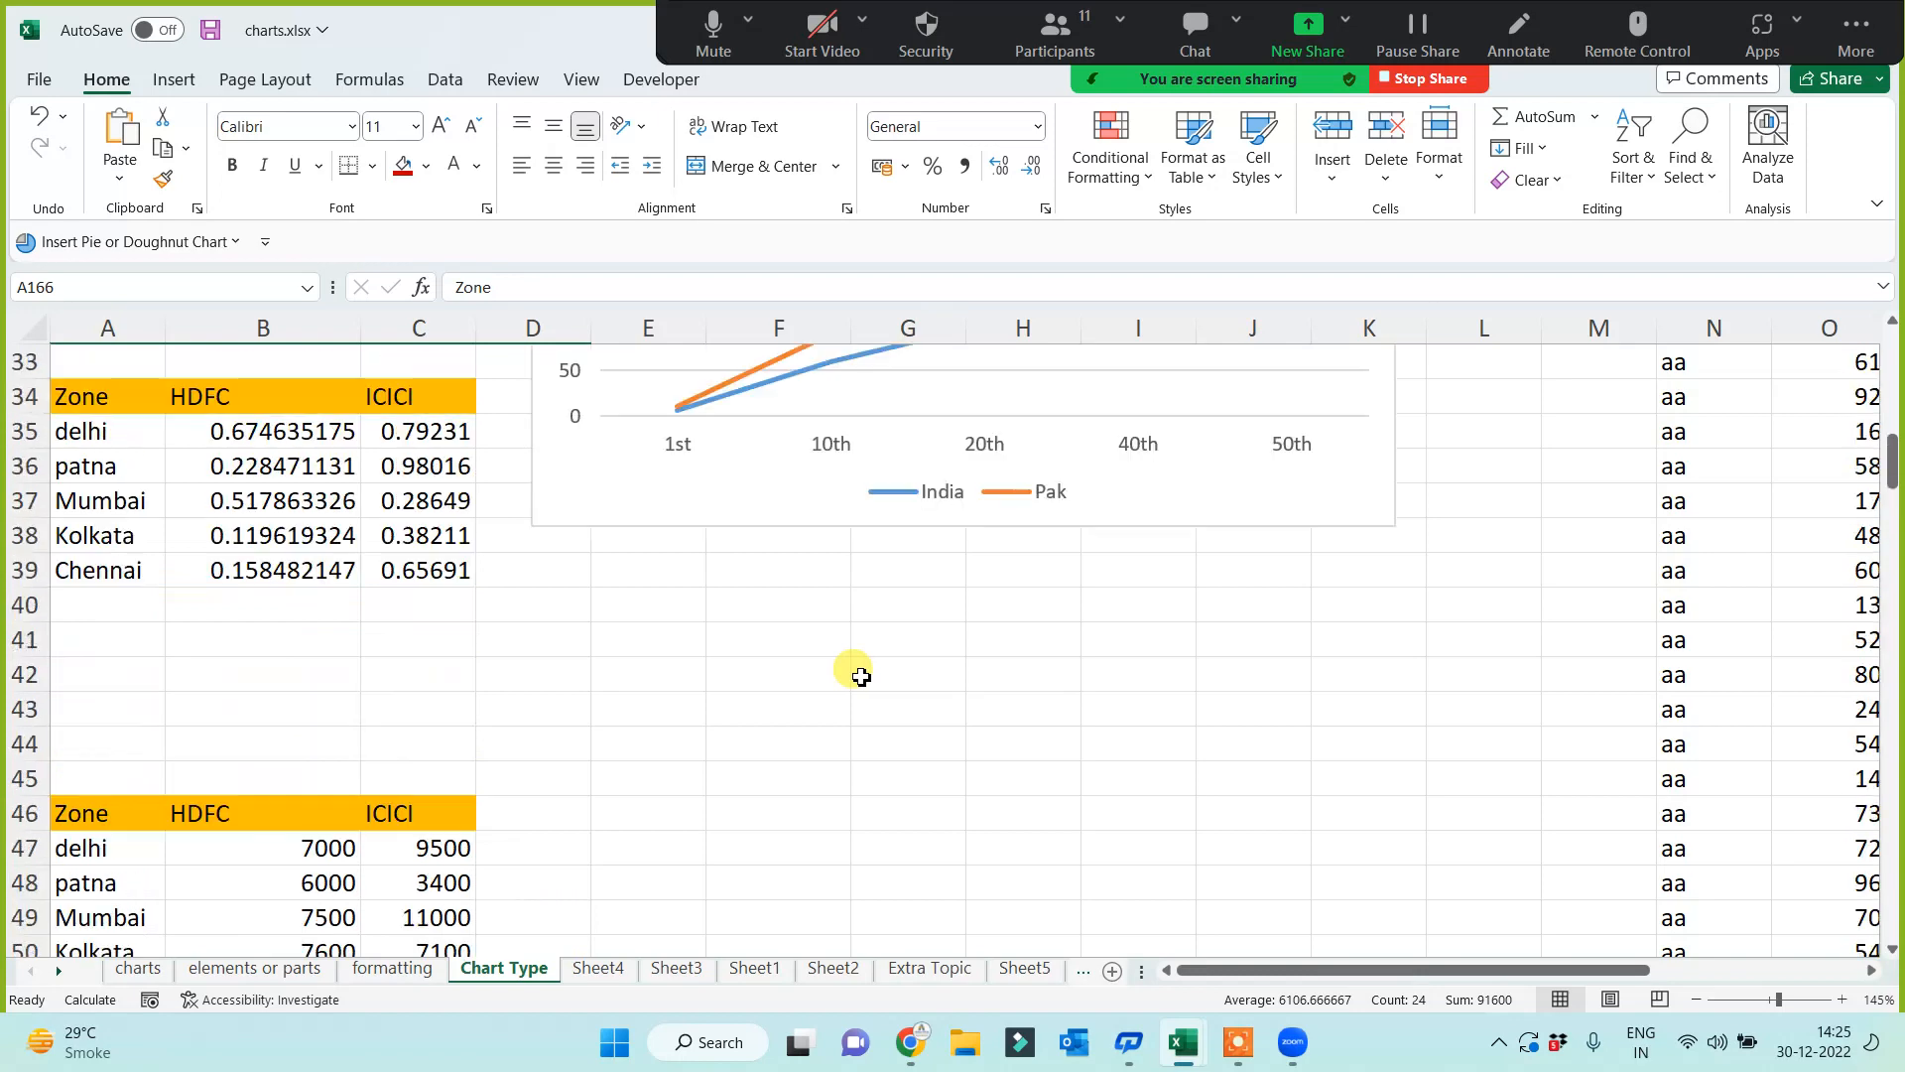
{"action": "scroll", "coordinate": [705, 770], "scroll_direction": "up", "scroll_amount": 3}
{"action": "scroll", "coordinate": [745, 791], "scroll_direction": "down", "scroll_amount": 4}
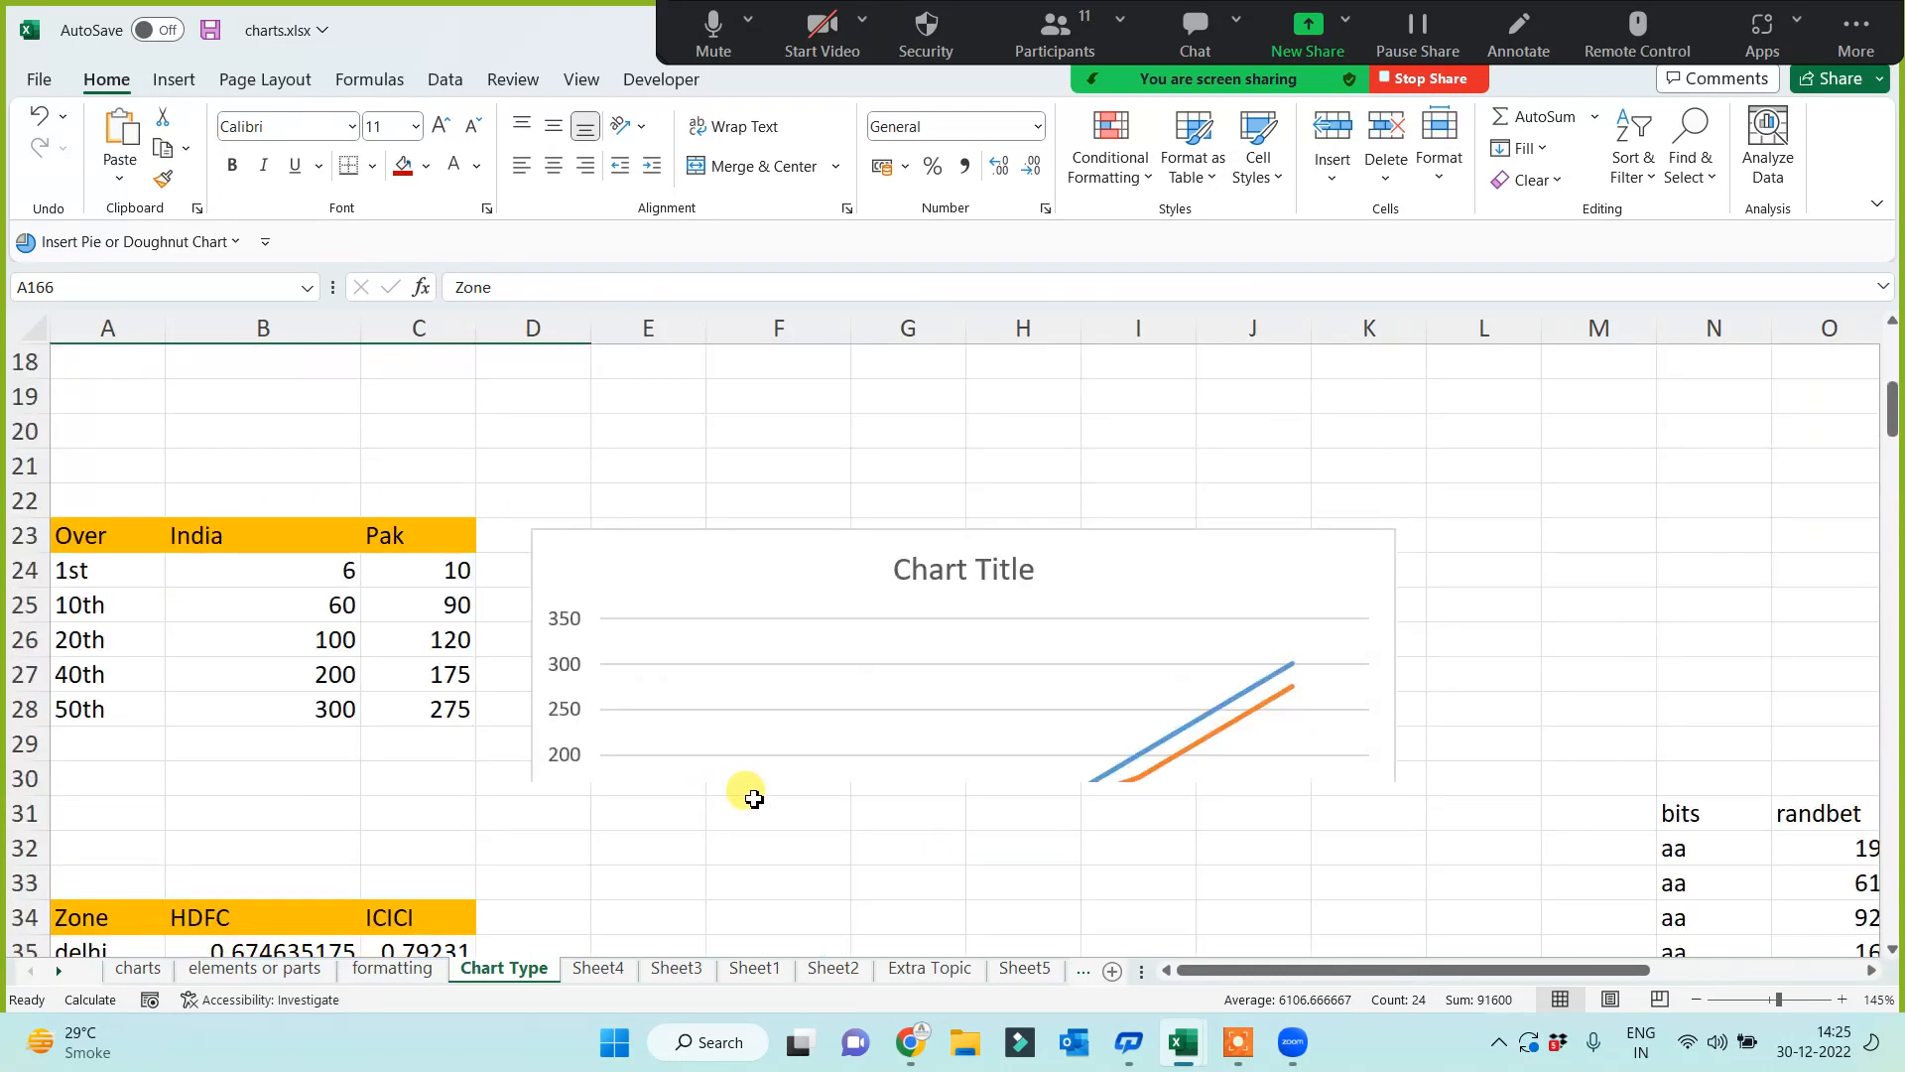
{"action": "left_click", "coordinate": [715, 562]}
{"action": "key", "text": "Delete"}
Step: Delete the dark bar chart beside the first Zone table and the column chart over columns N and O
{"action": "scroll", "coordinate": [746, 593], "scroll_direction": "up", "scroll_amount": 5}
{"action": "left_click", "coordinate": [553, 378]}
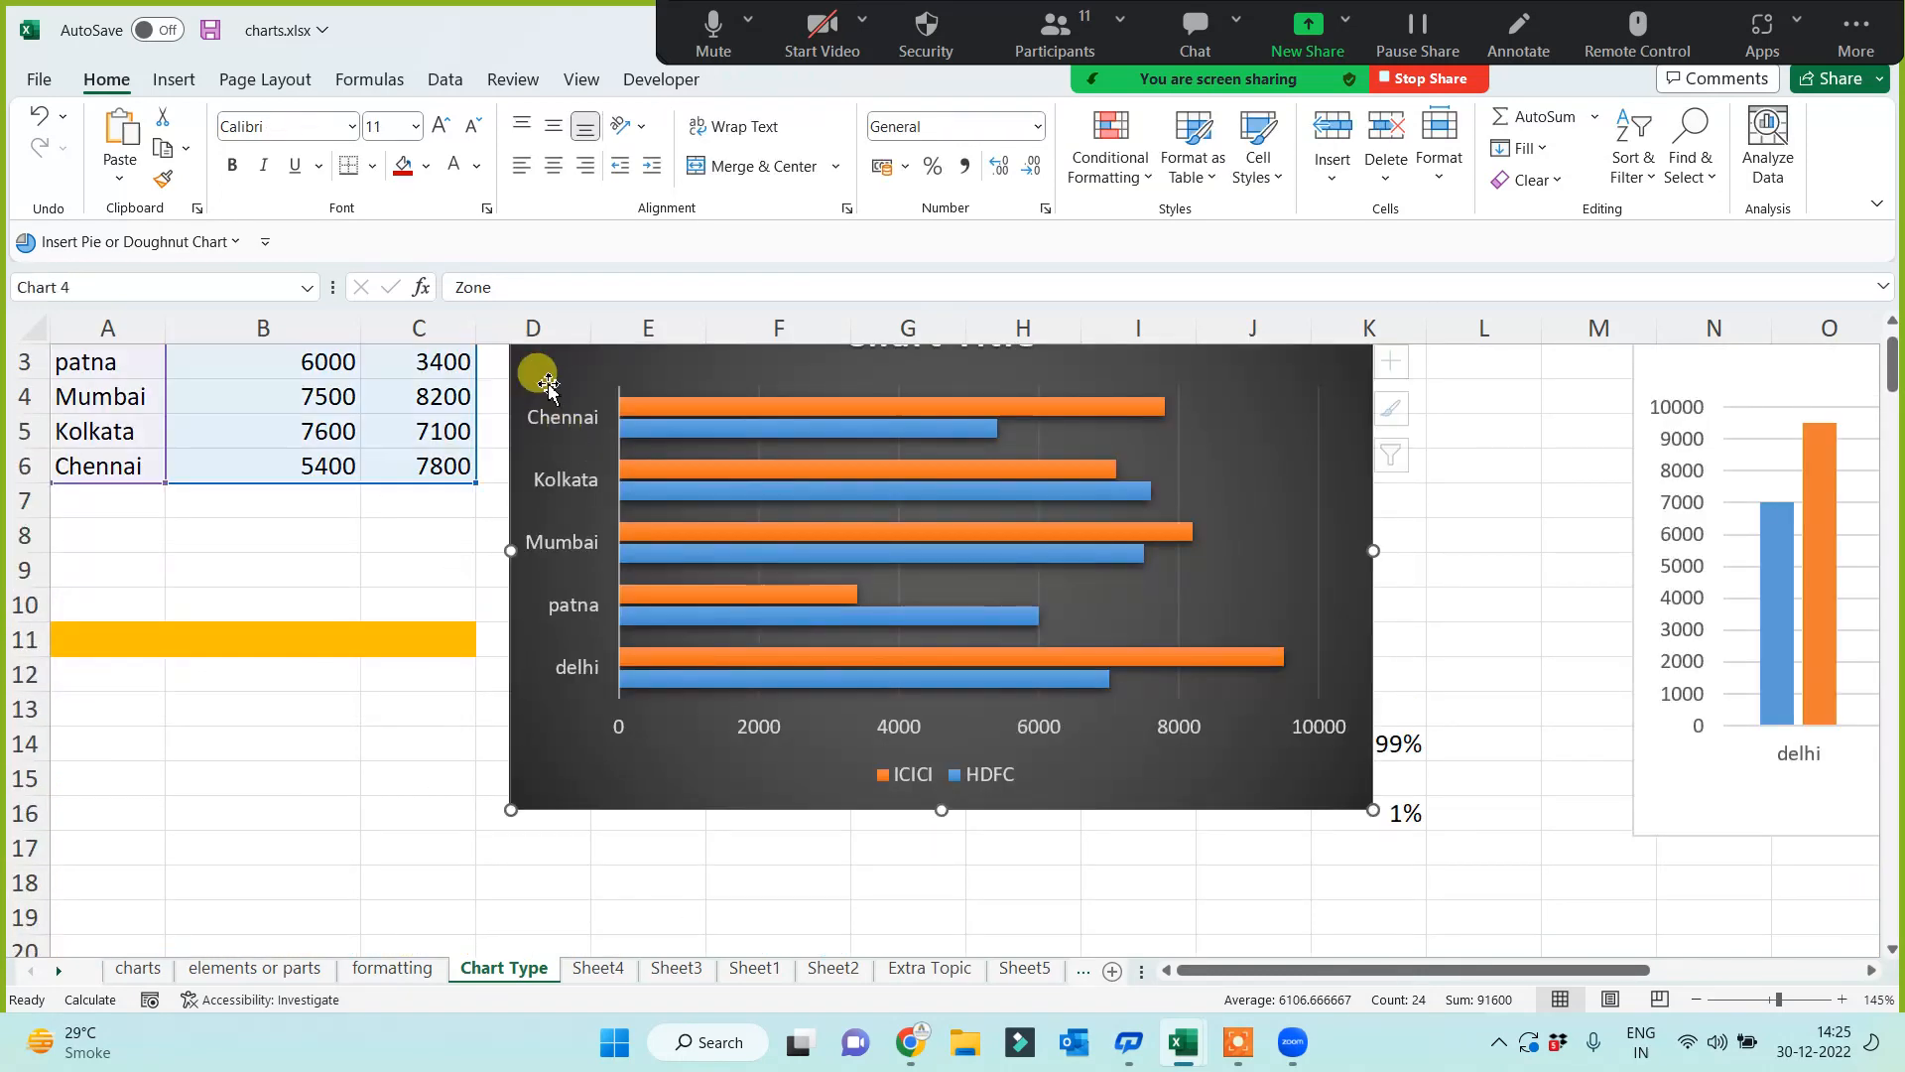
{"action": "key", "text": "Delete"}
{"action": "scroll", "coordinate": [644, 625], "scroll_direction": "up", "scroll_amount": 1}
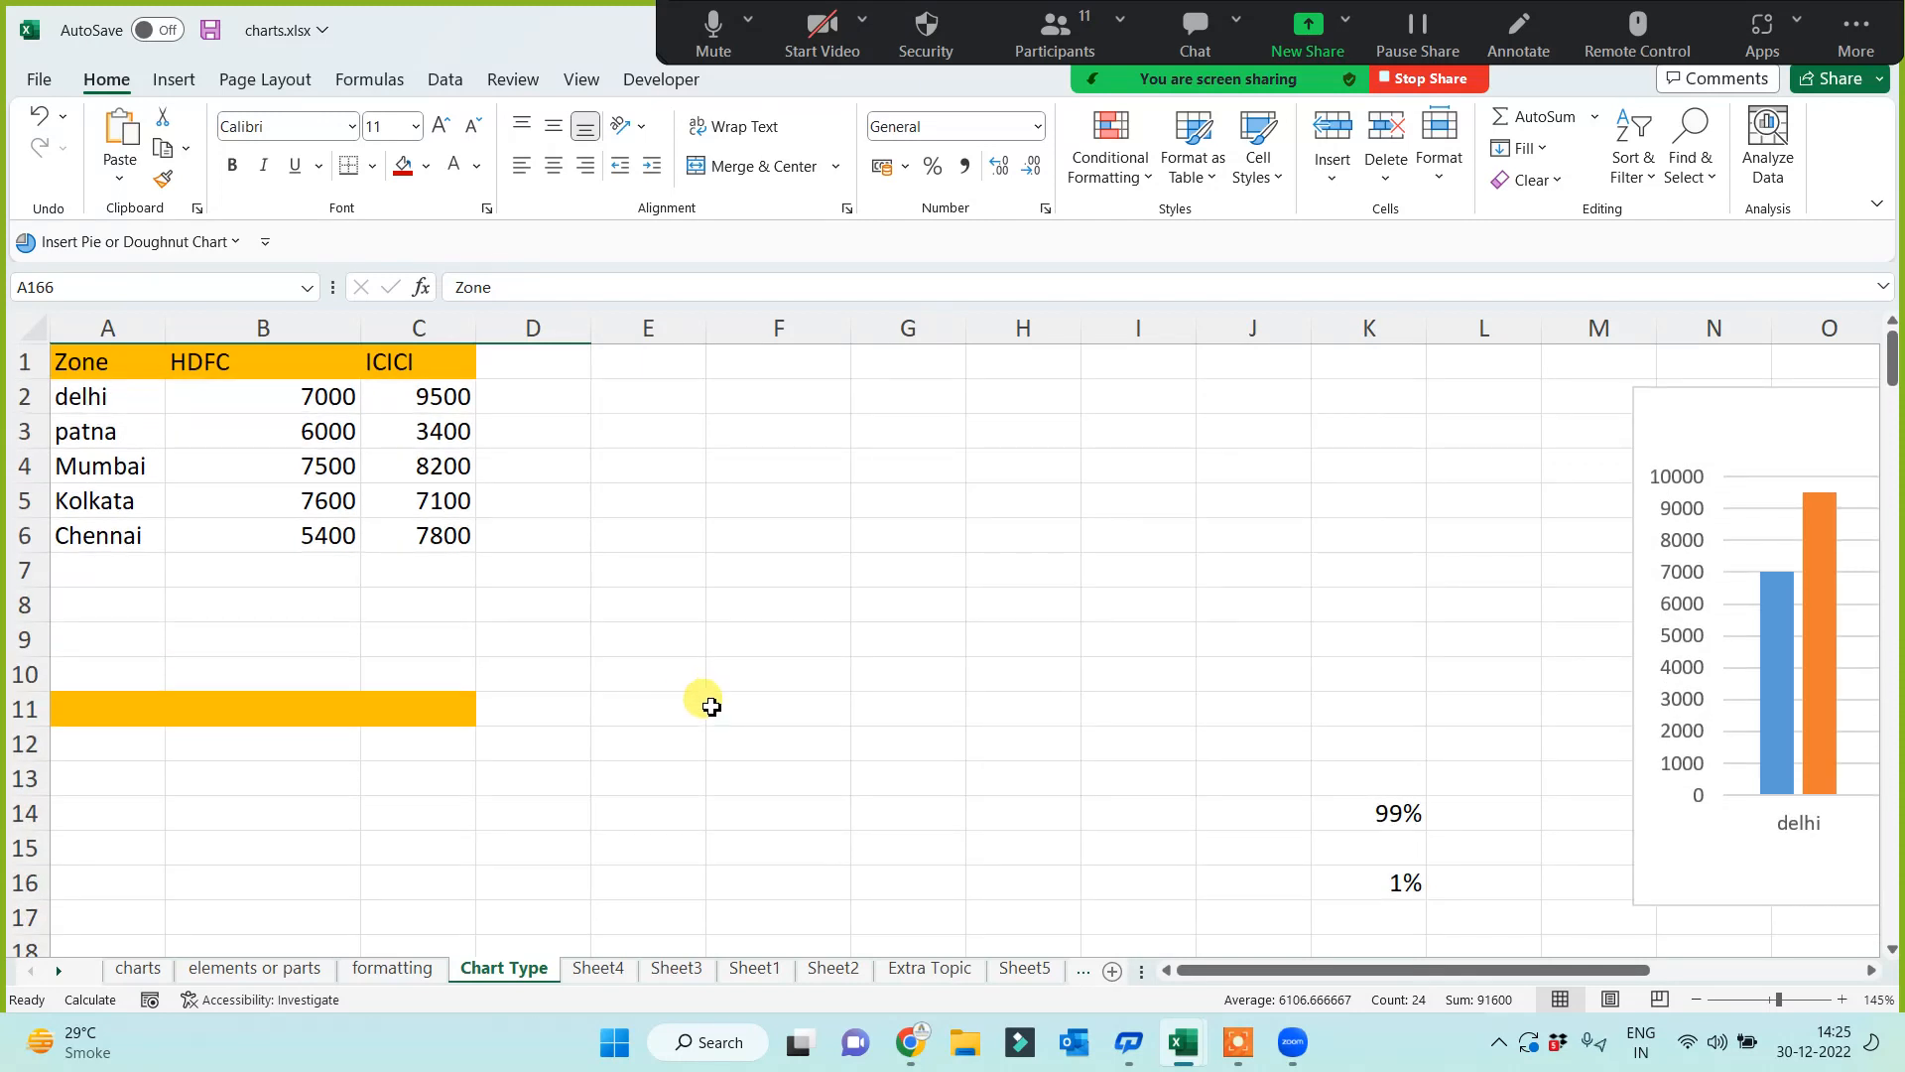
{"action": "left_click", "coordinate": [1638, 598]}
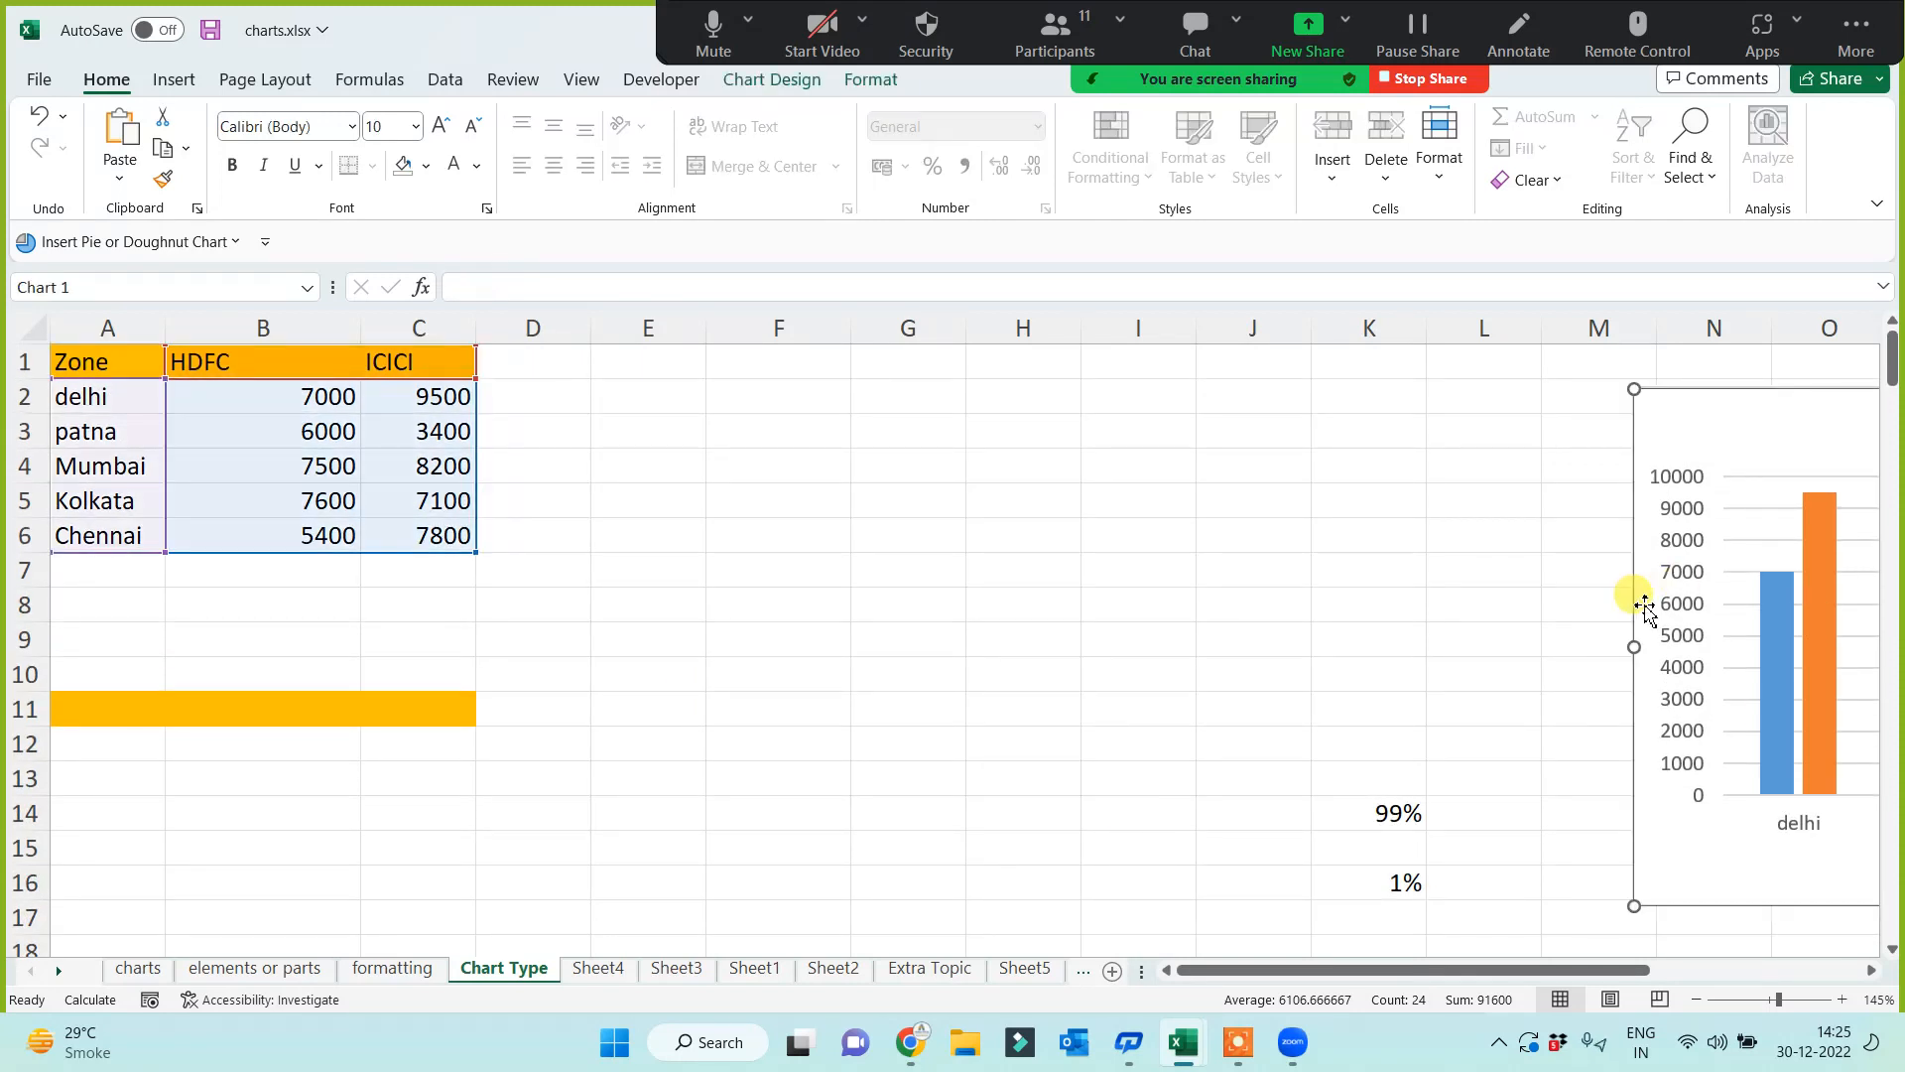
{"action": "key", "text": "Delete"}
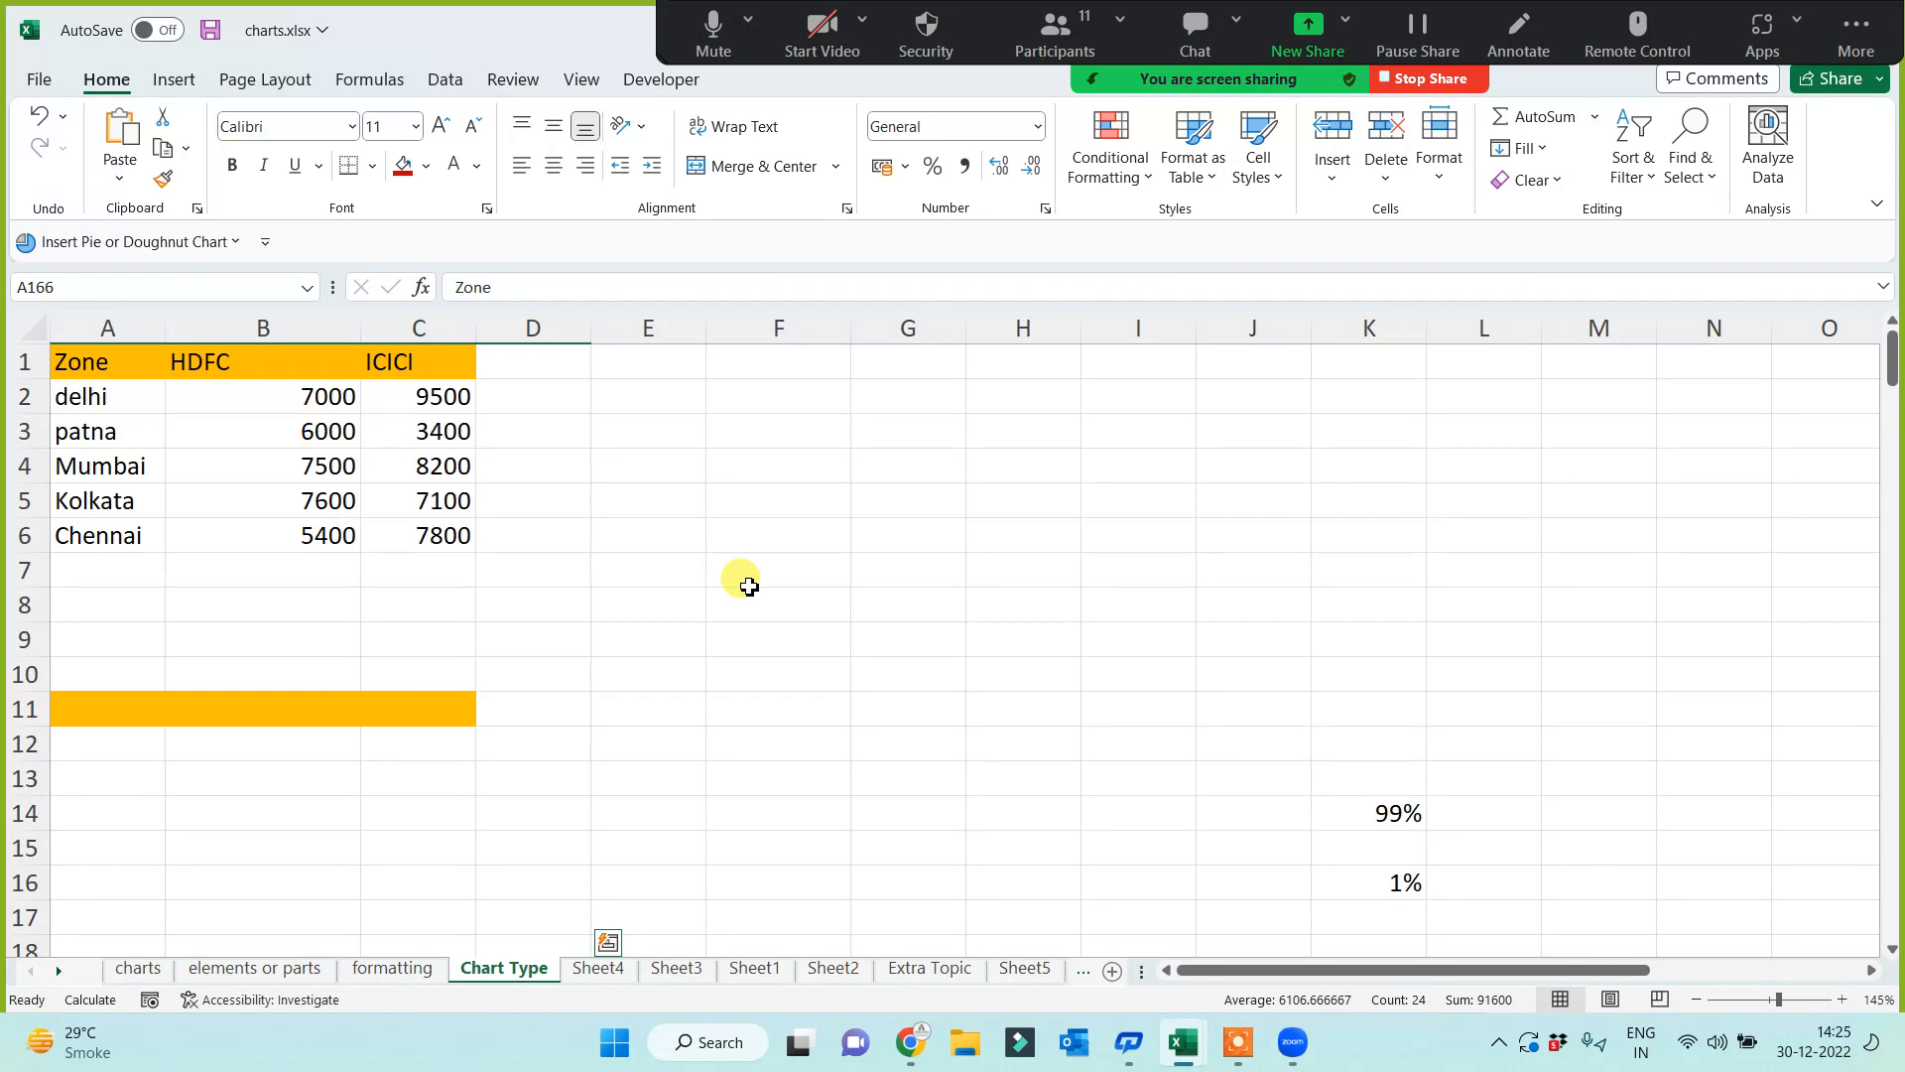
Step: Insert a 2-D clustered column chart from A1:C6, reduce its height and place it beside the table at row 1
{"action": "left_click_drag", "start_coordinate": [118, 367], "coordinate": [394, 544]}
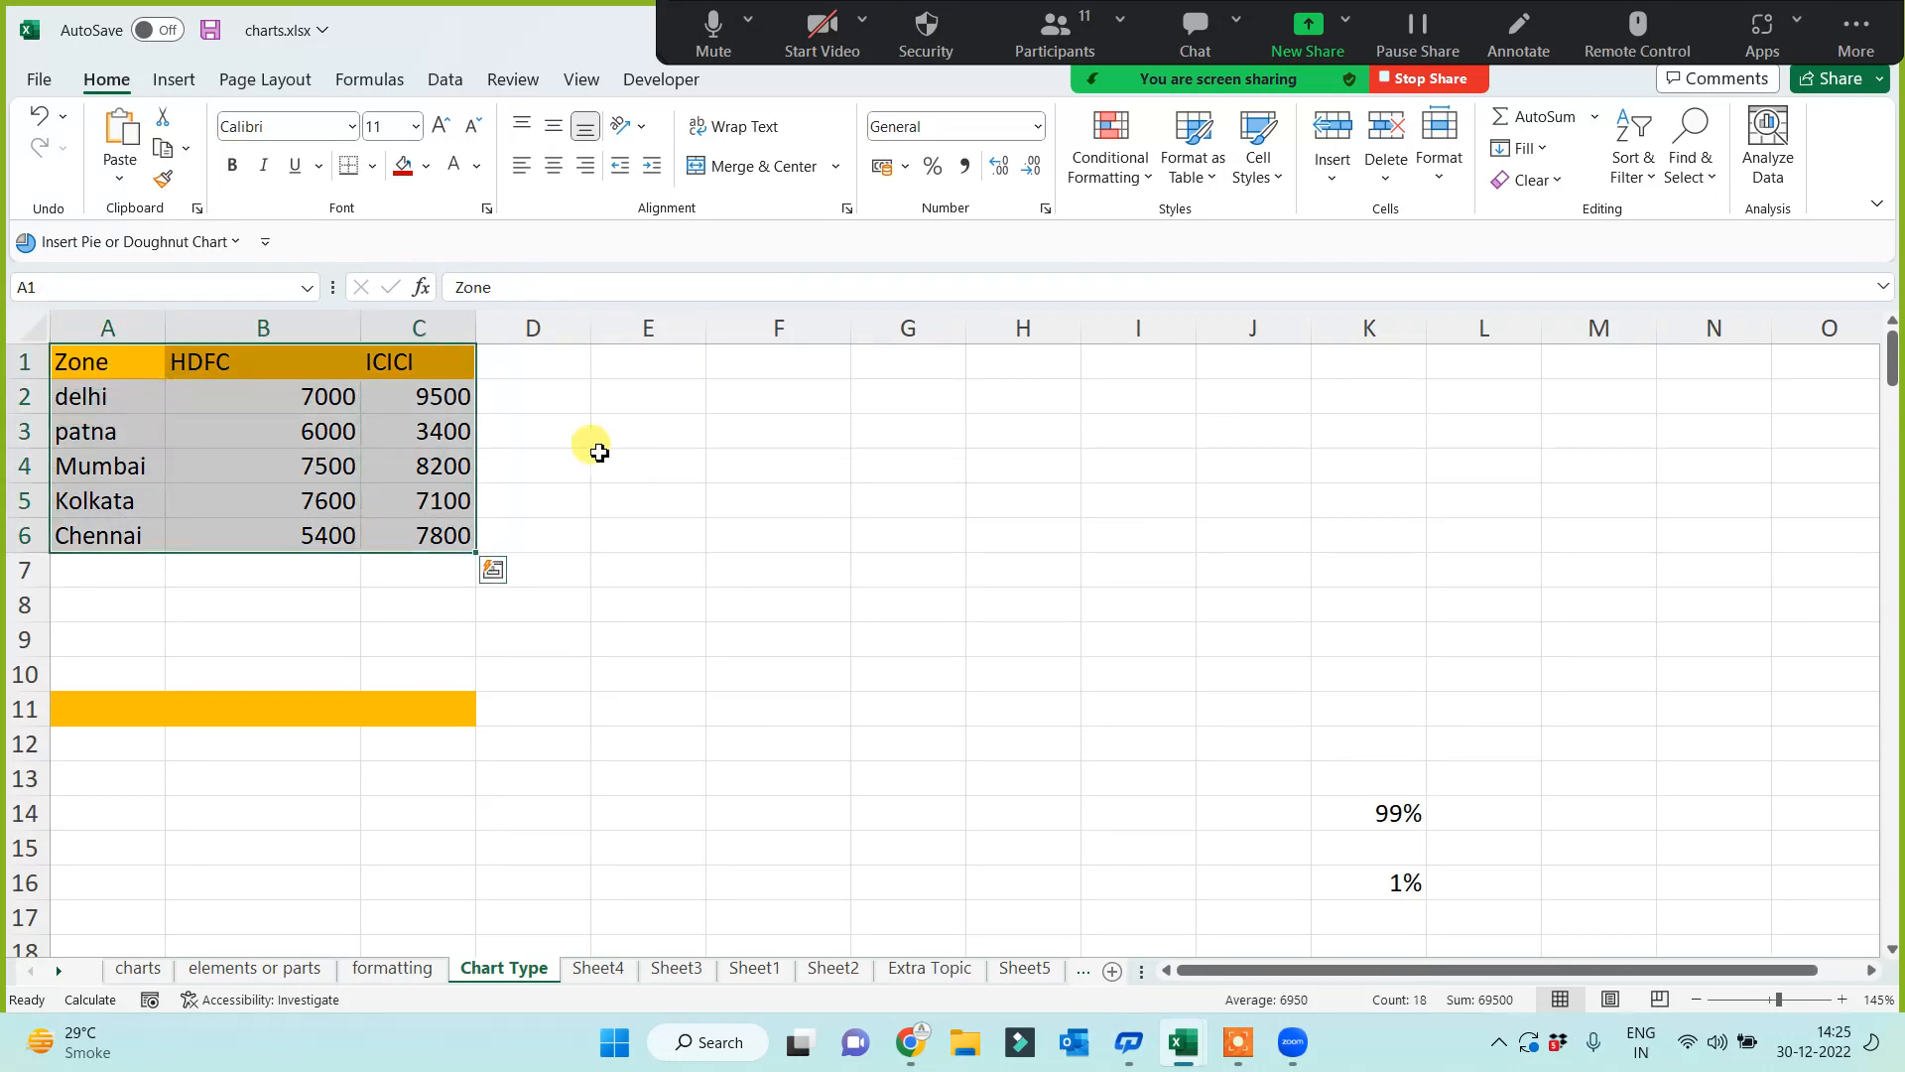
{"action": "left_click", "coordinate": [179, 84]}
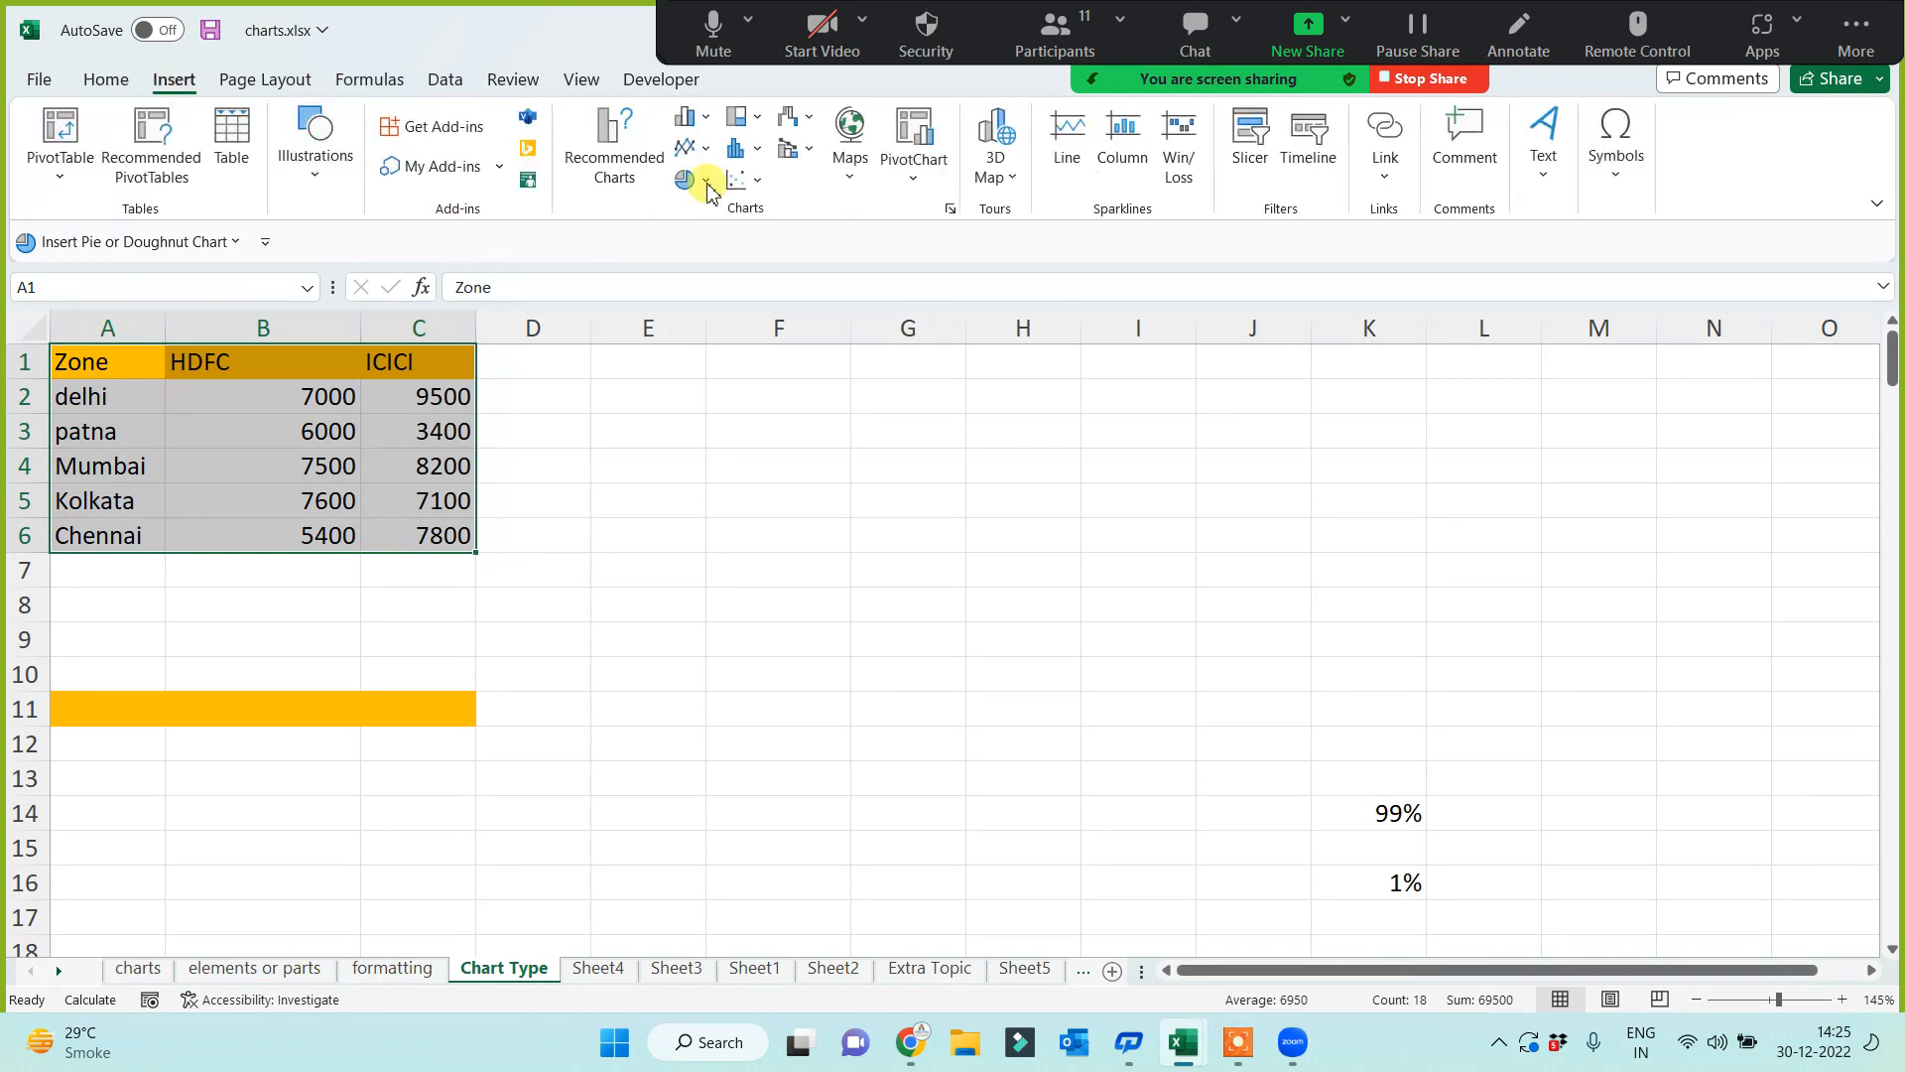
{"action": "left_click", "coordinate": [686, 121]}
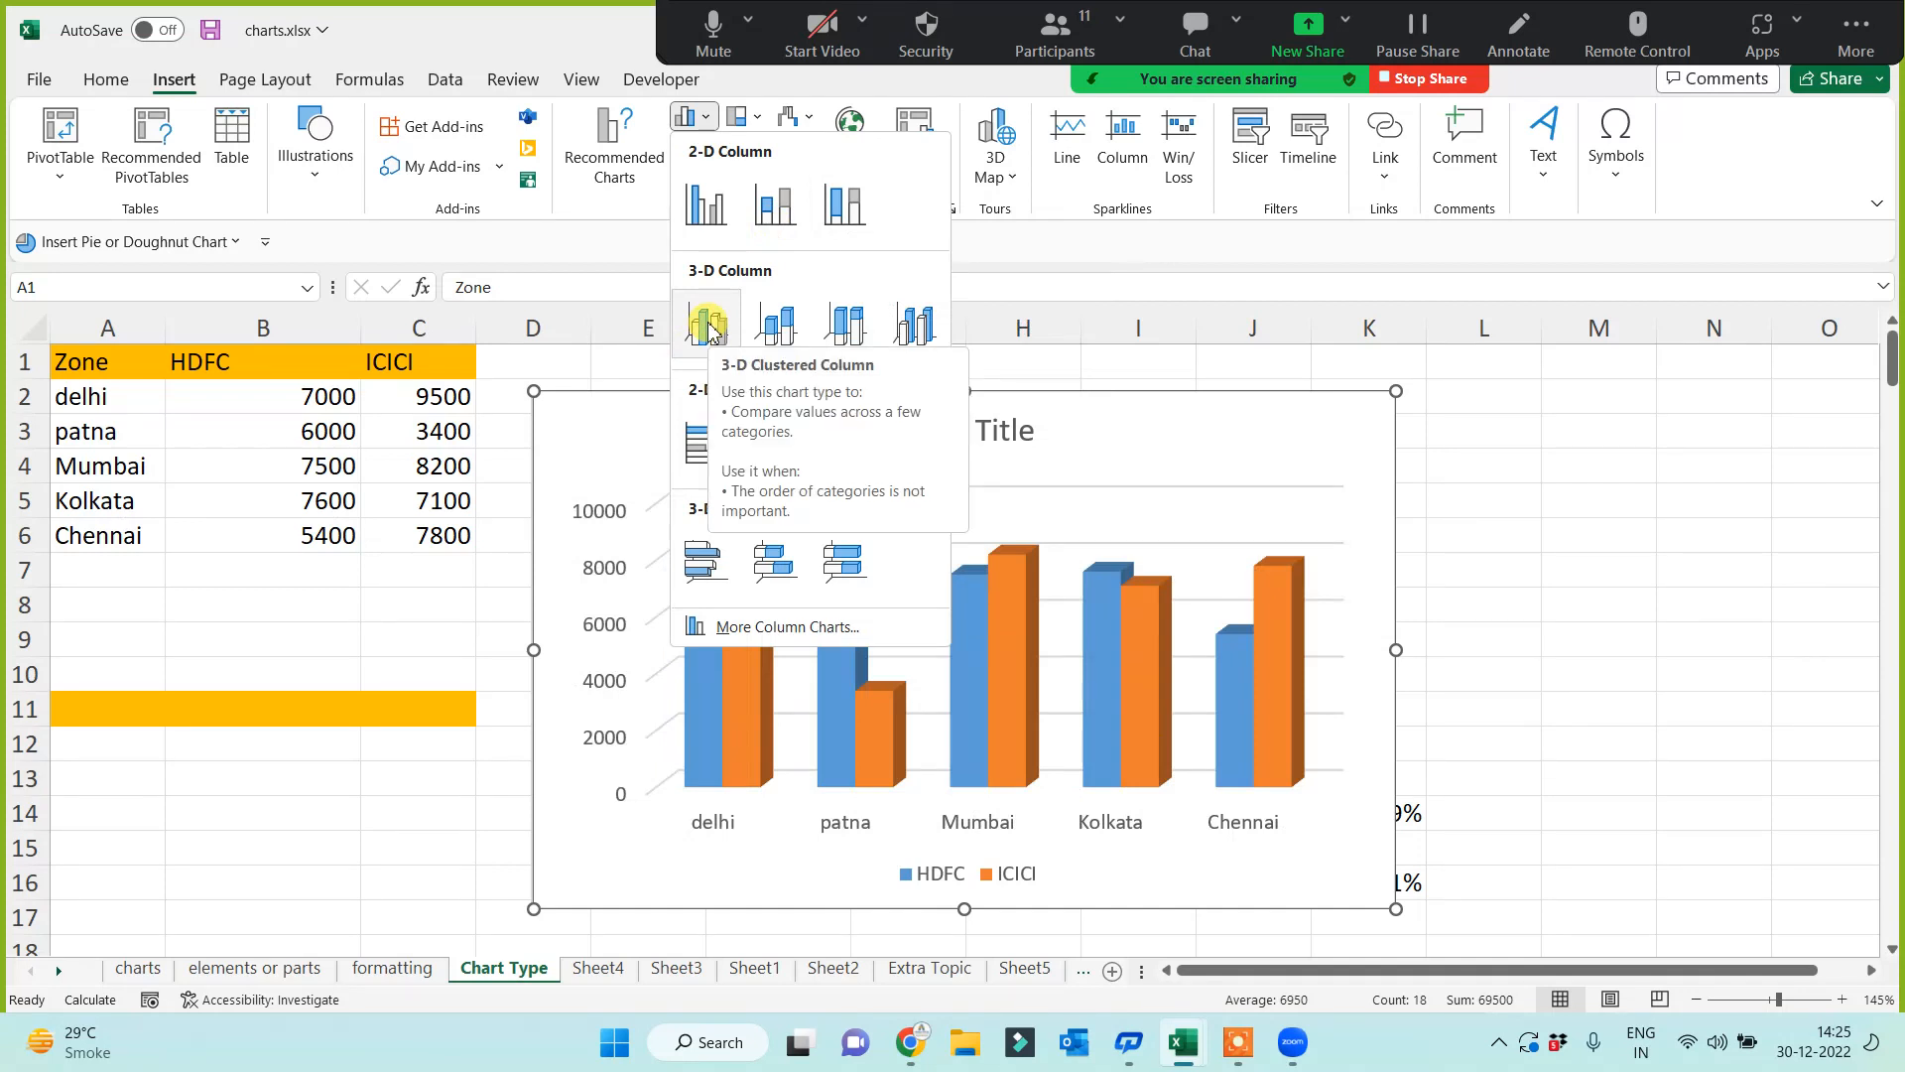
{"action": "left_click", "coordinate": [708, 205]}
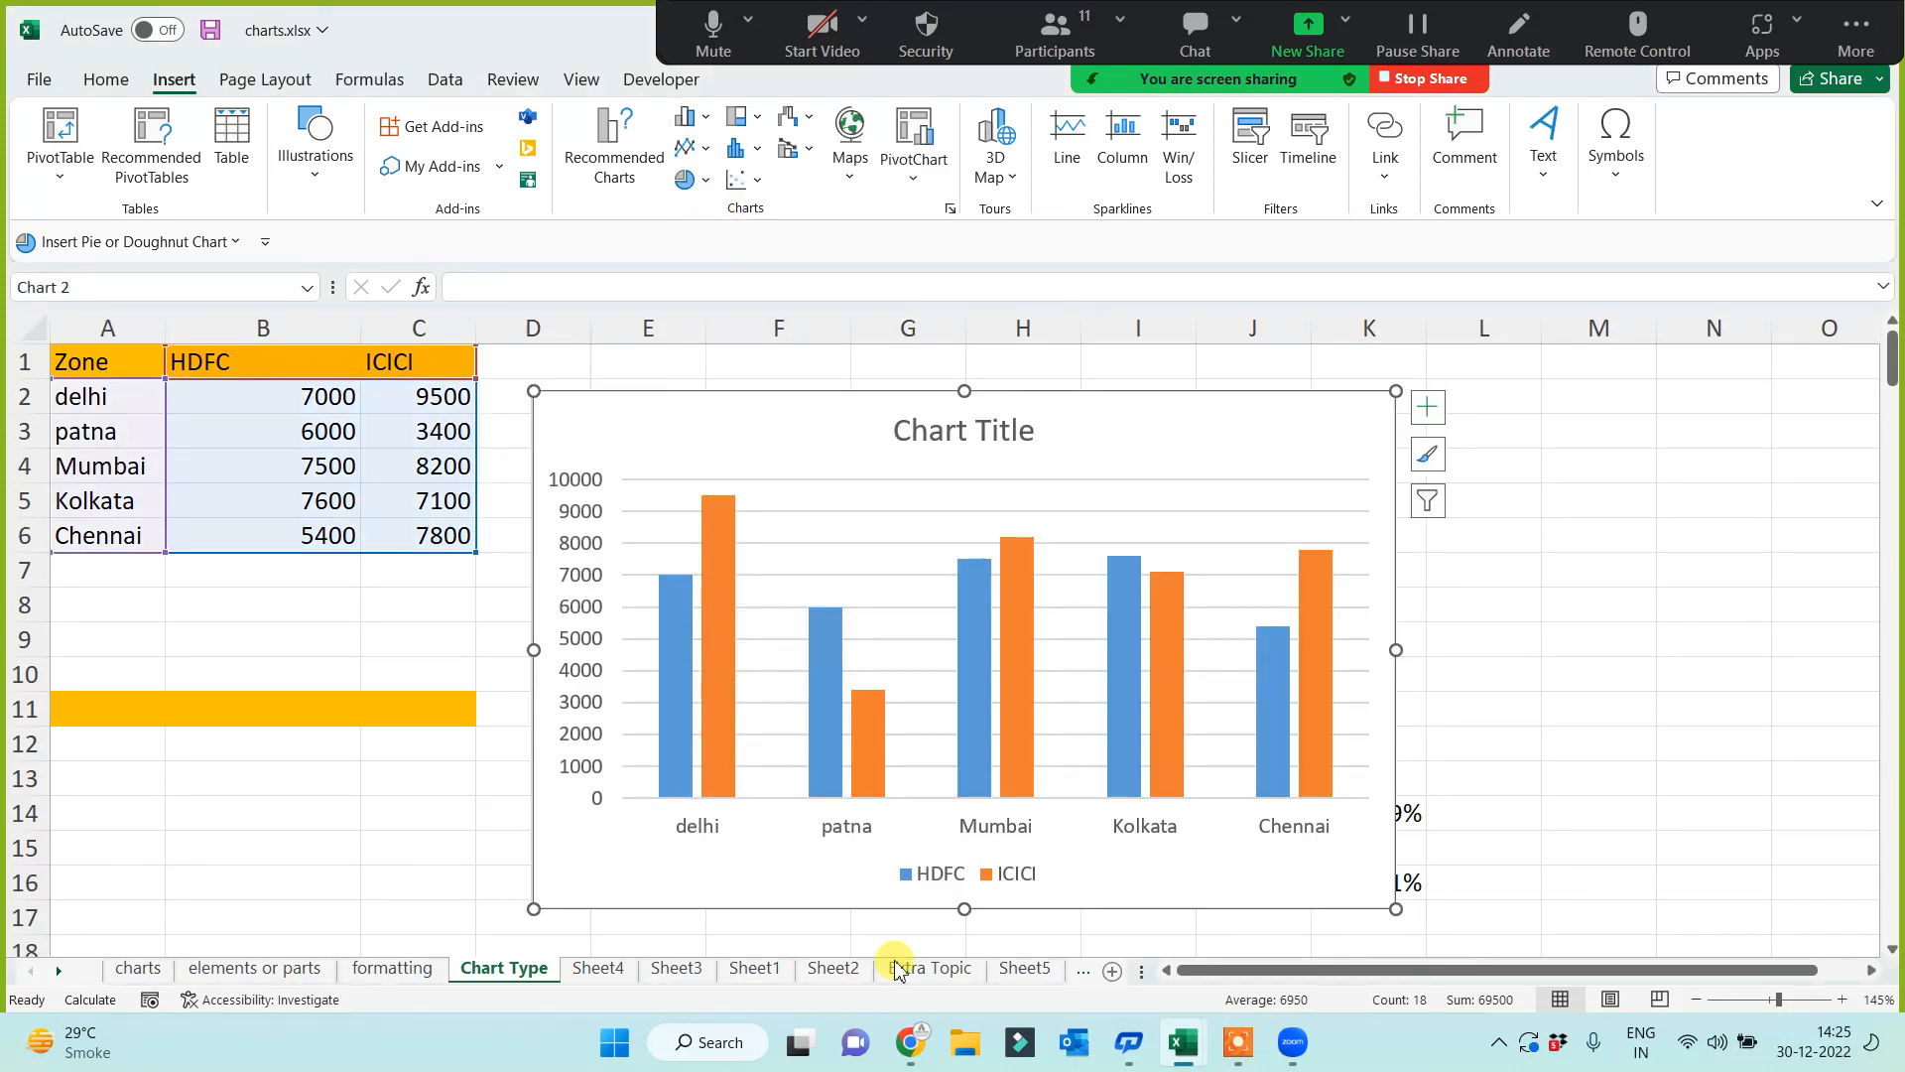
{"action": "left_click_drag", "start_coordinate": [965, 909], "coordinate": [963, 800]}
{"action": "left_click_drag", "start_coordinate": [676, 425], "coordinate": [654, 385]}
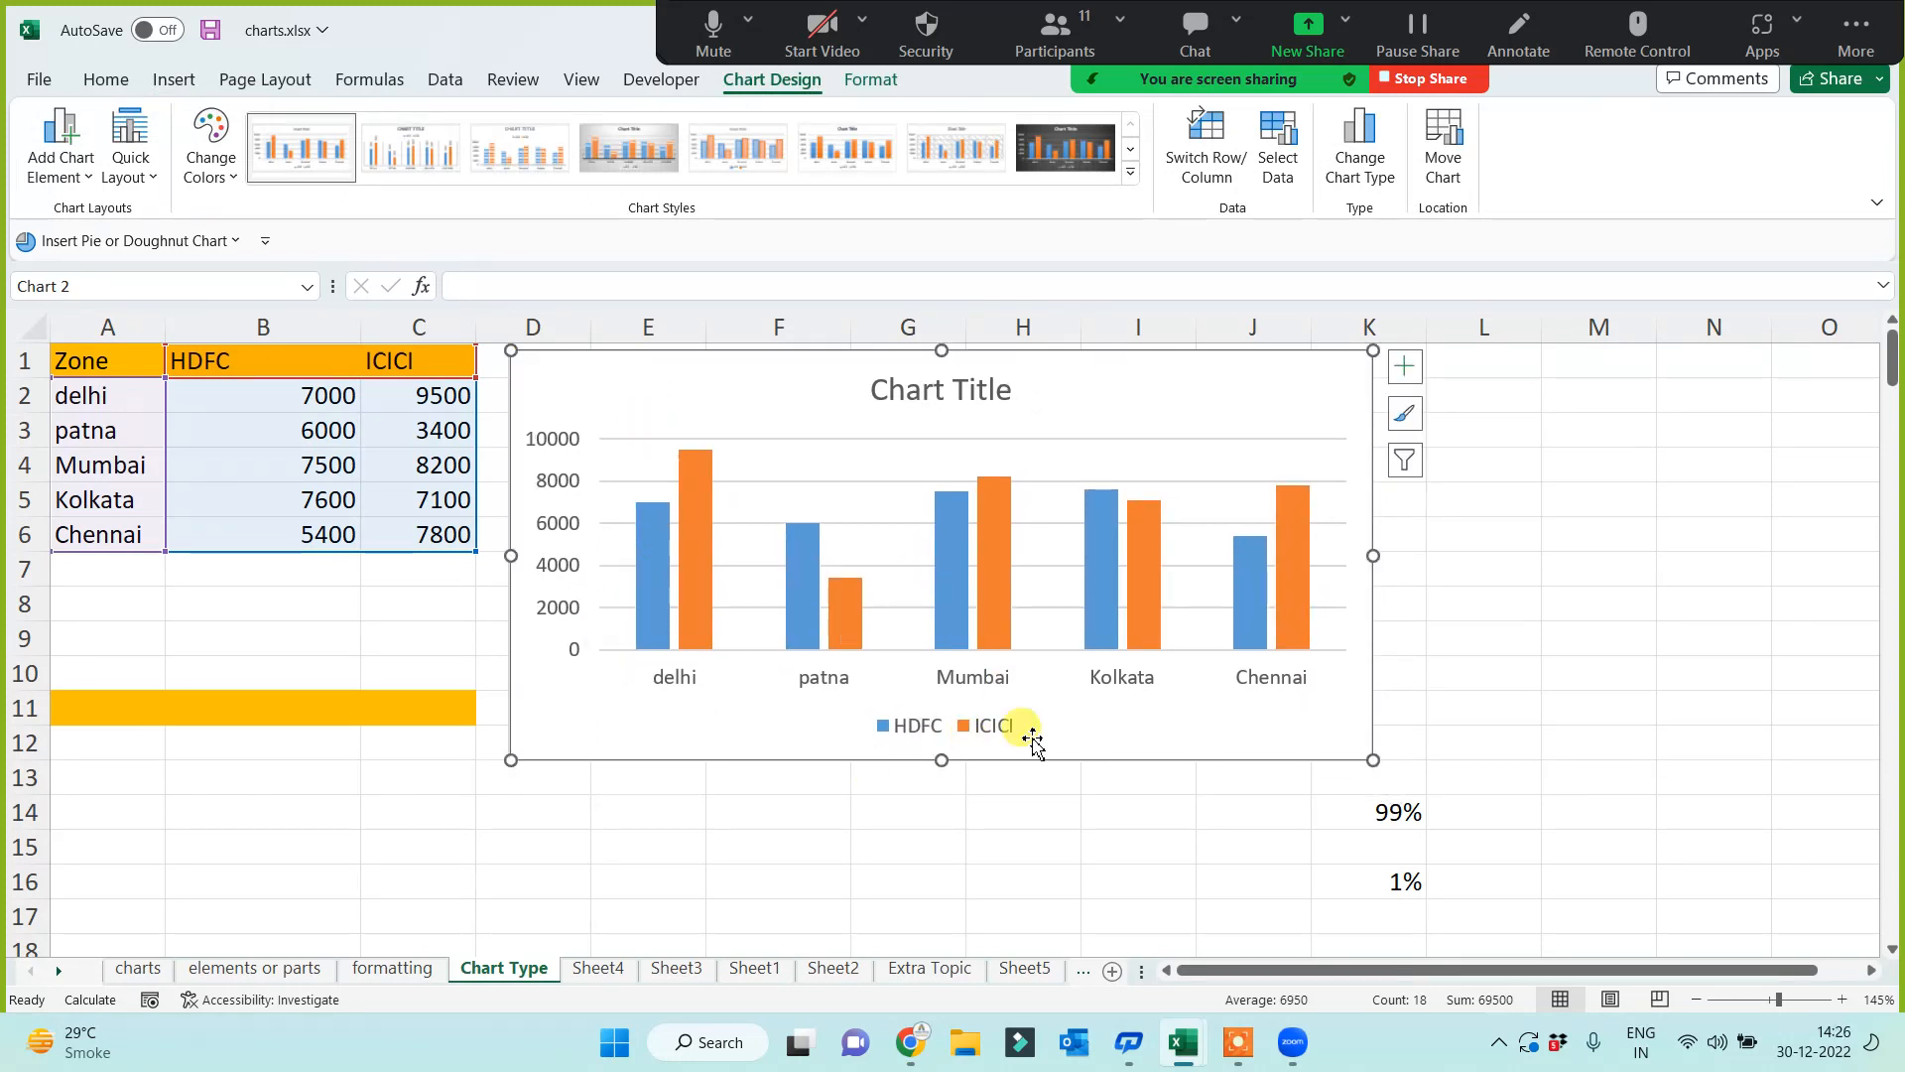
Step: Insert a basic 2-D line chart from the Over, India and Pak table in A23:C28
{"action": "scroll", "coordinate": [585, 799], "scroll_direction": "down", "scroll_amount": 4}
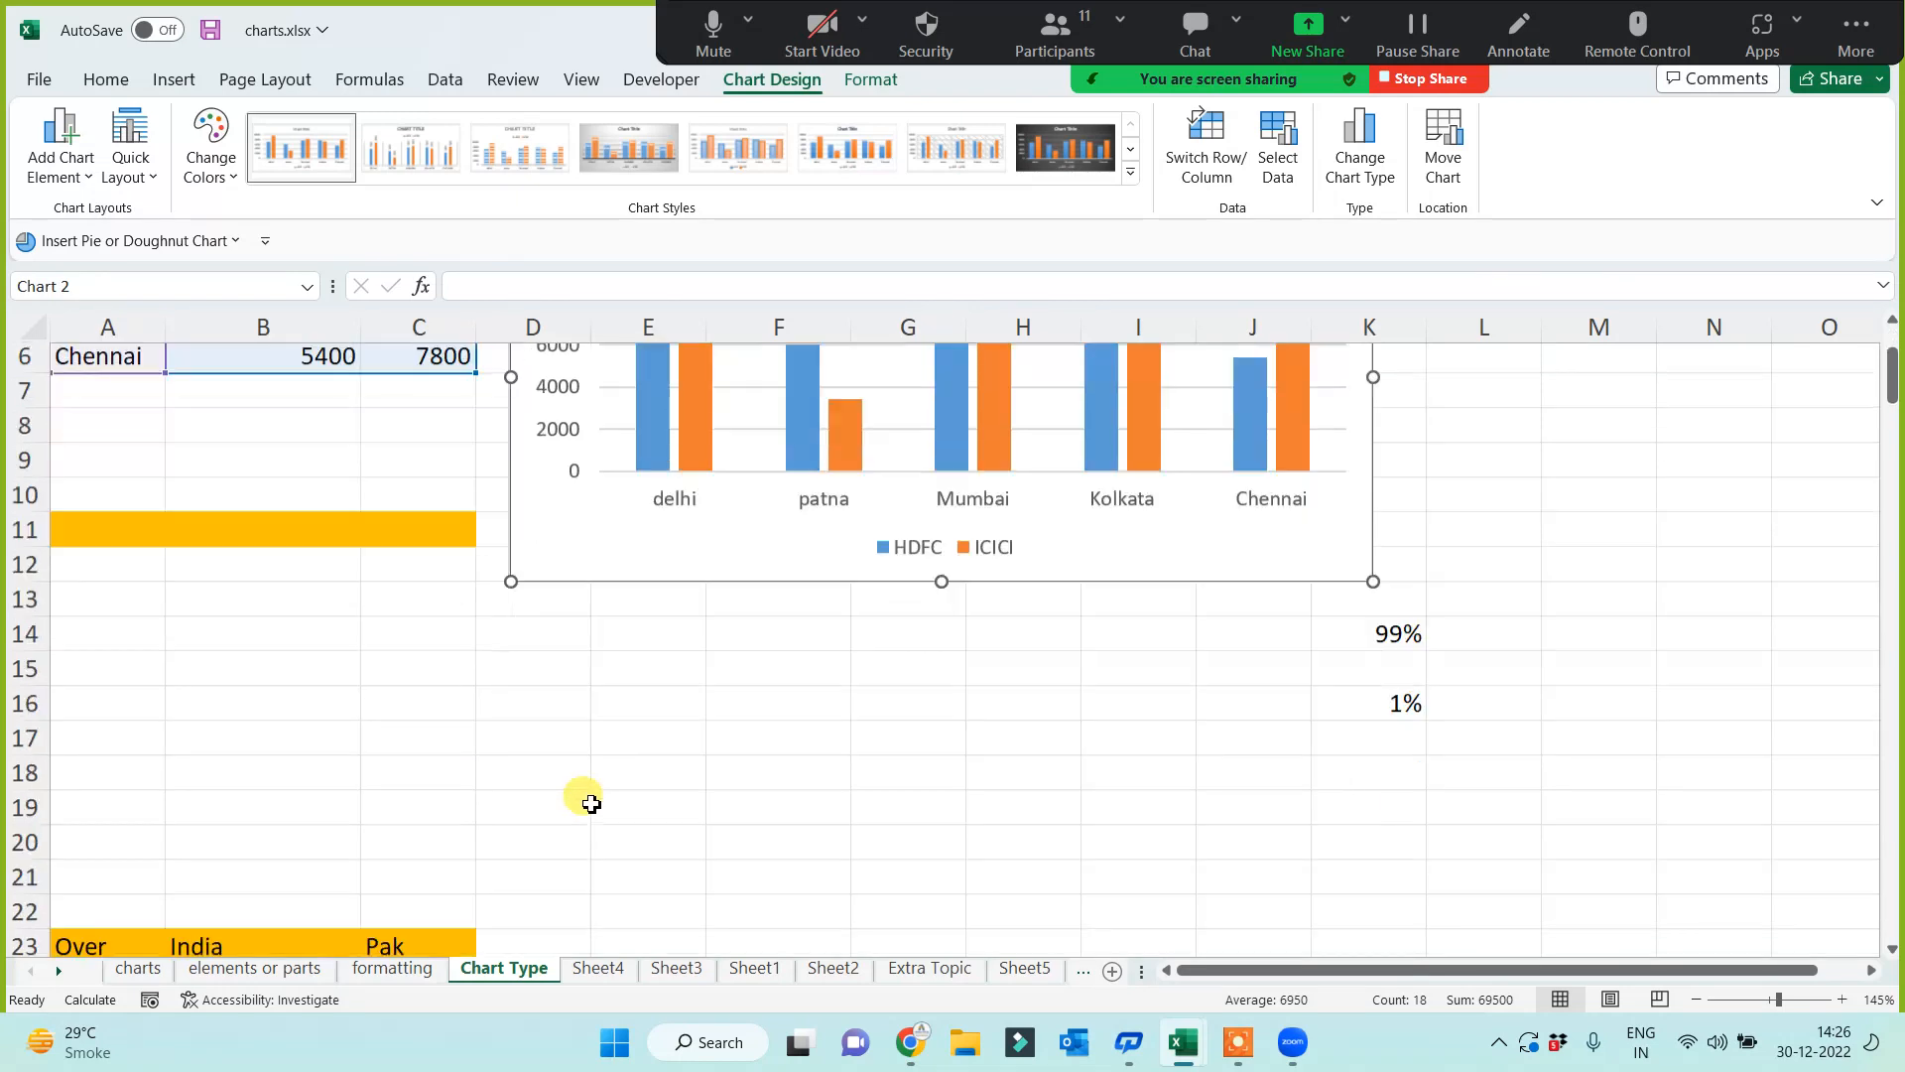
{"action": "scroll", "coordinate": [590, 804], "scroll_direction": "down", "scroll_amount": 2}
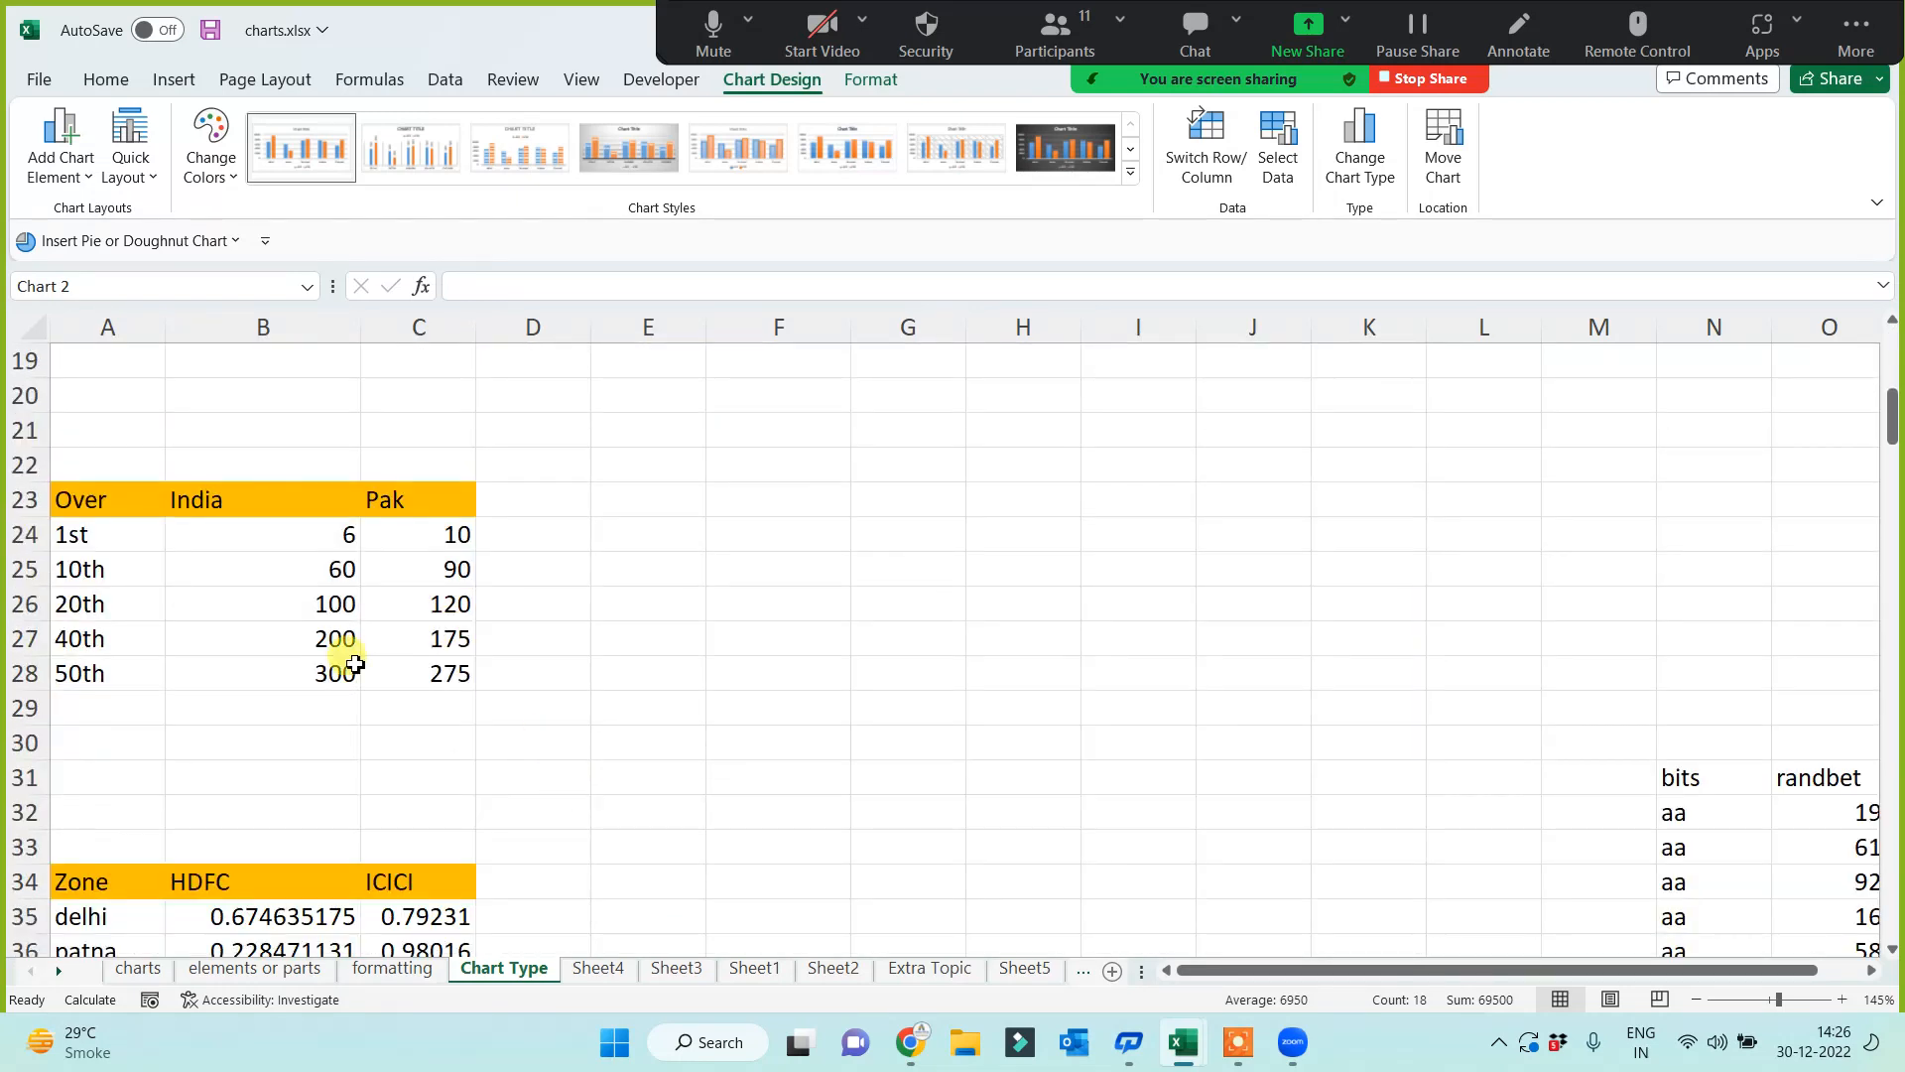
{"action": "left_click_drag", "start_coordinate": [92, 498], "coordinate": [411, 663]}
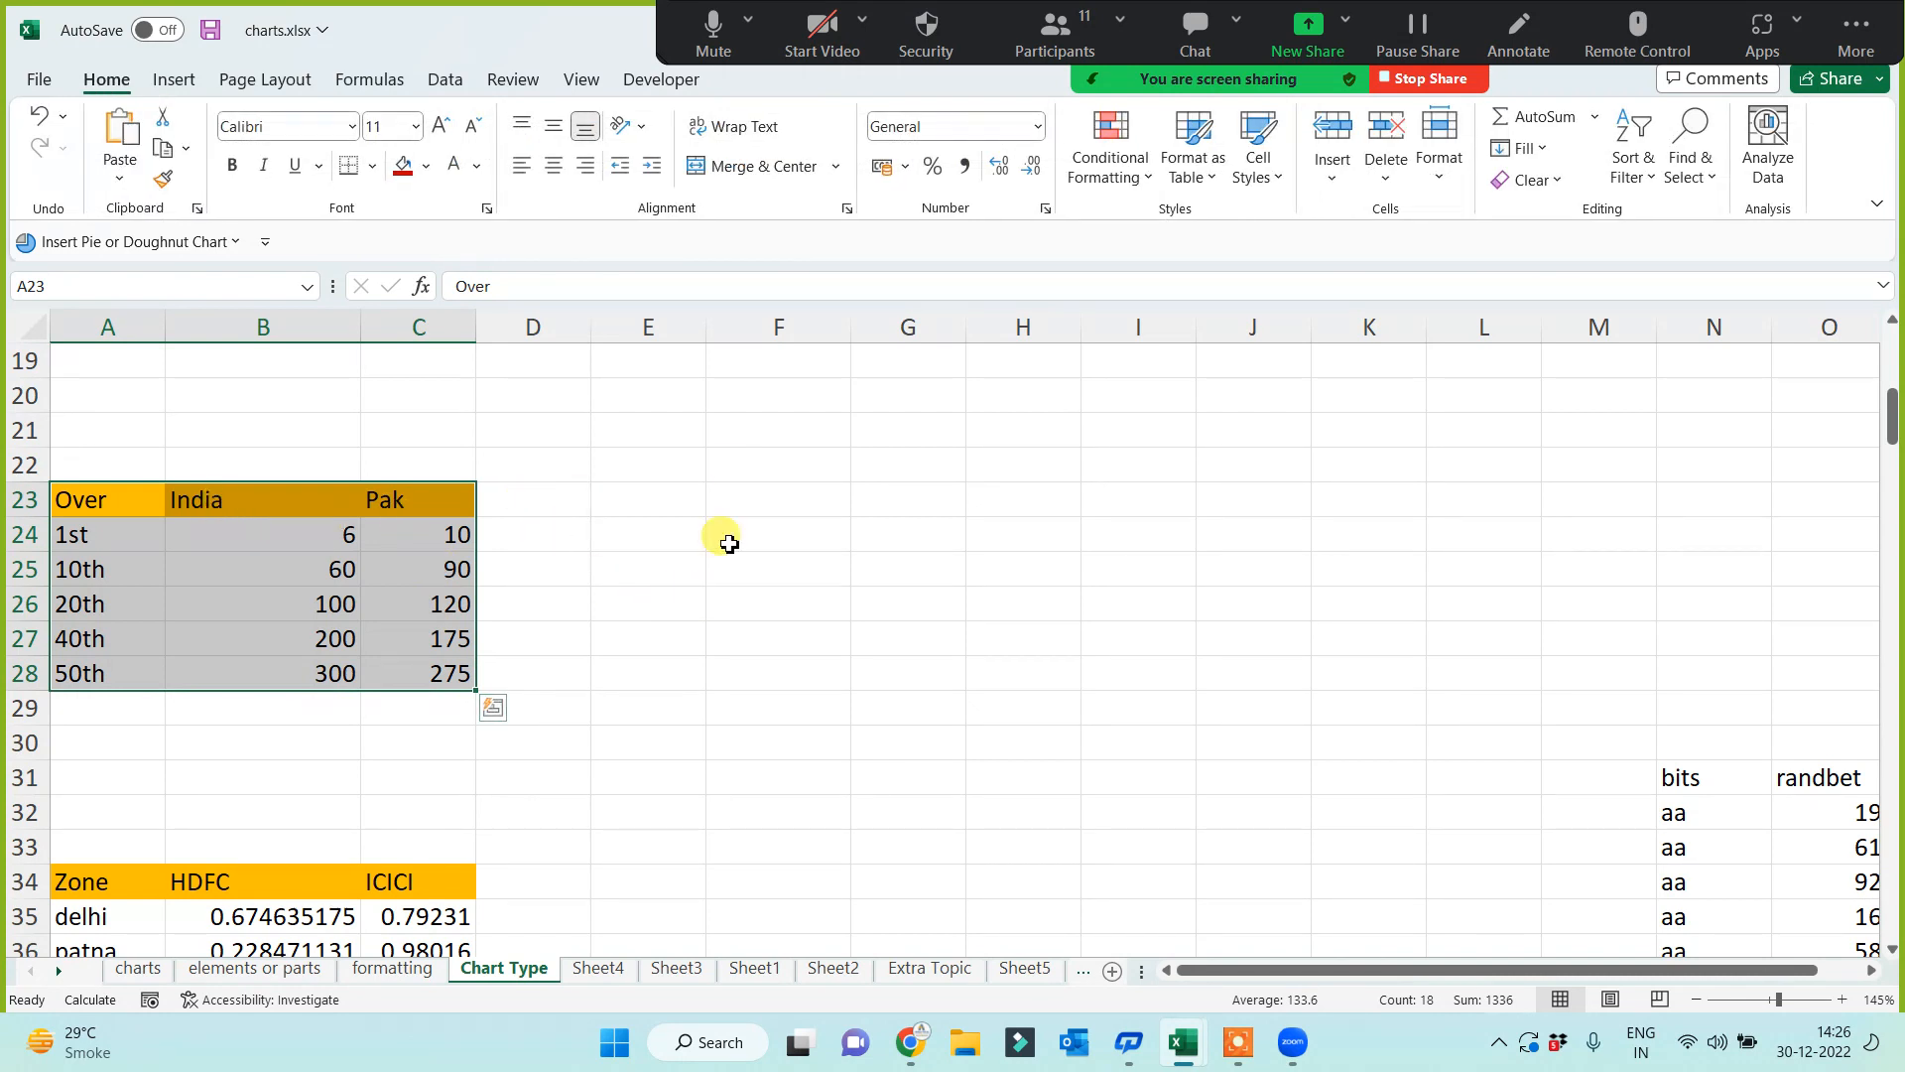
{"action": "left_click", "coordinate": [173, 79]}
{"action": "left_click", "coordinate": [683, 154]}
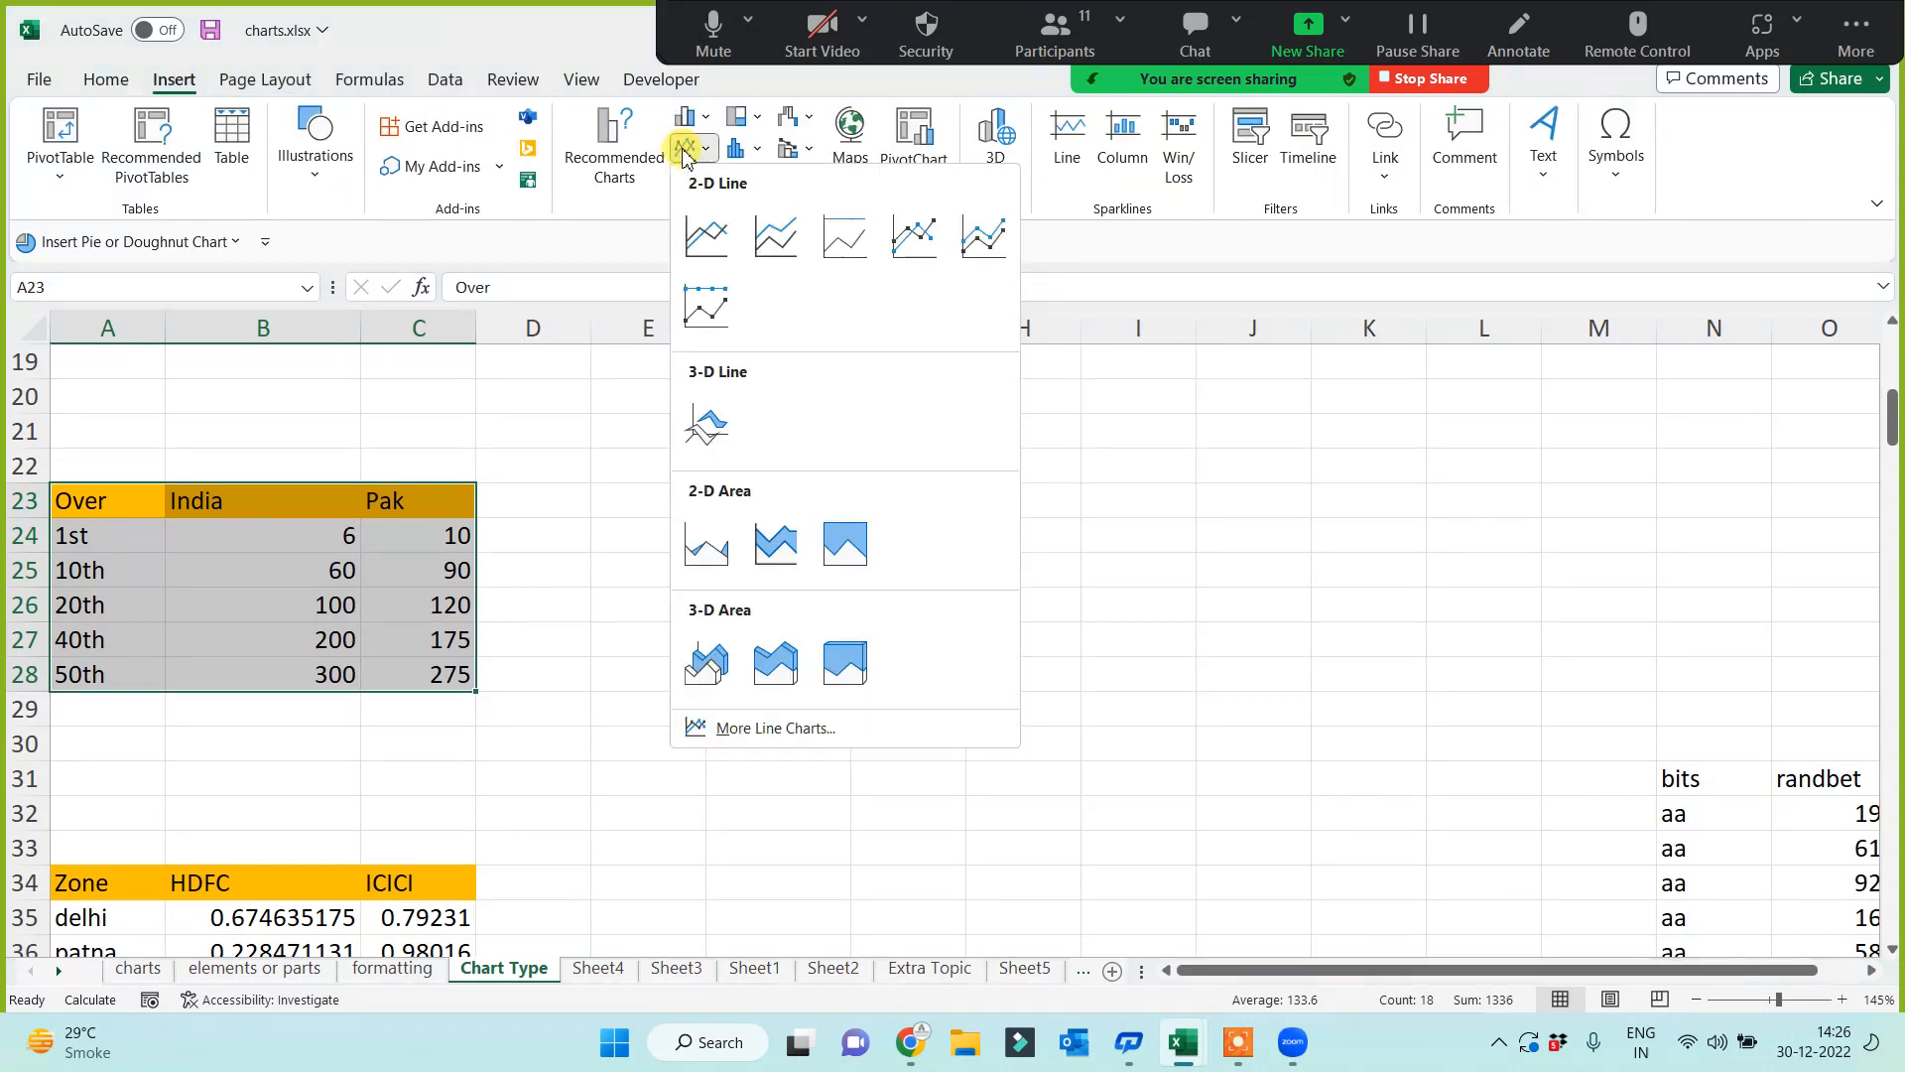
{"action": "left_click", "coordinate": [710, 248]}
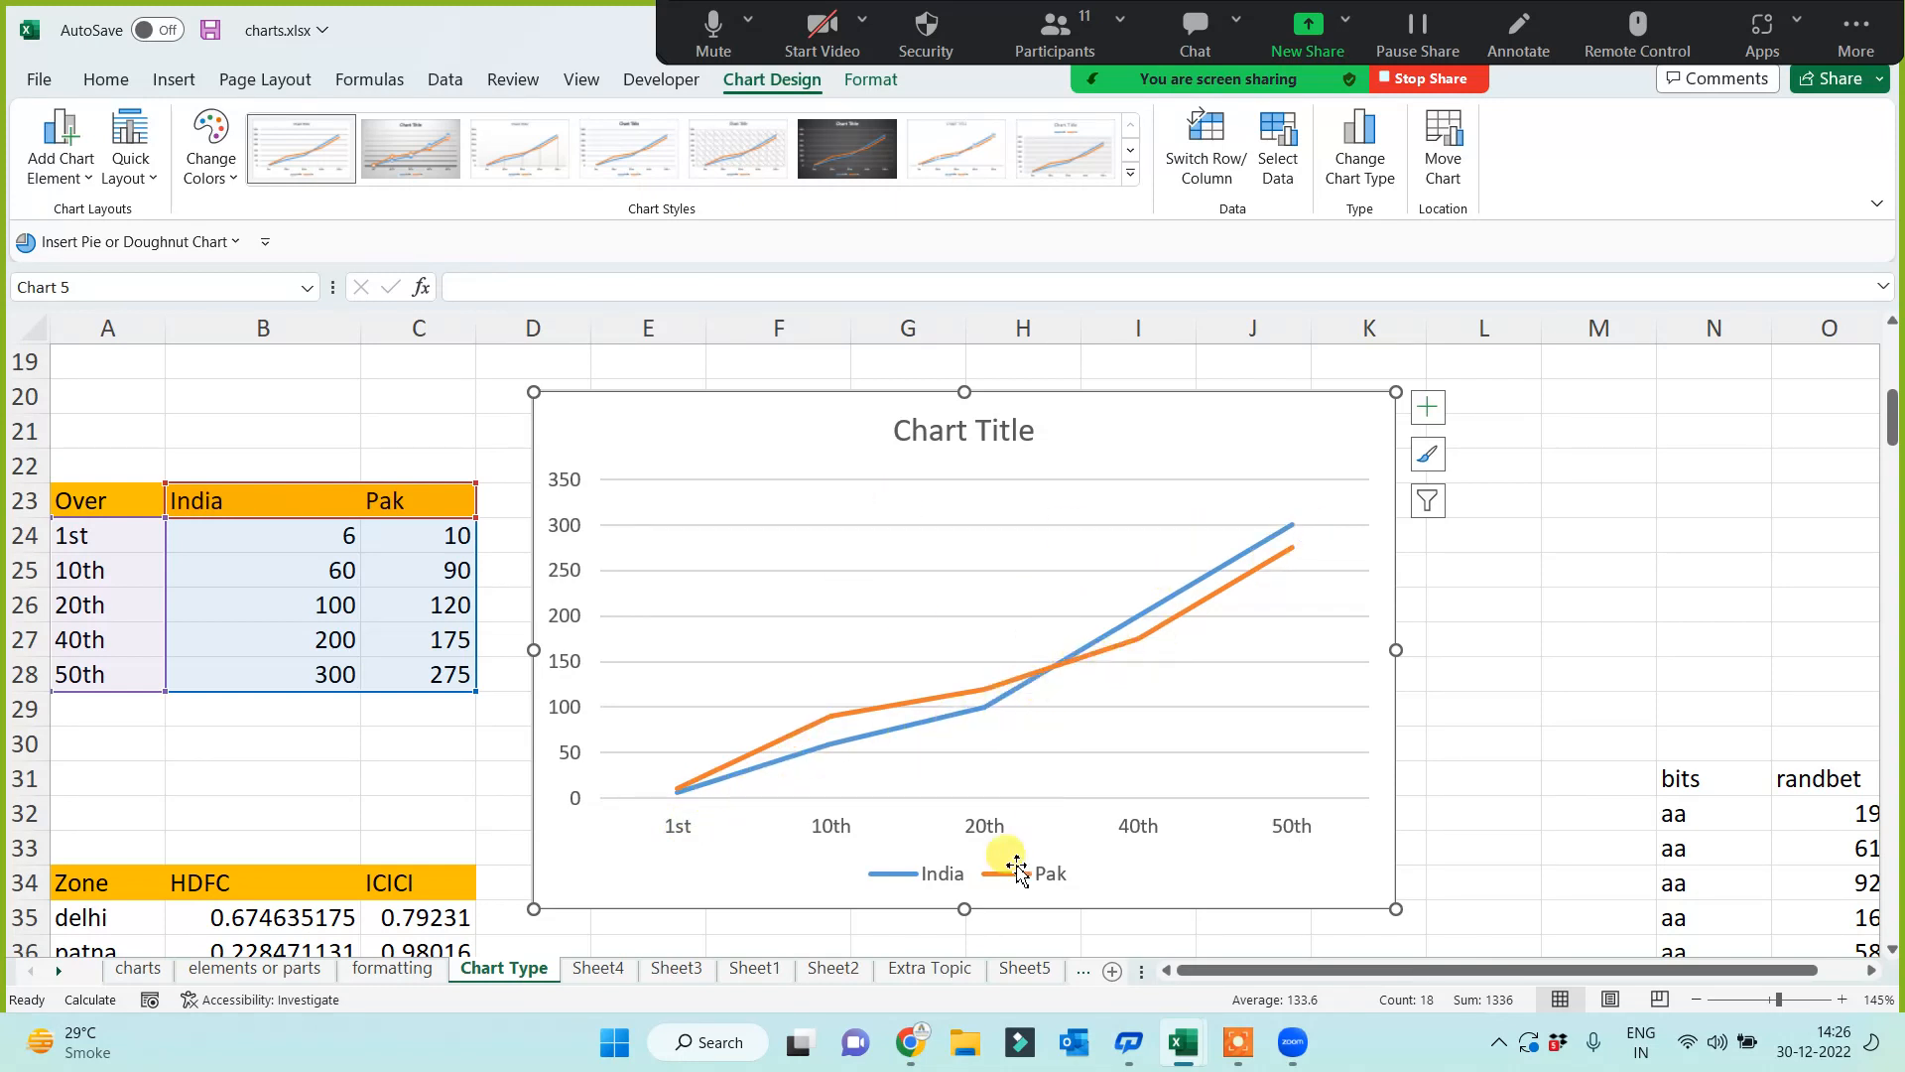
Step: Place the India and Pak line chart below the column chart, resized to span about rows 15 to 28
{"action": "left_click_drag", "start_coordinate": [964, 908], "coordinate": [958, 756]}
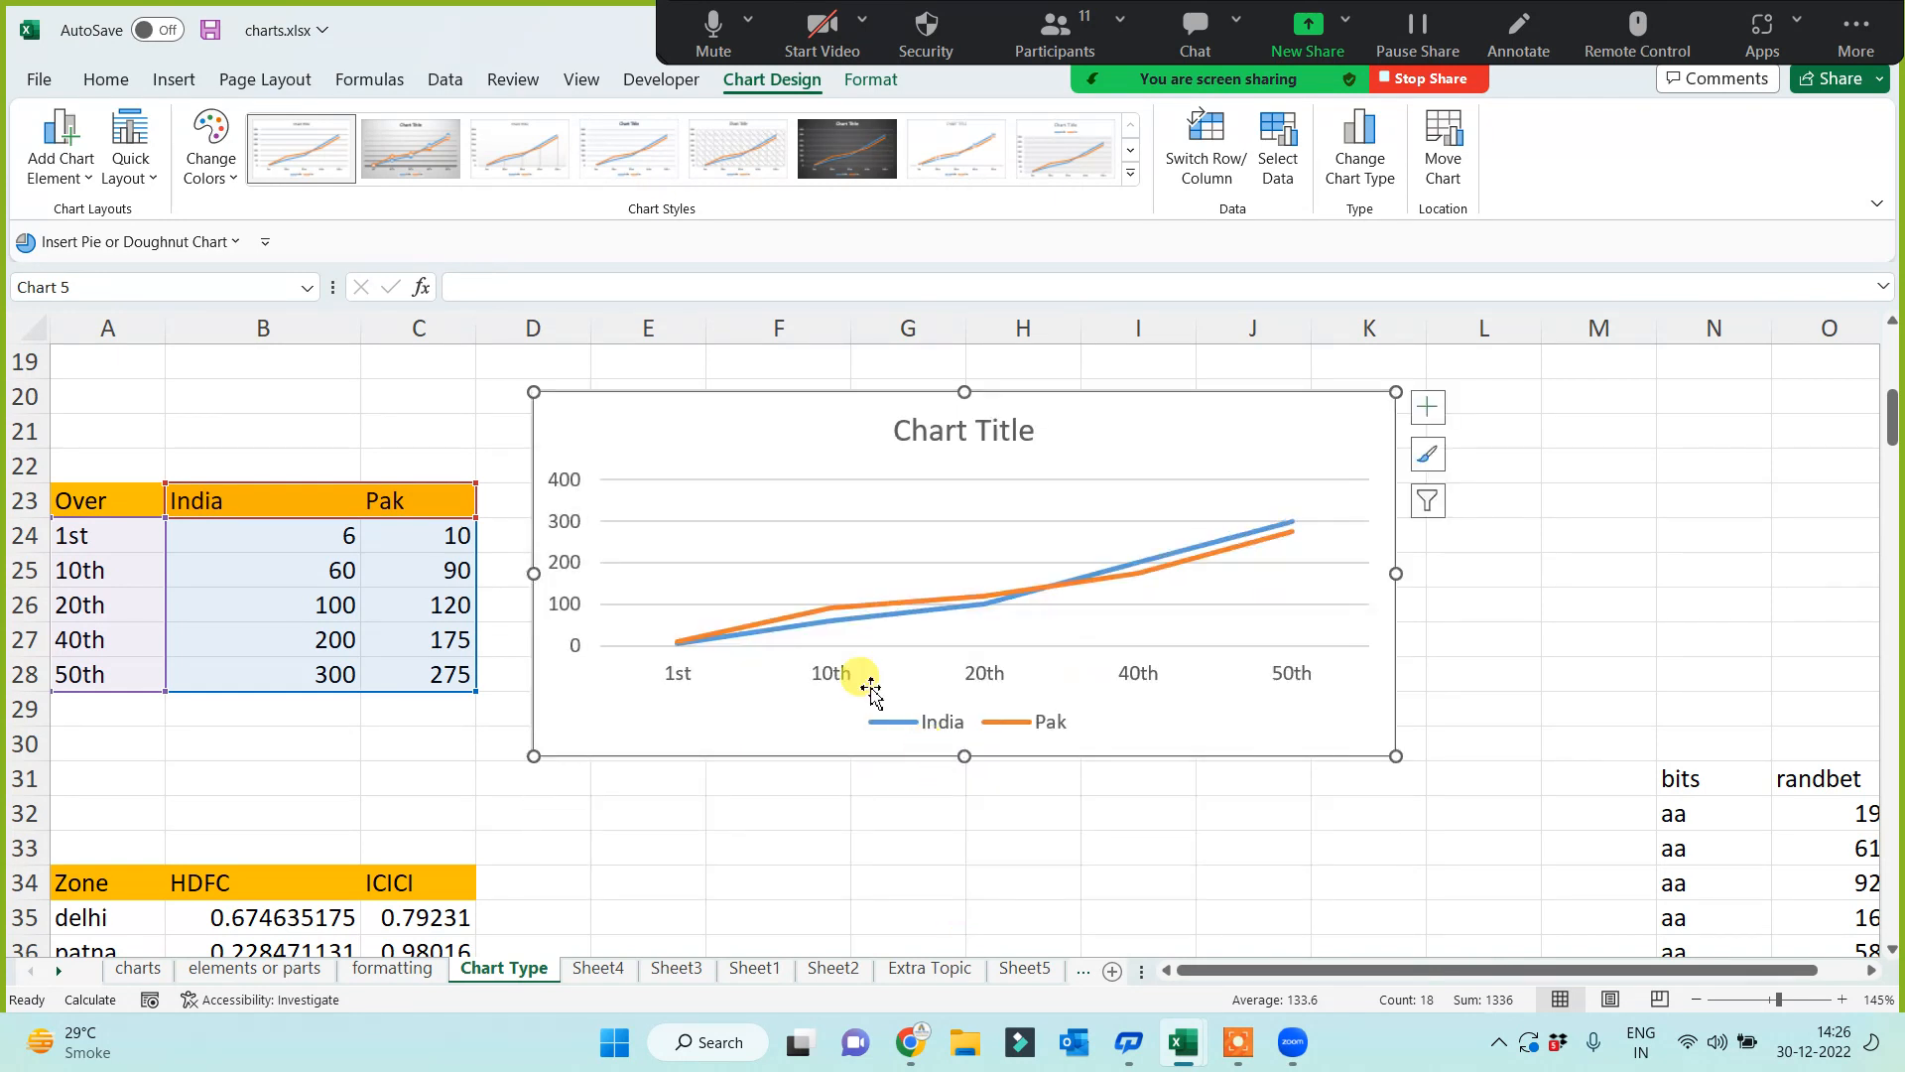
{"action": "left_click_drag", "start_coordinate": [717, 393], "coordinate": [703, 465]}
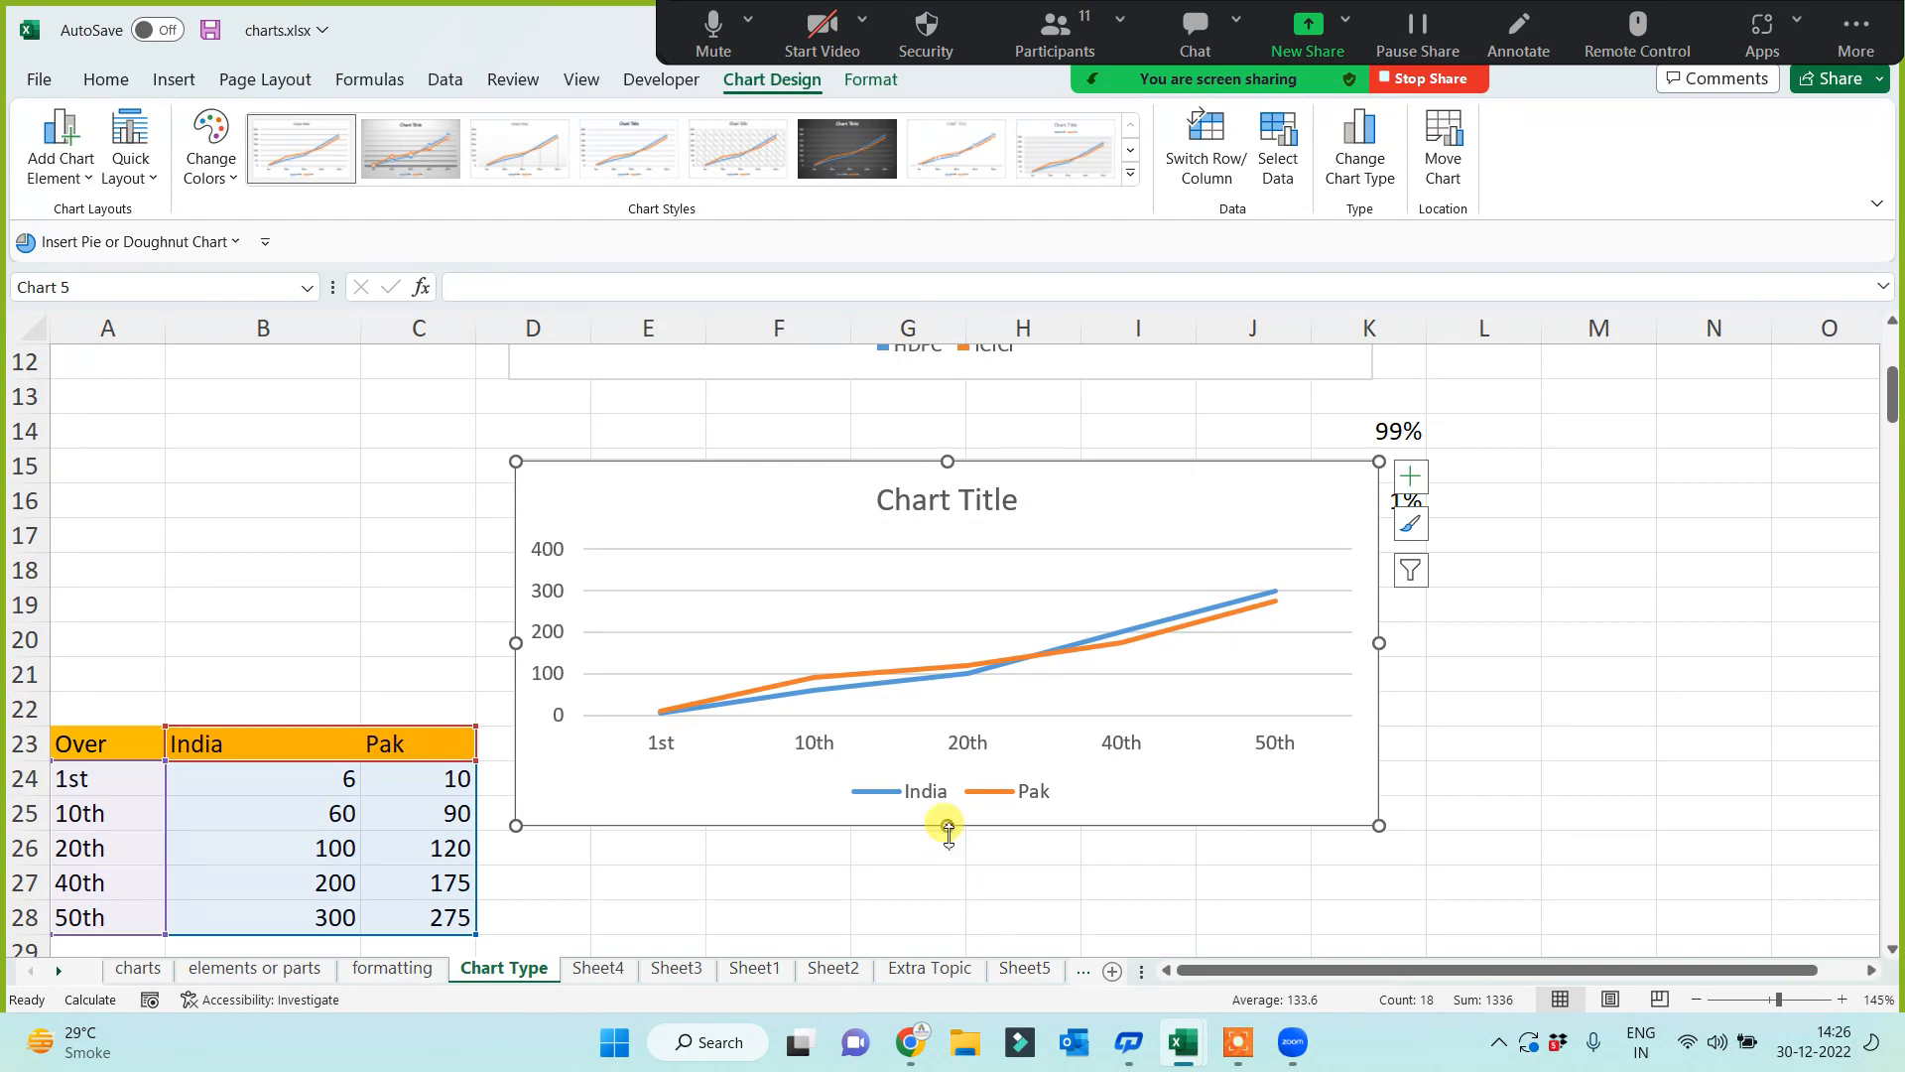
{"action": "left_click_drag", "start_coordinate": [946, 828], "coordinate": [937, 928]}
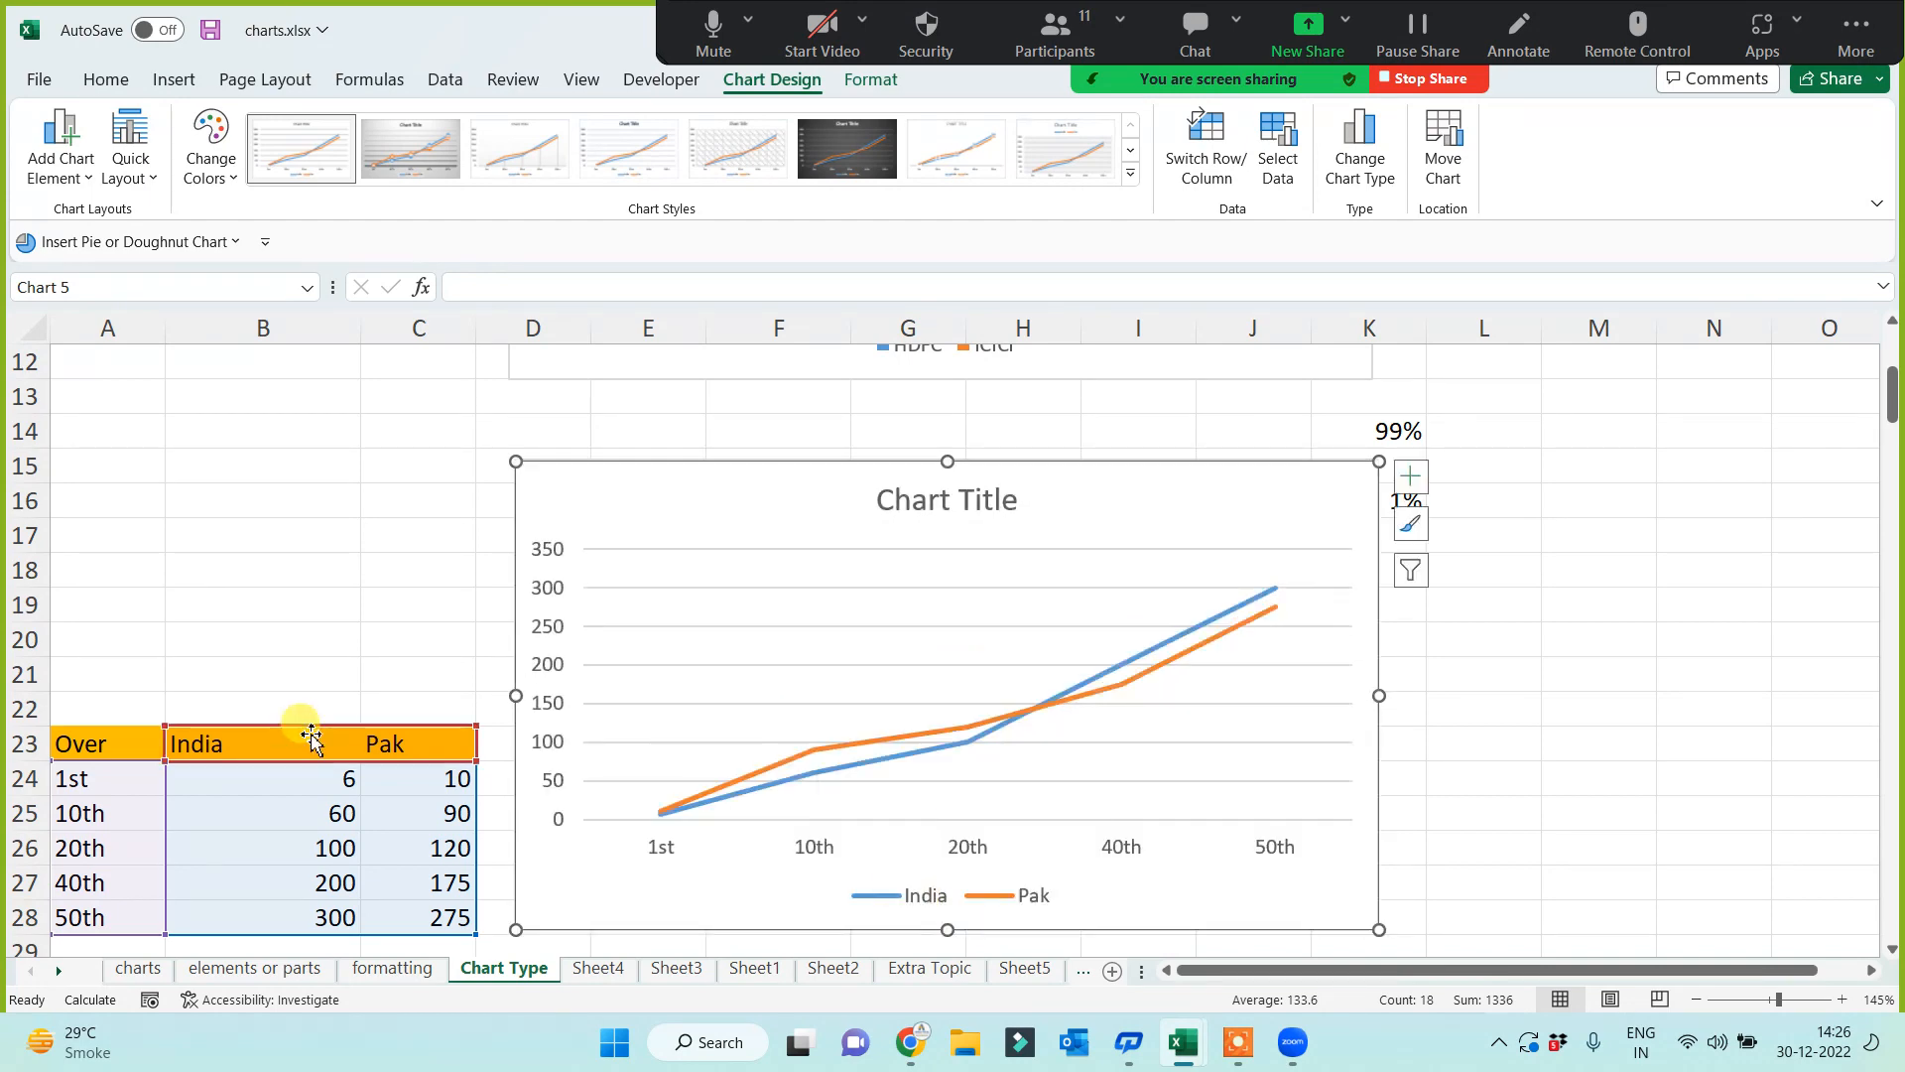
Step: Insert a 2-D clustered bar chart from the decimal HDFC and ICICI values in A34:C39
{"action": "scroll", "coordinate": [264, 744], "scroll_direction": "down", "scroll_amount": 5}
{"action": "left_click_drag", "start_coordinate": [107, 597], "coordinate": [442, 778]}
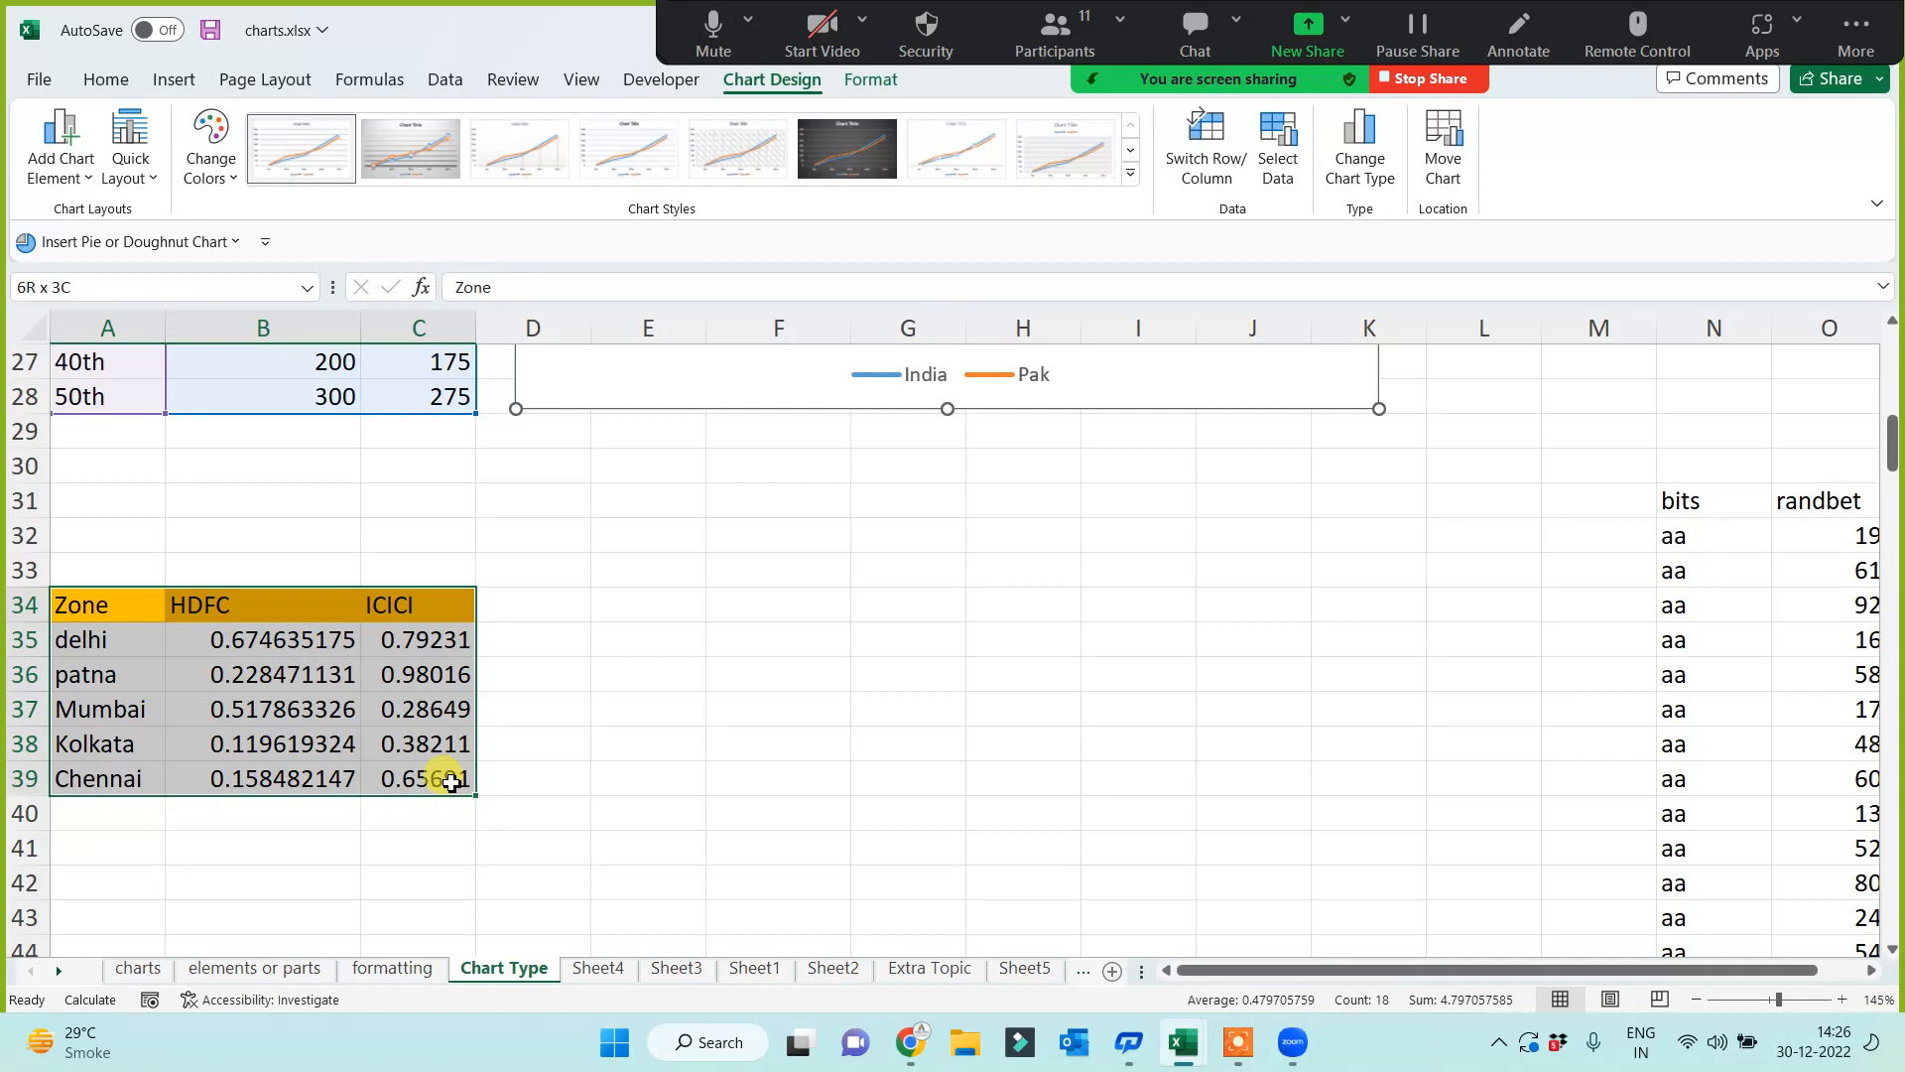
{"action": "left_click", "coordinate": [171, 78]}
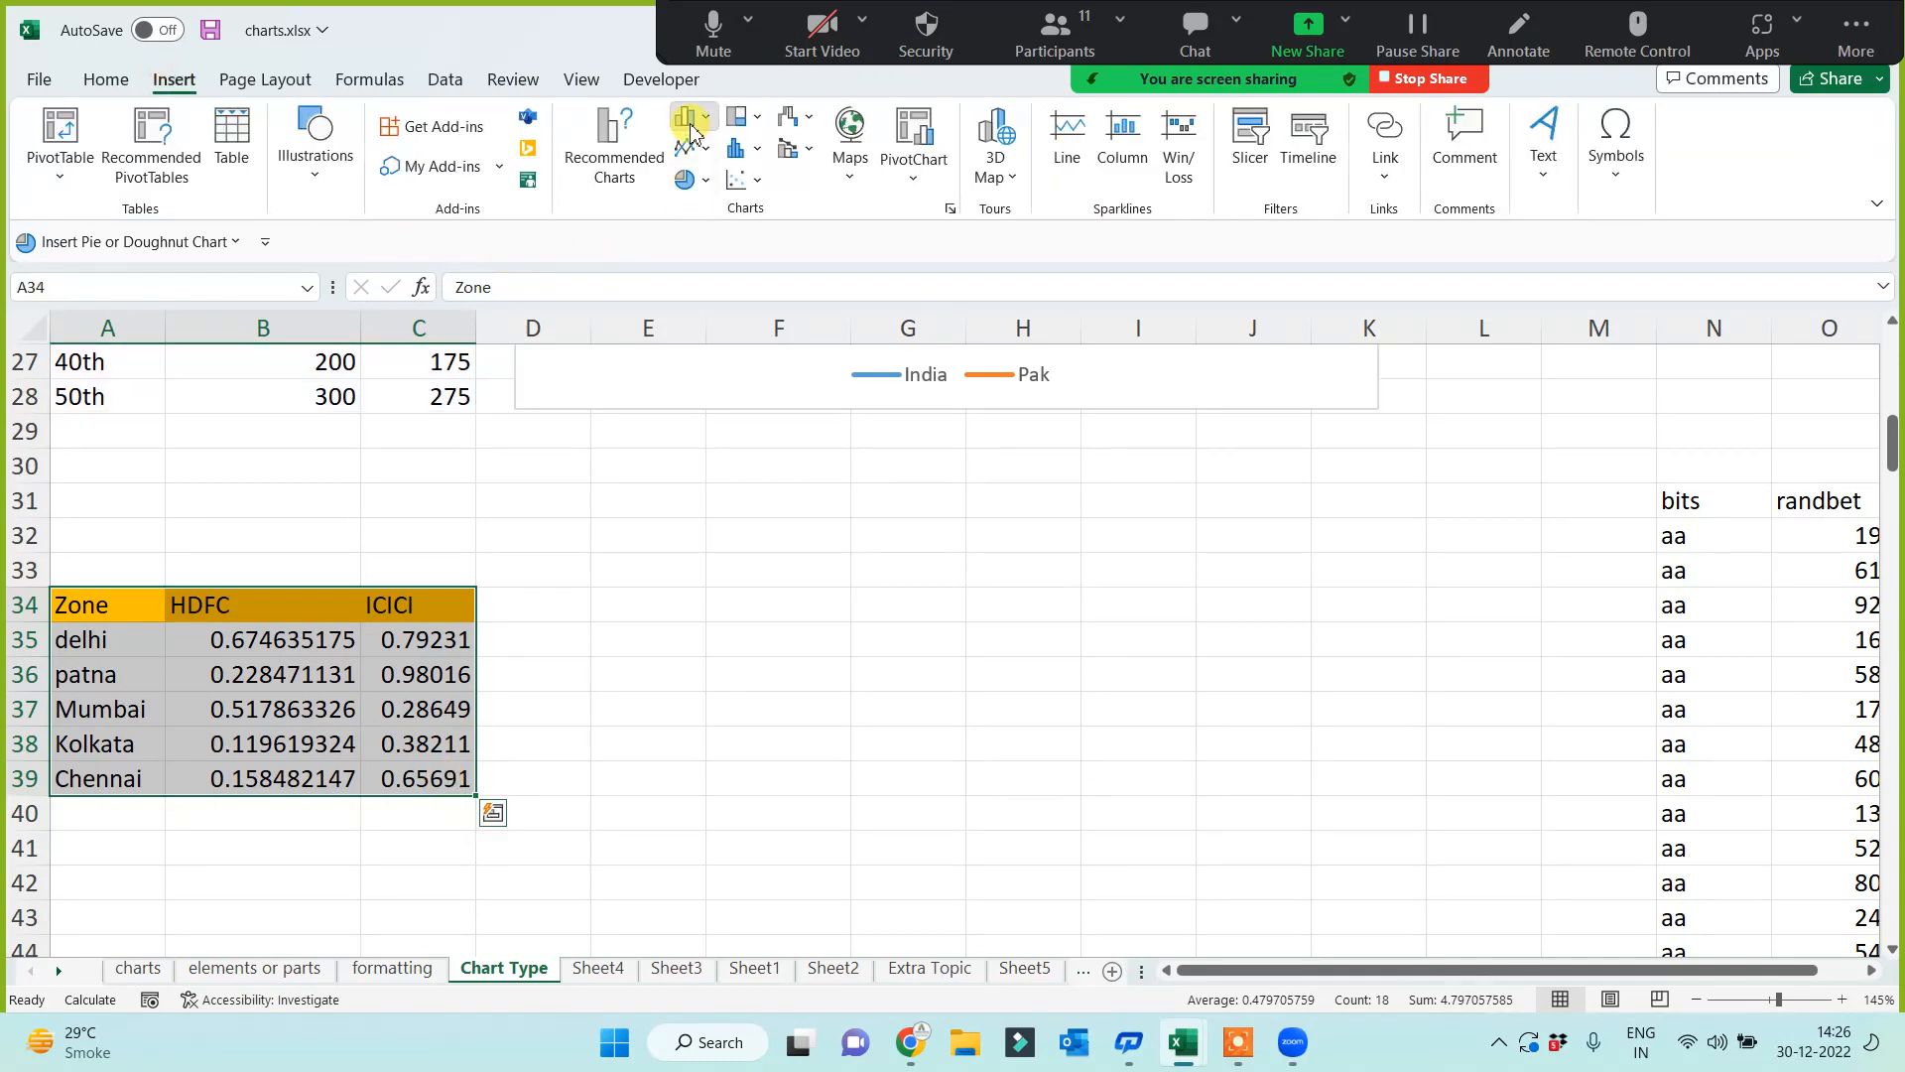
{"action": "left_click", "coordinate": [690, 127]}
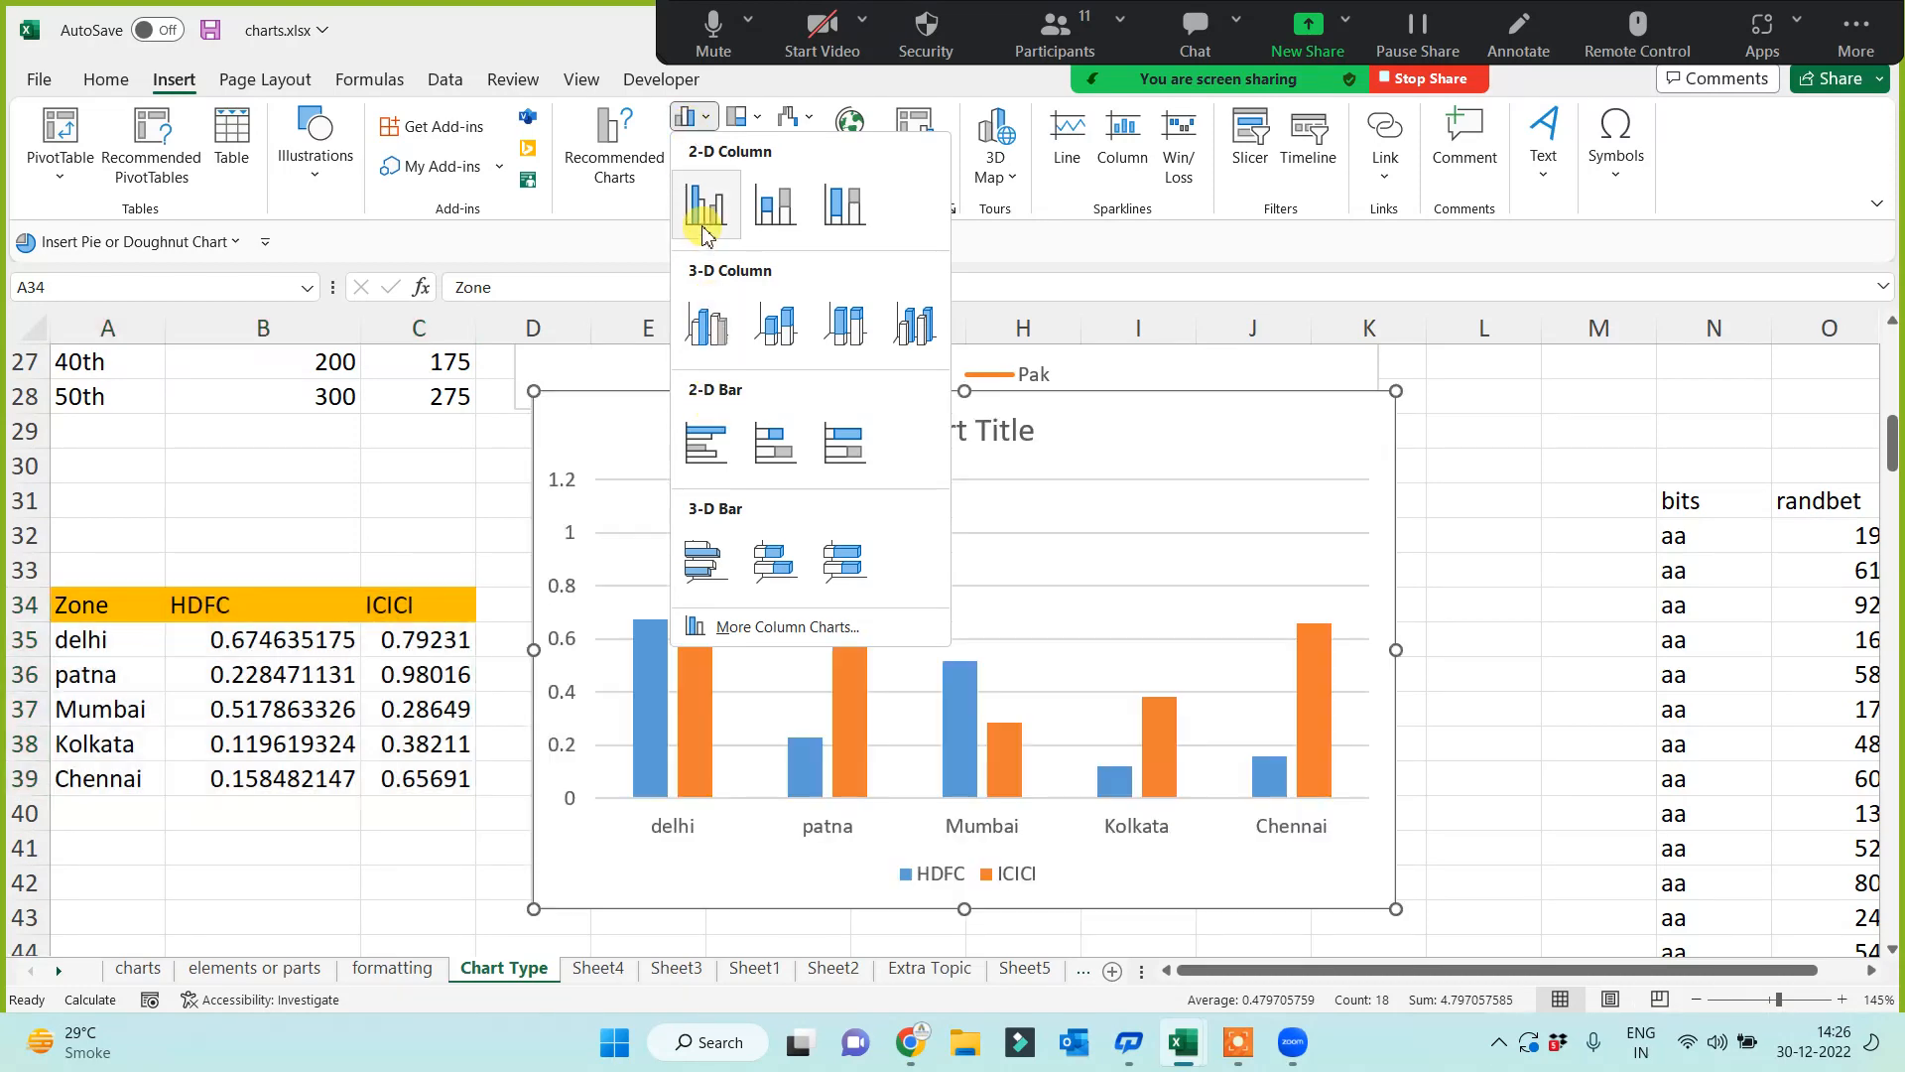
{"action": "left_click", "coordinate": [706, 446]}
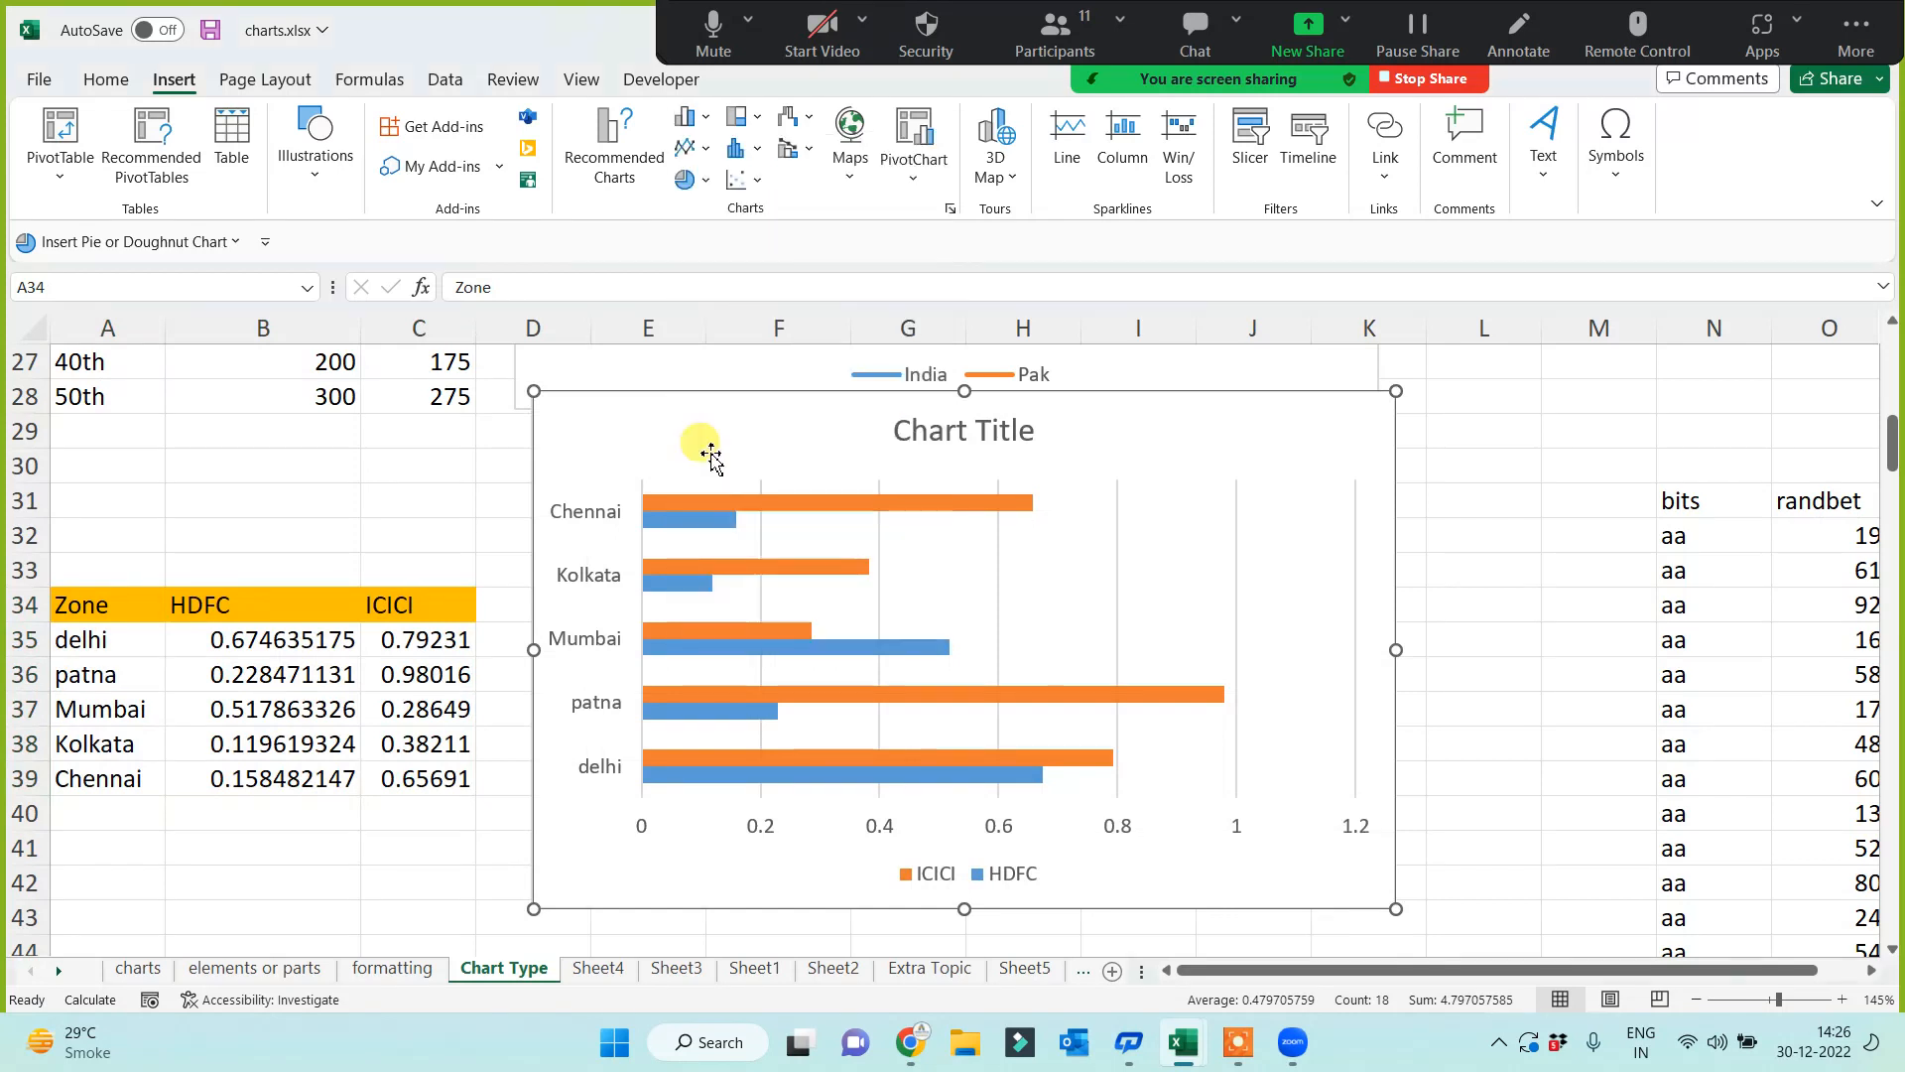
Step: Move the bar chart beside its table, apply the dark chart style and widen it to about the end of column L
{"action": "left_click_drag", "start_coordinate": [609, 402], "coordinate": [590, 451]}
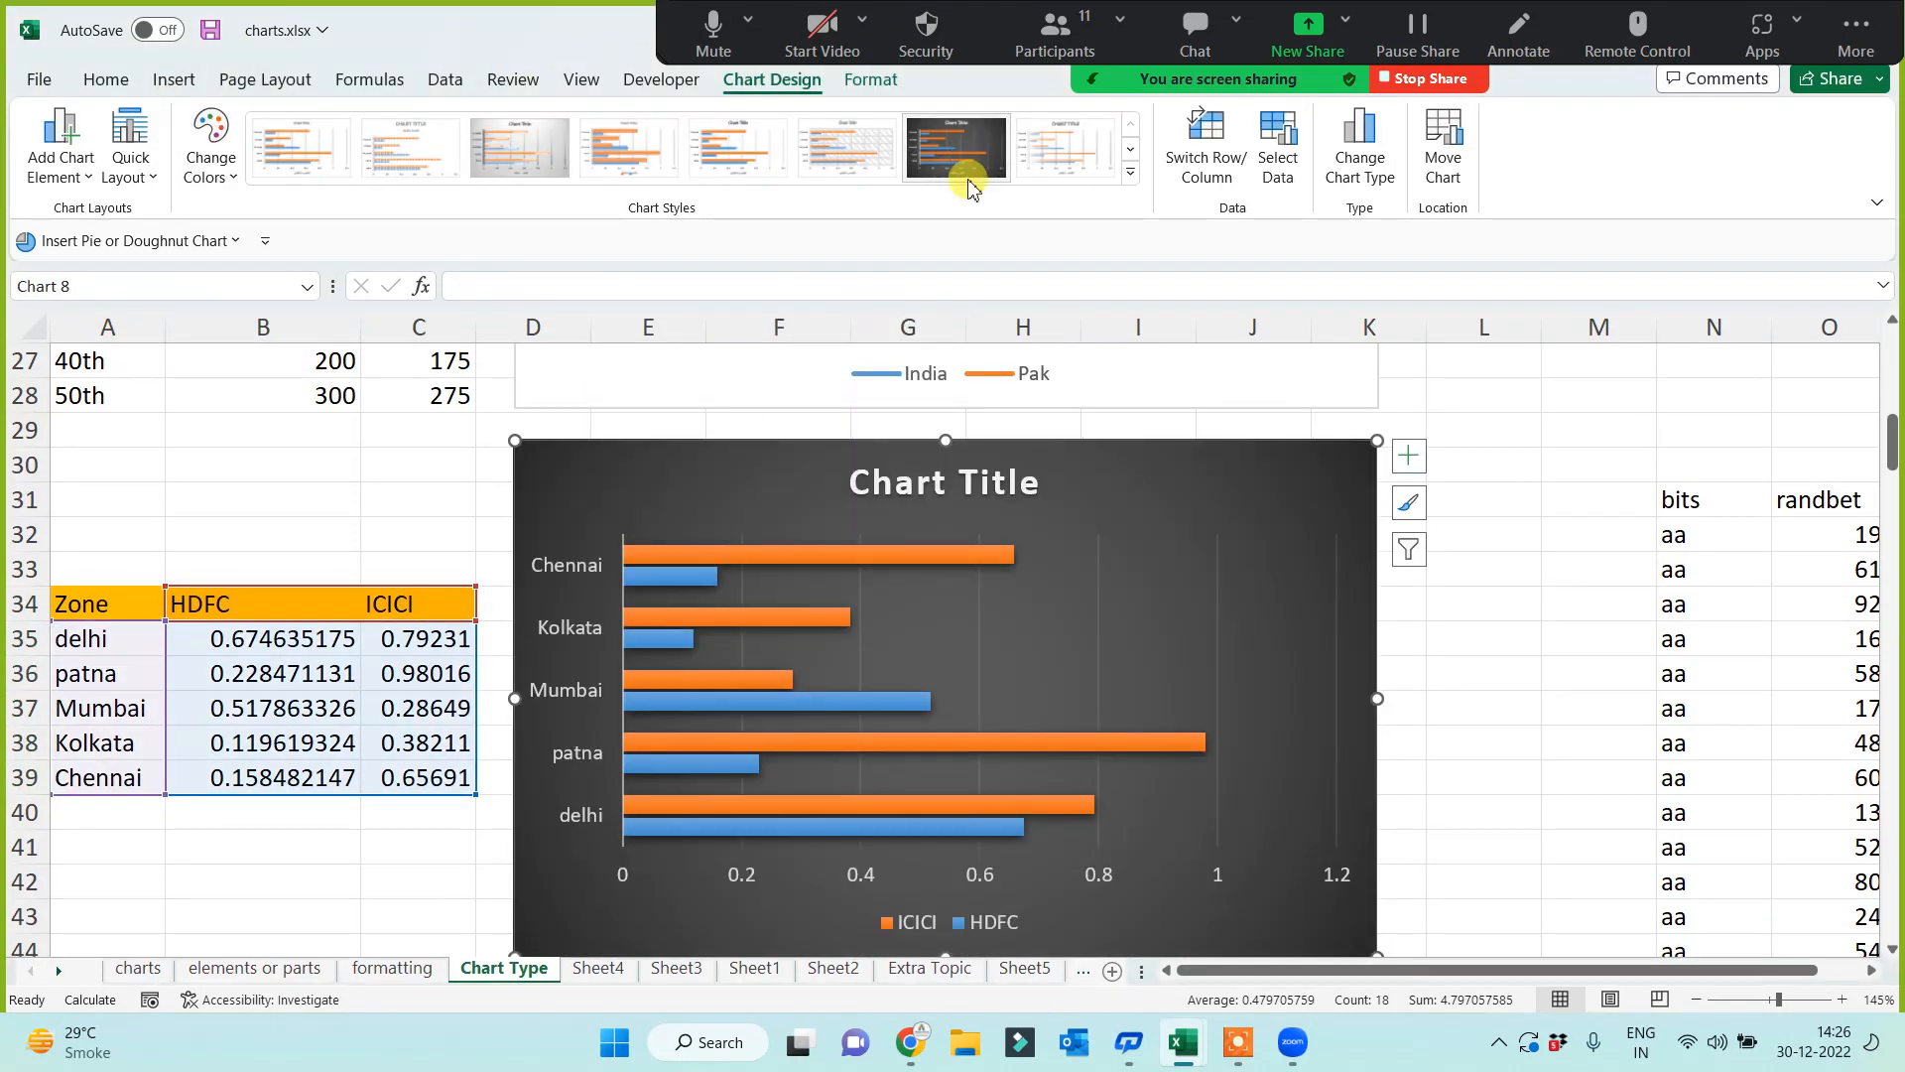
{"action": "left_click", "coordinate": [962, 149]}
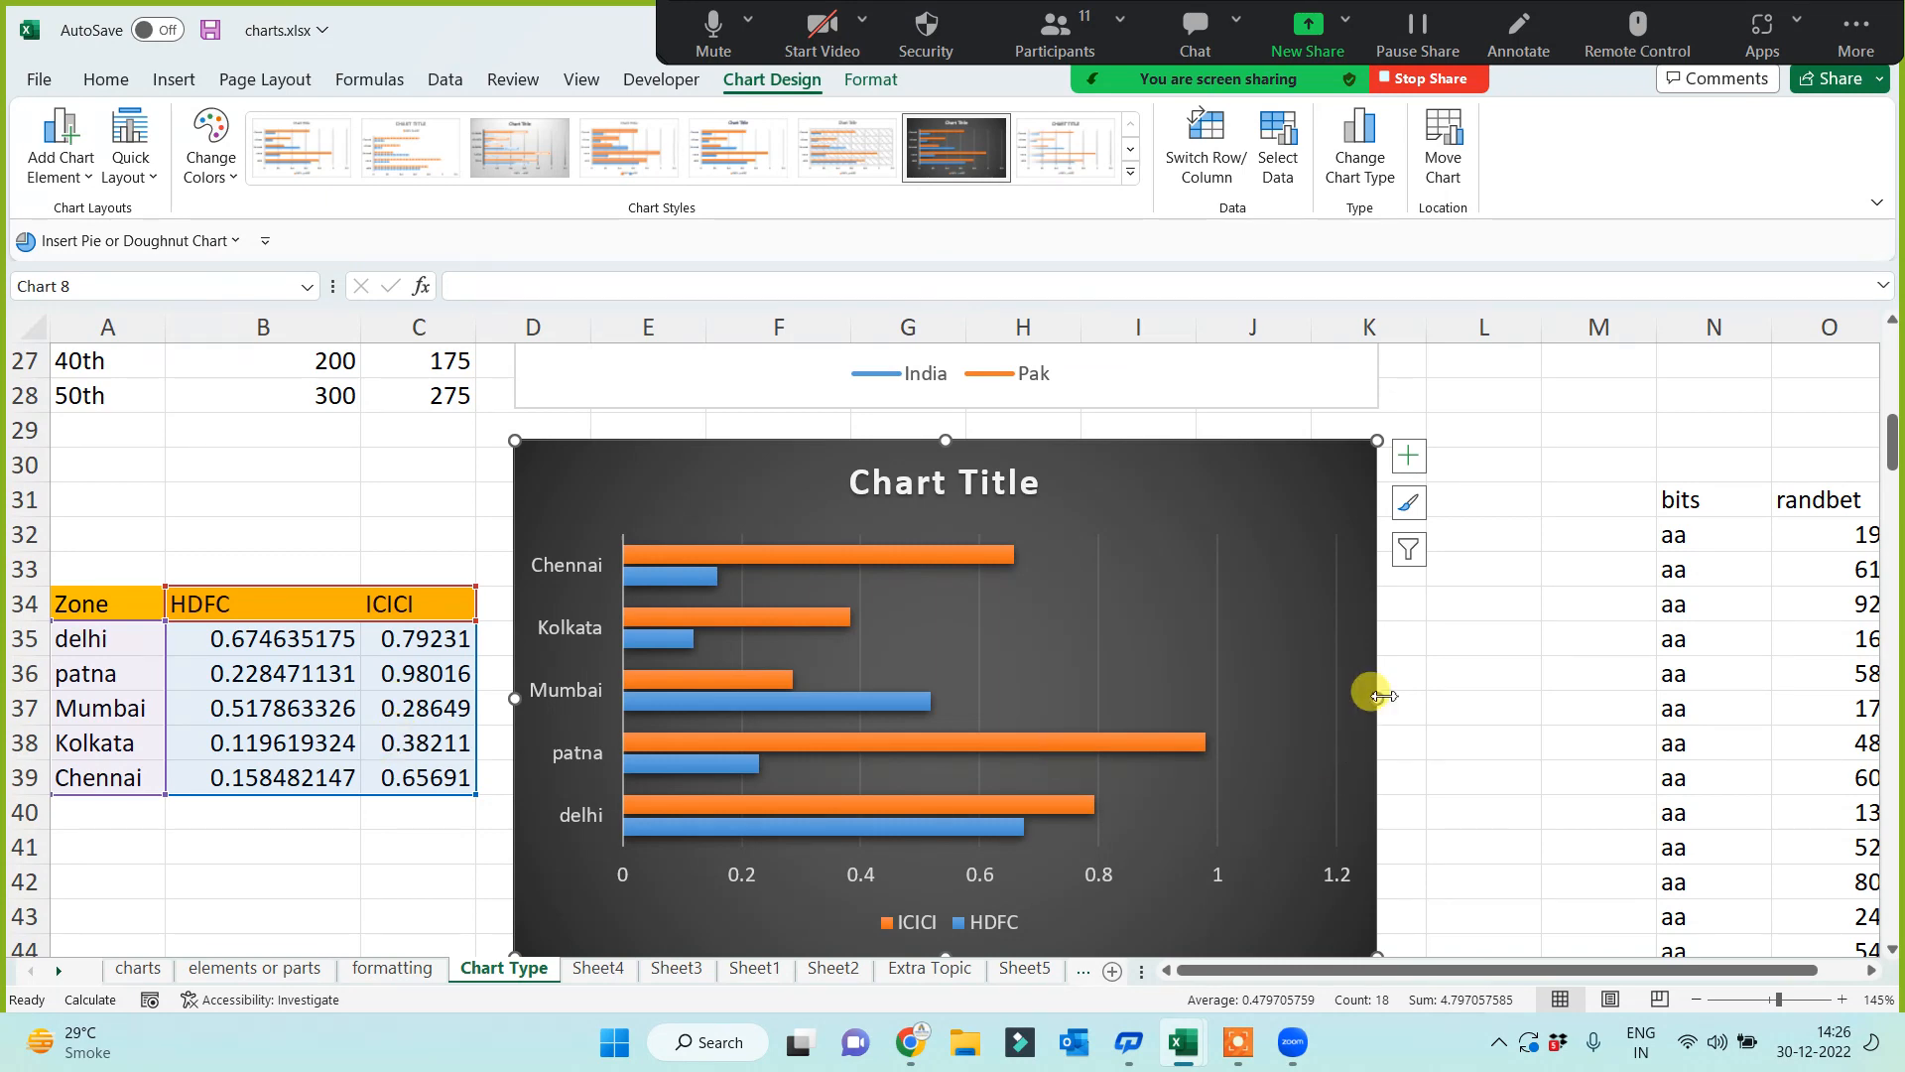
{"action": "left_click_drag", "start_coordinate": [1378, 698], "coordinate": [1481, 698]}
{"action": "scroll", "coordinate": [318, 897], "scroll_direction": "down", "scroll_amount": 1}
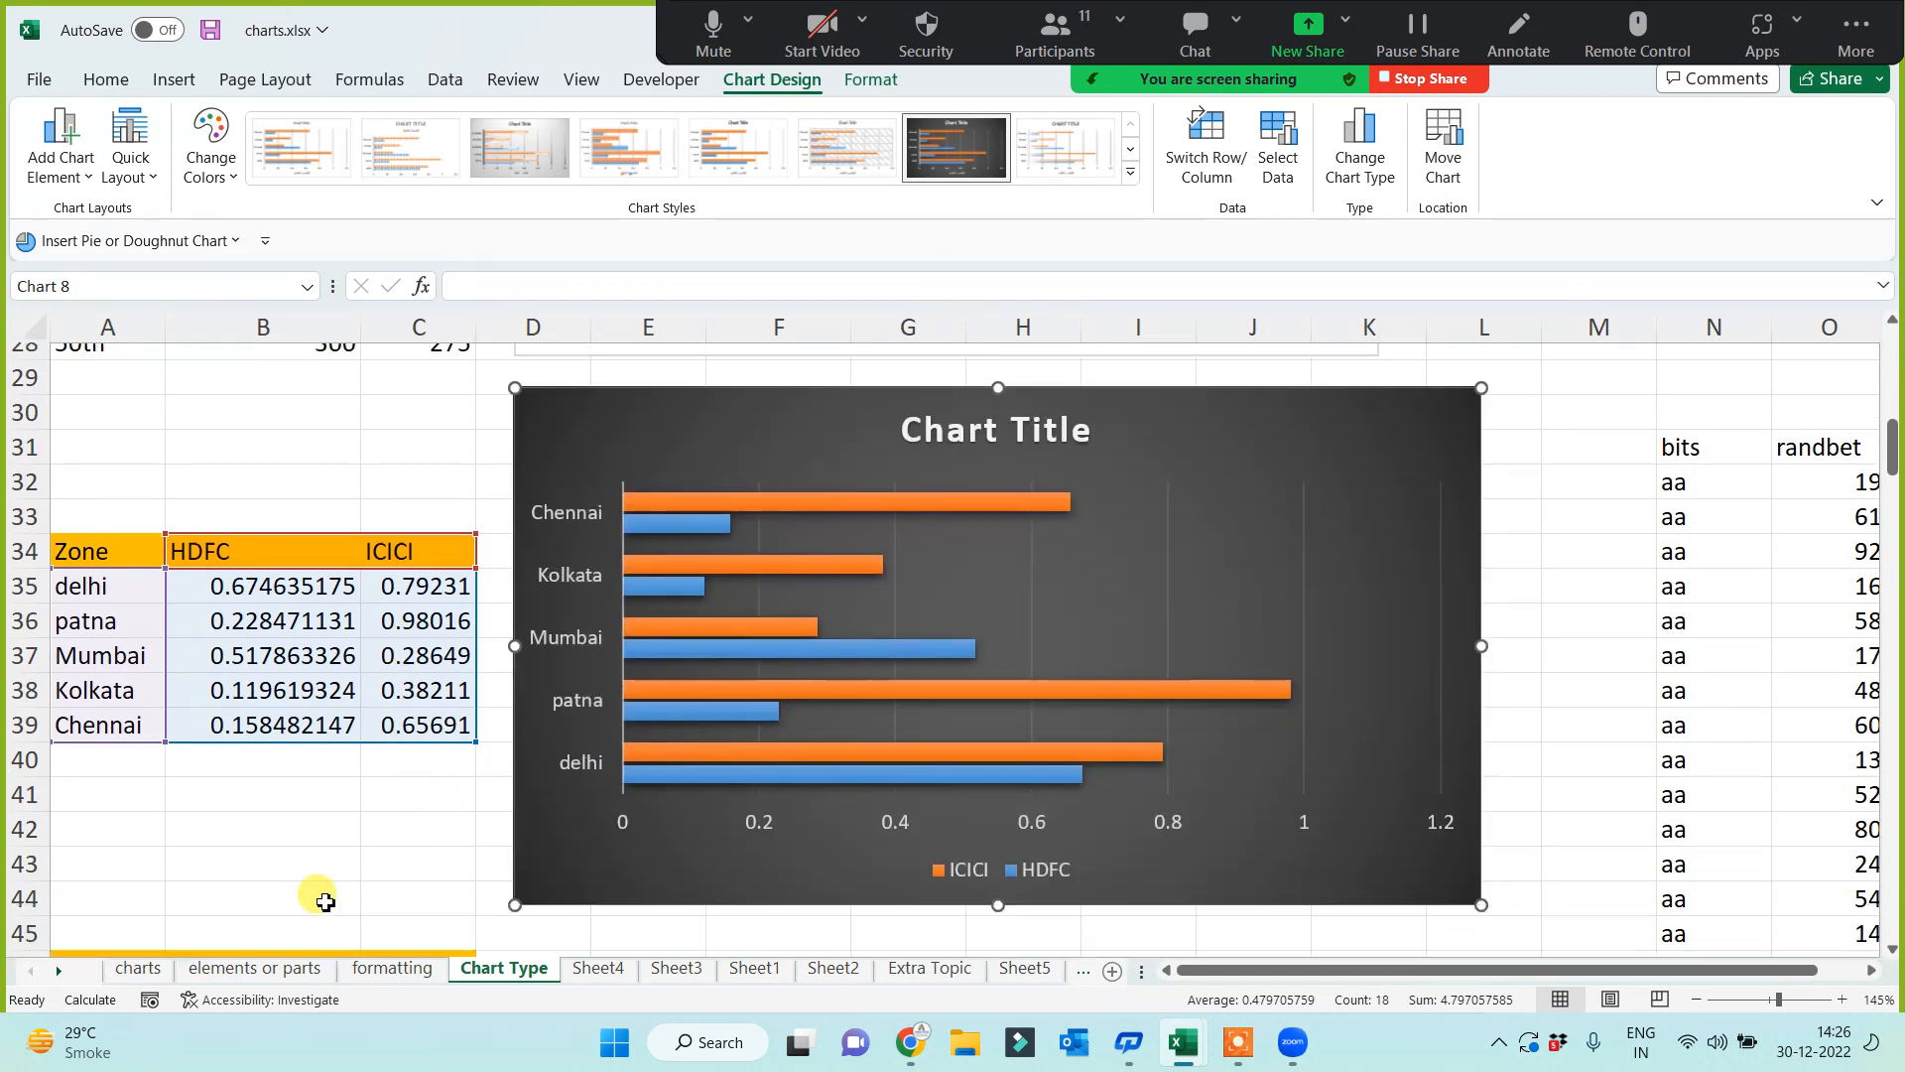
Step: Insert a 2-D area chart from A46:C51, place it beside the table below the dark bar chart and widen it into column L
{"action": "scroll", "coordinate": [282, 759], "scroll_direction": "down", "scroll_amount": 3}
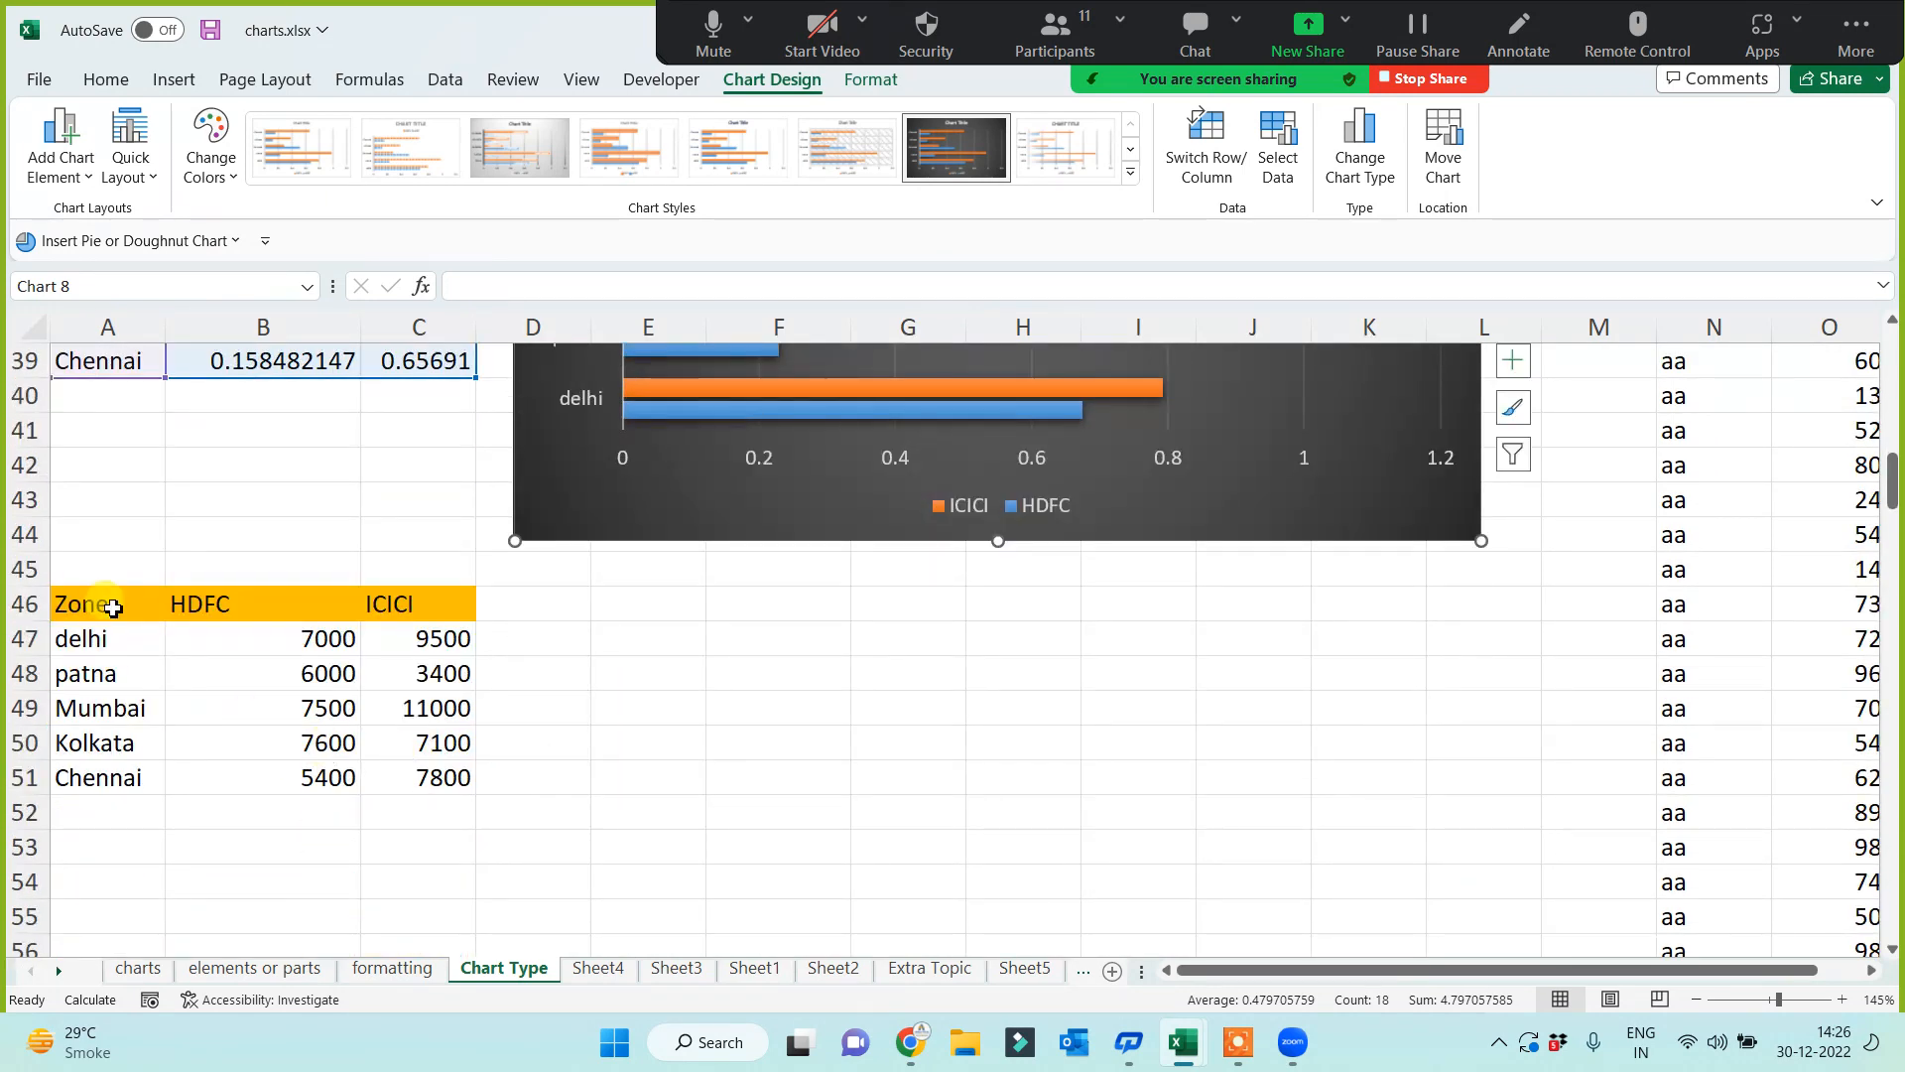
{"action": "left_click_drag", "start_coordinate": [111, 603], "coordinate": [459, 789]}
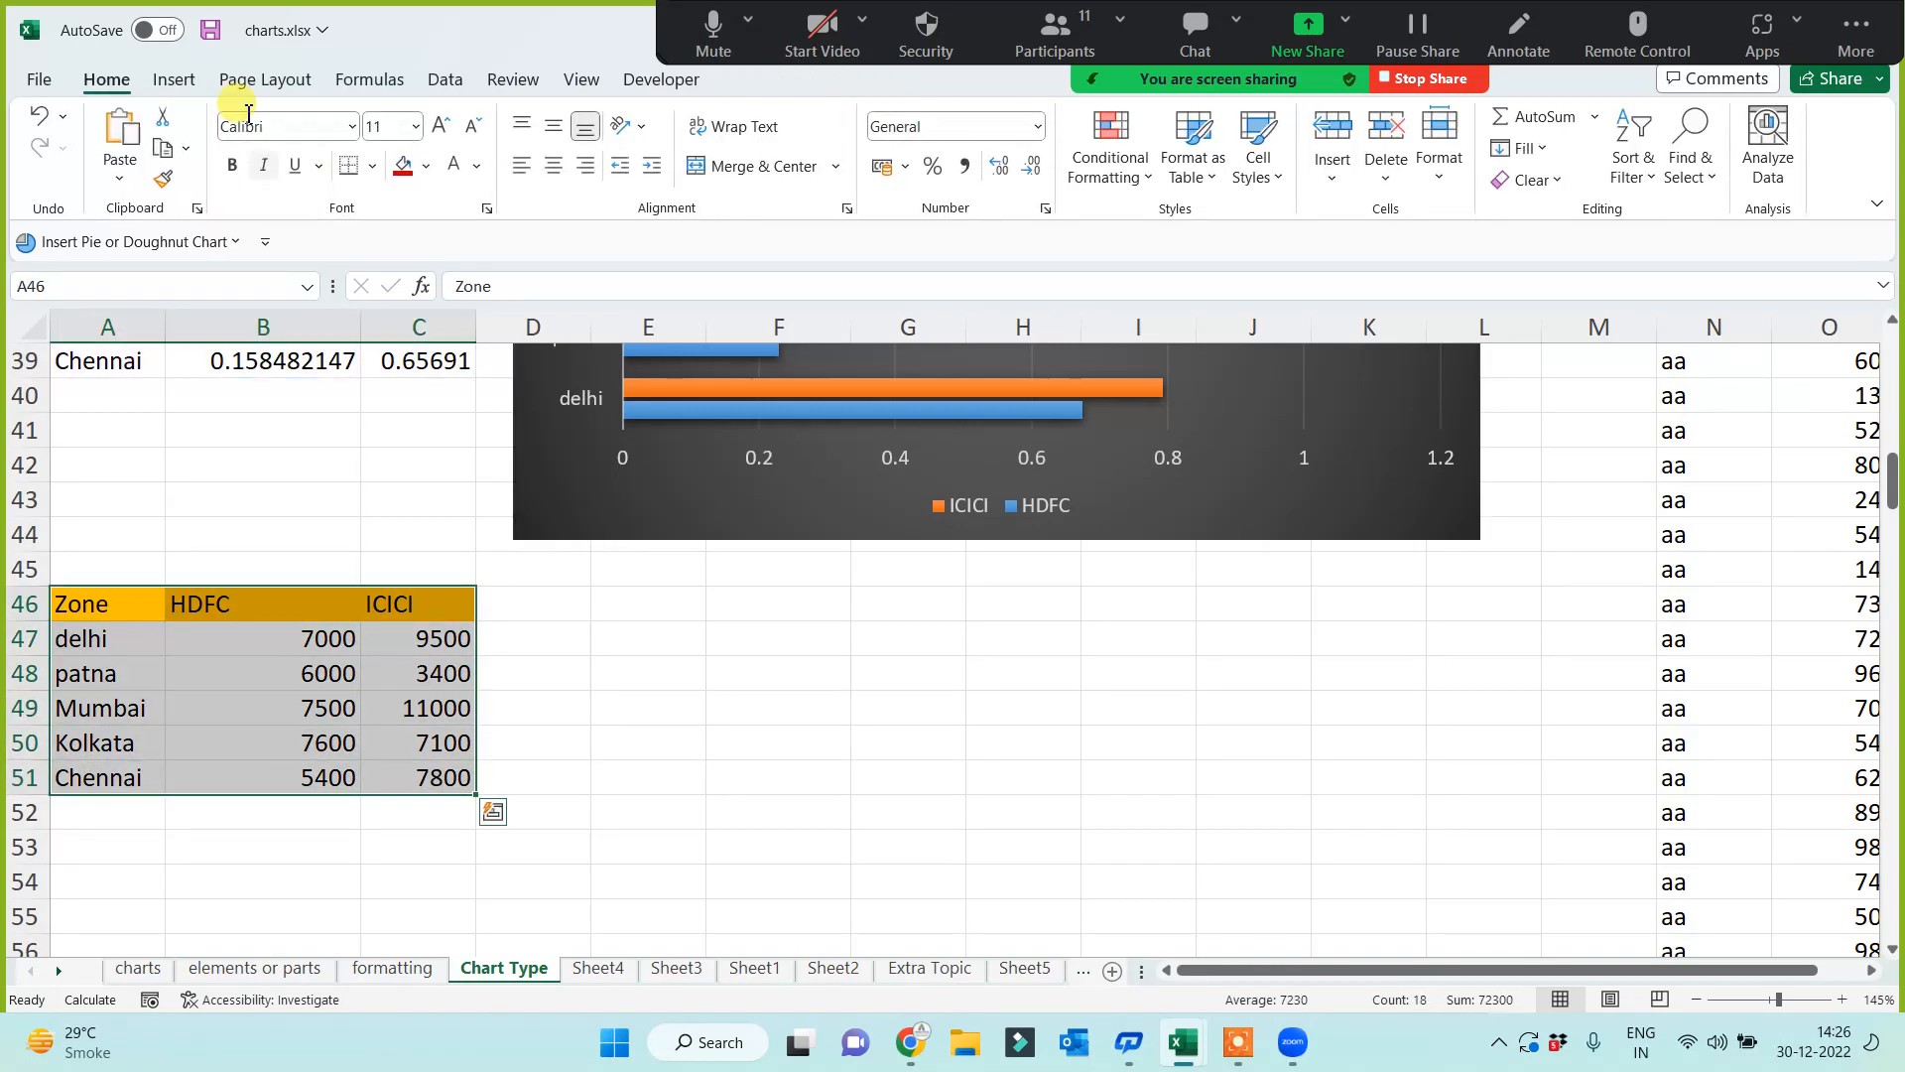
{"action": "left_click", "coordinate": [174, 82]}
{"action": "left_click", "coordinate": [706, 149]}
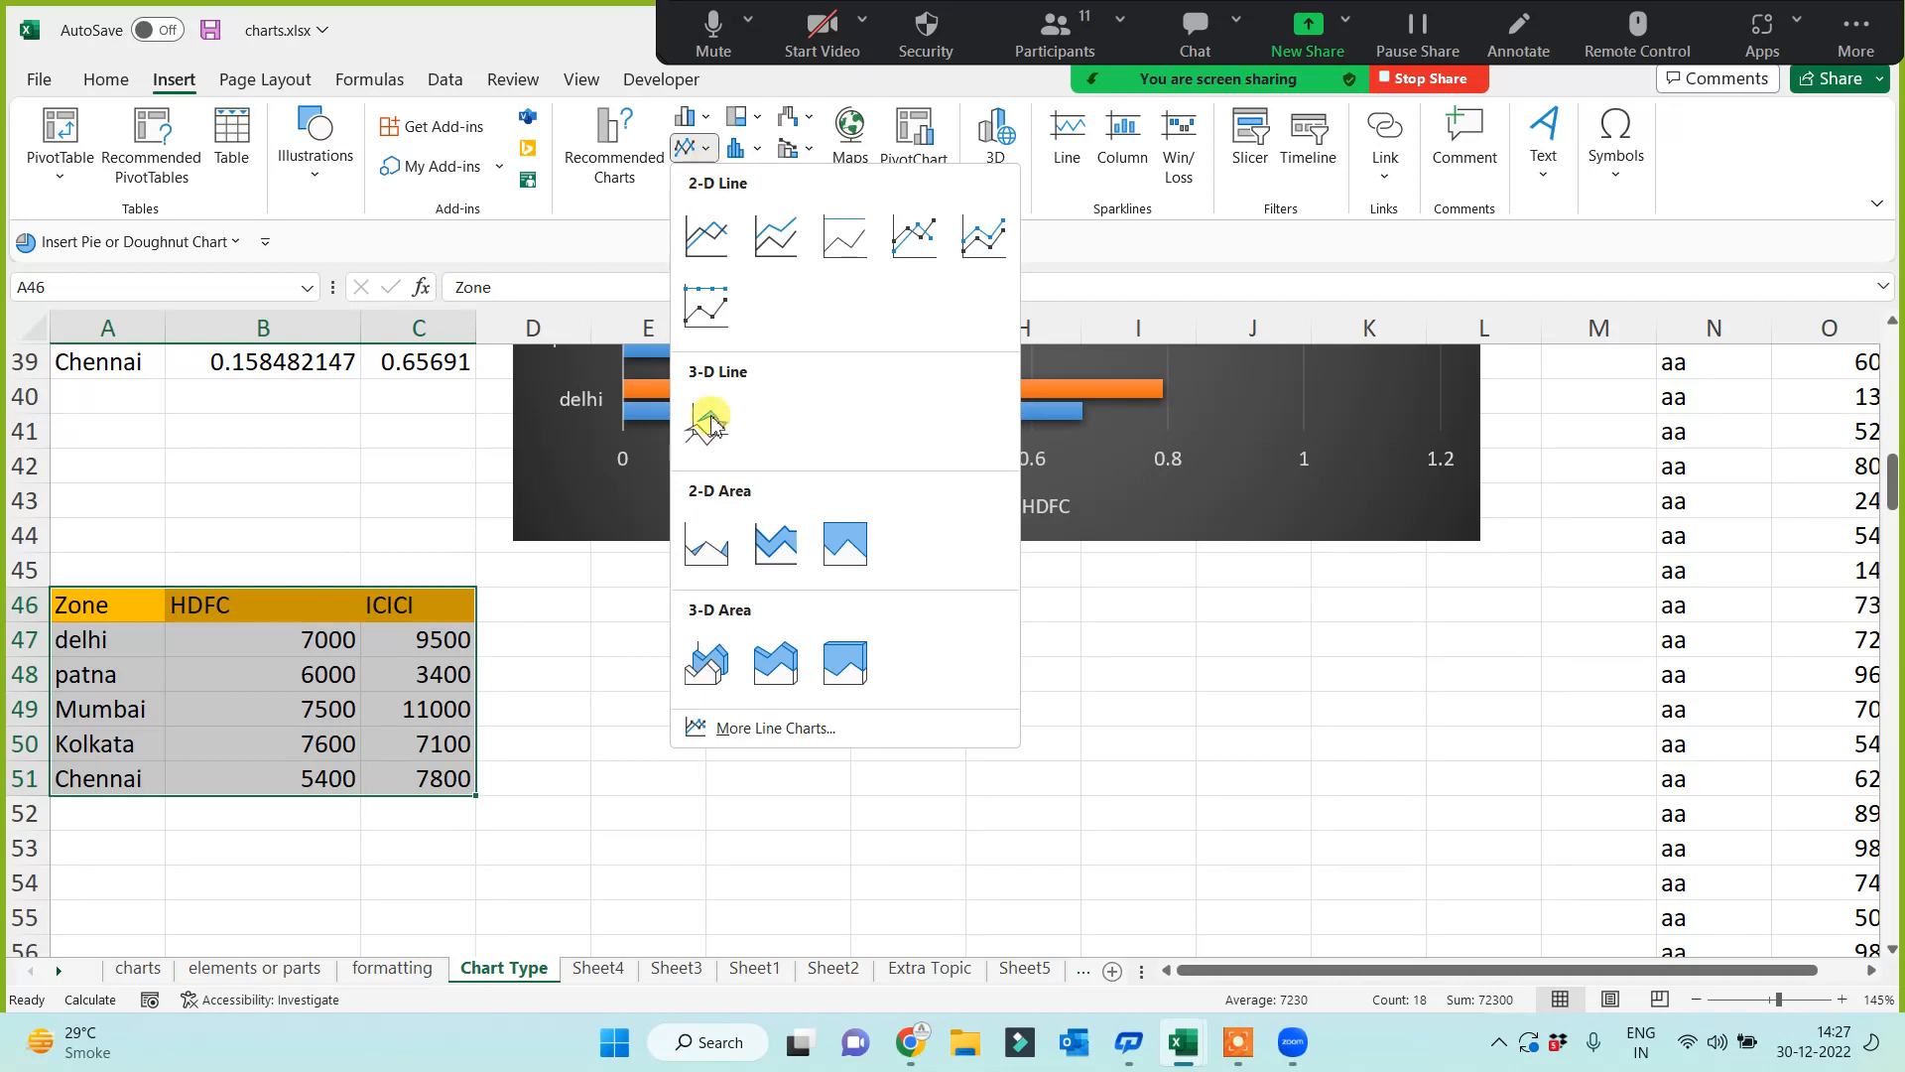
{"action": "left_click", "coordinate": [706, 548]}
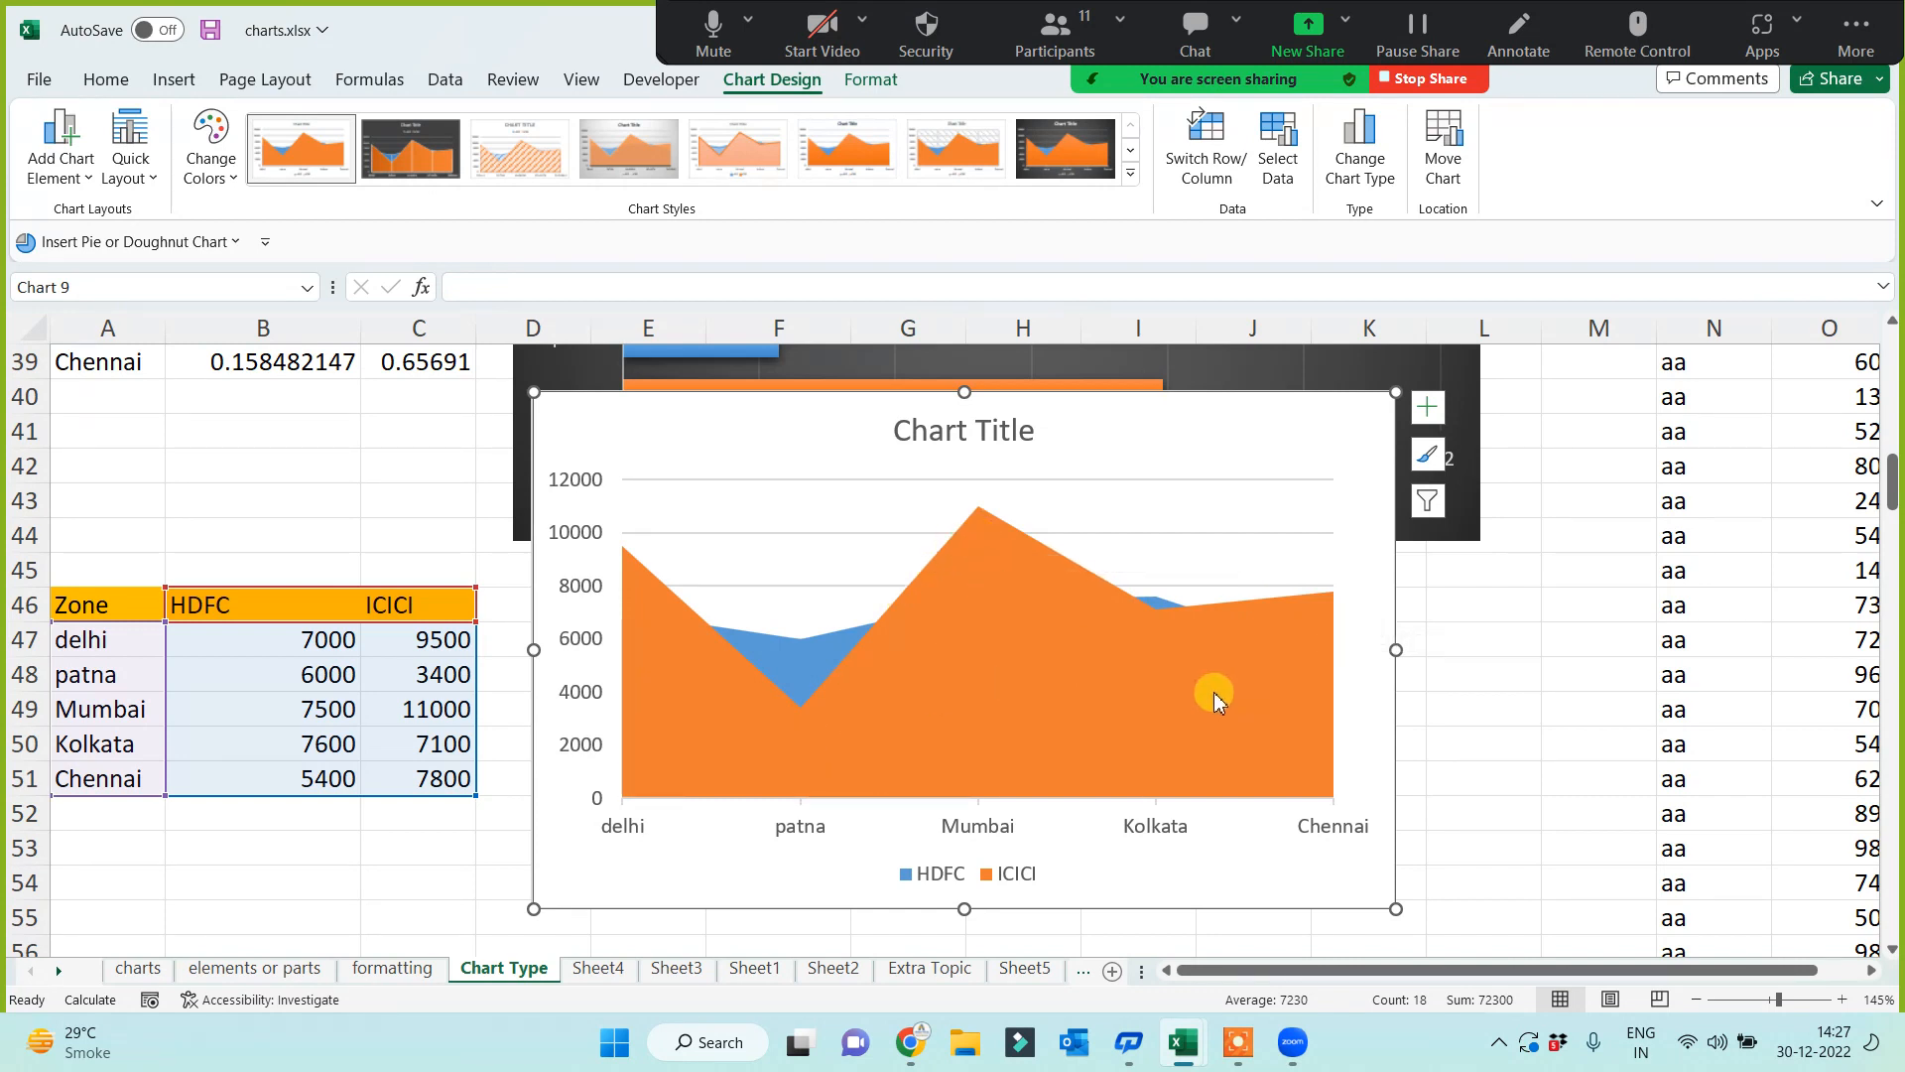
{"action": "left_click_drag", "start_coordinate": [637, 402], "coordinate": [619, 576]}
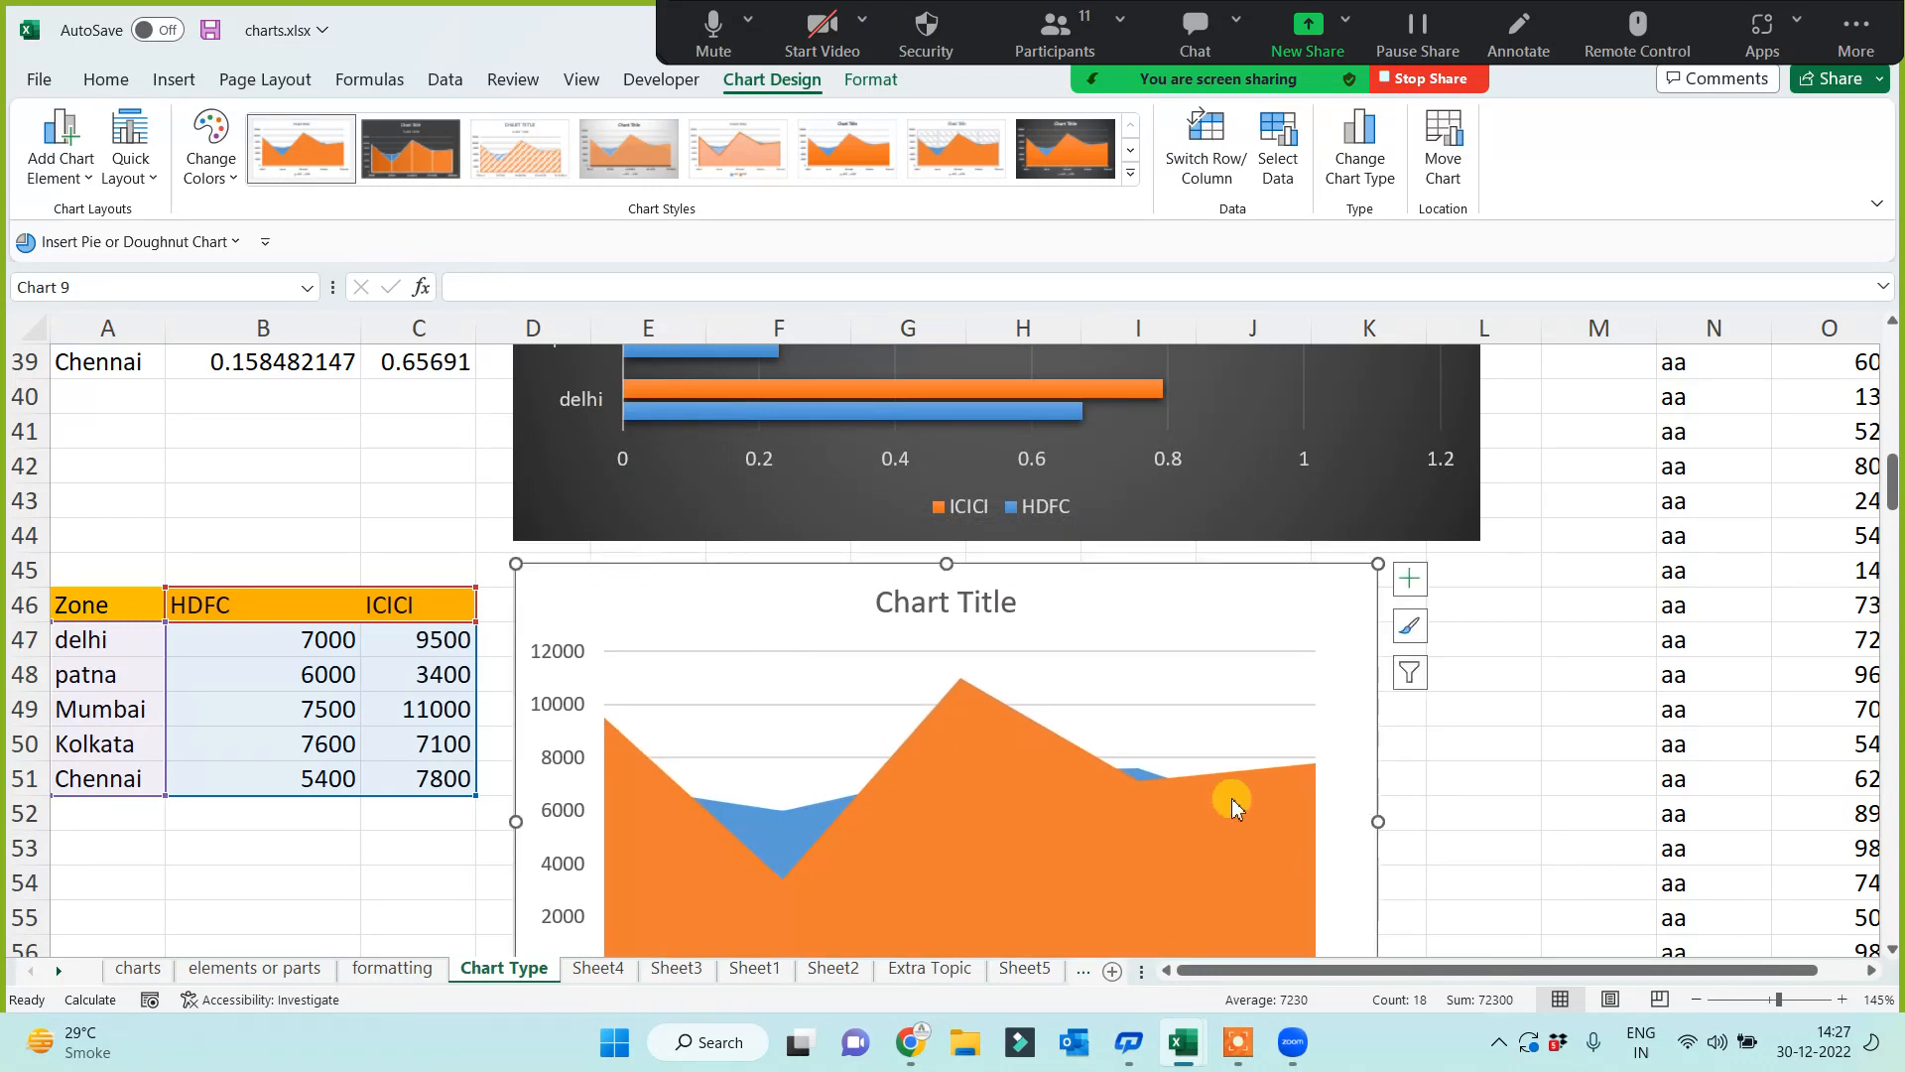
{"action": "left_click_drag", "start_coordinate": [1379, 822], "coordinate": [1468, 821]}
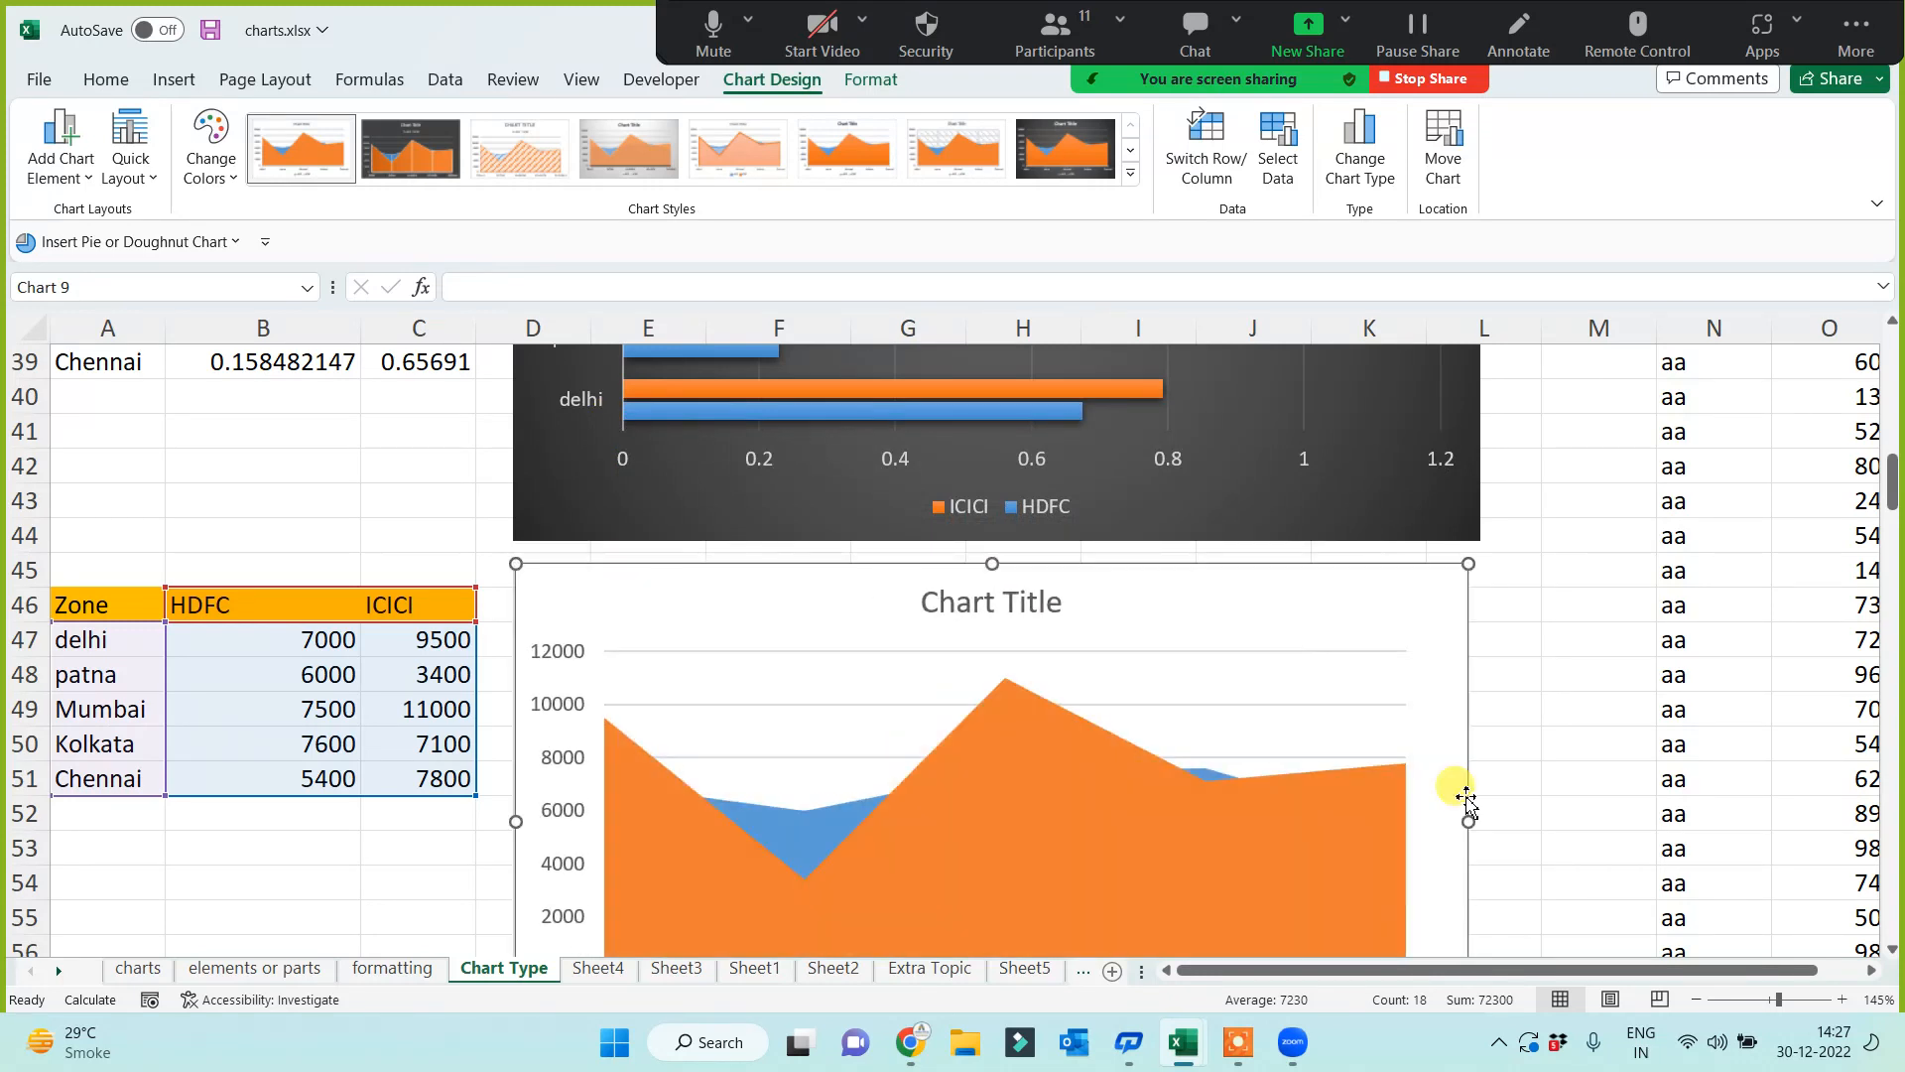
Step: Insert a basic 2-D line chart from the full bits and randbet data in N31:O103
{"action": "left_click_drag", "start_coordinate": [1587, 505], "coordinate": [1595, 485]}
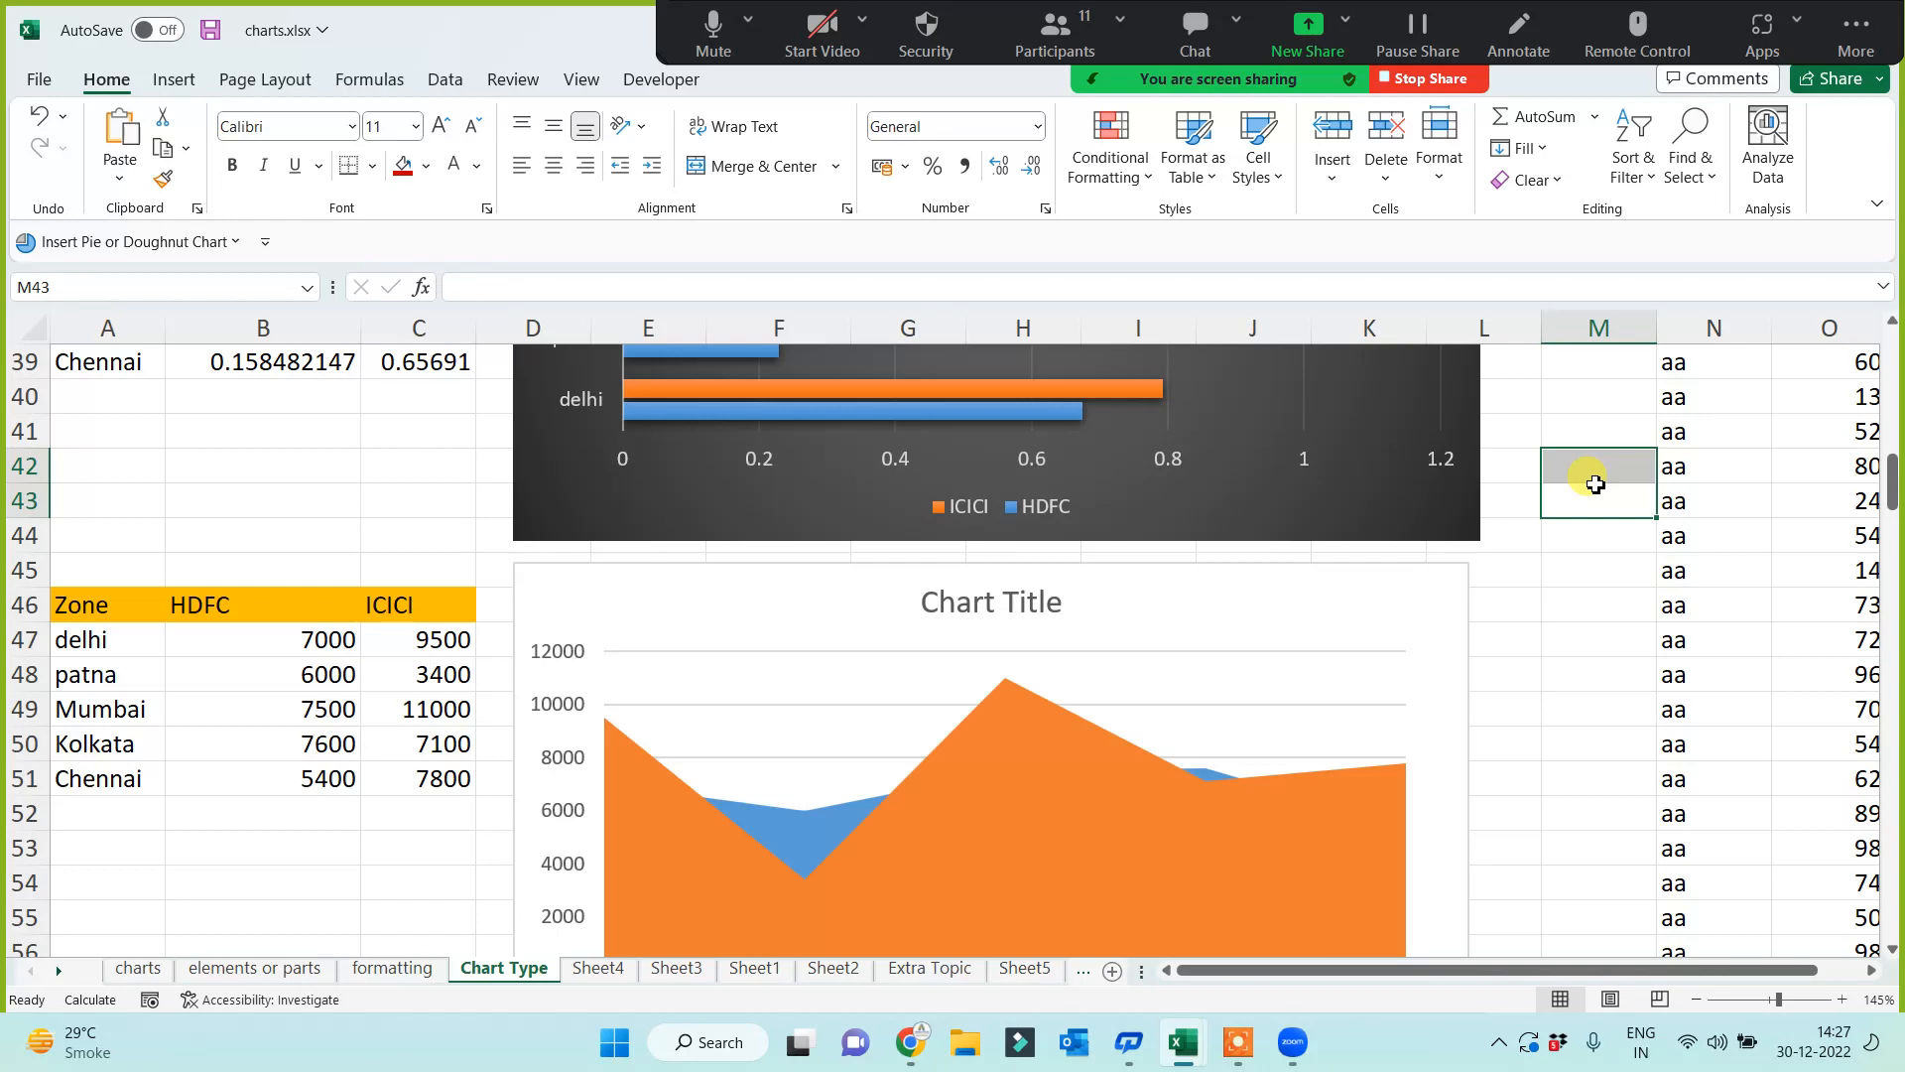
{"action": "key", "text": "Right"}
{"action": "key", "text": "Right"}
{"action": "key", "text": "Right"}
{"action": "key", "text": "Right"}
{"action": "key", "text": "Left"}
{"action": "key", "text": "Left"}
{"action": "key", "text": "Left"}
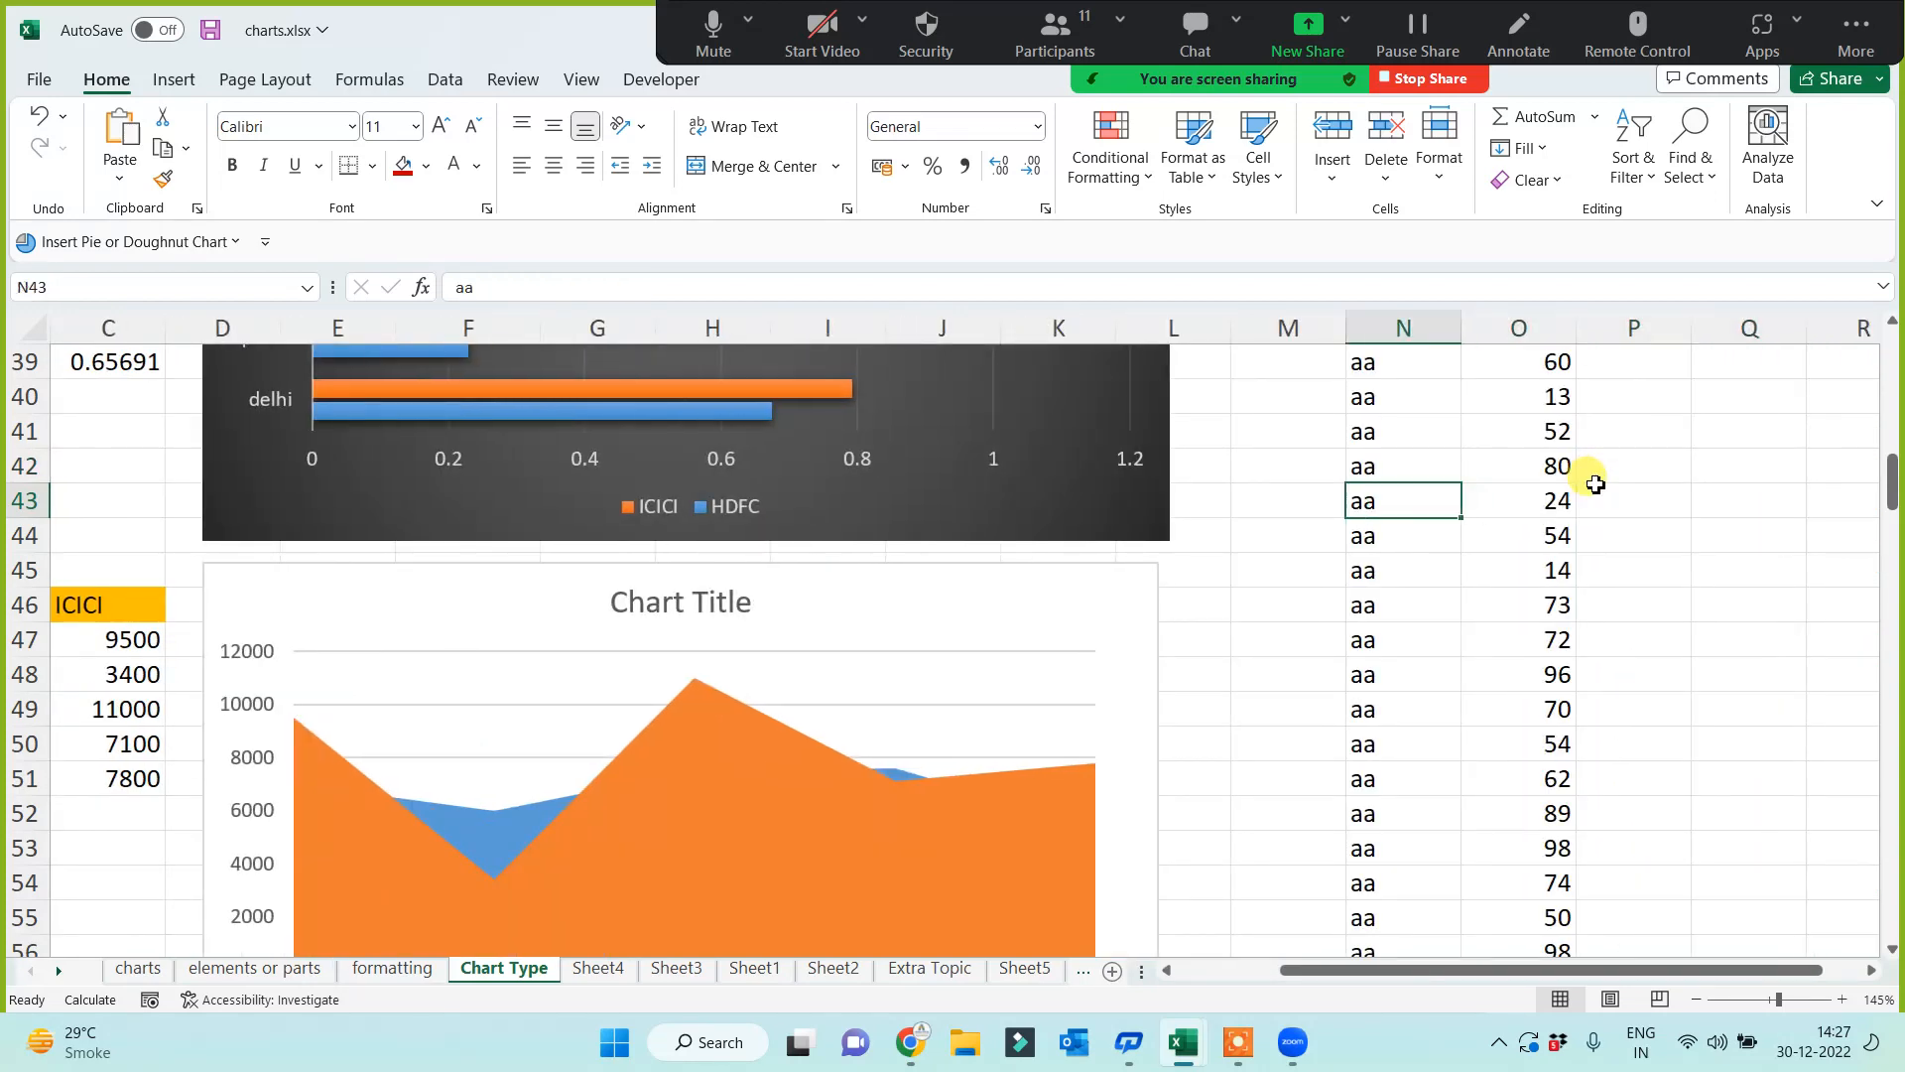
{"action": "key", "text": "ctrl+Up"}
{"action": "key", "text": "shift+Right"}
{"action": "key", "text": "ctrl+shift+Down"}
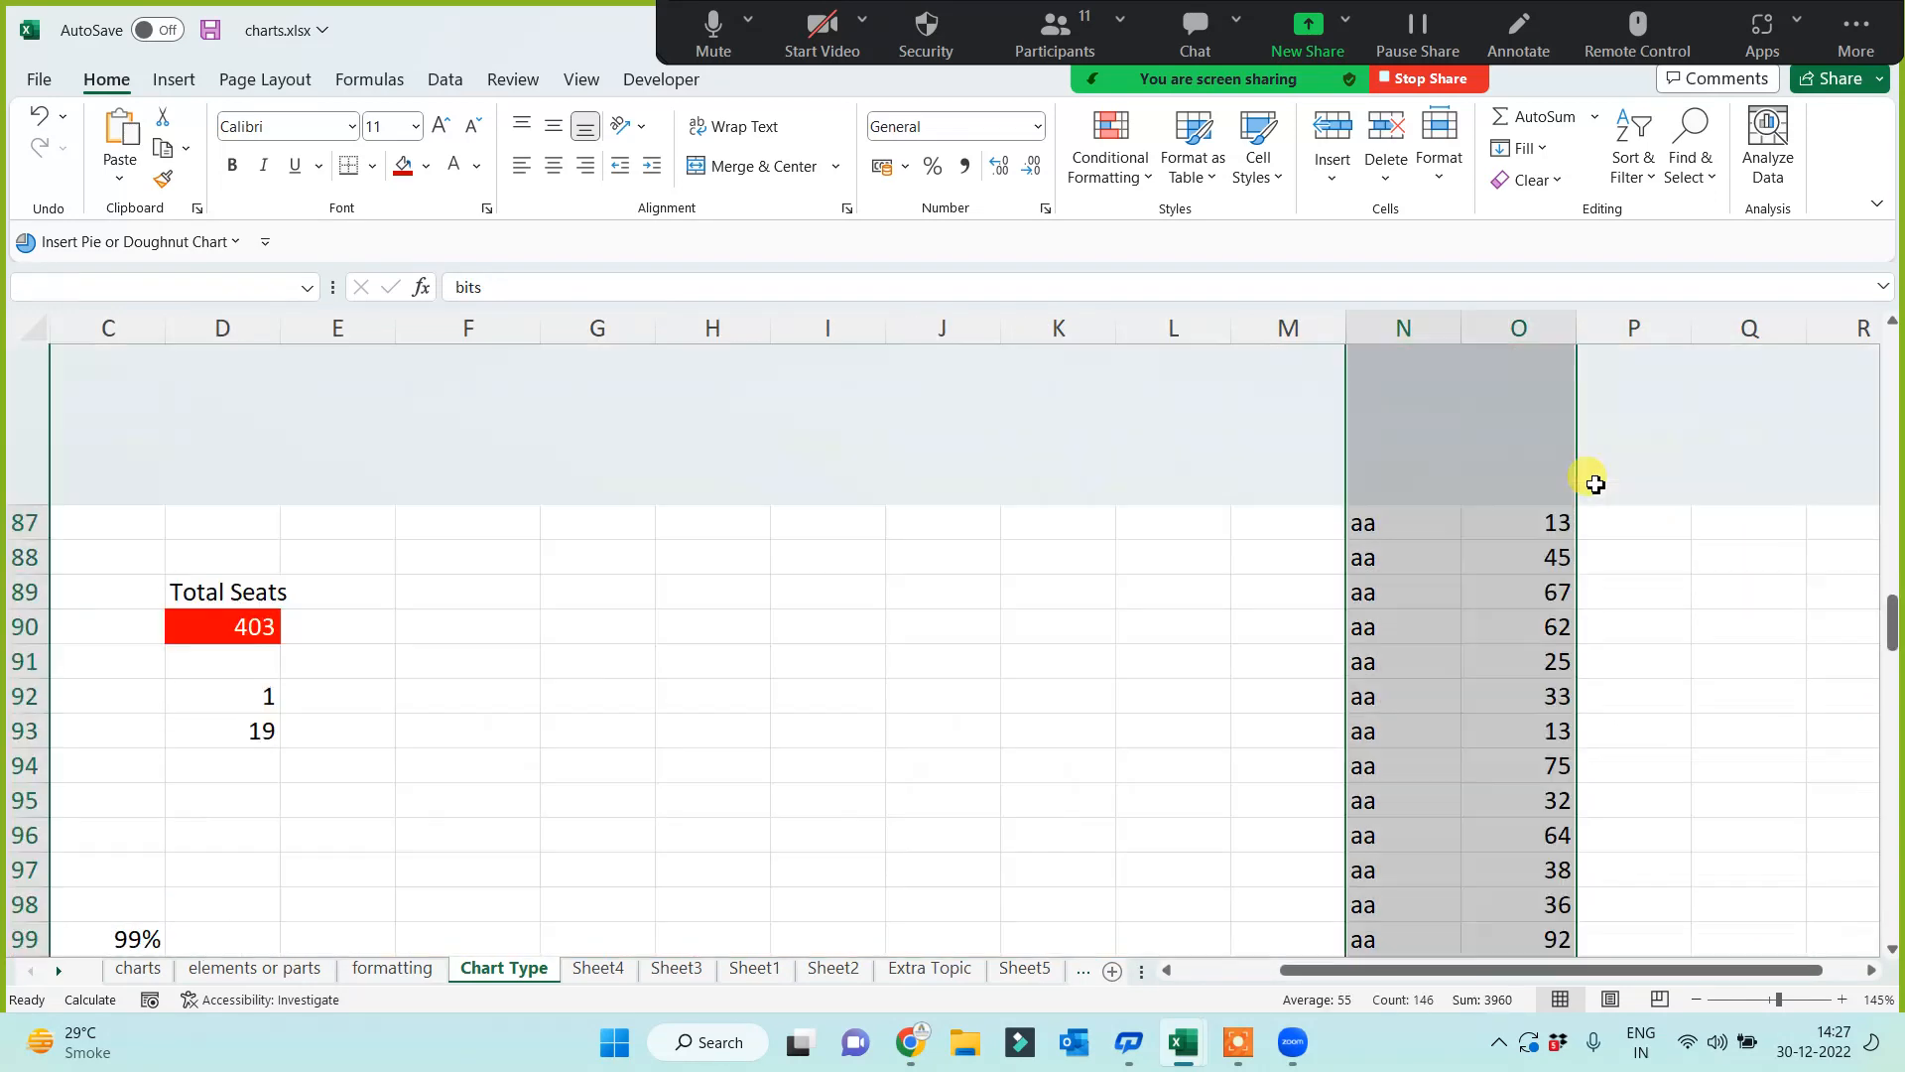
{"action": "left_click", "coordinate": [174, 80]}
{"action": "left_click", "coordinate": [686, 151]}
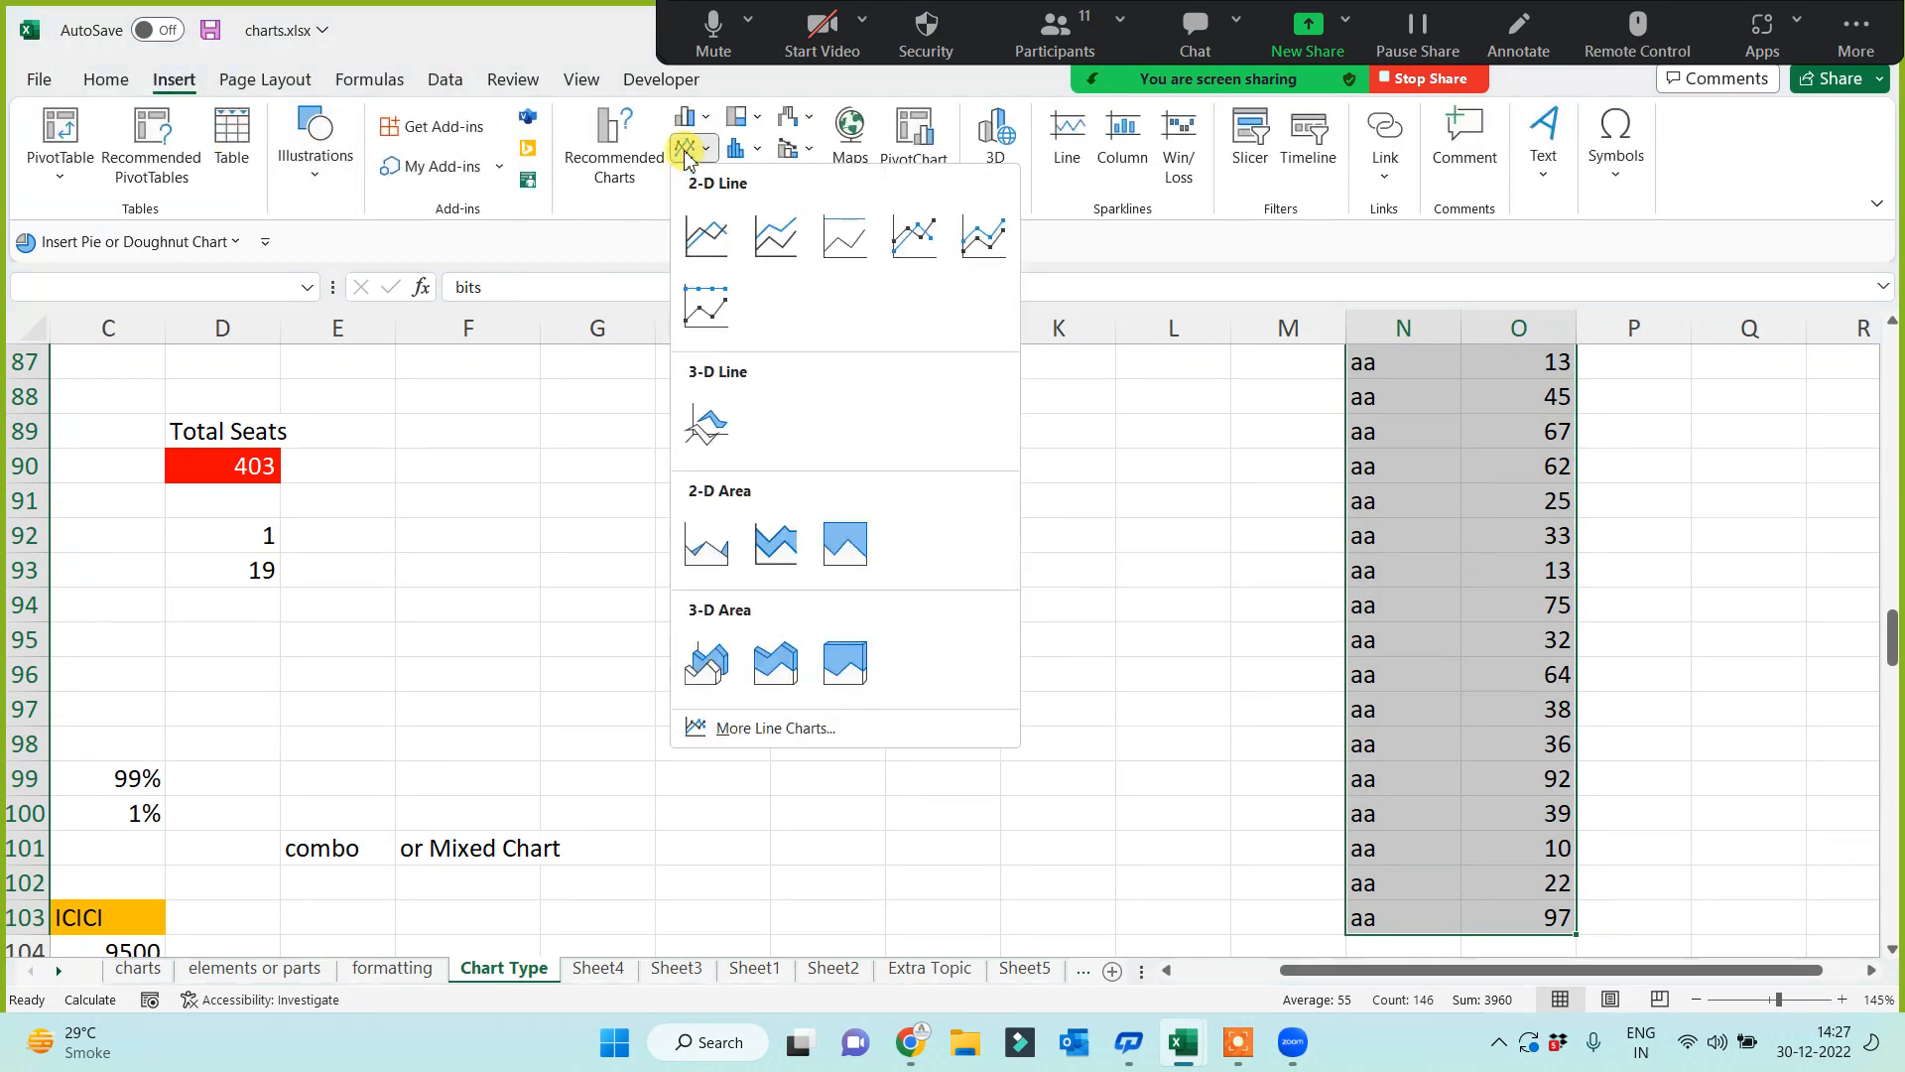
{"action": "left_click", "coordinate": [695, 243]}
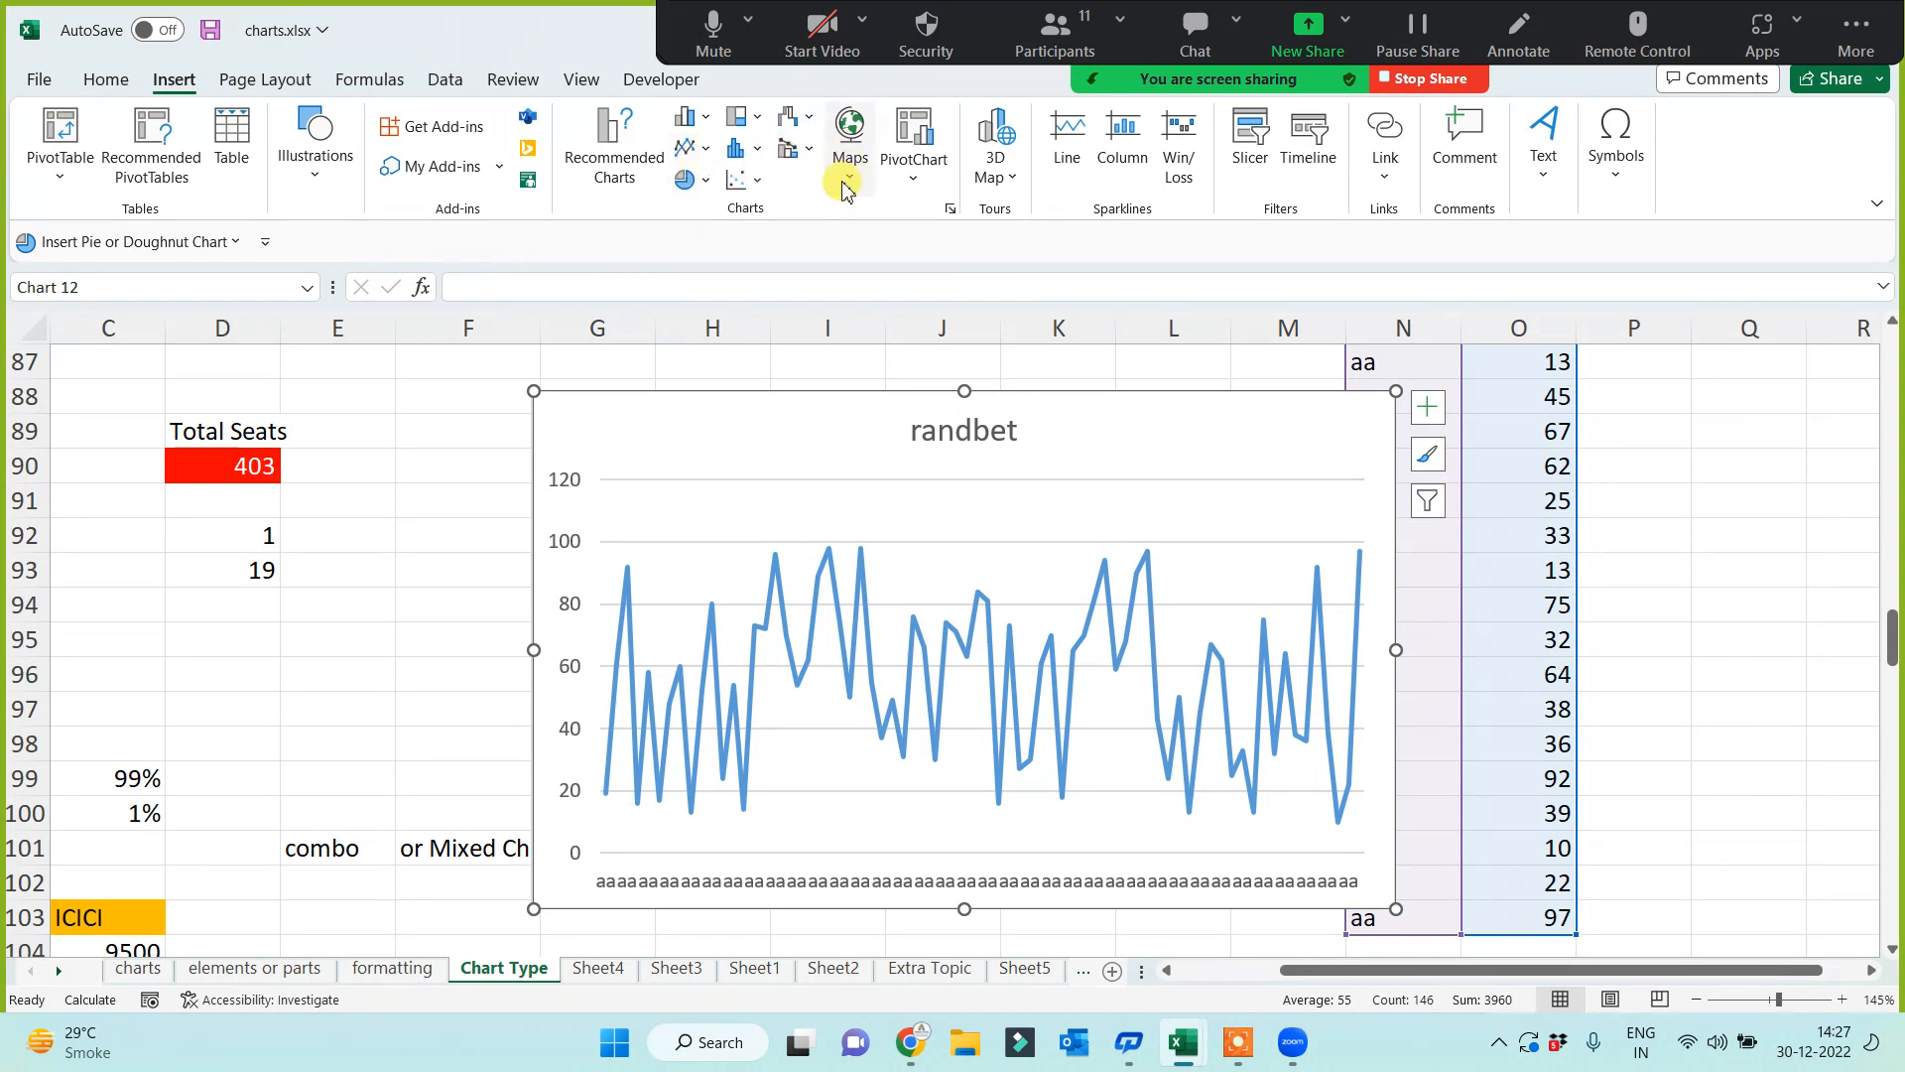
Step: Apply the dark chart style to the randbet line chart and widen it slightly into column N
{"action": "left_click", "coordinate": [575, 413]}
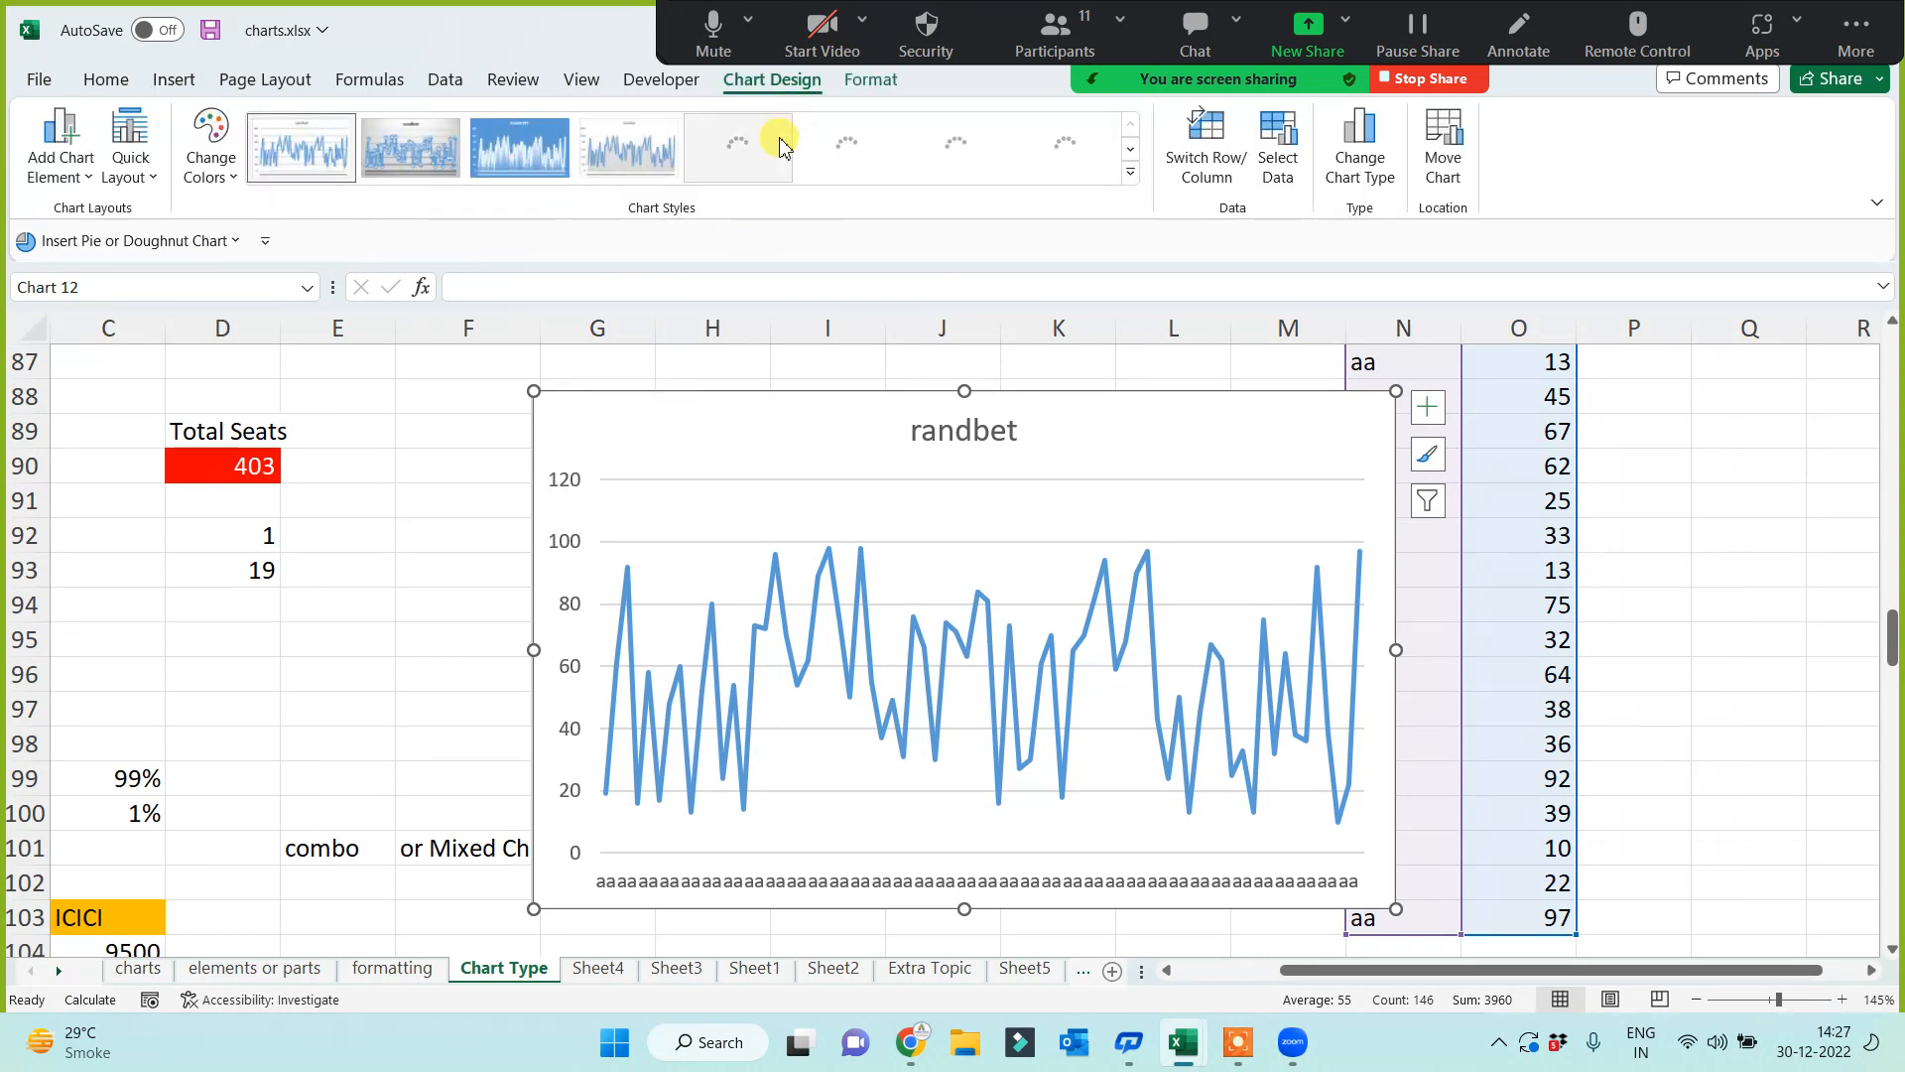
{"action": "left_click", "coordinate": [946, 157]}
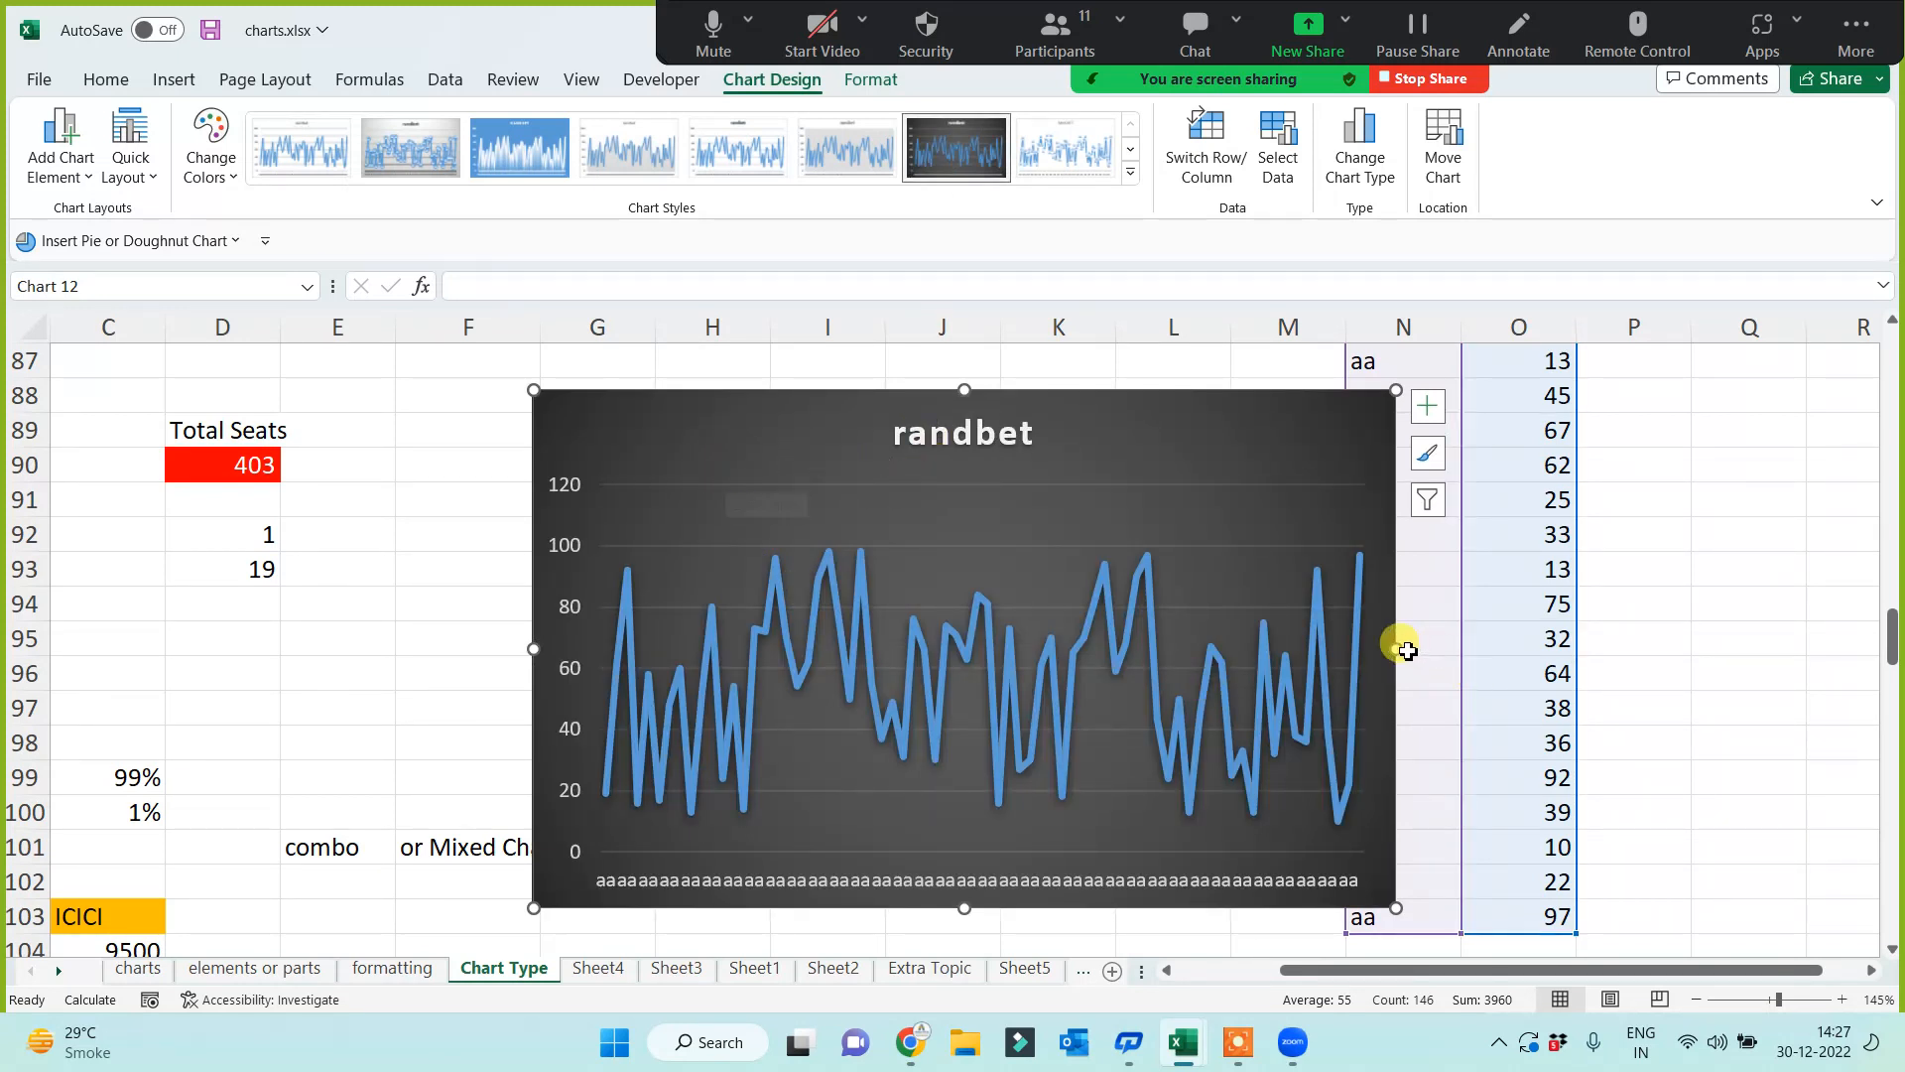
{"action": "left_click_drag", "start_coordinate": [1401, 649], "coordinate": [1429, 649]}
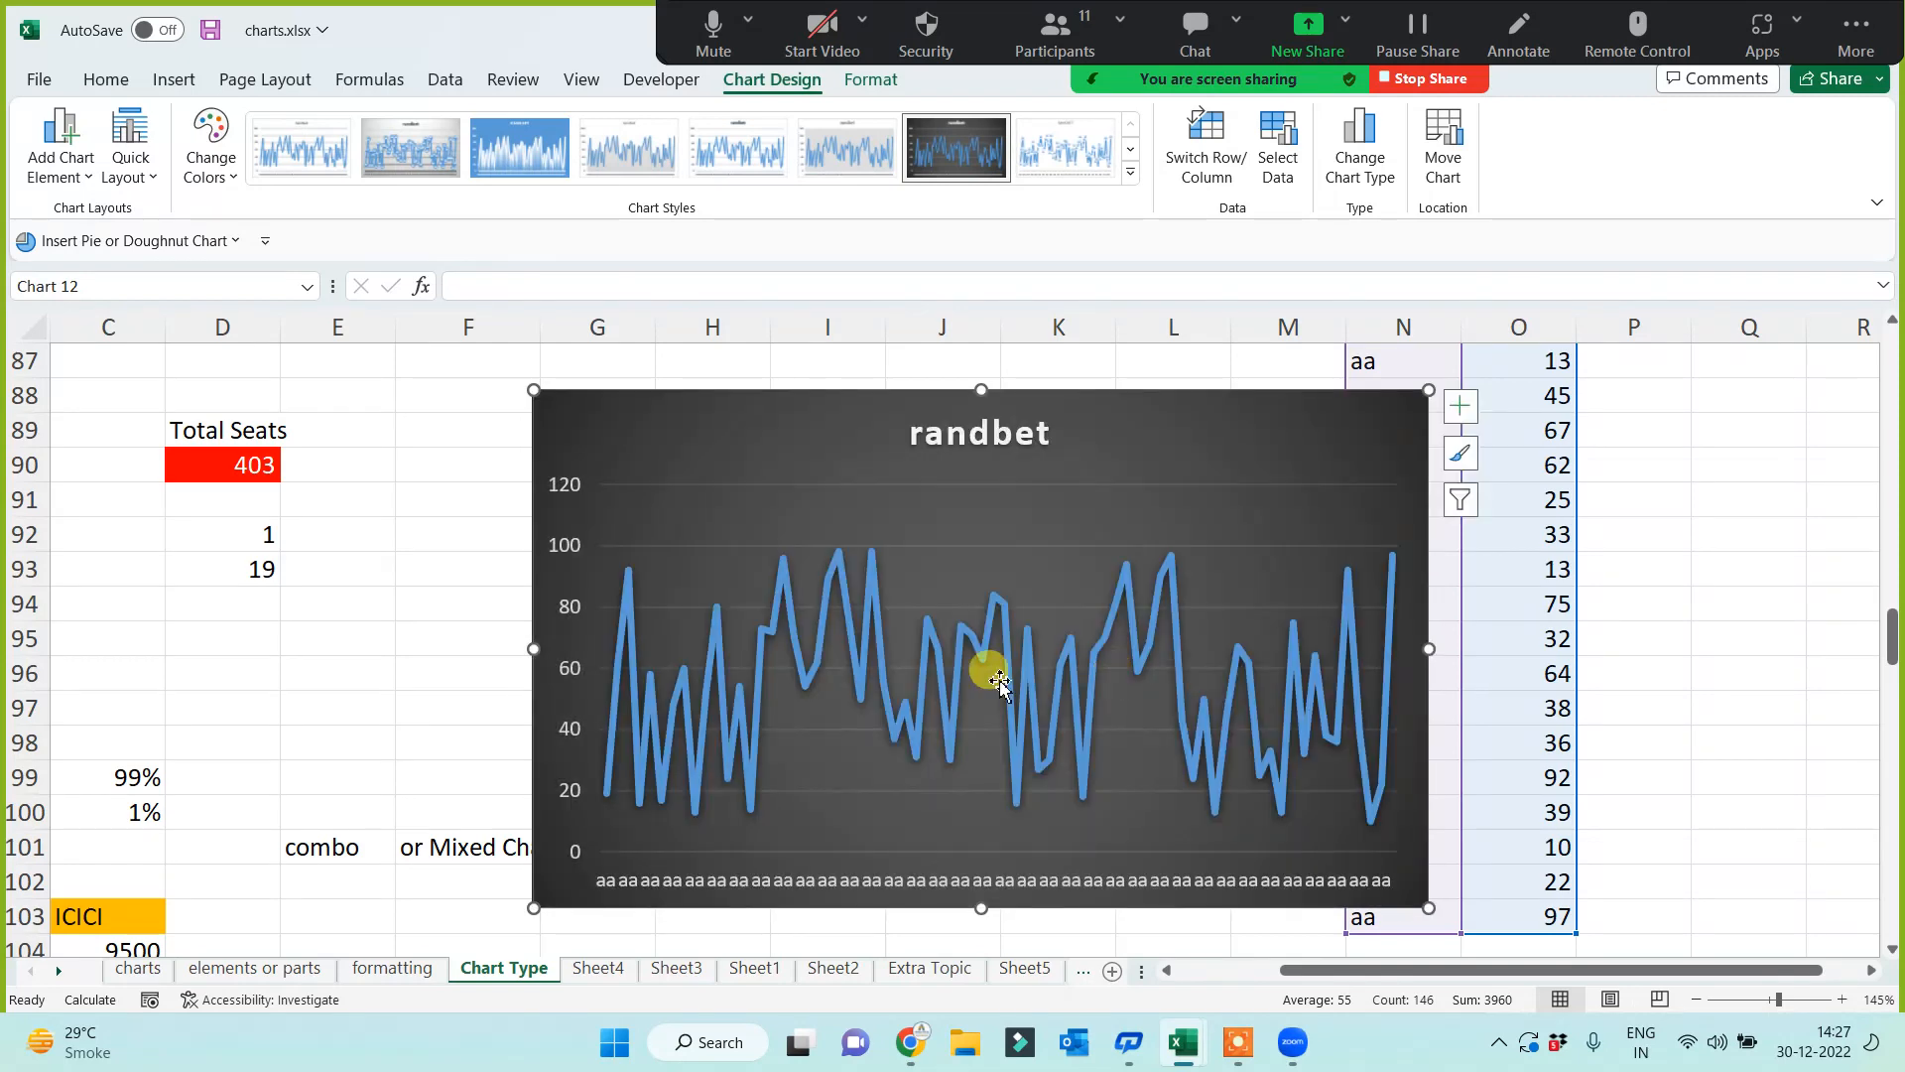
Step: Recalculate the worksheet repeatedly so the random randbet values and their line chart refresh
{"action": "left_click", "coordinate": [367, 595]}
{"action": "key", "text": "F9"}
{"action": "key", "text": "F9"}
{"action": "key", "text": "F9"}
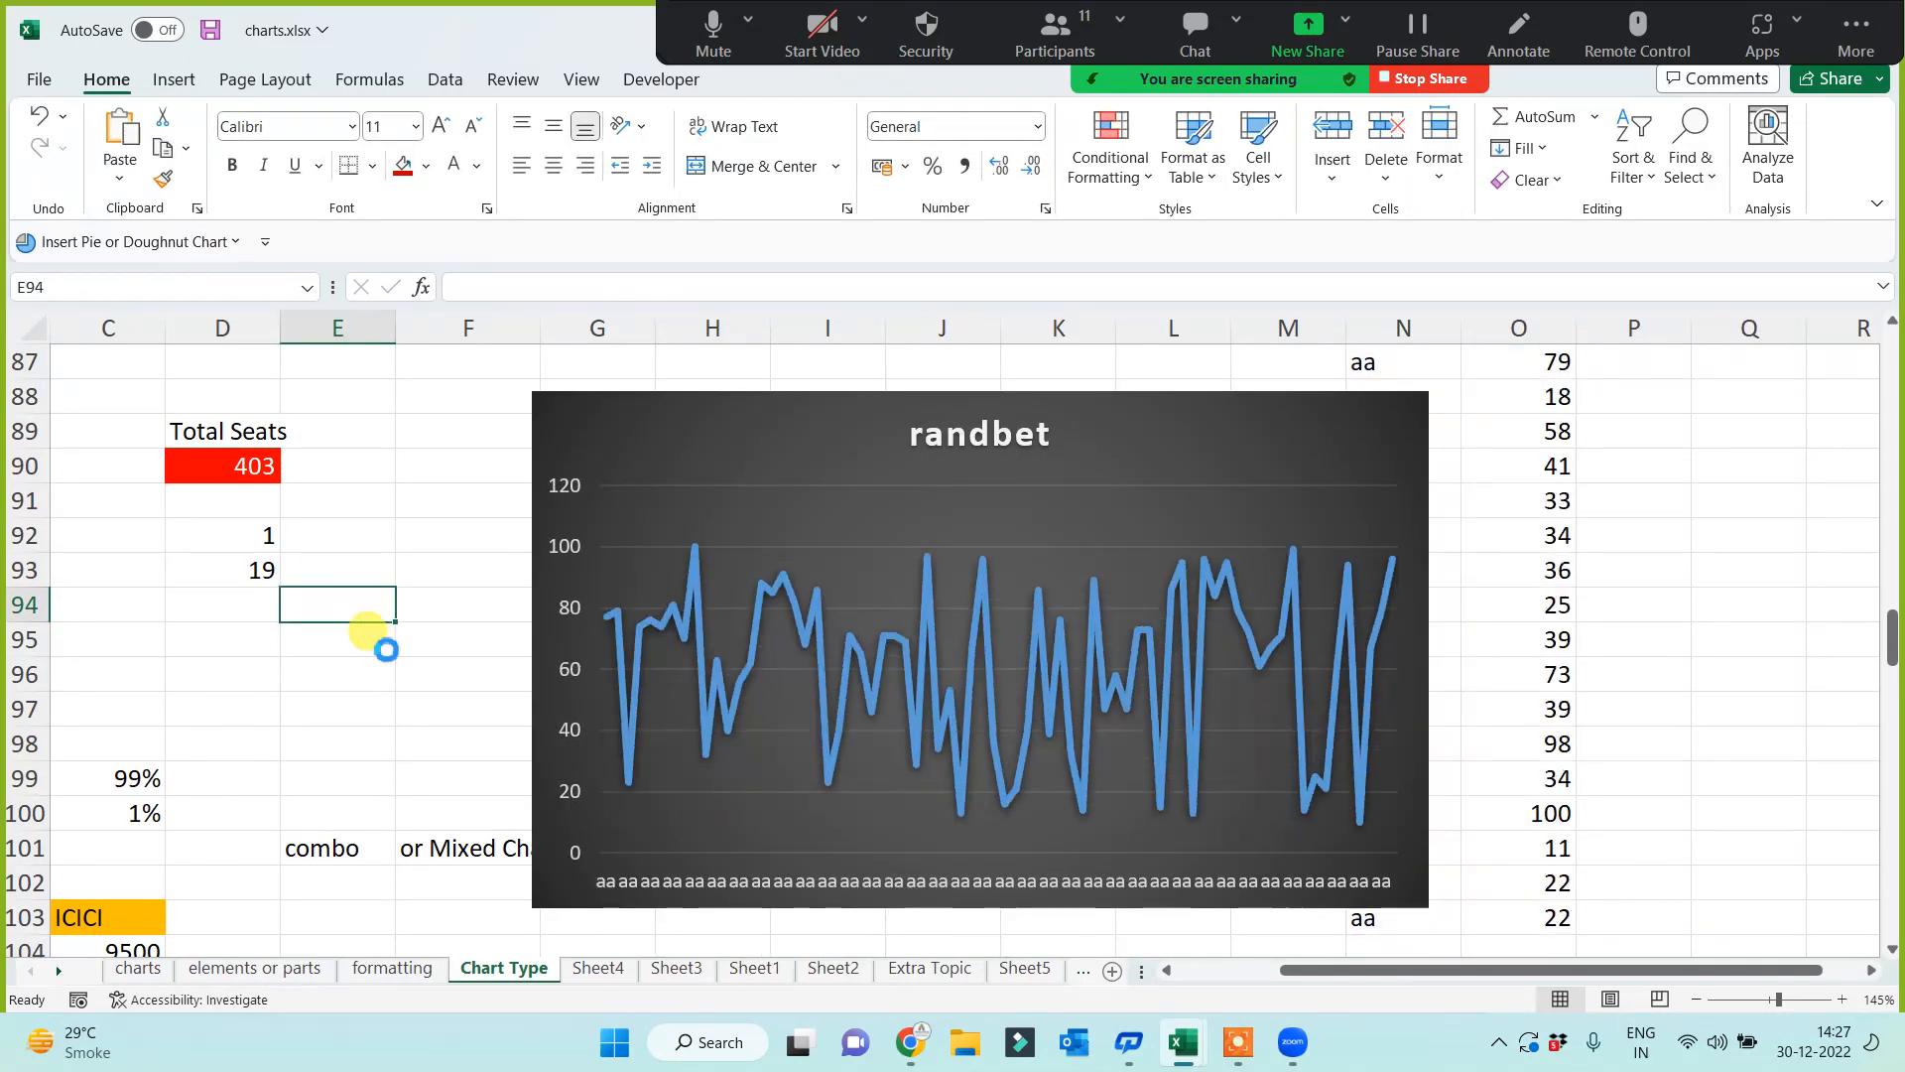
{"action": "key", "text": "F9"}
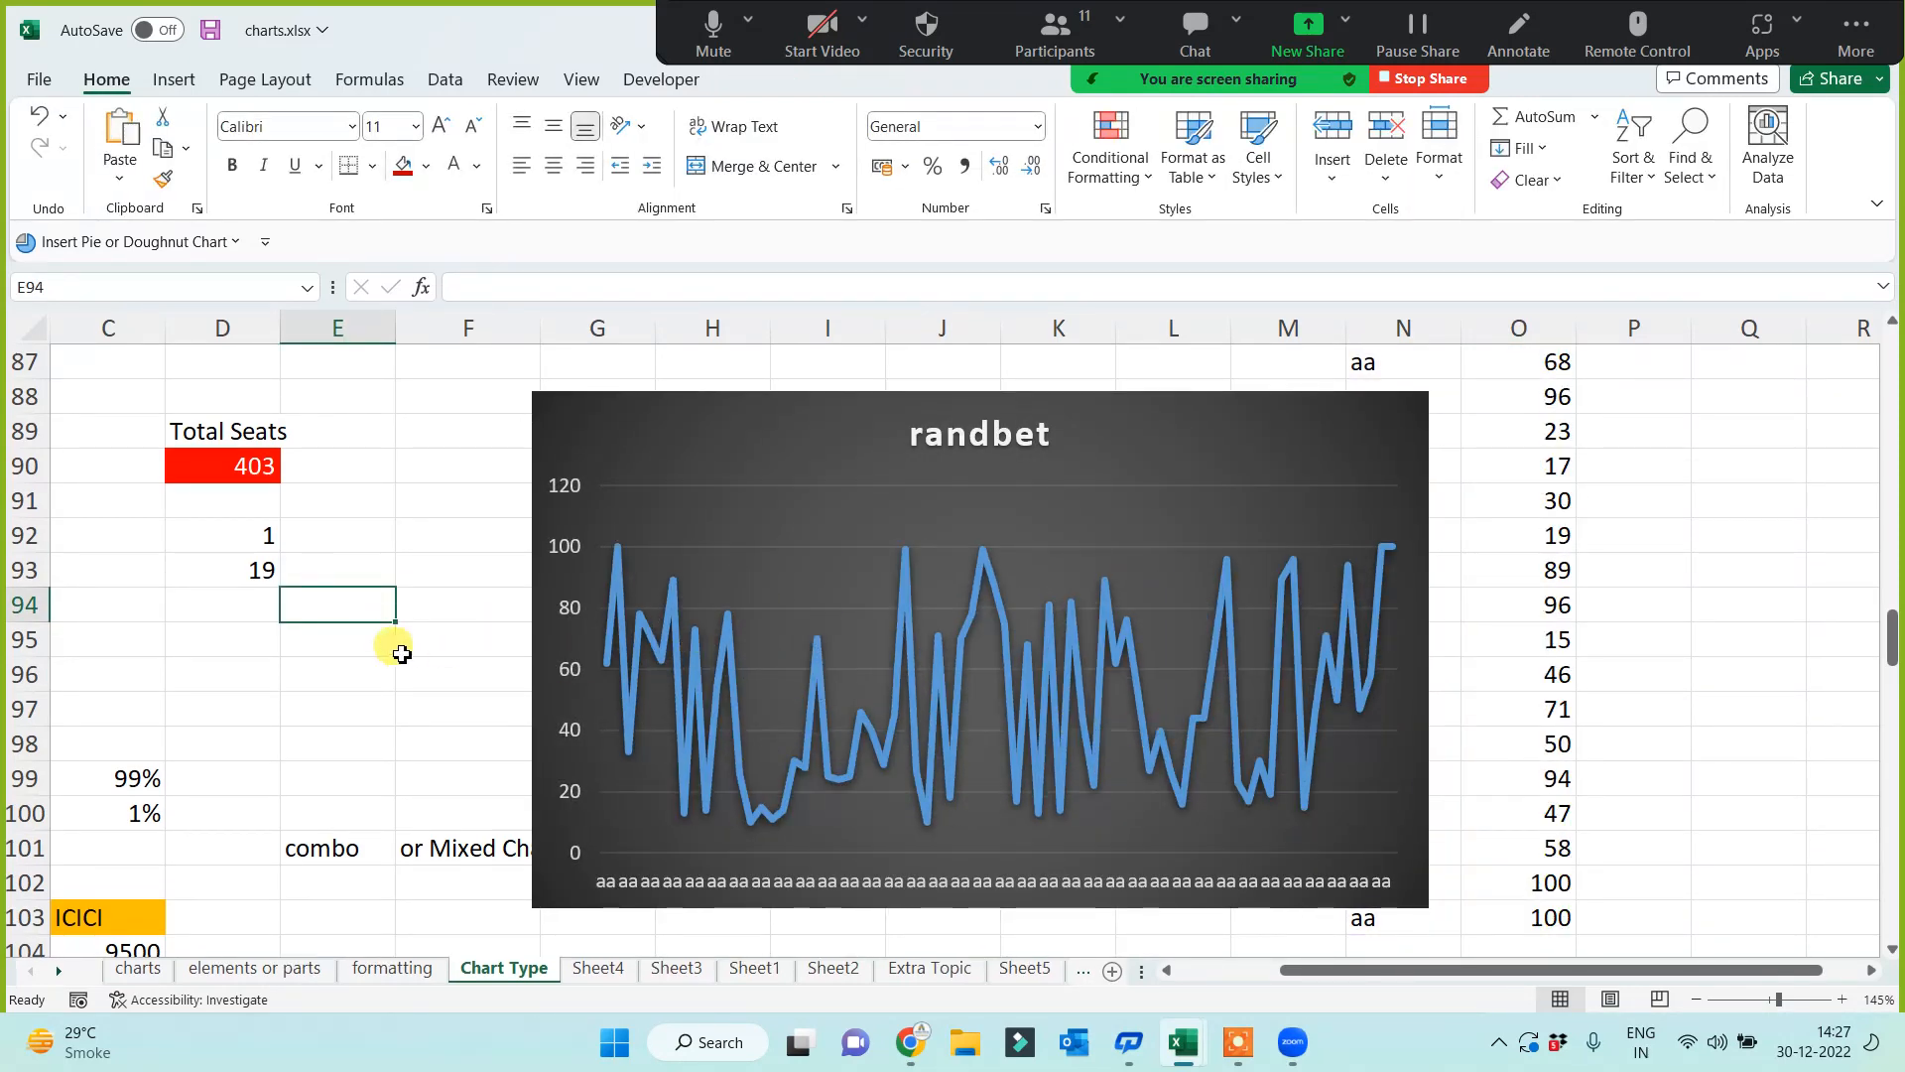
{"action": "key", "text": "F9"}
{"action": "key", "text": "F9"}
{"action": "key", "text": "F9"}
{"action": "key", "text": "F9"}
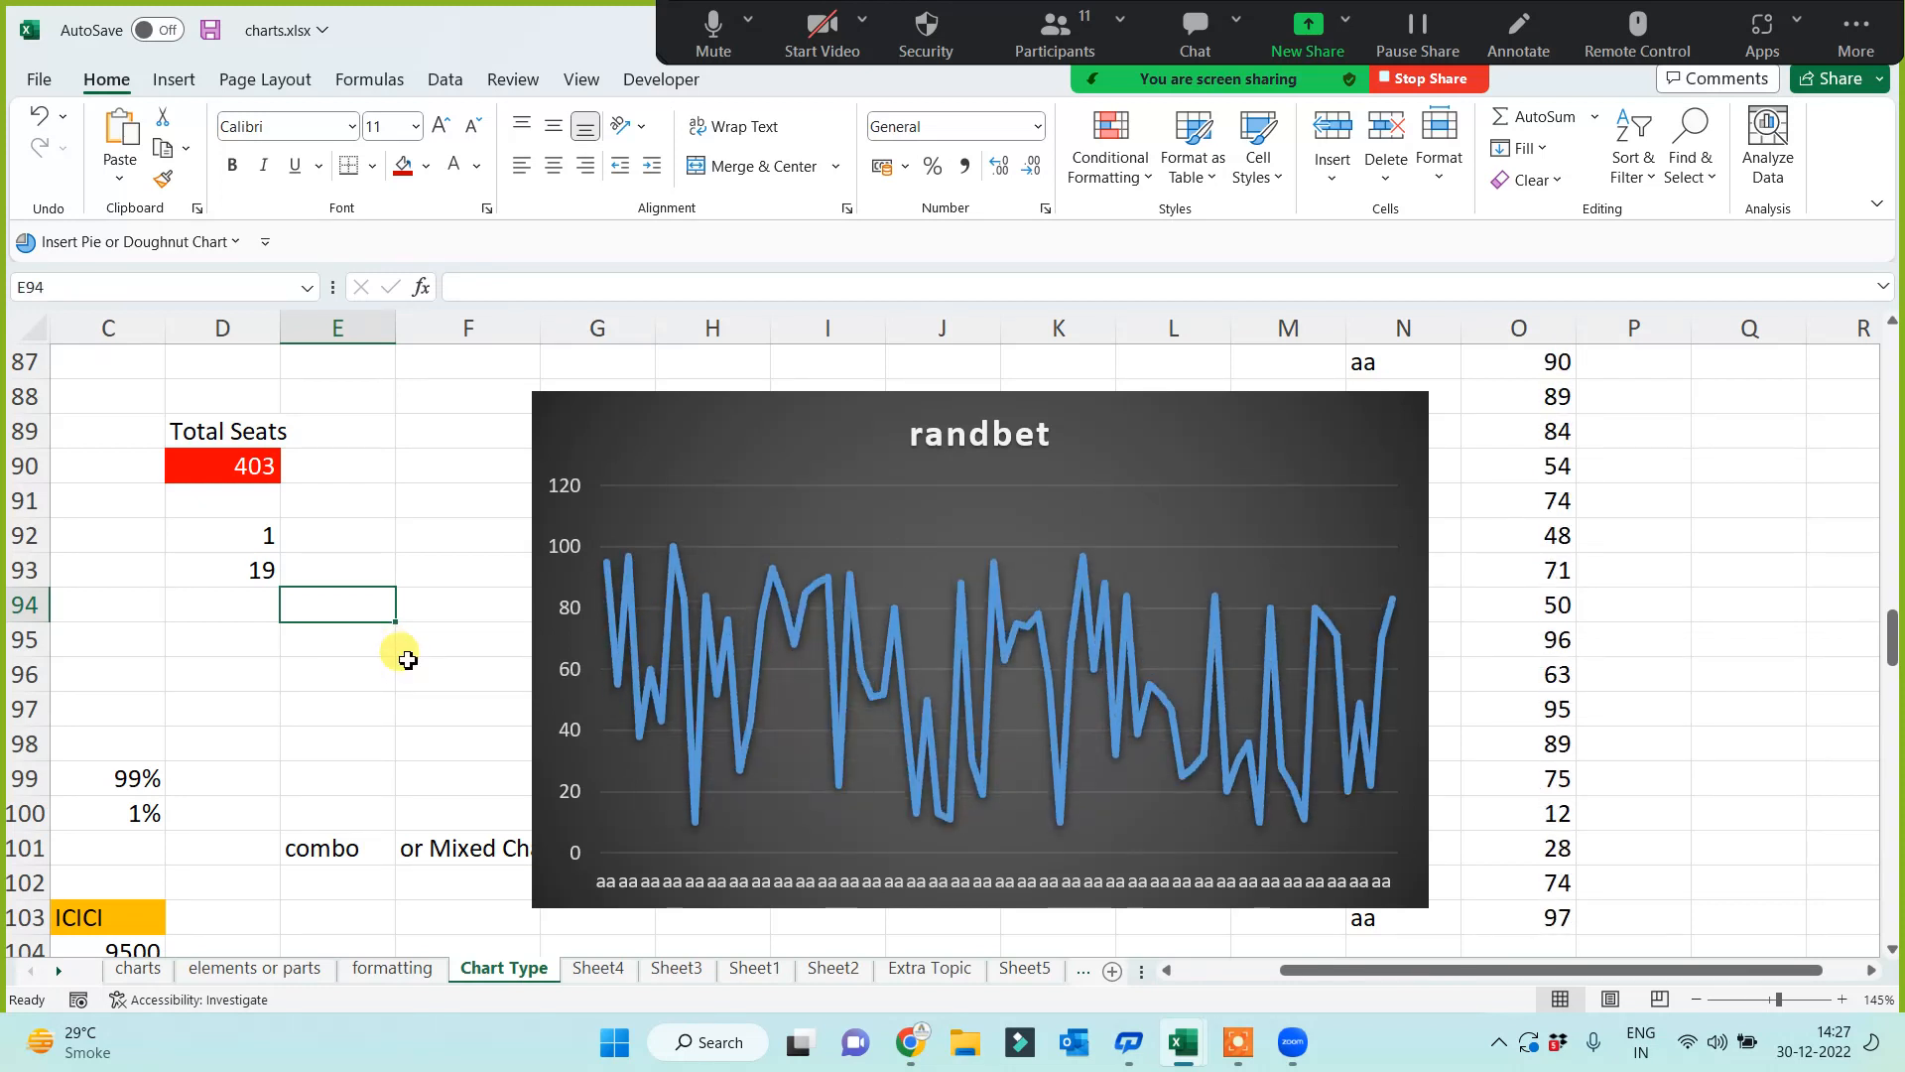
{"action": "key", "text": "F9"}
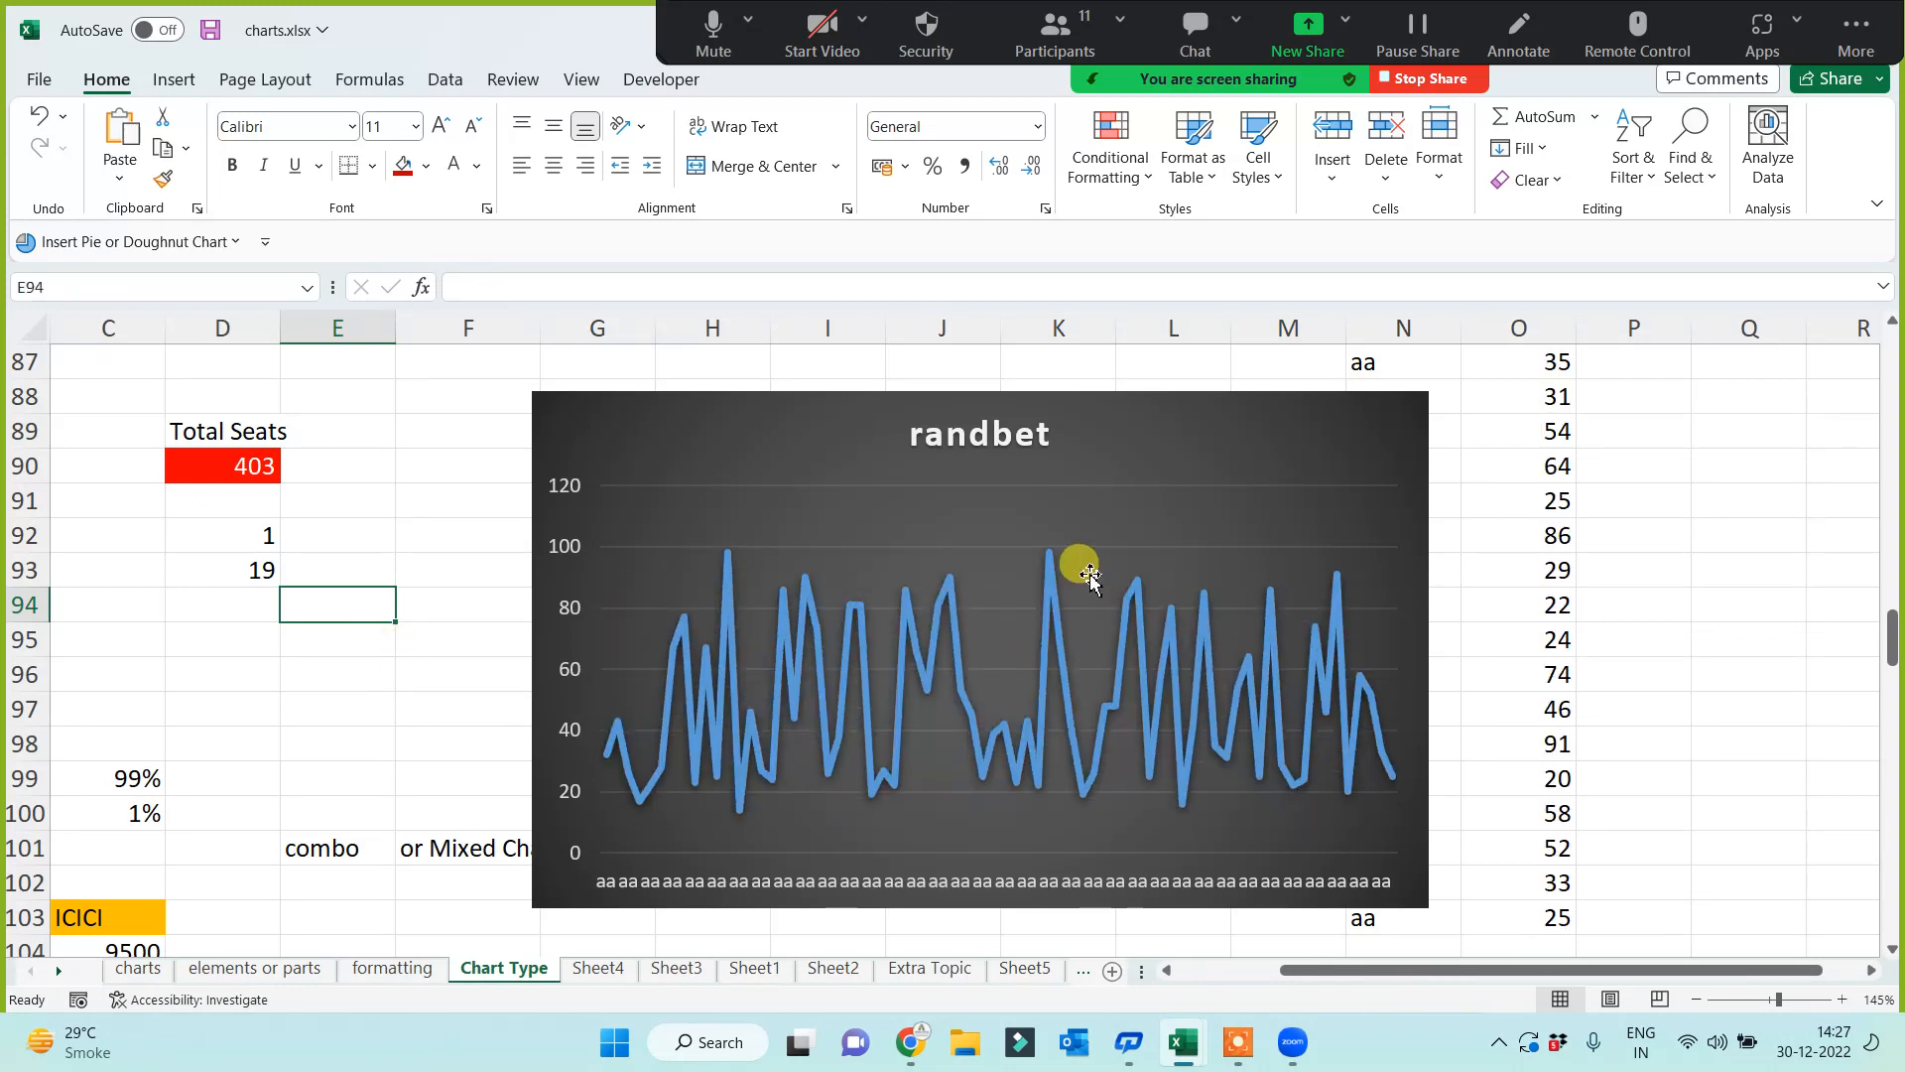
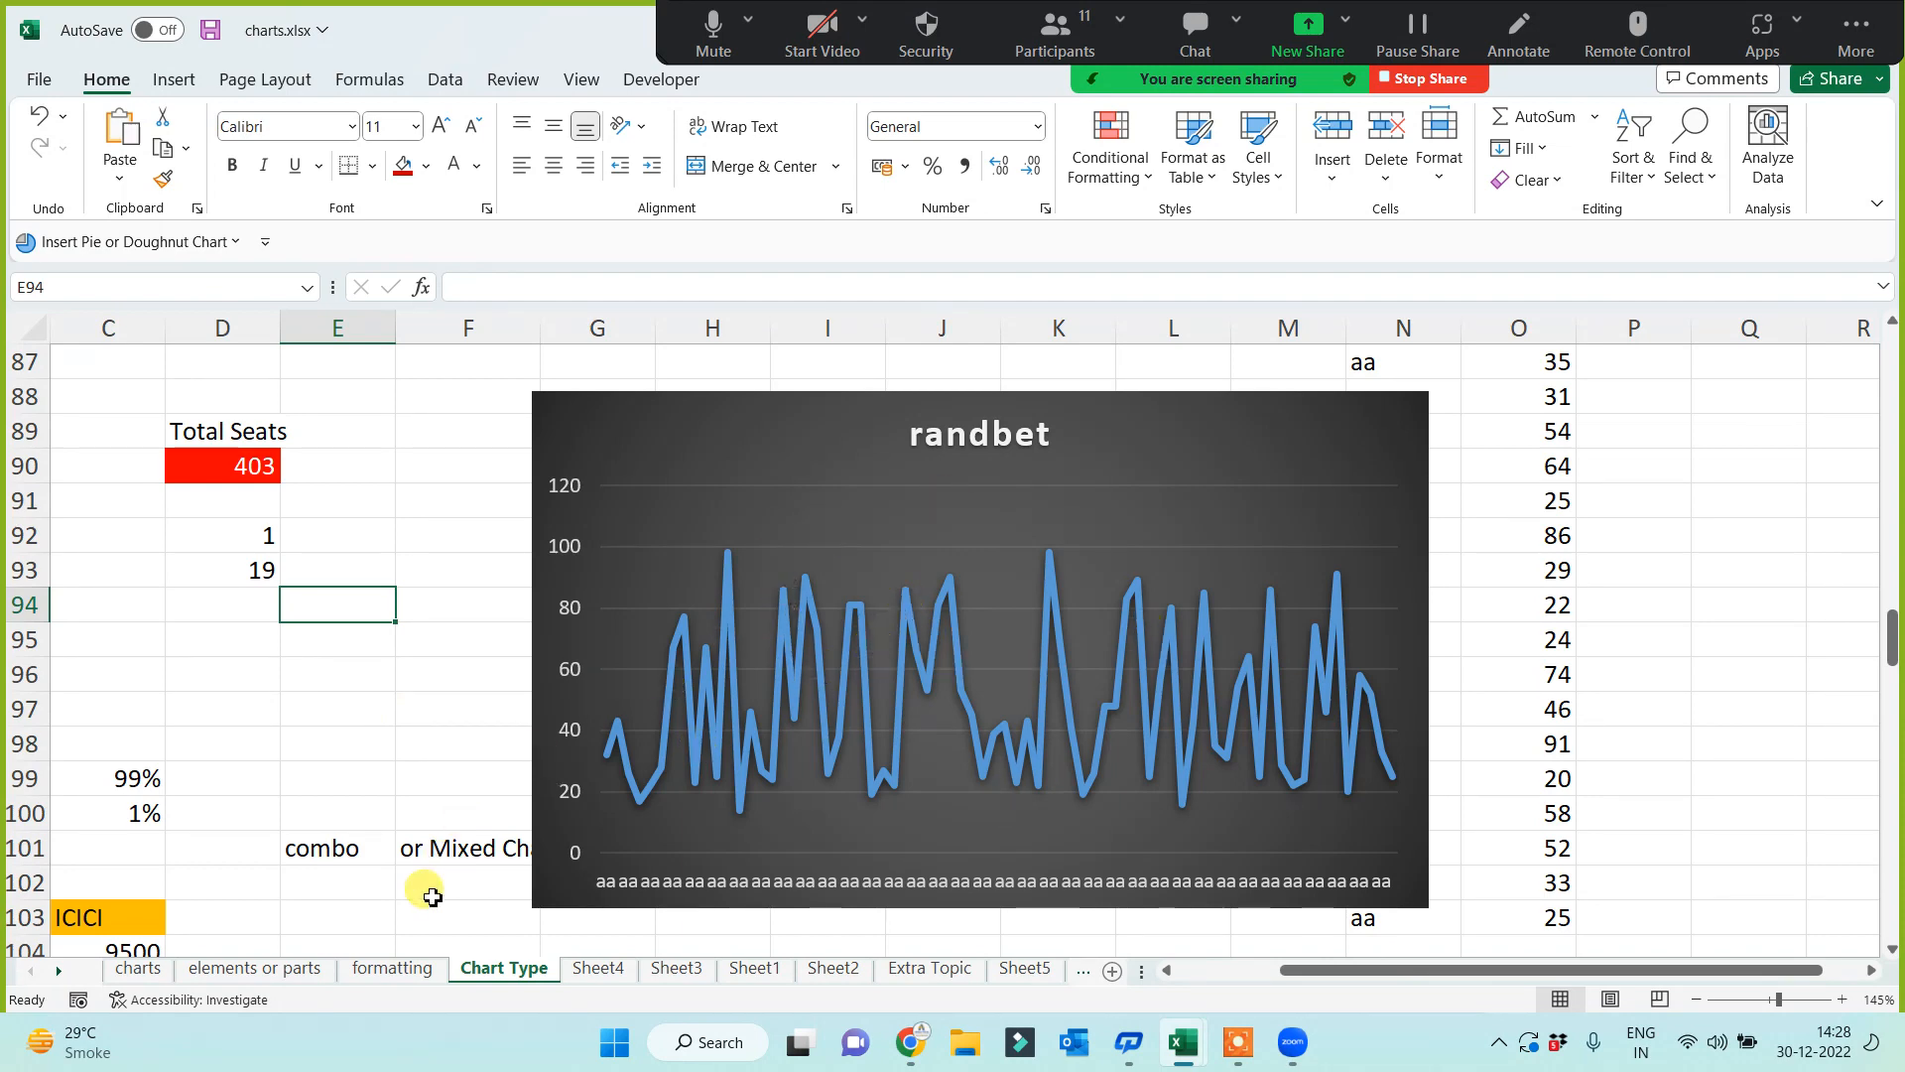
Step: Move the randbet line chart away from columns G to M so that it starts at column N, row 88
{"action": "scroll", "coordinate": [663, 811], "scroll_direction": "down", "scroll_amount": 2}
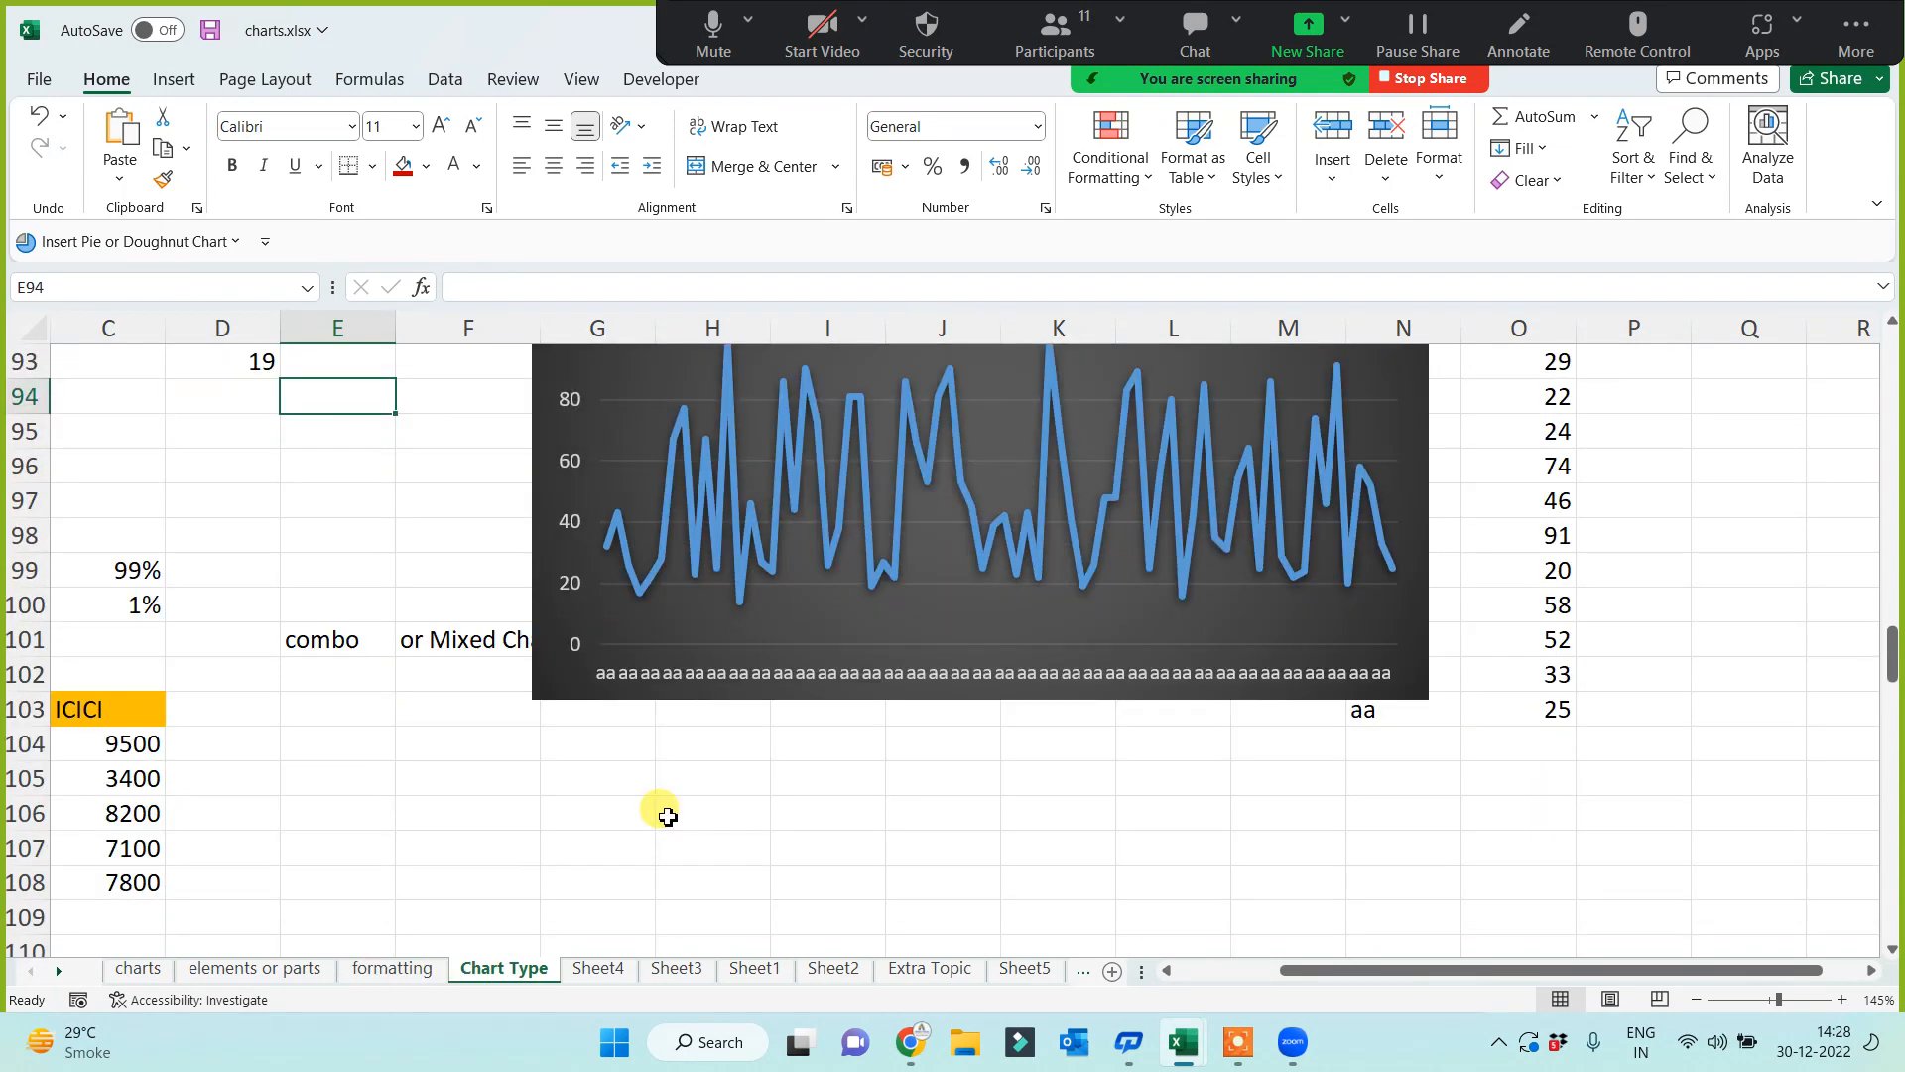
{"action": "left_click_drag", "start_coordinate": [652, 705], "coordinate": [1469, 703]}
Step: Try a 3-D pie chart on the two-bank zone table in A81:C86, and delete the chart
{"action": "scroll", "coordinate": [784, 660], "scroll_direction": "up", "scroll_amount": 3}
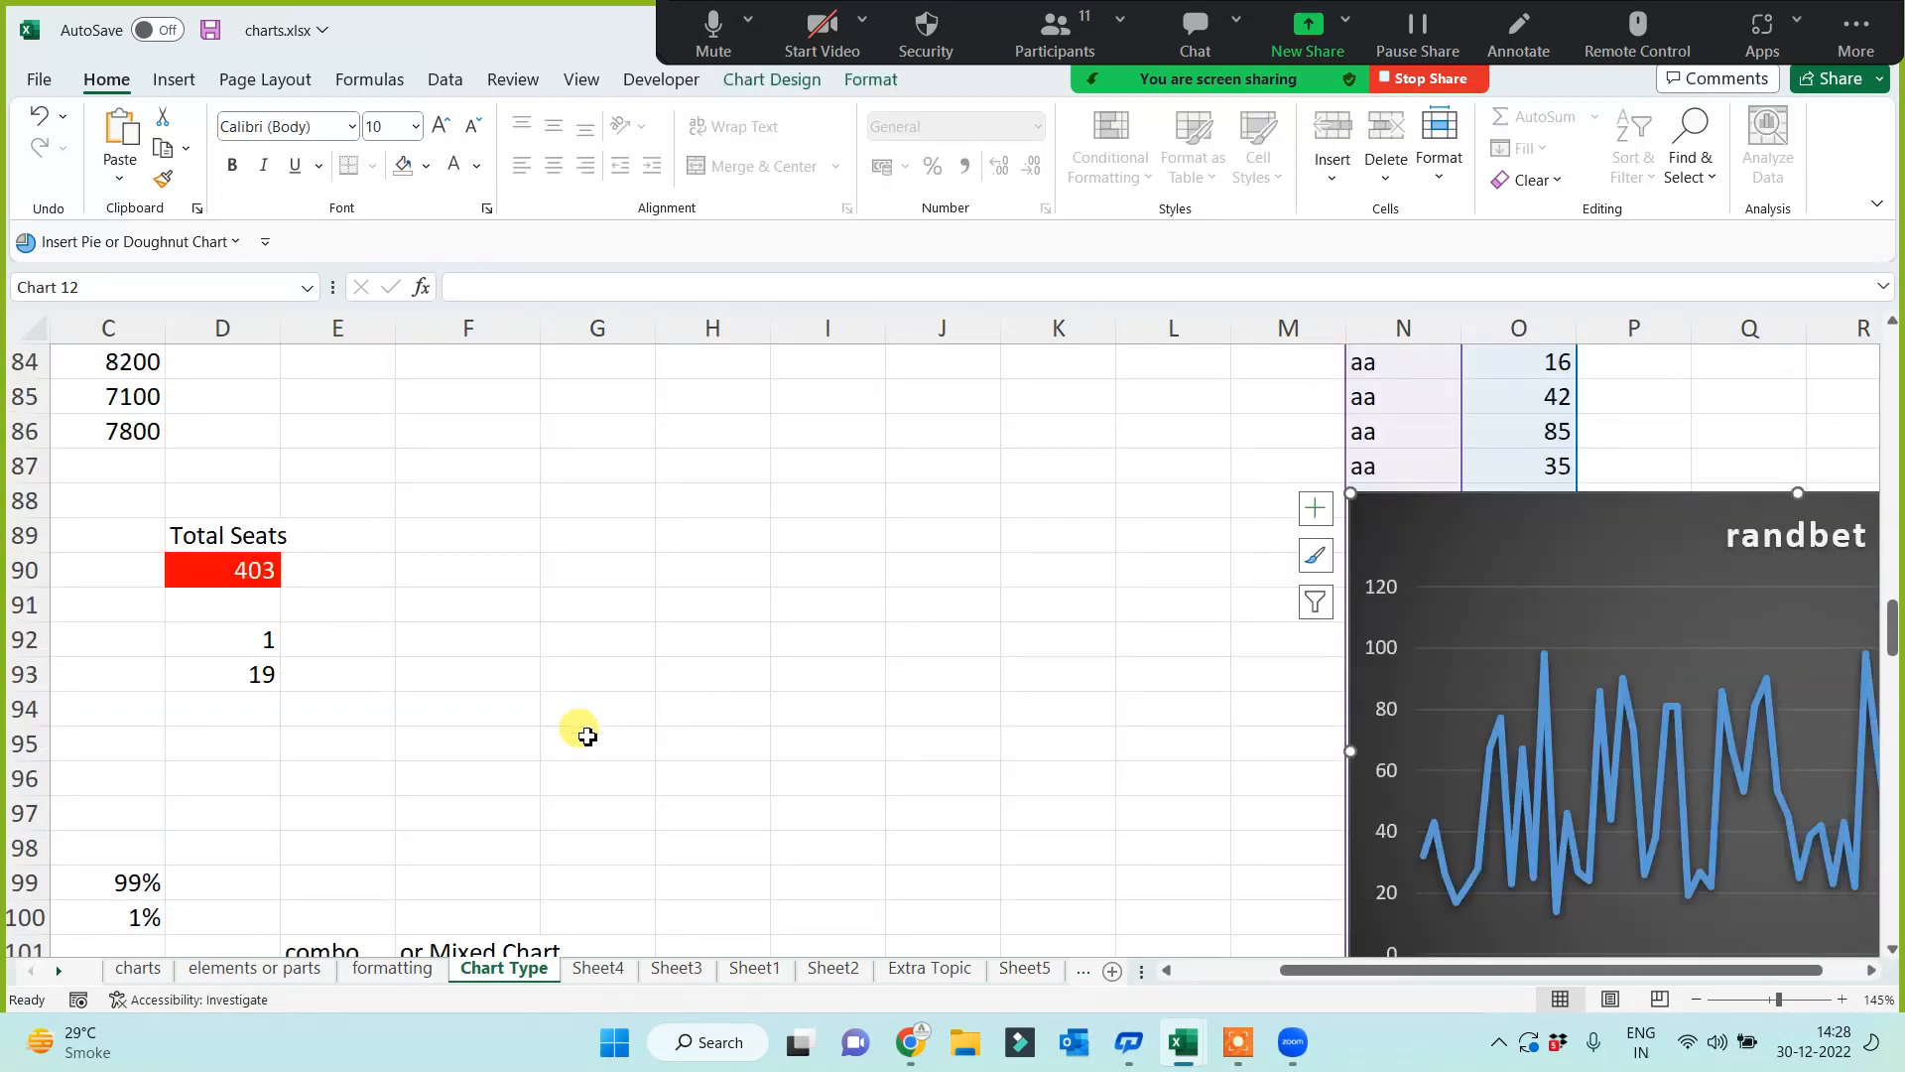
{"action": "left_click_drag", "start_coordinate": [1322, 969], "coordinate": [1219, 969]}
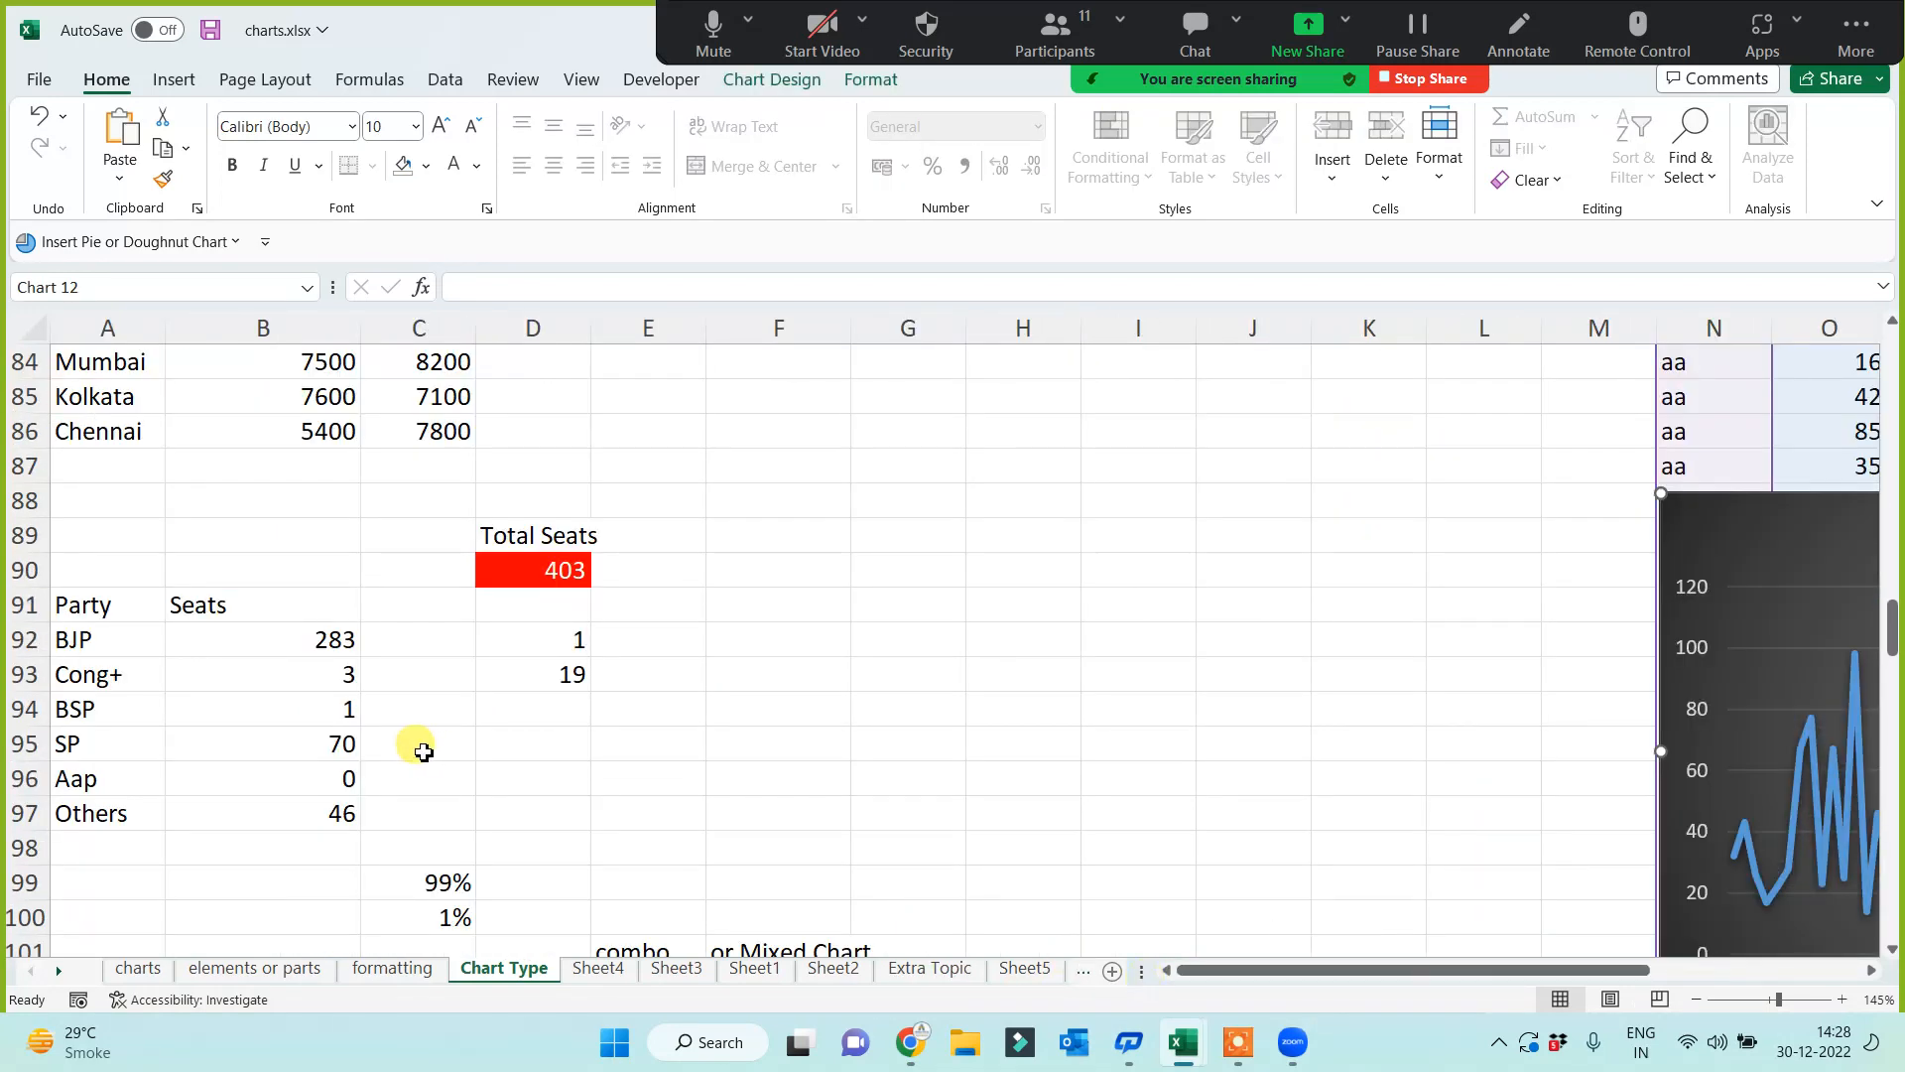
{"action": "scroll", "coordinate": [421, 751], "scroll_direction": "down", "scroll_amount": 1}
{"action": "scroll", "coordinate": [544, 724], "scroll_direction": "up", "scroll_amount": 3}
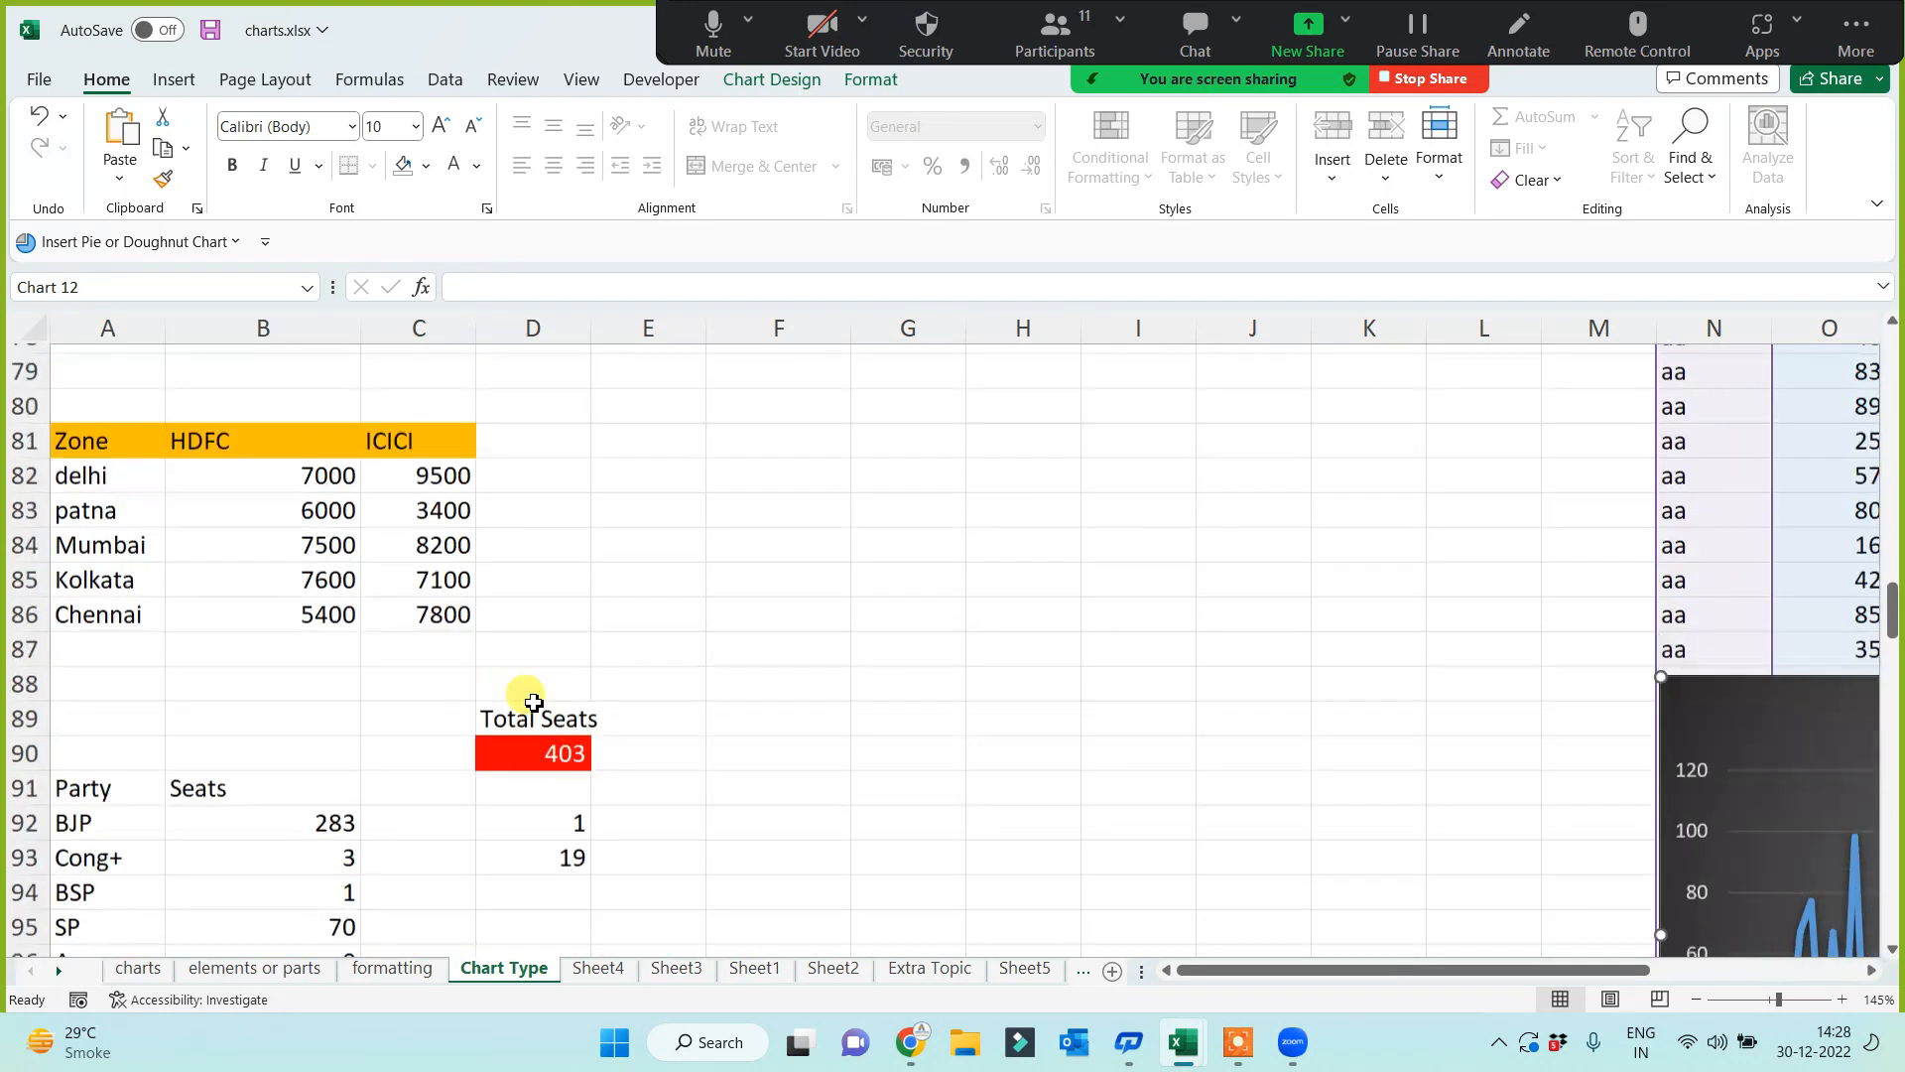
{"action": "left_click_drag", "start_coordinate": [125, 482], "coordinate": [432, 645]}
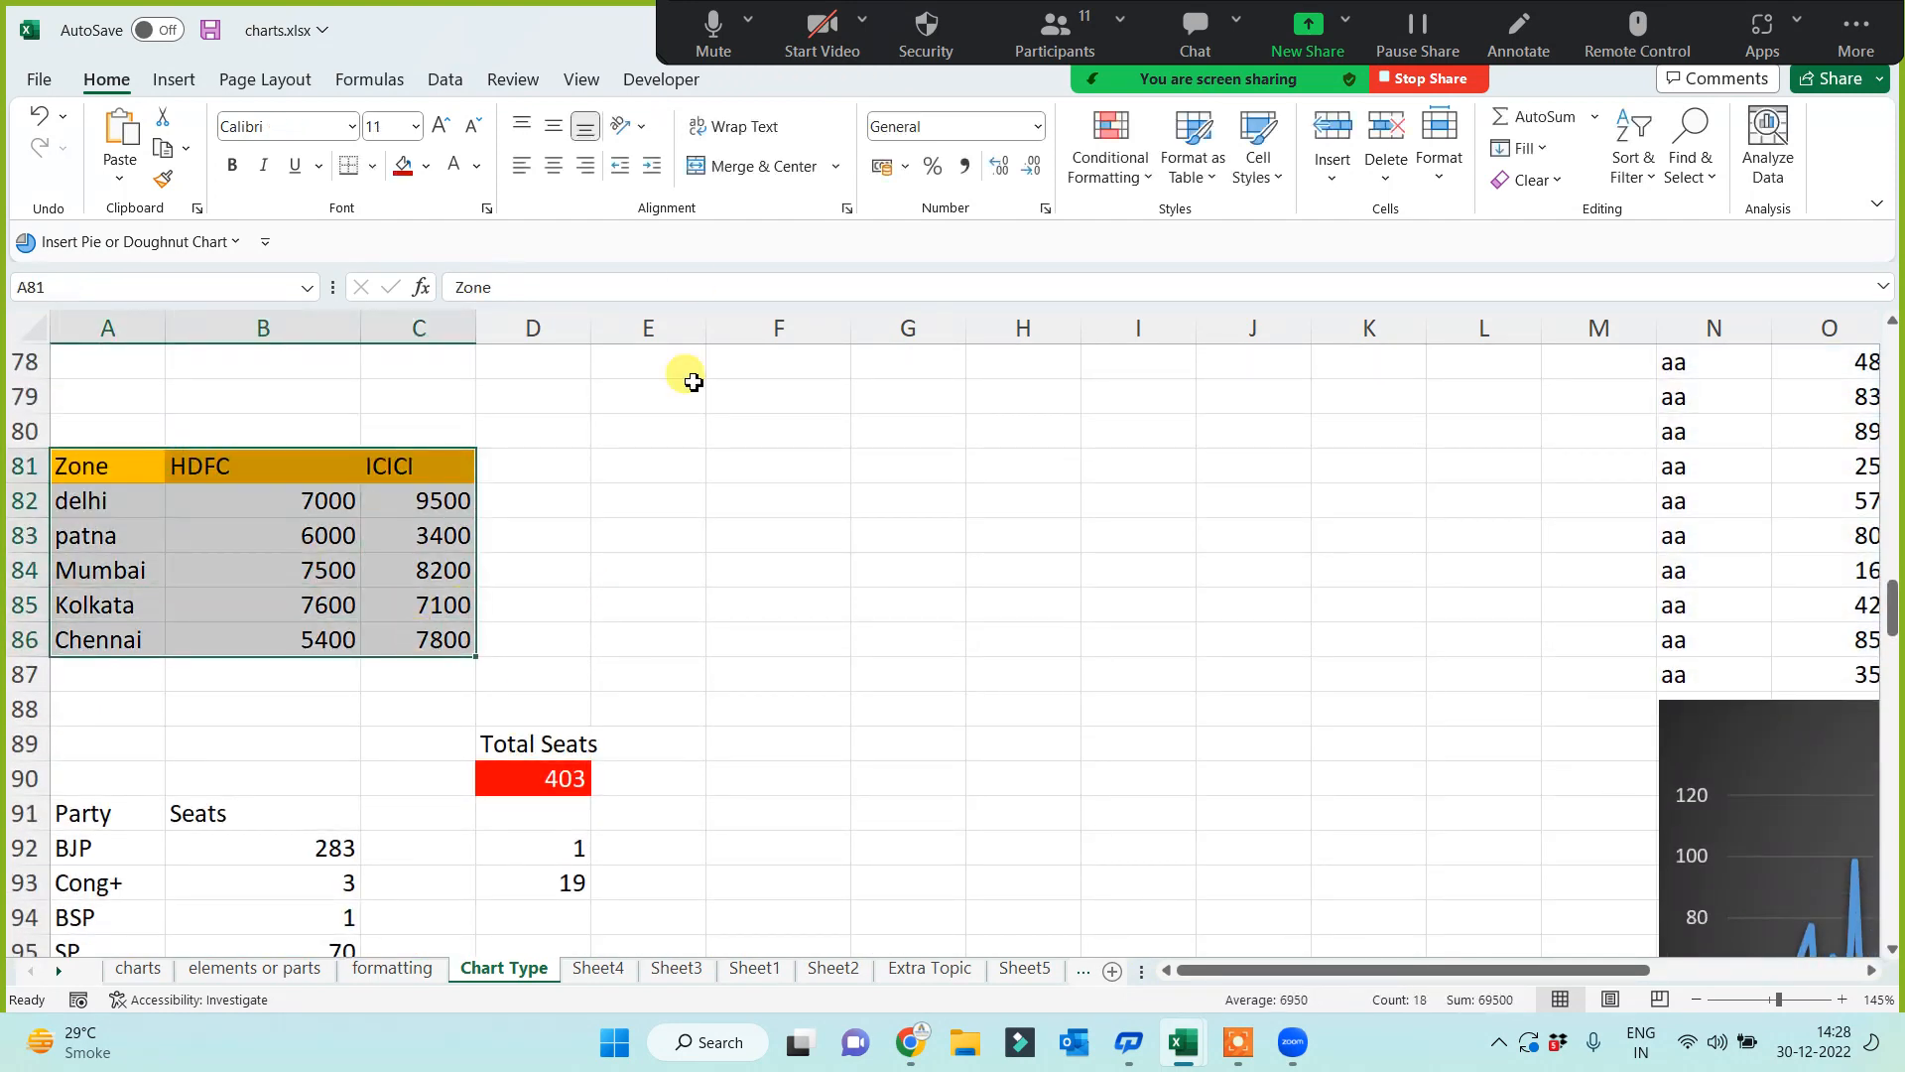
{"action": "left_click", "coordinate": [175, 81]}
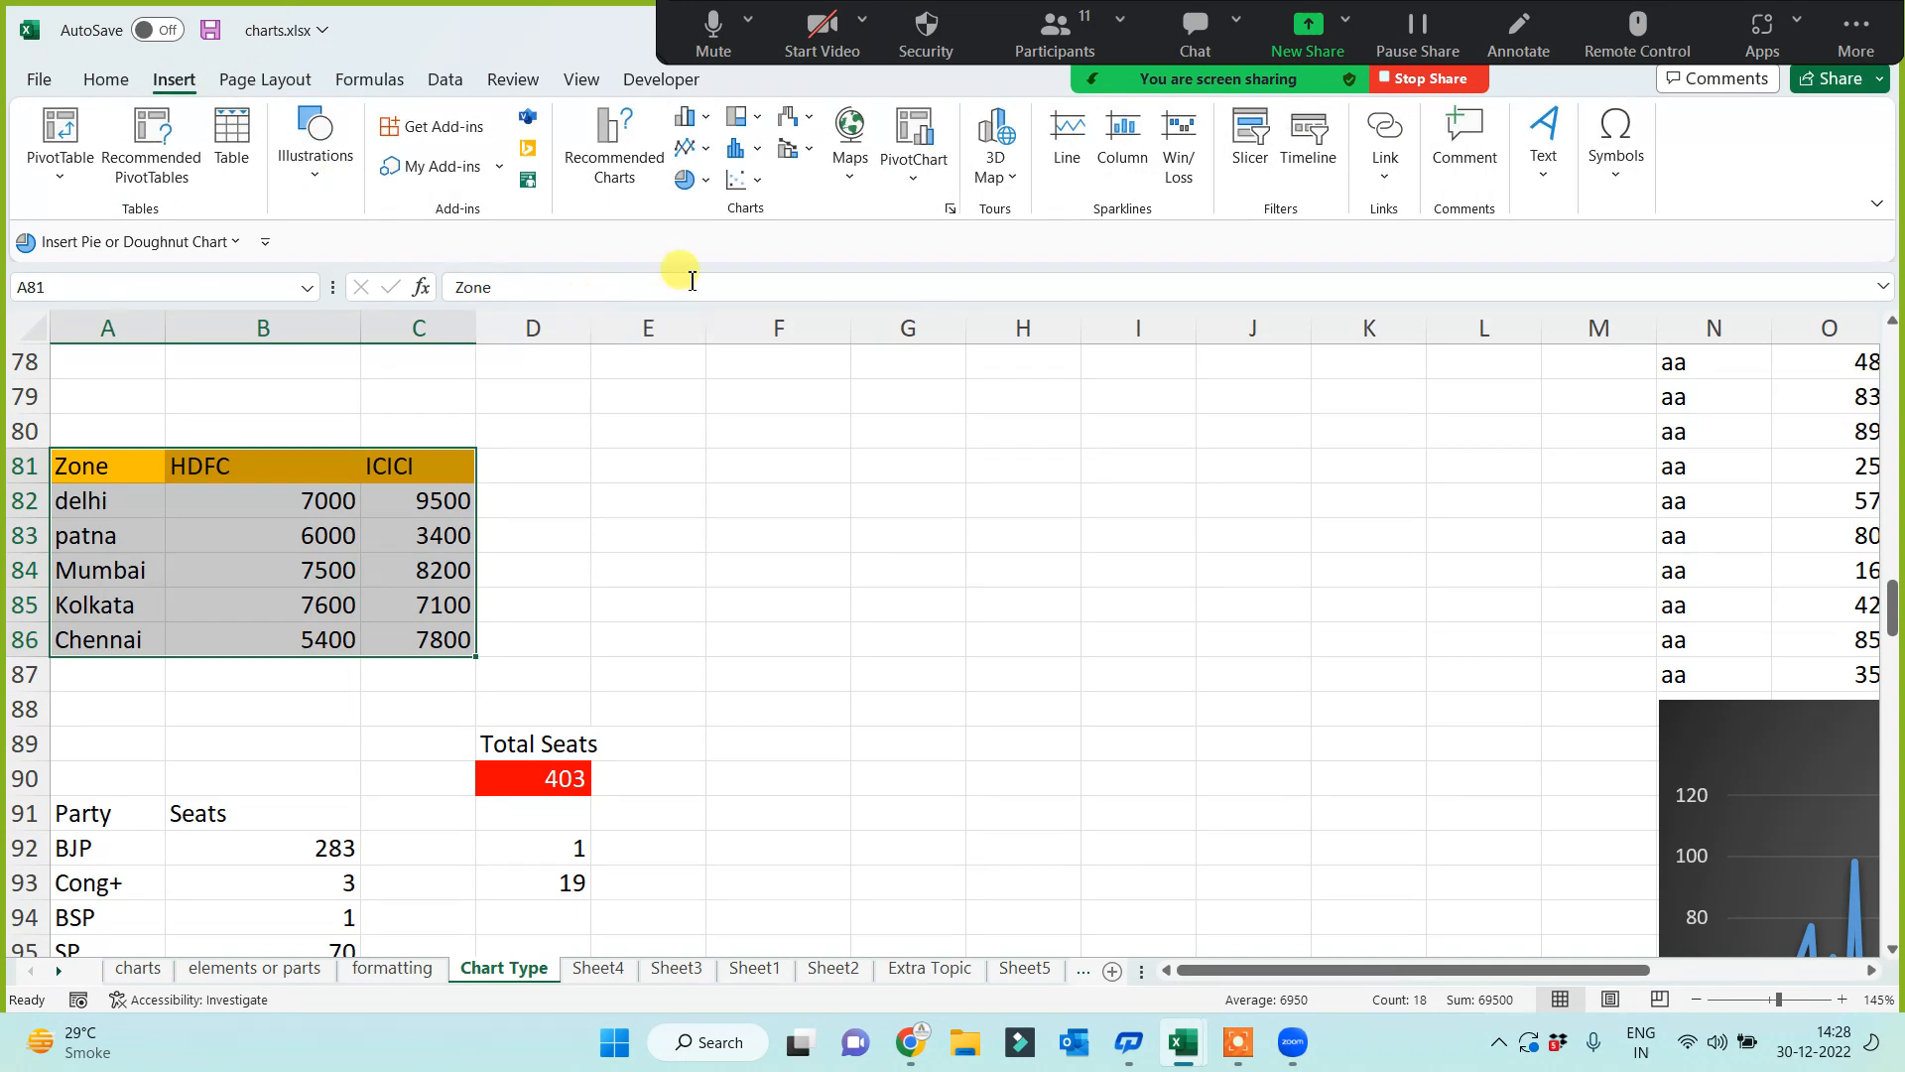
{"action": "left_click", "coordinate": [689, 189]}
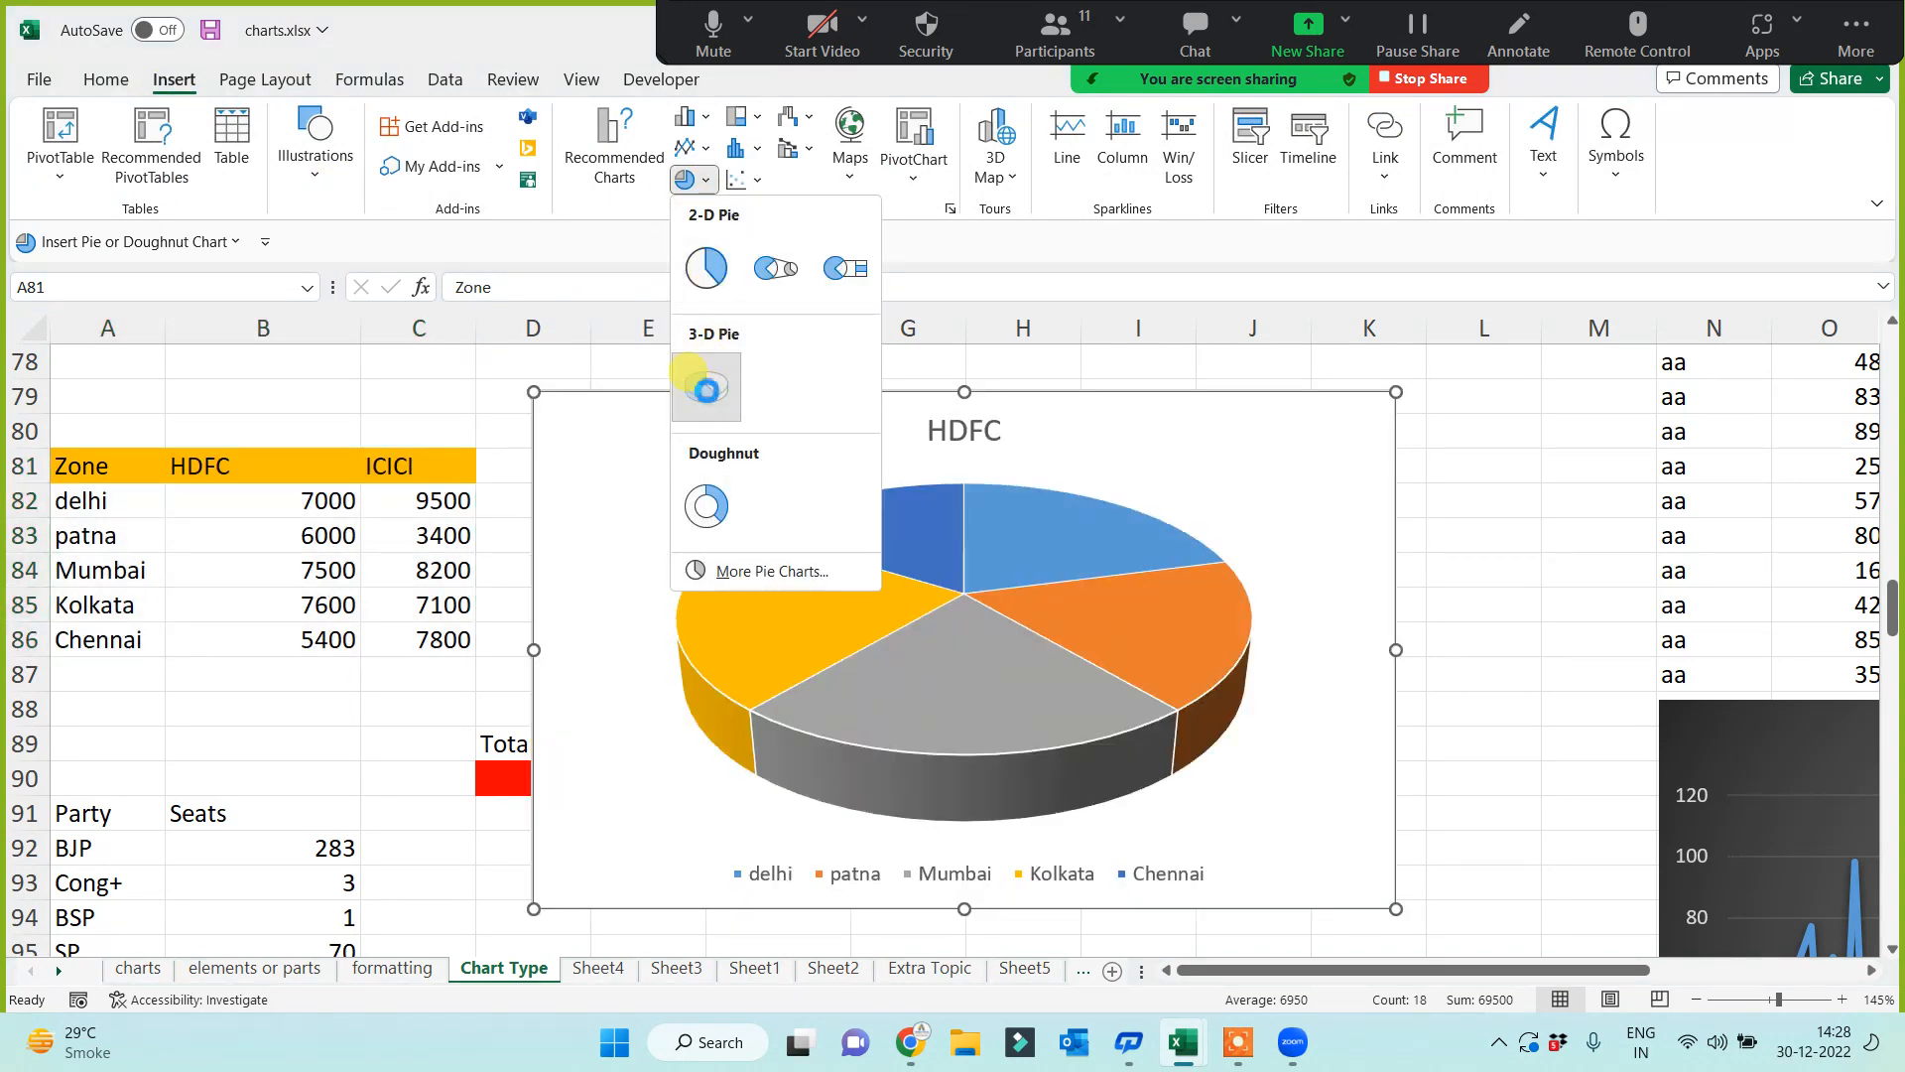
{"action": "left_click", "coordinate": [707, 387]}
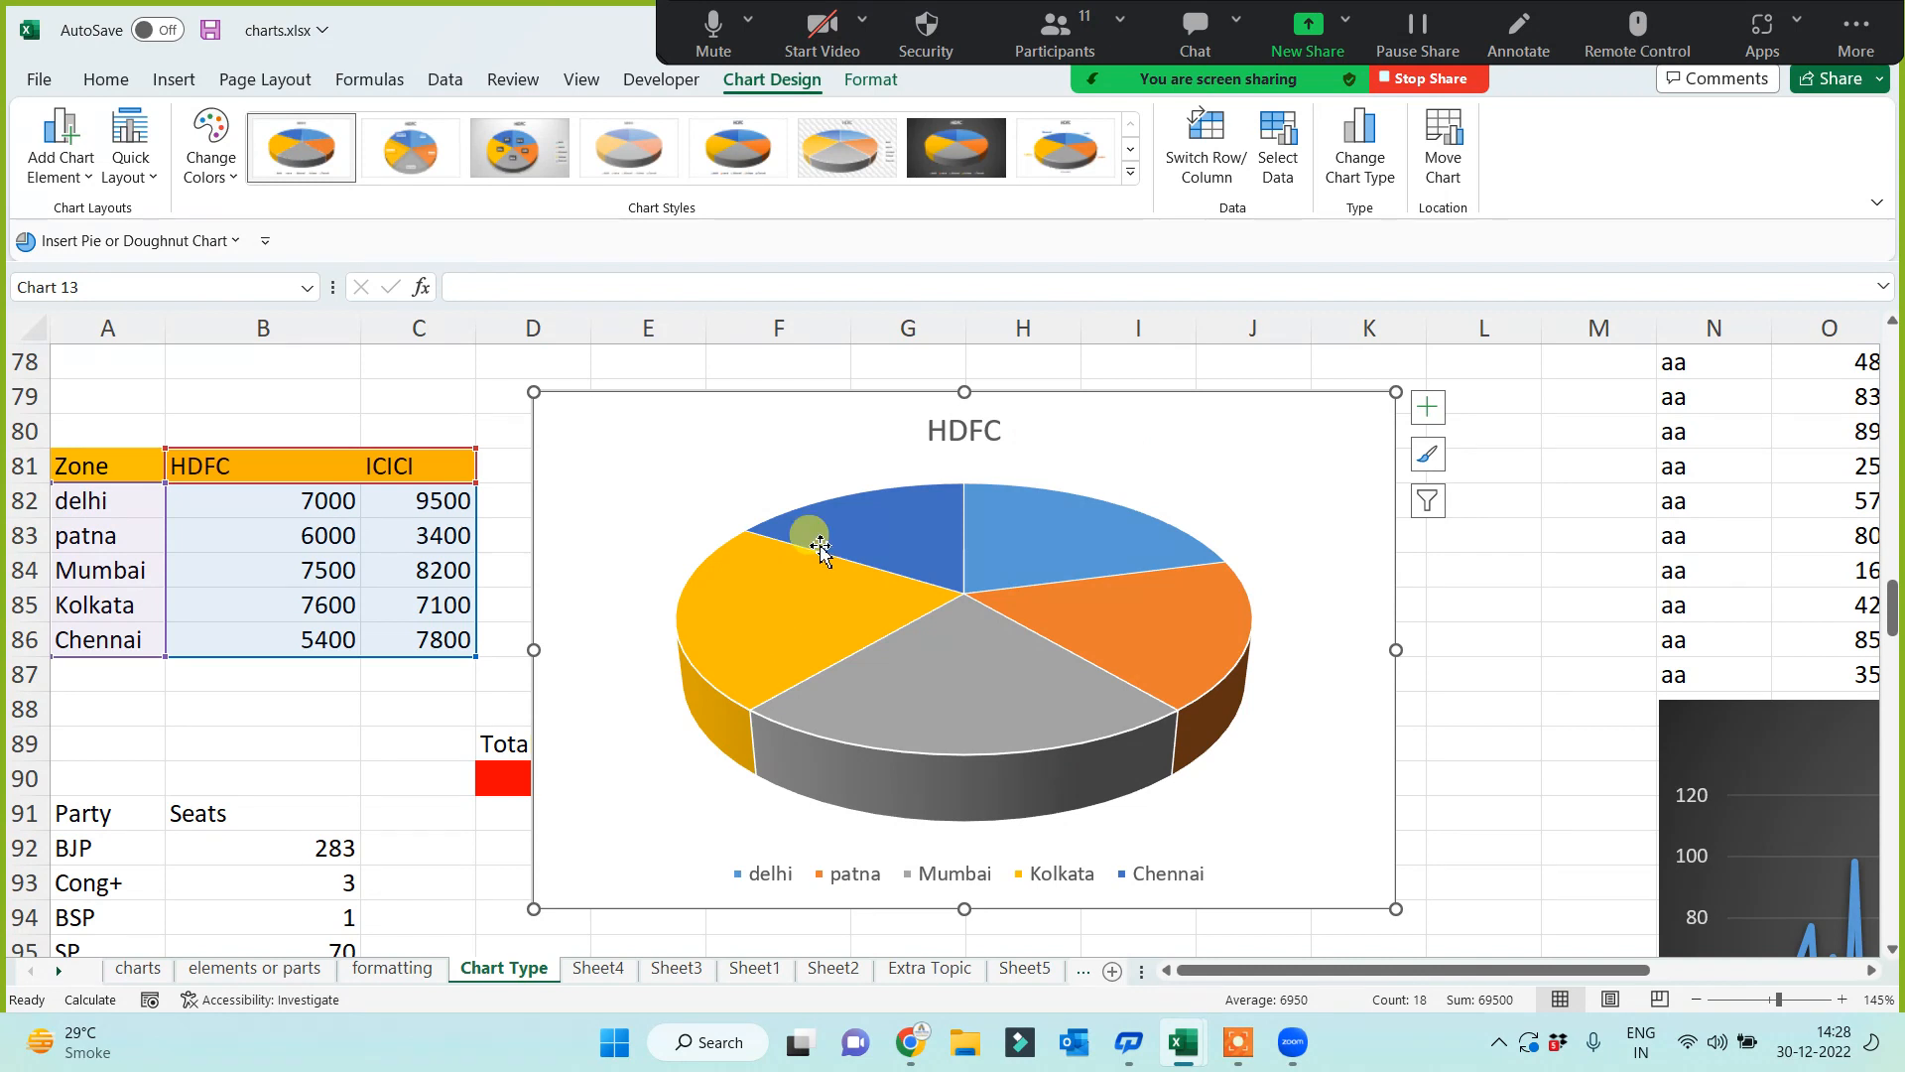
{"action": "mouse_move", "coordinate": [836, 537]}
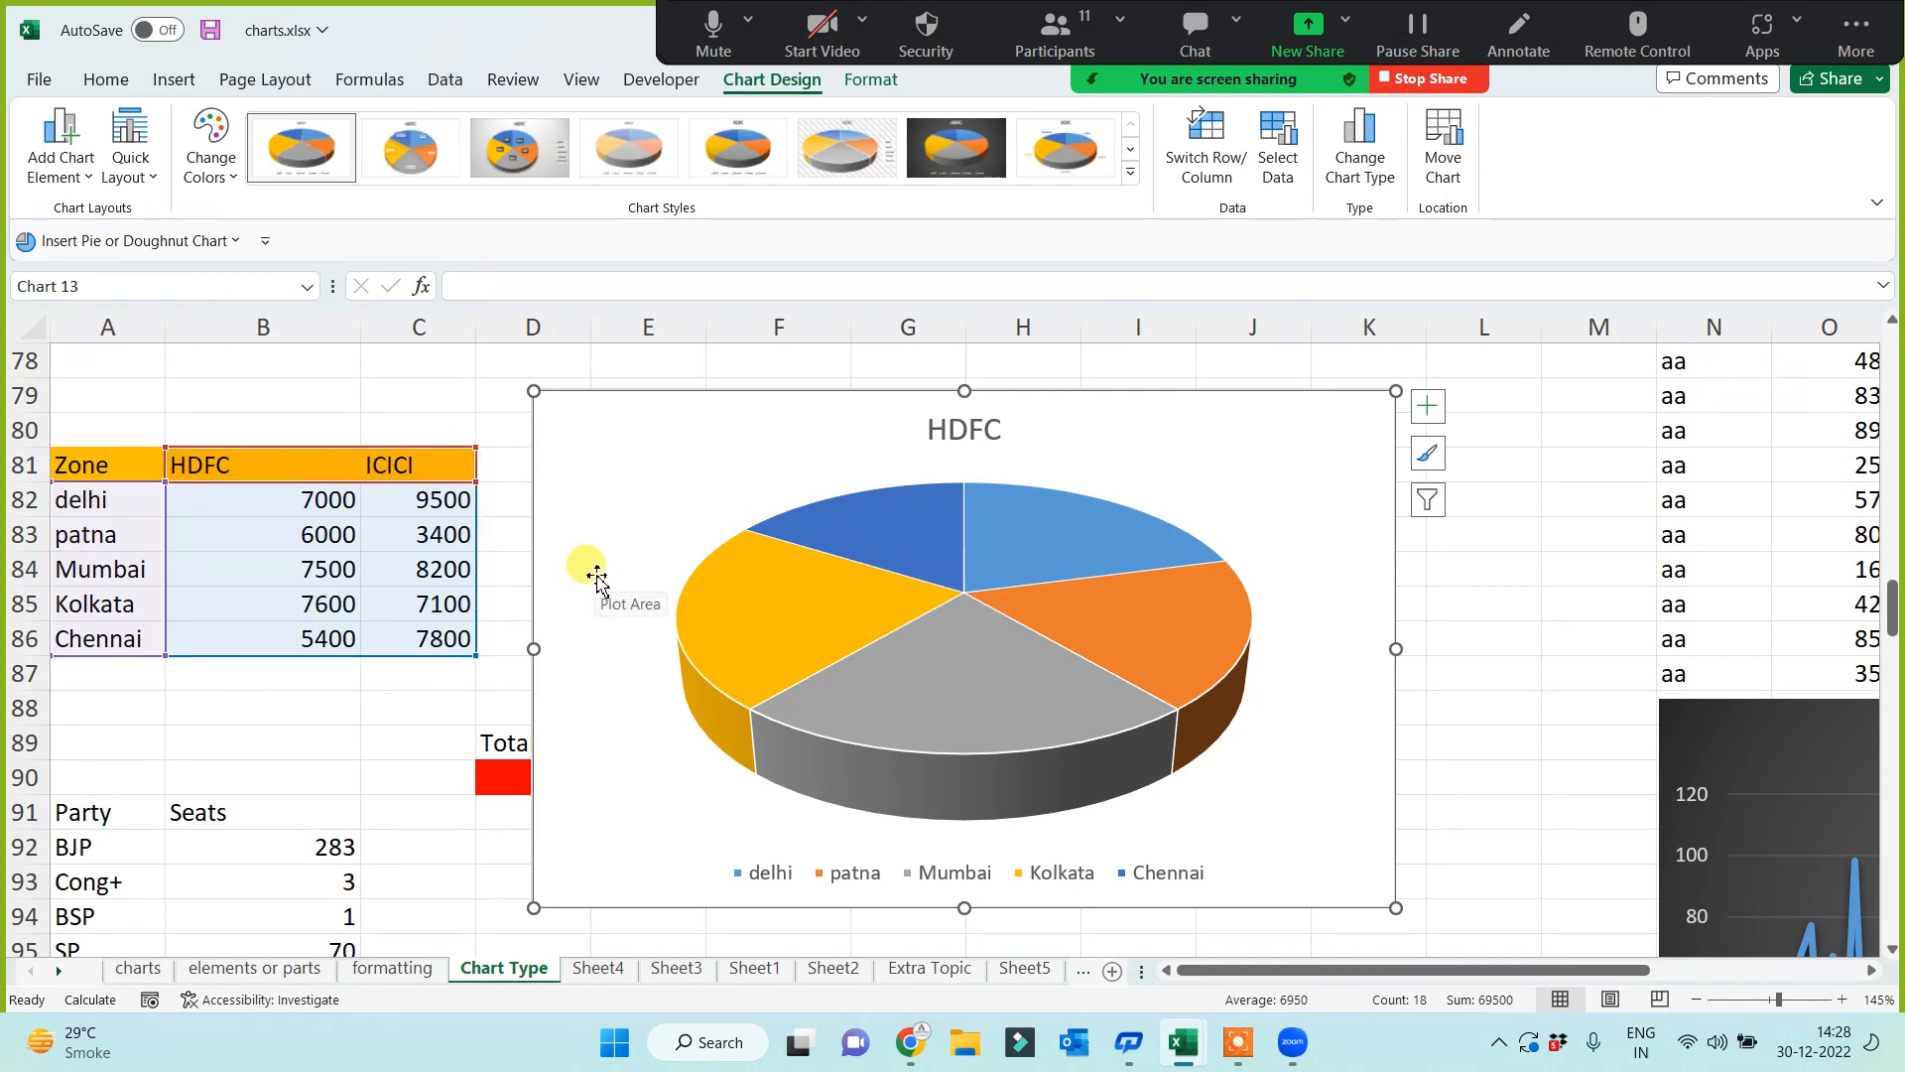
{"action": "key", "text": "Delete"}
{"action": "left_click", "coordinate": [779, 598]}
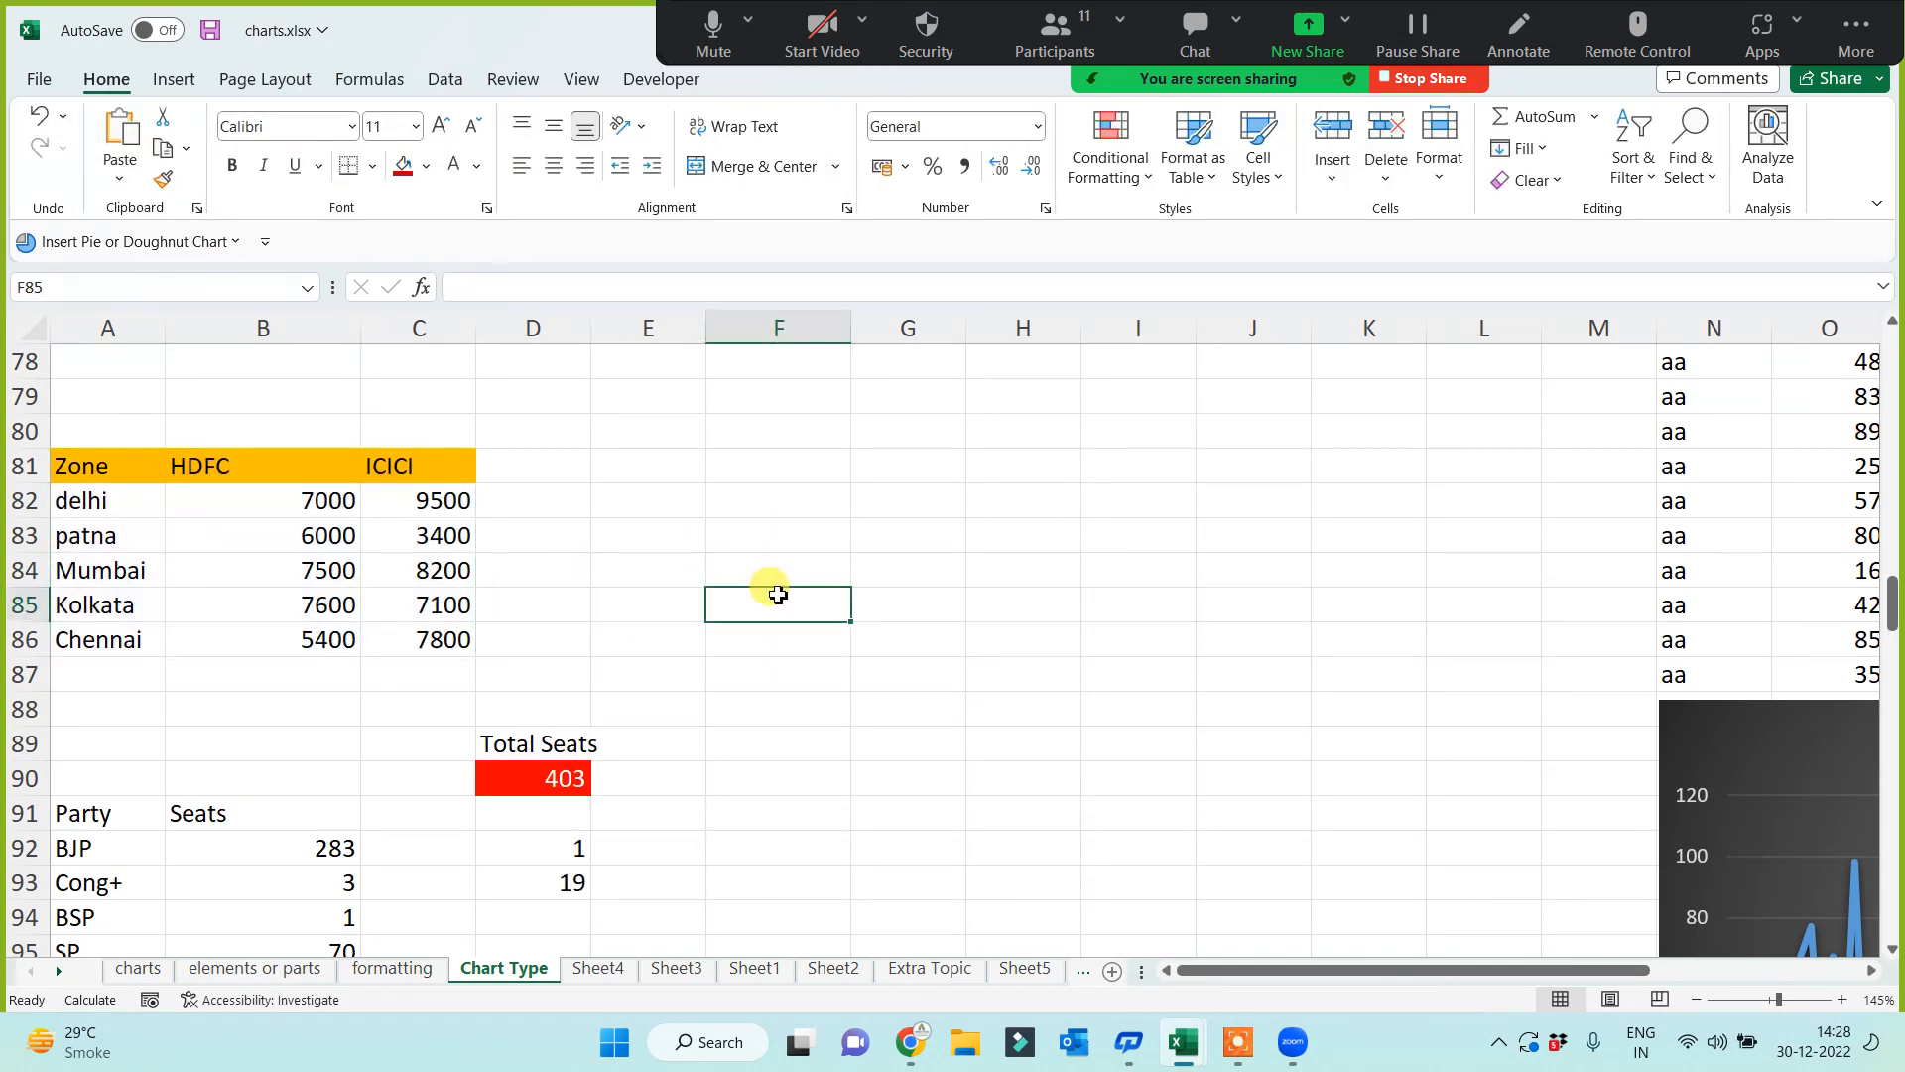
Step: Insert a 3-D pie chart from the Party and Seats table in A91:B97
{"action": "scroll", "coordinate": [797, 587], "scroll_direction": "down", "scroll_amount": 3}
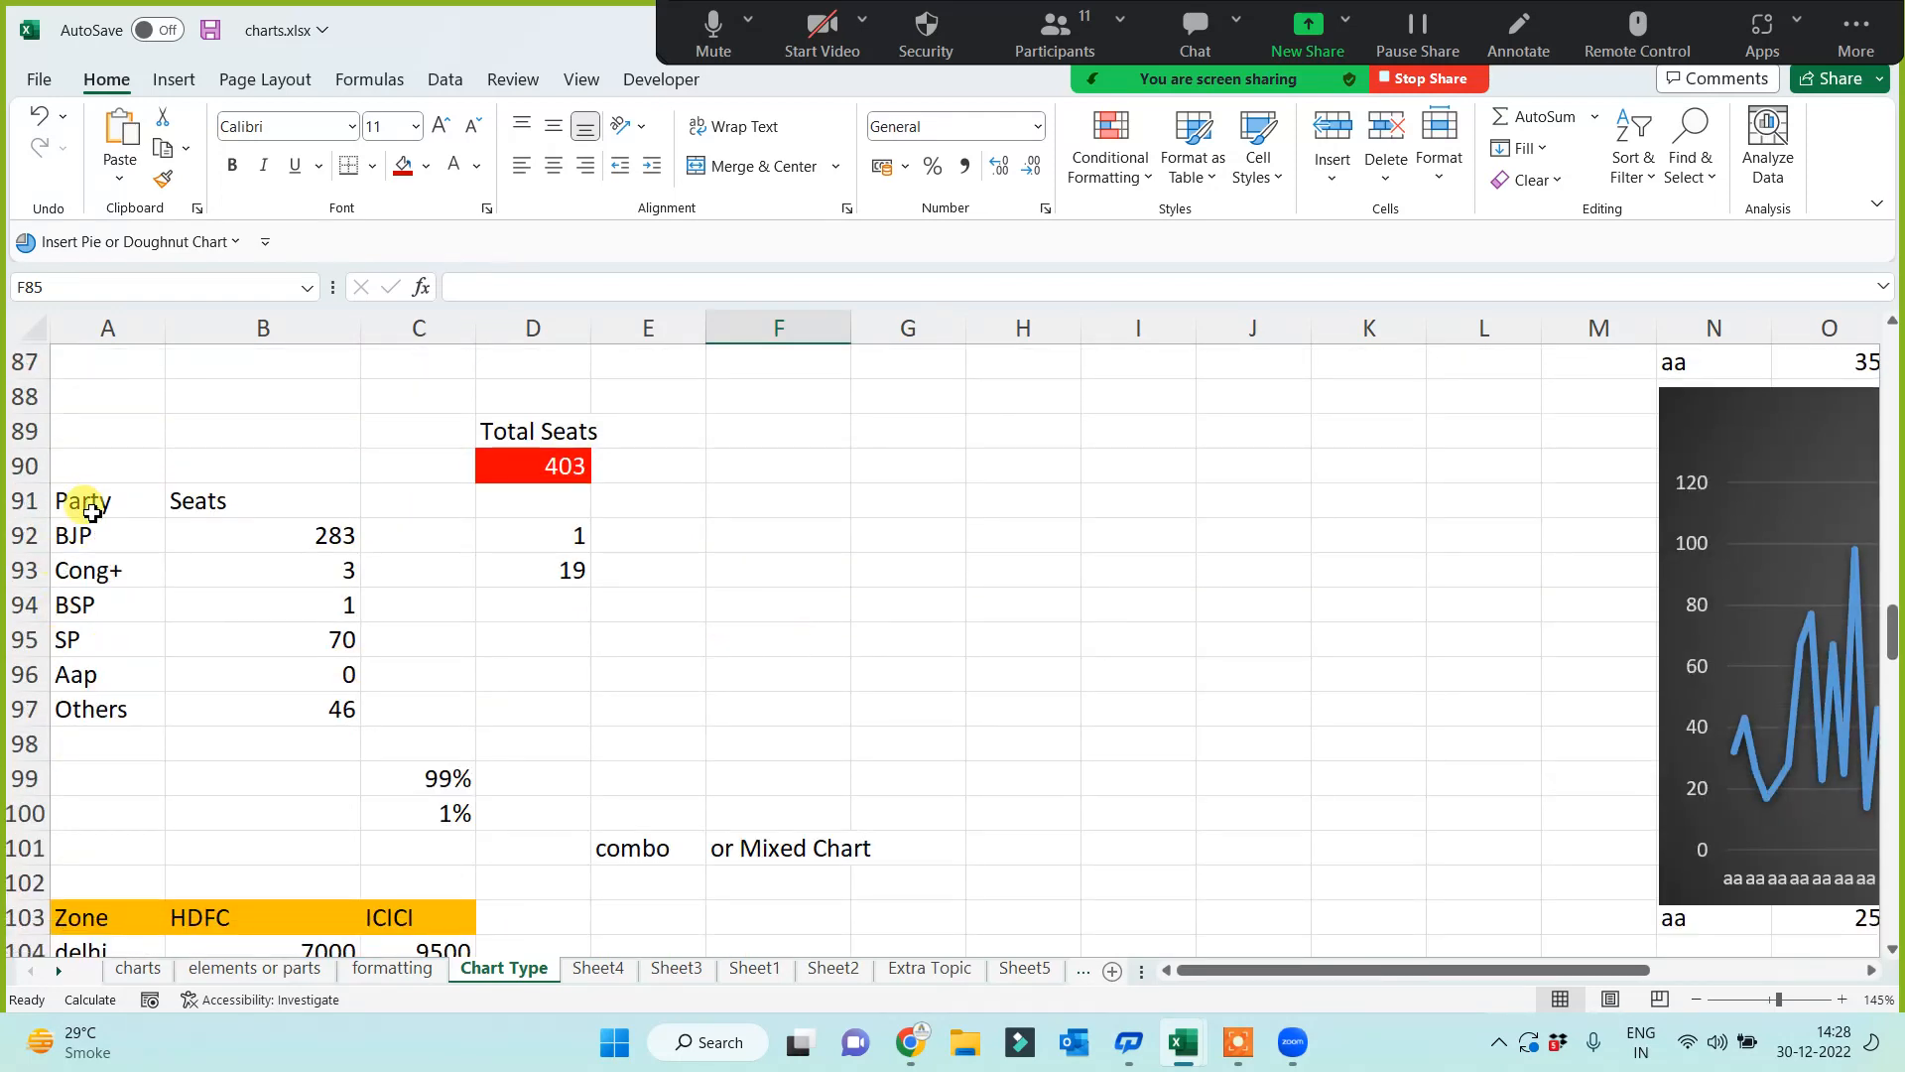
{"action": "left_click_drag", "start_coordinate": [91, 511], "coordinate": [242, 706]}
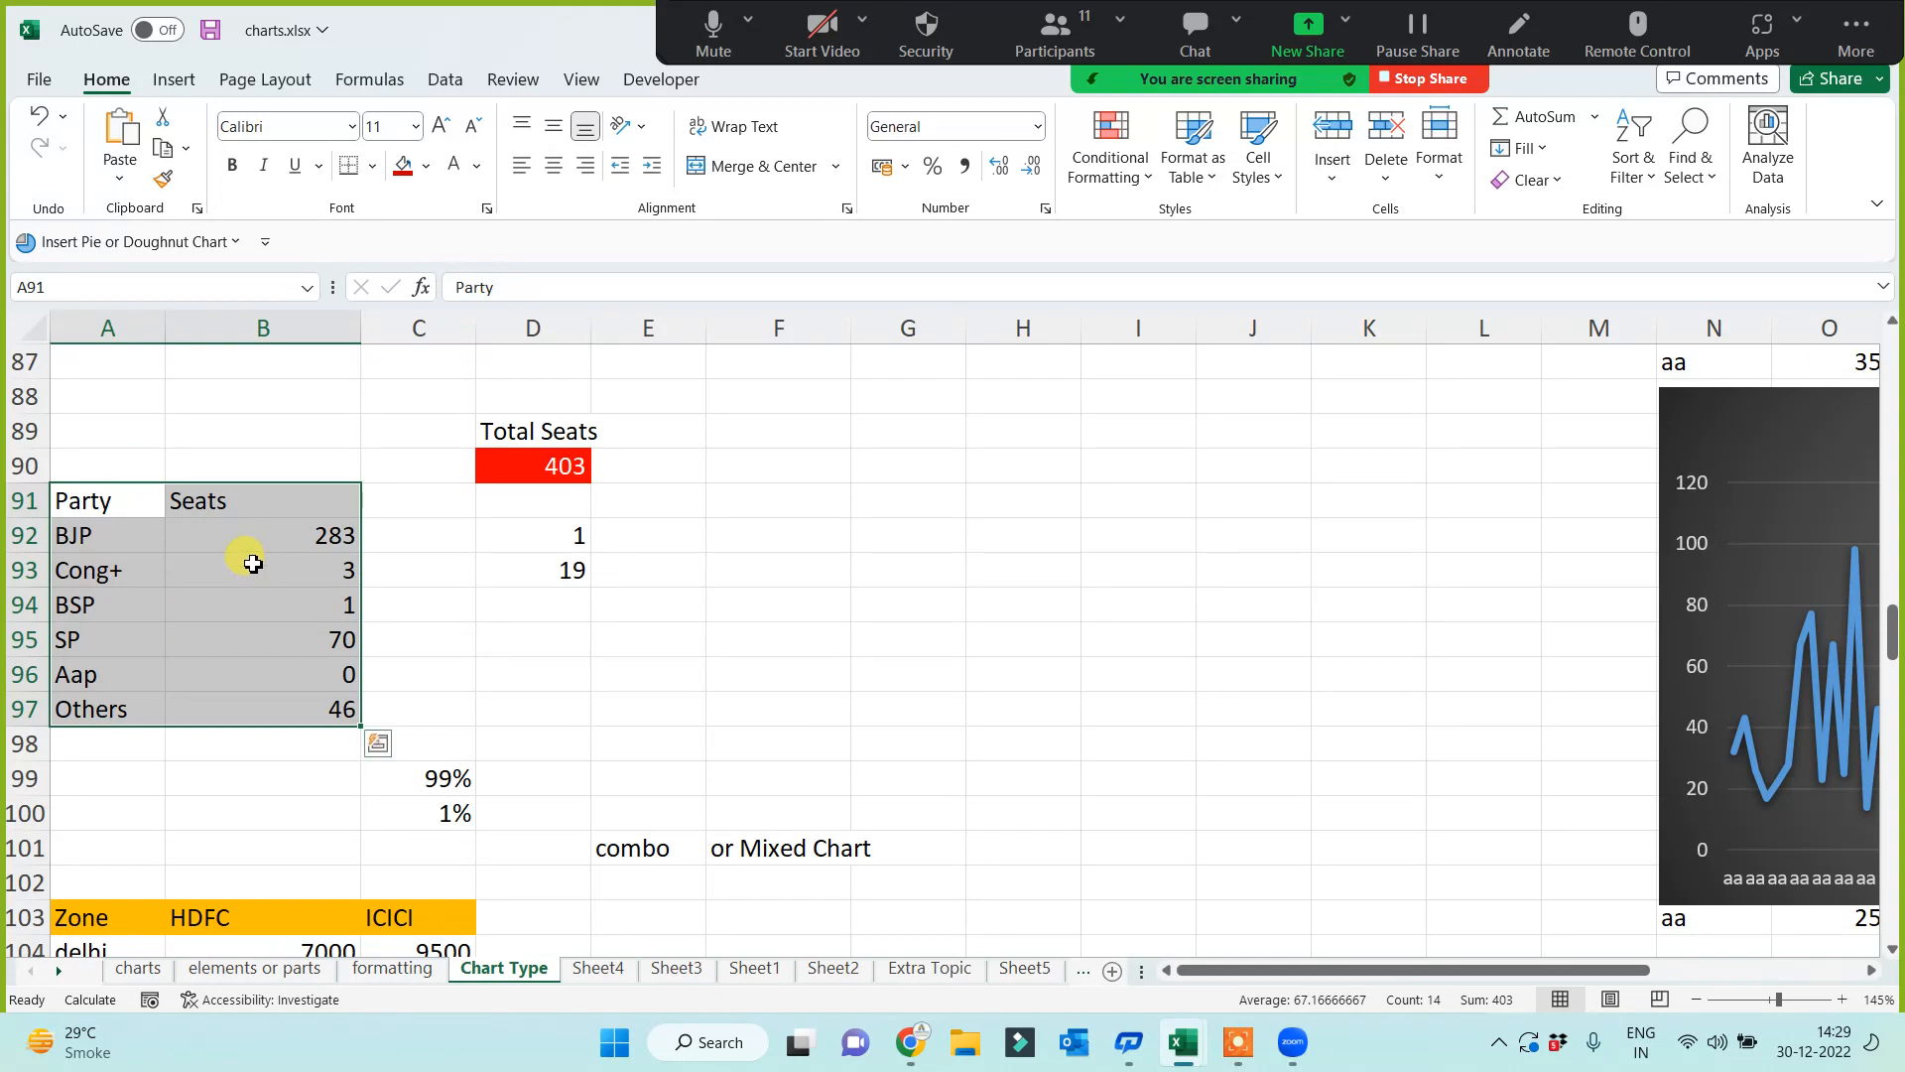
{"action": "left_click", "coordinate": [175, 82]}
{"action": "left_click", "coordinate": [686, 179]}
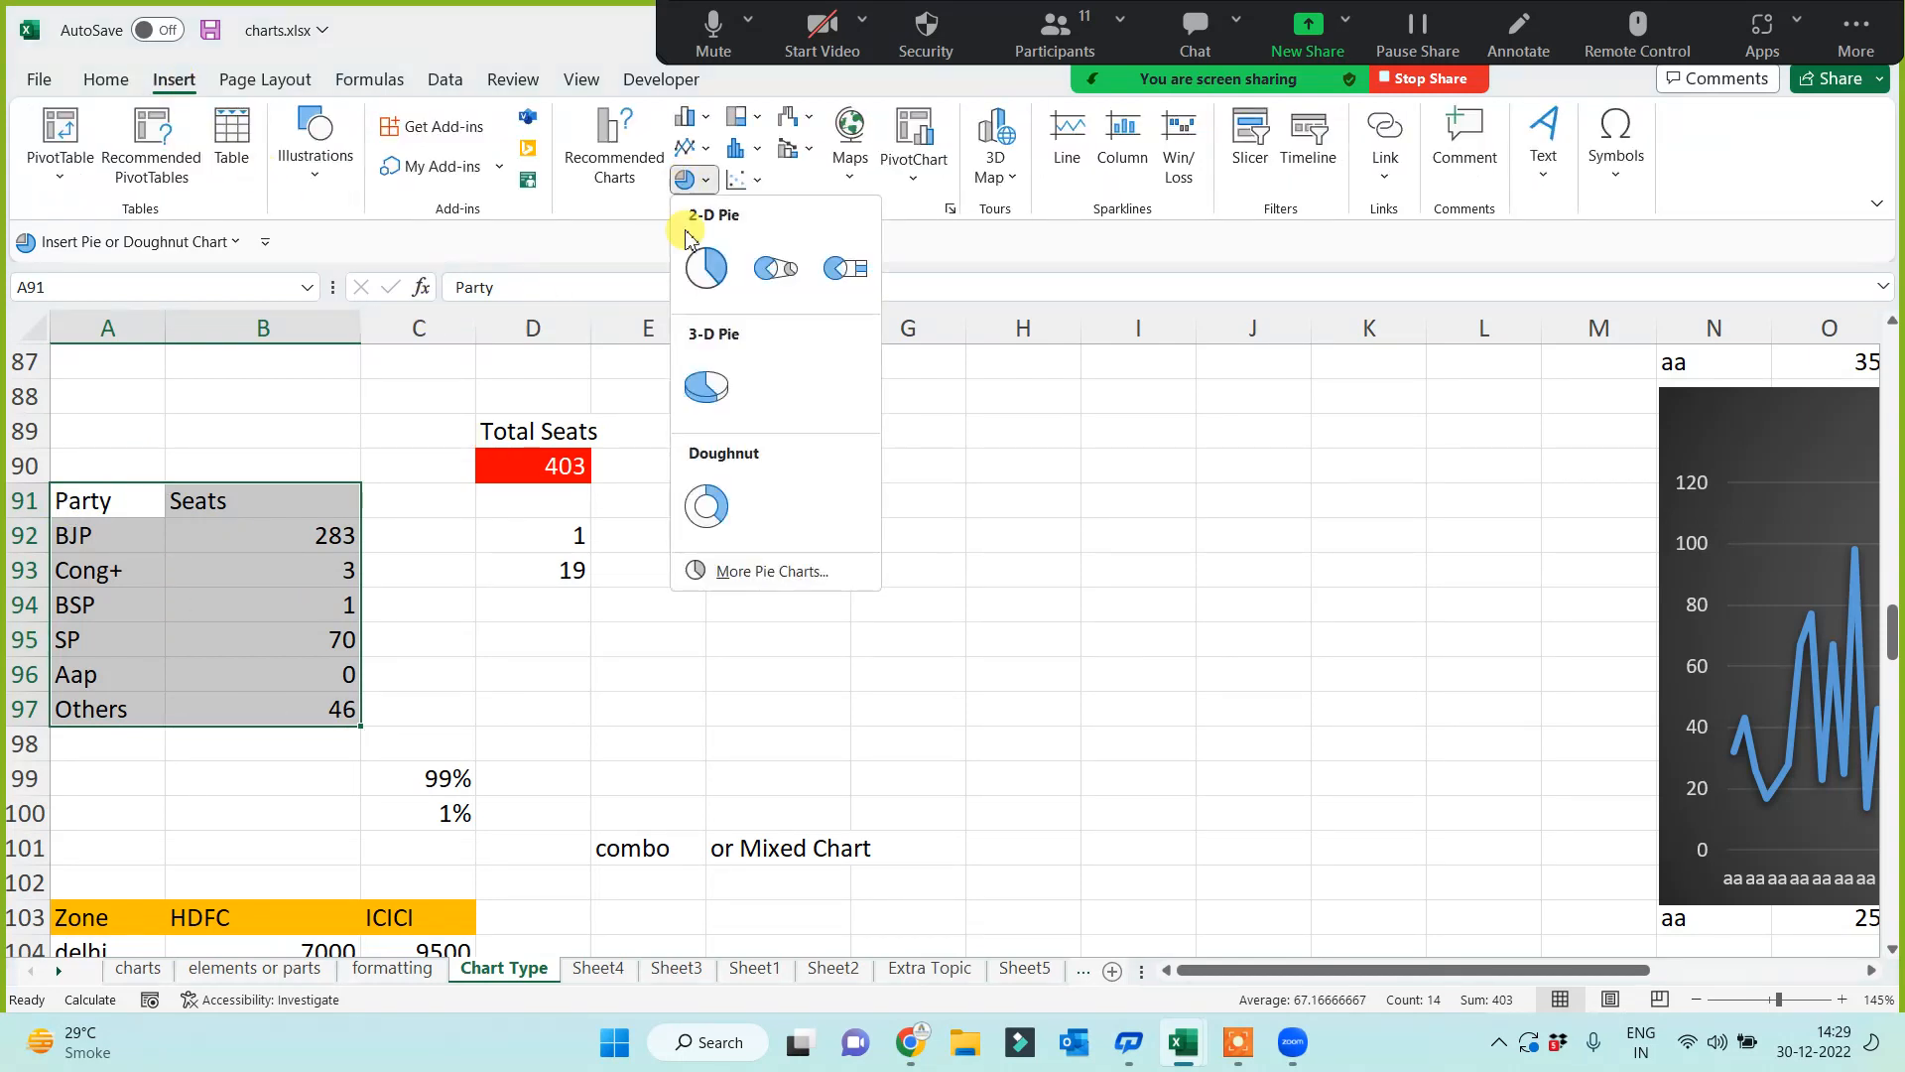
{"action": "left_click", "coordinate": [692, 392]}
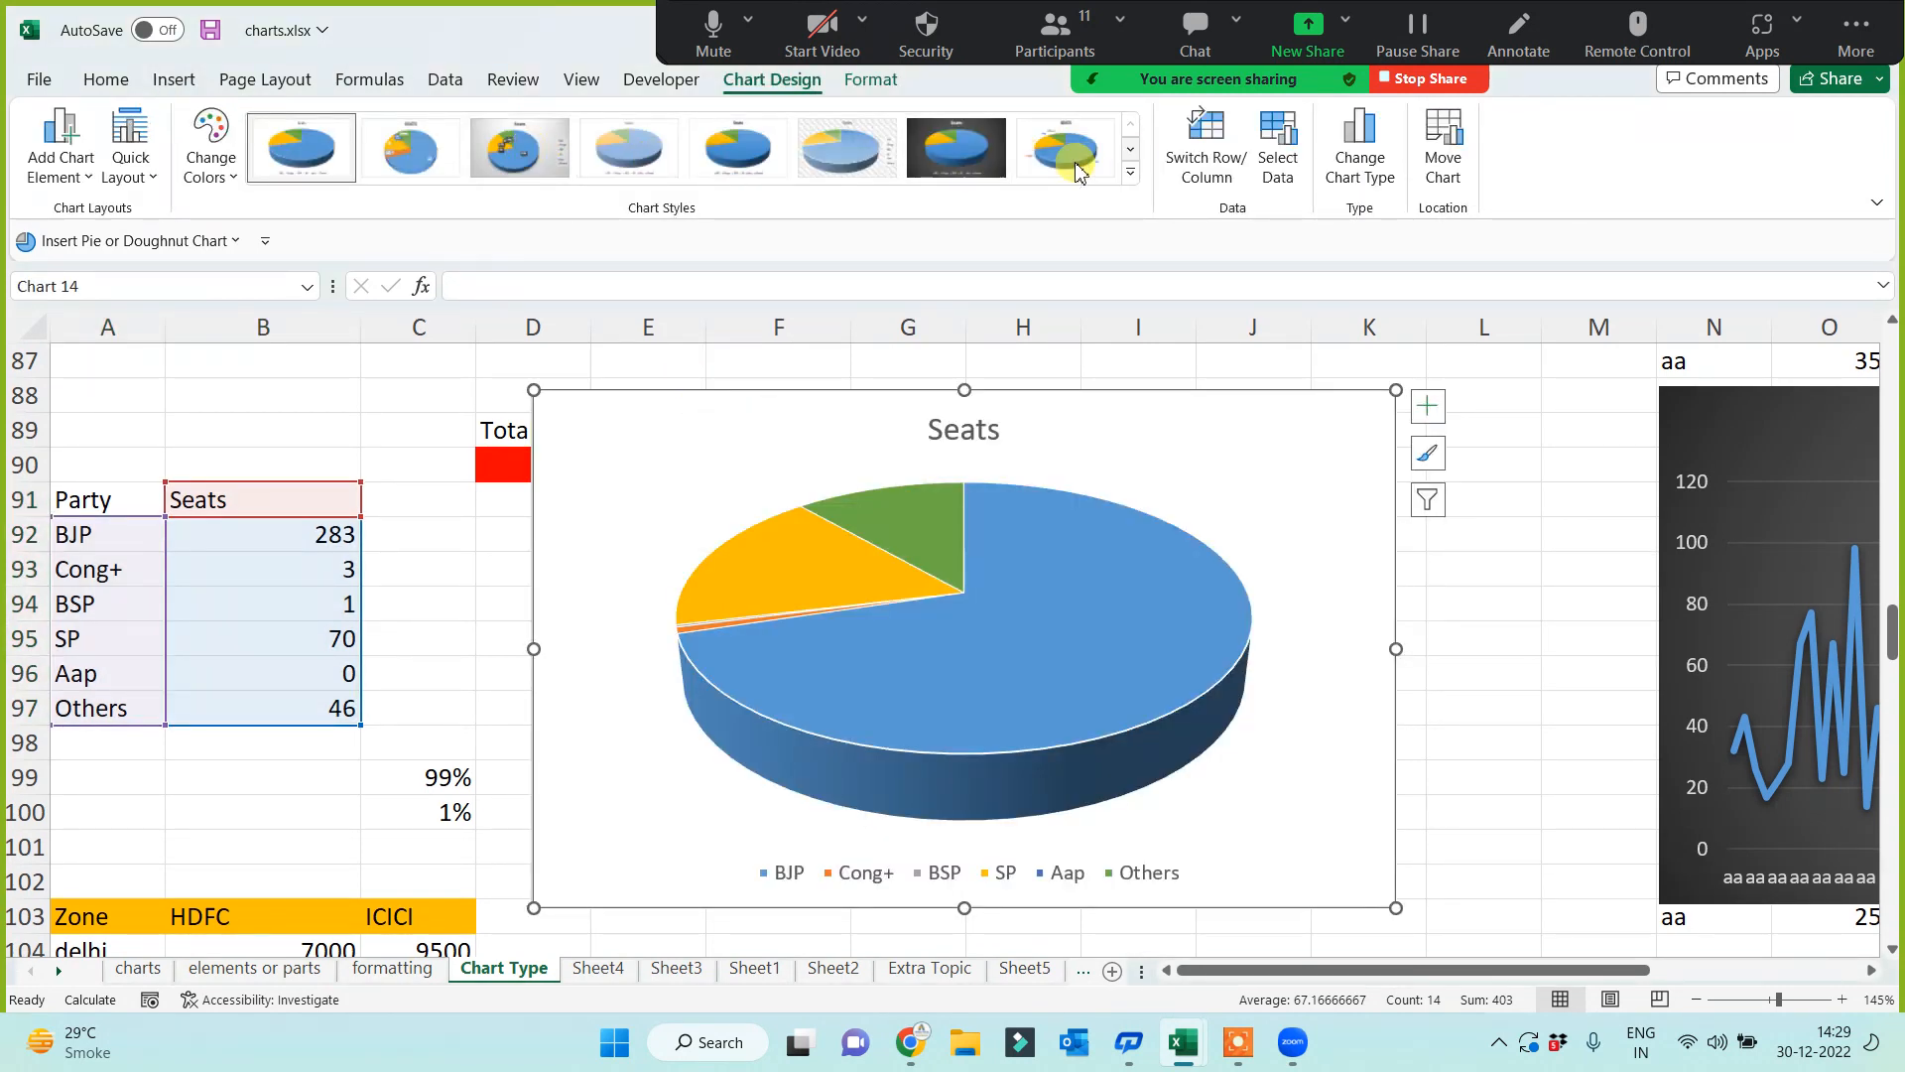
Step: Compare several chart styles on the Seats pie and apply the grey gradient style with dark percentage labels
{"action": "left_click", "coordinate": [505, 160]}
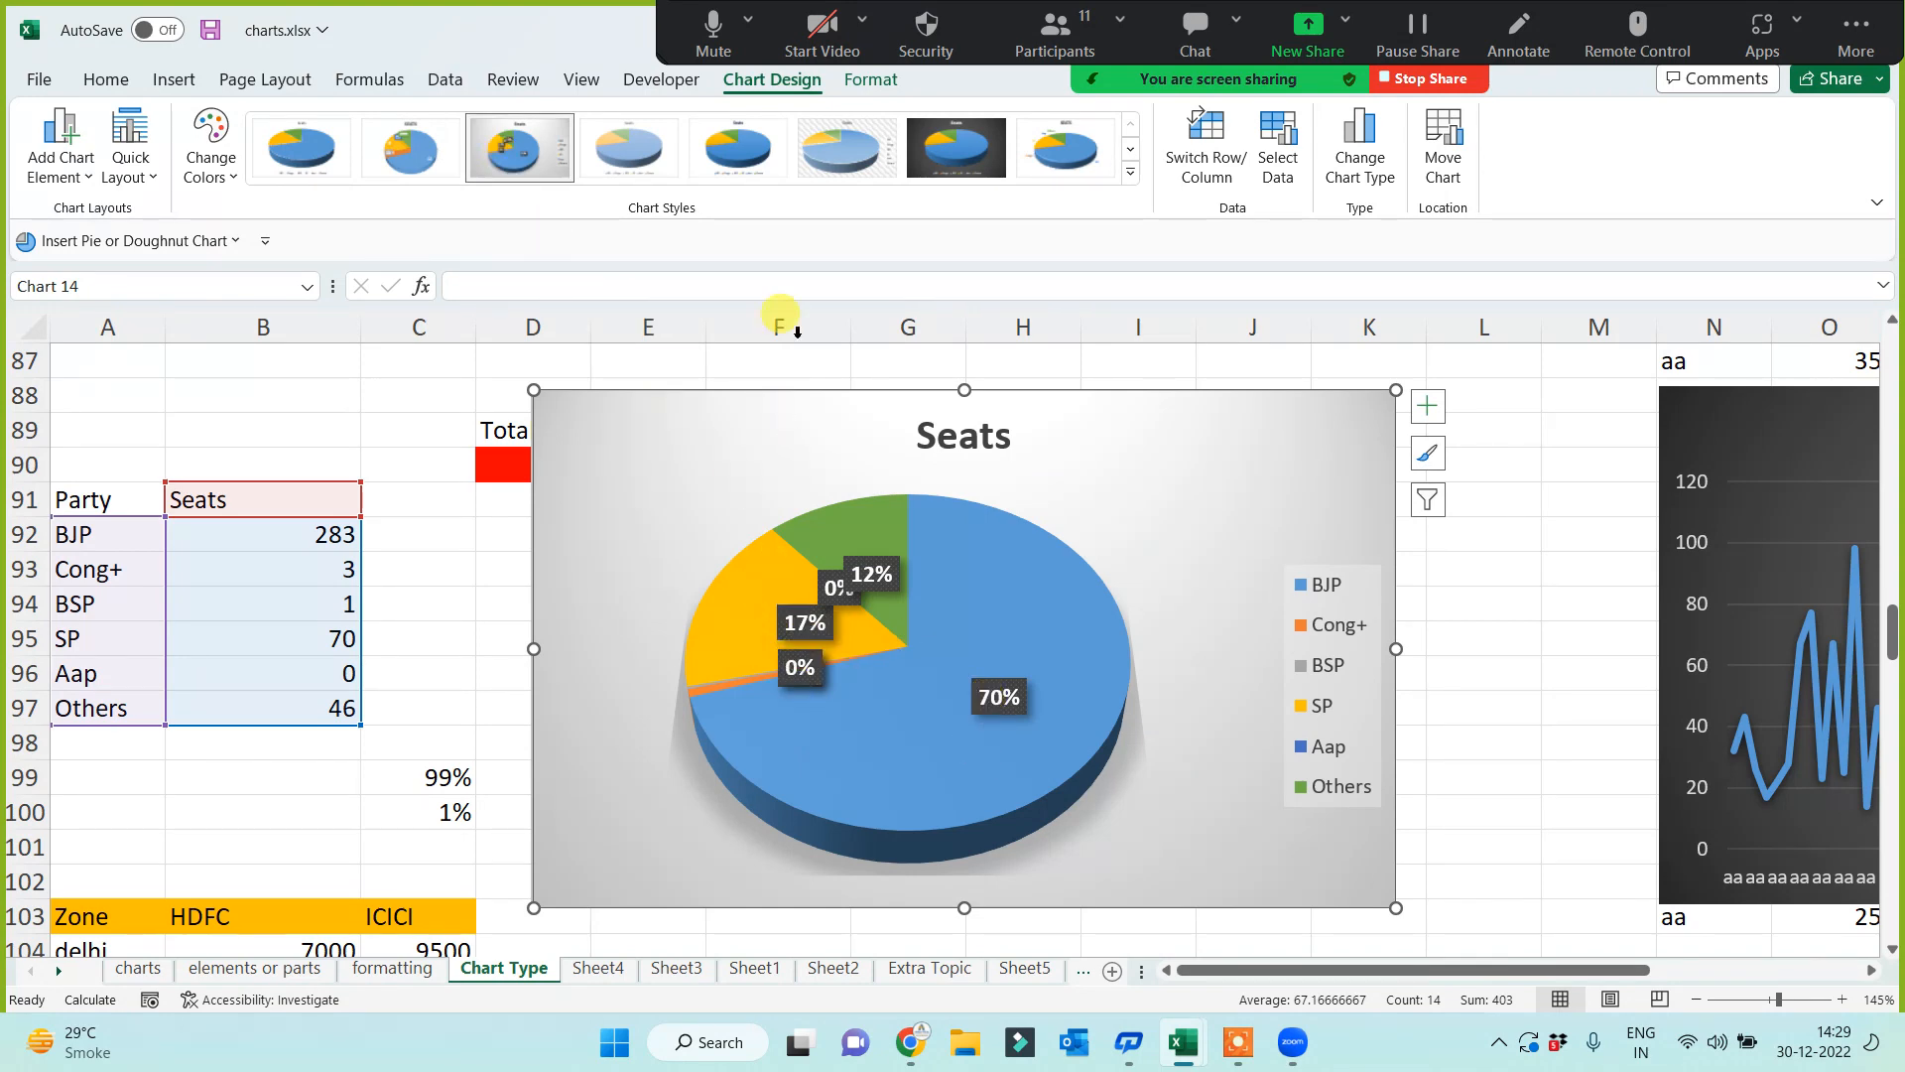
{"action": "left_click", "coordinate": [844, 149]}
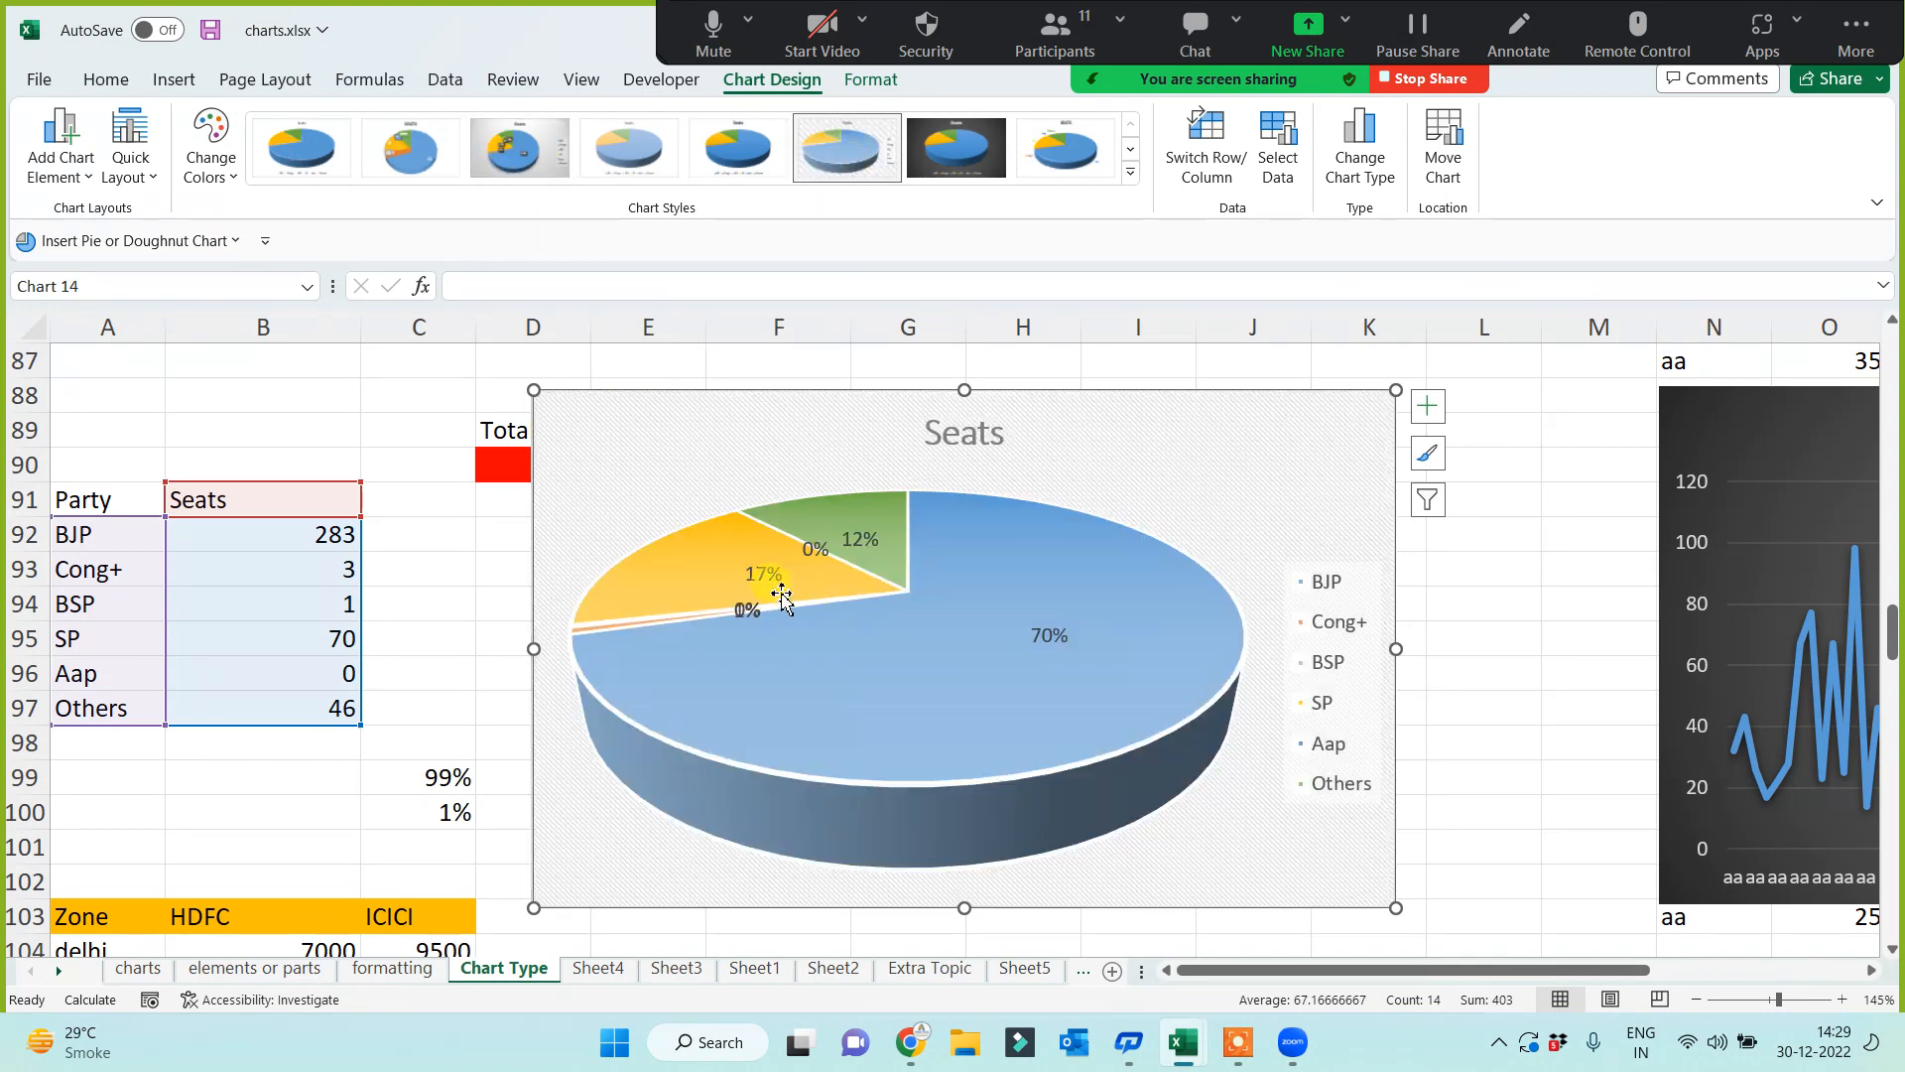
{"action": "left_click", "coordinate": [967, 167]}
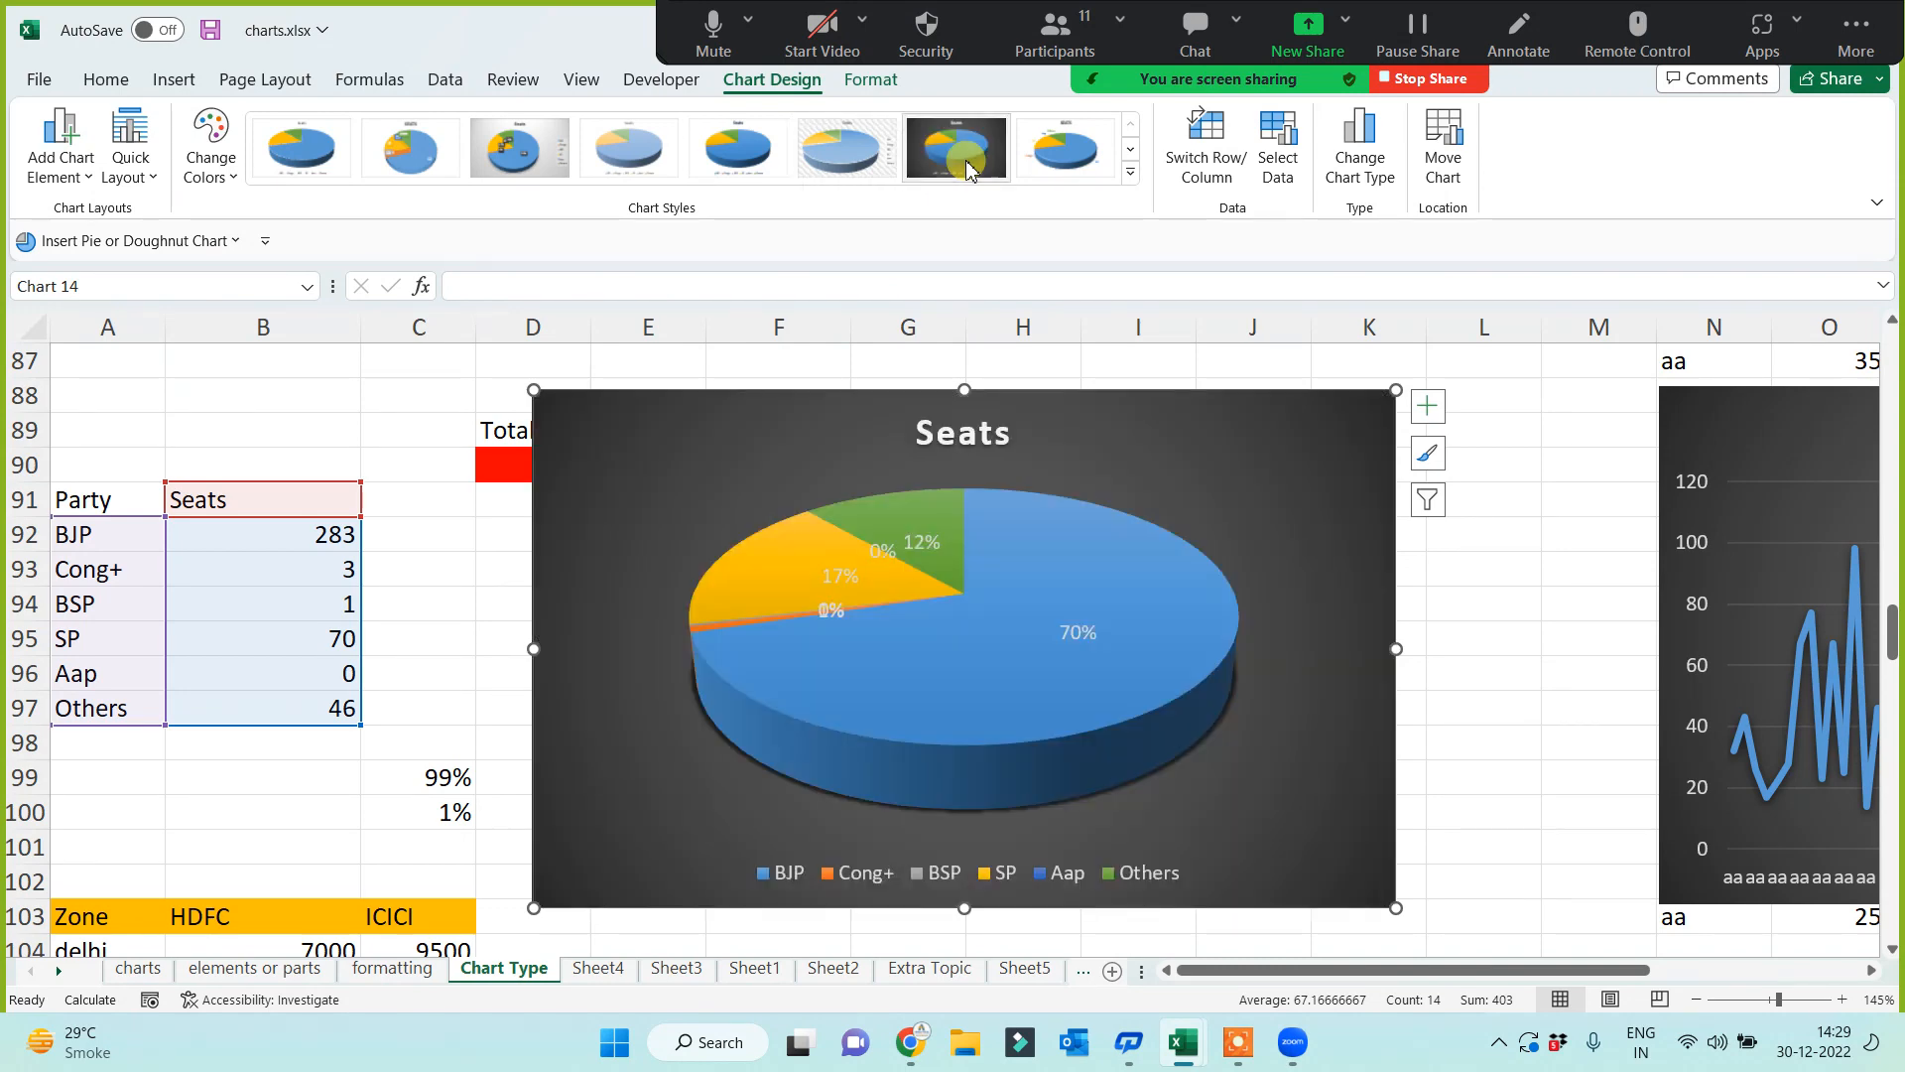
{"action": "left_click", "coordinate": [501, 164]}
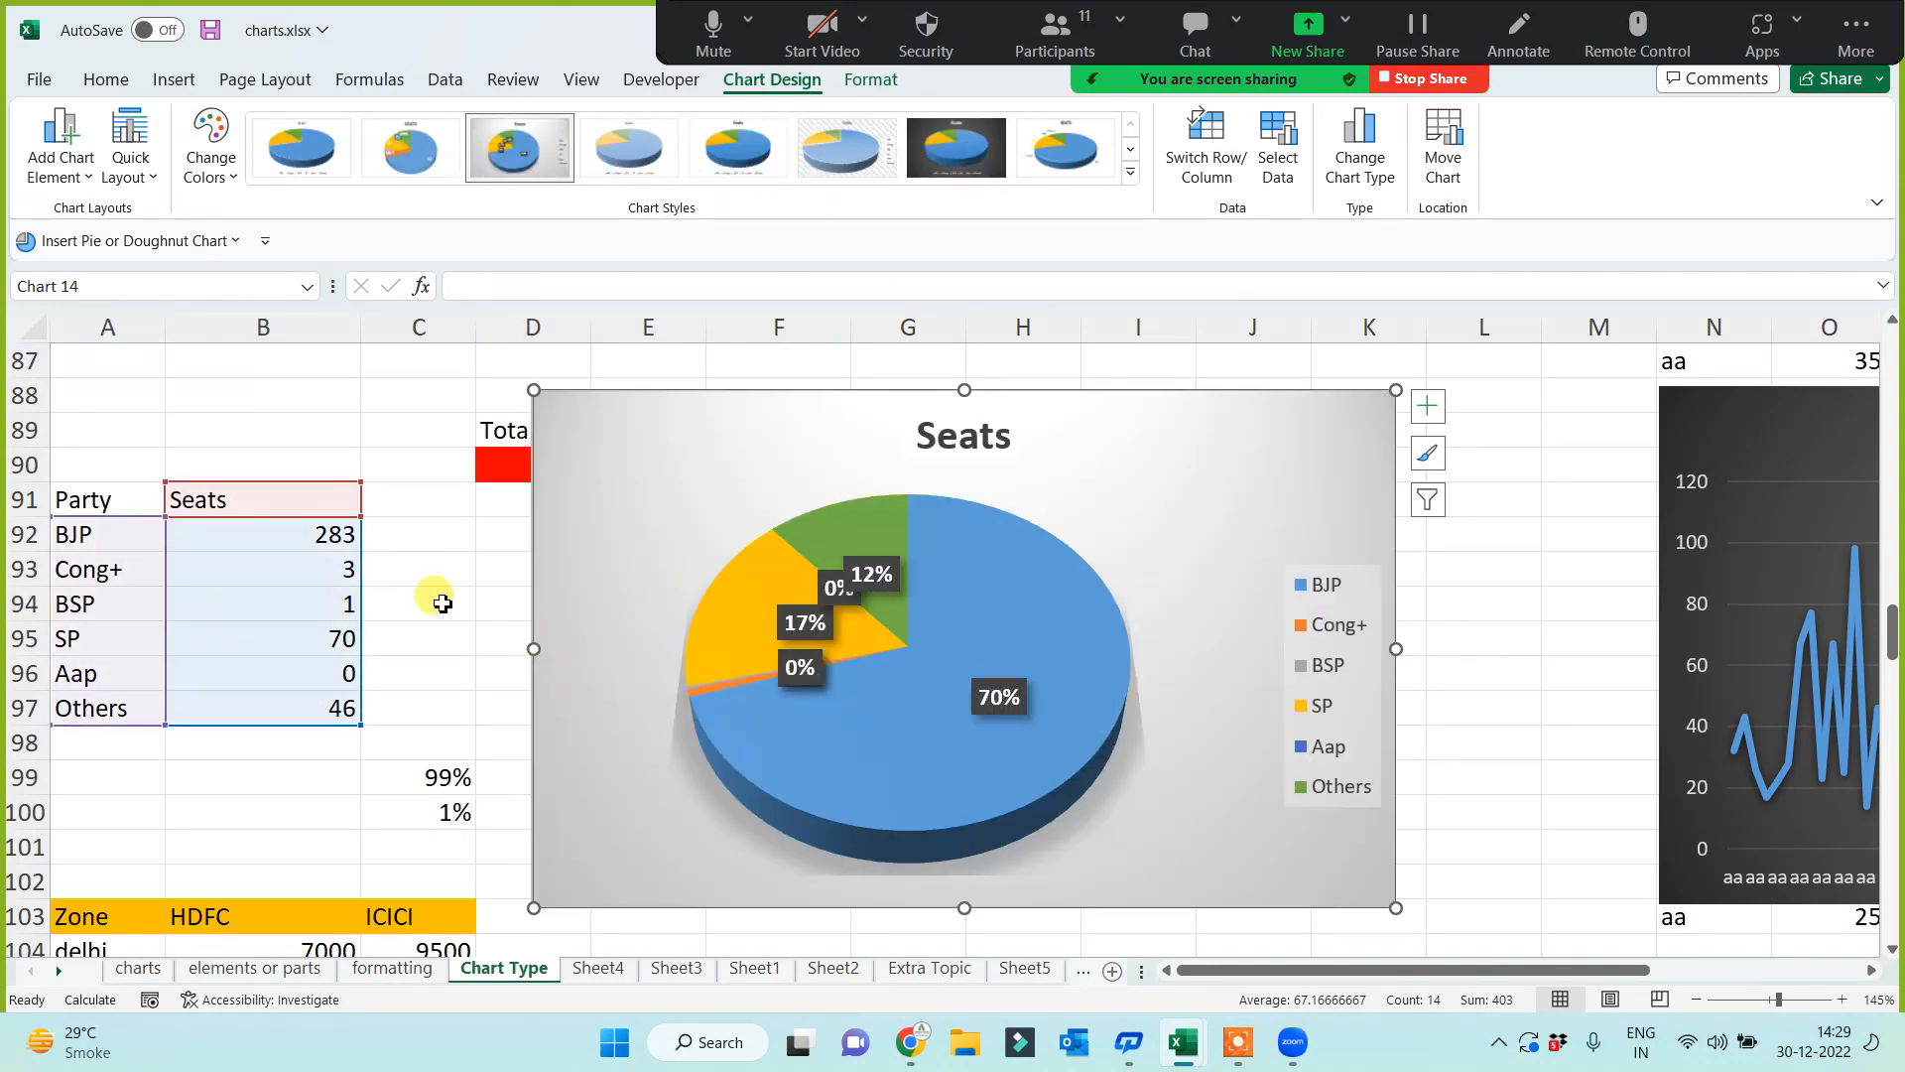
Step: Insert a clustered column and line combo chart from A103:C108 and shorten it from above to start at row 103
{"action": "scroll", "coordinate": [440, 655], "scroll_direction": "down", "scroll_amount": 3}
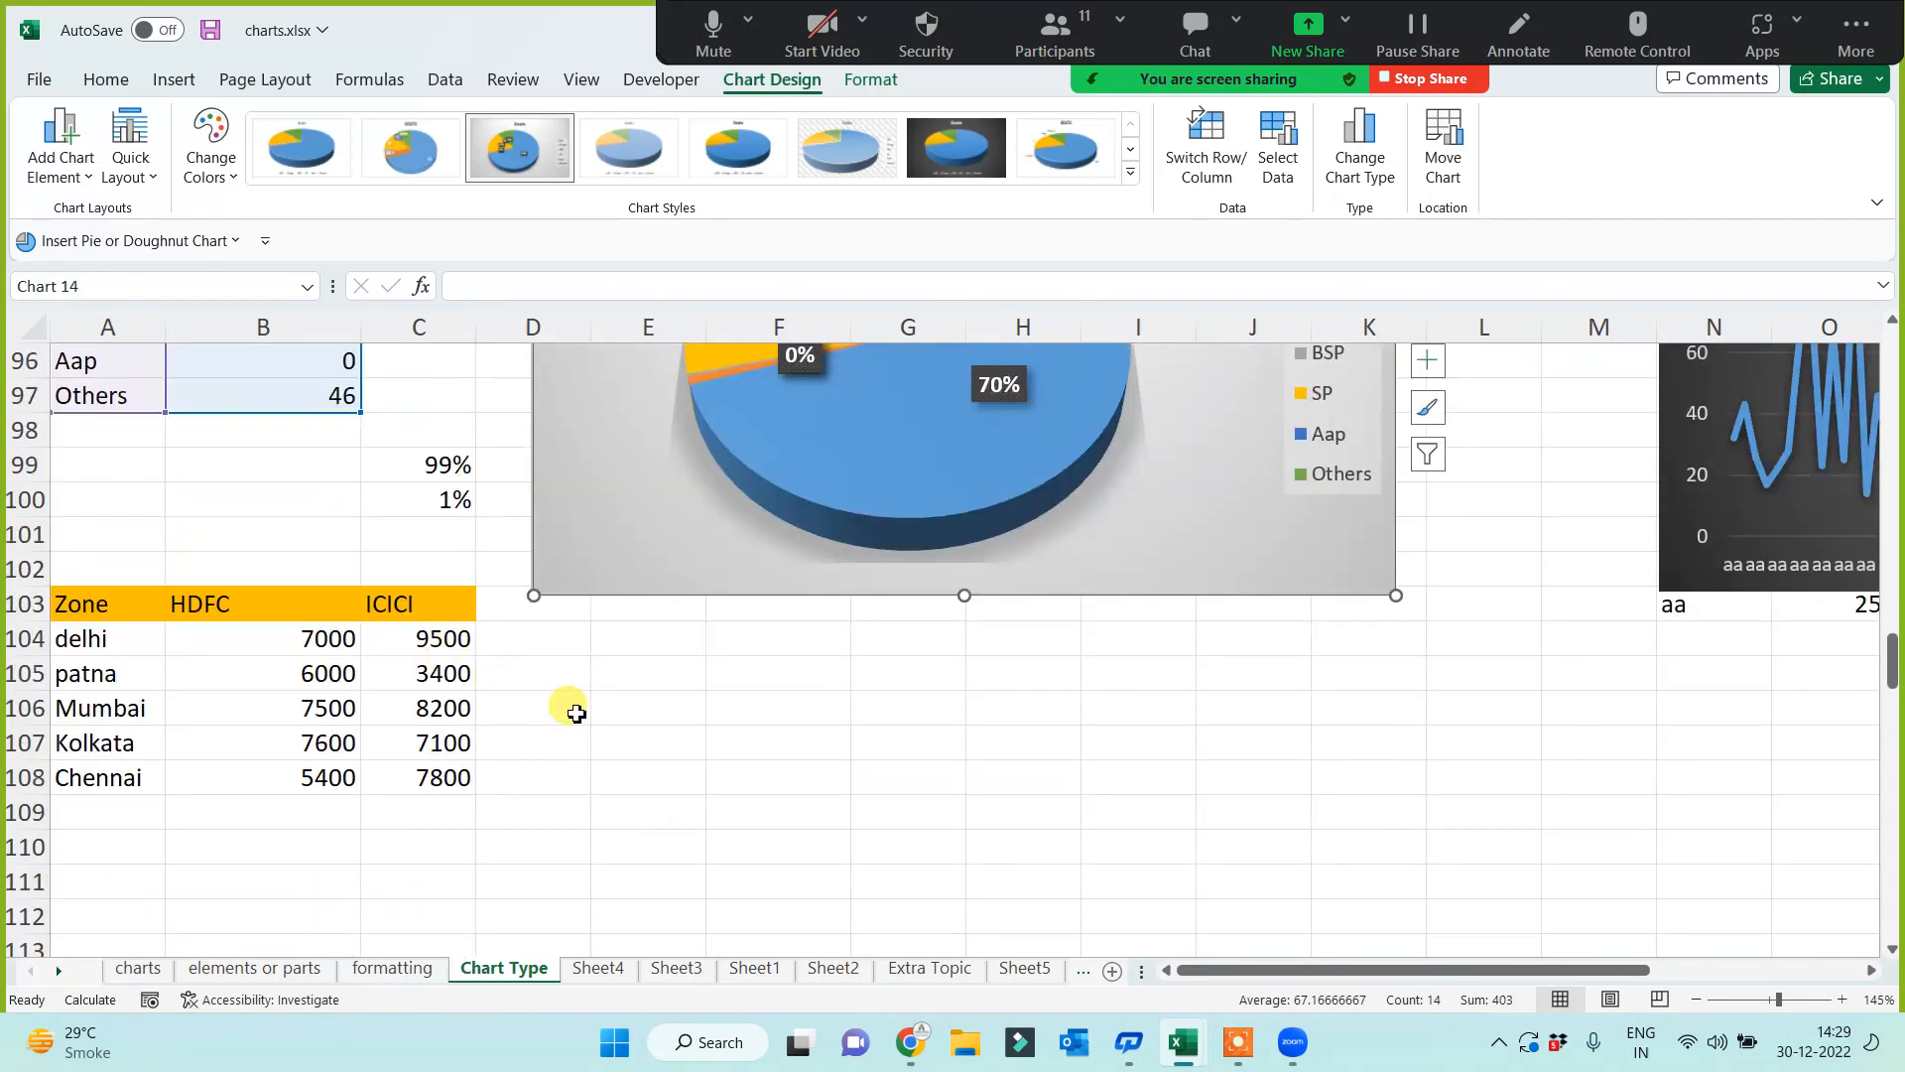
{"action": "scroll", "coordinate": [536, 732], "scroll_direction": "down", "scroll_amount": 1}
{"action": "left_click_drag", "start_coordinate": [109, 507], "coordinate": [404, 680]}
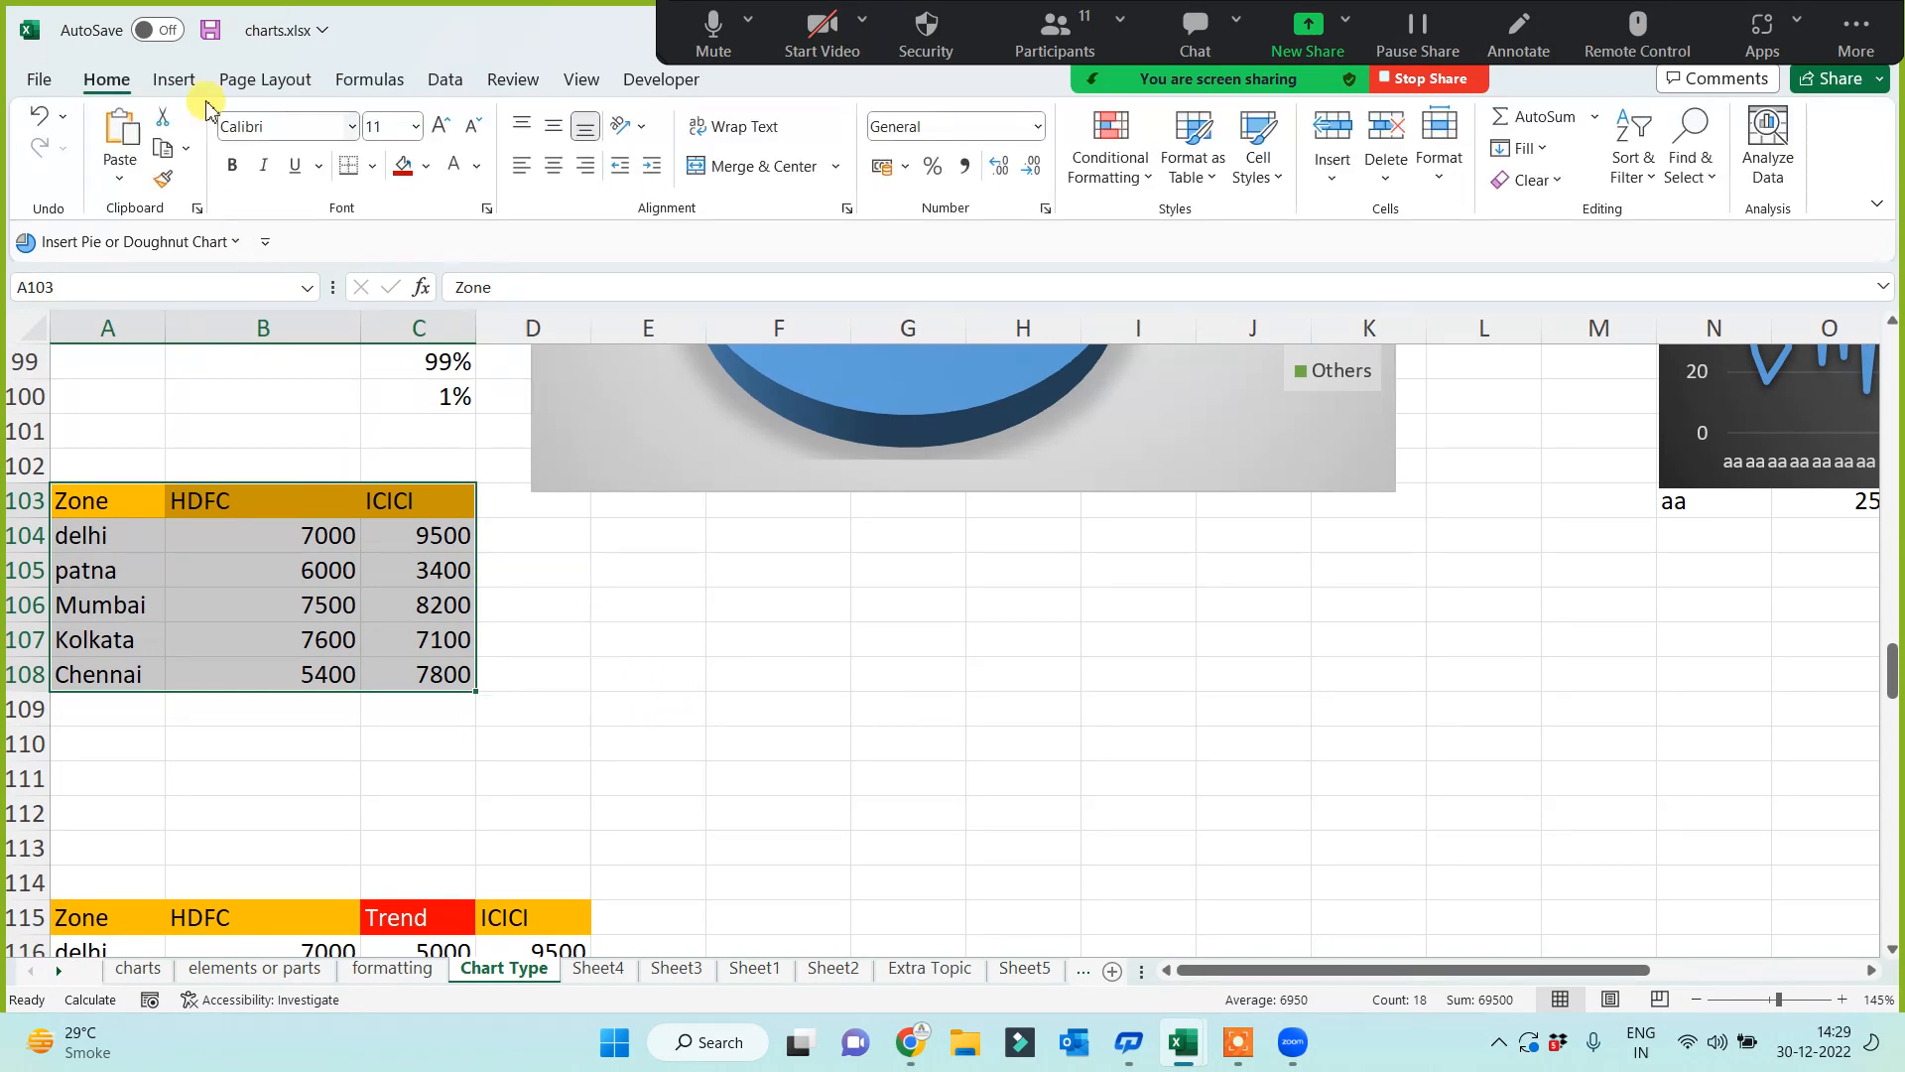
{"action": "left_click", "coordinate": [175, 81]}
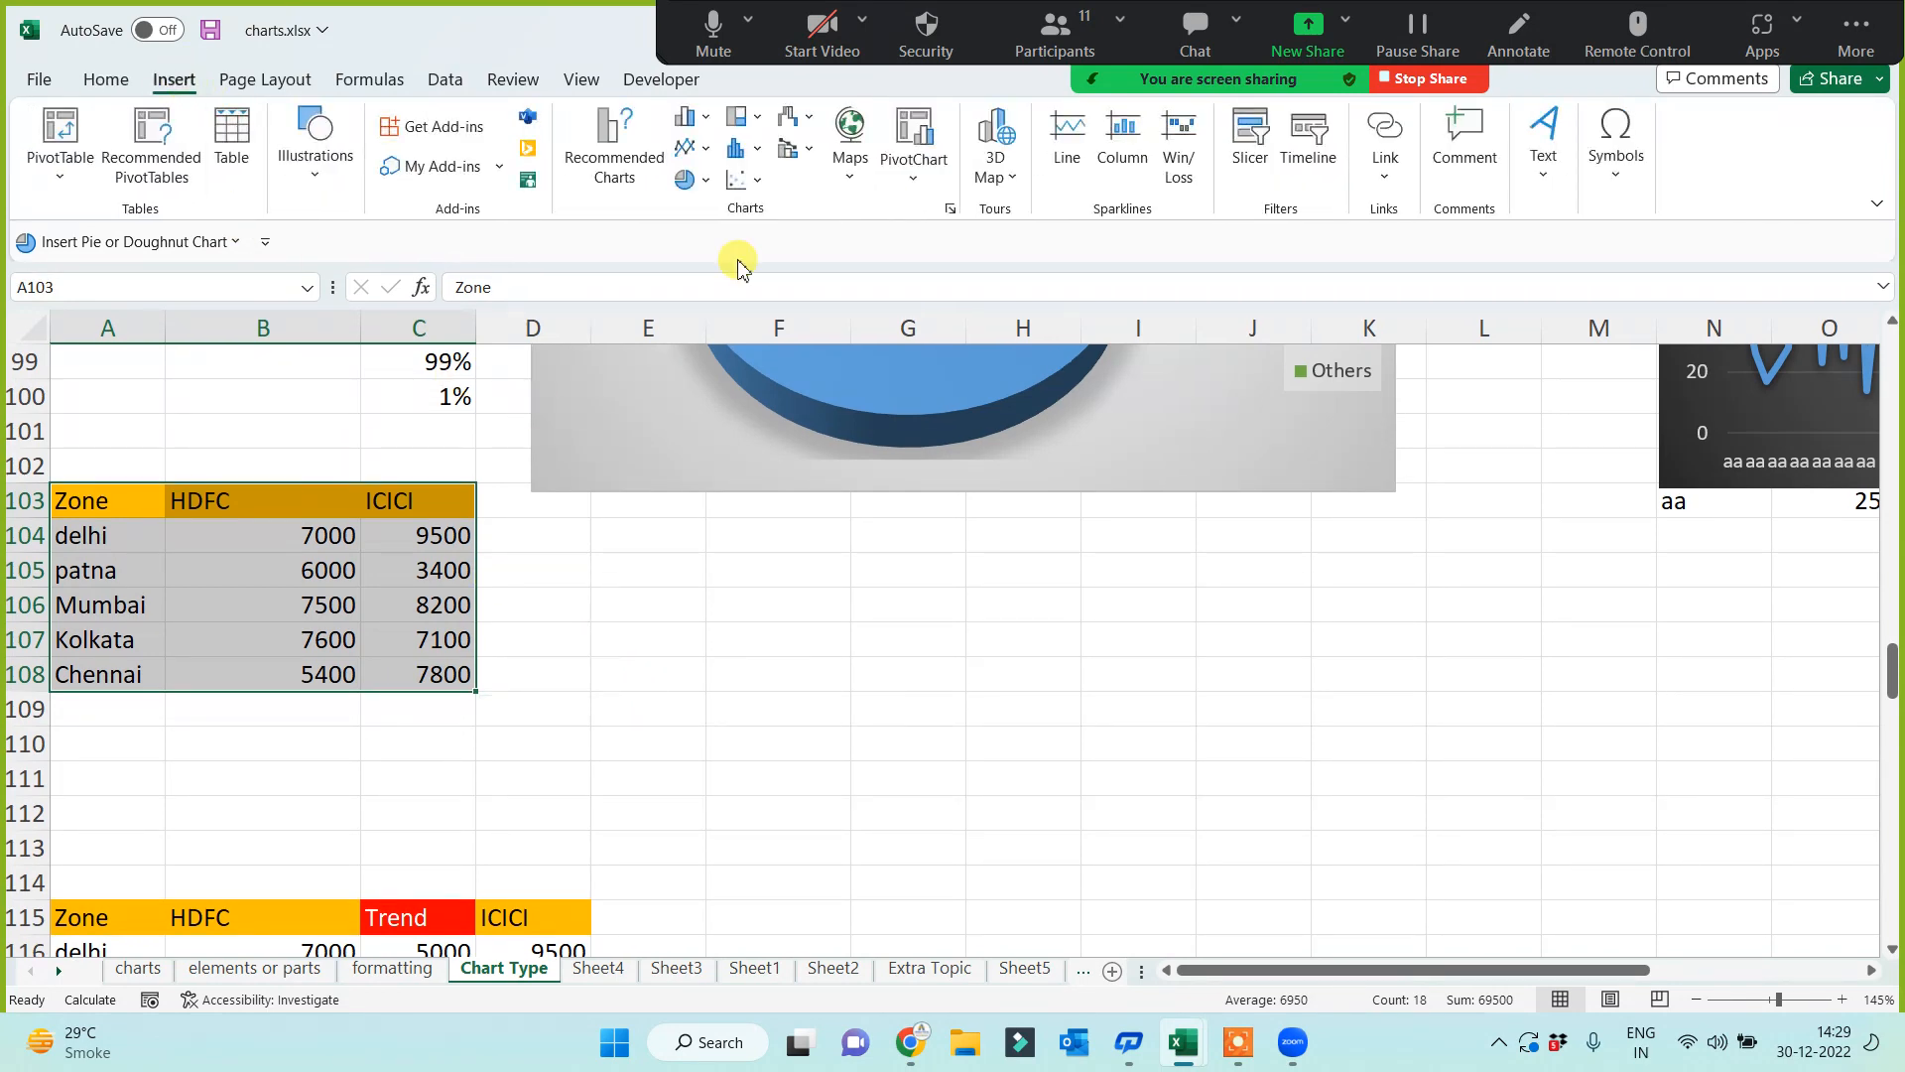
{"action": "left_click", "coordinate": [790, 157]}
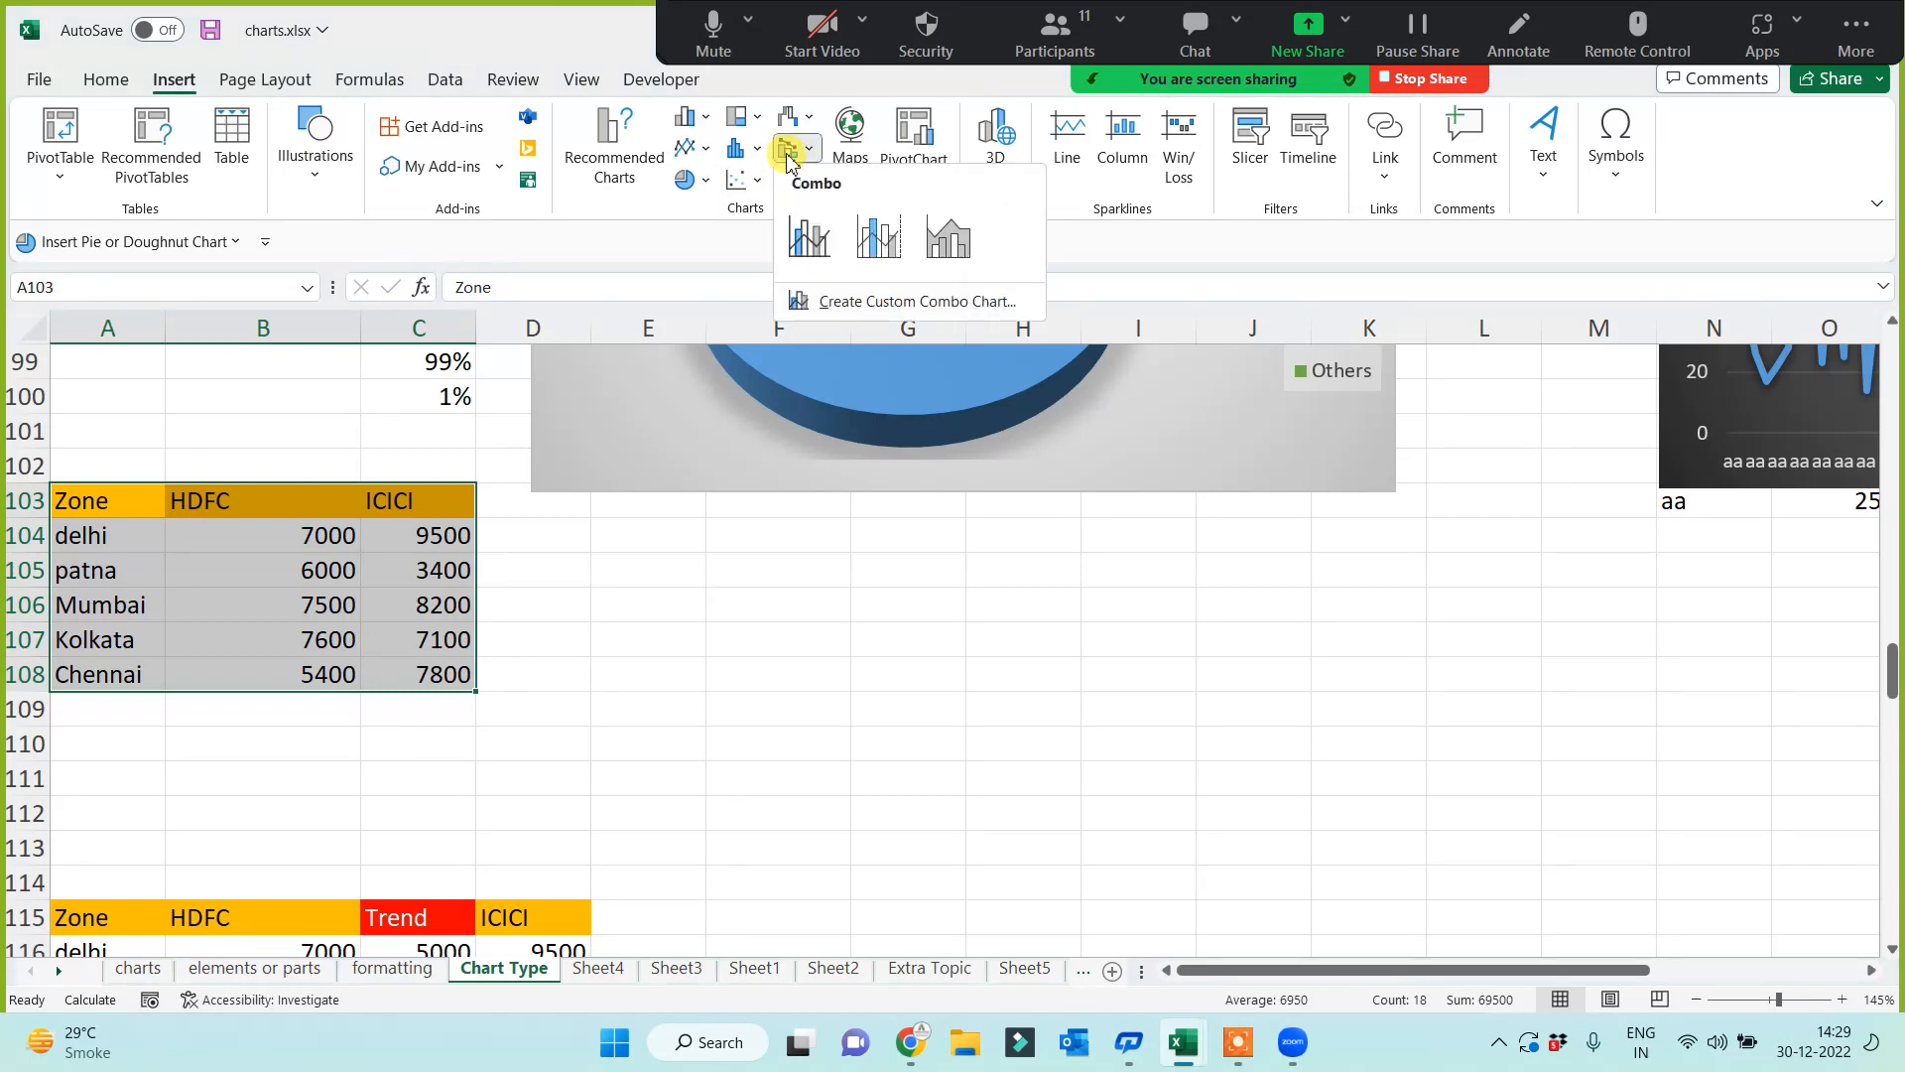
{"action": "left_click", "coordinate": [810, 240]}
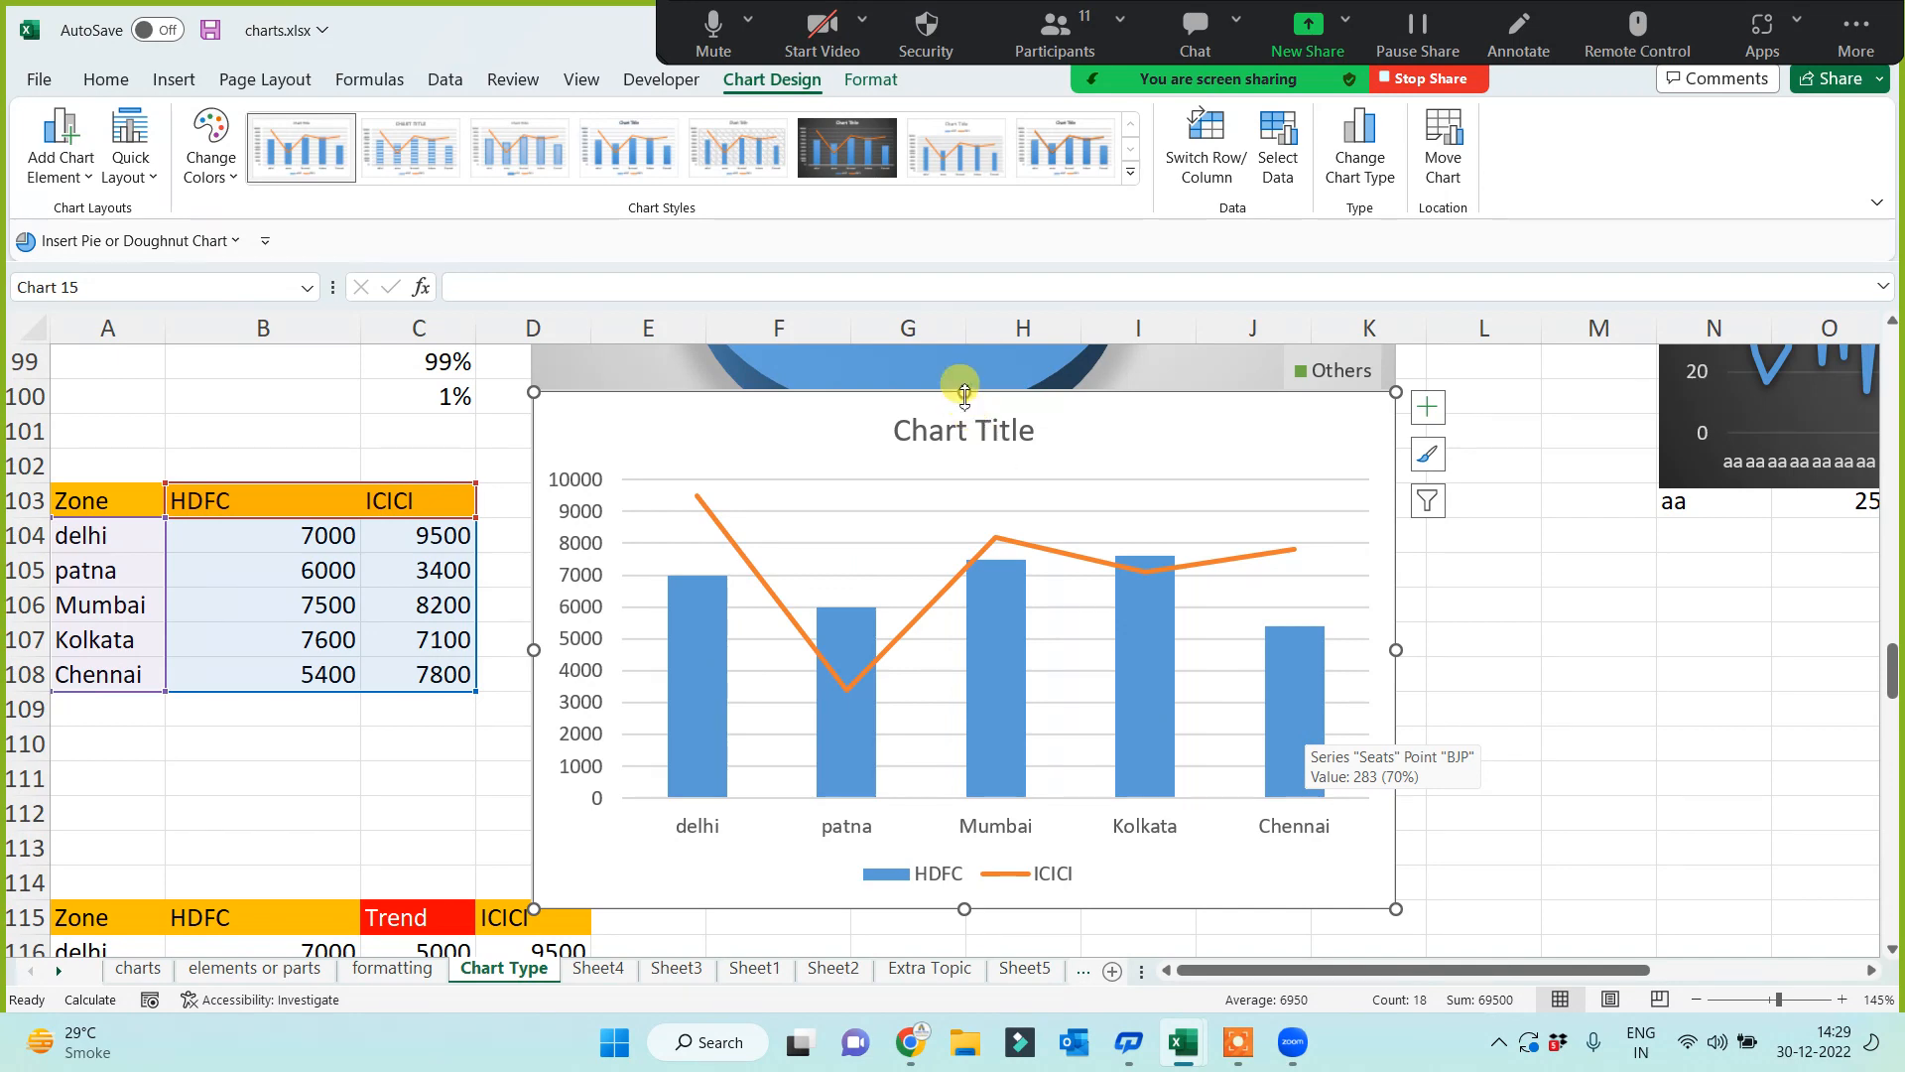
{"action": "left_click_drag", "start_coordinate": [964, 392], "coordinate": [963, 501]}
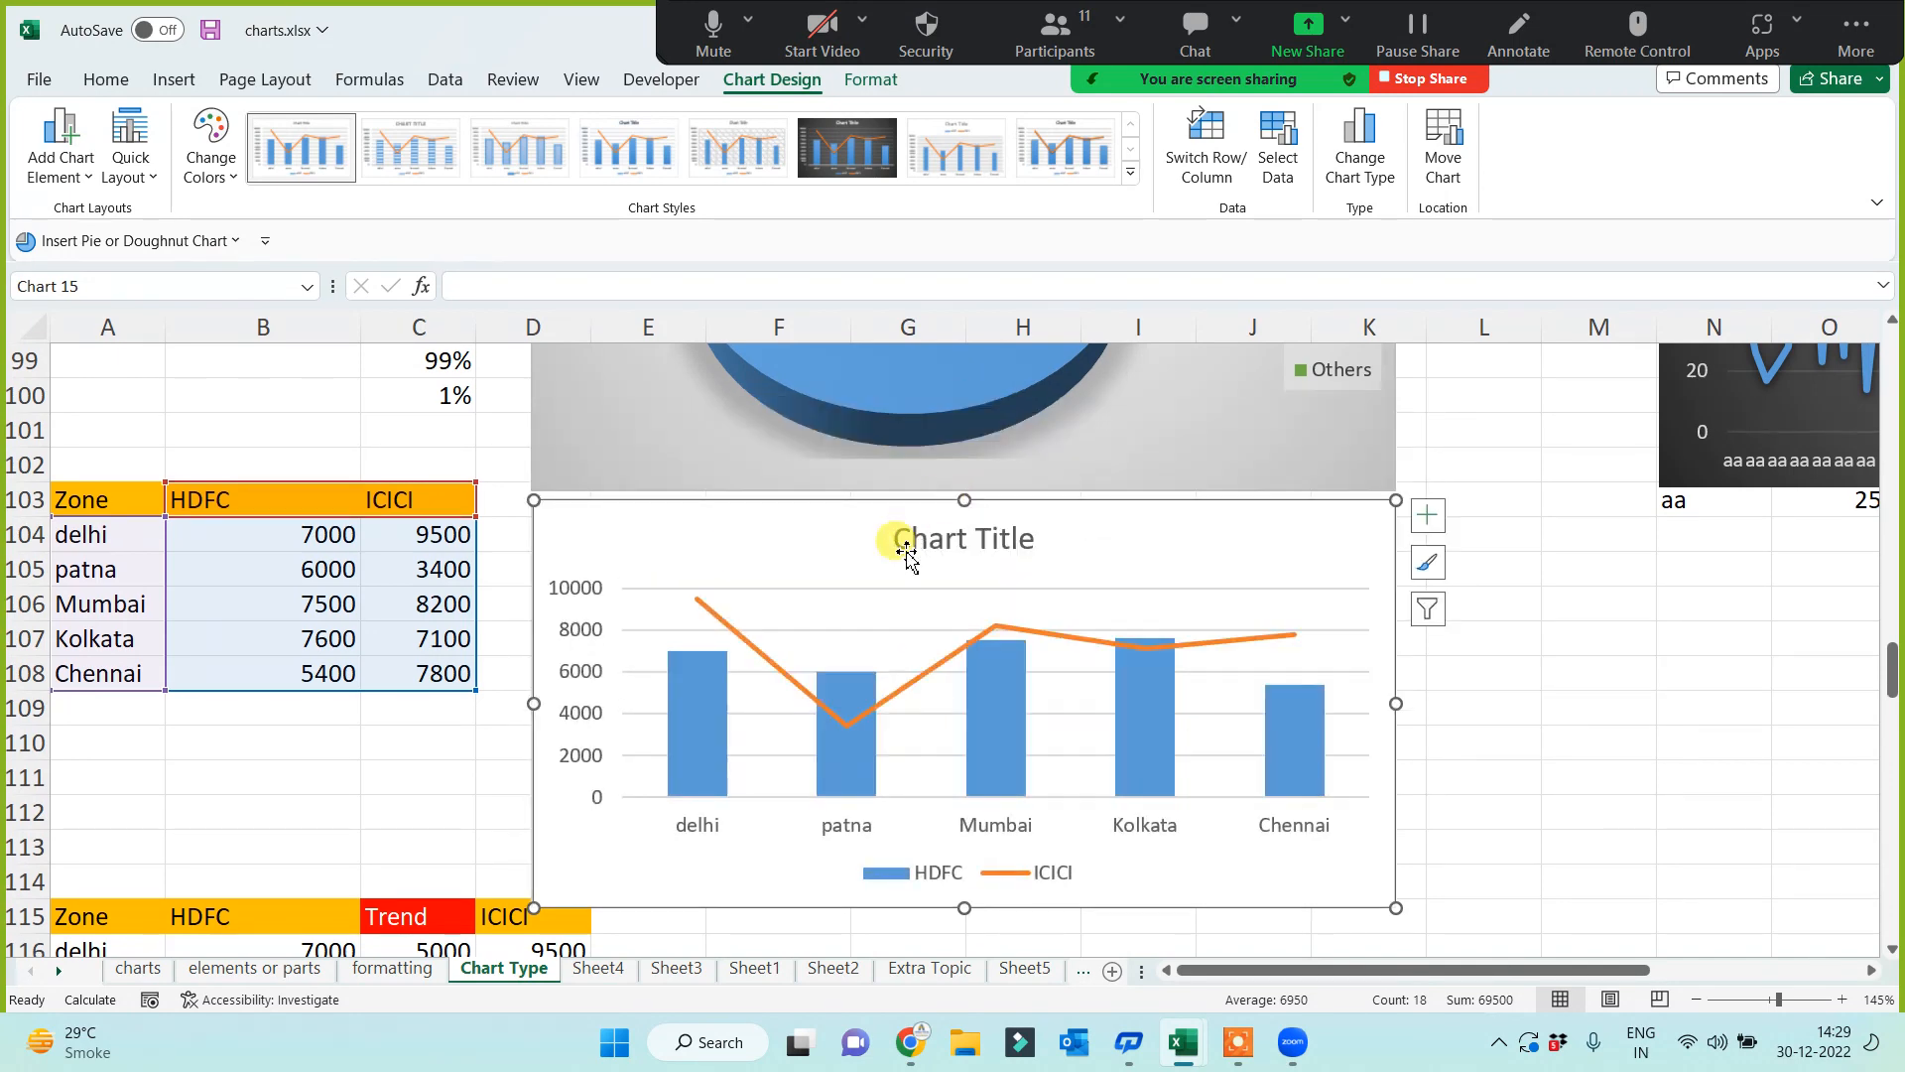
Step: Shorten the combo chart beside A103:C108 from below so it ends at row 113, above the Trend table
{"action": "scroll", "coordinate": [744, 695], "scroll_direction": "down", "scroll_amount": 3}
{"action": "scroll", "coordinate": [694, 792], "scroll_direction": "down", "scroll_amount": 1}
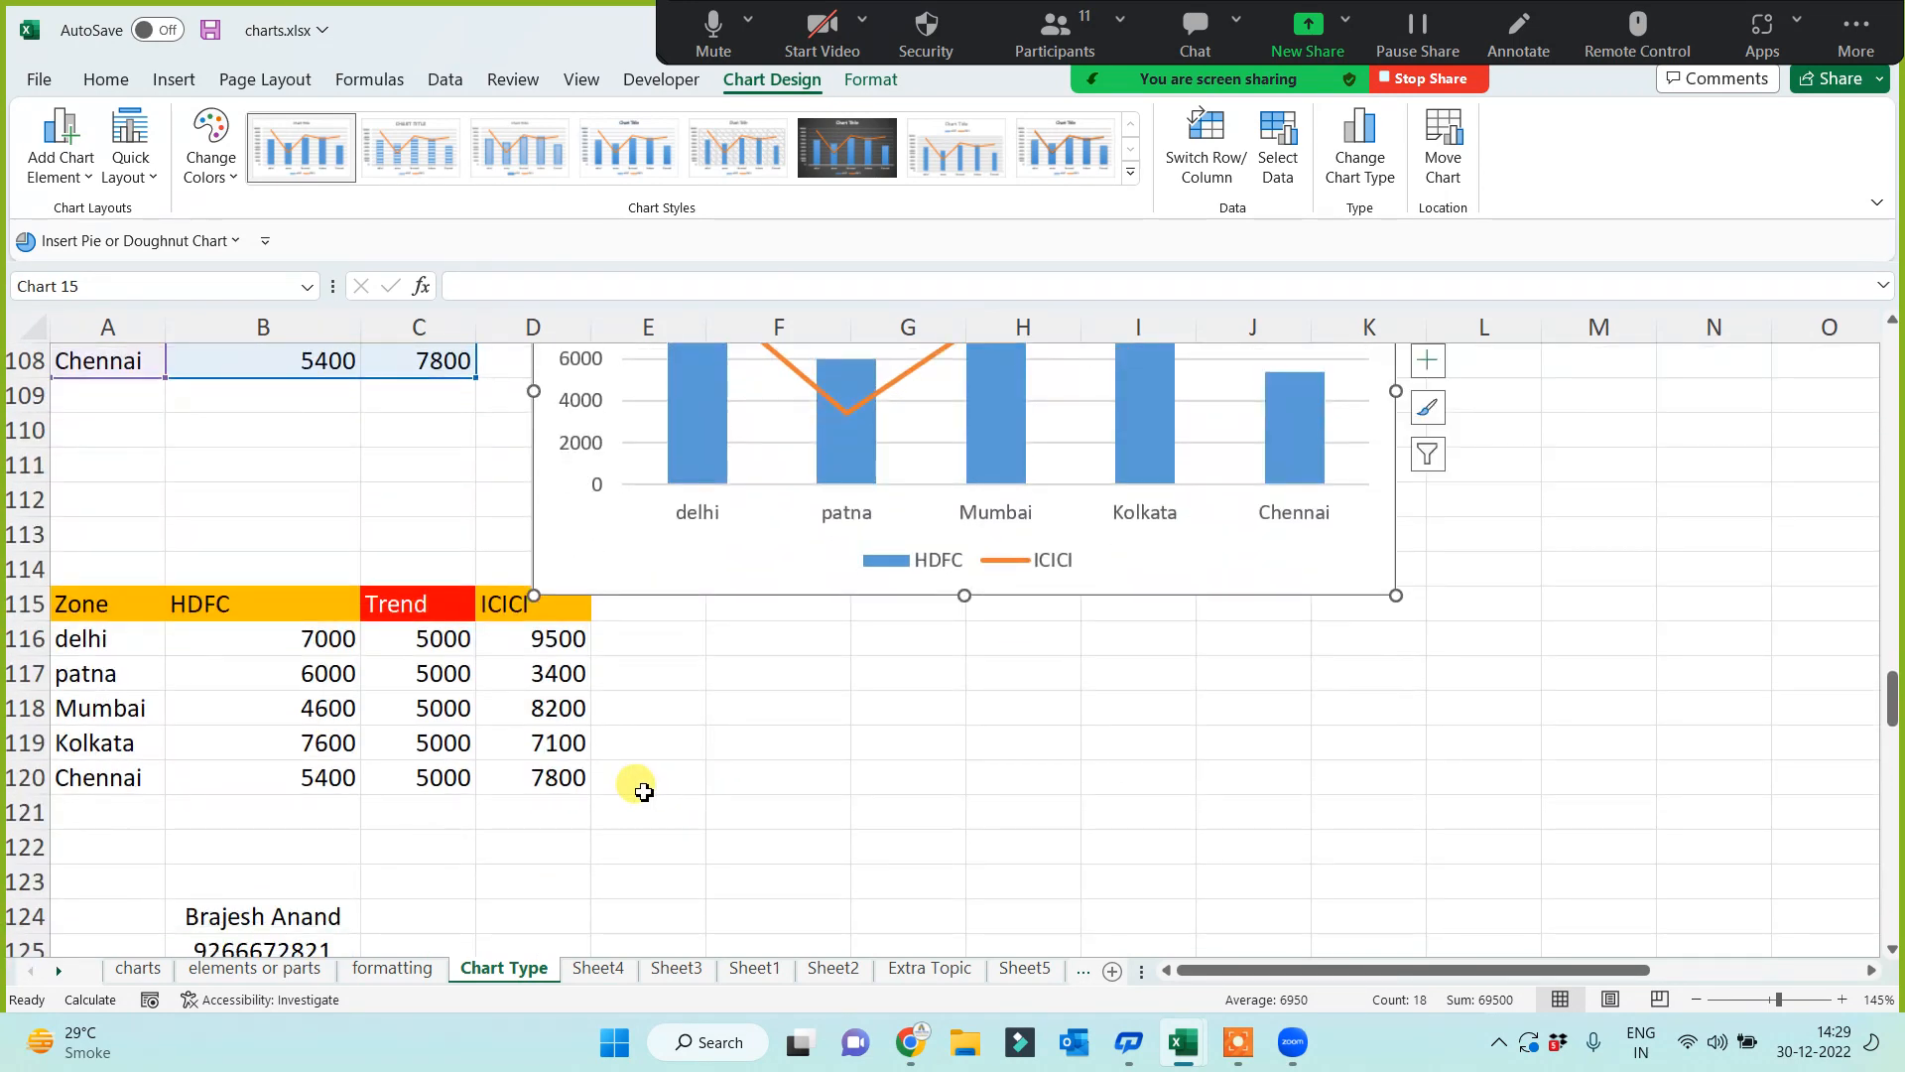
{"action": "left_click_drag", "start_coordinate": [104, 613], "coordinate": [515, 774]}
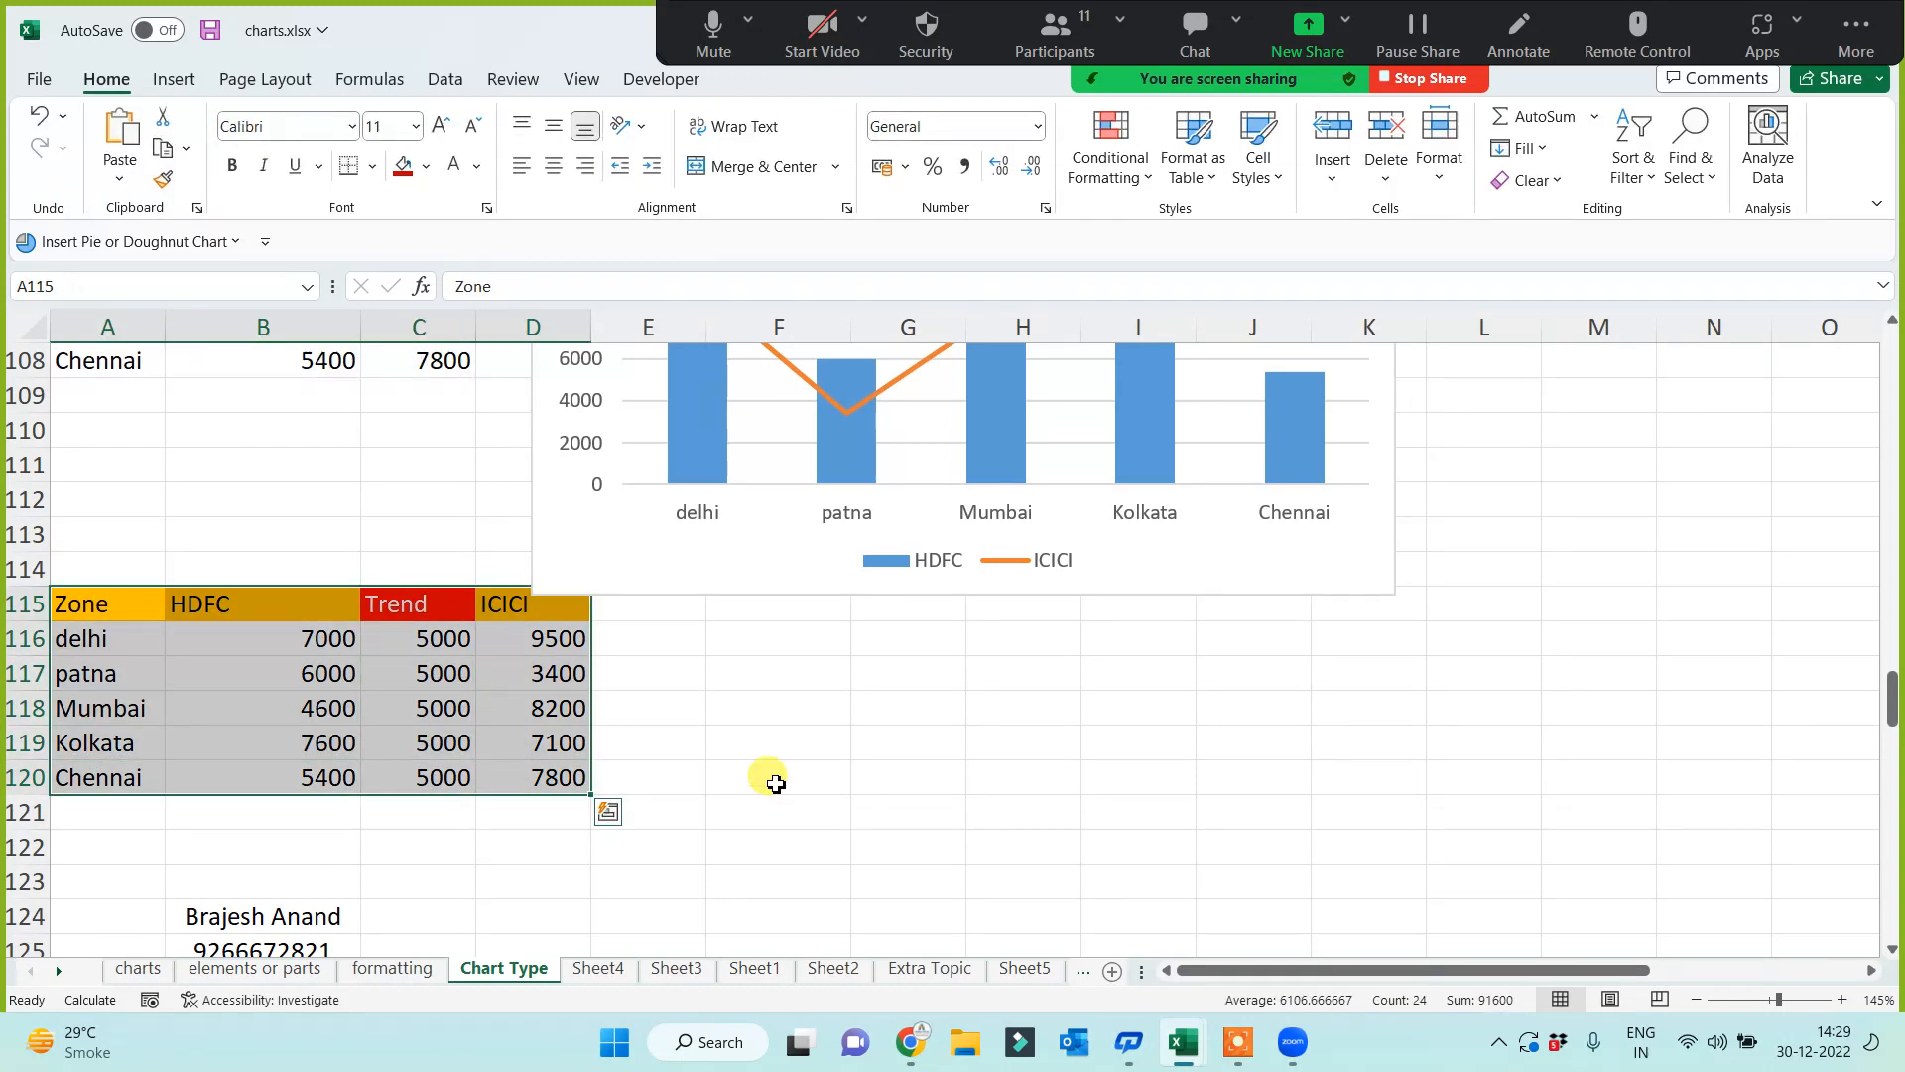
{"action": "left_click", "coordinate": [820, 594]}
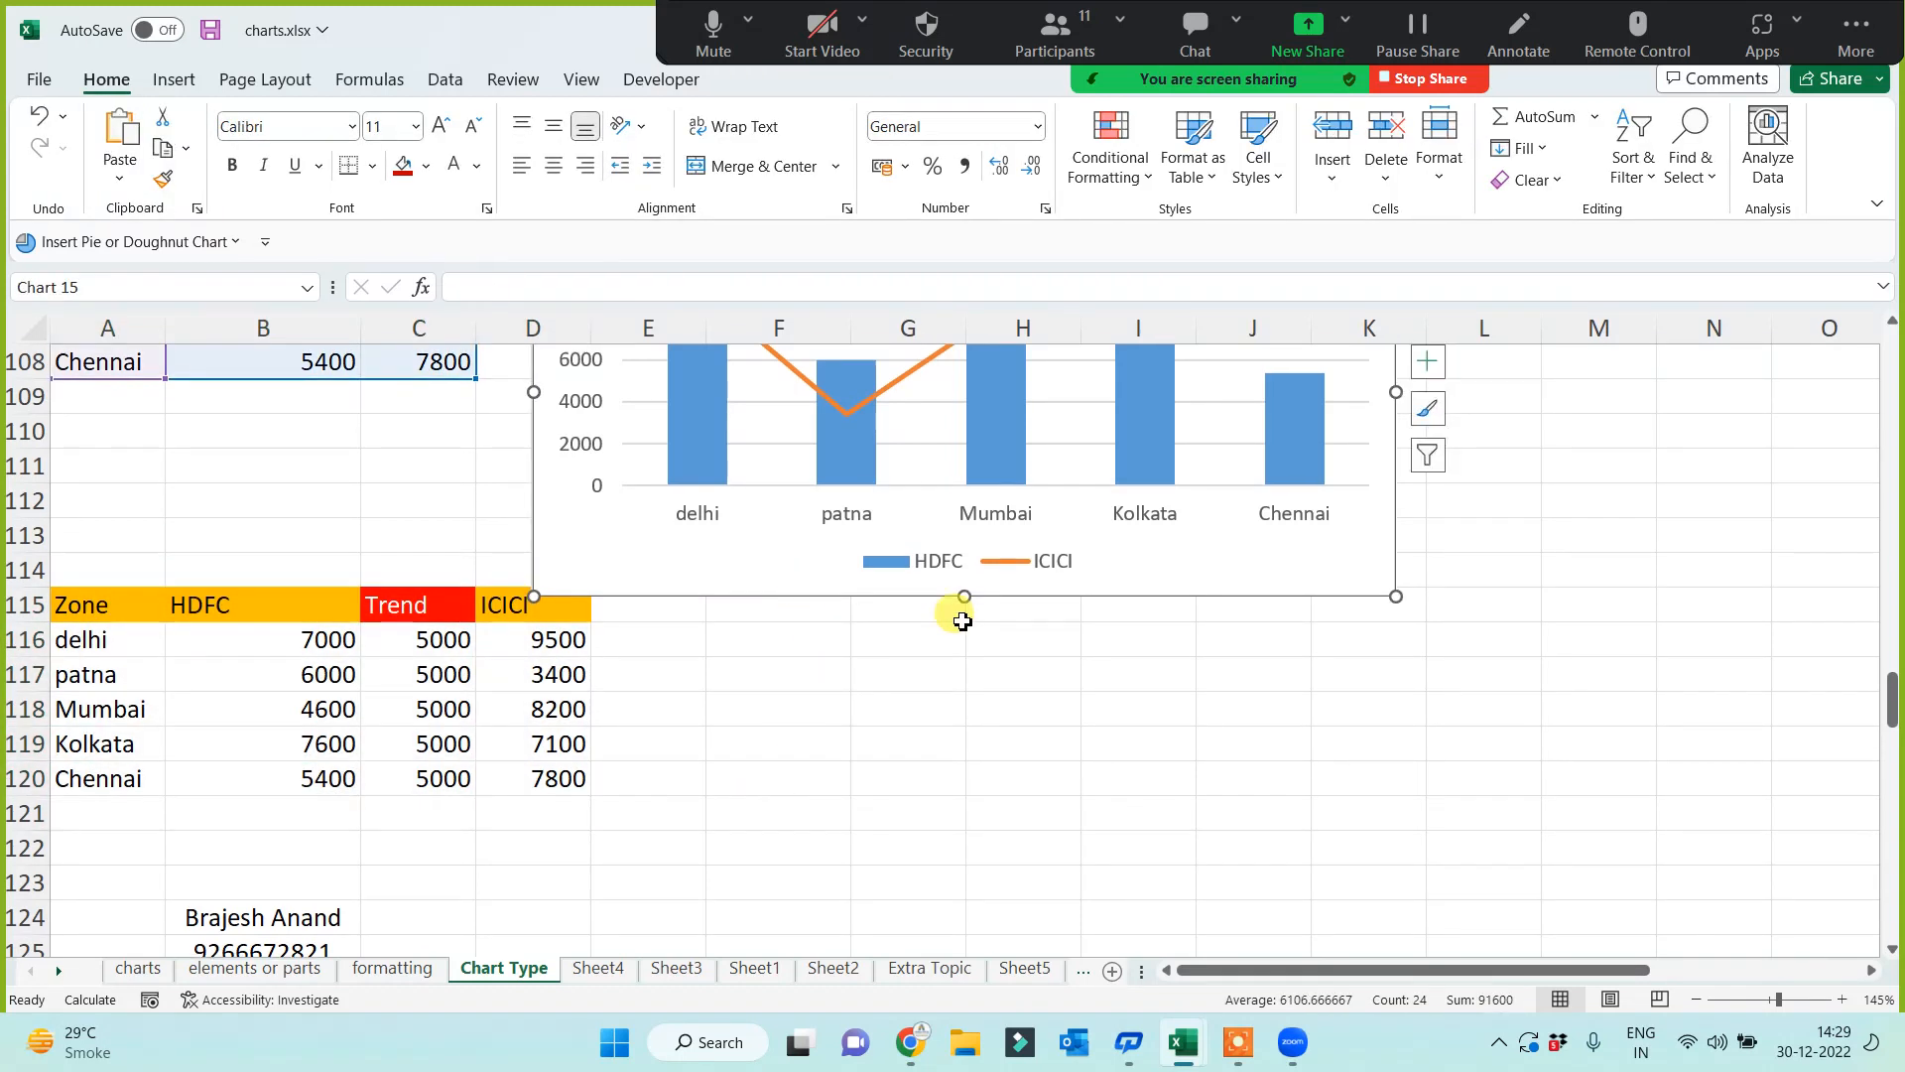
{"action": "left_click_drag", "start_coordinate": [964, 593], "coordinate": [964, 570]}
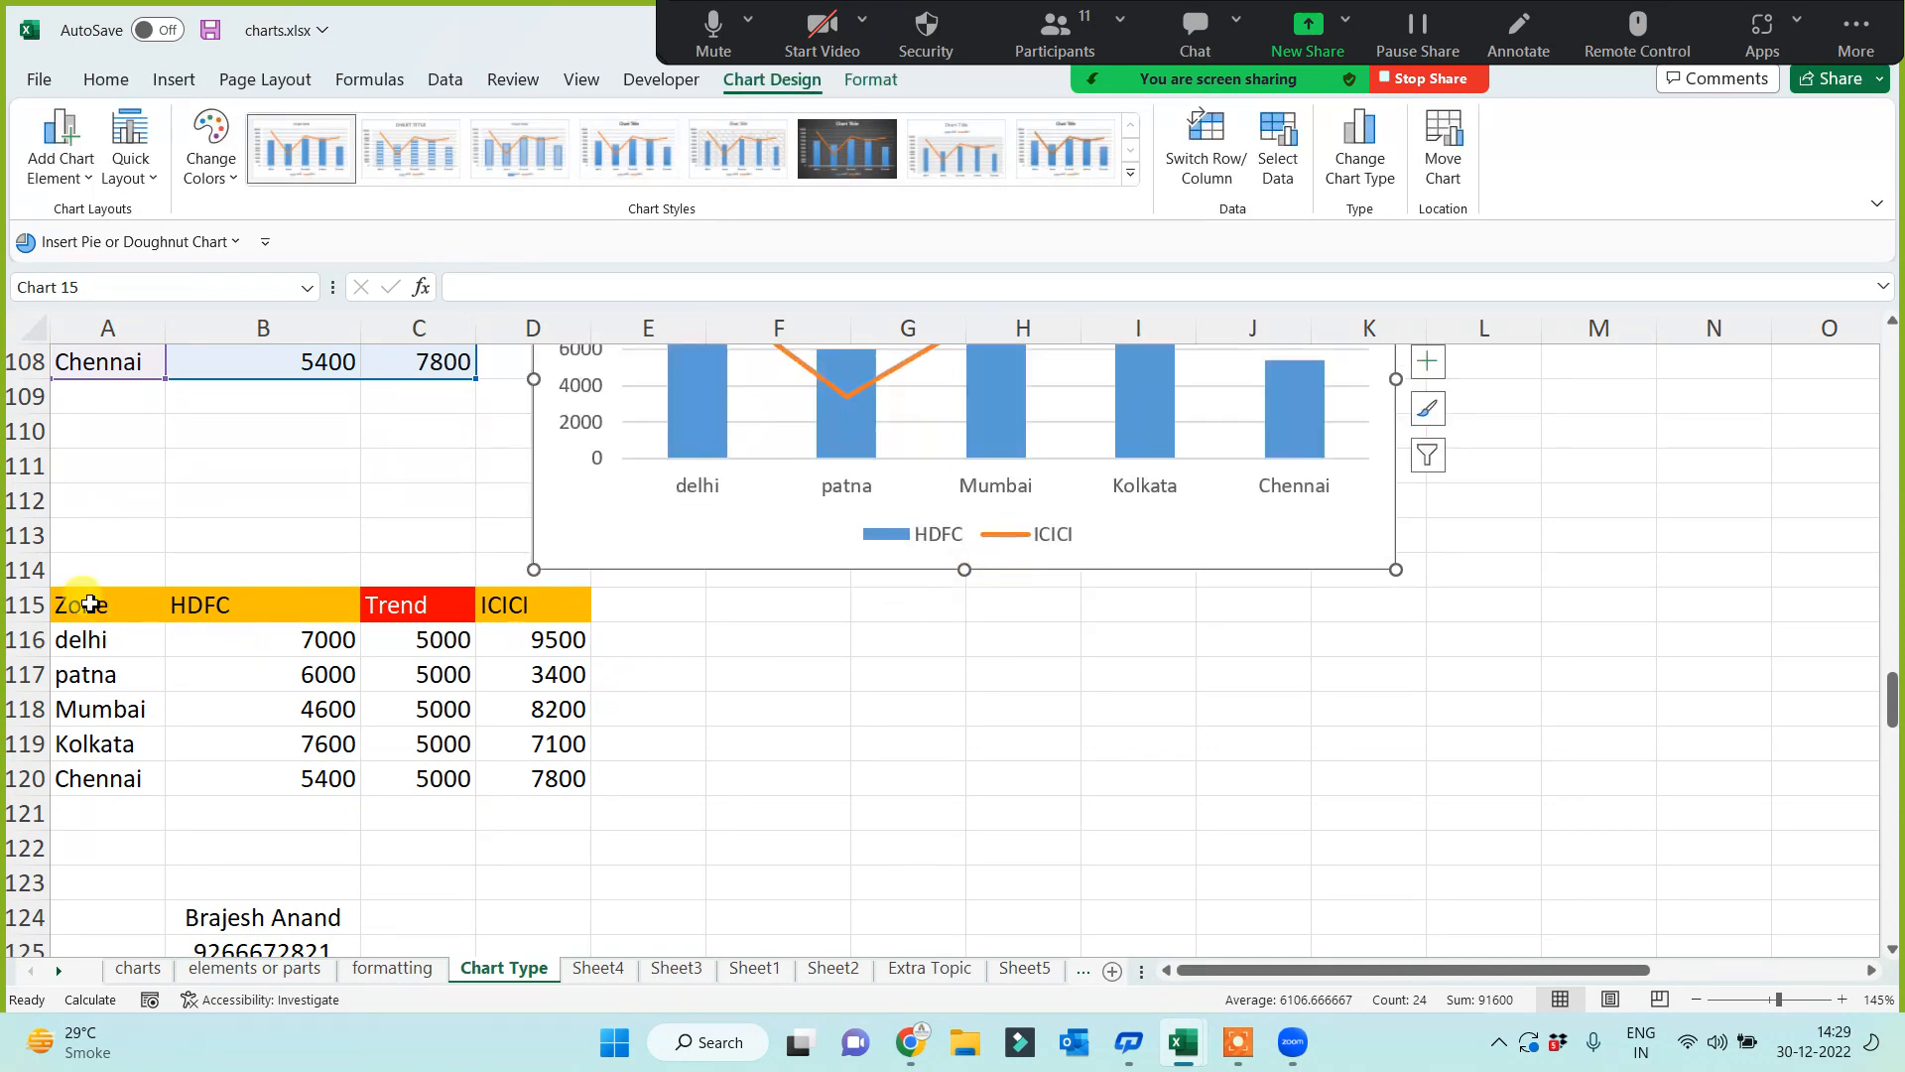
Step: Insert a clustered column chart from A115:D120 and move it clear of the table, starting at column E
{"action": "left_click_drag", "start_coordinate": [89, 603], "coordinate": [527, 770]}
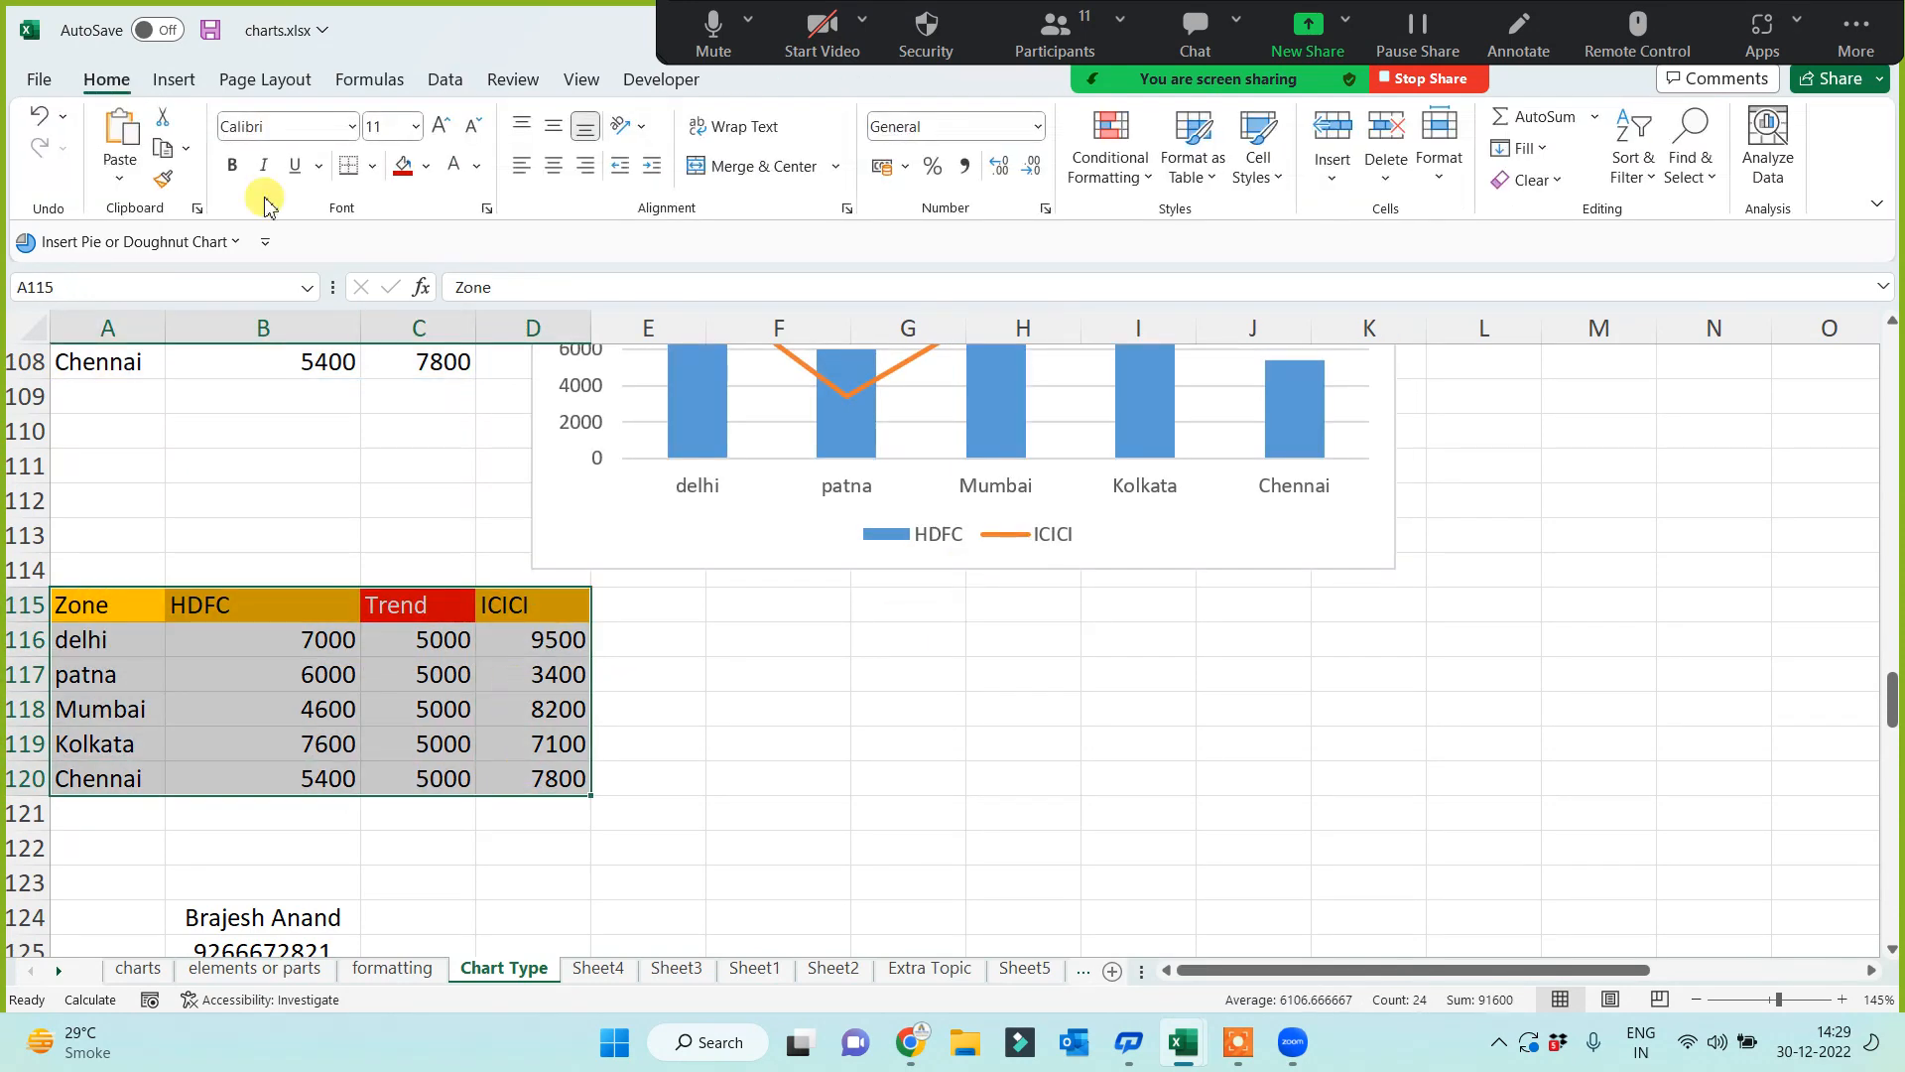
{"action": "left_click", "coordinate": [171, 79]}
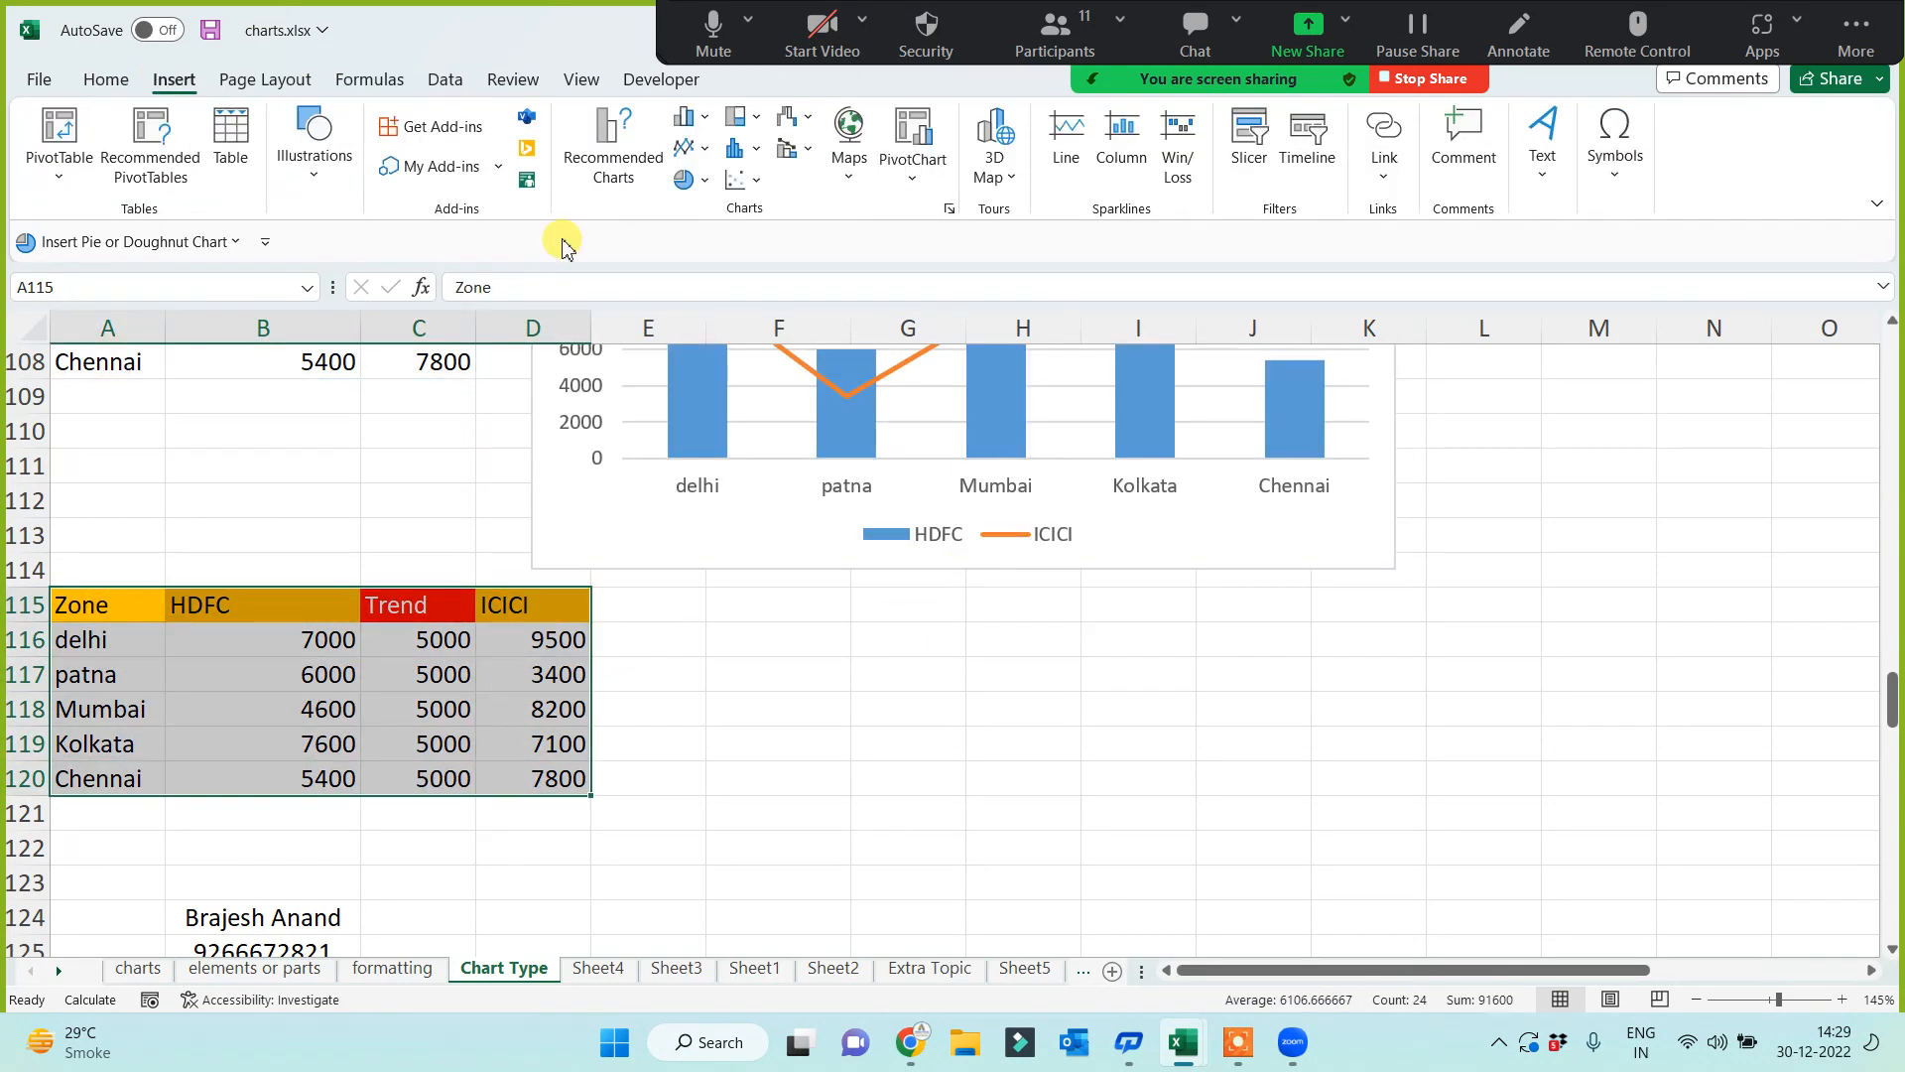
{"action": "left_click", "coordinate": [683, 127]}
{"action": "left_click", "coordinate": [706, 206]}
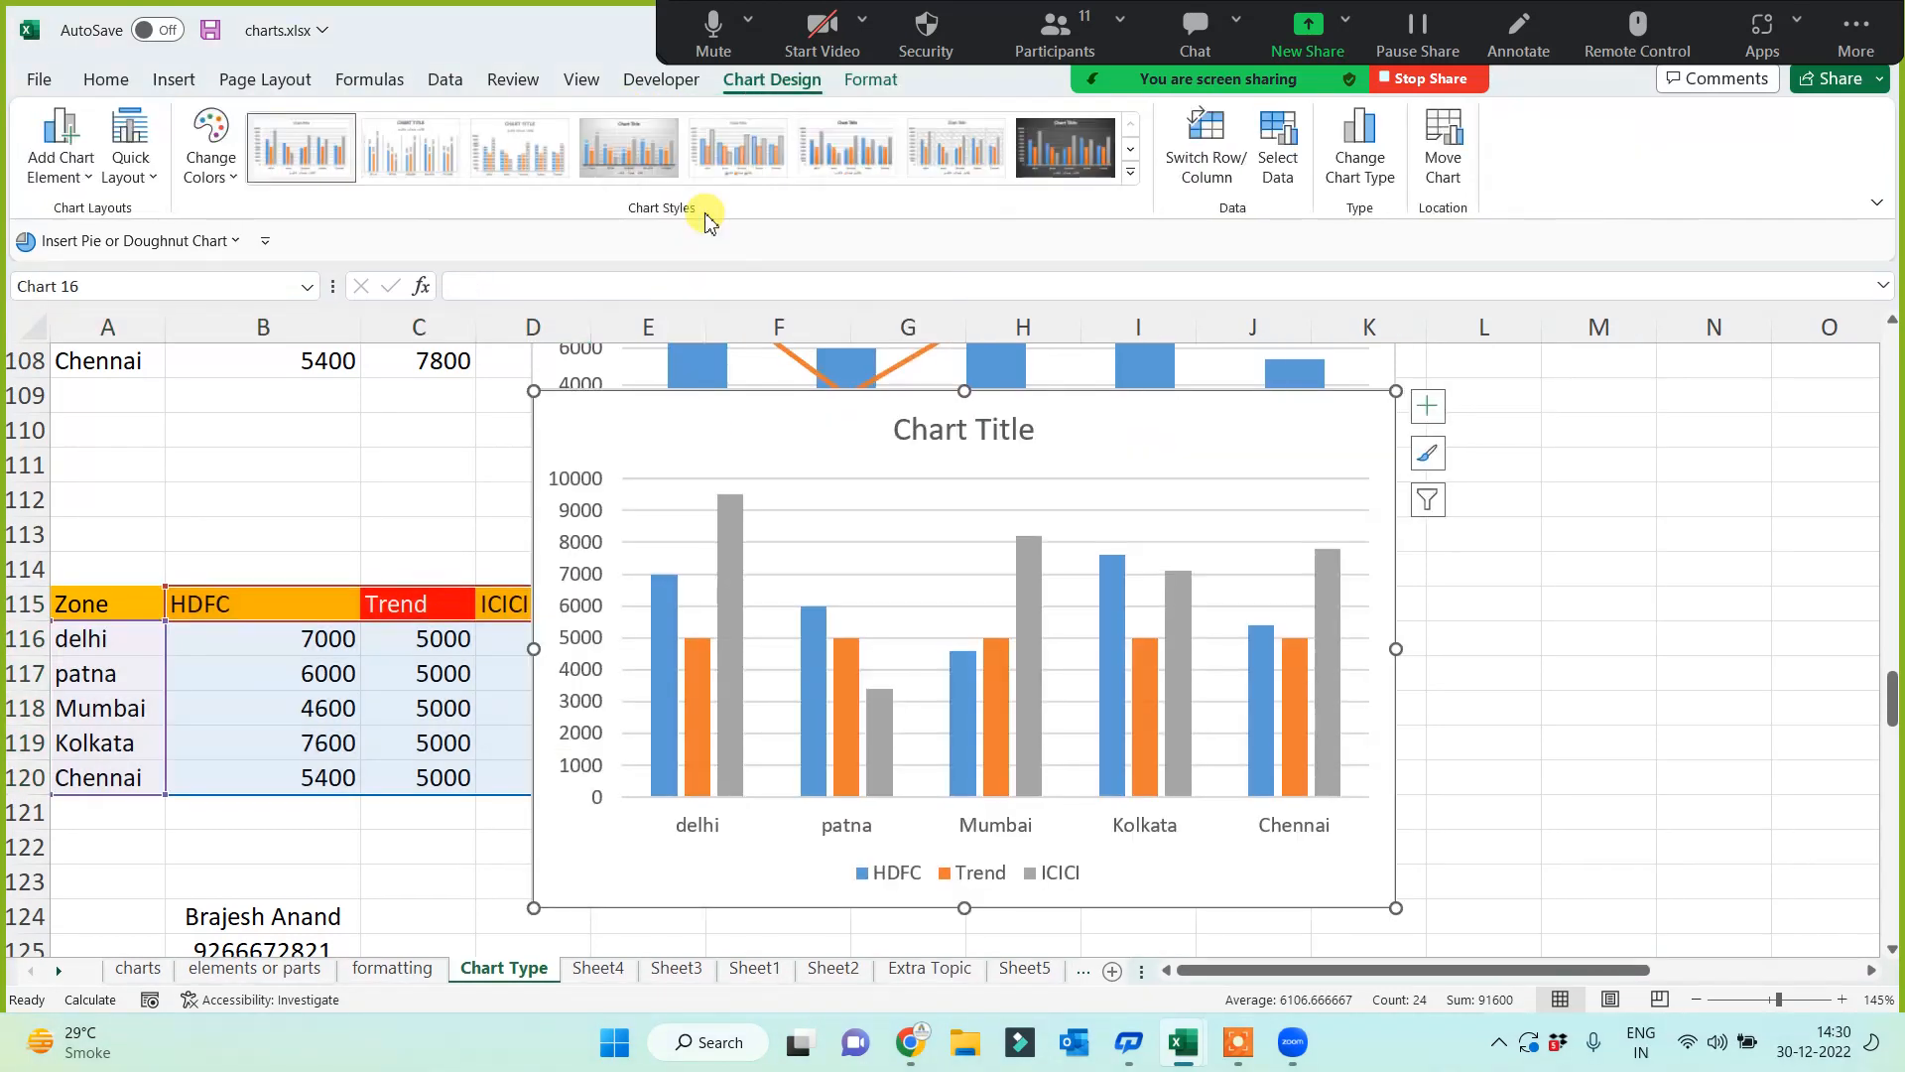
{"action": "left_click_drag", "start_coordinate": [531, 457], "coordinate": [636, 492]}
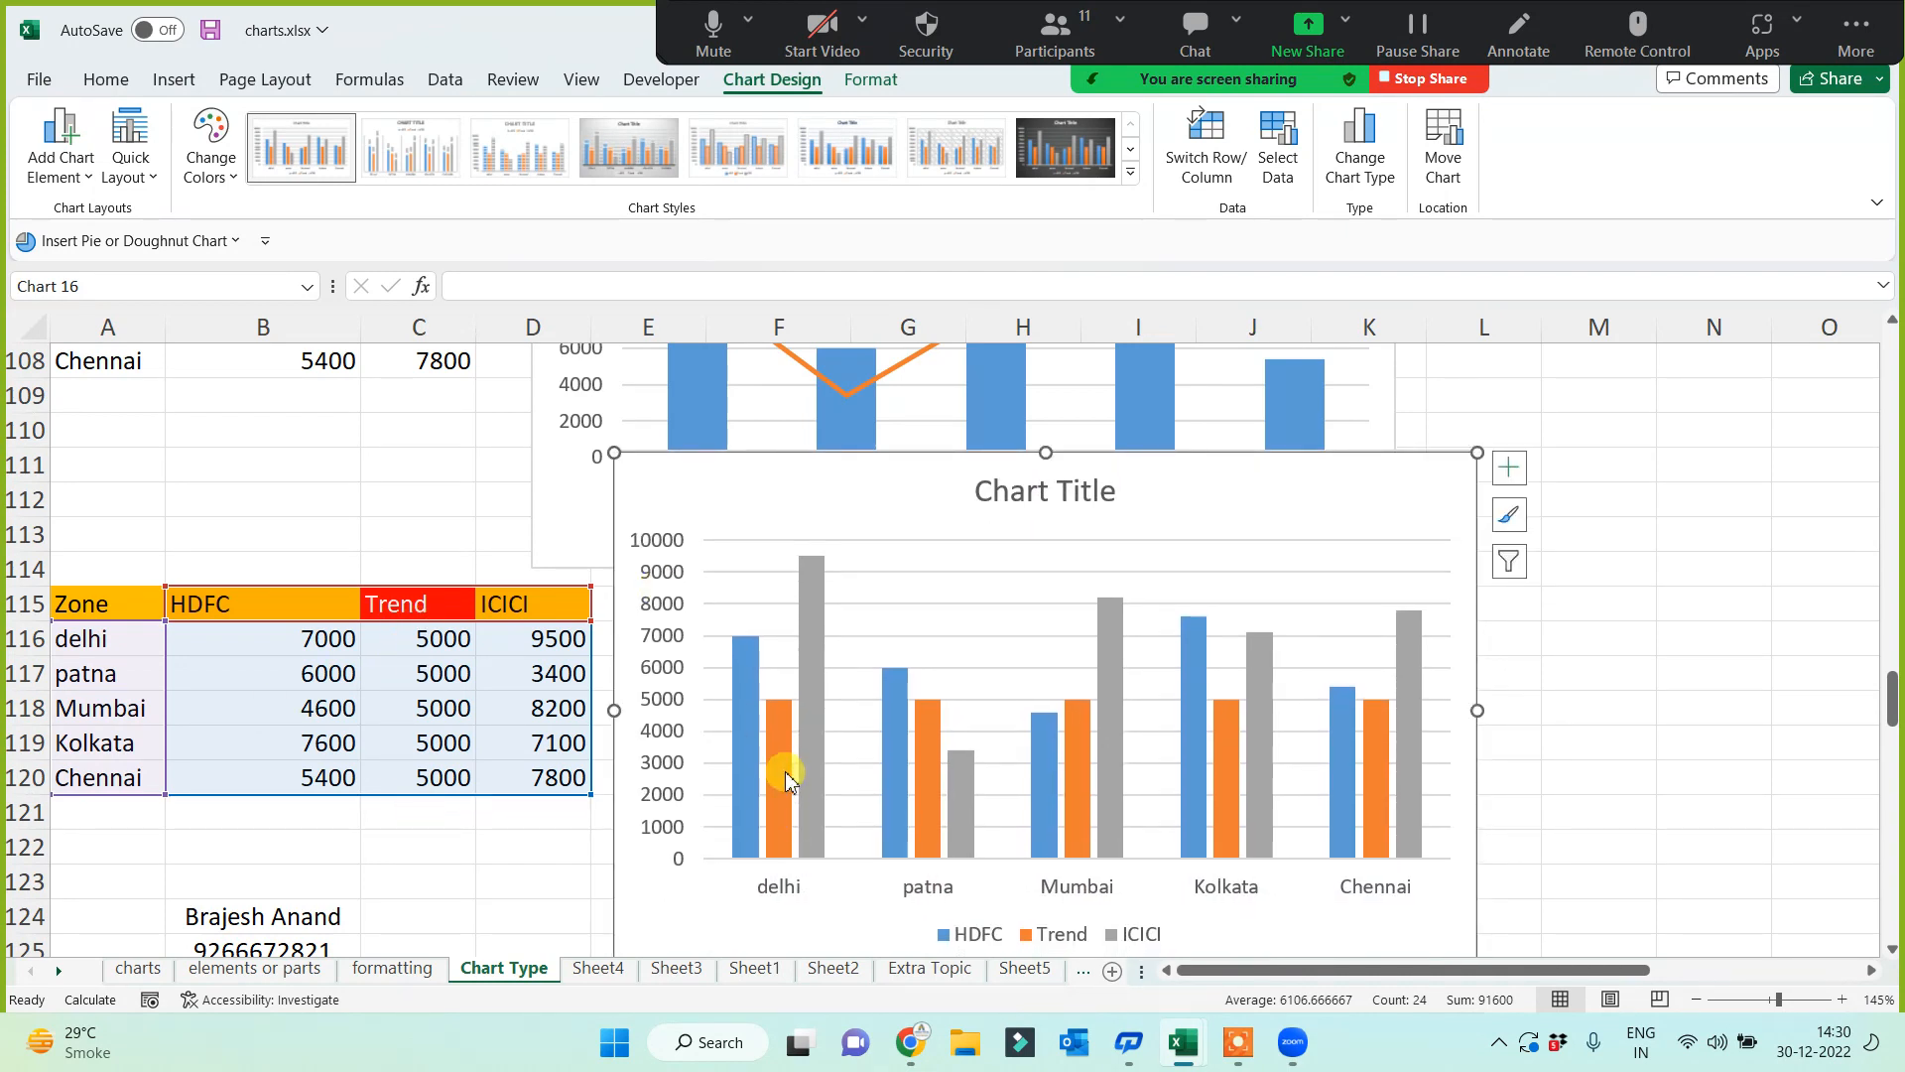
Step: Change the Trend series to a Line in the new column chart, and shorten the chart slightly from above
{"action": "mouse_move", "coordinate": [786, 770]}
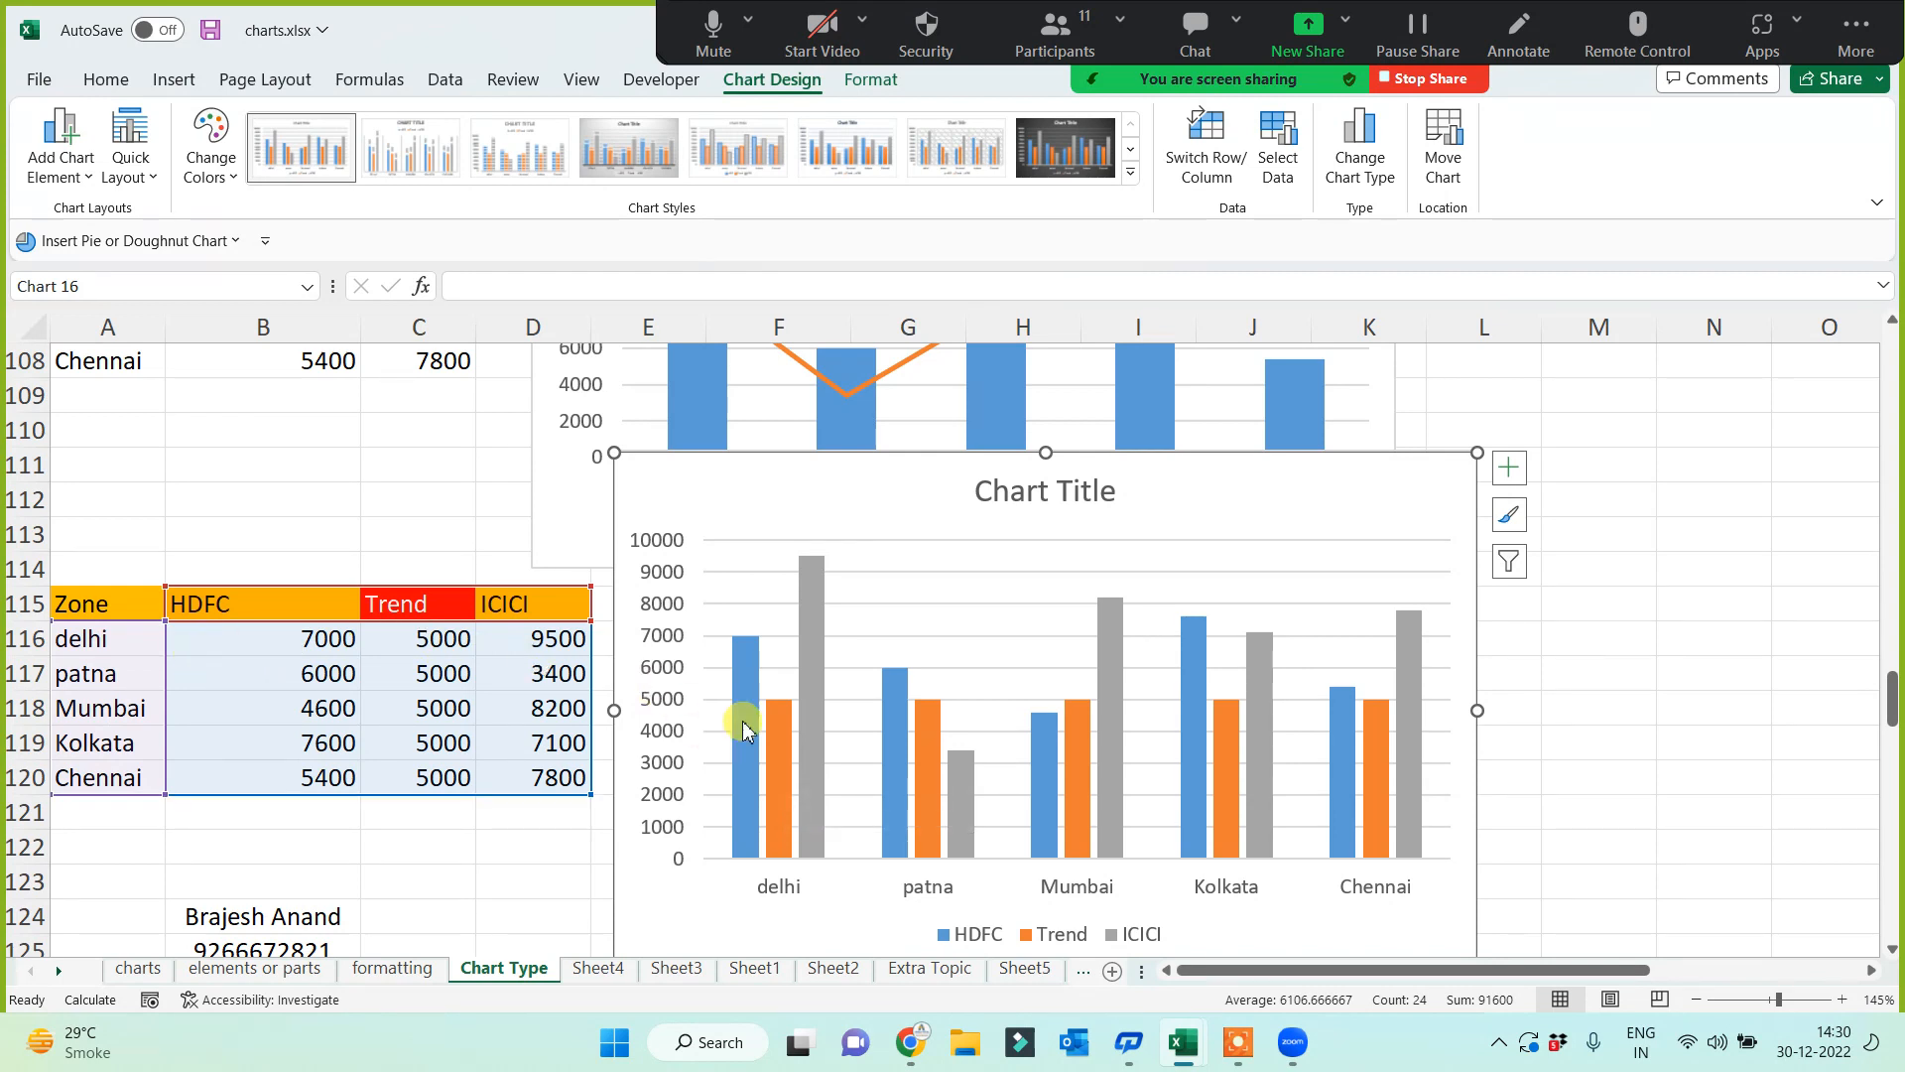
{"action": "left_click", "coordinate": [784, 754]}
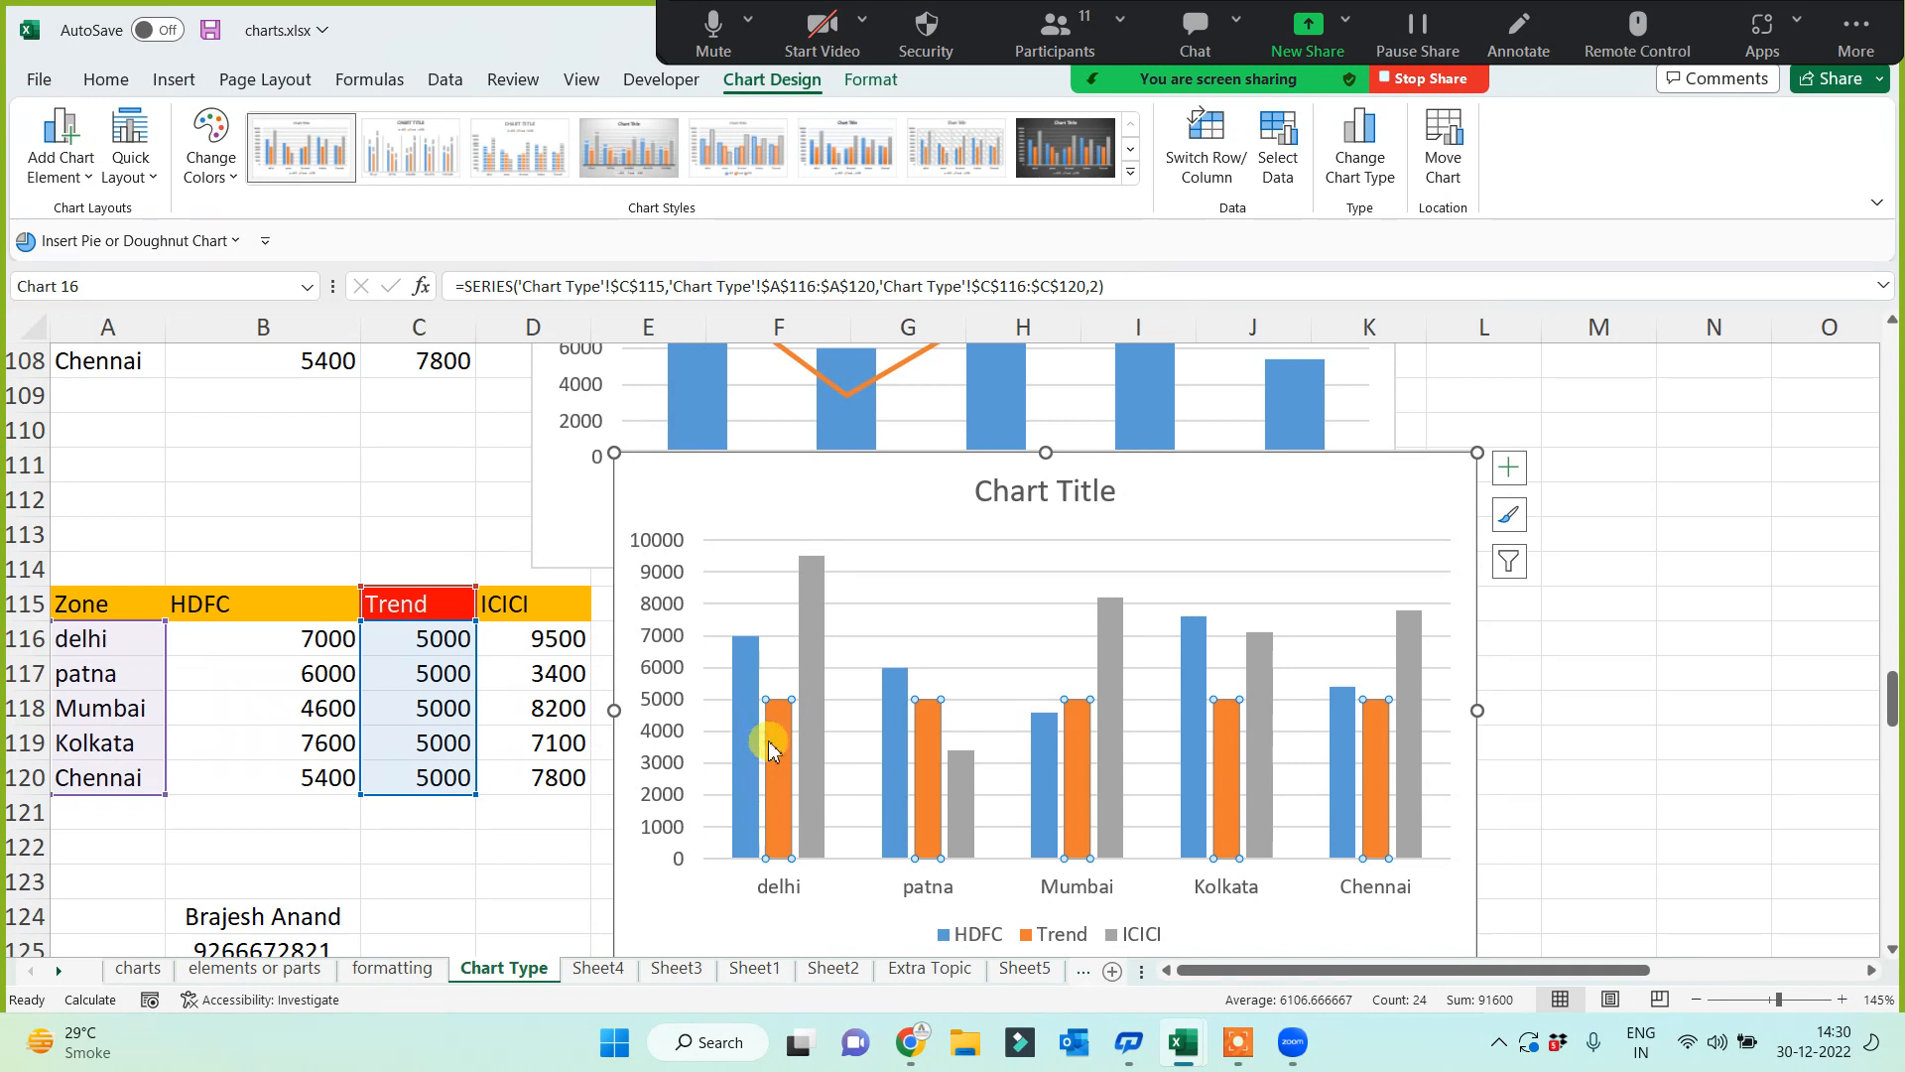
{"action": "right_click", "coordinate": [772, 750]}
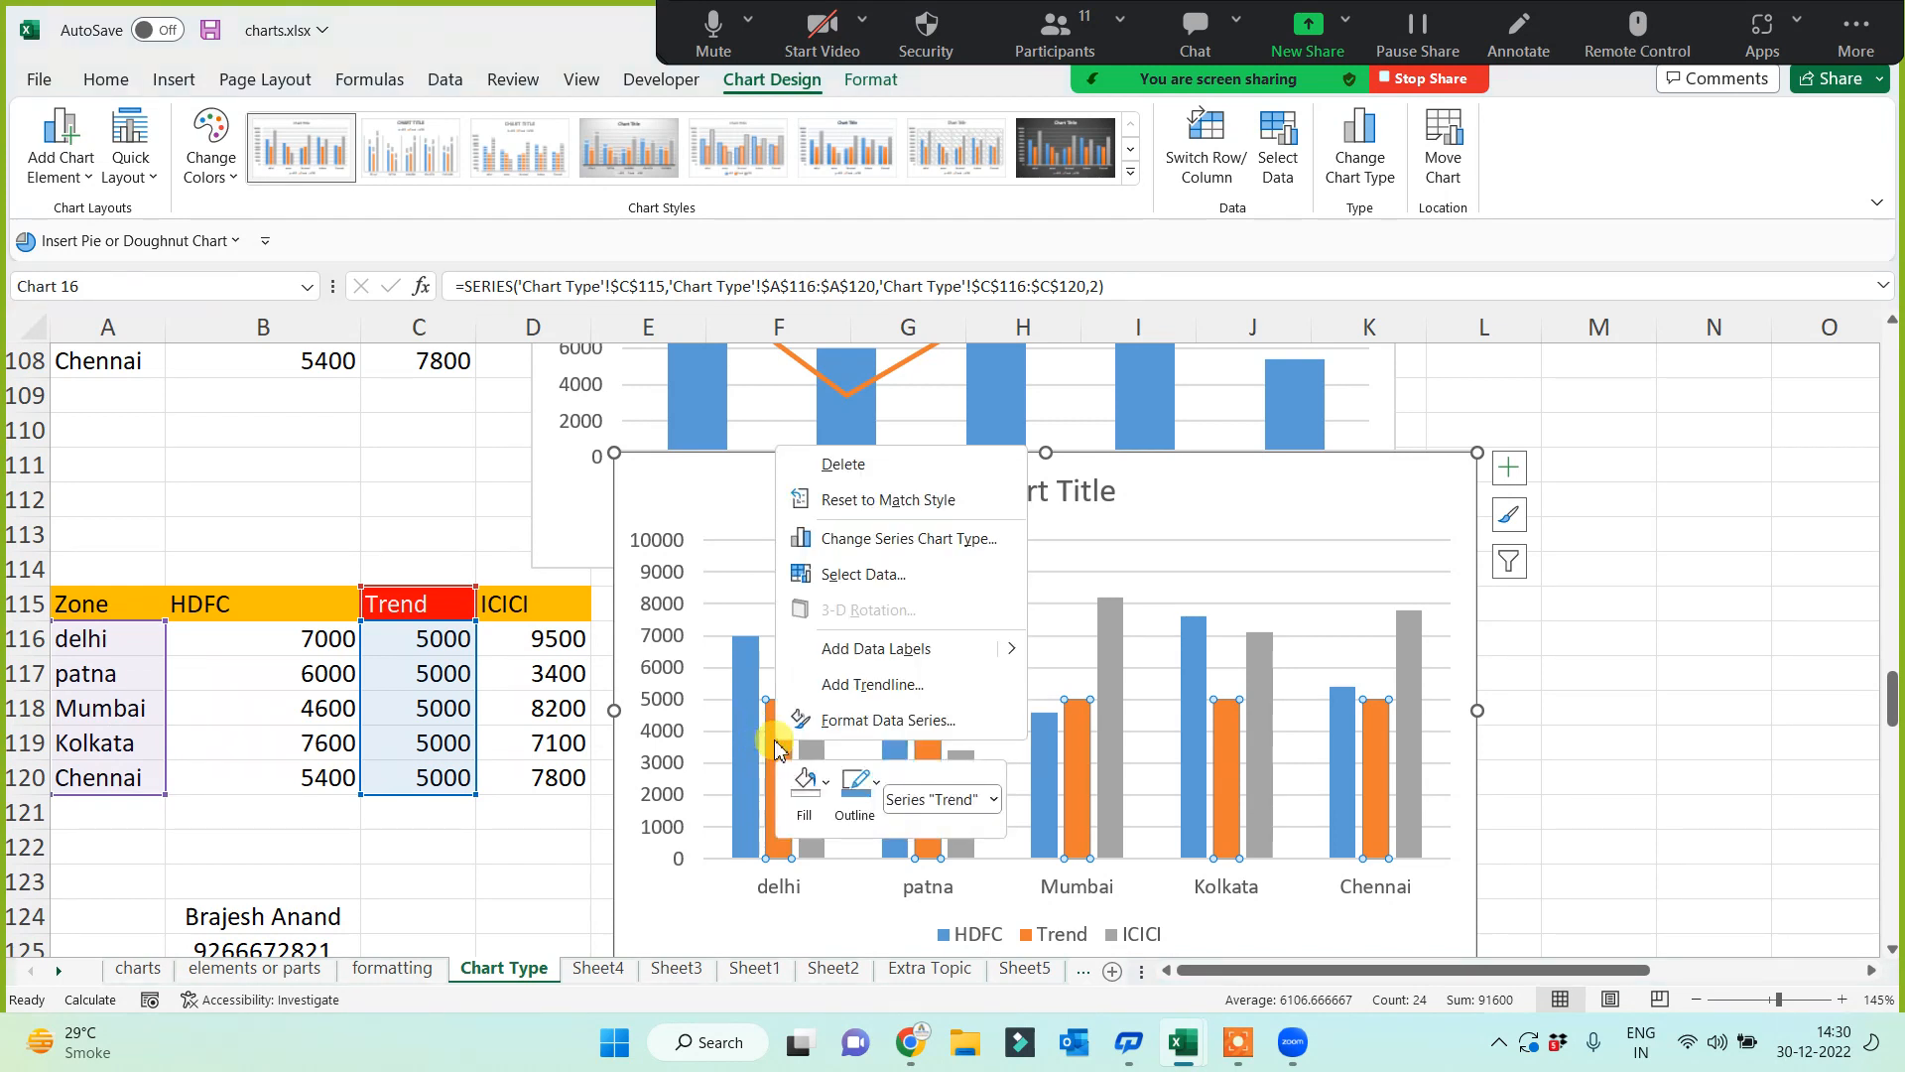
{"action": "left_click", "coordinate": [886, 540]}
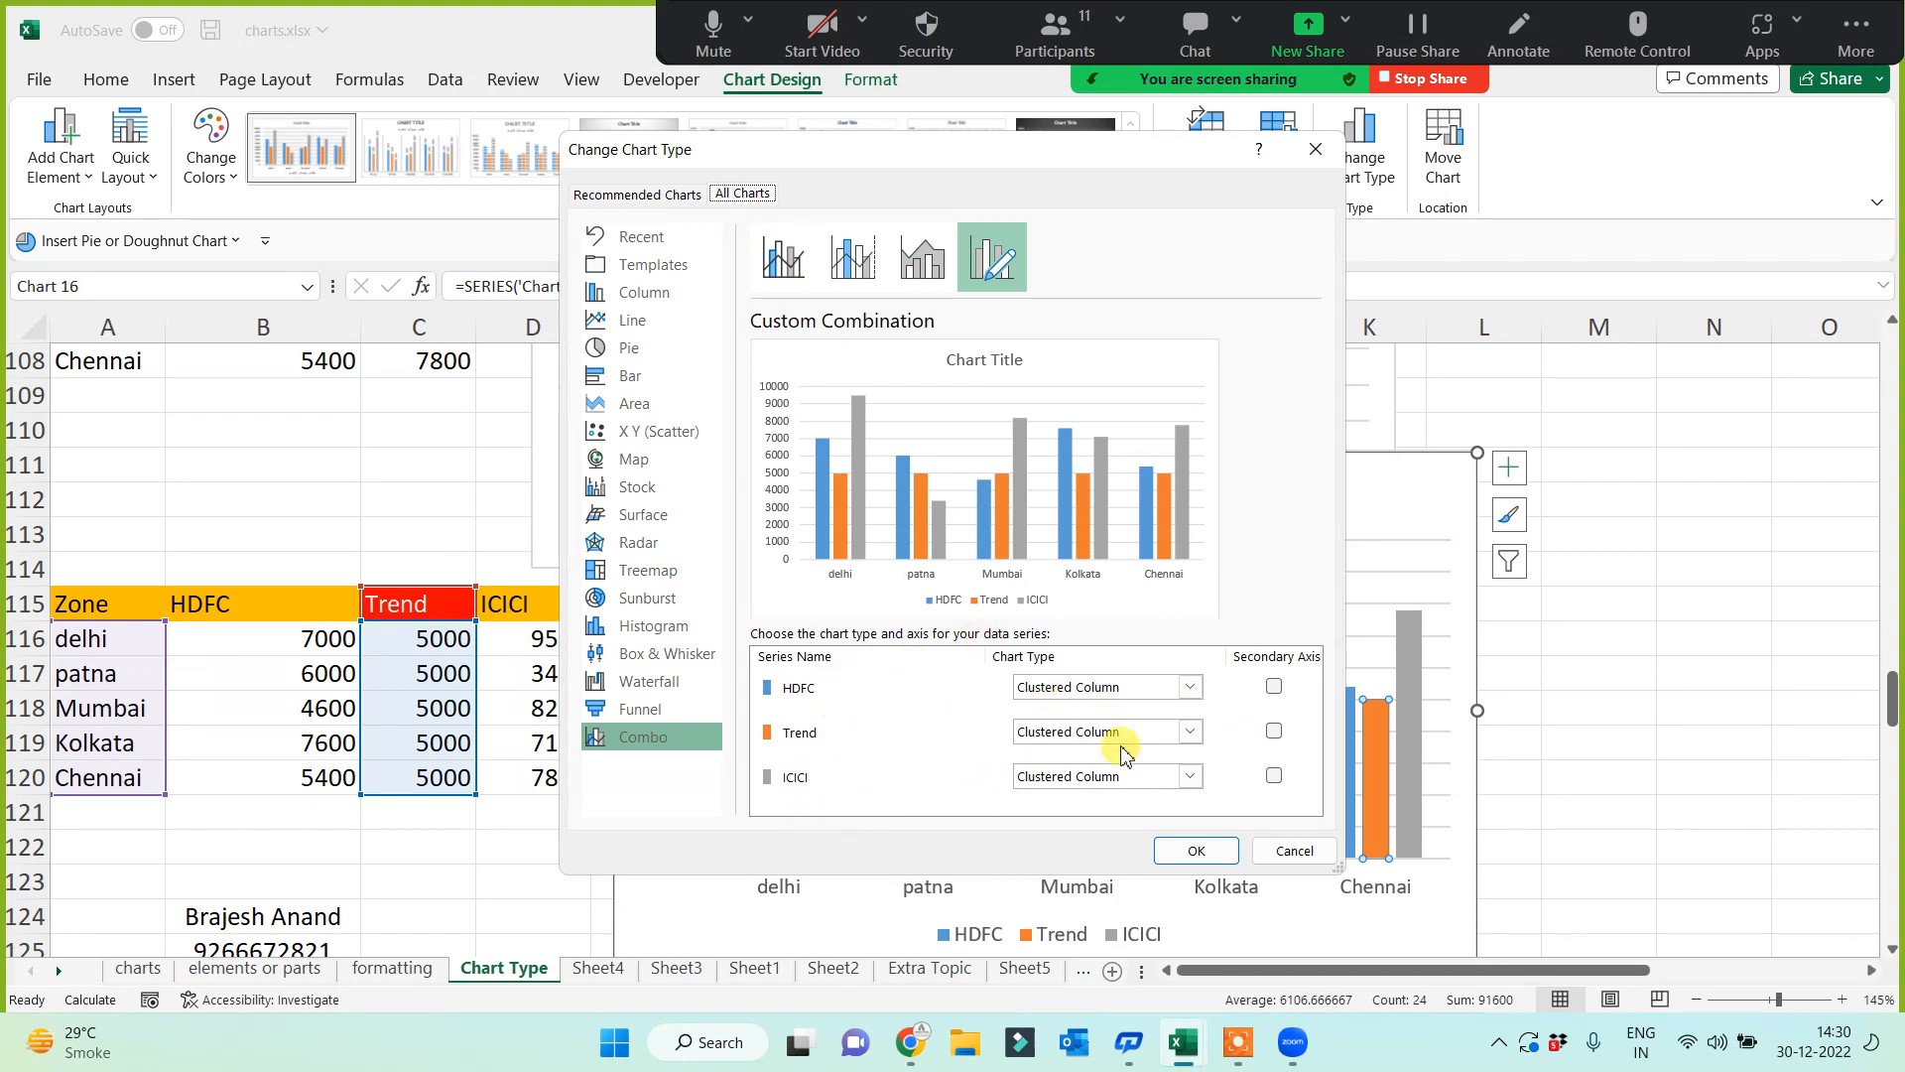
{"action": "left_click", "coordinate": [1192, 743]}
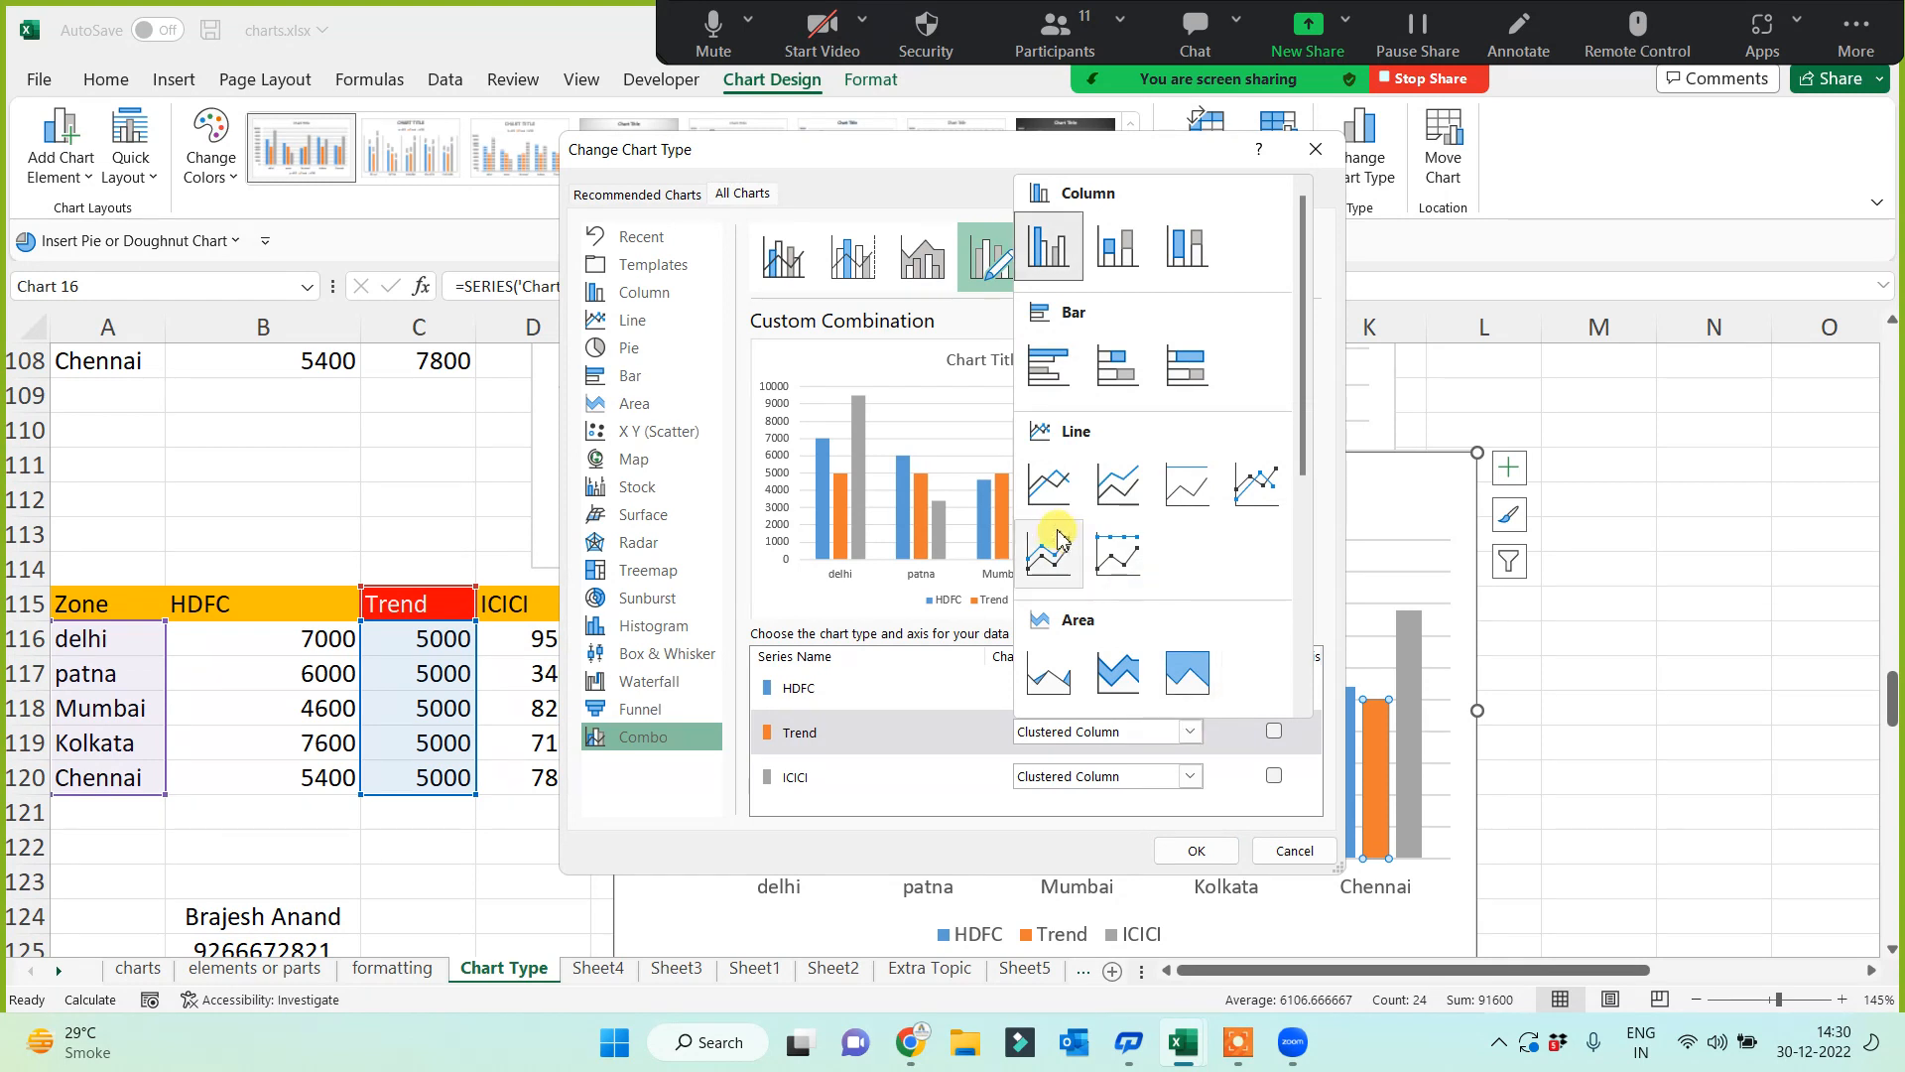
{"action": "left_click", "coordinate": [1048, 486]}
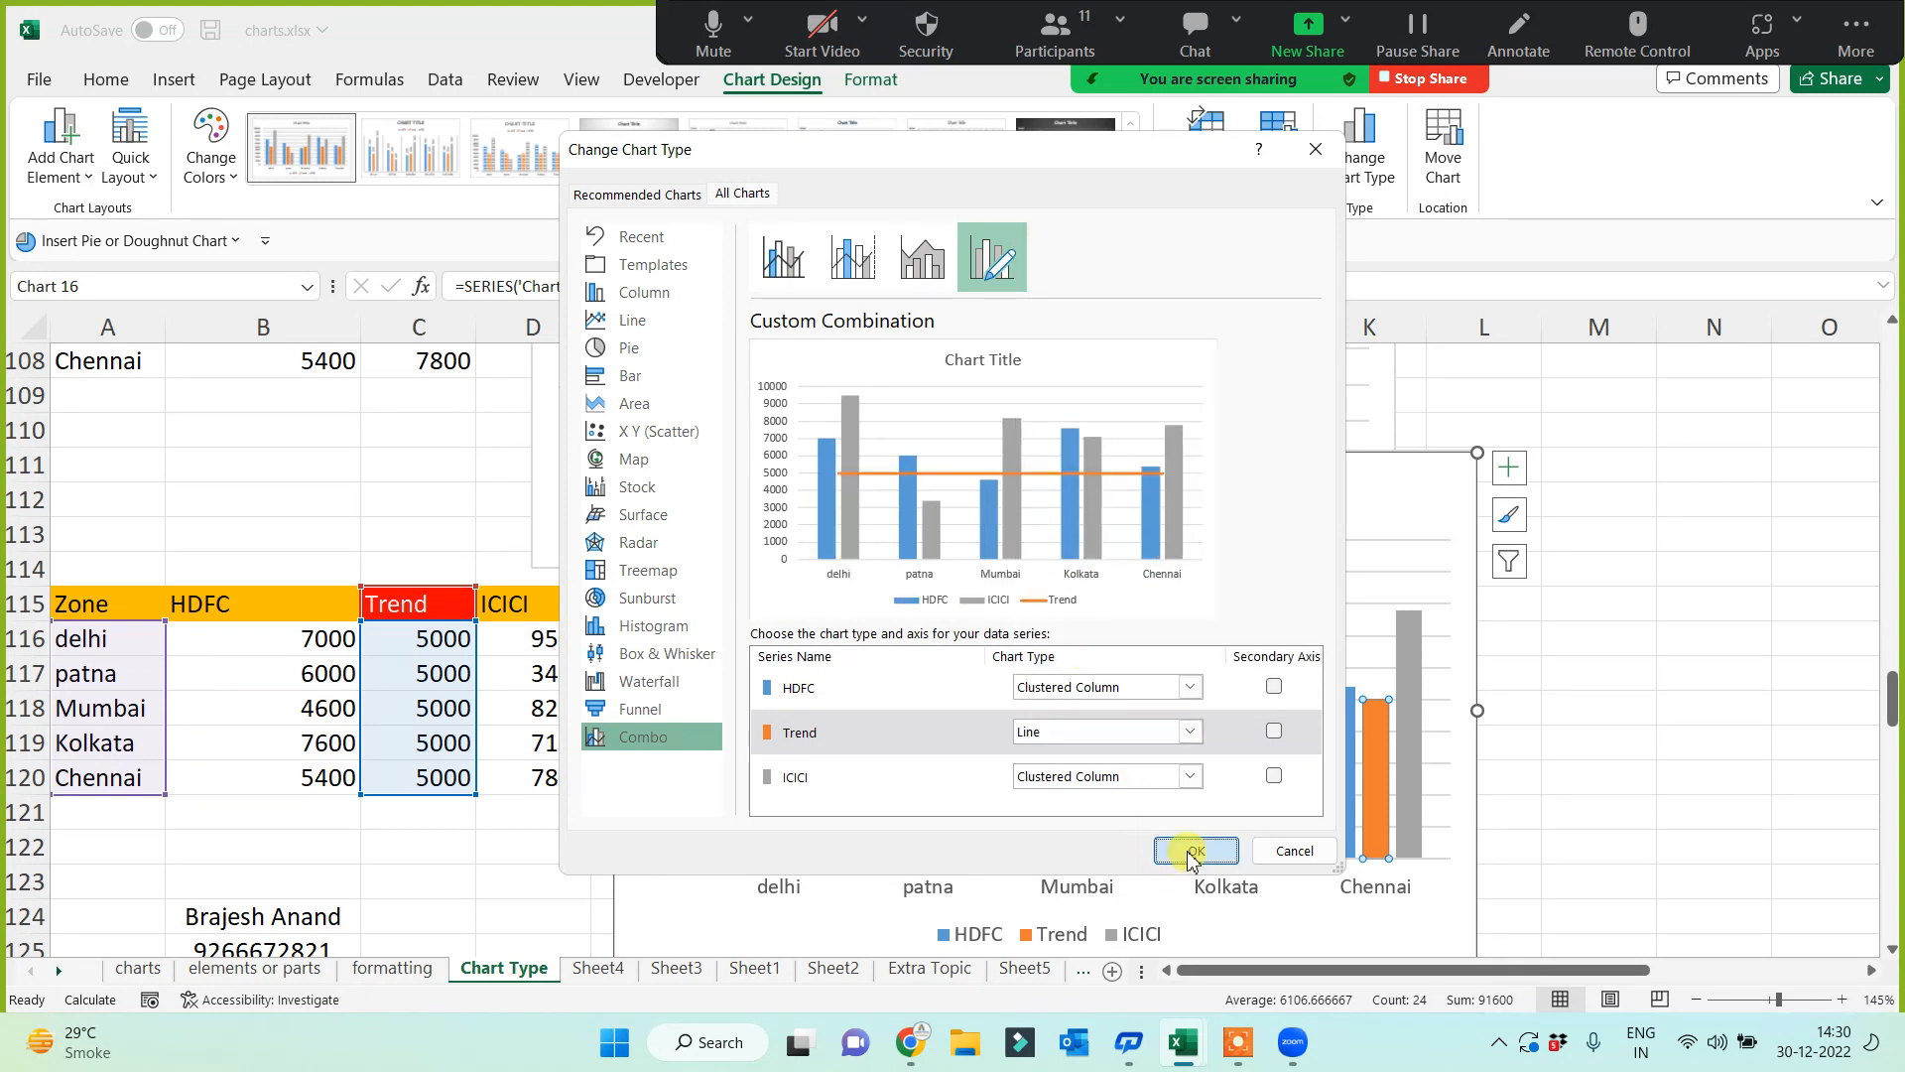
{"action": "left_click", "coordinate": [1196, 850]}
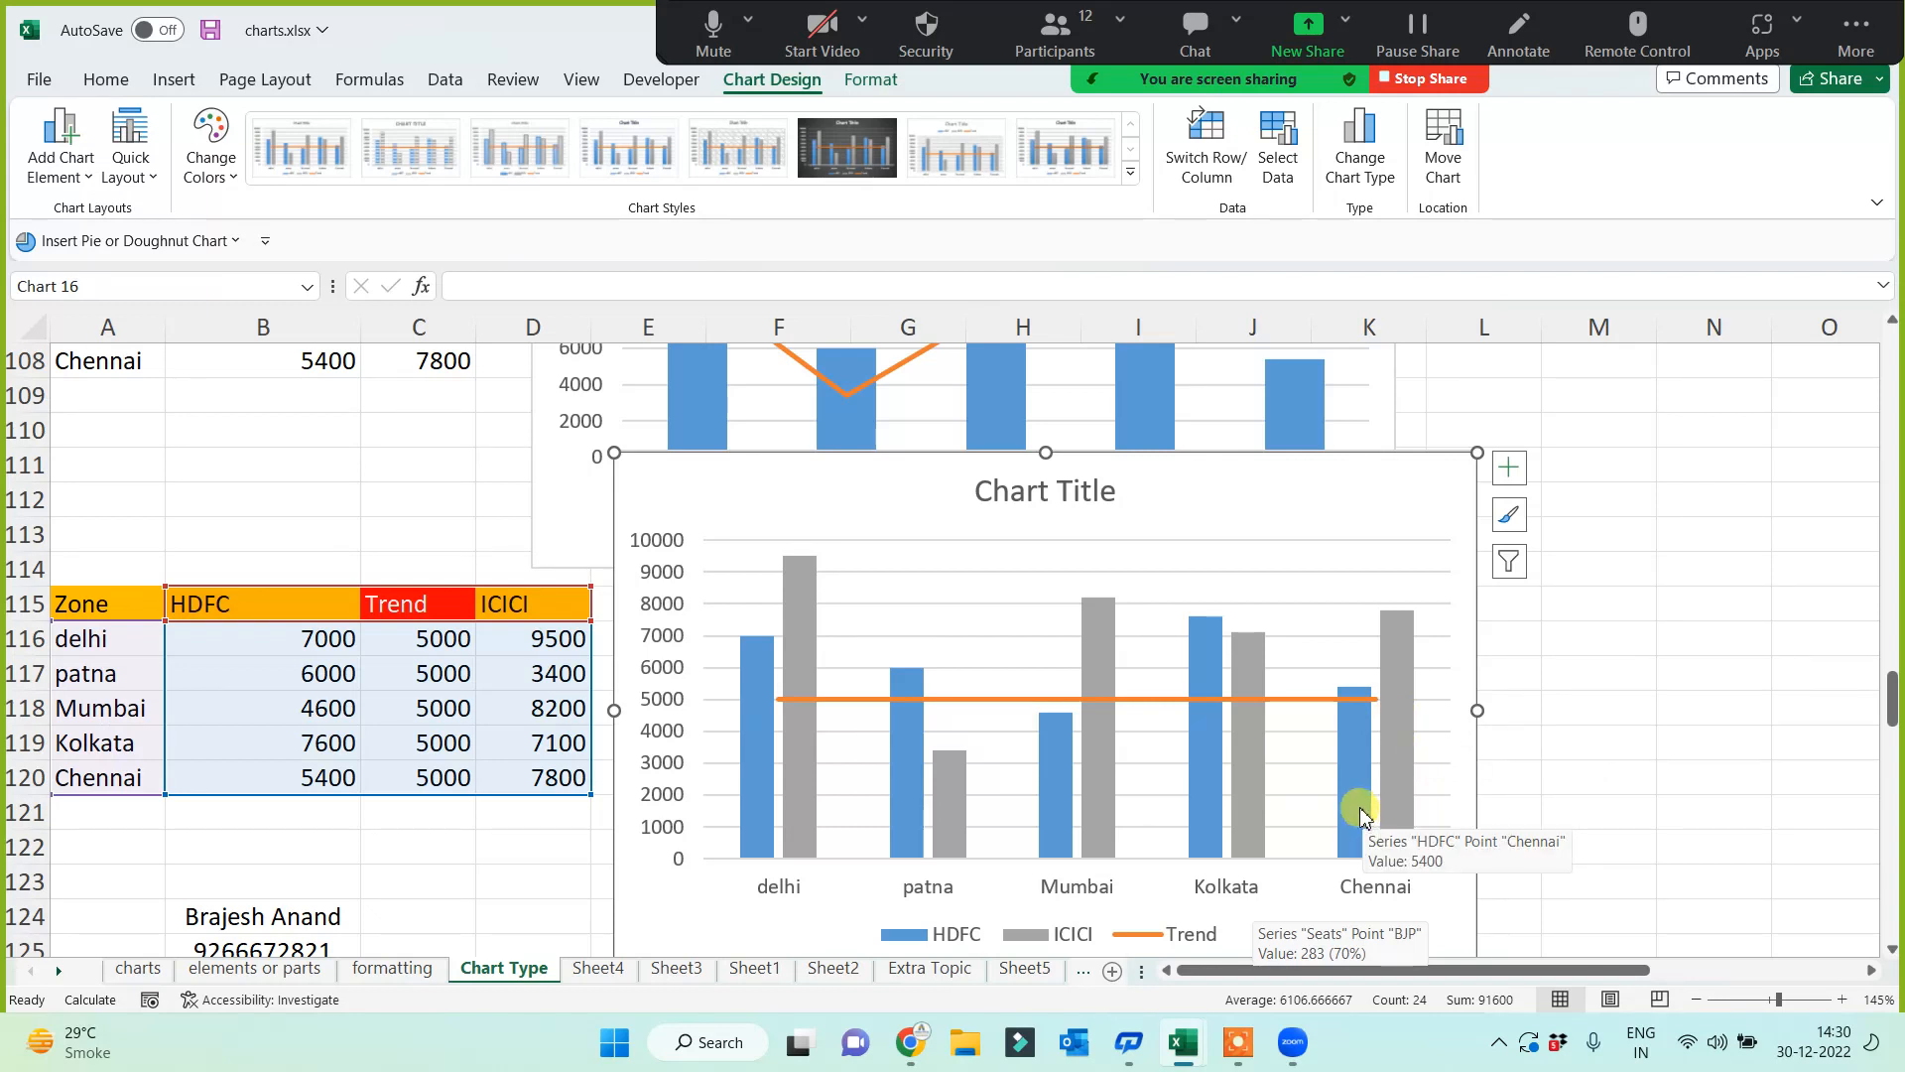
{"action": "left_click_drag", "start_coordinate": [1046, 453], "coordinate": [1046, 475]}
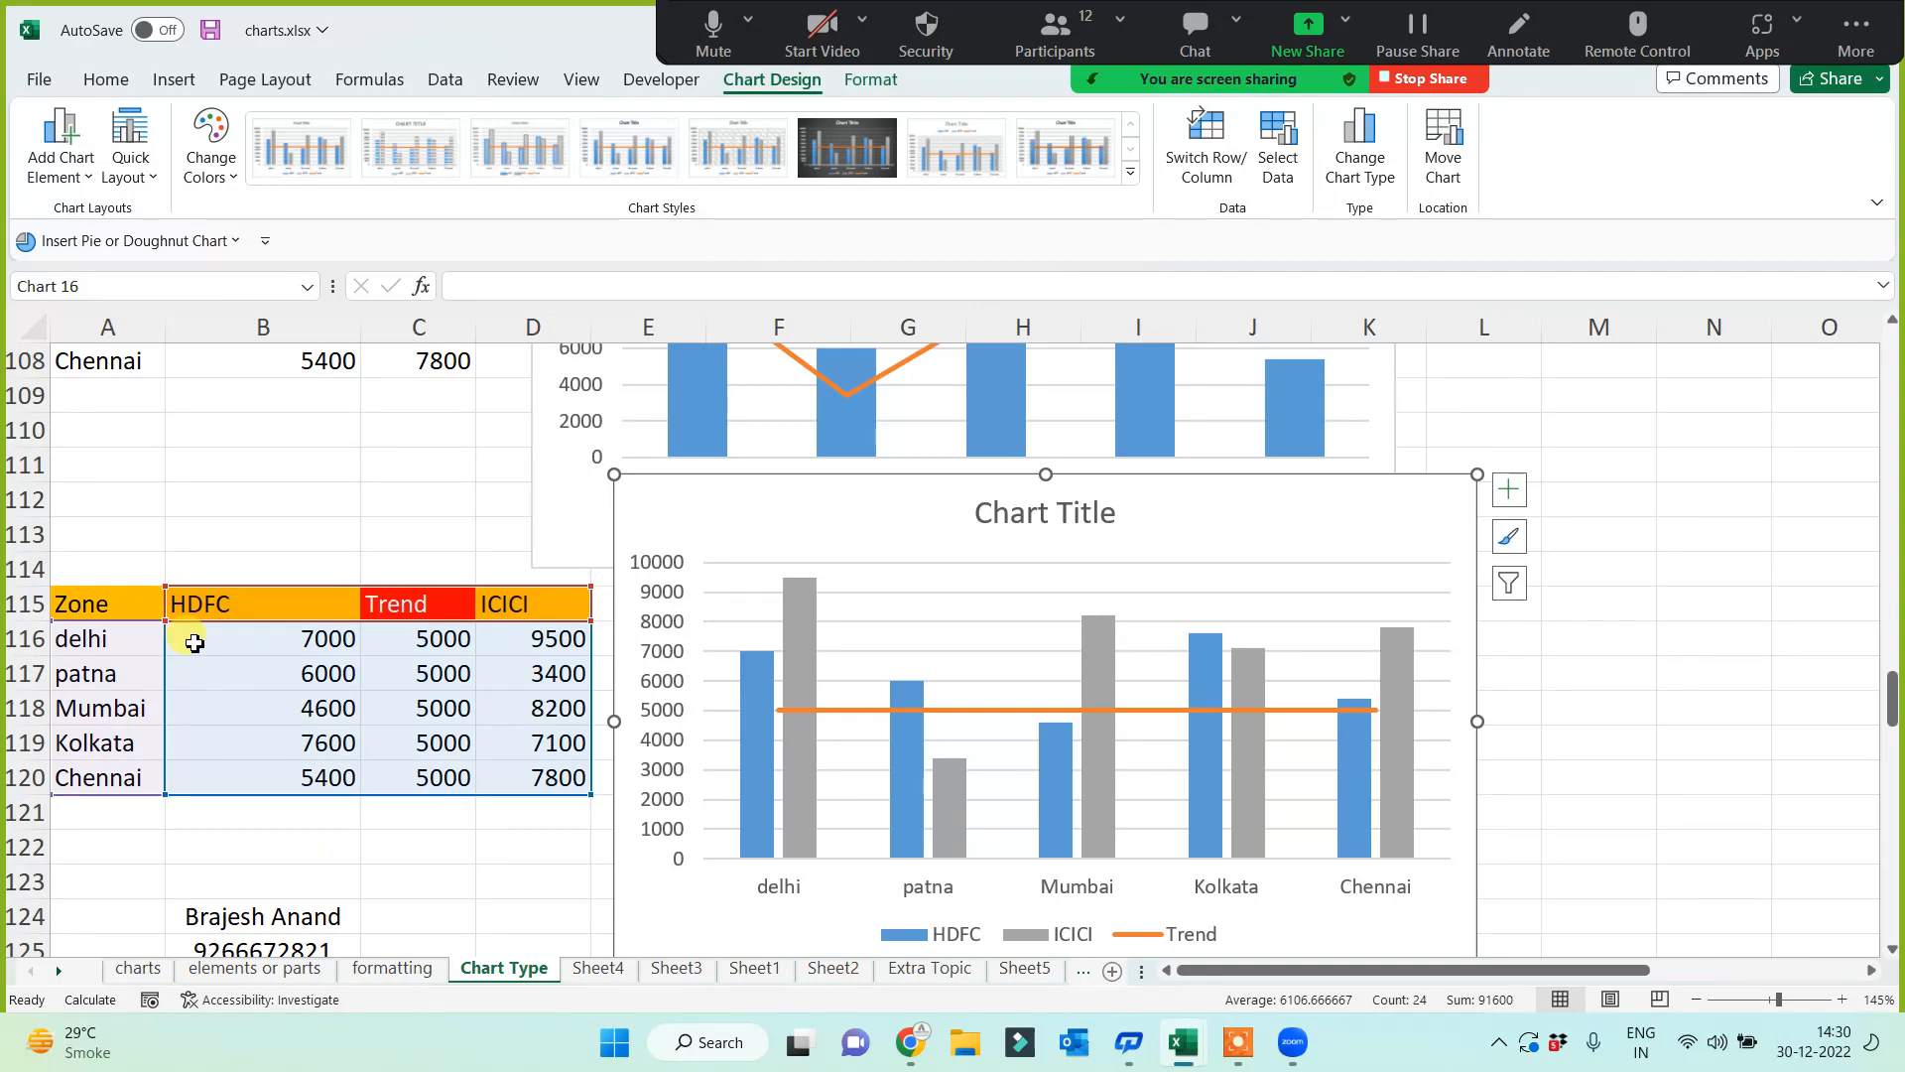
Step: Delete the dark column and line combo chart beside the zone table in A133:C138
{"action": "scroll", "coordinate": [466, 754], "scroll_direction": "down", "scroll_amount": 3}
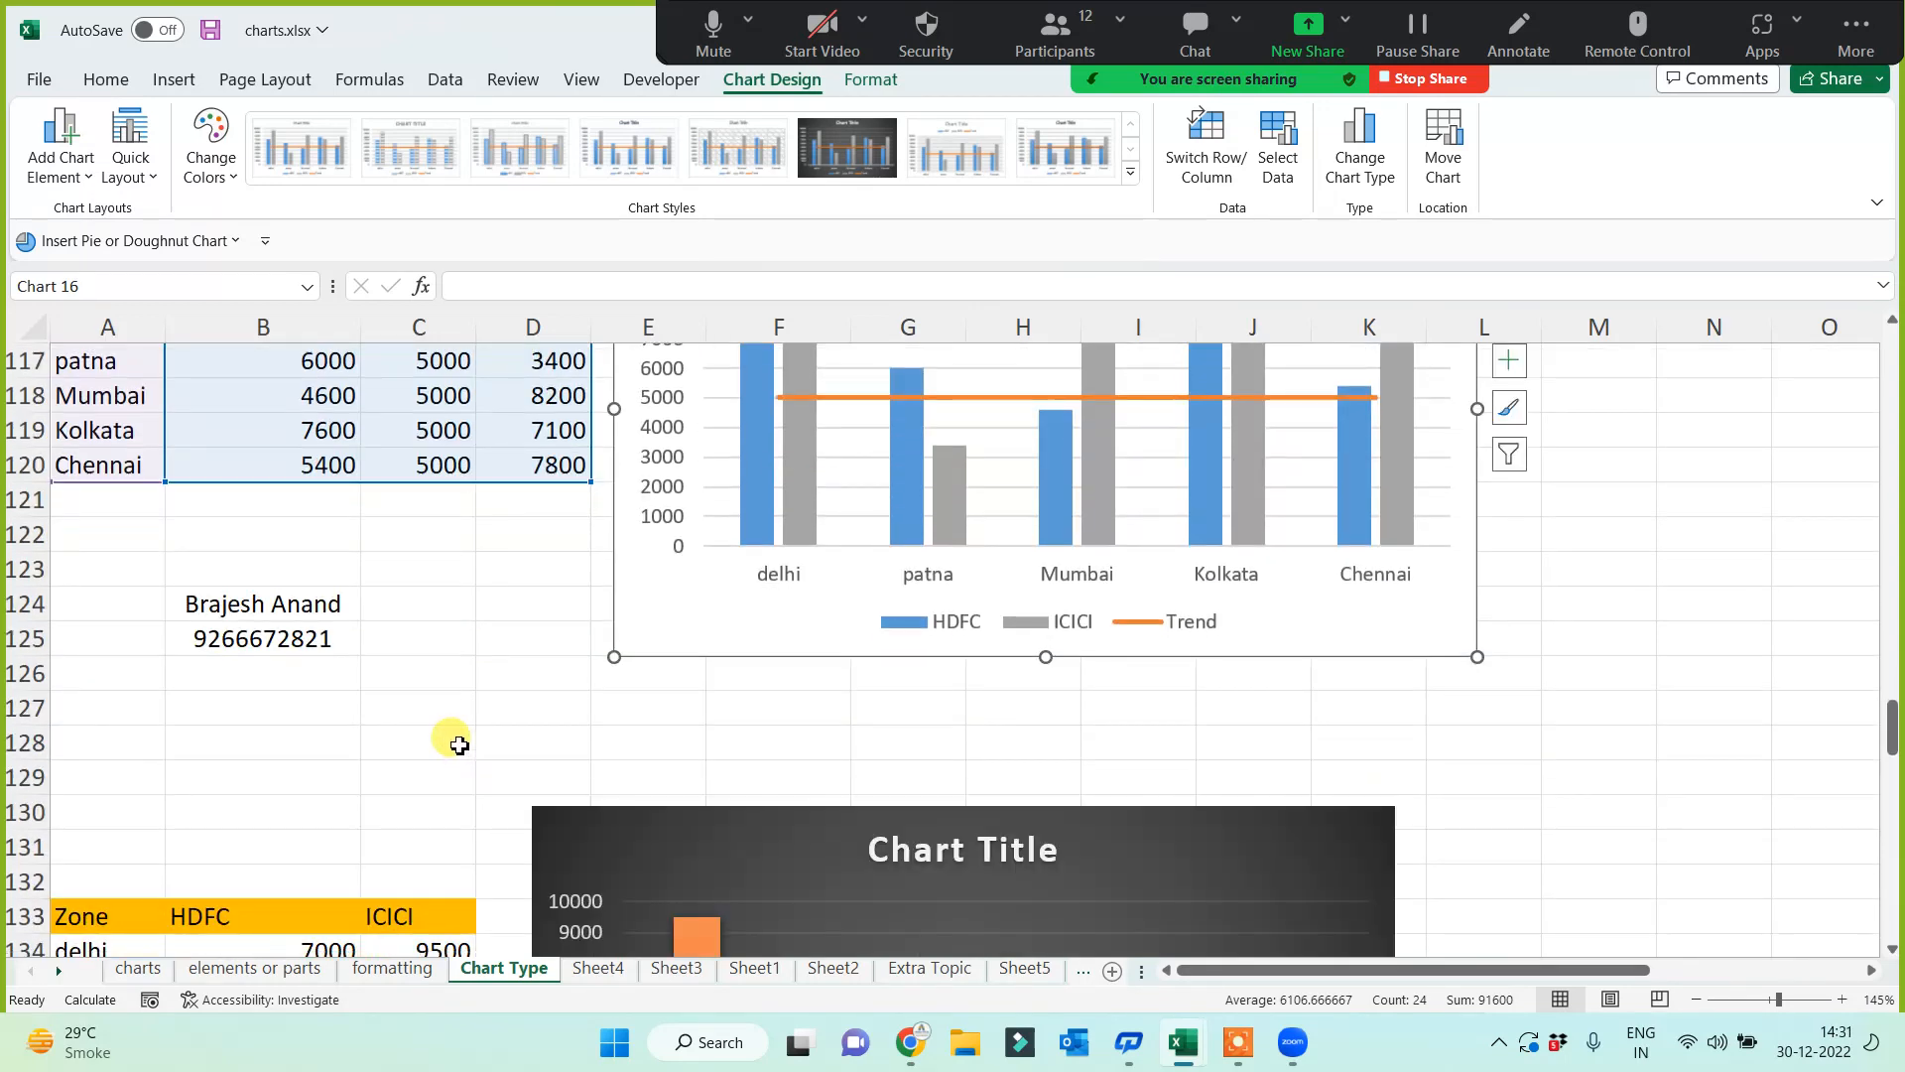
{"action": "scroll", "coordinate": [458, 744], "scroll_direction": "down", "scroll_amount": 3}
{"action": "left_click", "coordinate": [551, 531]}
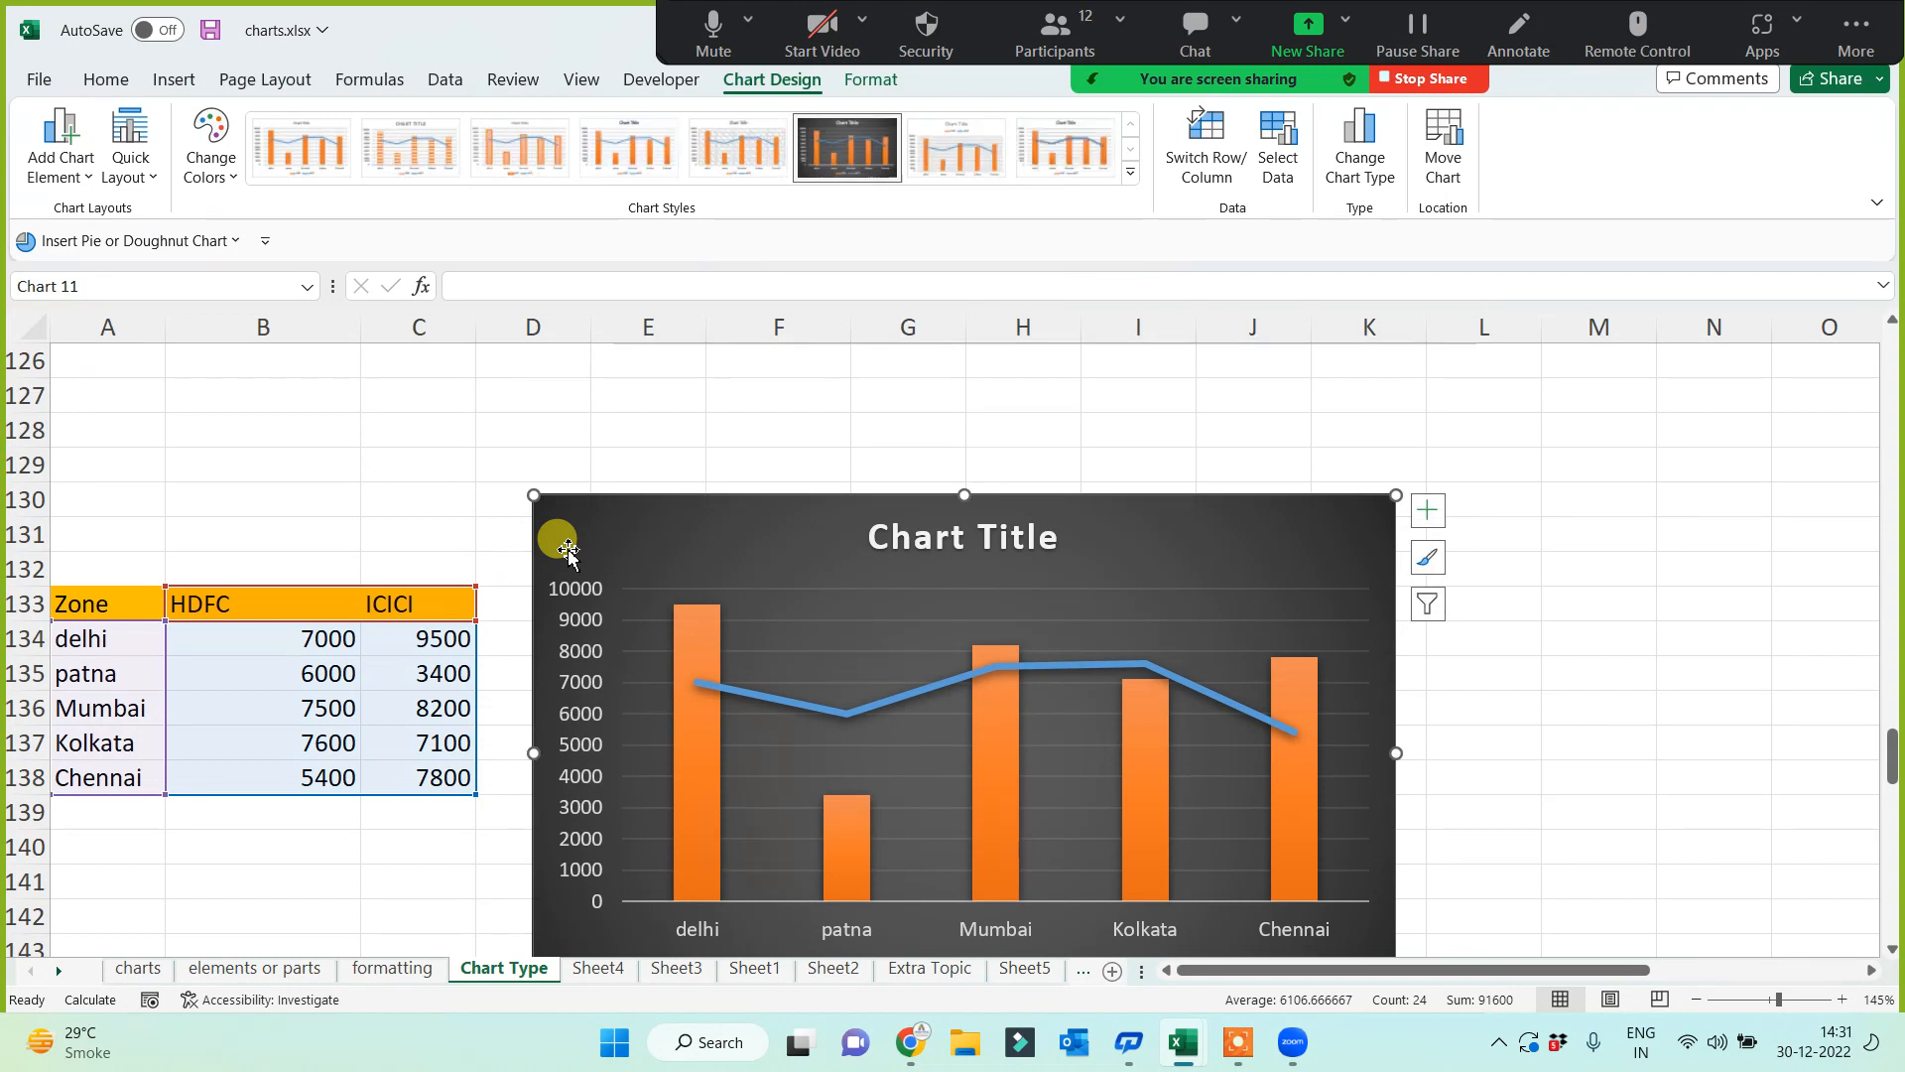
{"action": "key", "text": "Delete"}
Step: Insert a 3-D bubble chart from A133:C138 and apply the dark grey chart style
{"action": "left_click_drag", "start_coordinate": [85, 604], "coordinate": [426, 777]}
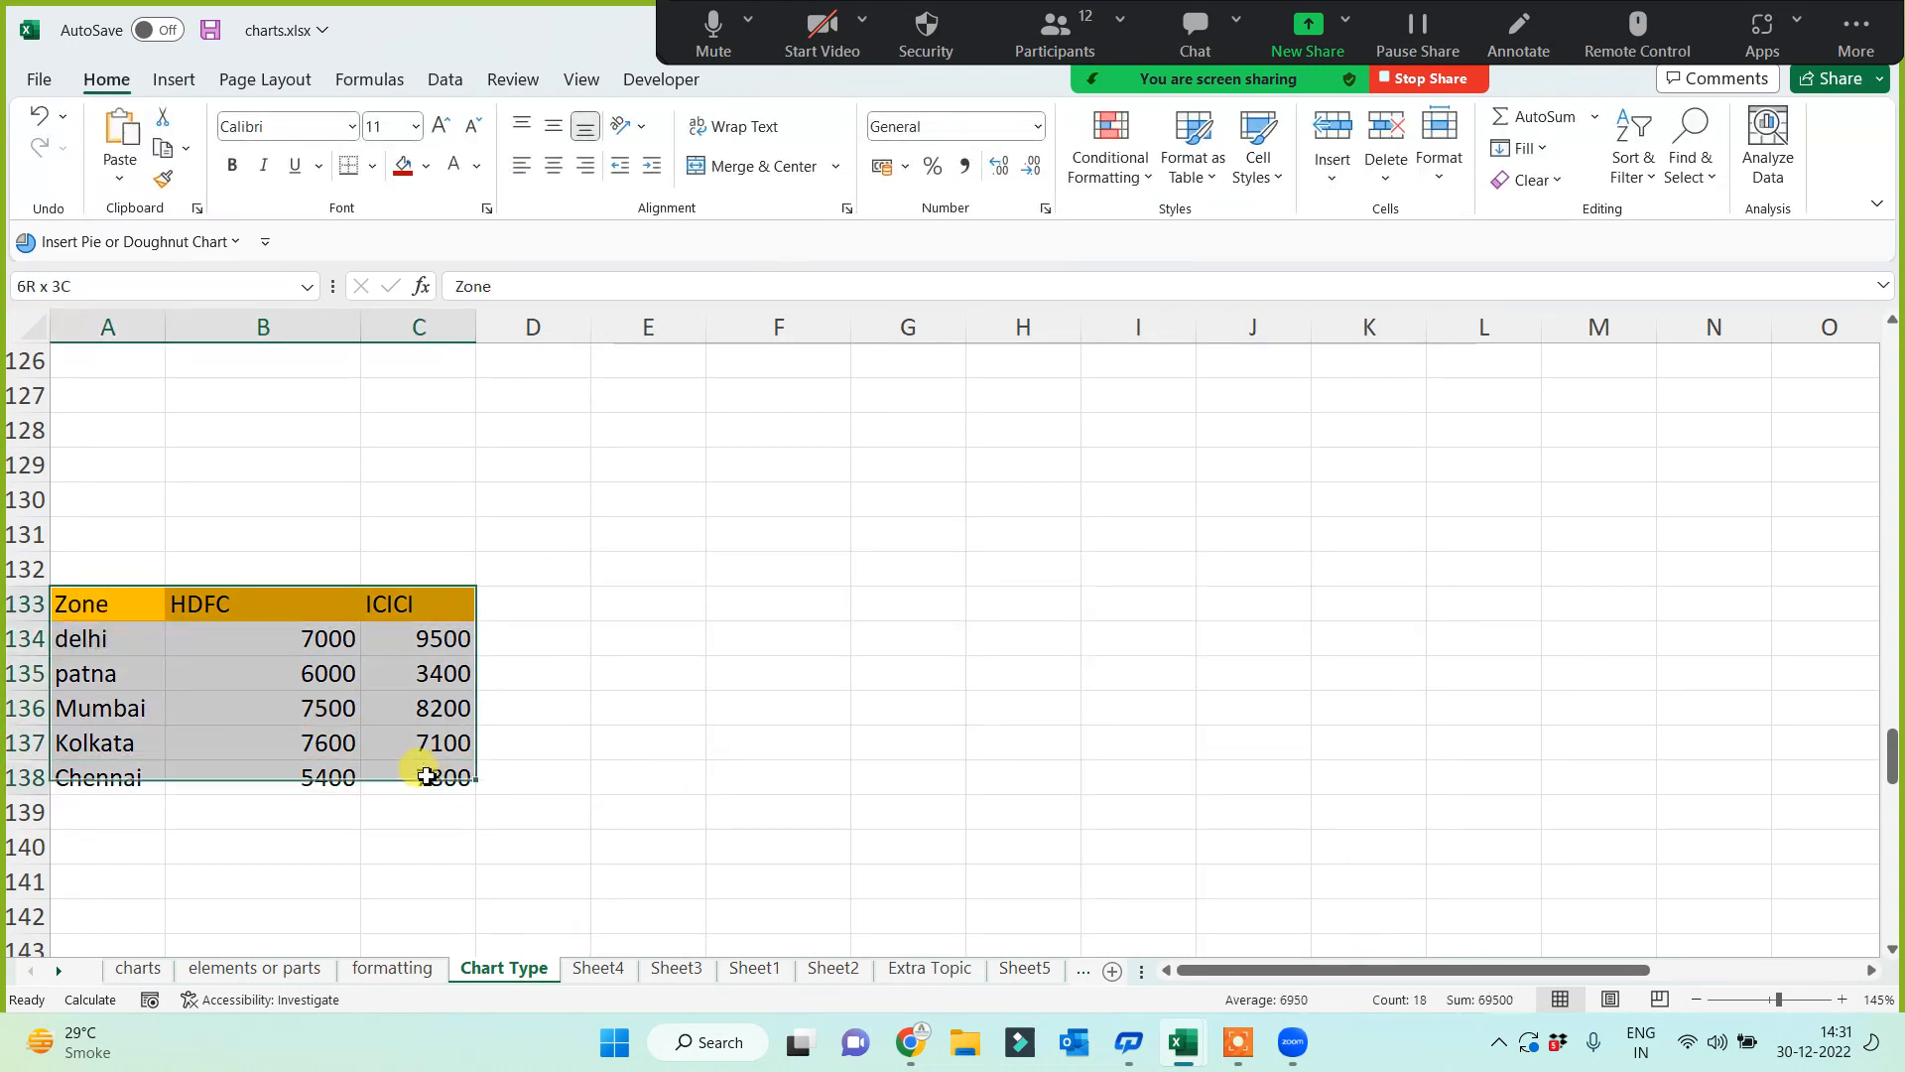
{"action": "left_click", "coordinate": [167, 88]}
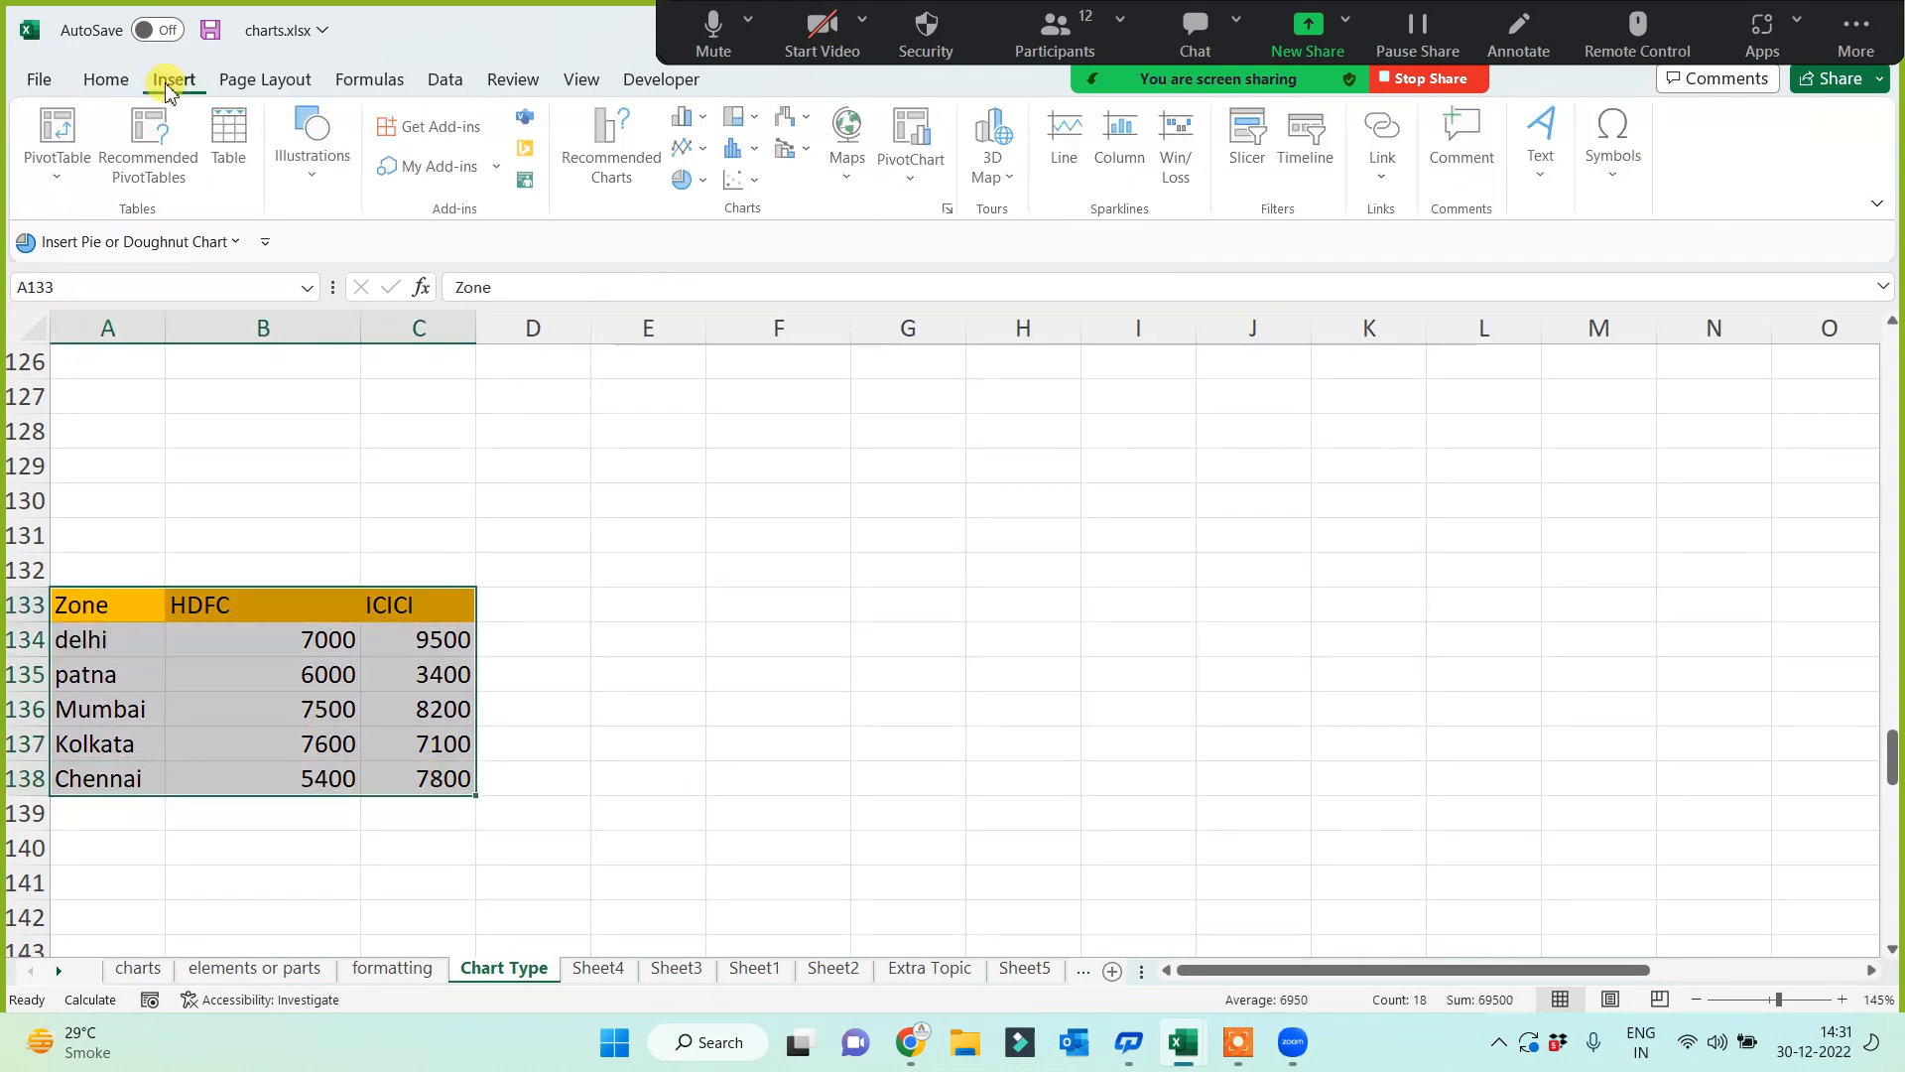
{"action": "left_click", "coordinate": [756, 187]}
{"action": "left_click", "coordinate": [829, 457]}
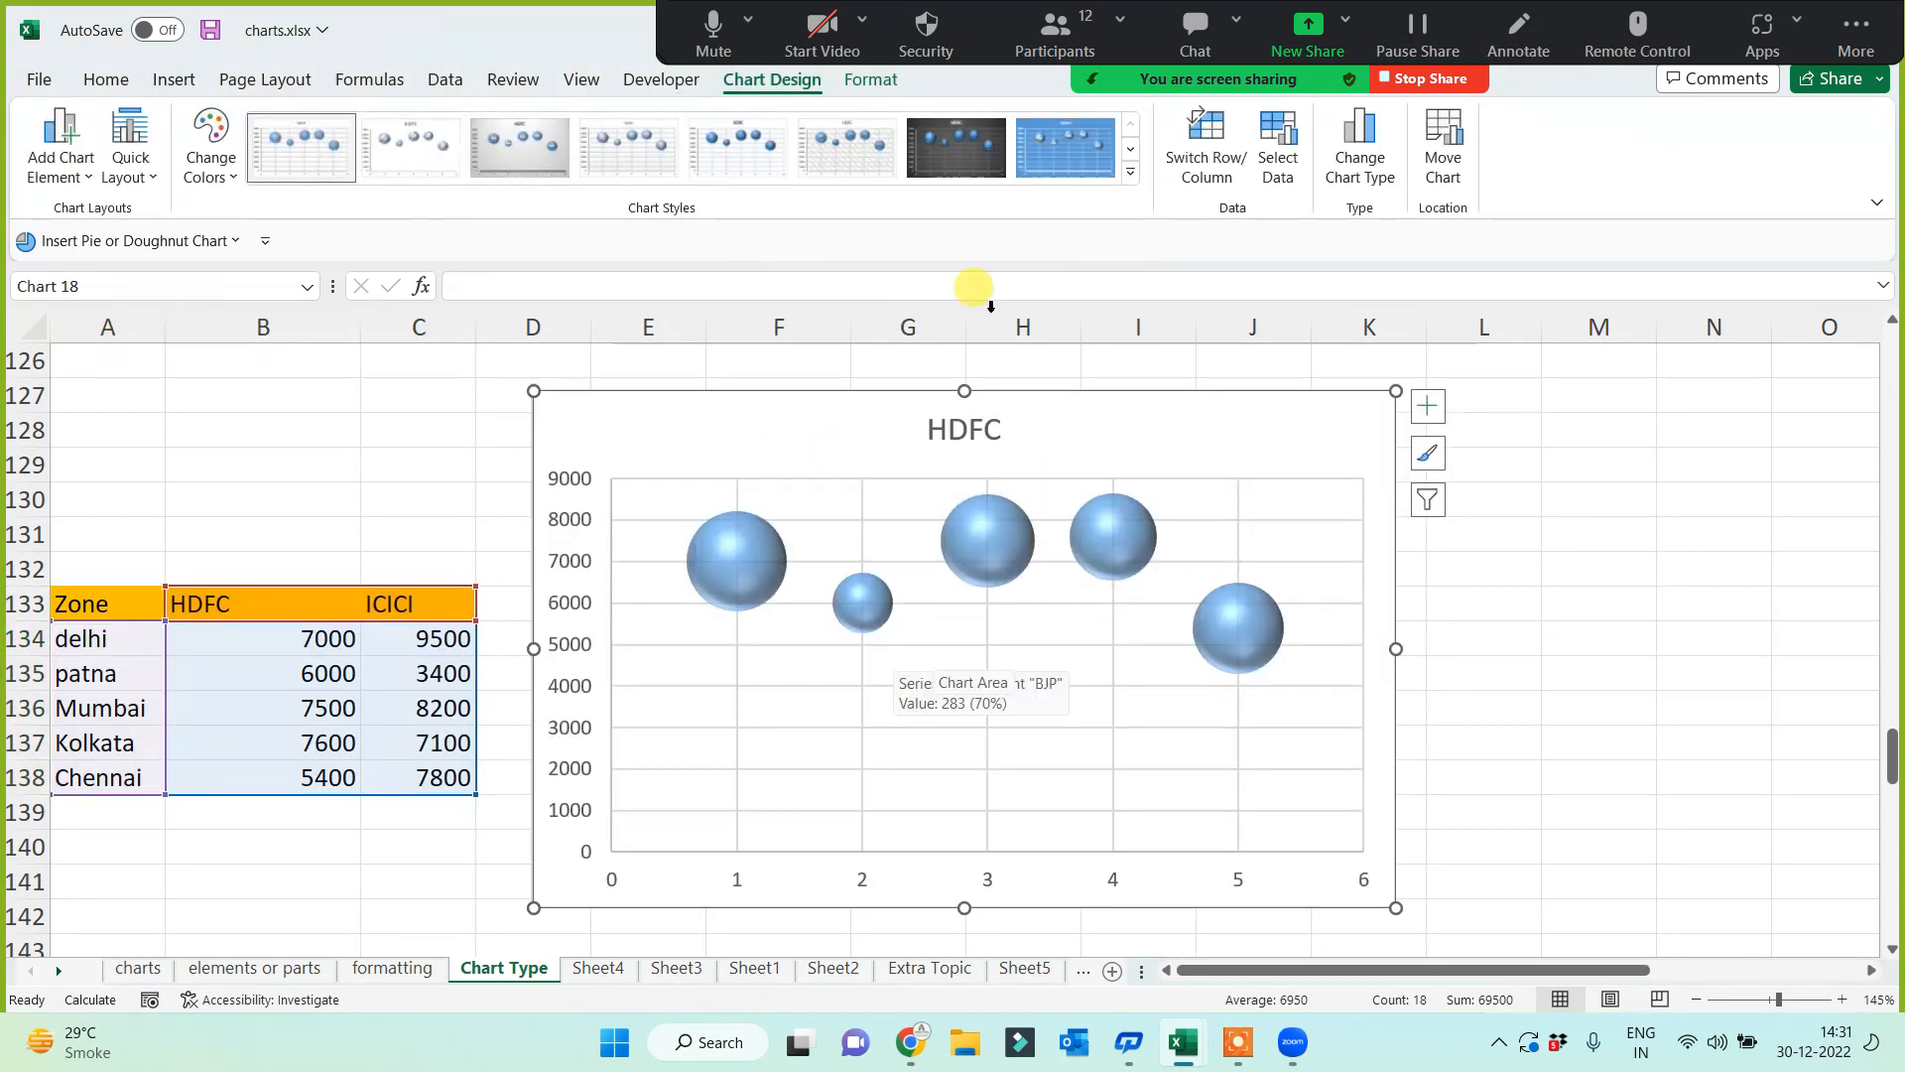
{"action": "left_click", "coordinate": [951, 161]}
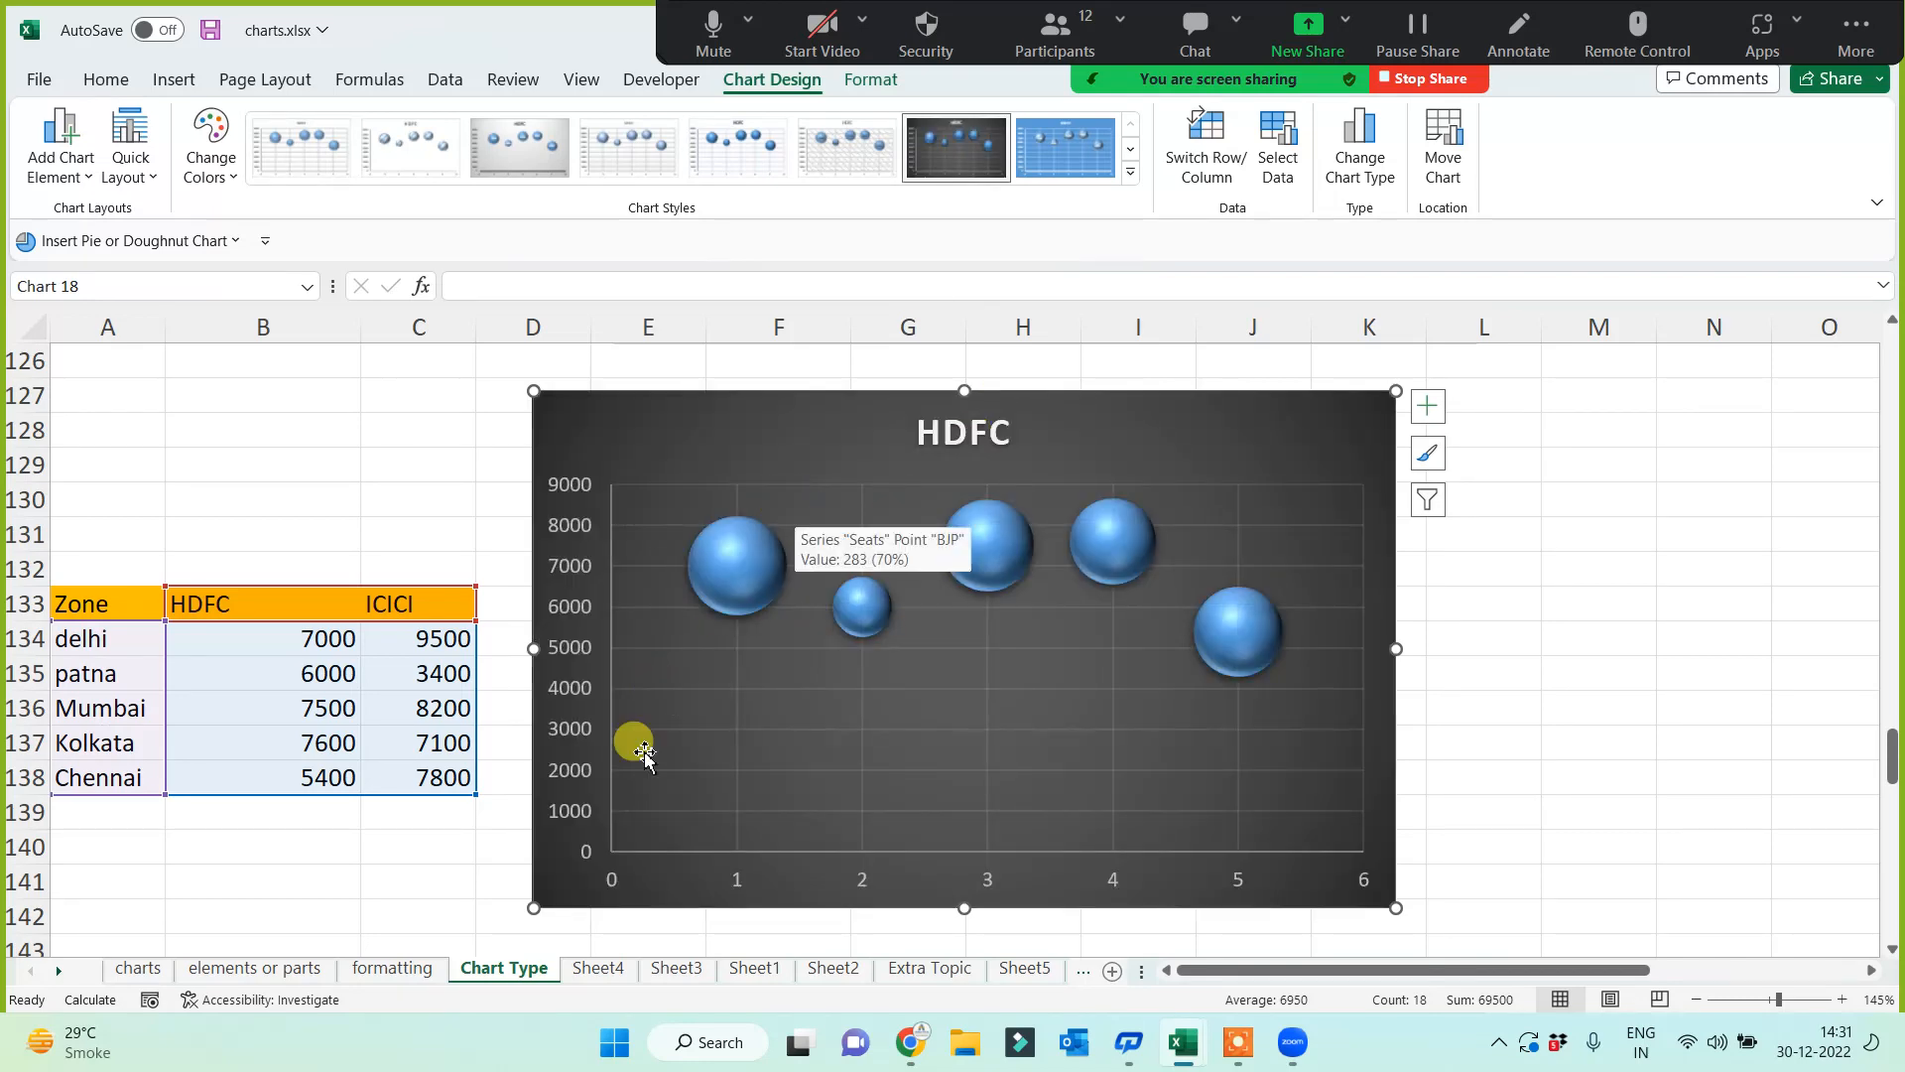
Step: Review the Chart Type sheet's charts in order, from the clustered column chart at row 1 to the bubble chart
{"action": "scroll", "coordinate": [591, 790], "scroll_direction": "up", "scroll_amount": 20}
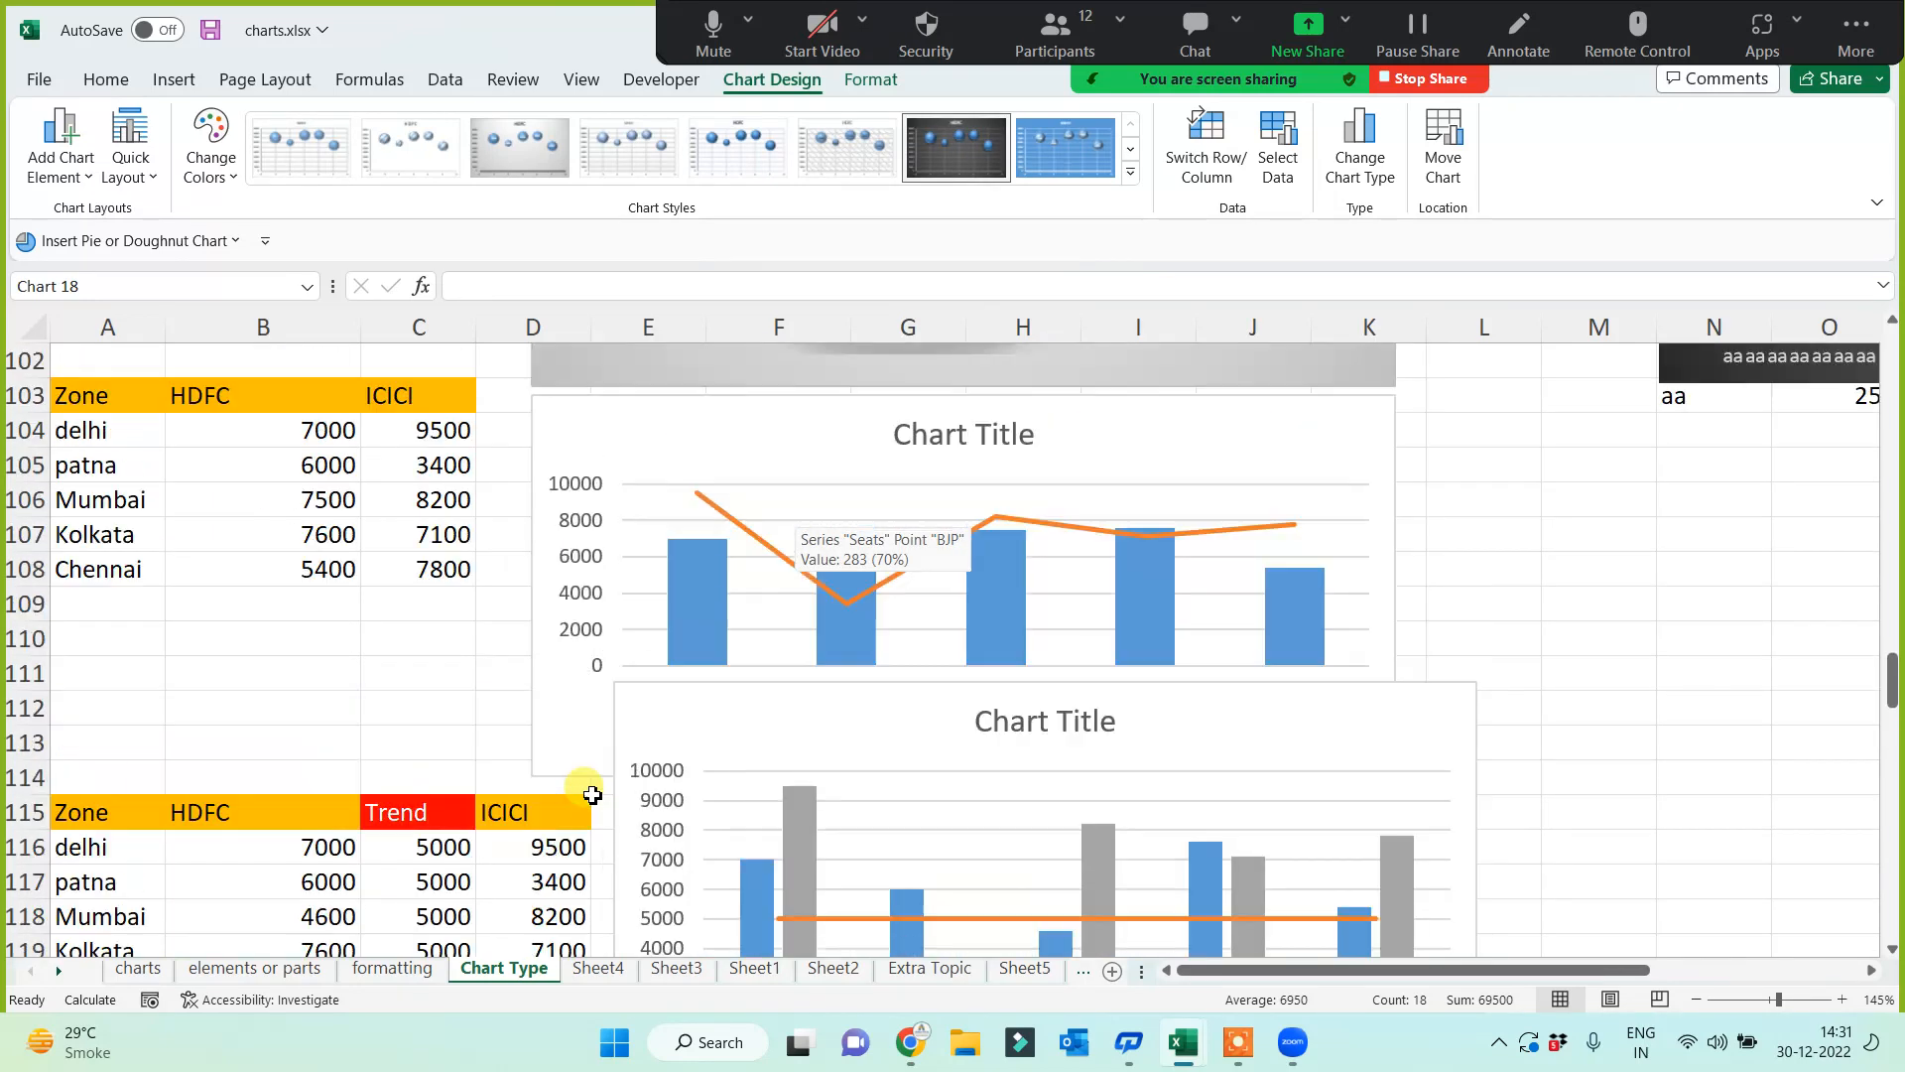
{"action": "scroll", "coordinate": [592, 790], "scroll_direction": "up", "scroll_amount": 17}
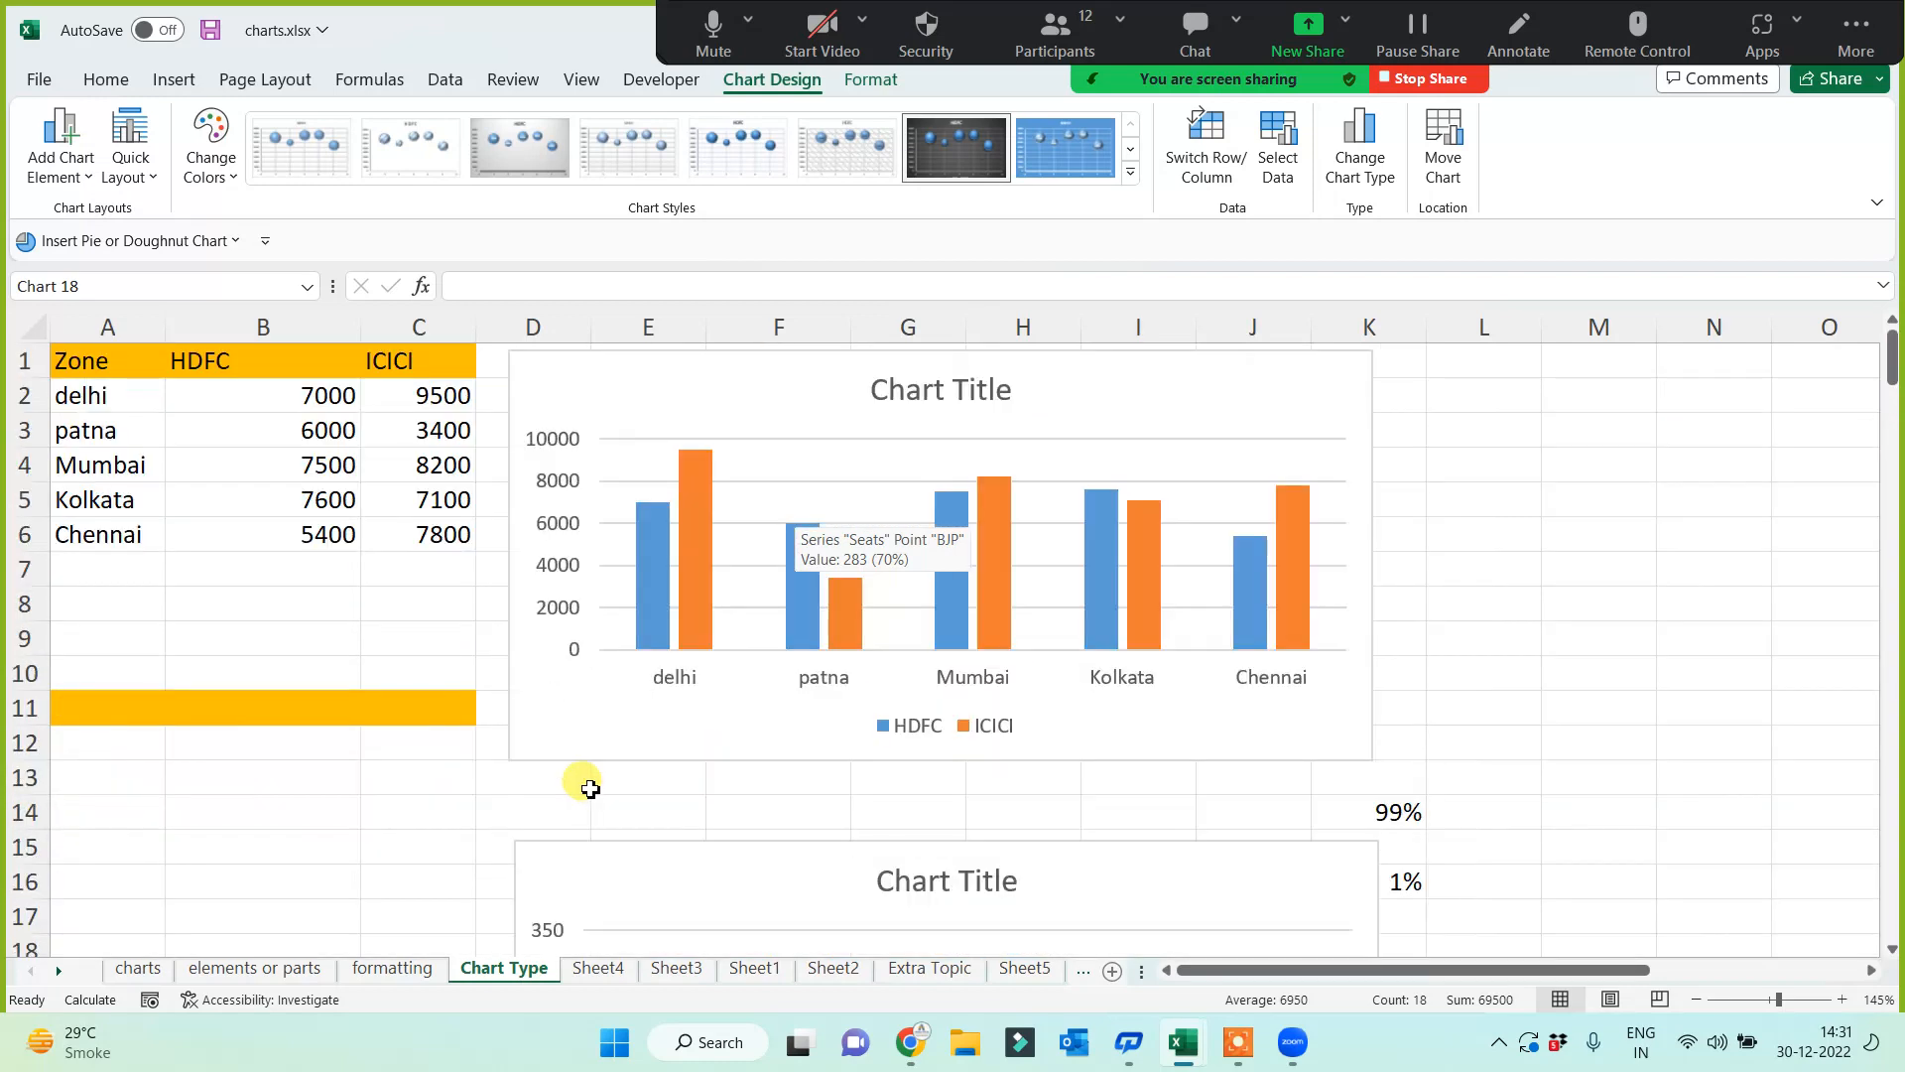
{"action": "left_click", "coordinate": [645, 417]}
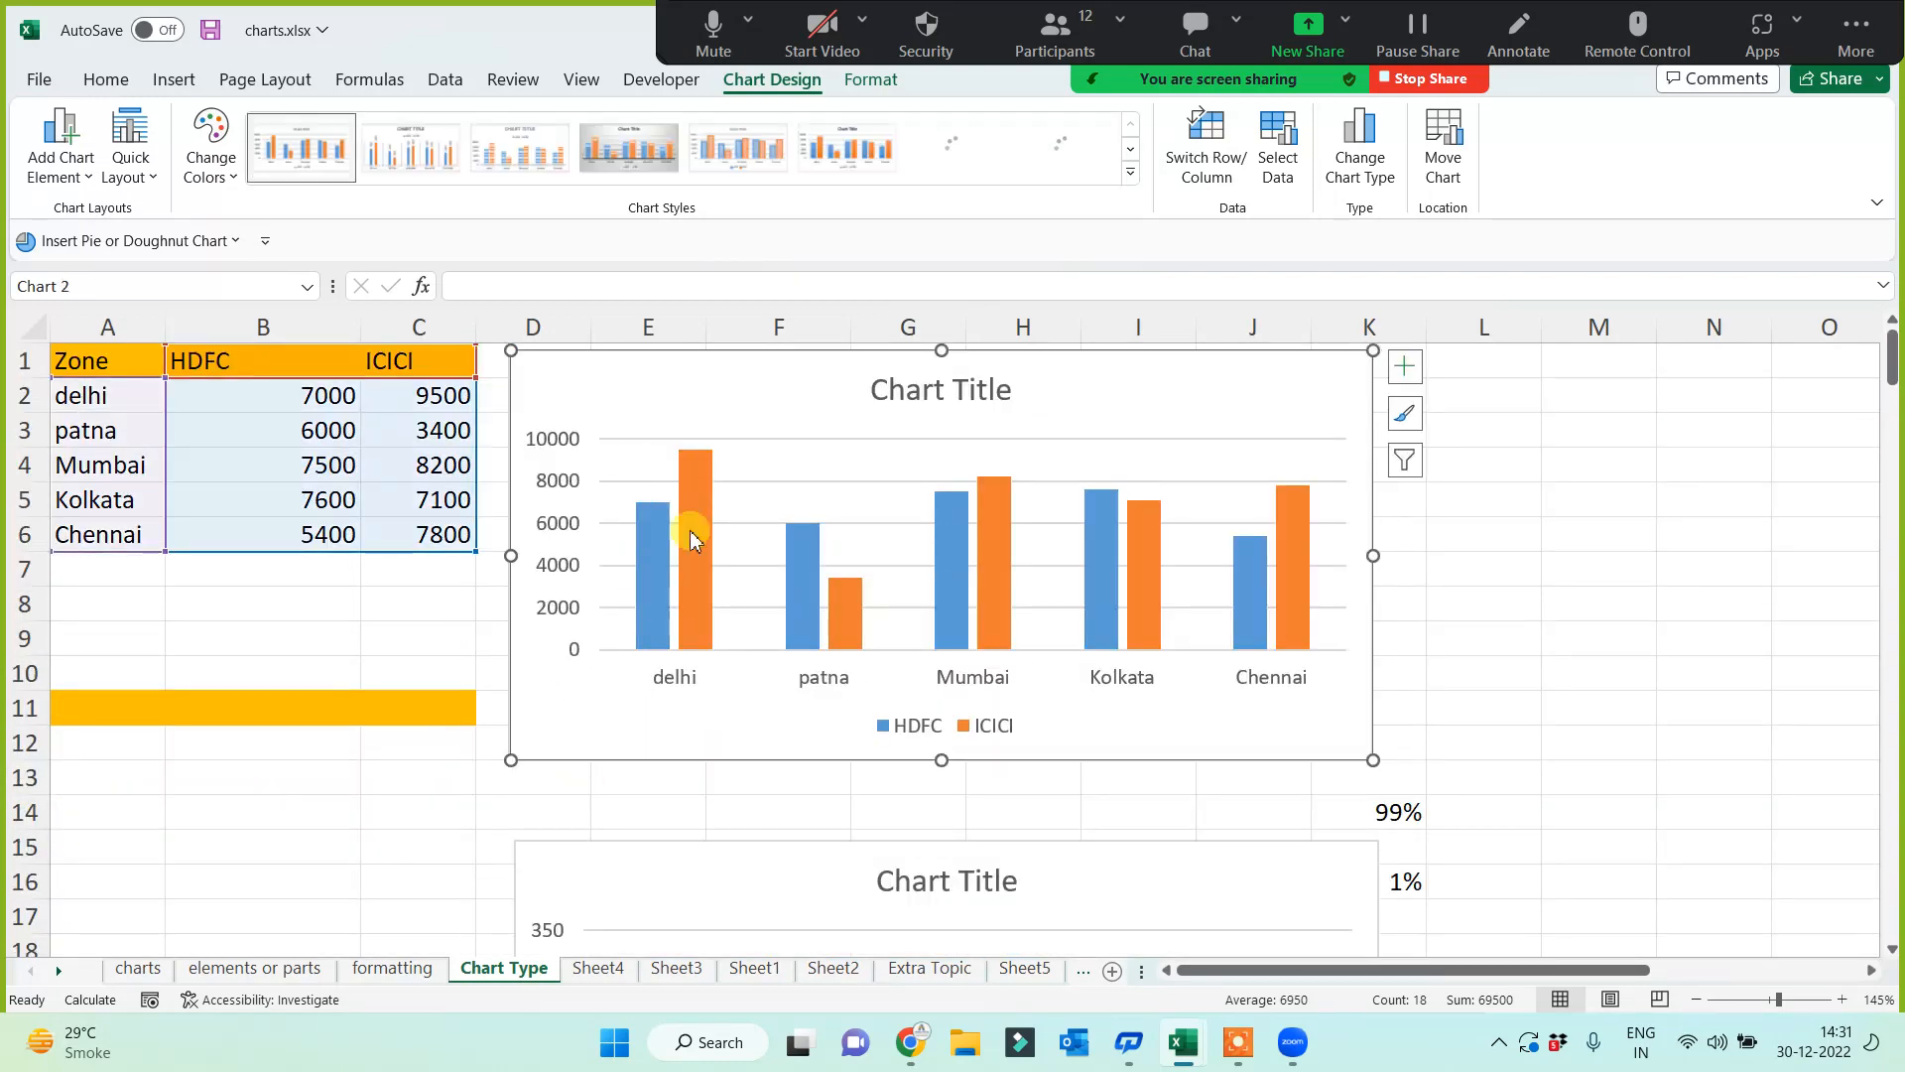
{"action": "scroll", "coordinate": [732, 566], "scroll_direction": "down", "scroll_amount": 7}
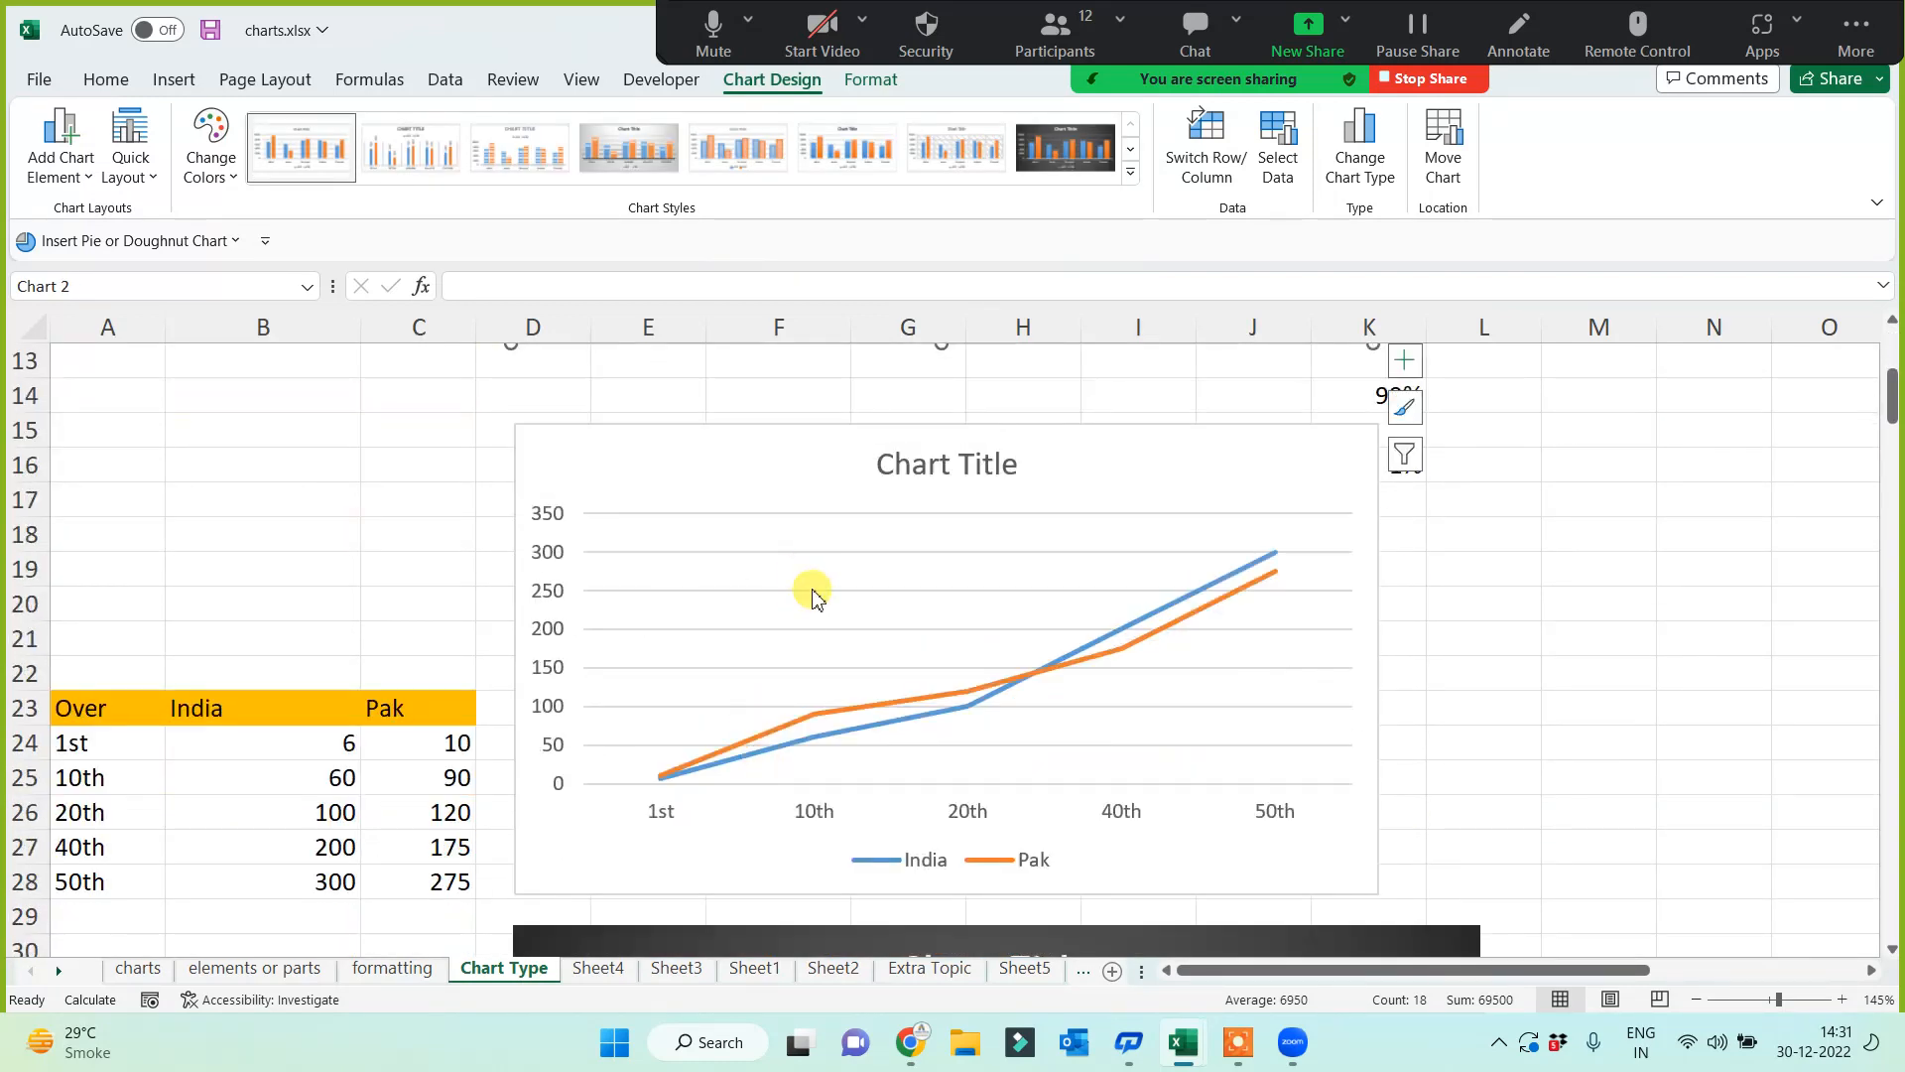
{"action": "scroll", "coordinate": [831, 645], "scroll_direction": "down", "scroll_amount": 2}
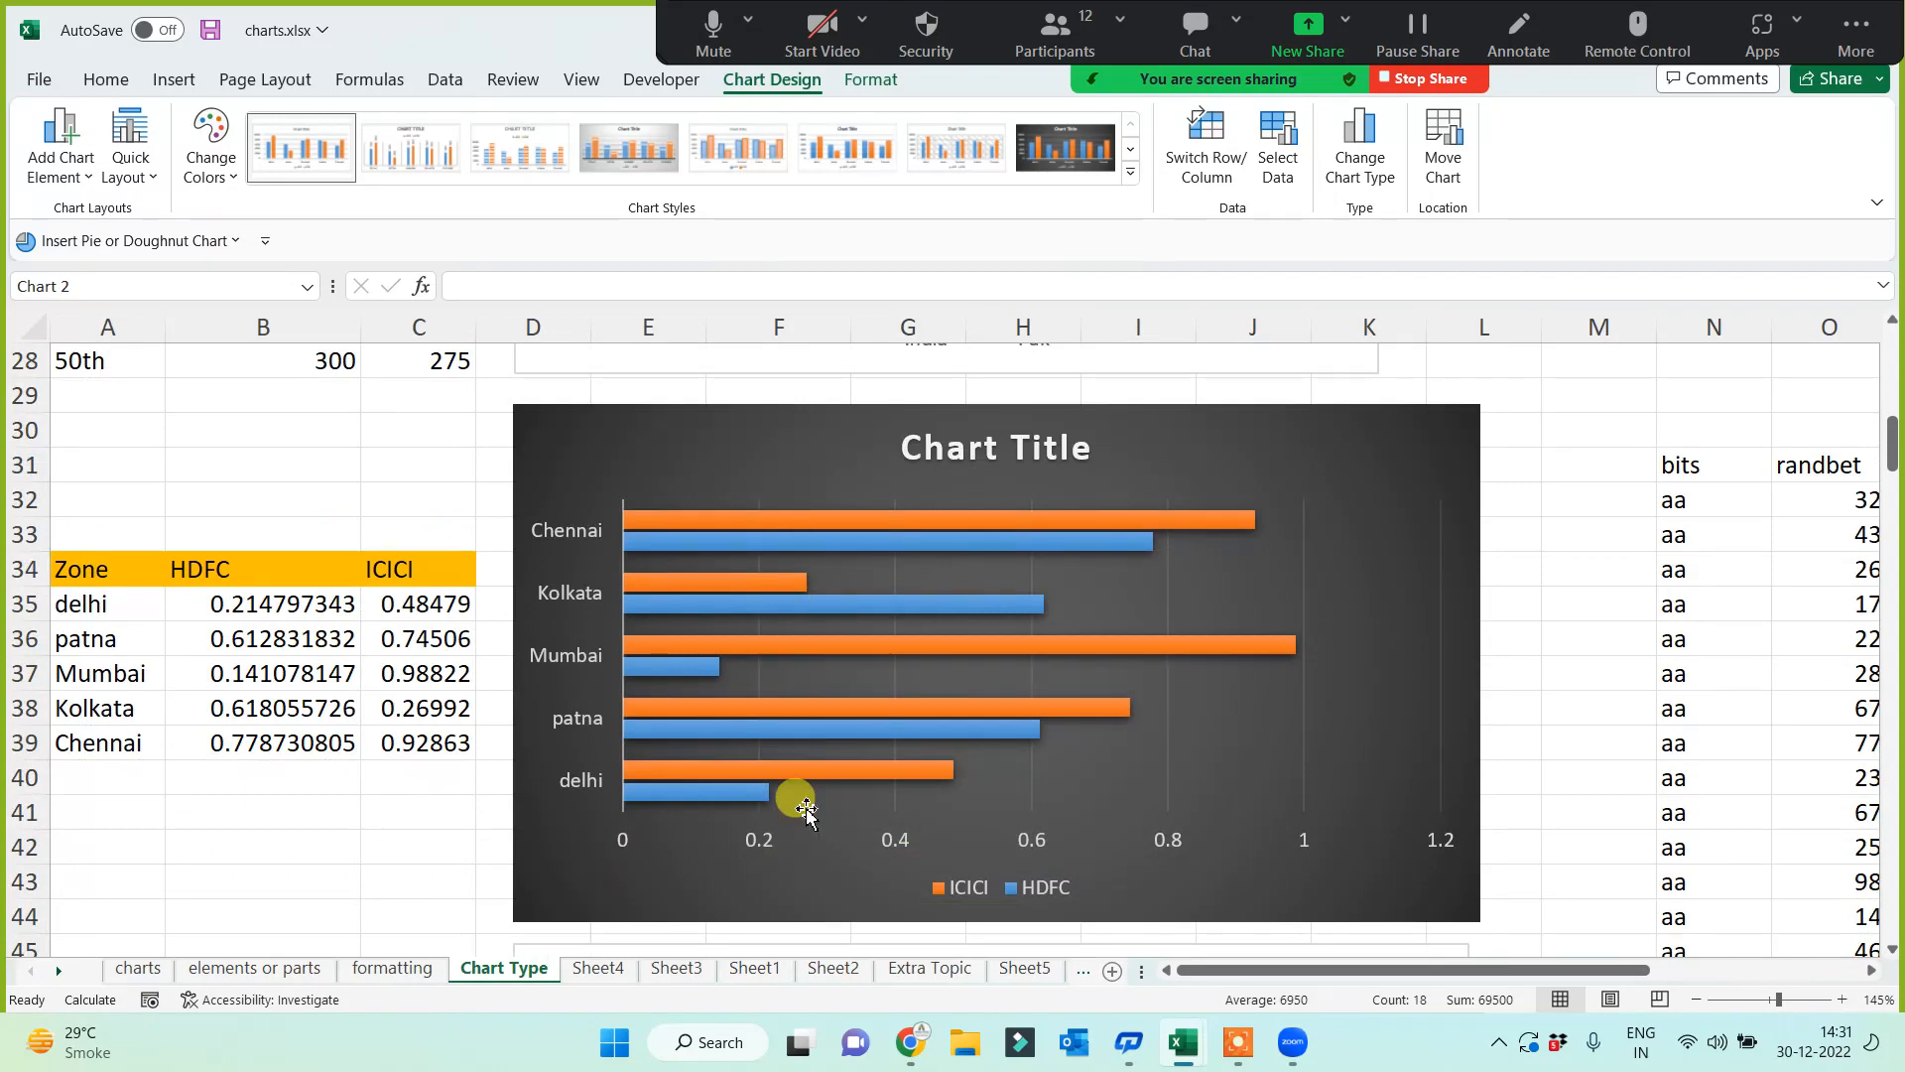
{"action": "scroll", "coordinate": [795, 791], "scroll_direction": "down", "scroll_amount": 5}
{"action": "scroll", "coordinate": [806, 814], "scroll_direction": "down", "scroll_amount": 1}
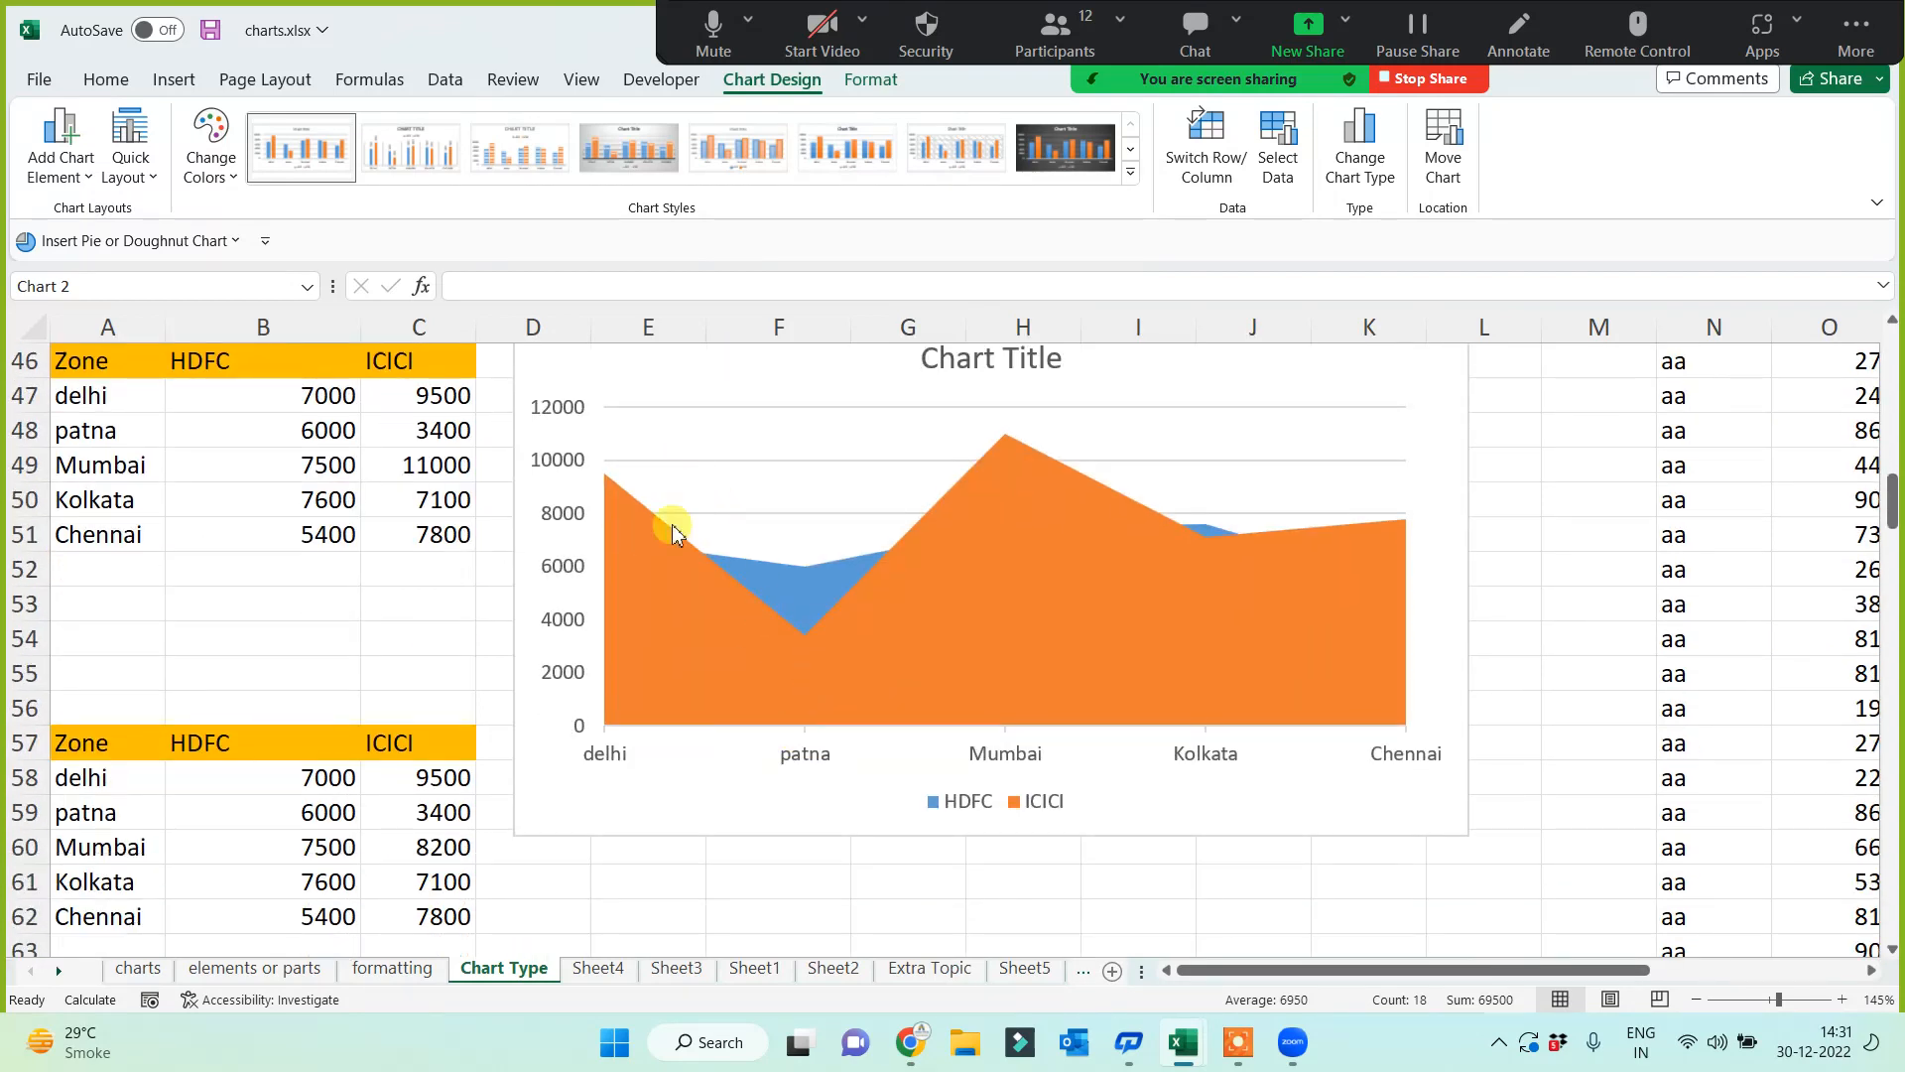
{"action": "scroll", "coordinate": [808, 725], "scroll_direction": "down", "scroll_amount": 13}
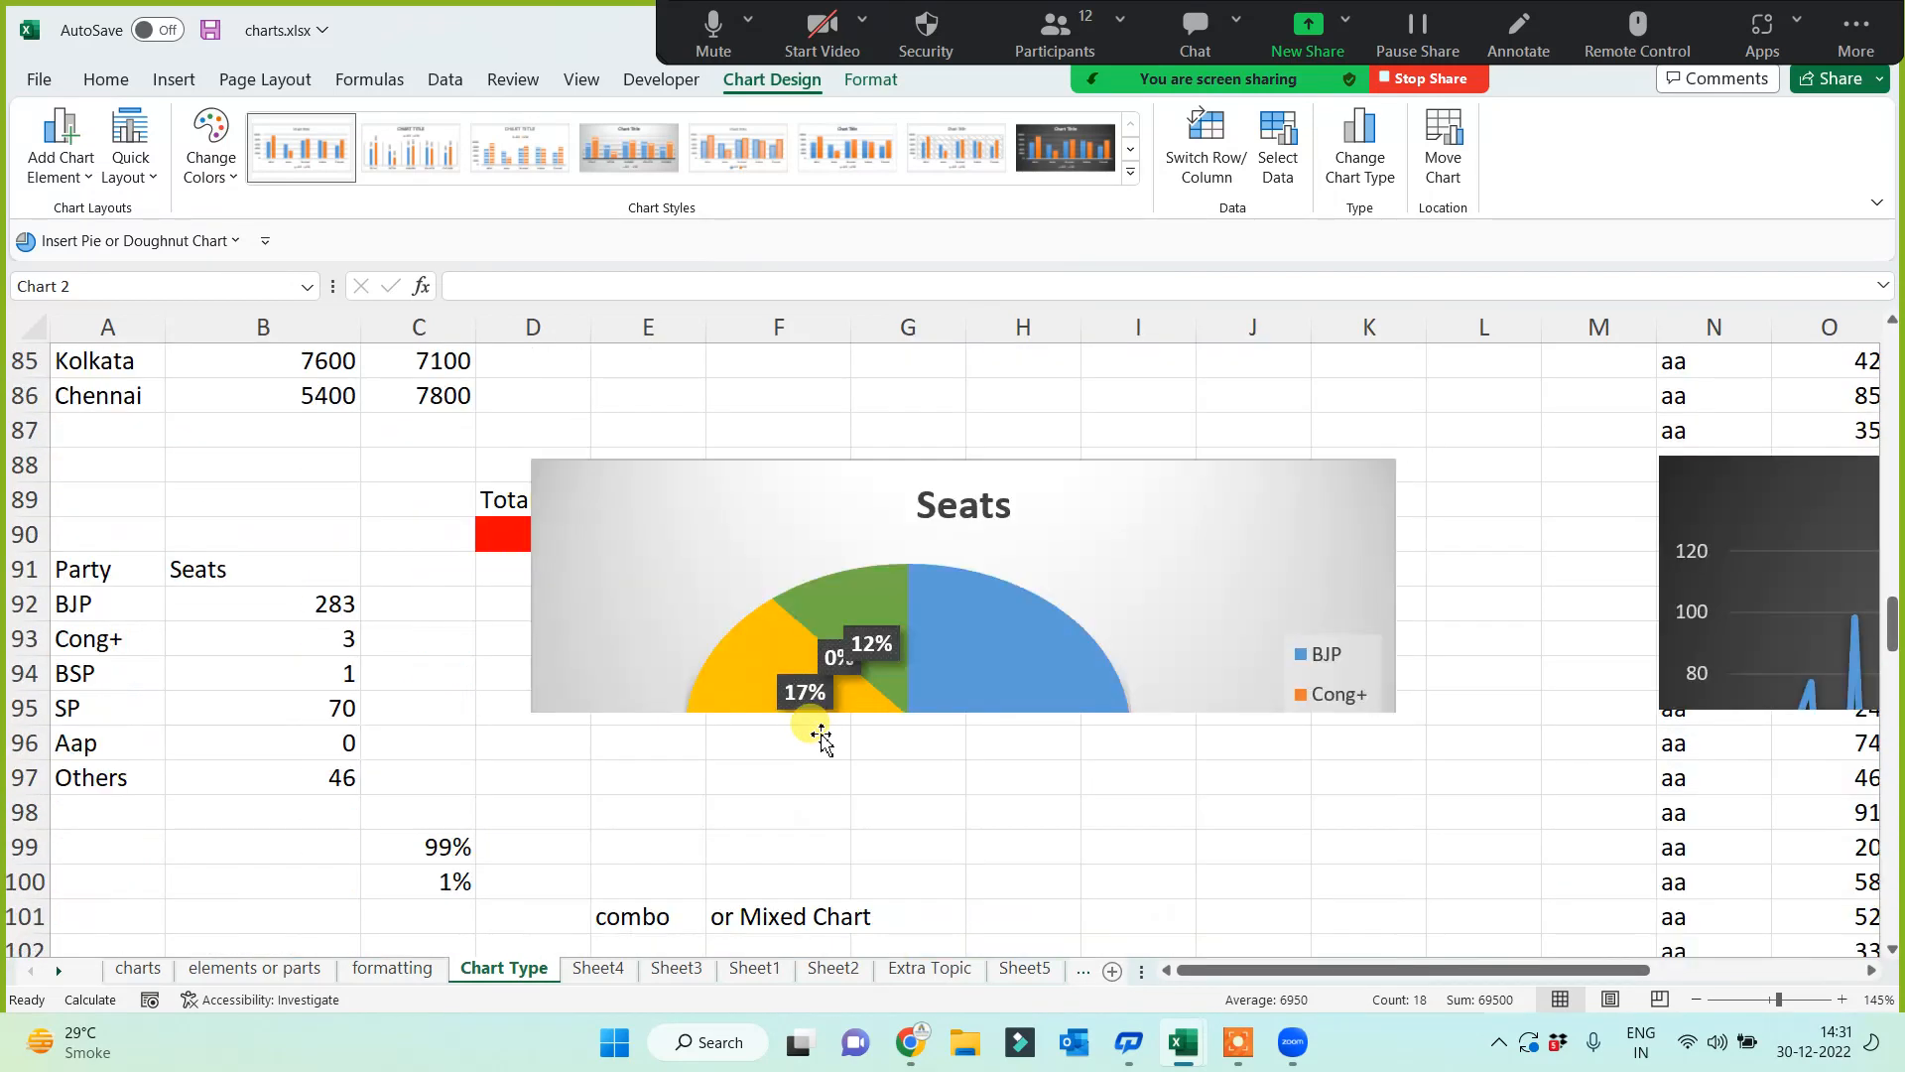
{"action": "scroll", "coordinate": [850, 787], "scroll_direction": "down", "scroll_amount": 6}
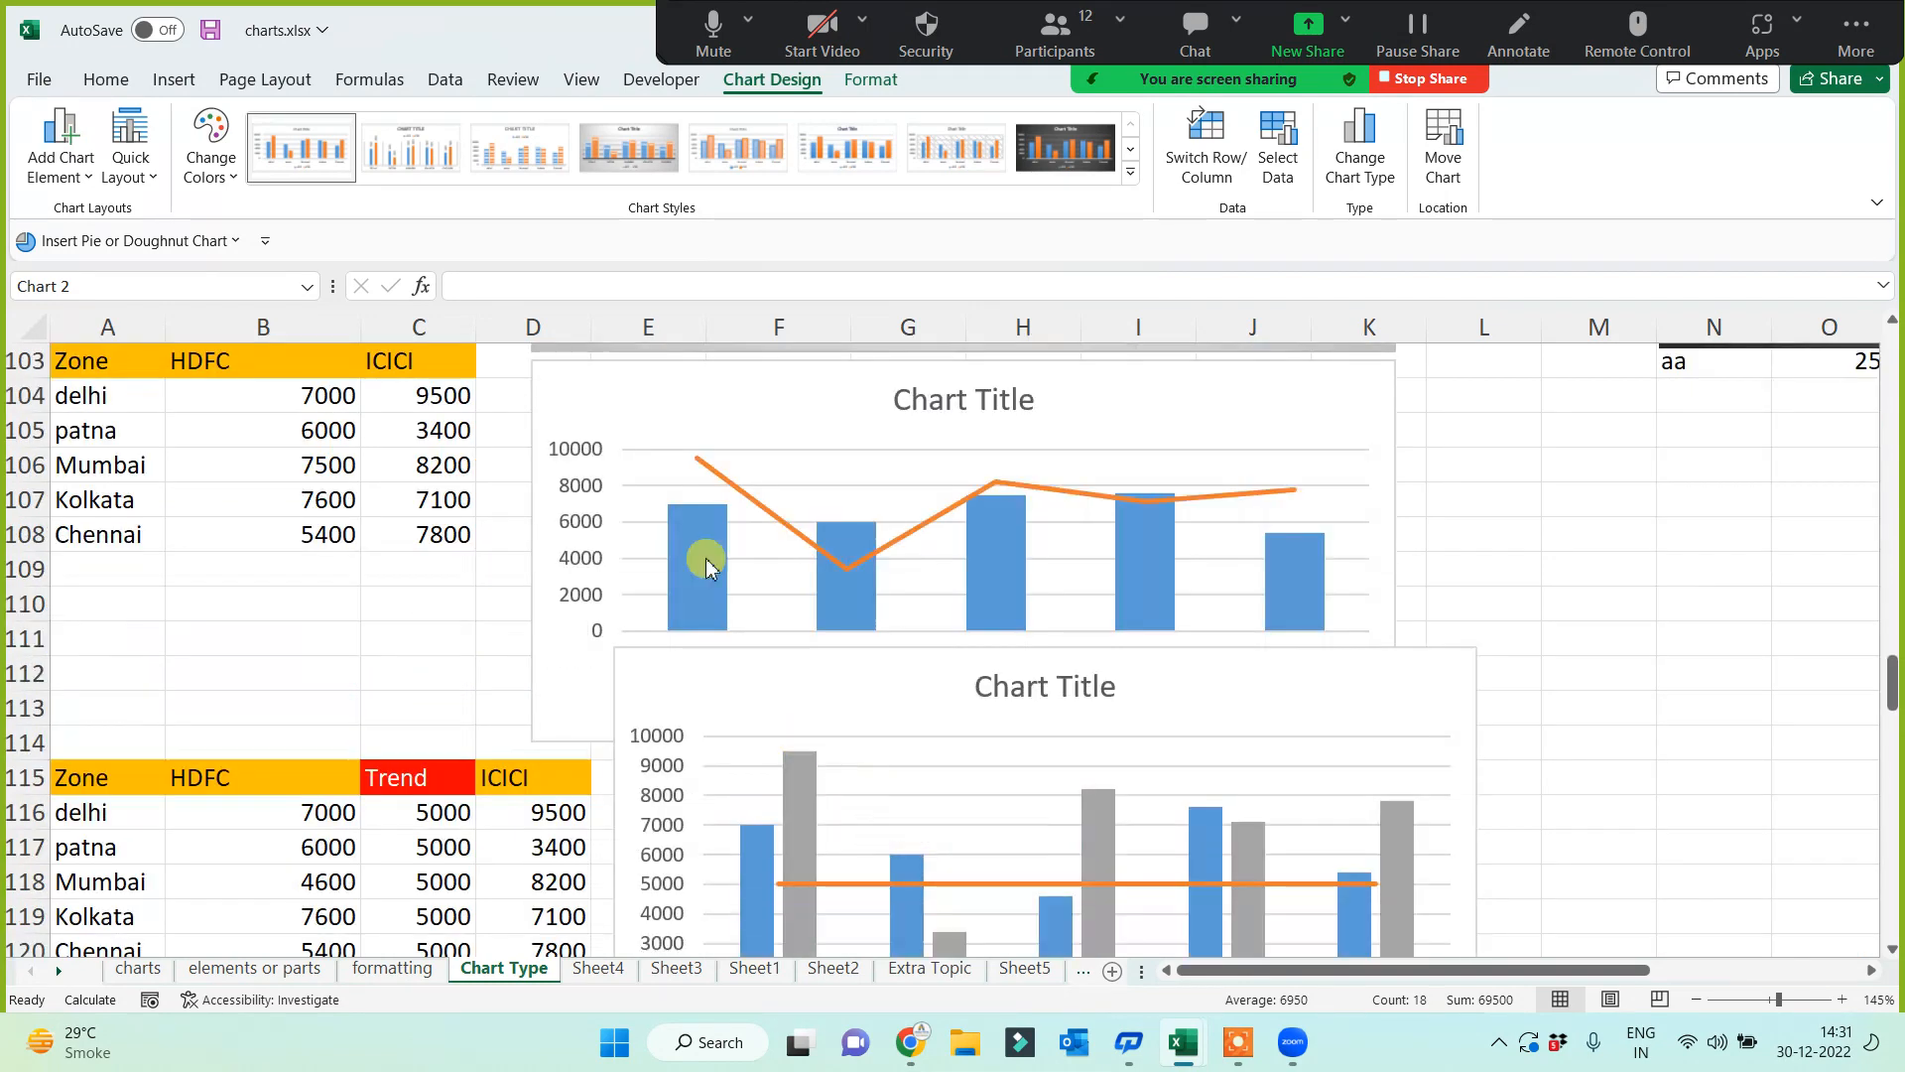
{"action": "scroll", "coordinate": [1030, 749], "scroll_direction": "down", "scroll_amount": 6}
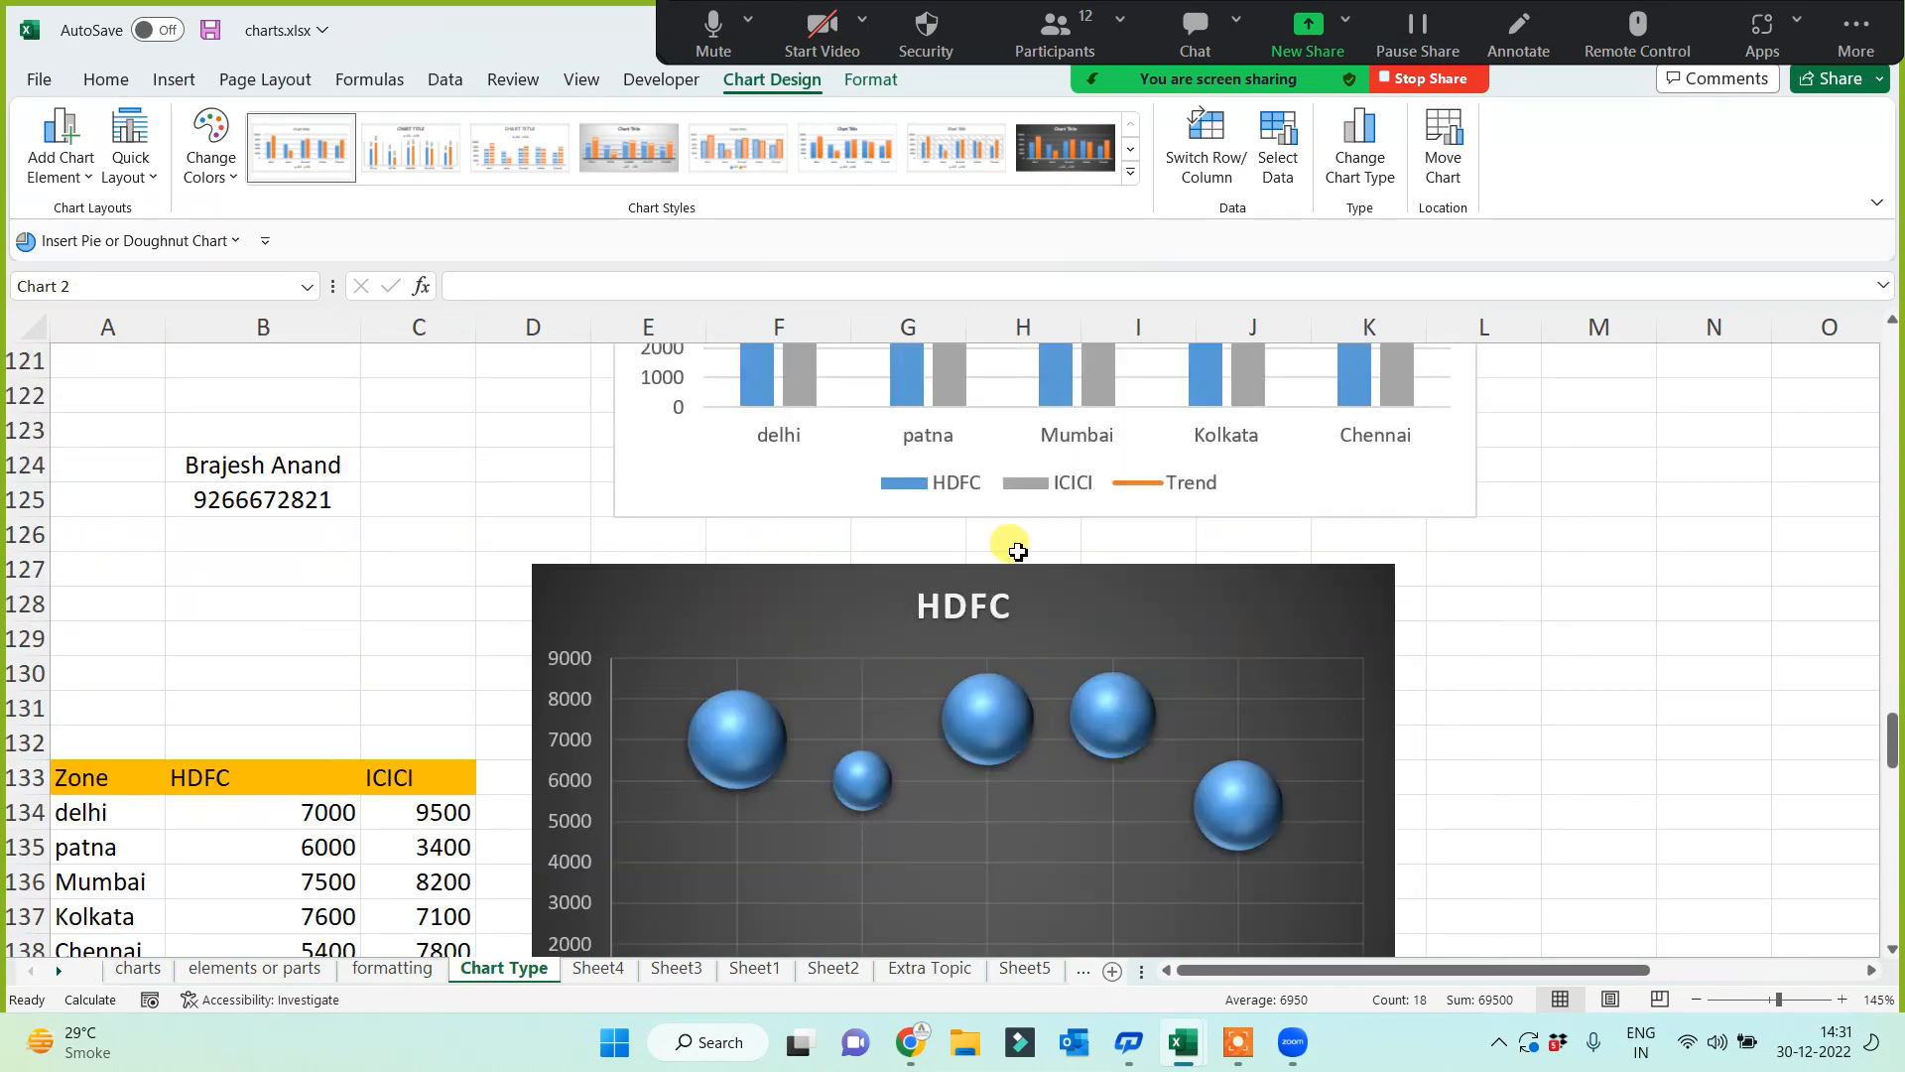
Step: Extend the clustered column chart beside A1:C6 downward to row 14, and close the charts.xlsx workbook
{"action": "scroll", "coordinate": [880, 680], "scroll_direction": "up", "scroll_amount": 4}
{"action": "scroll", "coordinate": [881, 681], "scroll_direction": "up", "scroll_amount": 20}
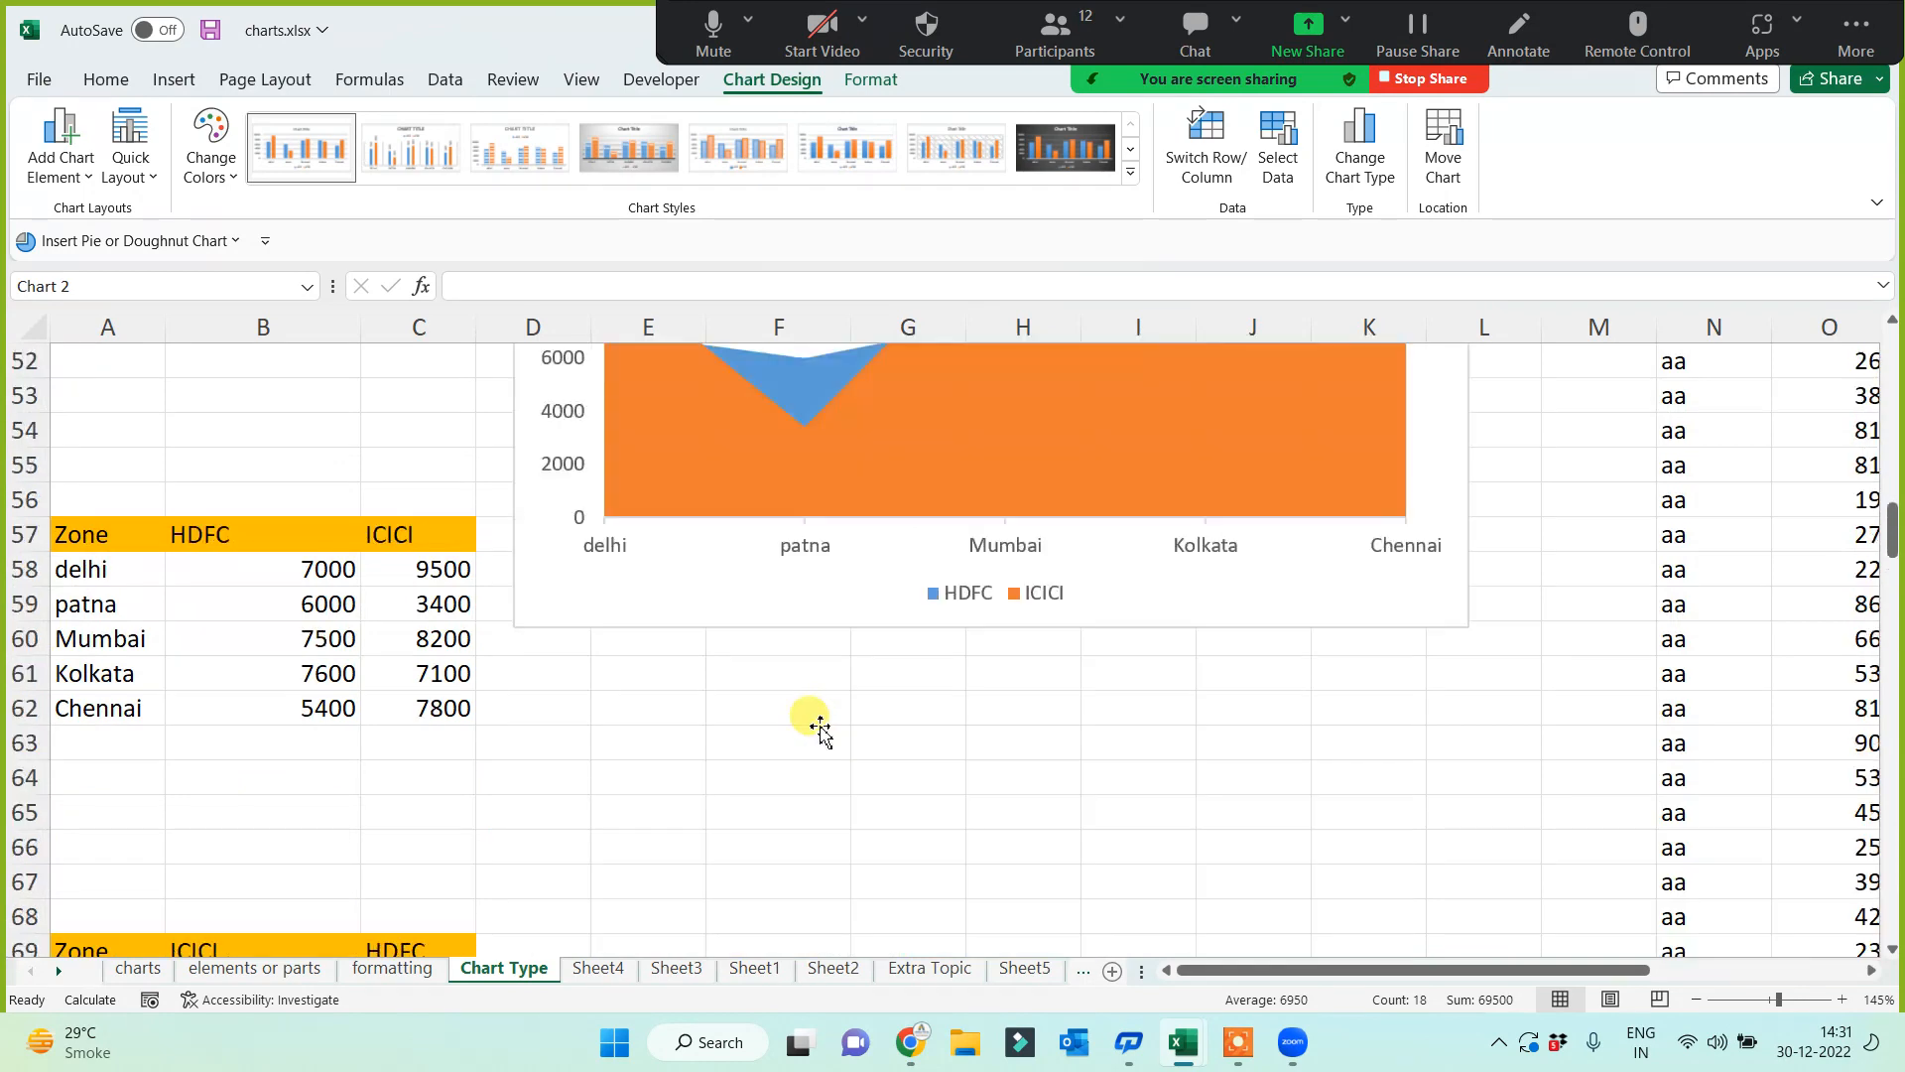
{"action": "scroll", "coordinate": [819, 731], "scroll_direction": "up", "scroll_amount": 11}
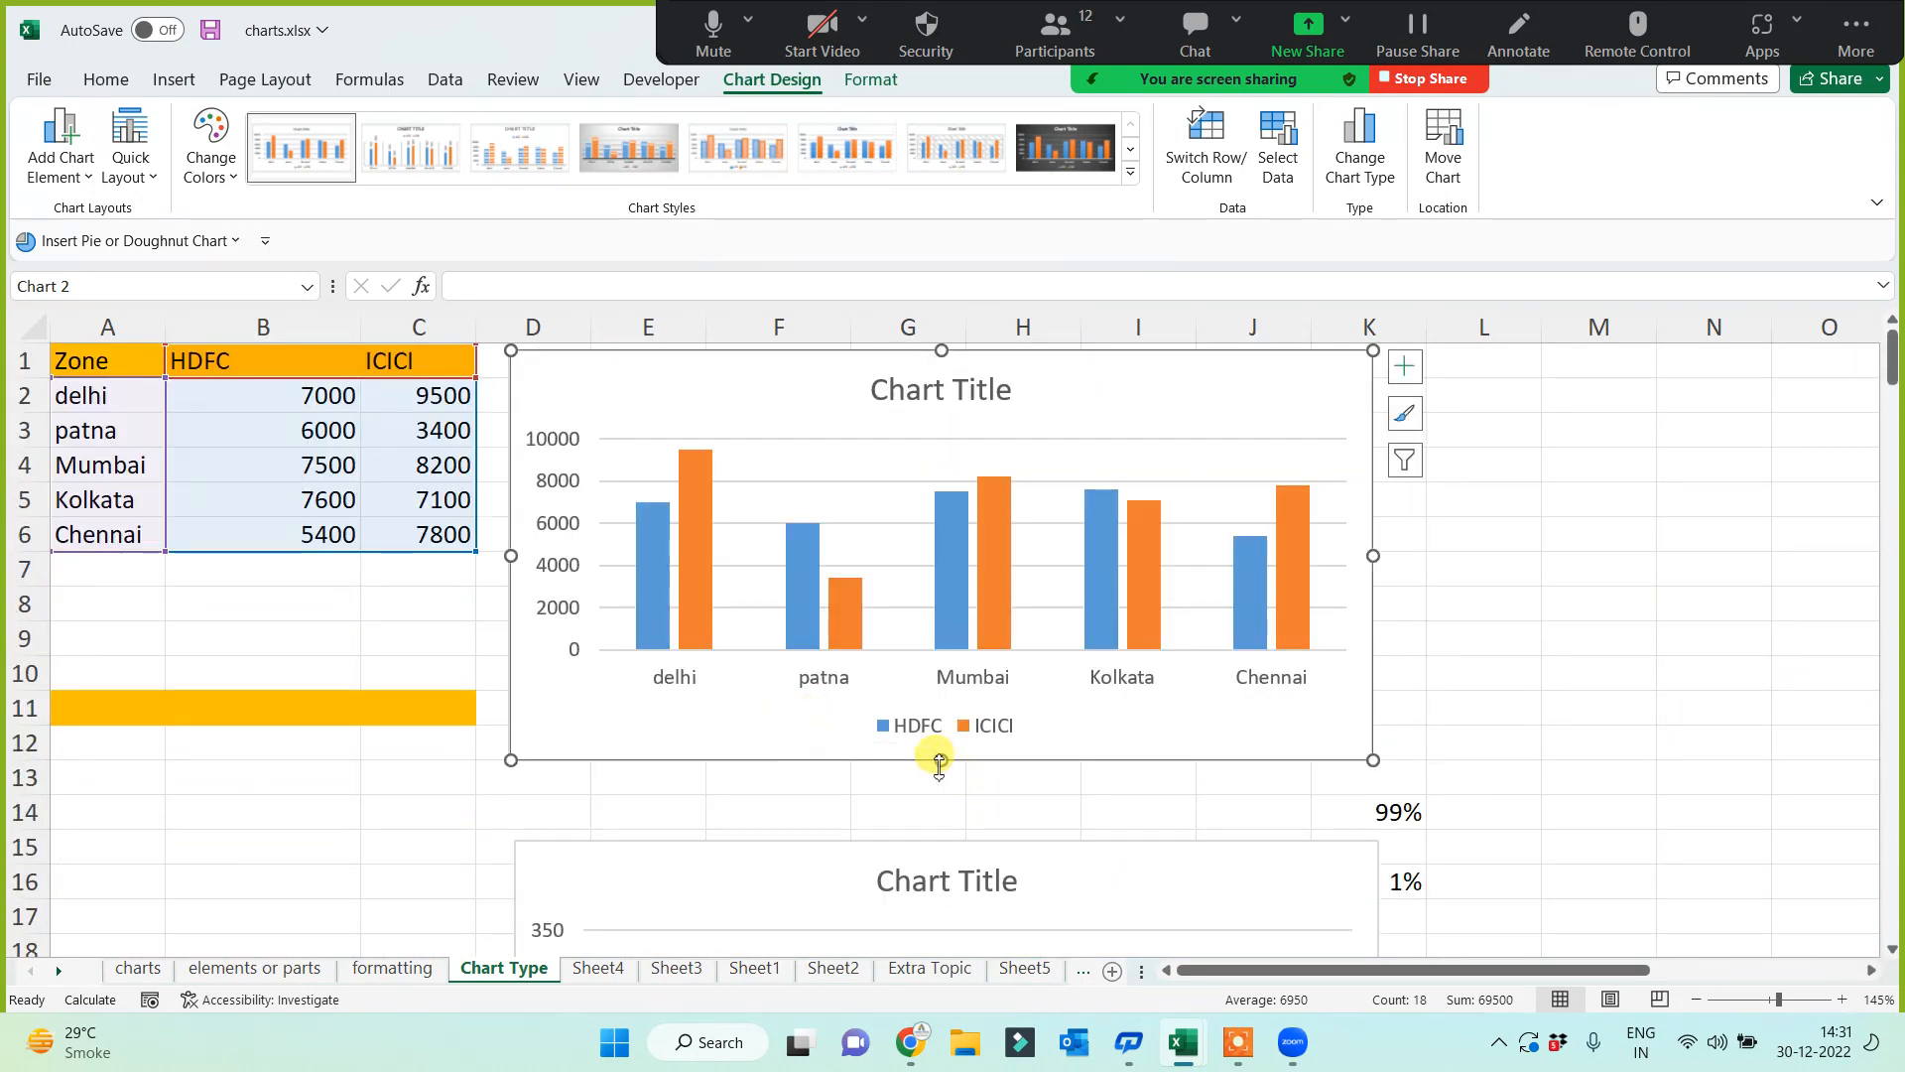
{"action": "left_click_drag", "start_coordinate": [940, 760], "coordinate": [939, 823]}
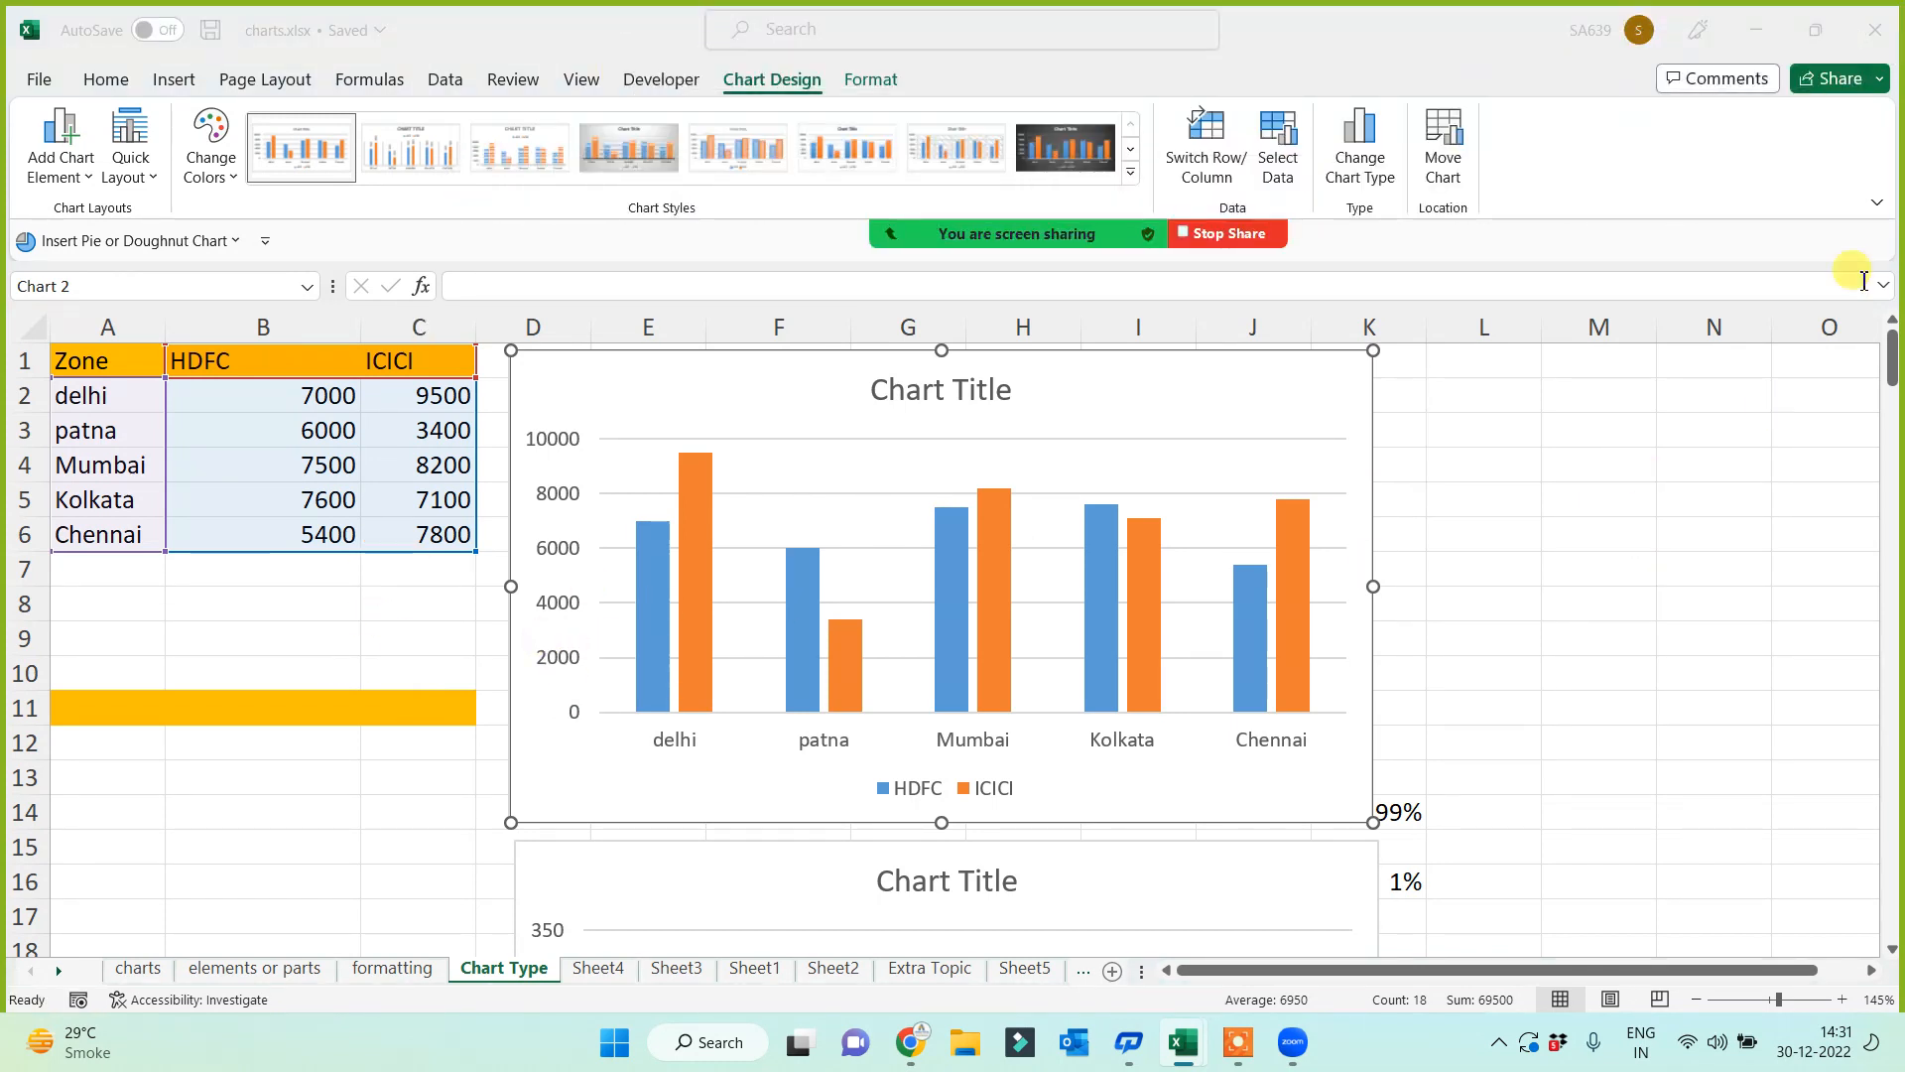
{"action": "left_click", "coordinate": [1876, 32]}
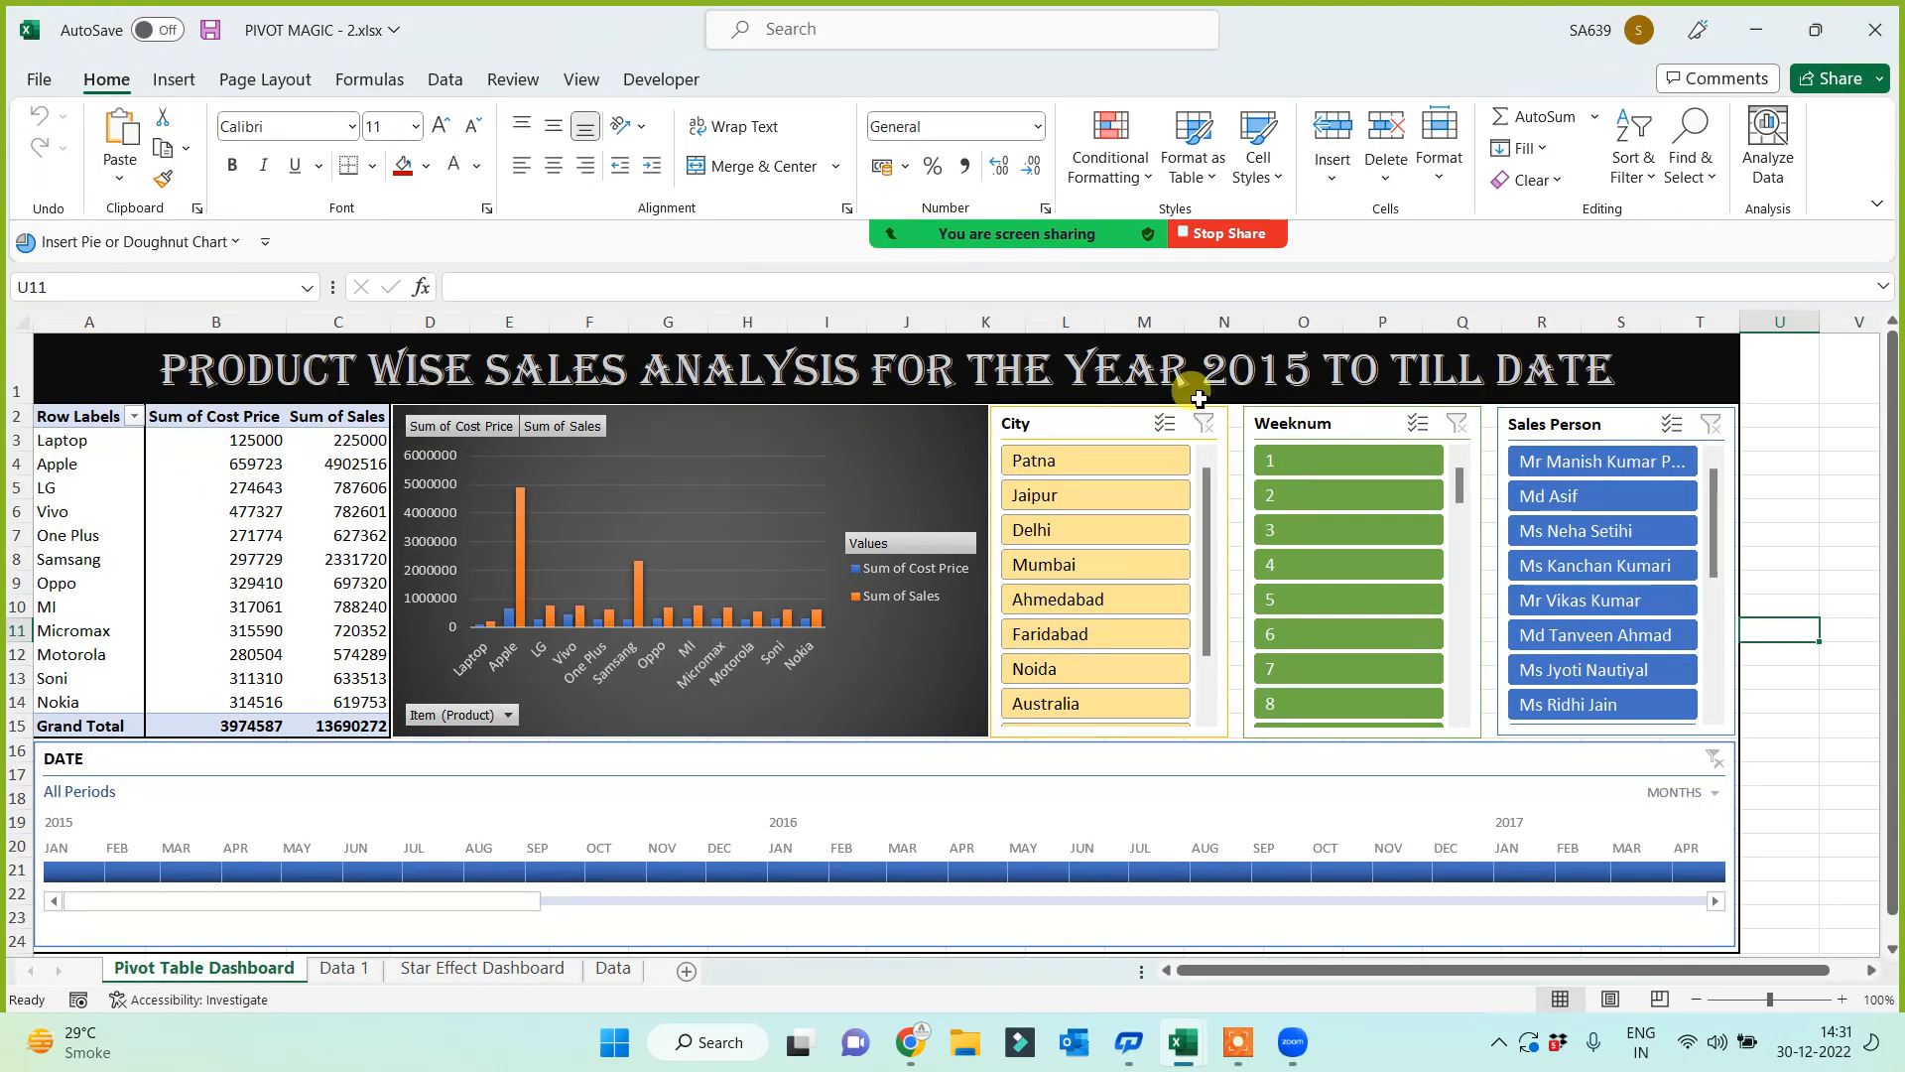
Step: Preview the light grey gradient style on the product cost and sales PivotChart, and restyle it with the dark grey chart style
{"action": "mouse_move", "coordinate": [194, 600]}
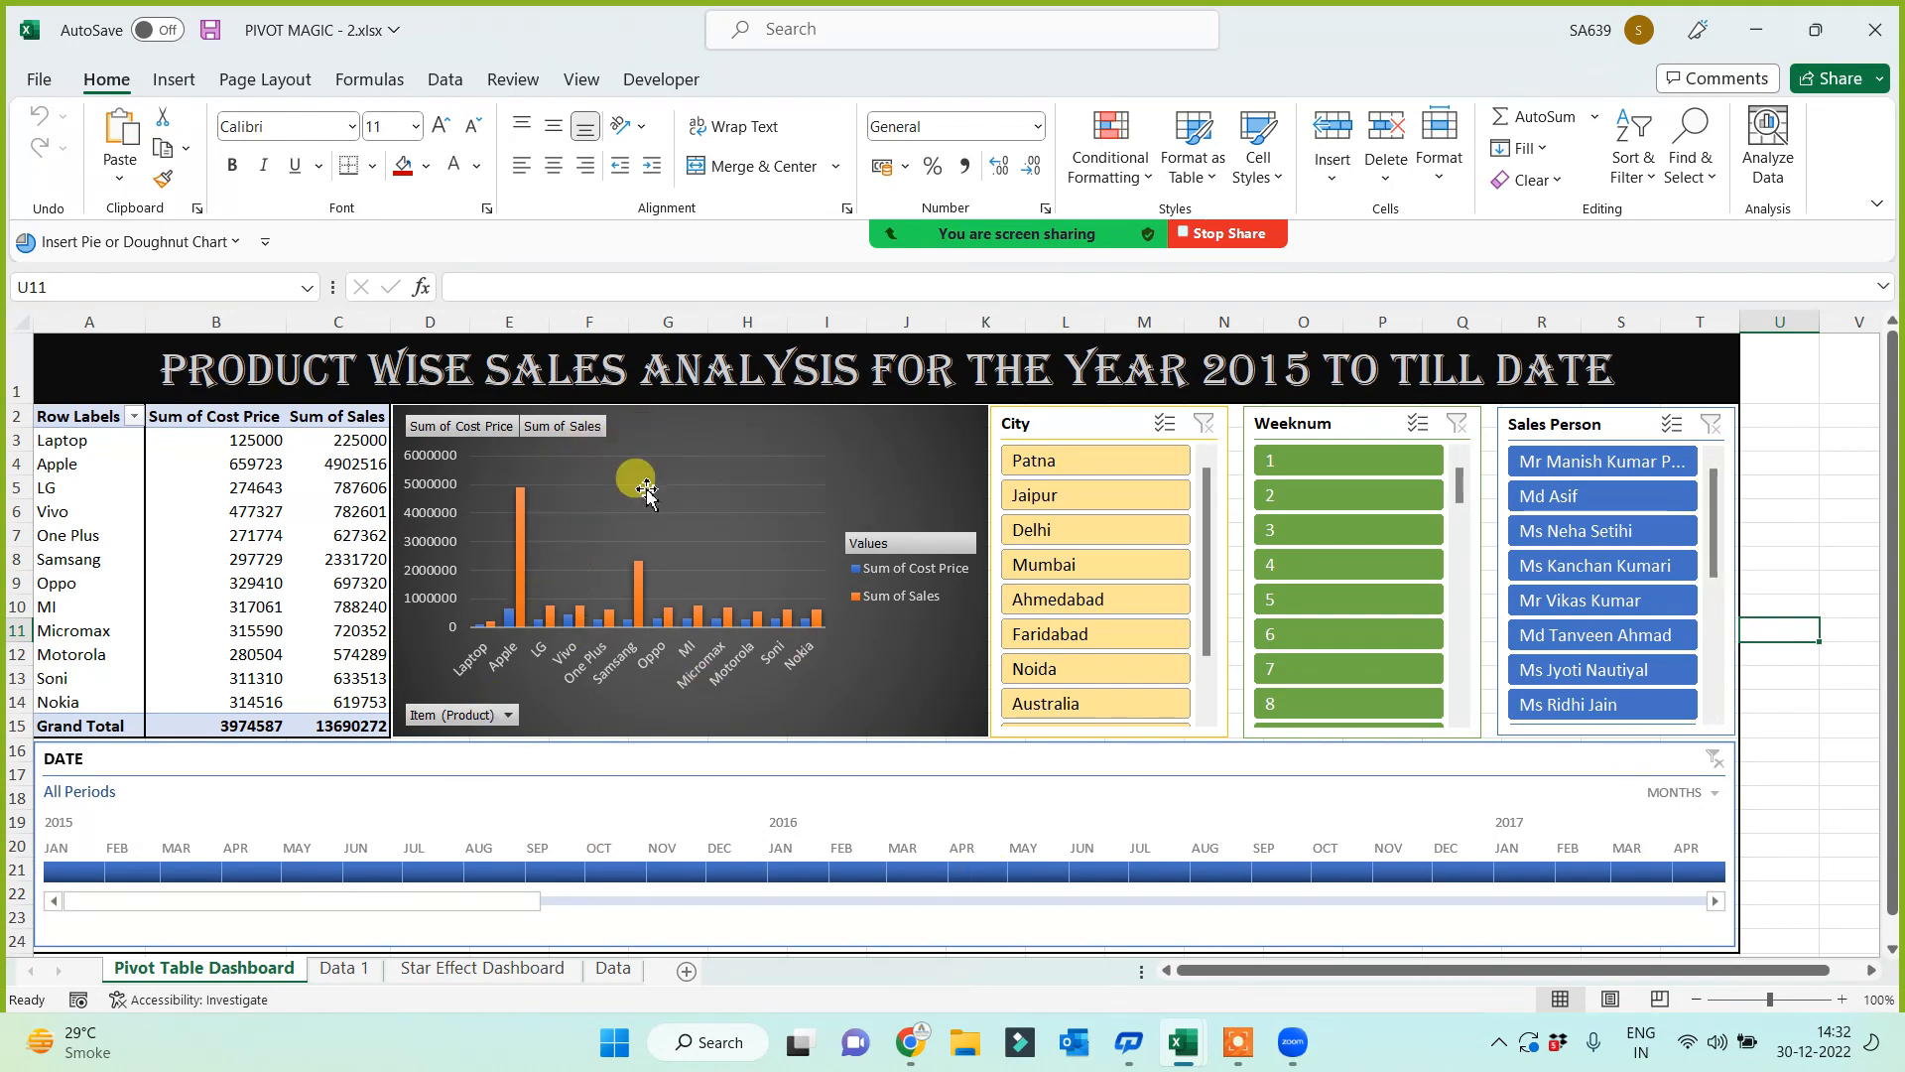
{"action": "left_click", "coordinate": [893, 484]}
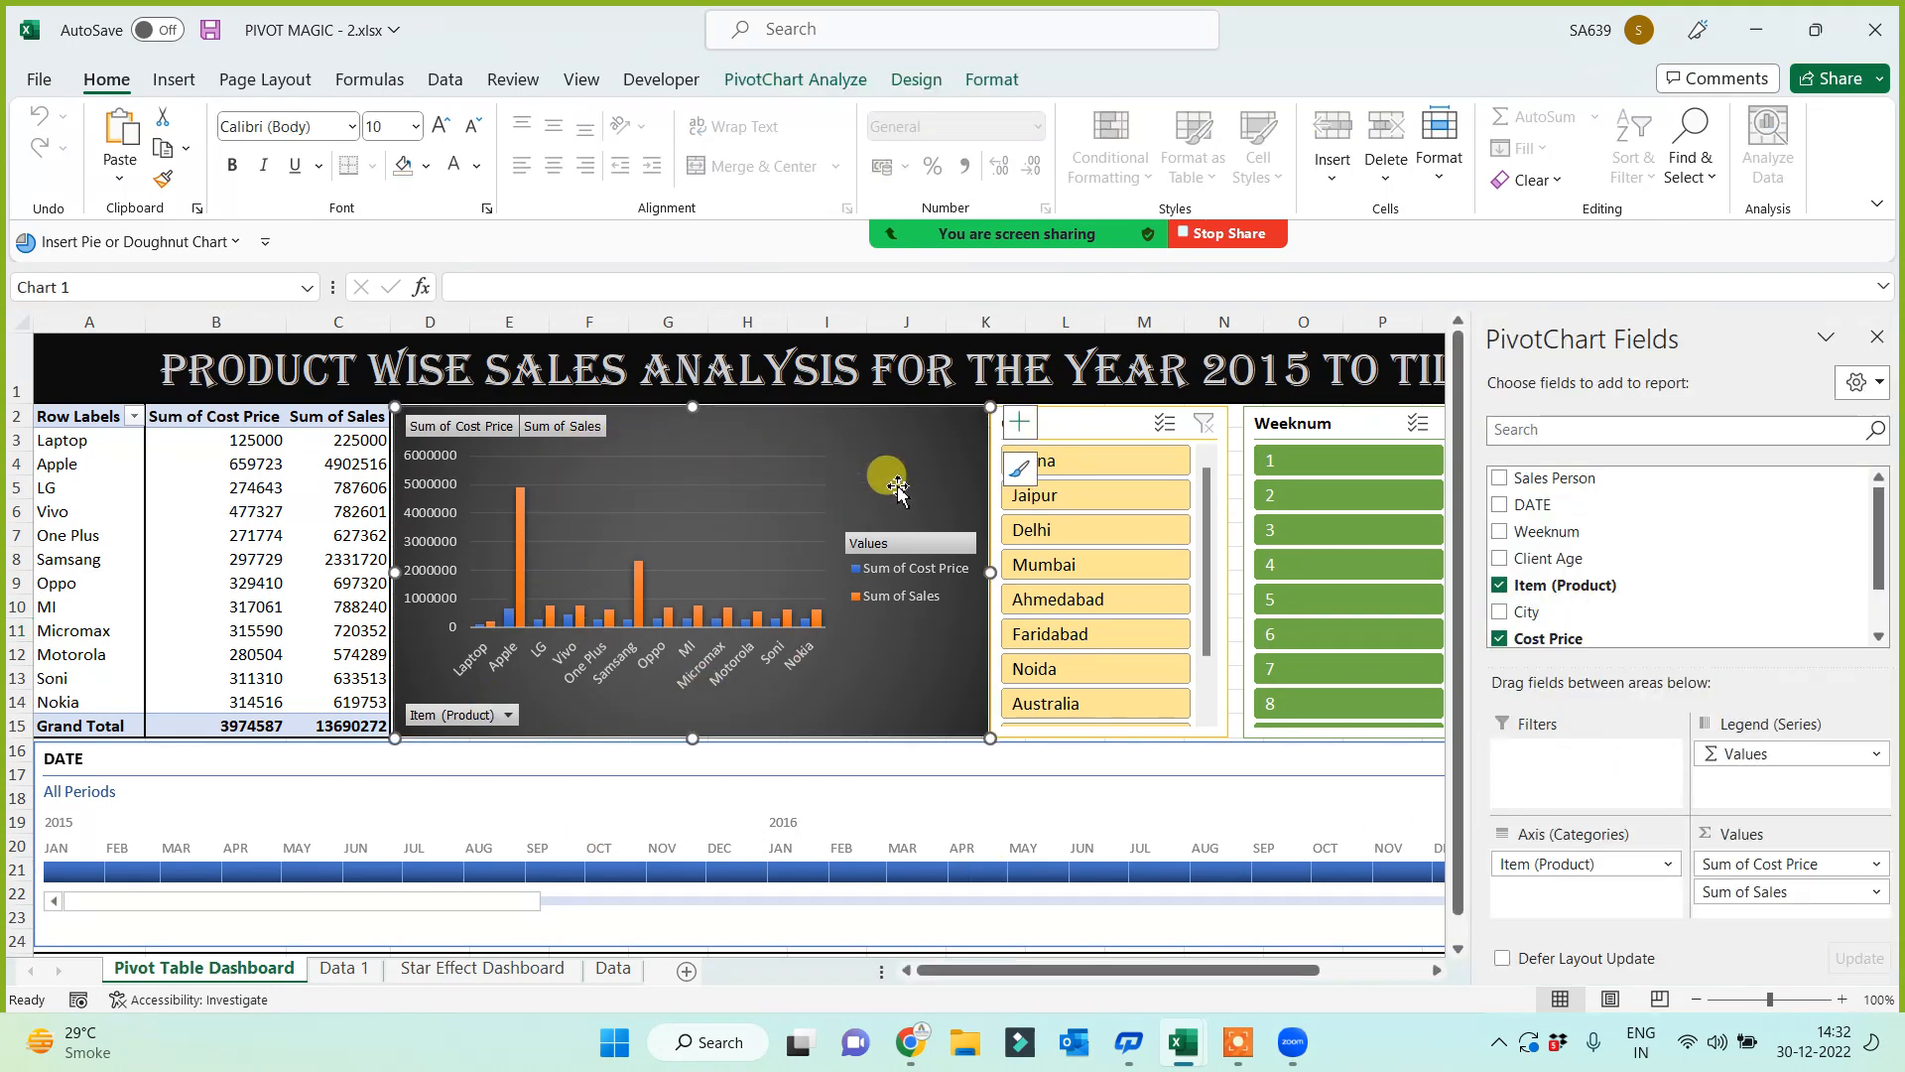
{"action": "left_click", "coordinate": [913, 80]}
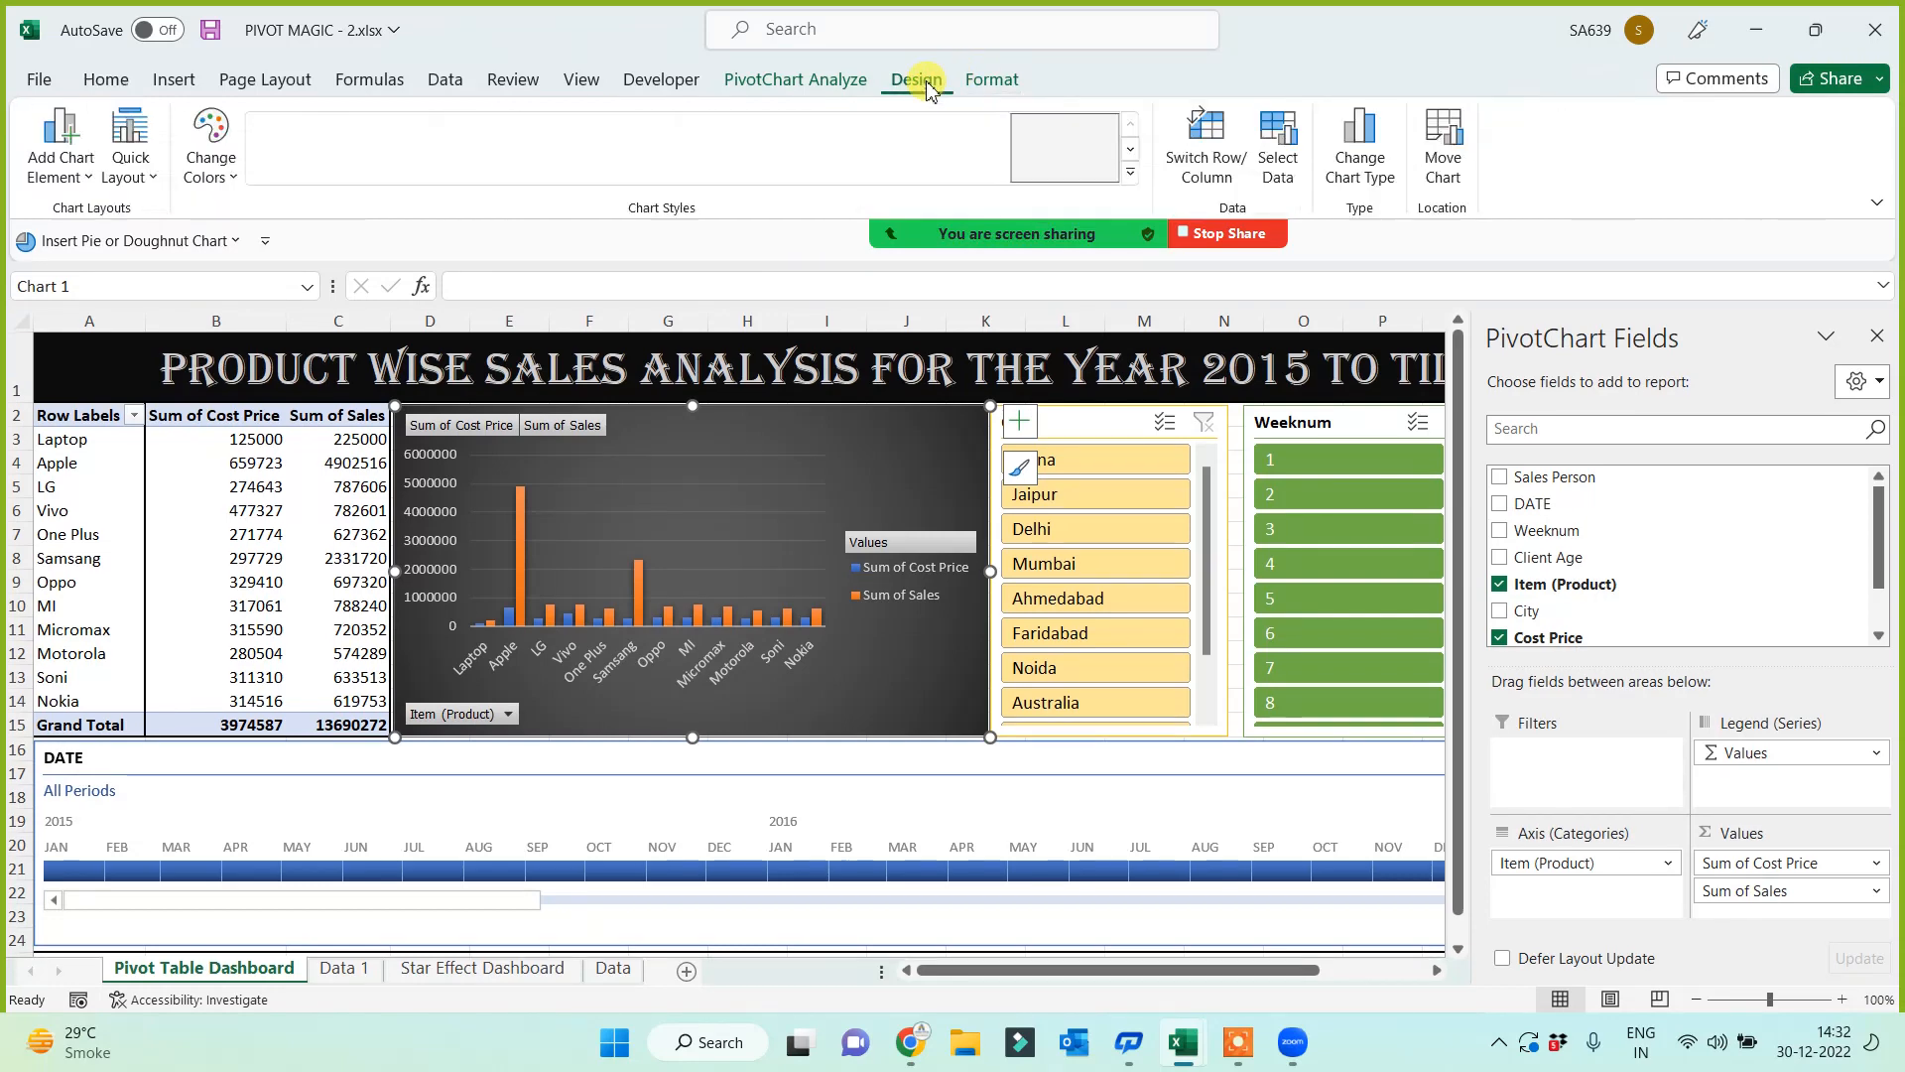
{"action": "left_click", "coordinate": [650, 164]}
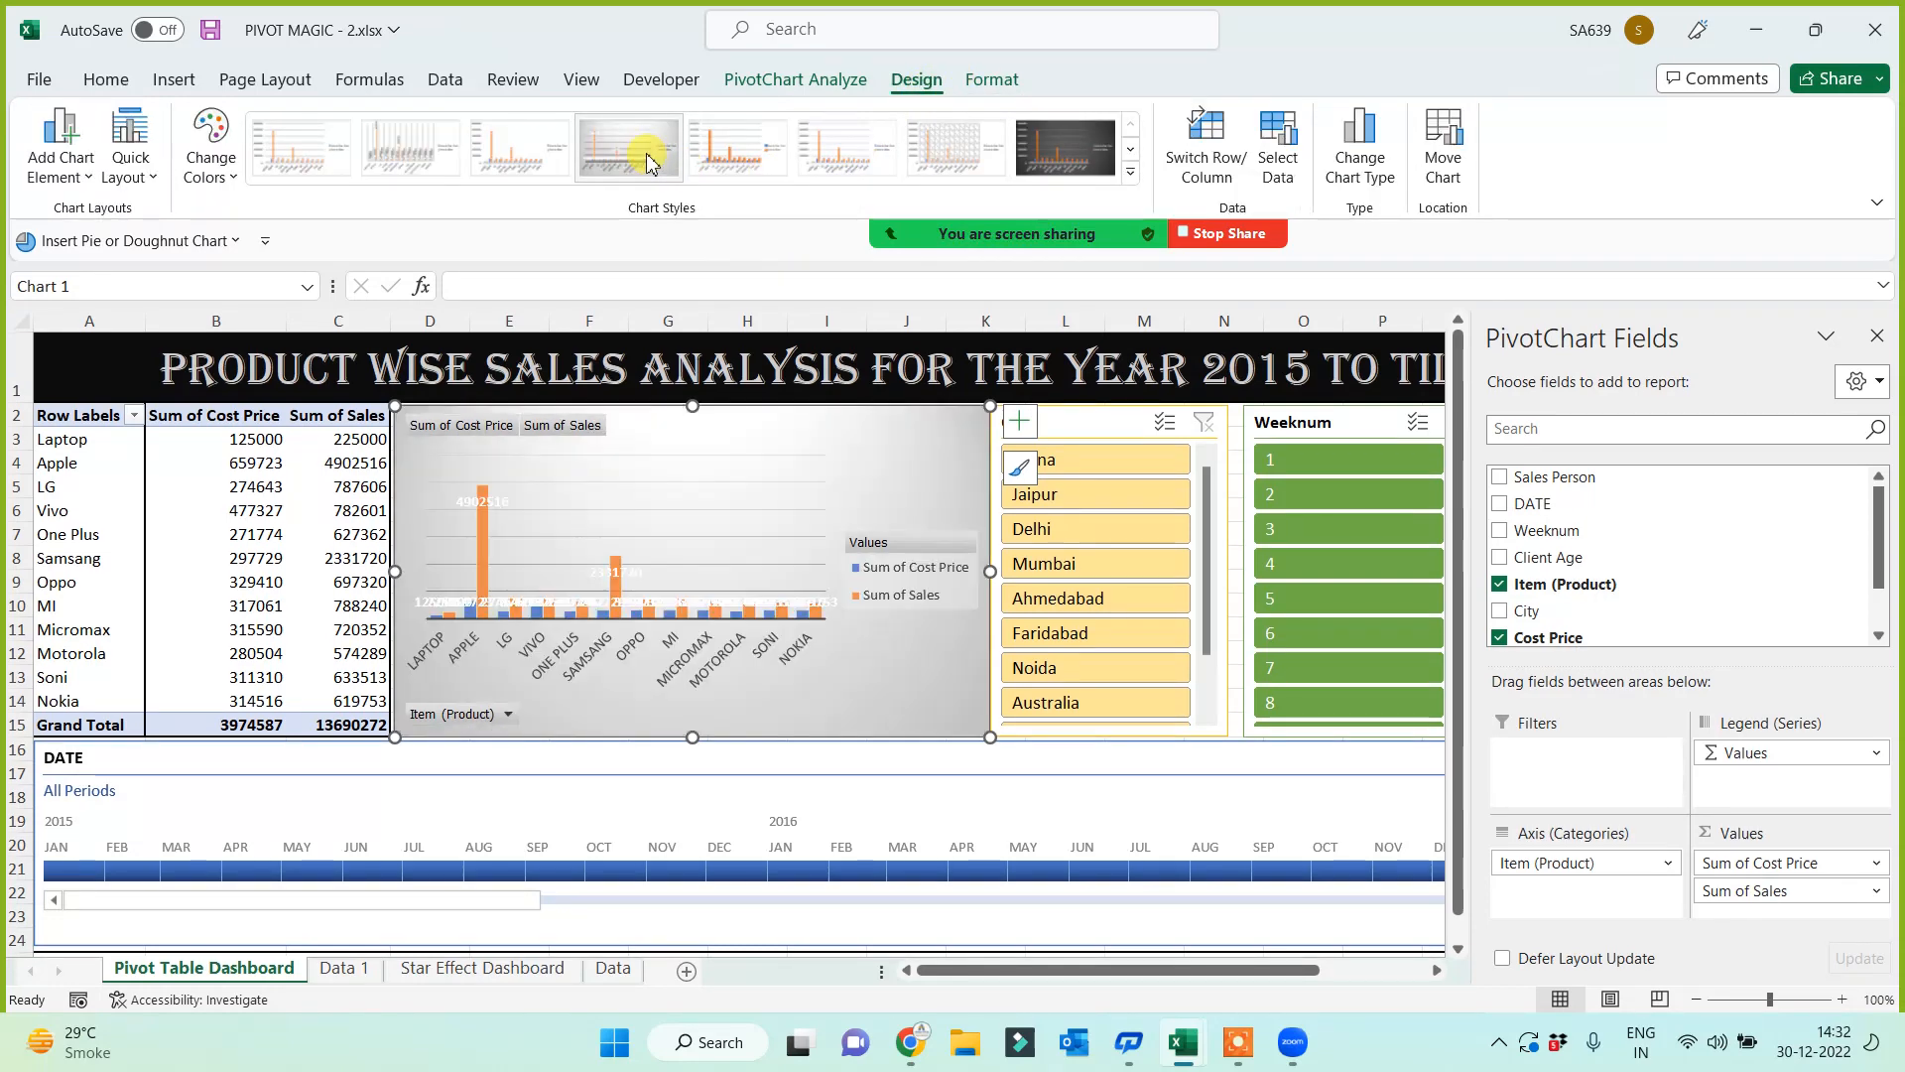
{"action": "left_click", "coordinate": [1065, 146]}
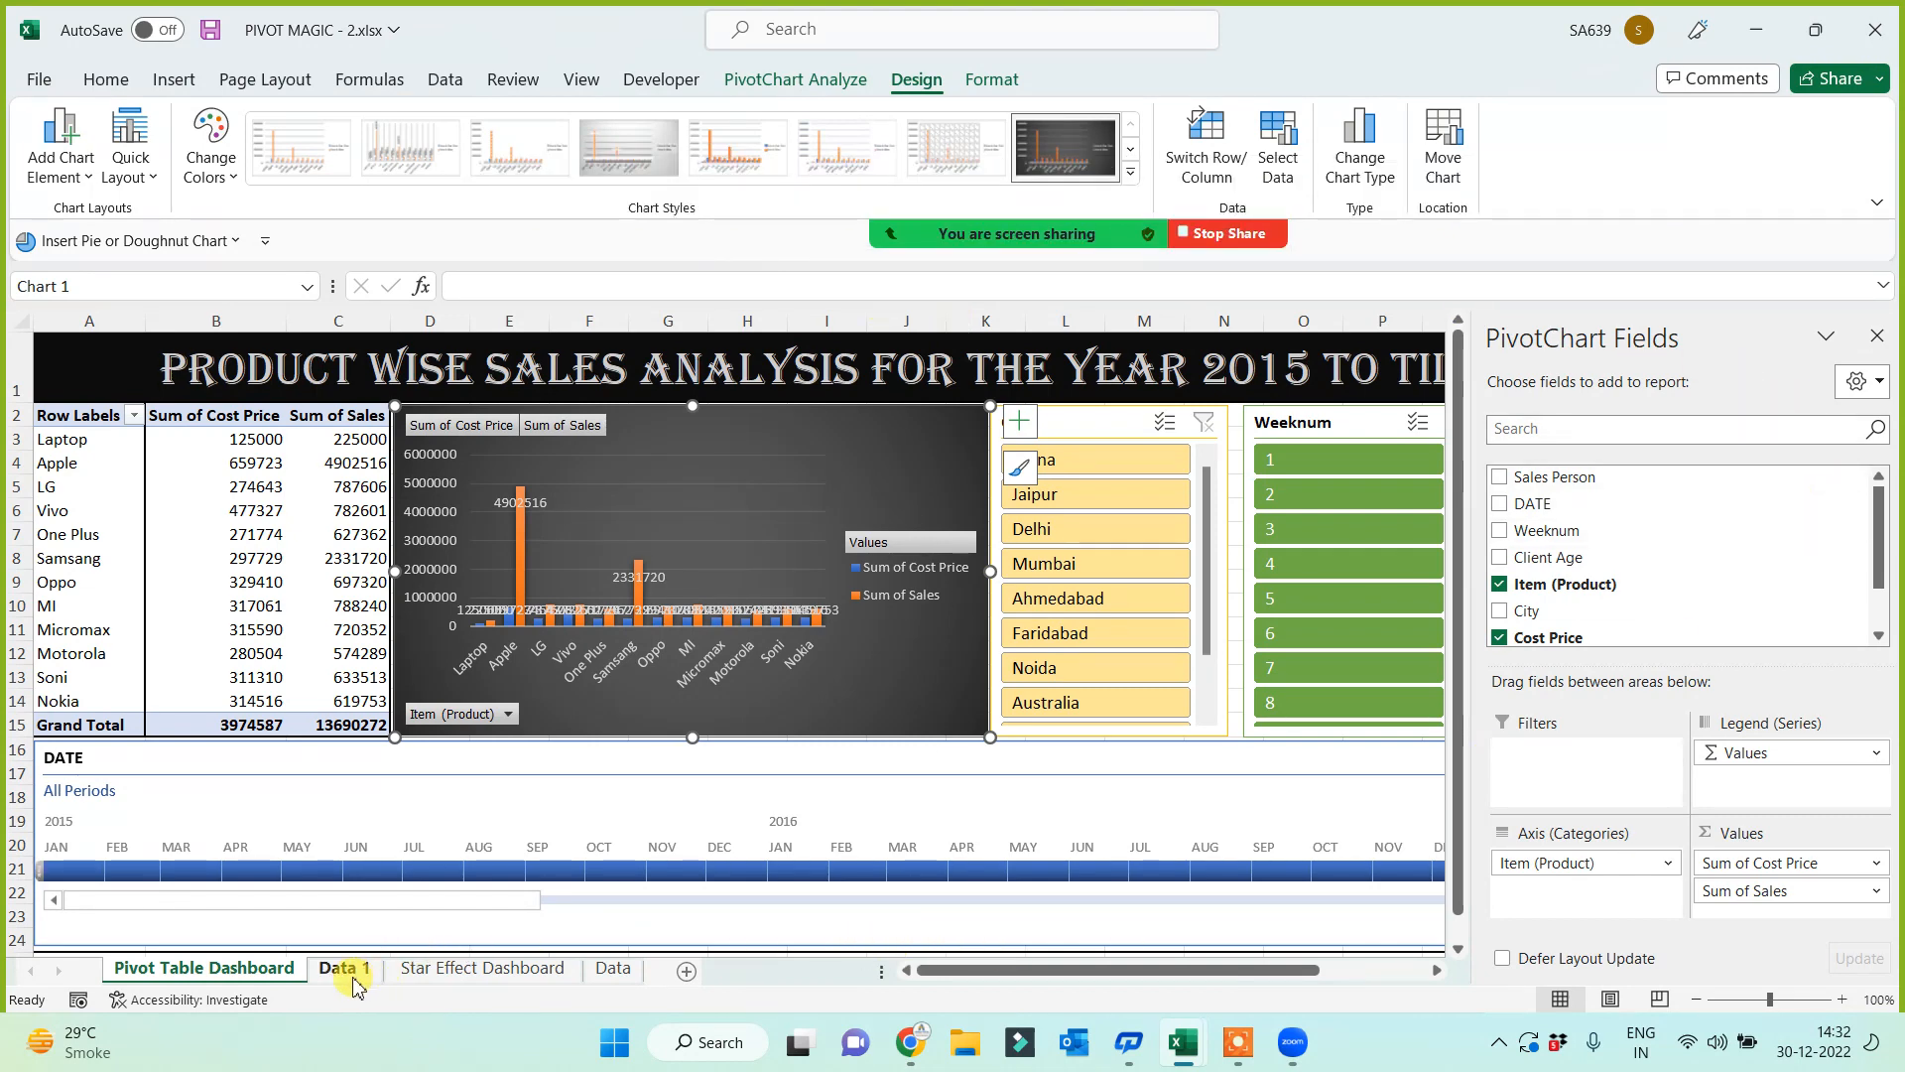
Step: On the Star Effect Dashboard sheet, set the month number in cell M2 to 1
{"action": "left_click", "coordinate": [436, 978]}
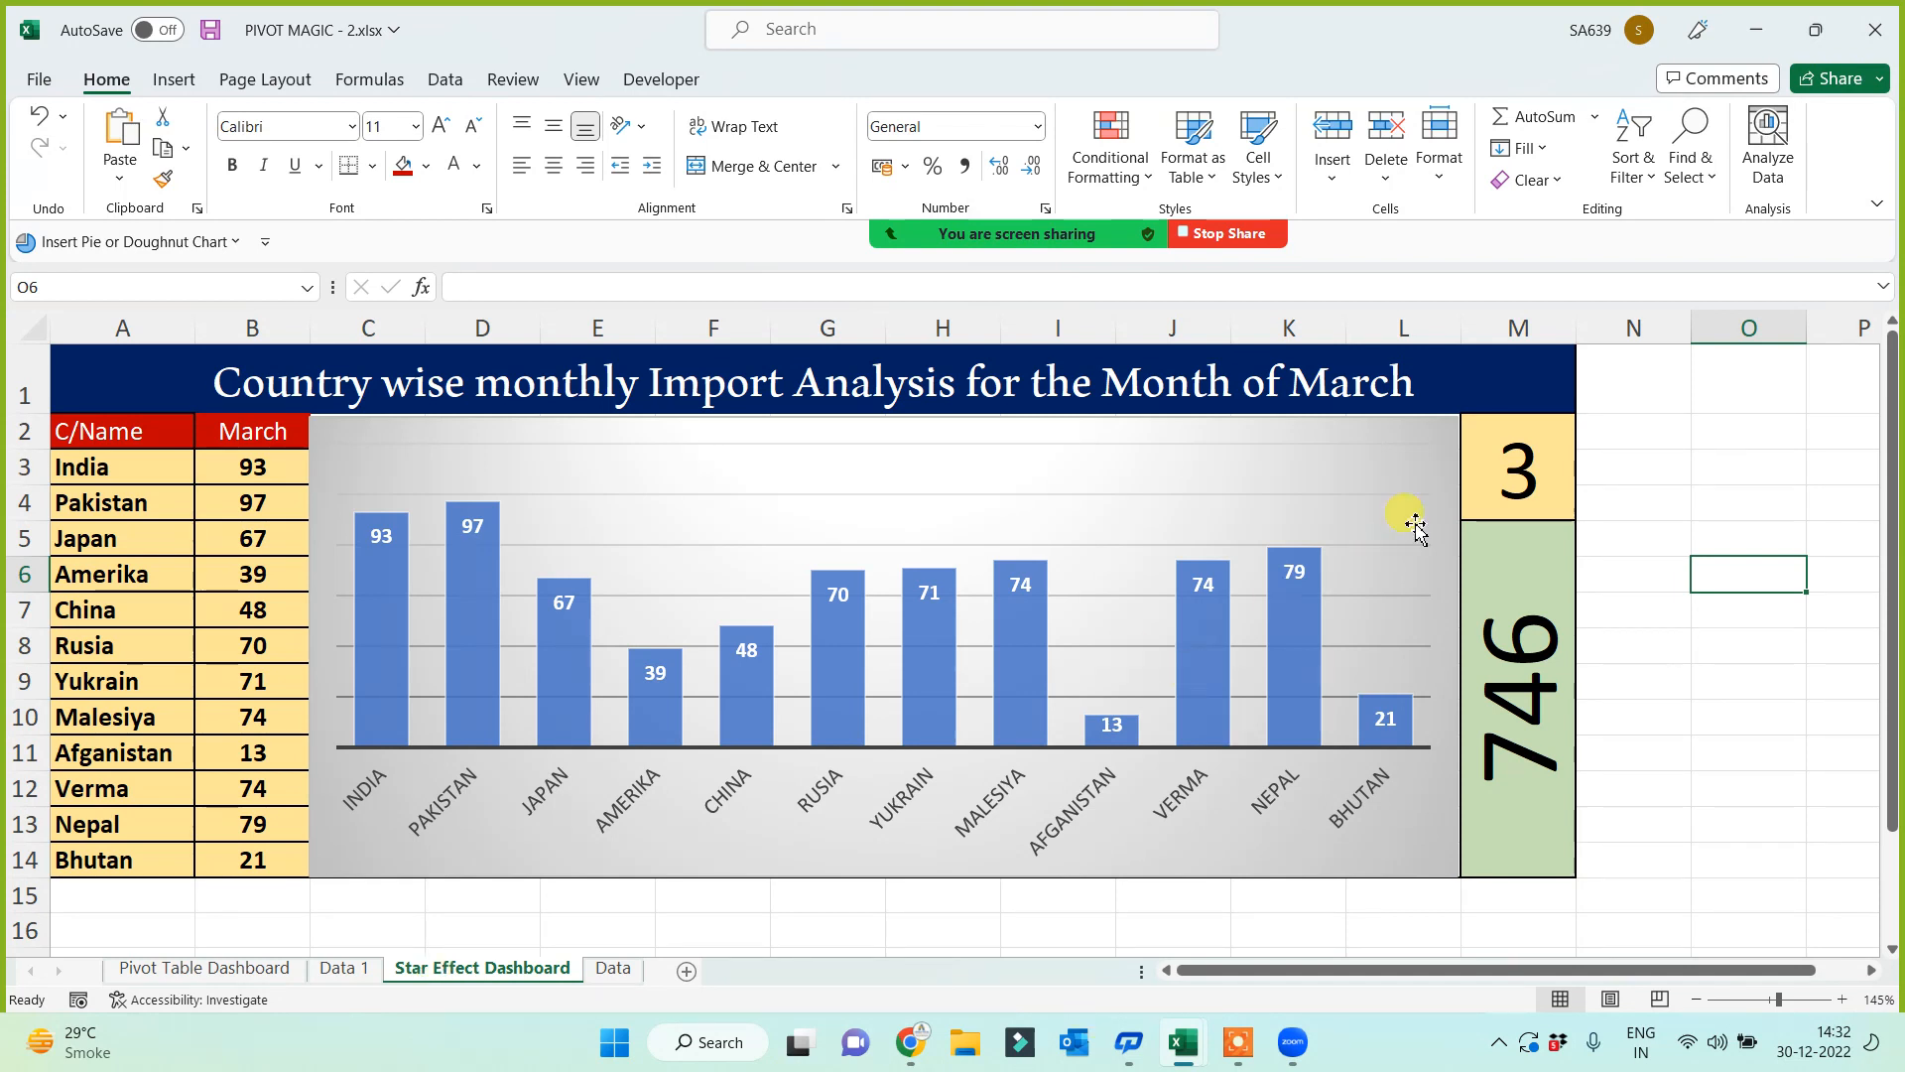
{"action": "left_click", "coordinate": [1534, 510]}
{"action": "type", "text": "1"}
{"action": "left_click", "coordinate": [1709, 568]}
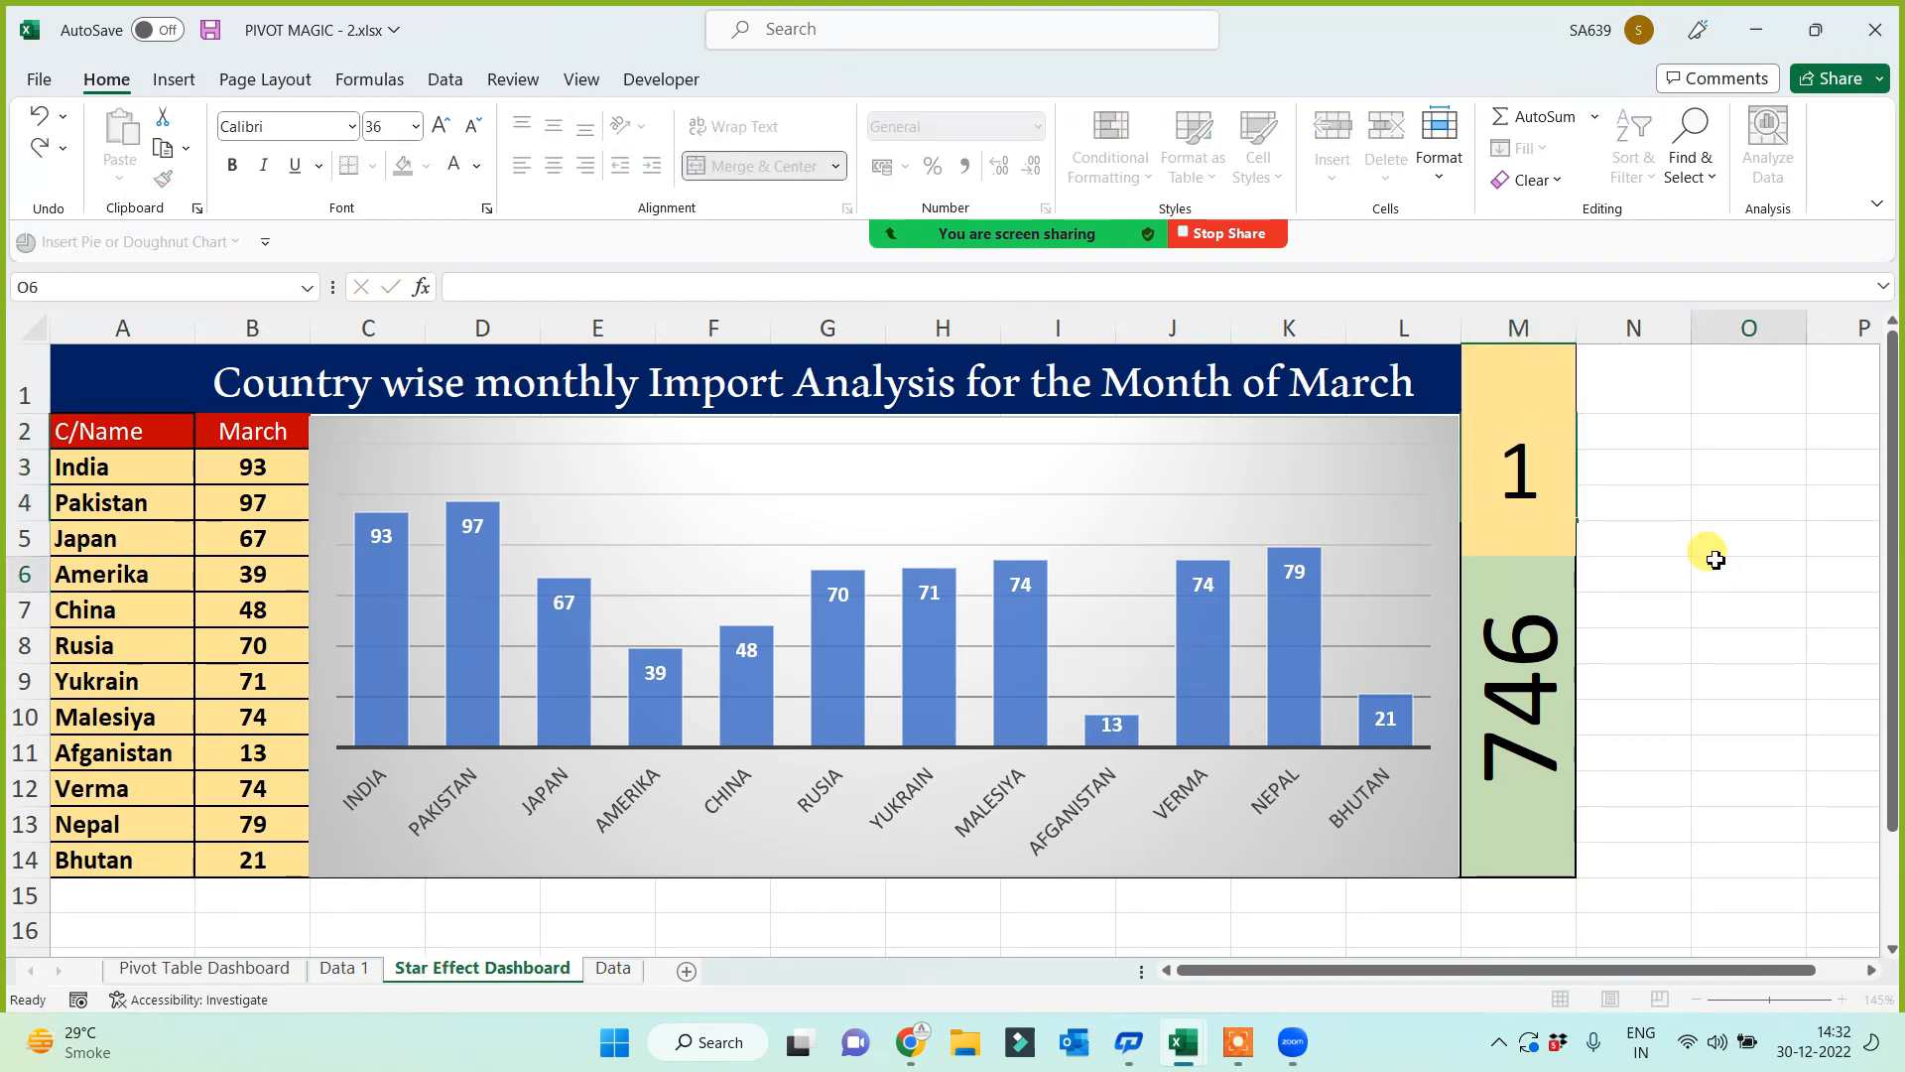
Step: Examine the formula behind the month header in B2 and select the country table's header cells A2:B2
{"action": "left_click", "coordinate": [252, 433]}
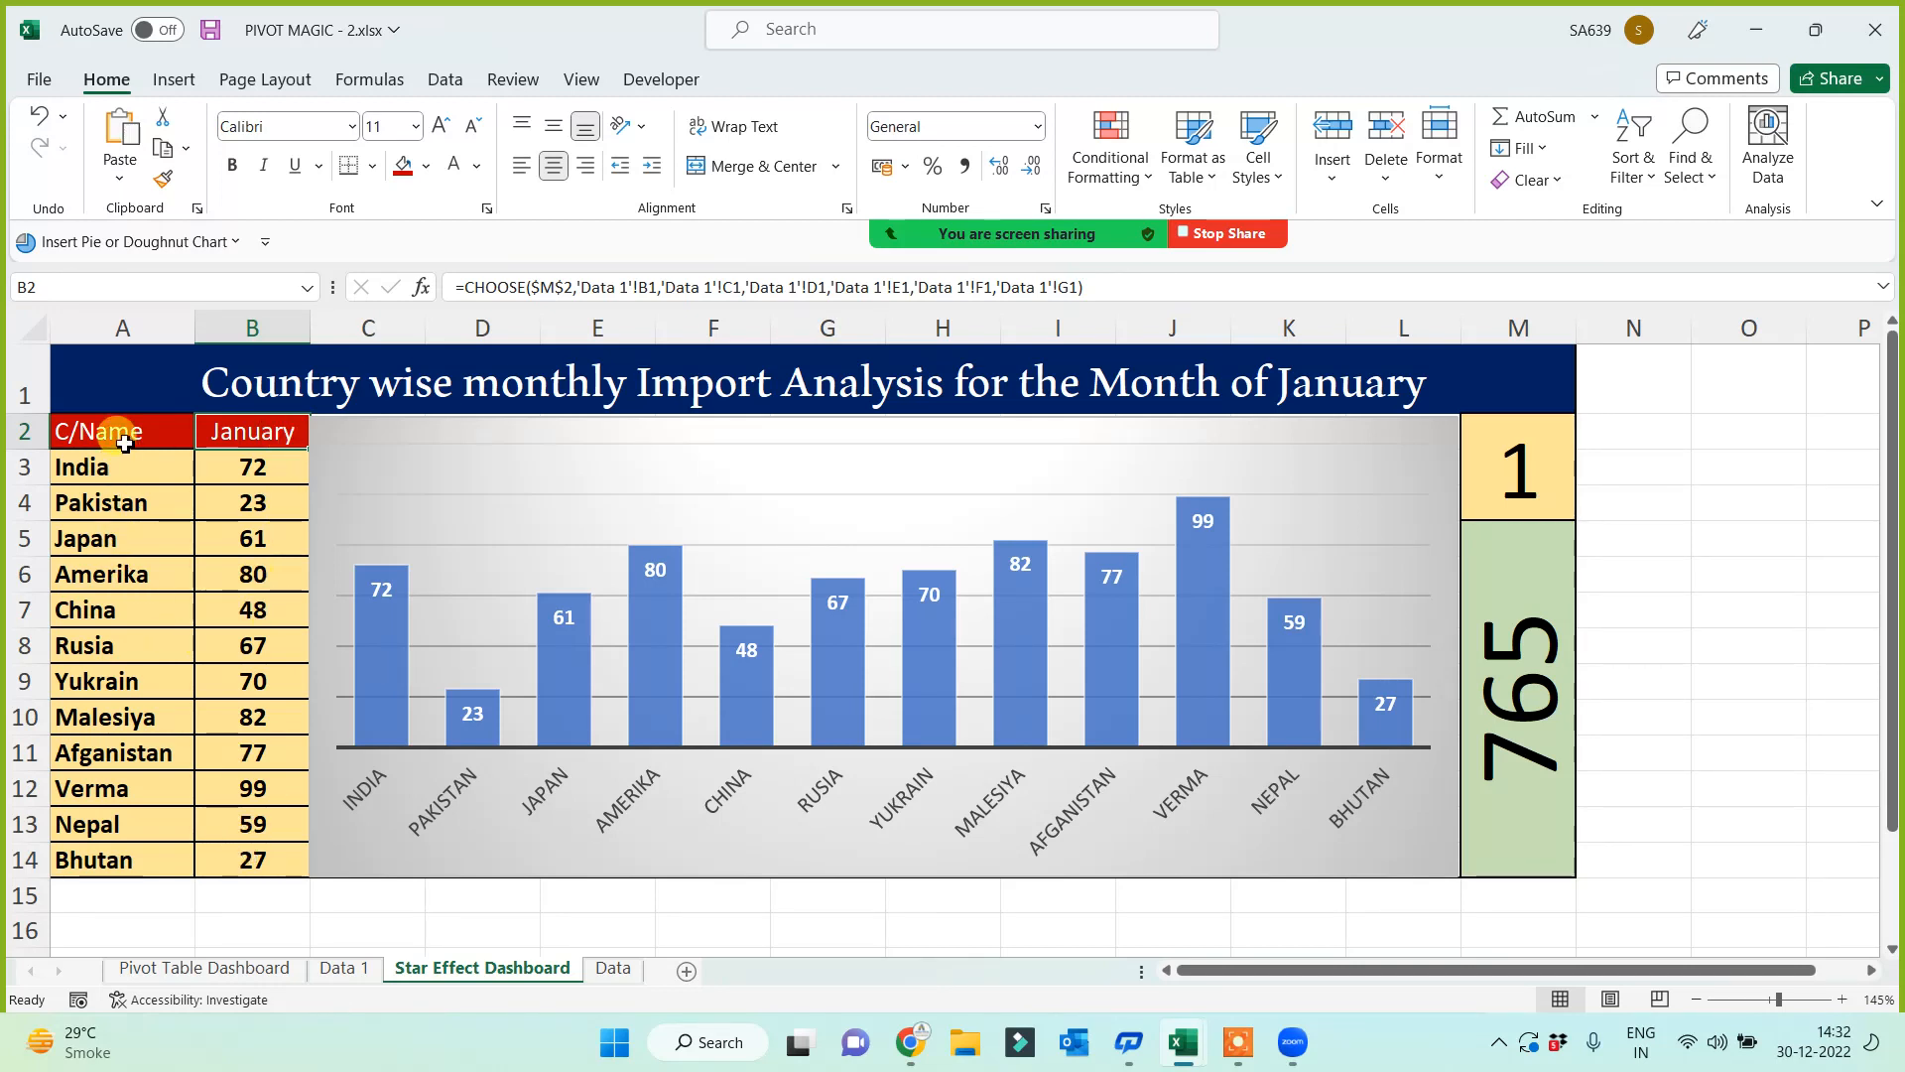
{"action": "left_click_drag", "start_coordinate": [124, 442], "coordinate": [260, 433]}
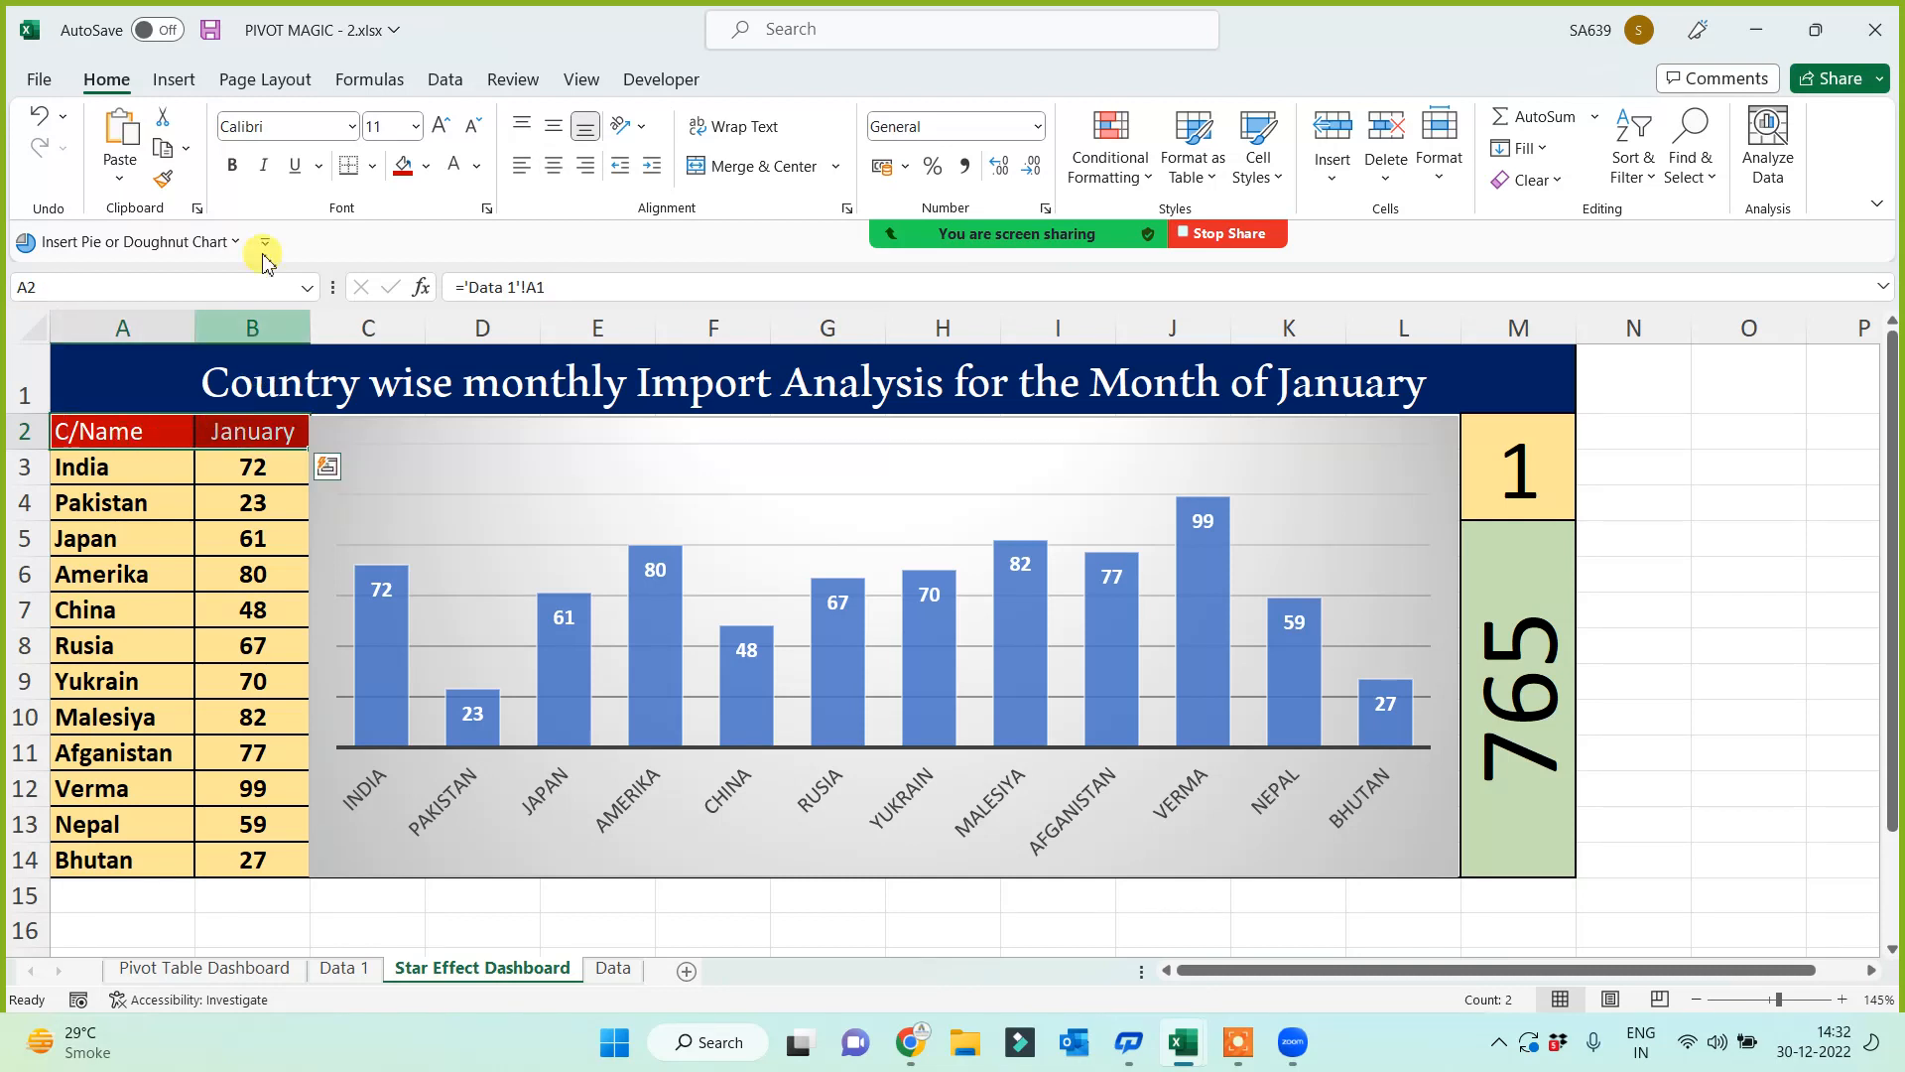
Step: Make the C/Name header in A2 bold and move the screen-sharing bar up off the ribbon
{"action": "left_click", "coordinate": [234, 169]}
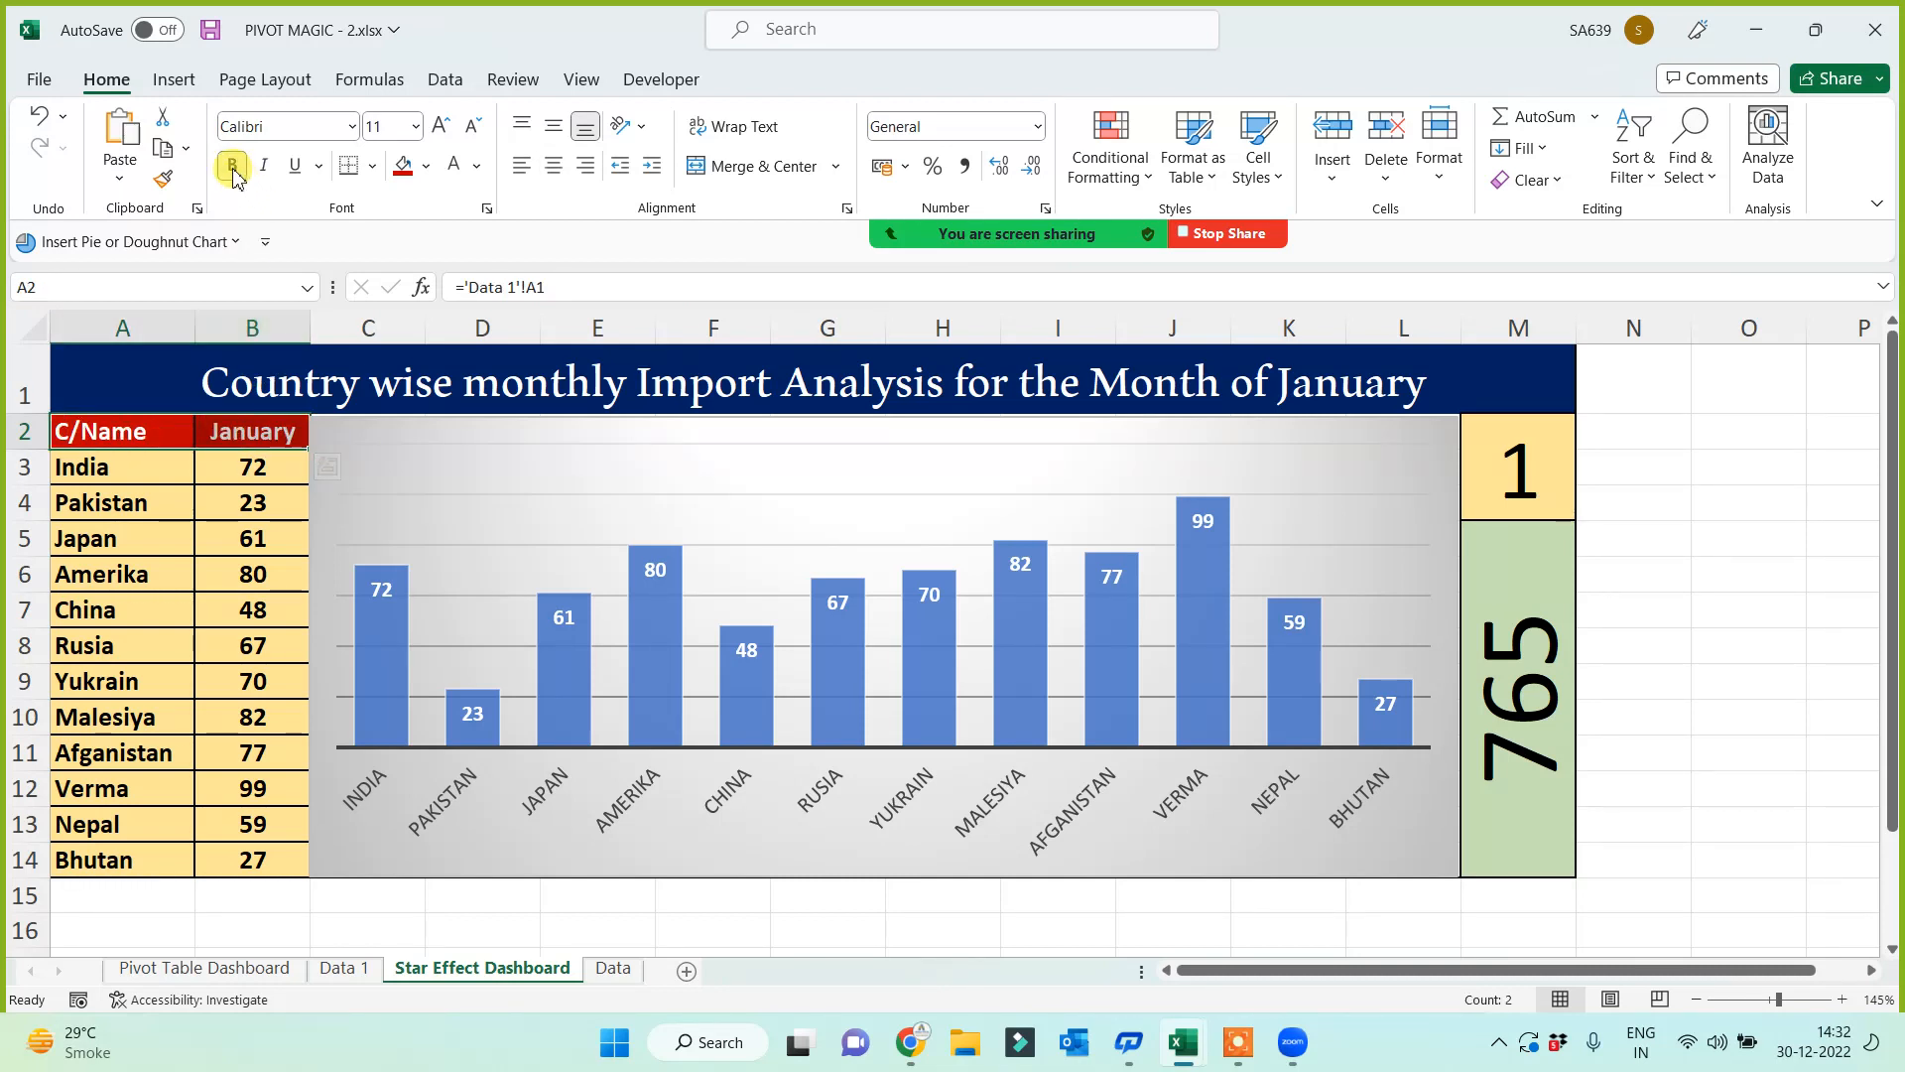
{"action": "left_click", "coordinate": [1776, 602]}
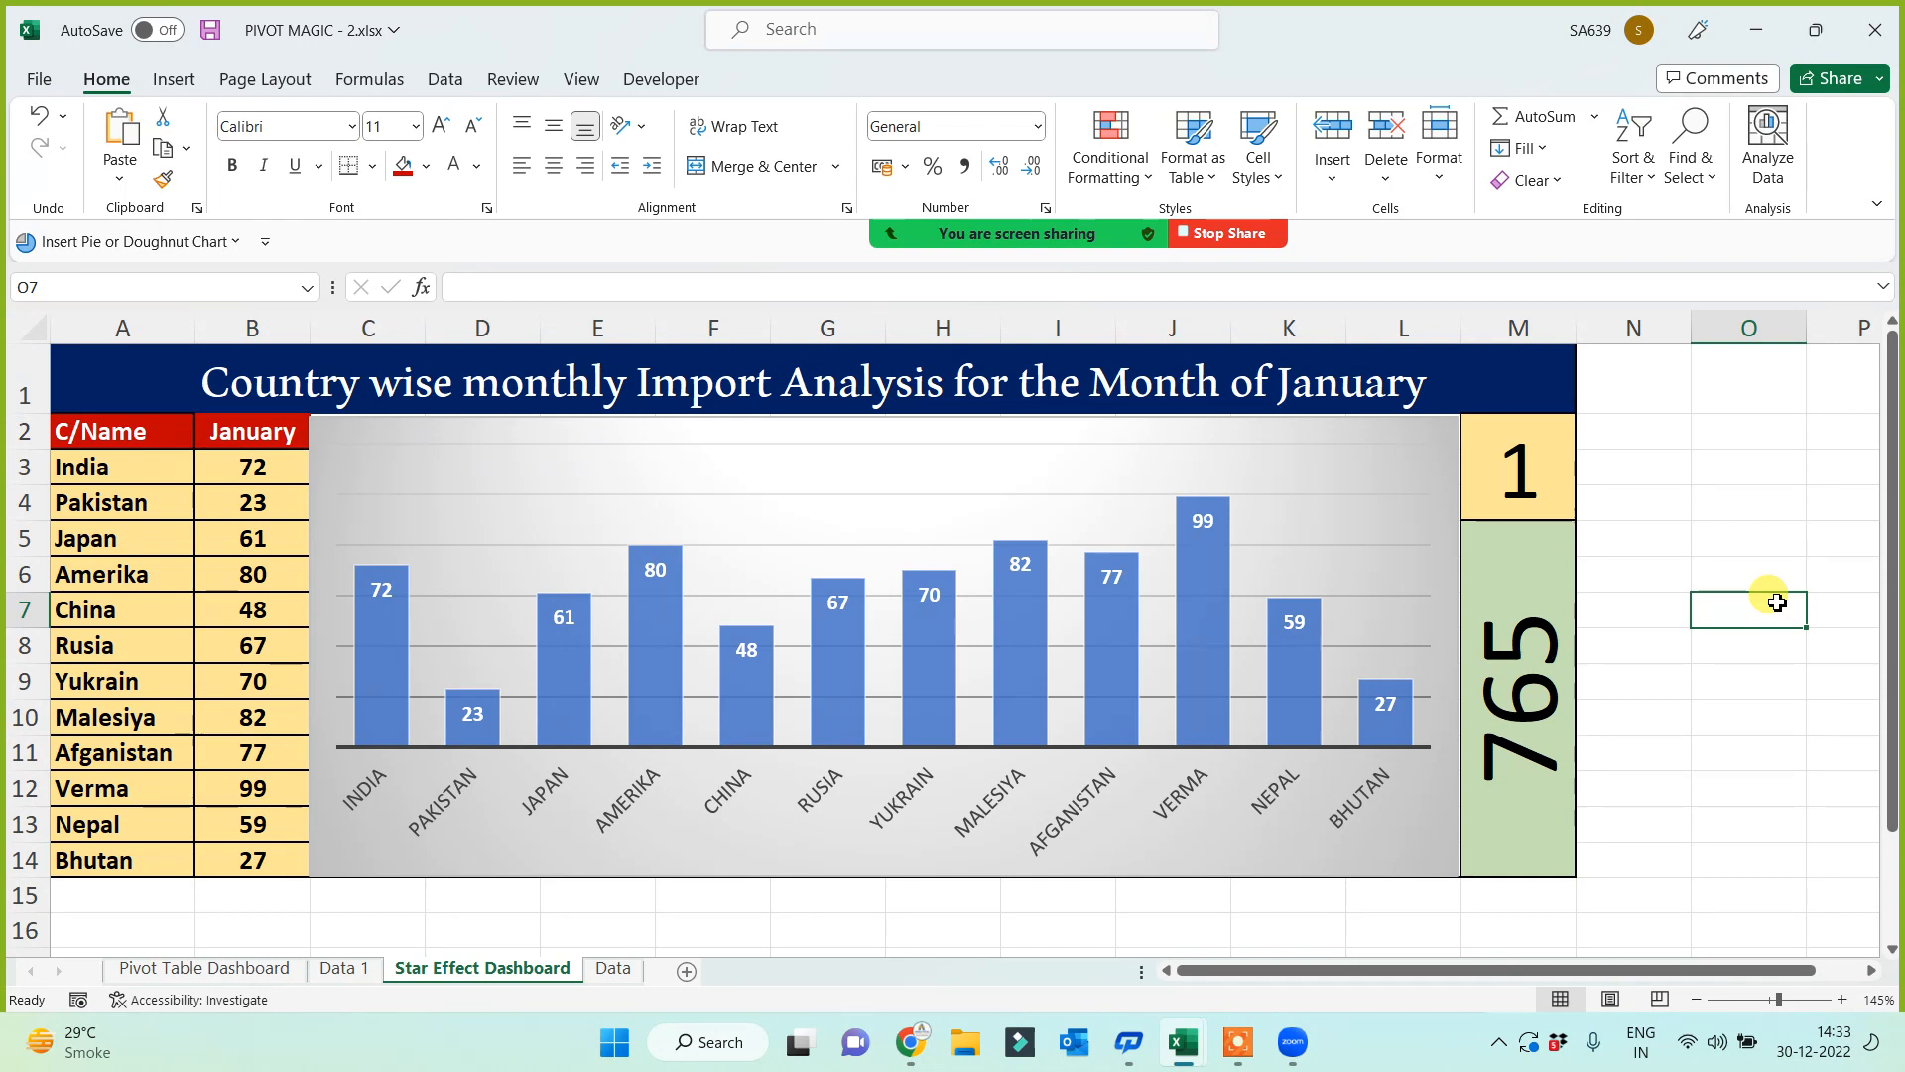
{"action": "mouse_move", "coordinate": [848, 213]}
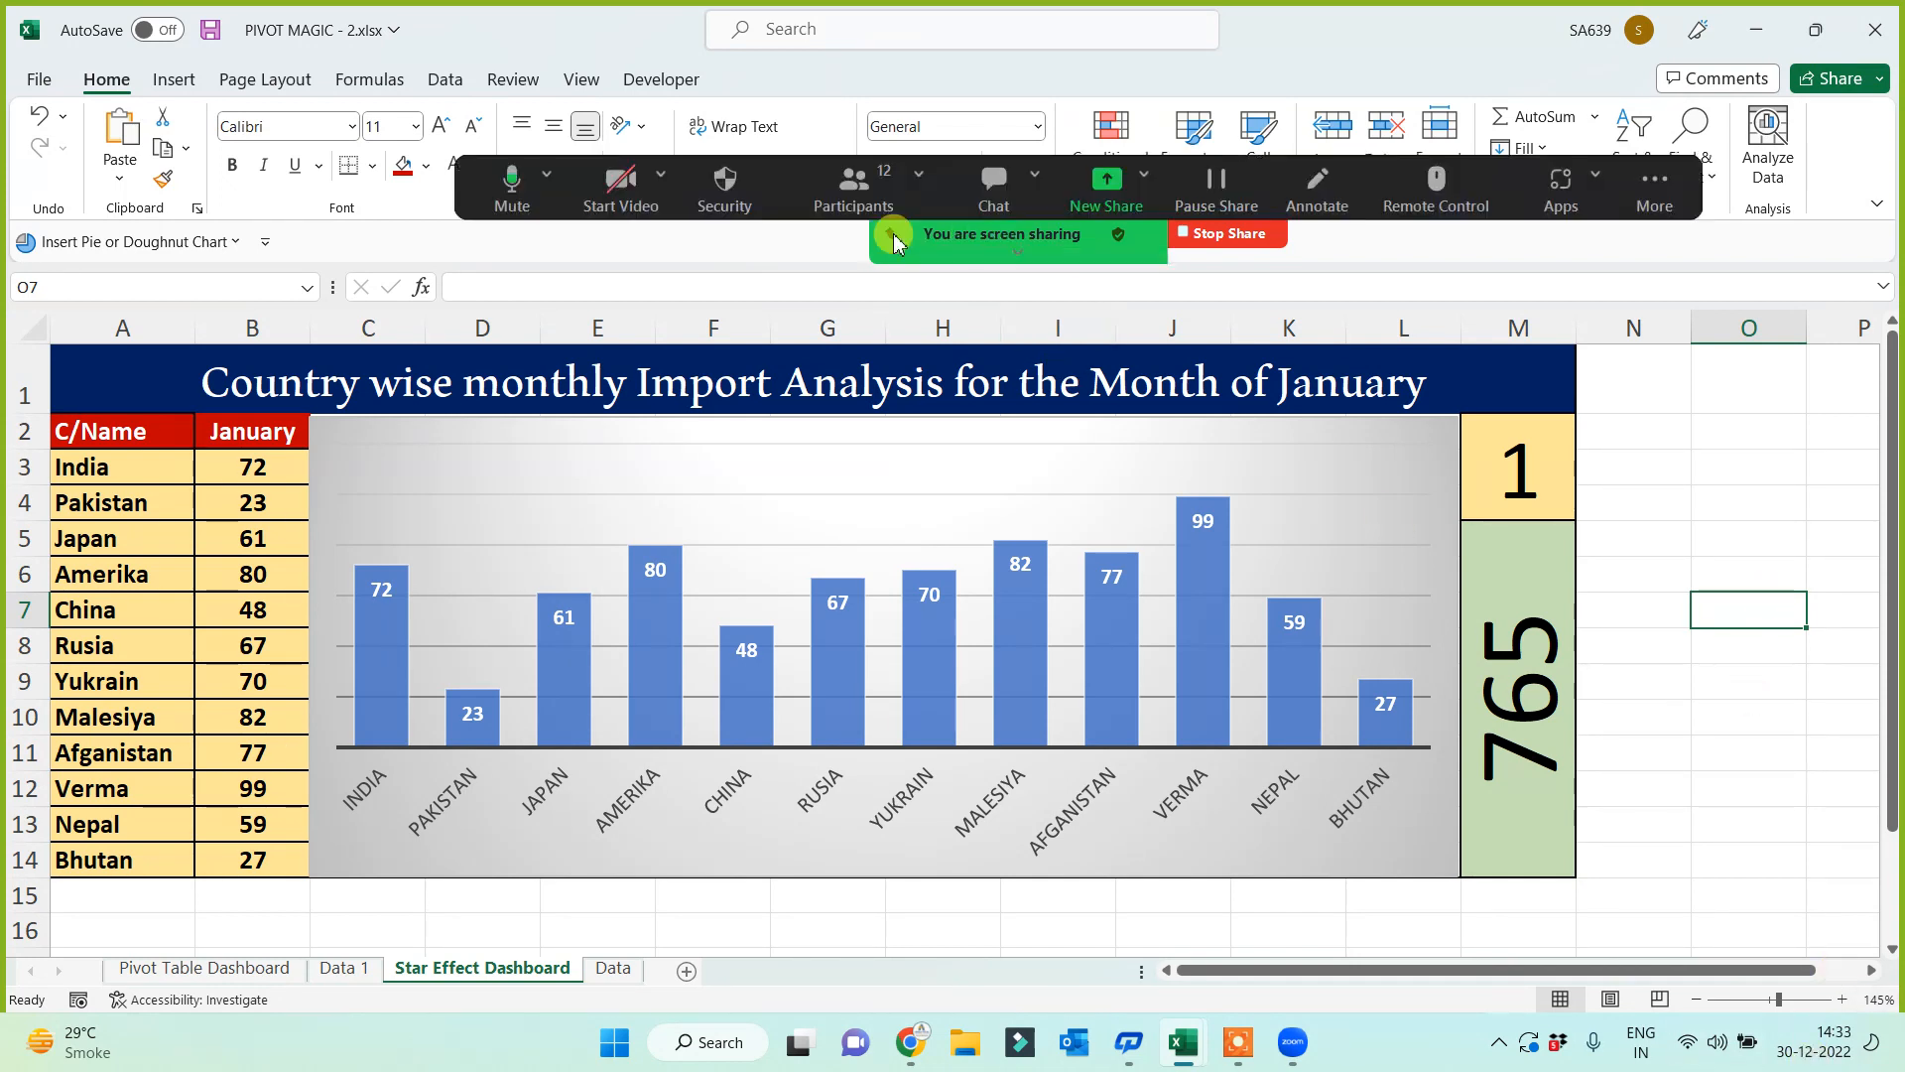
{"action": "left_click_drag", "start_coordinate": [476, 190], "coordinate": [1235, 12]}
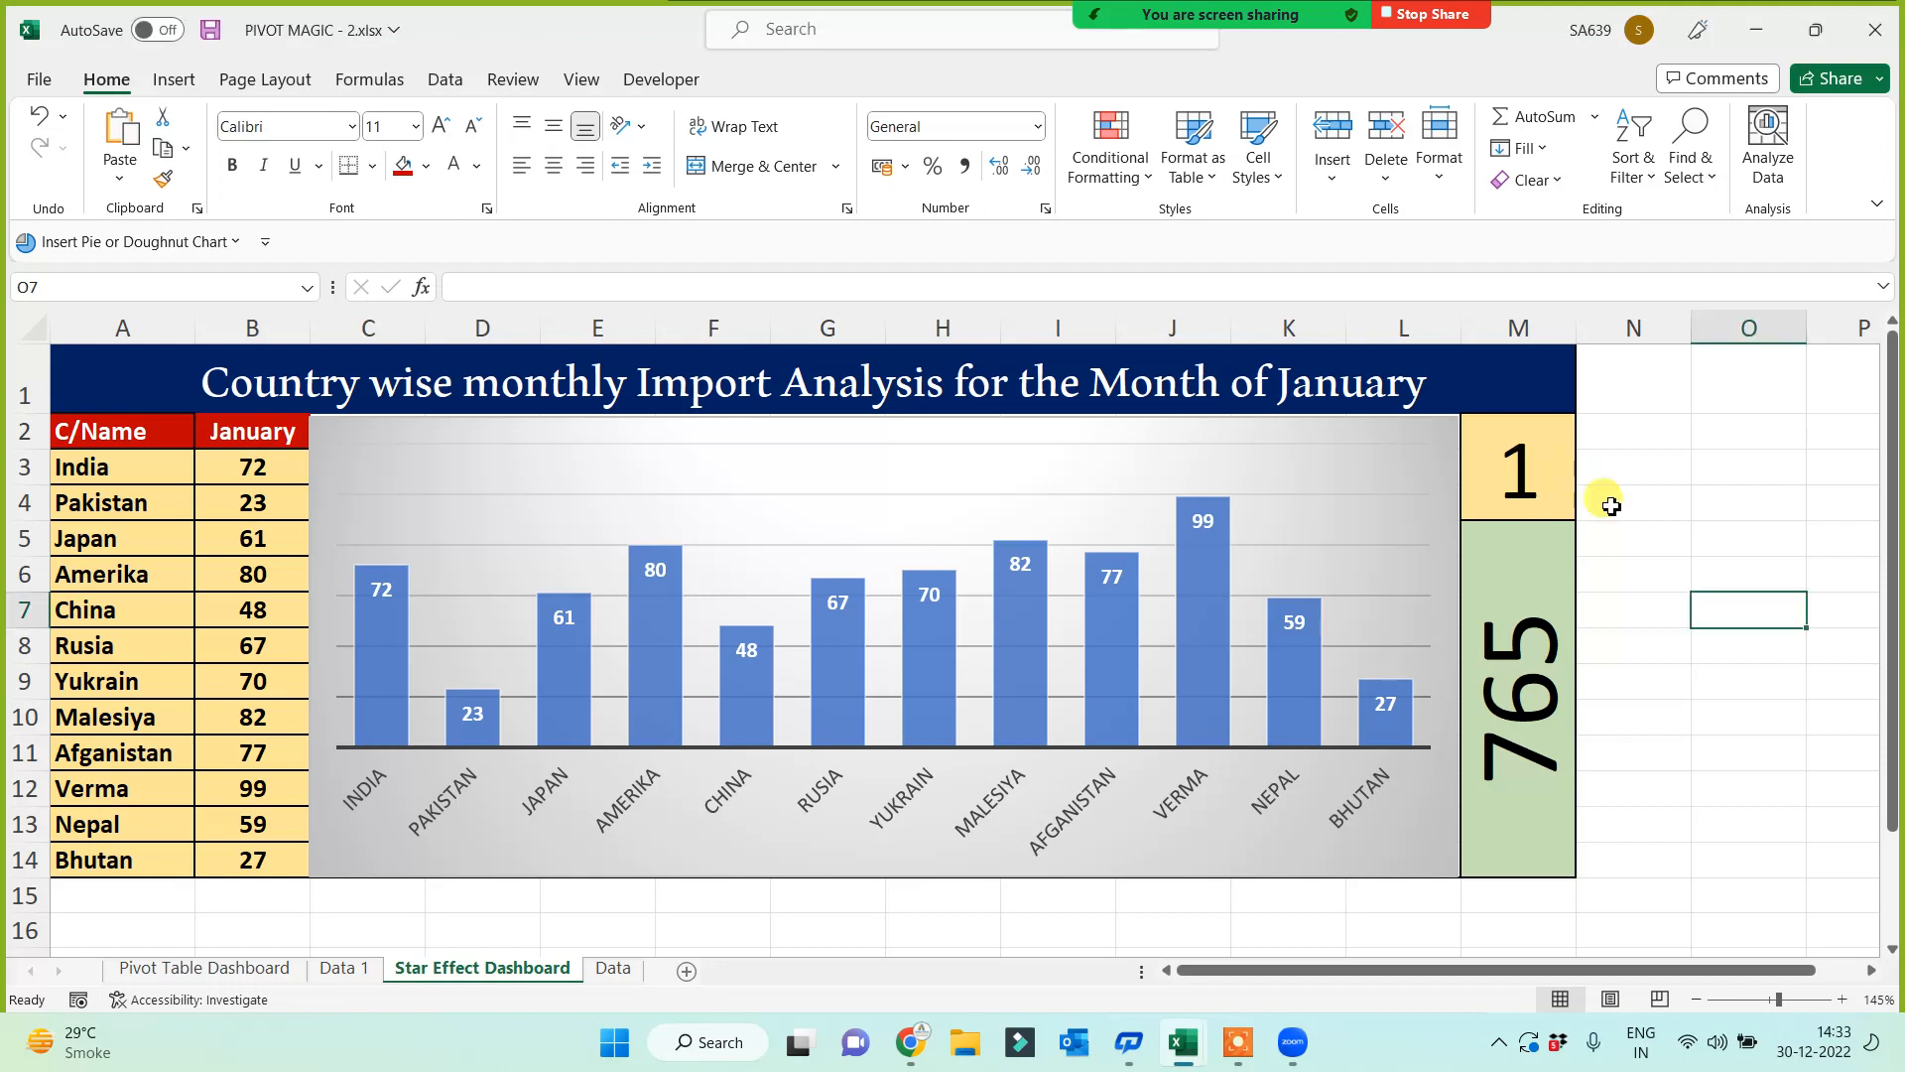
Step: Change the dashboard's month number in M2 to 2, and afterwards set it to 3 for March
{"action": "left_click", "coordinate": [1553, 491]}
{"action": "type", "text": "2"}
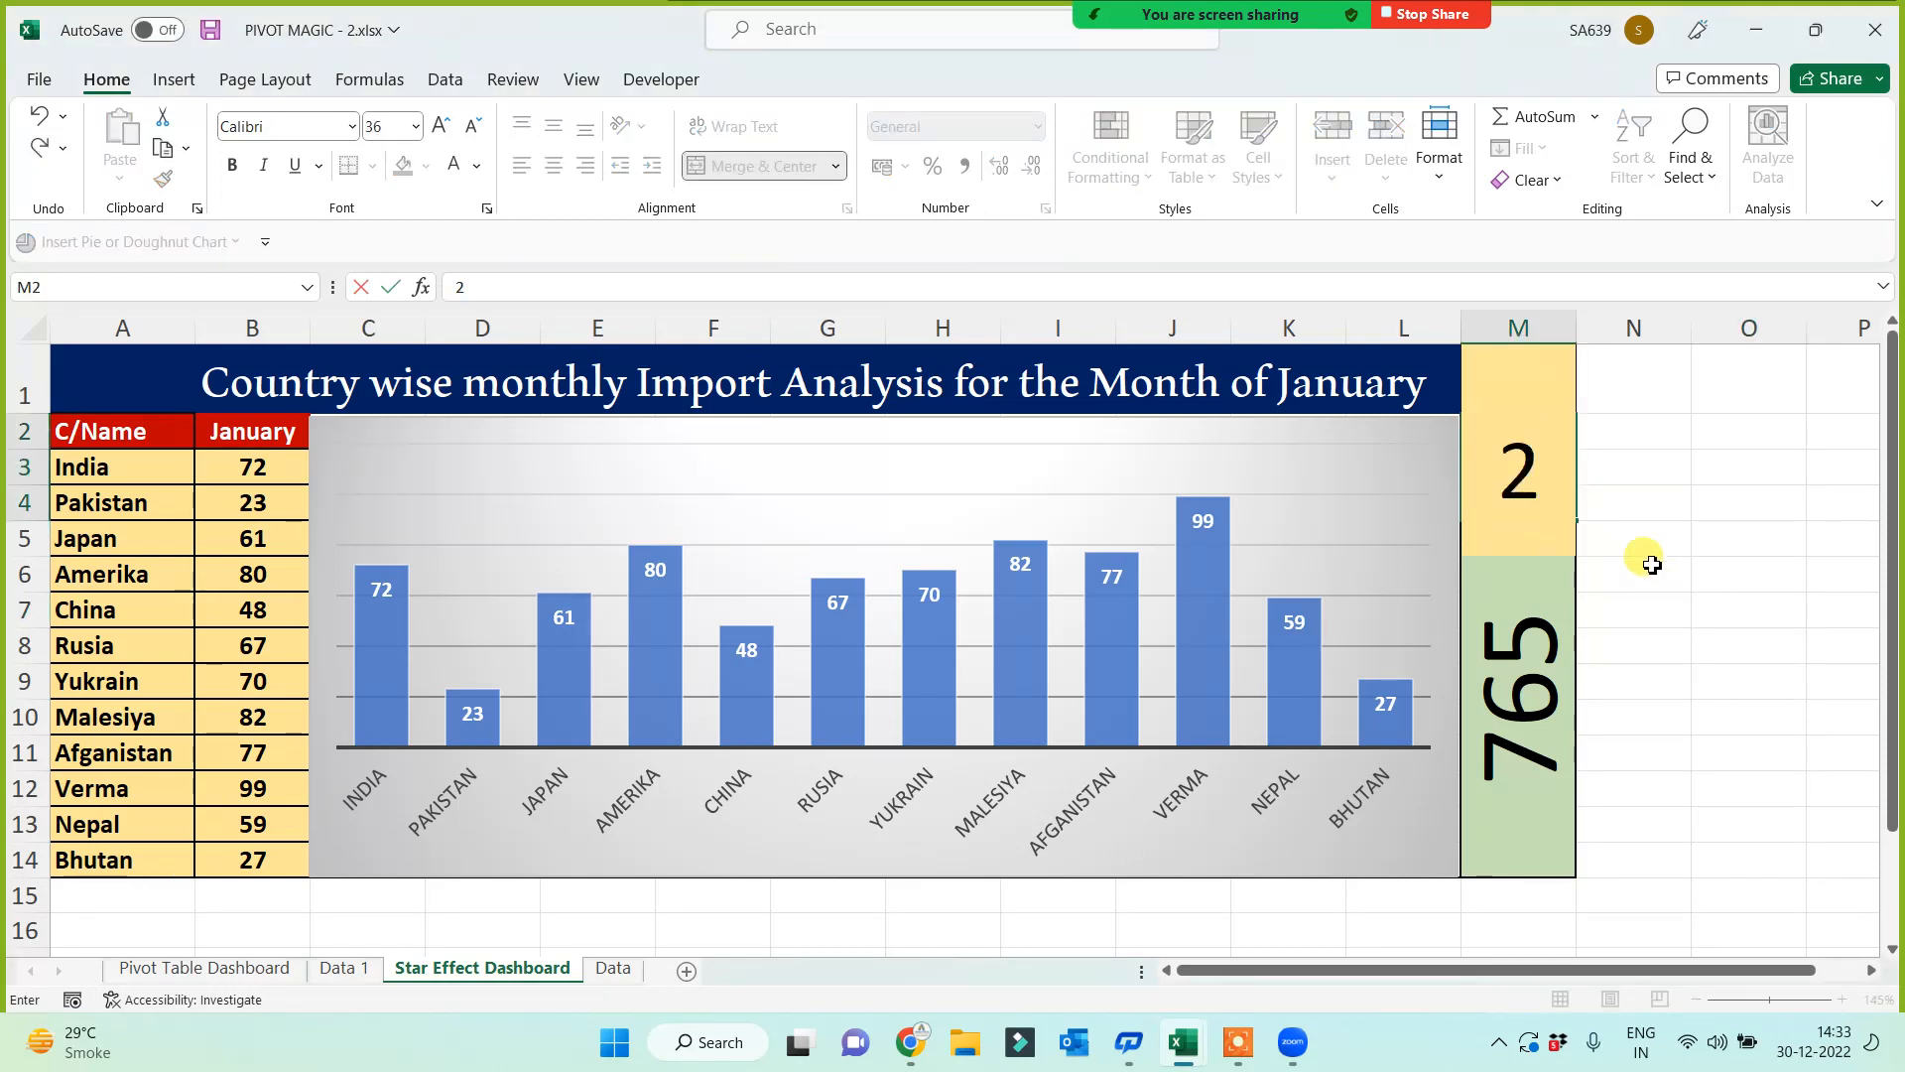
{"action": "left_click", "coordinate": [1653, 544]}
{"action": "left_click", "coordinate": [1507, 487]}
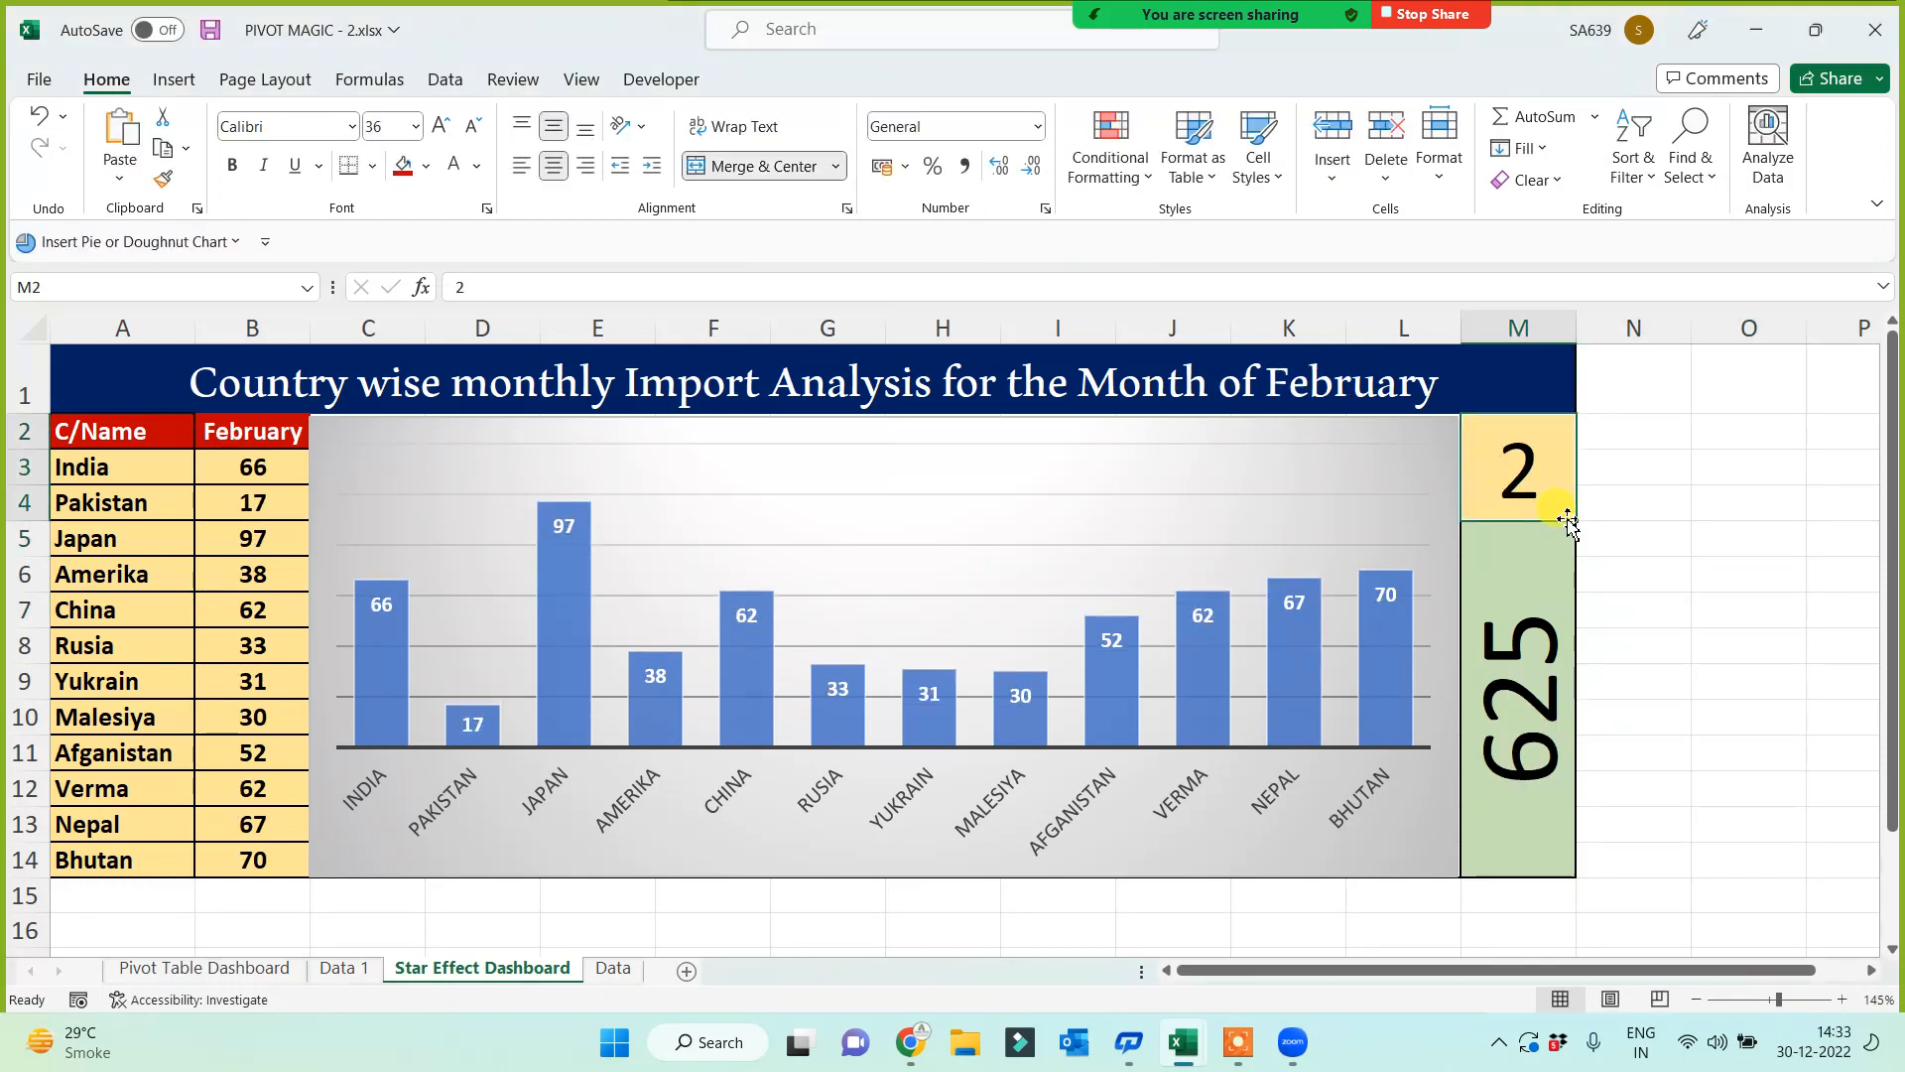
{"action": "type", "text": "3"}
{"action": "left_click", "coordinate": [1685, 506]}
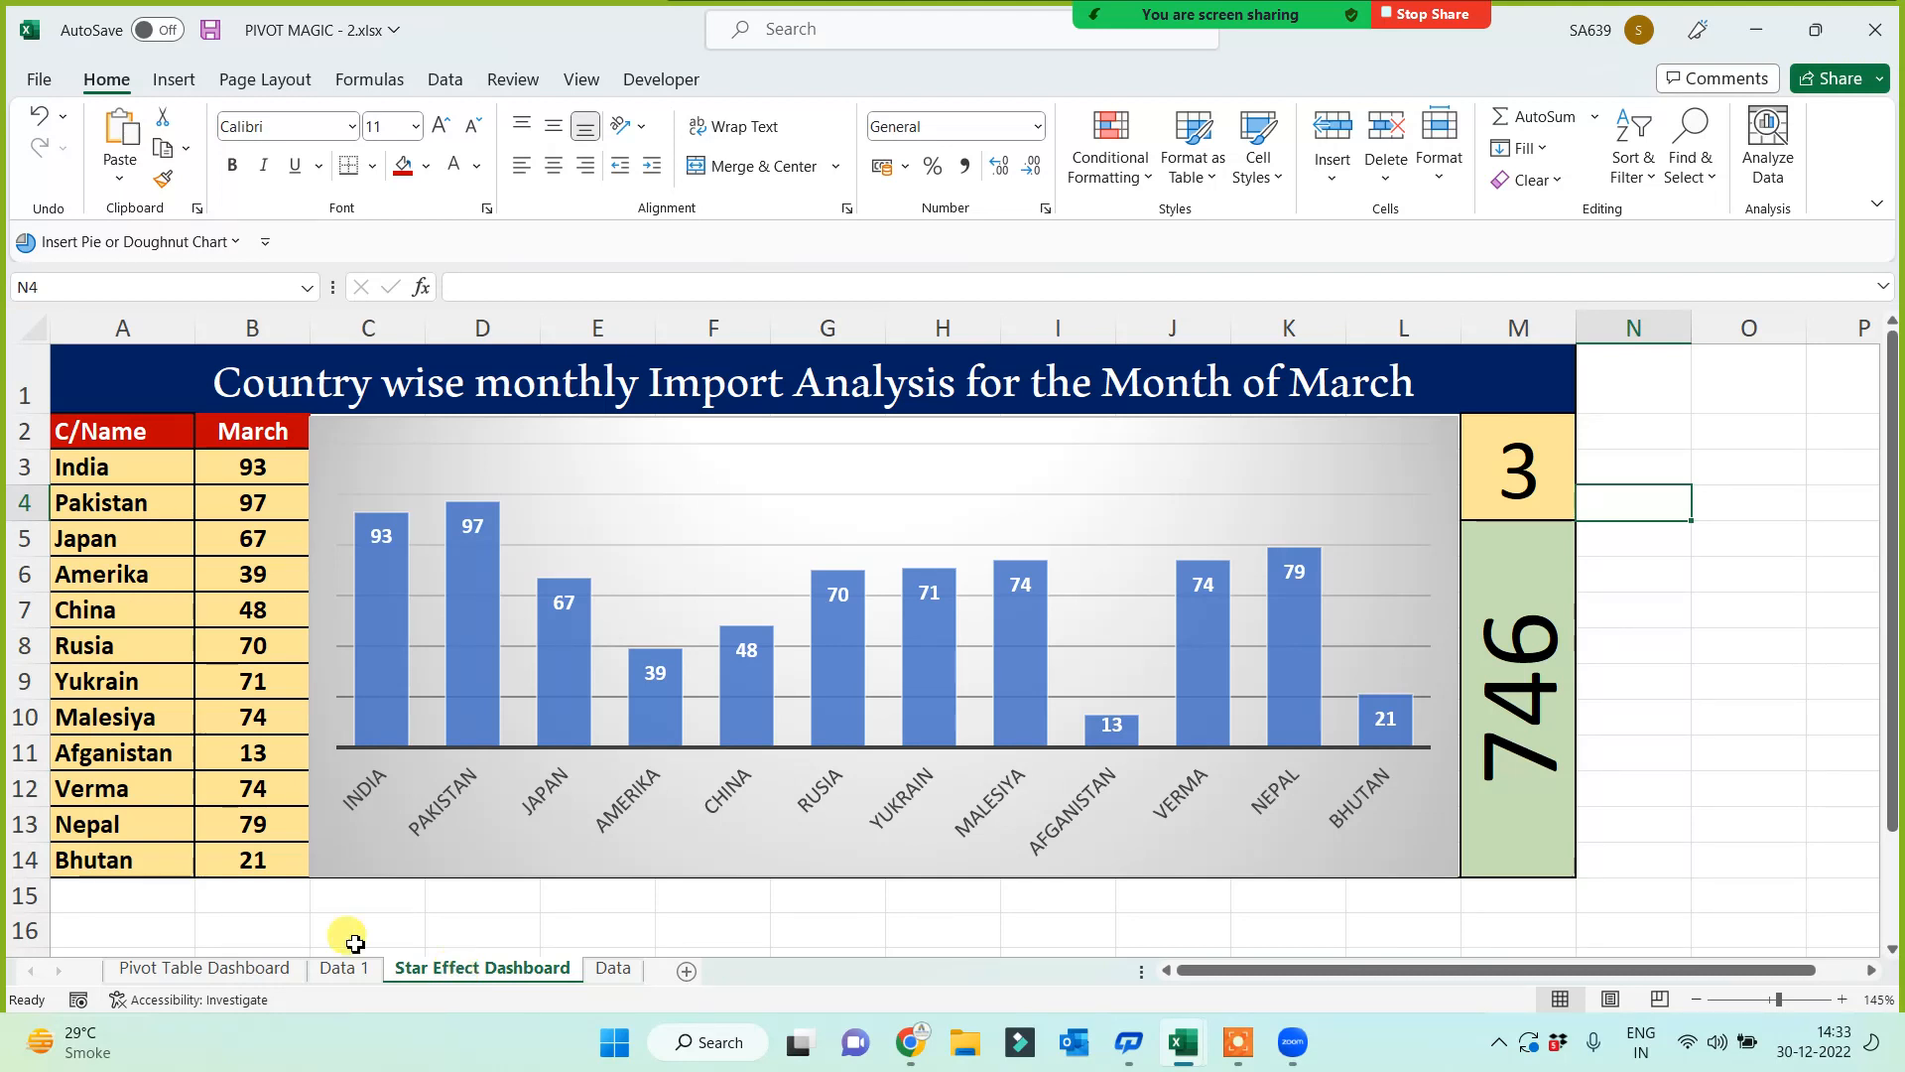
Step: Narrow the chart from its left edge to free column C, and widen column C slightly
{"action": "left_click", "coordinate": [313, 659]}
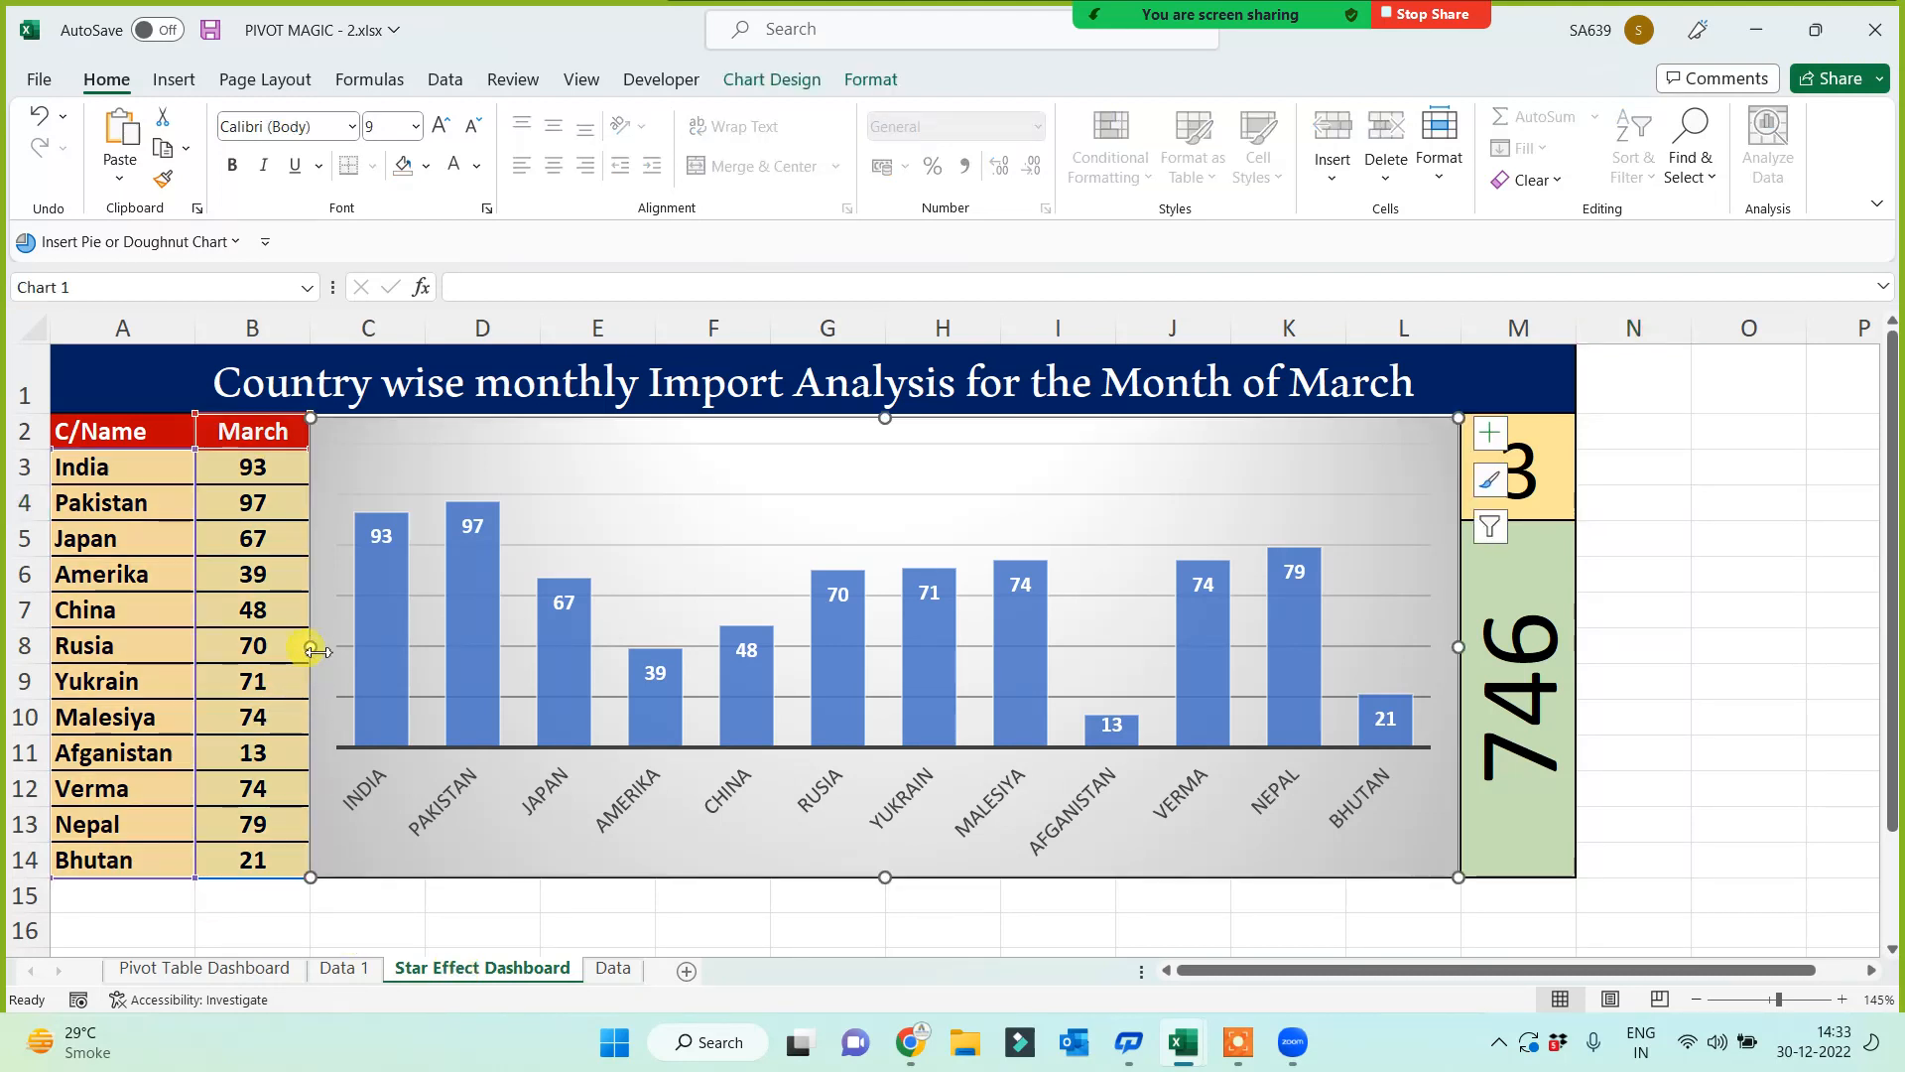
{"action": "left_click_drag", "start_coordinate": [319, 649], "coordinate": [425, 647]}
{"action": "left_click_drag", "start_coordinate": [424, 331], "coordinate": [466, 331]}
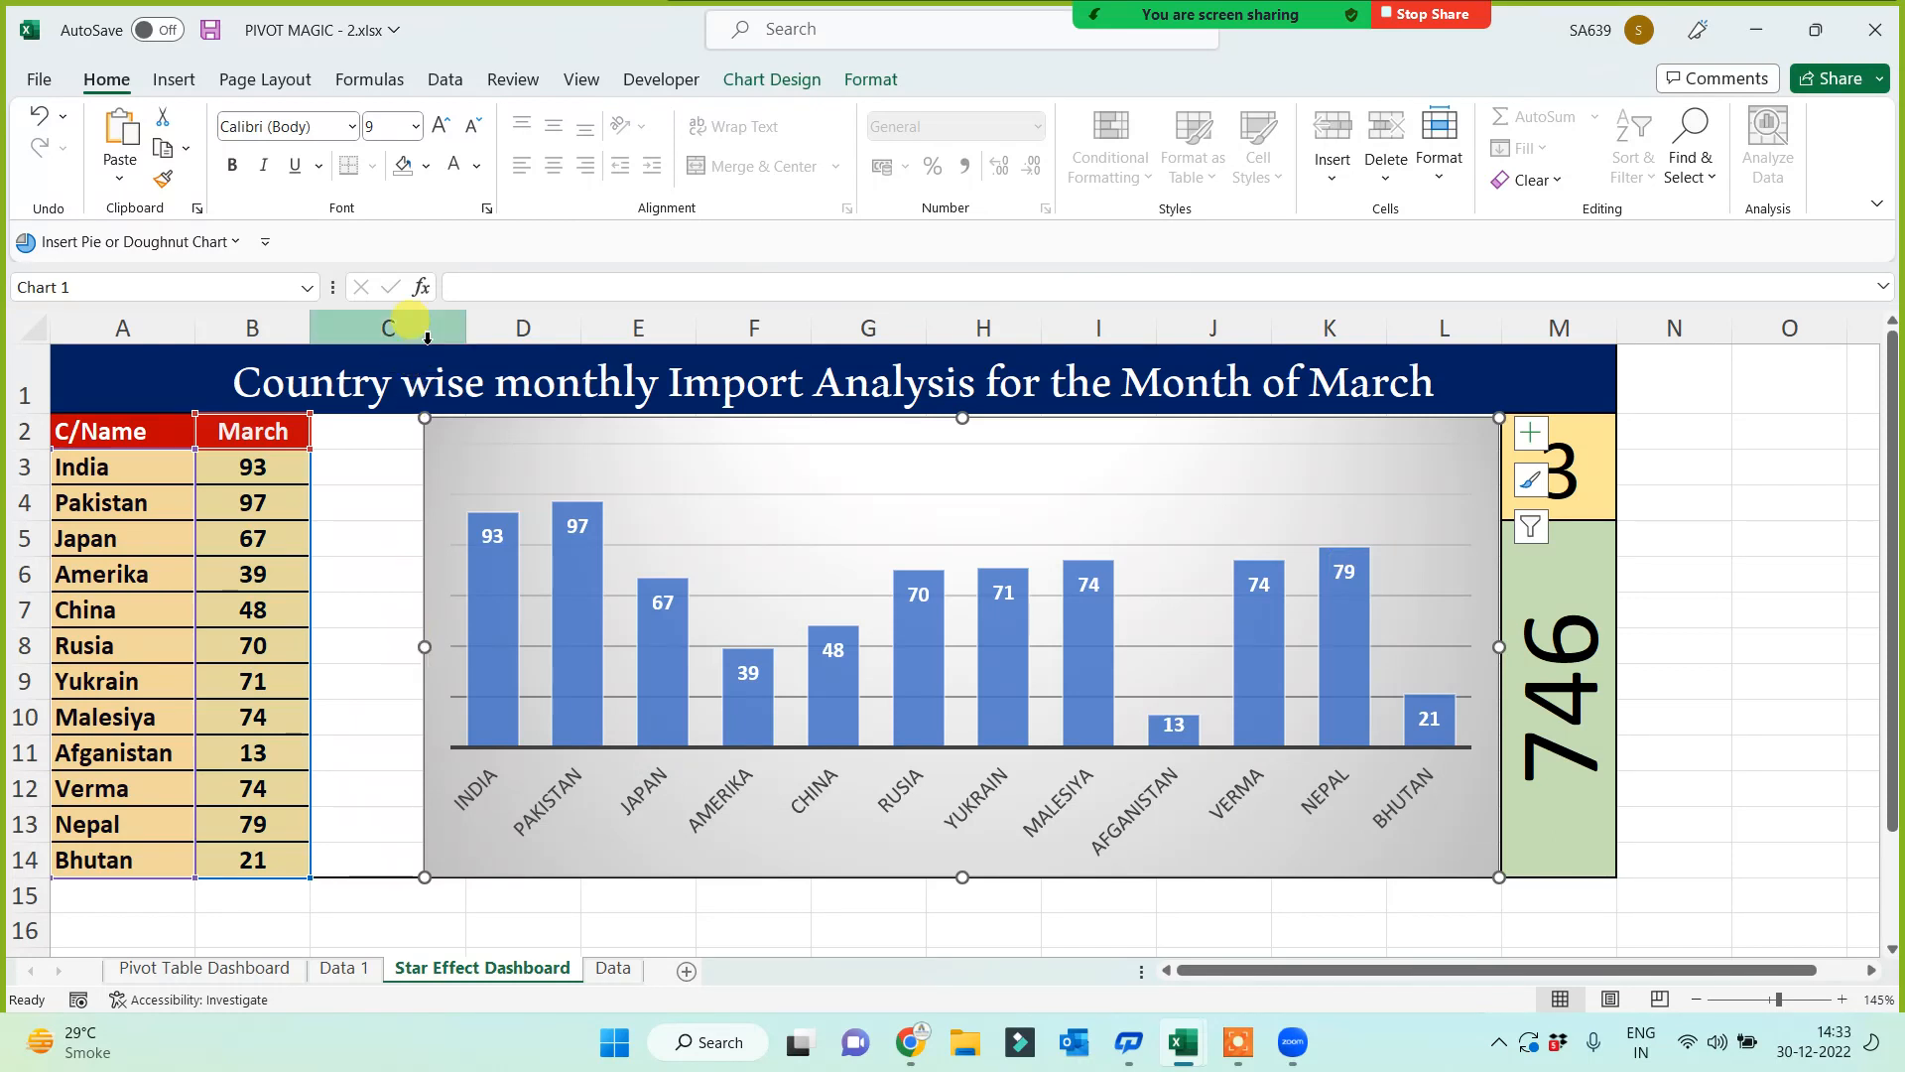
{"action": "left_click_drag", "start_coordinate": [425, 647], "coordinate": [452, 647]}
Step: Enter the header "Star Effect" in cell C2
{"action": "left_click_drag", "start_coordinate": [395, 437], "coordinate": [383, 860]}
{"action": "left_click", "coordinate": [382, 611]}
{"action": "left_click", "coordinate": [378, 434]}
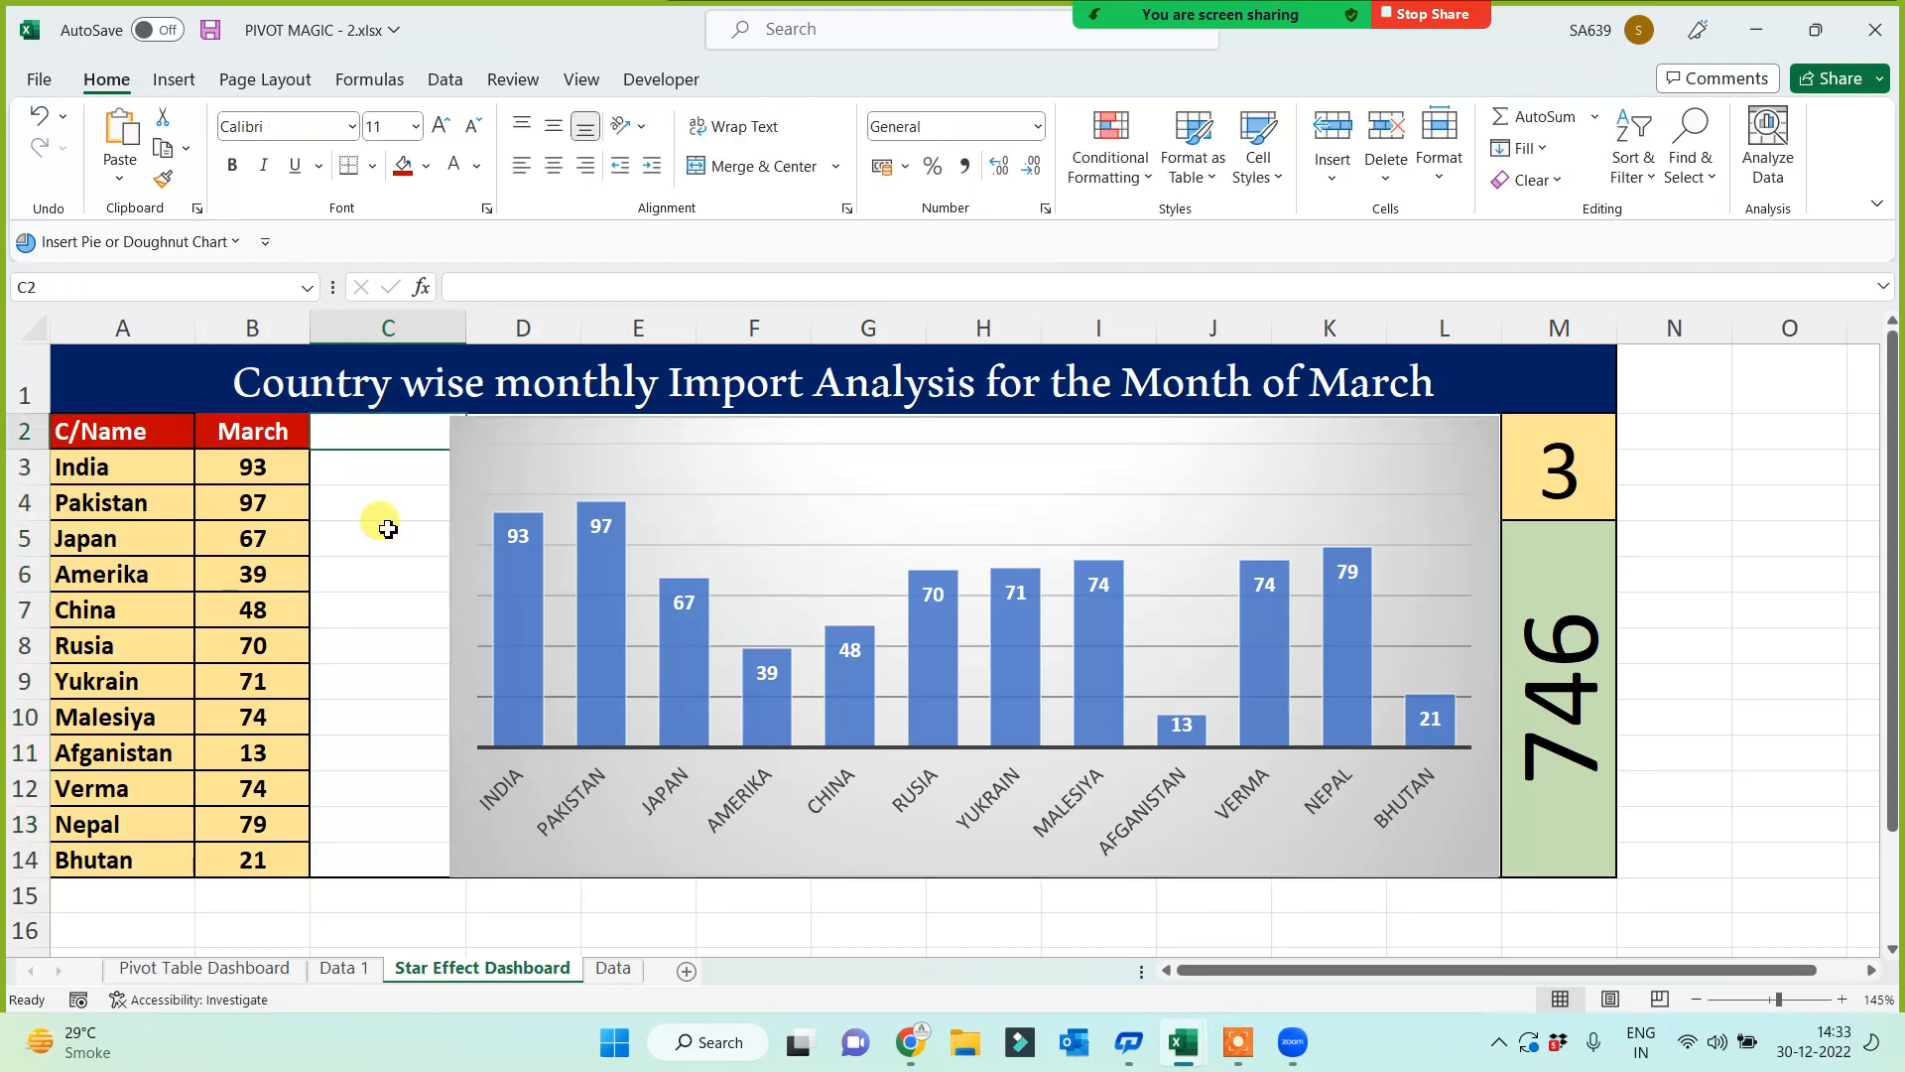
{"action": "type", "text": "Sta"}
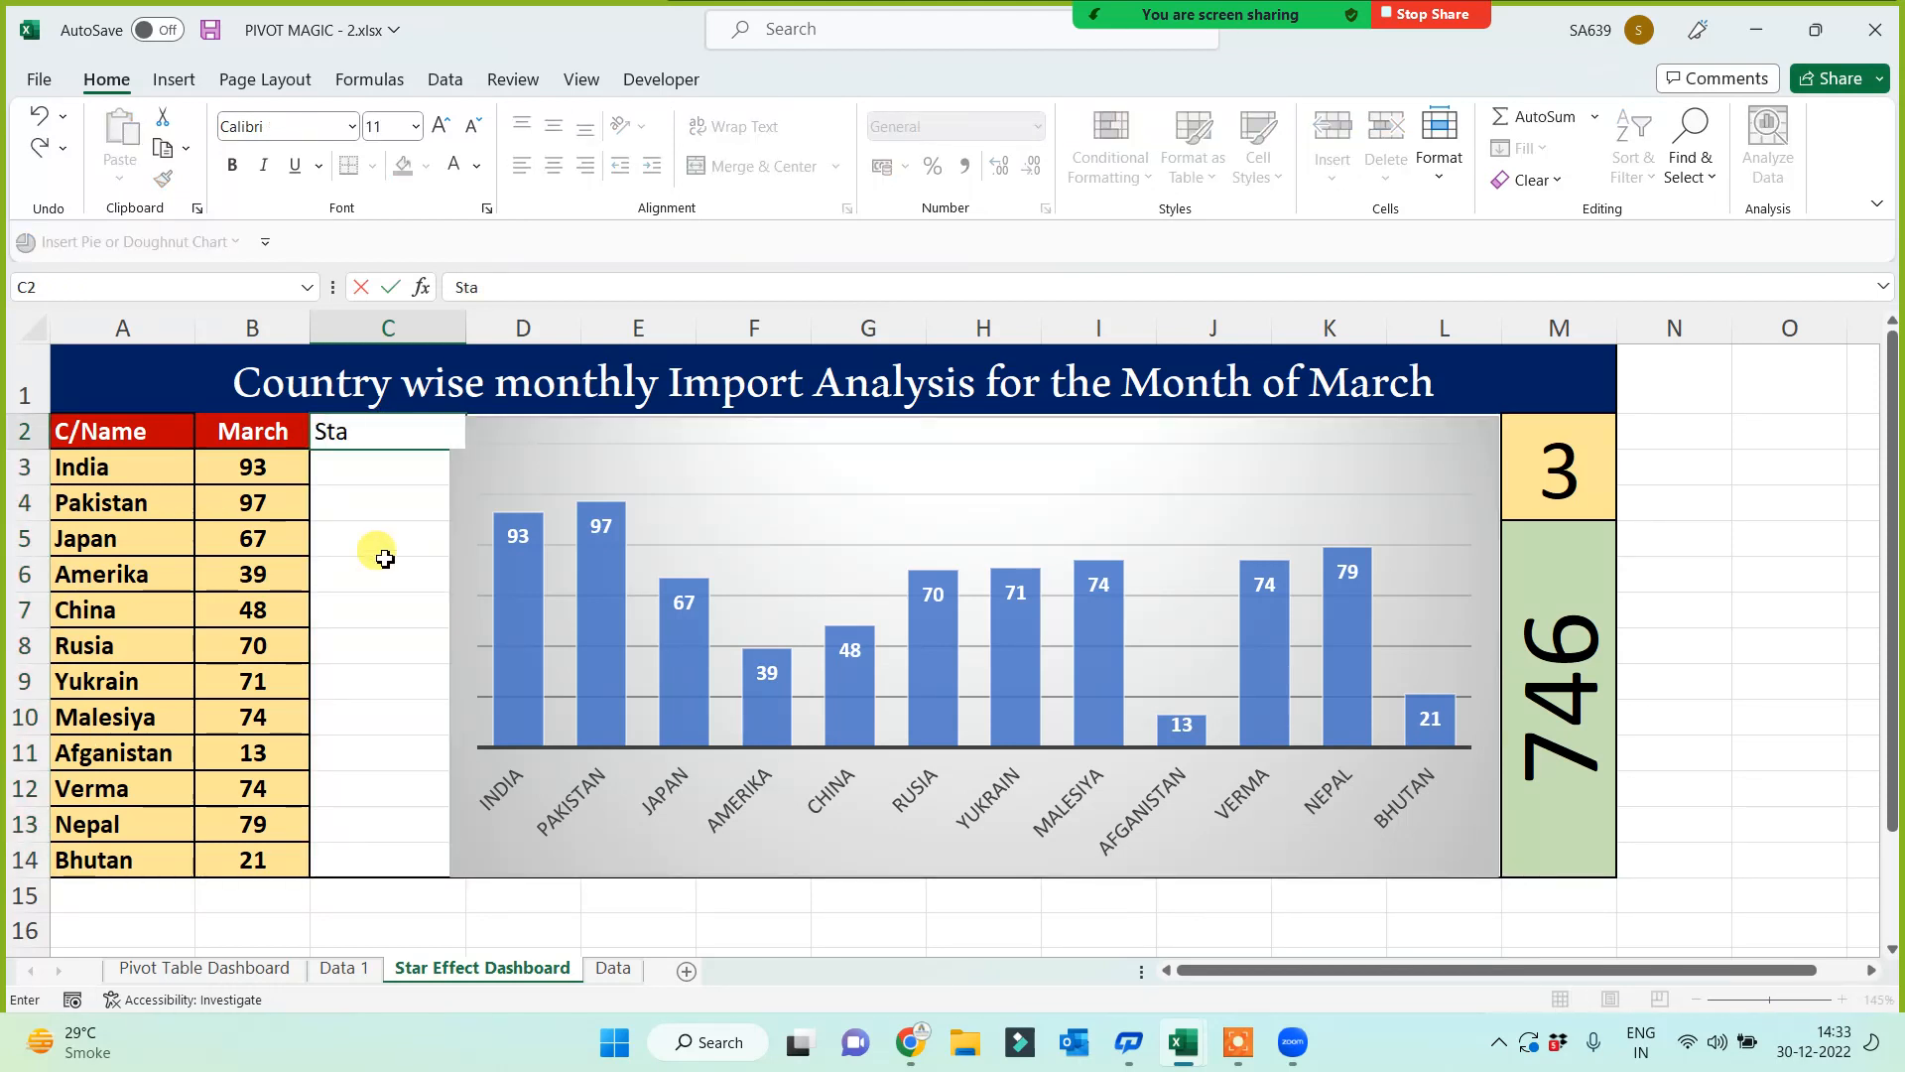
{"action": "type", "text": "r Effect"}
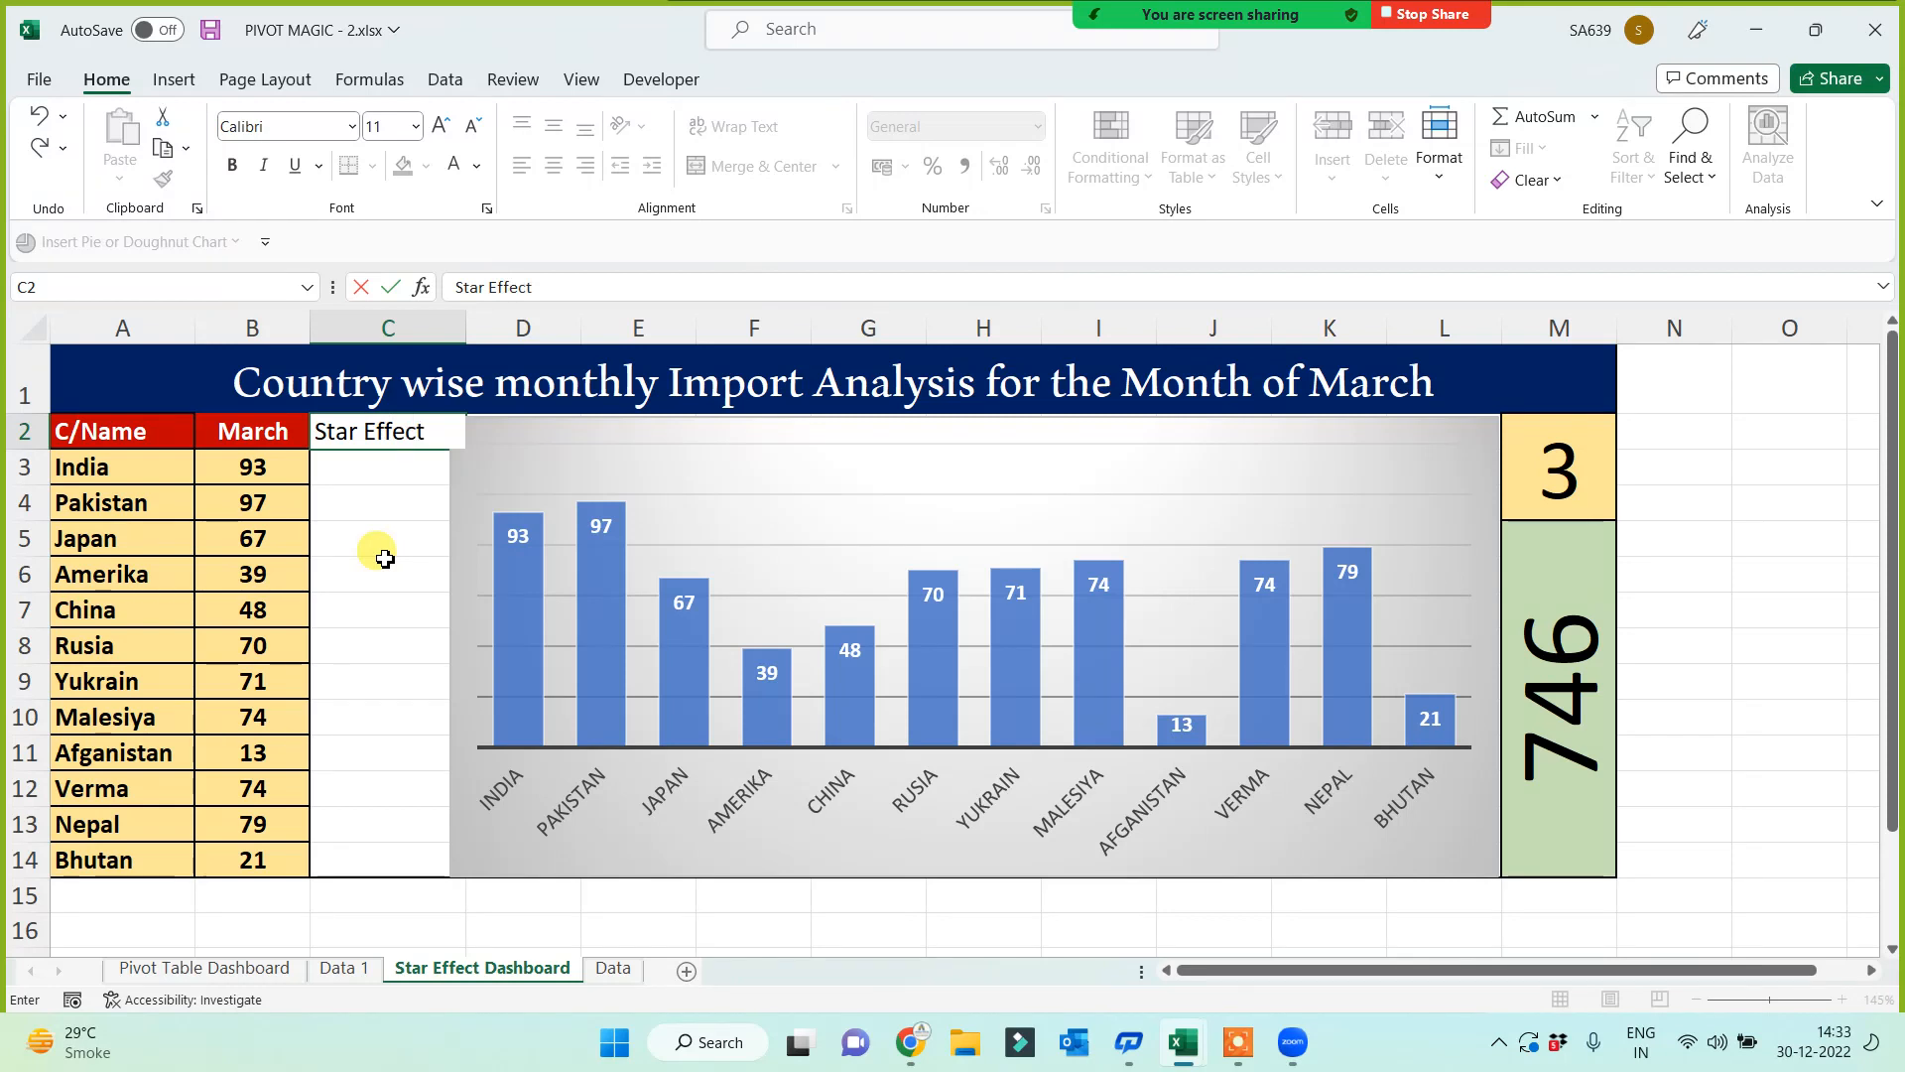
{"action": "left_click", "coordinate": [385, 610]}
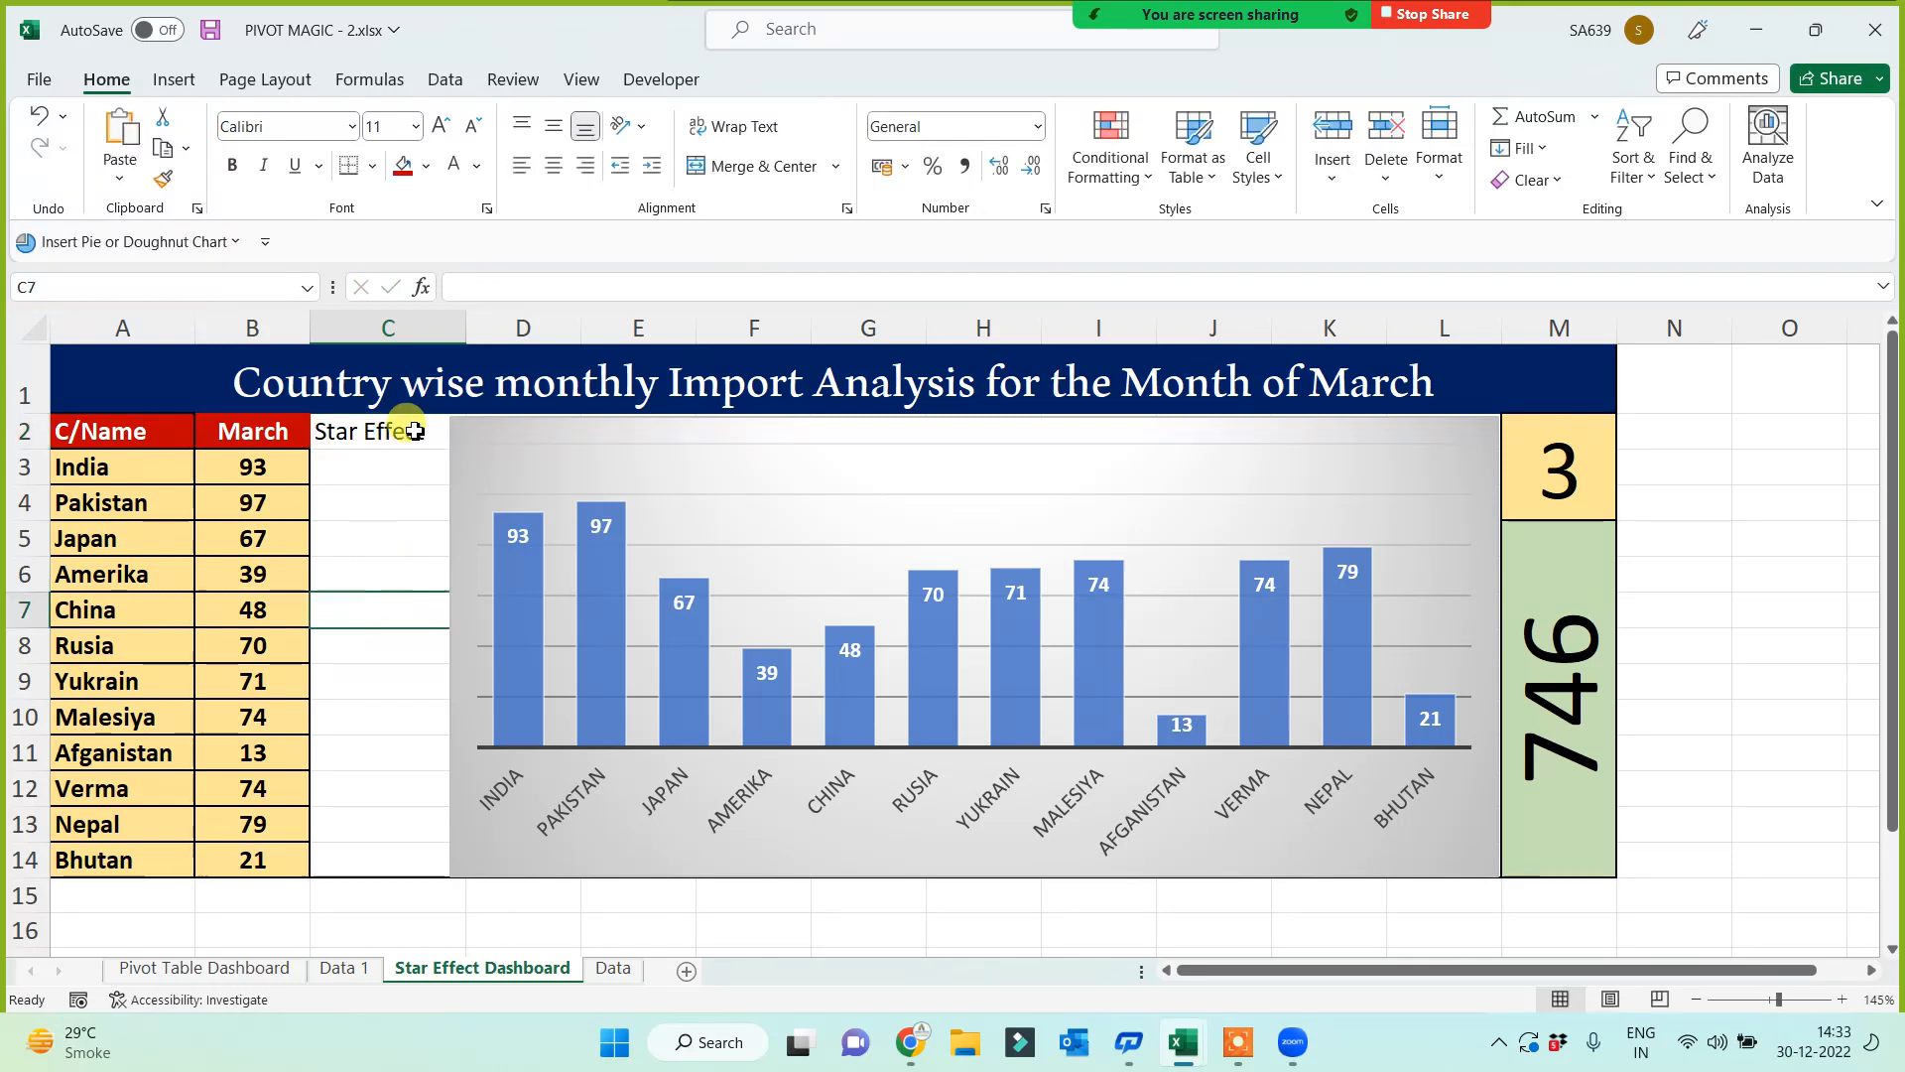
Step: Align the chart's left edge with the right border of column C
{"action": "left_click", "coordinate": [462, 496]}
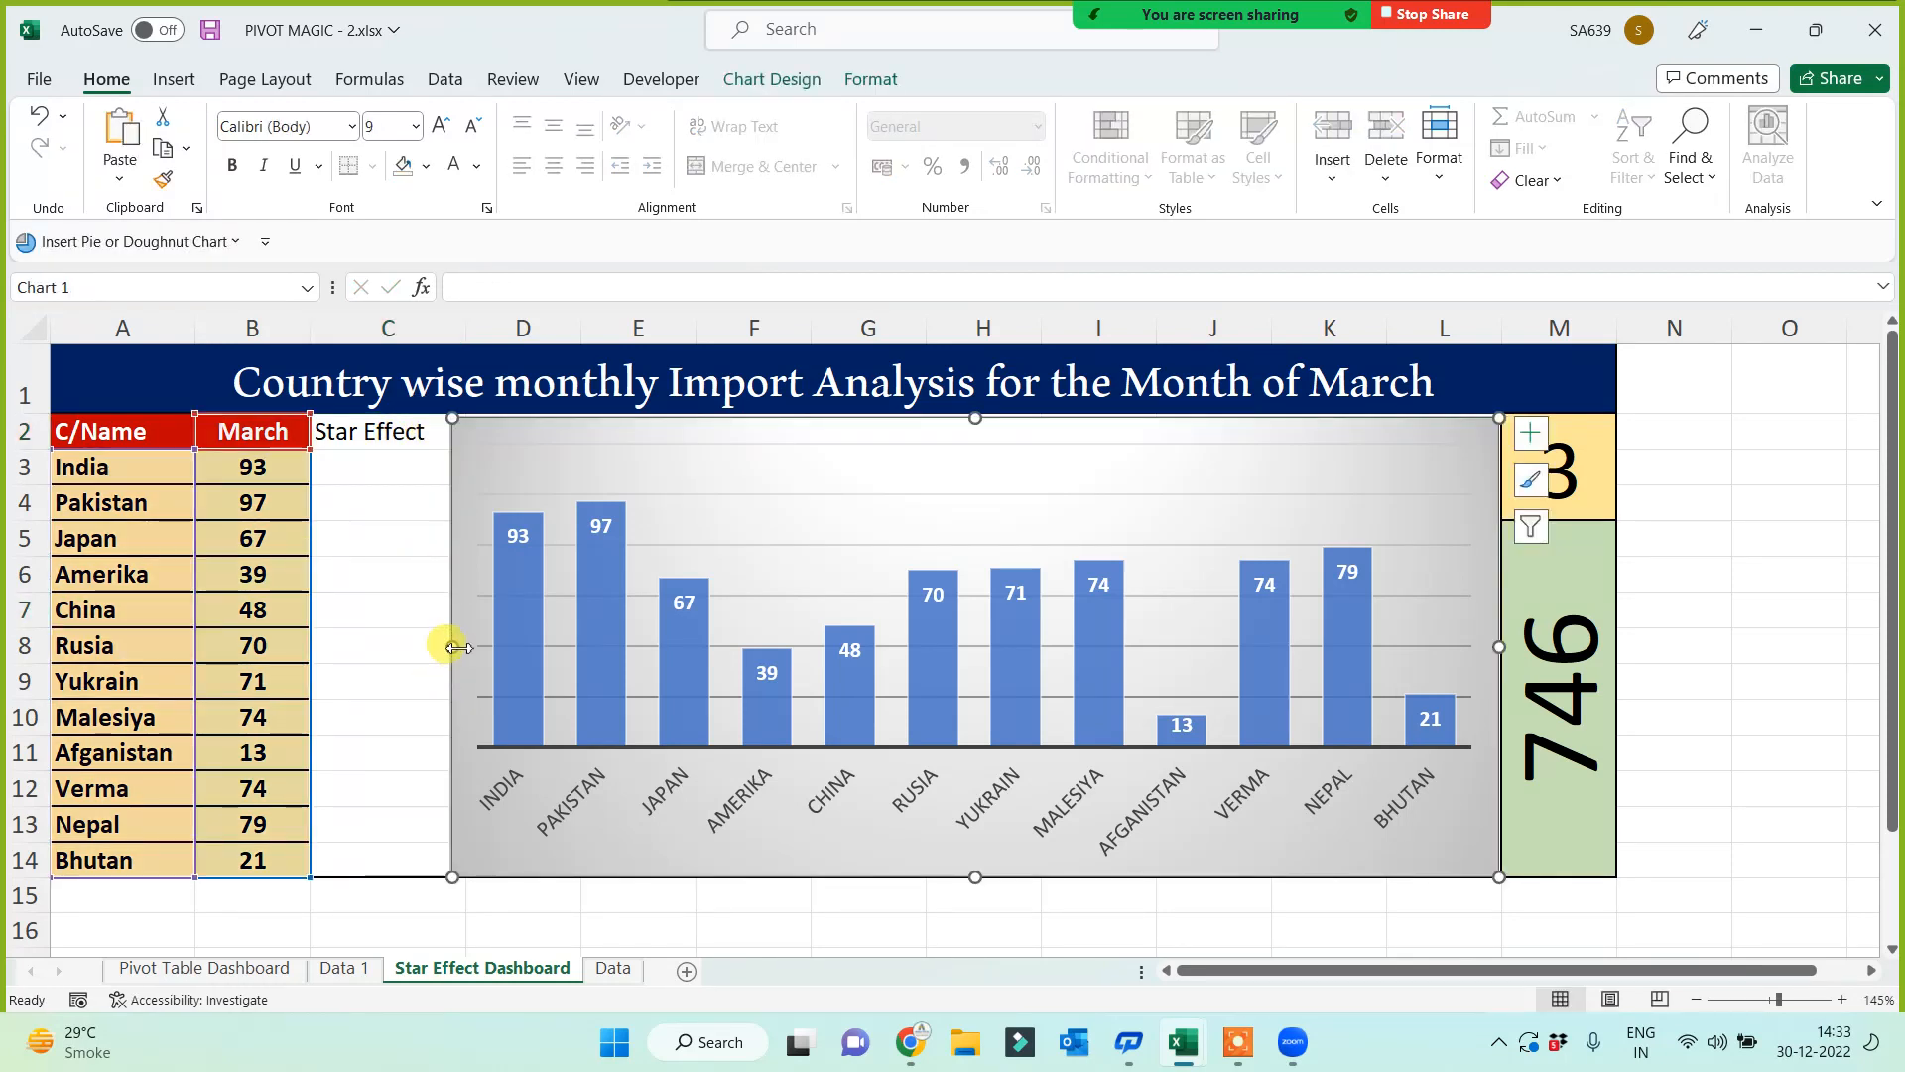
{"action": "left_click_drag", "start_coordinate": [457, 647], "coordinate": [464, 645]}
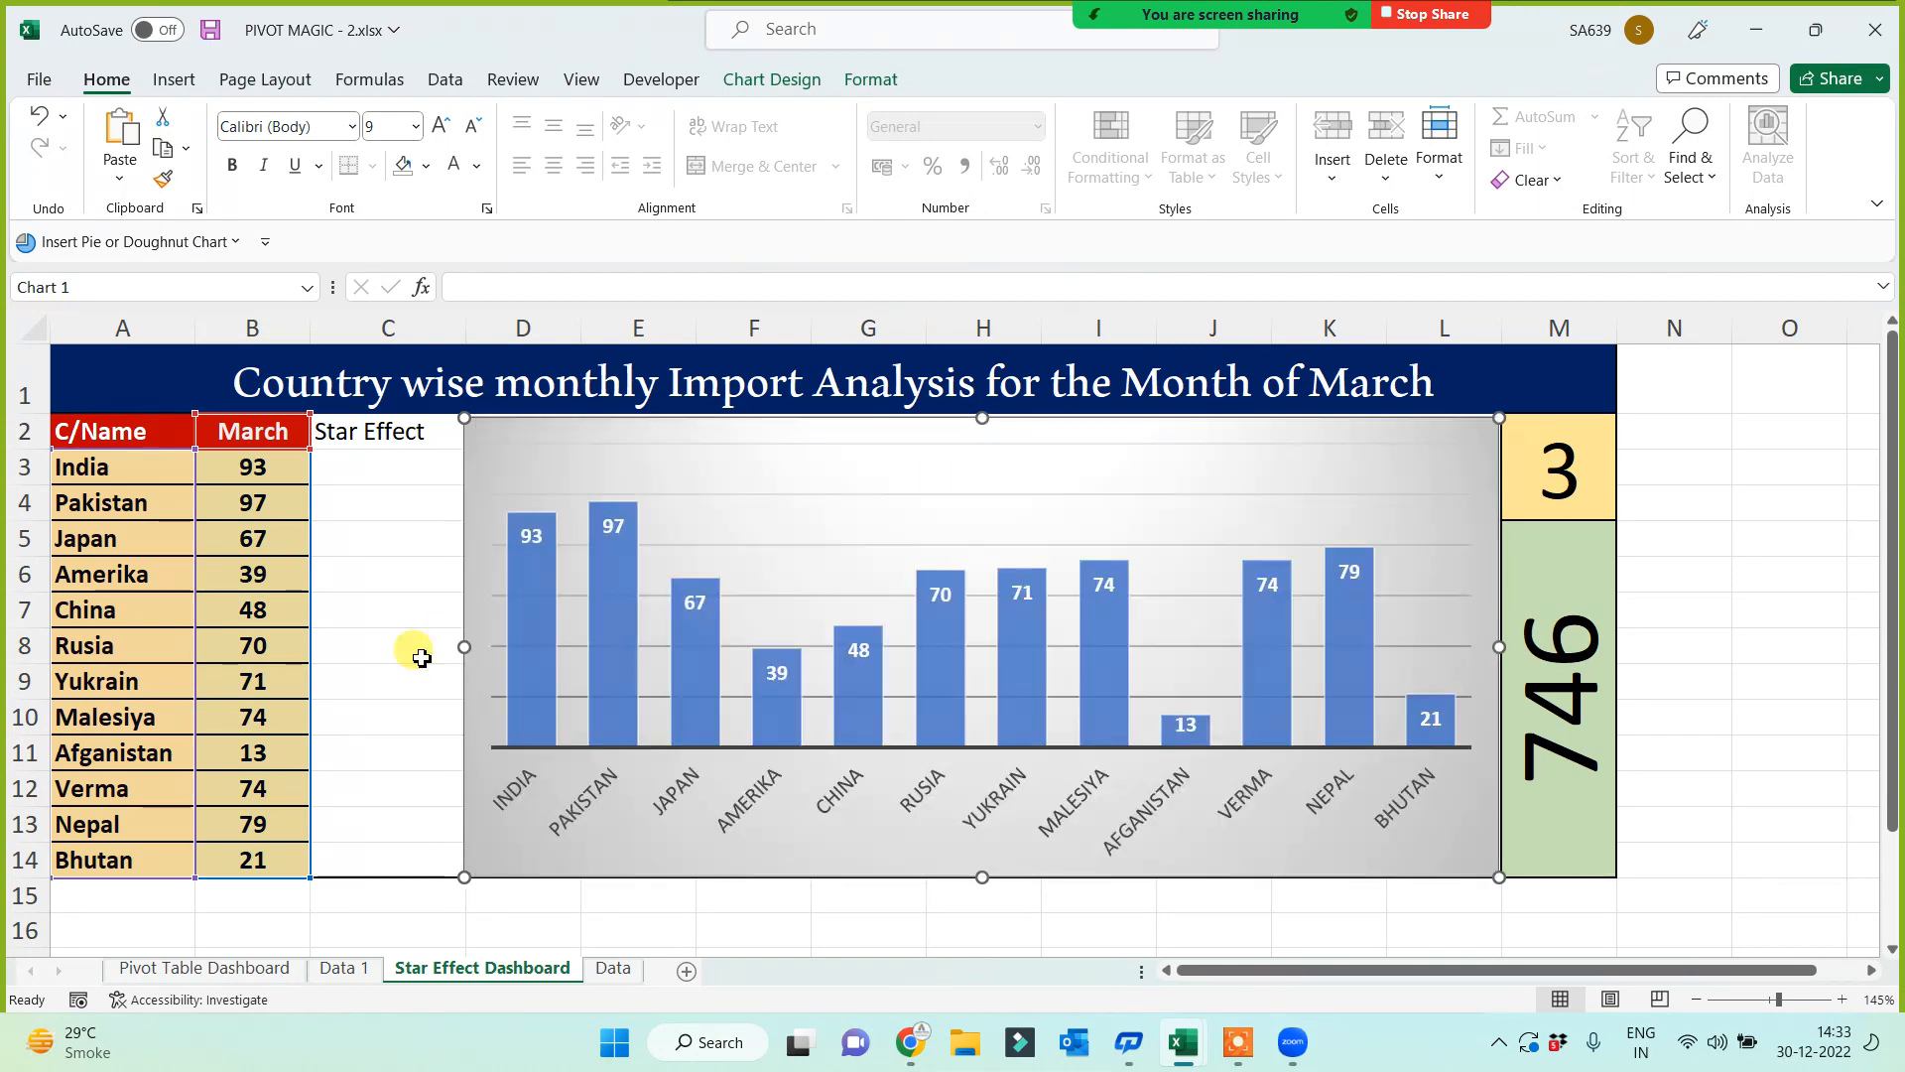
{"action": "left_click", "coordinate": [417, 651]}
Step: Copy the formatting of the month header in B2 onto the Star Effect header in C2
{"action": "left_click", "coordinate": [399, 435]}
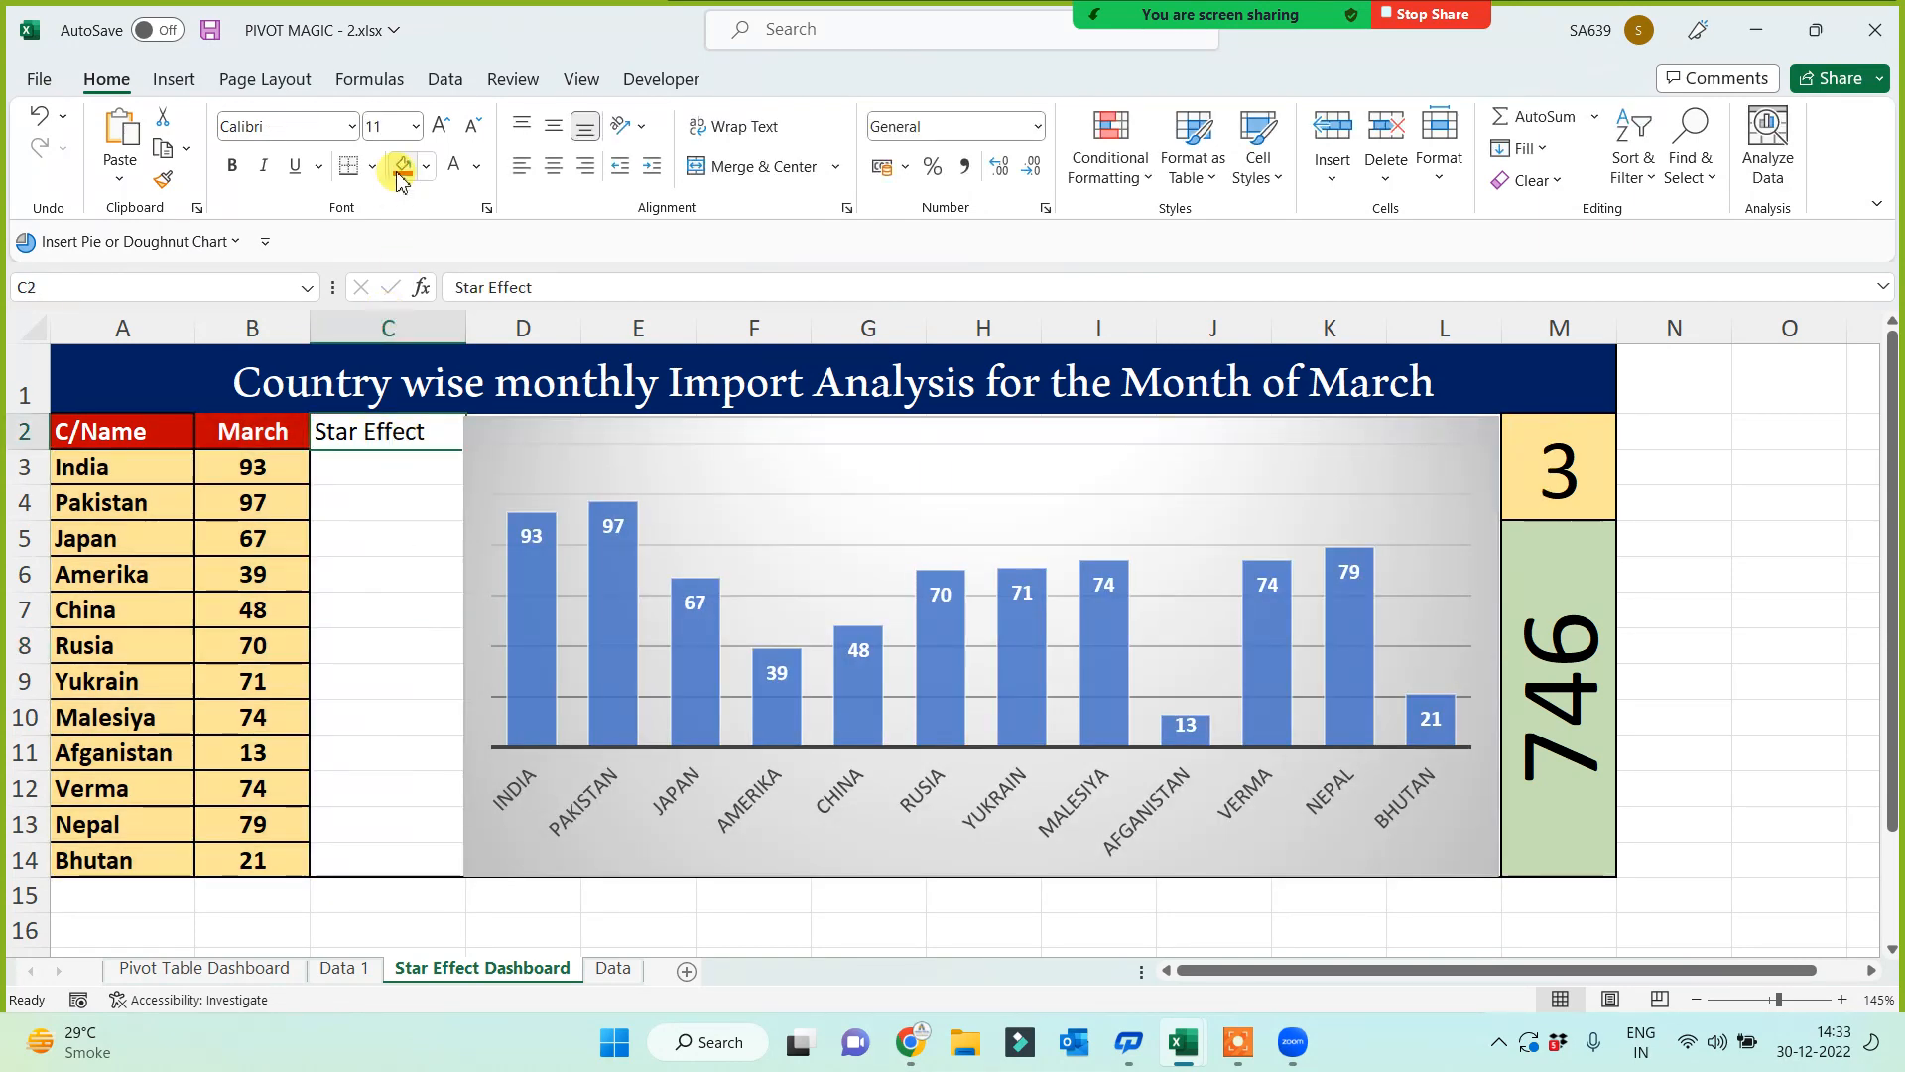
{"action": "left_click", "coordinate": [264, 430]}
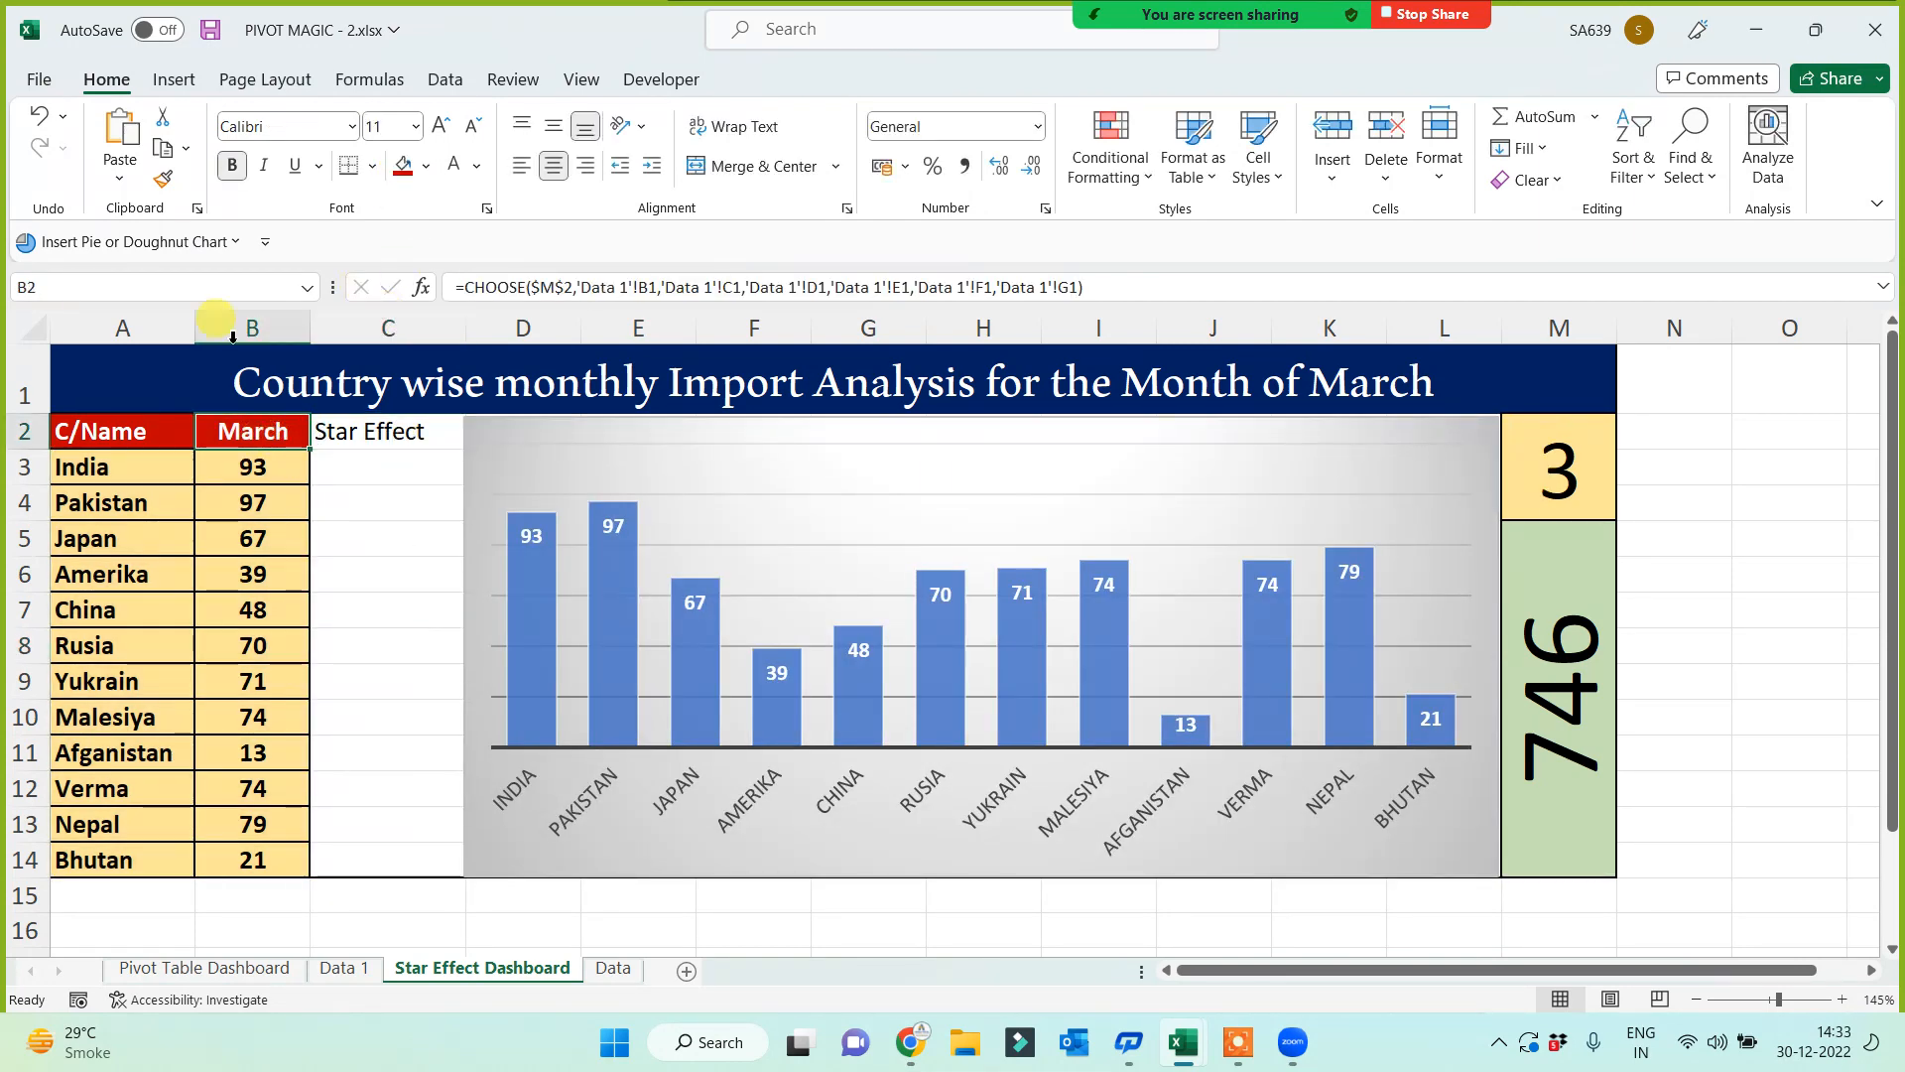
{"action": "left_click", "coordinate": [165, 180]}
{"action": "left_click", "coordinate": [368, 432]}
{"action": "left_click", "coordinate": [370, 584]}
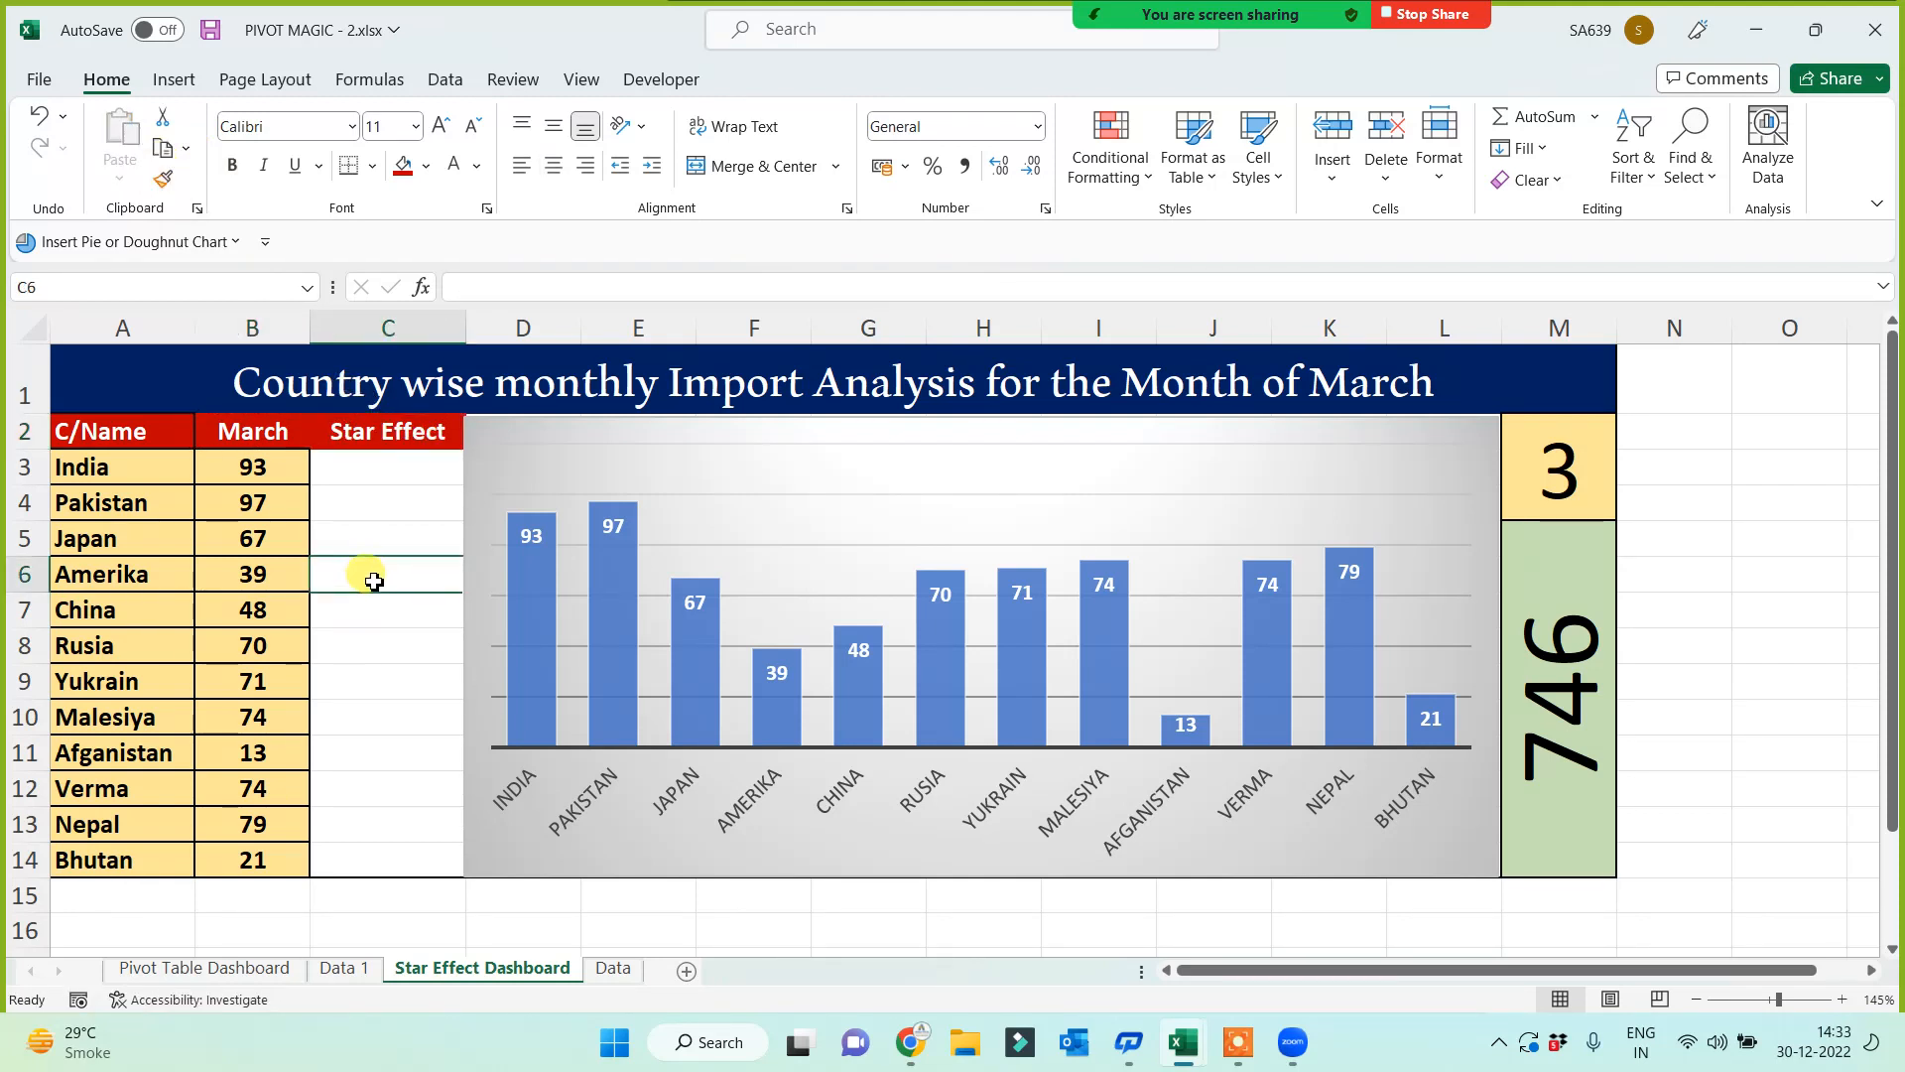
Step: Enter the headings "Value" in P5 and "No of Star" in Q5, beside the dashboard
{"action": "left_click", "coordinate": [380, 429]}
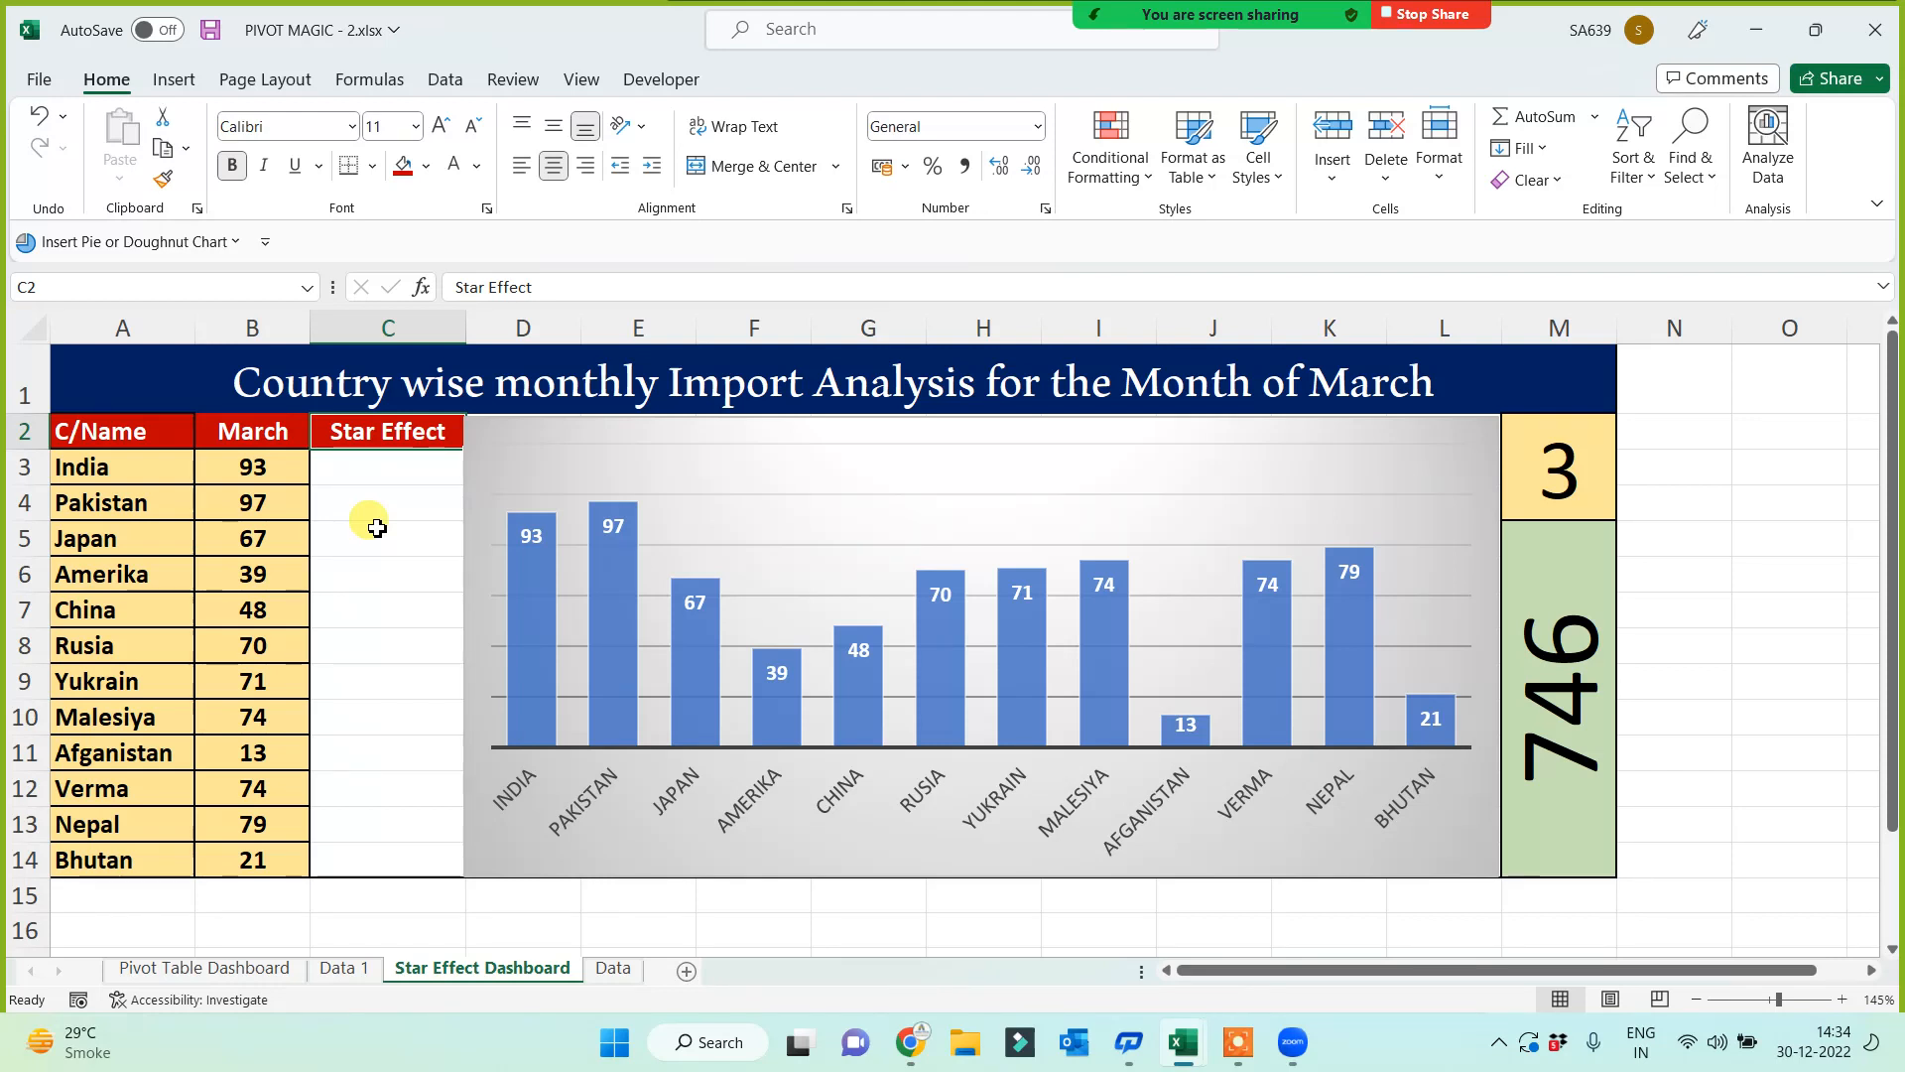
{"action": "key", "text": "Left"}
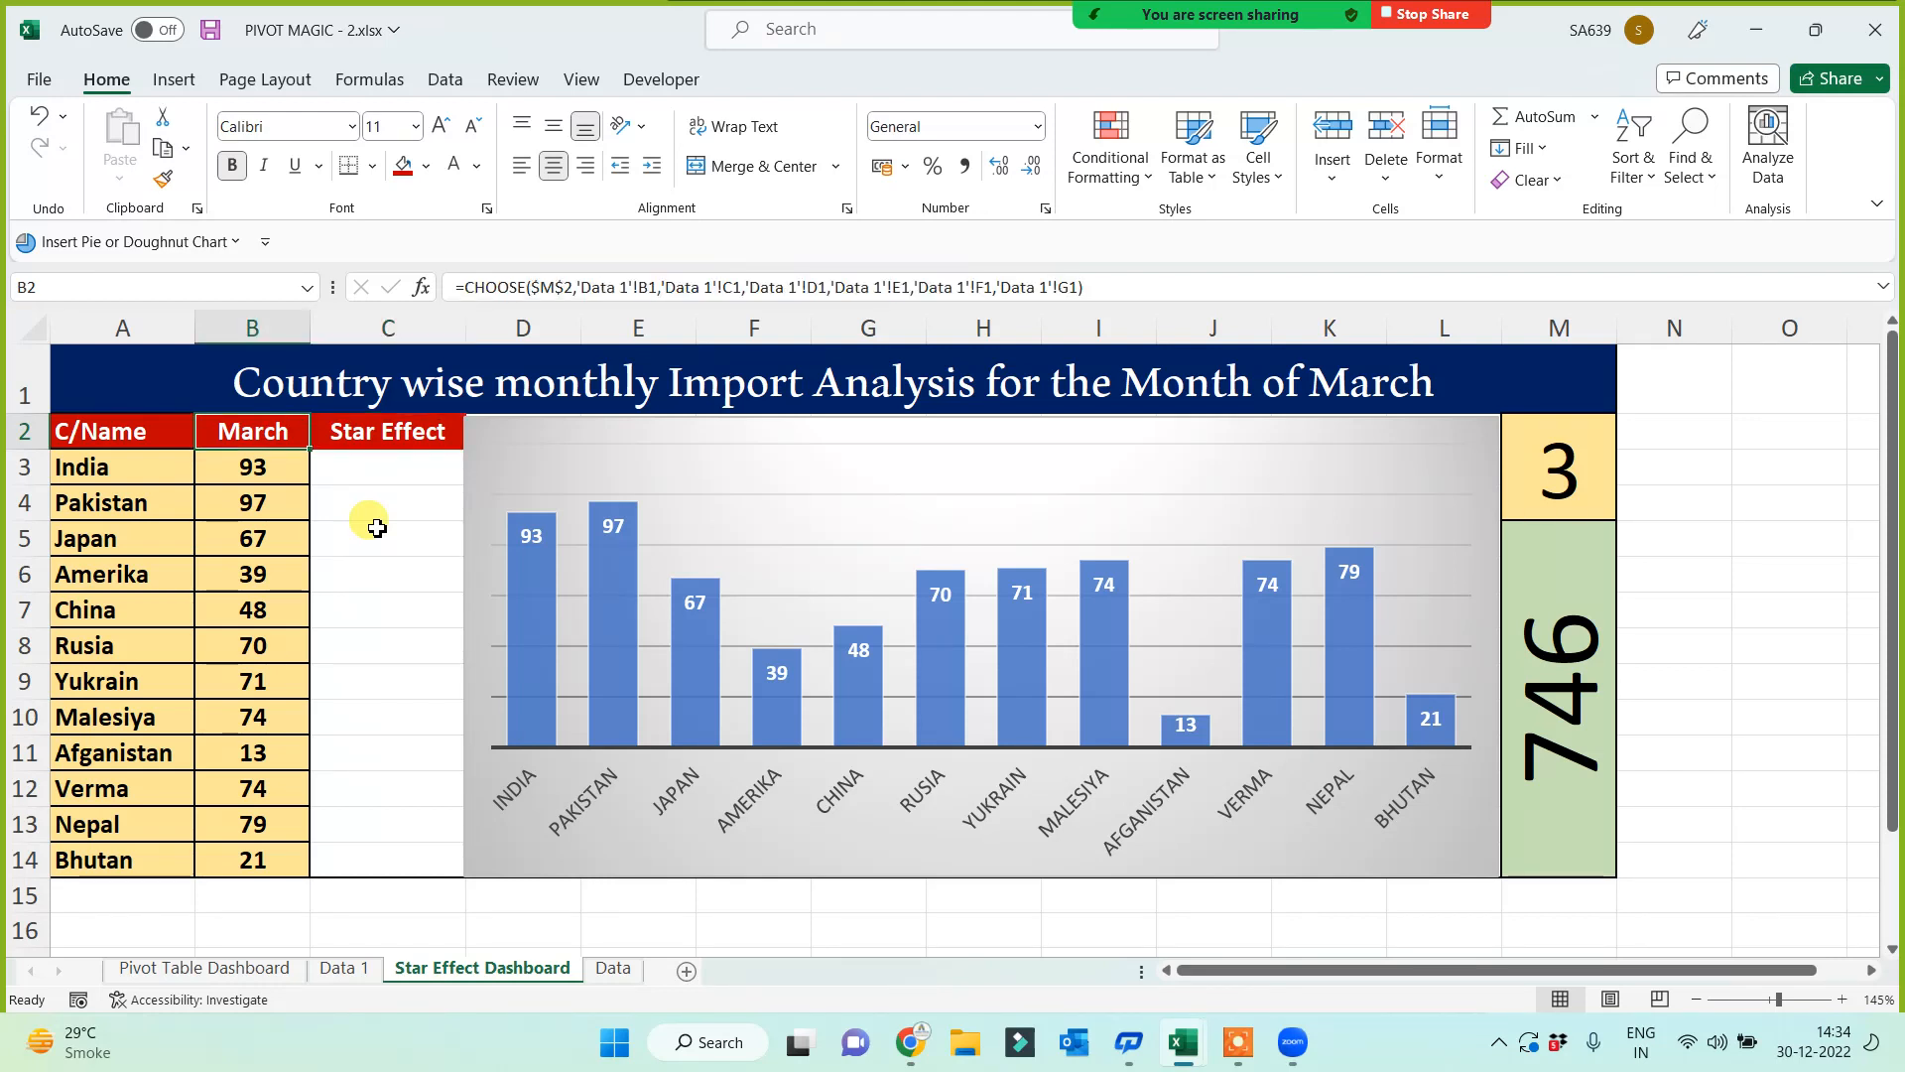
{"action": "key", "text": "Down"}
{"action": "key", "text": "Down"}
{"action": "key", "text": "Down"}
{"action": "key", "text": "Down"}
{"action": "key", "text": "Down"}
{"action": "key", "text": "Down"}
{"action": "key", "text": "Right"}
{"action": "key", "text": "Right"}
{"action": "key", "text": "Right"}
{"action": "key", "text": "Right"}
{"action": "key", "text": "Right"}
{"action": "key", "text": "Right"}
{"action": "key", "text": "Right"}
{"action": "key", "text": "Right"}
{"action": "key", "text": "Right"}
{"action": "key", "text": "Right"}
{"action": "key", "text": "Right"}
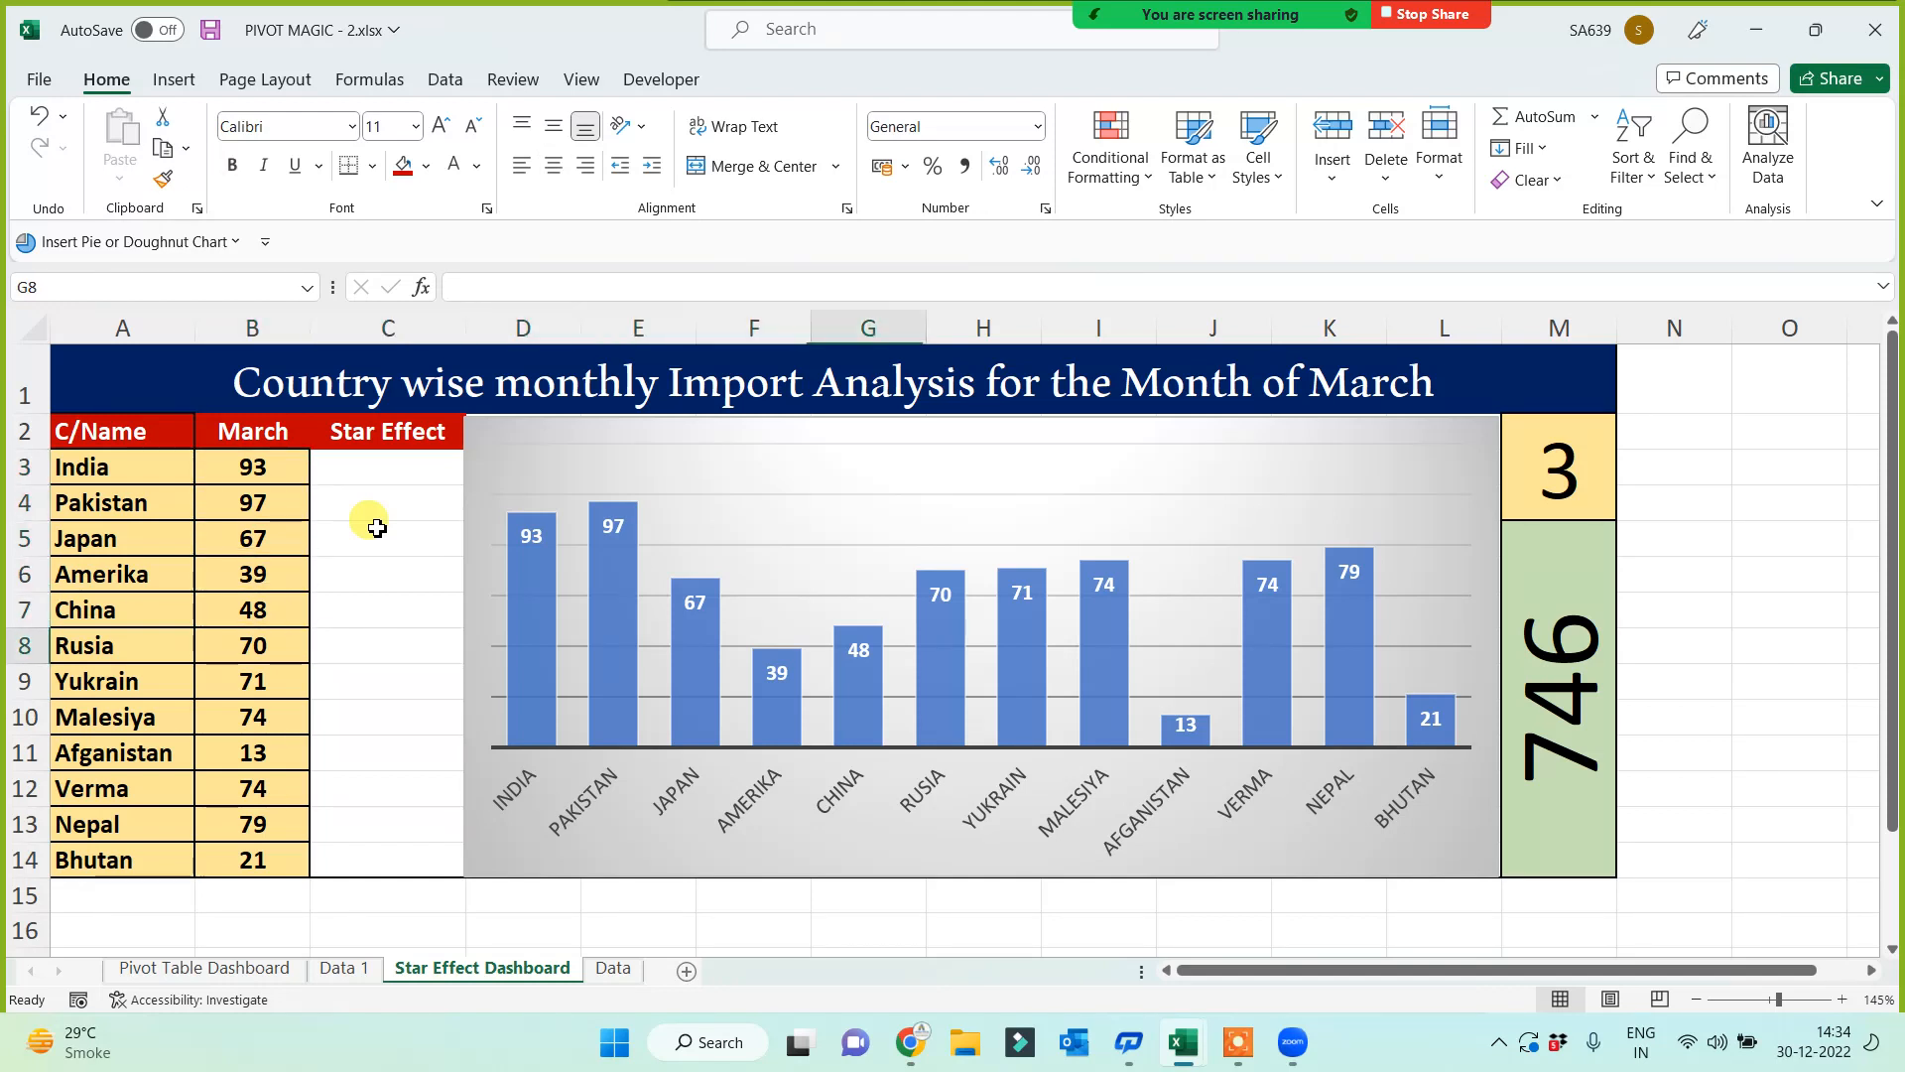
{"action": "key", "text": "Right"}
{"action": "key", "text": "Right"}
{"action": "key", "text": "Right"}
{"action": "key", "text": "Right"}
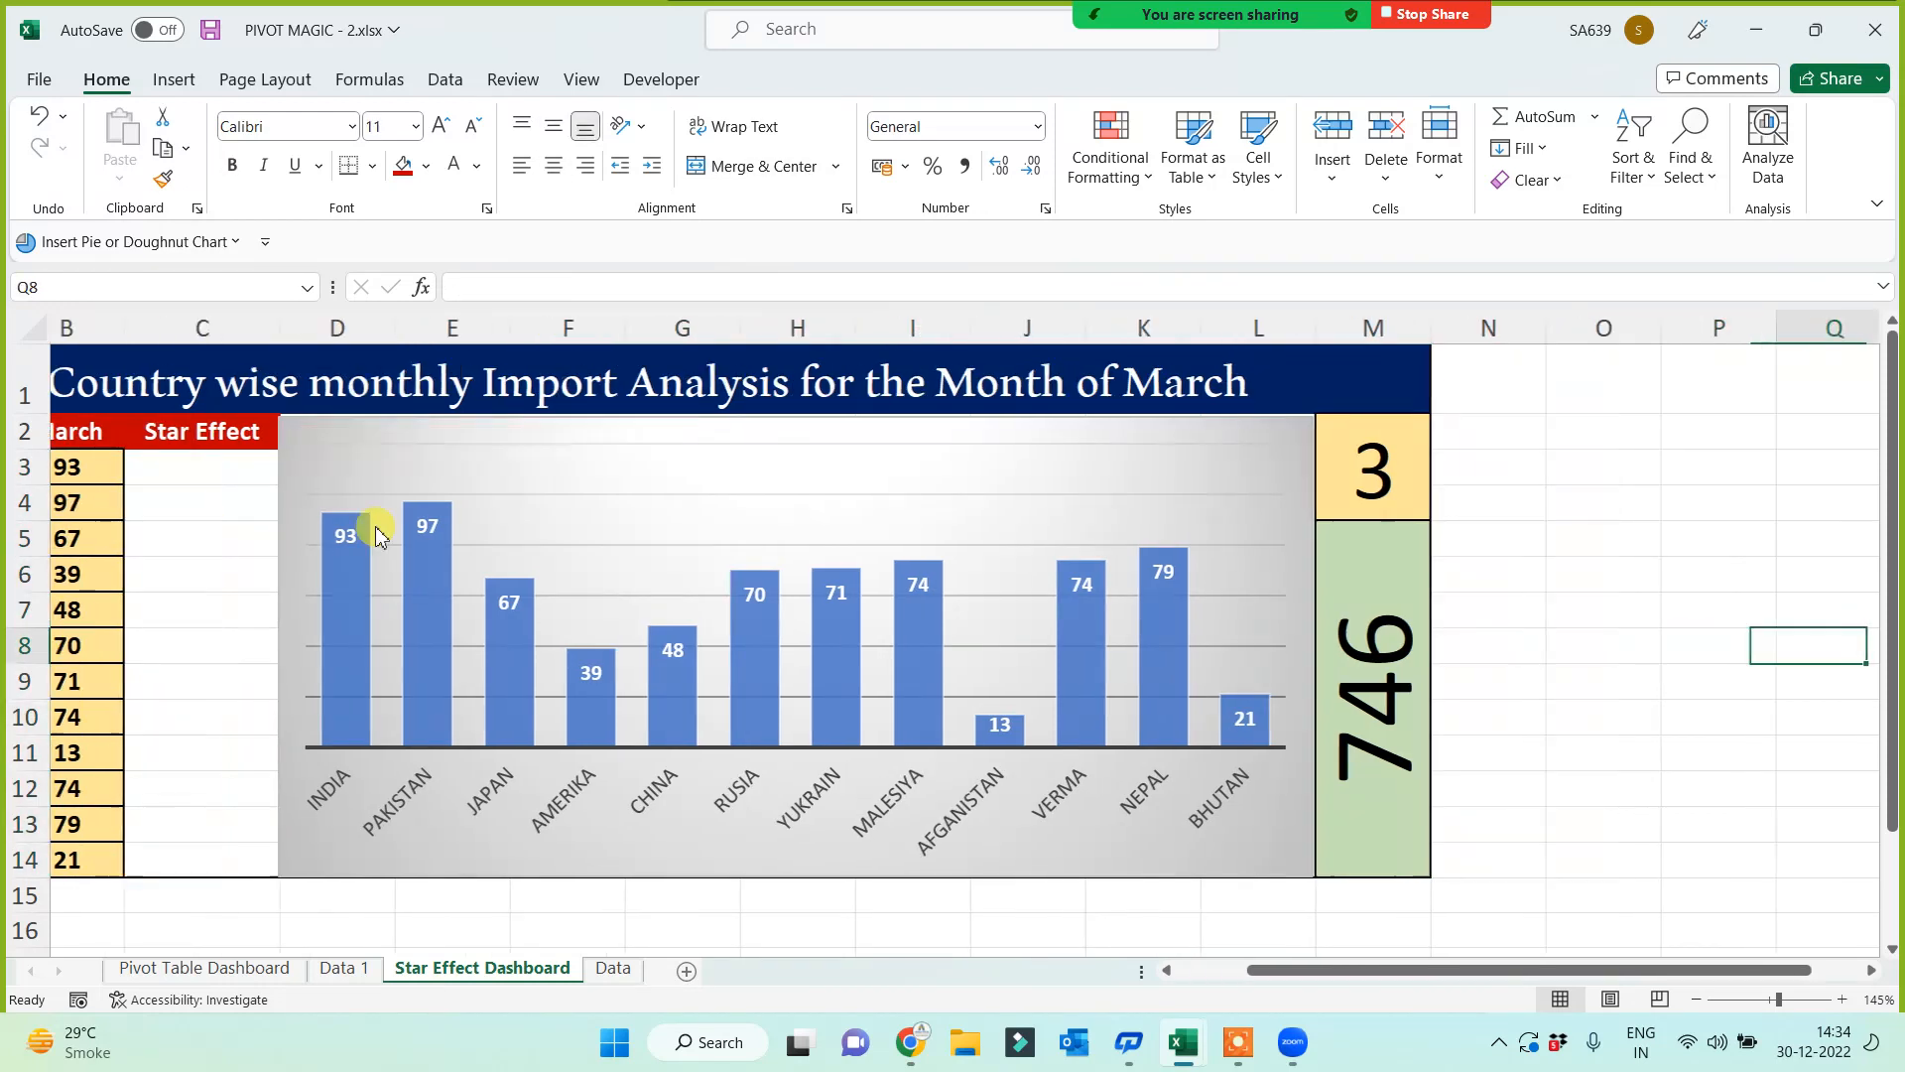
{"action": "key", "text": "Left"}
{"action": "key", "text": "Up"}
{"action": "key", "text": "Up"}
{"action": "key", "text": "Up"}
{"action": "key", "text": "Left"}
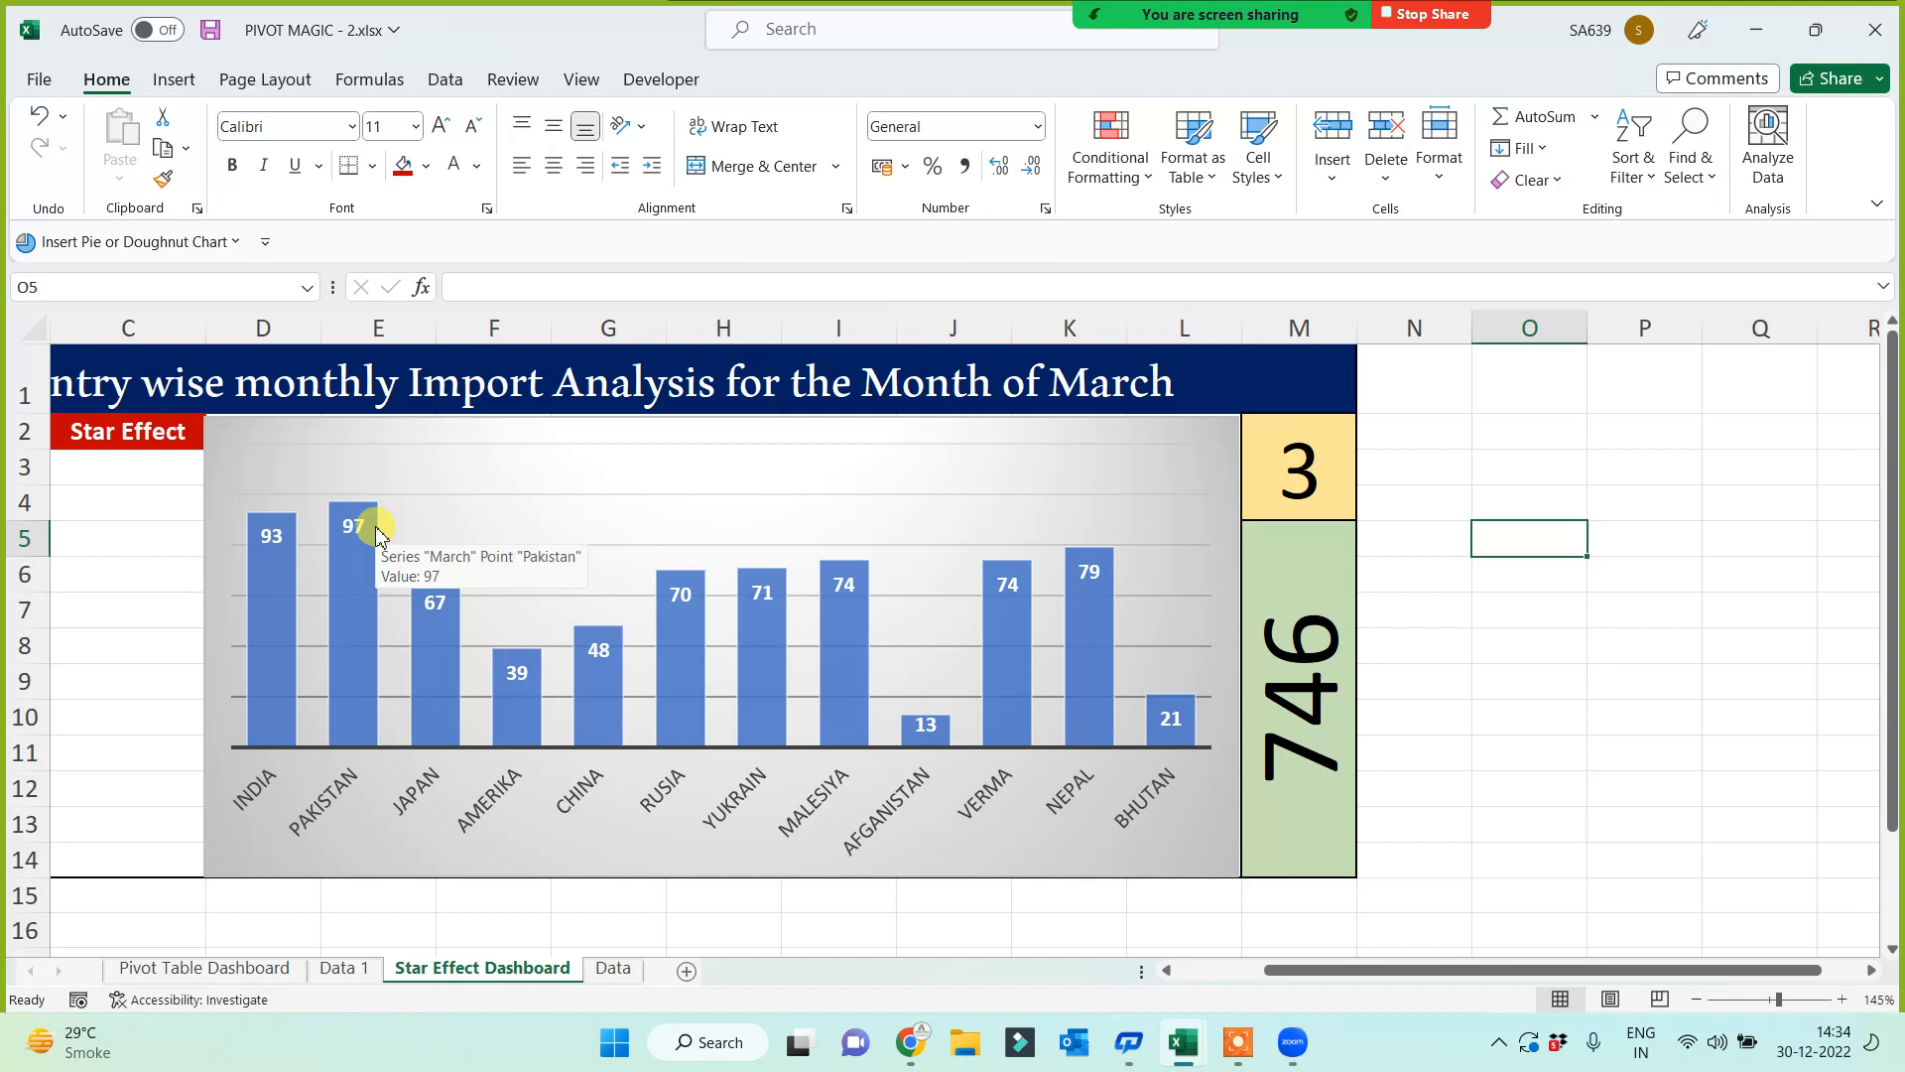
{"action": "type", "text": "Va"}
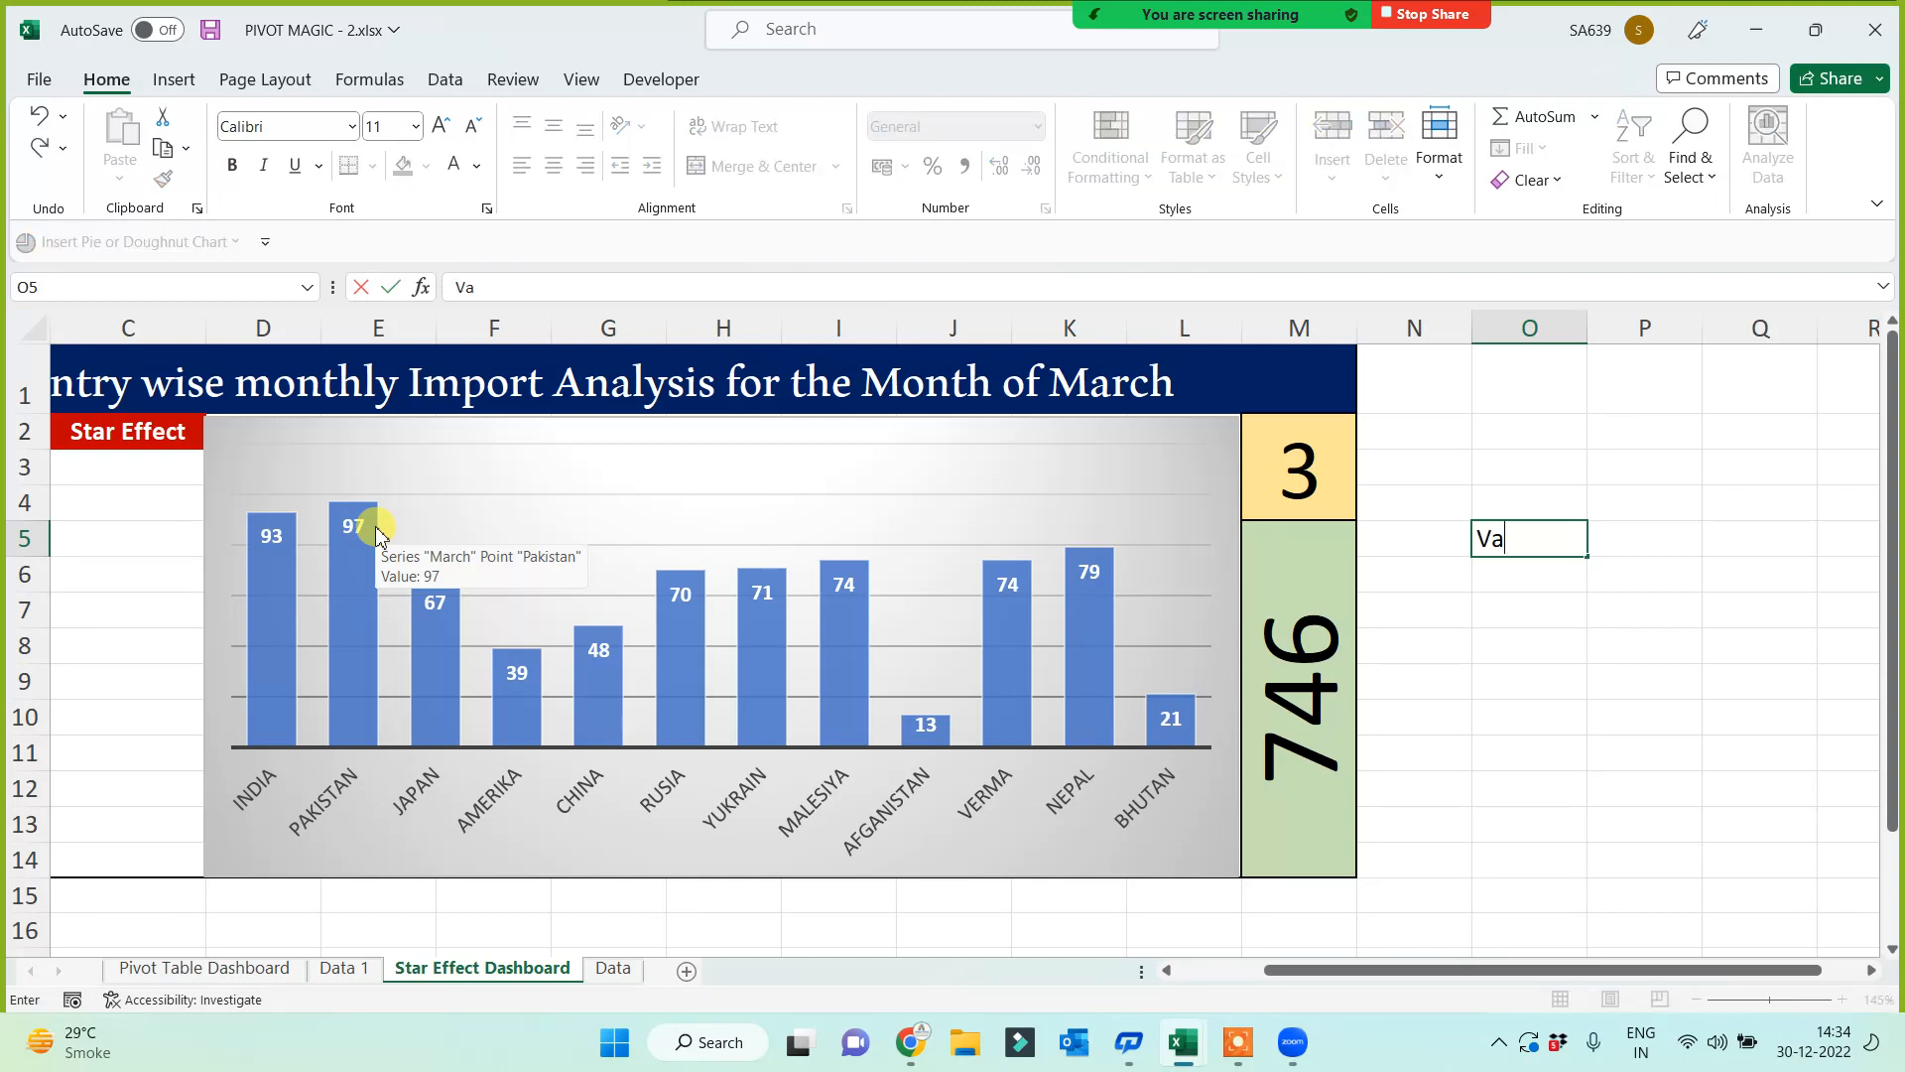
{"action": "key", "text": "Escape"}
{"action": "key", "text": "Right"}
{"action": "type", "text": "V "}
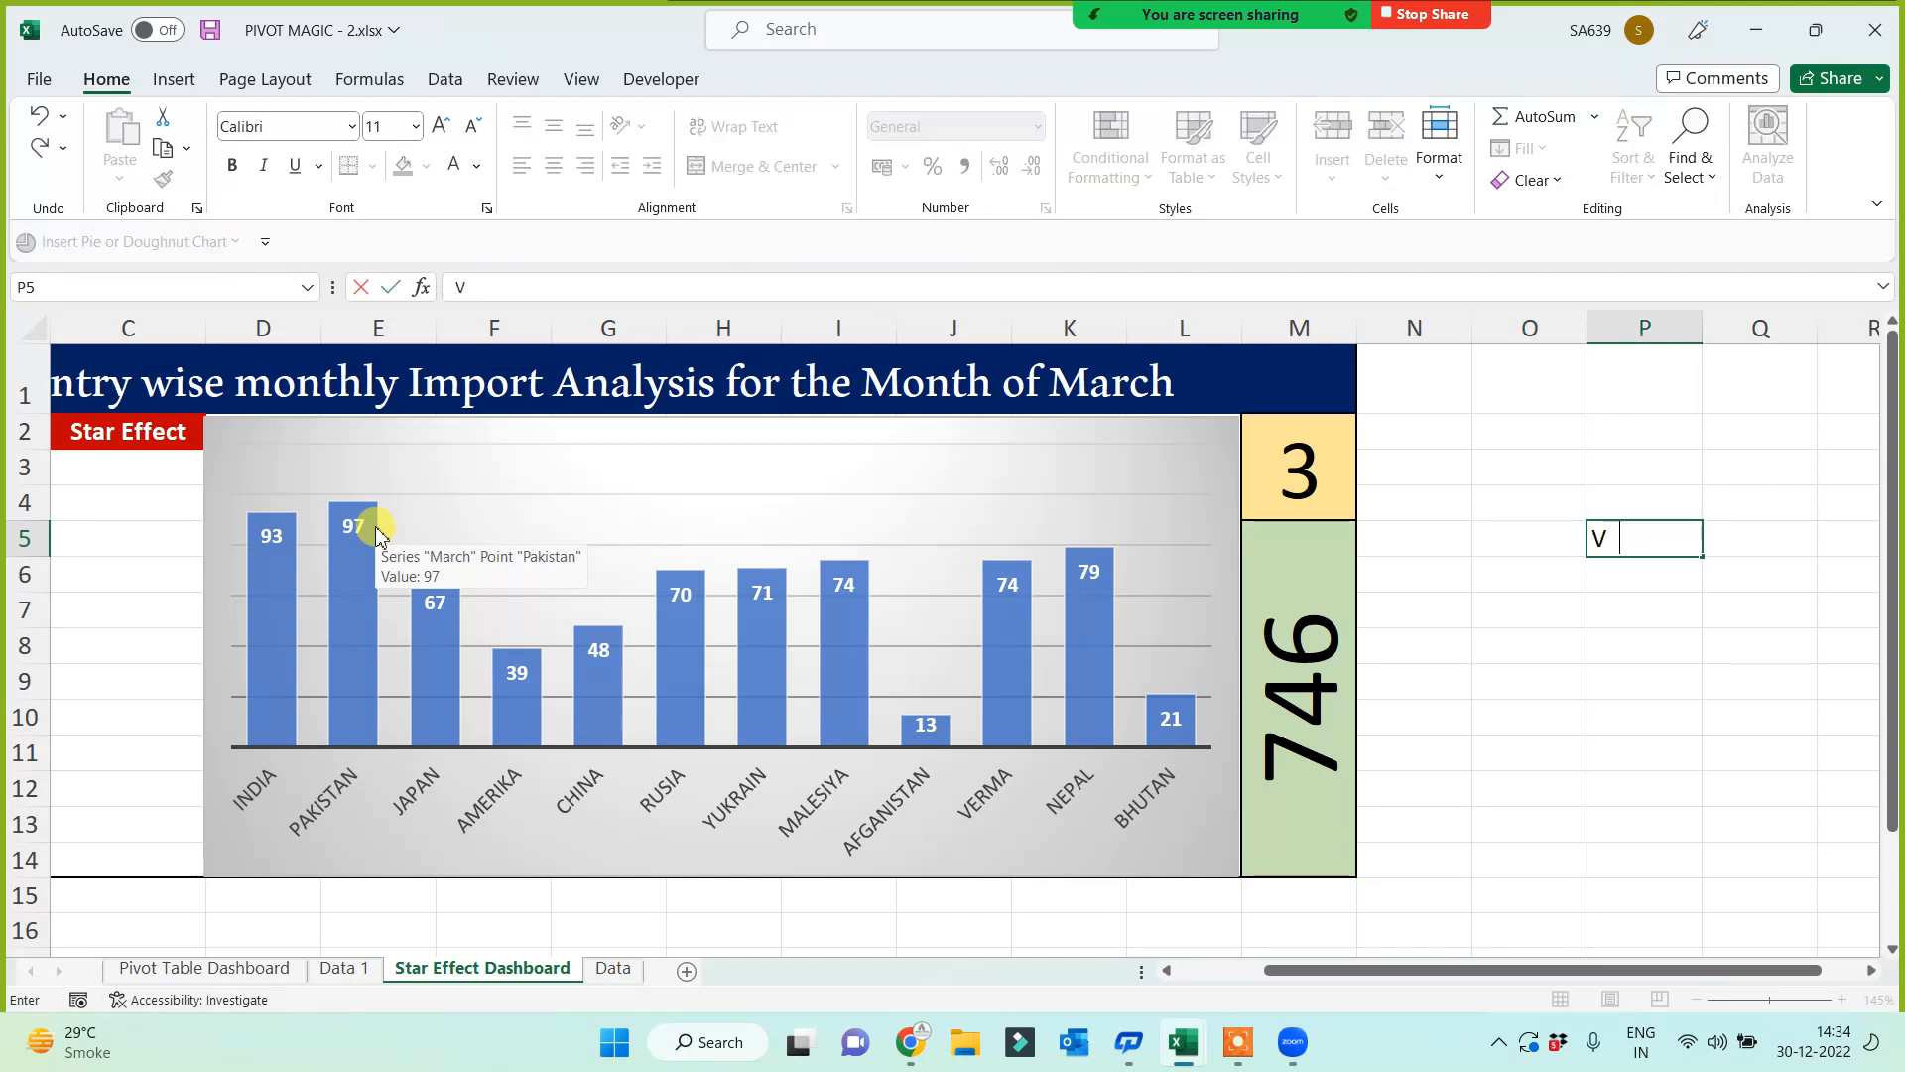
{"action": "type", "text": "alue"}
{"action": "key", "text": "Right"}
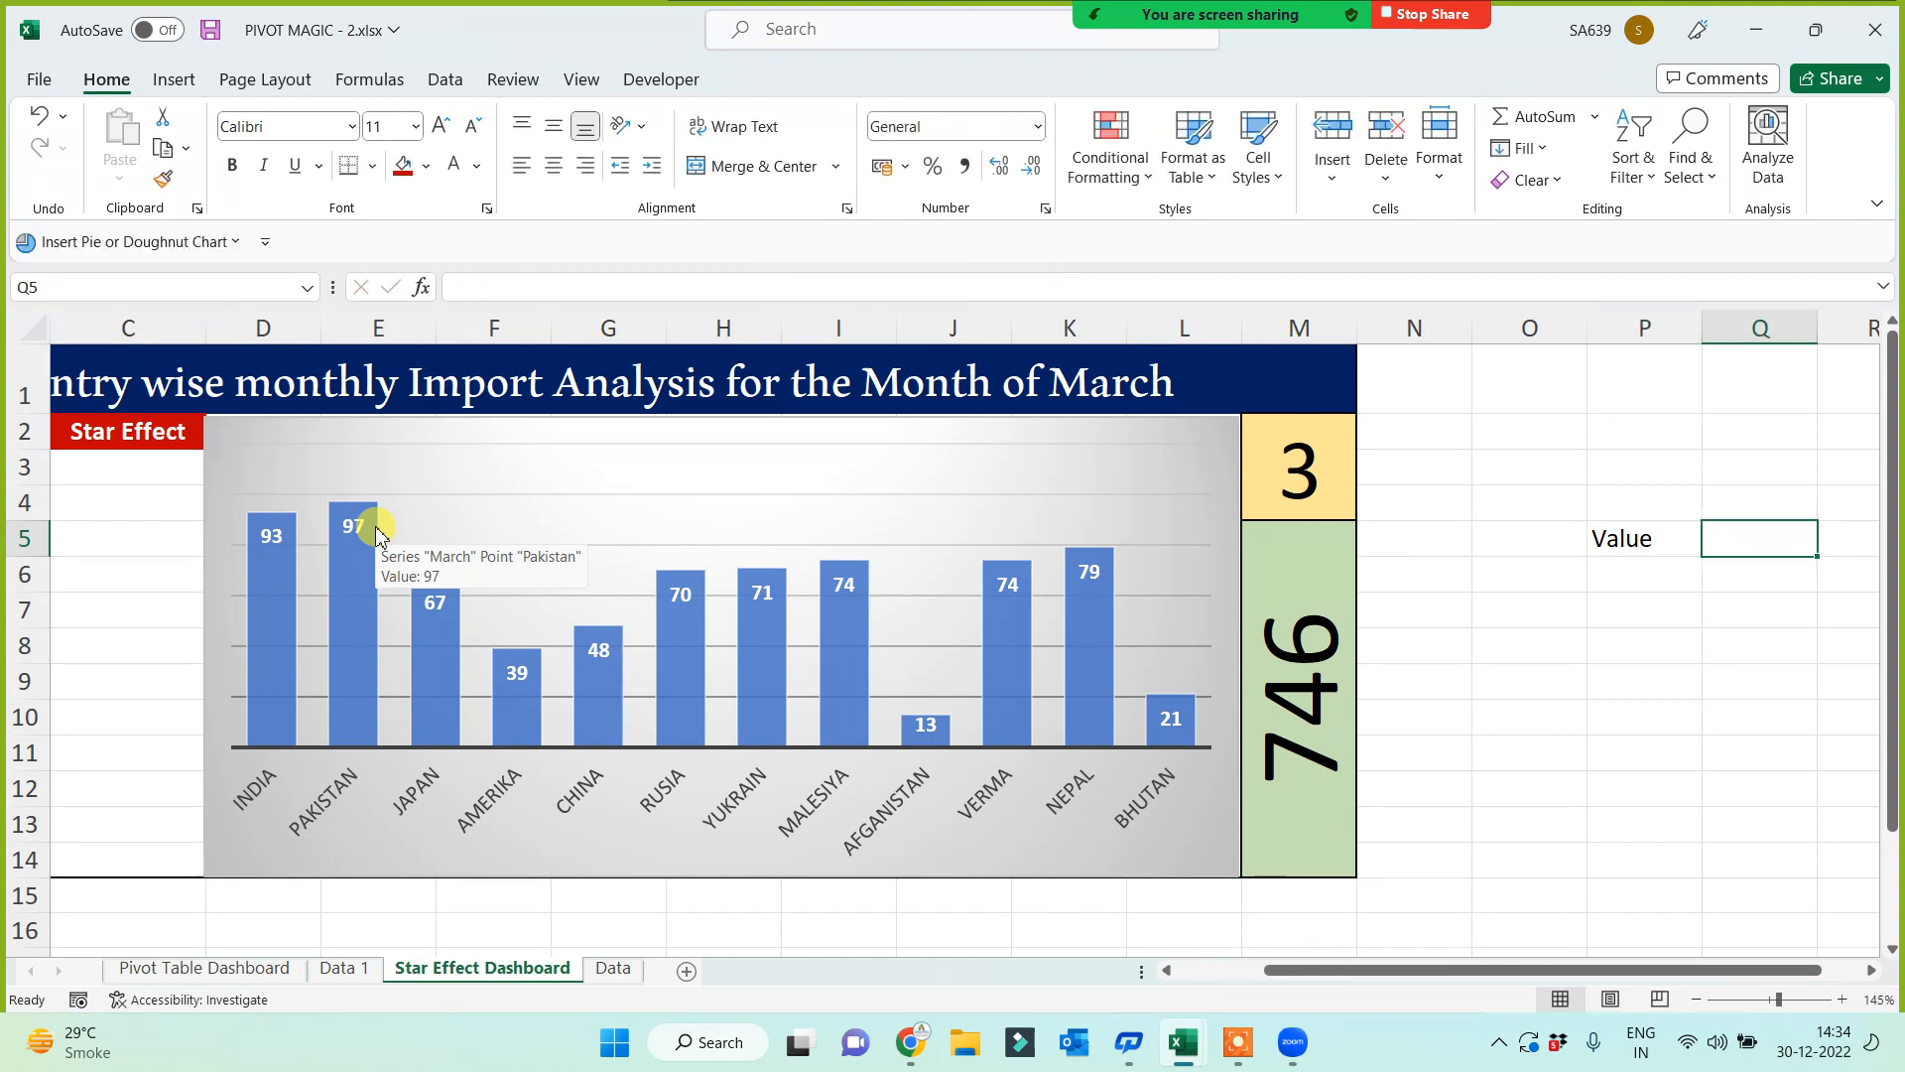
{"action": "type", "text": "No of Star"}
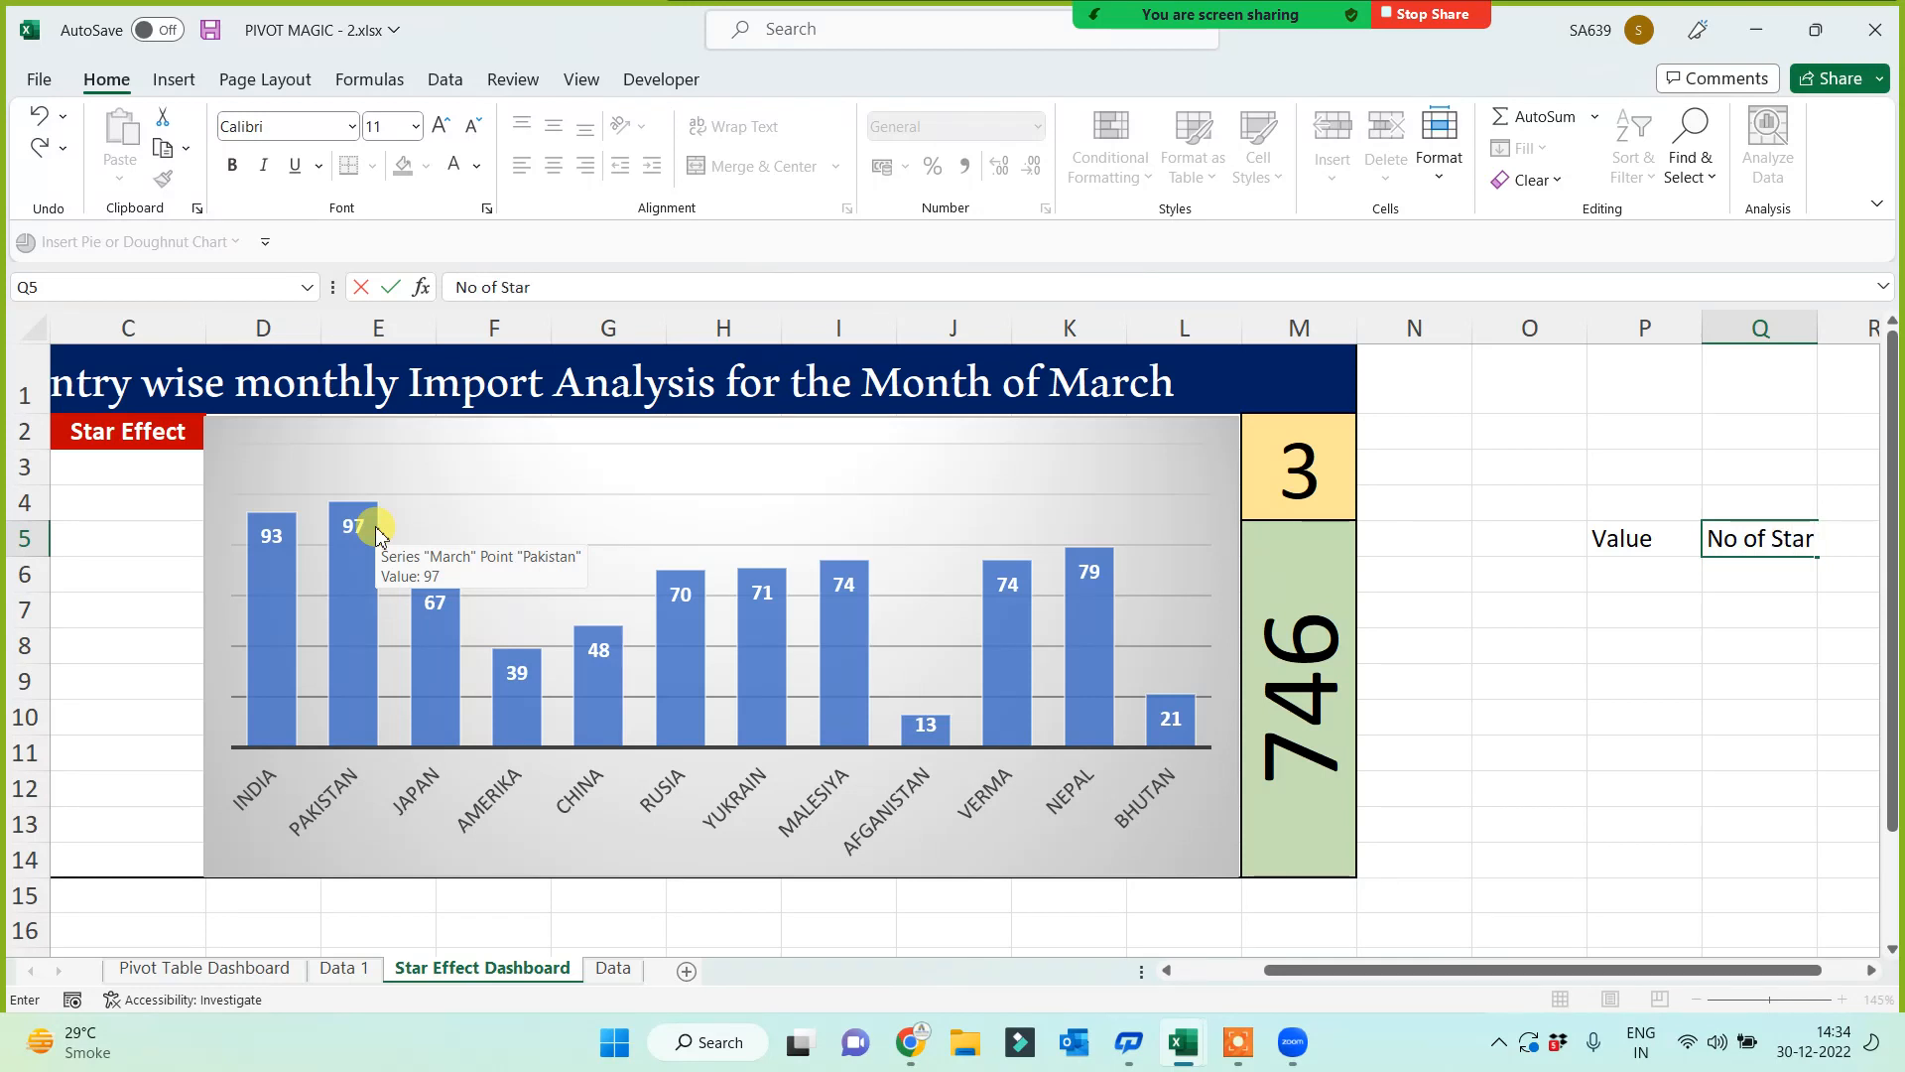
{"action": "key", "text": "Down"}
Step: Enter 7000 in P9 under the Value heading and move it down to P10
{"action": "key", "text": "Down"}
{"action": "key", "text": "Down"}
{"action": "key", "text": "Down"}
{"action": "key", "text": "Left"}
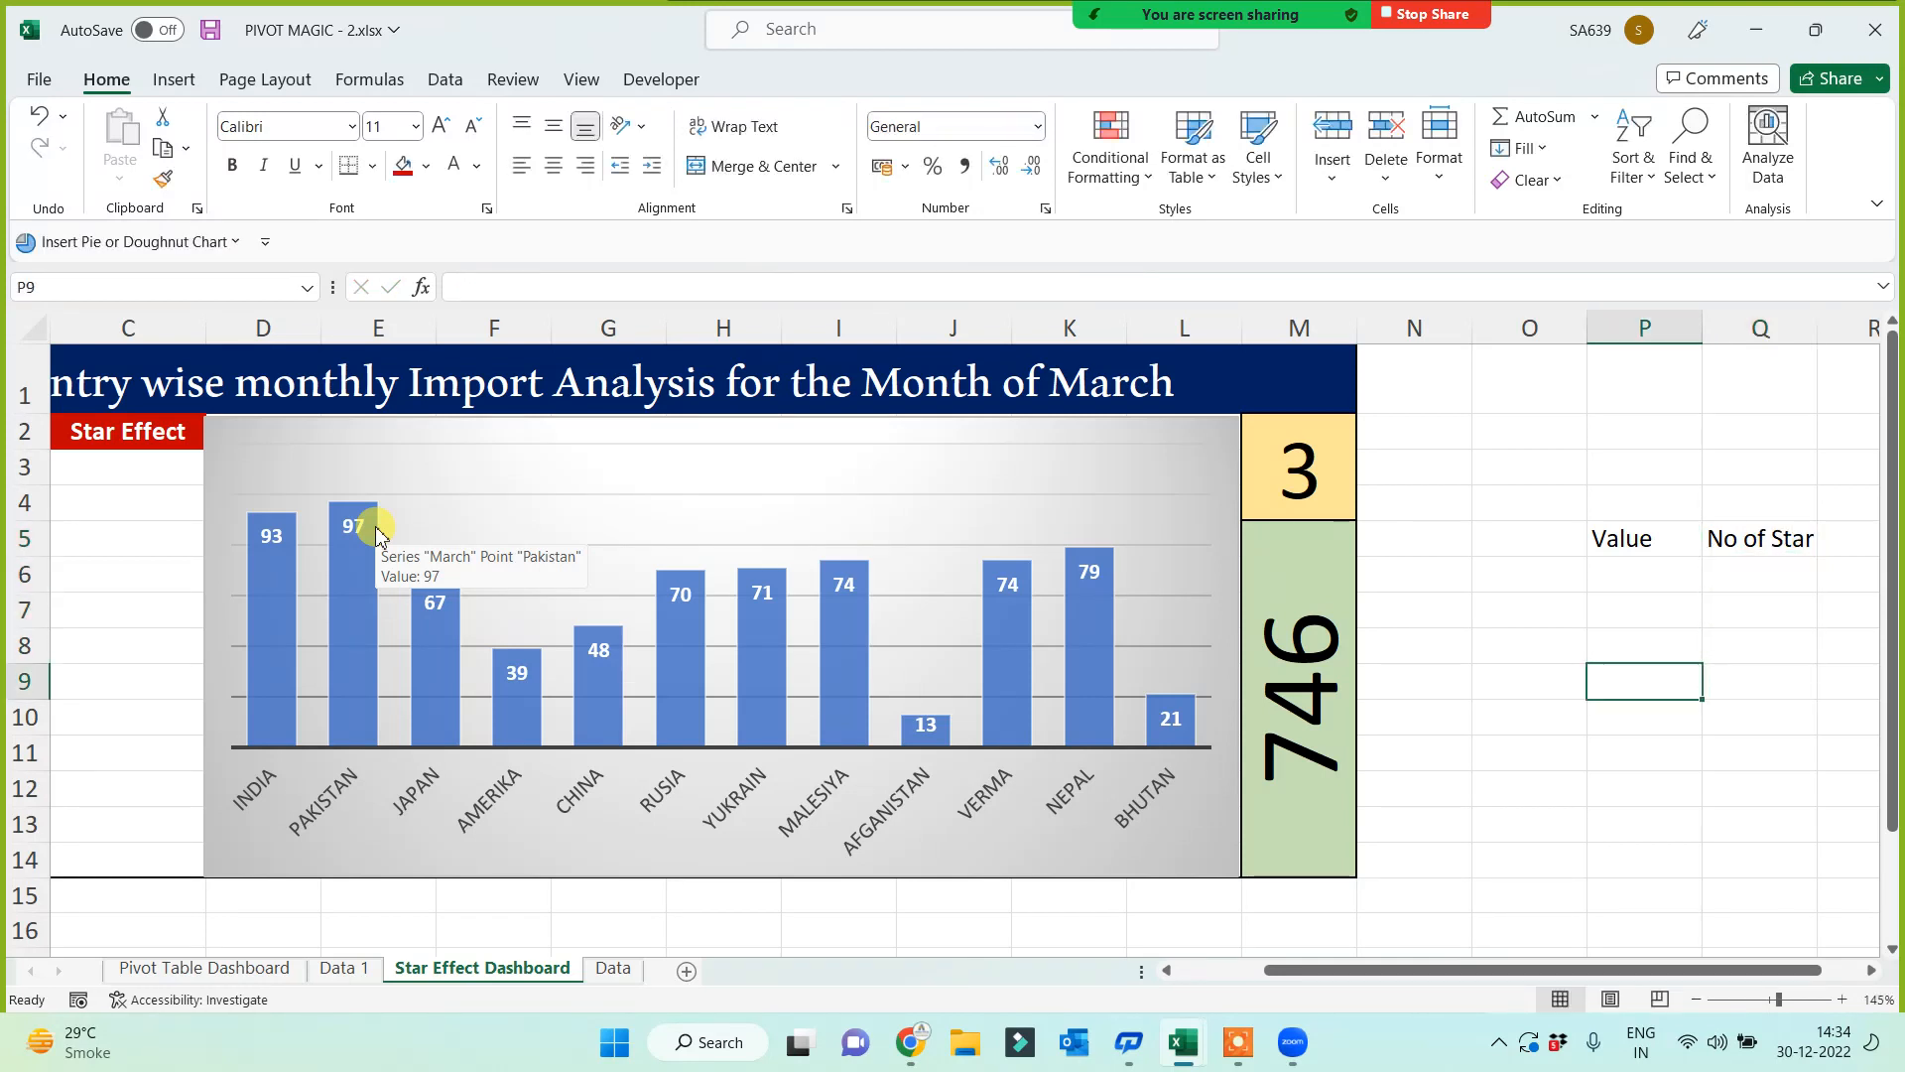
{"action": "type", "text": "7000"}
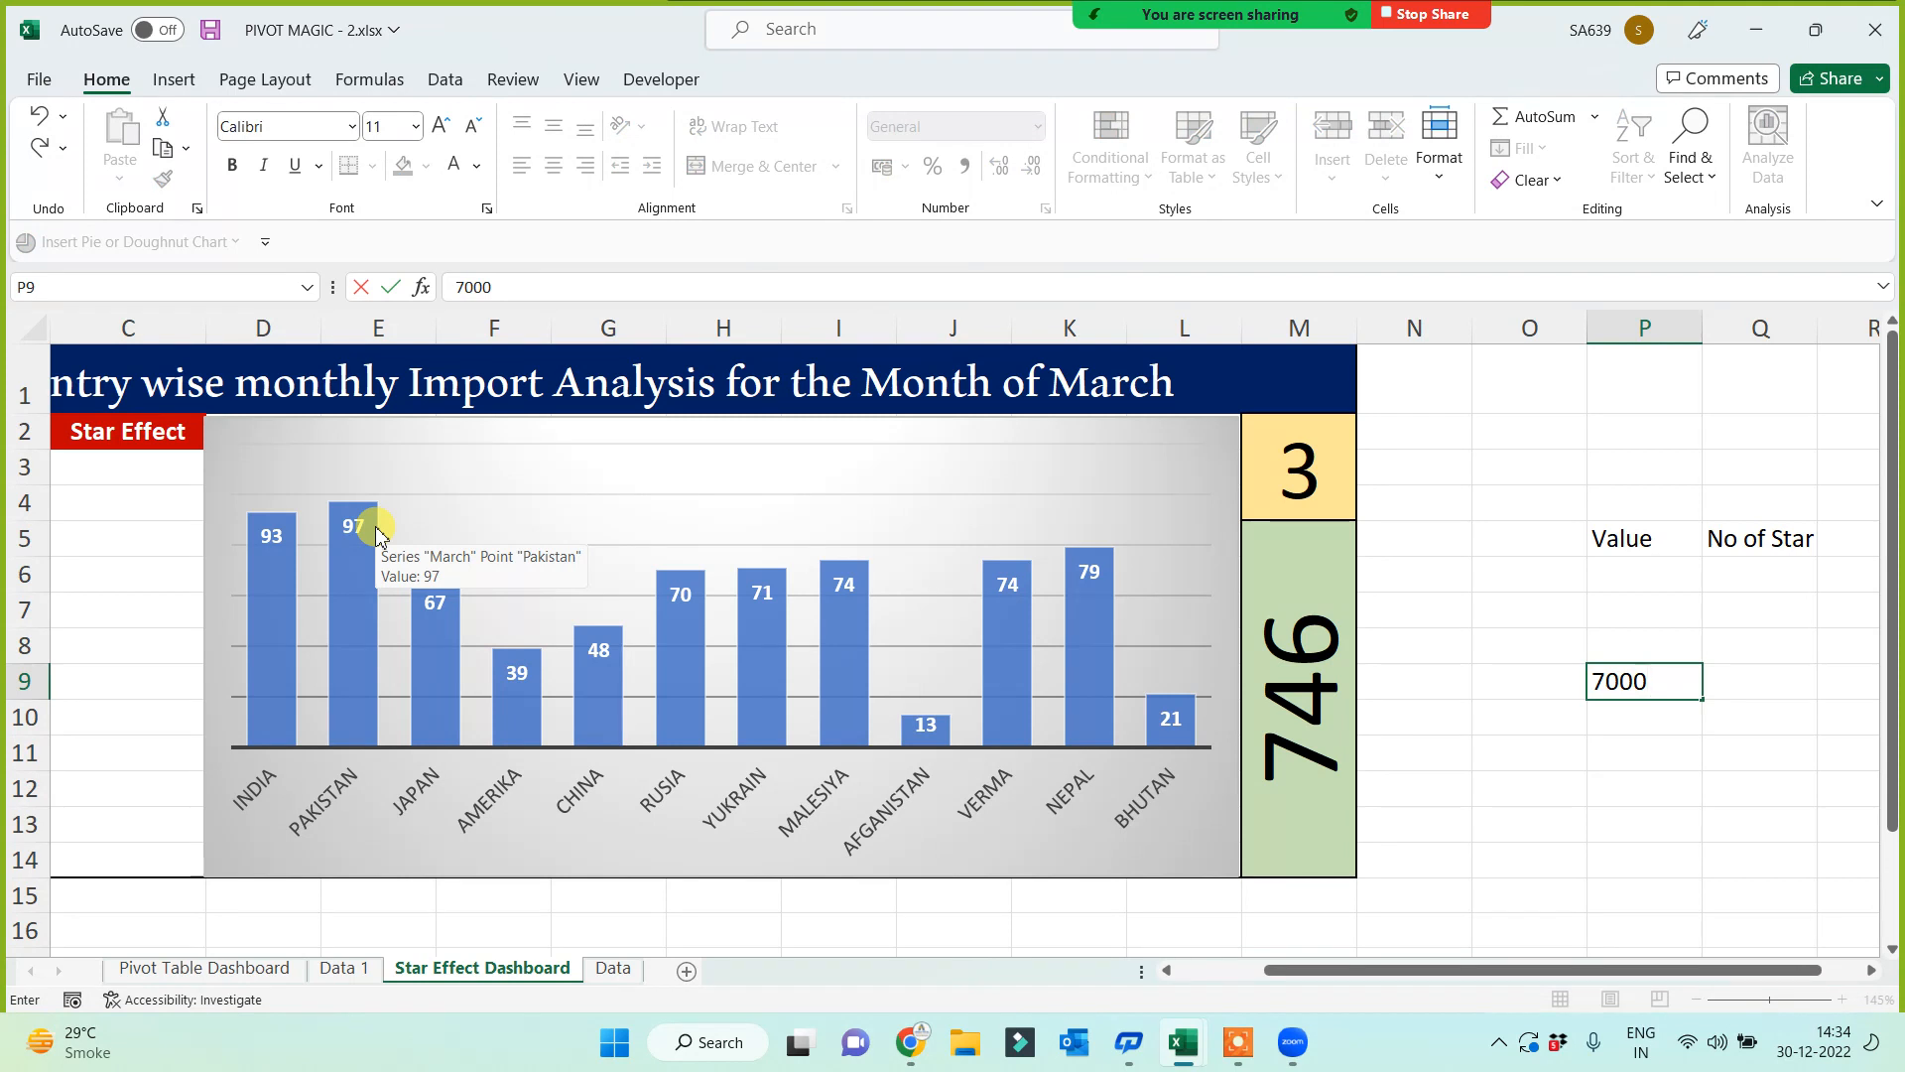
{"action": "key", "text": "Return"}
{"action": "key", "text": "Up"}
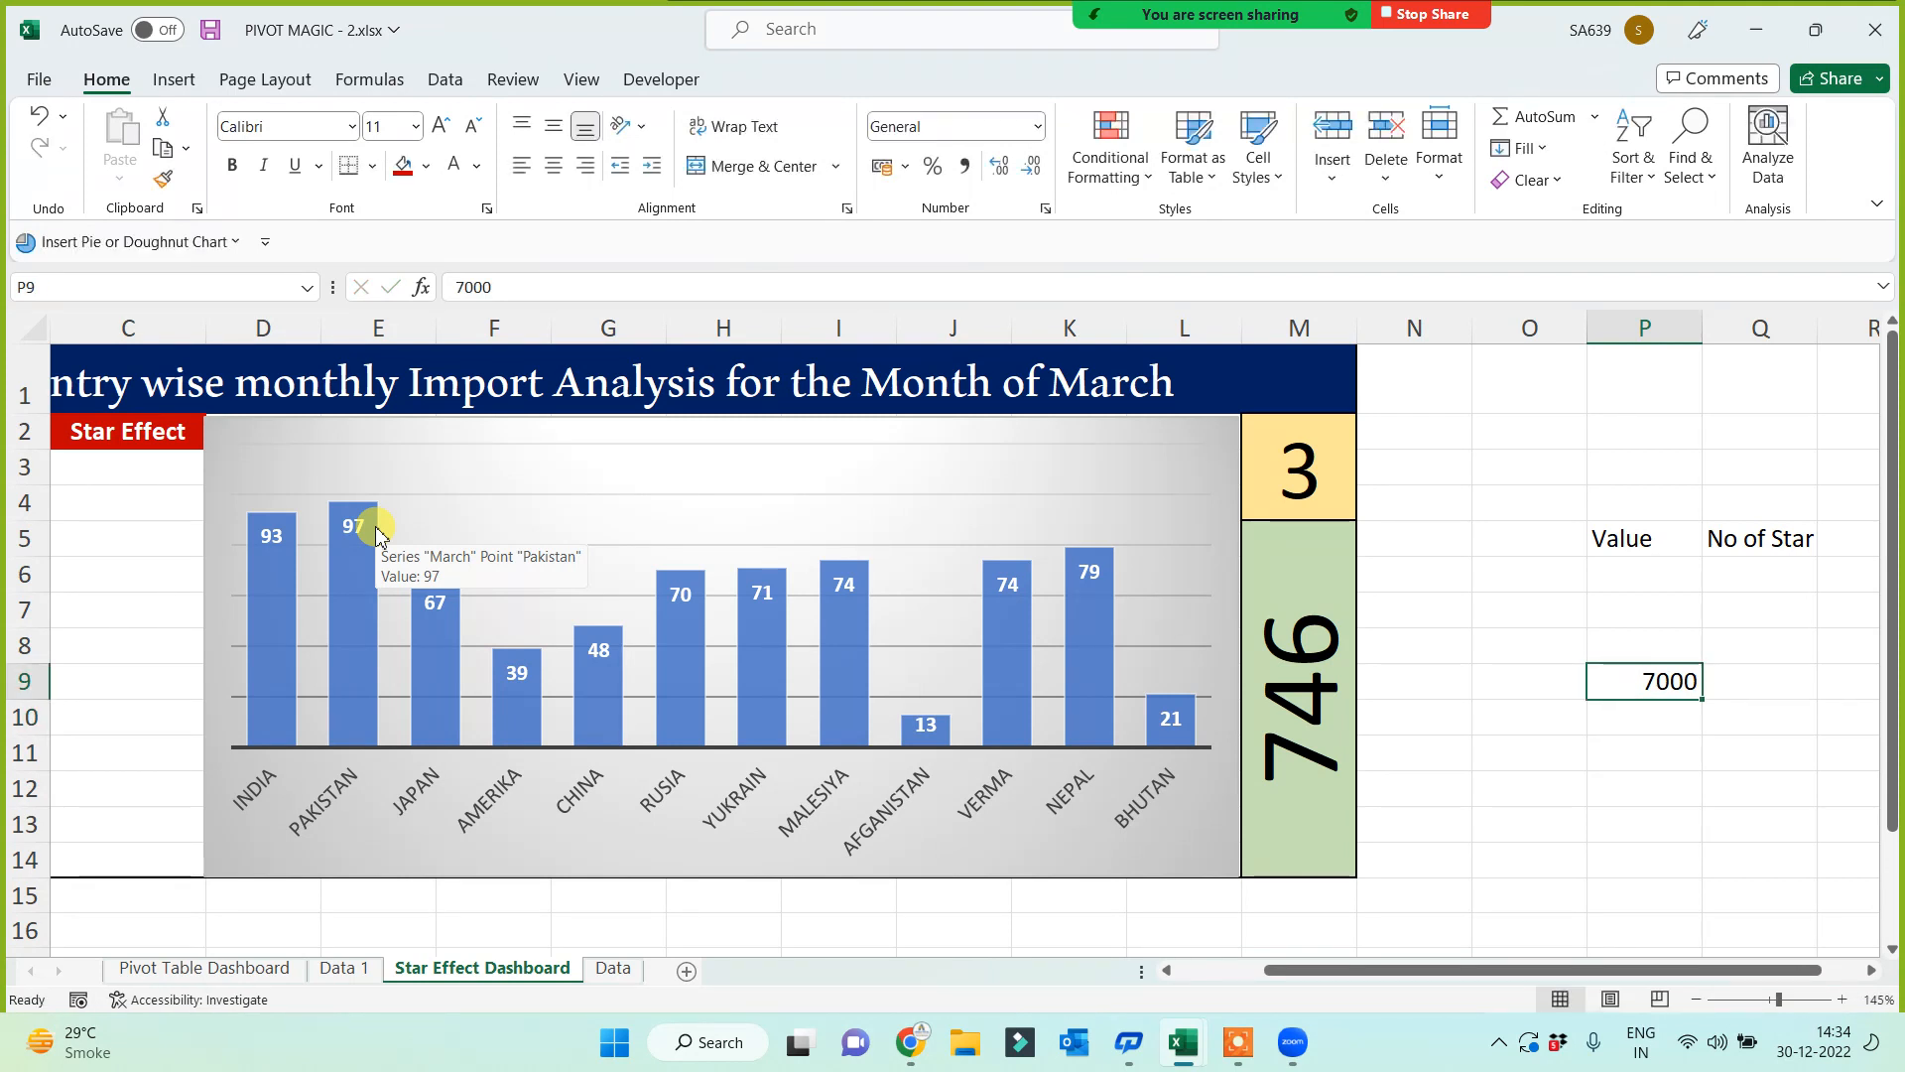
{"action": "key", "text": "ctrl+c"}
{"action": "key", "text": "Down"}
{"action": "key", "text": "Return"}
Step: Enter 5 in Q10 as the number of stars for the value 7000
{"action": "key", "text": "Right"}
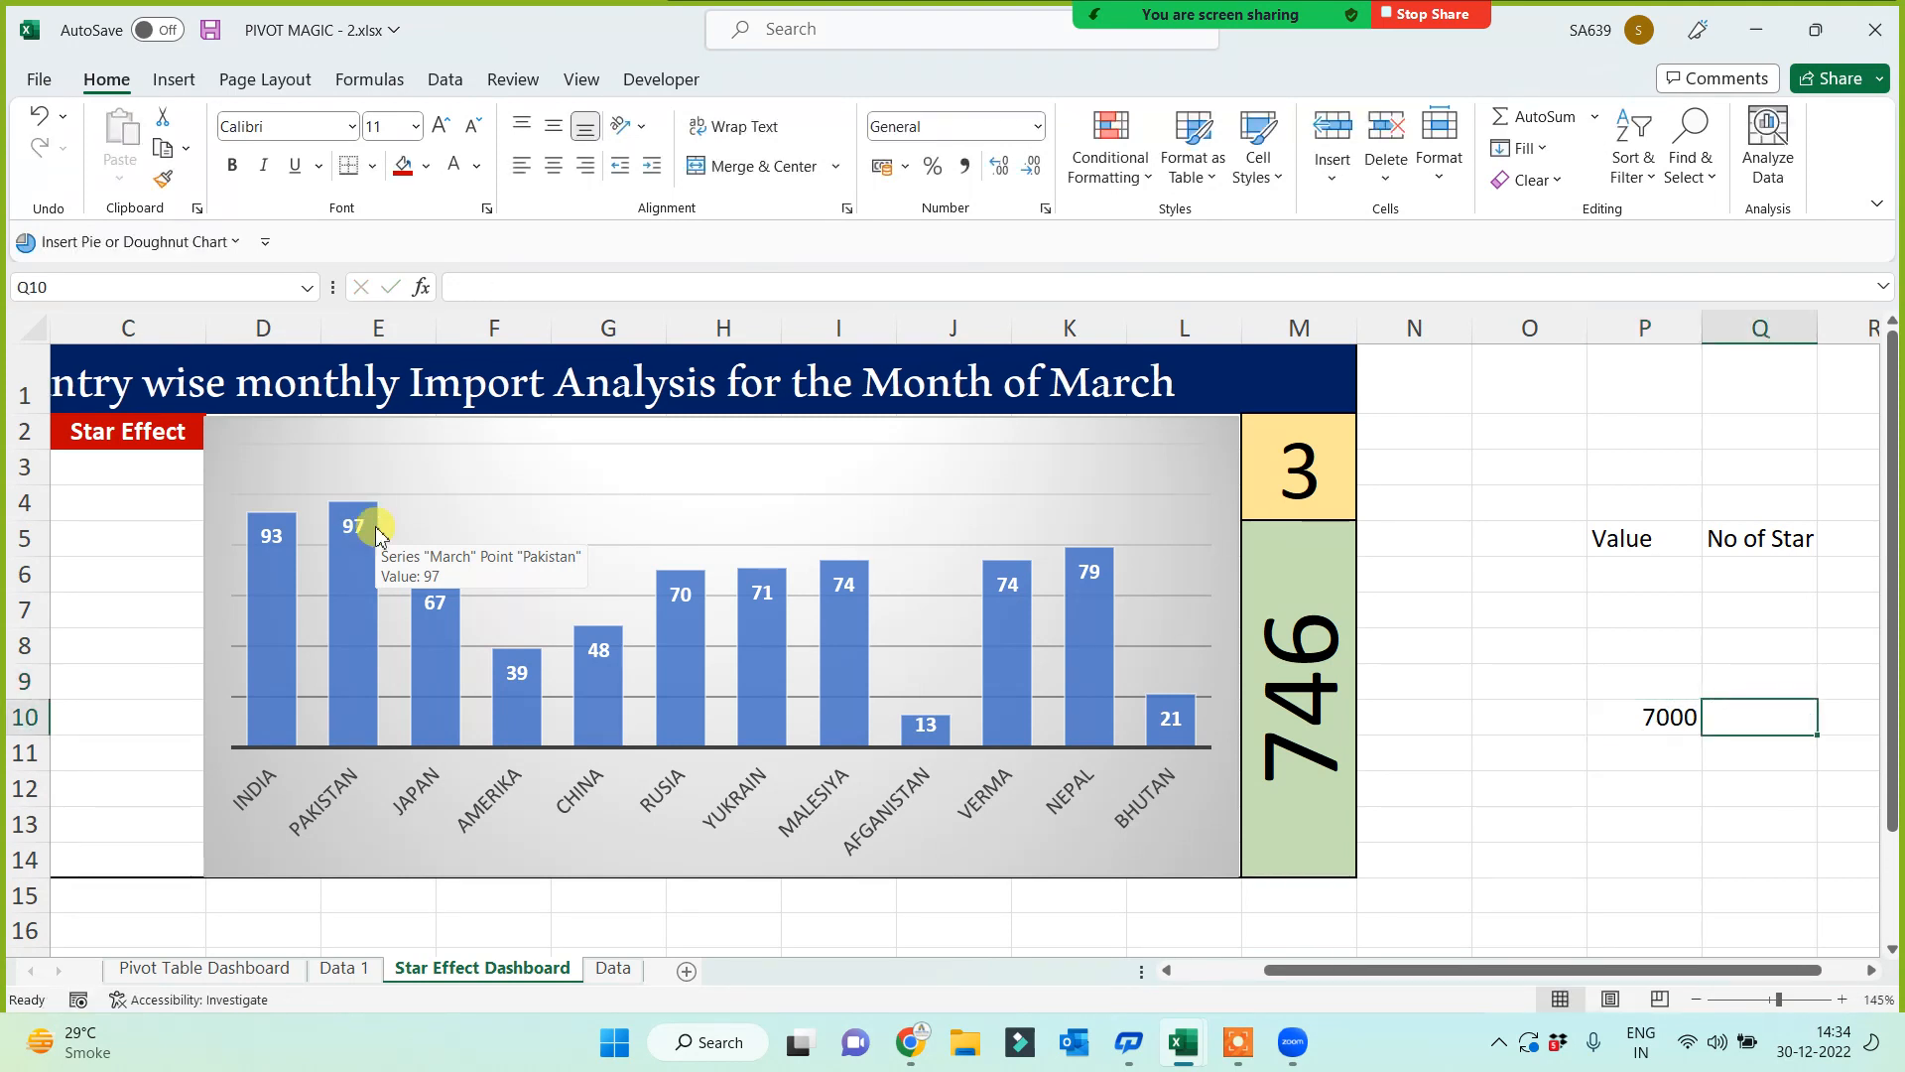
{"action": "type", "text": "5"}
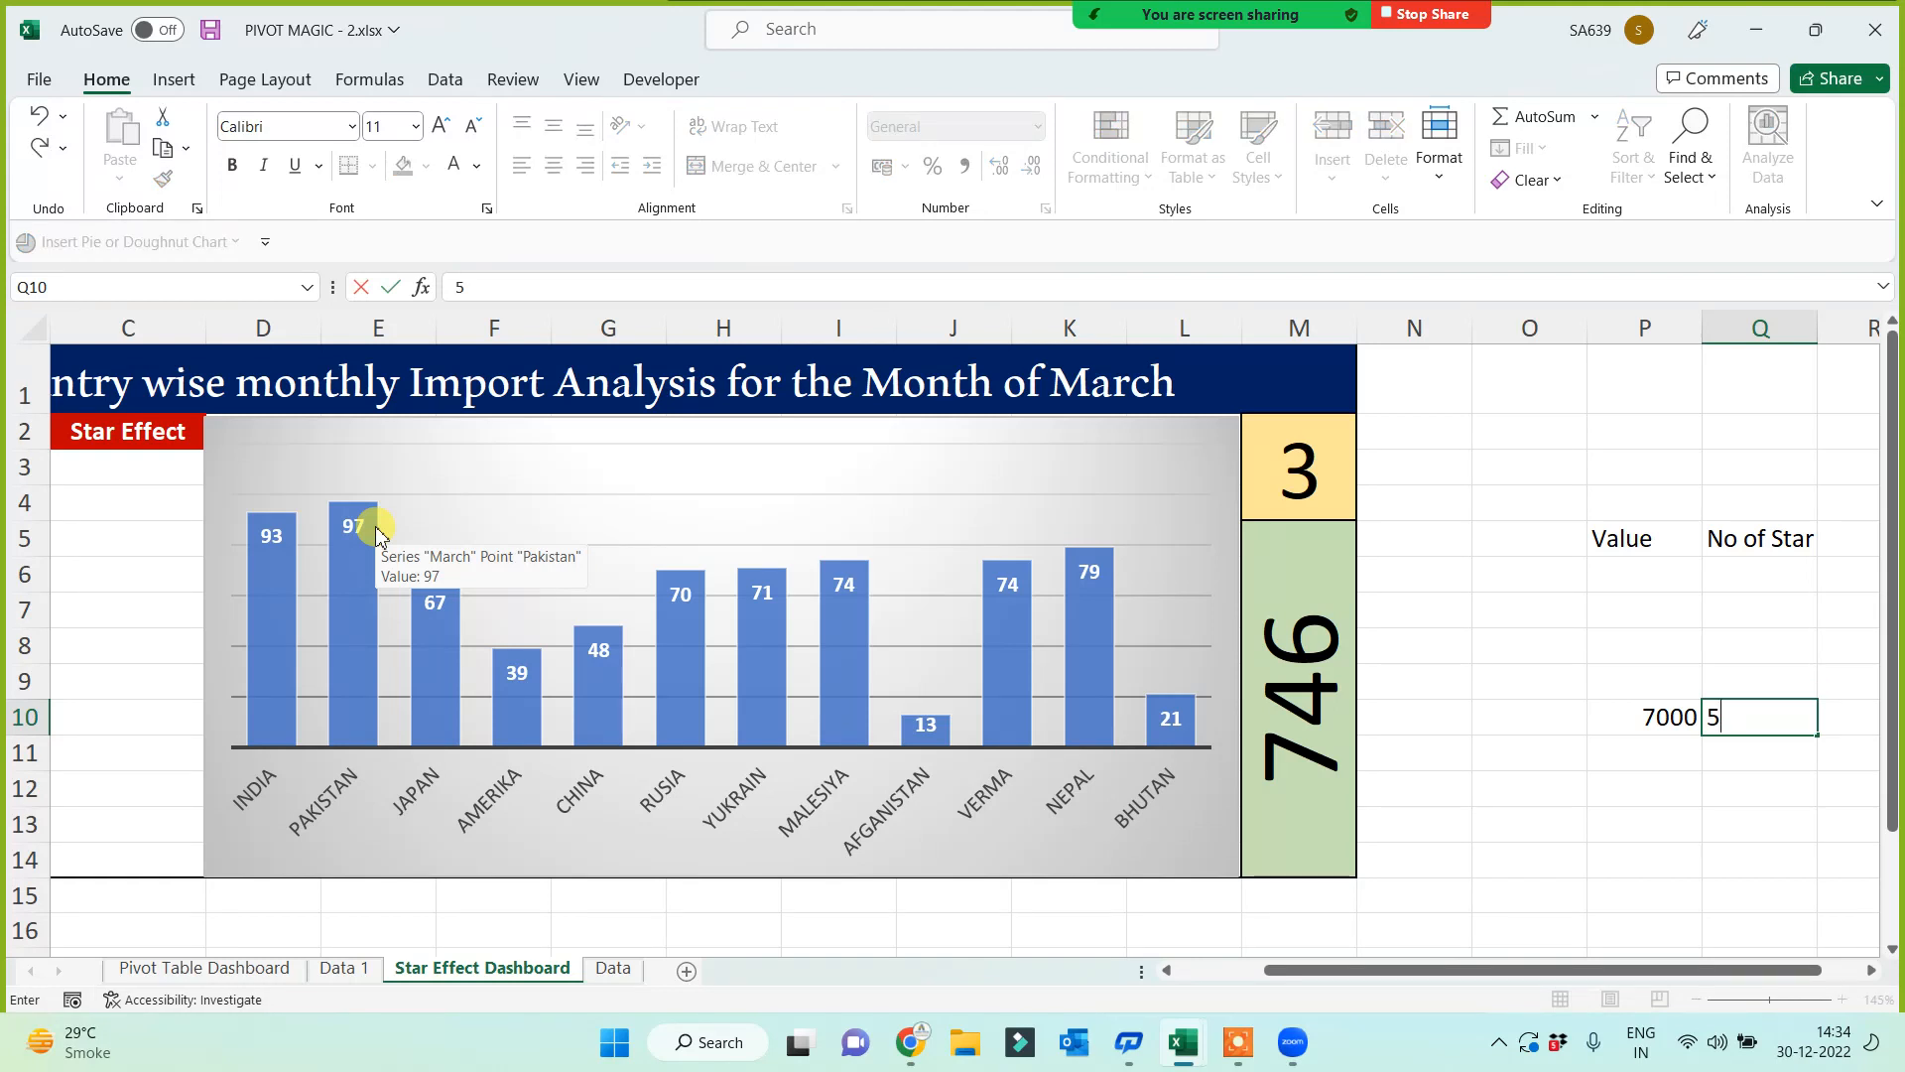
{"action": "key", "text": "Up"}
Step: Check the monthly values in the country table, and return to the value cell P10
{"action": "key", "text": "Left"}
{"action": "key", "text": "Left"}
{"action": "key", "text": "Left"}
{"action": "key", "text": "Left"}
{"action": "key", "text": "Left"}
{"action": "key", "text": "Left"}
{"action": "key", "text": "Left"}
{"action": "key", "text": "Left"}
{"action": "key", "text": "Left"}
{"action": "key", "text": "Left"}
{"action": "key", "text": "Left"}
{"action": "key", "text": "Left"}
{"action": "key", "text": "Left"}
{"action": "key", "text": "Left"}
{"action": "key", "text": "Left"}
{"action": "key", "text": "Left"}
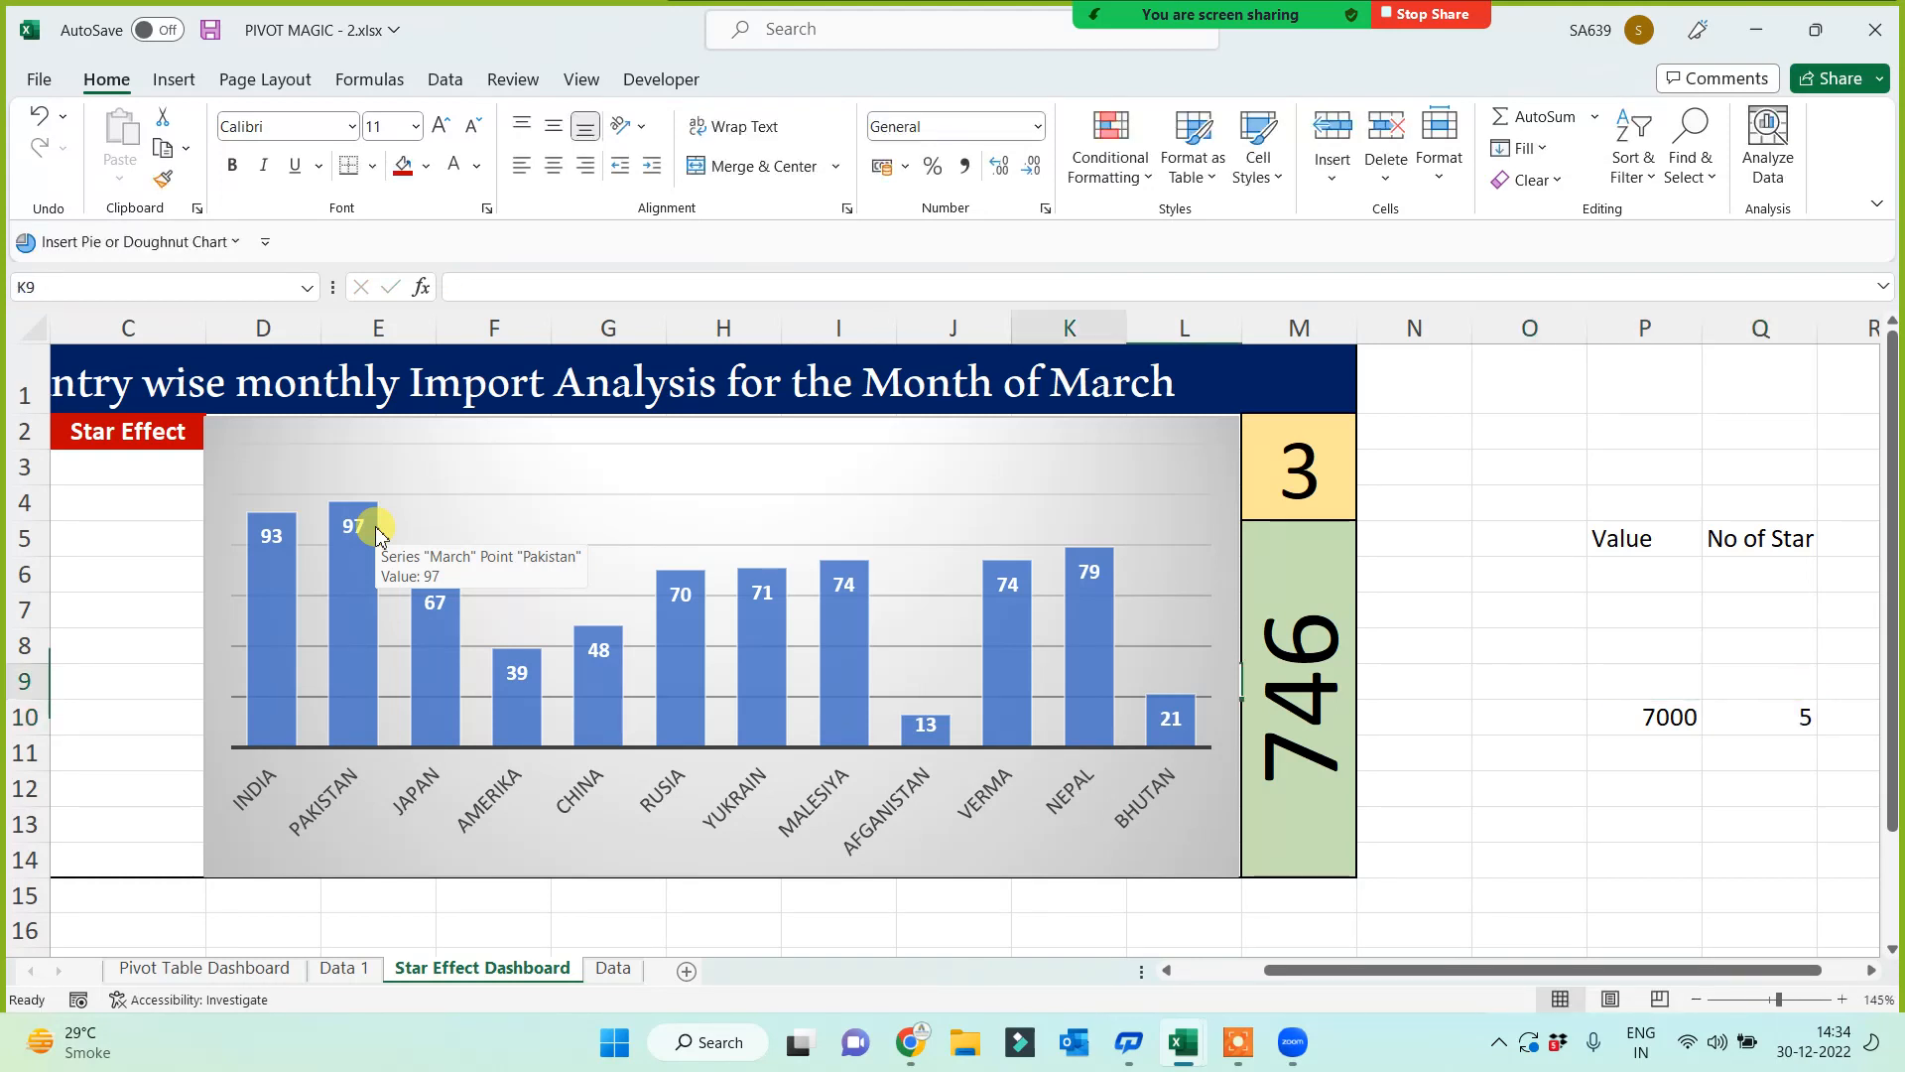
{"action": "key", "text": "Right"}
{"action": "key", "text": "Right"}
{"action": "key", "text": "Right"}
{"action": "key", "text": "Right"}
{"action": "key", "text": "Right"}
{"action": "key", "text": "Right"}
{"action": "key", "text": "Right"}
{"action": "key", "text": "Right"}
{"action": "key", "text": "Right"}
{"action": "key", "text": "Right"}
{"action": "key", "text": "Right"}
{"action": "key", "text": "Right"}
{"action": "key", "text": "Right"}
{"action": "key", "text": "Right"}
{"action": "key", "text": "Right"}
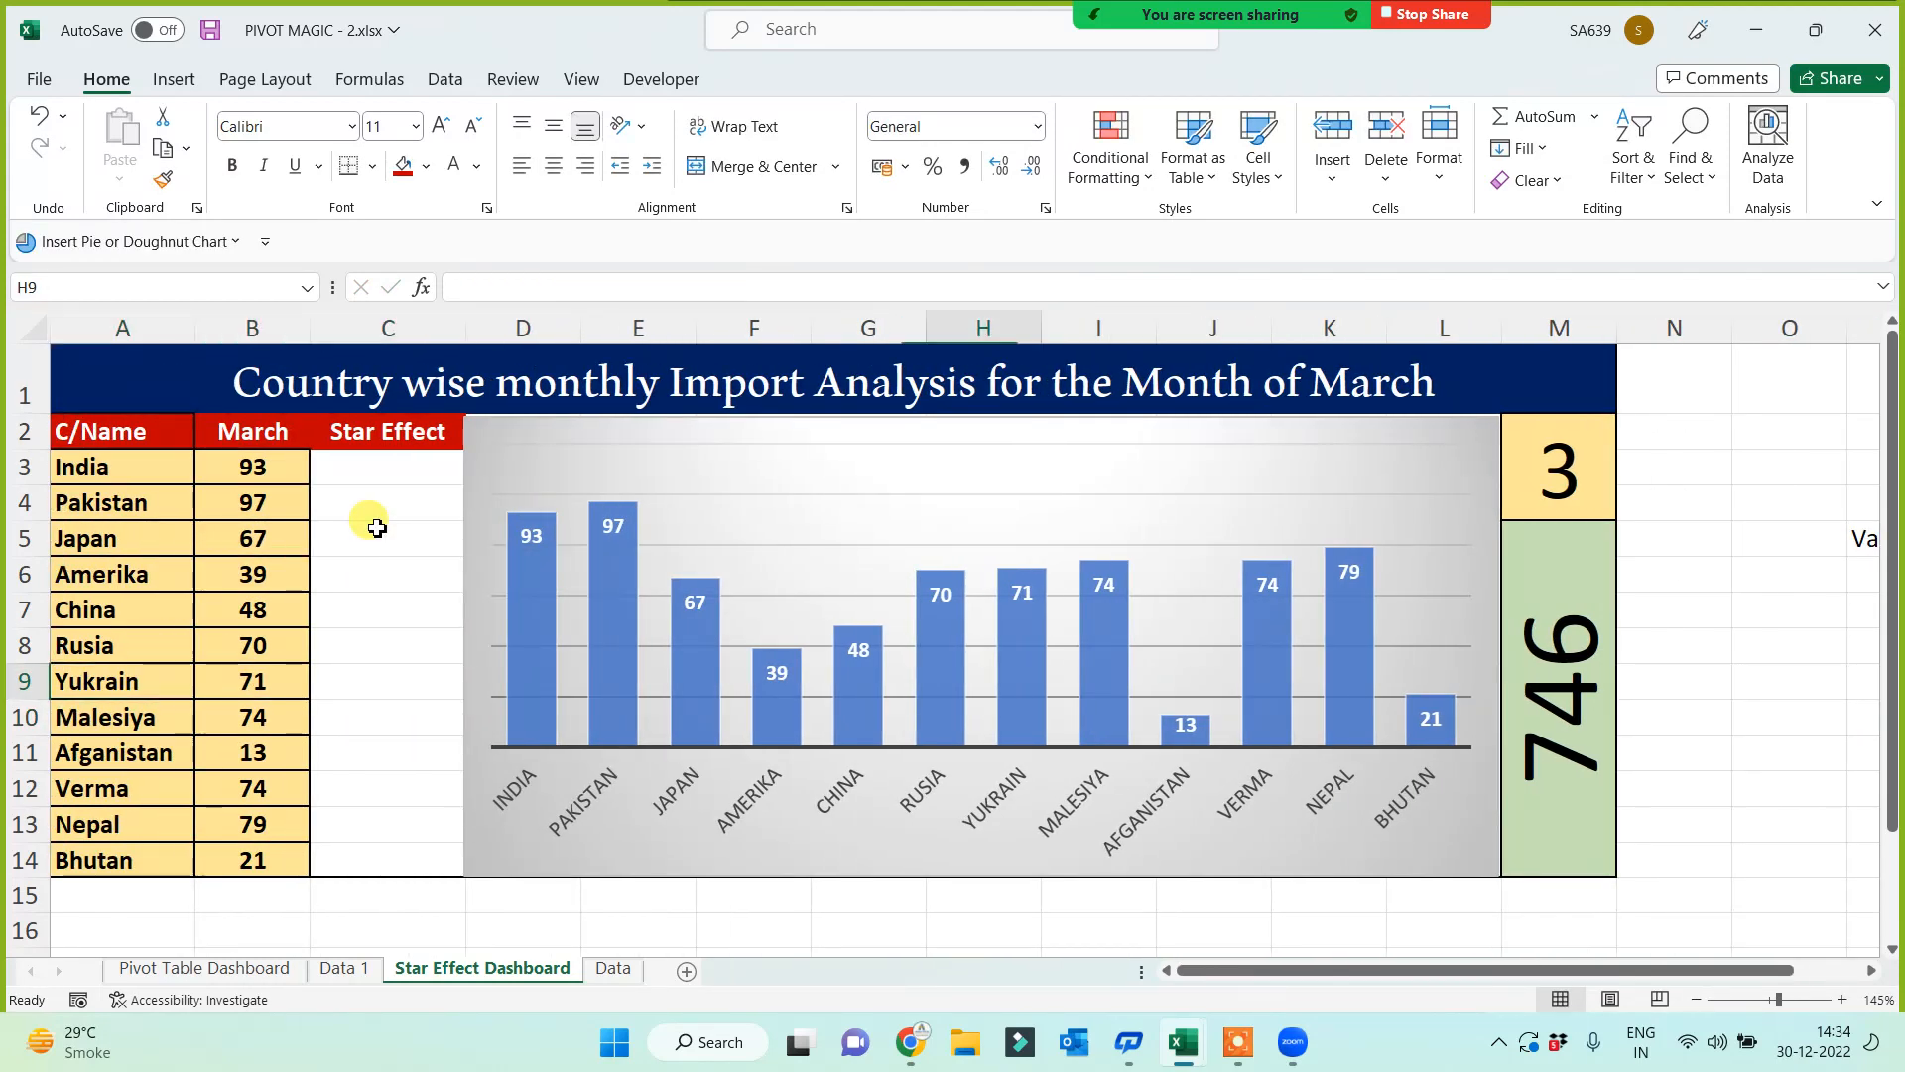
{"action": "key", "text": "Down"}
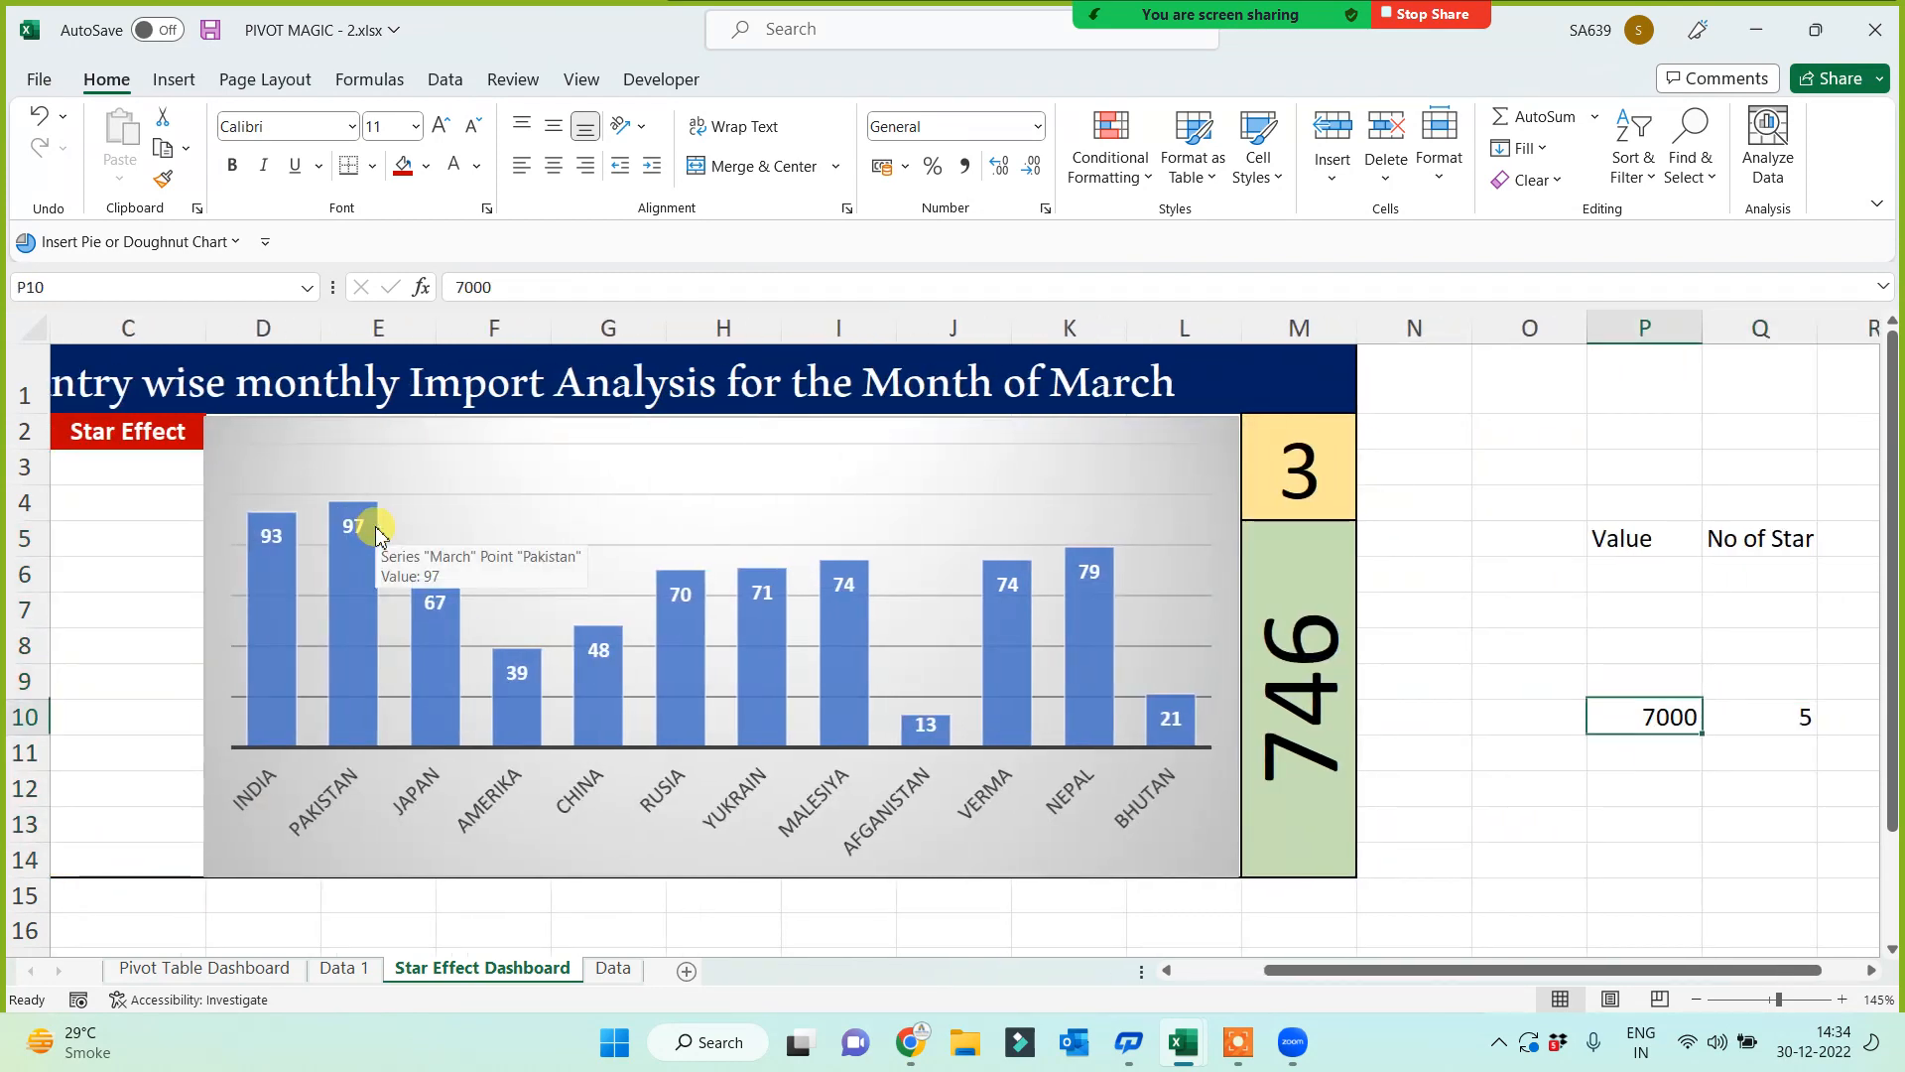
Step: Change the value in P10 to 70, and add the row above it with value 60 and 4 stars
{"action": "type", "text": "7"}
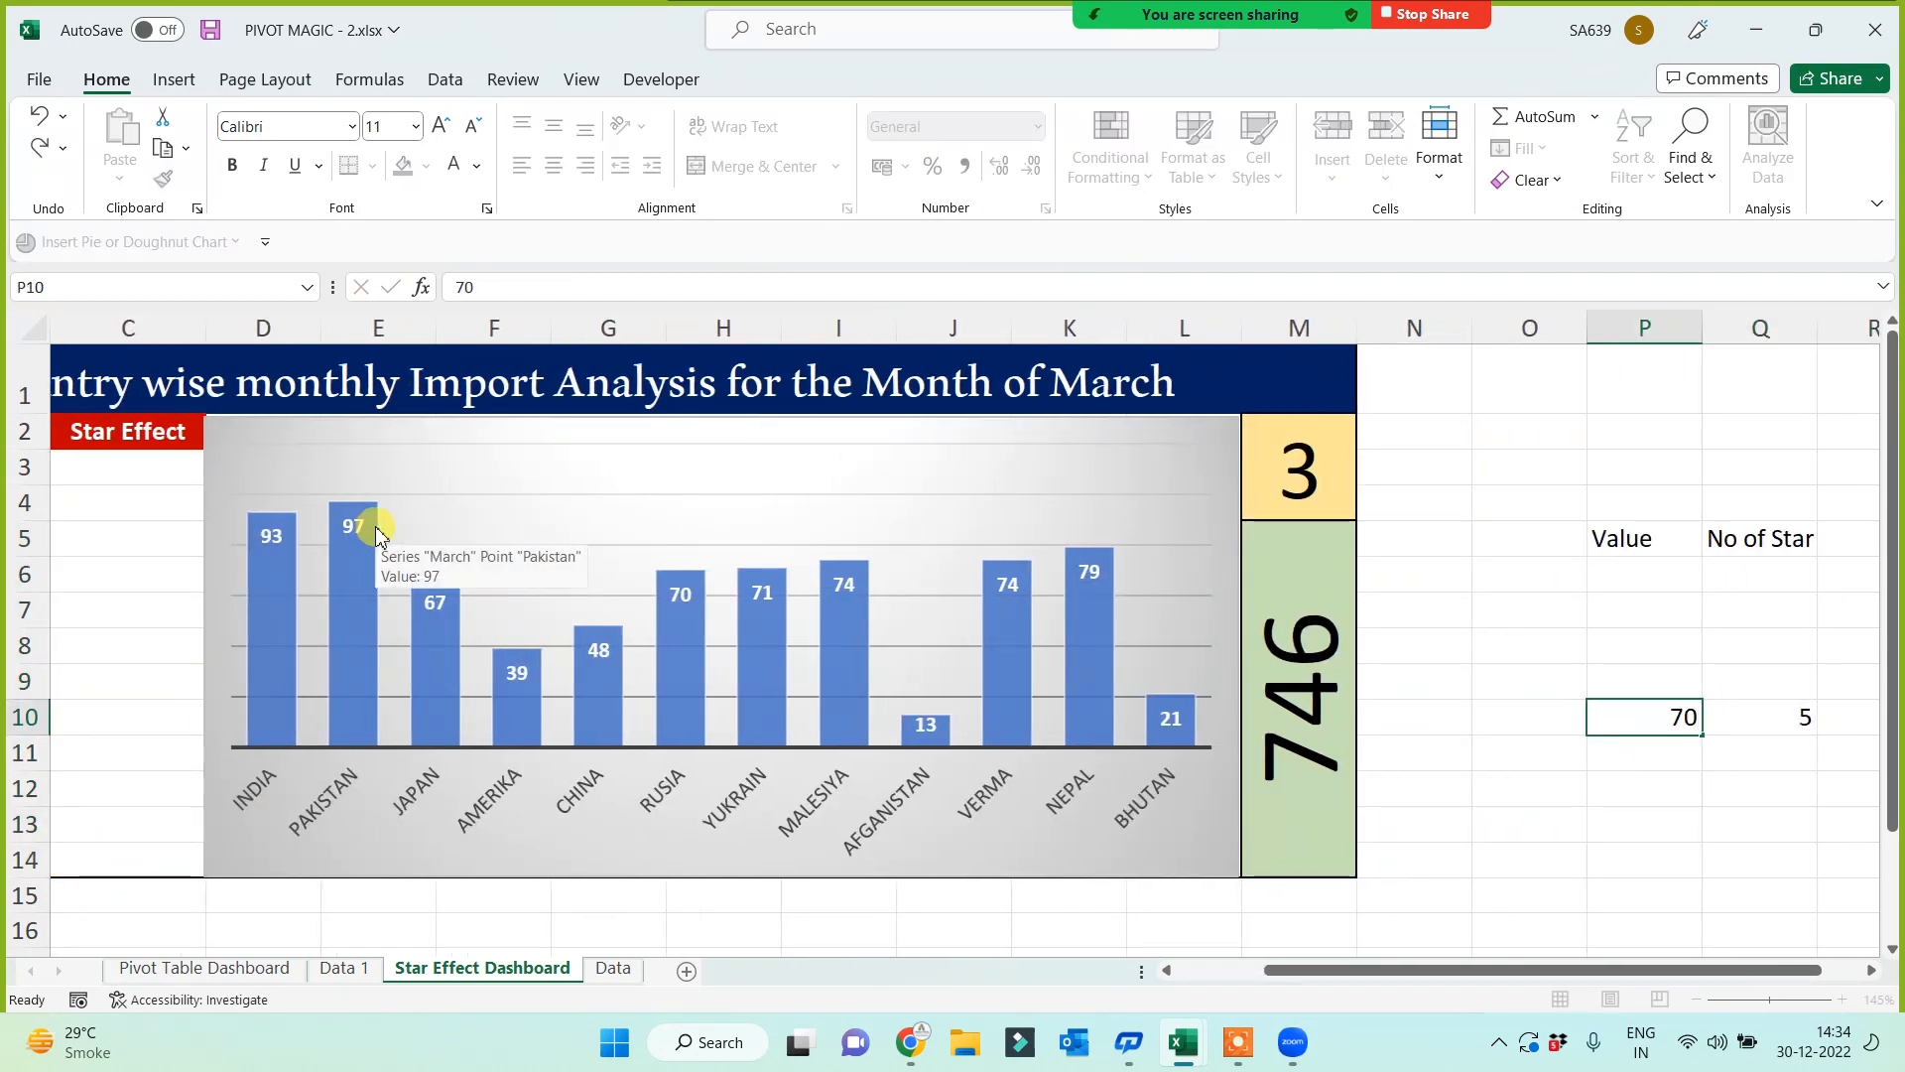
{"action": "key", "text": "Up"}
{"action": "key", "text": "Down"}
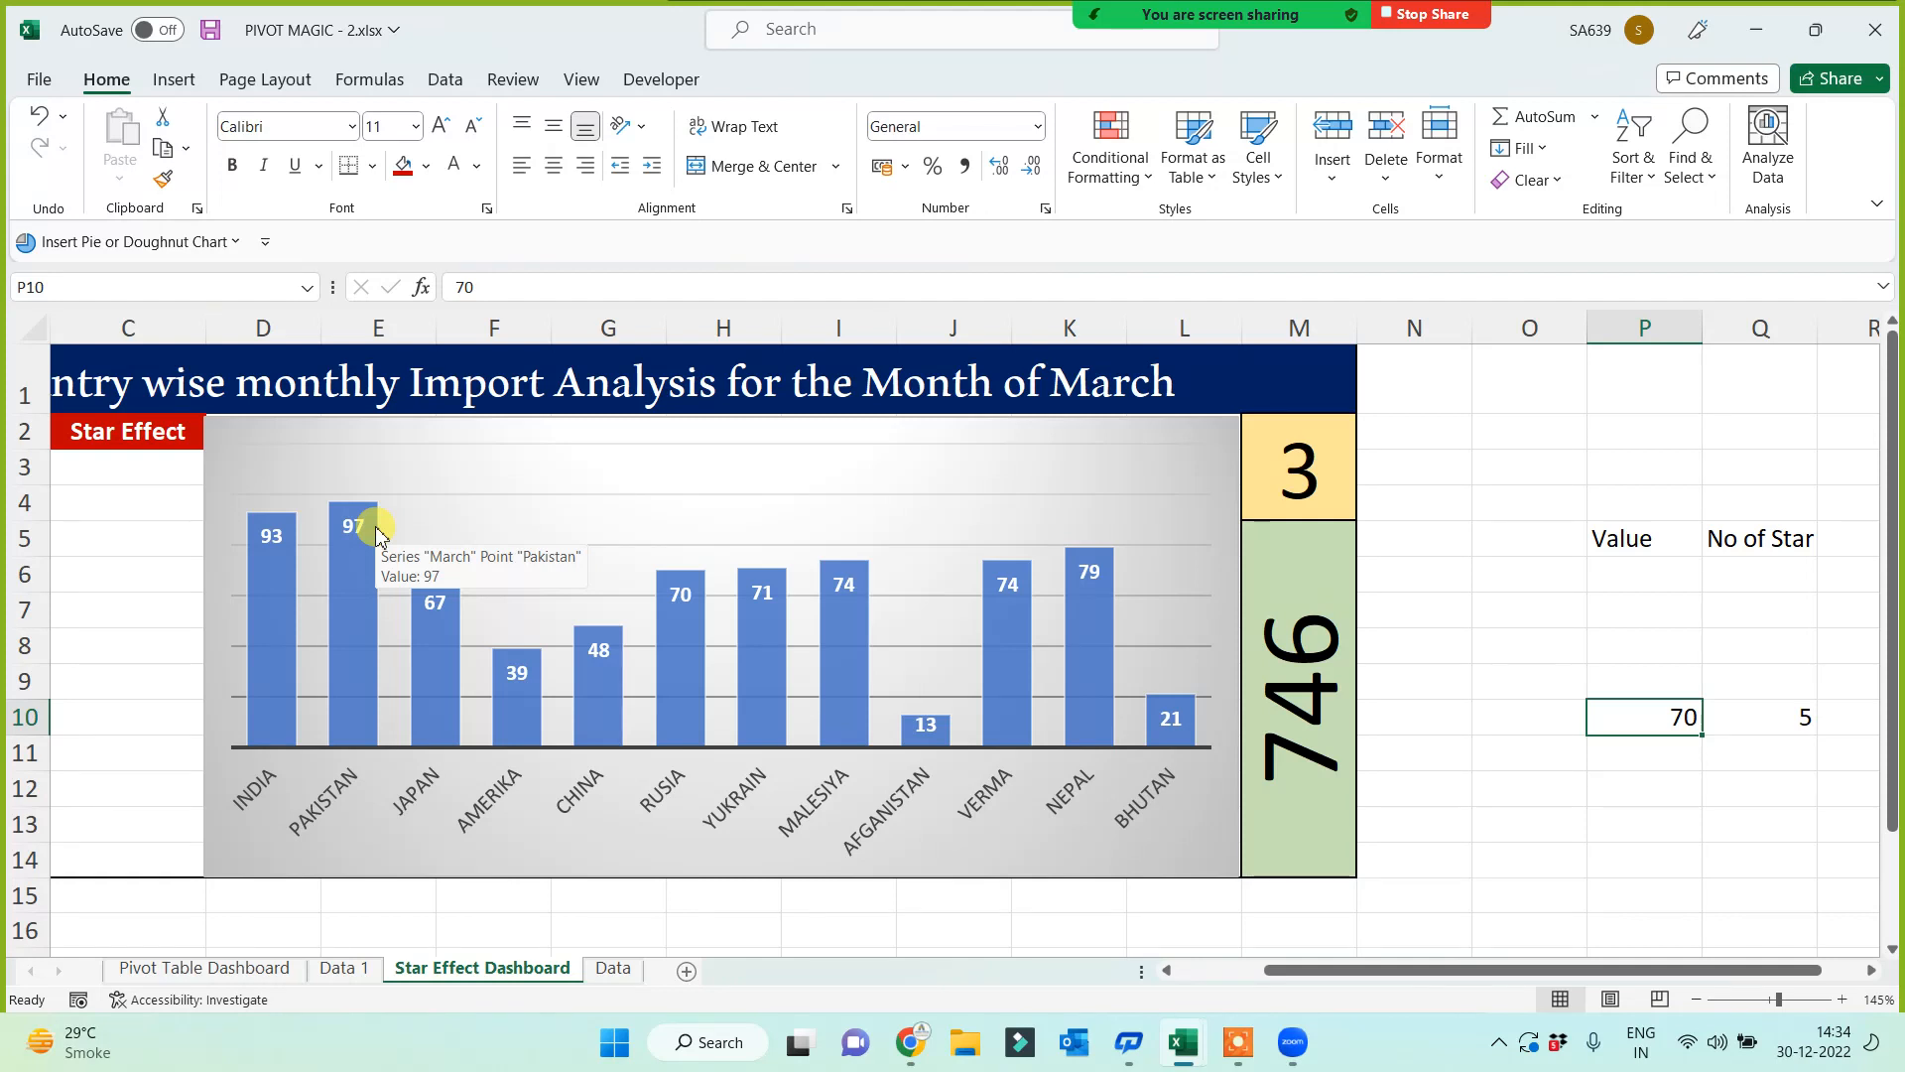
{"action": "key", "text": "Up"}
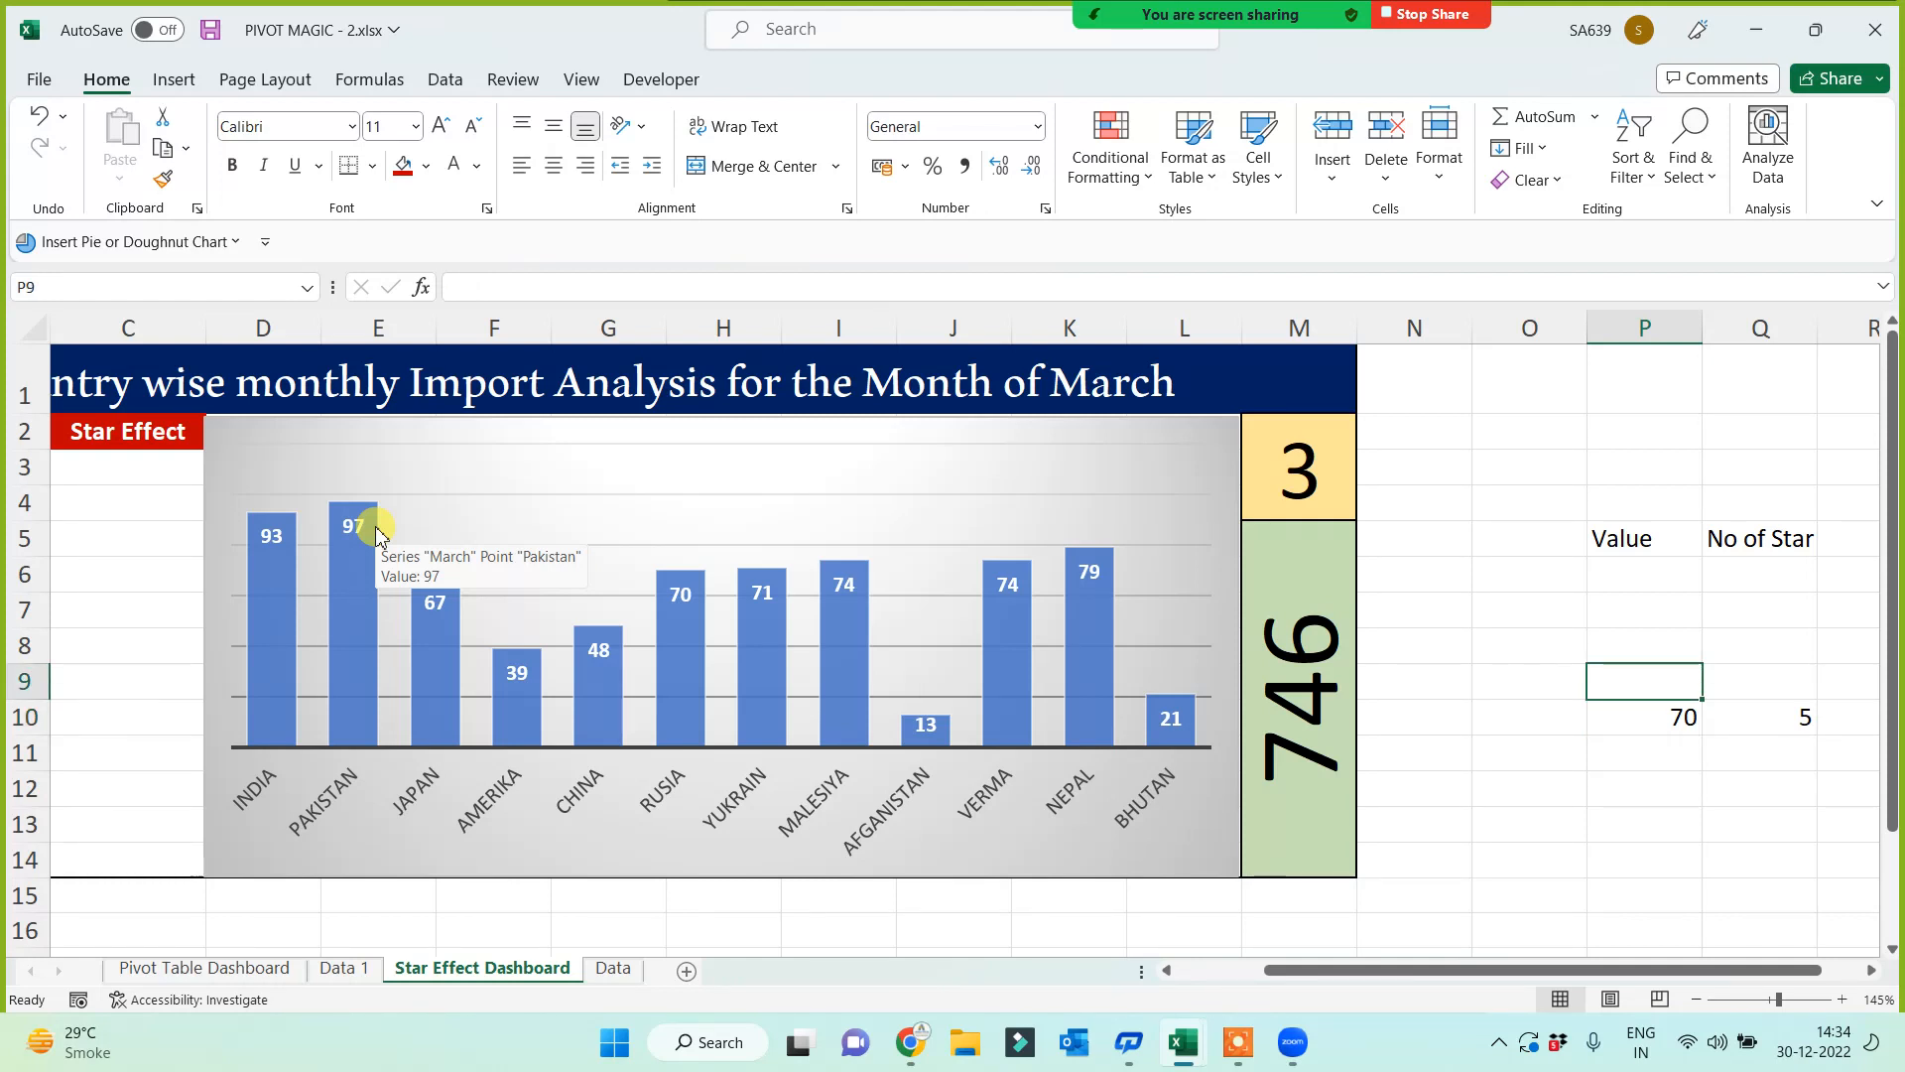
{"action": "type", "text": "60"}
{"action": "key", "text": "Tab"}
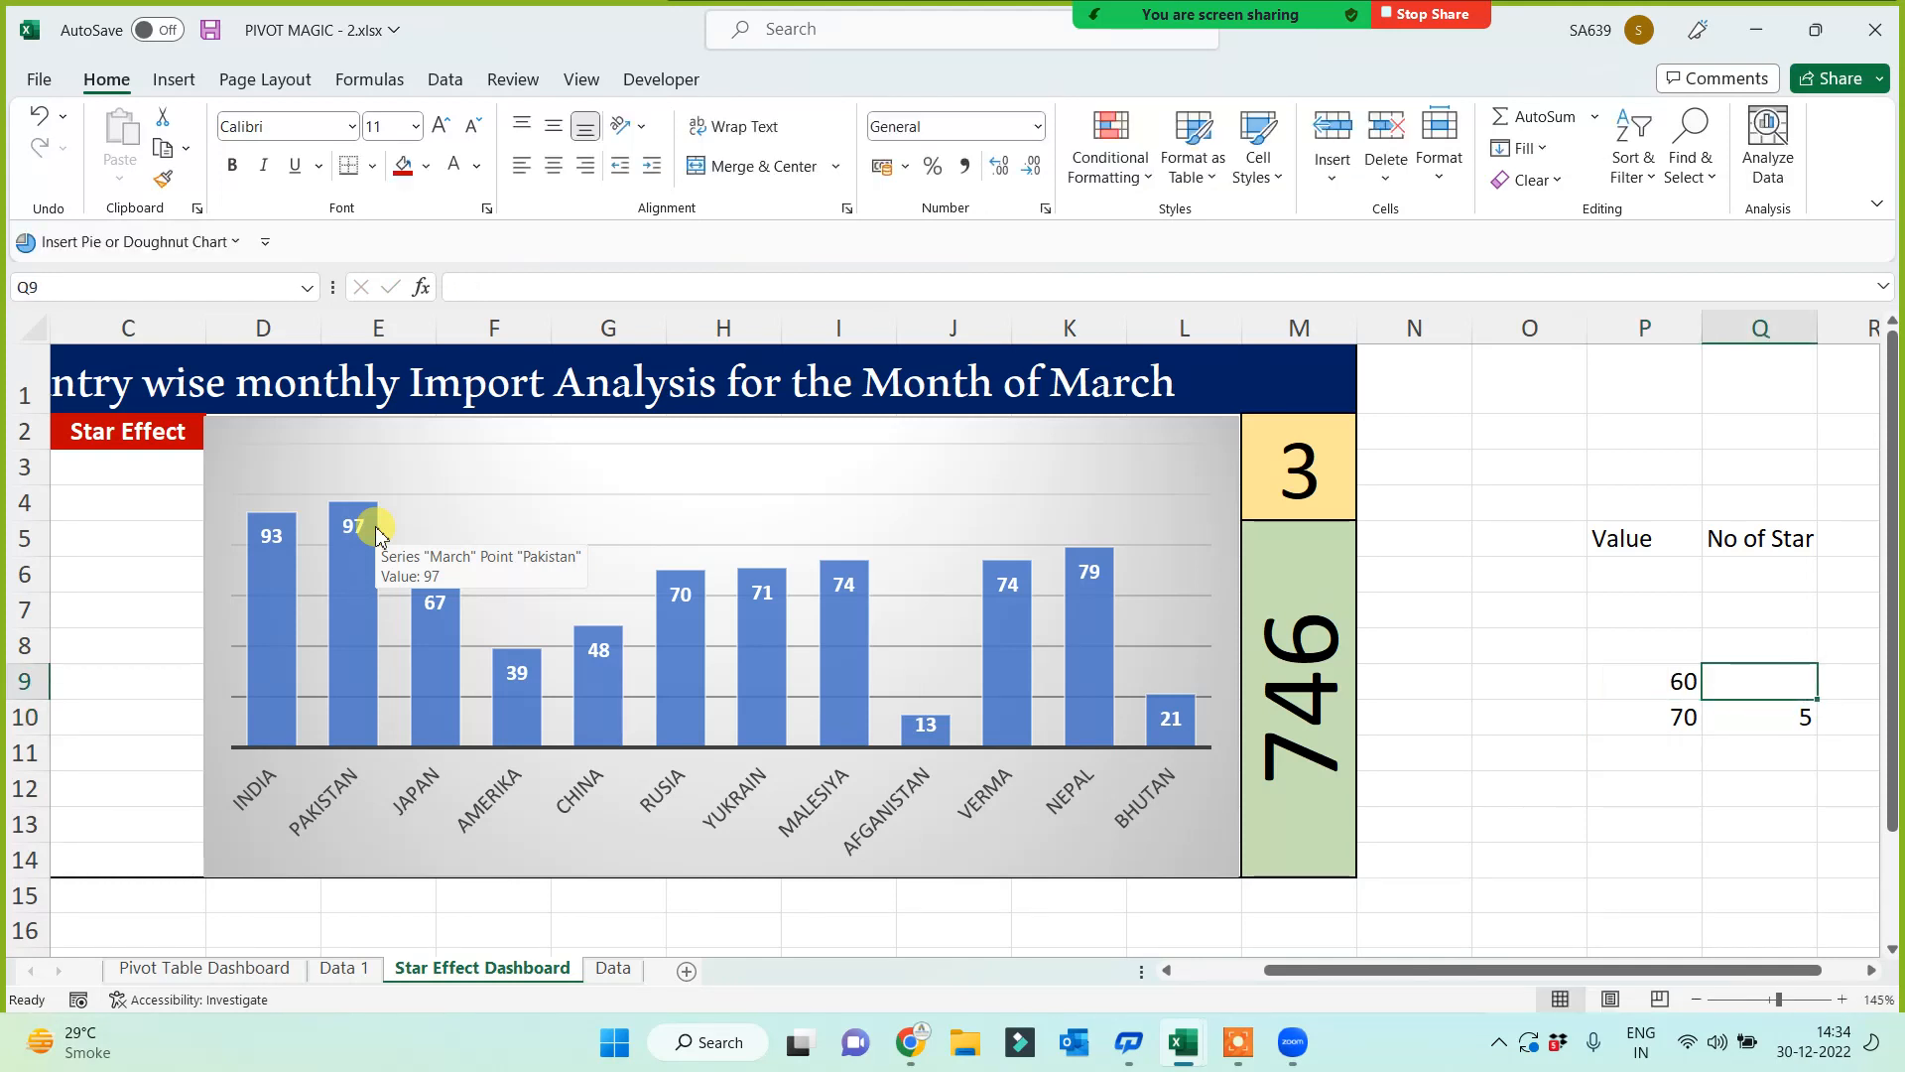
{"action": "type", "text": "4"}
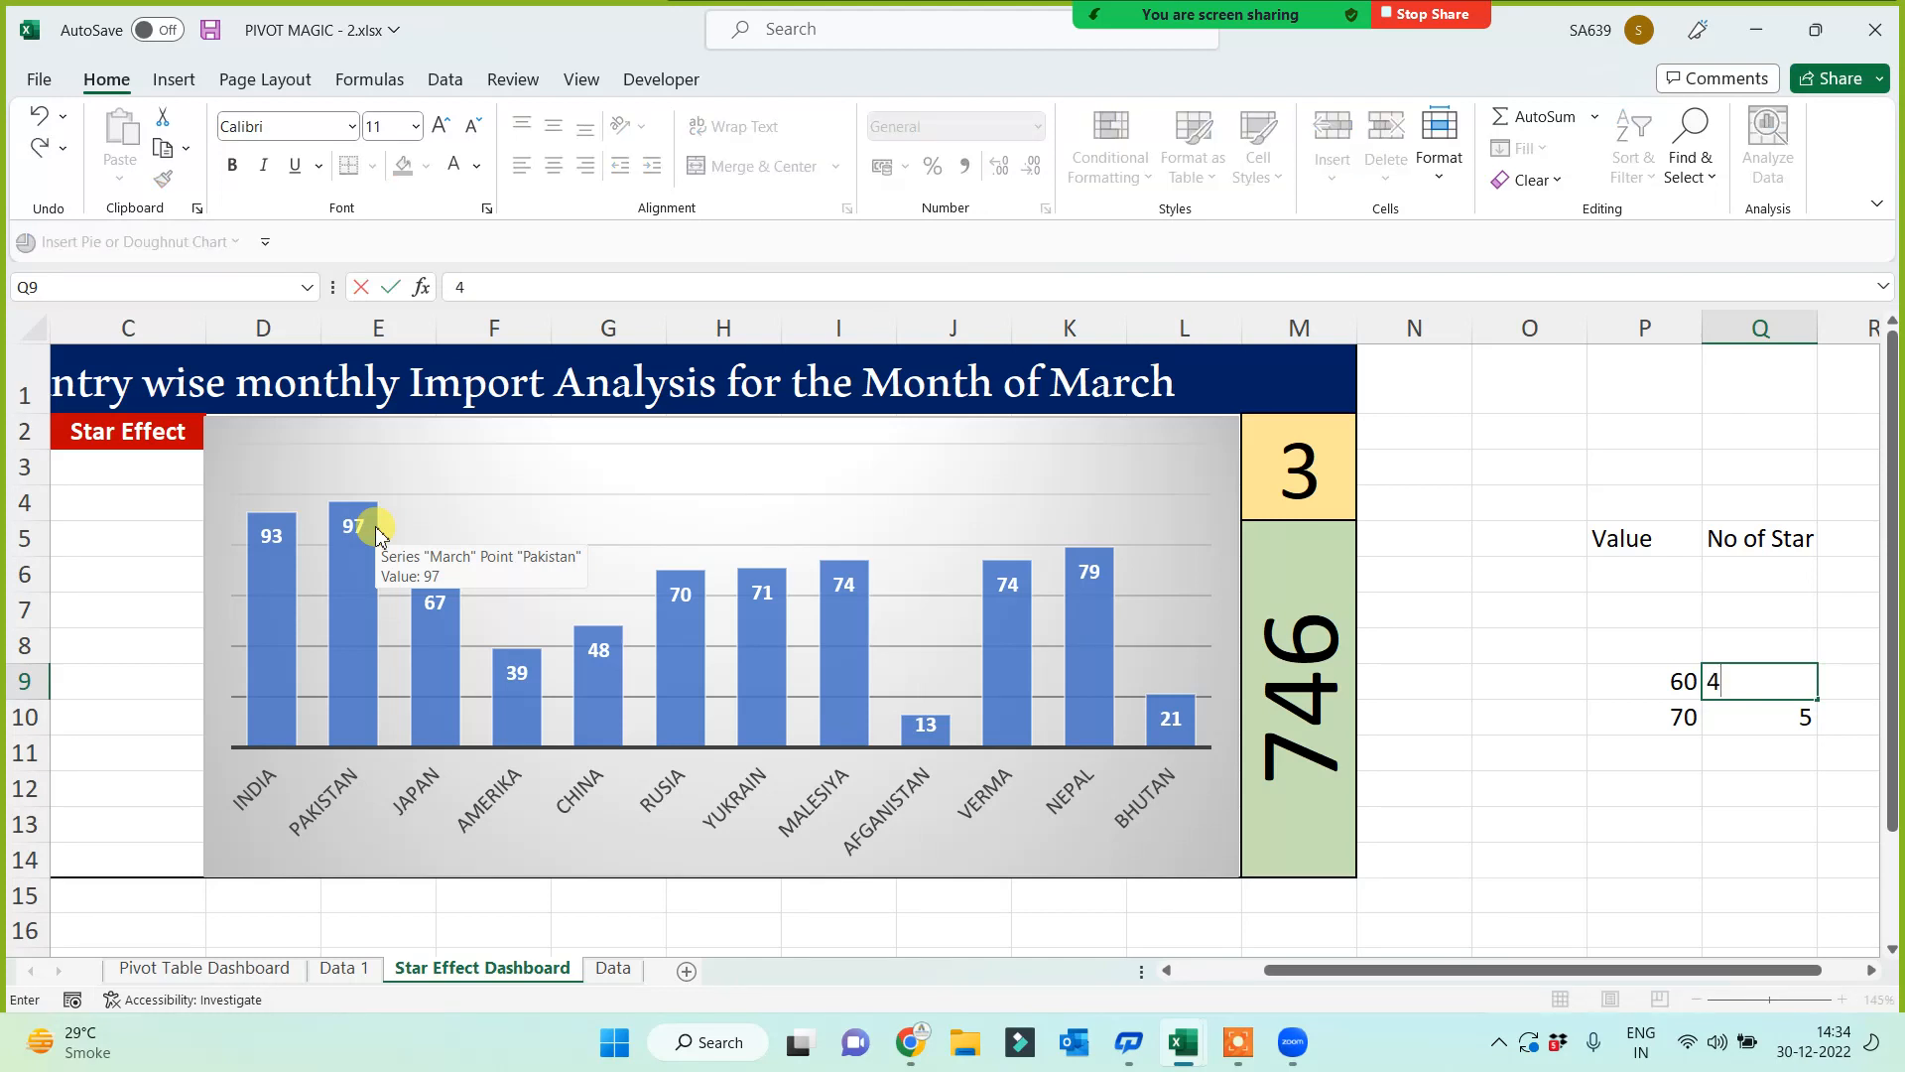
{"action": "key", "text": "Up"}
Step: Enter the value 40 in P8 with 3 as its number of stars in Q8
{"action": "key", "text": "Left"}
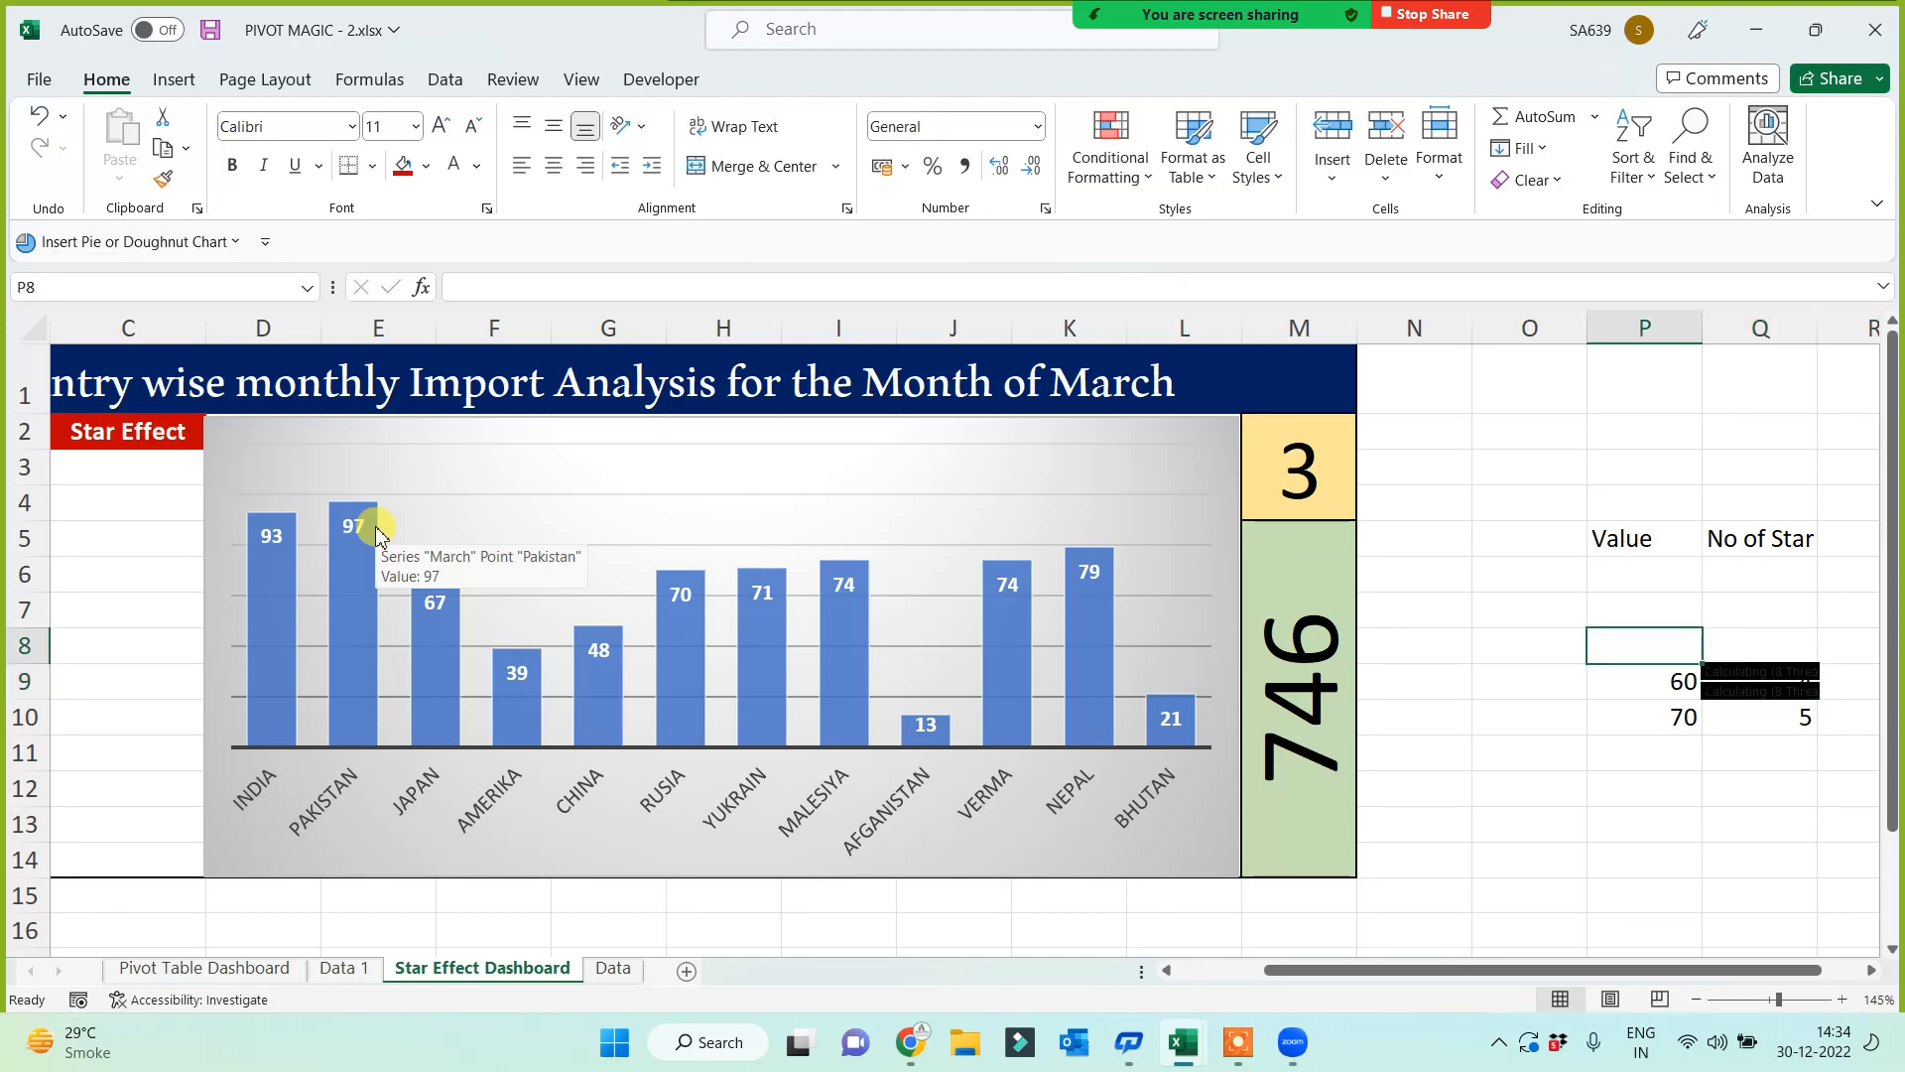
{"action": "type", "text": "40"}
{"action": "key", "text": "Tab"}
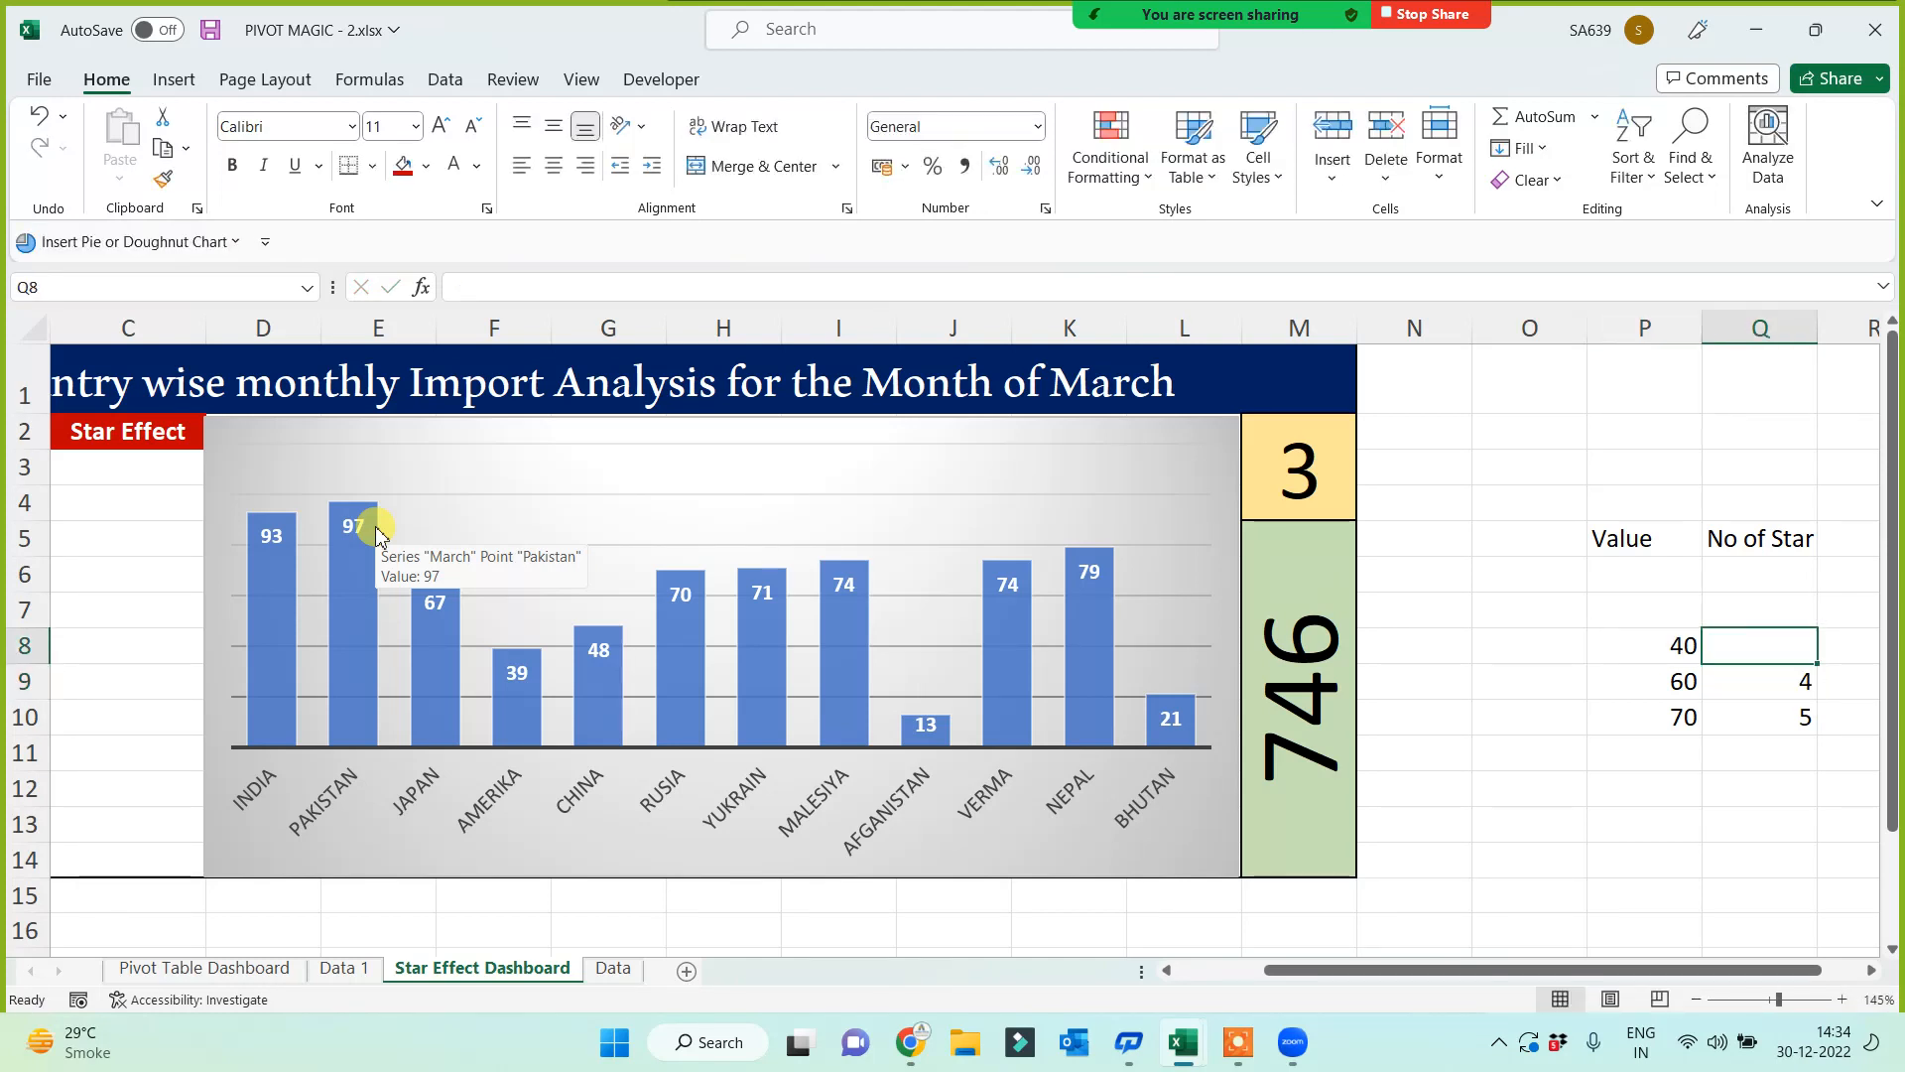
{"action": "type", "text": "3"}
{"action": "key", "text": "Return"}
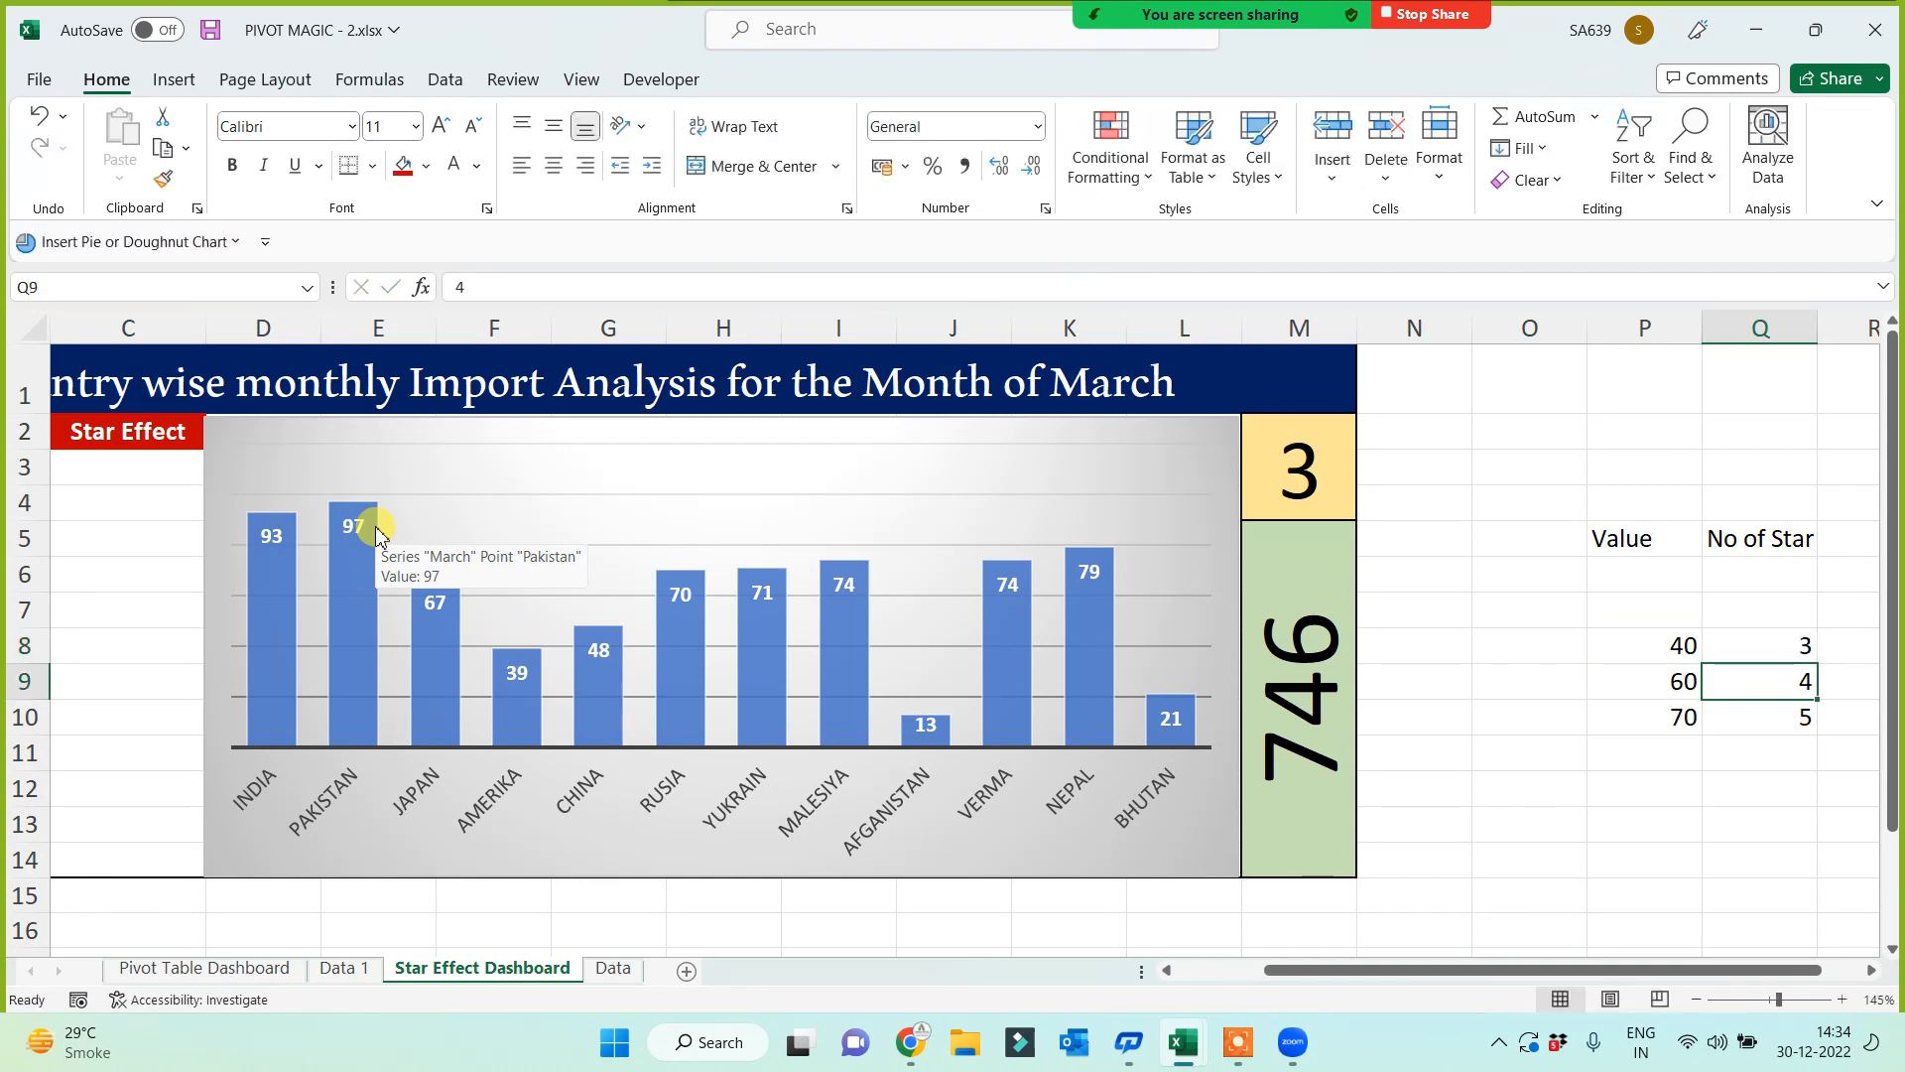
Step: Enter the value 20 in P7 with 2 as its number of stars in Q7
{"action": "key", "text": "Up"}
{"action": "key", "text": "Up"}
{"action": "key", "text": "Left"}
{"action": "type", "text": "20"}
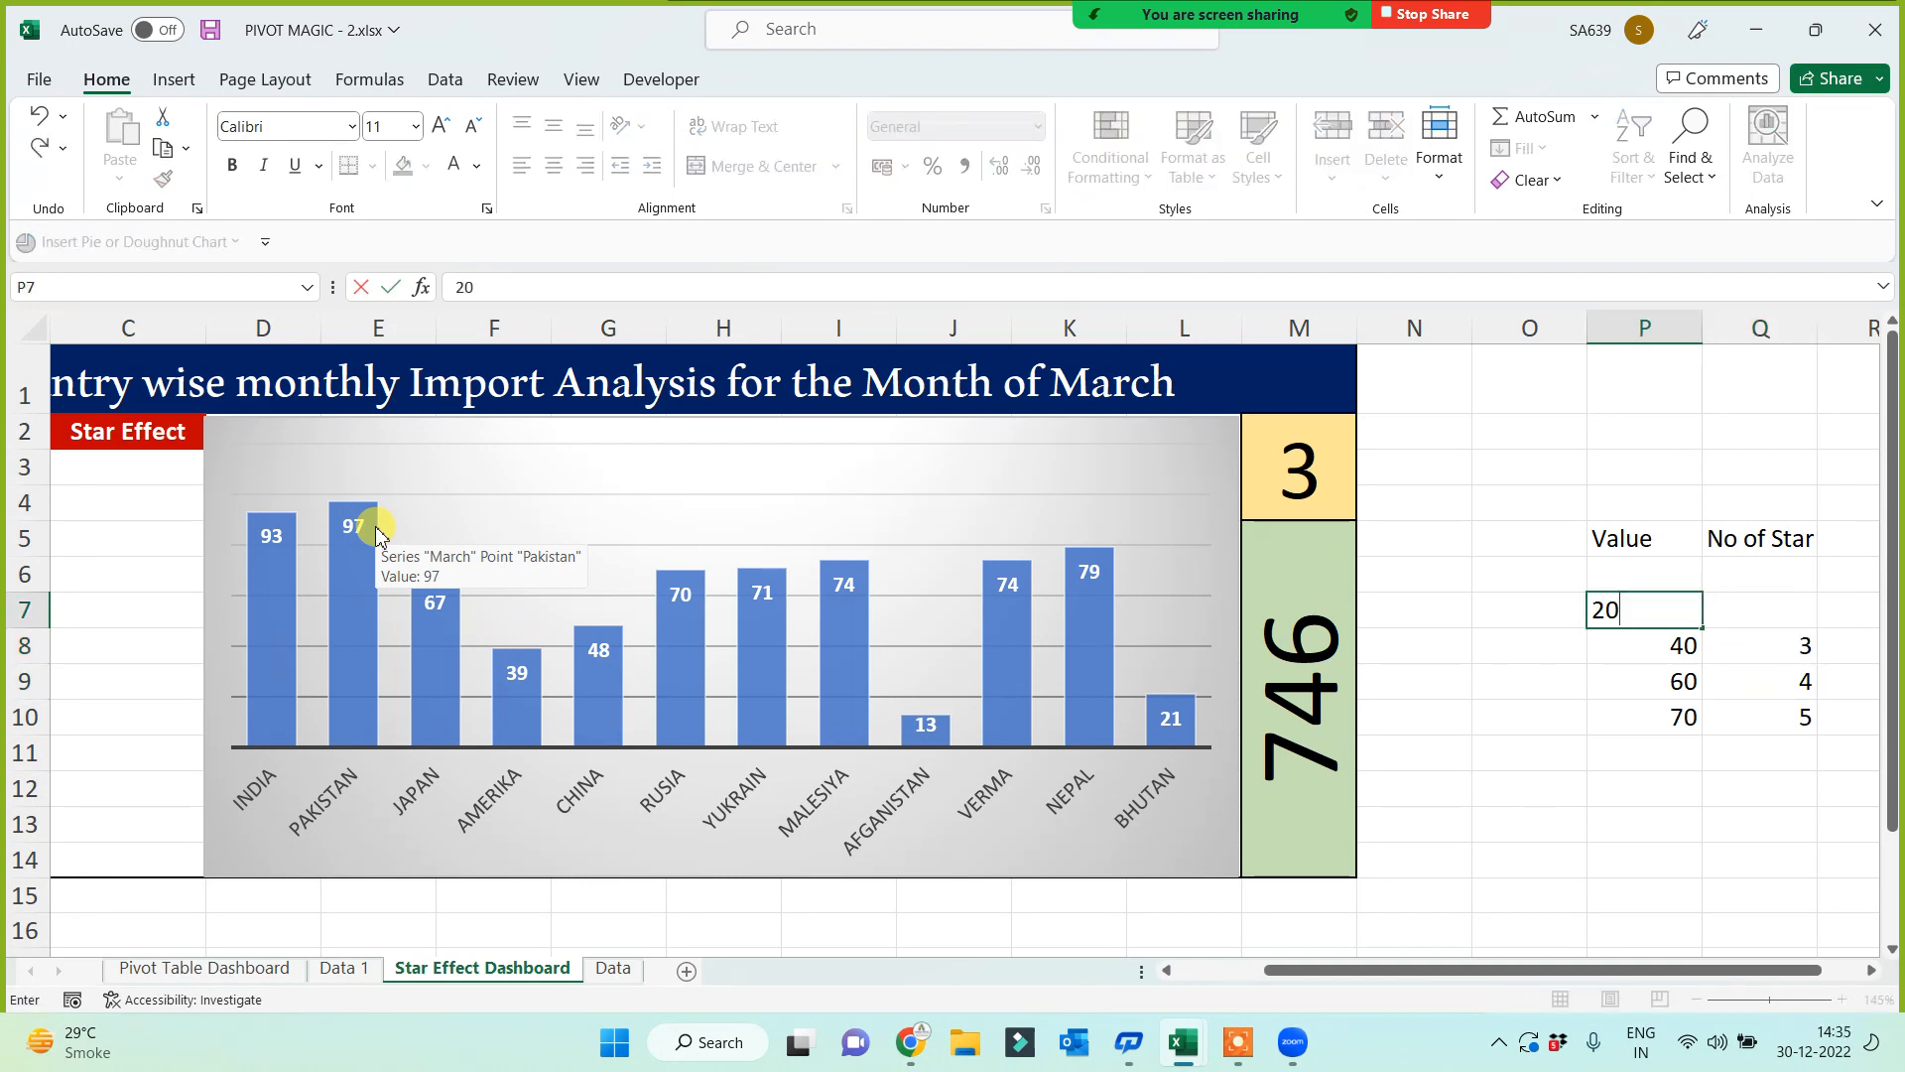
{"action": "key", "text": "Right"}
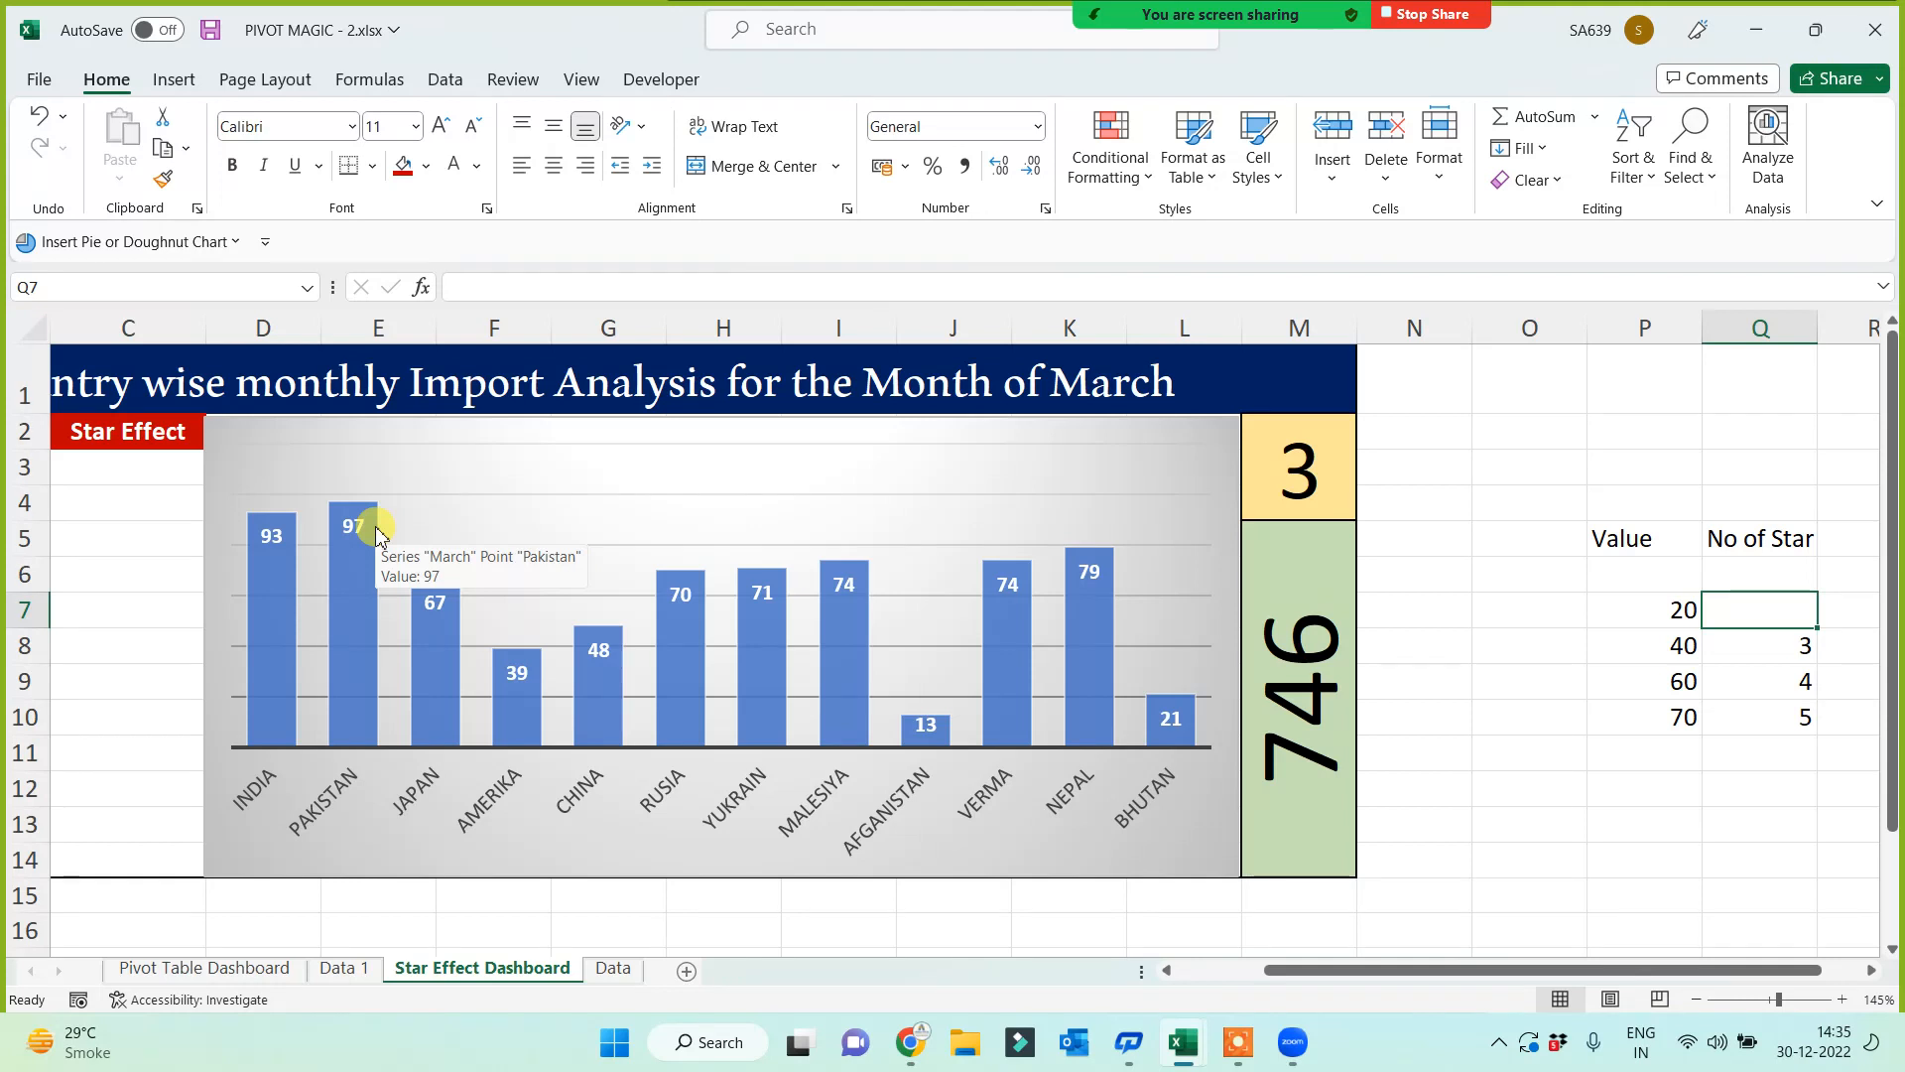
{"action": "type", "text": "2"}
{"action": "key", "text": "Up"}
Step: Complete the lookup table with the value 1 in P6 and 1 star in Q6
{"action": "key", "text": "Left"}
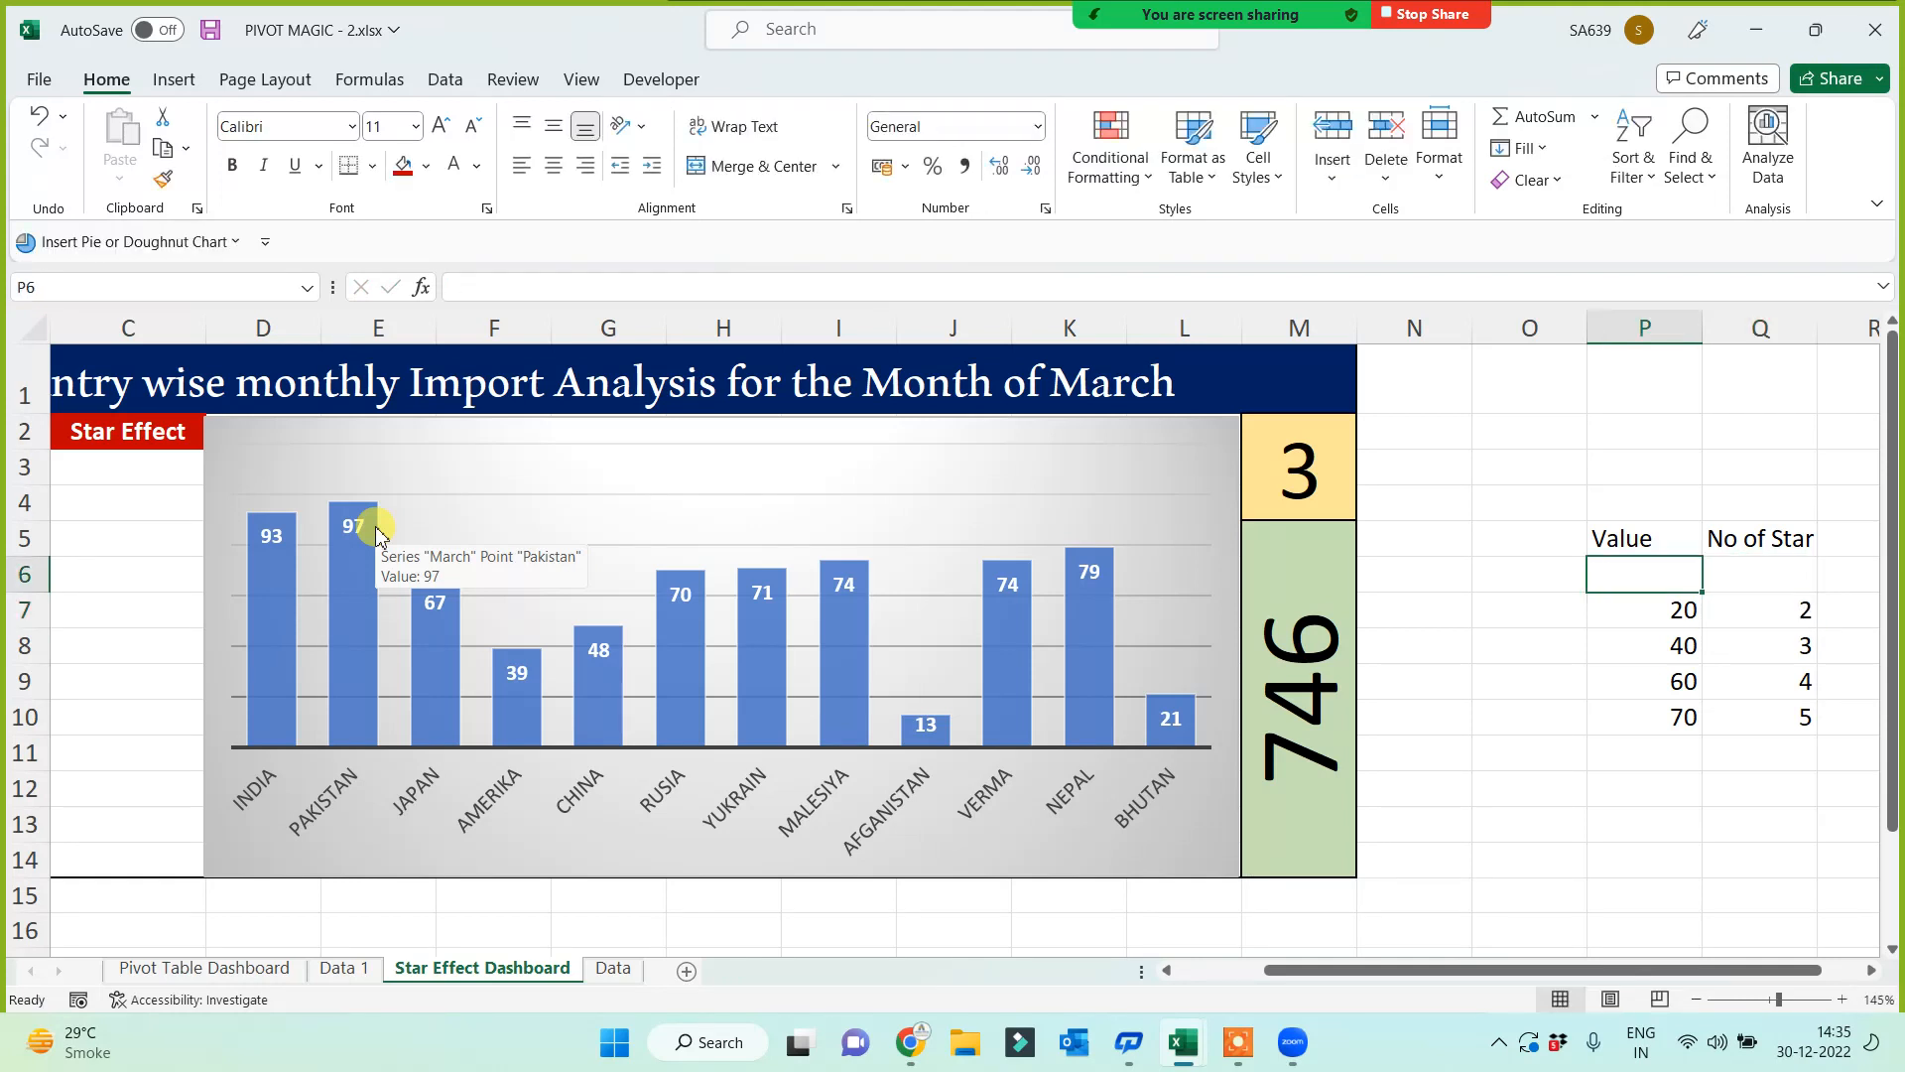
{"action": "type", "text": "1"}
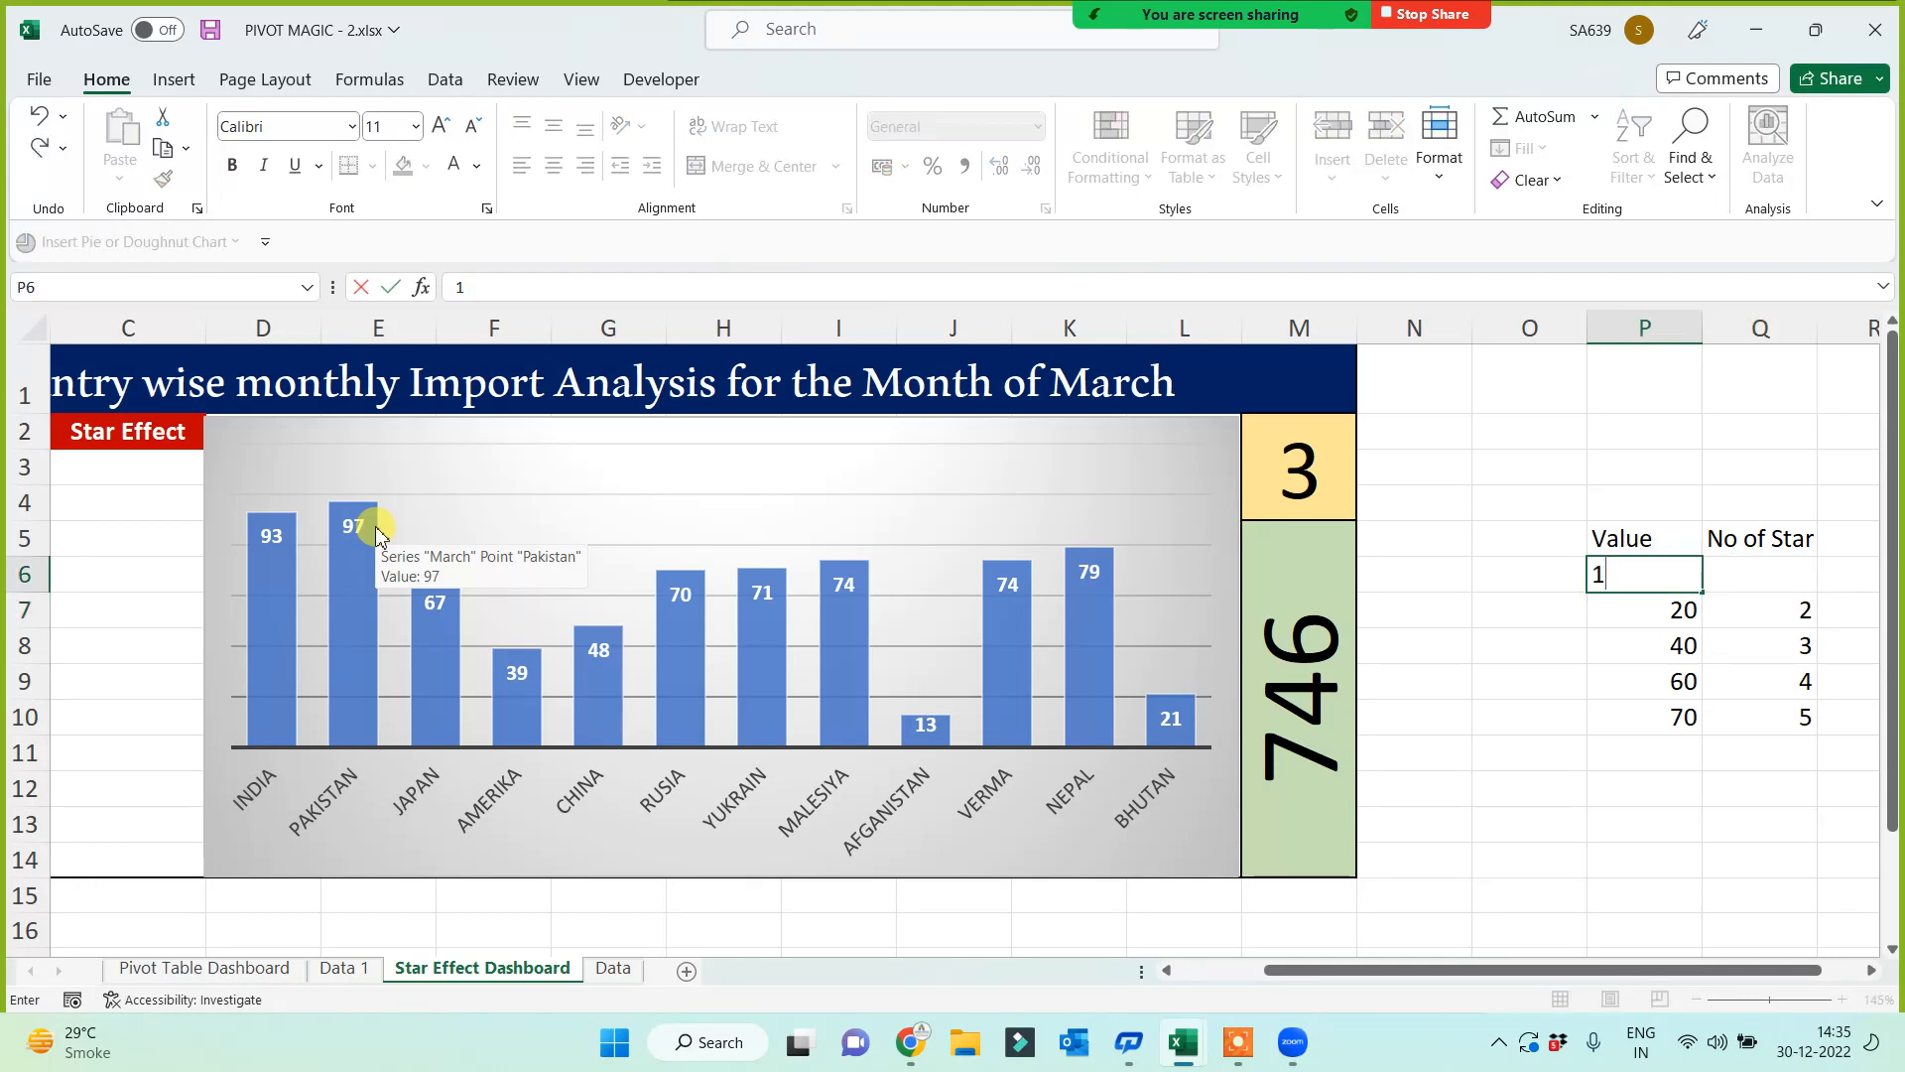
{"action": "key", "text": "Right"}
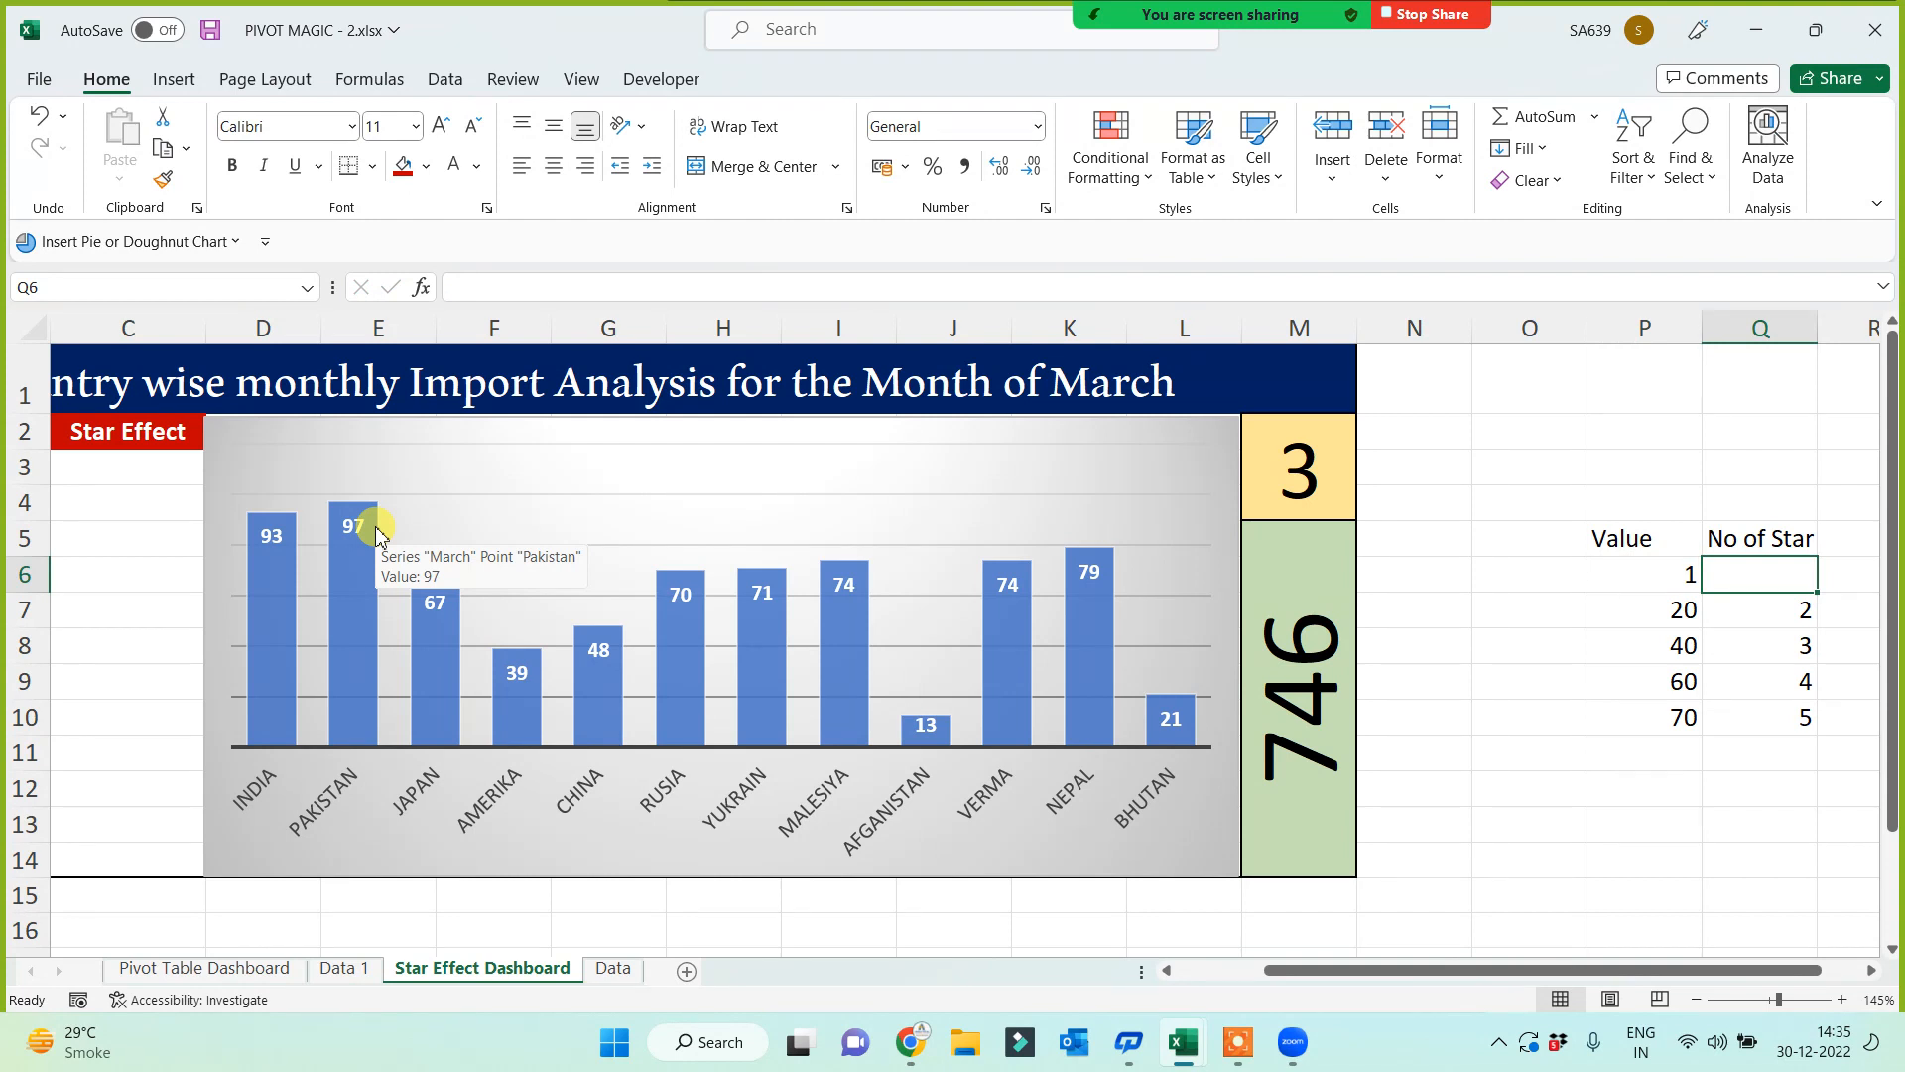
{"action": "type", "text": "1"}
{"action": "key", "text": "Return"}
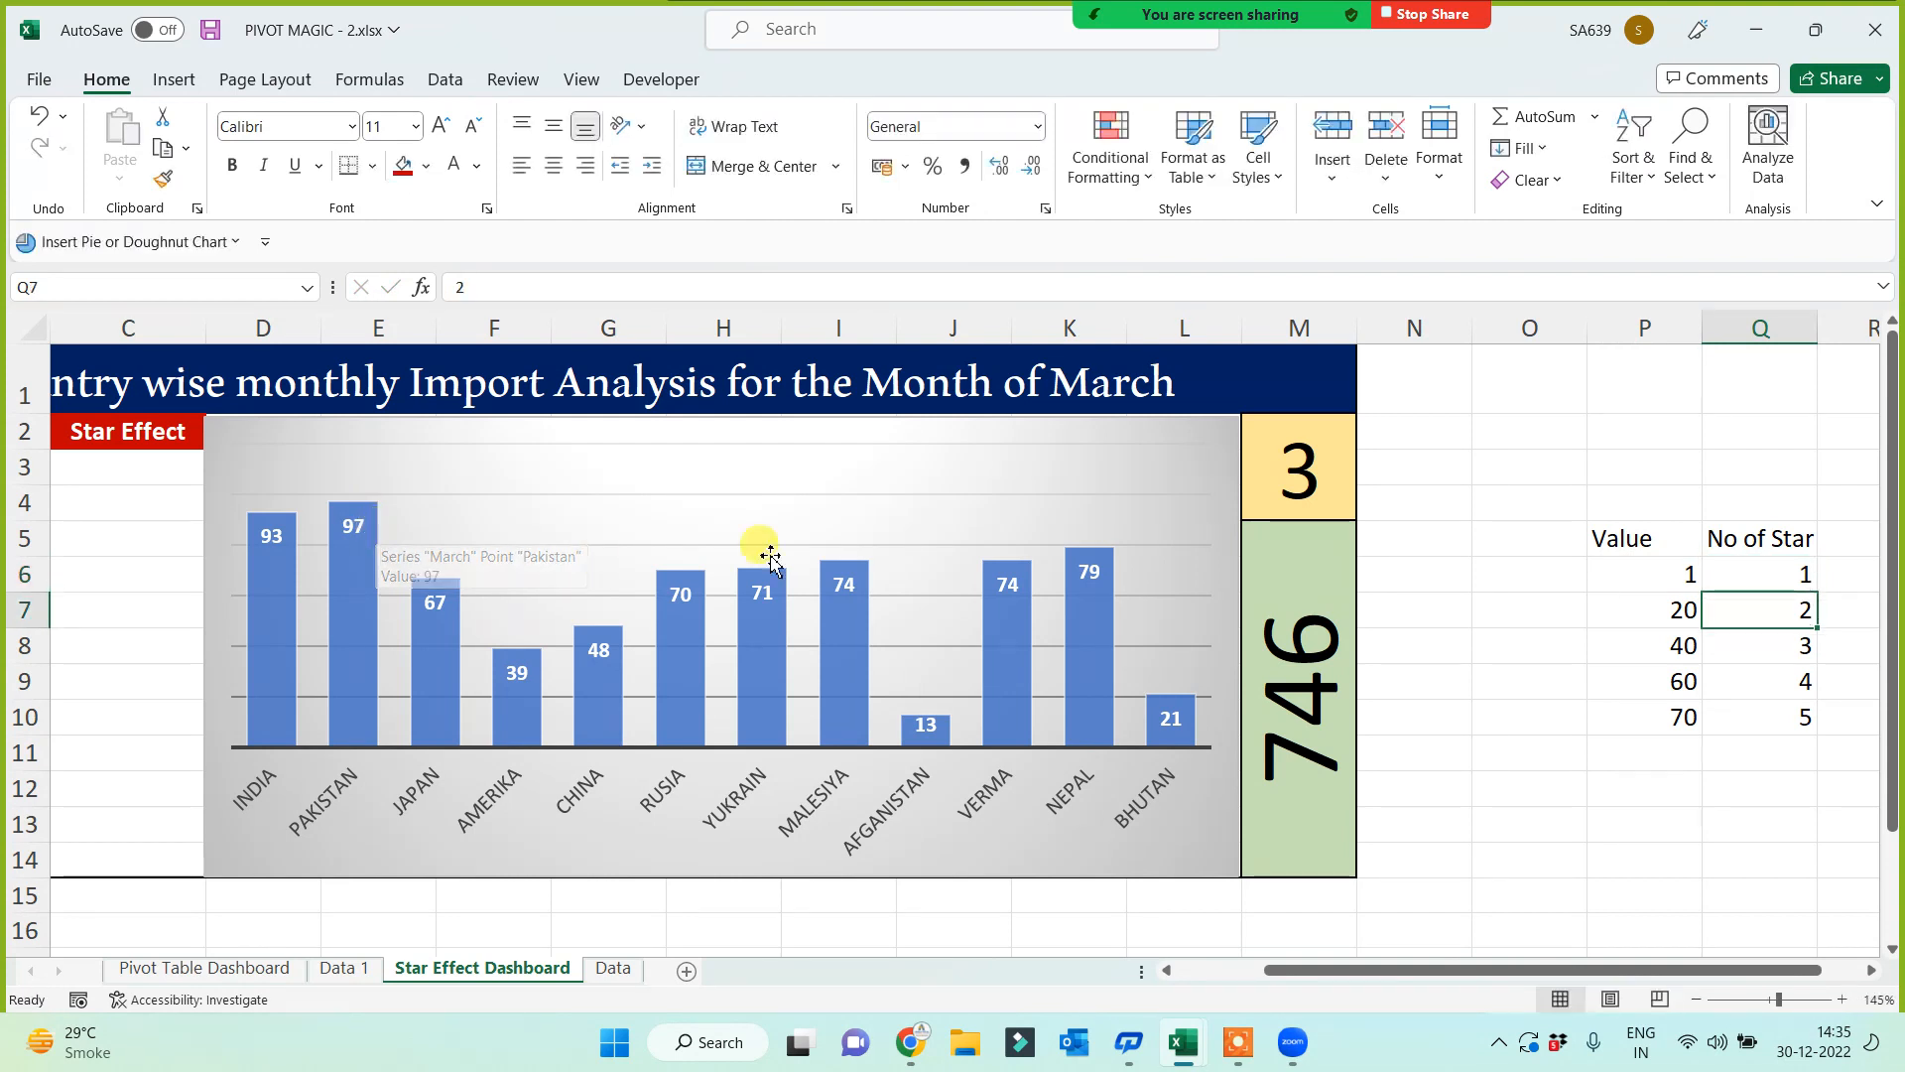
Step: Review each value and its number of stars in the lookup table, row by row from row 6 to row 10
{"action": "left_click", "coordinate": [1666, 580]}
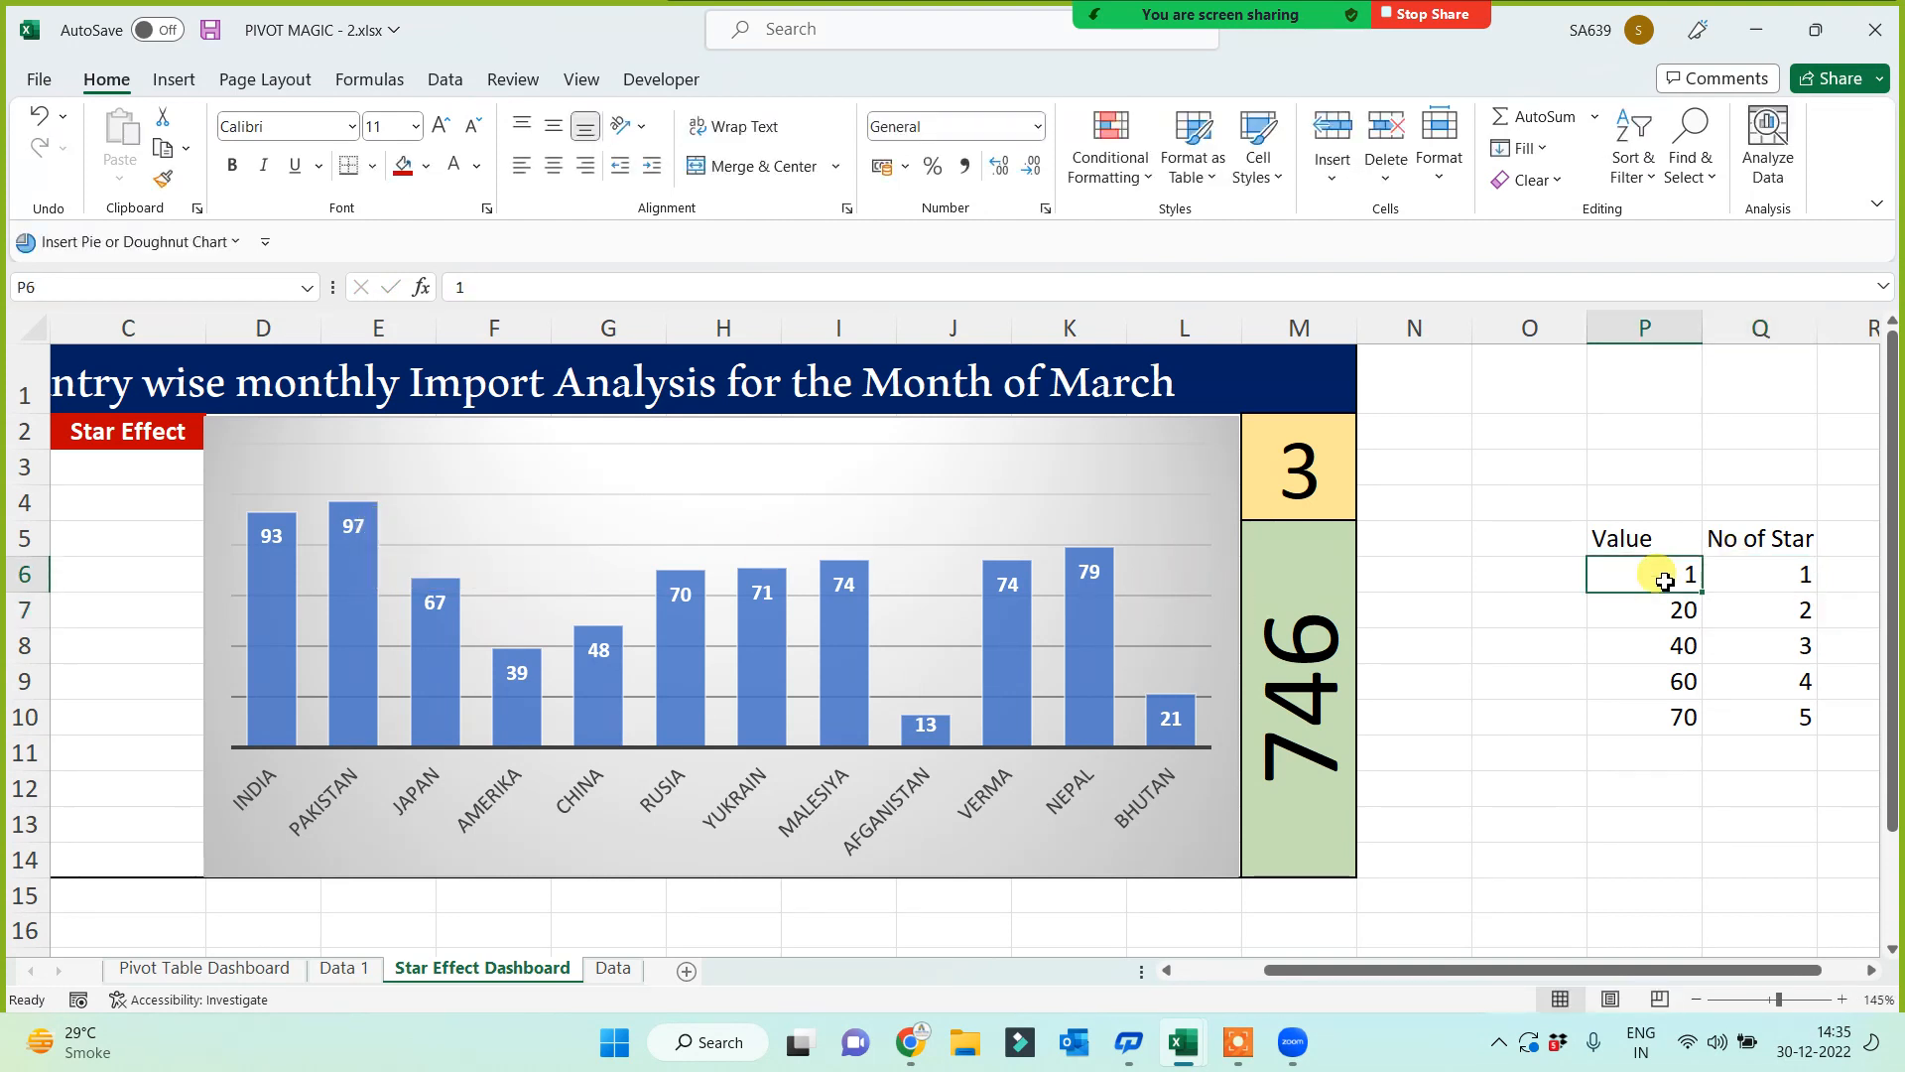
{"action": "left_click", "coordinate": [1771, 568]}
{"action": "left_click", "coordinate": [1671, 609]}
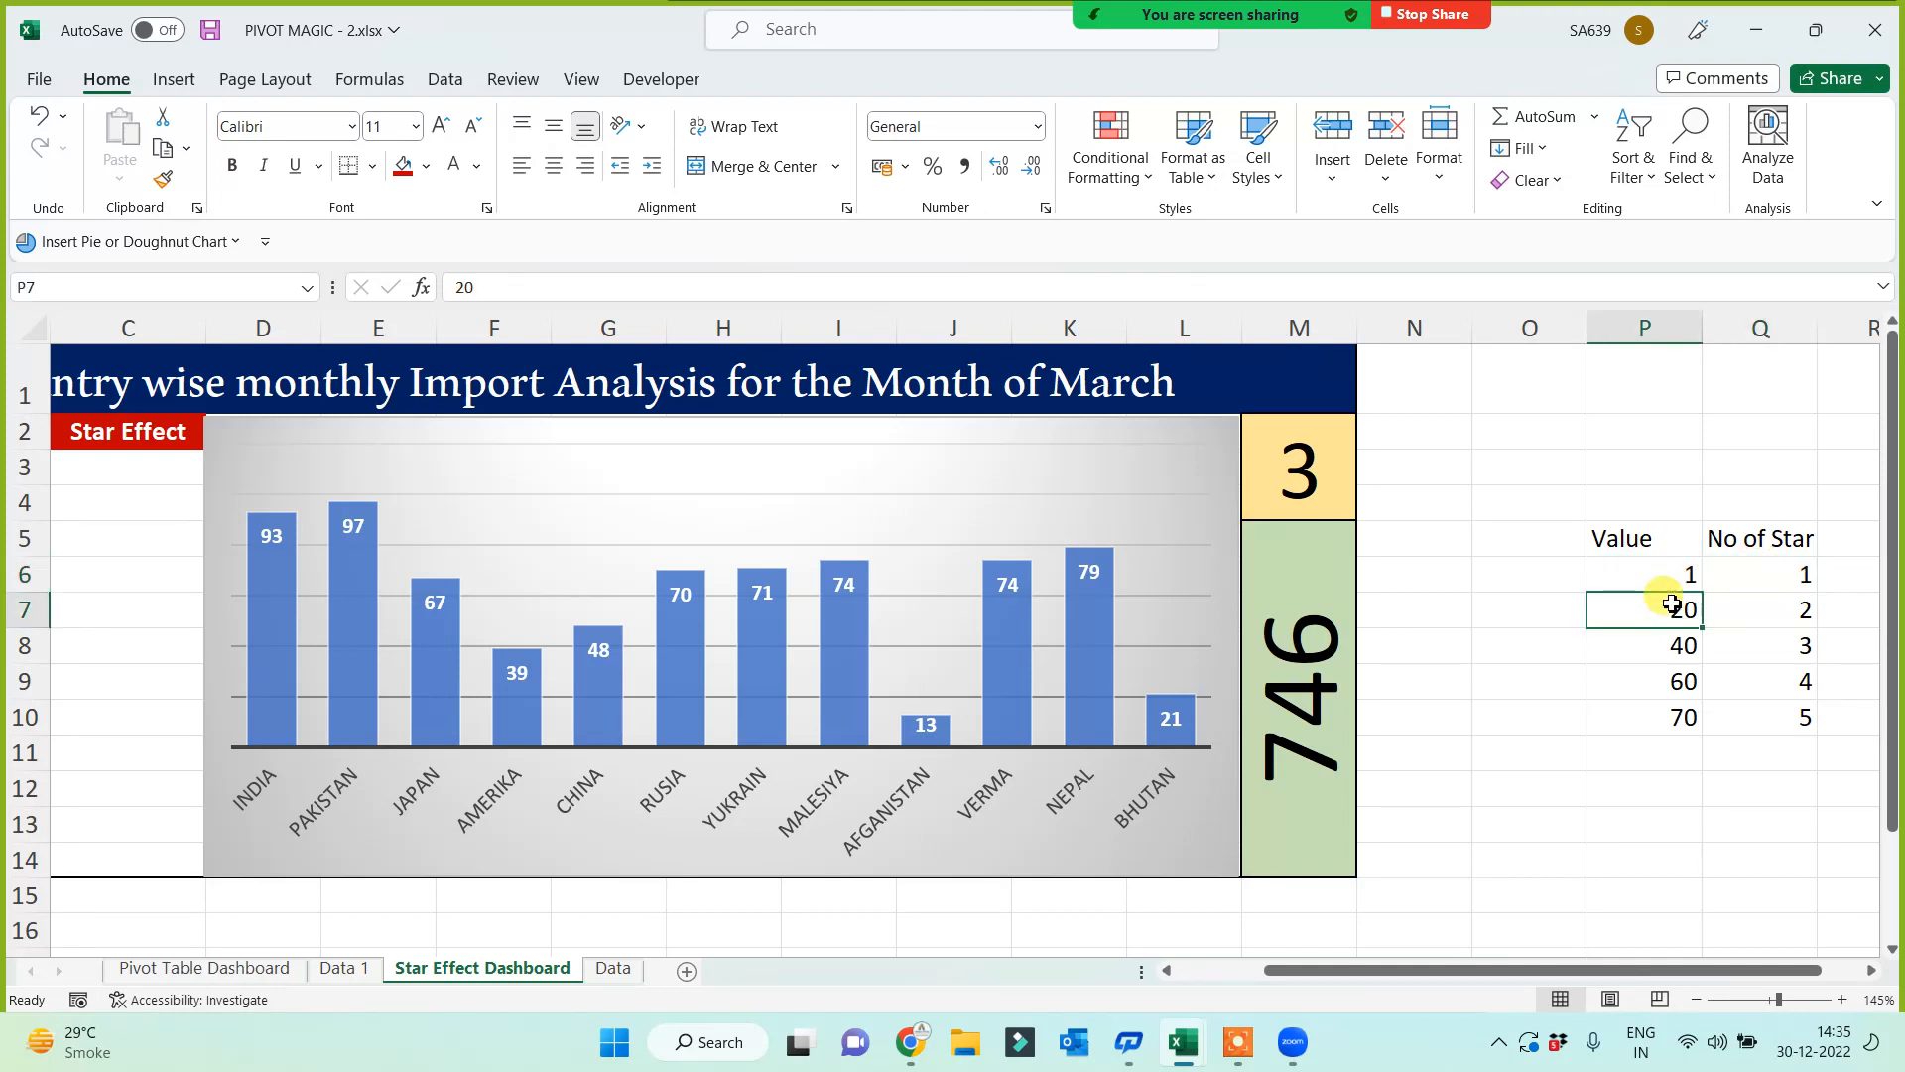
{"action": "left_click", "coordinate": [1798, 610]}
{"action": "left_click", "coordinate": [1687, 607]}
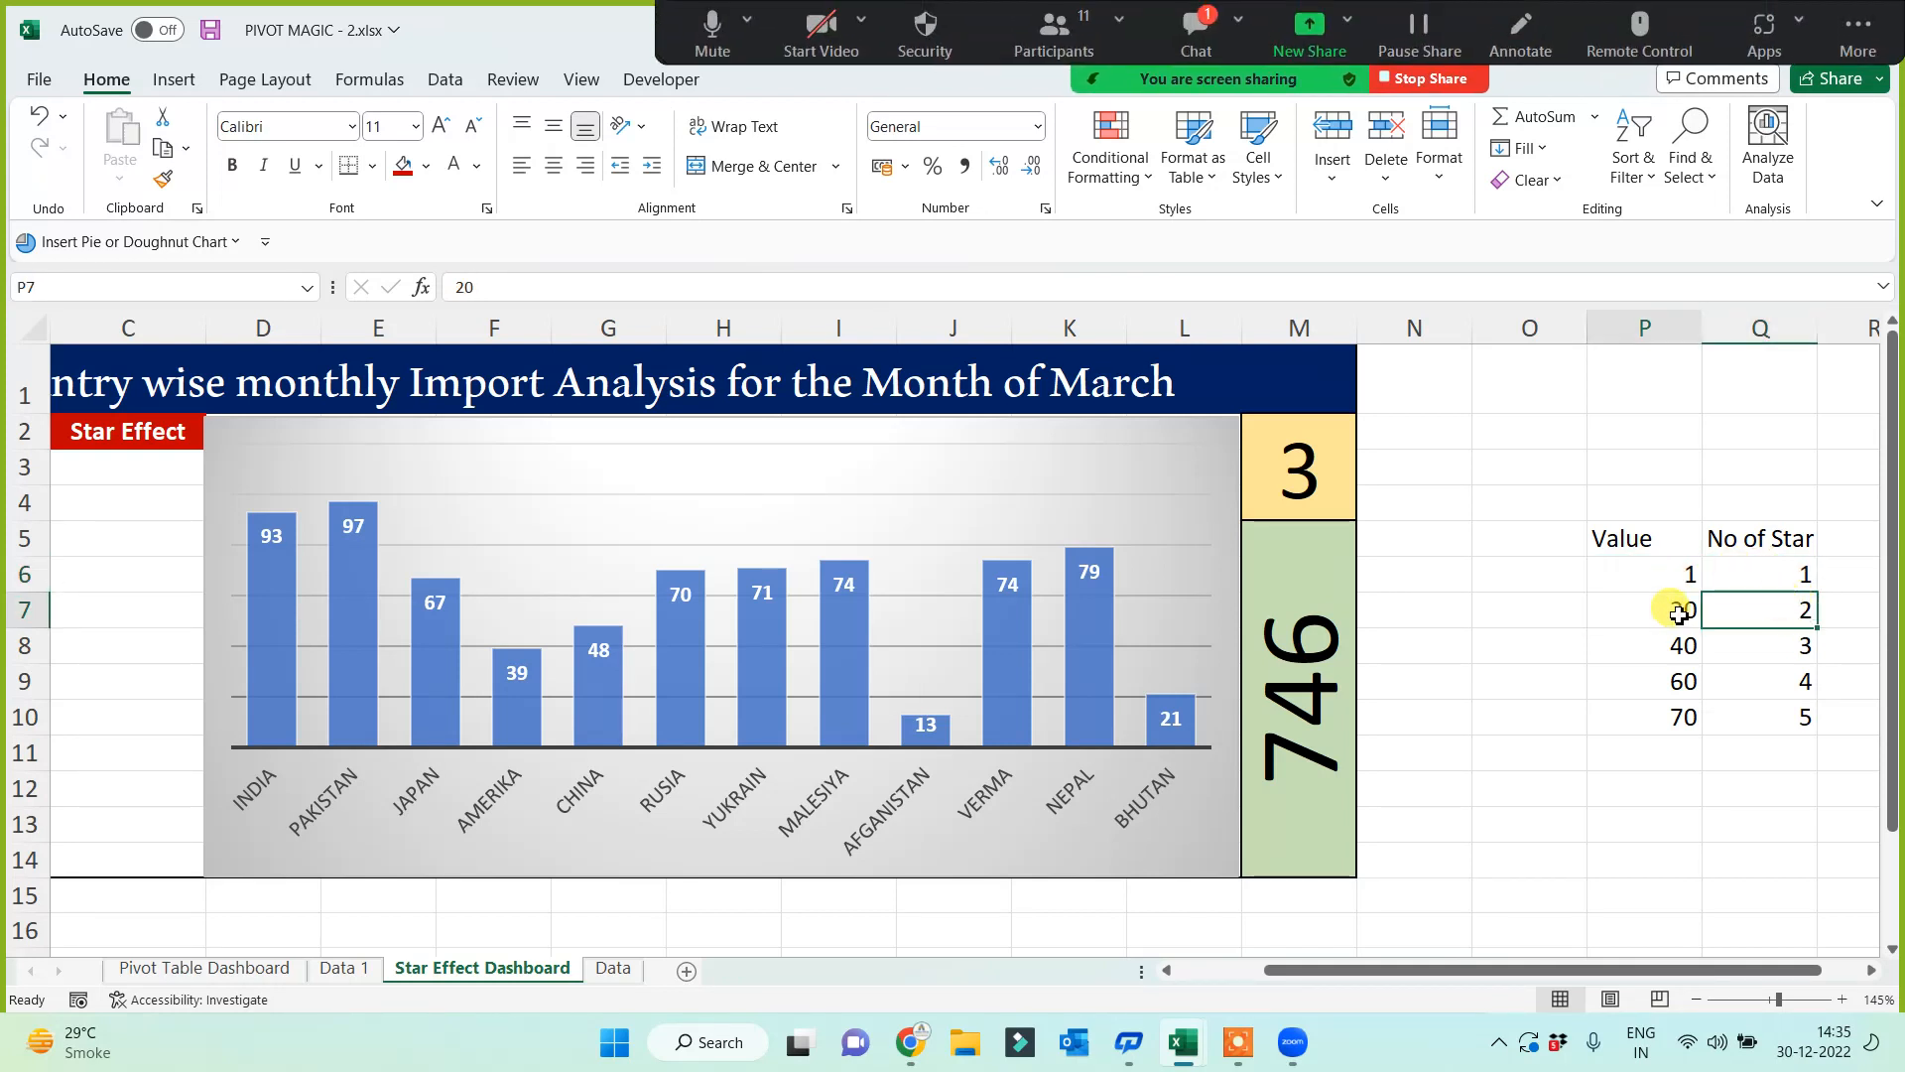
{"action": "left_click", "coordinate": [1673, 650]}
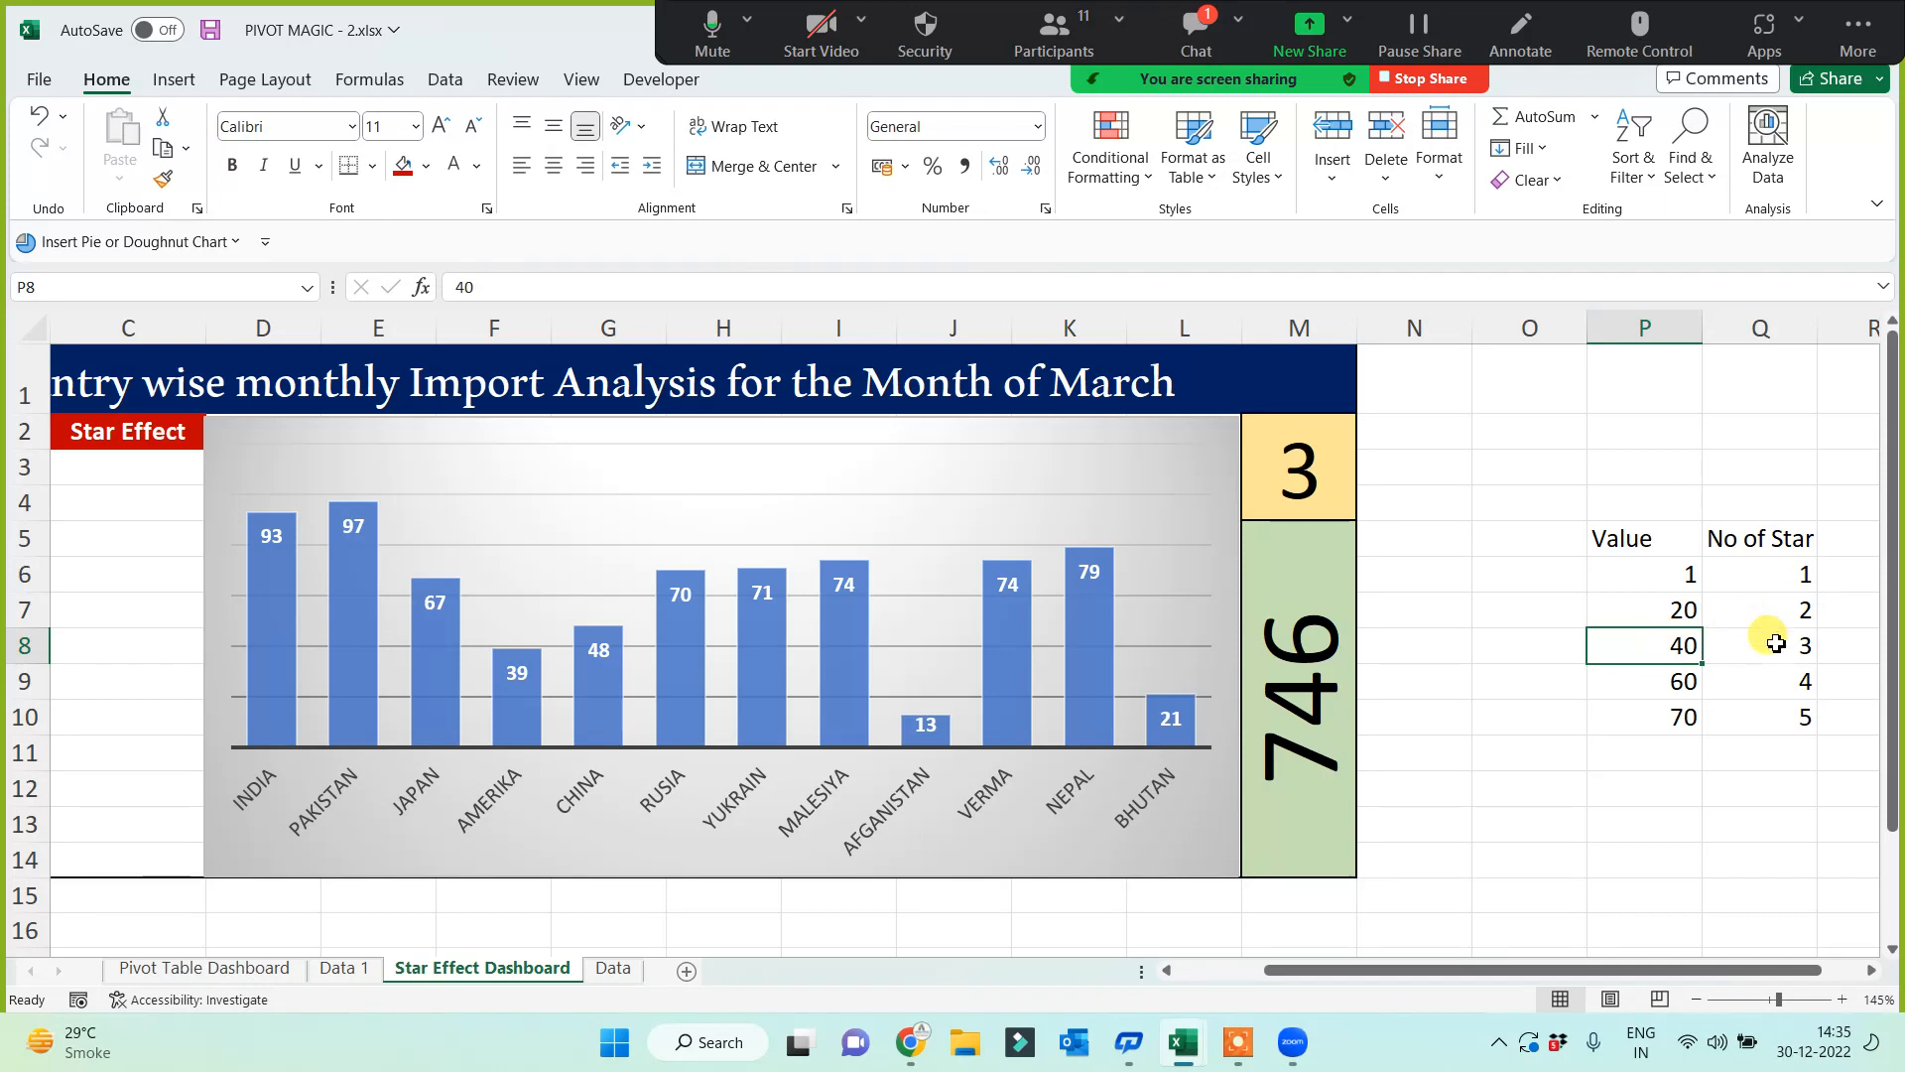
{"action": "left_click", "coordinate": [1786, 608]}
{"action": "left_click", "coordinate": [1682, 640]}
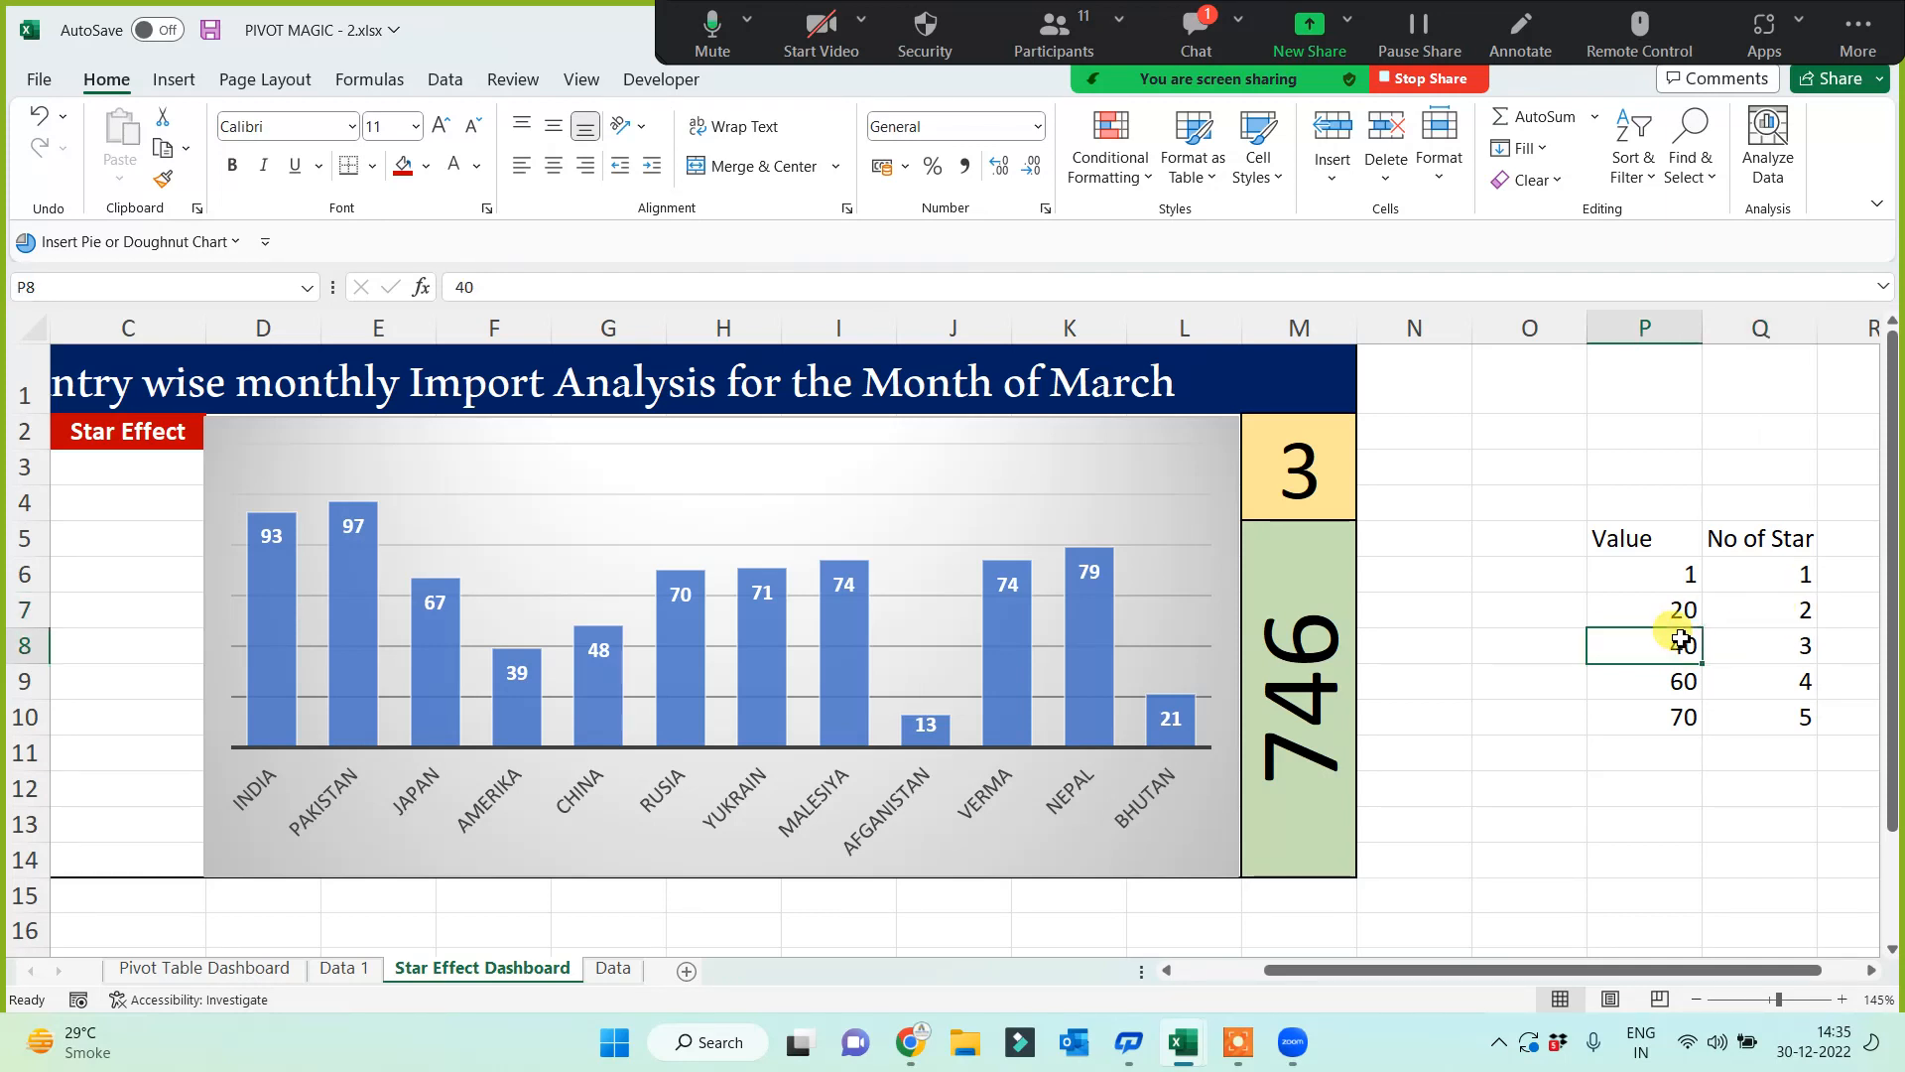
{"action": "left_click", "coordinate": [1777, 643]}
{"action": "left_click", "coordinate": [1675, 677]}
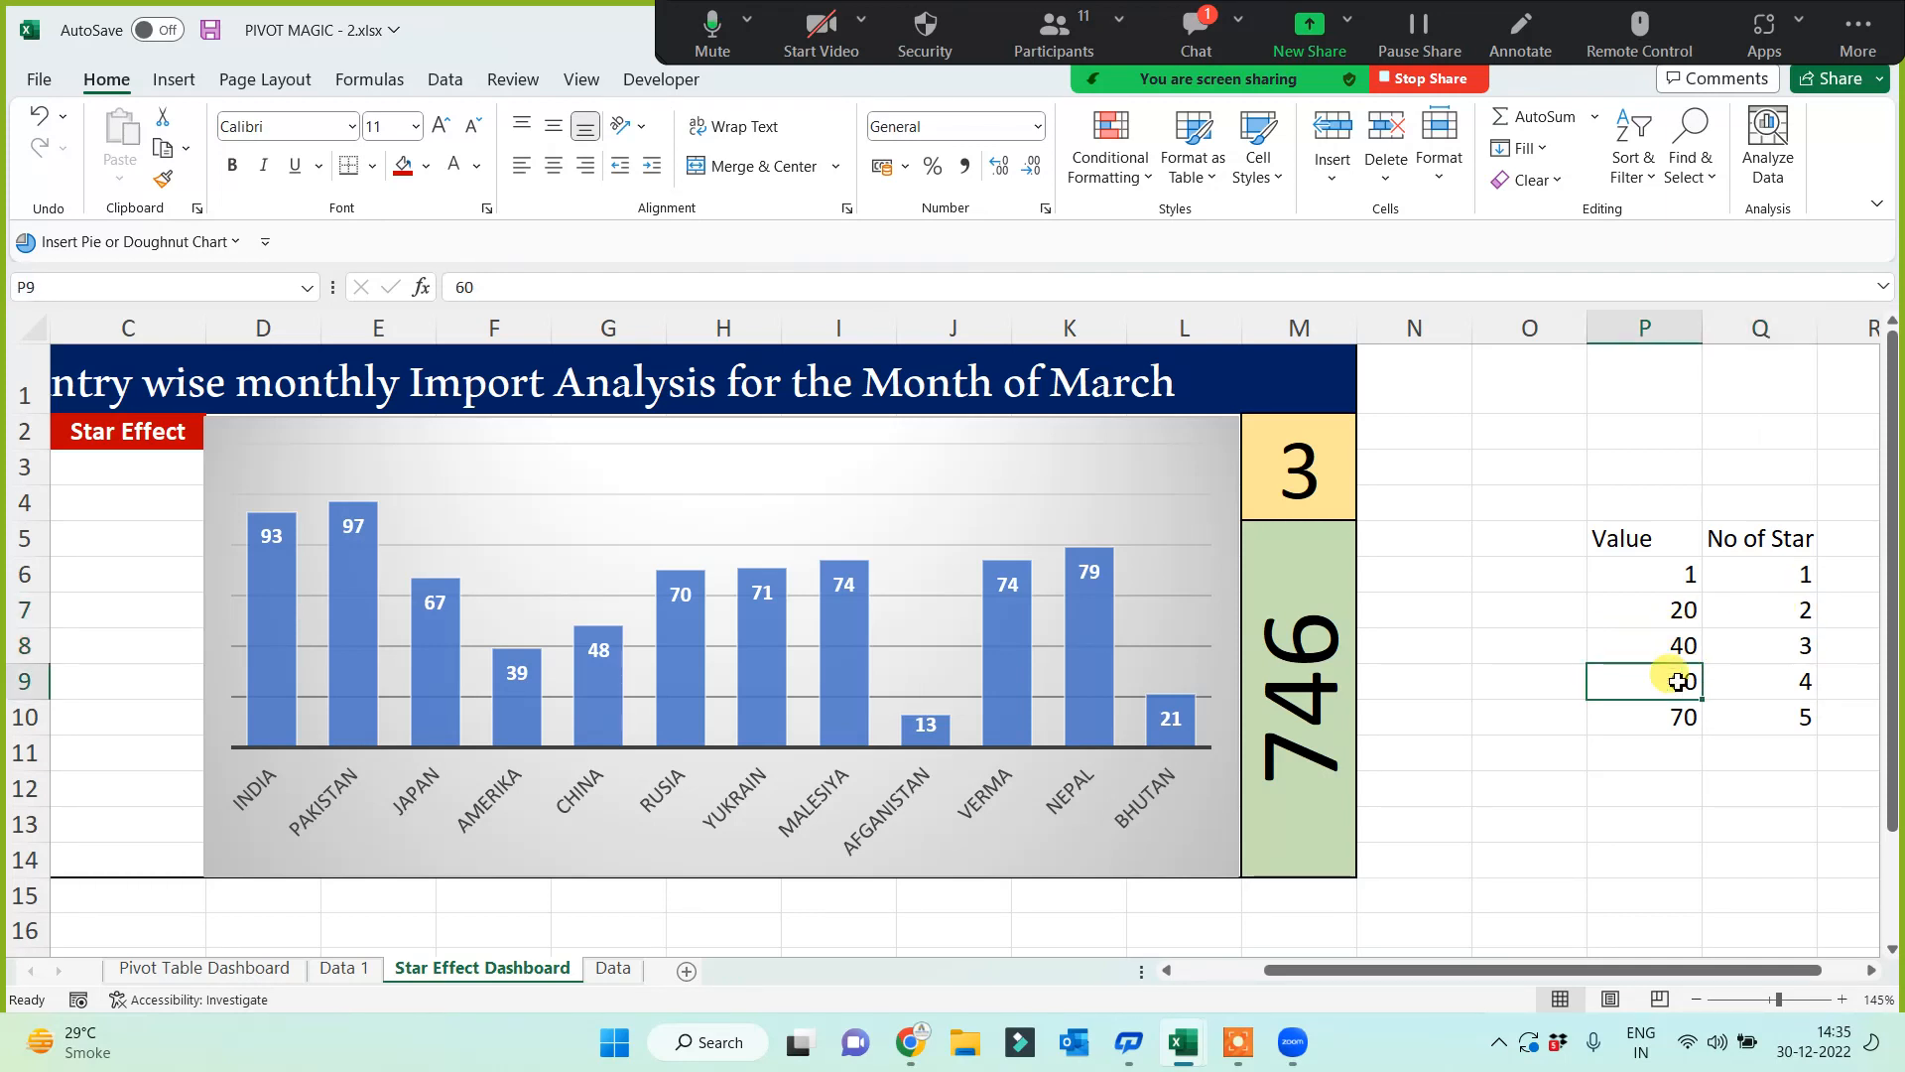
{"action": "left_click", "coordinate": [1787, 681]}
{"action": "left_click", "coordinate": [1647, 715]}
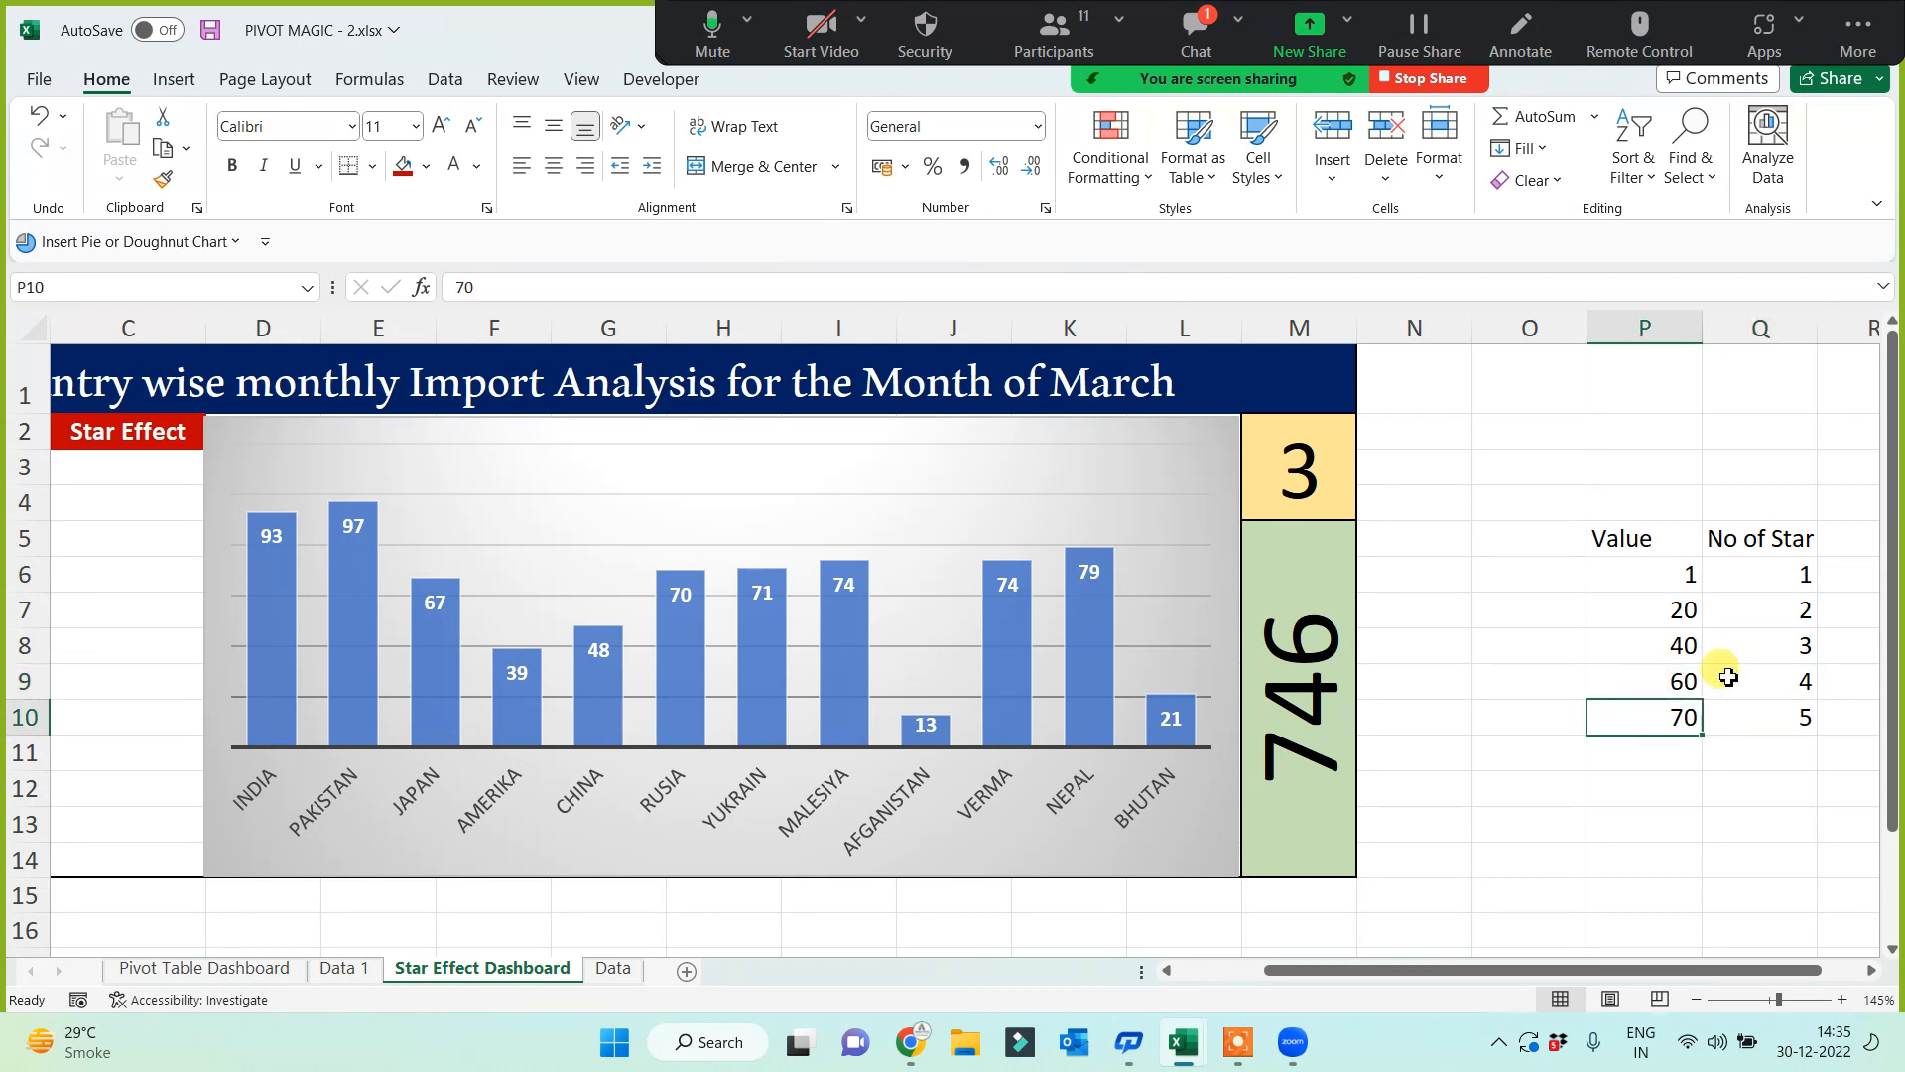
Step: Centre the contents of the lookup table P5:Q10 and apply borders to all its cells
{"action": "left_click_drag", "start_coordinate": [1617, 535], "coordinate": [1739, 715]}
{"action": "left_click", "coordinate": [554, 166]}
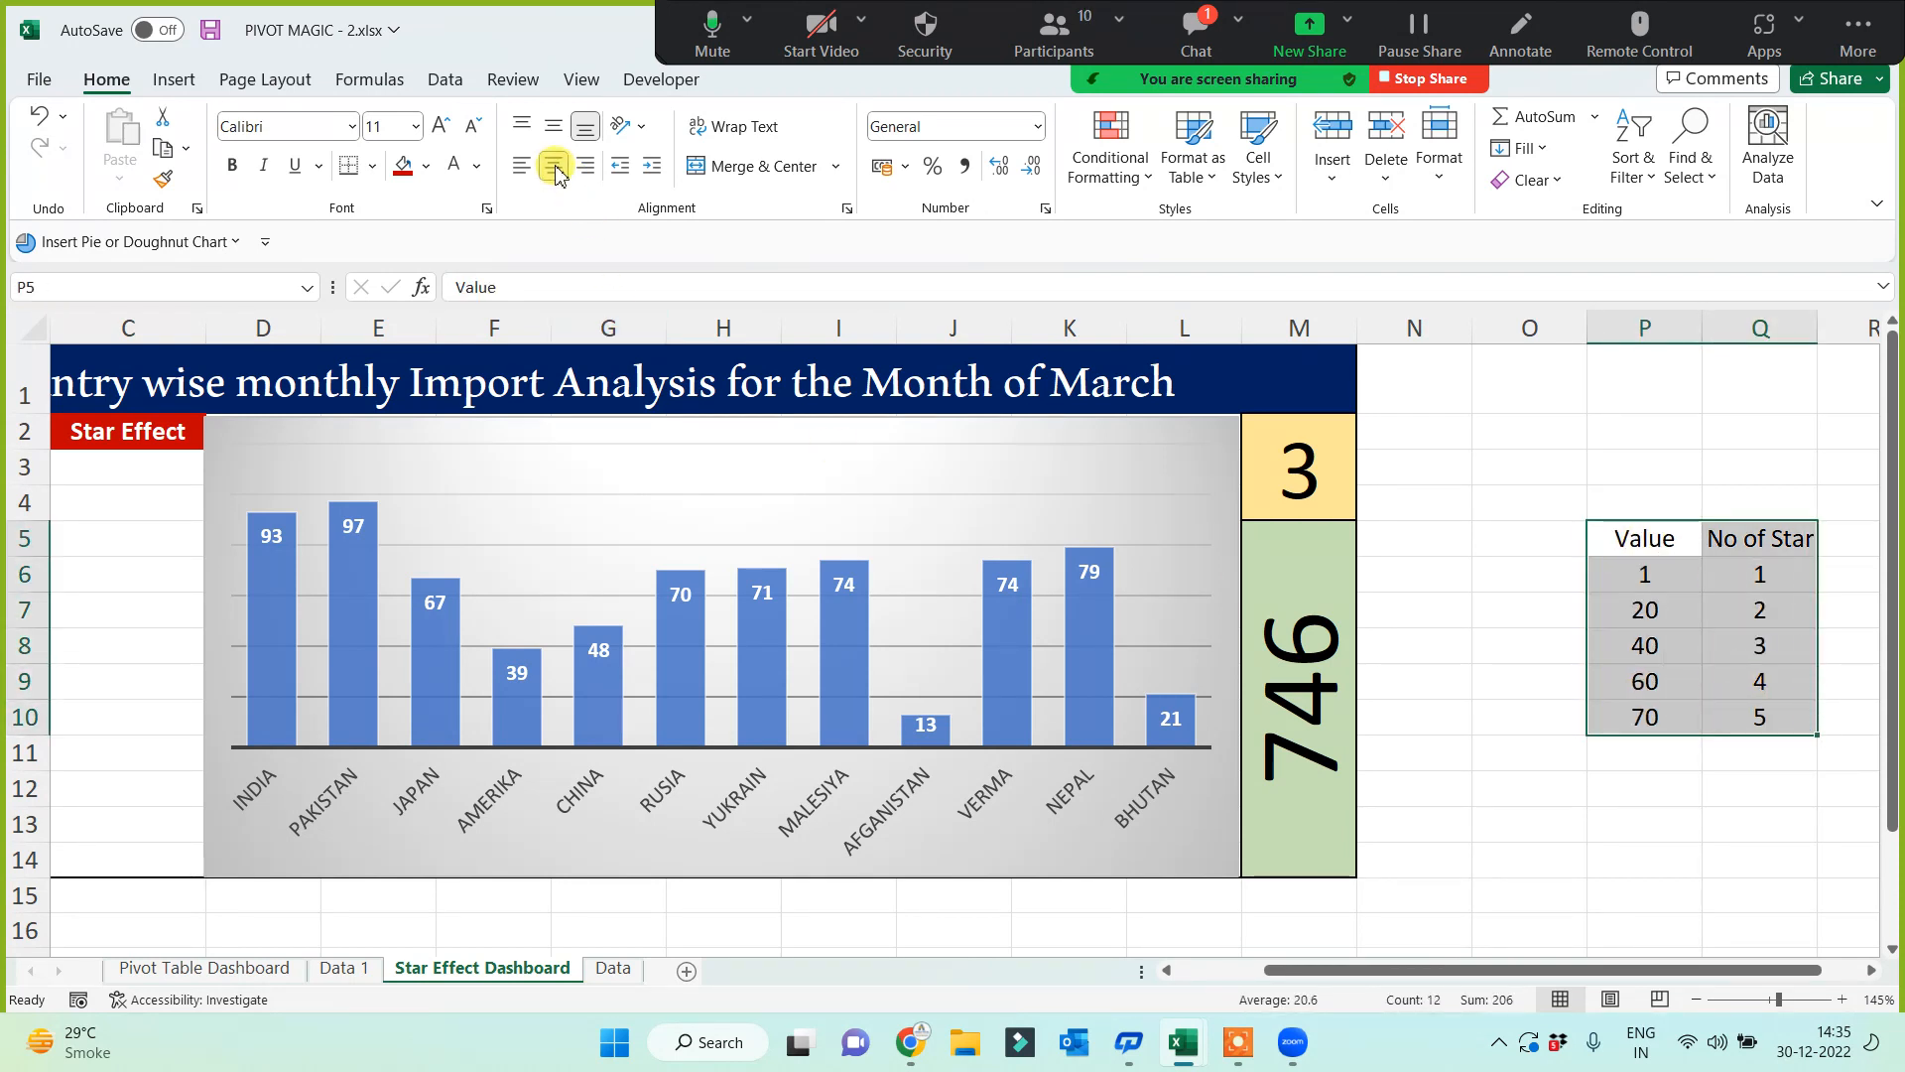
{"action": "left_click", "coordinate": [372, 166]}
{"action": "left_click", "coordinate": [377, 418]}
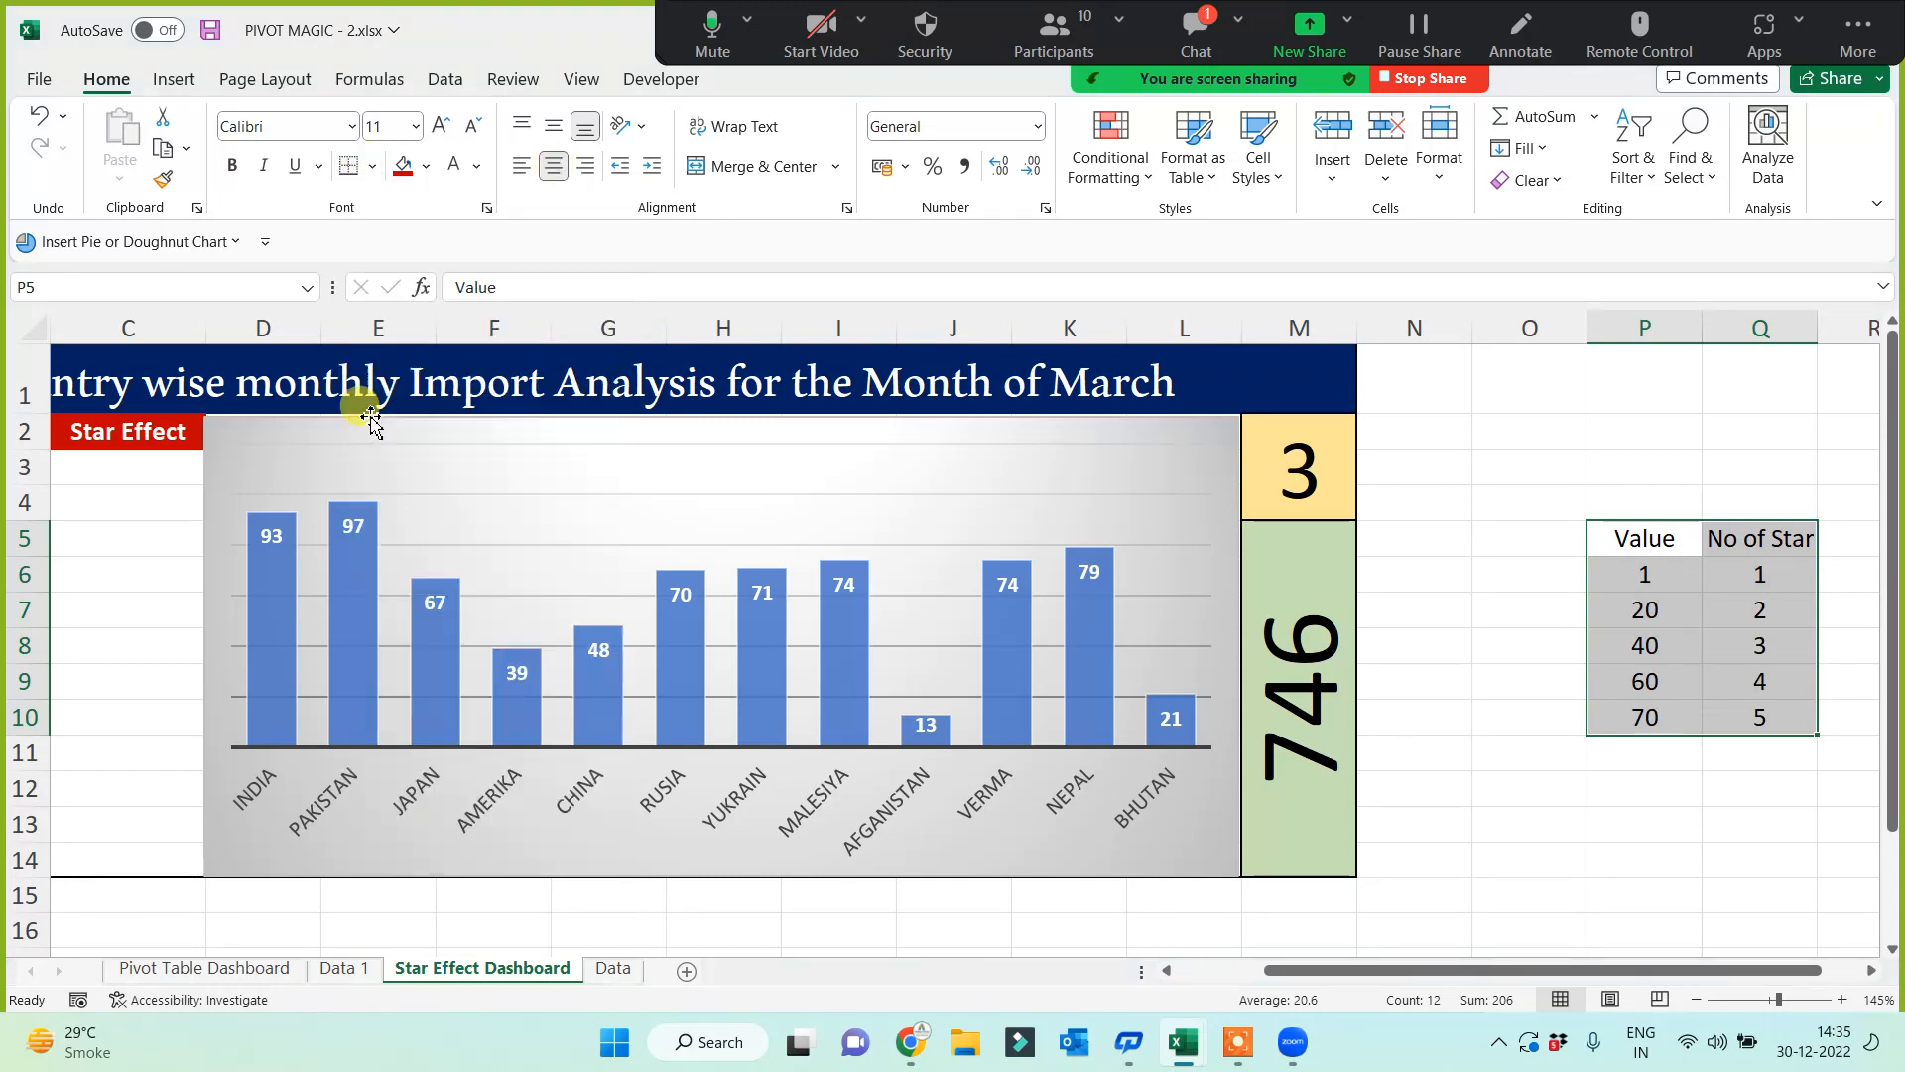
Step: Format the lookup table headings P5:Q5 with red fill and white text, and widen column Q slightly
{"action": "left_click_drag", "start_coordinate": [1756, 542], "coordinate": [1682, 538]}
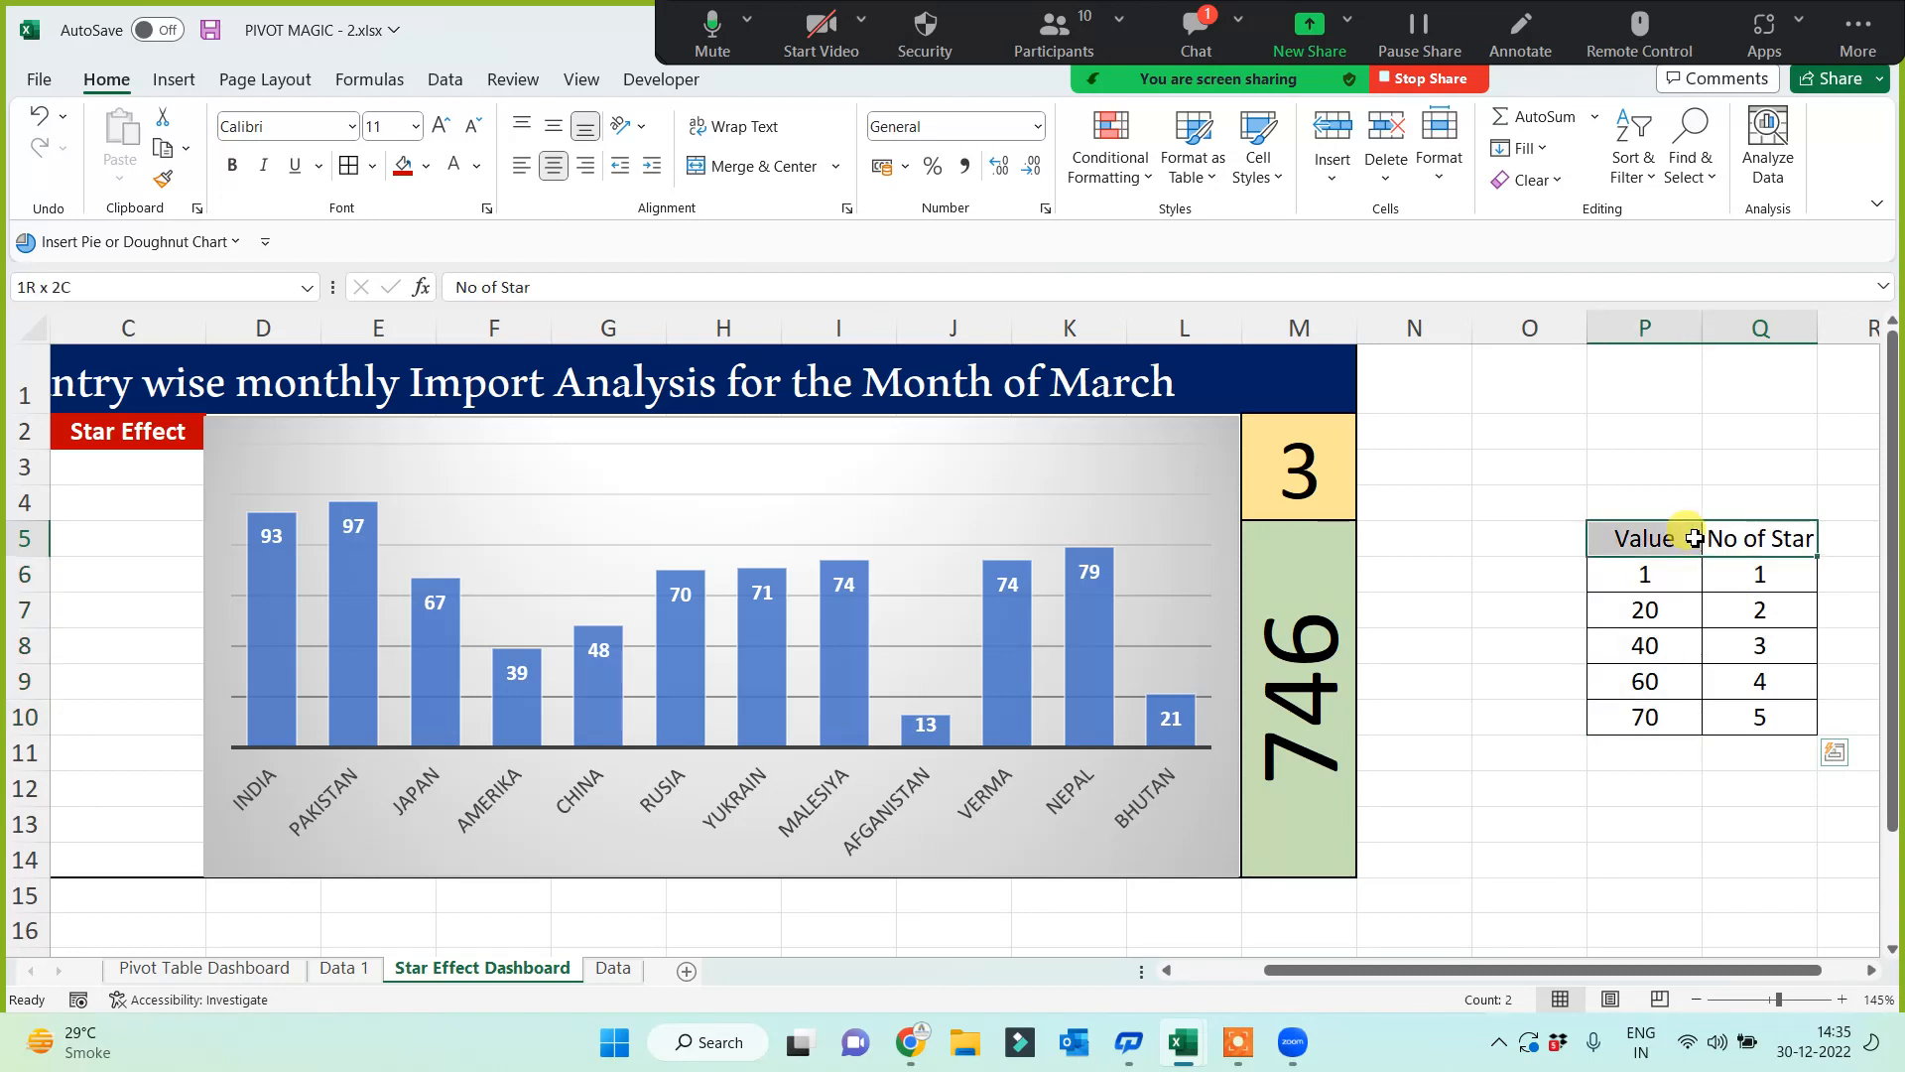
{"action": "left_click", "coordinate": [403, 166]}
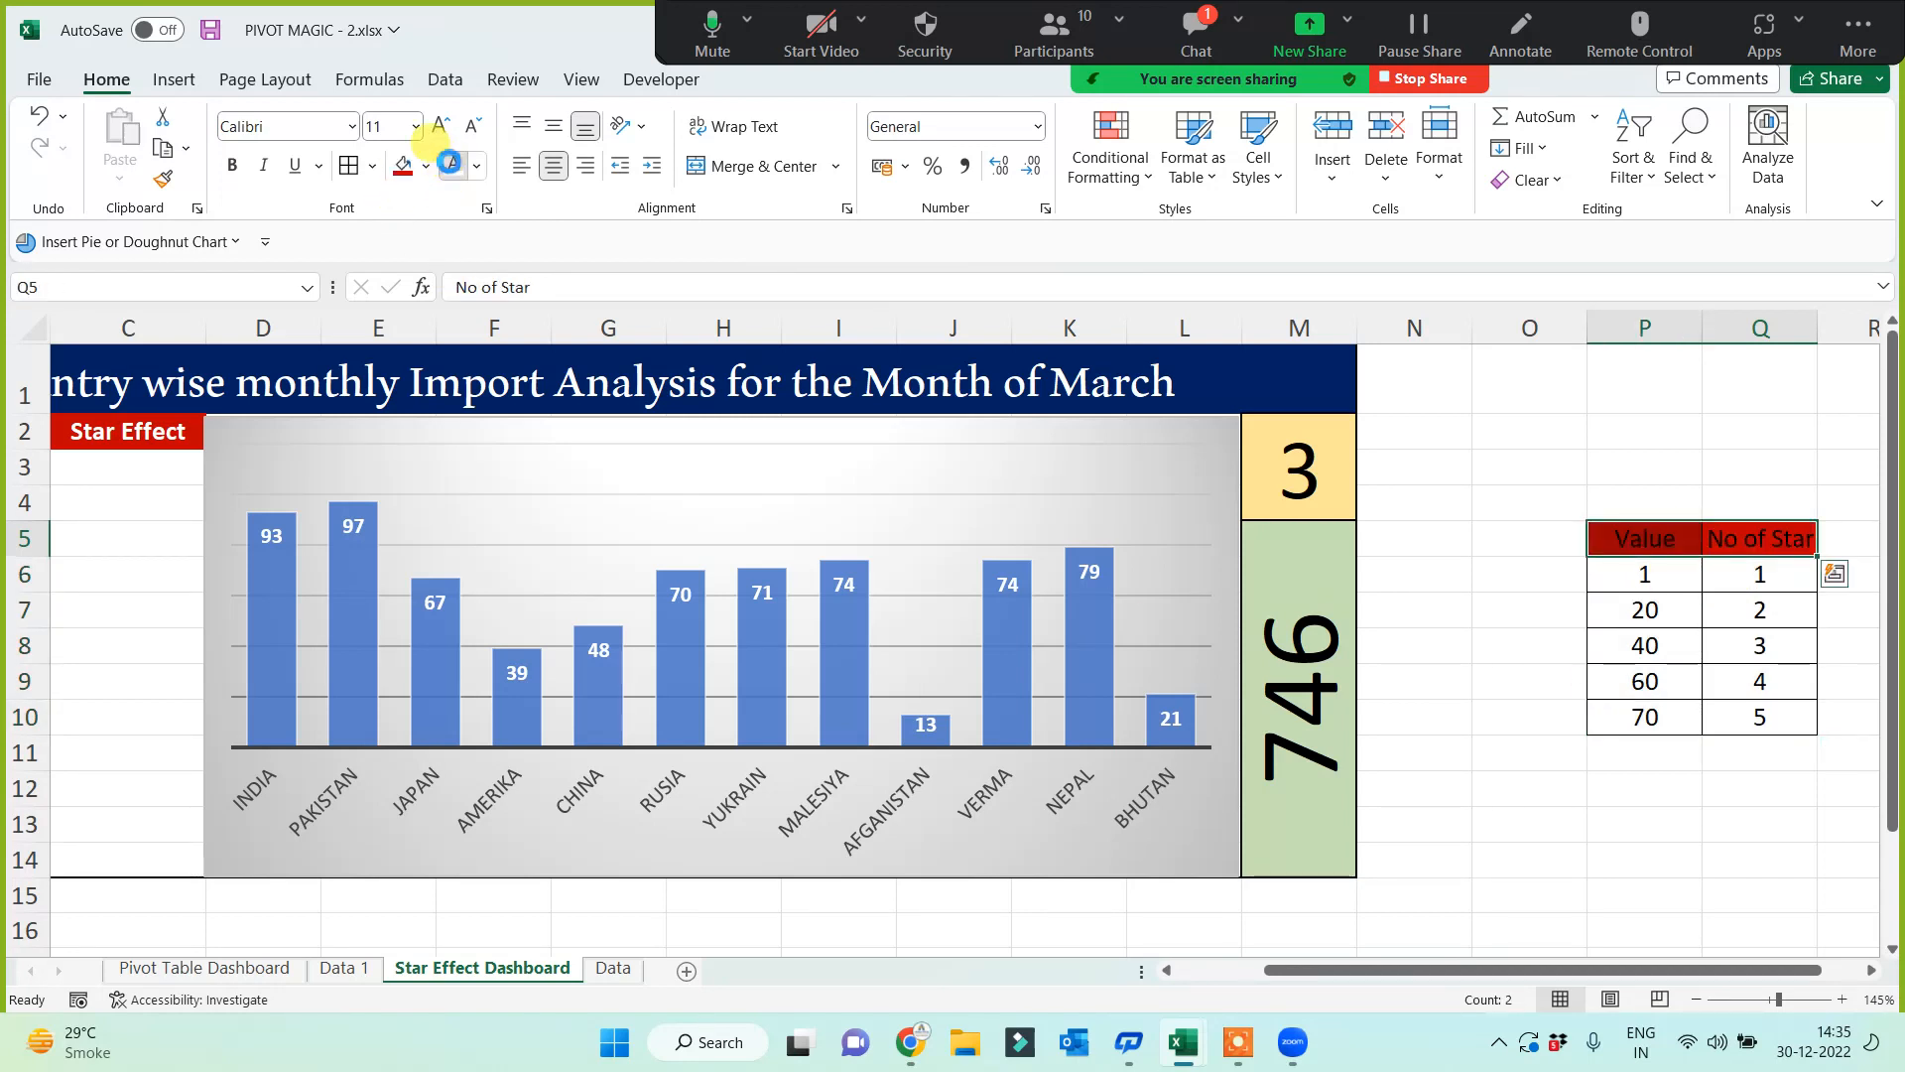
{"action": "left_click", "coordinate": [453, 166]}
{"action": "left_click_drag", "start_coordinate": [1818, 327], "coordinate": [1833, 327]}
{"action": "left_click", "coordinate": [1475, 706]}
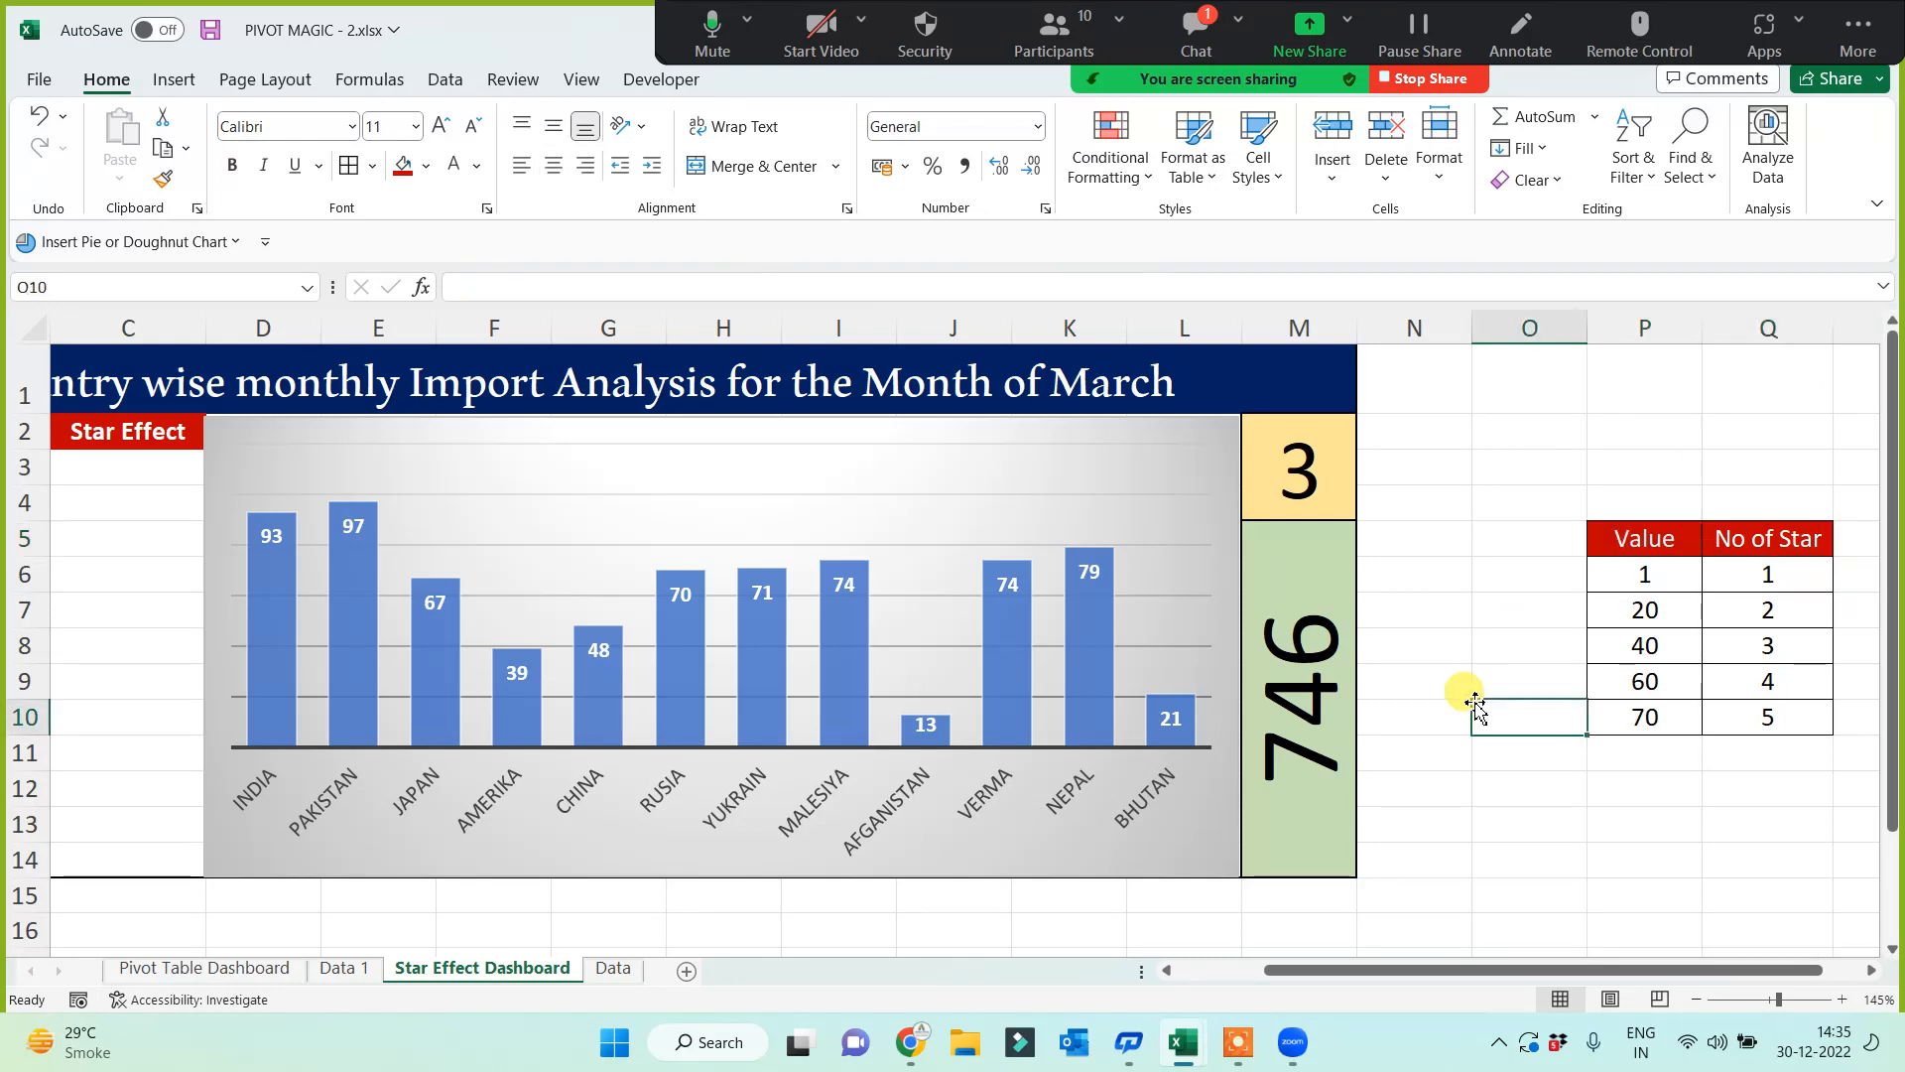
Step: Read the new message in the Zoom meeting chat, minimize the chat window, and return to the worksheet
{"action": "left_click", "coordinate": [1196, 32]}
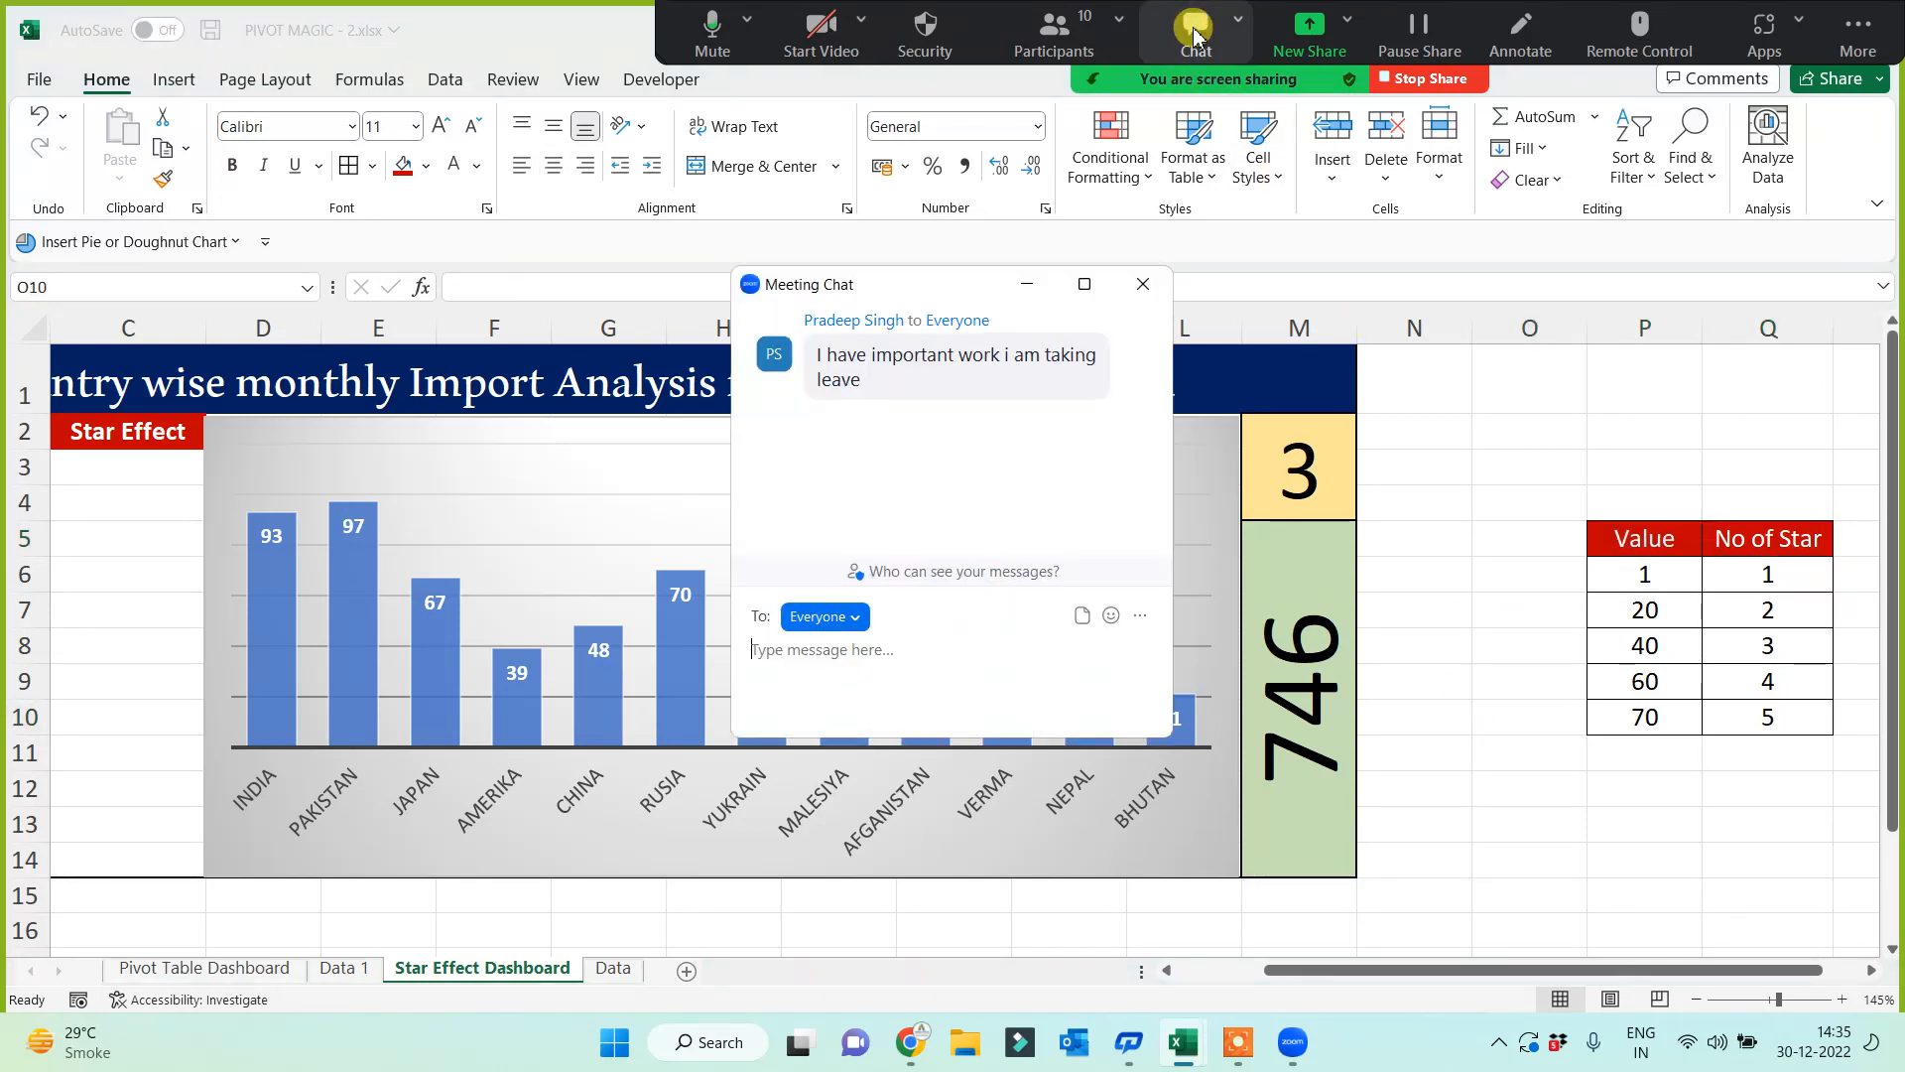
{"action": "left_click", "coordinate": [1025, 286]}
{"action": "left_click", "coordinate": [1545, 707]}
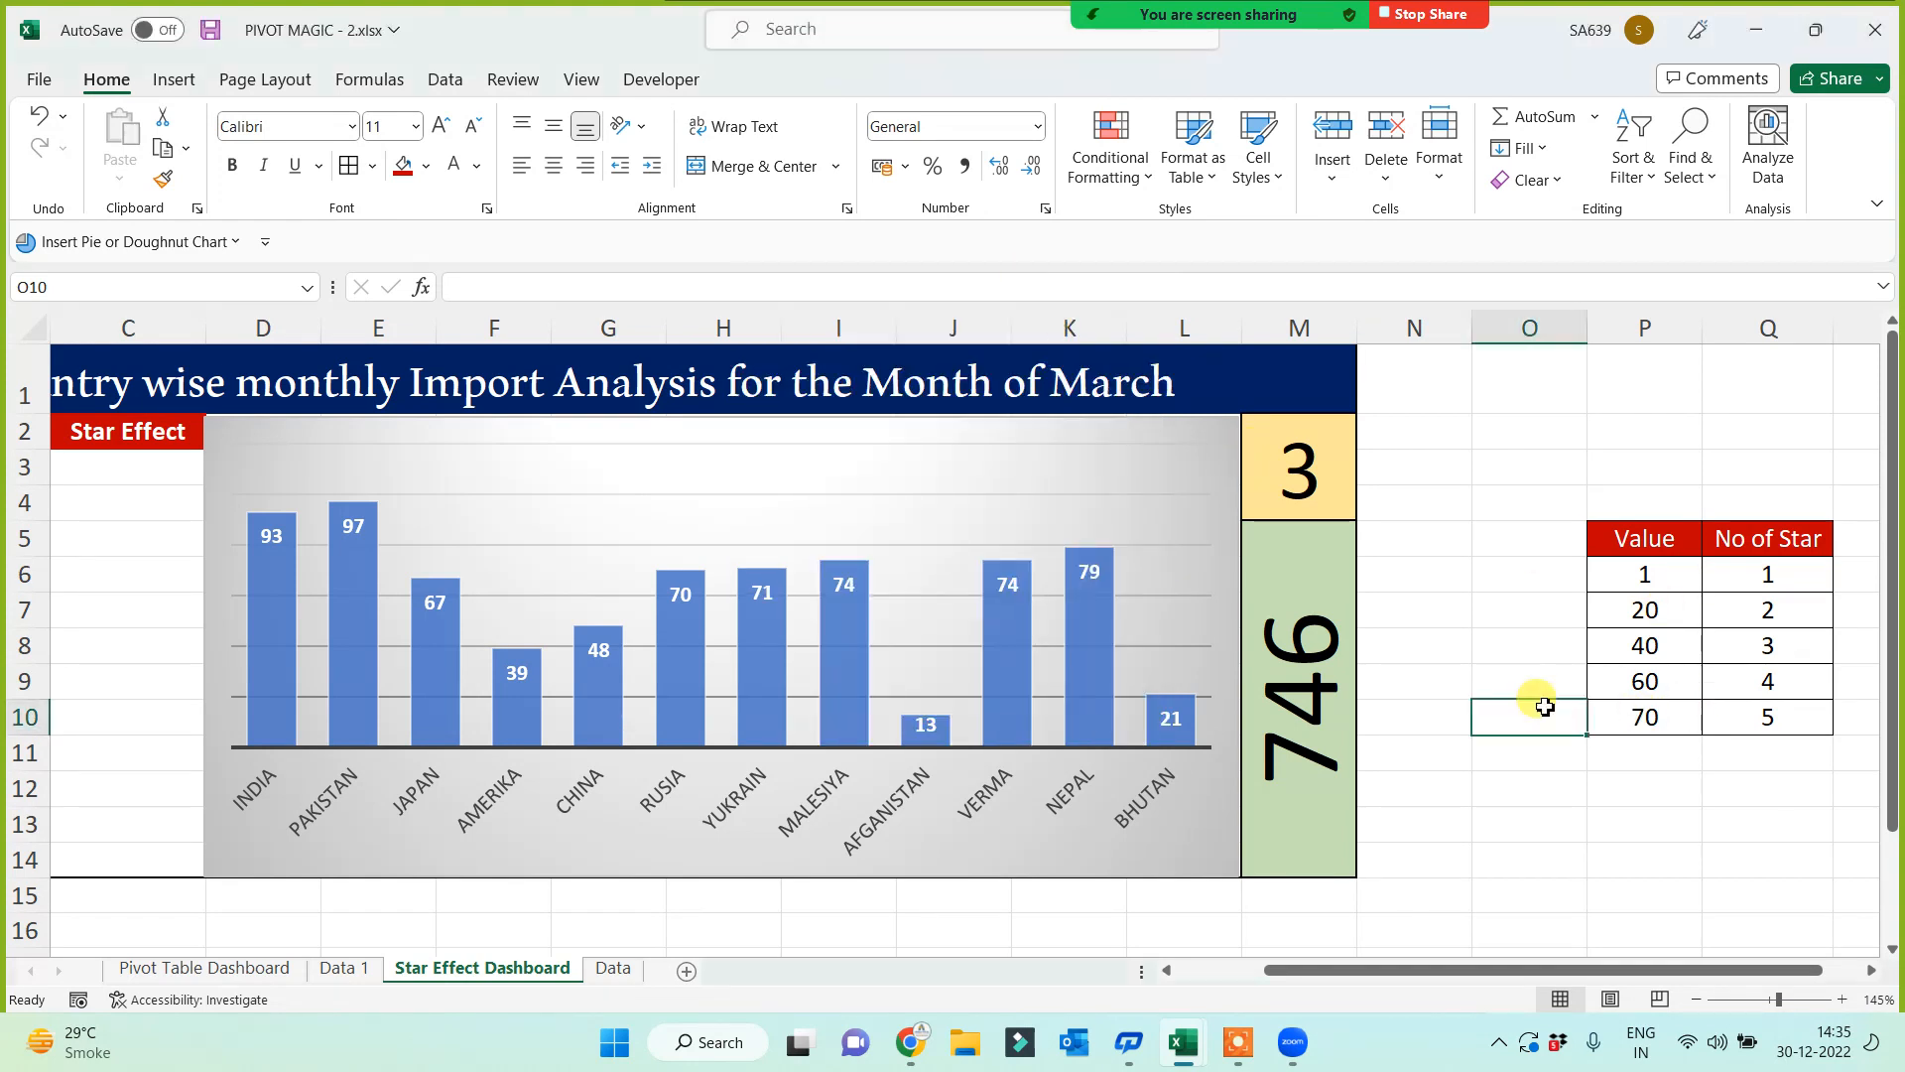
Step: Examine the March values and their formulas in B3:B14 of the country table
{"action": "left_click_drag", "start_coordinate": [1351, 977], "coordinate": [1290, 973]}
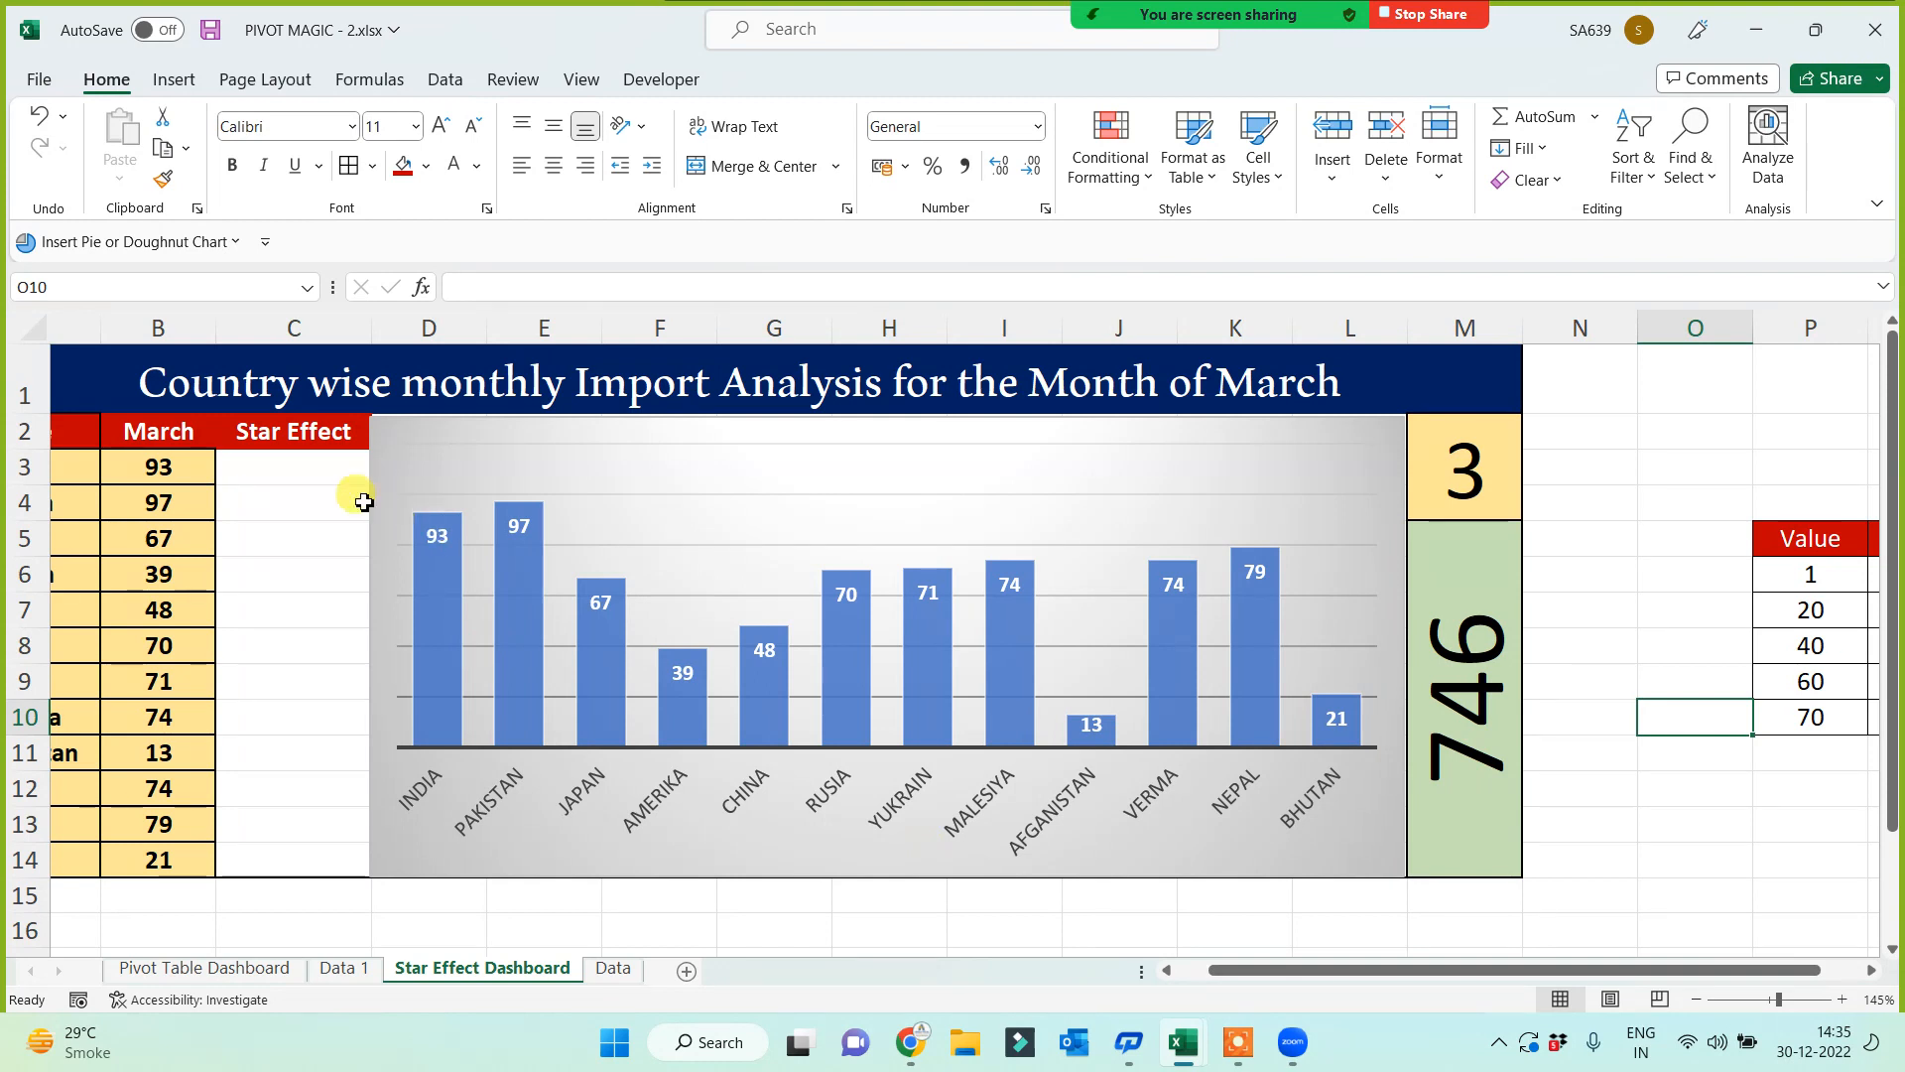
{"action": "left_click_drag", "start_coordinate": [158, 466], "coordinate": [162, 861]}
{"action": "left_click", "coordinate": [161, 468]}
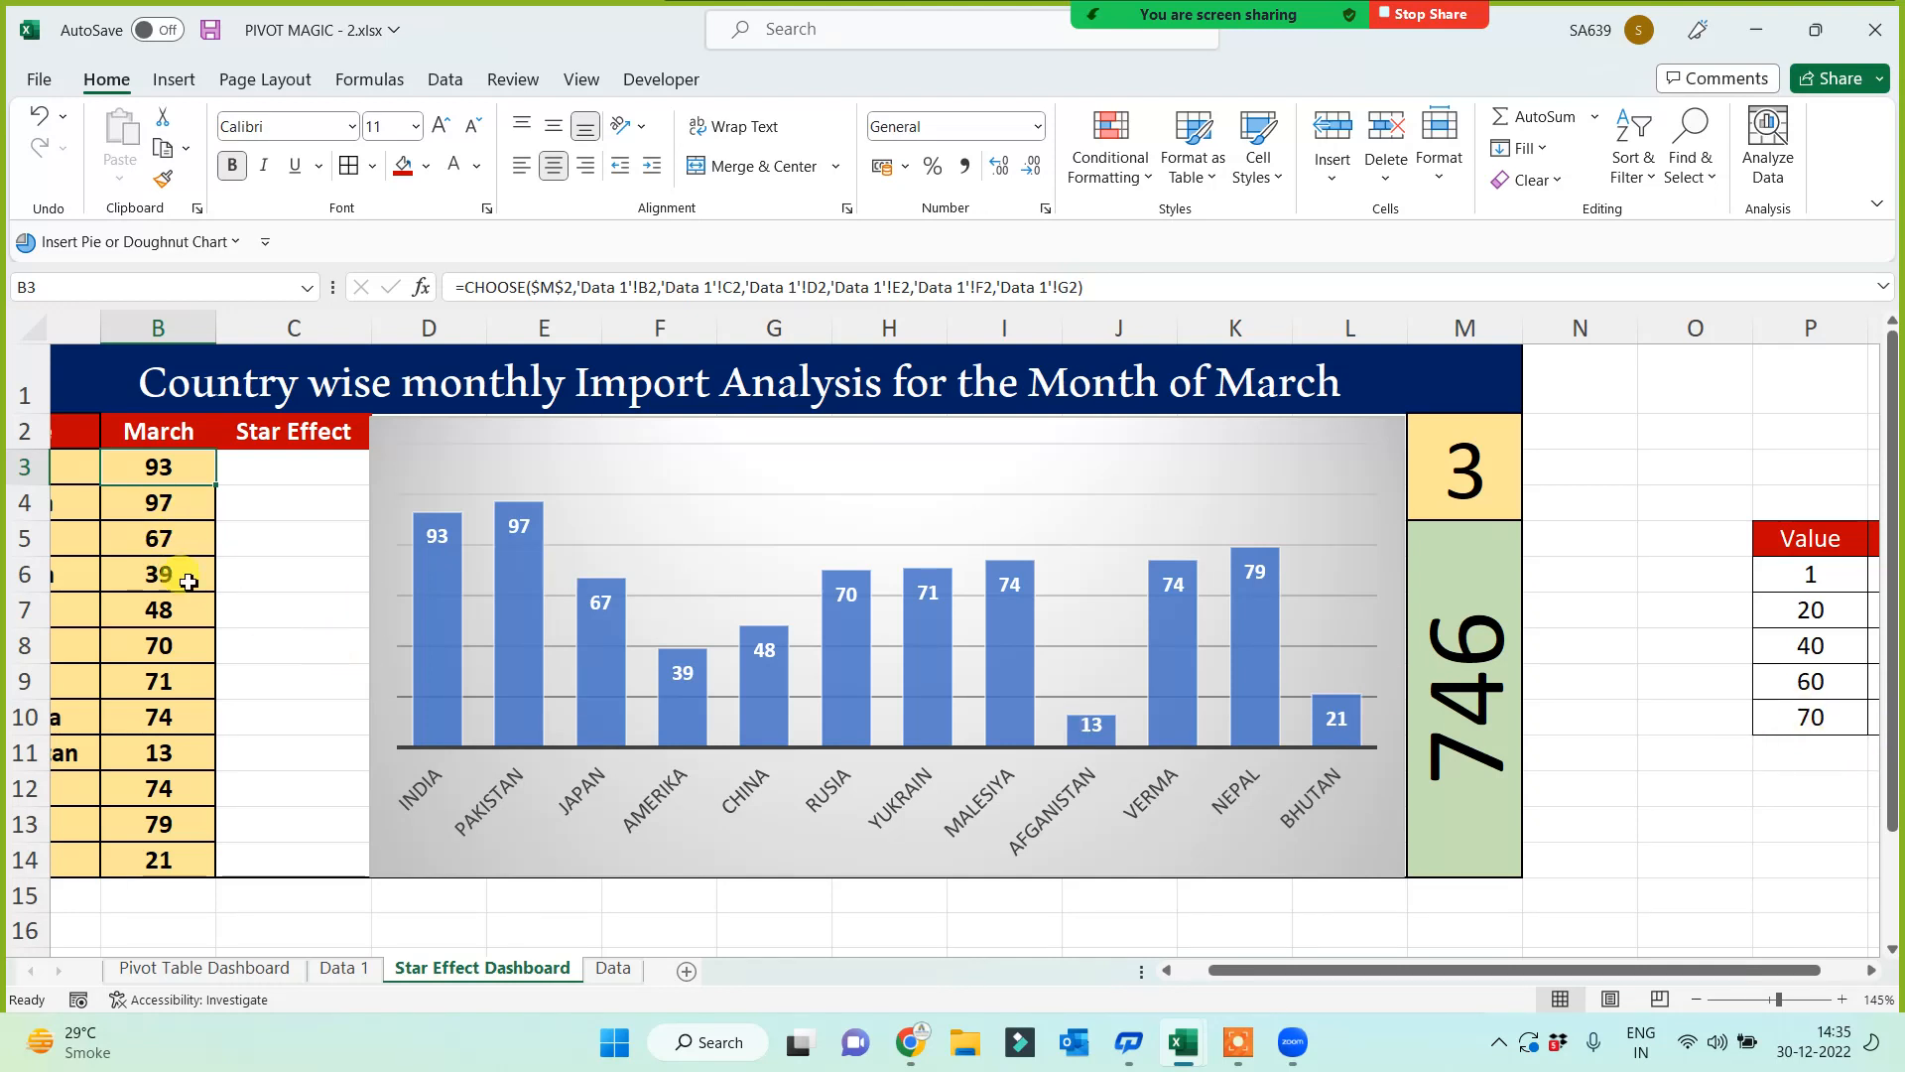
{"action": "left_click", "coordinate": [159, 540]}
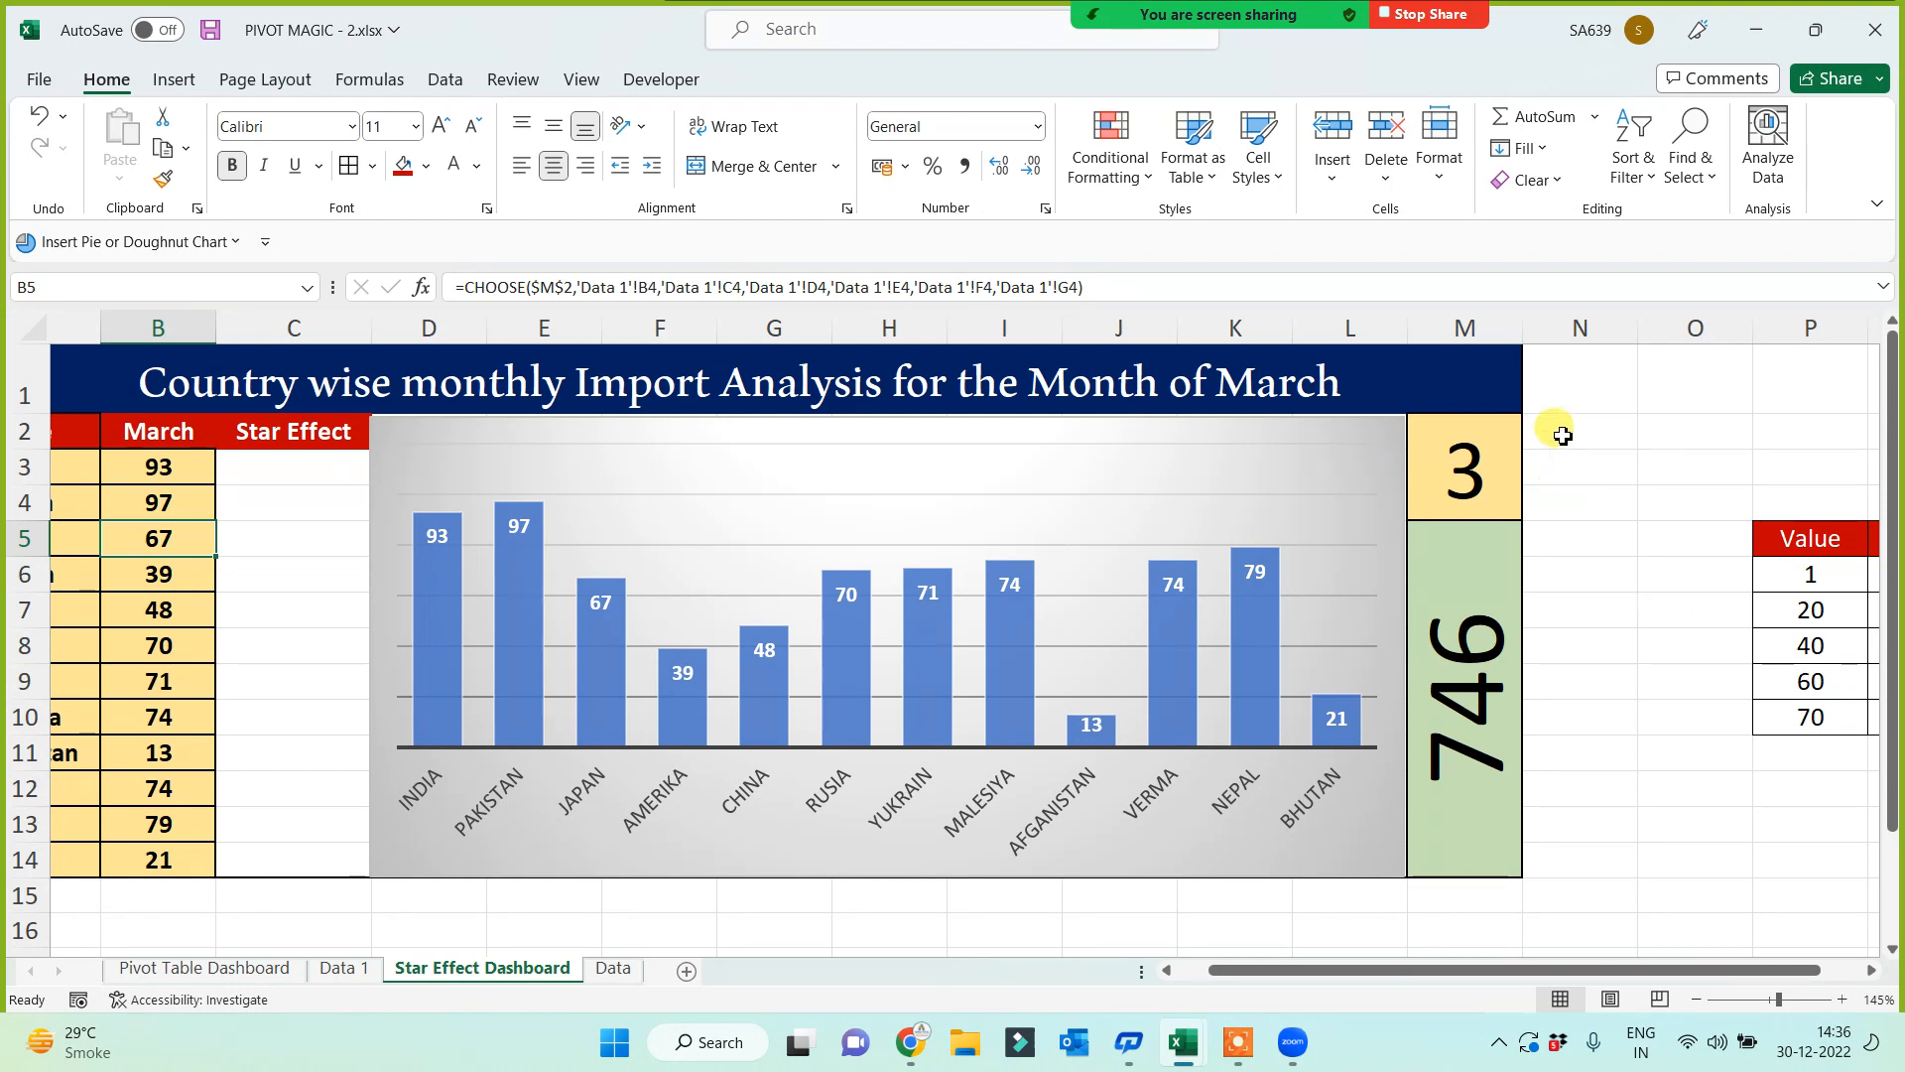
Step: Enter the heading "No of Star?" in N1 beside the dashboard, and select N3 in the same column
{"action": "left_click_drag", "start_coordinate": [1560, 434], "coordinate": [1568, 467]}
{"action": "left_click", "coordinate": [1570, 397]}
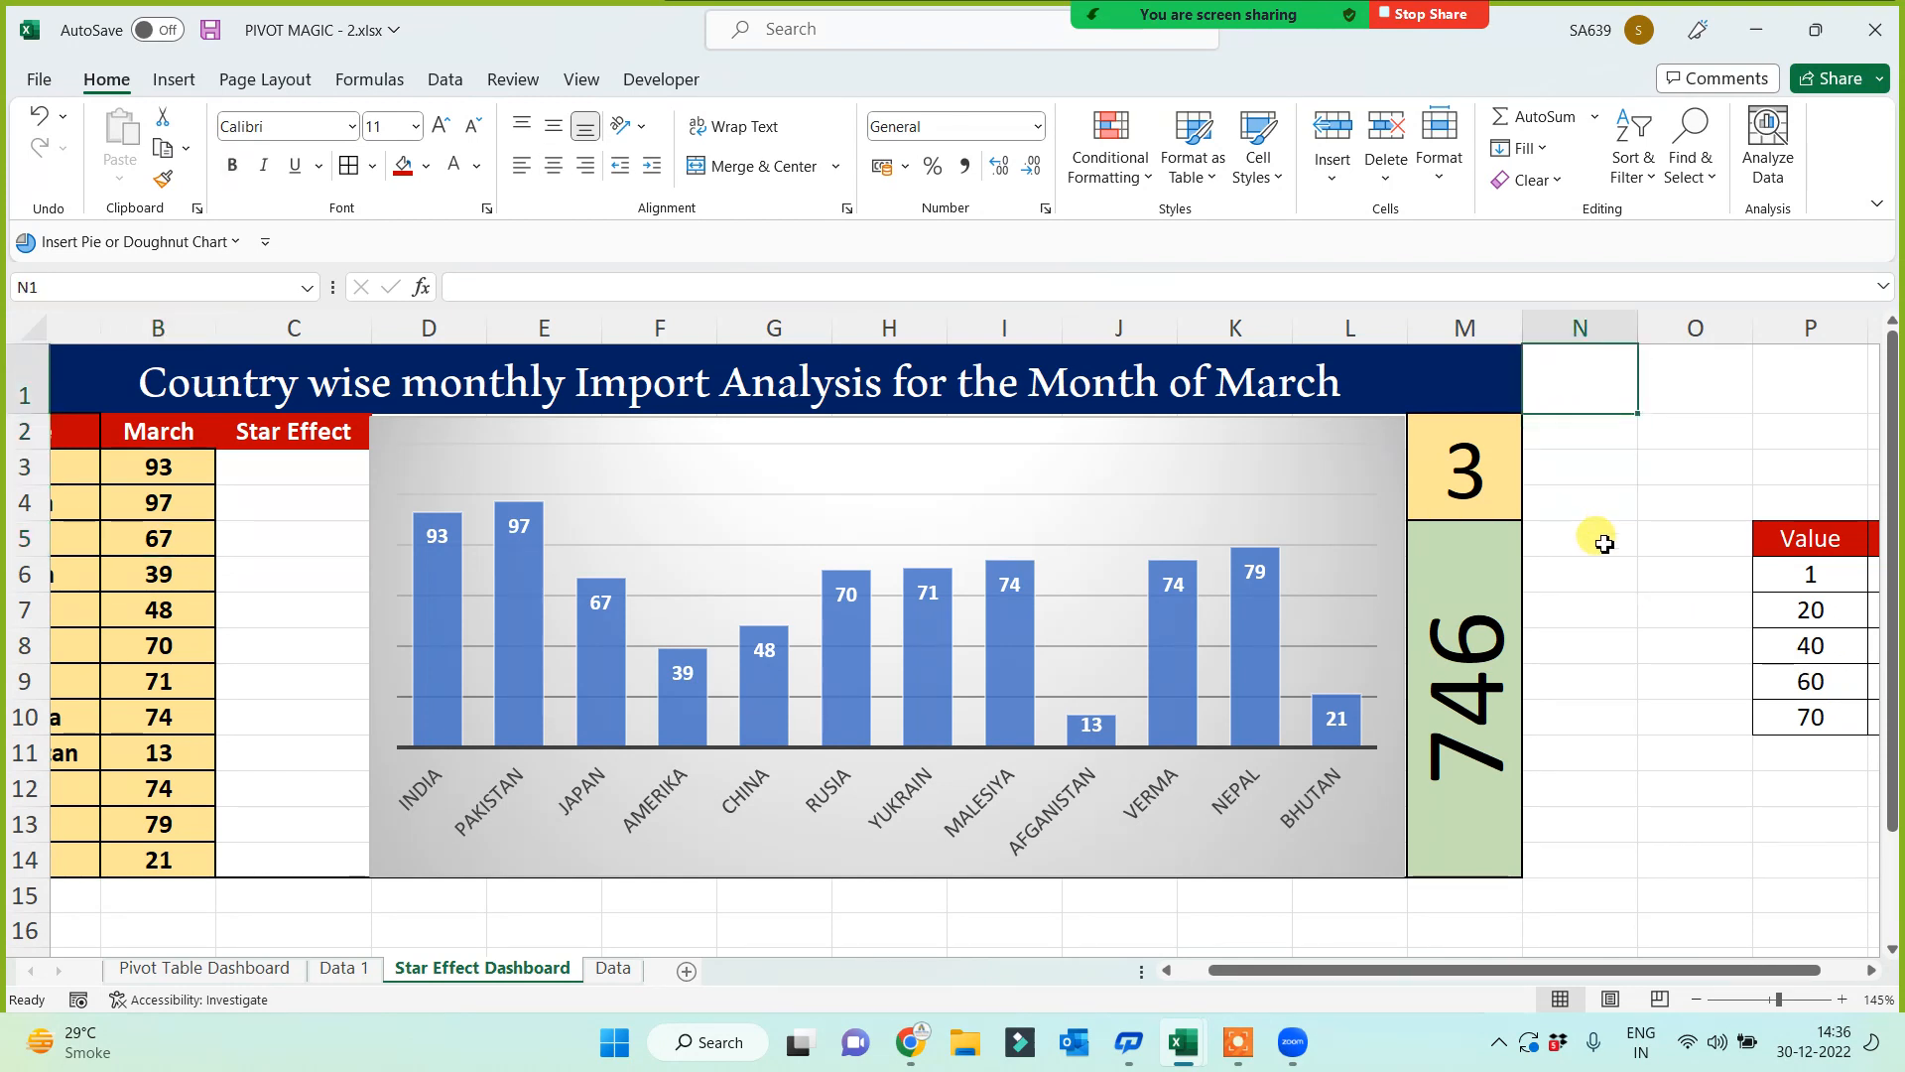
{"action": "type", "text": "No of S"}
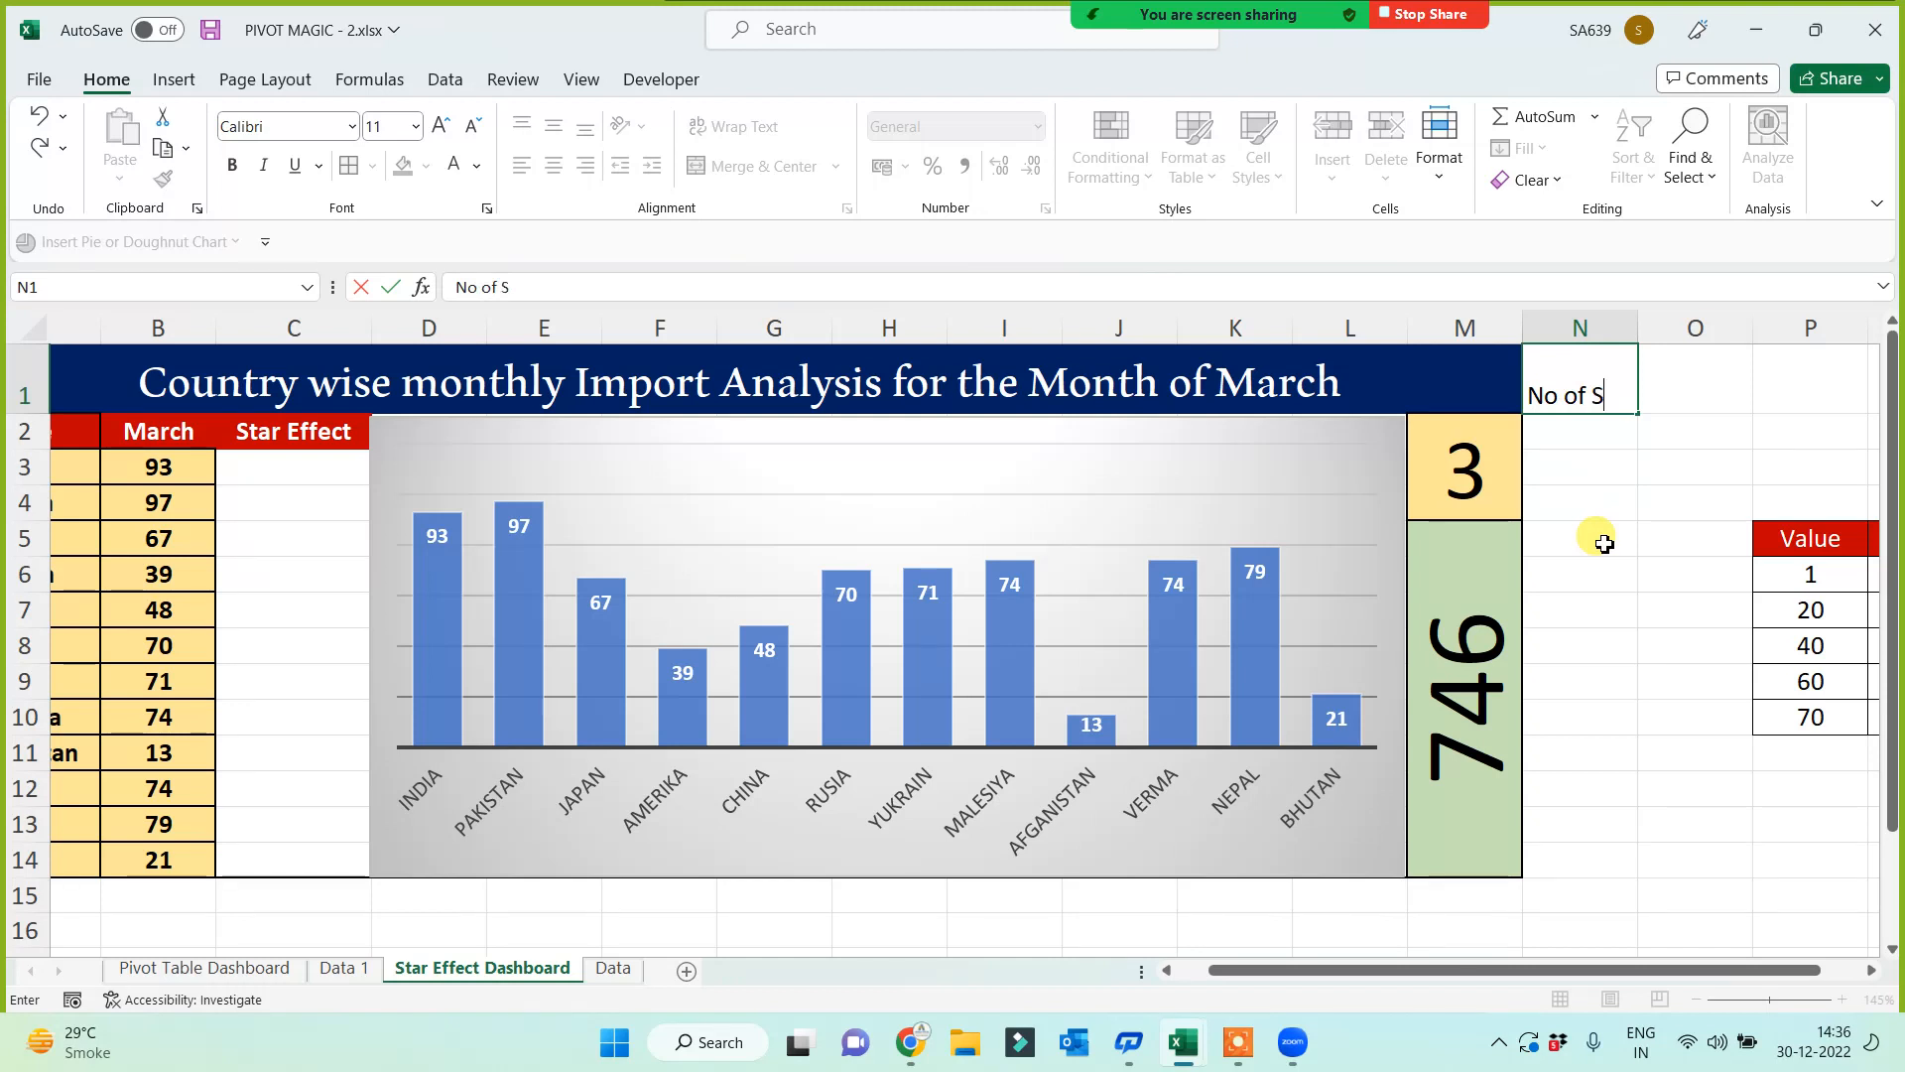
{"action": "type", "text": "tar?"}
{"action": "key", "text": "Return"}
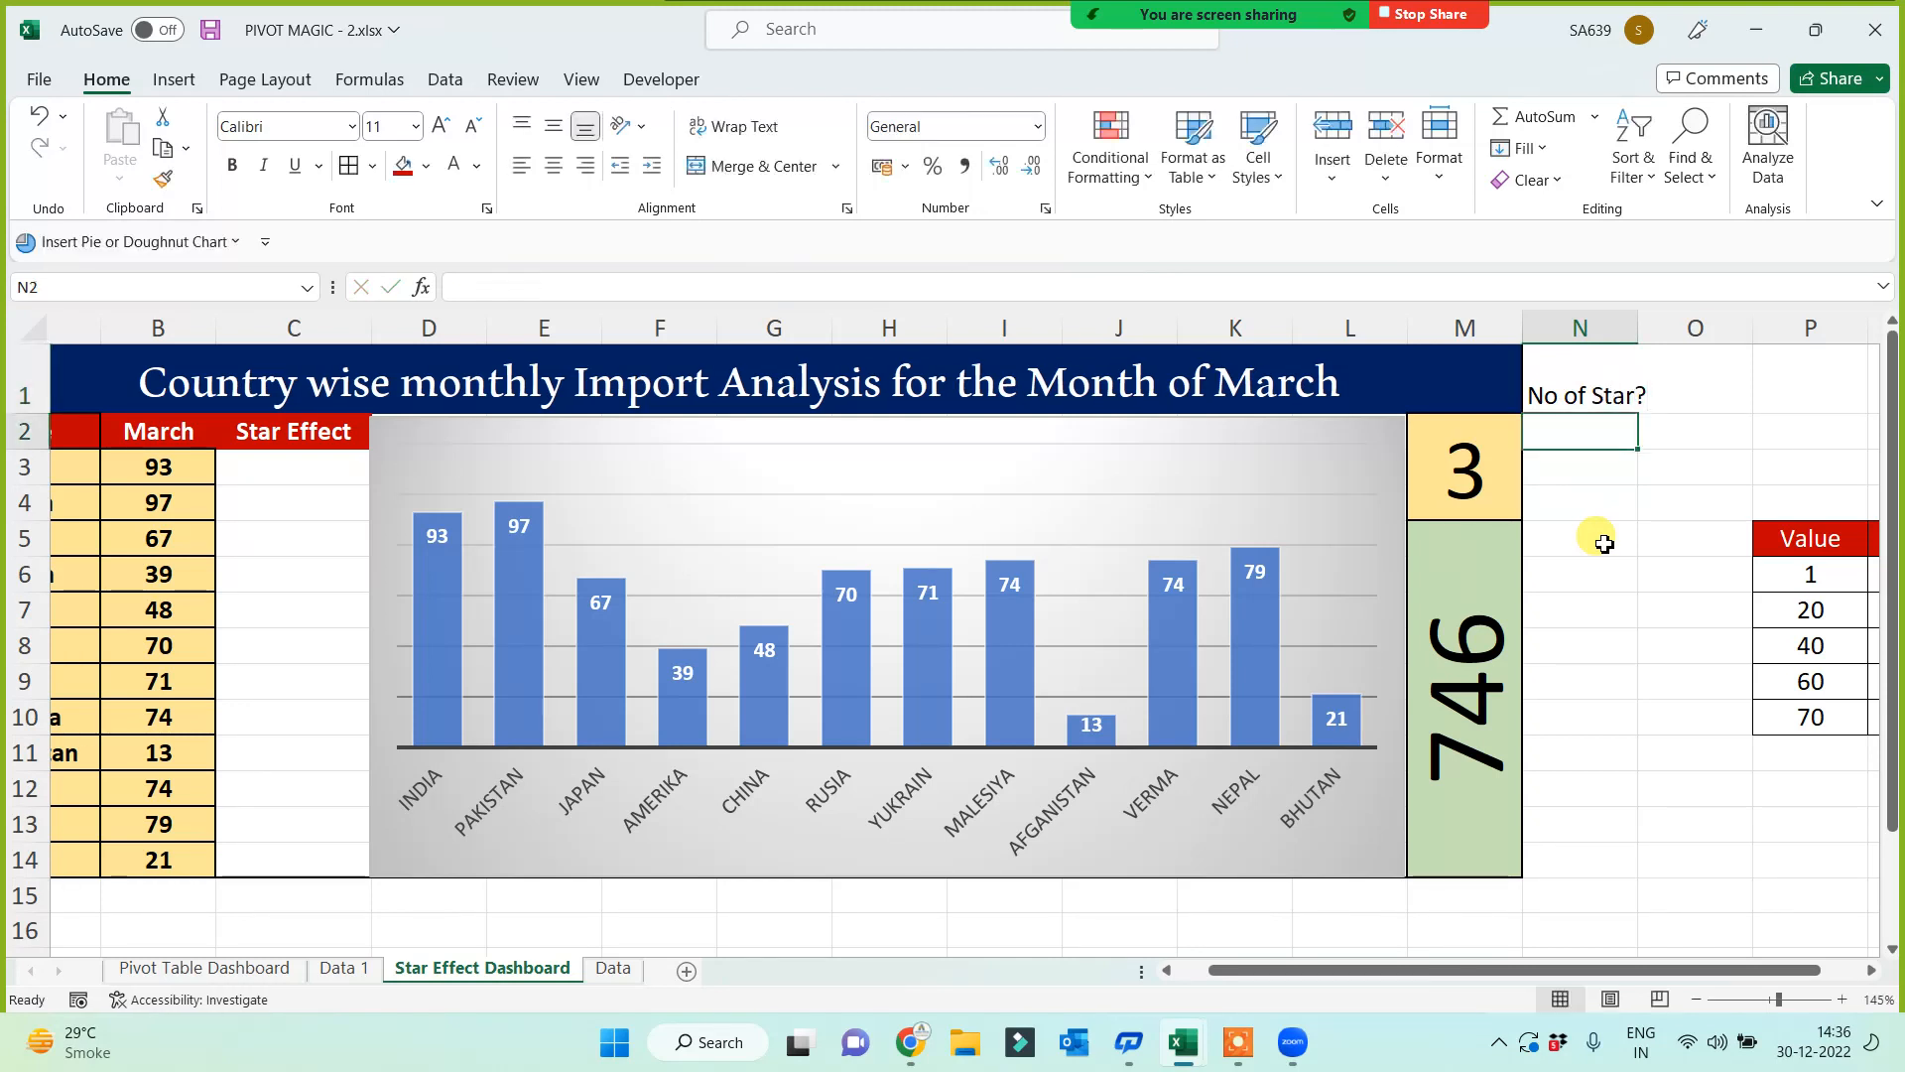
{"action": "left_click", "coordinate": [1576, 461]}
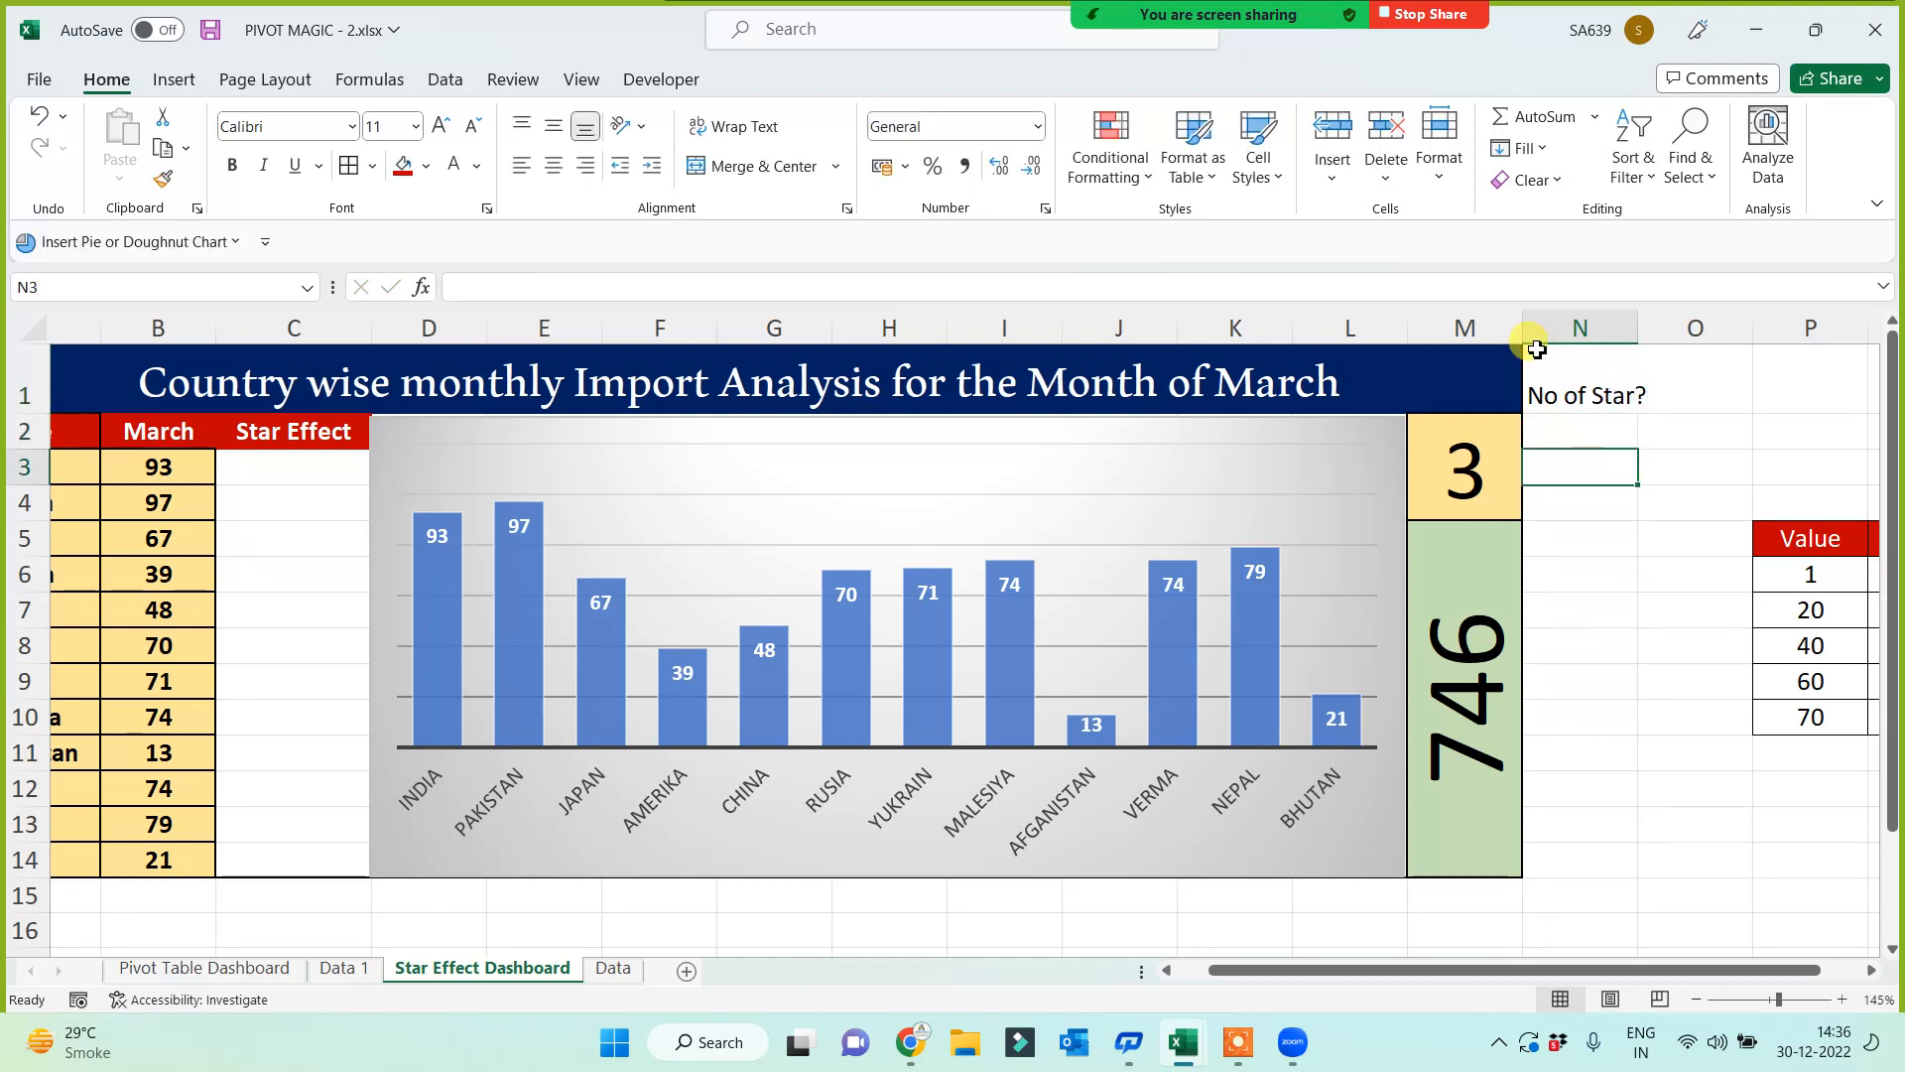
Step: Show the Zoom meeting's participants list, and turn the computer's speaker volume up slightly before returning to the worksheet
{"action": "mouse_move", "coordinate": [1183, 38]}
{"action": "left_click", "coordinate": [1042, 40]}
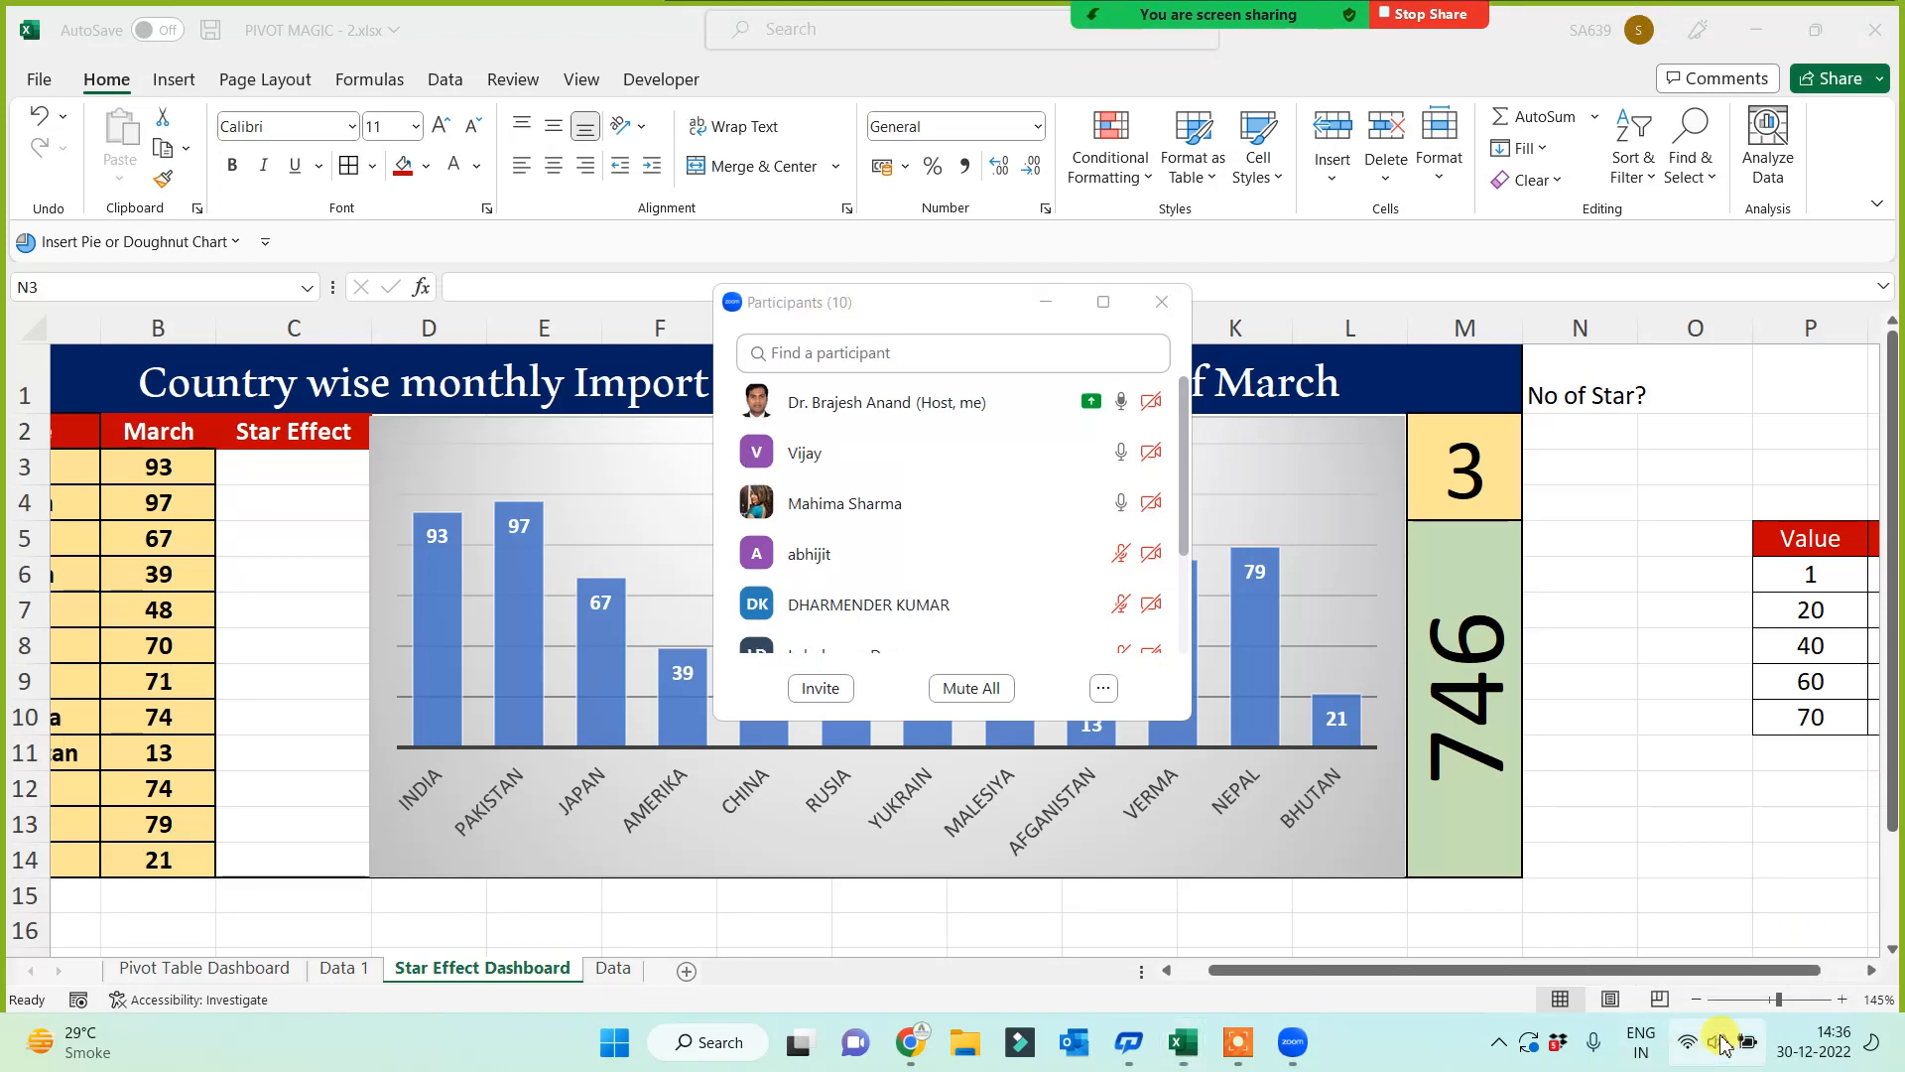
{"action": "left_click", "coordinate": [1720, 1050]}
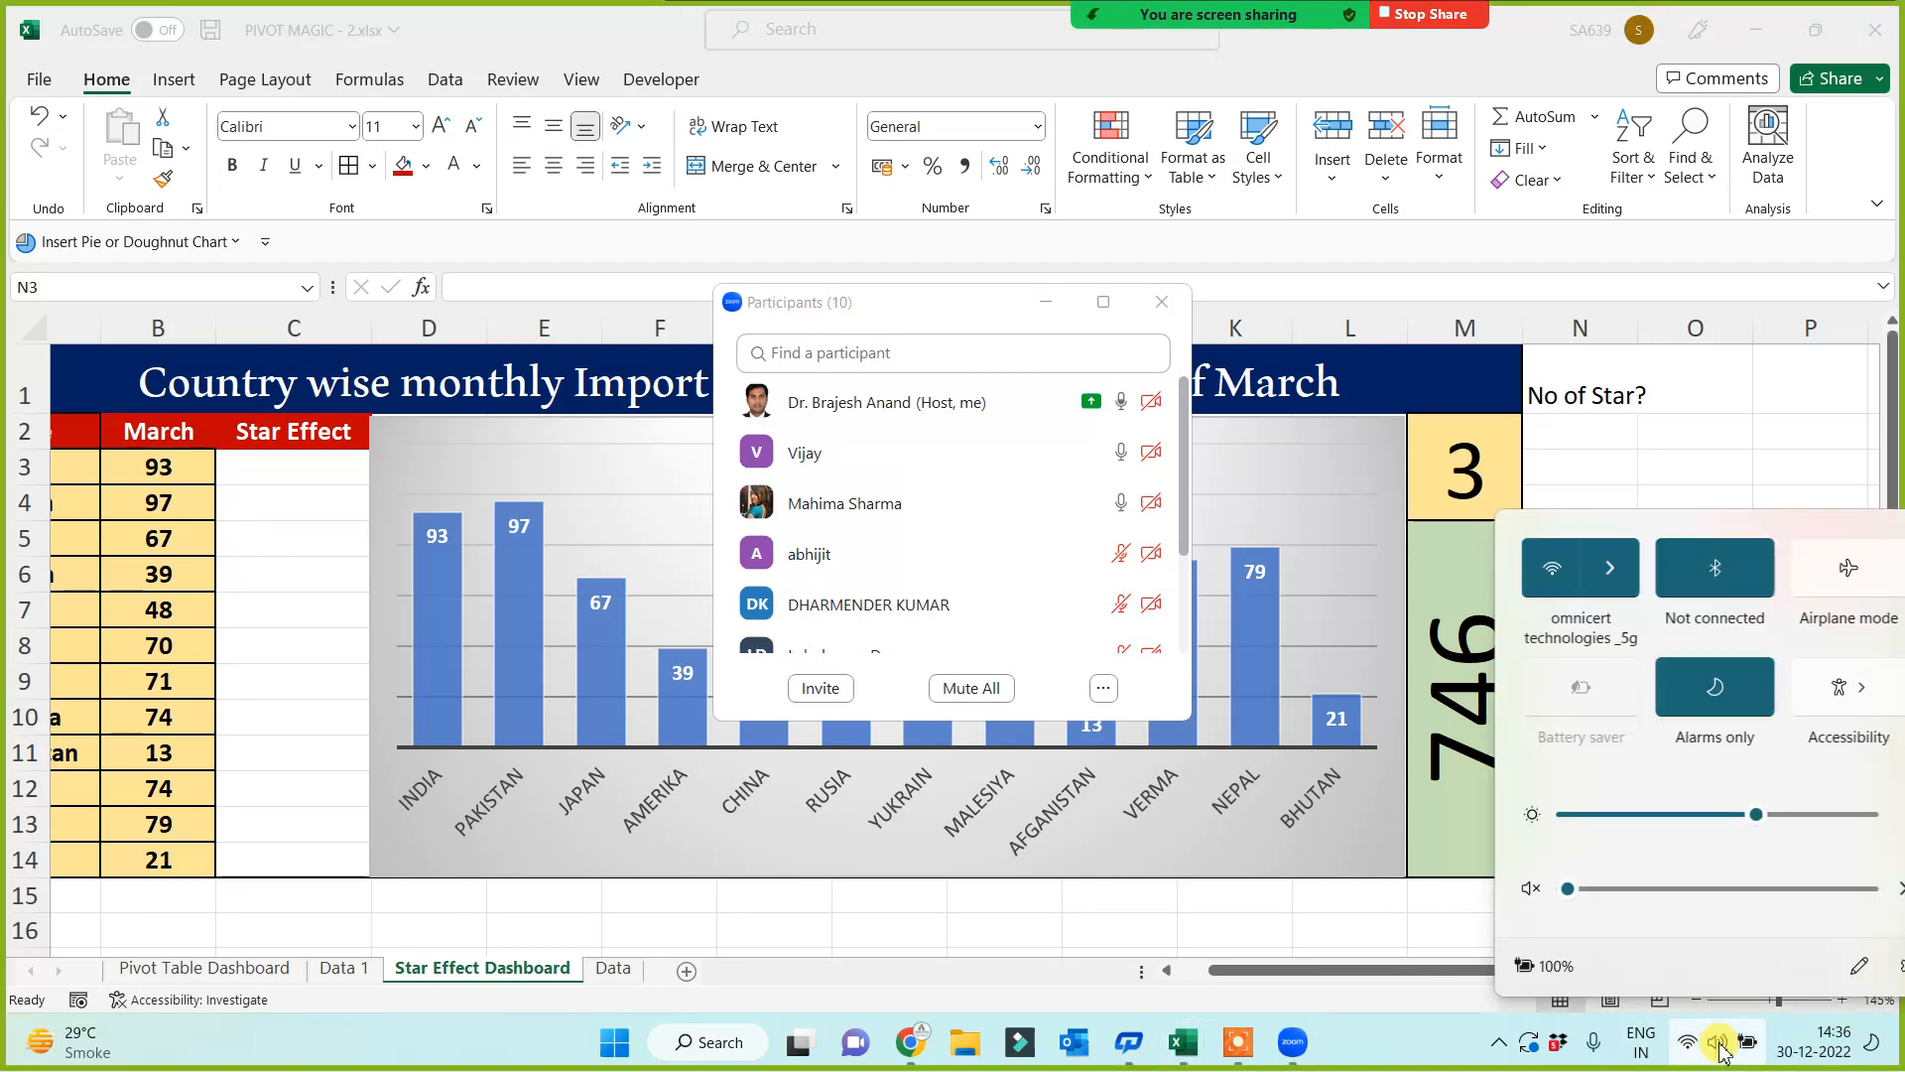
{"action": "left_click", "coordinate": [1720, 1050]}
{"action": "left_click", "coordinate": [1720, 1050]}
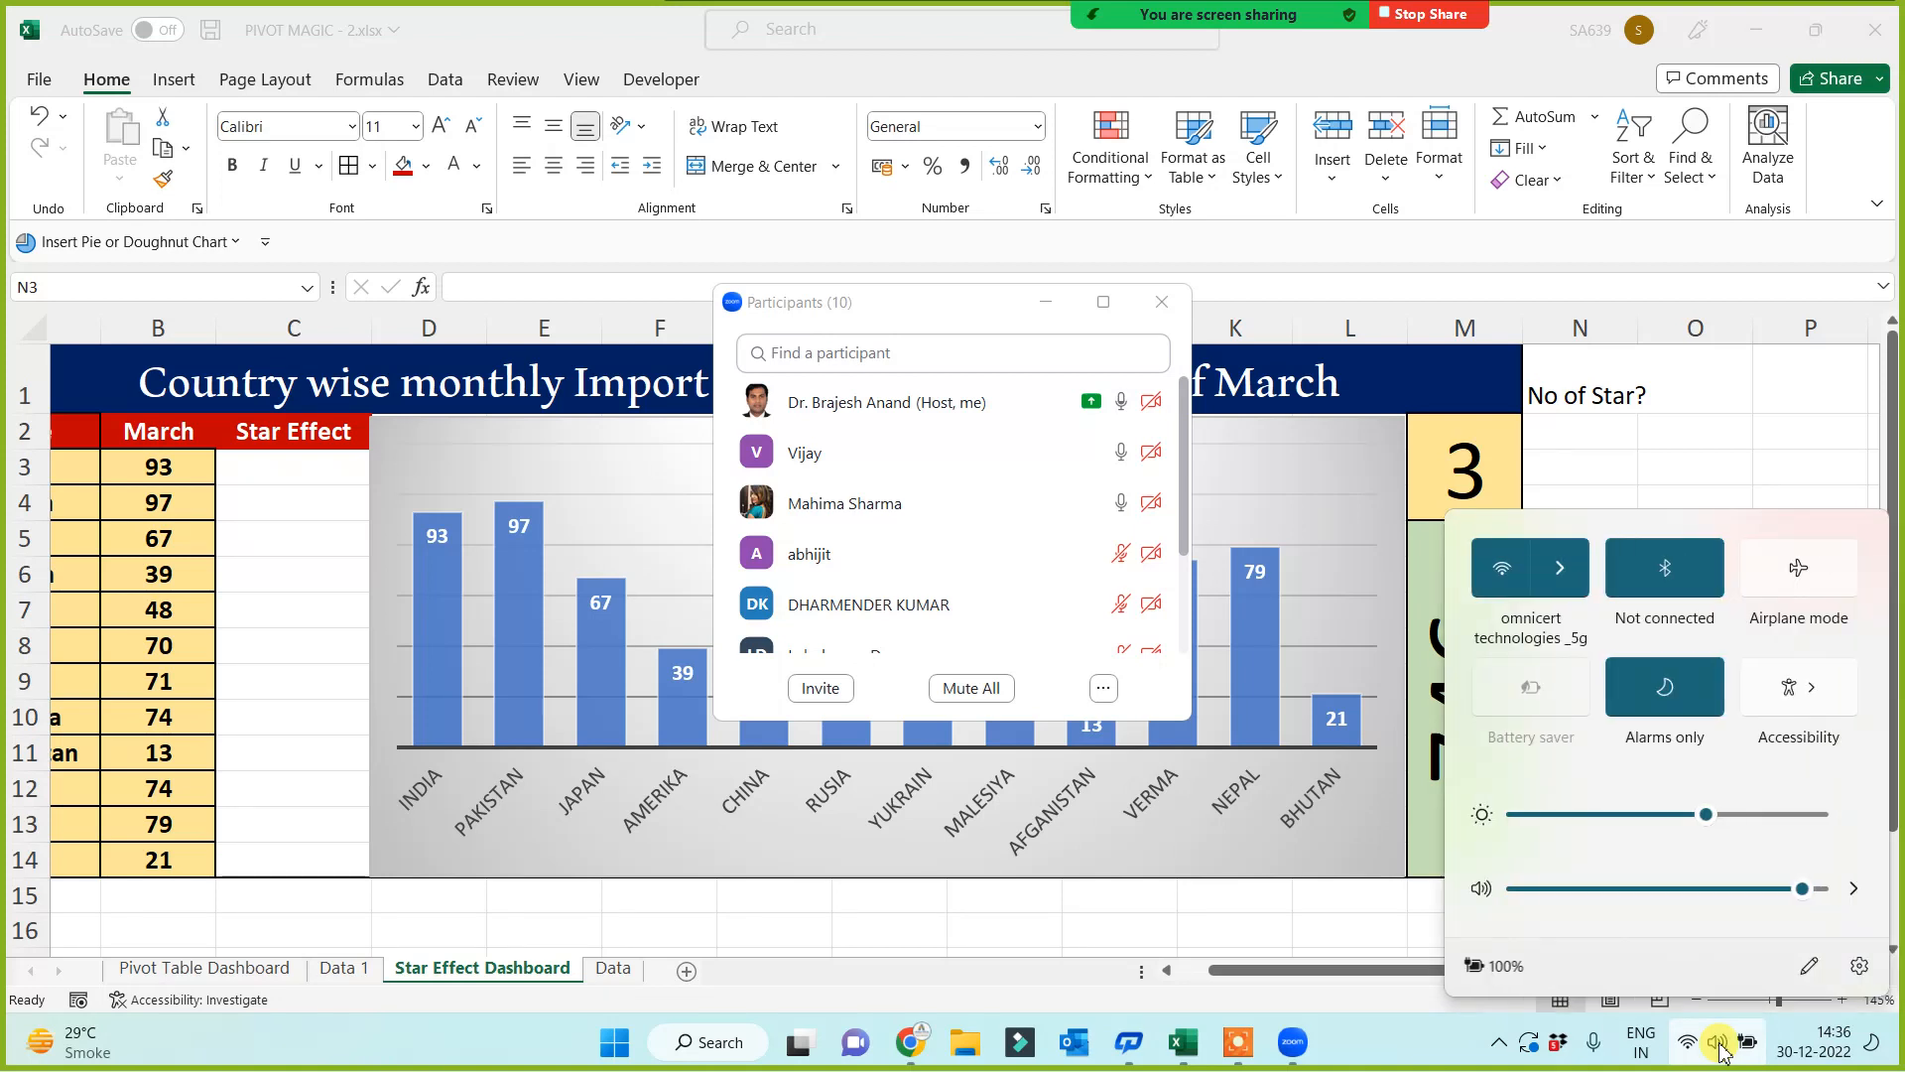
{"action": "left_click_drag", "start_coordinate": [1804, 890], "coordinate": [1816, 890]}
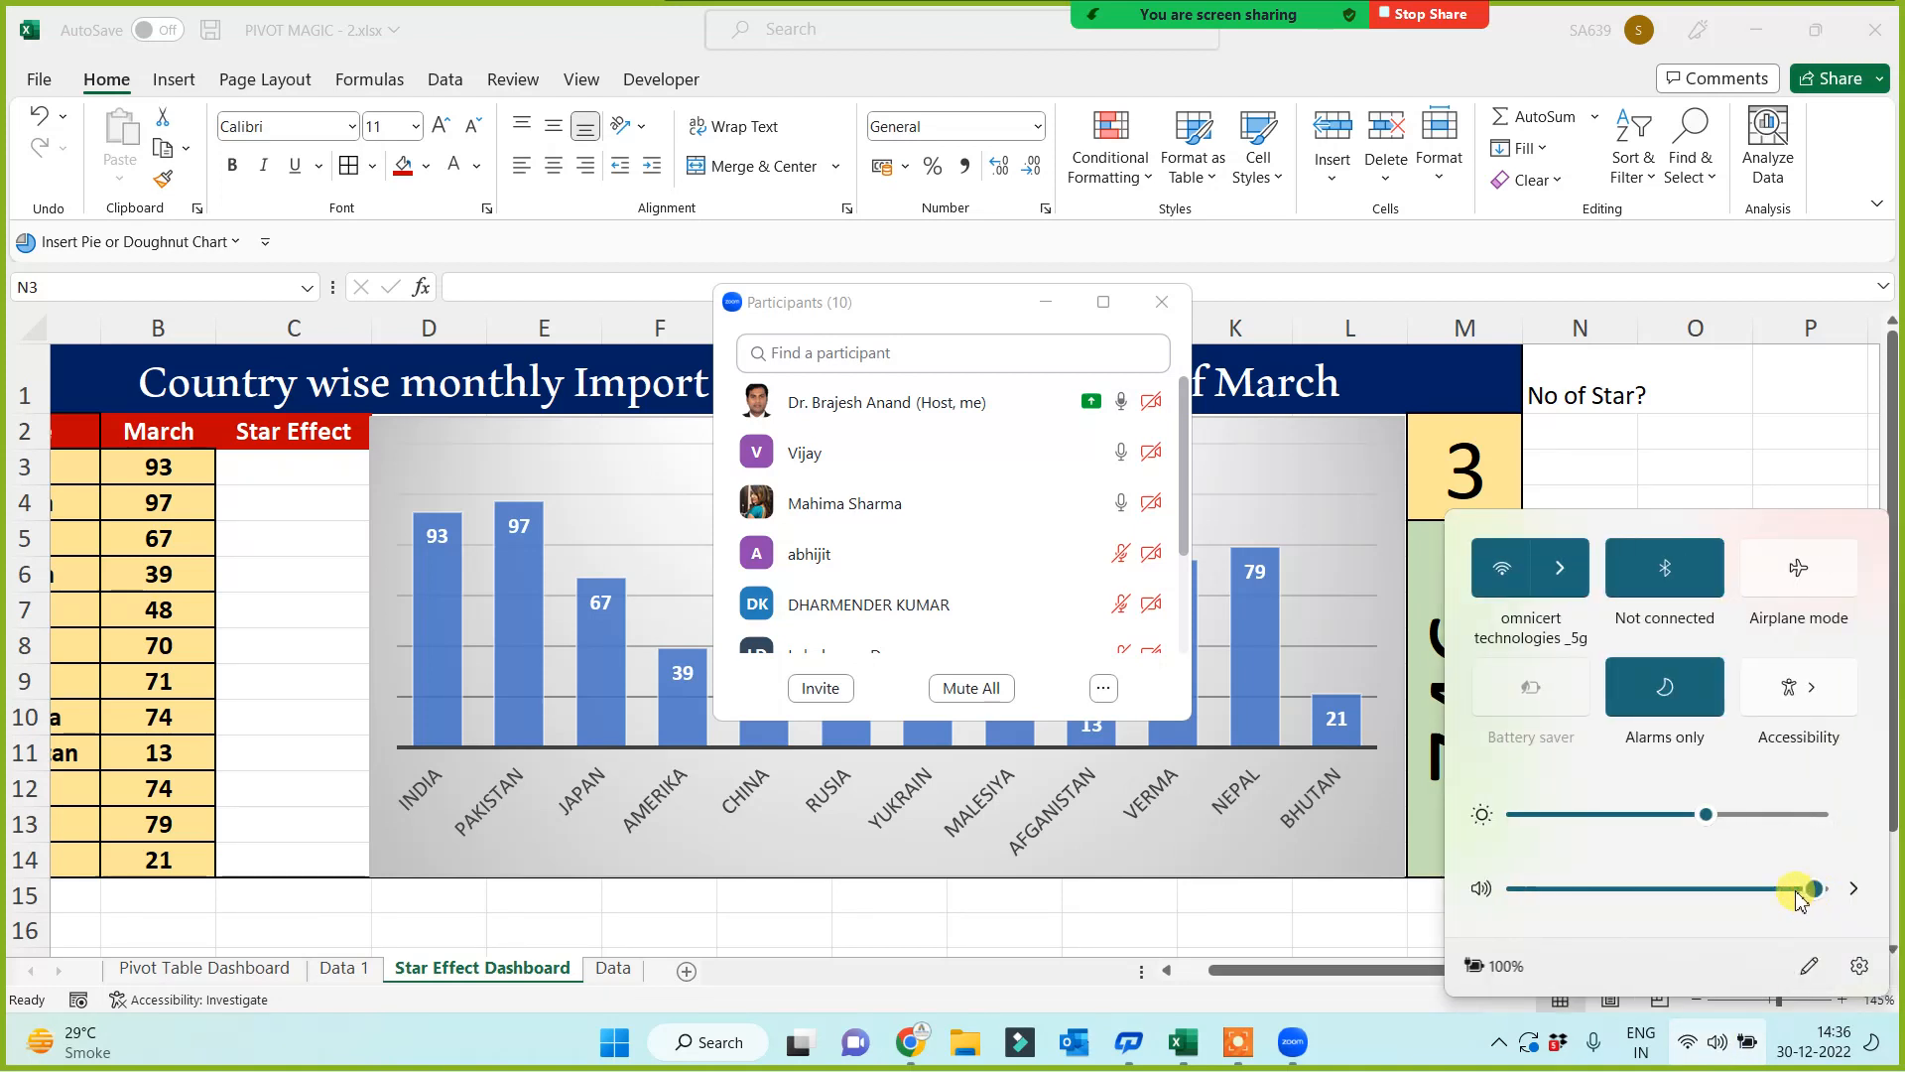
{"action": "left_click", "coordinate": [1731, 456]}
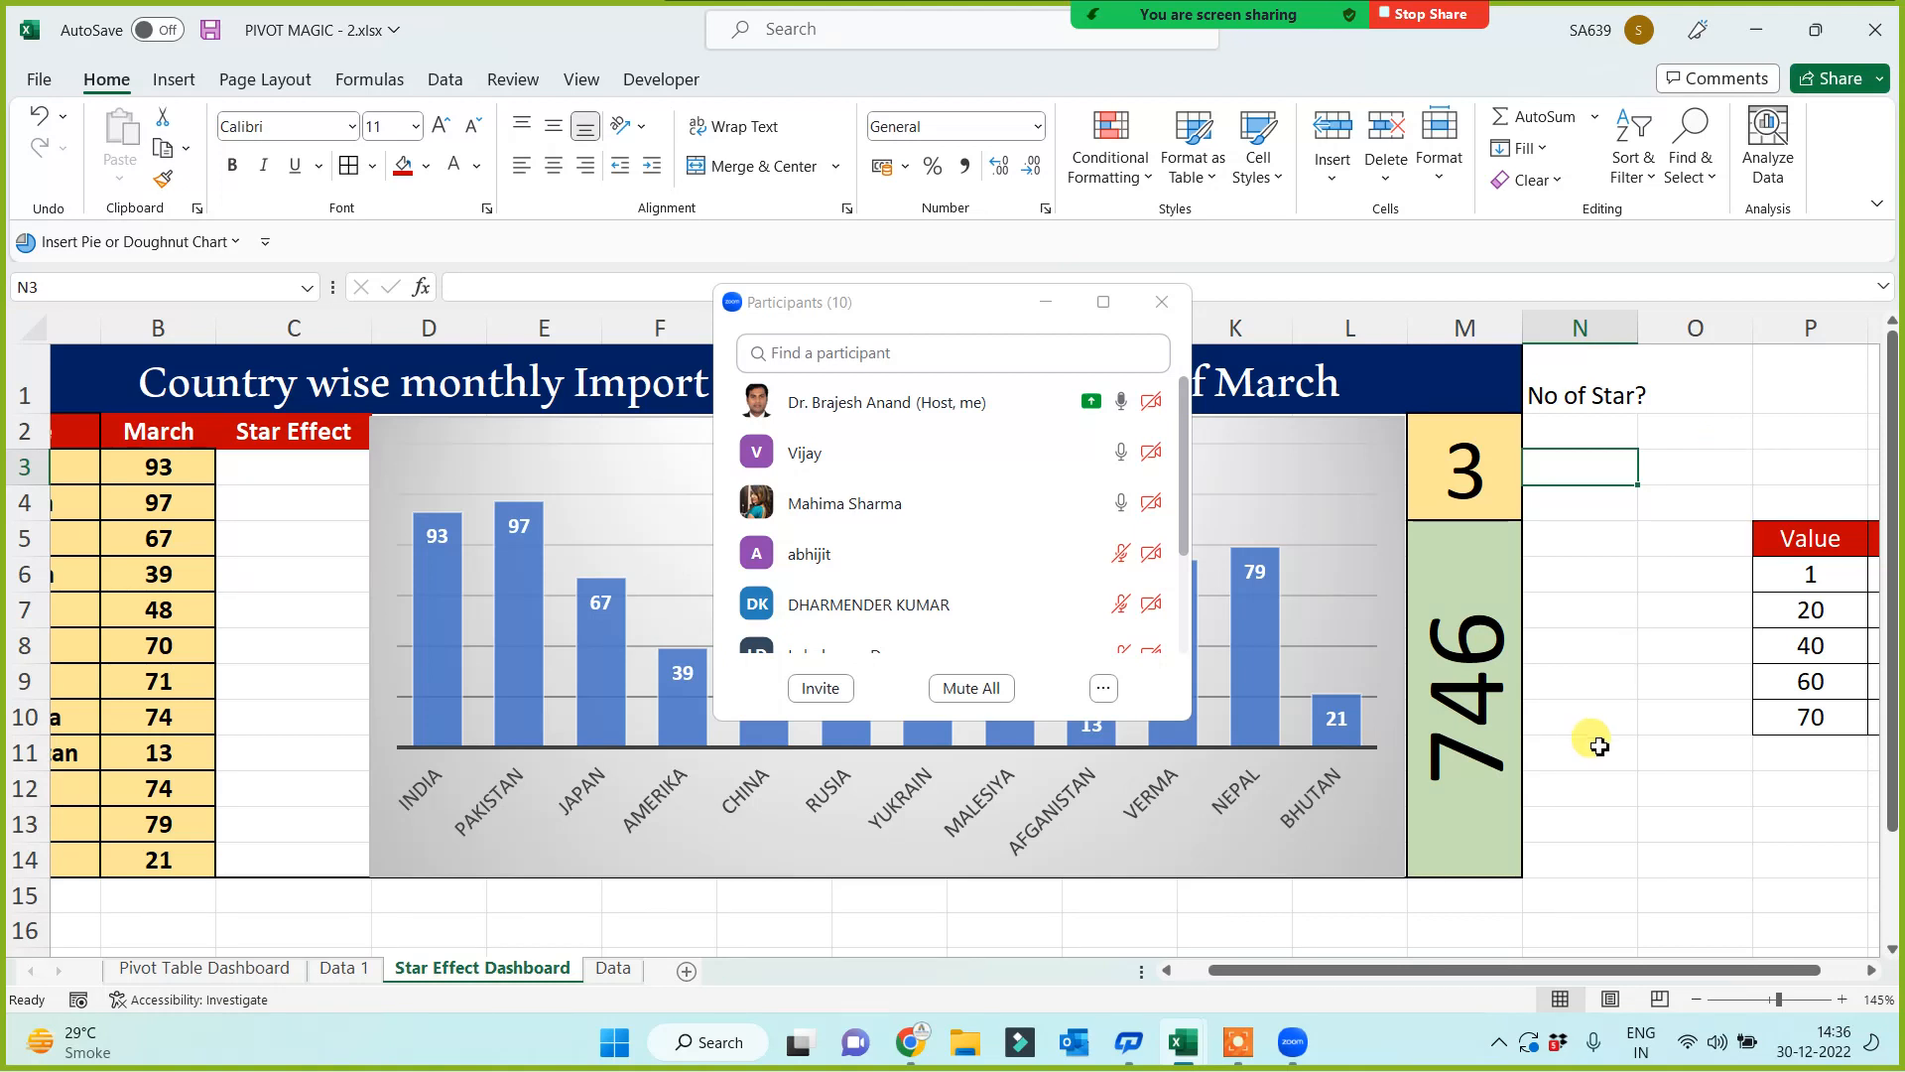
Step: Widen column N slightly so that it fits the "No of Star?" heading
{"action": "left_click", "coordinate": [1599, 393]}
{"action": "left_click_drag", "start_coordinate": [1668, 328], "coordinate": [1667, 328]}
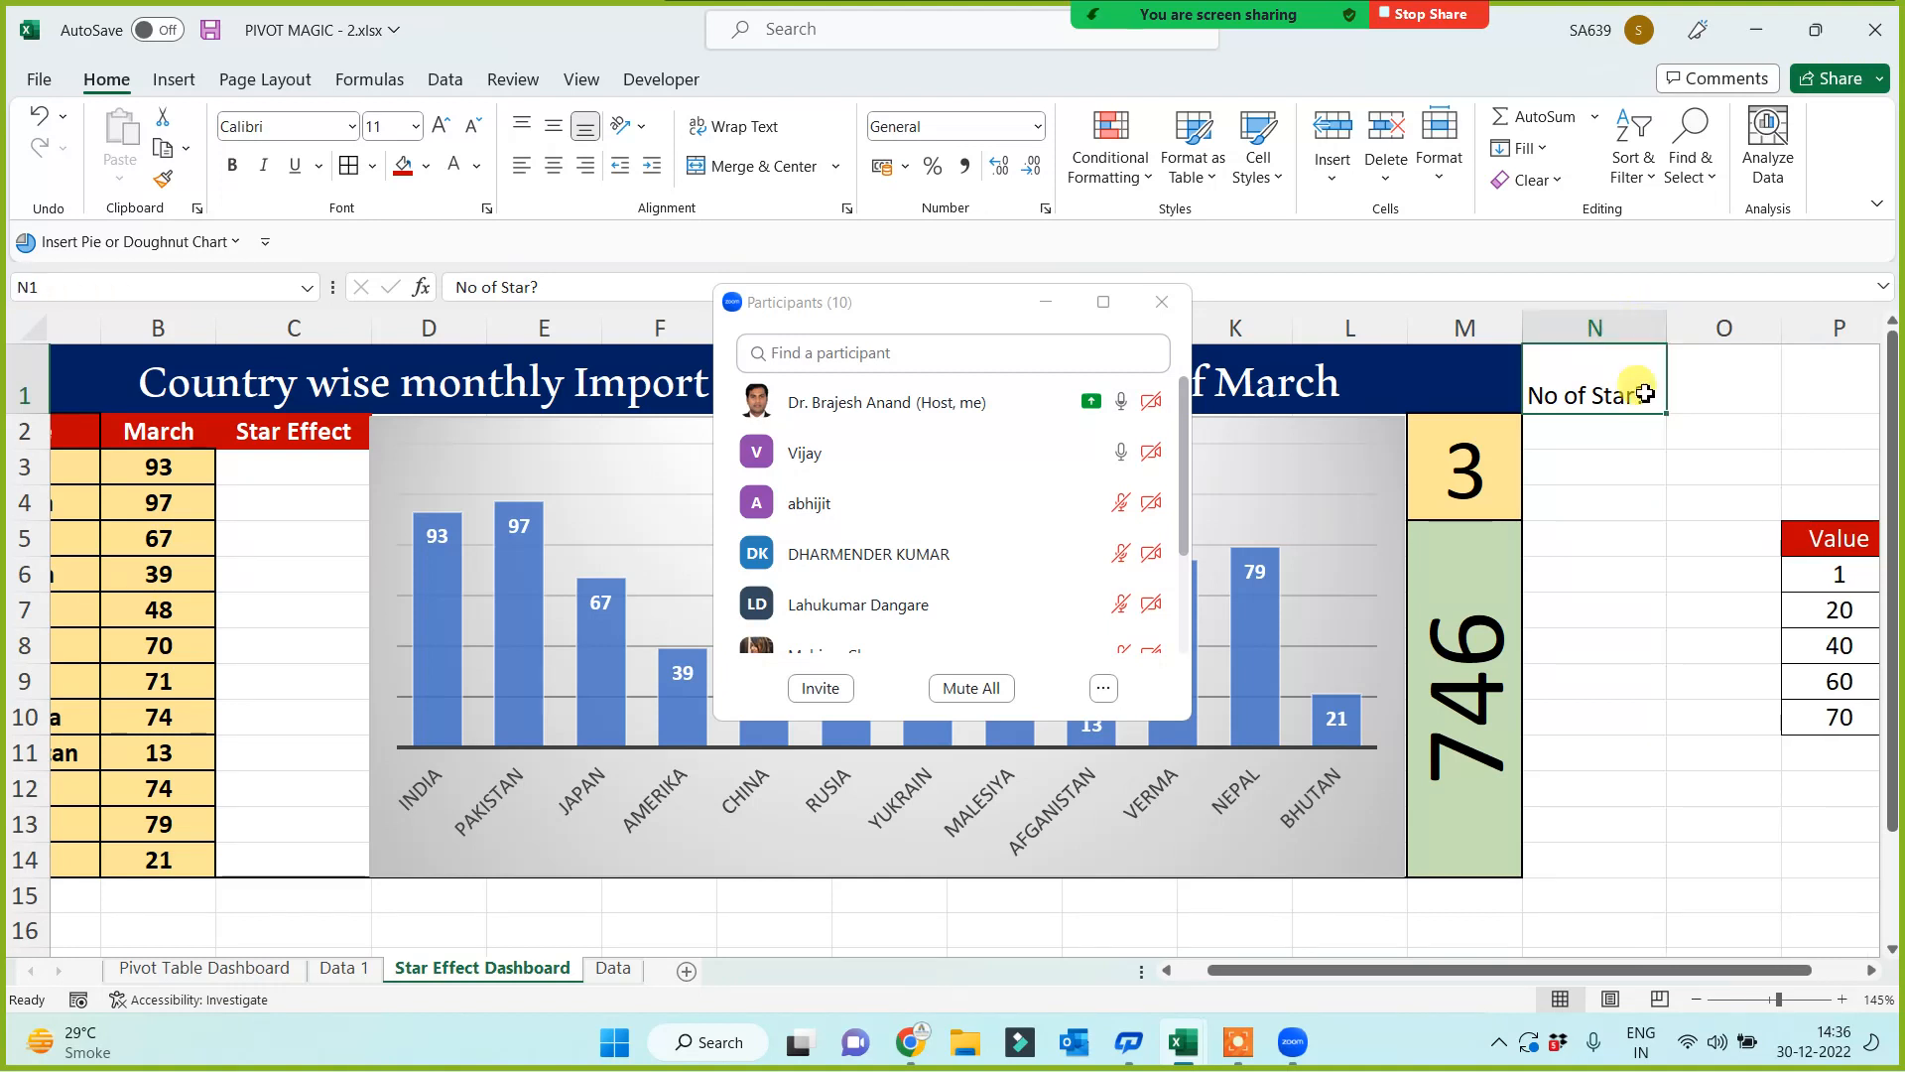
{"action": "left_click", "coordinate": [1618, 504]}
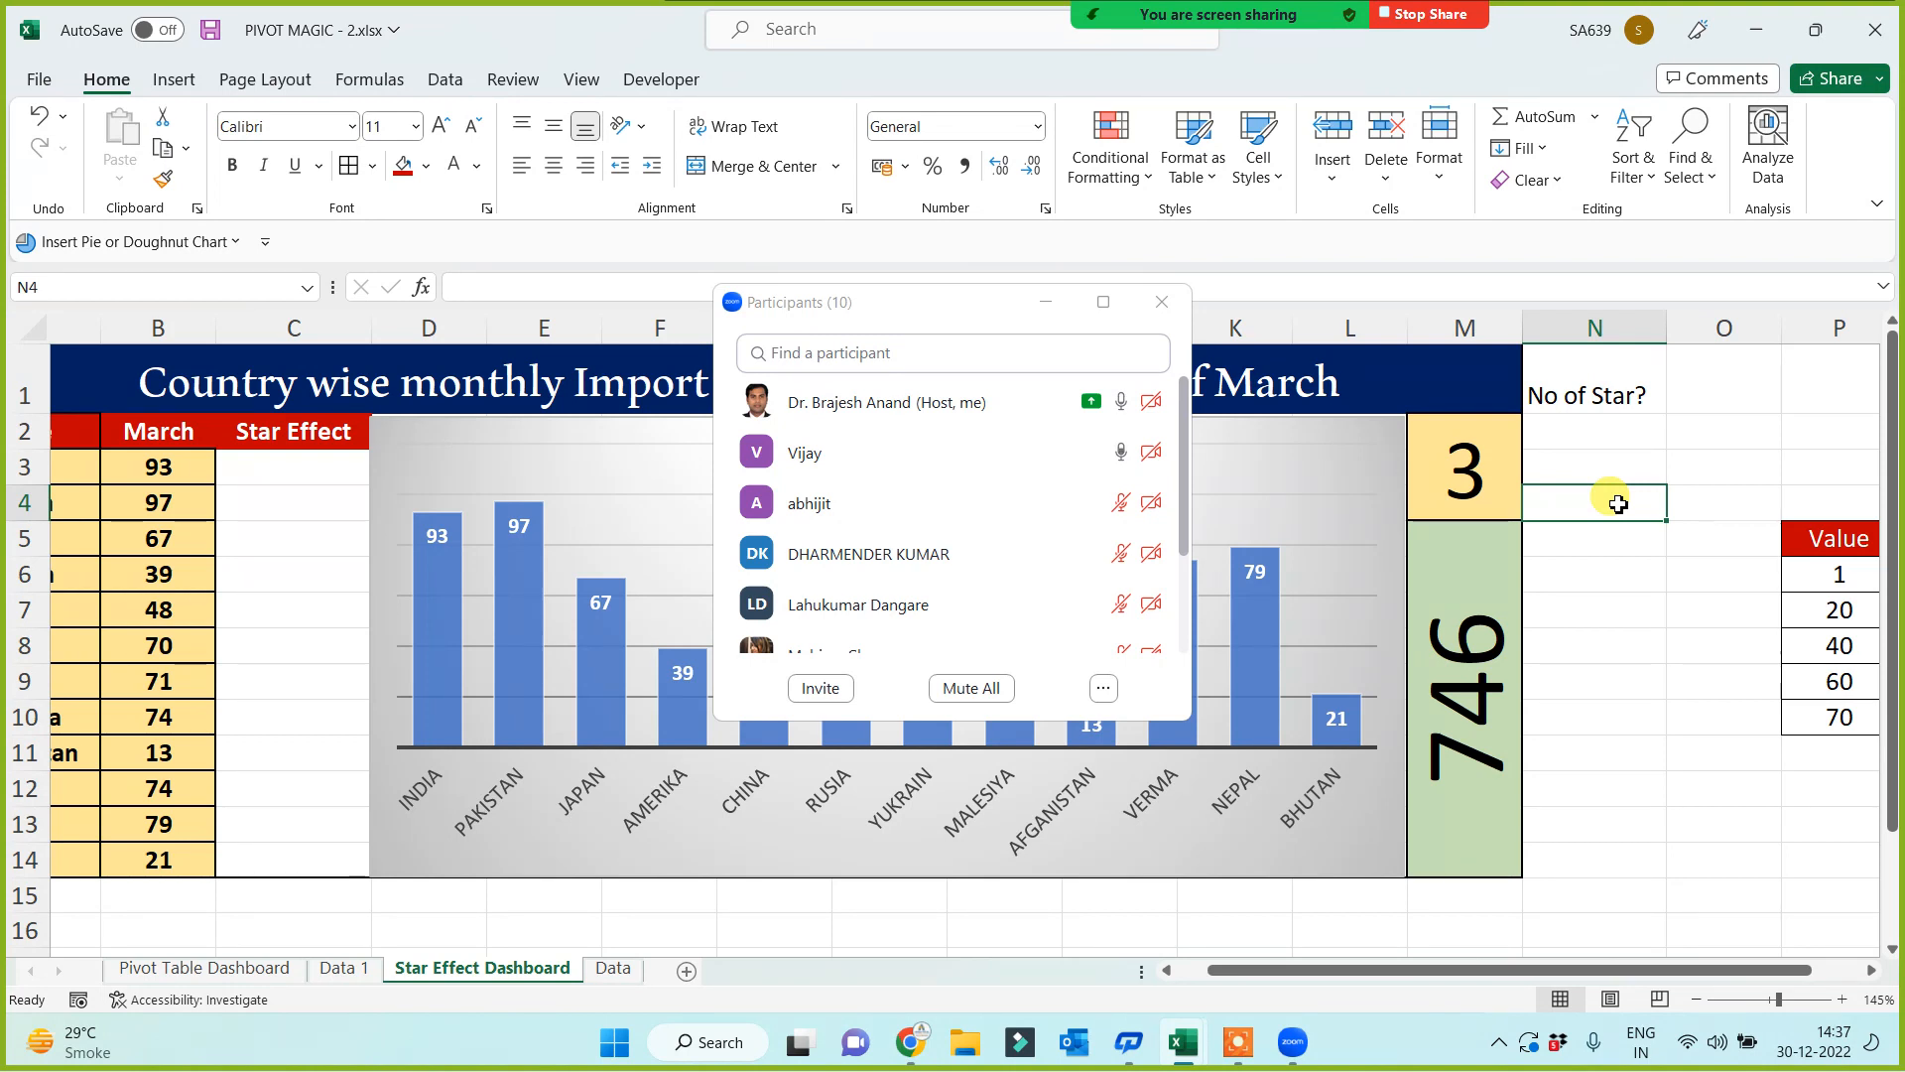
{"action": "left_click", "coordinate": [1598, 383]}
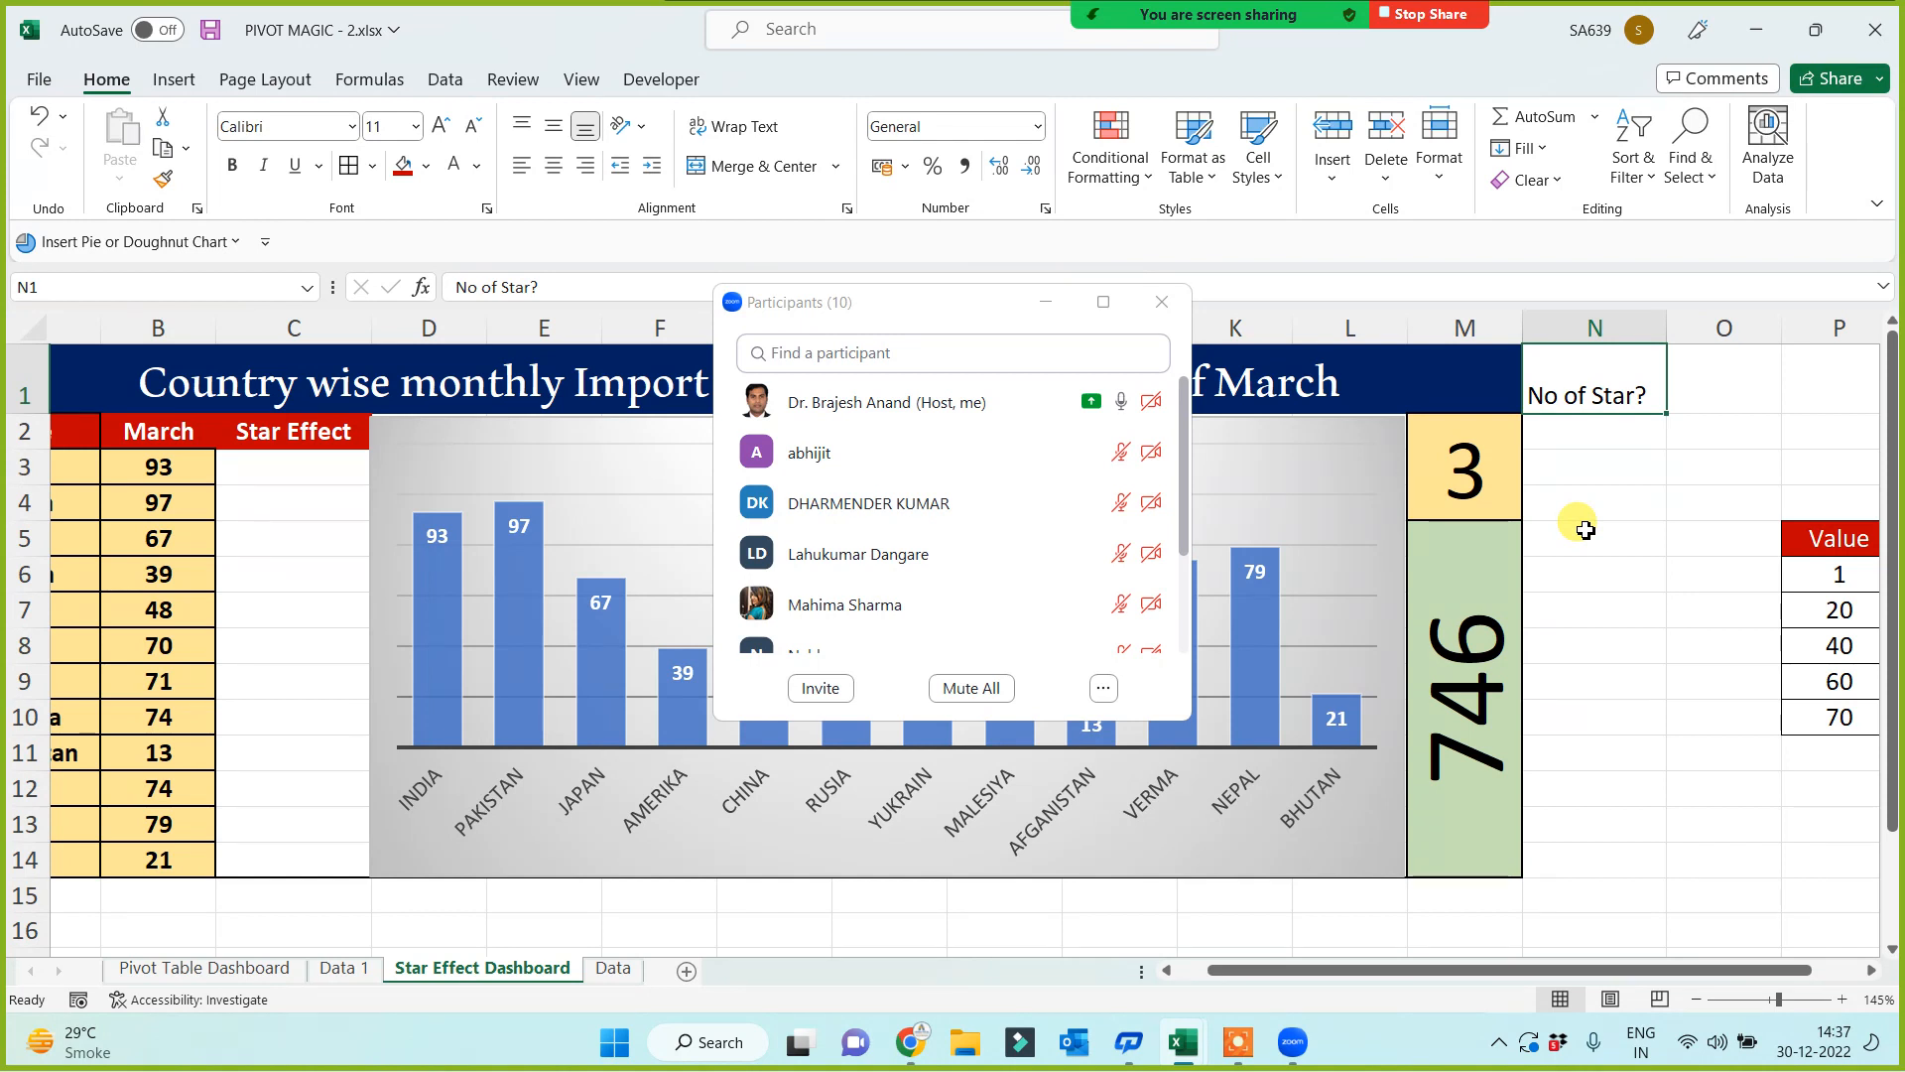
Step: Examine the March value in B3, the value-to-stars table in P5:Q10 and the cells along row 3, ending in N3
{"action": "left_click", "coordinate": [177, 466]}
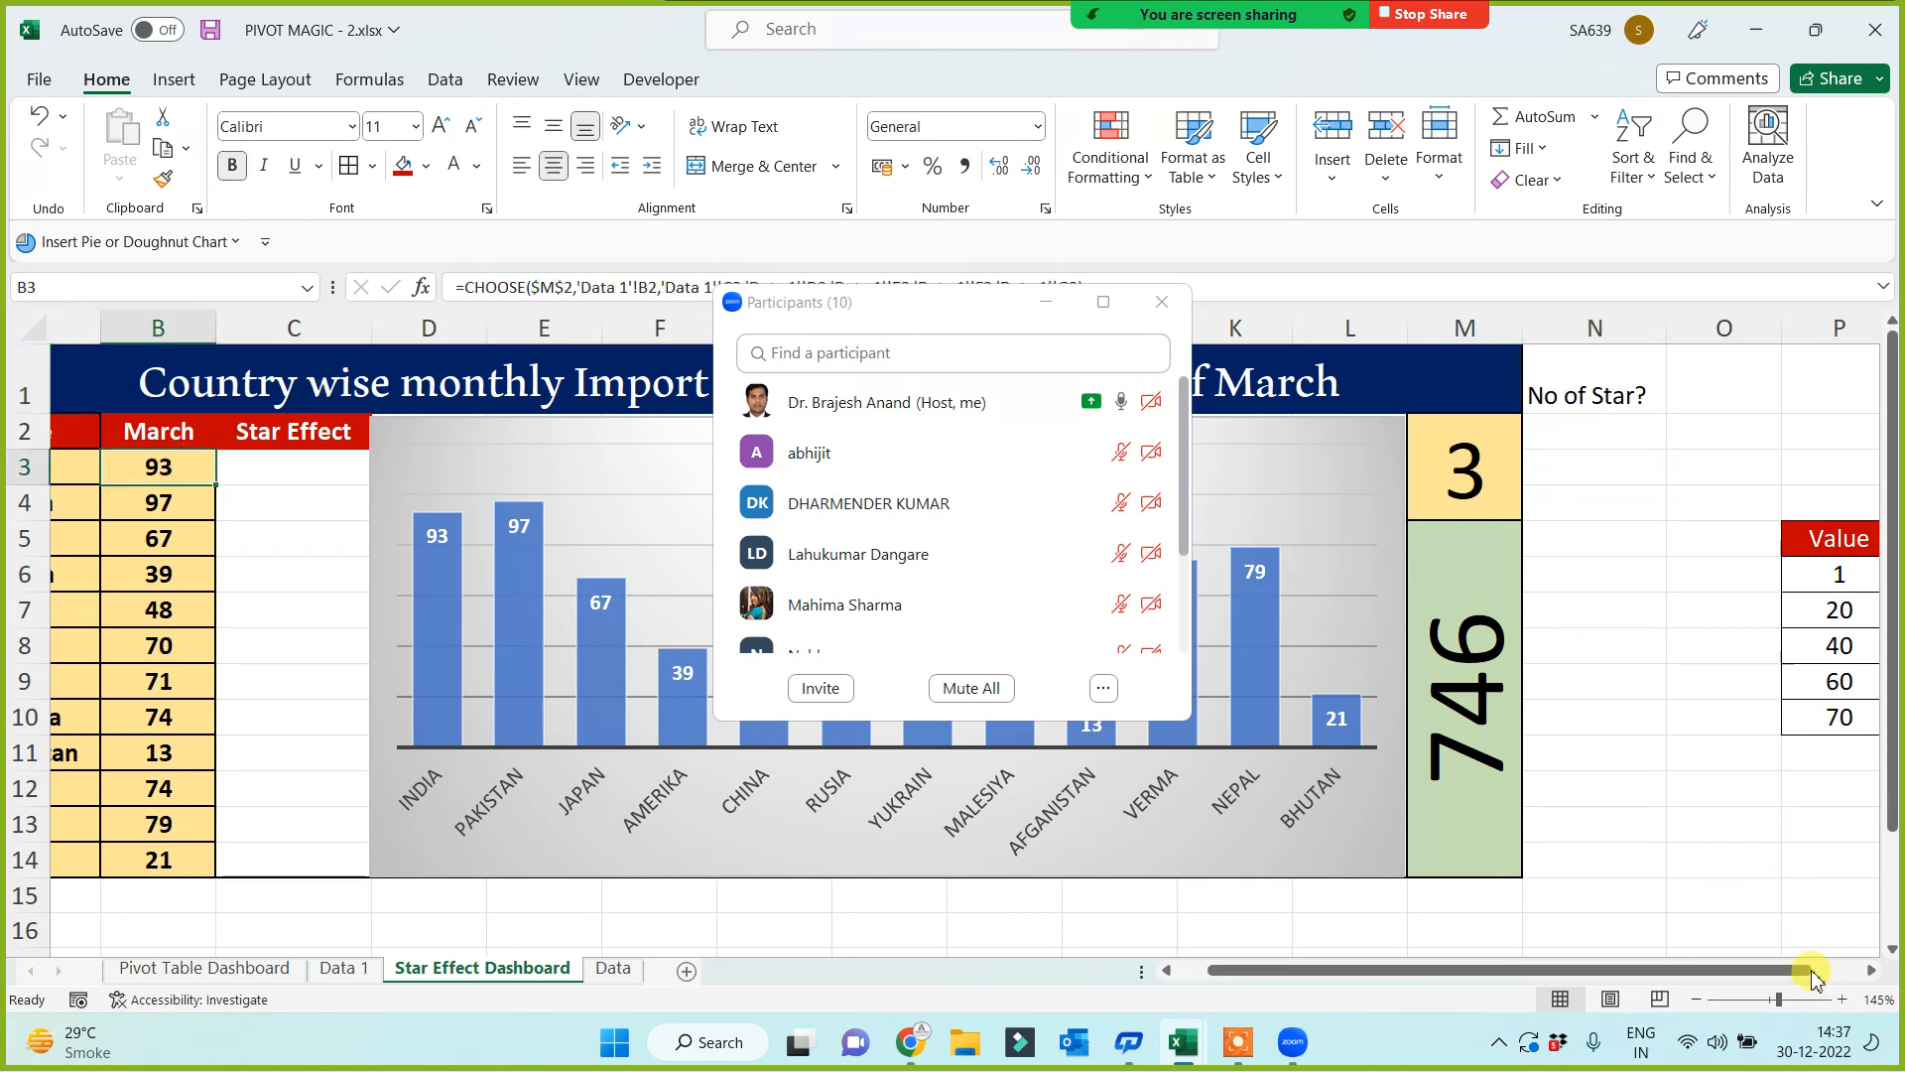
{"action": "left_click_drag", "start_coordinate": [1812, 973], "coordinate": [1854, 982]}
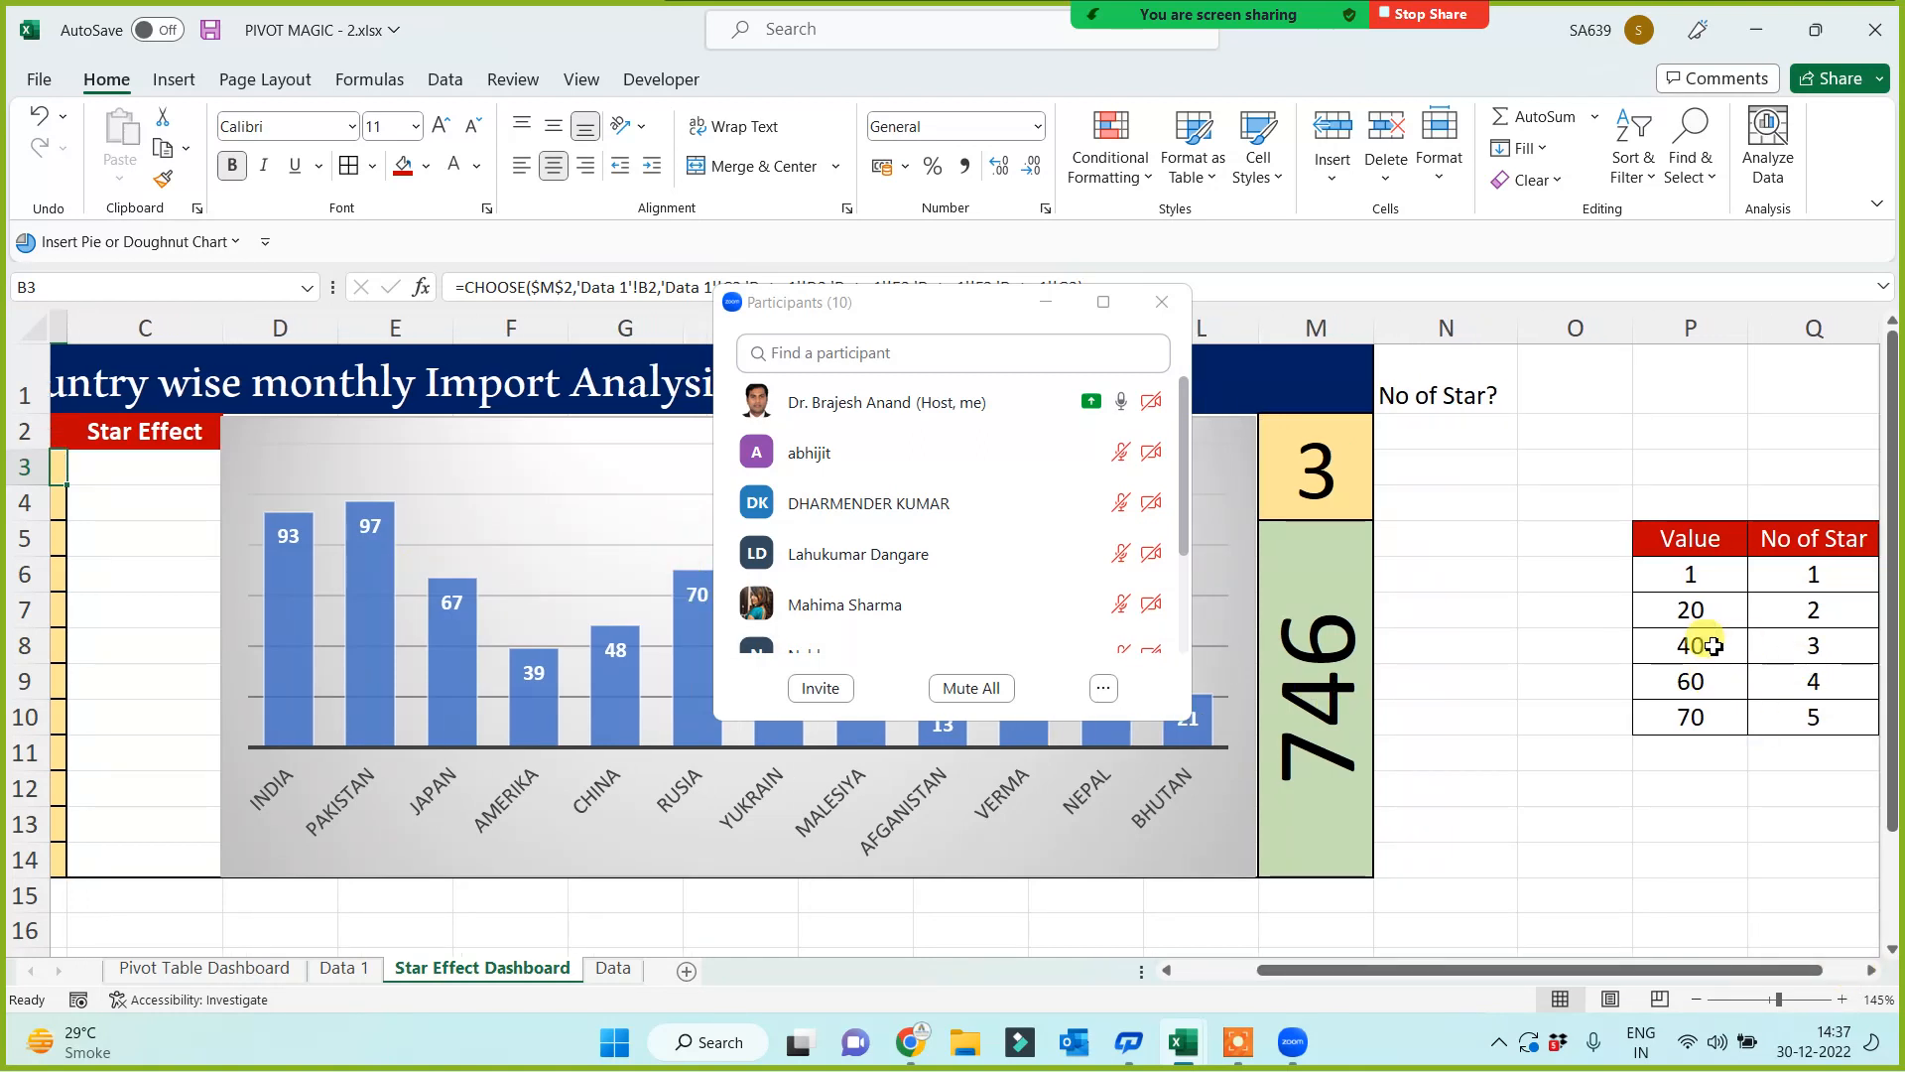
{"action": "left_click_drag", "start_coordinate": [1425, 433], "coordinate": [1412, 859]}
{"action": "left_click", "coordinate": [1438, 646]}
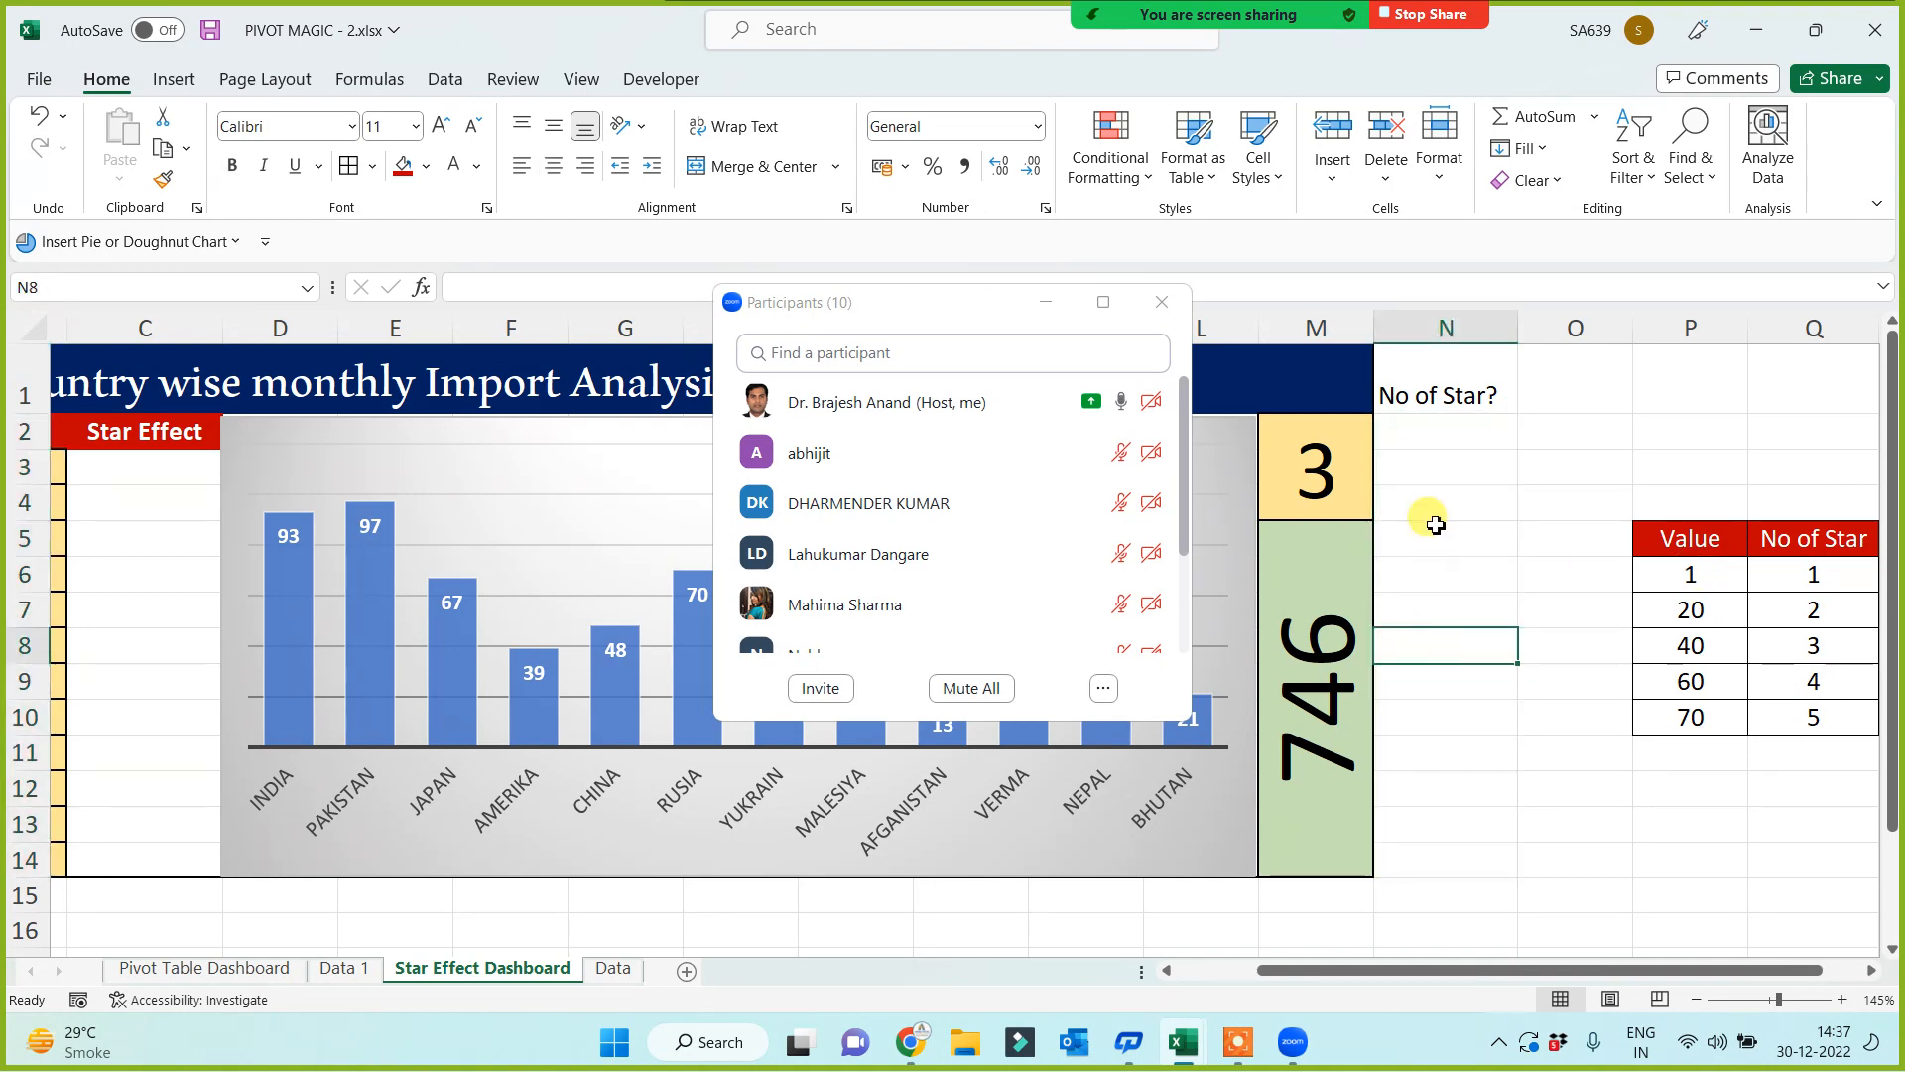
{"action": "left_click", "coordinate": [1436, 464]}
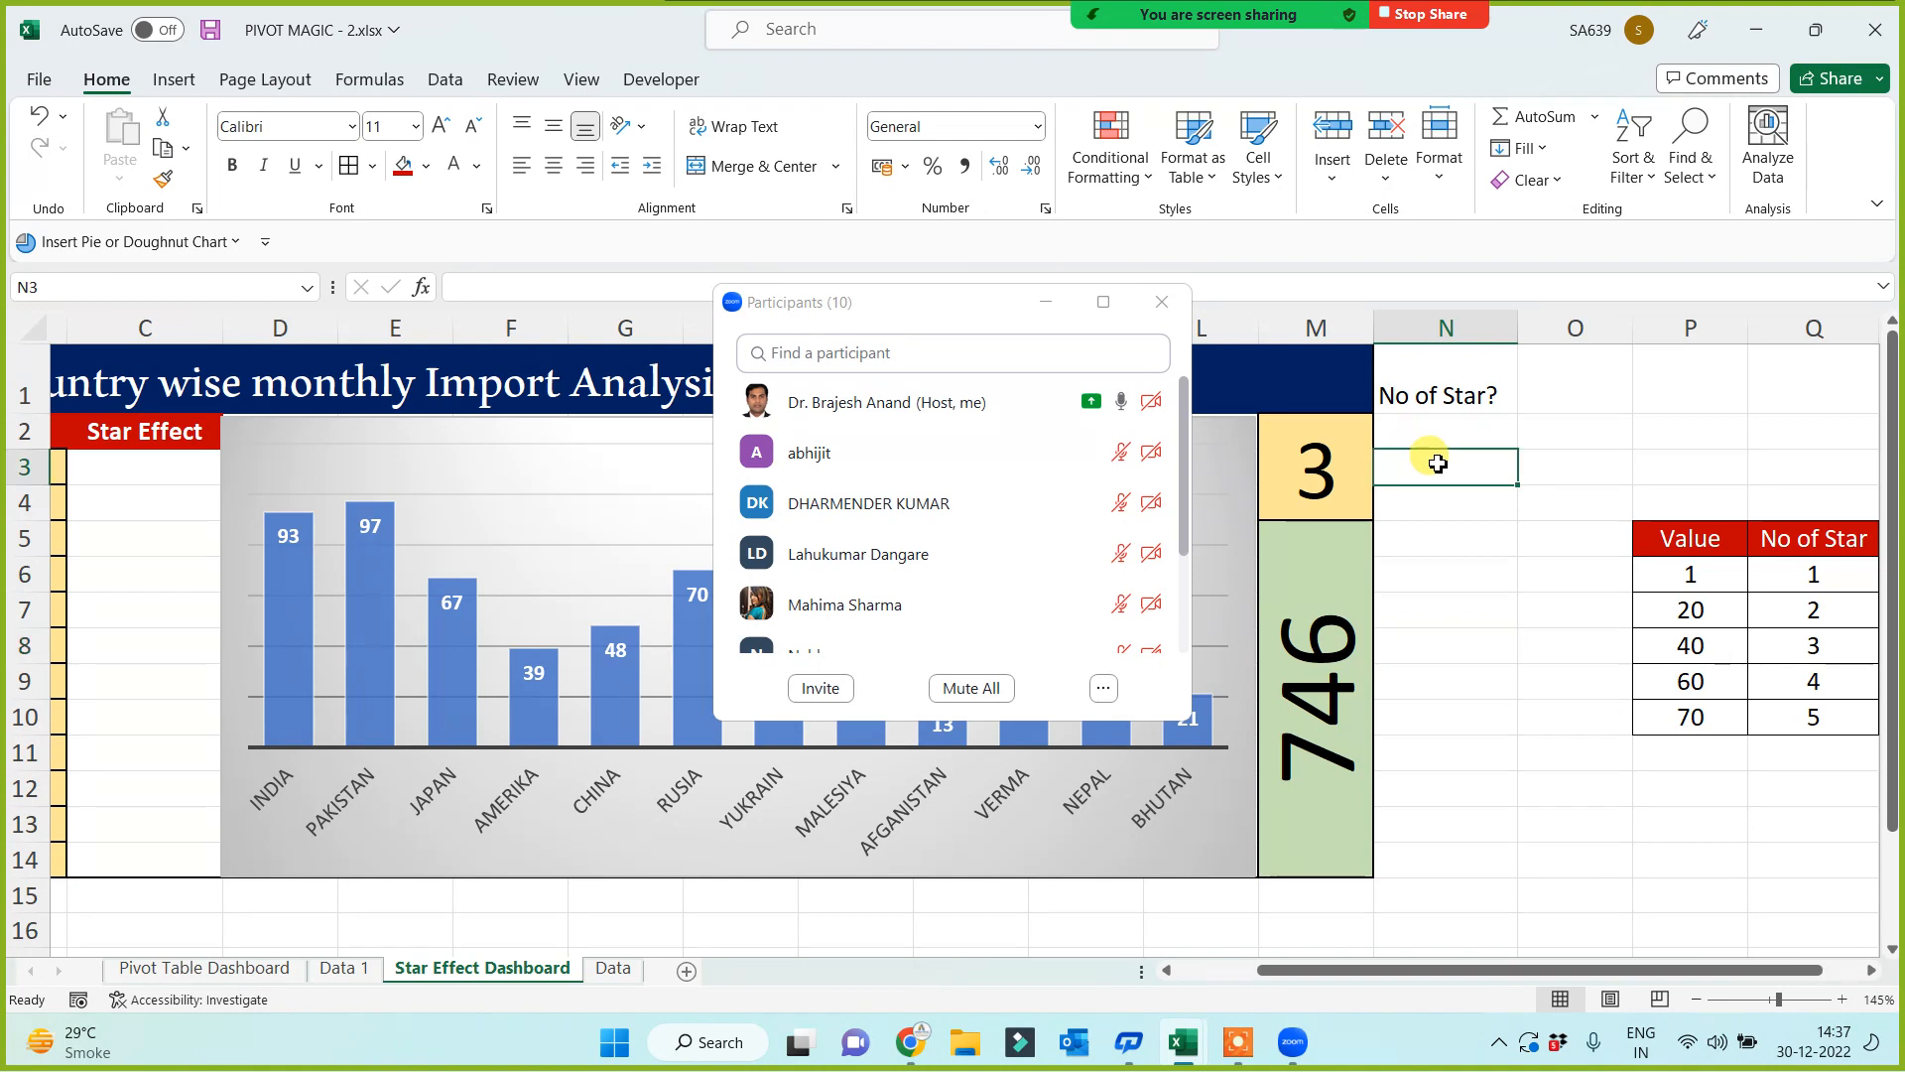
{"action": "key", "text": "Left"}
{"action": "key", "text": "Left"}
{"action": "key", "text": "Left"}
{"action": "key", "text": "Left"}
{"action": "key", "text": "Left"}
{"action": "key", "text": "Left"}
{"action": "key", "text": "Left"}
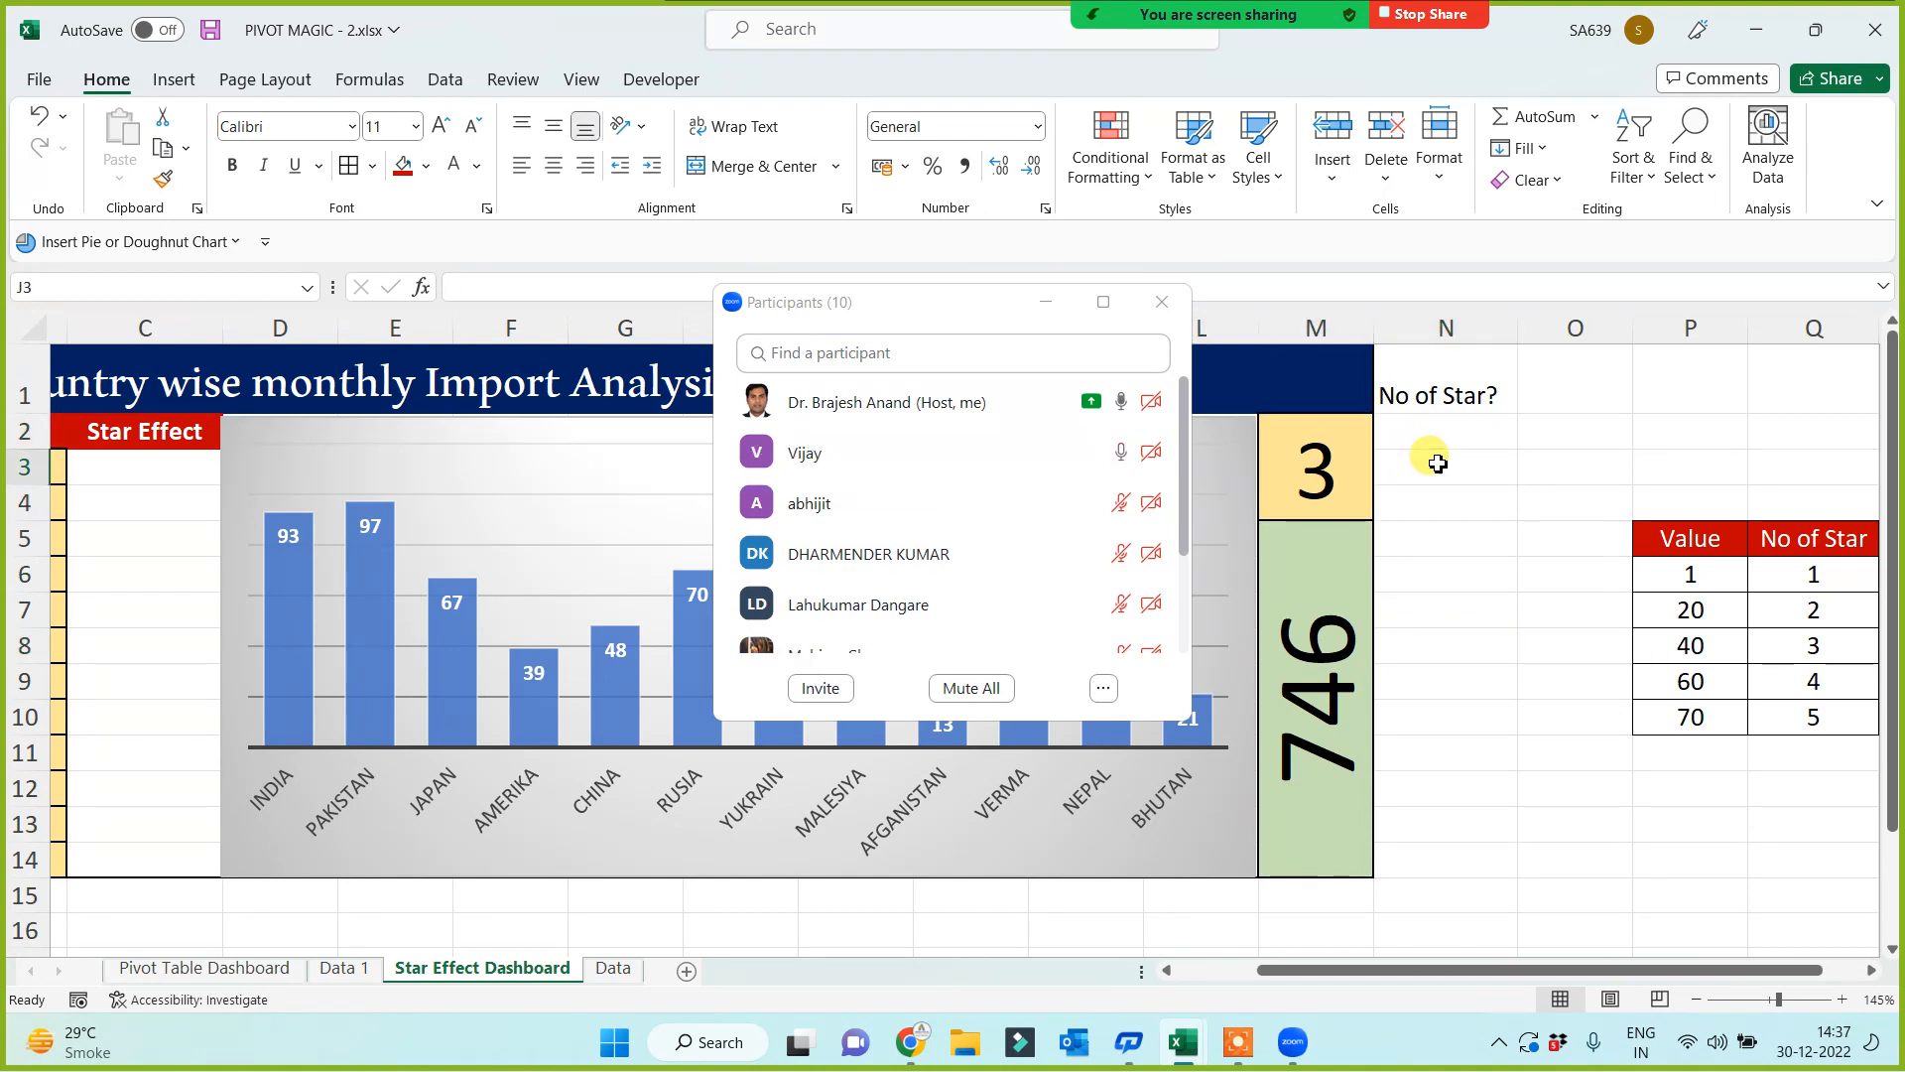
{"action": "key", "text": "Left"}
{"action": "key", "text": "Left"}
{"action": "key", "text": "Left"}
{"action": "key", "text": "Left"}
{"action": "key", "text": "Left"}
{"action": "key", "text": "Right"}
{"action": "key", "text": "Right"}
{"action": "key", "text": "Right"}
{"action": "key", "text": "Right"}
{"action": "key", "text": "Right"}
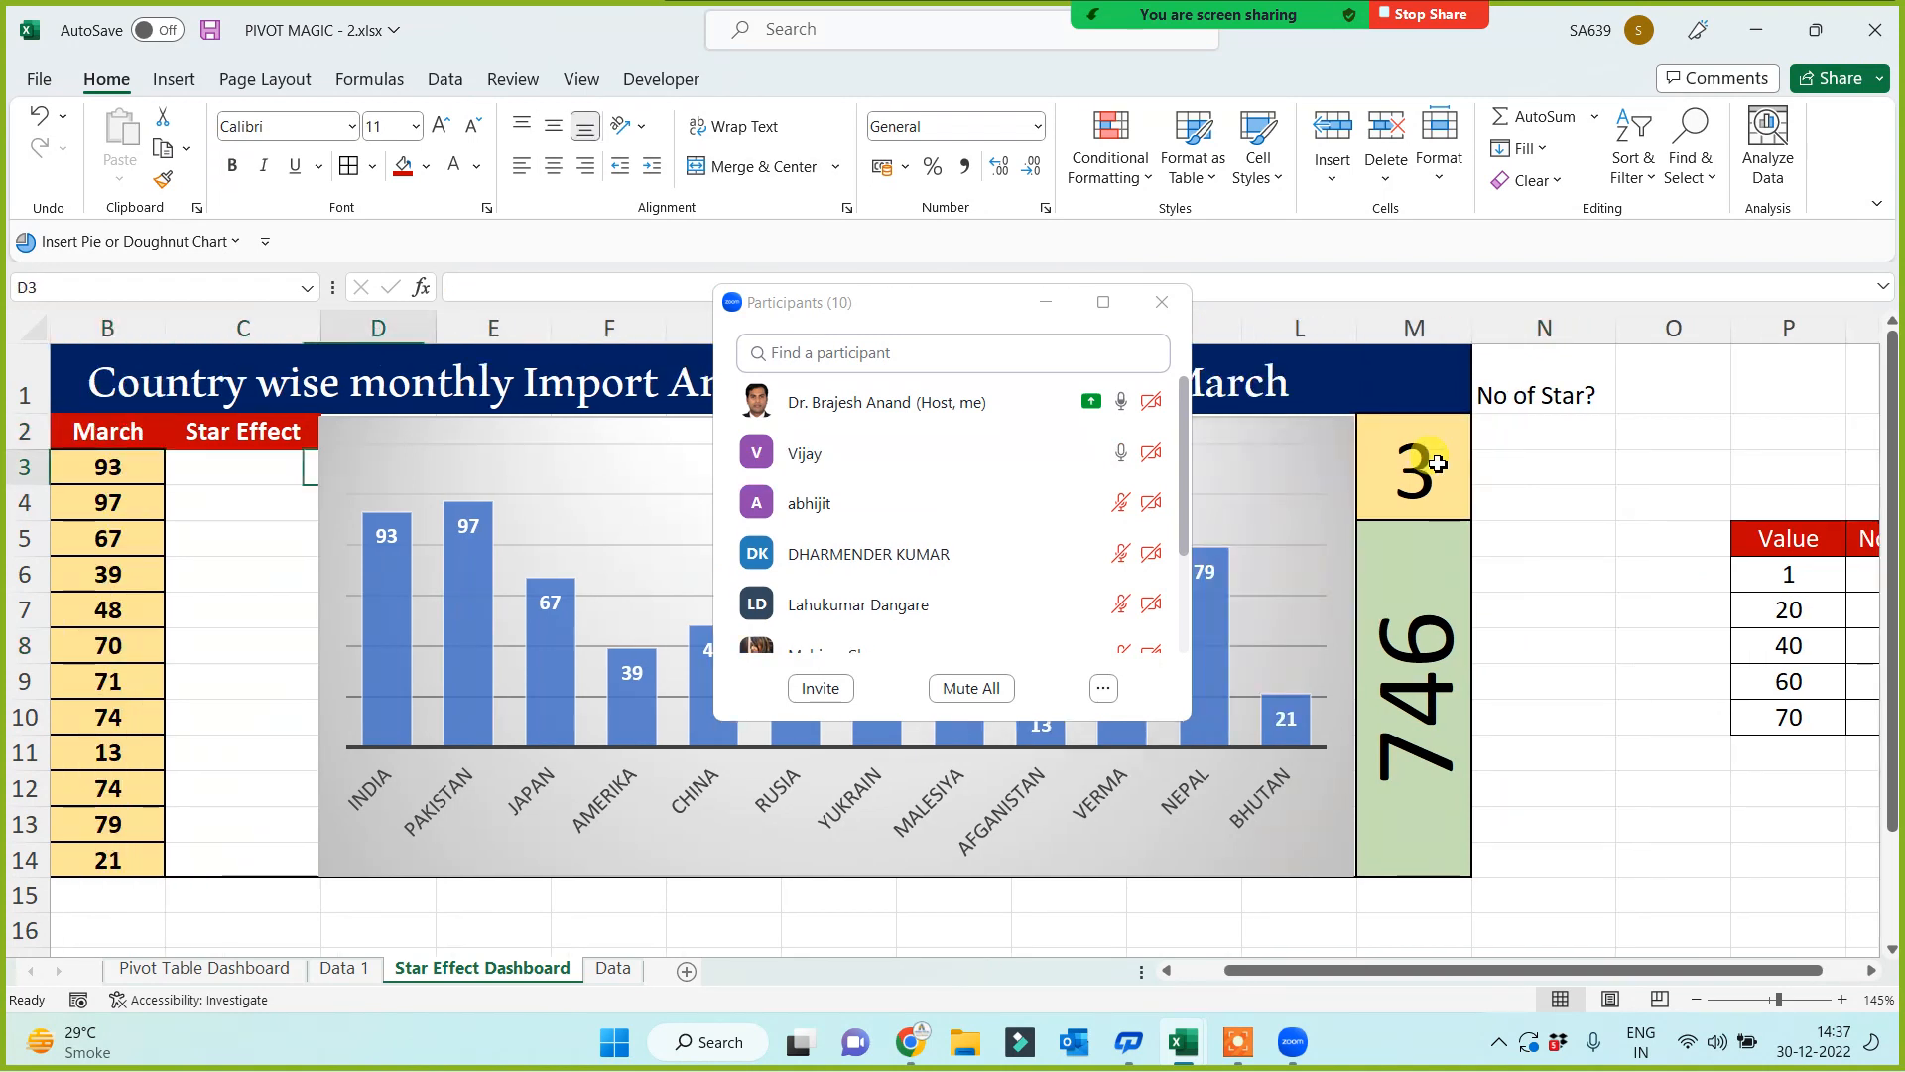
{"action": "key", "text": "Right"}
{"action": "key", "text": "Right"}
{"action": "key", "text": "Right"}
{"action": "key", "text": "Right"}
{"action": "key", "text": "Right"}
{"action": "key", "text": "Right"}
{"action": "key", "text": "Right"}
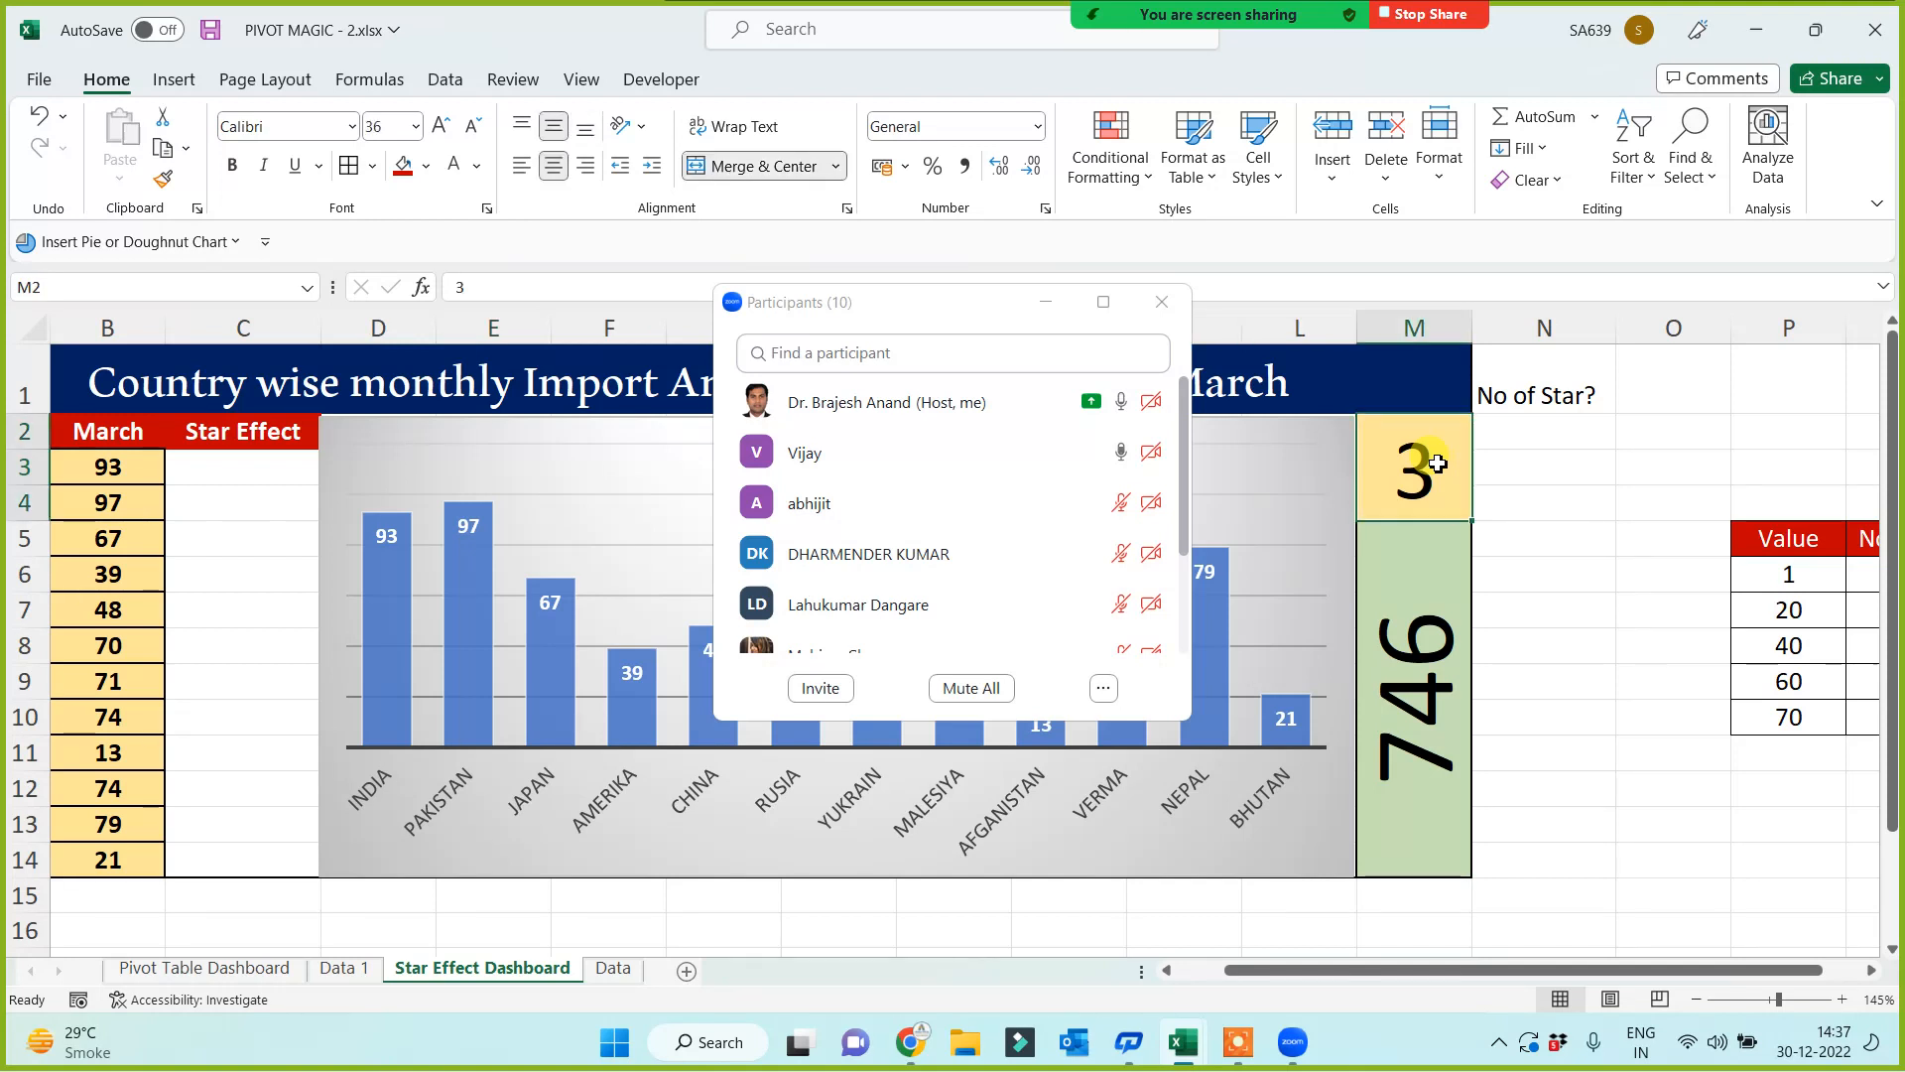
Step: Enter =VLOOKUP(B3,$P$5:$Q$10,2,1) in N3 to look up the star count for the first March value
{"action": "type", "text": "=vl"}
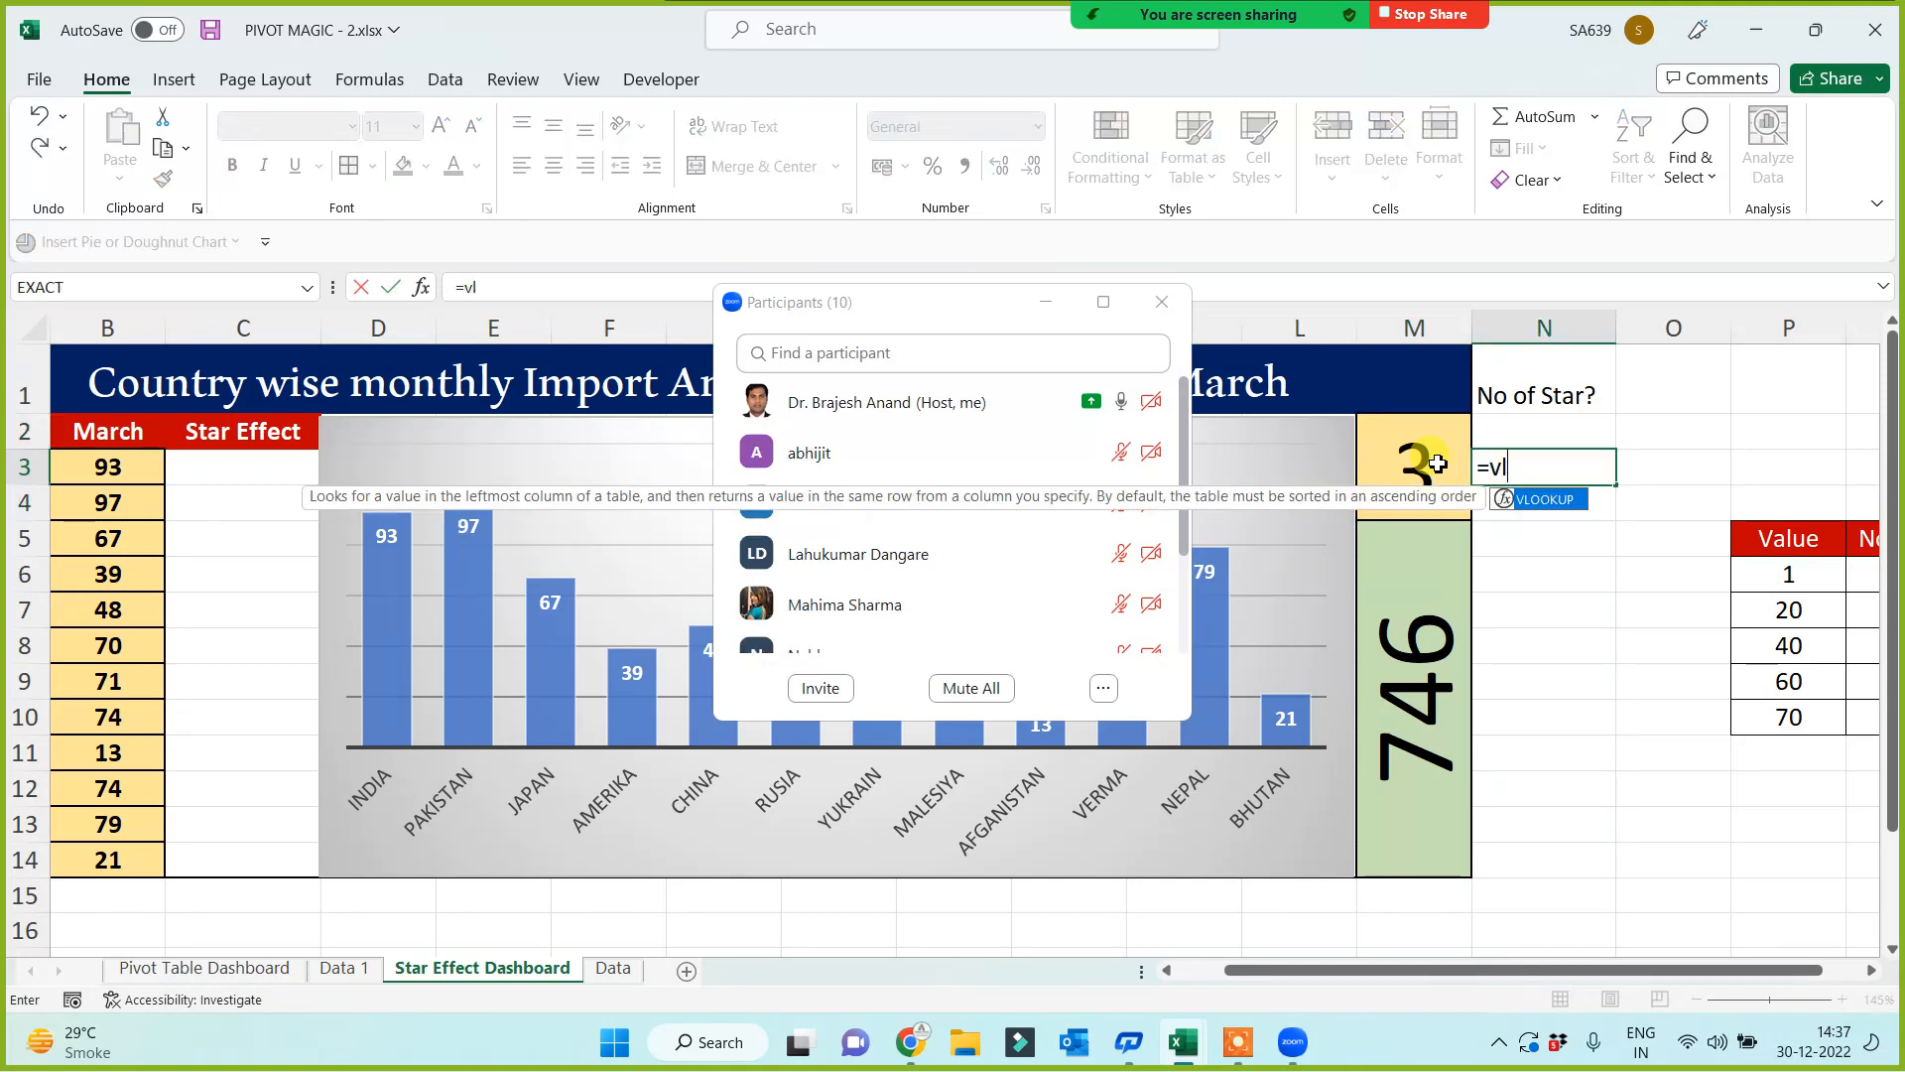
{"action": "key", "text": "Tab"}
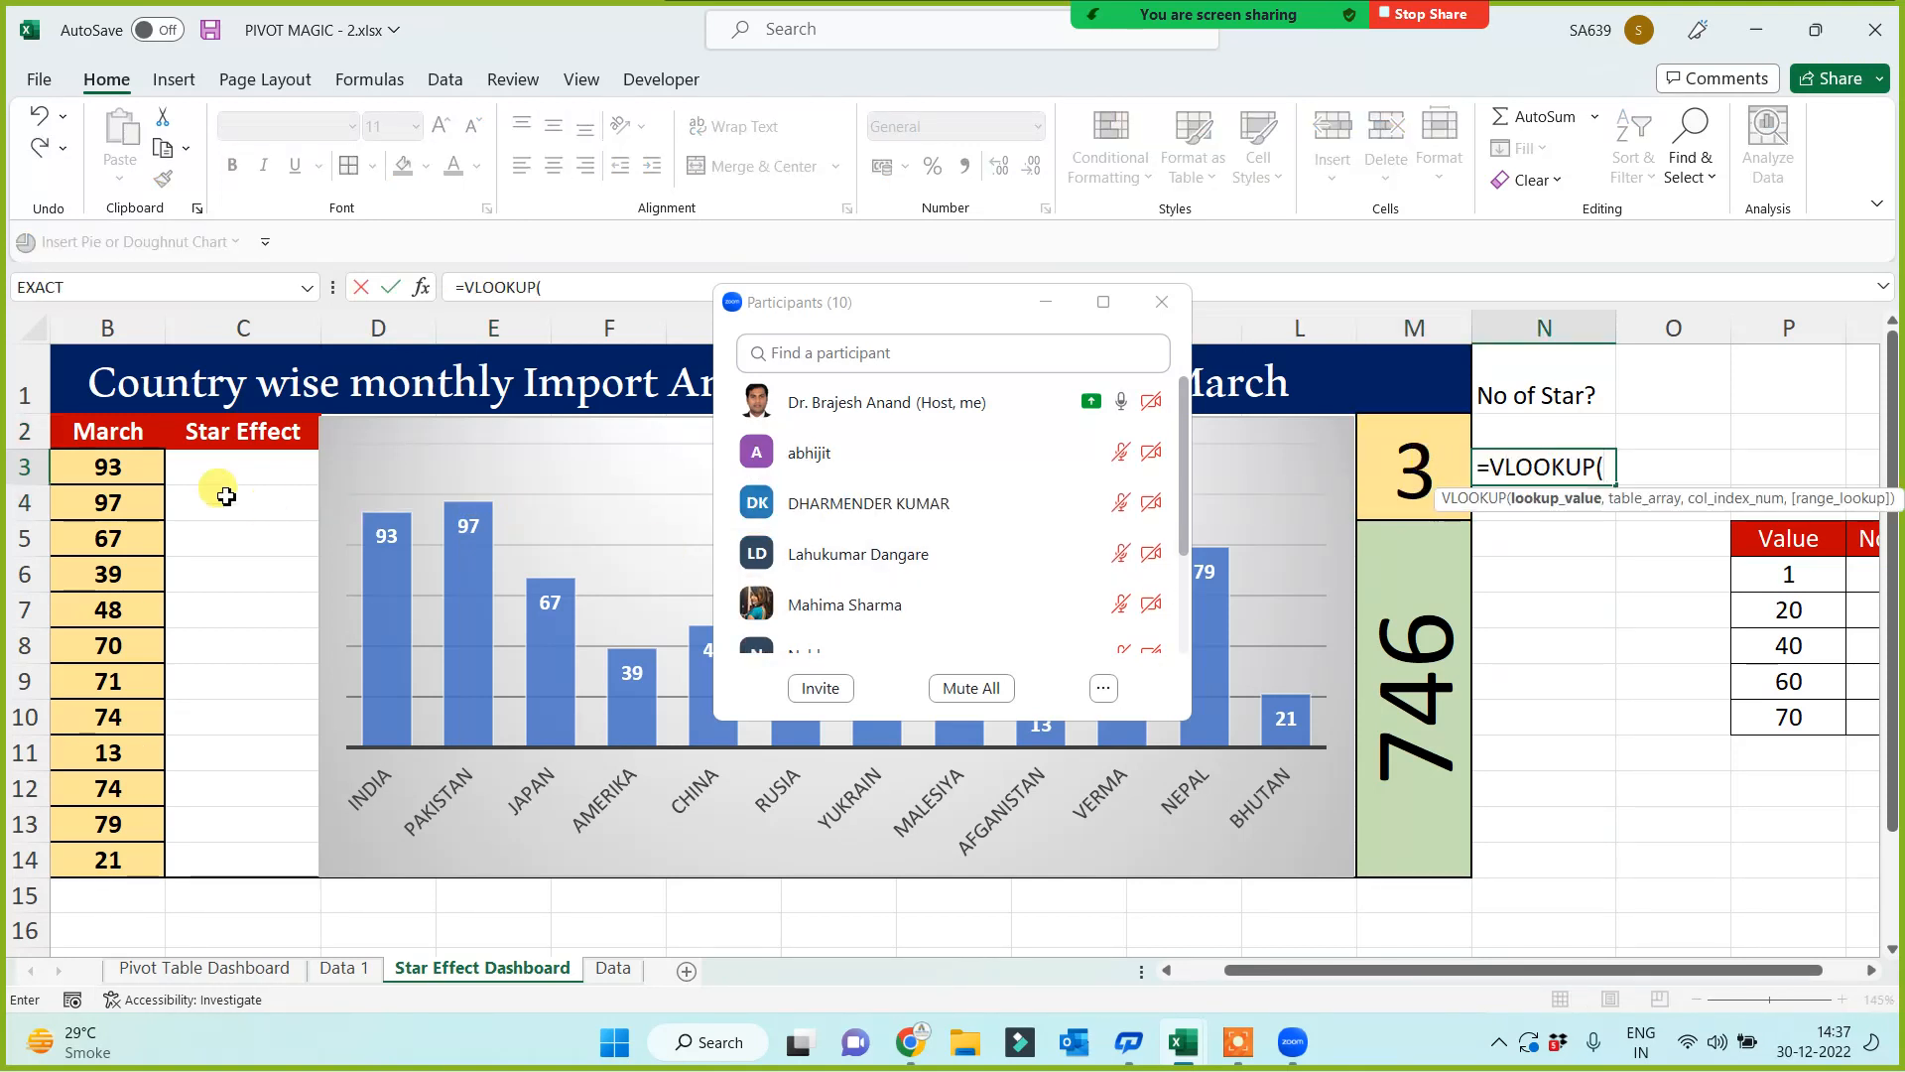
{"action": "left_click", "coordinate": [128, 467]}
{"action": "type", "text": ","}
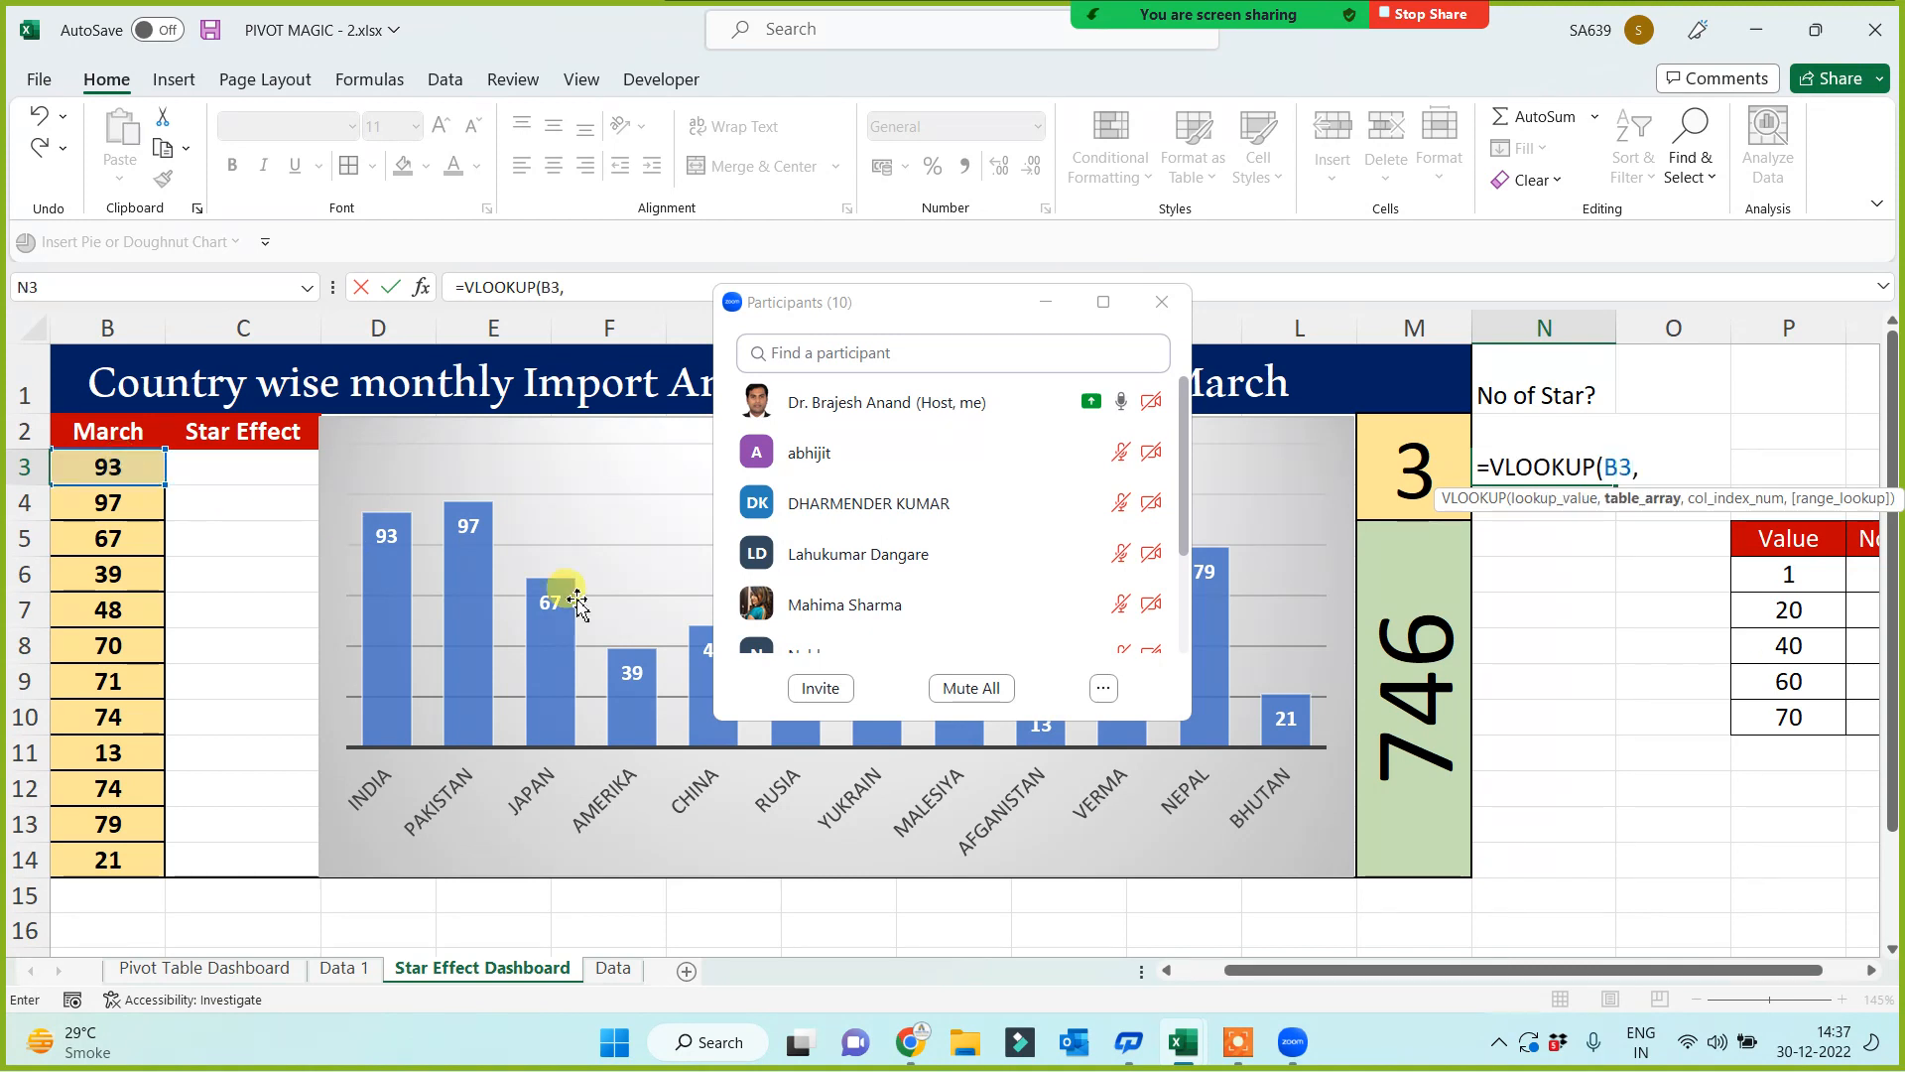
{"action": "left_click", "coordinate": [1765, 541]}
{"action": "left_click_drag", "start_coordinate": [1765, 541], "coordinate": [1875, 718]}
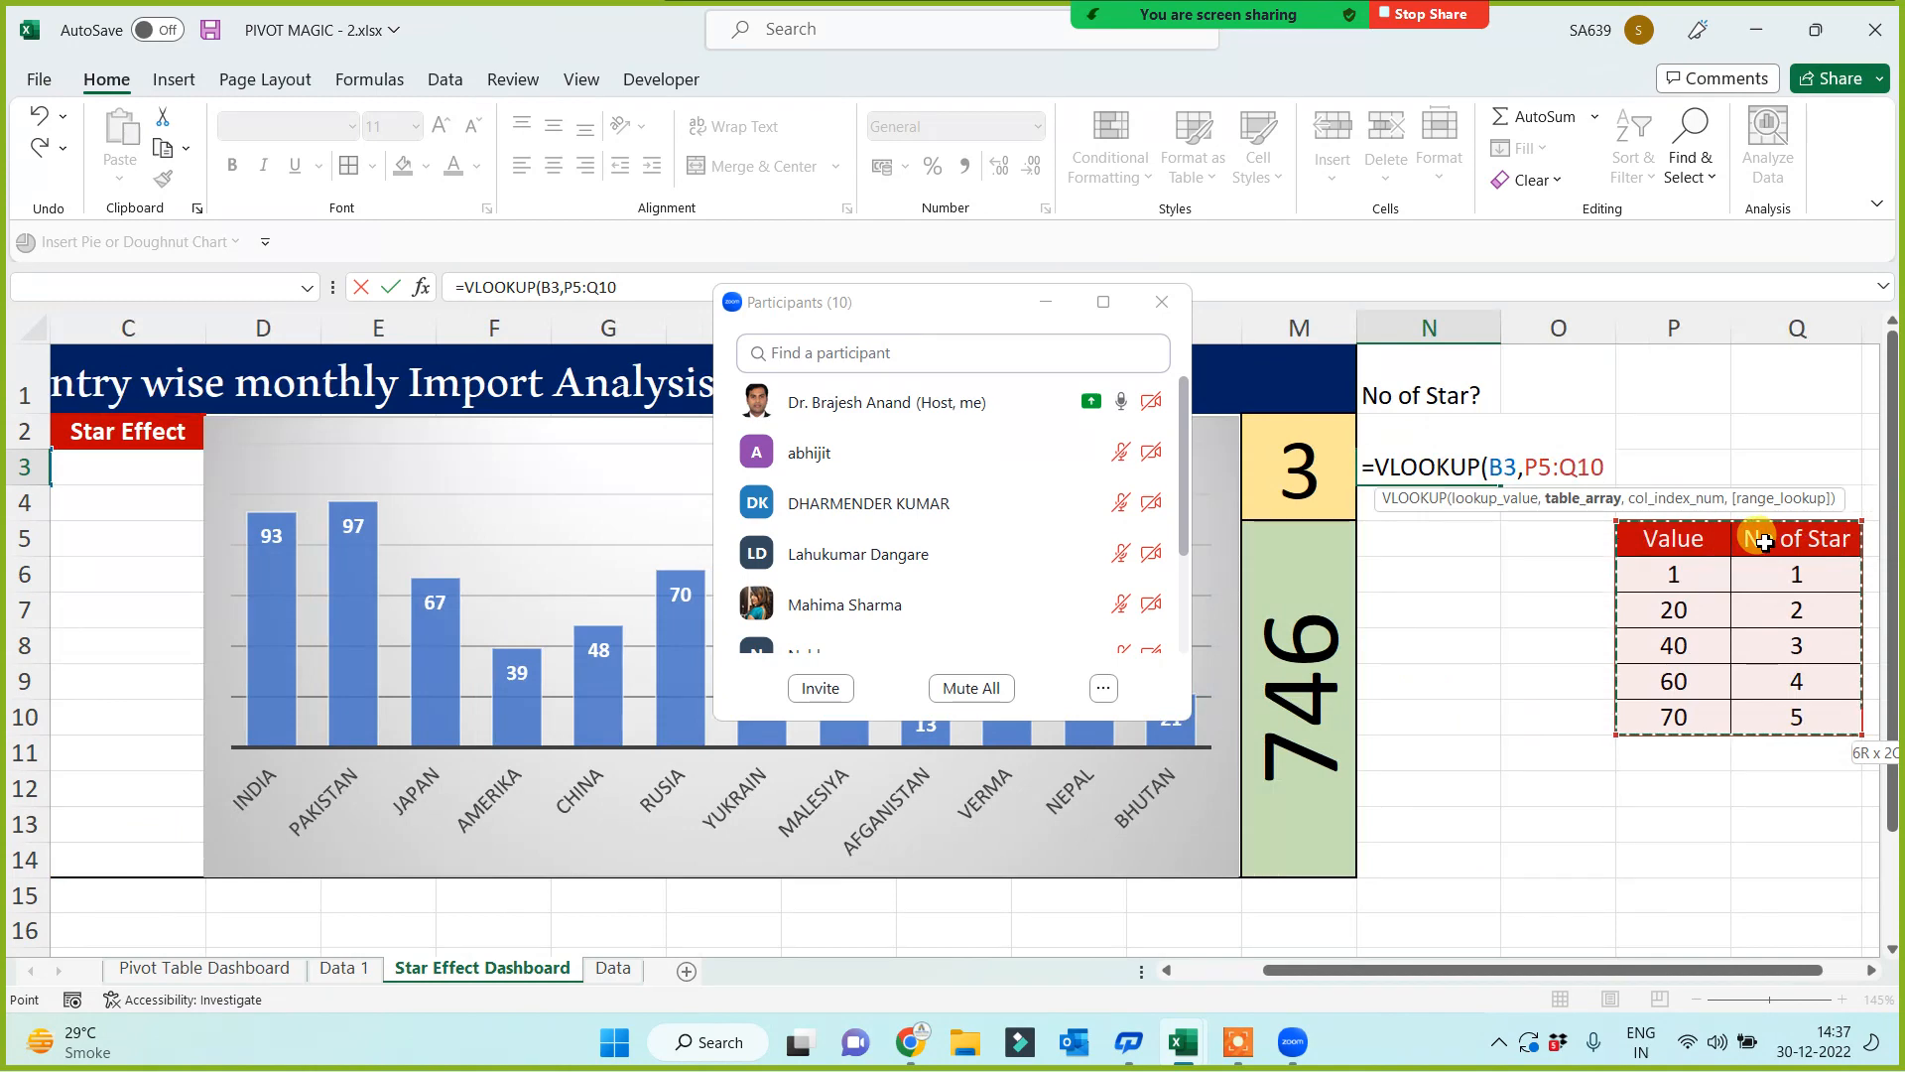
{"action": "key", "text": "F4"}
{"action": "type", "text": ",2"}
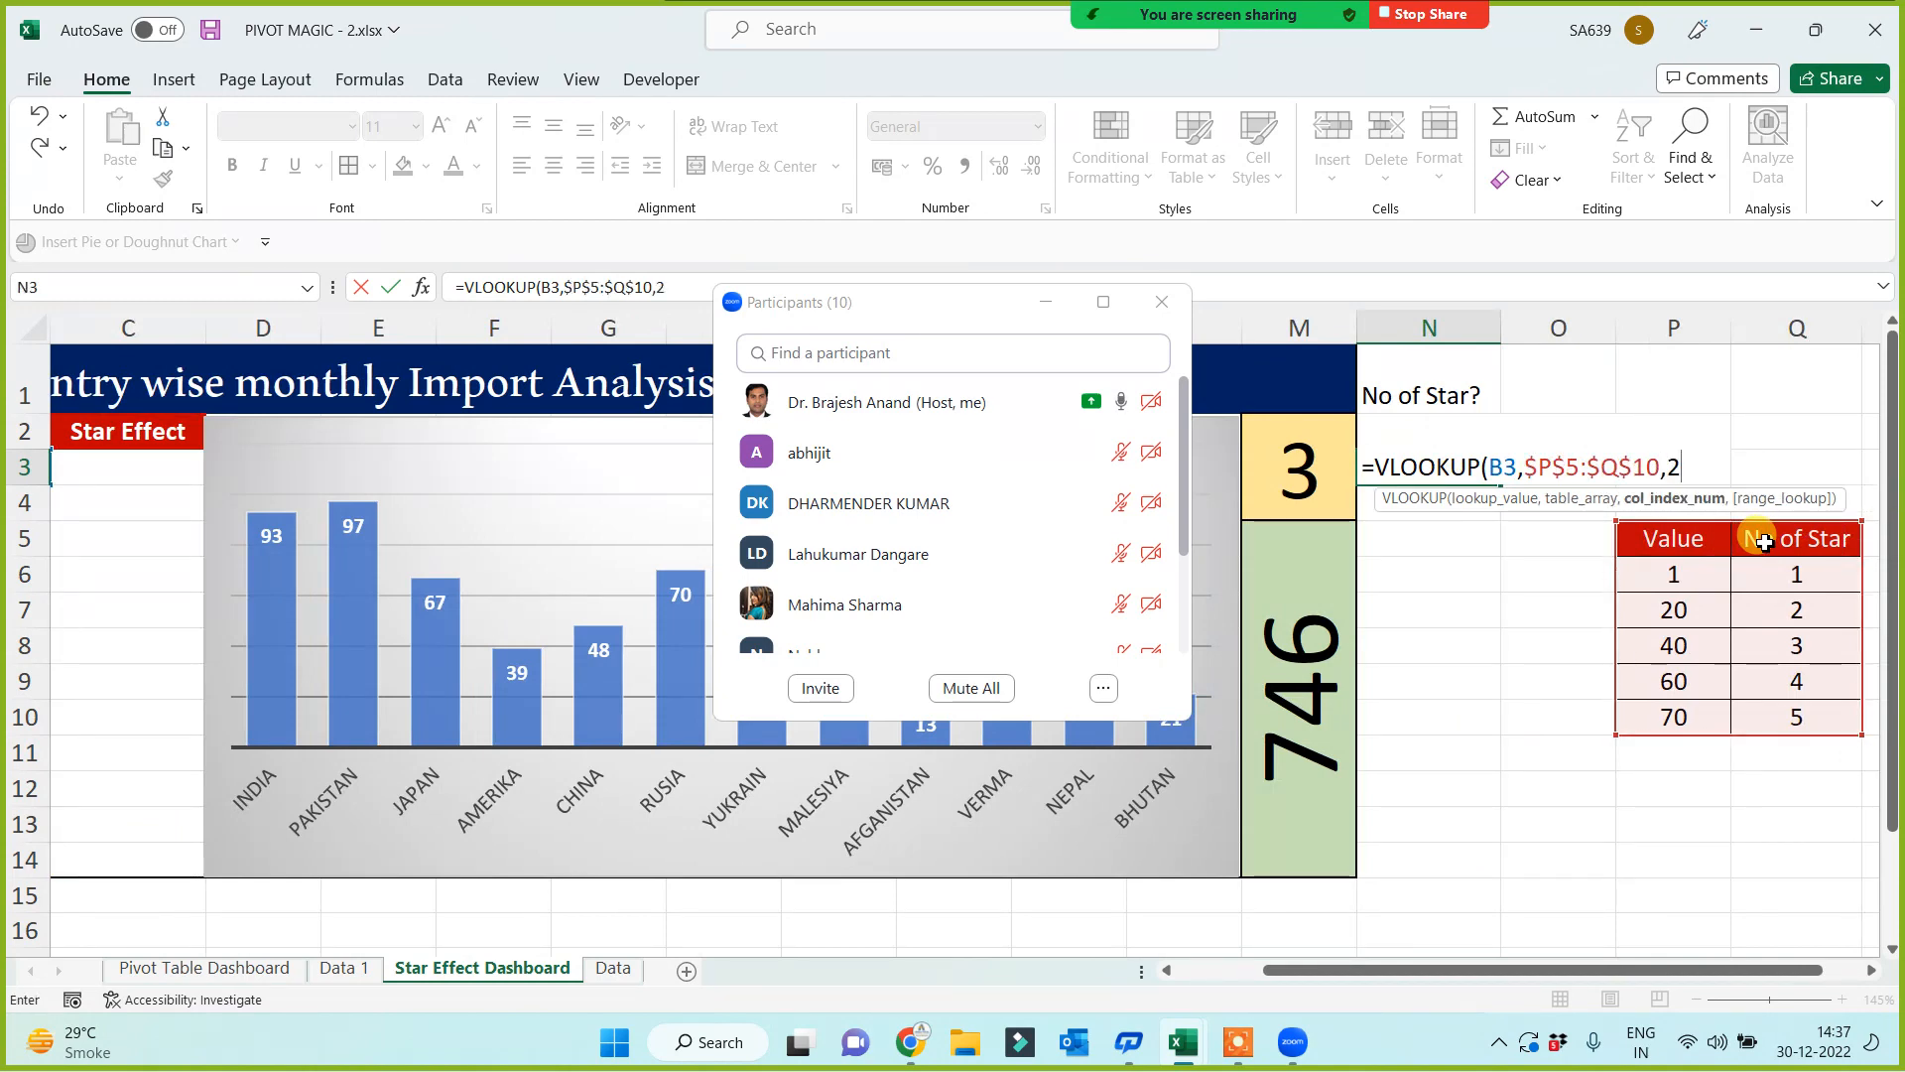
{"action": "type", "text": ",1"}
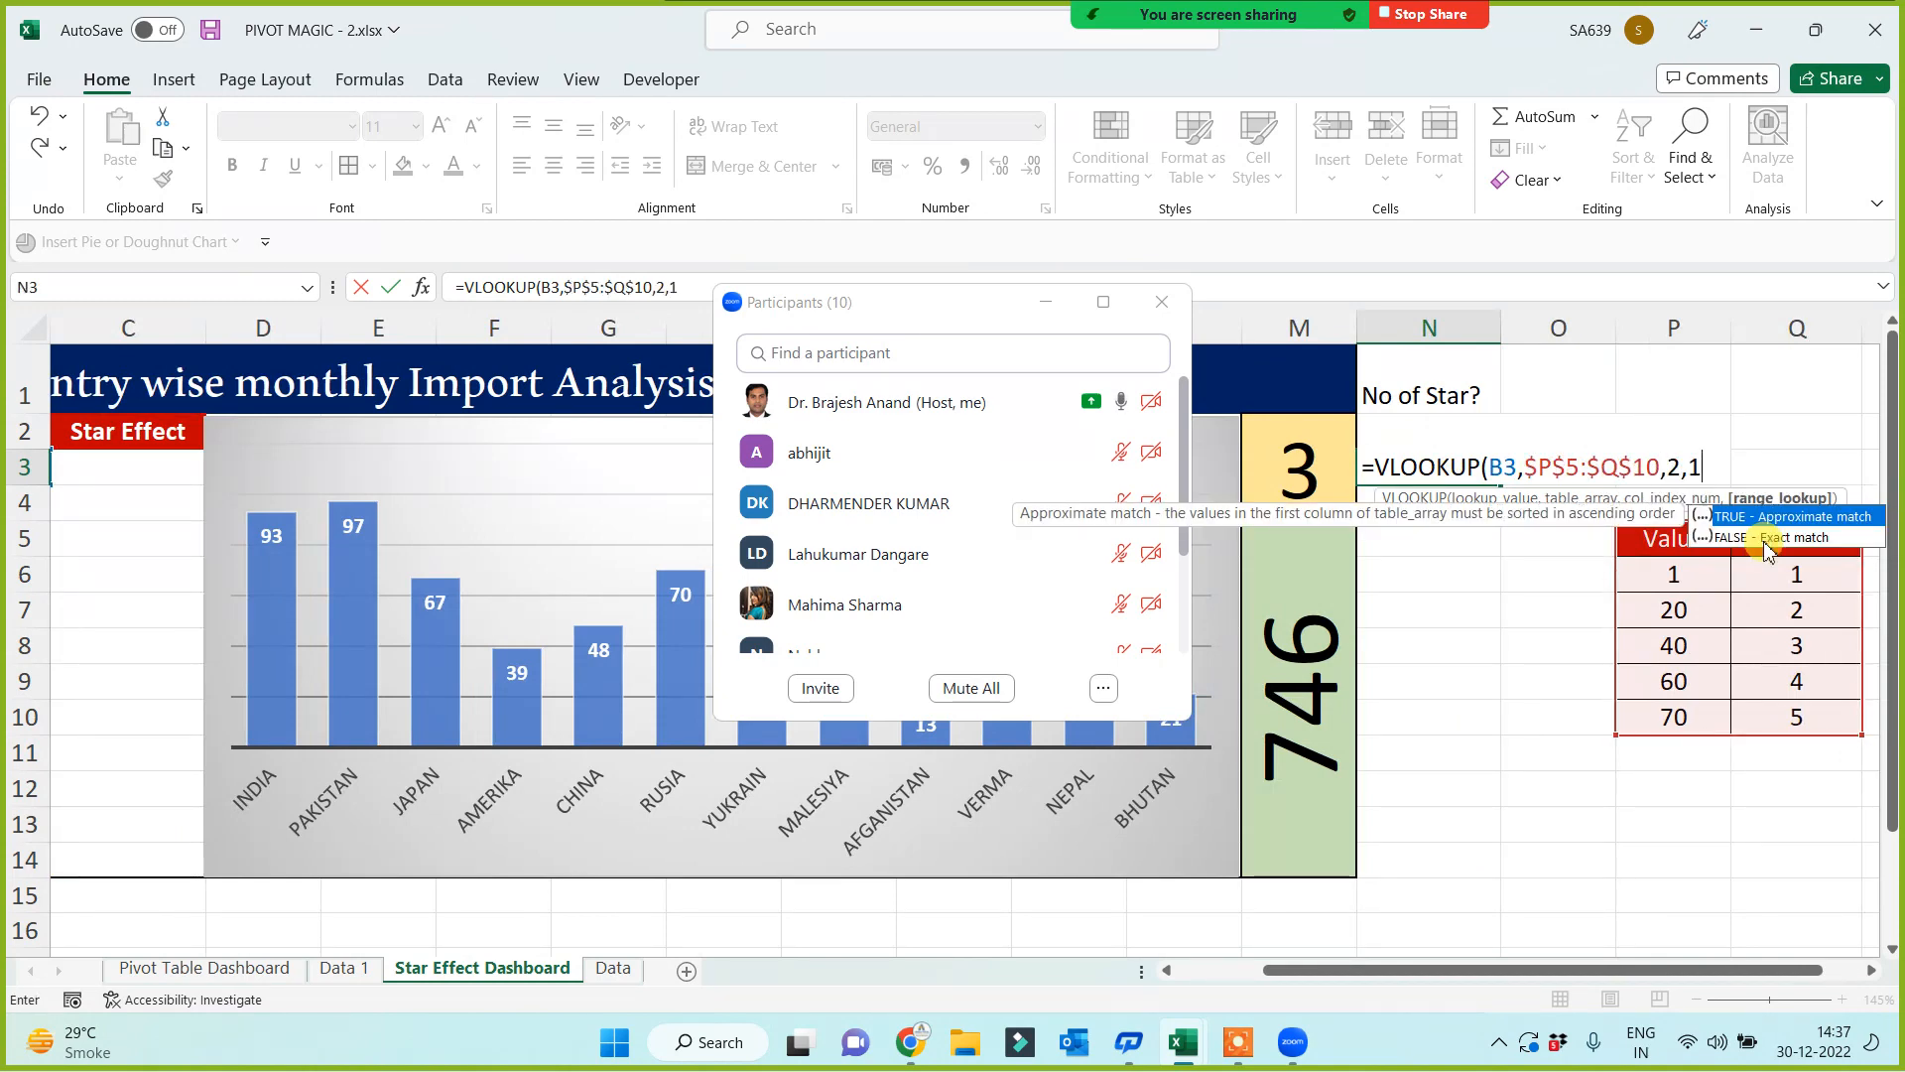
{"action": "type", "text": ")"}
{"action": "key", "text": "Return"}
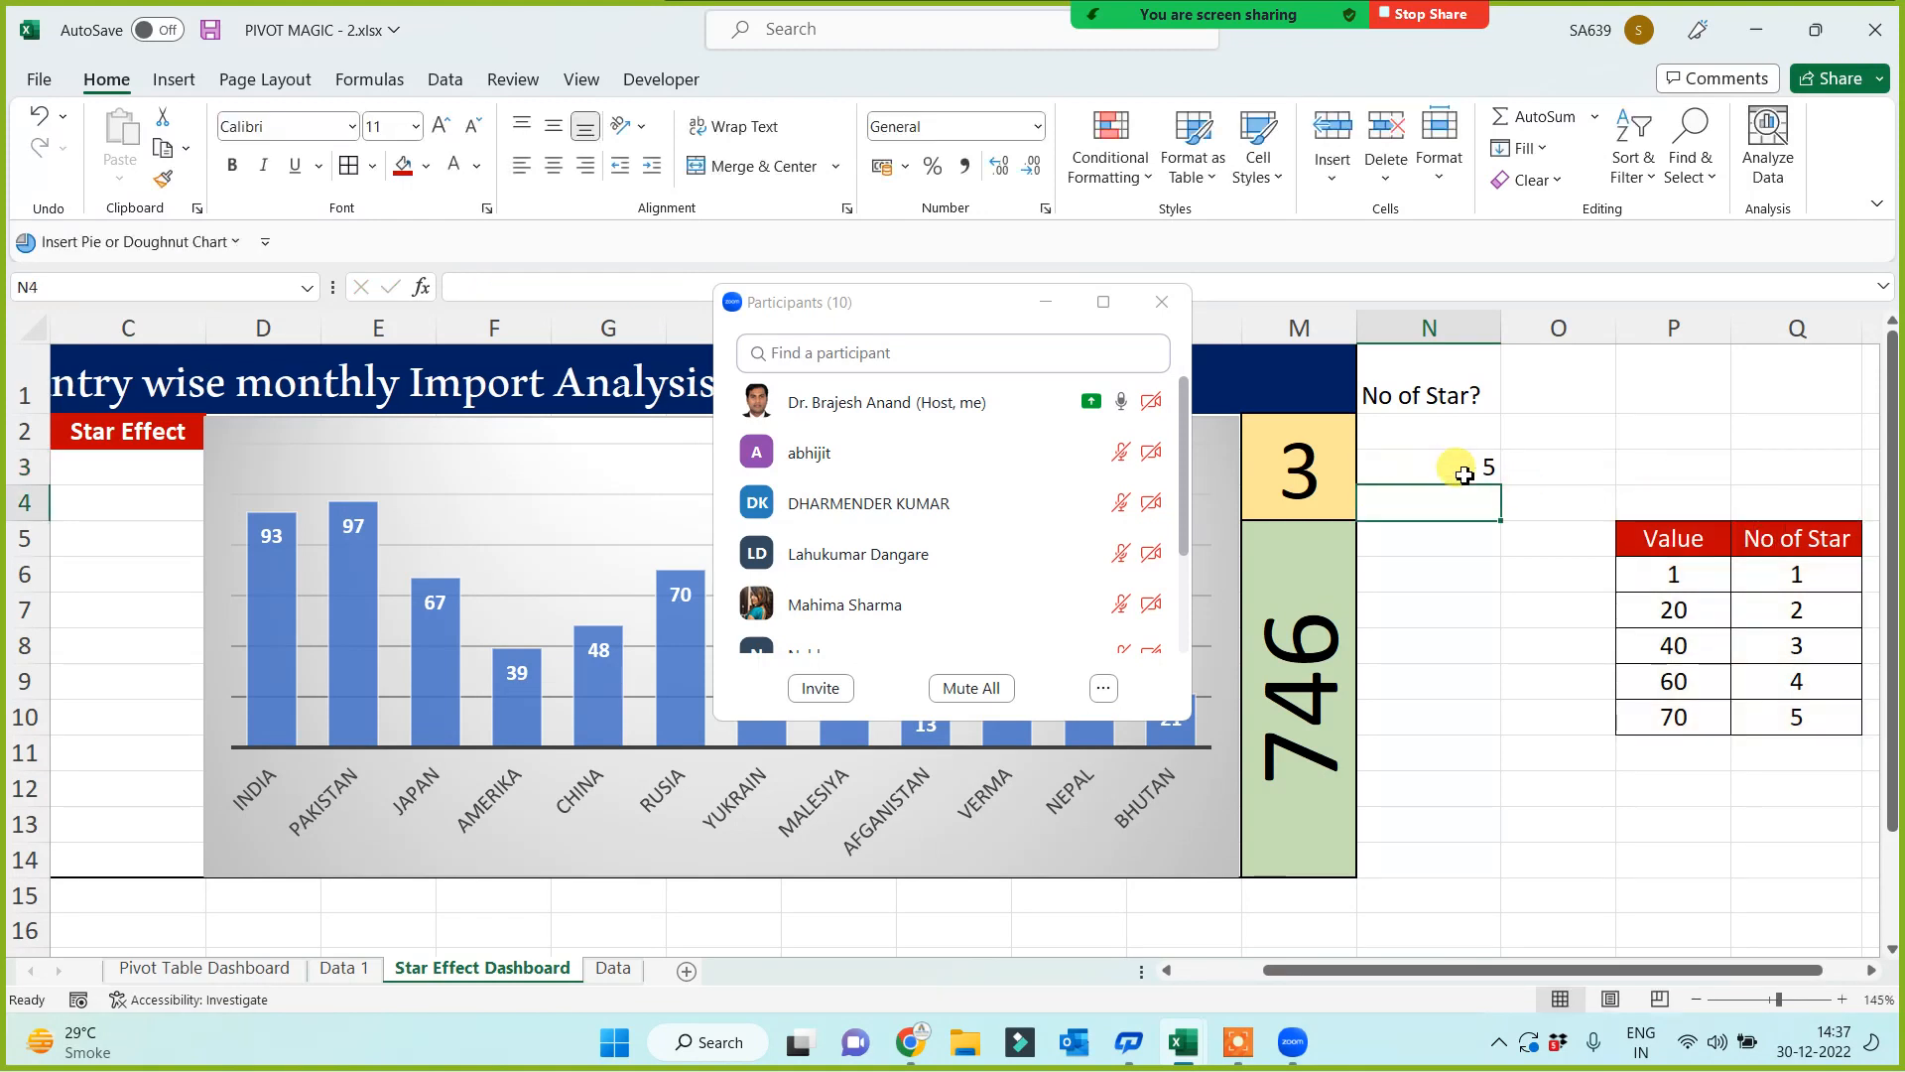
Step: Fill the star count formula from N3 down to N14 and centre the results horizontally
{"action": "left_click", "coordinate": [1464, 474]}
{"action": "left_click_drag", "start_coordinate": [1500, 485], "coordinate": [1468, 865]}
{"action": "left_click", "coordinate": [156, 486]}
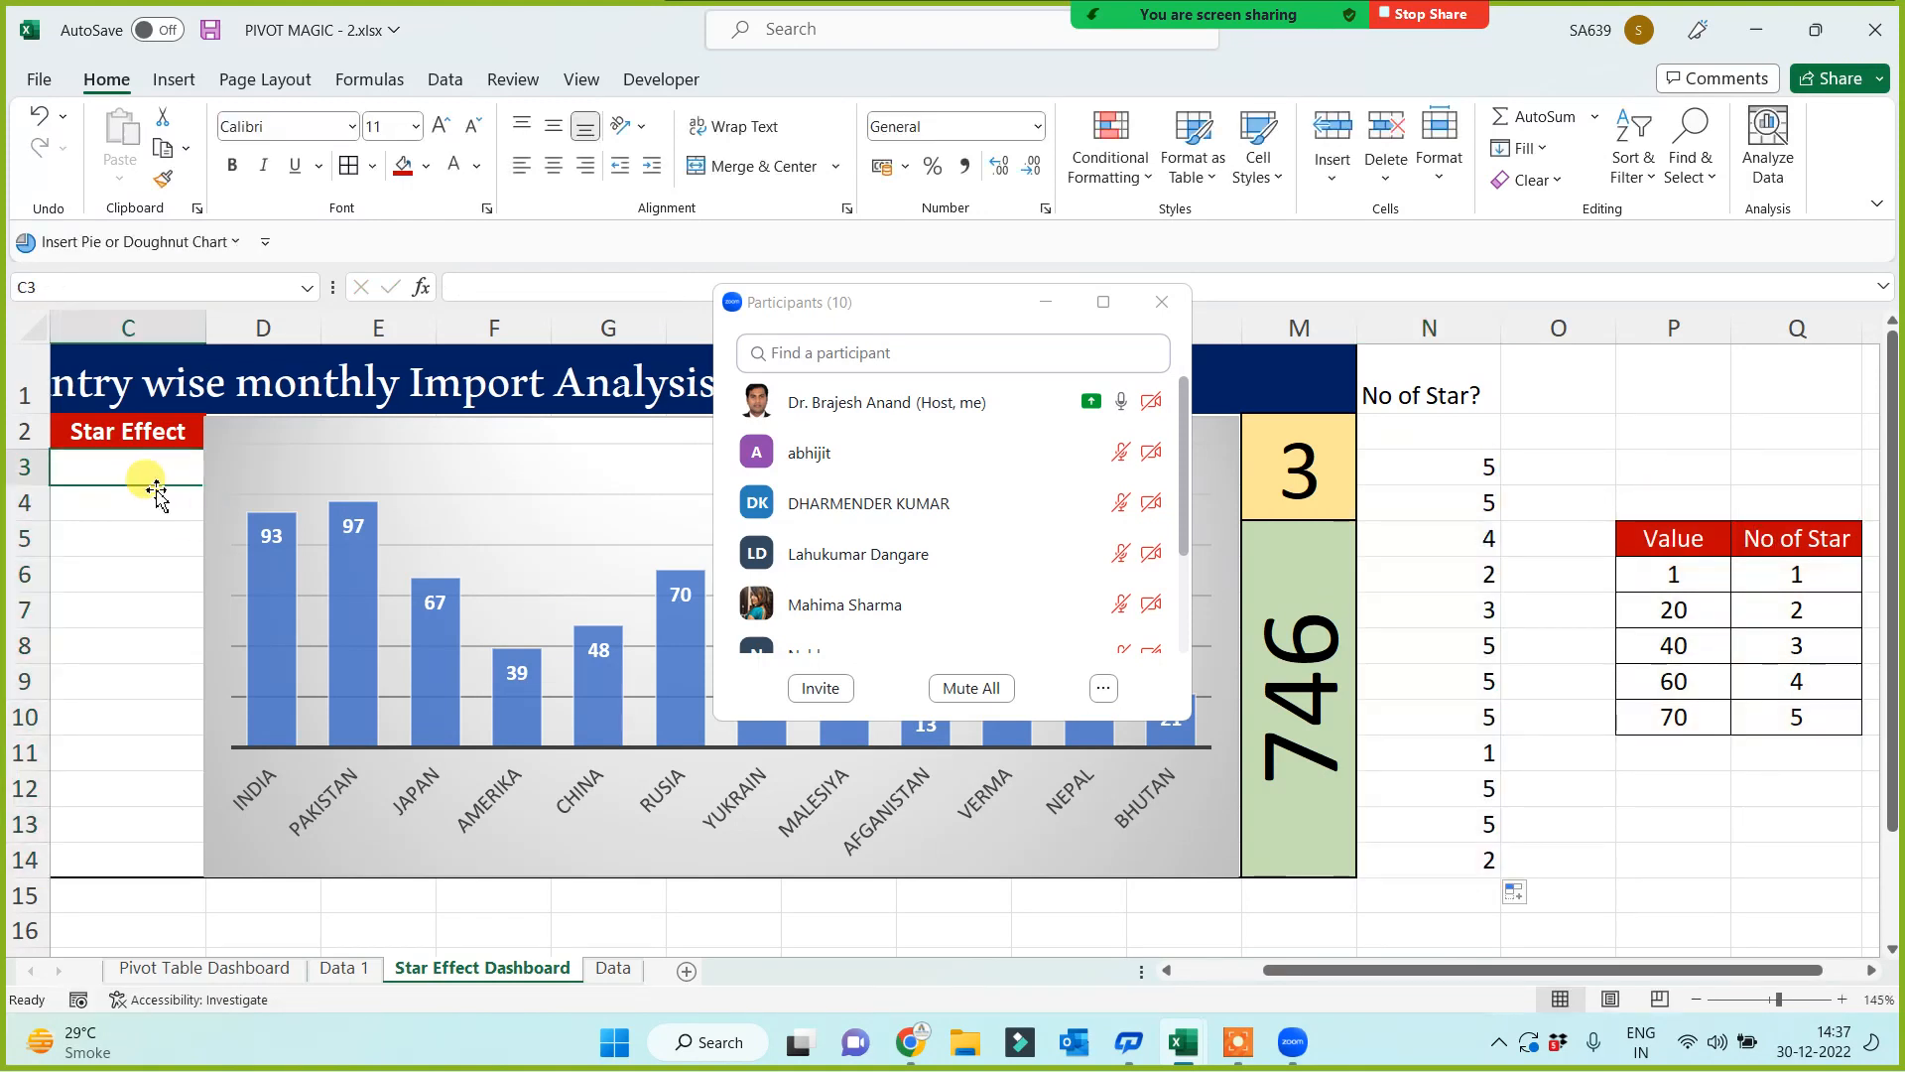
{"action": "key", "text": "Left"}
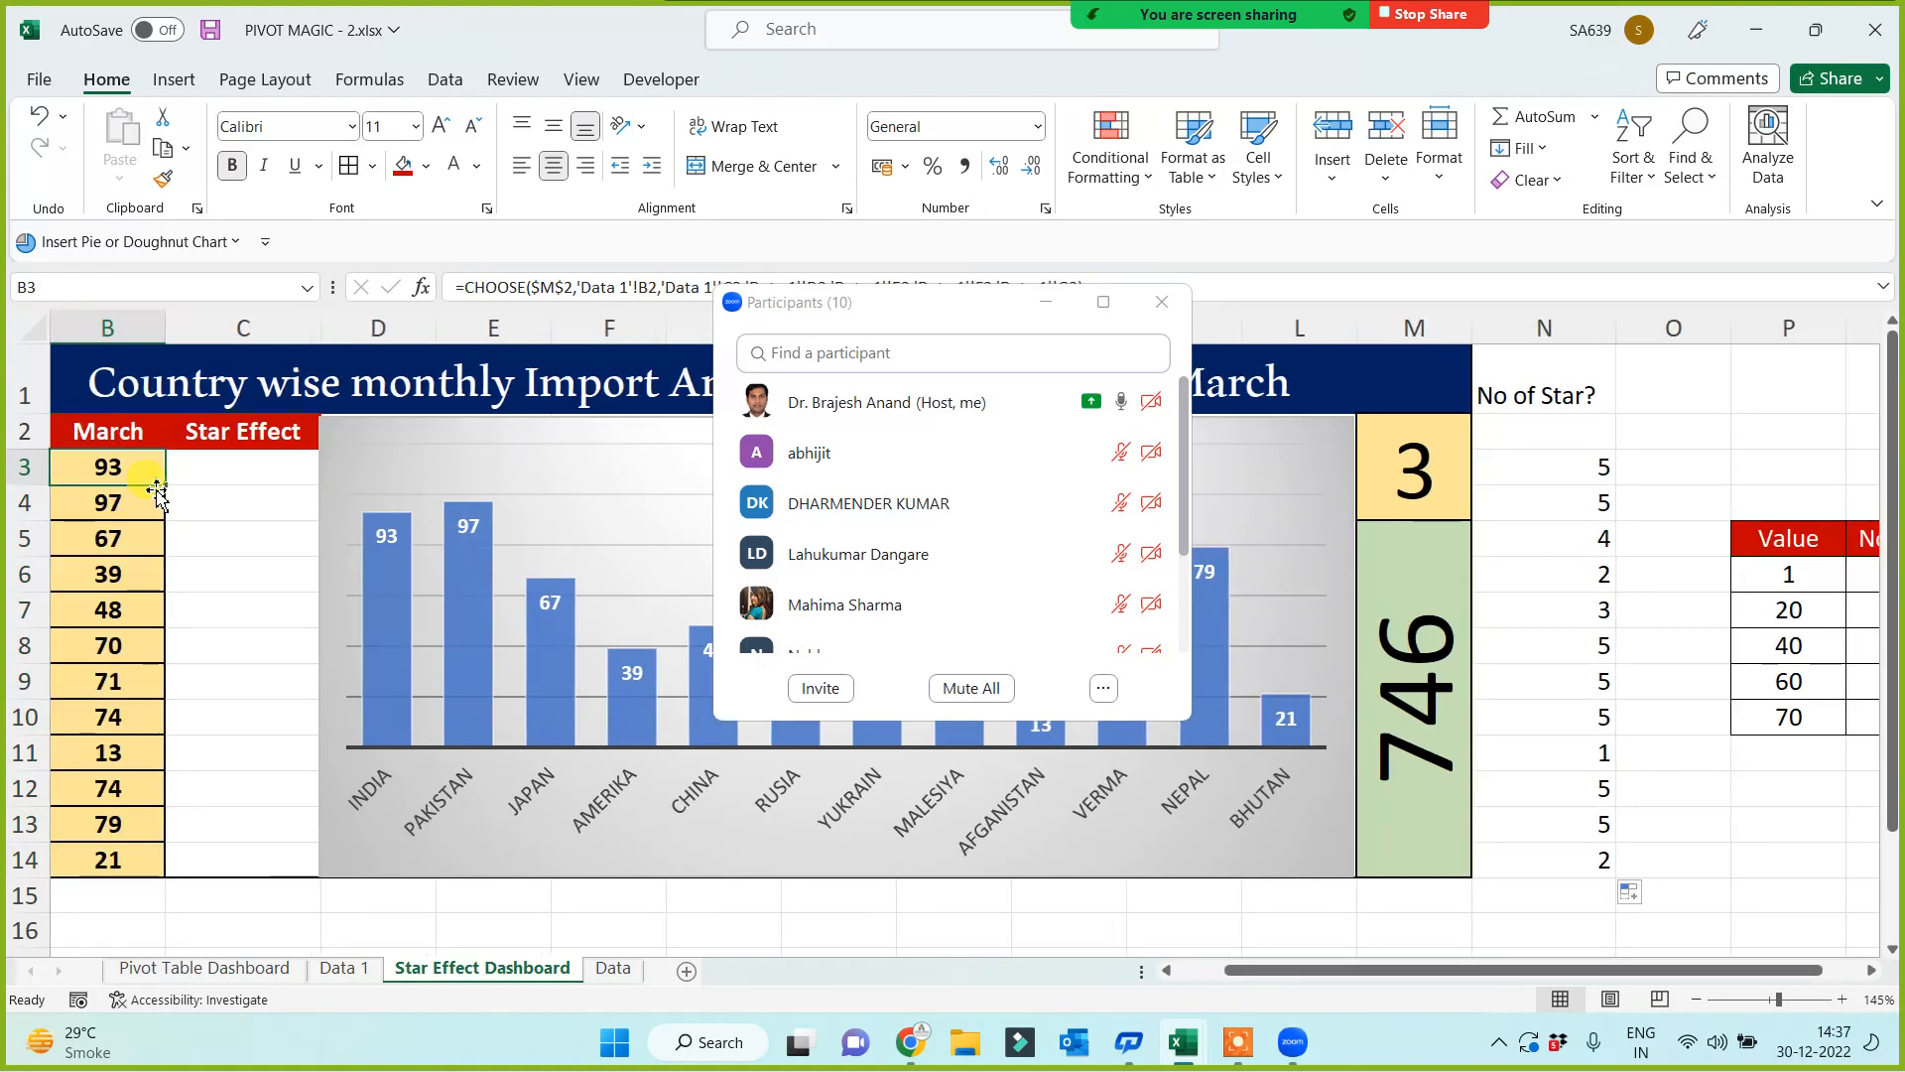
{"action": "left_click_drag", "start_coordinate": [1578, 461], "coordinate": [1560, 859]}
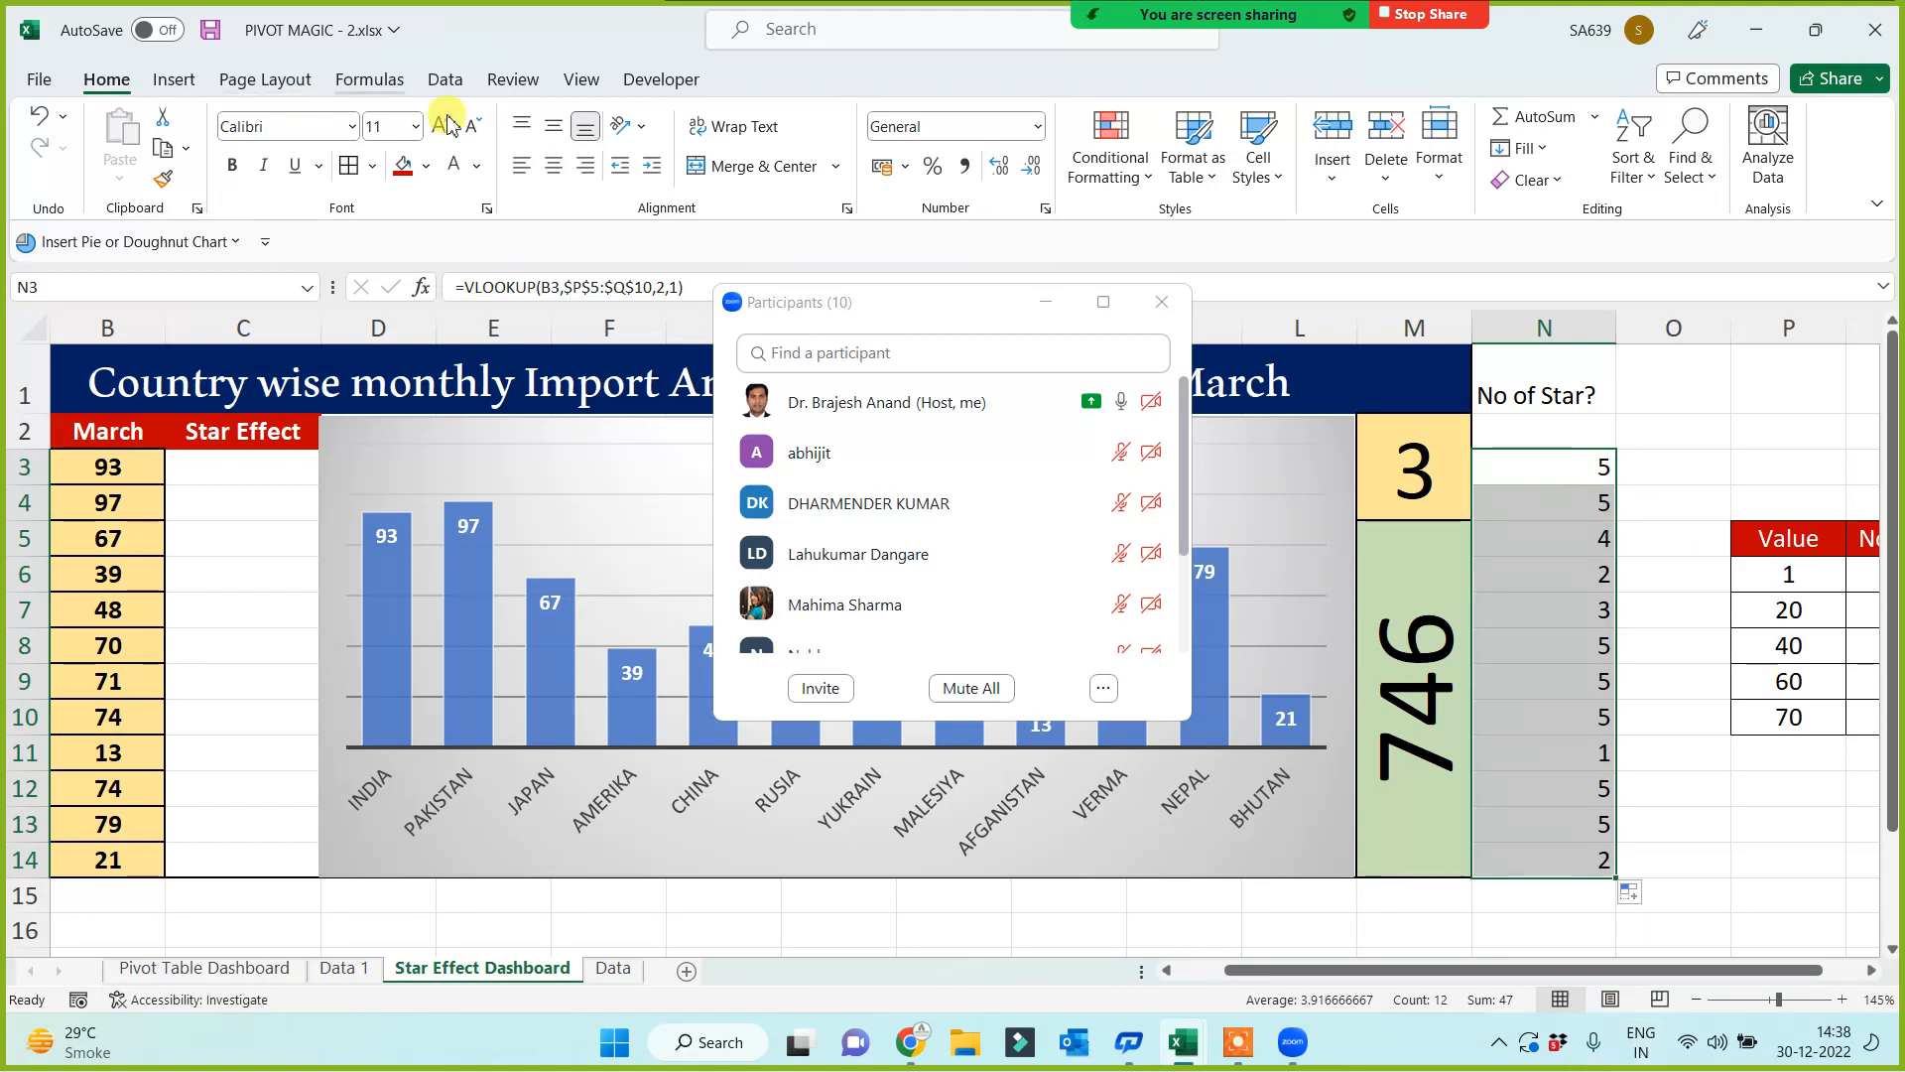
{"action": "left_click", "coordinate": [553, 166]}
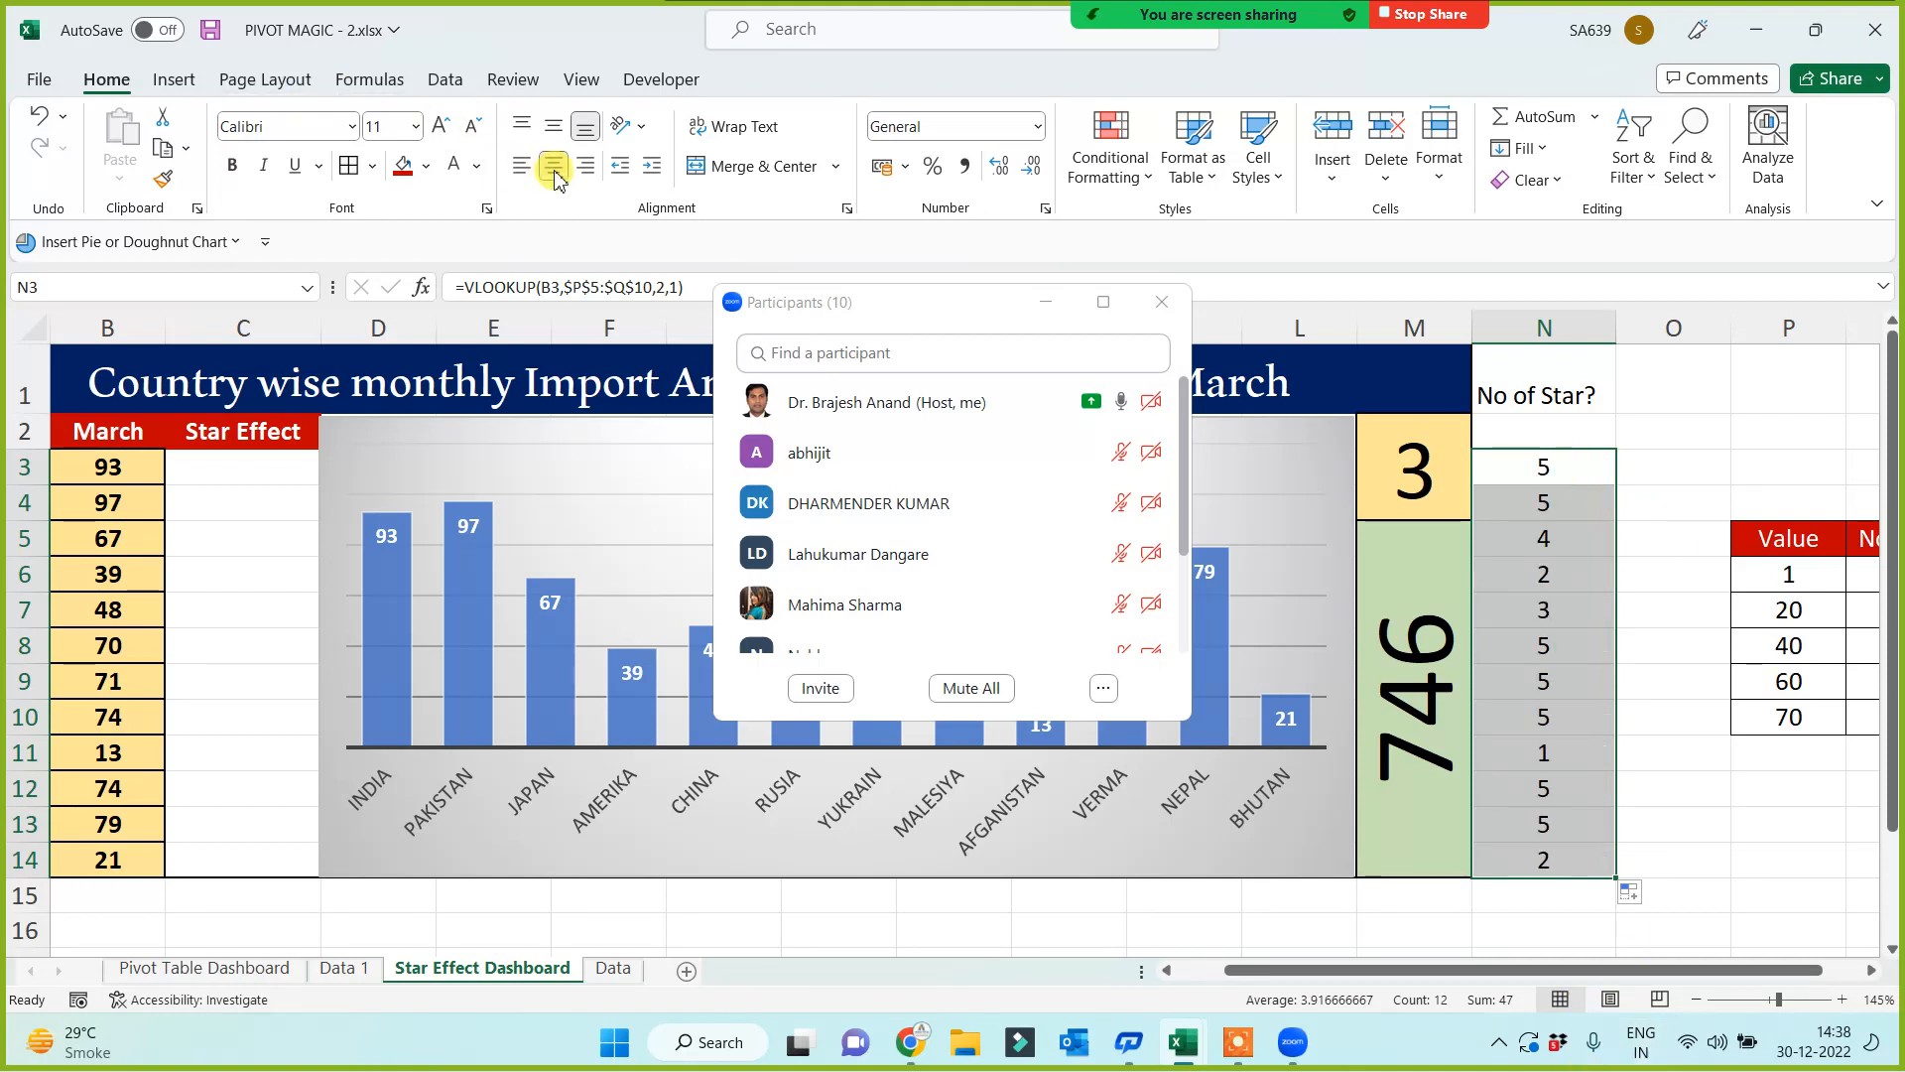
{"action": "left_click", "coordinate": [1662, 485]}
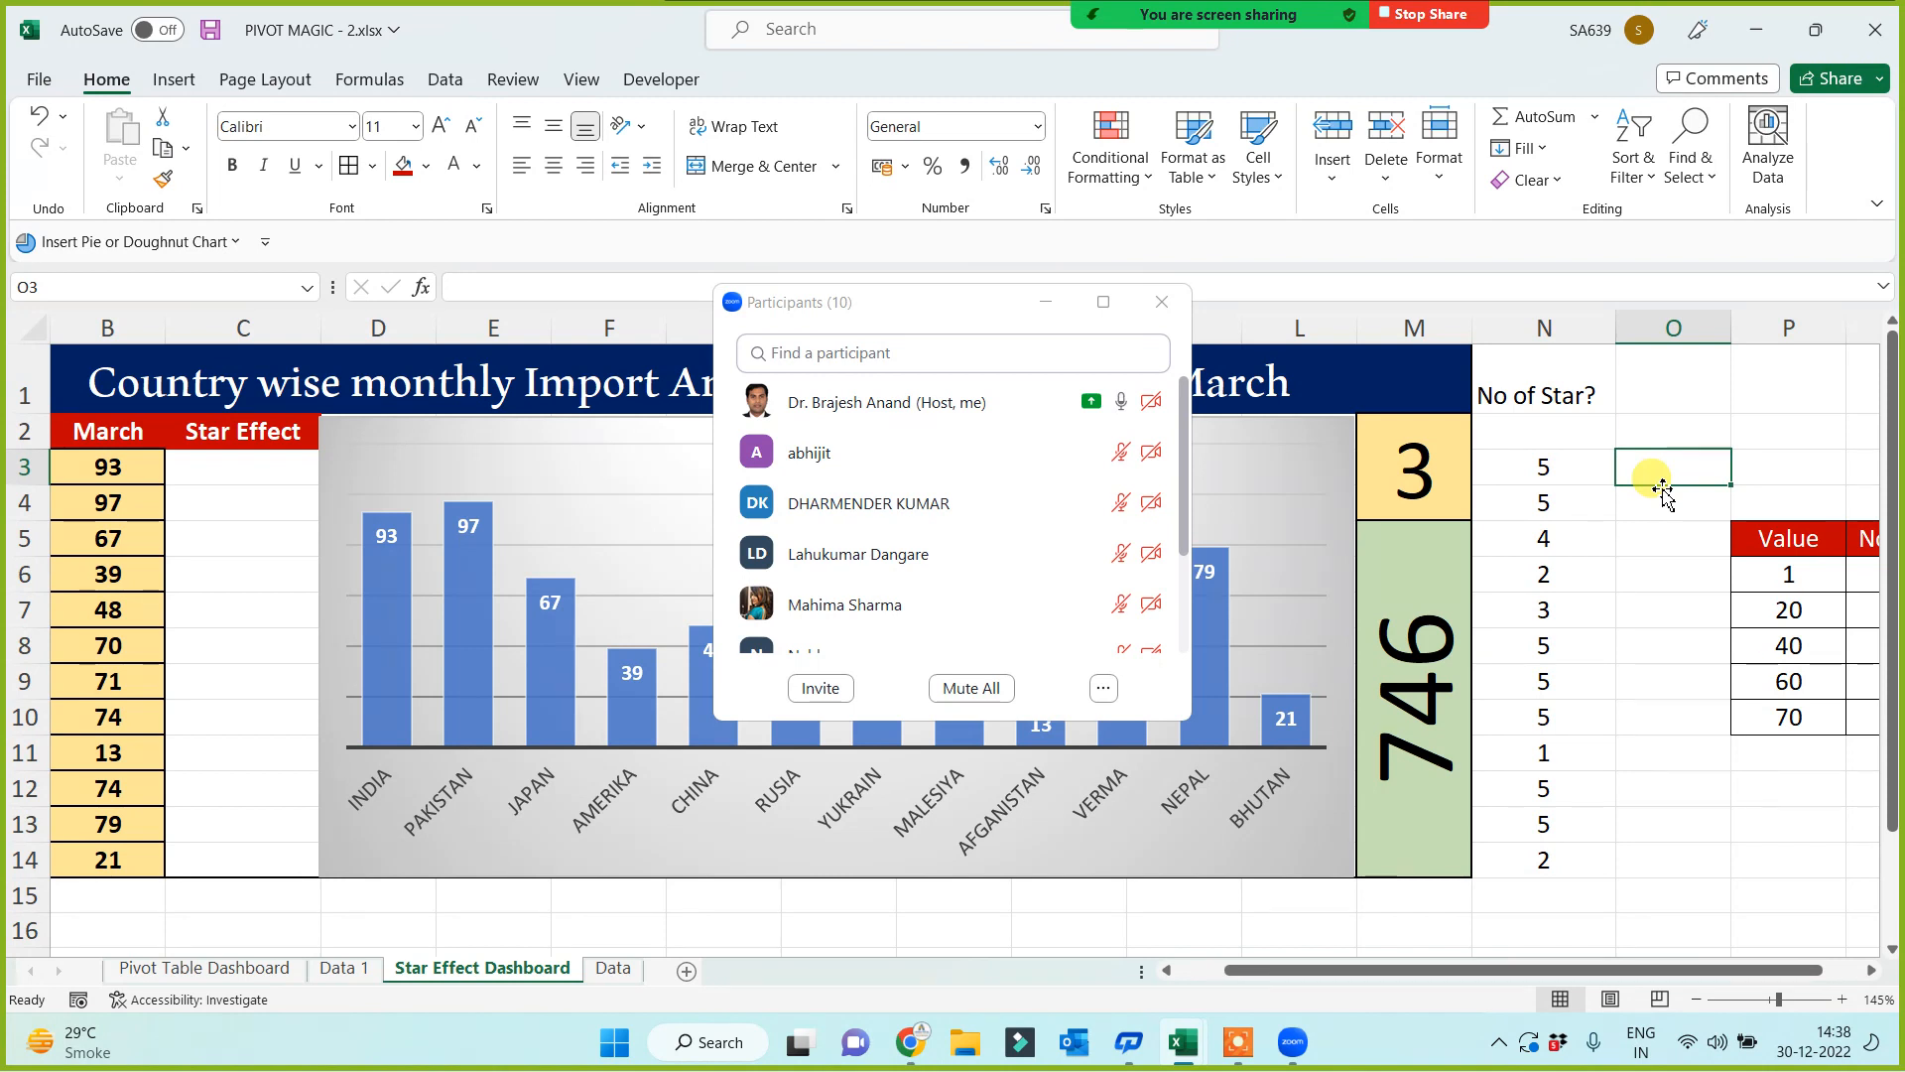
Step: Insert the Webdings star symbol, character code 152, into cell P1 above the value-to-stars table
{"action": "left_click", "coordinate": [1518, 395]}
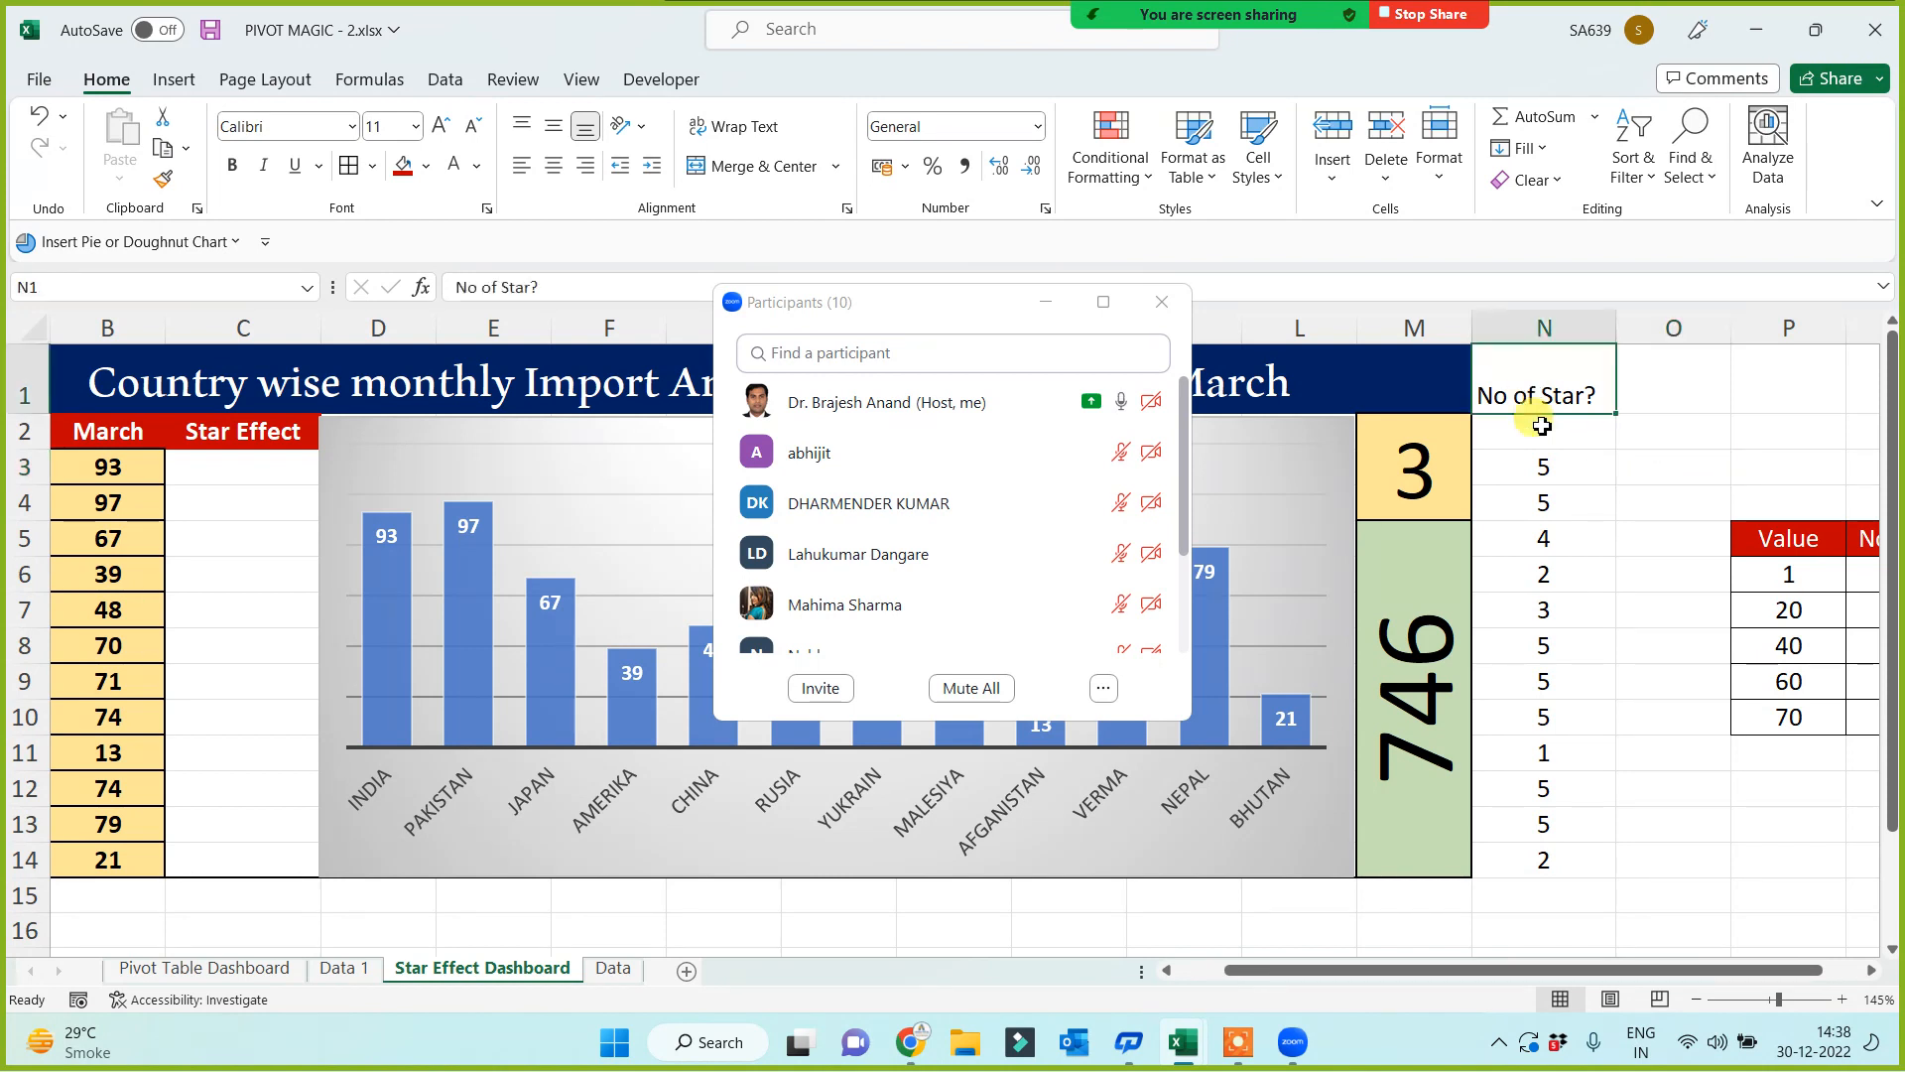
{"action": "left_click", "coordinate": [1735, 395]}
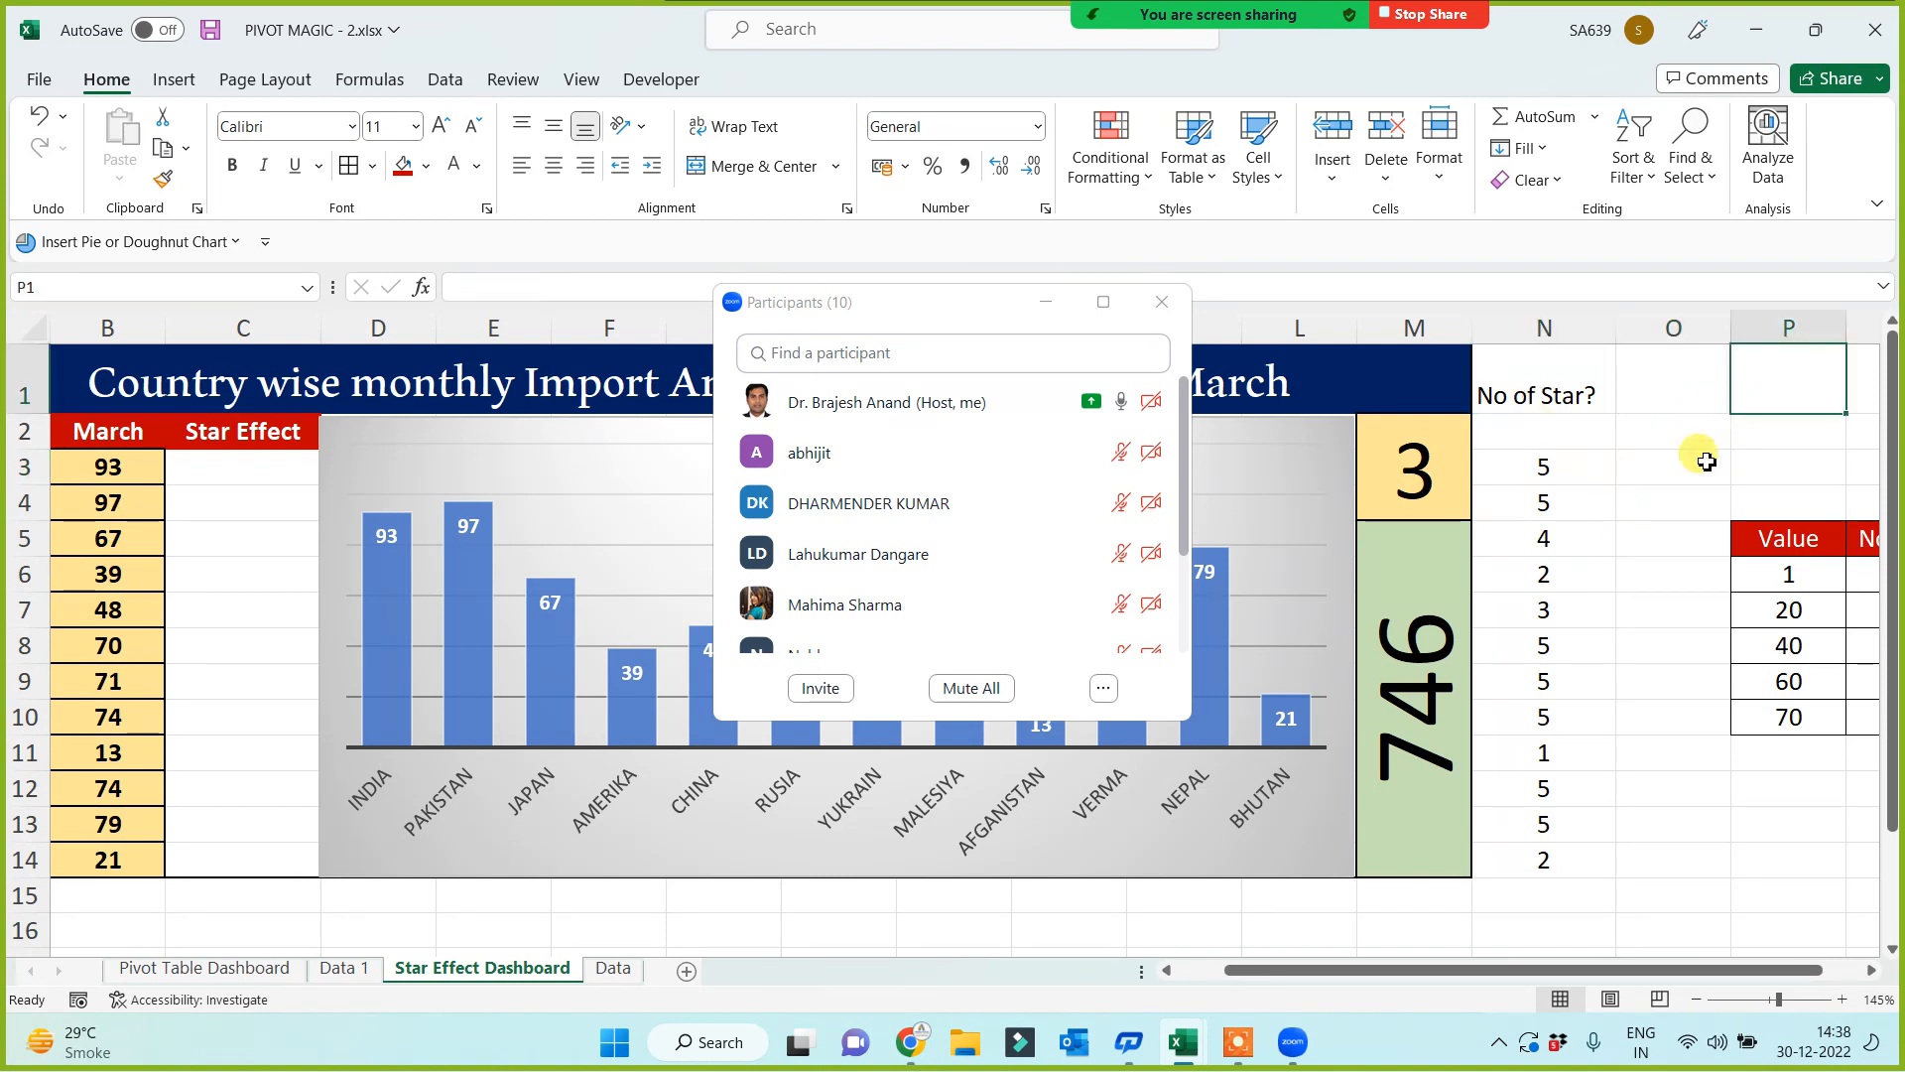
{"action": "left_click", "coordinate": [176, 82]}
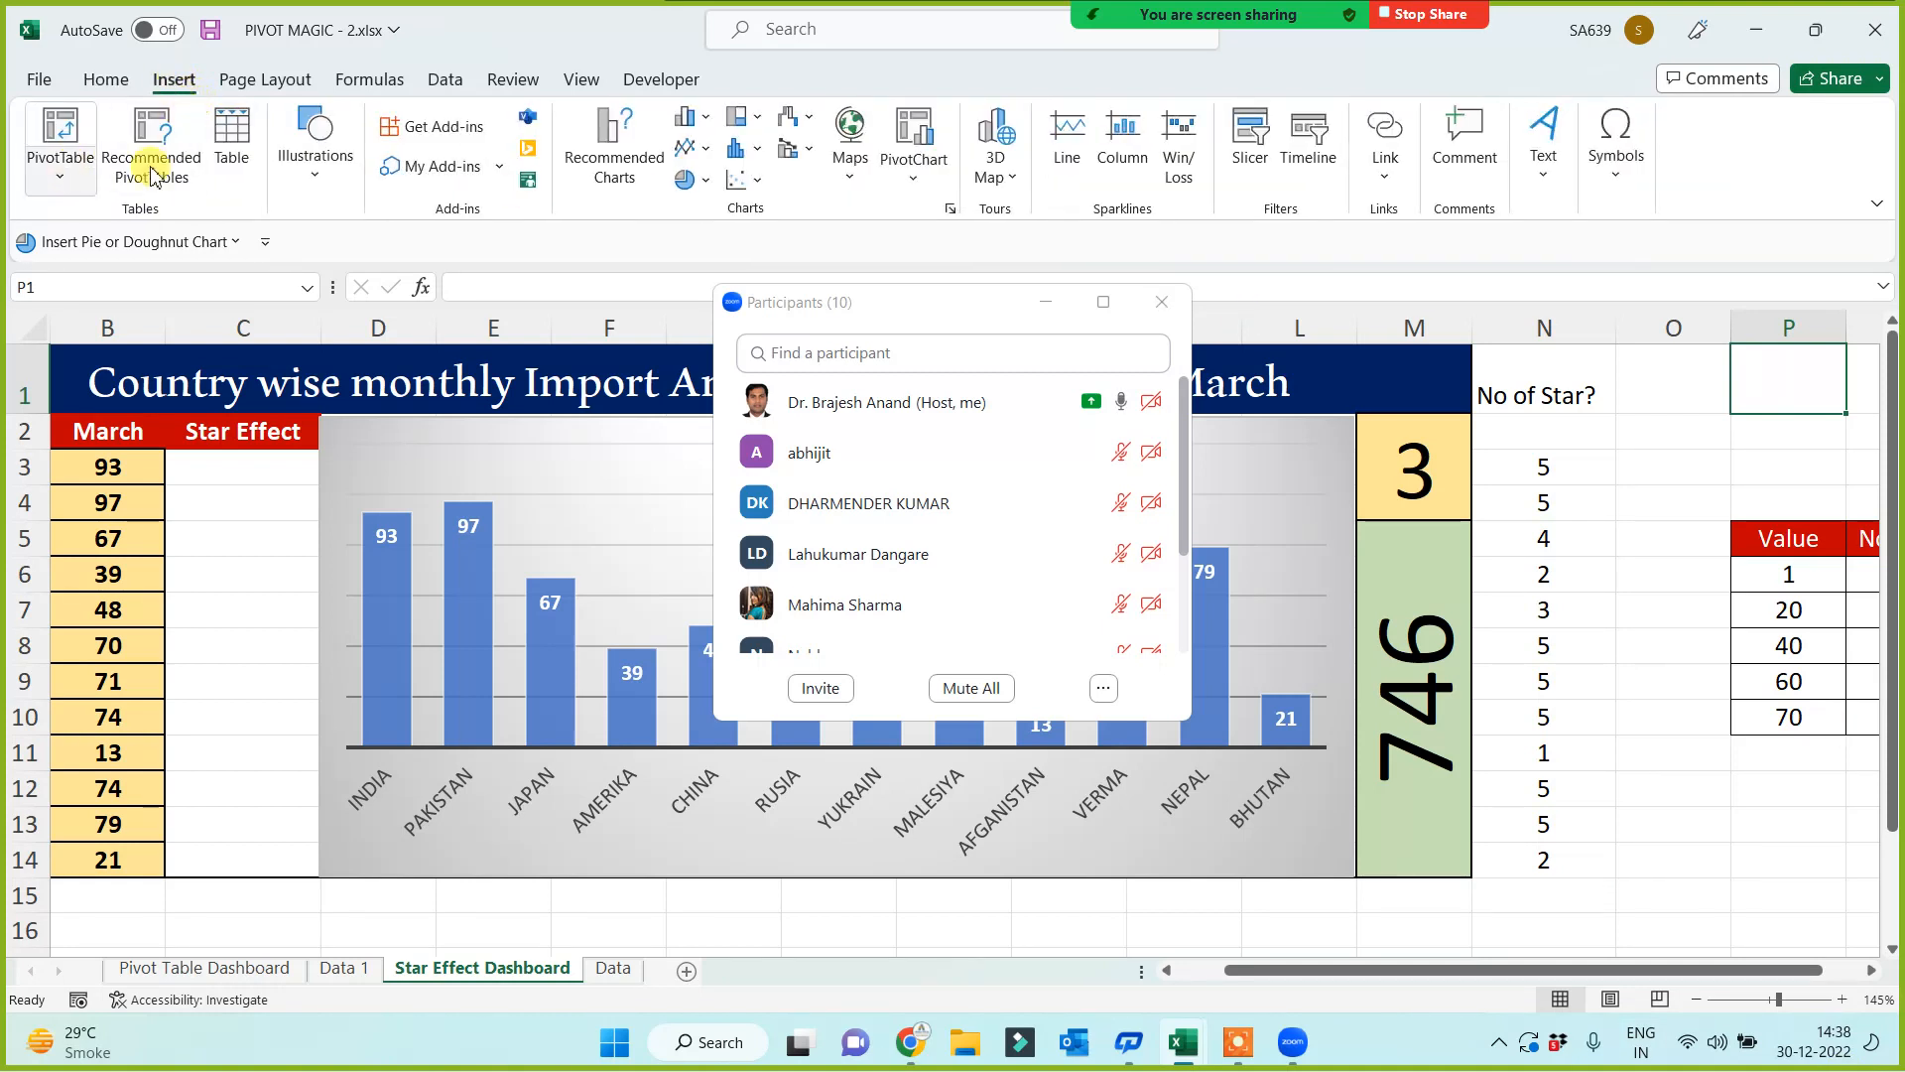
{"action": "left_click", "coordinate": [1623, 164]}
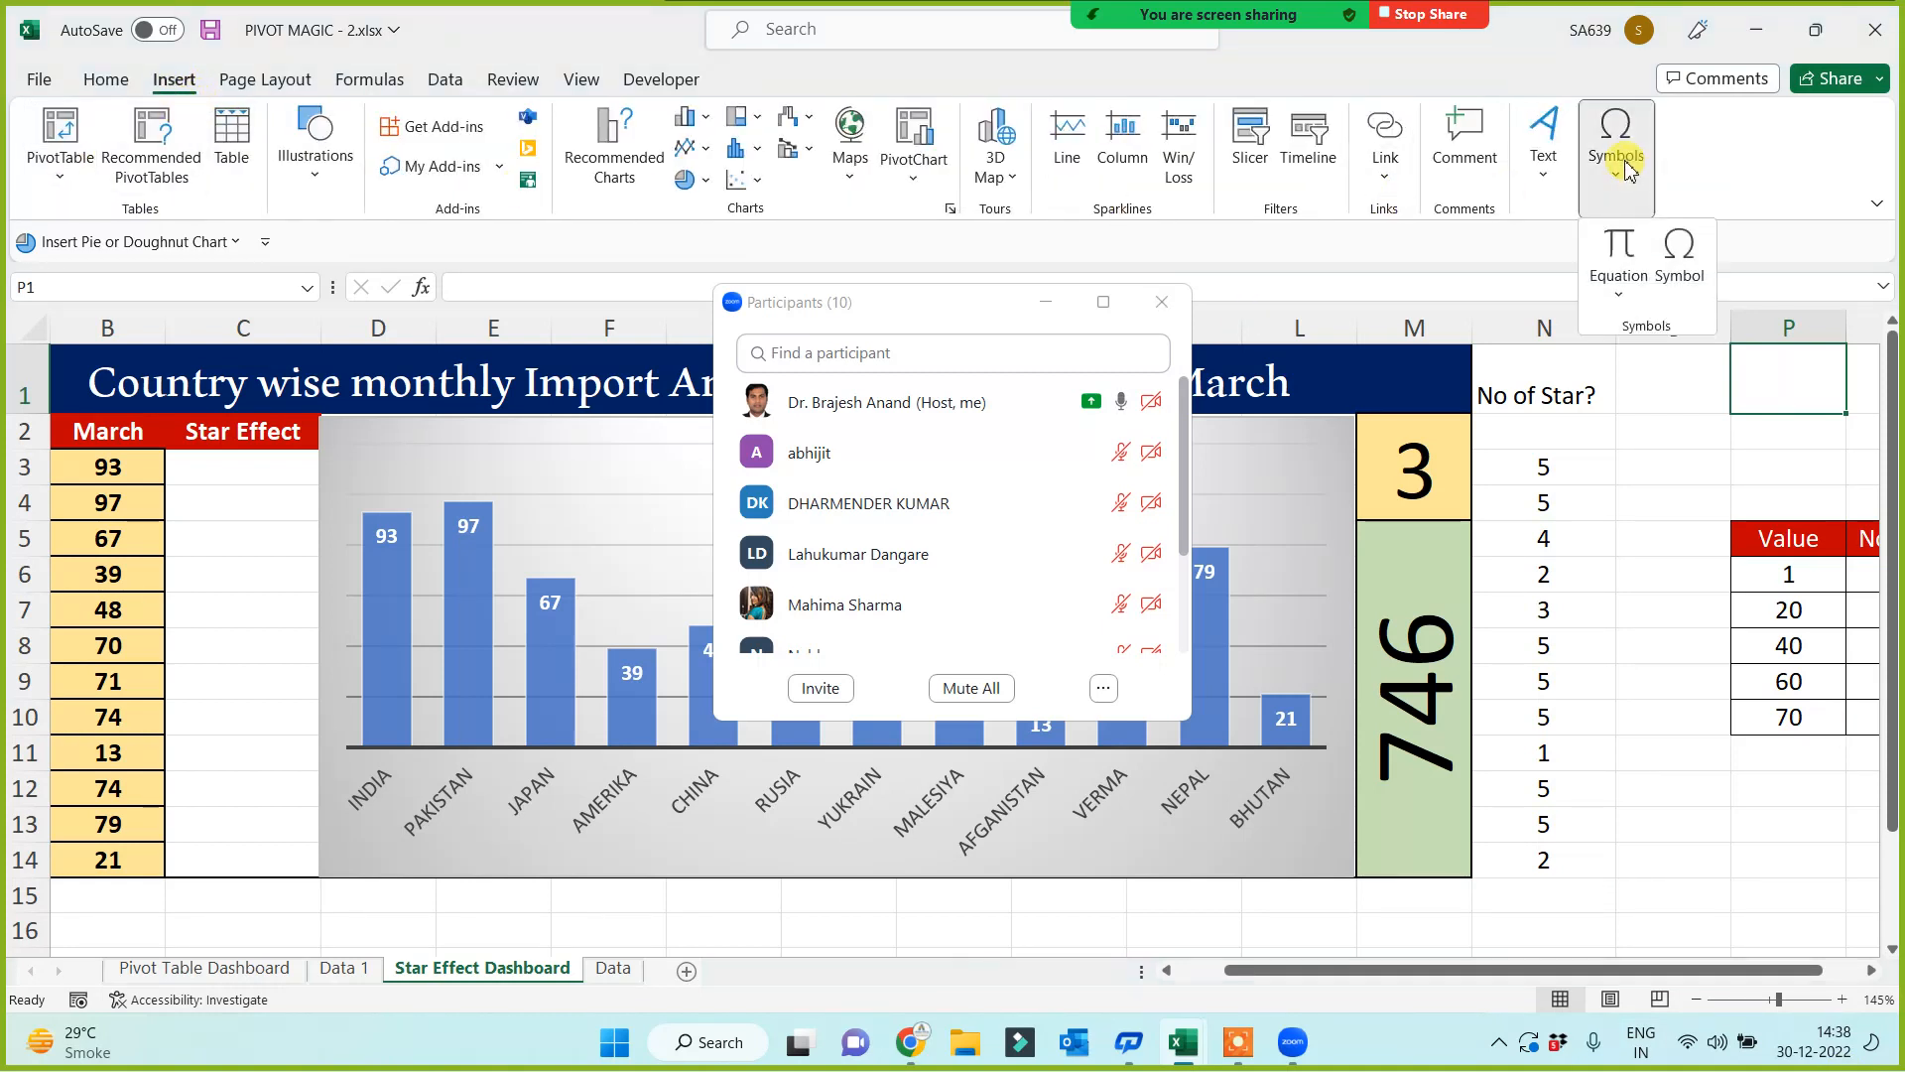
{"action": "left_click", "coordinate": [1679, 250]}
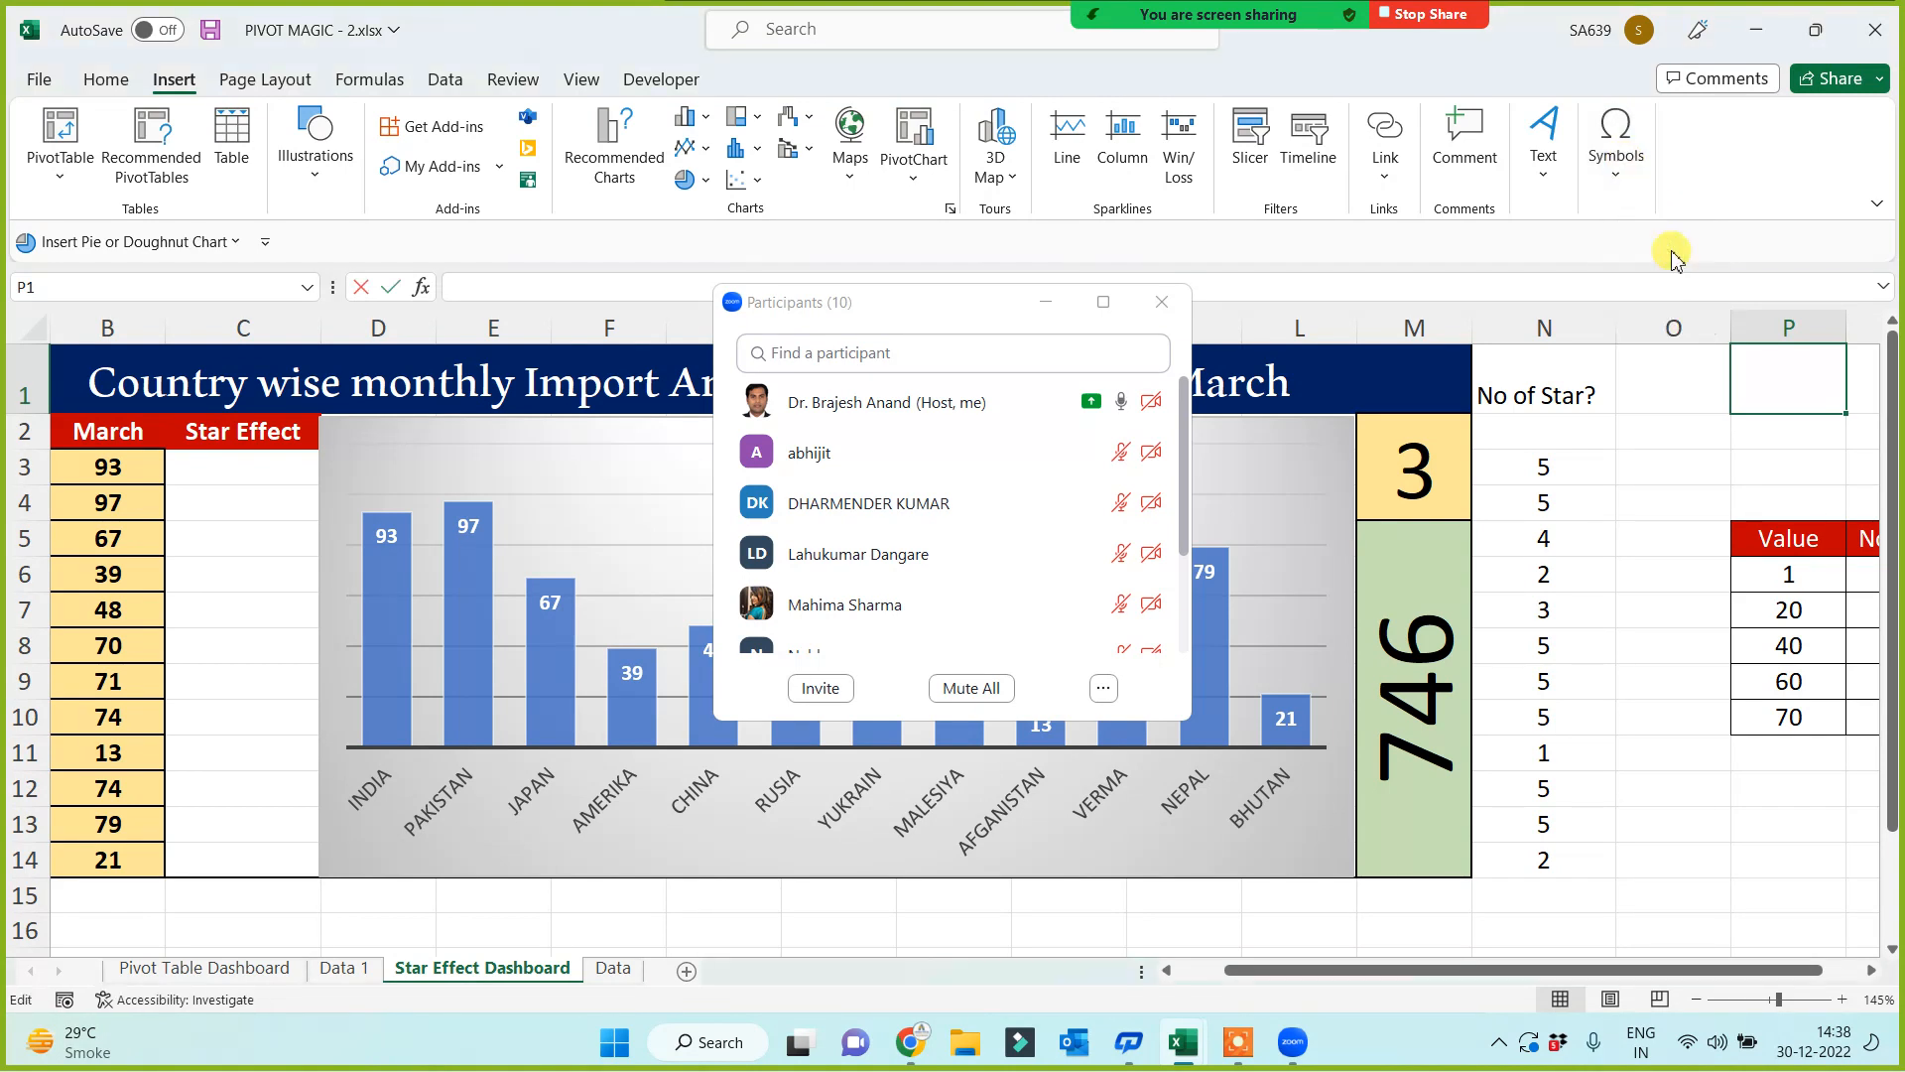
{"action": "left_click", "coordinate": [1045, 302]}
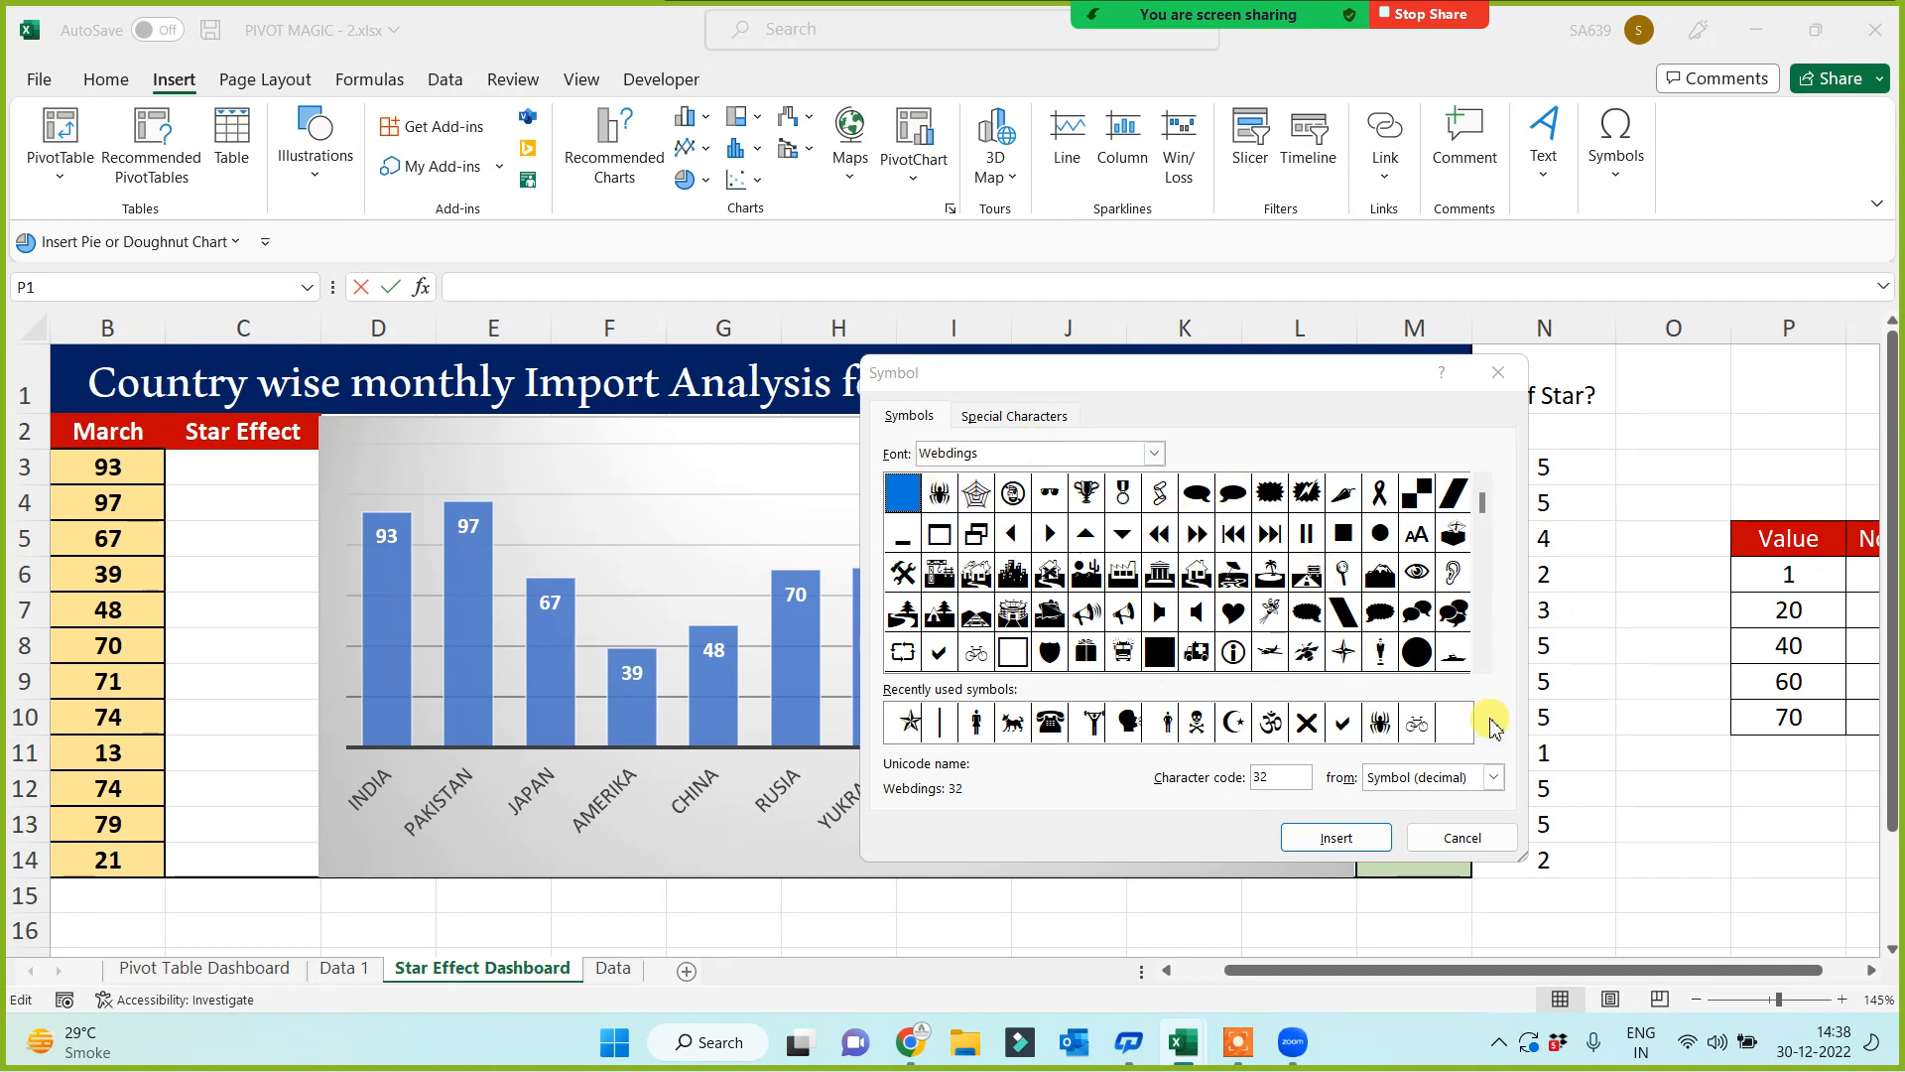
{"action": "scroll", "coordinate": [1487, 675], "scroll_direction": "down", "scroll_amount": 4}
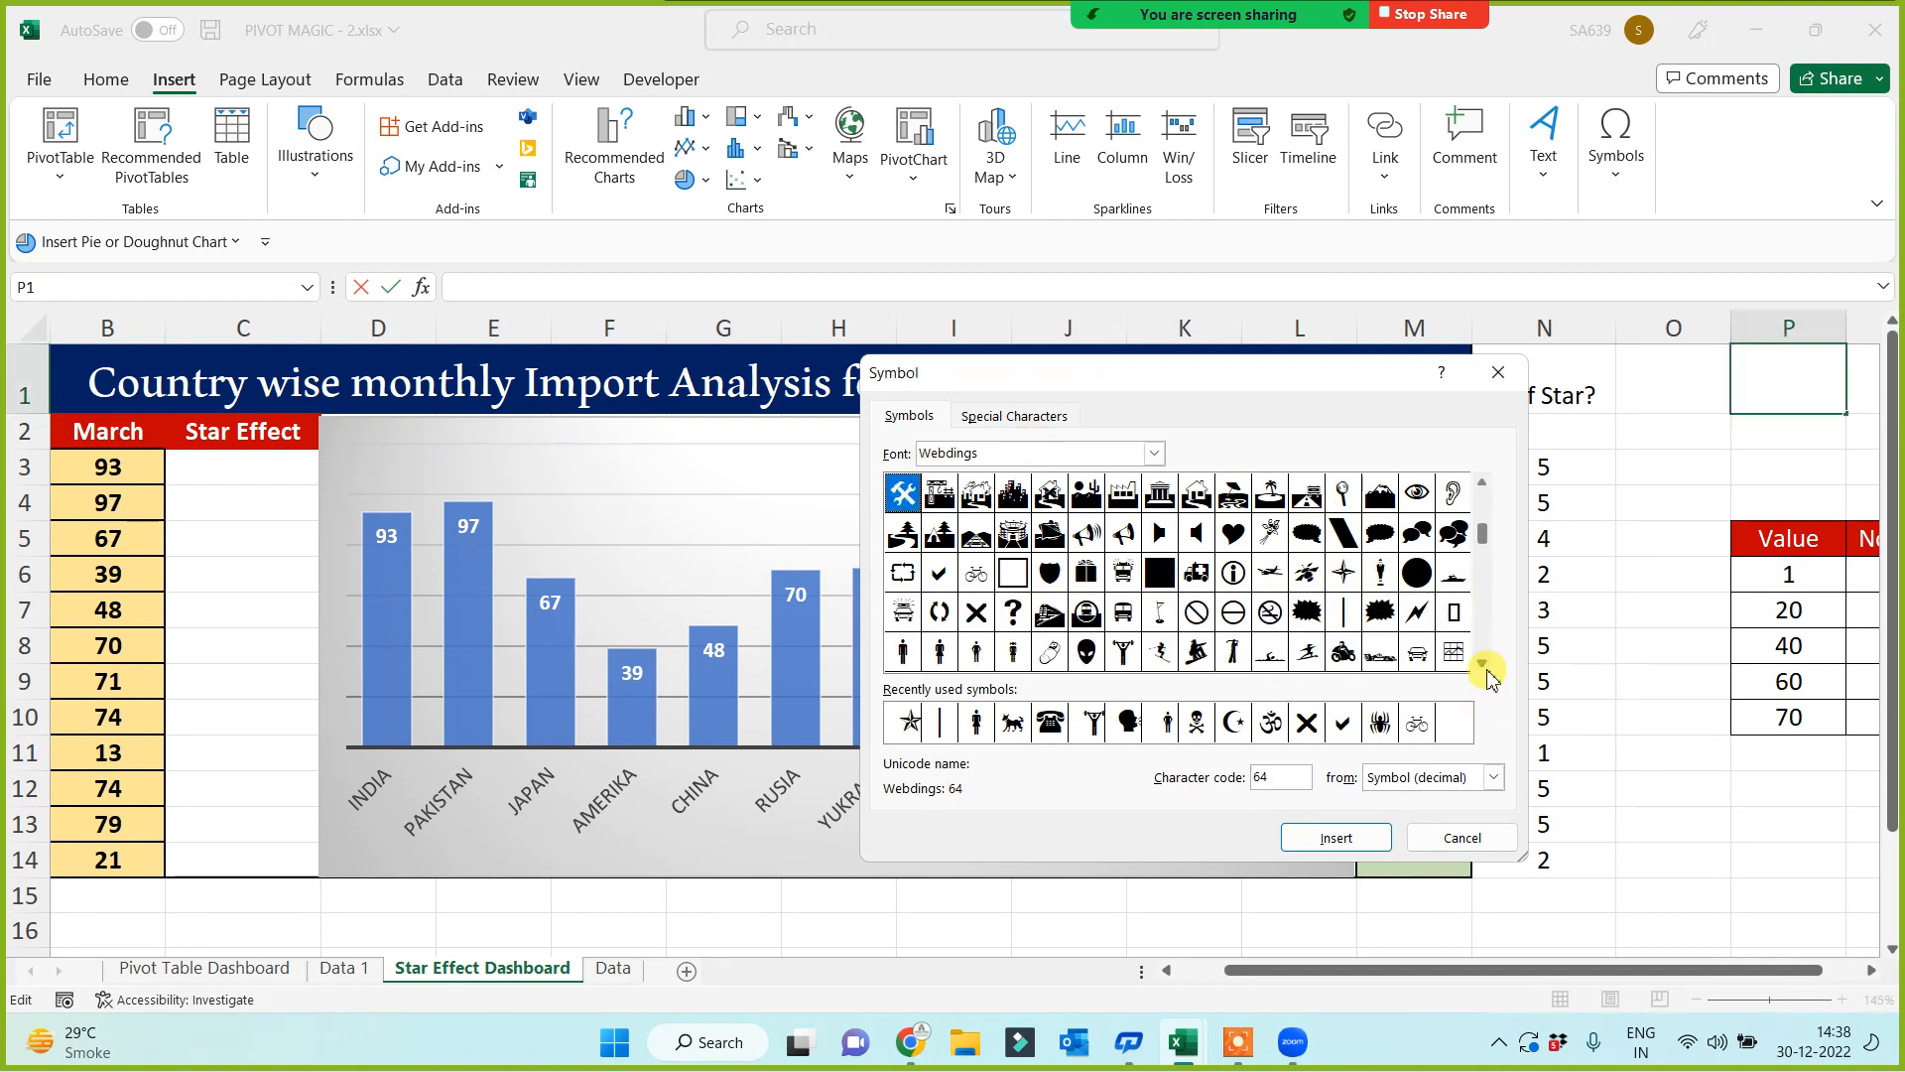
{"action": "left_click", "coordinate": [1198, 612]}
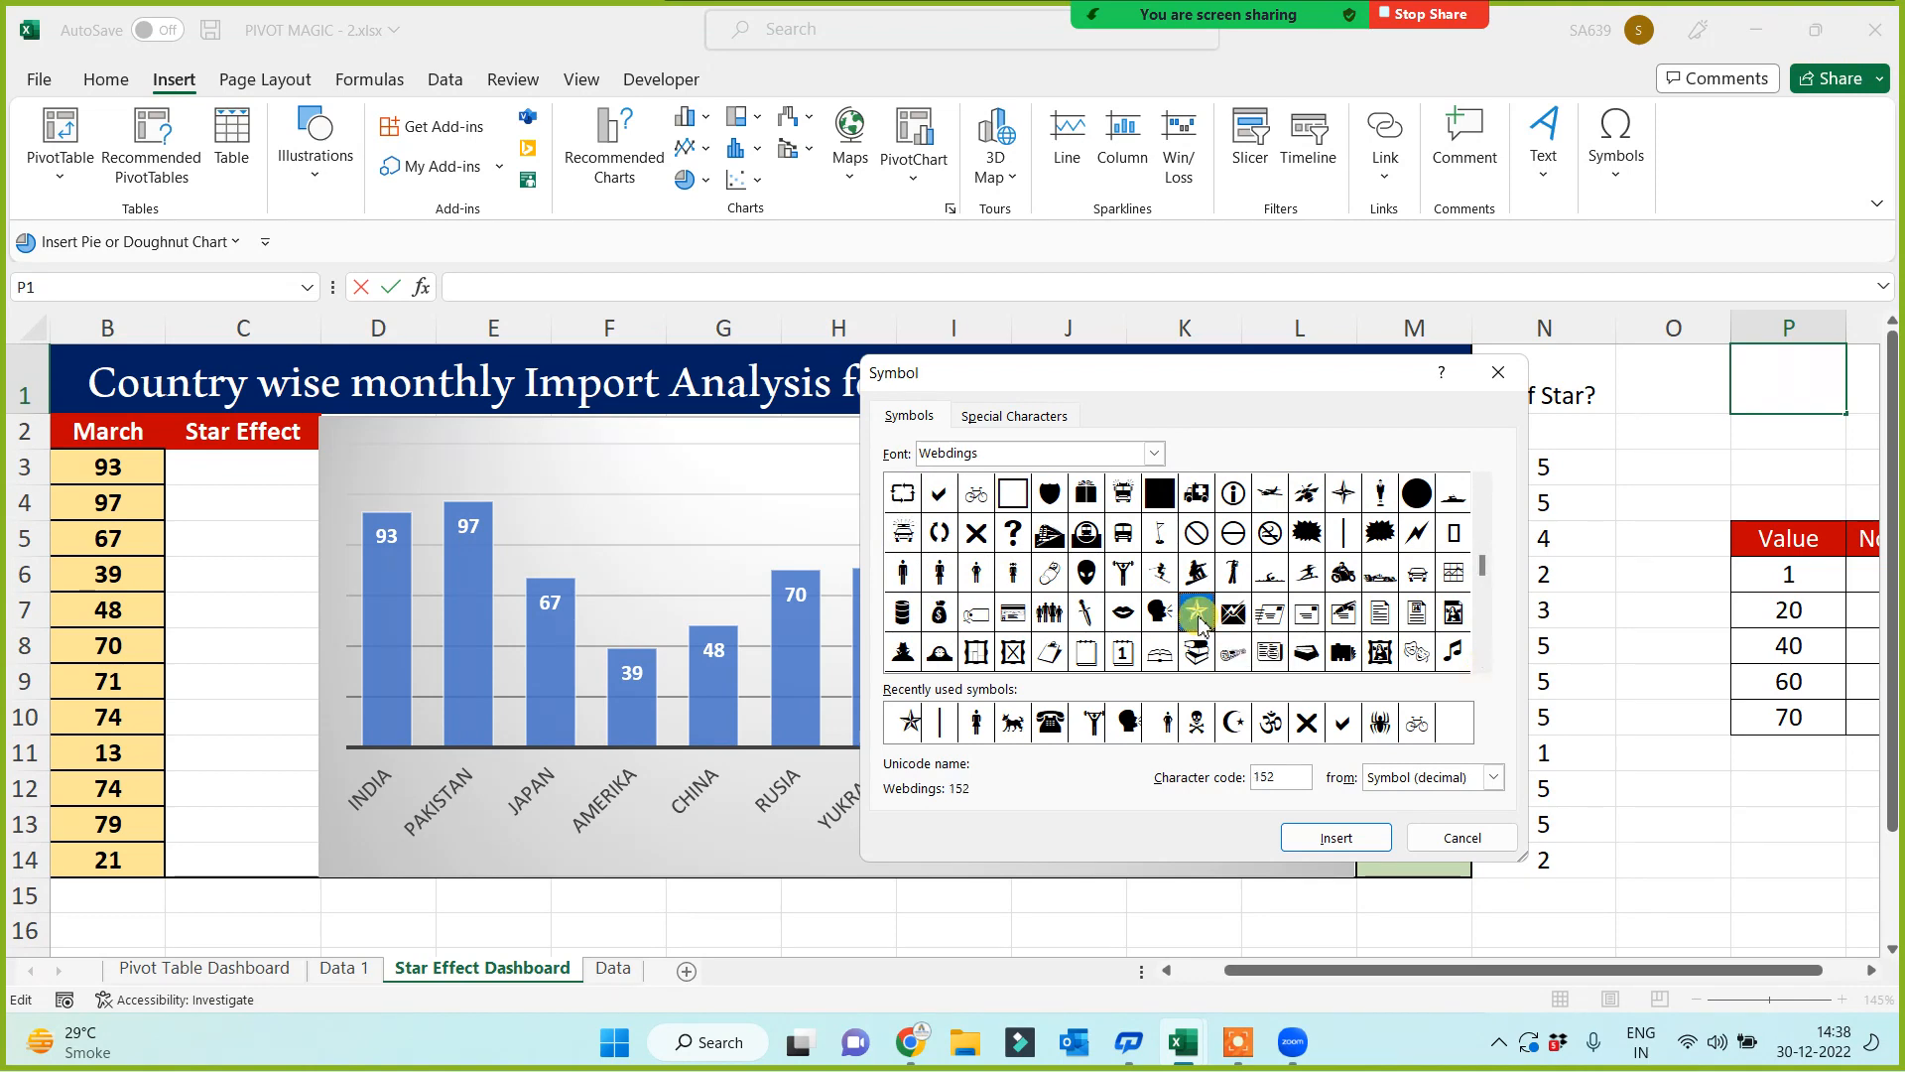
{"action": "left_click", "coordinate": [1333, 839]}
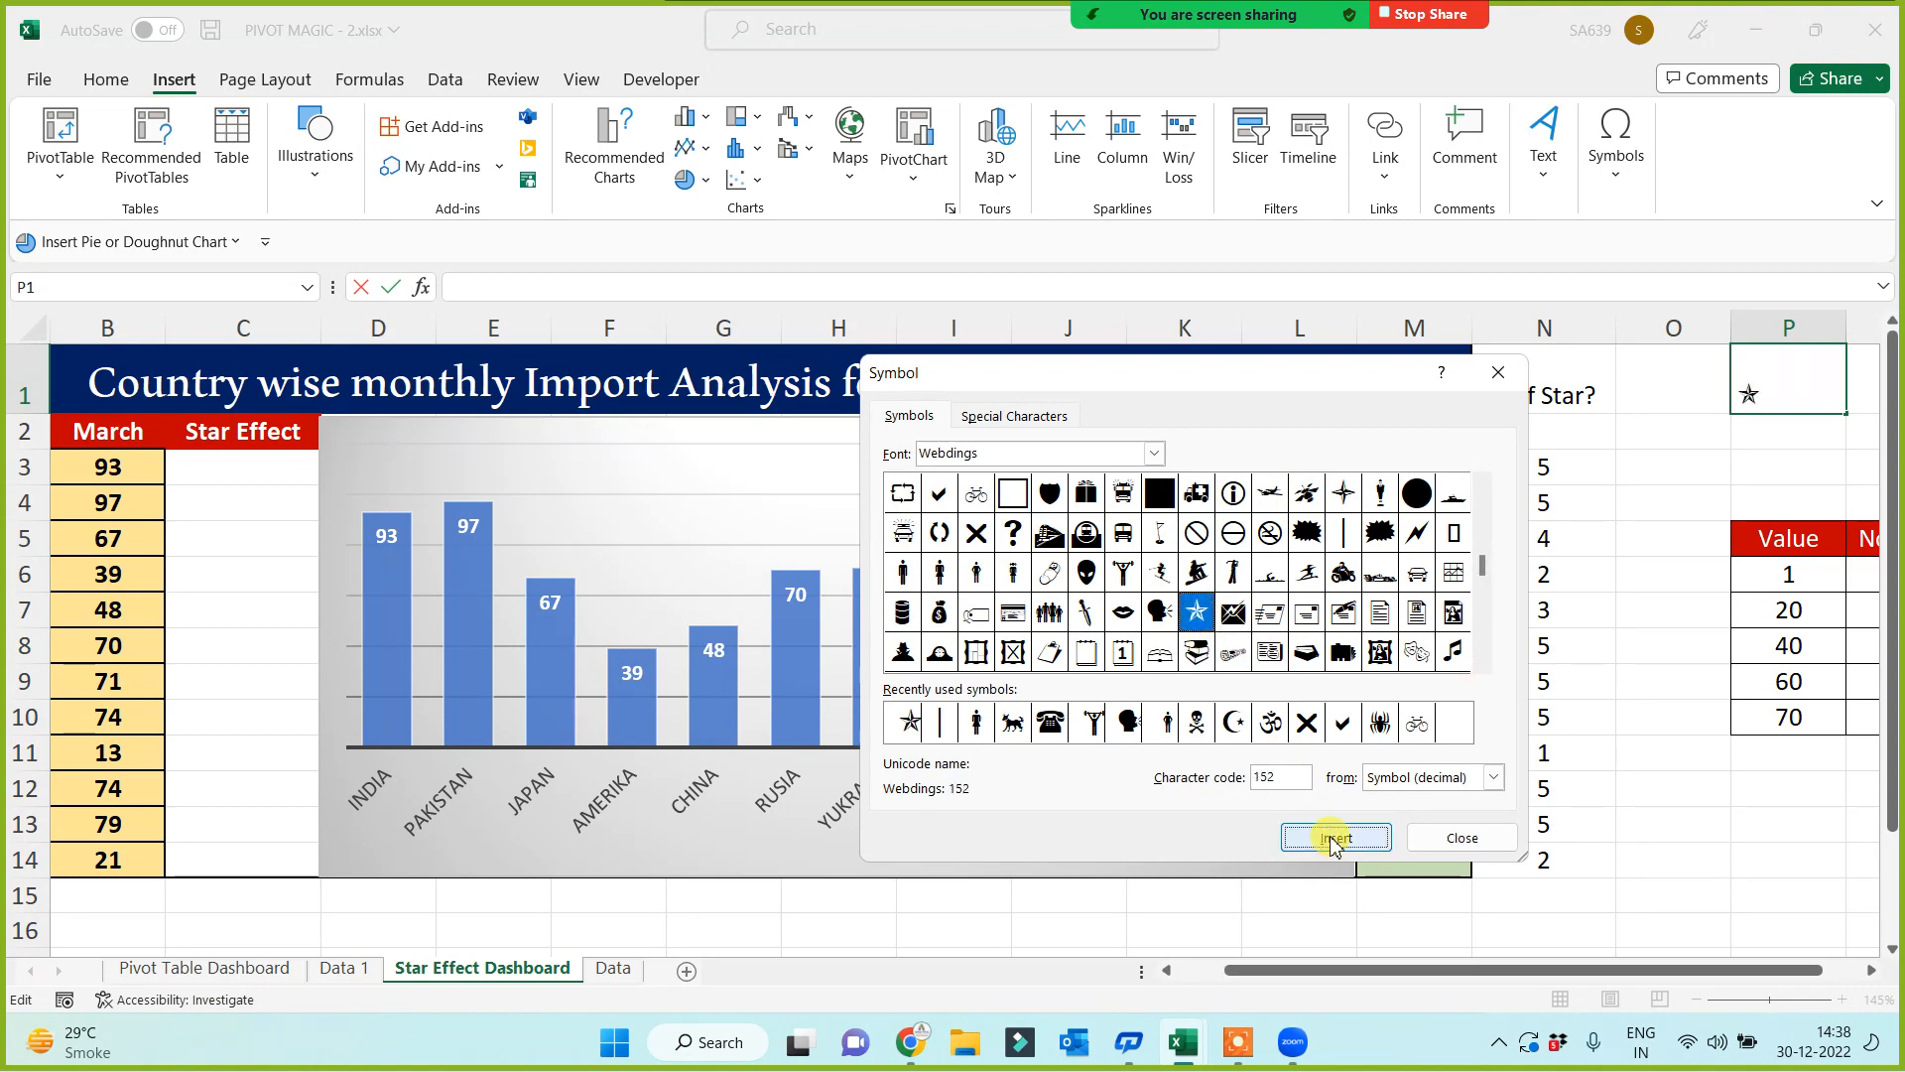
{"action": "left_click", "coordinate": [1461, 837]}
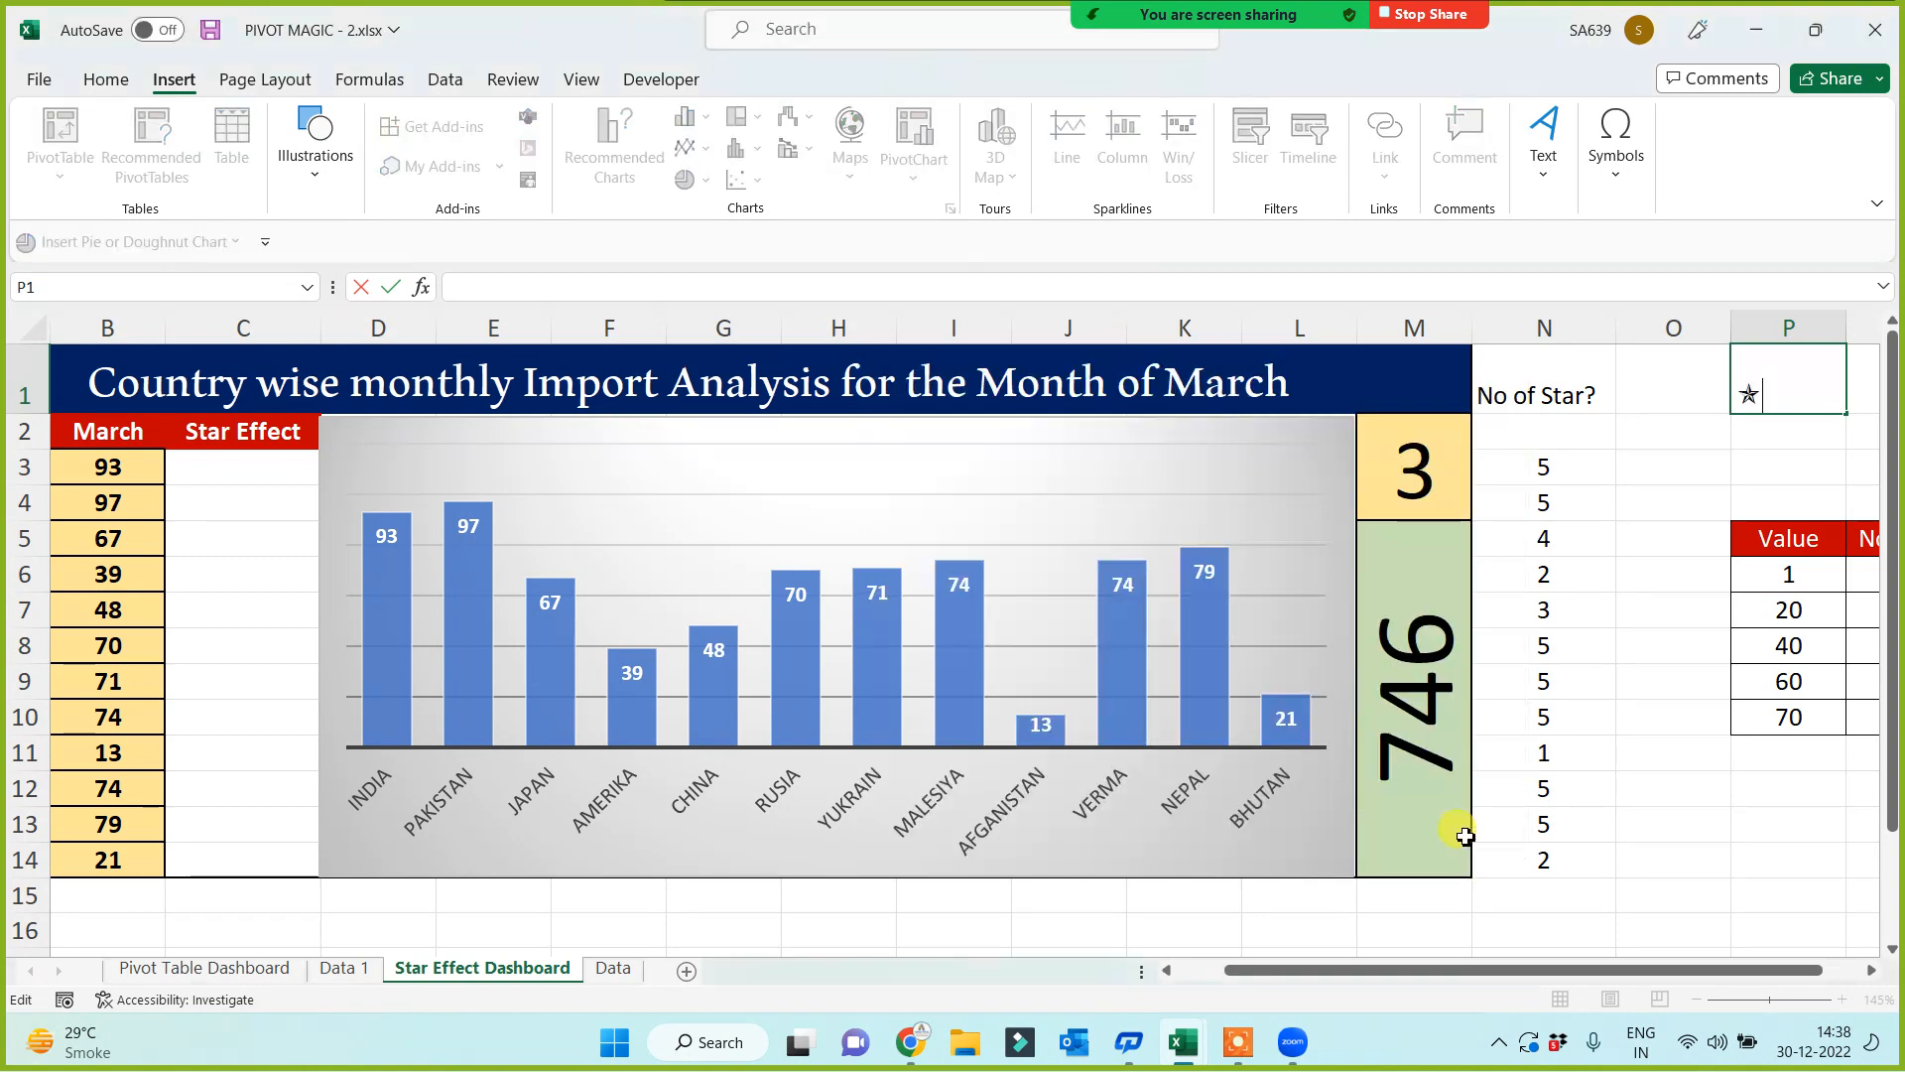
{"action": "left_click", "coordinate": [1757, 391]}
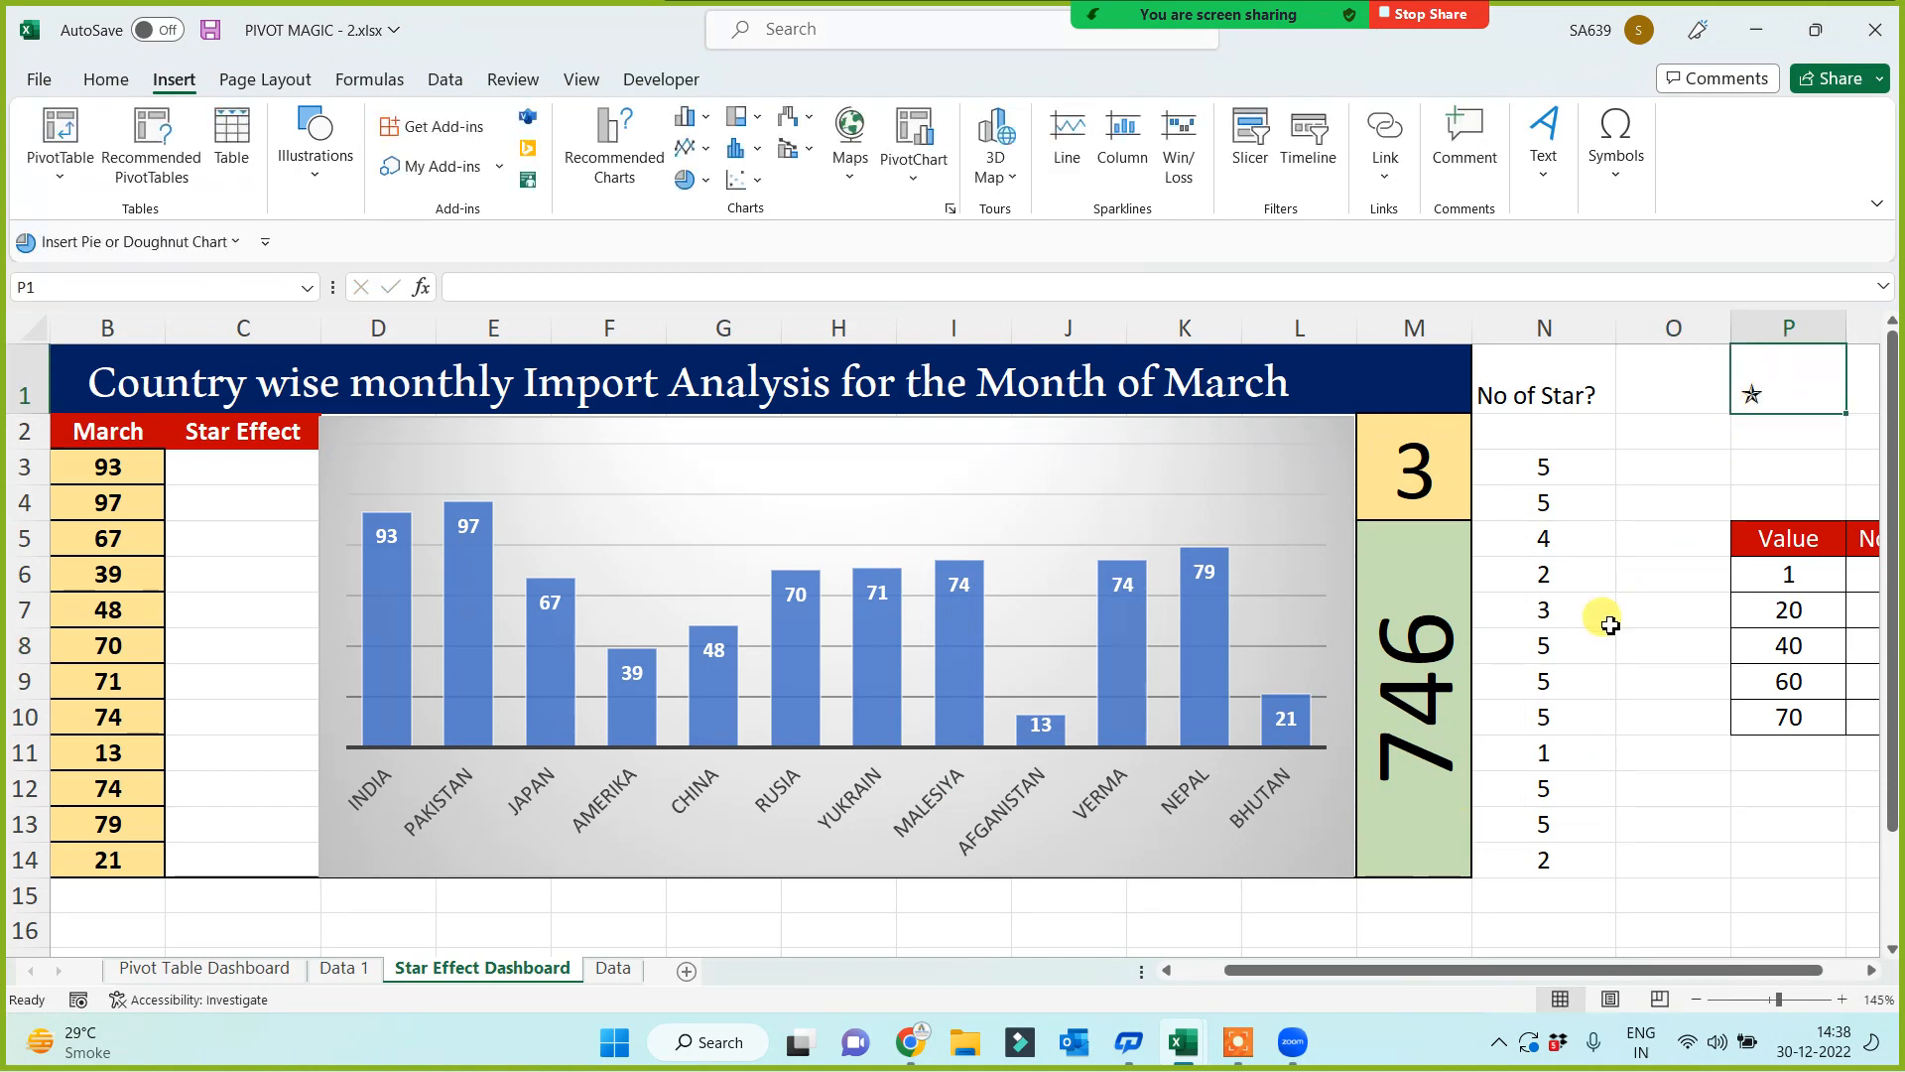
Step: Enter =REPT($P$1,N3) in C3 to repeat the star symbol by the first country's star count
{"action": "left_click", "coordinate": [197, 470]}
{"action": "type", "text": "="}
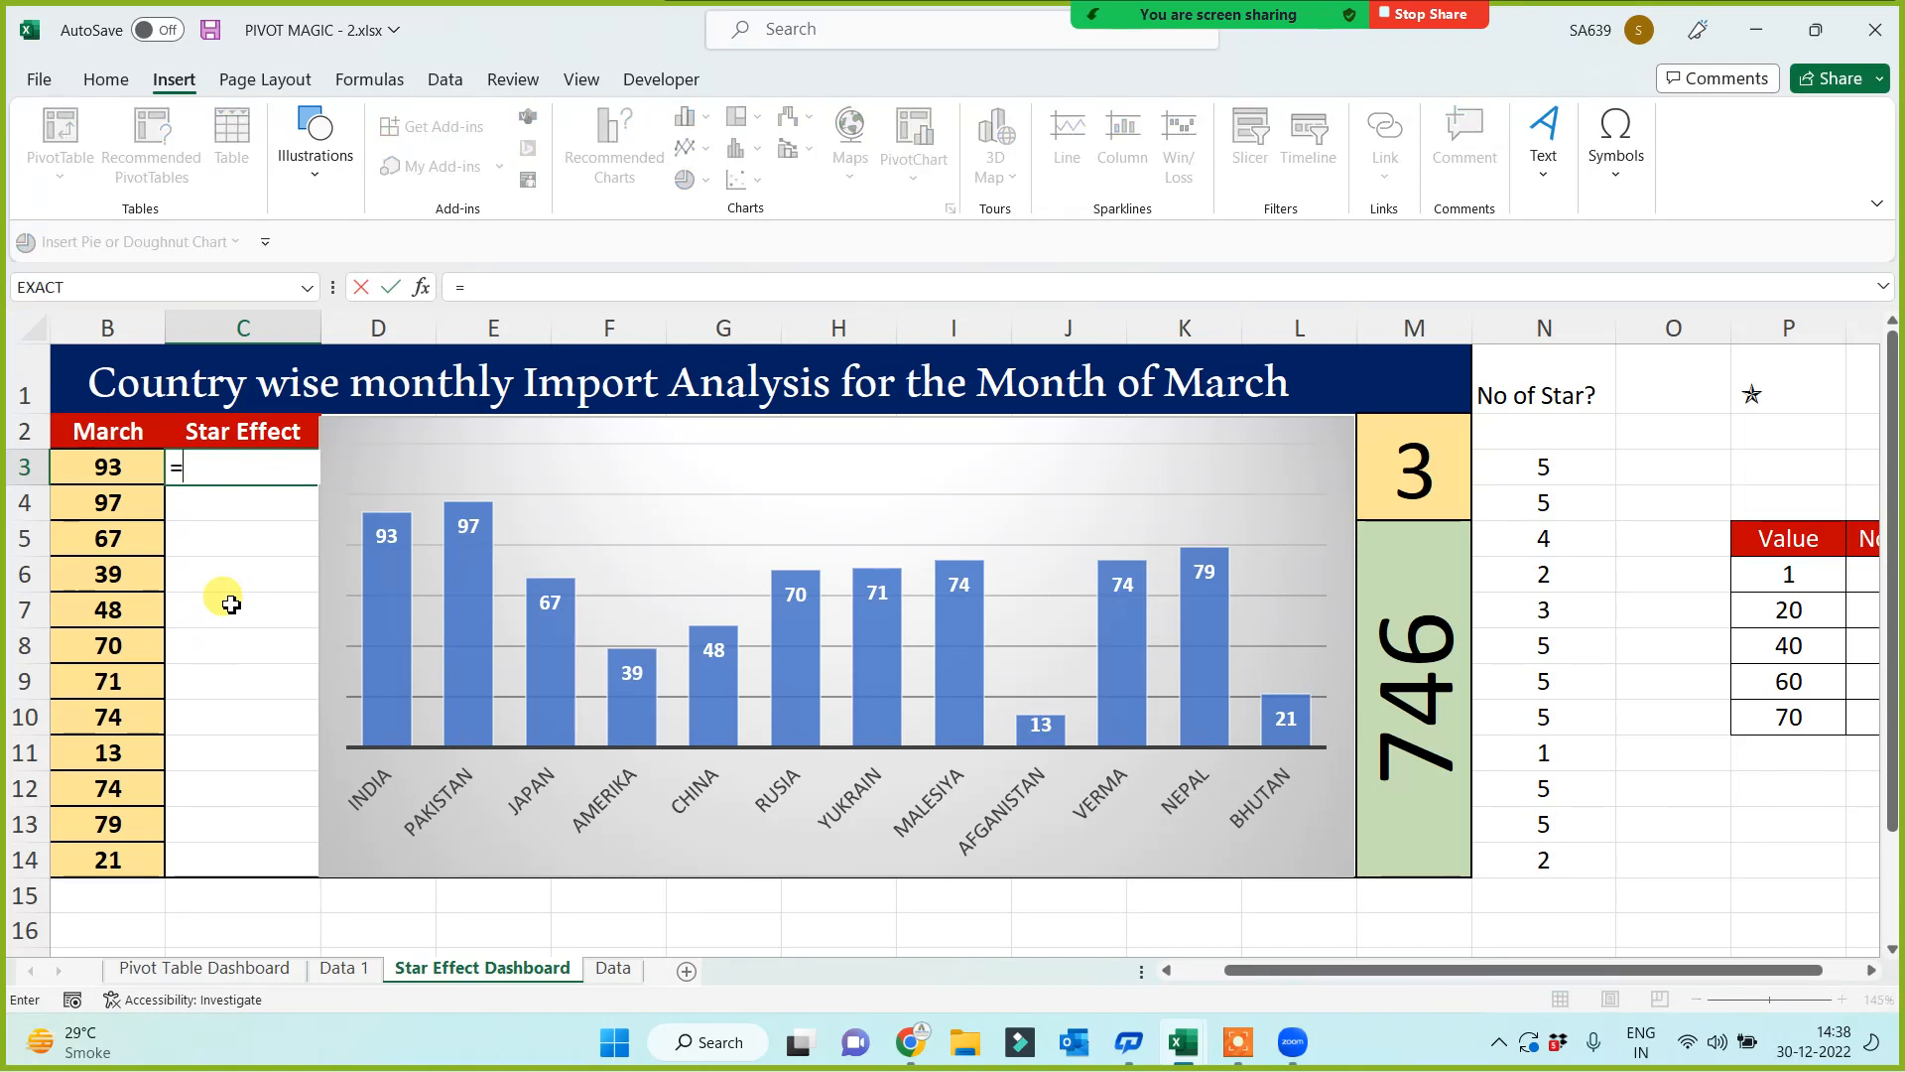
{"action": "type", "text": "Re"}
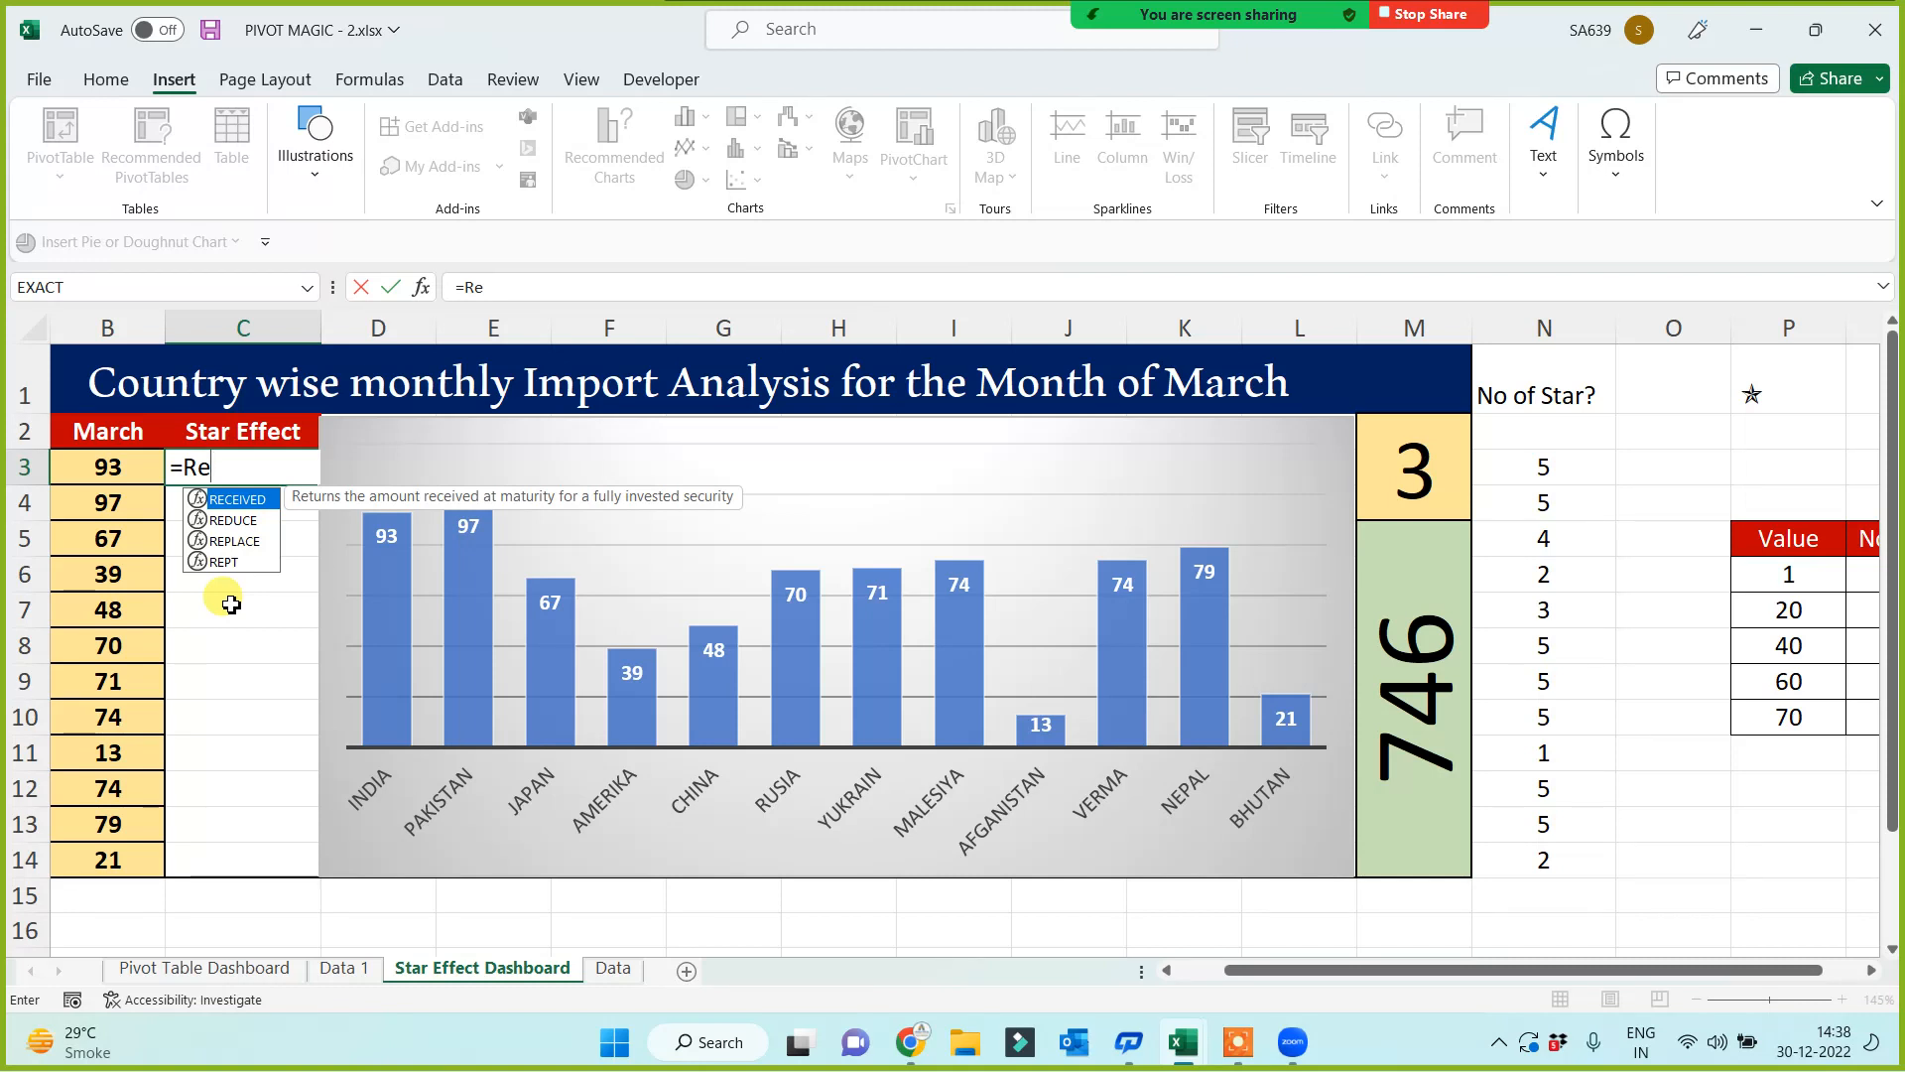
{"action": "type", "text": "pt("}
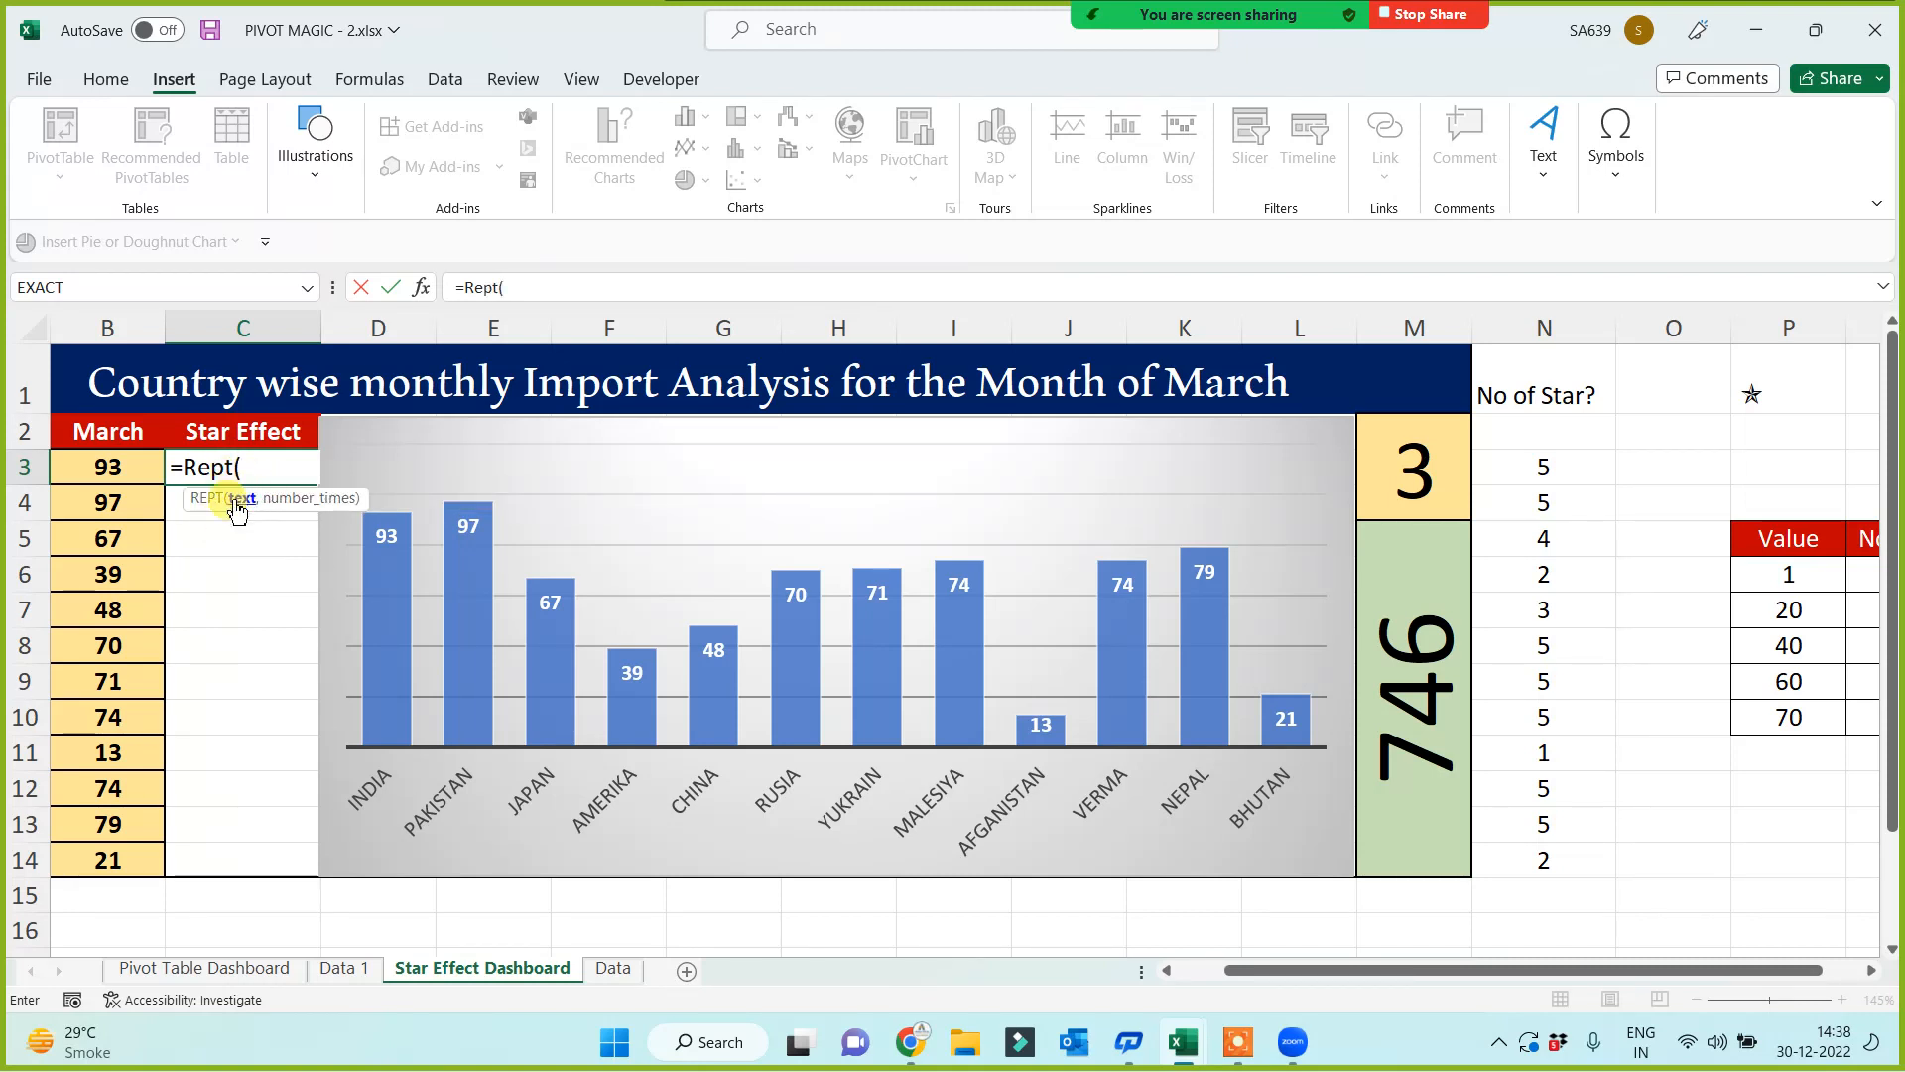
{"action": "left_click", "coordinate": [1774, 392]}
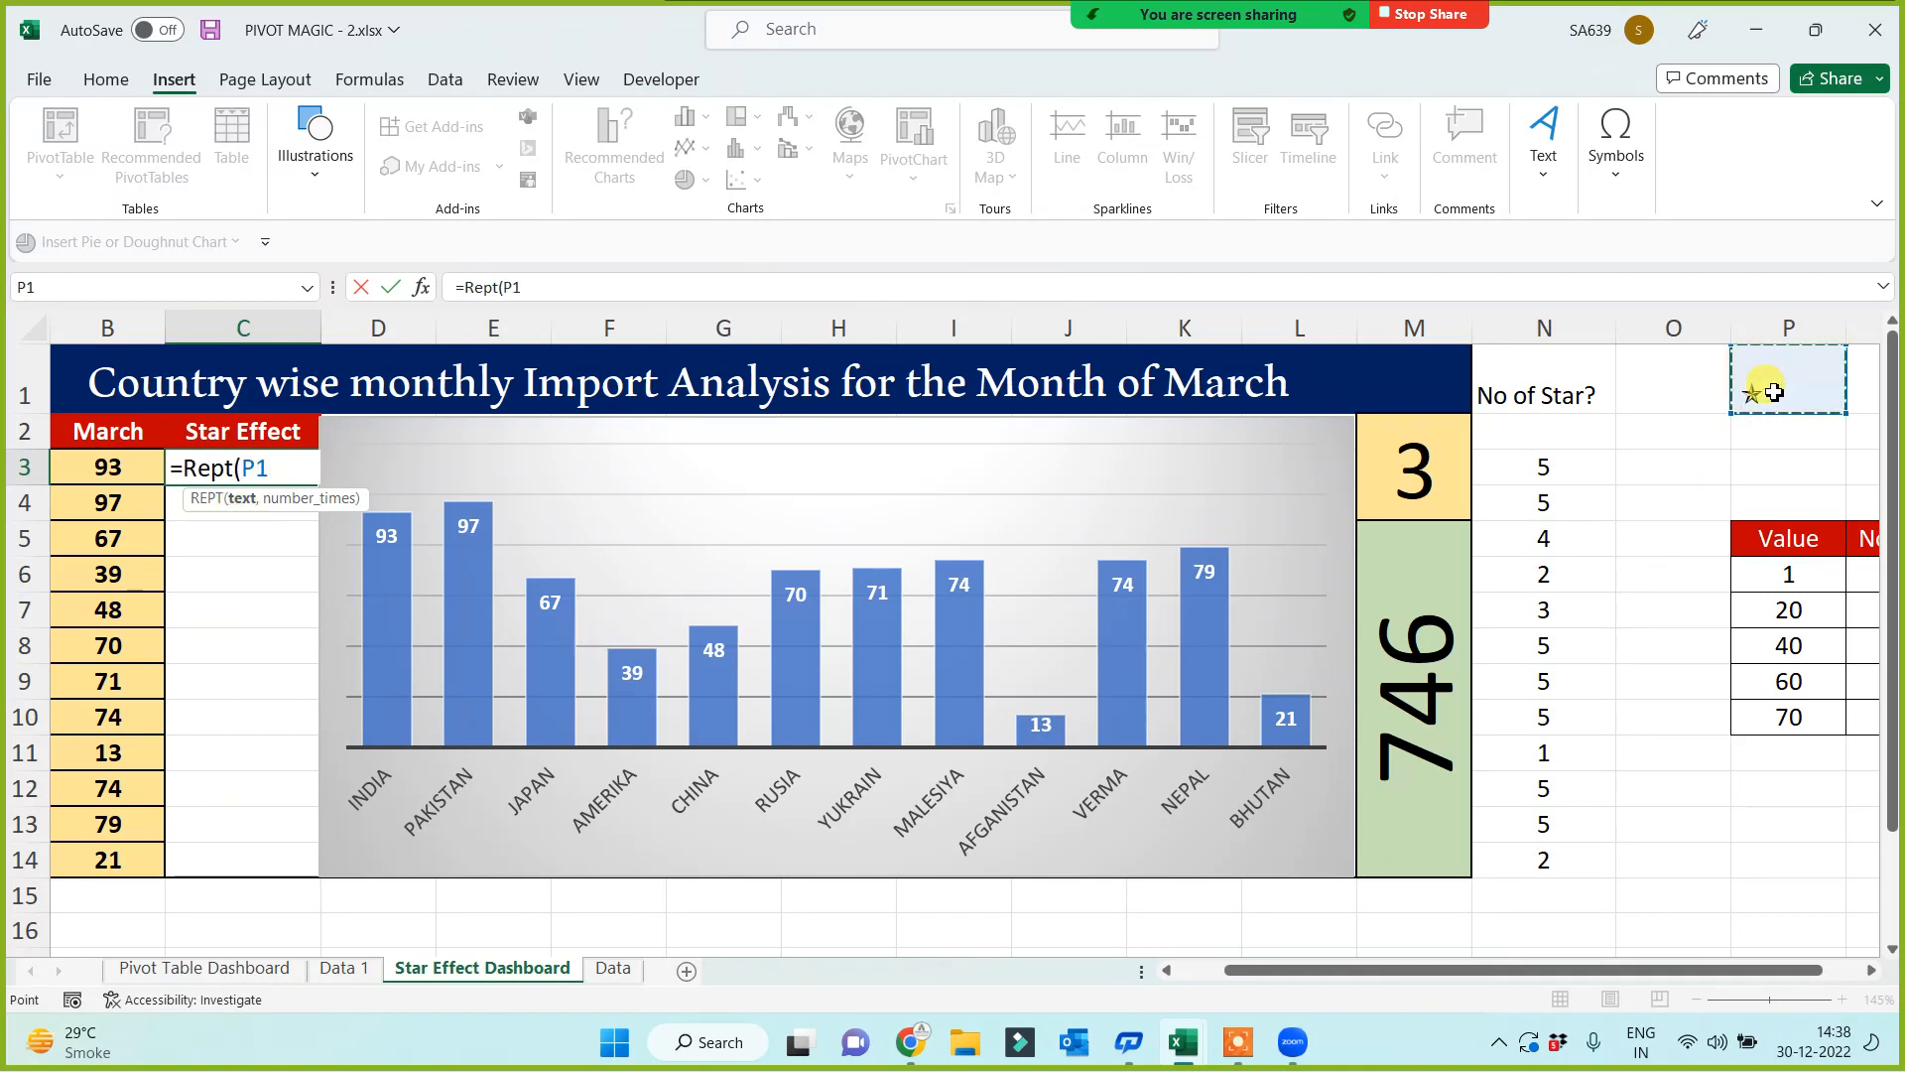
{"action": "key", "text": "F4"}
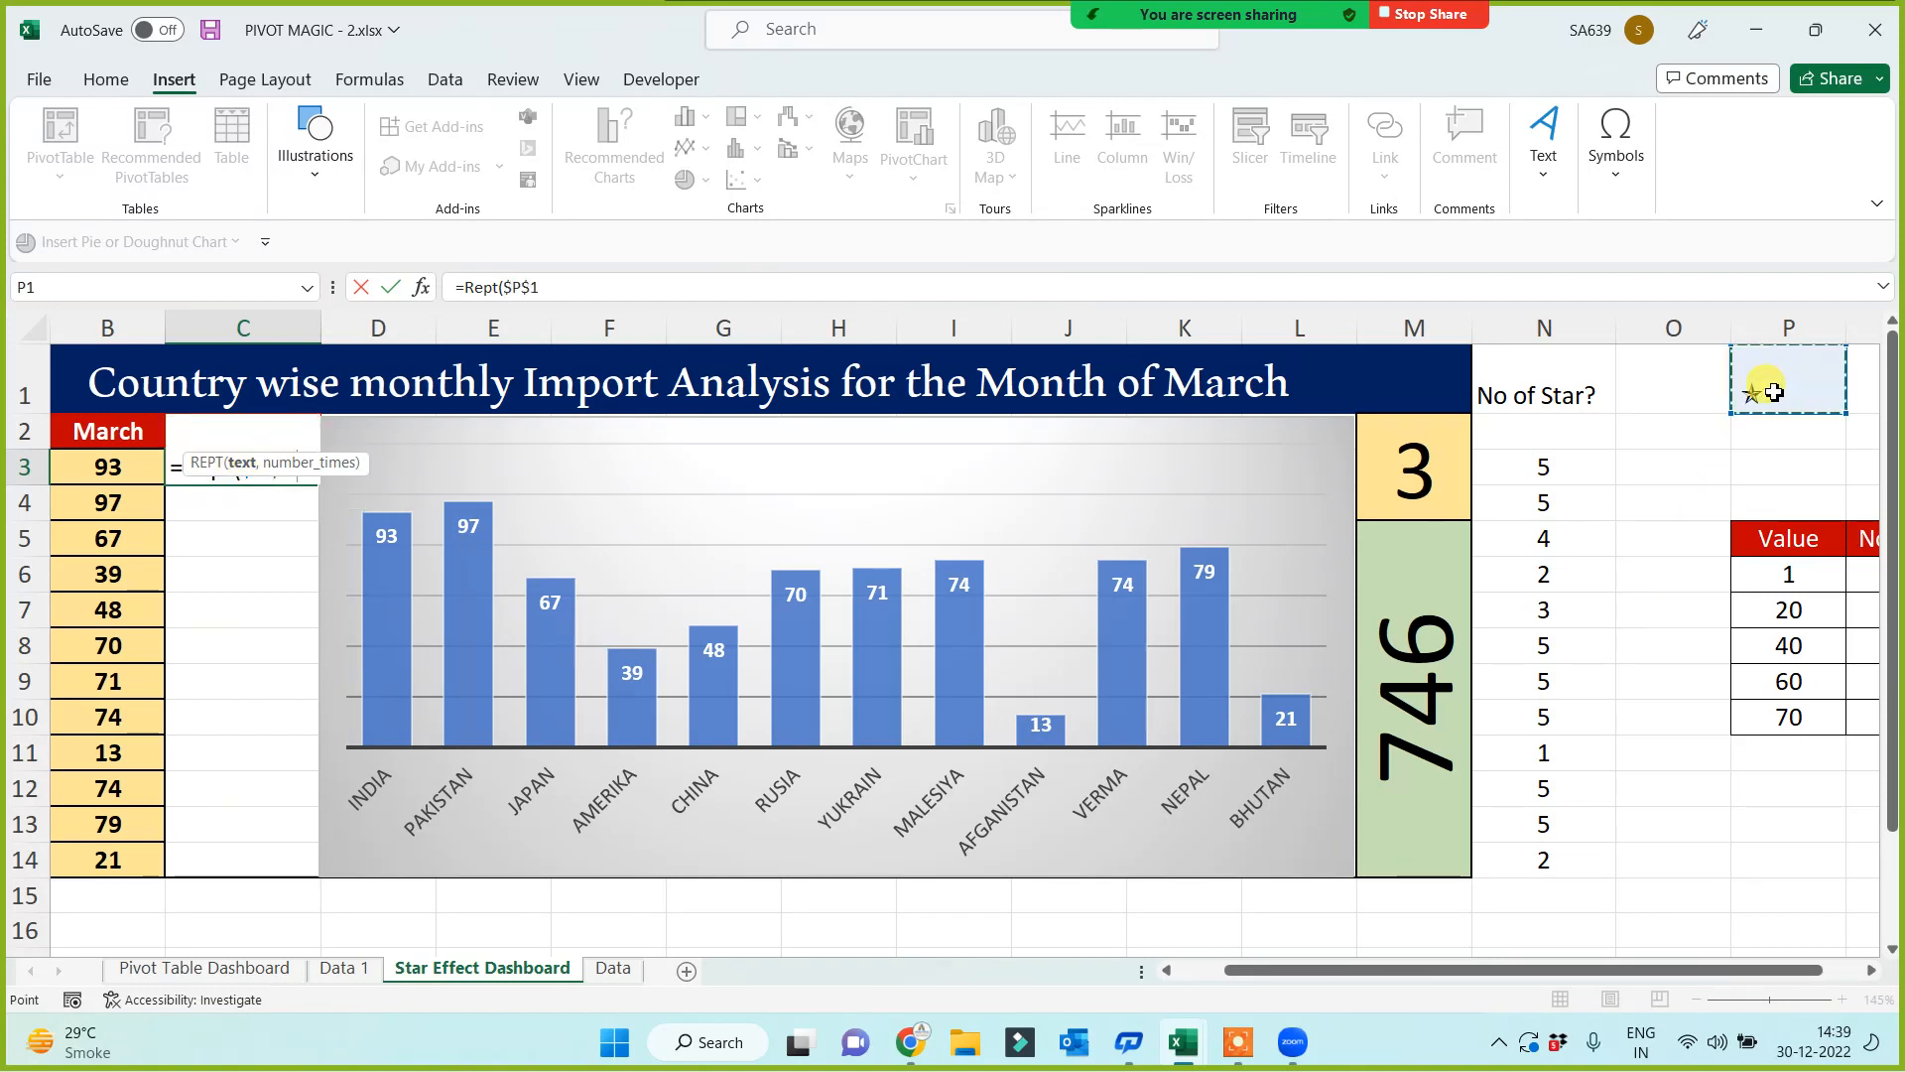
{"action": "type", "text": ","}
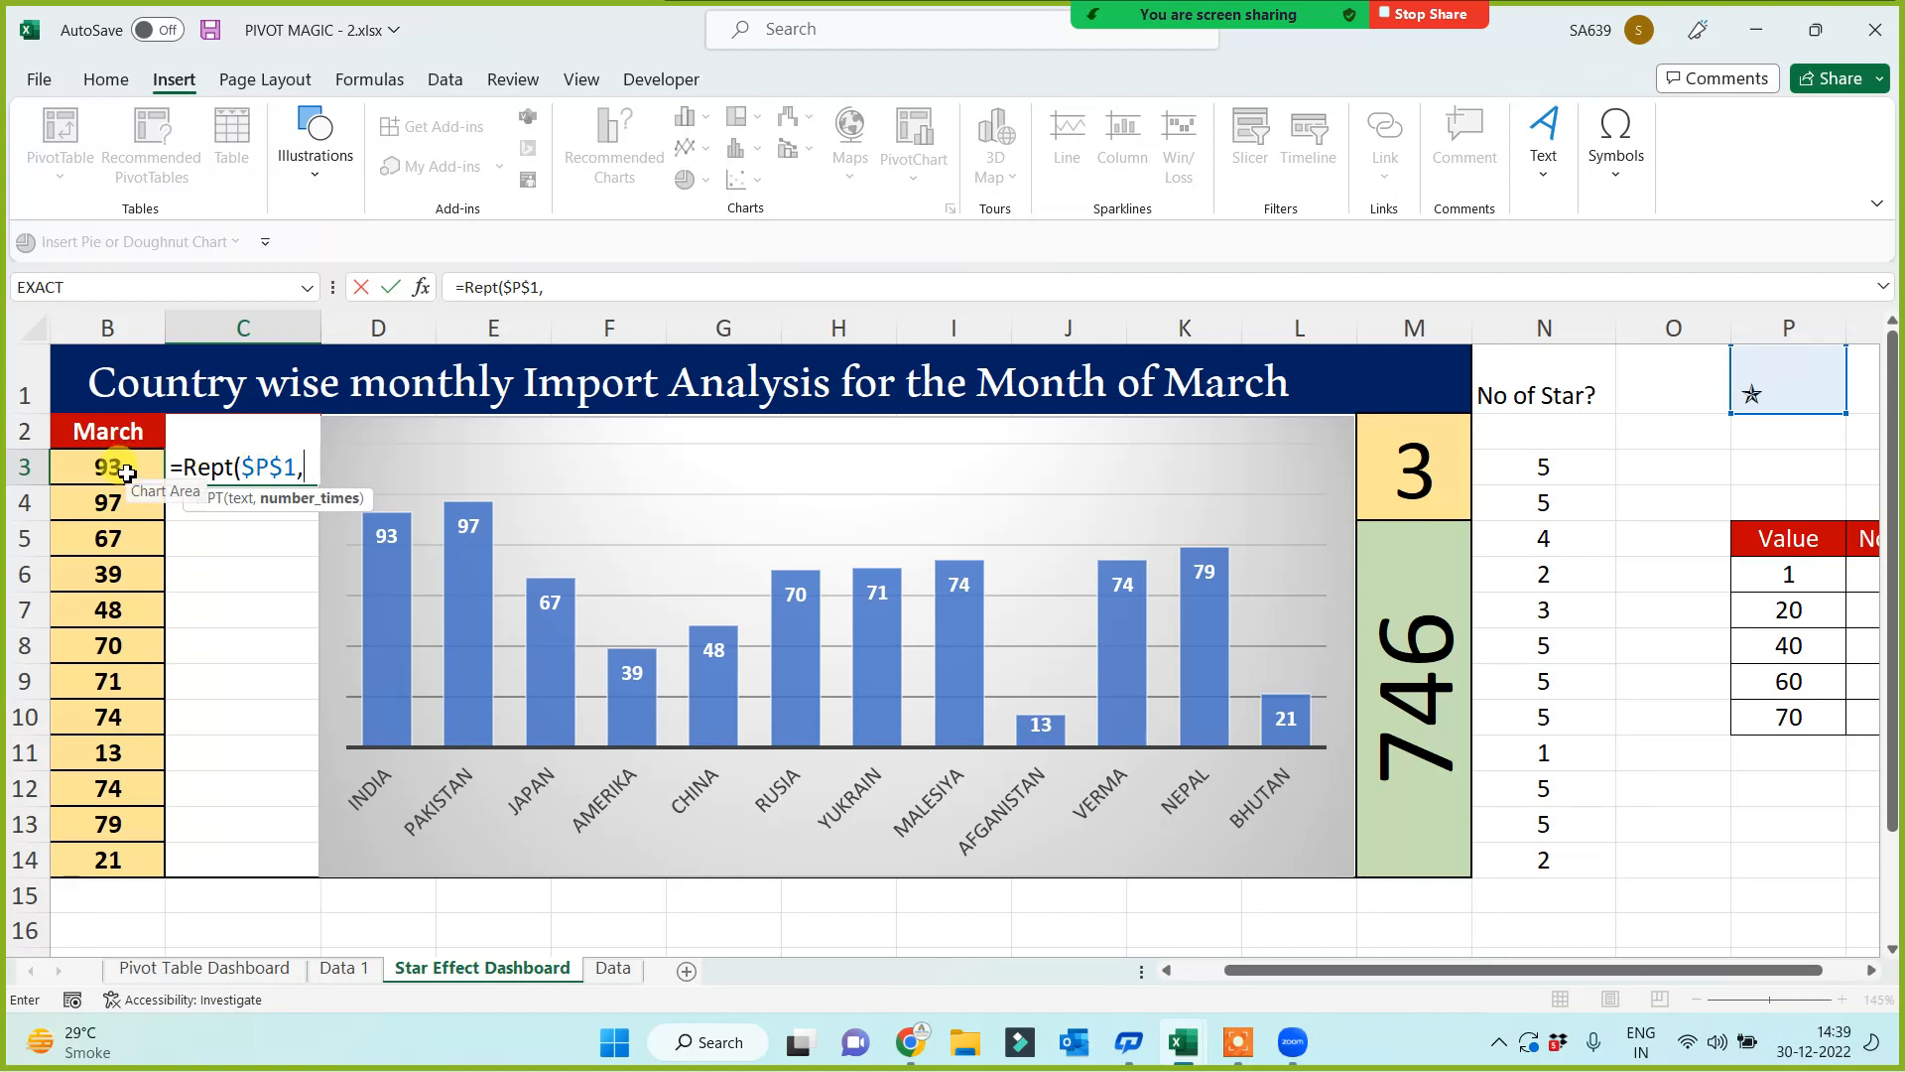
{"action": "left_click", "coordinate": [1566, 463]}
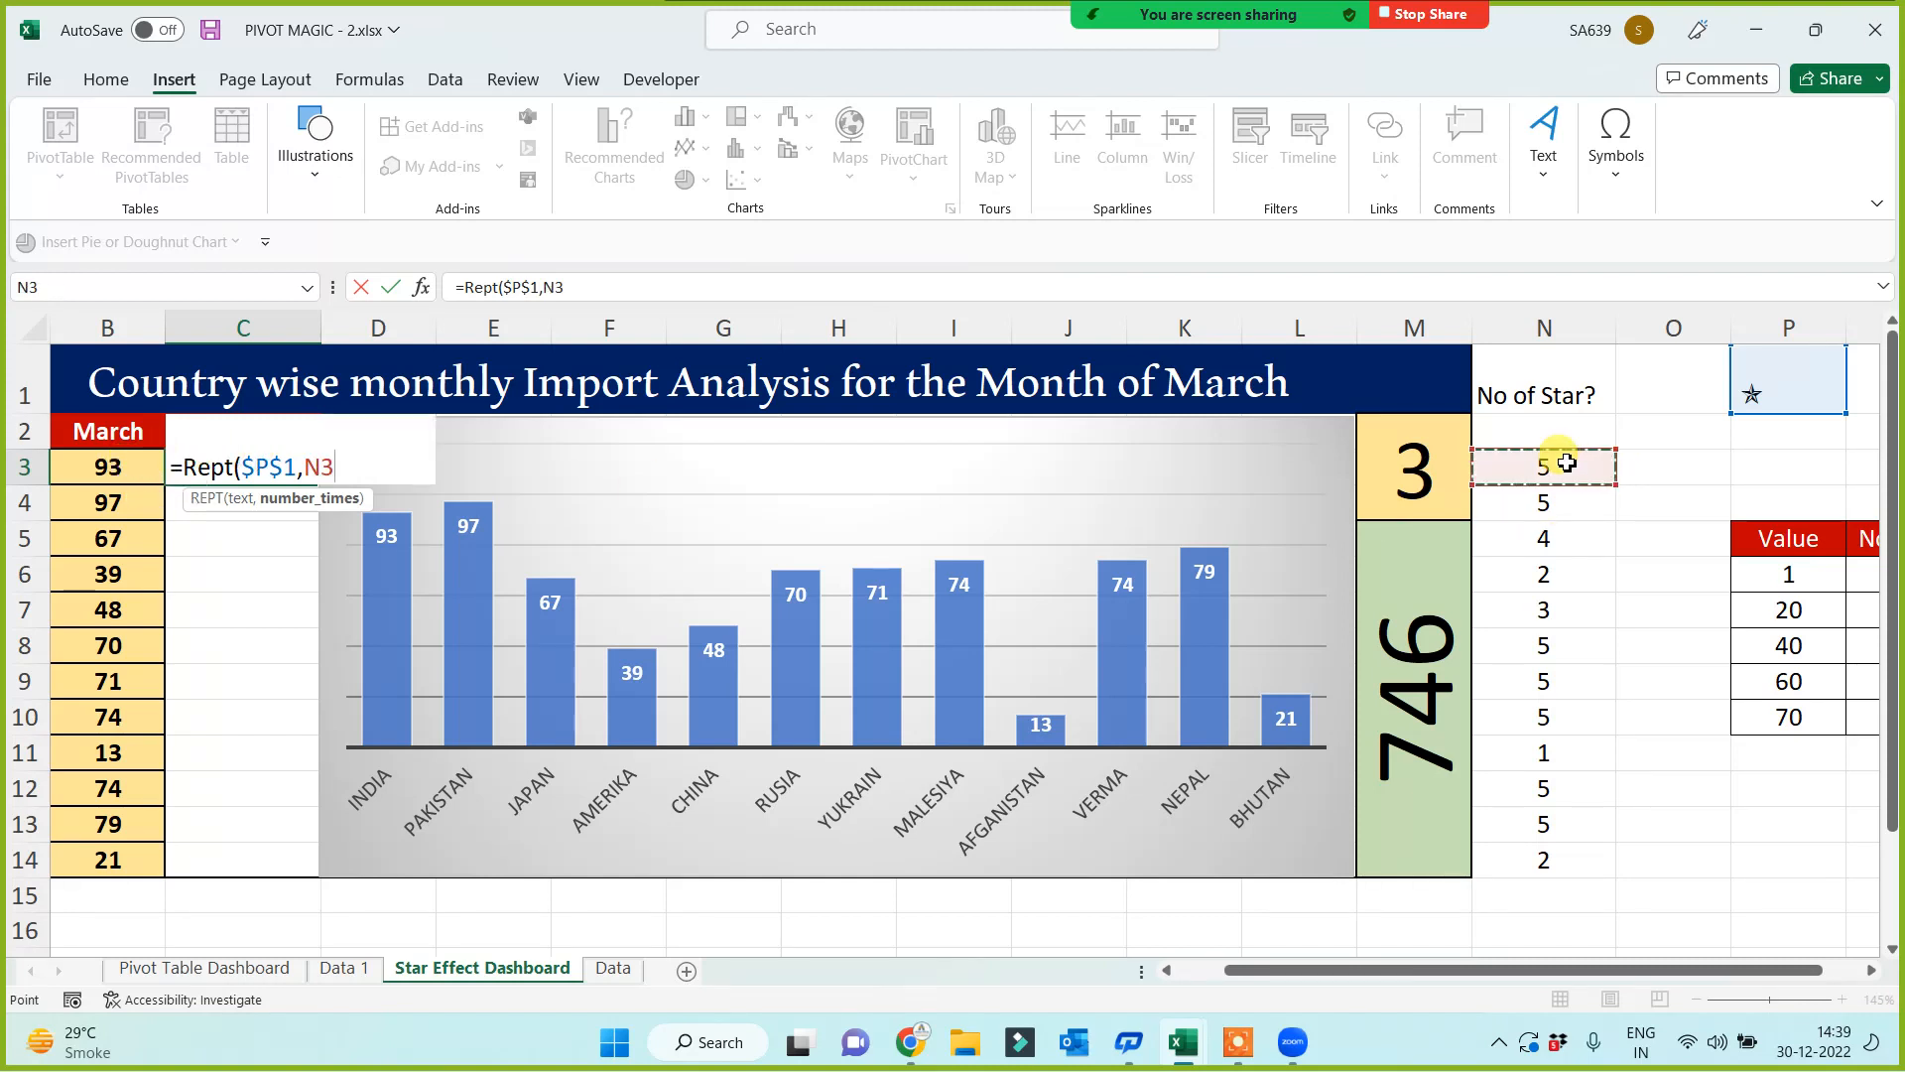
{"action": "type", "text": ")"}
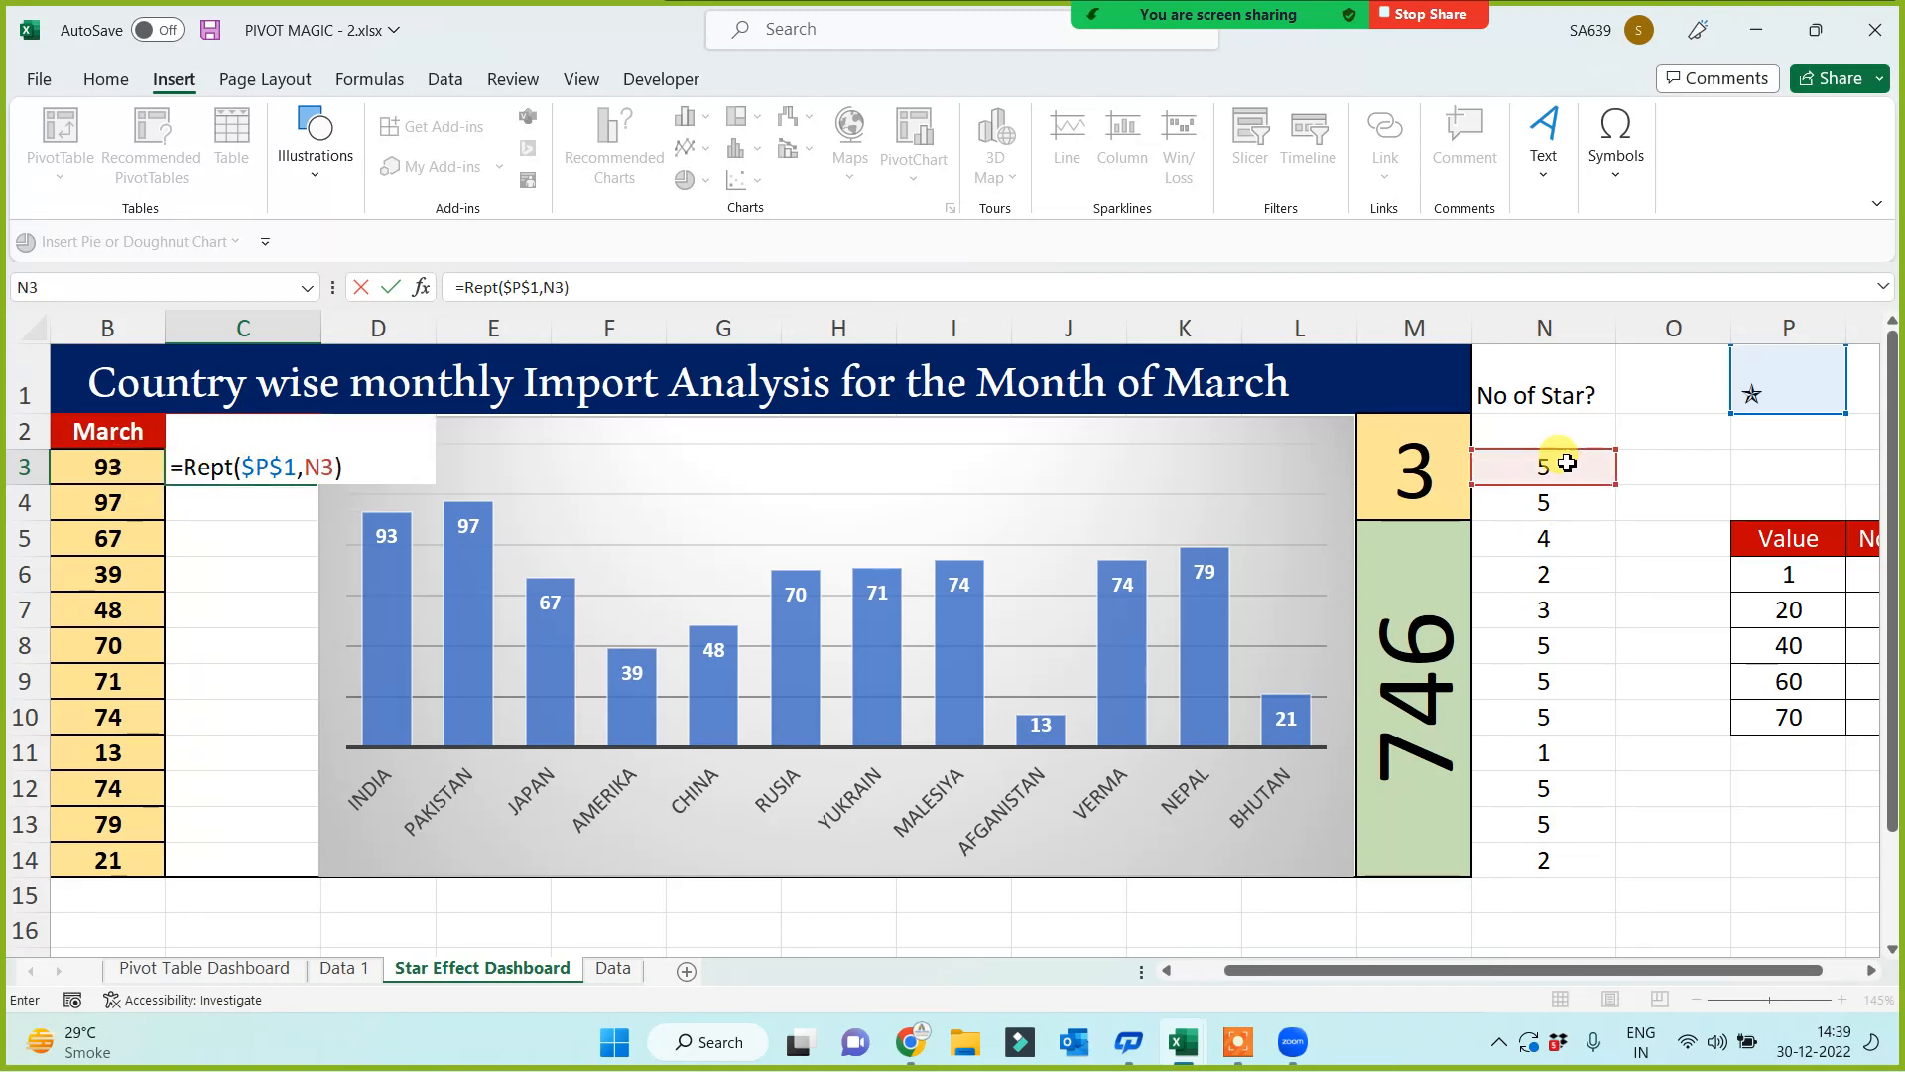
{"action": "key", "text": "Return"}
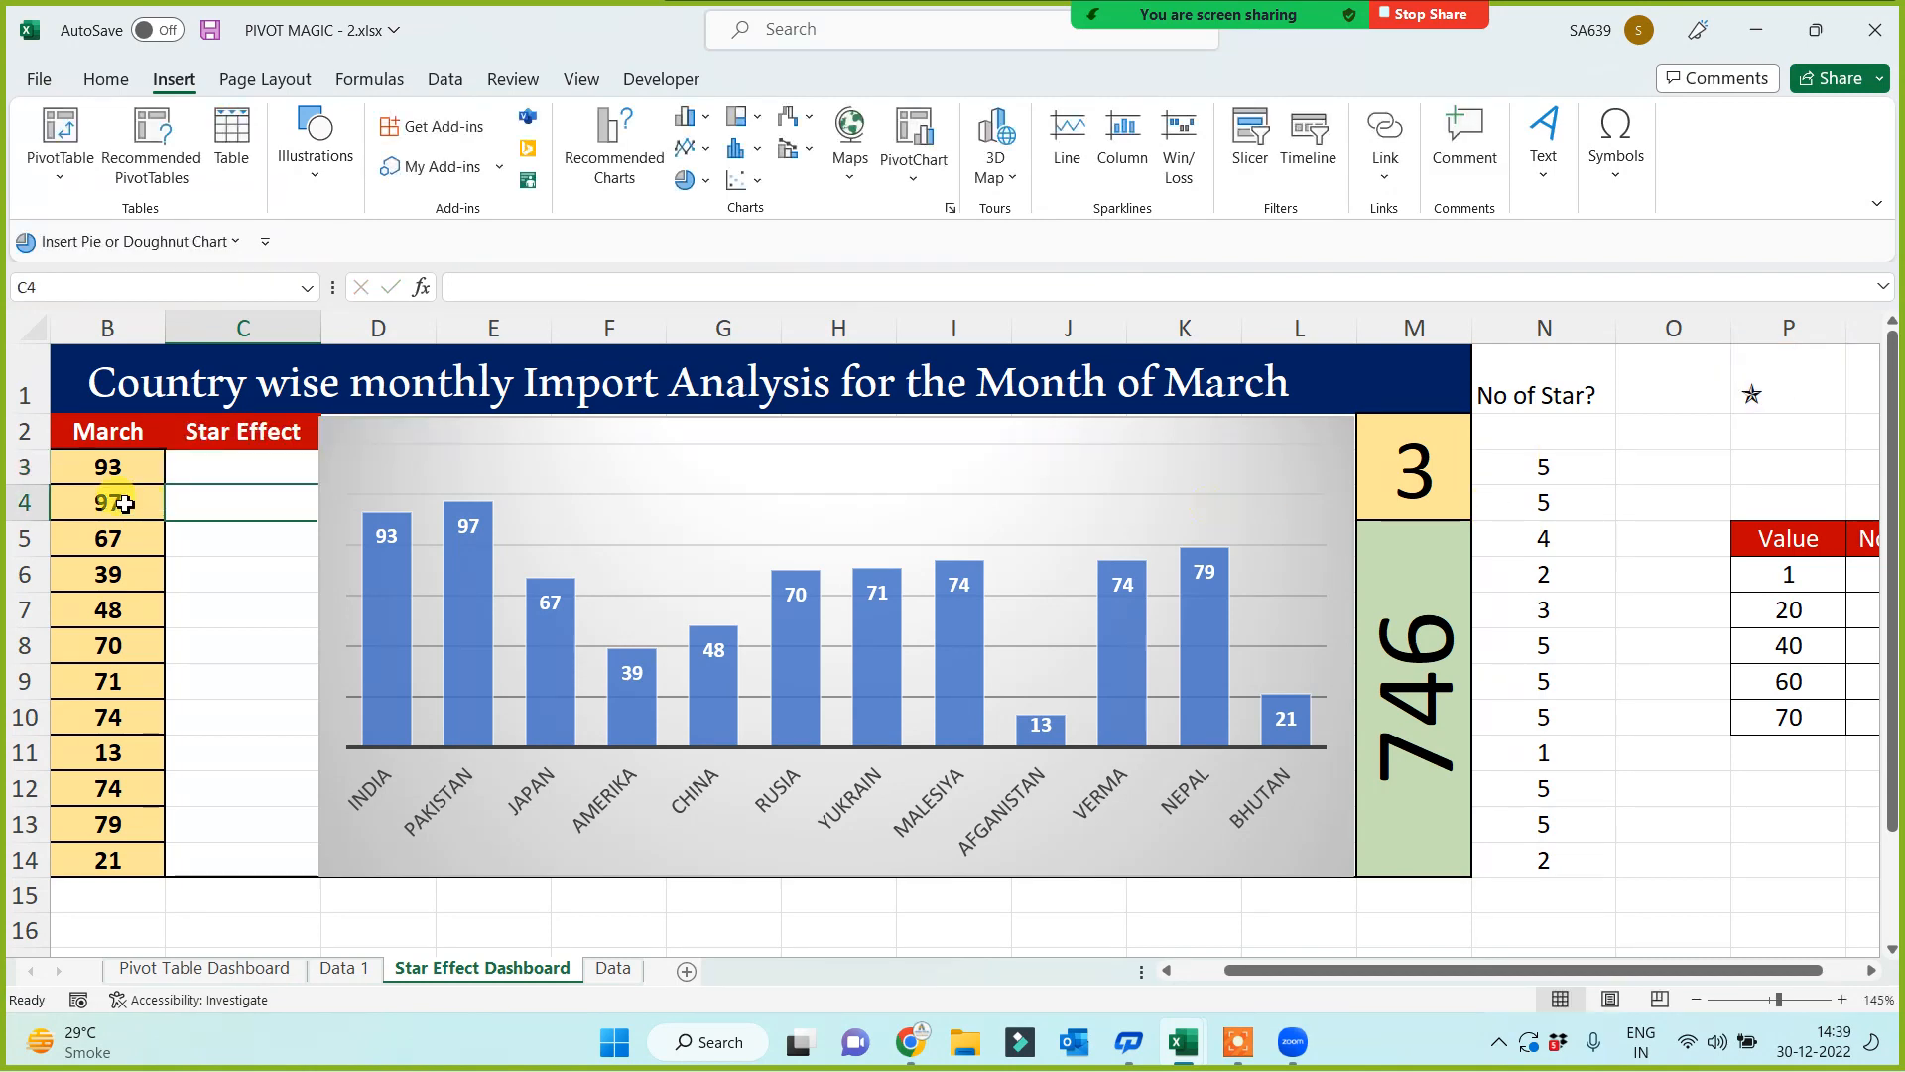
Step: Widen the Star Effect column C slightly and resize the chart so that it starts at column D's edge
{"action": "left_click", "coordinate": [260, 464]}
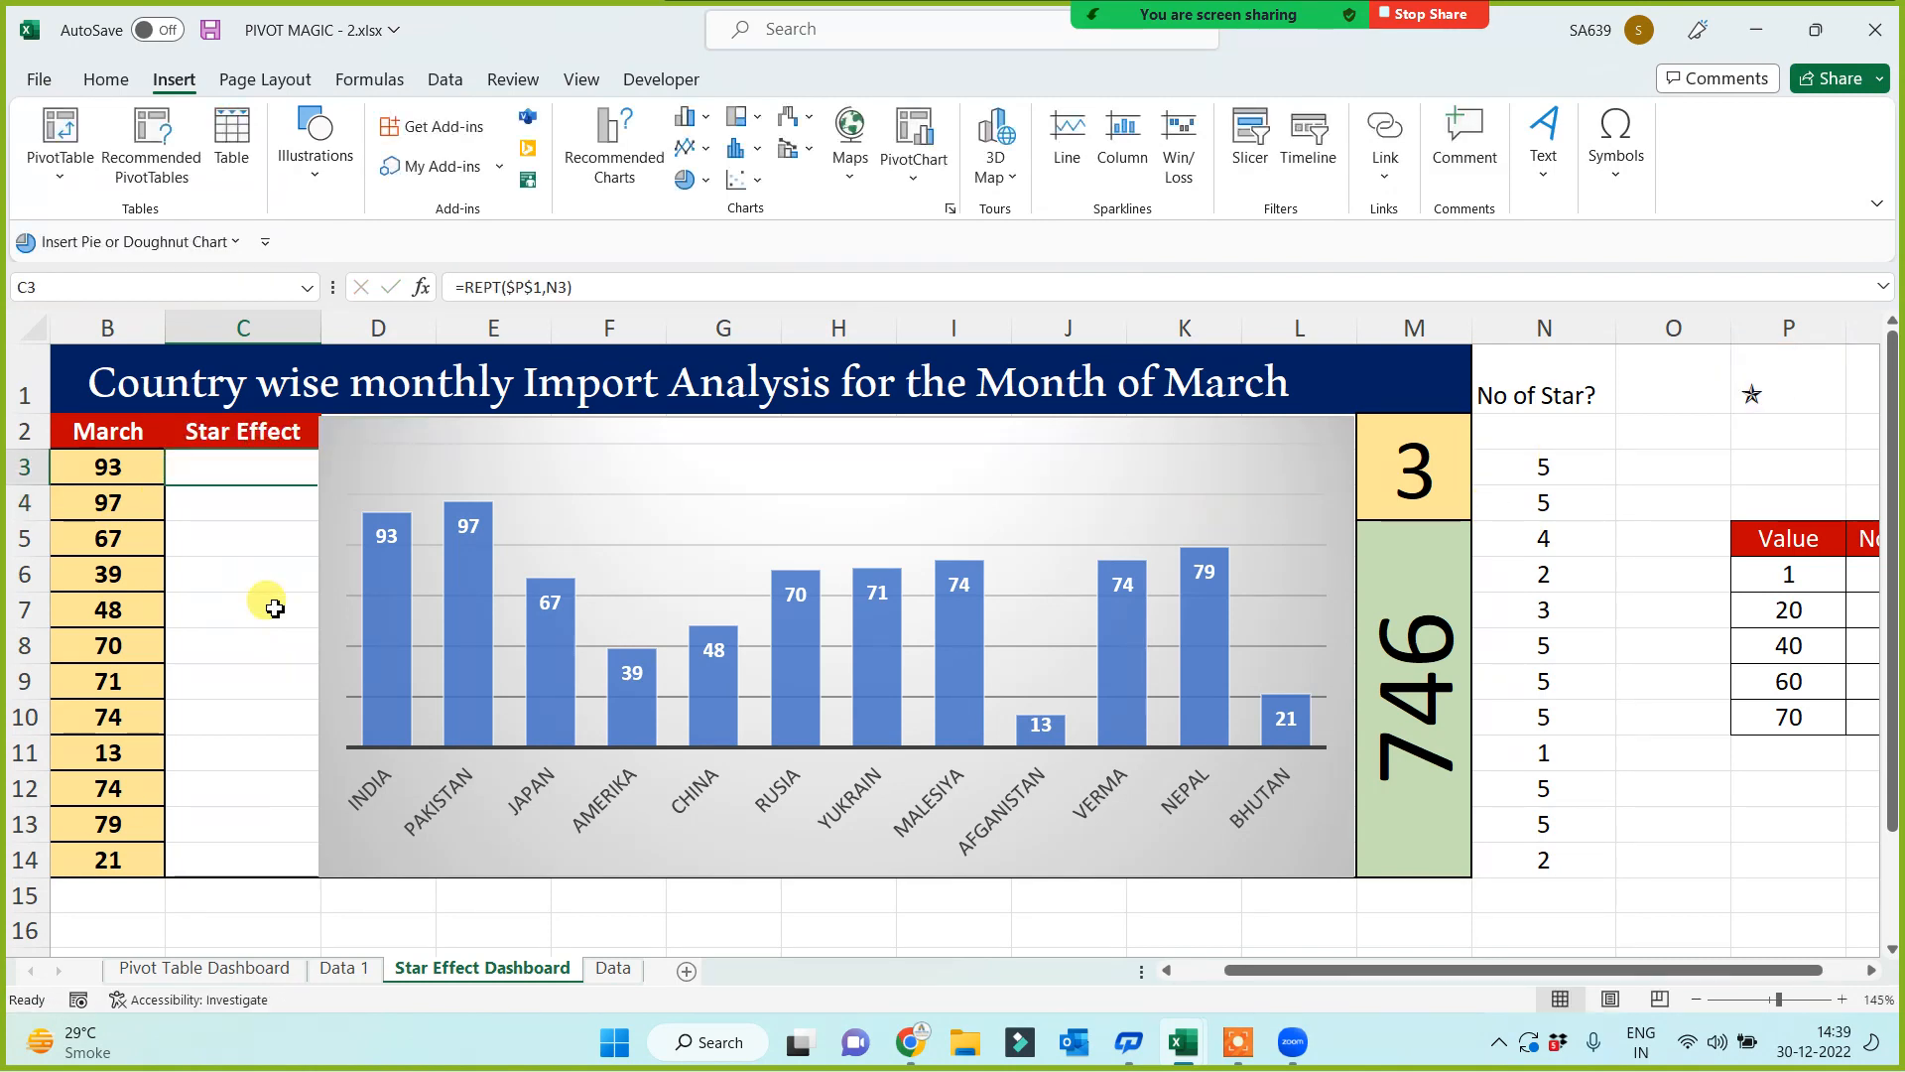
{"action": "left_click_drag", "start_coordinate": [320, 328], "coordinate": [337, 328]}
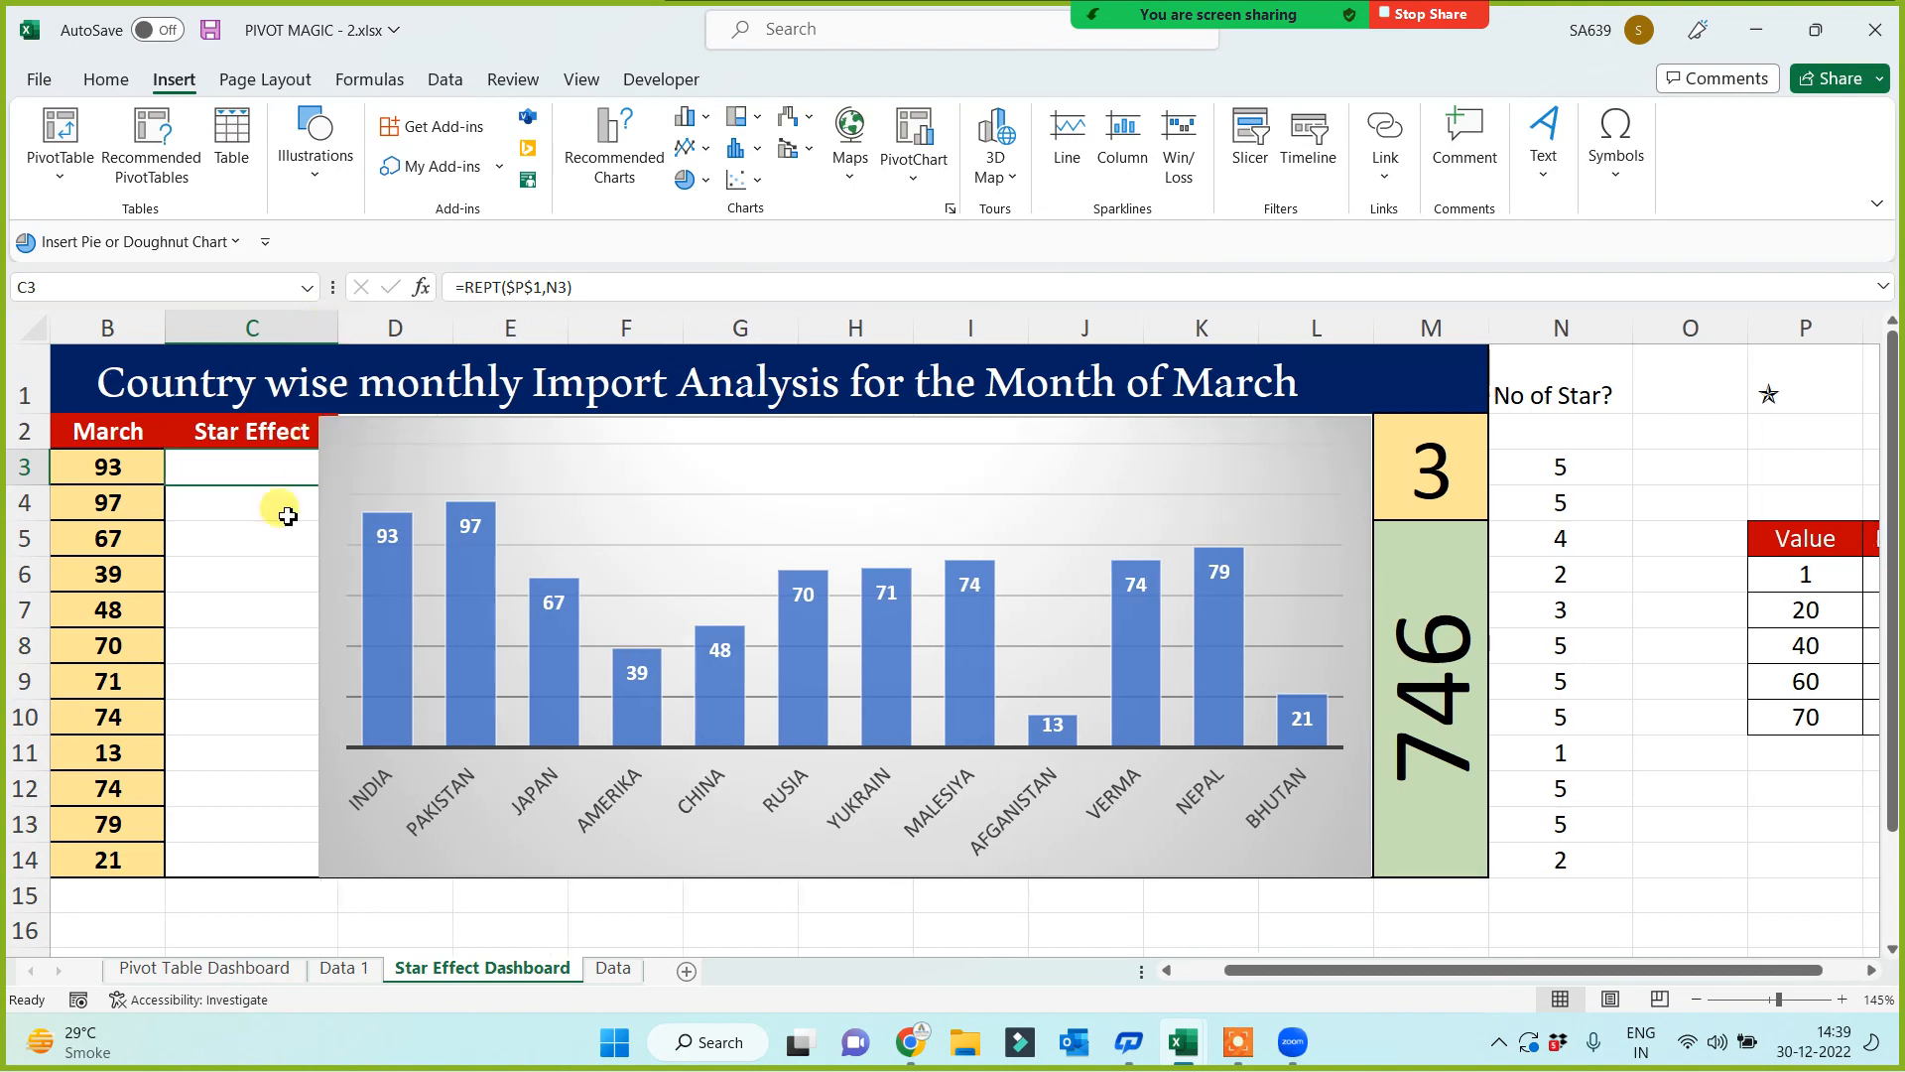
{"action": "left_click", "coordinate": [323, 654]}
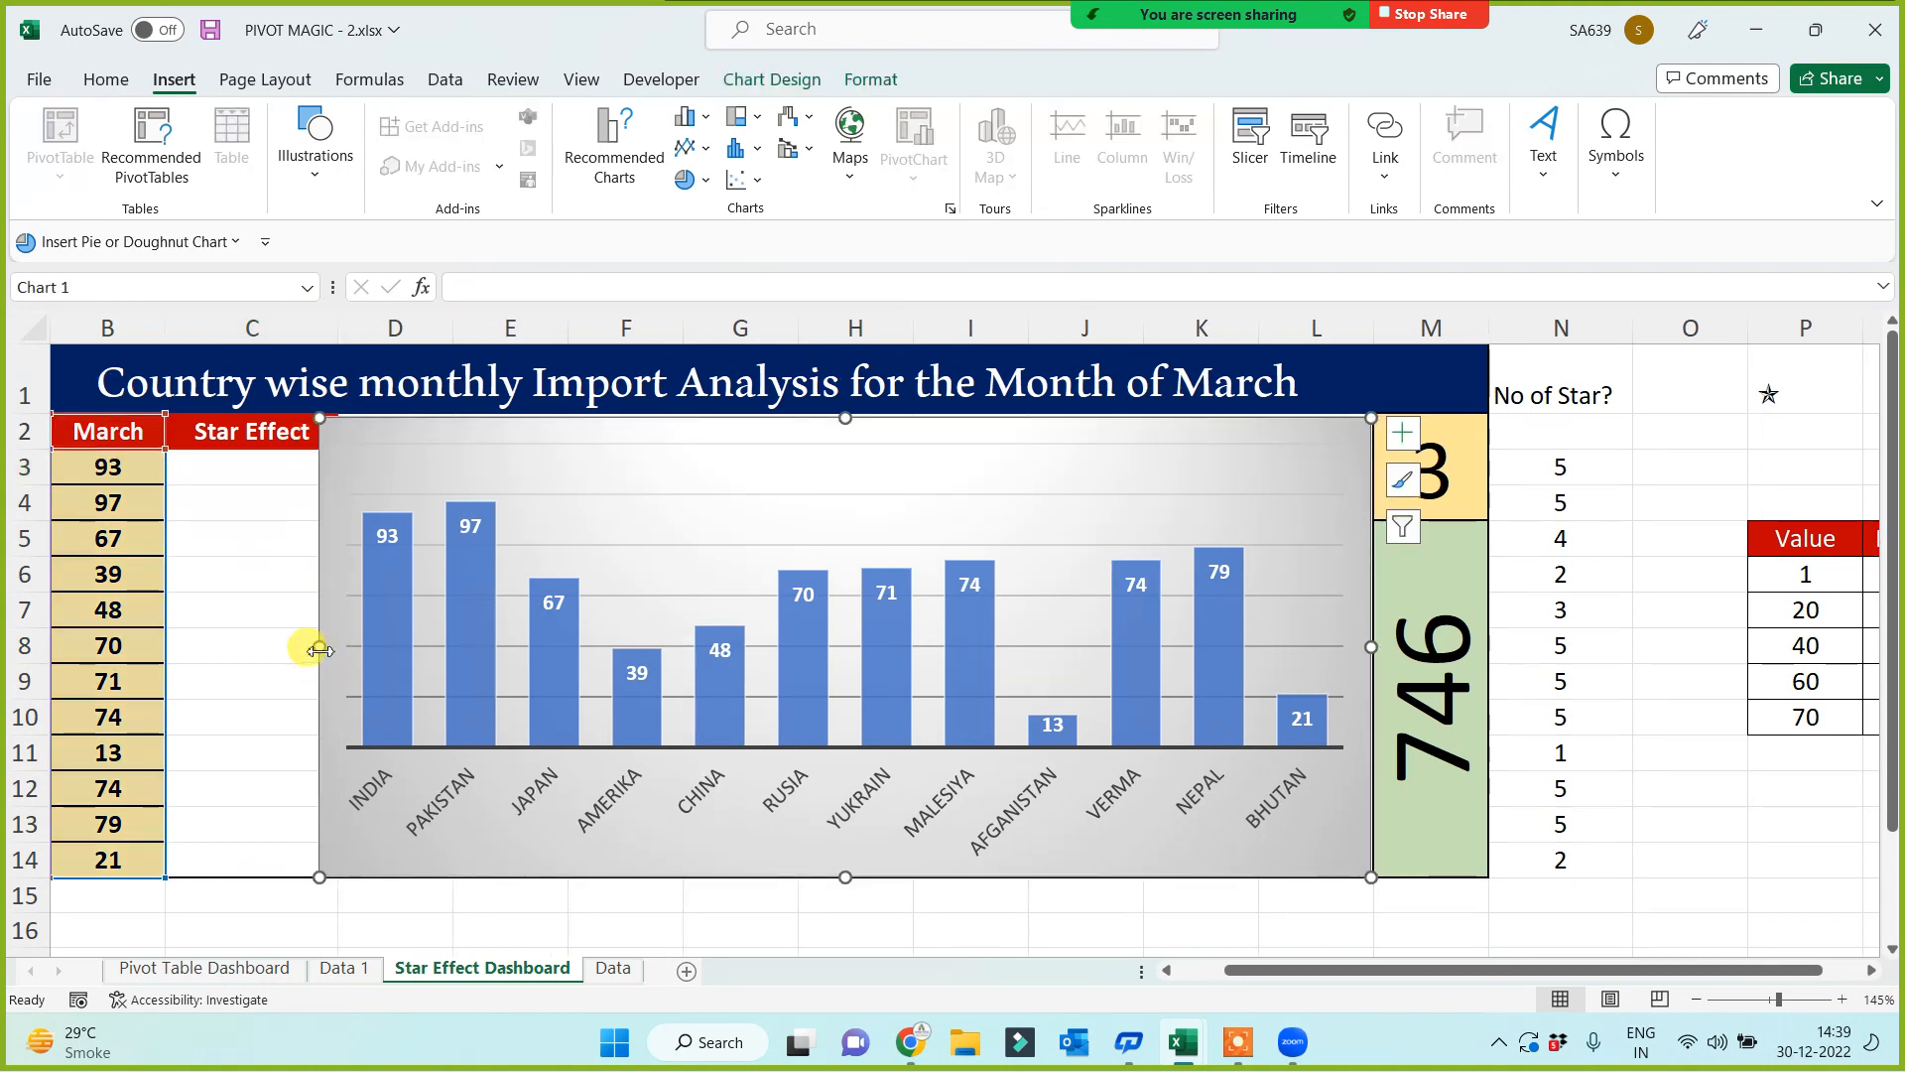
{"action": "left_click_drag", "start_coordinate": [320, 650], "coordinate": [341, 647]}
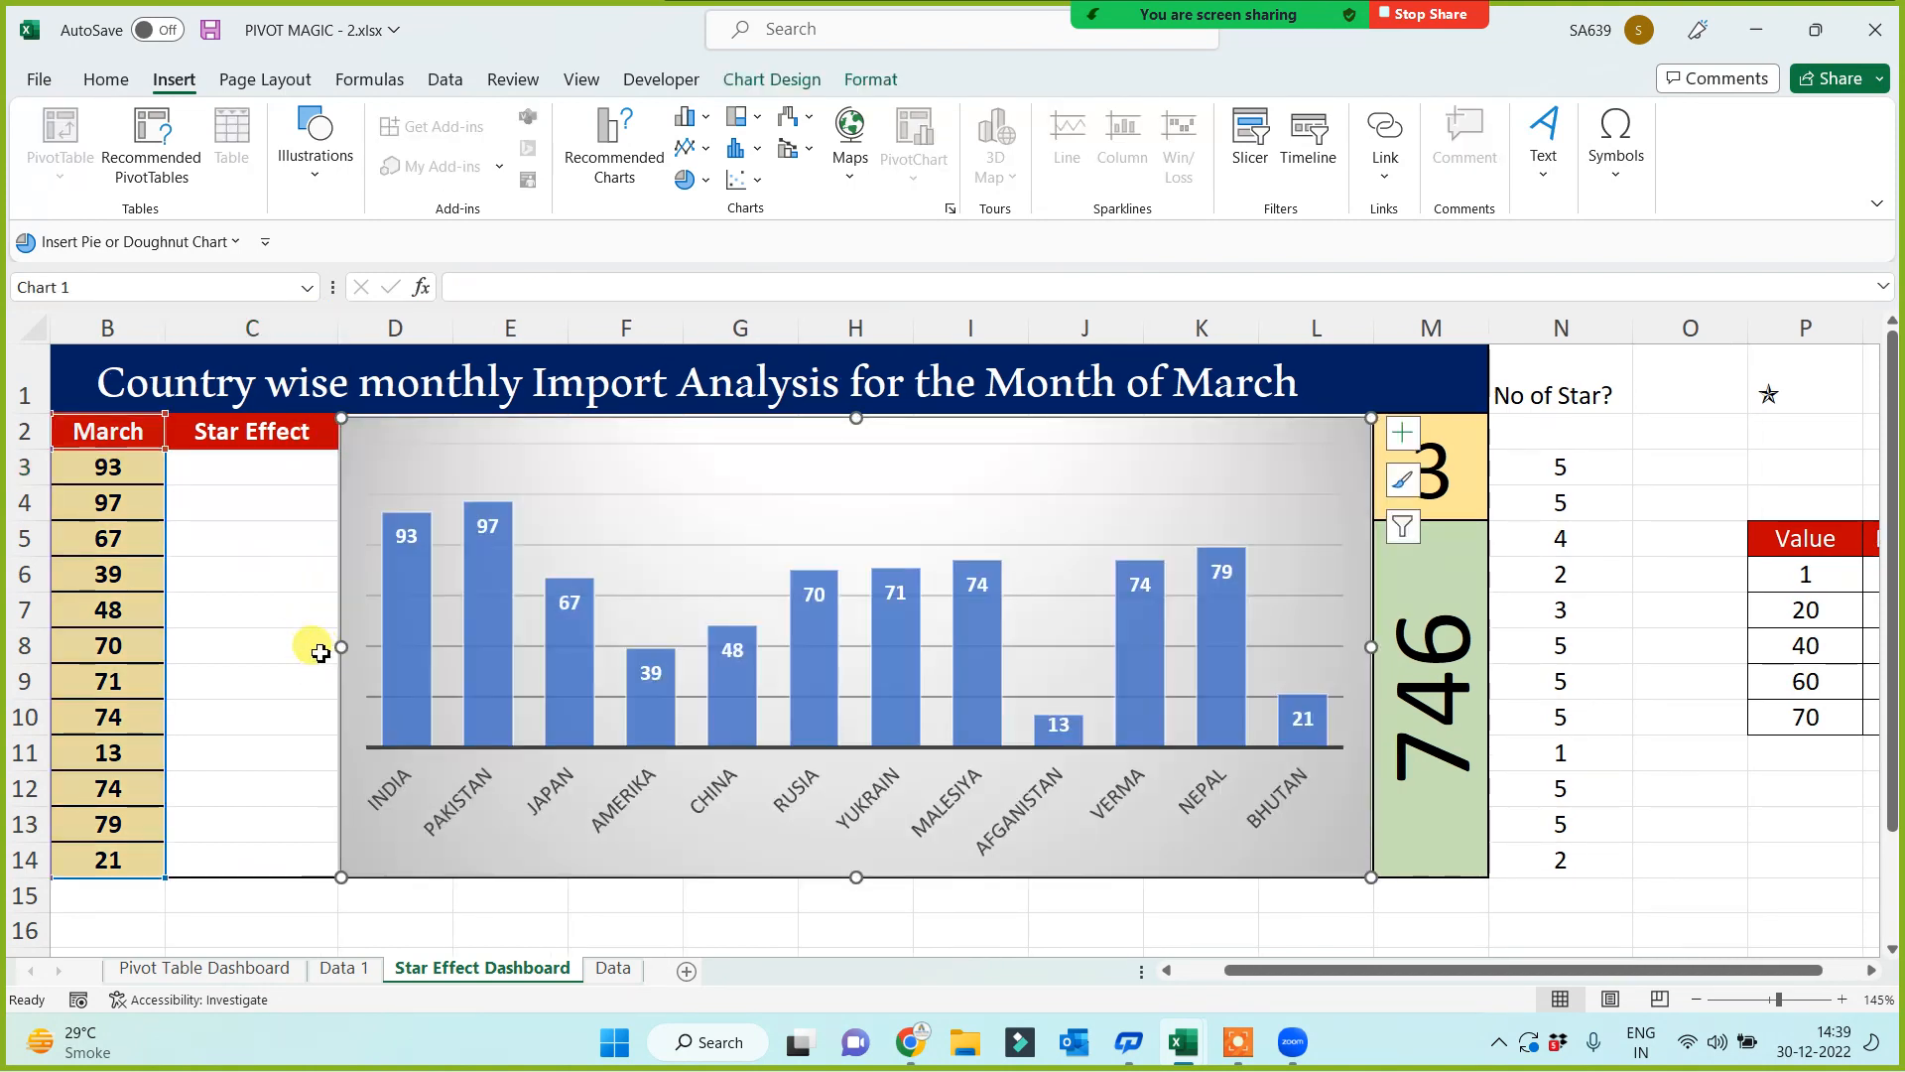
Step: Copy the Webdings formatting from P1 to C3 and fill the star formula down to C14
{"action": "left_click", "coordinate": [1791, 385]}
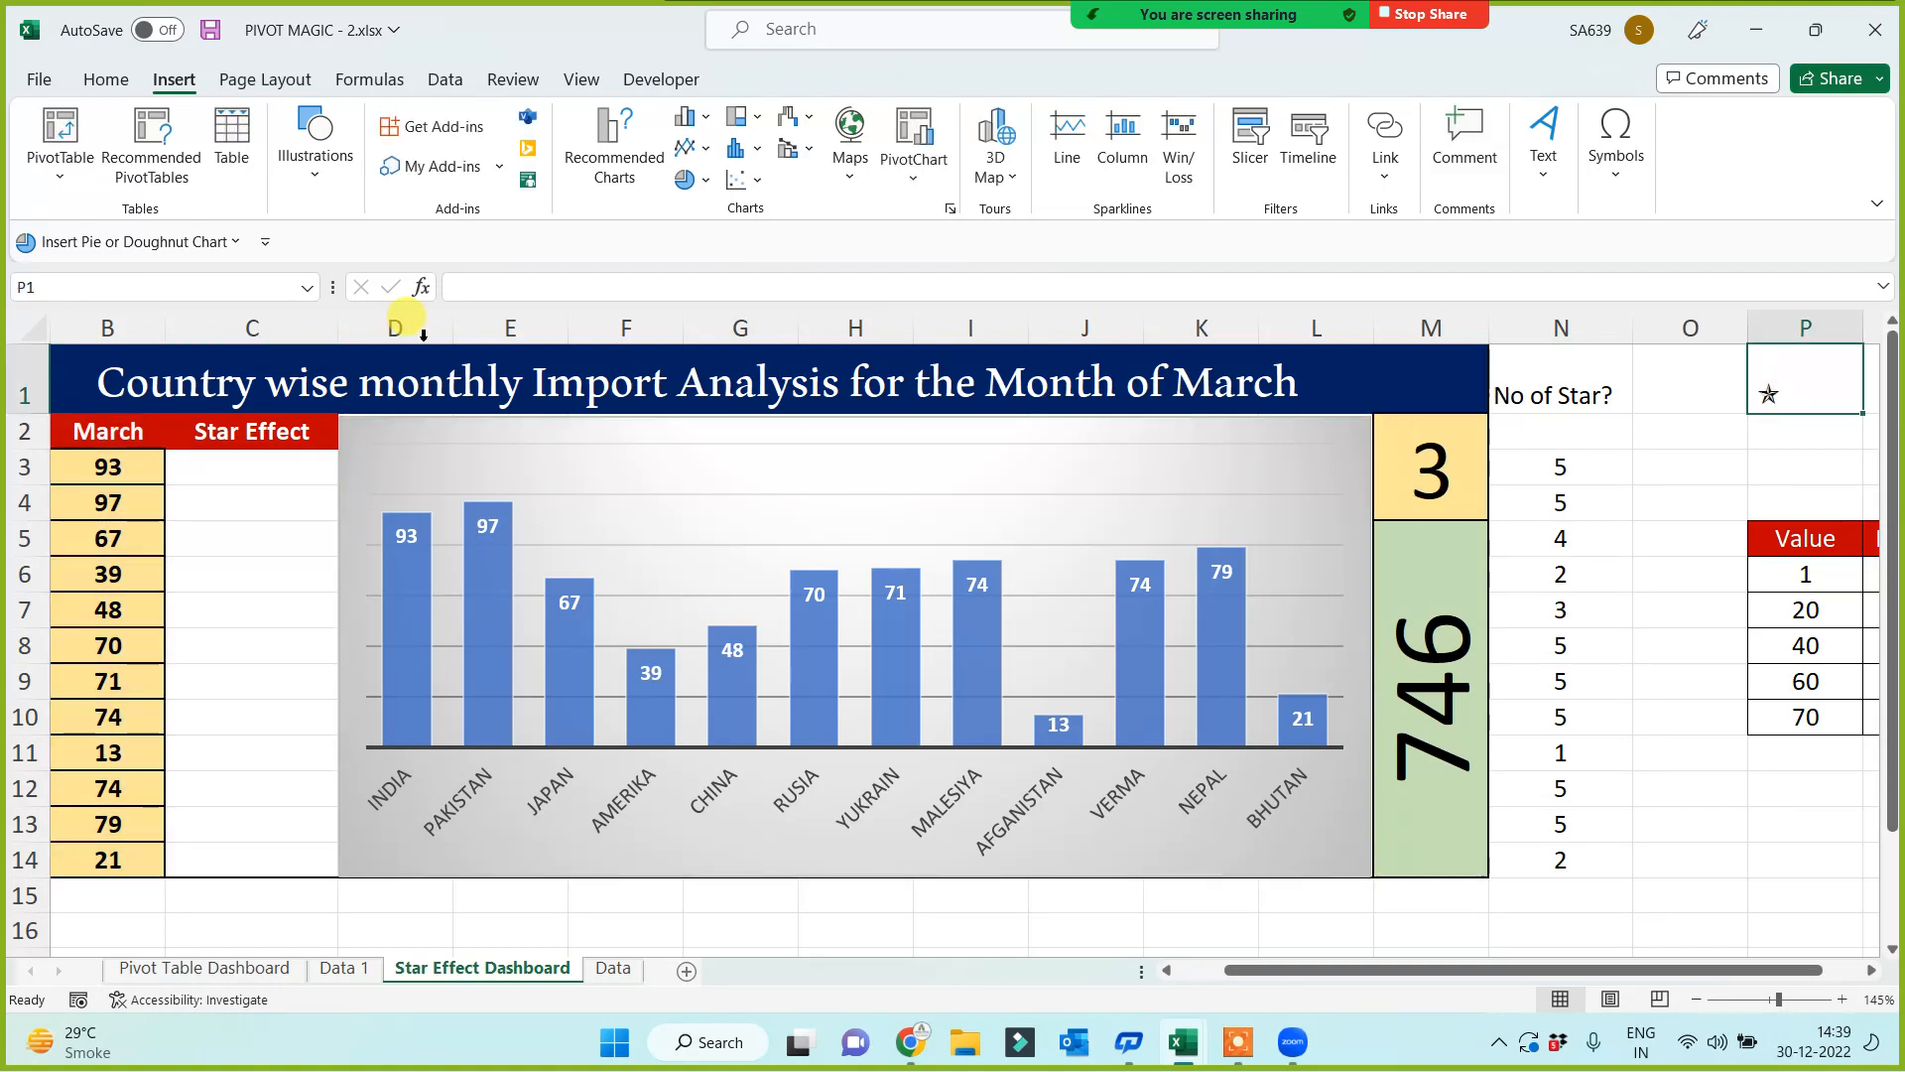
{"action": "left_click", "coordinate": [101, 79]}
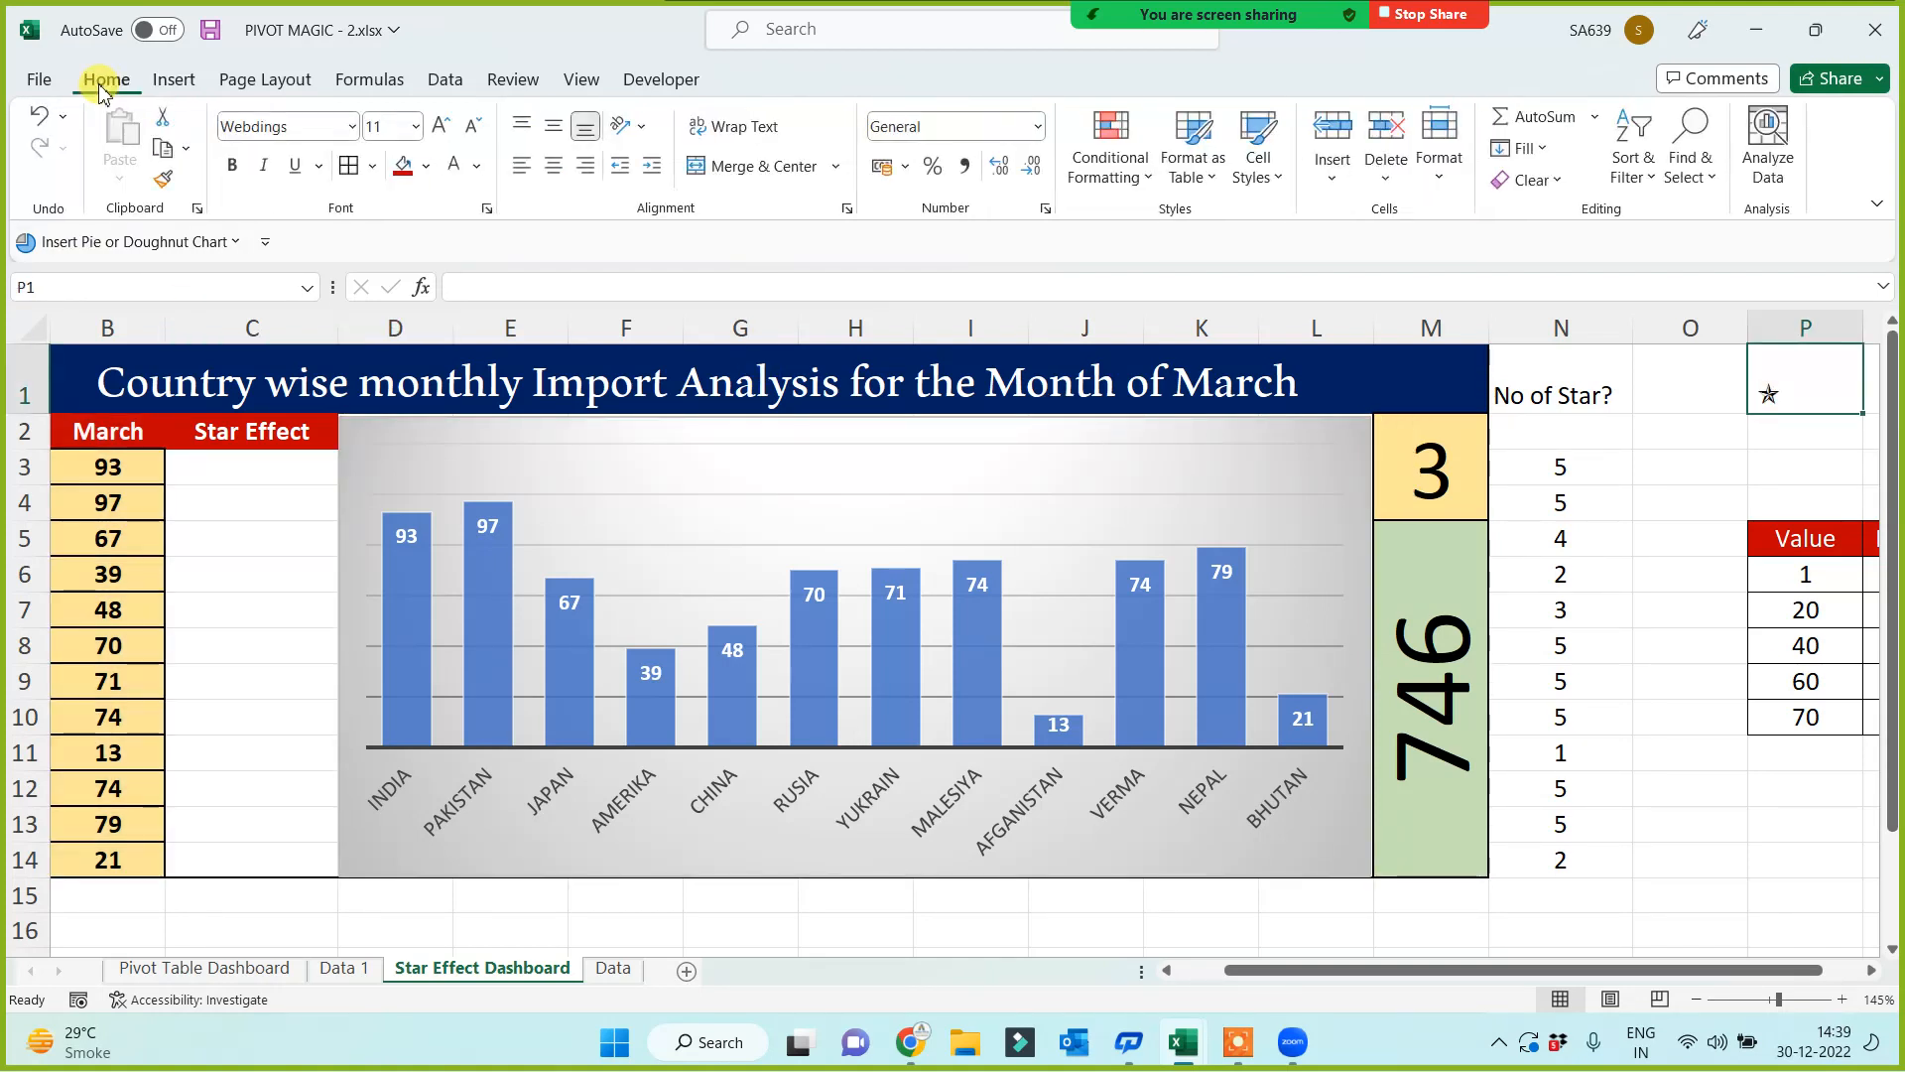
{"action": "left_click", "coordinate": [164, 180]}
{"action": "left_click", "coordinate": [220, 471]}
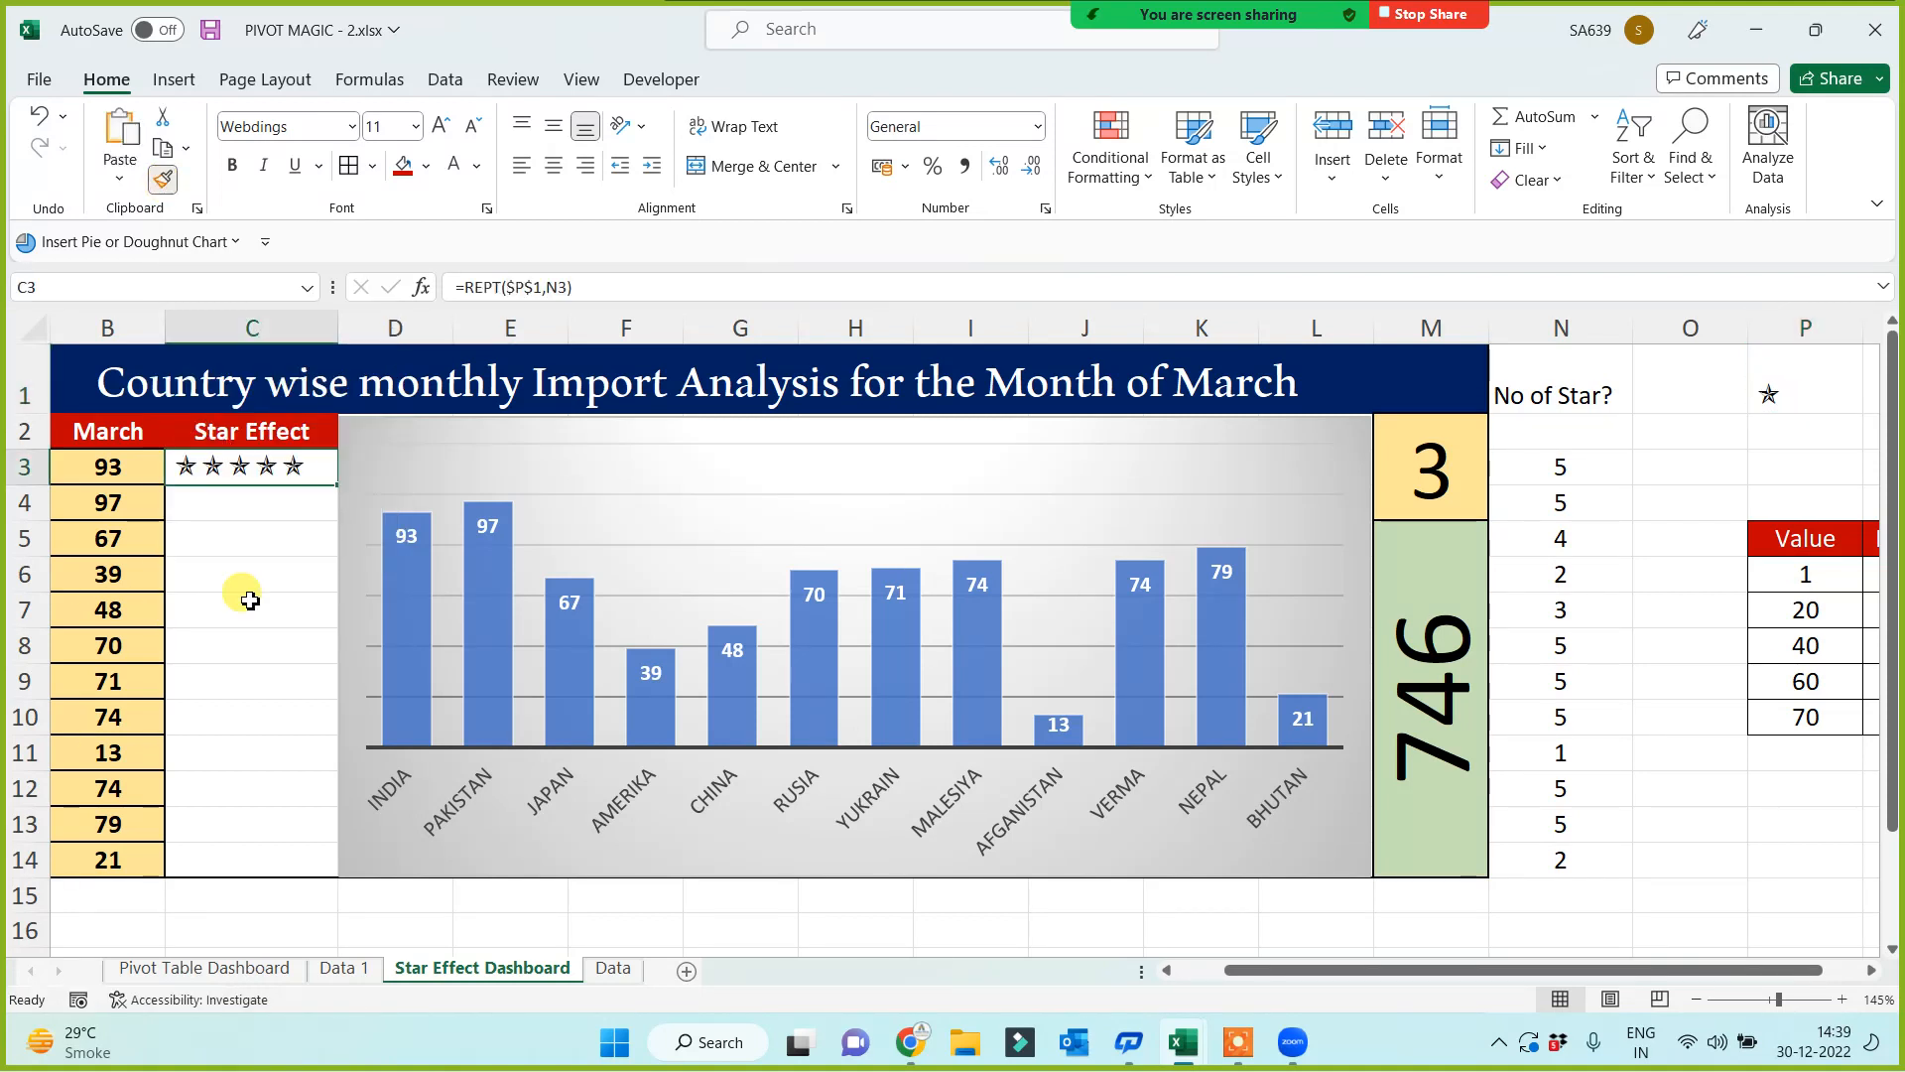
{"action": "left_click_drag", "start_coordinate": [336, 484], "coordinate": [301, 855]}
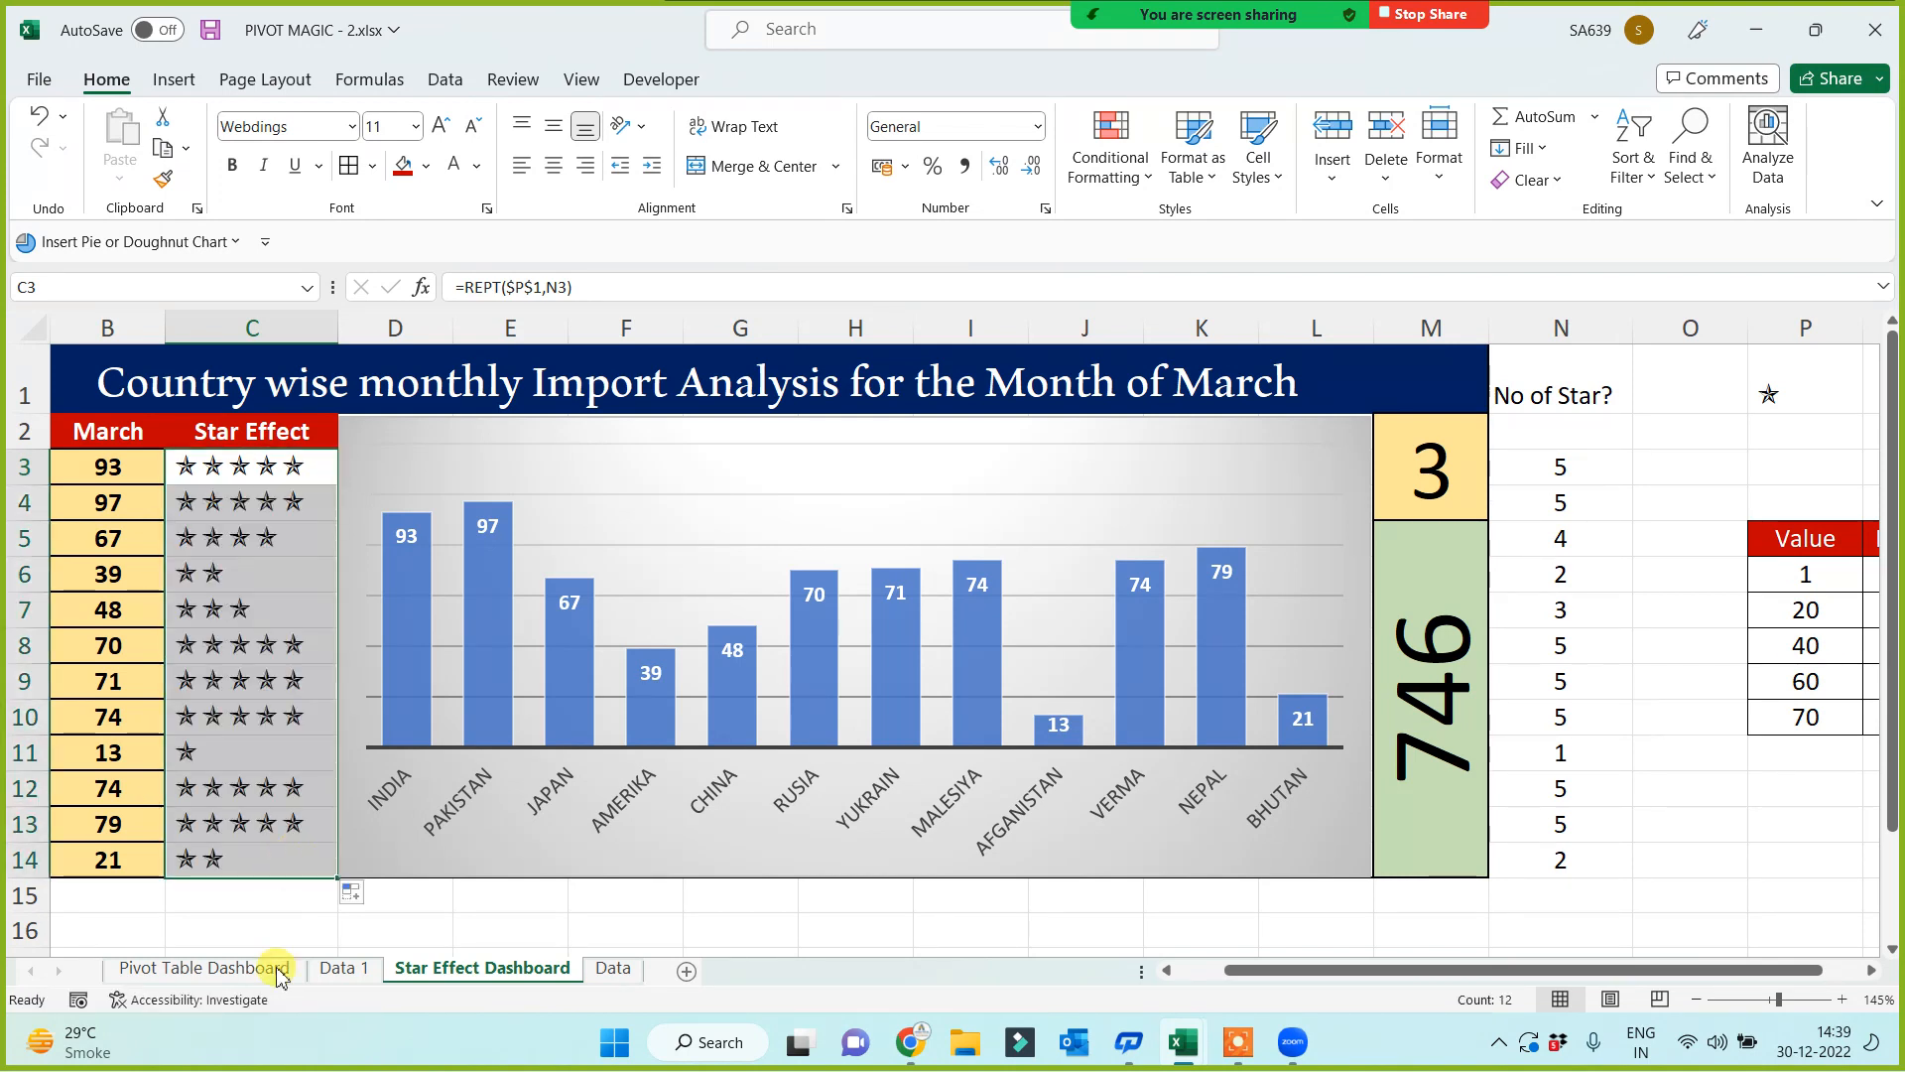
Step: Format the stars in C3:C14 as bold white on a near-black fill
{"action": "left_click", "coordinate": [426, 166]}
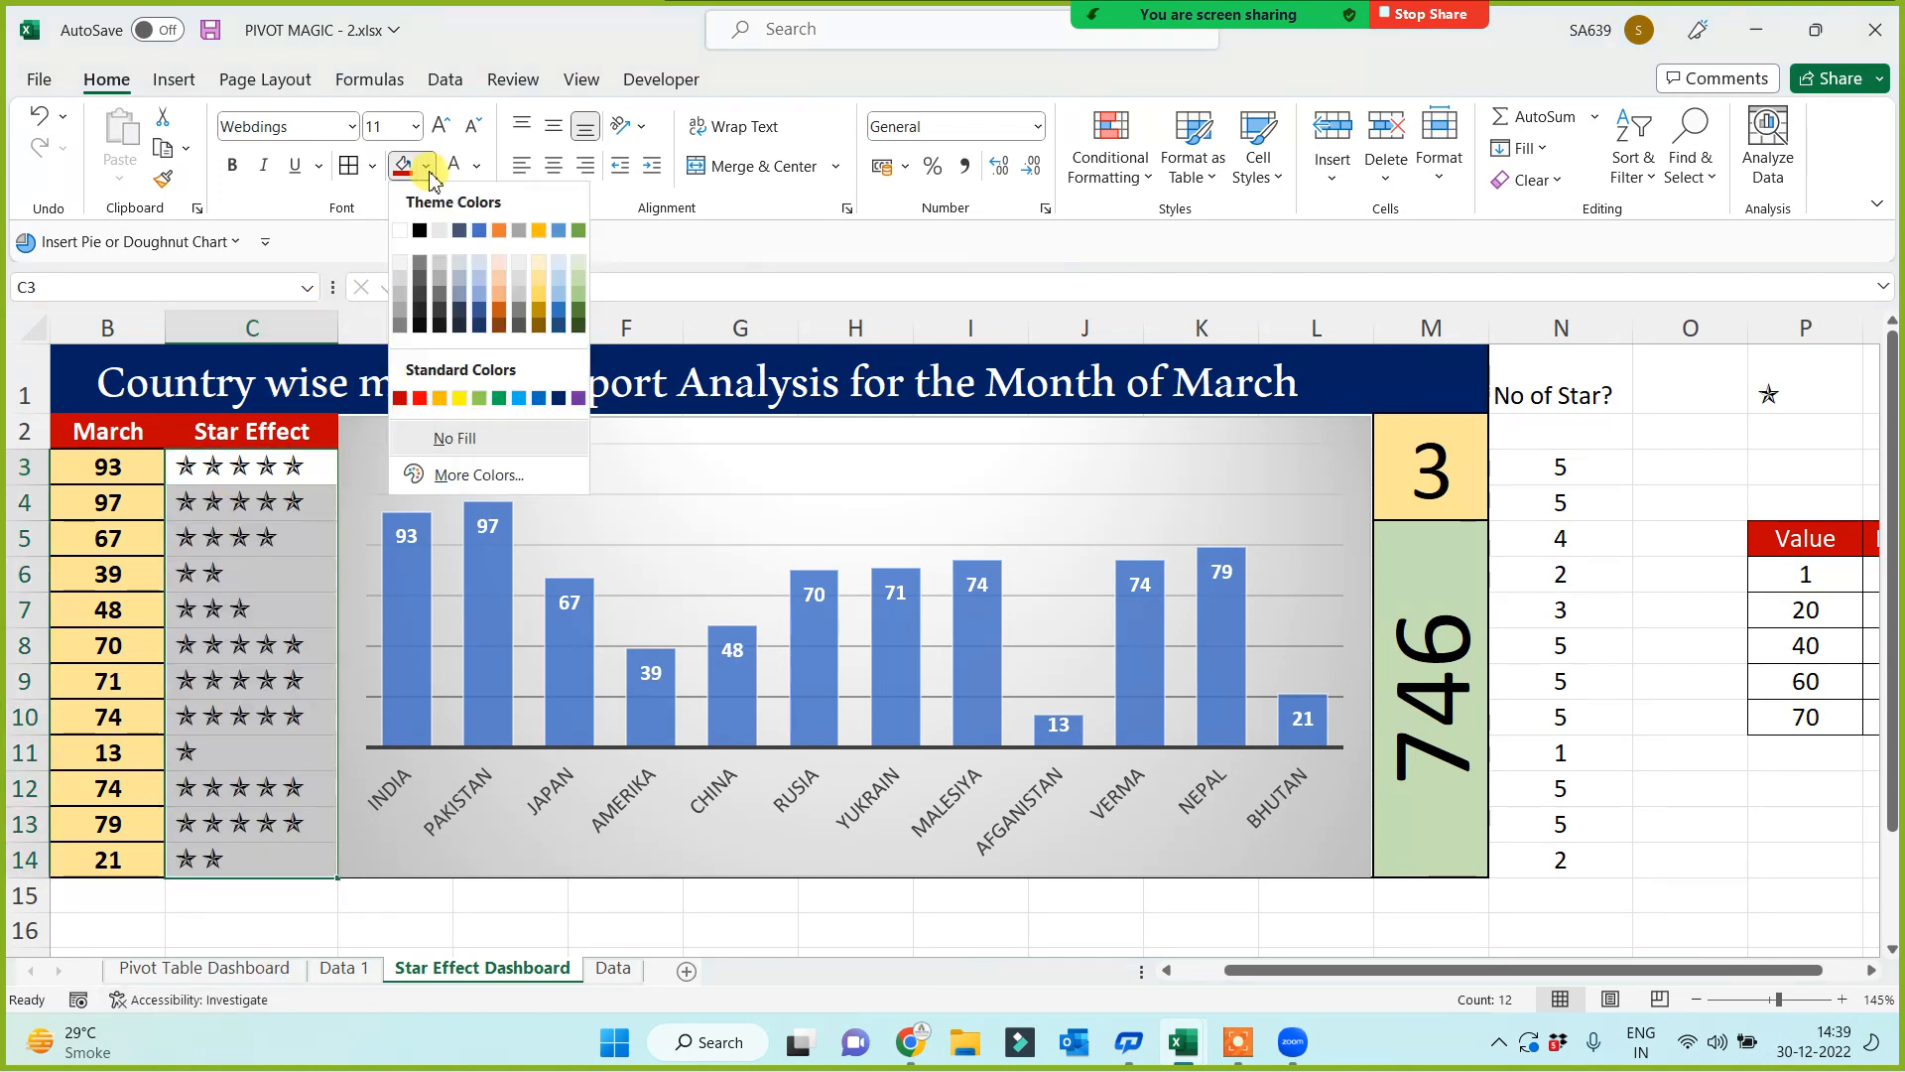
{"action": "left_click", "coordinate": [420, 323]}
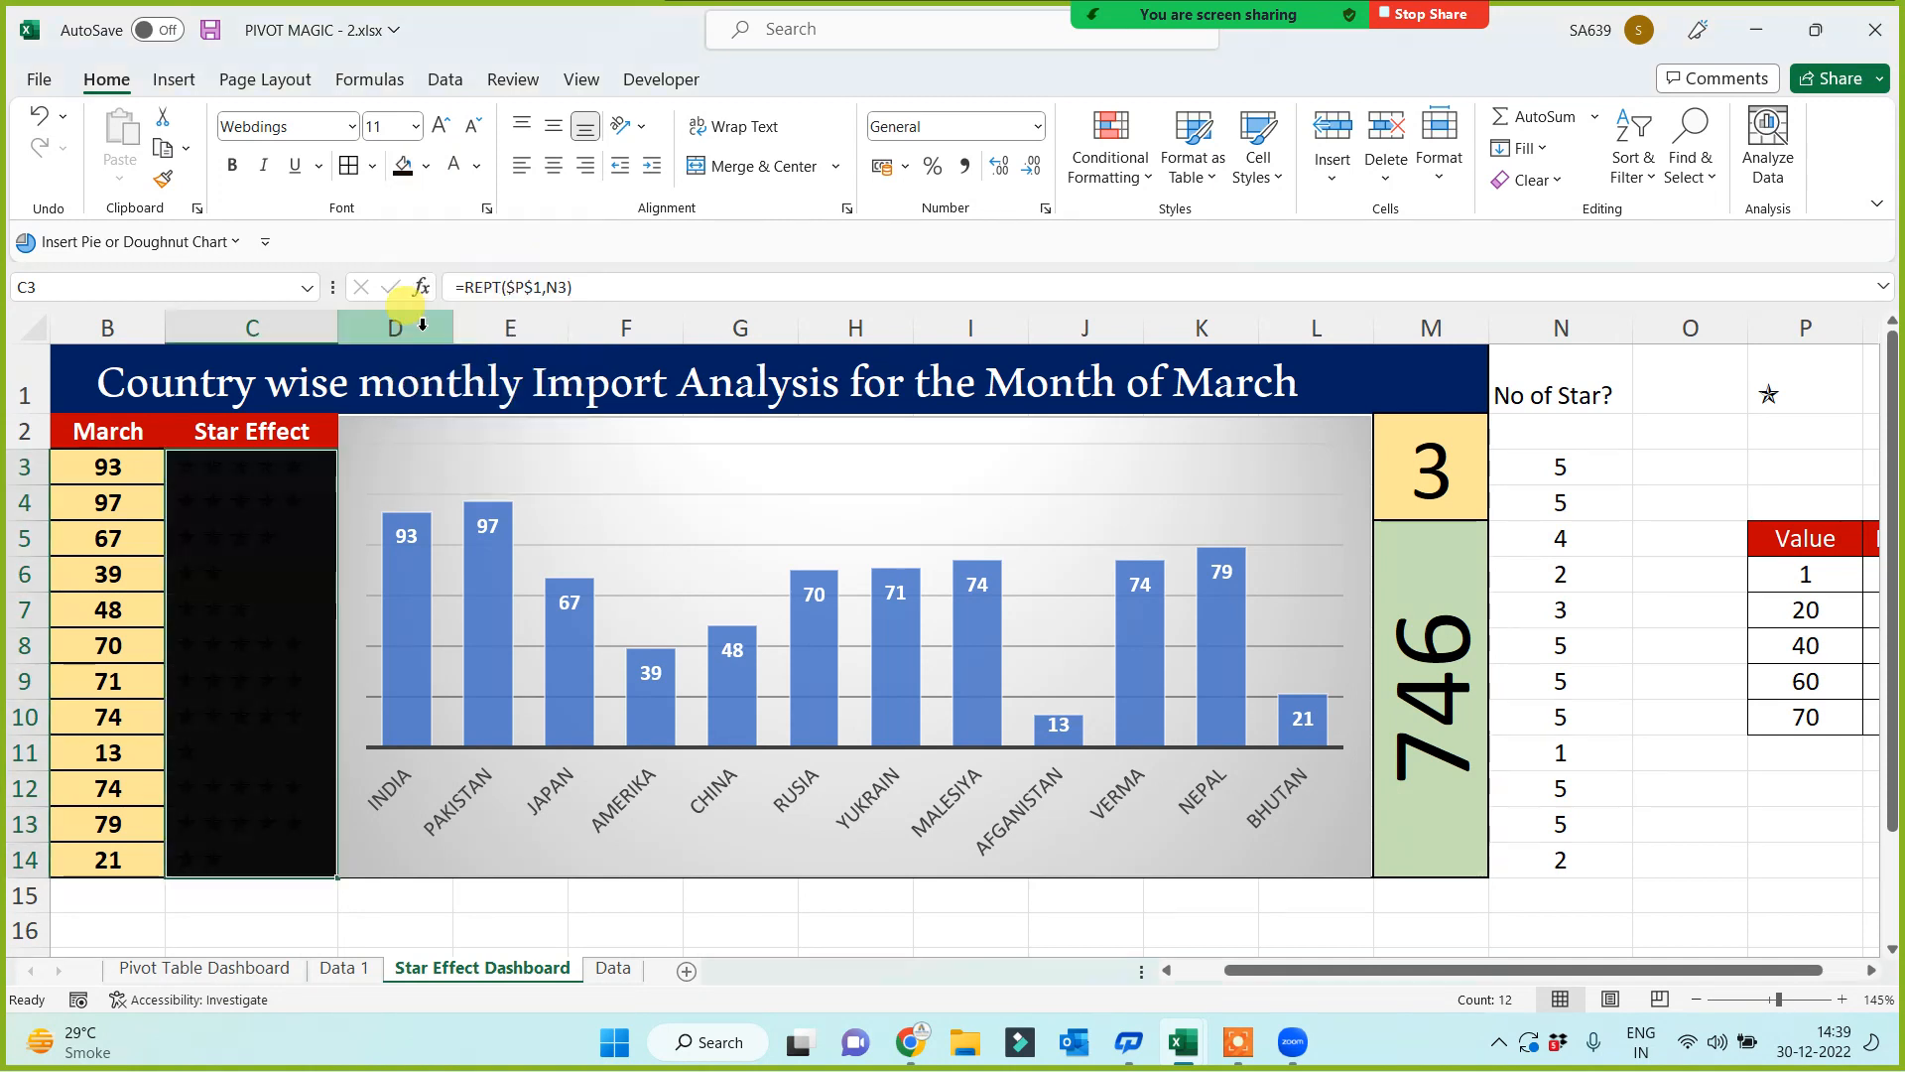
{"action": "left_click", "coordinate": [455, 166]}
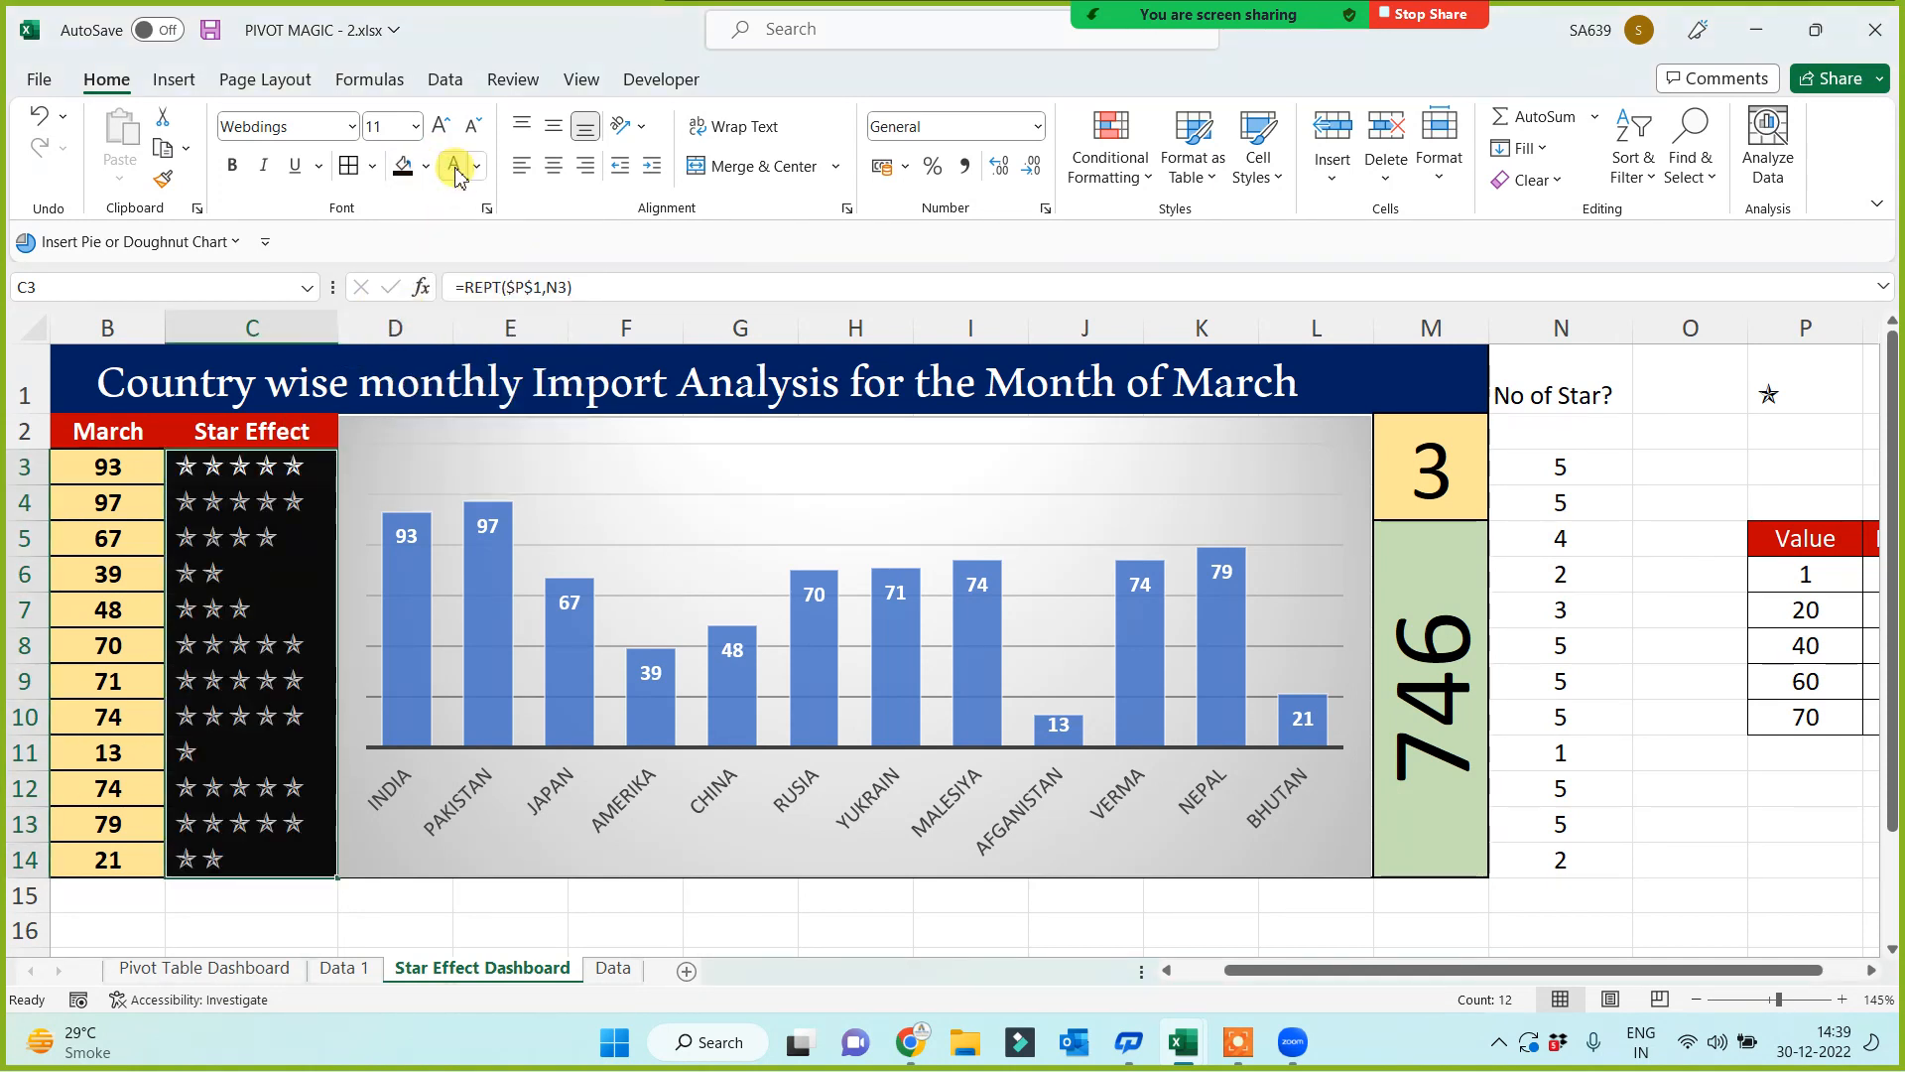
{"action": "left_click", "coordinate": [232, 166]}
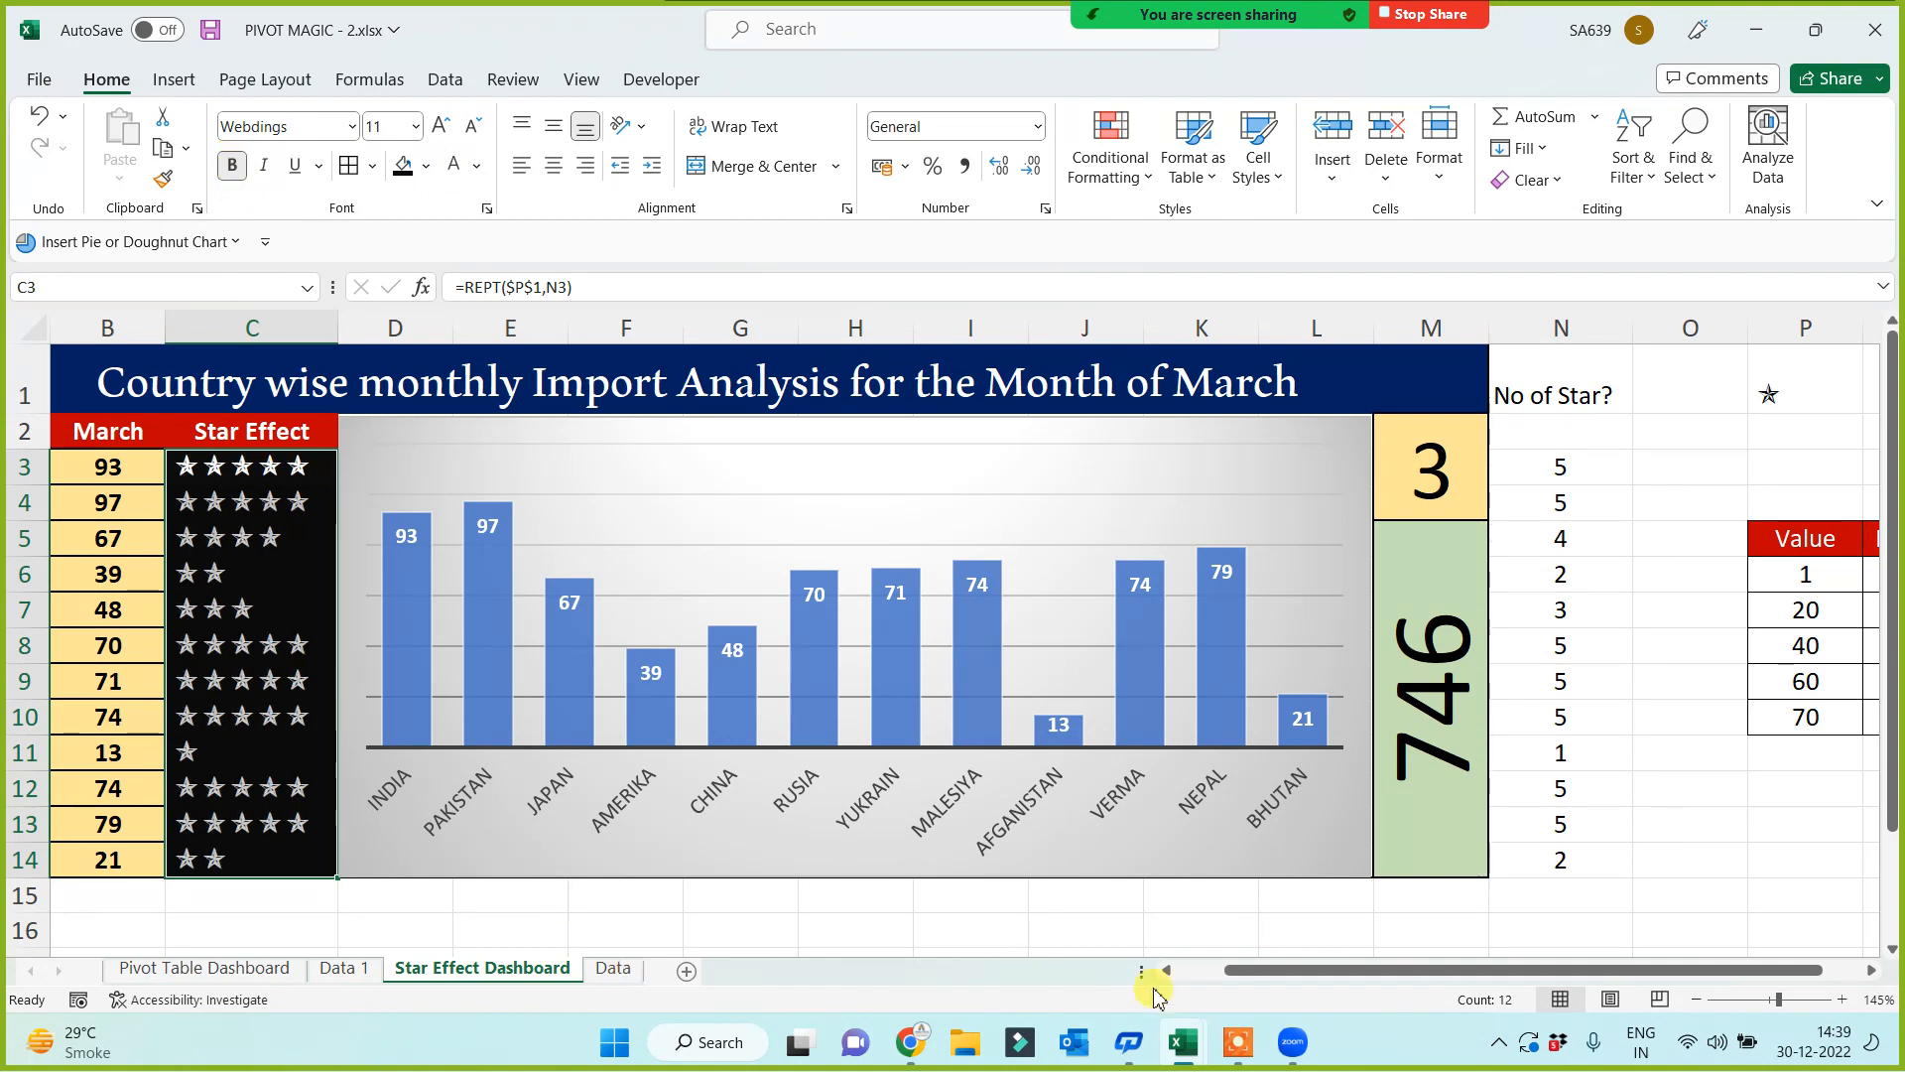
Step: Widen columns H, G and E beneath the chart to stretch the chart and dashboard horizontally
{"action": "left_click_drag", "start_coordinate": [1235, 977], "coordinate": [1180, 974]}
{"action": "left_click", "coordinate": [663, 923]}
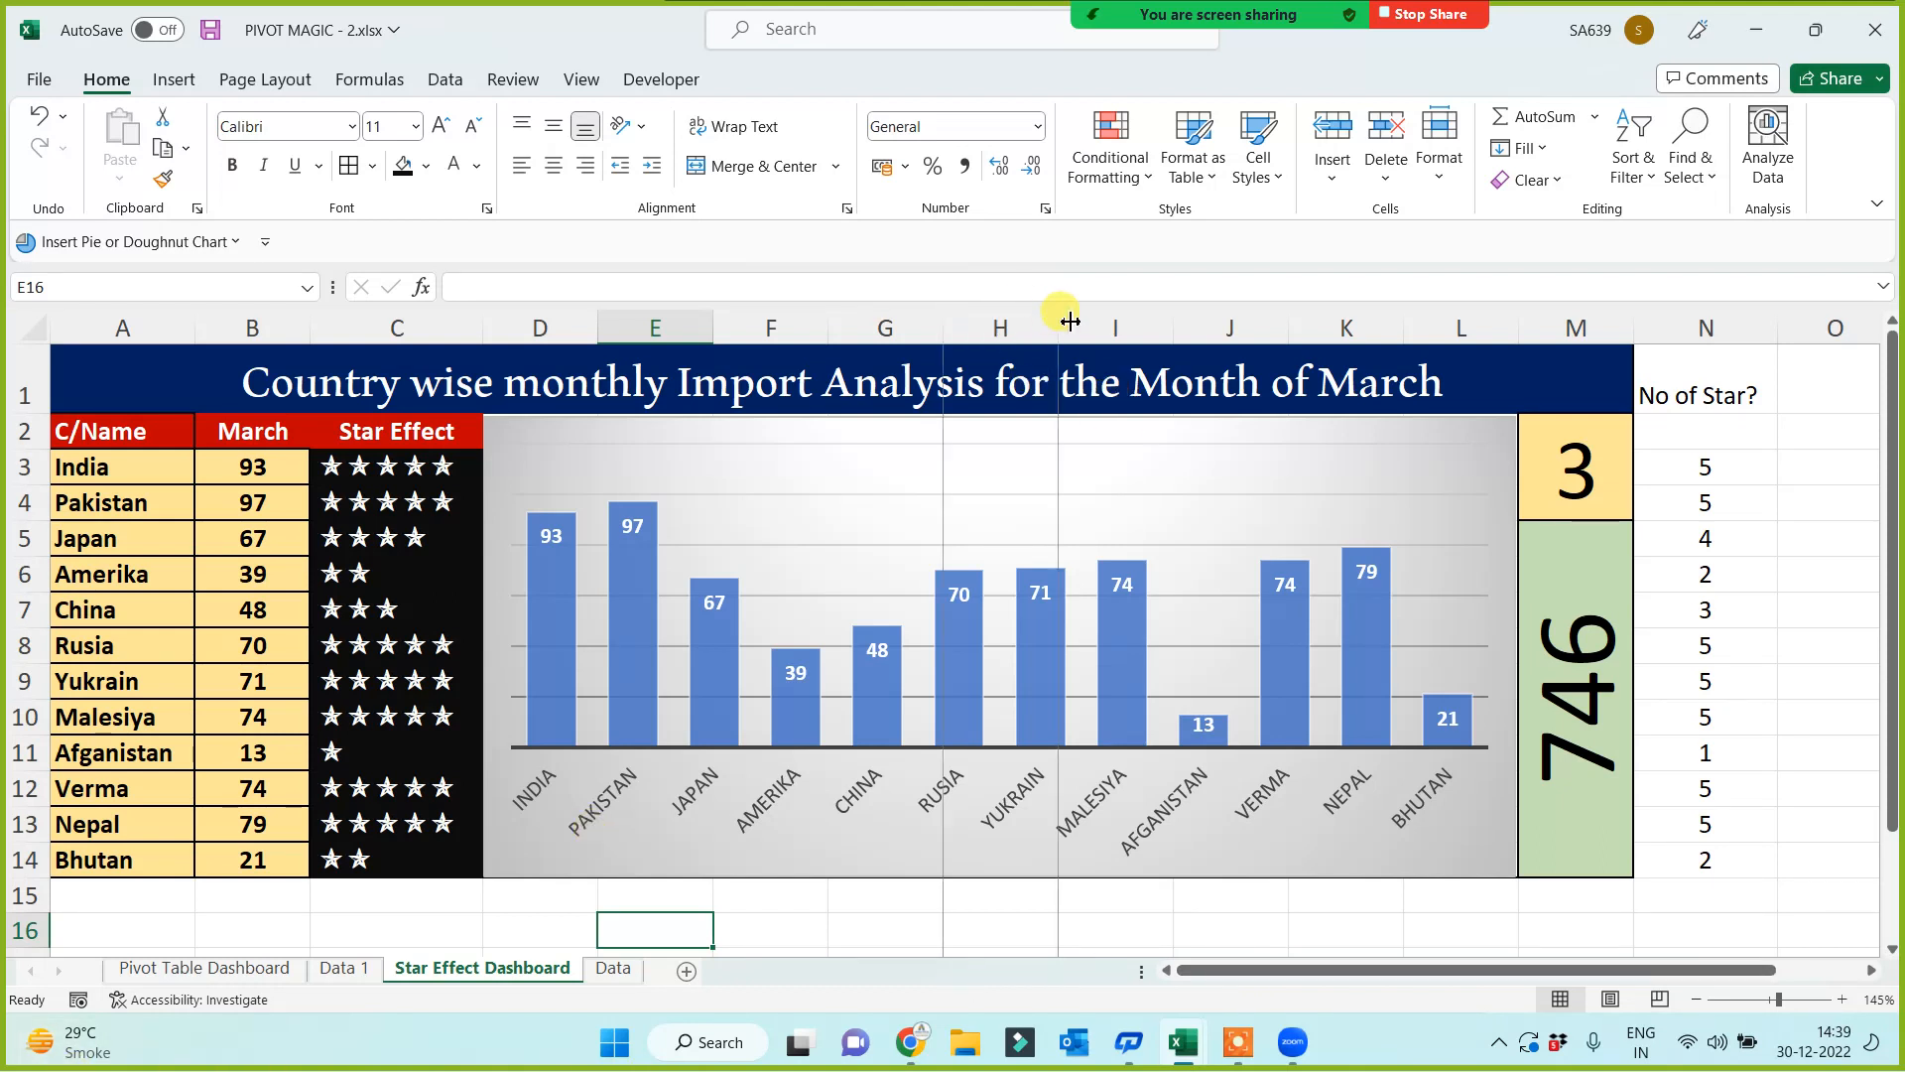
{"action": "left_click_drag", "start_coordinate": [1059, 319], "coordinate": [1121, 328]}
{"action": "left_click_drag", "start_coordinate": [933, 342], "coordinate": [1010, 336]}
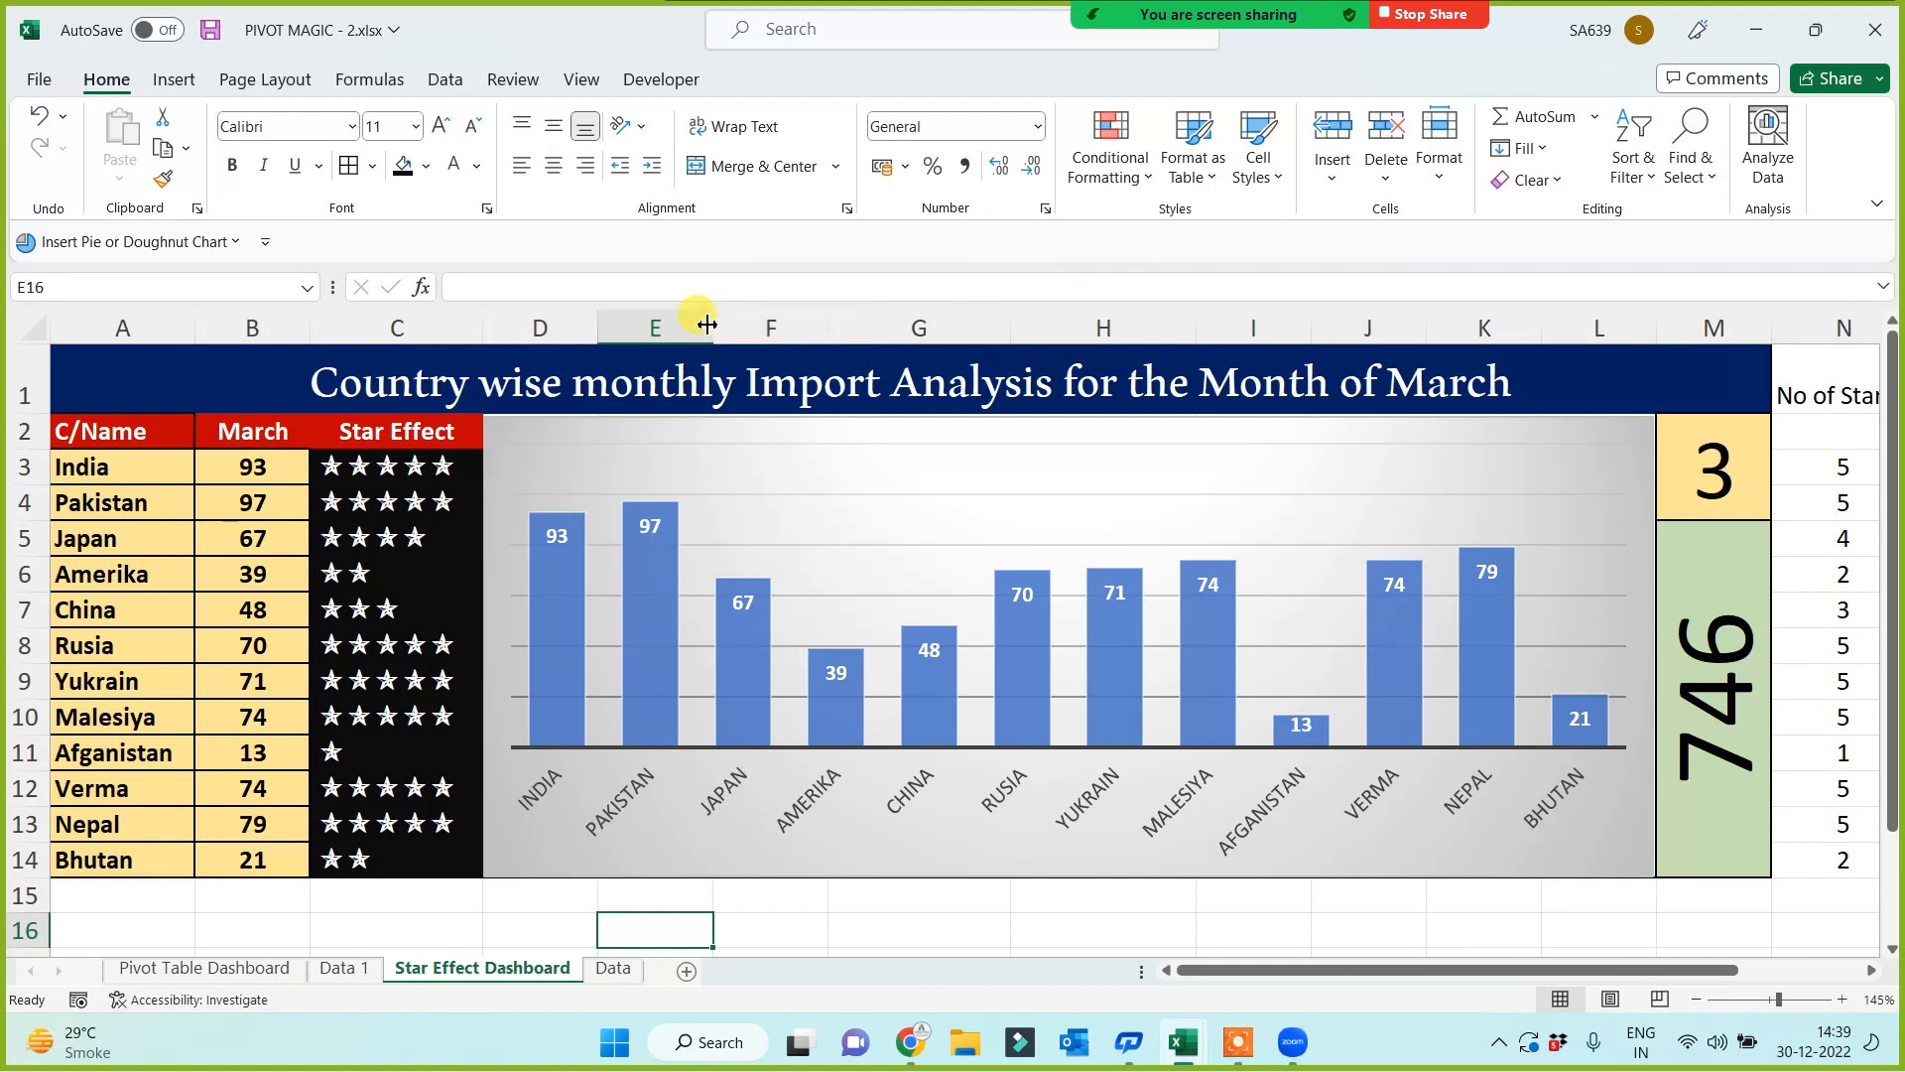
{"action": "left_click_drag", "start_coordinate": [706, 324], "coordinate": [769, 323]}
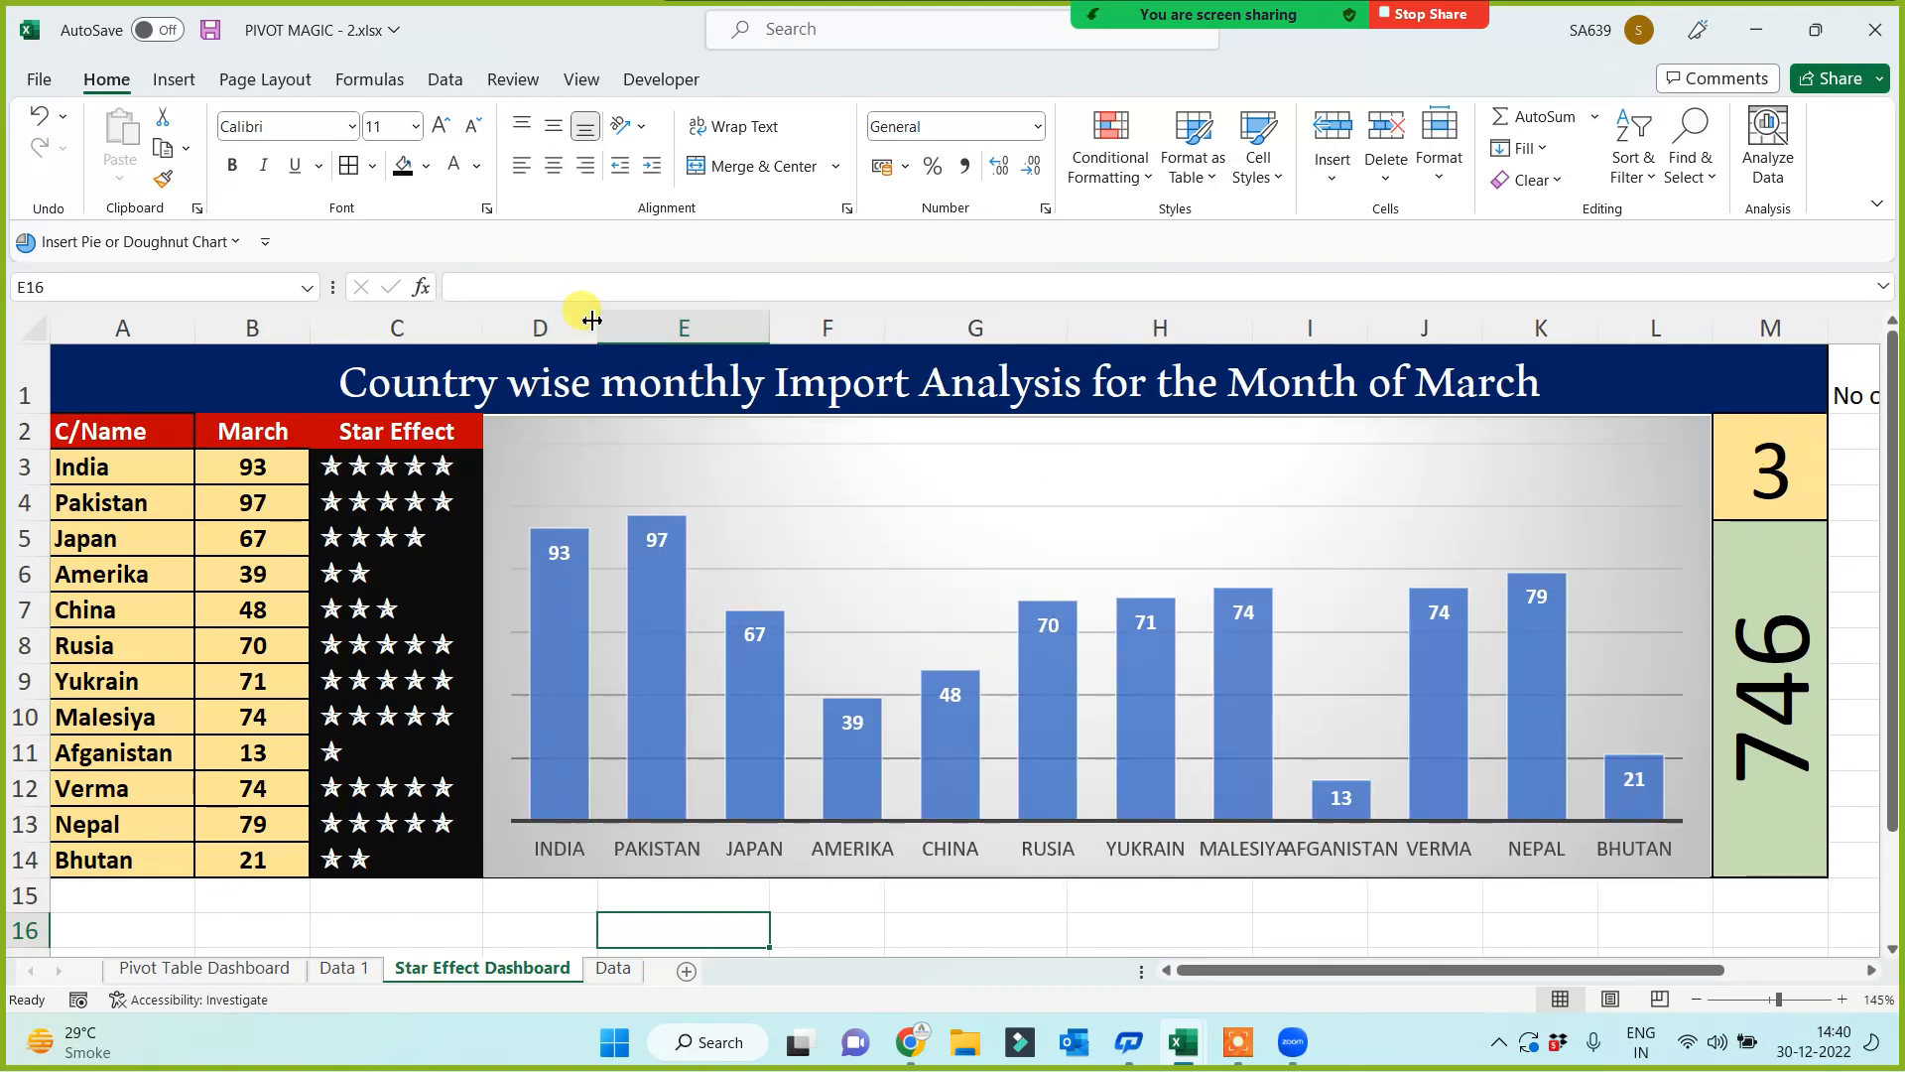
Step: Widen the Star Effect column C slightly and set the month number in M2 to 1
{"action": "left_click_drag", "start_coordinate": [482, 333], "coordinate": [504, 324]}
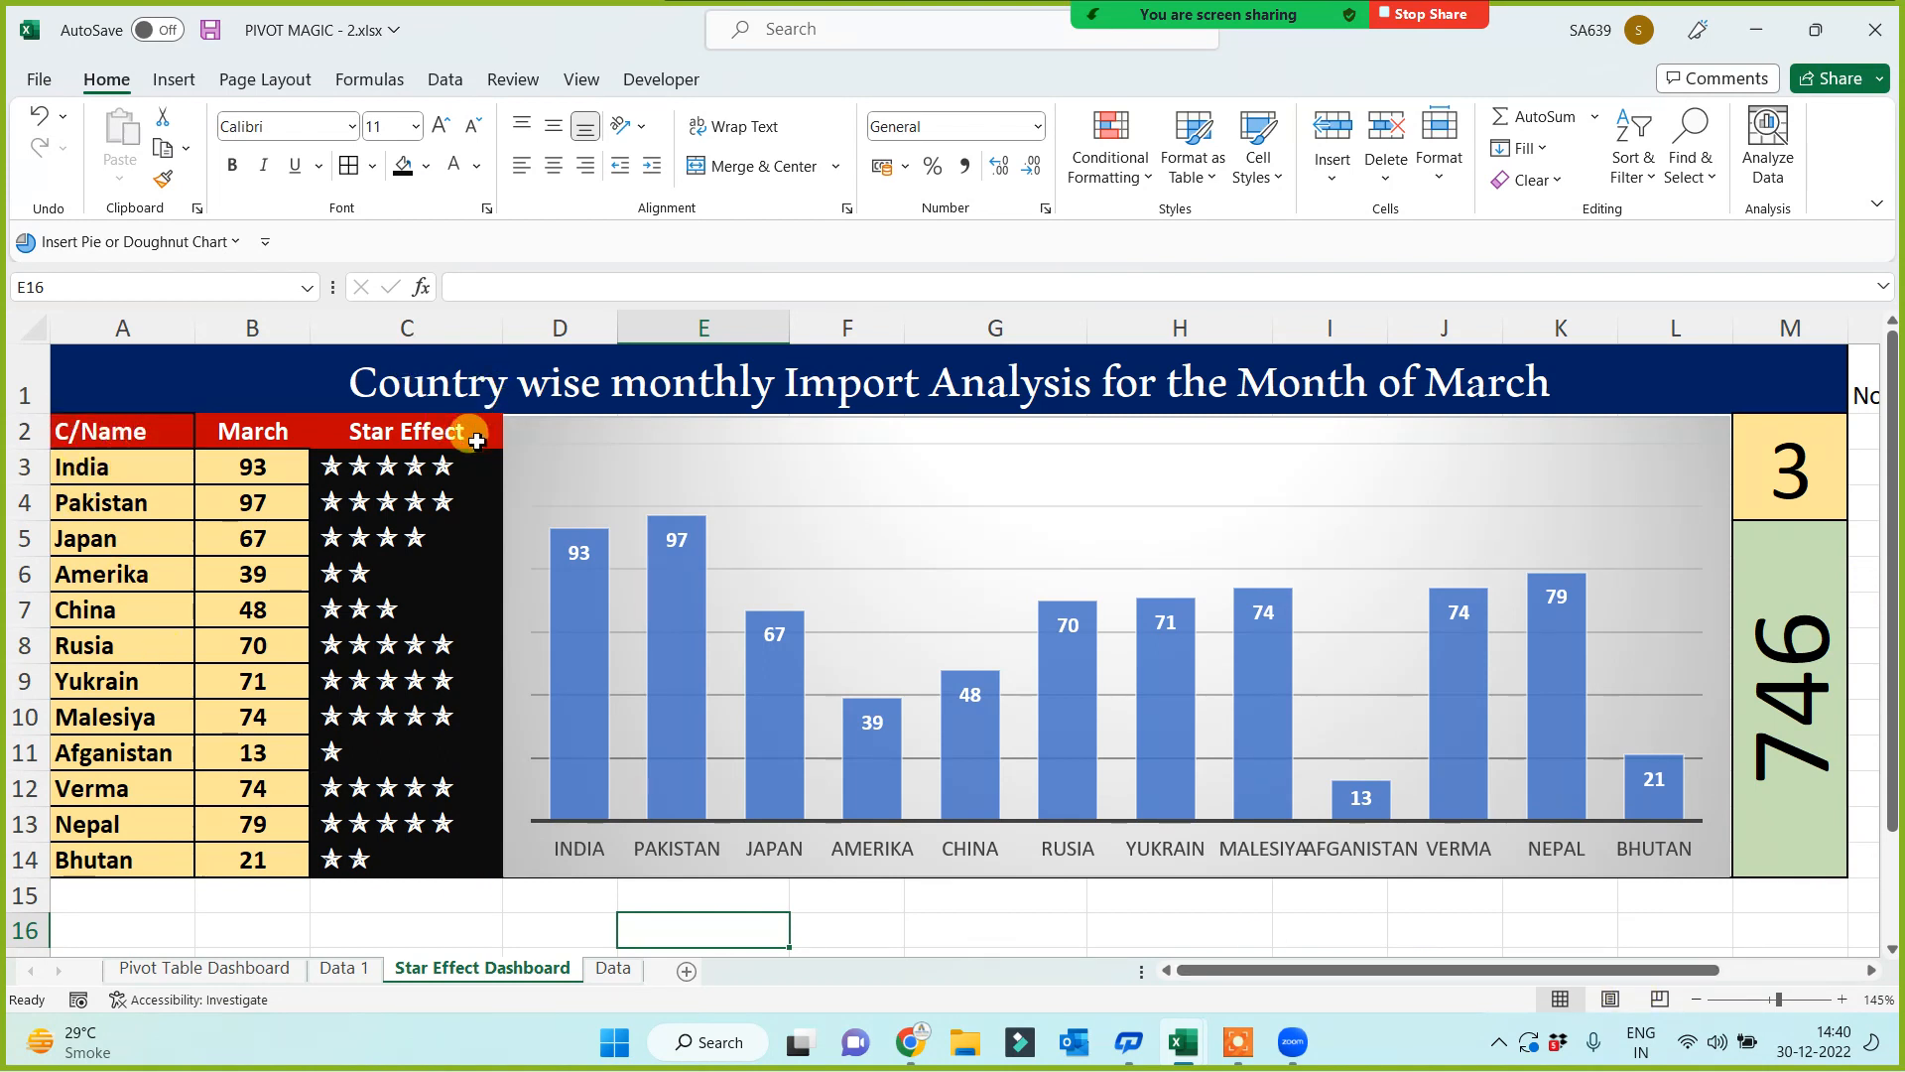
{"action": "left_click", "coordinate": [1808, 470]}
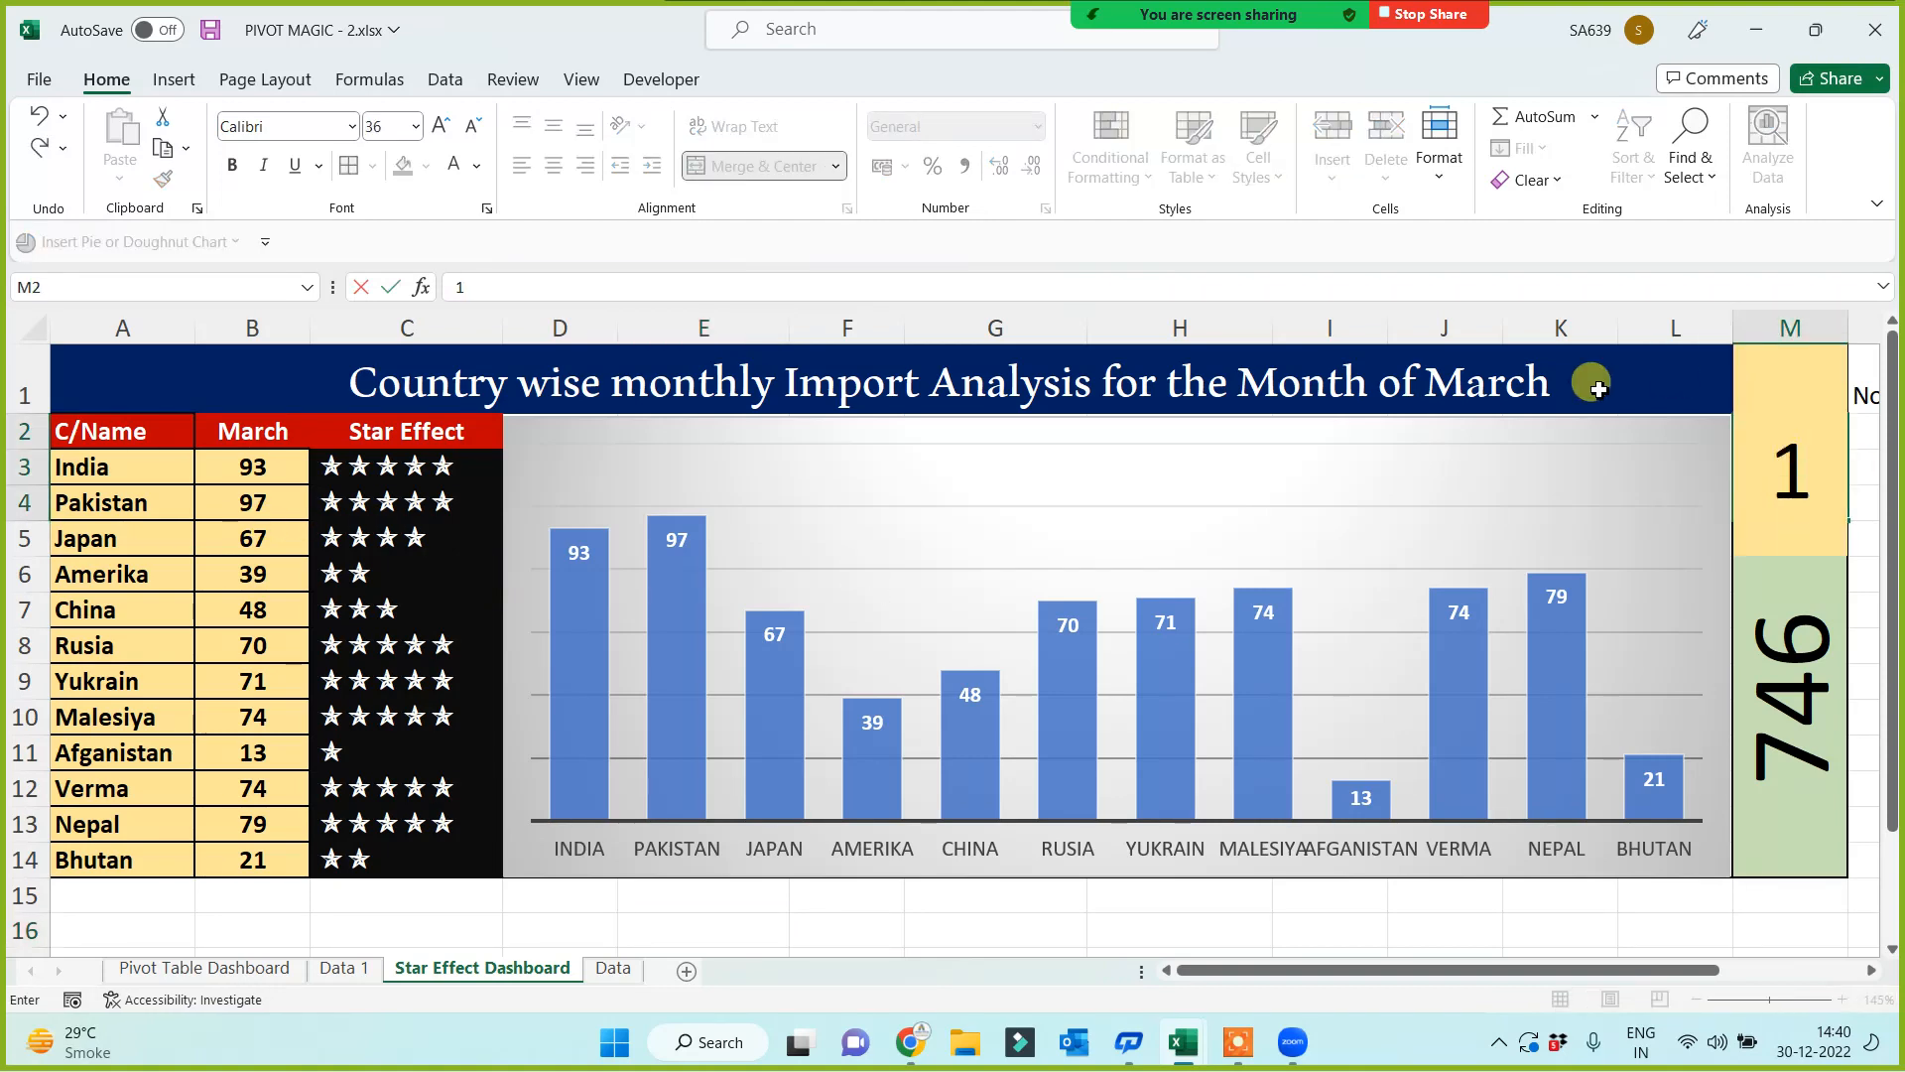
{"action": "left_click", "coordinate": [1586, 381]}
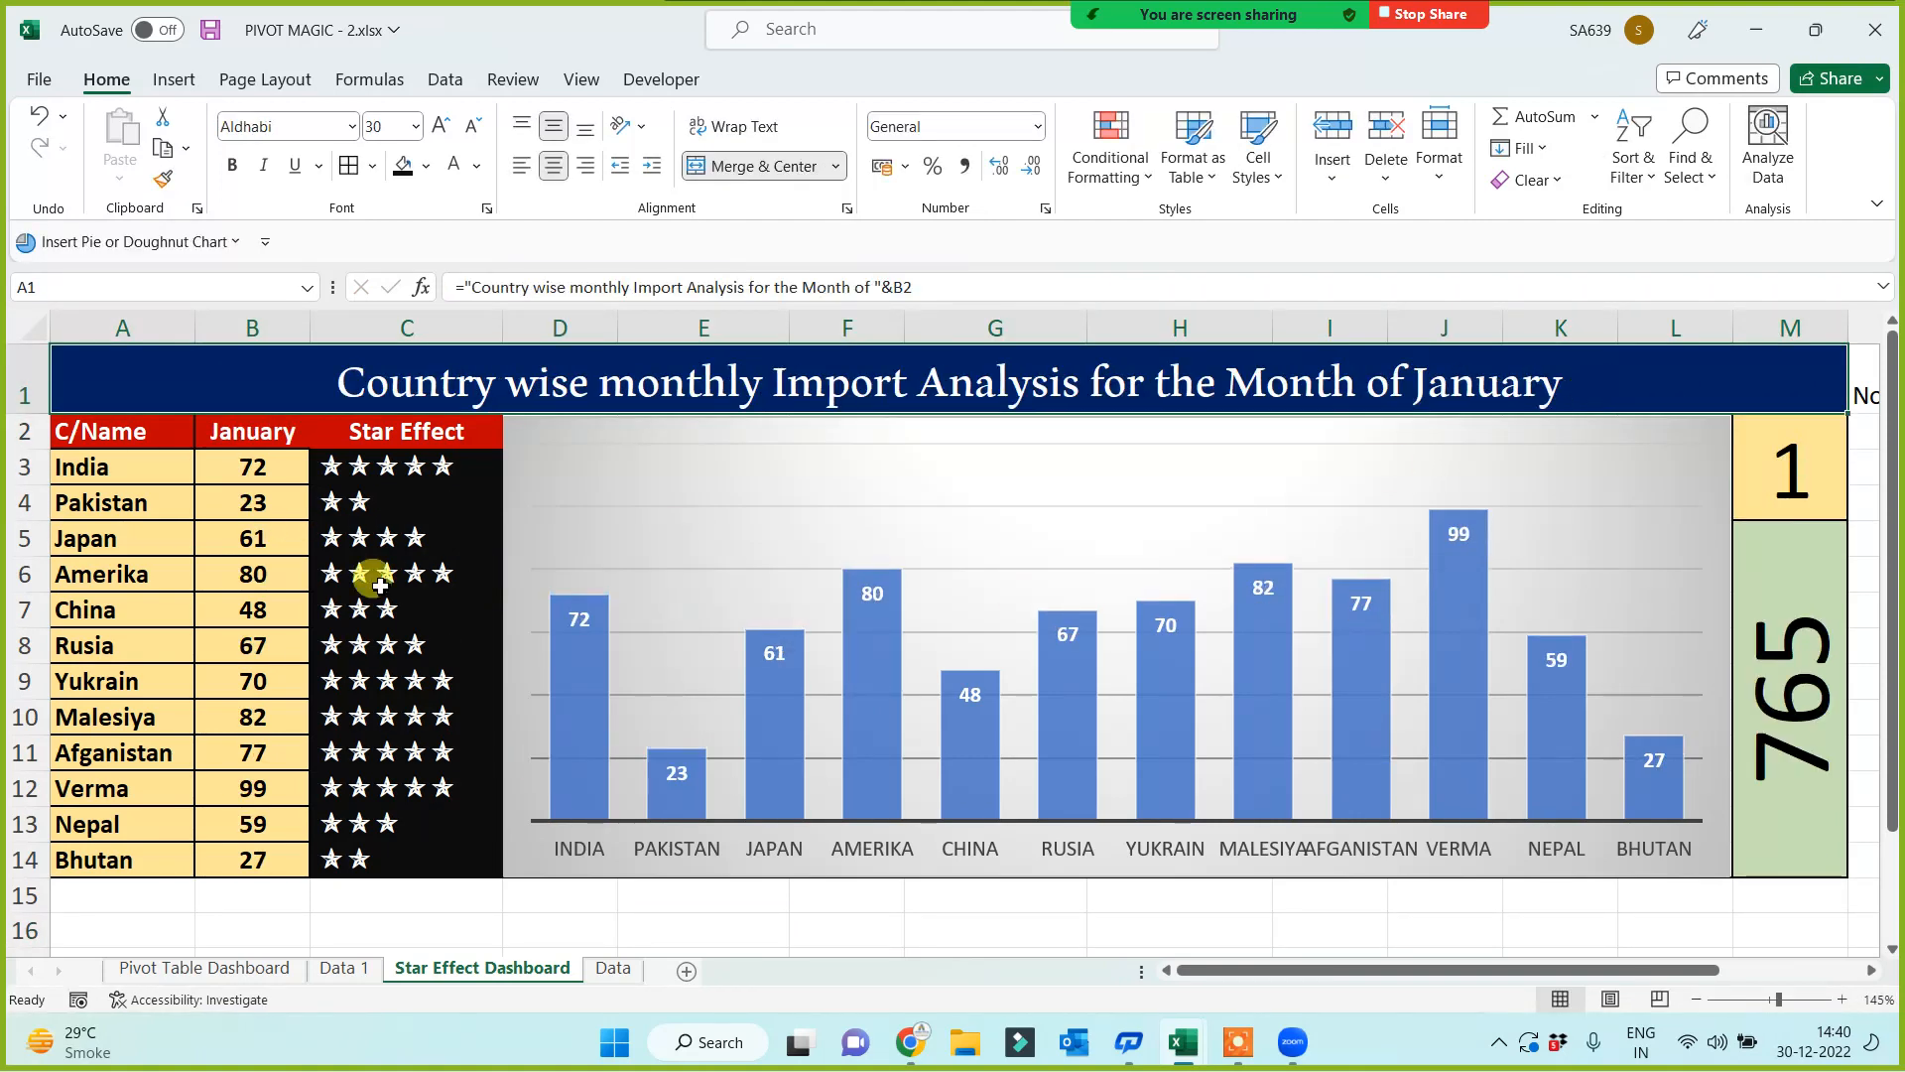
Step: Test the dashboard with month numbers 2, 3 and 4 in M2, and inspect the values in B2:B14 and the star formula in C3
{"action": "left_click", "coordinate": [1808, 486]}
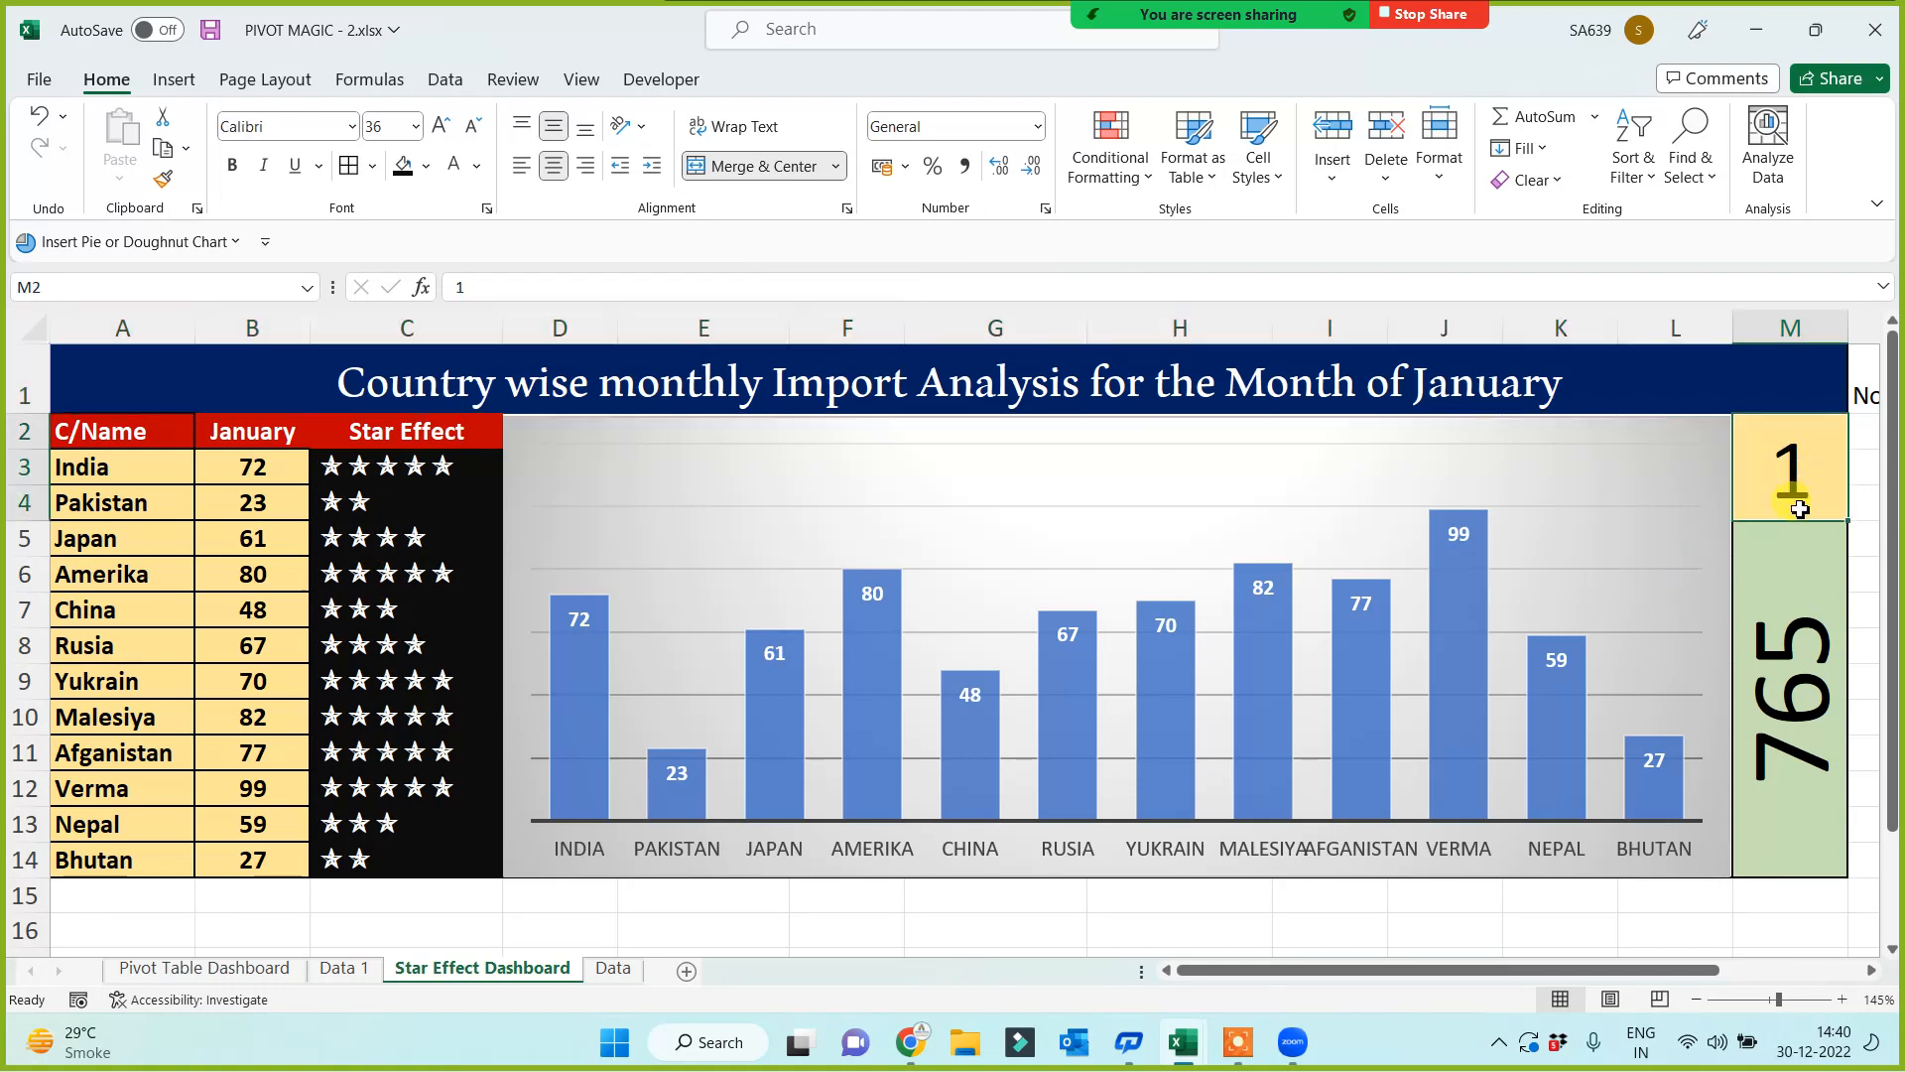
{"action": "type", "text": "2"}
{"action": "left_click", "coordinate": [1623, 908]}
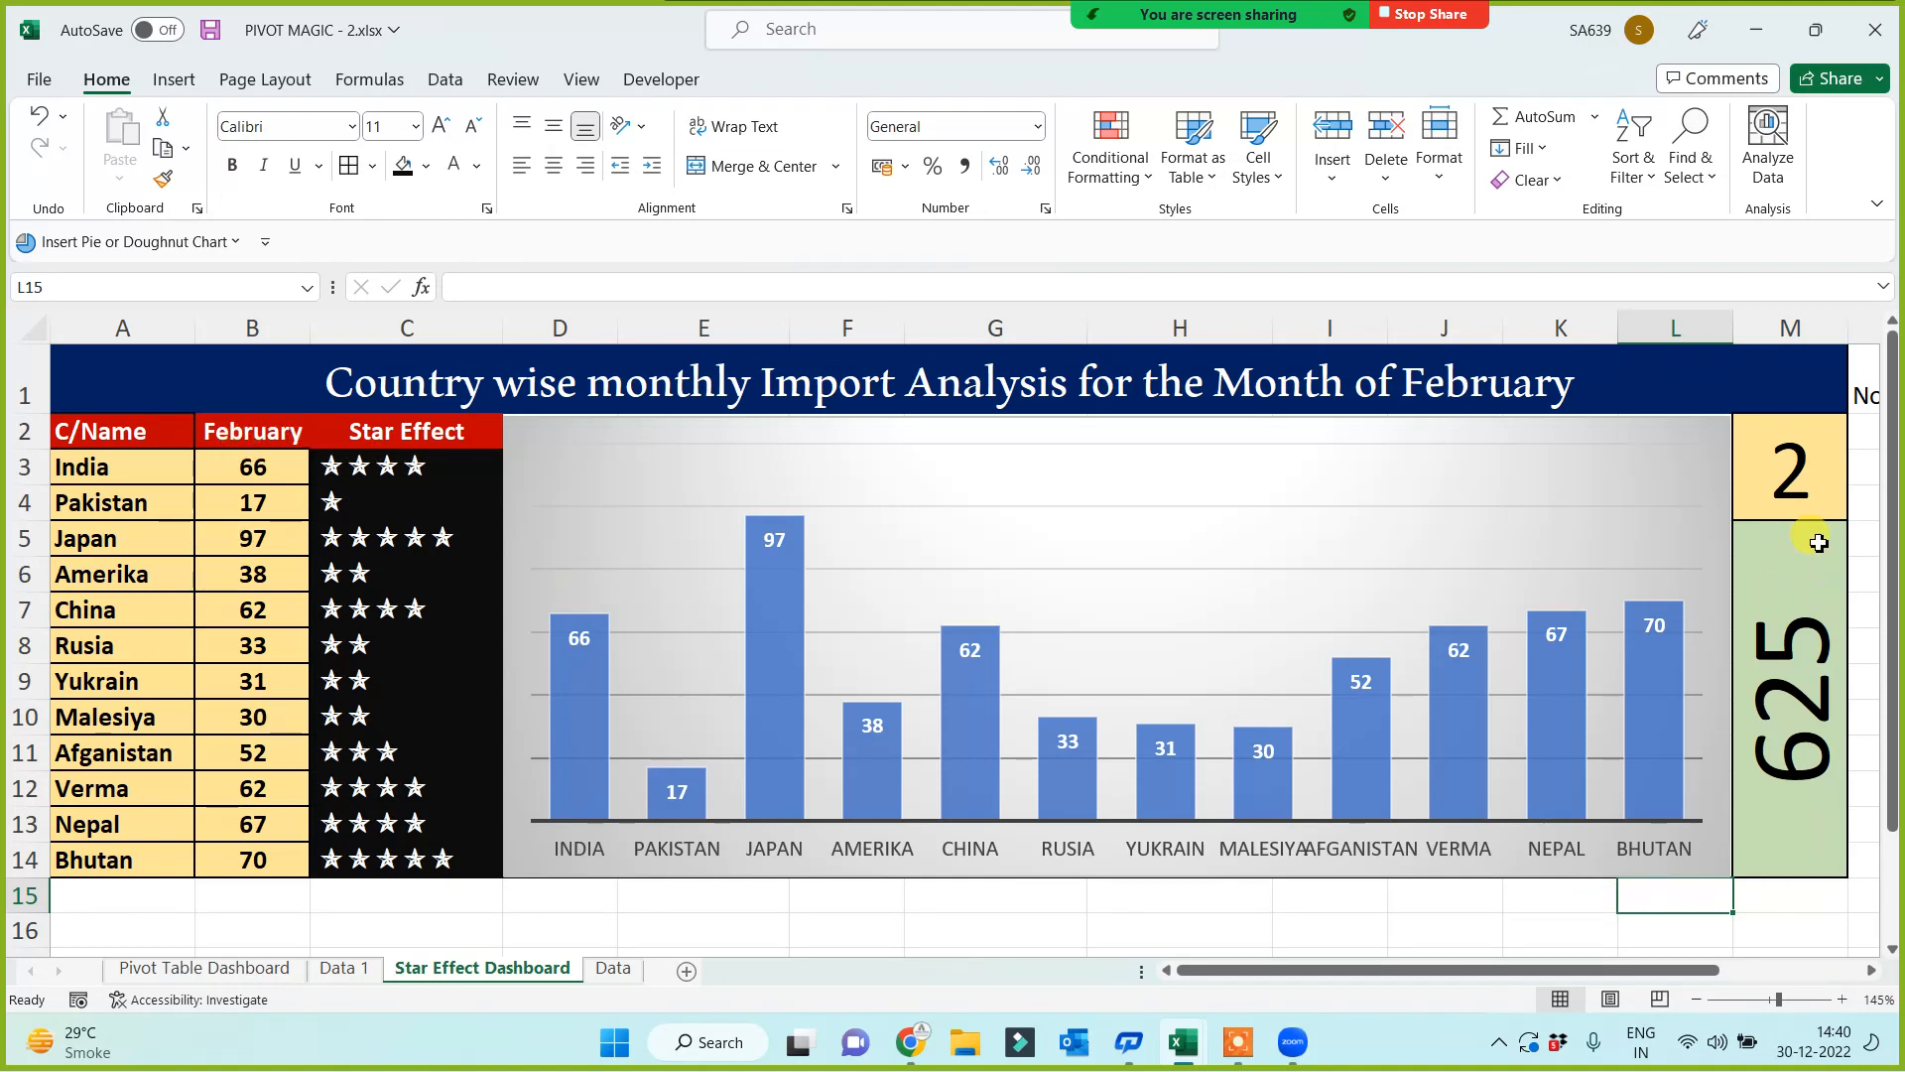
{"action": "left_click", "coordinate": [1794, 486]}
{"action": "type", "text": "3"}
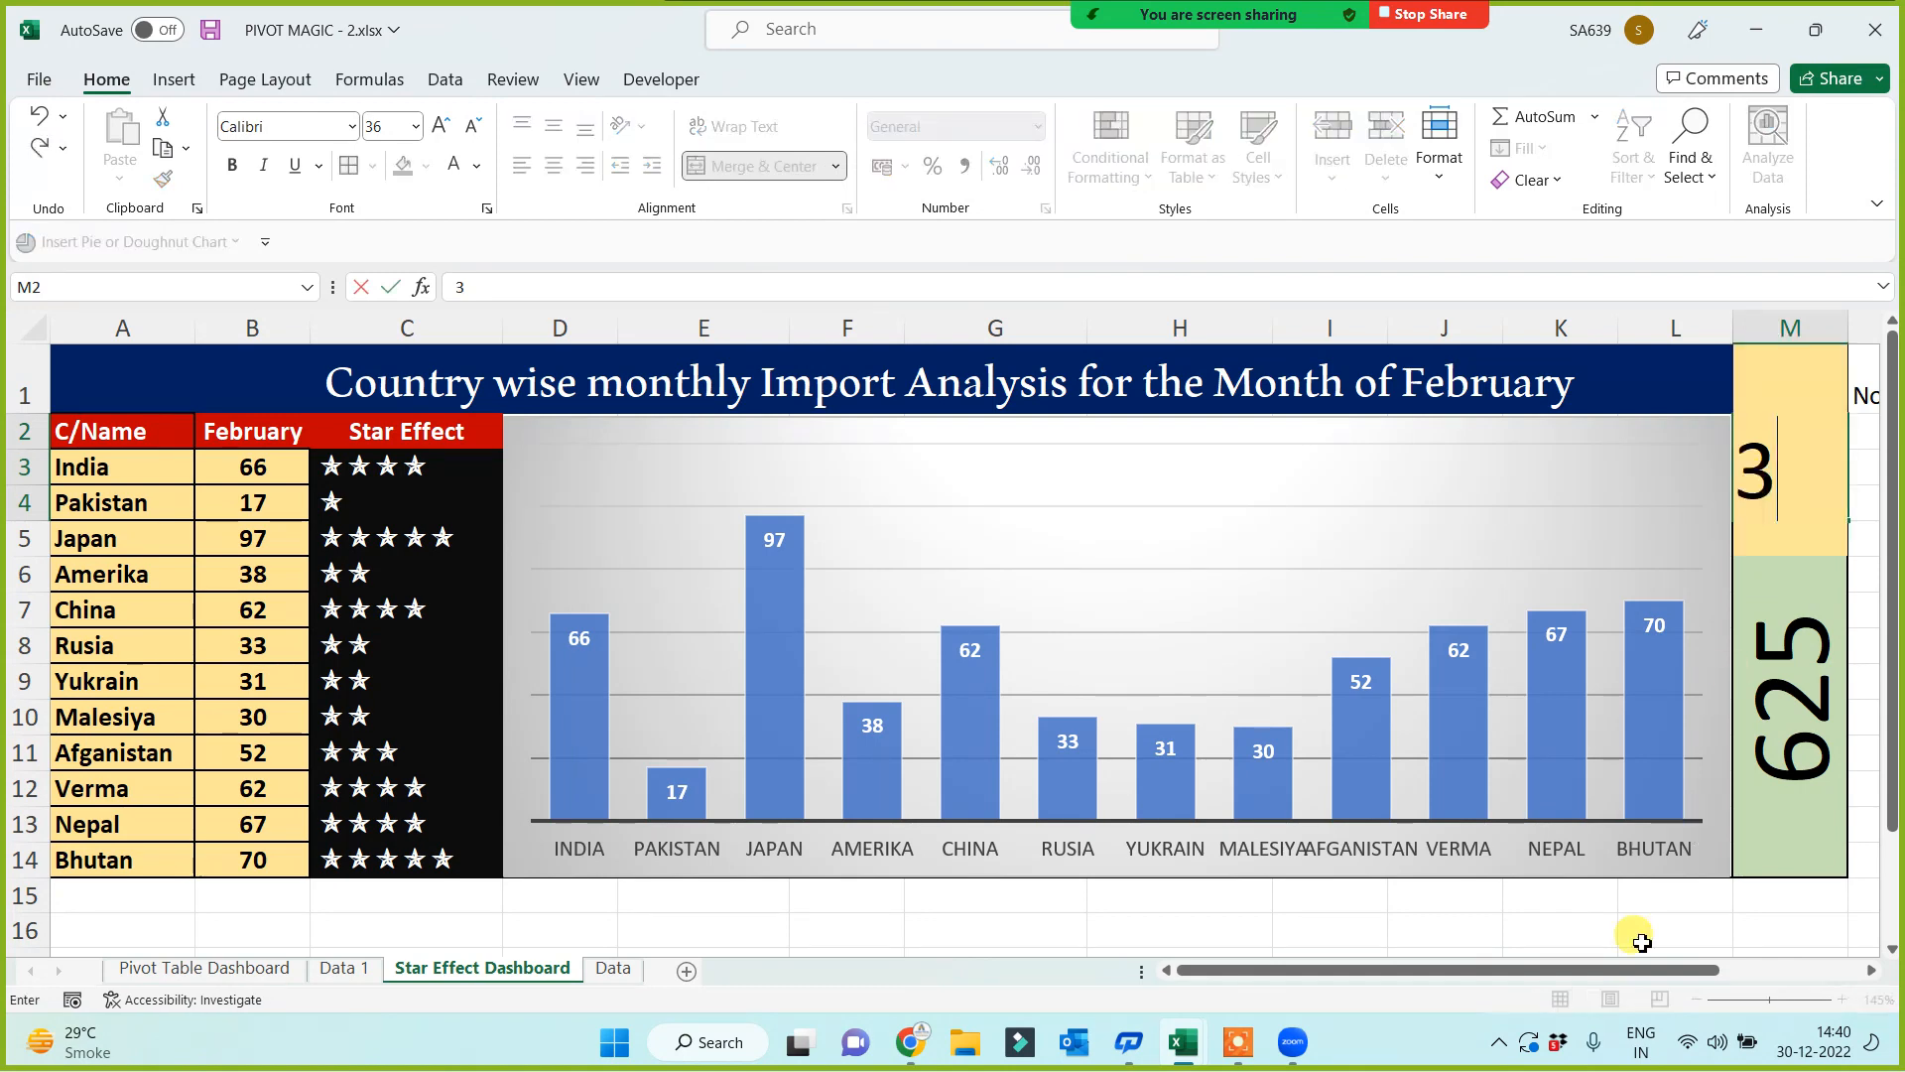
{"action": "left_click", "coordinate": [1544, 928]}
{"action": "left_click", "coordinate": [1784, 461]}
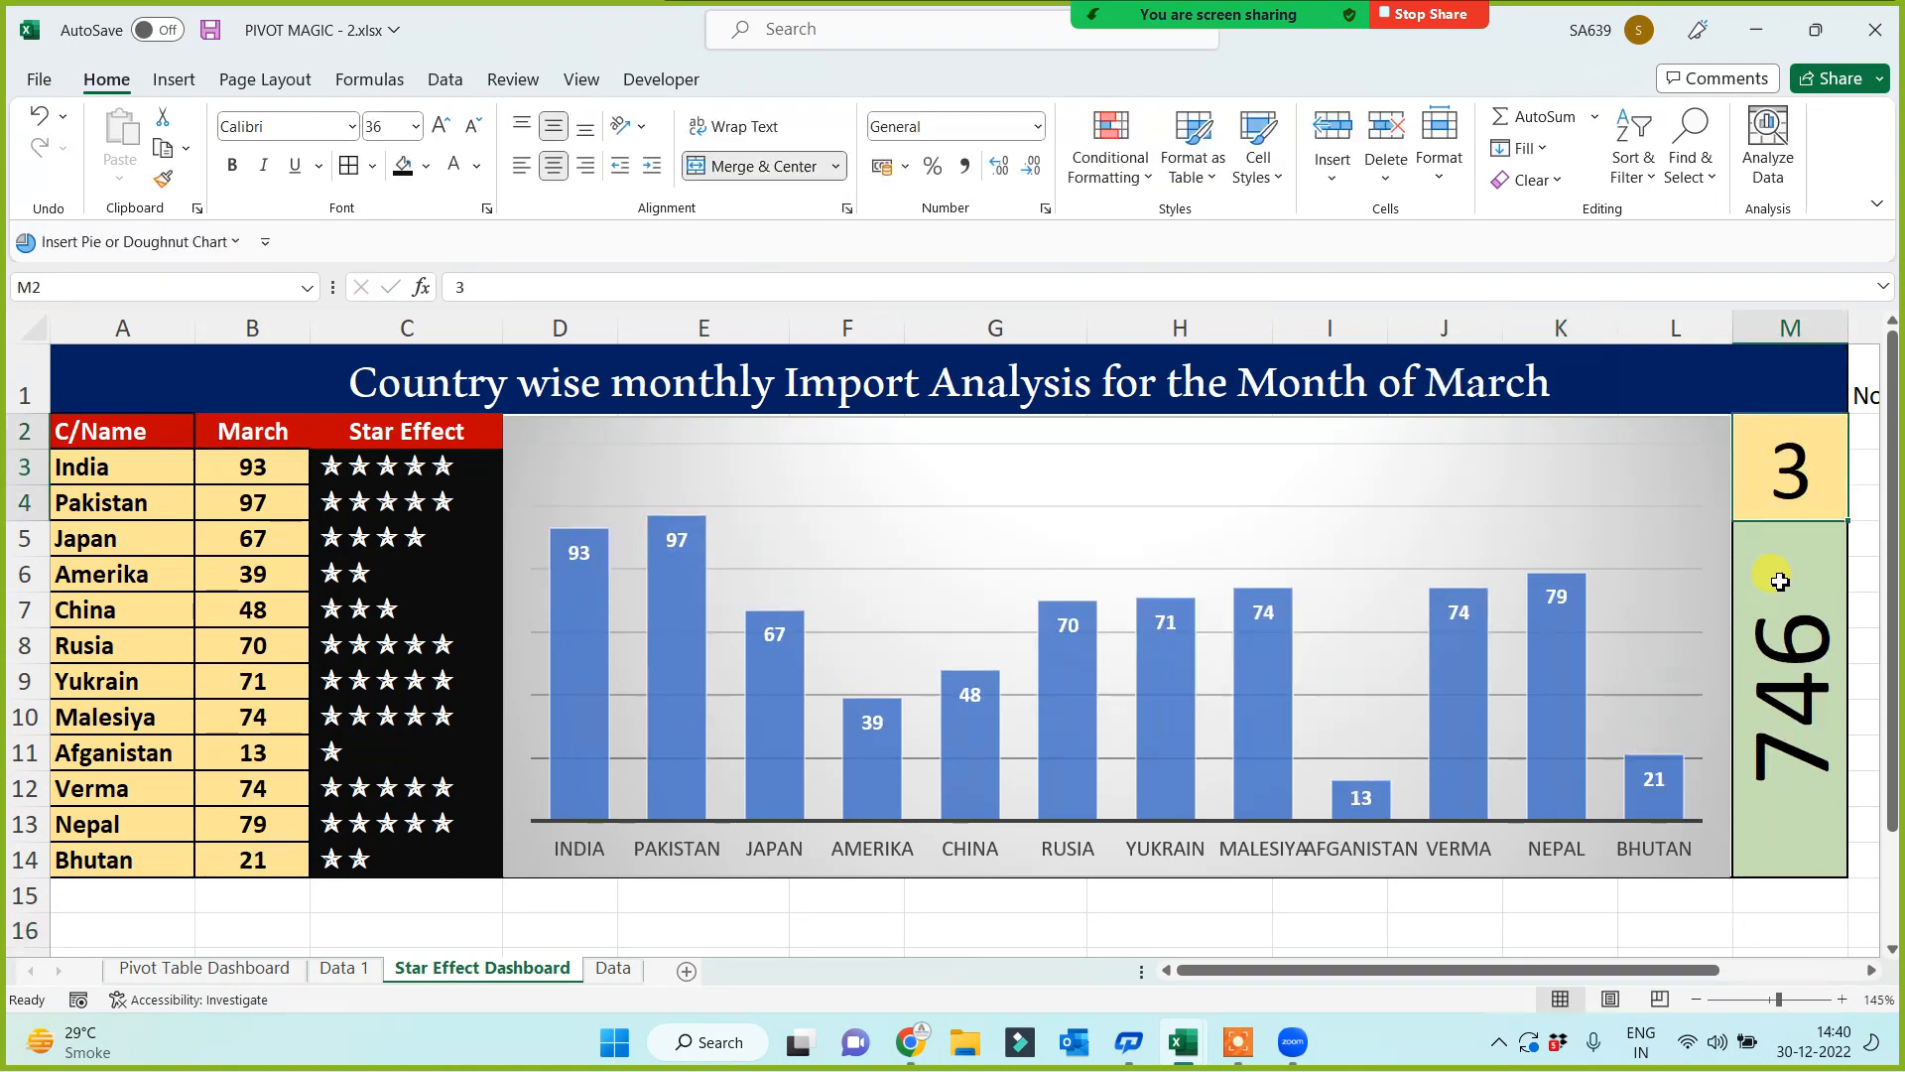
{"action": "type", "text": "4"}
{"action": "left_click", "coordinate": [1640, 931]}
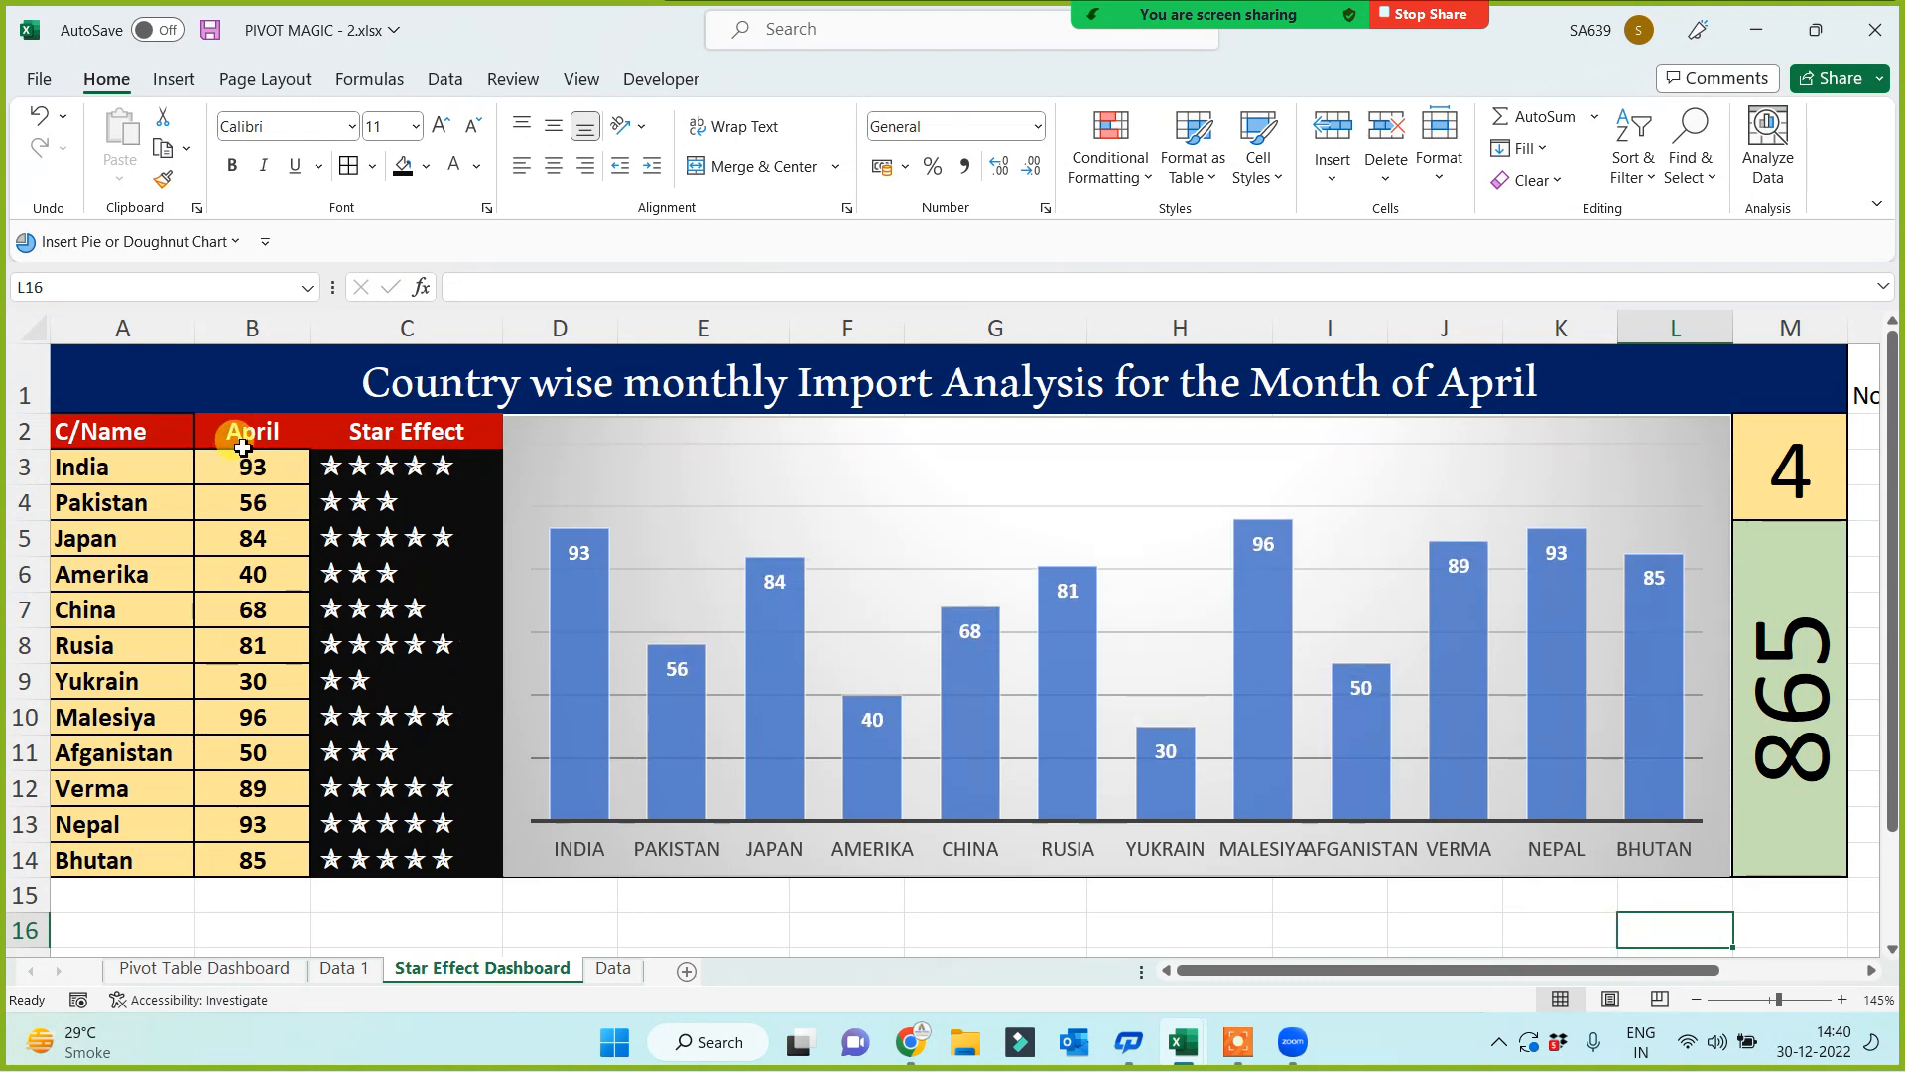
{"action": "left_click_drag", "start_coordinate": [235, 432], "coordinate": [225, 833]}
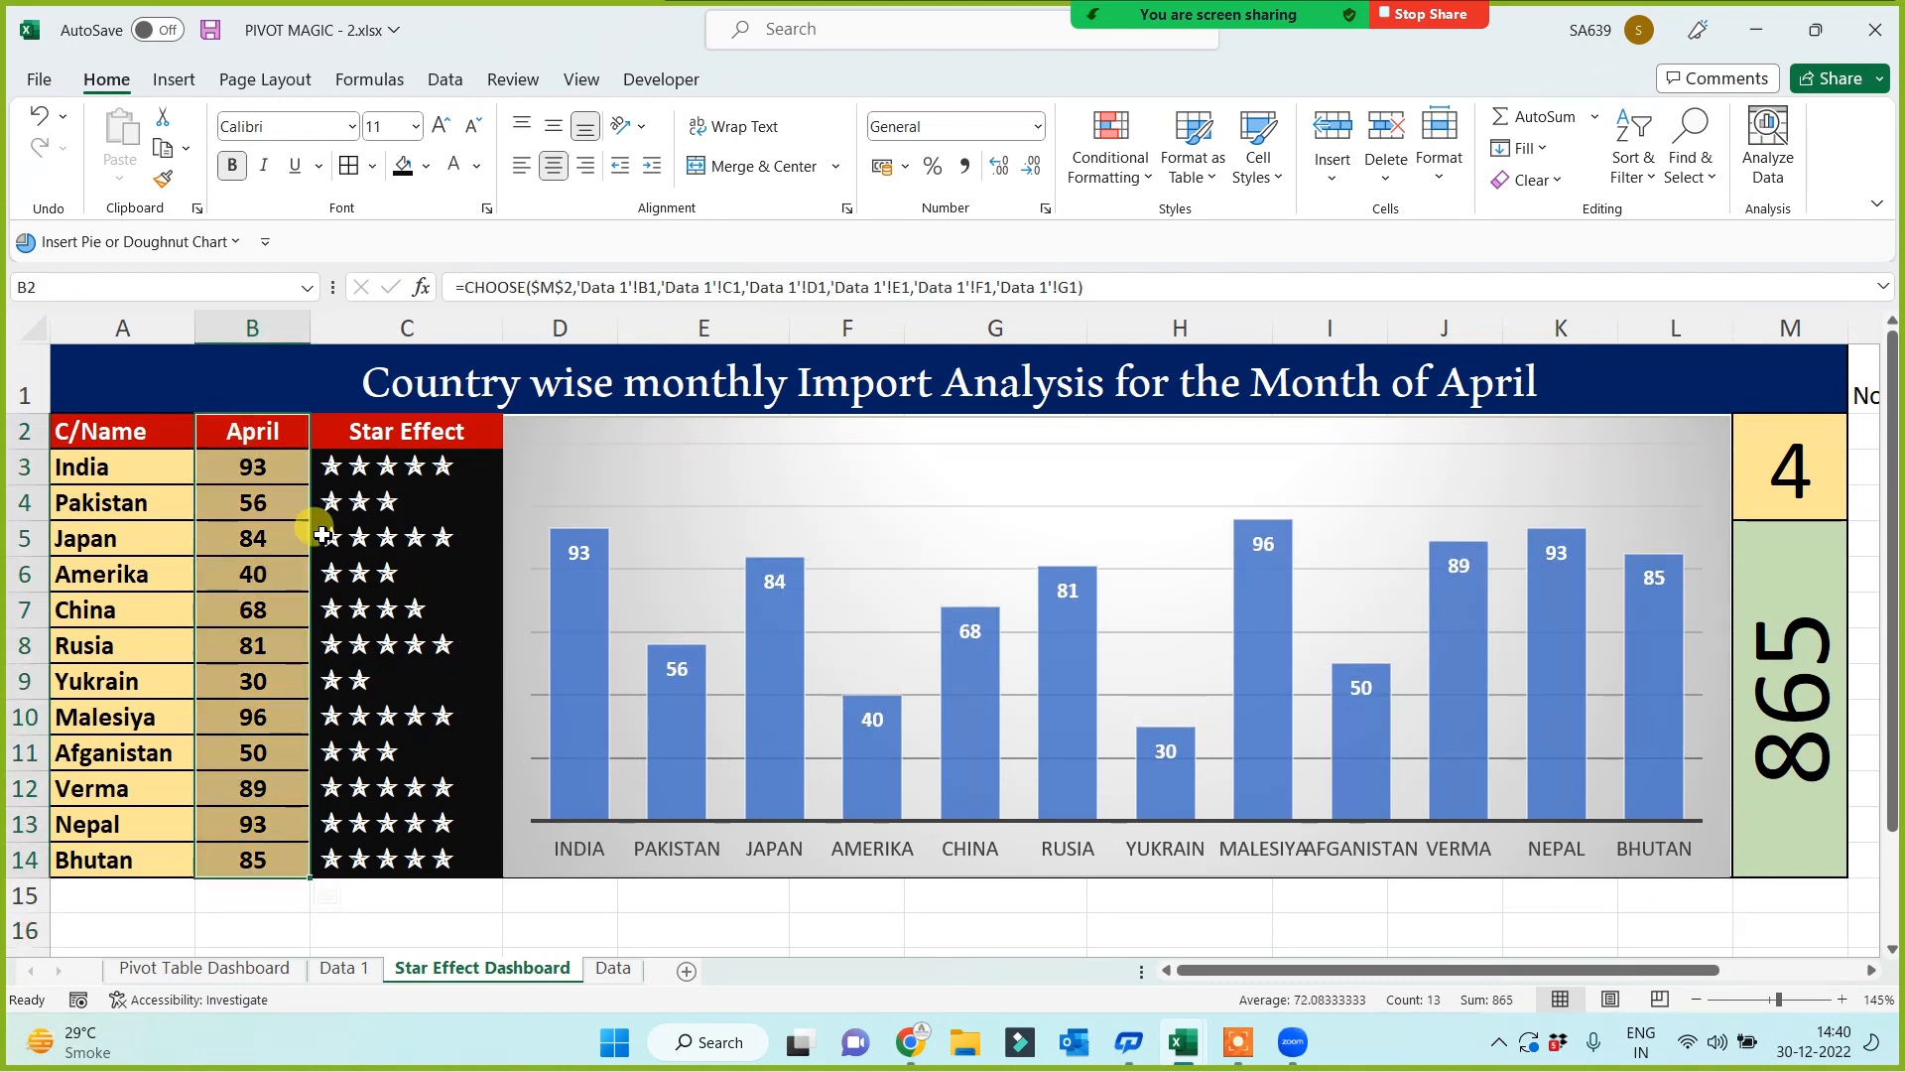
{"action": "left_click", "coordinate": [377, 466]}
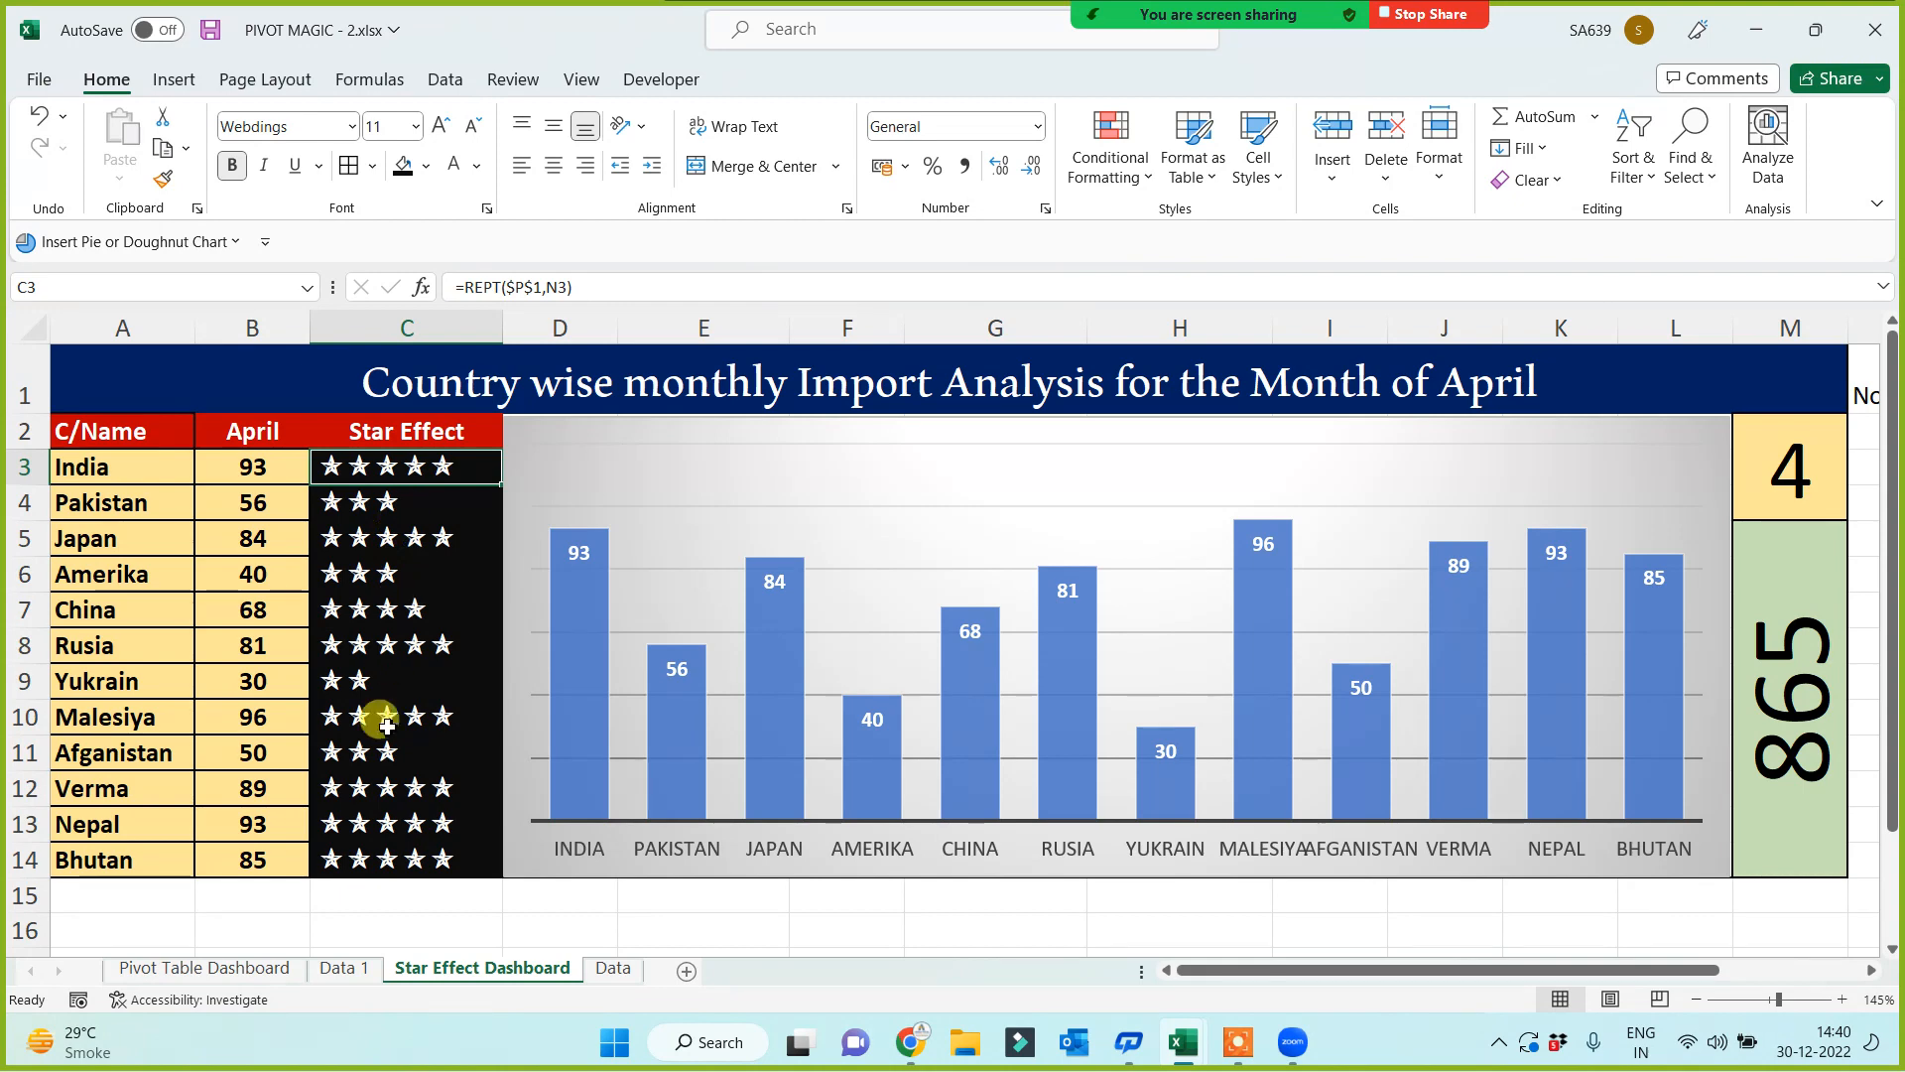
{"action": "left_click", "coordinate": [394, 893]}
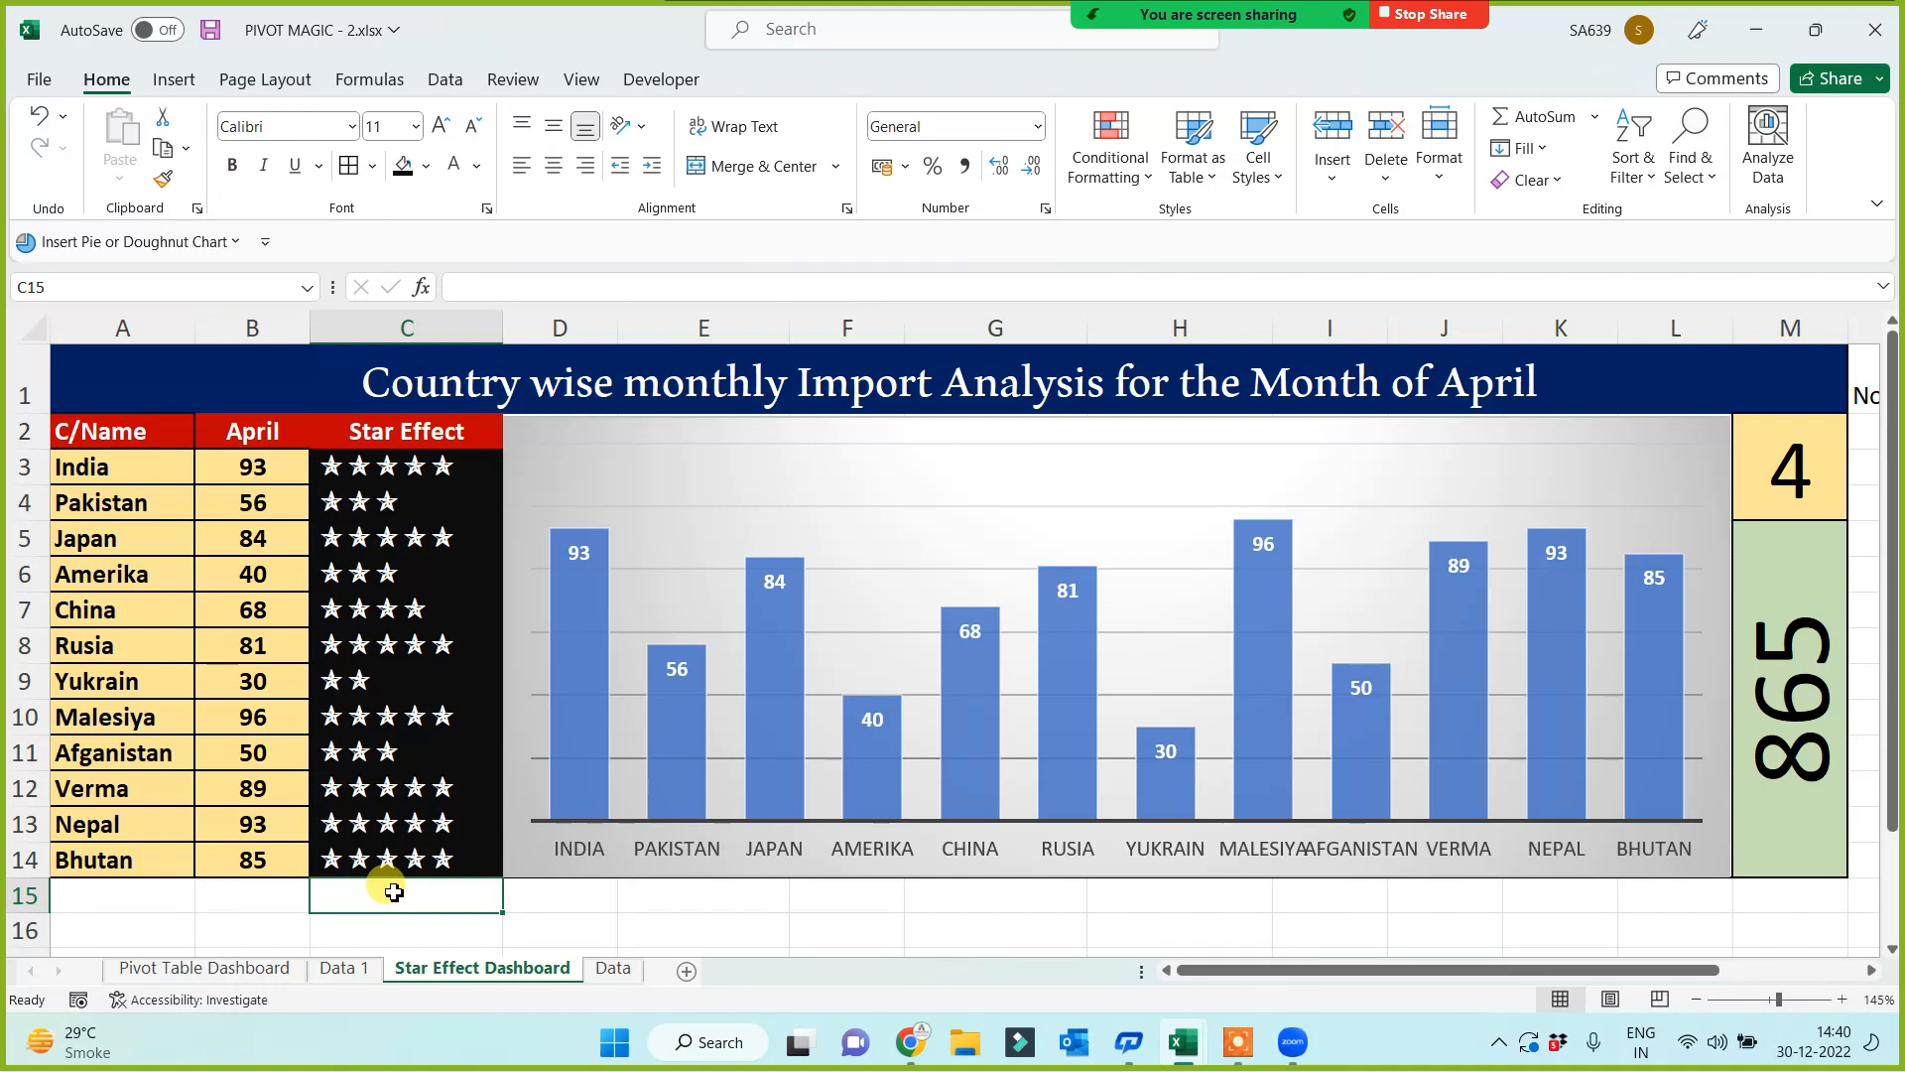
Step: Create a copy of the Star Effect Dashboard sheet before the Pivot Table Dashboard sheet in the same workbook
{"action": "right_click", "coordinate": [449, 970]}
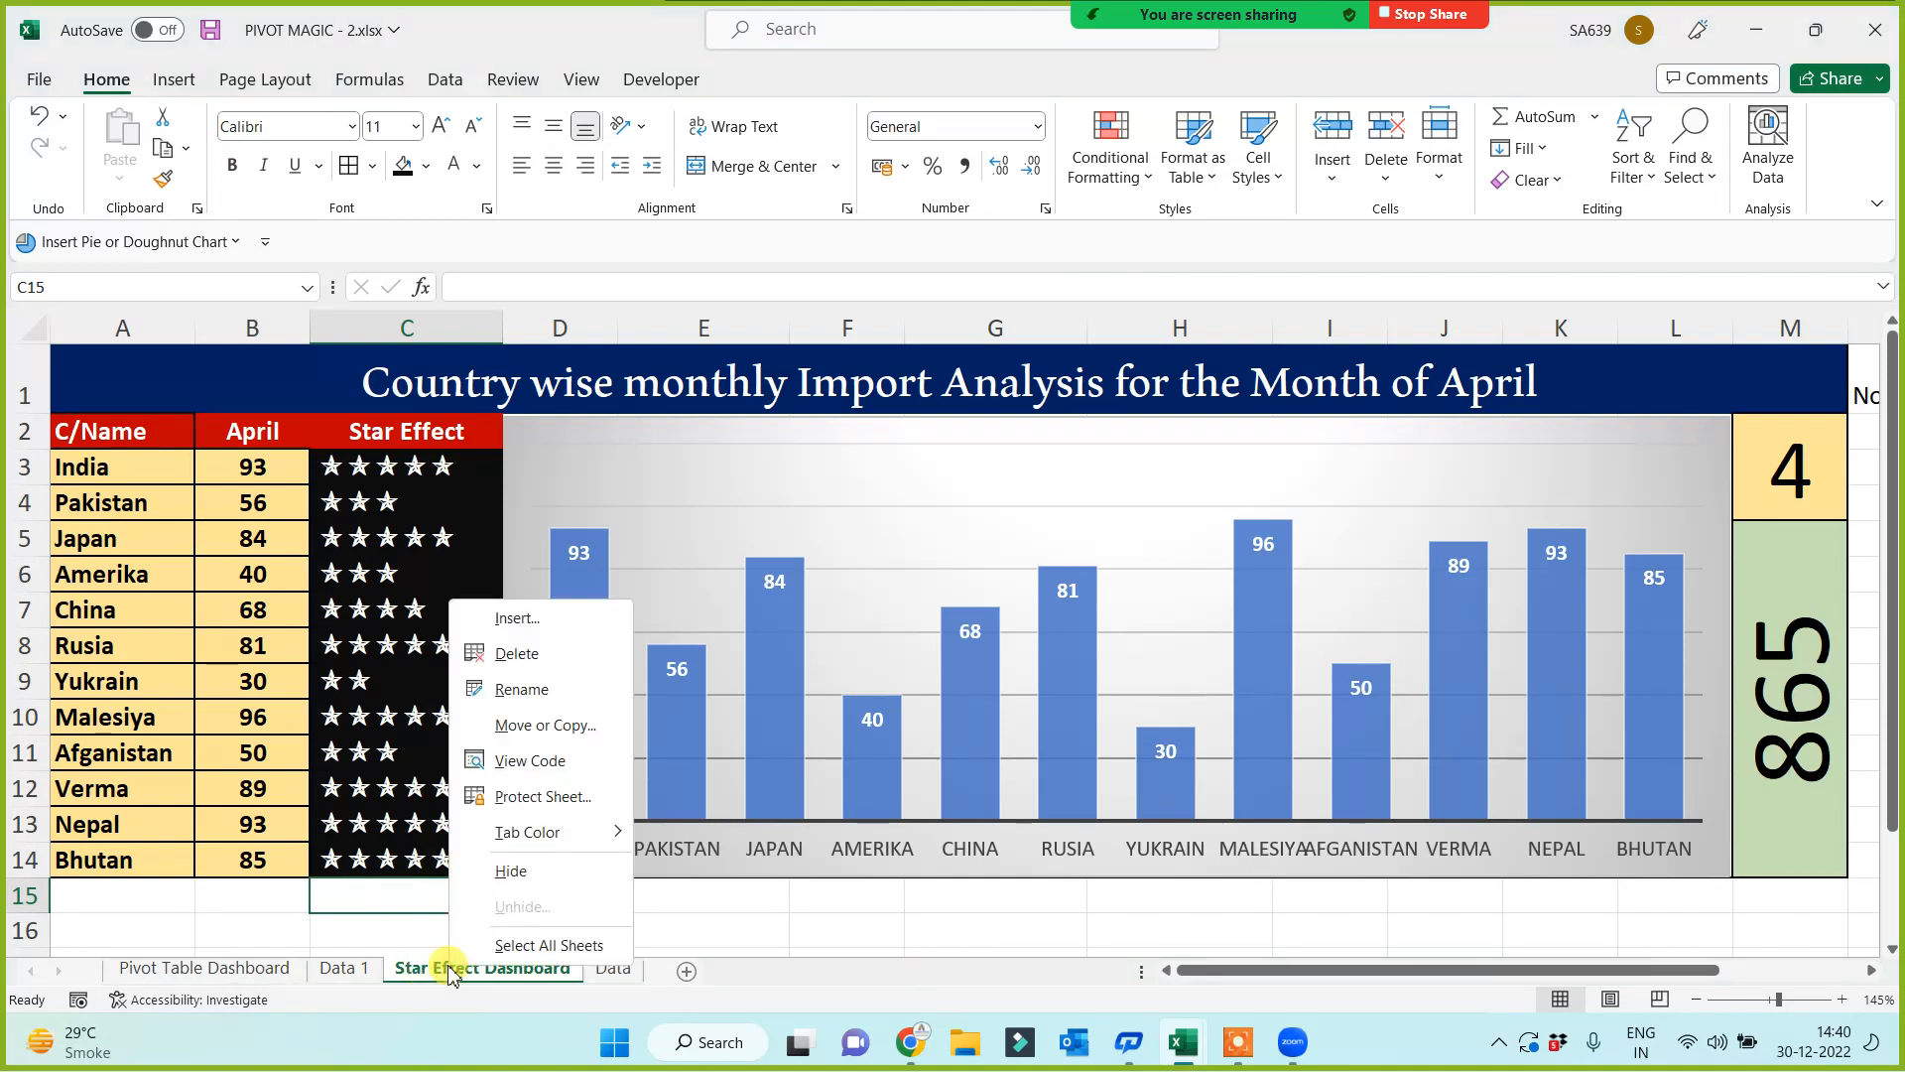
{"action": "left_click", "coordinate": [526, 730]}
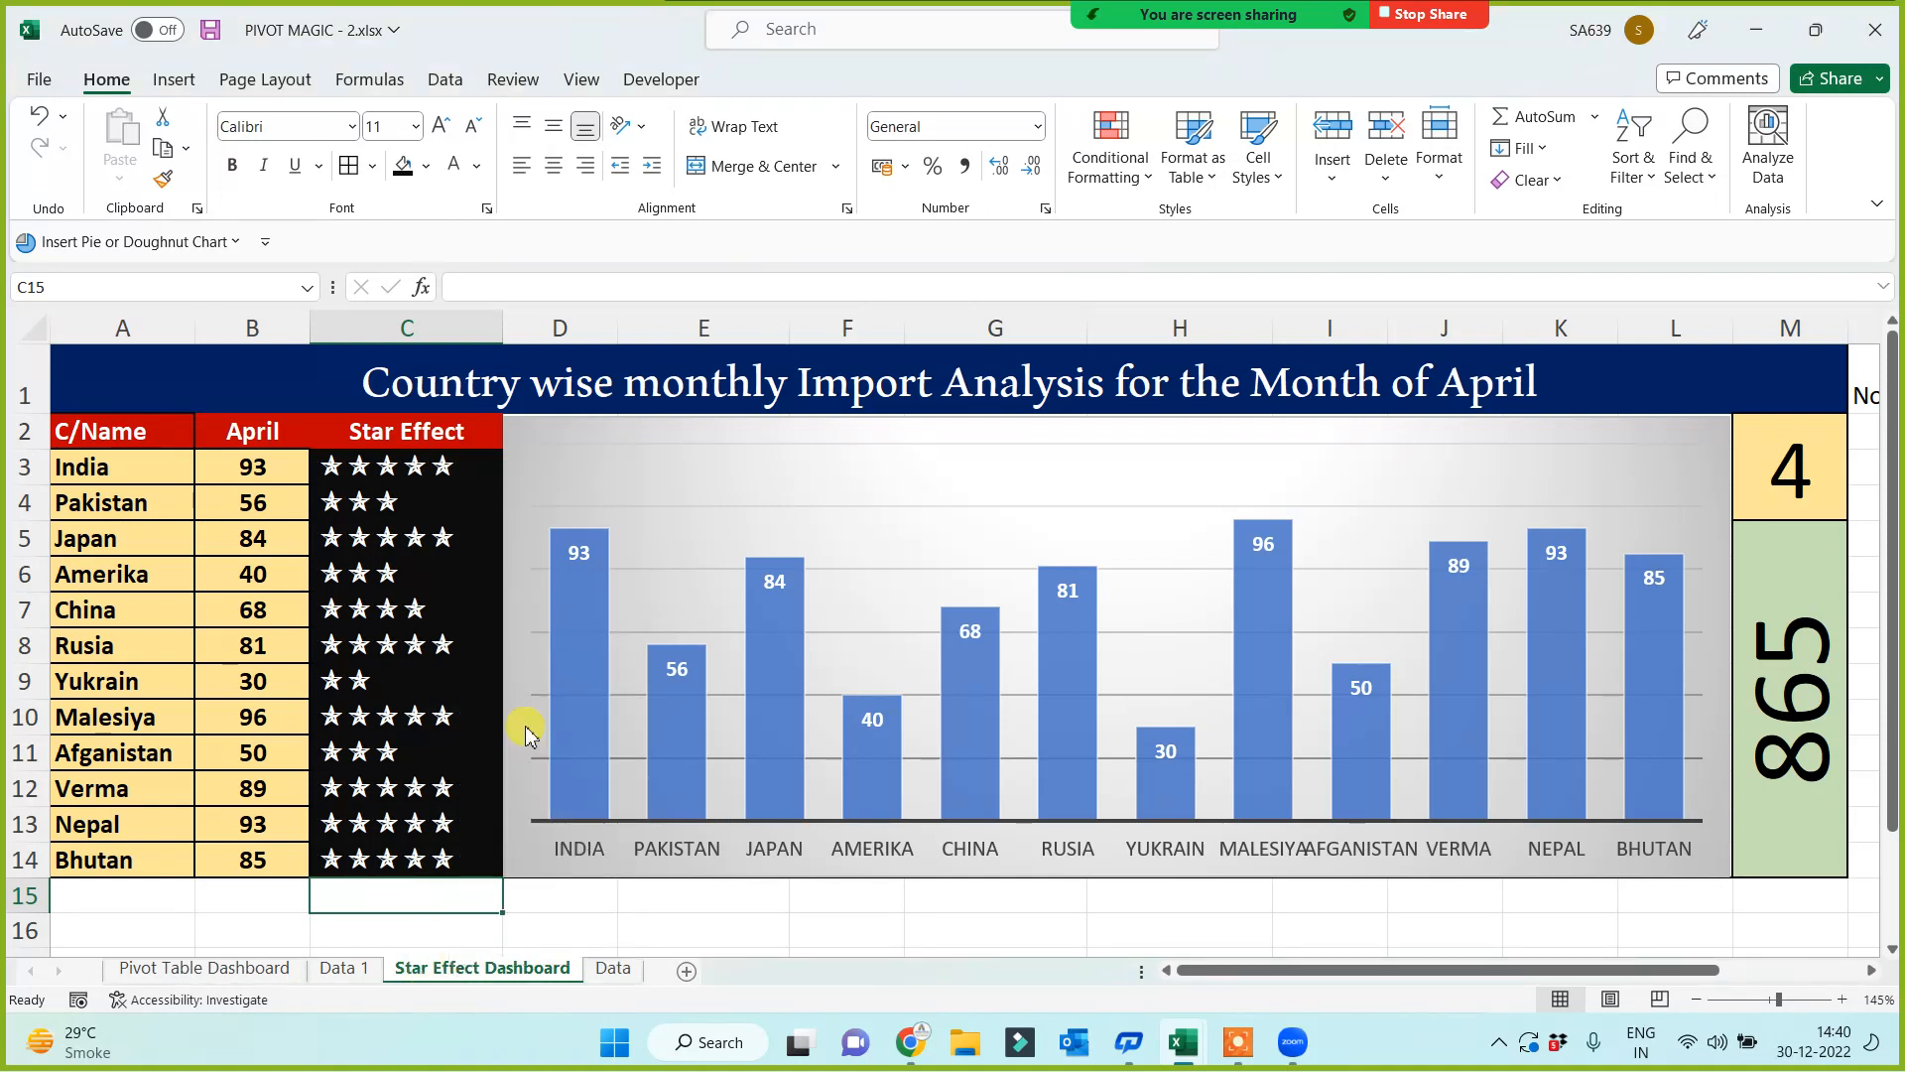
{"action": "left_click", "coordinate": [351, 863]}
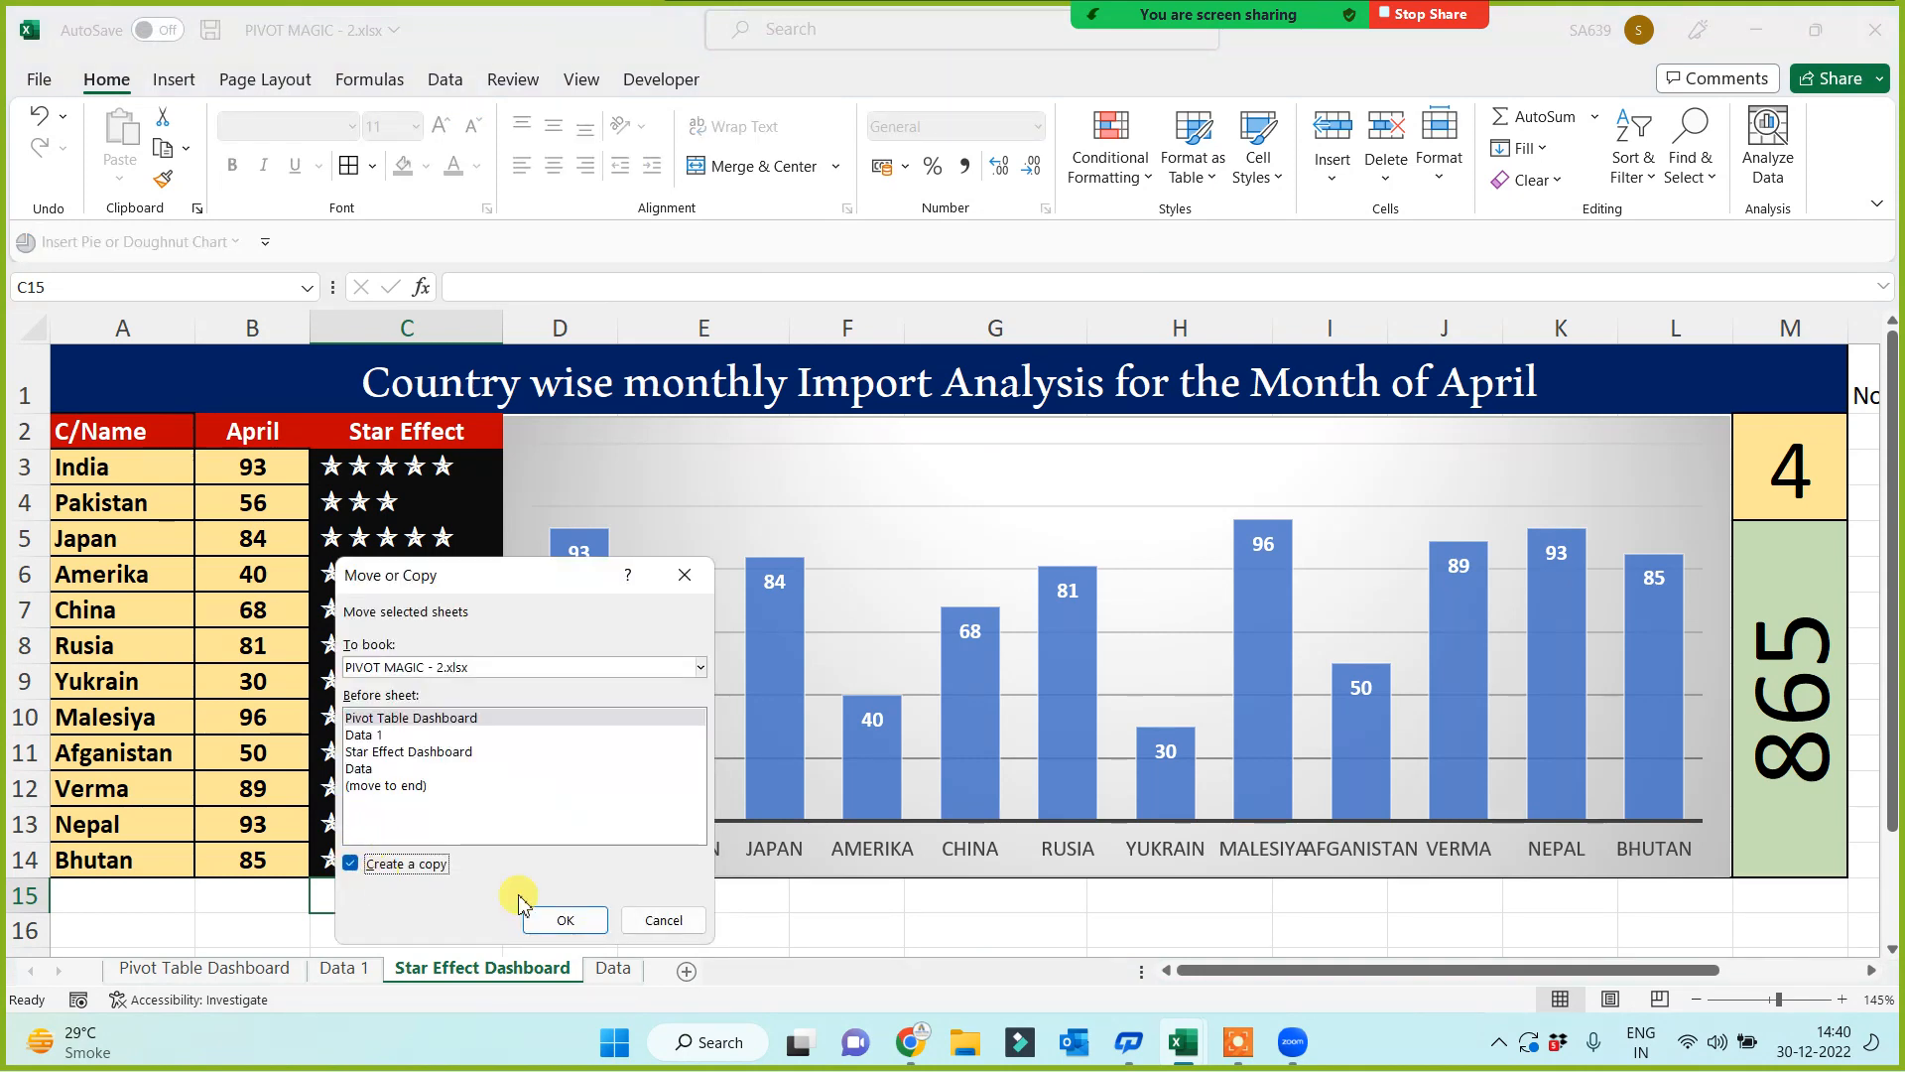
{"action": "left_click", "coordinate": [556, 918]}
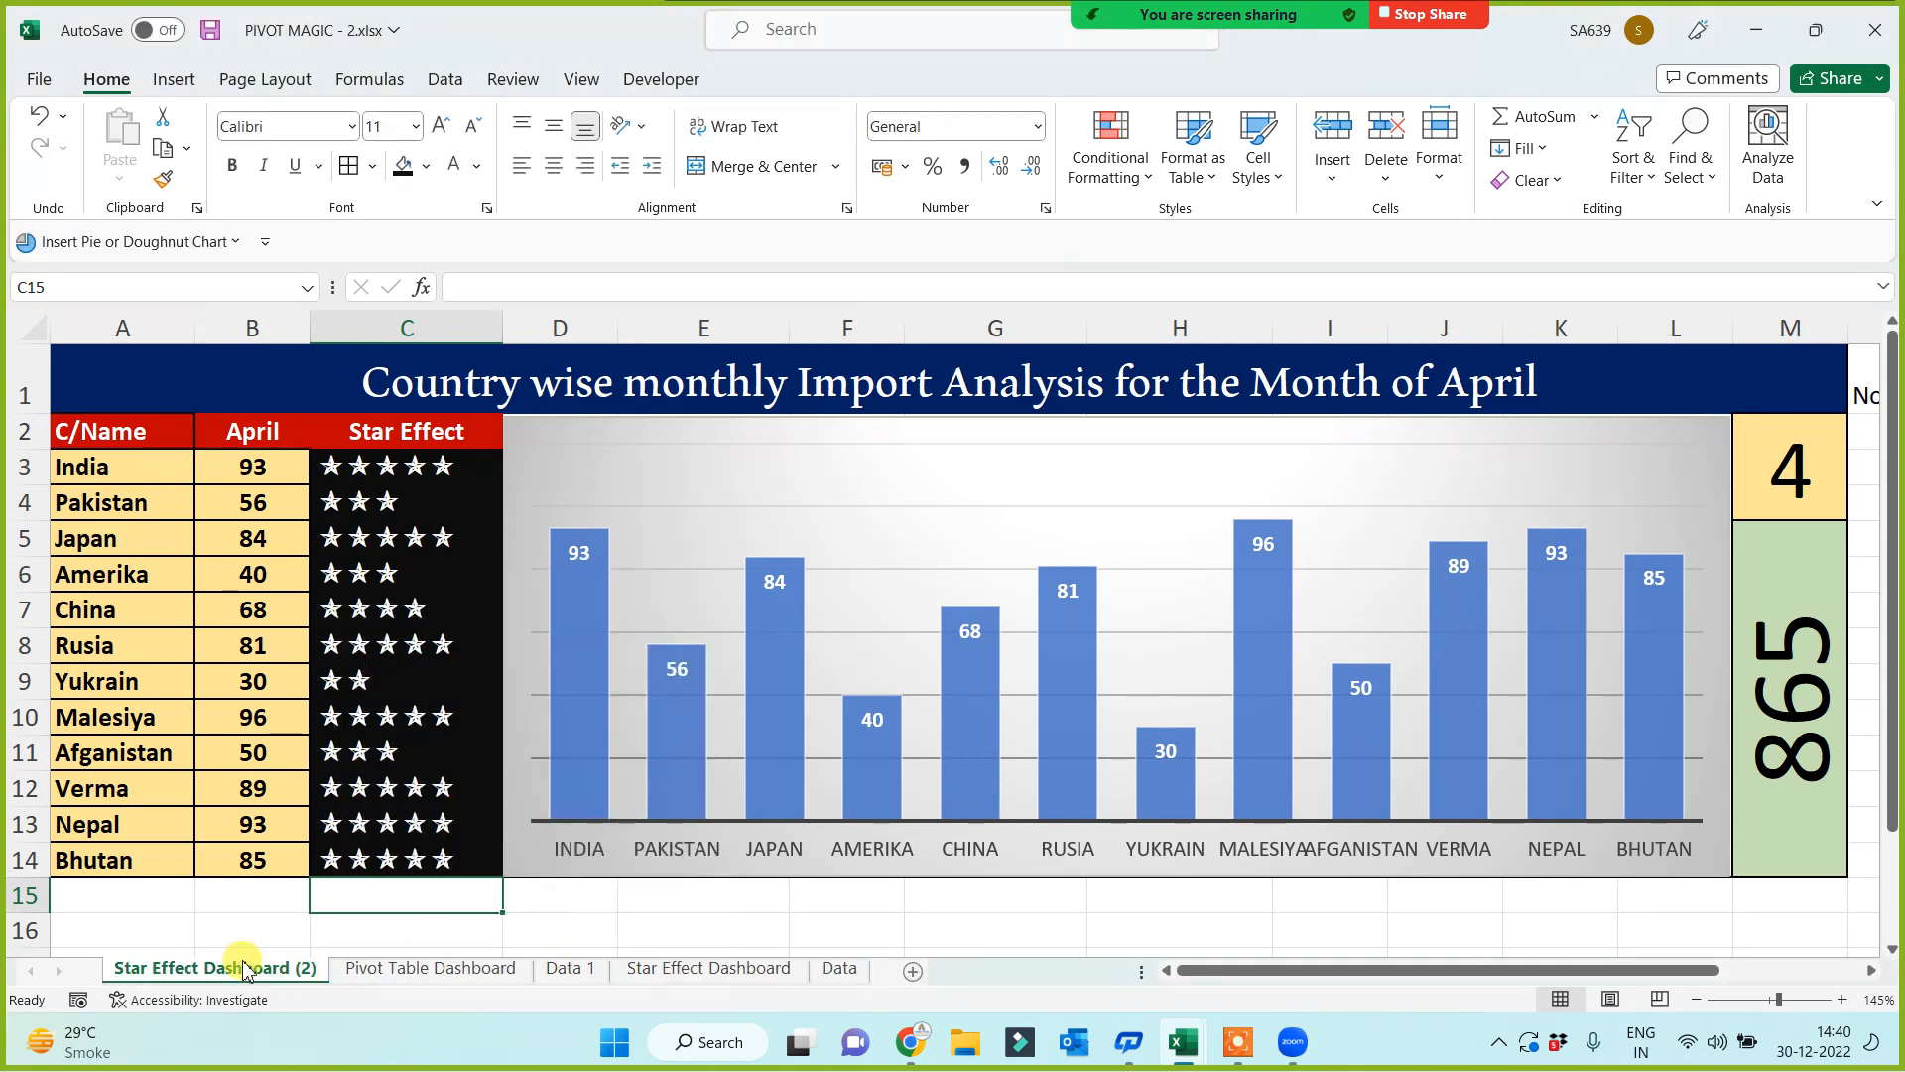
Step: Rename the copied dashboard sheet as Bar Effect
{"action": "double_click", "coordinate": [227, 967]}
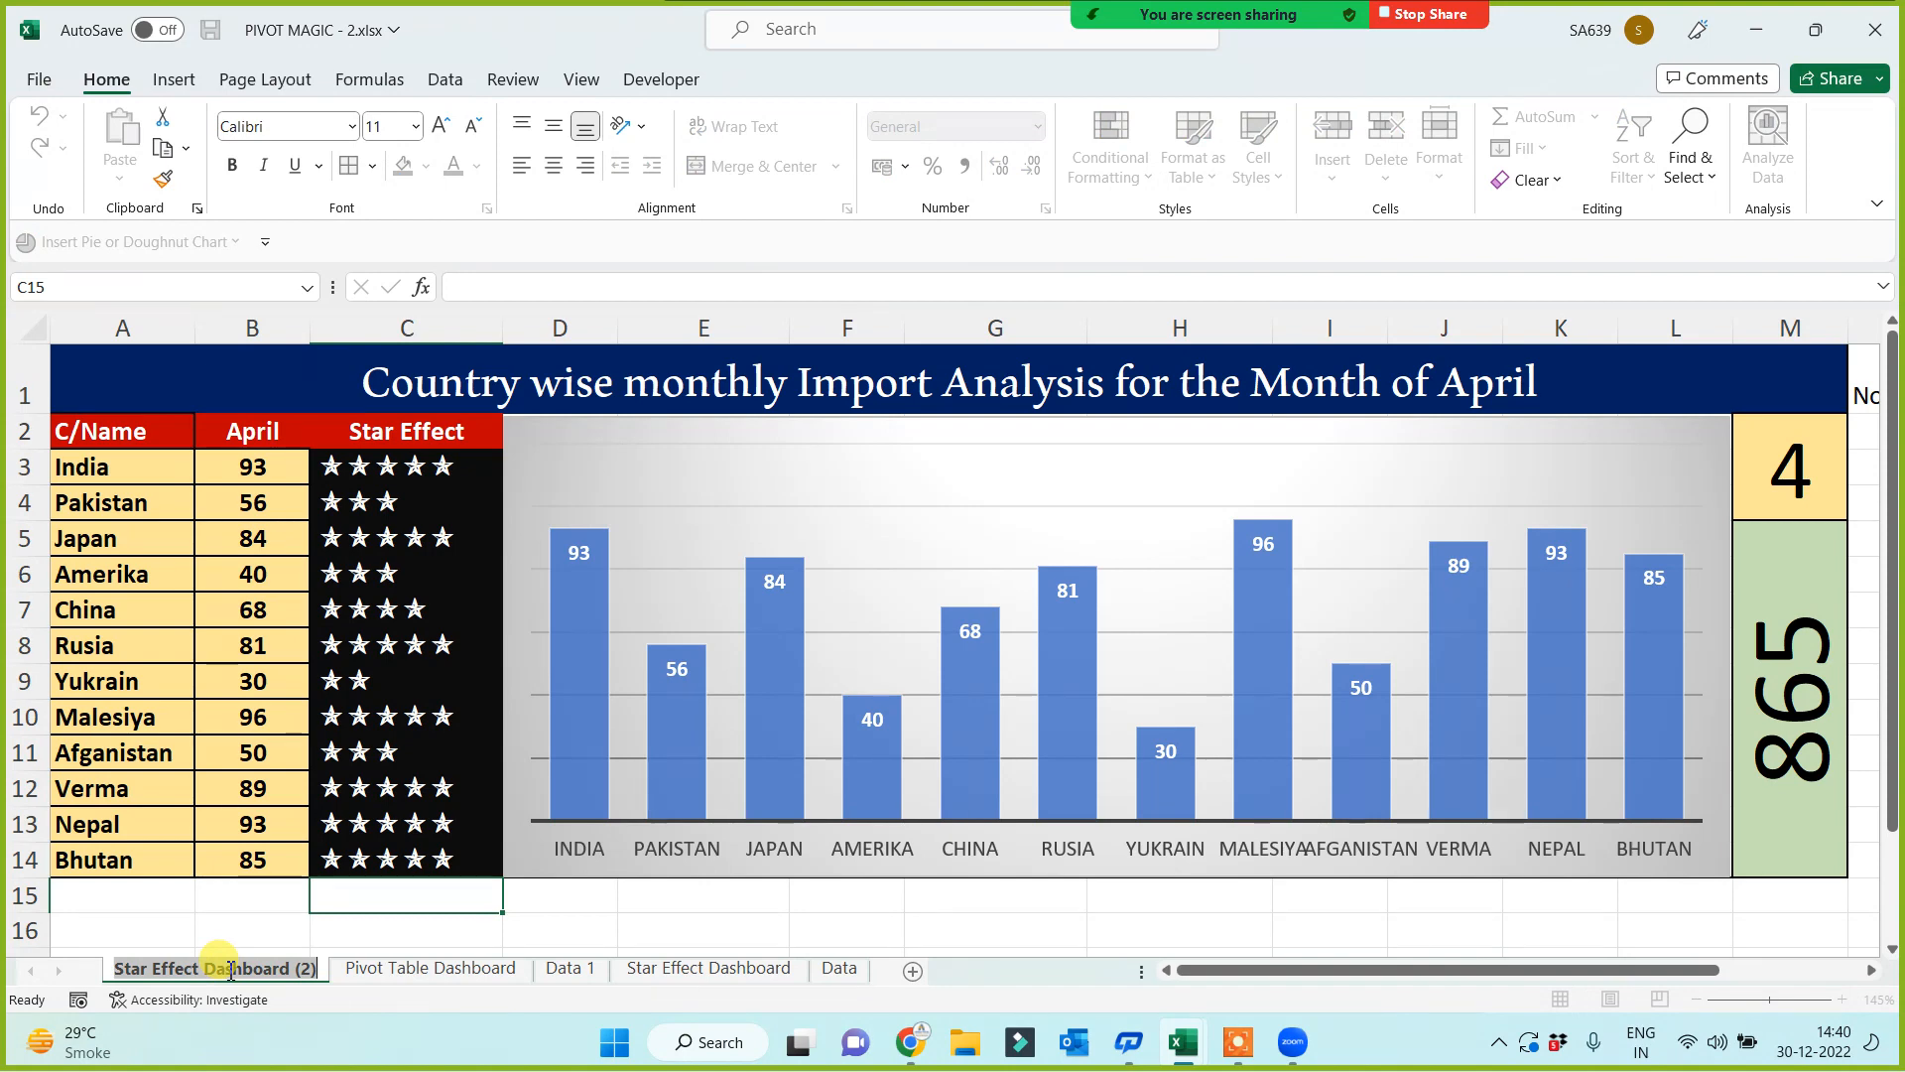
{"action": "type", "text": "Bar"}
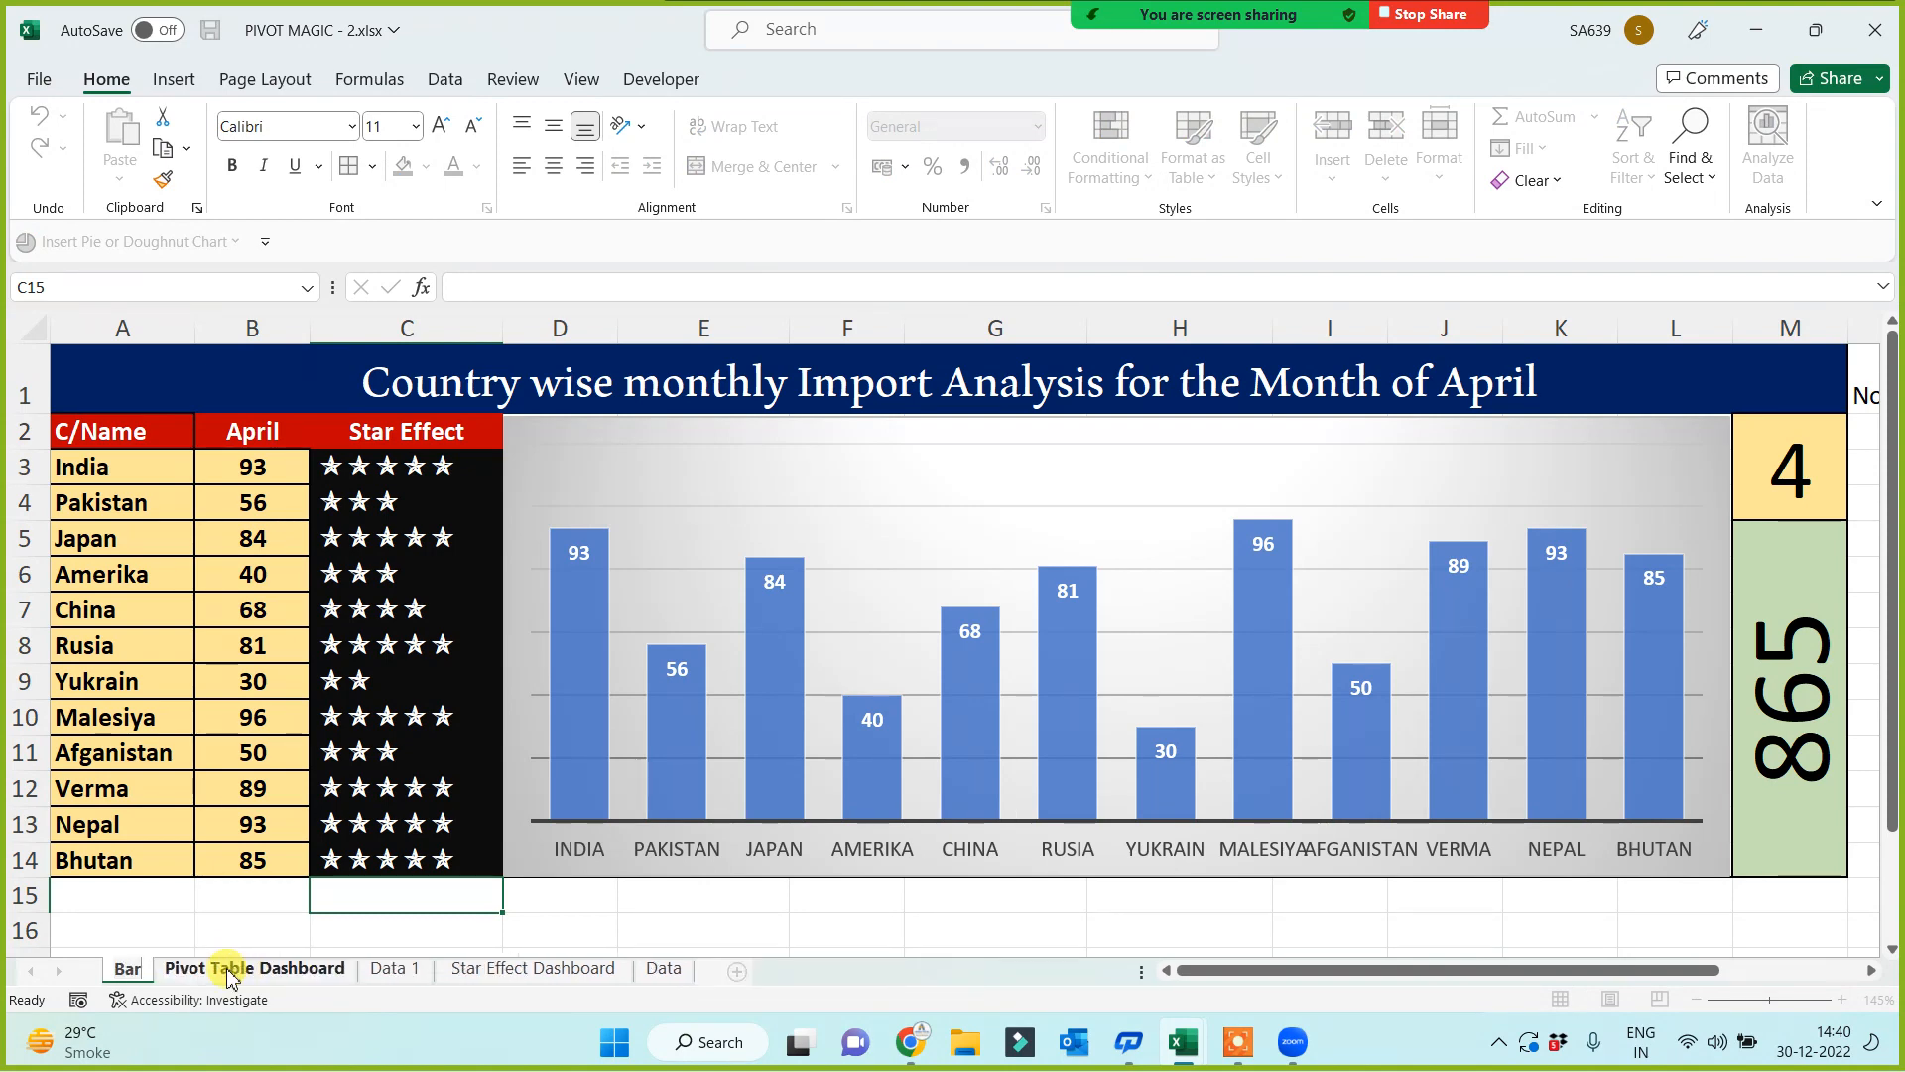
{"action": "key", "text": "Return"}
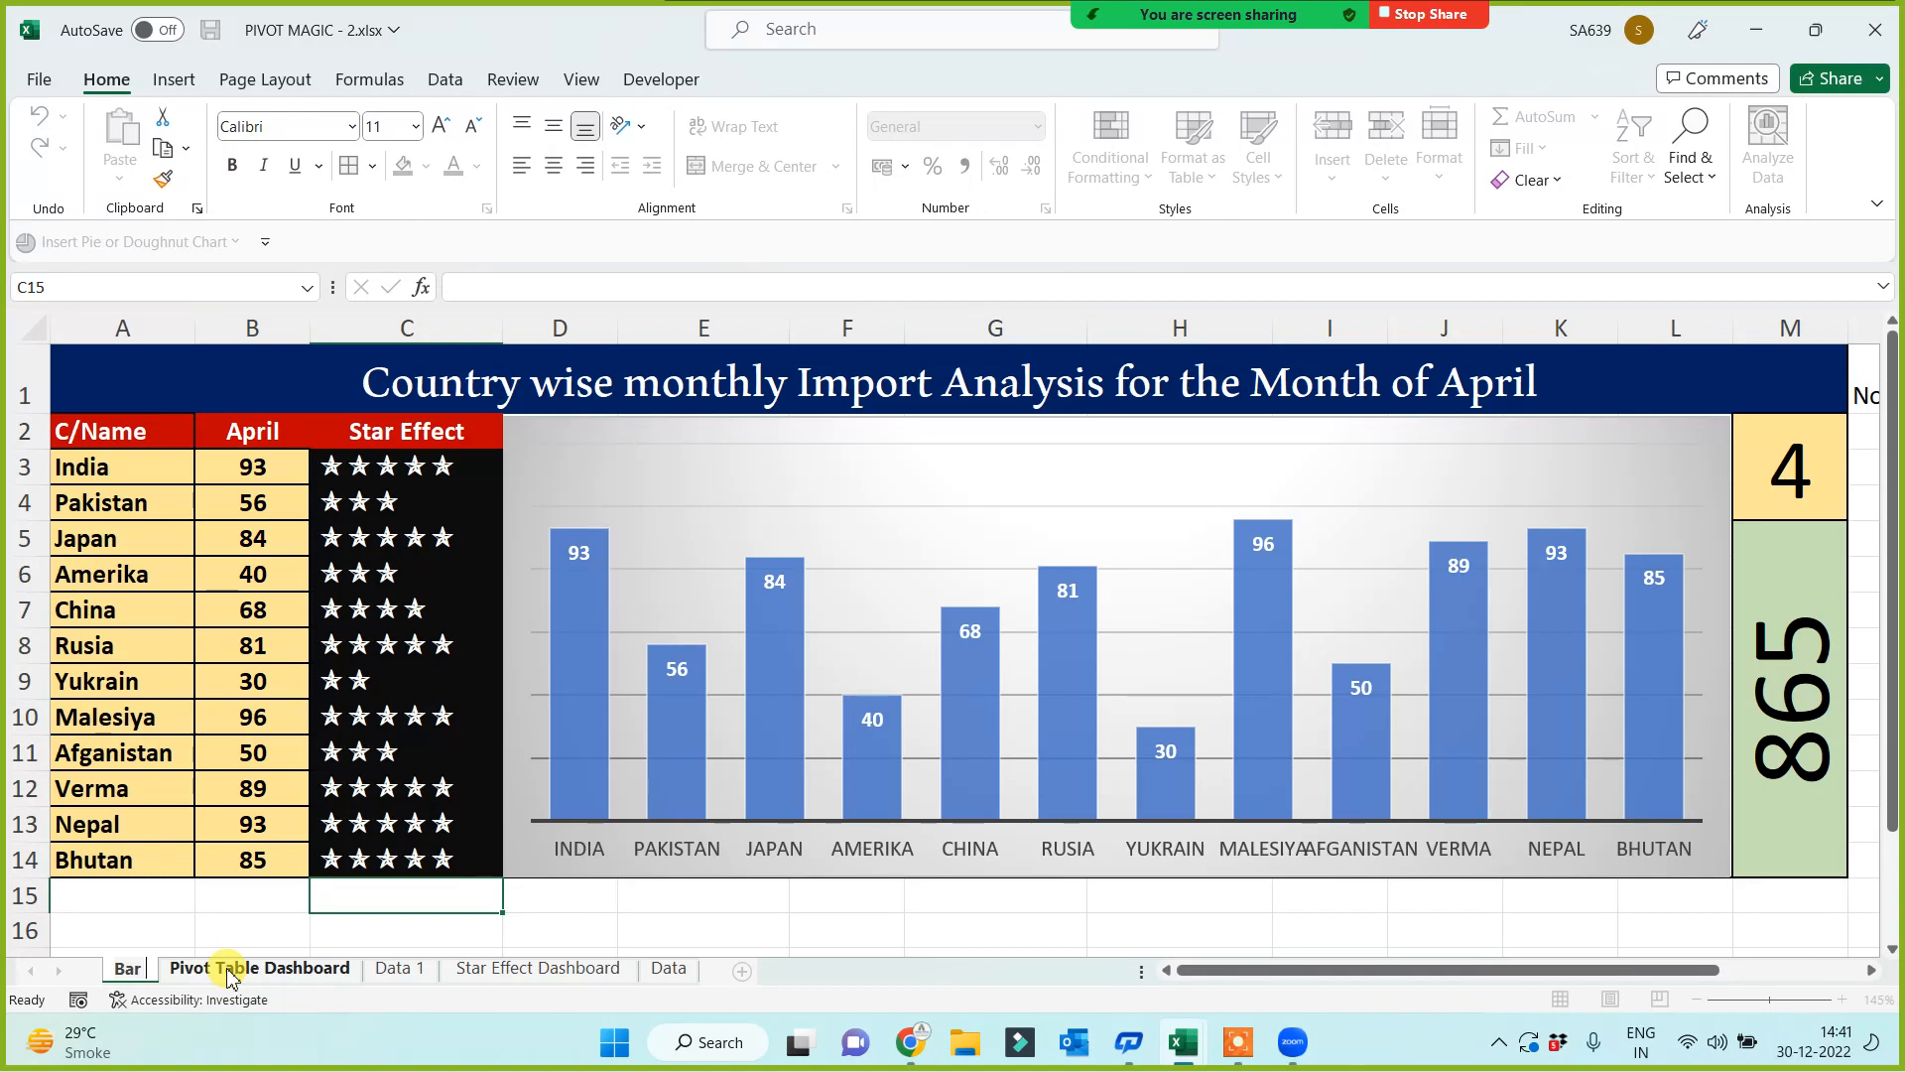
{"action": "type", "text": "Effect"}
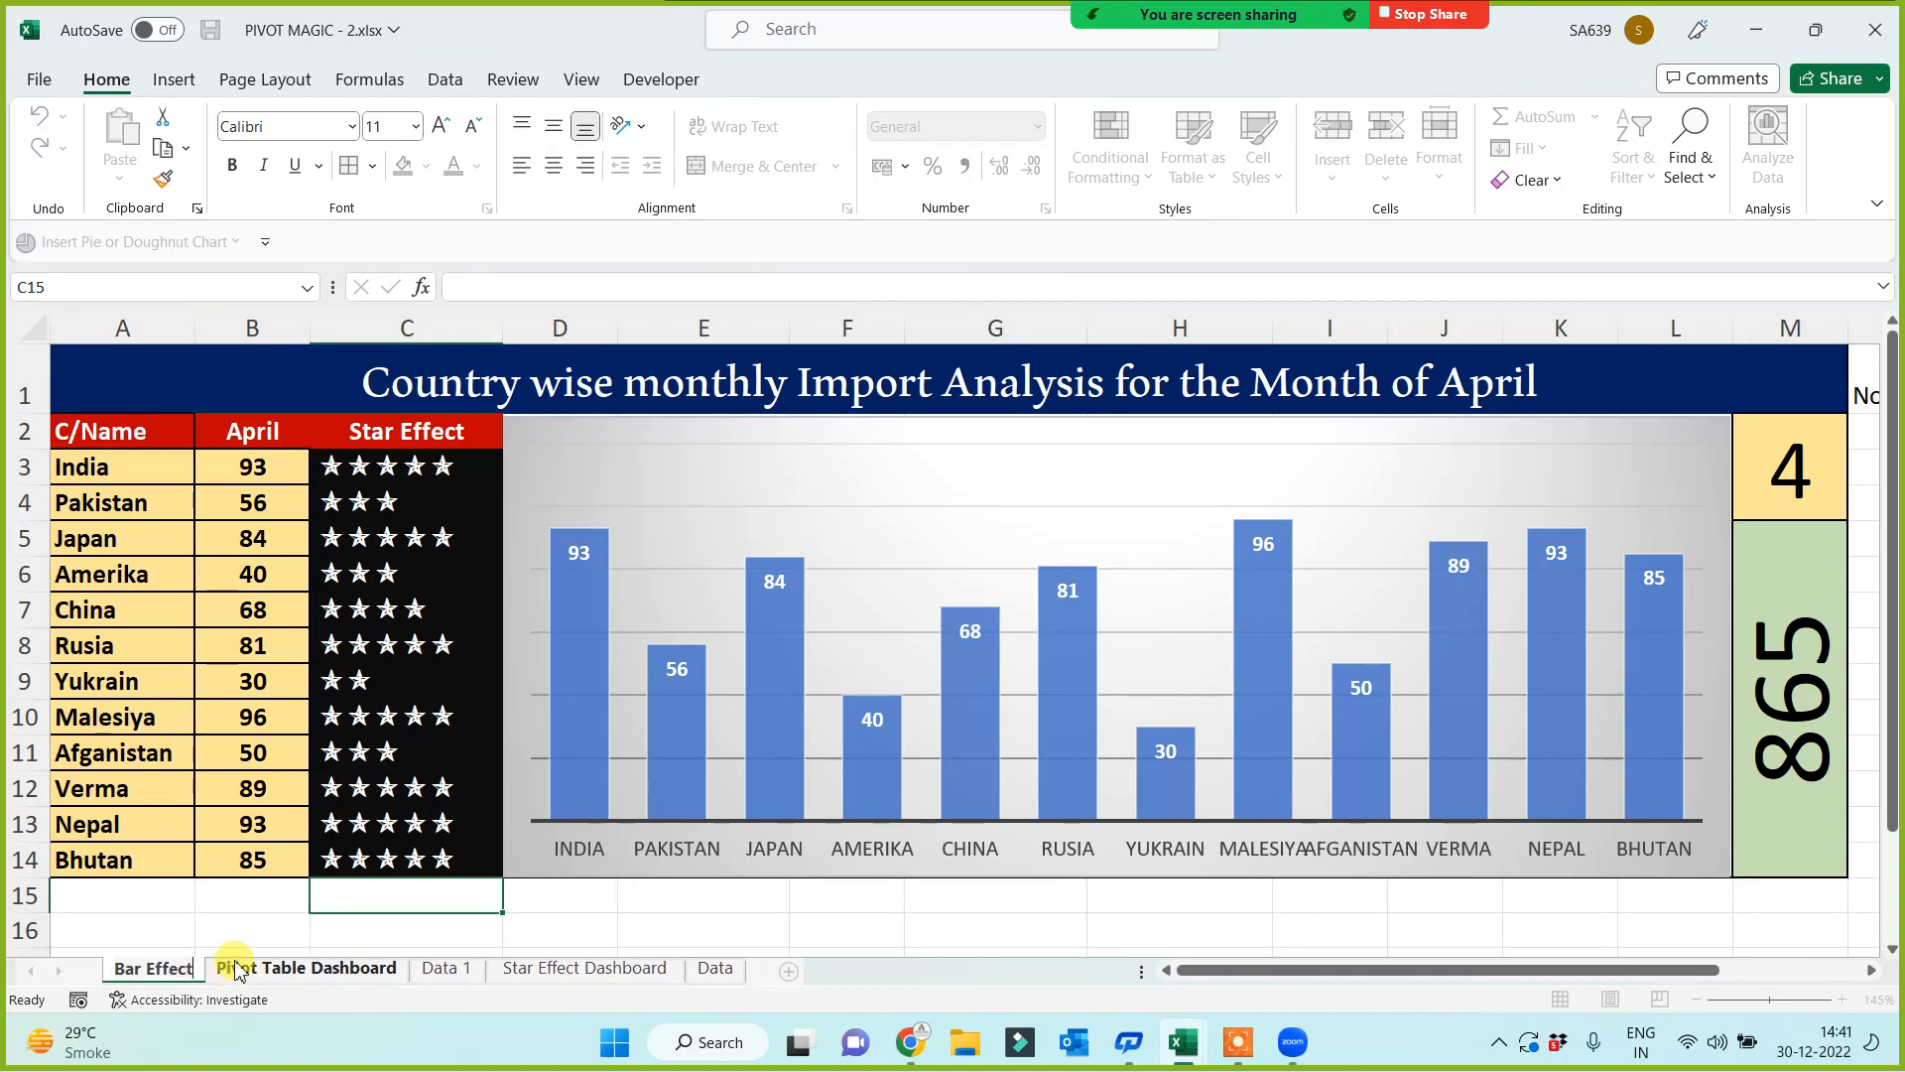
{"action": "left_click", "coordinate": [288, 898]}
Step: Increase the dashboard title's font size to 36 and make row 1 slightly taller
{"action": "left_click", "coordinate": [349, 391]}
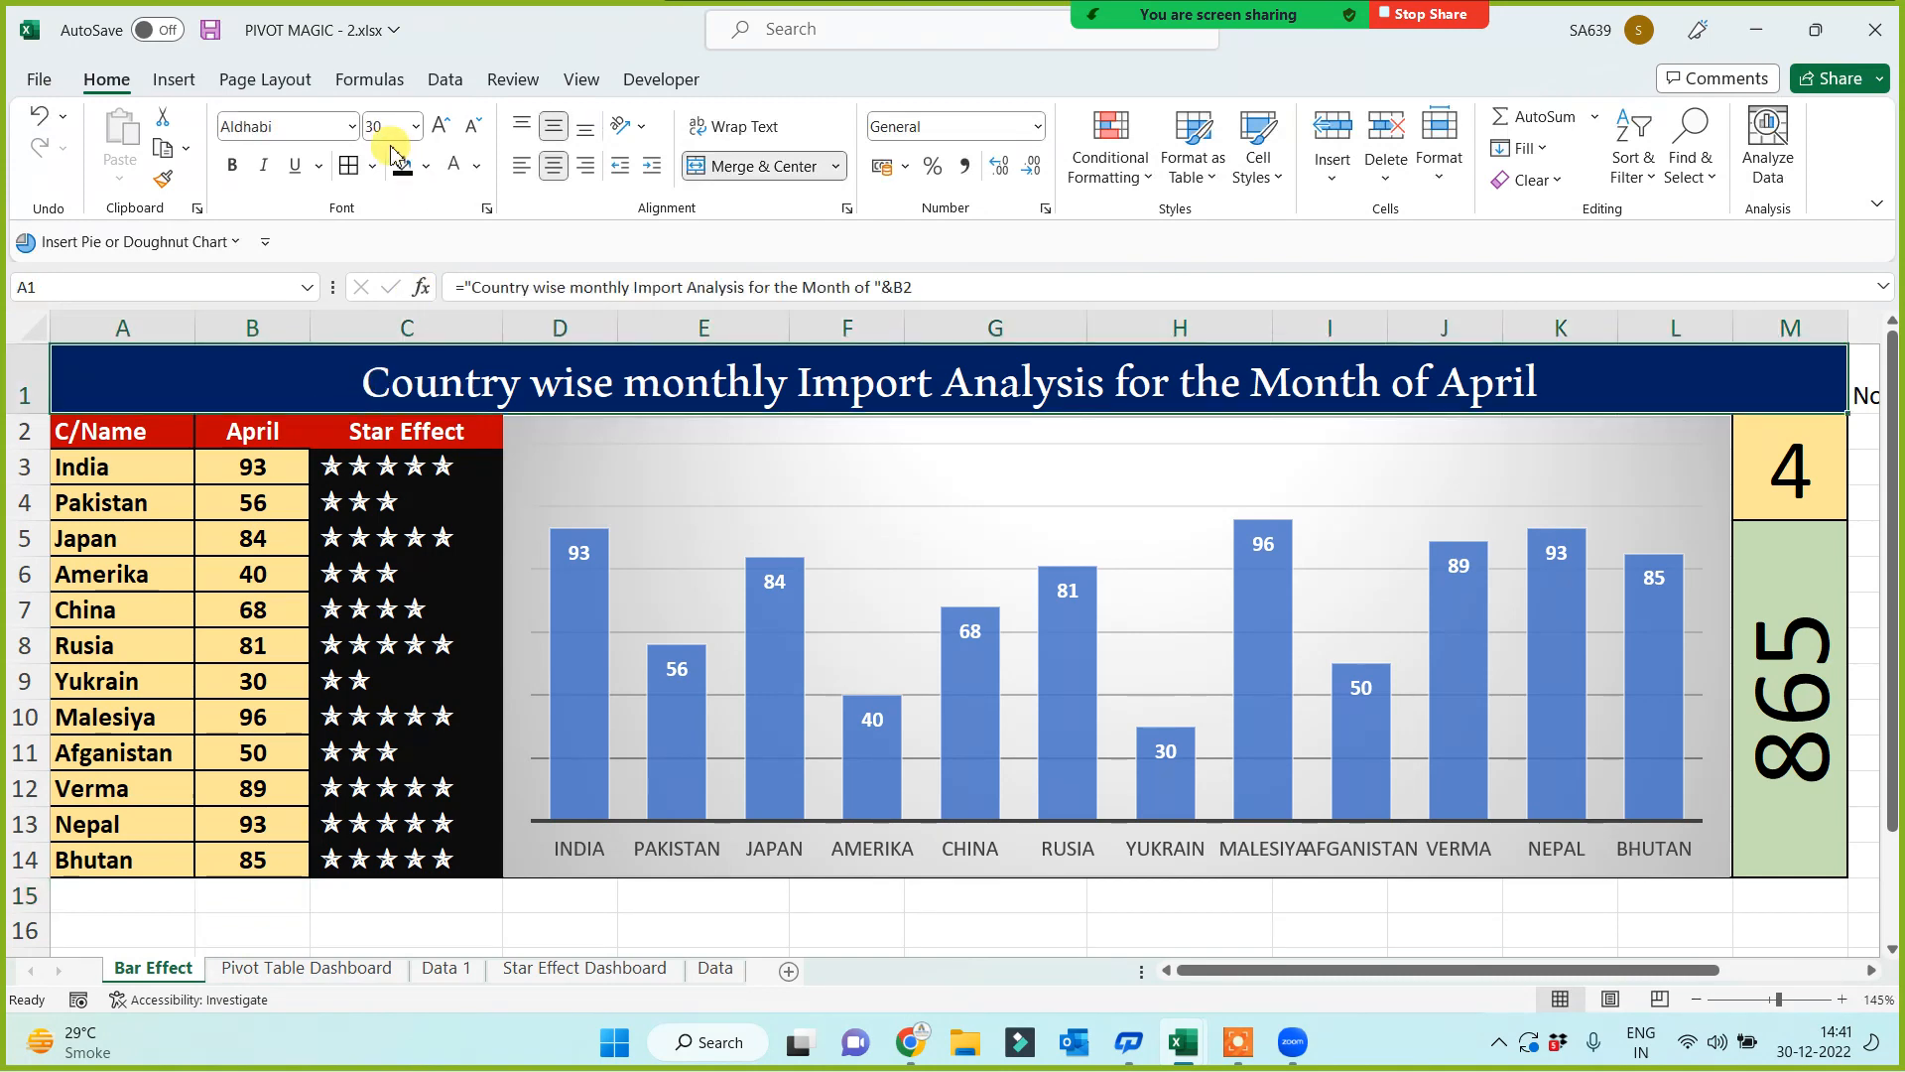
{"action": "left_click", "coordinate": [439, 126]}
{"action": "left_click", "coordinate": [439, 126]}
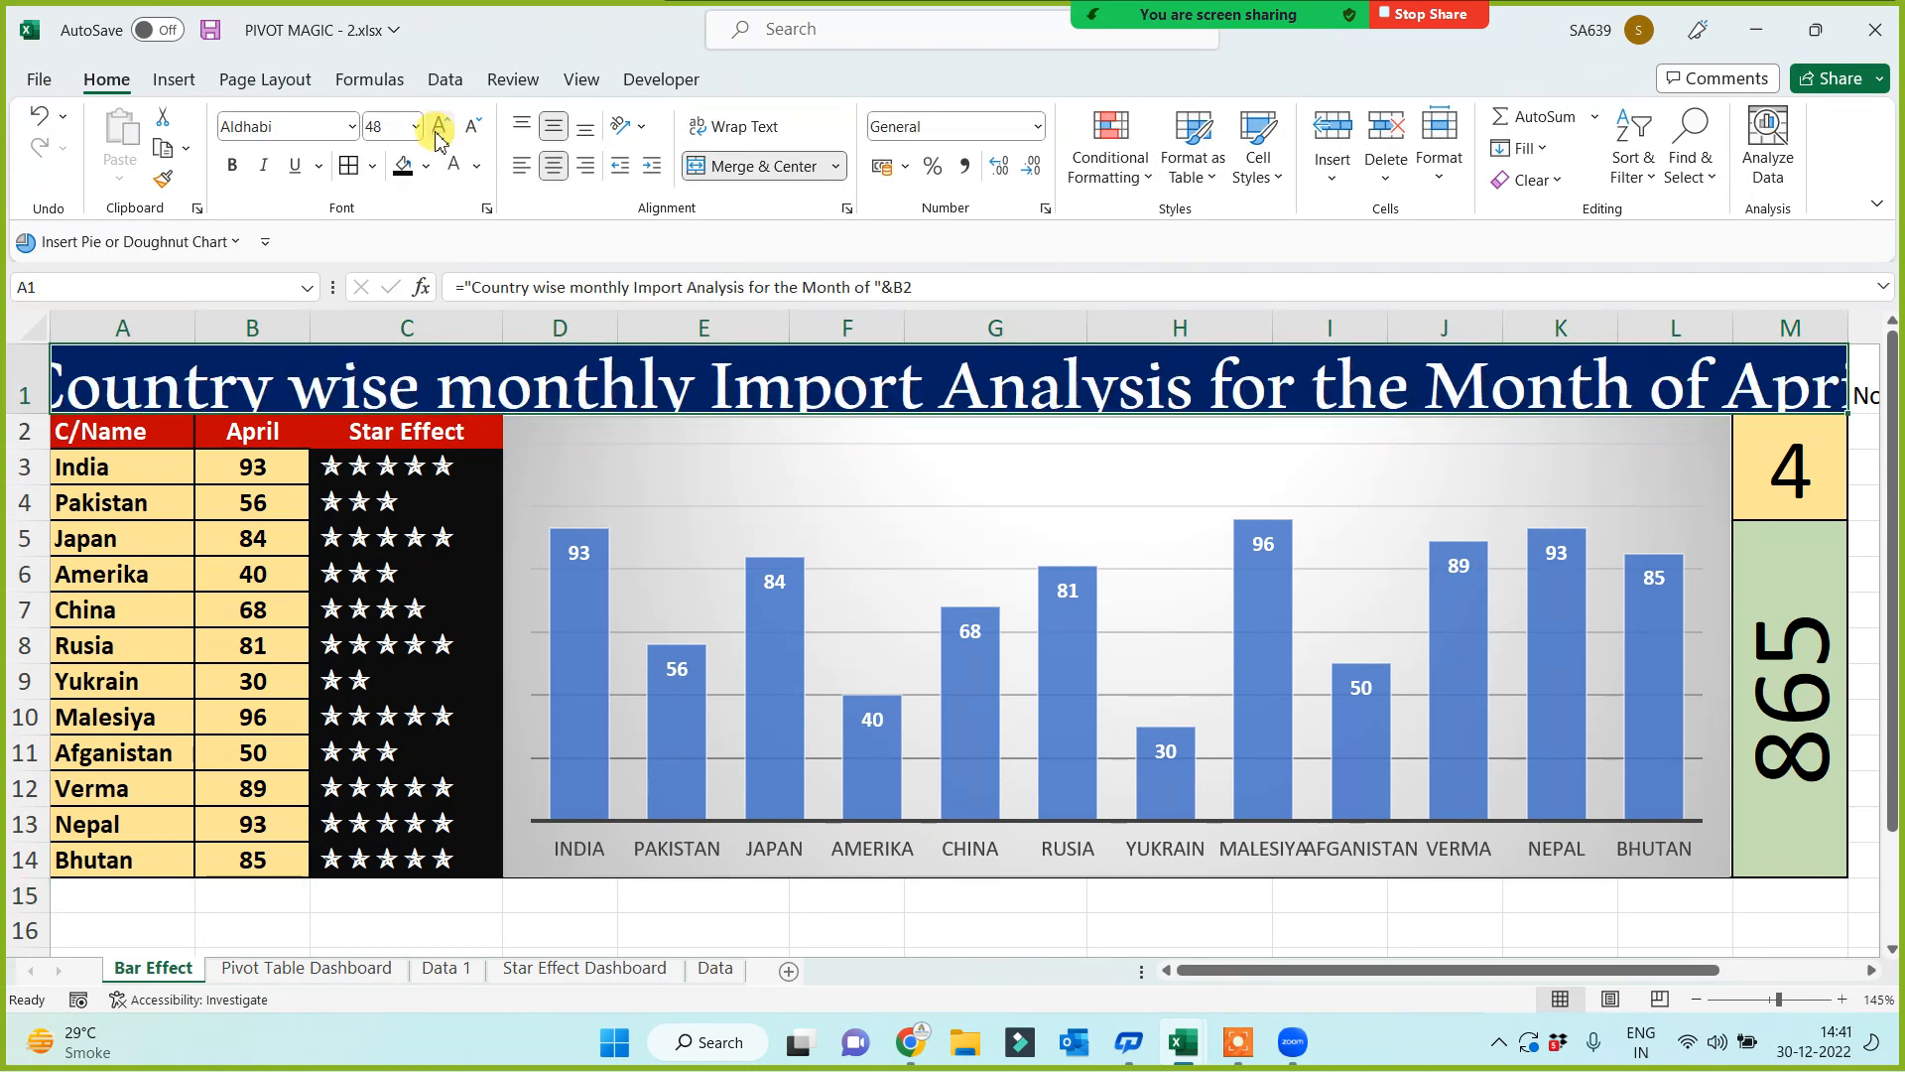
{"action": "left_click", "coordinate": [472, 126]}
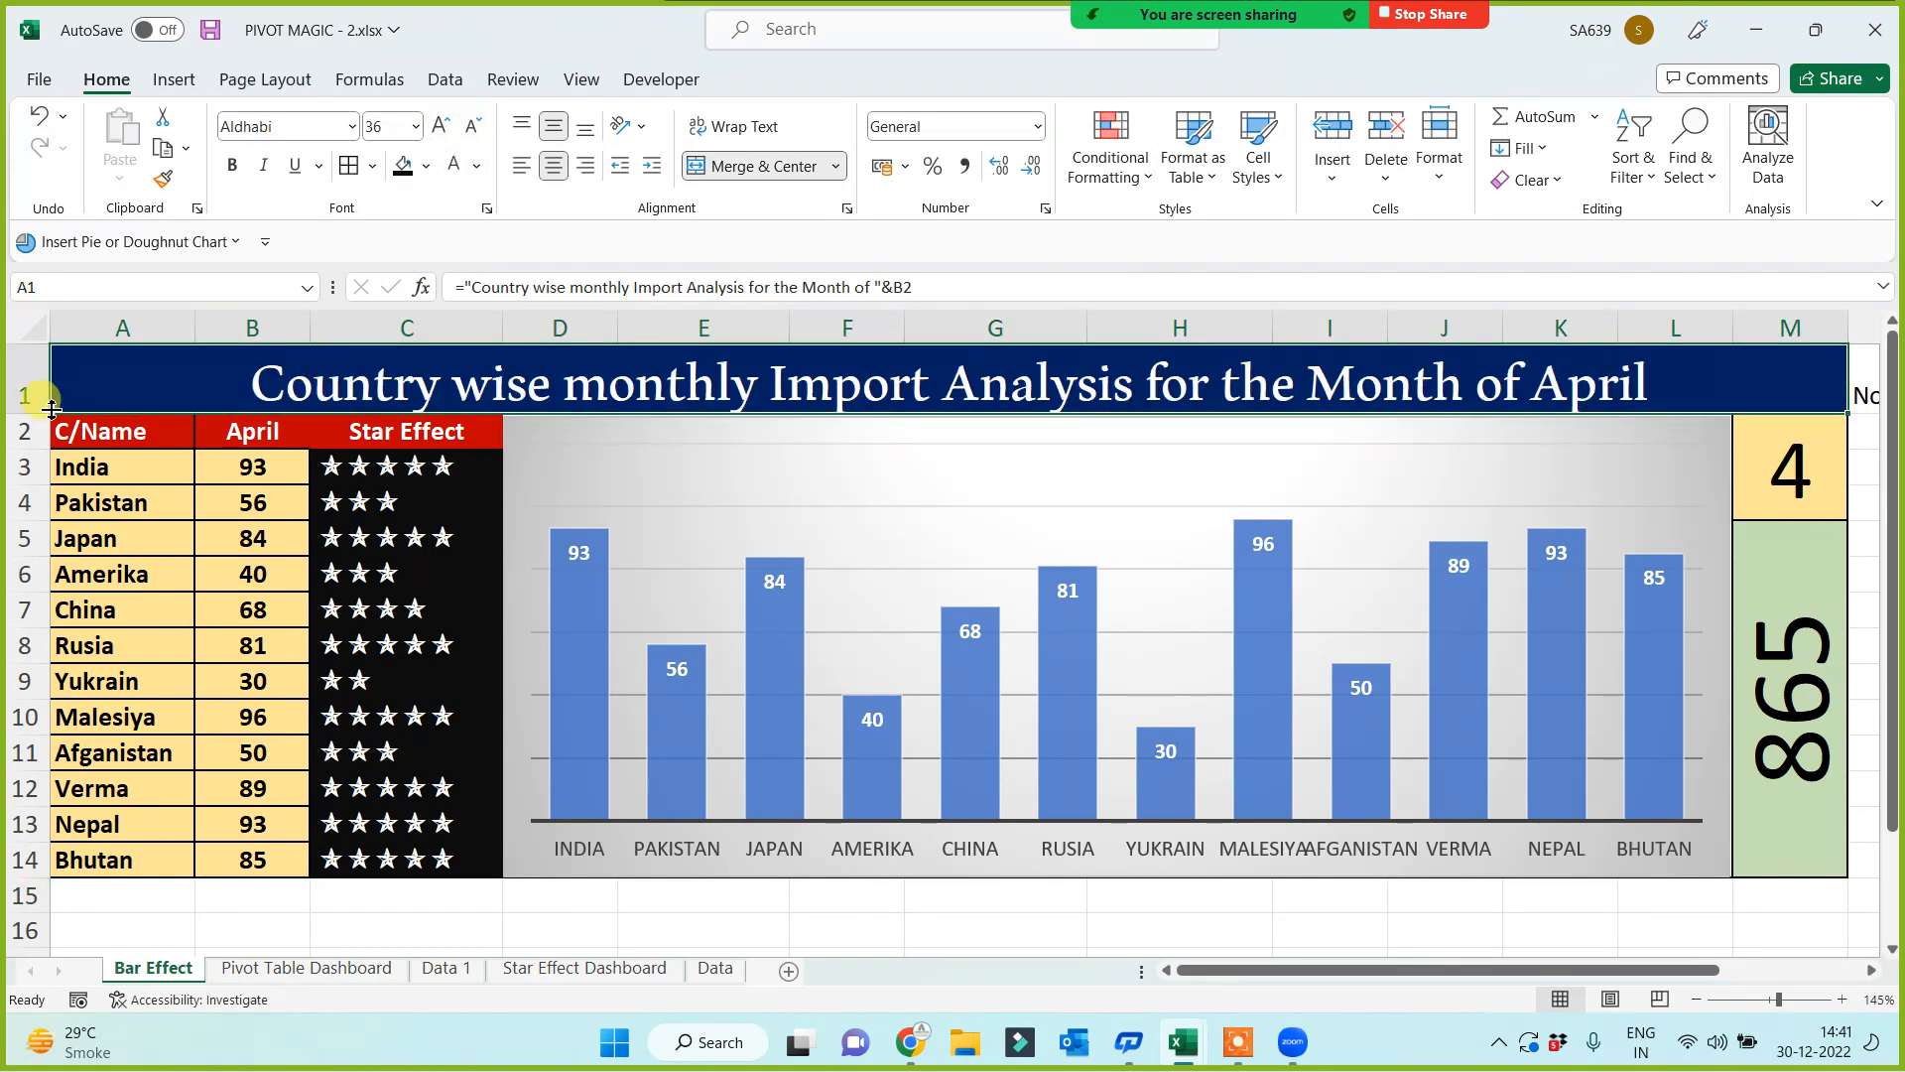
{"action": "left_click_drag", "start_coordinate": [42, 417], "coordinate": [43, 430]}
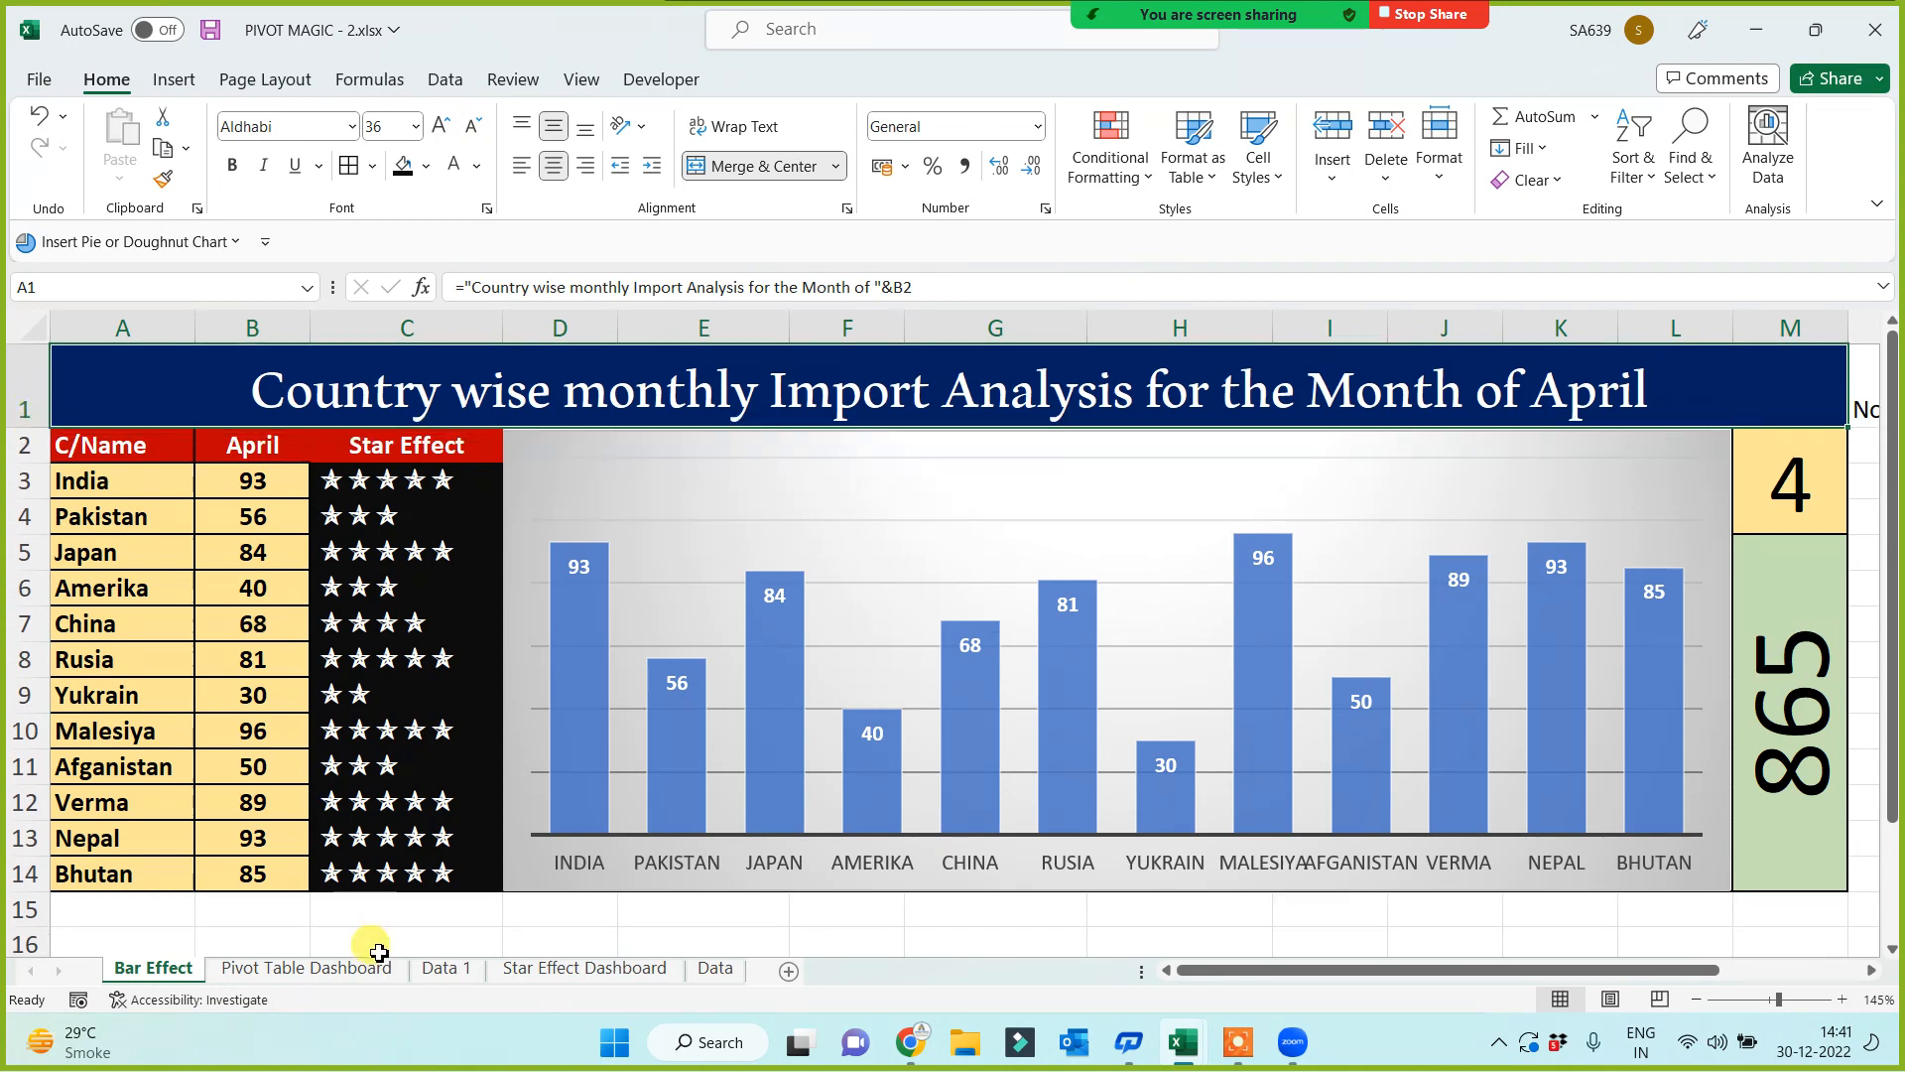
{"action": "left_click", "coordinate": [212, 913]}
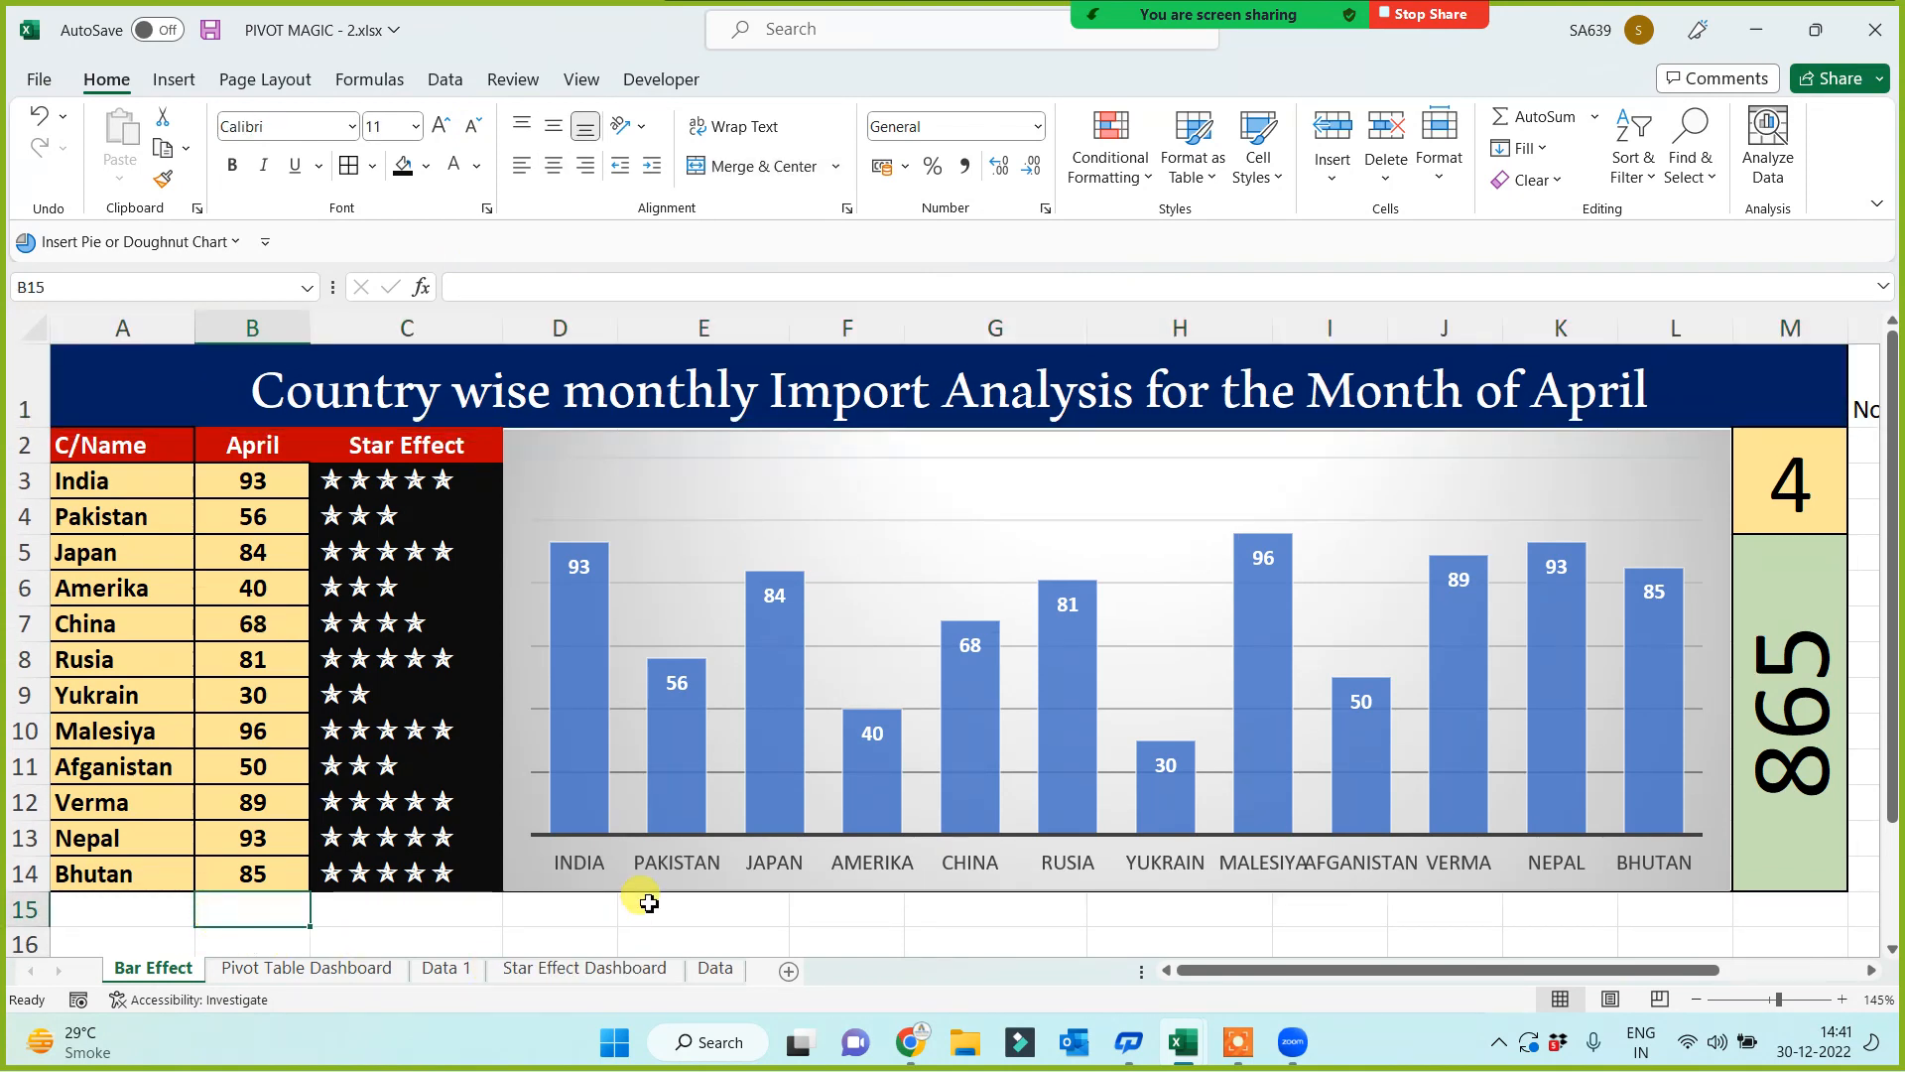
Step: Narrow the column chart from its left side so that it starts near column H's right edge
{"action": "left_click", "coordinate": [504, 645]}
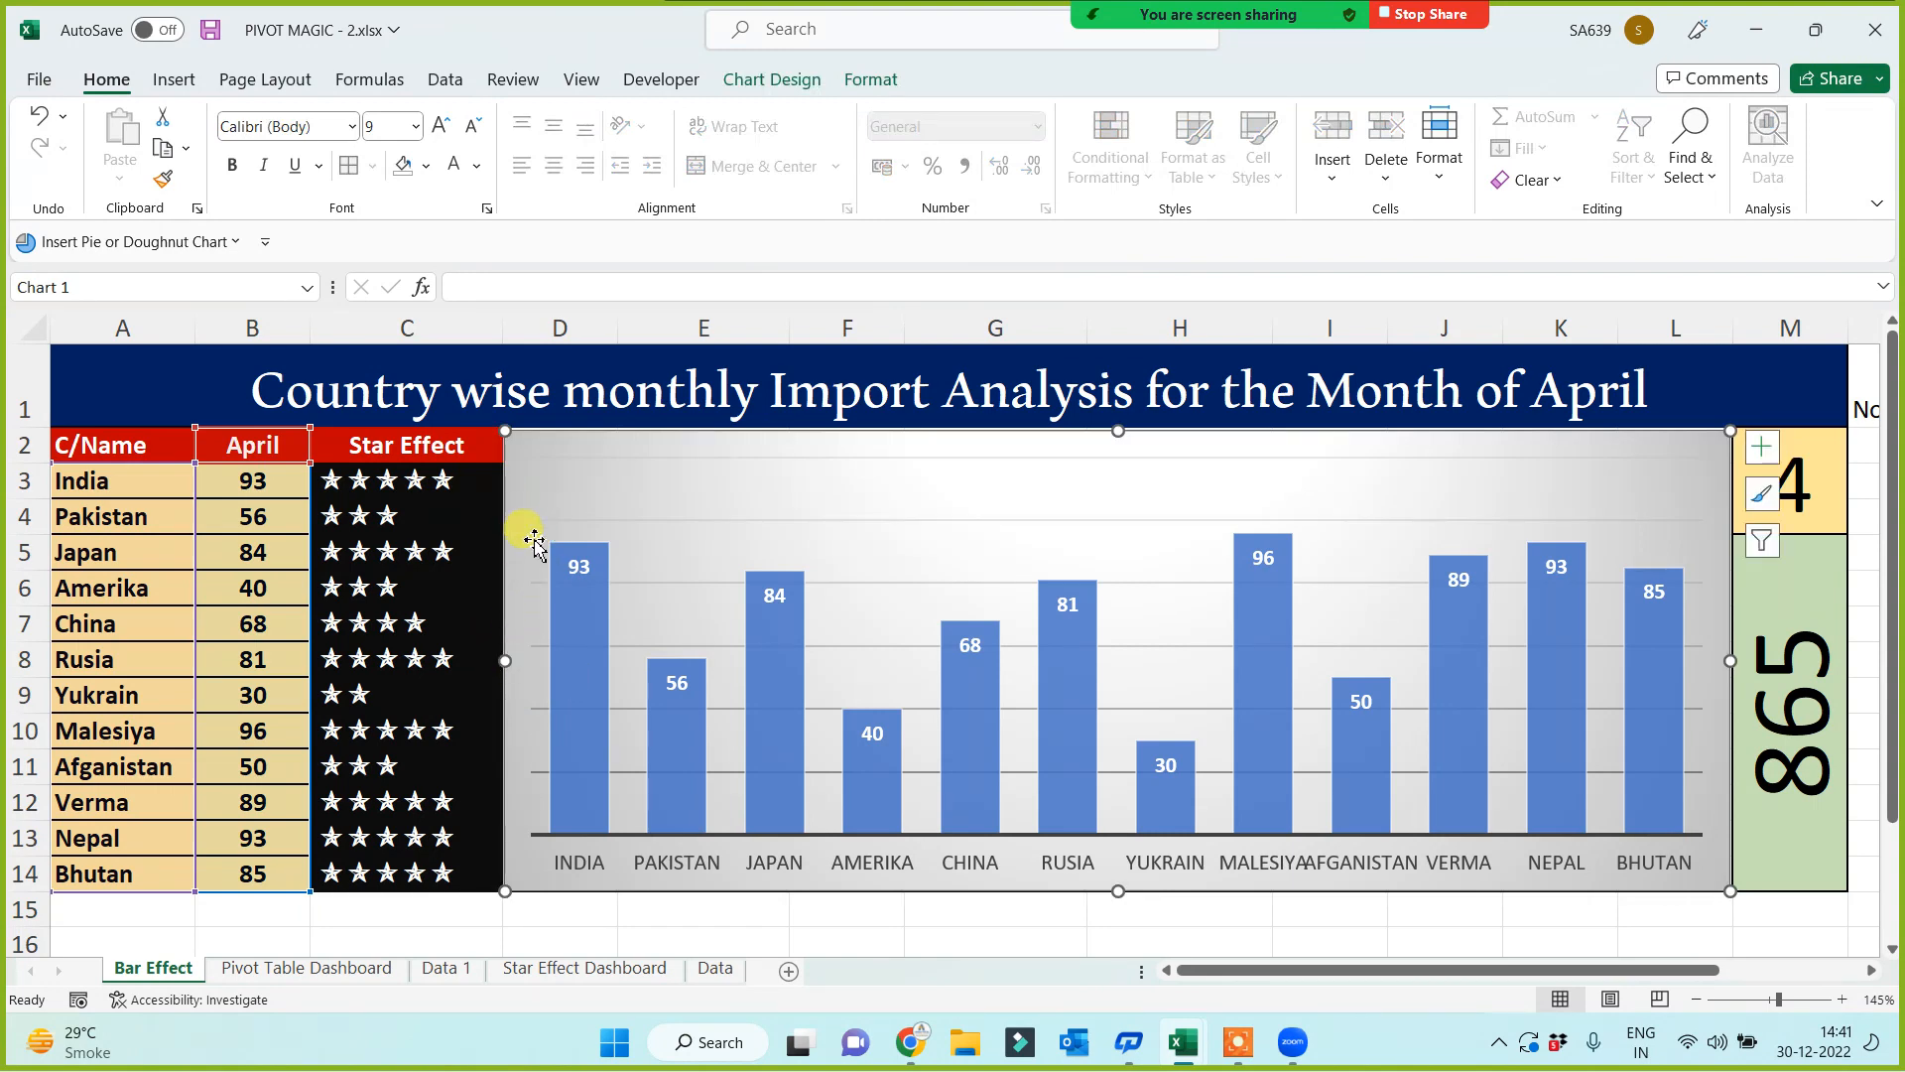
{"action": "left_click_drag", "start_coordinate": [513, 659], "coordinate": [1240, 661]}
{"action": "left_click", "coordinate": [969, 627]}
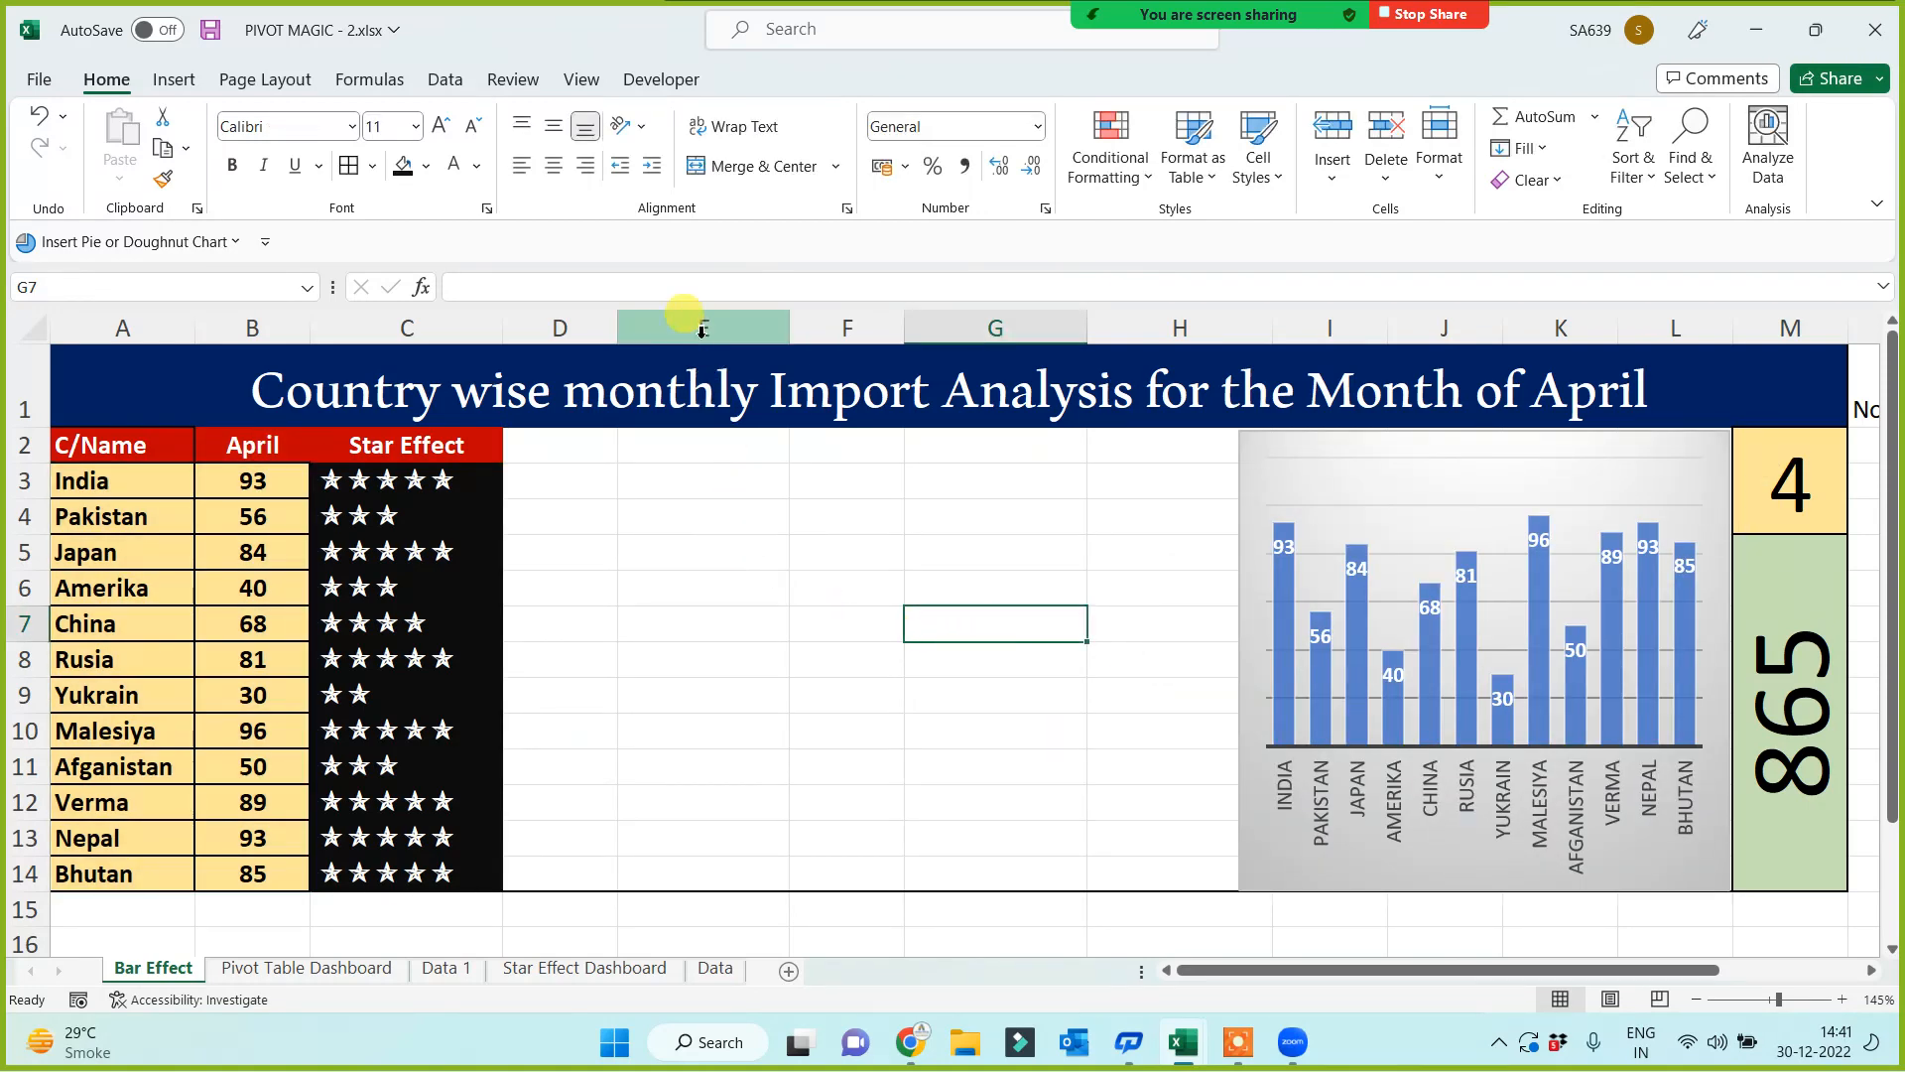
Step: Delete the four columns E to H between the star column and the chart
{"action": "left_click_drag", "start_coordinate": [701, 327], "coordinate": [1092, 344]}
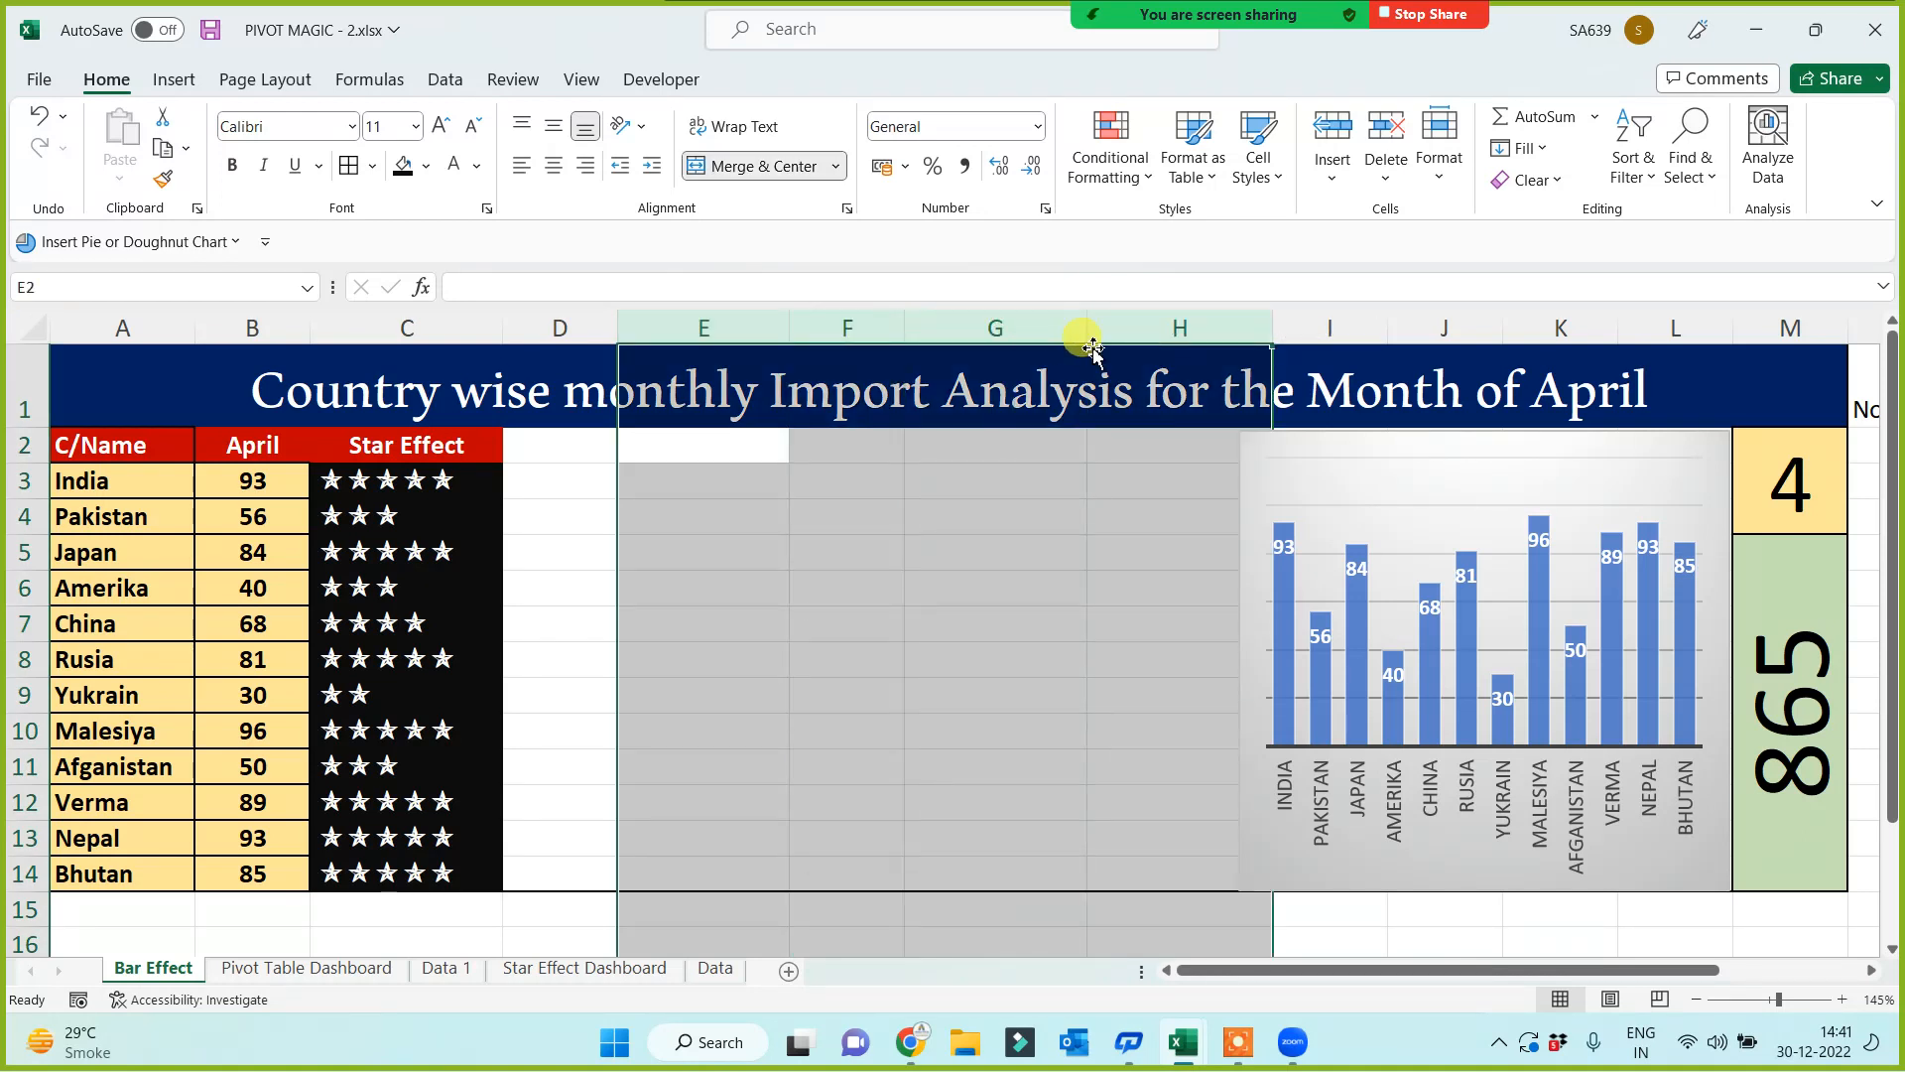
{"action": "right_click", "coordinate": [753, 332]}
{"action": "left_click", "coordinate": [806, 621]}
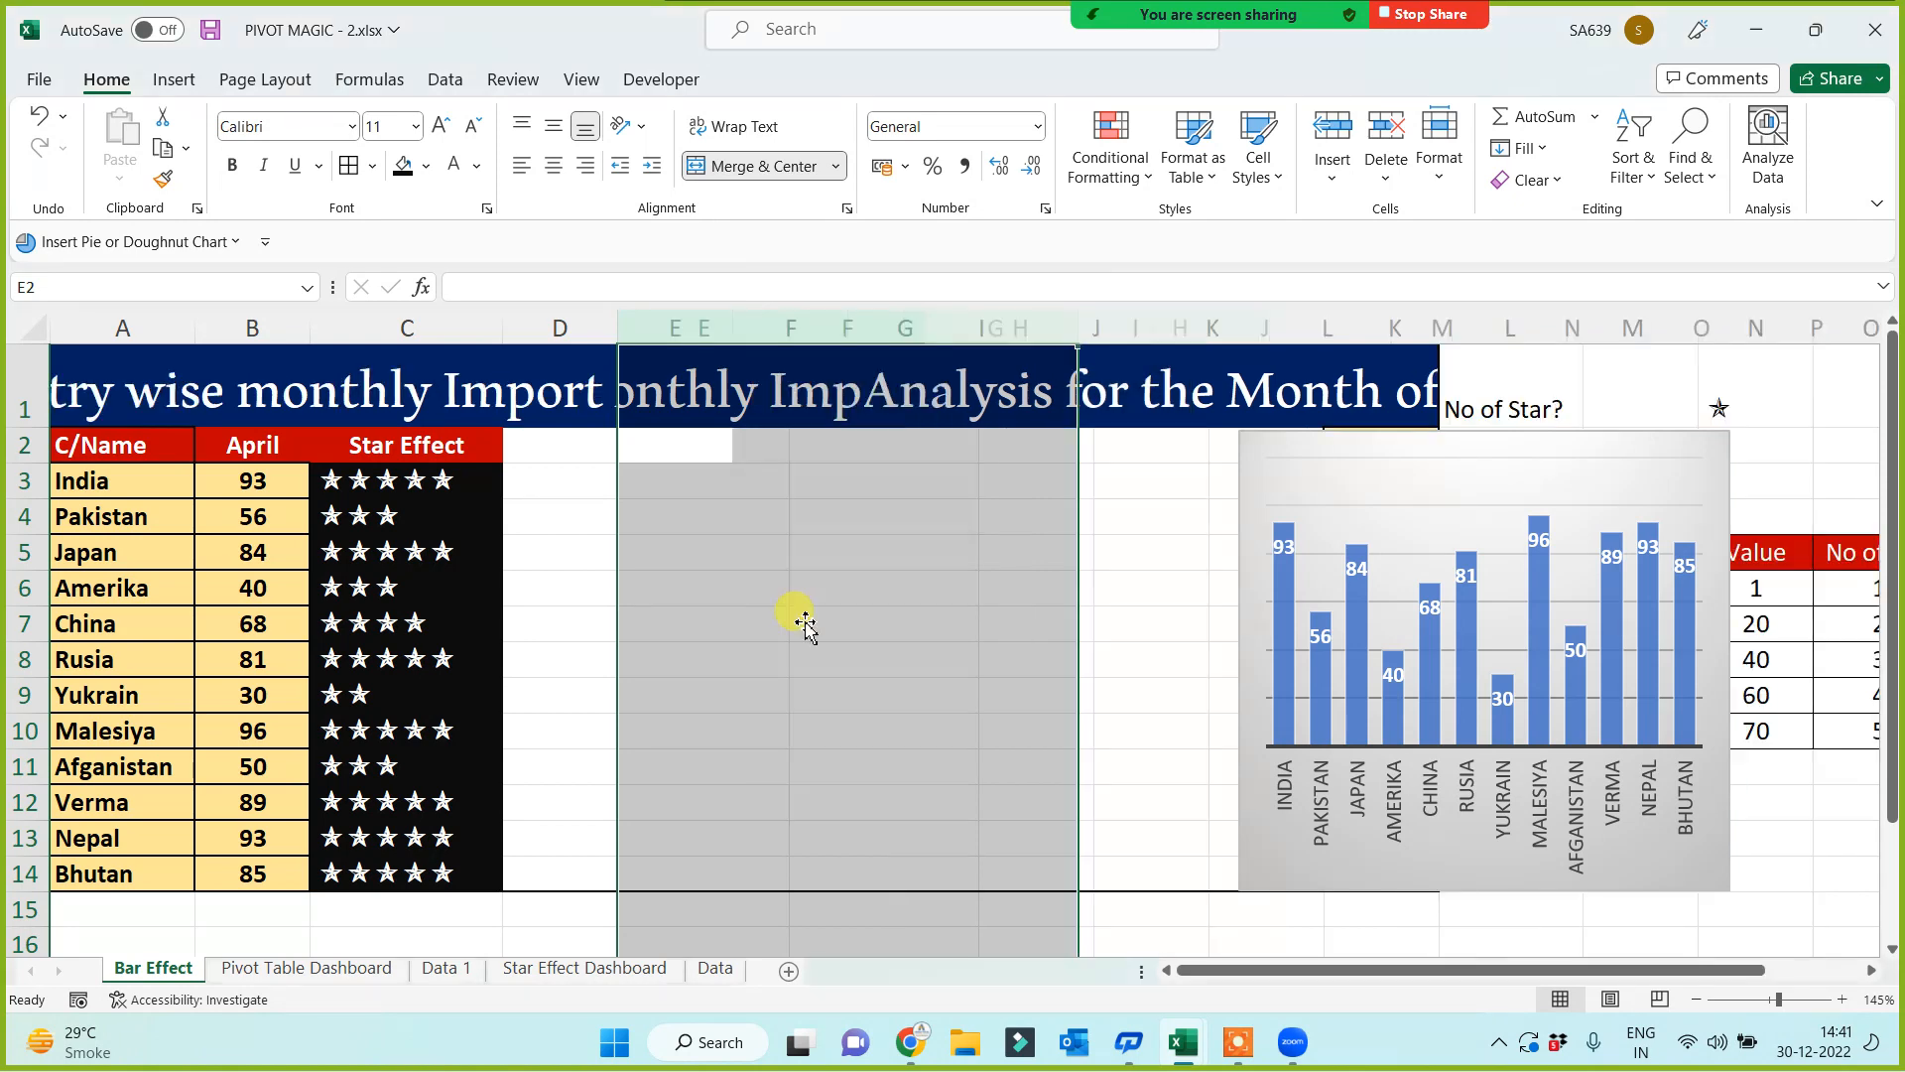
{"action": "left_click", "coordinate": [550, 764]}
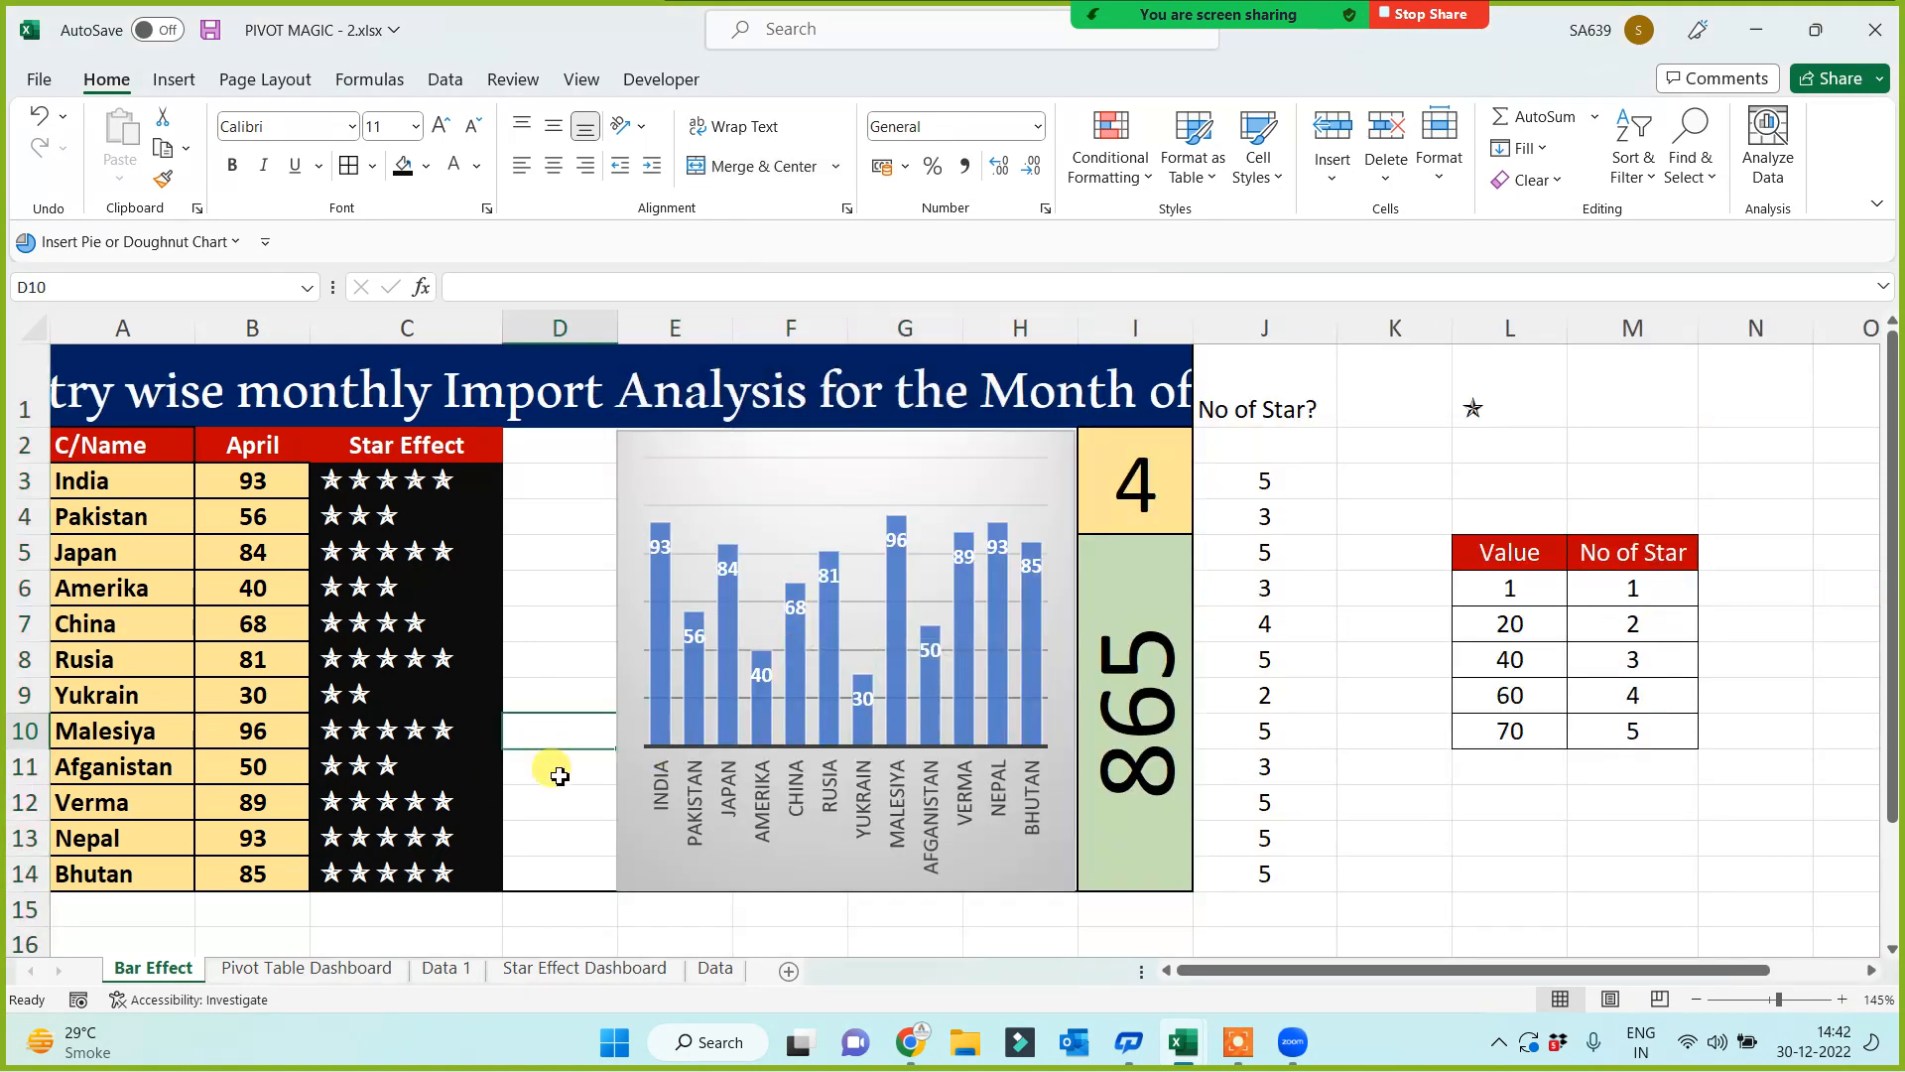
Step: Widen column D to a little over three times the width of the Star Effect column, making room beside the chart
{"action": "left_click_drag", "start_coordinate": [546, 446], "coordinate": [548, 867]}
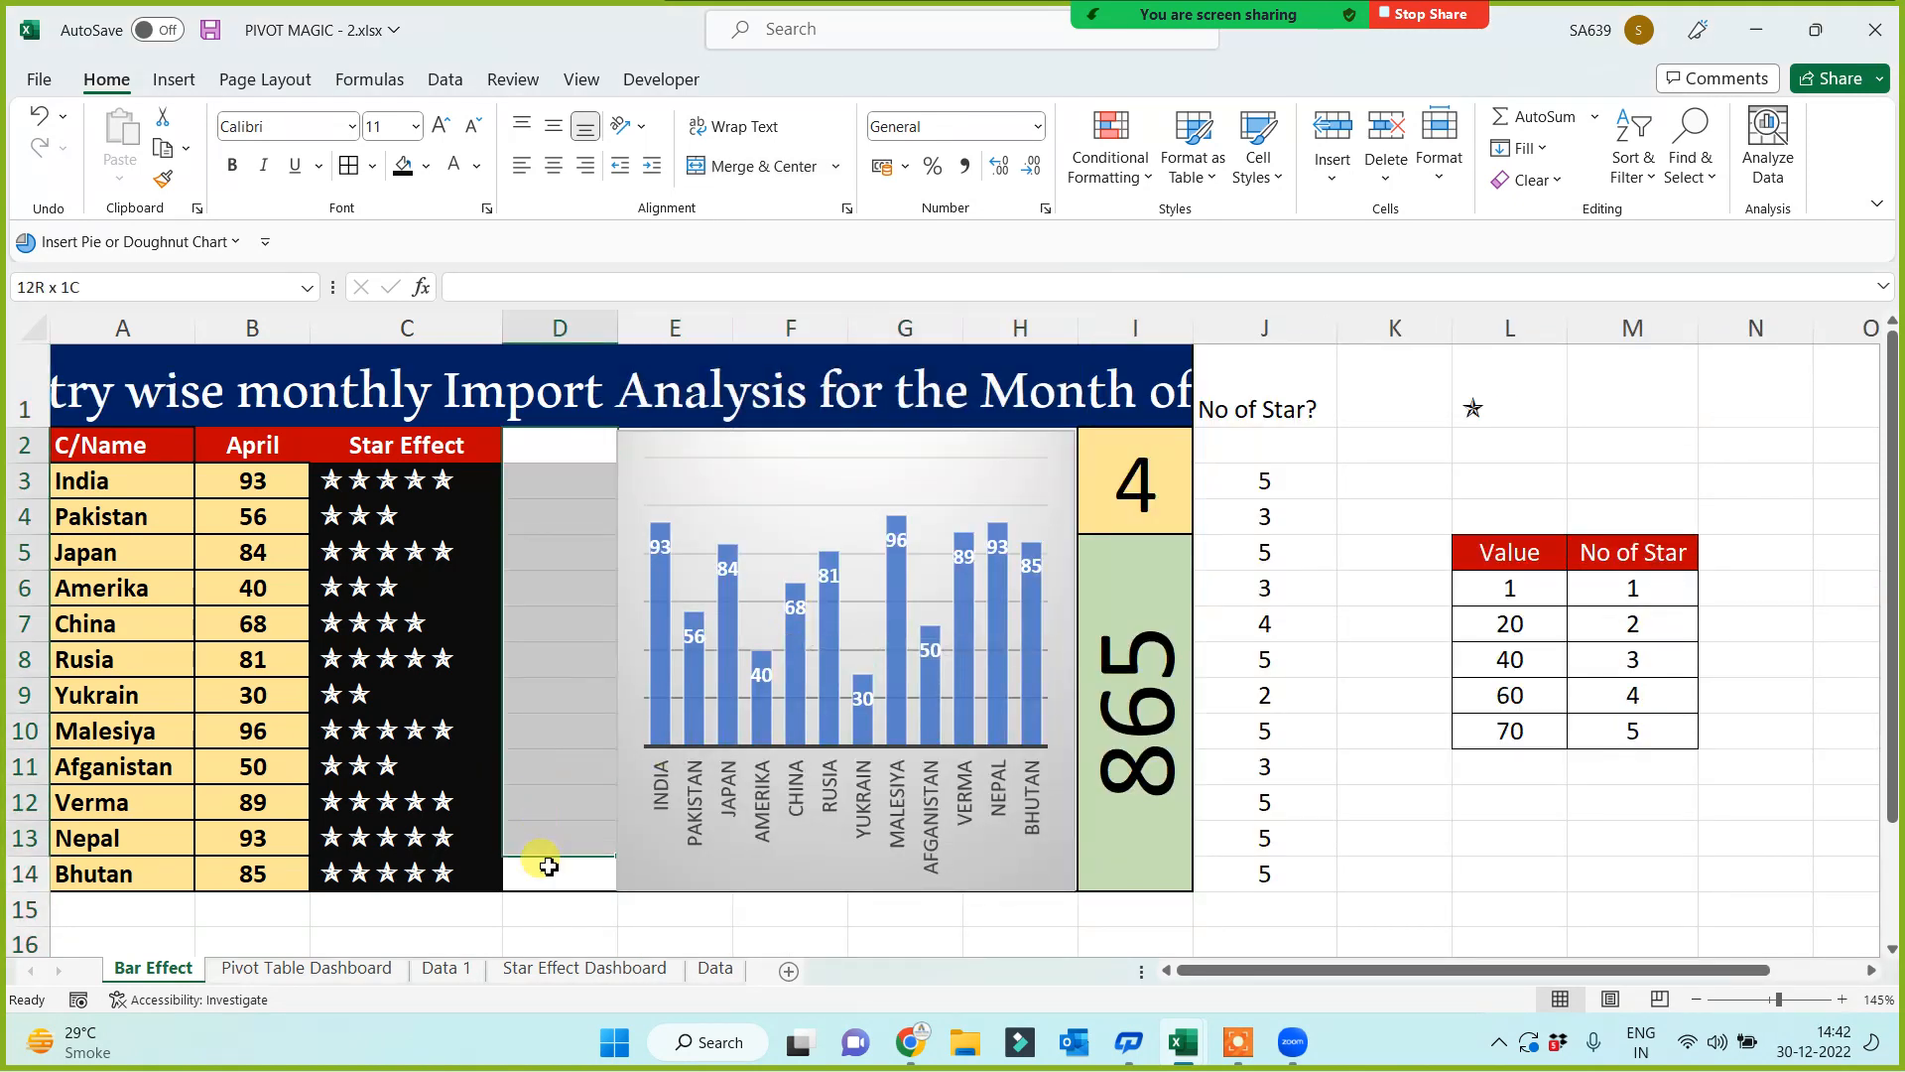
{"action": "left_click", "coordinate": [514, 903]}
{"action": "left_click_drag", "start_coordinate": [619, 323], "coordinate": [1170, 323]}
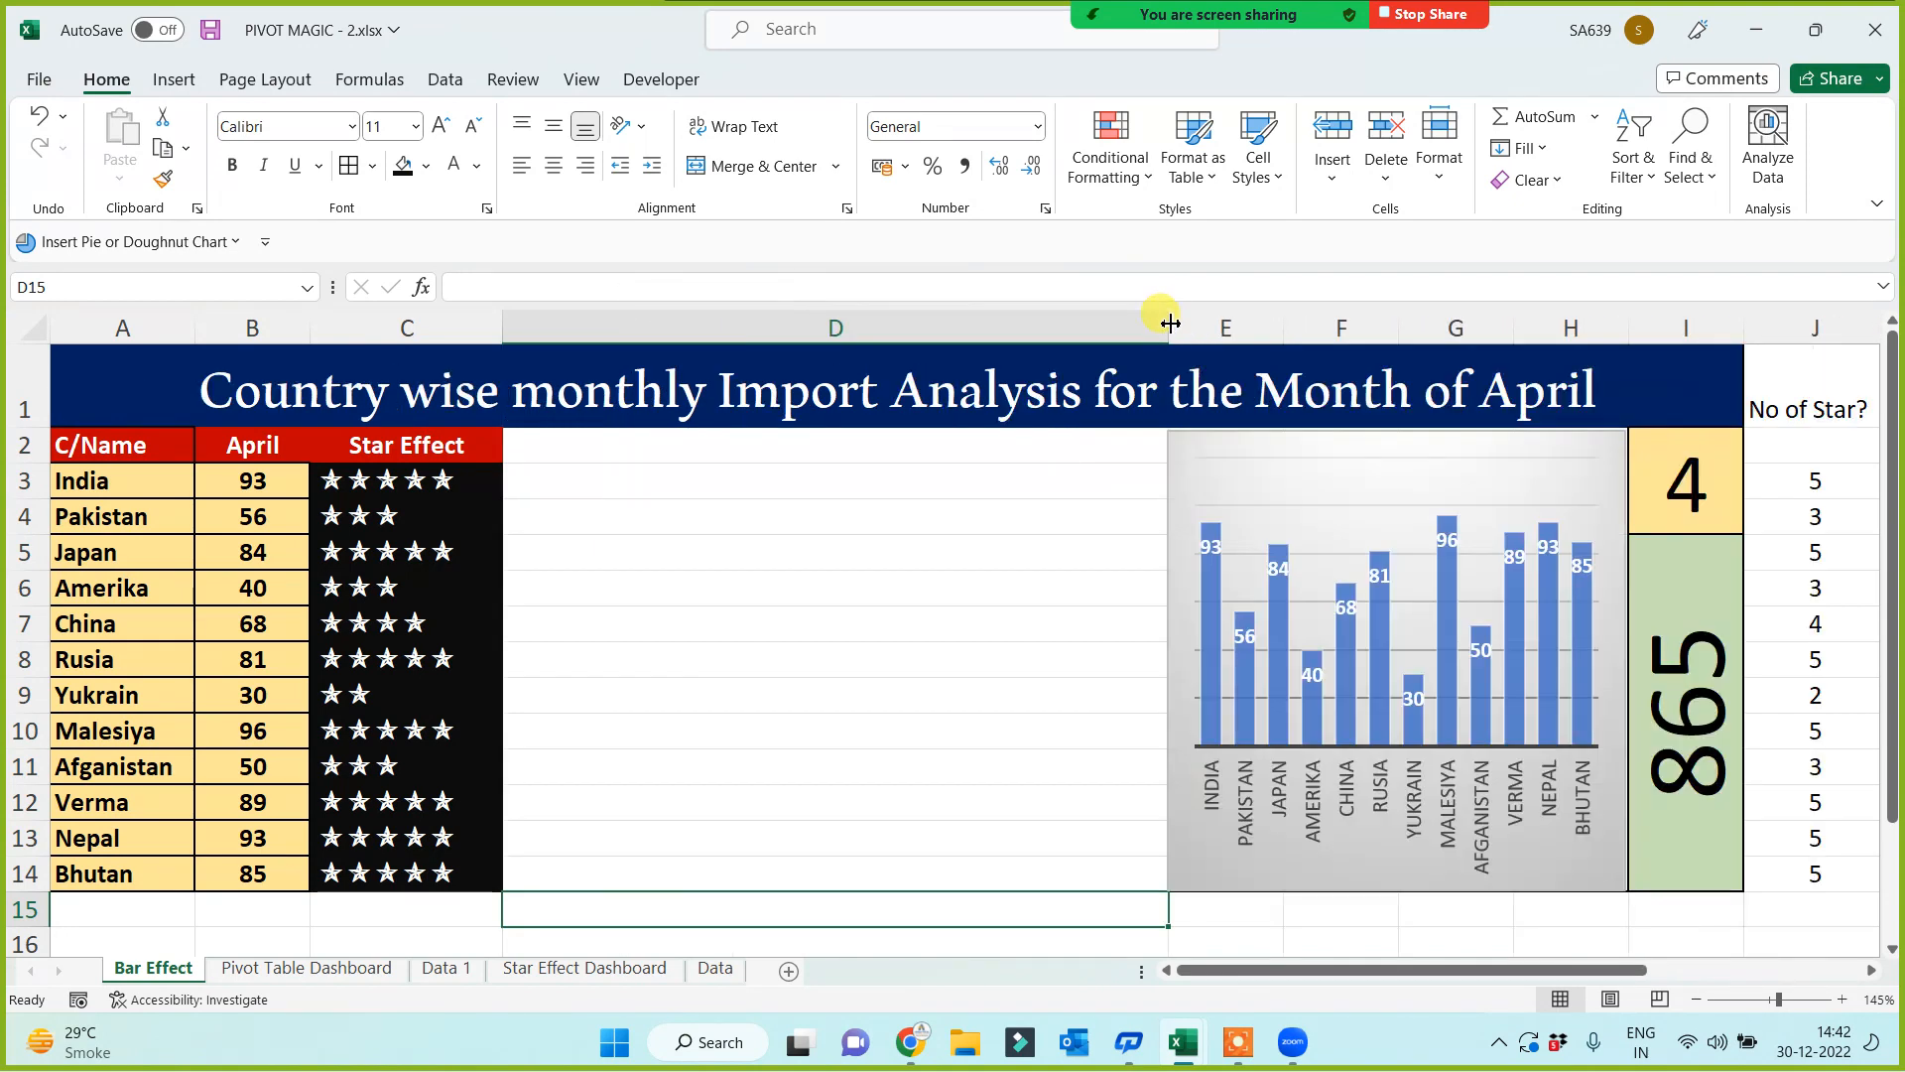
{"action": "left_click", "coordinate": [876, 621]}
{"action": "left_click", "coordinate": [719, 444]}
{"action": "left_click_drag", "start_coordinate": [726, 546], "coordinate": [706, 878]}
{"action": "left_click", "coordinate": [712, 704]}
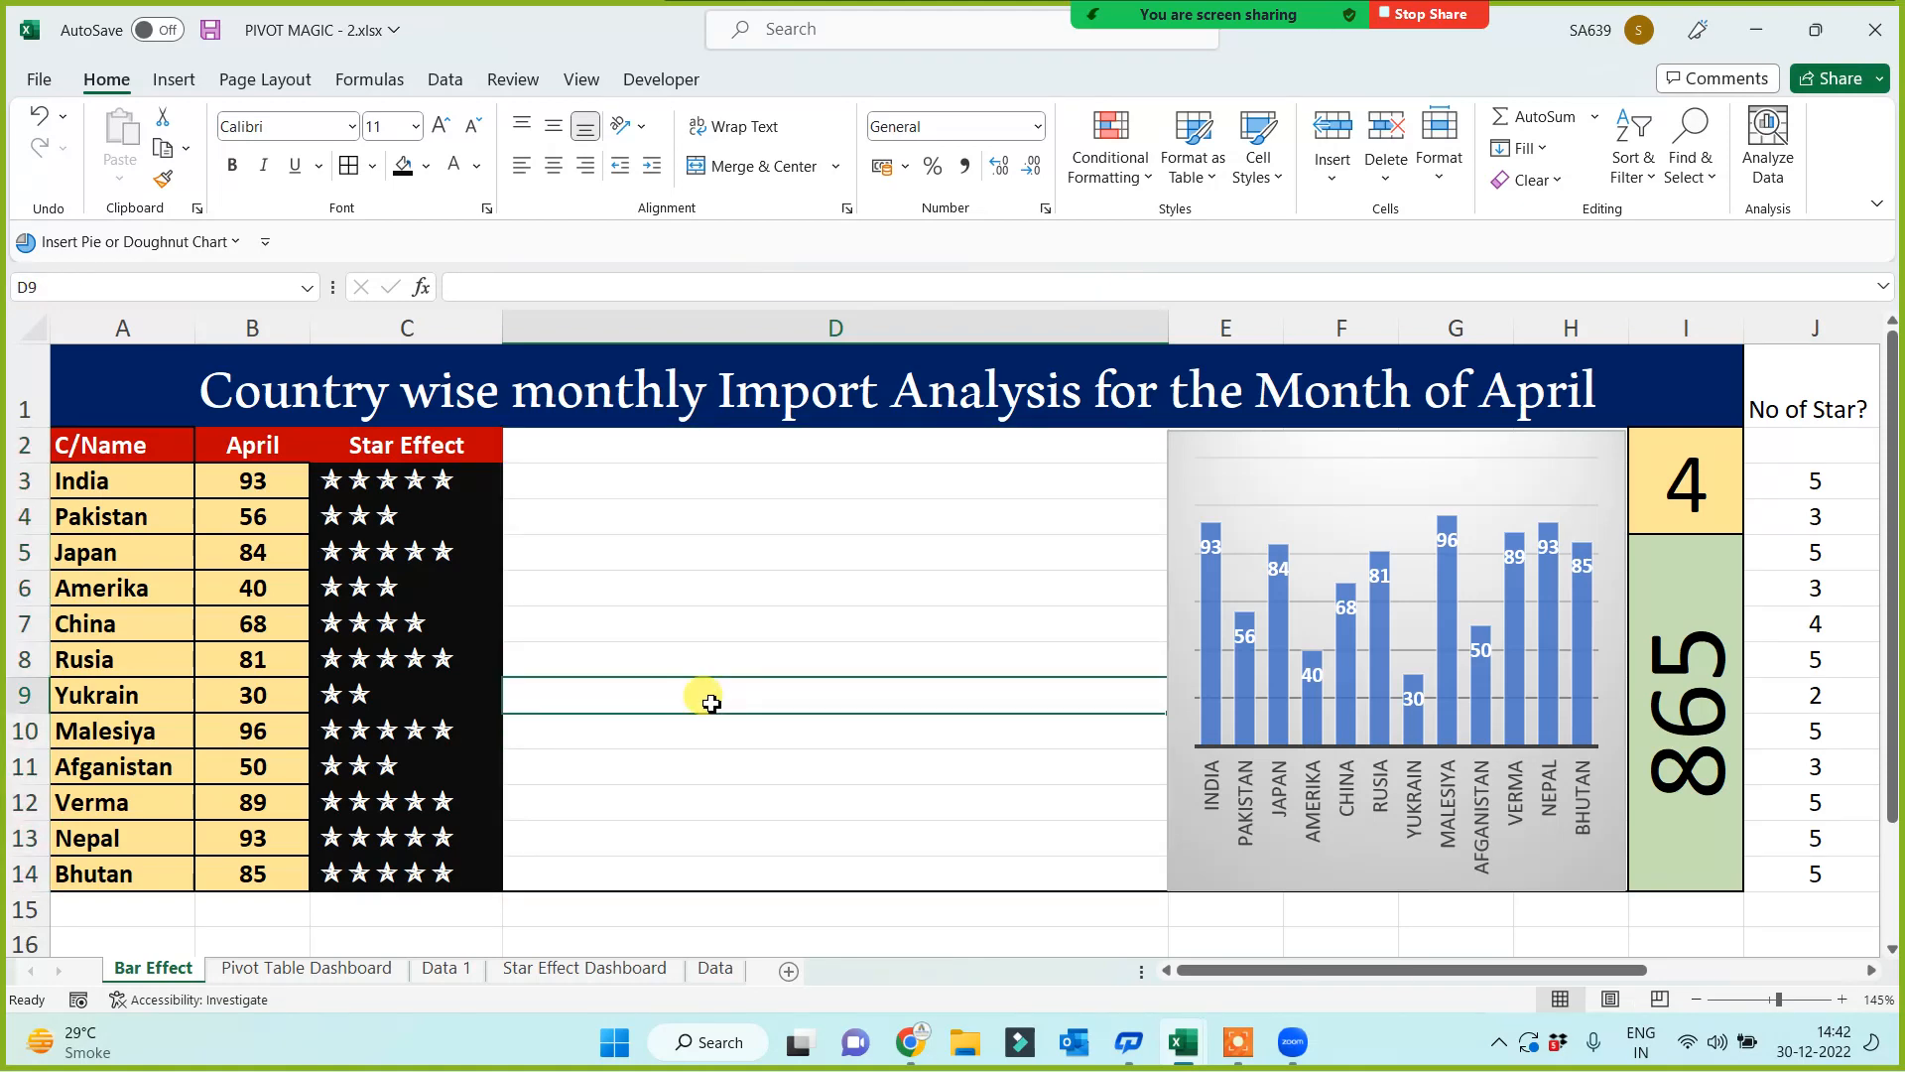
Step: Add the heading "Bar Effect" in cell D2 and copy the Star Effect heading's formatting onto it
{"action": "left_click", "coordinate": [712, 447]}
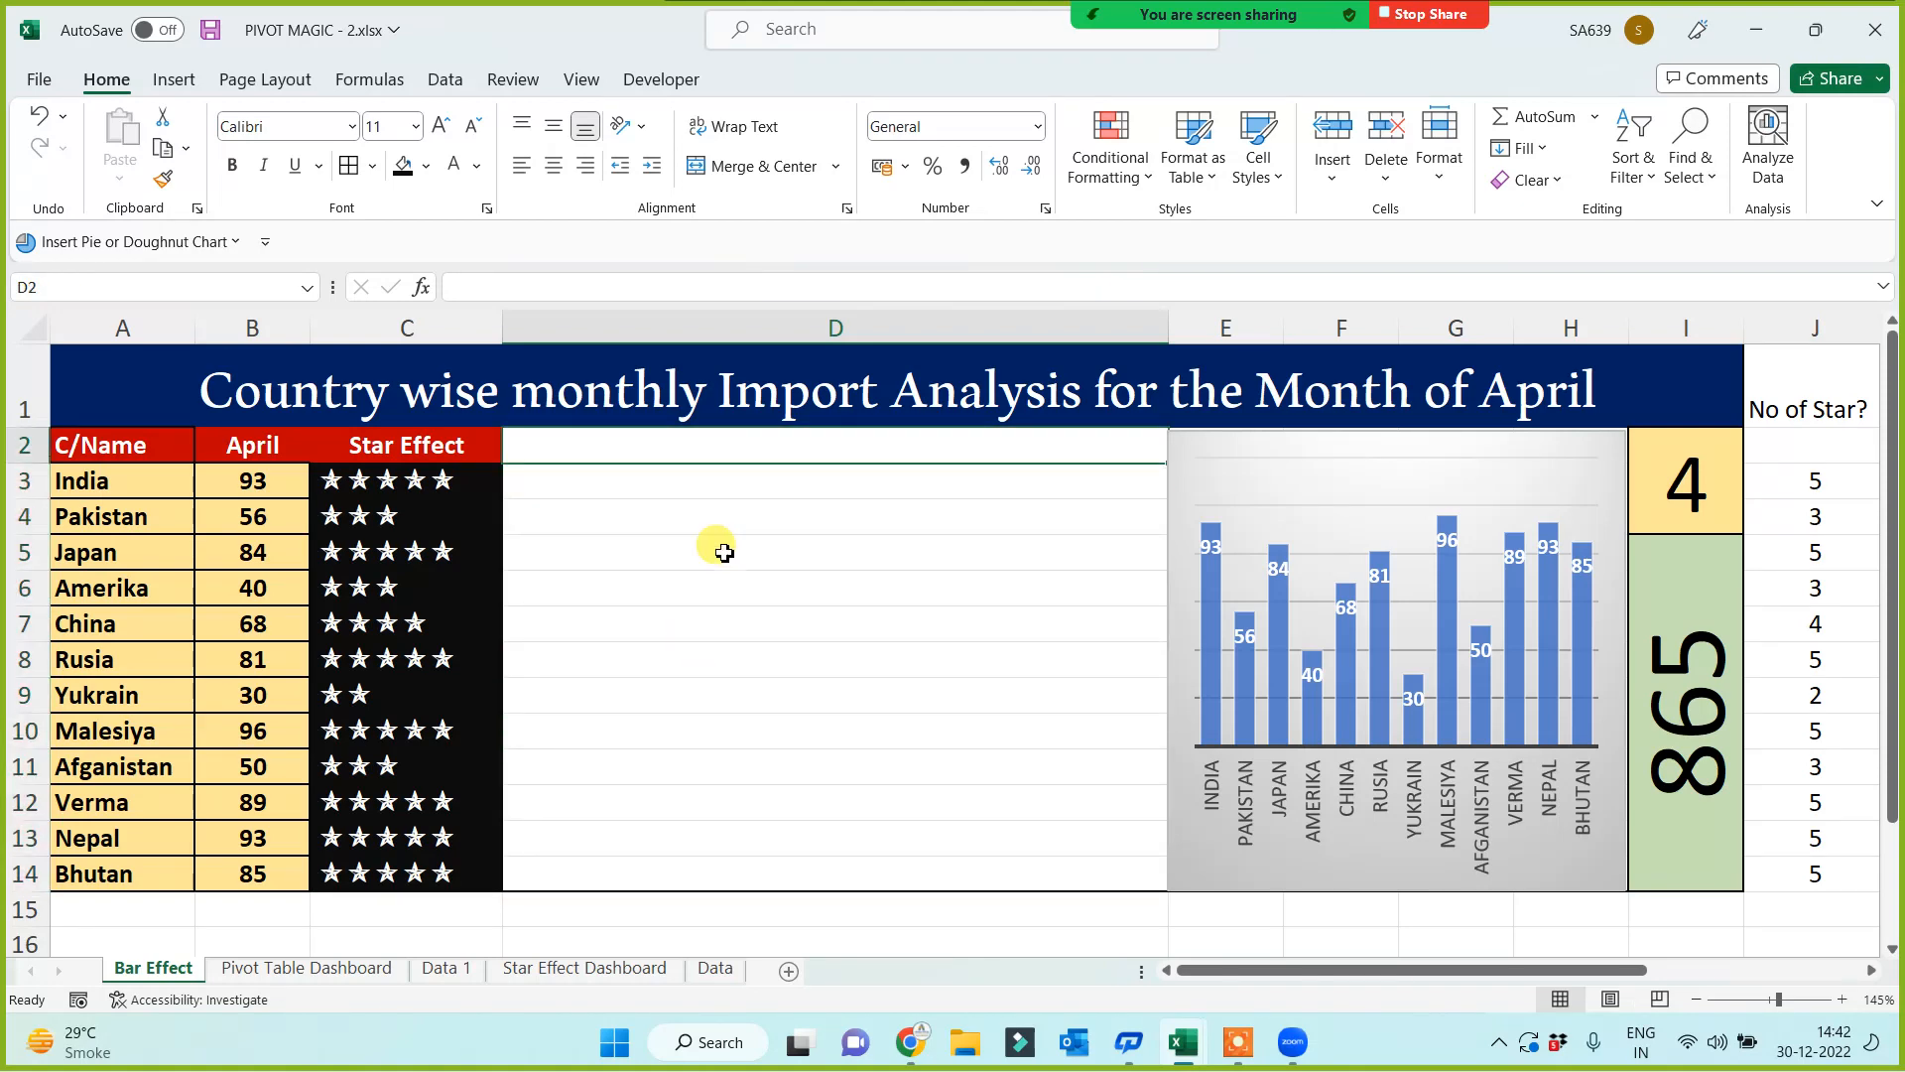
{"action": "type", "text": "Bar Effect"}
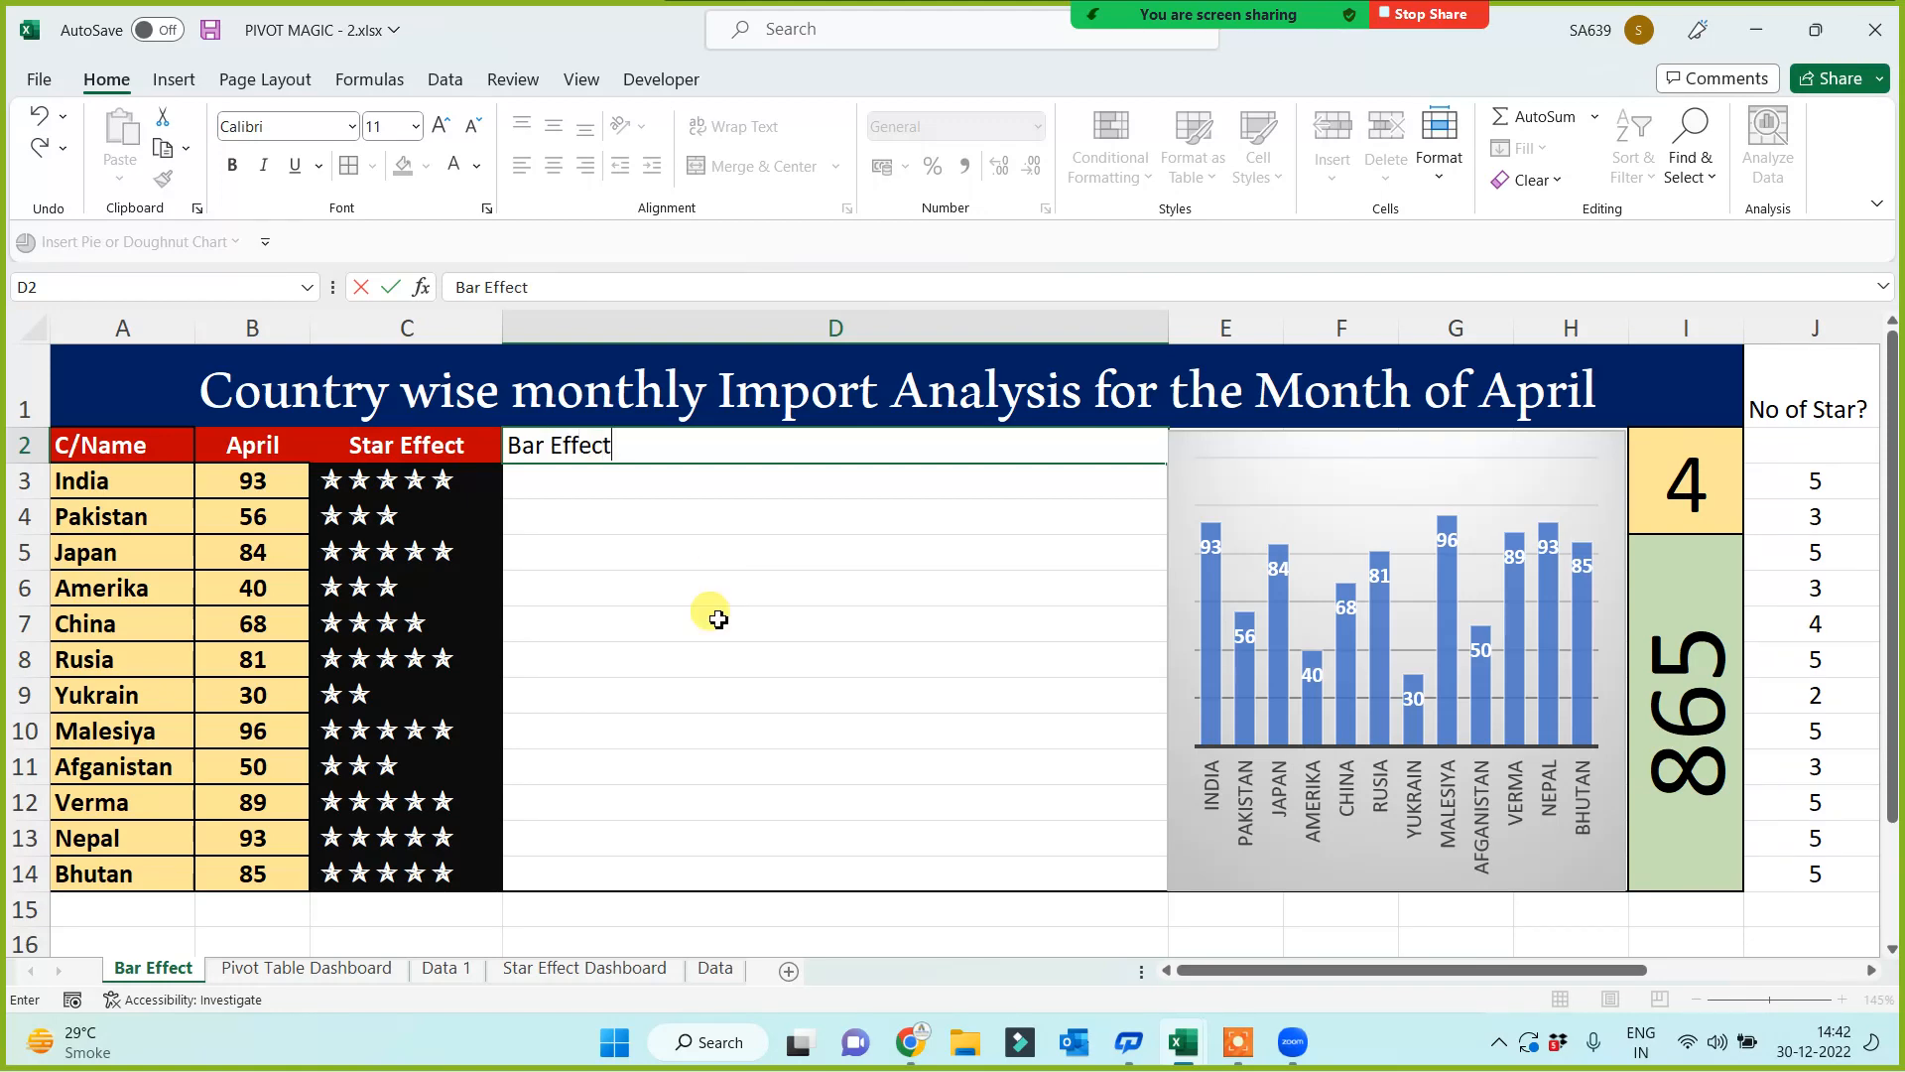
{"action": "key", "text": "Return"}
{"action": "left_click", "coordinate": [367, 447]}
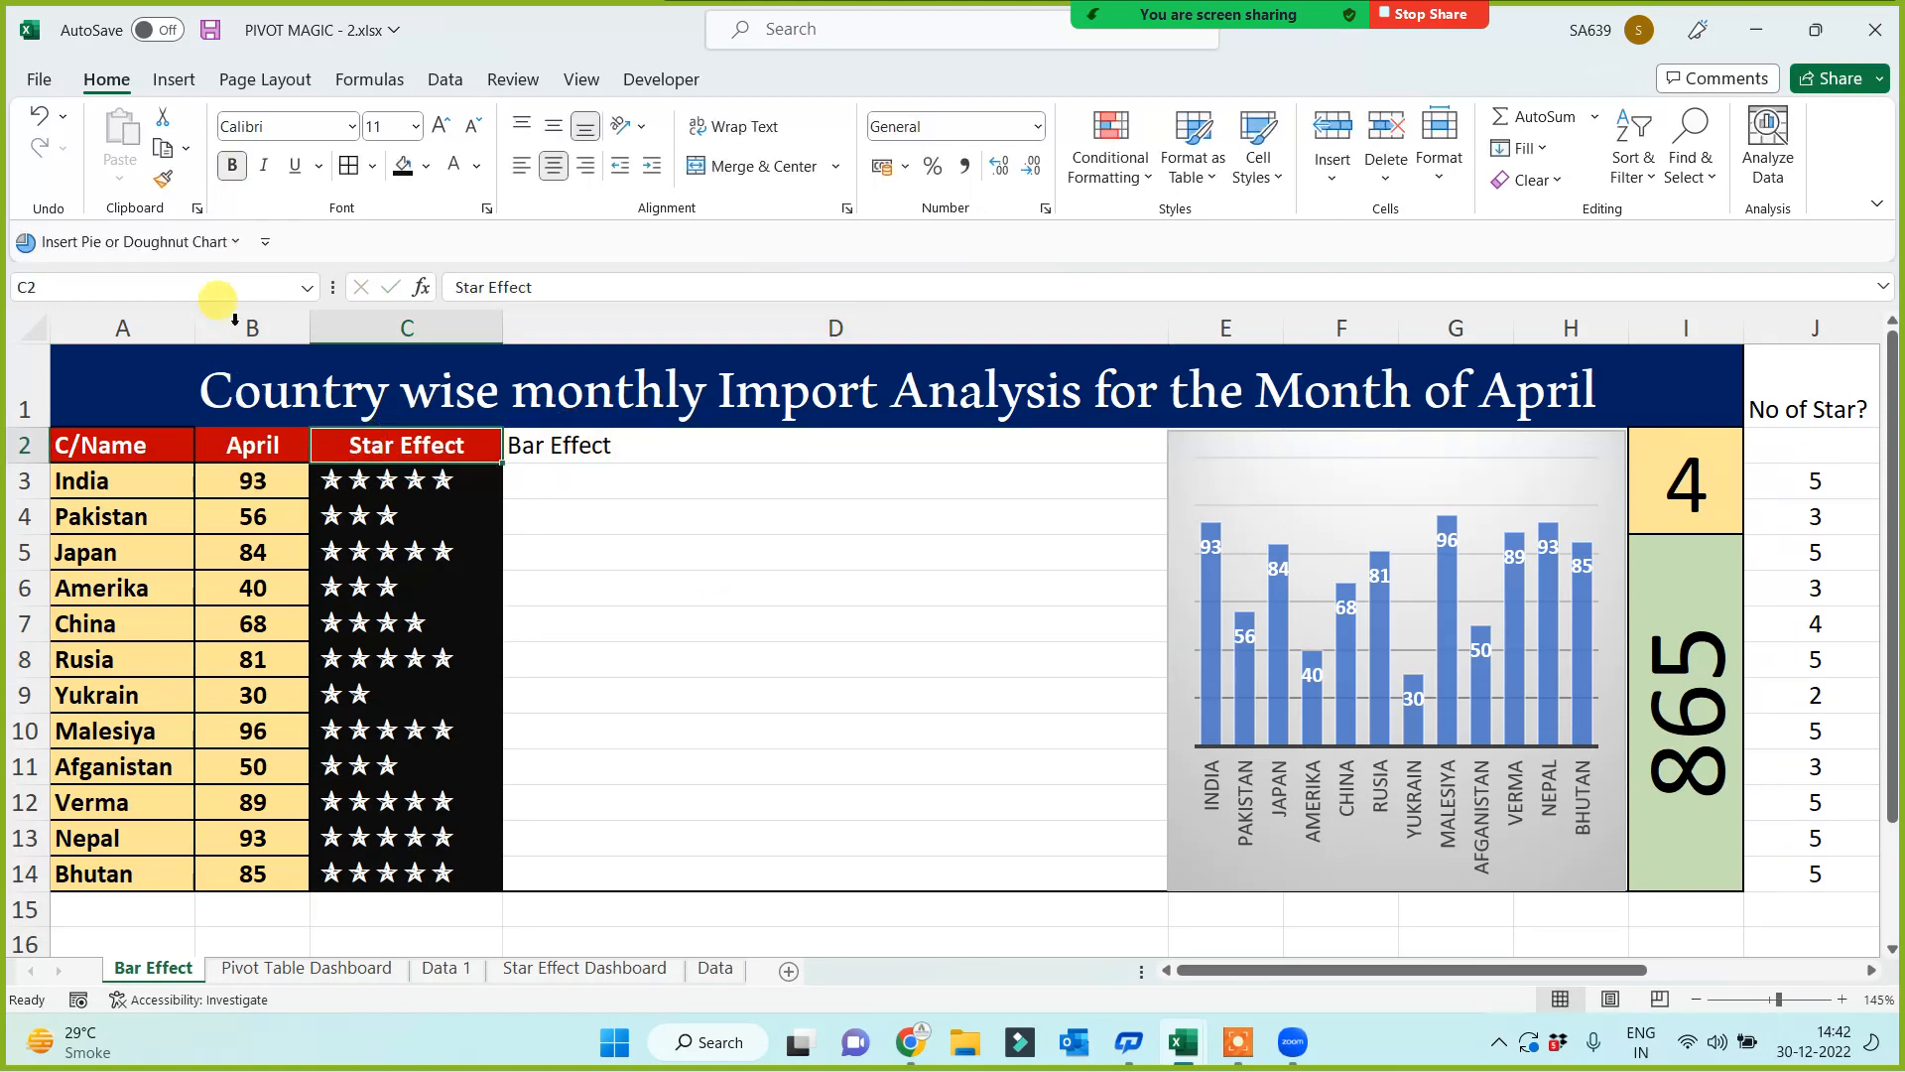
{"action": "left_click", "coordinate": [163, 179]}
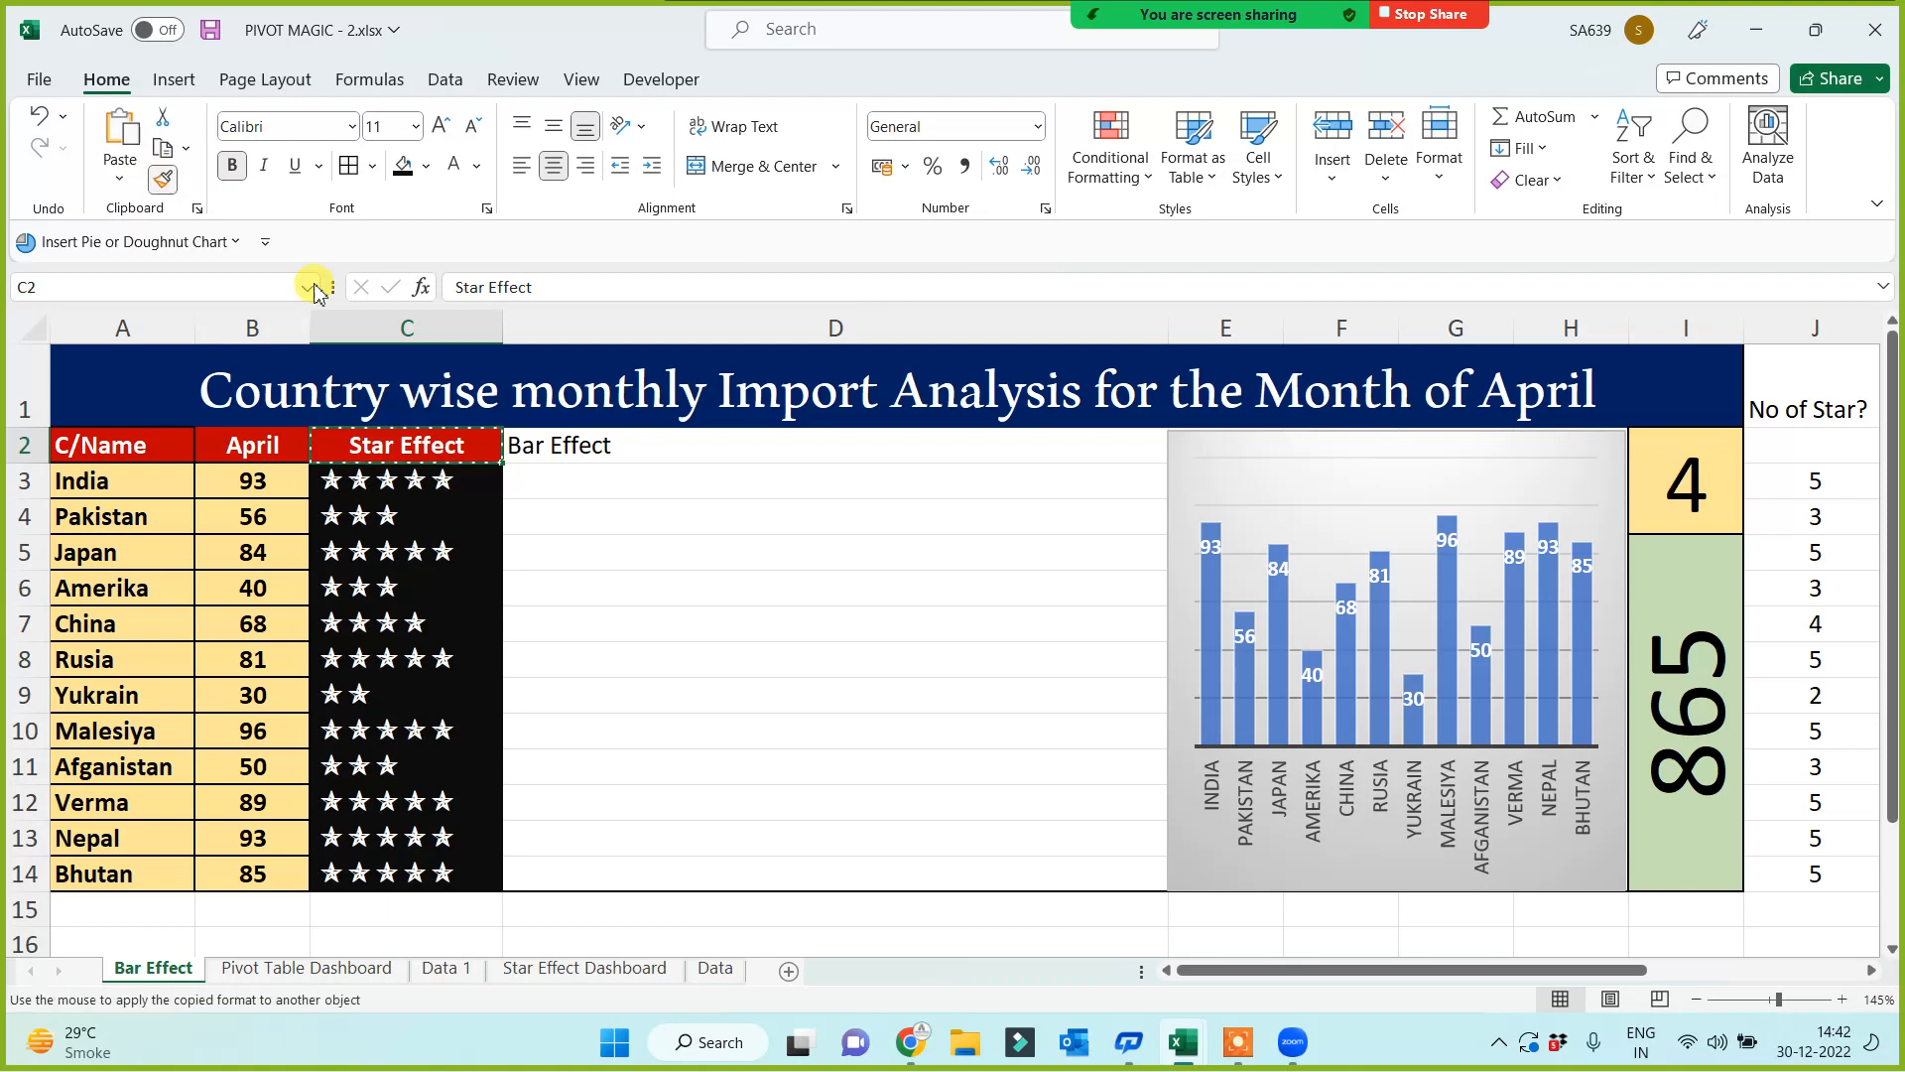
{"action": "left_click", "coordinate": [605, 445]}
{"action": "left_click", "coordinate": [781, 563]}
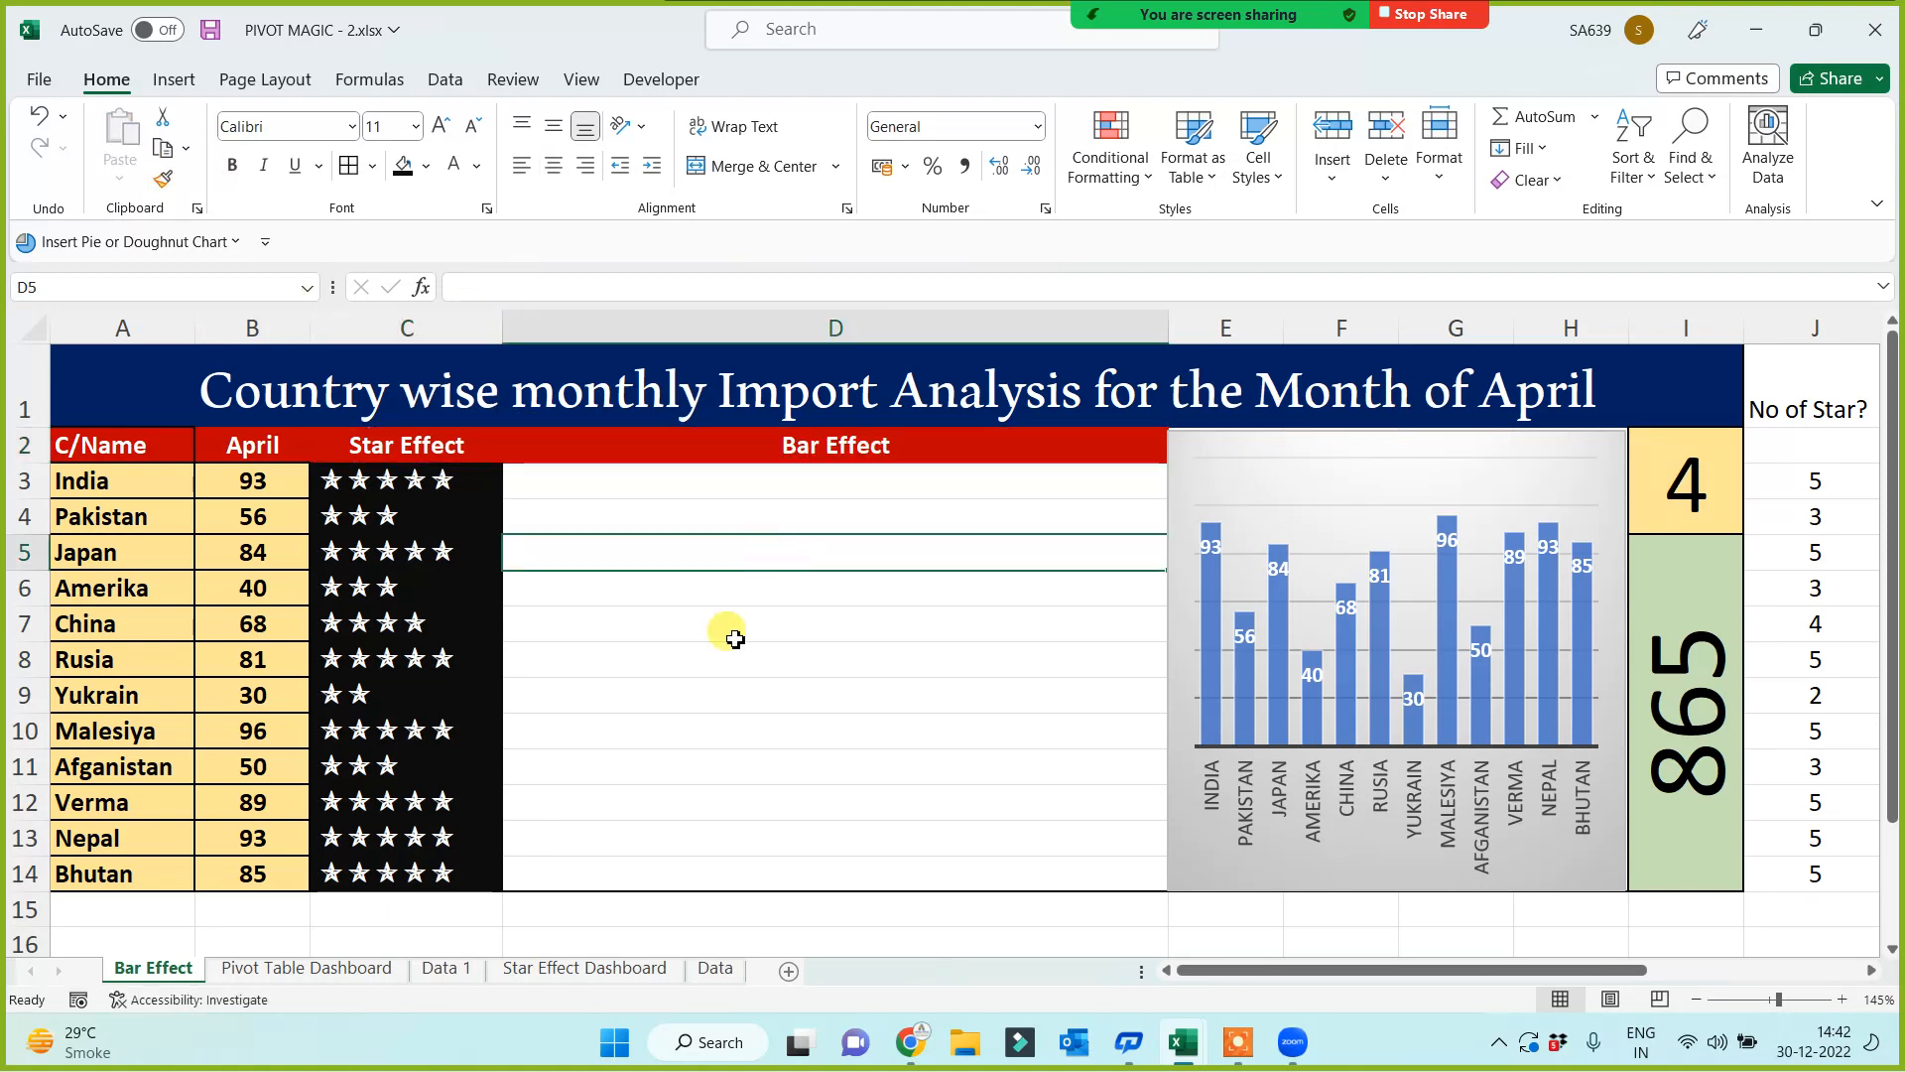
{"action": "left_click_drag", "start_coordinate": [734, 481], "coordinate": [740, 879]}
{"action": "left_click", "coordinate": [758, 725]}
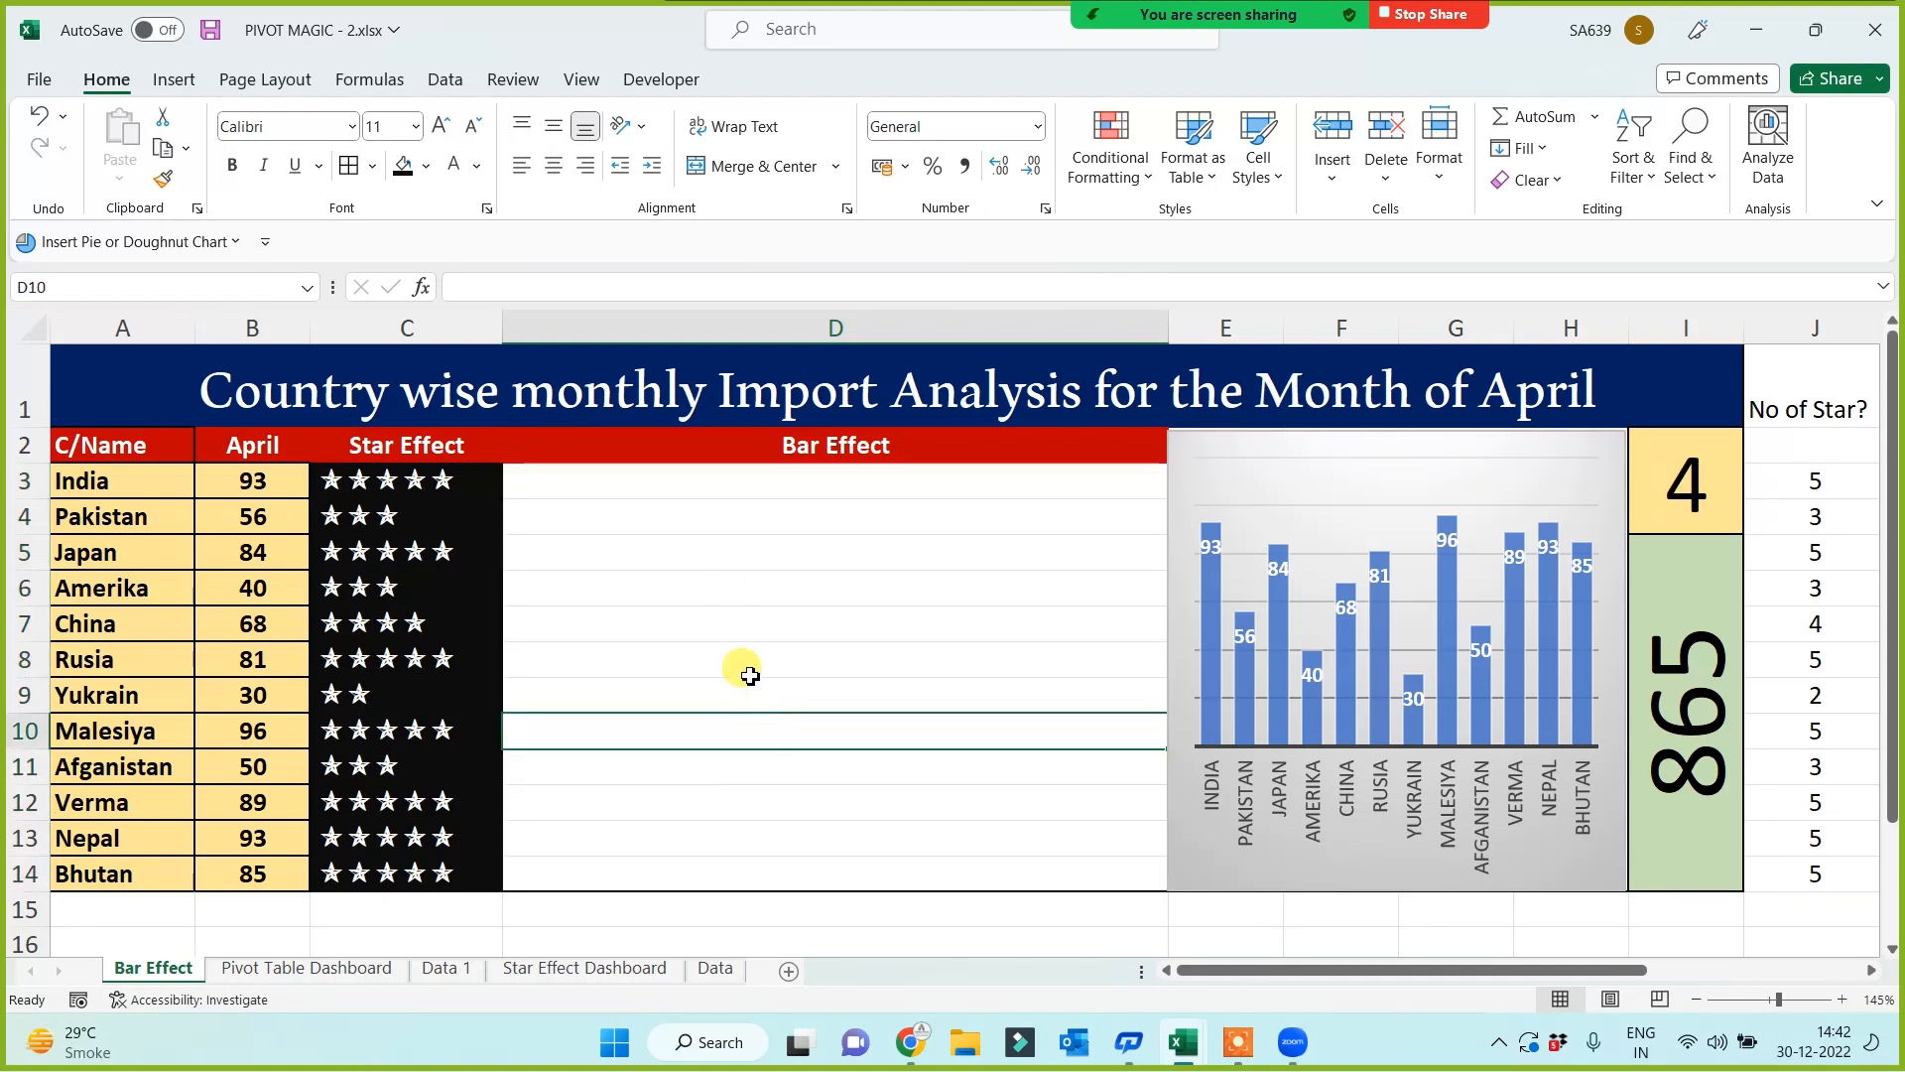
Step: Insert the Webdings vertical bar symbol, character code 124, in cell L3 above the star lookup table
{"action": "left_click", "coordinate": [722, 490]}
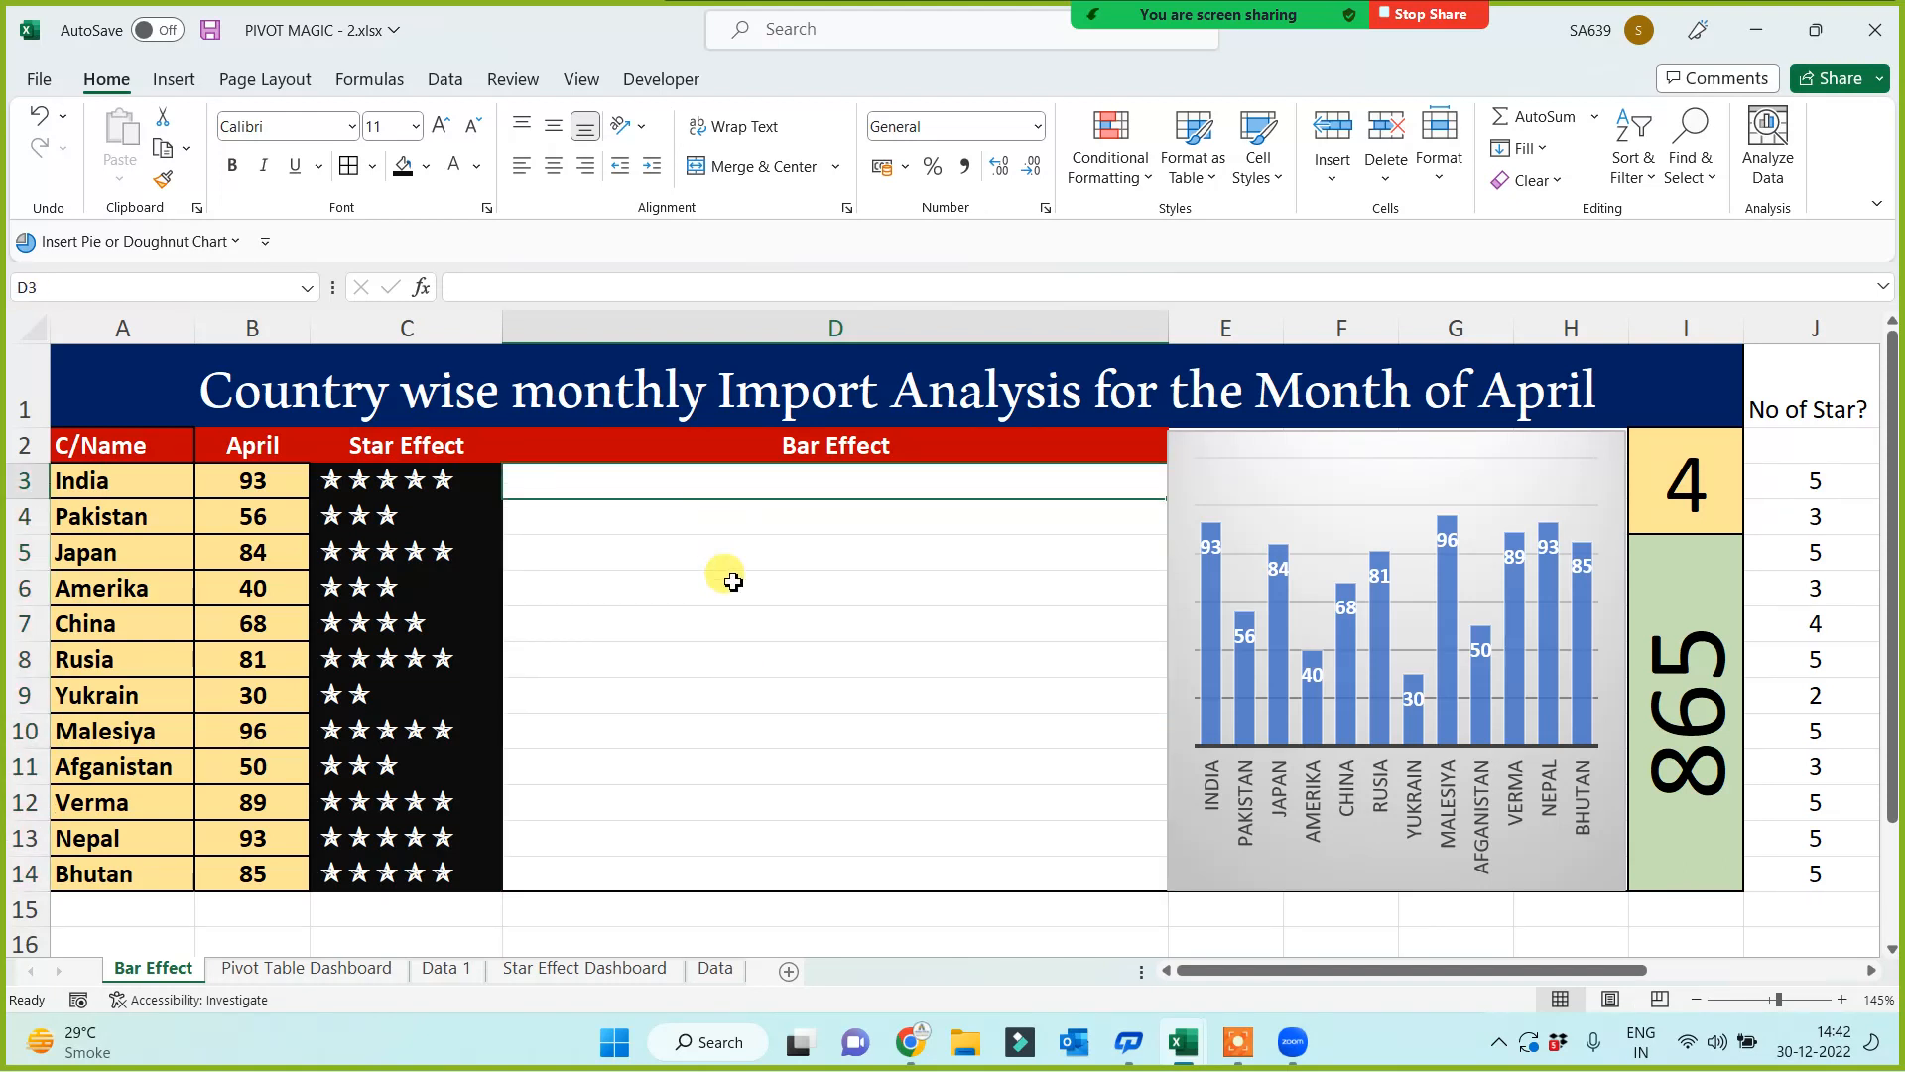
{"action": "key", "text": "Right"}
{"action": "key", "text": "Right"}
{"action": "key", "text": "Right"}
{"action": "key", "text": "Right"}
{"action": "key", "text": "Right"}
{"action": "key", "text": "Right"}
{"action": "key", "text": "Right"}
{"action": "key", "text": "Right"}
{"action": "key", "text": "Right"}
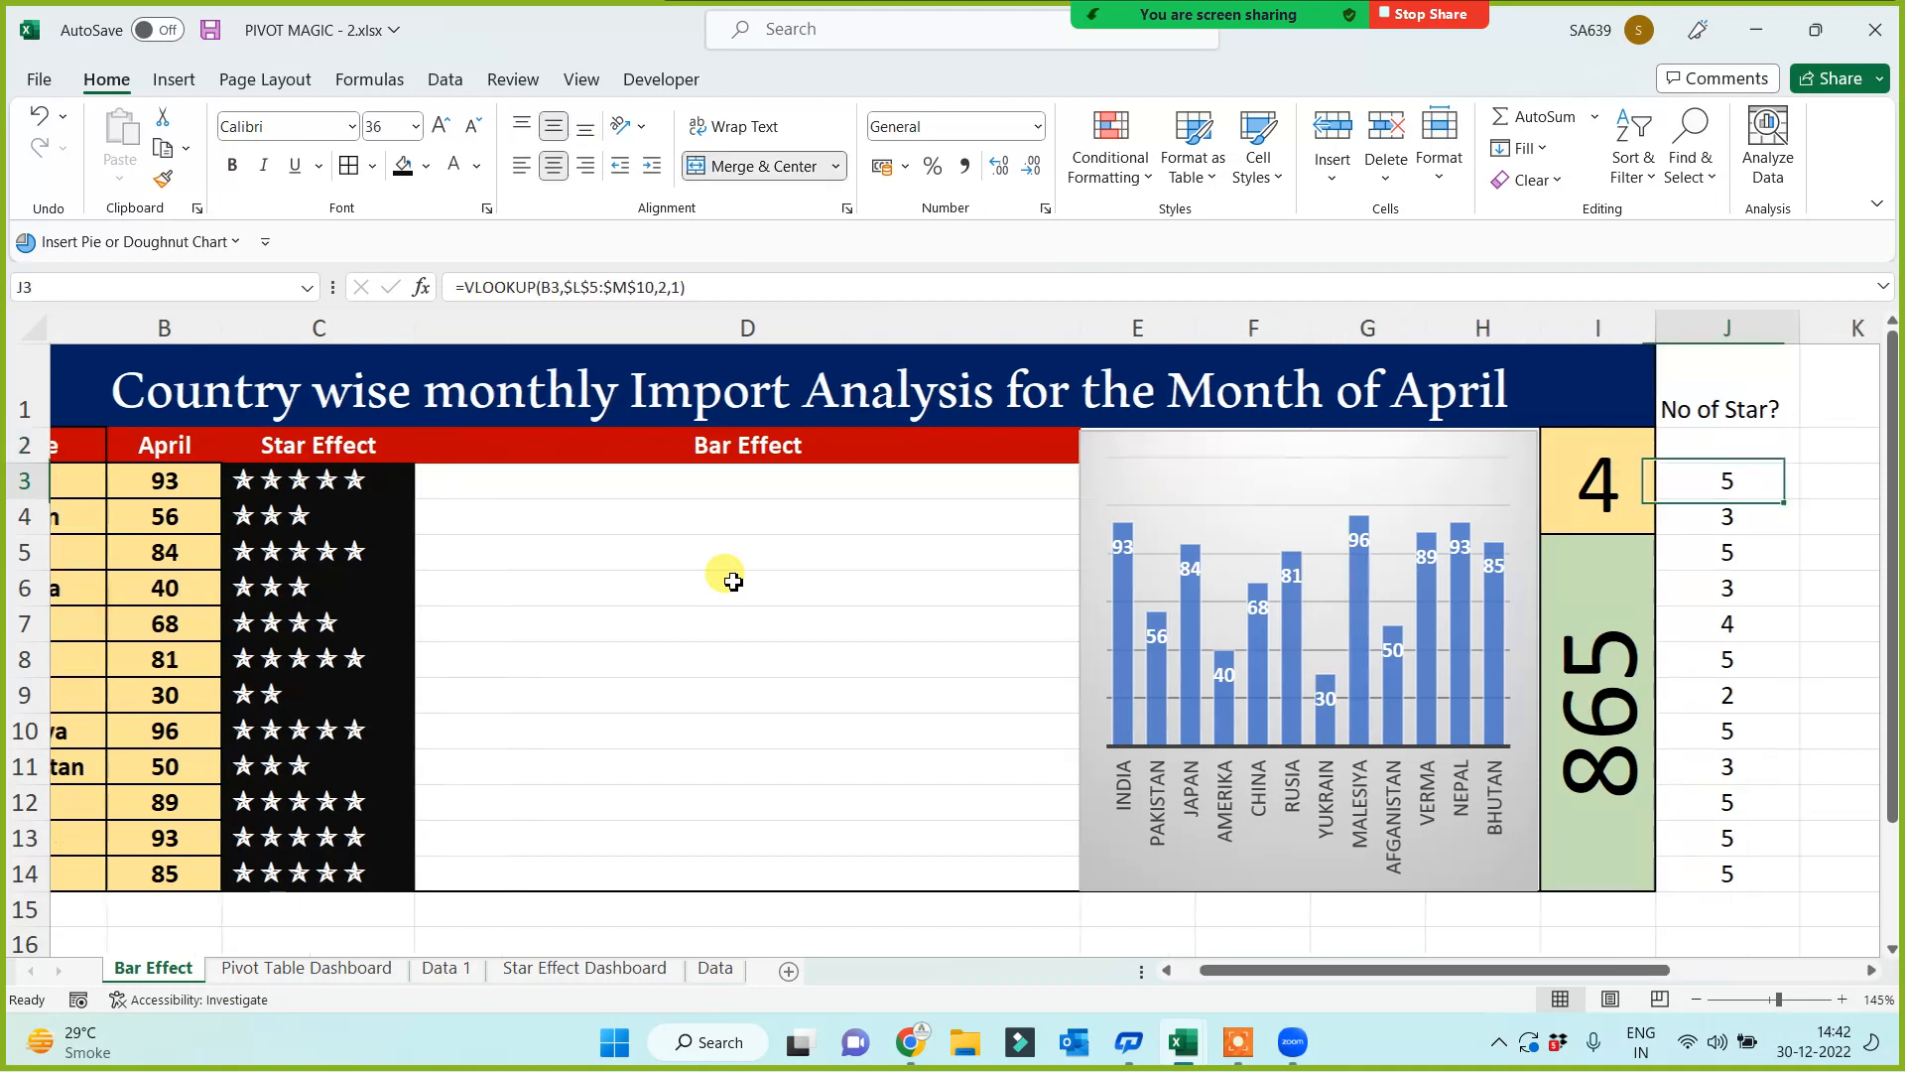
{"action": "key", "text": "Left"}
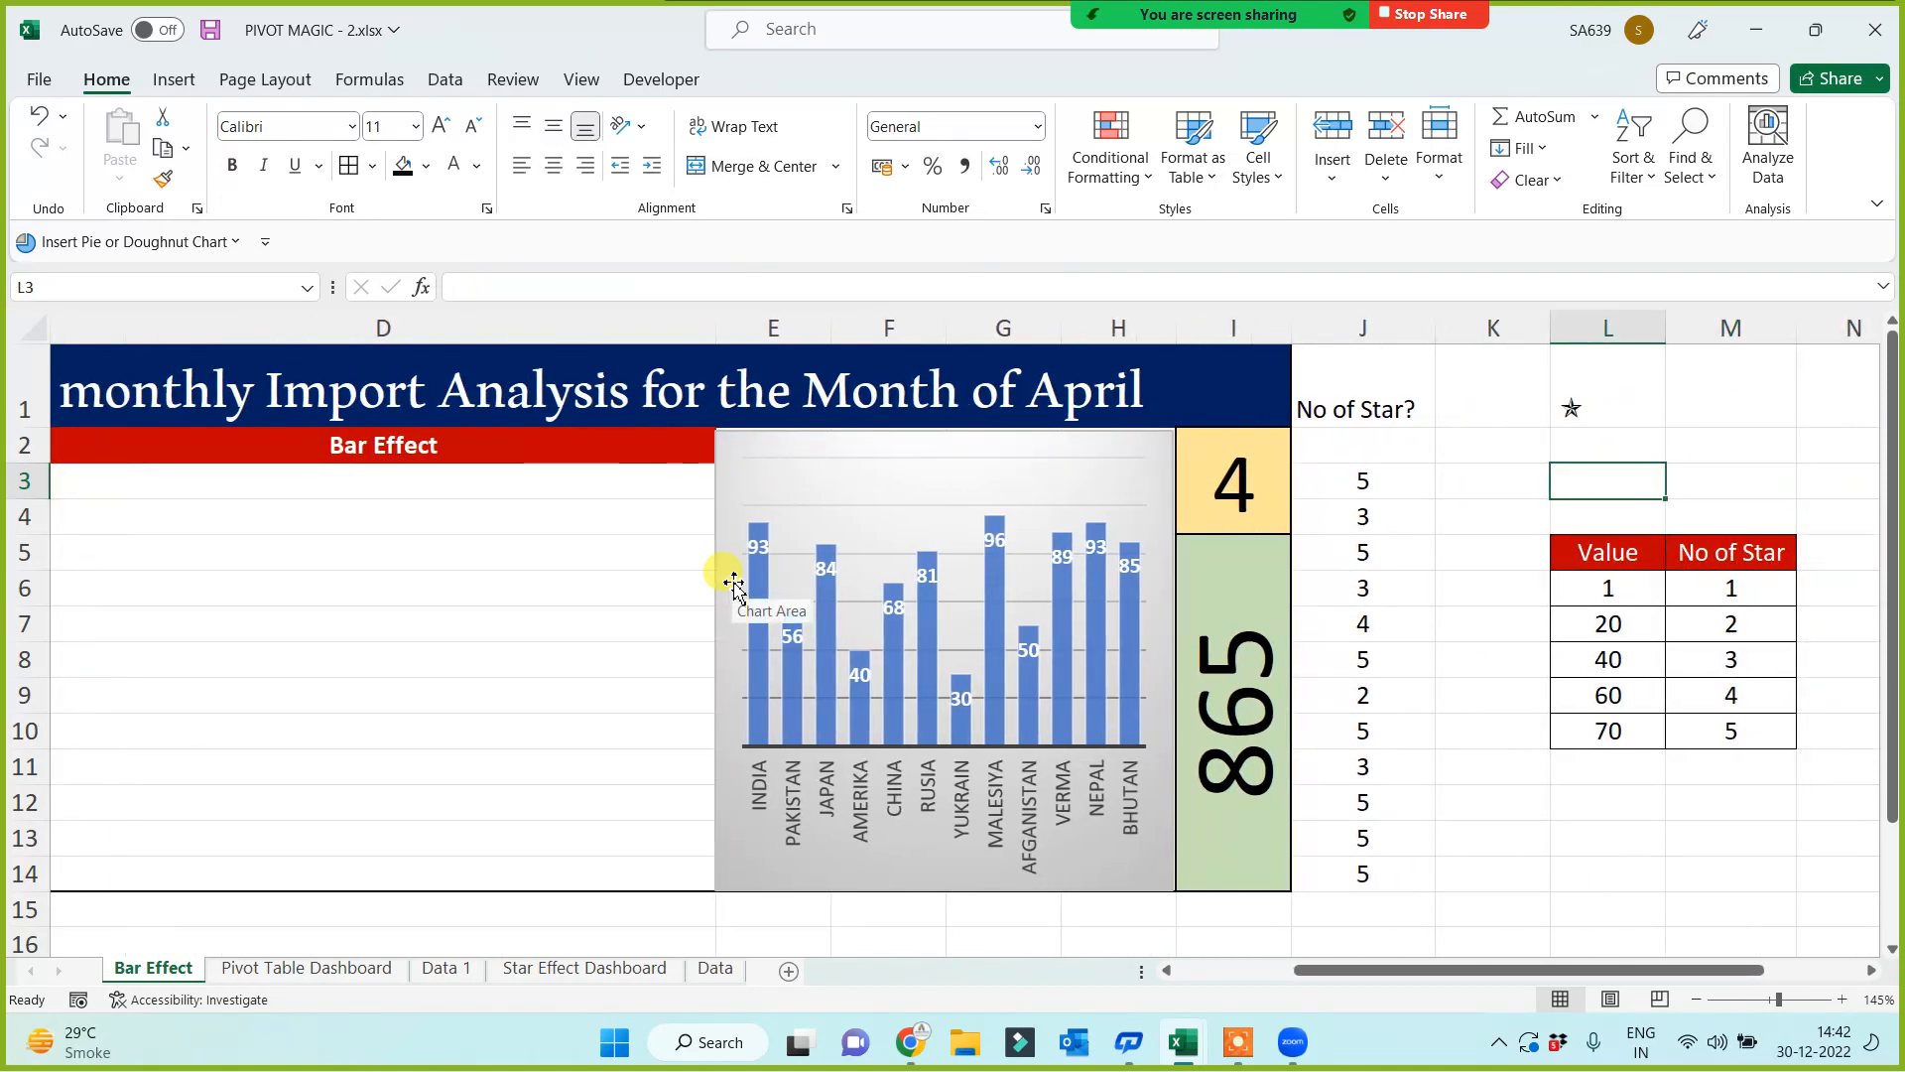
{"action": "key", "text": "Up"}
{"action": "key", "text": "Up"}
{"action": "key", "text": "Down"}
{"action": "key", "text": "Down"}
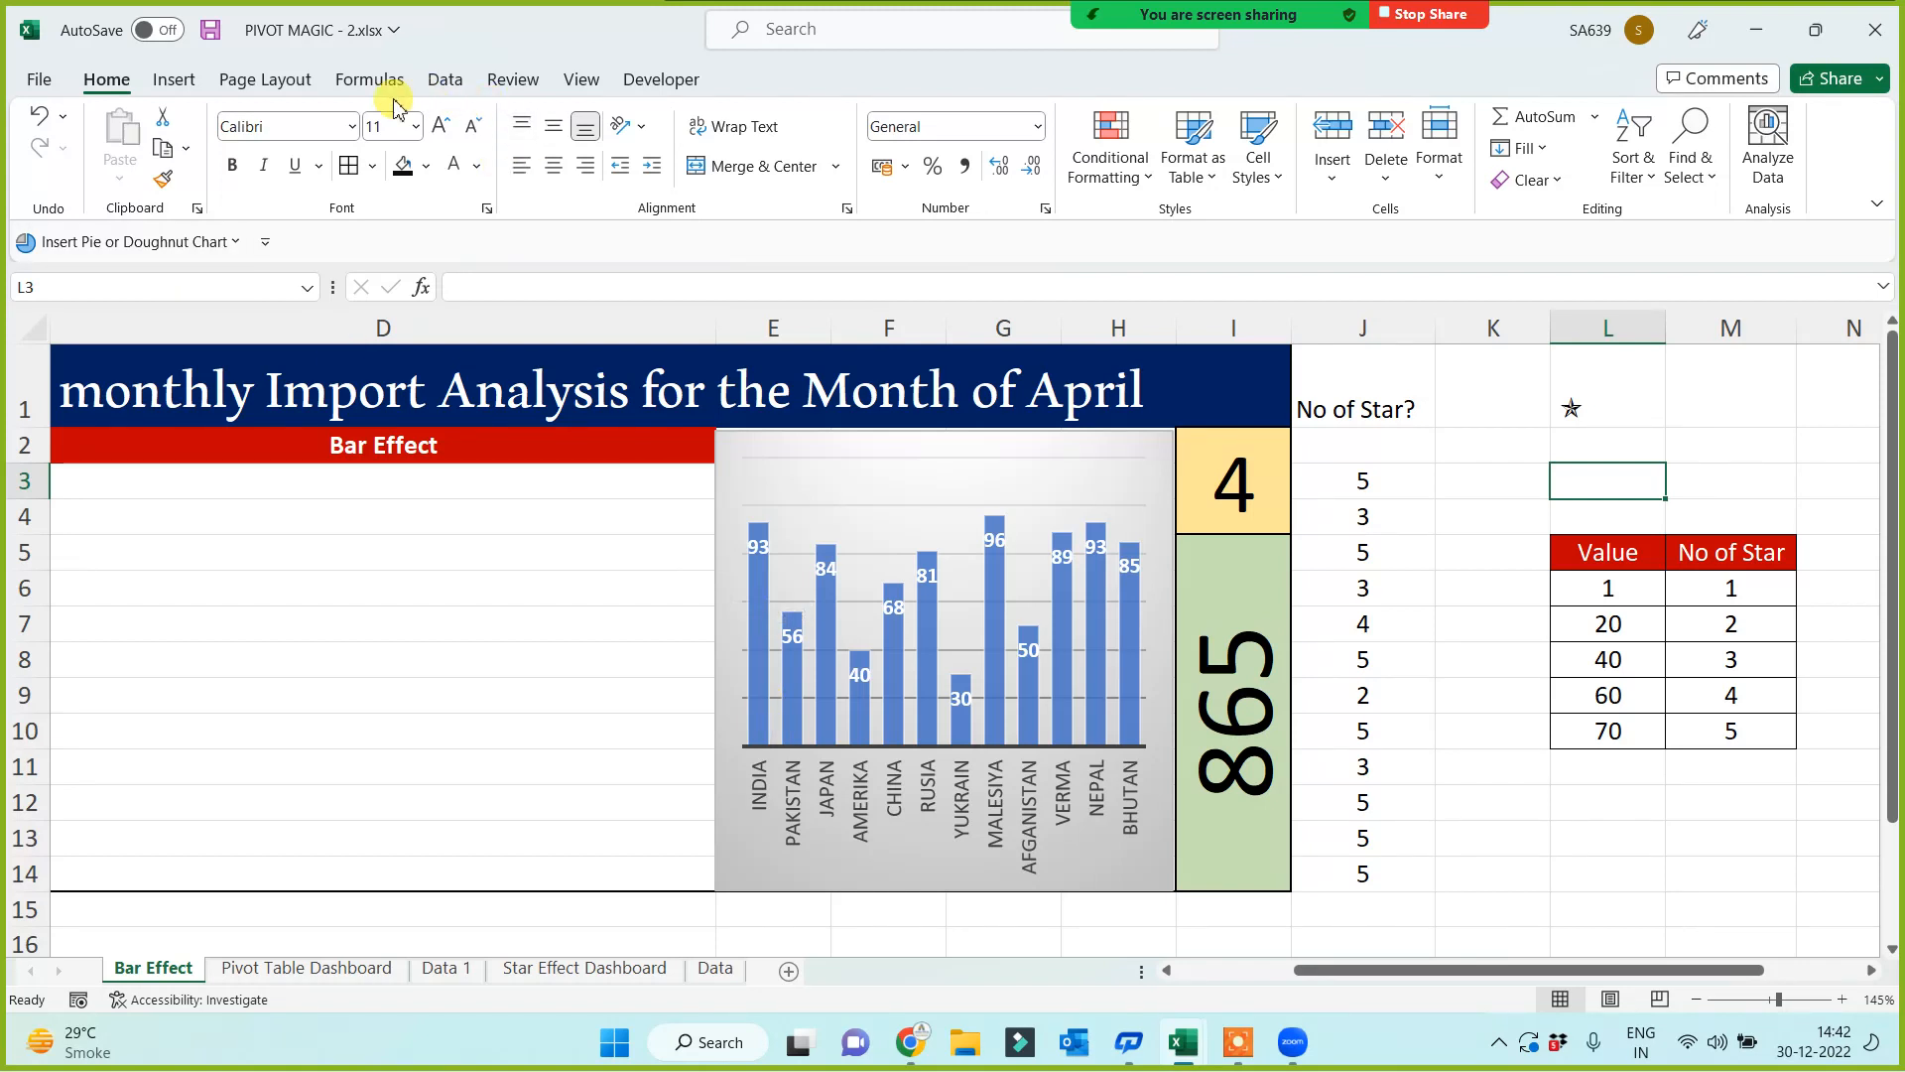
{"action": "left_click", "coordinate": [174, 79]}
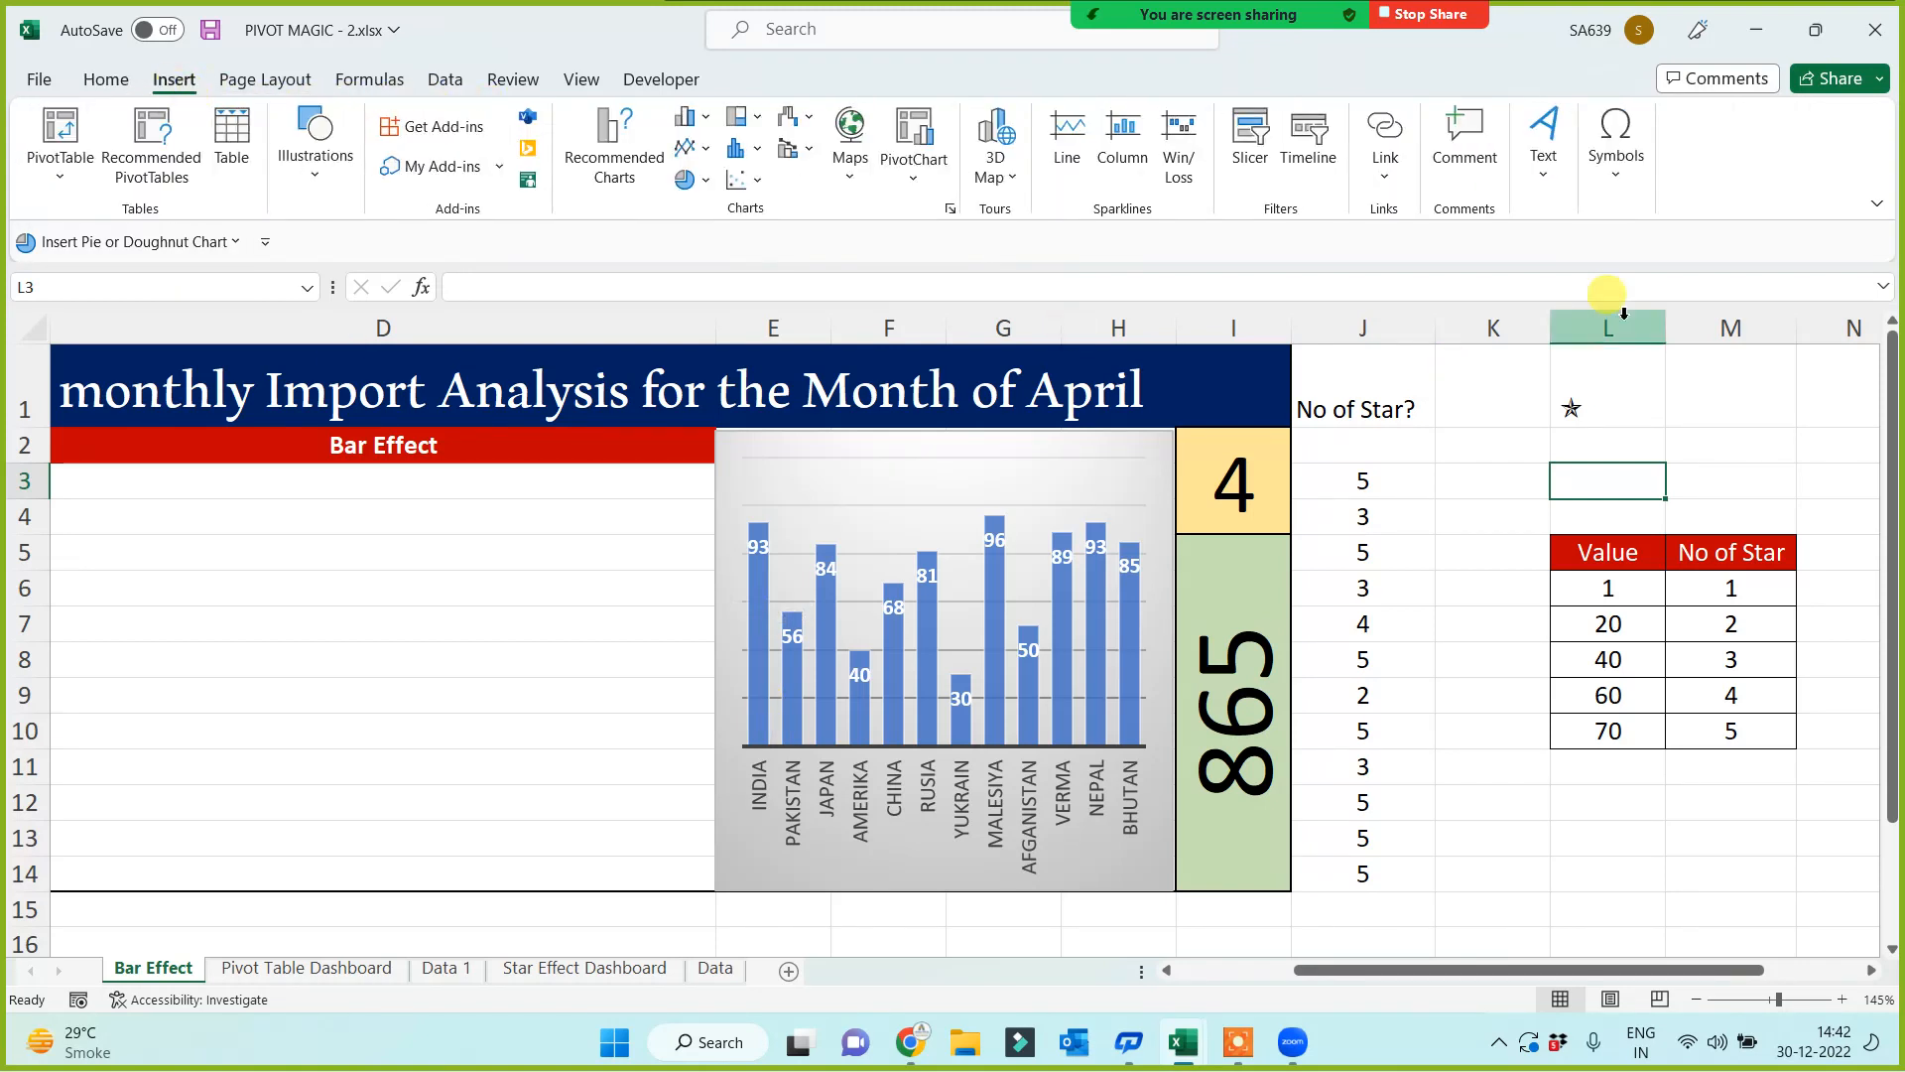
{"action": "left_click", "coordinate": [1618, 175]}
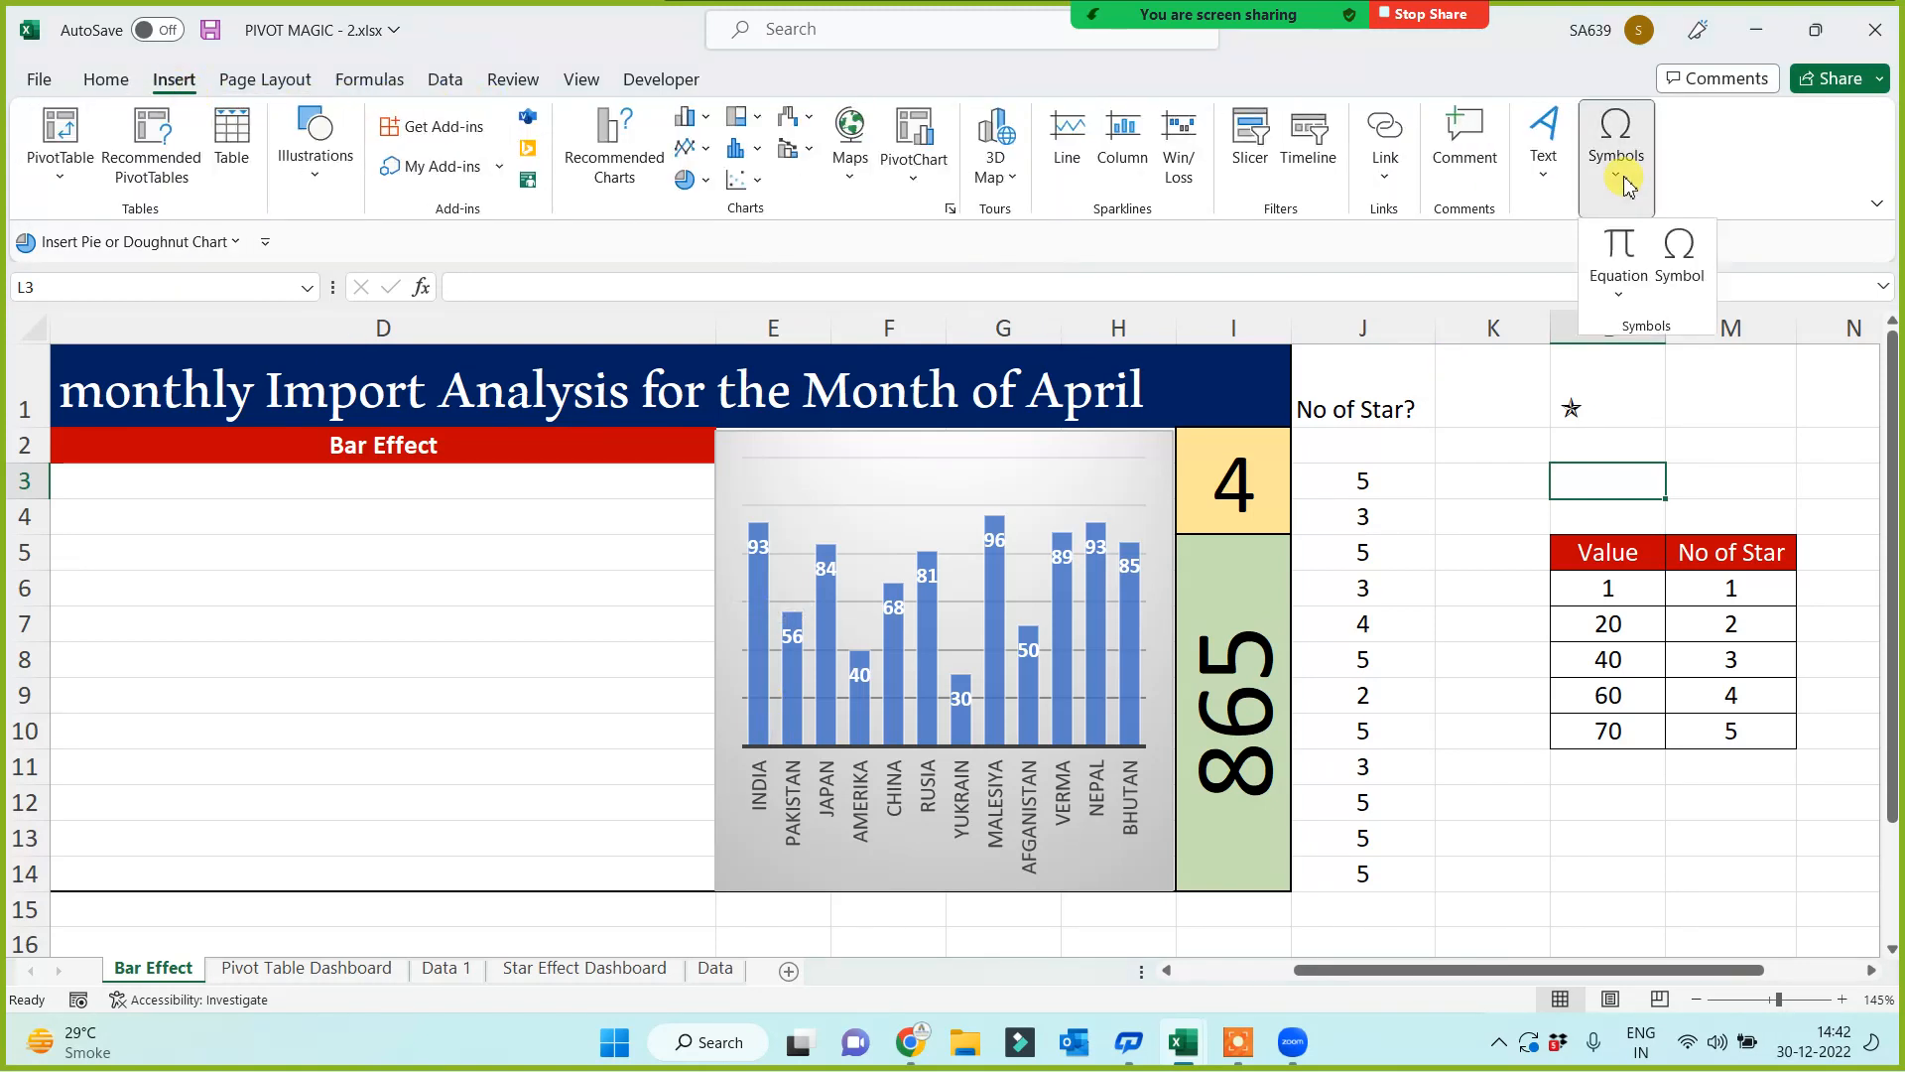
{"action": "left_click", "coordinate": [1679, 256]}
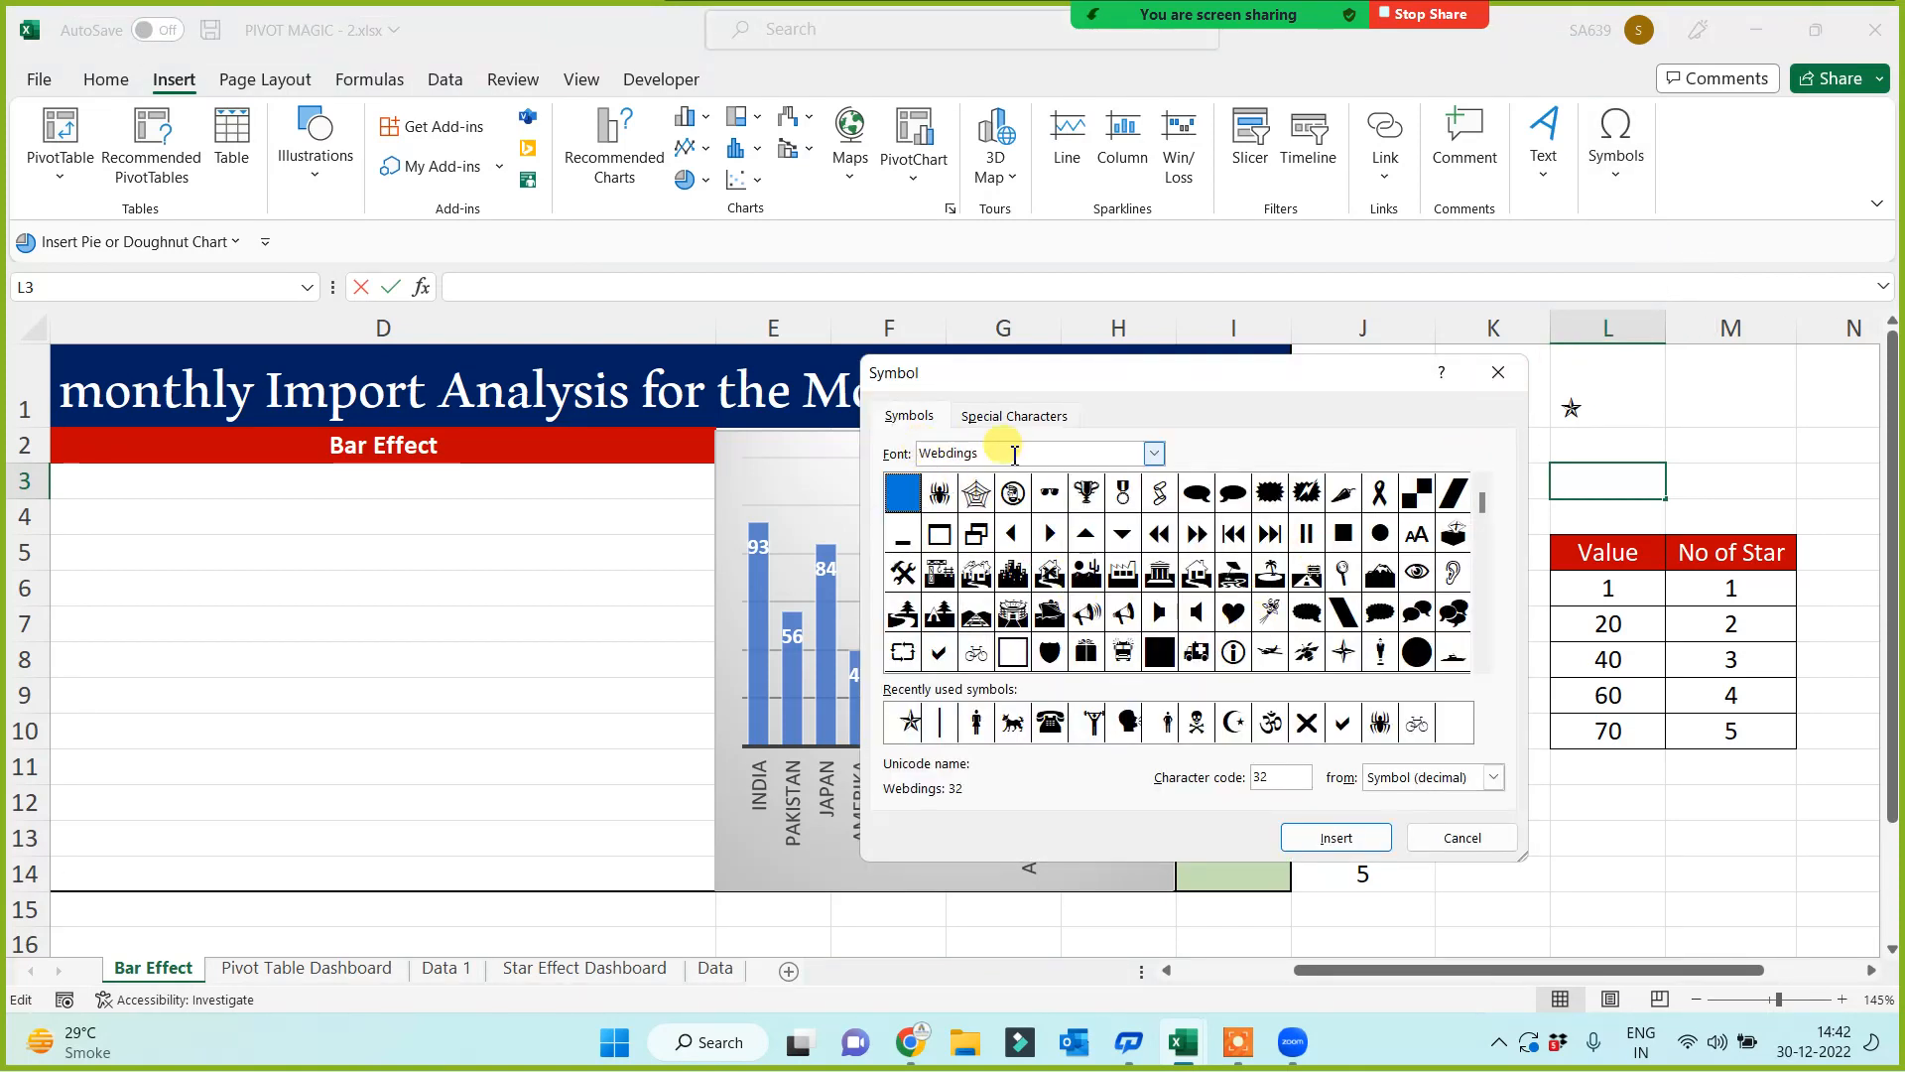
{"action": "left_click", "coordinate": [1483, 663]}
{"action": "left_click", "coordinate": [1483, 663]}
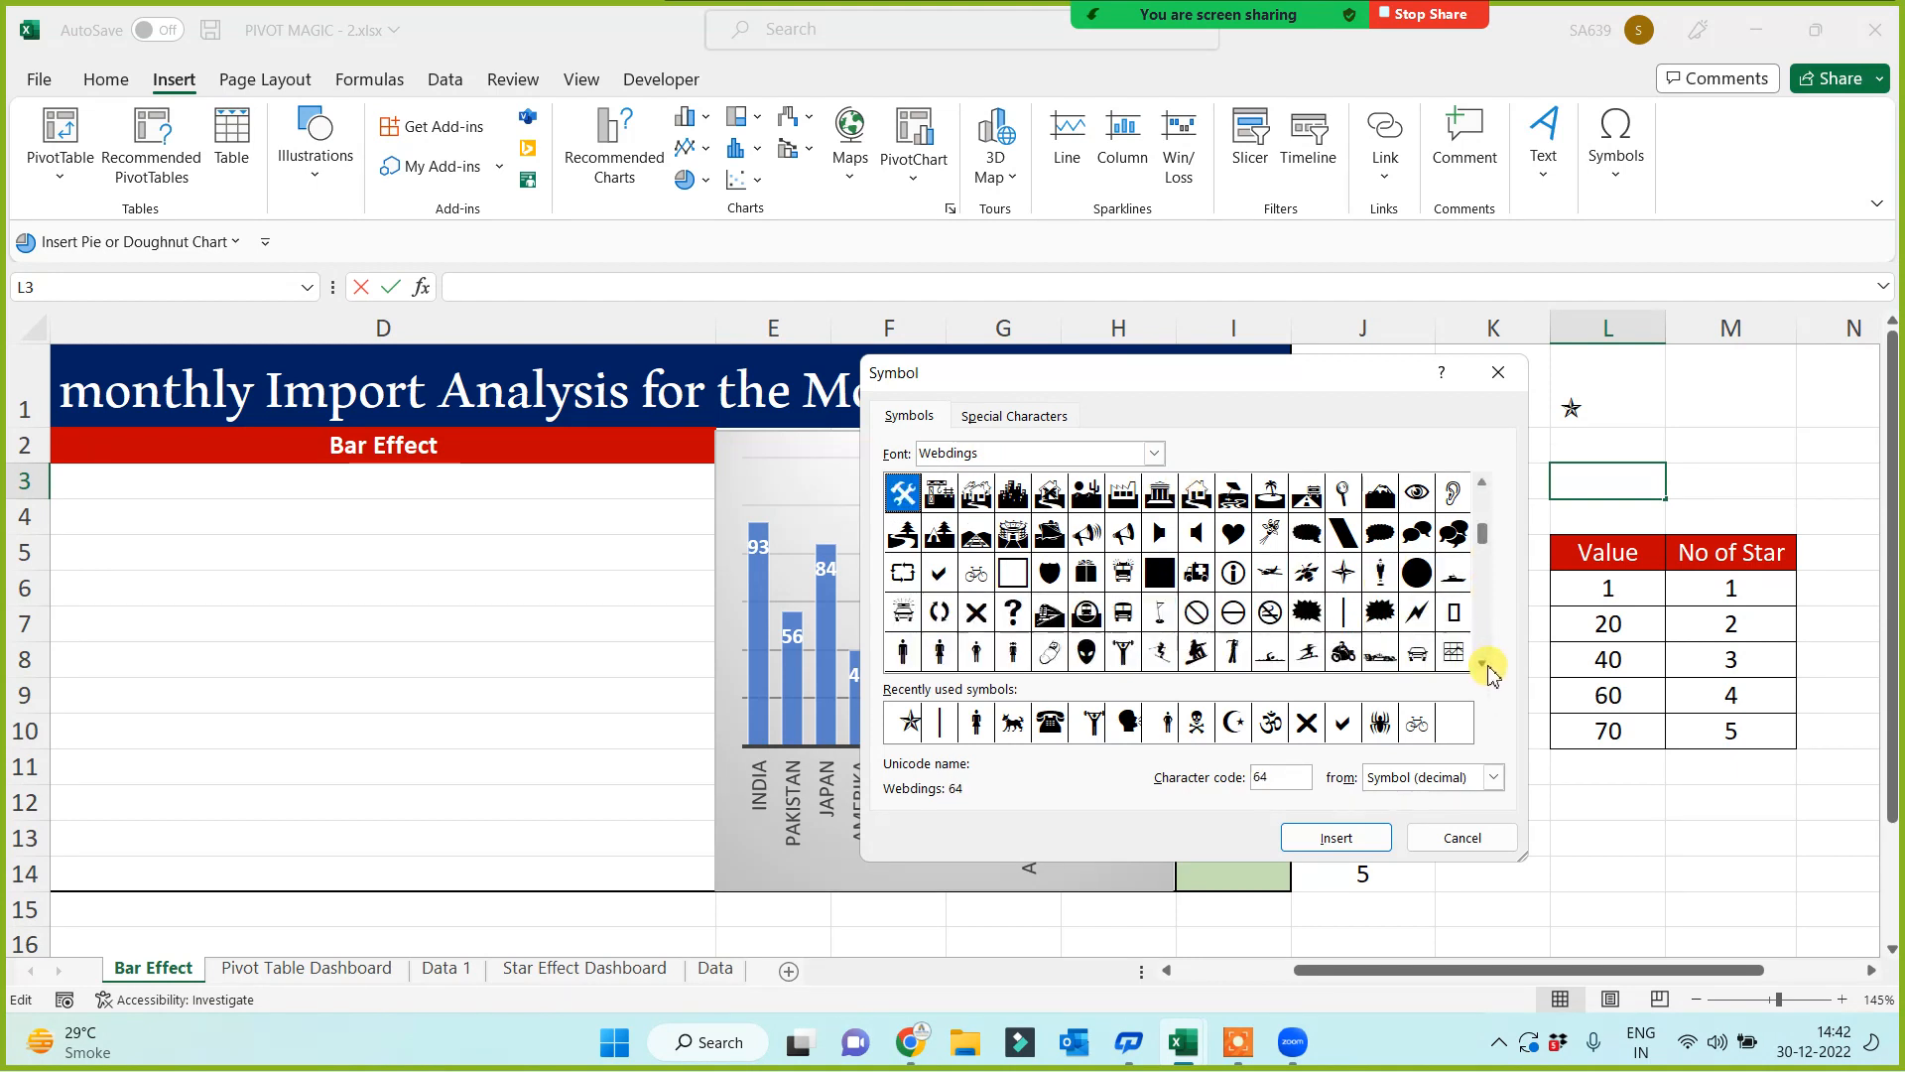
{"action": "left_click", "coordinate": [1346, 625]}
{"action": "left_click", "coordinate": [1332, 836]}
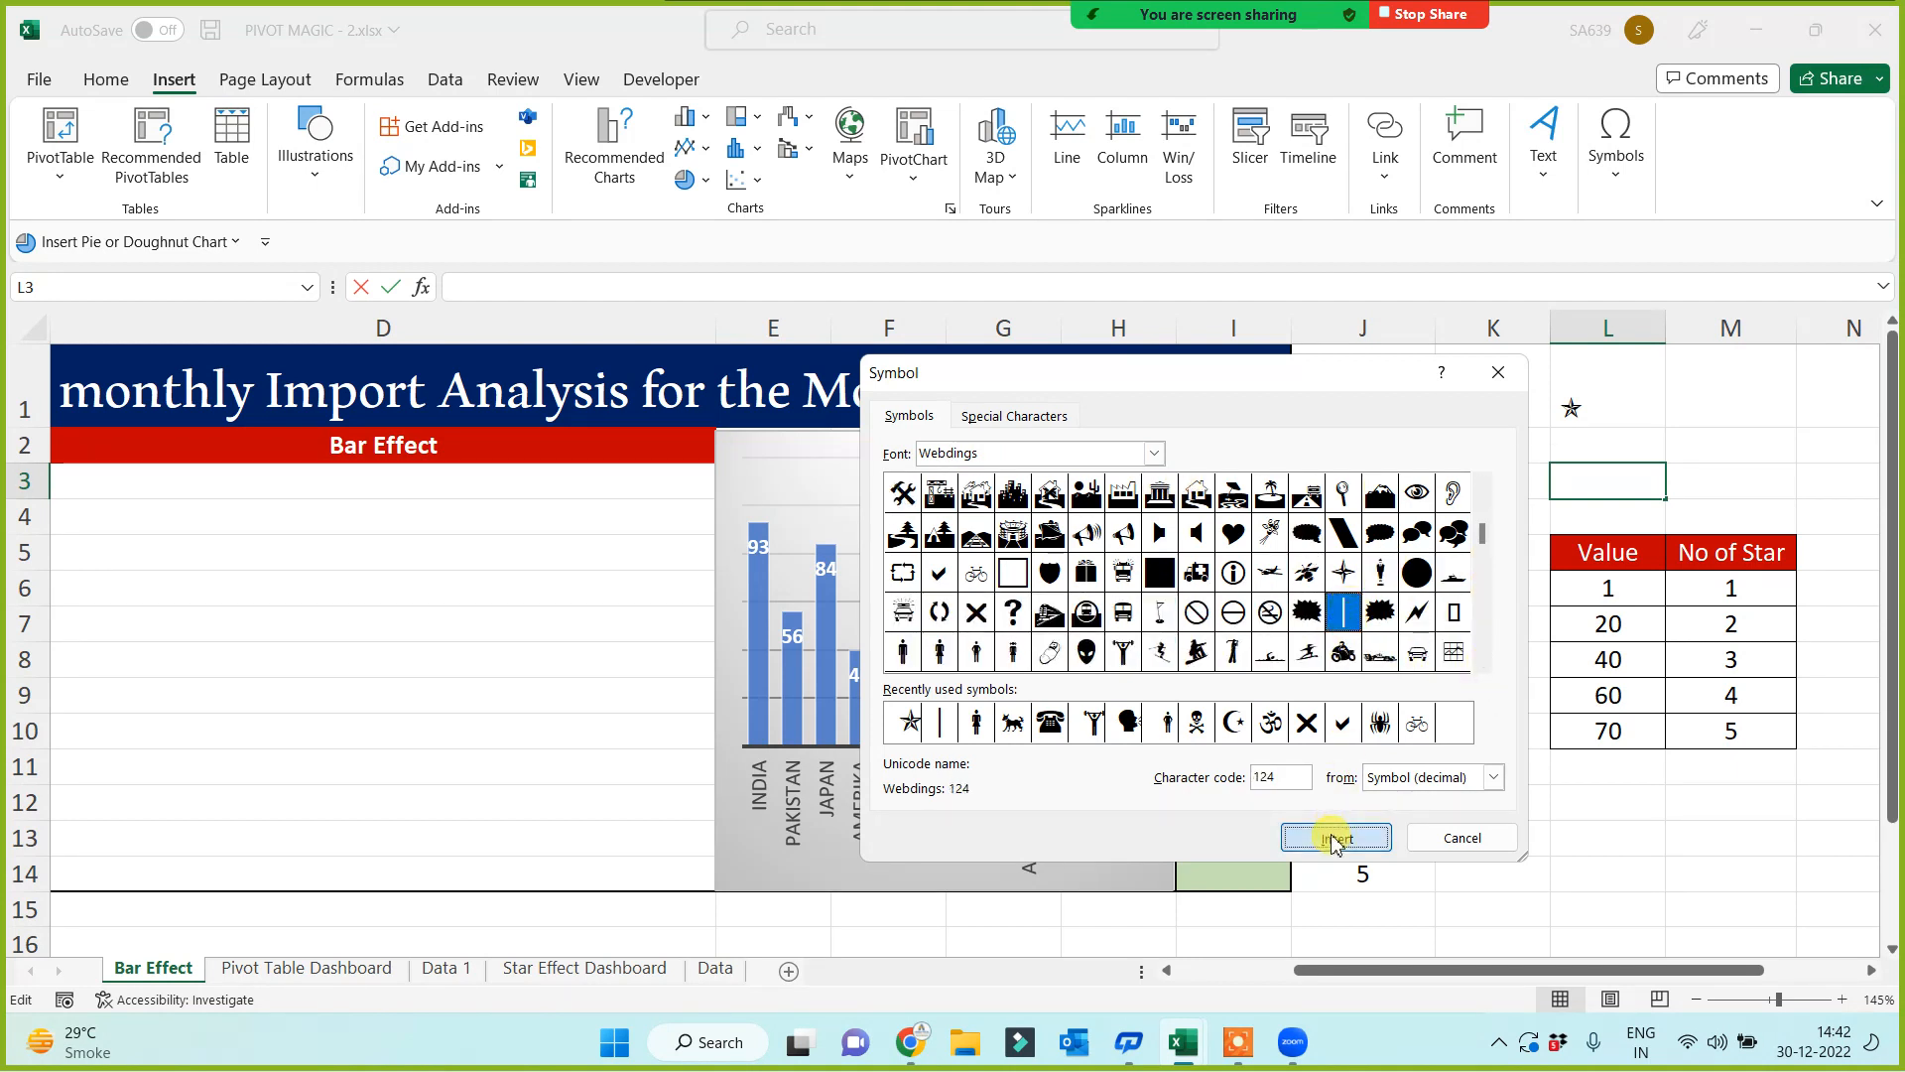
{"action": "left_click", "coordinate": [1463, 838]}
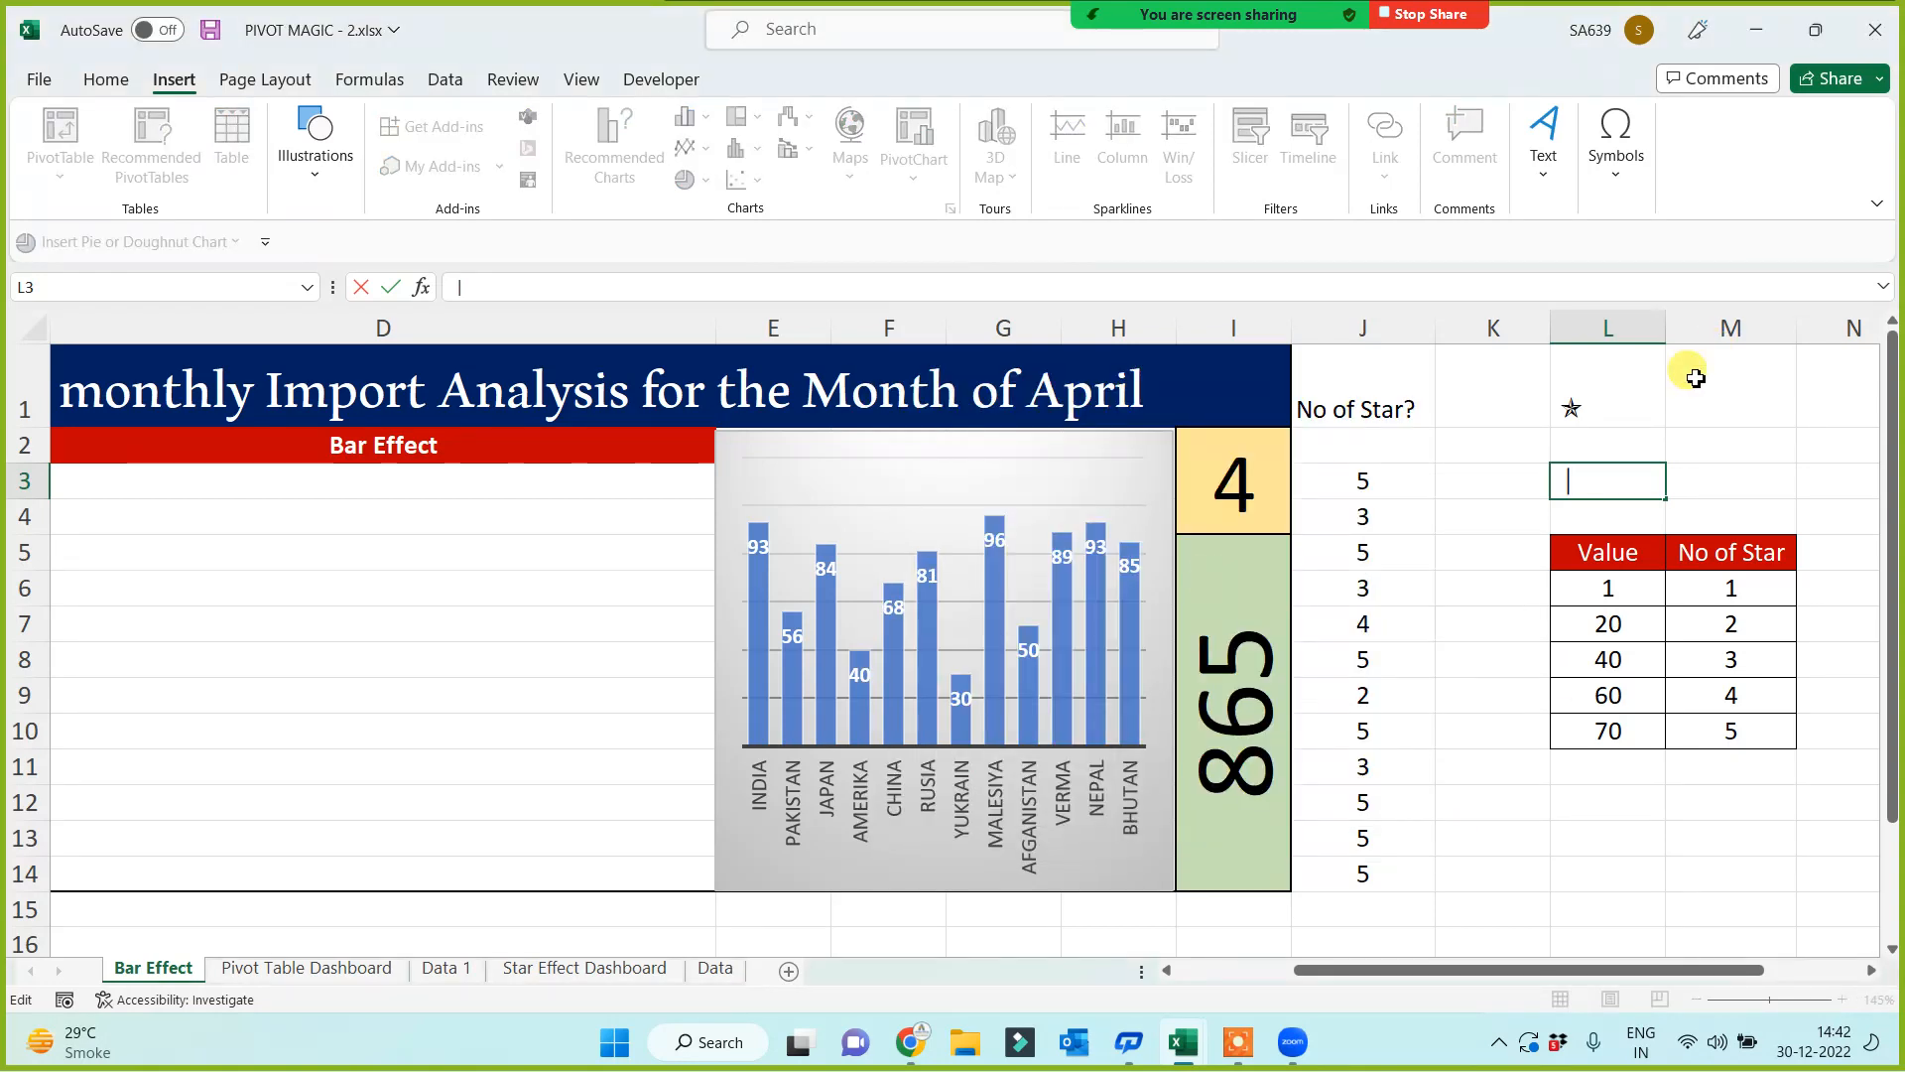
{"action": "left_click", "coordinate": [576, 598]}
Step: Enter =REPT($L$3,B3) in cell D3 and fill the formula down to D14
{"action": "key", "text": "Left"}
{"action": "key", "text": "Left"}
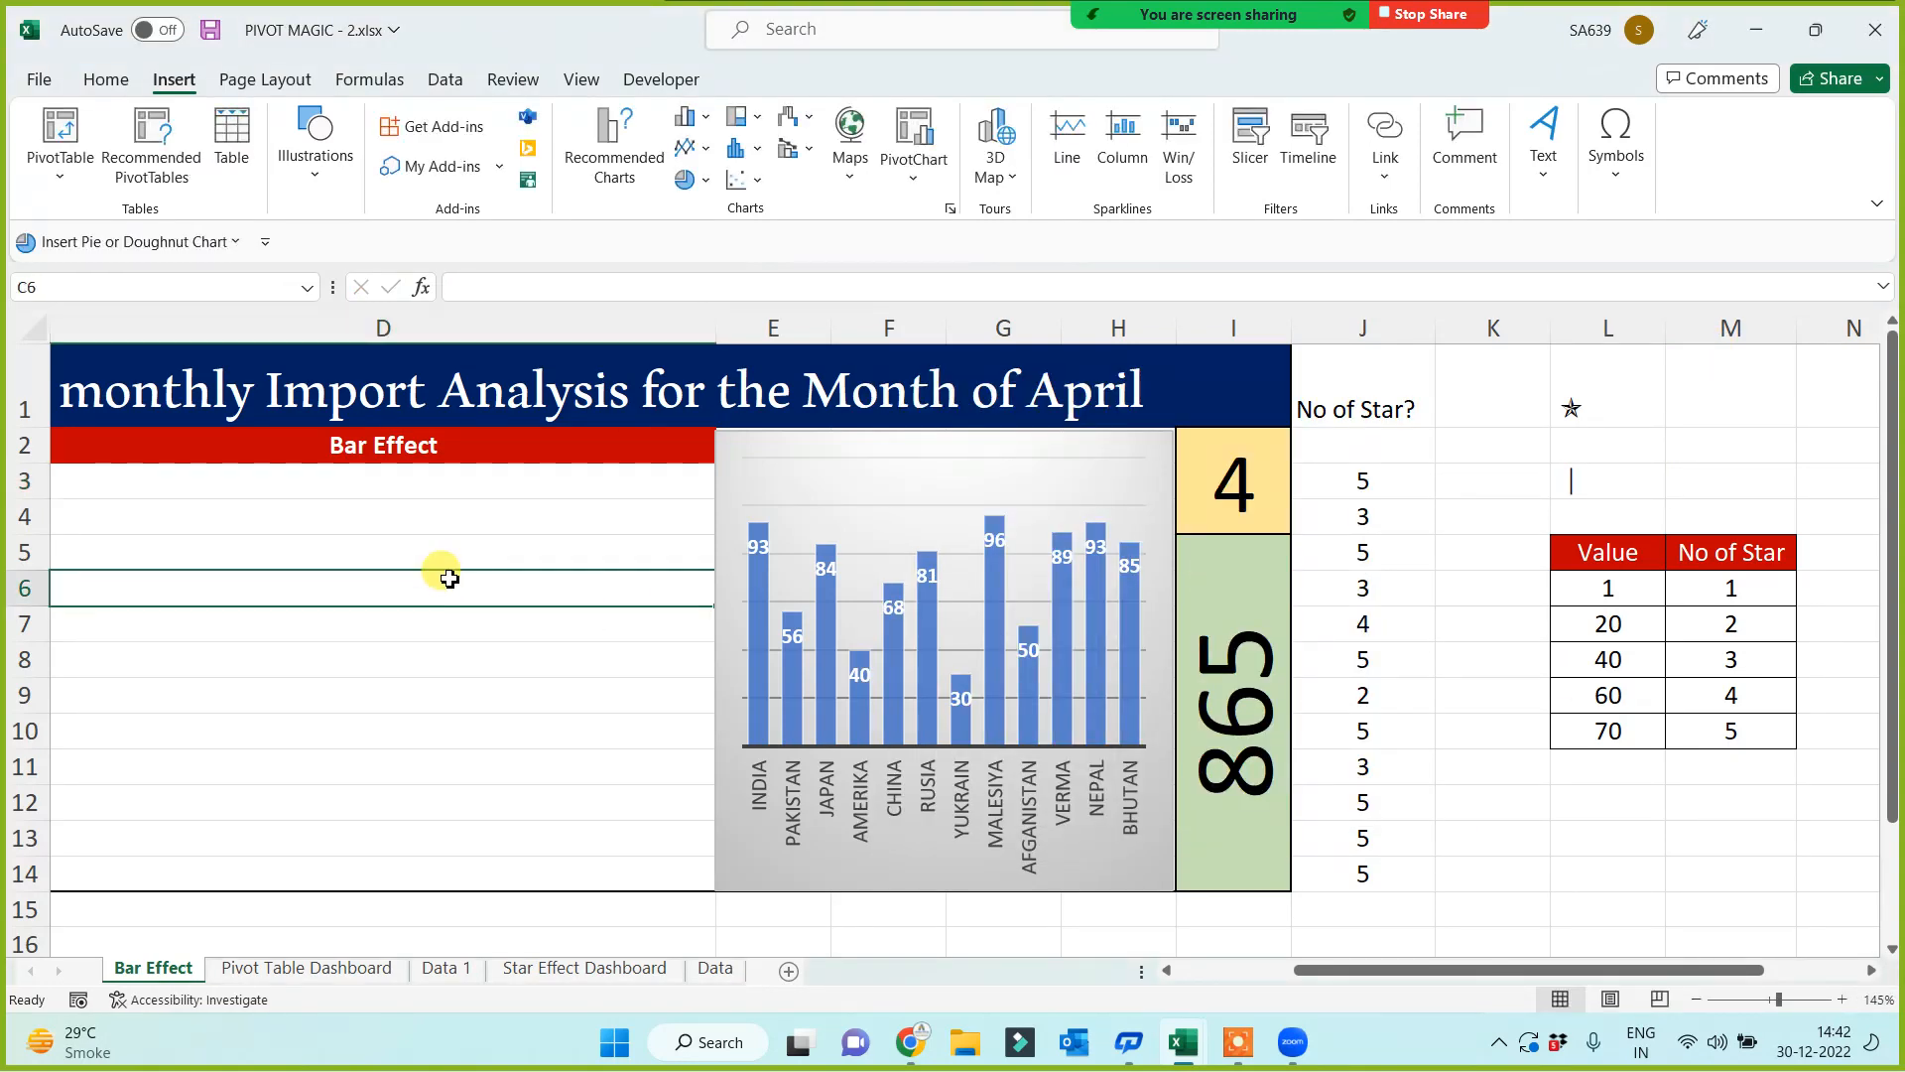
{"action": "key", "text": "Up"}
{"action": "key", "text": "Right"}
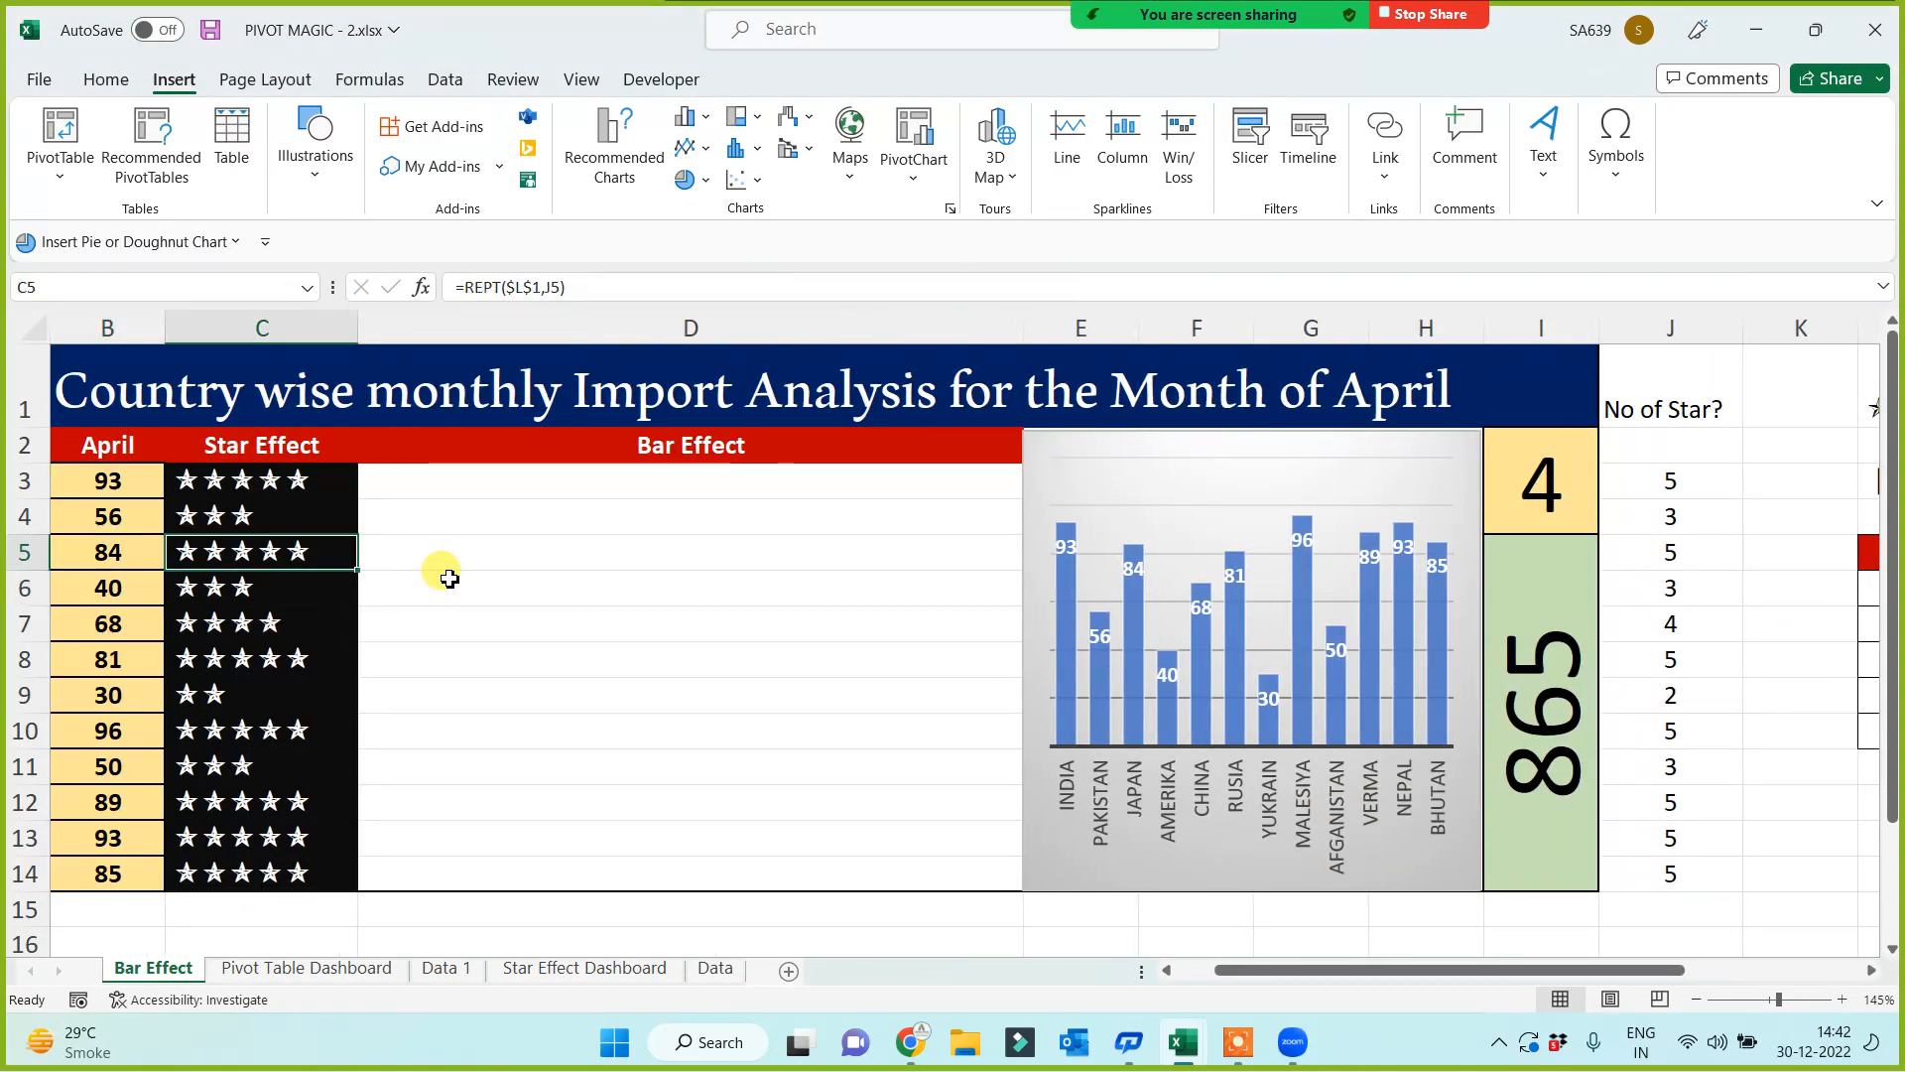
{"action": "key", "text": "Right"}
{"action": "key", "text": "Up"}
{"action": "key", "text": "Up"}
{"action": "type", "text": "="}
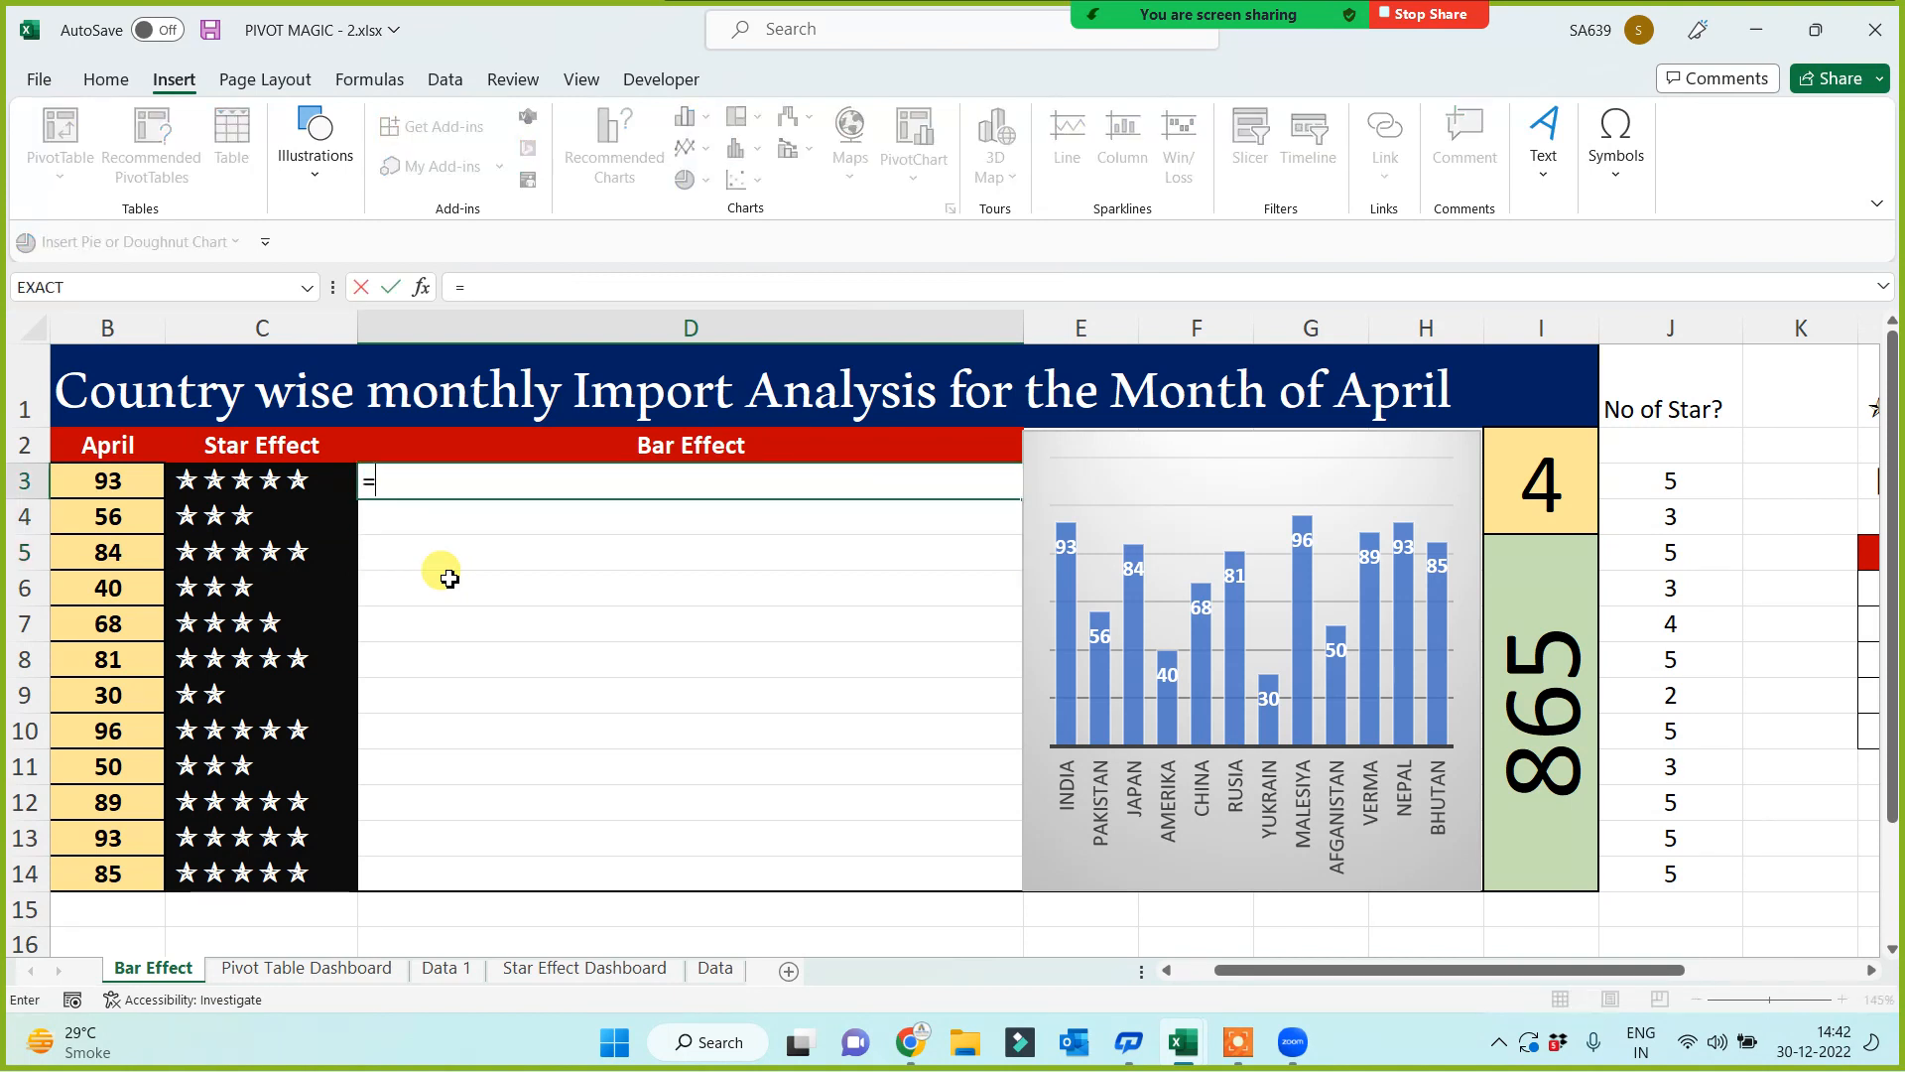
{"action": "type", "text": "rept("}
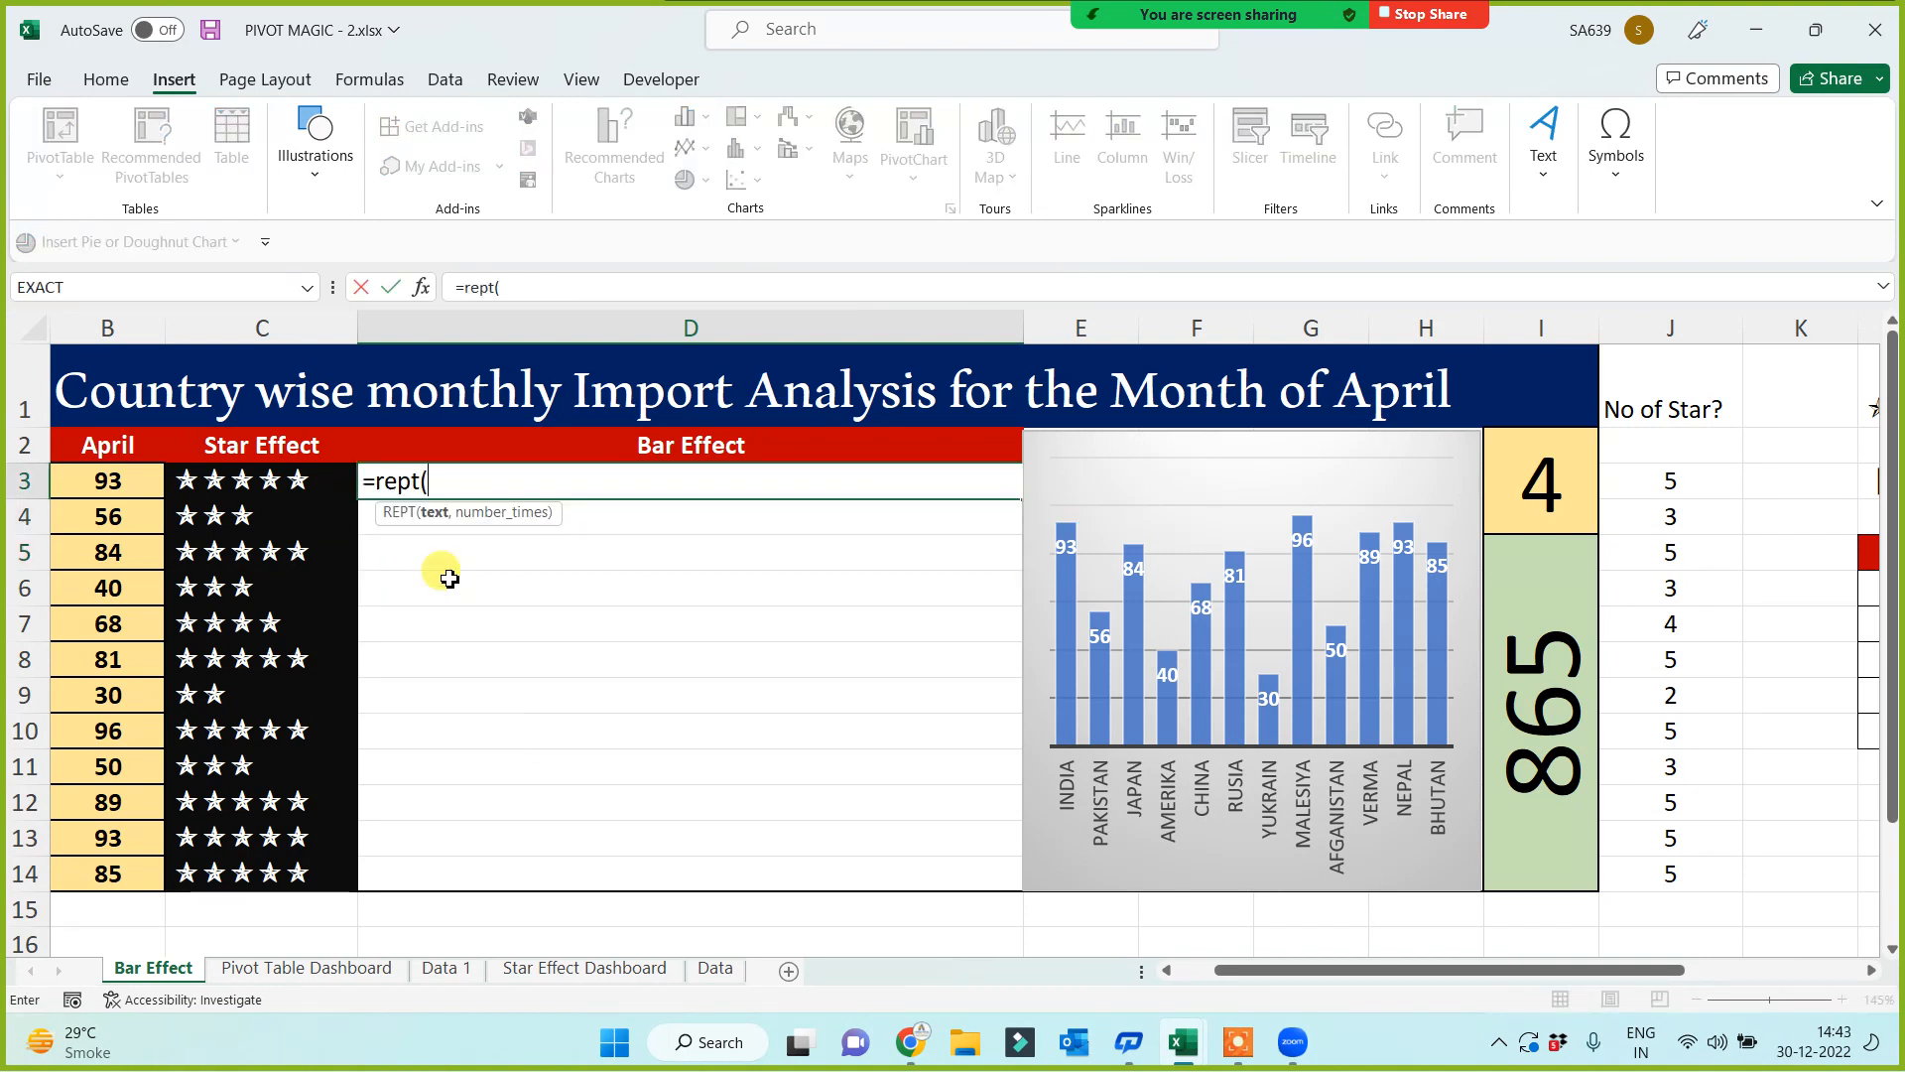
{"action": "left_click", "coordinate": [1873, 481]}
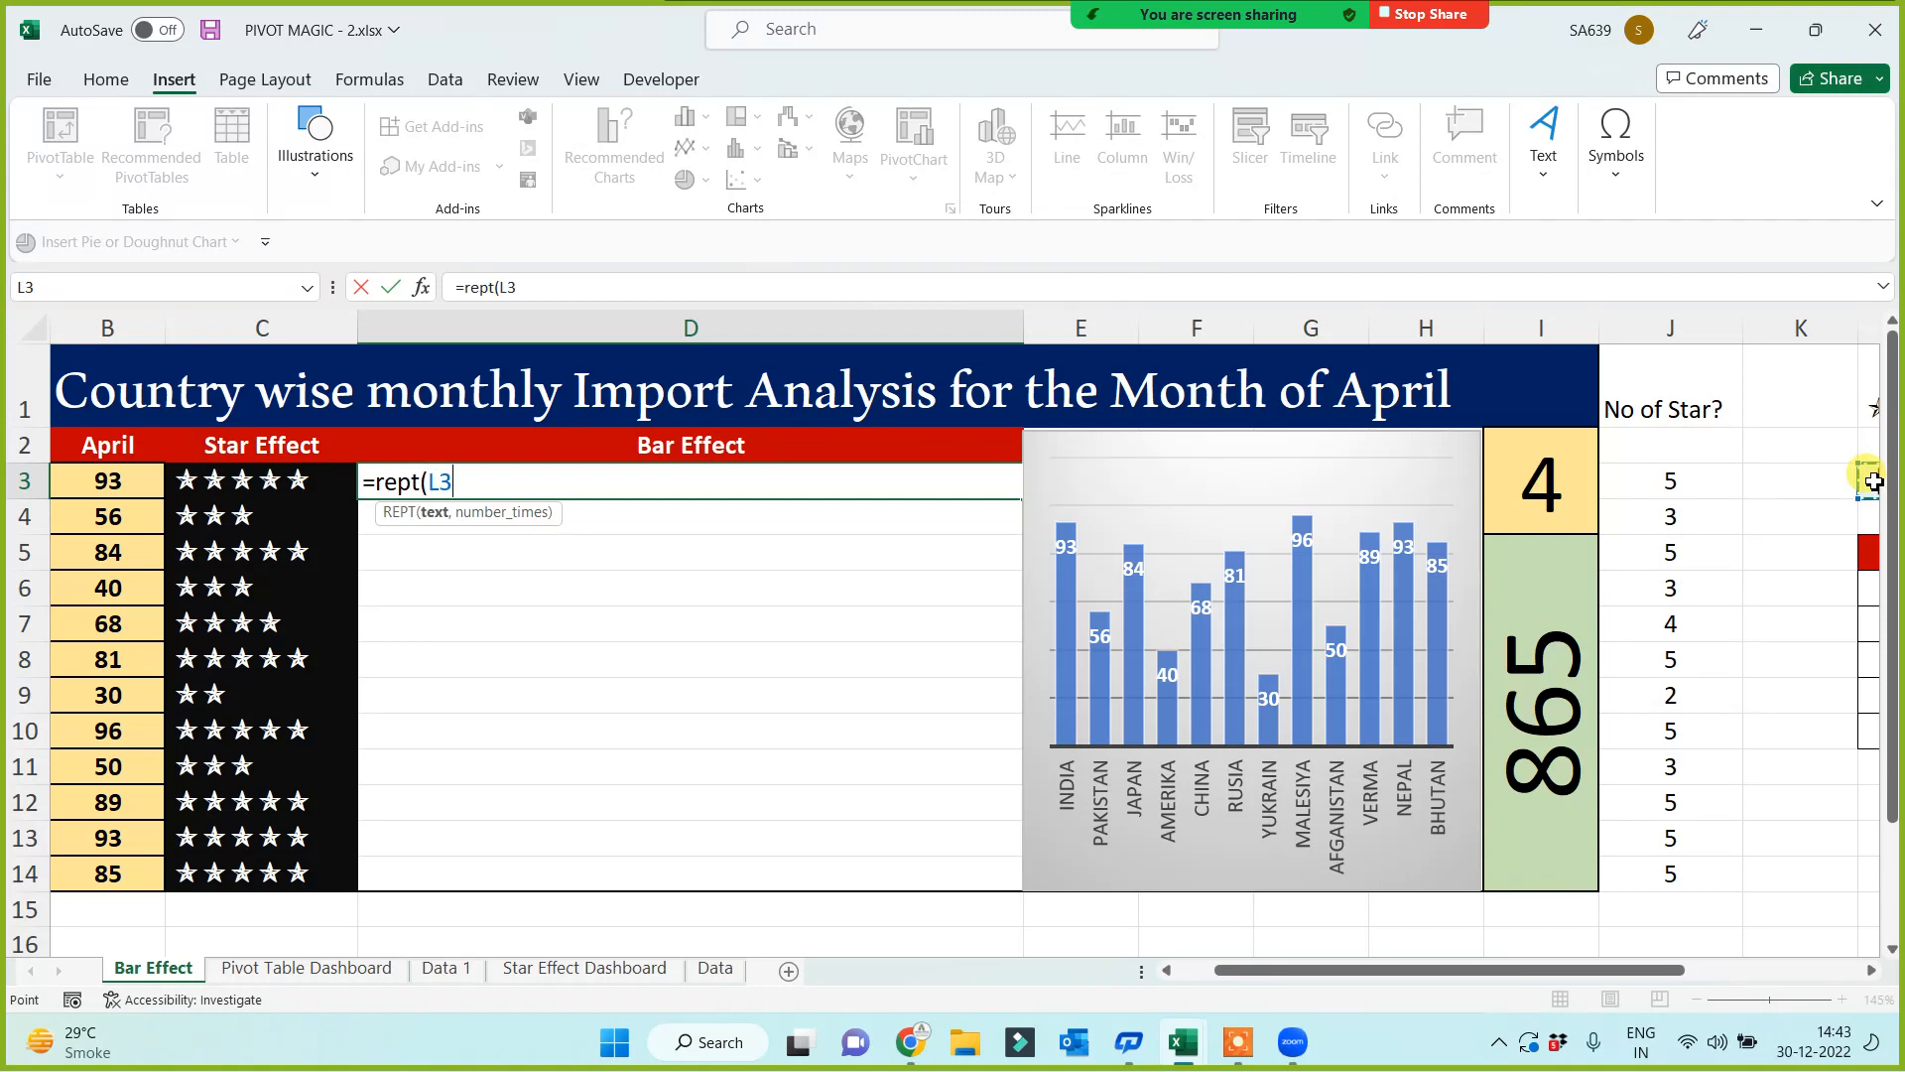
{"action": "key", "text": "F4"}
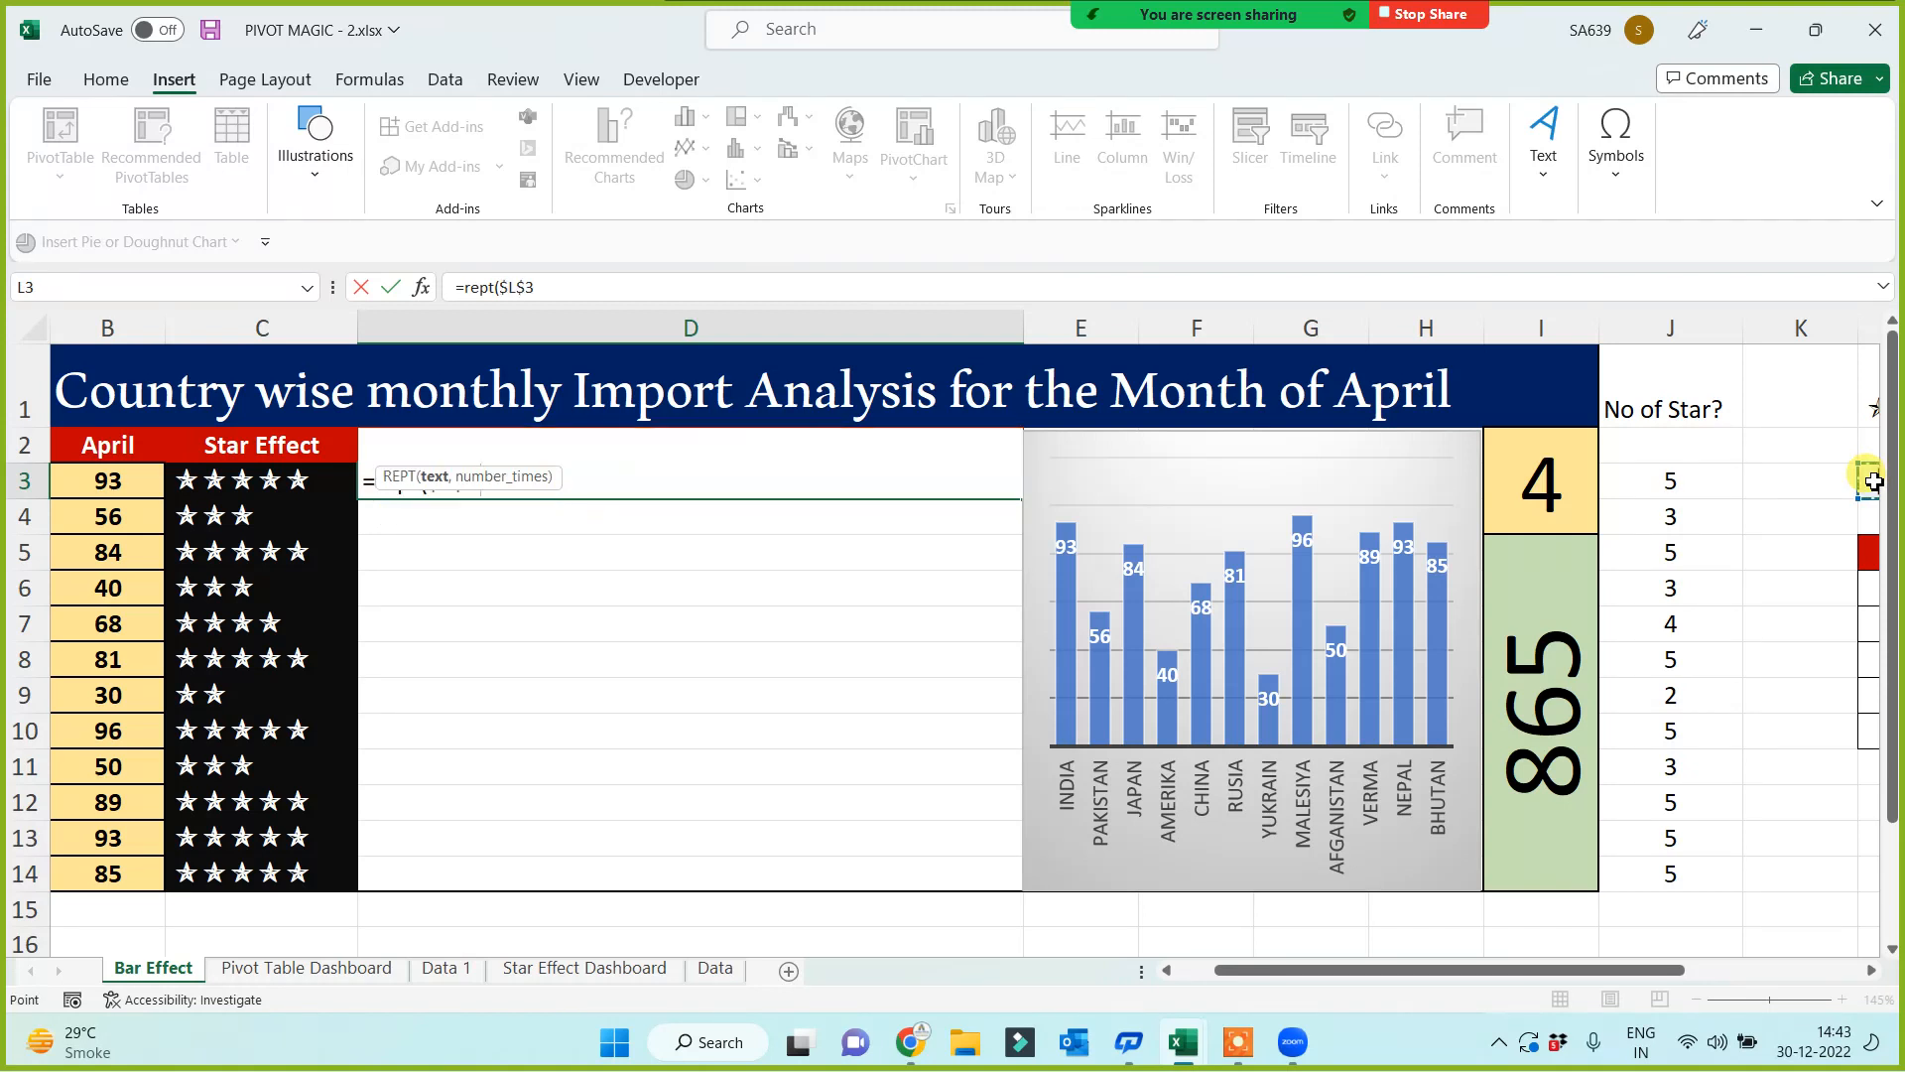
{"action": "type", "text": ","}
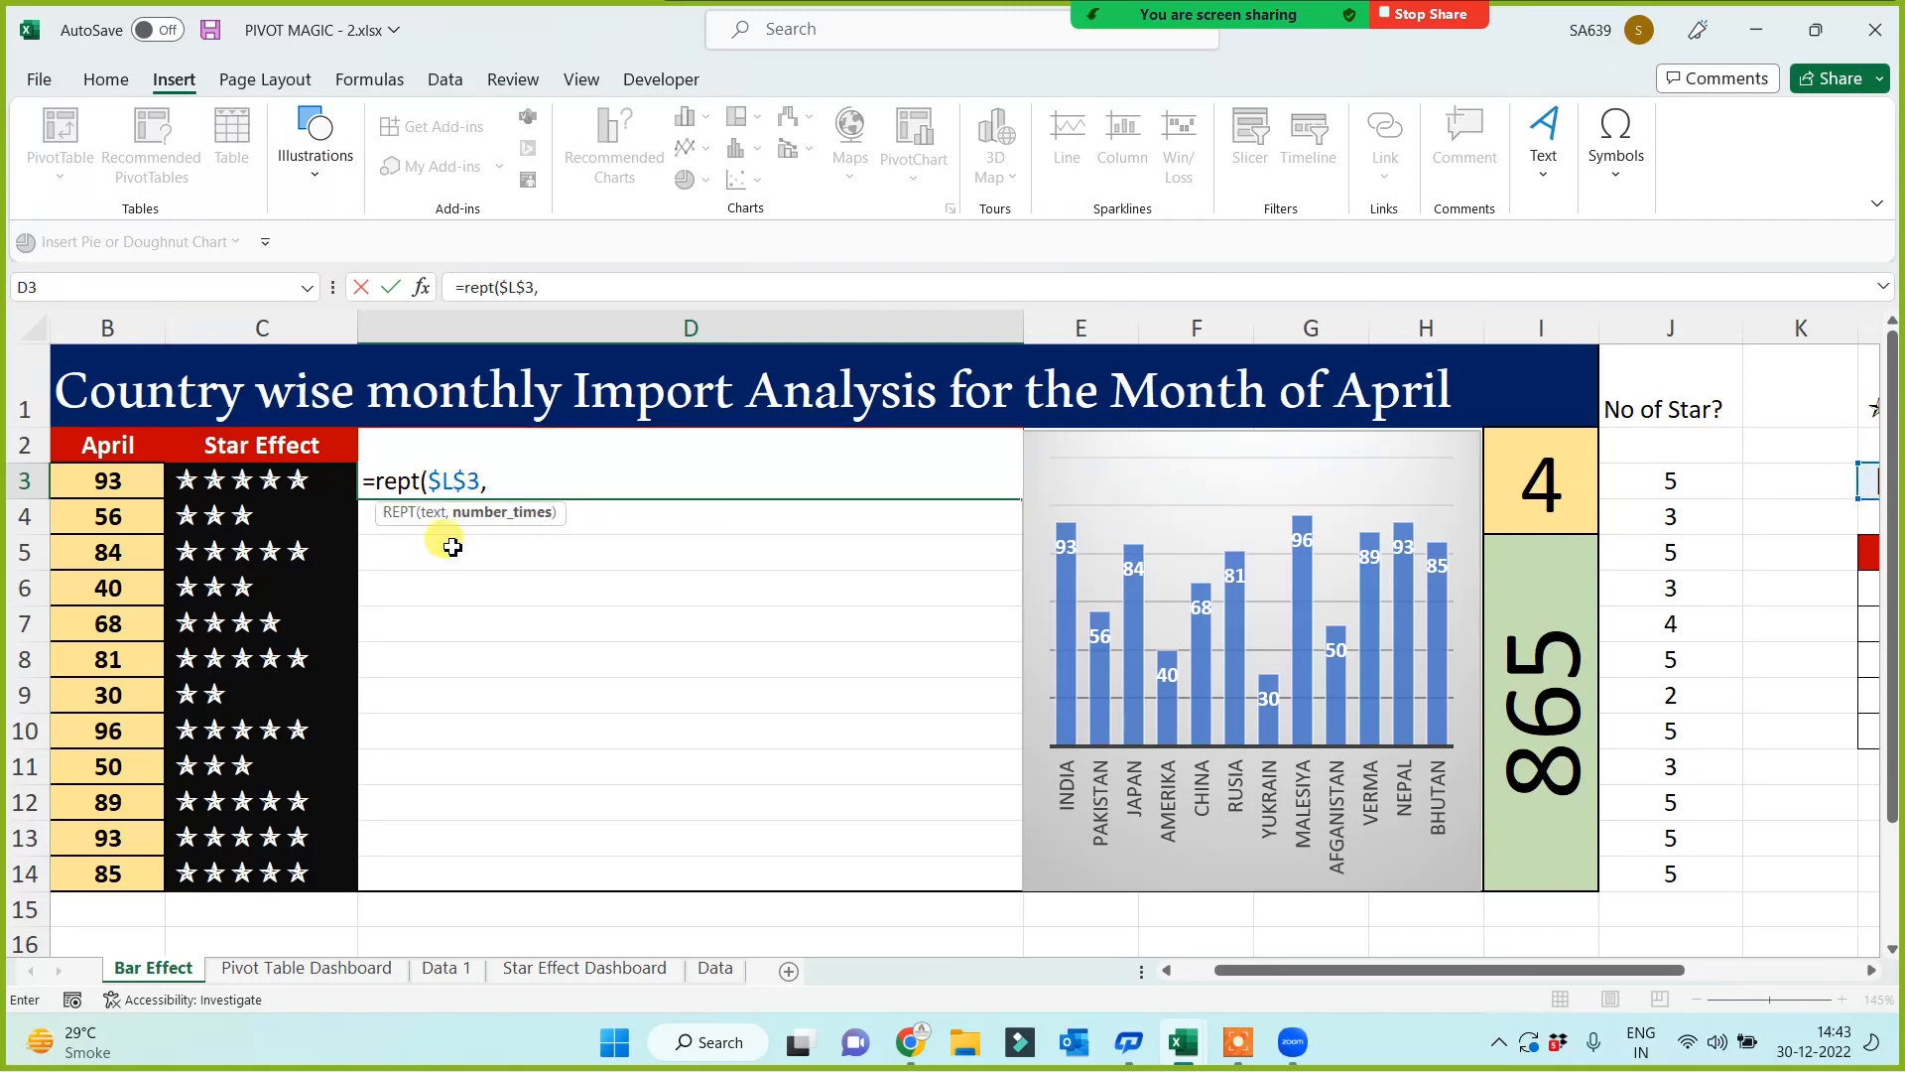
{"action": "left_click", "coordinate": [117, 486]}
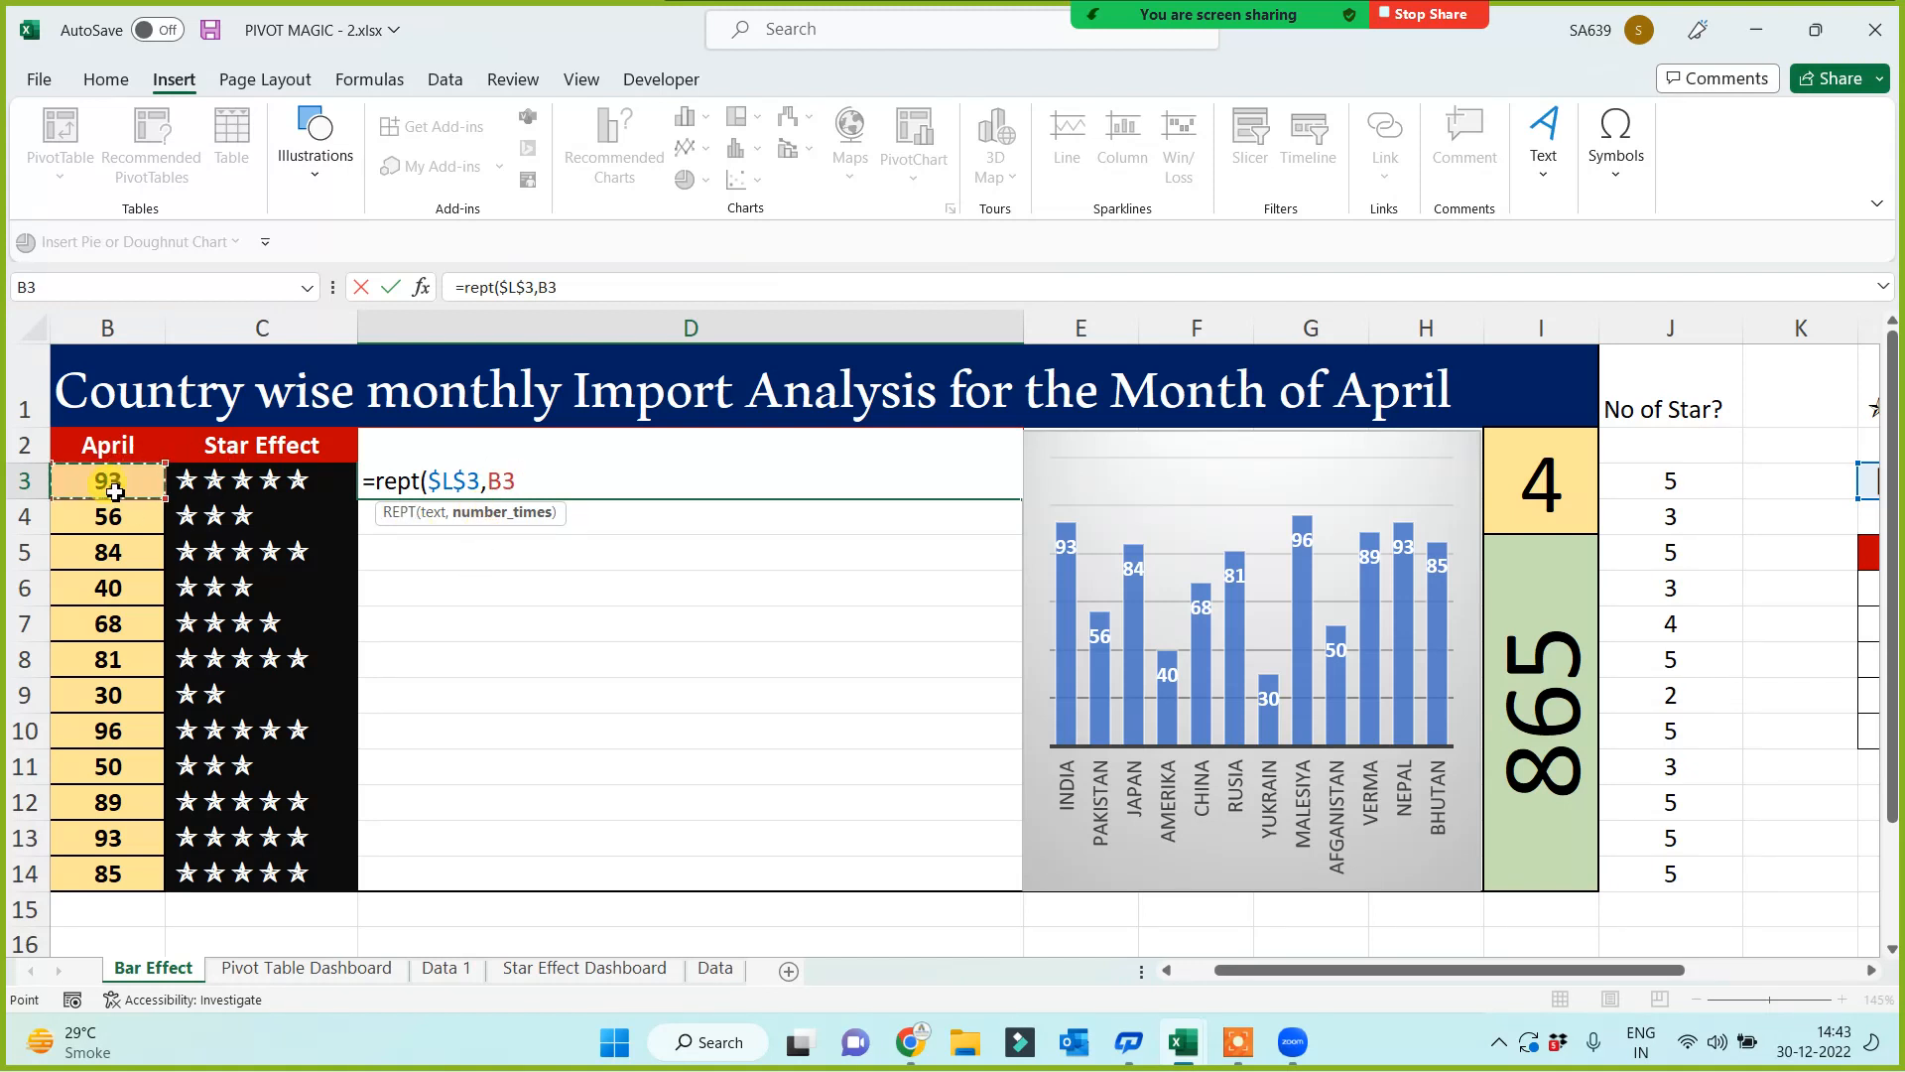
{"action": "type", "text": ")"}
{"action": "key", "text": "ctrl+Return"}
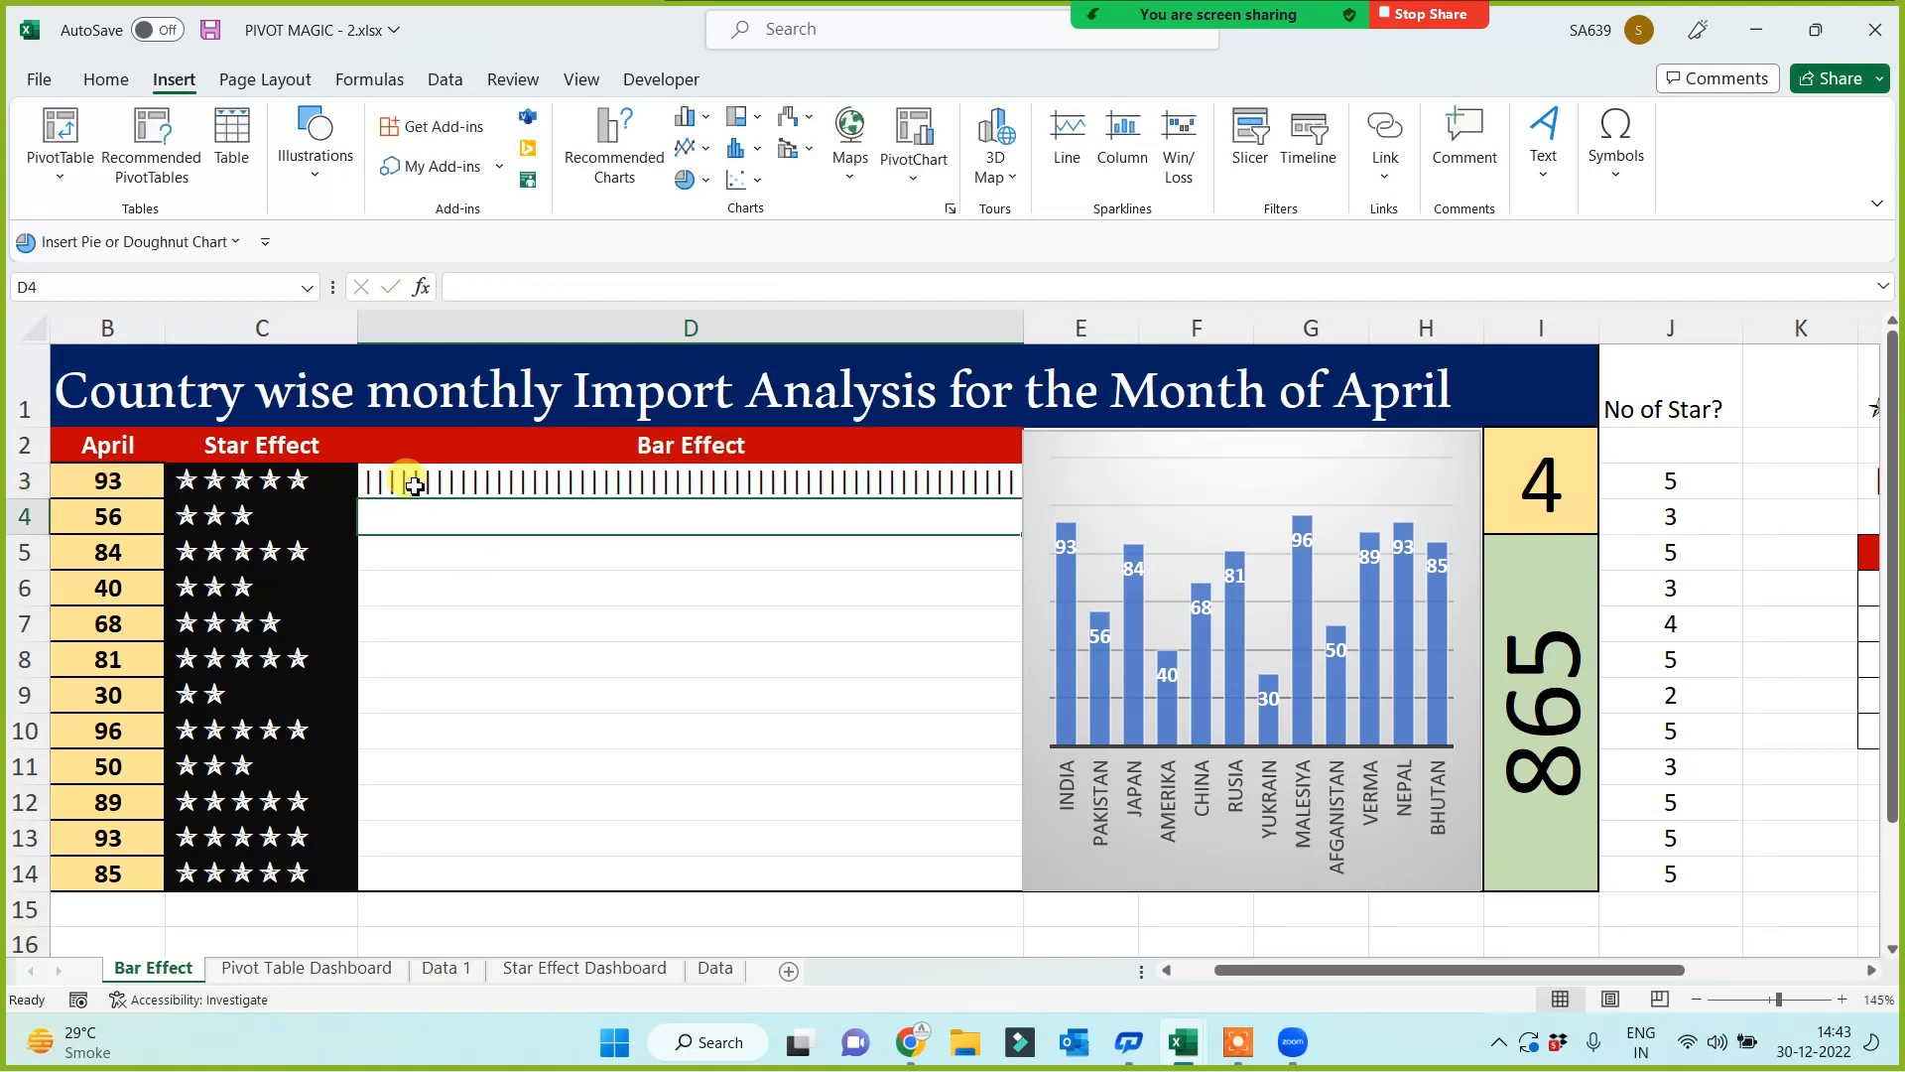
{"action": "left_click_drag", "start_coordinate": [1021, 500], "coordinate": [982, 883]}
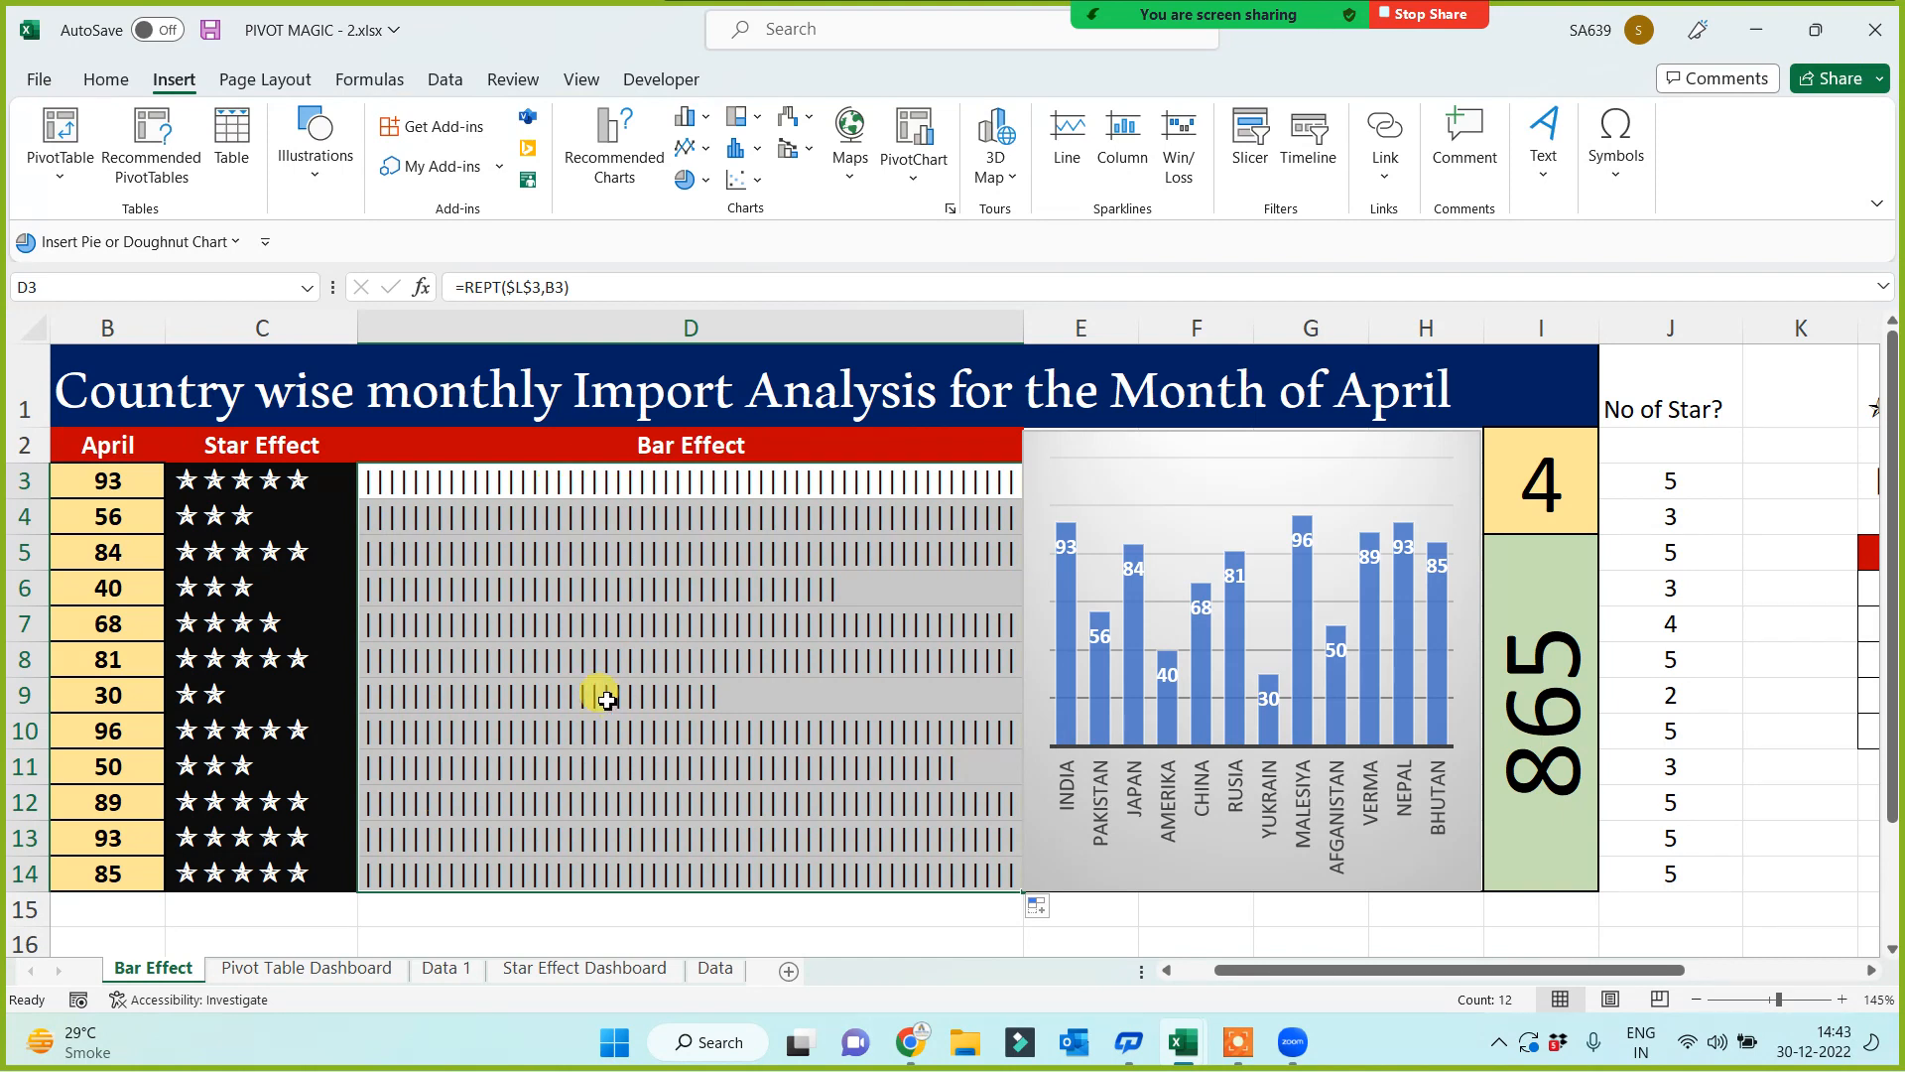
Step: Try the Aldhabi font on the repeated bar symbols in D3:D14
{"action": "left_click", "coordinate": [106, 79]}
{"action": "left_click", "coordinate": [353, 126]}
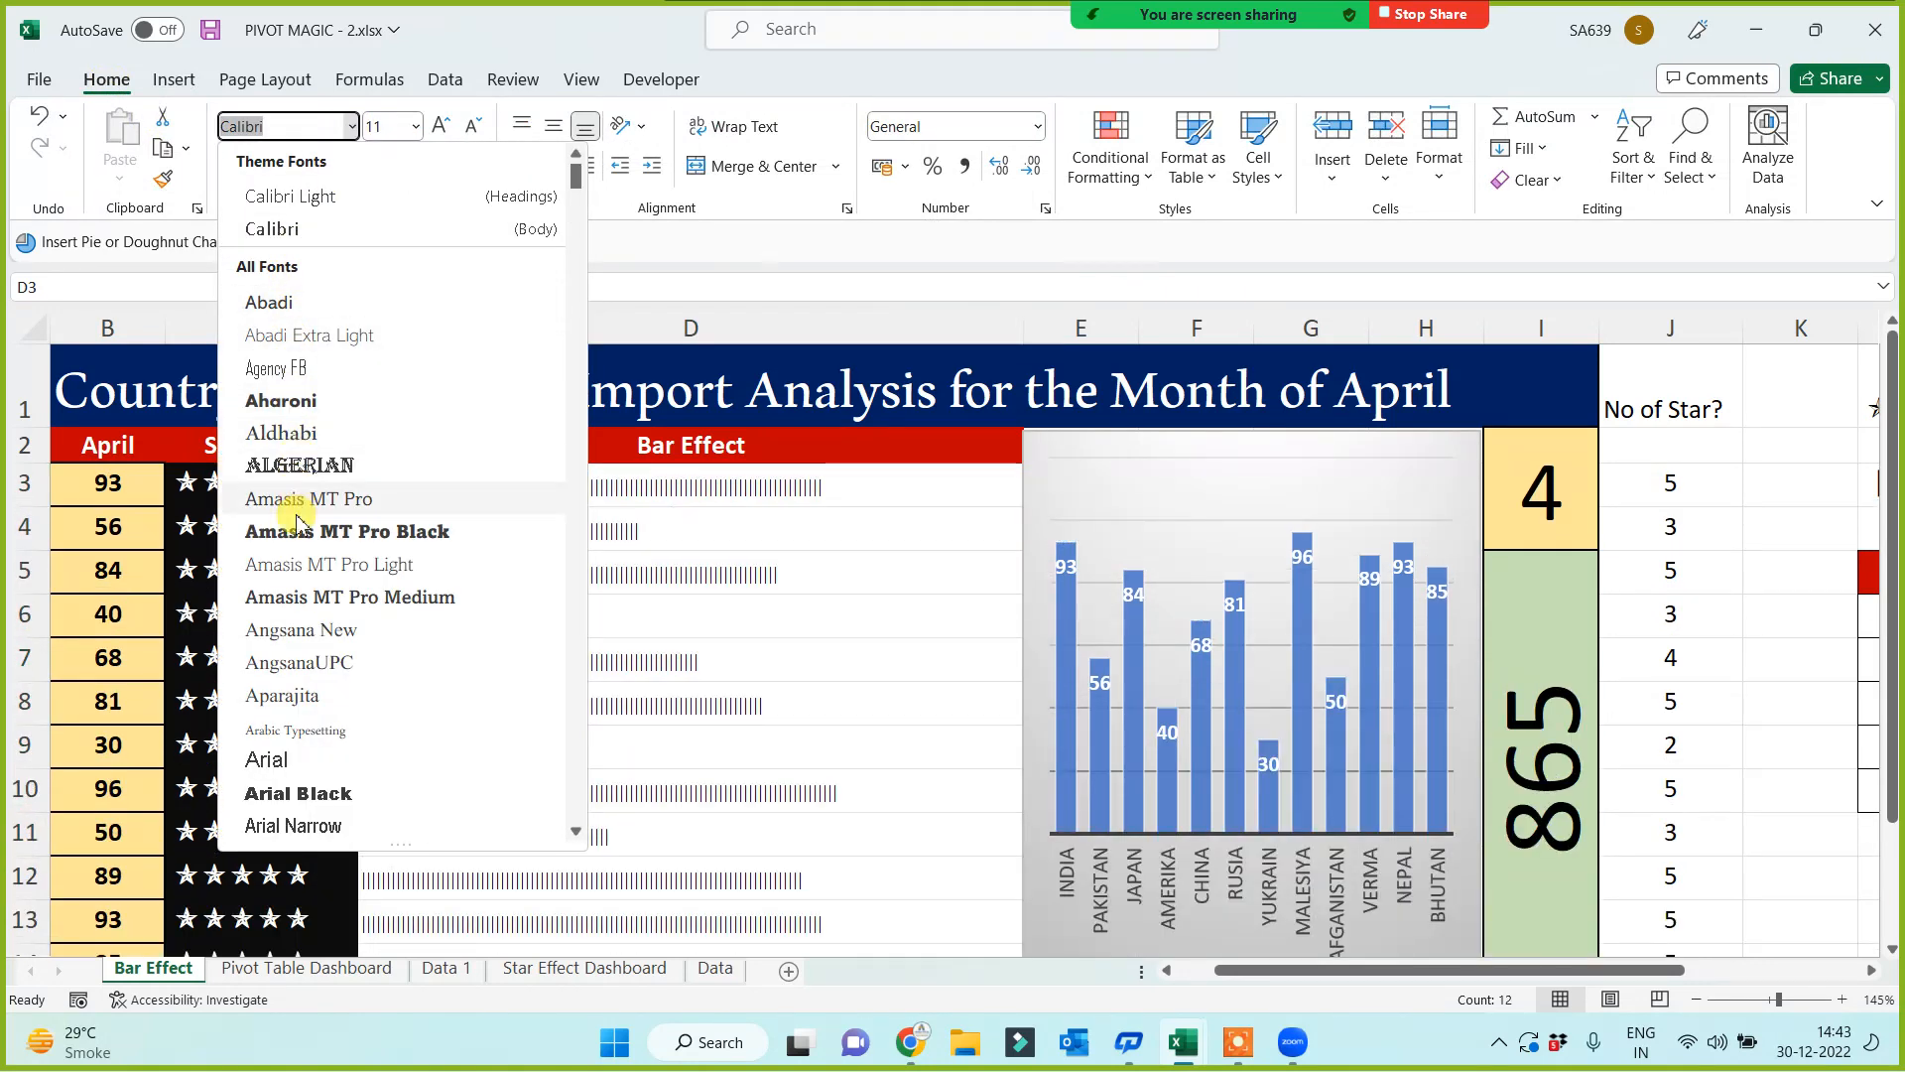
{"action": "left_click", "coordinate": [278, 432]}
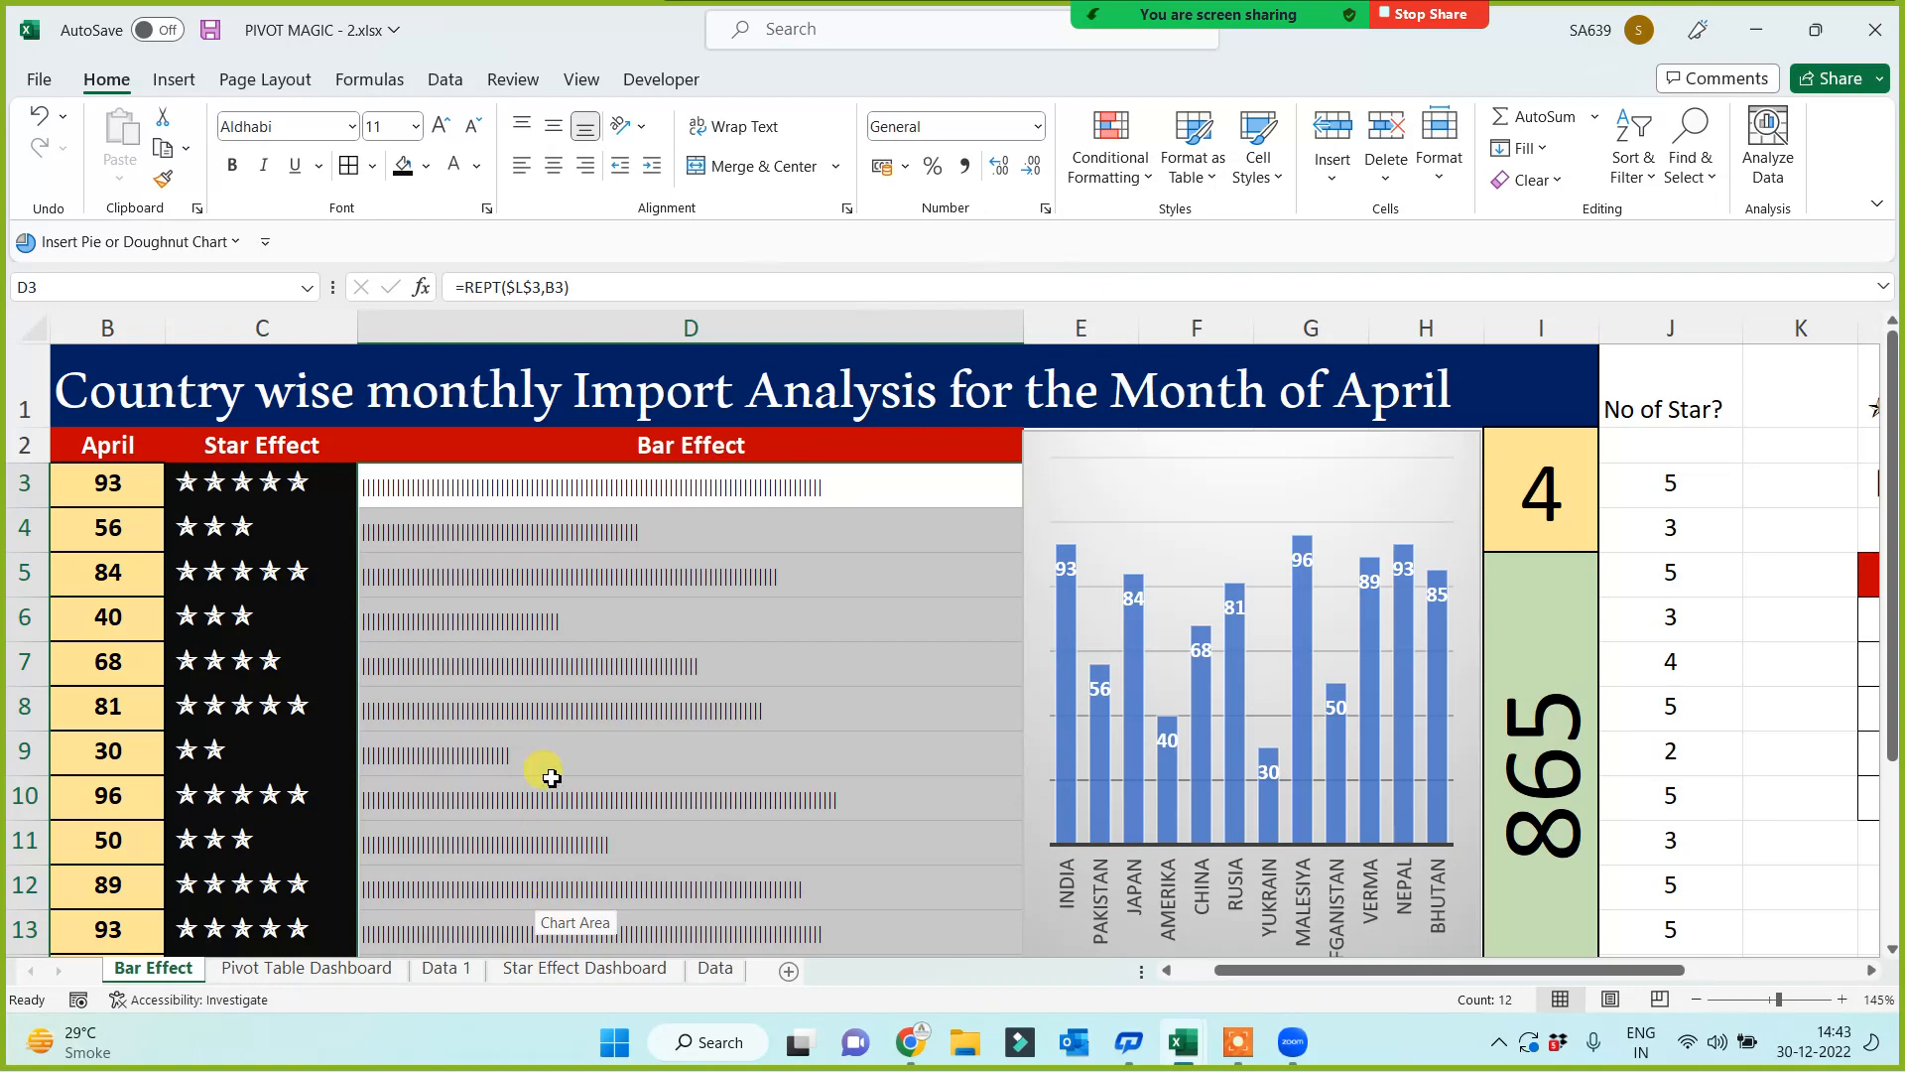
Step: Set the font of the repeated bar symbols in D3:D14 to Britannic Bold
{"action": "left_click", "coordinate": [294, 128]}
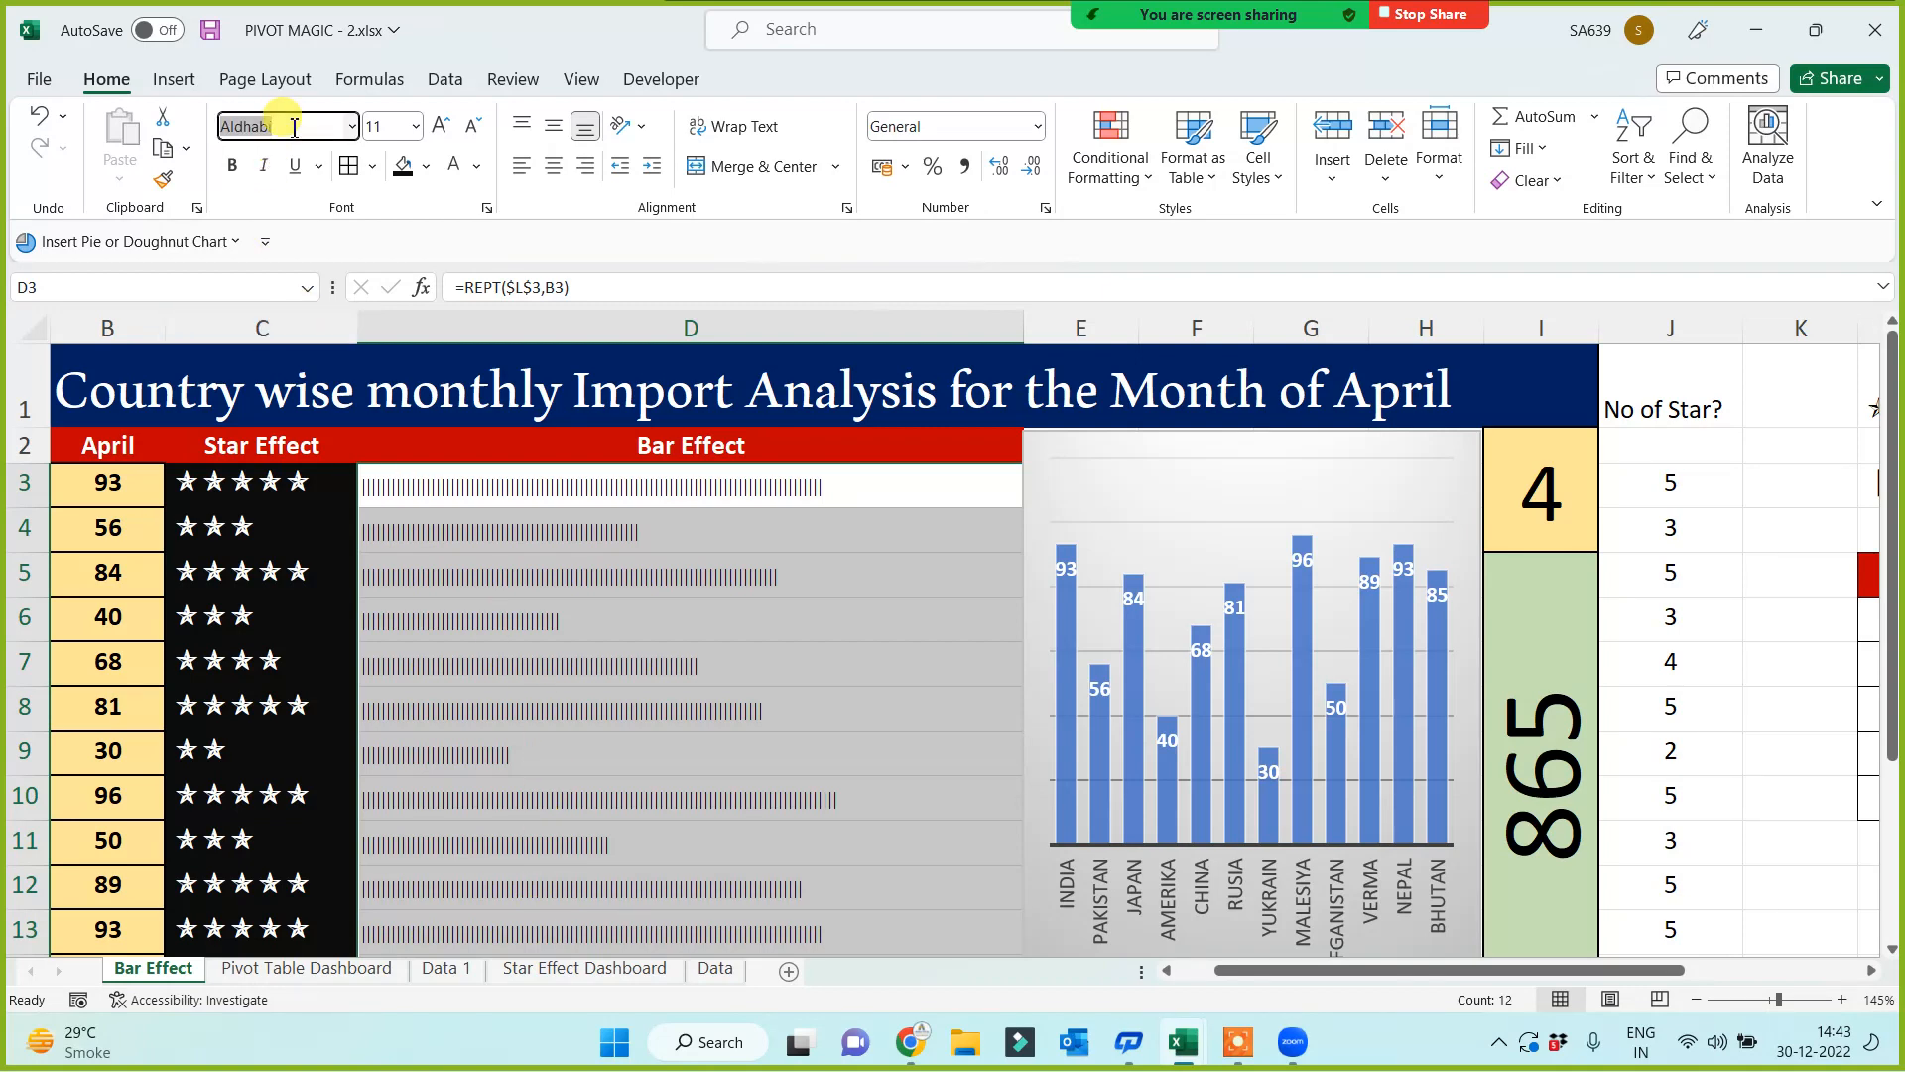
{"action": "type", "text": "Britannic Bold"}
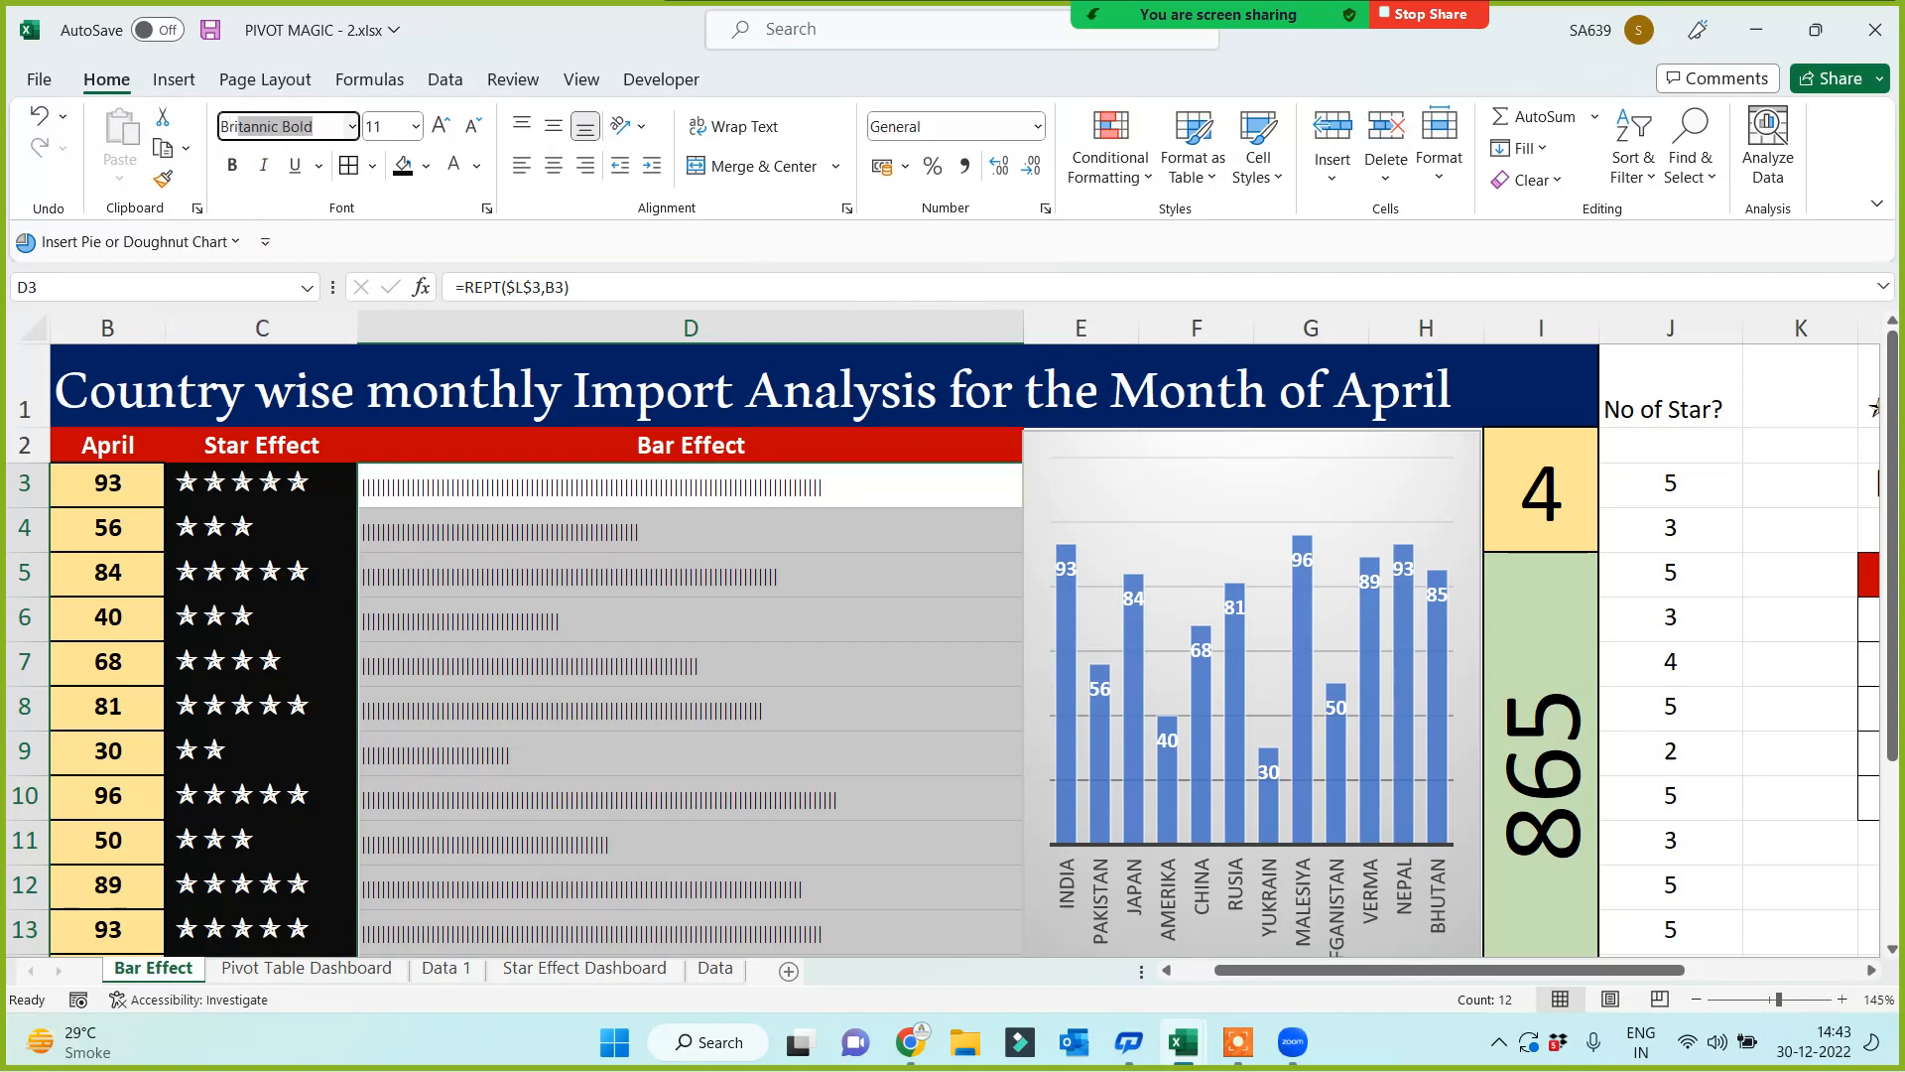
{"action": "key", "text": "Return"}
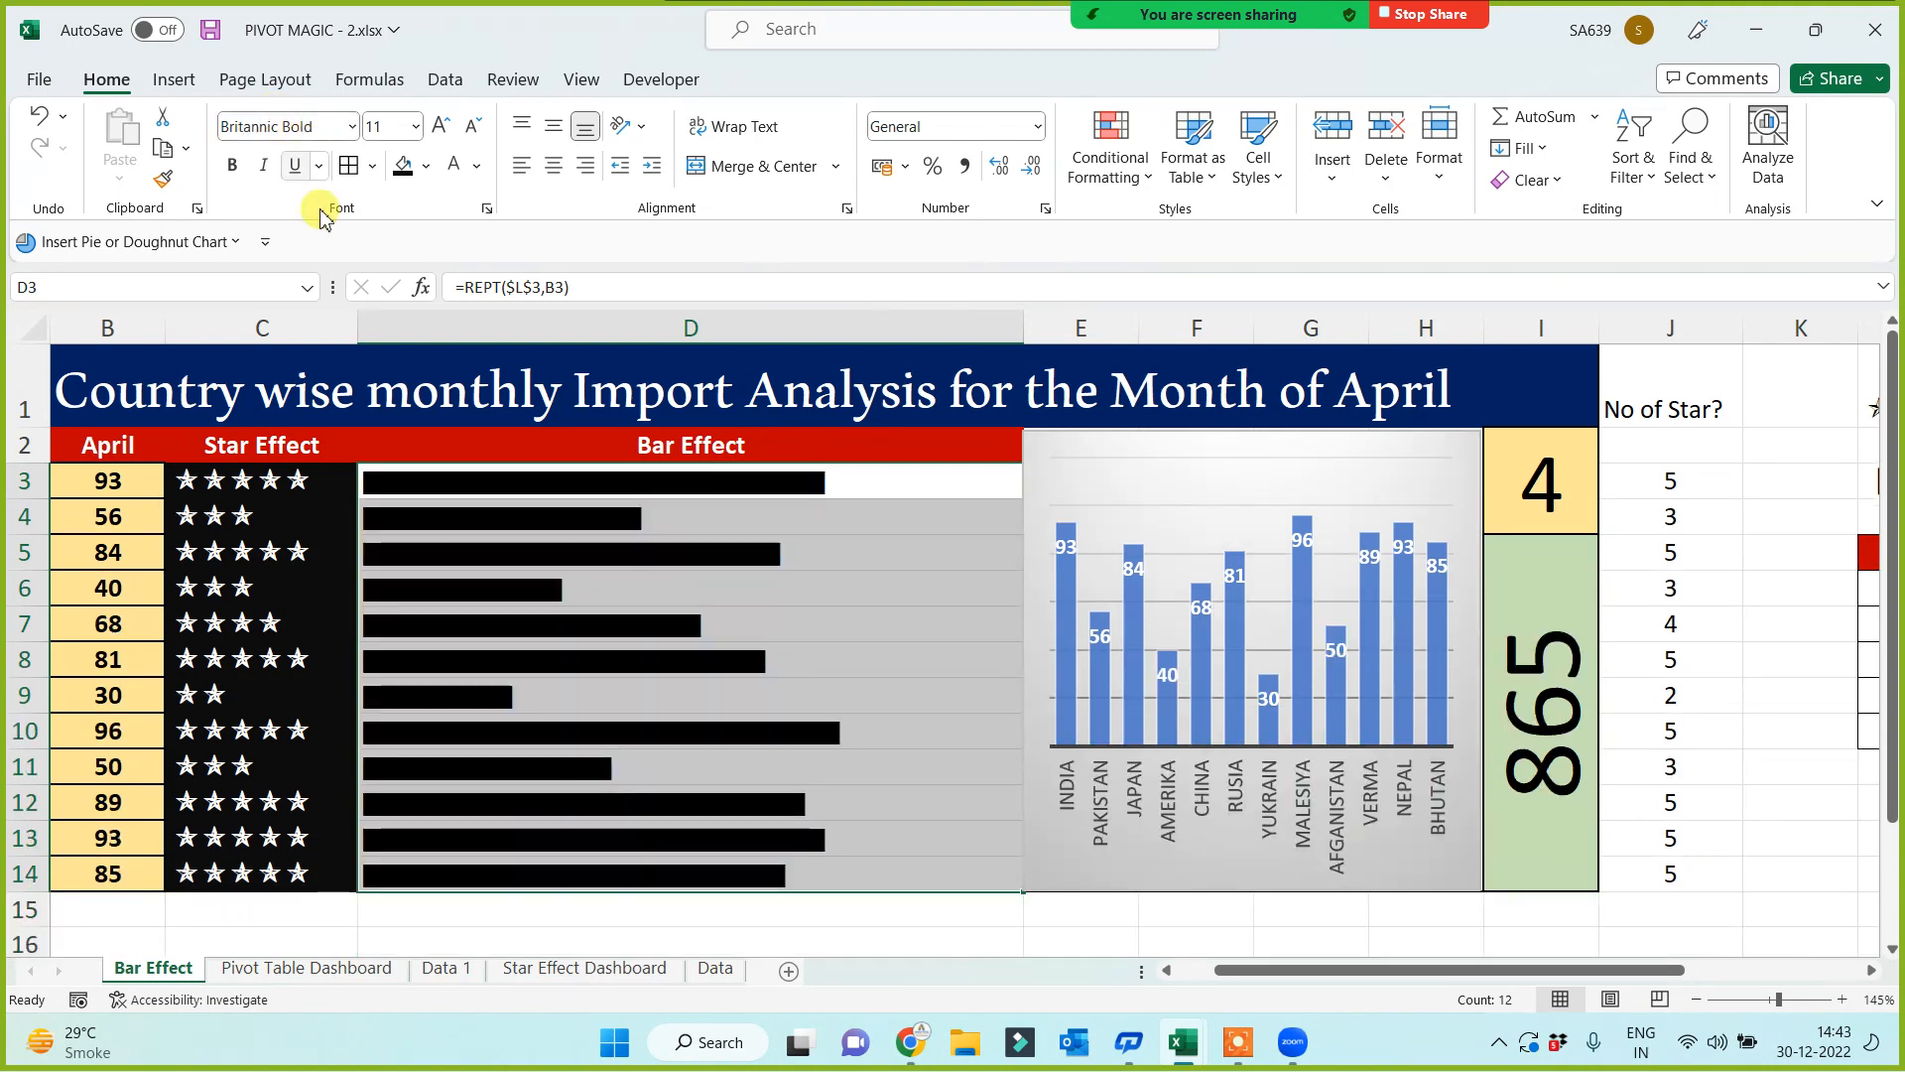
{"action": "left_click", "coordinate": [858, 623]}
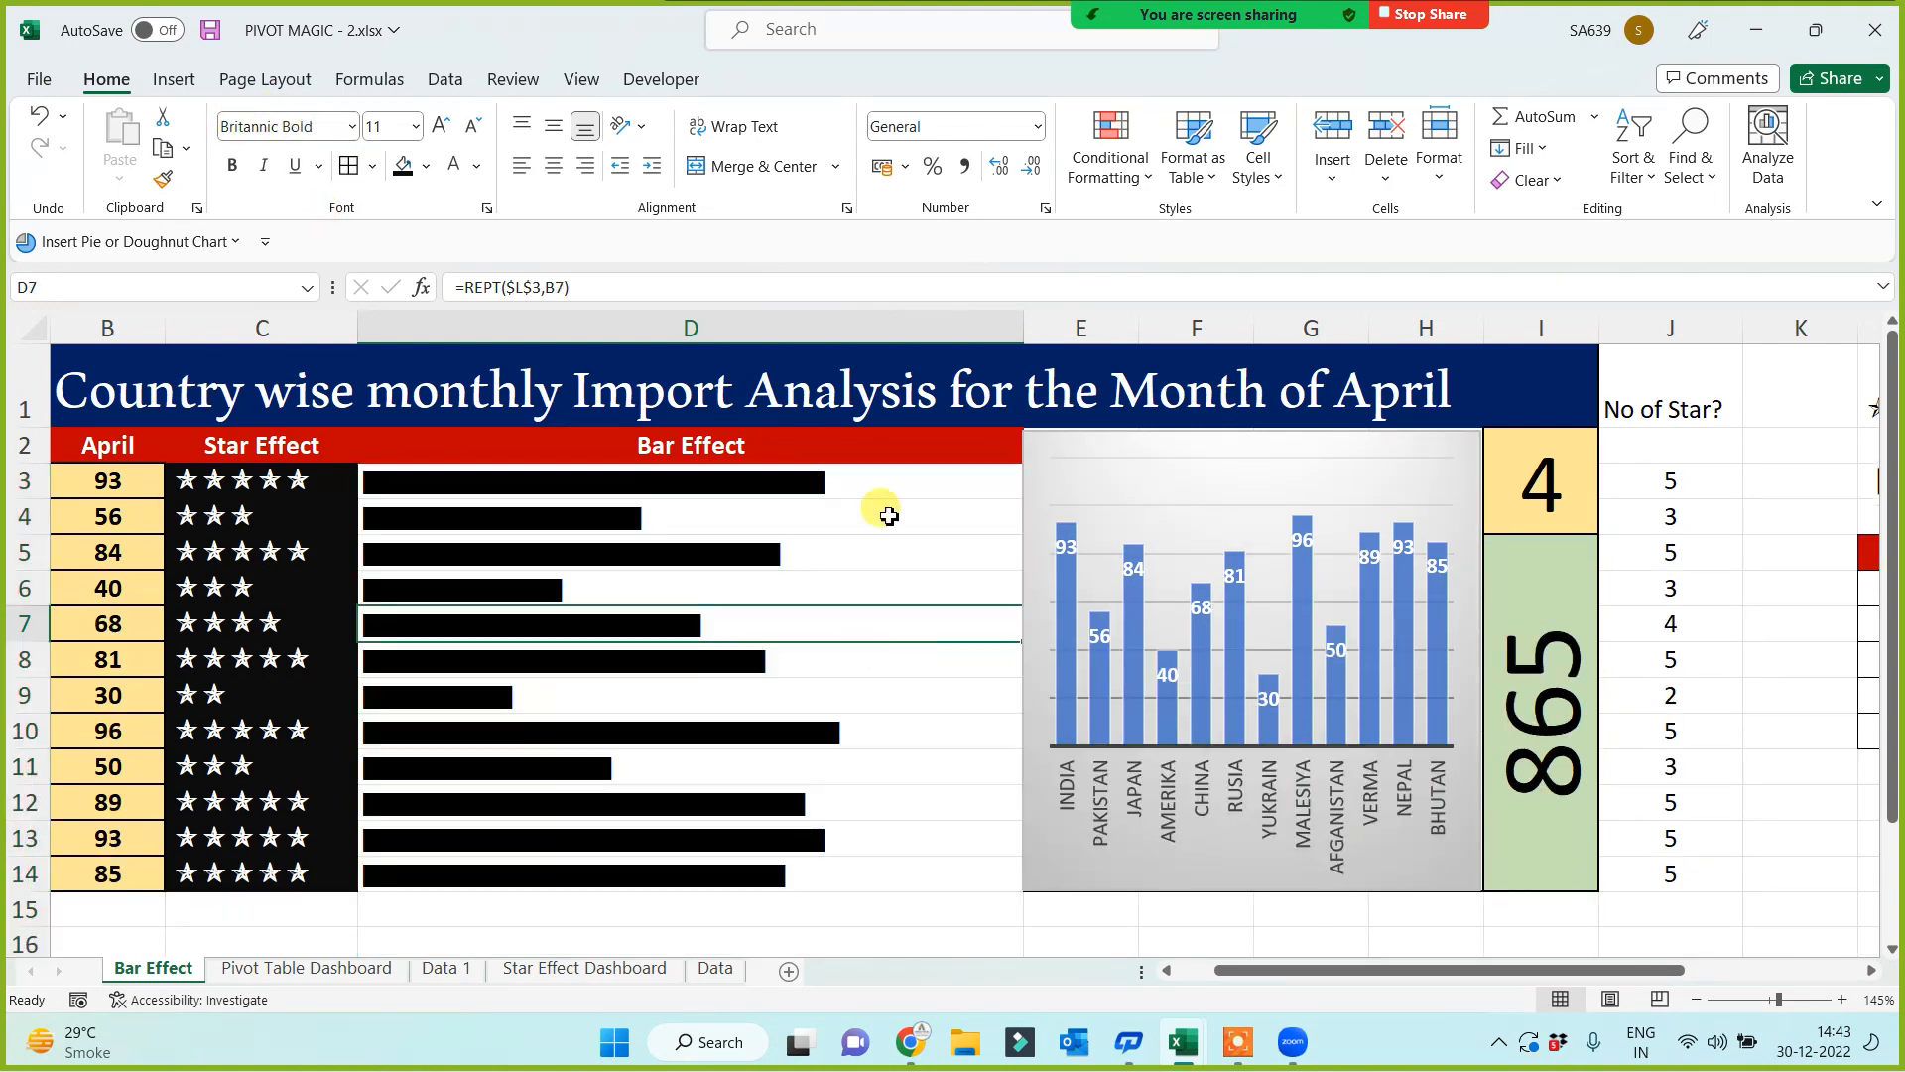
{"action": "left_click", "coordinate": [564, 908]}
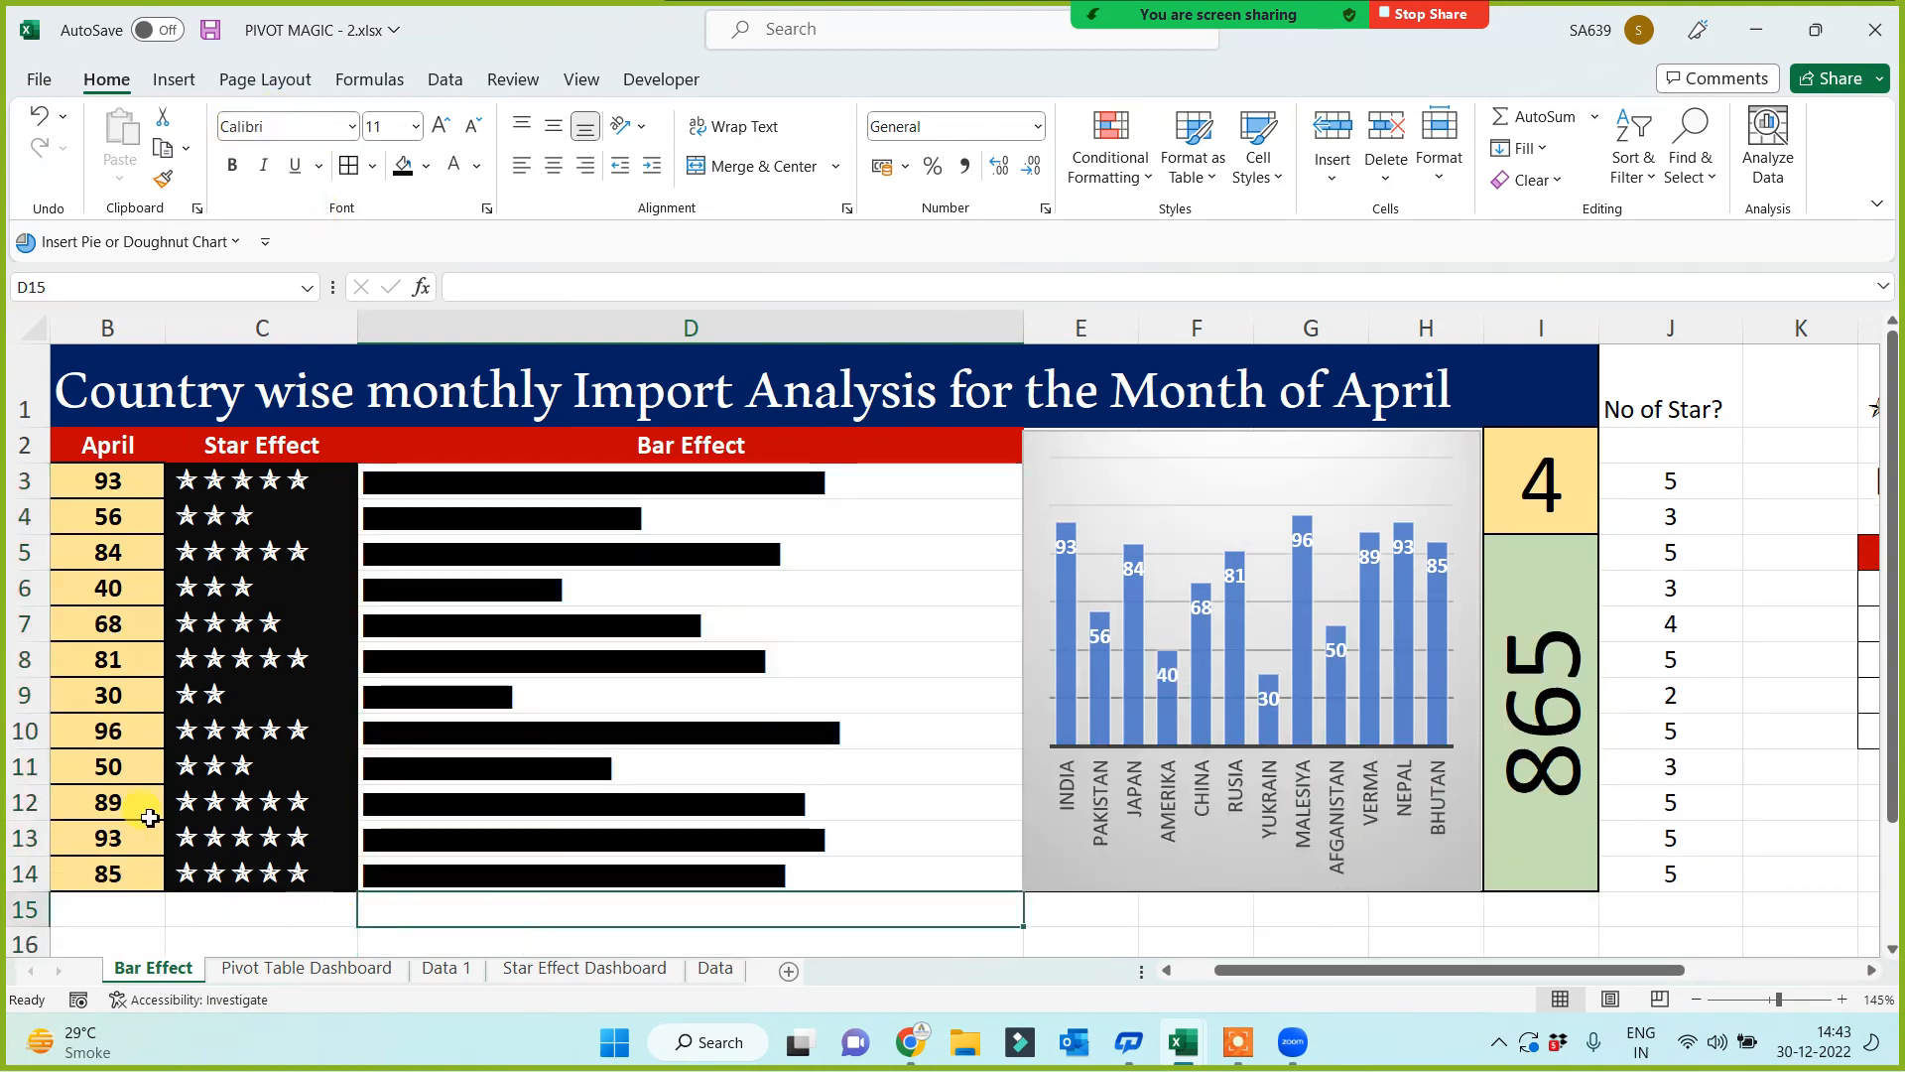
{"action": "left_click", "coordinate": [886, 552]}
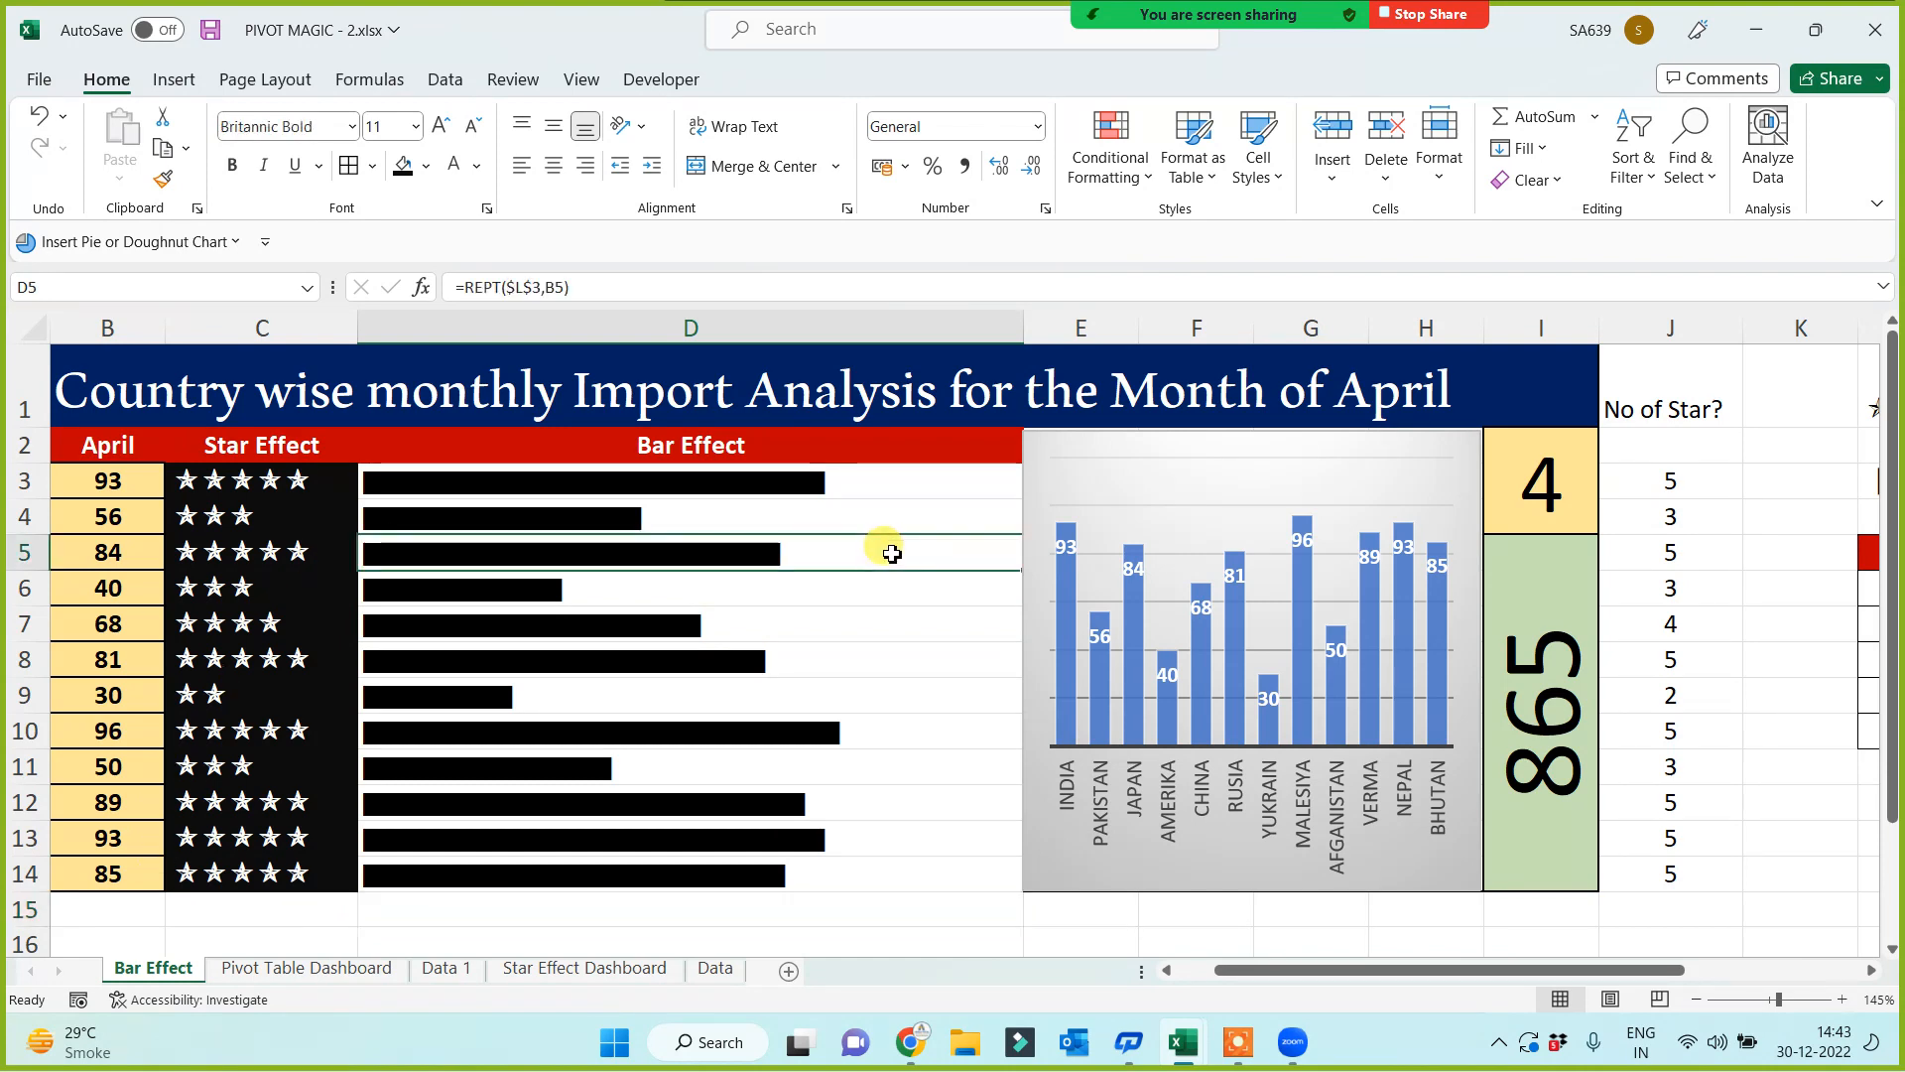
{"action": "left_click", "coordinate": [464, 918]}
Step: Fill the Bar Effect cells D3:D14 with a light cream gold background
{"action": "left_click_drag", "start_coordinate": [876, 480], "coordinate": [864, 859]}
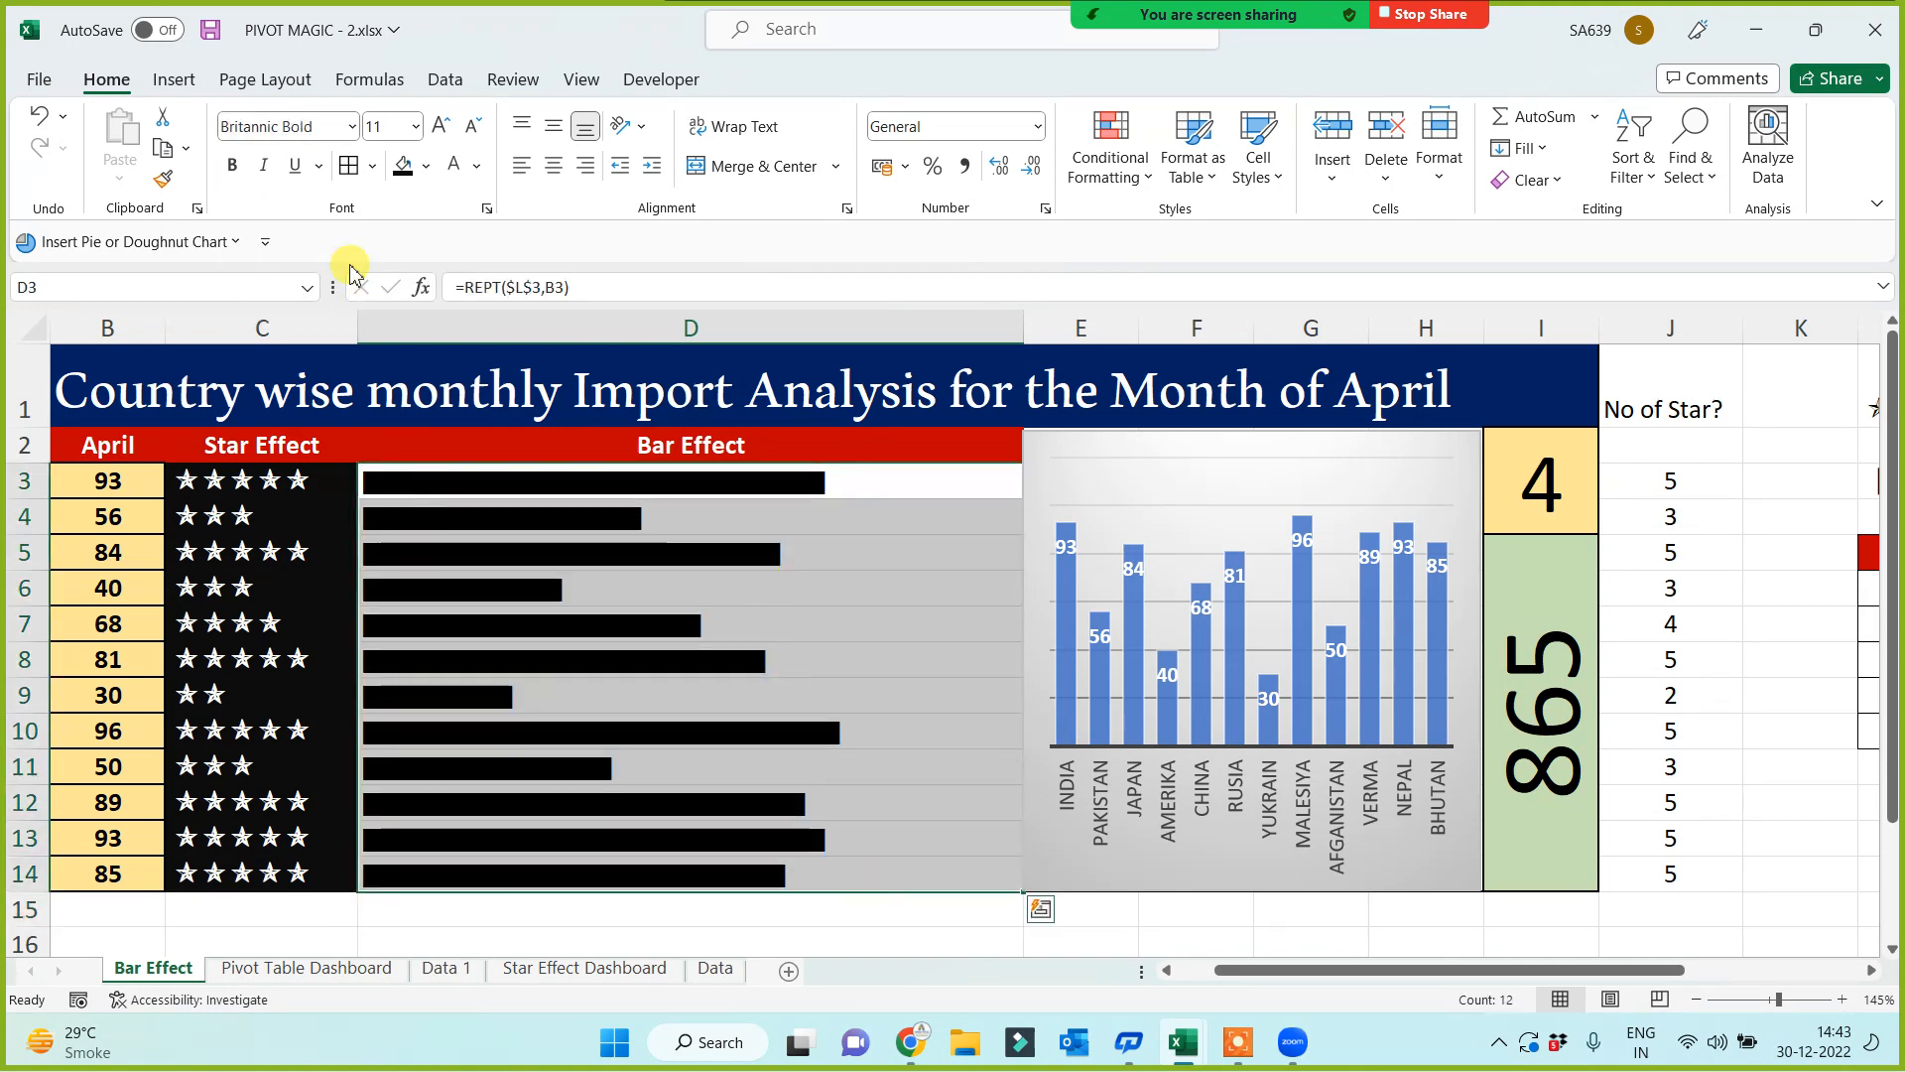
{"action": "left_click", "coordinate": [345, 162]}
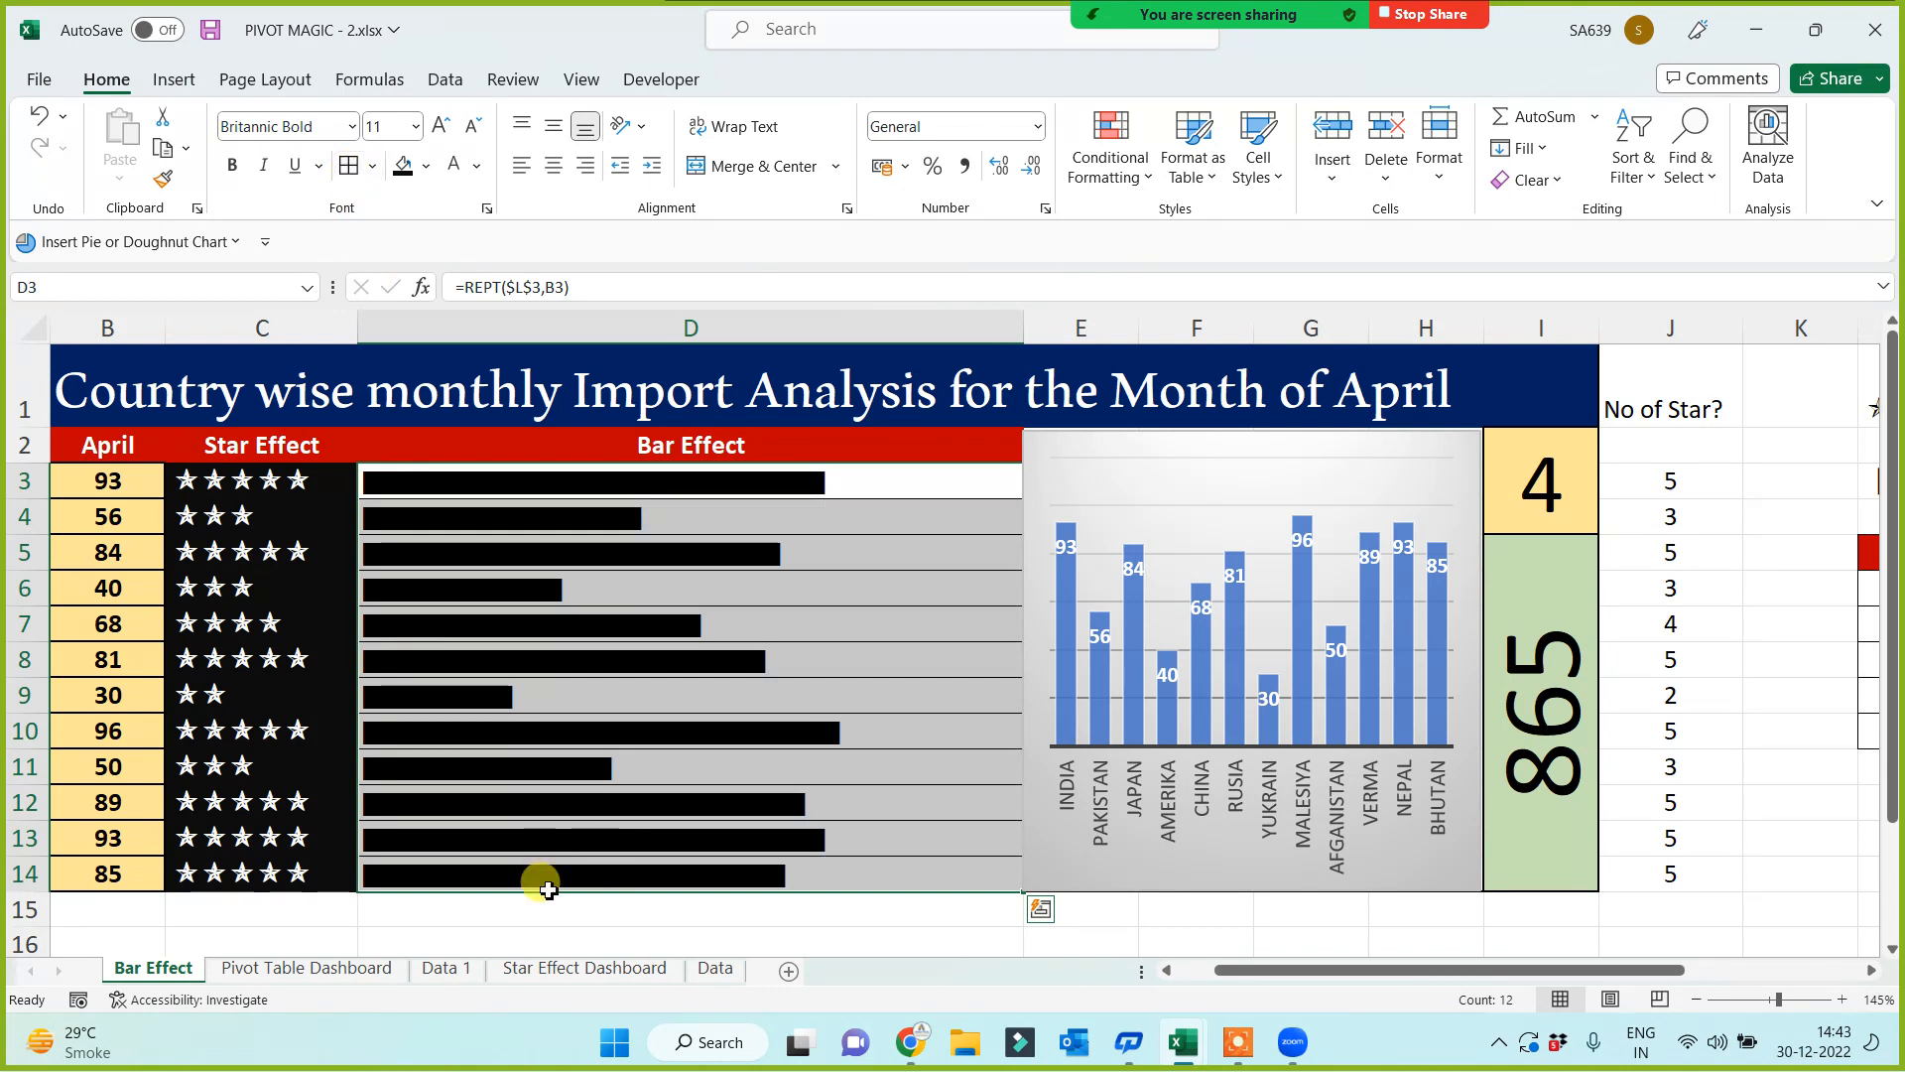
{"action": "left_click", "coordinate": [426, 166]}
{"action": "left_click", "coordinate": [539, 261]}
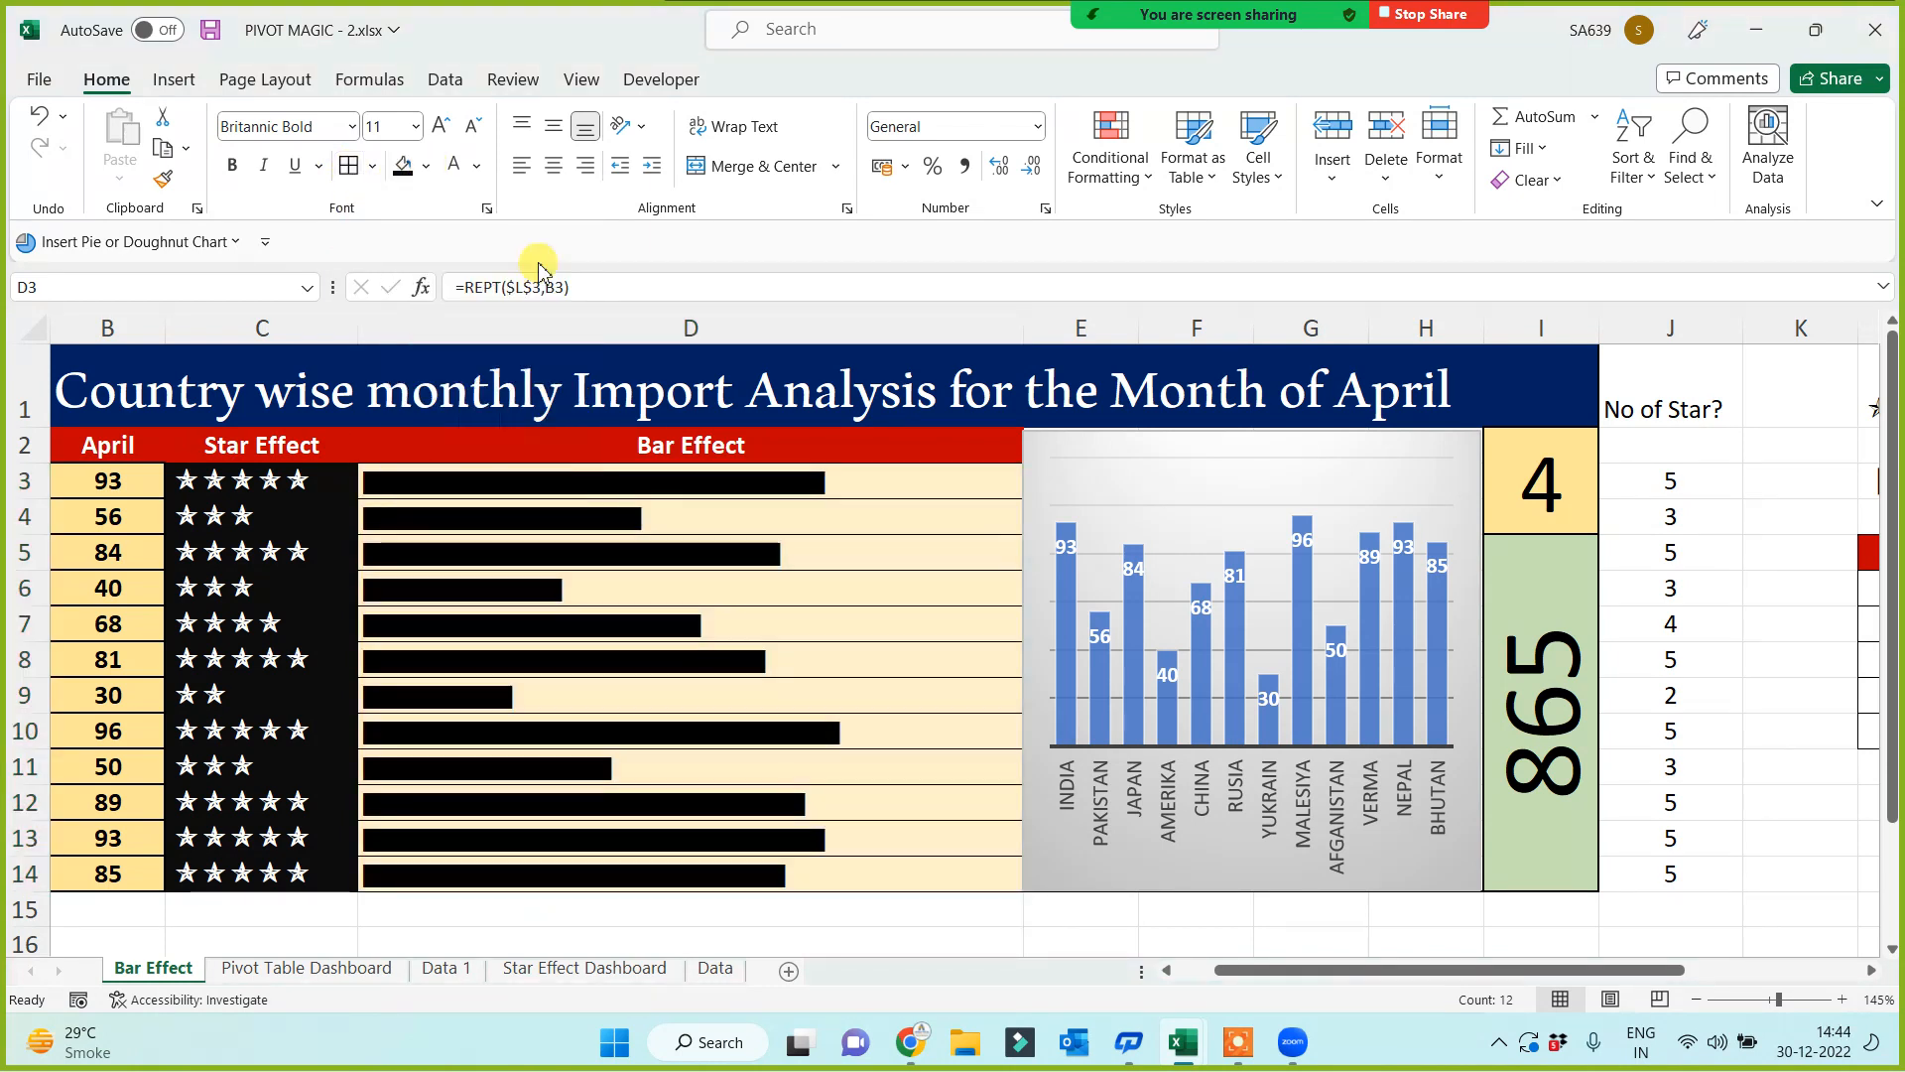
{"action": "left_click", "coordinate": [987, 905]}
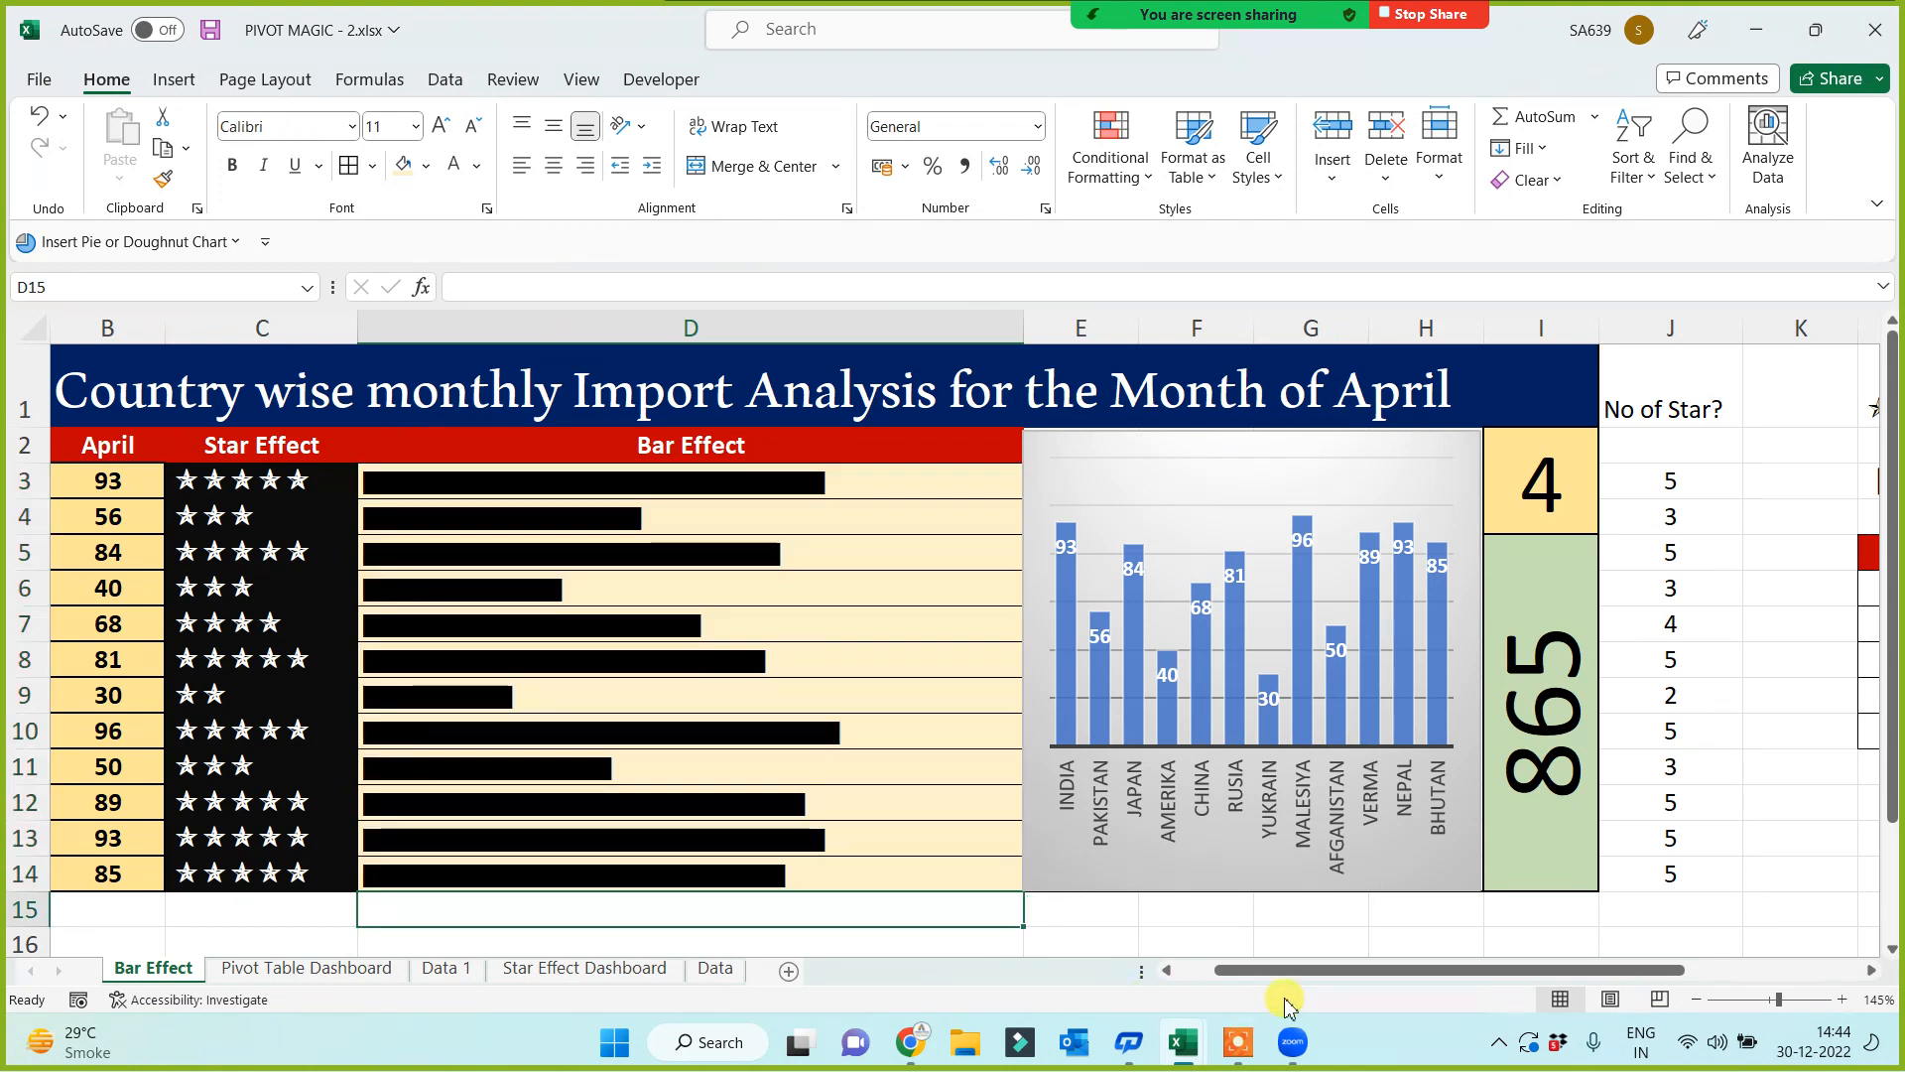
Step: Bold the bars in D3:D14 and narrow column D so it ends just beyond the longest bar
{"action": "left_click_drag", "start_coordinate": [1253, 980], "coordinate": [1215, 979]}
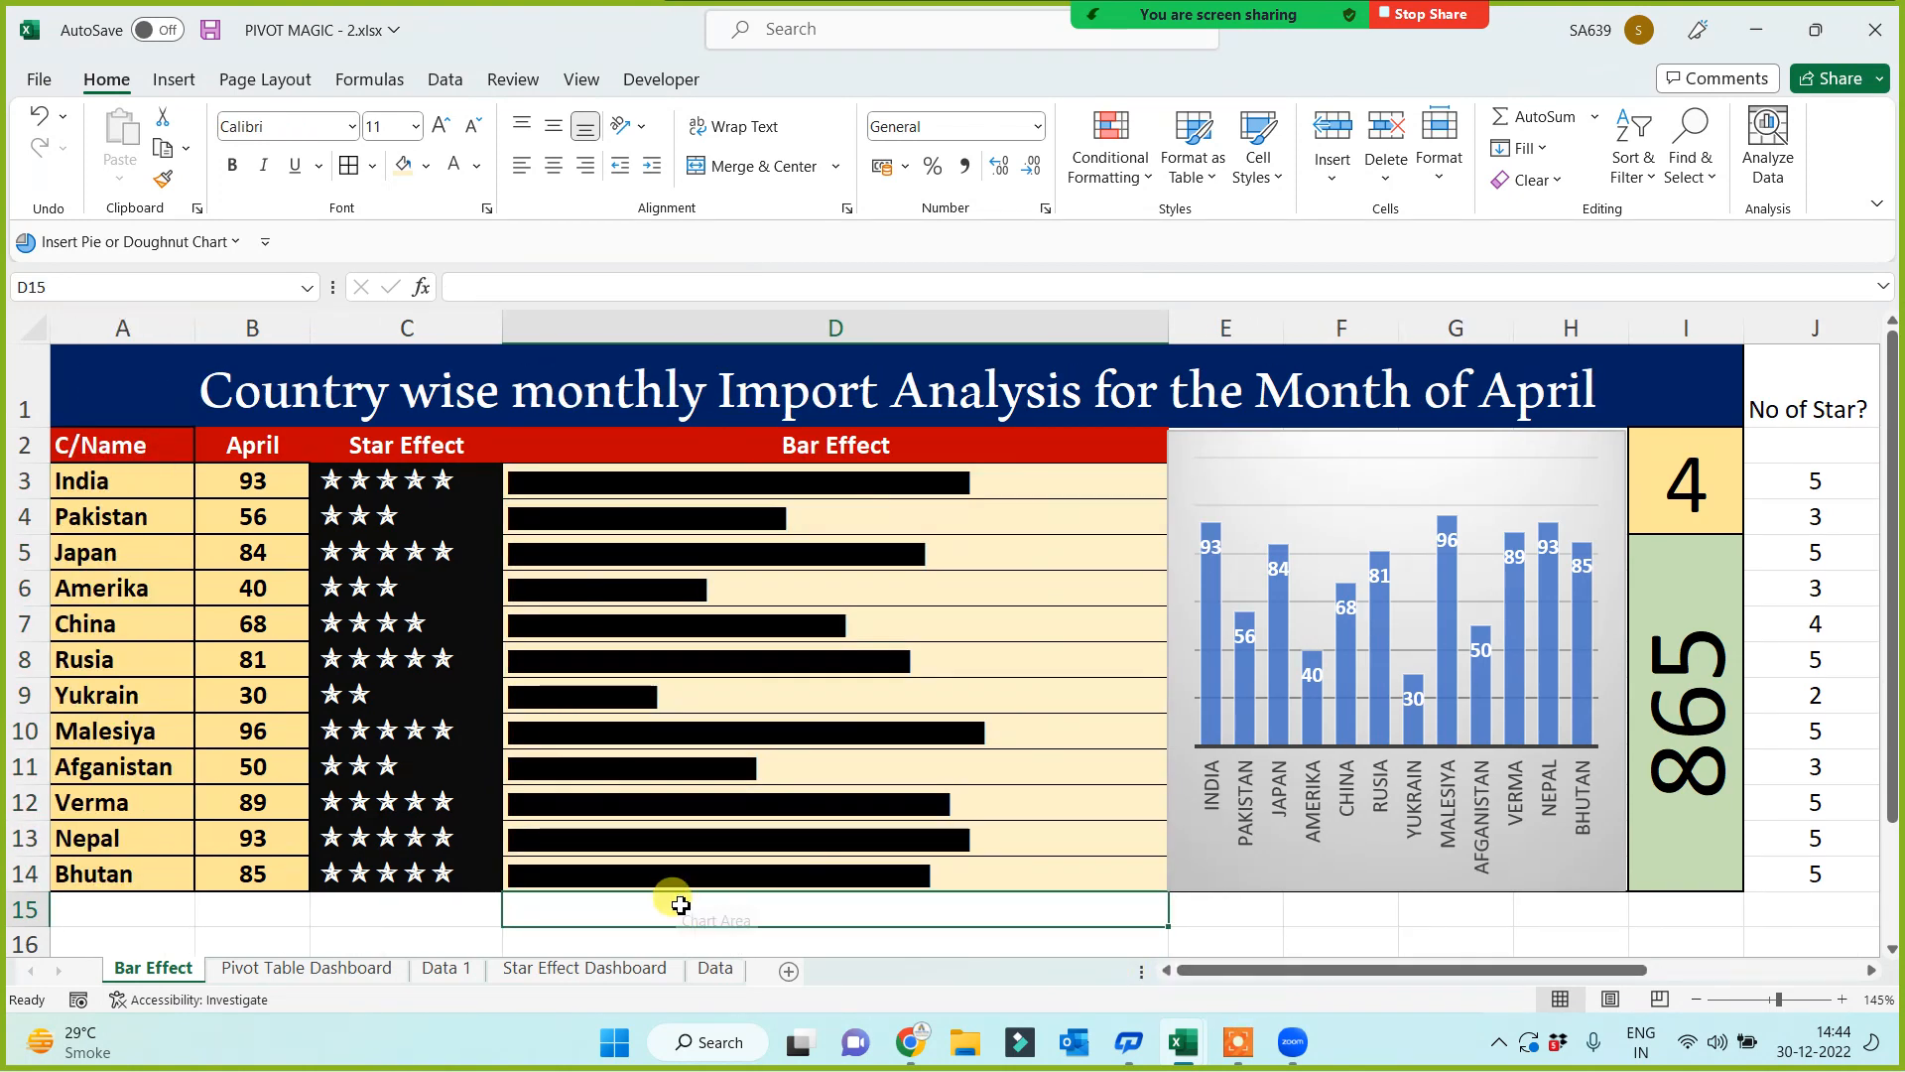
{"action": "left_click_drag", "start_coordinate": [1169, 328], "coordinate": [1082, 373]}
{"action": "left_click_drag", "start_coordinate": [671, 480], "coordinate": [689, 857]}
{"action": "left_click", "coordinate": [232, 164]}
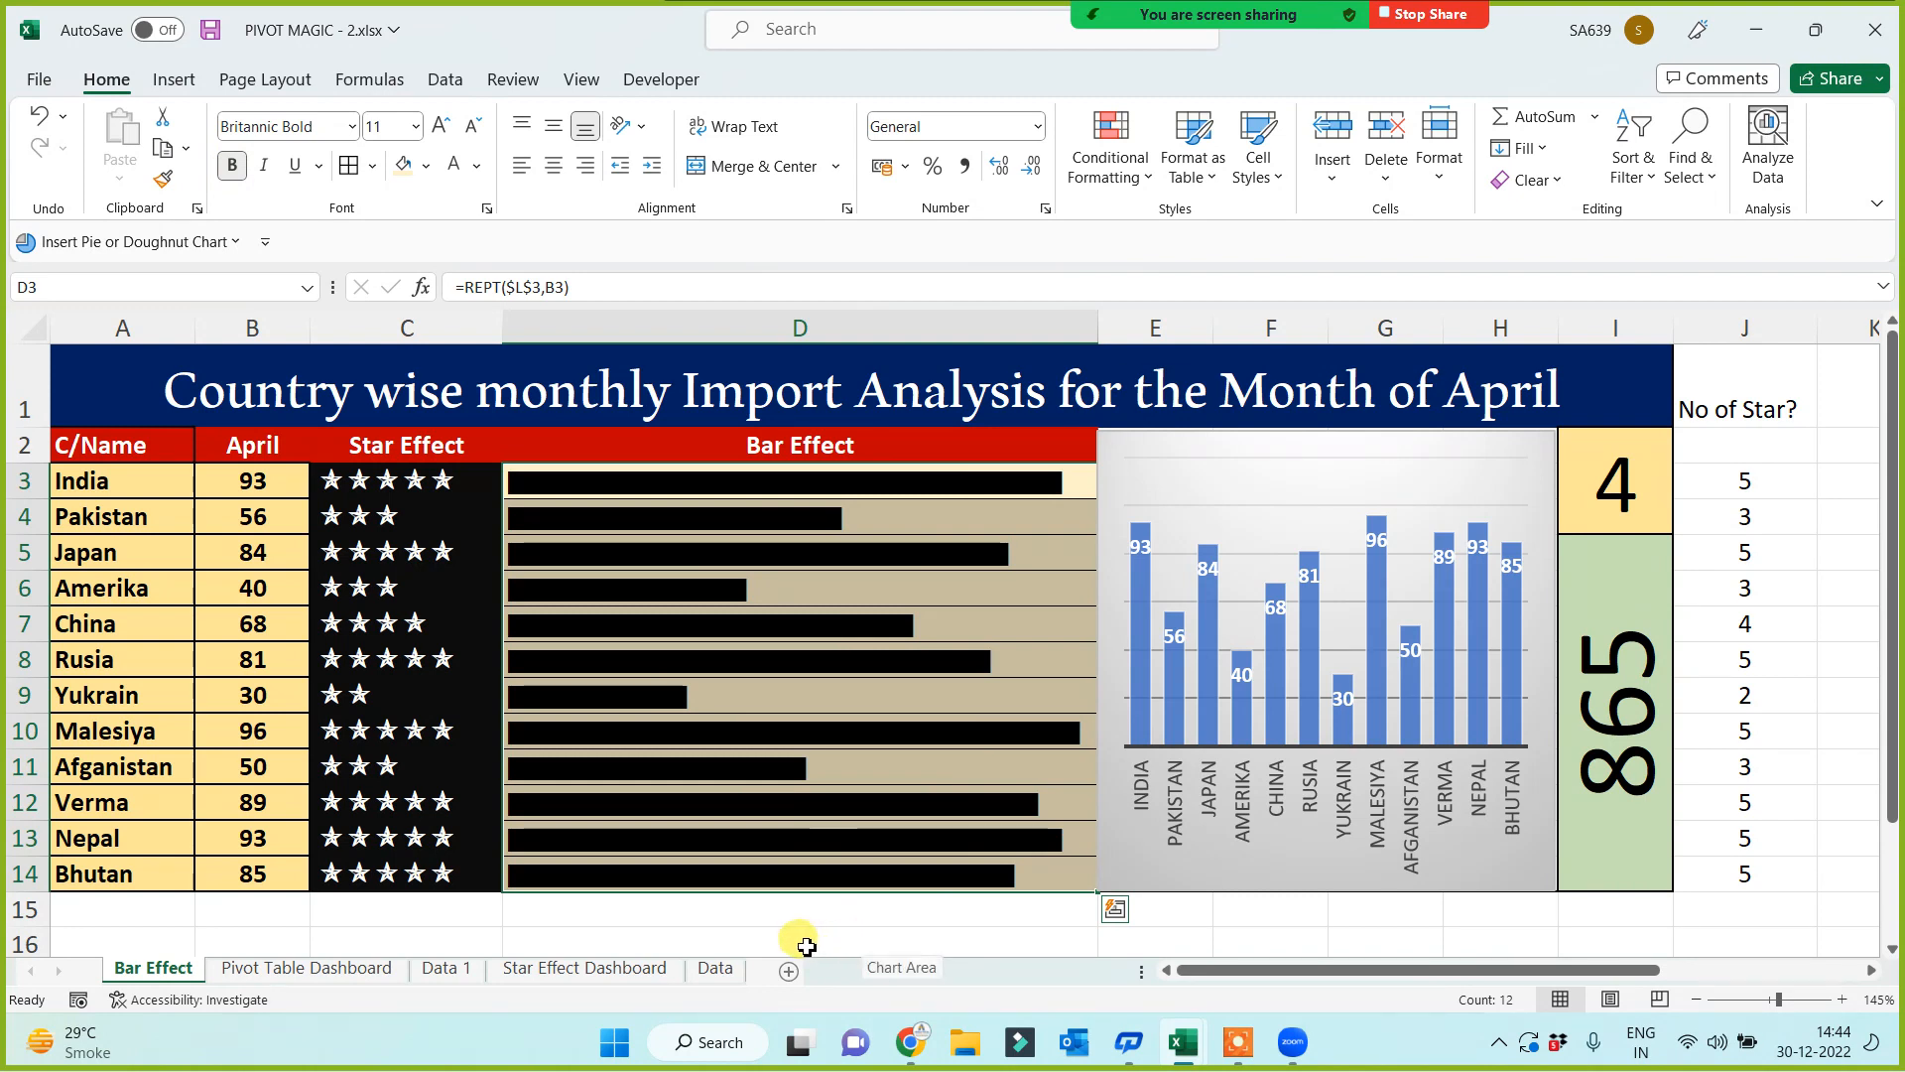
{"action": "left_click", "coordinate": [1046, 908]}
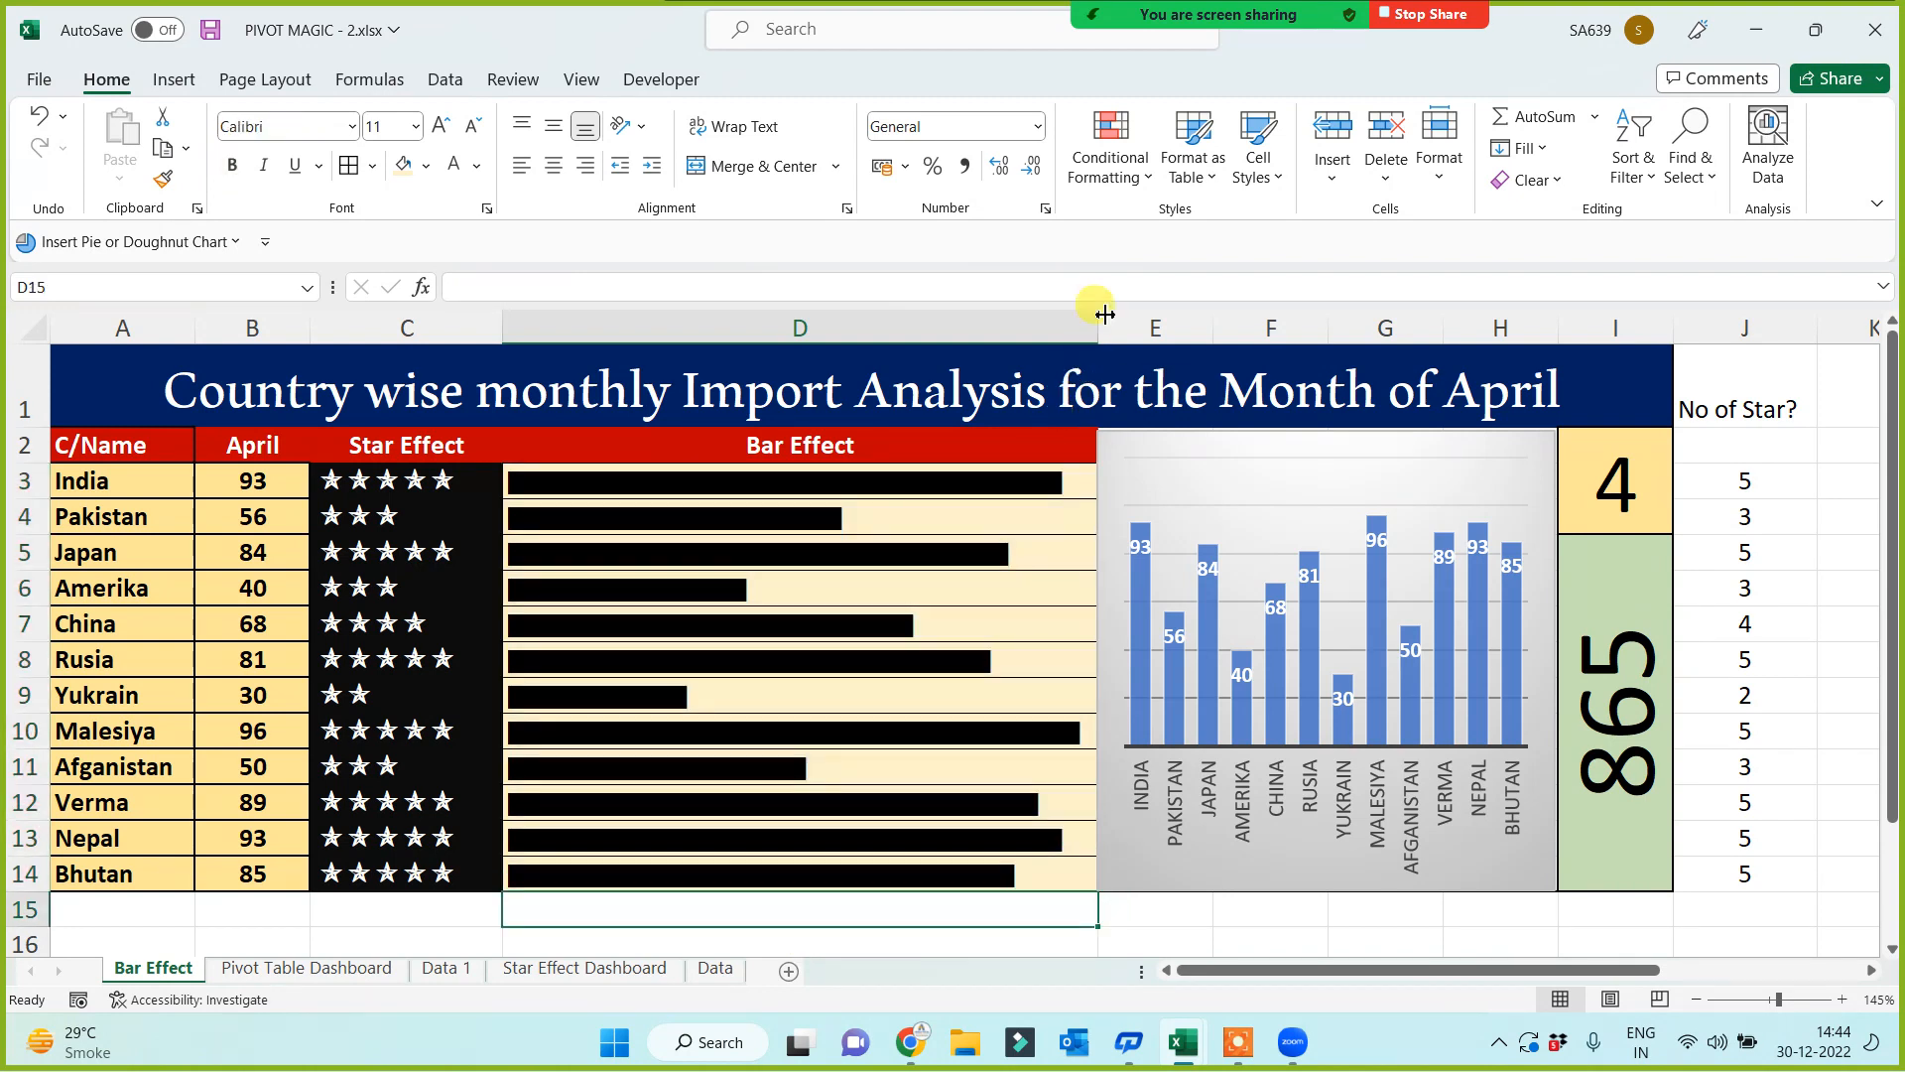
{"action": "left_click_drag", "start_coordinate": [1097, 327], "coordinate": [1122, 328]}
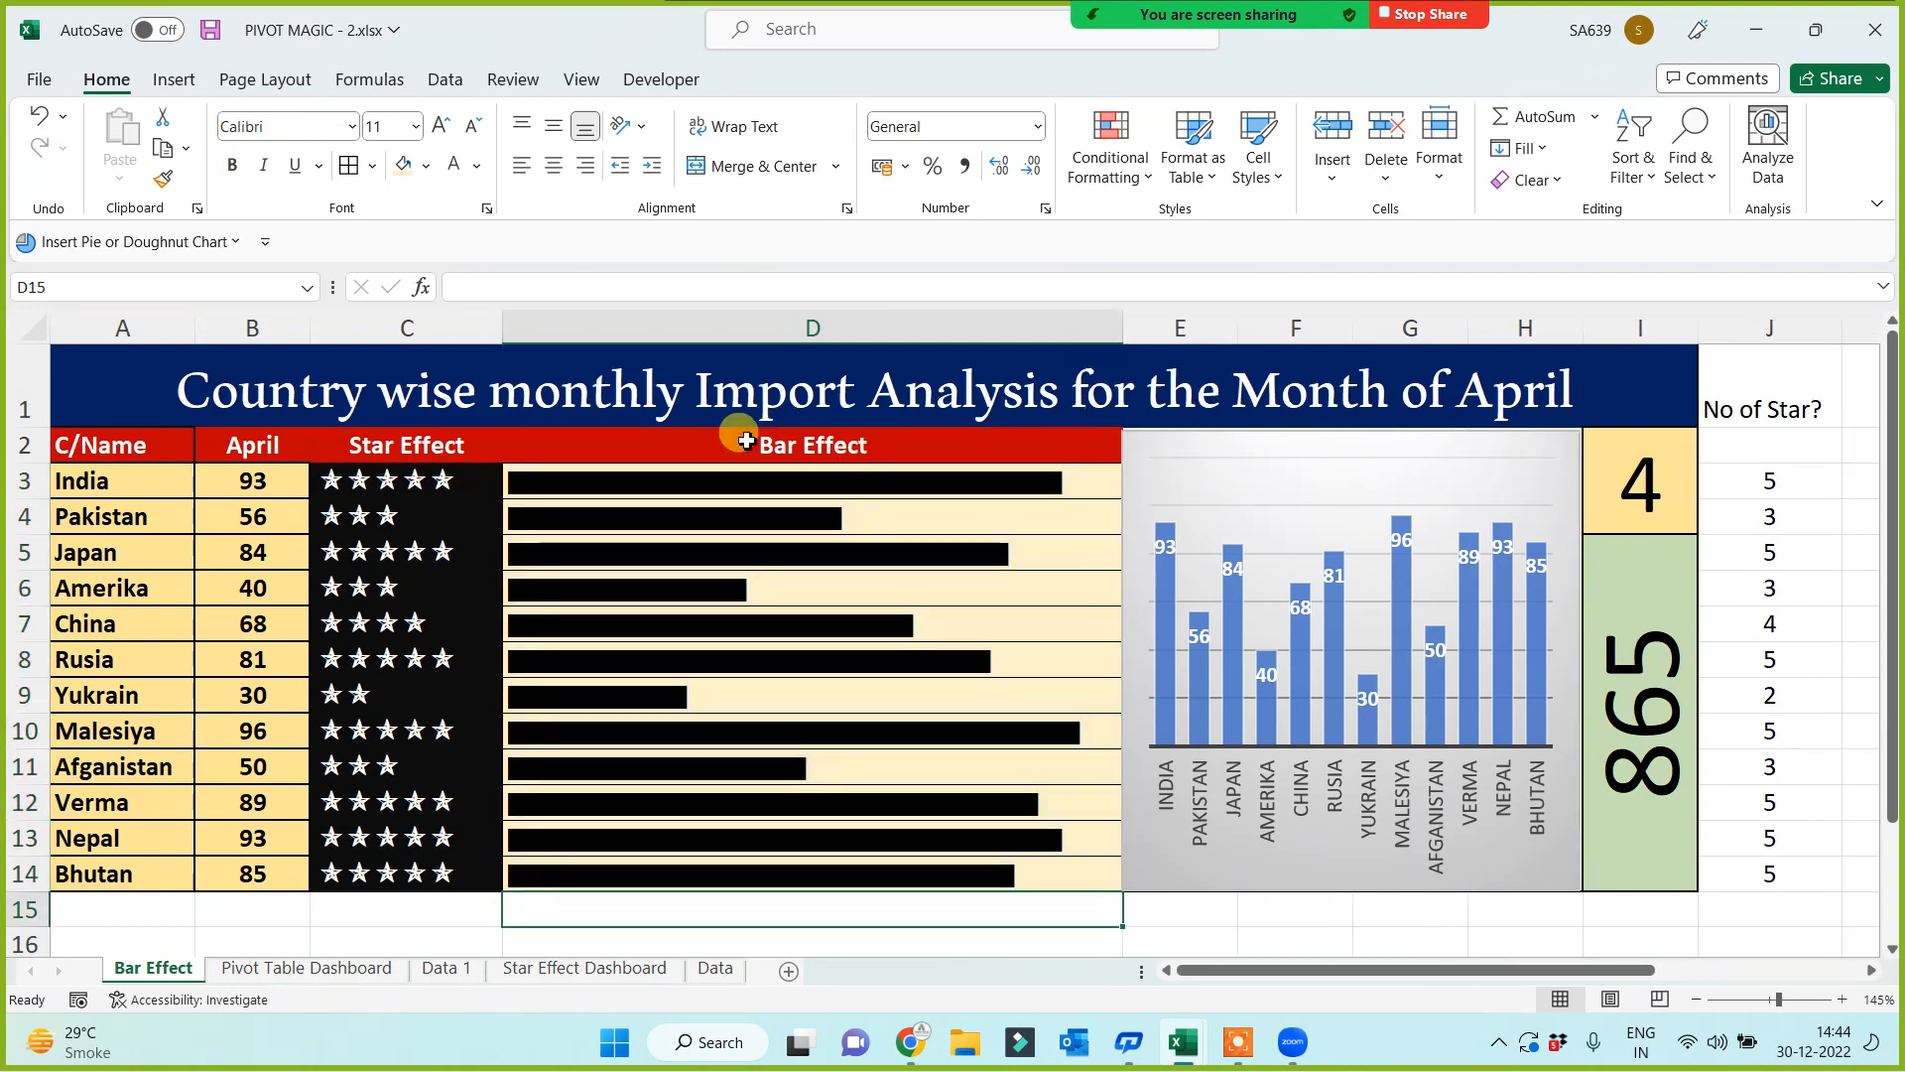
Step: Widen column F so the country chart spanning columns E to H becomes broader
{"action": "left_click", "coordinate": [1759, 316]}
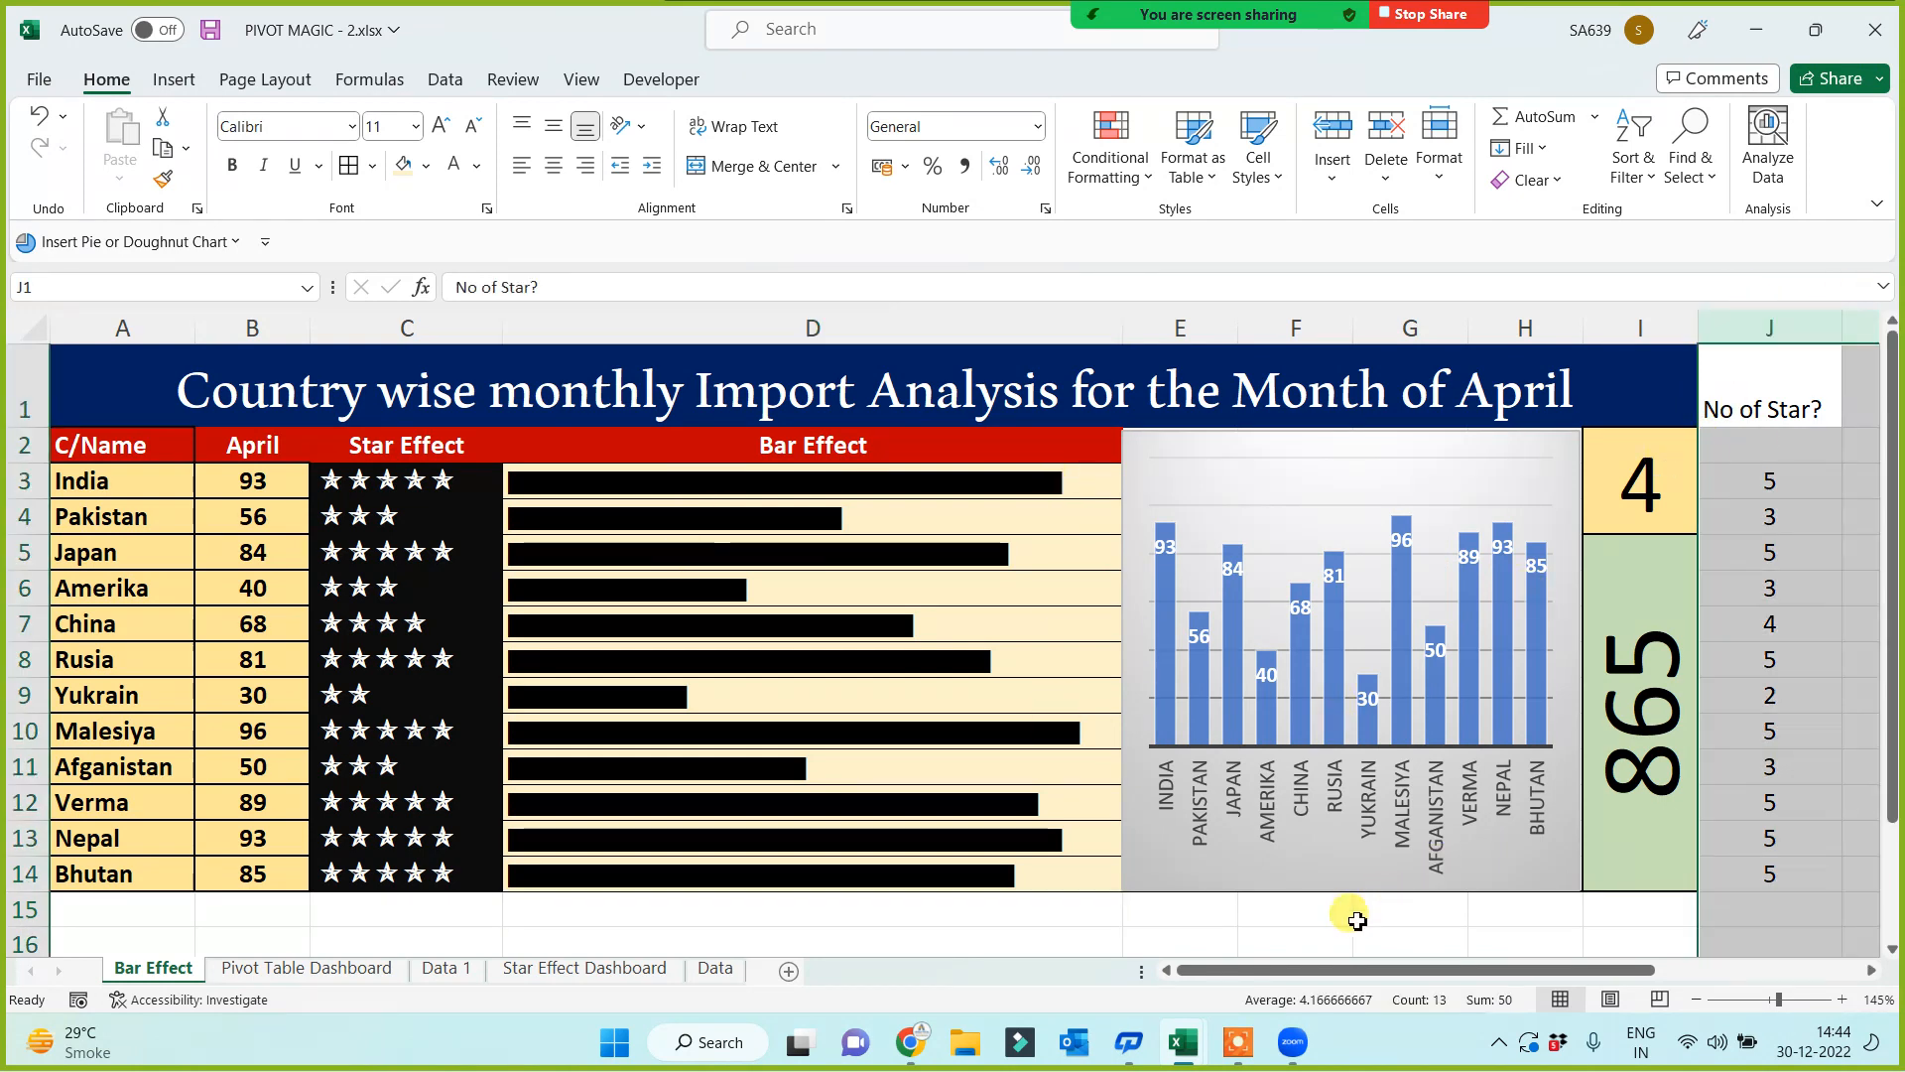
{"action": "left_click", "coordinate": [1328, 921]}
{"action": "left_click_drag", "start_coordinate": [1352, 328], "coordinate": [1512, 328]}
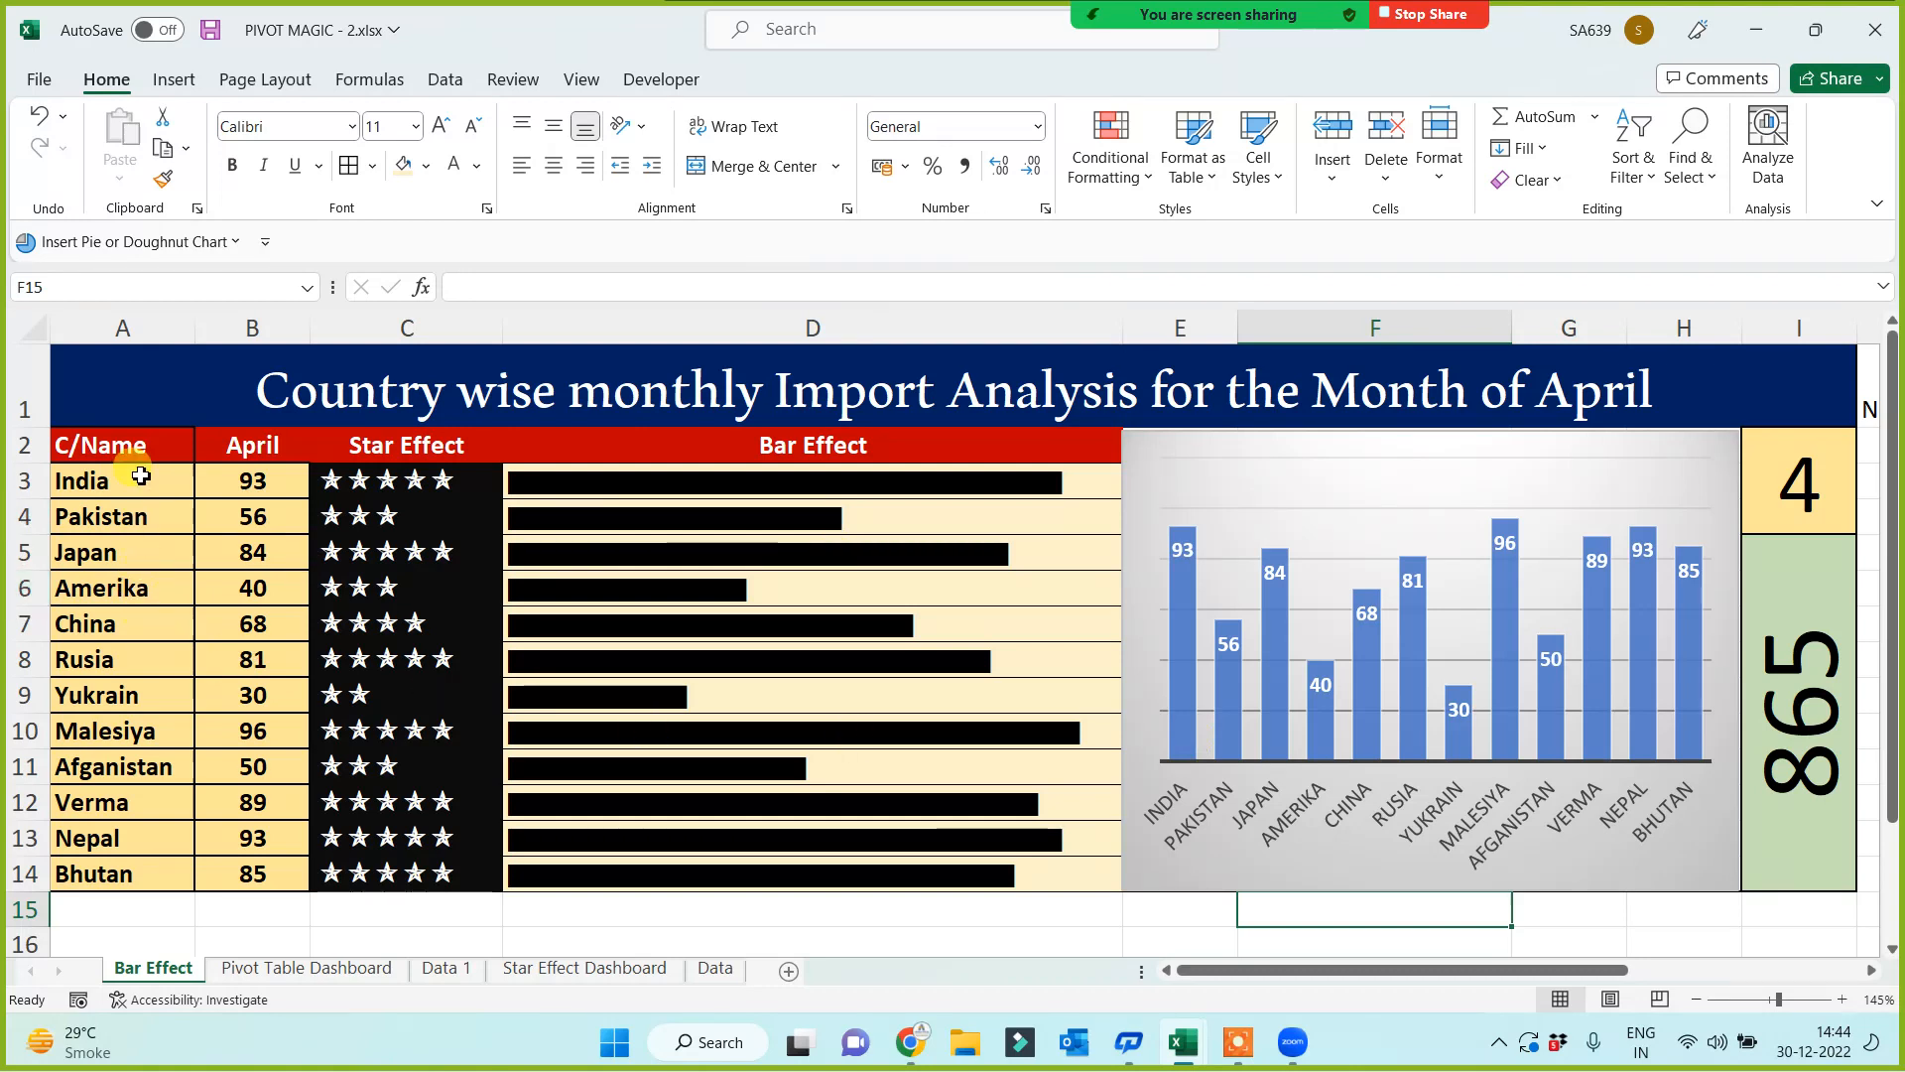
Step: Center the country names and their C/Name header in A2:A14 horizontally
{"action": "left_click_drag", "start_coordinate": [127, 444], "coordinate": [94, 871]}
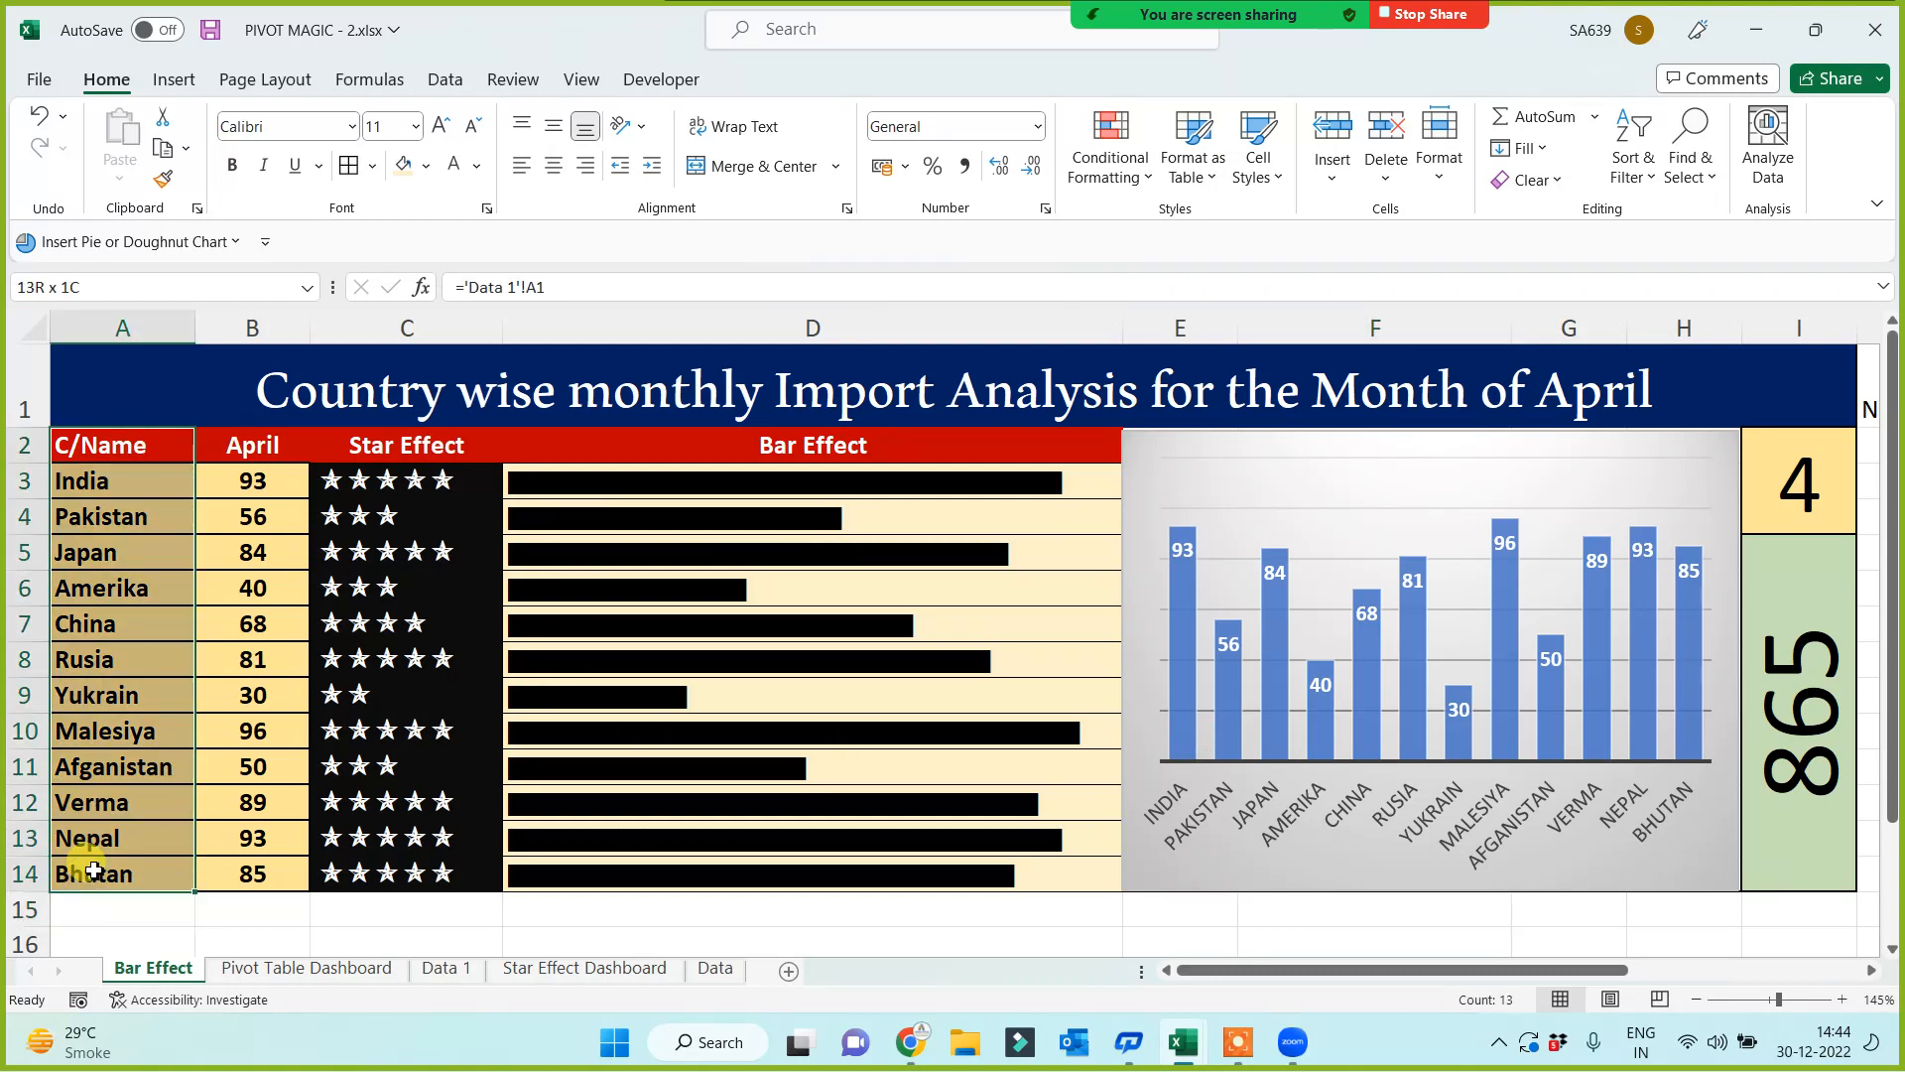
{"action": "left_click", "coordinate": [554, 166]}
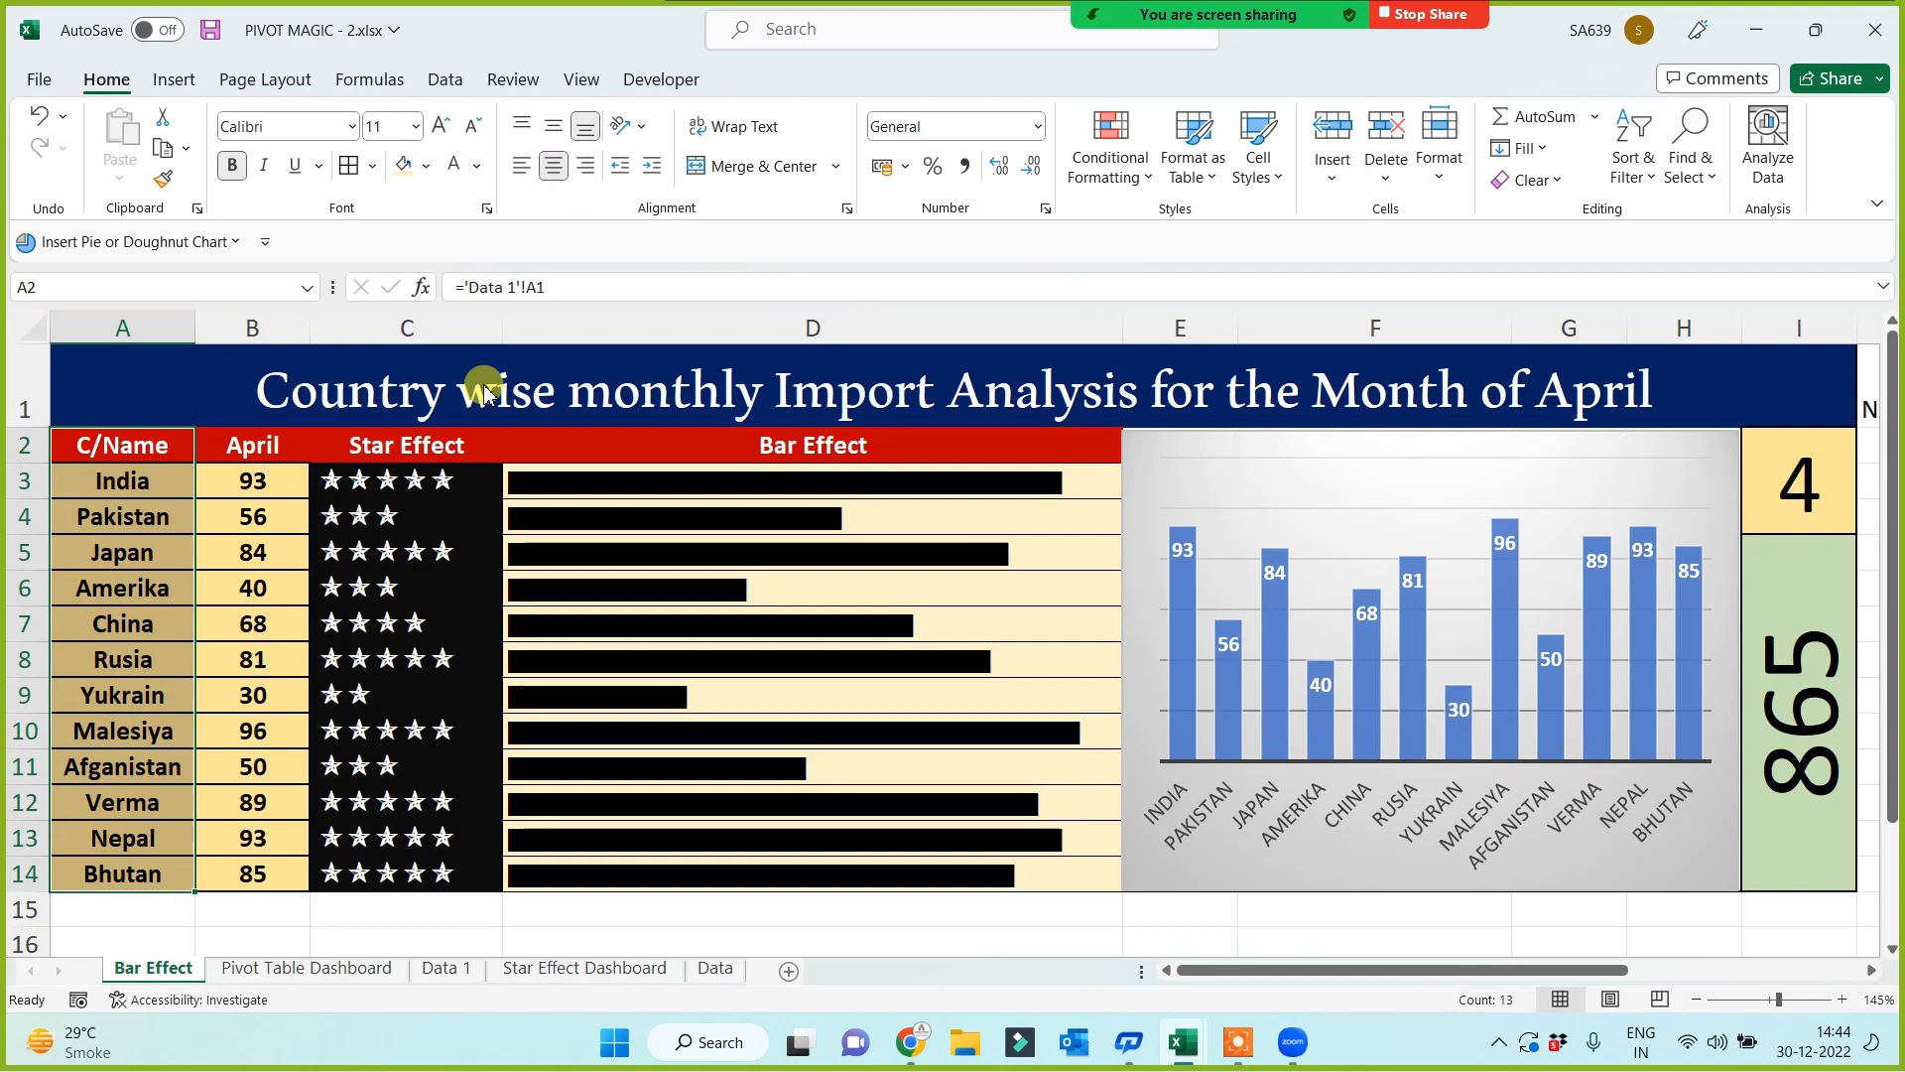
{"action": "left_click", "coordinate": [271, 933]}
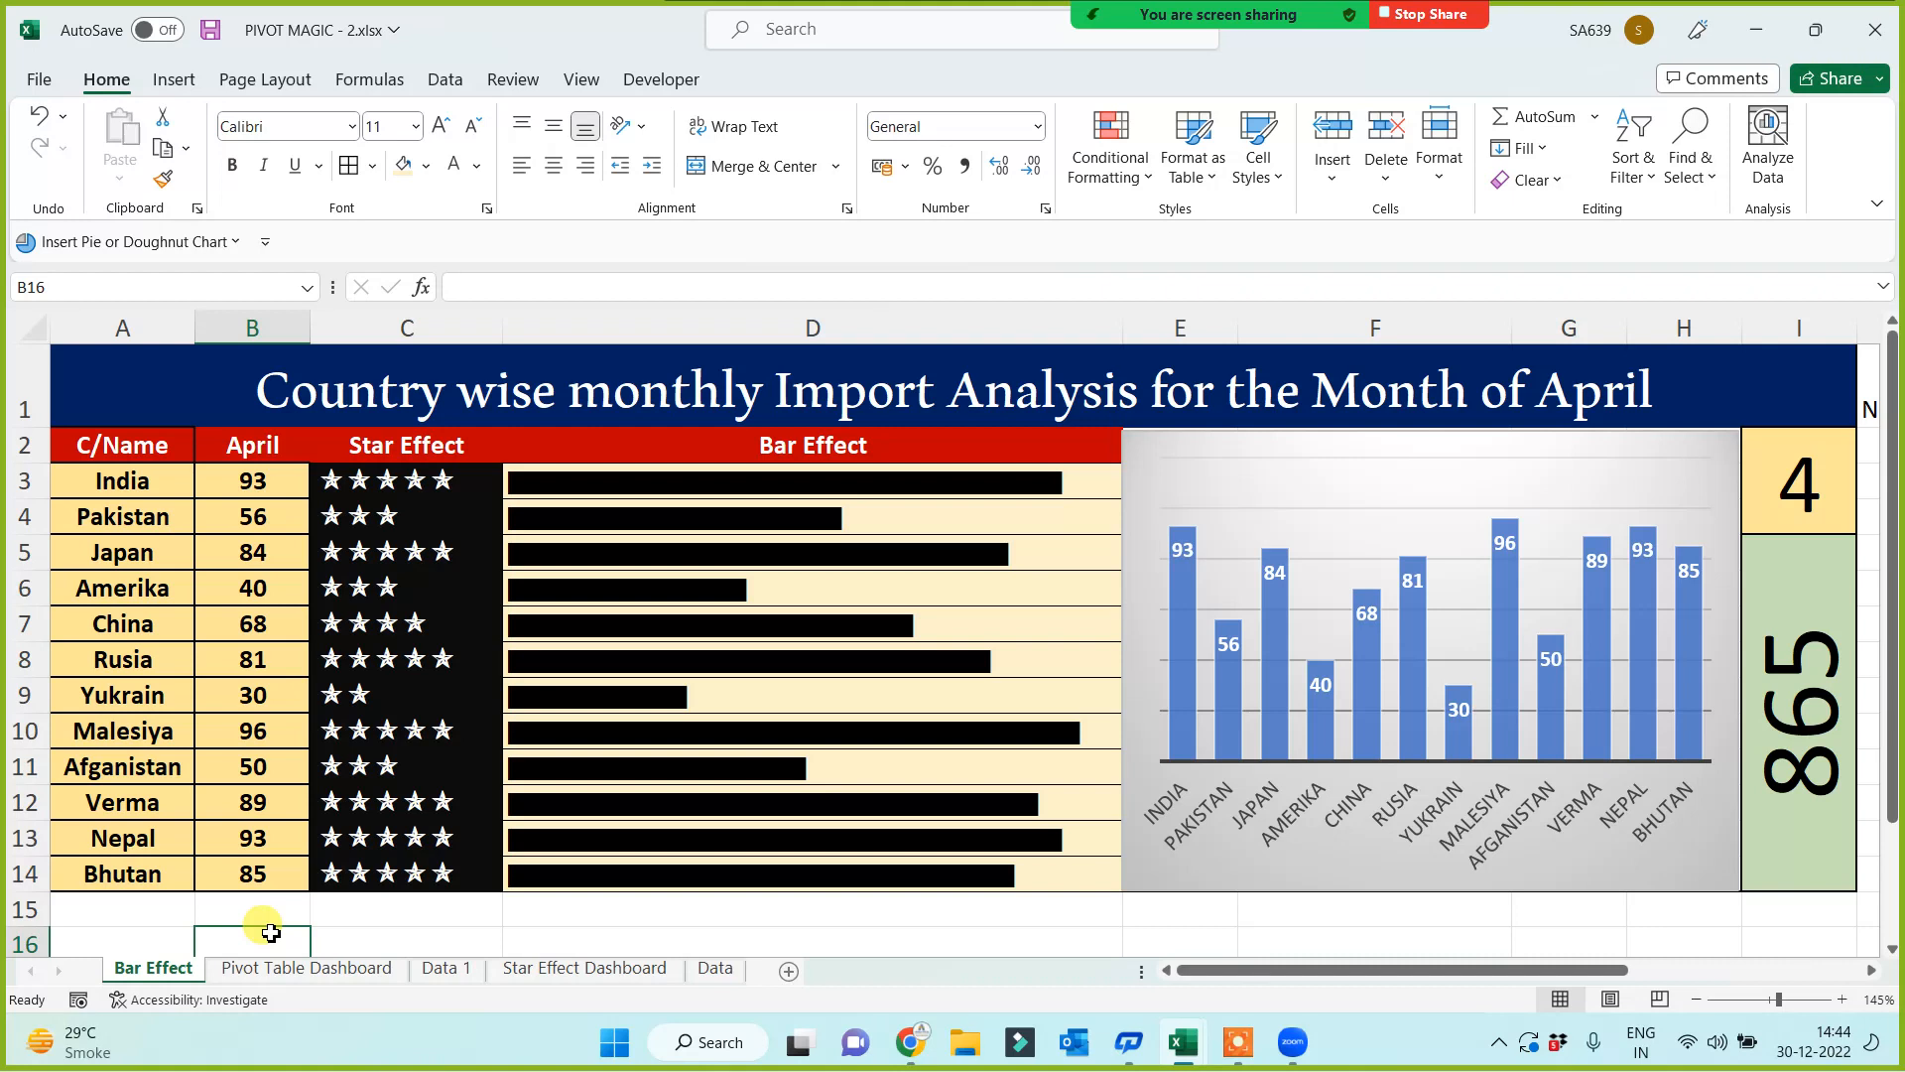
Step: Look through the participant list of the Zoom meeting and minimize it again
{"action": "mouse_move", "coordinate": [1024, 13]}
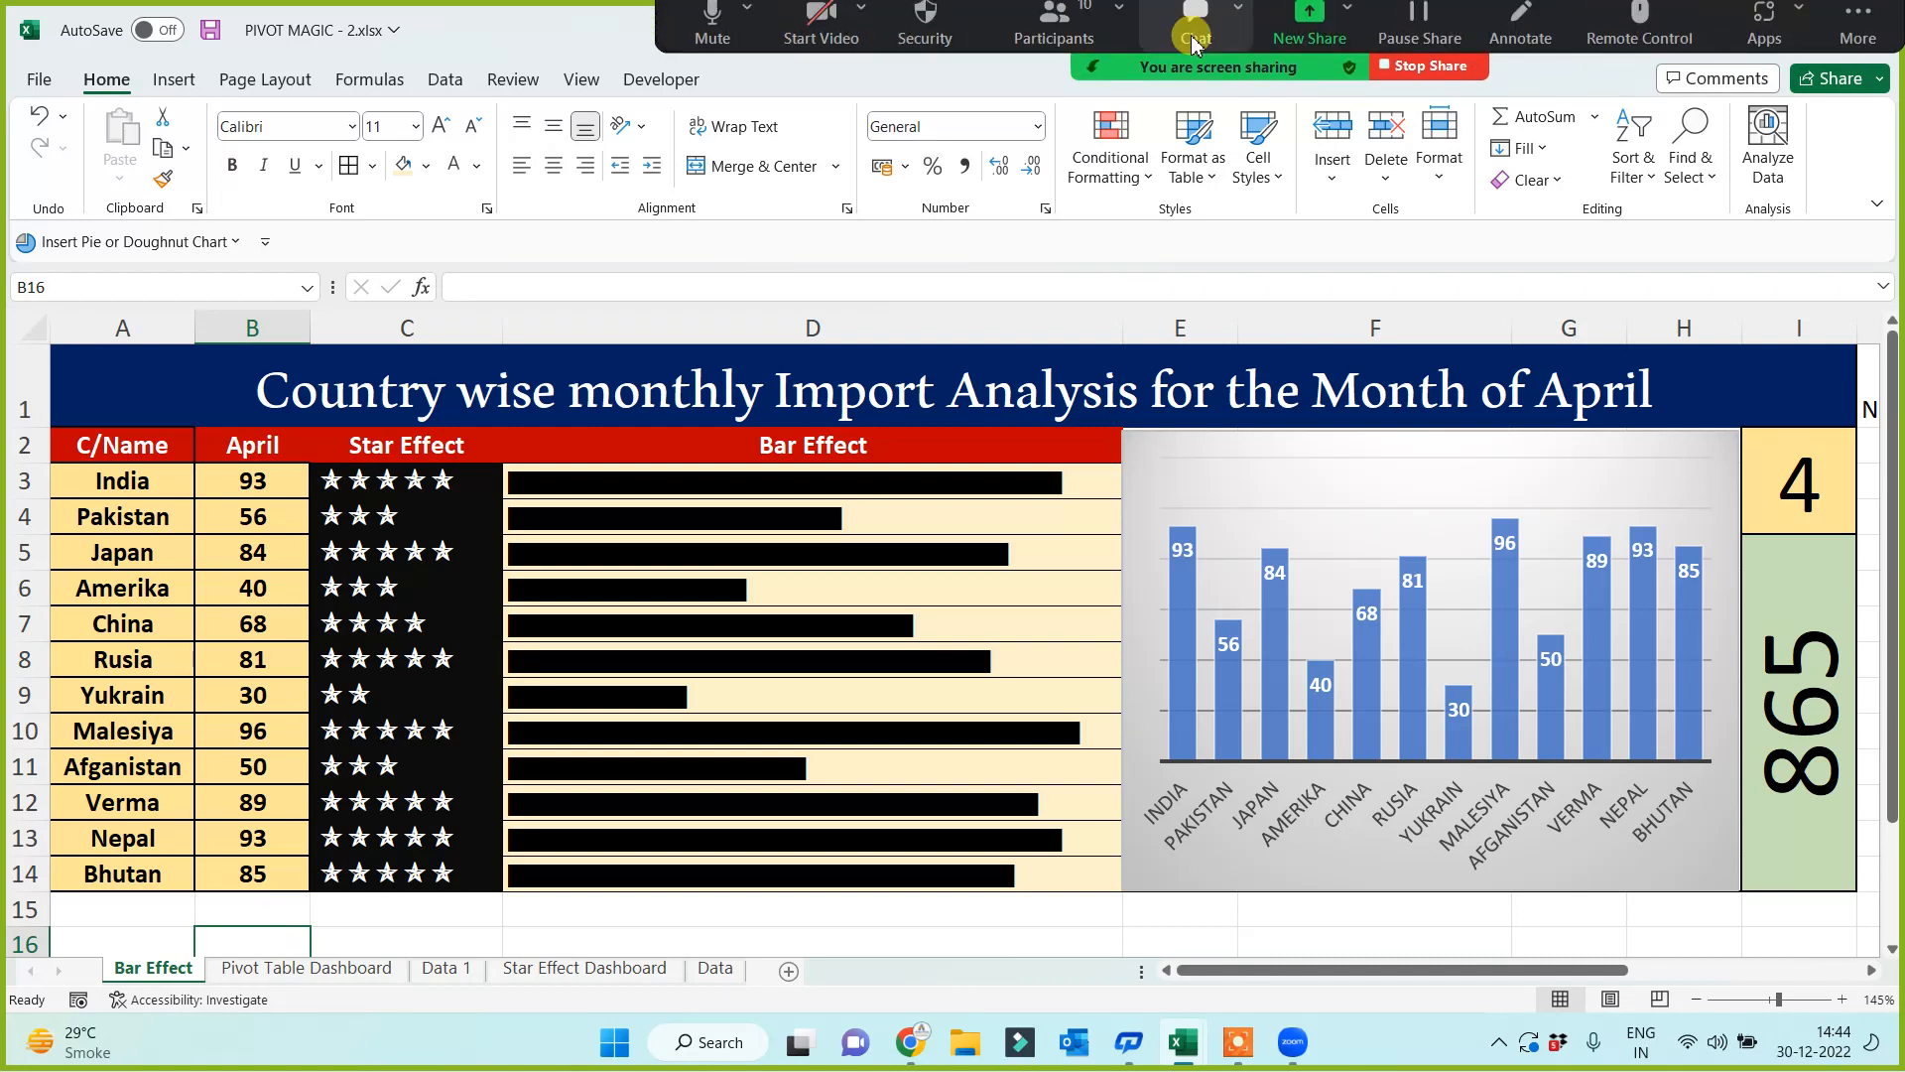
{"action": "left_click", "coordinate": [1066, 38]}
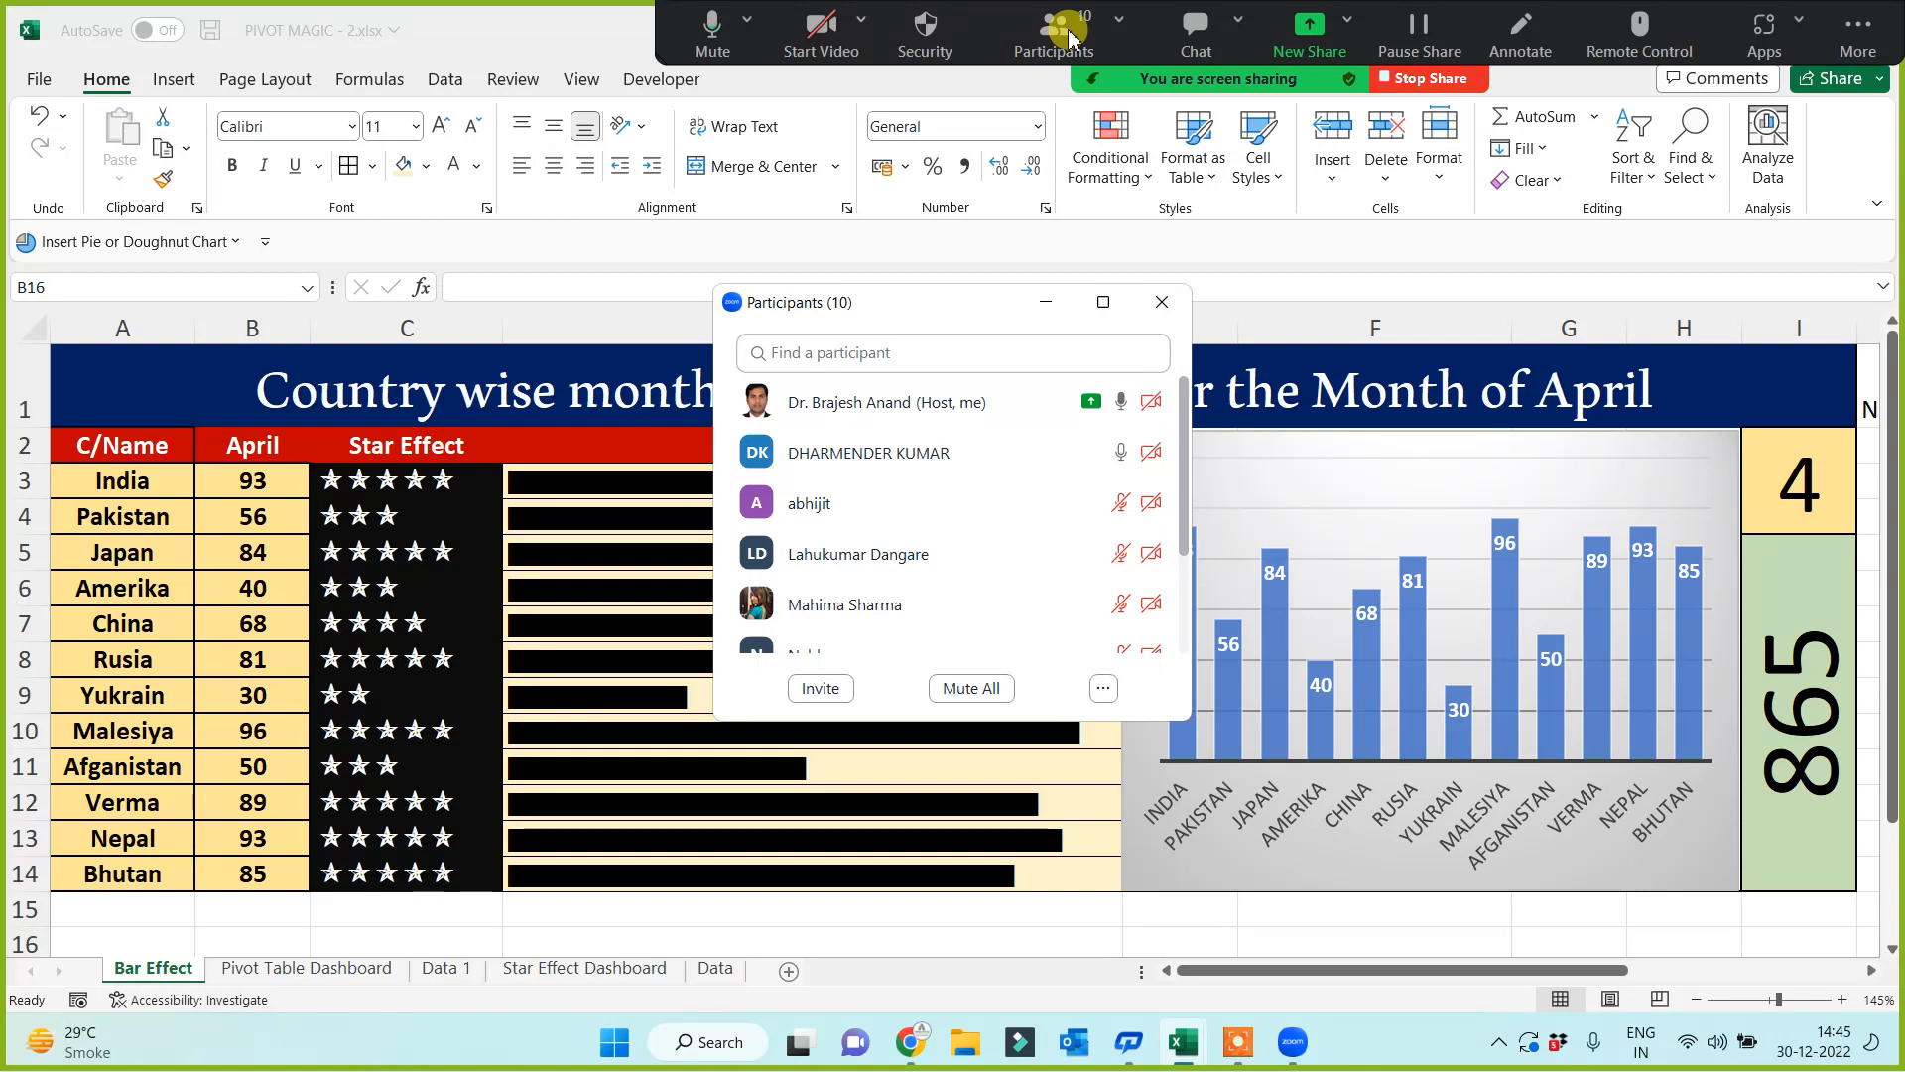
{"action": "mouse_move", "coordinate": [1074, 468]}
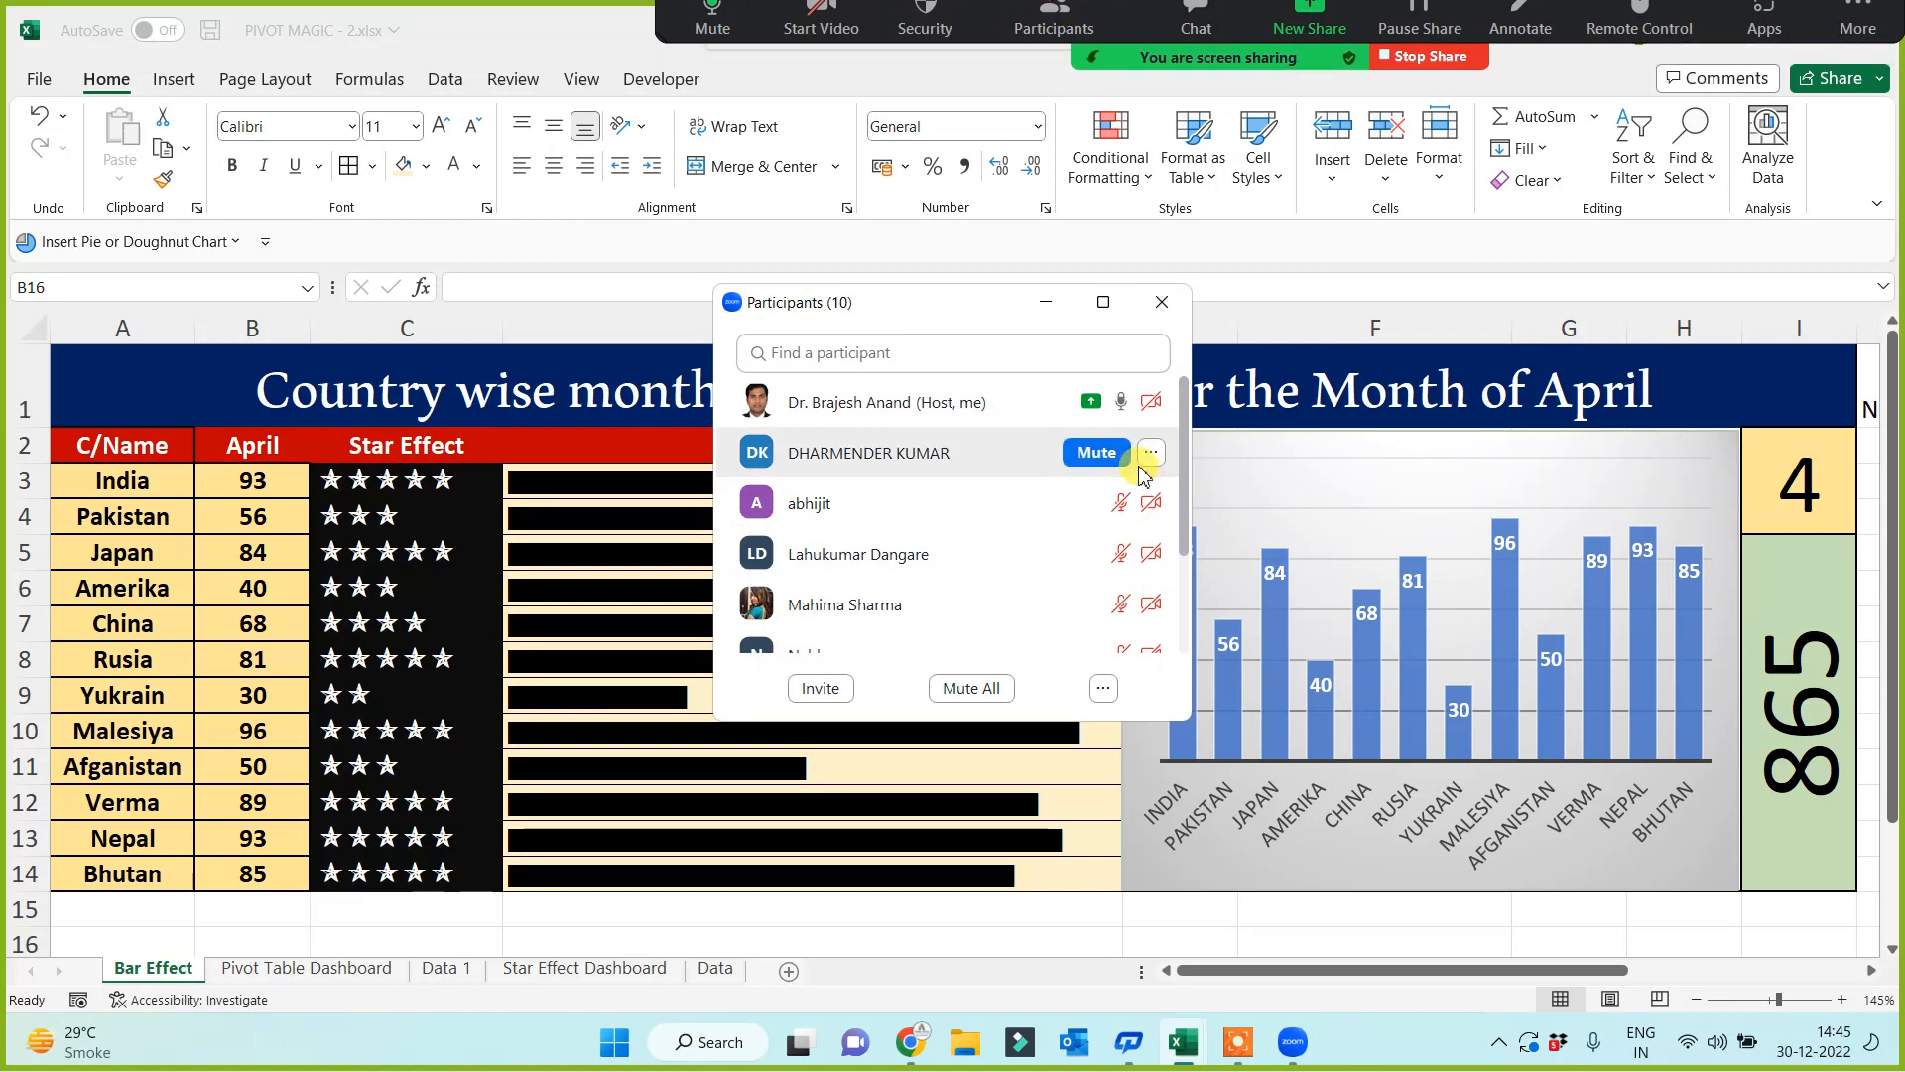
{"action": "scroll", "coordinate": [1186, 516], "scroll_direction": "down", "scroll_amount": 2}
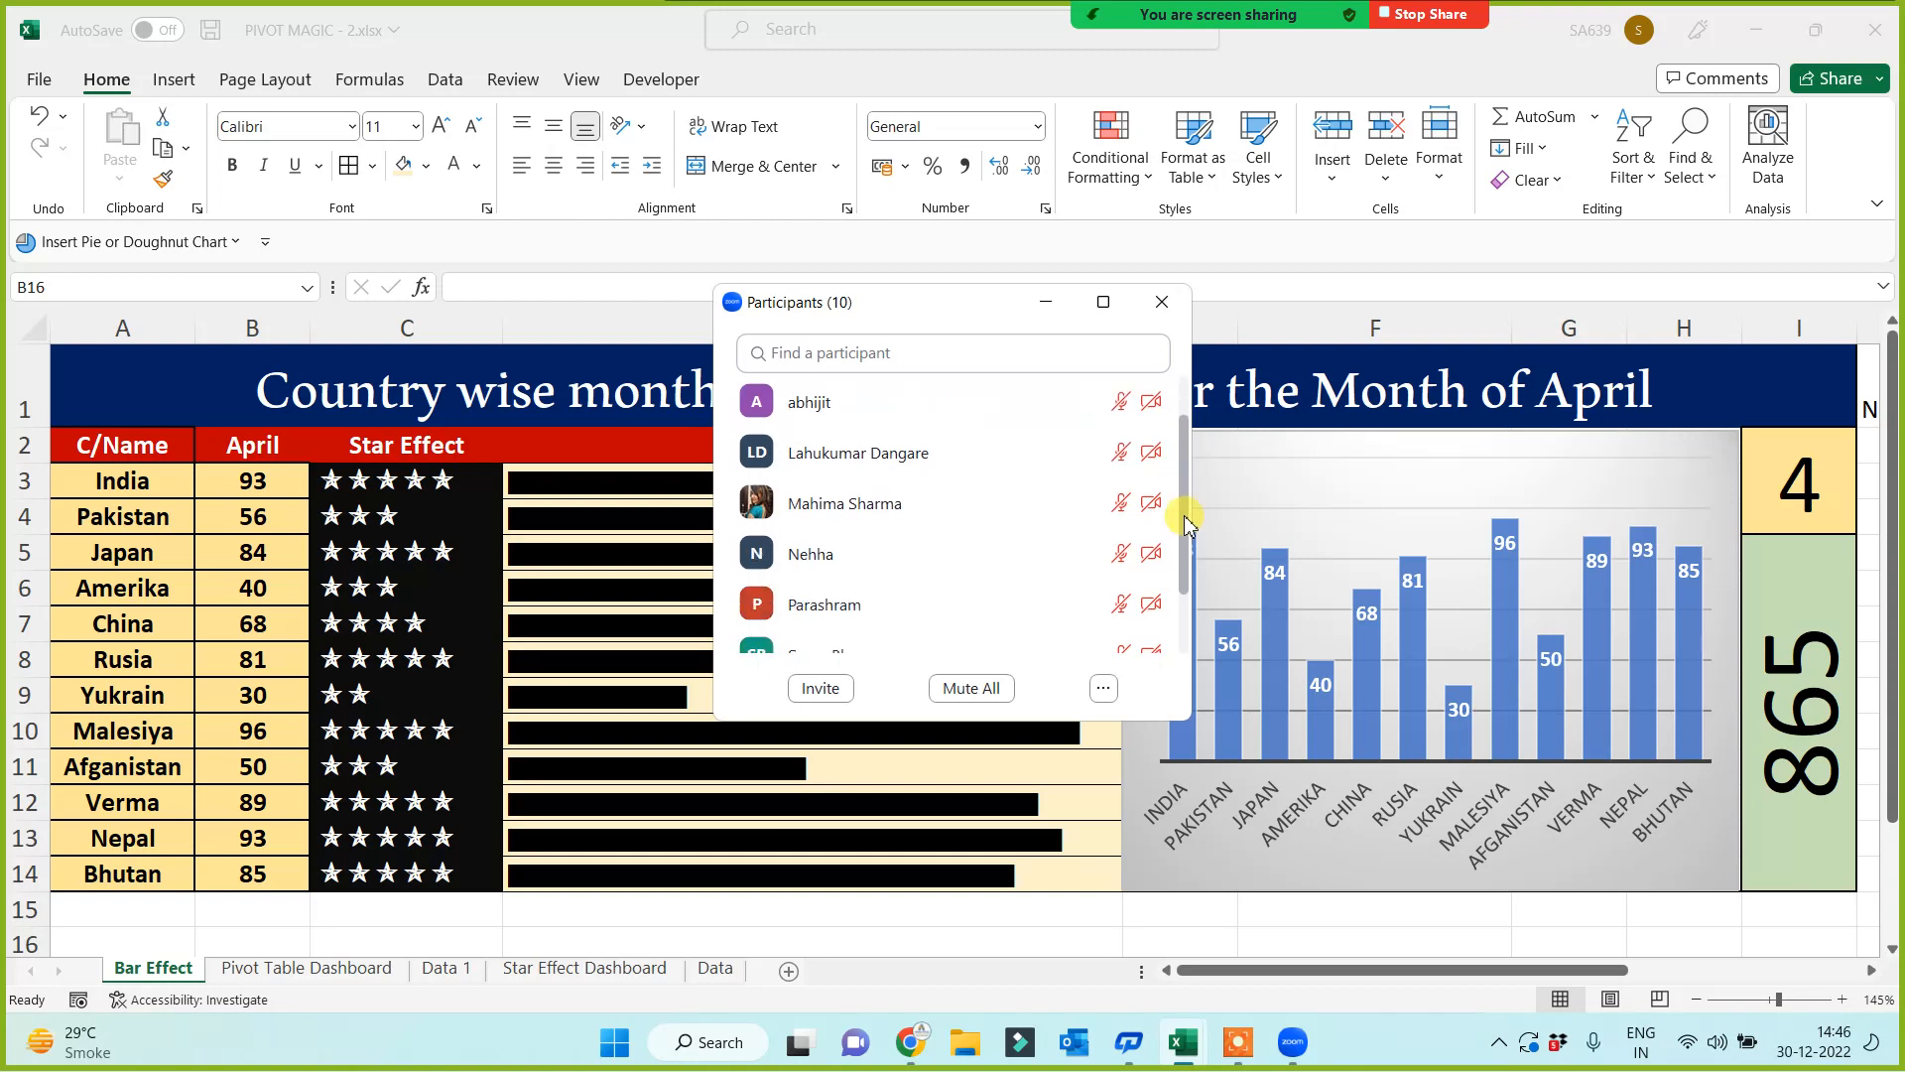
{"action": "left_click_drag", "start_coordinate": [1185, 521], "coordinate": [1187, 570]}
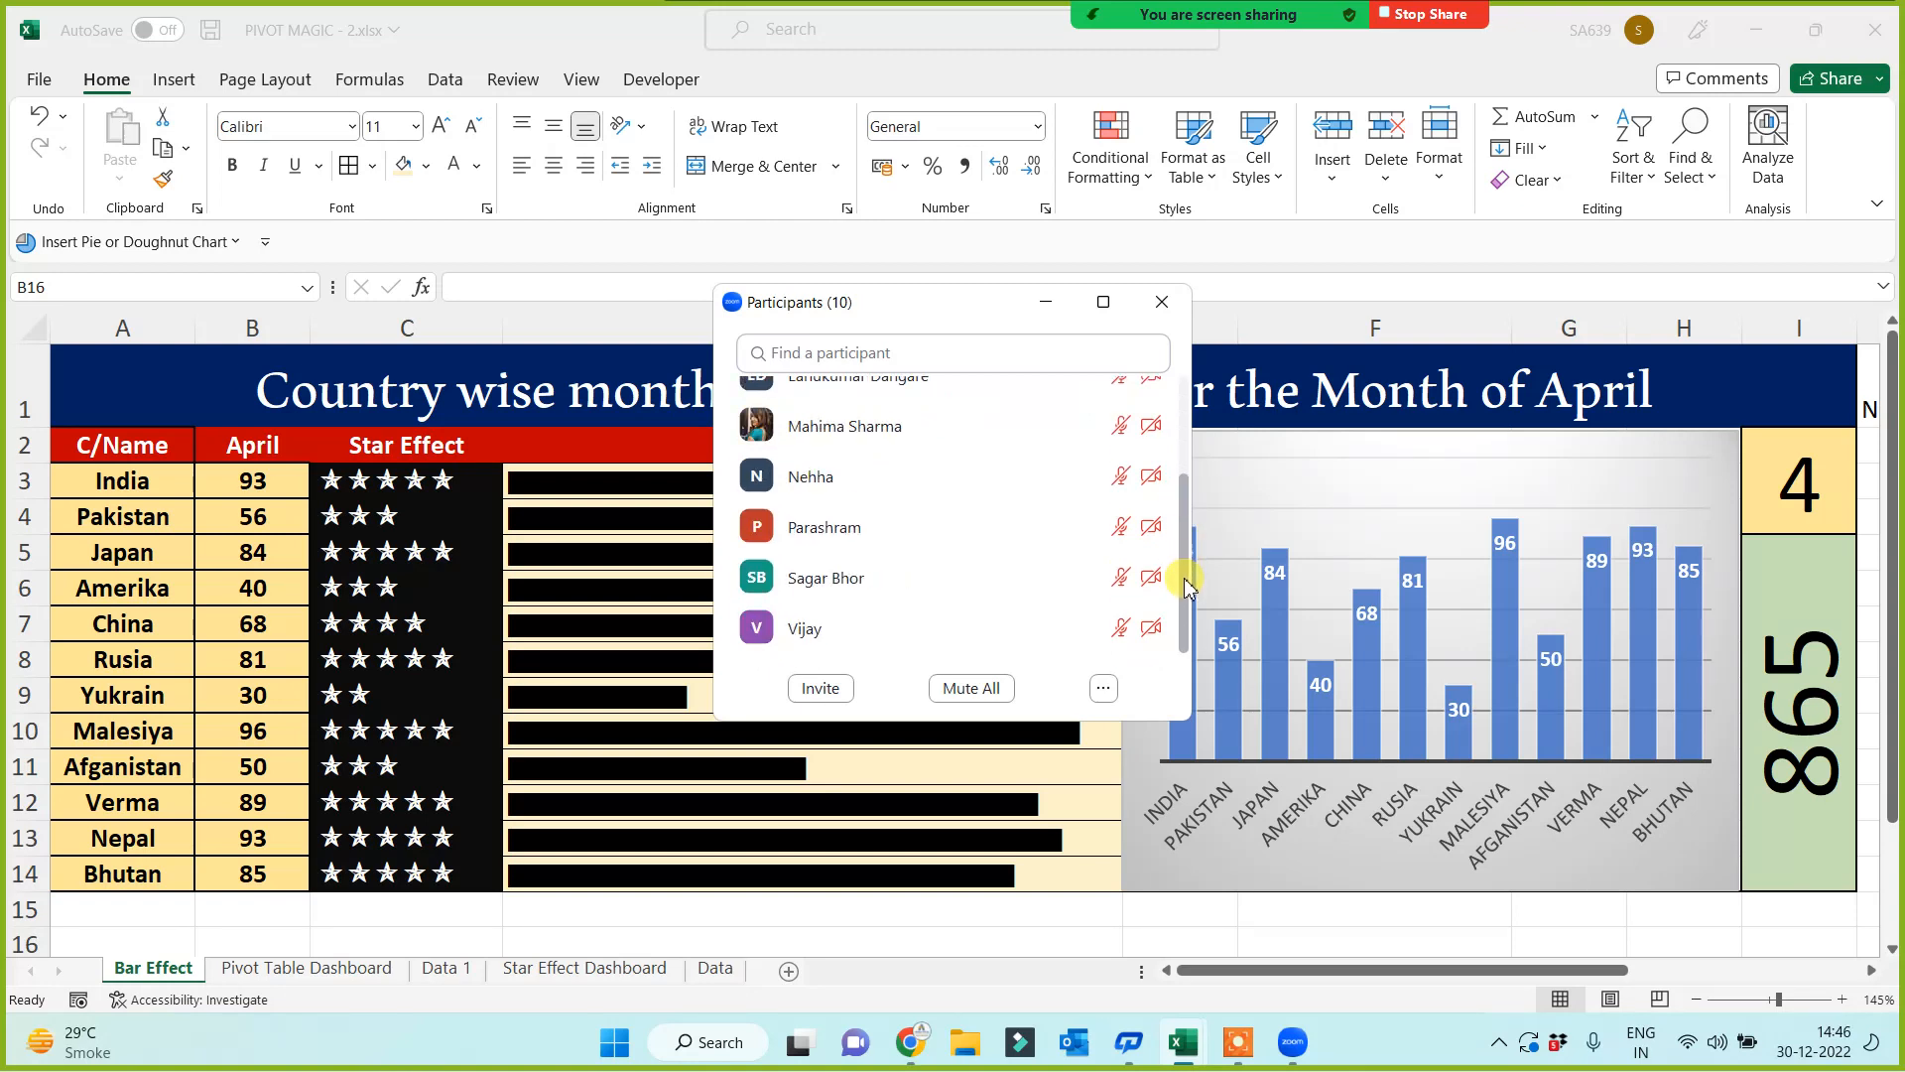
{"action": "left_click_drag", "start_coordinate": [1186, 536], "coordinate": [1181, 439]}
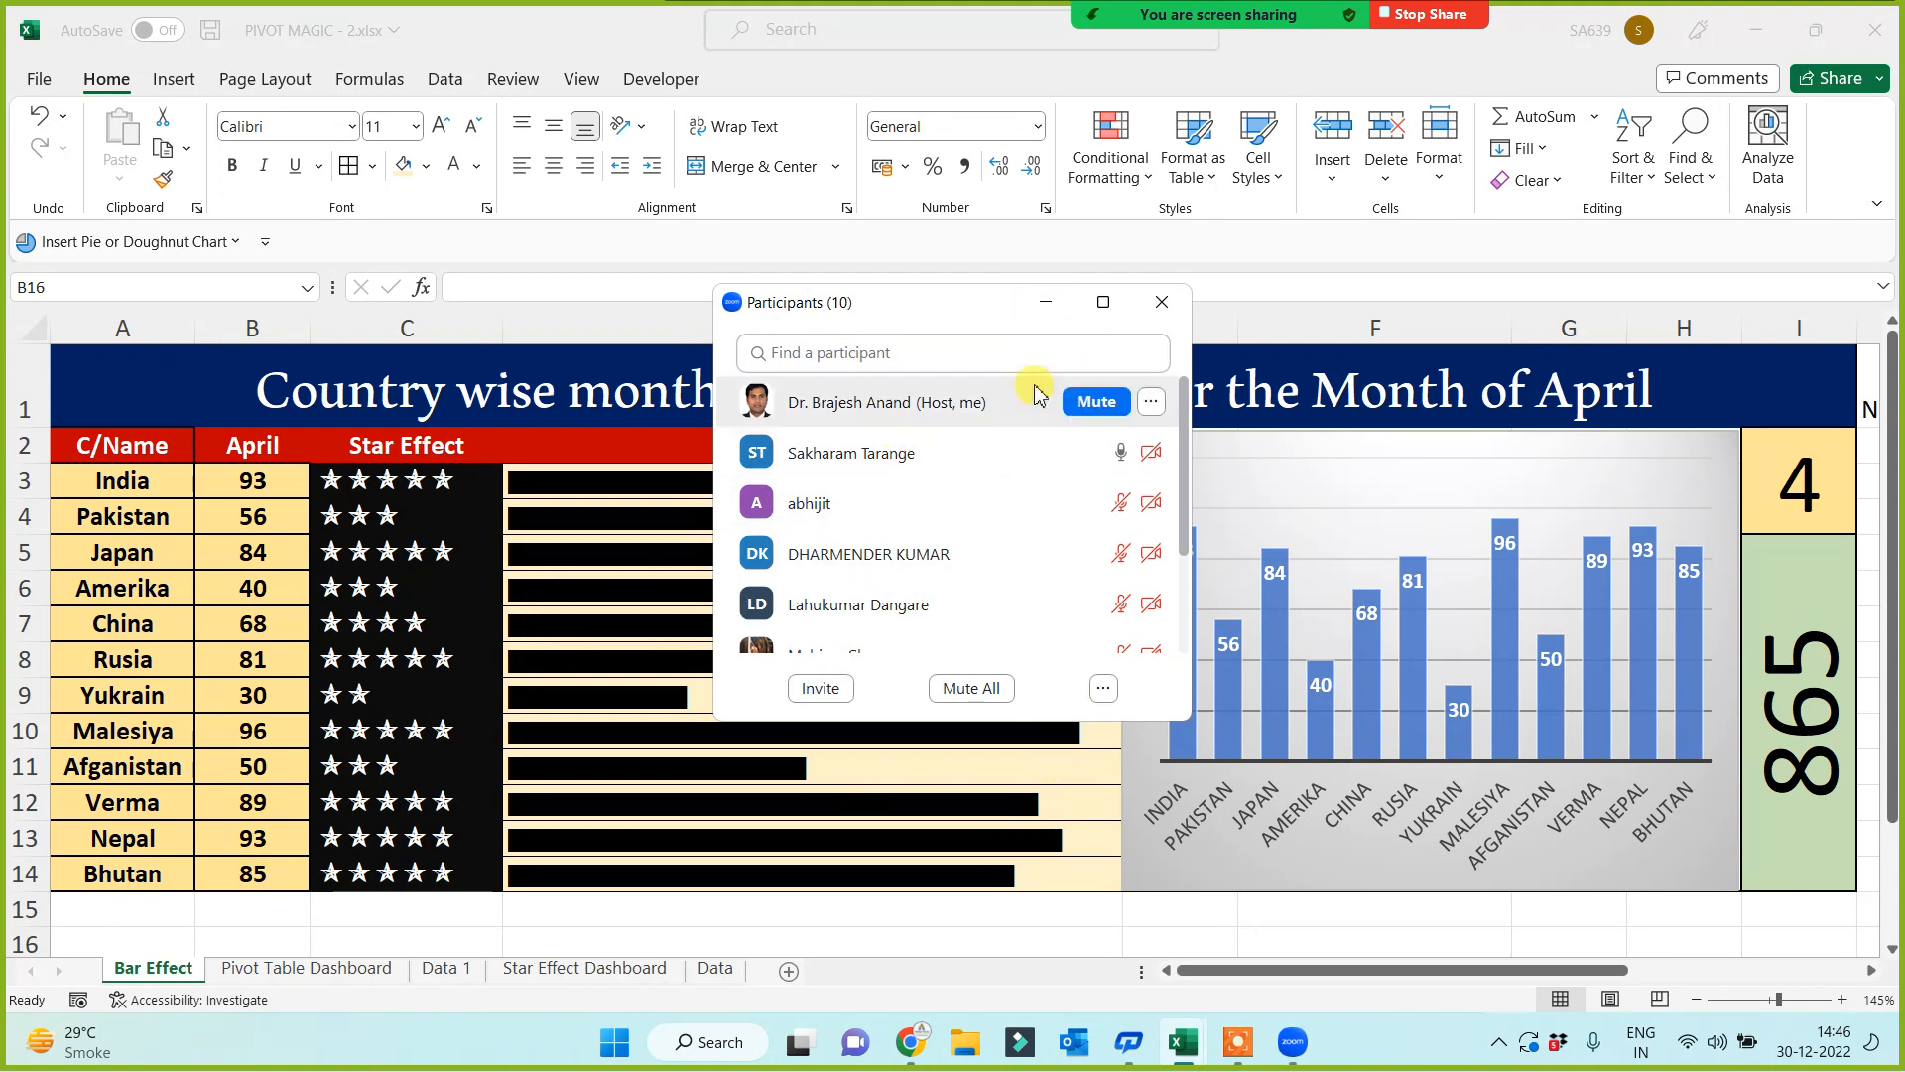
{"action": "left_click", "coordinate": [1045, 302]}
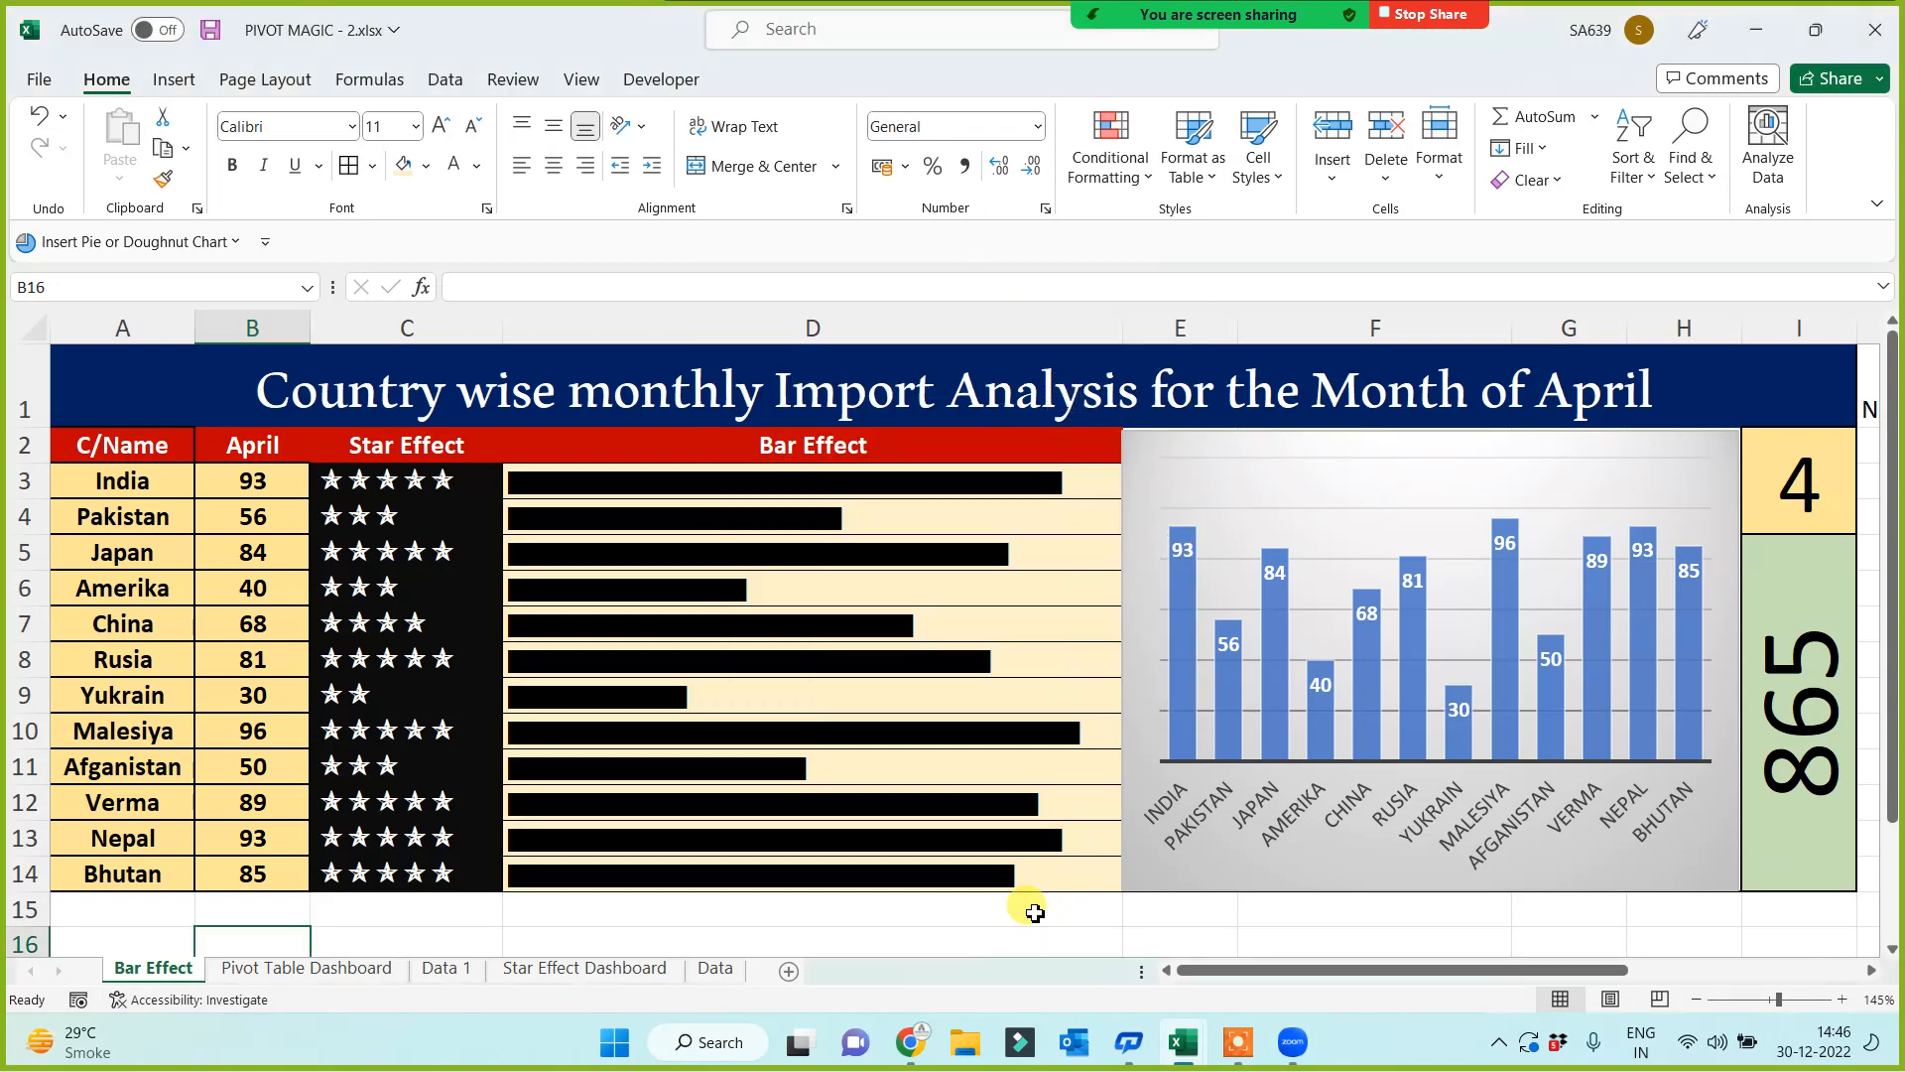
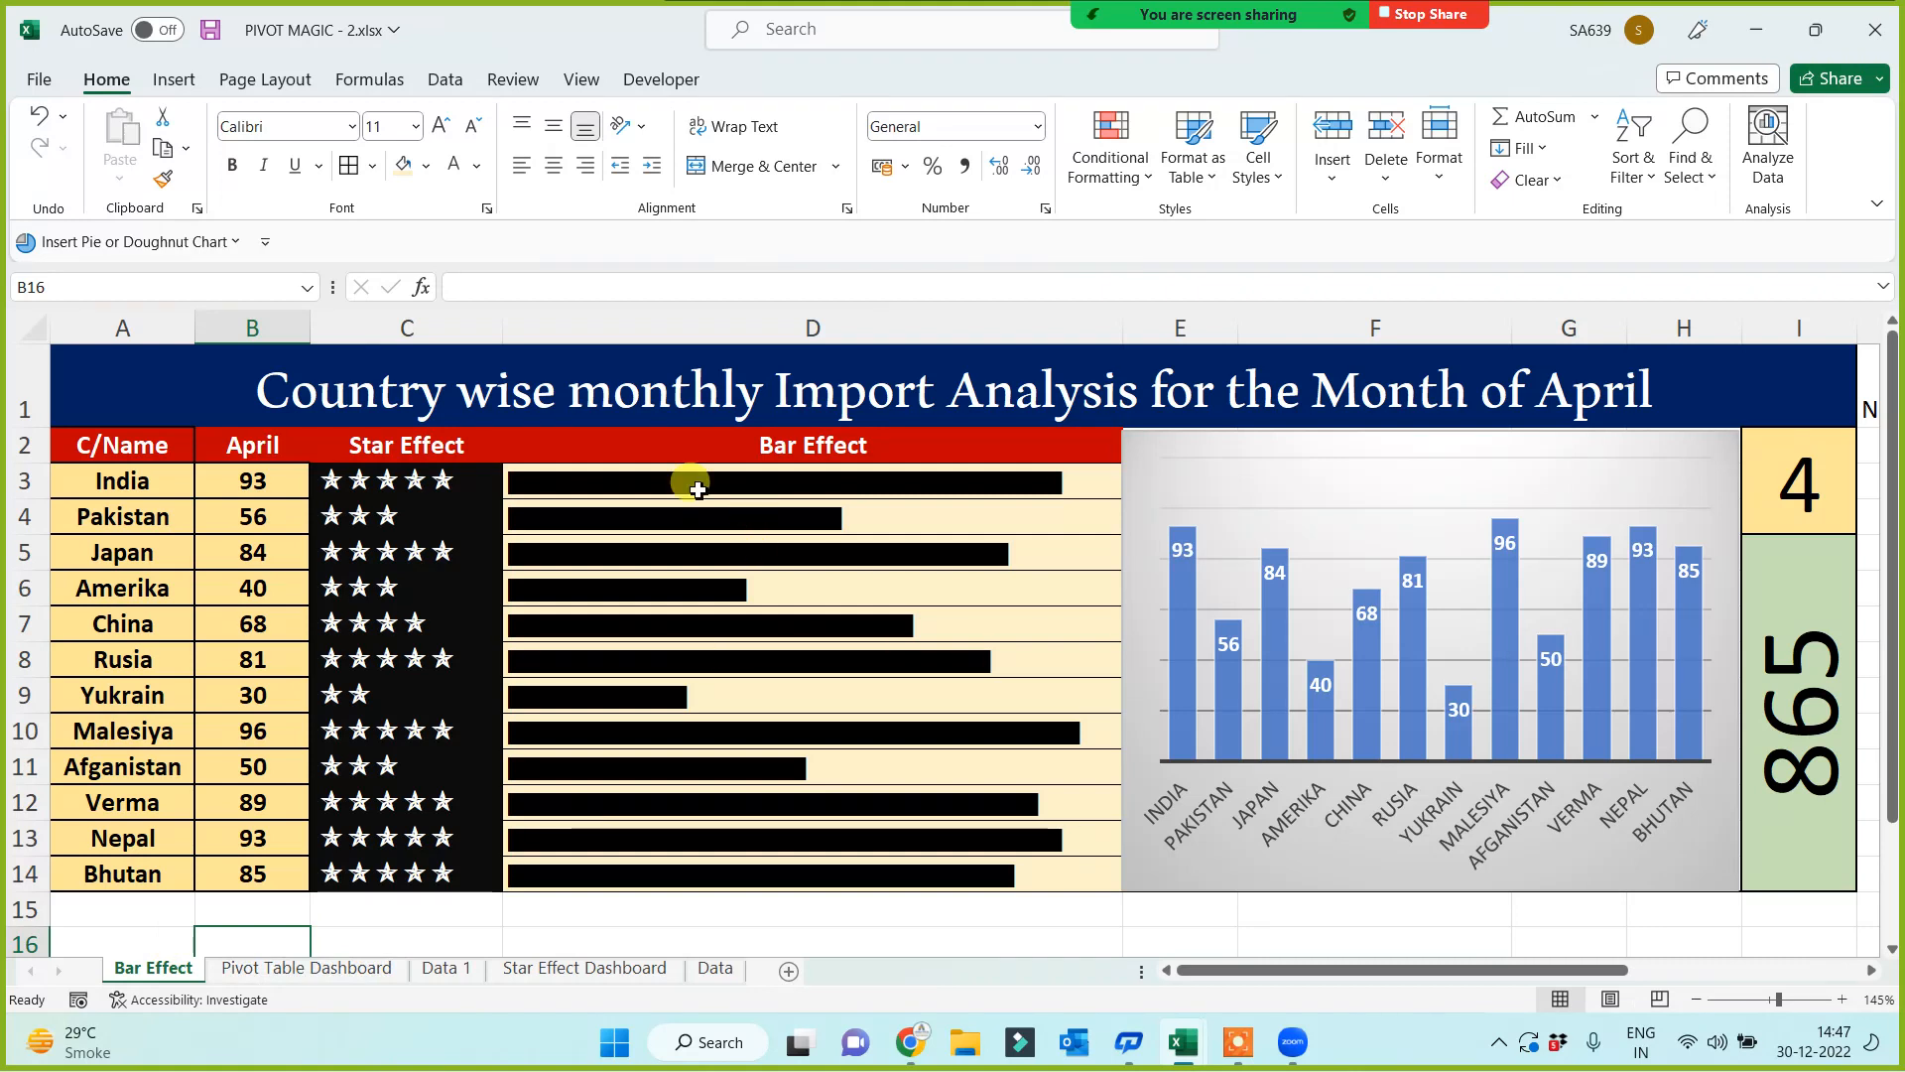
Step: Create a copy of the Bar Effect sheet in the same workbook, placed before the original
{"action": "right_click", "coordinate": [179, 977]}
{"action": "left_click", "coordinate": [282, 731]}
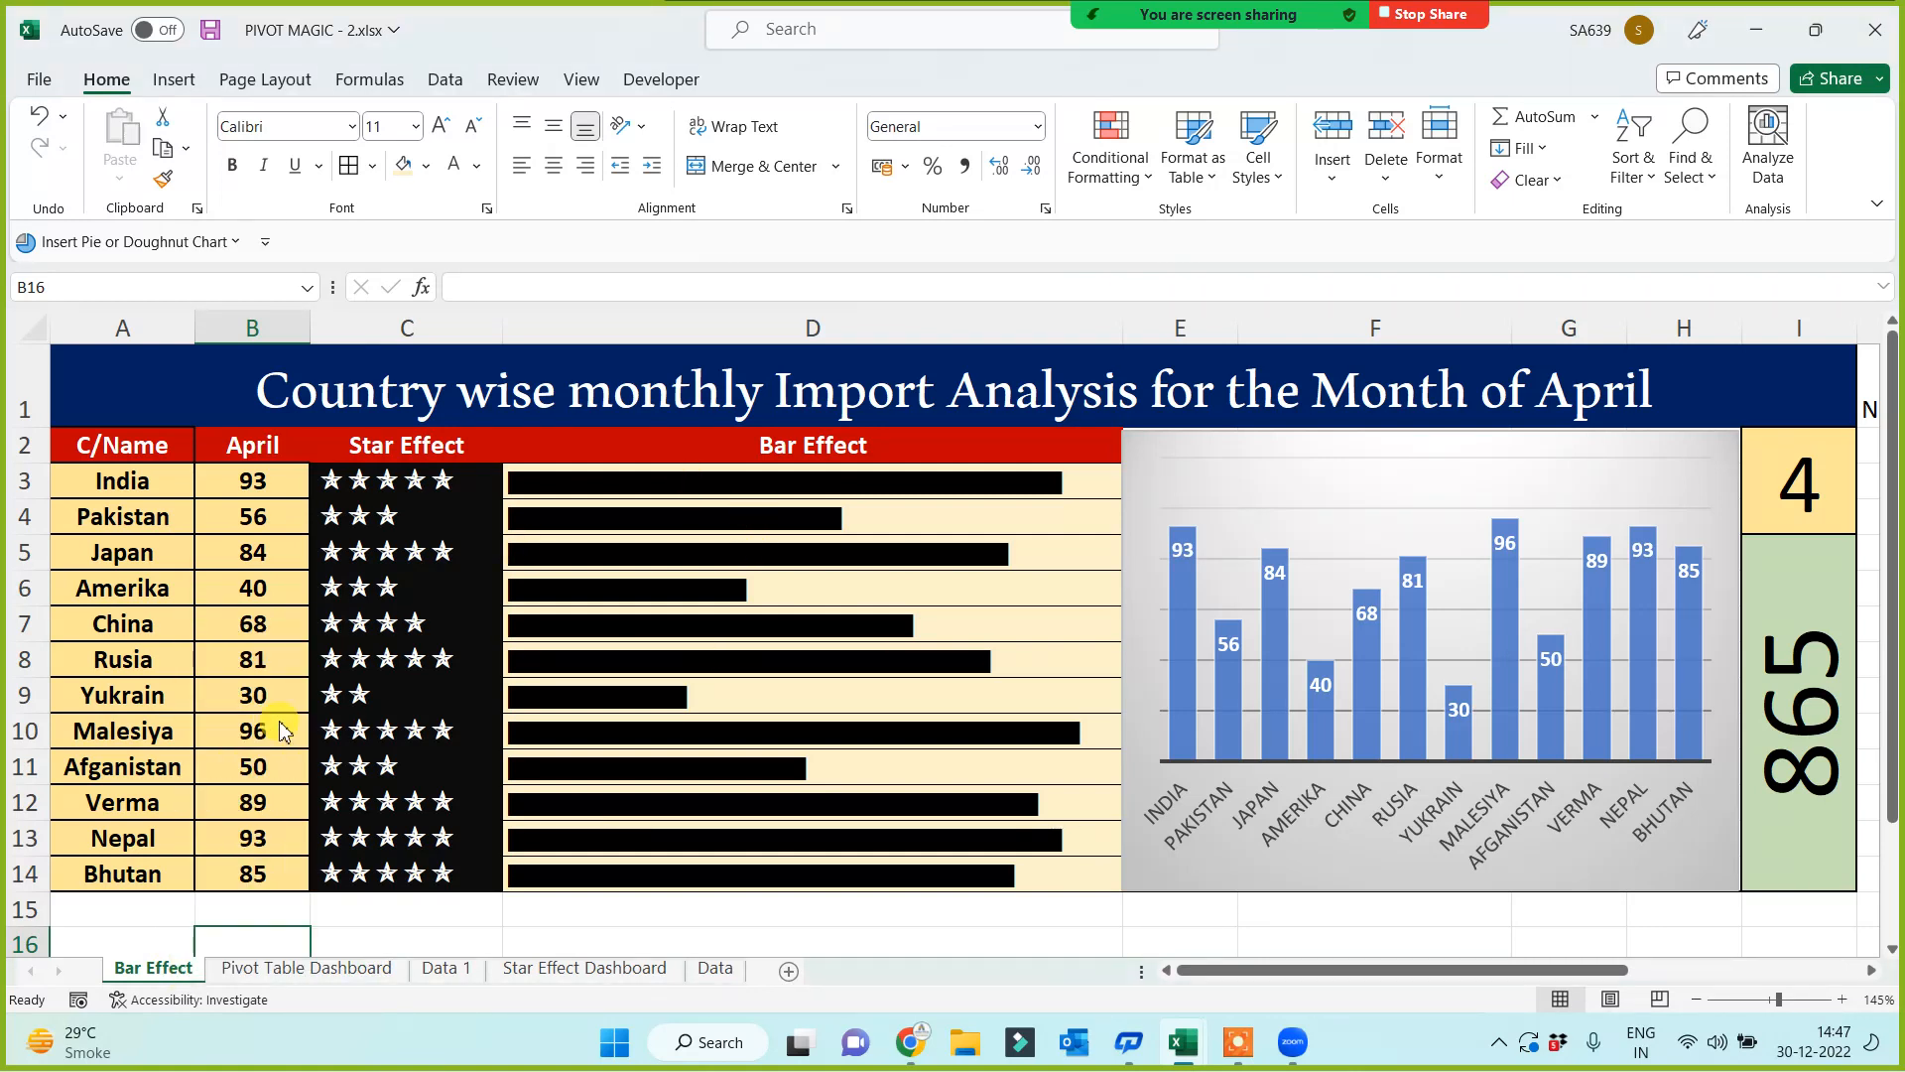
{"action": "left_click", "coordinate": [139, 857]}
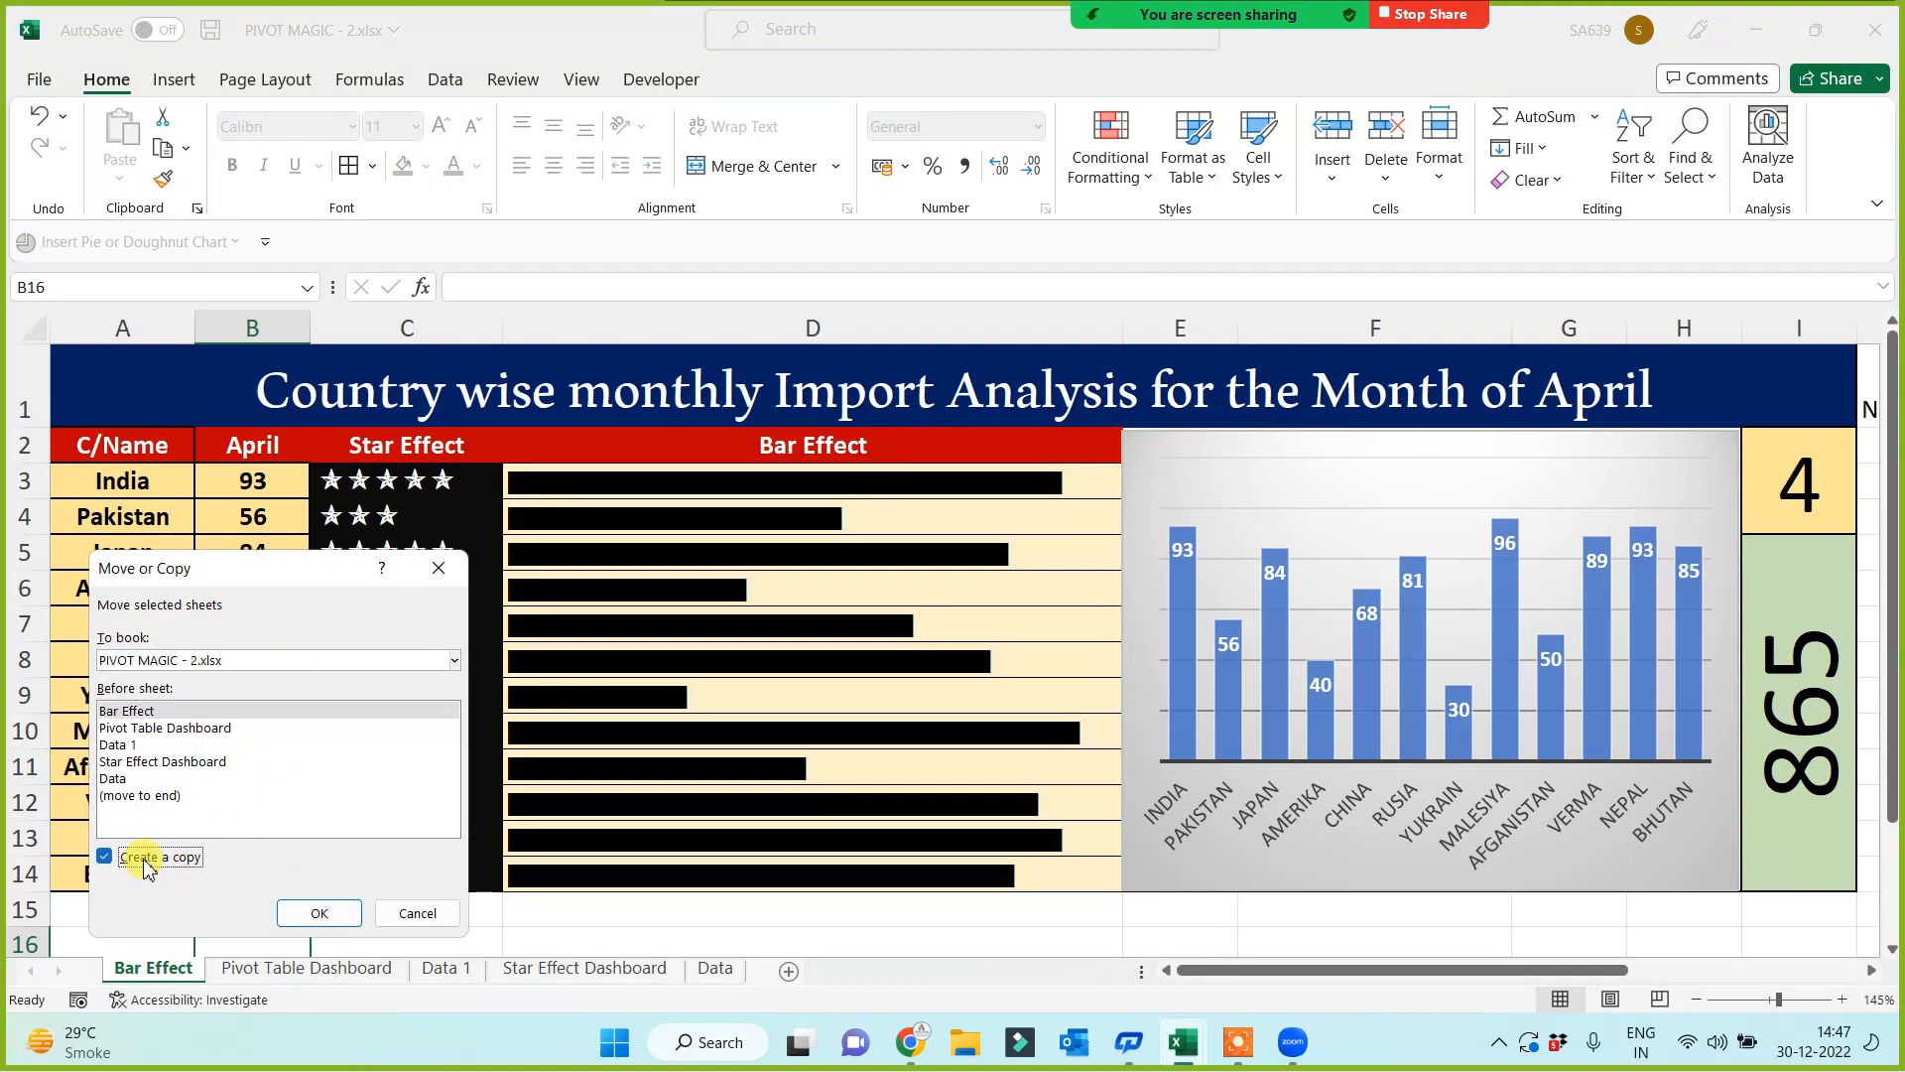
{"action": "left_click", "coordinate": [319, 913]}
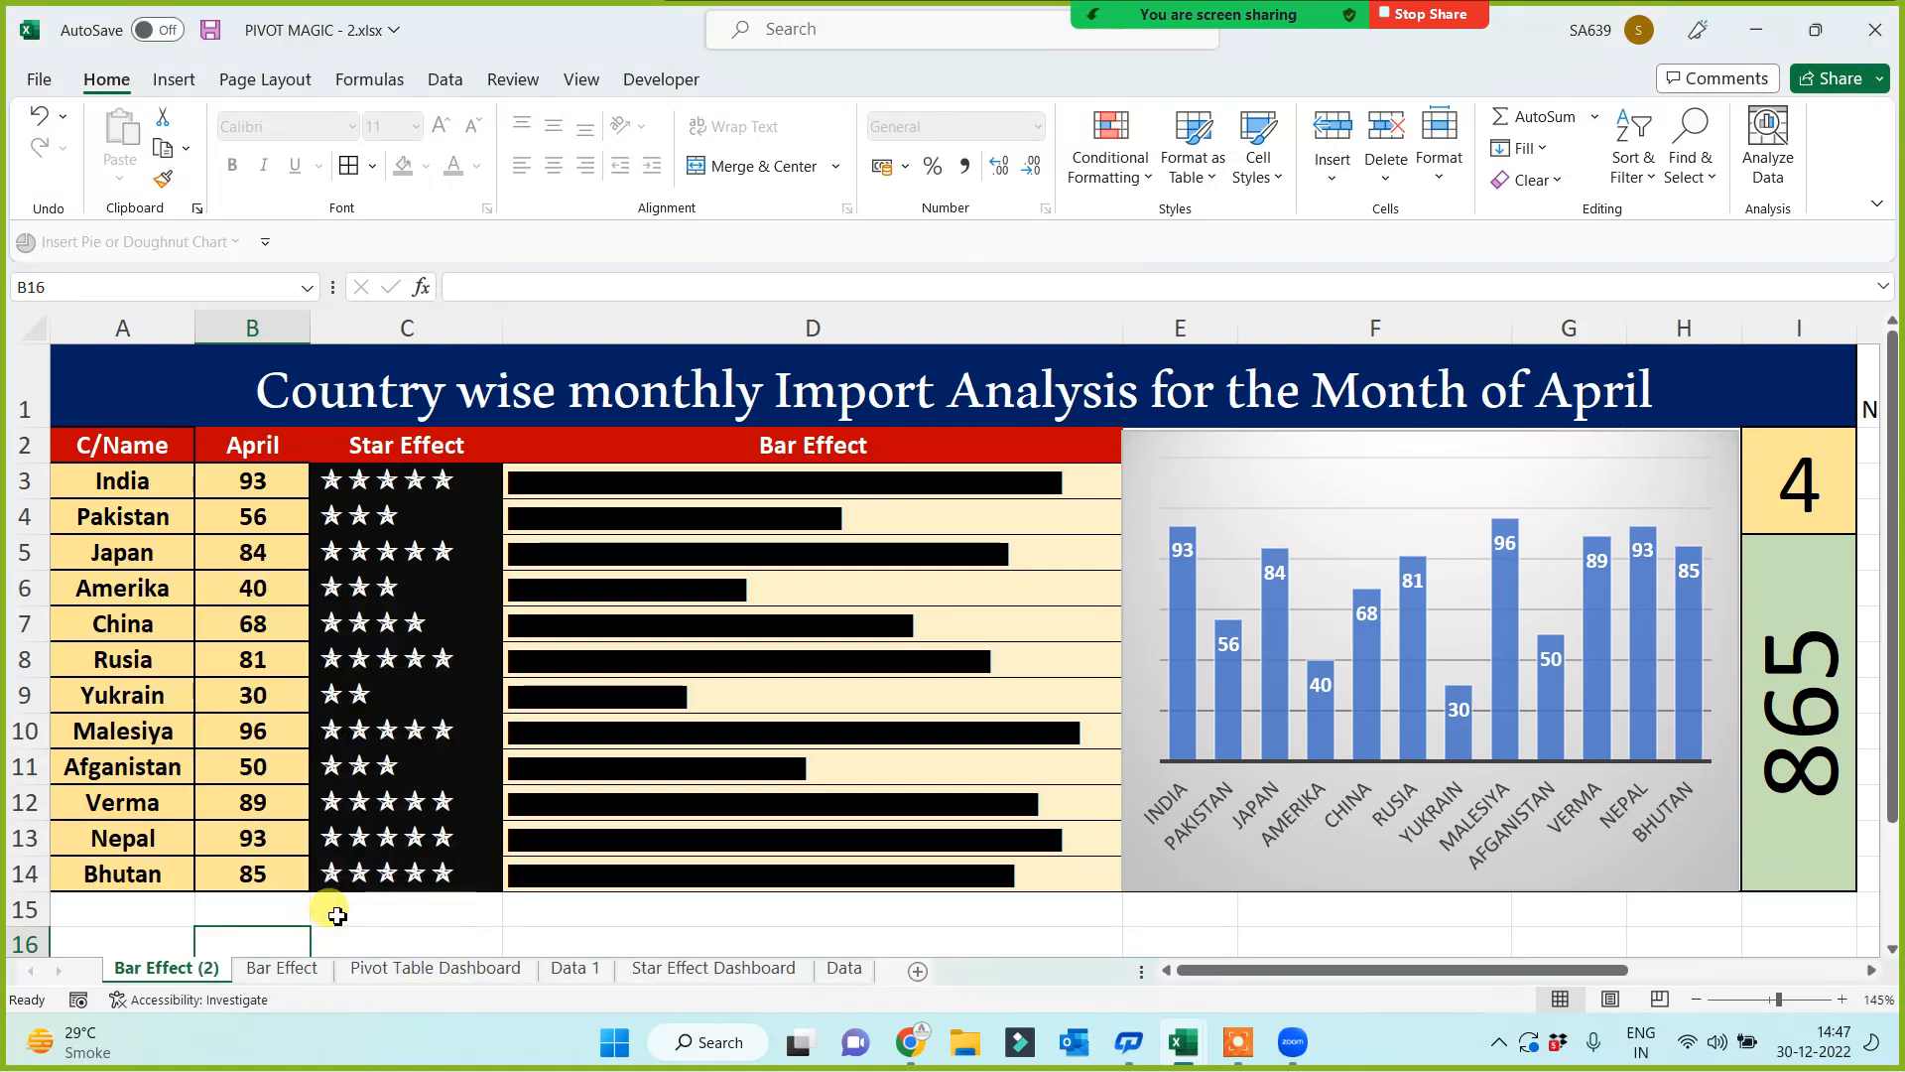
Step: Rename the copied sheet as "Bar Effect with Con for"
{"action": "double_click", "coordinate": [199, 968]}
{"action": "left_click", "coordinate": [231, 967]}
{"action": "key", "text": "BackSpace"}
{"action": "key", "text": "BackSpace"}
{"action": "key", "text": "BackSpace"}
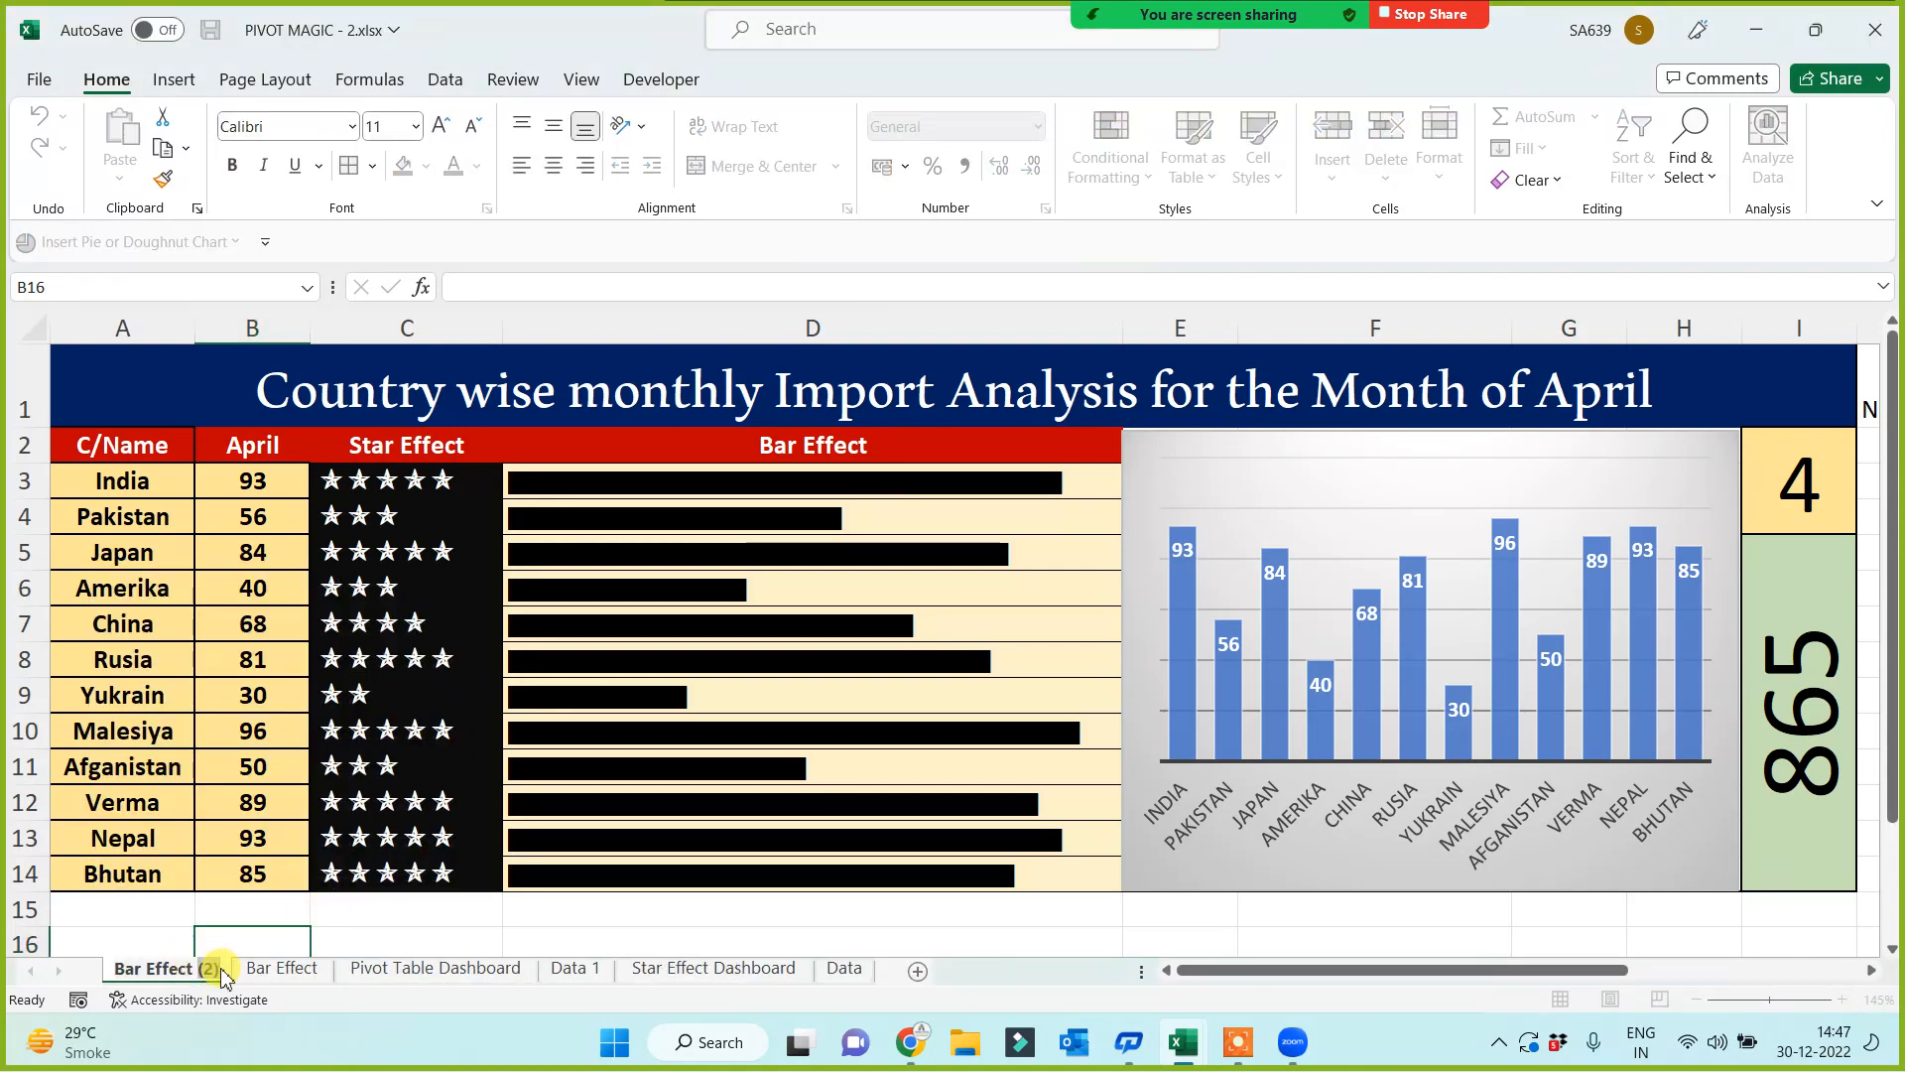
{"action": "type", "text": "with Con for"}
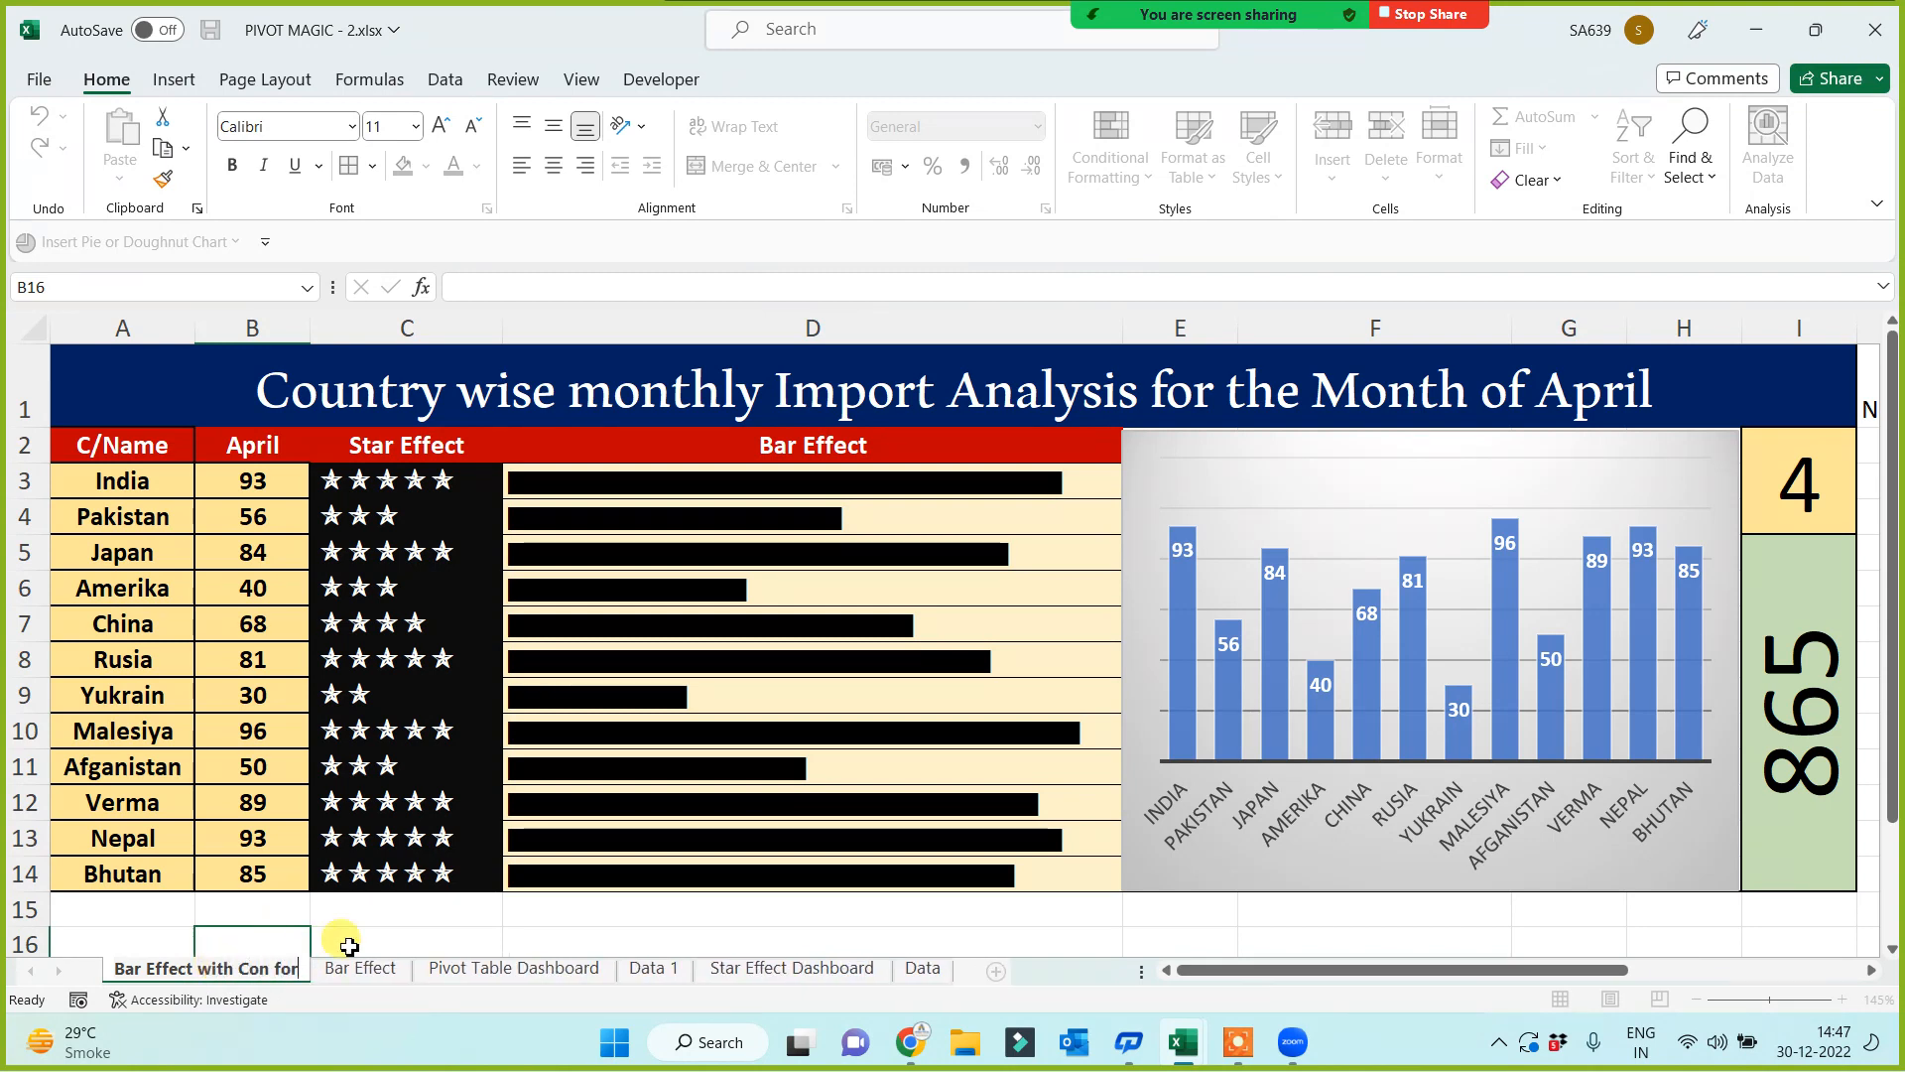
{"action": "left_click", "coordinate": [371, 920]}
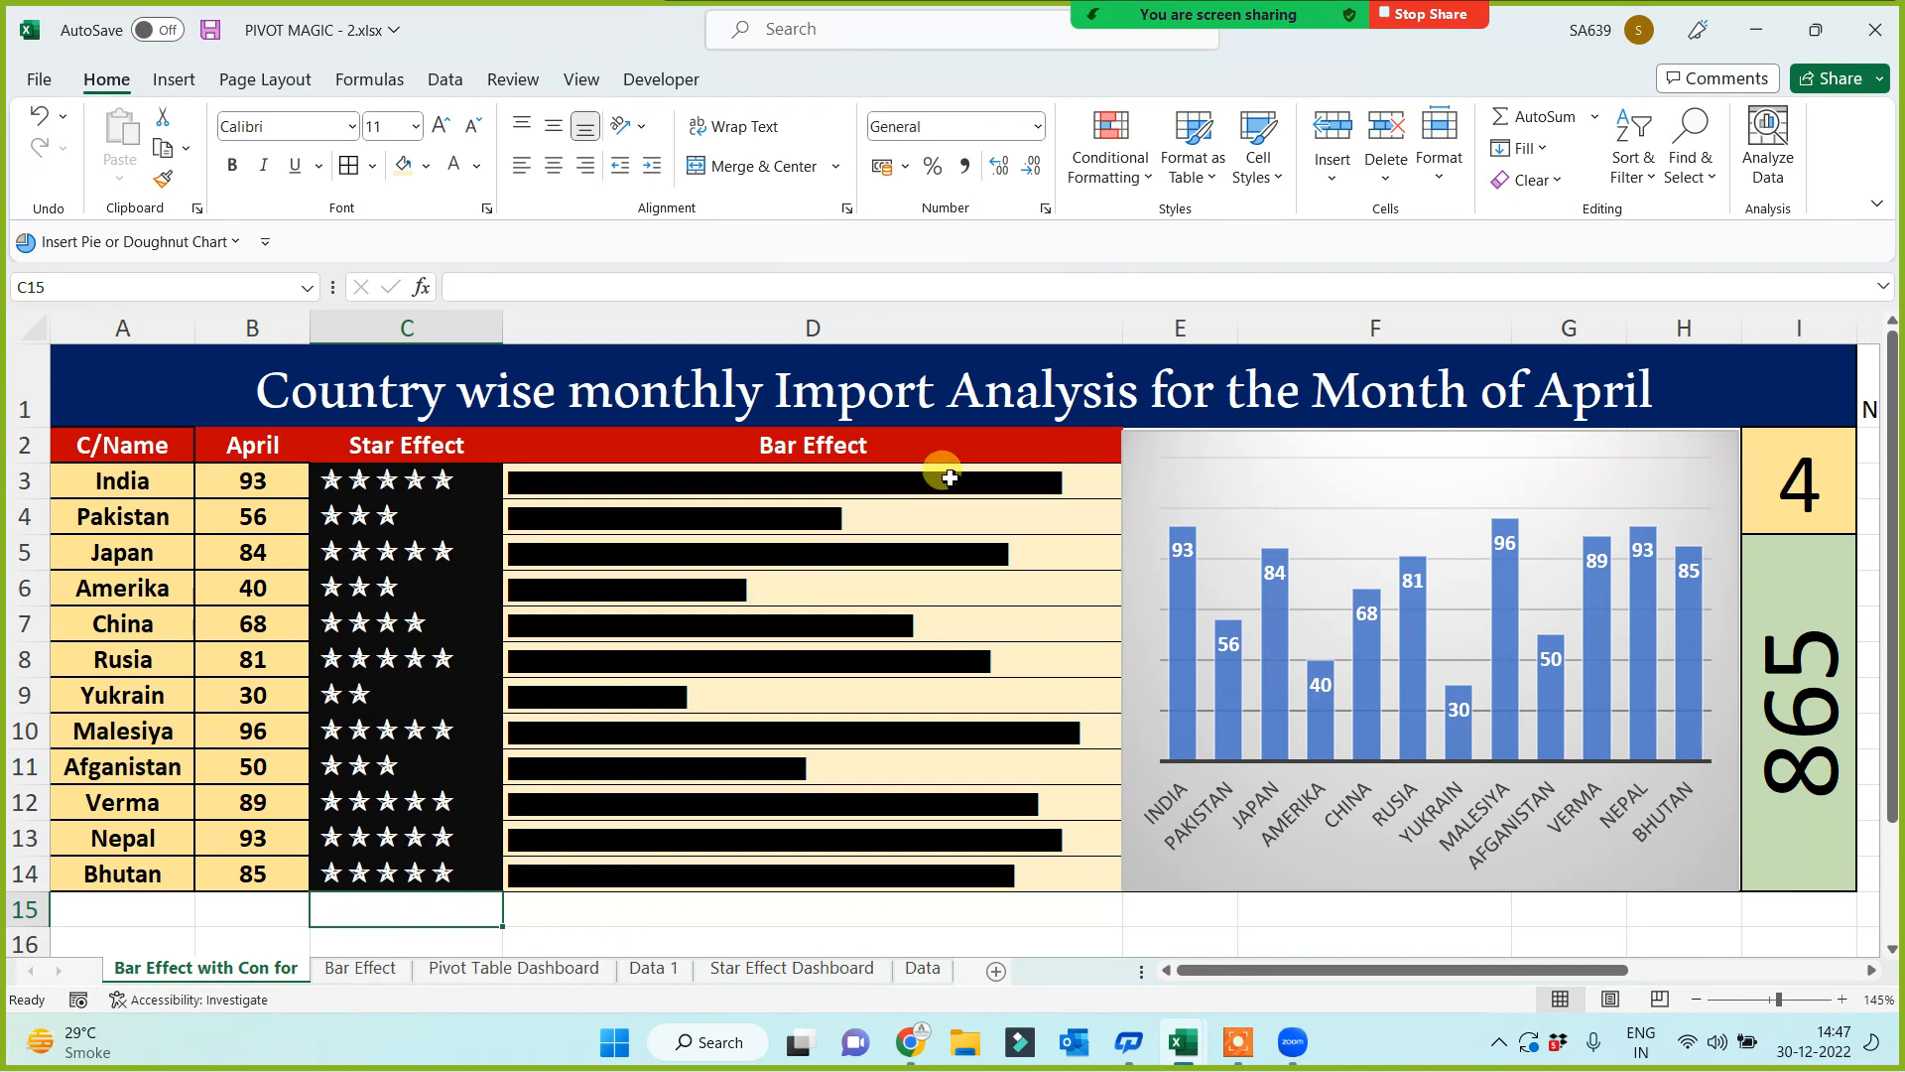
Step: Set the font color of the bars in D3:D14 to standard red on the copied sheet
{"action": "left_click_drag", "start_coordinate": [1088, 483], "coordinate": [1033, 880]}
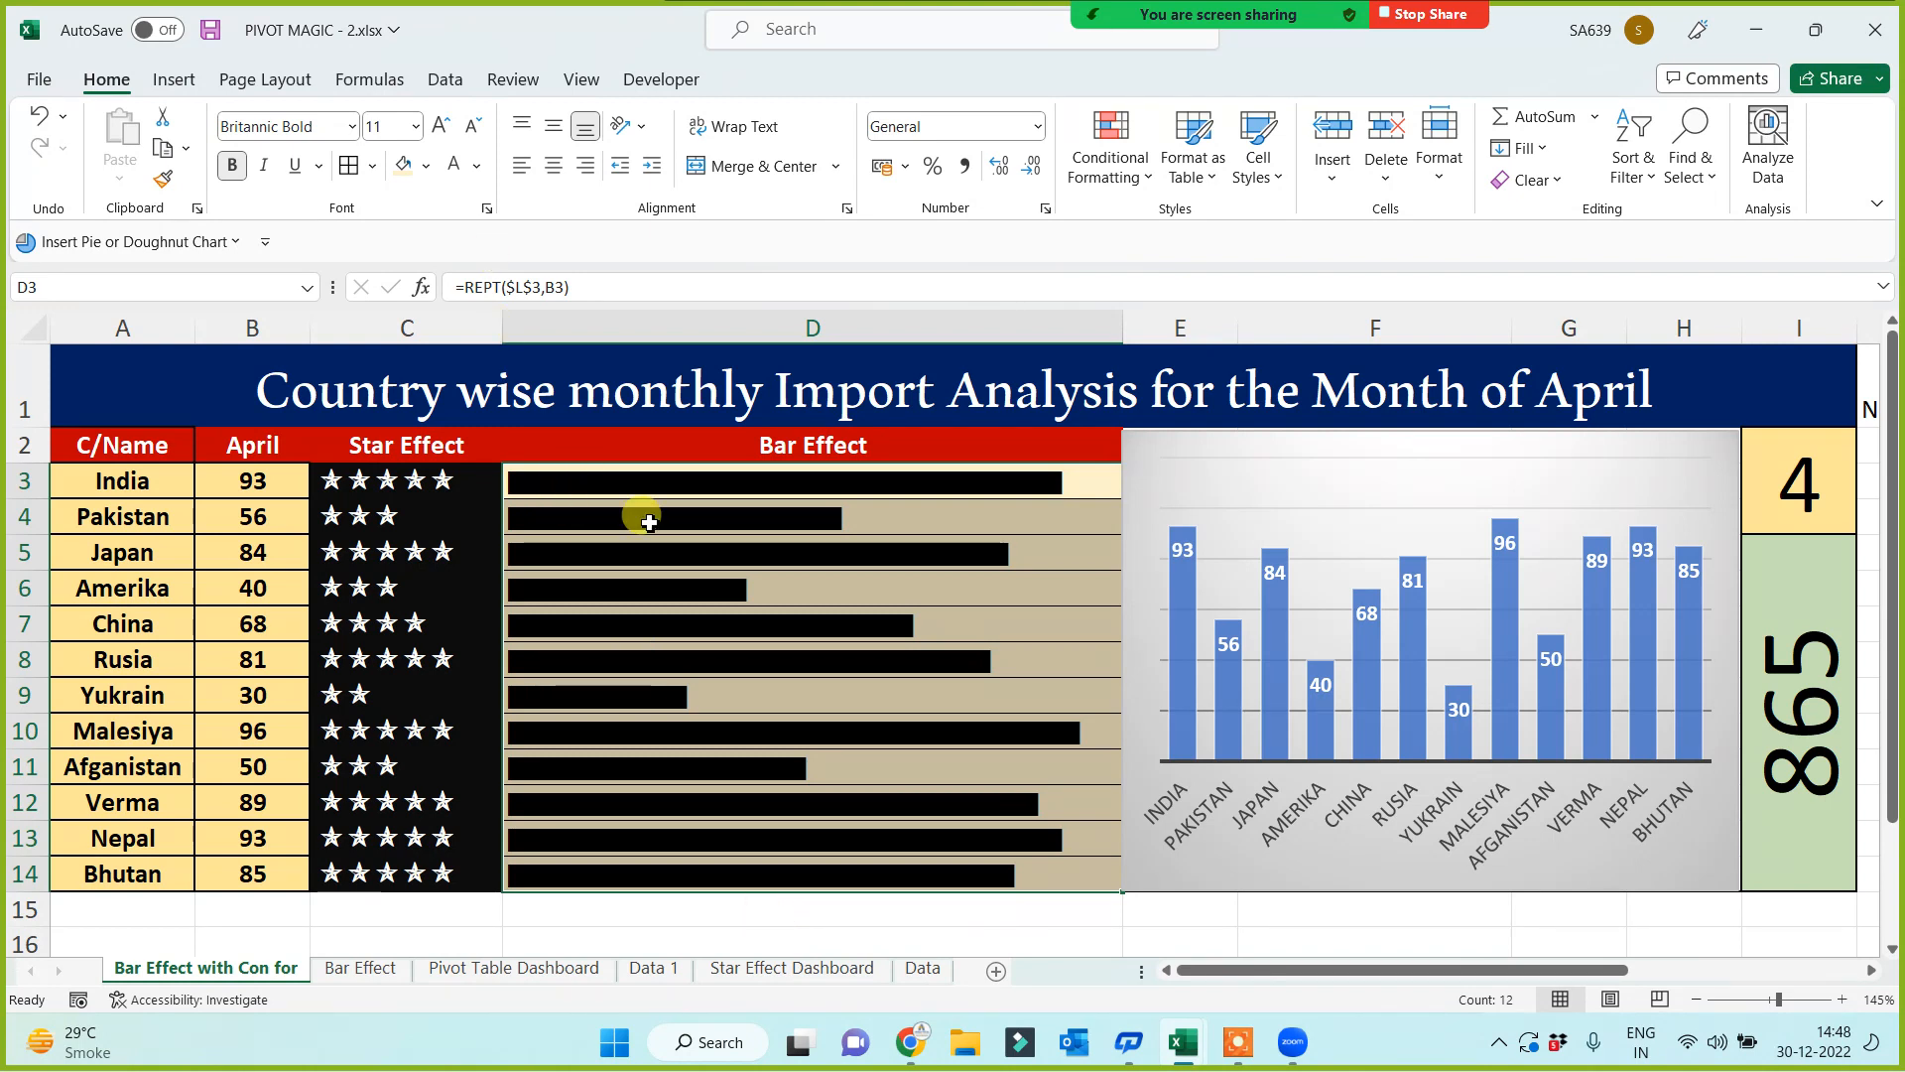
{"action": "left_click", "coordinate": [477, 166]}
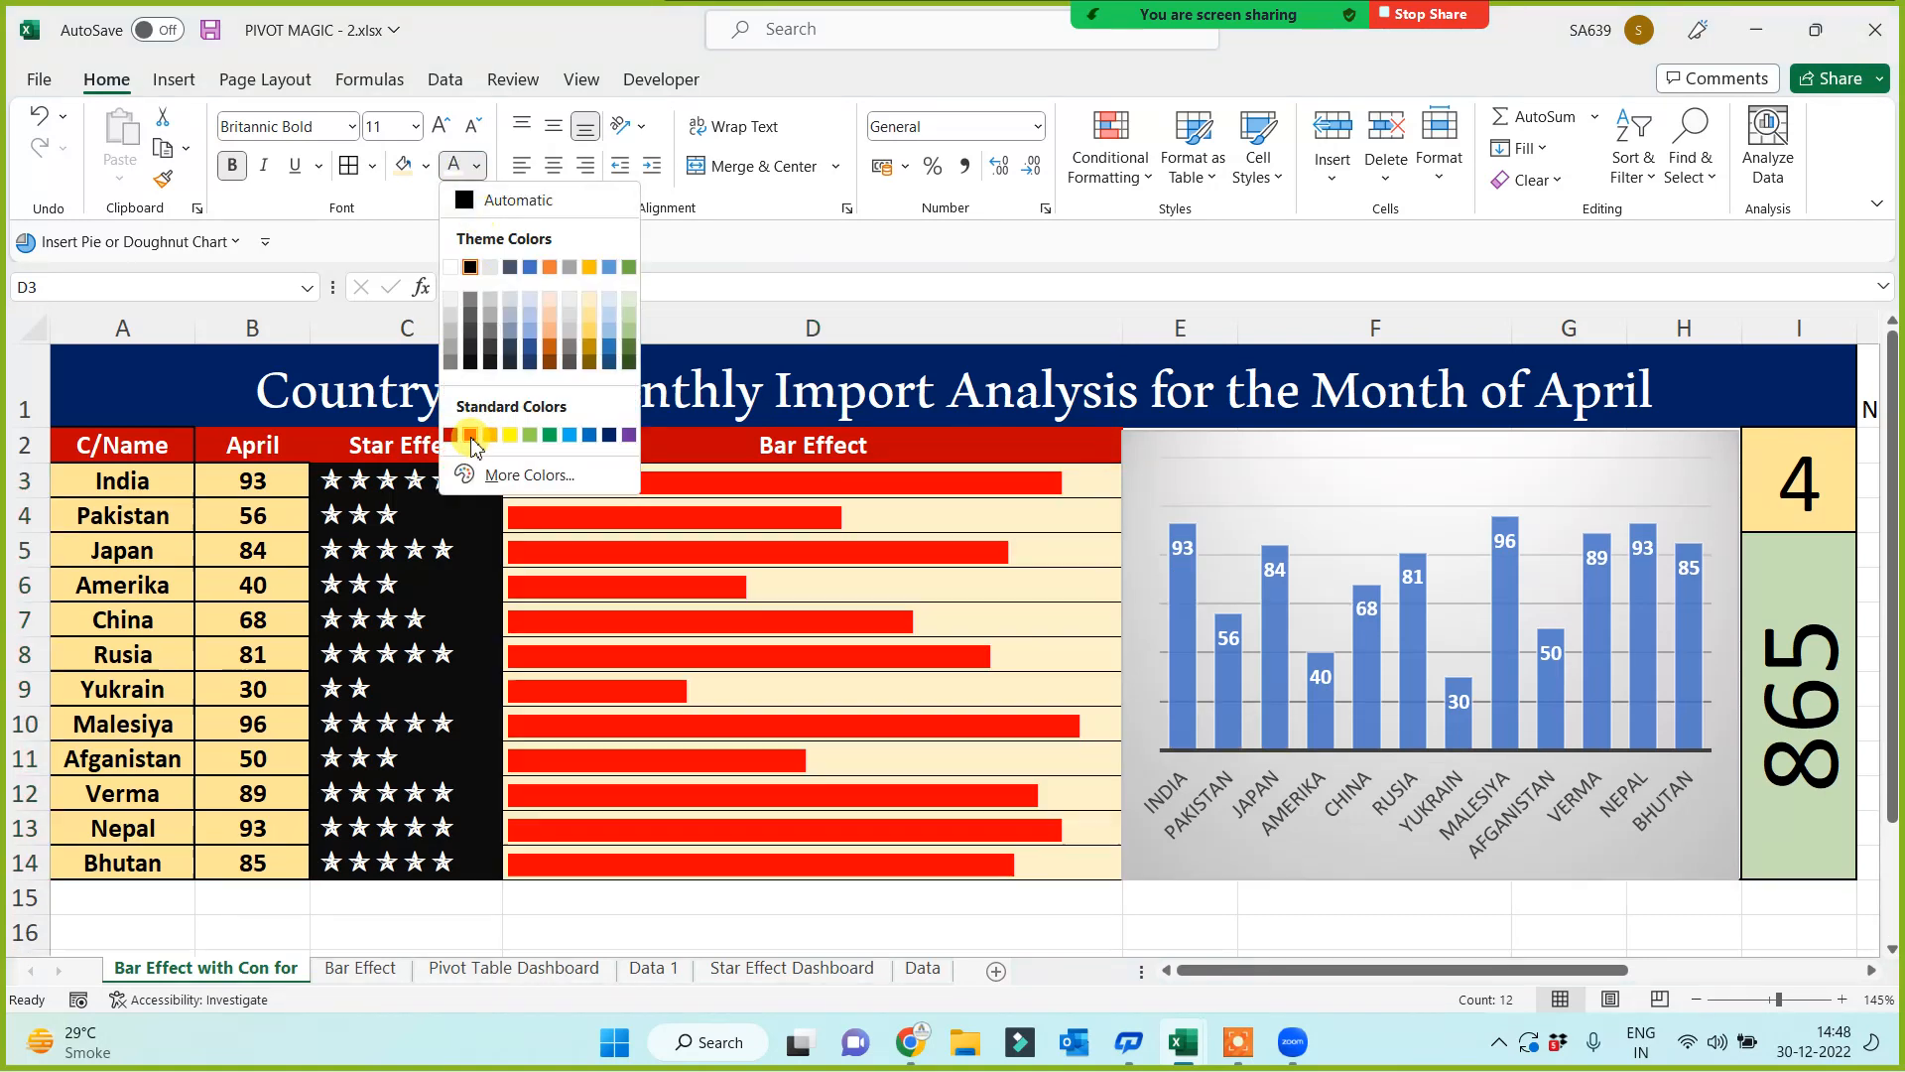
{"action": "left_click", "coordinate": [471, 435]}
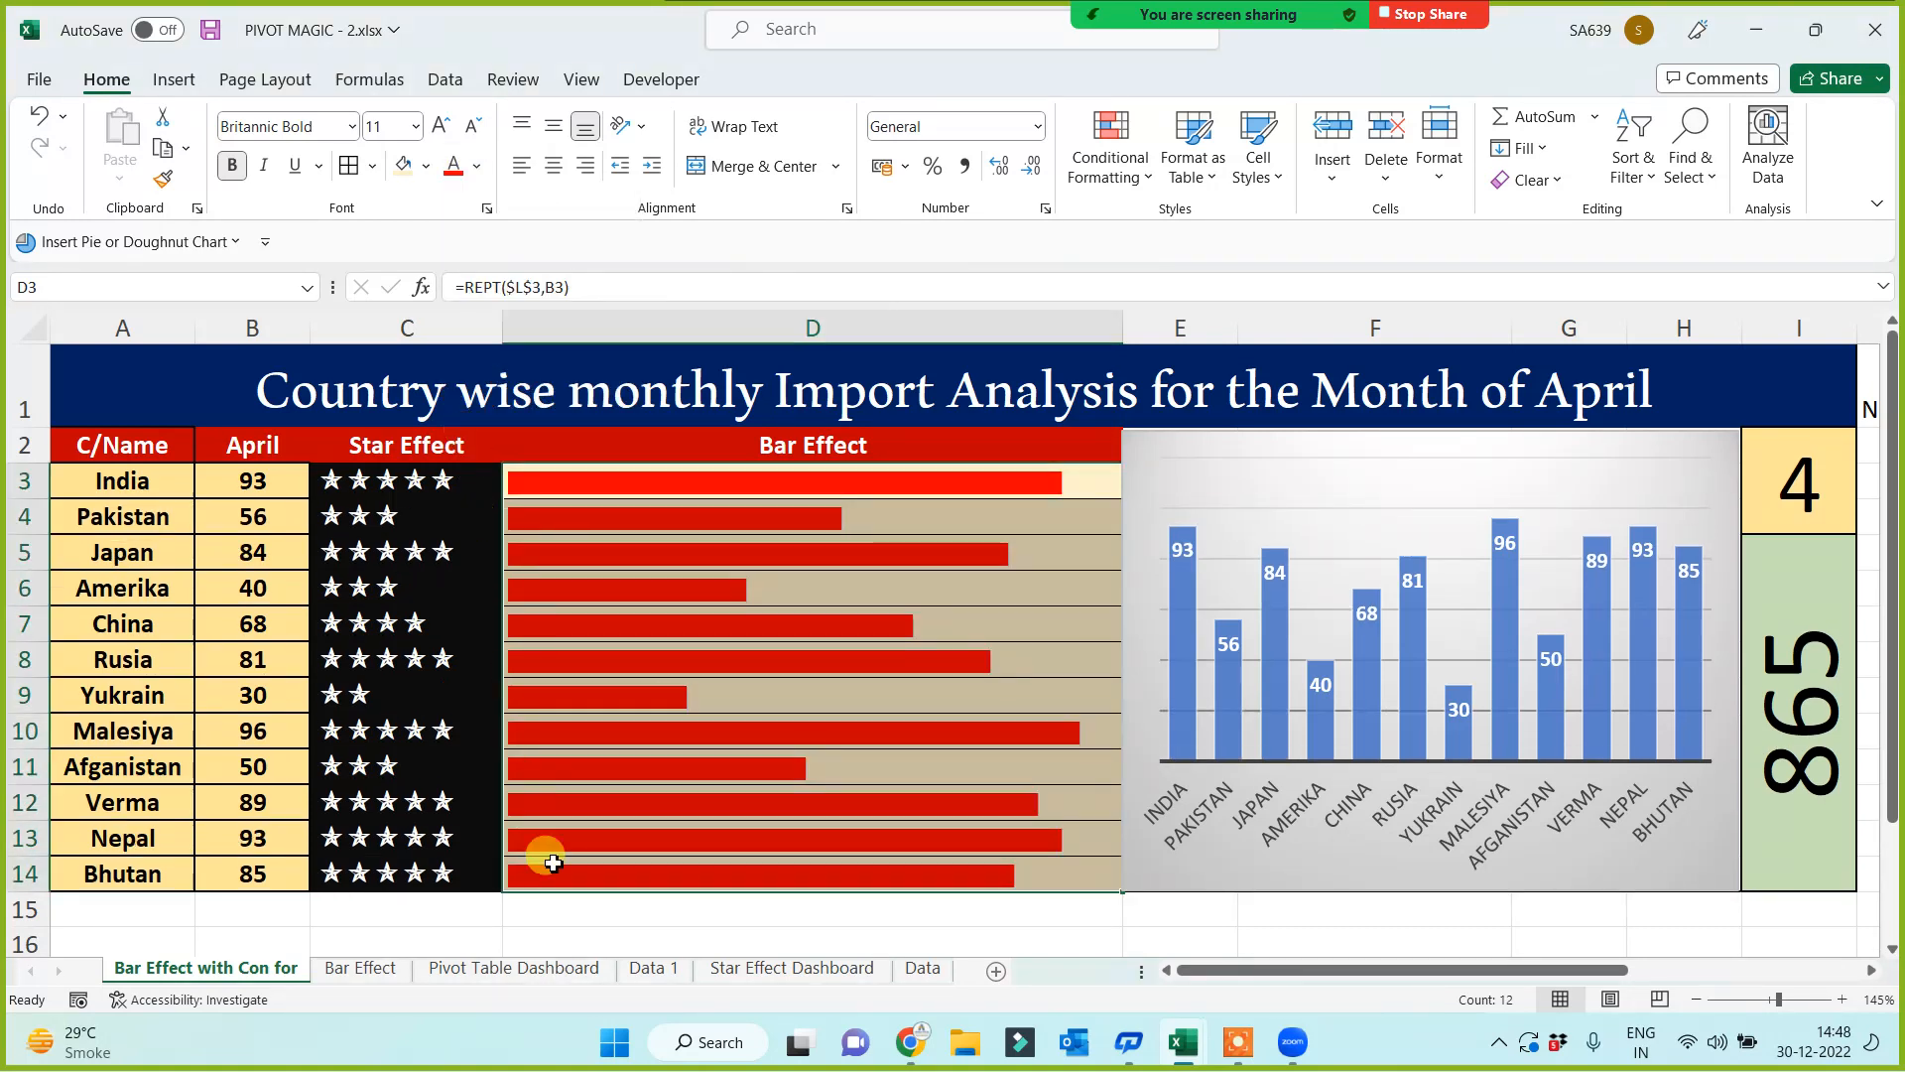
{"action": "left_click", "coordinate": [550, 920]}
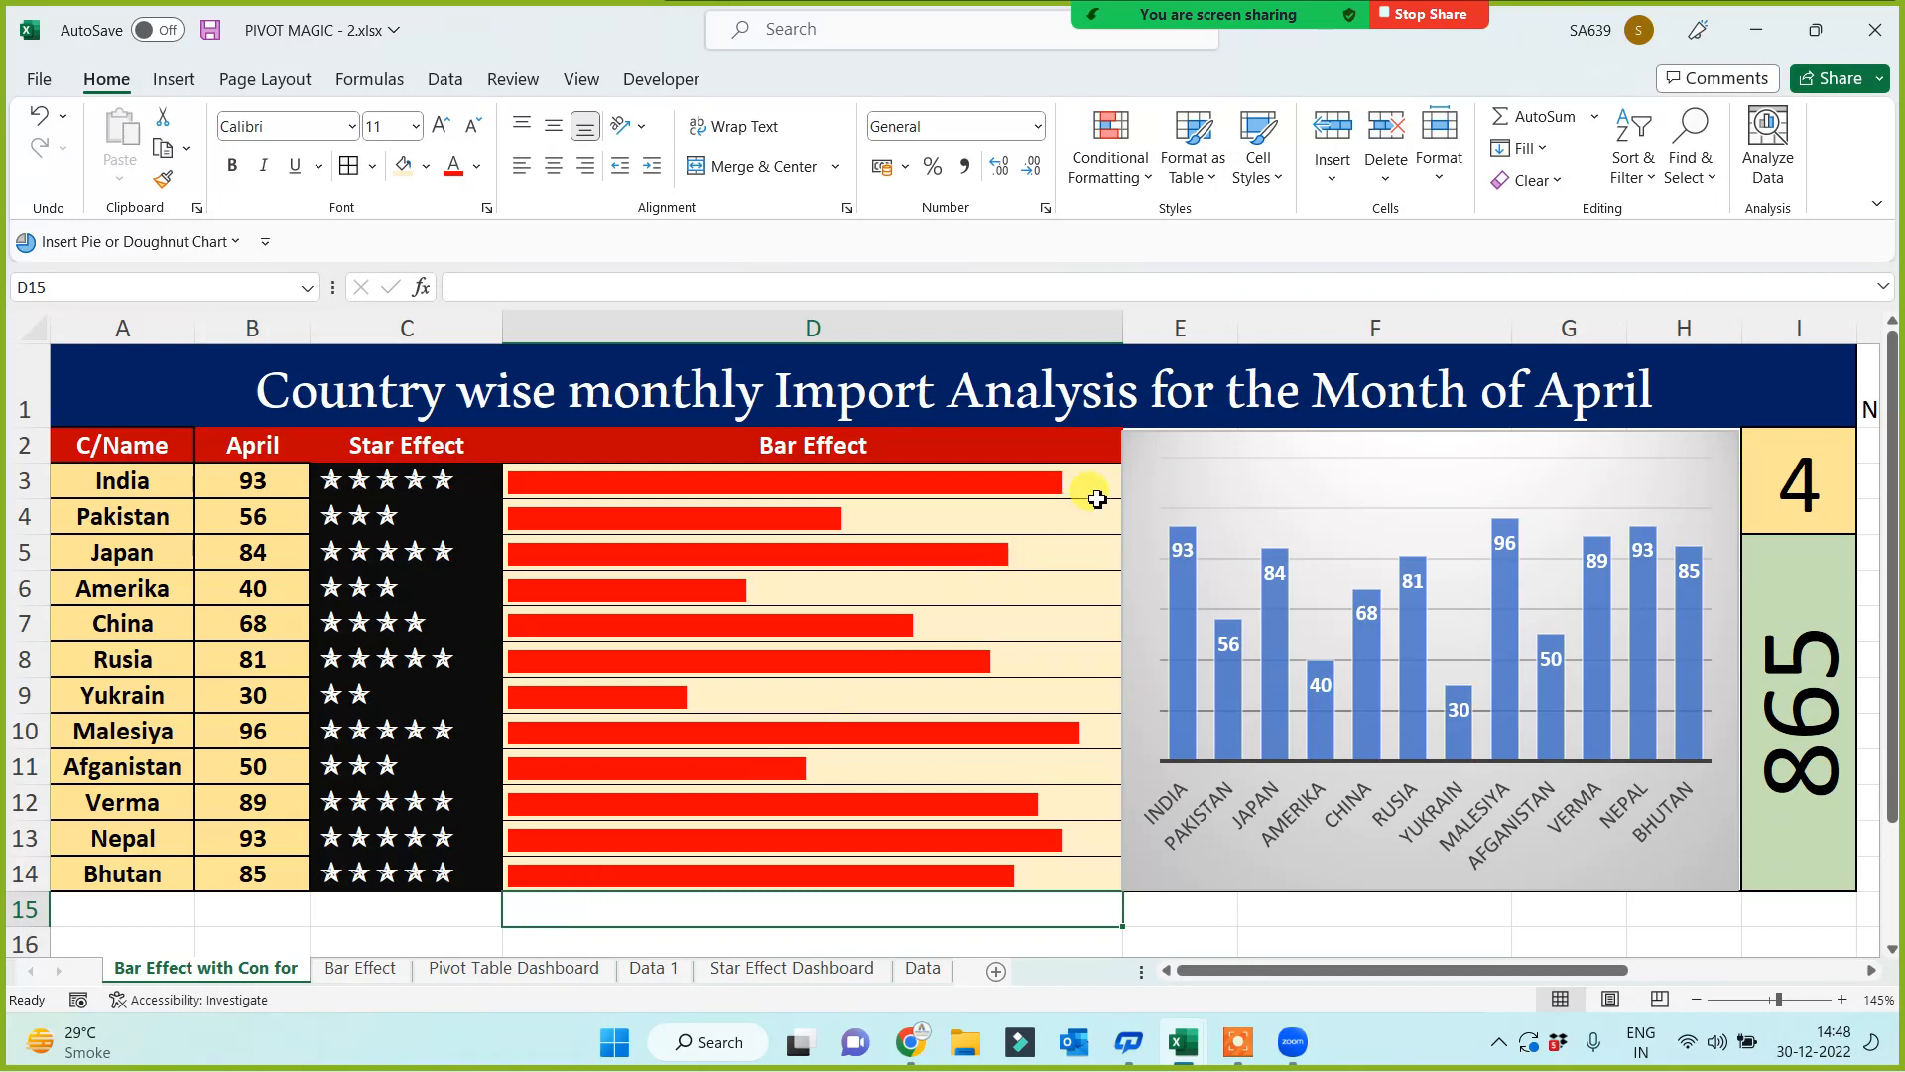
Step: Start a formula-based conditional formatting rule for the bars in D3:D14 with the condition =$B3>70
{"action": "left_click_drag", "start_coordinate": [1092, 484], "coordinate": [1038, 884]}
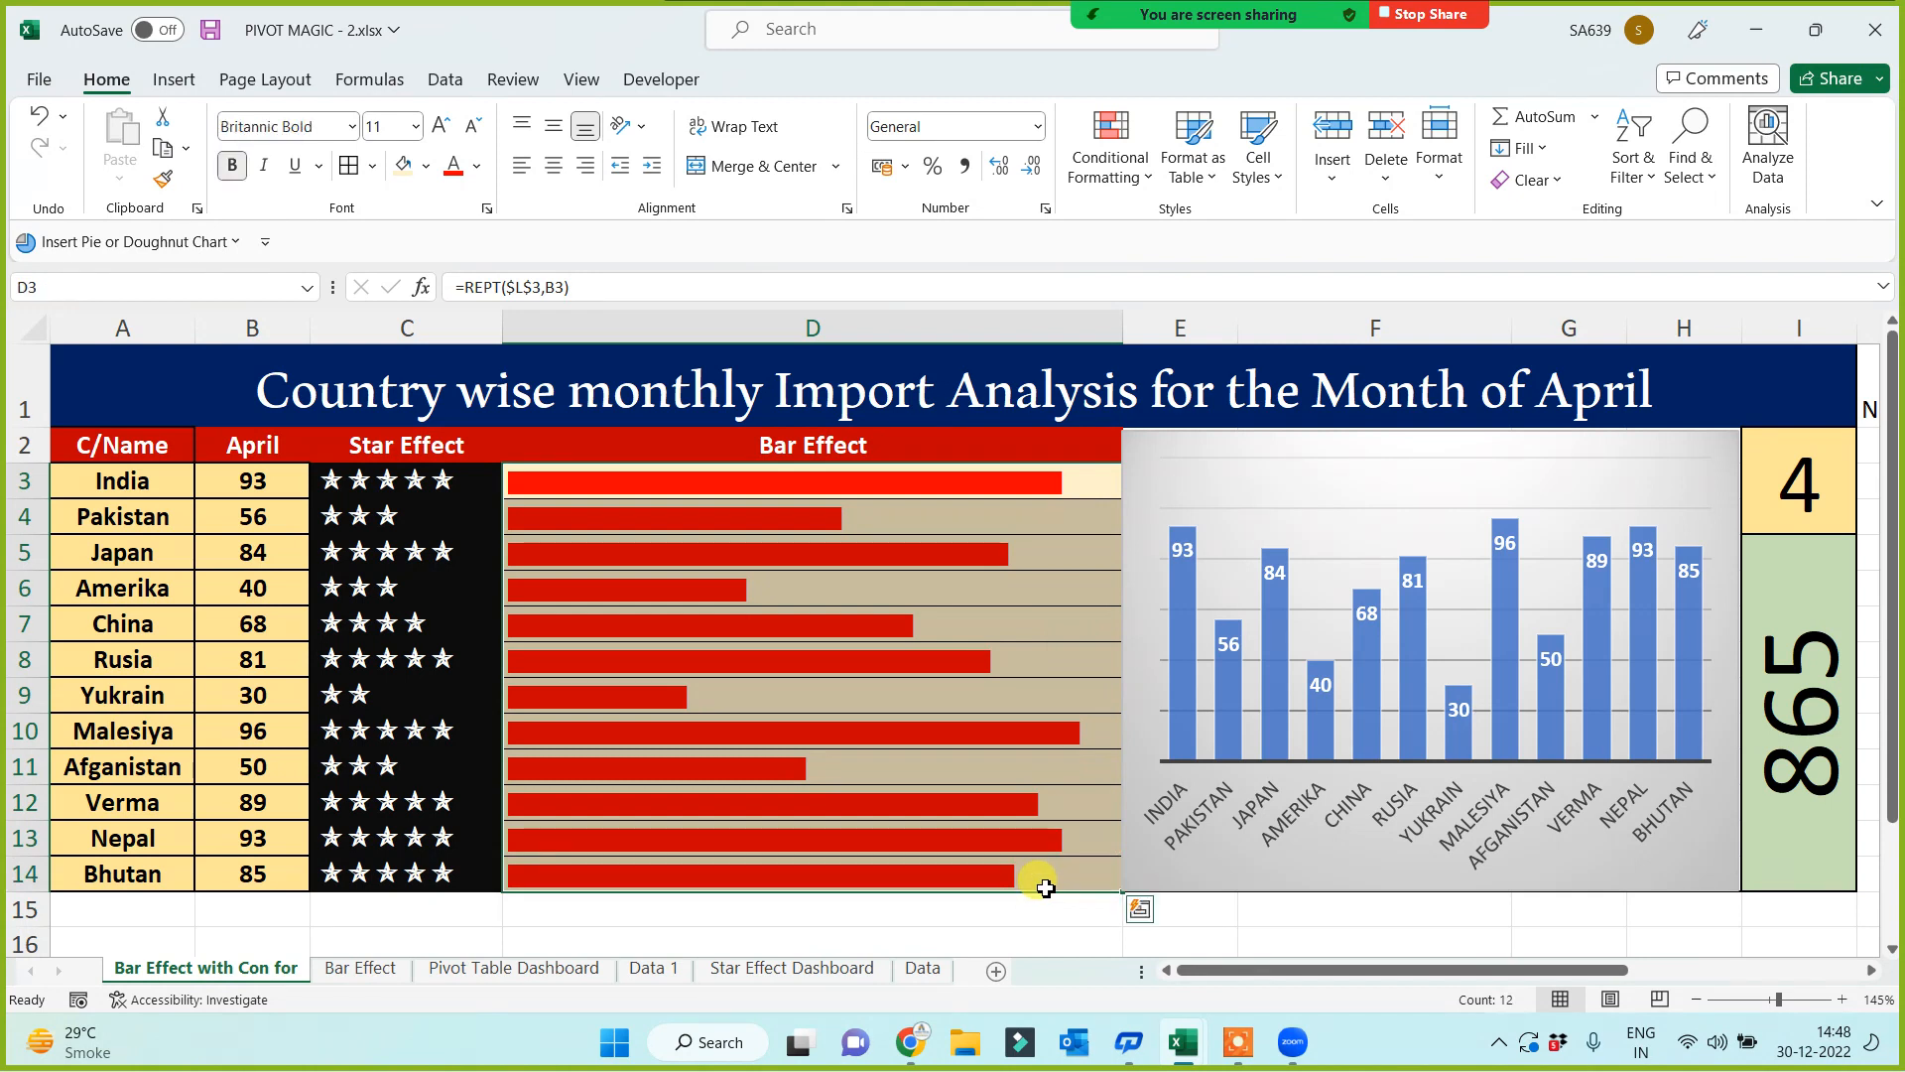
{"action": "left_click", "coordinate": [1121, 188]}
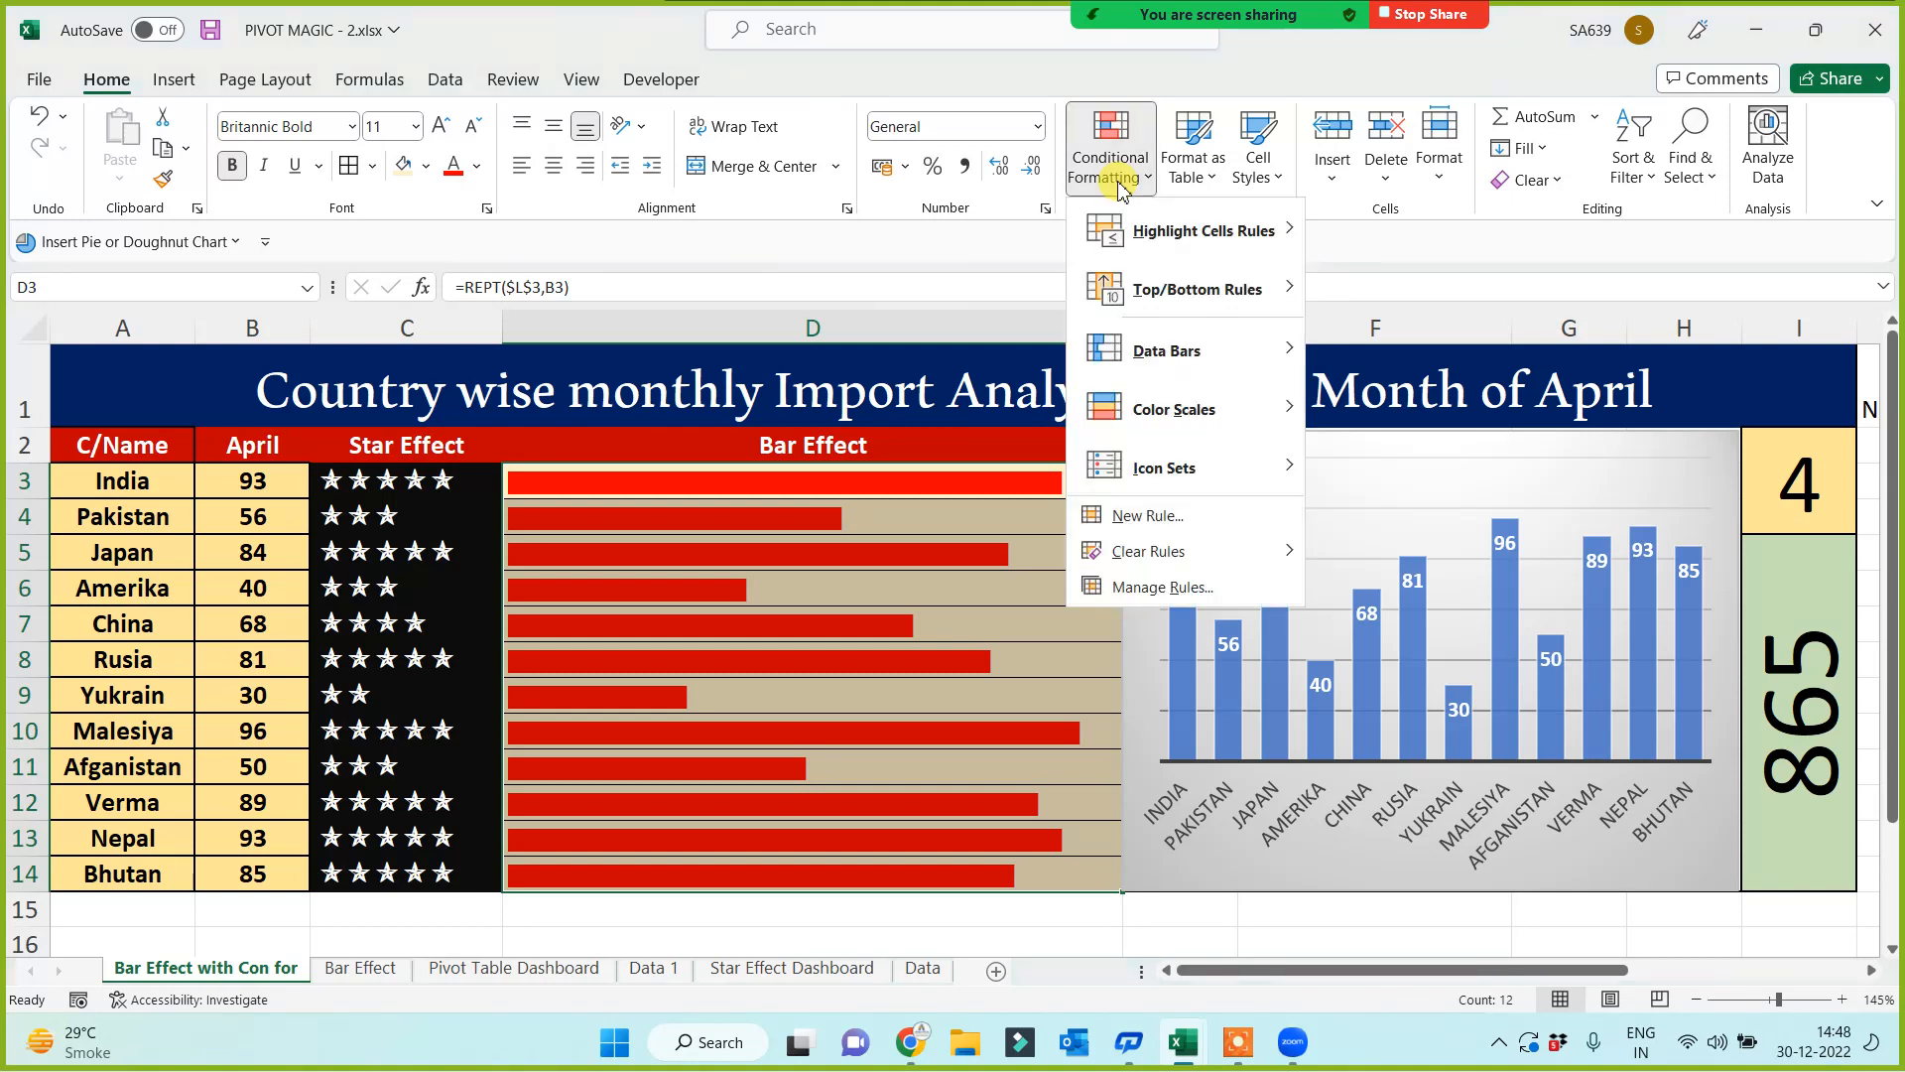
{"action": "left_click", "coordinate": [1151, 587]}
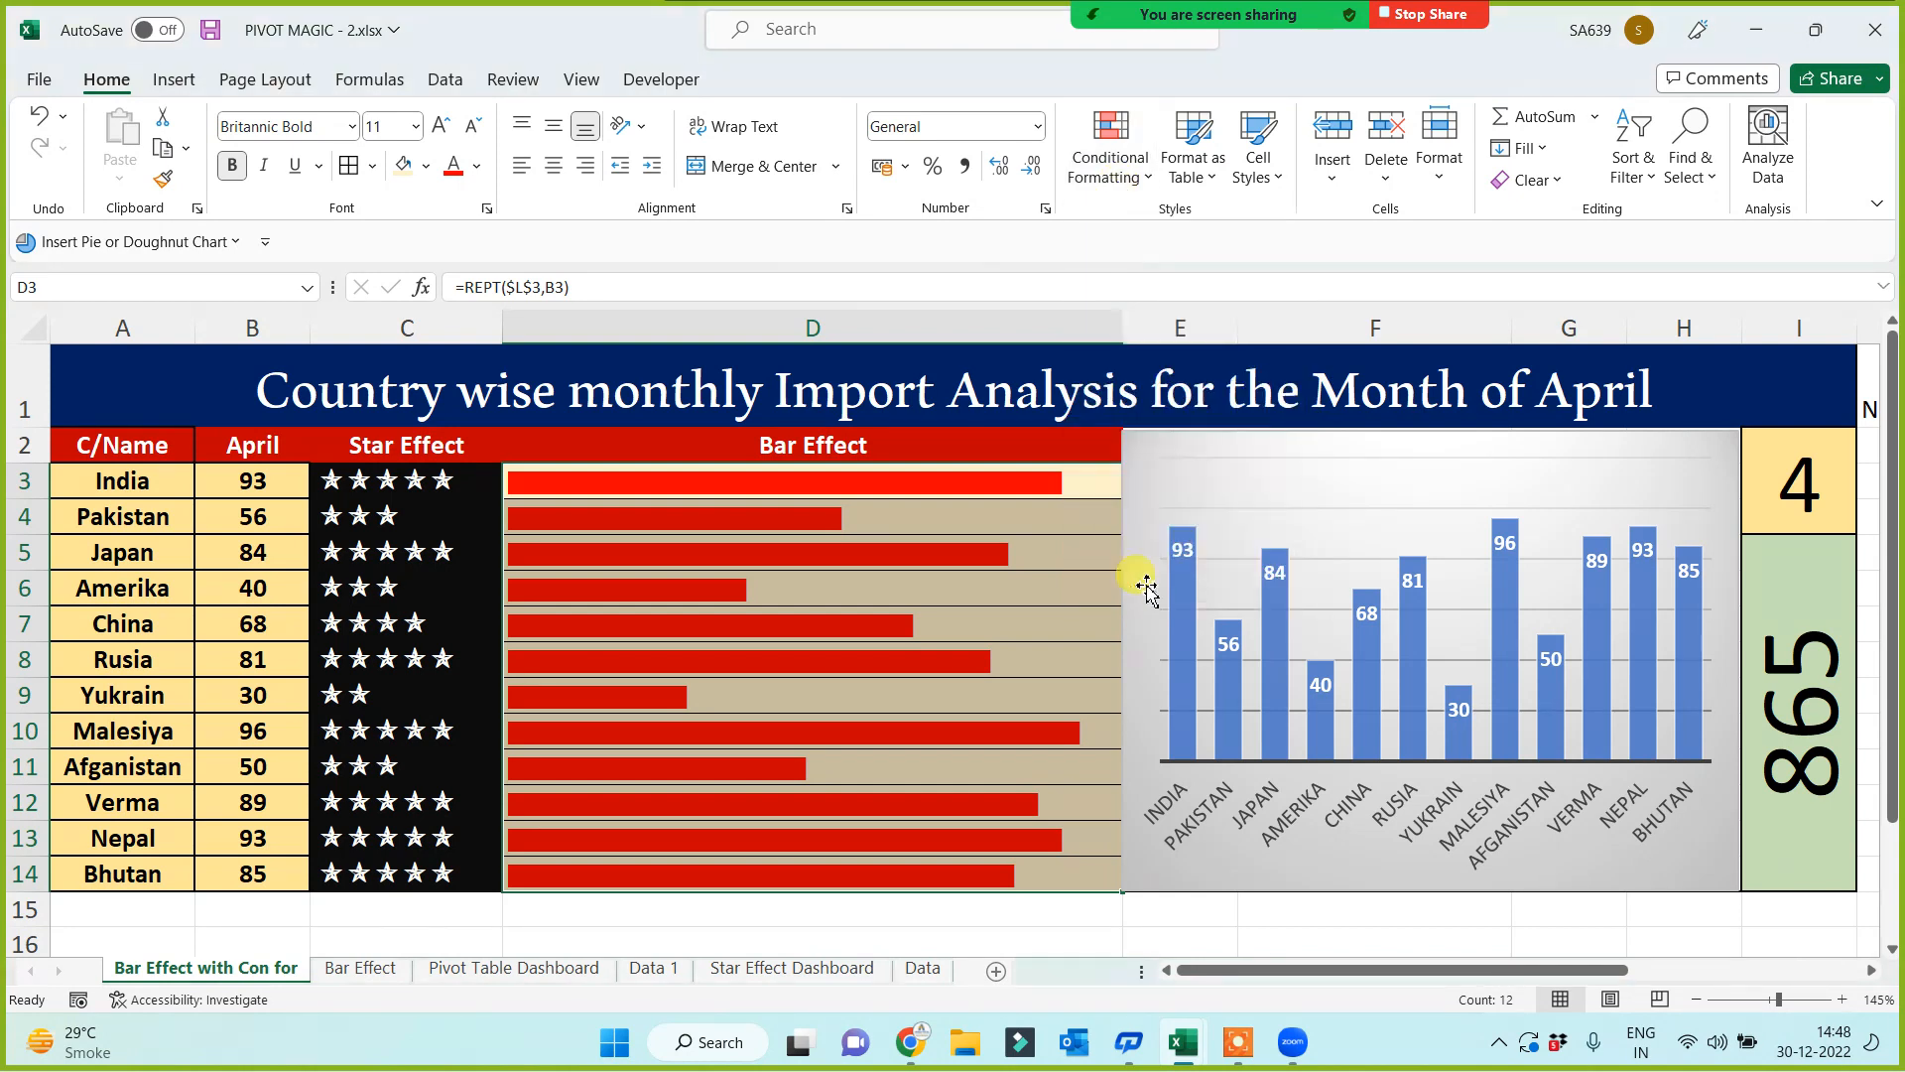
{"action": "left_click", "coordinate": [742, 558]}
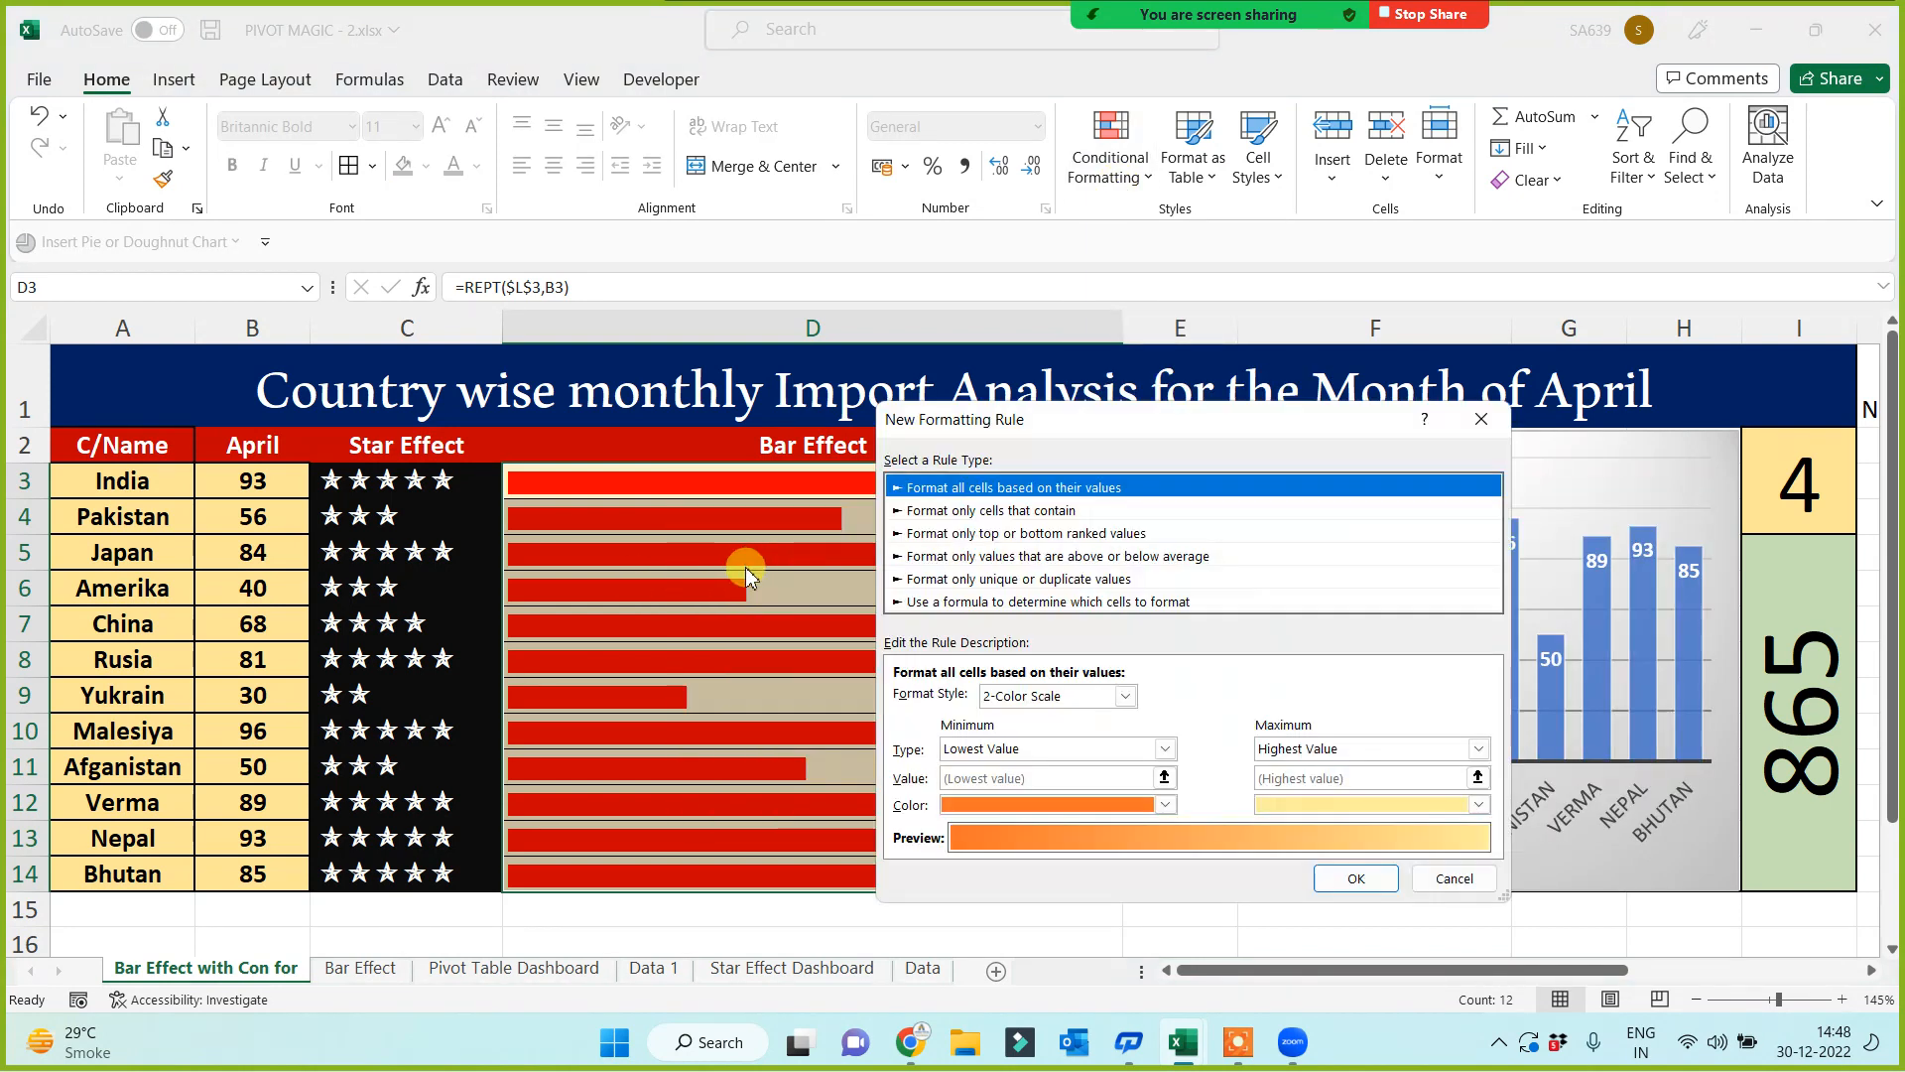
{"action": "left_click", "coordinate": [923, 601]}
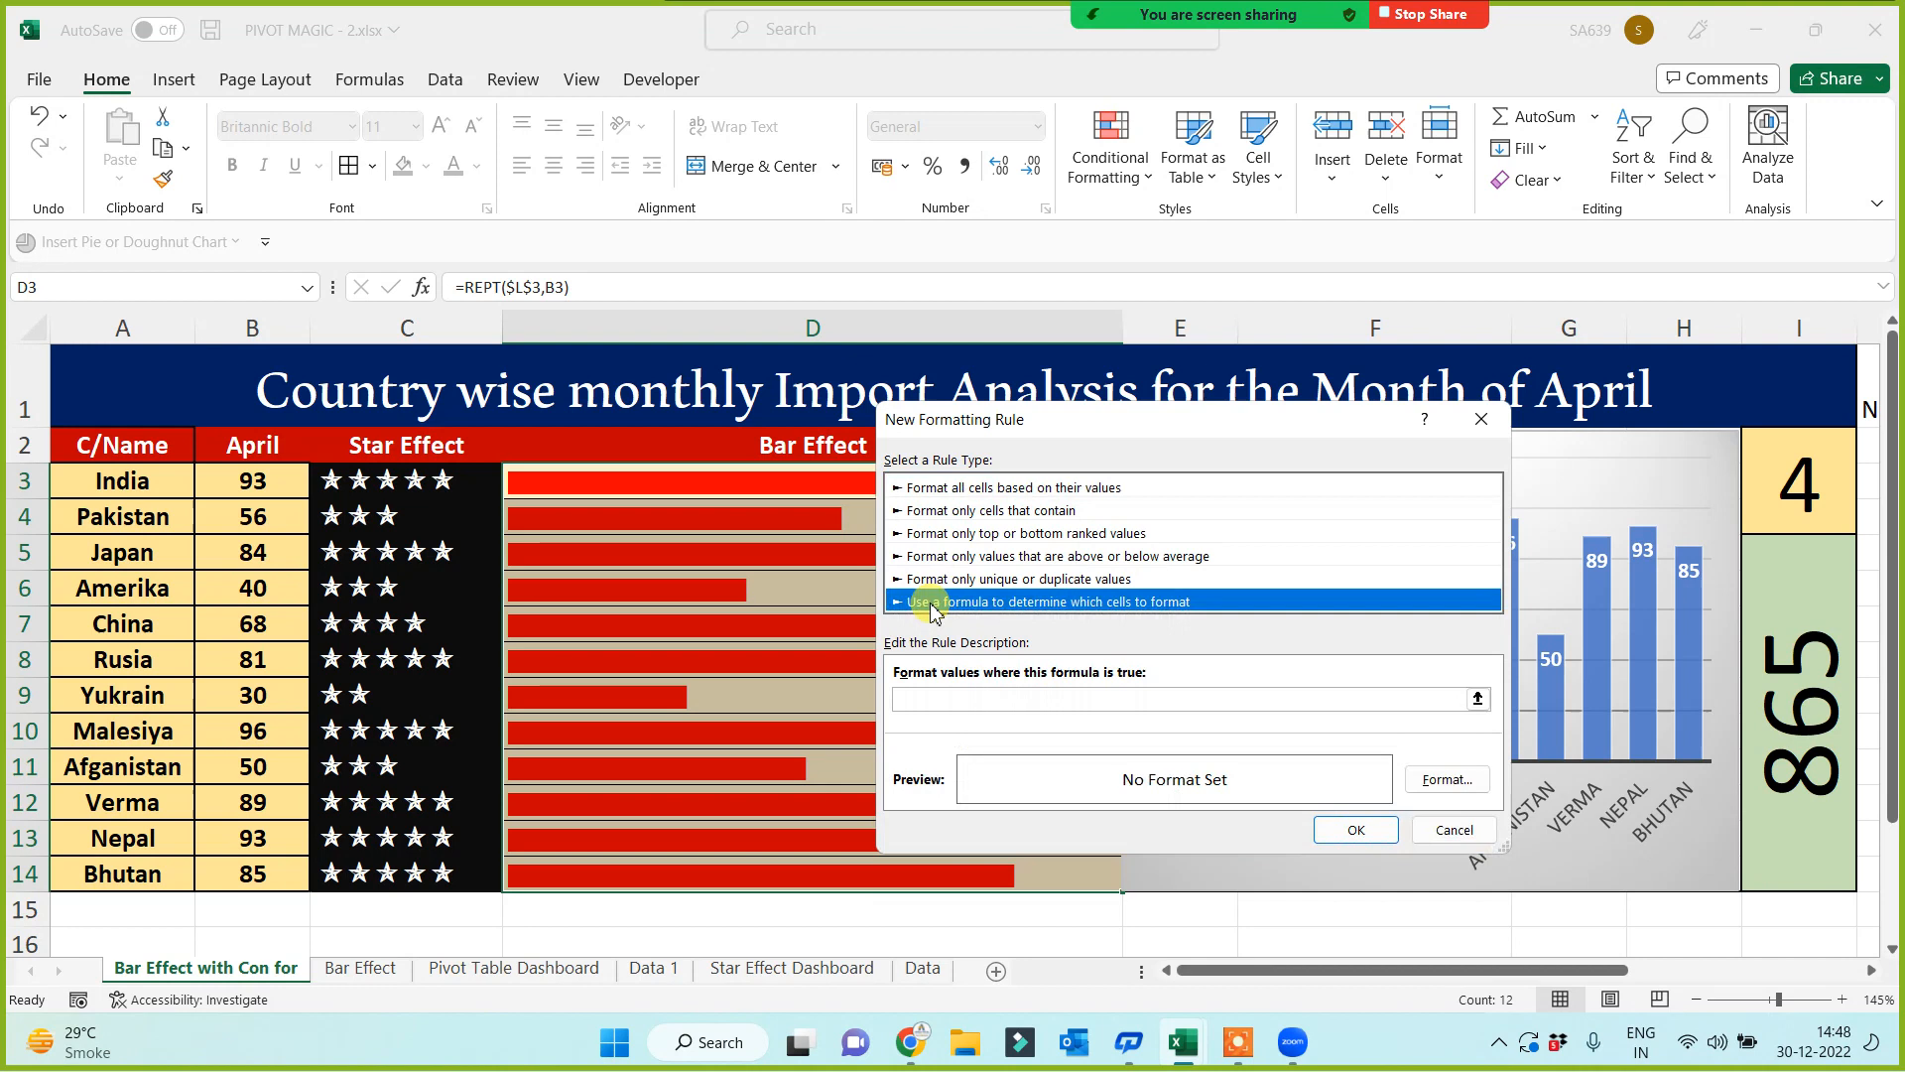
{"action": "left_click", "coordinate": [929, 703]}
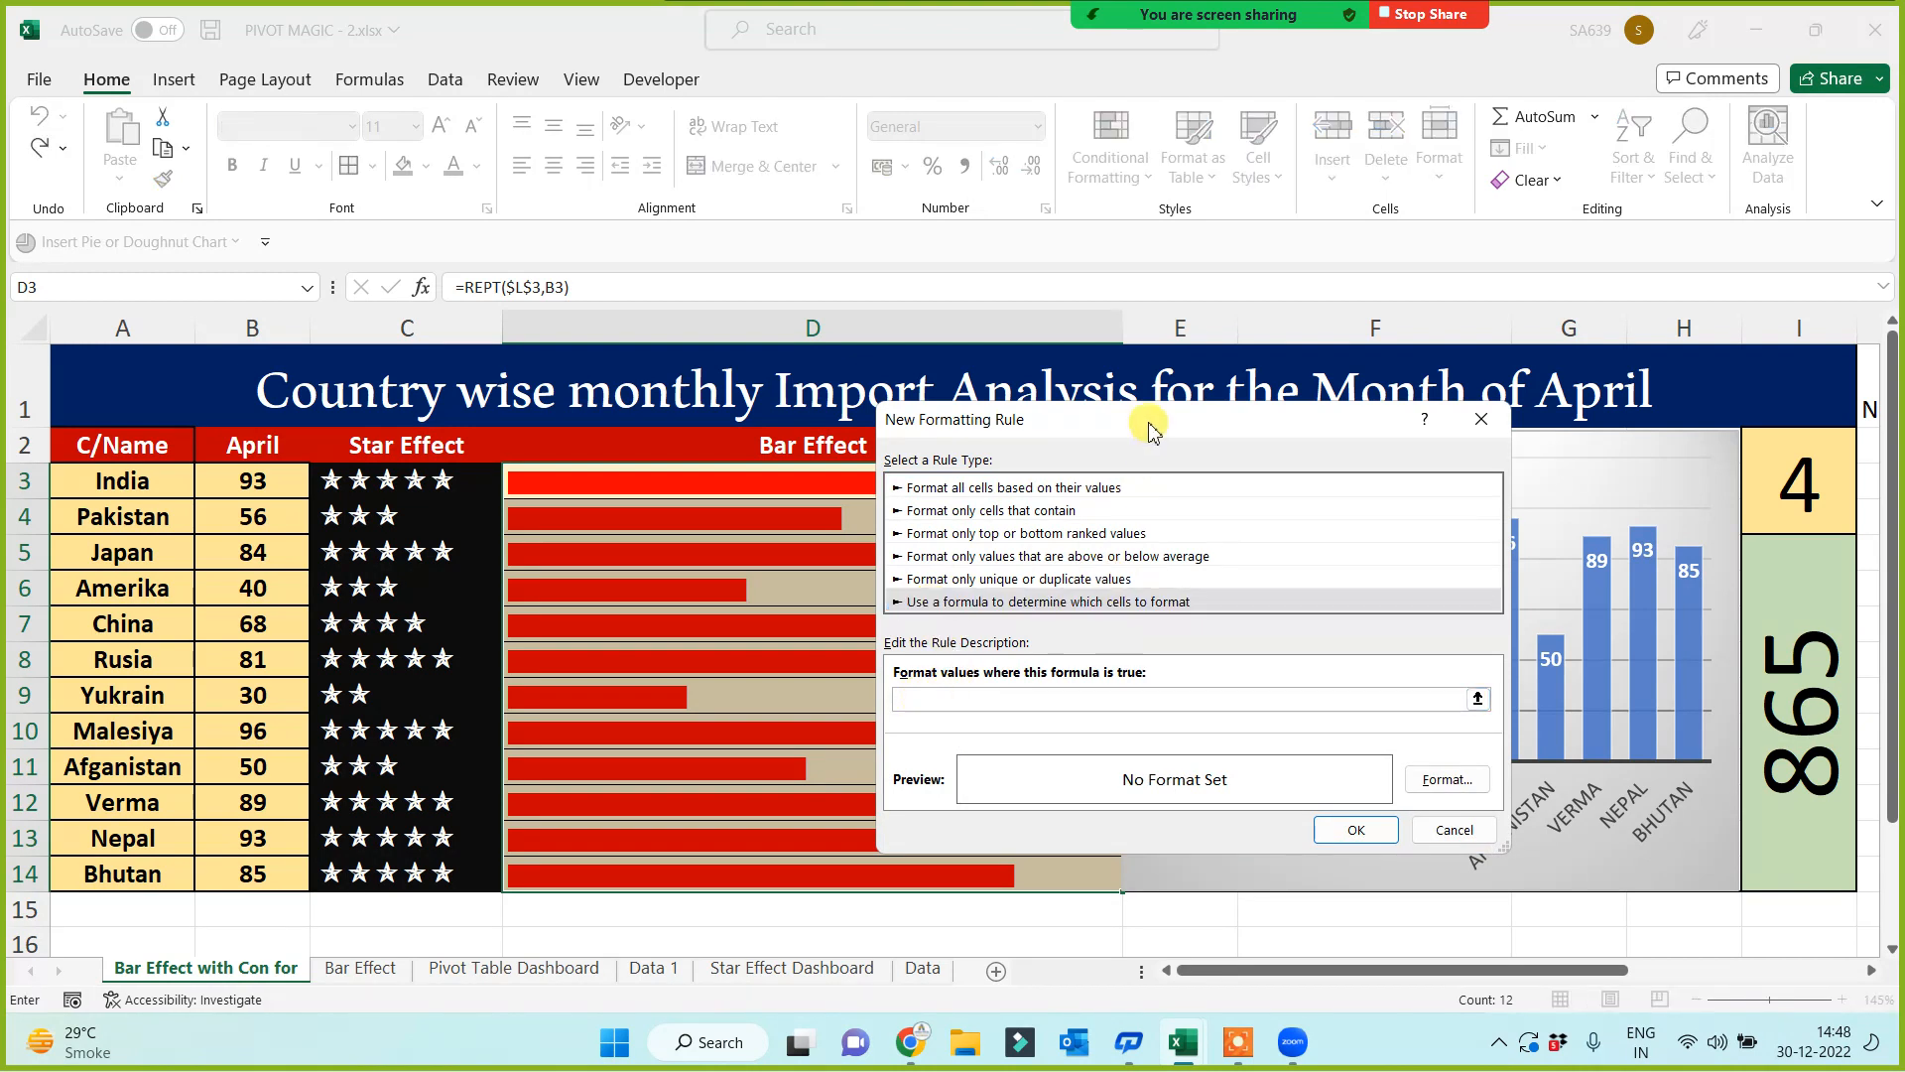
{"action": "left_click_drag", "start_coordinate": [1150, 429], "coordinate": [1250, 462]}
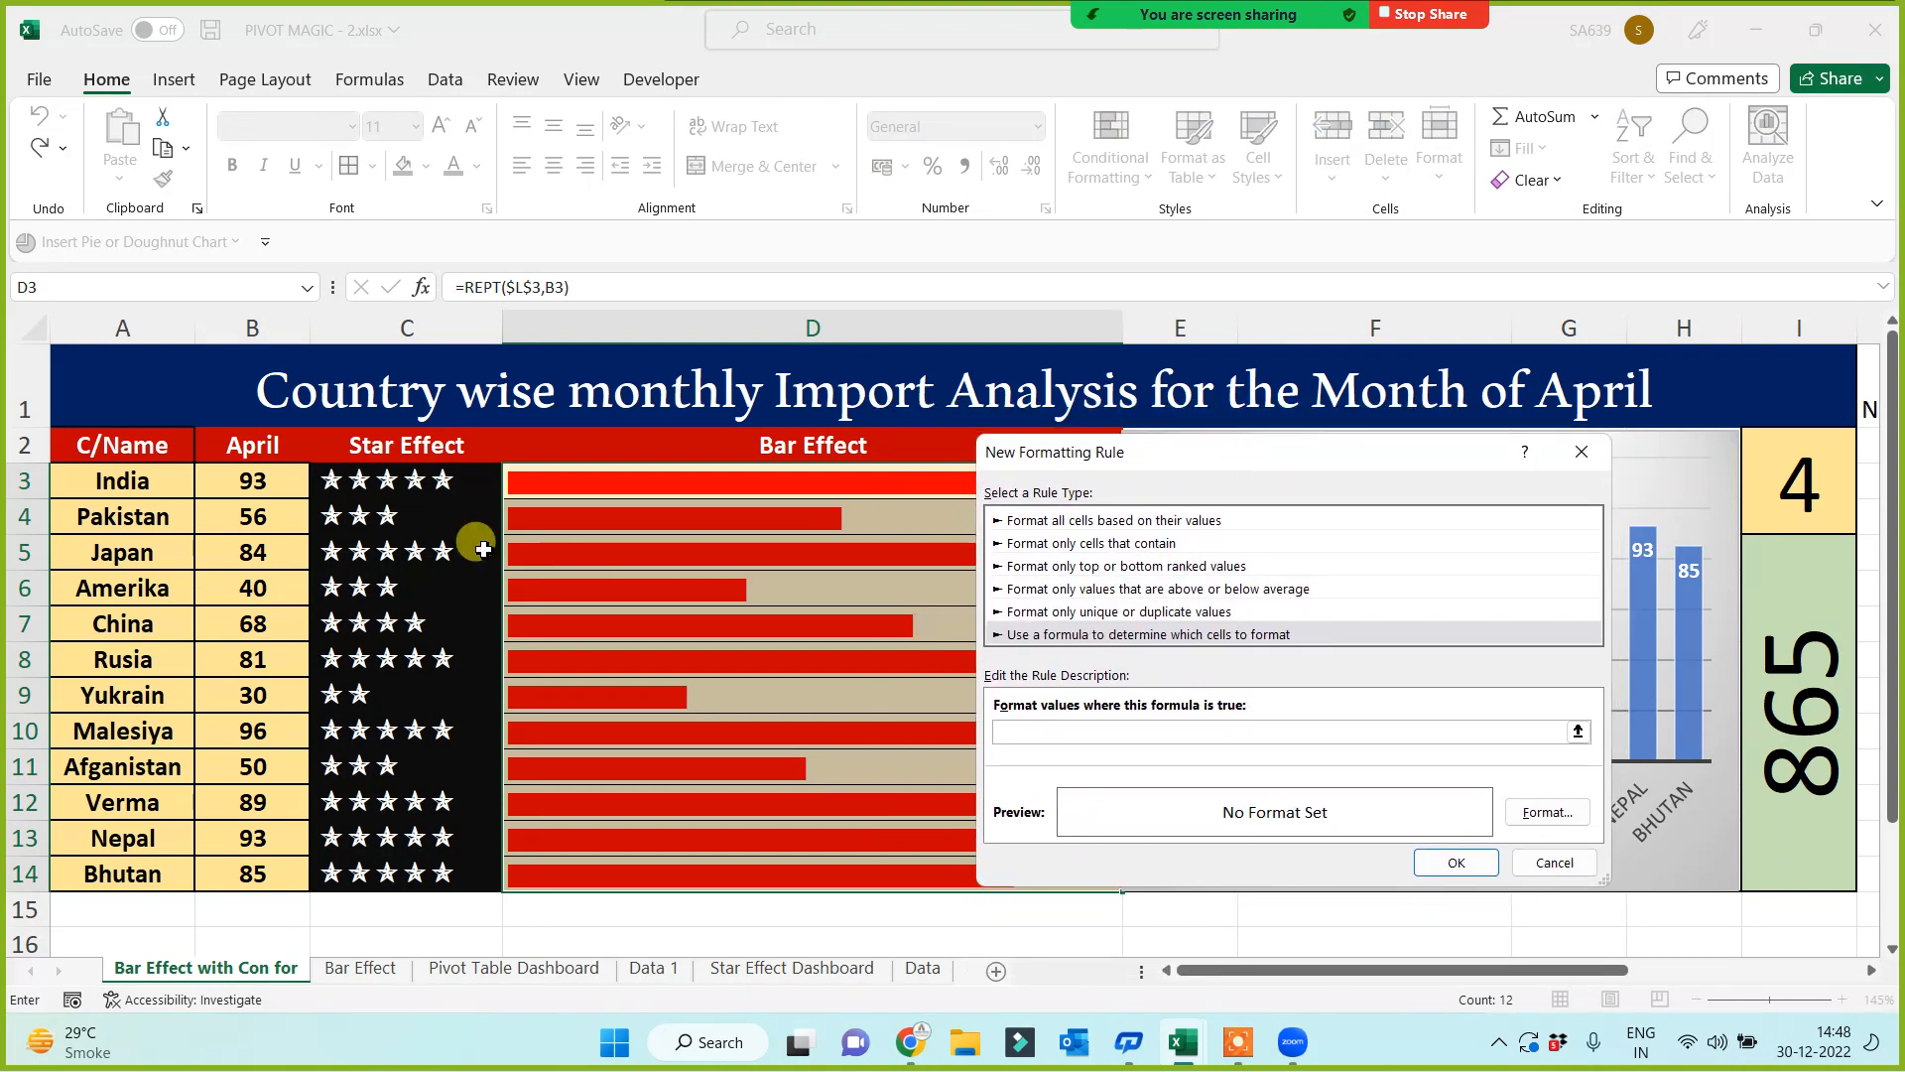
{"action": "left_click", "coordinate": [273, 487]}
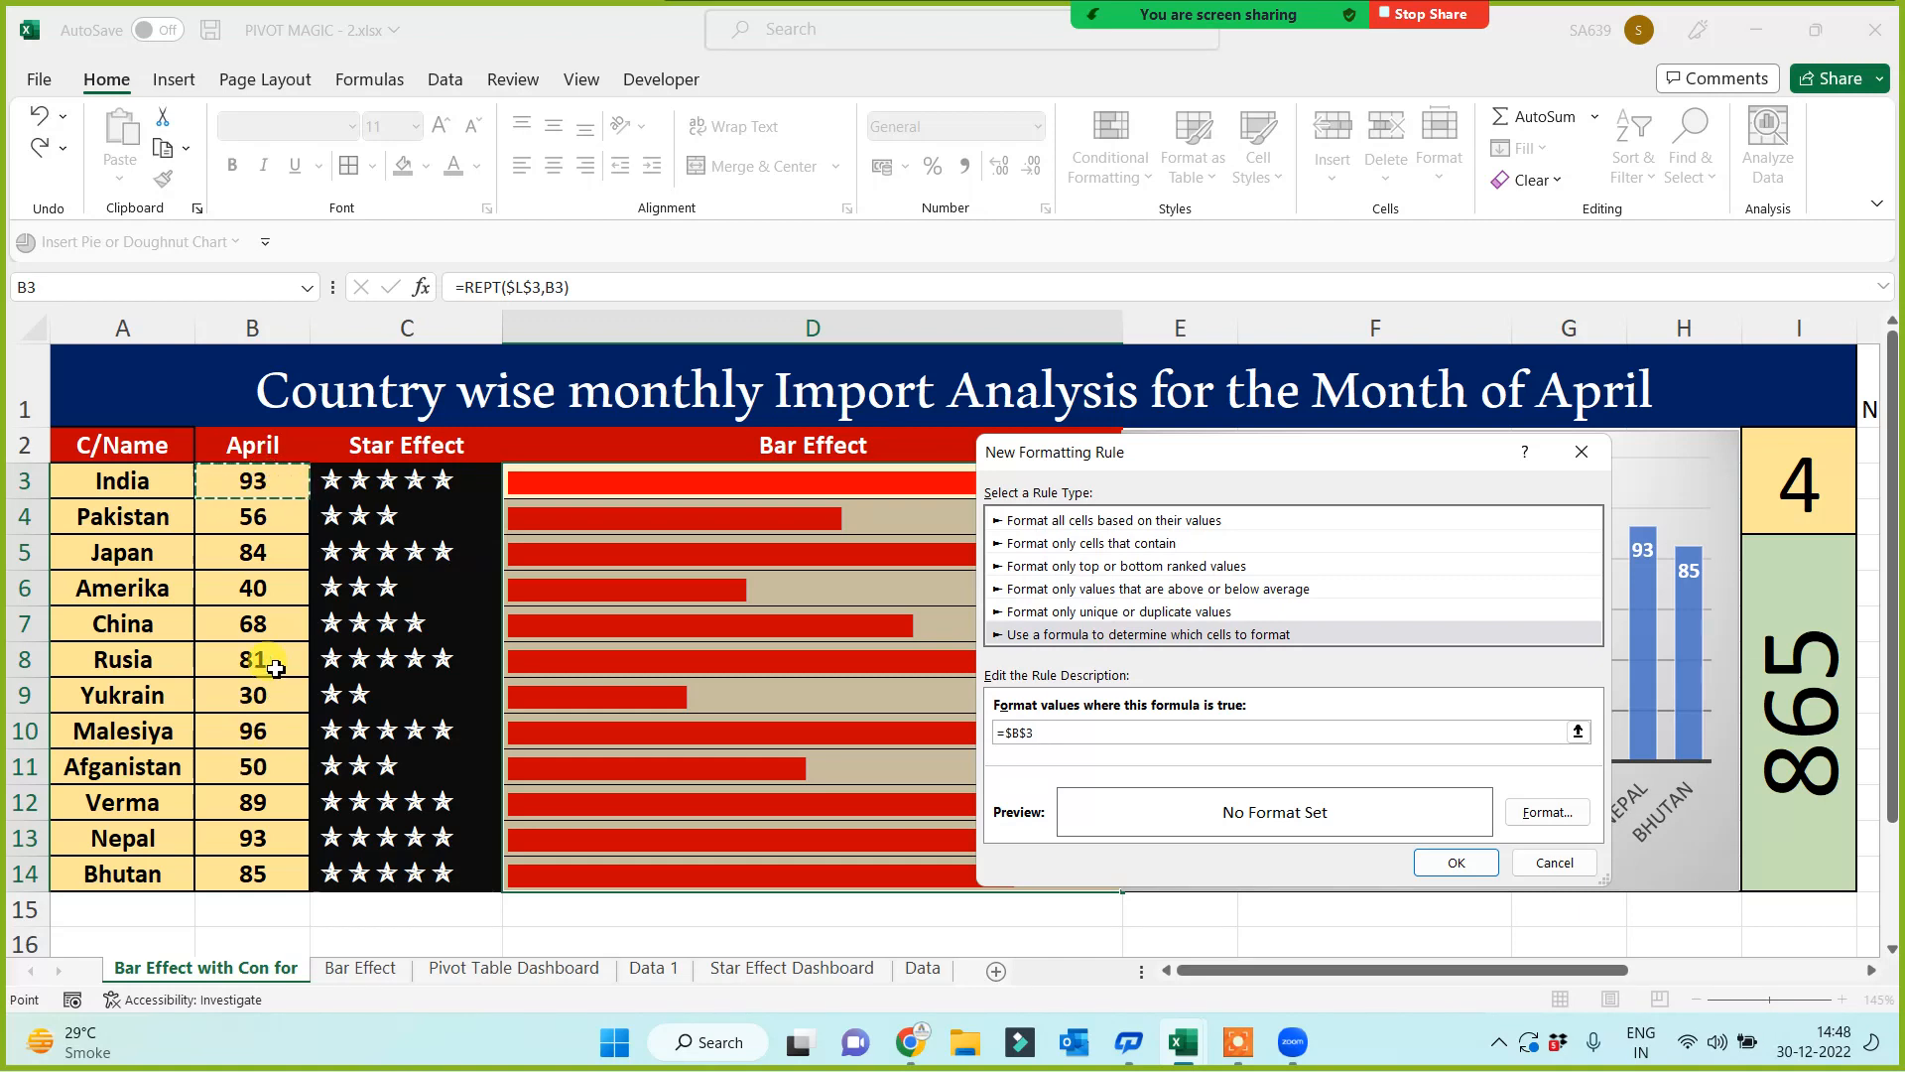
{"action": "key", "text": "F4"}
{"action": "key", "text": "F4"}
{"action": "type", "text": ">70"}
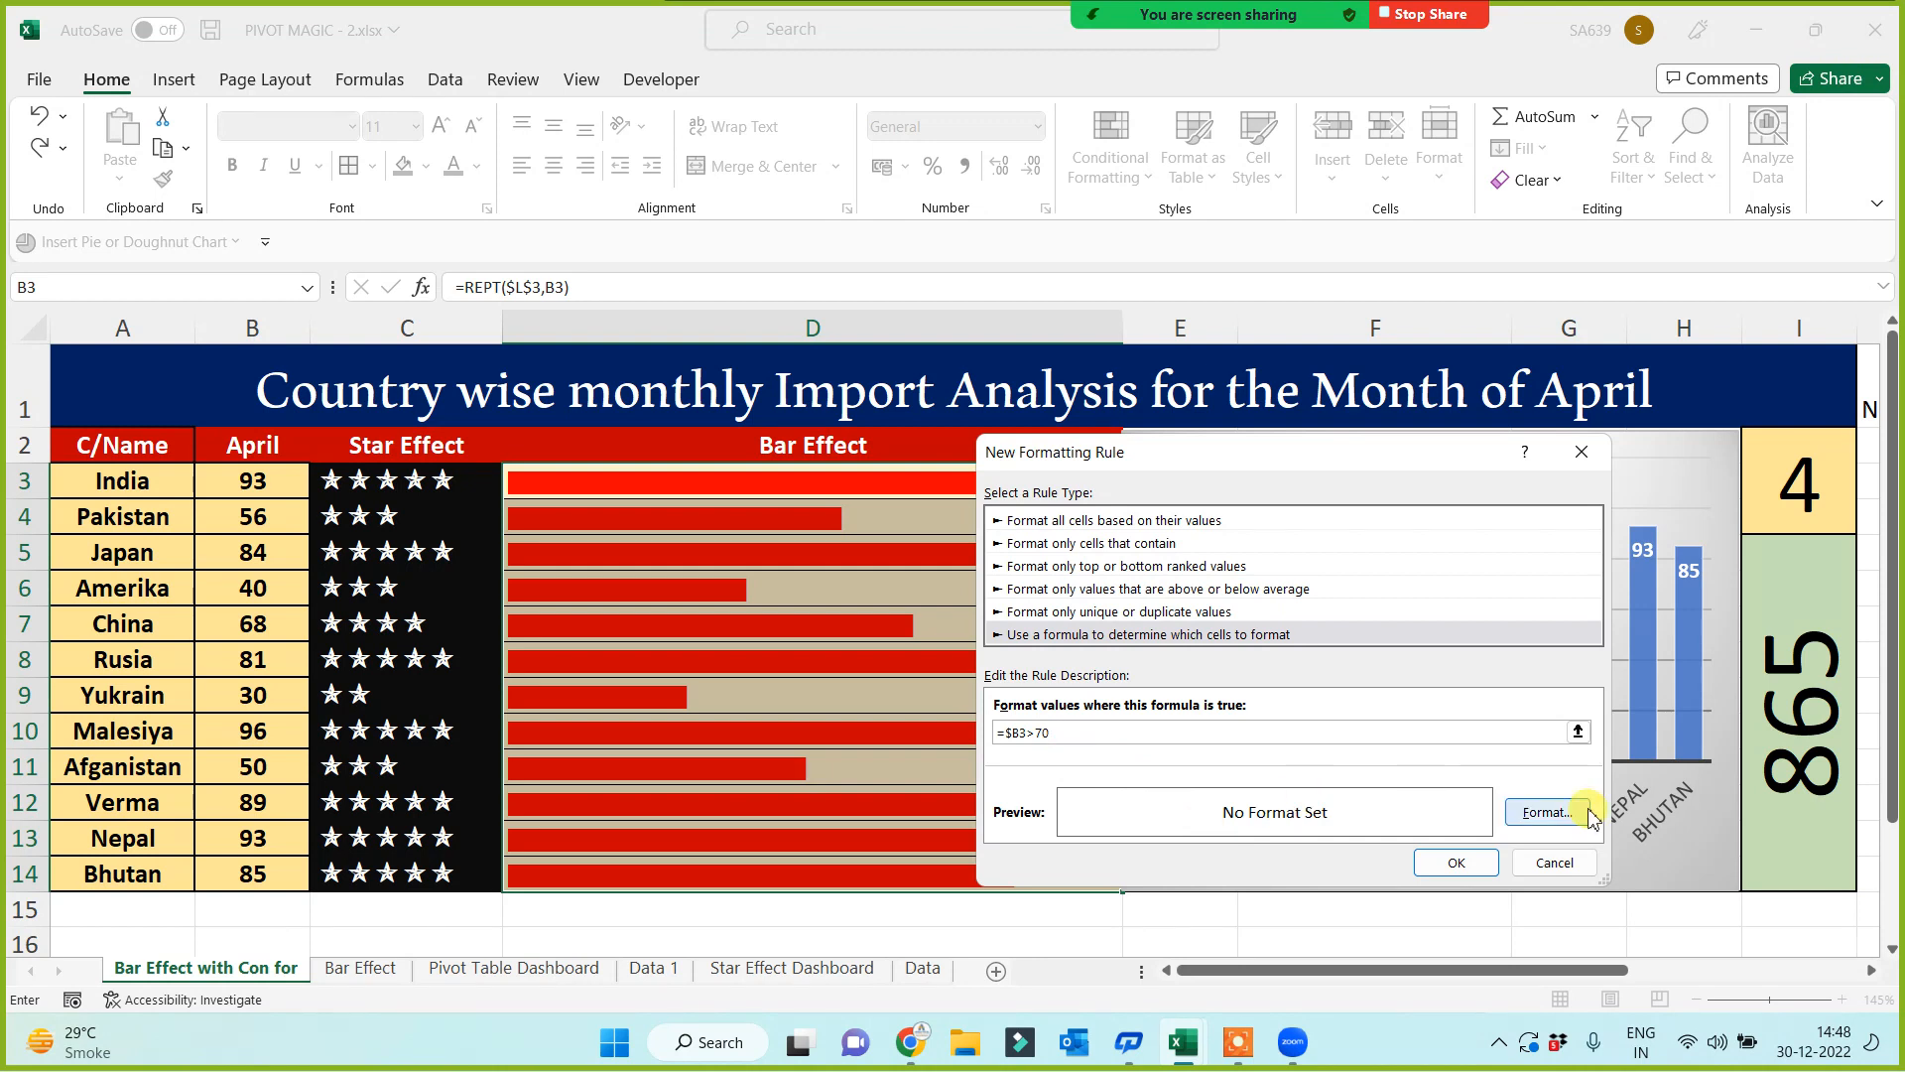
Step: Give the rule a standard green font color and apply it to the bars in D3:D14
{"action": "left_click", "coordinate": [1546, 814]}
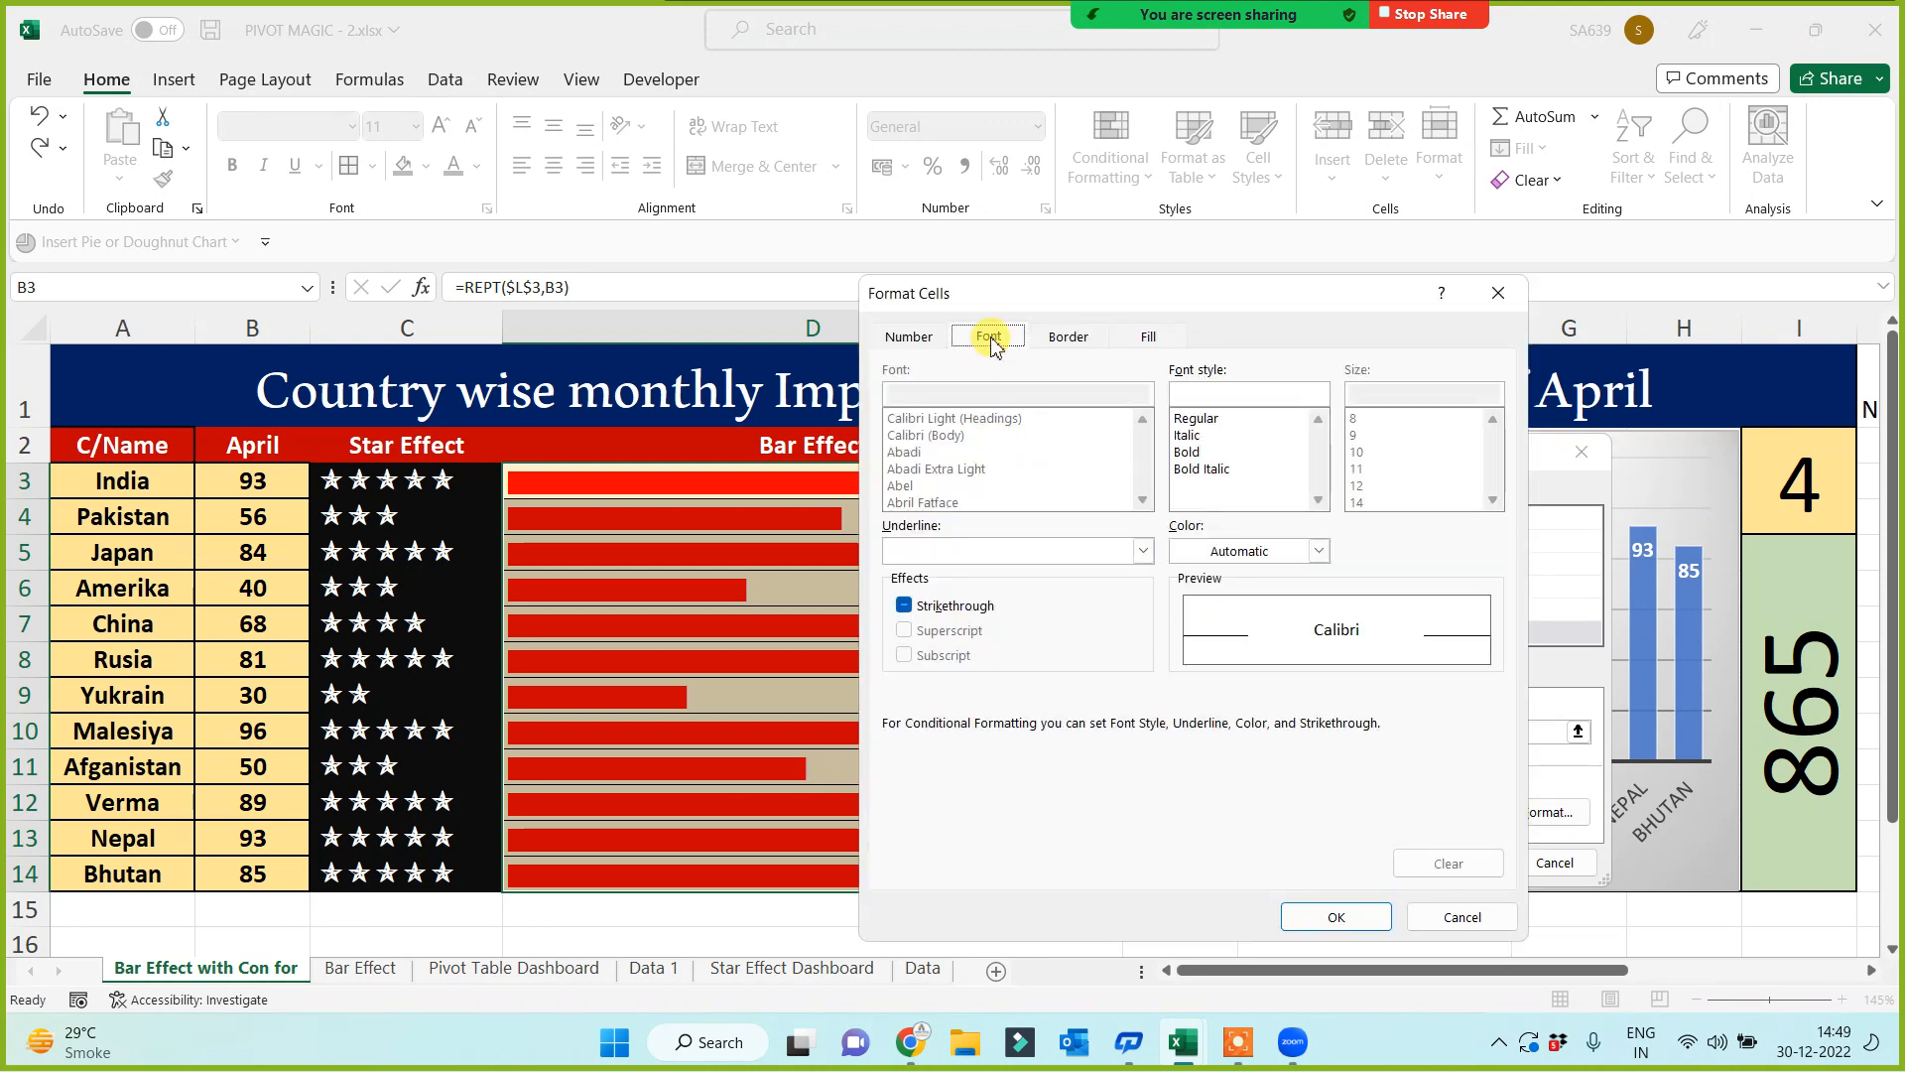
{"action": "left_click", "coordinate": [1321, 553]}
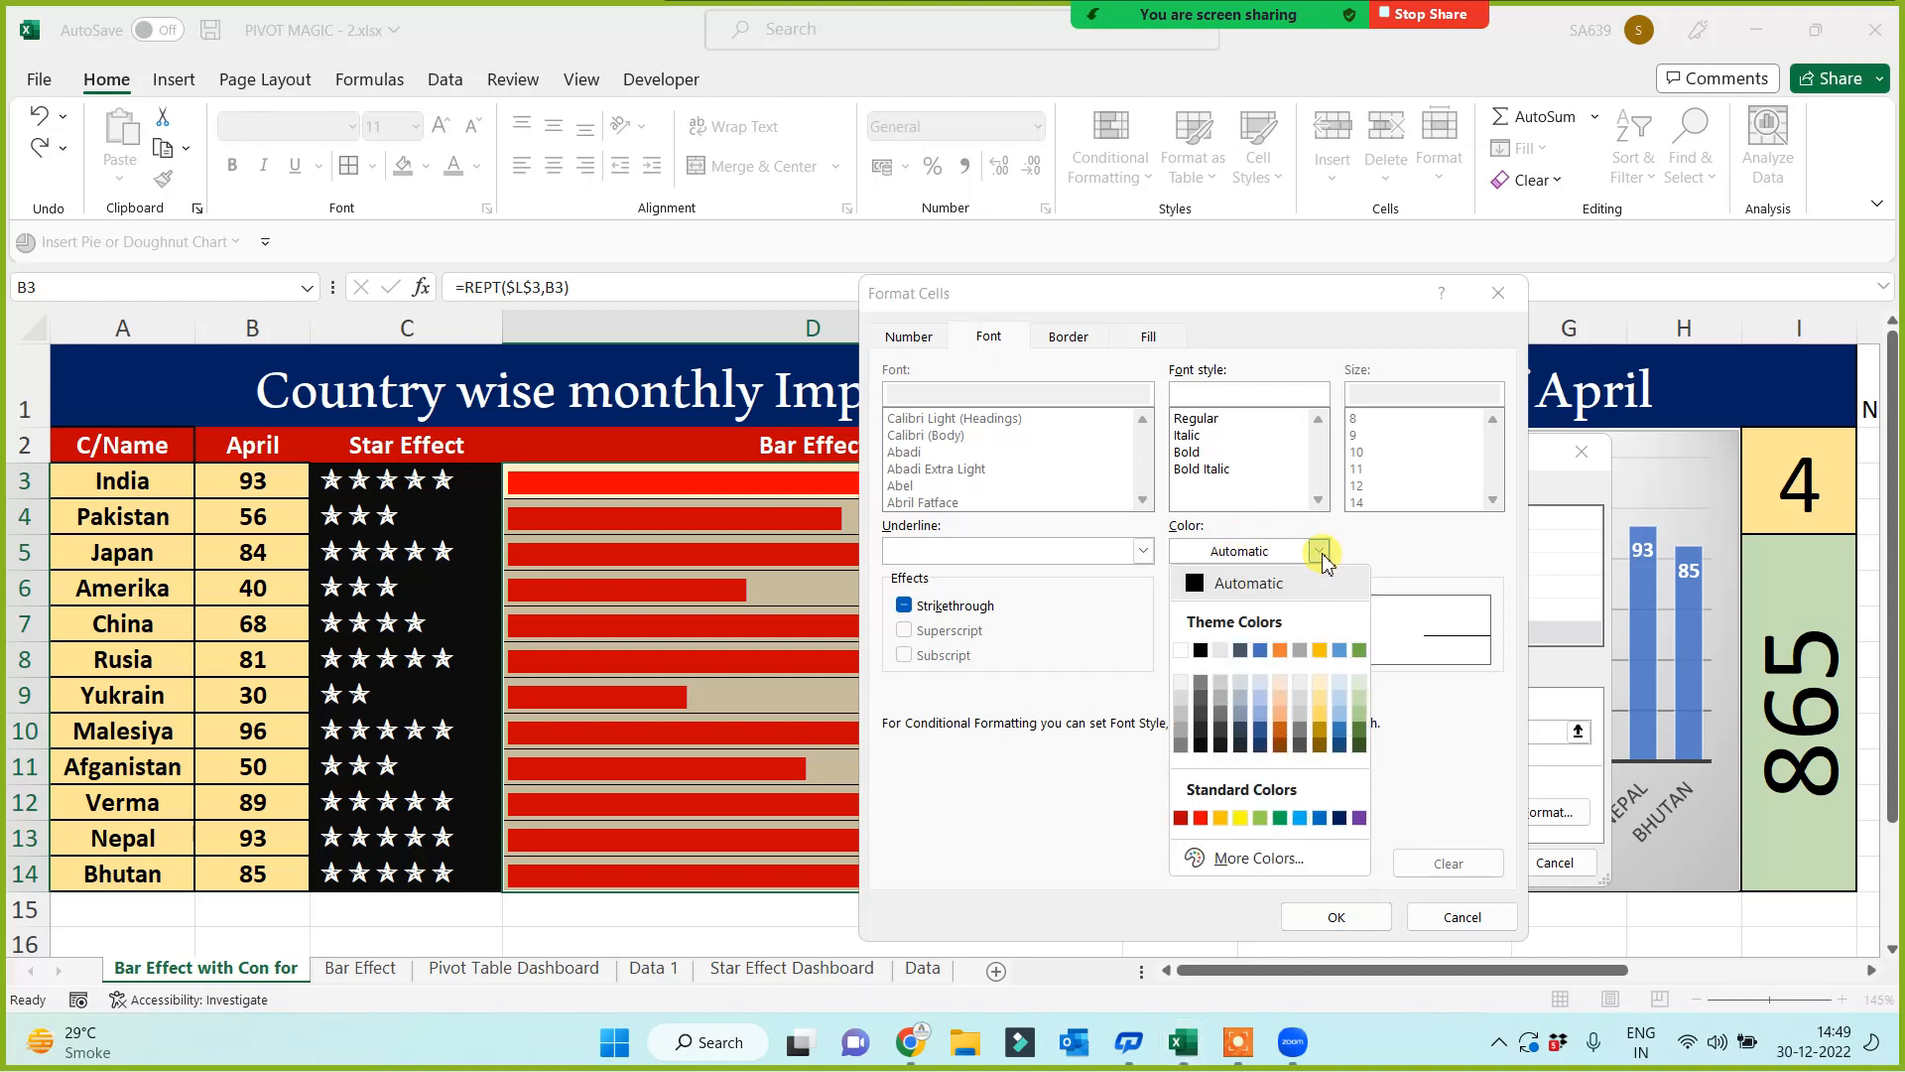
{"action": "left_click", "coordinate": [1280, 818]}
{"action": "left_click", "coordinate": [1344, 915]}
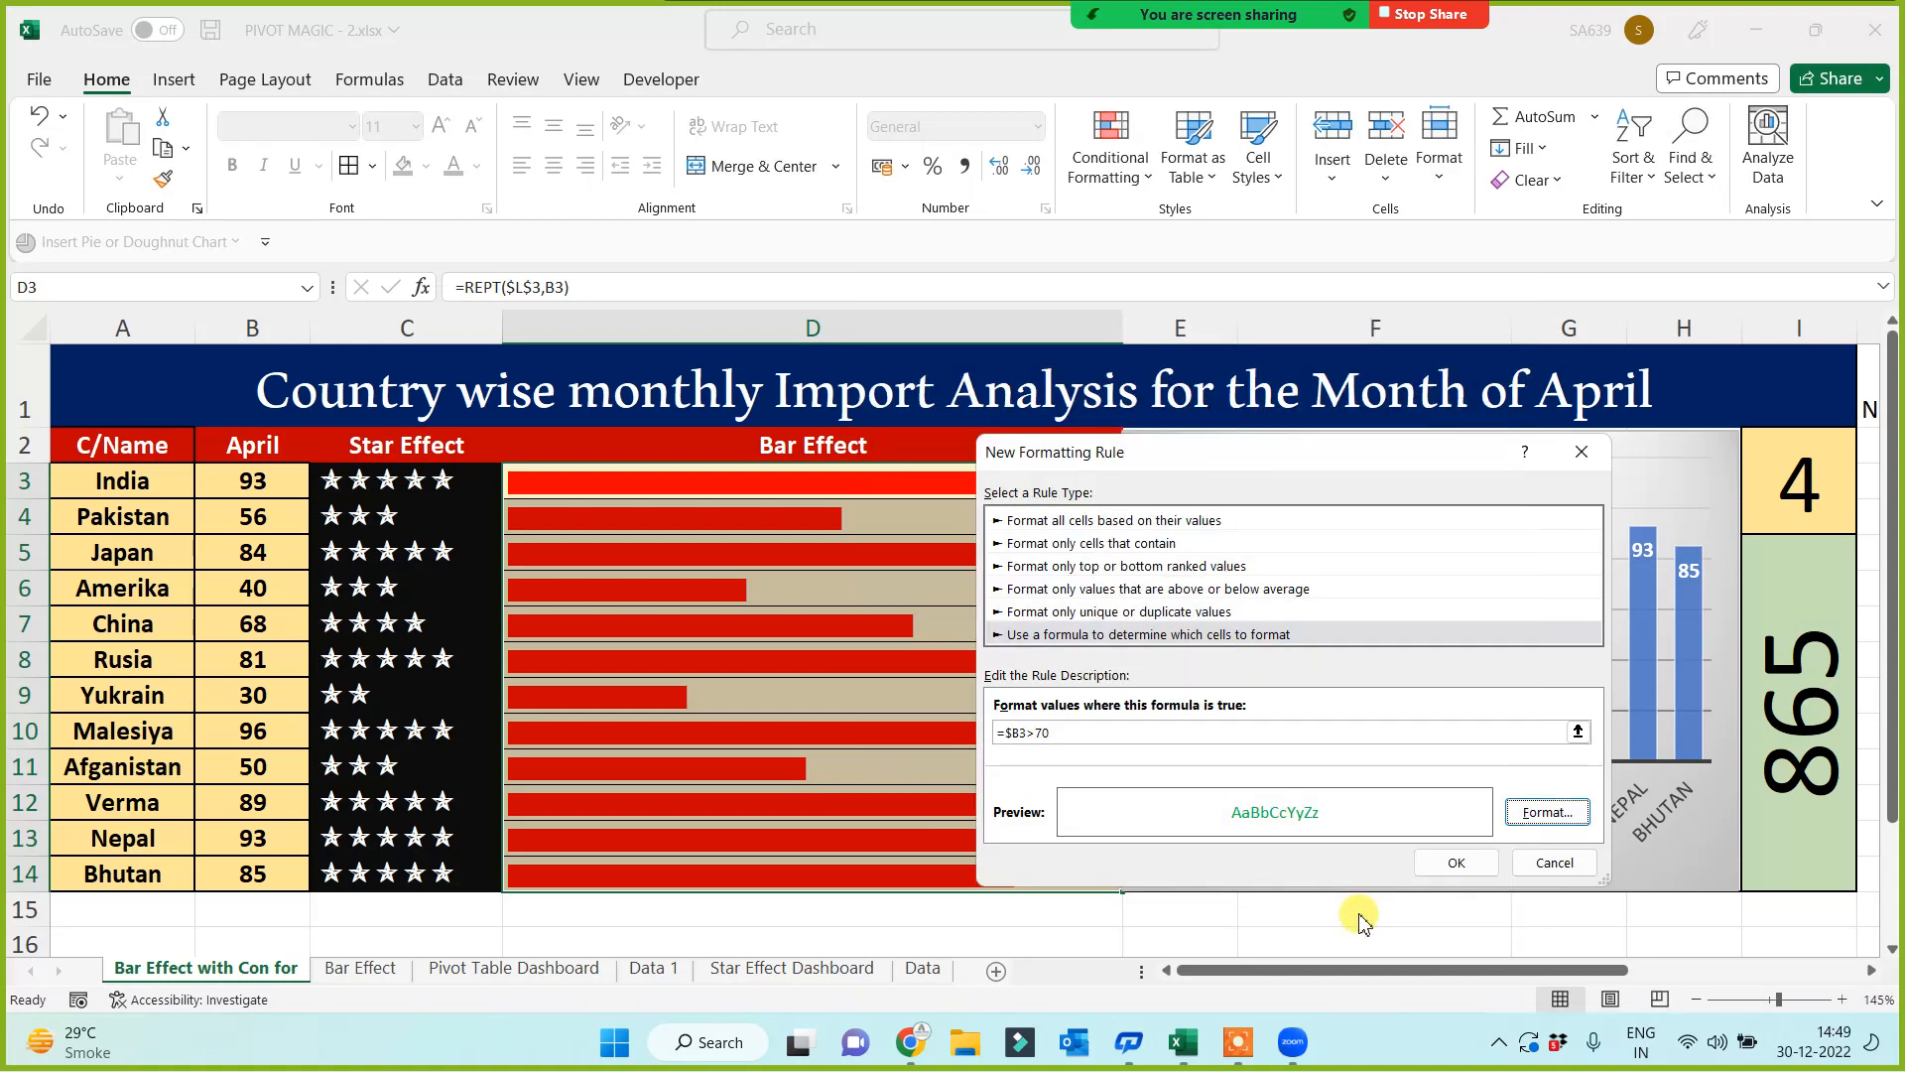
{"action": "left_click", "coordinate": [1451, 864]}
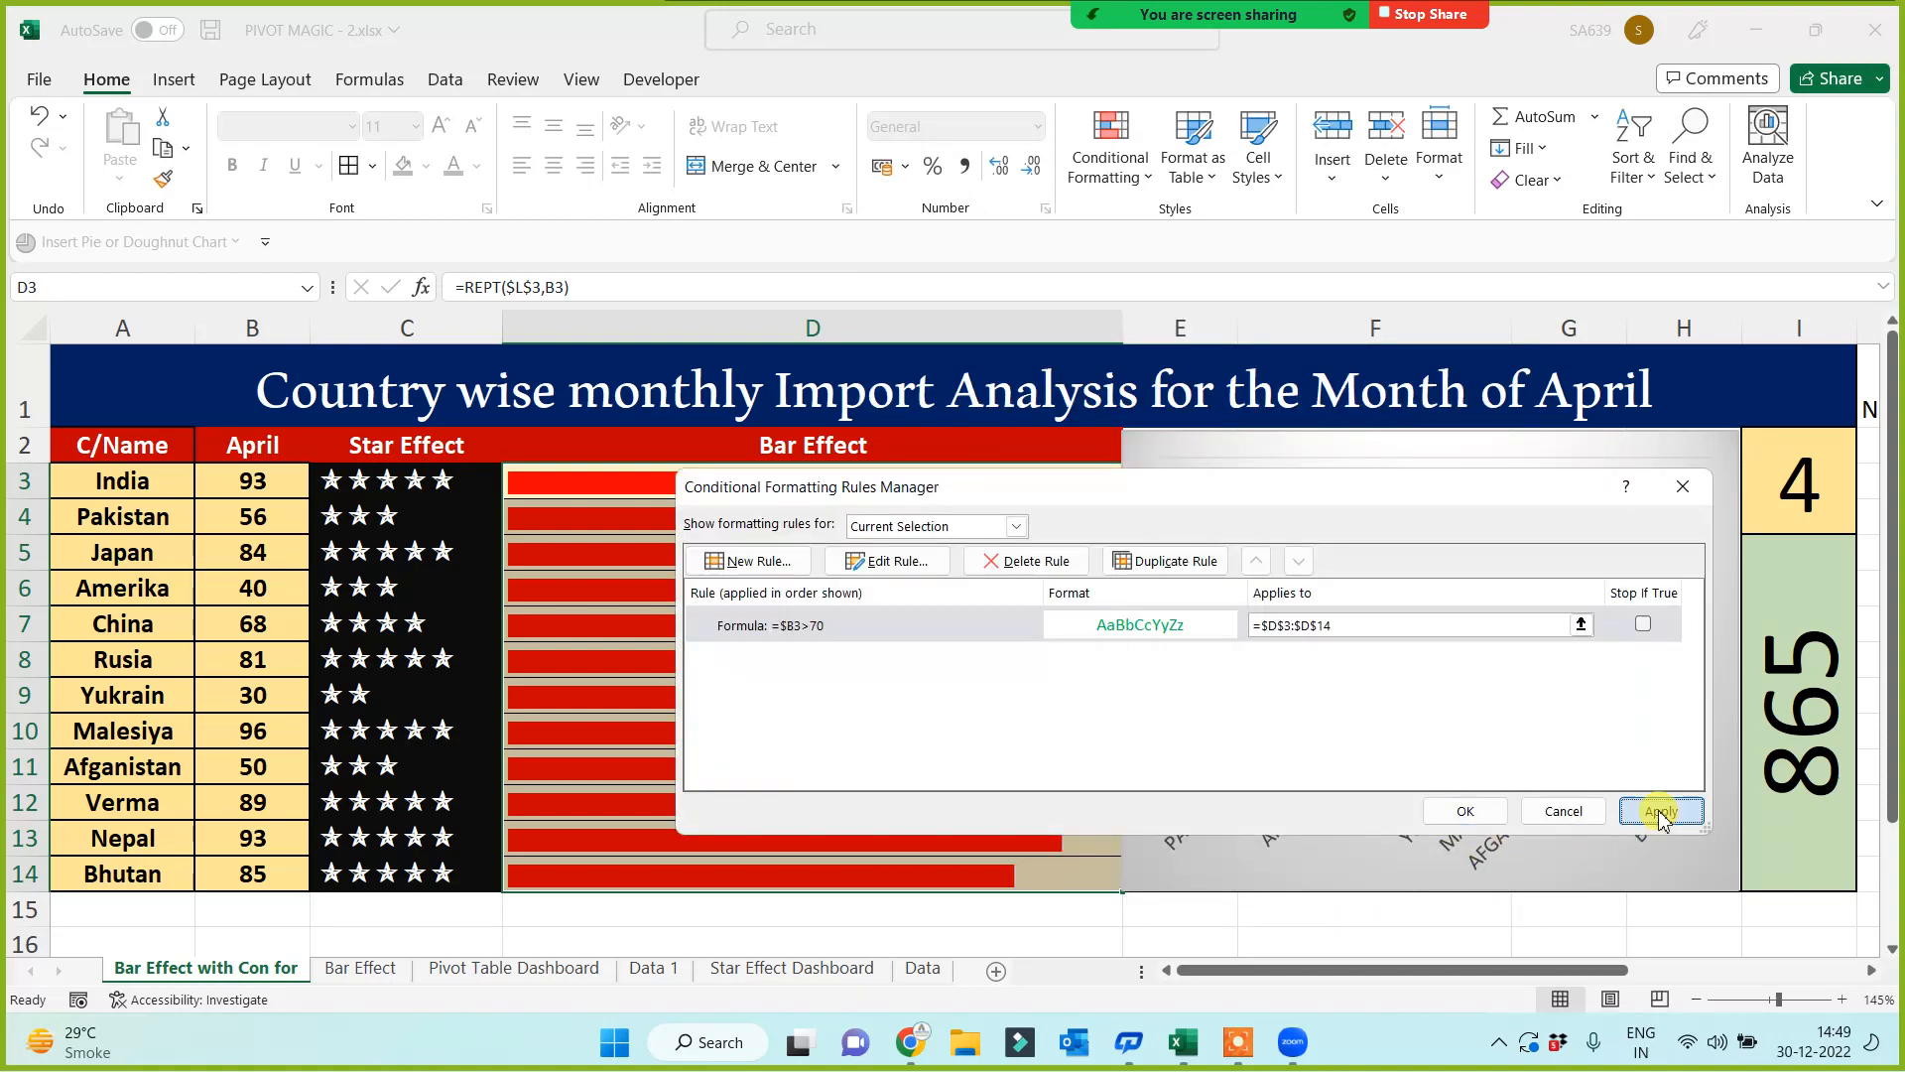
{"action": "left_click", "coordinate": [1661, 811]}
{"action": "left_click", "coordinate": [1463, 811]}
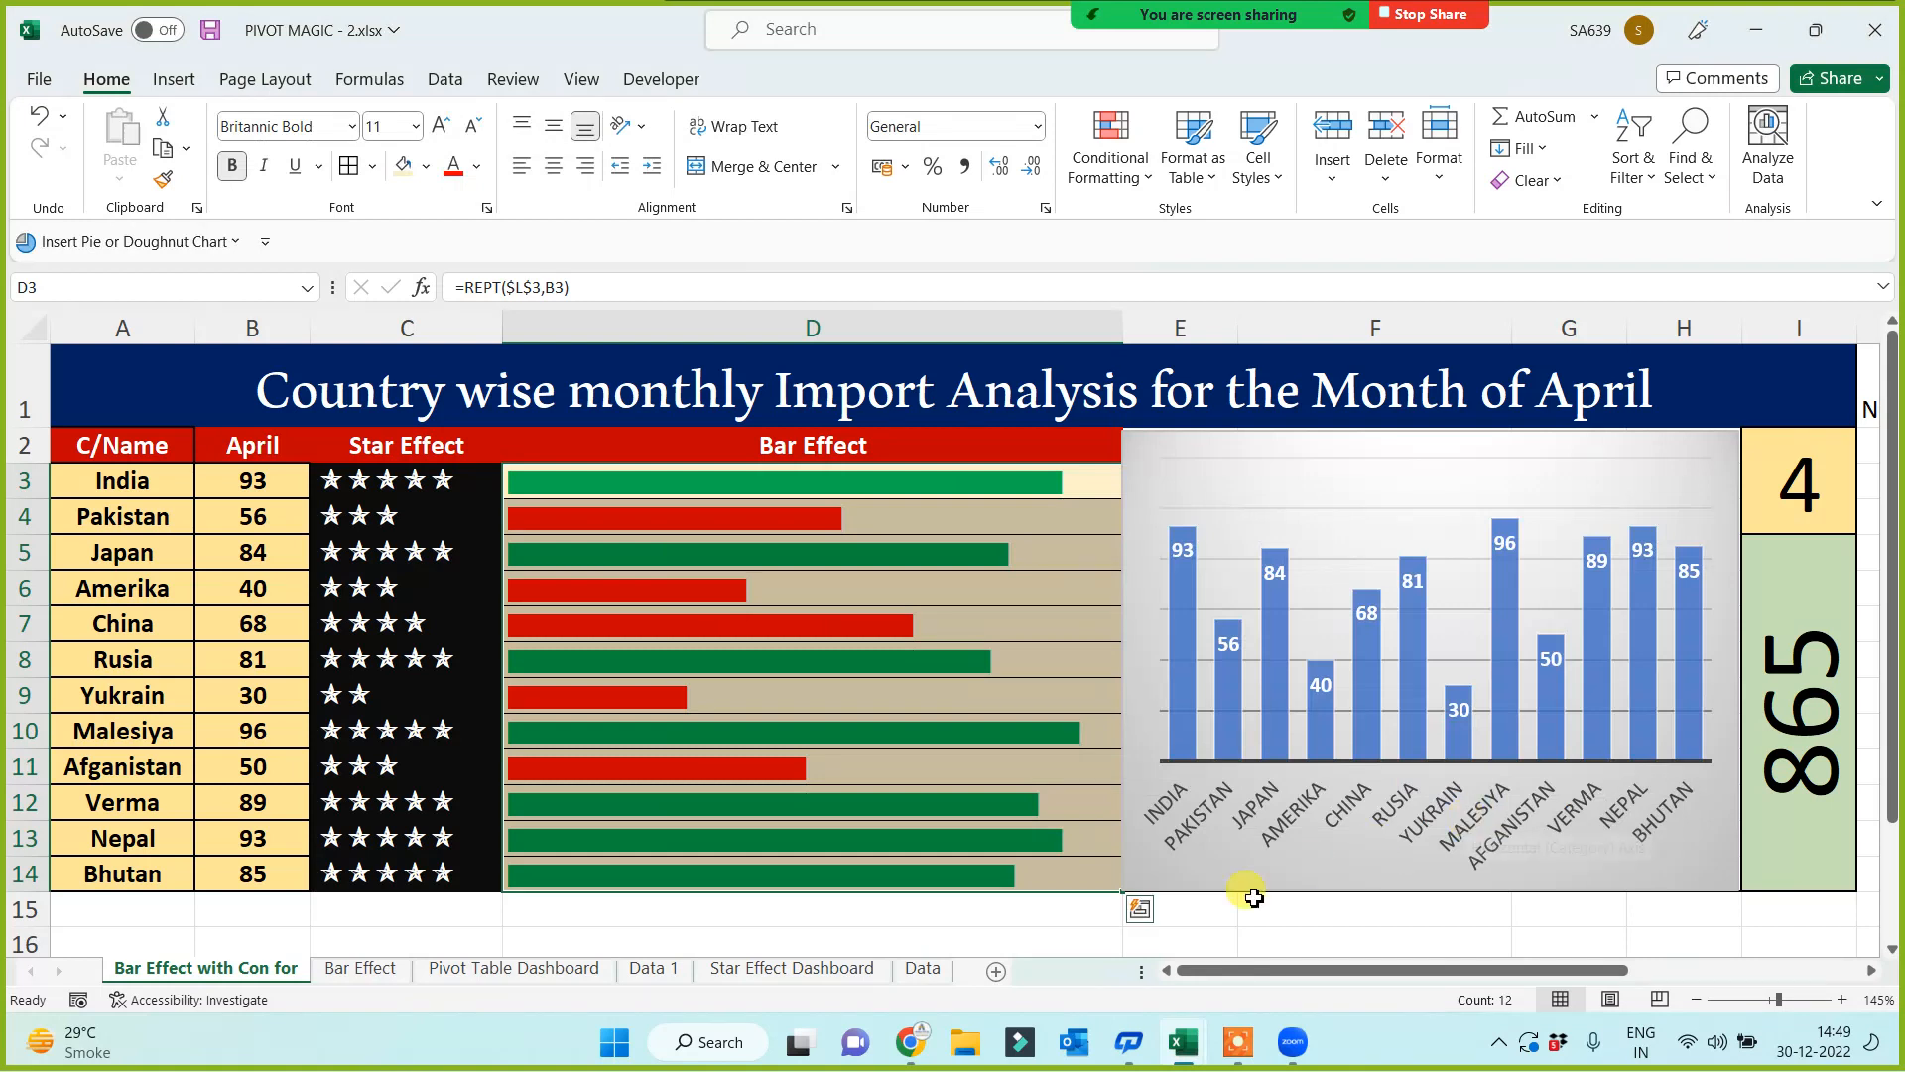
{"action": "left_click", "coordinate": [1324, 943]}
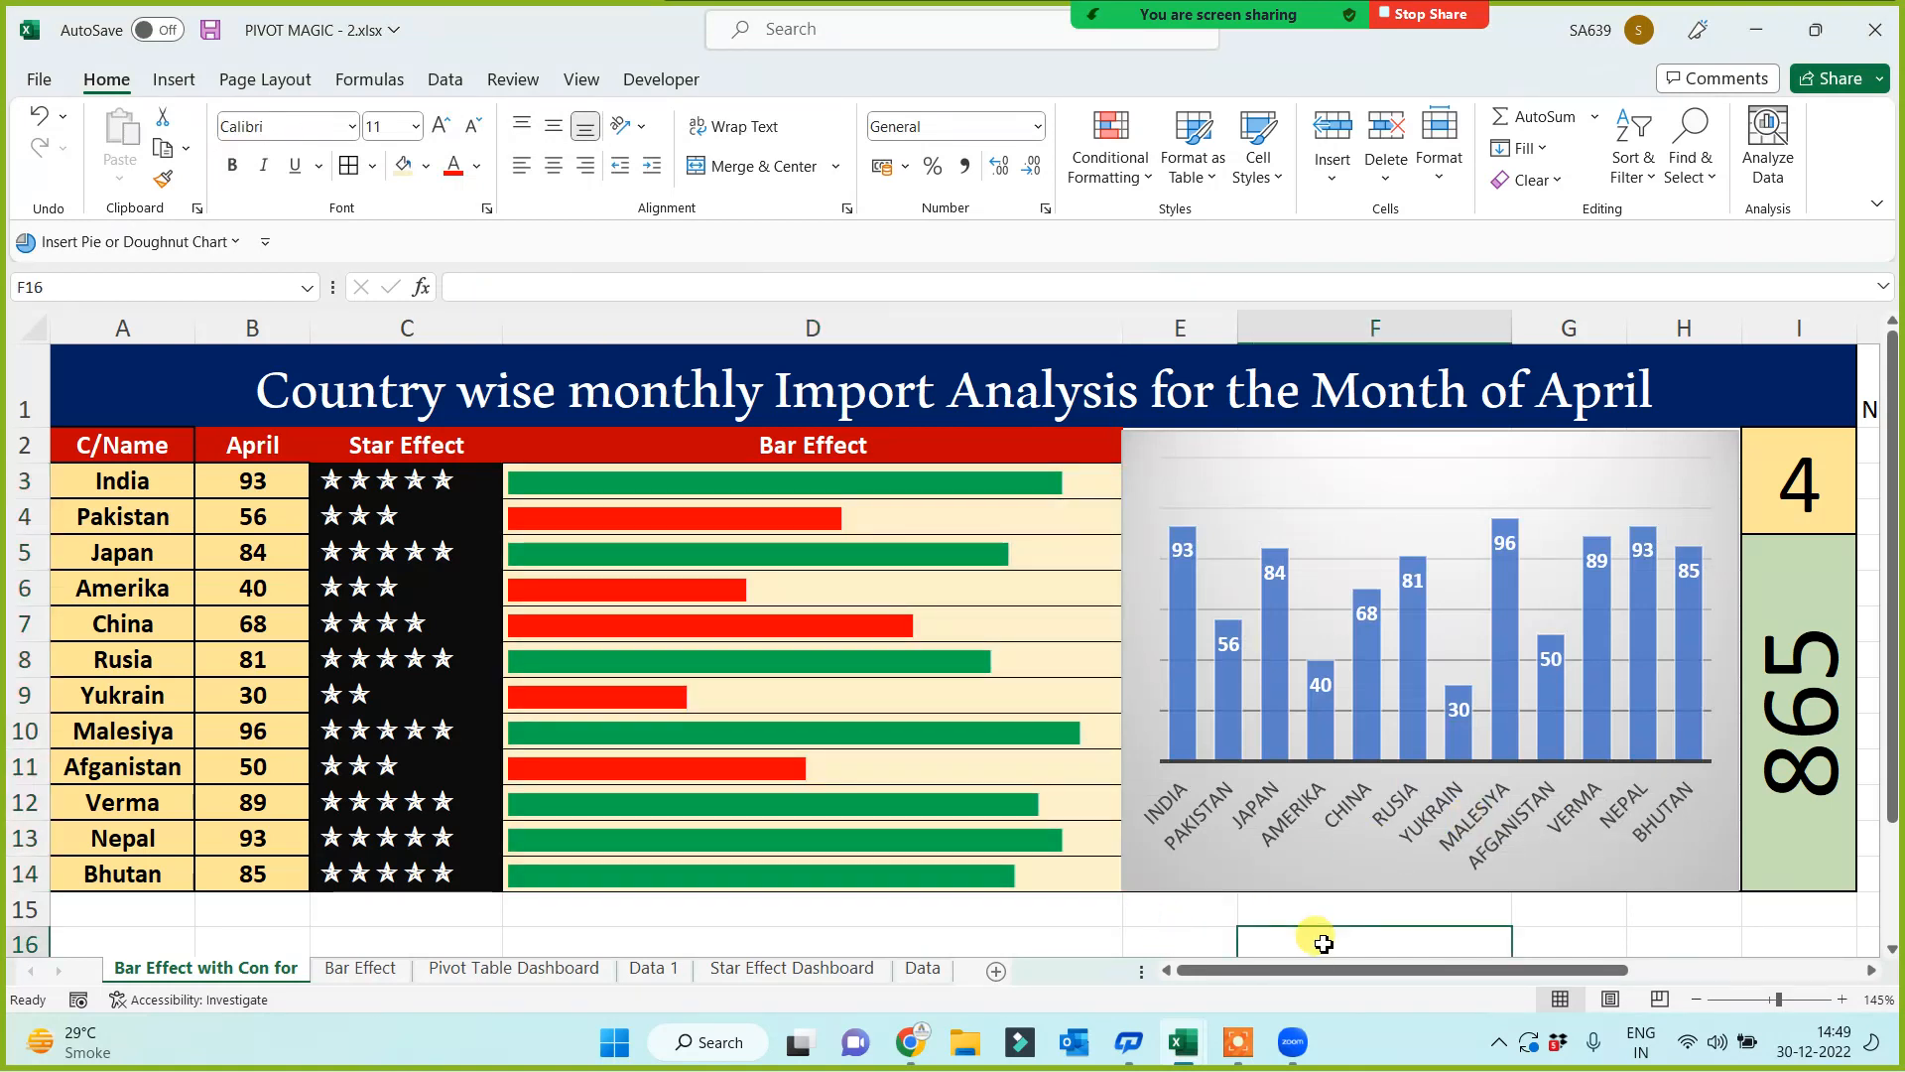
Step: Test the bar coloring by entering month numbers 1 and 2 in cell I2
{"action": "left_click", "coordinate": [1806, 476]}
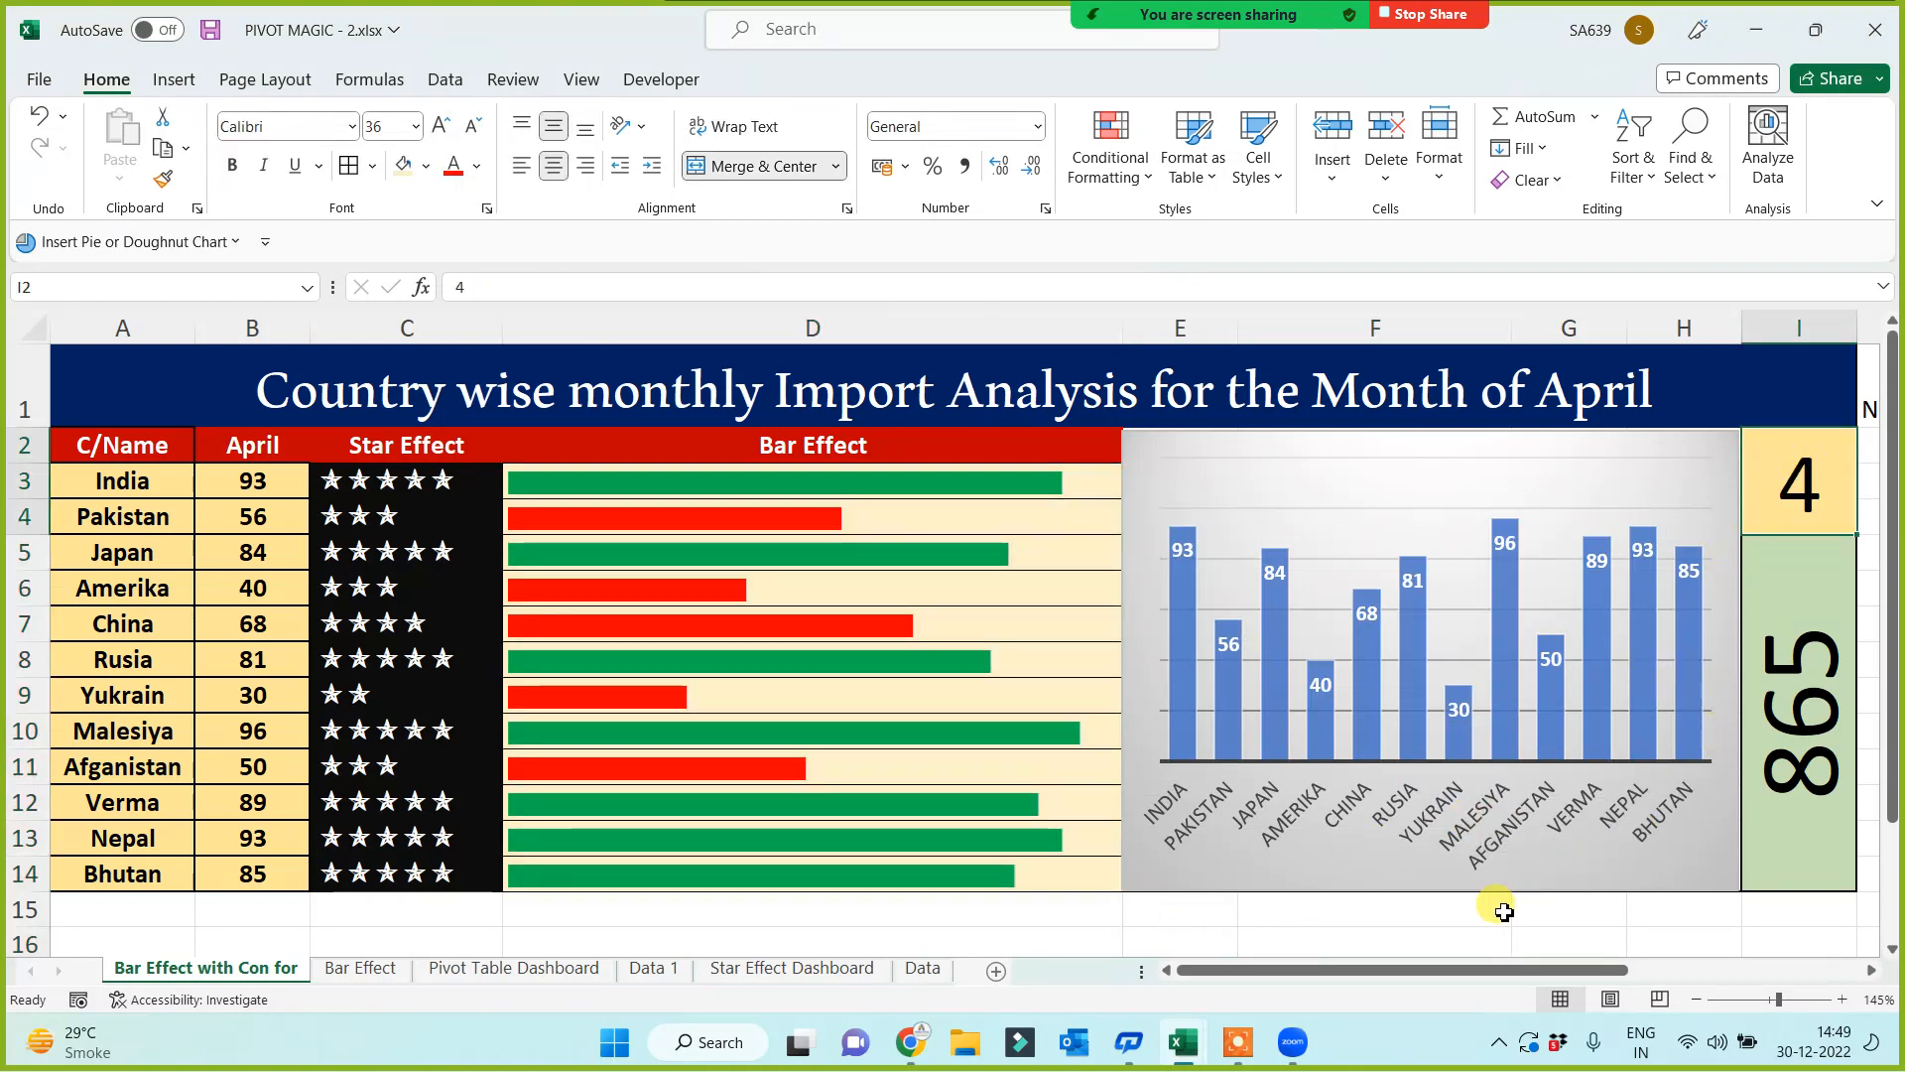
{"action": "type", "text": "1"}
{"action": "left_click", "coordinate": [1467, 935]}
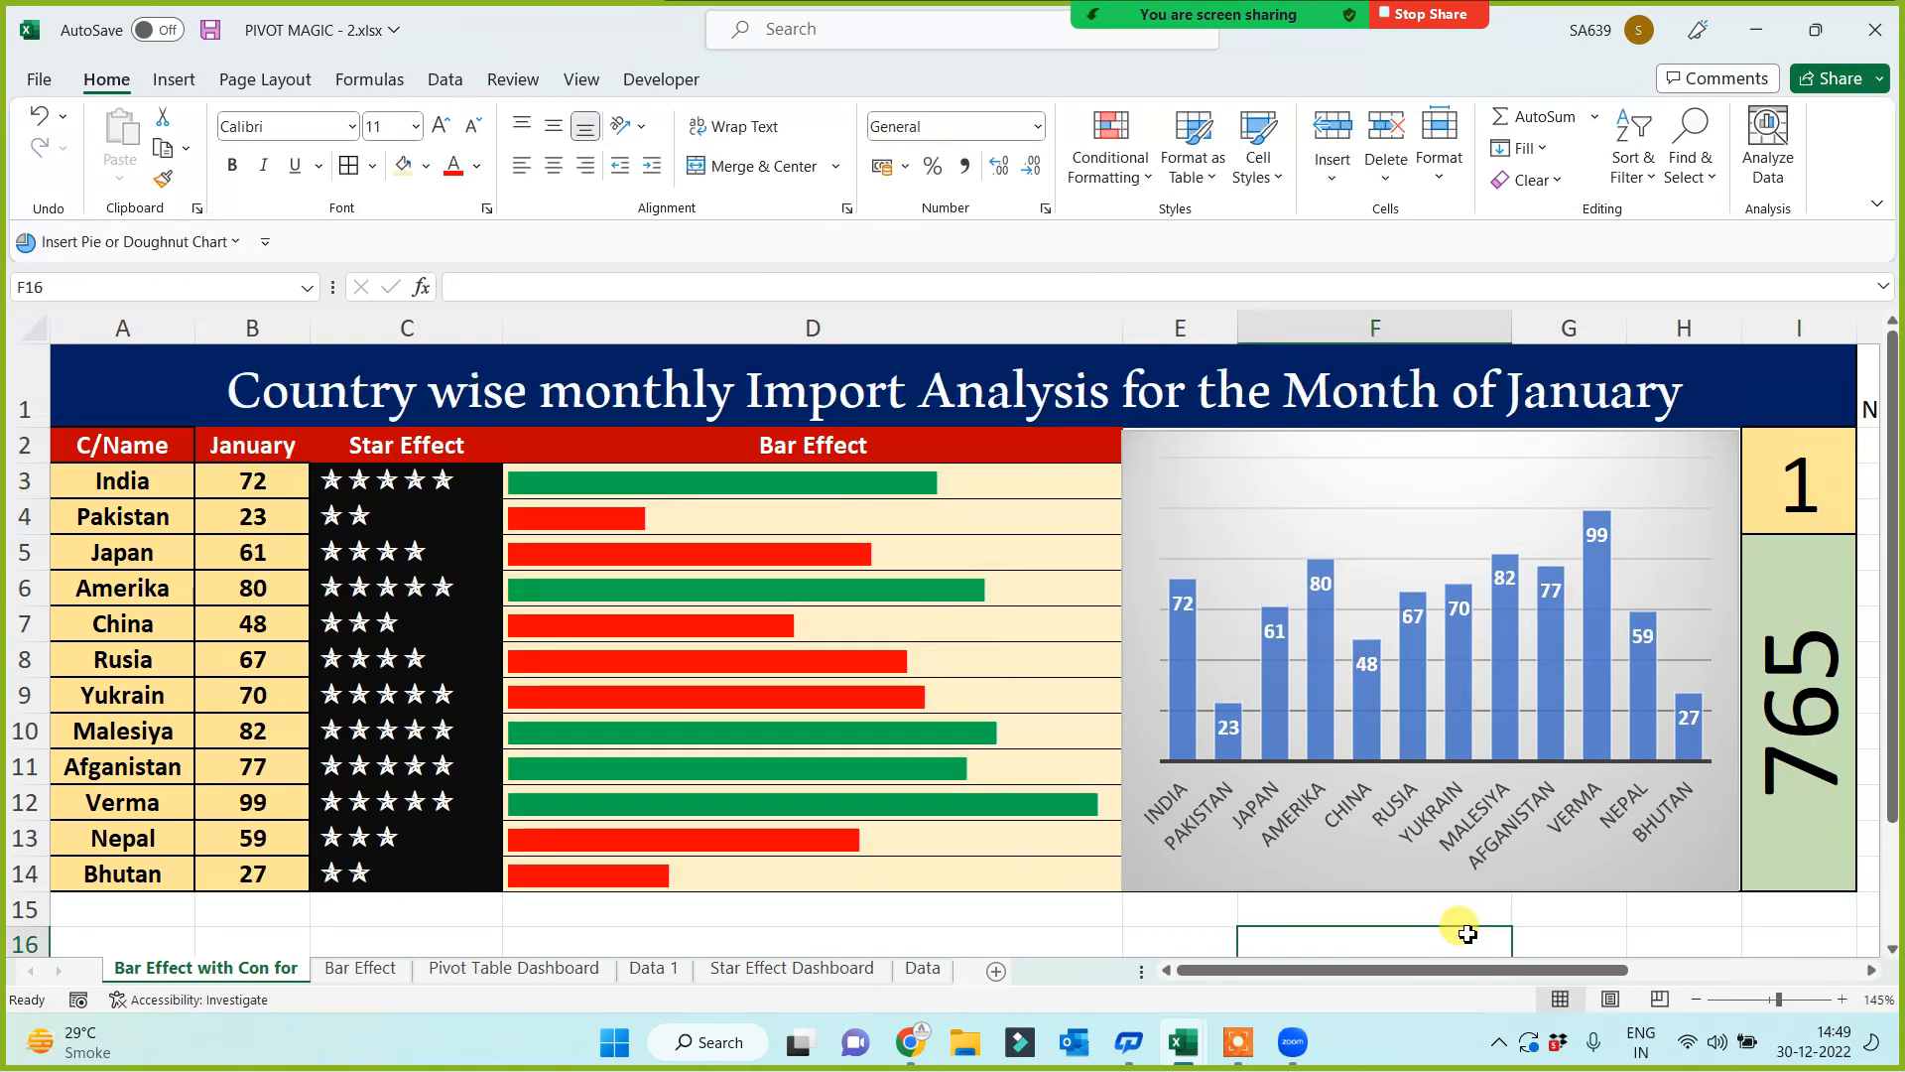
{"action": "left_click", "coordinate": [1764, 514]}
{"action": "type", "text": "2"}
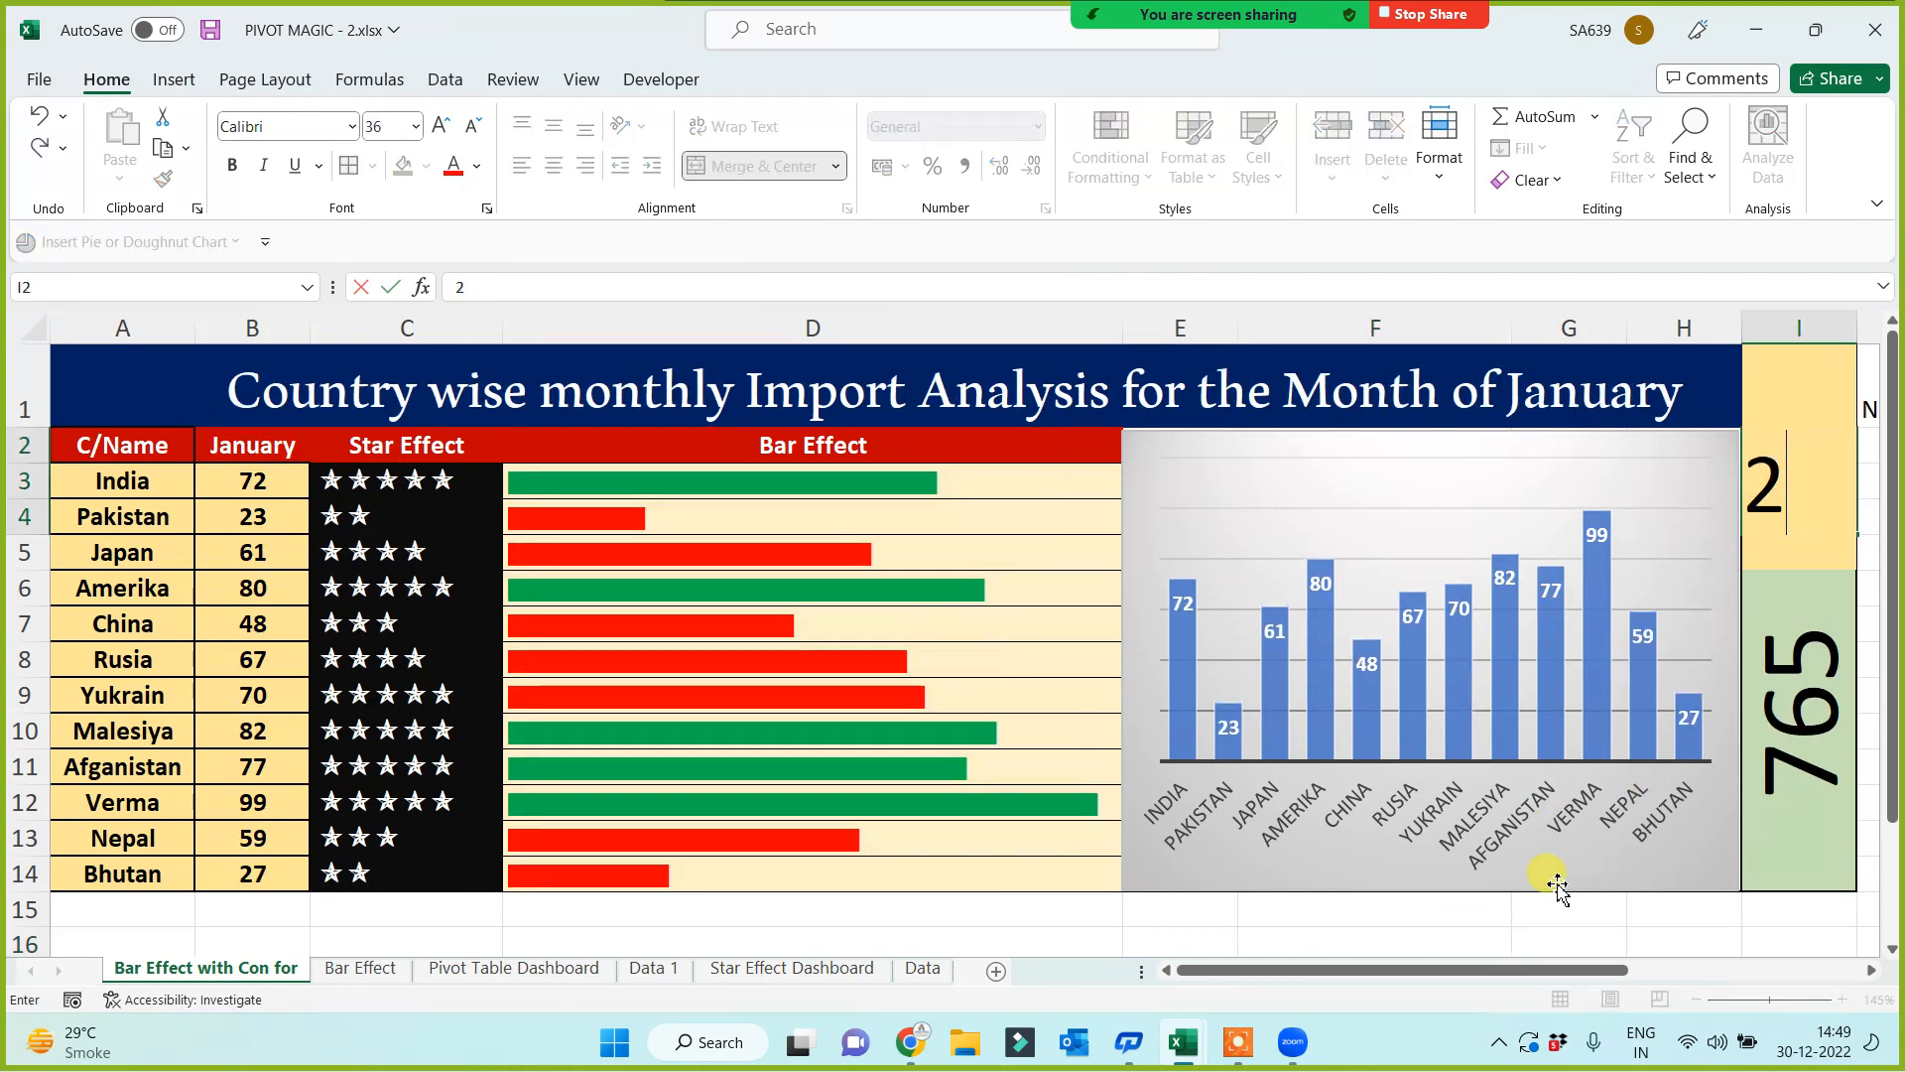
{"action": "left_click", "coordinate": [1397, 931]}
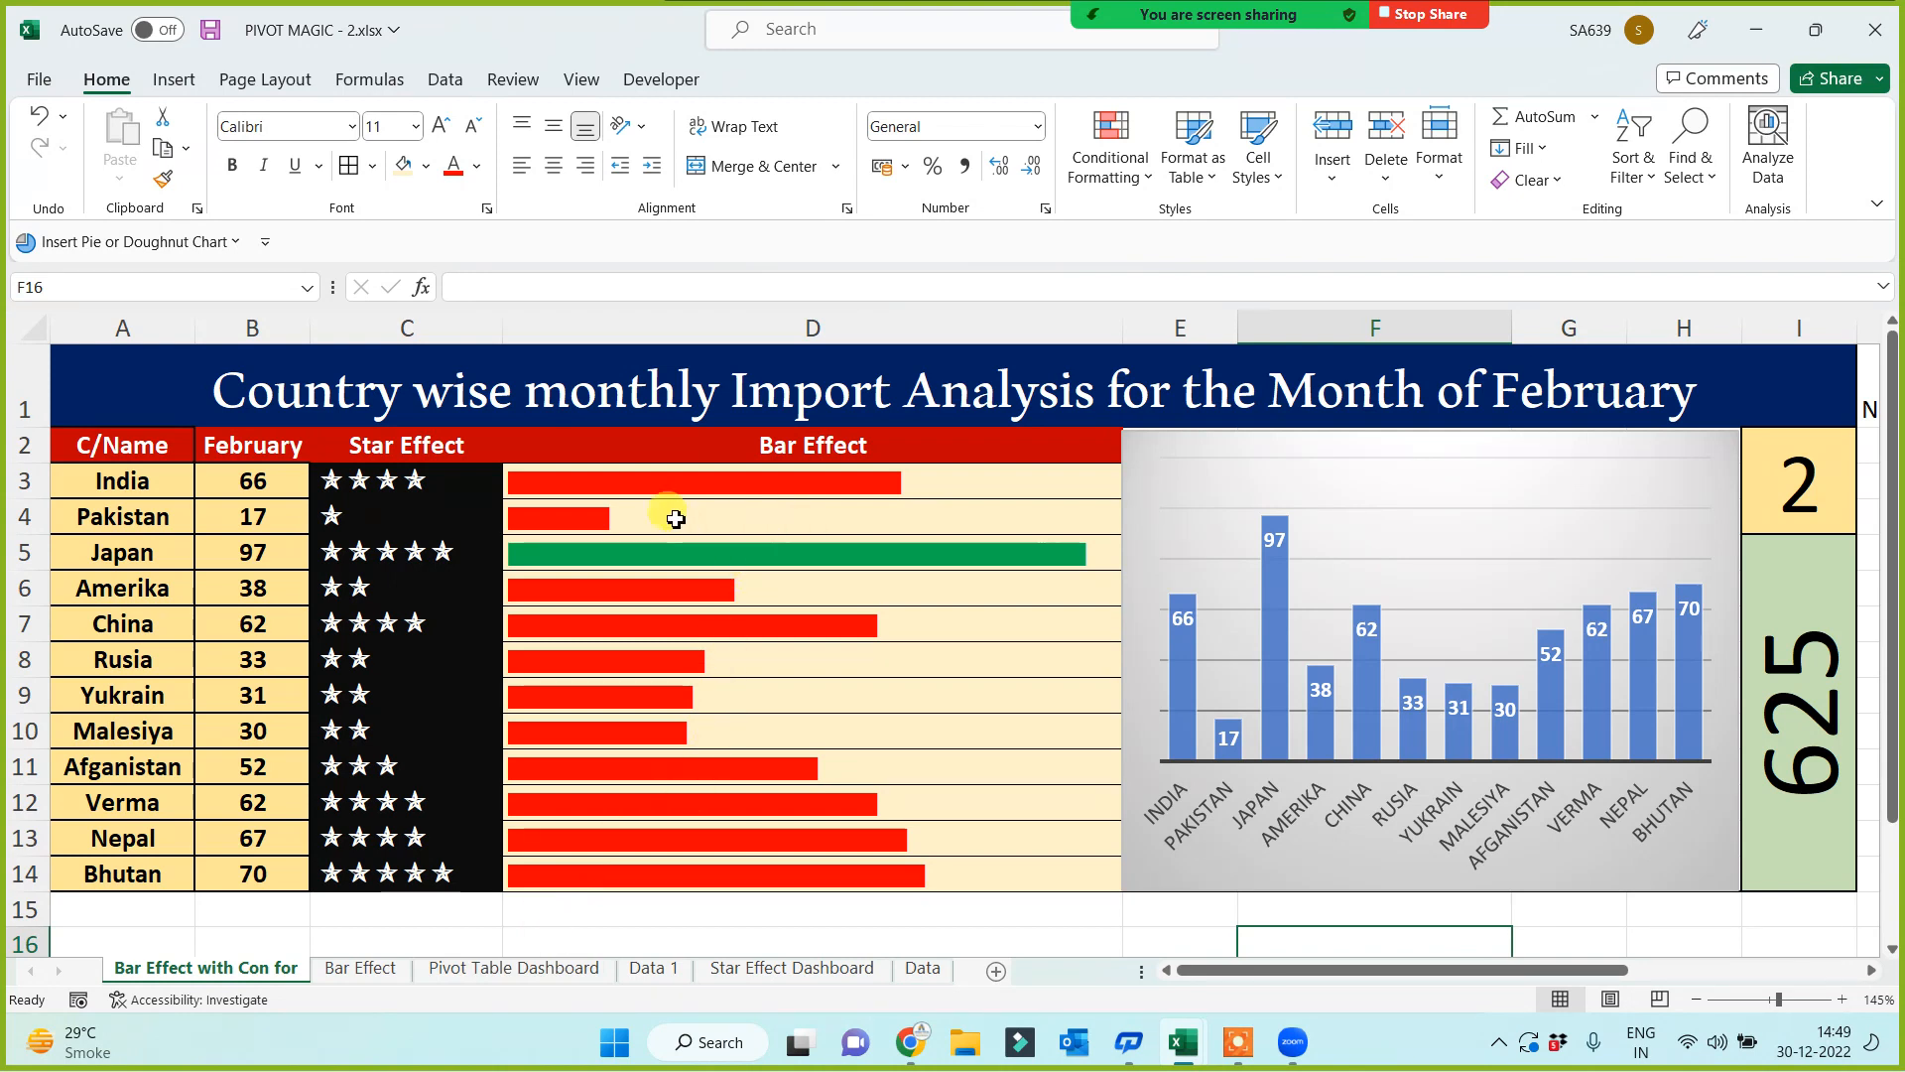
{"action": "left_click_drag", "start_coordinate": [697, 473], "coordinate": [685, 840]}
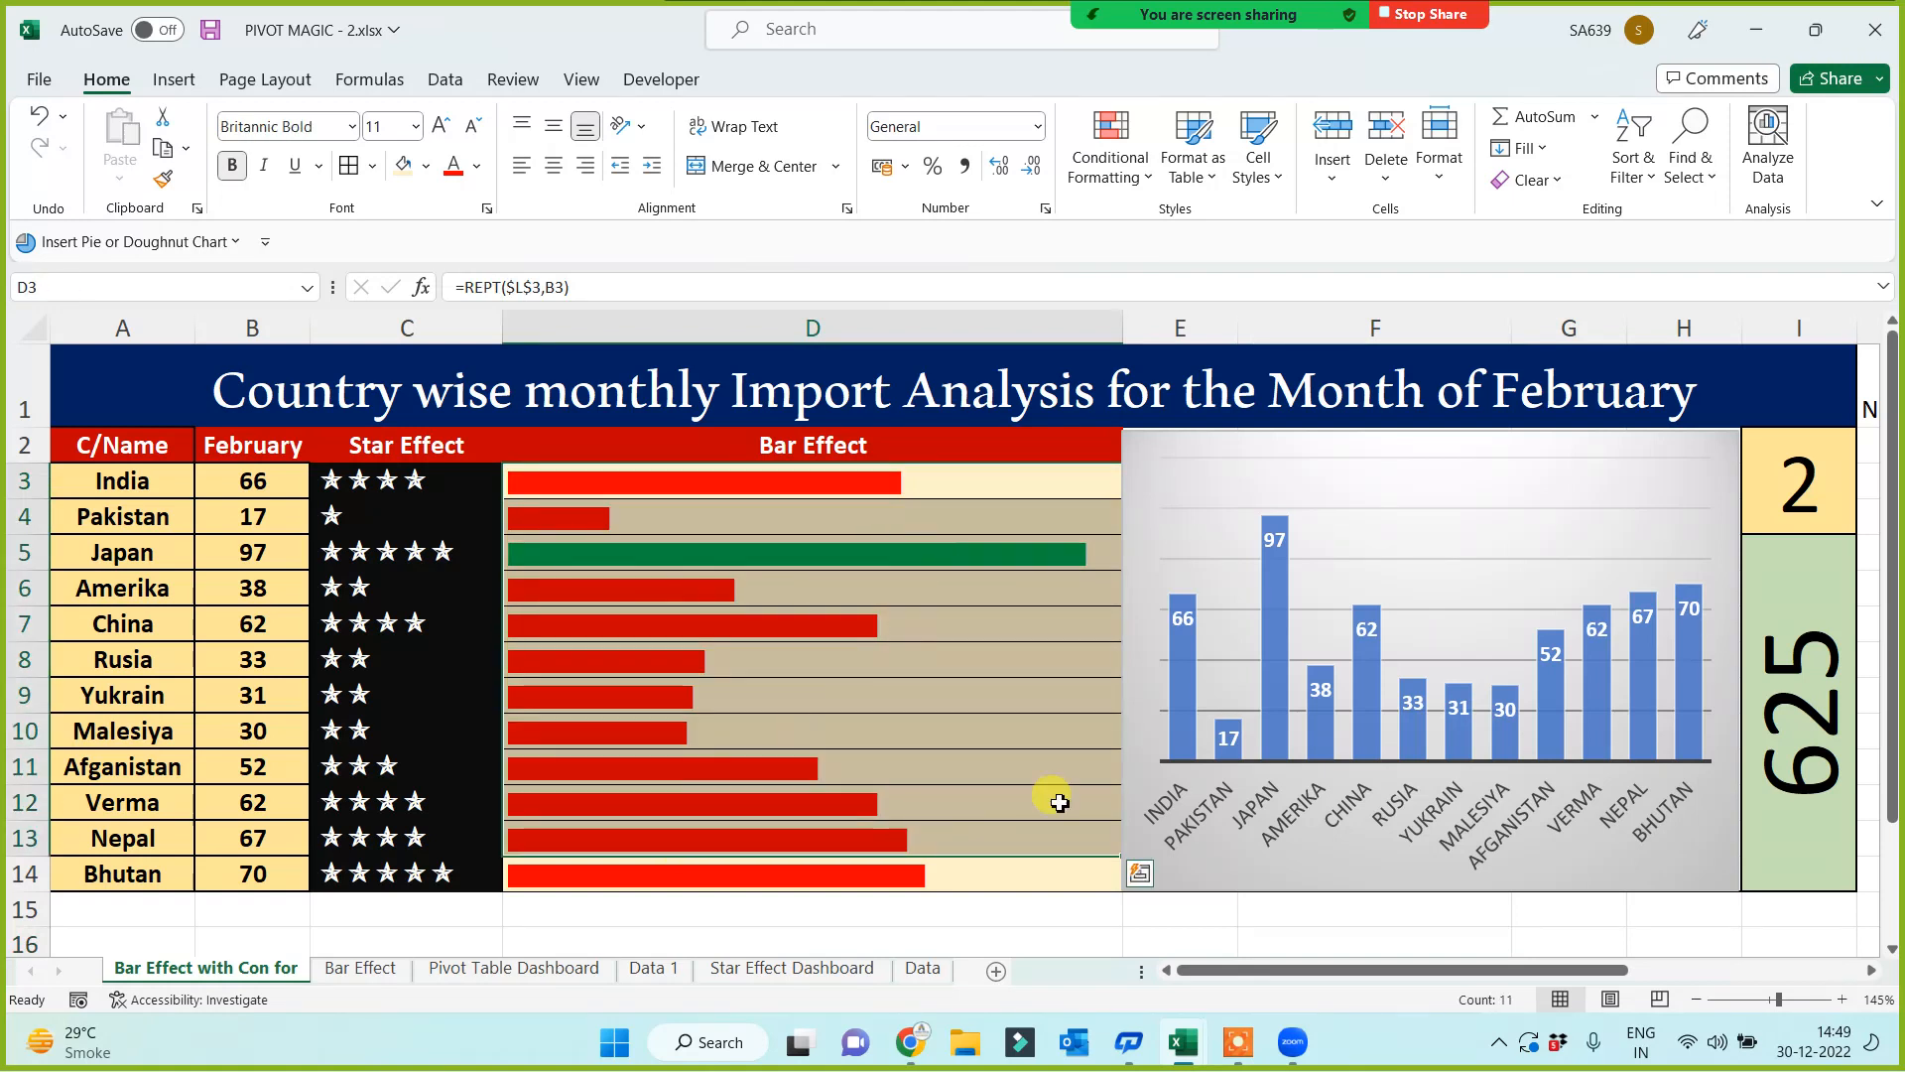
Step: Test the bar coloring with month numbers 3 and 4 in cell I2
{"action": "left_click", "coordinate": [1836, 496]}
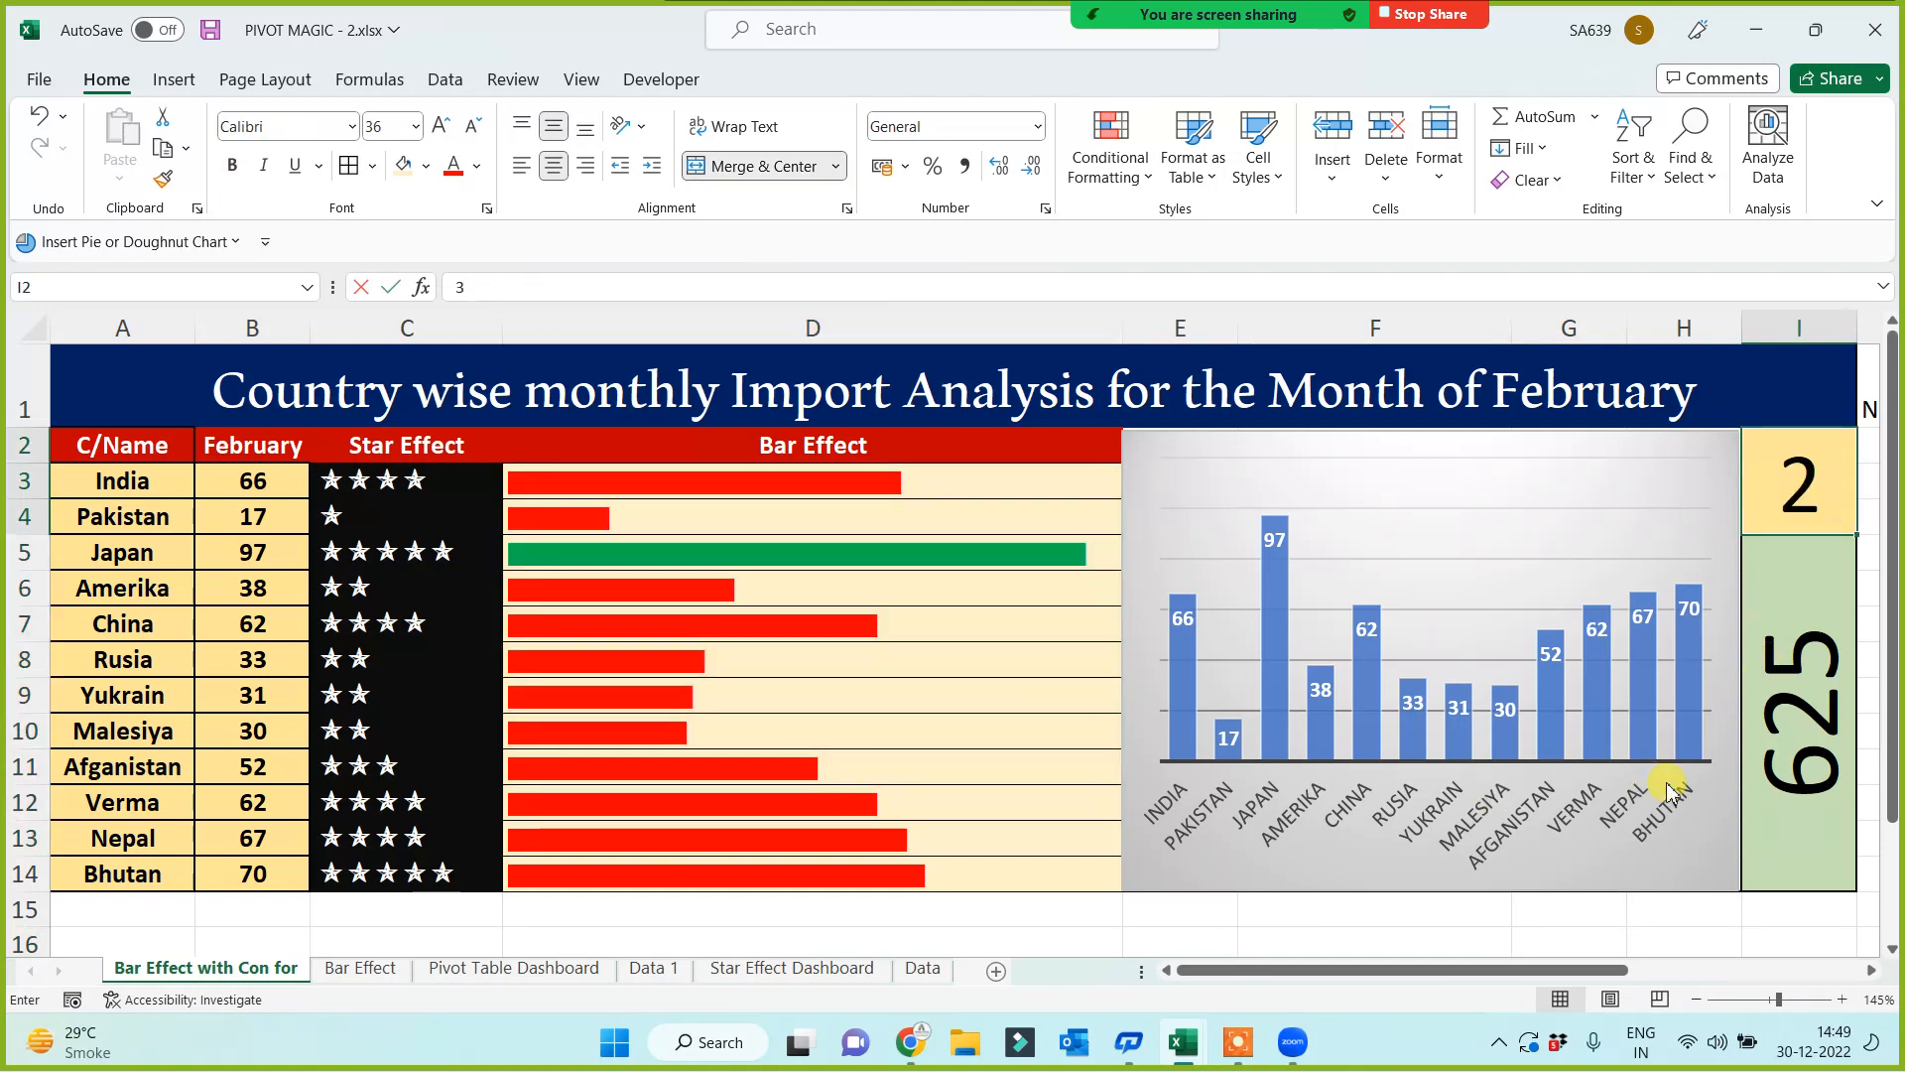
{"action": "type", "text": "3"}
{"action": "left_click", "coordinate": [1425, 917]}
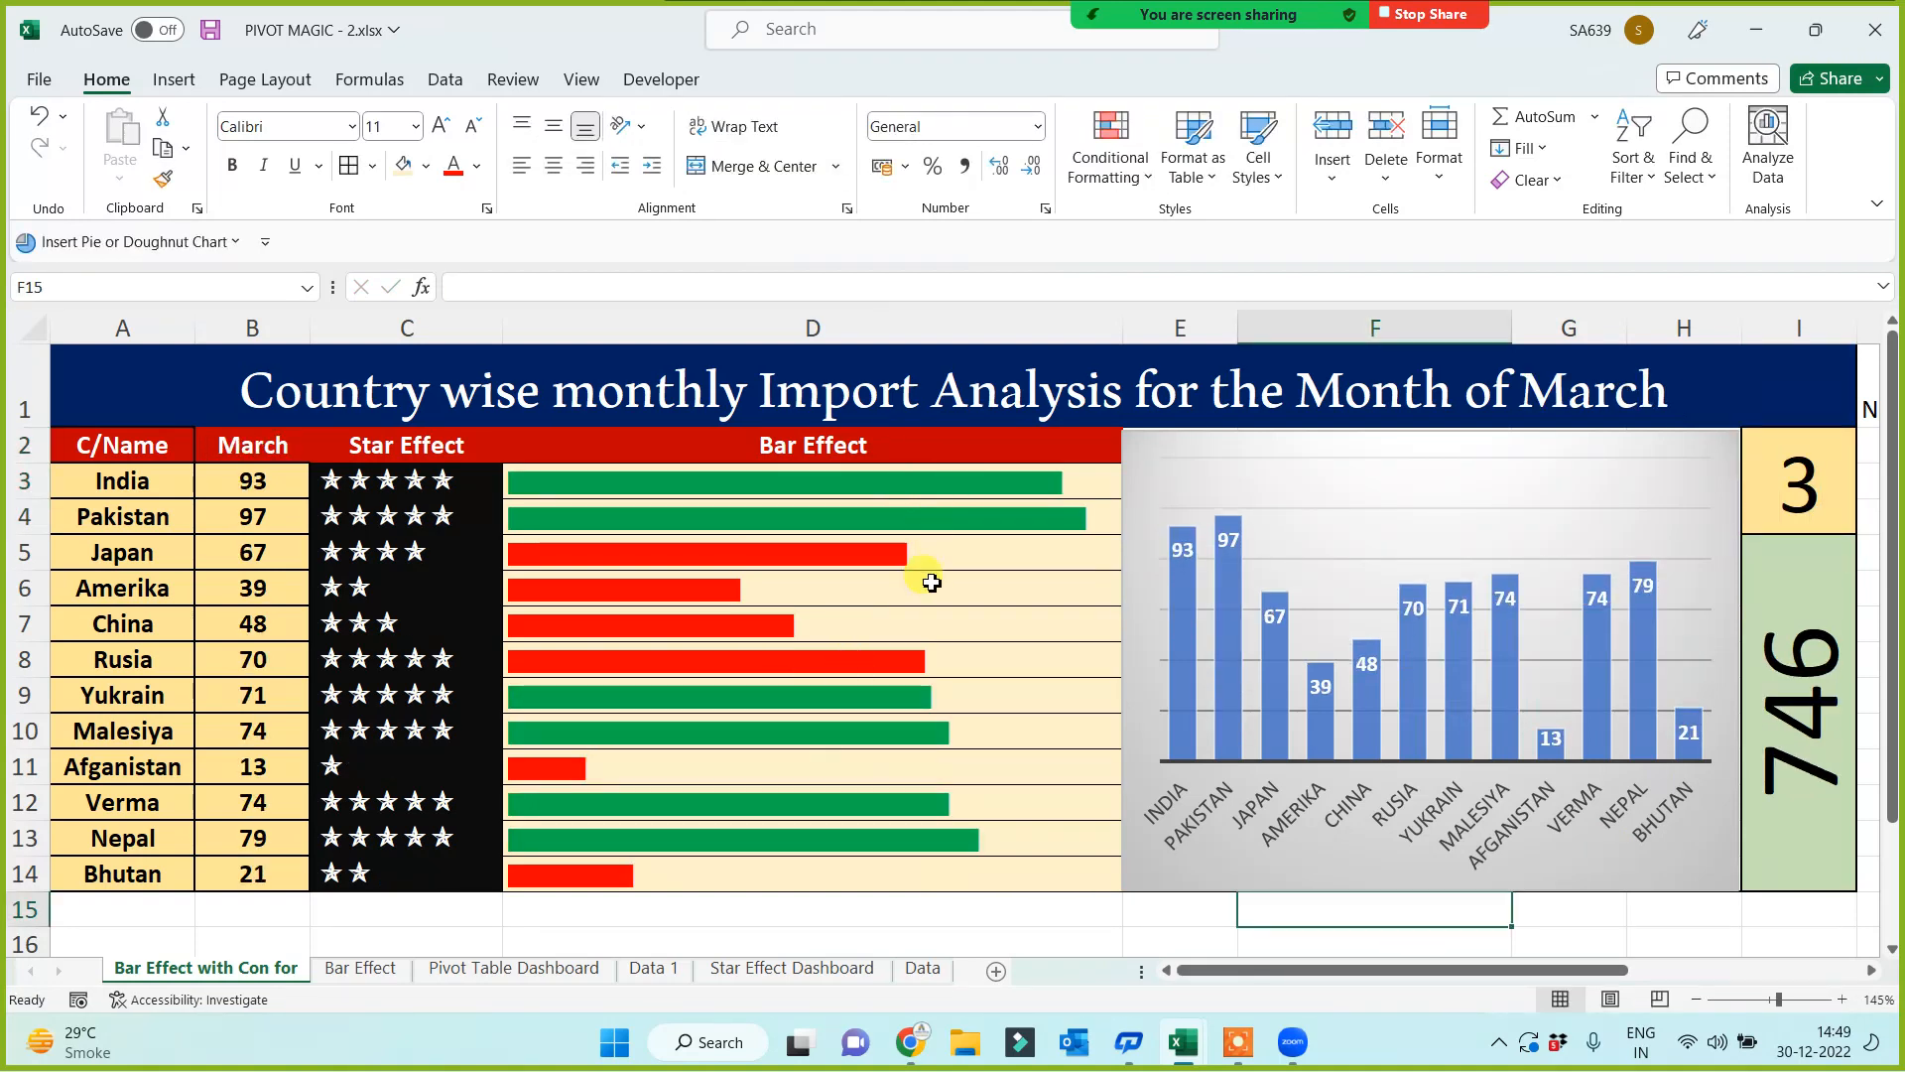
{"action": "left_click", "coordinate": [1814, 519]}
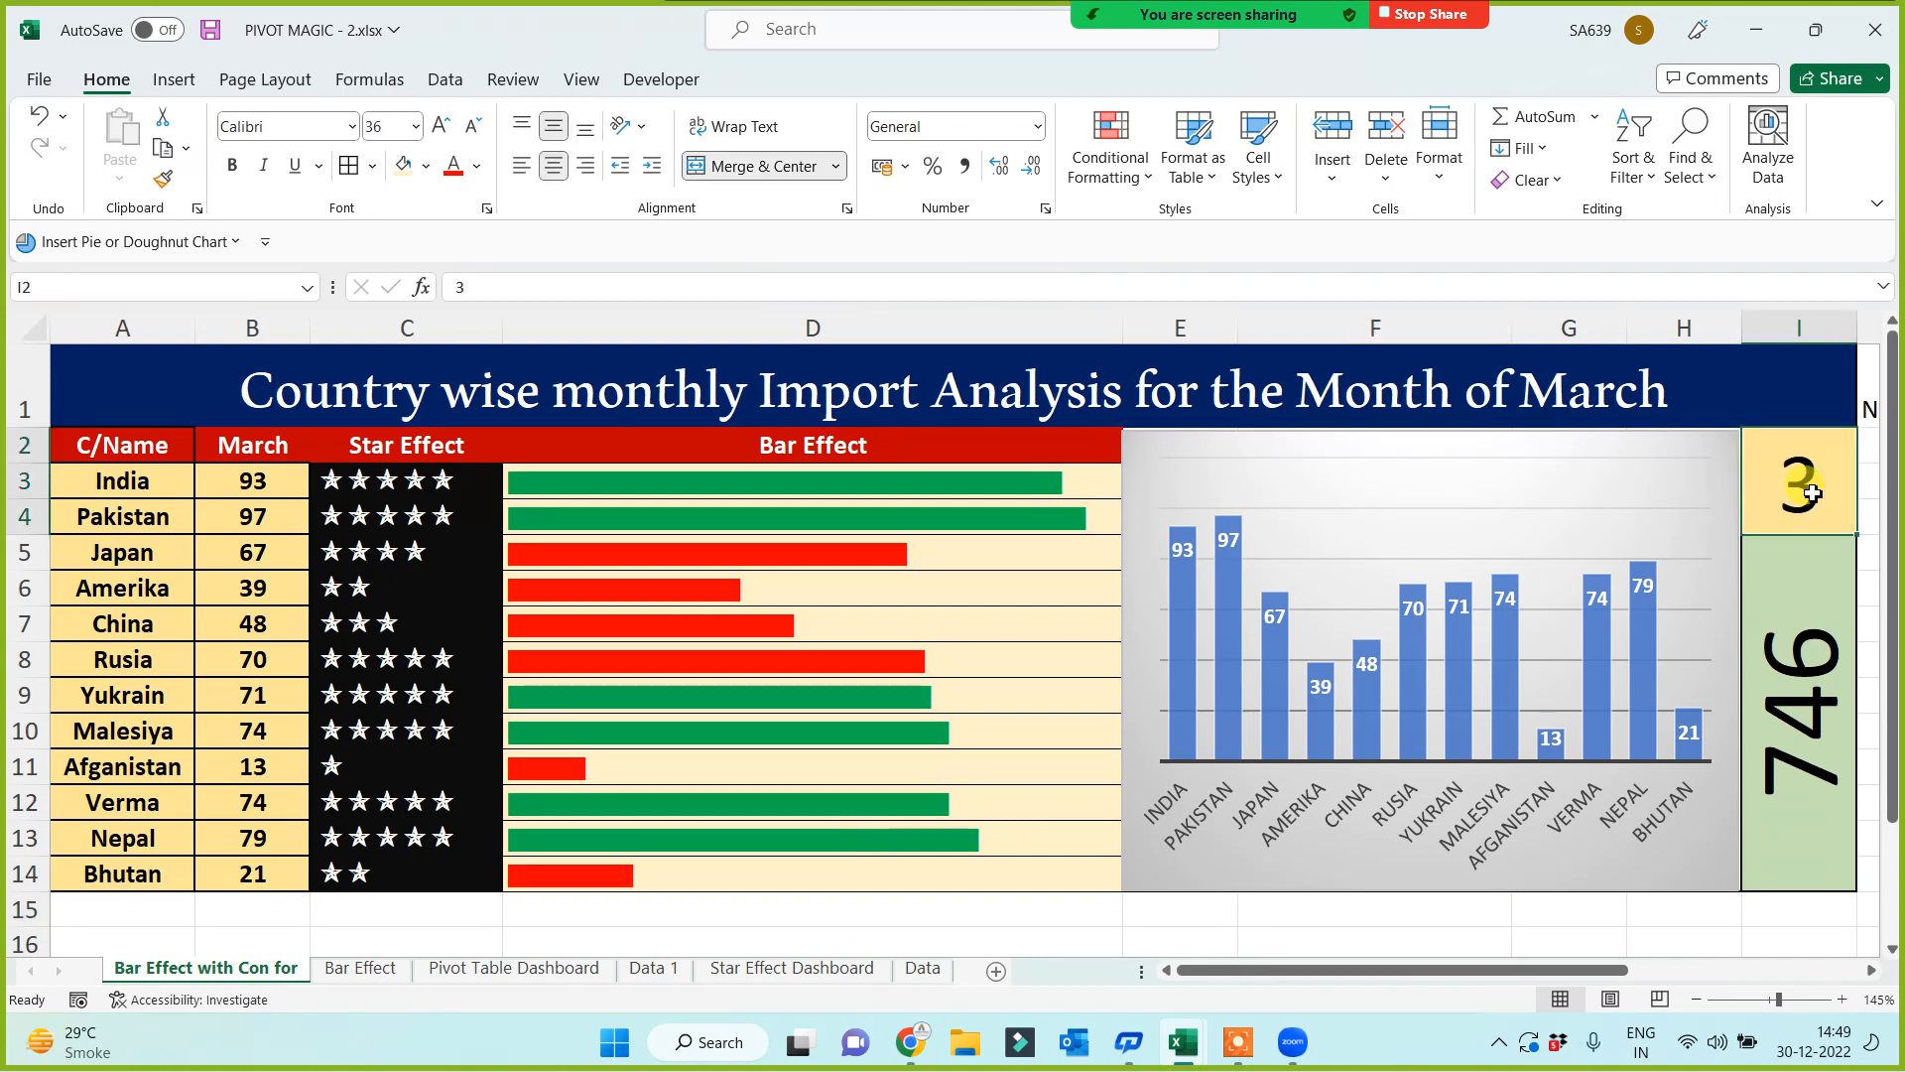
{"action": "type", "text": "4"}
{"action": "left_click", "coordinate": [1553, 926]}
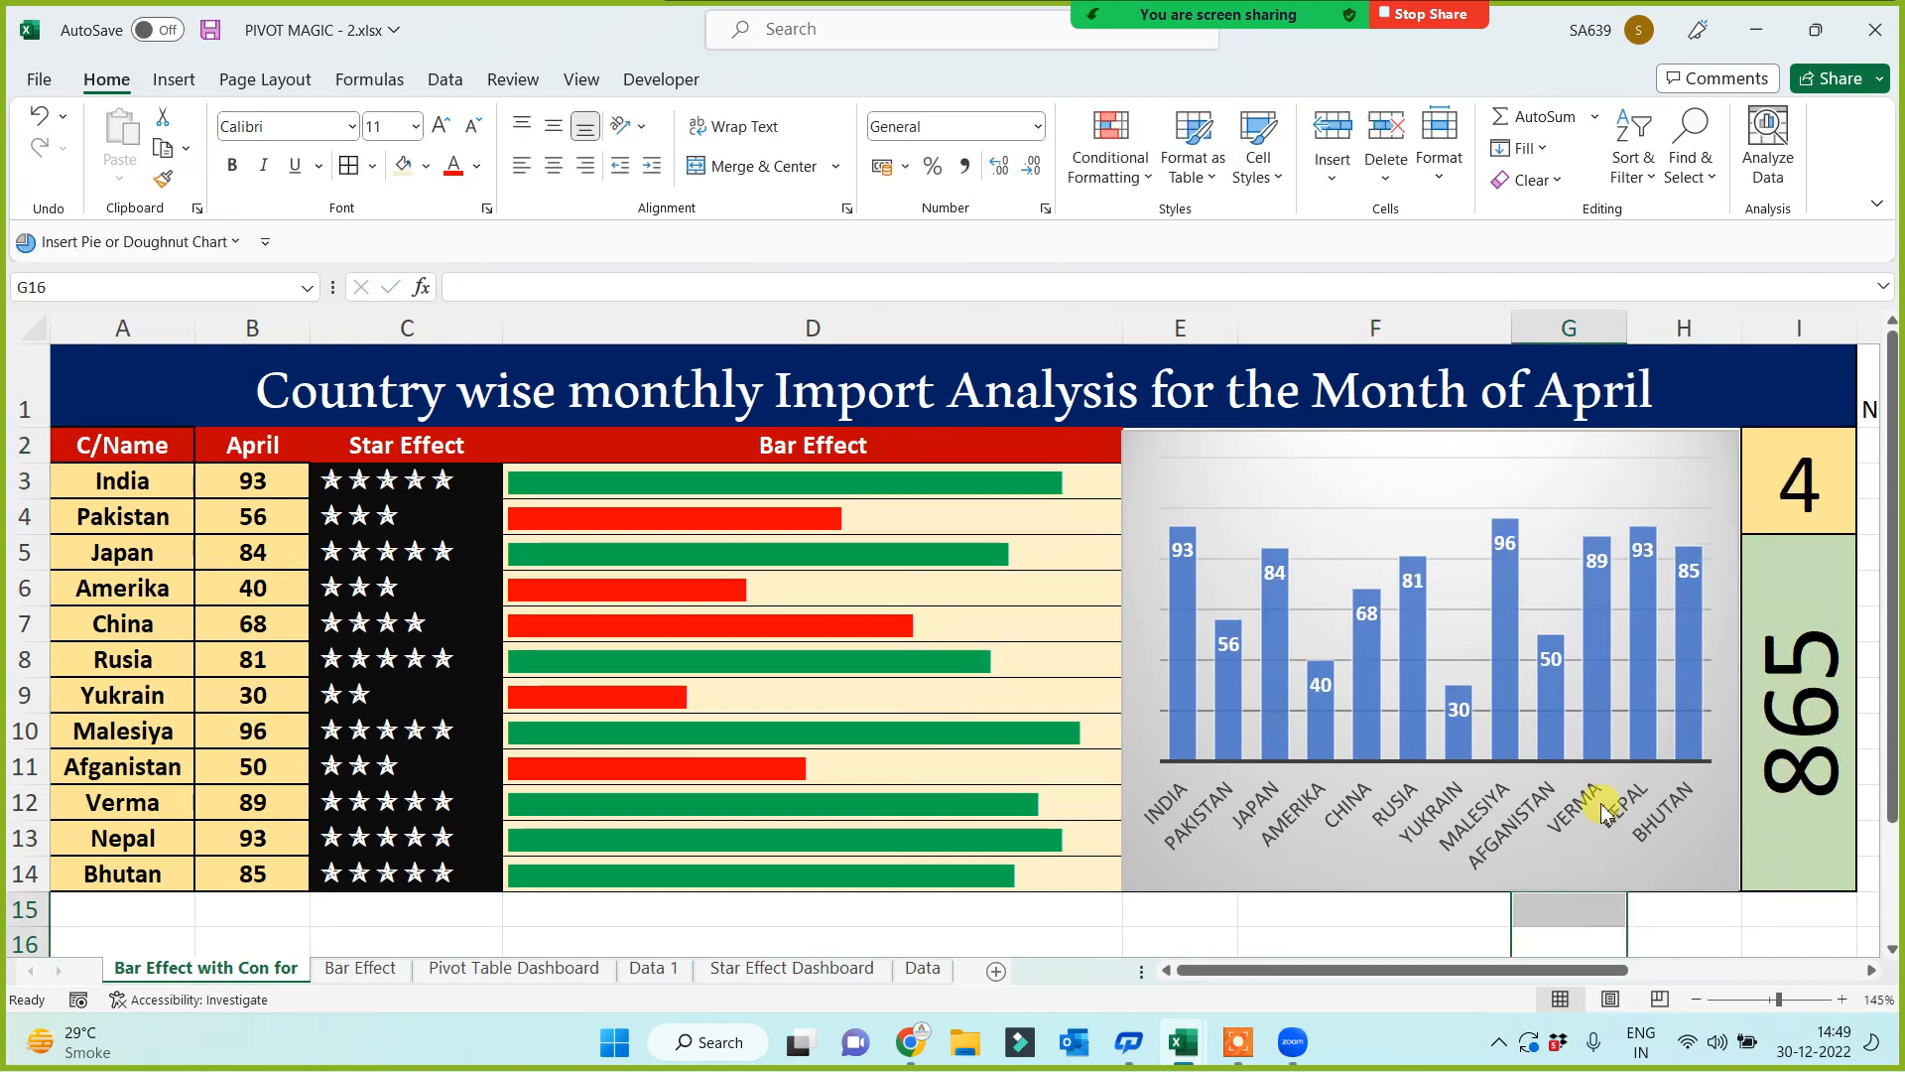
Step: Enter month number 5 in cell I2 to check the bars, and set it to 6 for the June figures
{"action": "left_click", "coordinate": [1772, 505]}
{"action": "type", "text": "5"}
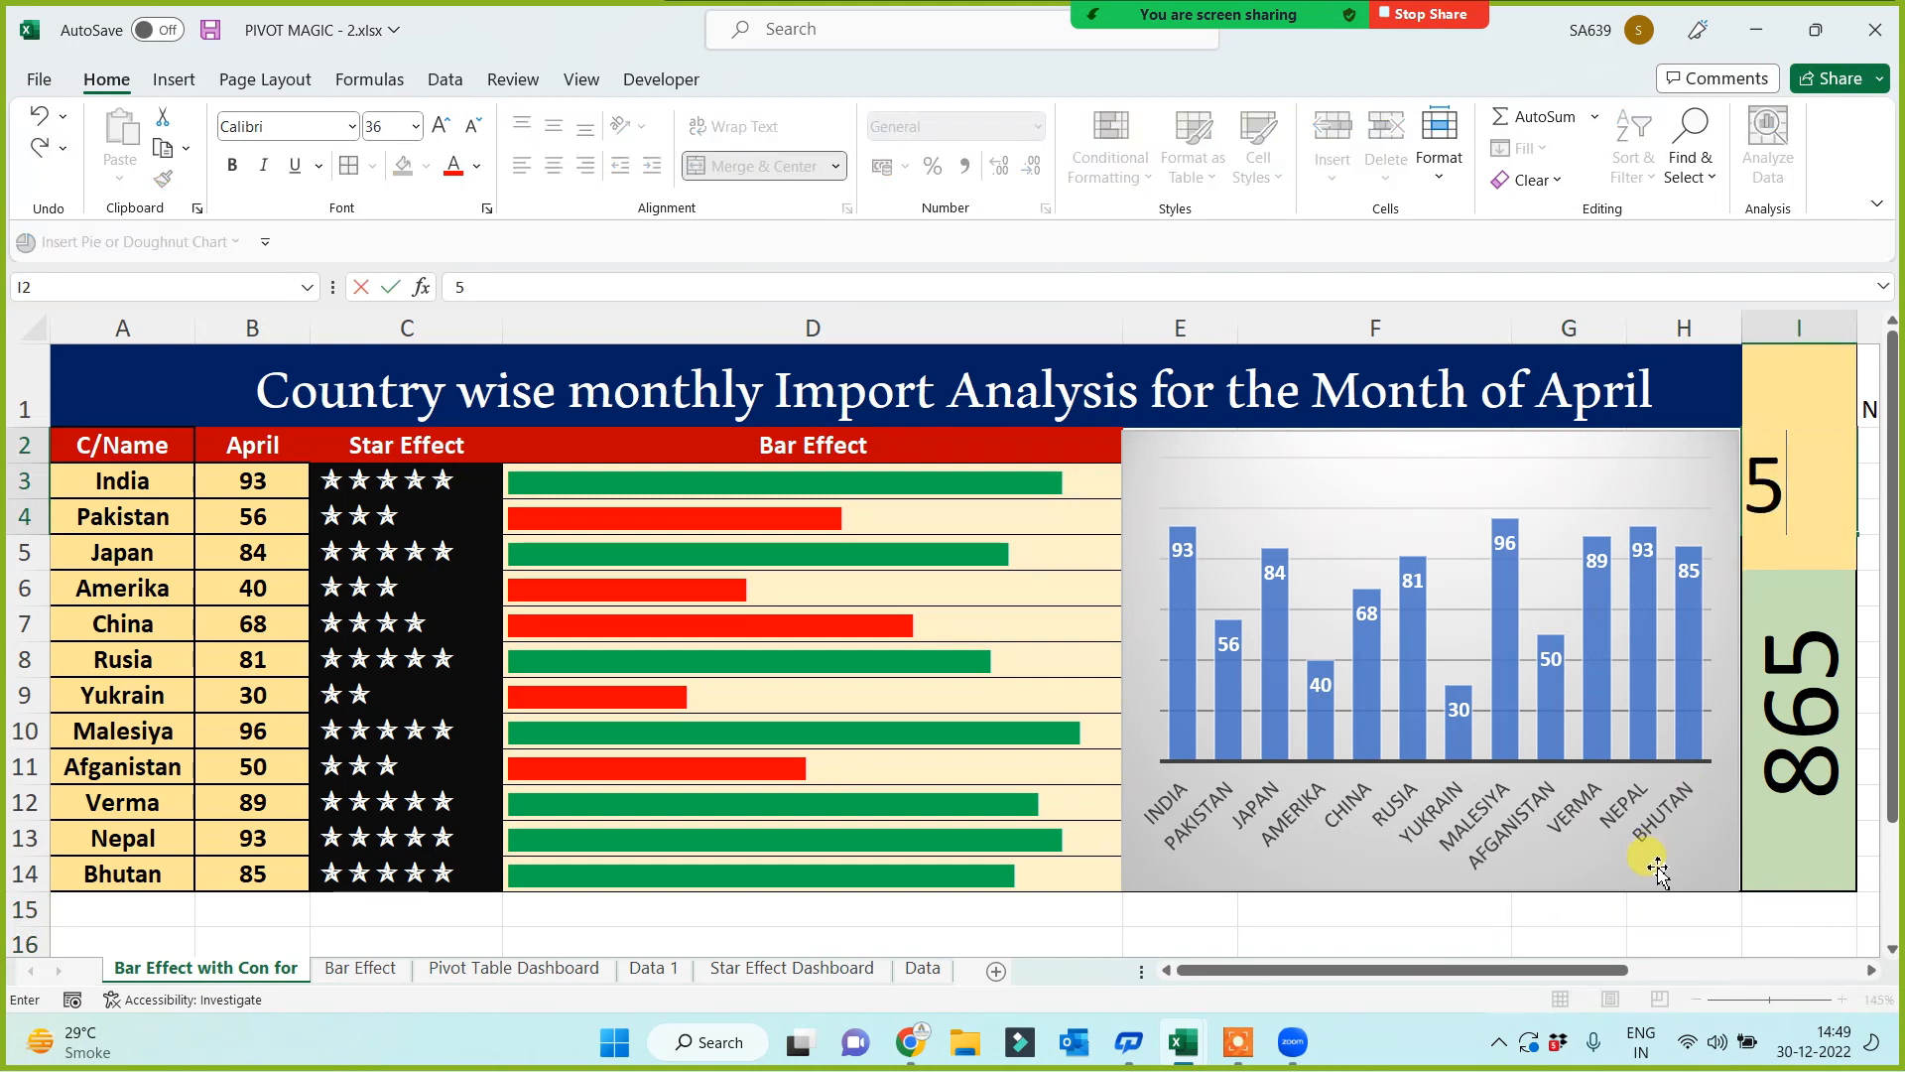
{"action": "left_click", "coordinate": [1603, 930]}
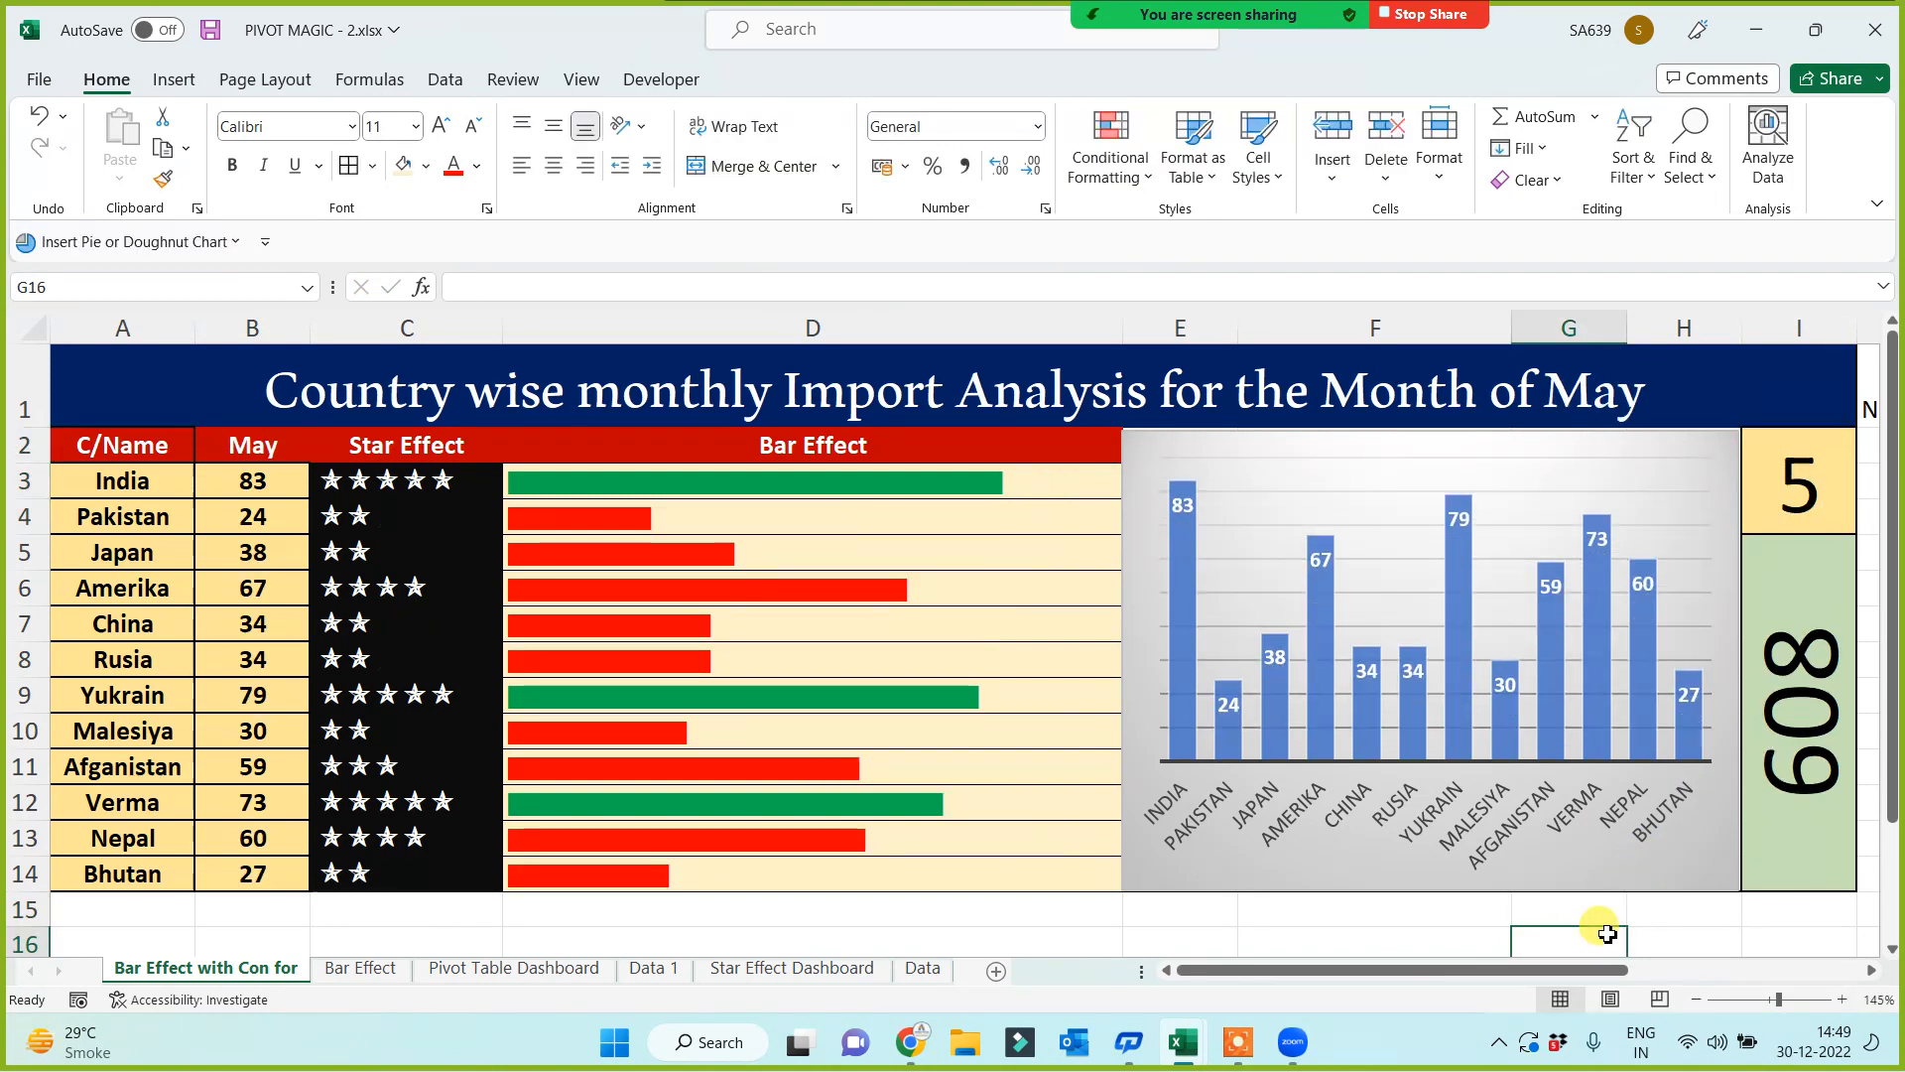
{"action": "left_click", "coordinate": [1758, 514]}
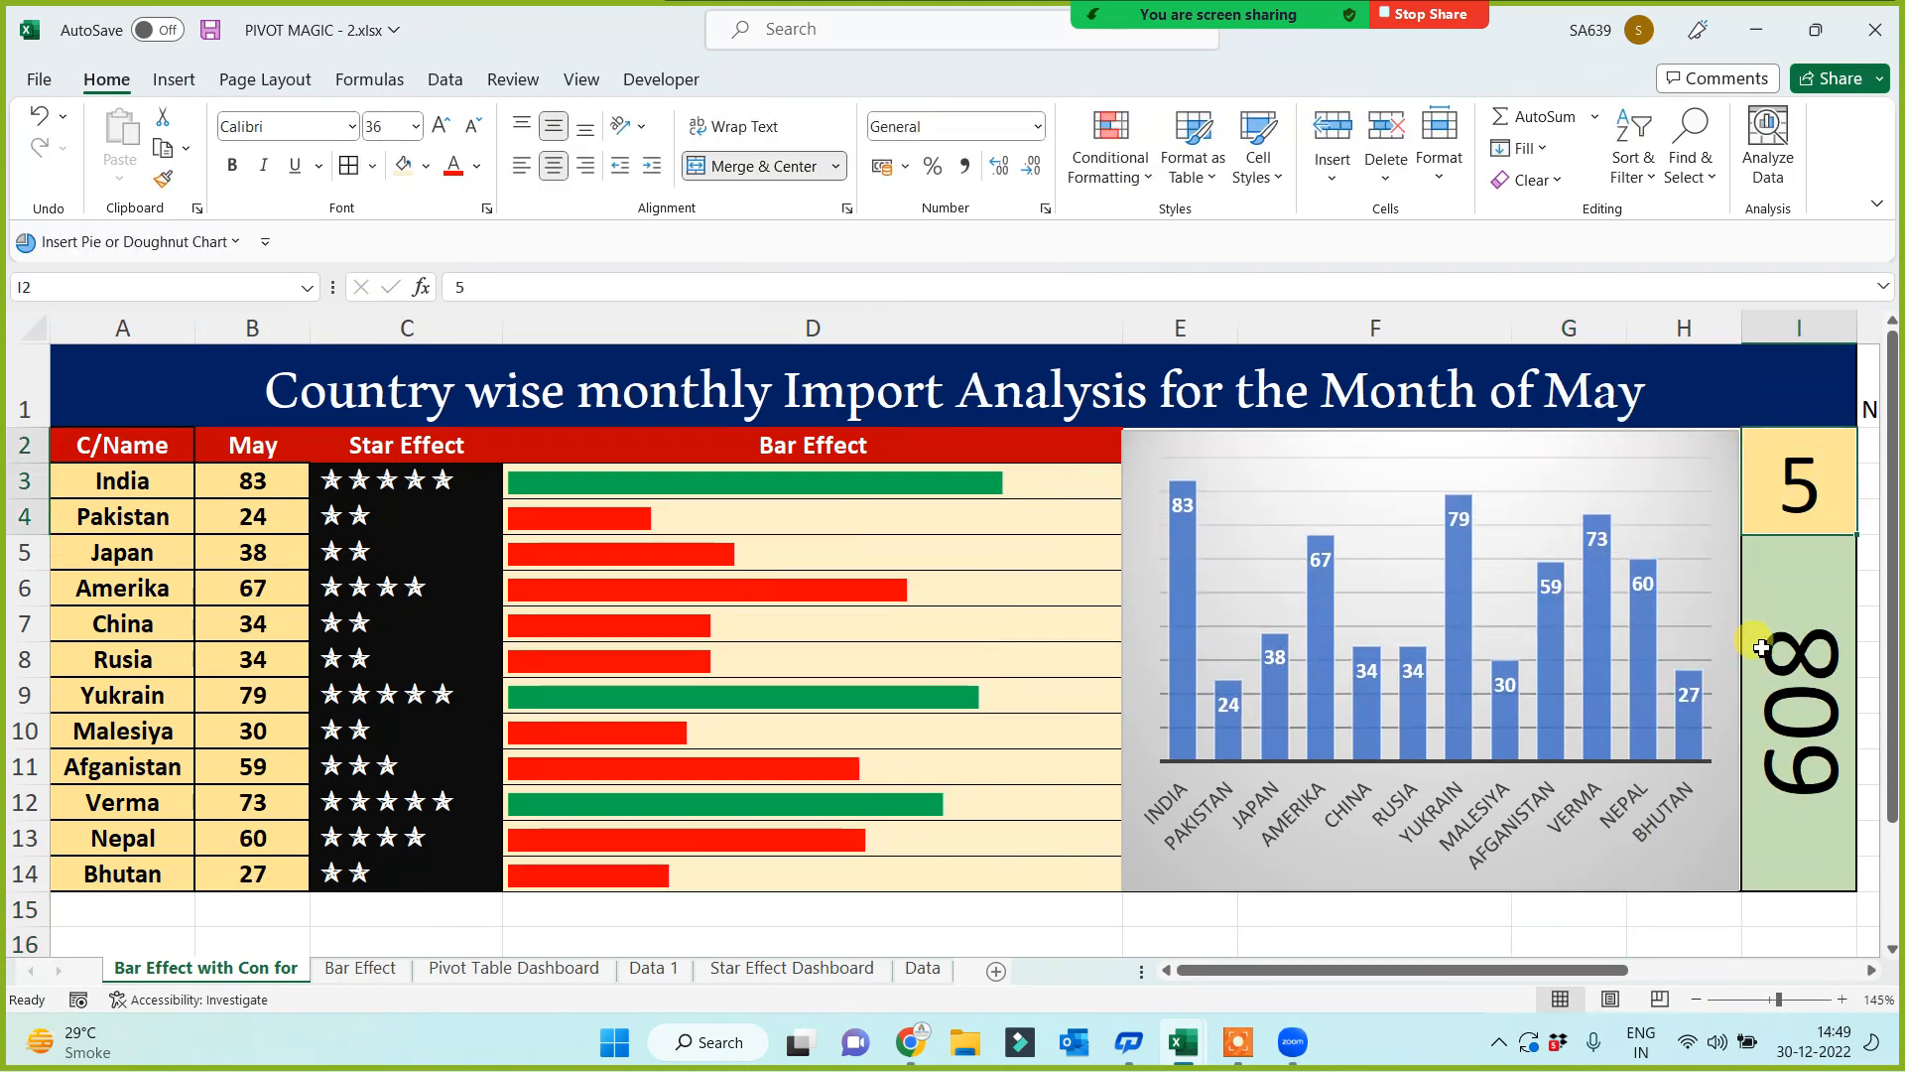
{"action": "type", "text": "6"}
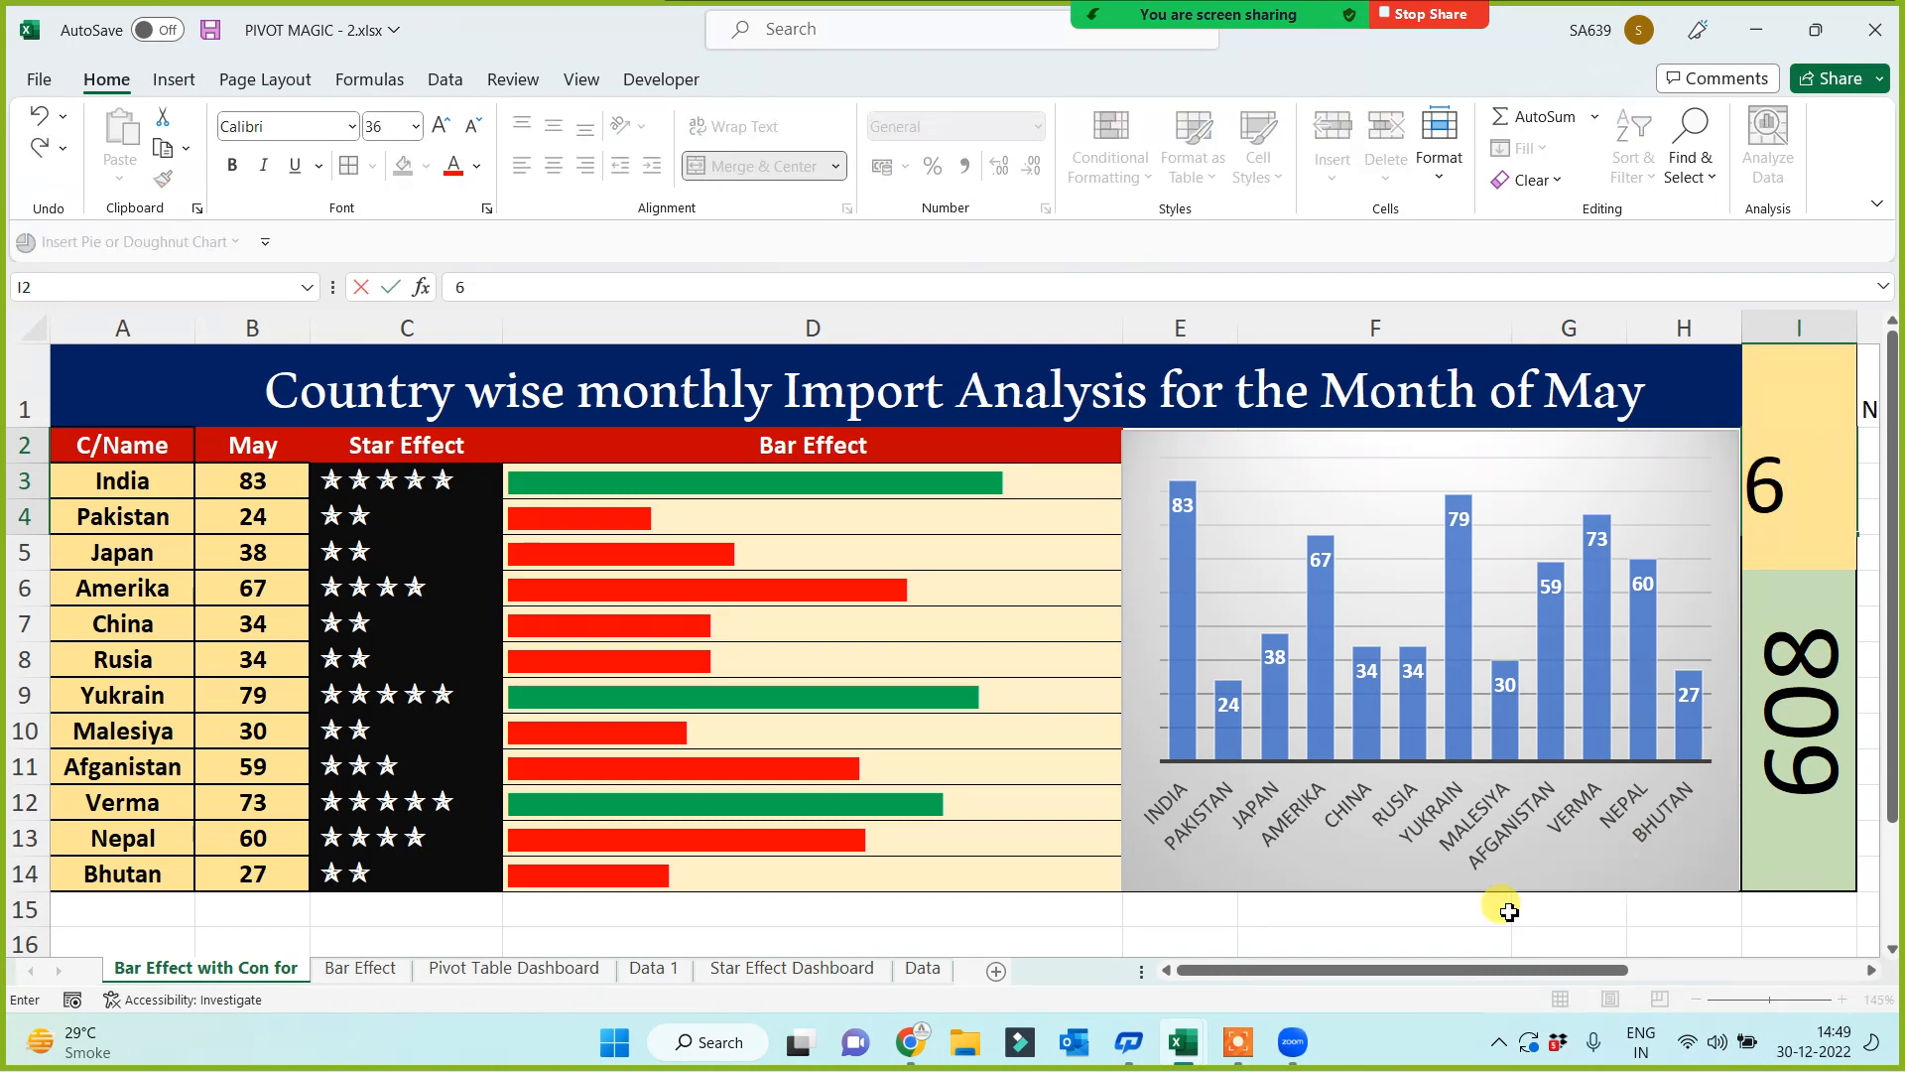
{"action": "left_click", "coordinate": [1479, 943]}
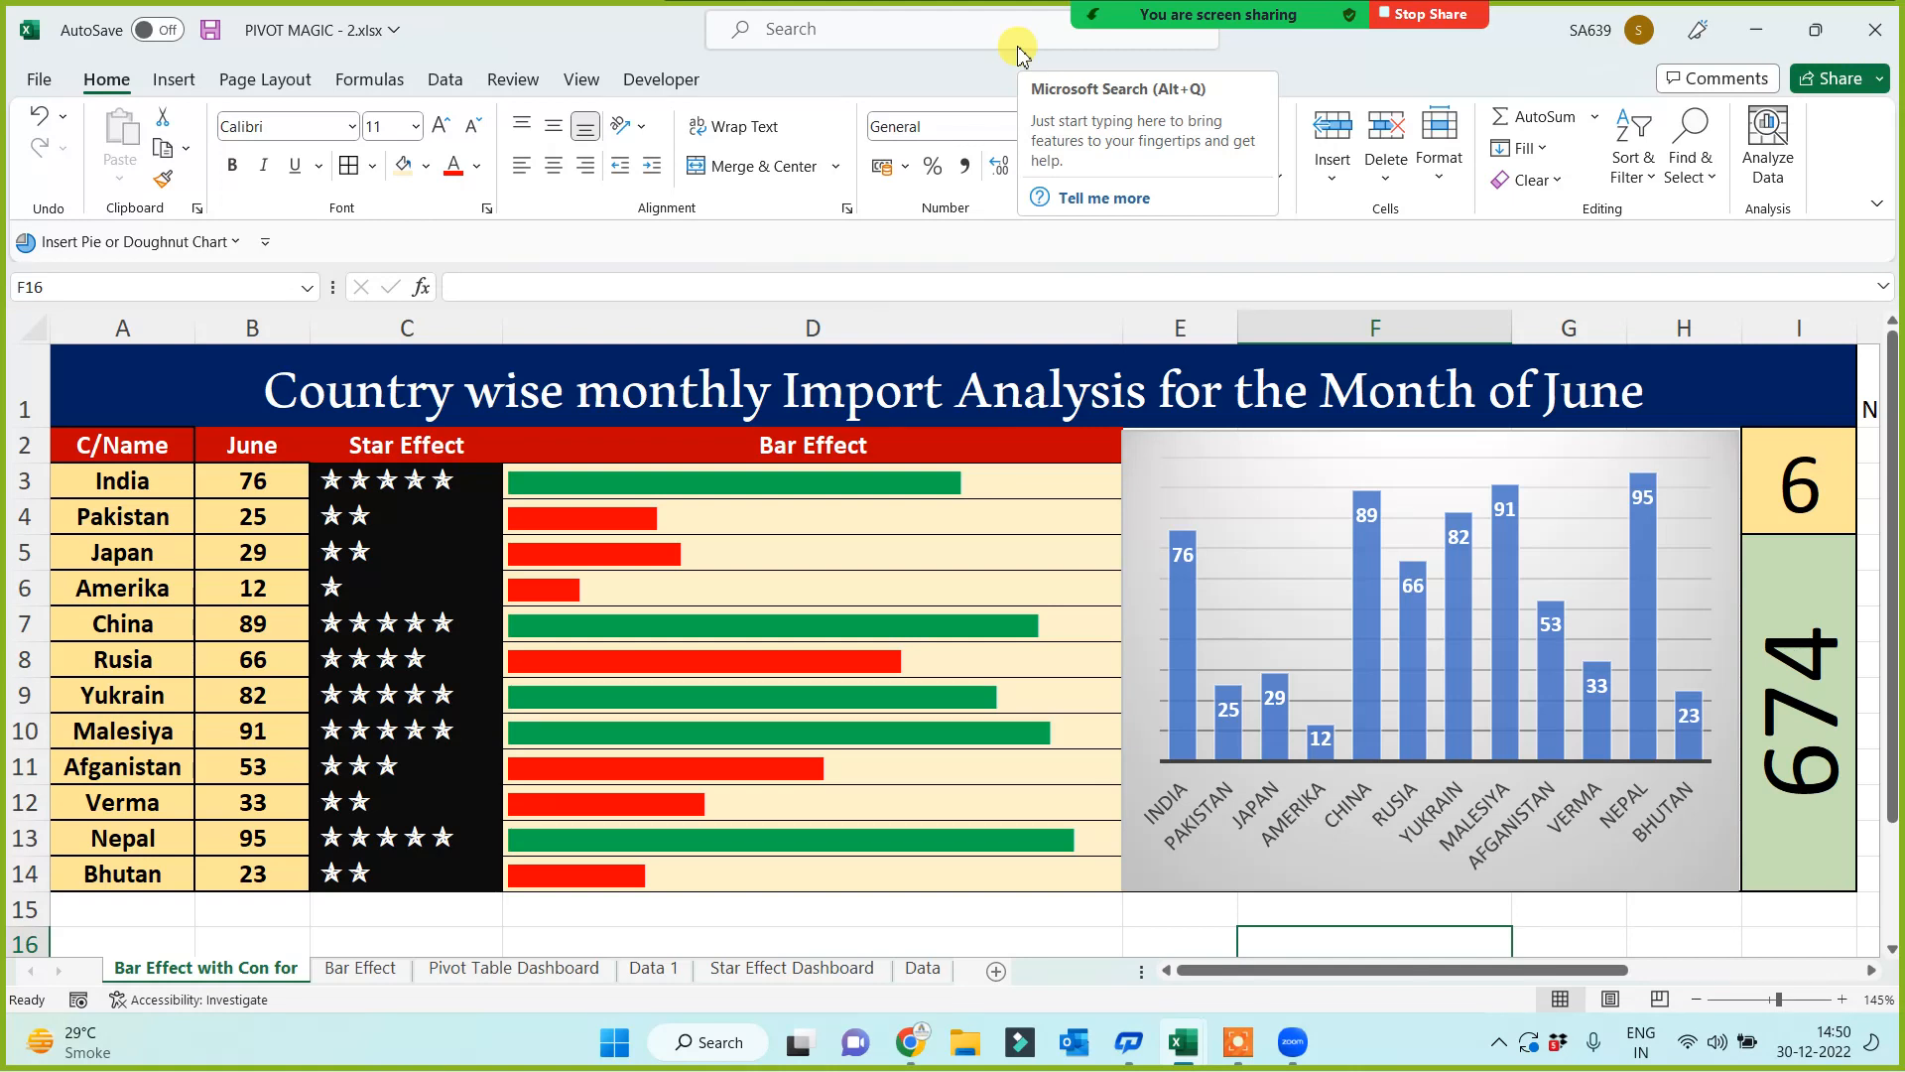
Step: View the participant list of the Zoom meeting, minimize it and return to the worksheet
{"action": "left_click", "coordinate": [1058, 34]}
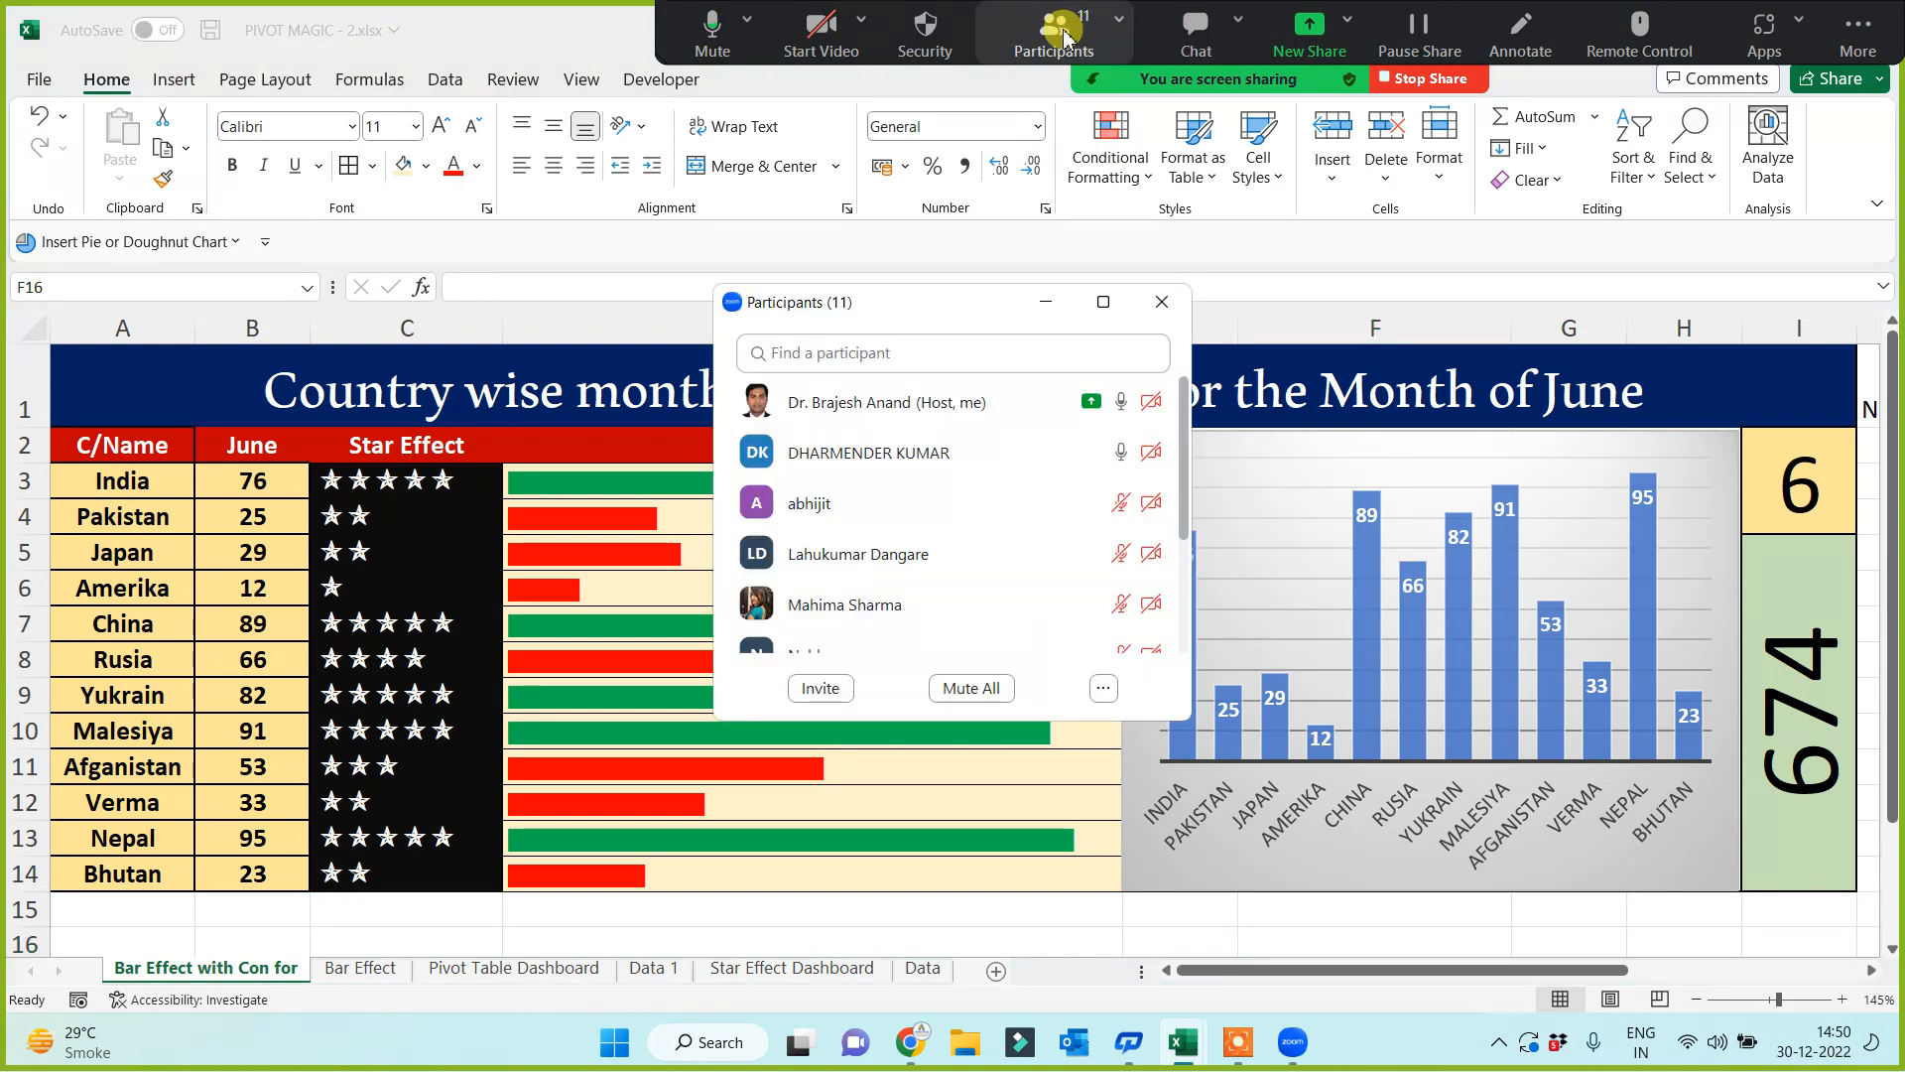
{"action": "left_click", "coordinate": [1044, 303]}
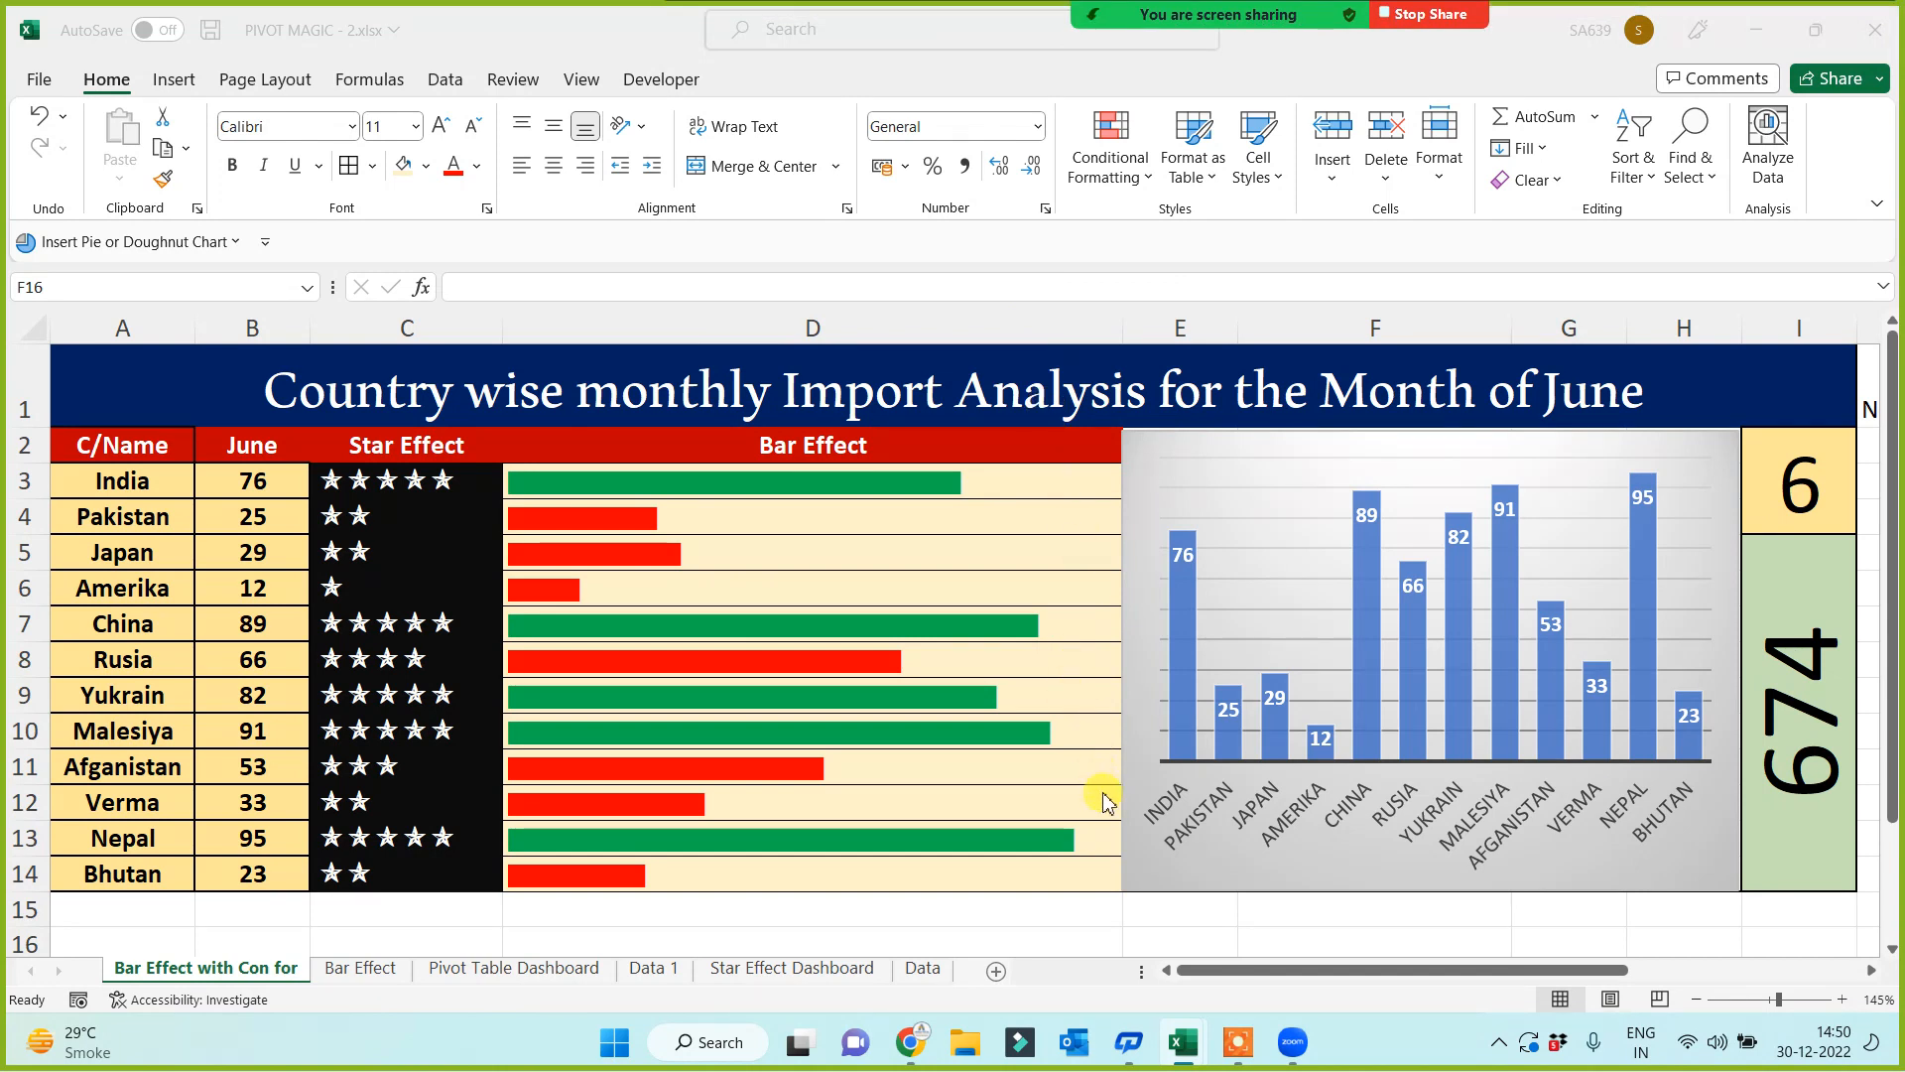
{"action": "left_click", "coordinate": [1126, 673]}
{"action": "left_click", "coordinate": [1044, 923]}
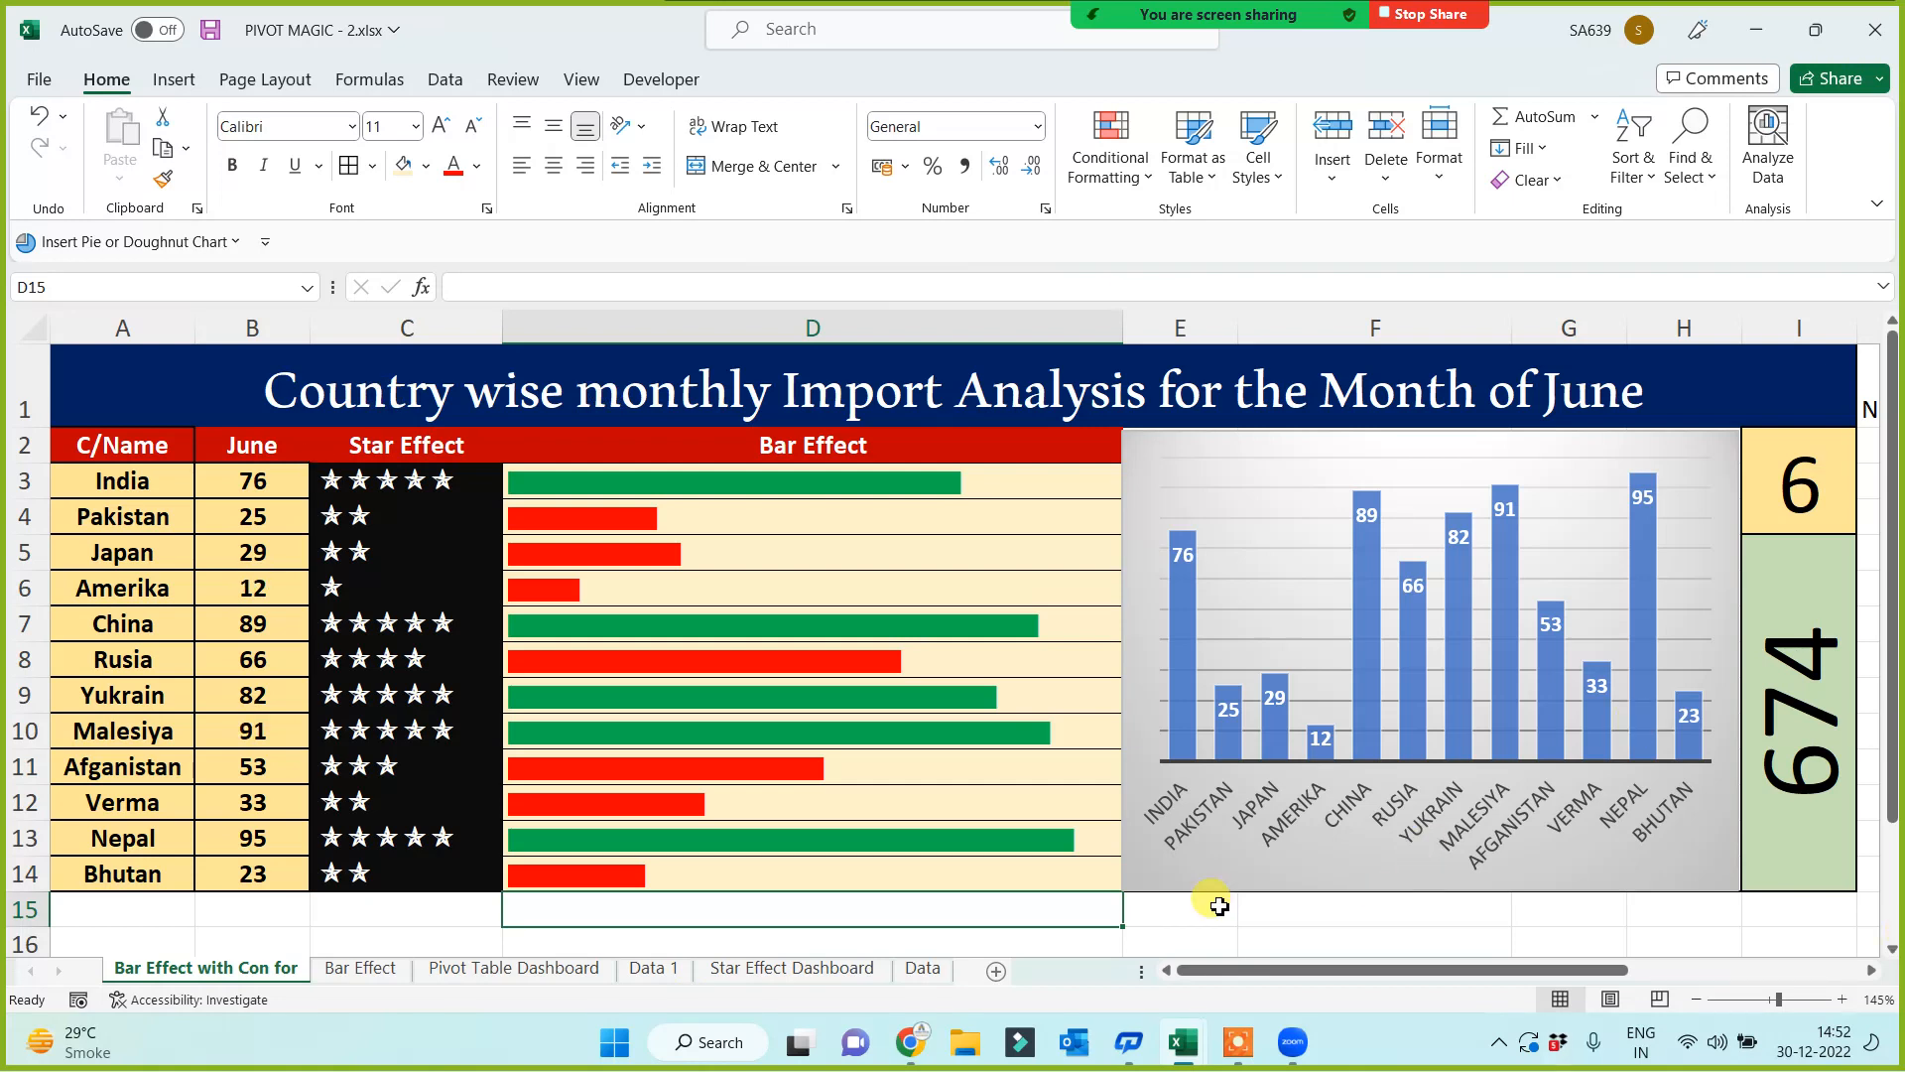
Step: Make the country labels on the column chart's horizontal axis bold
{"action": "left_click", "coordinate": [1184, 925]}
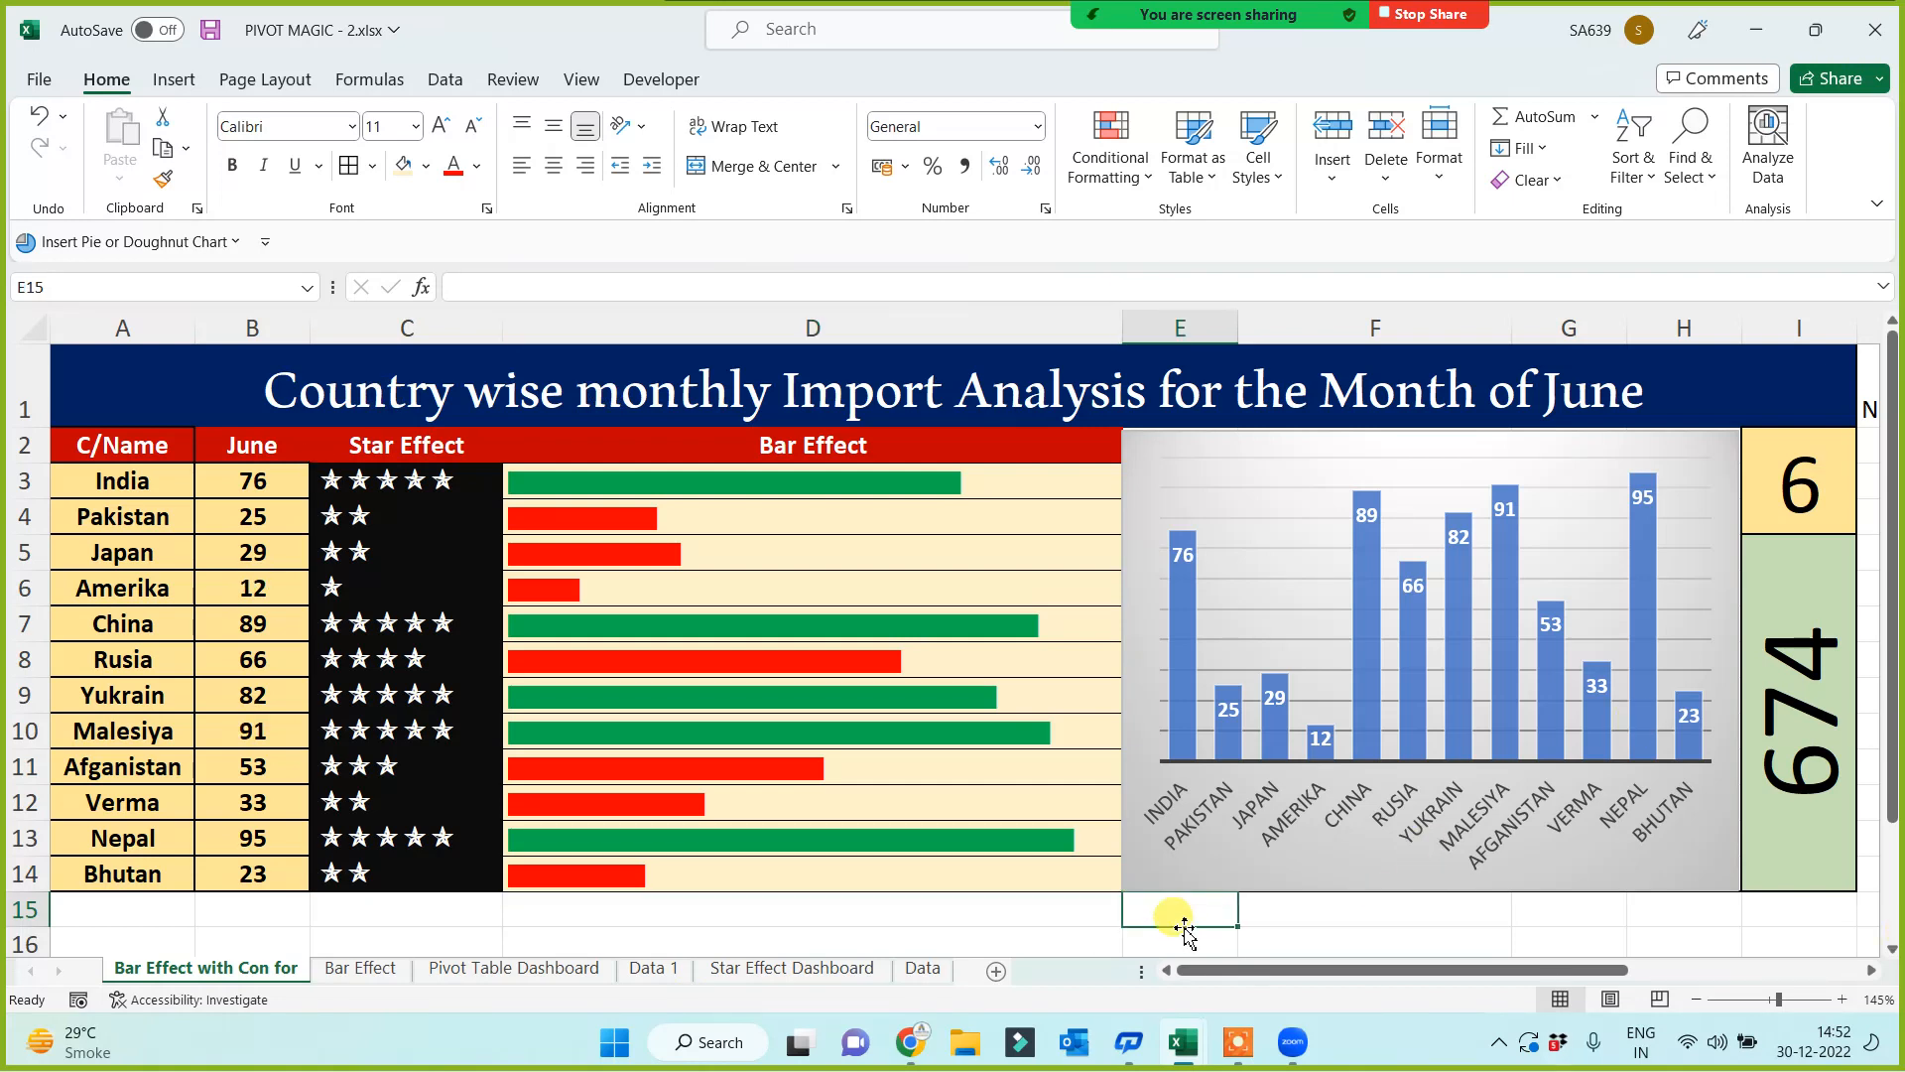
{"action": "left_click", "coordinate": [1280, 831]}
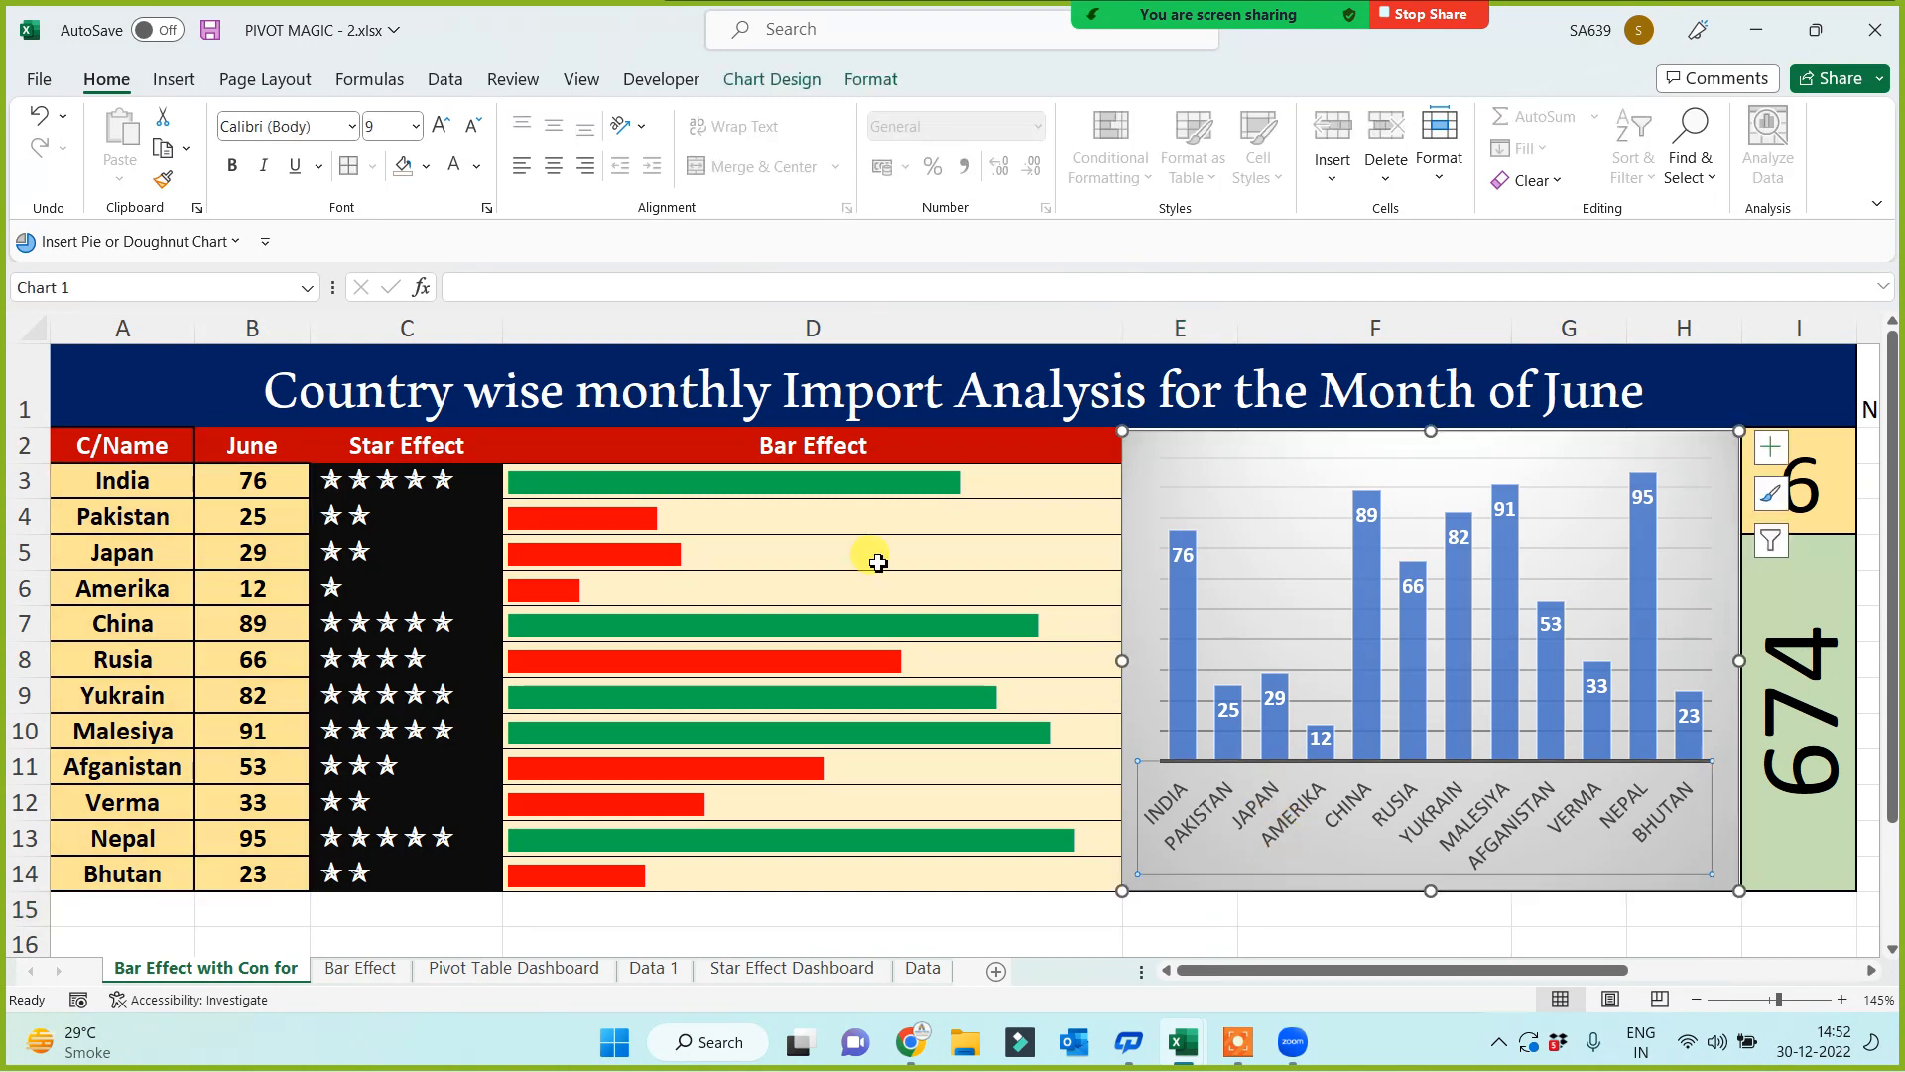
{"action": "left_click", "coordinate": [231, 171]}
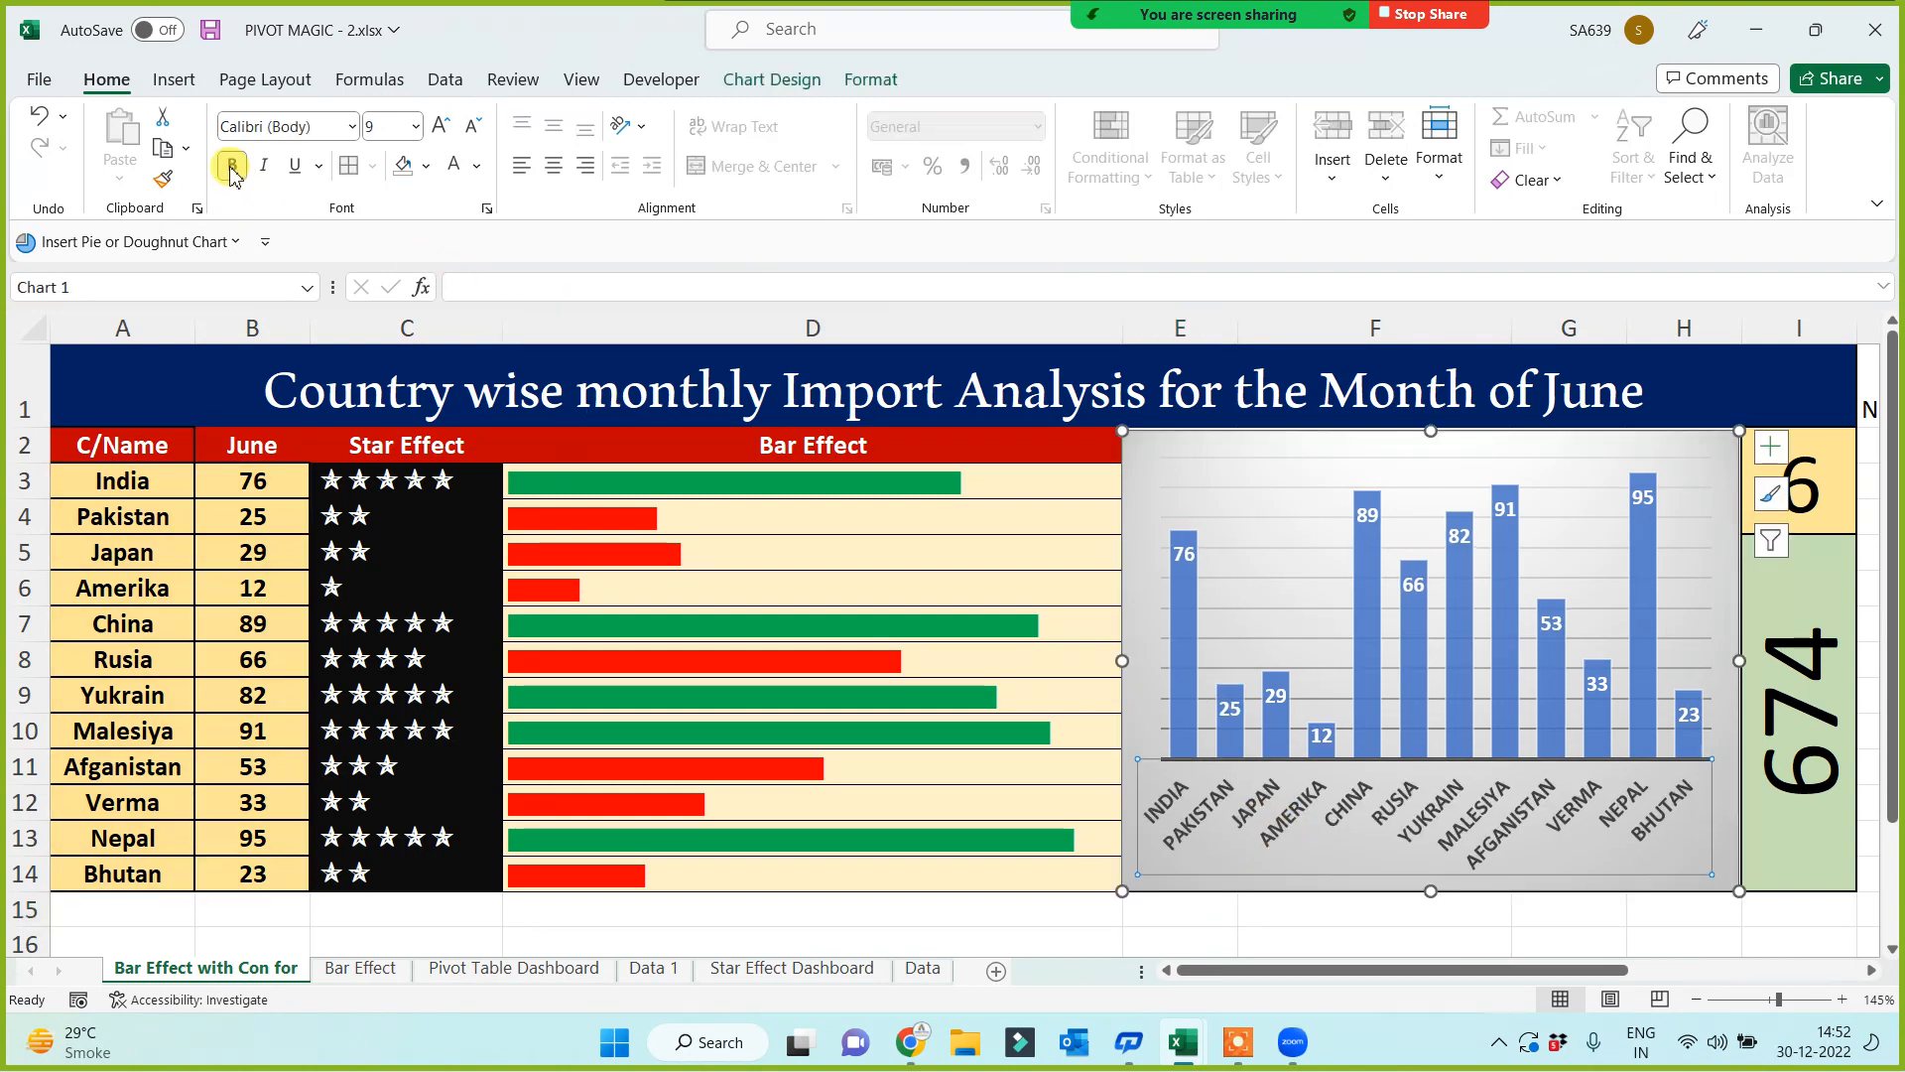
Step: Reduce the font size of the chart's horizontal axis country labels to 7 and deselect the chart
{"action": "left_click", "coordinate": [471, 129]}
{"action": "left_click", "coordinate": [472, 129]}
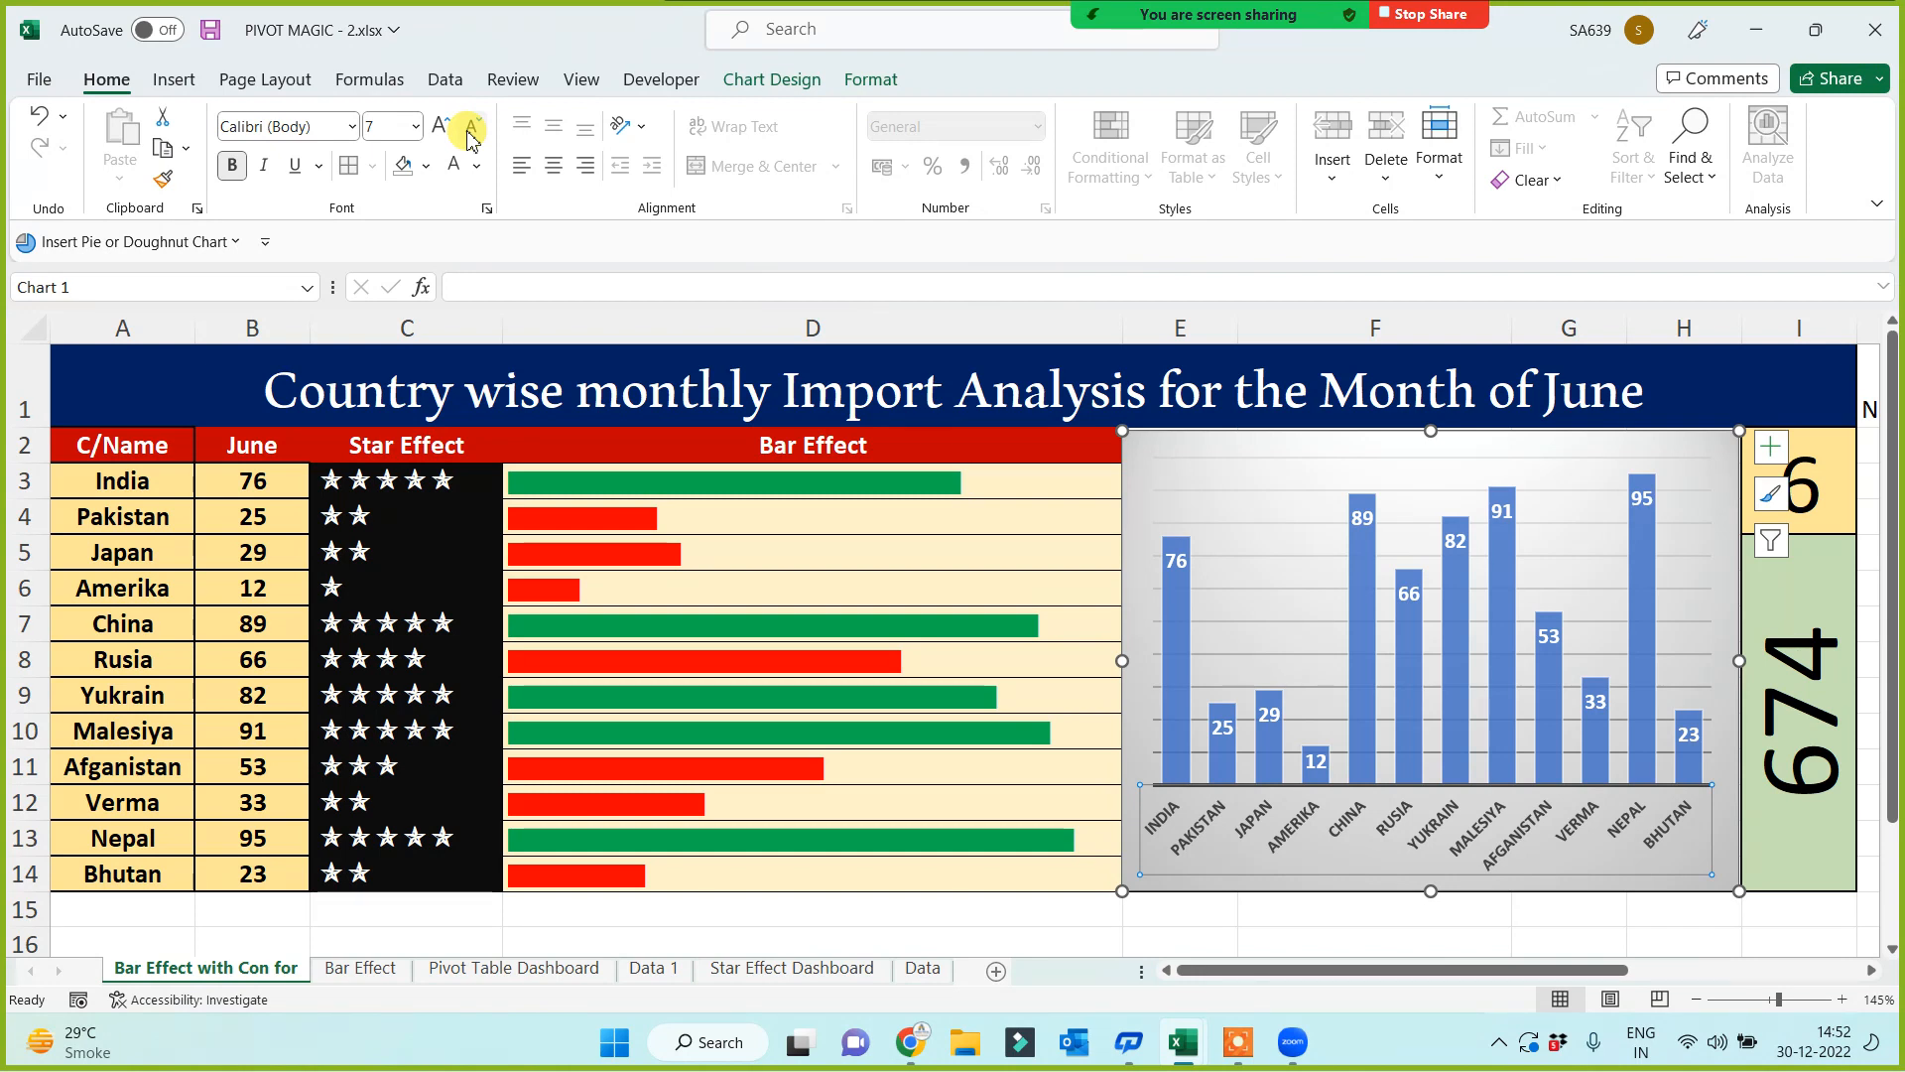
{"action": "left_click", "coordinate": [1117, 933]}
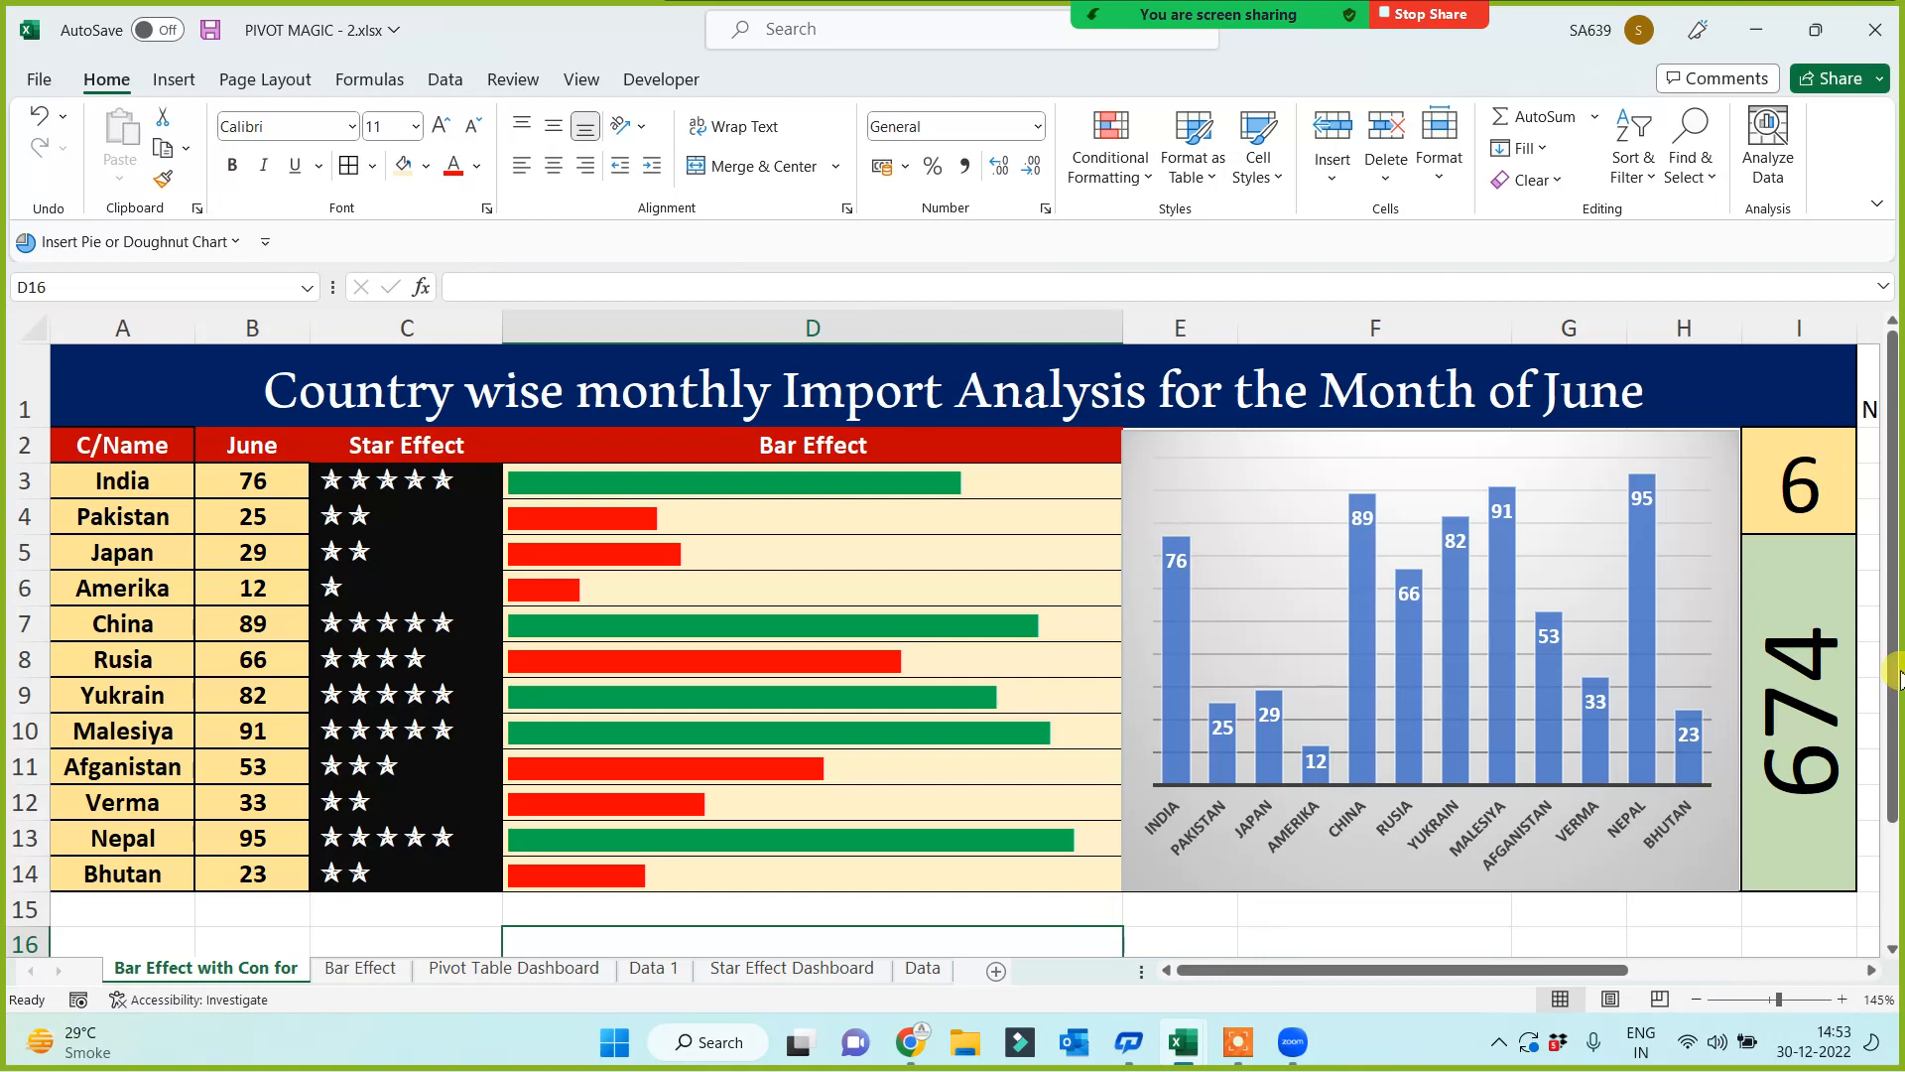
{"action": "left_click", "coordinate": [293, 935]}
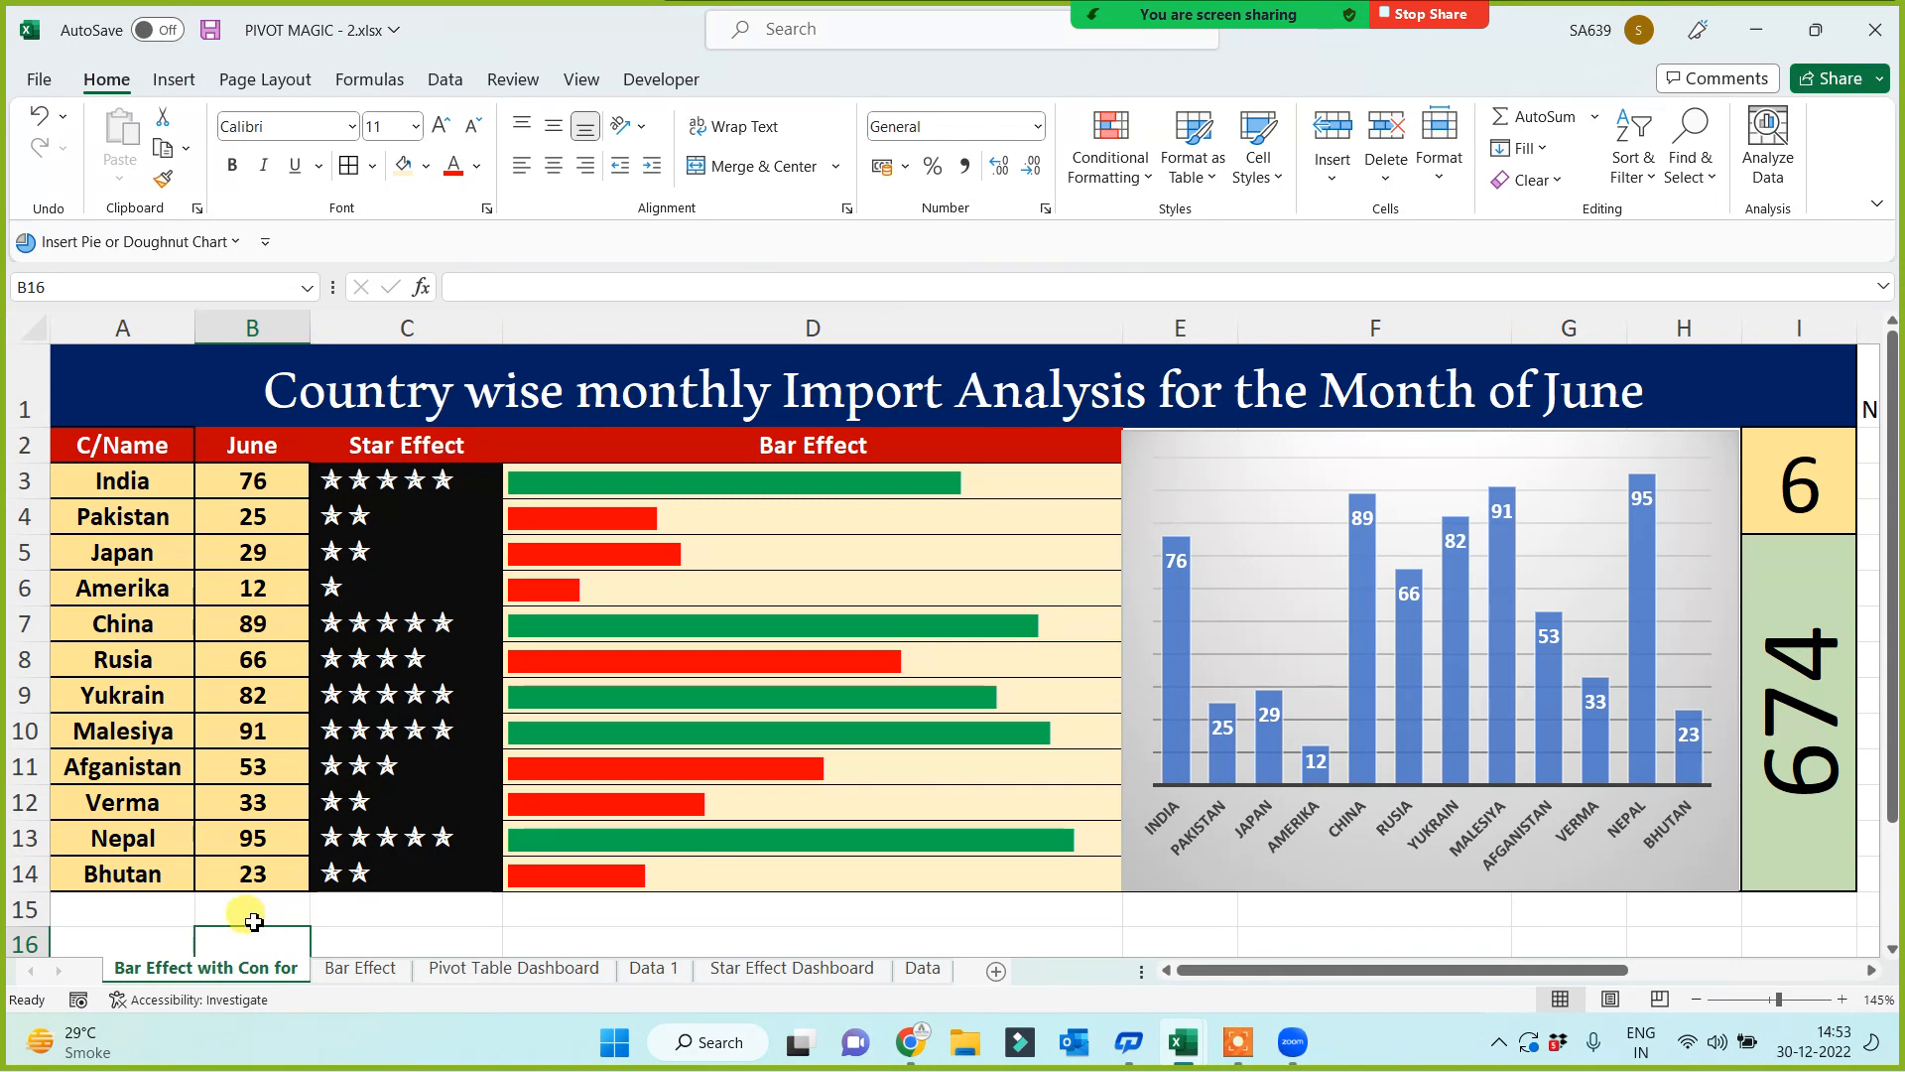
{"action": "left_click", "coordinate": [127, 917]}
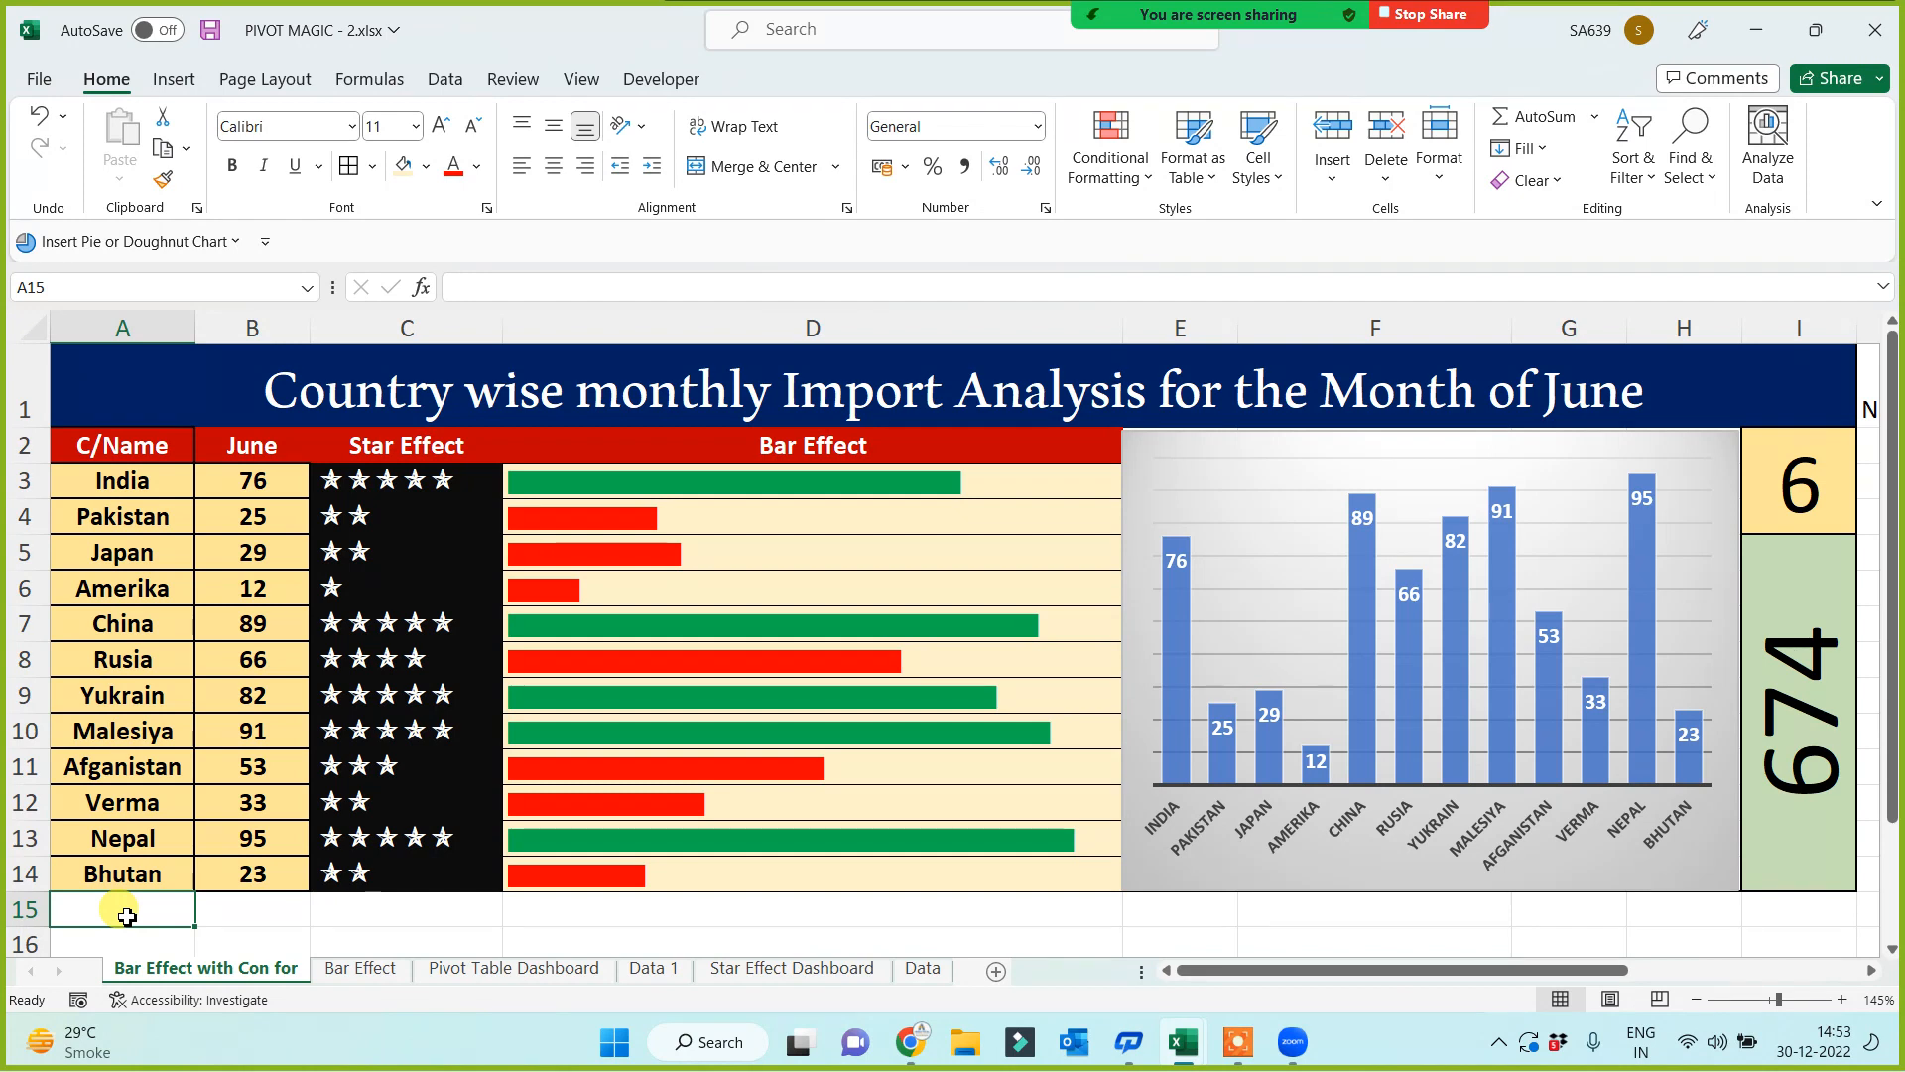
{"action": "left_click", "coordinate": [358, 920]}
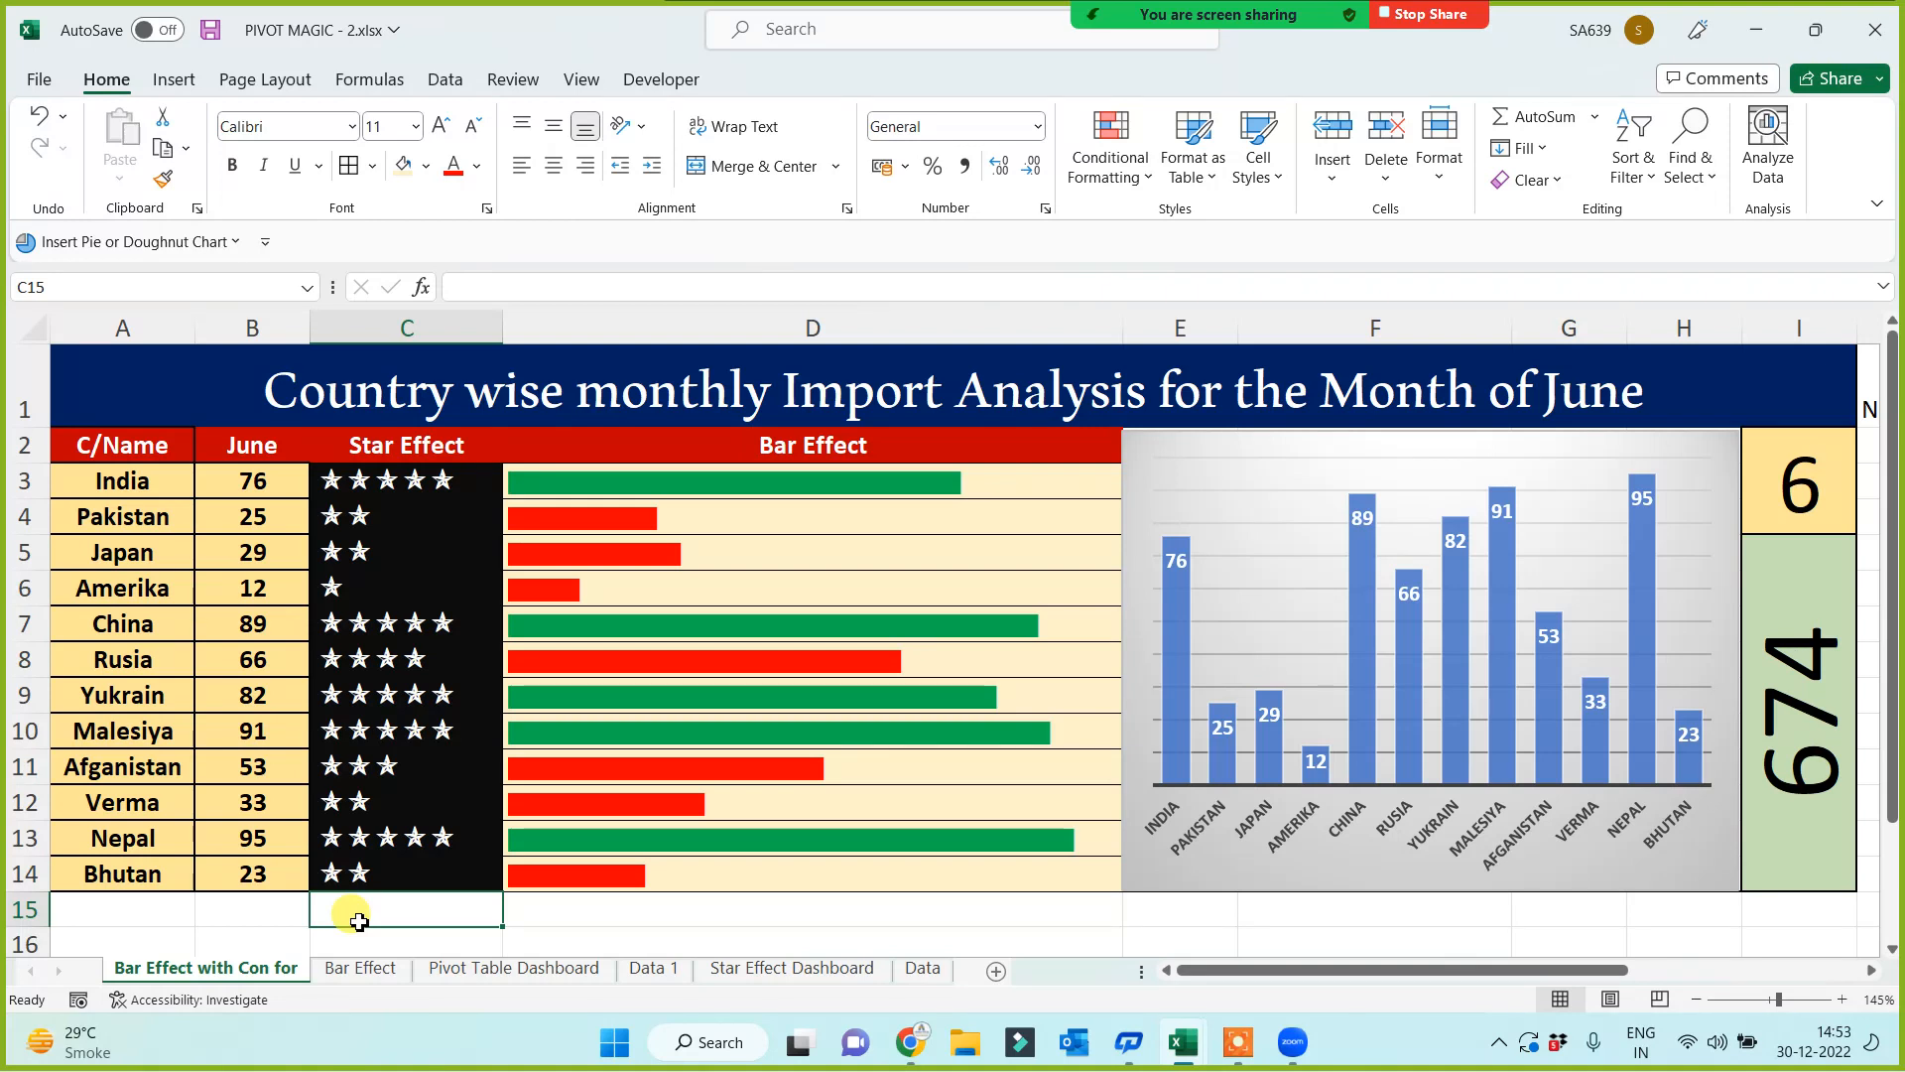
Step: Create a copy of the "Bar Effect with Con for" sheet in the same workbook, placed before the original
{"action": "right_click", "coordinate": [239, 979]}
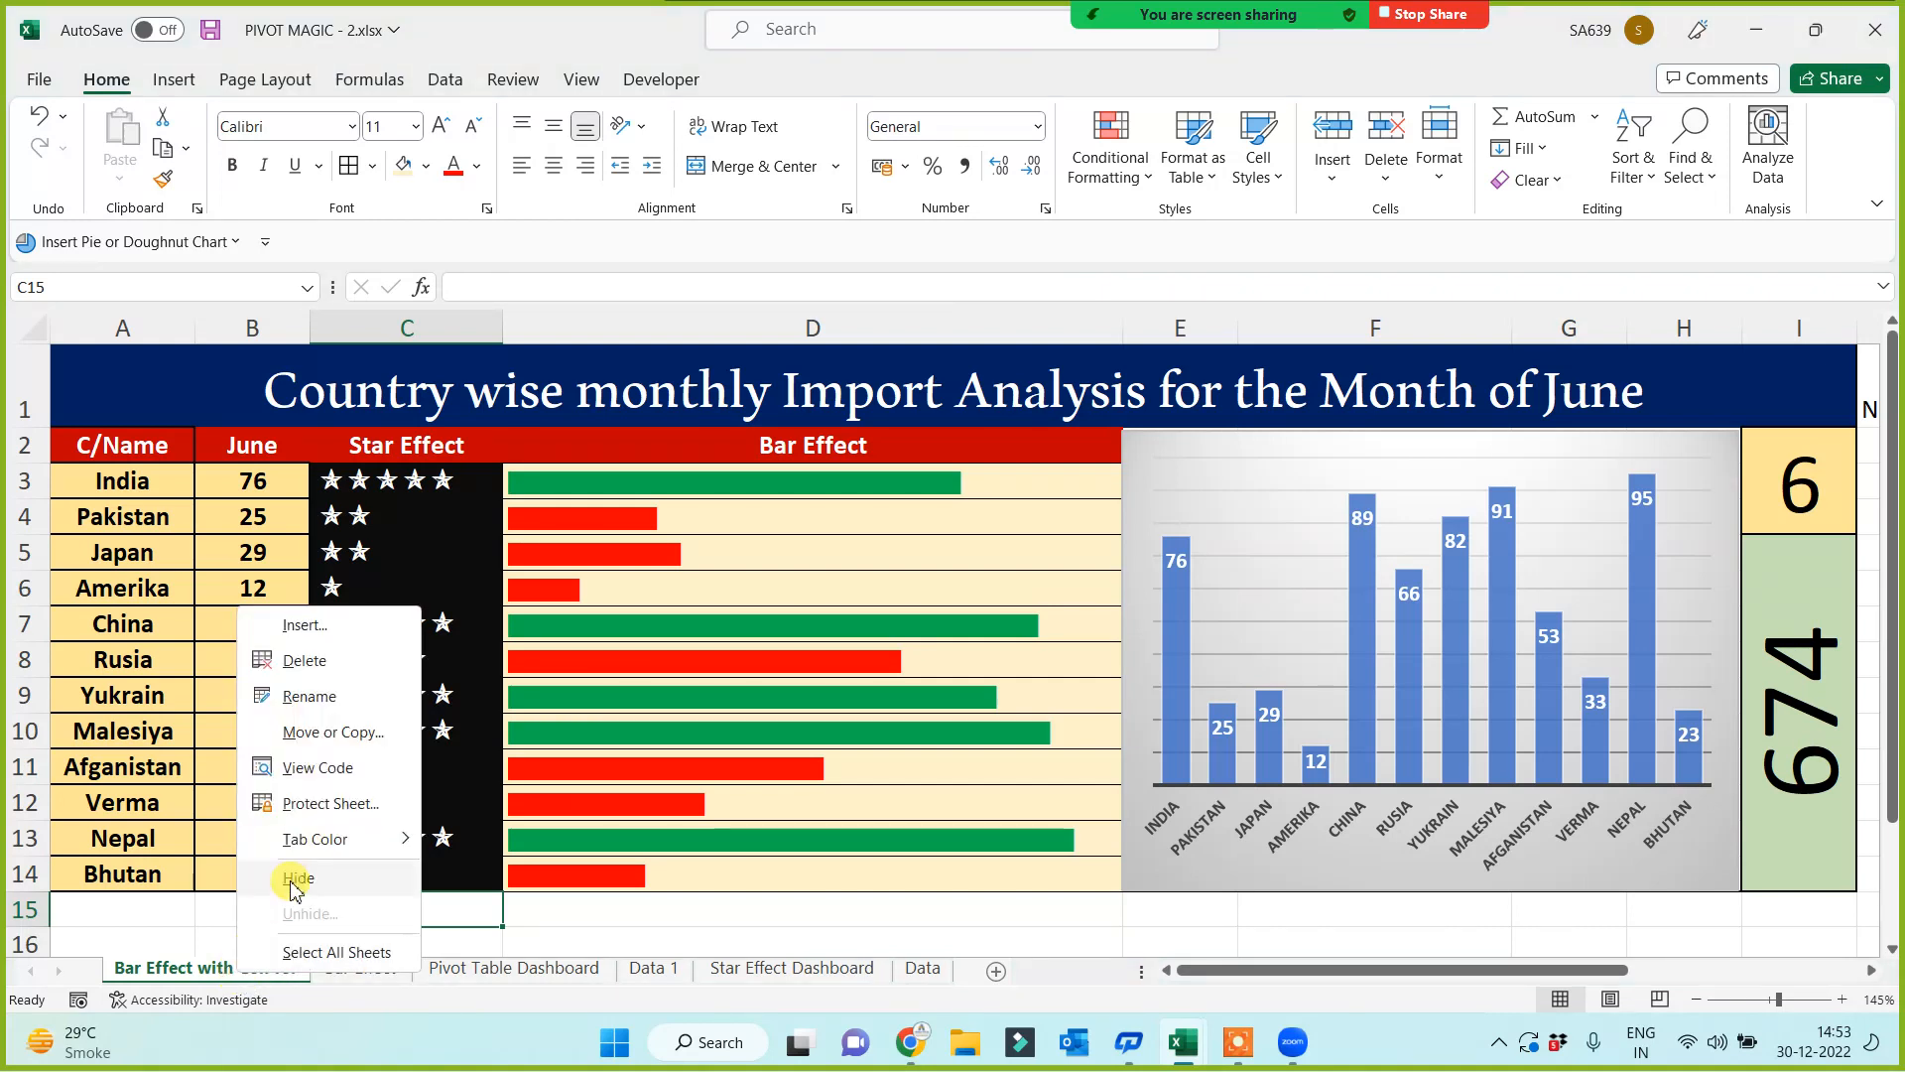
{"action": "left_click", "coordinate": [318, 733]}
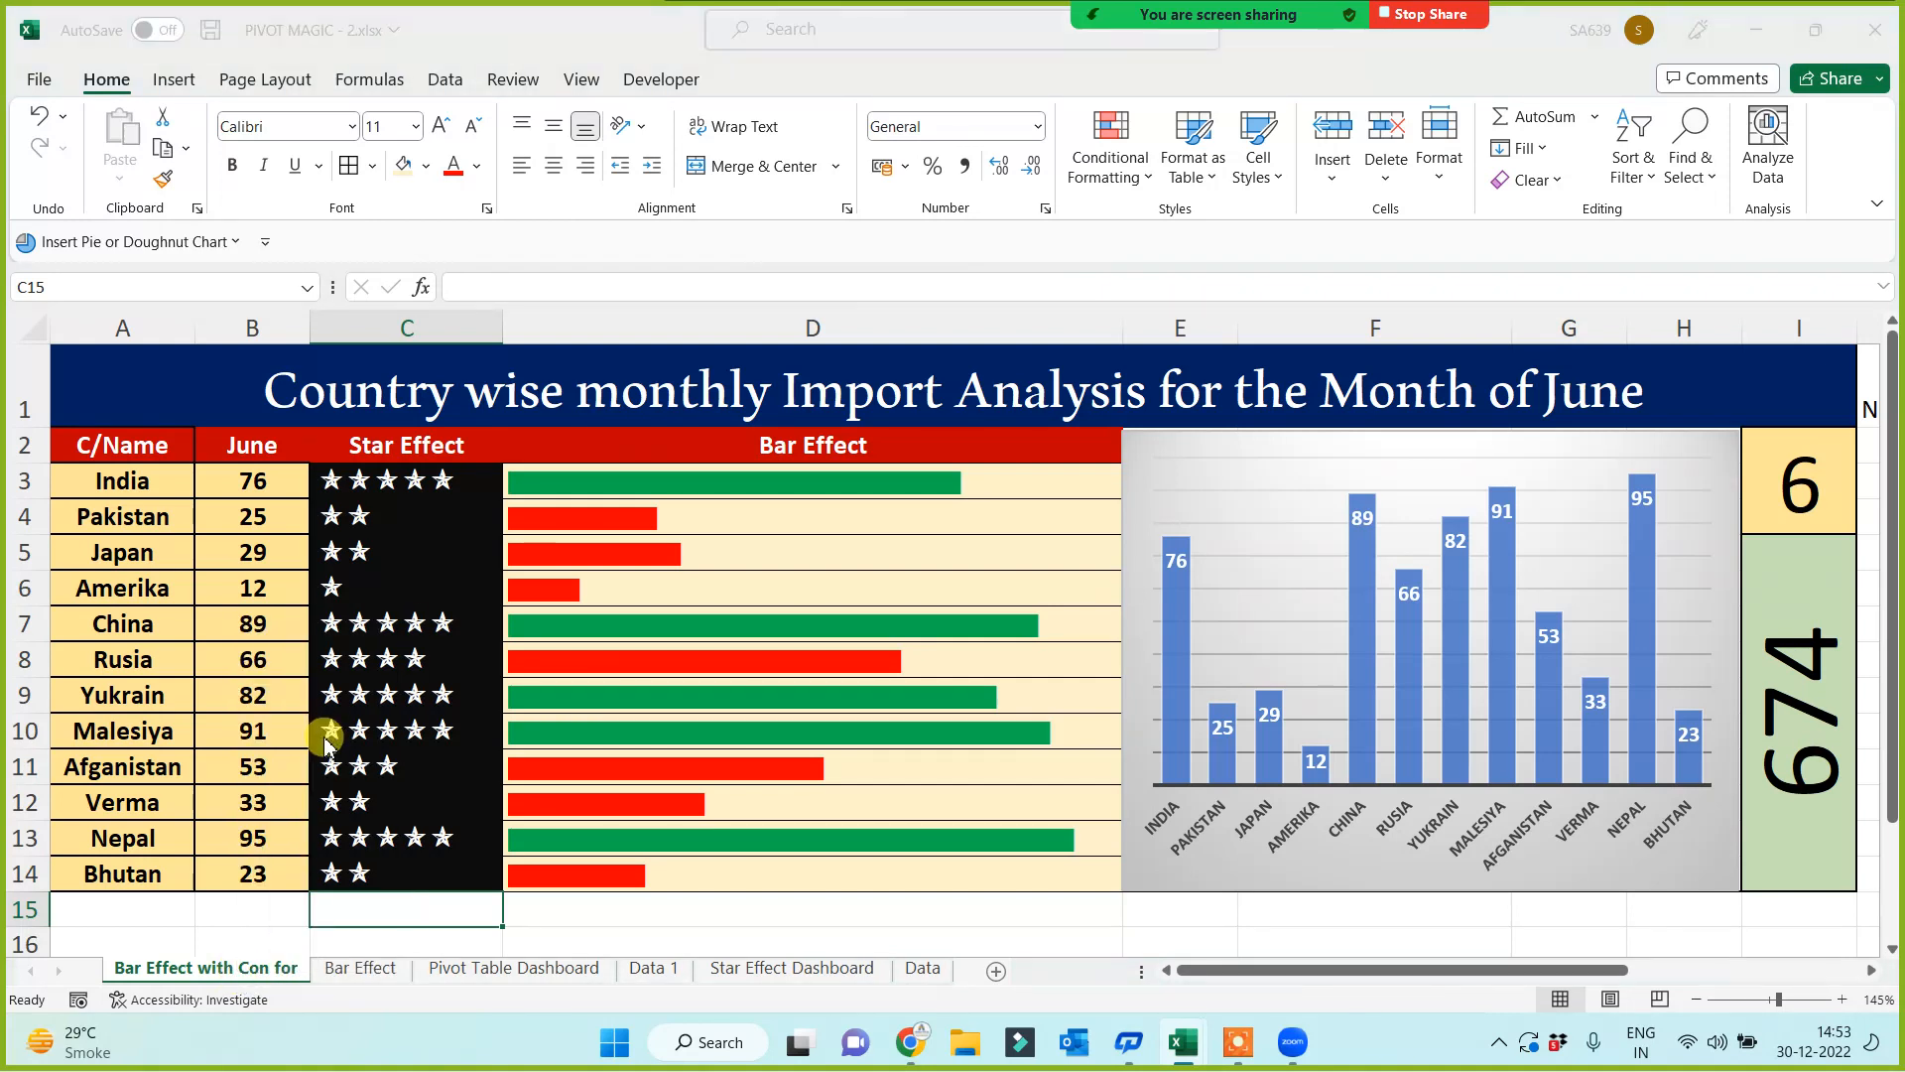
{"action": "left_click", "coordinate": [151, 871]}
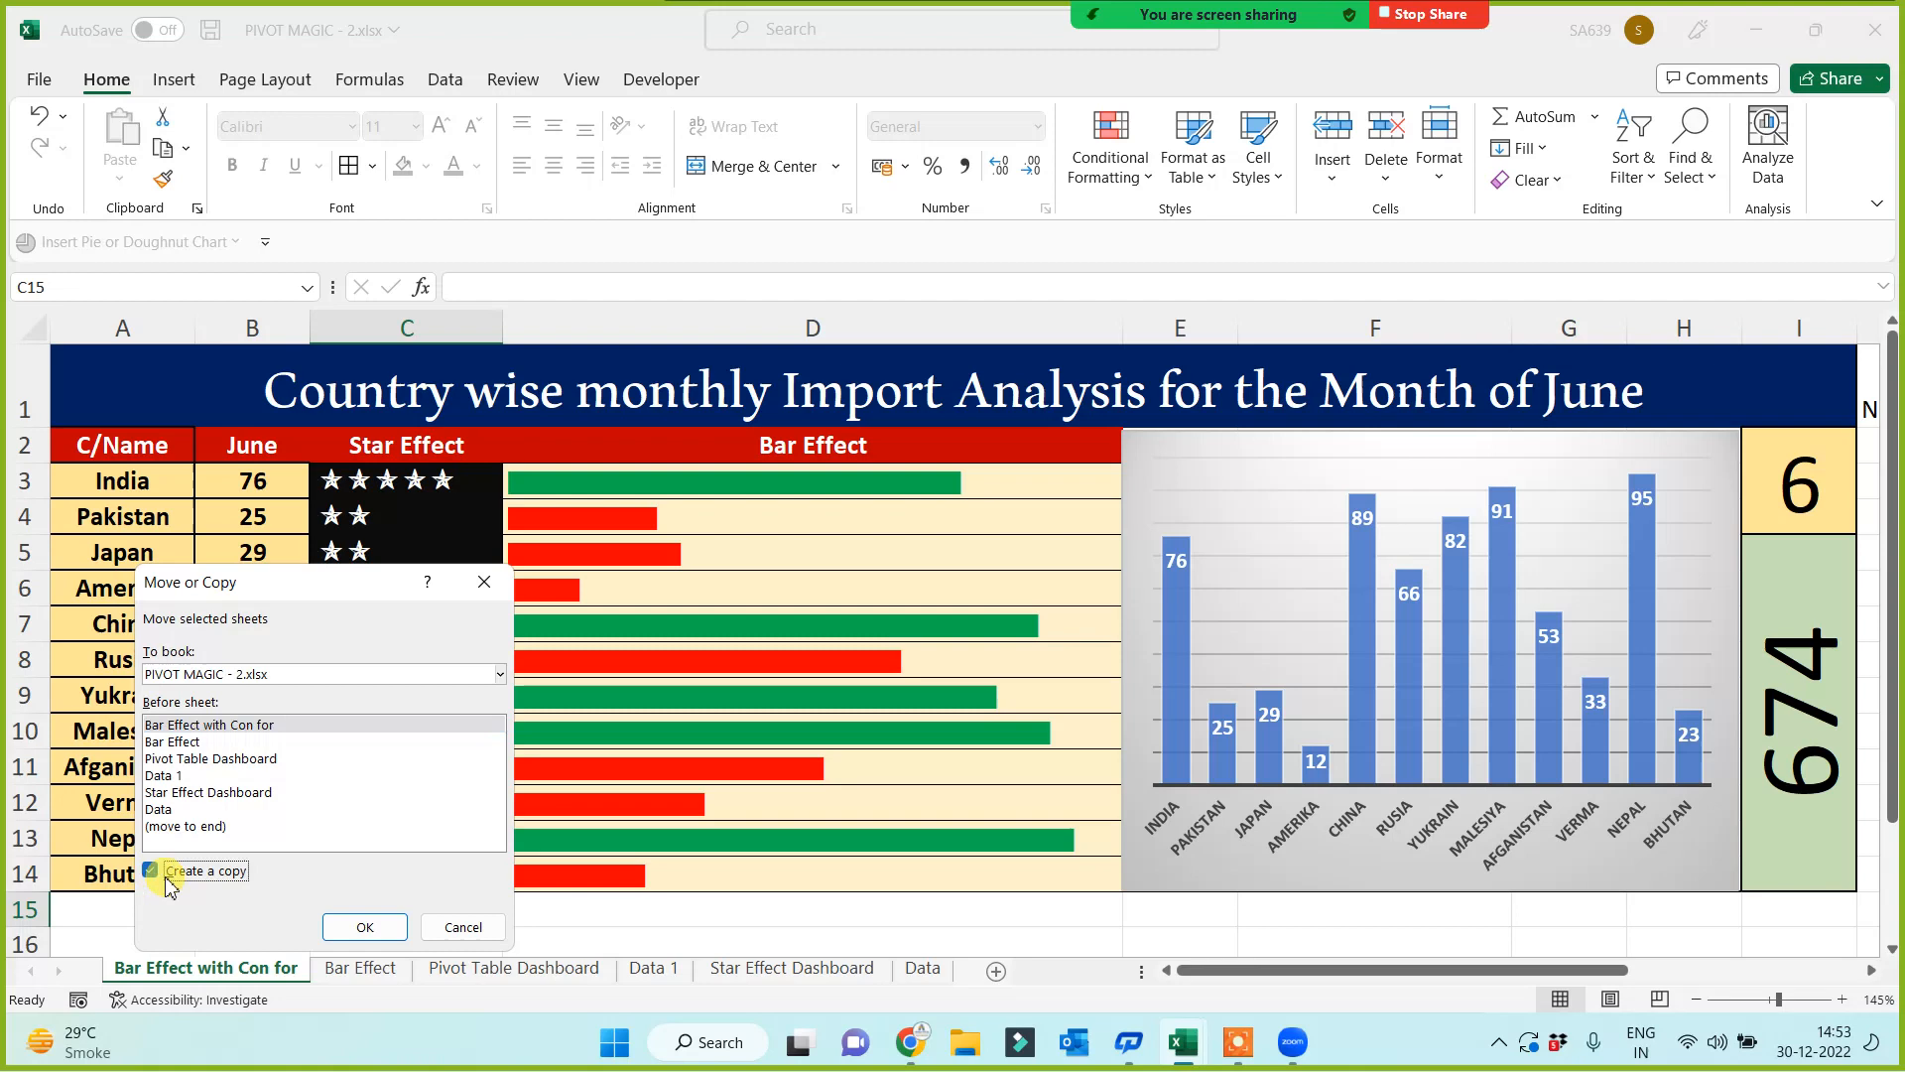
{"action": "left_click", "coordinate": [362, 927]}
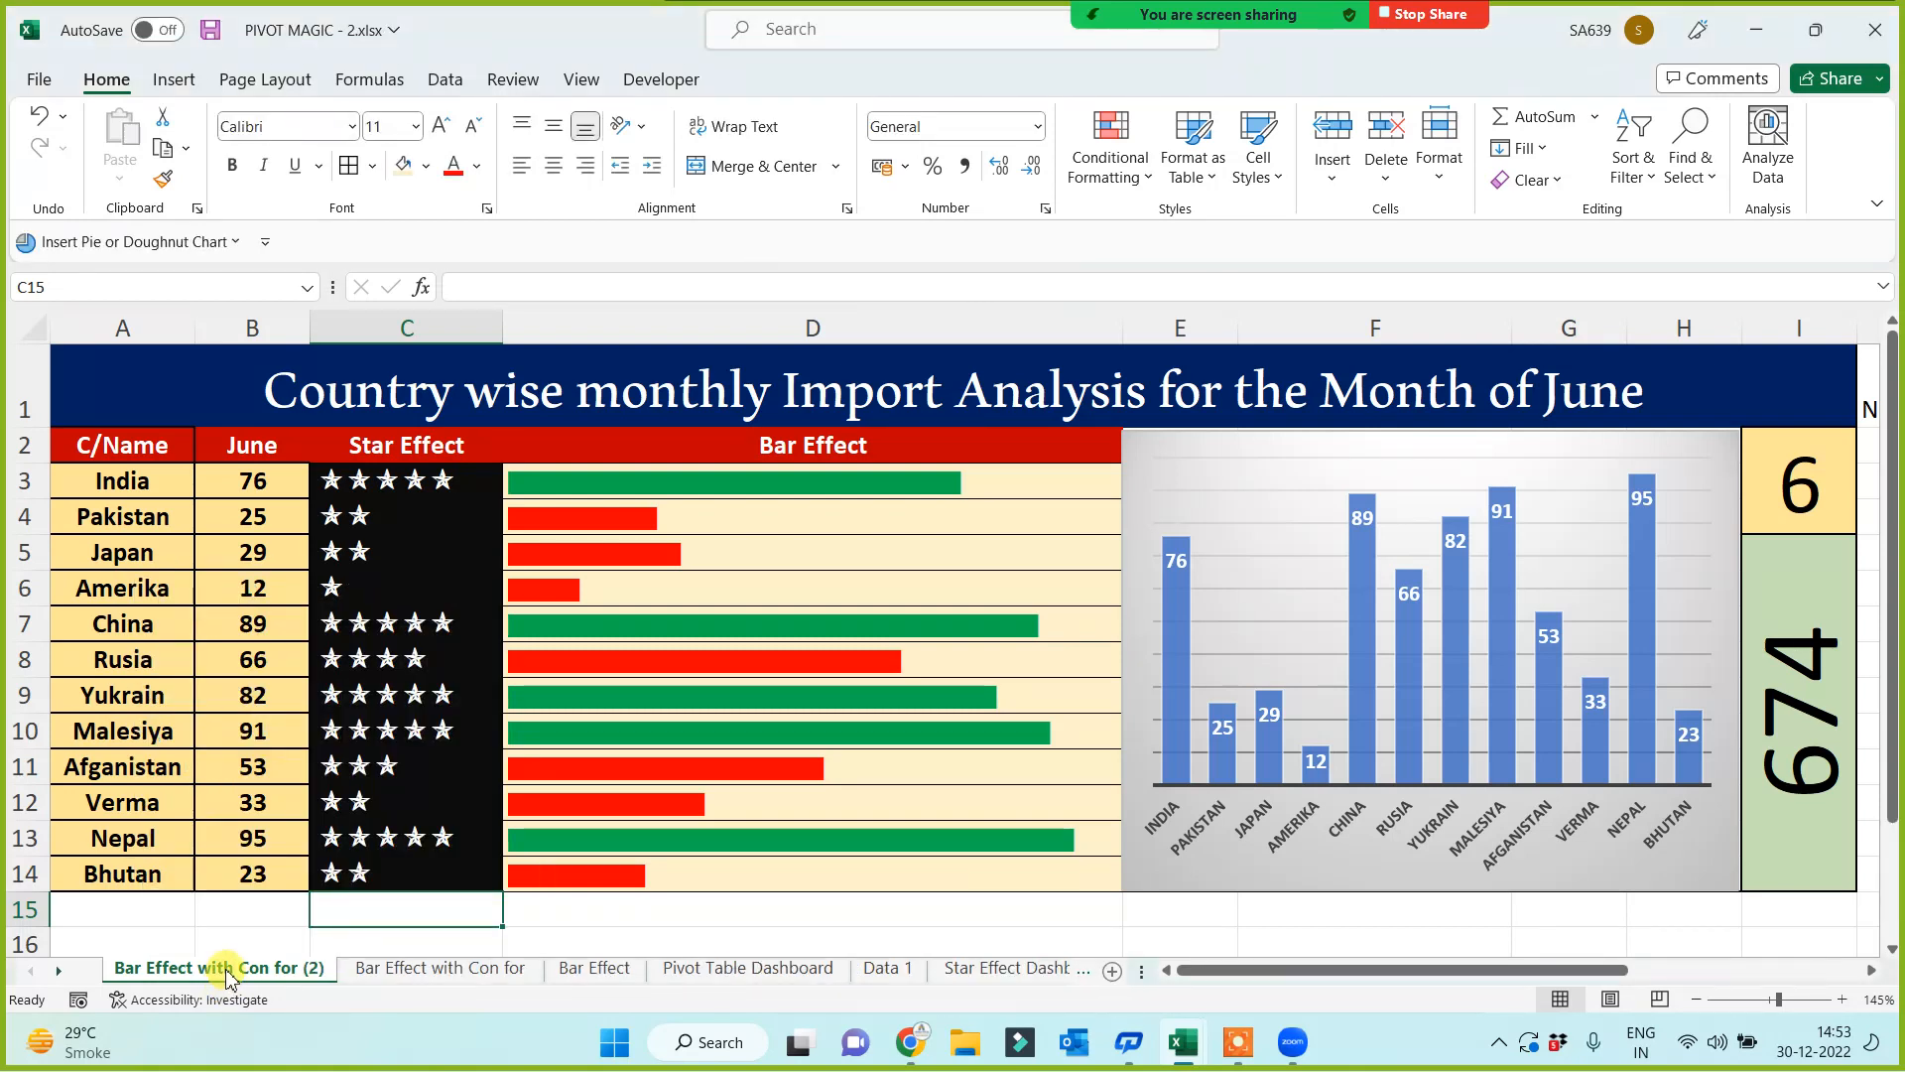
Step: Rename the copied sheet as "Spin Button Dash"
{"action": "double_click", "coordinate": [226, 966]}
{"action": "type", "text": "S"}
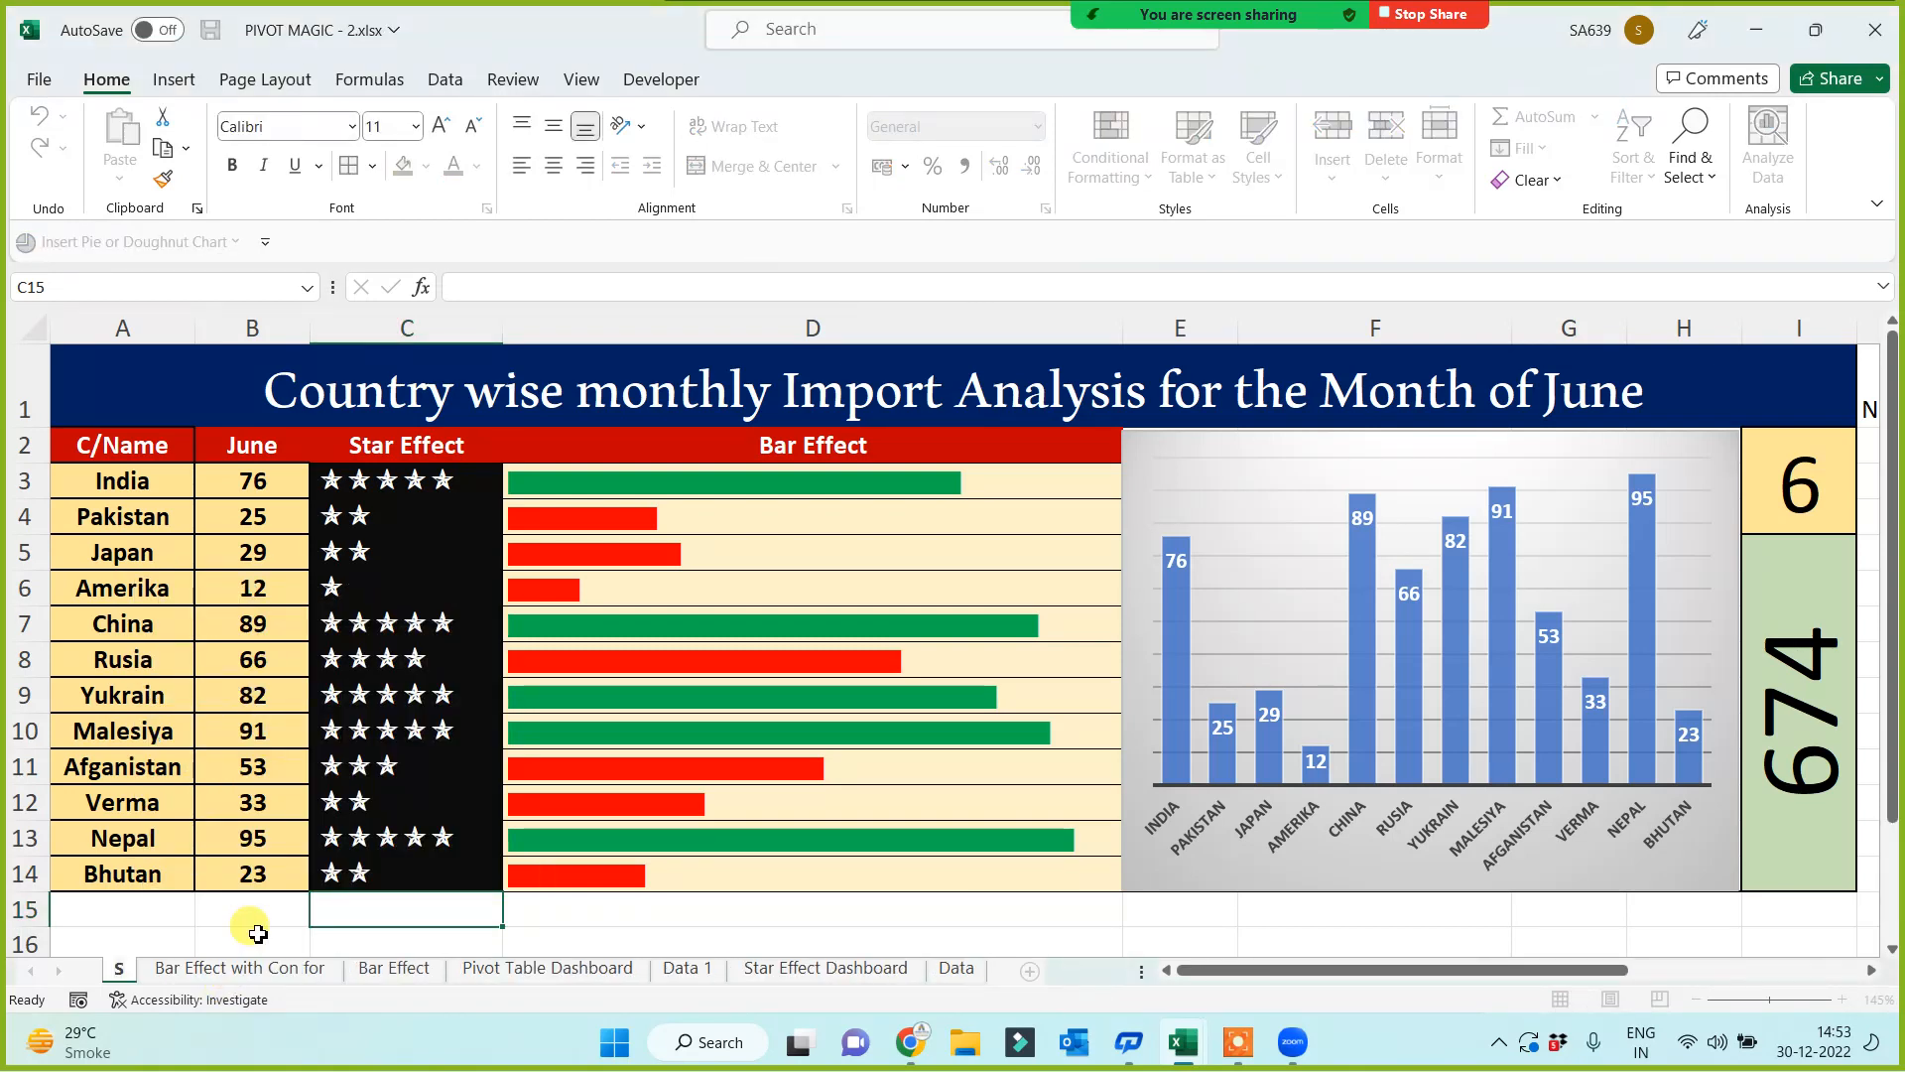
{"action": "type", "text": "pin Button"}
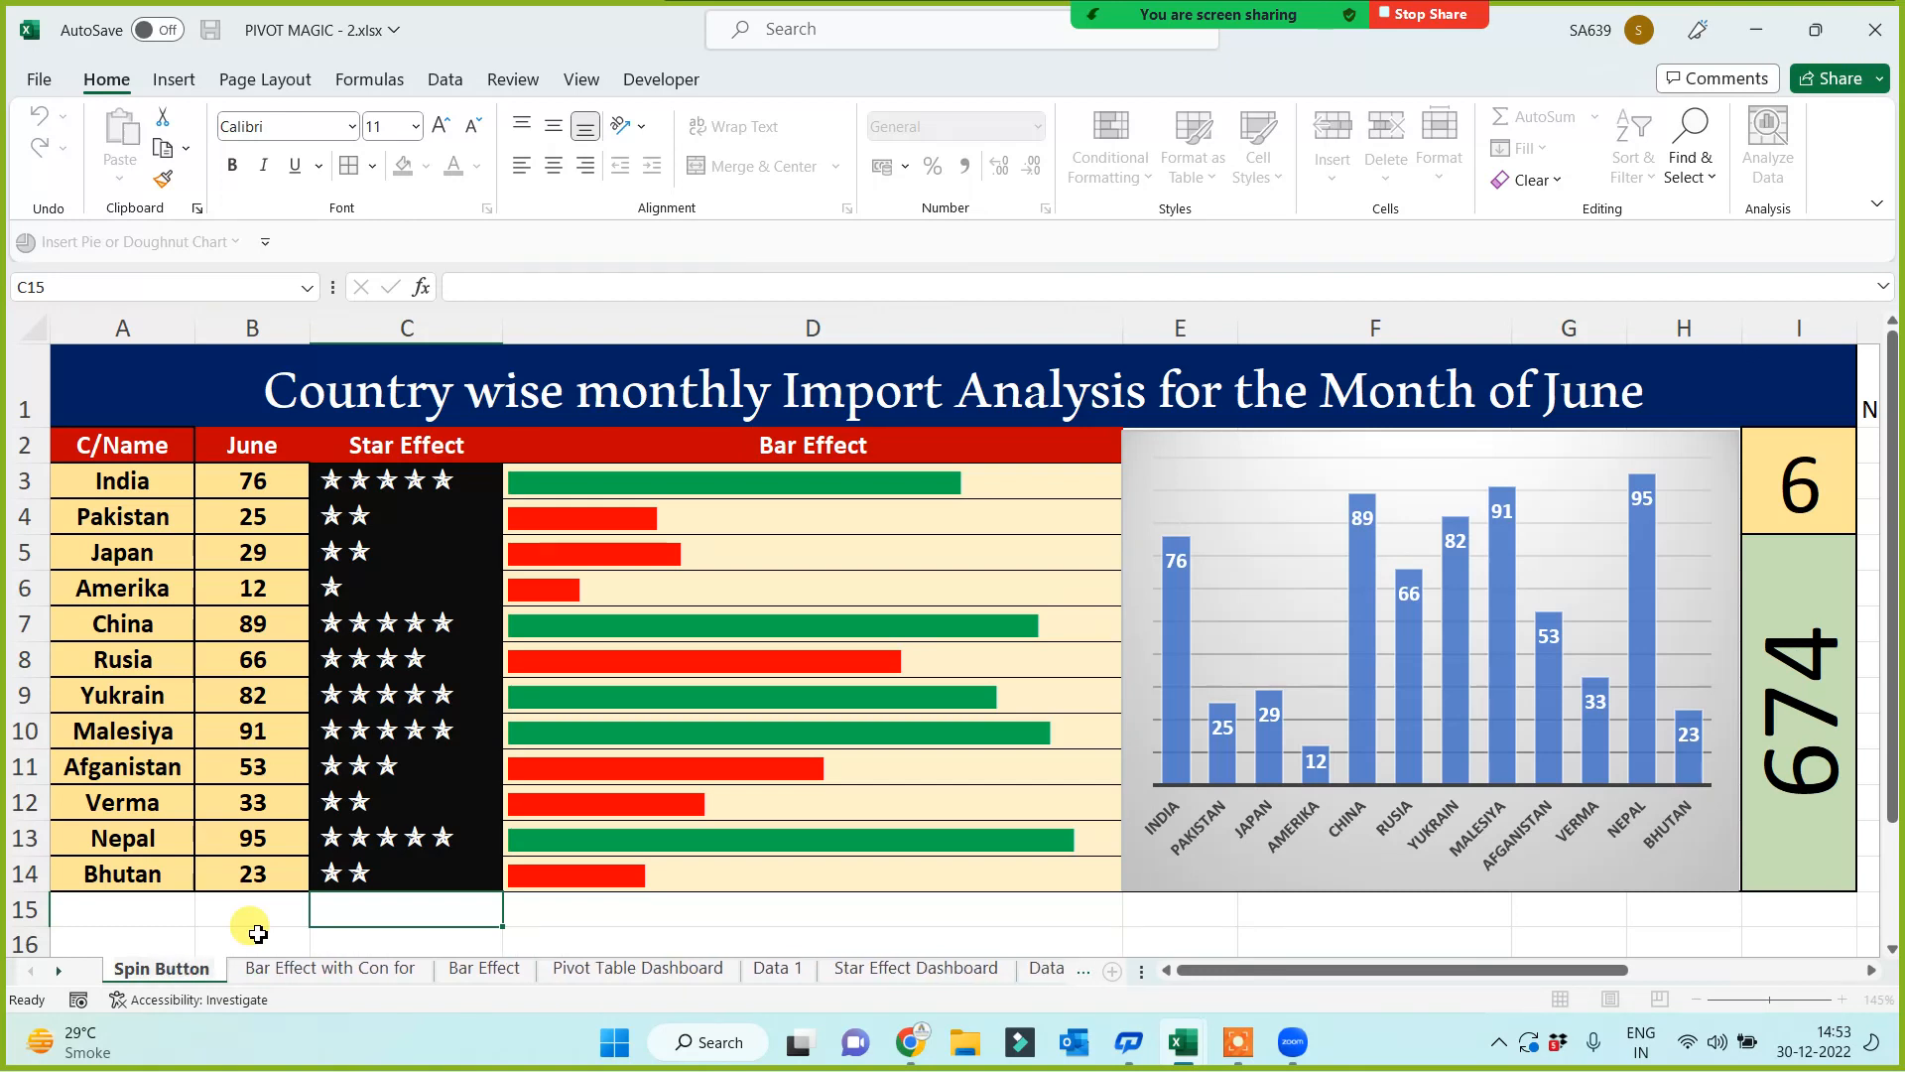
{"action": "type", "text": " Dasb"}
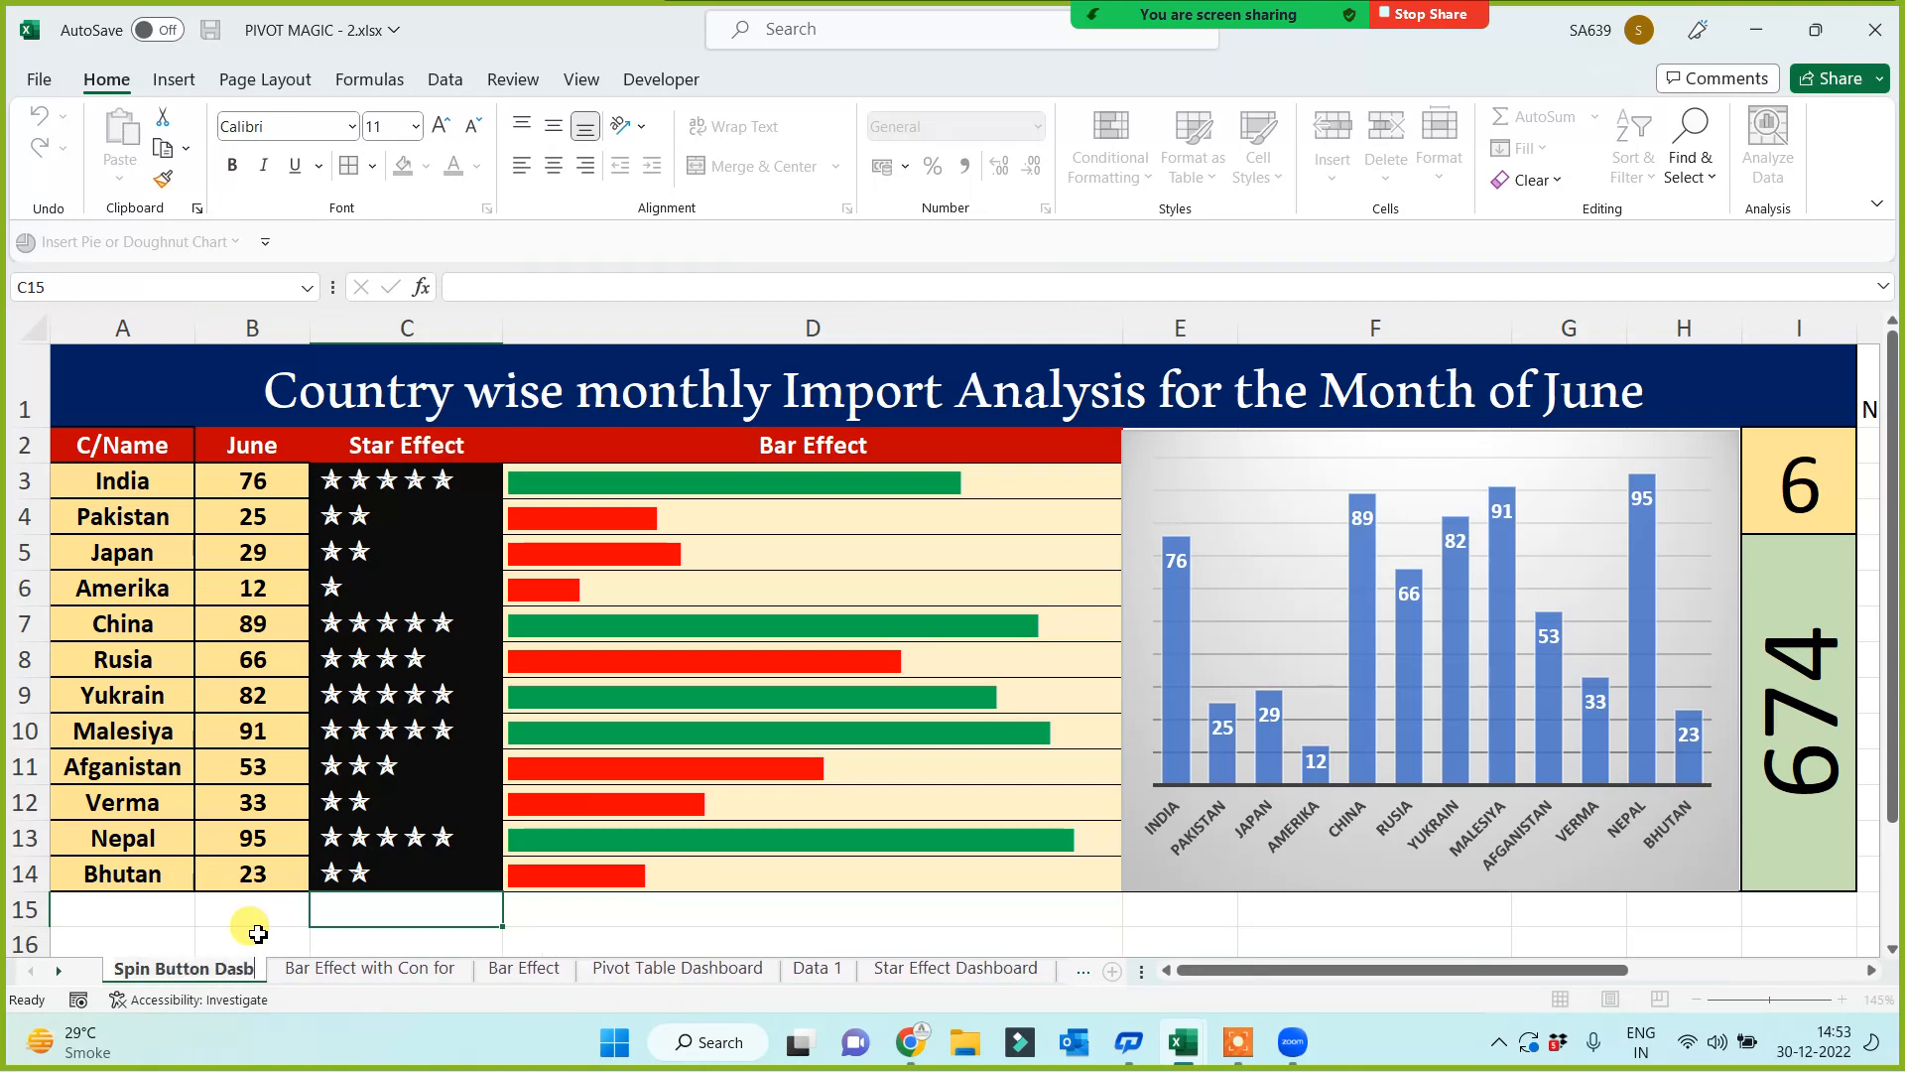
{"action": "key", "text": "BackSpace"}
{"action": "type", "text": "h"}
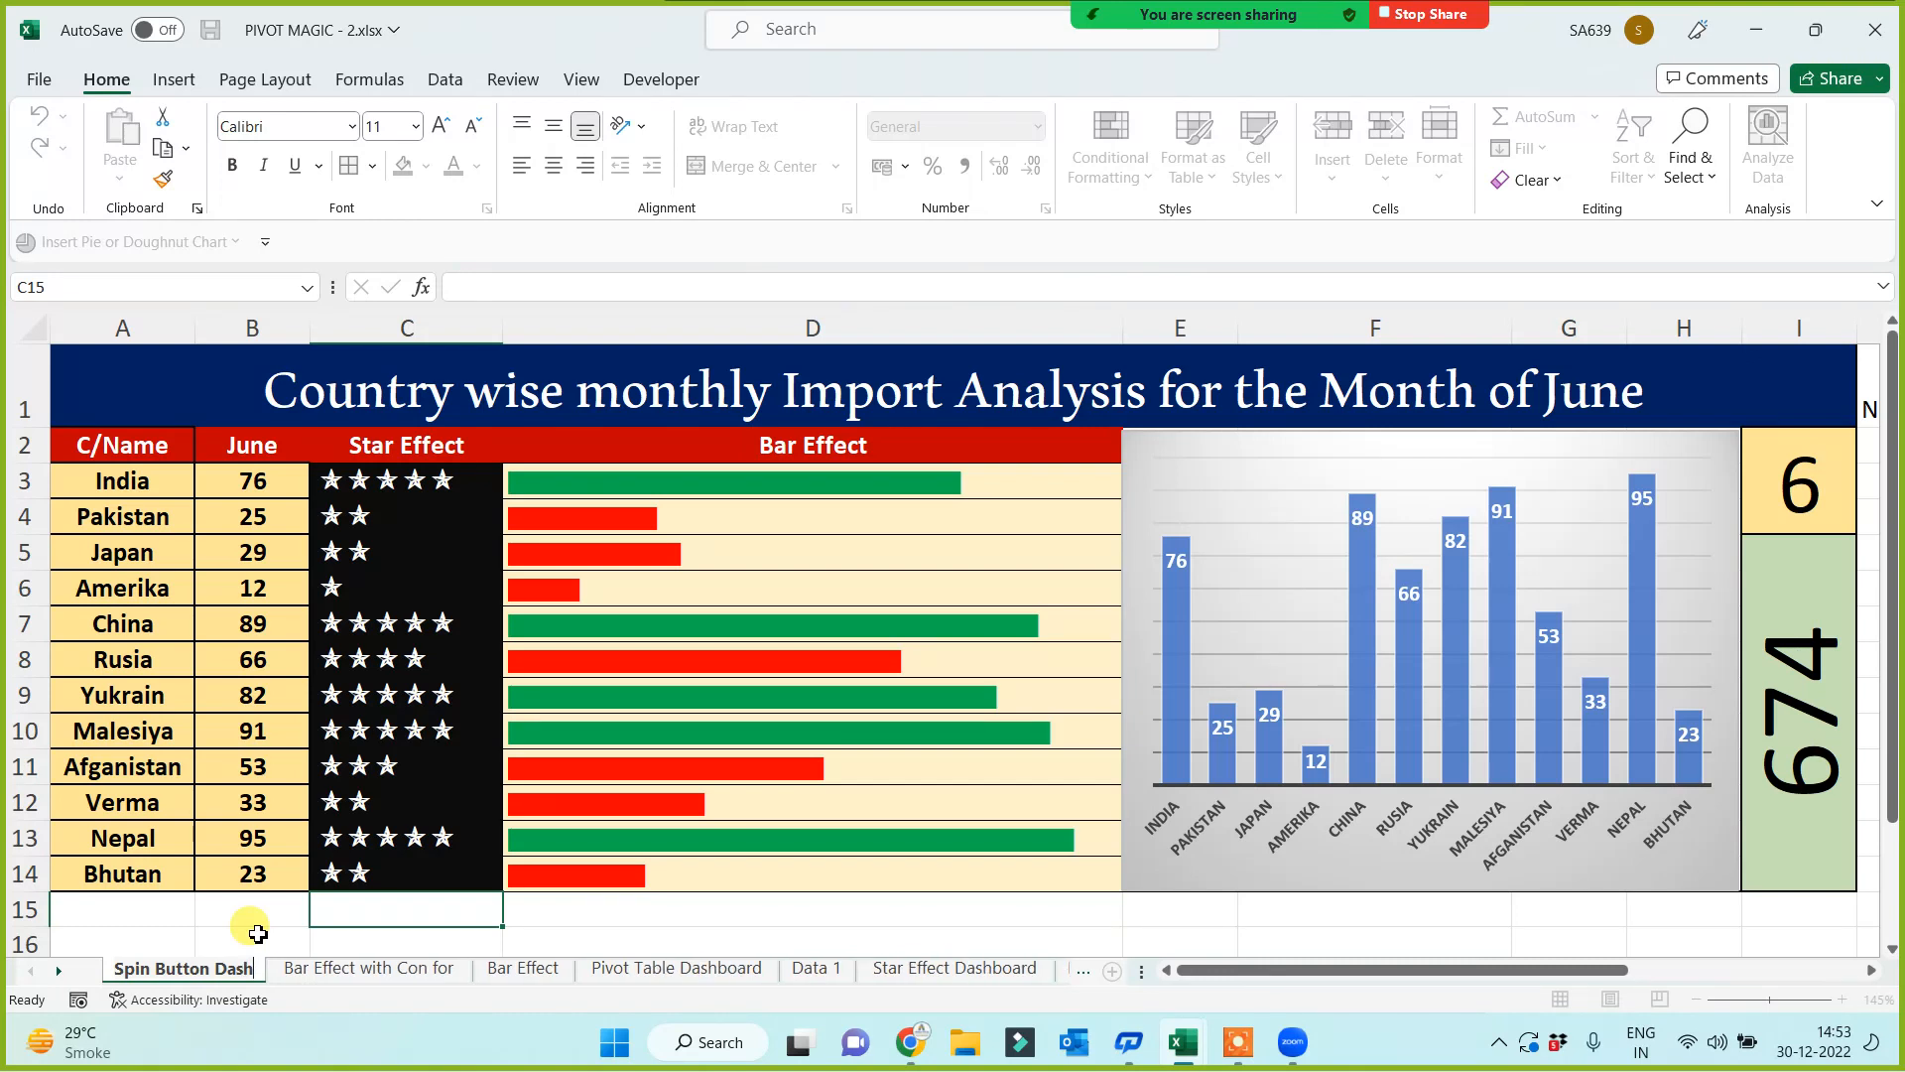
{"action": "left_click", "coordinate": [257, 933]}
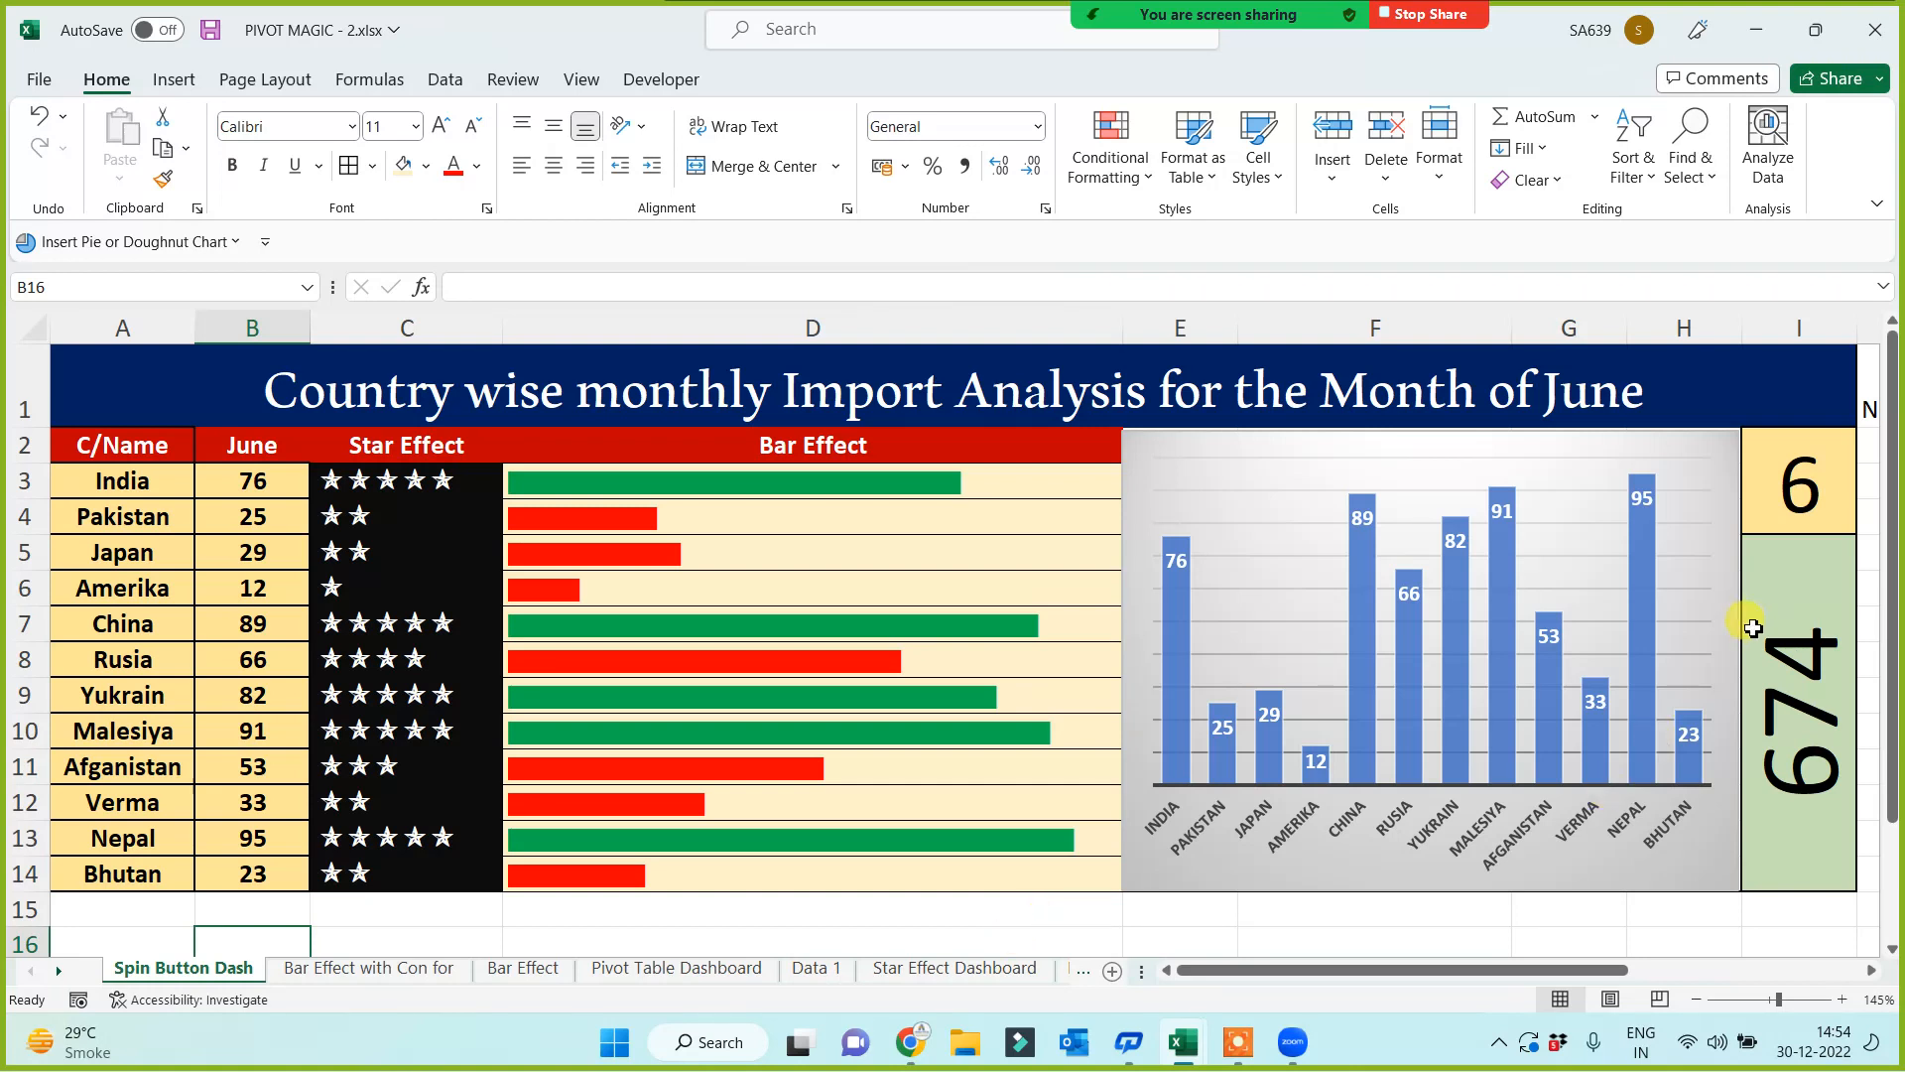
Step: Narrow the column chart from its right edge to free the space over column H, and deselect it
{"action": "left_click_drag", "start_coordinate": [1736, 645], "coordinate": [1618, 660]}
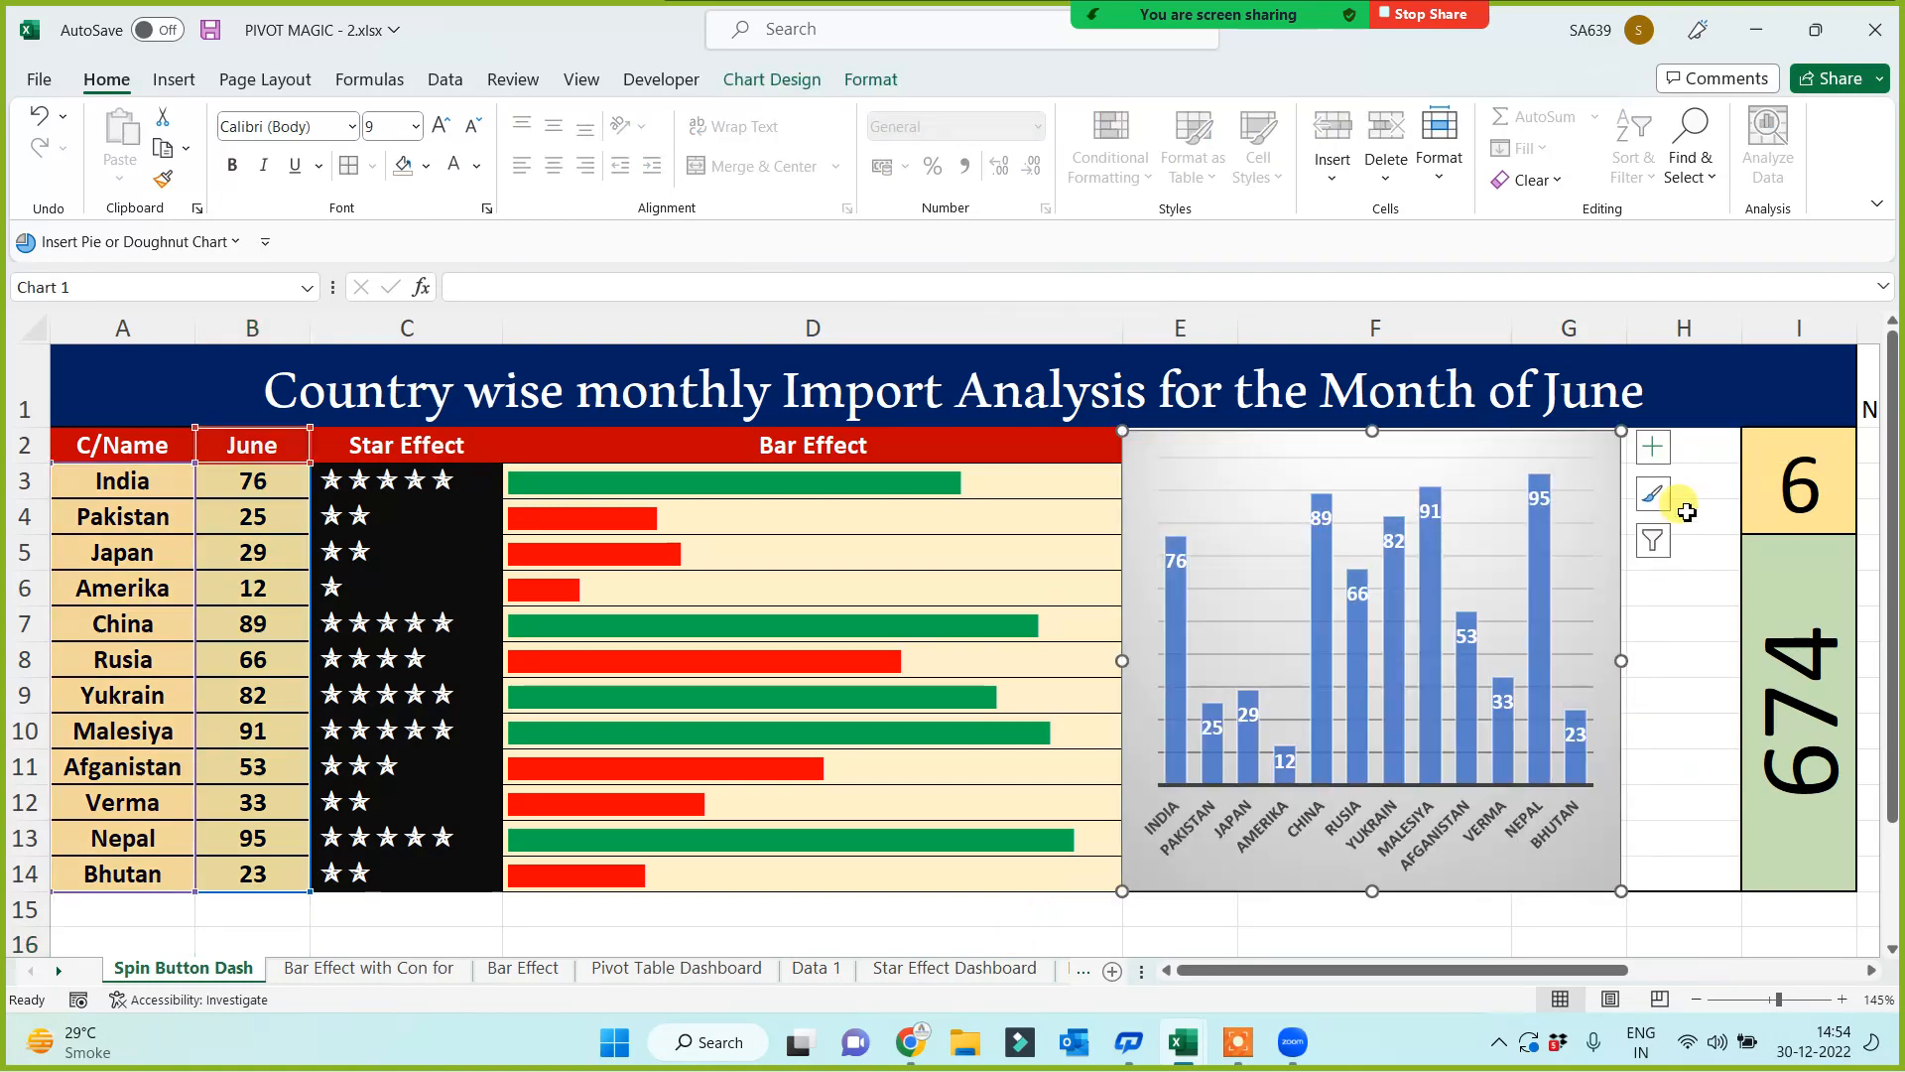
{"action": "mouse_move", "coordinate": [1699, 453]}
{"action": "left_mouse_down"}
{"action": "mouse_move", "coordinate": [1680, 863]}
{"action": "mouse_move", "coordinate": [1646, 900]}
{"action": "left_mouse_up"}
{"action": "left_click", "coordinate": [1595, 913]}
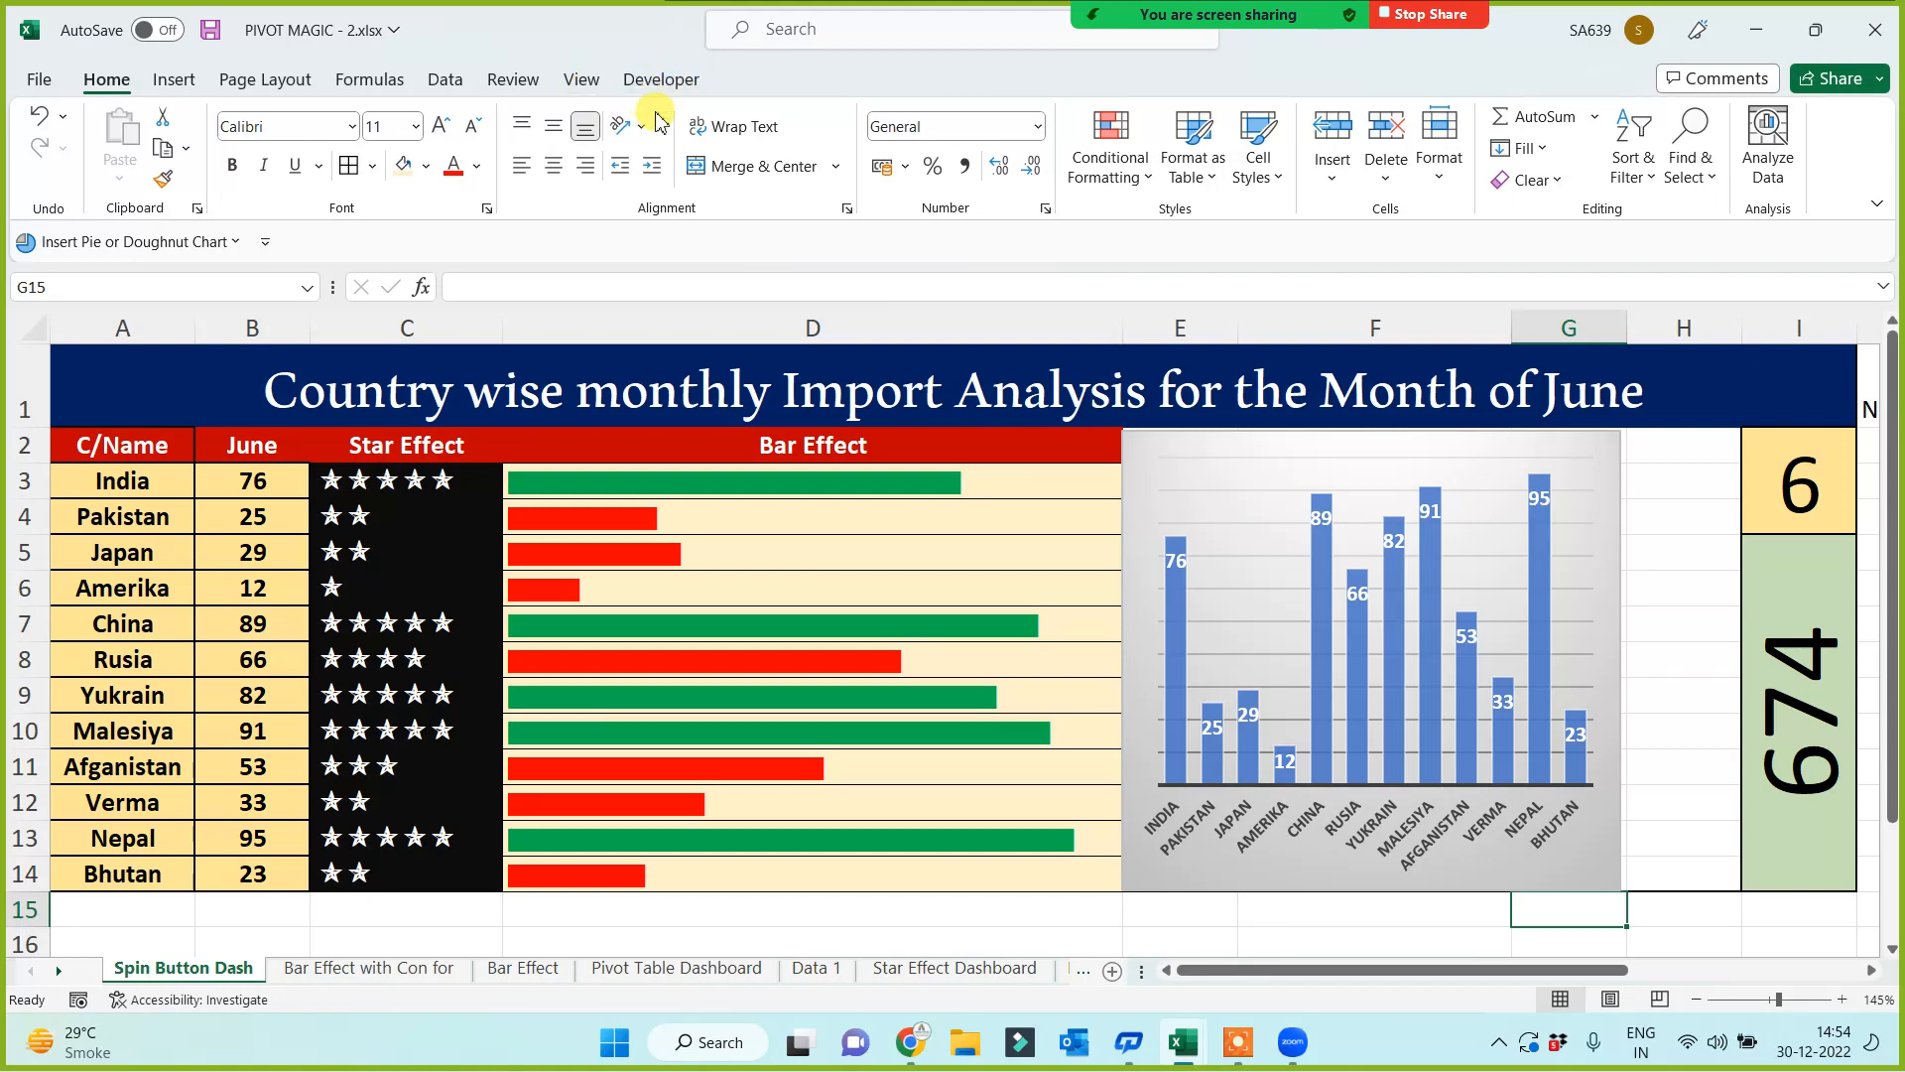
Step: View the Zoom meeting's participant list and minimize it to return to the "Spin Button Dash" sheet
{"action": "mouse_move", "coordinate": [1111, 18]}
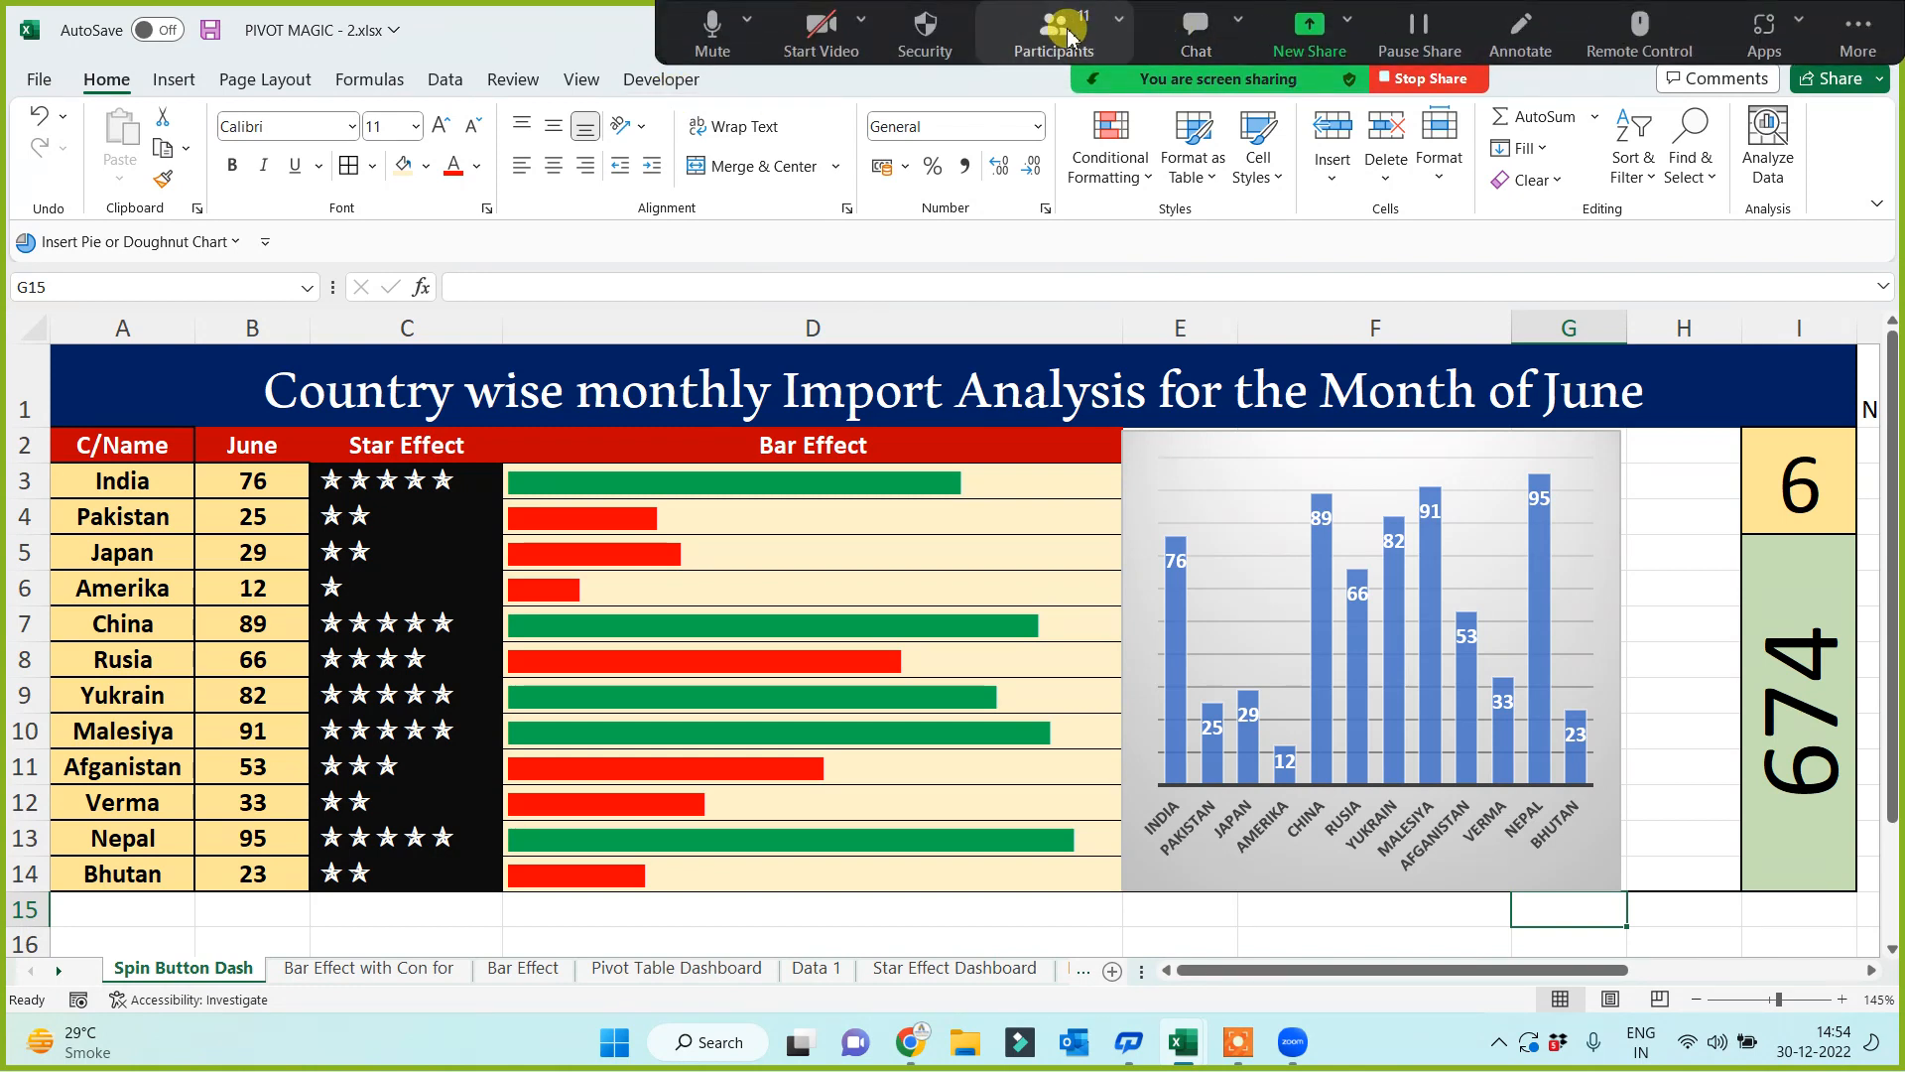
{"action": "left_click", "coordinate": [1069, 37]}
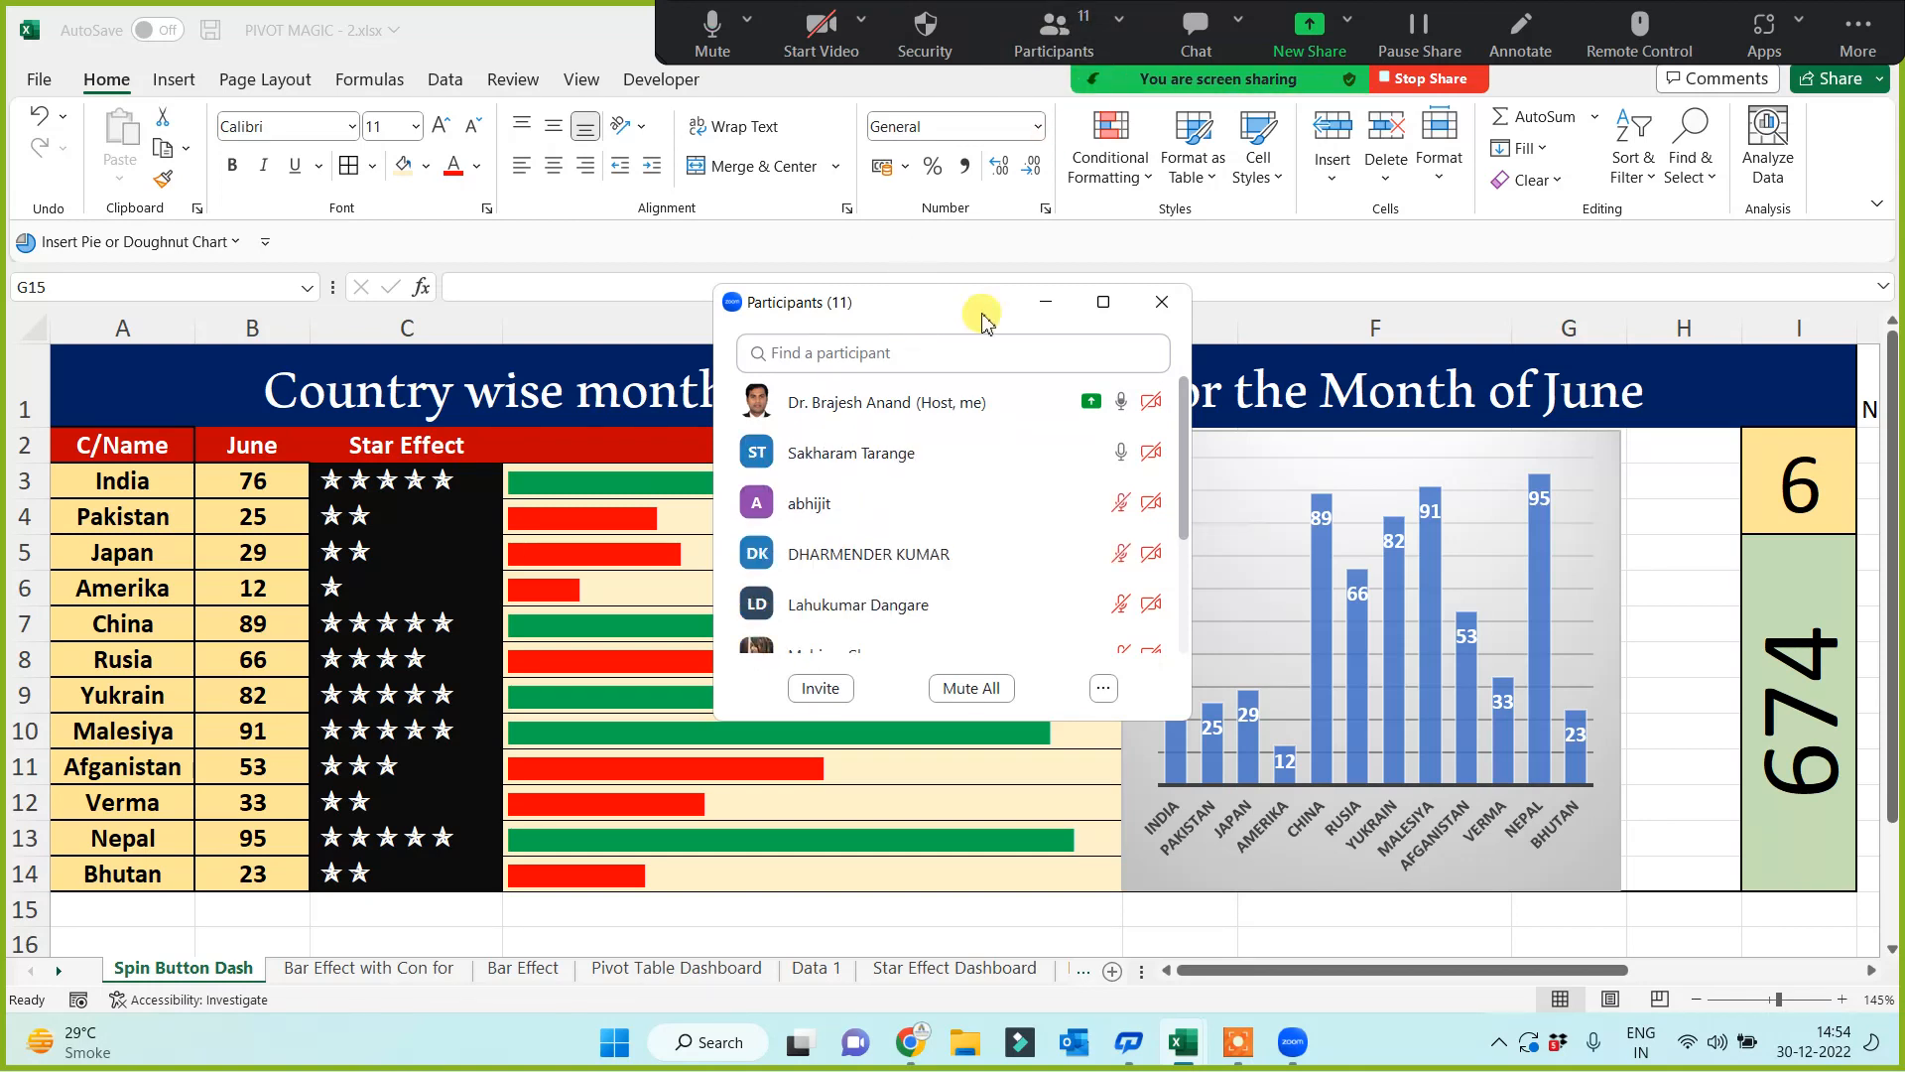
{"action": "left_click", "coordinate": [1045, 302]}
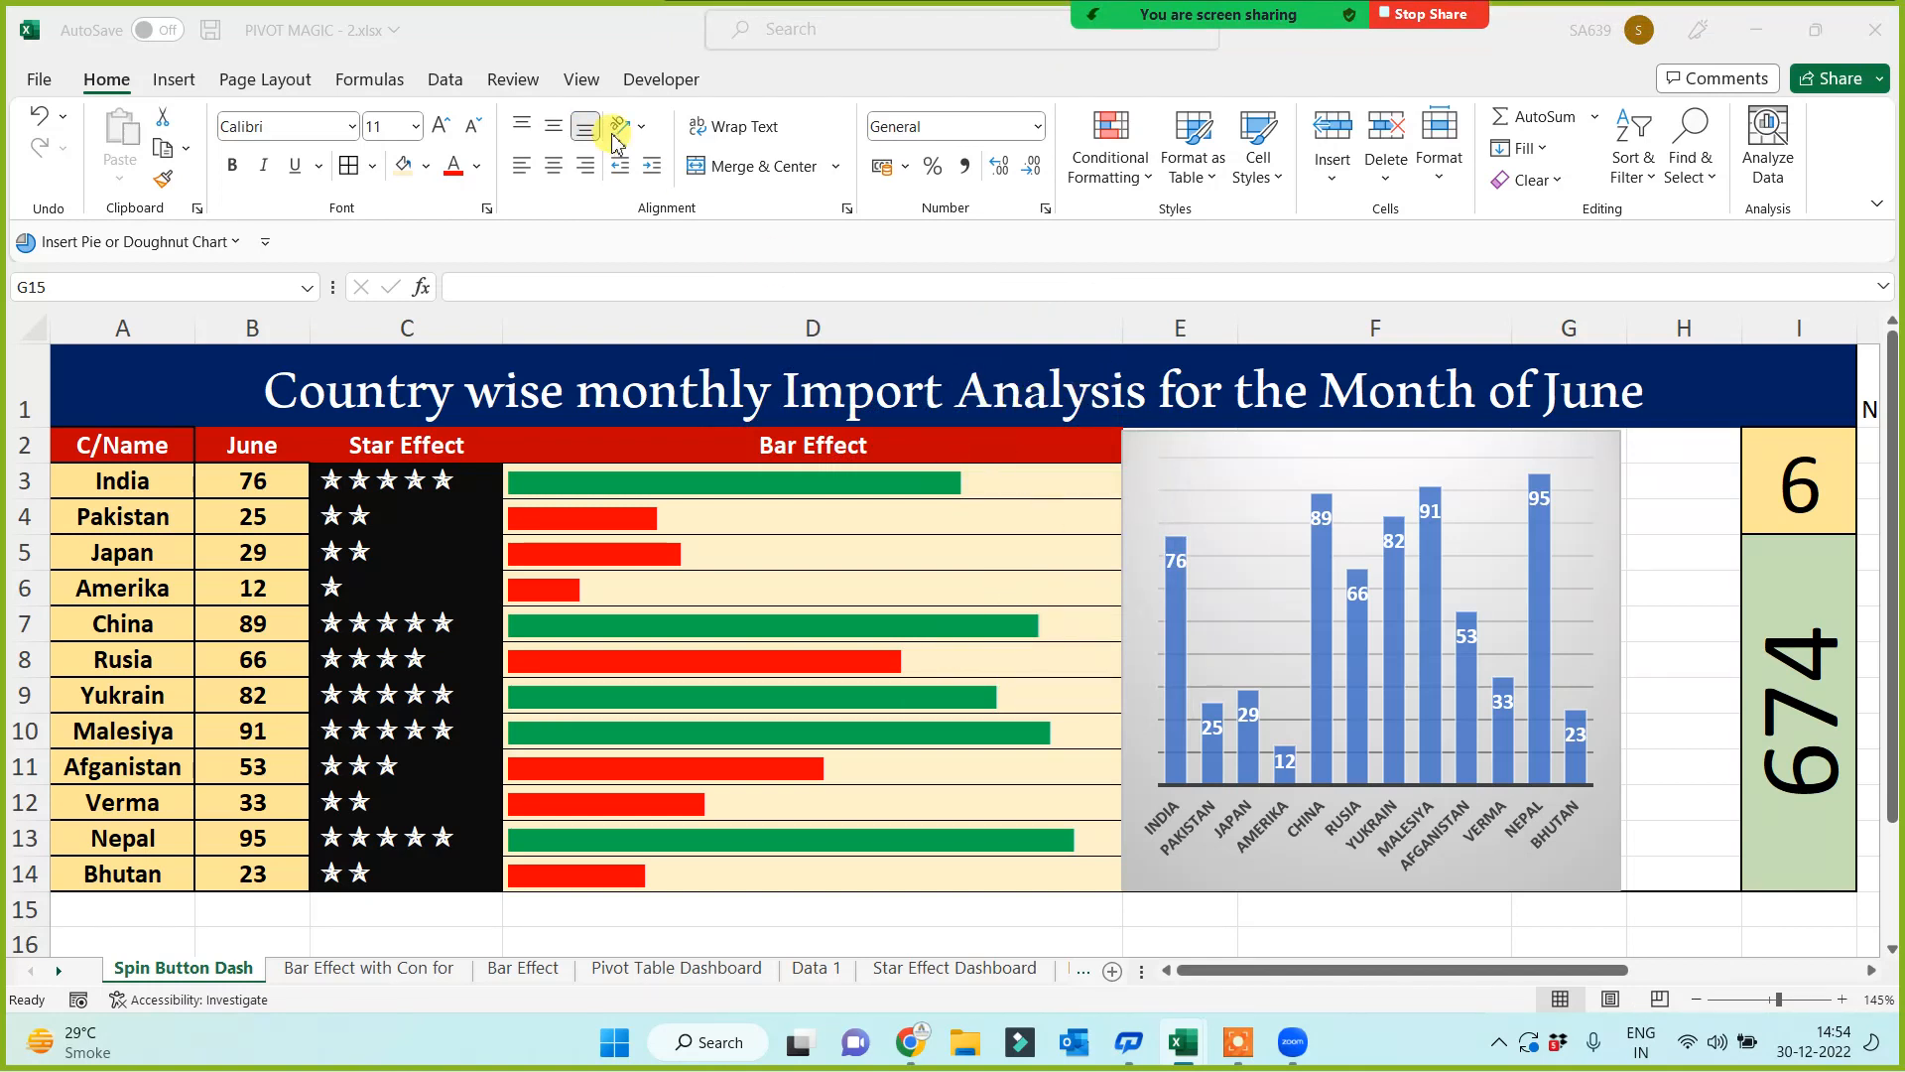
{"action": "left_click", "coordinate": [656, 87]}
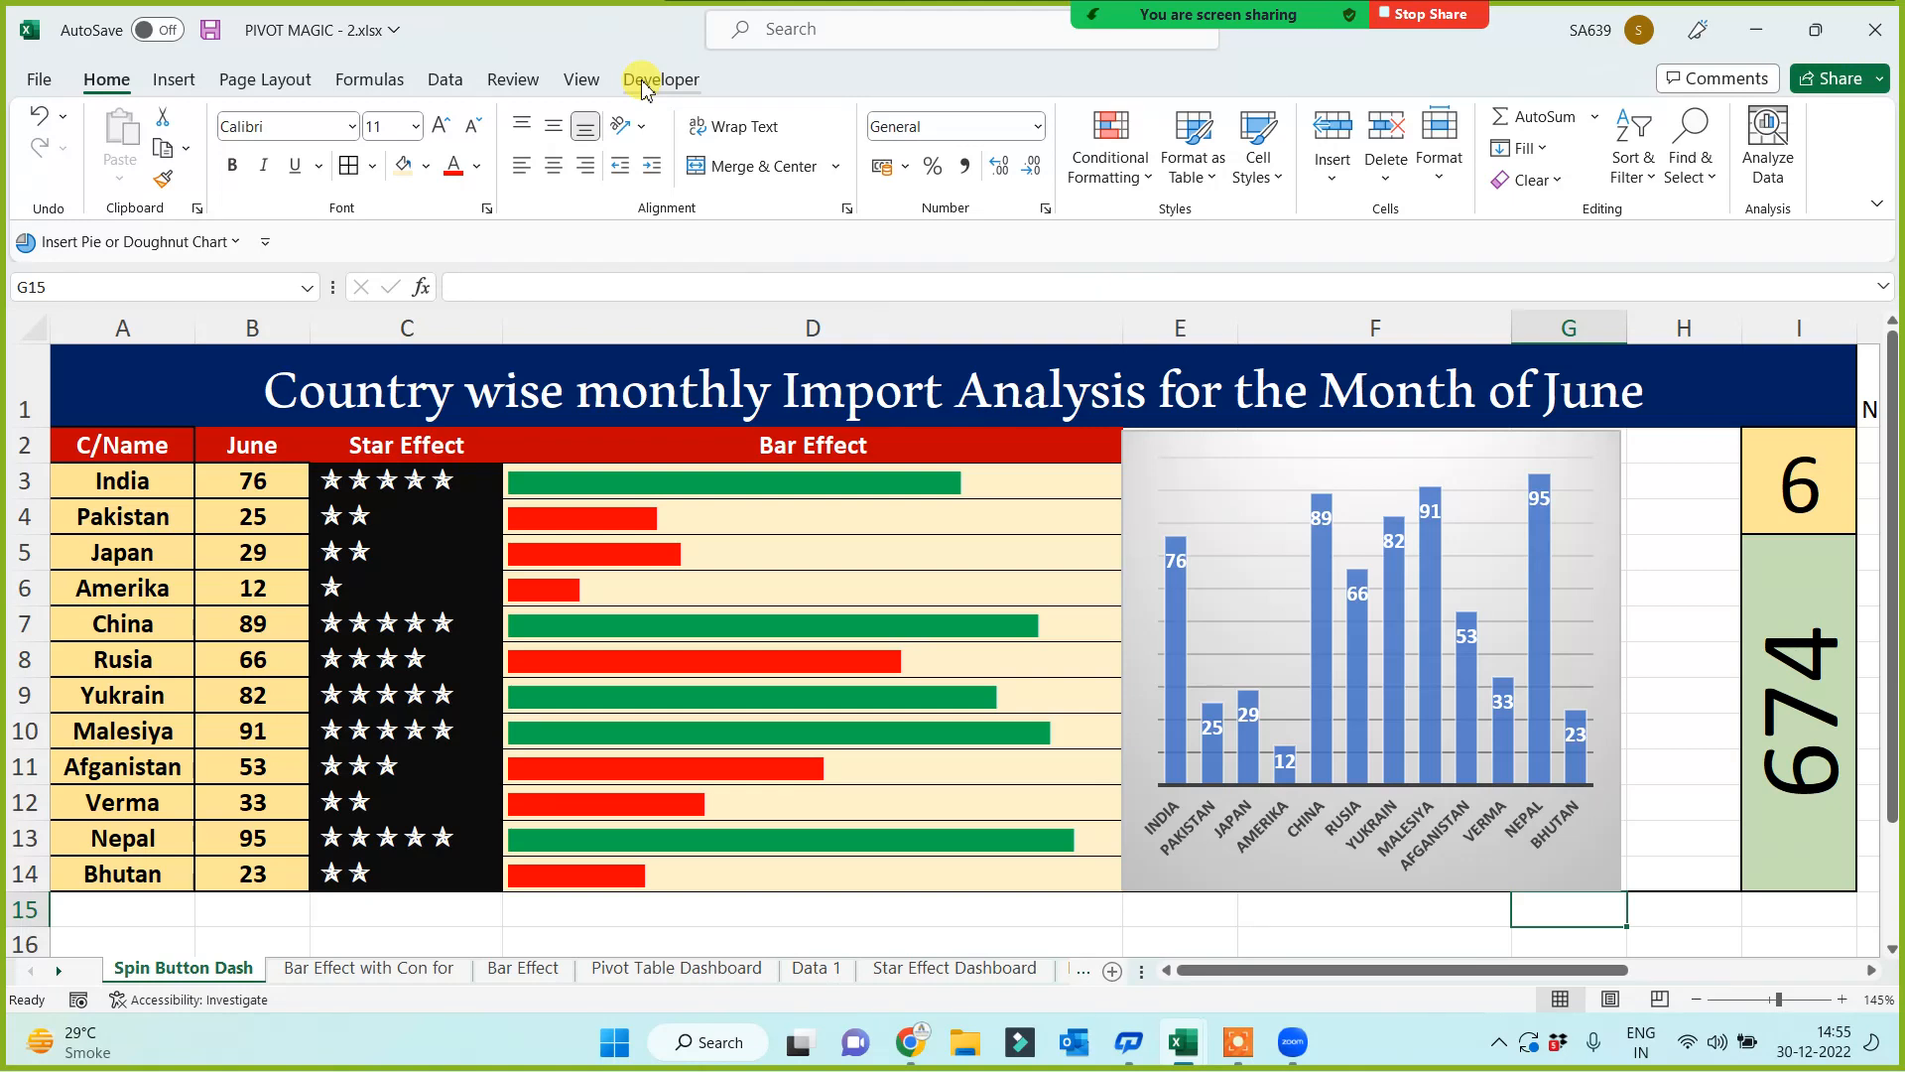
{"action": "right_click", "coordinate": [638, 89]}
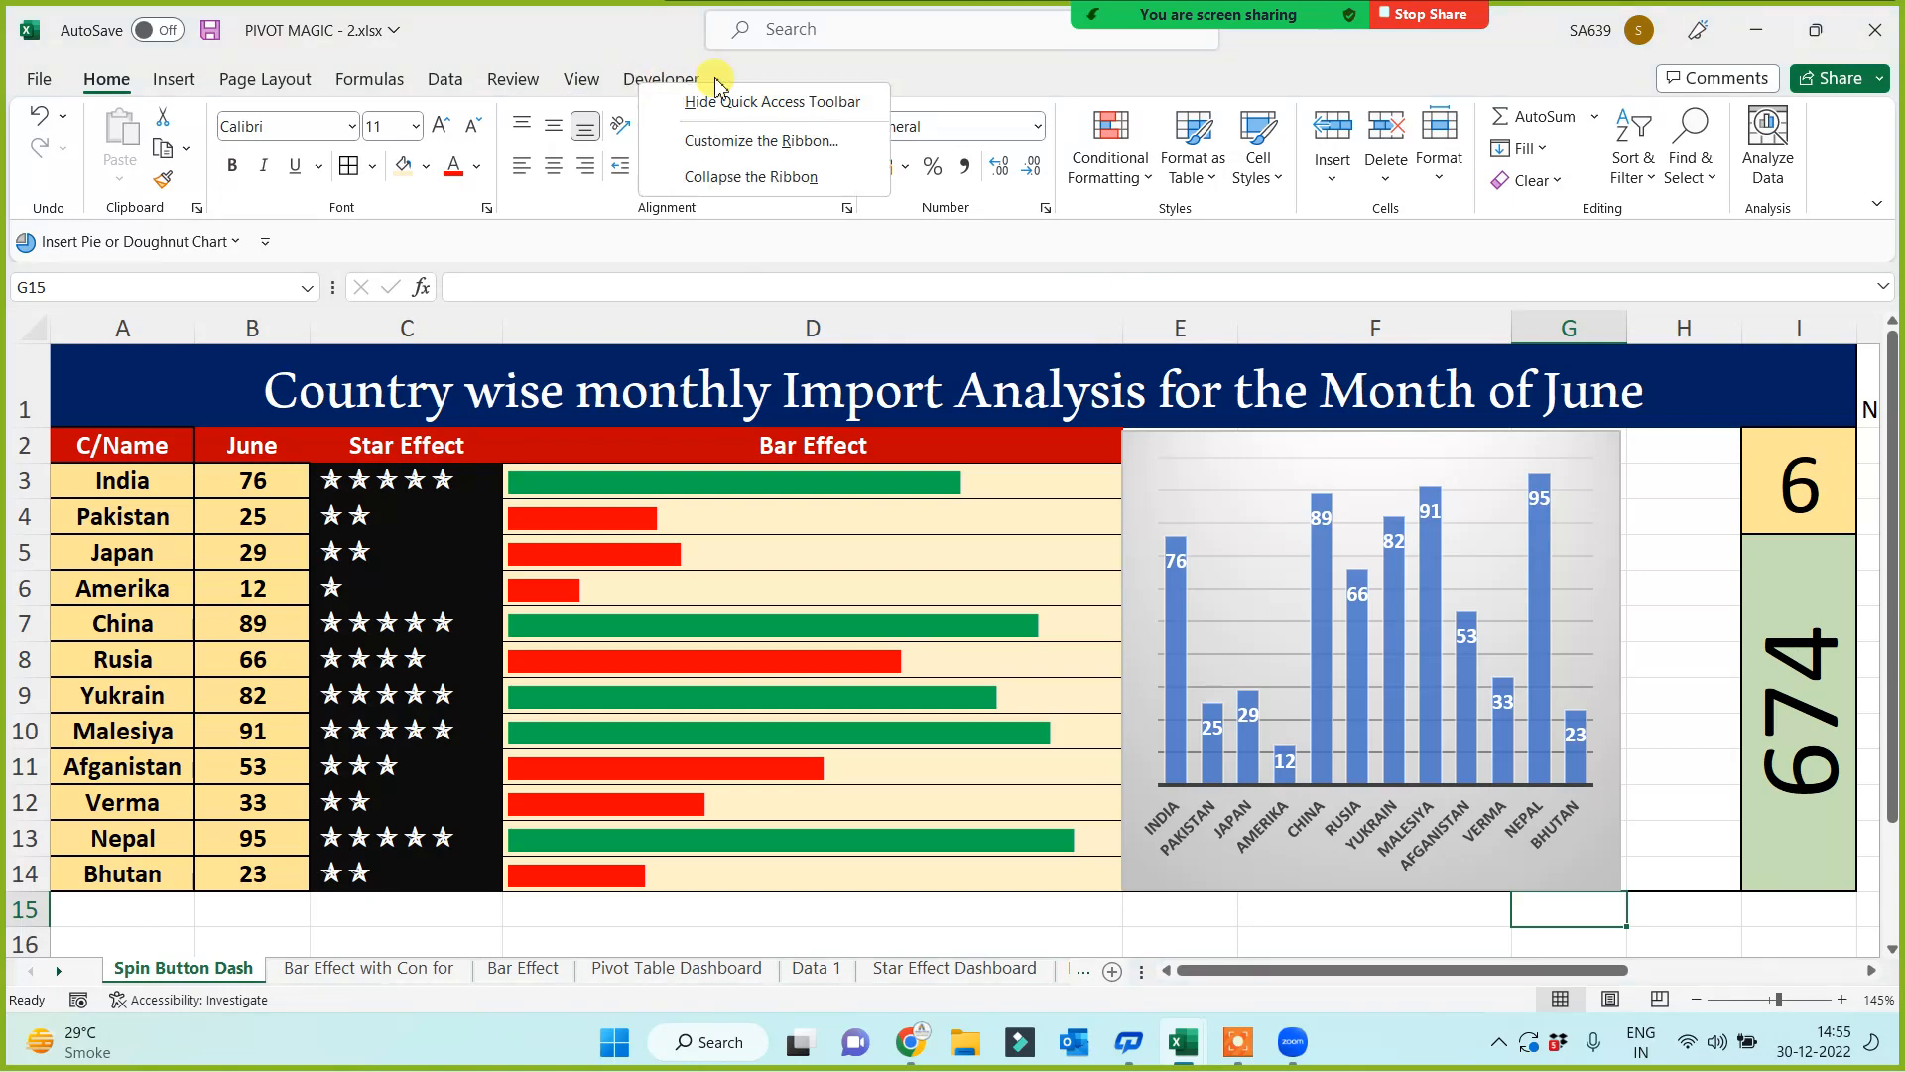
{"action": "left_click", "coordinate": [772, 72]}
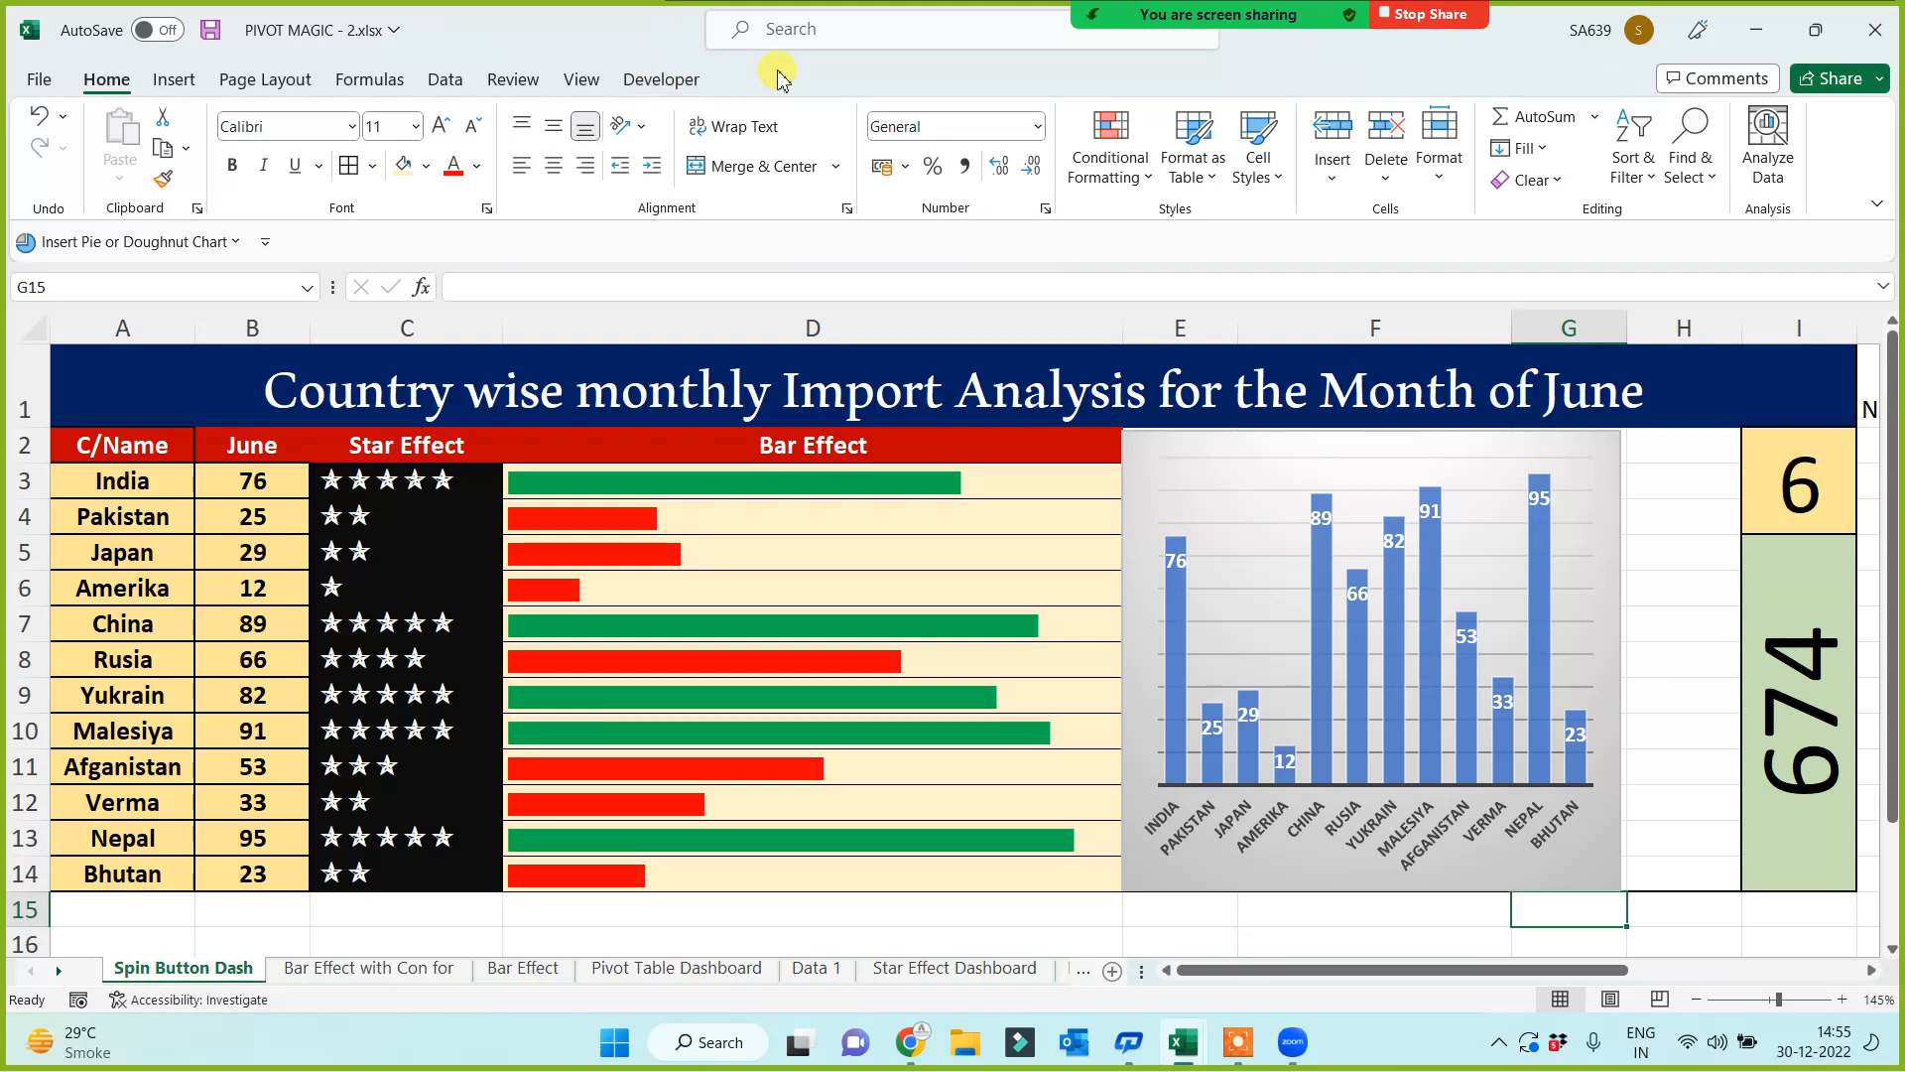
Step: Customize the ribbon to hide the Developer tab and apply the change
{"action": "right_click", "coordinate": [648, 87]}
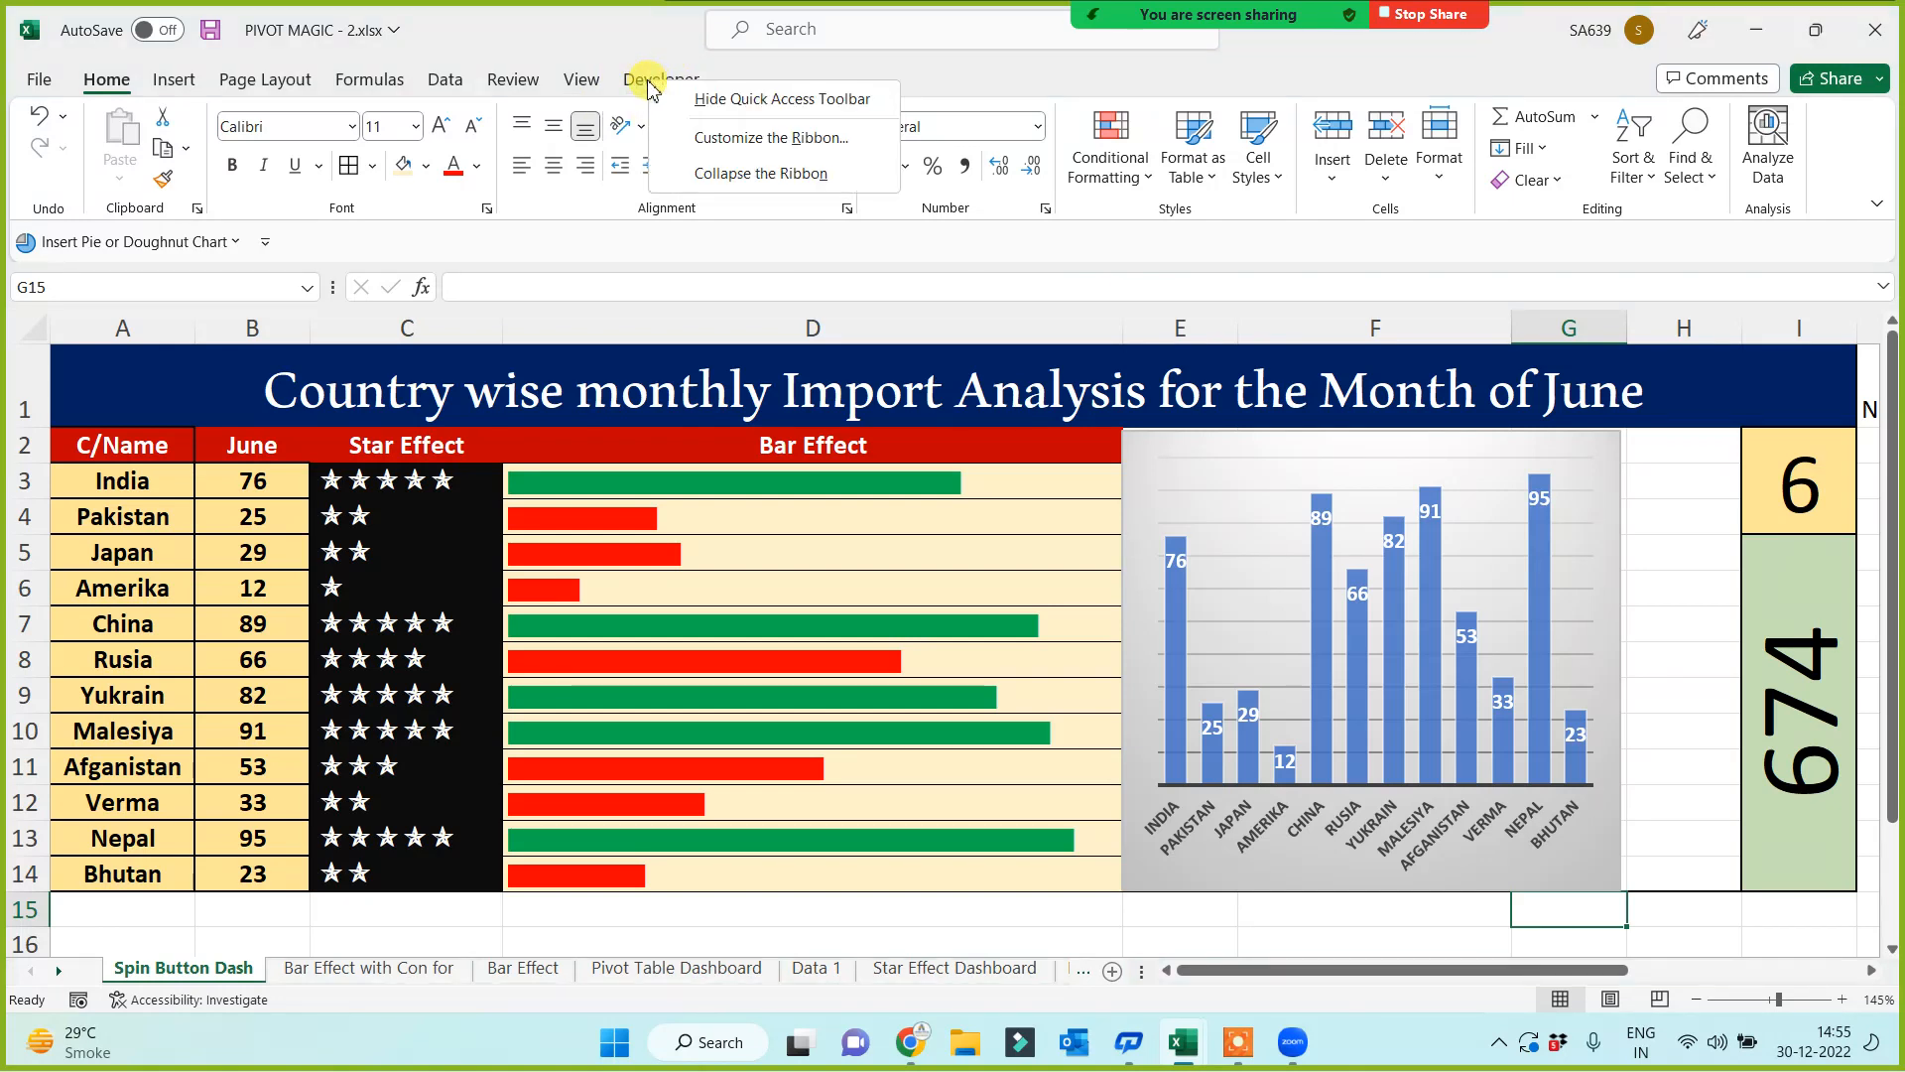
{"action": "left_click", "coordinate": [720, 139]}
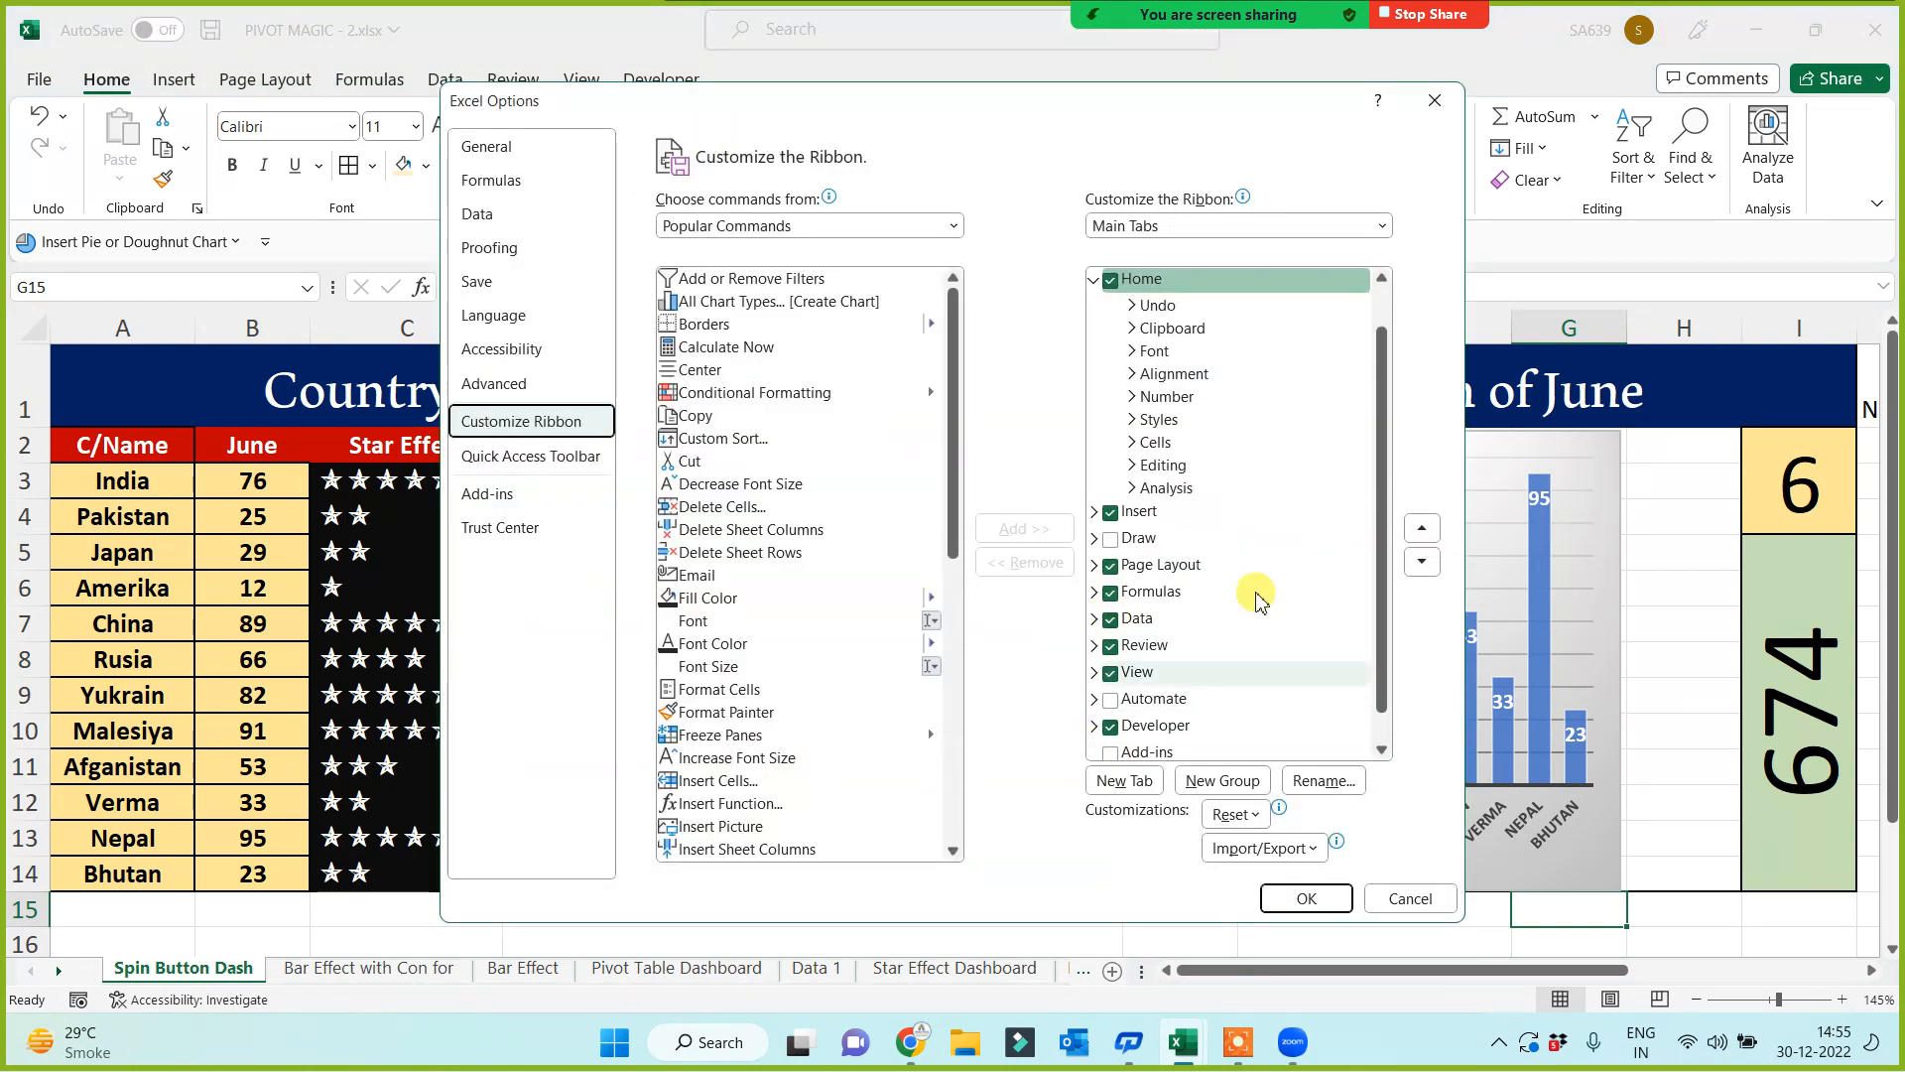
{"action": "scroll", "coordinate": [1242, 609], "scroll_direction": "down", "scroll_amount": 1}
{"action": "left_click", "coordinate": [1112, 694]}
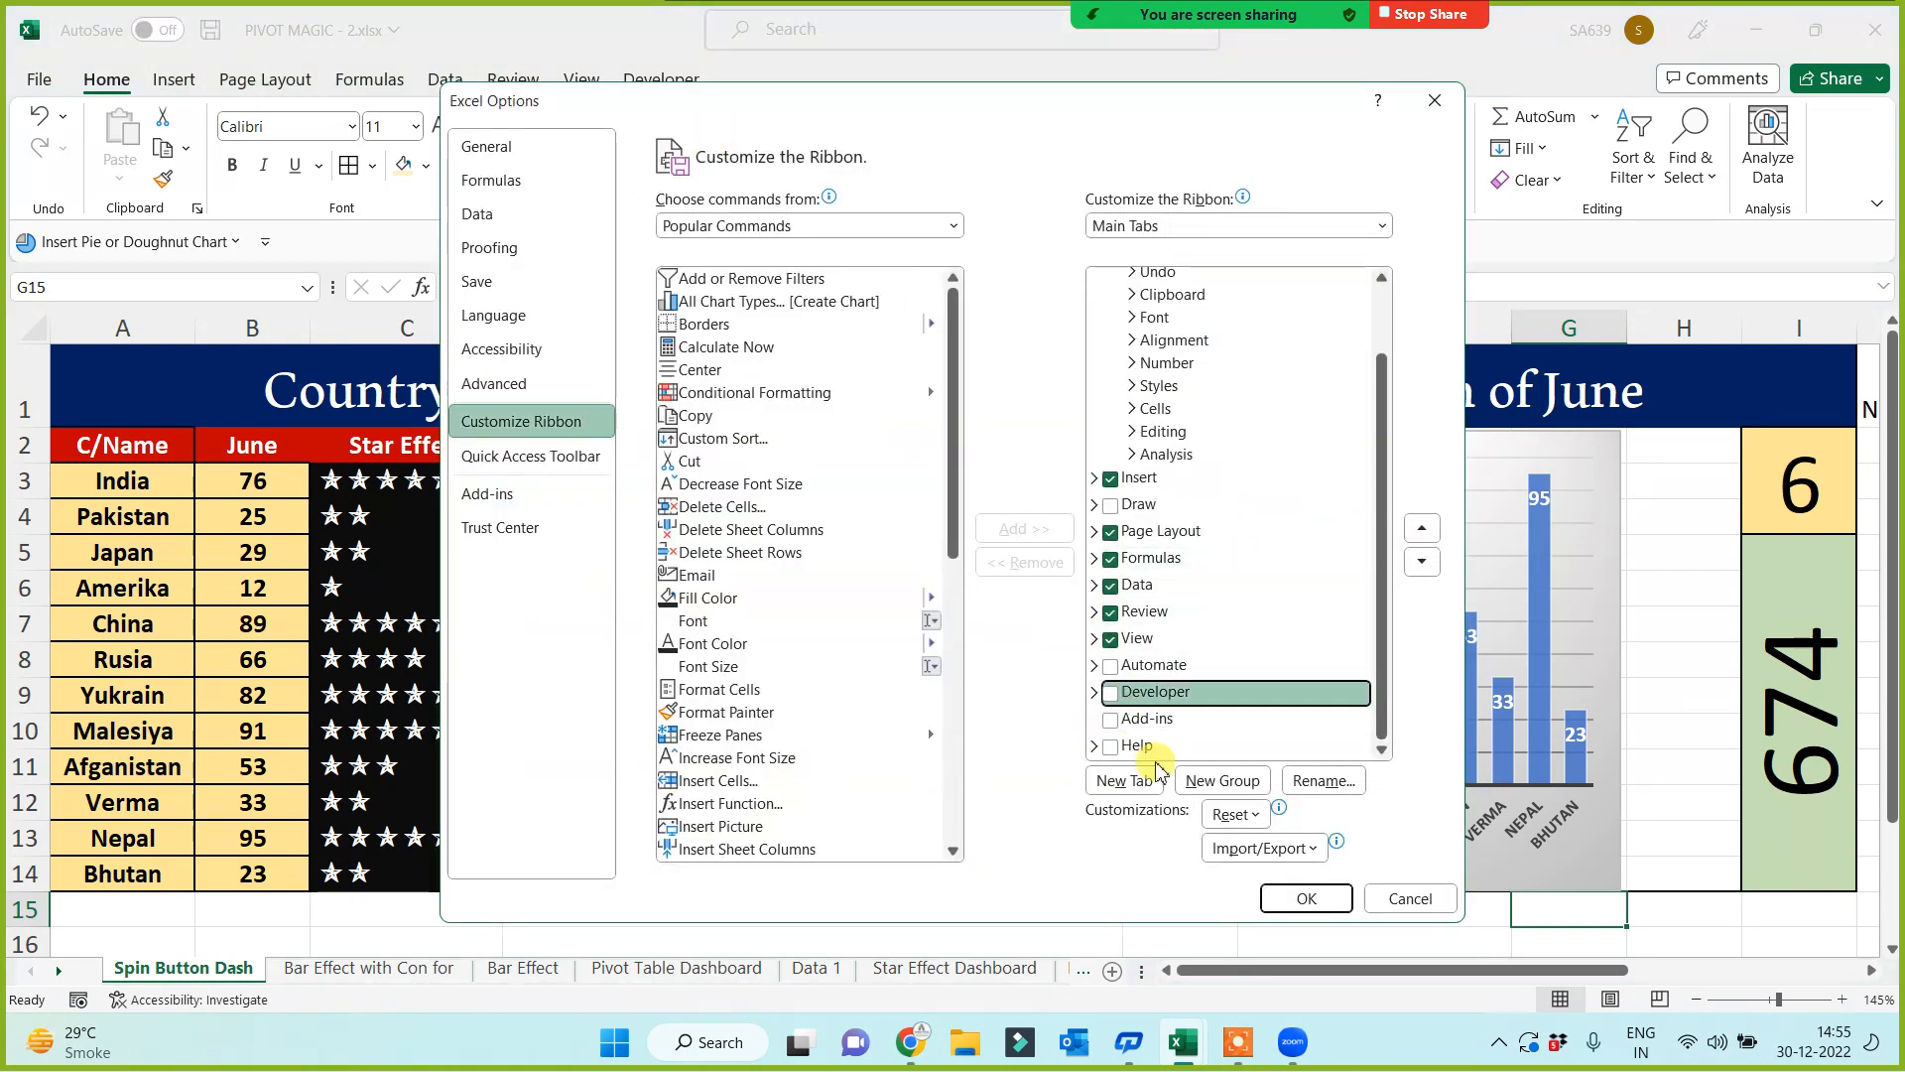
{"action": "left_click", "coordinate": [1295, 899]}
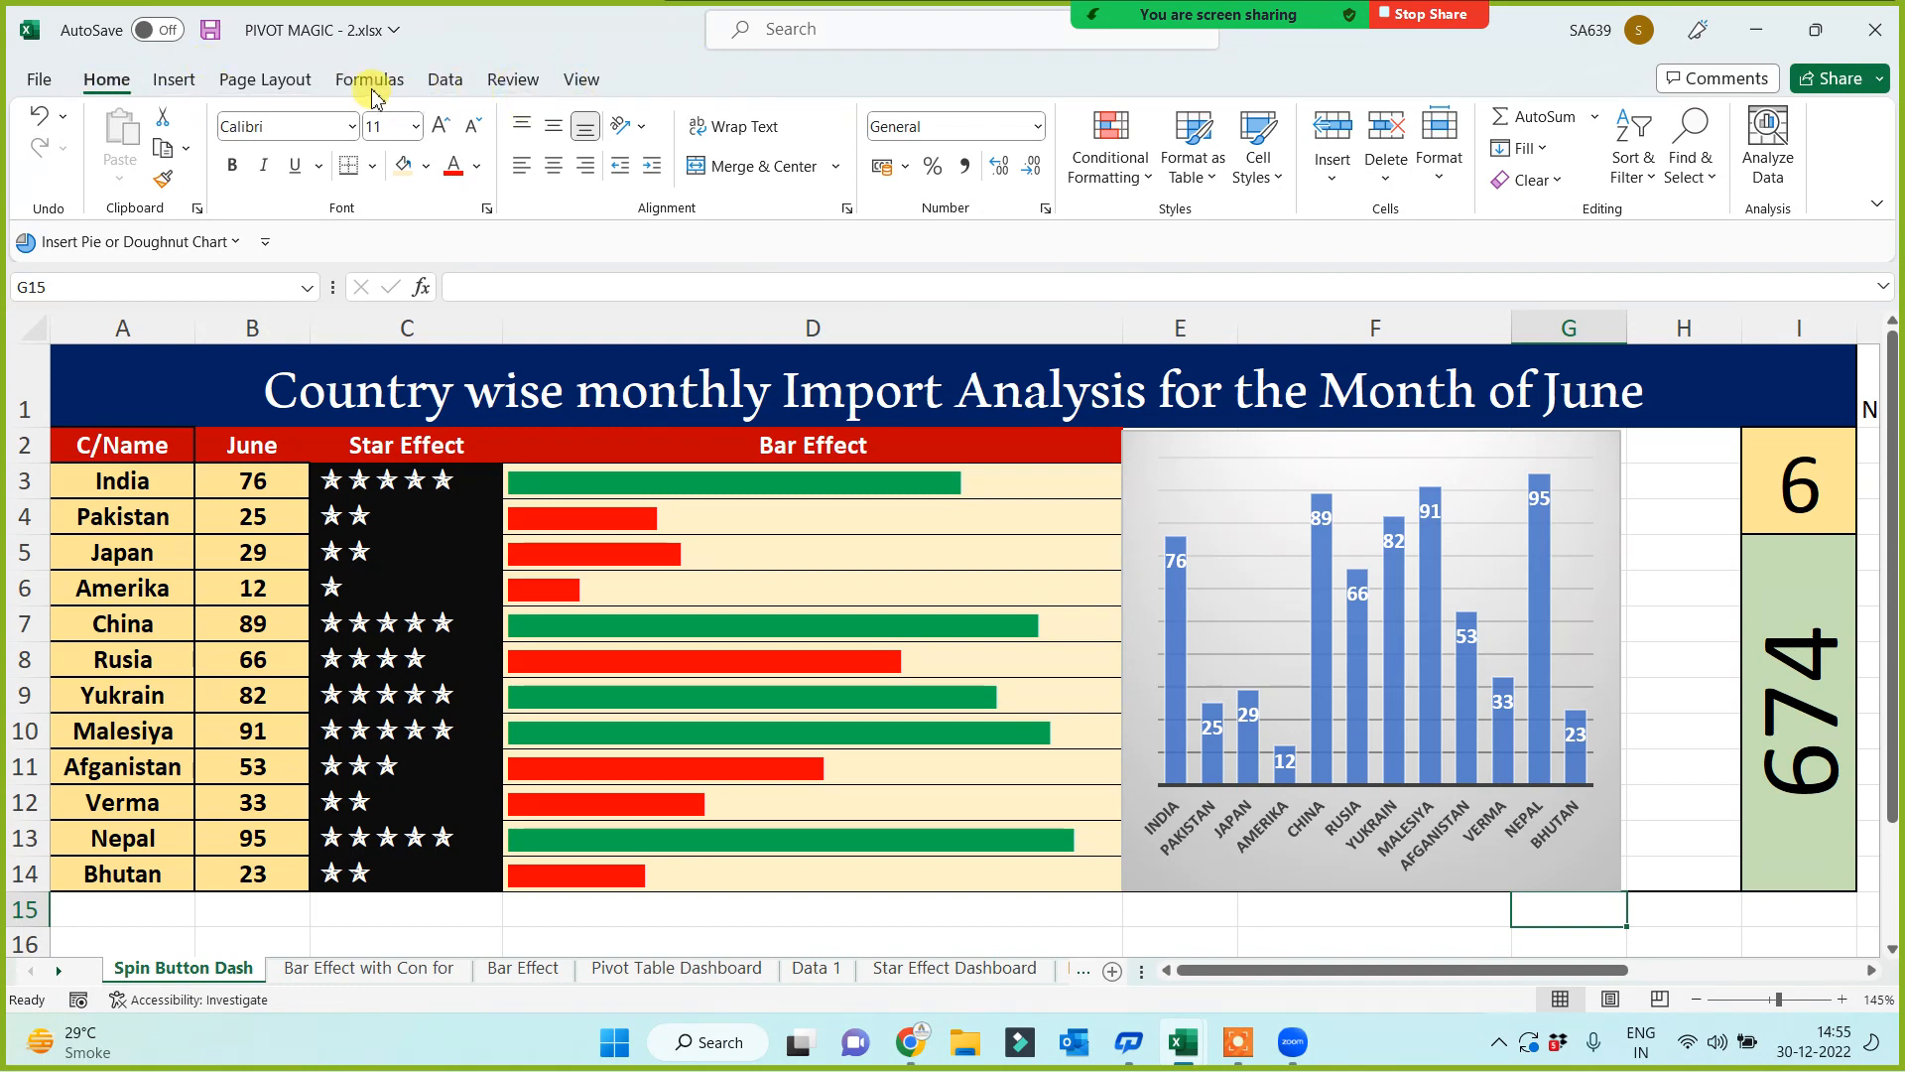
Step: Re-enable the Developer tab in the ribbon customization options
{"action": "right_click", "coordinate": [575, 87]}
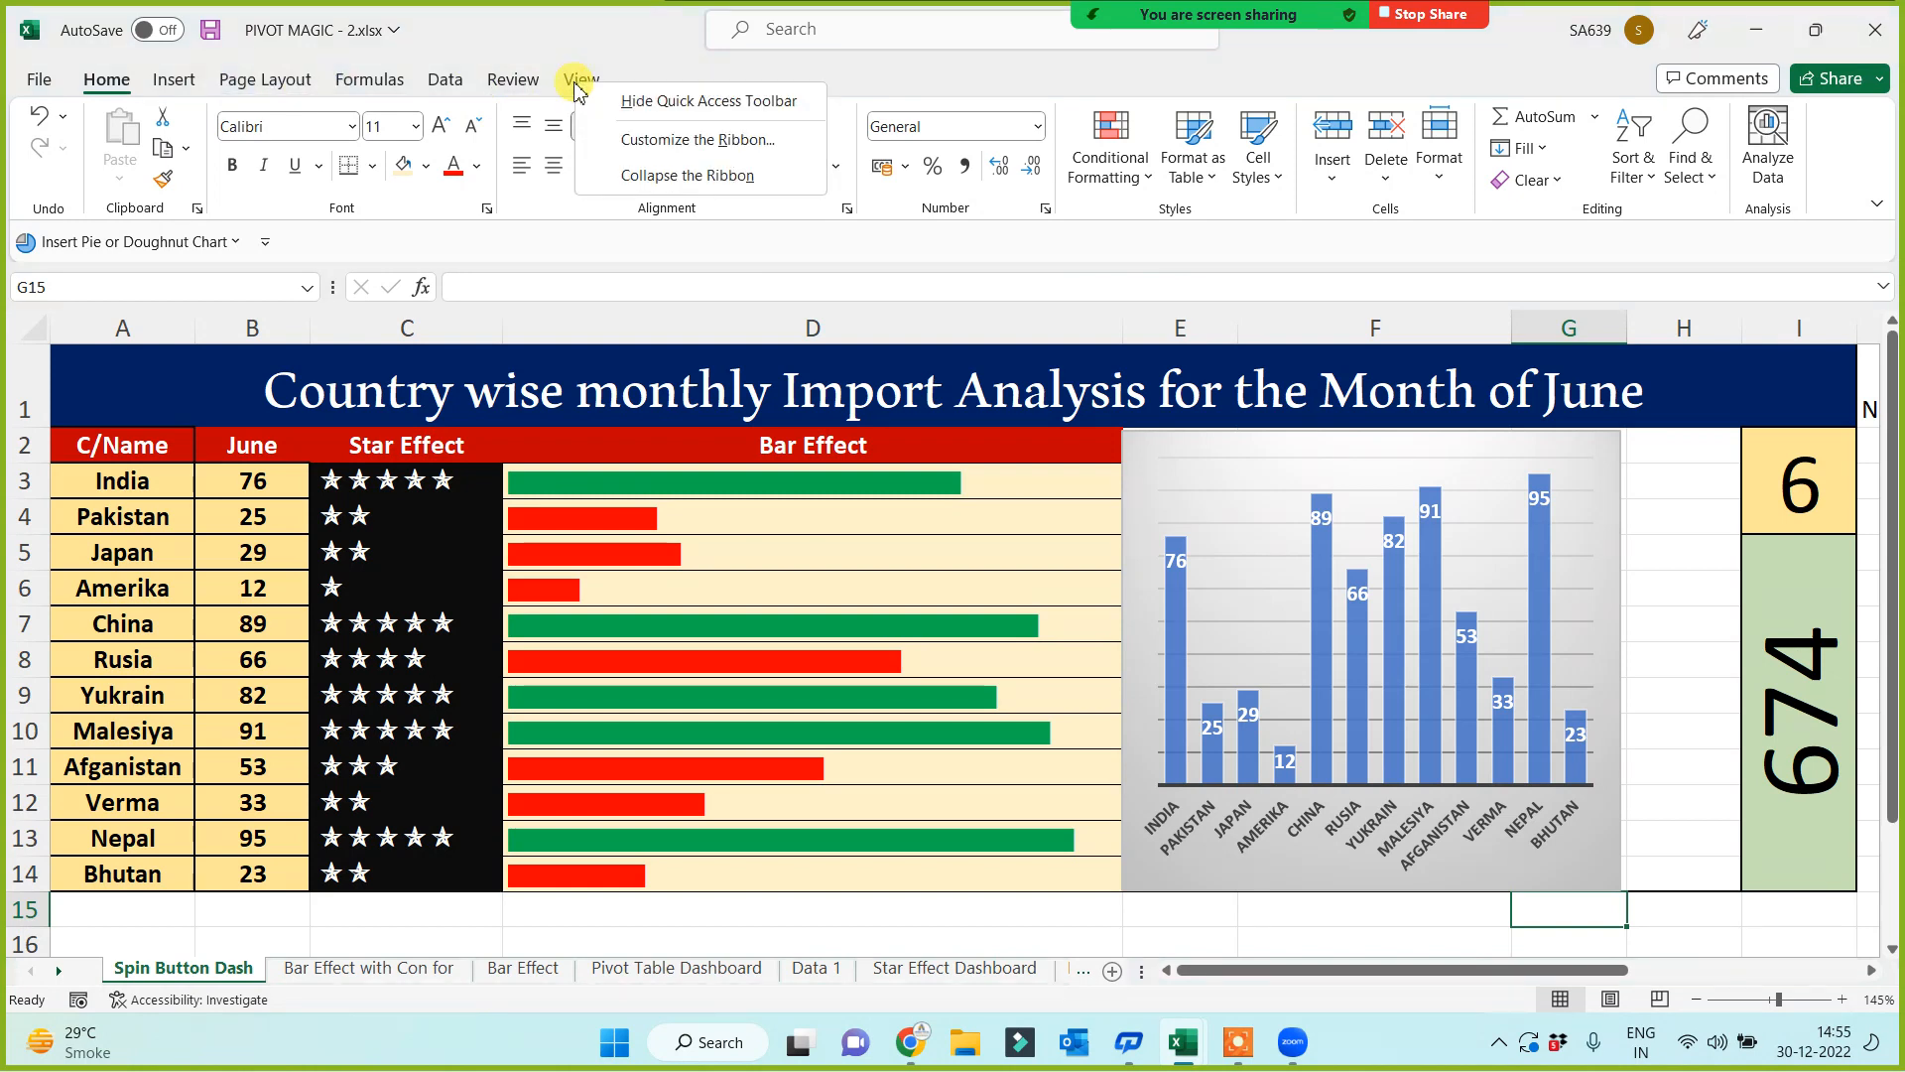
{"action": "left_click", "coordinate": [667, 141]}
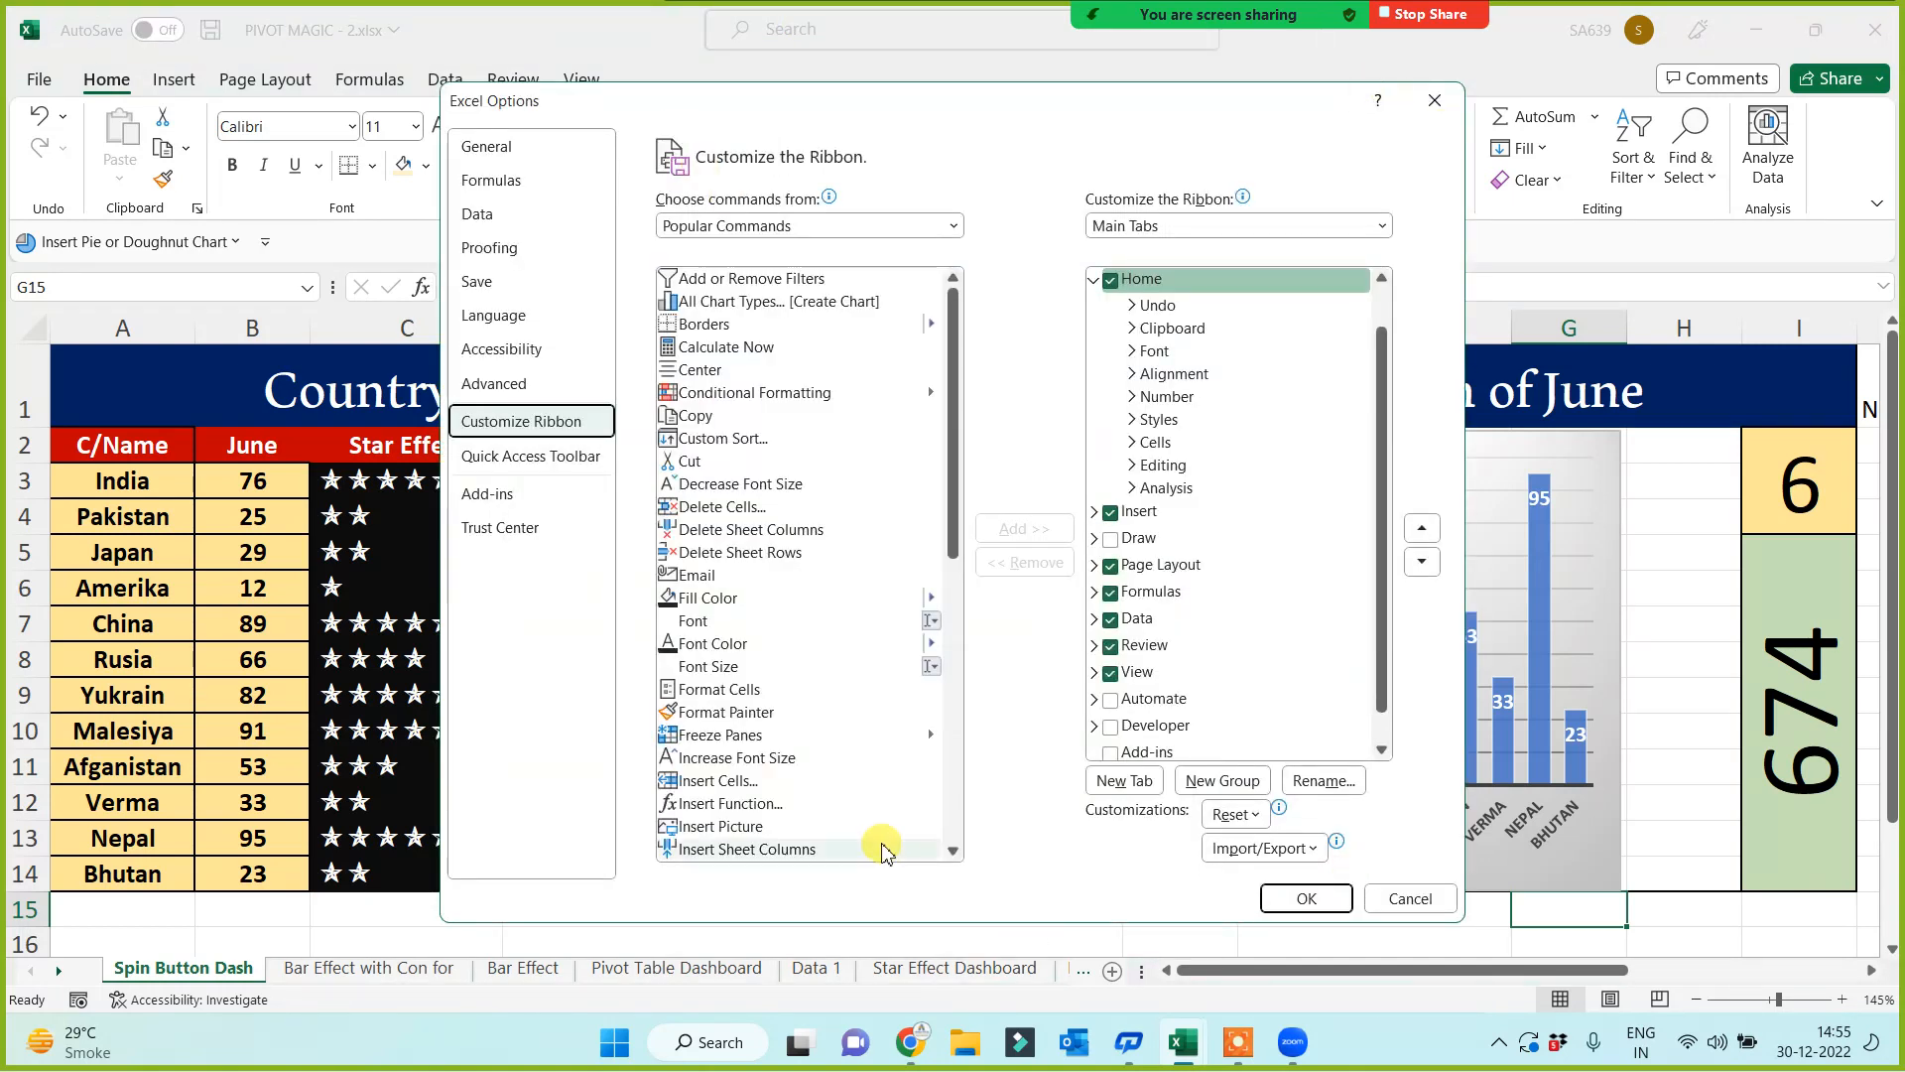
{"action": "left_click", "coordinate": [1111, 728]}
{"action": "left_click", "coordinate": [1305, 898]}
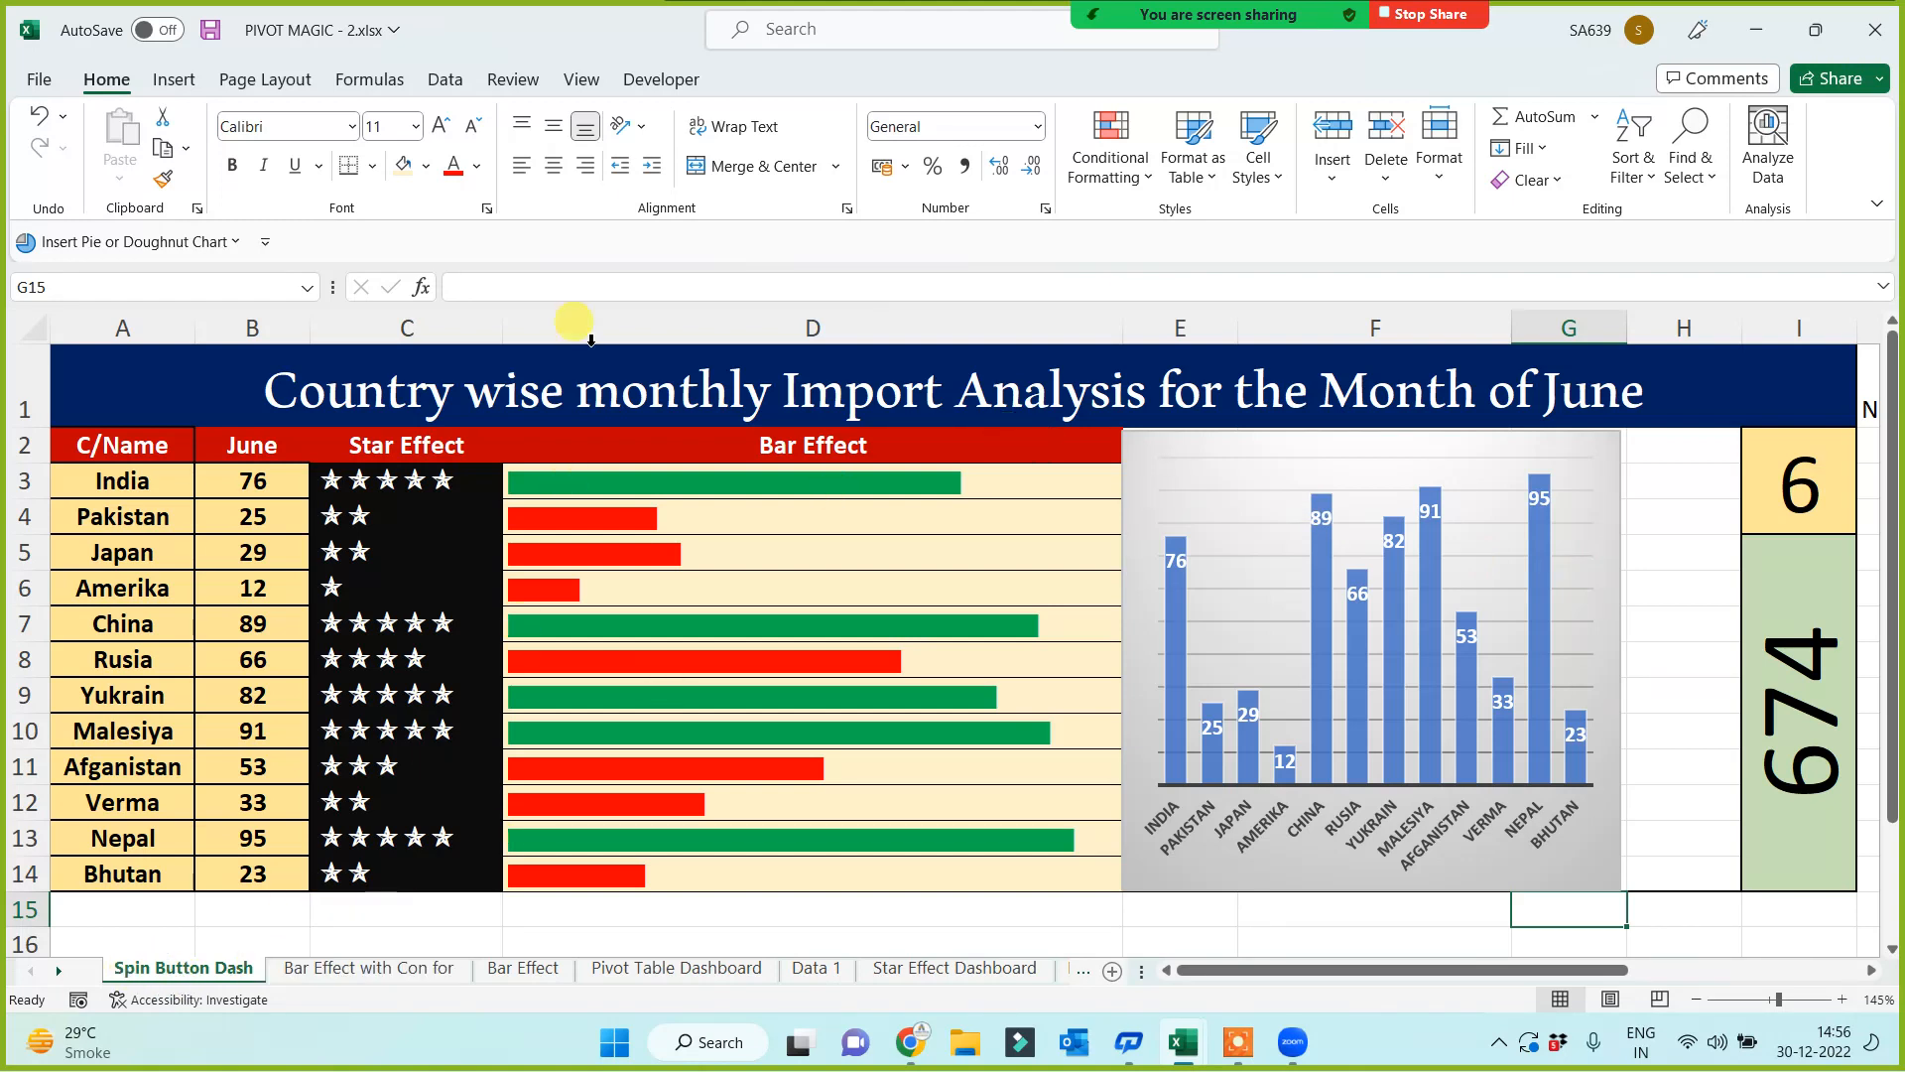
Step: Insert a Spin Button form control filling column H from row 2 to row 14, between the chart and column I
{"action": "left_click", "coordinate": [668, 79]}
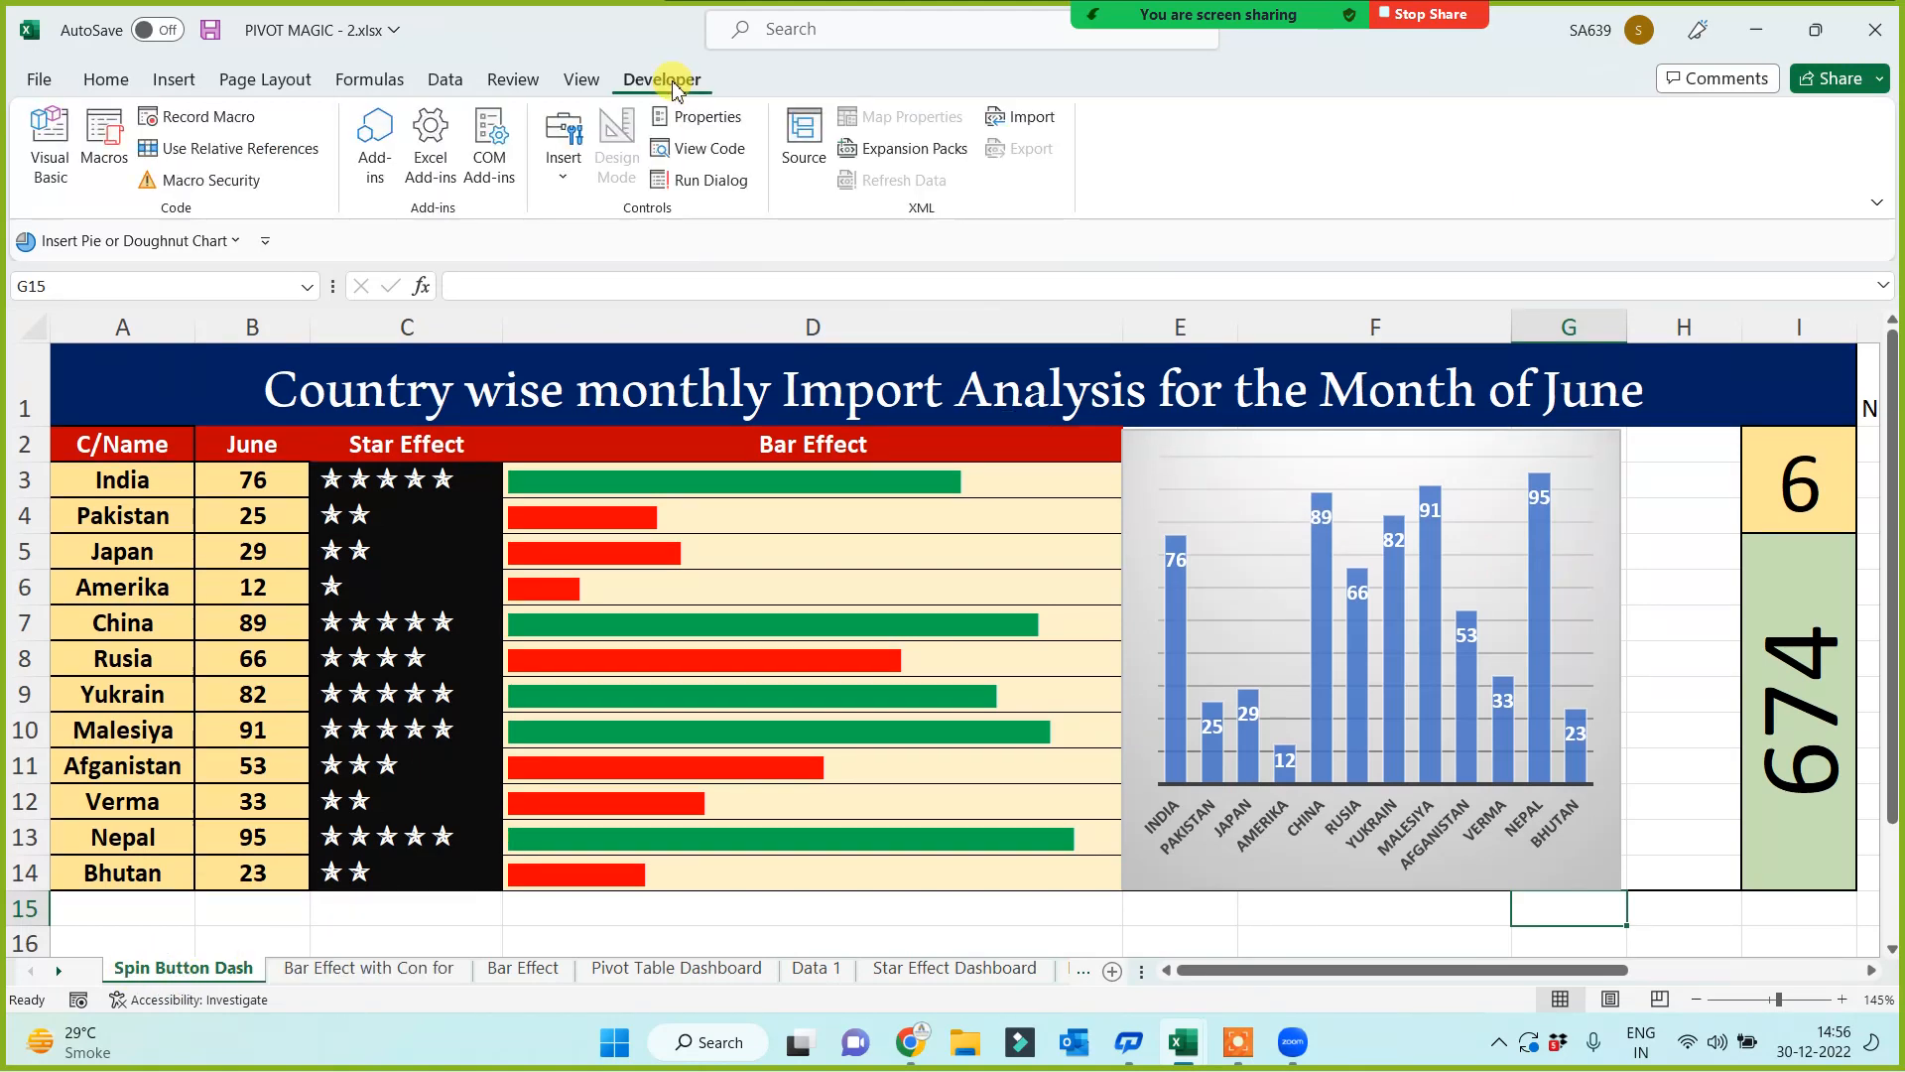
{"action": "left_click", "coordinate": [564, 169]}
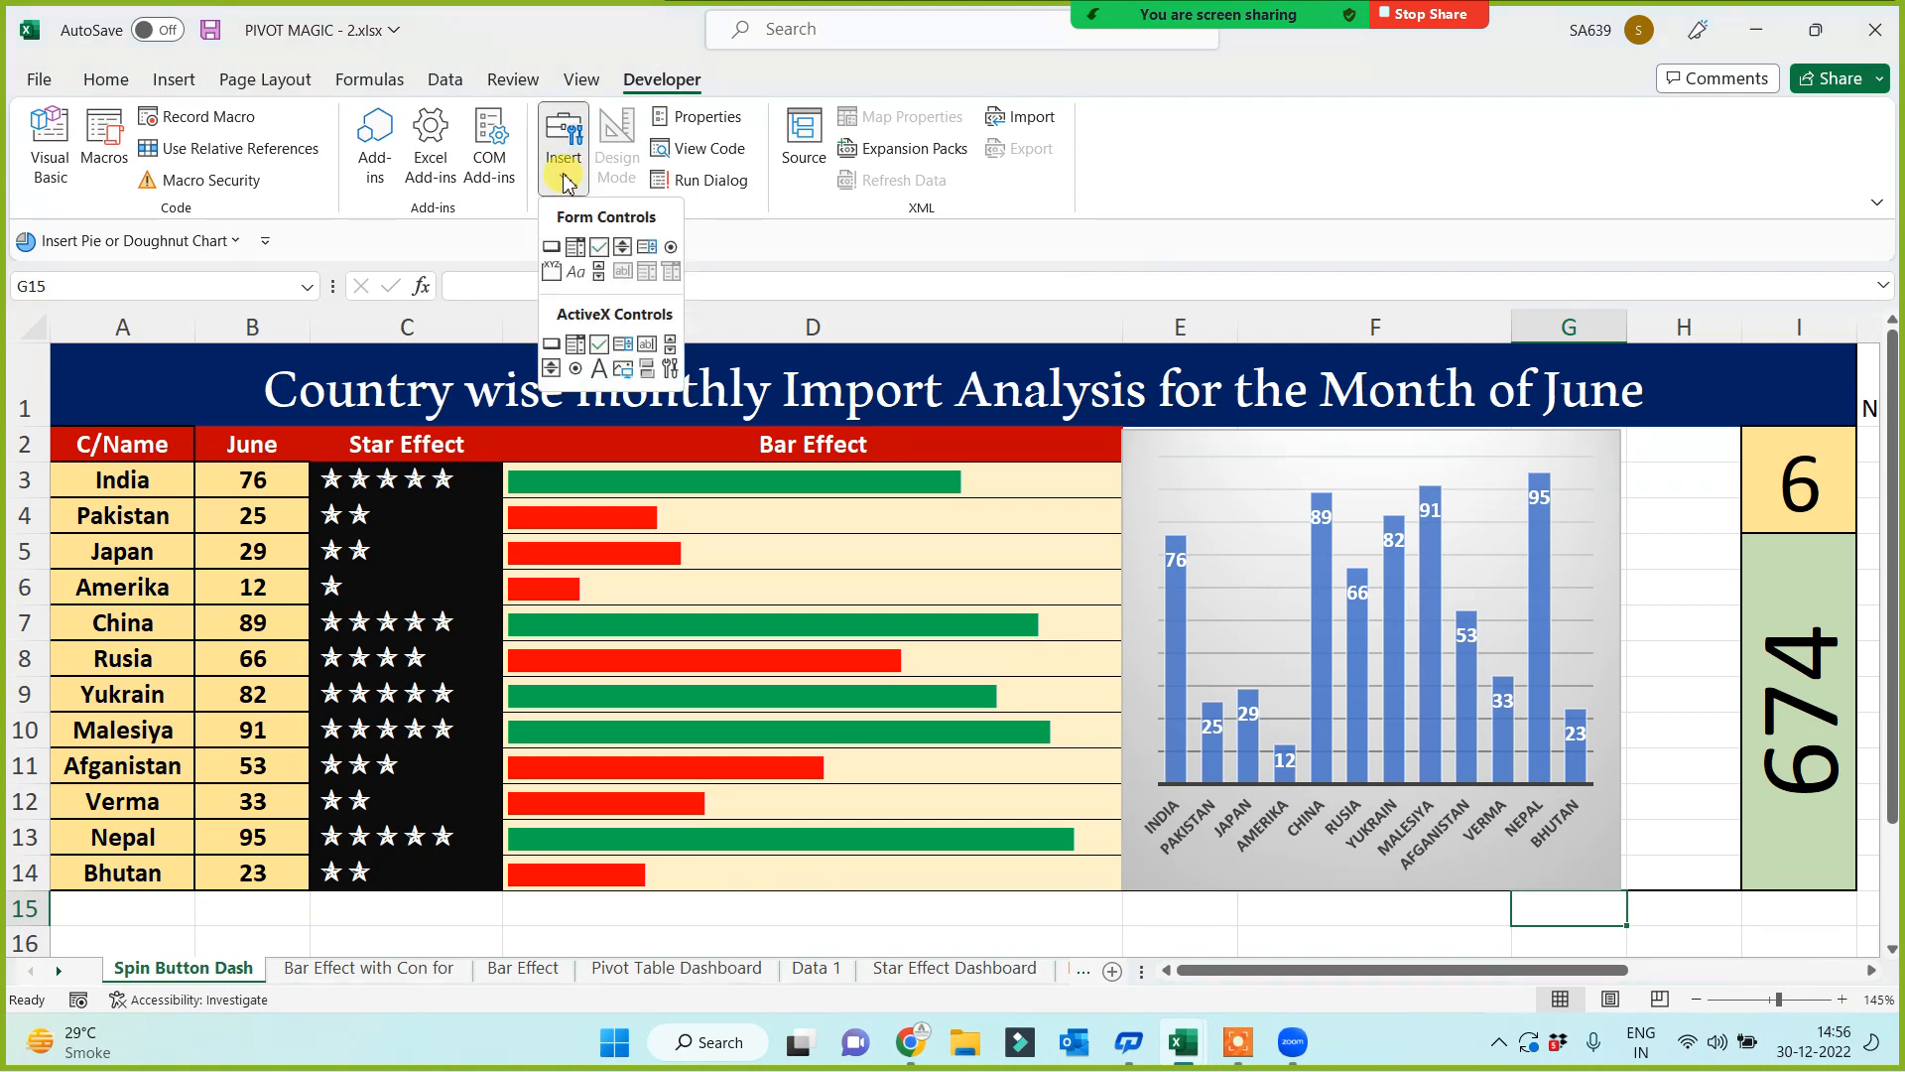
{"action": "left_click", "coordinate": [622, 248]}
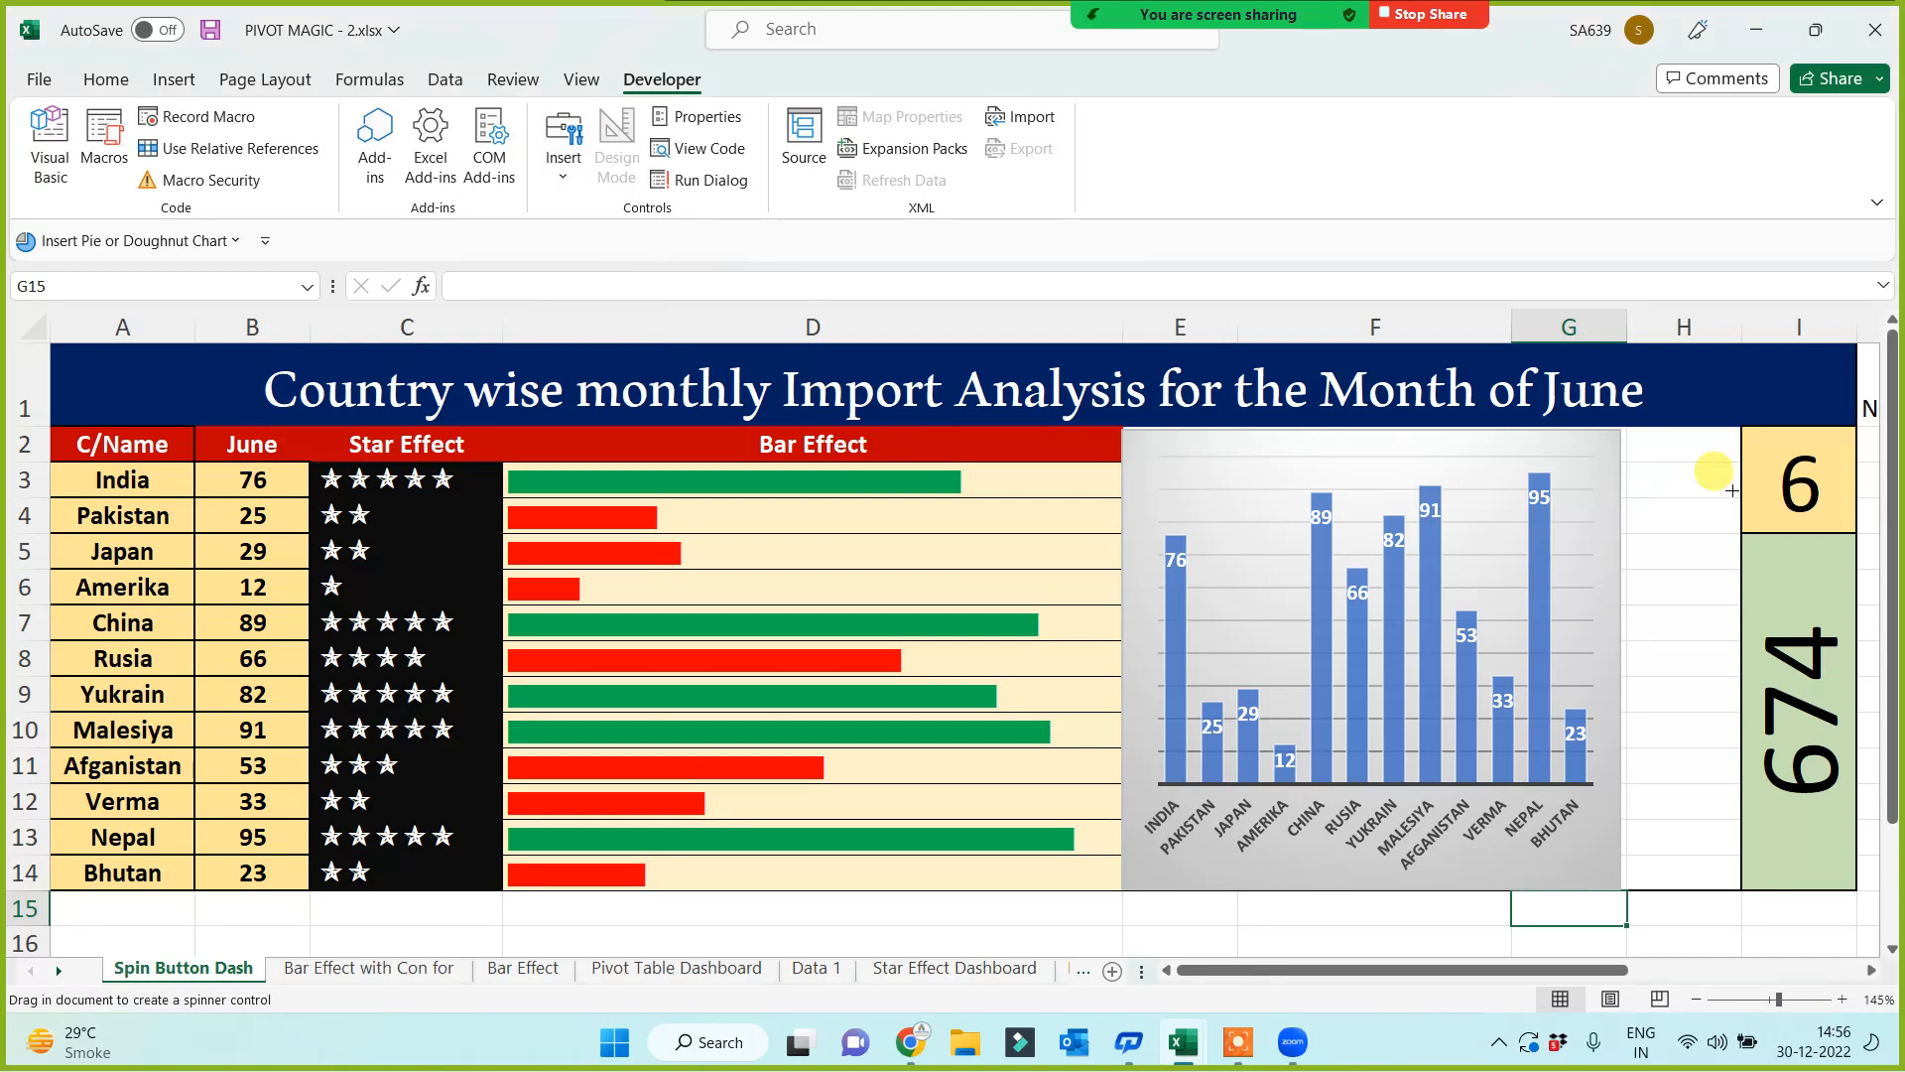
{"action": "mouse_move", "coordinate": [1632, 433]}
{"action": "left_mouse_down"}
{"action": "mouse_move", "coordinate": [1726, 584]}
{"action": "mouse_move", "coordinate": [1684, 621]}
{"action": "mouse_move", "coordinate": [1692, 890]}
{"action": "left_mouse_up"}
{"action": "left_click_drag", "start_coordinate": [1720, 665], "coordinate": [1627, 667]}
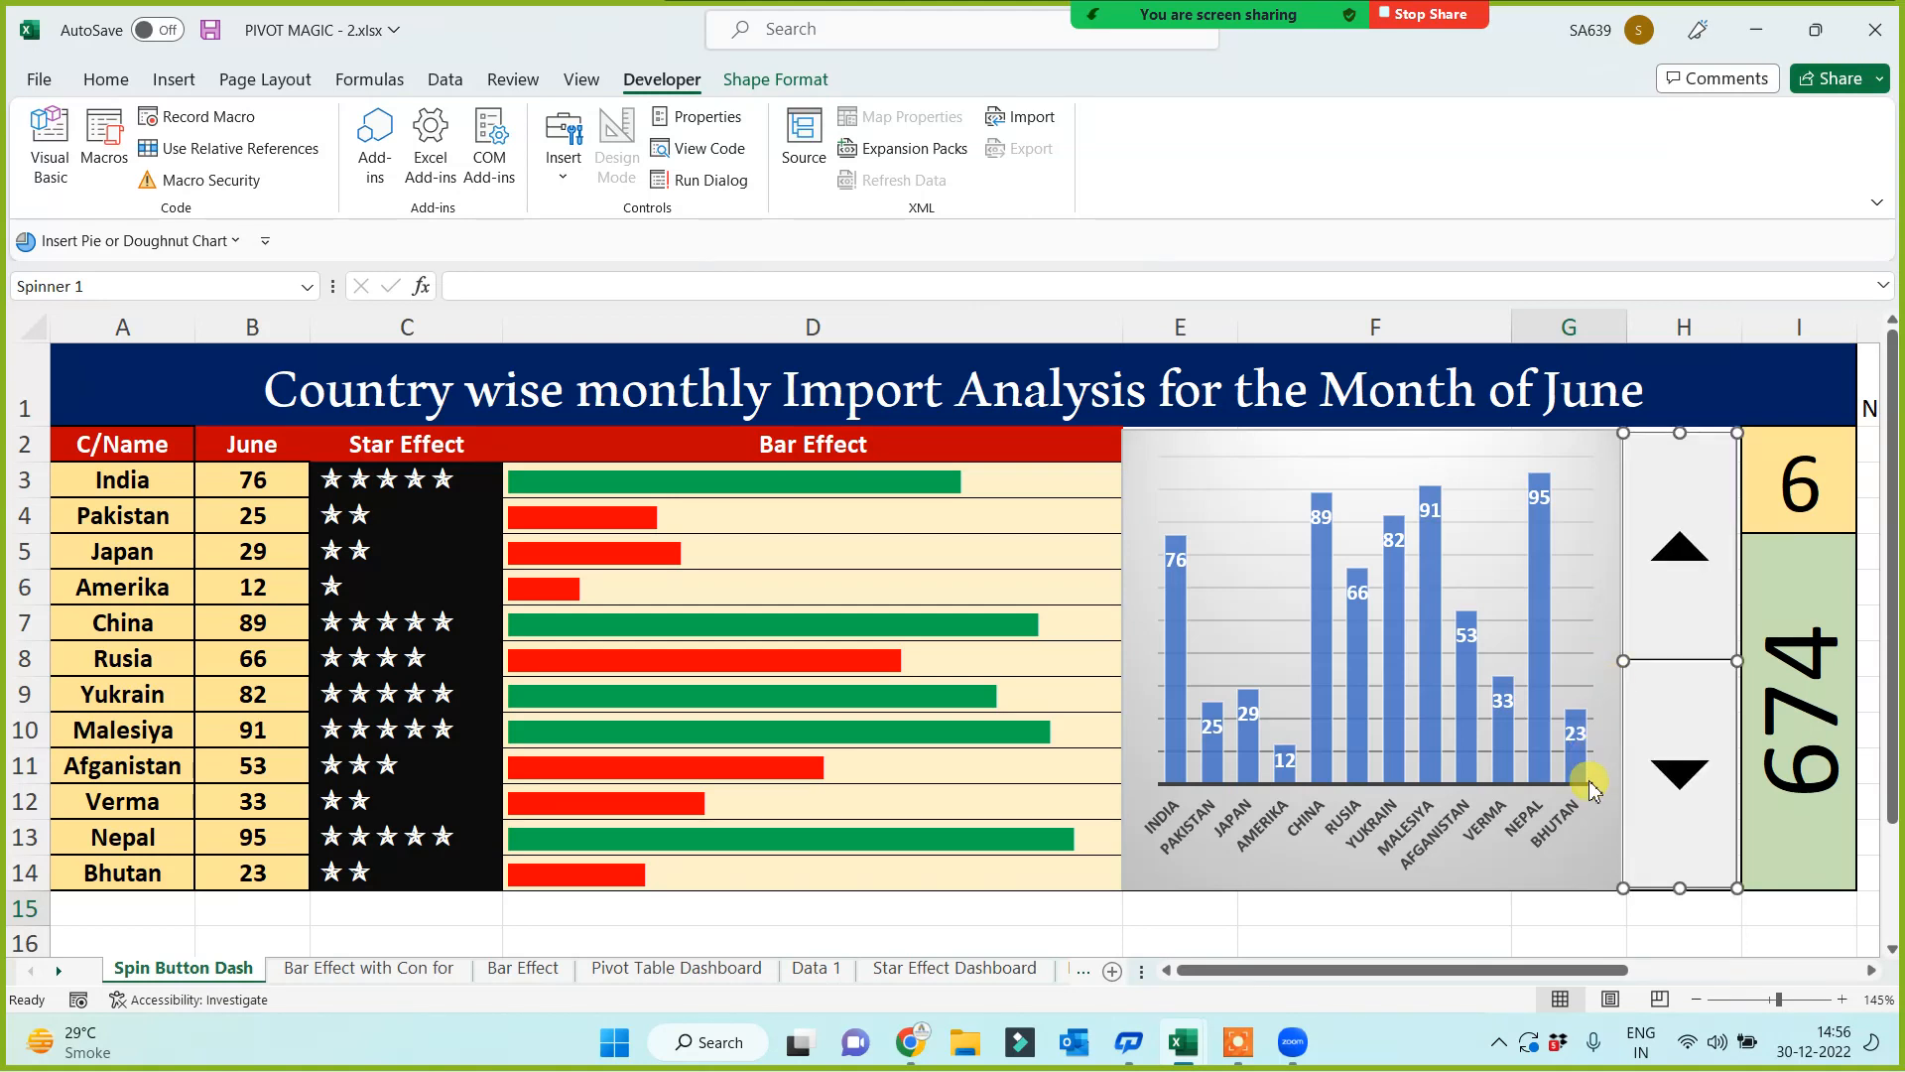
{"action": "left_click", "coordinate": [1573, 935]}
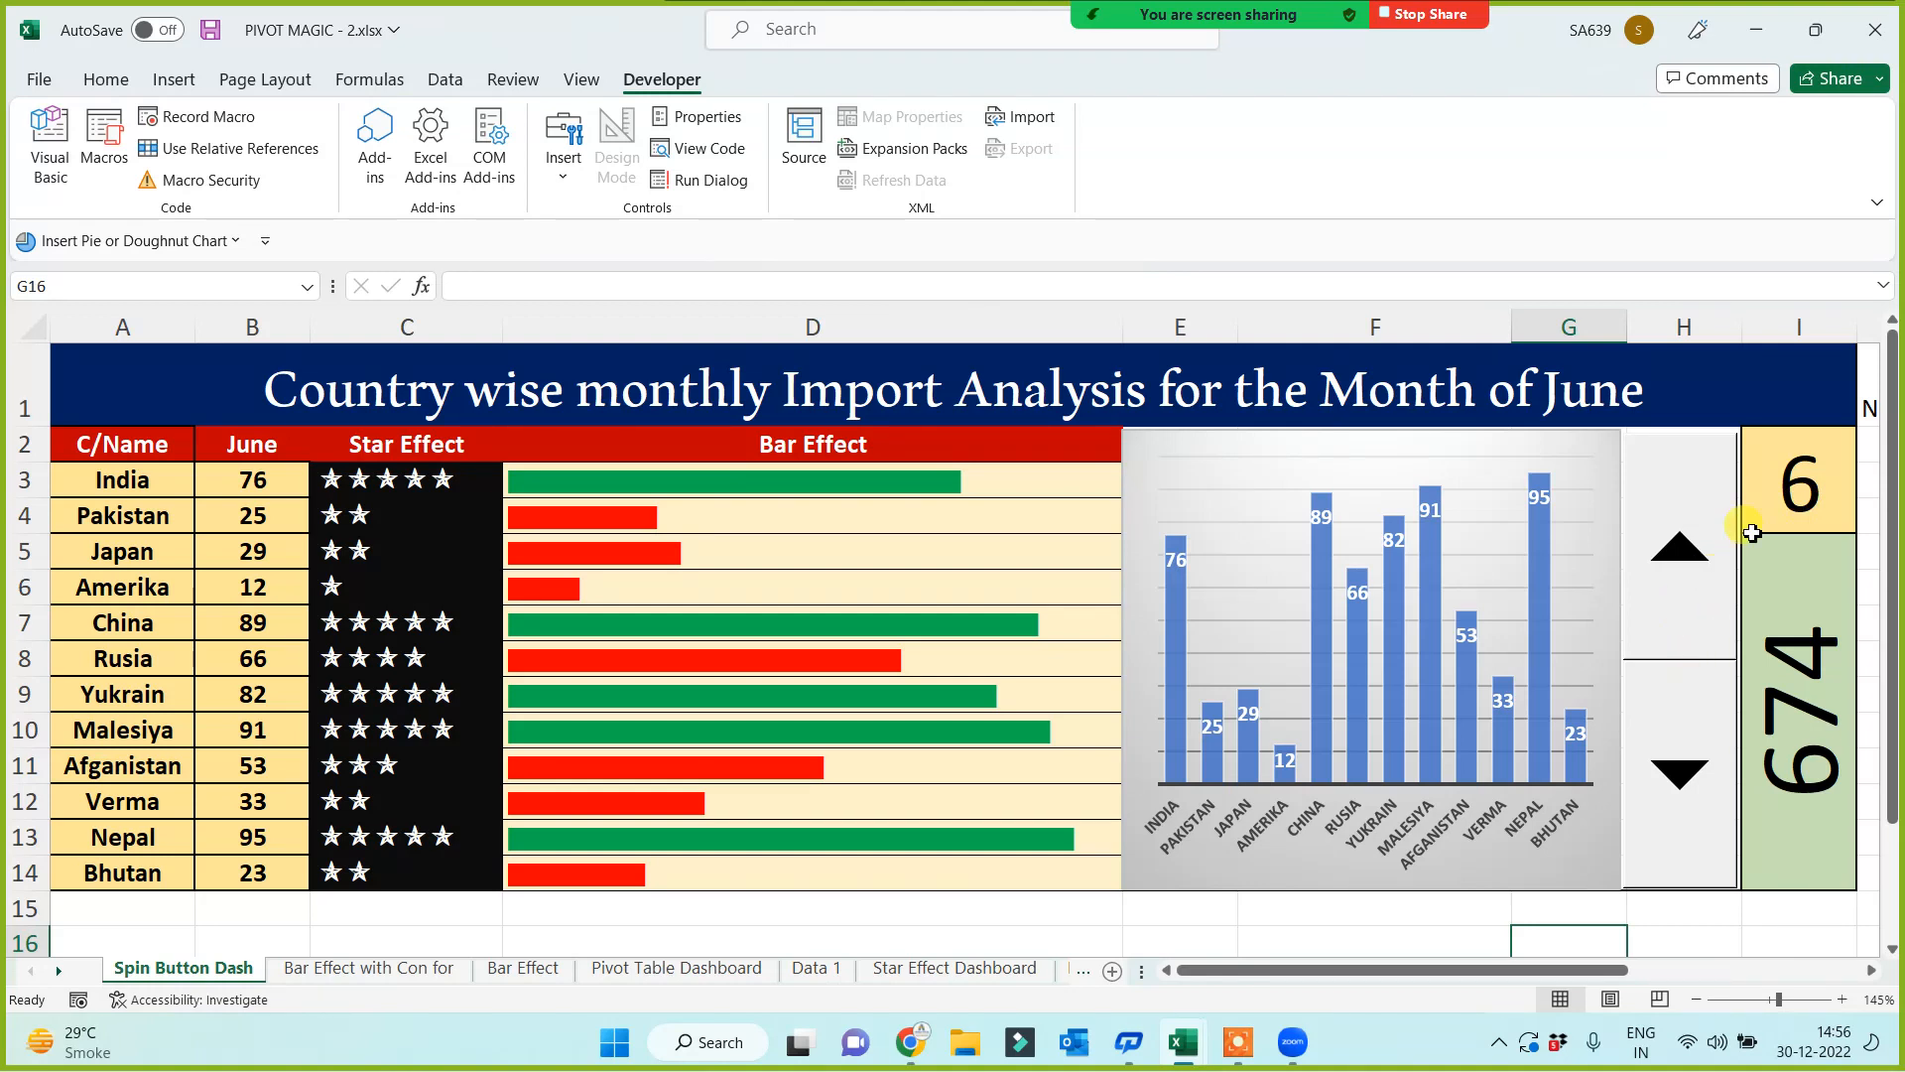
Step: Set the month number in cell I2 to 1, and check the month columns on the "Data 1" sheet before returning to "Spin Button Dash"
{"action": "left_click", "coordinate": [1797, 491]}
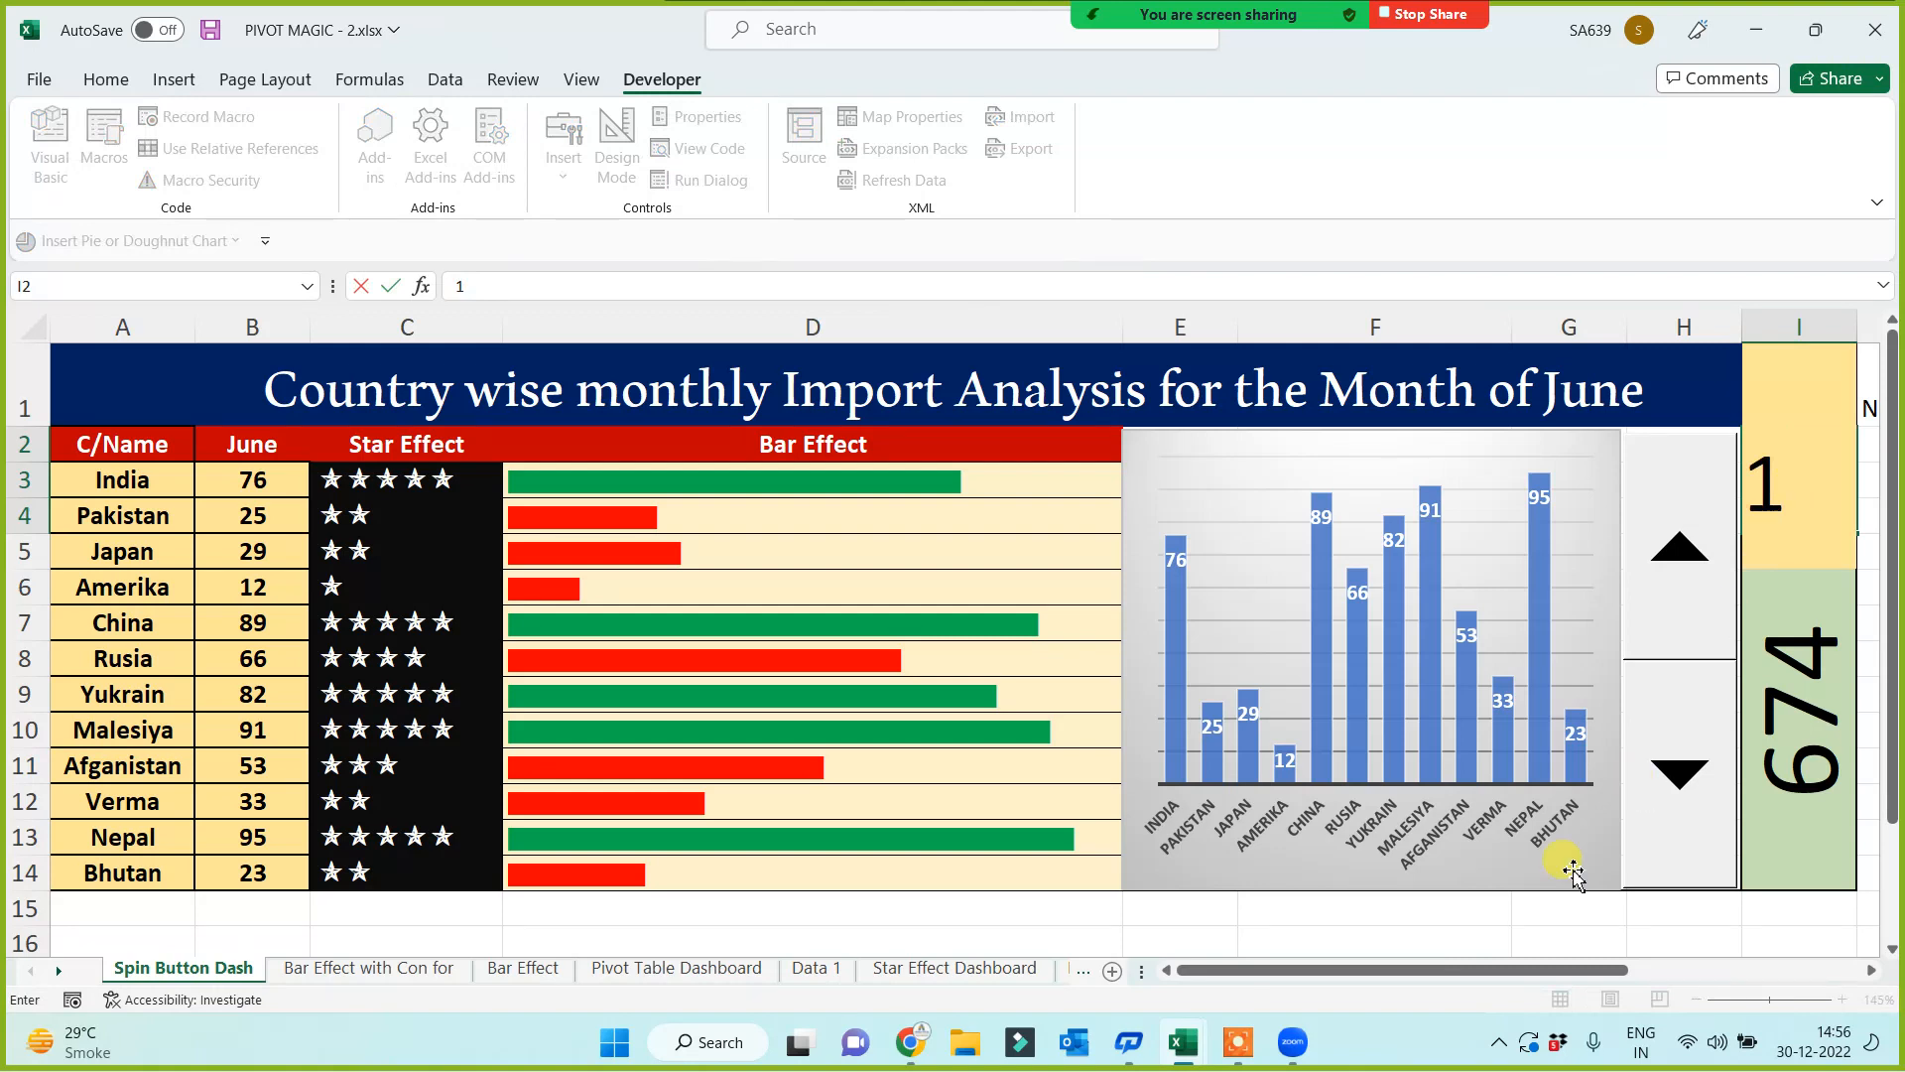
{"action": "left_click", "coordinate": [1535, 913]}
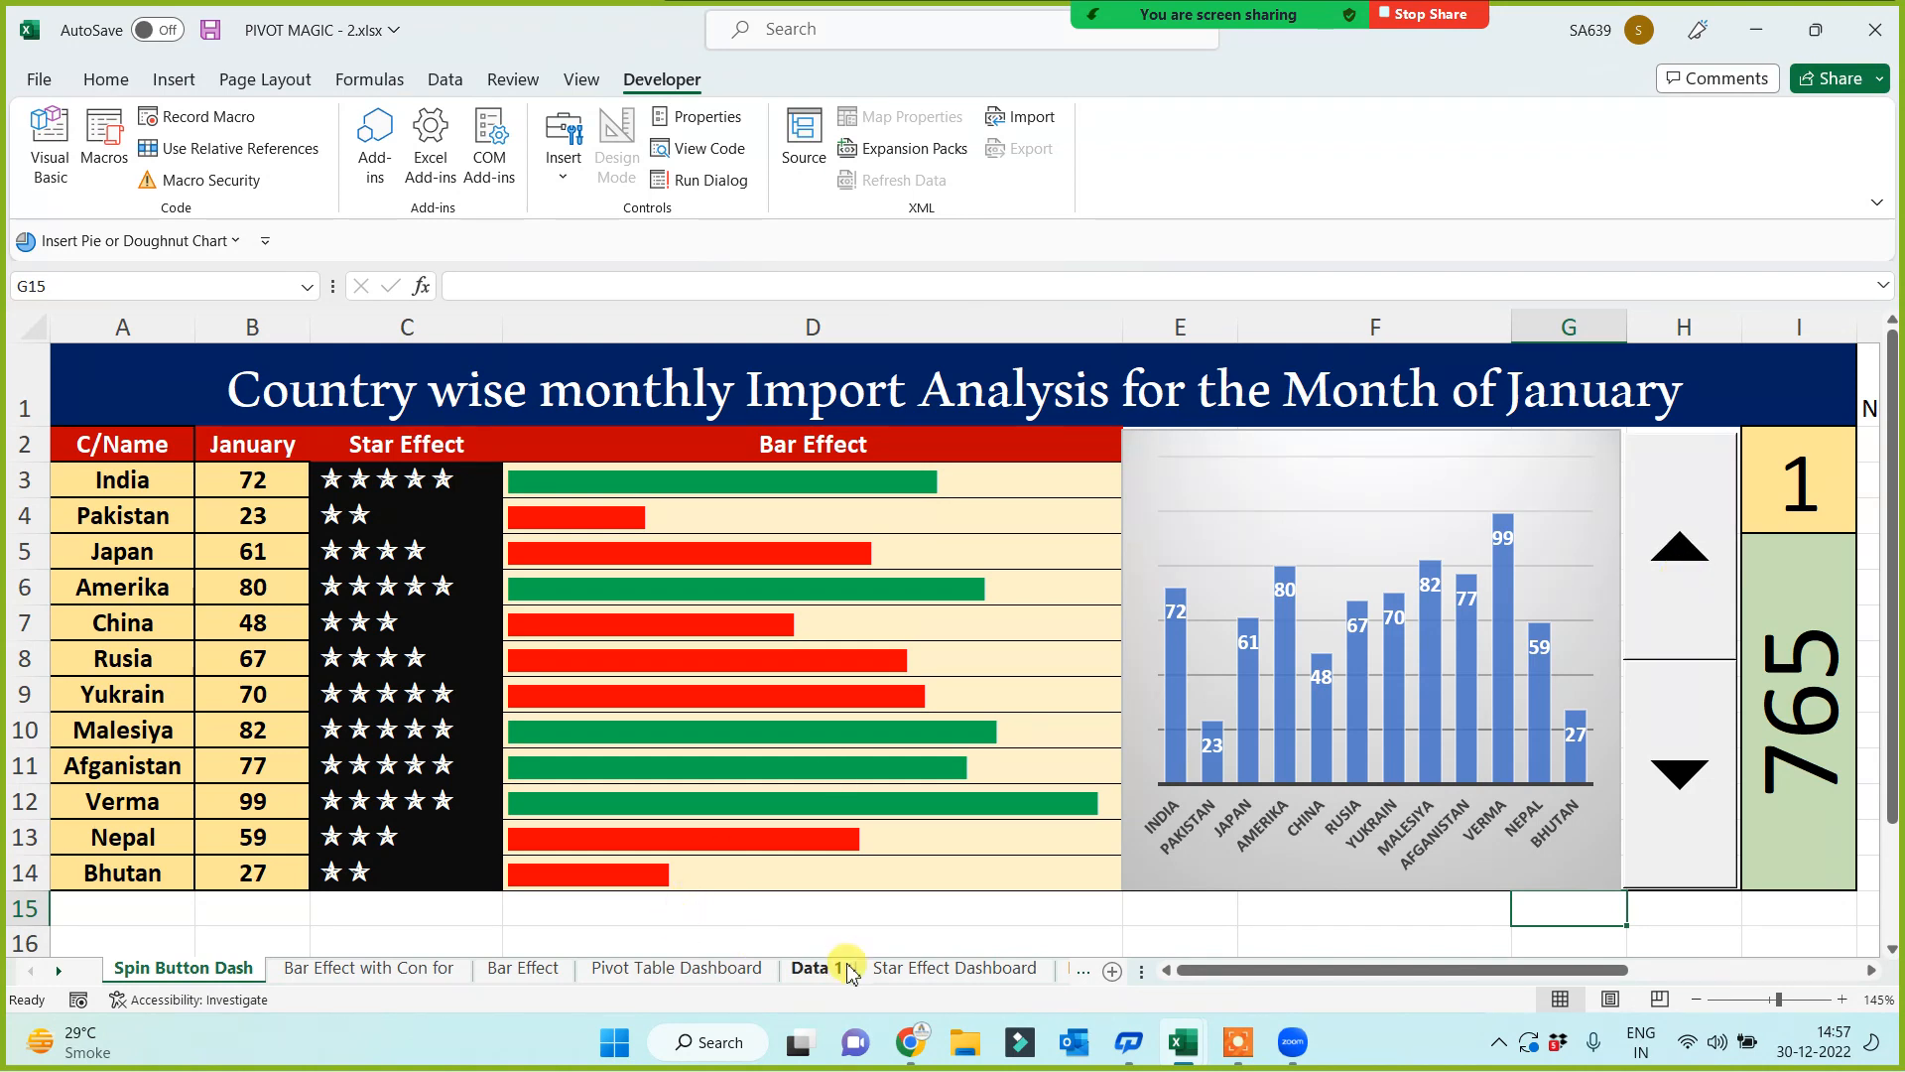
{"action": "left_click", "coordinate": [816, 967]}
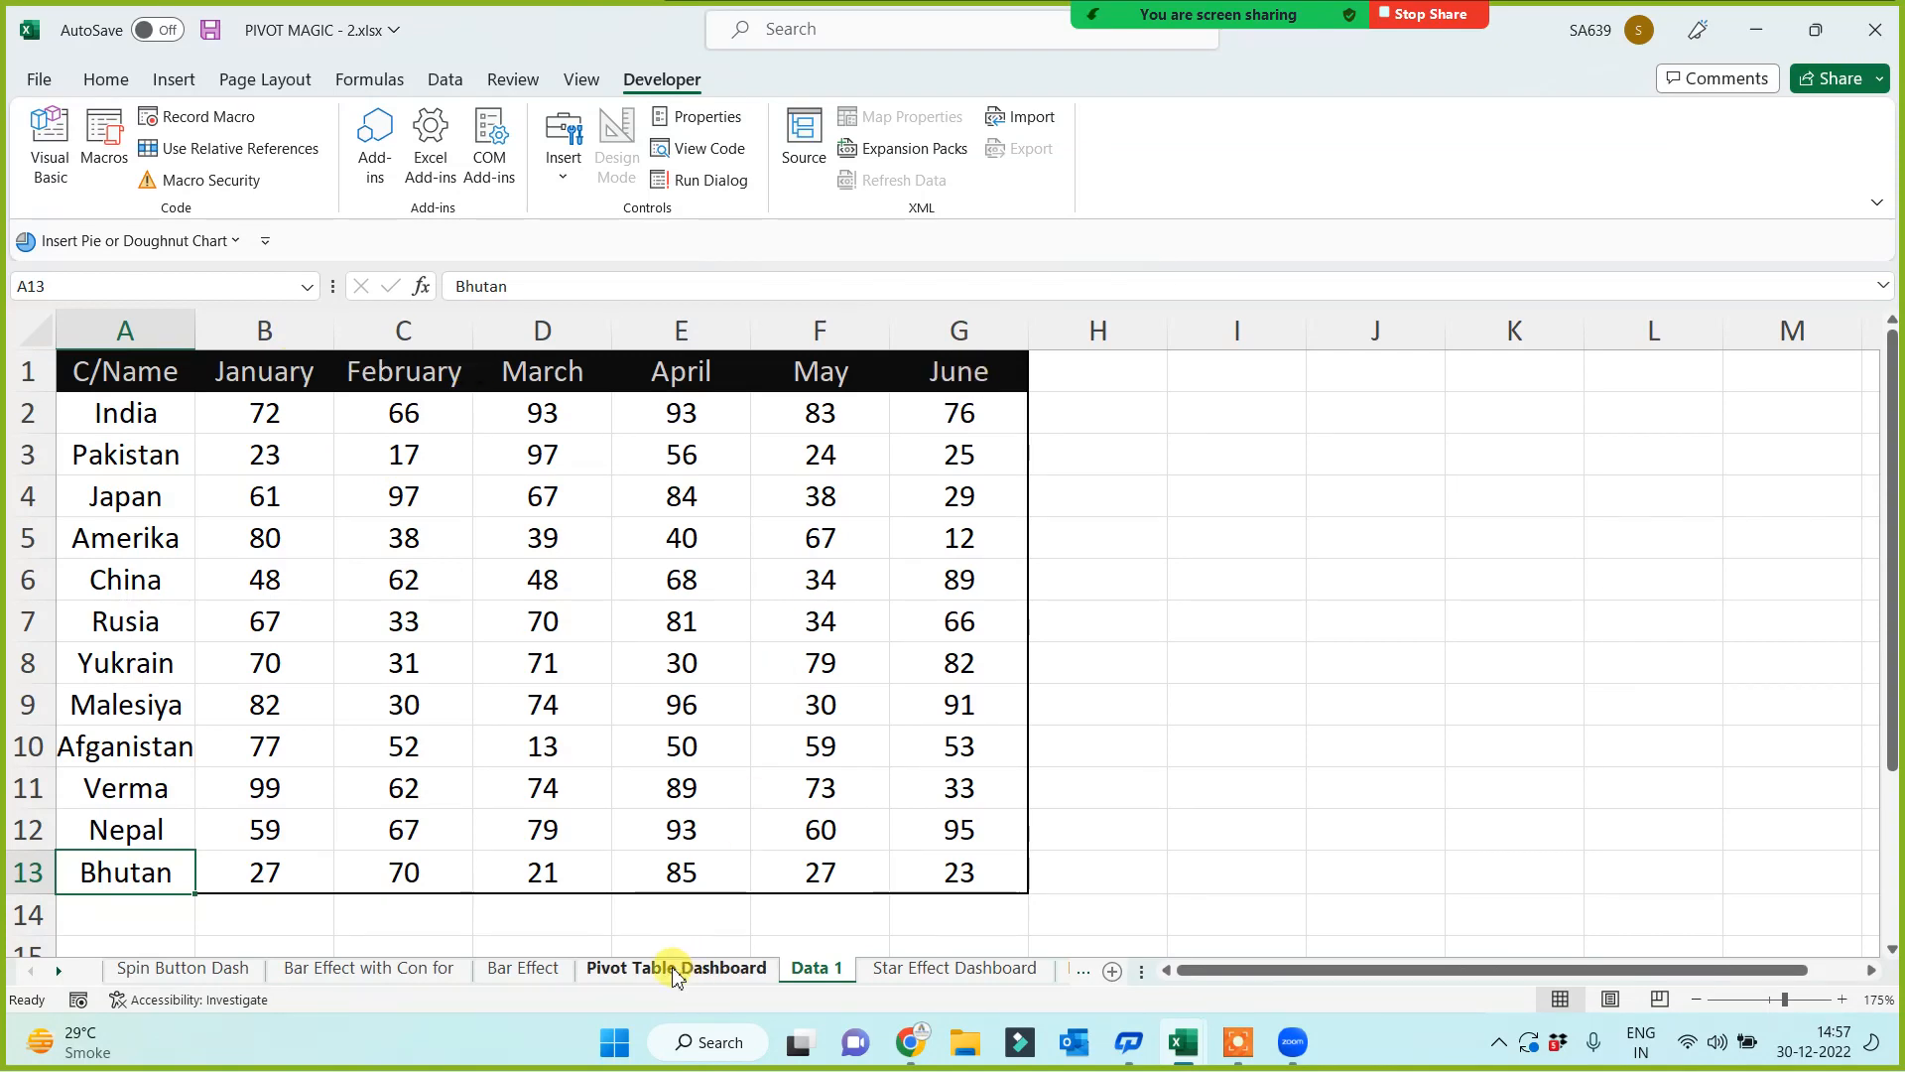
{"action": "left_click", "coordinate": [174, 972]}
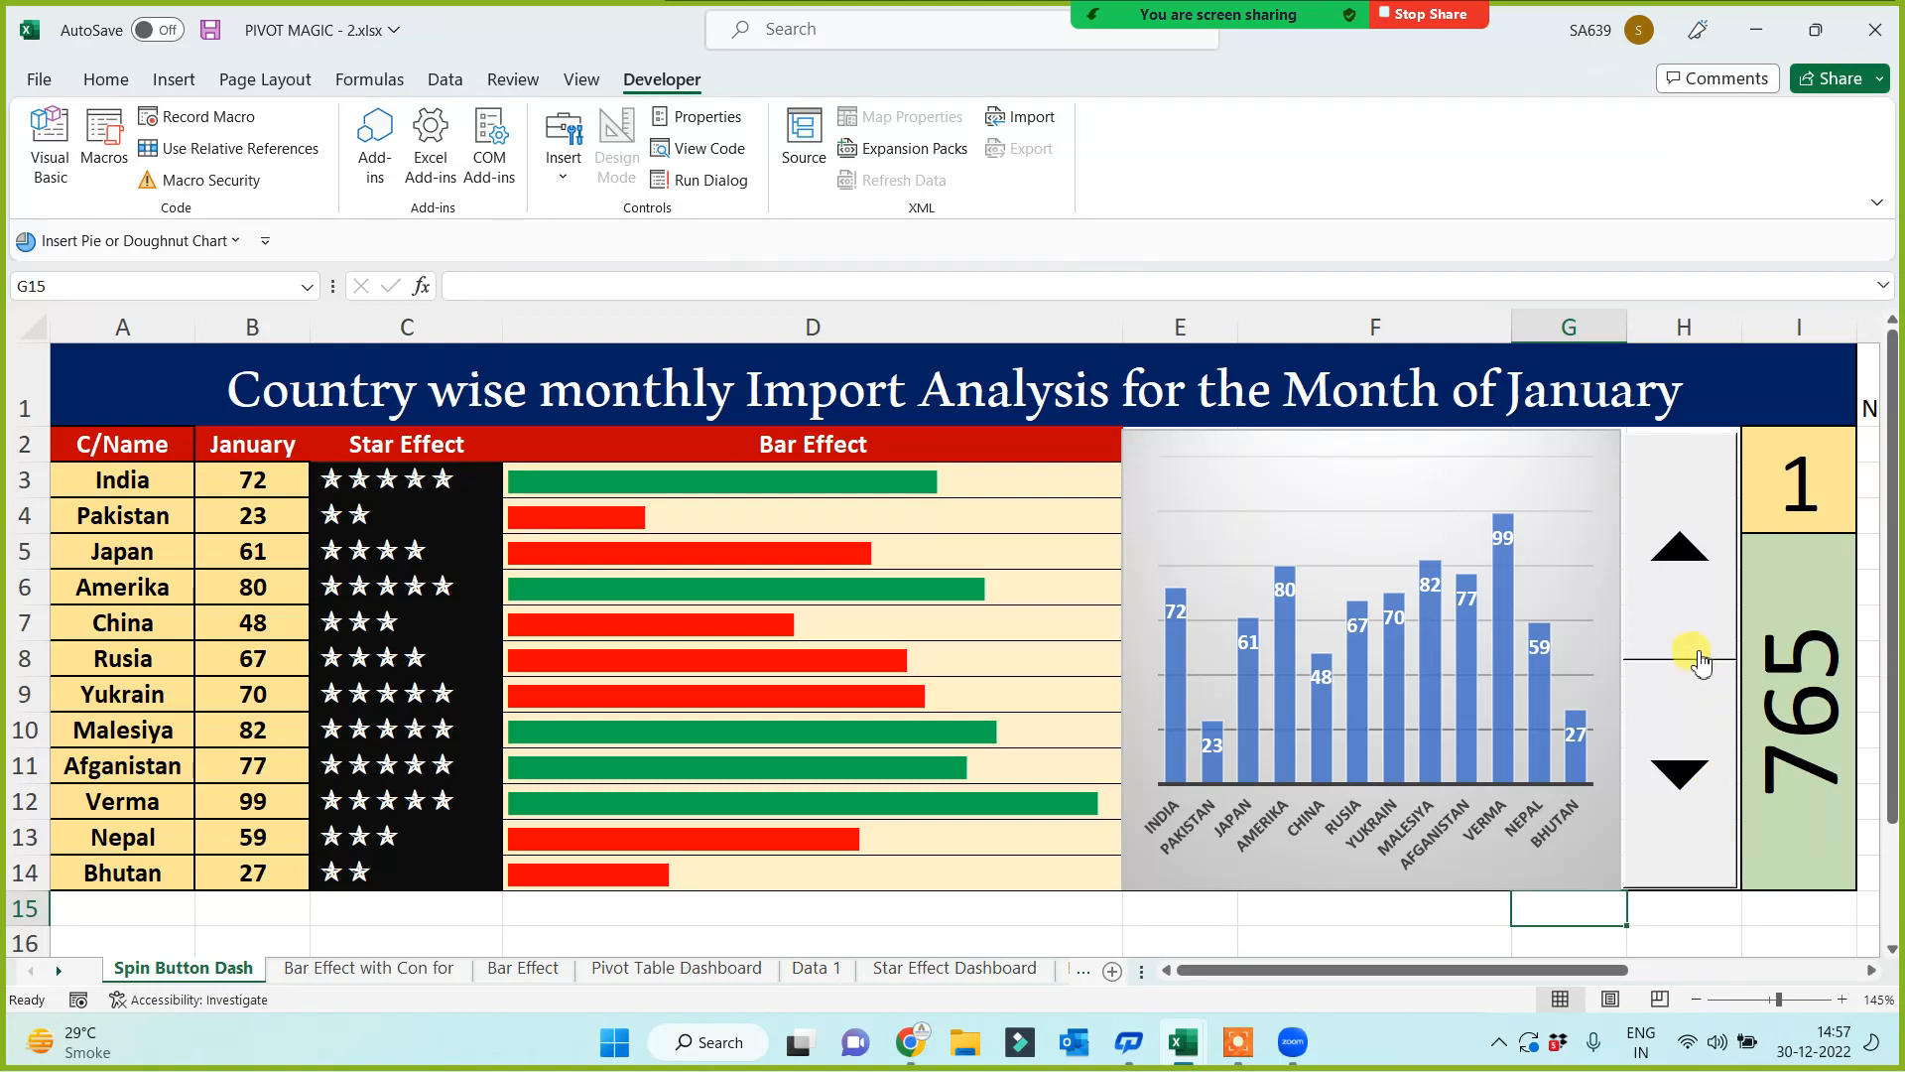
Step: Open the spin button's format settings and set its minimum value to 1 and maximum value to 6
{"action": "left_click", "coordinate": [1680, 623], "text": "ctrl"}
{"action": "right_click", "coordinate": [1681, 625]}
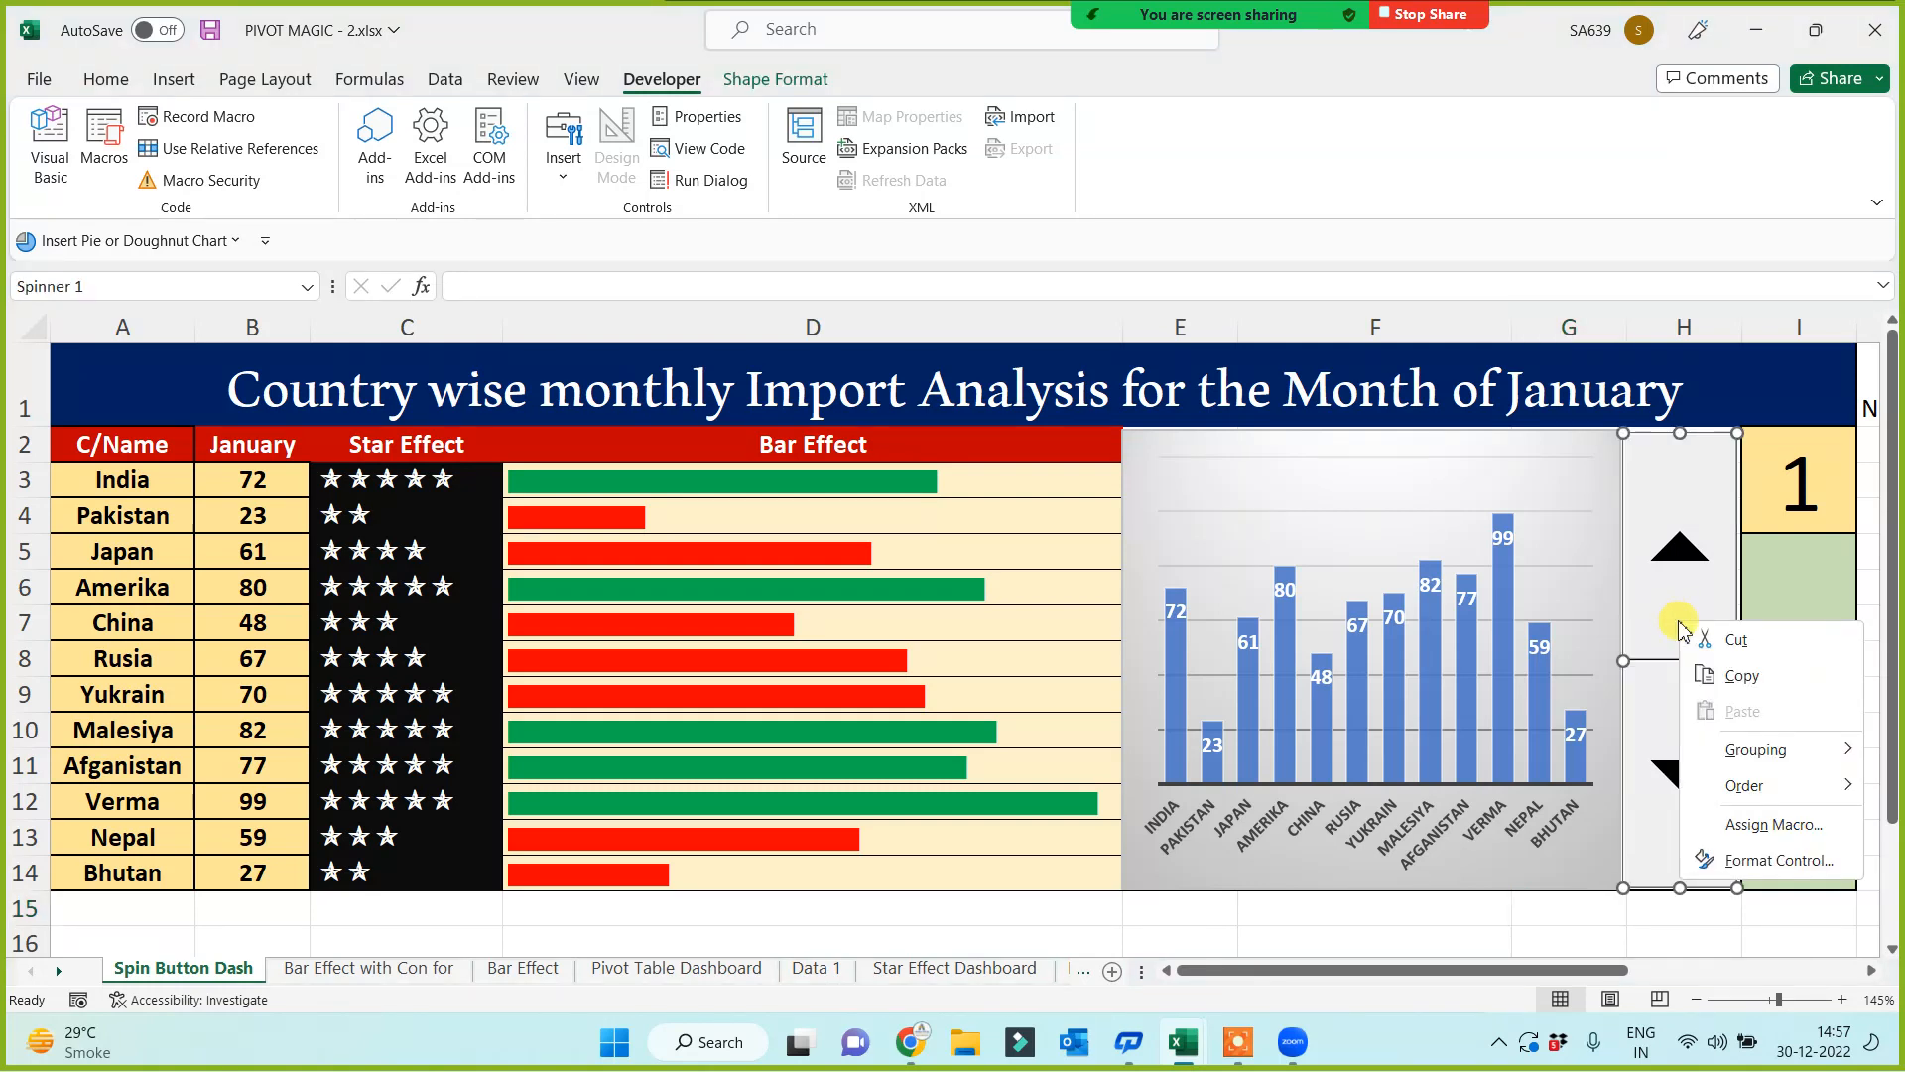
{"action": "left_click", "coordinate": [1783, 864]}
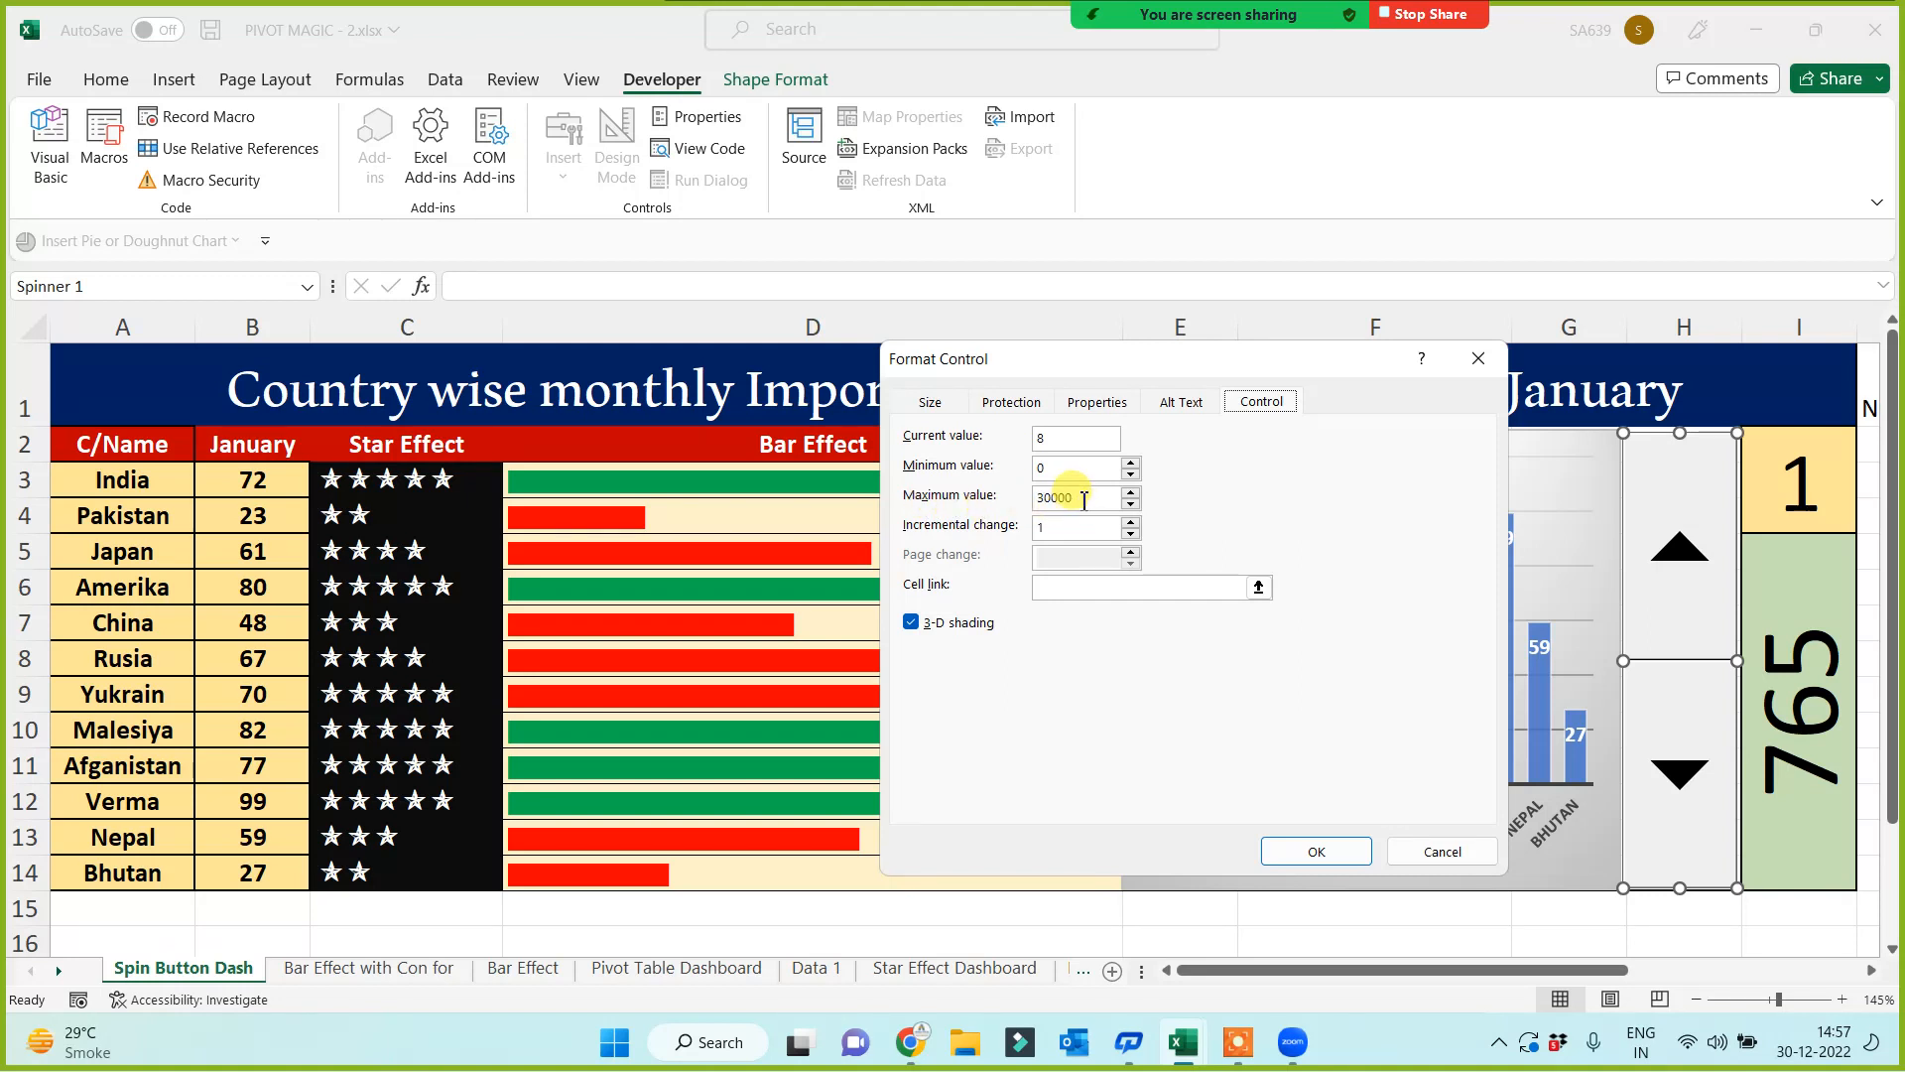
{"action": "double_click", "coordinate": [1050, 468]}
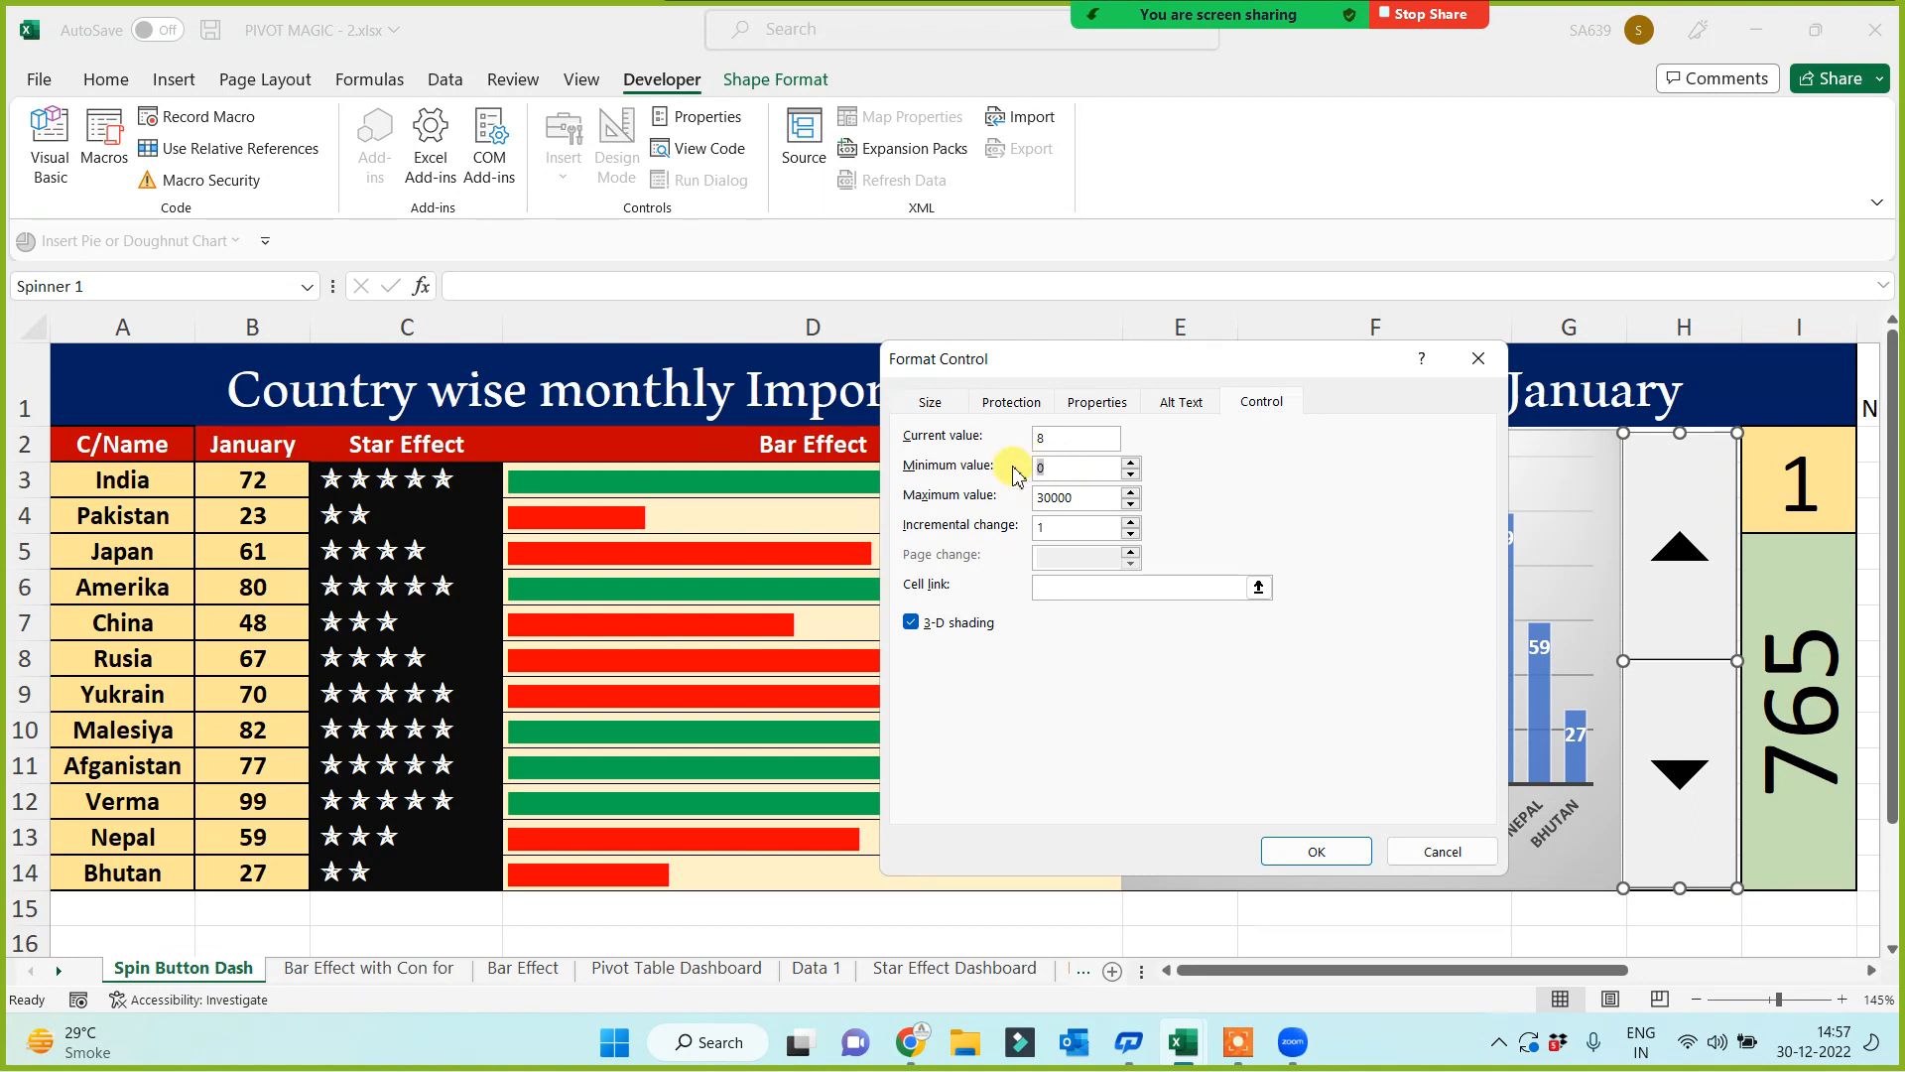
{"action": "type", "text": "1"}
{"action": "double_click", "coordinate": [1067, 496]}
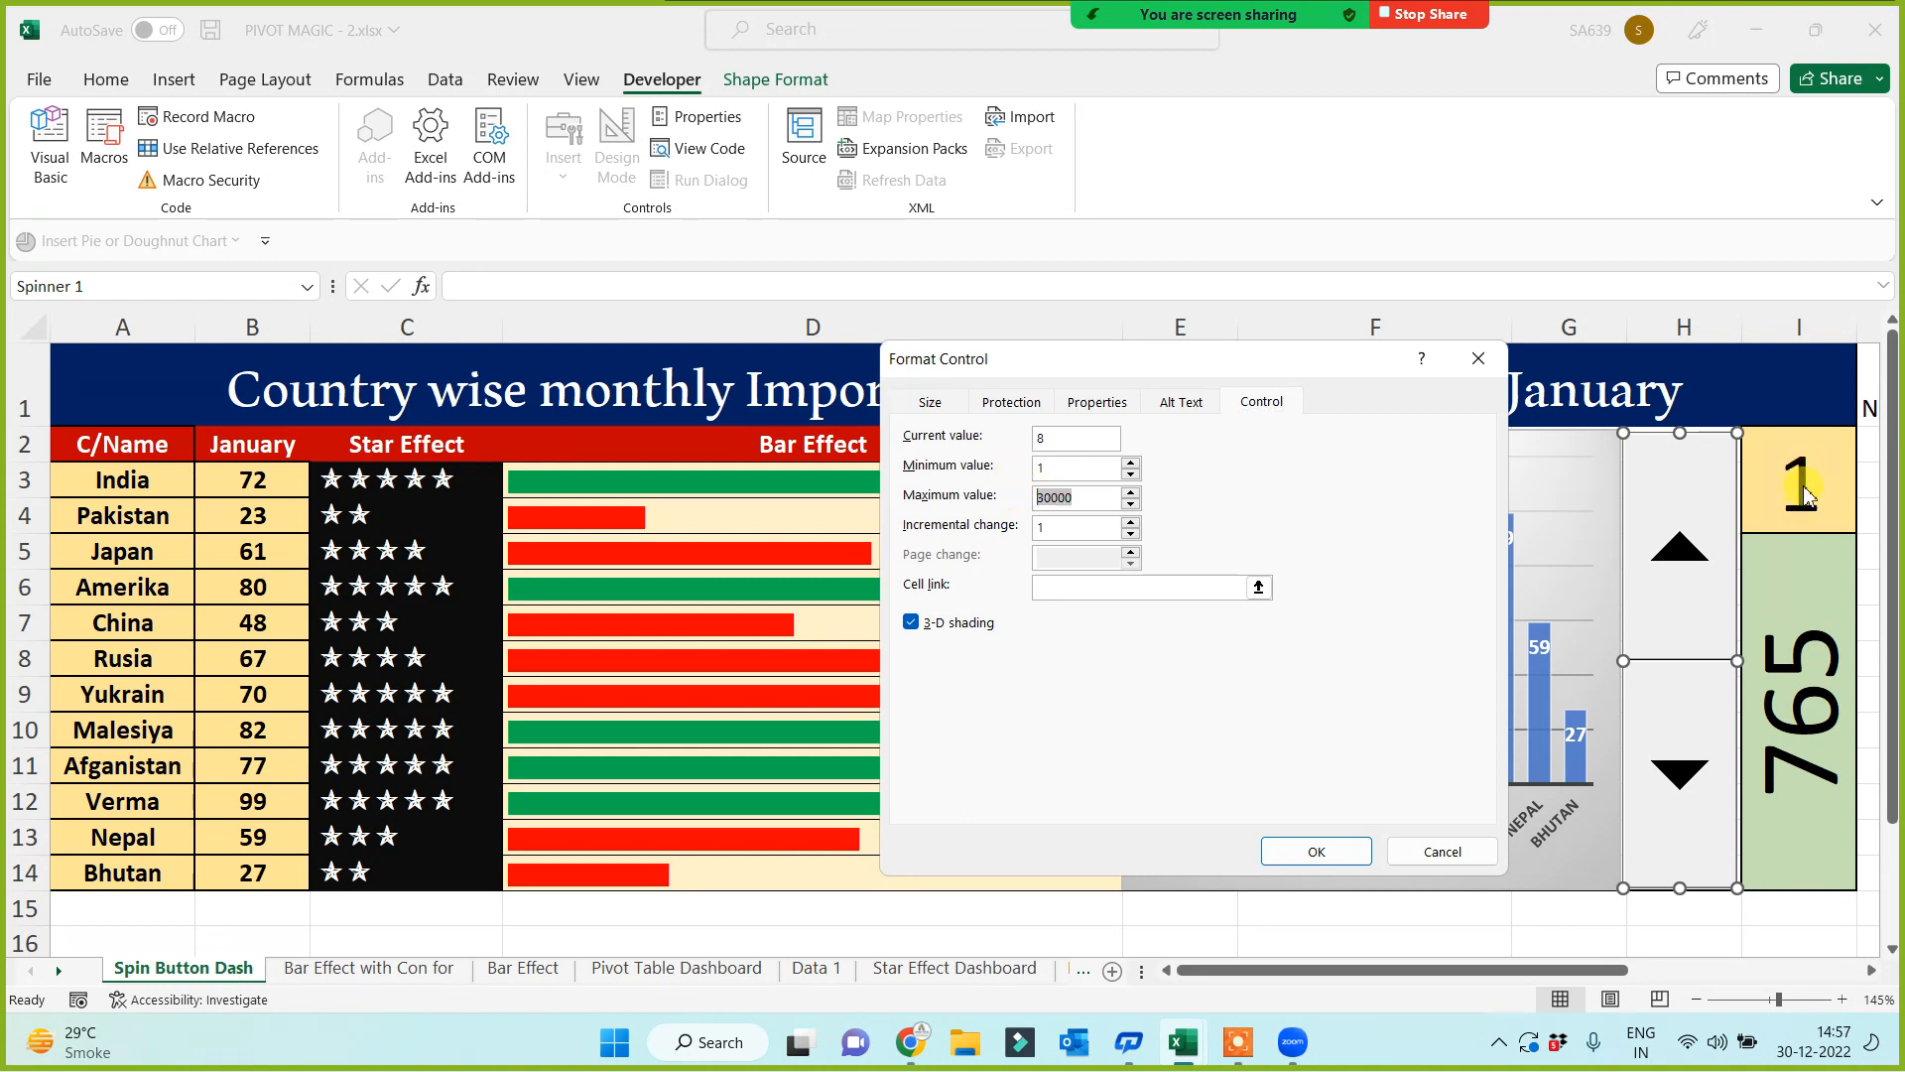
{"action": "type", "text": "6"}
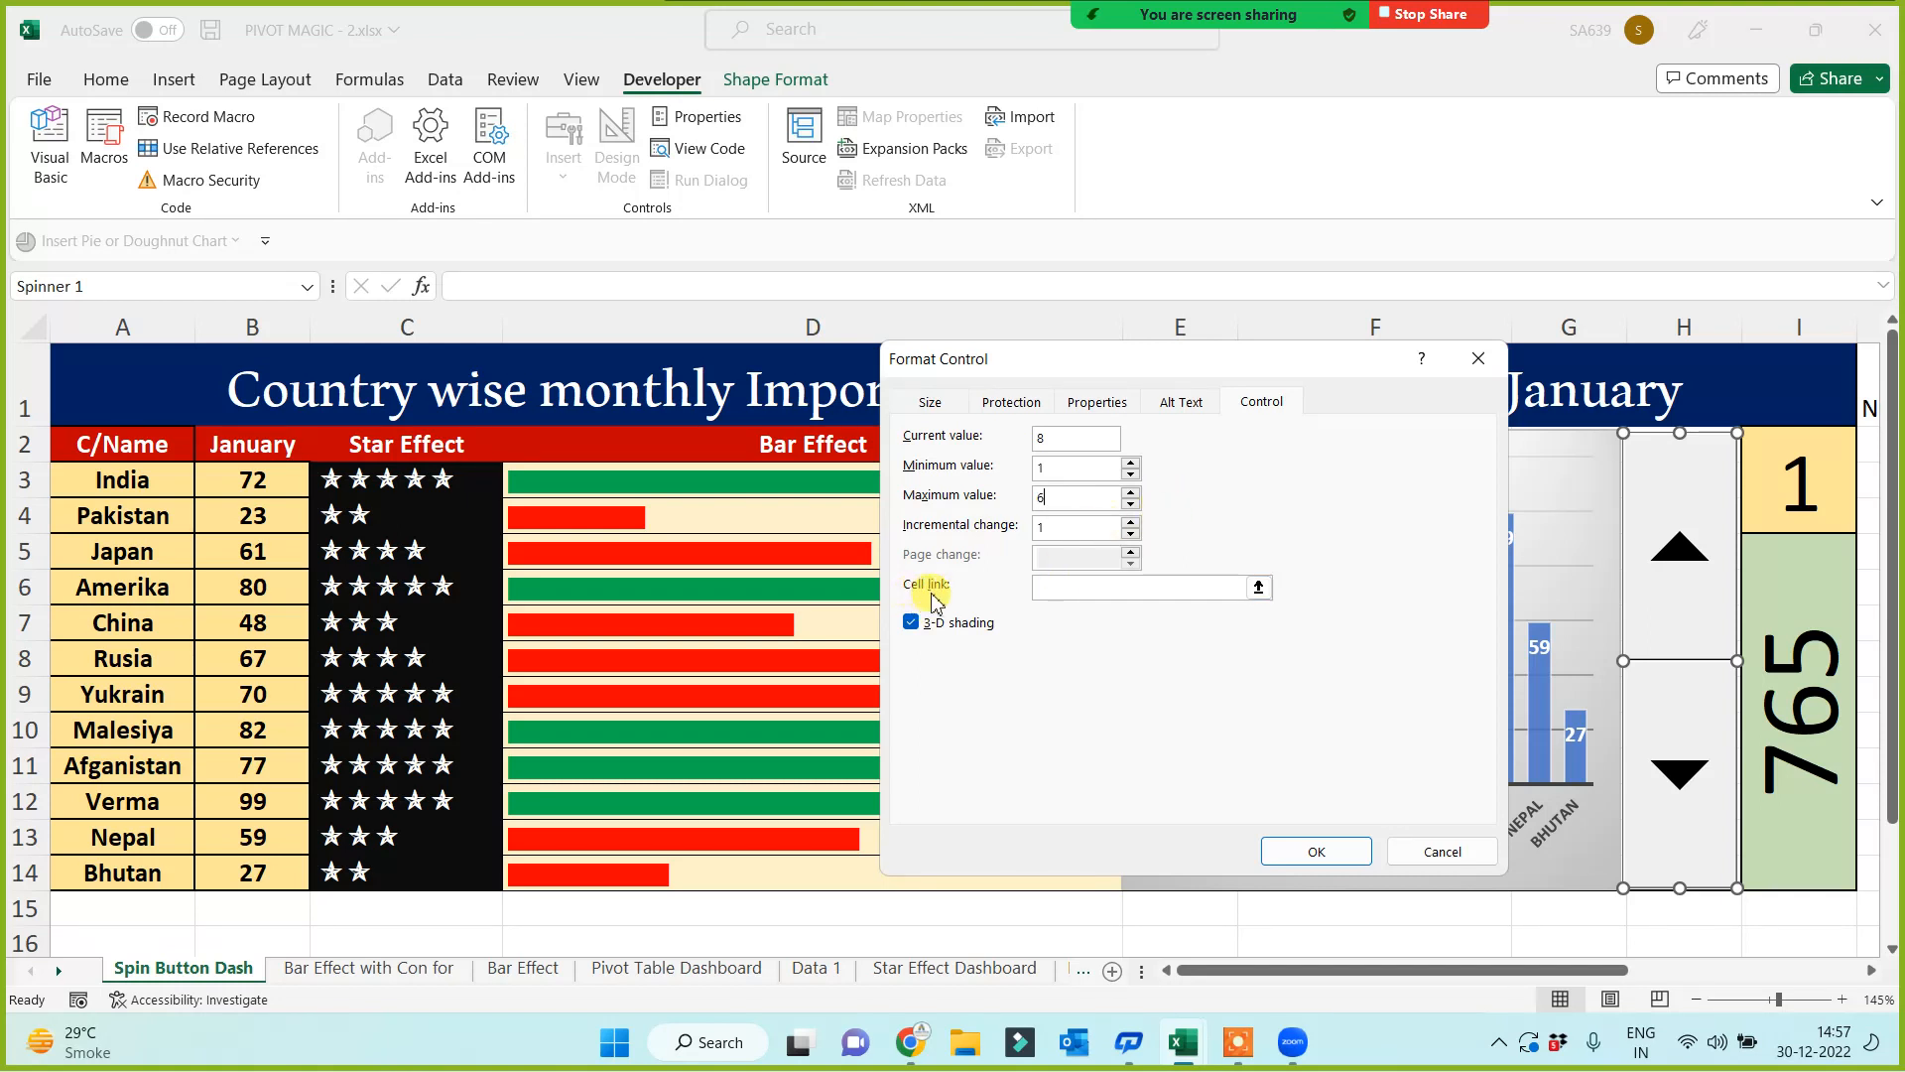
Step: Link the spin button to cell $I$2, apply the control settings and deselect the control
{"action": "left_click", "coordinate": [1052, 587]}
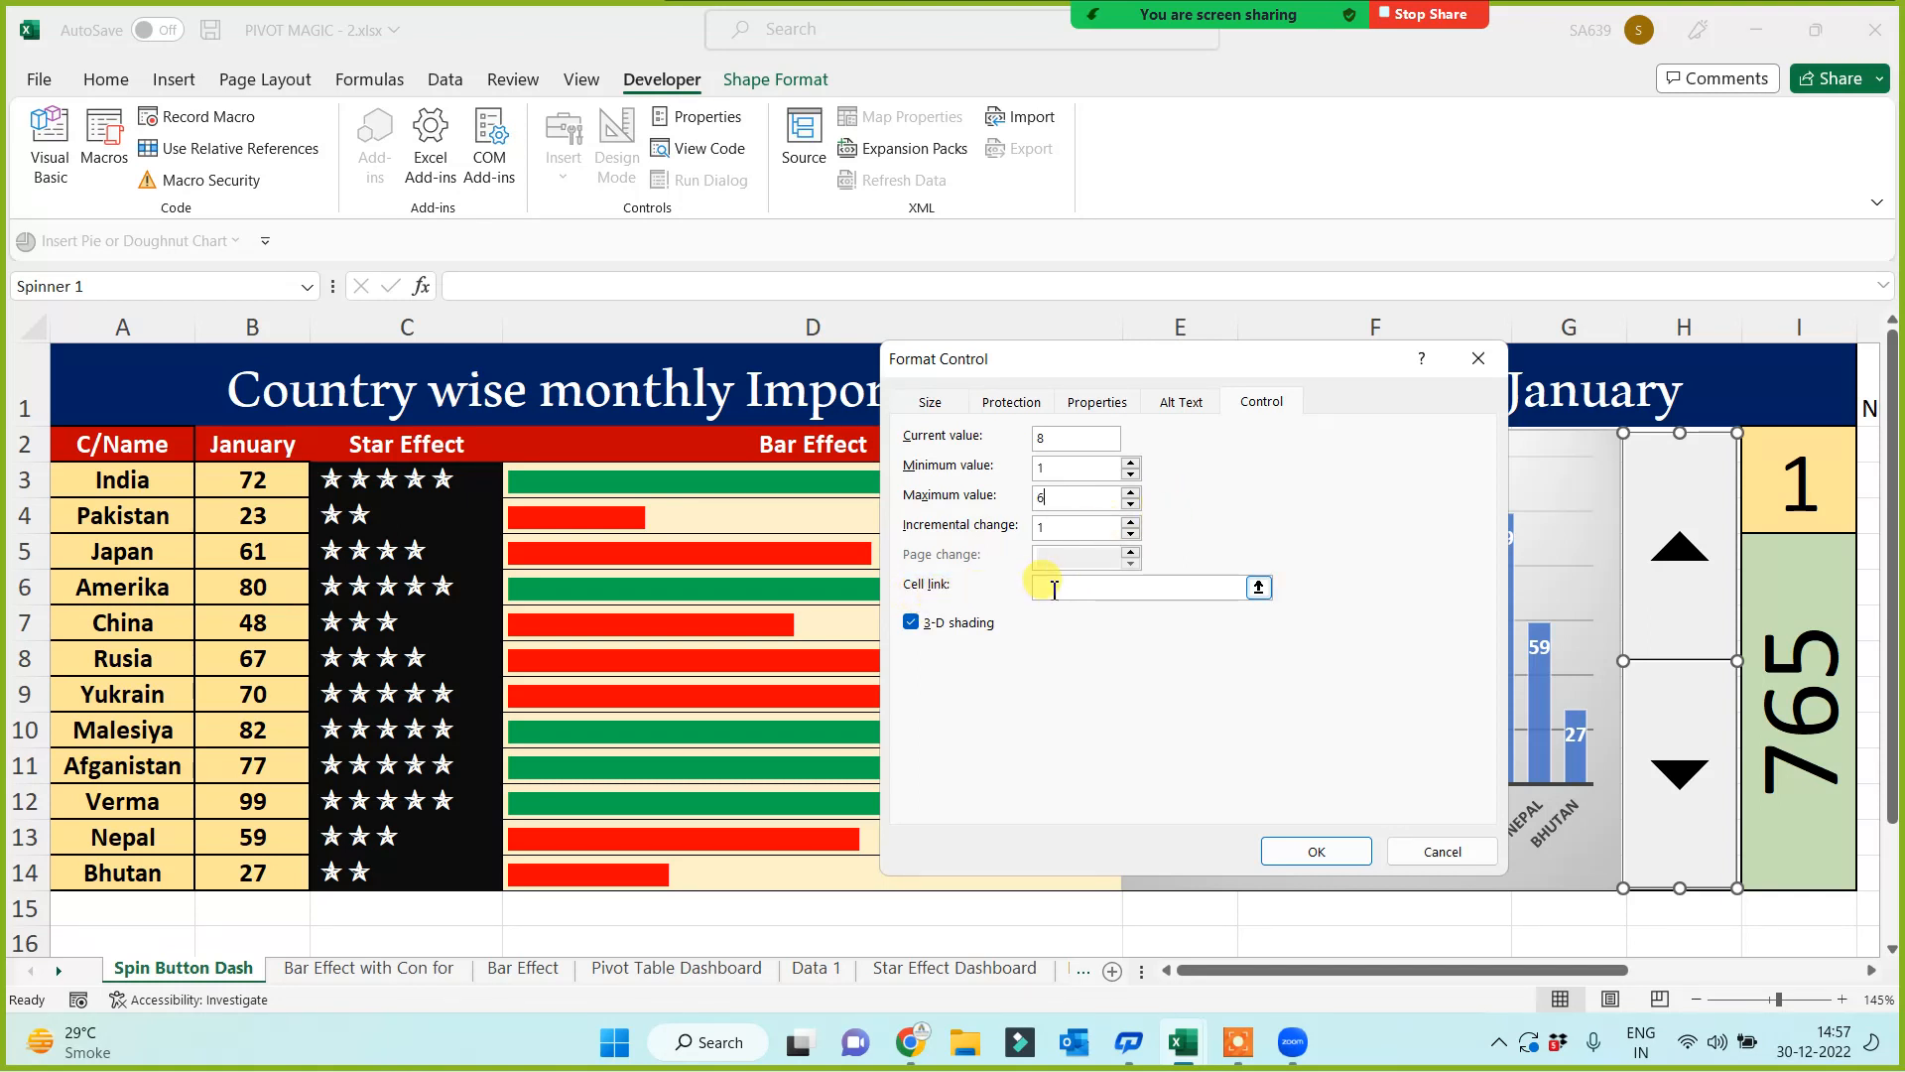
{"action": "left_click", "coordinate": [1804, 496]}
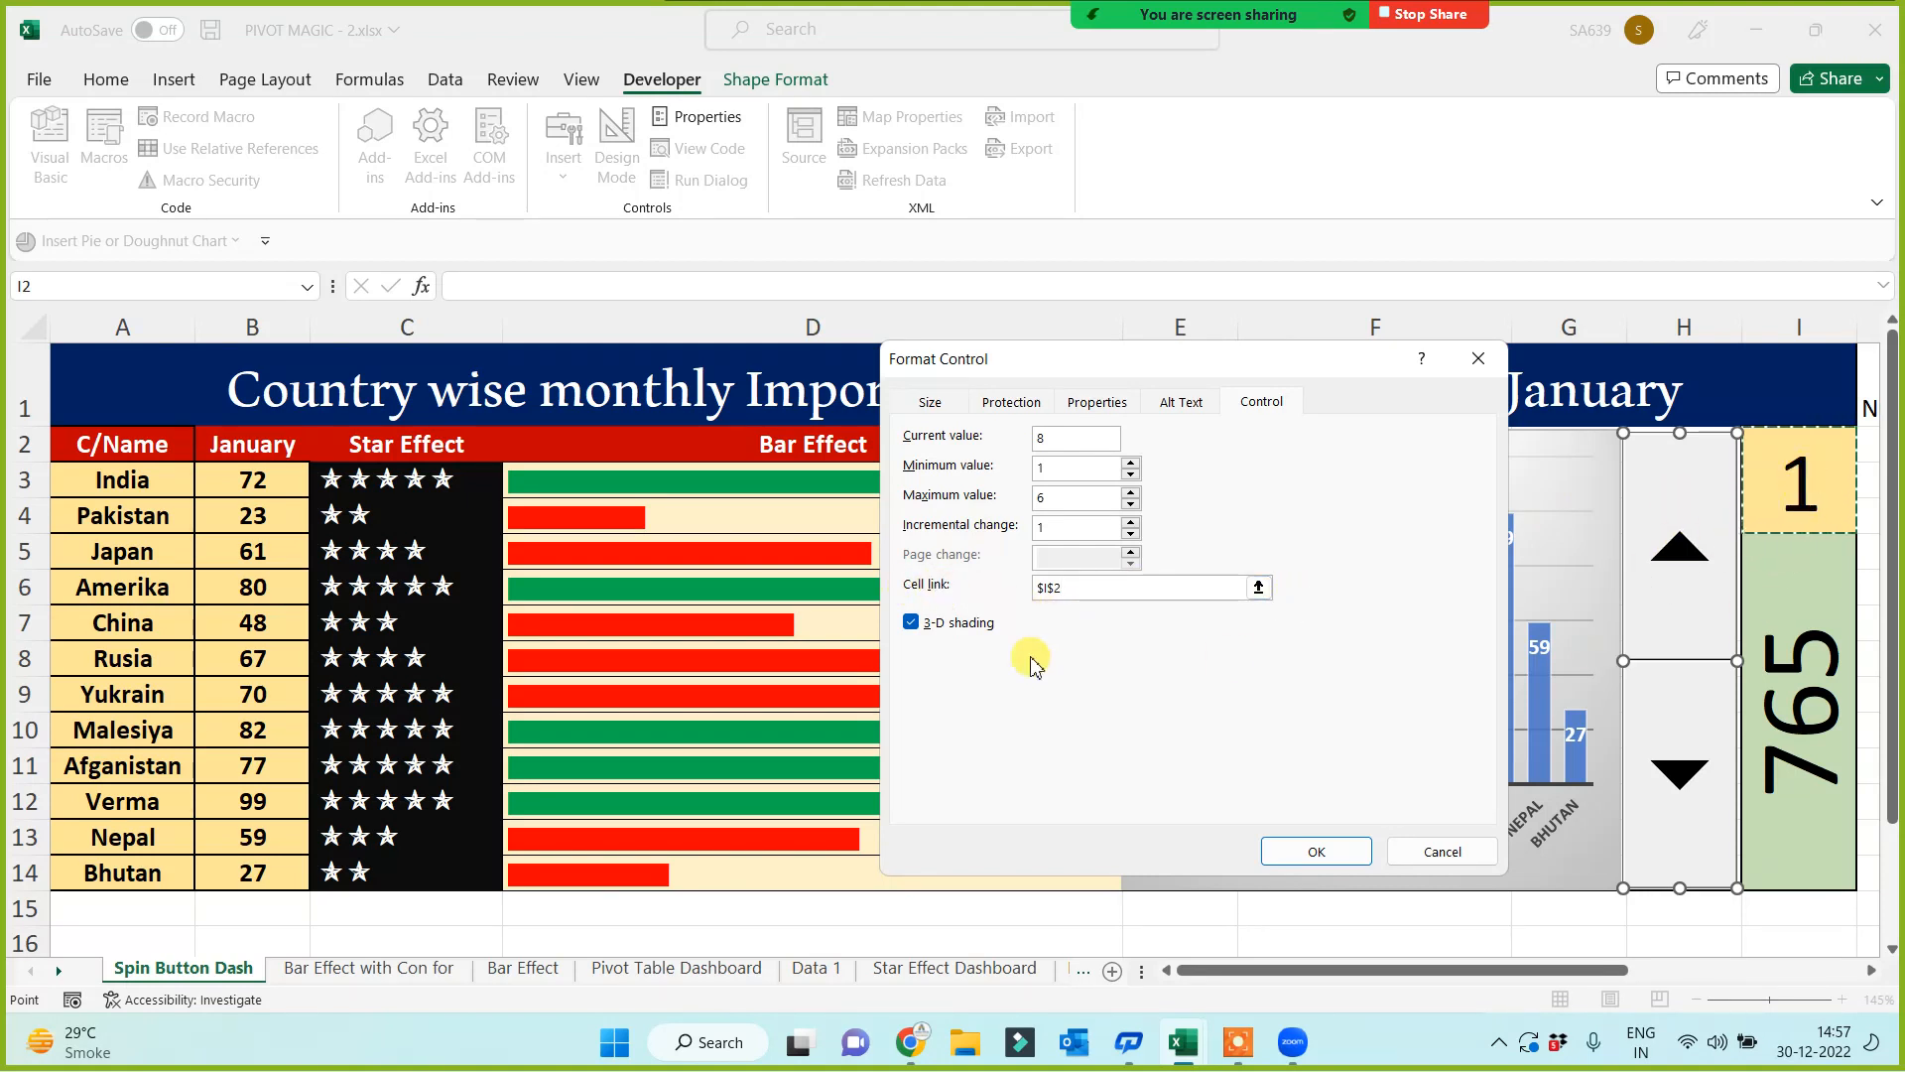
{"action": "left_click", "coordinate": [1290, 851]}
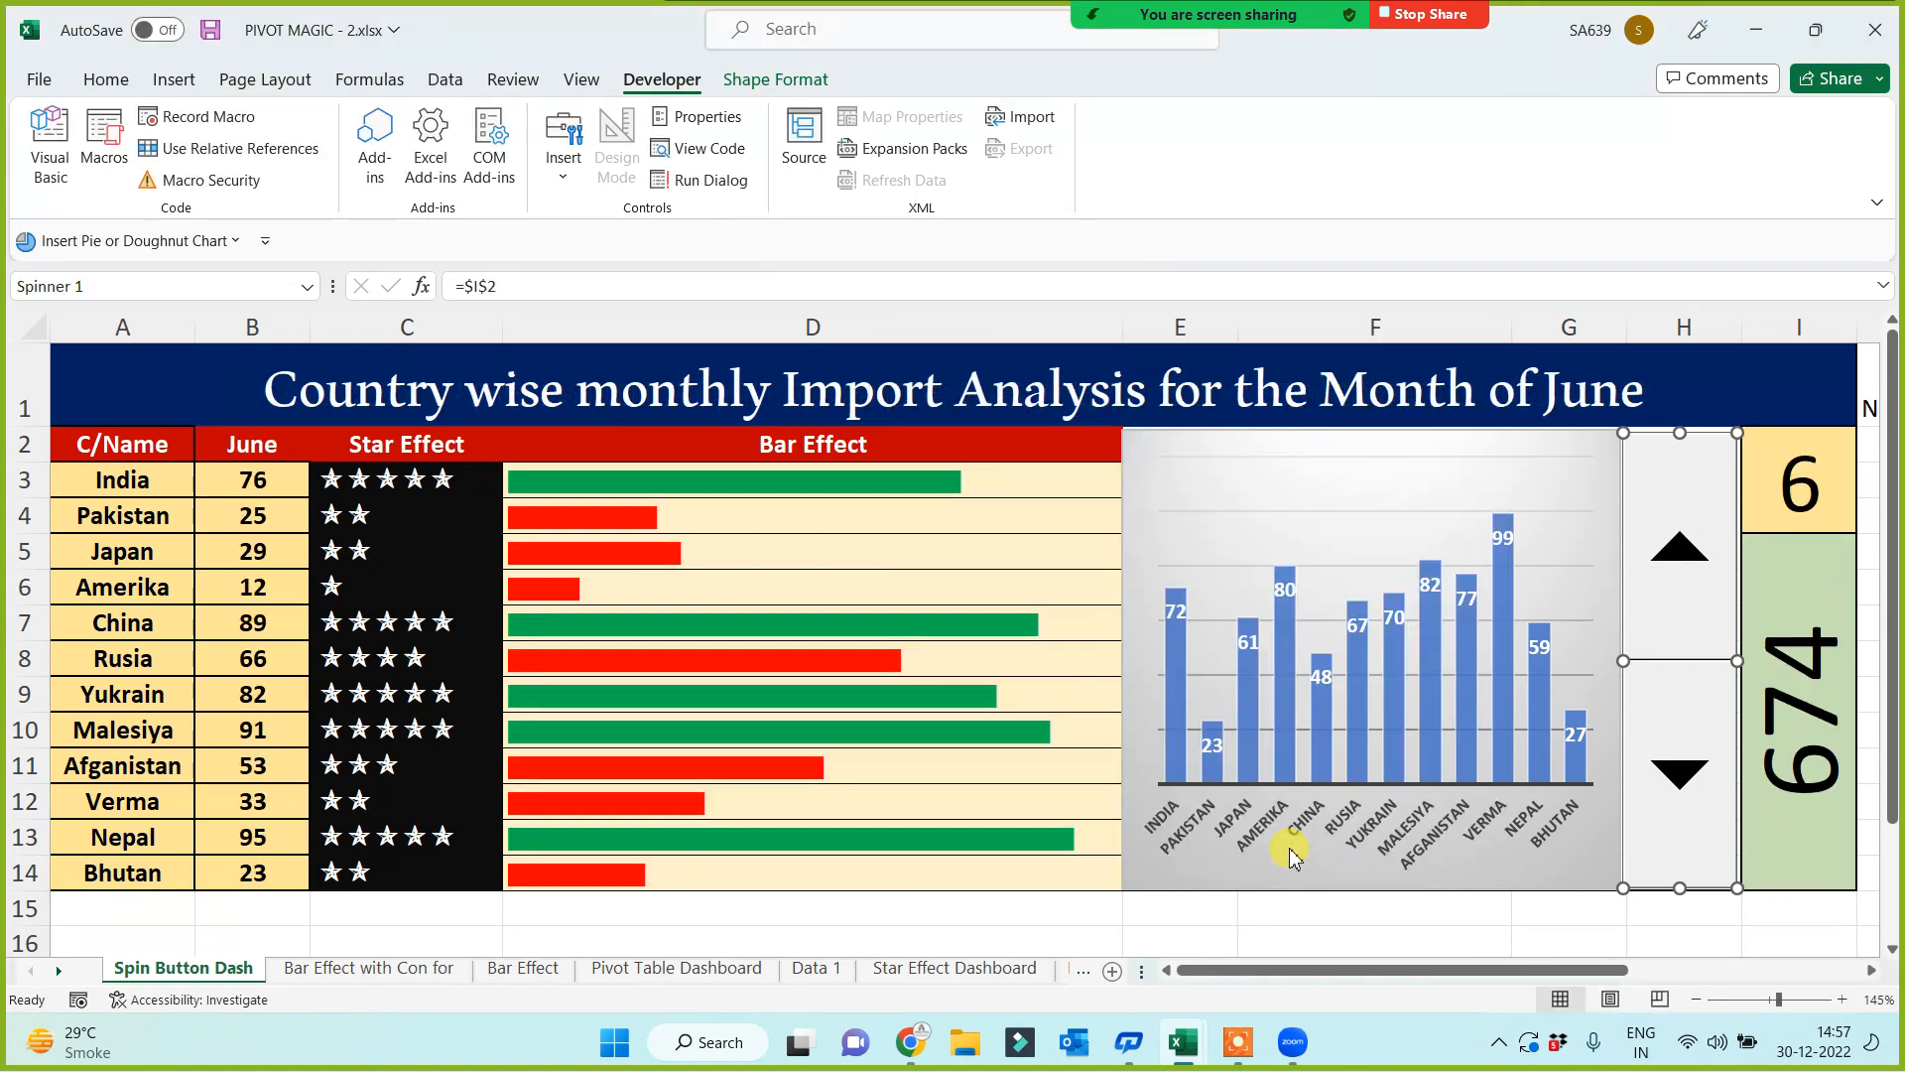
{"action": "left_click", "coordinate": [1290, 933]}
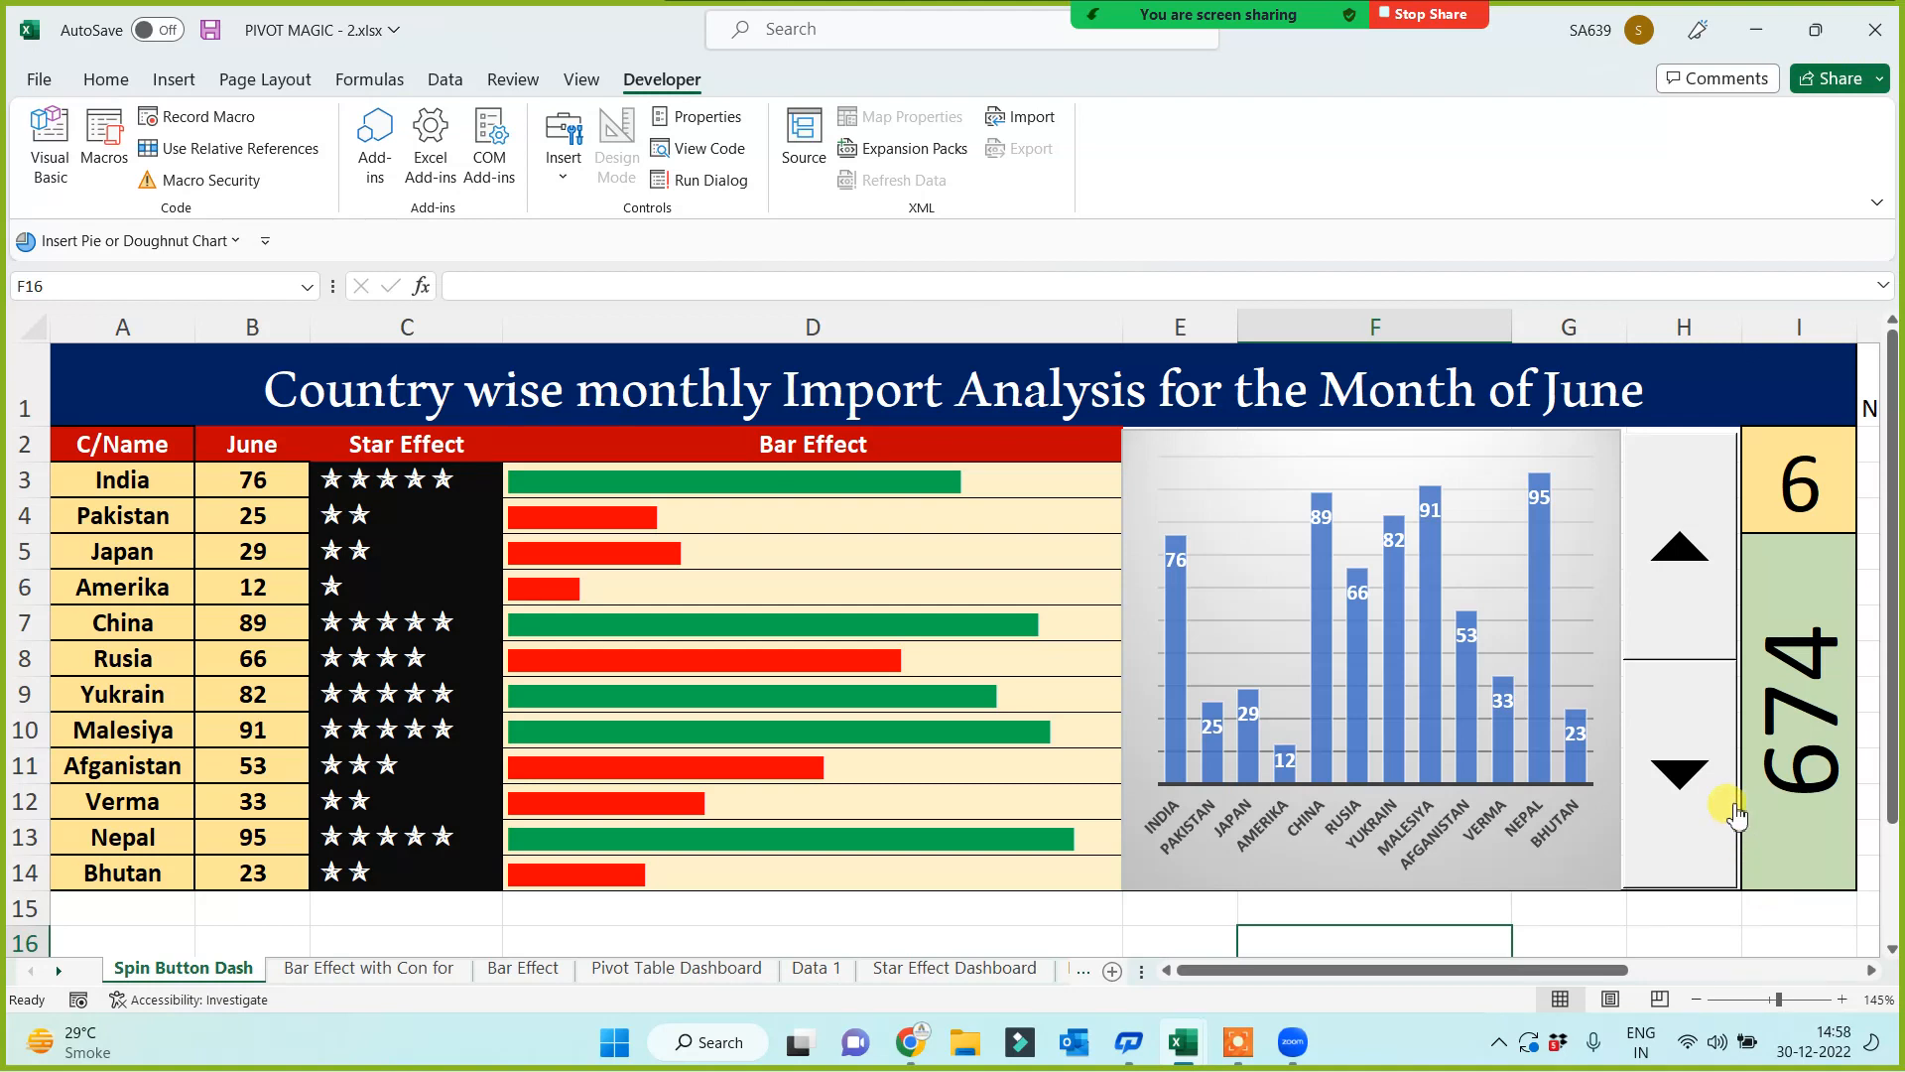
Step: Test the spin button by stepping the month number in I2 down to 1
{"action": "left_click", "coordinate": [1703, 785]}
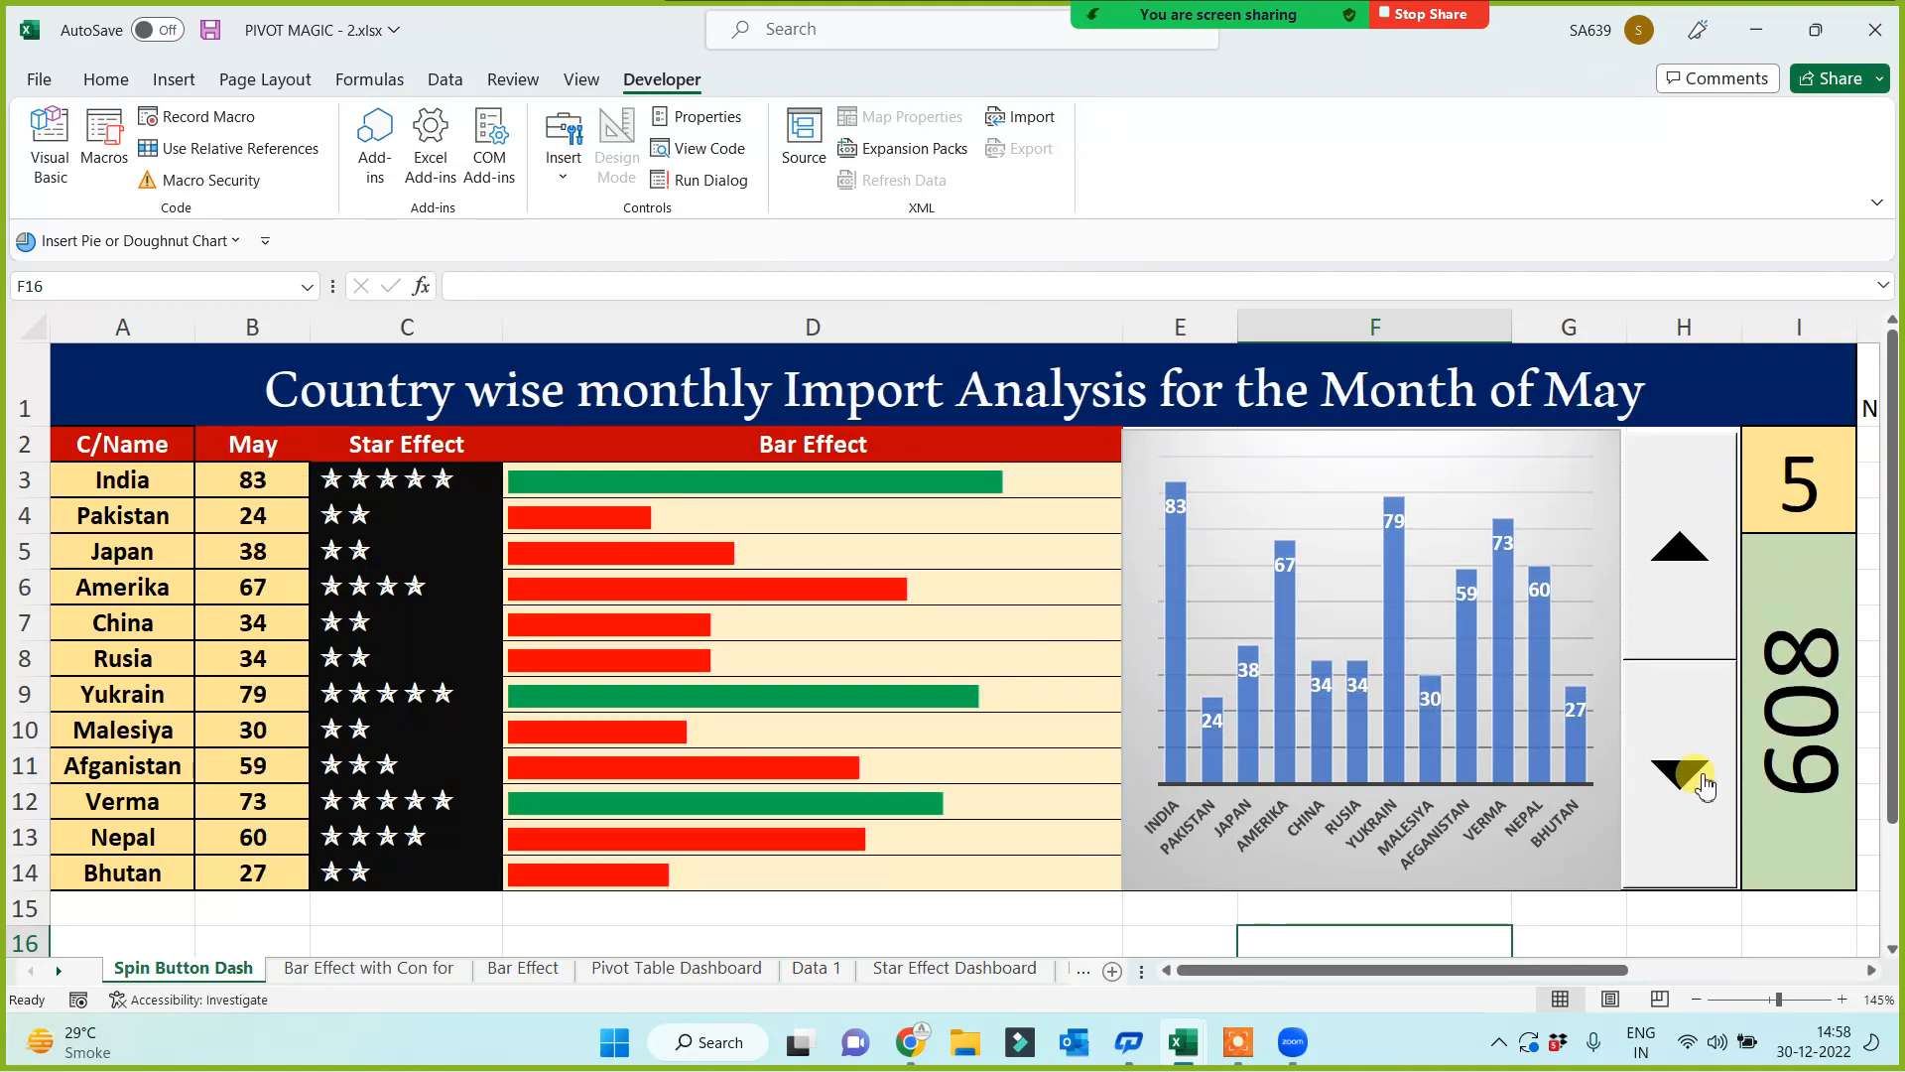
{"action": "left_click", "coordinate": [1704, 785]}
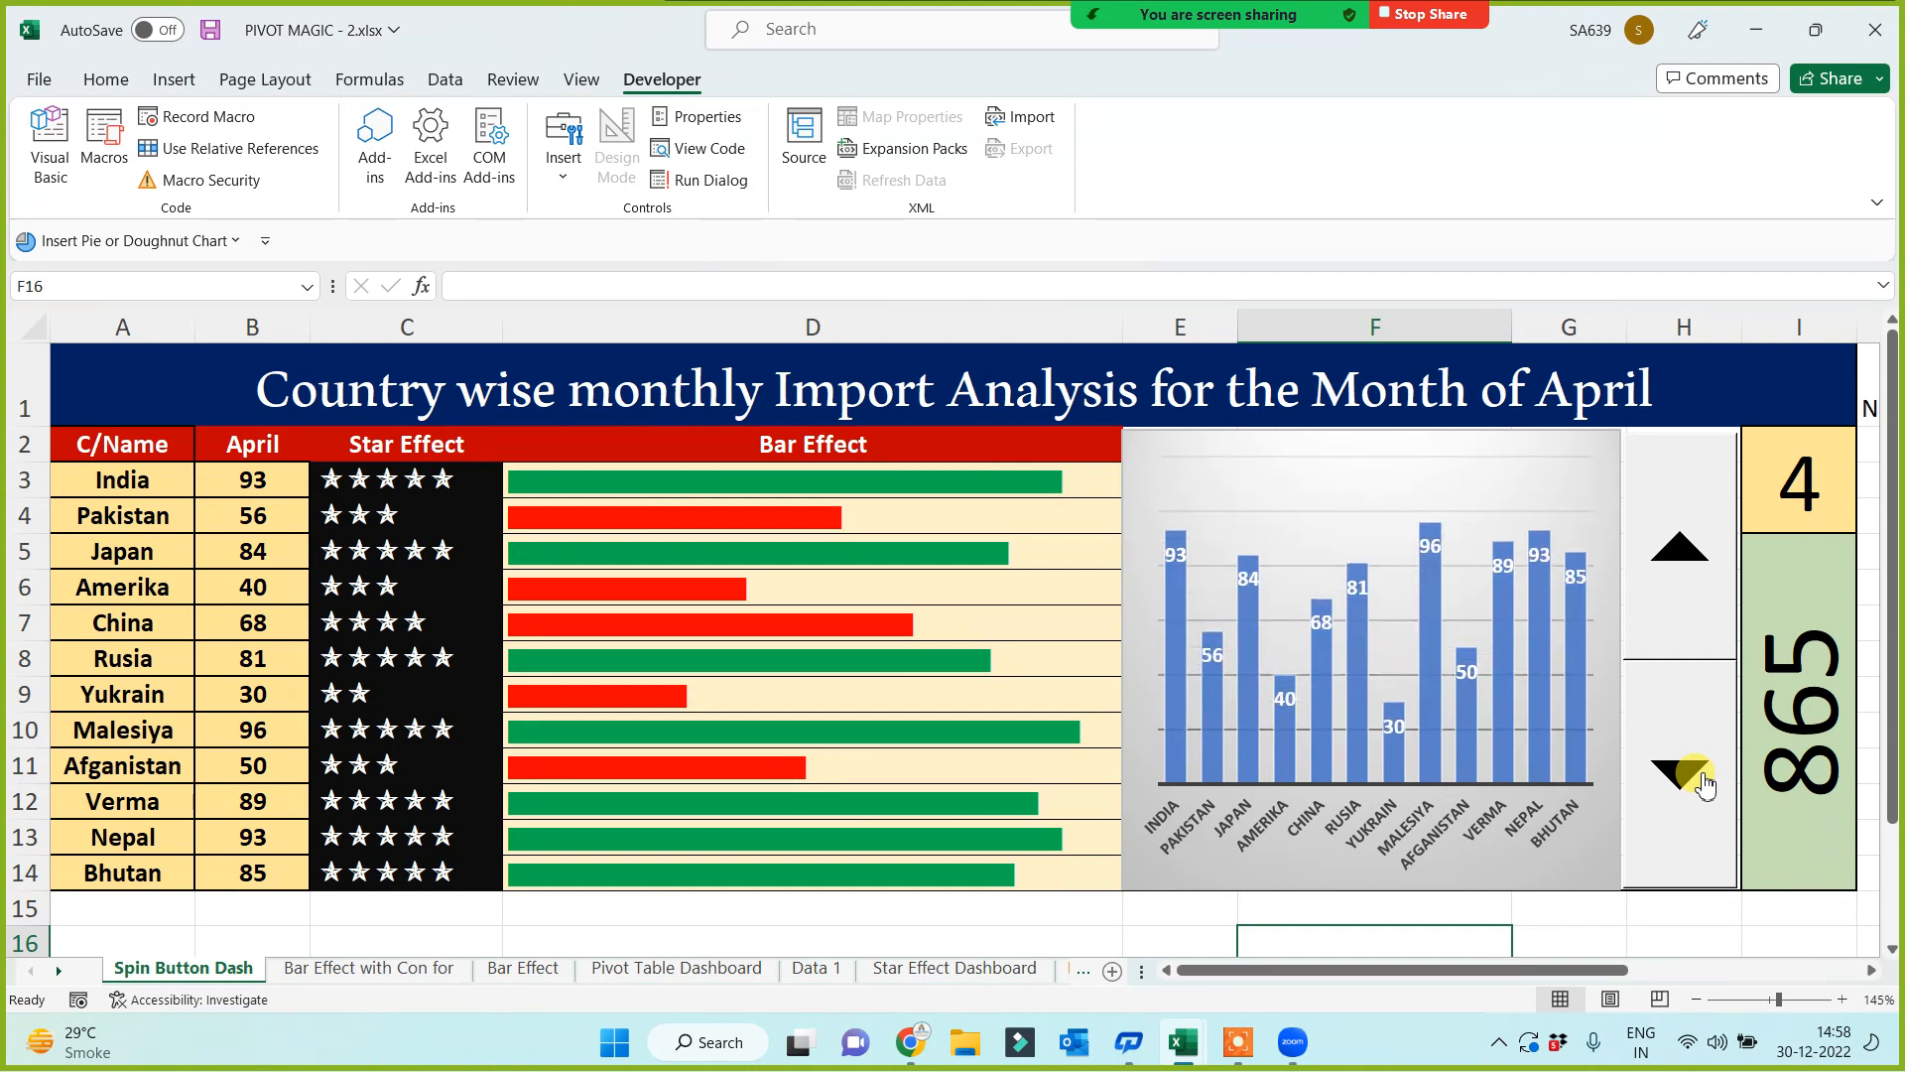
{"action": "left_click", "coordinate": [1704, 785]}
{"action": "left_click", "coordinate": [1704, 785]}
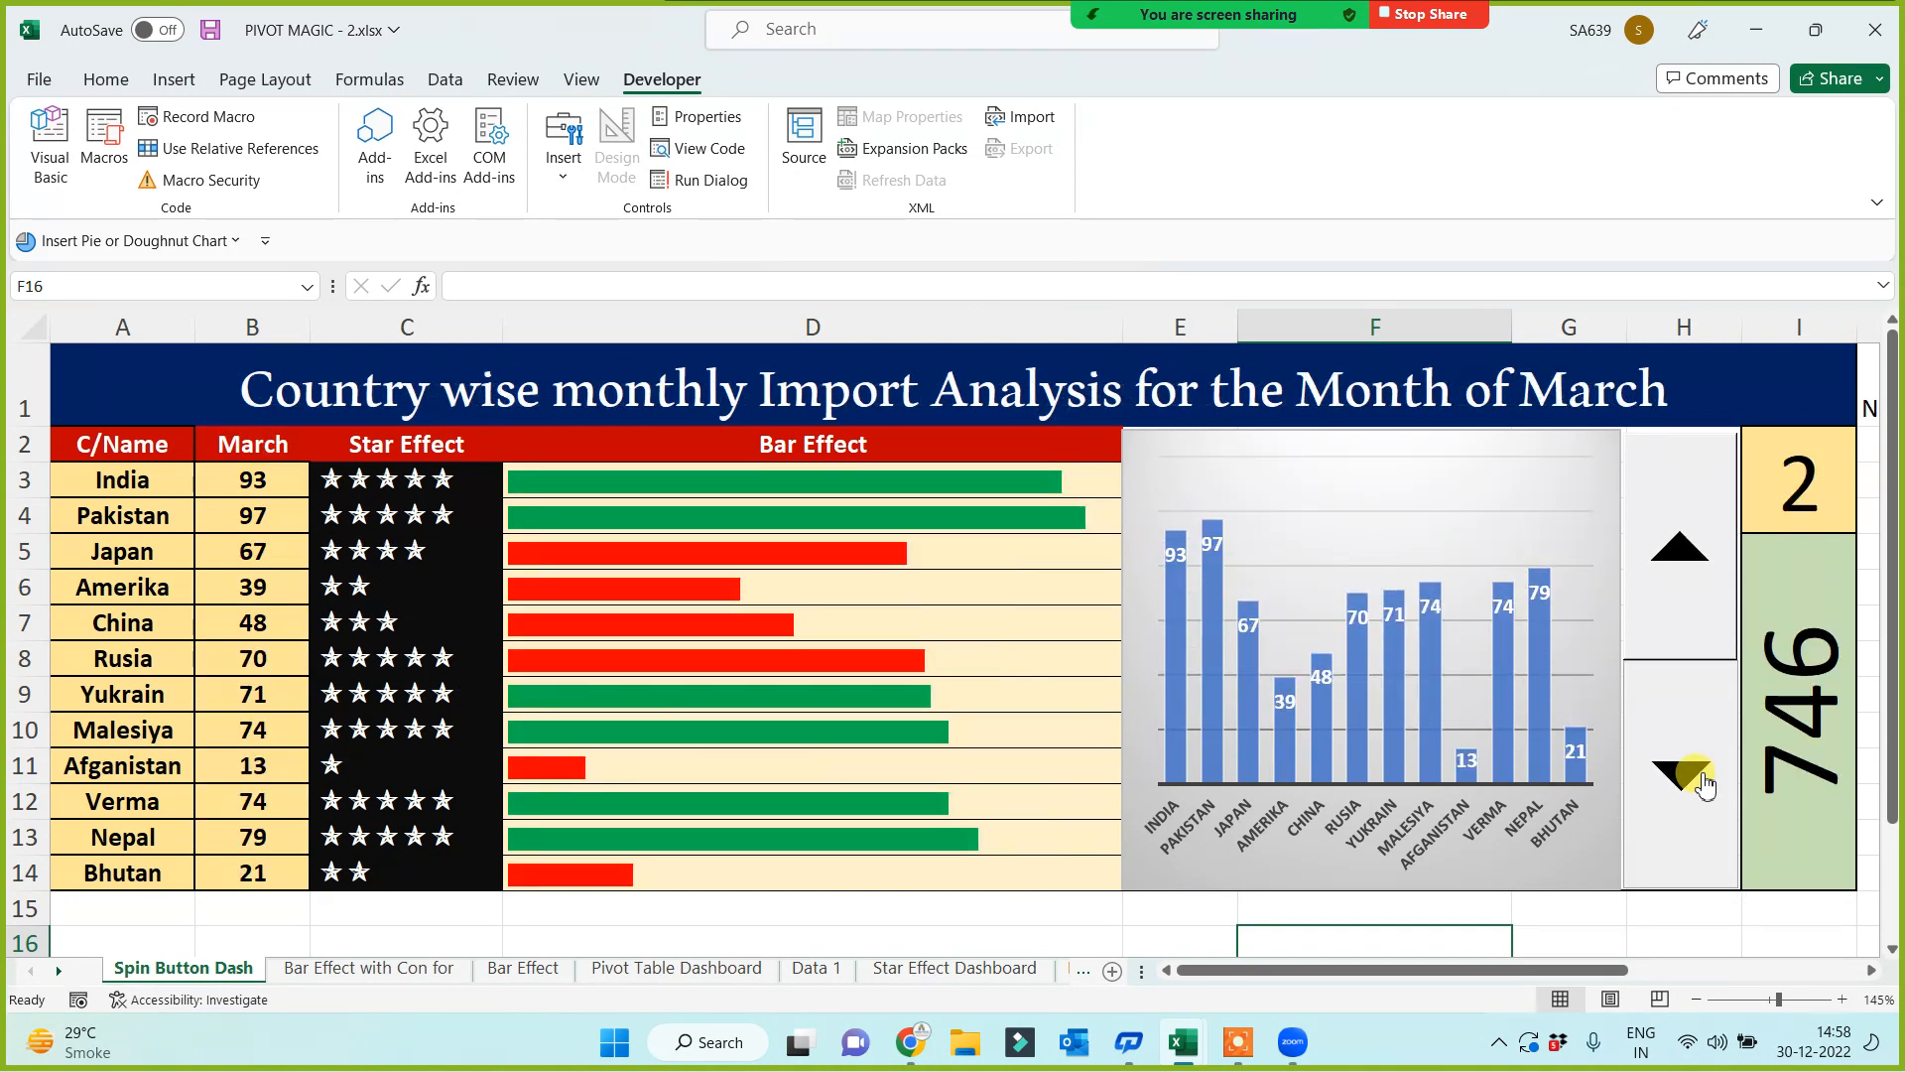
{"action": "left_click", "coordinate": [1704, 785]}
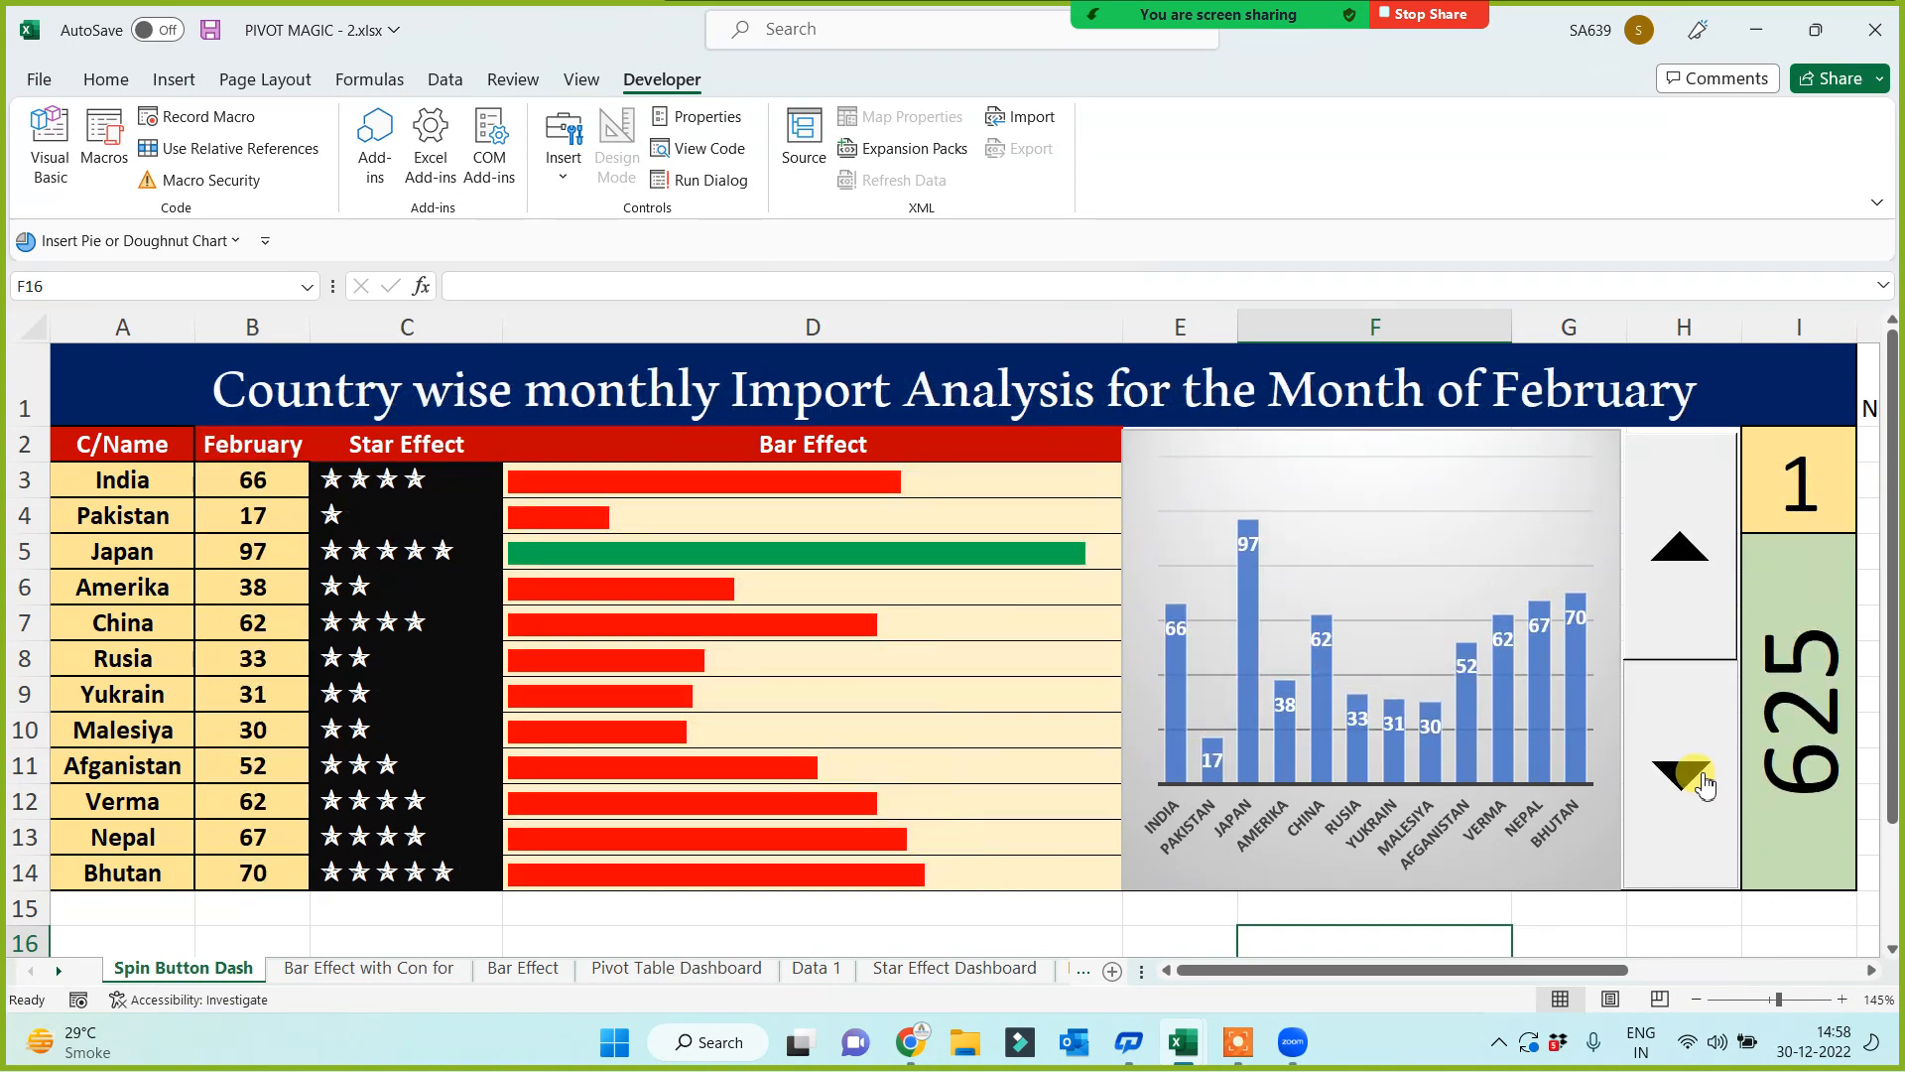
Step: Step the dashboard's month spinner up to 5 to show the May import analysis
{"action": "left_click", "coordinate": [1670, 590]}
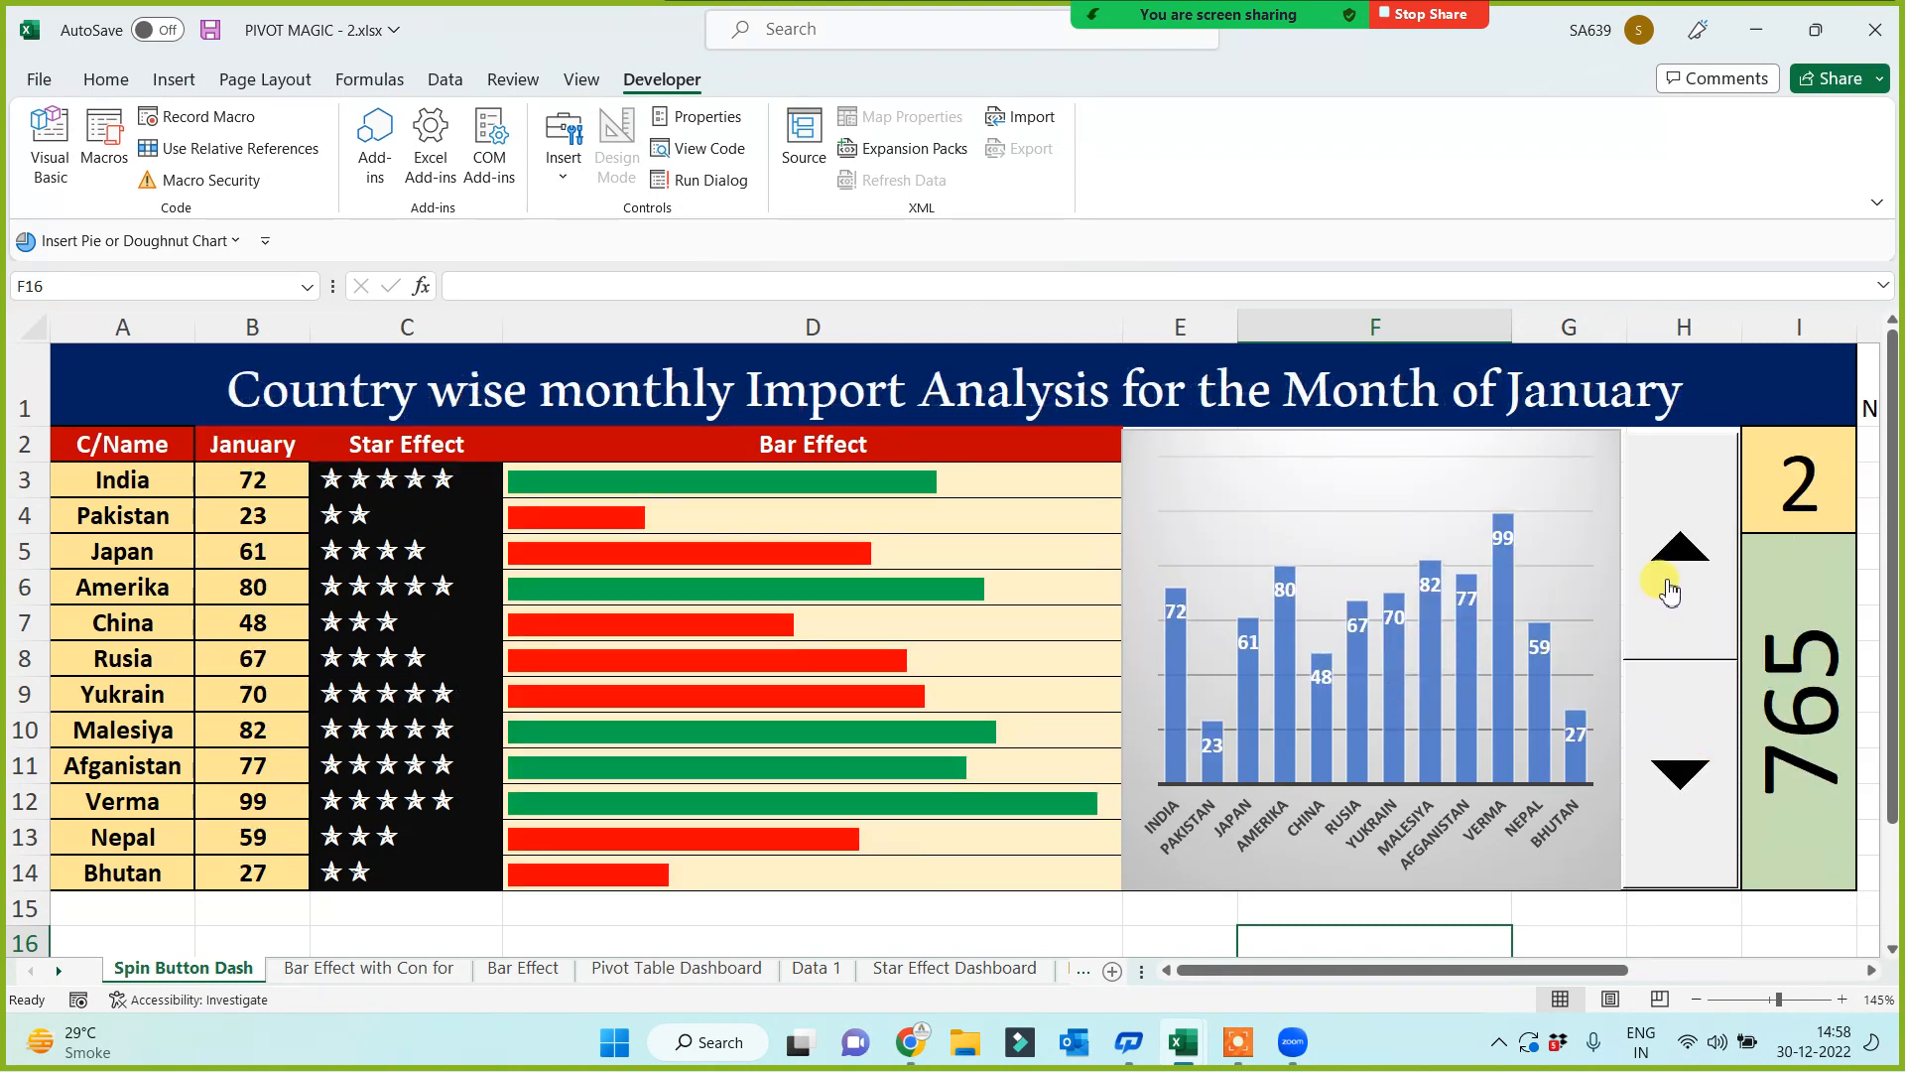
{"action": "left_click", "coordinate": [1670, 591]}
{"action": "left_click", "coordinate": [1670, 590]}
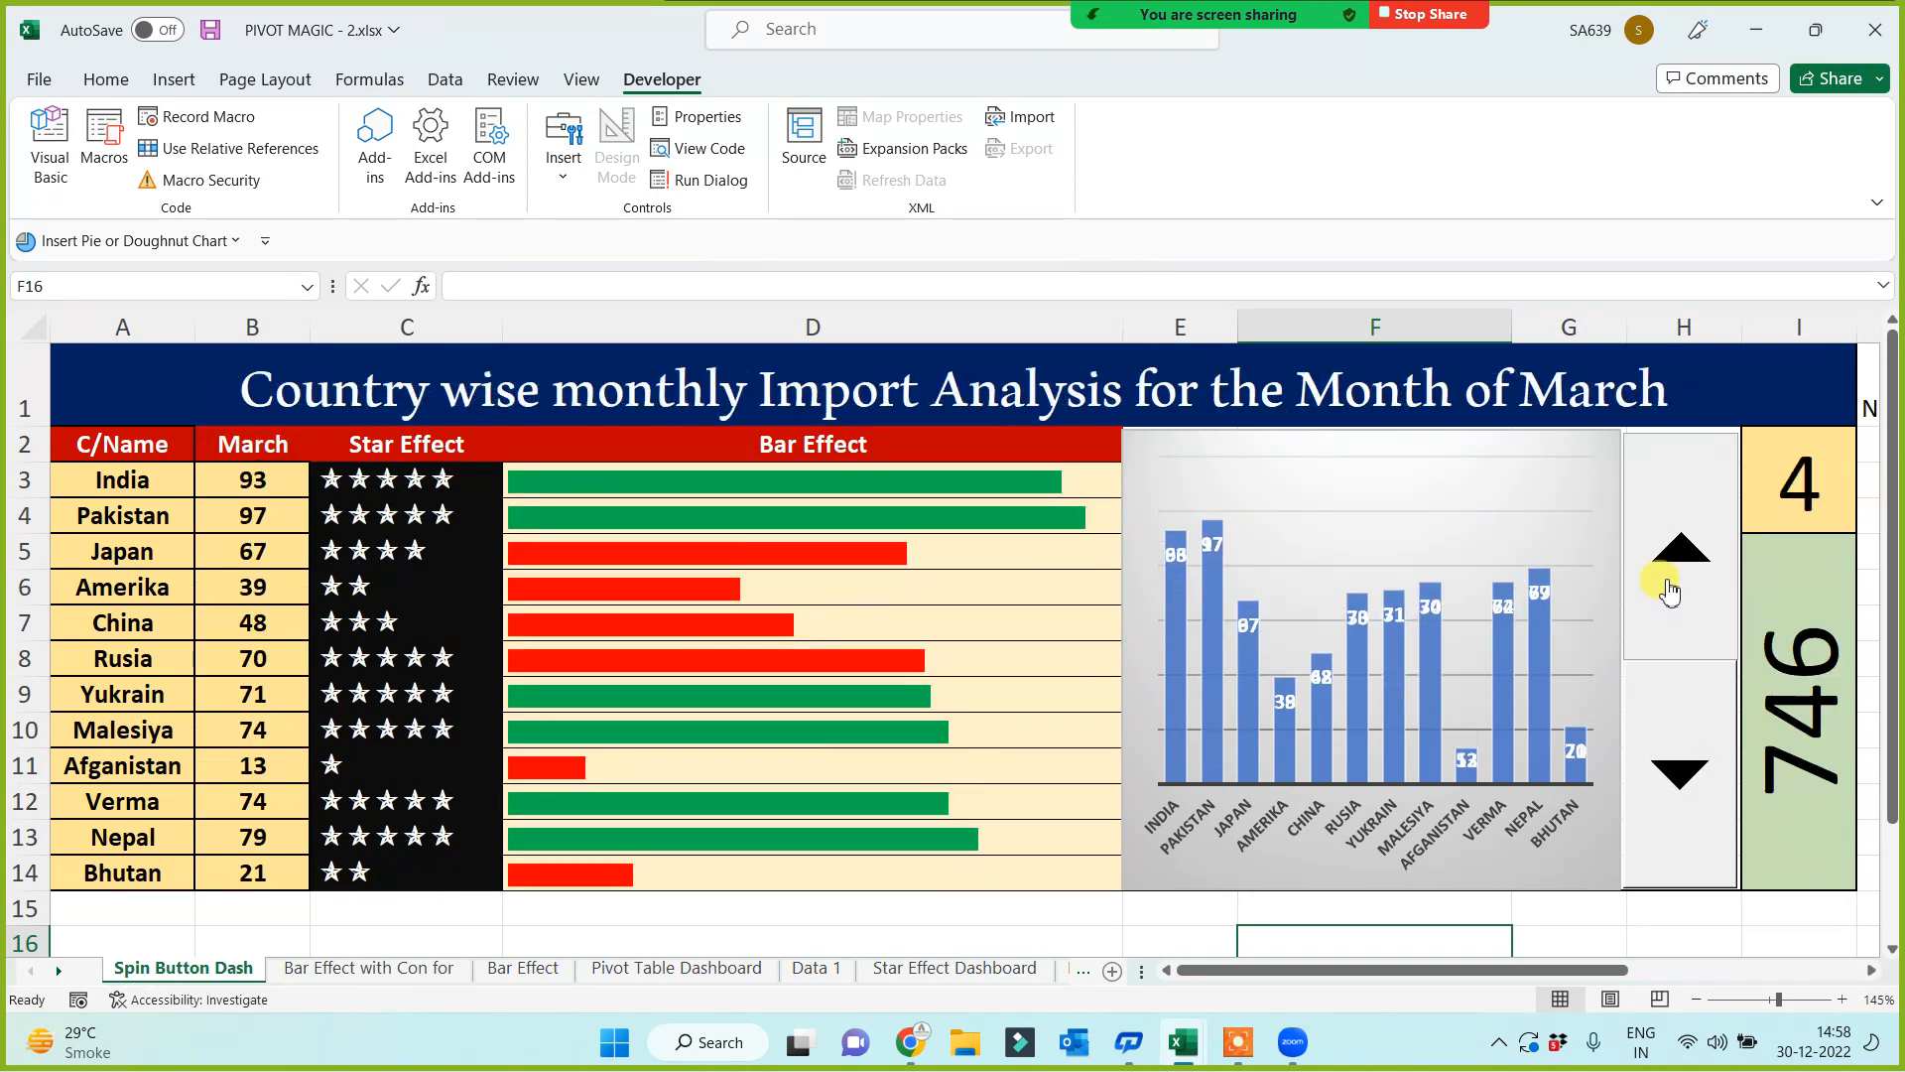
{"action": "left_click", "coordinate": [1670, 590]}
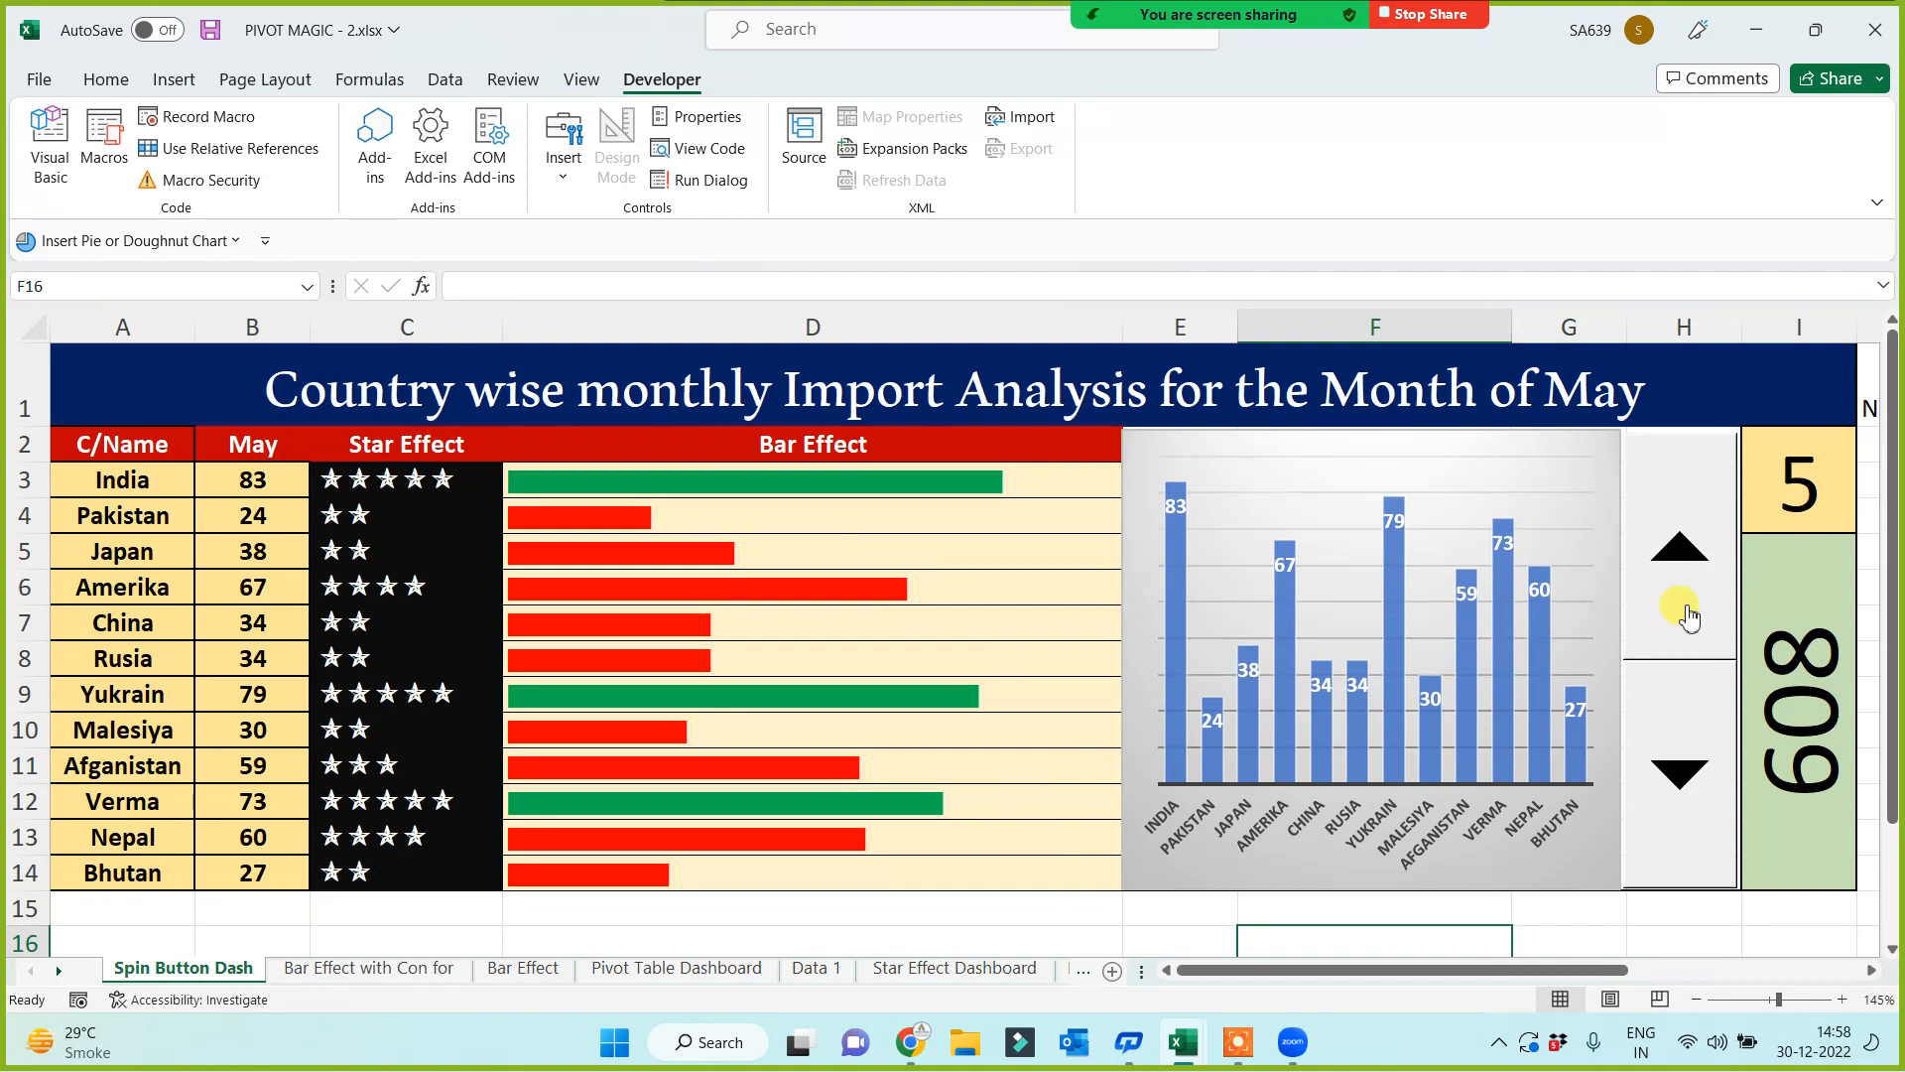
Step: Enter the month numbers 1, 2 and 5 in turn in cell I2 to switch the dashboard's month
{"action": "left_click", "coordinate": [1785, 489]}
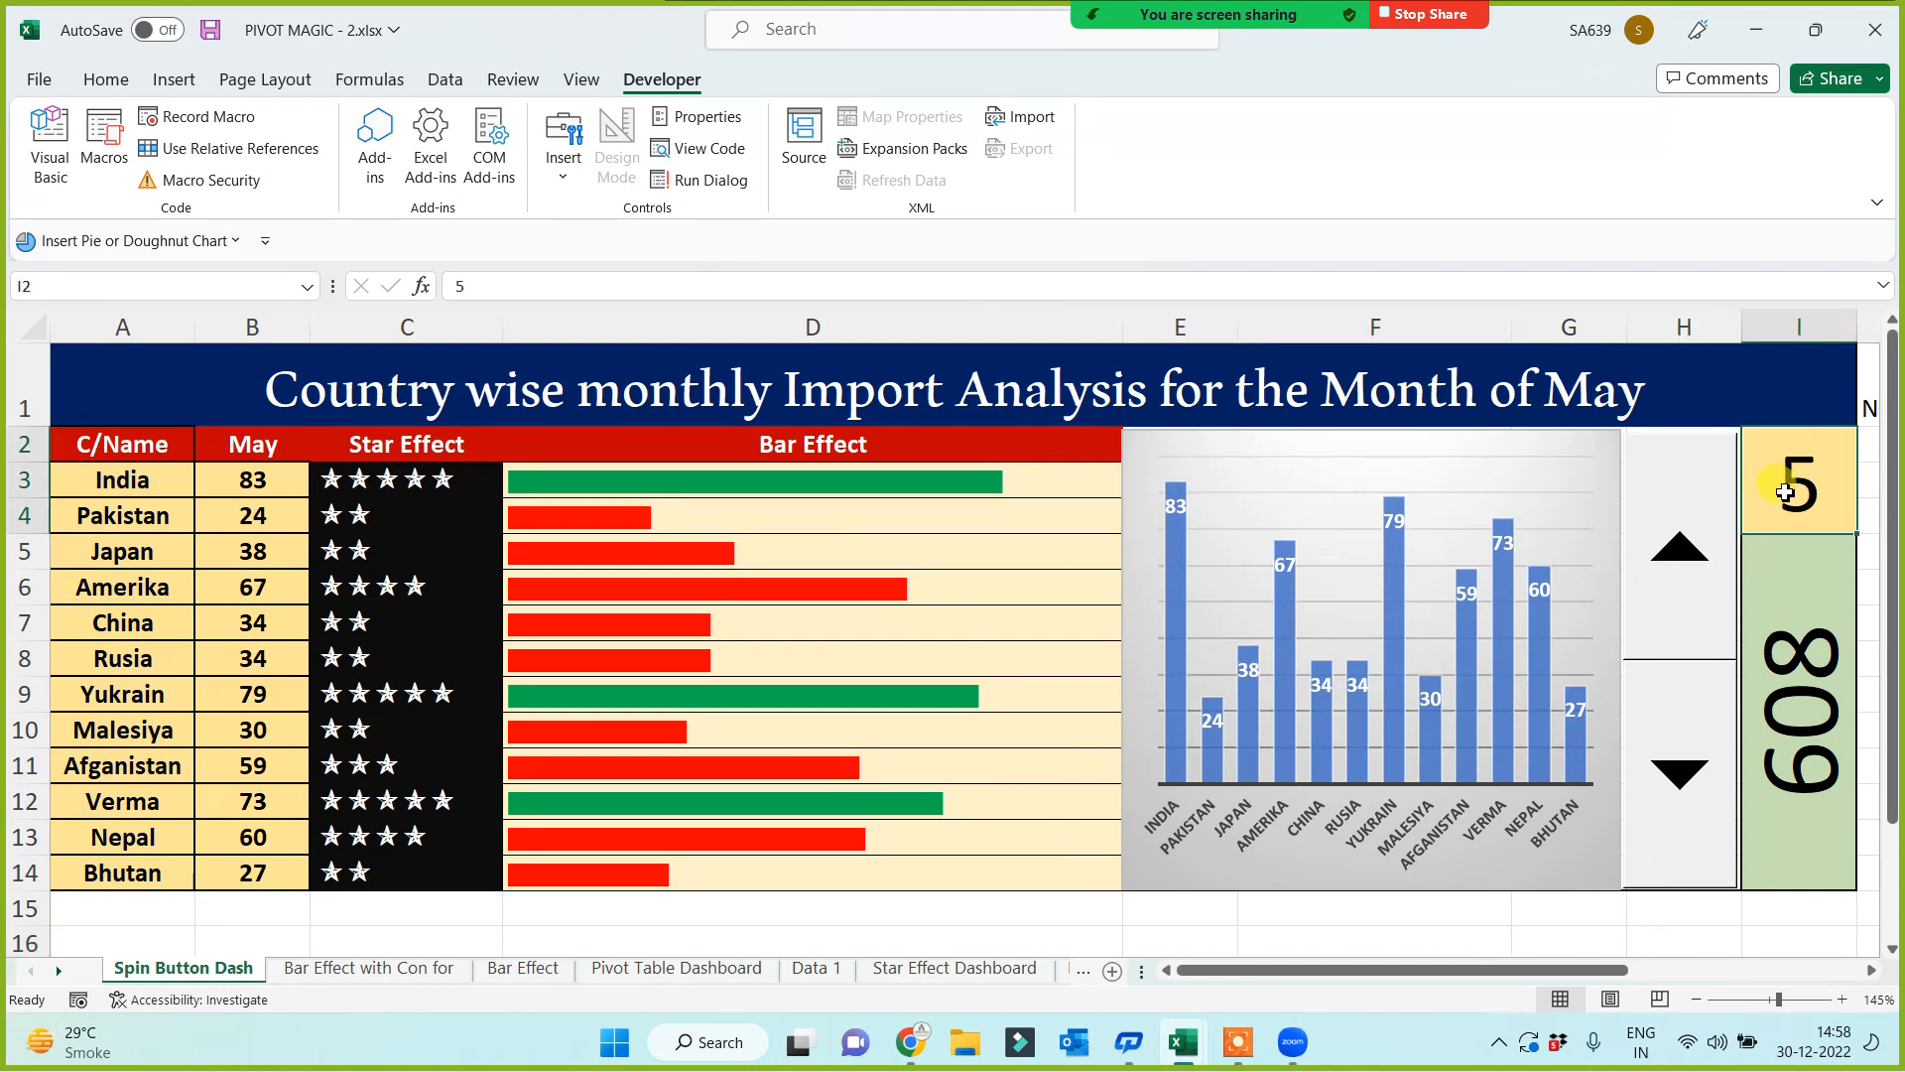
{"action": "type", "text": "1"}
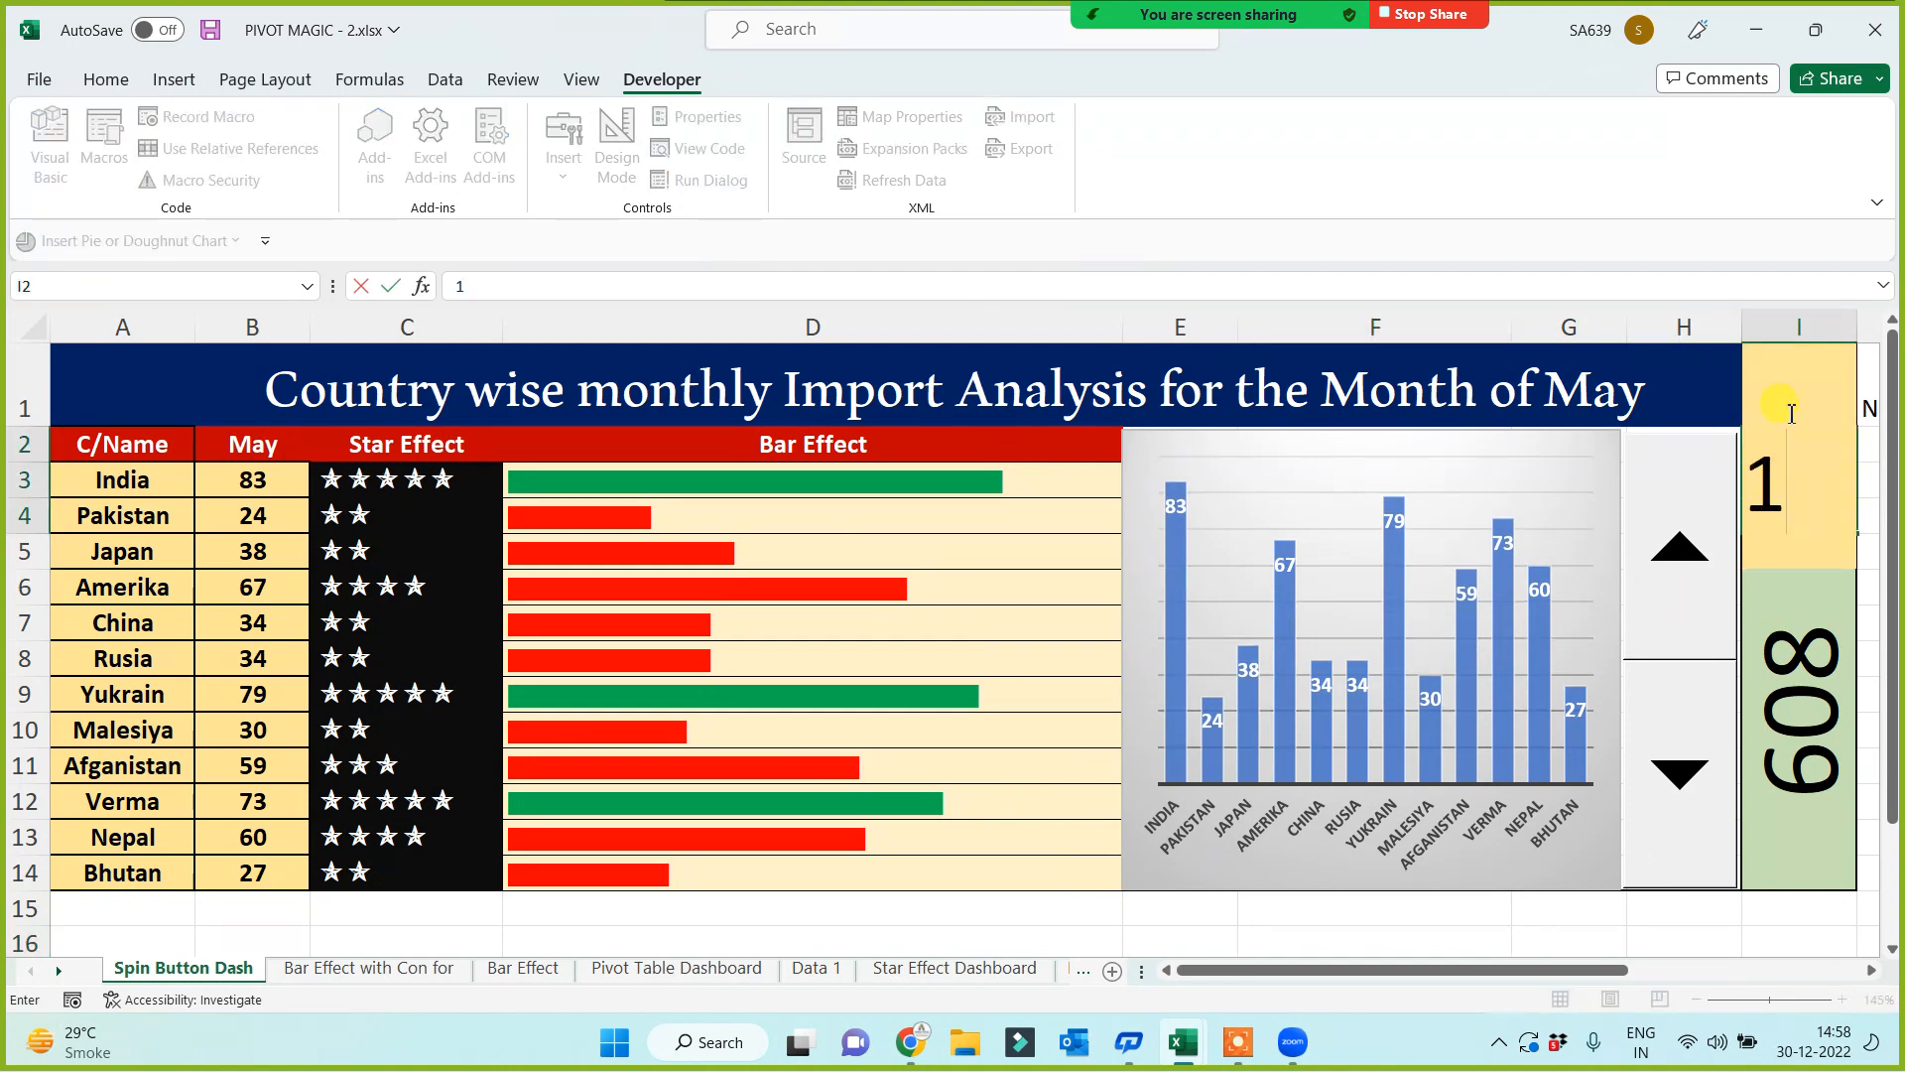
{"action": "left_click", "coordinate": [1617, 929]}
{"action": "left_click", "coordinate": [1791, 496]}
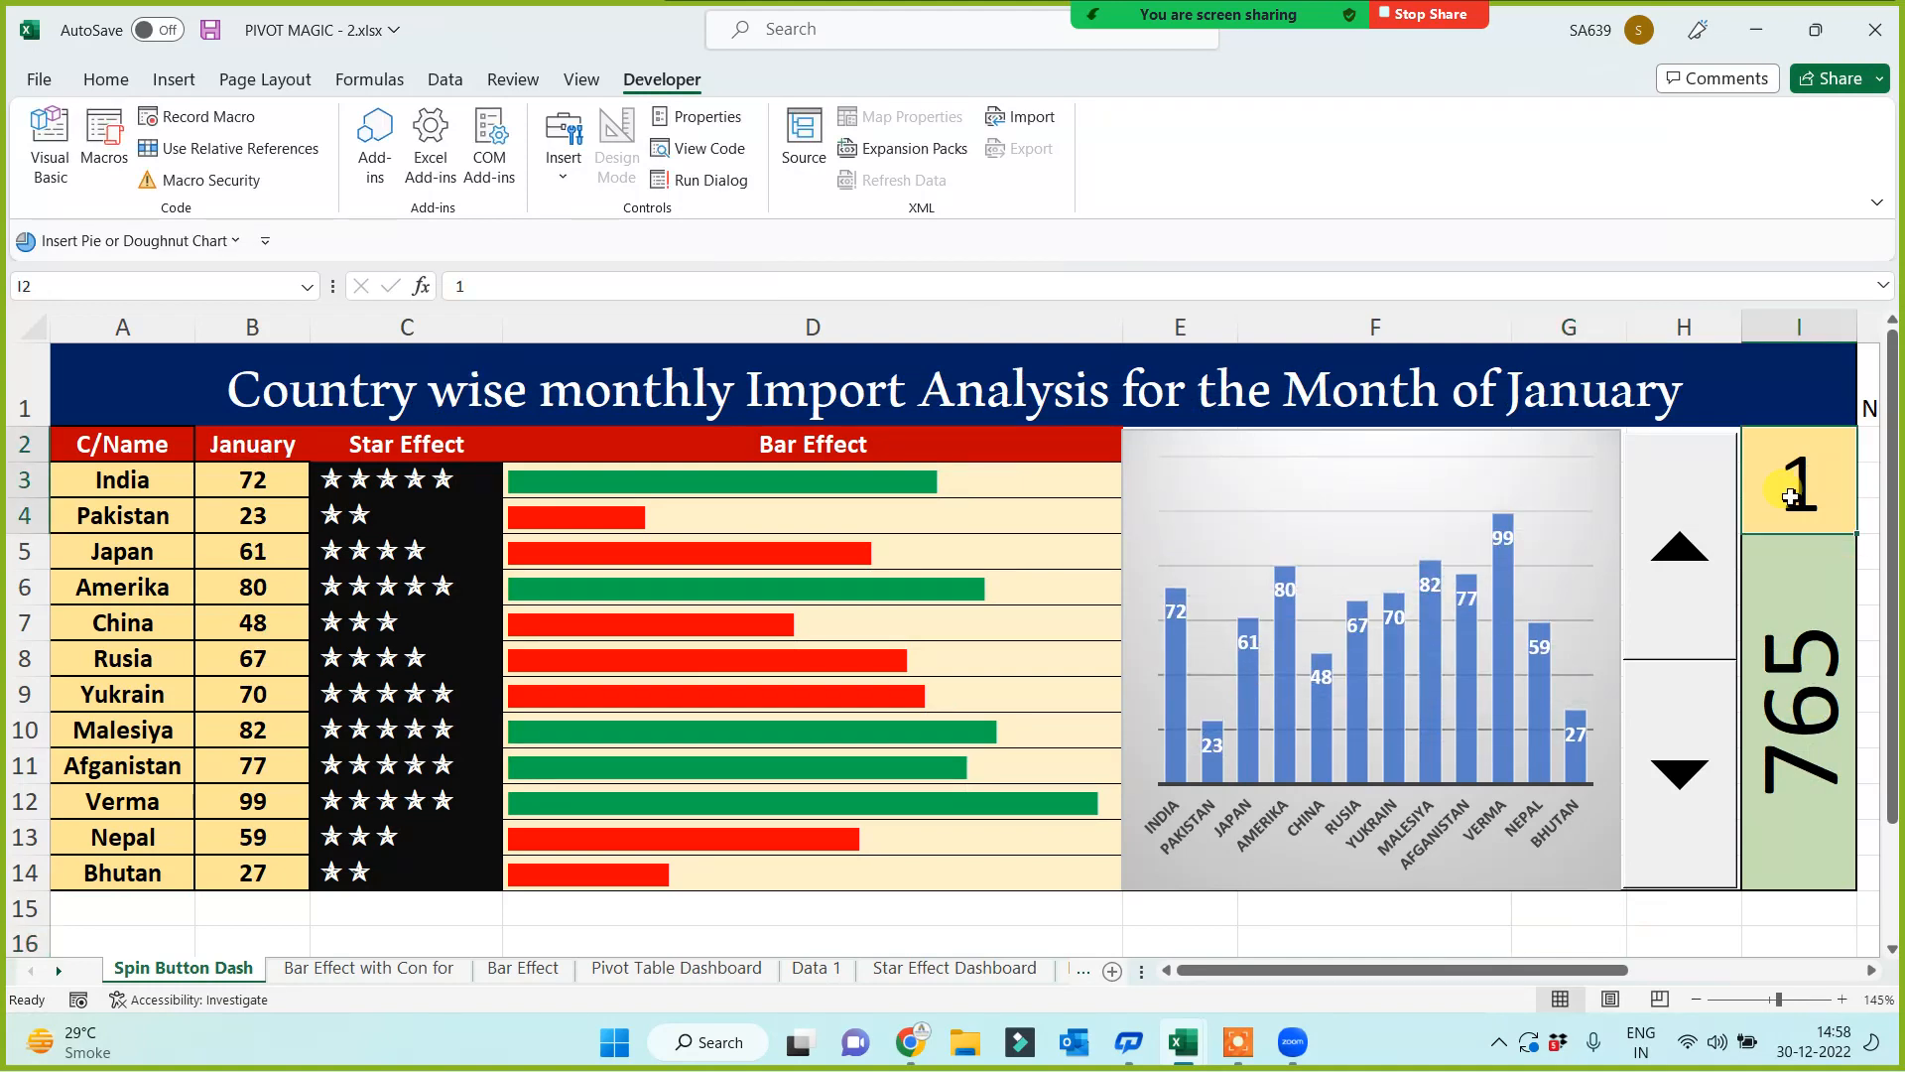
{"action": "type", "text": "2"}
{"action": "left_click", "coordinate": [1643, 938]}
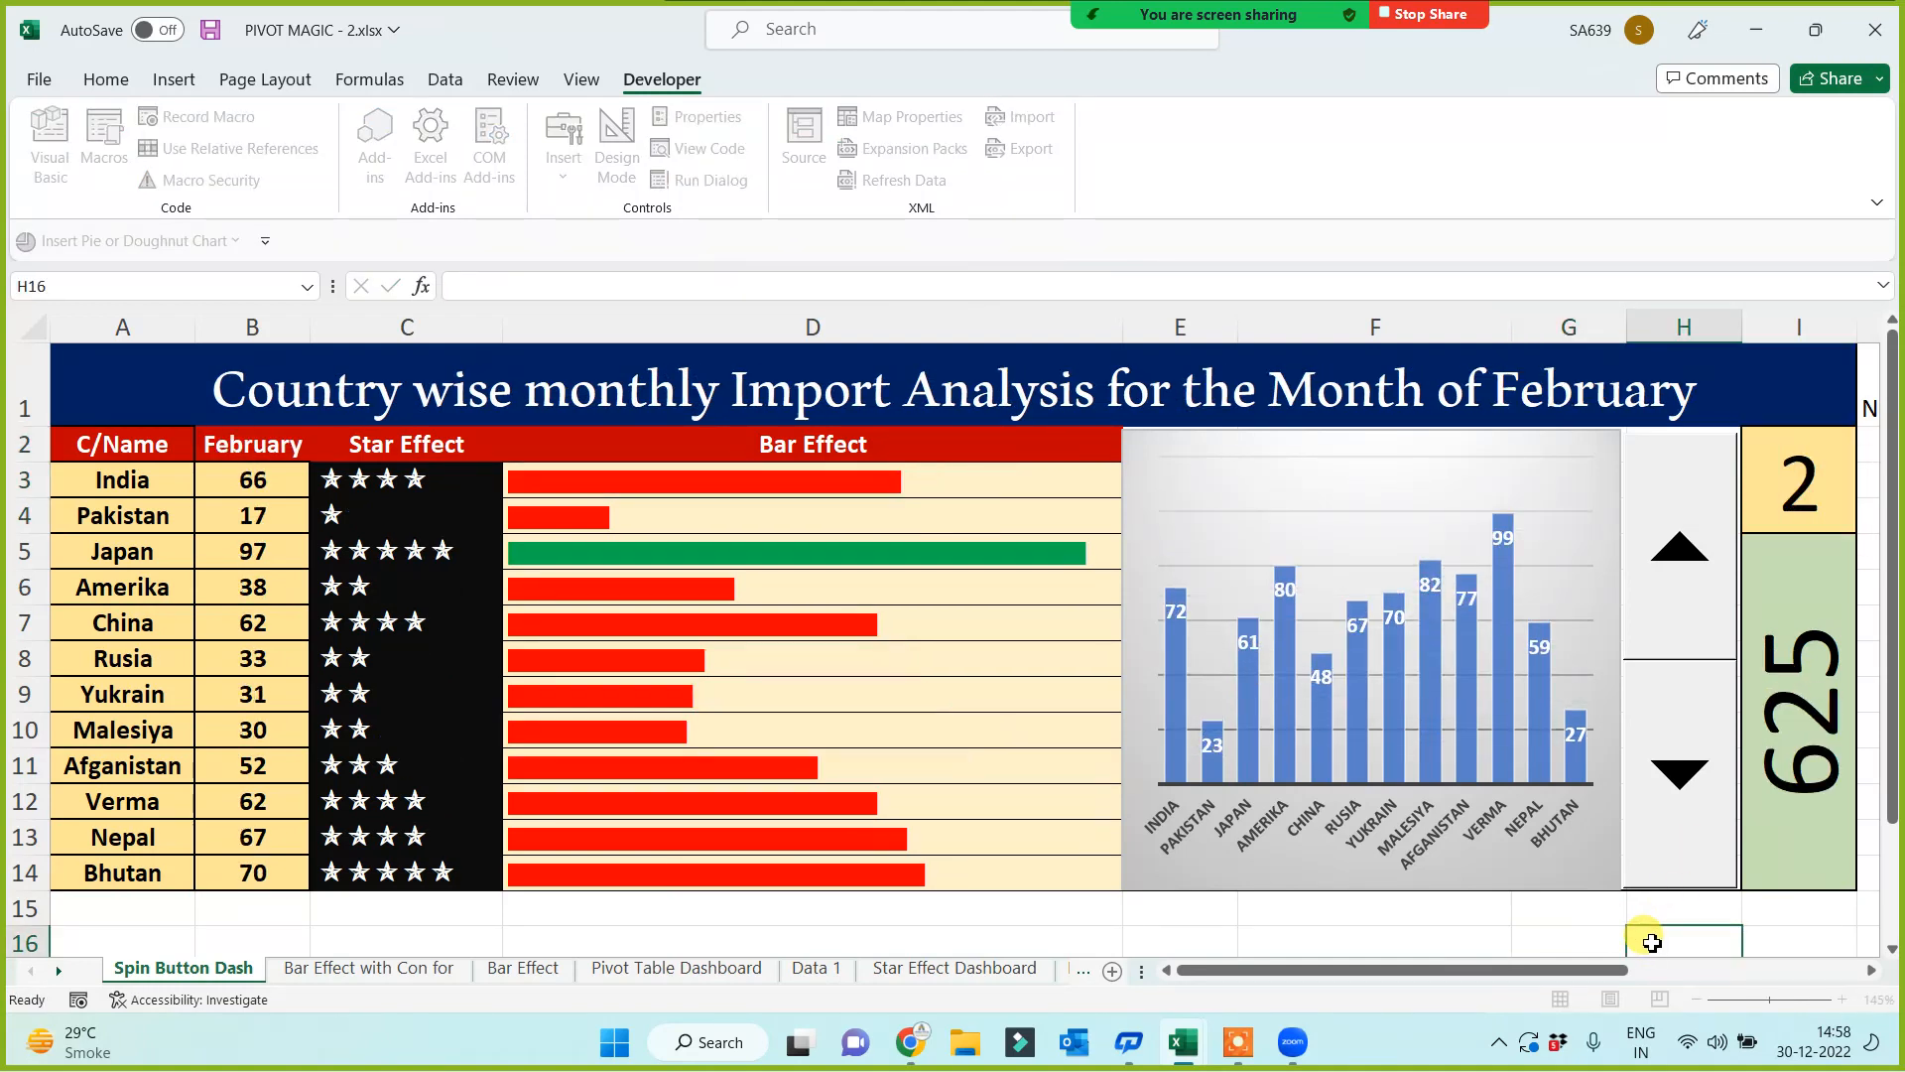
{"action": "left_click", "coordinate": [1799, 481]}
{"action": "type", "text": "5"}
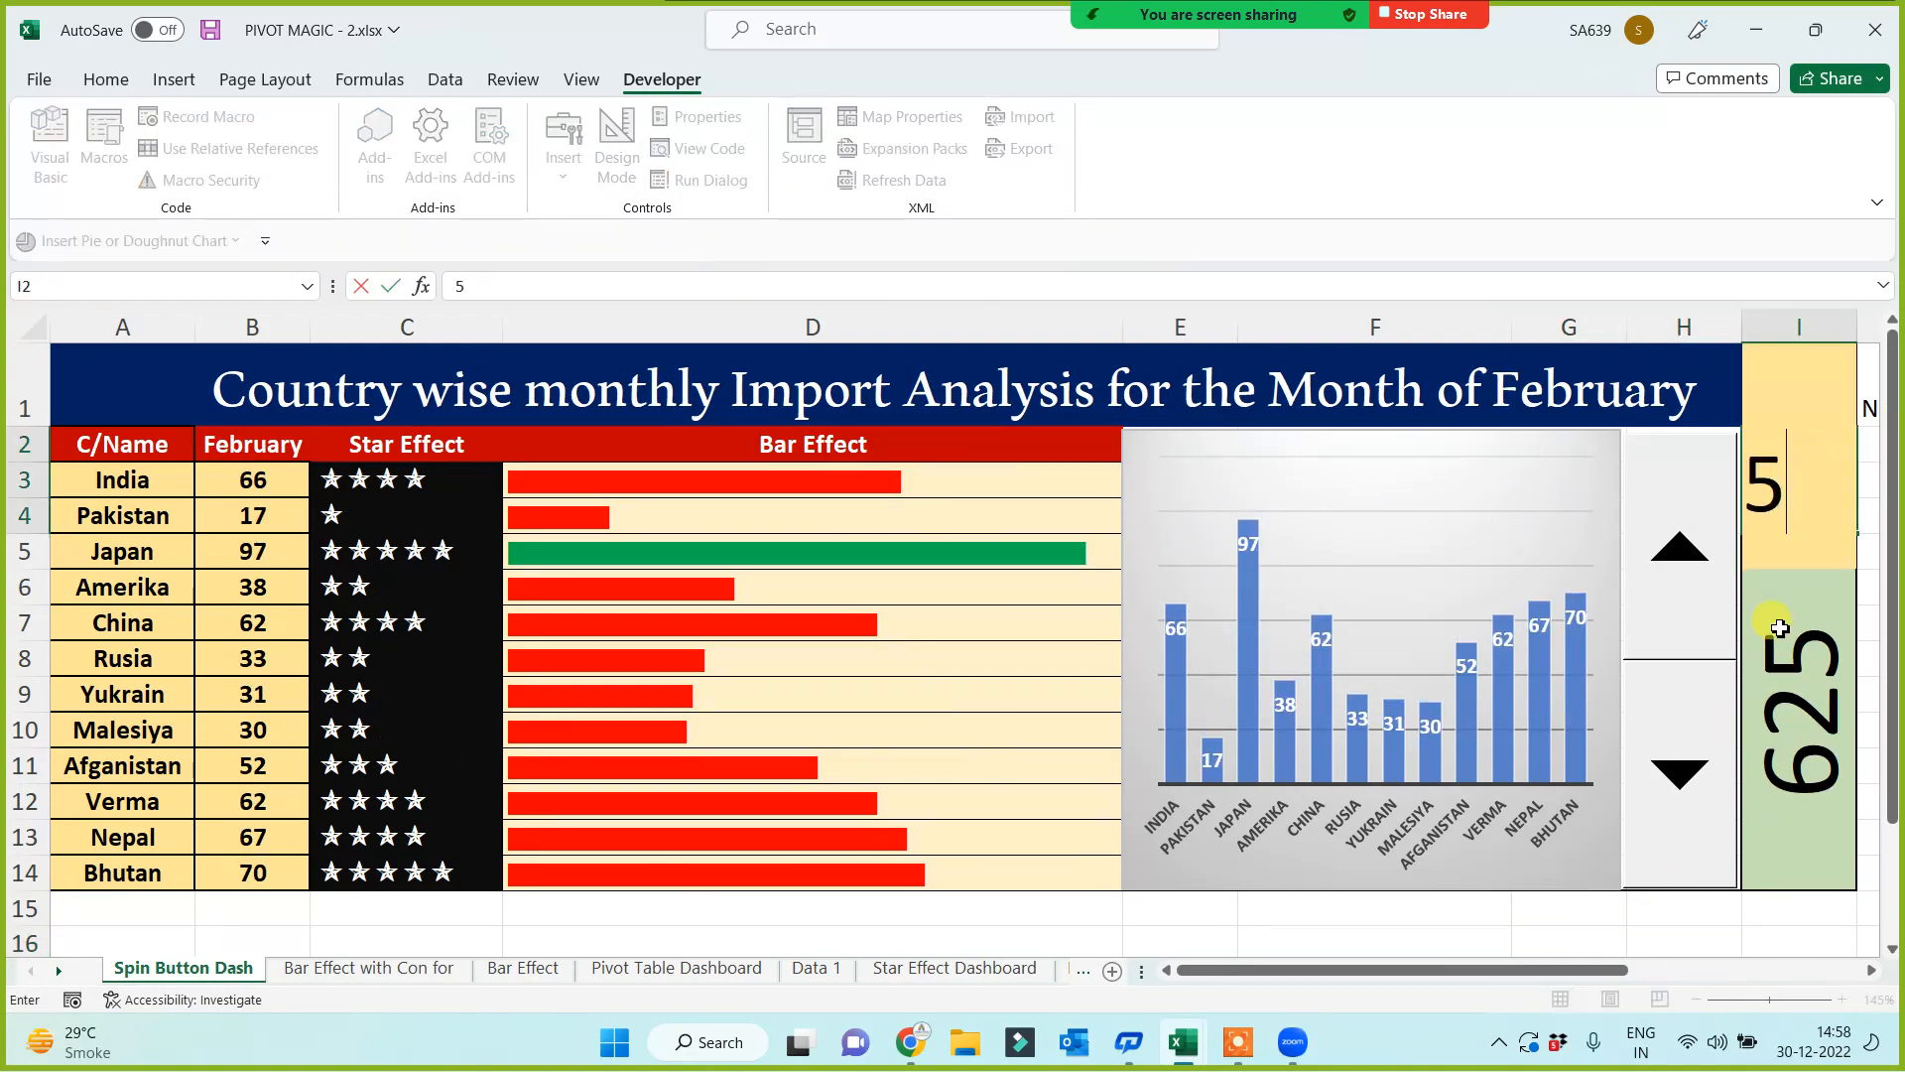
{"action": "left_click", "coordinate": [1729, 930]}
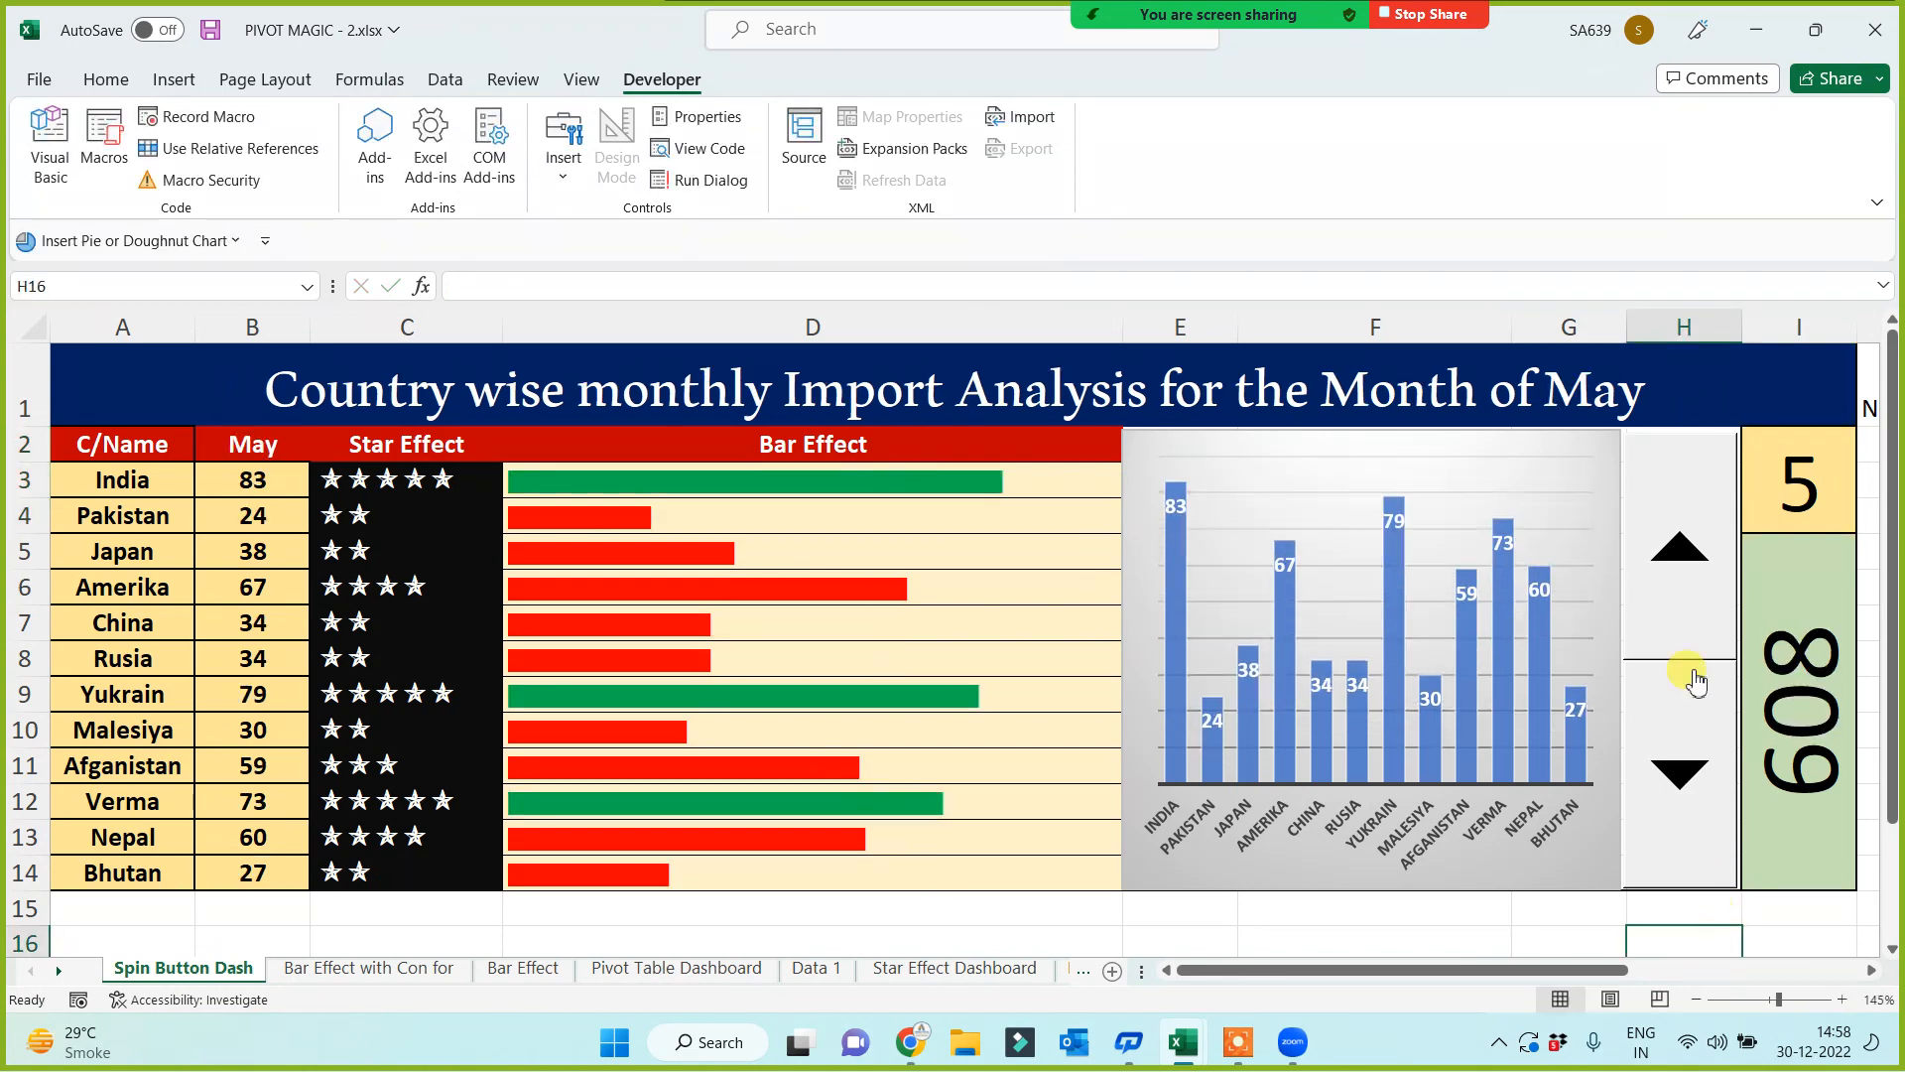
Step: Step the month spinner down to 1 to show the January data
{"action": "left_click", "coordinate": [1699, 781]}
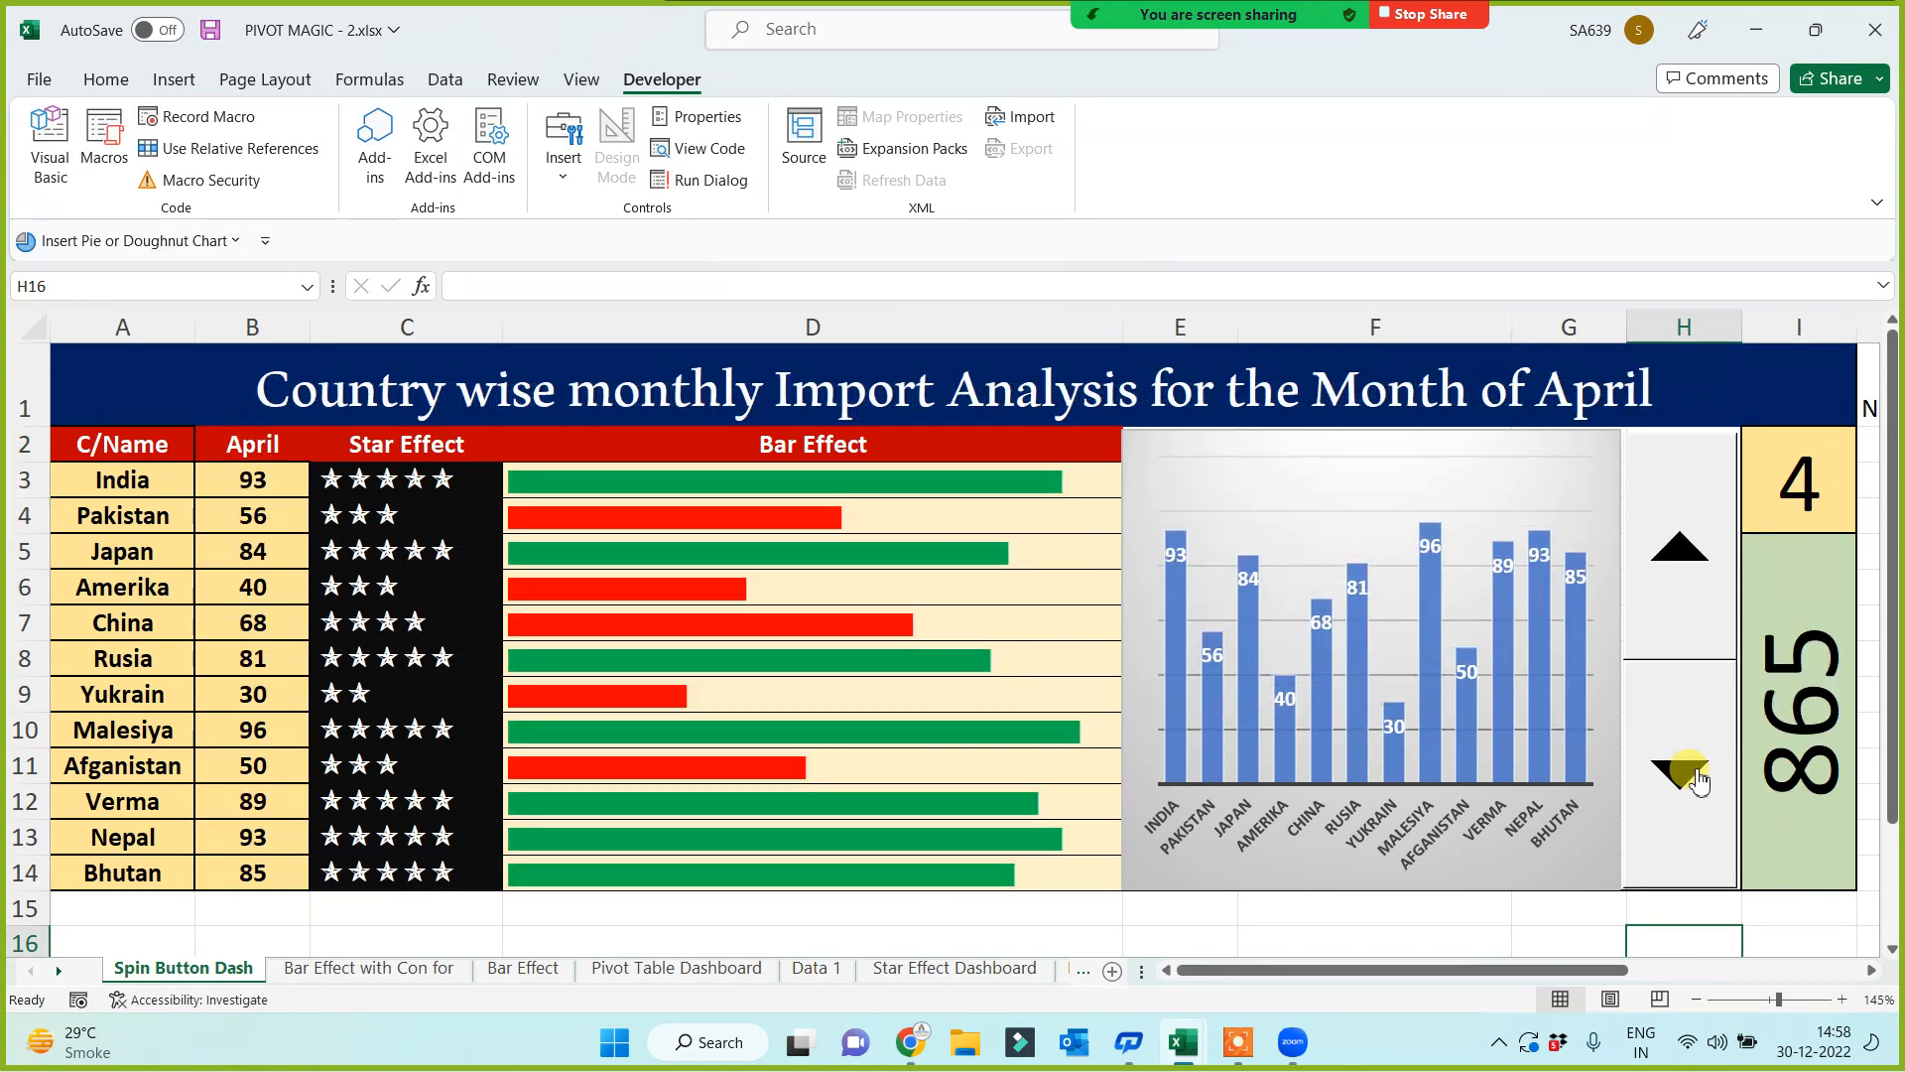
{"action": "left_click", "coordinate": [1699, 781]}
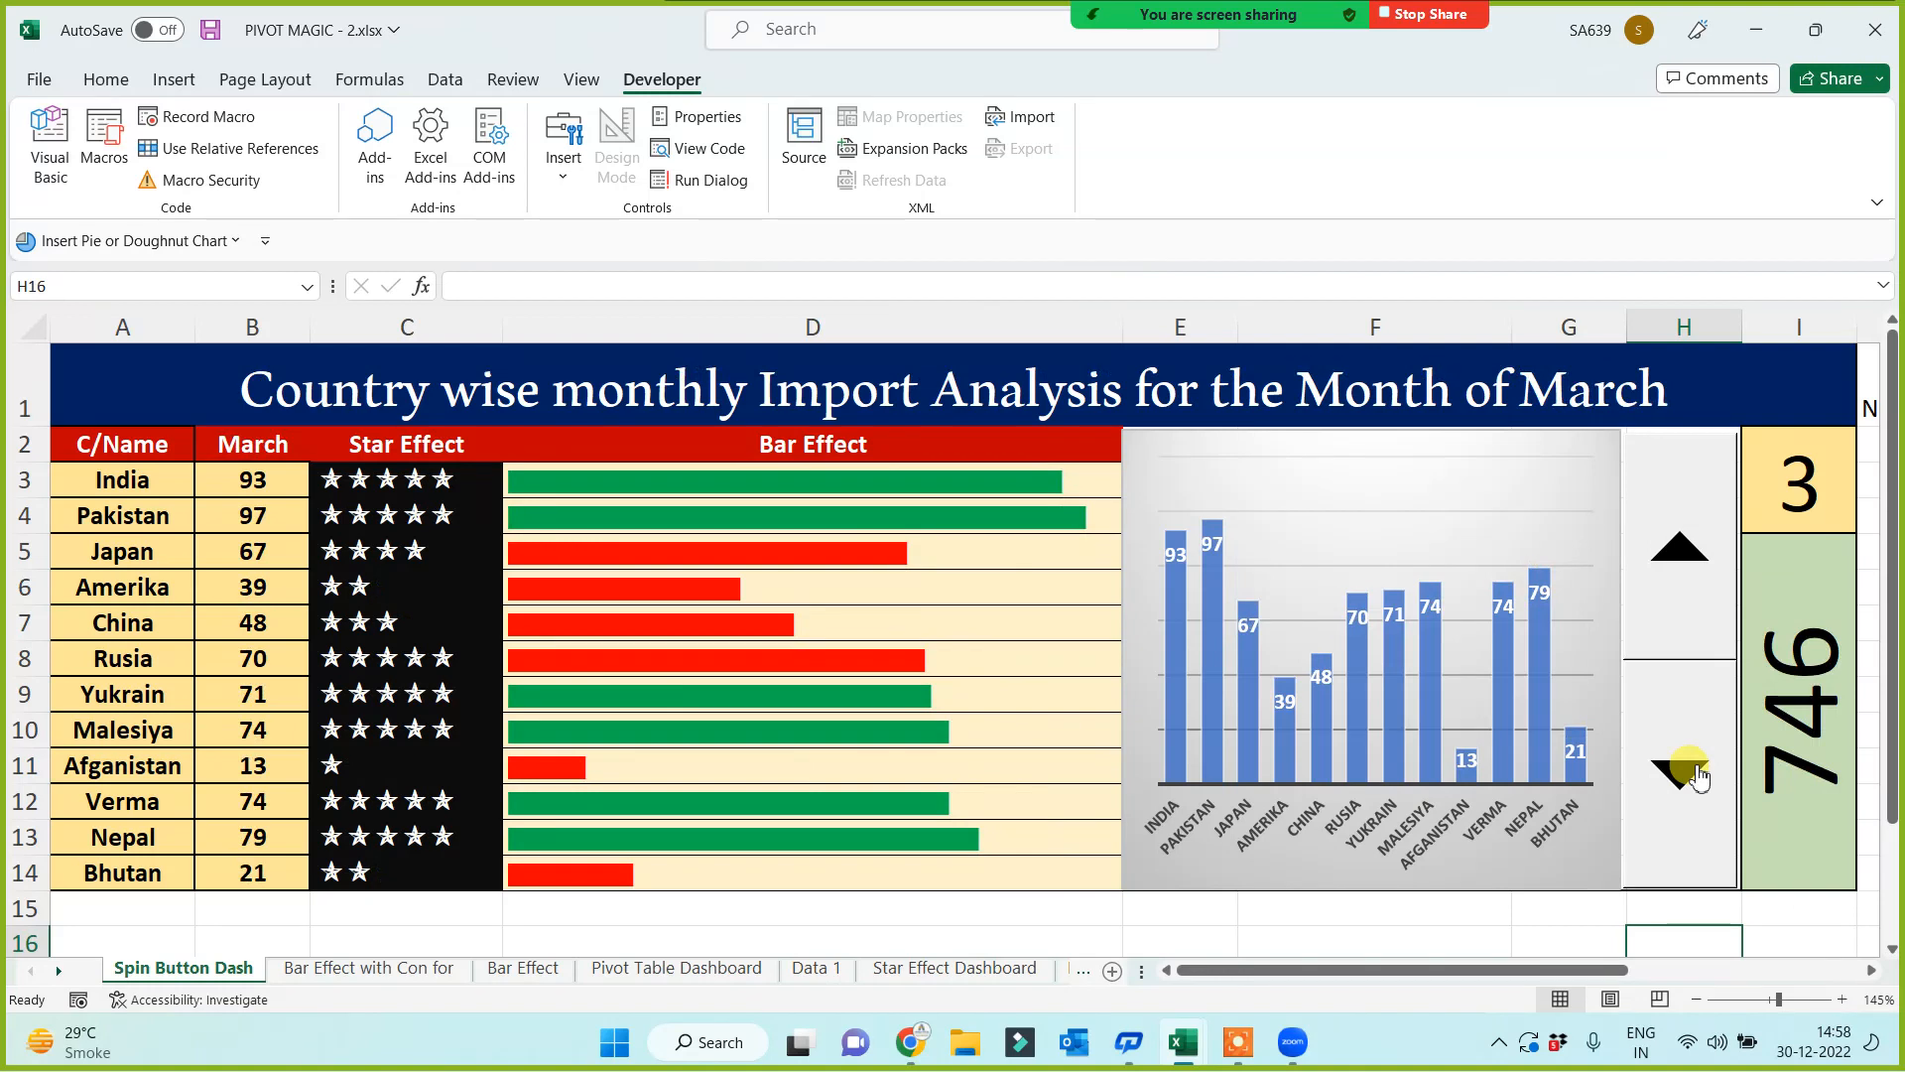
{"action": "left_click", "coordinate": [1699, 780]}
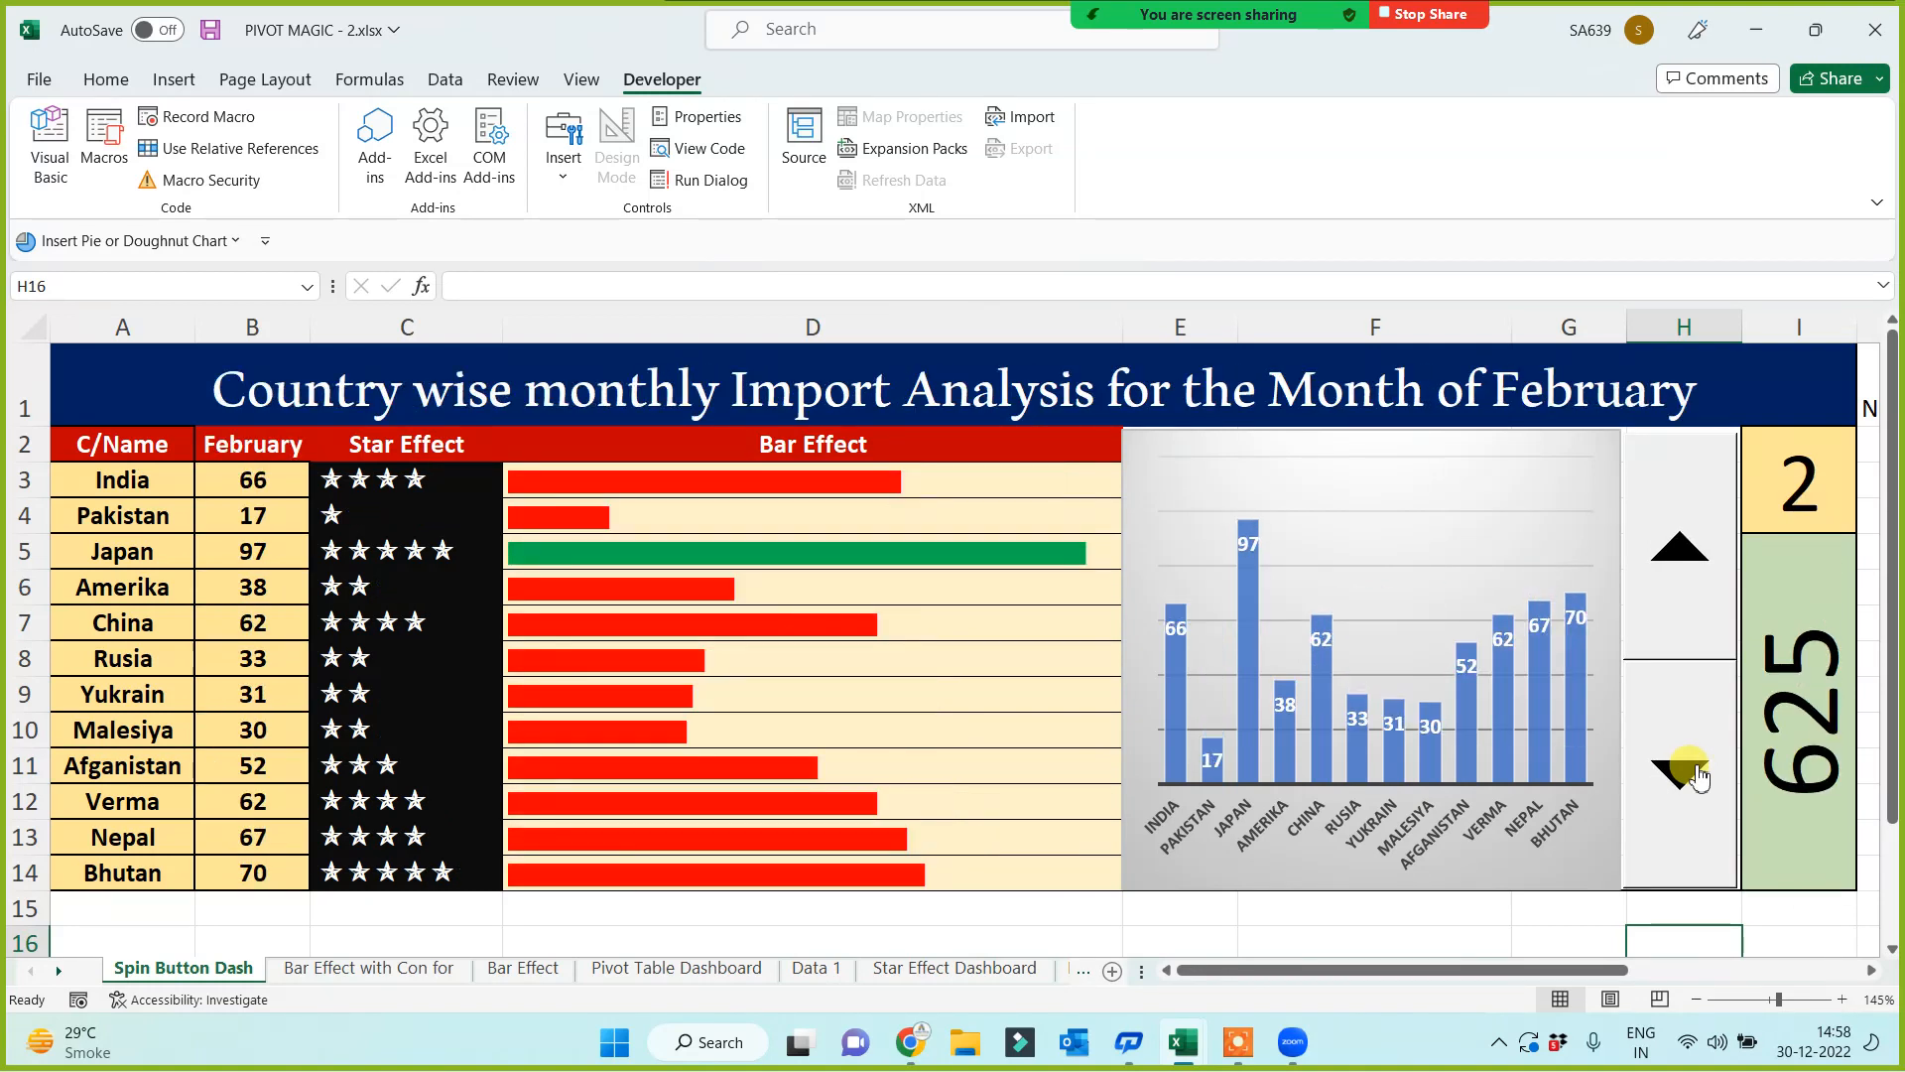
{"action": "left_click", "coordinate": [1699, 781]}
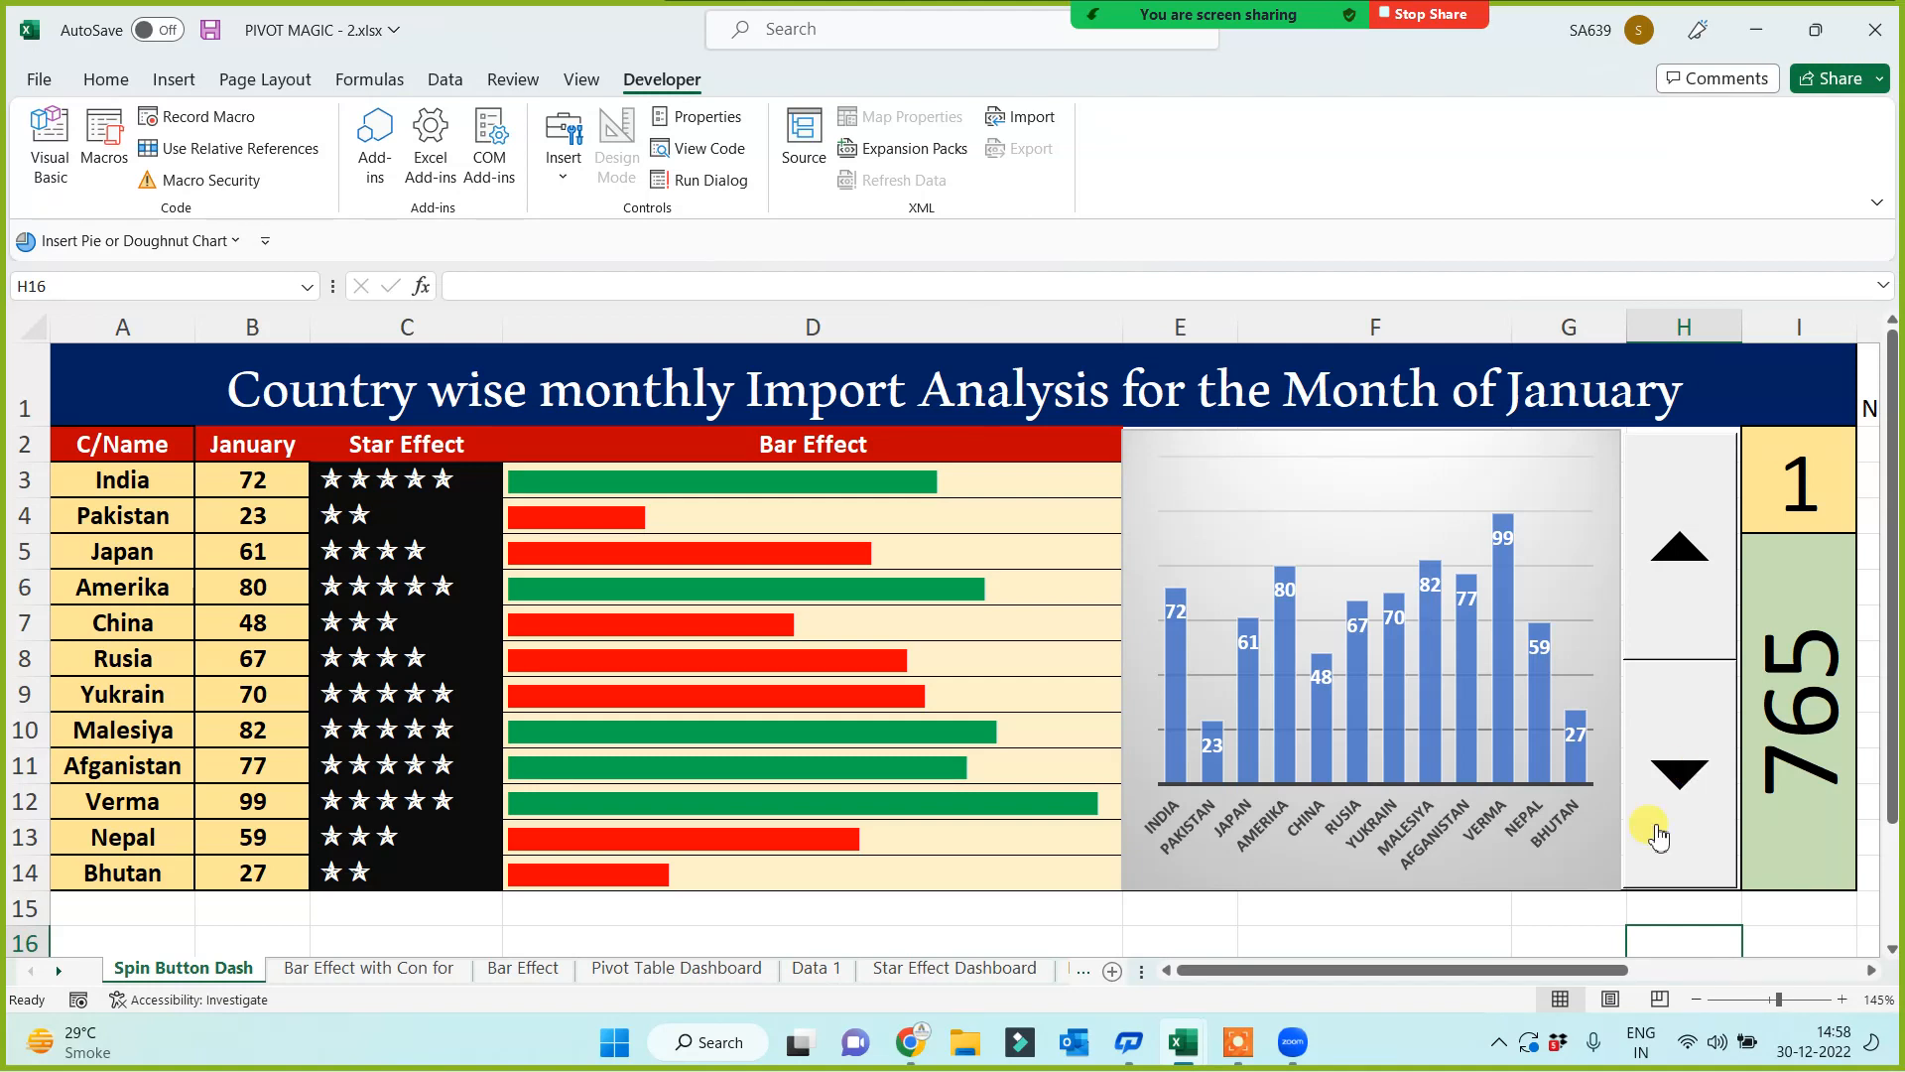
{"action": "left_click", "coordinate": [1552, 937]}
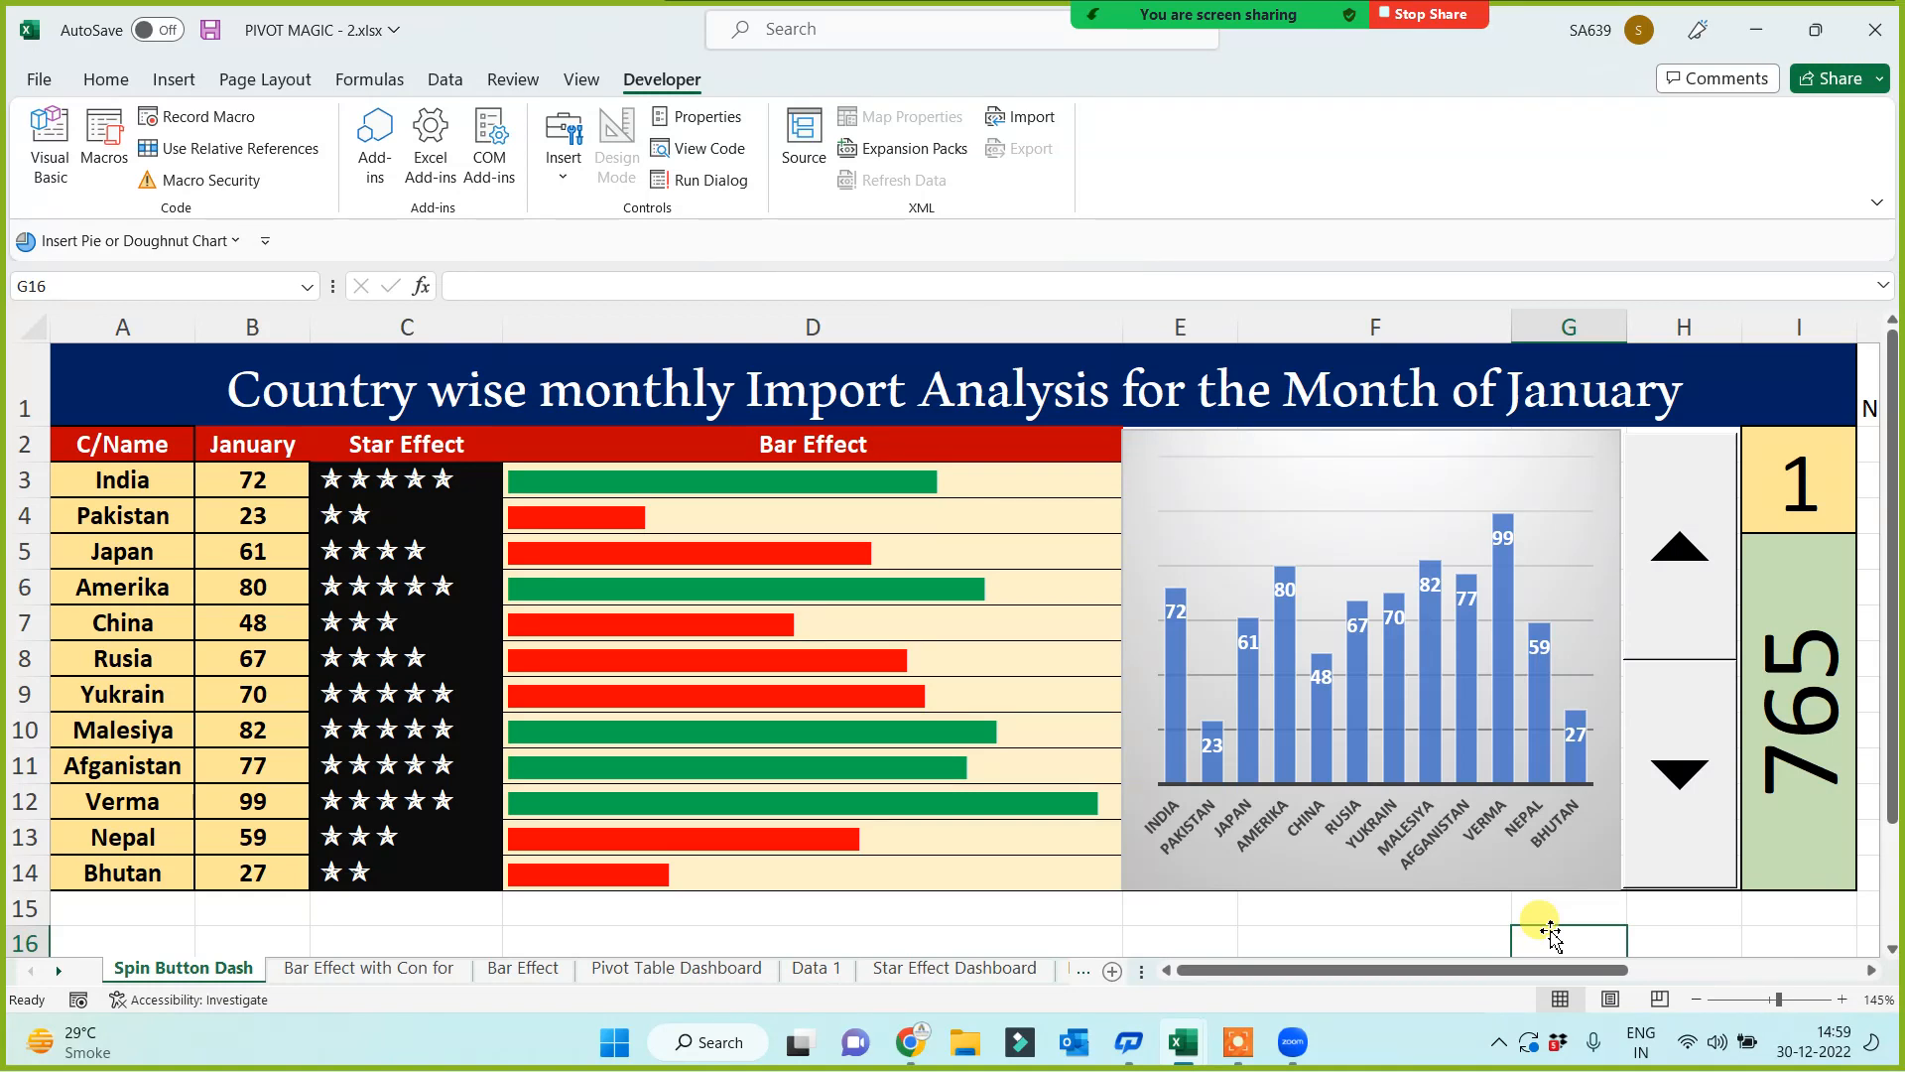
Step: Step the month spinner up to 6 and back down to 3 to show the March data
{"action": "left_click", "coordinate": [1692, 552]}
{"action": "left_click", "coordinate": [1693, 552]}
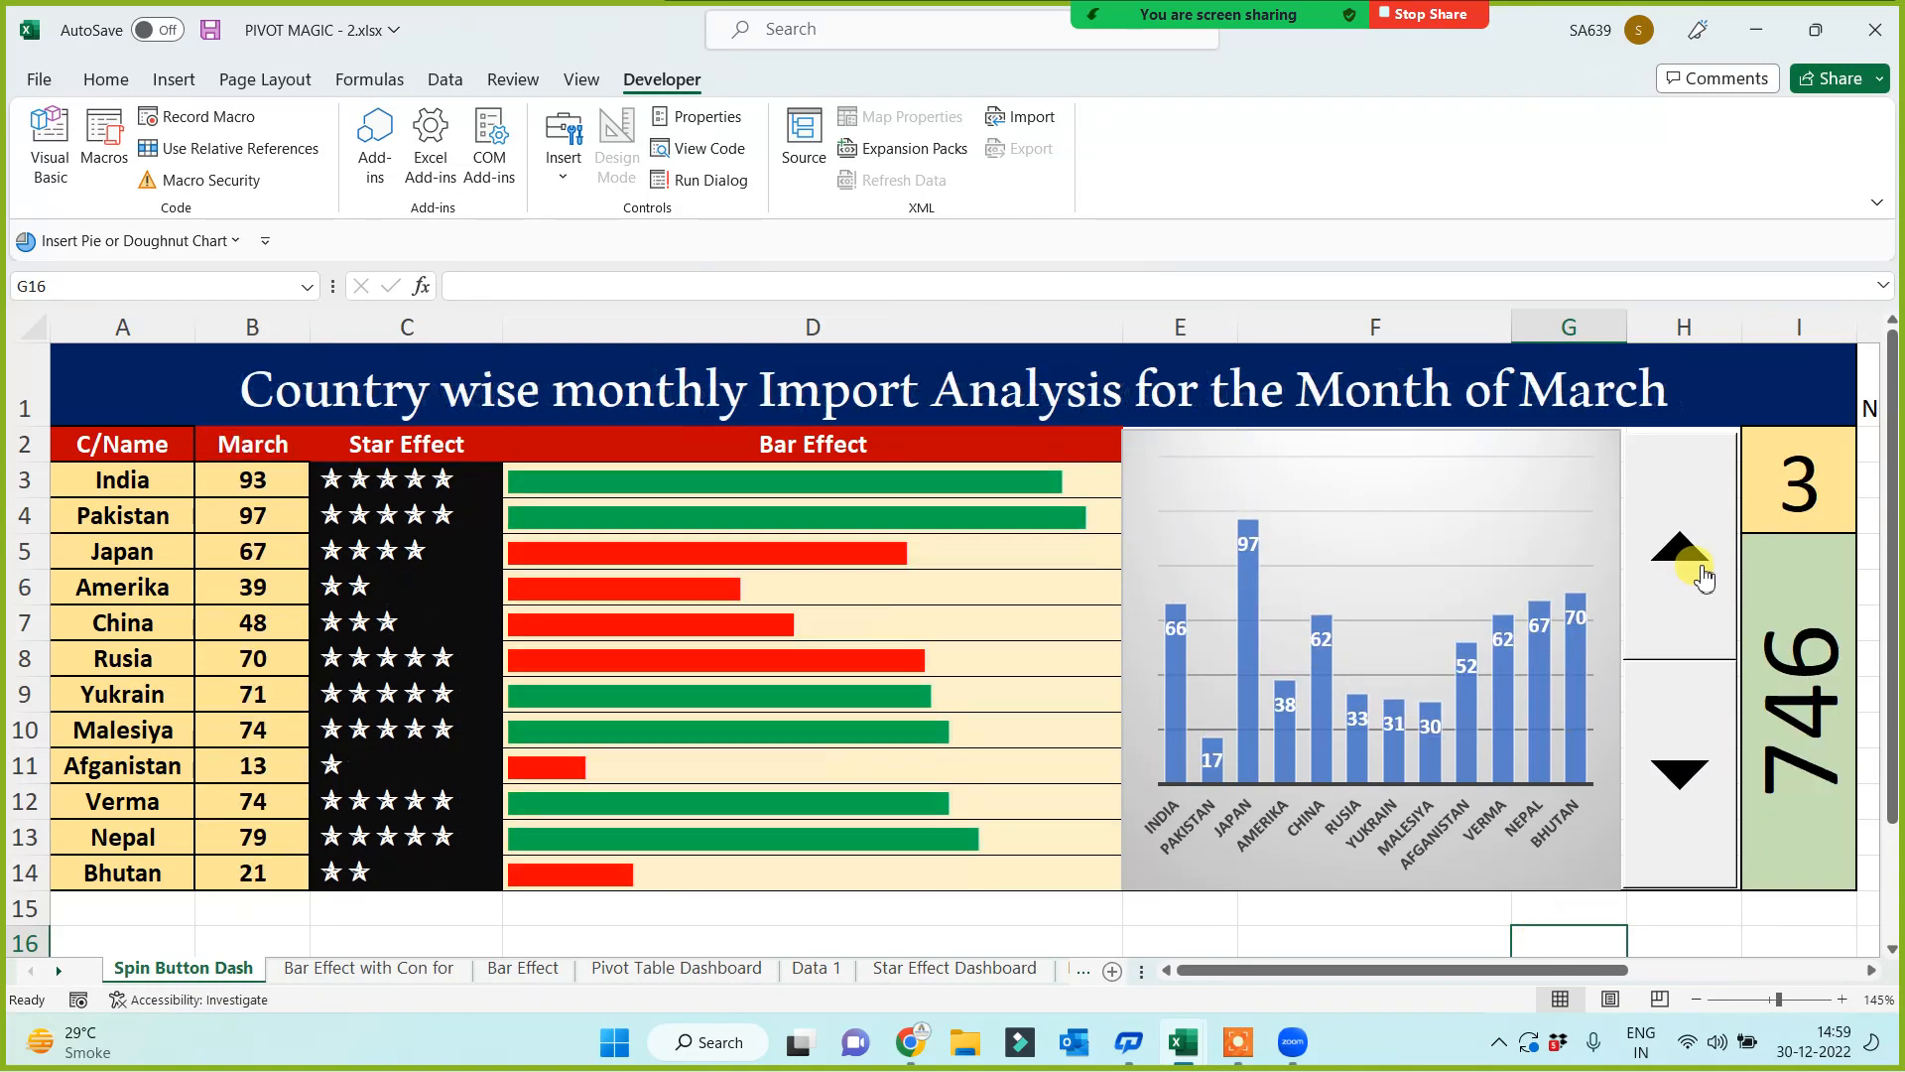
{"action": "left_click", "coordinate": [1702, 576]}
{"action": "left_click", "coordinate": [1703, 576]}
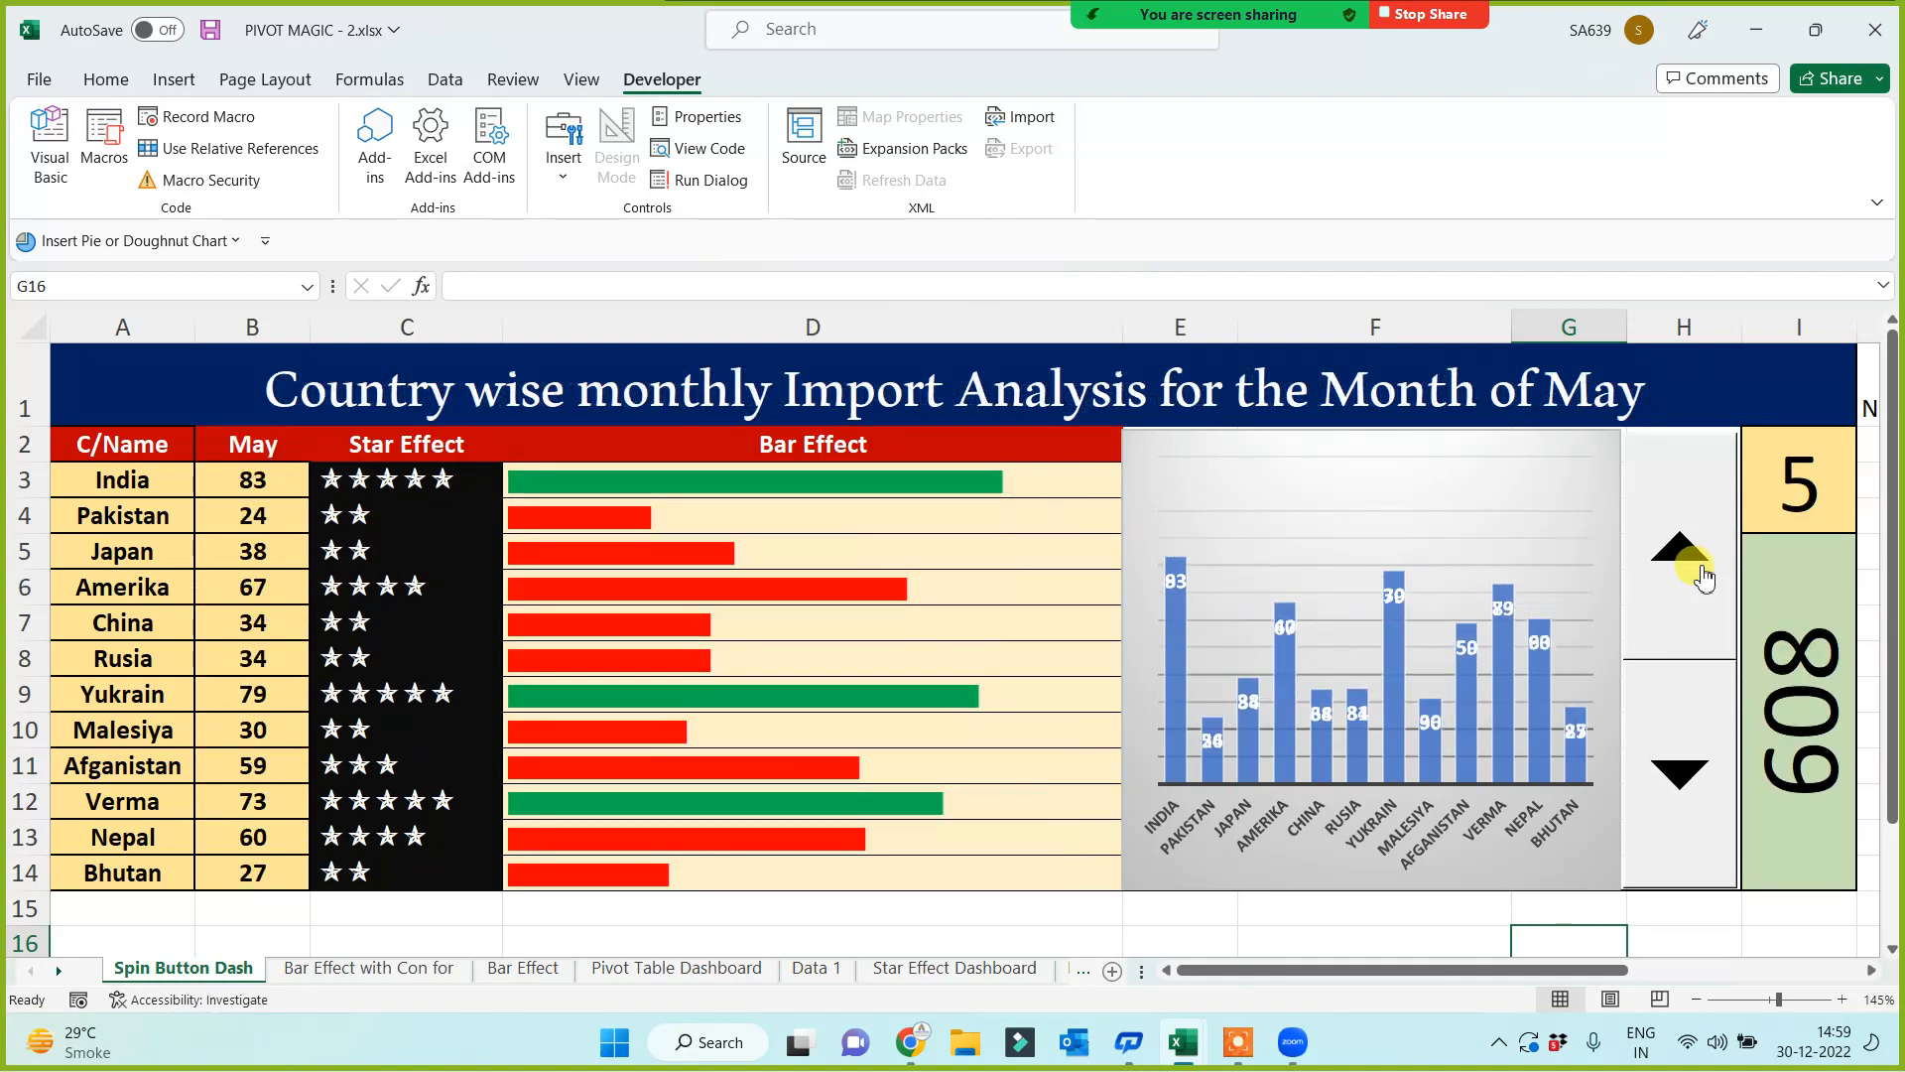
{"action": "left_click", "coordinate": [1691, 607]}
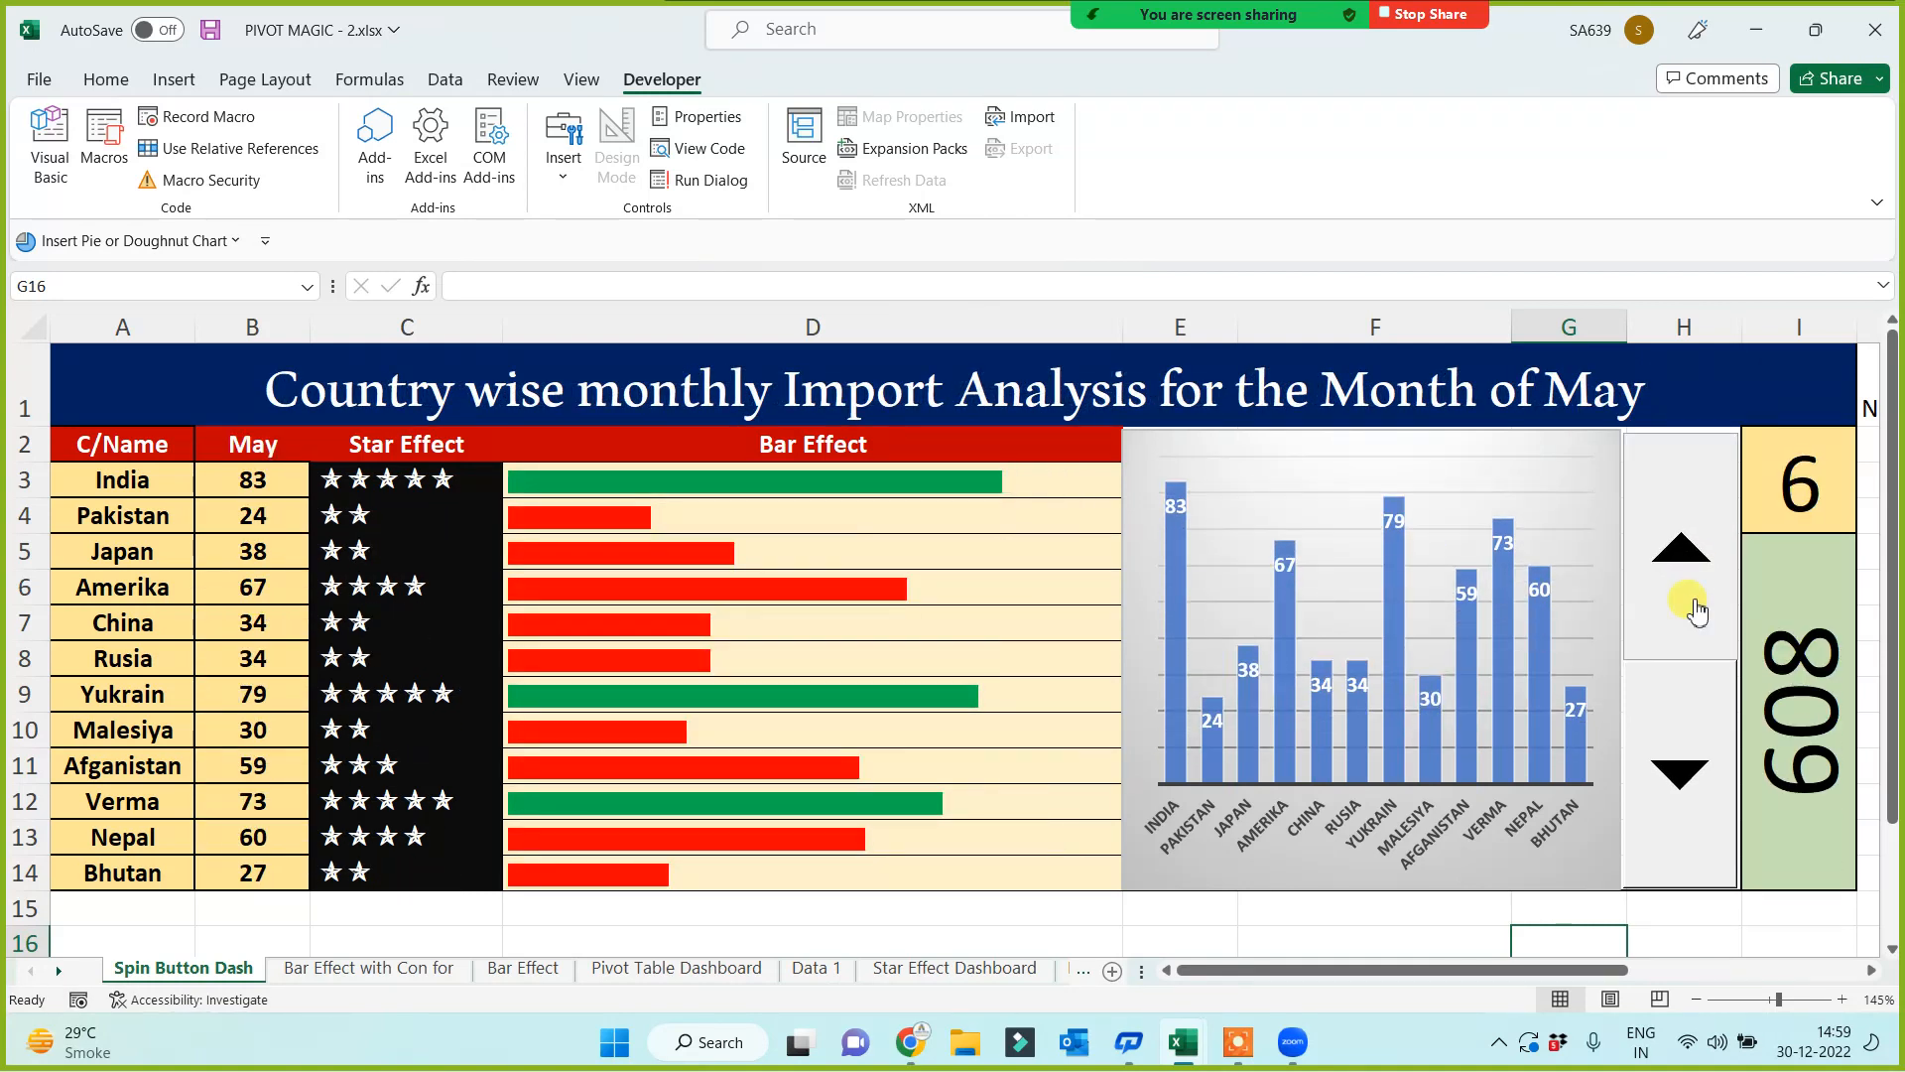
{"action": "left_click", "coordinate": [1699, 774]}
{"action": "left_click", "coordinate": [1699, 774]}
{"action": "left_click", "coordinate": [1699, 774]}
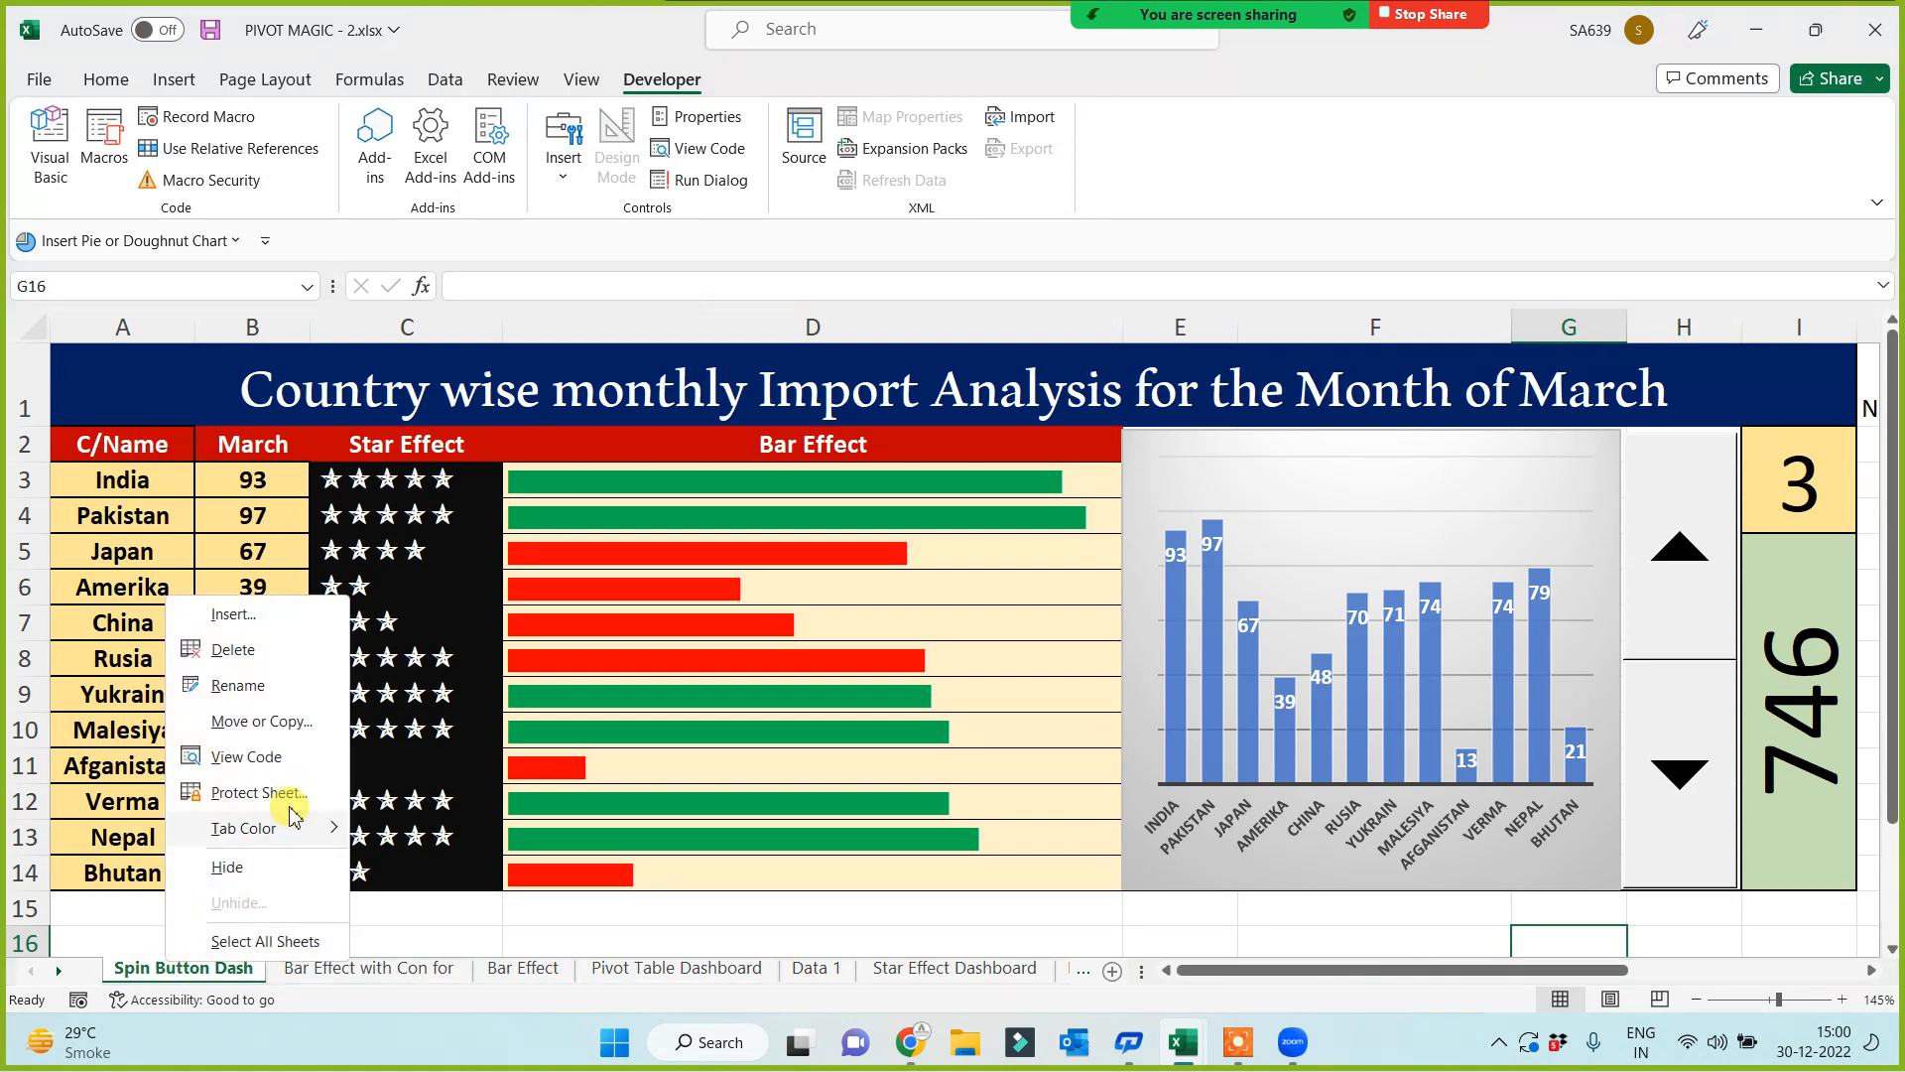
Step: Create a copy of the Spin Button Dash sheet in the same workbook, placed before the original
{"action": "left_click", "coordinate": [260, 737]}
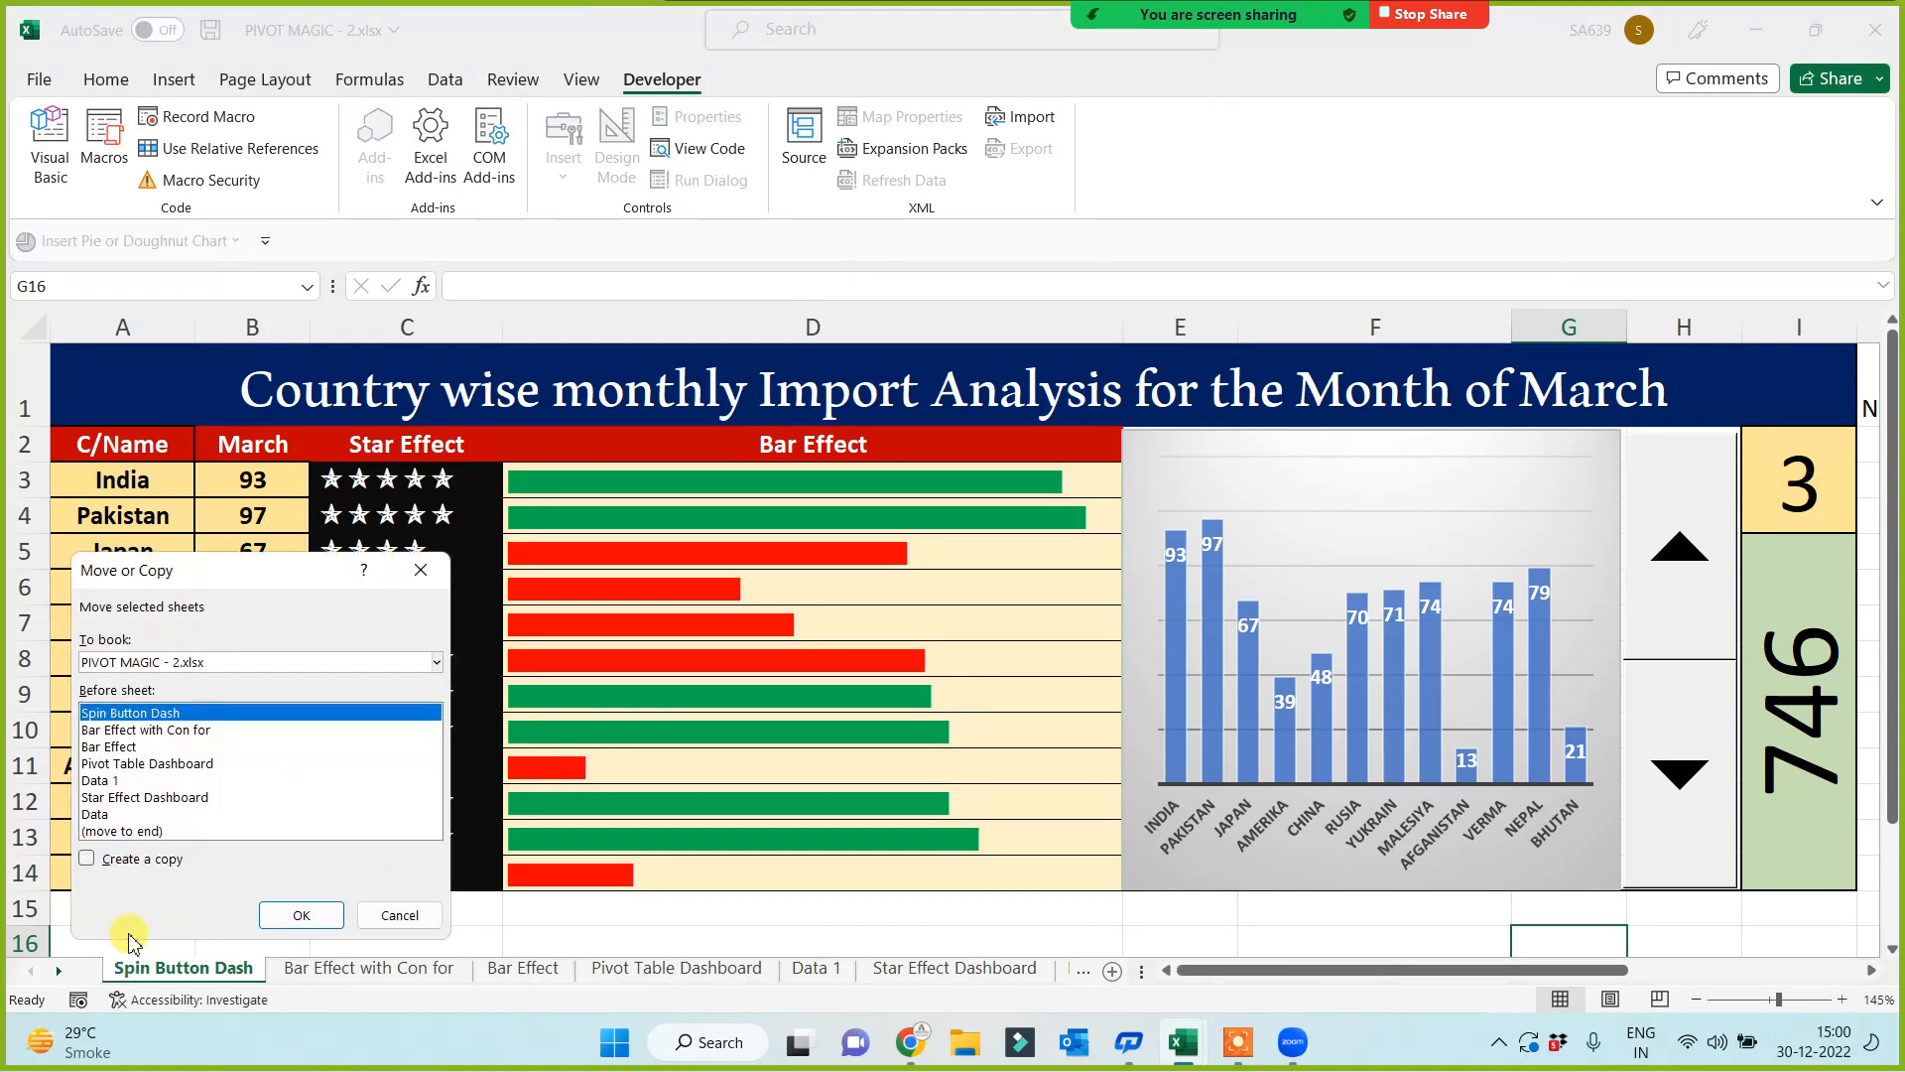
{"action": "left_click", "coordinate": [87, 859]}
{"action": "left_click", "coordinate": [297, 913]}
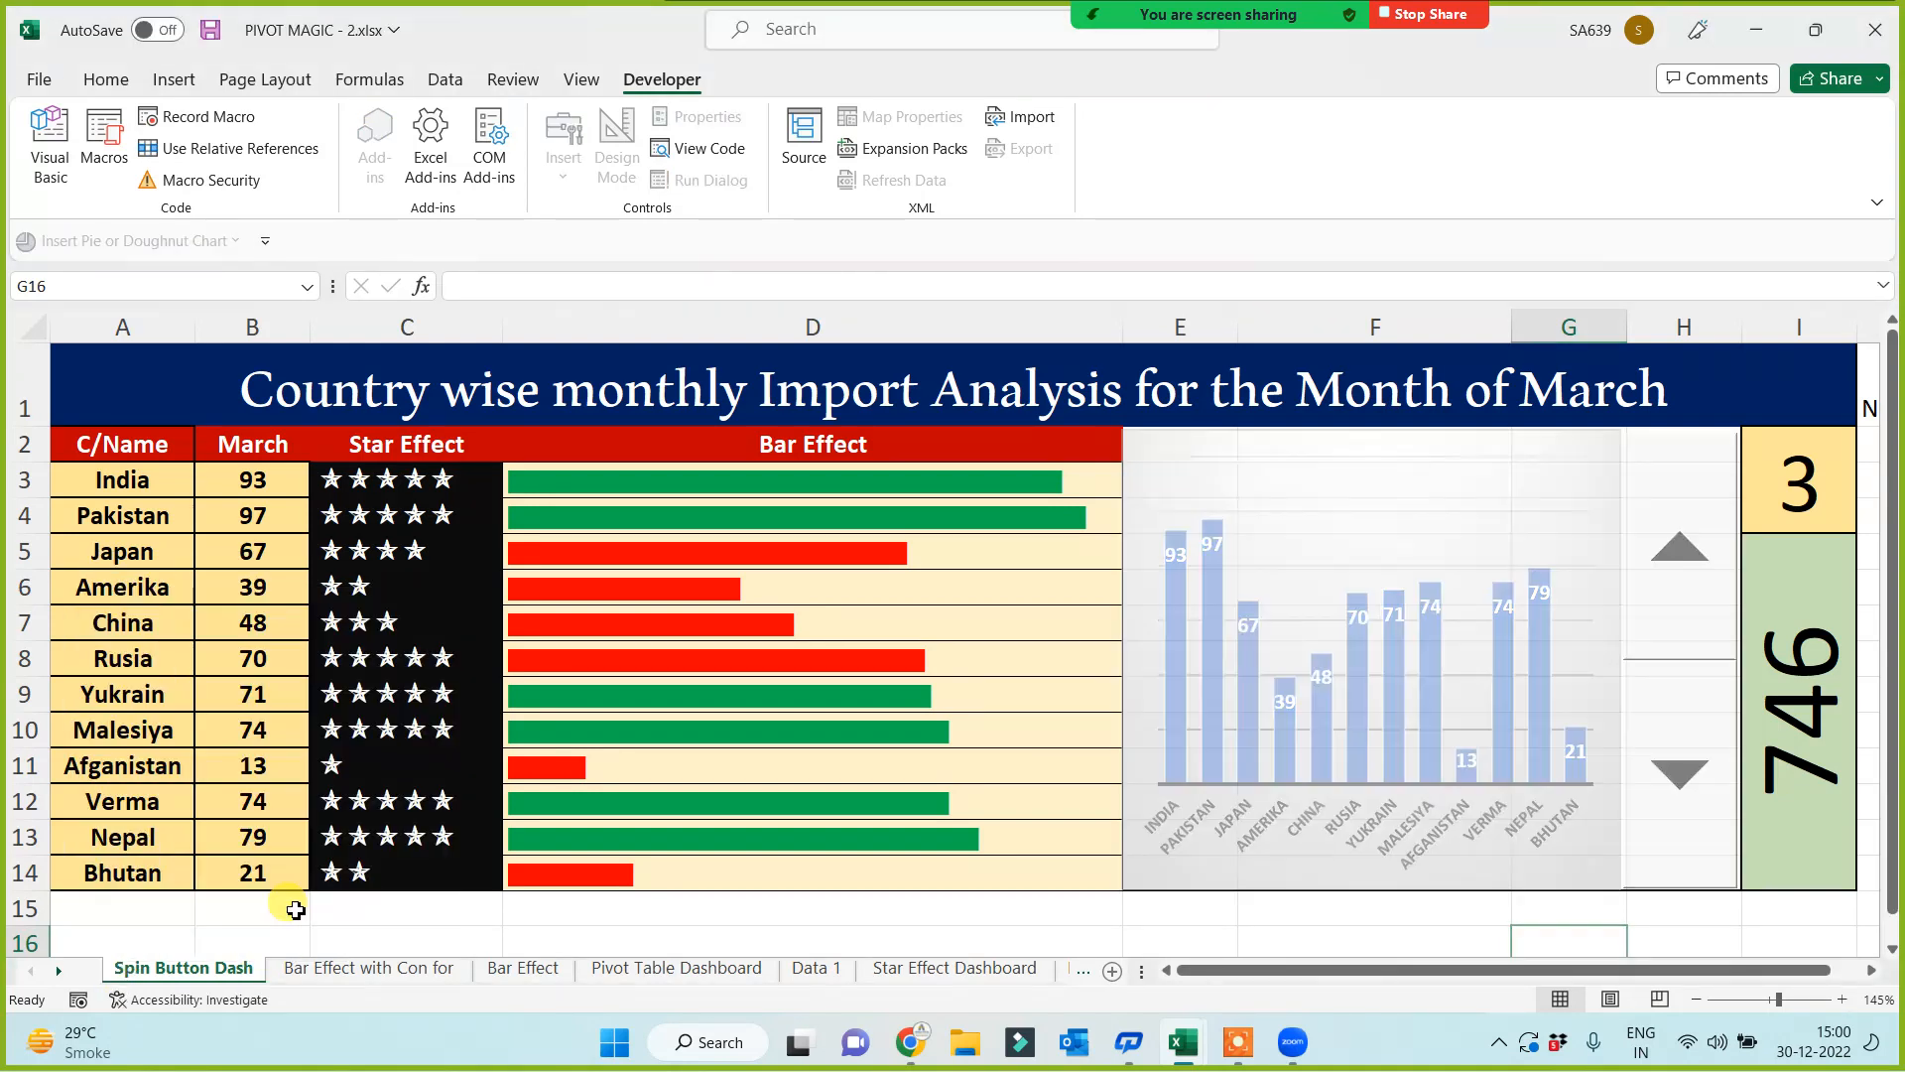
Step: Rename the copied sheet as List Box Dash
{"action": "double_click", "coordinate": [242, 969]}
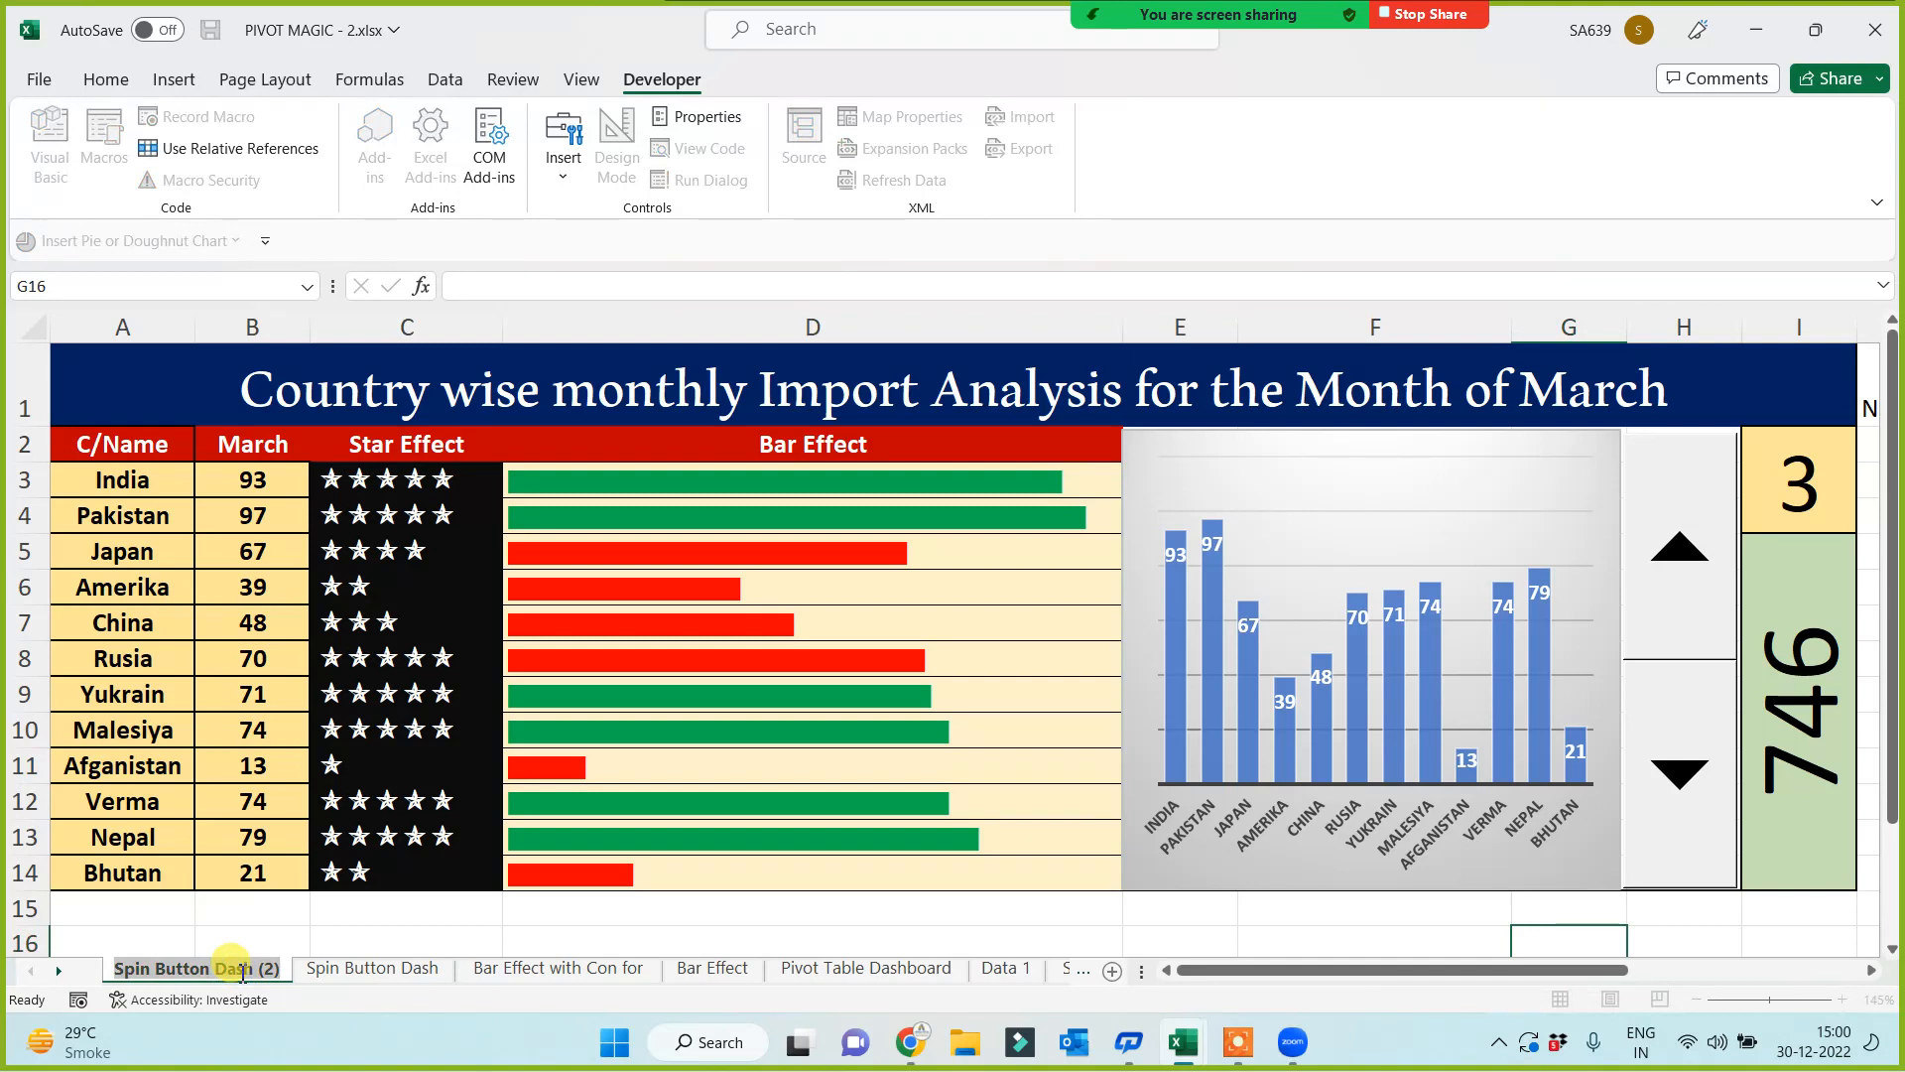
{"action": "type", "text": "List Box"}
{"action": "key", "text": "Return"}
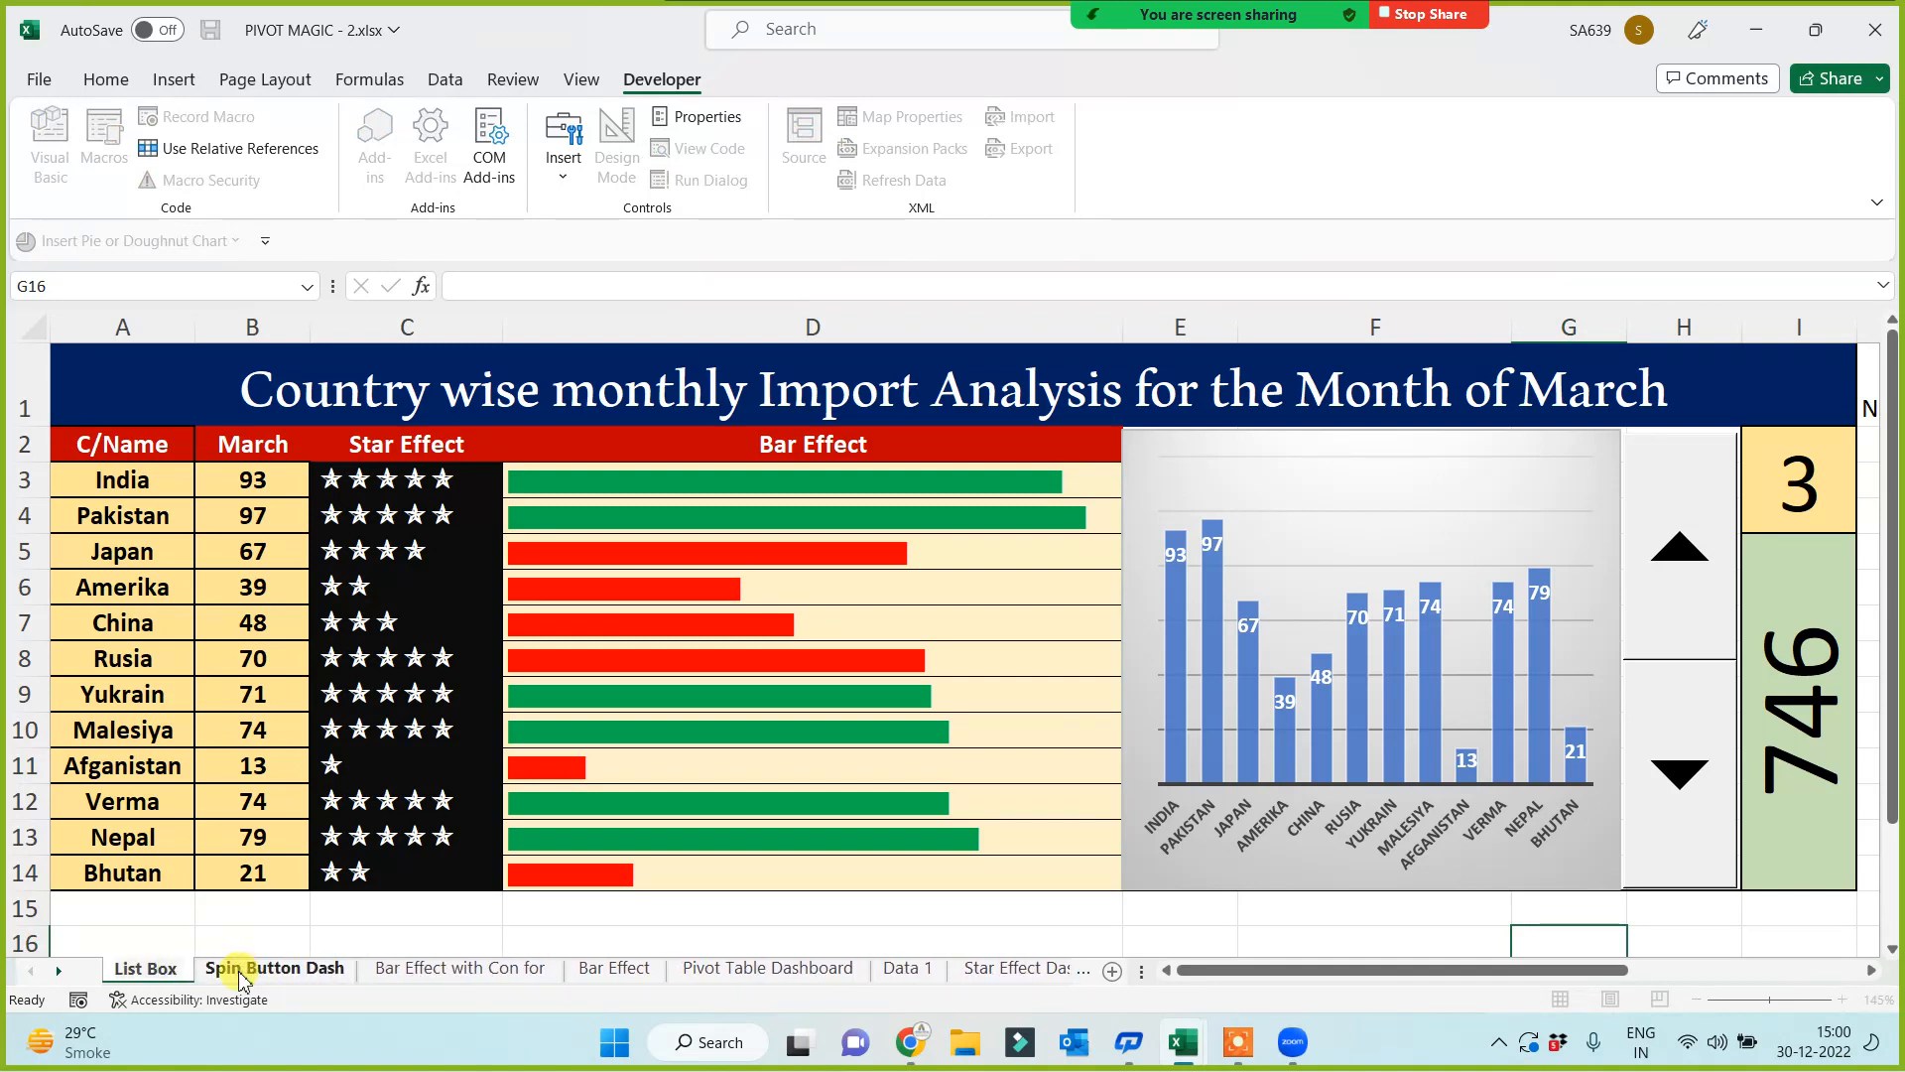
{"action": "type", "text": "Dash"}
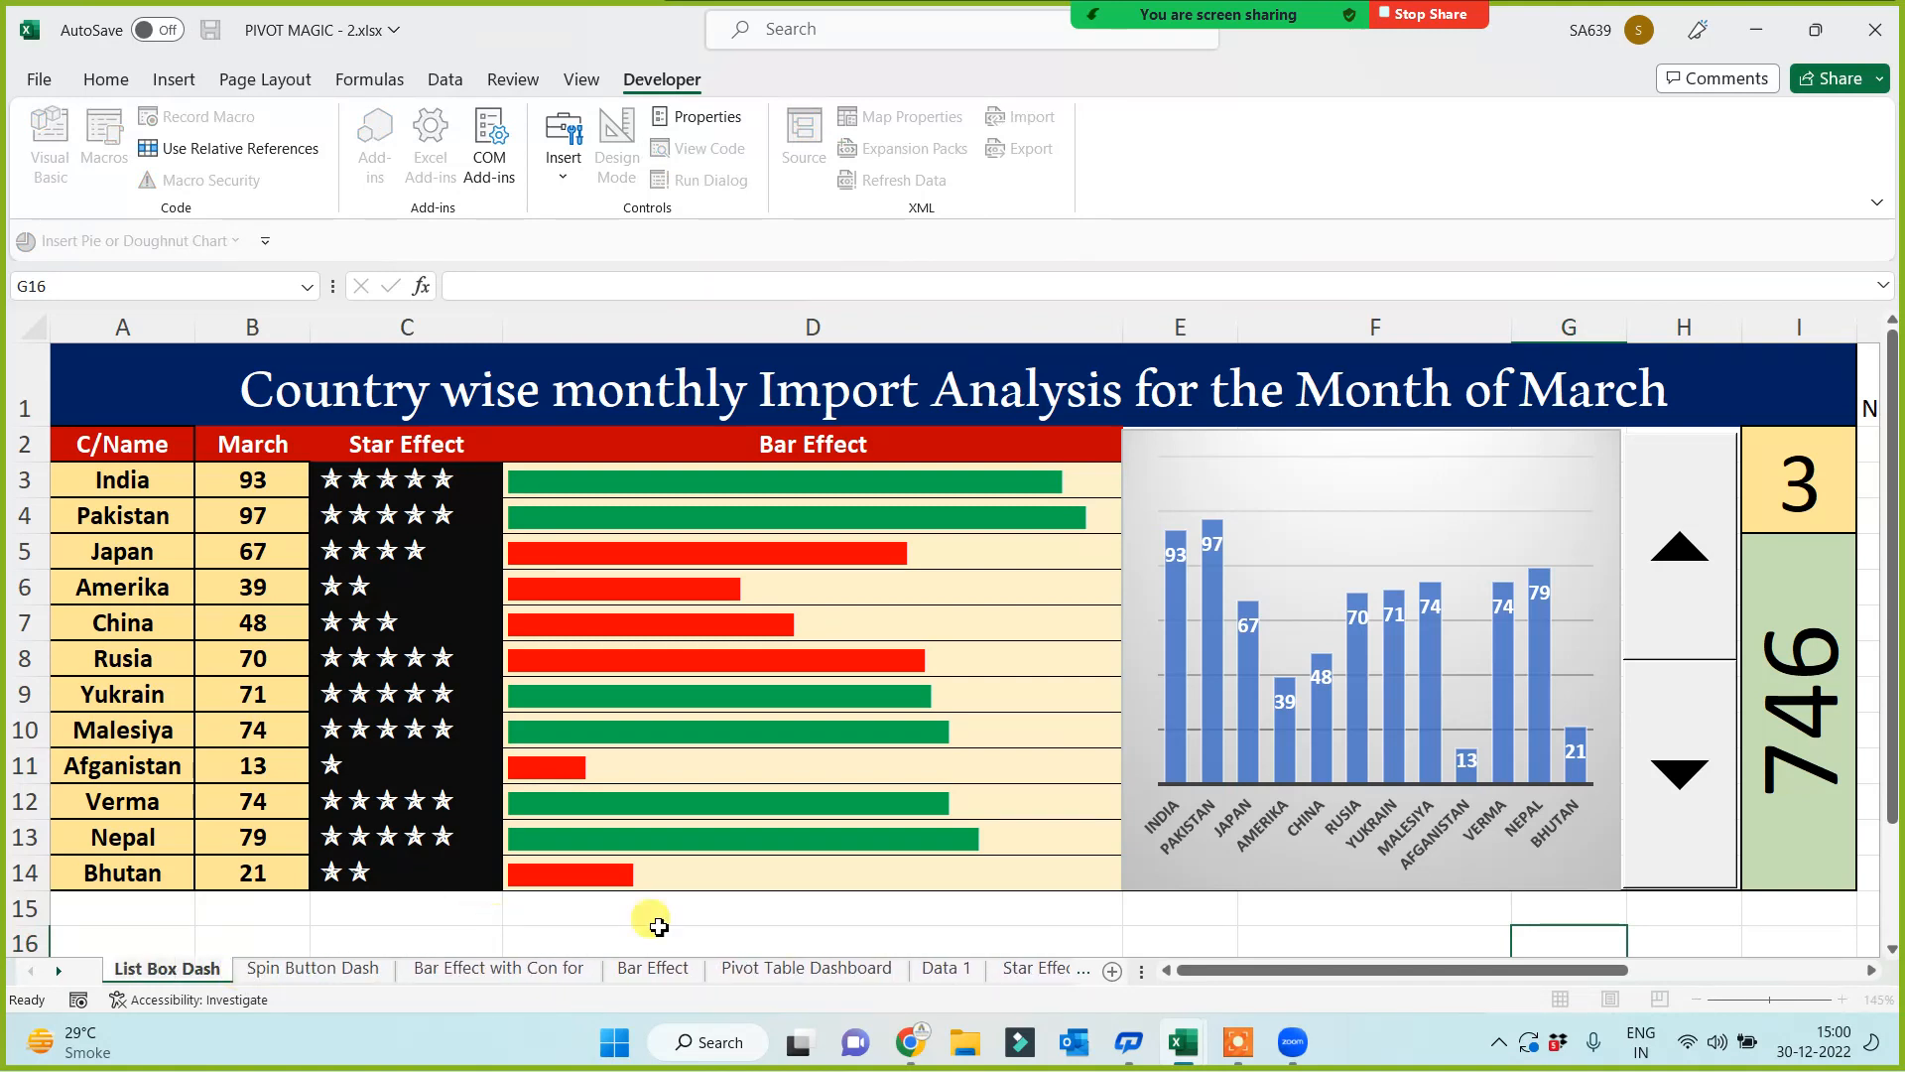
{"action": "left_click", "coordinate": [799, 935]}
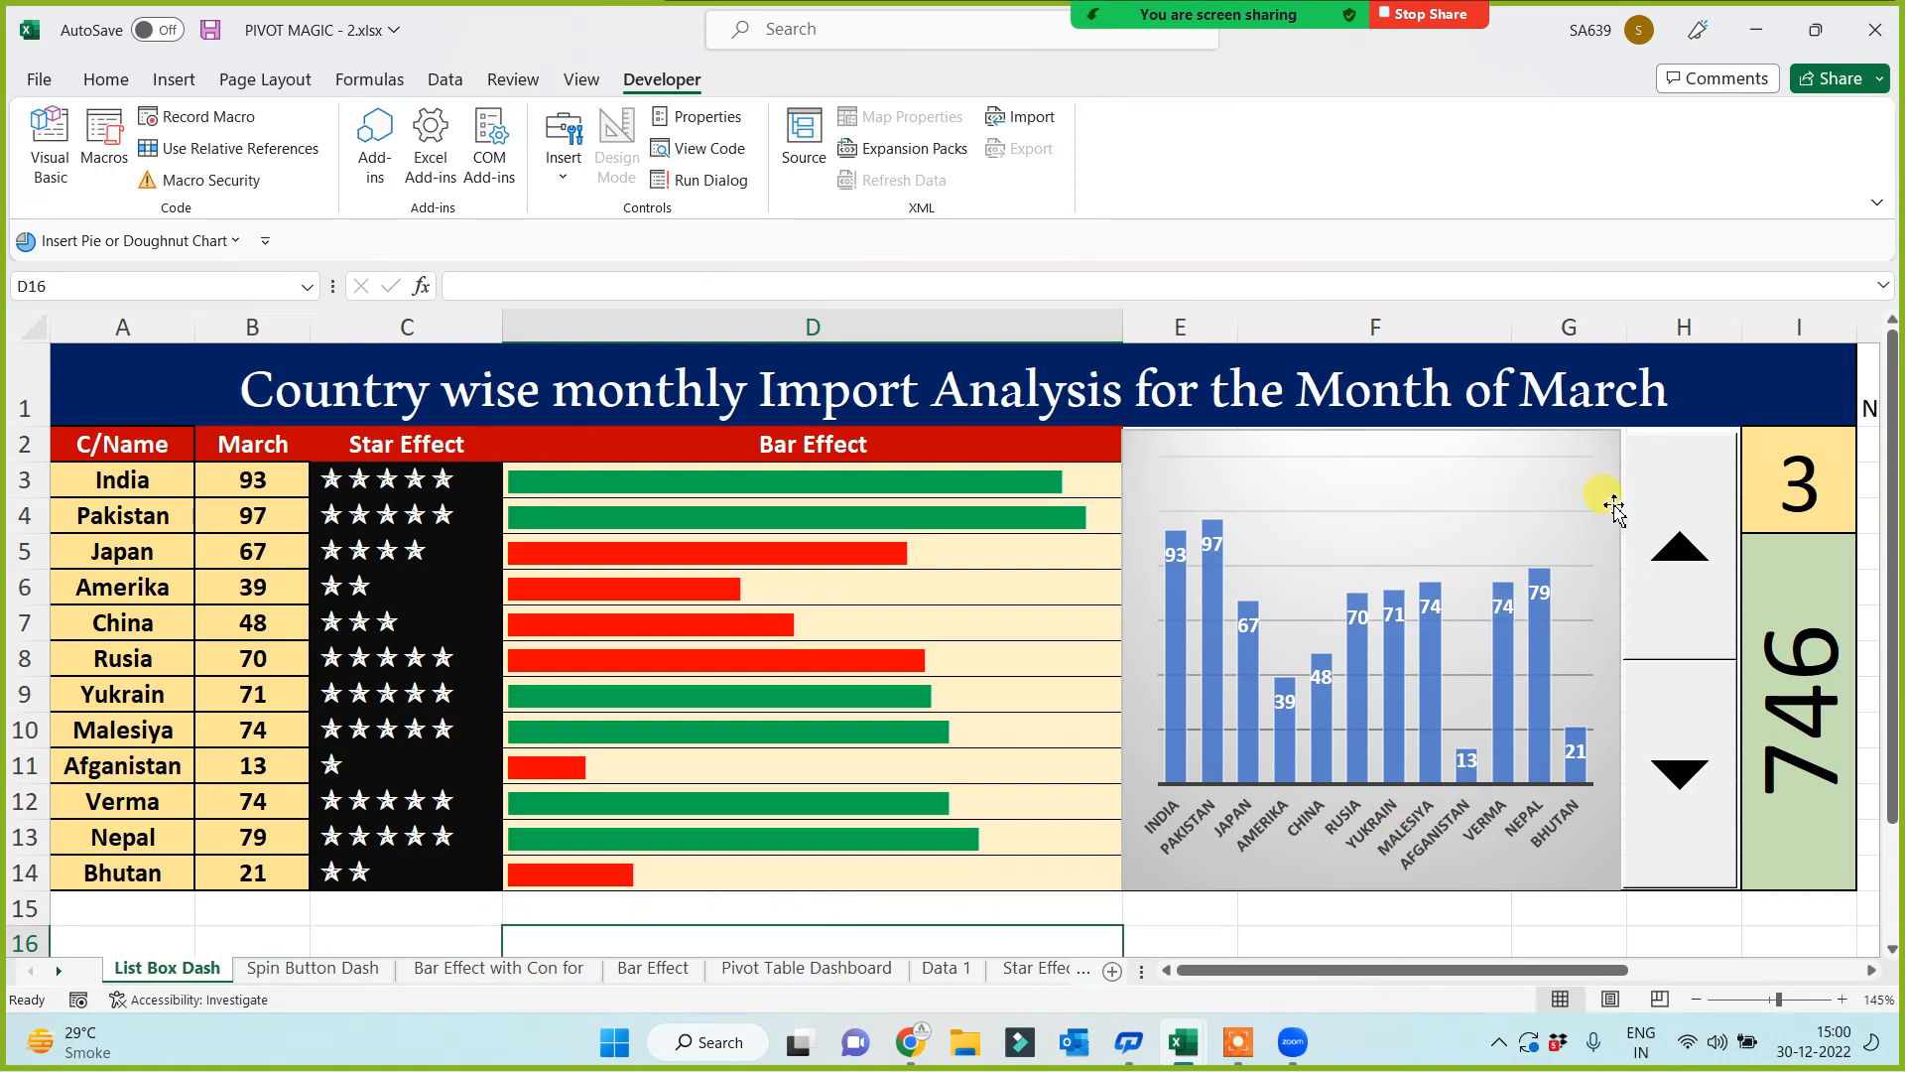
Step: Narrow the column chart so it ends at column F's edge, freeing the cells of column G
{"action": "left_click", "coordinate": [1608, 553]}
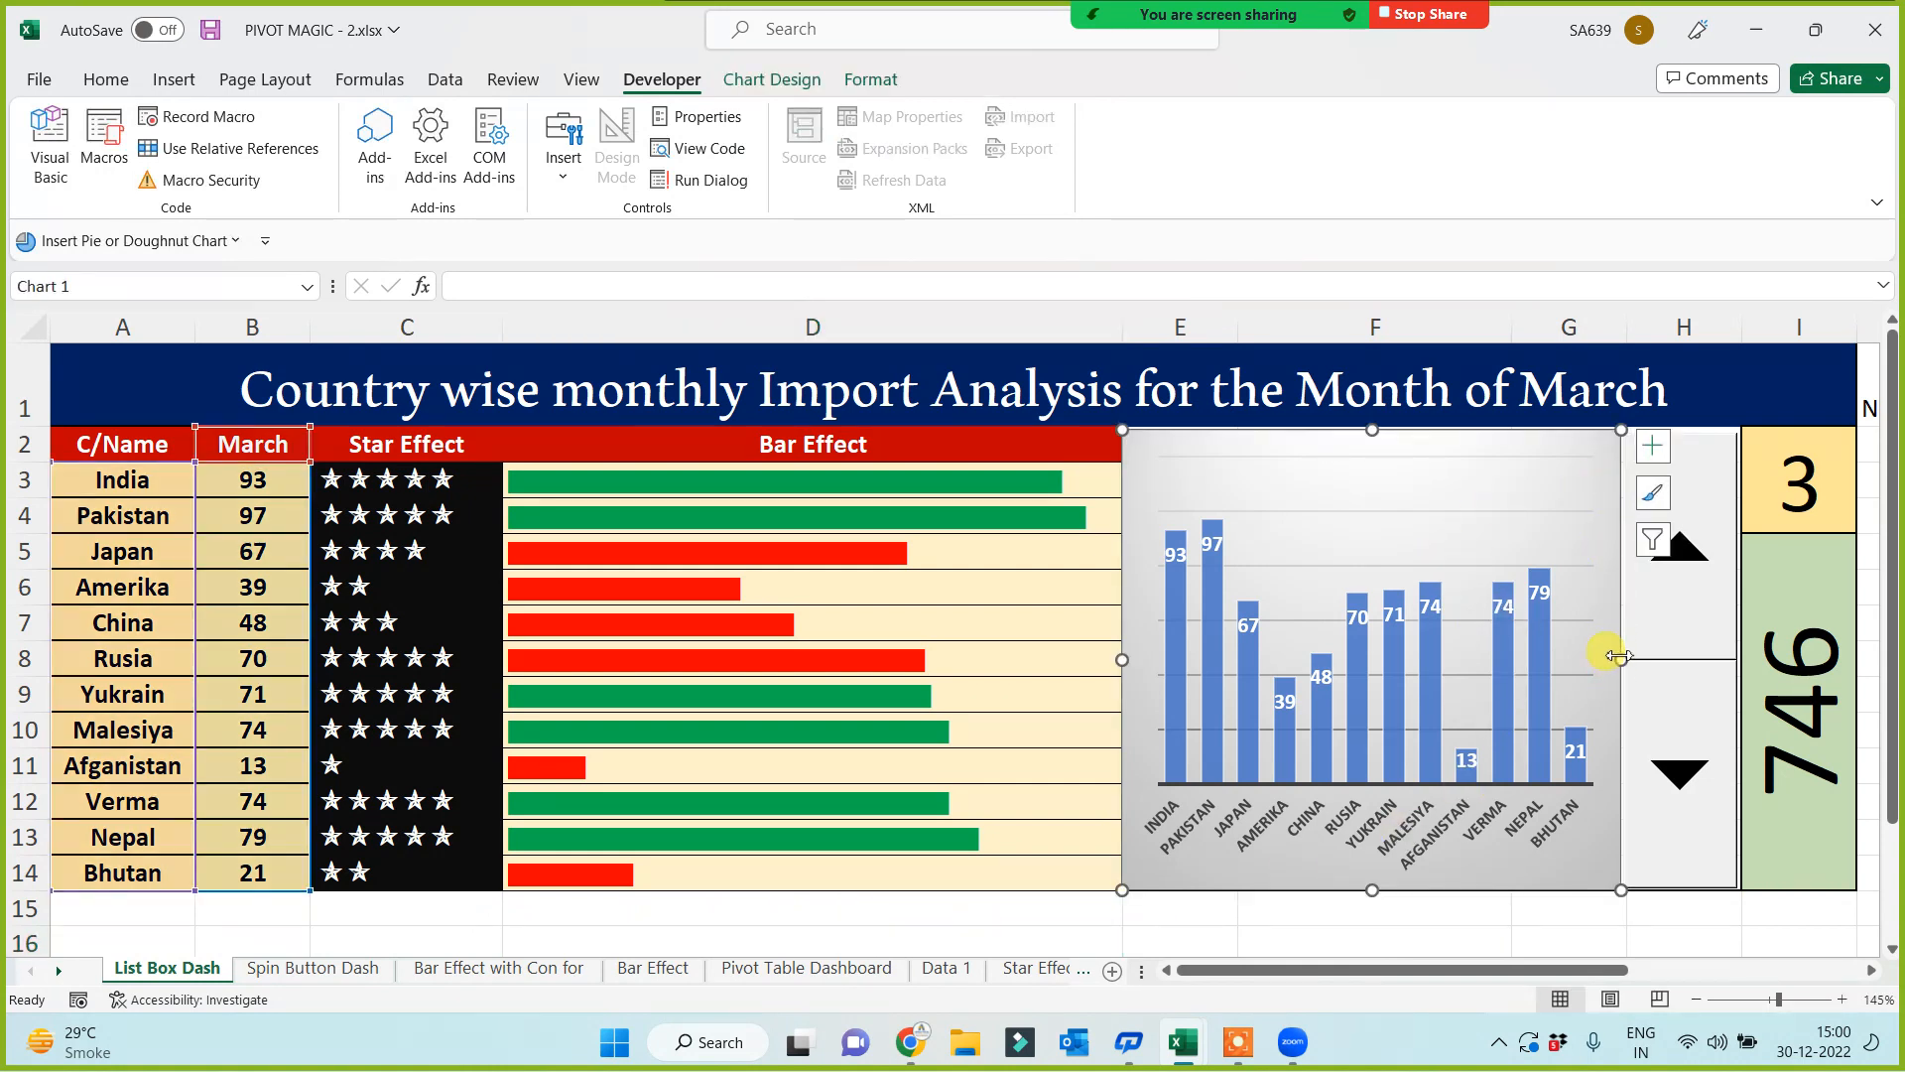
{"action": "left_click_drag", "start_coordinate": [1617, 658], "coordinate": [1512, 661]}
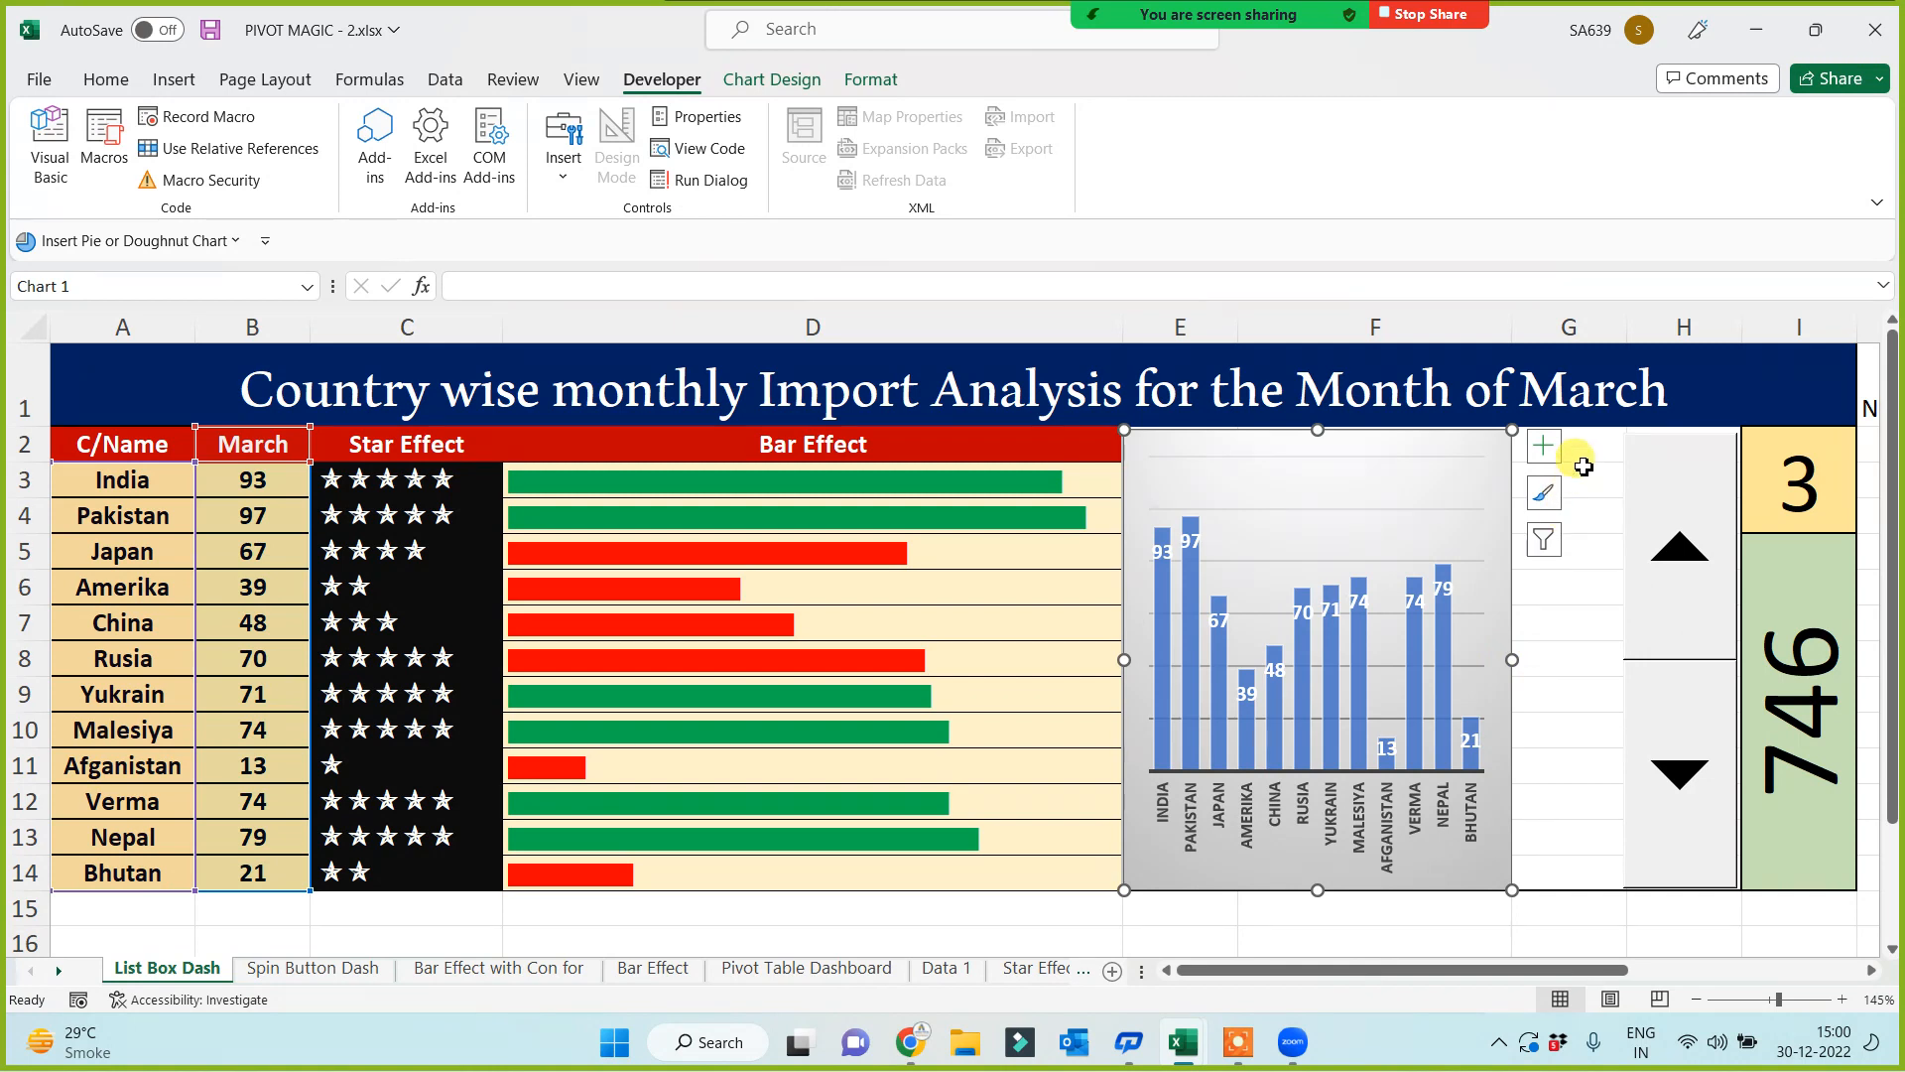
{"action": "left_click_drag", "start_coordinate": [1579, 467], "coordinate": [1552, 859]}
Step: Make column F slightly narrower and widen column G beside the chart
{"action": "left_click", "coordinate": [1560, 691]}
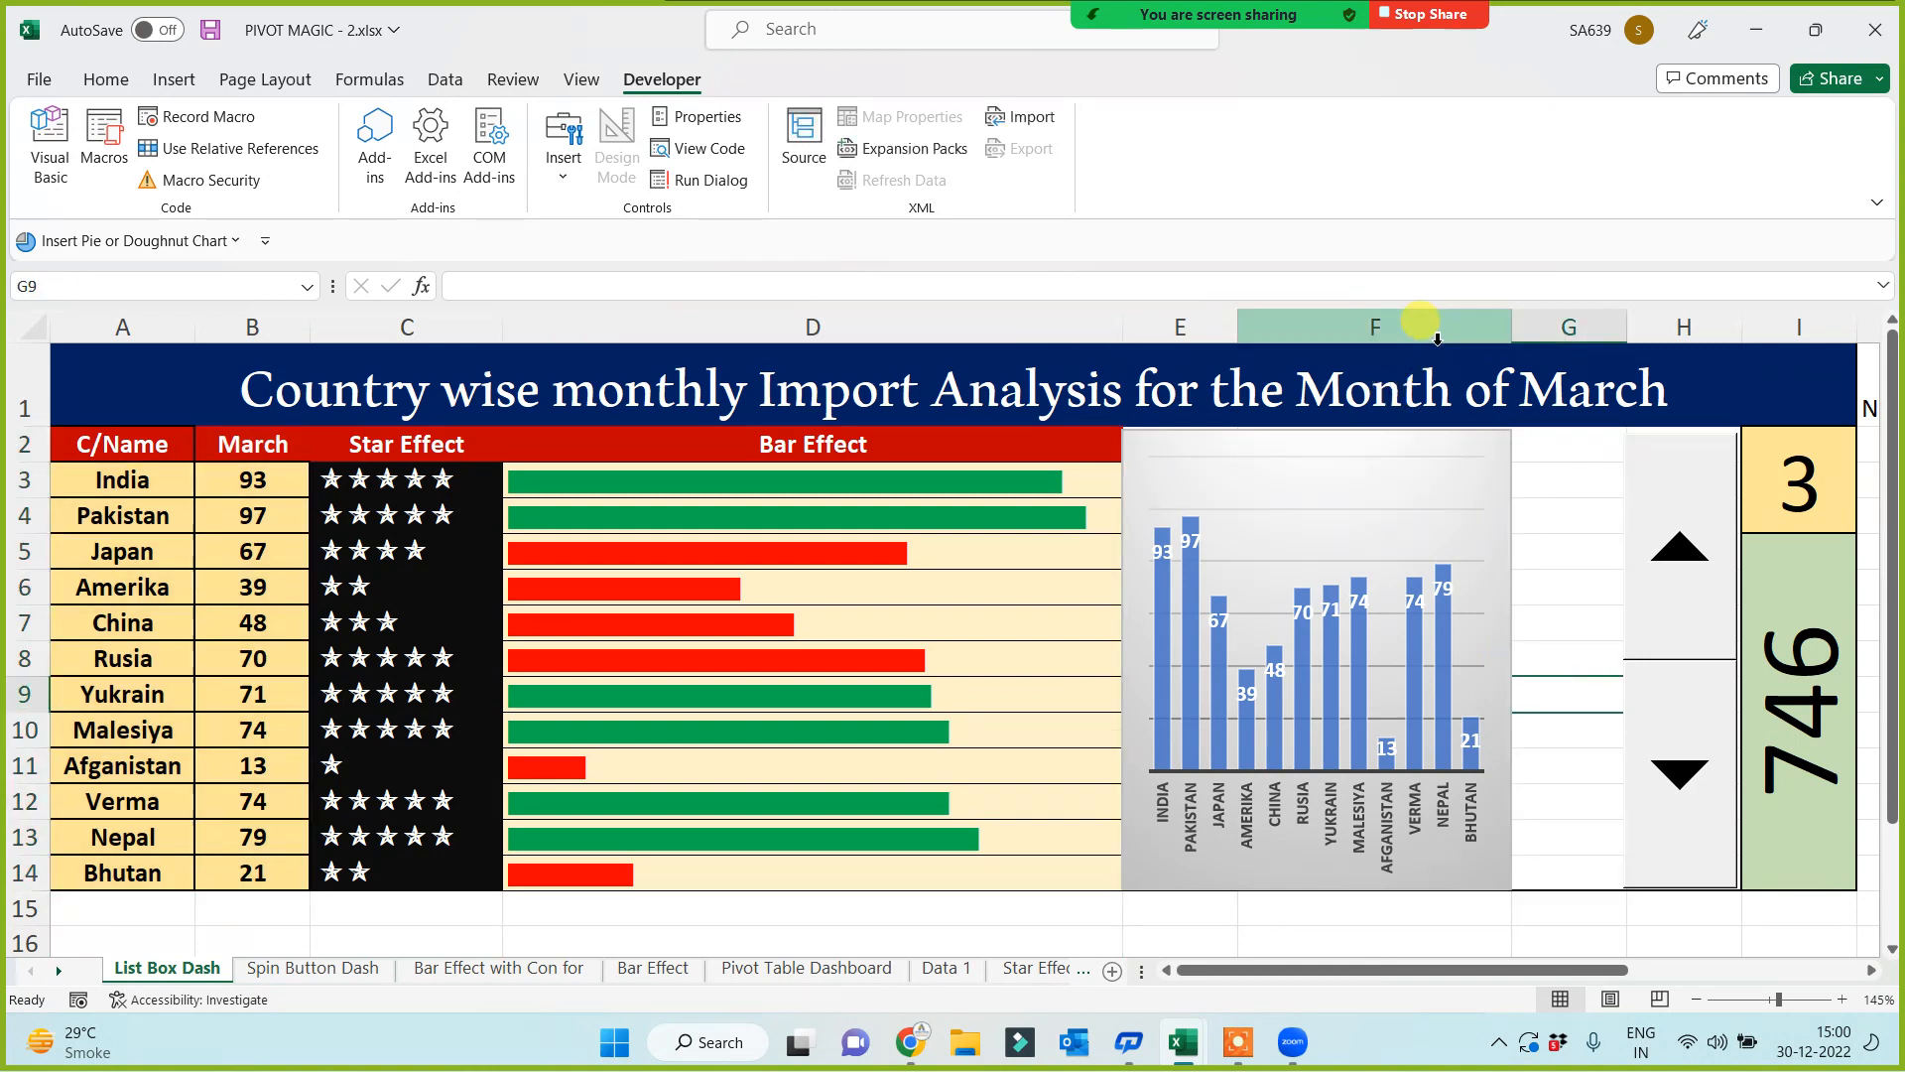
{"action": "left_click_drag", "start_coordinate": [1506, 327], "coordinate": [1461, 328]}
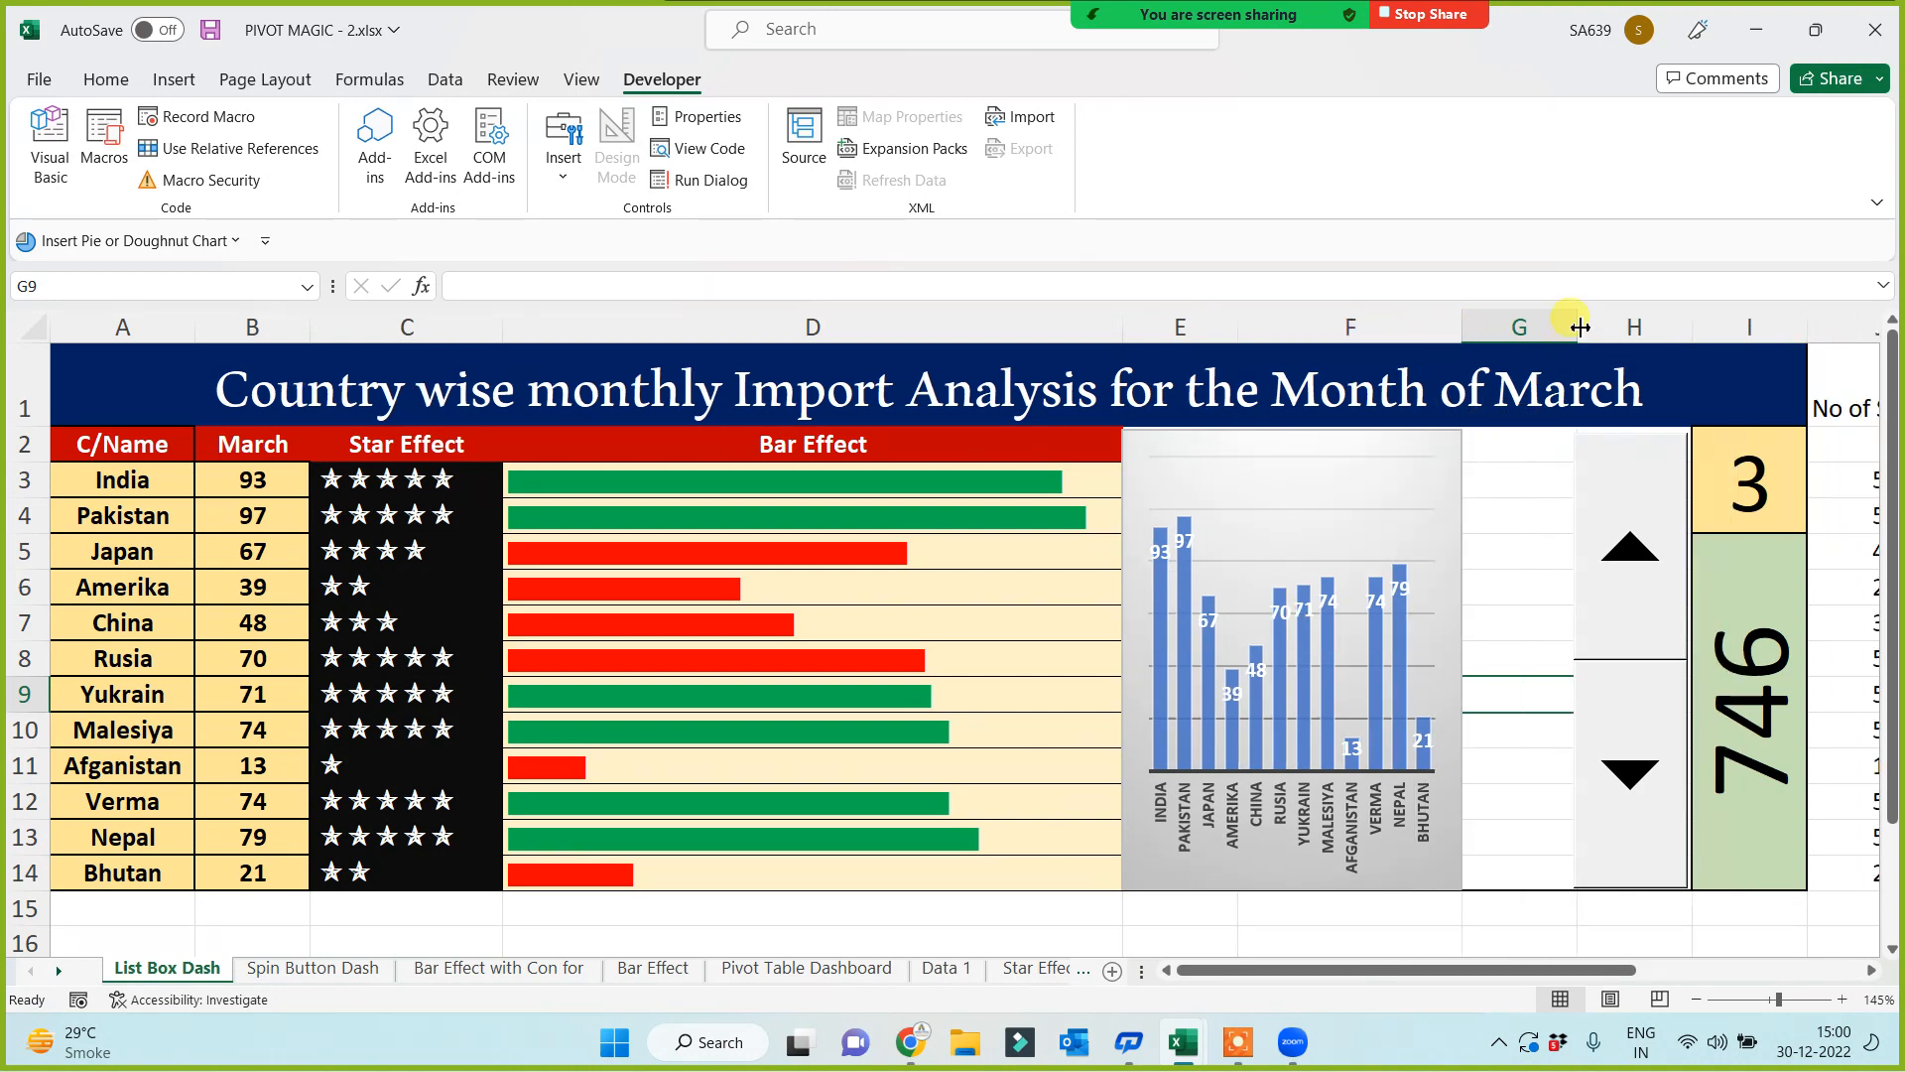
{"action": "left_click_drag", "start_coordinate": [1576, 325], "coordinate": [1656, 323]}
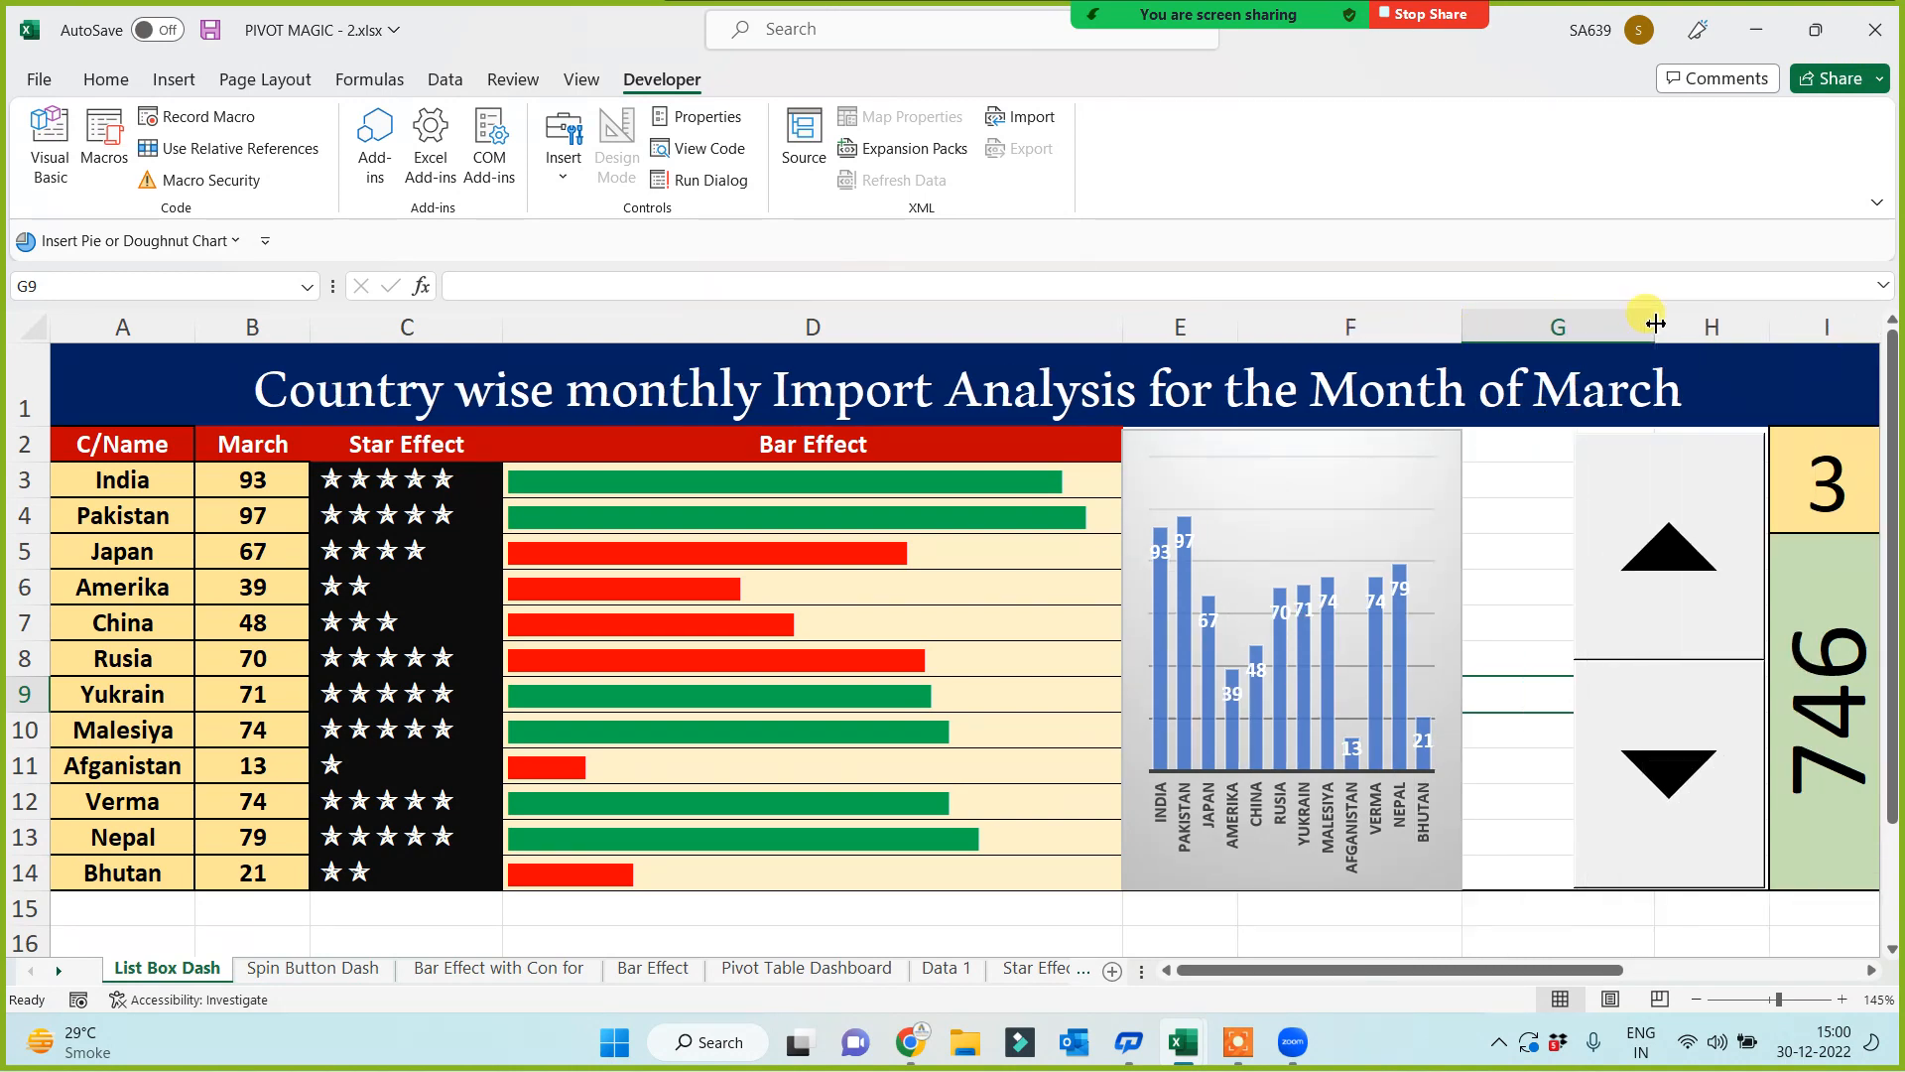
Step: Narrow the spinner control from its G-column side so it fits within column H
{"action": "left_click", "coordinate": [1590, 640], "text": "ctrl"}
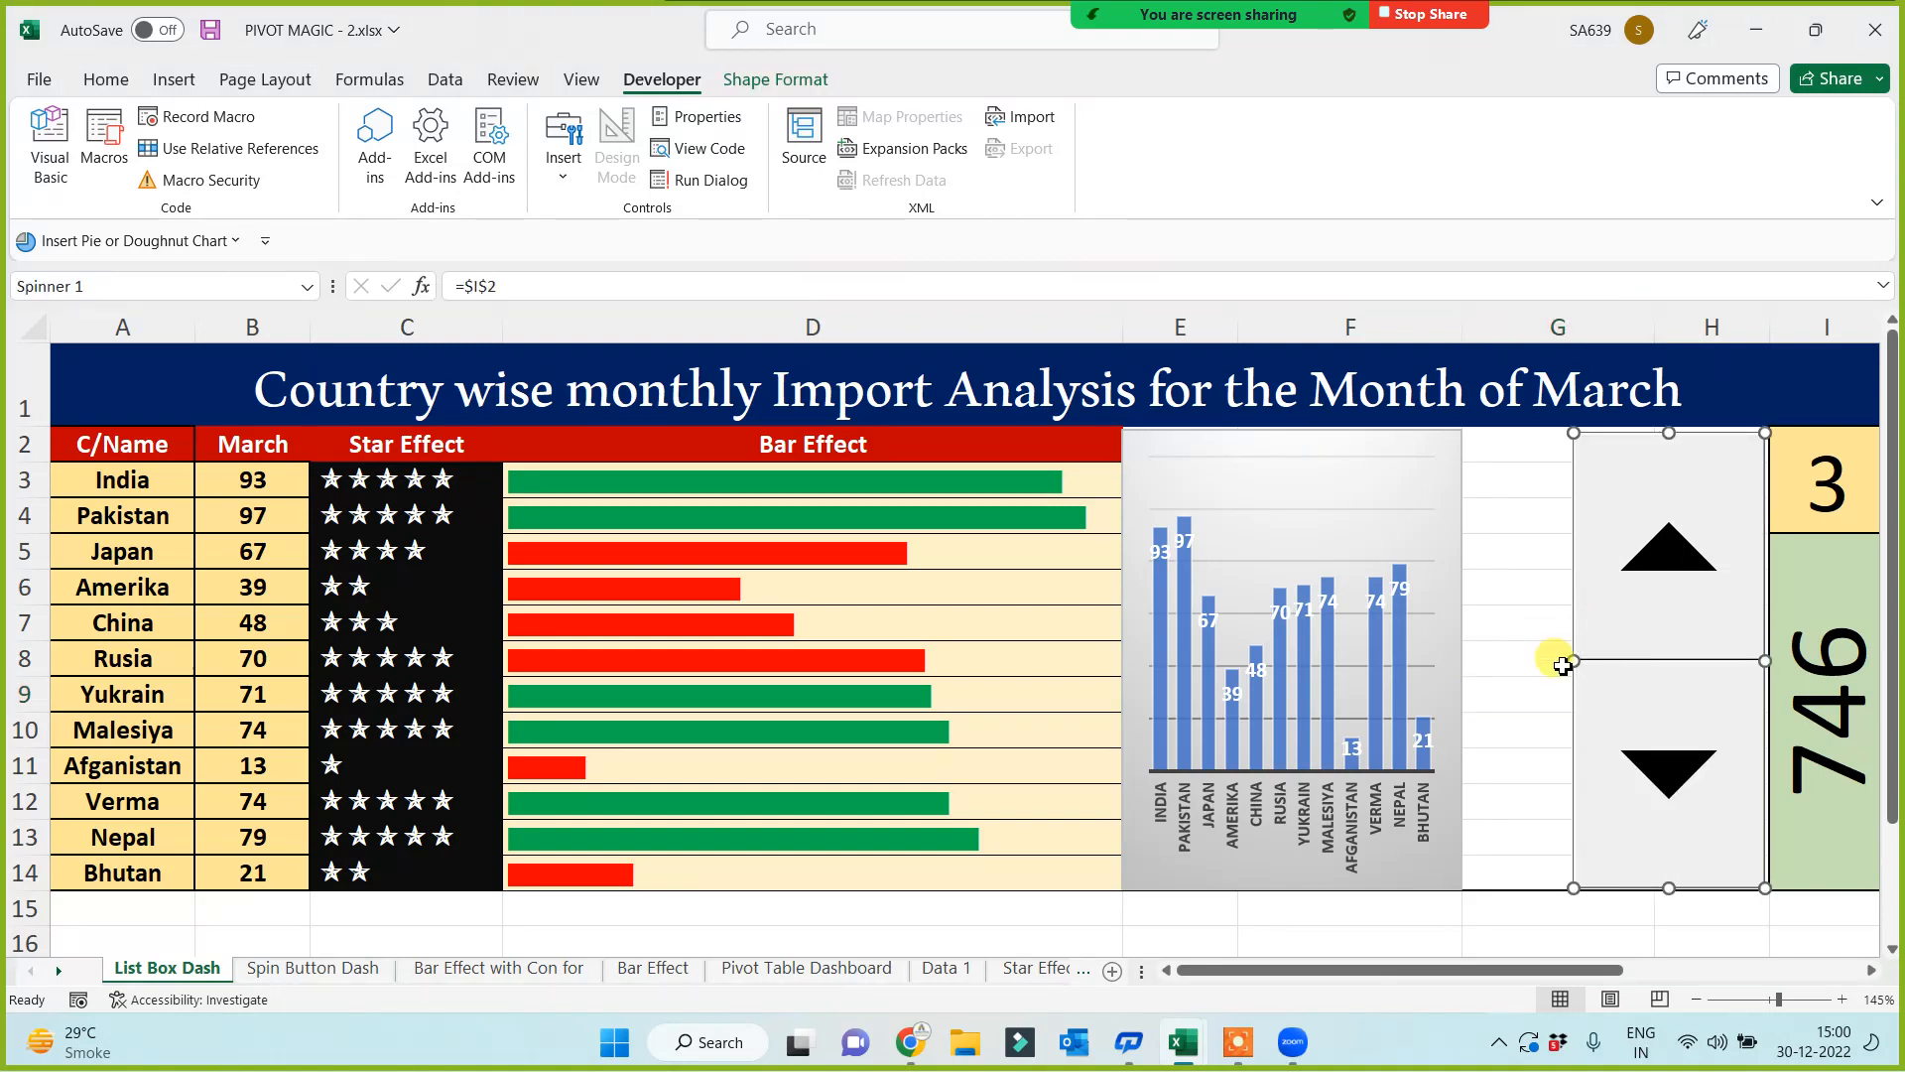
{"action": "left_click_drag", "start_coordinate": [1573, 663], "coordinate": [1659, 655]}
{"action": "left_click", "coordinate": [1576, 663]}
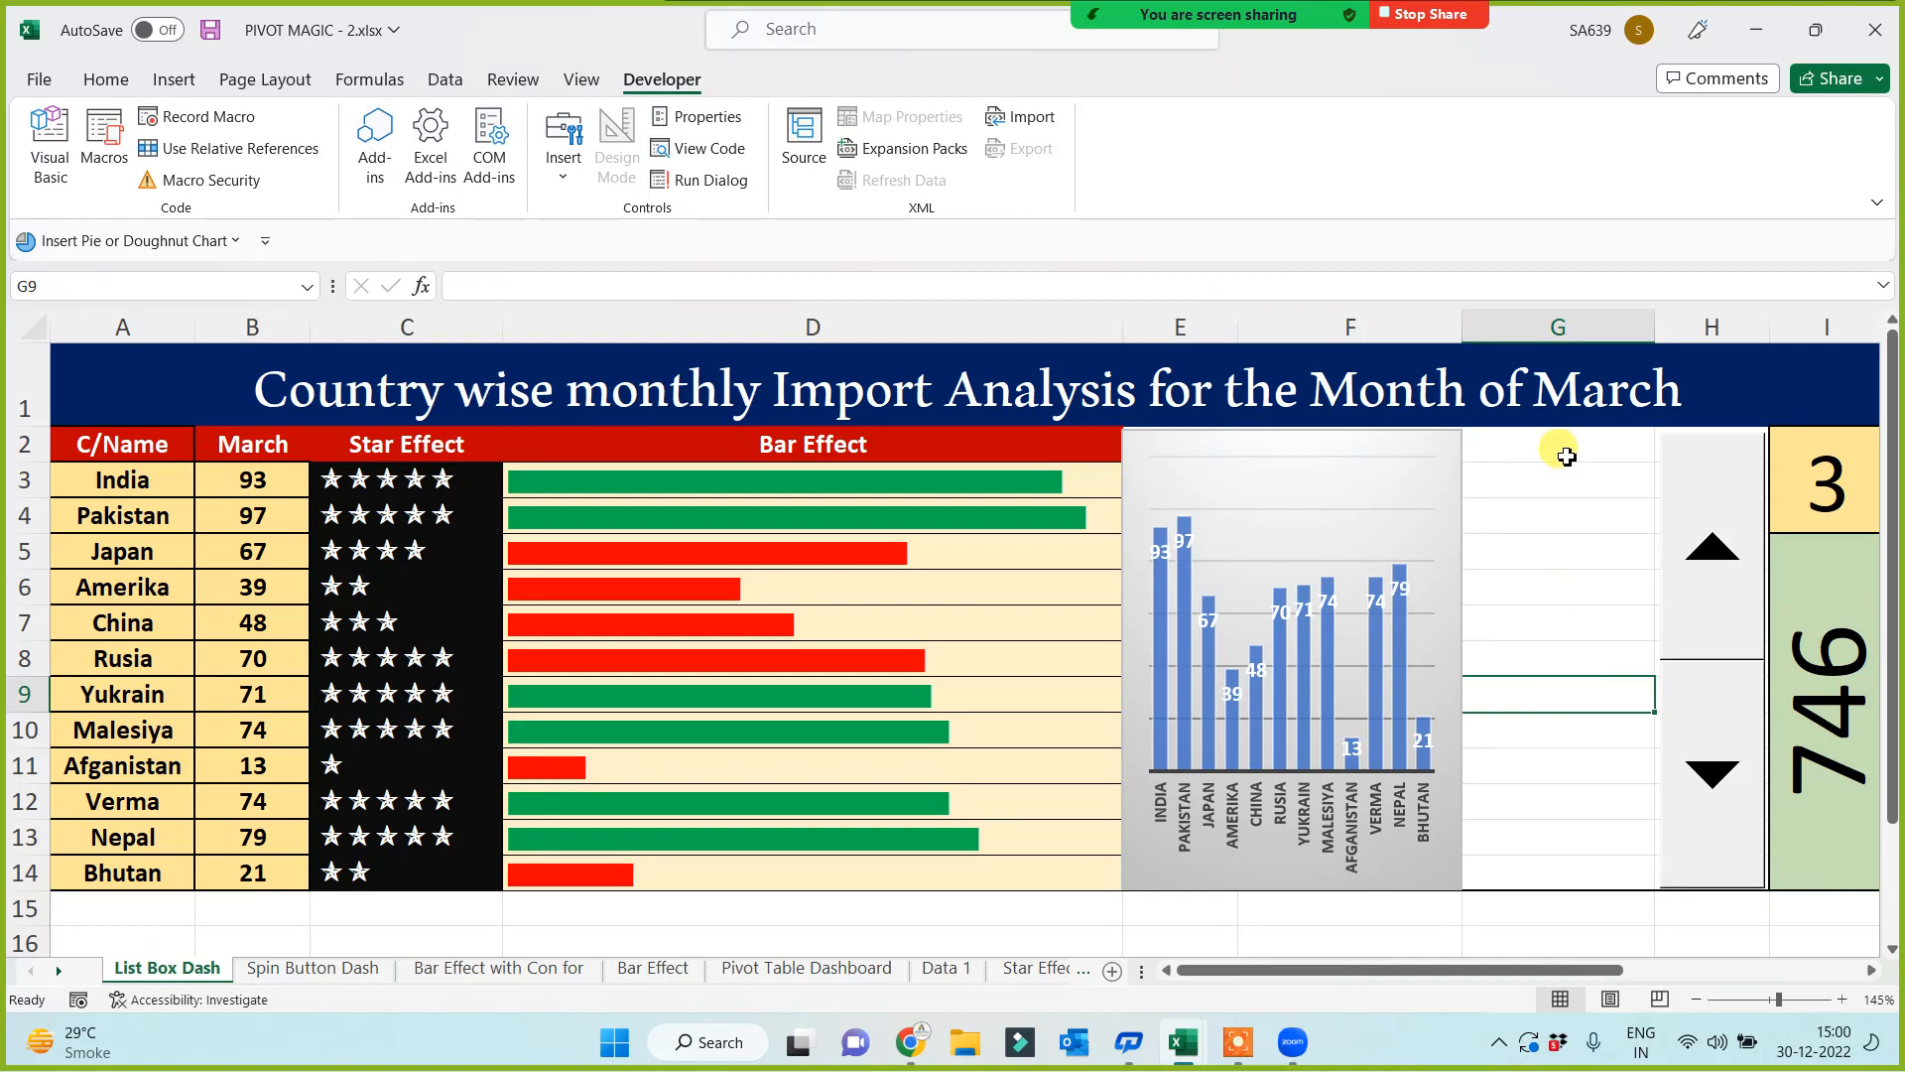
Step: Step the month spinner up to 4 for April and select cell G5 in the freed column
{"action": "left_click_drag", "start_coordinate": [1557, 447], "coordinate": [1546, 883]}
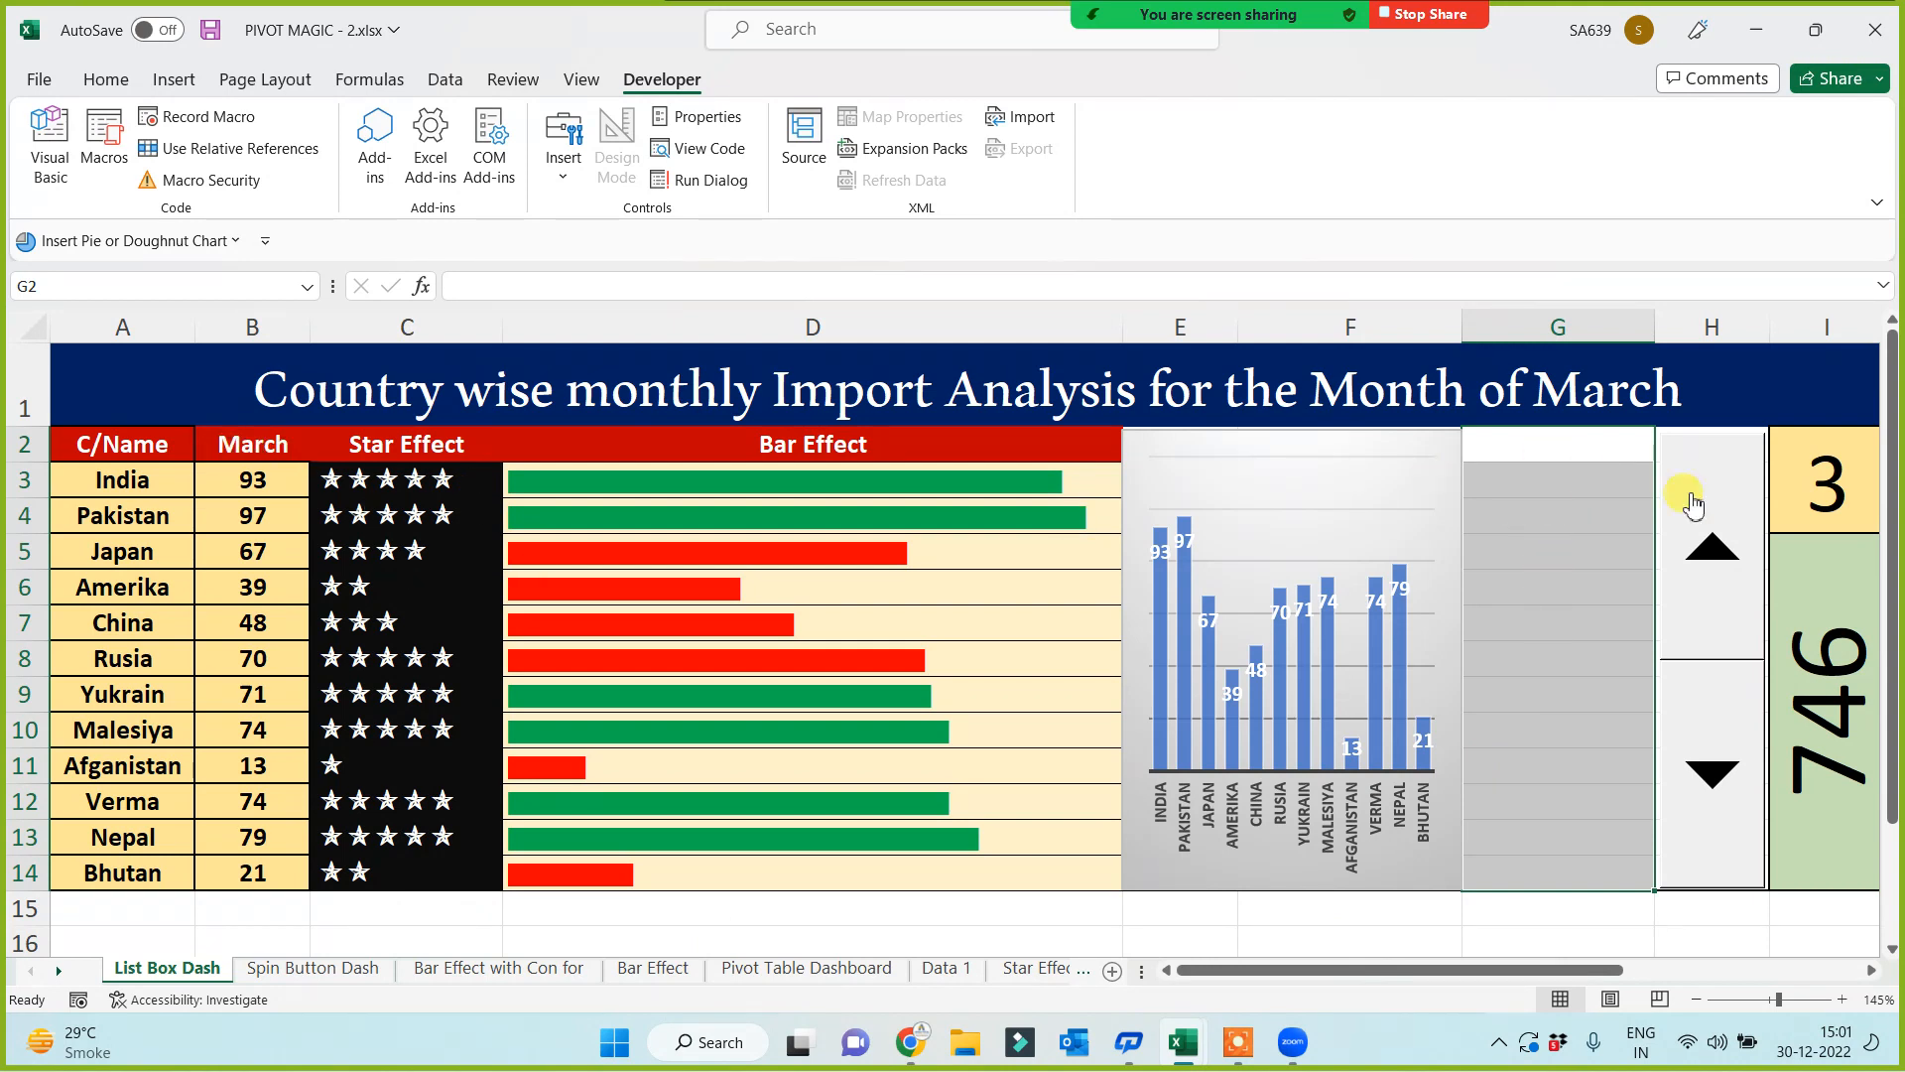
{"action": "left_click", "coordinate": [1719, 556]}
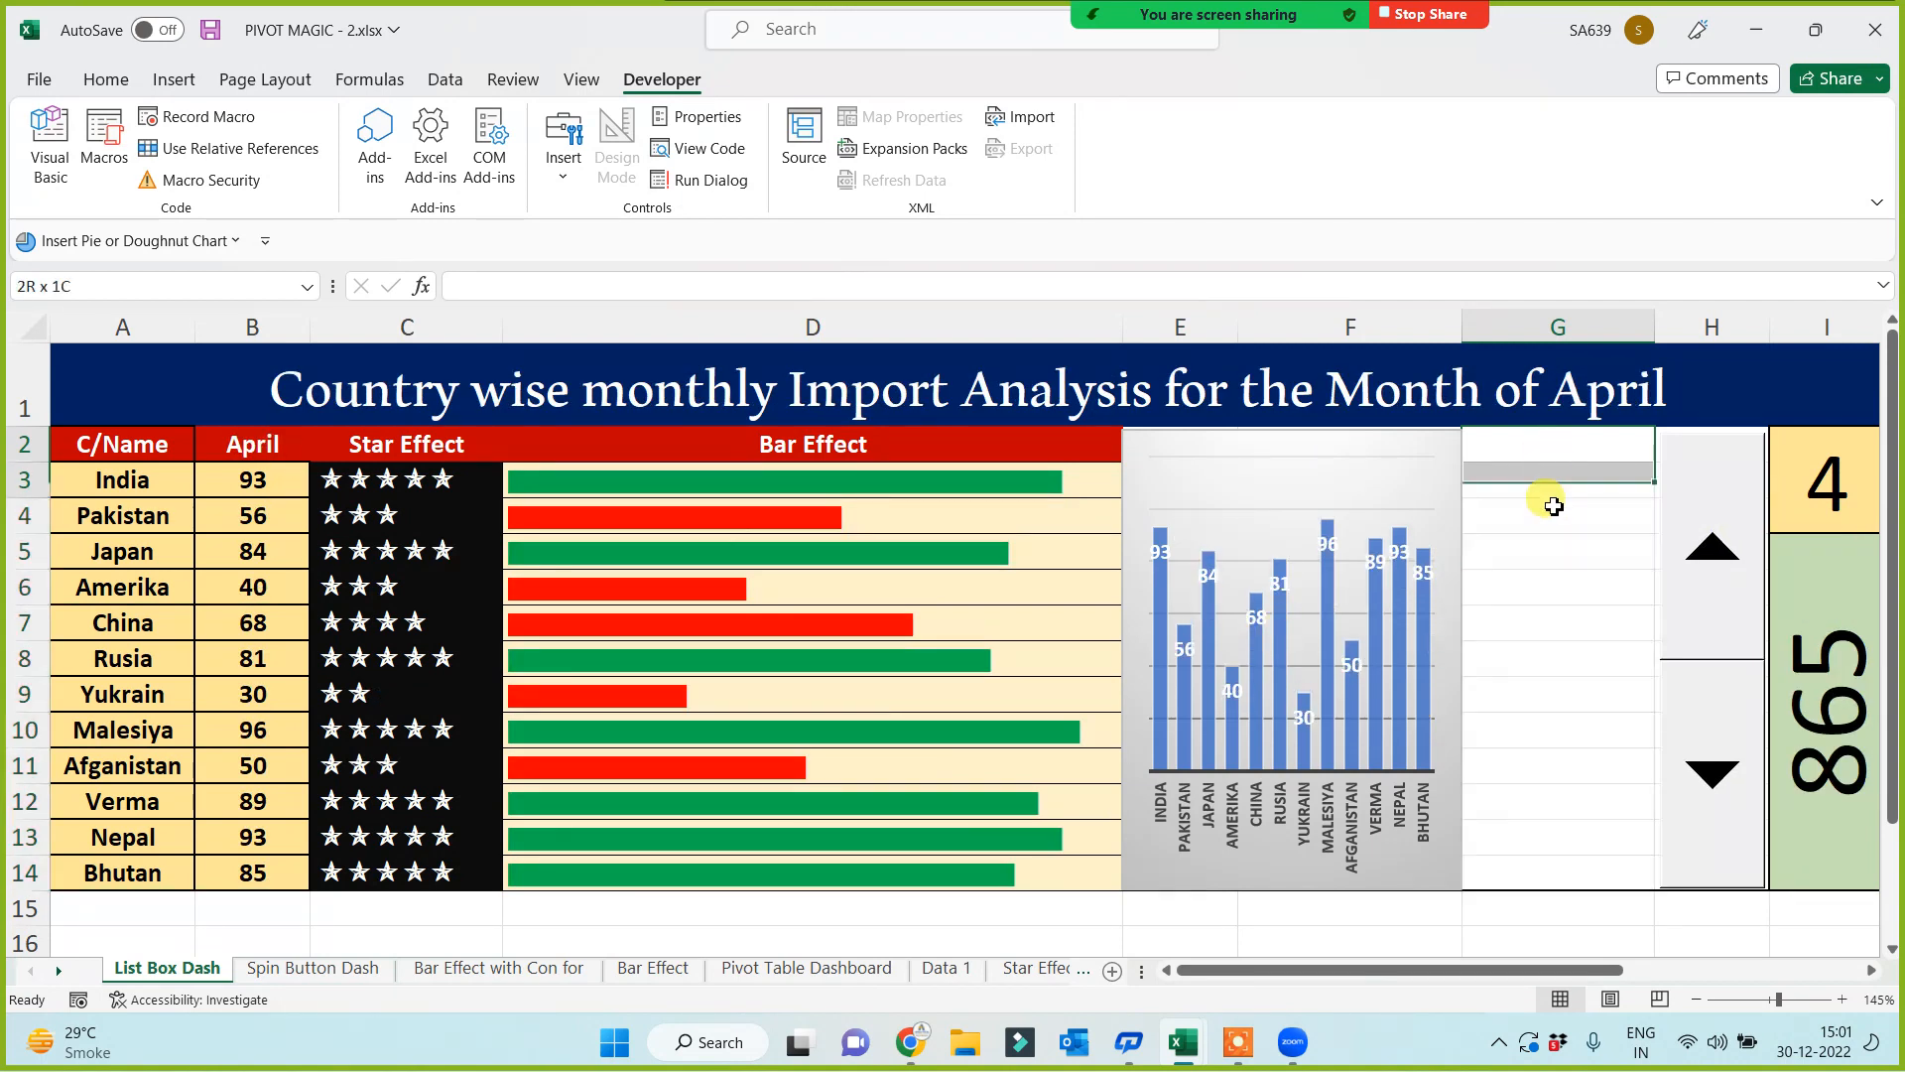
{"action": "left_click", "coordinate": [1542, 622]}
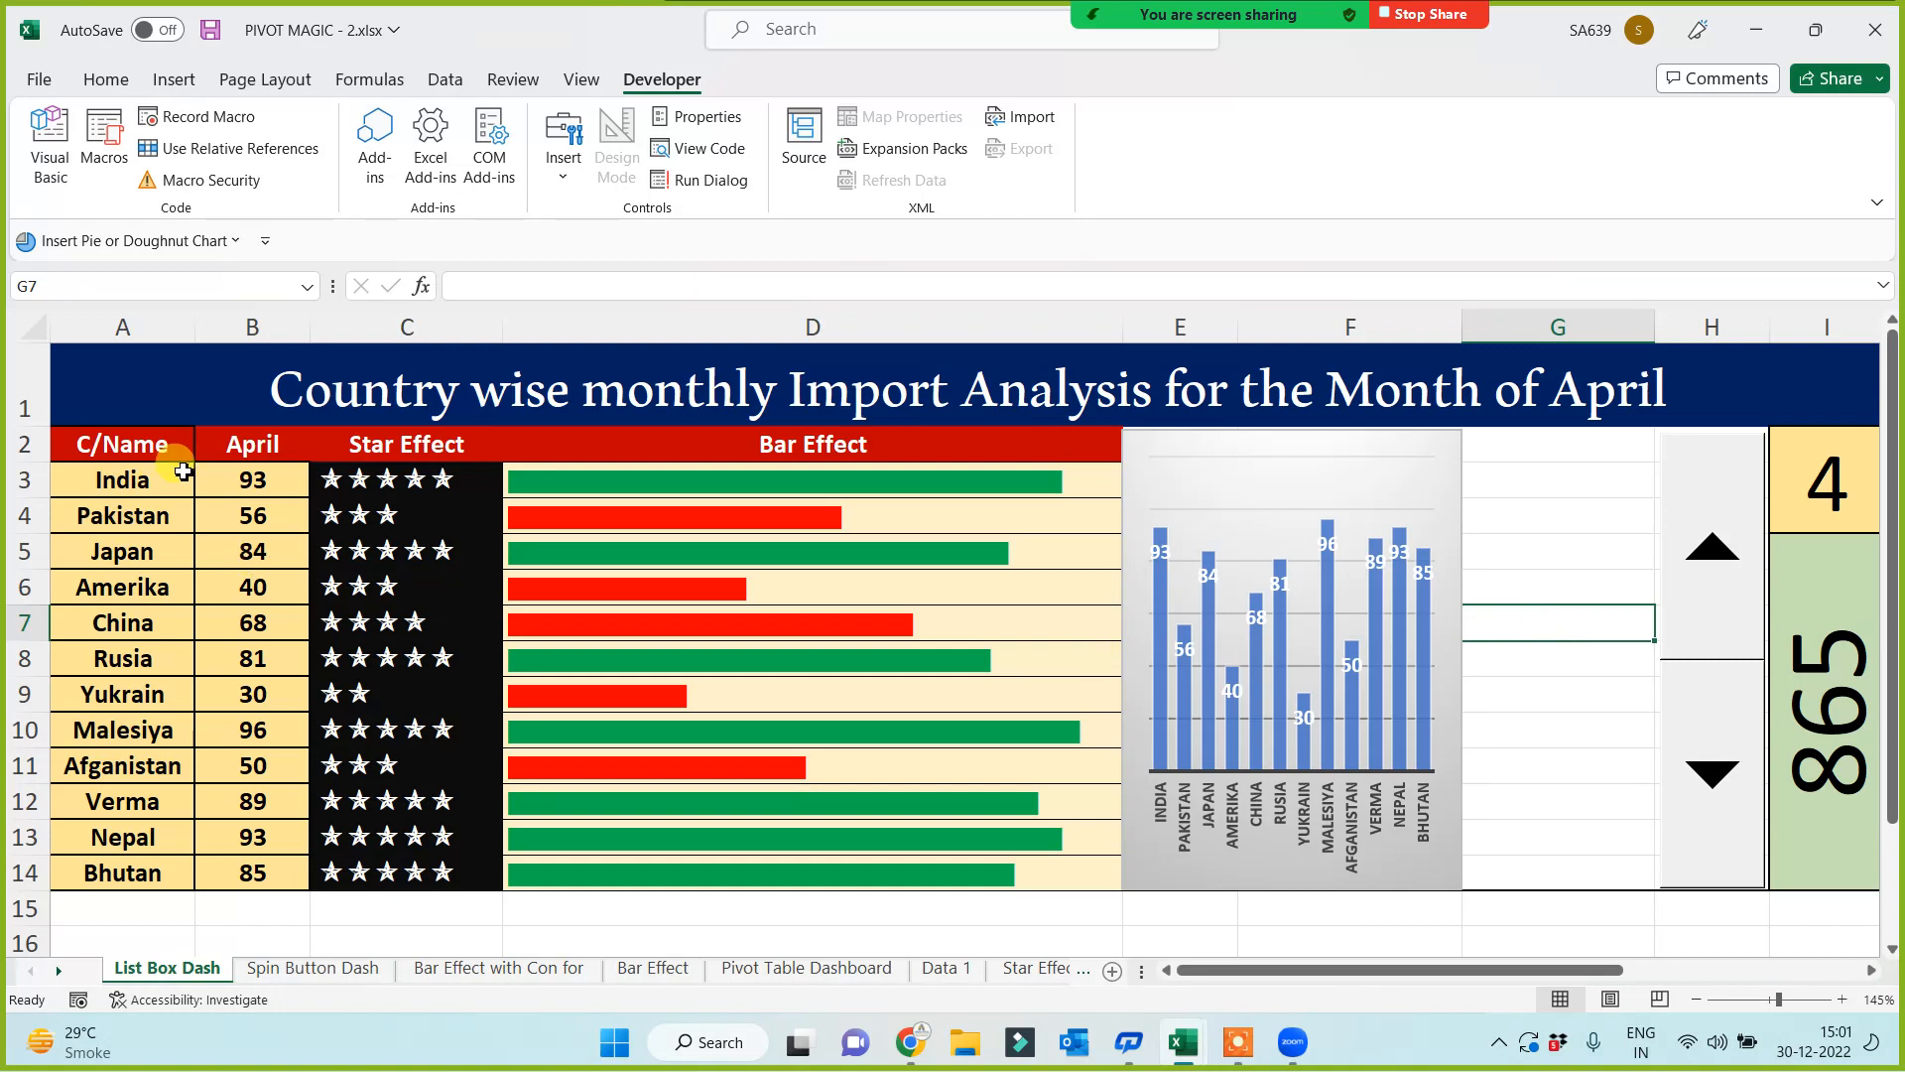
{"action": "left_click", "coordinate": [1555, 537]}
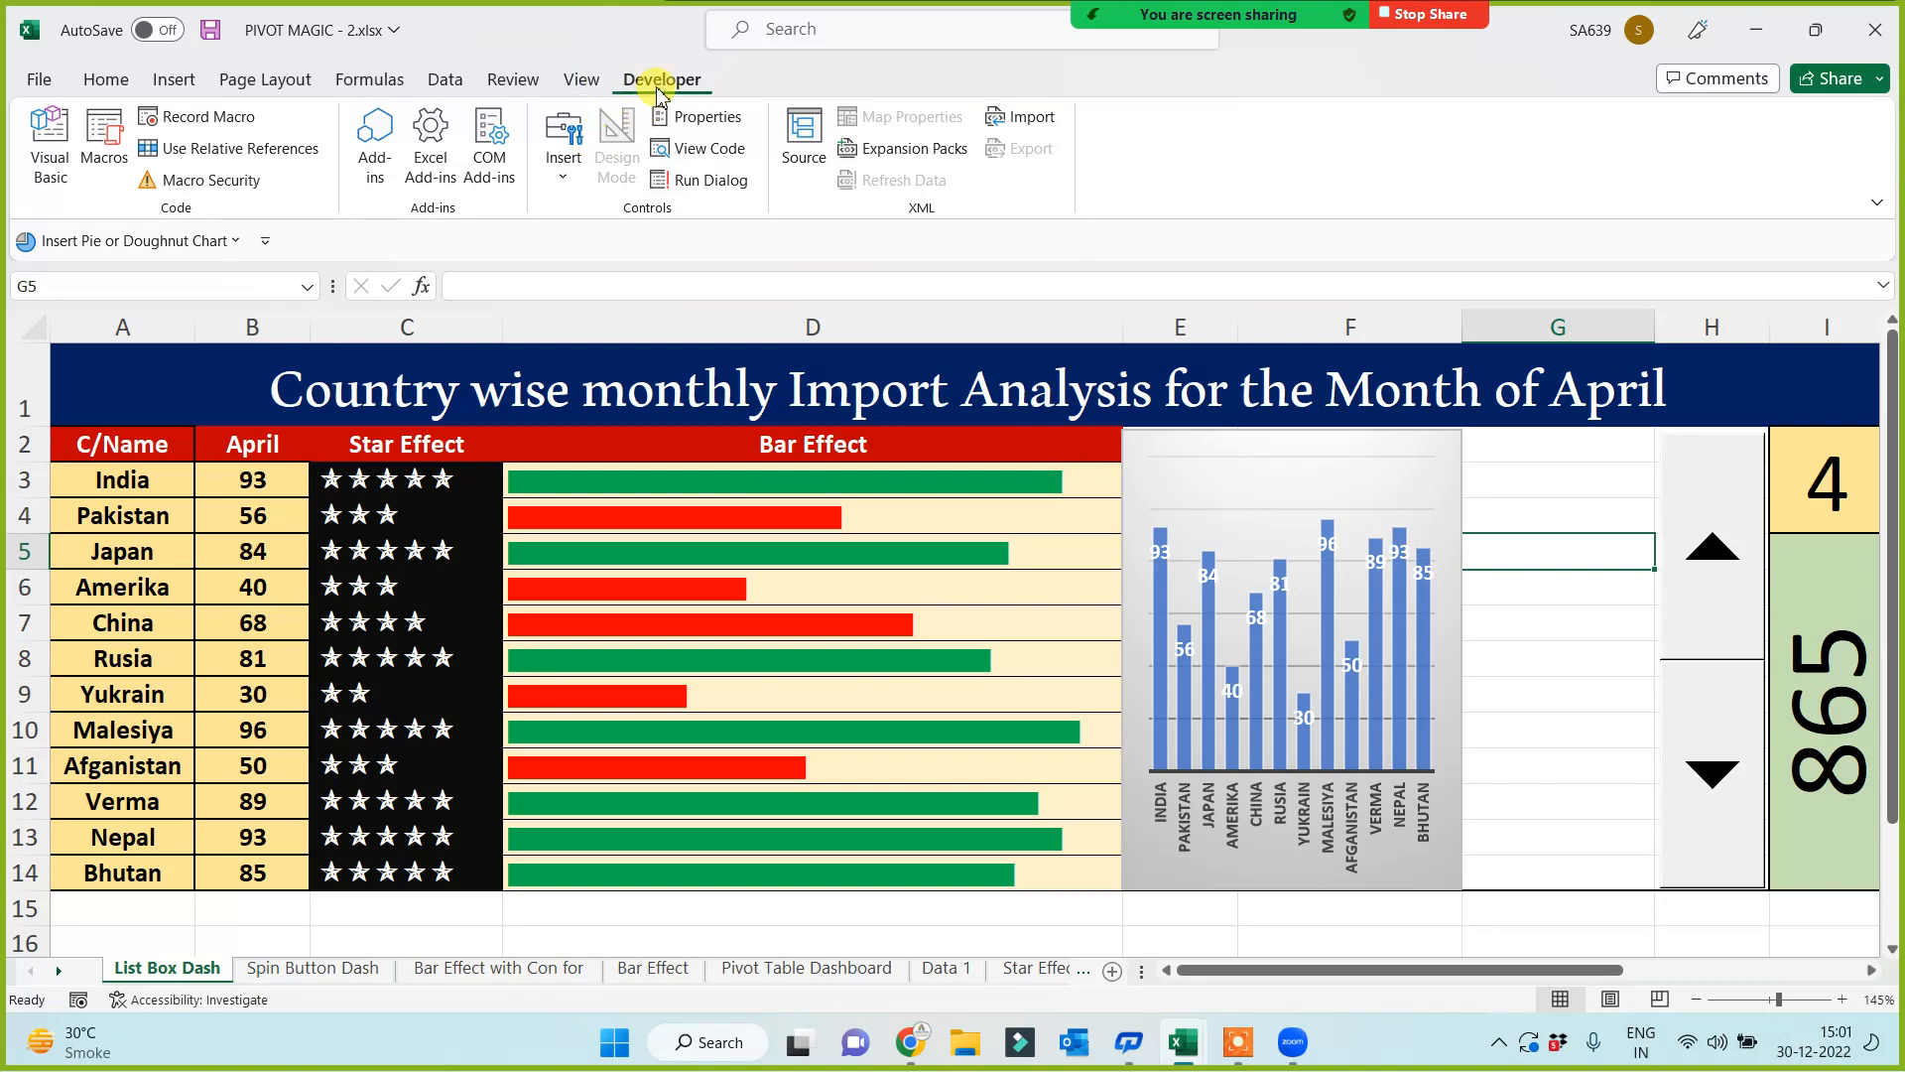
Step: Draw a list box form control that fills column G from row 2 to row 14 beside the chart
{"action": "left_click", "coordinate": [564, 159]}
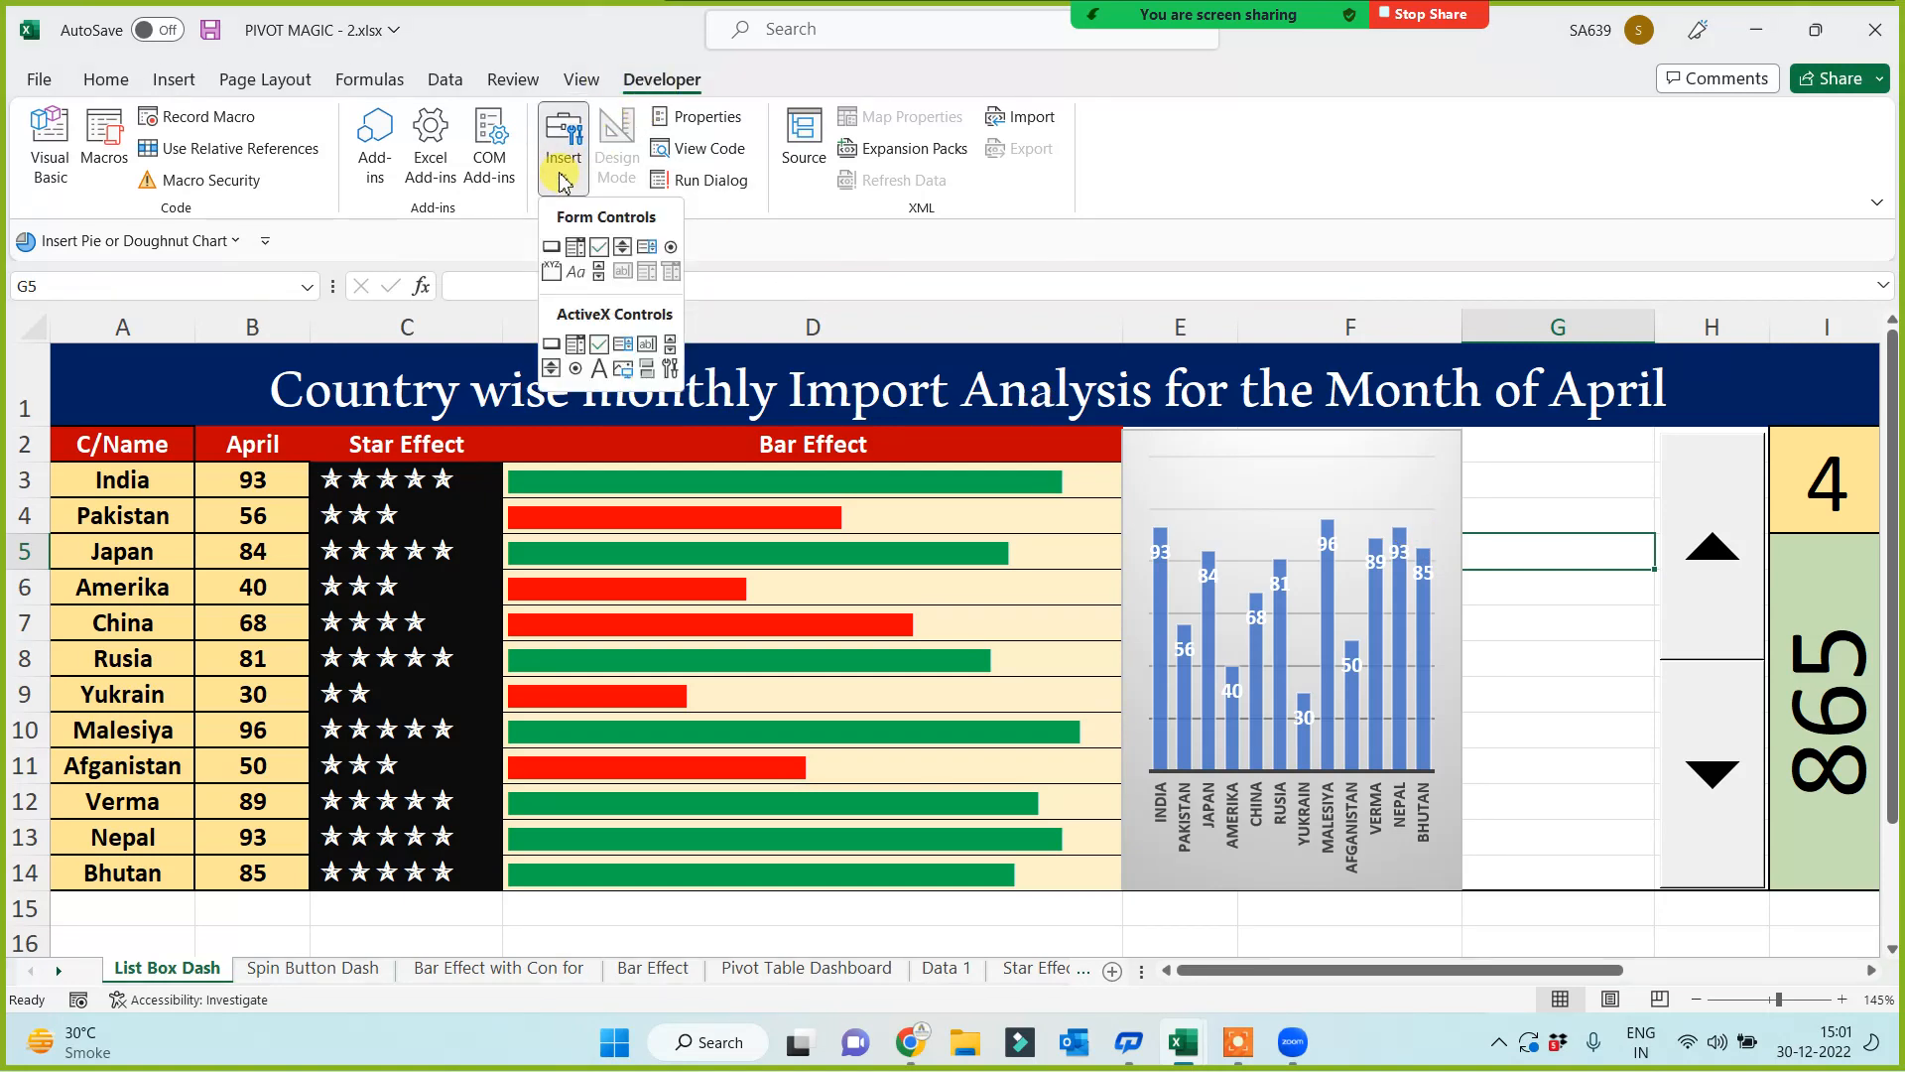
{"action": "left_click", "coordinate": [647, 250]}
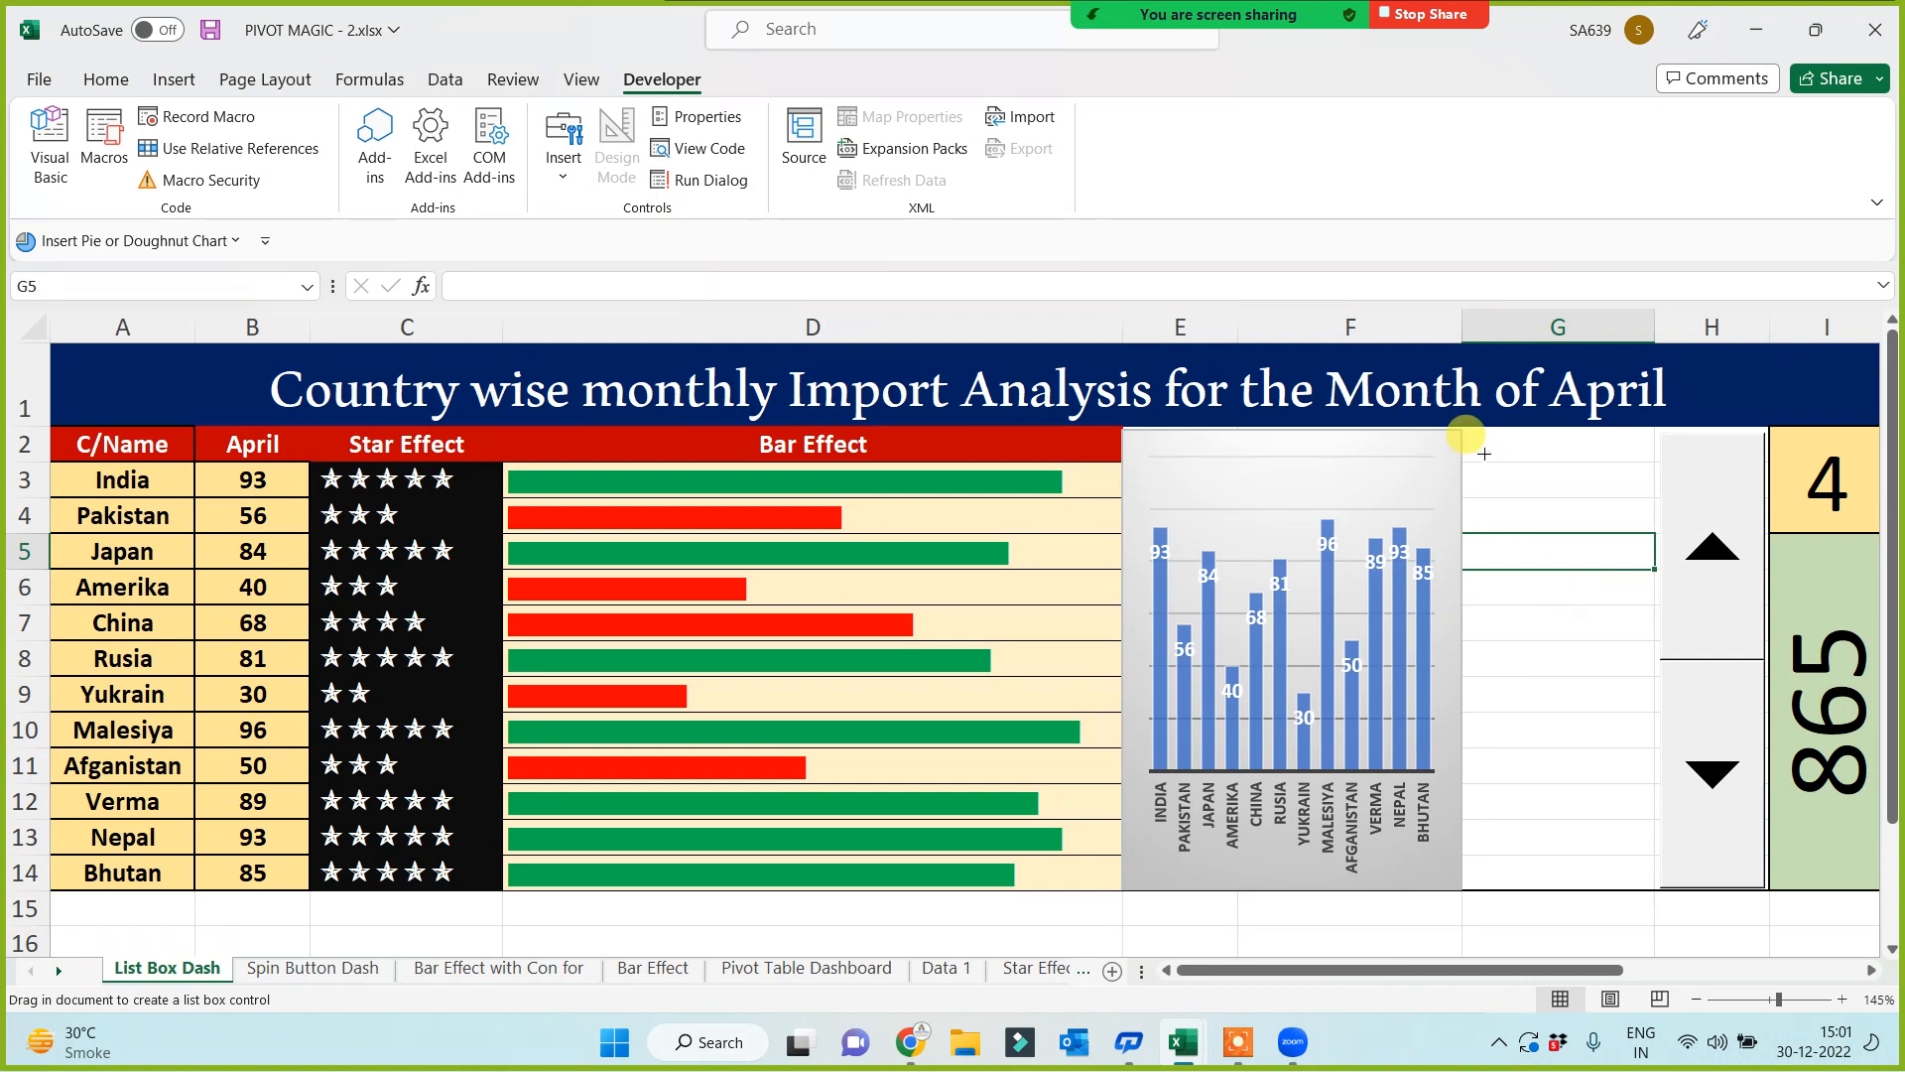
{"action": "left_click_drag", "start_coordinate": [1469, 435], "coordinate": [1554, 890]}
Step: Link the list box to cell I2 and set its input range to the month headers B1:G1 on the Data 1 sheet
{"action": "right_click", "coordinate": [1545, 607]}
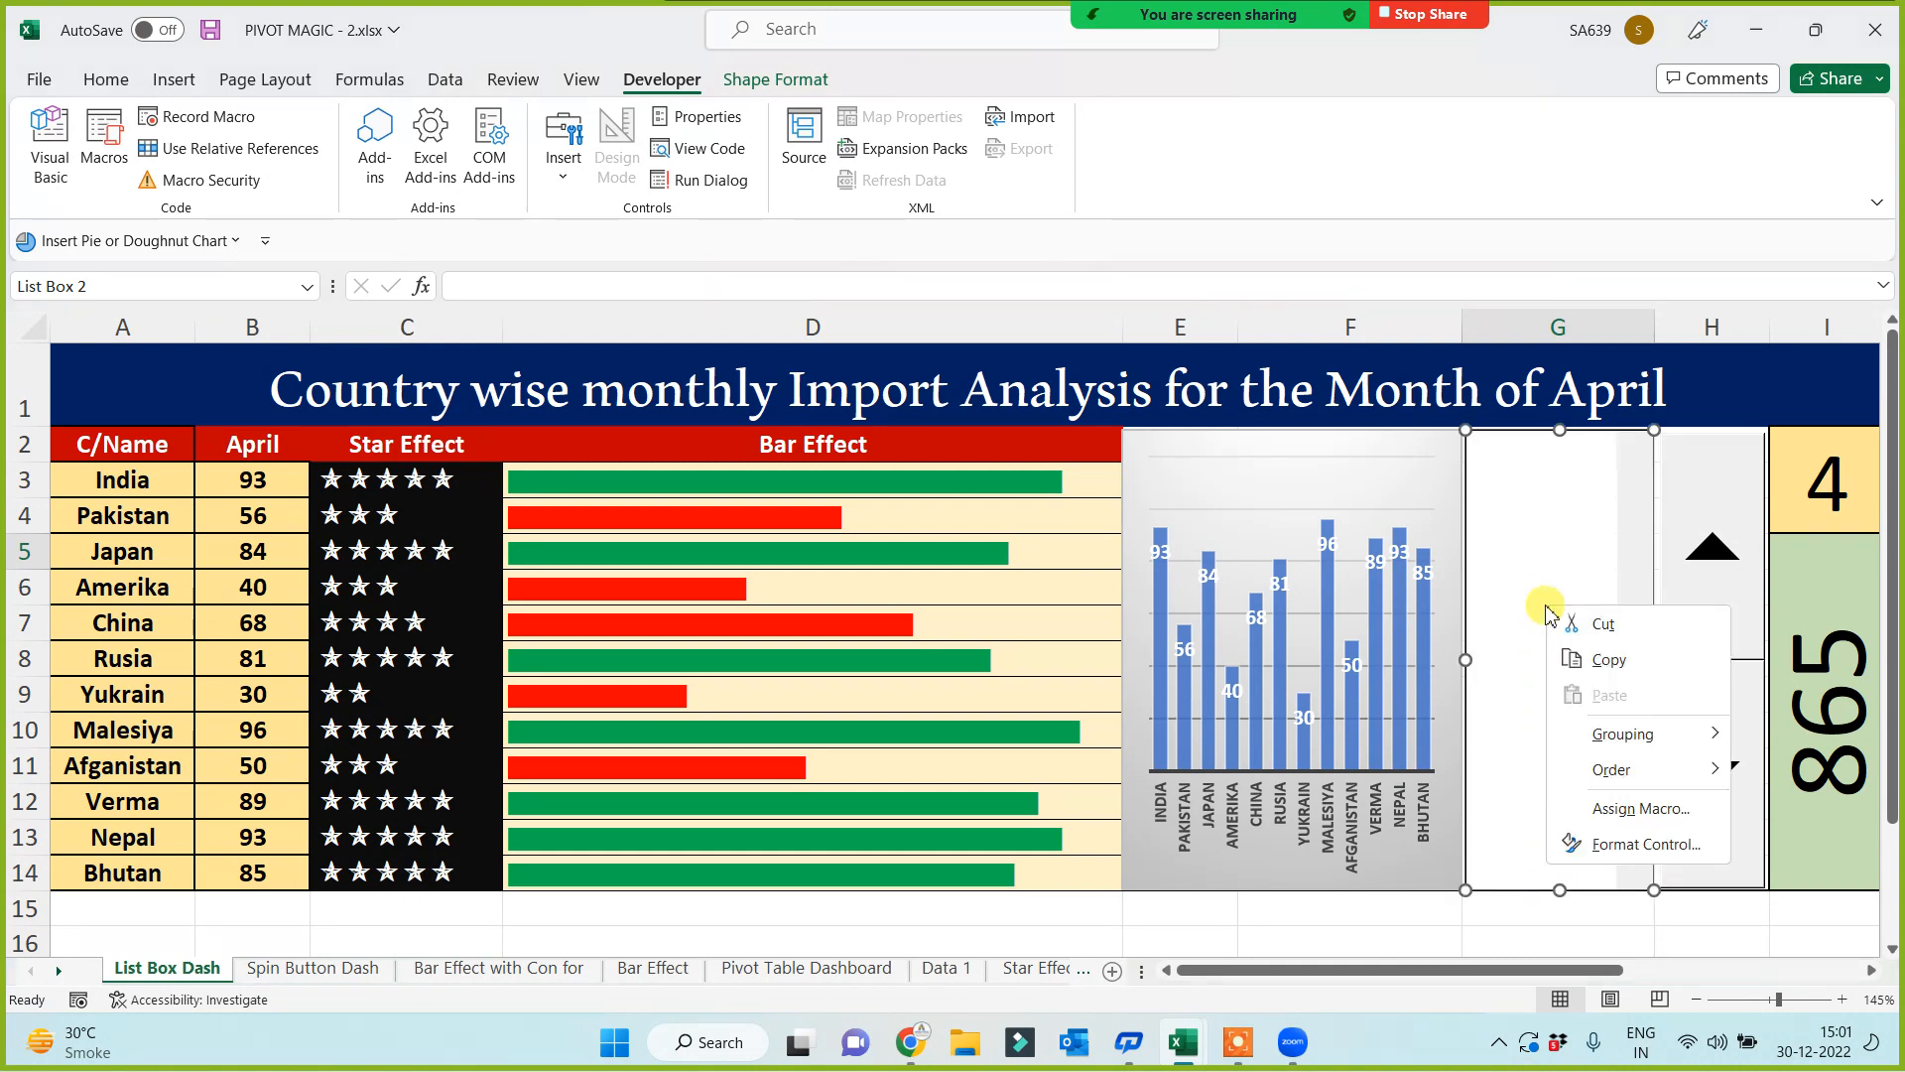
{"action": "left_click", "coordinate": [1644, 848]}
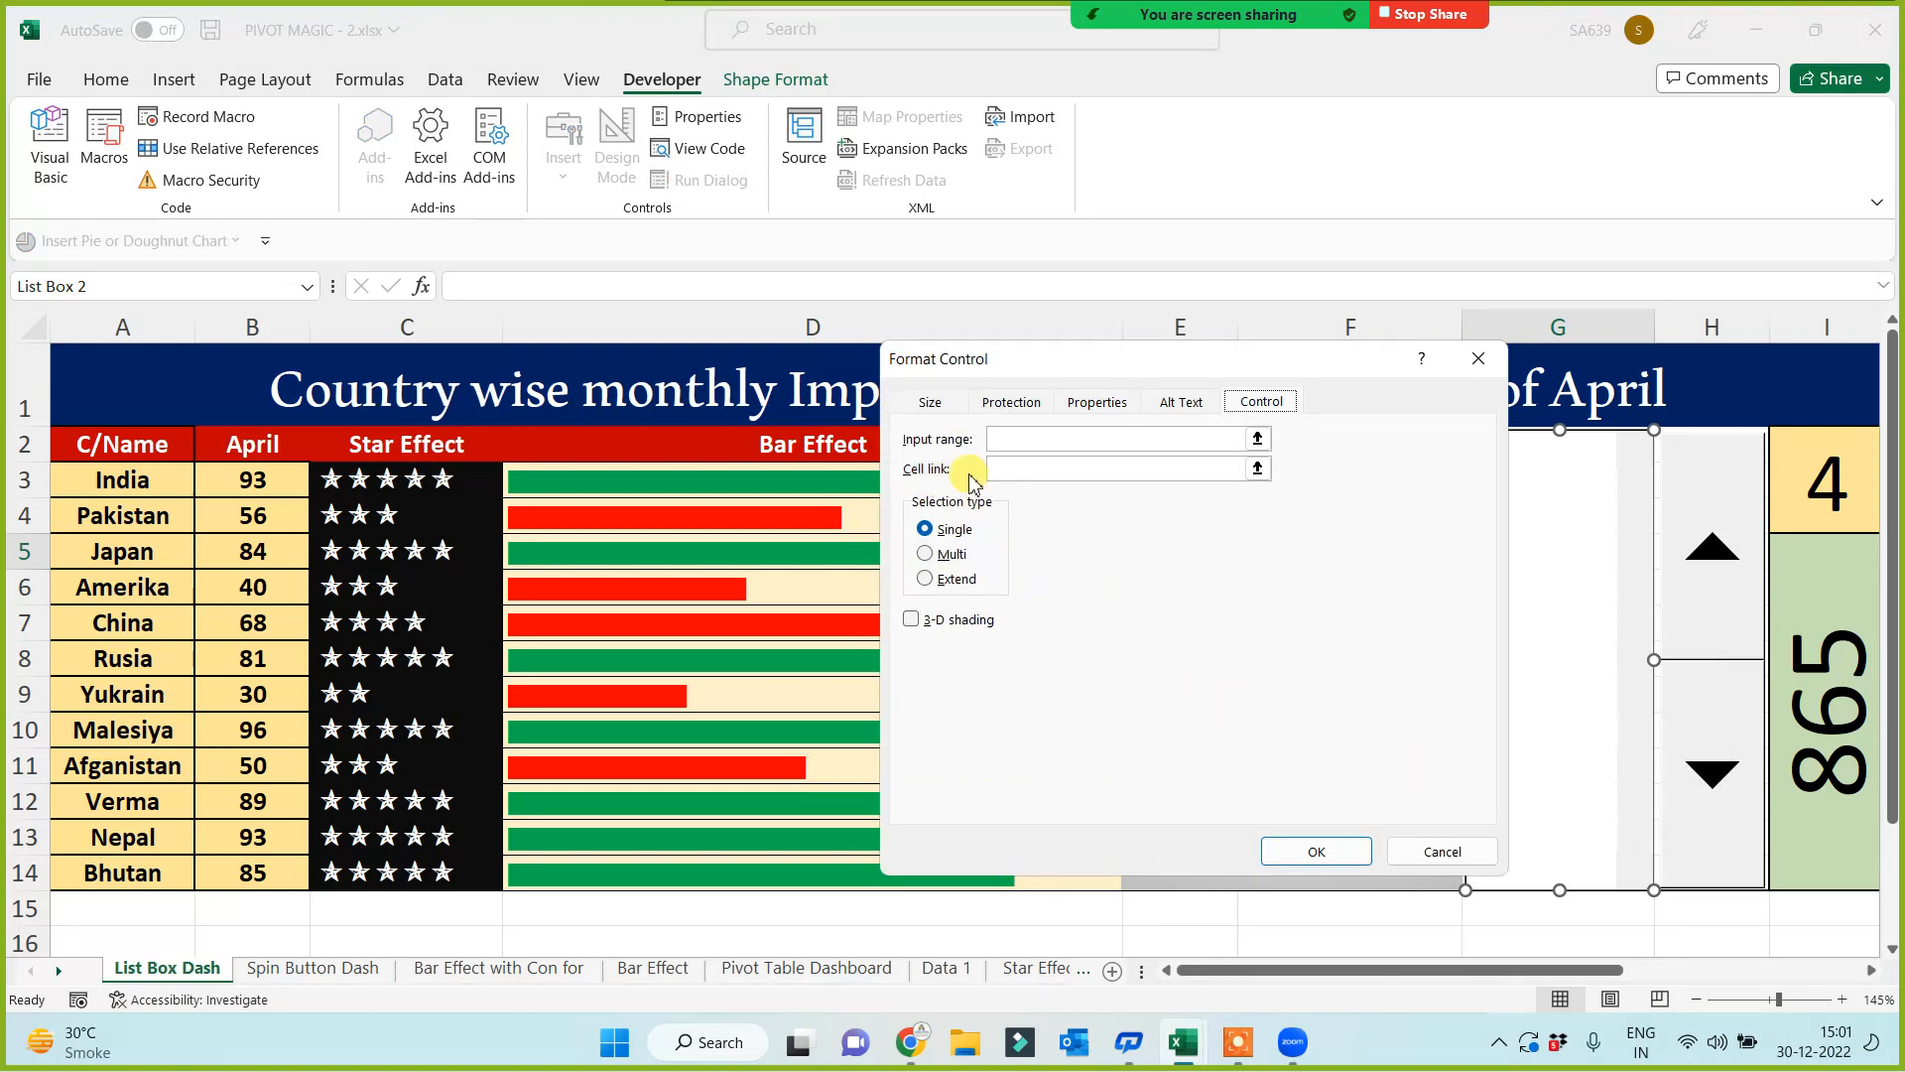
{"action": "left_click", "coordinate": [1001, 479]}
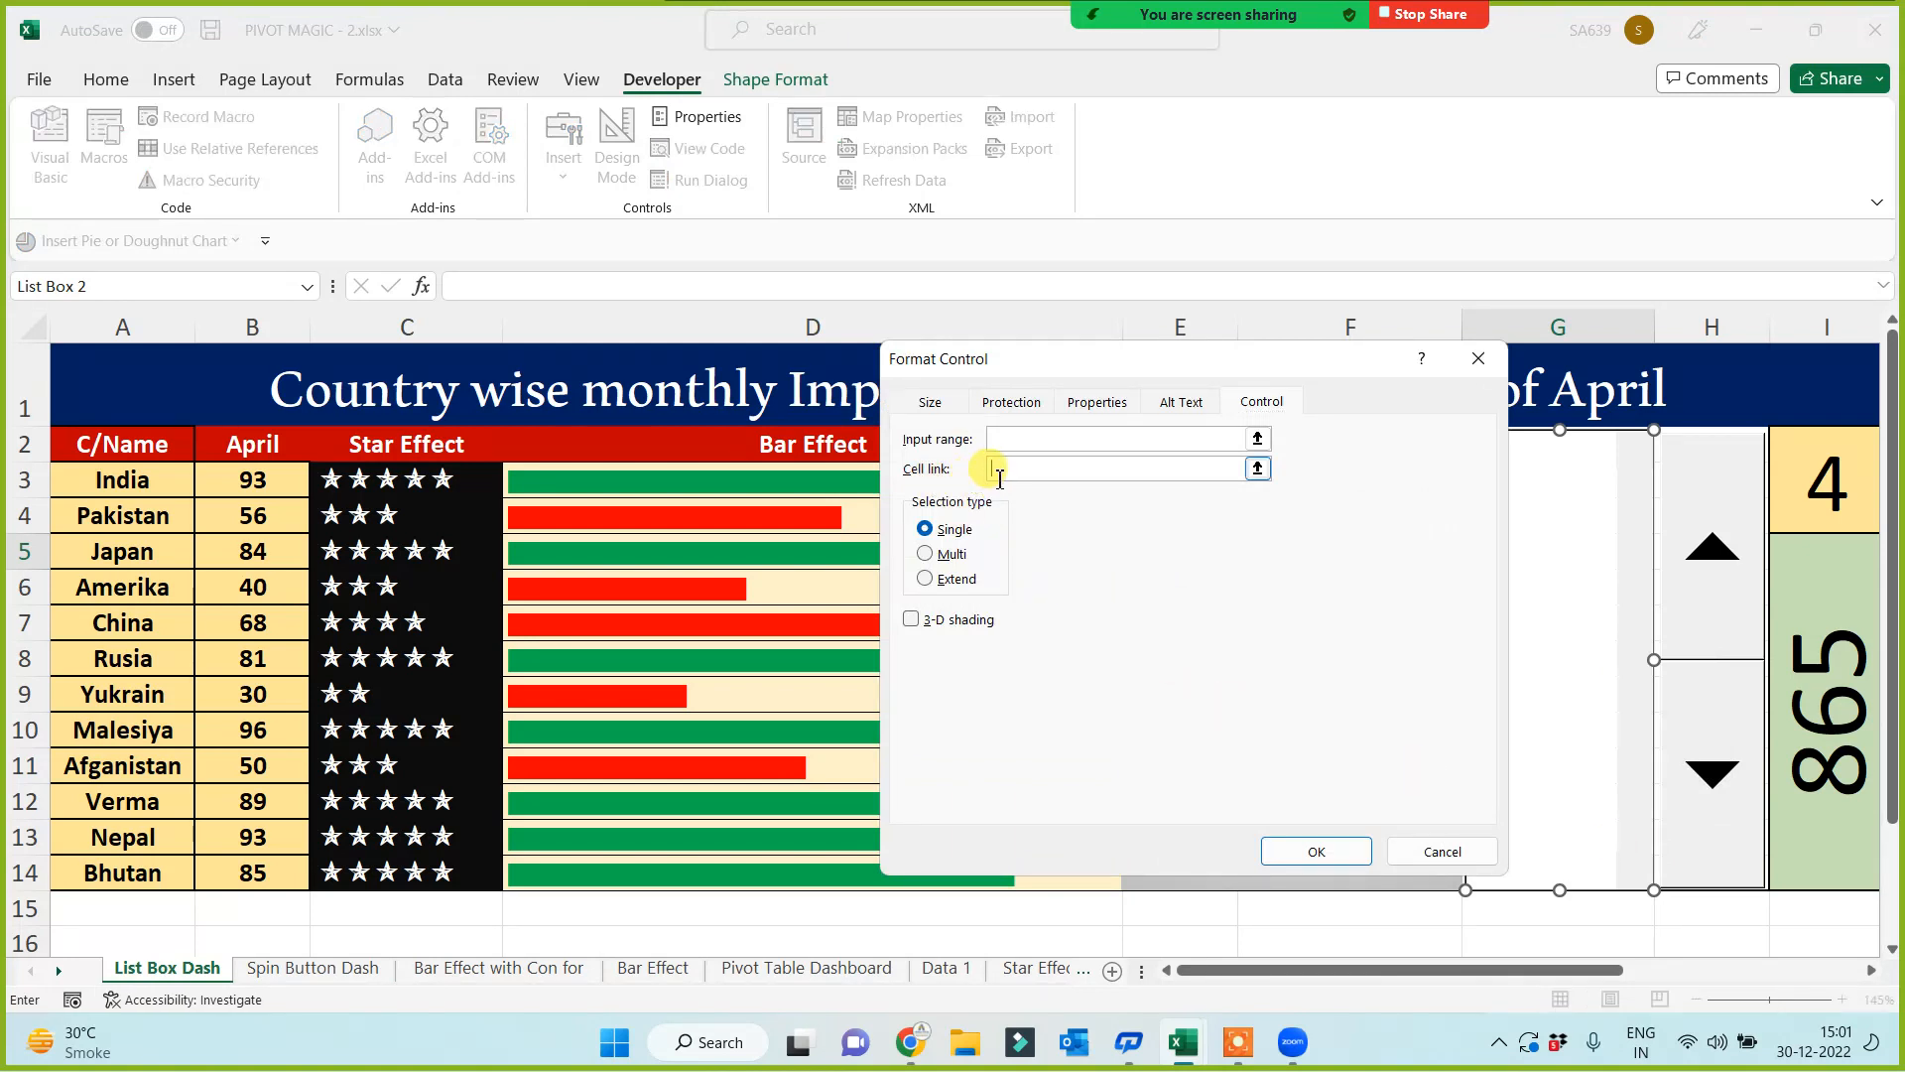
{"action": "left_click", "coordinate": [1819, 486]}
{"action": "left_click", "coordinate": [1005, 438]}
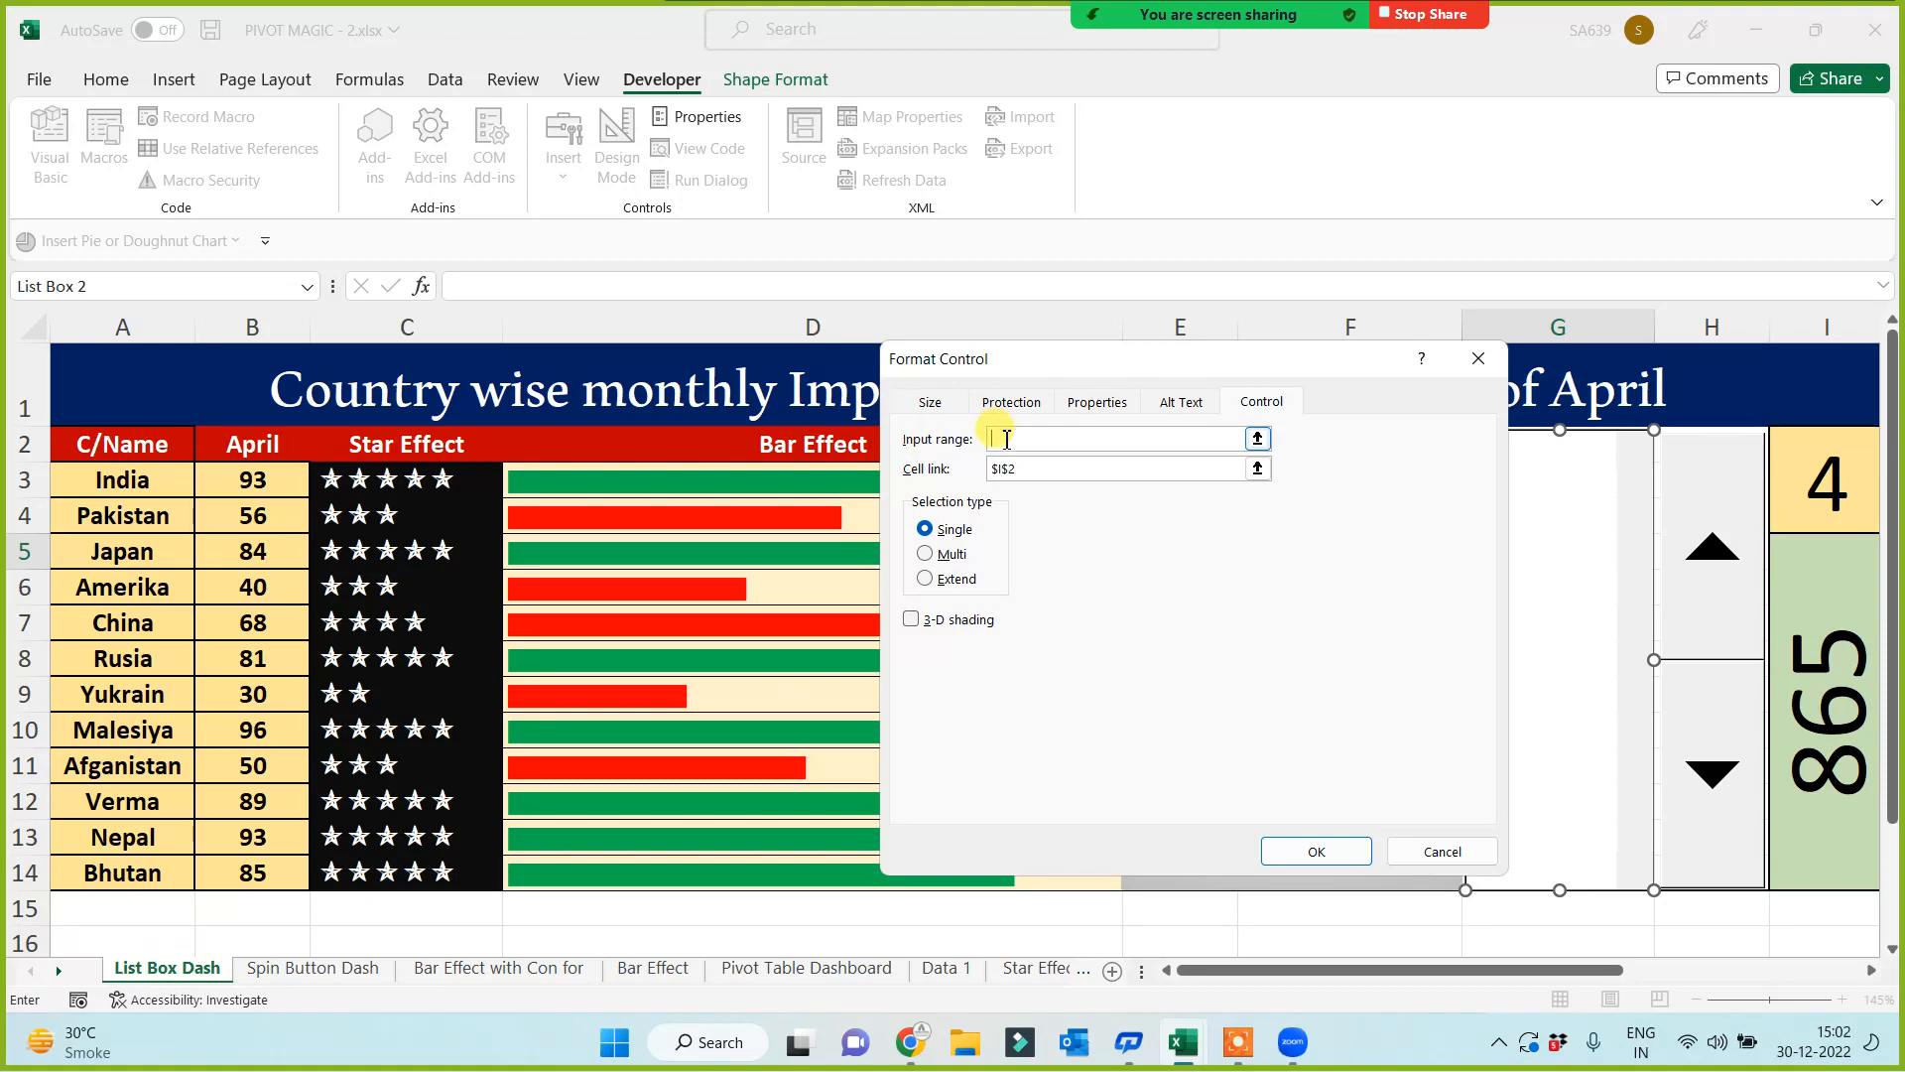
{"action": "left_click", "coordinate": [958, 973]}
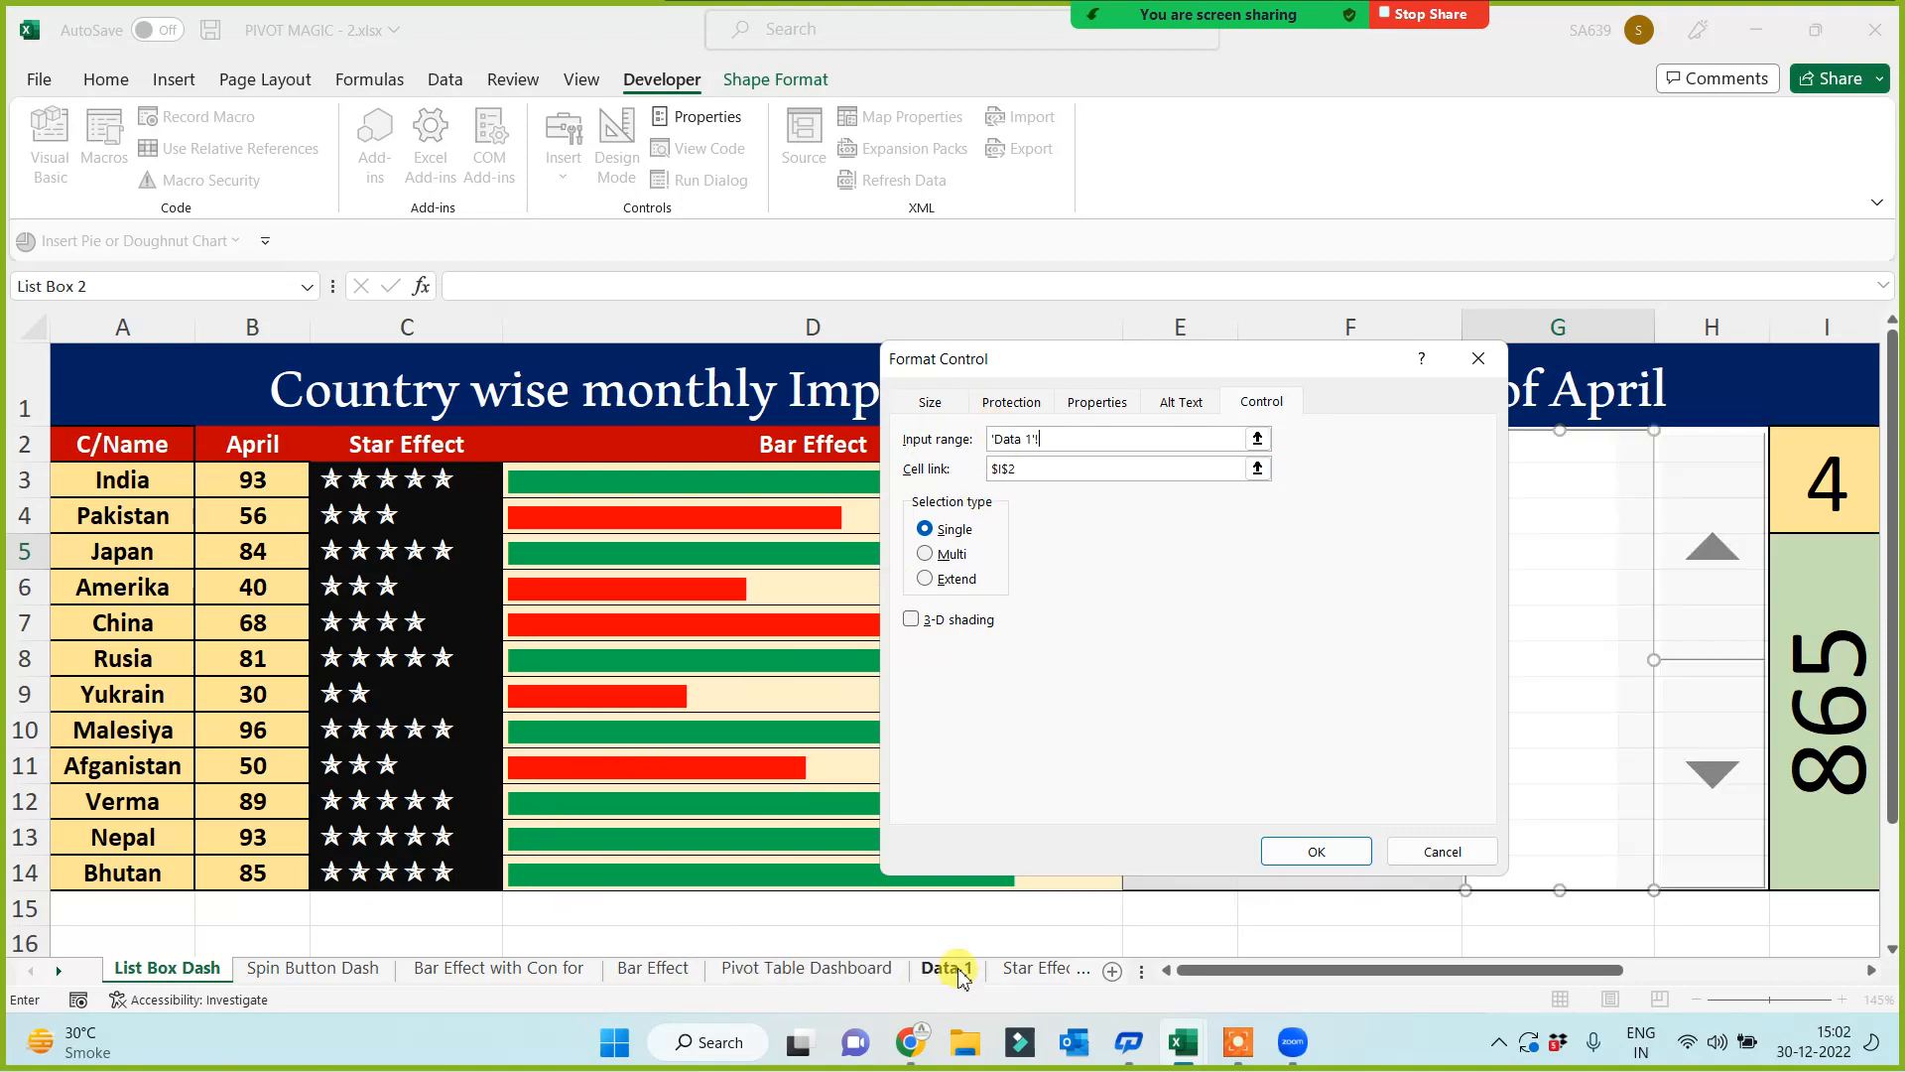
{"action": "left_click_drag", "start_coordinate": [268, 374], "coordinate": [922, 373]}
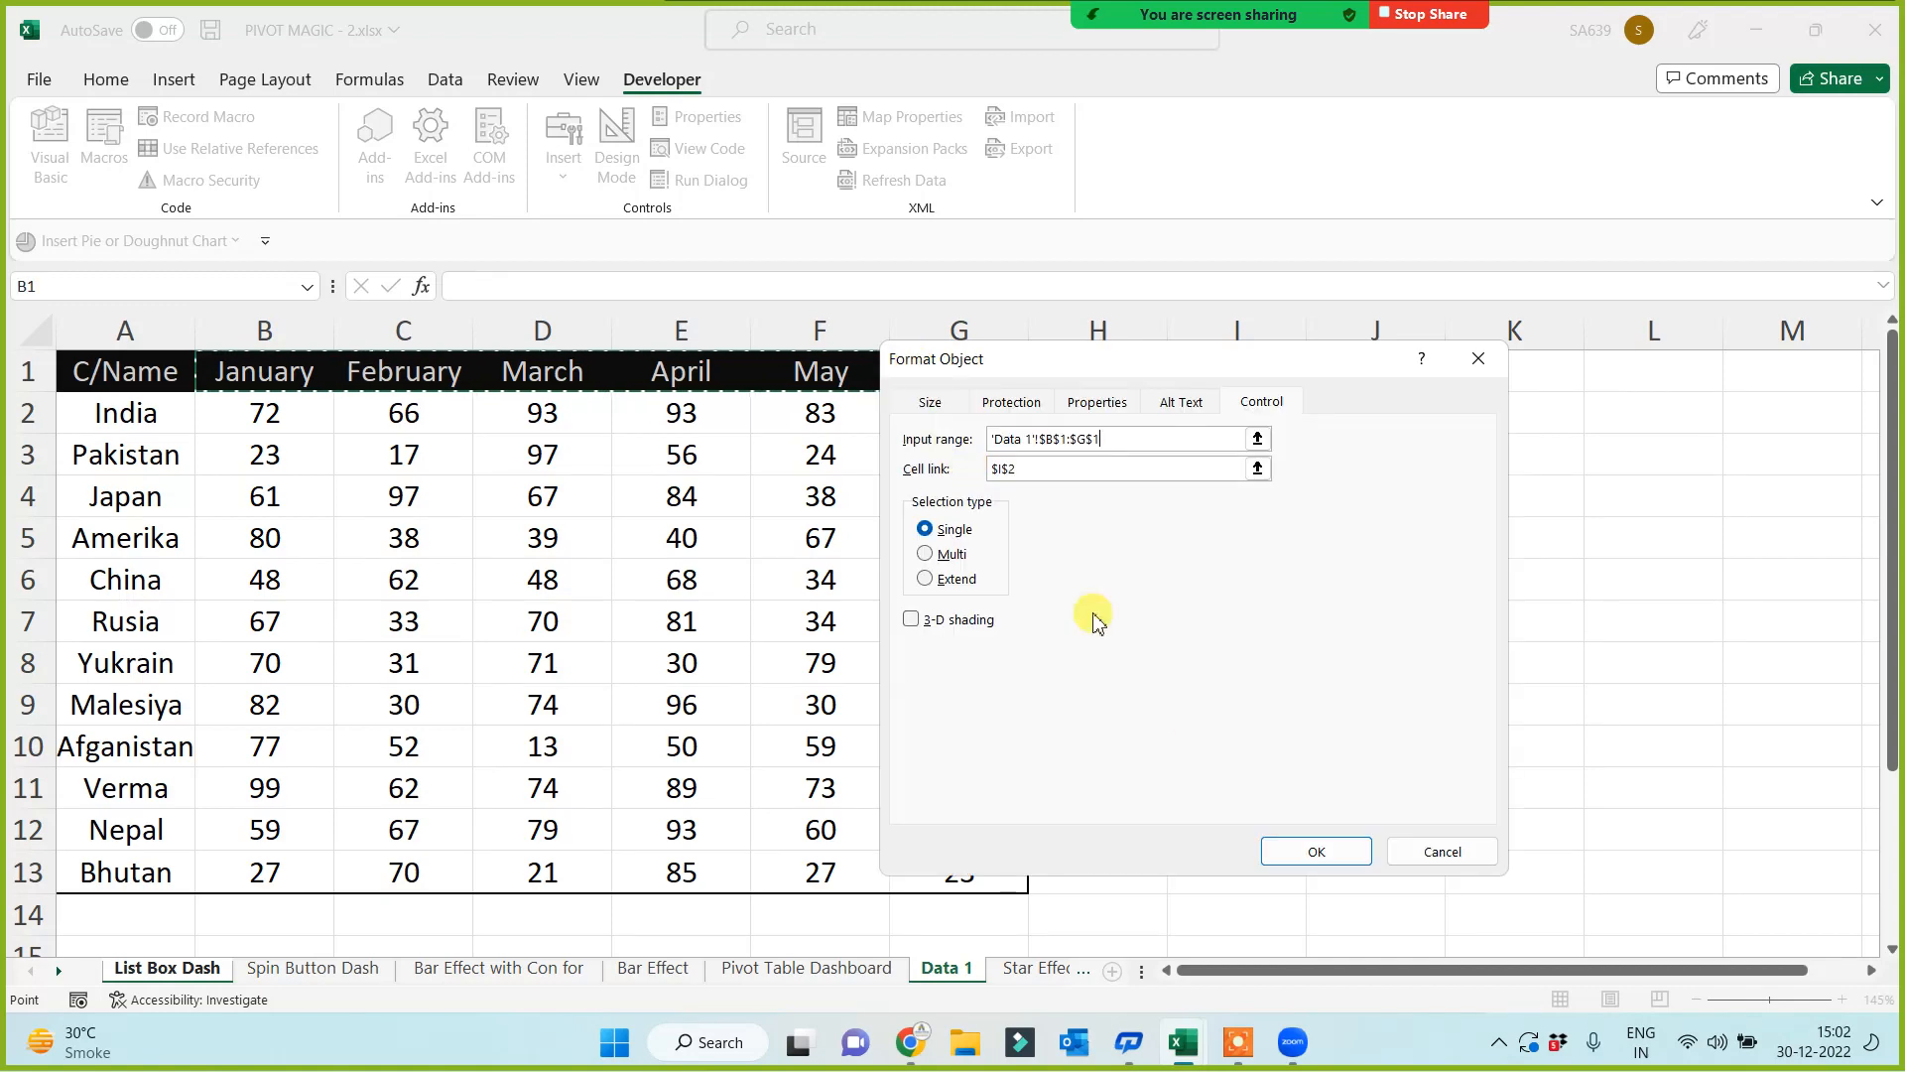
{"action": "left_click", "coordinate": [1328, 854]}
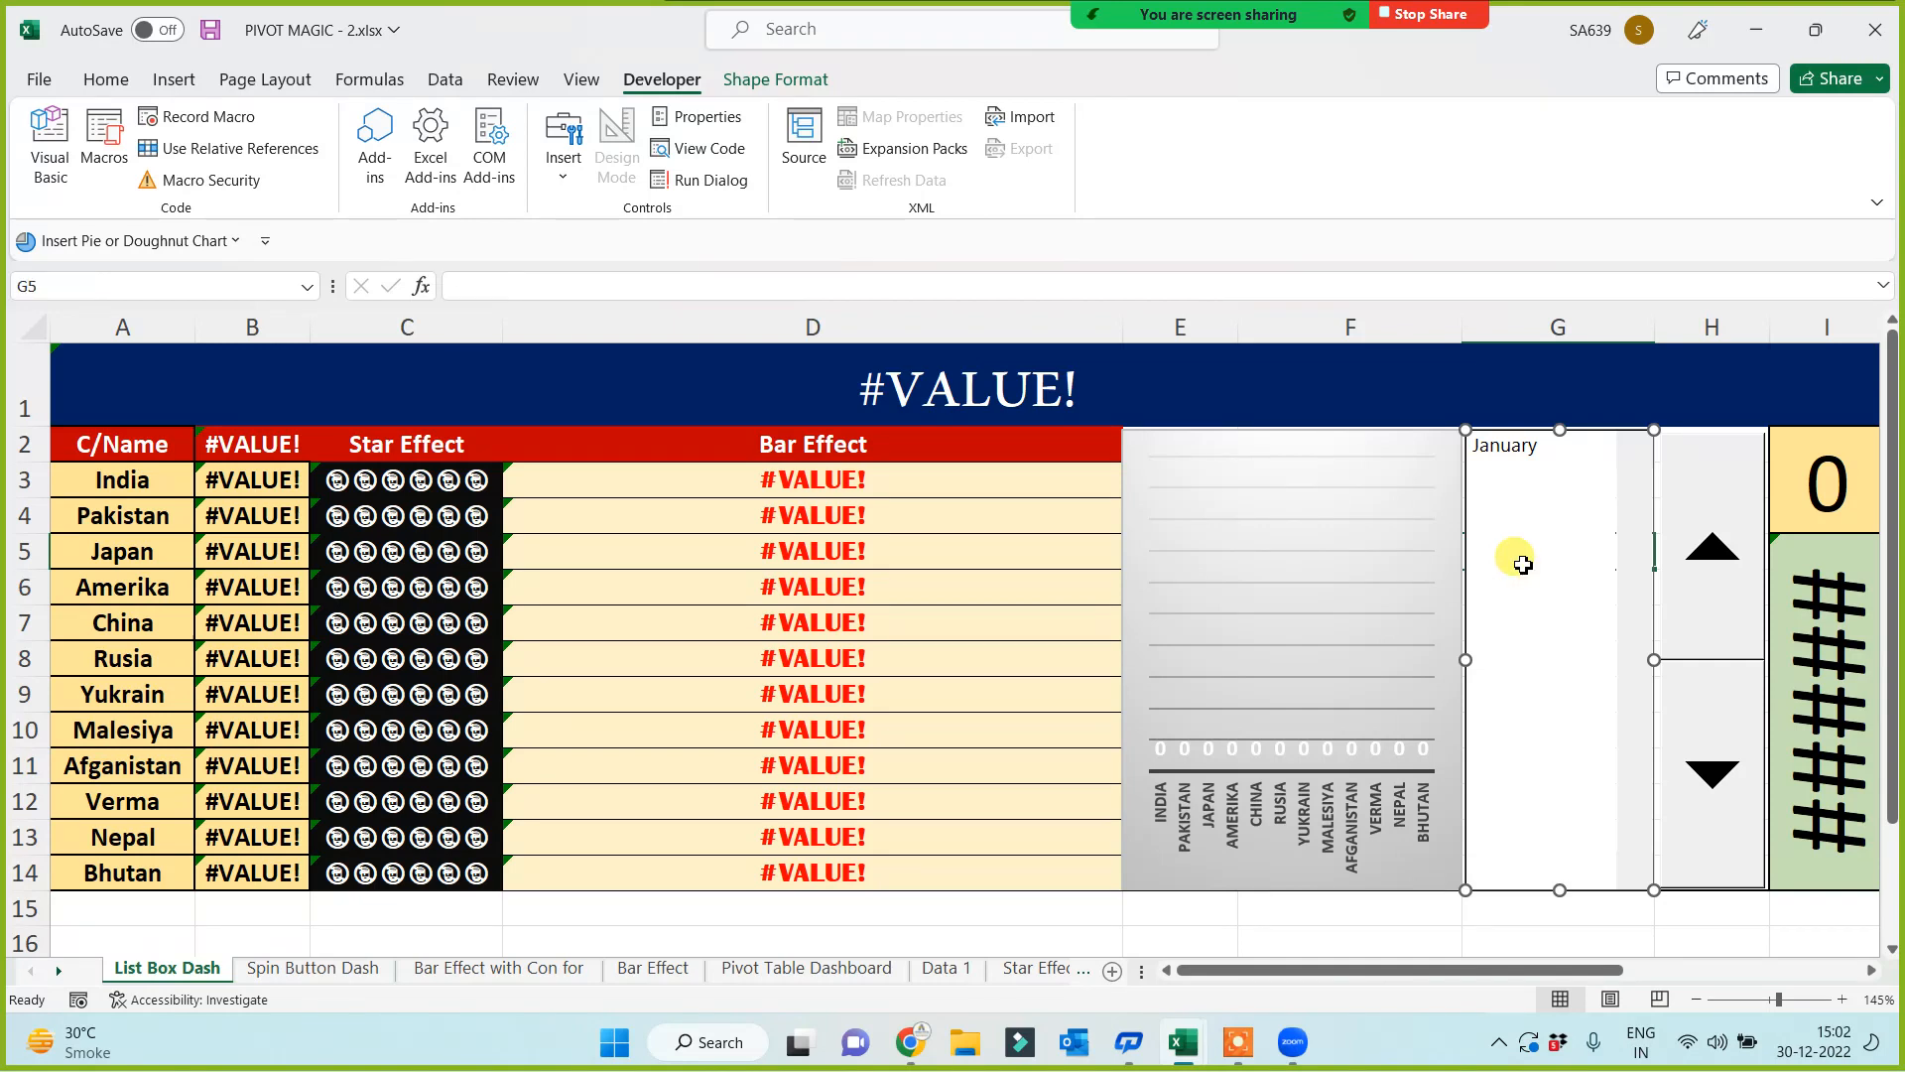
Step: Delete the list box from column G and step the month spinner back up to 4 for April
{"action": "key", "text": "Delete"}
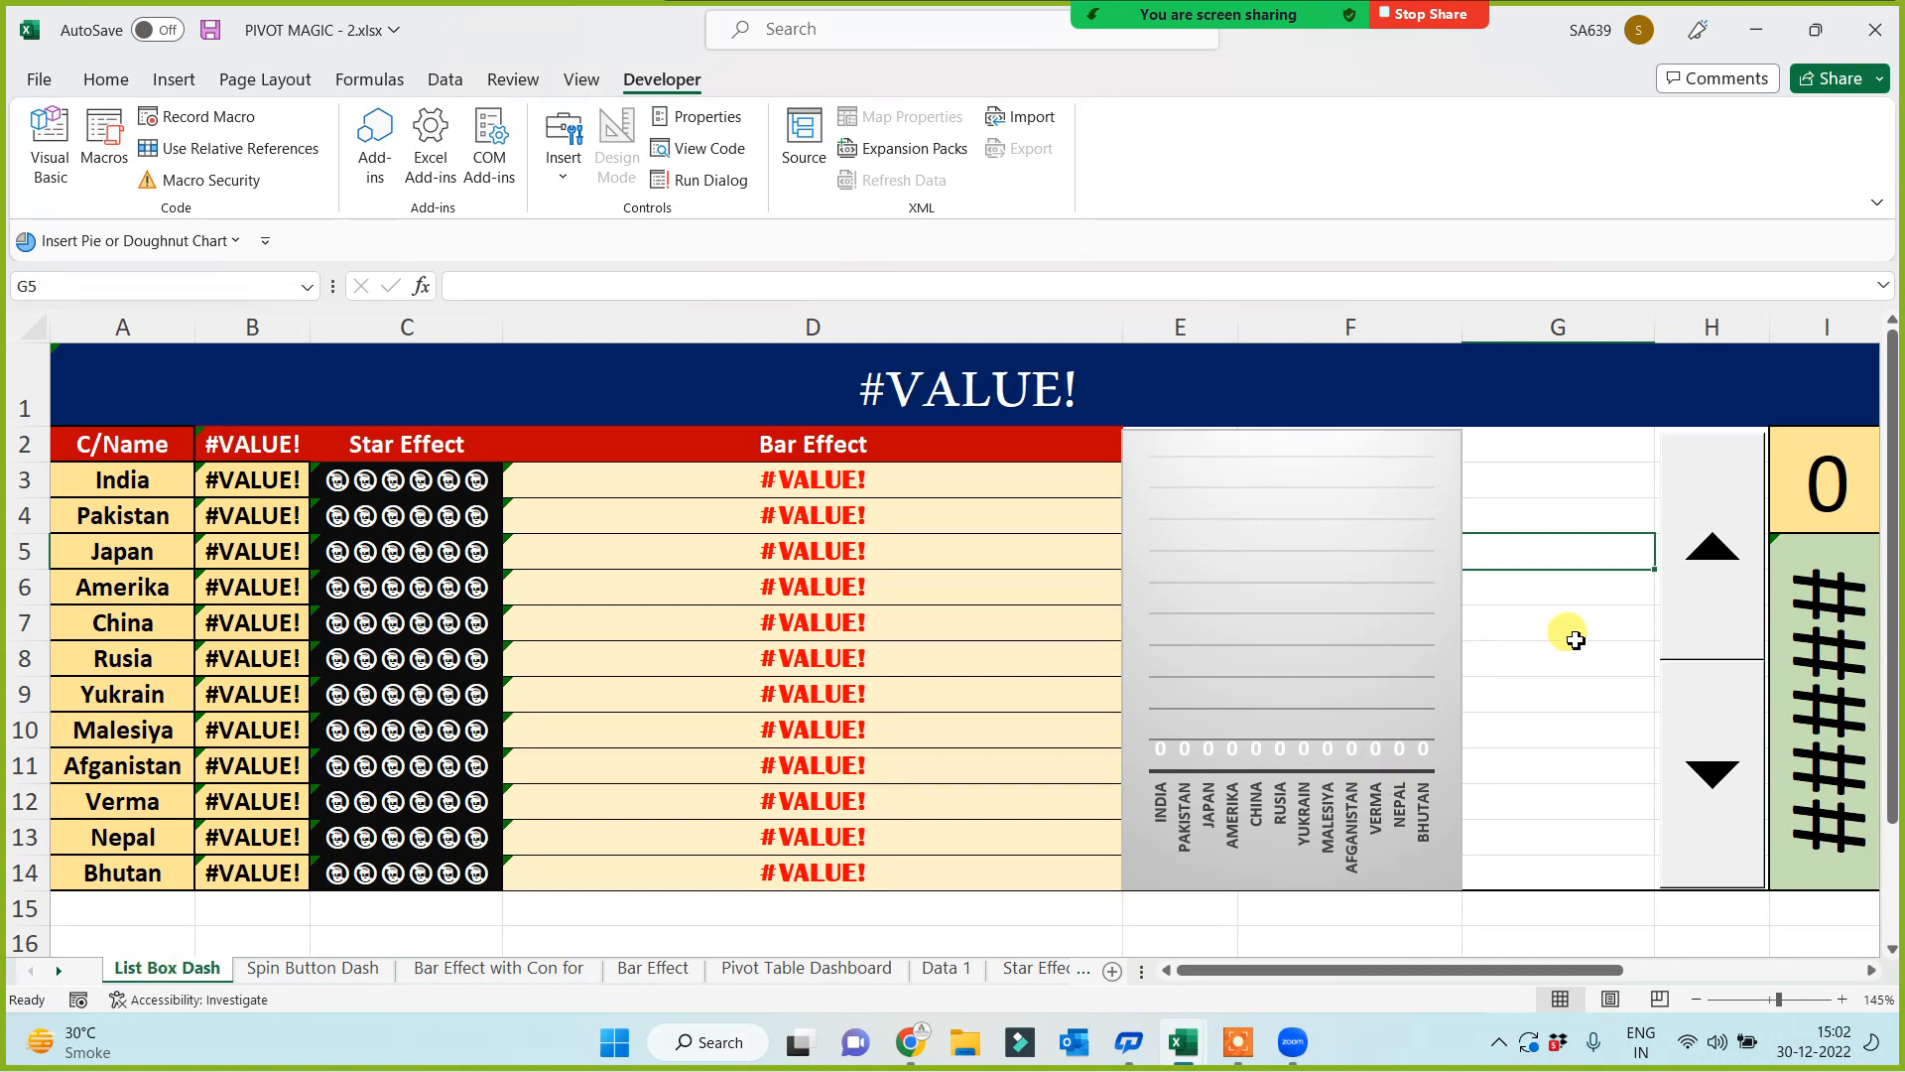
{"action": "double_click", "coordinate": [1676, 599]}
{"action": "left_click", "coordinate": [1705, 603]}
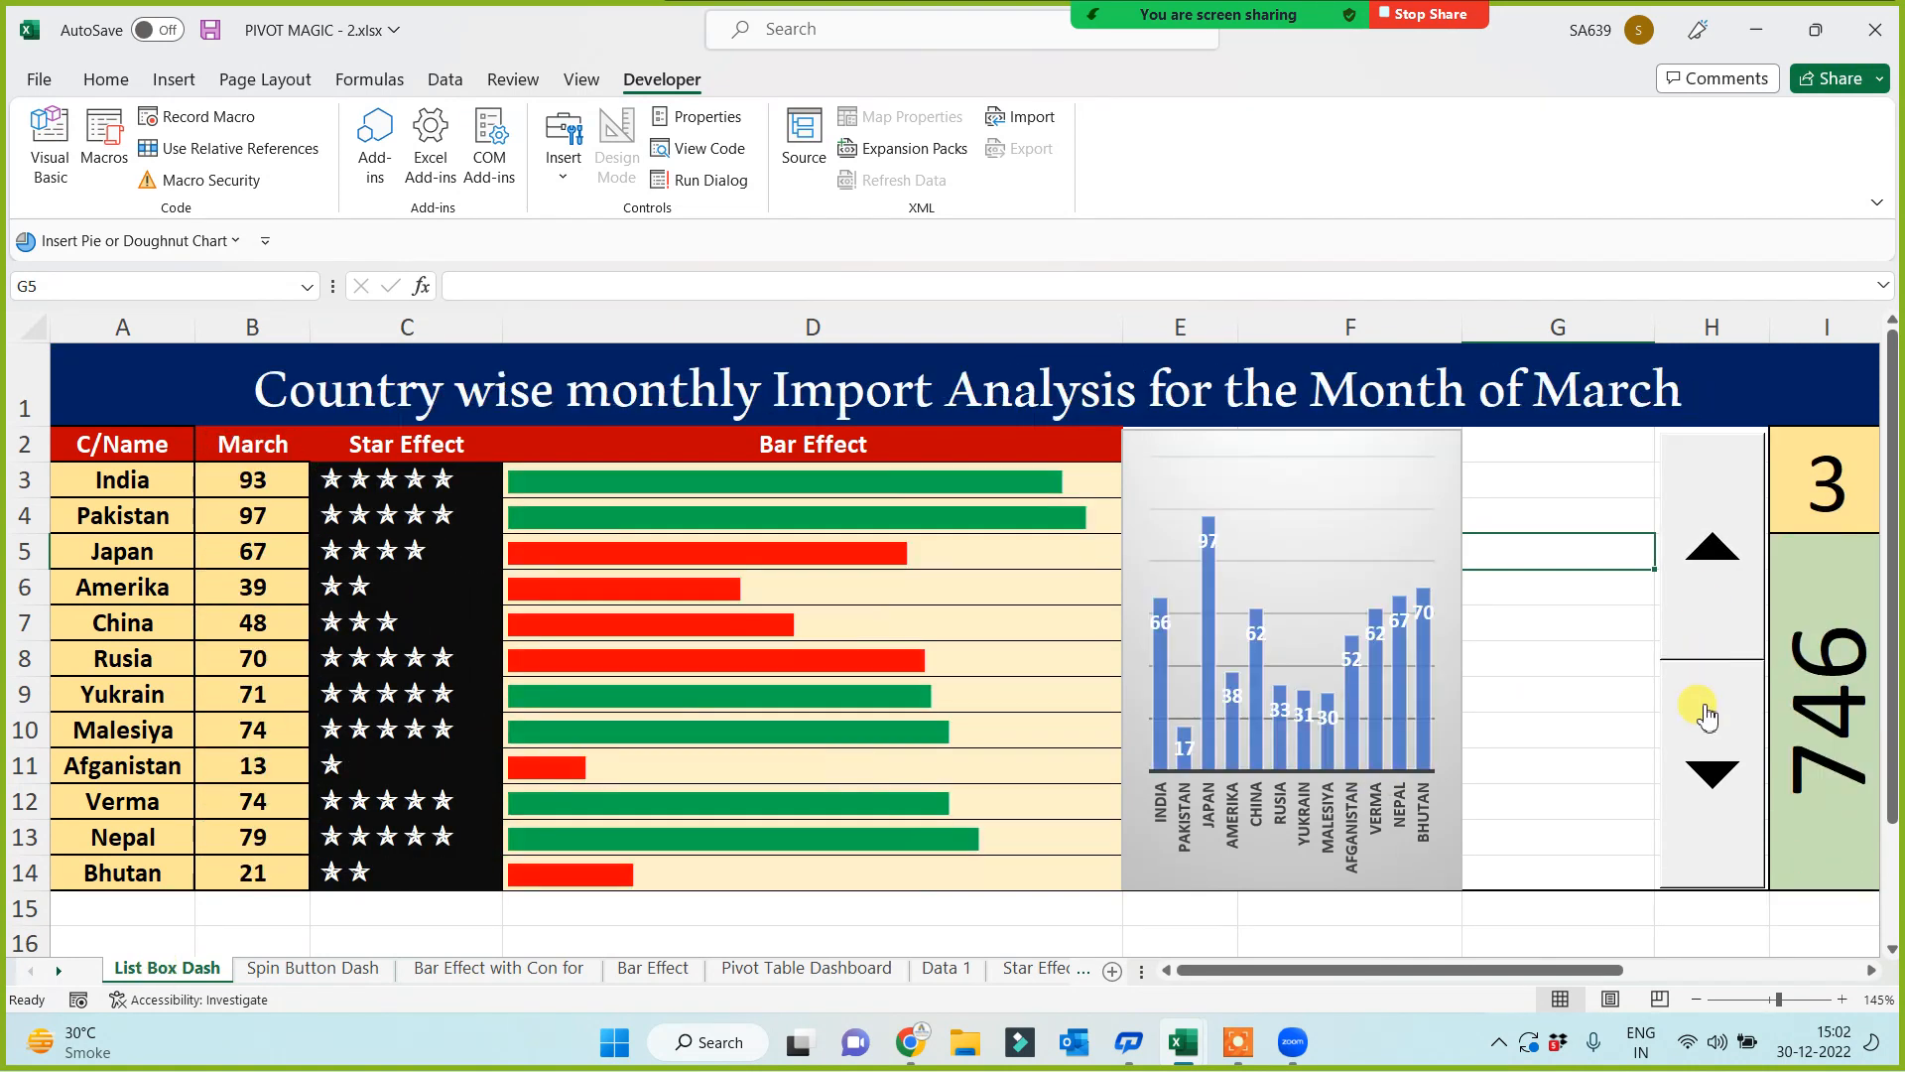
{"action": "left_click", "coordinate": [1701, 714]}
{"action": "double_click", "coordinate": [1712, 643]}
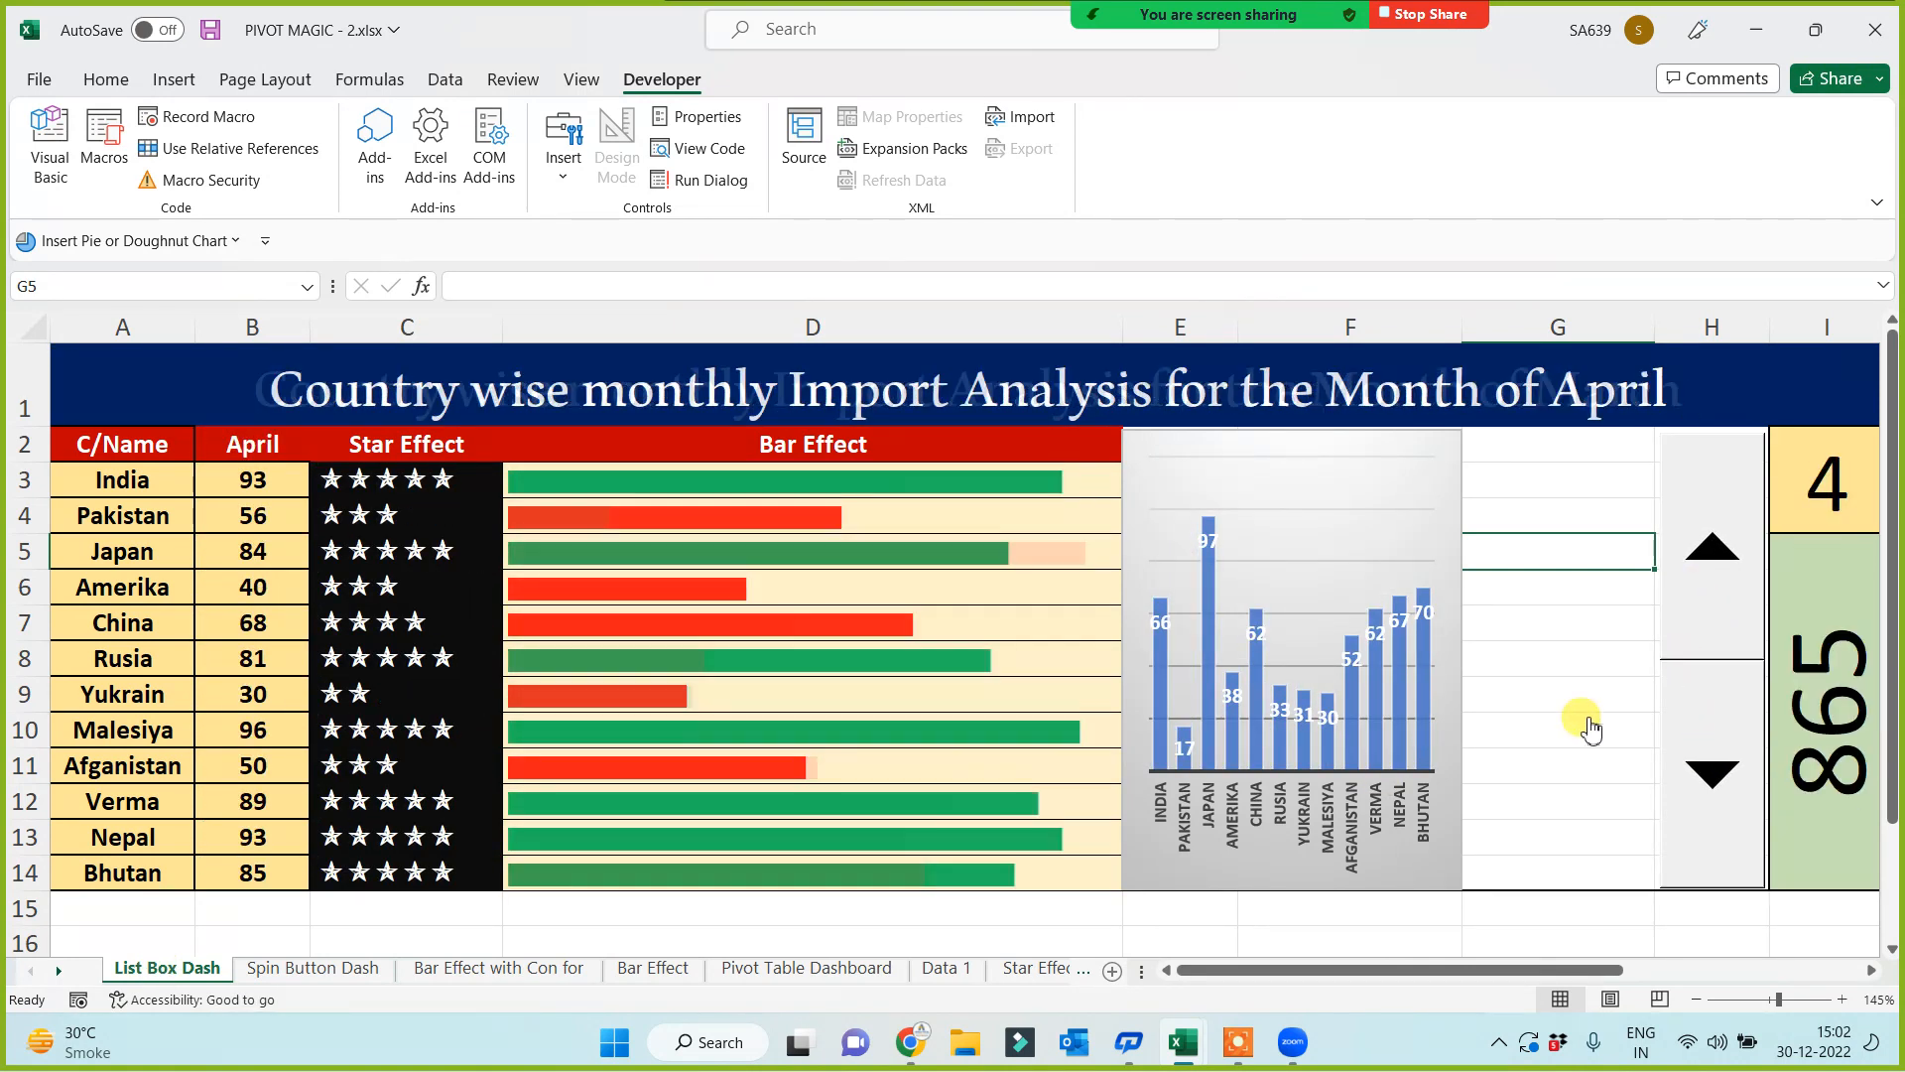
{"action": "left_click_drag", "start_coordinate": [1565, 448], "coordinate": [1539, 863]}
{"action": "left_click", "coordinate": [1552, 684]}
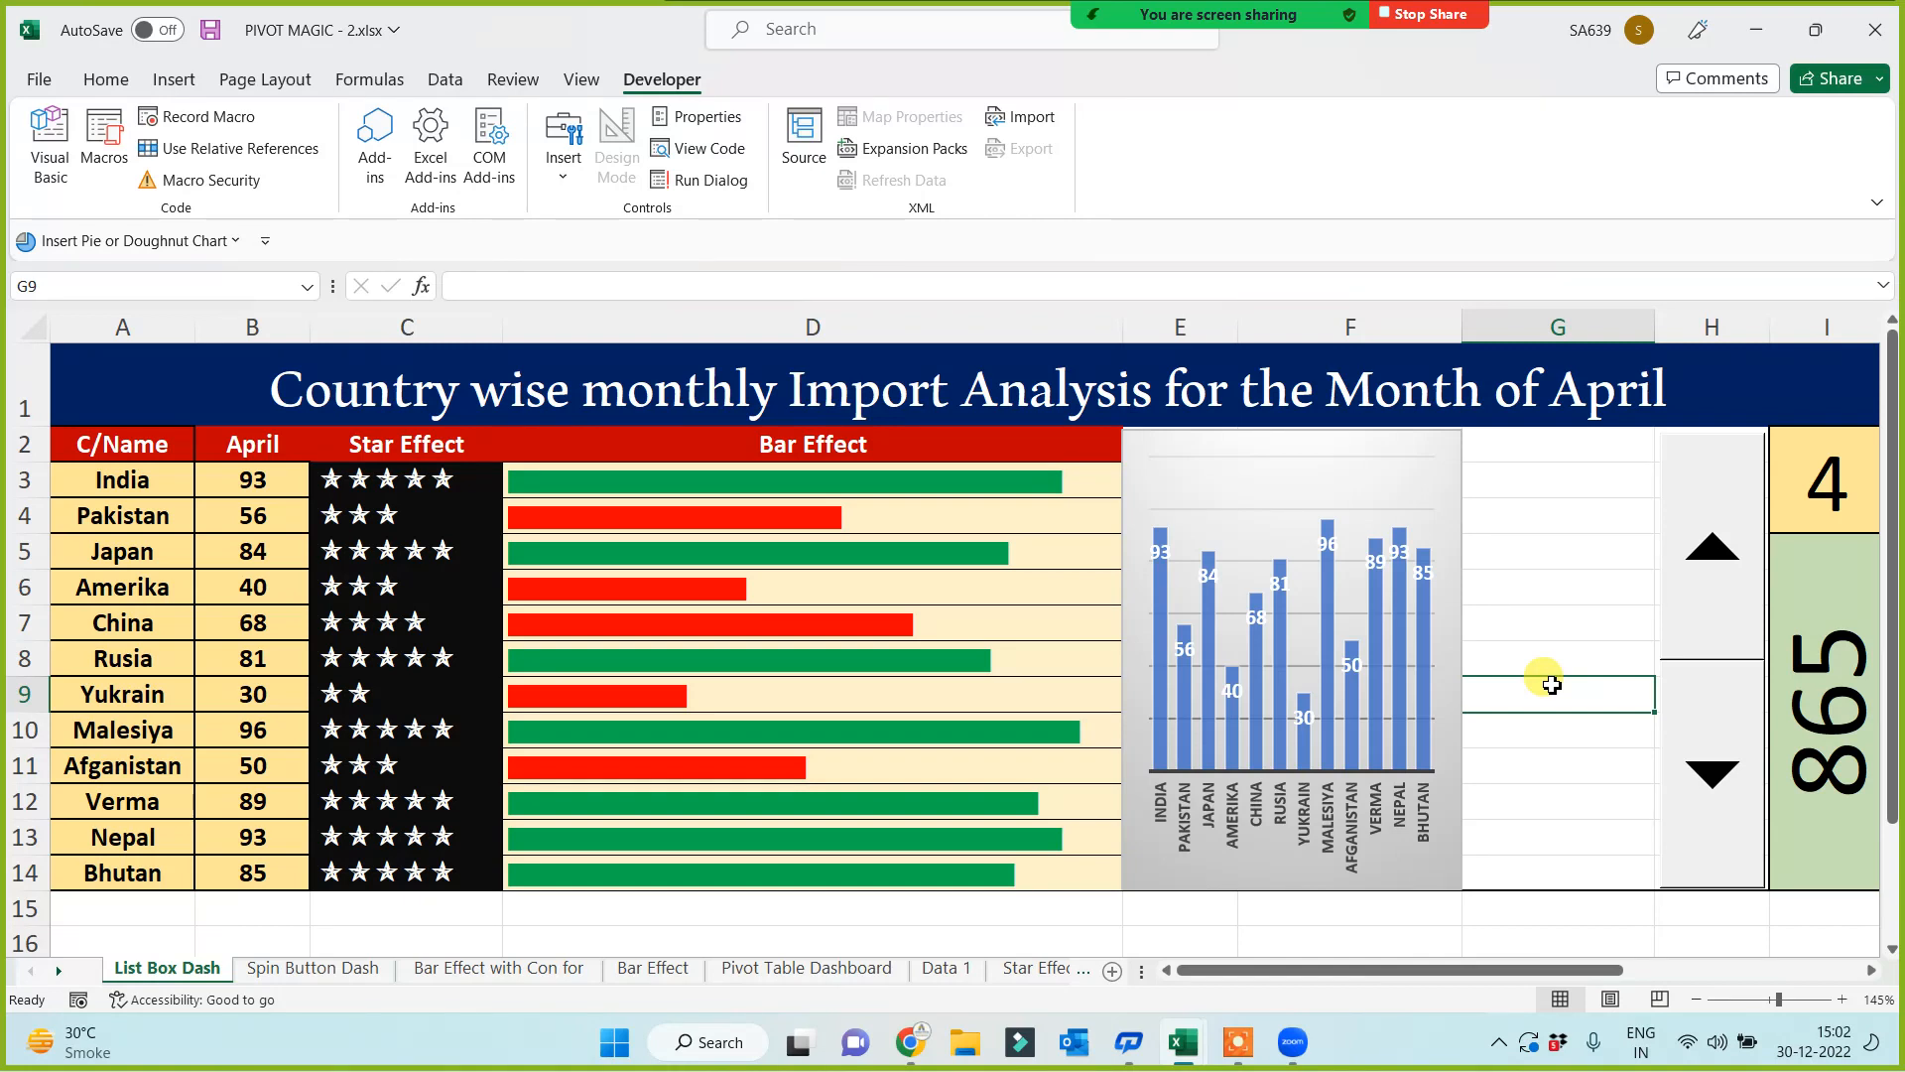
Step: Rename the List Box Dash sheet as Options Butt Dash
{"action": "double_click", "coordinate": [145, 967]}
{"action": "left_click", "coordinate": [142, 963]}
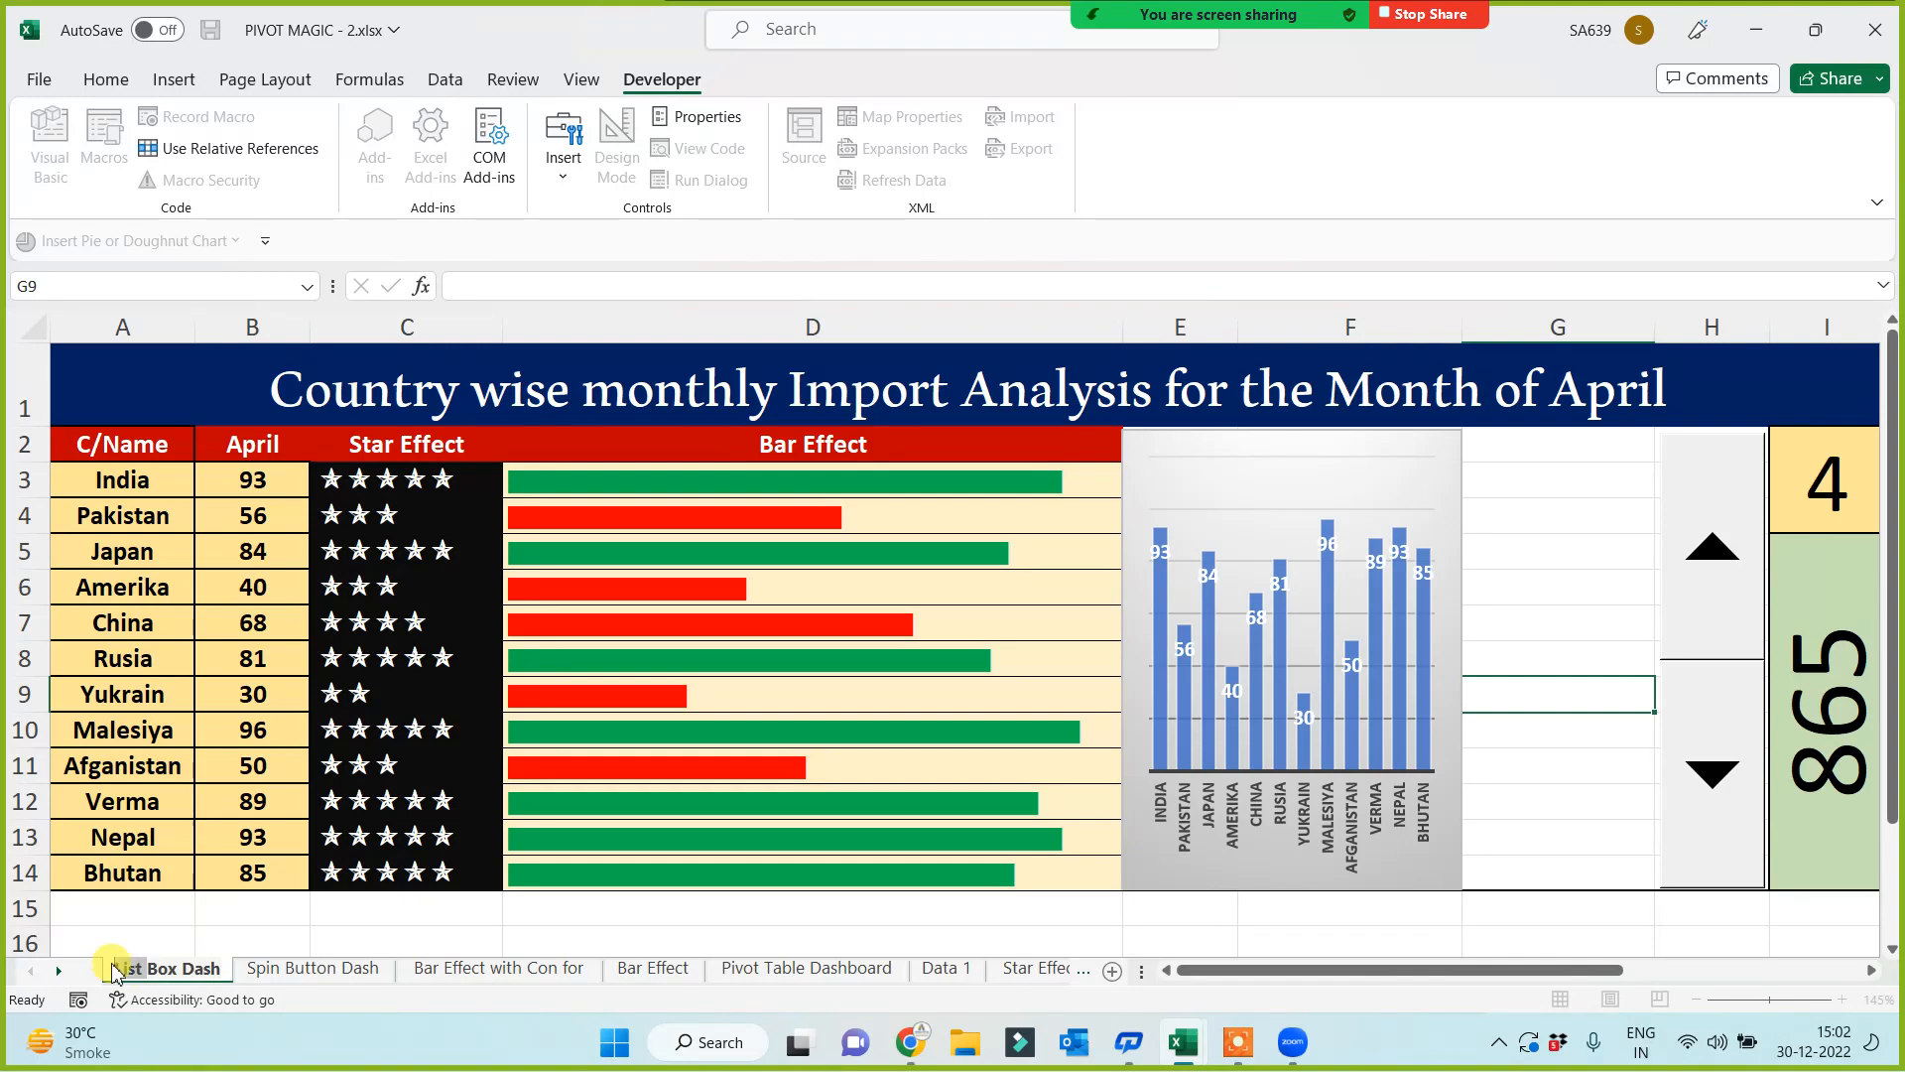
{"action": "key", "text": "Delete"}
{"action": "key", "text": "Delete"}
{"action": "key", "text": "Delete"}
{"action": "key", "text": "Delete"}
{"action": "key", "text": "Delete"}
{"action": "key", "text": "Delete"}
{"action": "key", "text": "Delete"}
{"action": "key", "text": "Delete"}
{"action": "key", "text": "Delete"}
{"action": "key", "text": "Delete"}
{"action": "key", "text": "Delete"}
{"action": "key", "text": "Delete"}
{"action": "key", "text": "Delete"}
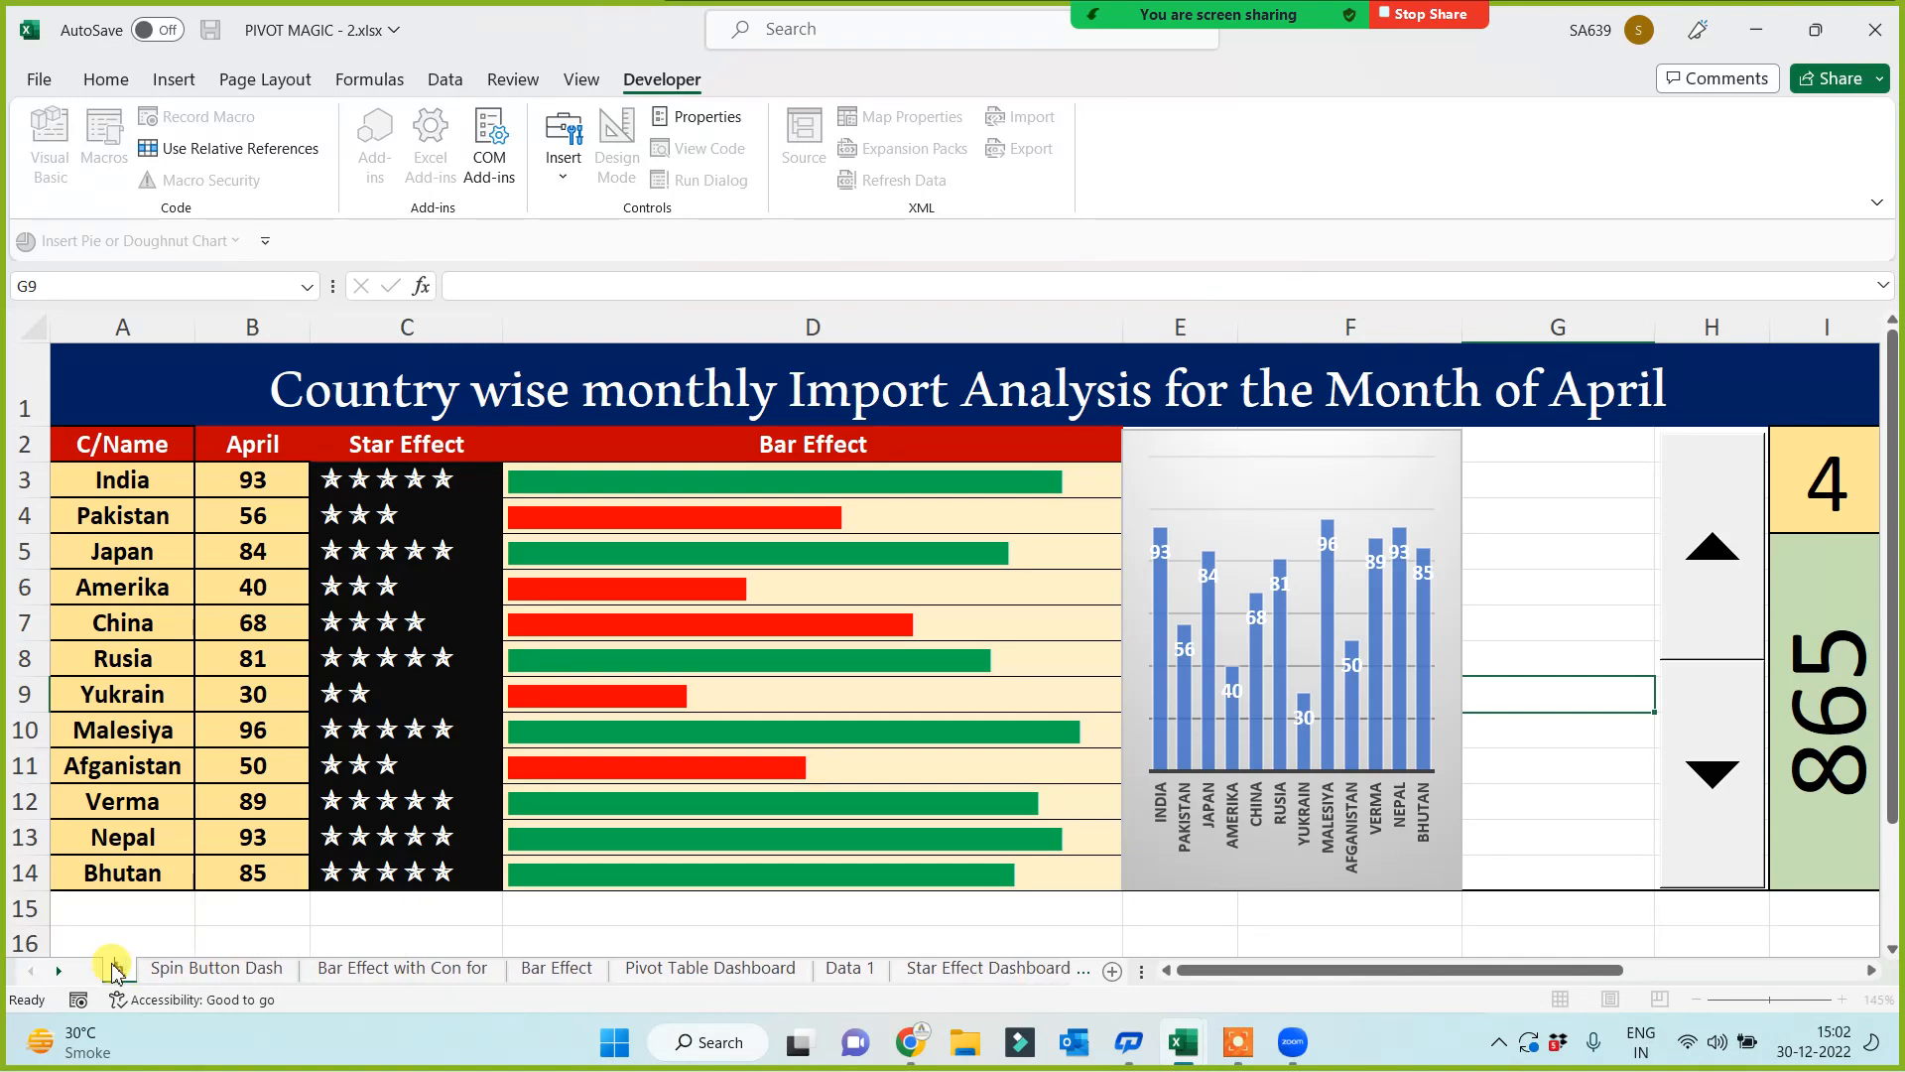
{"action": "type", "text": "Op"}
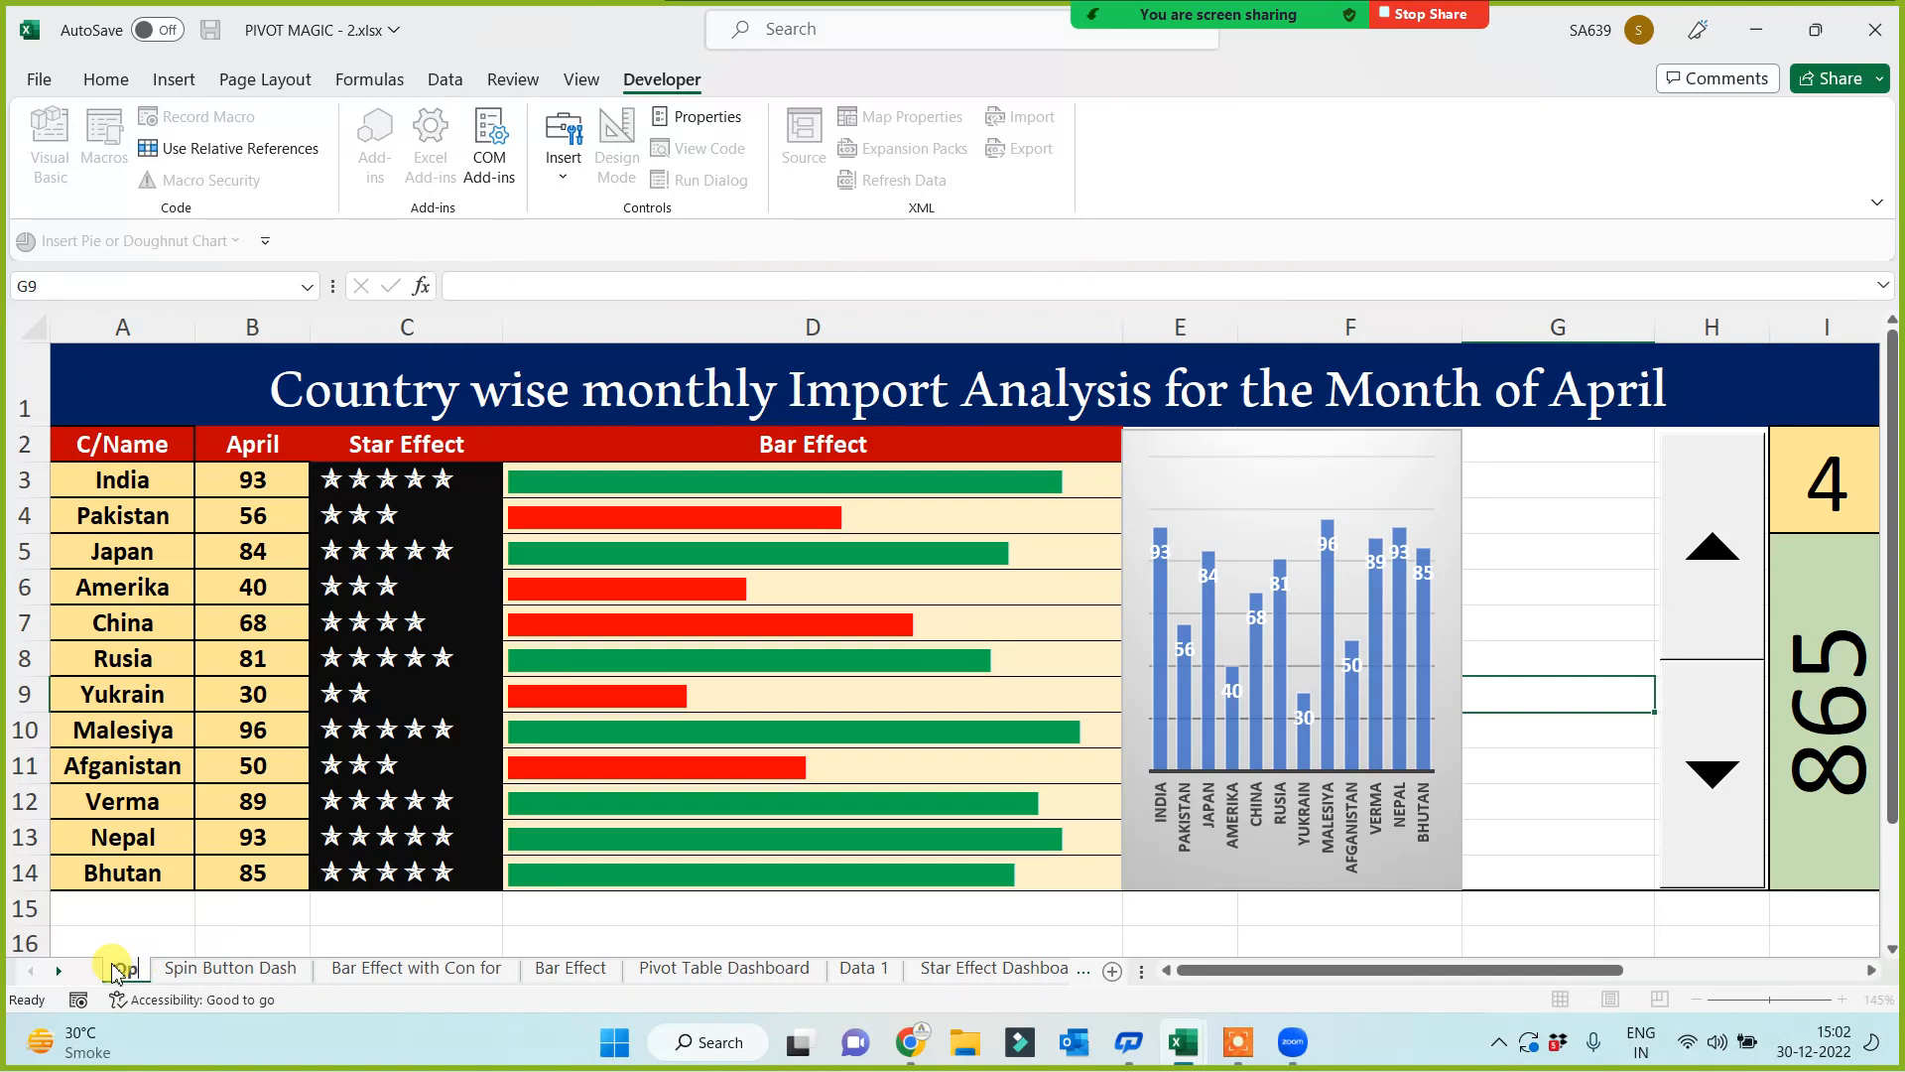
{"action": "type", "text": "tions Butt"}
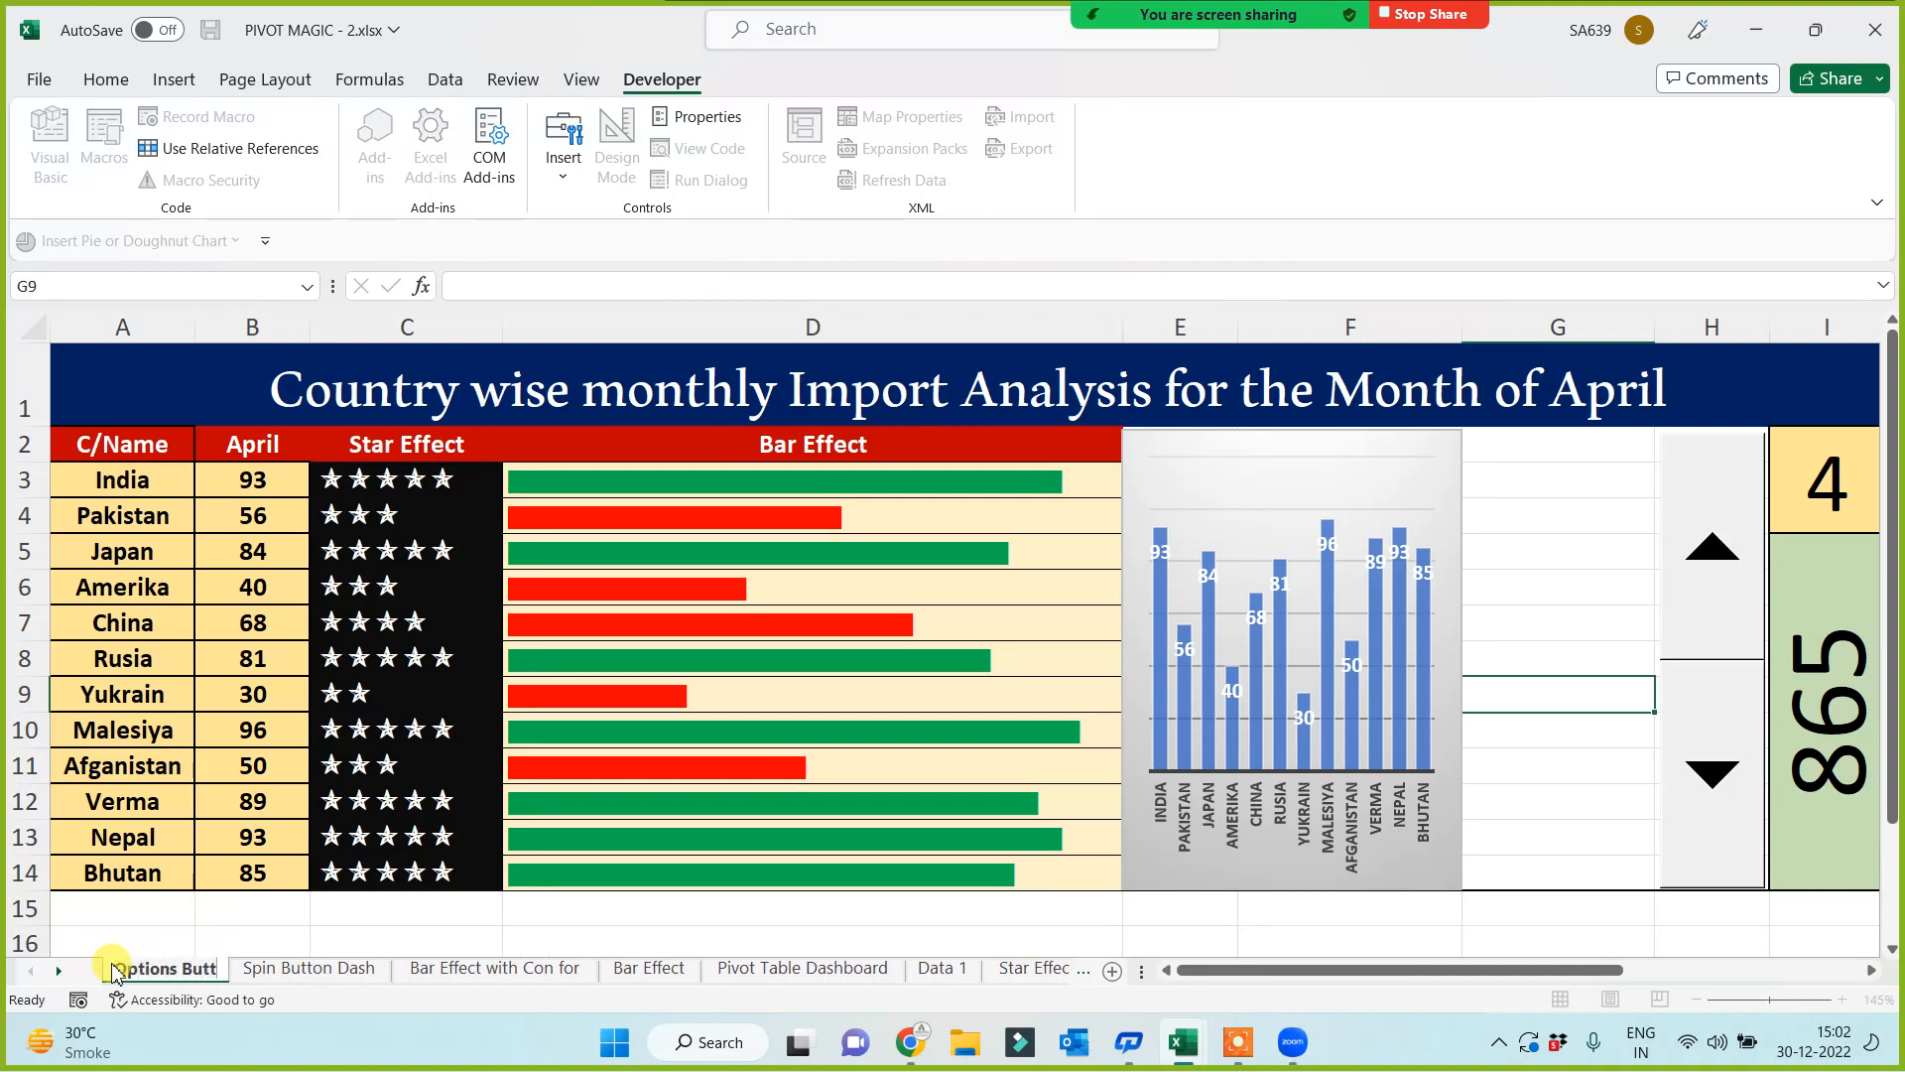
{"action": "type", "text": " Dash"}
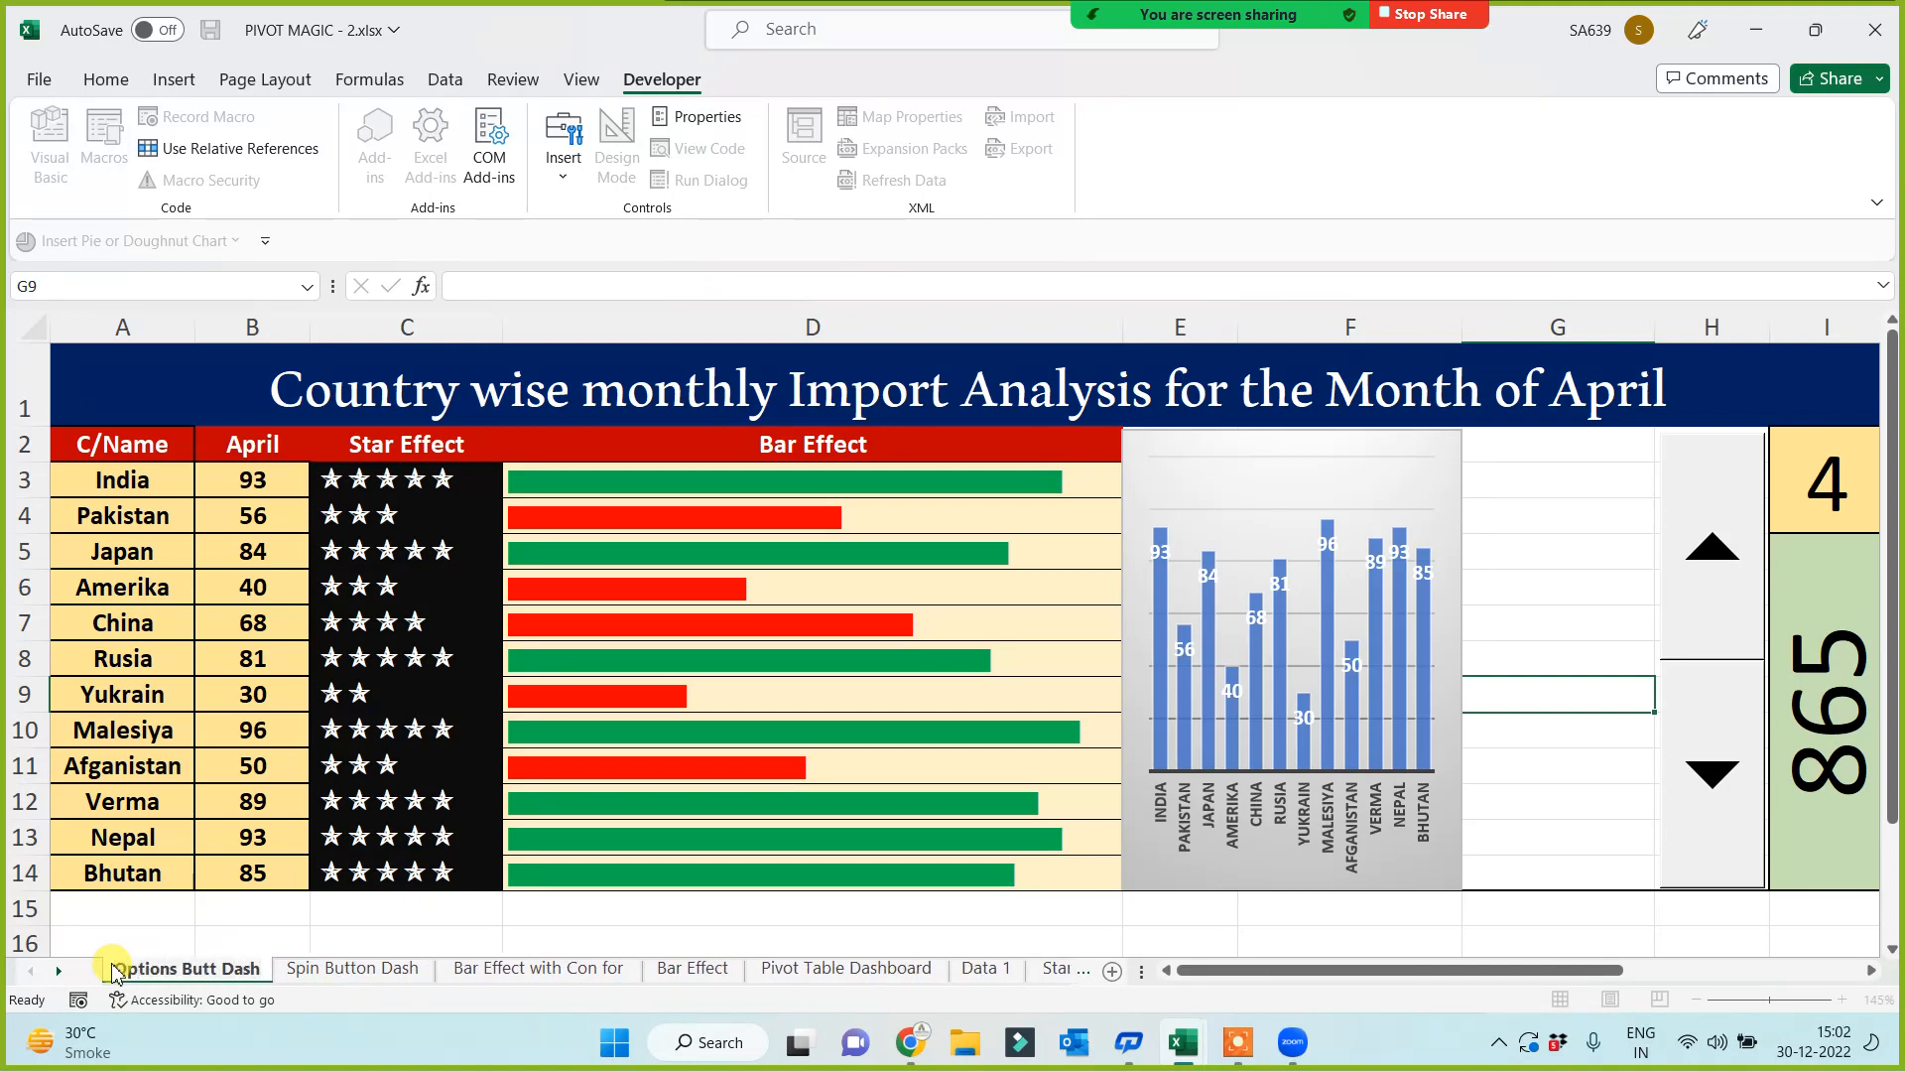
{"action": "left_click", "coordinate": [159, 938]}
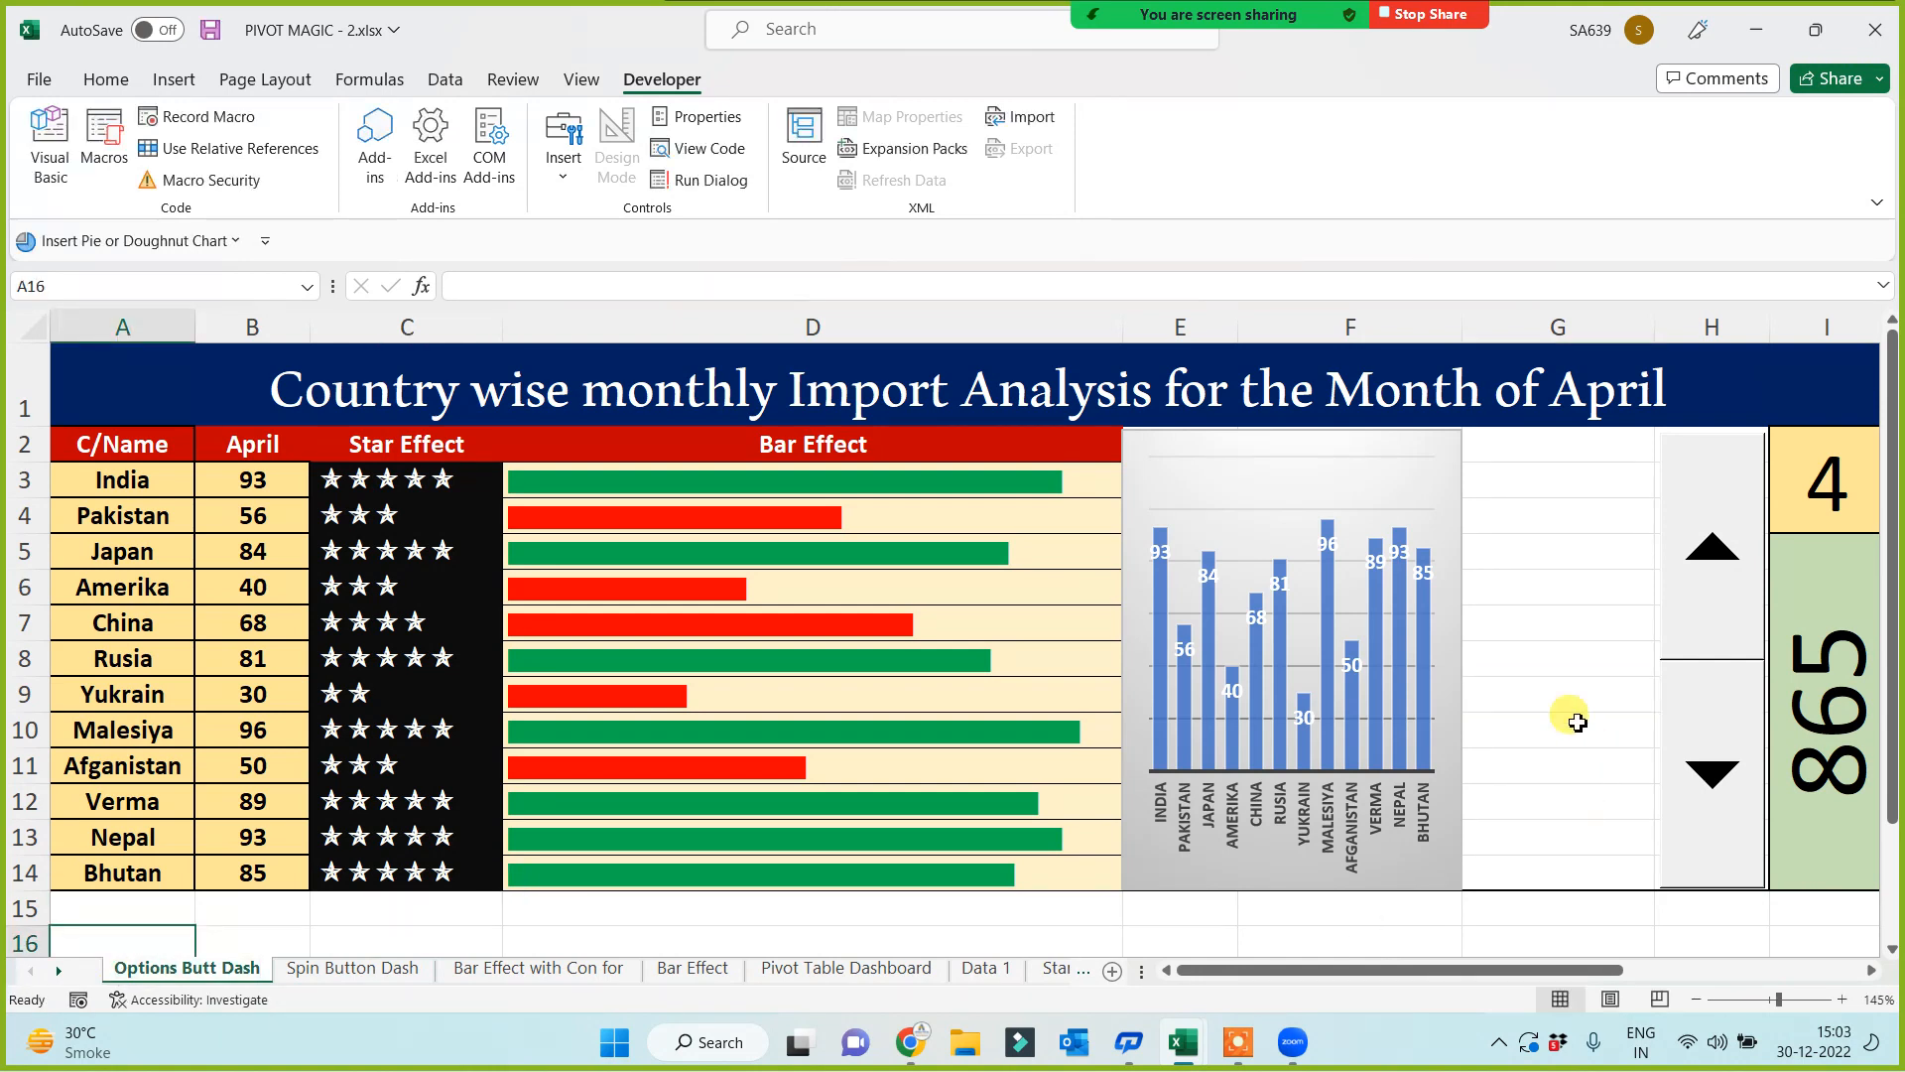
Step: Fill cells G2:G14 with the light cream colour
{"action": "left_click_drag", "start_coordinate": [1553, 451], "coordinate": [1552, 862]}
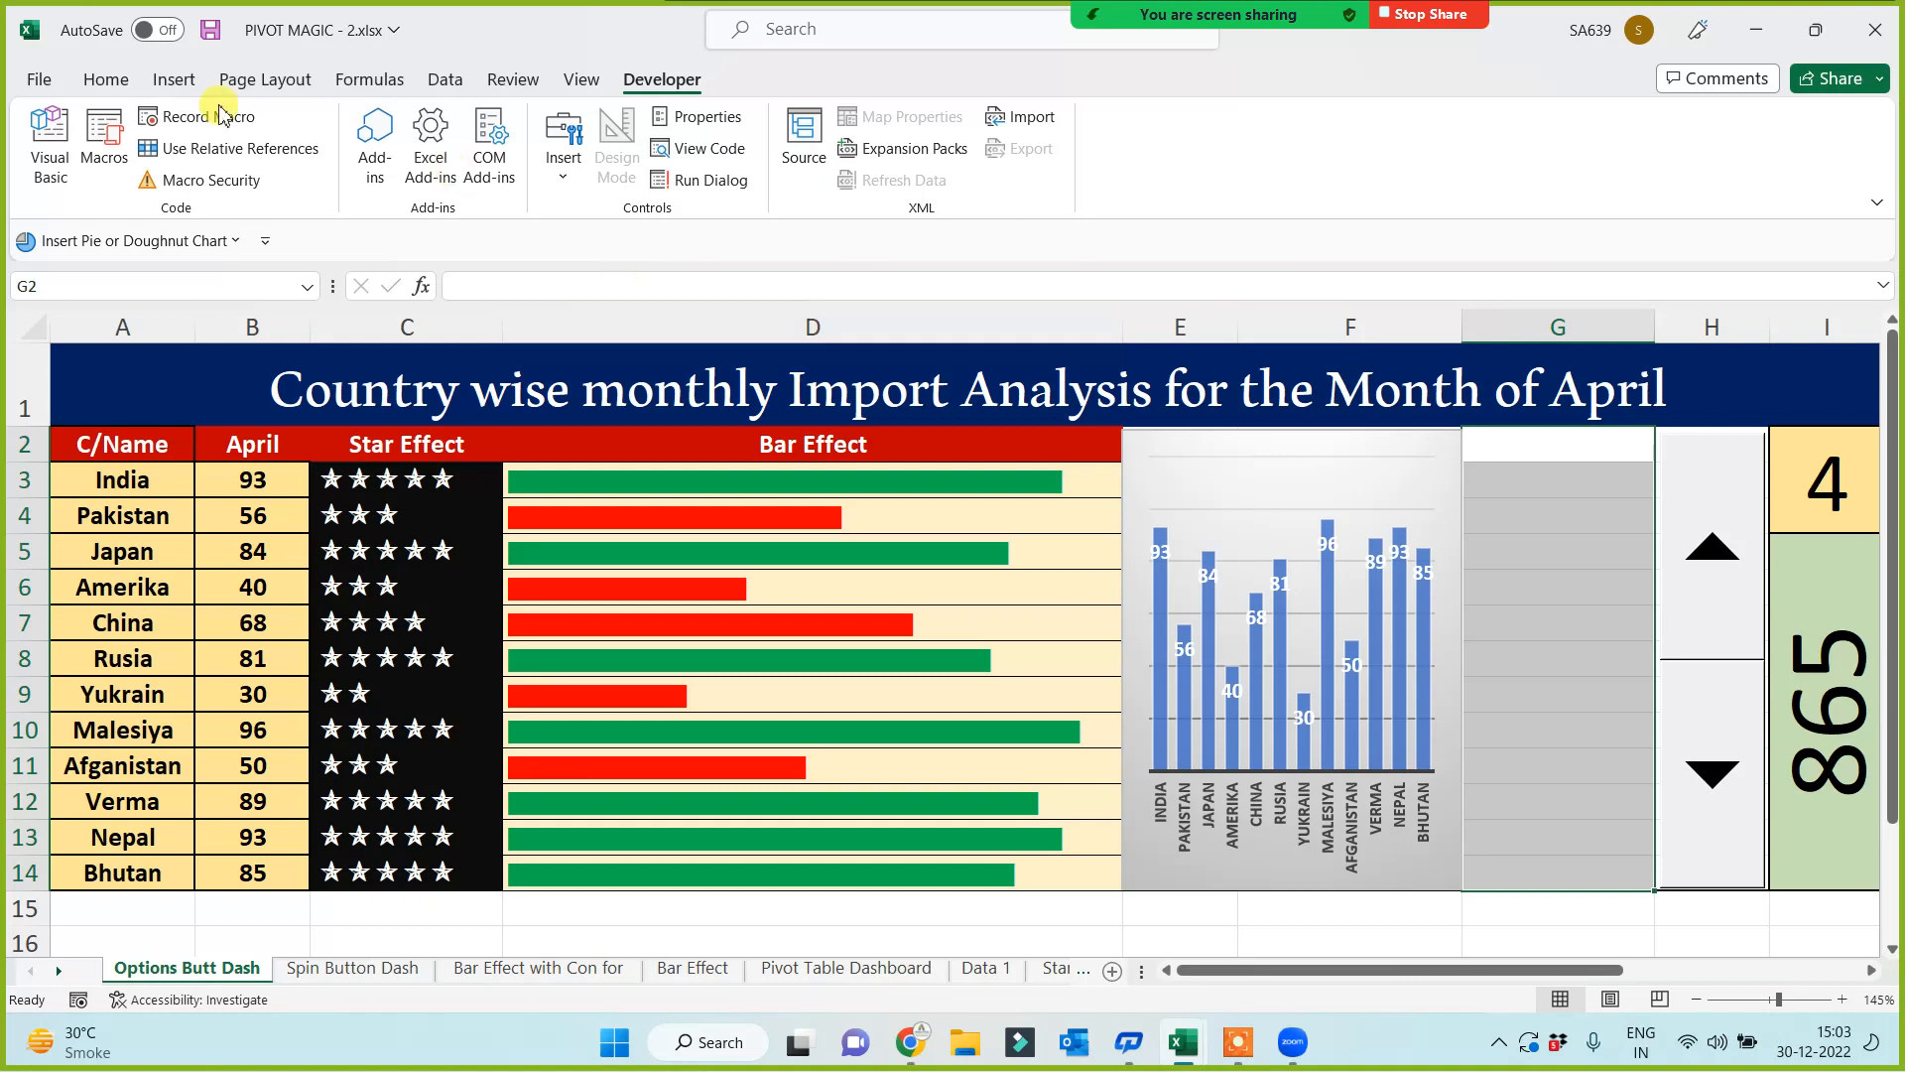
{"action": "left_click", "coordinate": [106, 81]}
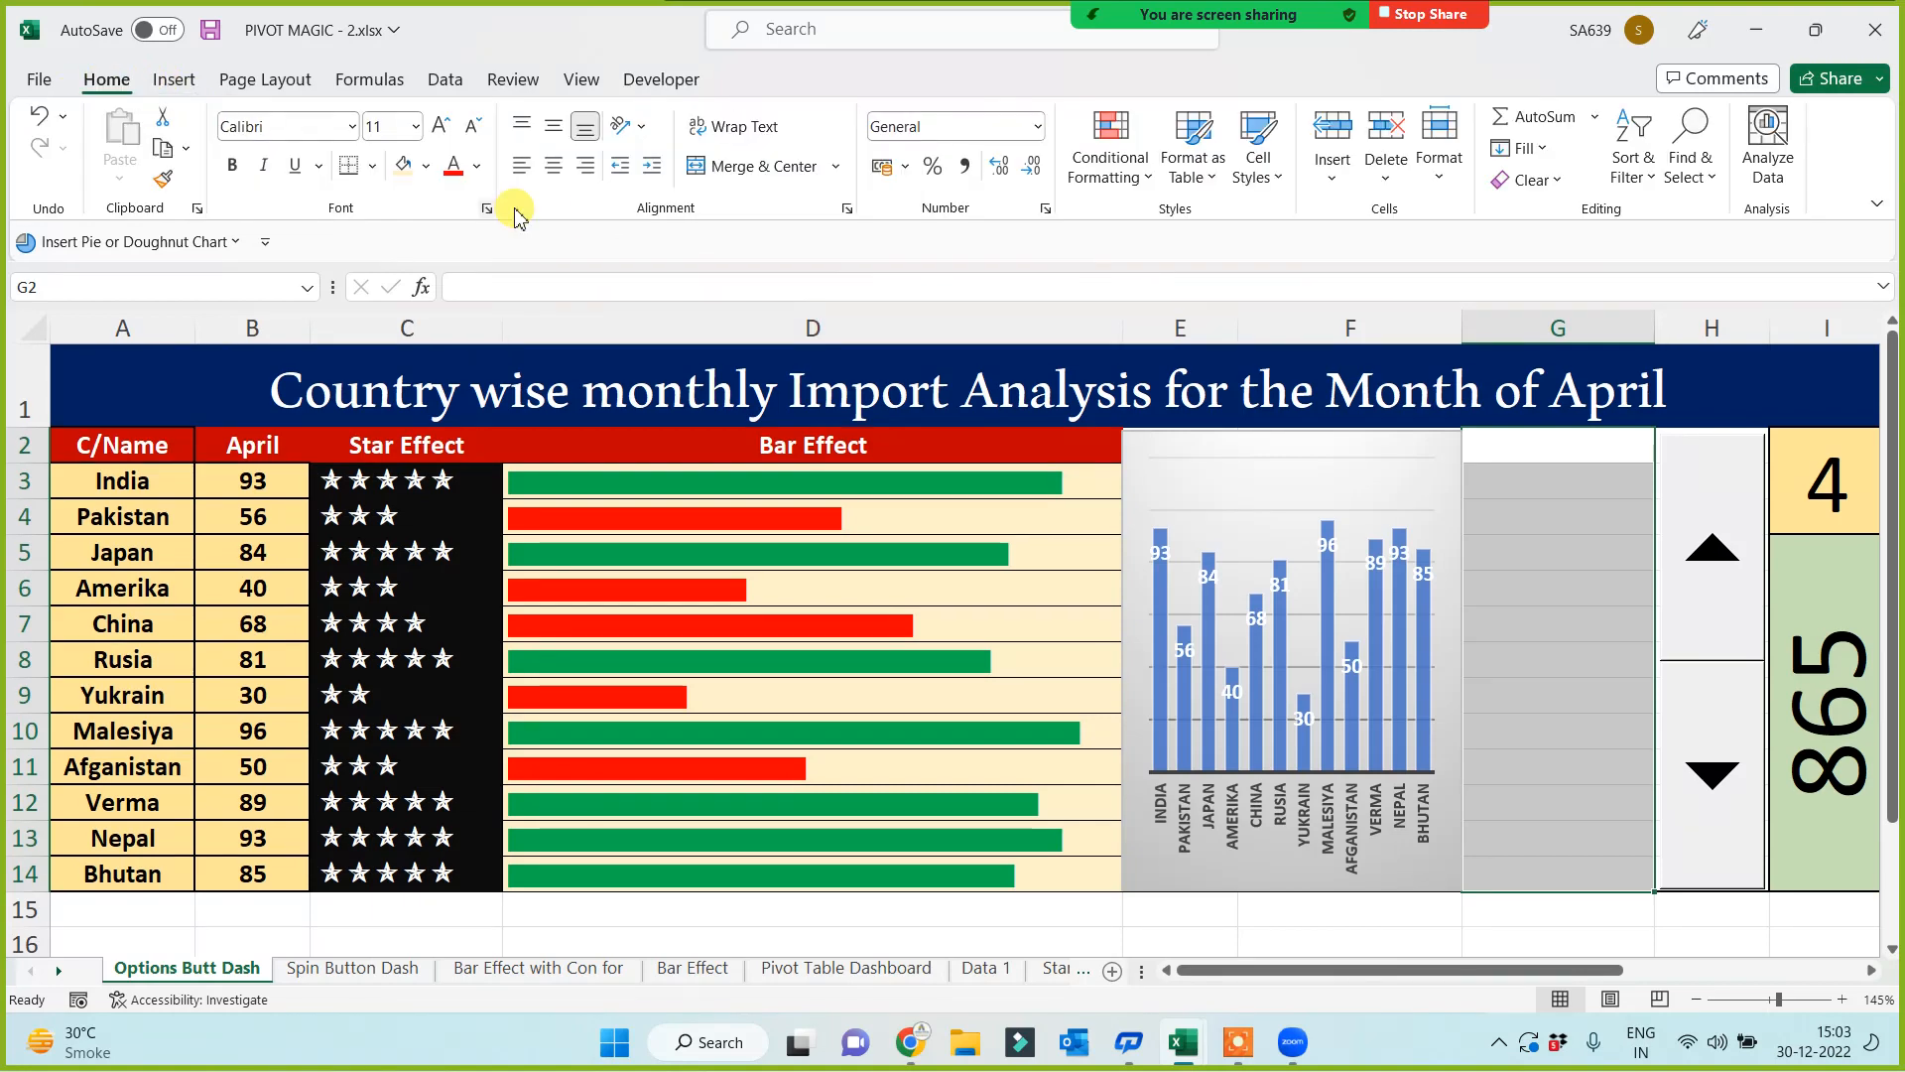
{"action": "left_click", "coordinate": [400, 169]}
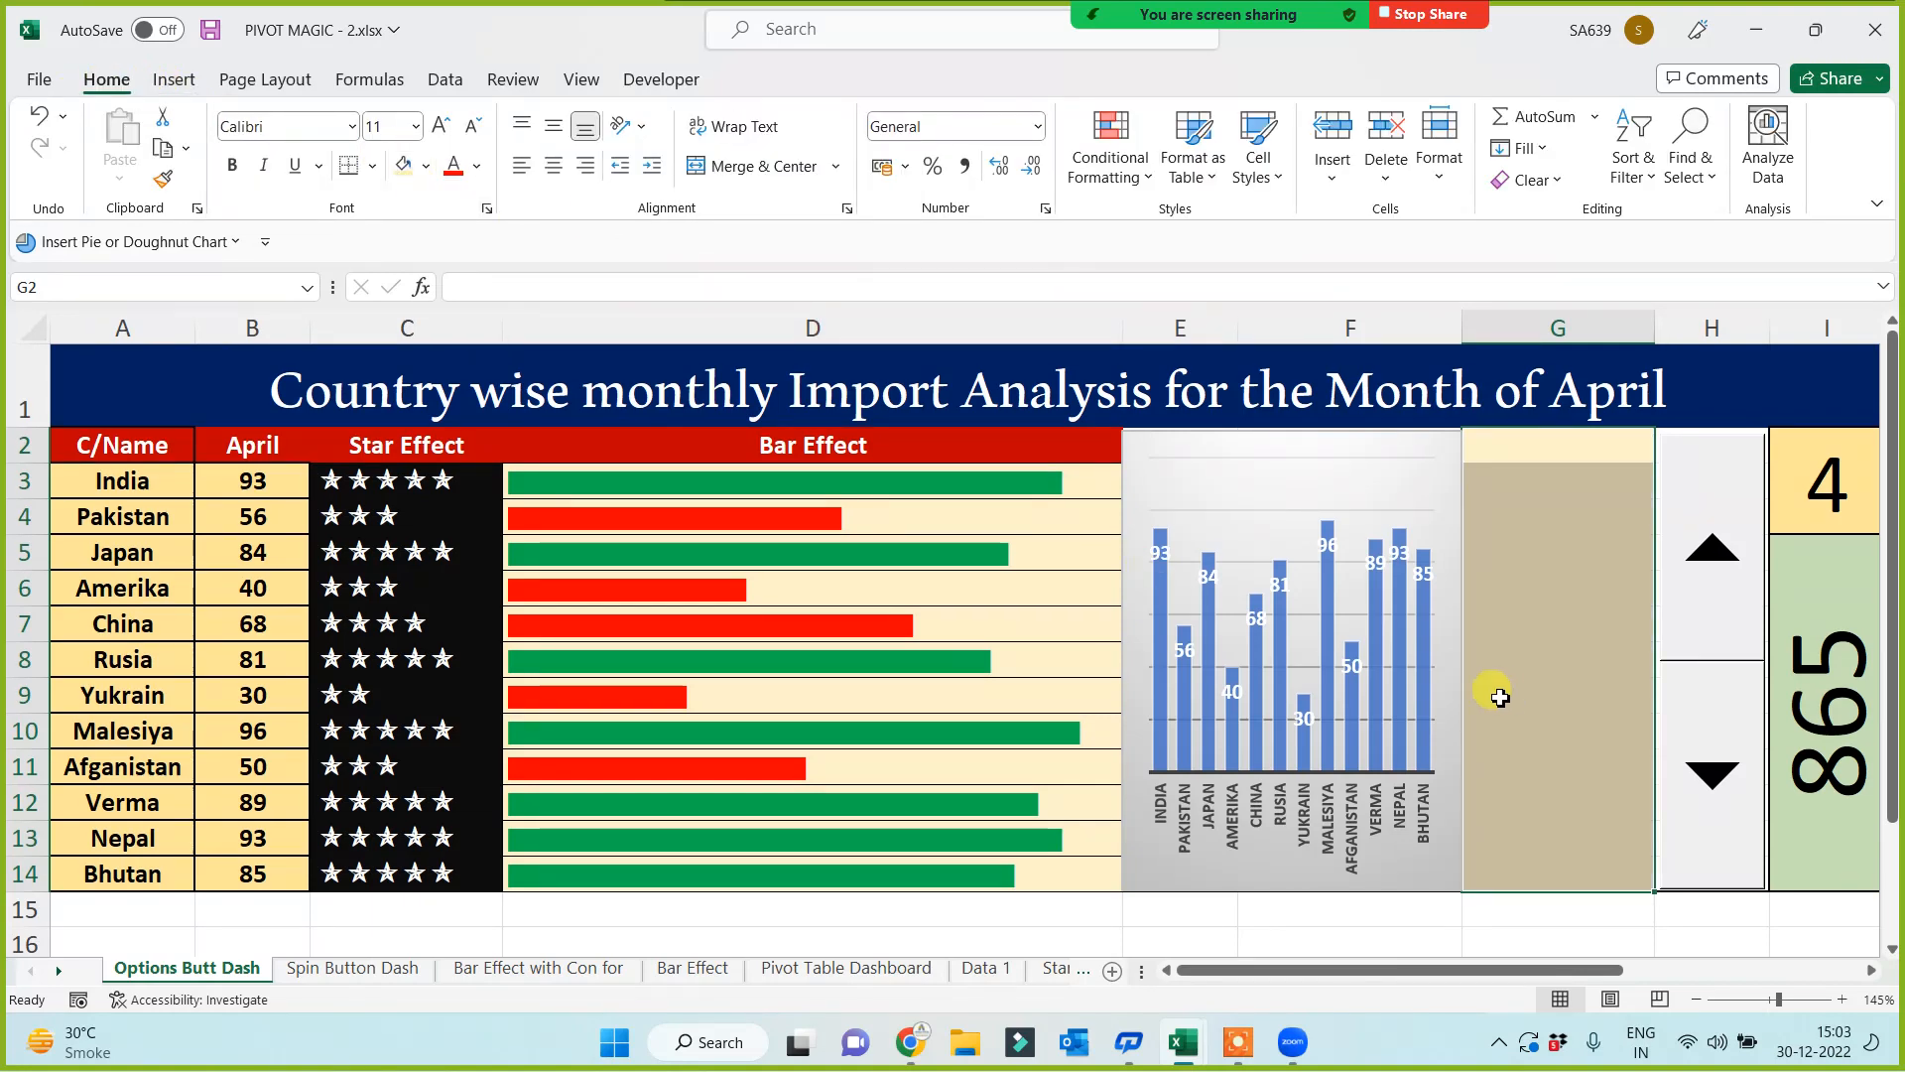
{"action": "left_click", "coordinate": [1535, 689]}
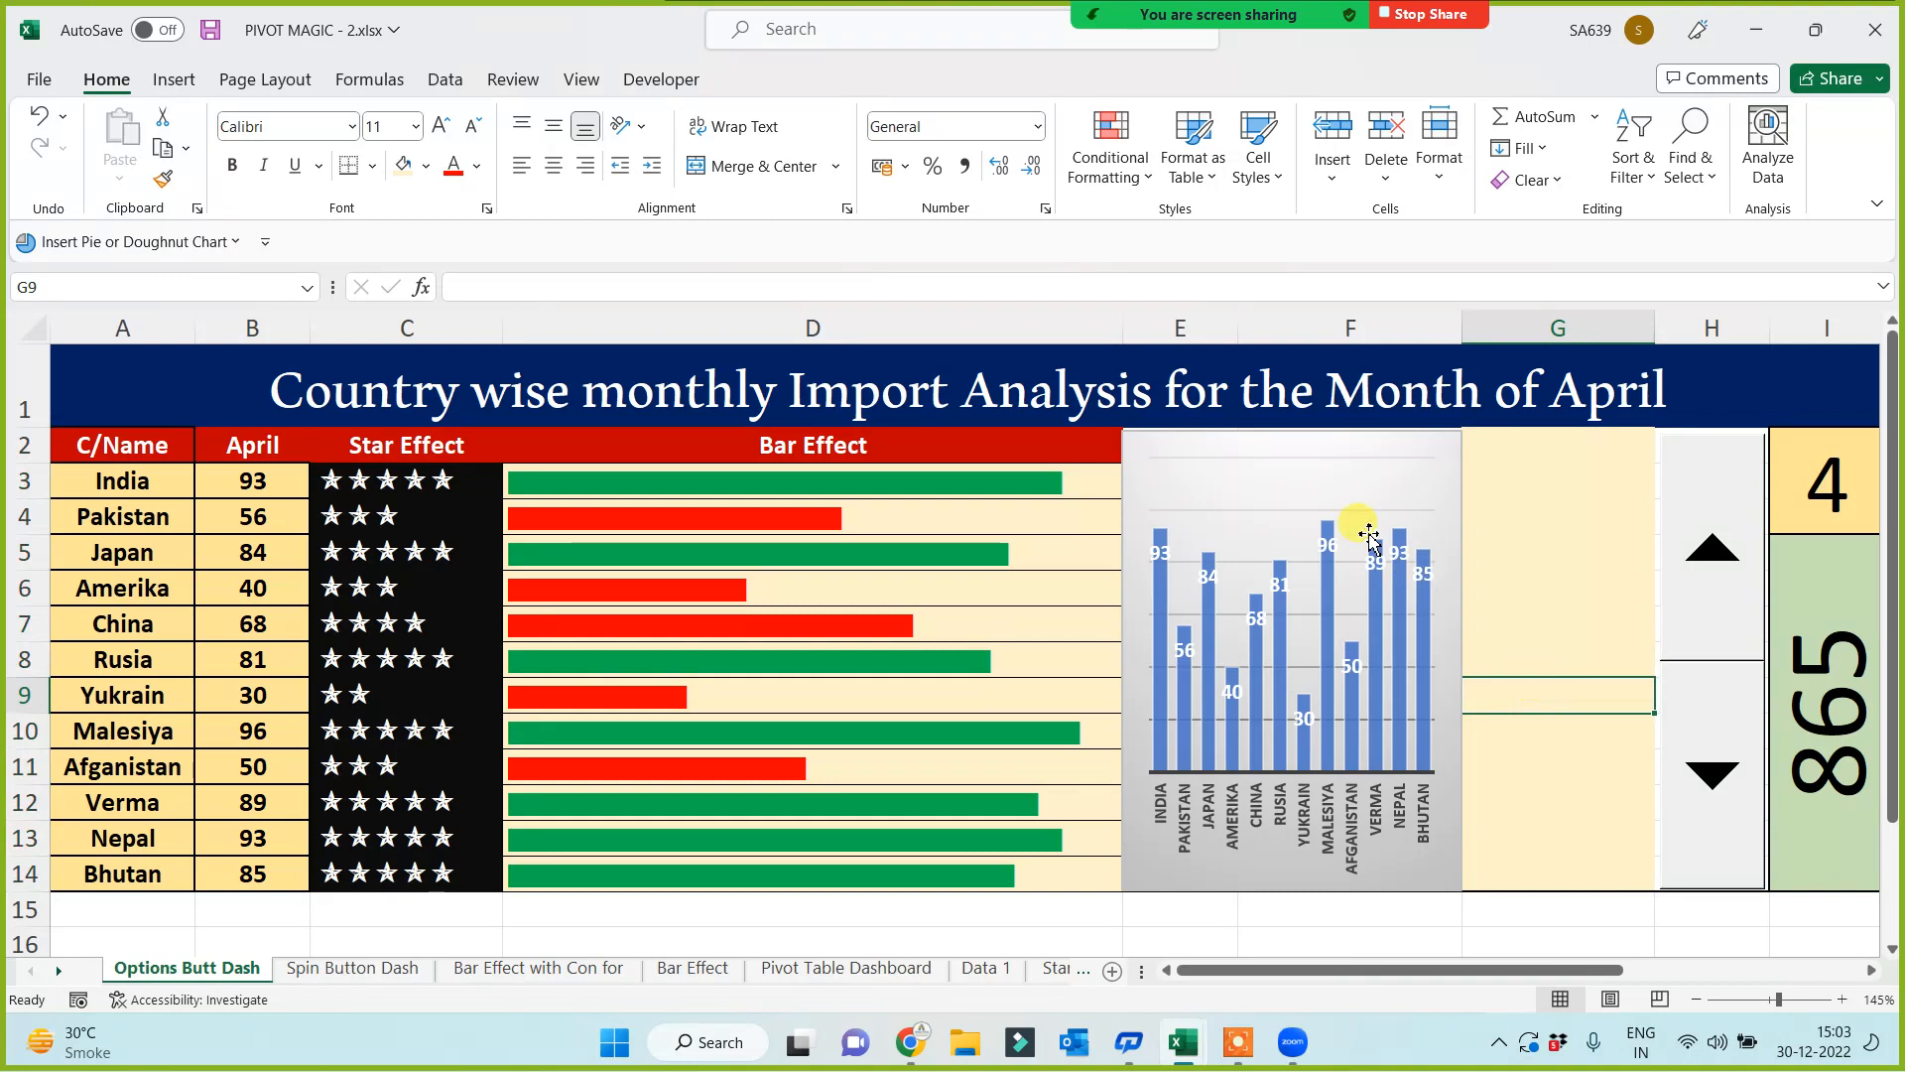
Step: Draw an option button form control at the upper end of column G, around rows 2 to 4
{"action": "left_click", "coordinate": [660, 79]}
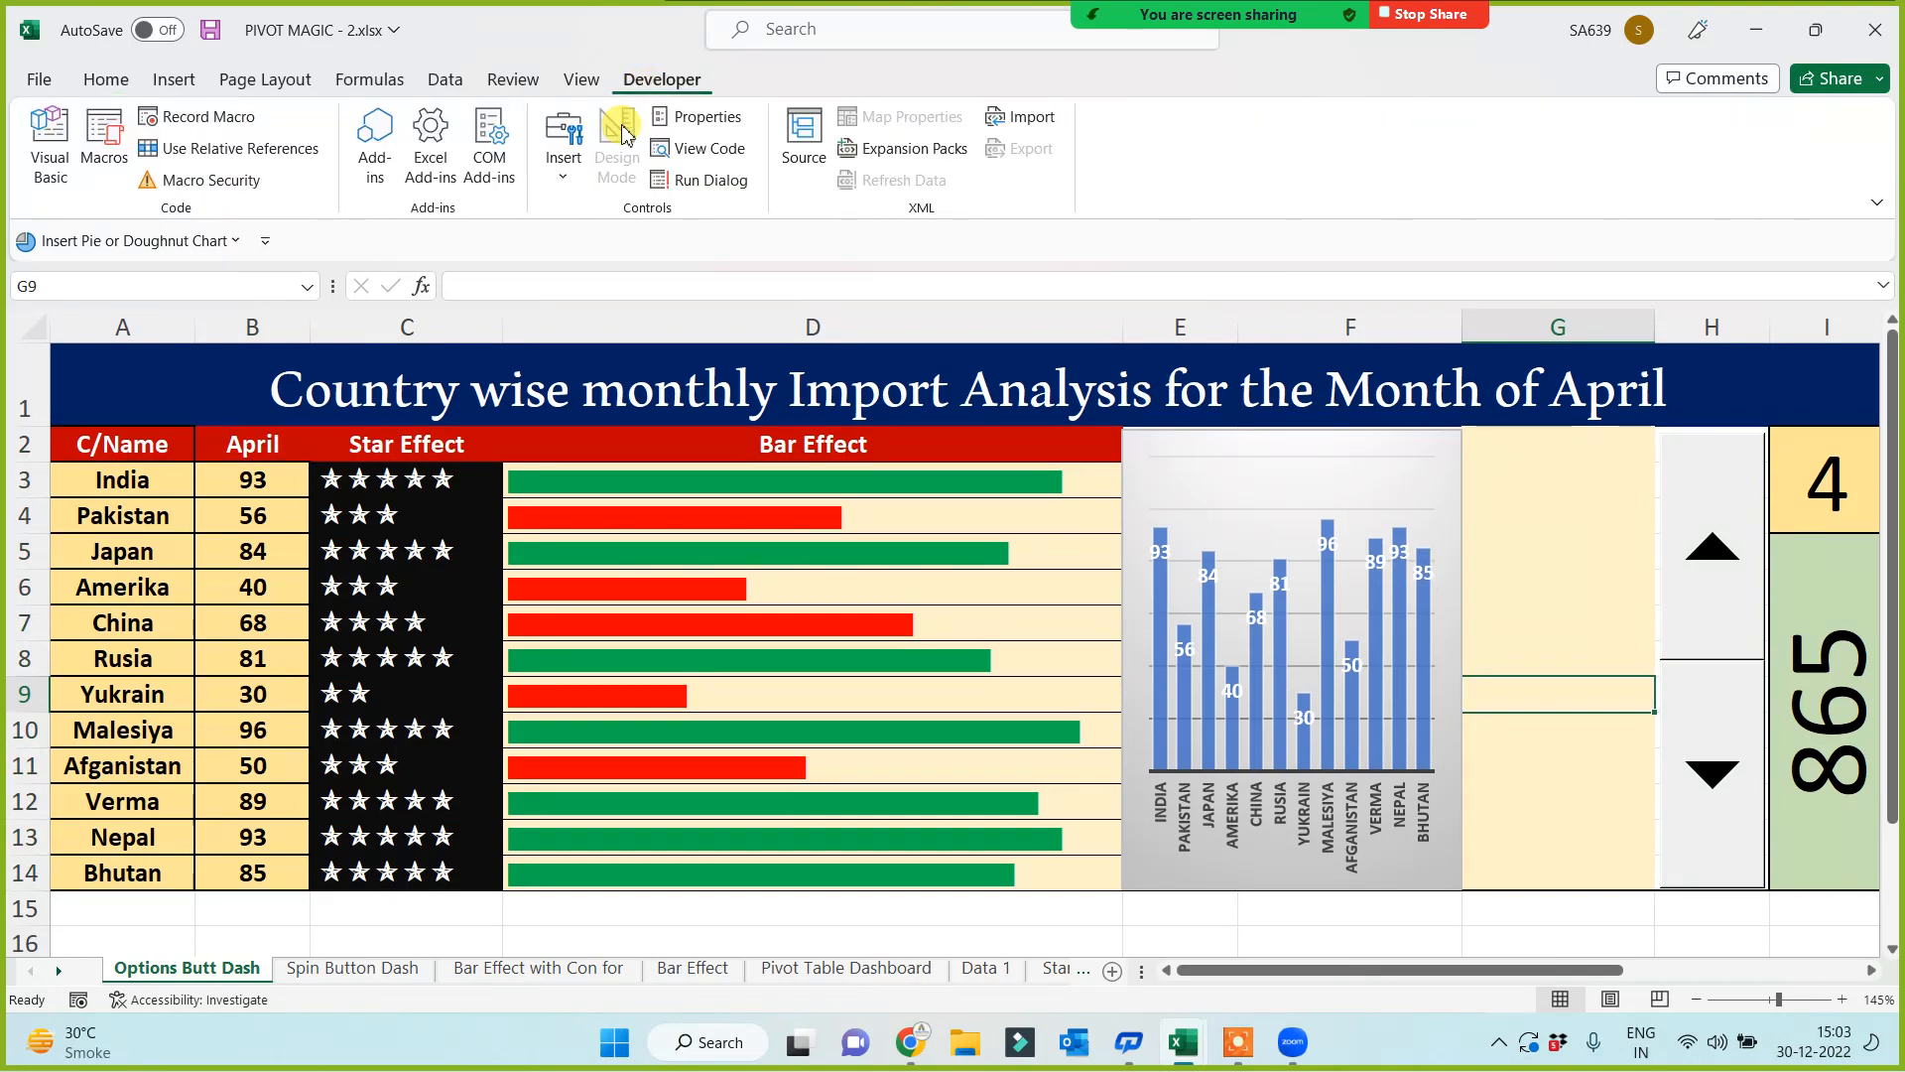
{"action": "left_click", "coordinate": [564, 178]}
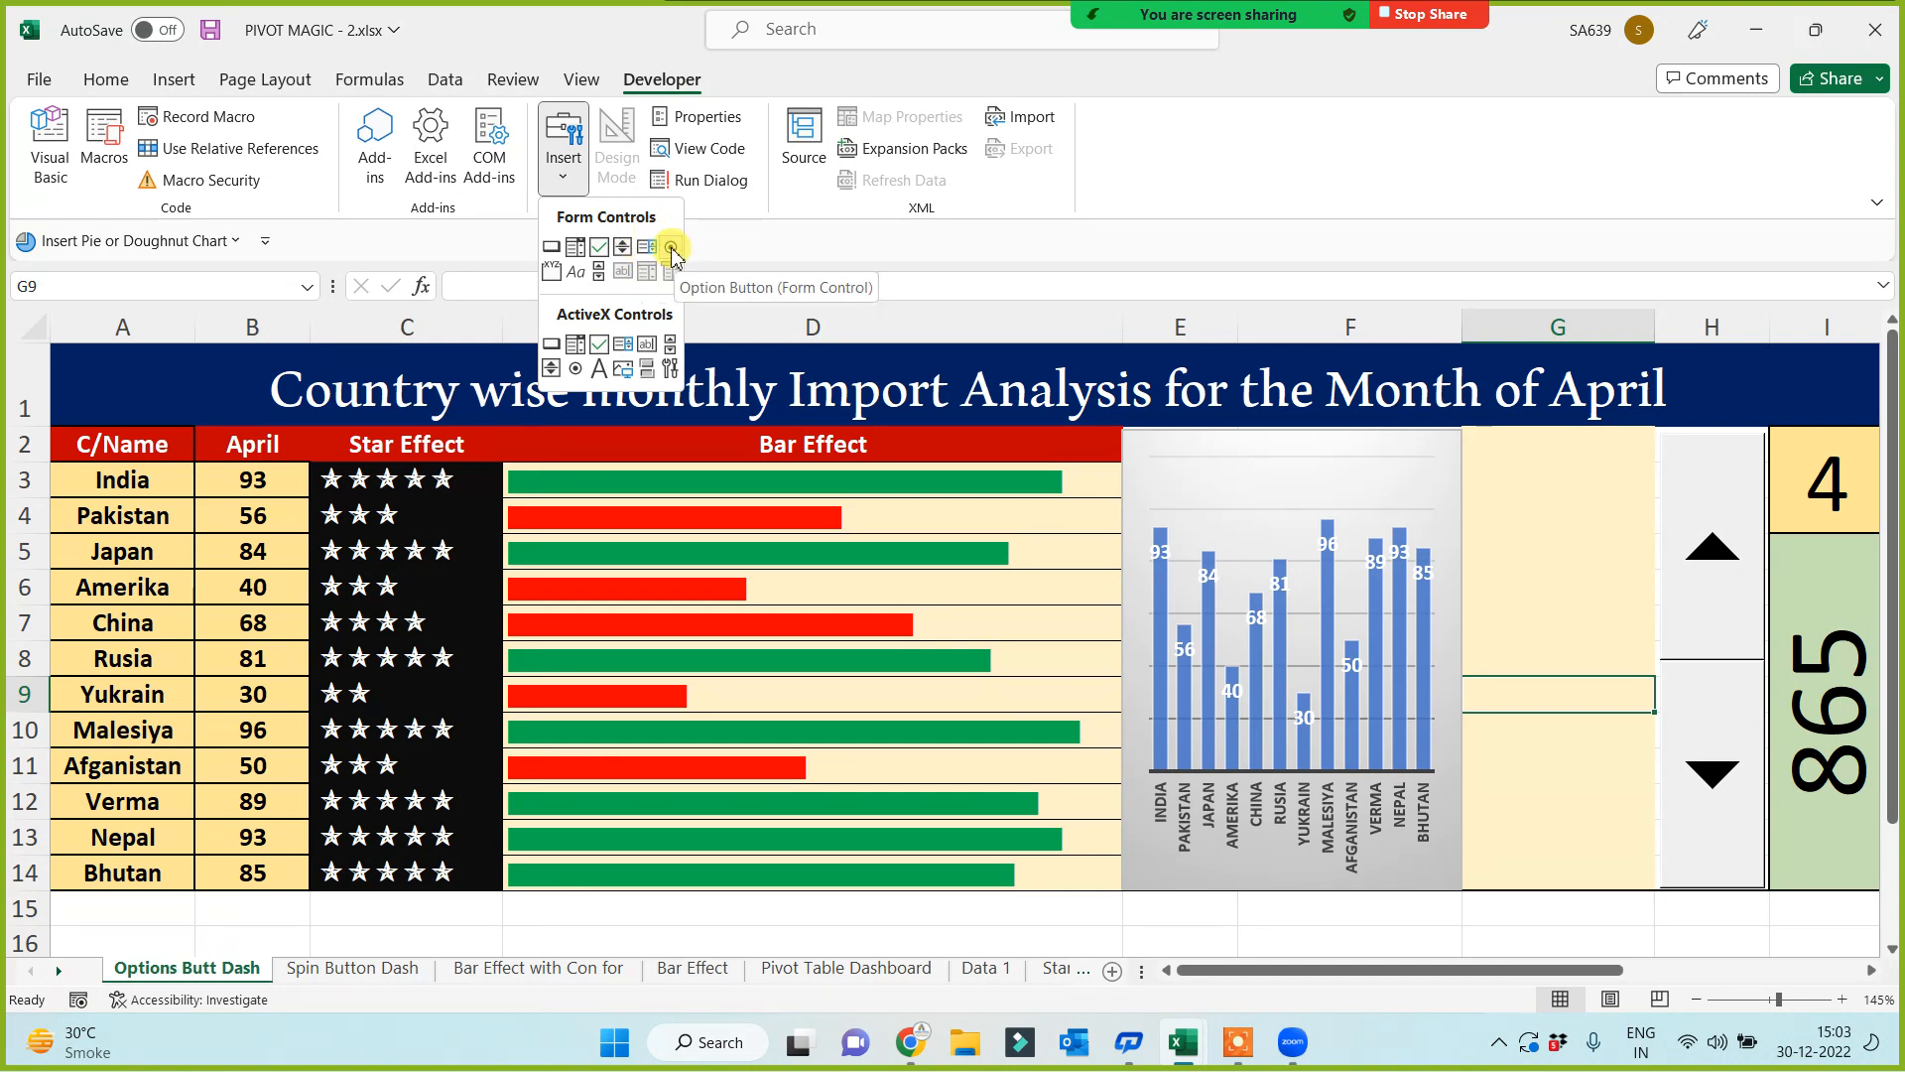
{"action": "left_click", "coordinate": [672, 248]}
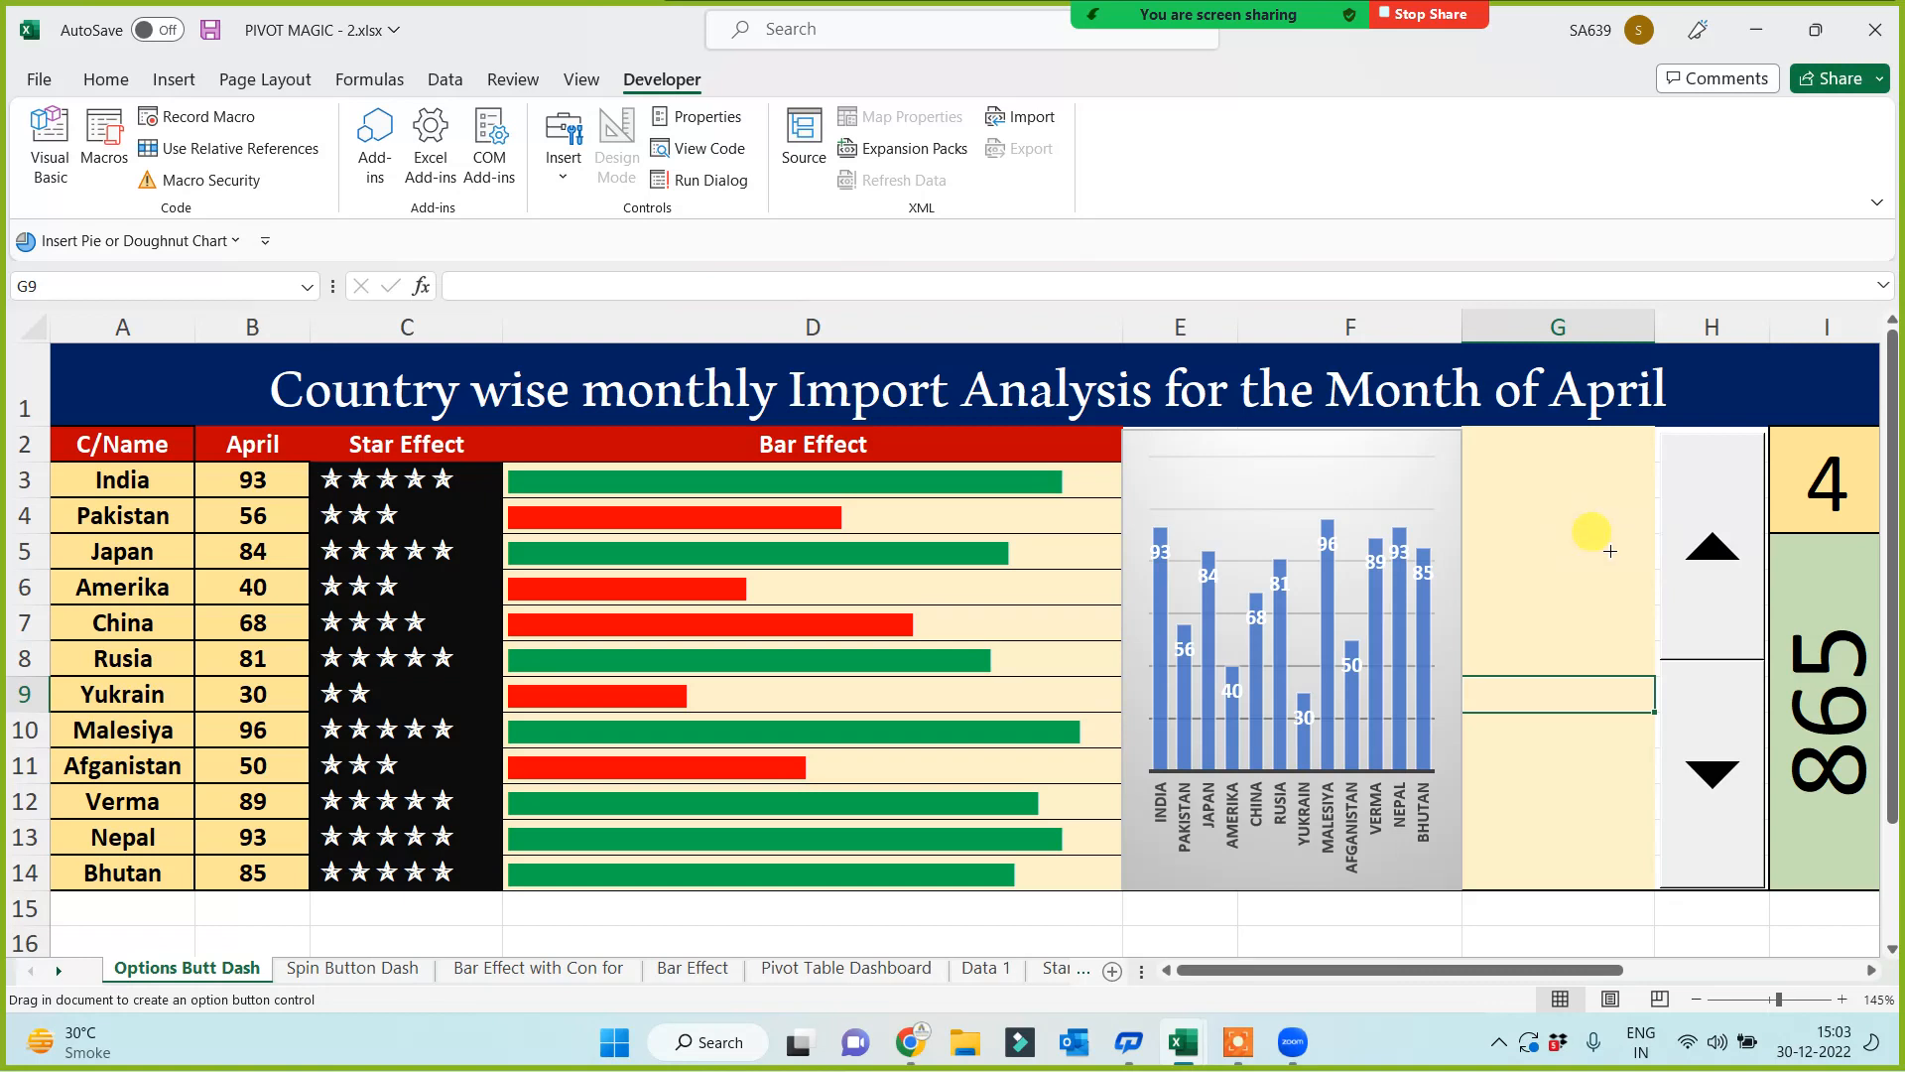
{"action": "left_click_drag", "start_coordinate": [1489, 460], "coordinate": [1526, 517]}
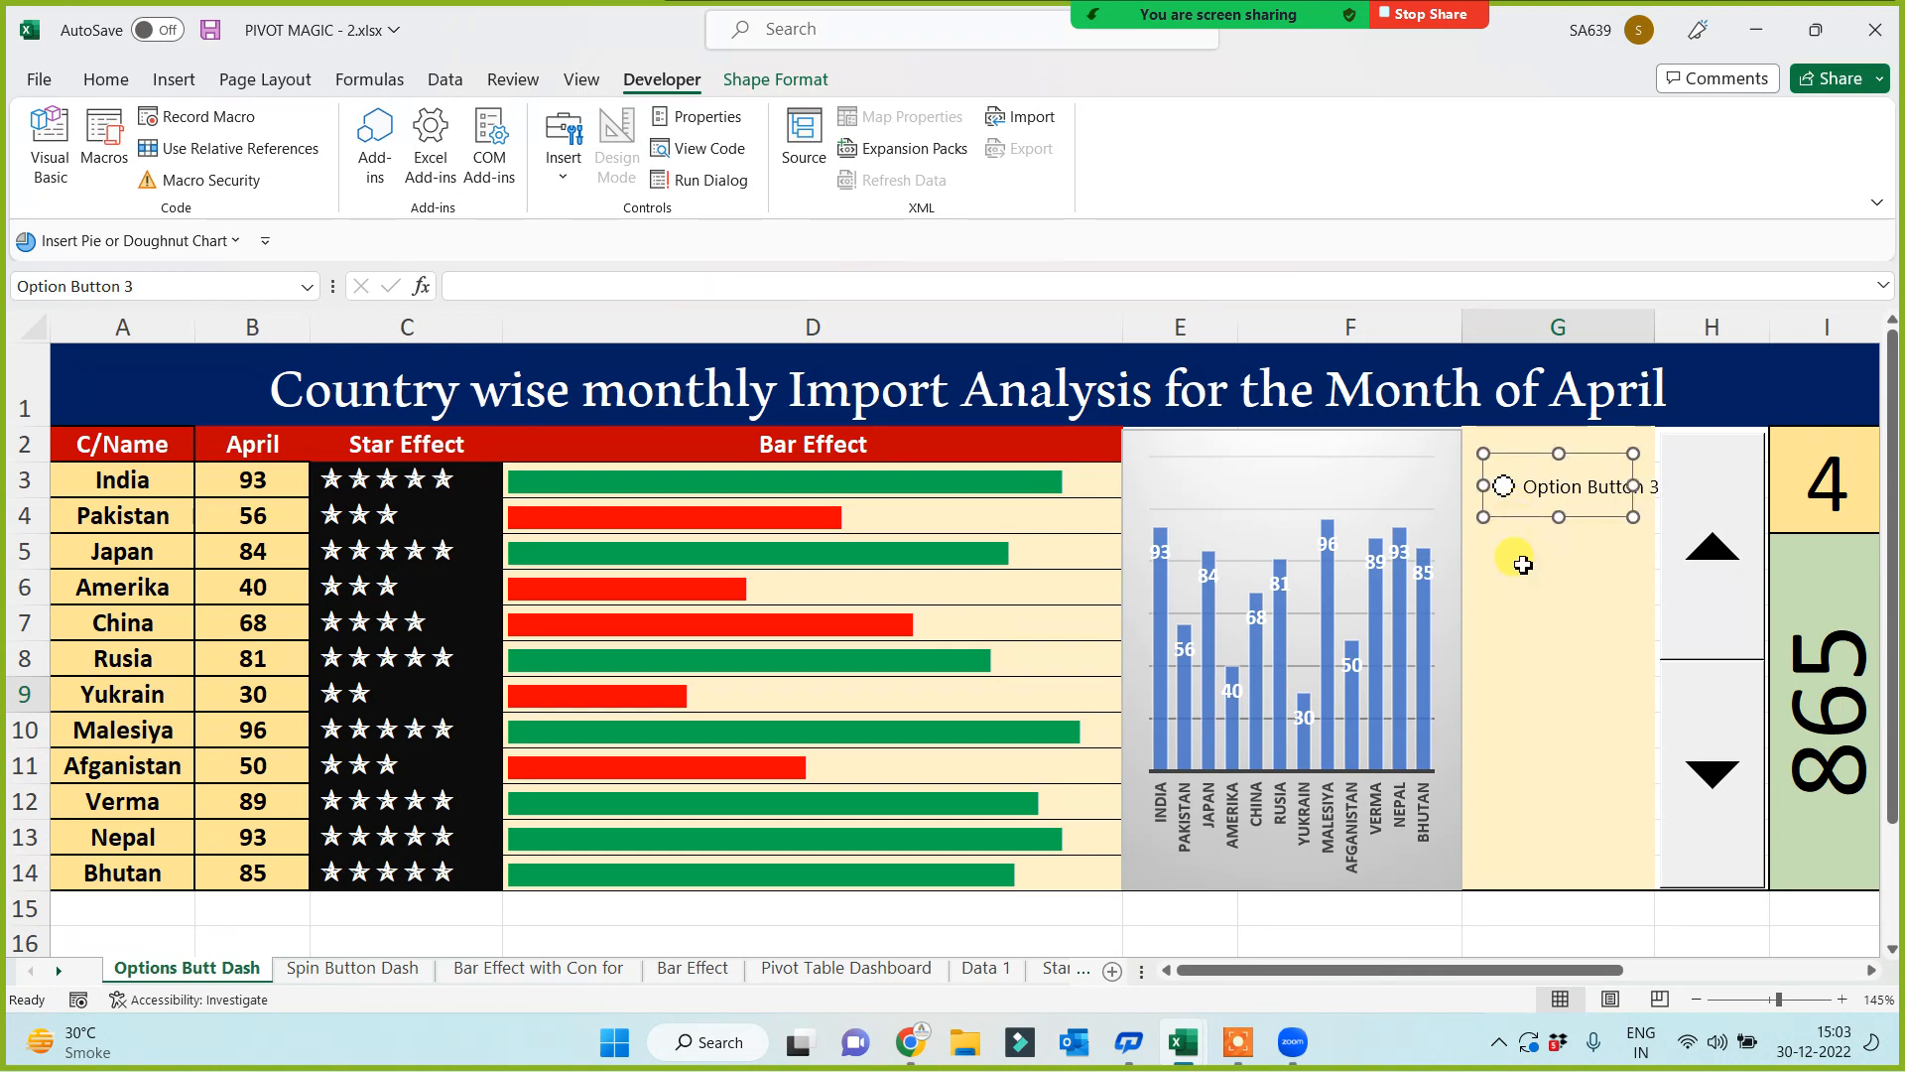
Step: Duplicate the option button five times and move the last copy down column G to about rows 12 to 14
{"action": "key", "text": "ctrl+d"}
{"action": "key", "text": "ctrl+d"}
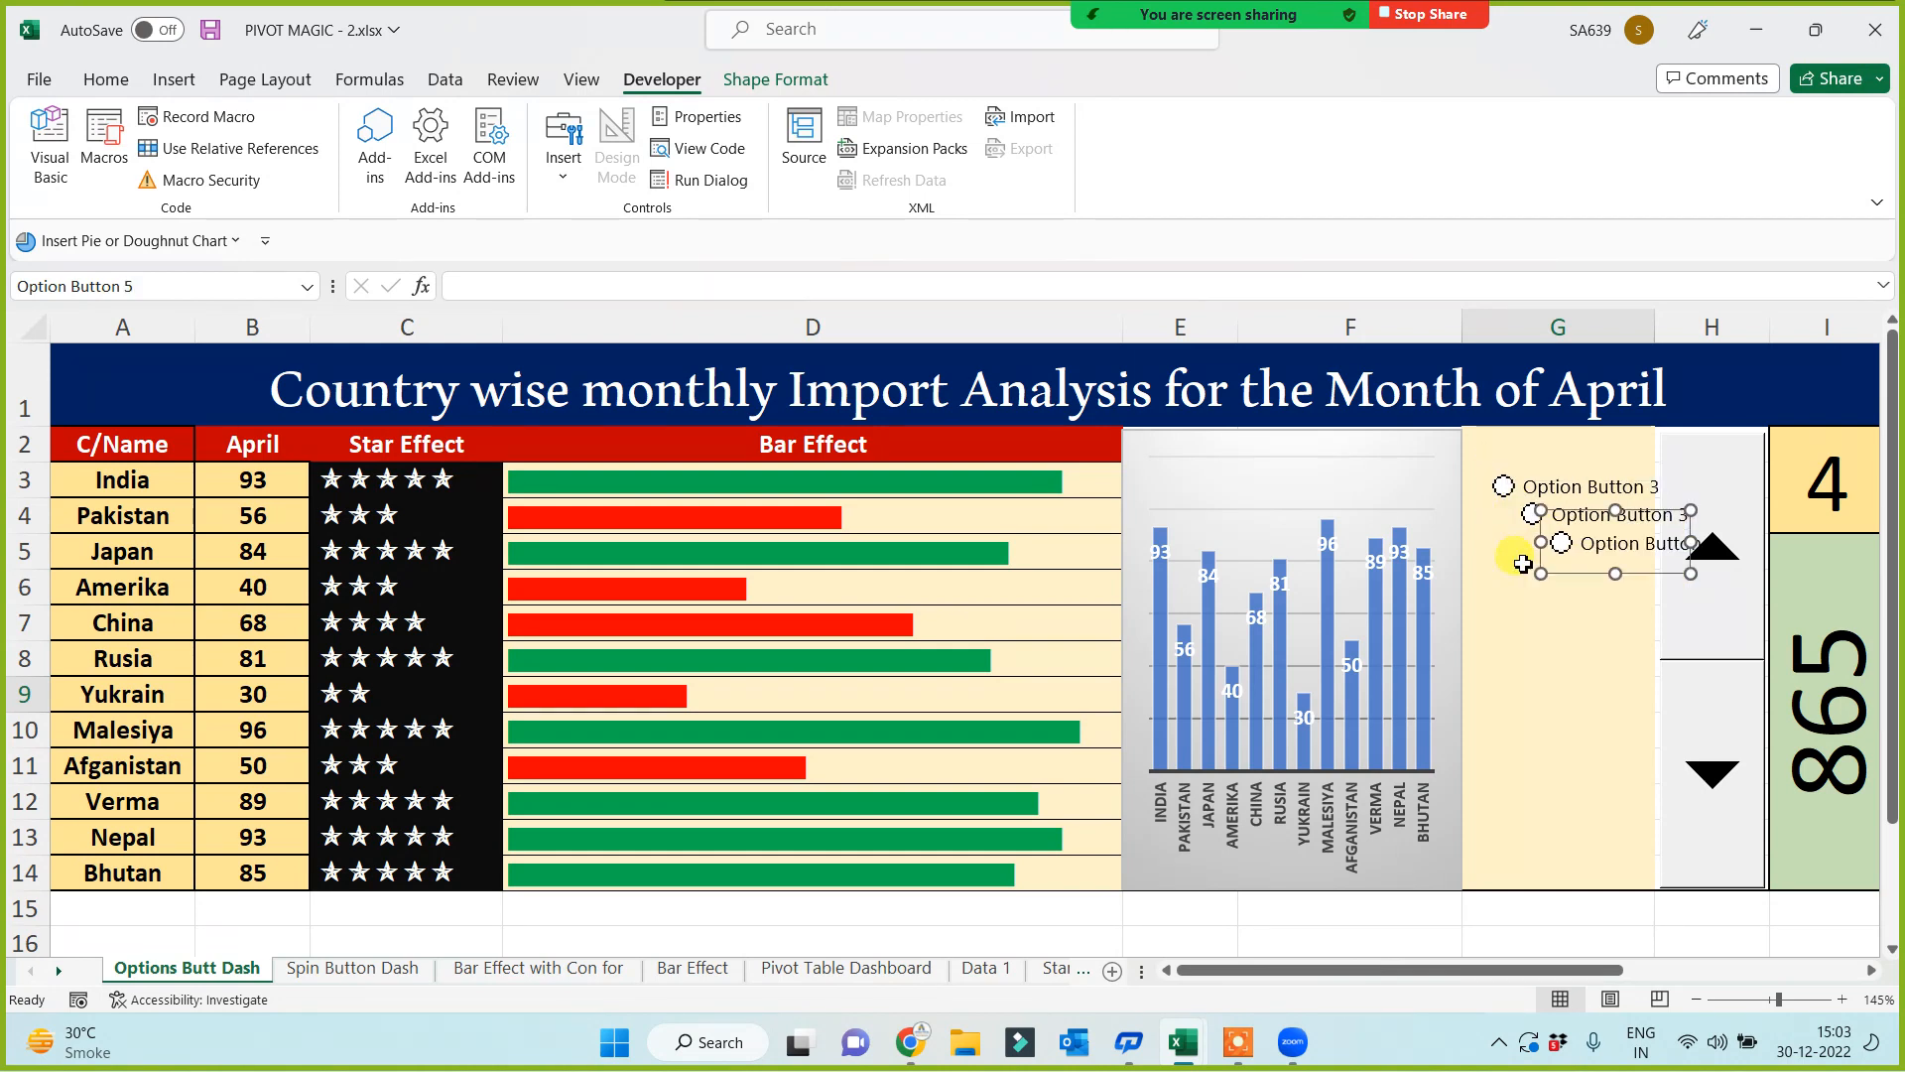
{"action": "key", "text": "ctrl+d"}
{"action": "key", "text": "ctrl+d"}
{"action": "key", "text": "ctrl+d"}
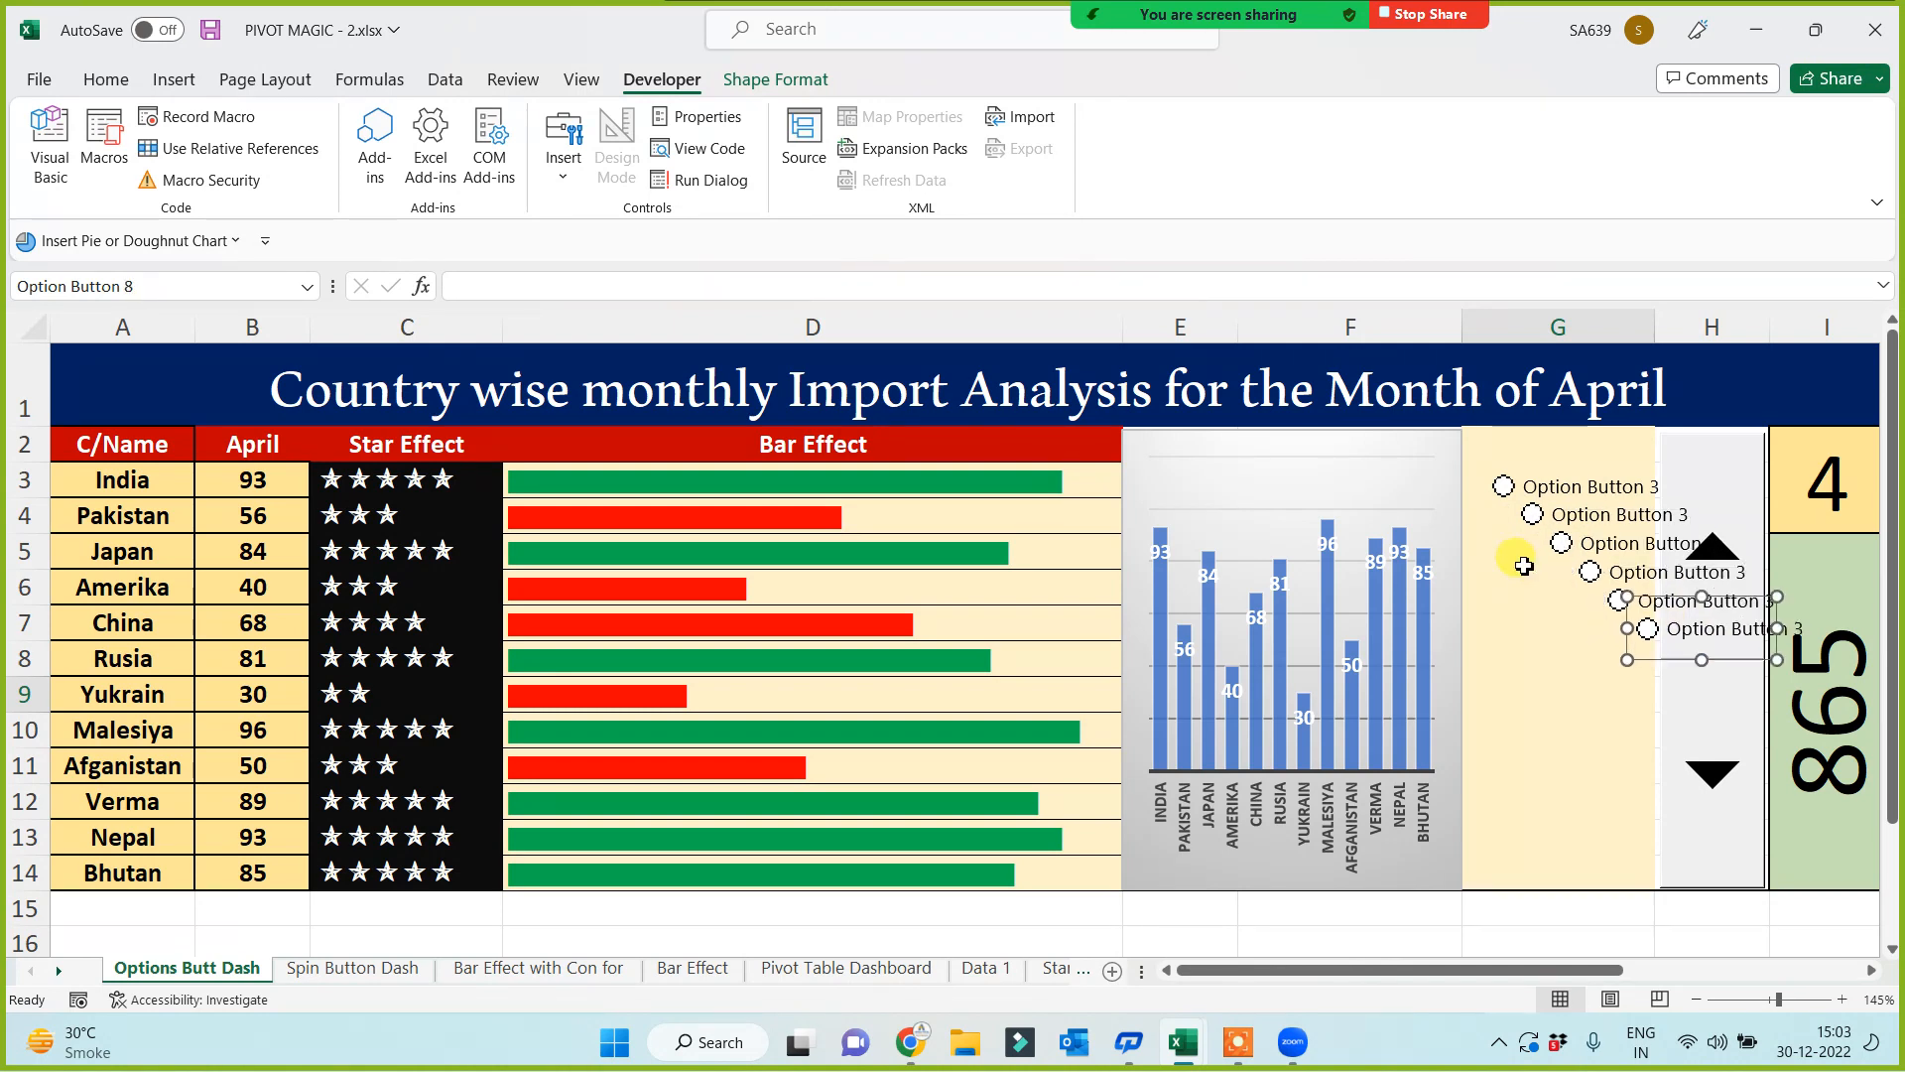
{"action": "left_click_drag", "start_coordinate": [1661, 667], "coordinate": [1509, 885]}
{"action": "left_click_drag", "start_coordinate": [1508, 885], "coordinate": [1514, 867]}
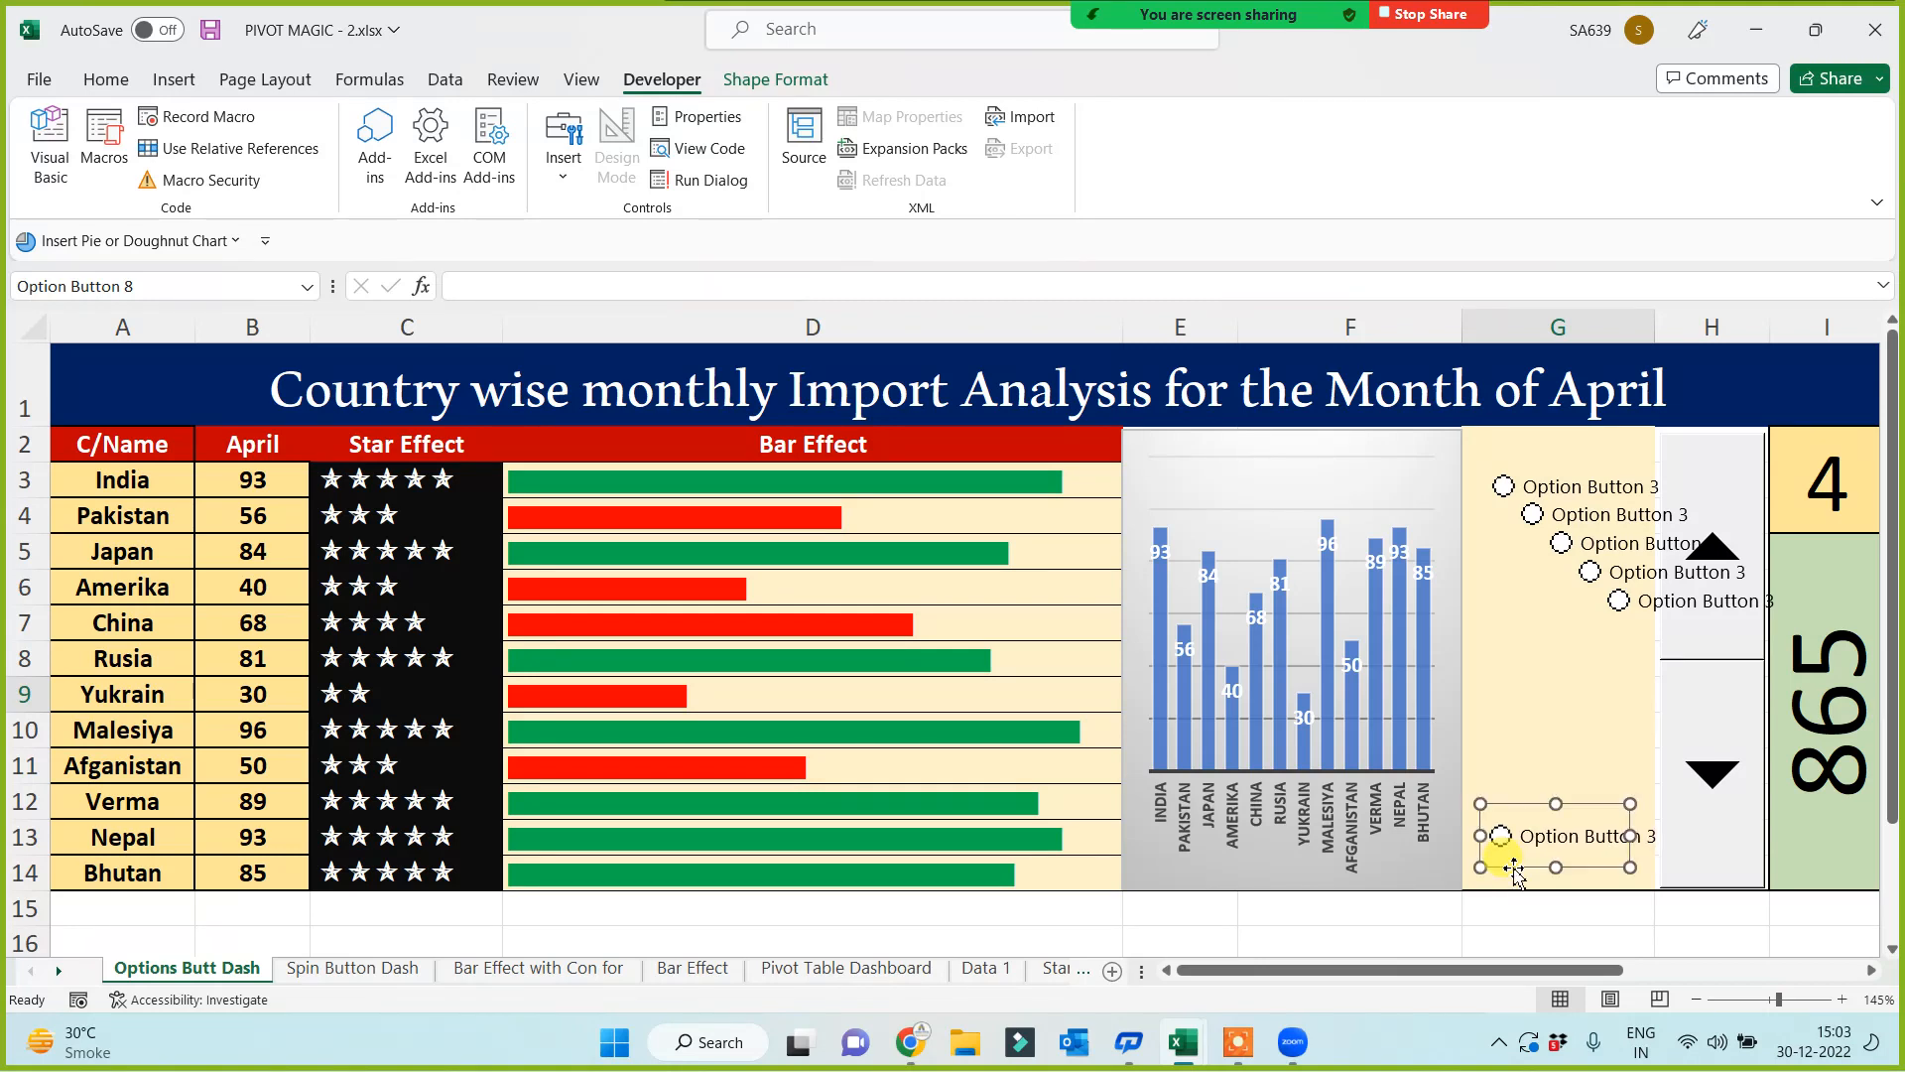
Step: Nudge the first option button slightly up and toward the chart, near the upper edge of column G
{"action": "left_click", "coordinate": [1501, 504]}
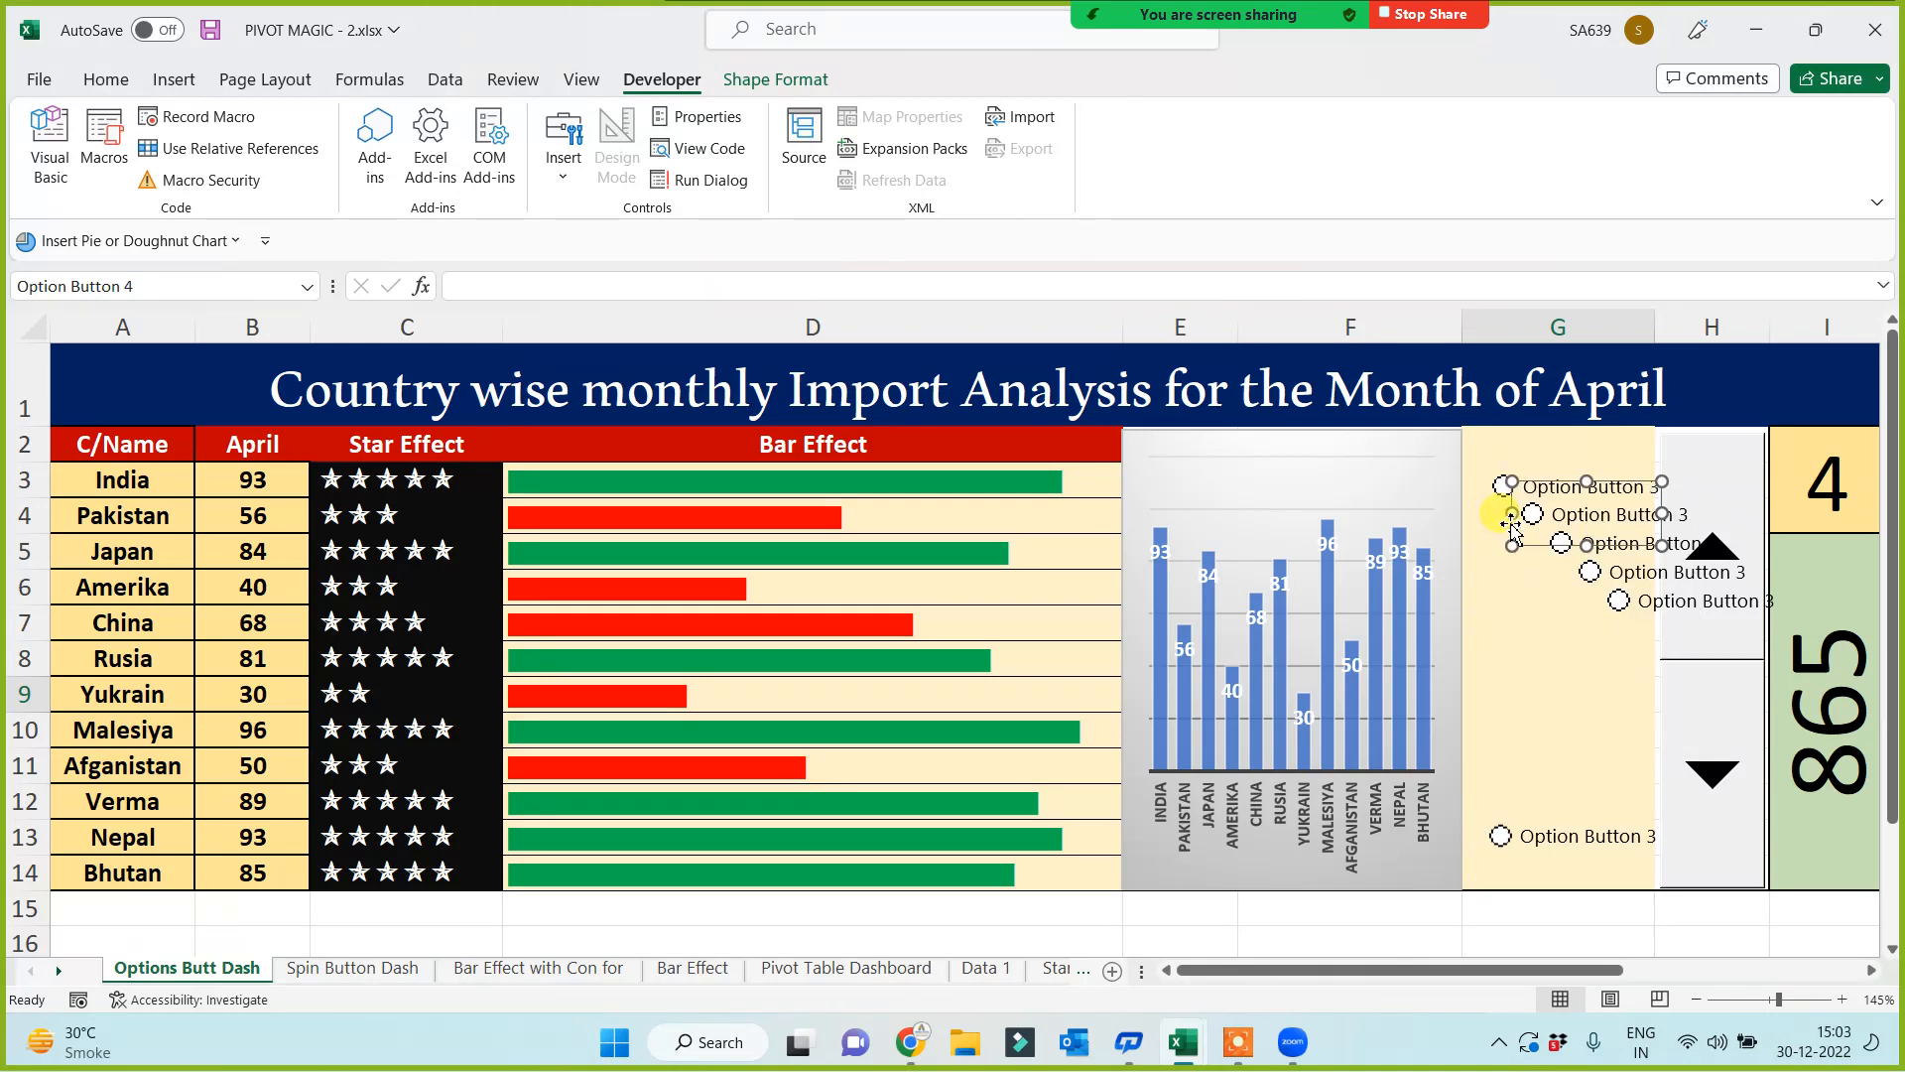
{"action": "right_click", "coordinate": [1495, 486]}
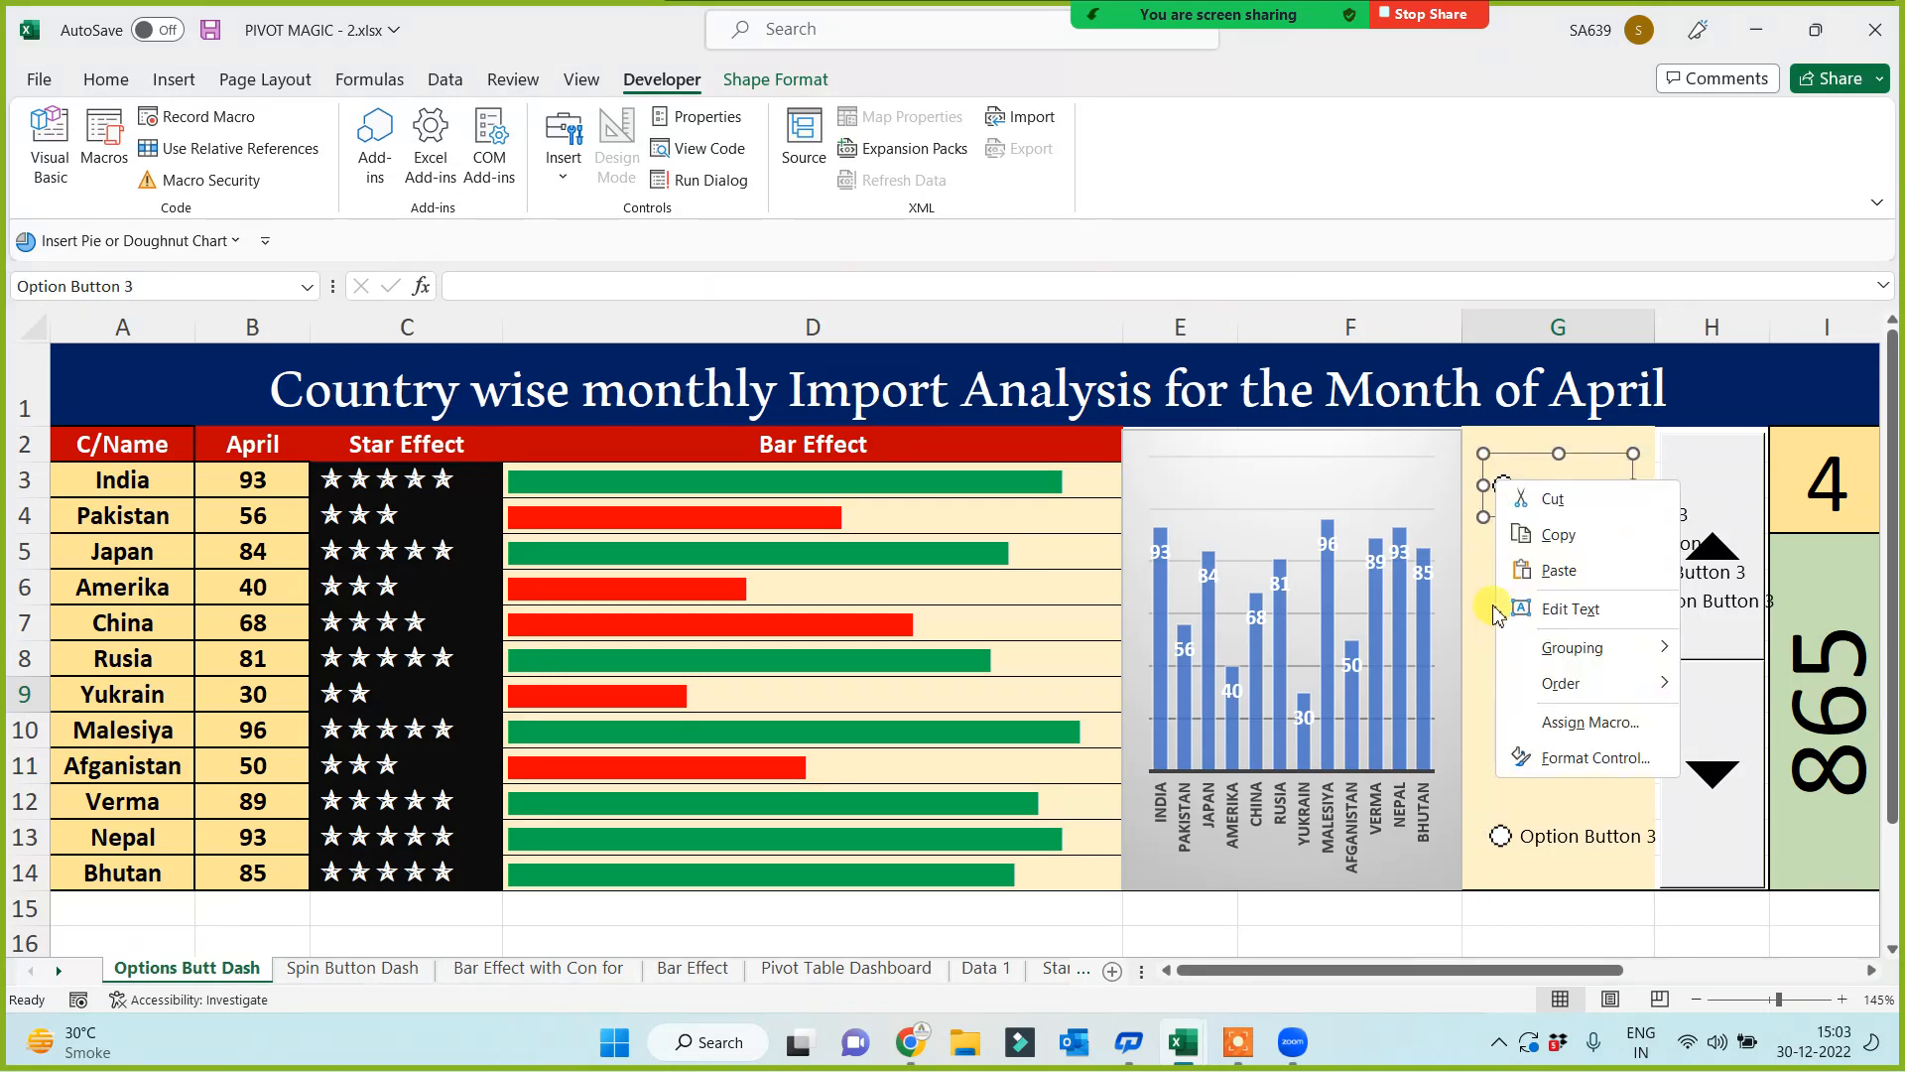
{"action": "left_click", "coordinate": [1484, 550]}
{"action": "left_click_drag", "start_coordinate": [1505, 516], "coordinate": [1499, 504]}
{"action": "left_click", "coordinate": [1519, 655]}
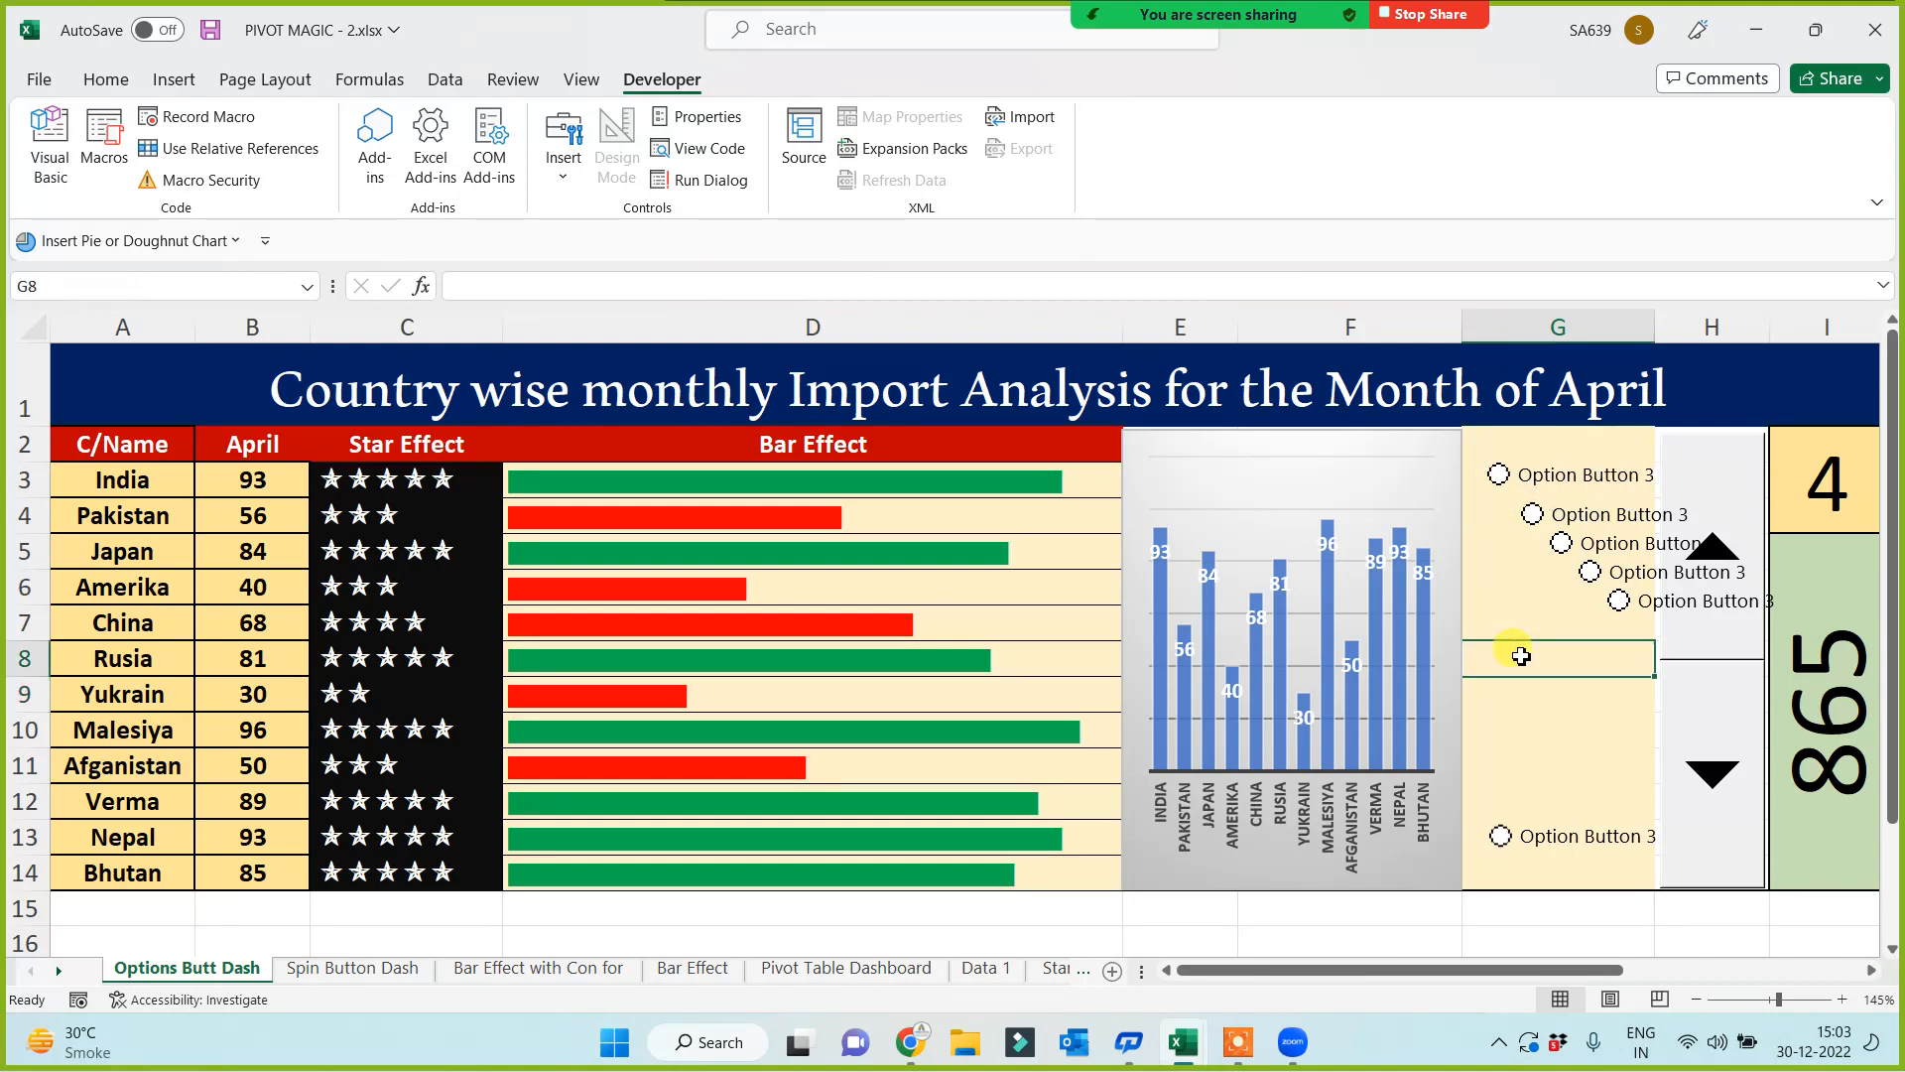
Step: Select all six option buttons in column G and distribute them vertically
{"action": "right_click", "coordinate": [1545, 486]}
{"action": "left_click", "coordinate": [1512, 605]}
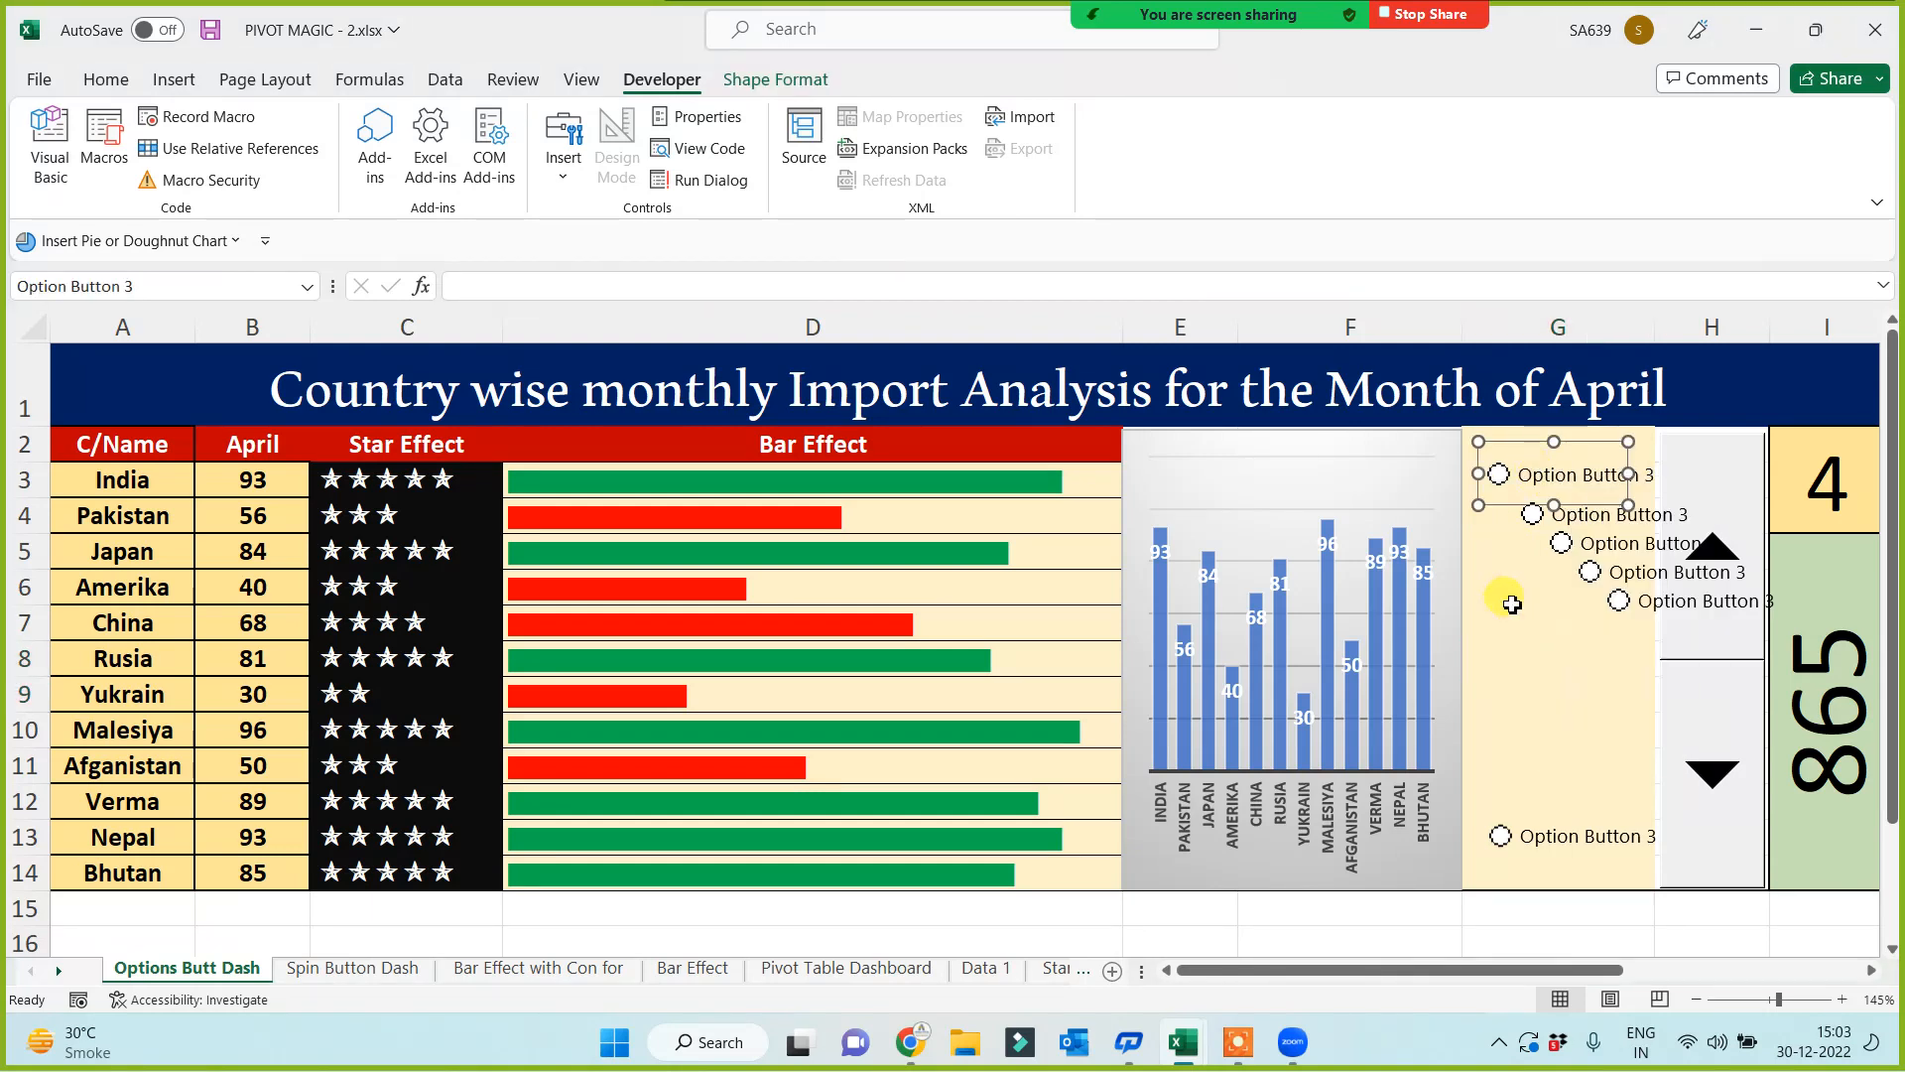
{"action": "left_click", "coordinate": [1592, 512], "text": "ctrl"}
{"action": "left_click", "coordinate": [1612, 556], "text": "ctrl"}
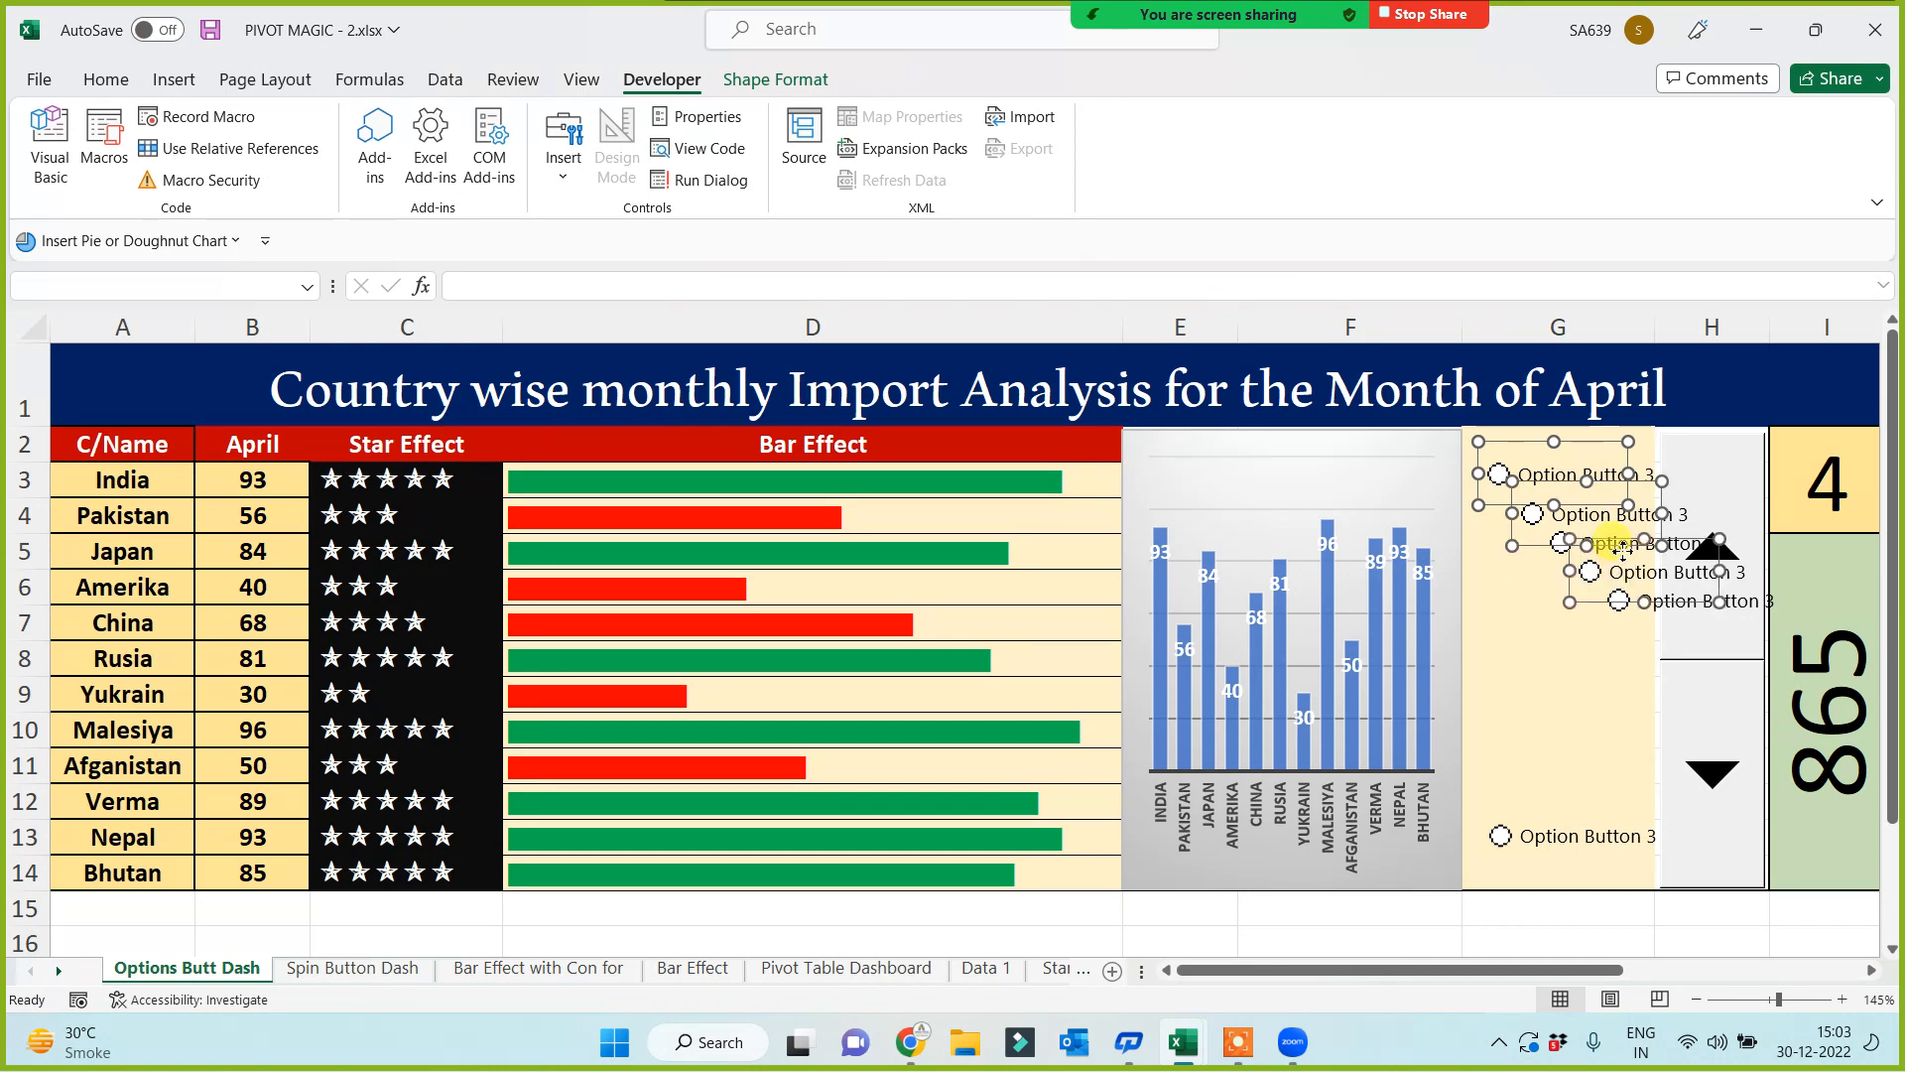
{"action": "left_click", "coordinate": [1672, 606], "text": "ctrl"}
{"action": "left_click", "coordinate": [1557, 825], "text": "ctrl"}
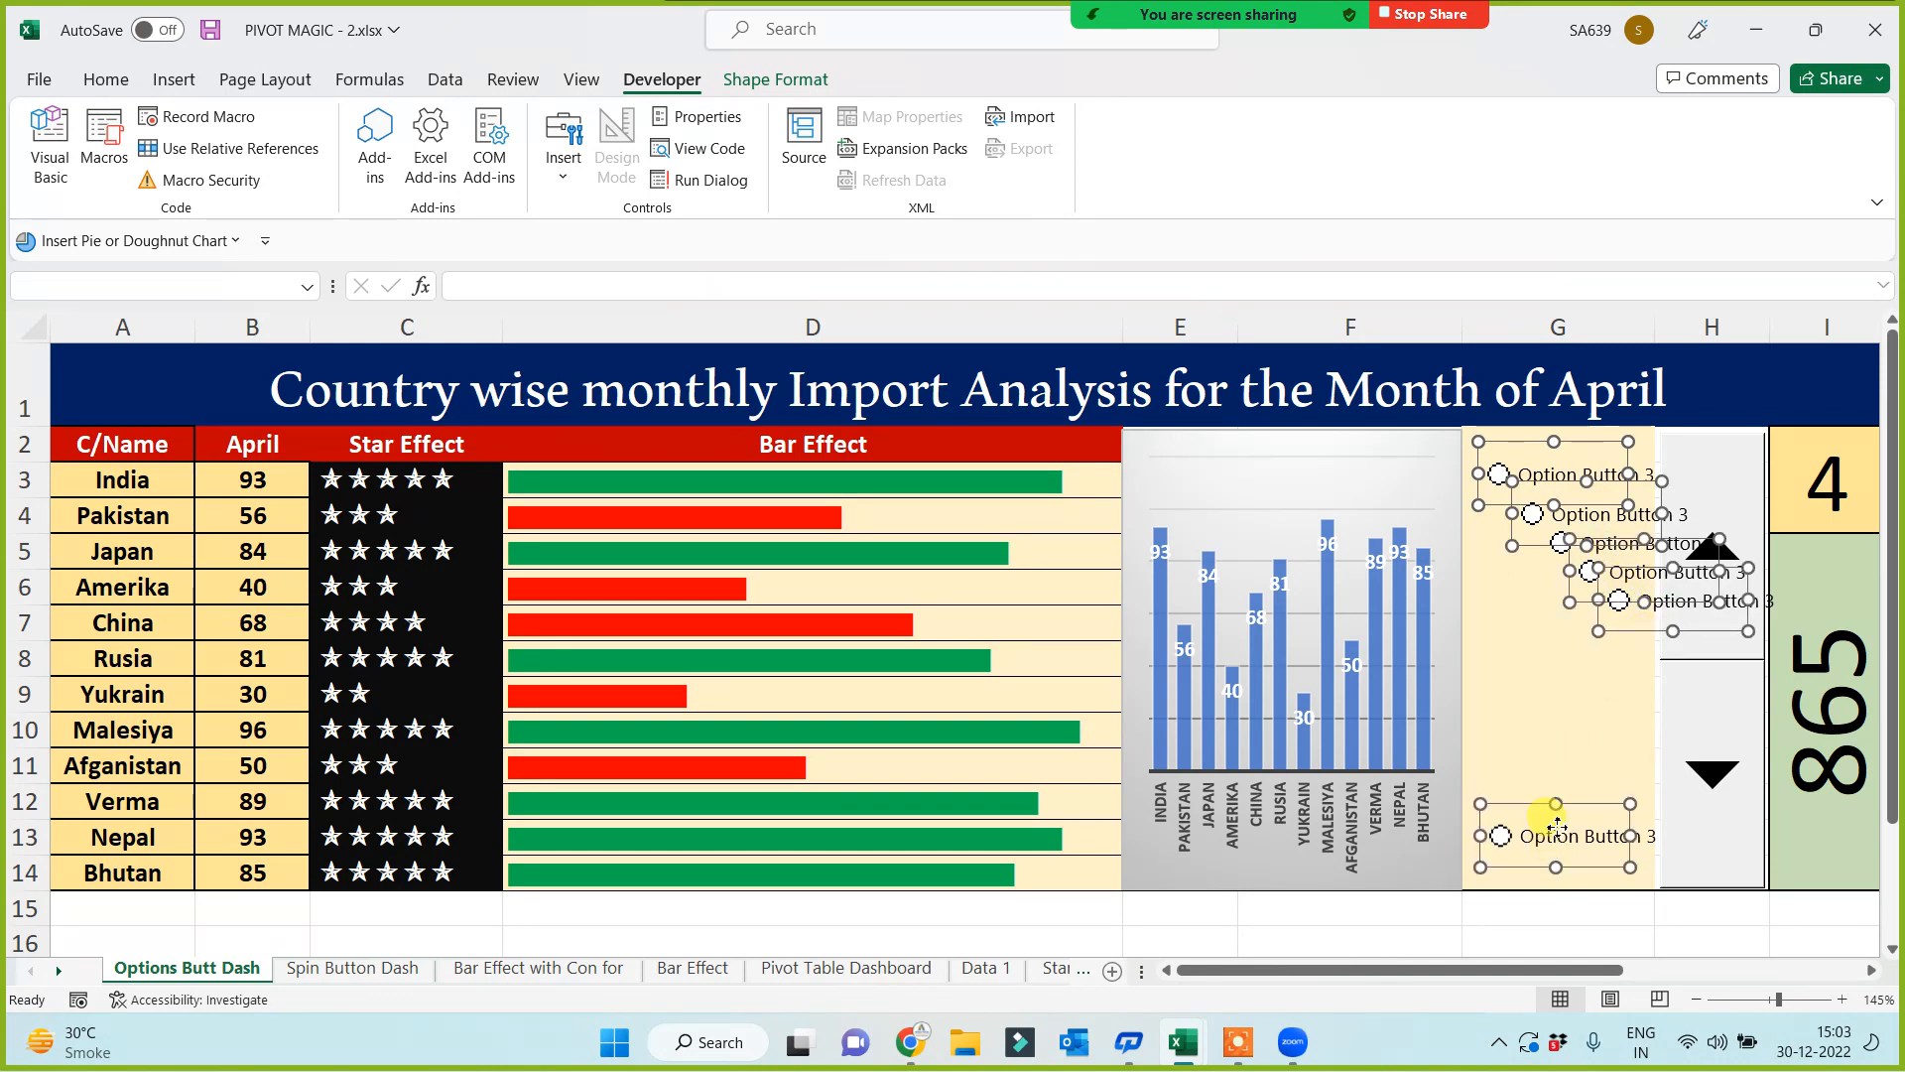
{"action": "left_click", "coordinate": [1557, 559], "text": "ctrl"}
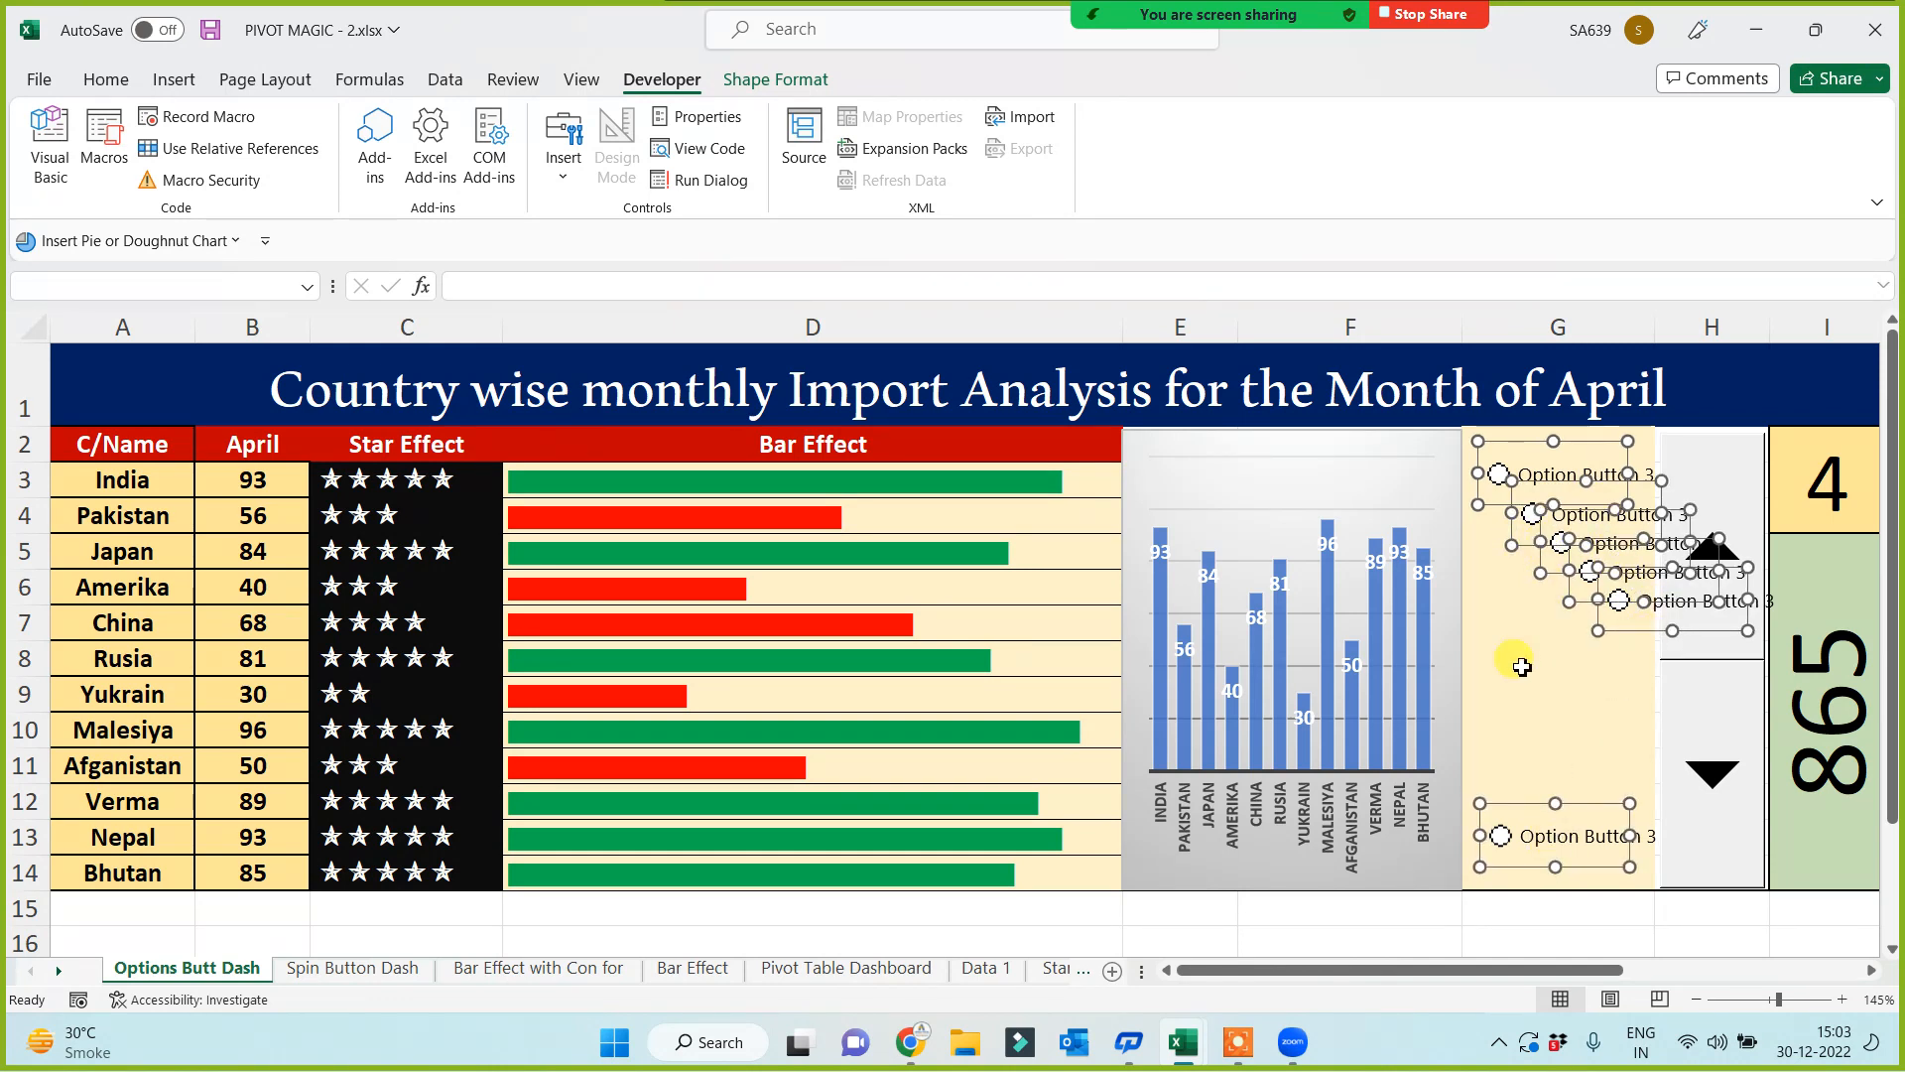
{"action": "left_click", "coordinate": [794, 83]}
{"action": "left_click", "coordinate": [1449, 119]}
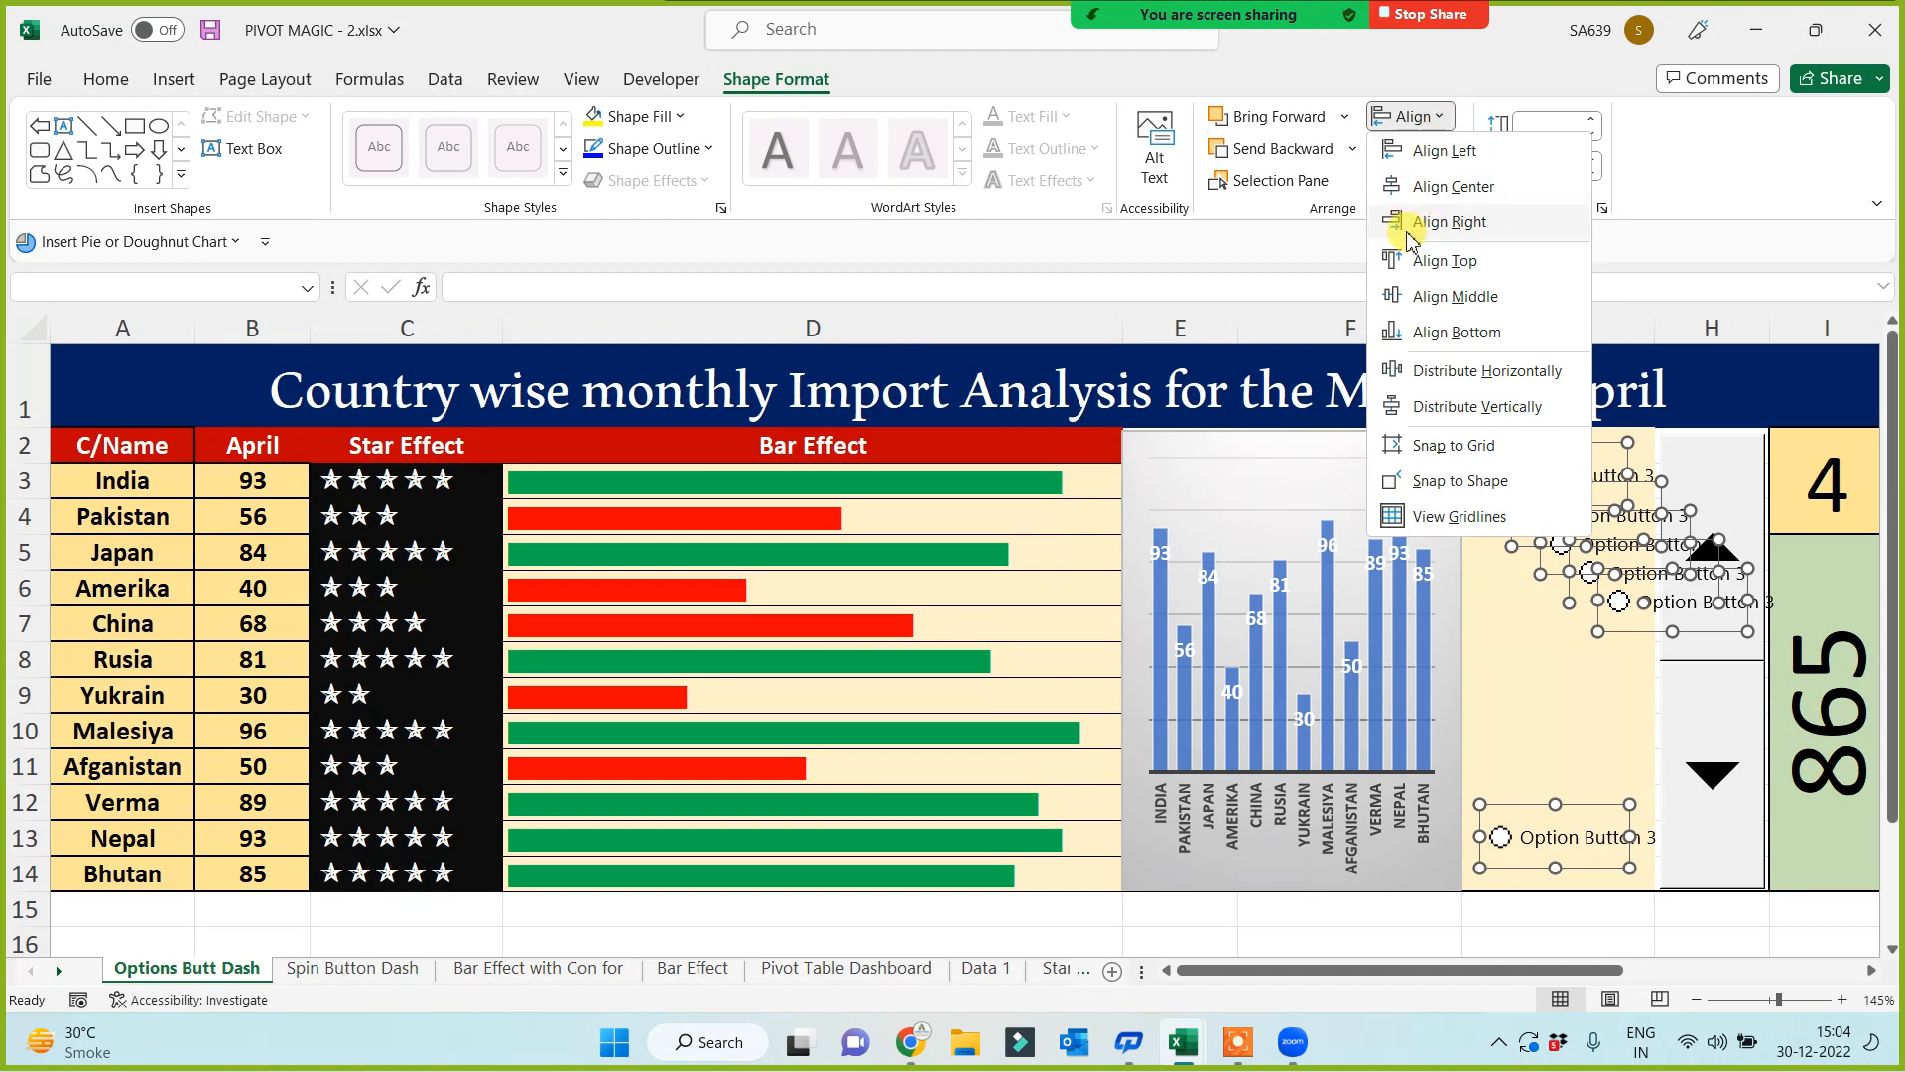
{"action": "left_click", "coordinate": [1417, 416]}
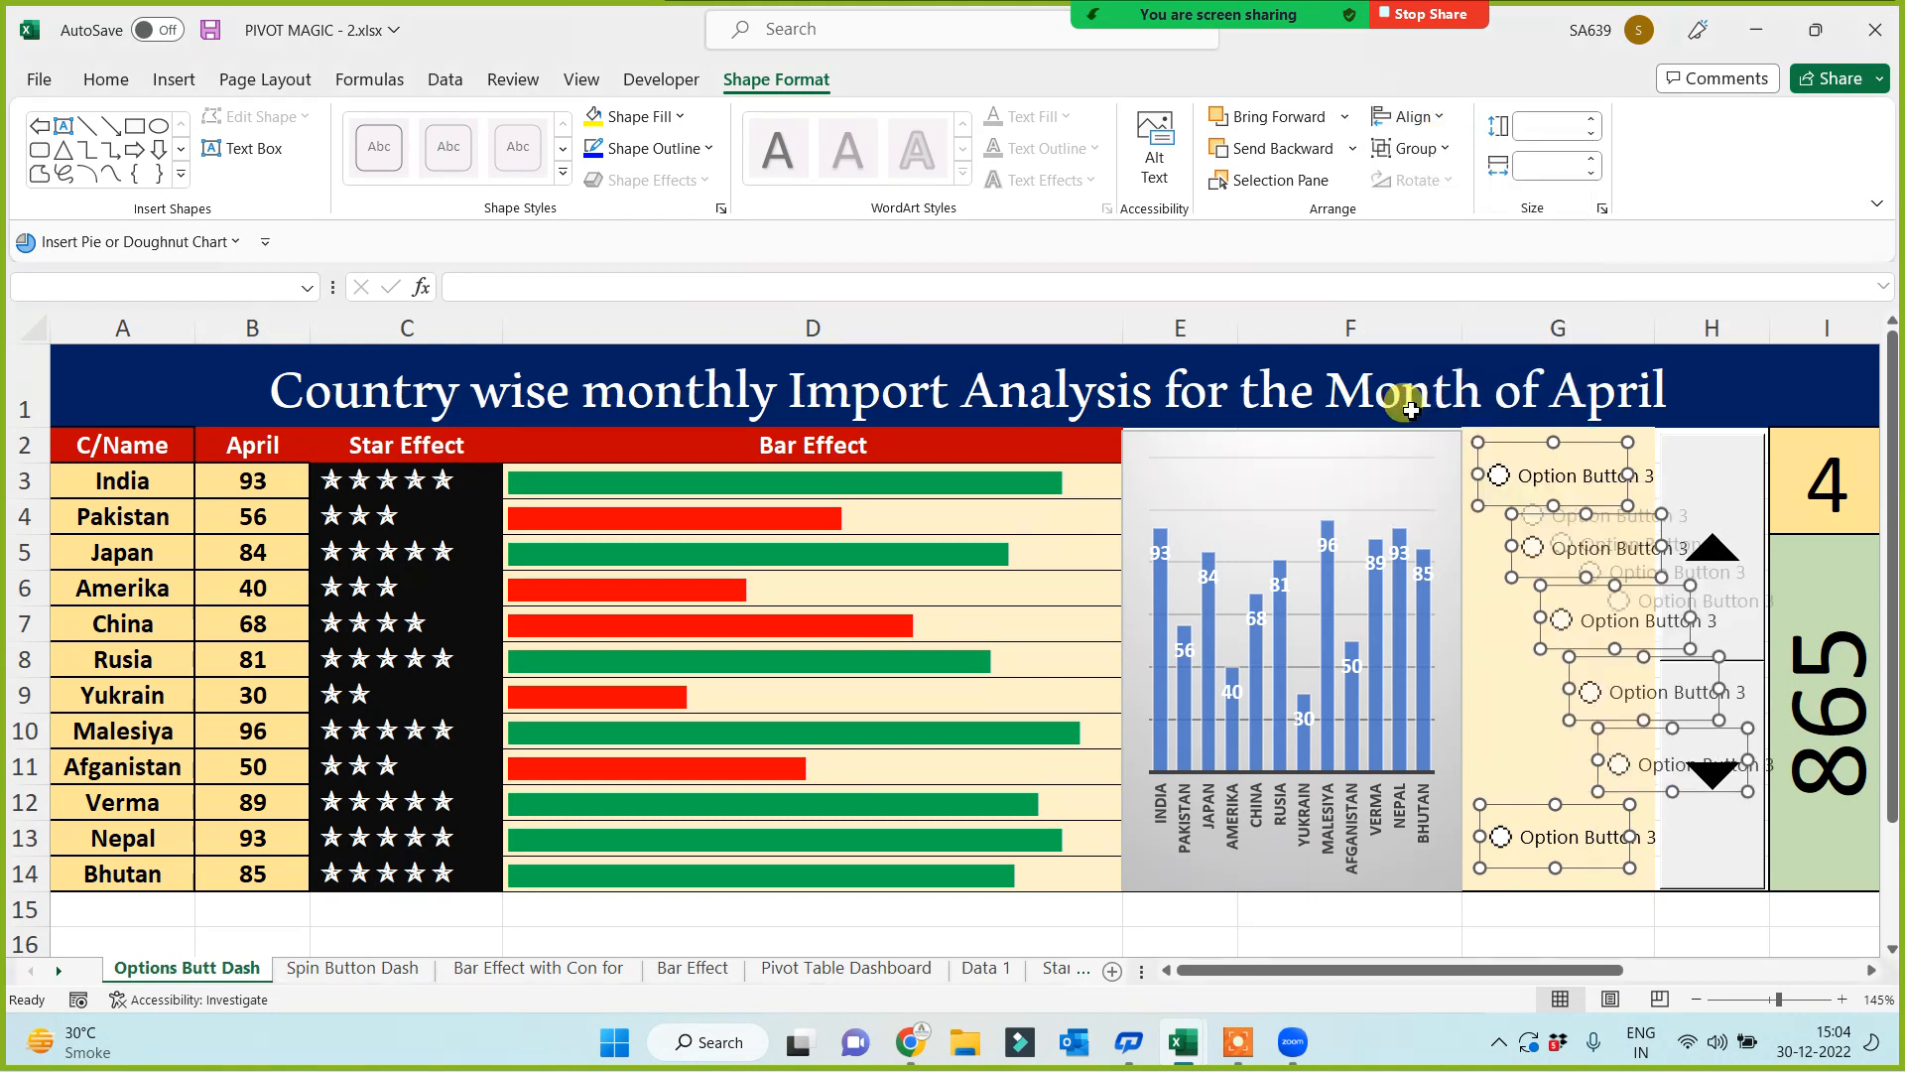
Step: Try distributing the six option buttons horizontally, and align them all by their left edges instead
{"action": "left_click", "coordinate": [1441, 117]}
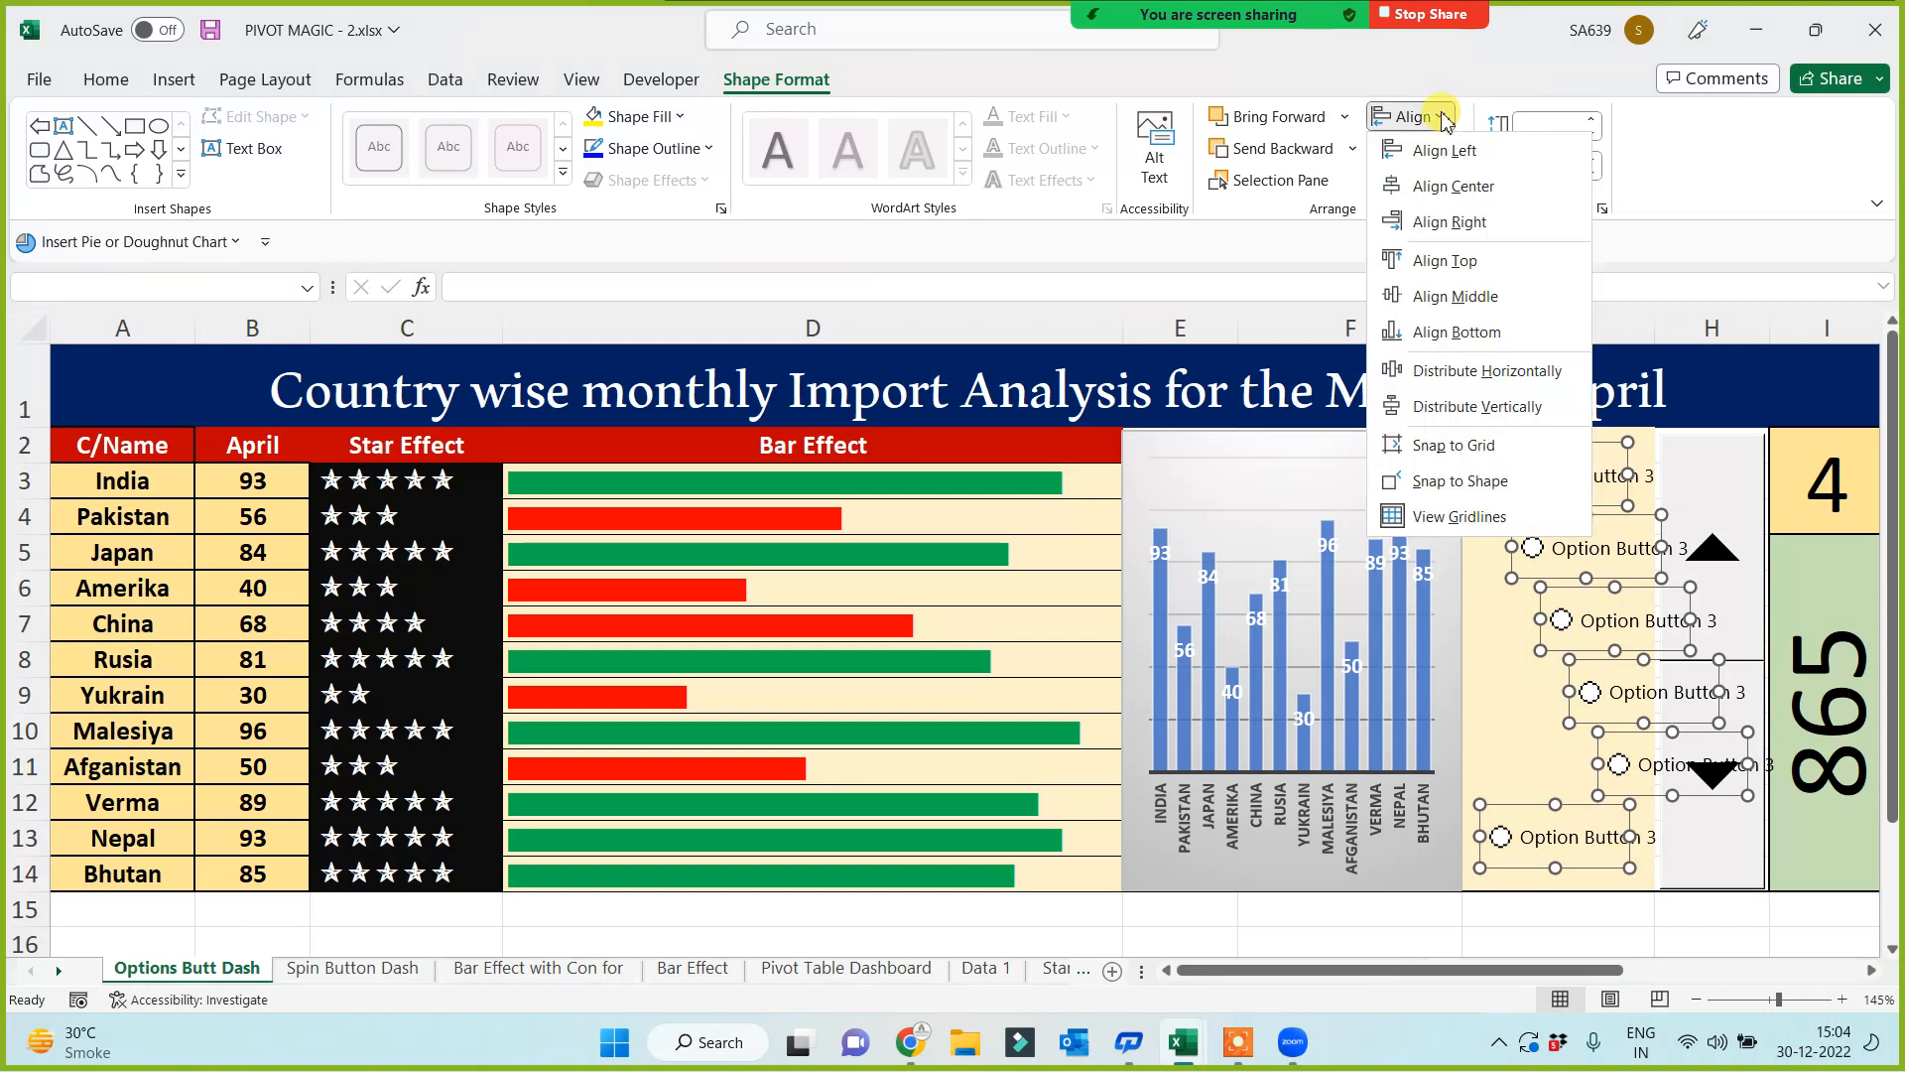
{"action": "left_click", "coordinate": [1399, 381]}
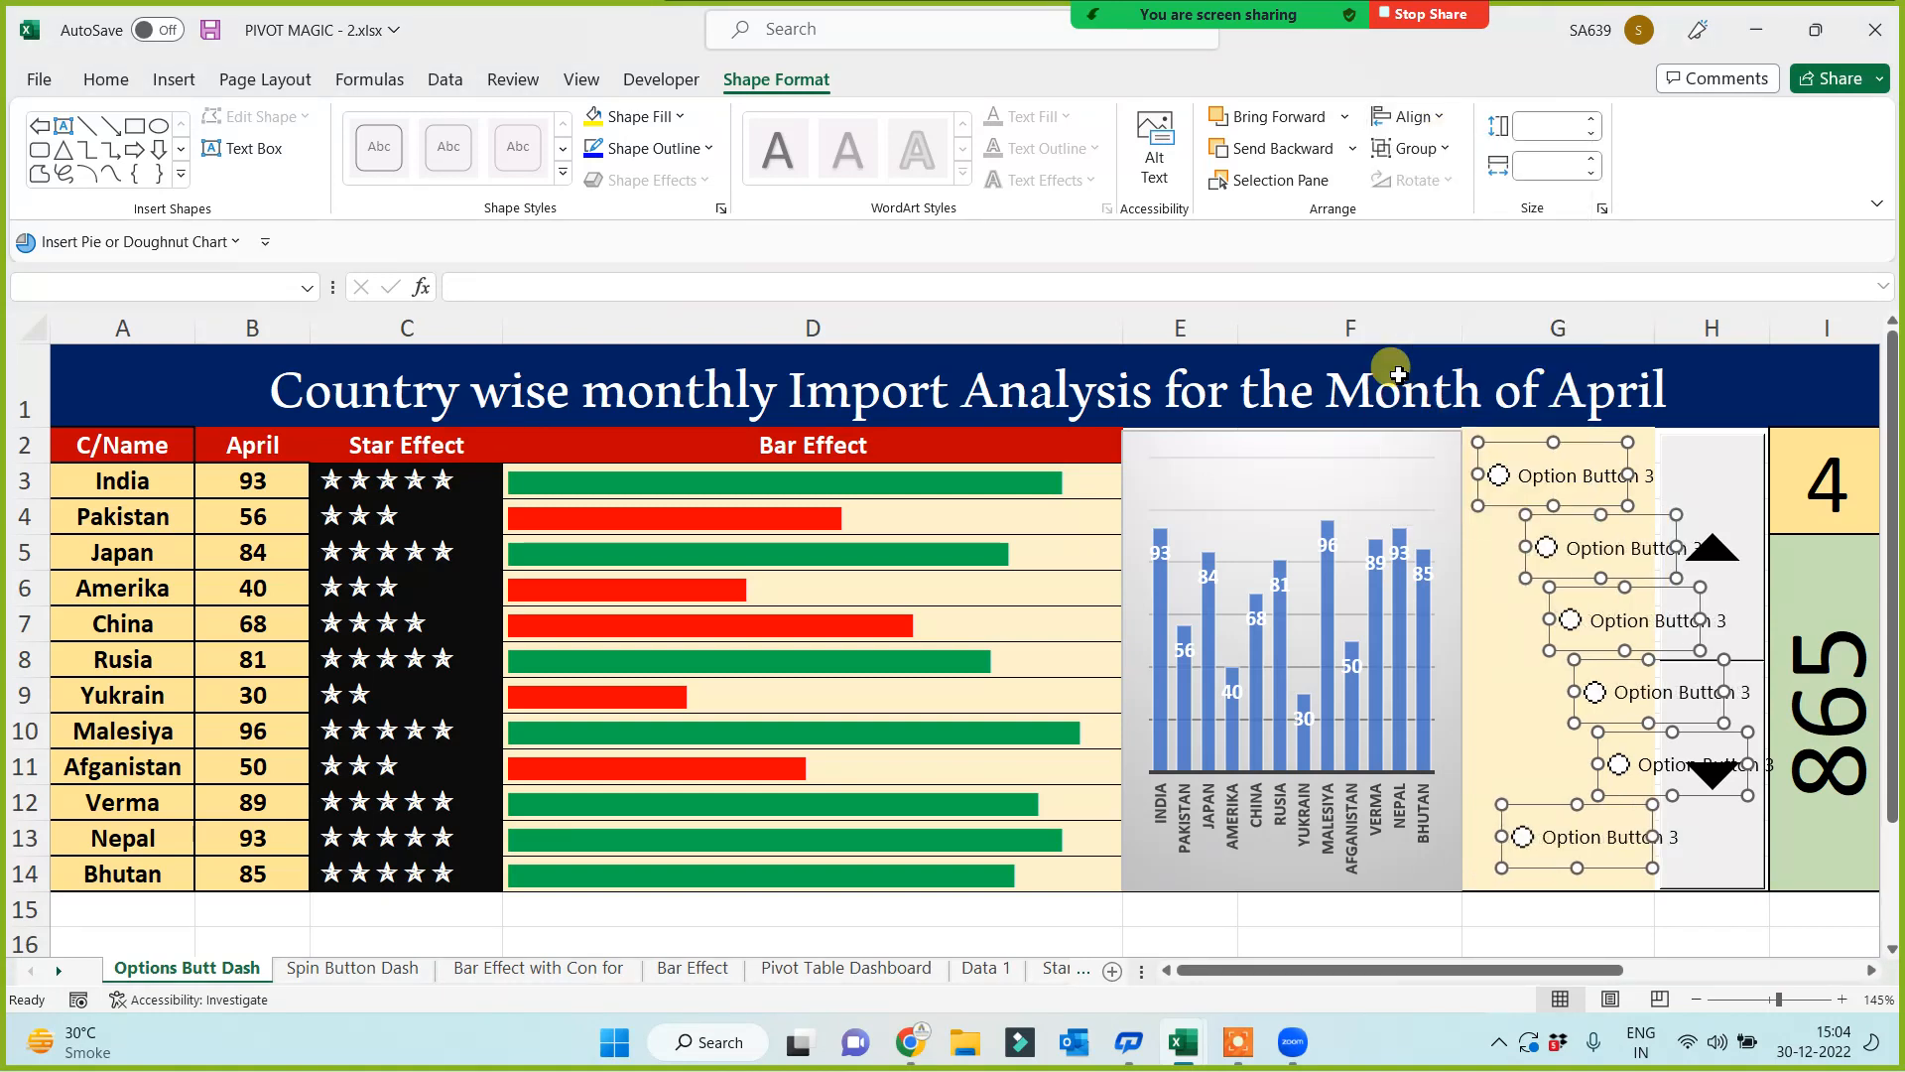
{"action": "left_click", "coordinate": [1444, 124]}
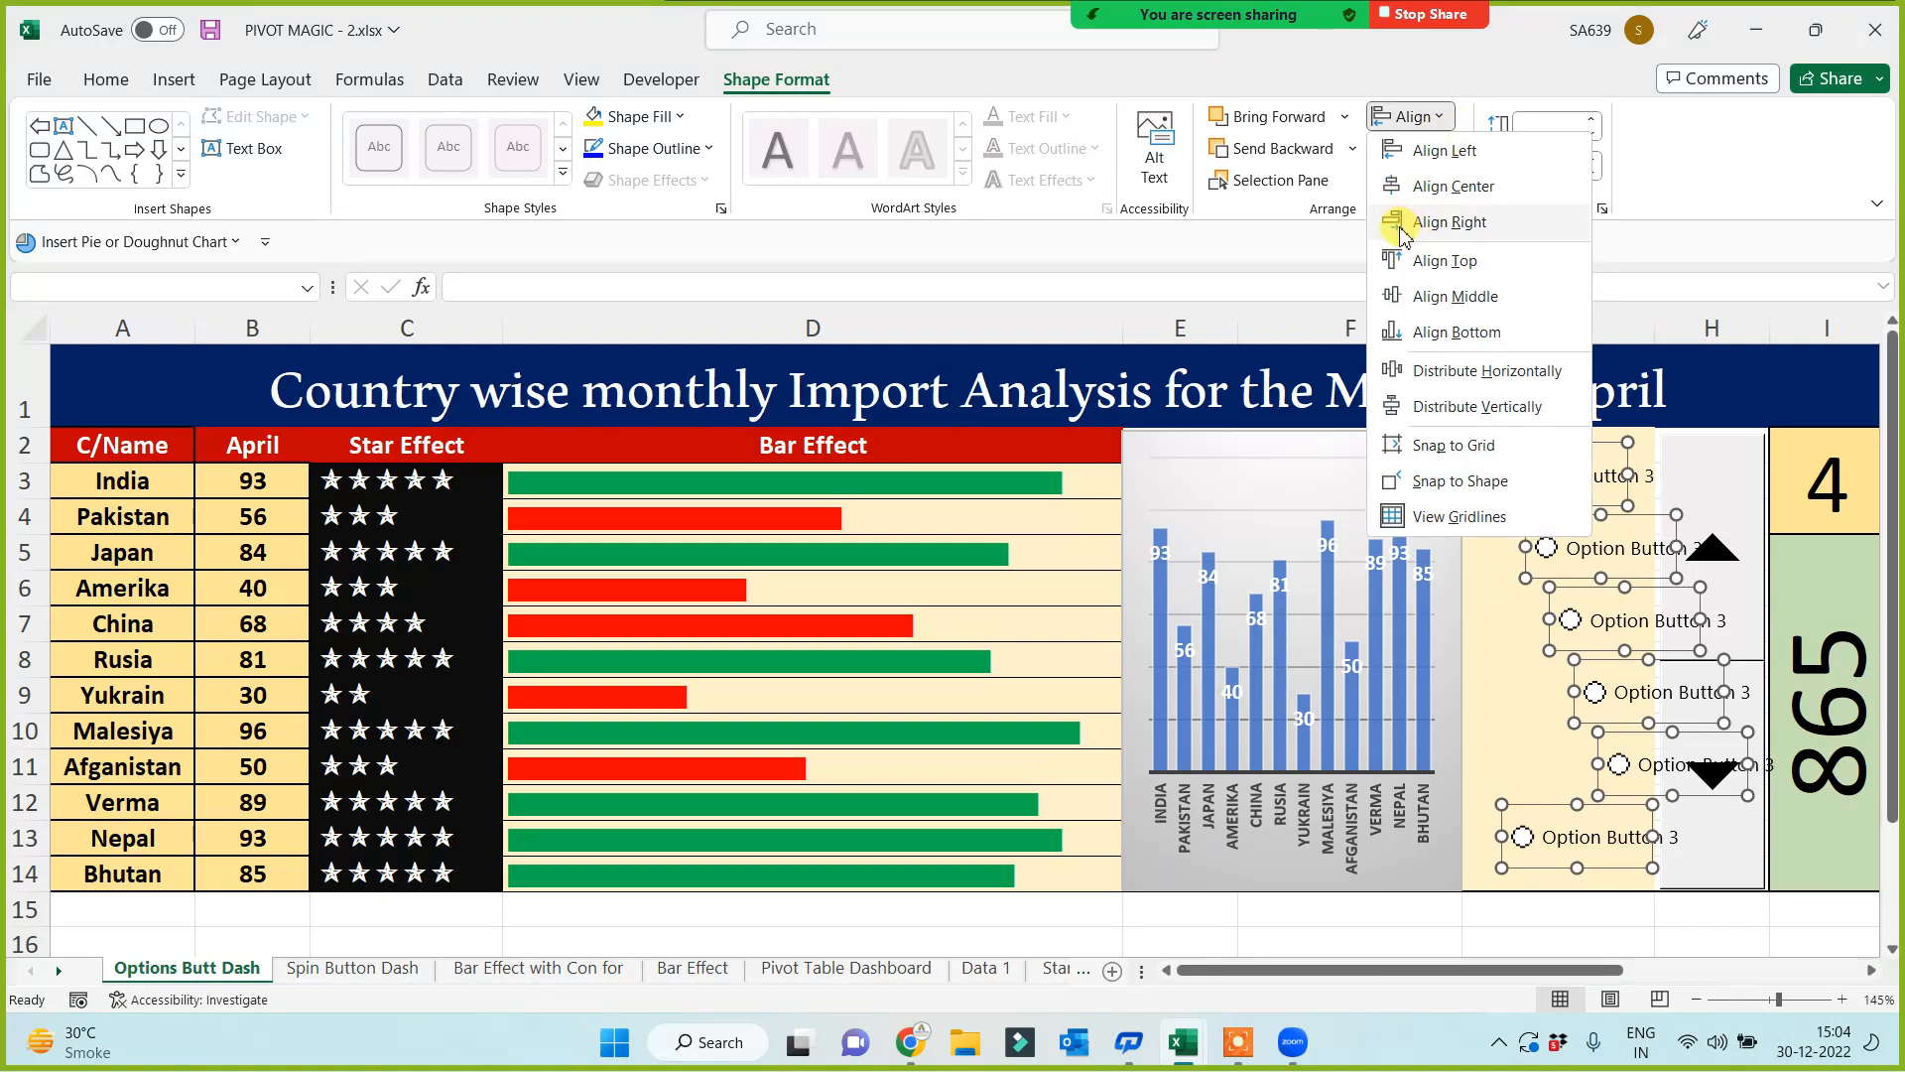
{"action": "left_click", "coordinate": [1394, 162]}
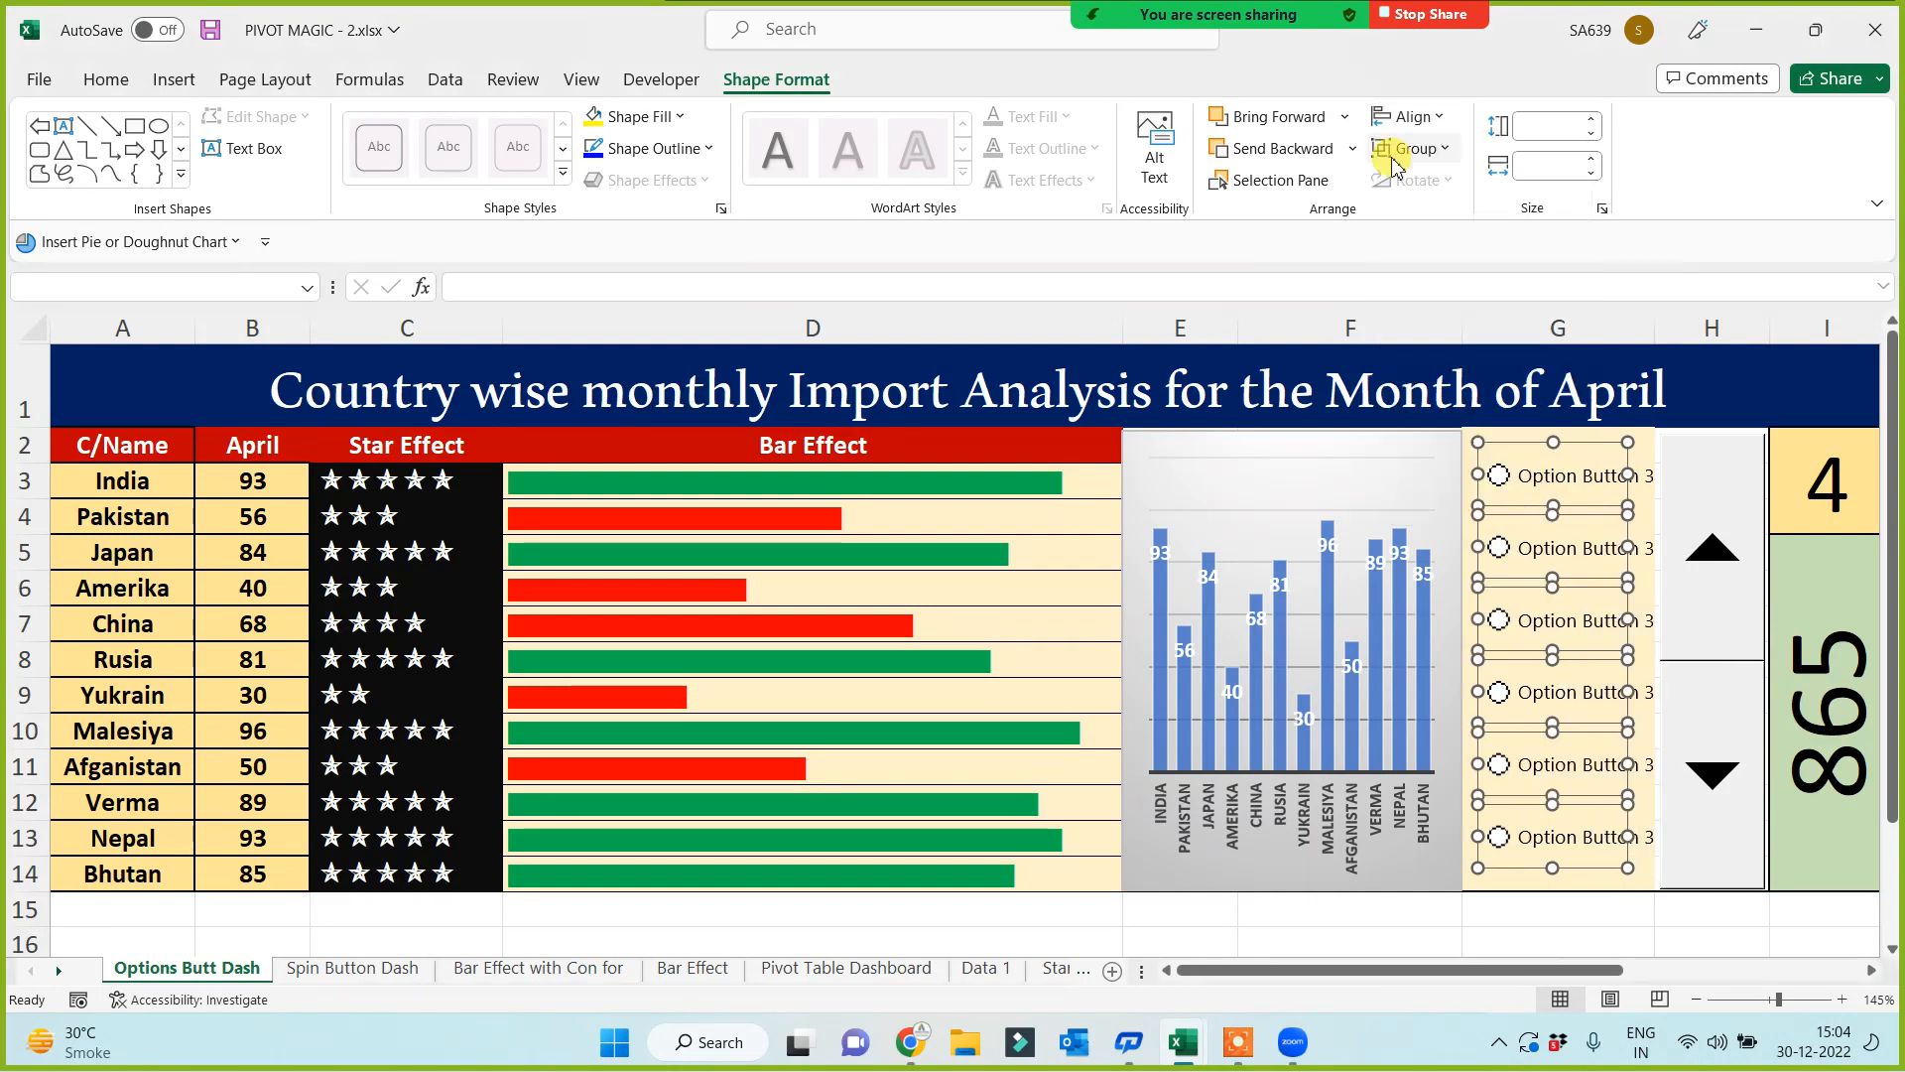
{"action": "left_click", "coordinate": [1558, 905]}
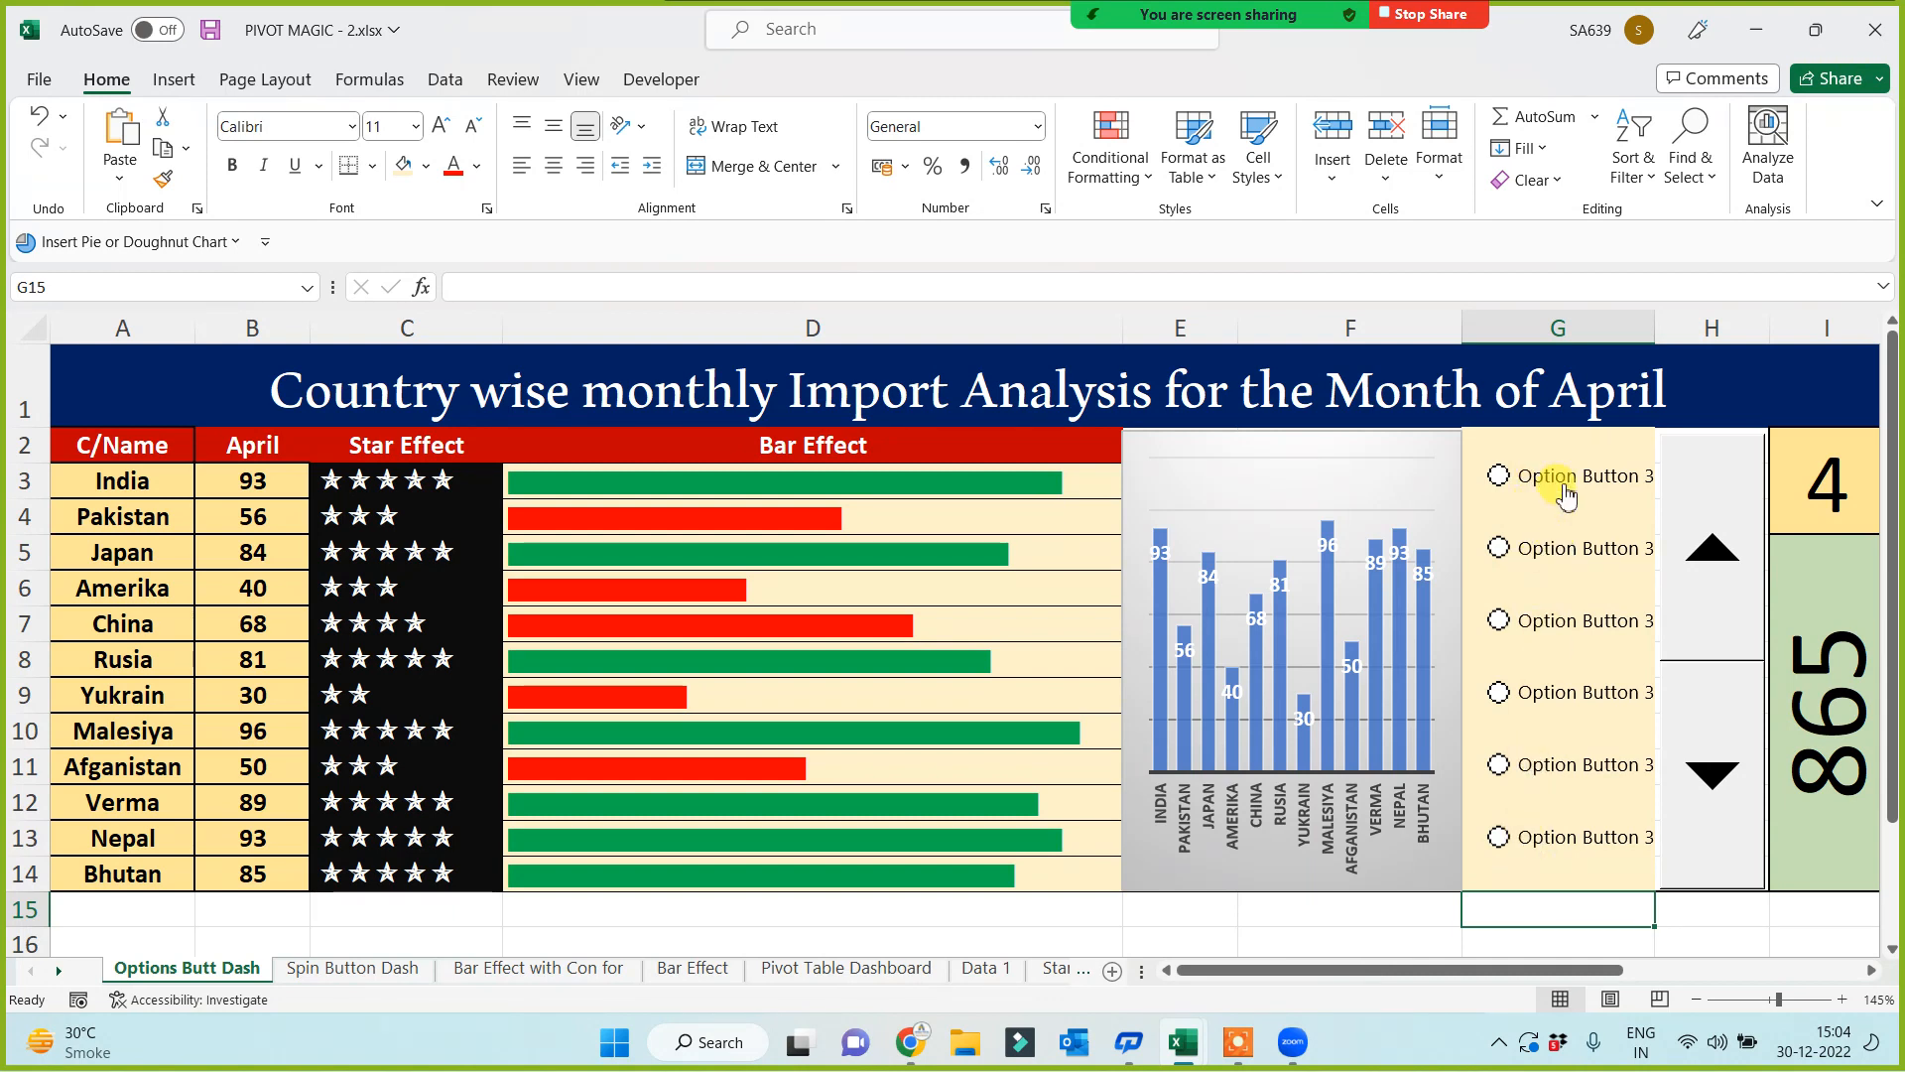
Step: Replace the label of the first option button in column G with Jan
{"action": "right_click", "coordinate": [1566, 489]}
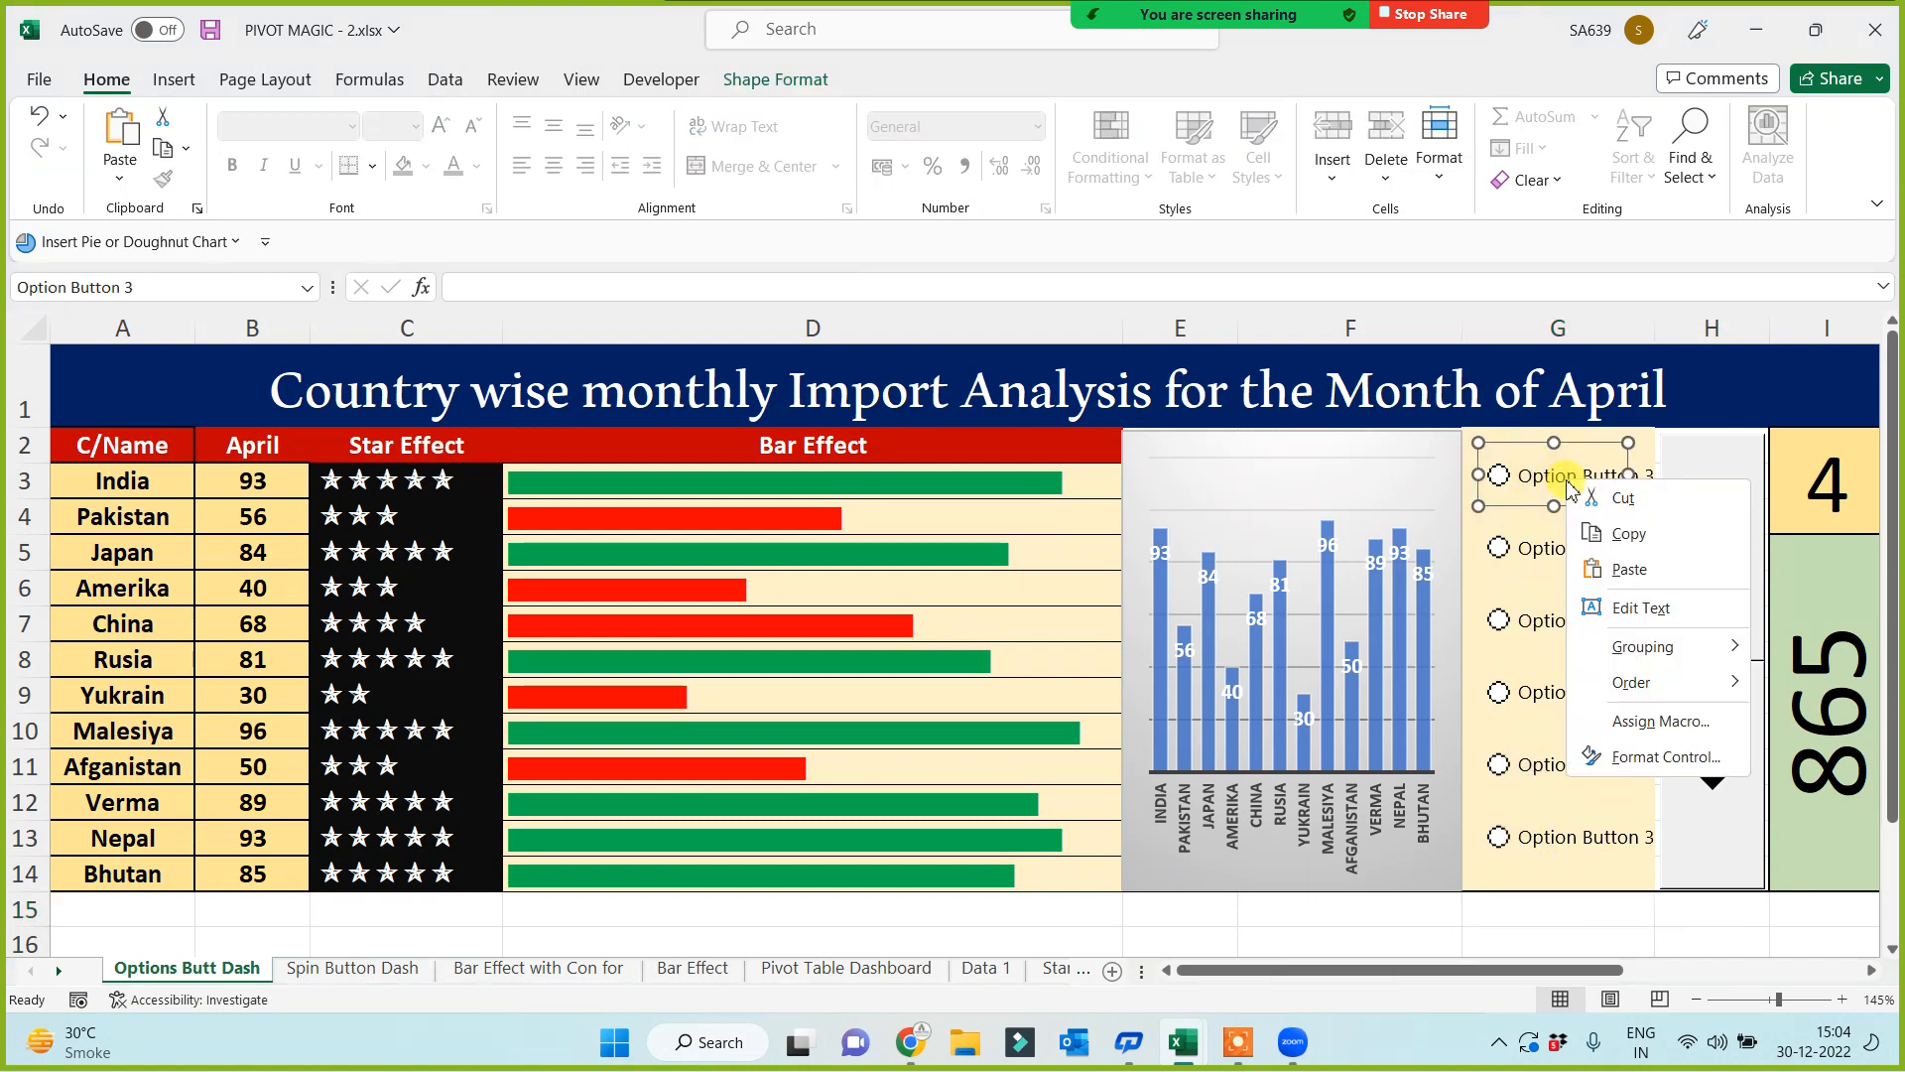
{"action": "left_click", "coordinate": [1637, 617]}
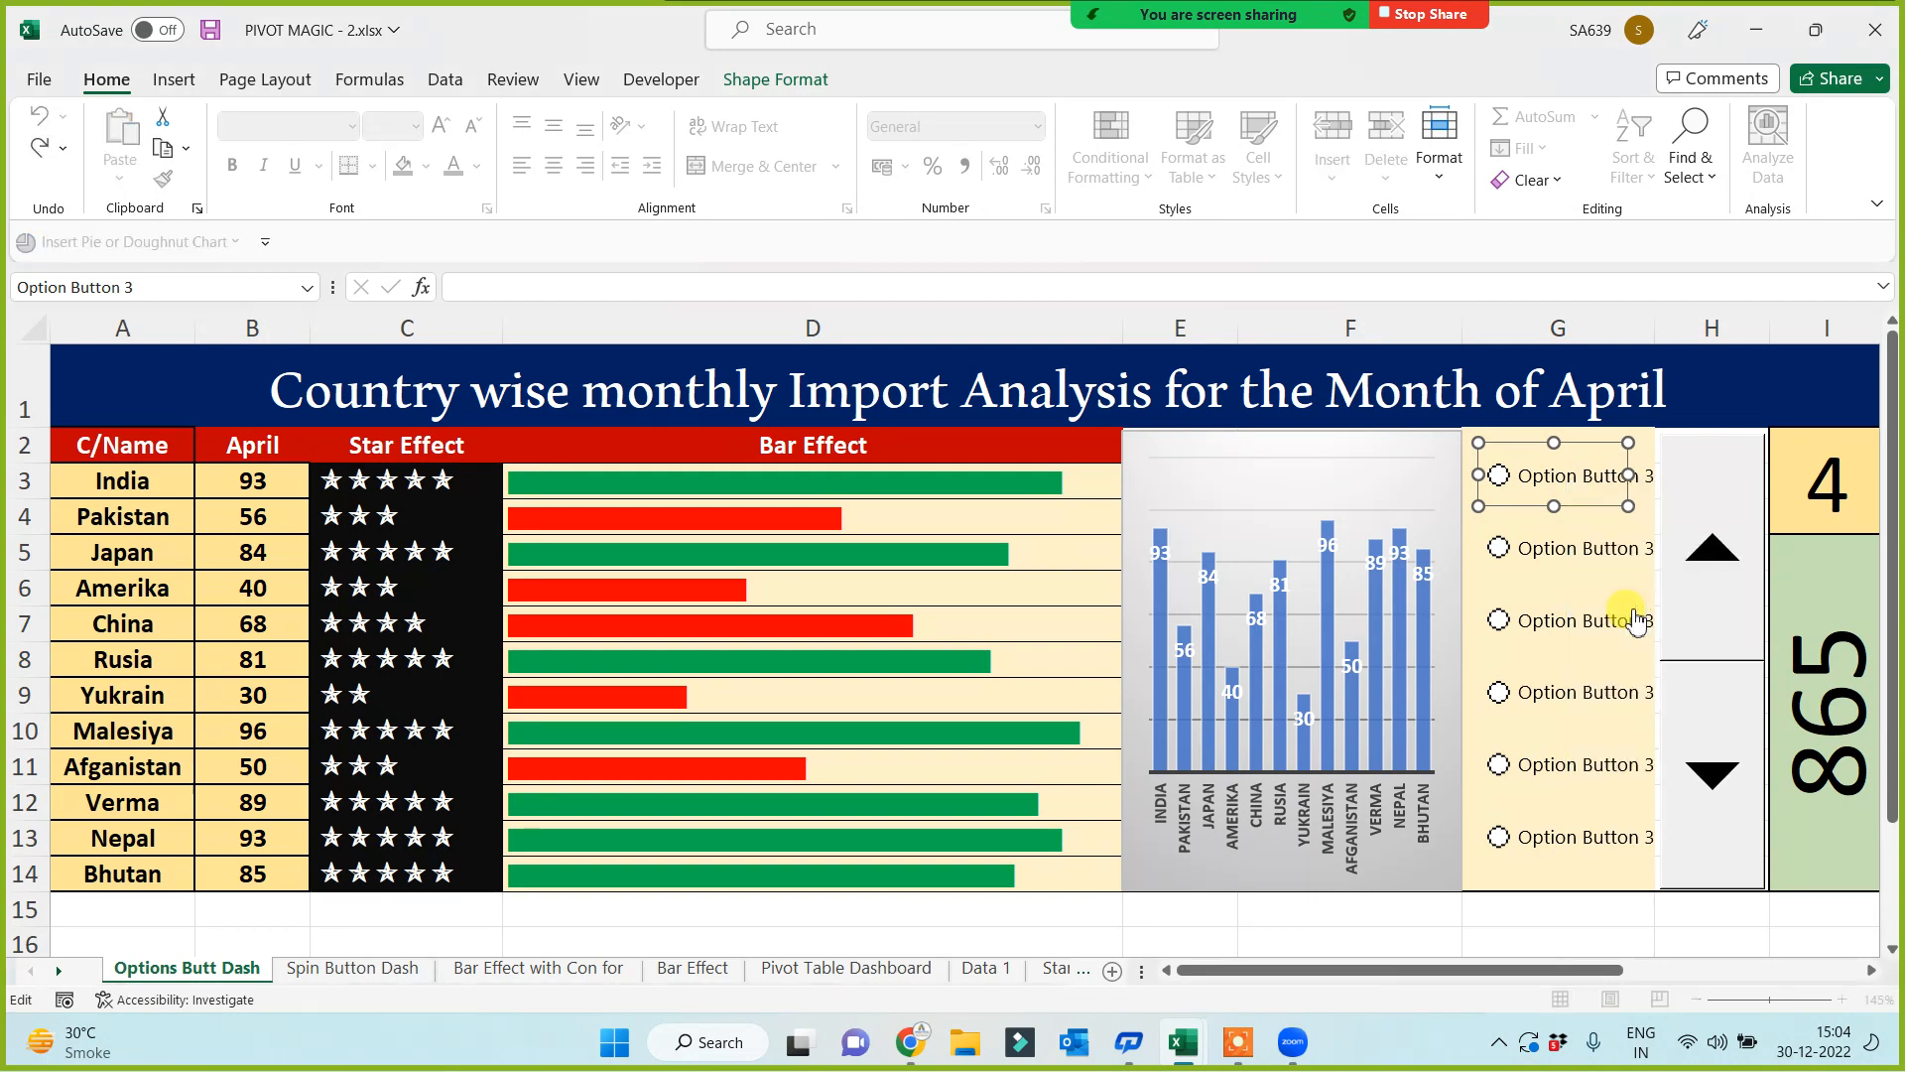
{"action": "key", "text": "Delete"}
{"action": "key", "text": "Delete"}
{"action": "key", "text": "Delete"}
{"action": "key", "text": "Delete"}
{"action": "key", "text": "Delete"}
{"action": "key", "text": "Delete"}
{"action": "key", "text": "Delete"}
{"action": "key", "text": "Delete"}
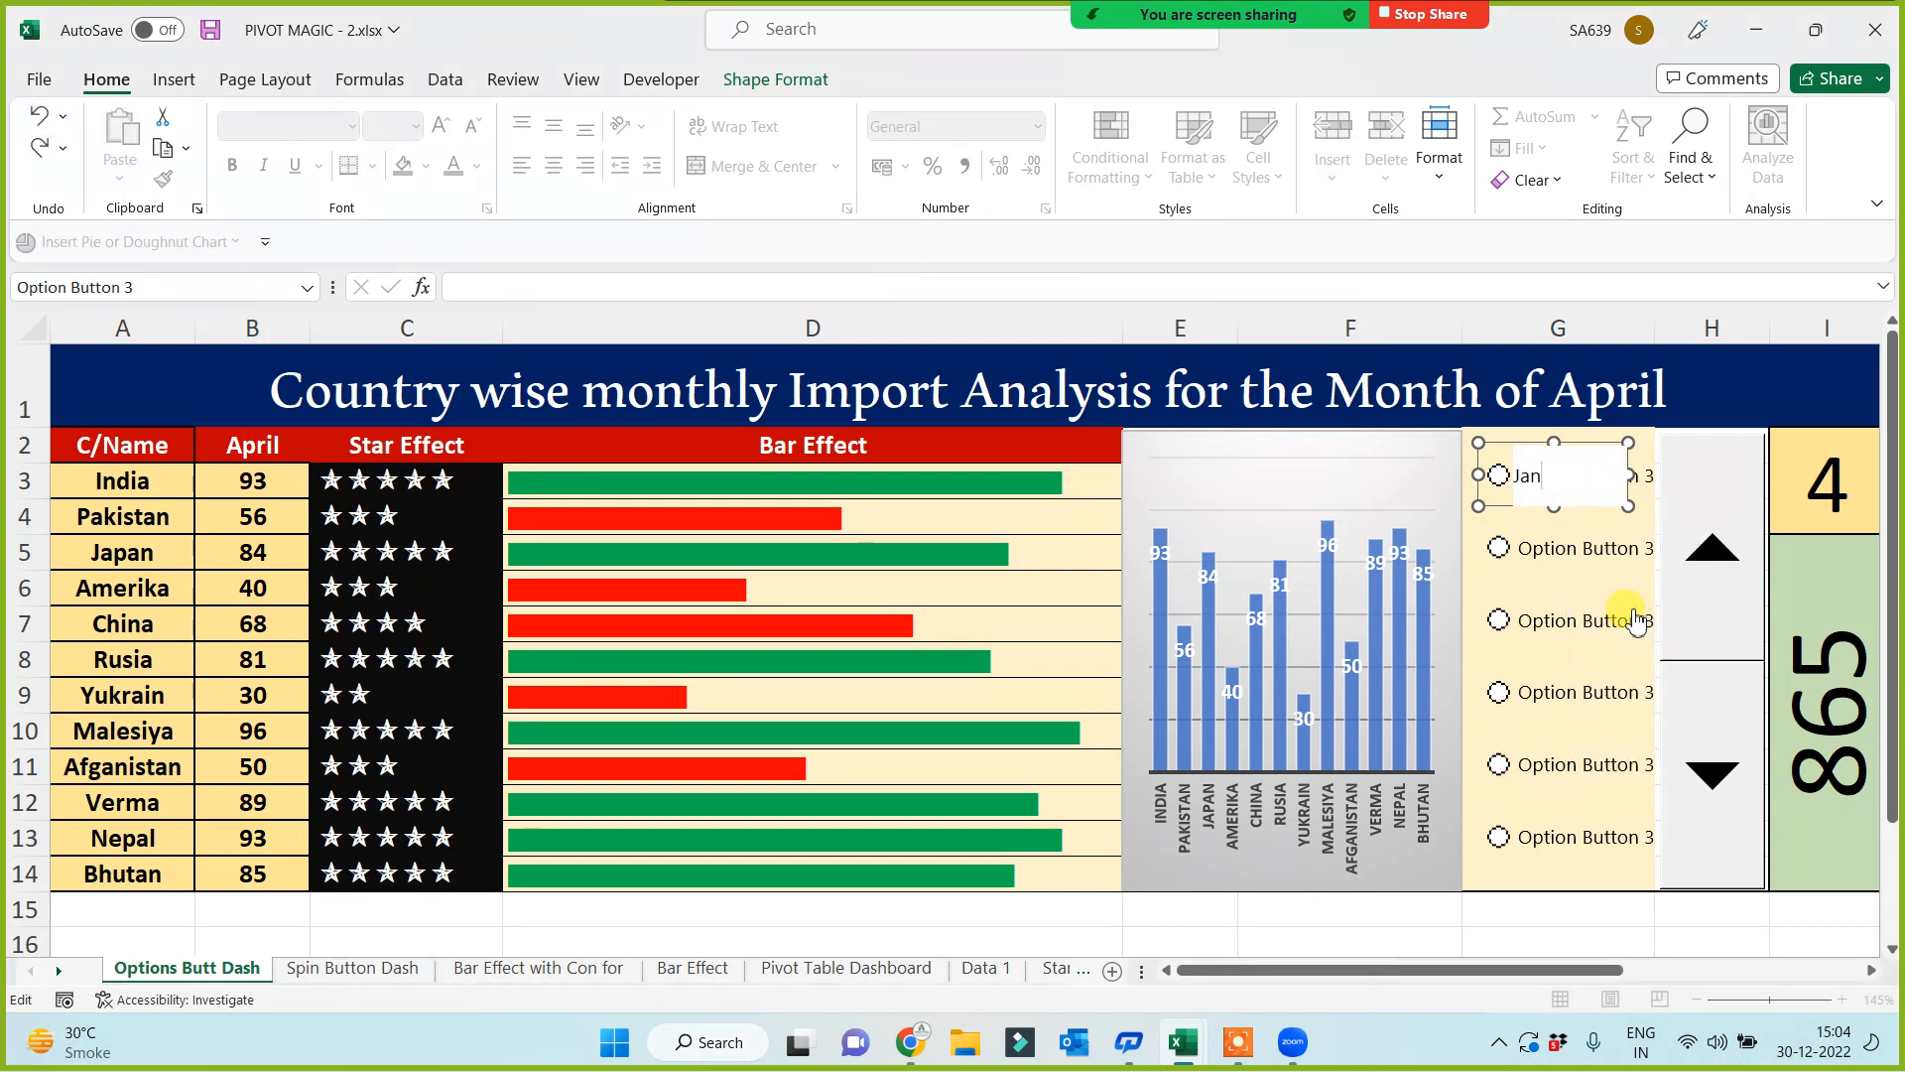
Step: Replace the label of the second option button, below Jan, with Feb
{"action": "right_click", "coordinate": [1581, 560]}
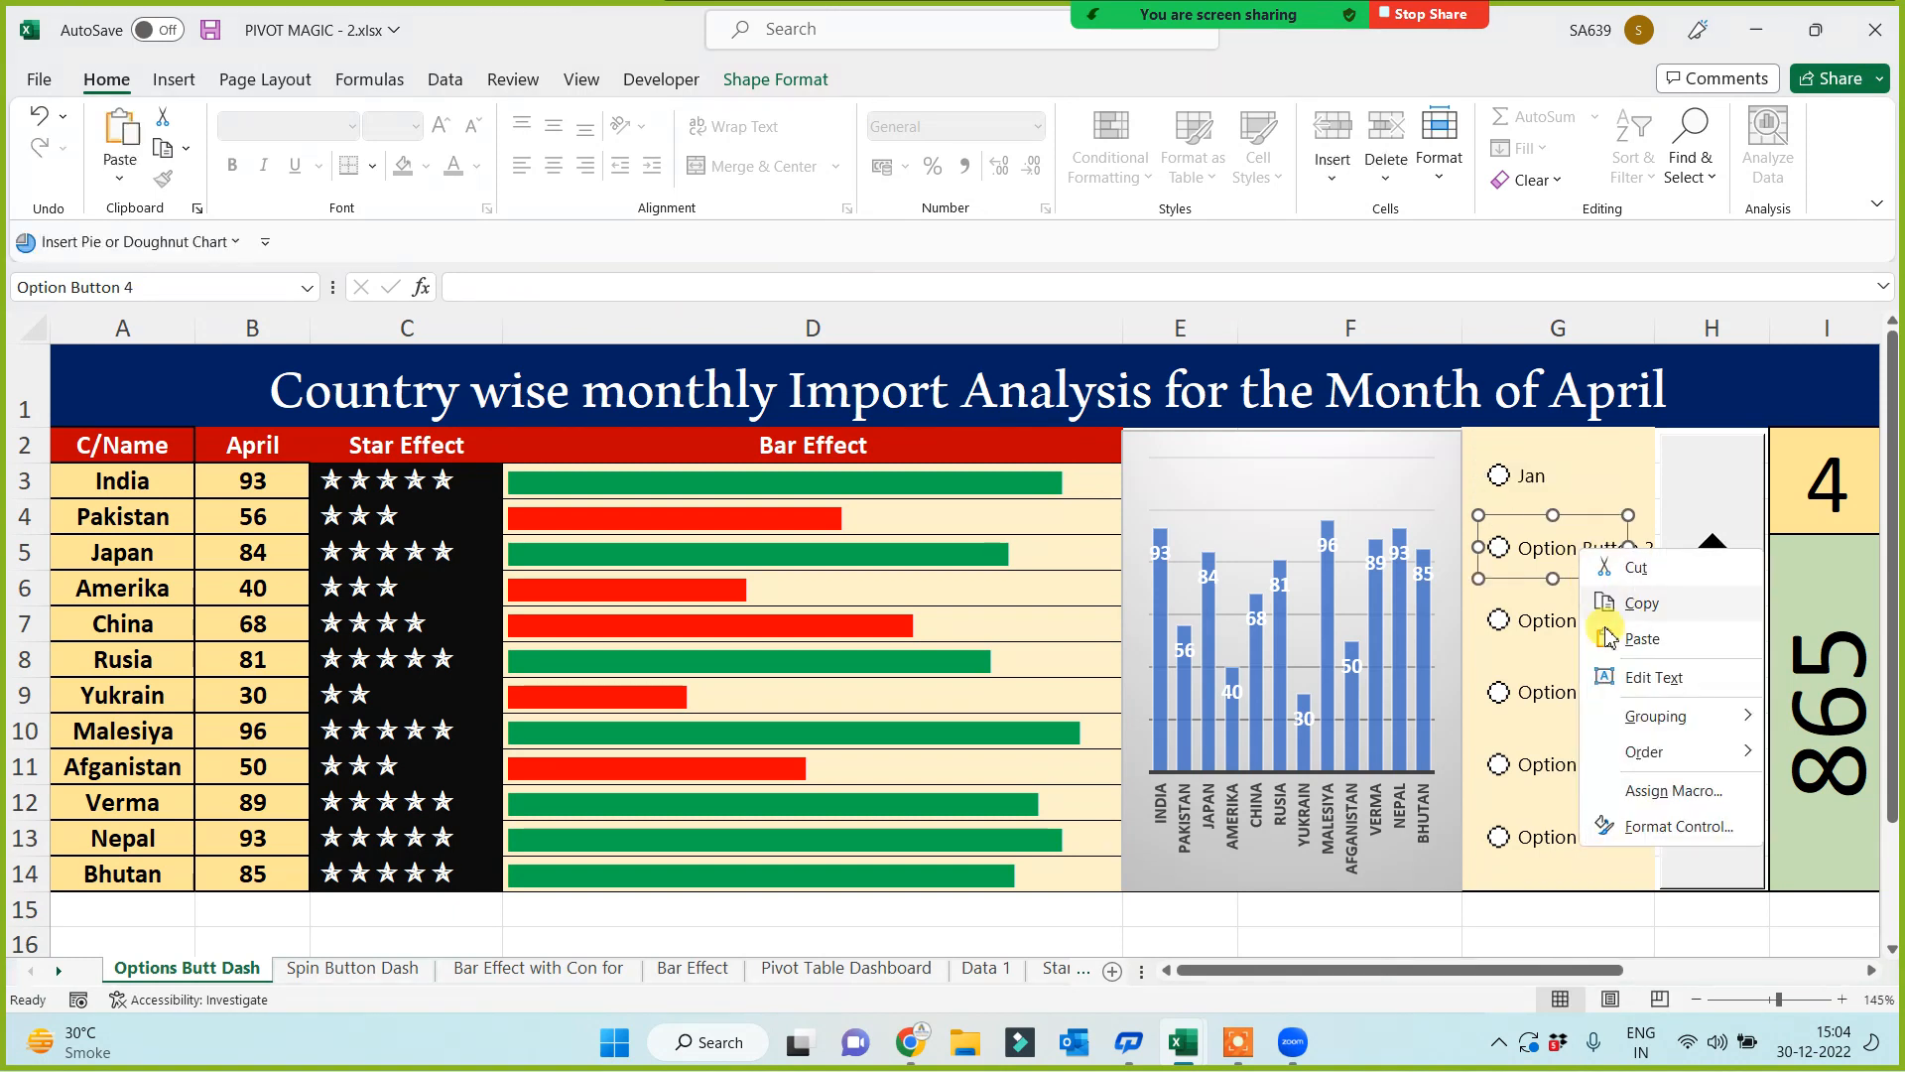
{"action": "left_click", "coordinate": [1649, 677]}
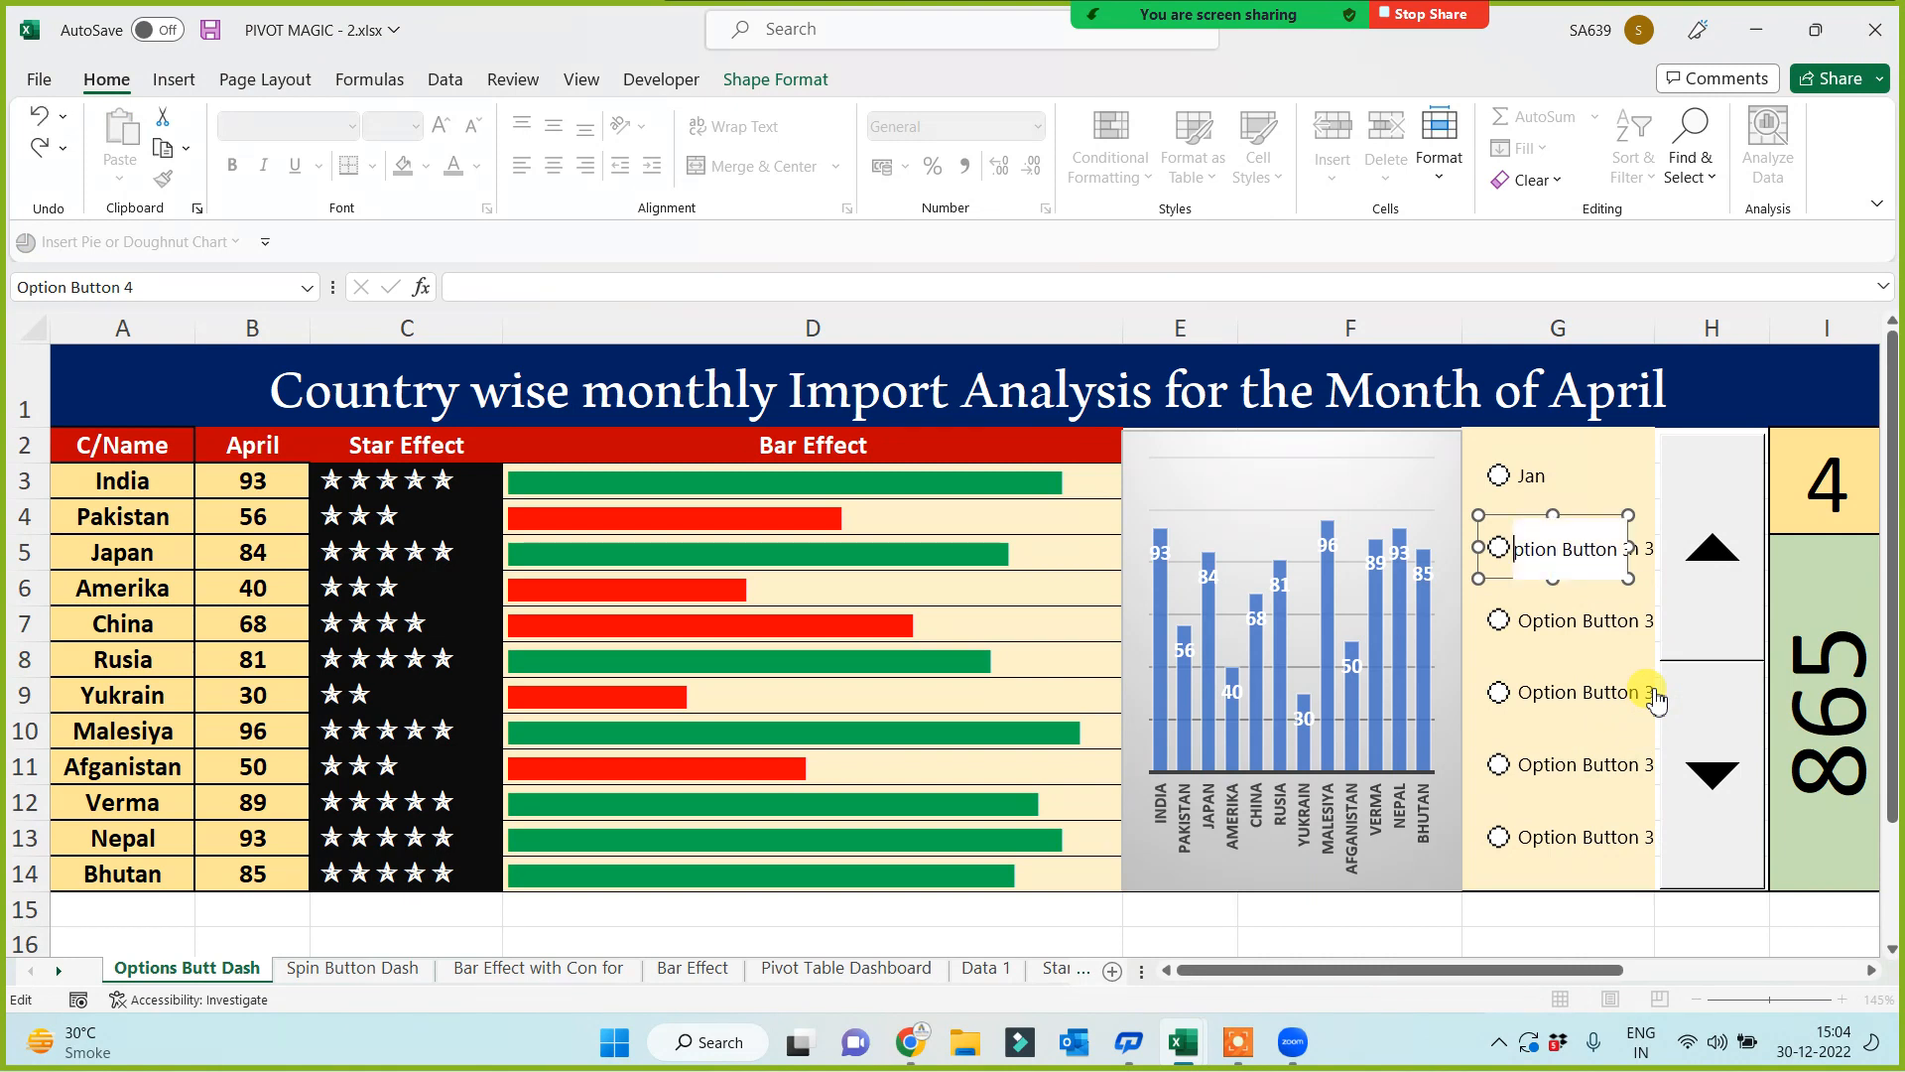
{"action": "key", "text": "Delete"}
{"action": "key", "text": "Delete"}
{"action": "key", "text": "Delete"}
{"action": "key", "text": "Delete"}
Step: Replace the label of the third option button, below Feb, with Mar
{"action": "right_click", "coordinate": [1546, 622]}
{"action": "left_click", "coordinate": [1624, 752]}
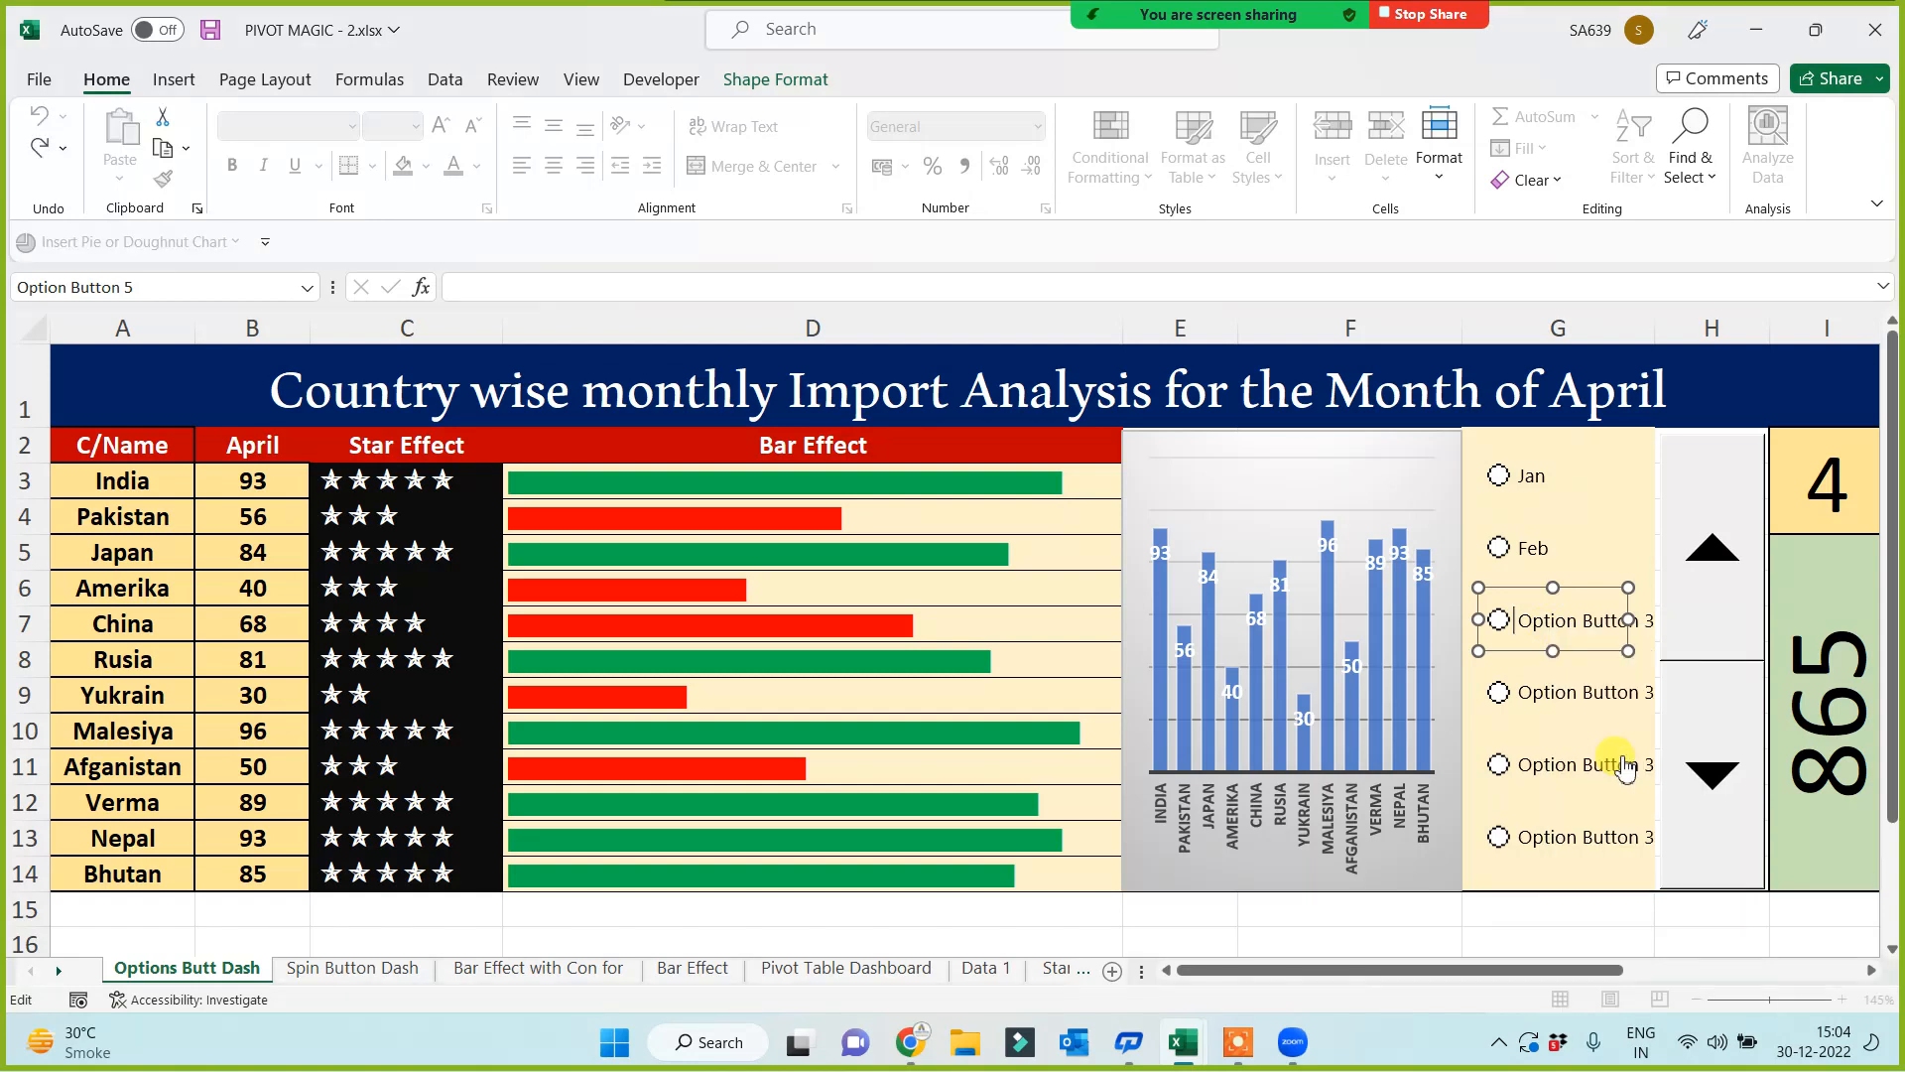
{"action": "key", "text": "Delete"}
{"action": "key", "text": "Delete"}
{"action": "key", "text": "Delete"}
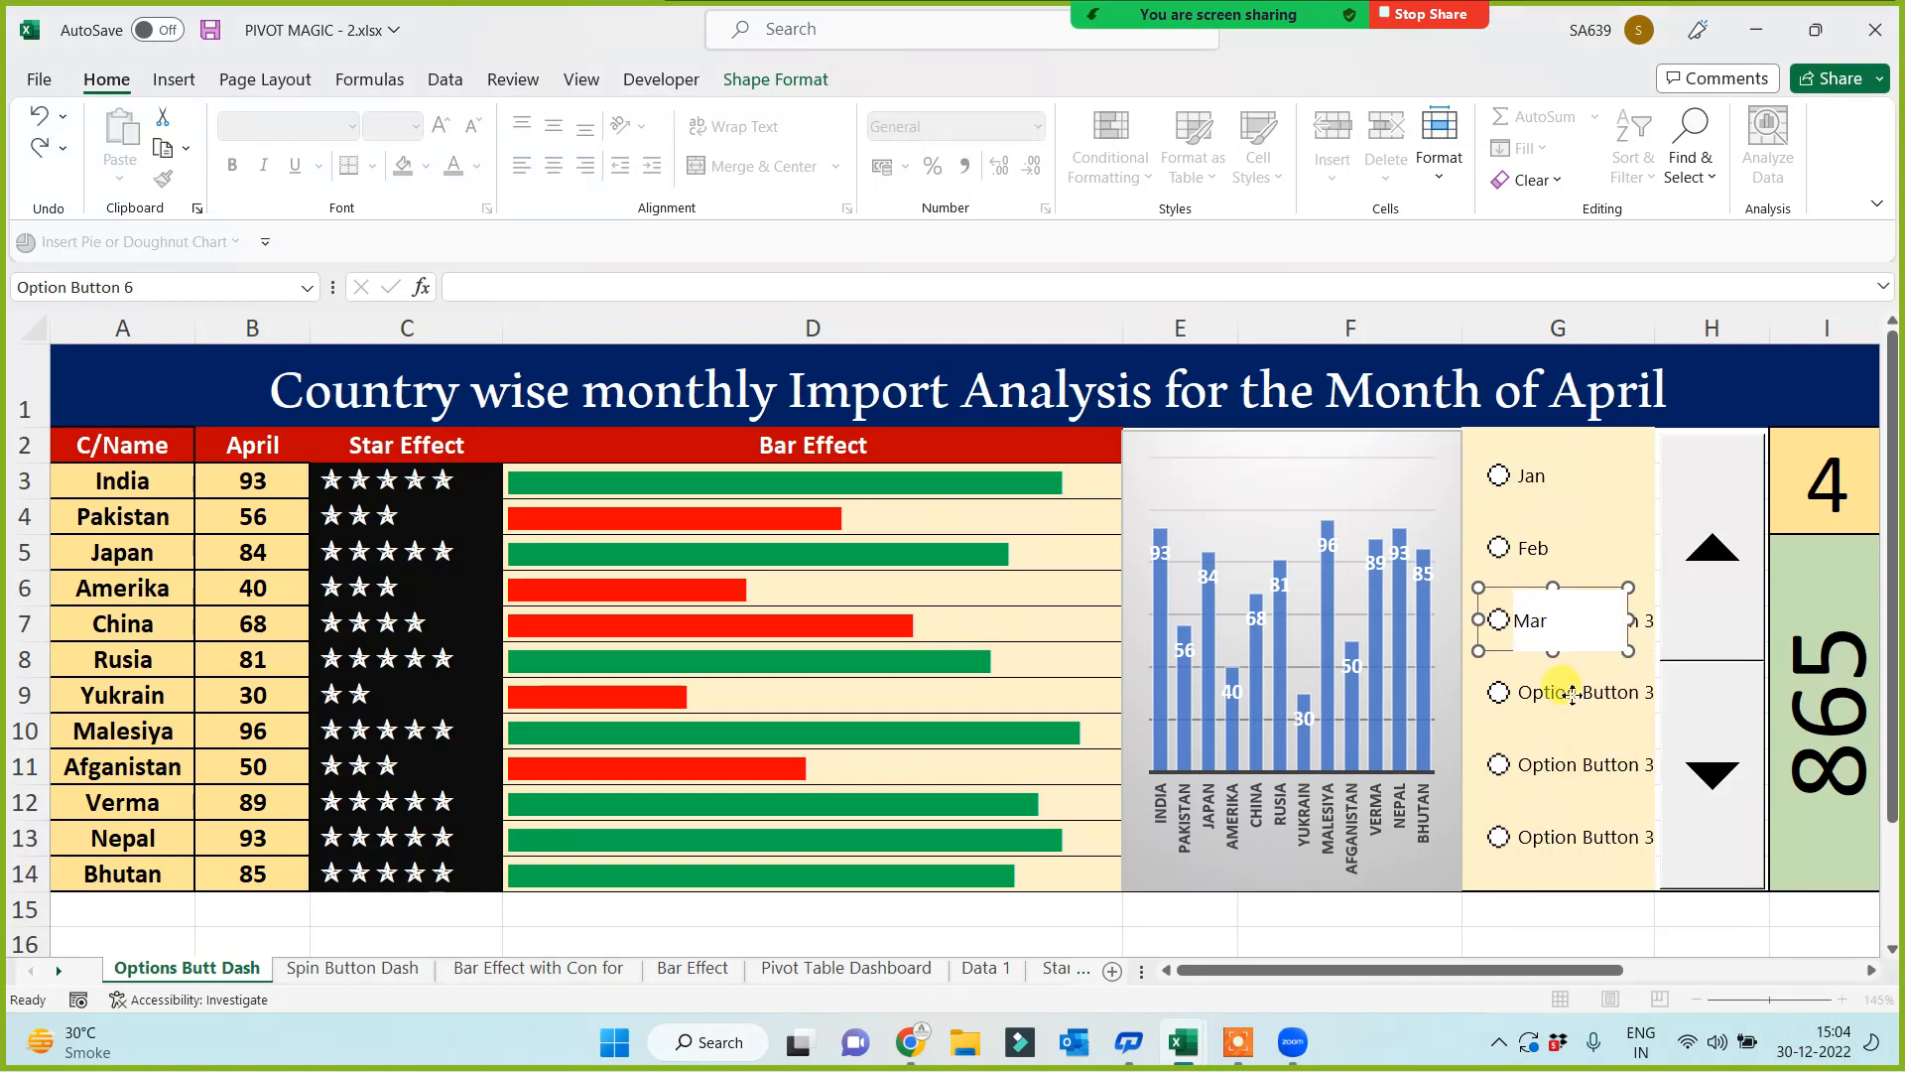
Step: Replace the label of the fourth option button, below Mar, with Apr
{"action": "right_click", "coordinate": [1571, 693]}
{"action": "left_click", "coordinate": [1644, 824]}
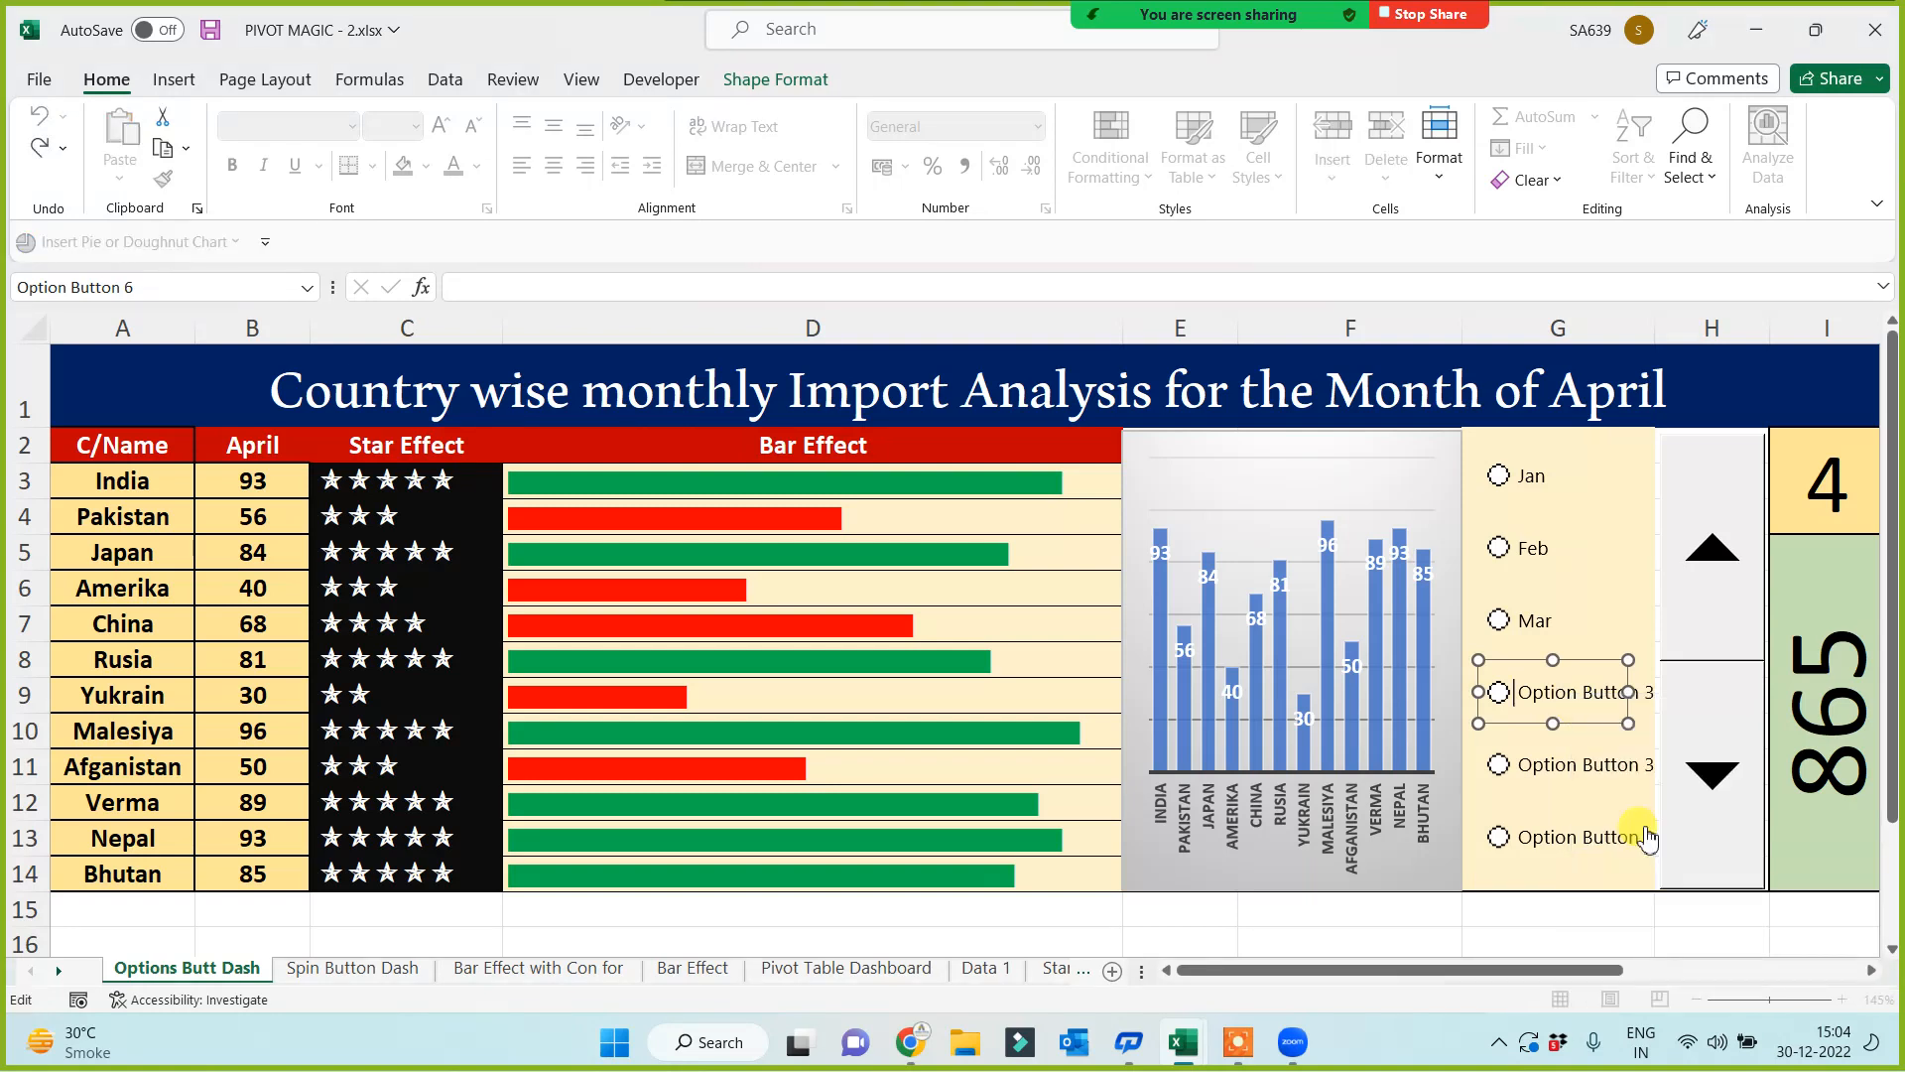
{"action": "key", "text": "Delete"}
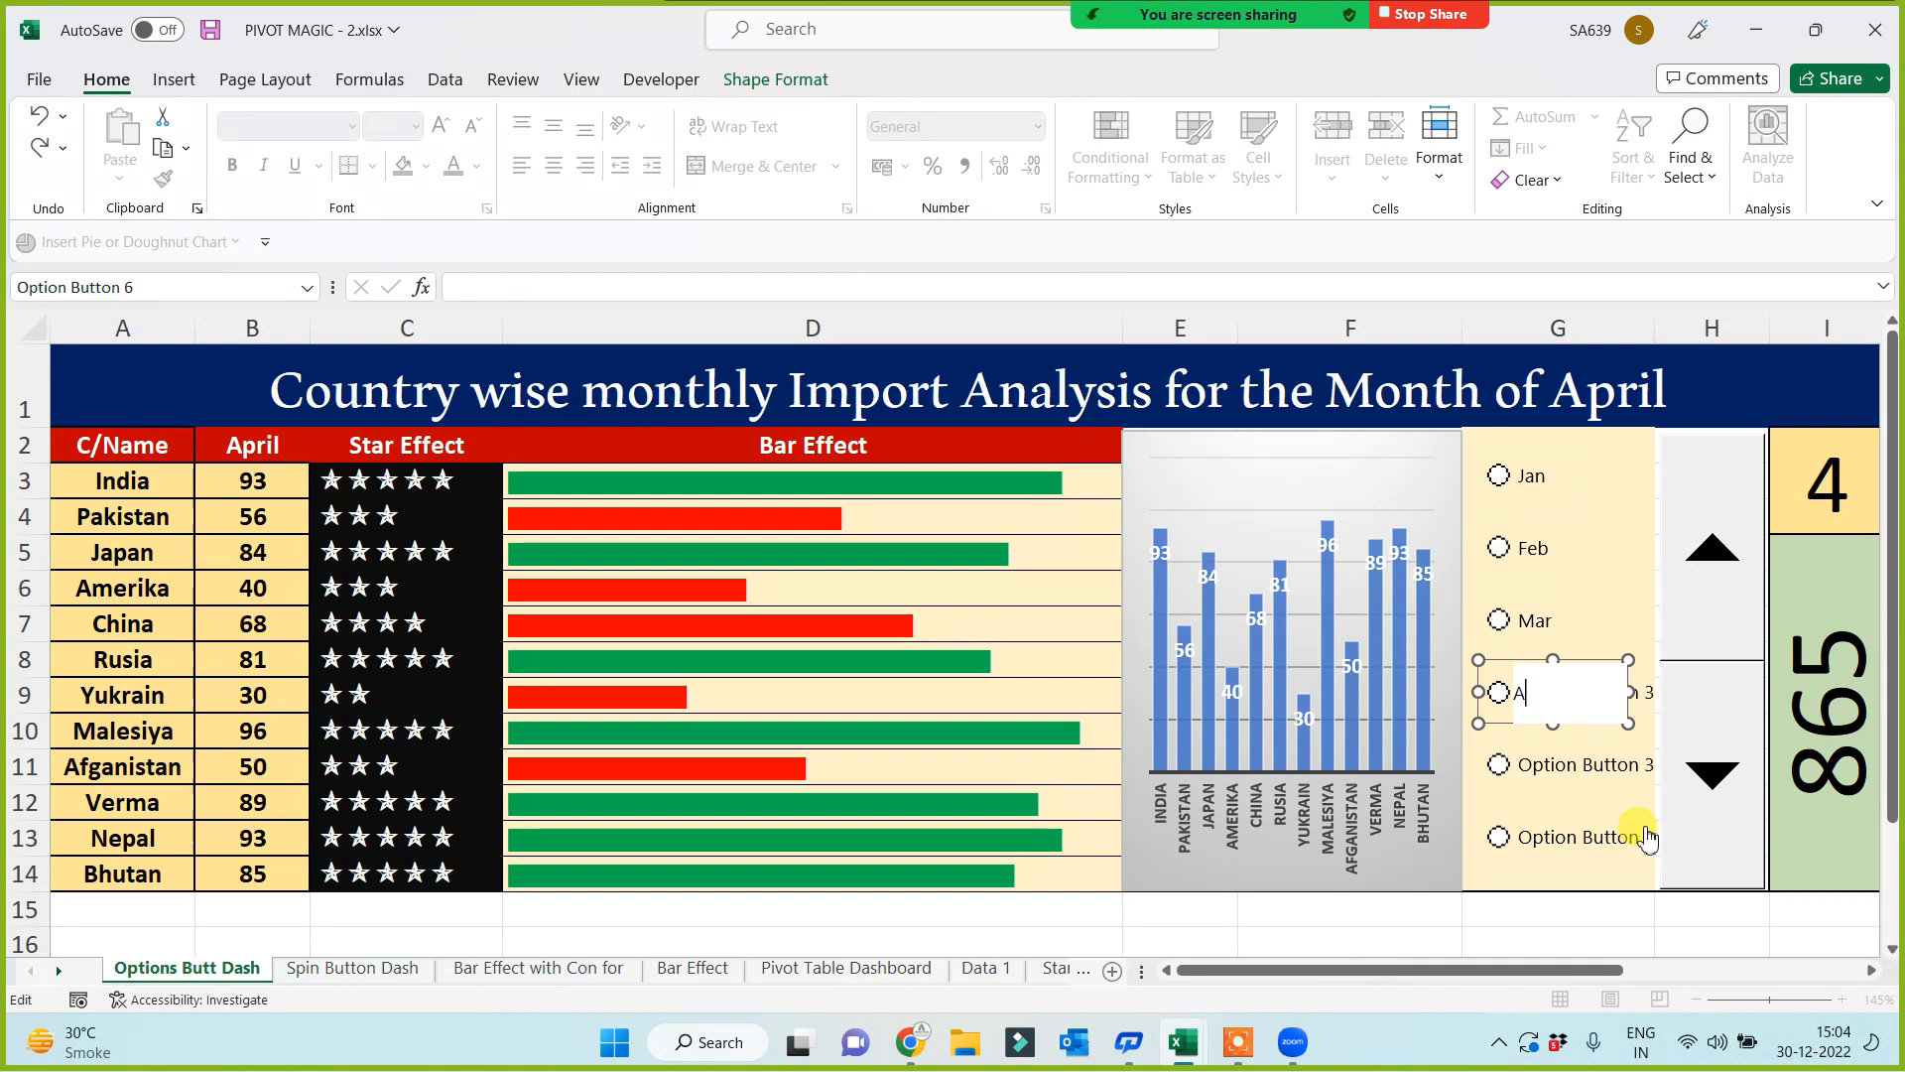
Step: Replace the label of the fifth option button, below Apr, with May
{"action": "right_click", "coordinate": [1580, 766]}
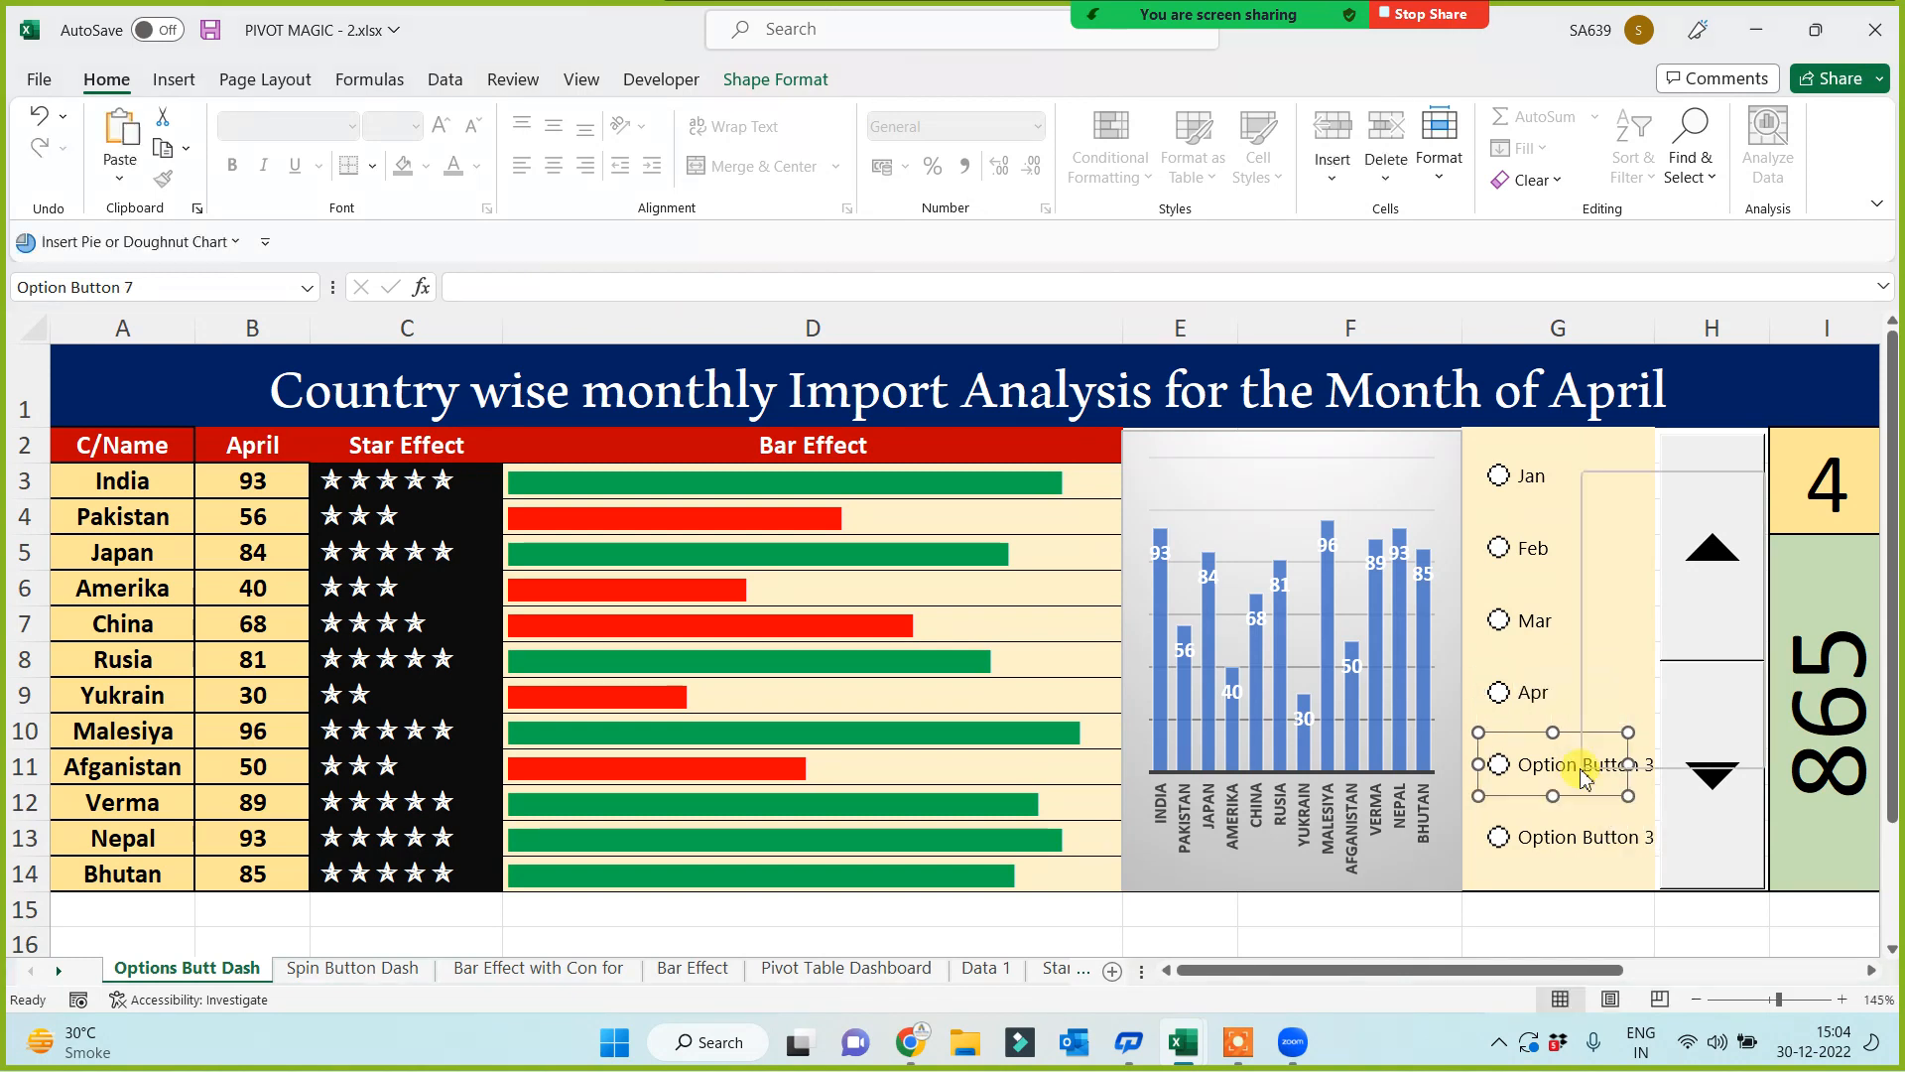
{"action": "left_click", "coordinate": [1639, 601]}
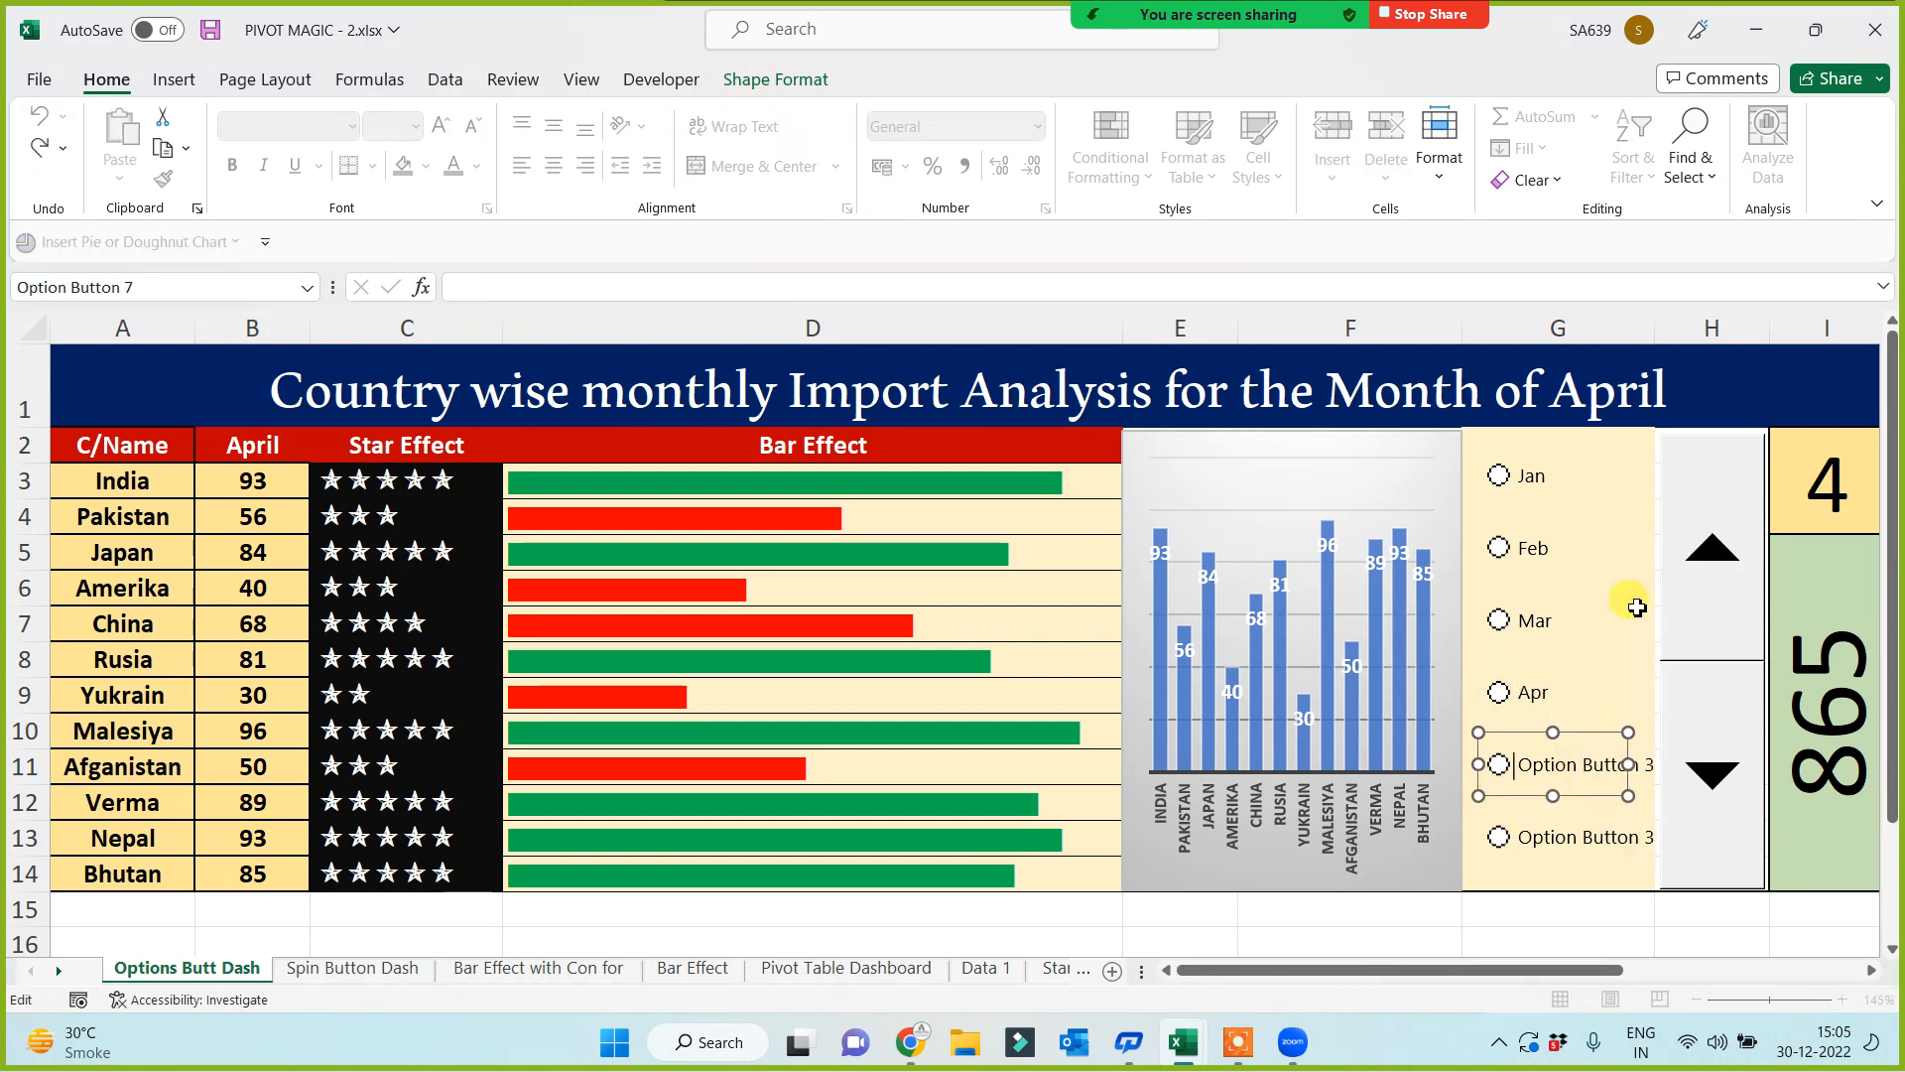
{"action": "key", "text": "Delete"}
{"action": "key", "text": "Delete"}
{"action": "key", "text": "Delete"}
{"action": "key", "text": "Delete"}
{"action": "key", "text": "Delete"}
{"action": "key", "text": "Delete"}
{"action": "key", "text": "Delete"}
{"action": "key", "text": "Delete"}
{"action": "key", "text": "Delete"}
{"action": "key", "text": "Delete"}
{"action": "key", "text": "Delete"}
{"action": "key", "text": "Delete"}
{"action": "key", "text": "Delete"}
{"action": "key", "text": "Delete"}
{"action": "key", "text": "Delete"}
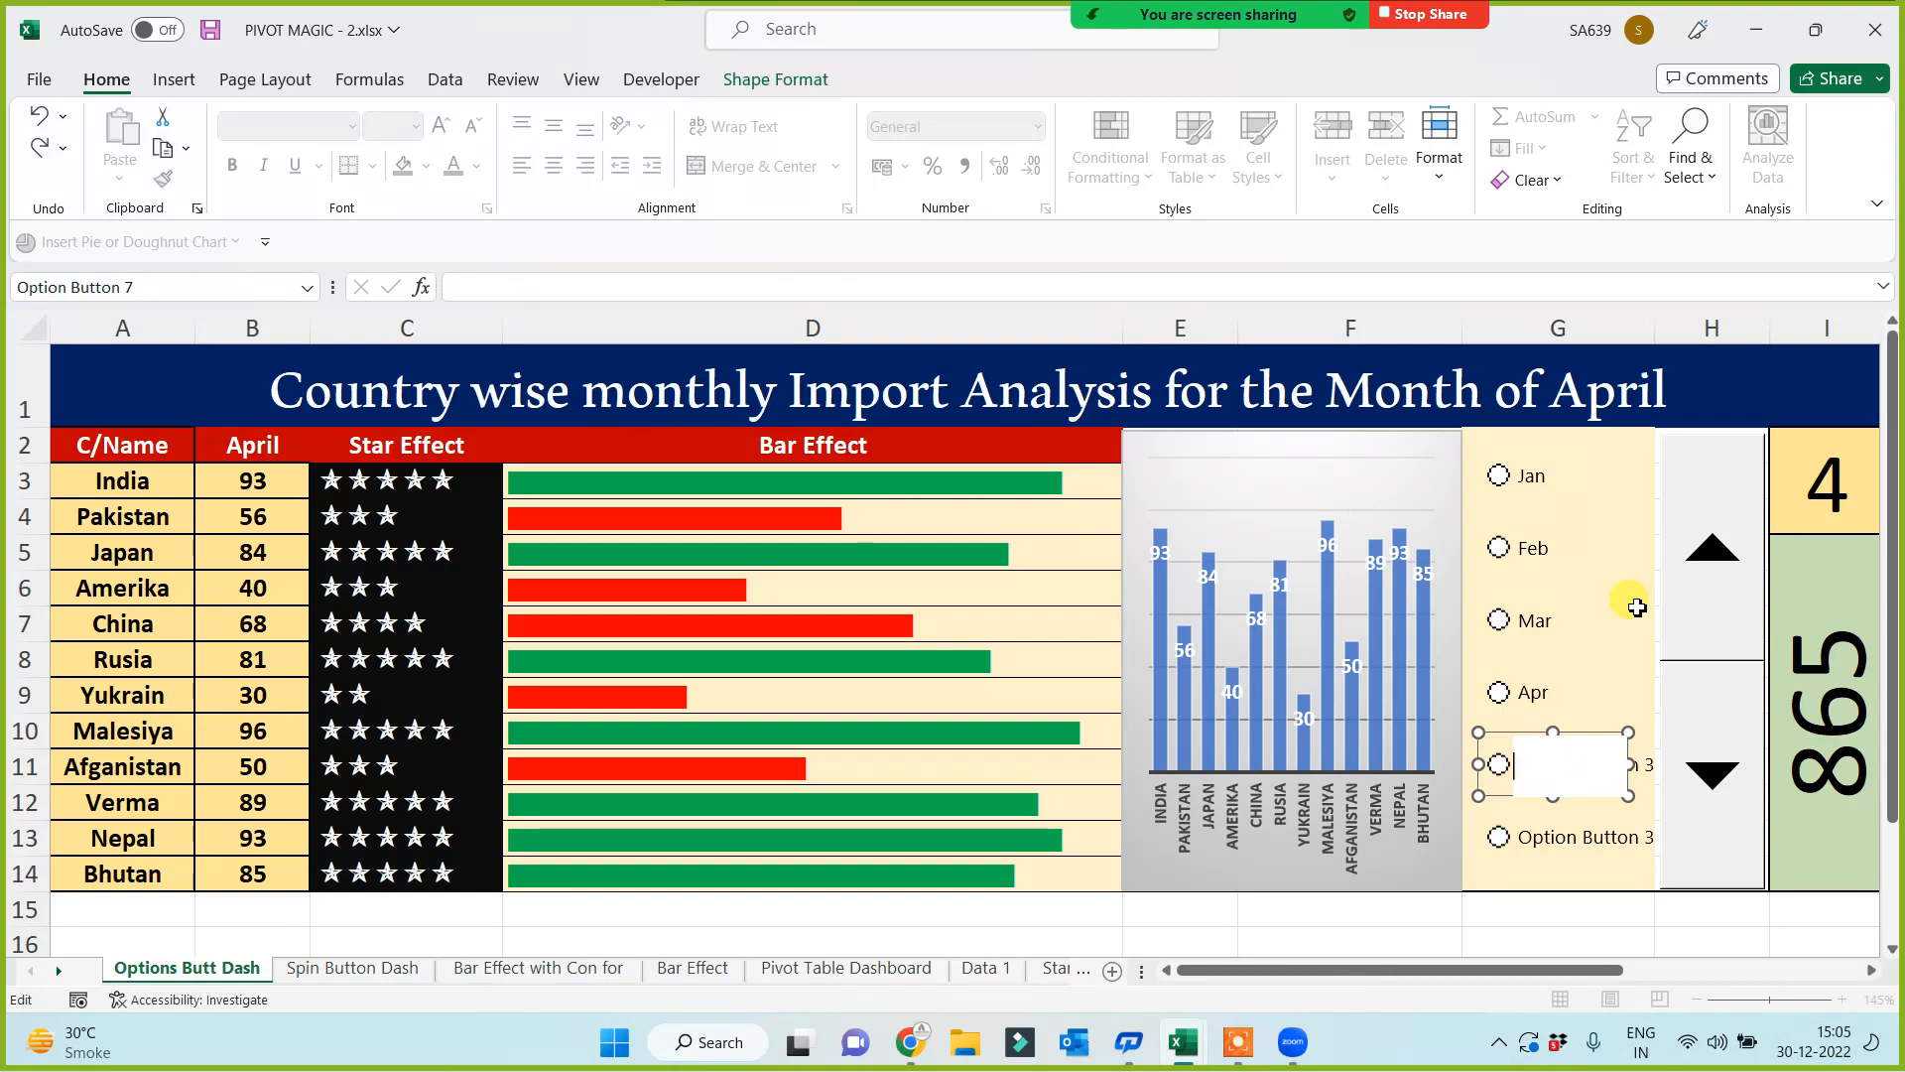
Step: Replace the label of the last option button, below May, with Jun and leave text editing
{"action": "right_click", "coordinate": [1562, 843]}
{"action": "left_click", "coordinate": [1619, 685]}
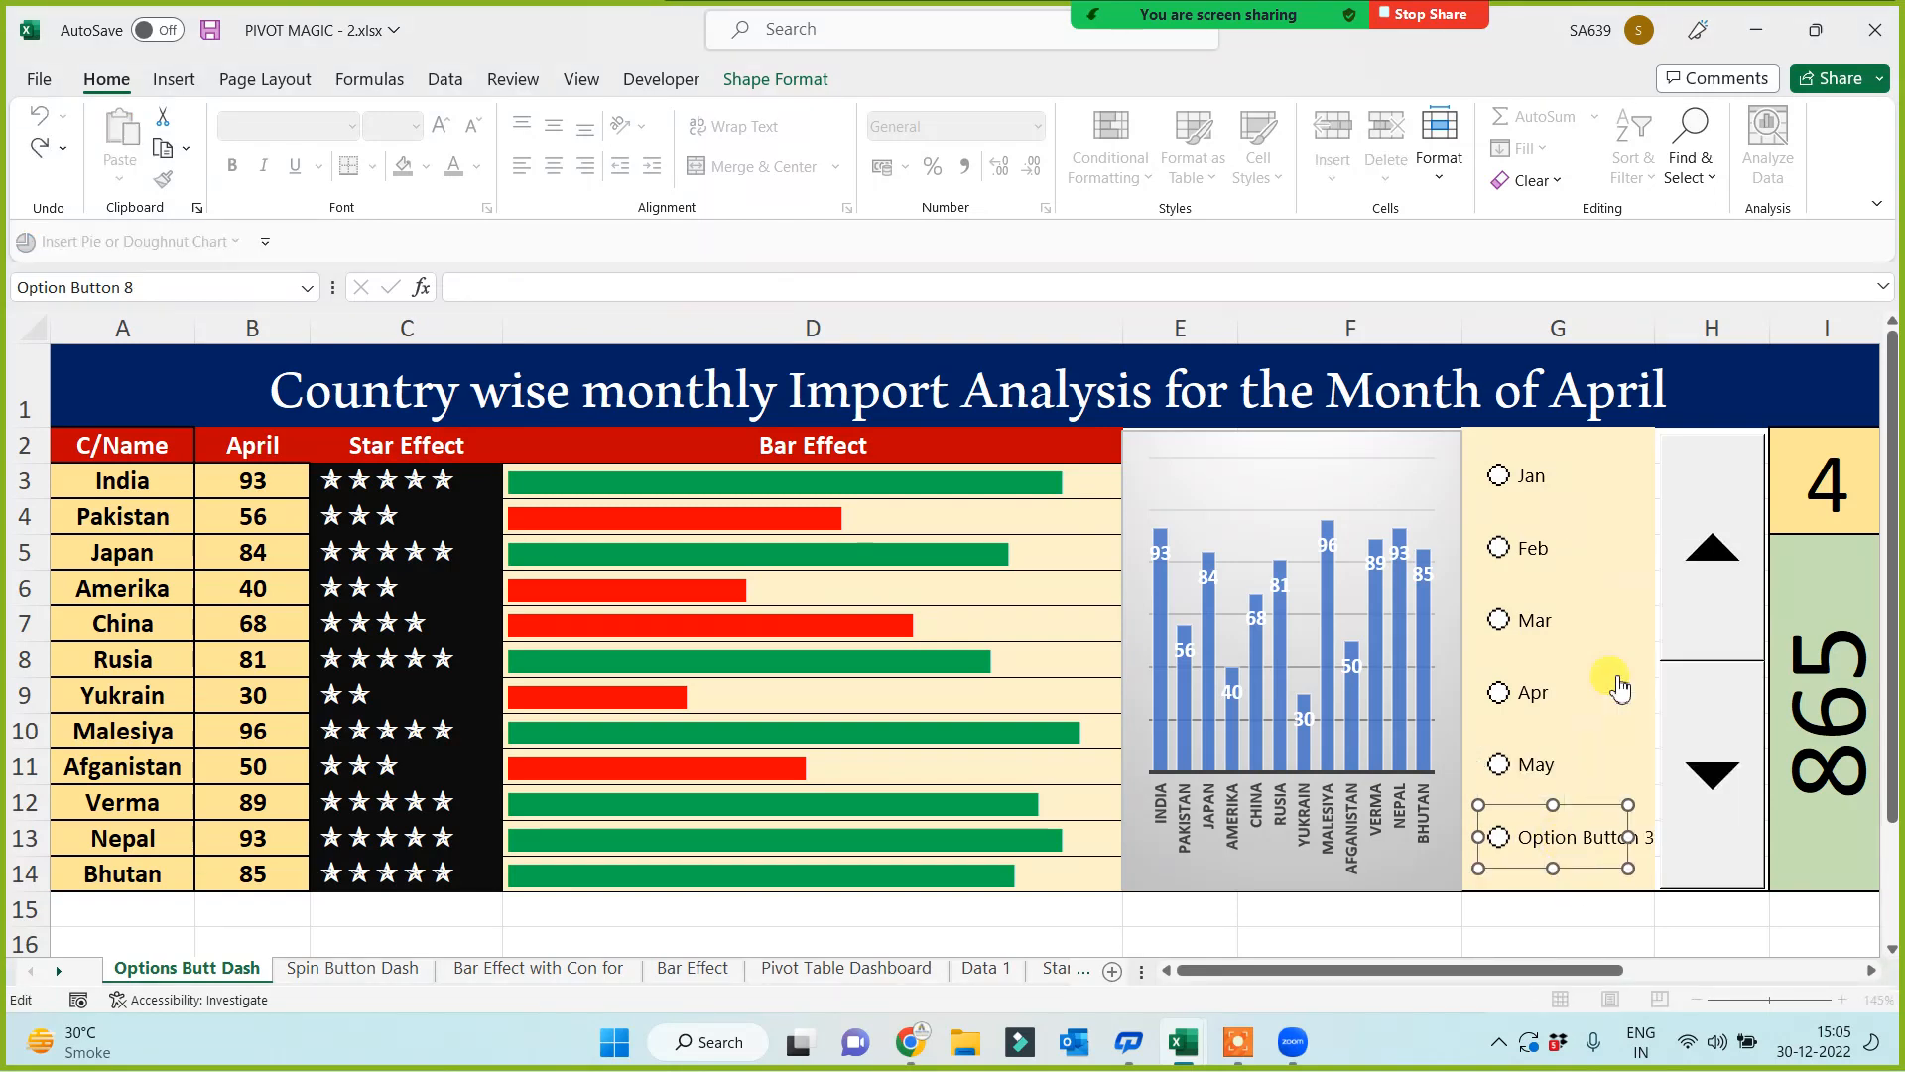
{"action": "key", "text": "Delete"}
{"action": "key", "text": "Delete"}
{"action": "key", "text": "Delete"}
{"action": "key", "text": "Delete"}
{"action": "key", "text": "Delete"}
{"action": "key", "text": "Delete"}
{"action": "key", "text": "Delete"}
{"action": "key", "text": "Delete"}
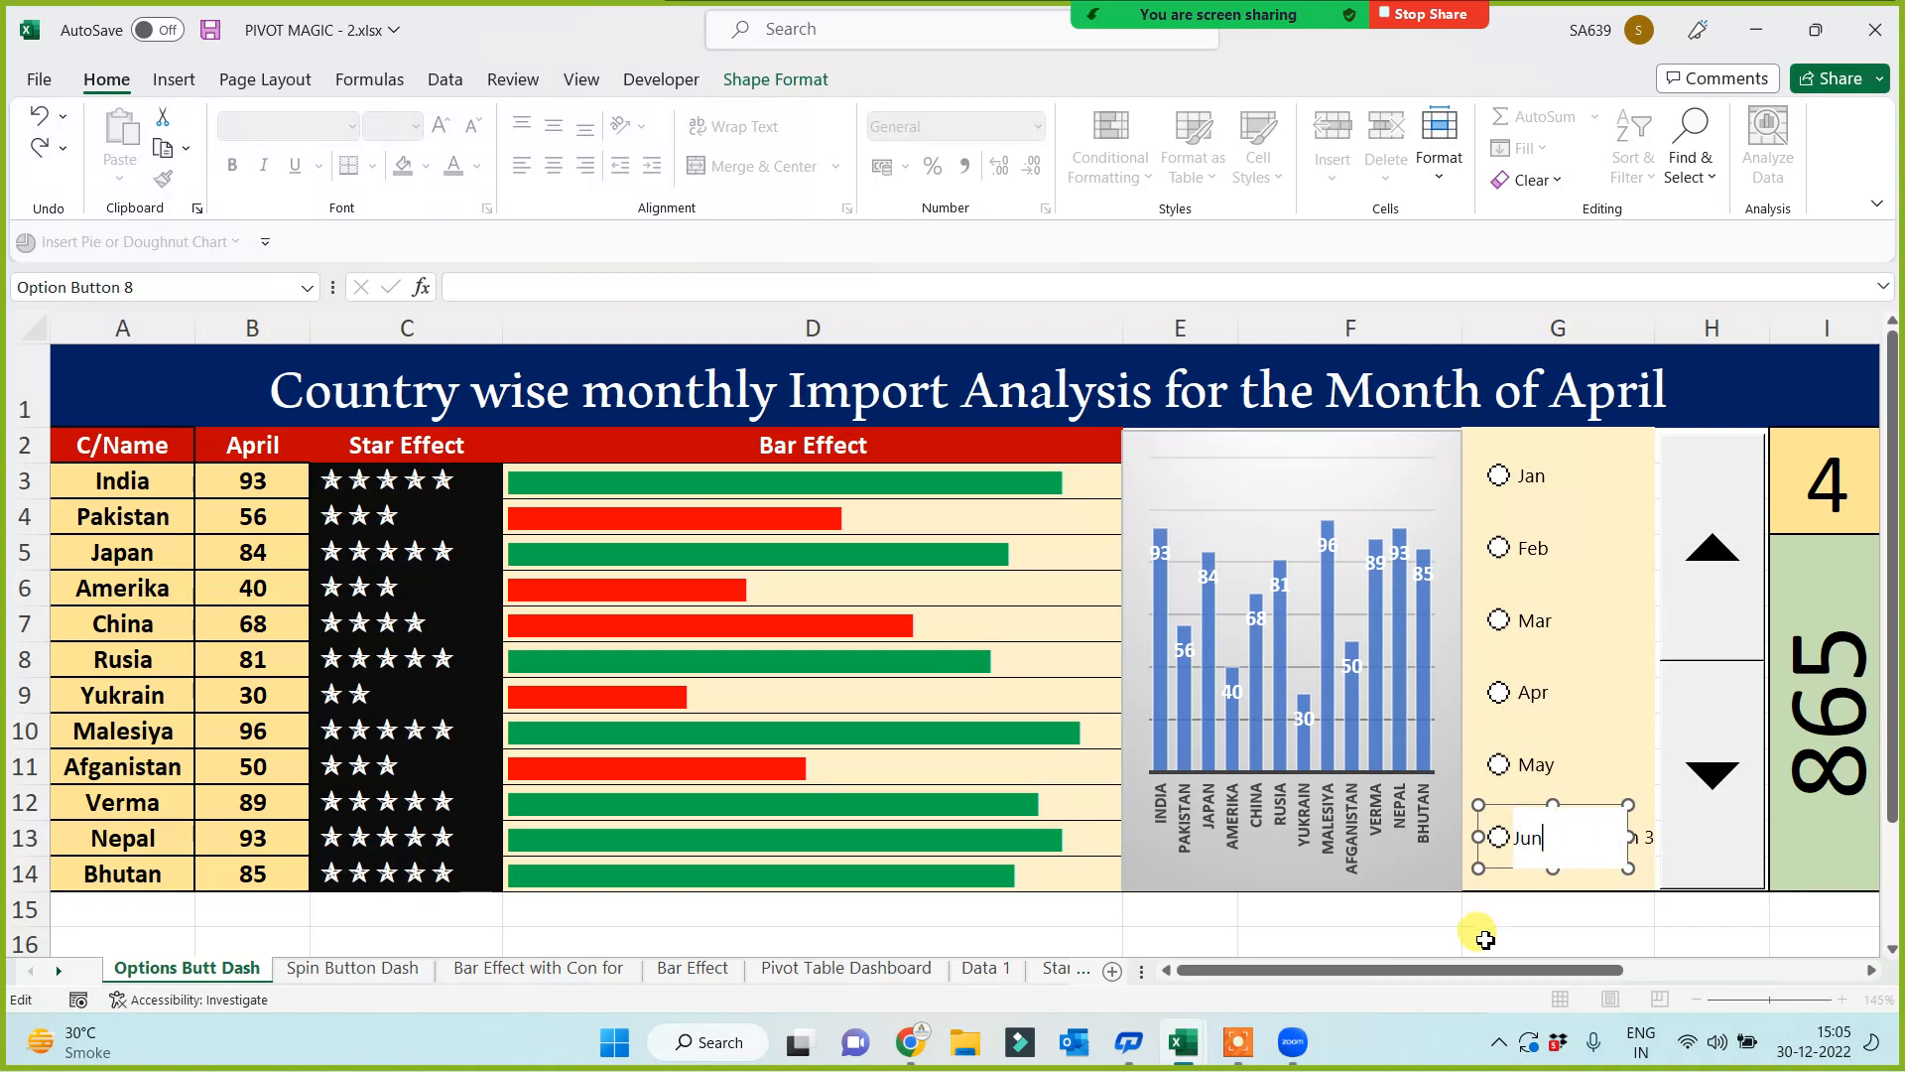
{"action": "left_click", "coordinate": [1646, 938]}
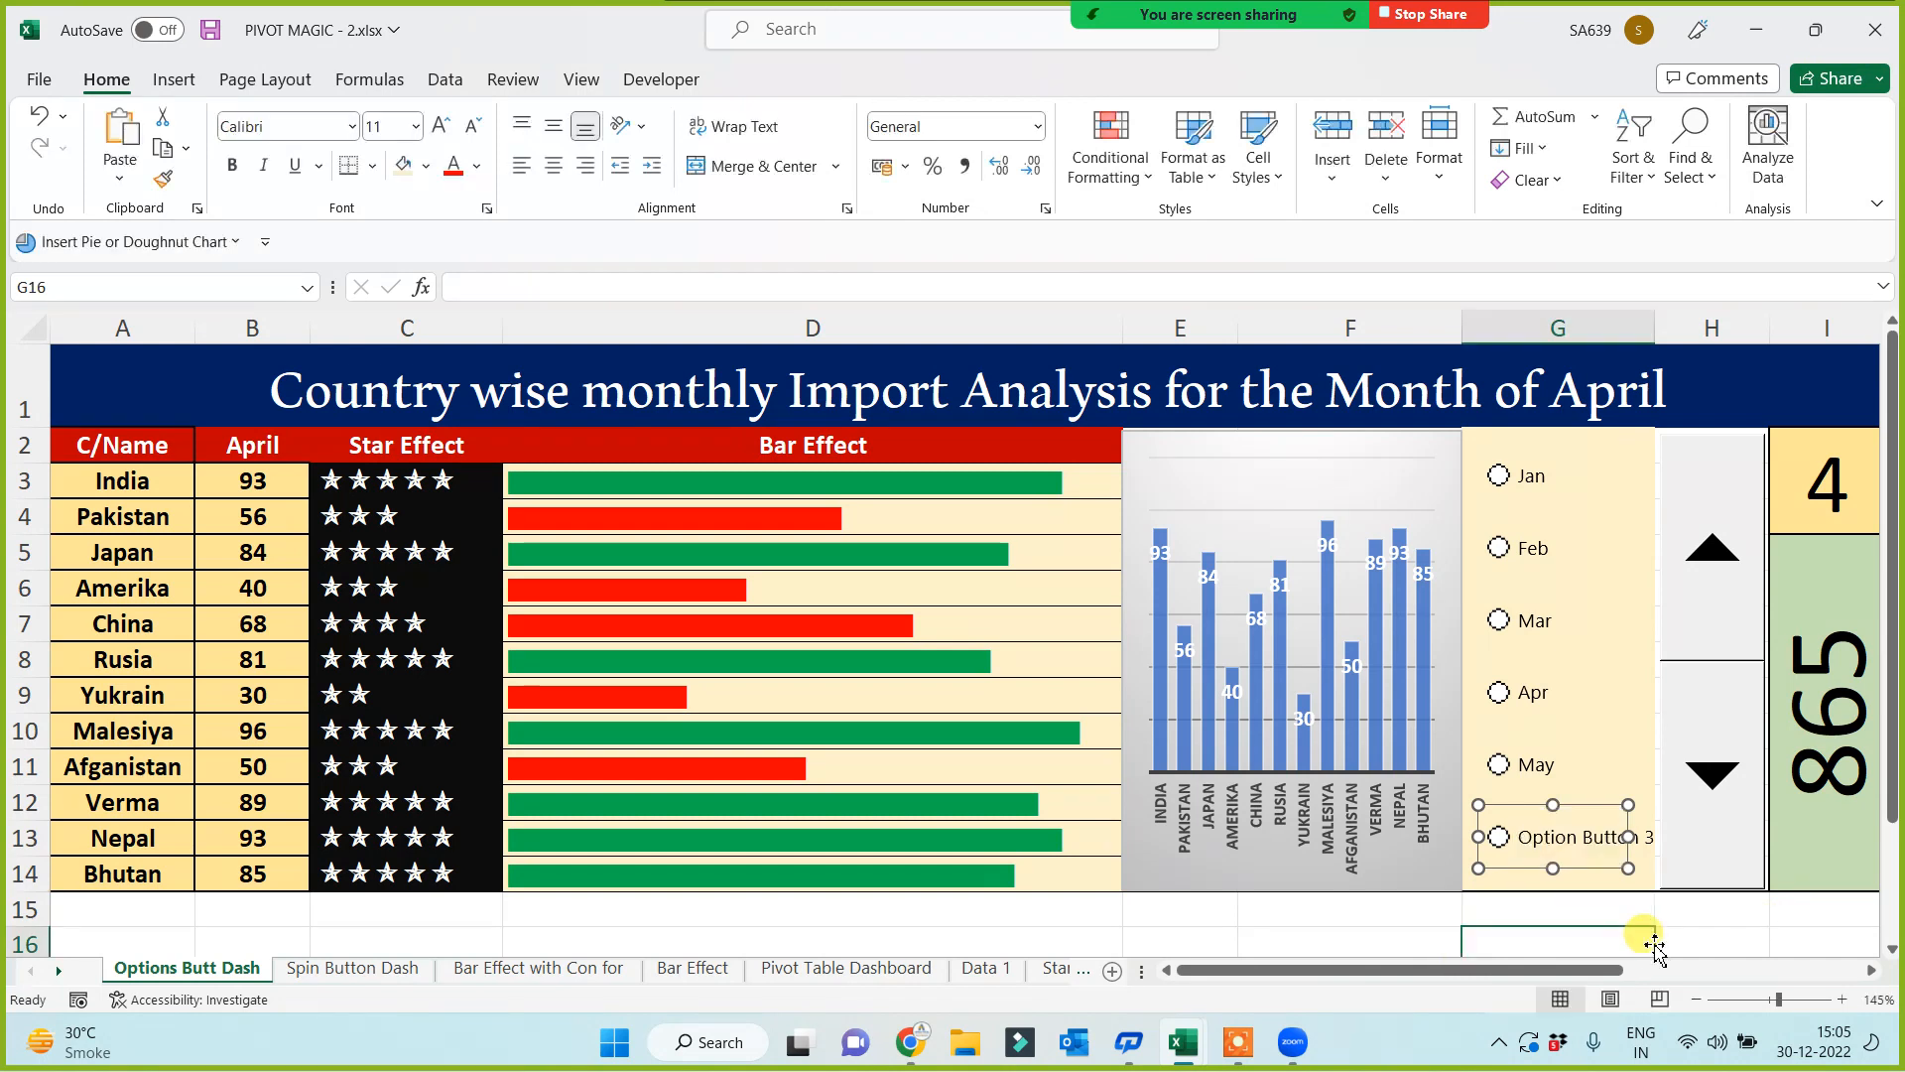
Step: Test the month option buttons by choosing Feb, Mar, Apr and May in turn, and finish on Jan
{"action": "left_click", "coordinate": [1500, 548]}
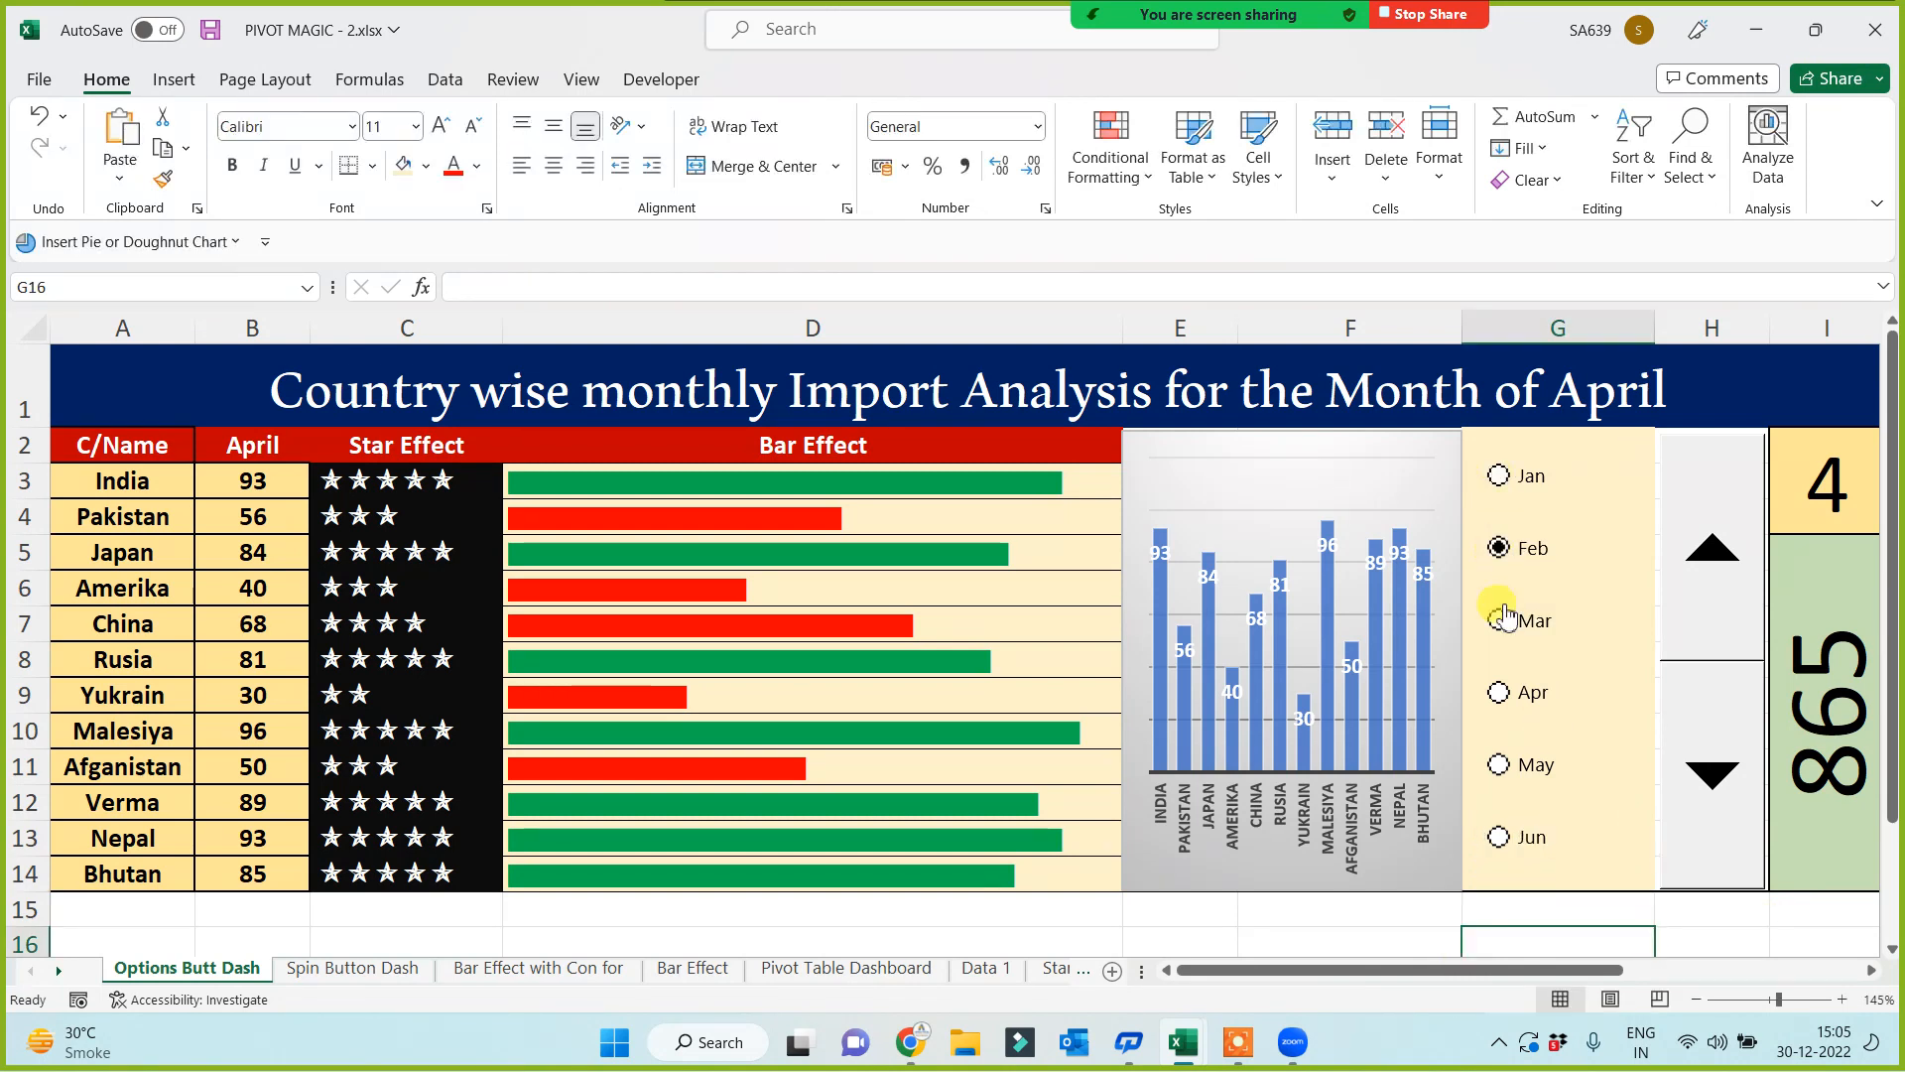
{"action": "left_click", "coordinate": [1501, 620]}
{"action": "left_click", "coordinate": [1501, 692]}
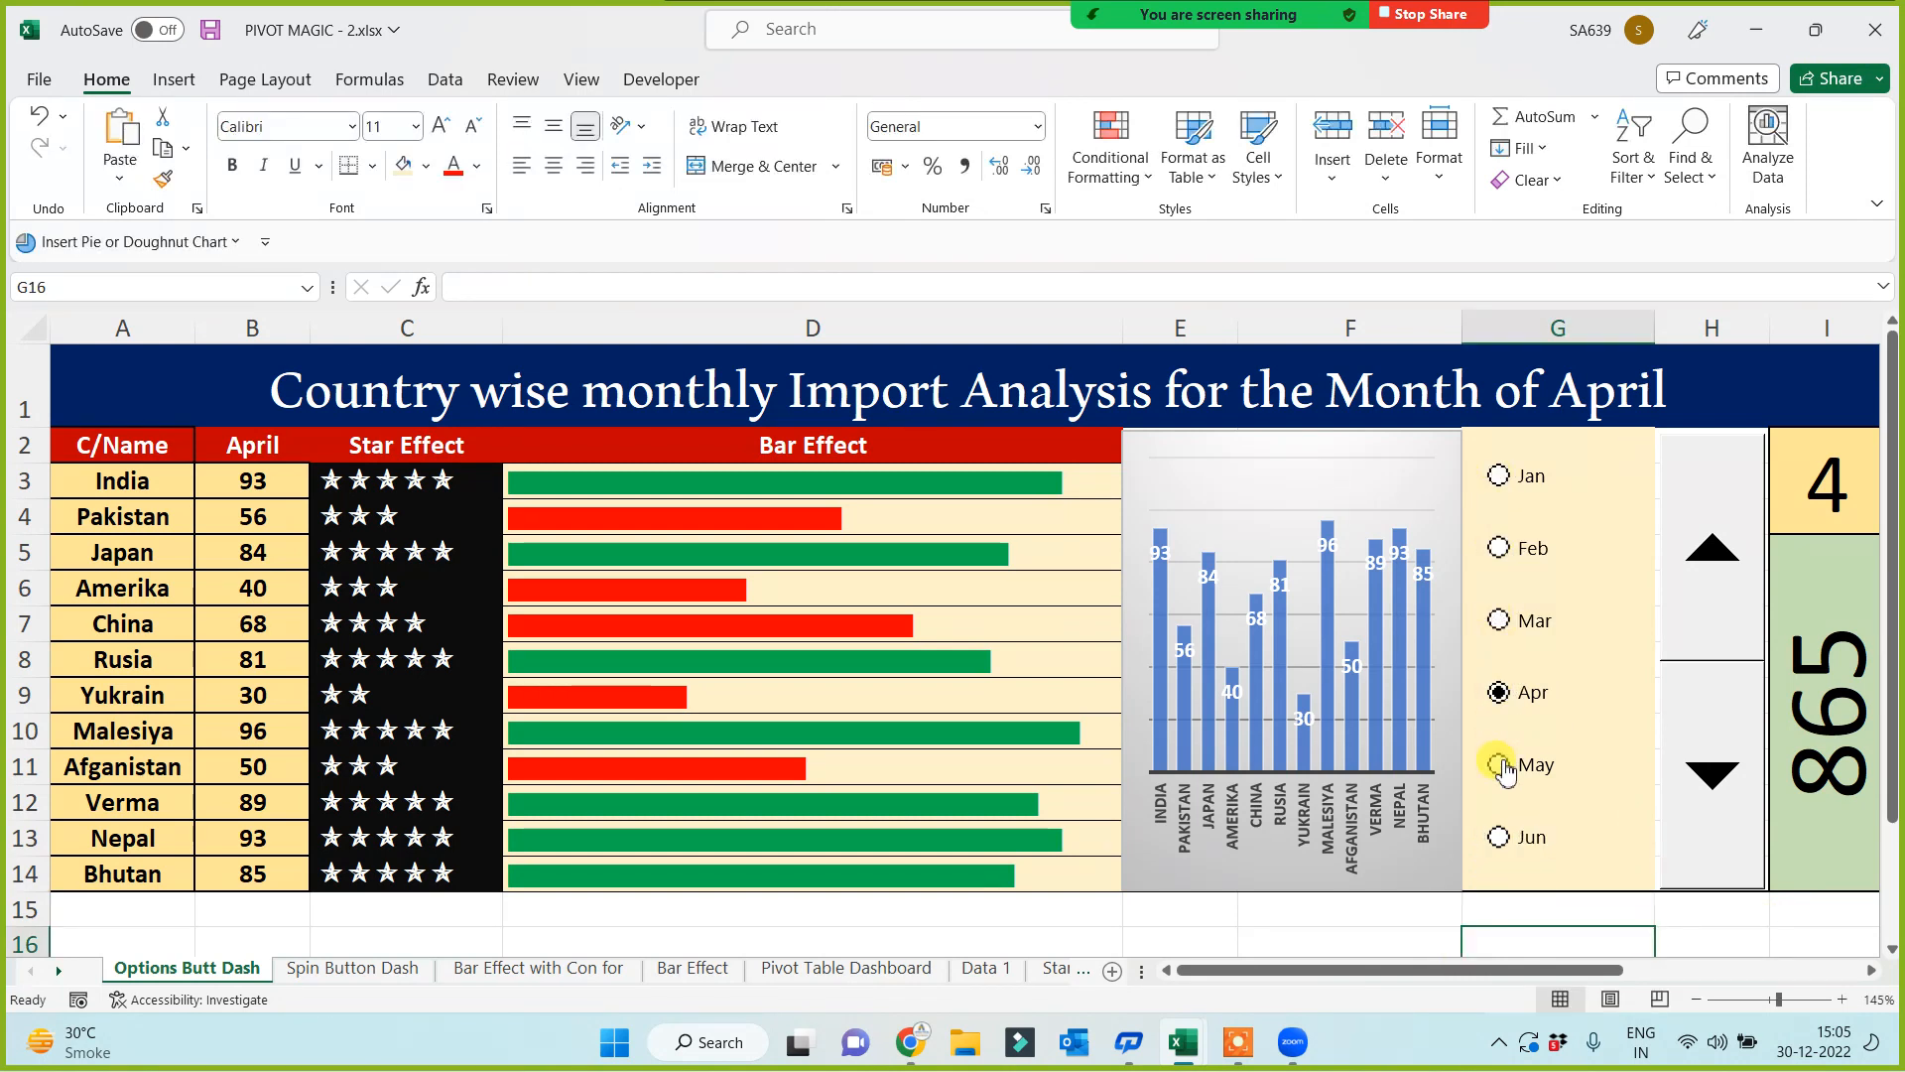
{"action": "left_click", "coordinate": [1500, 764]}
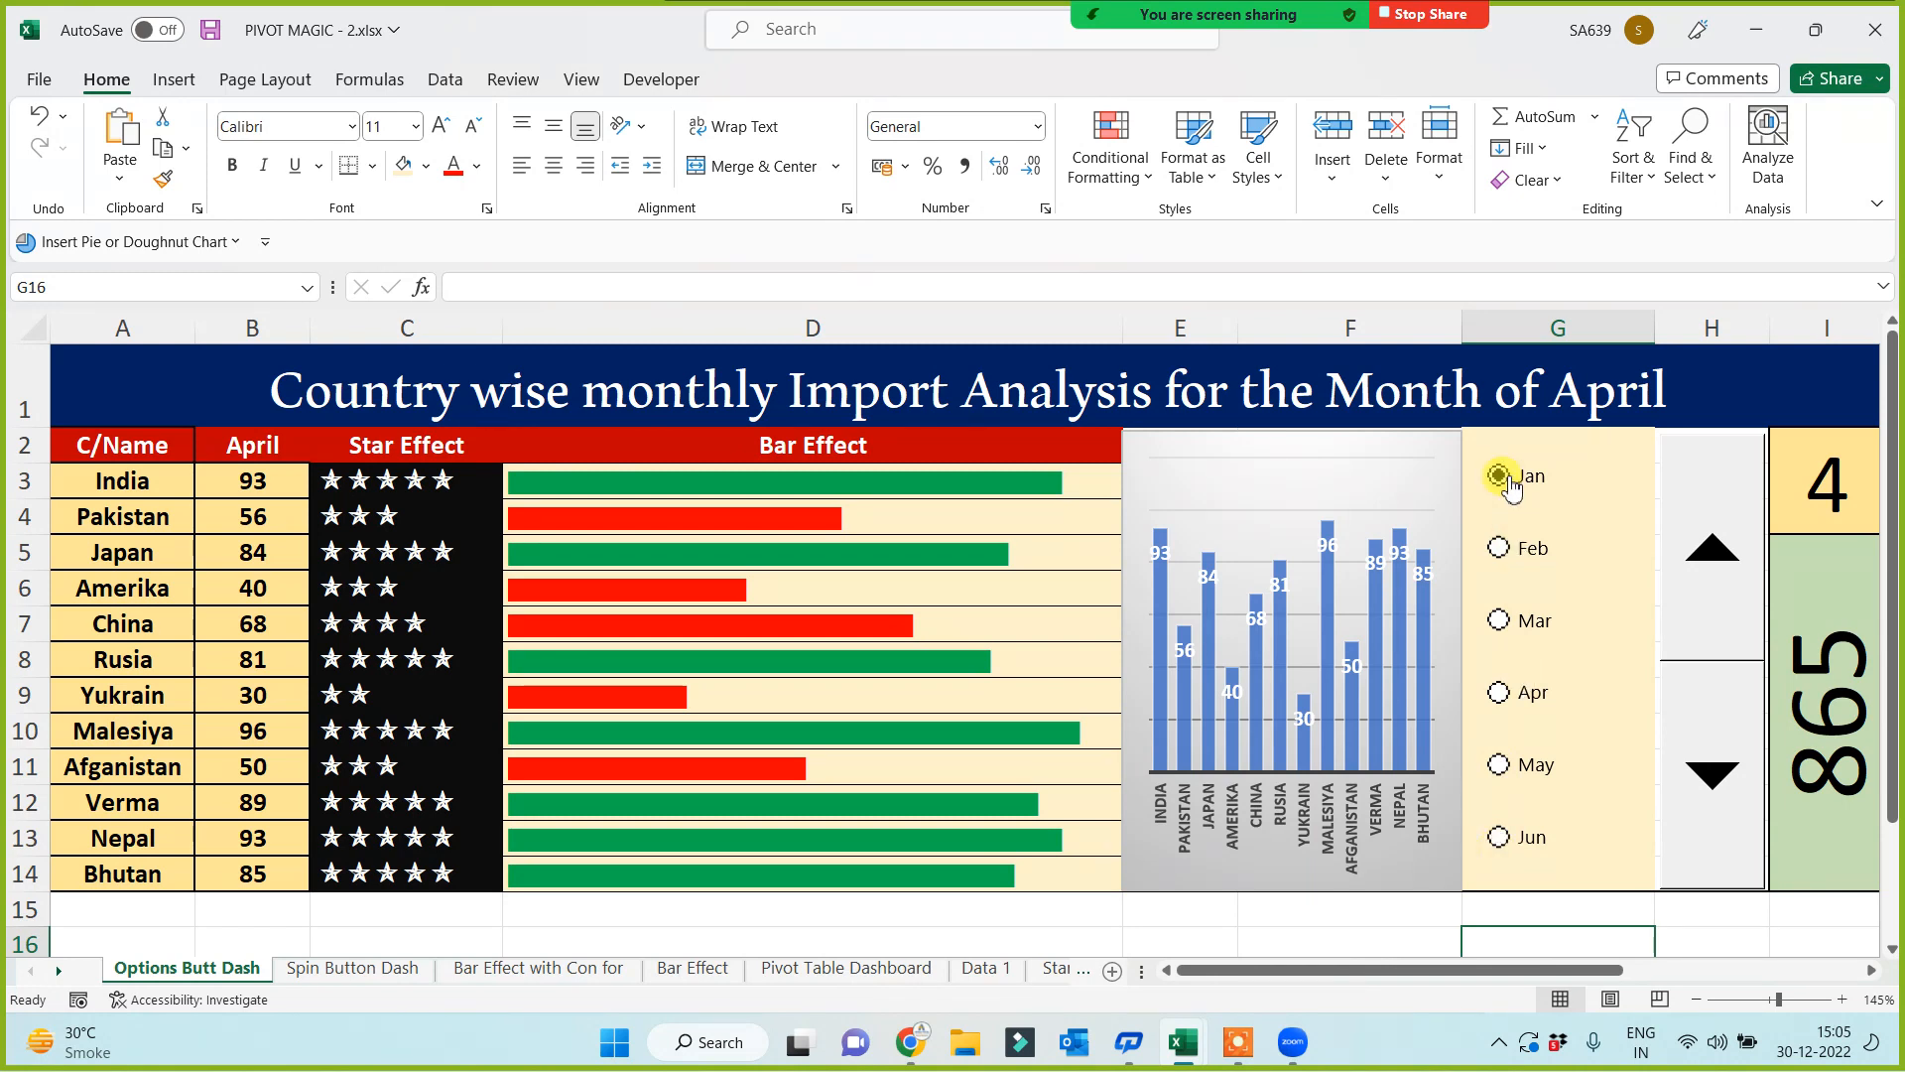
Step: Link the Jan option button to cell $I$2 in its control format settings and deselect the button
{"action": "right_click", "coordinate": [1528, 480]}
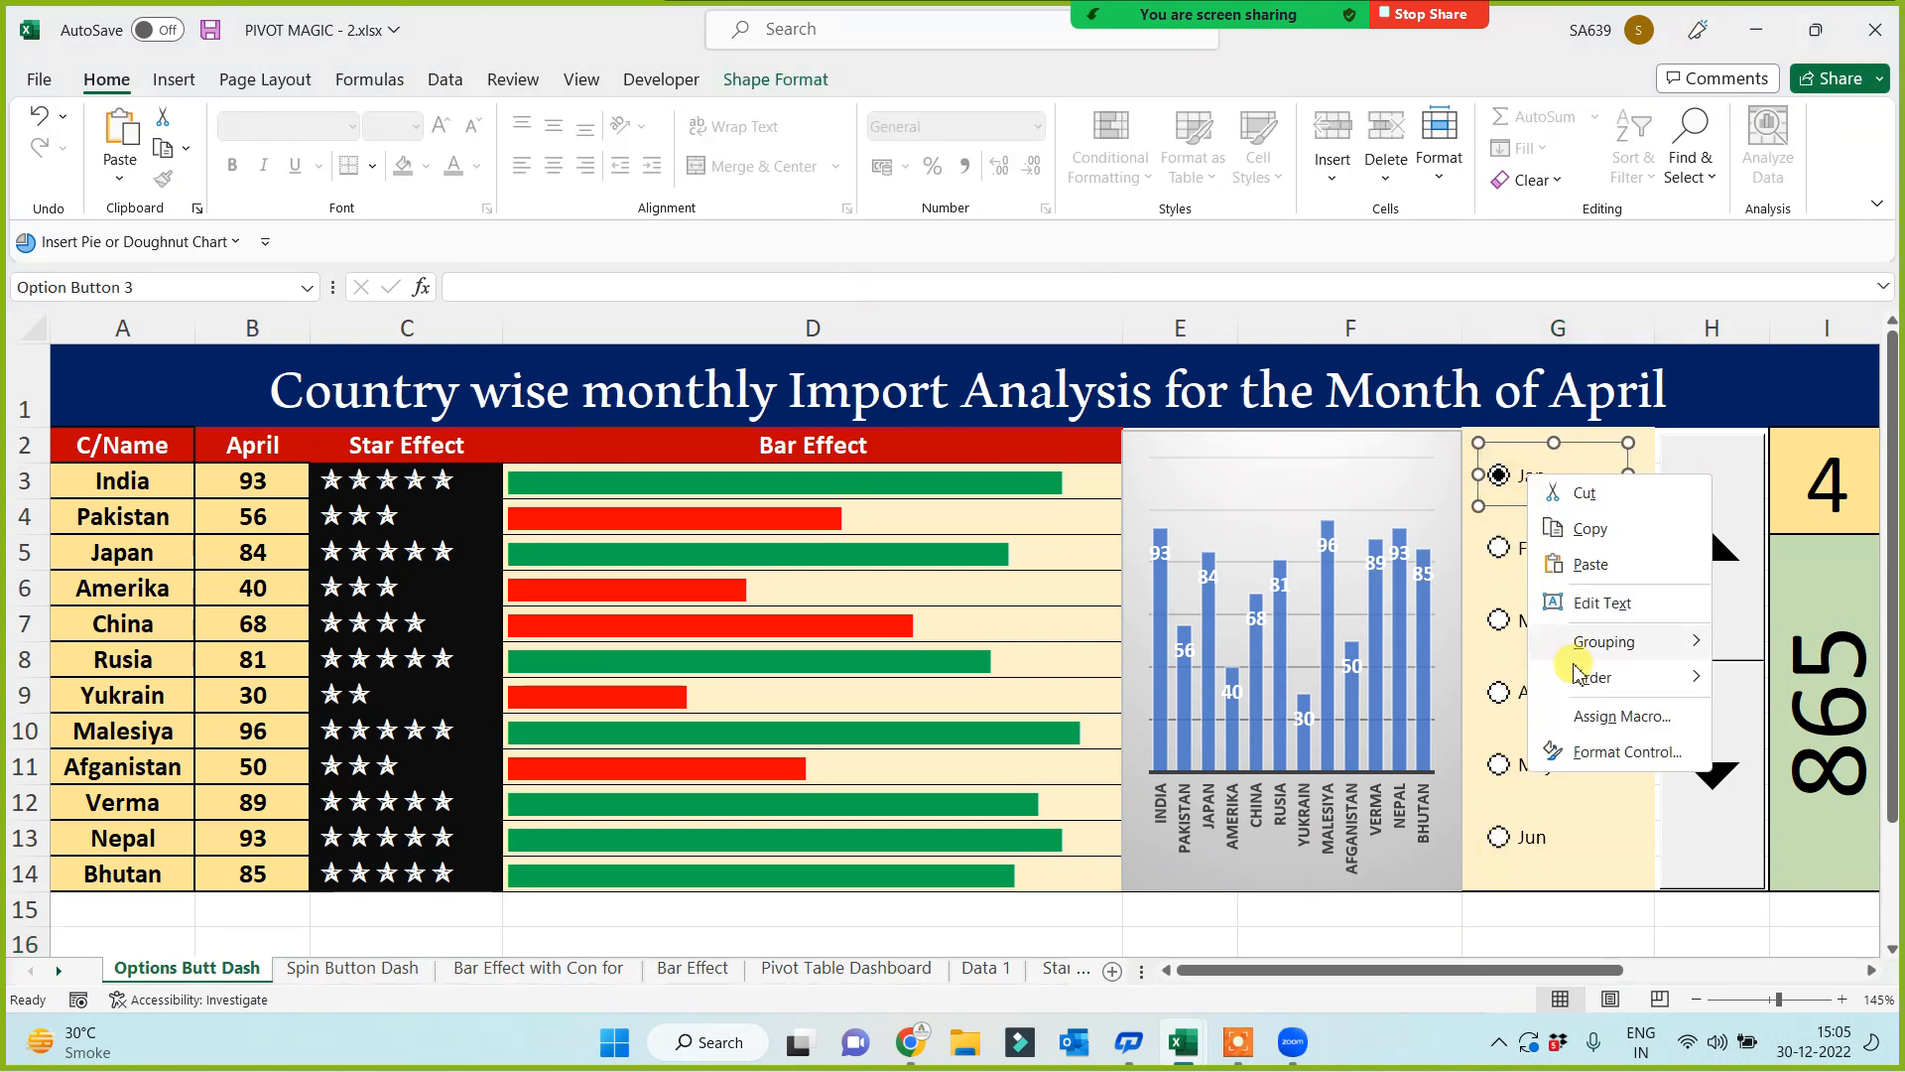
{"action": "left_click", "coordinate": [1613, 761]}
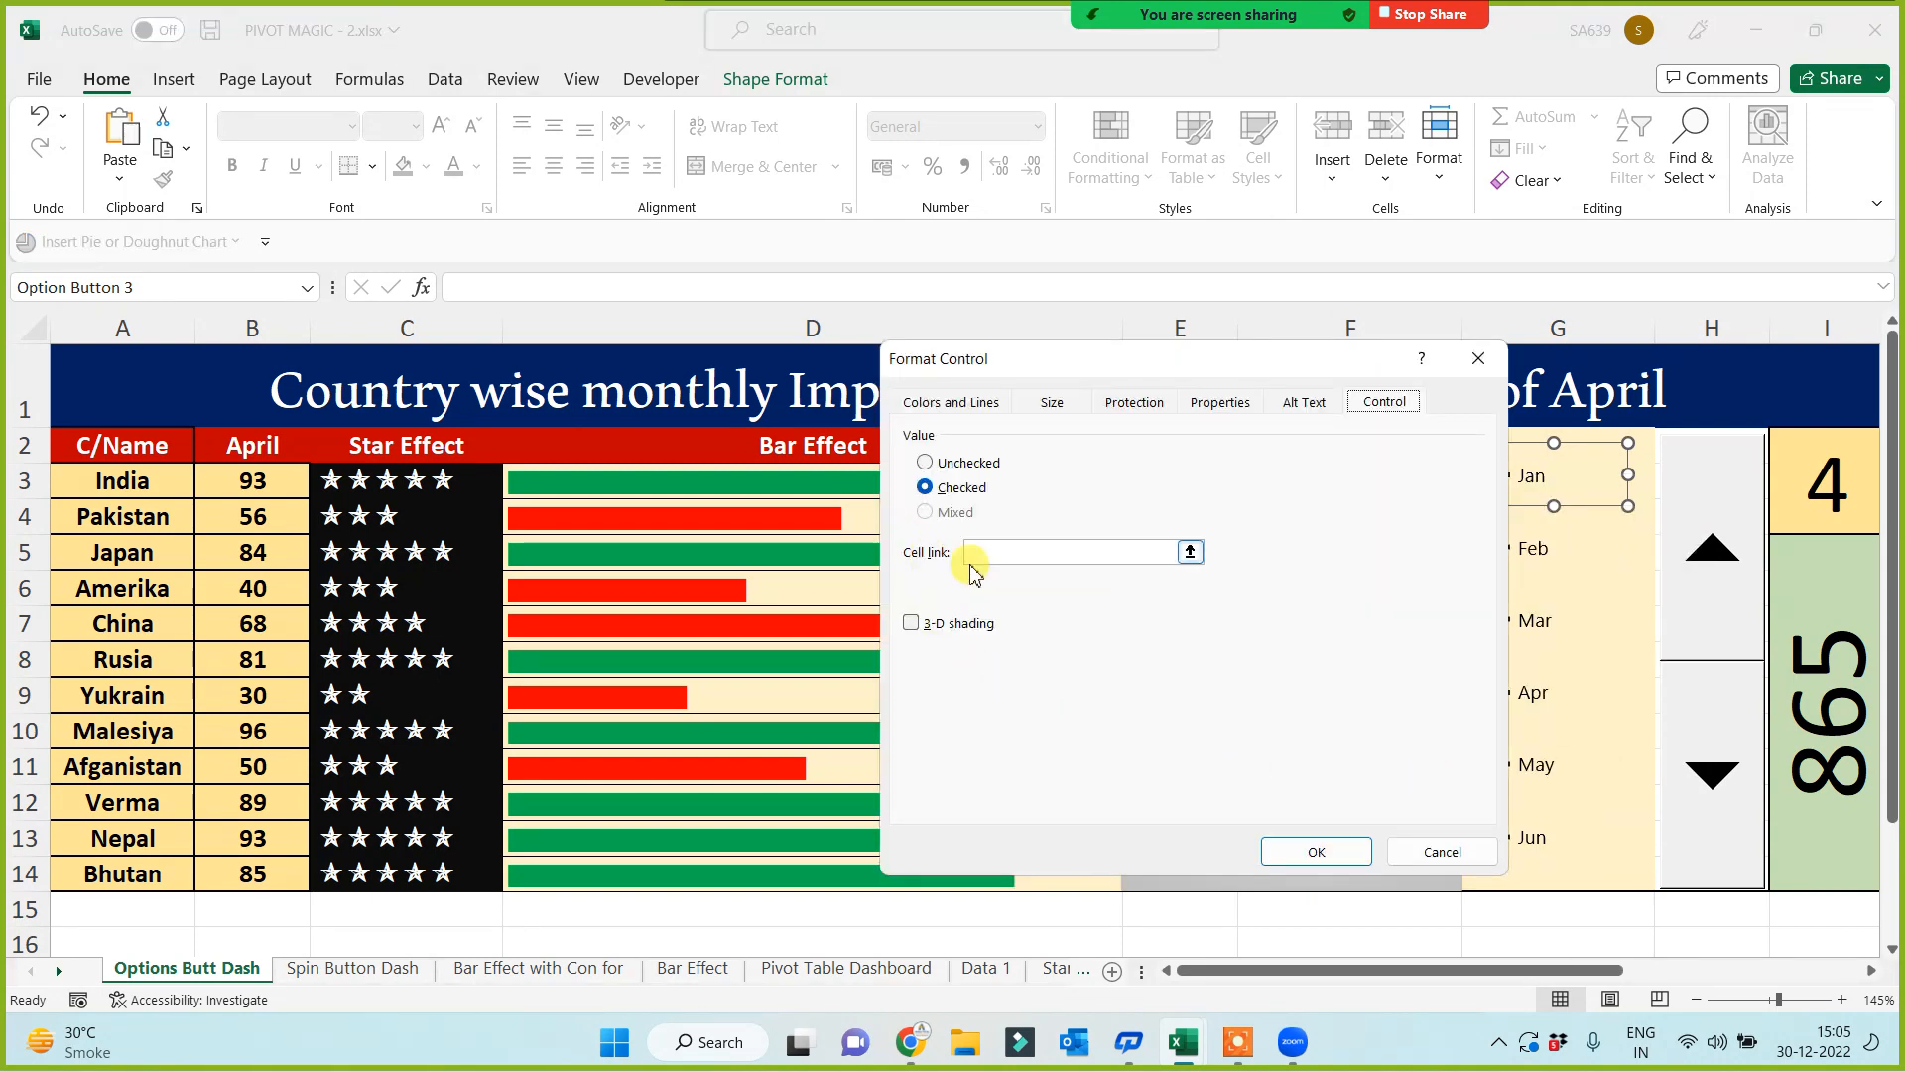
{"action": "left_click", "coordinate": [977, 553]}
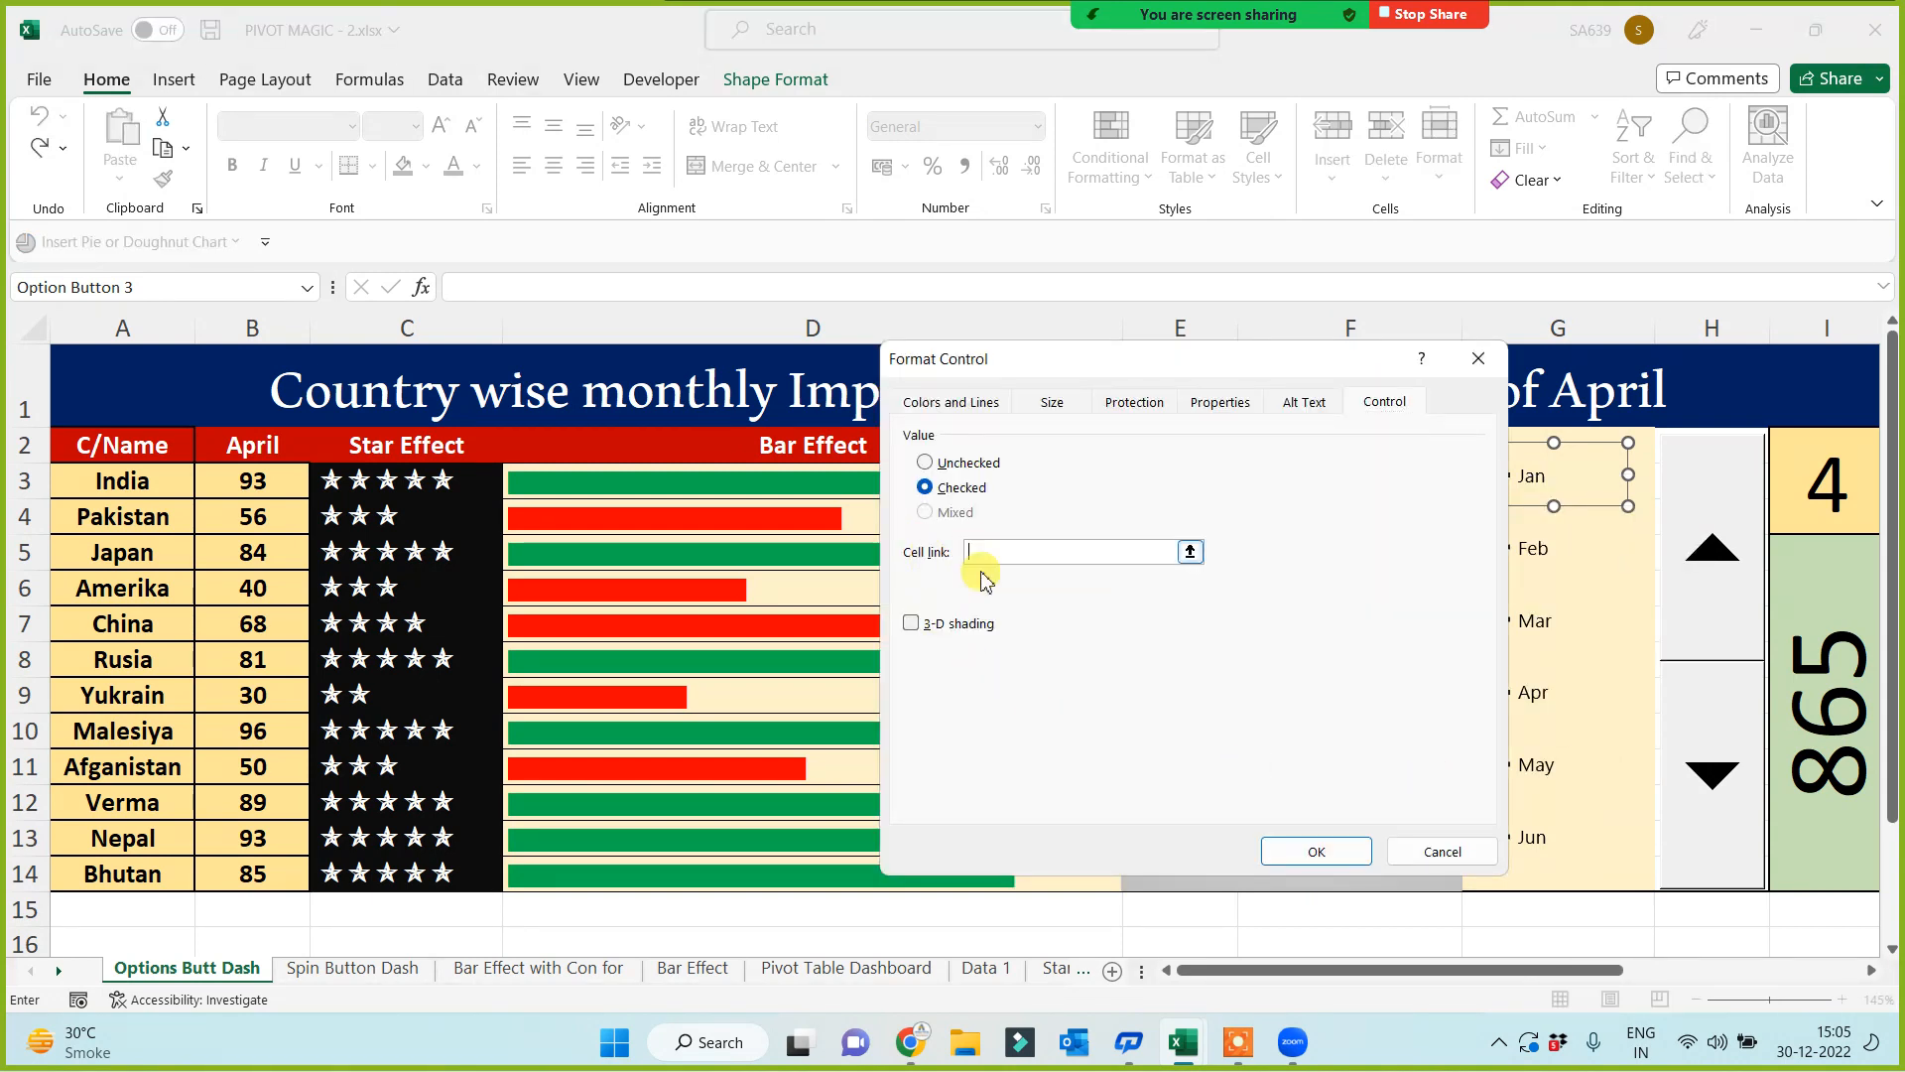
{"action": "left_click", "coordinate": [1839, 496]}
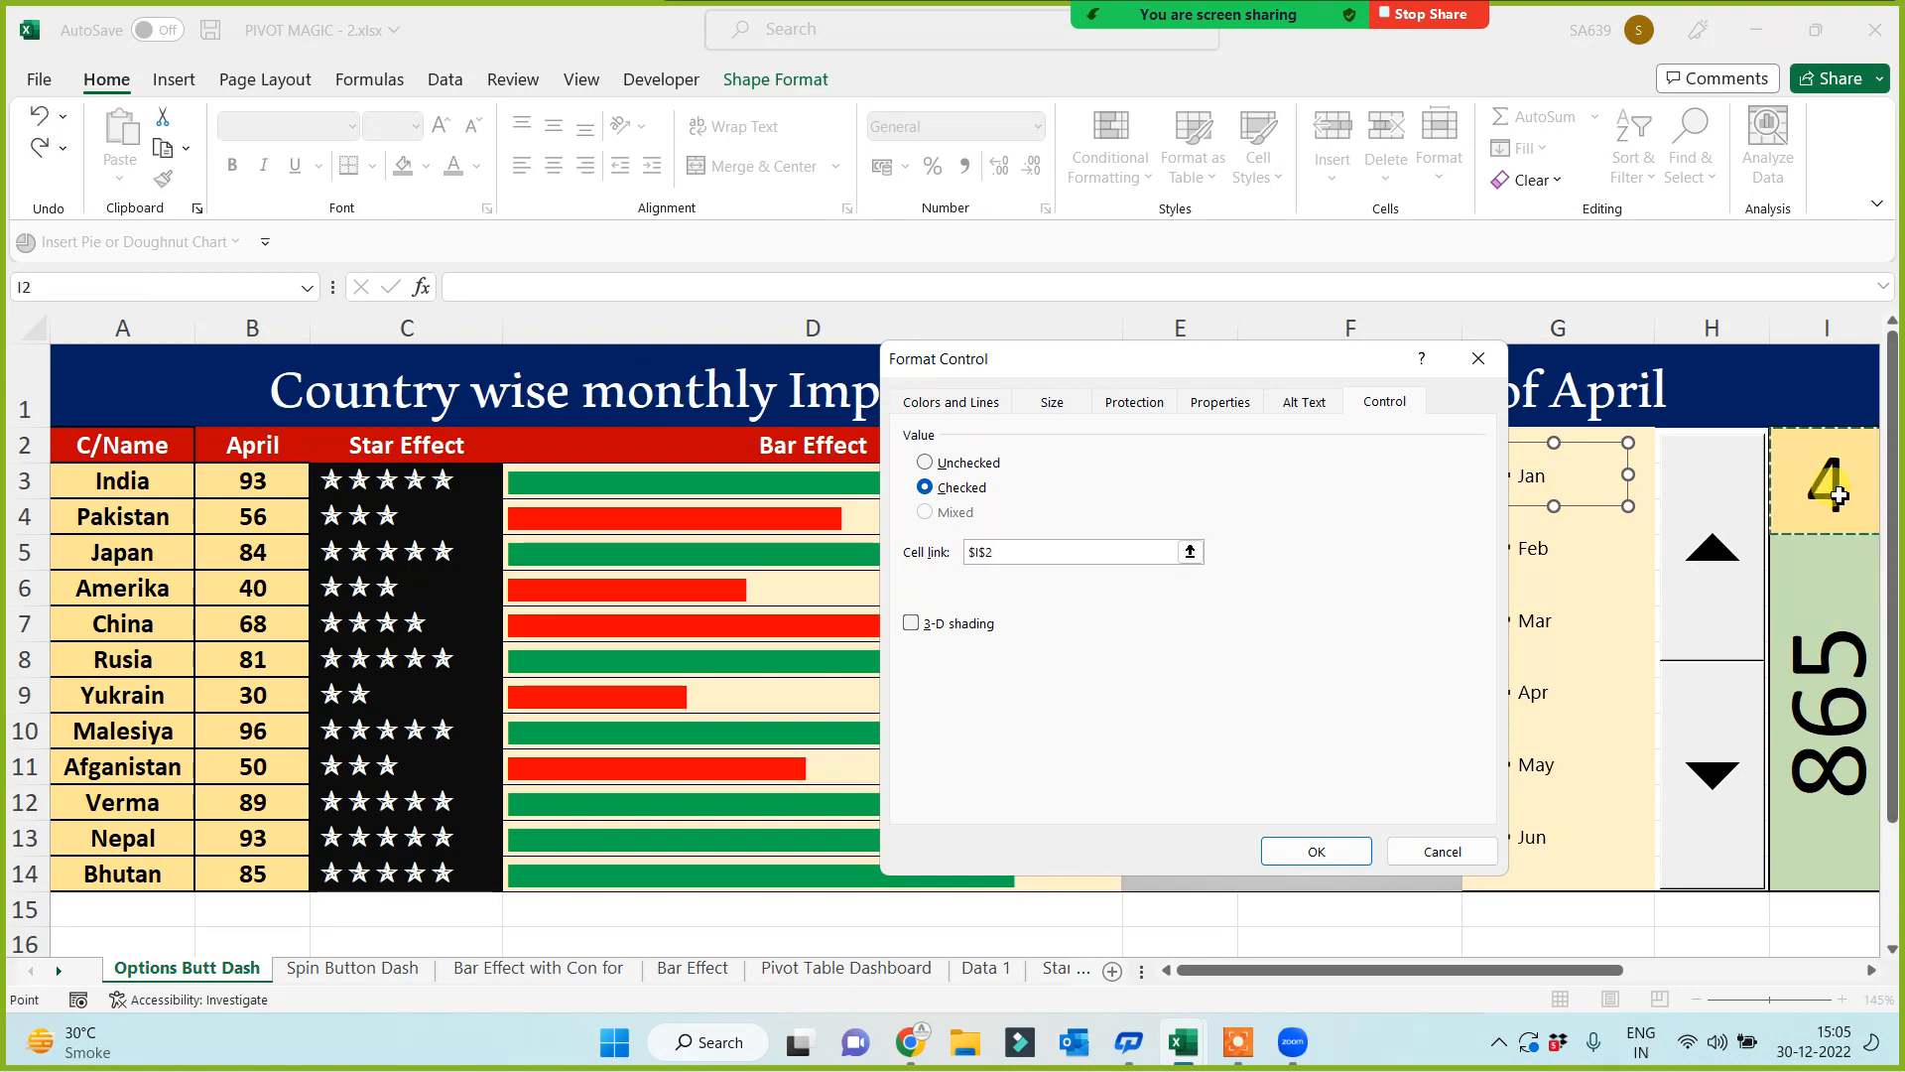
{"action": "left_click", "coordinate": [1319, 850]}
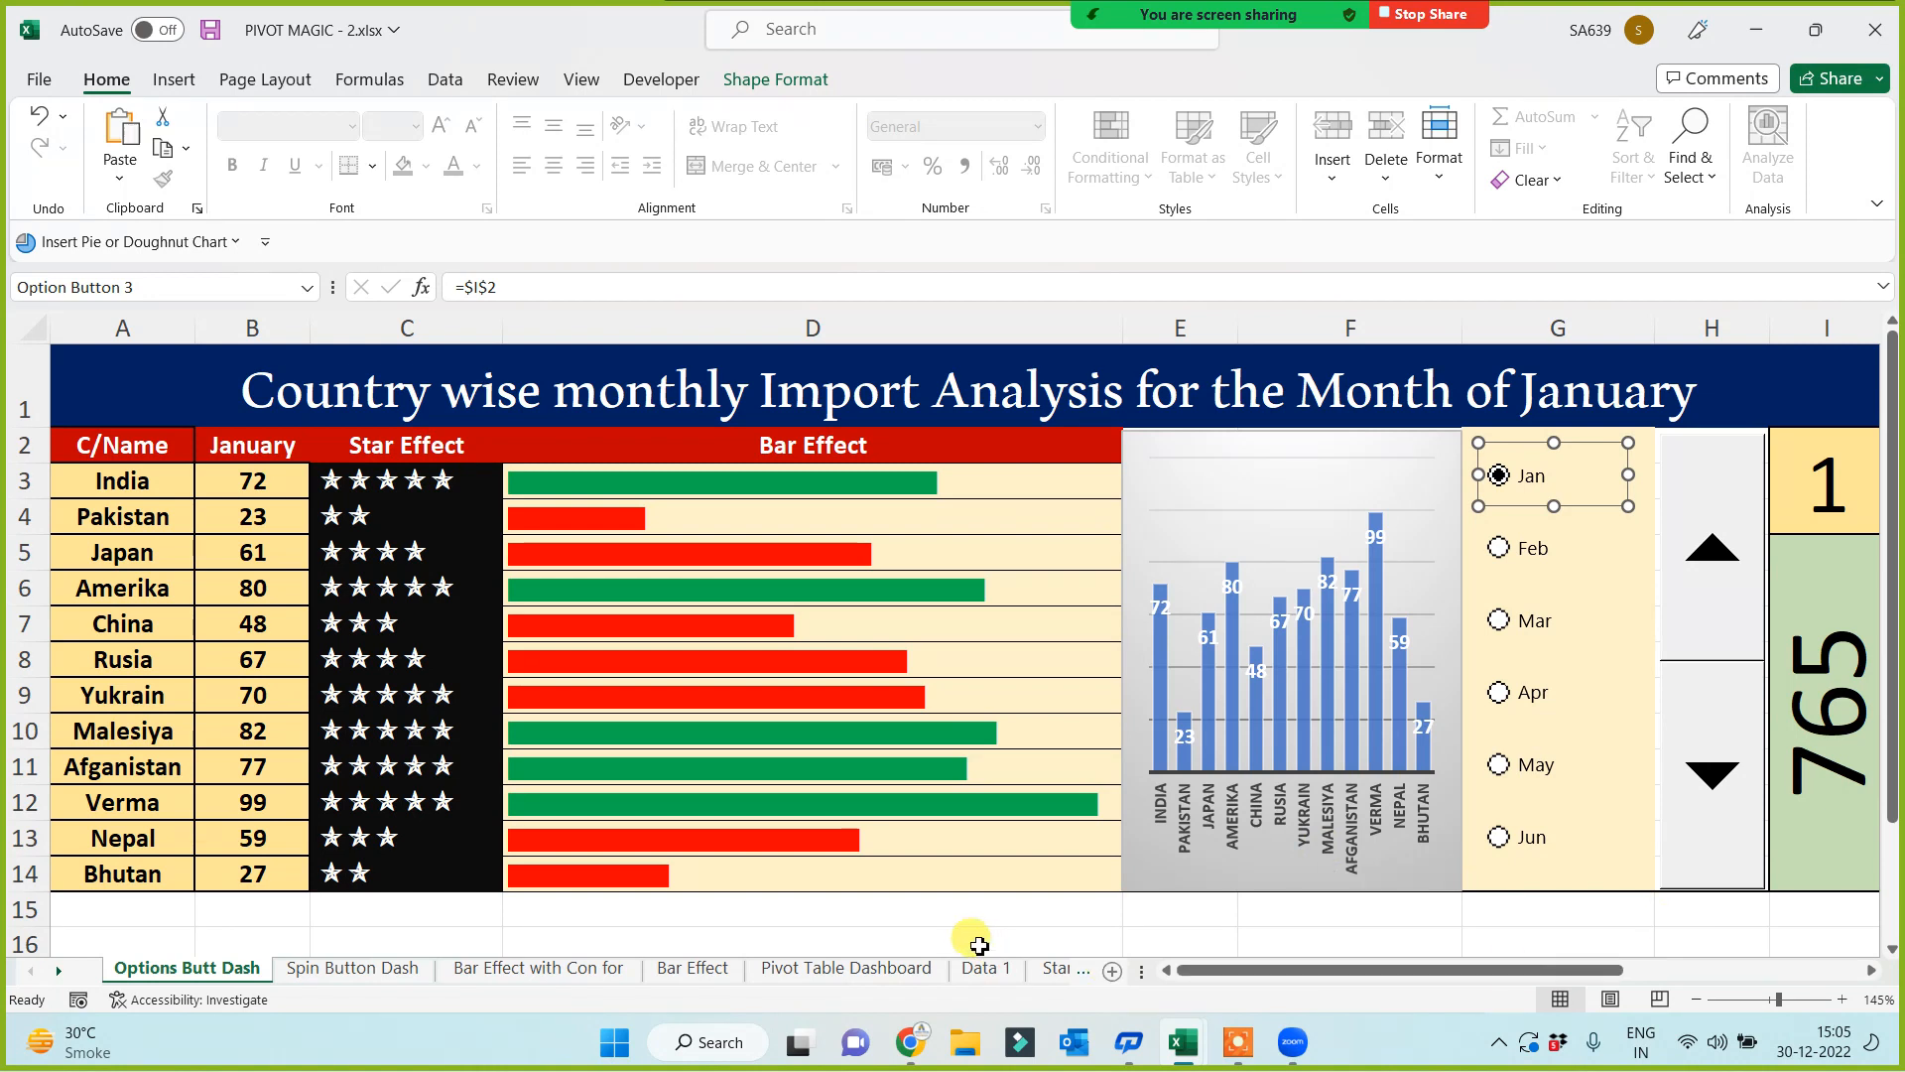
{"action": "left_click", "coordinate": [1280, 931]}
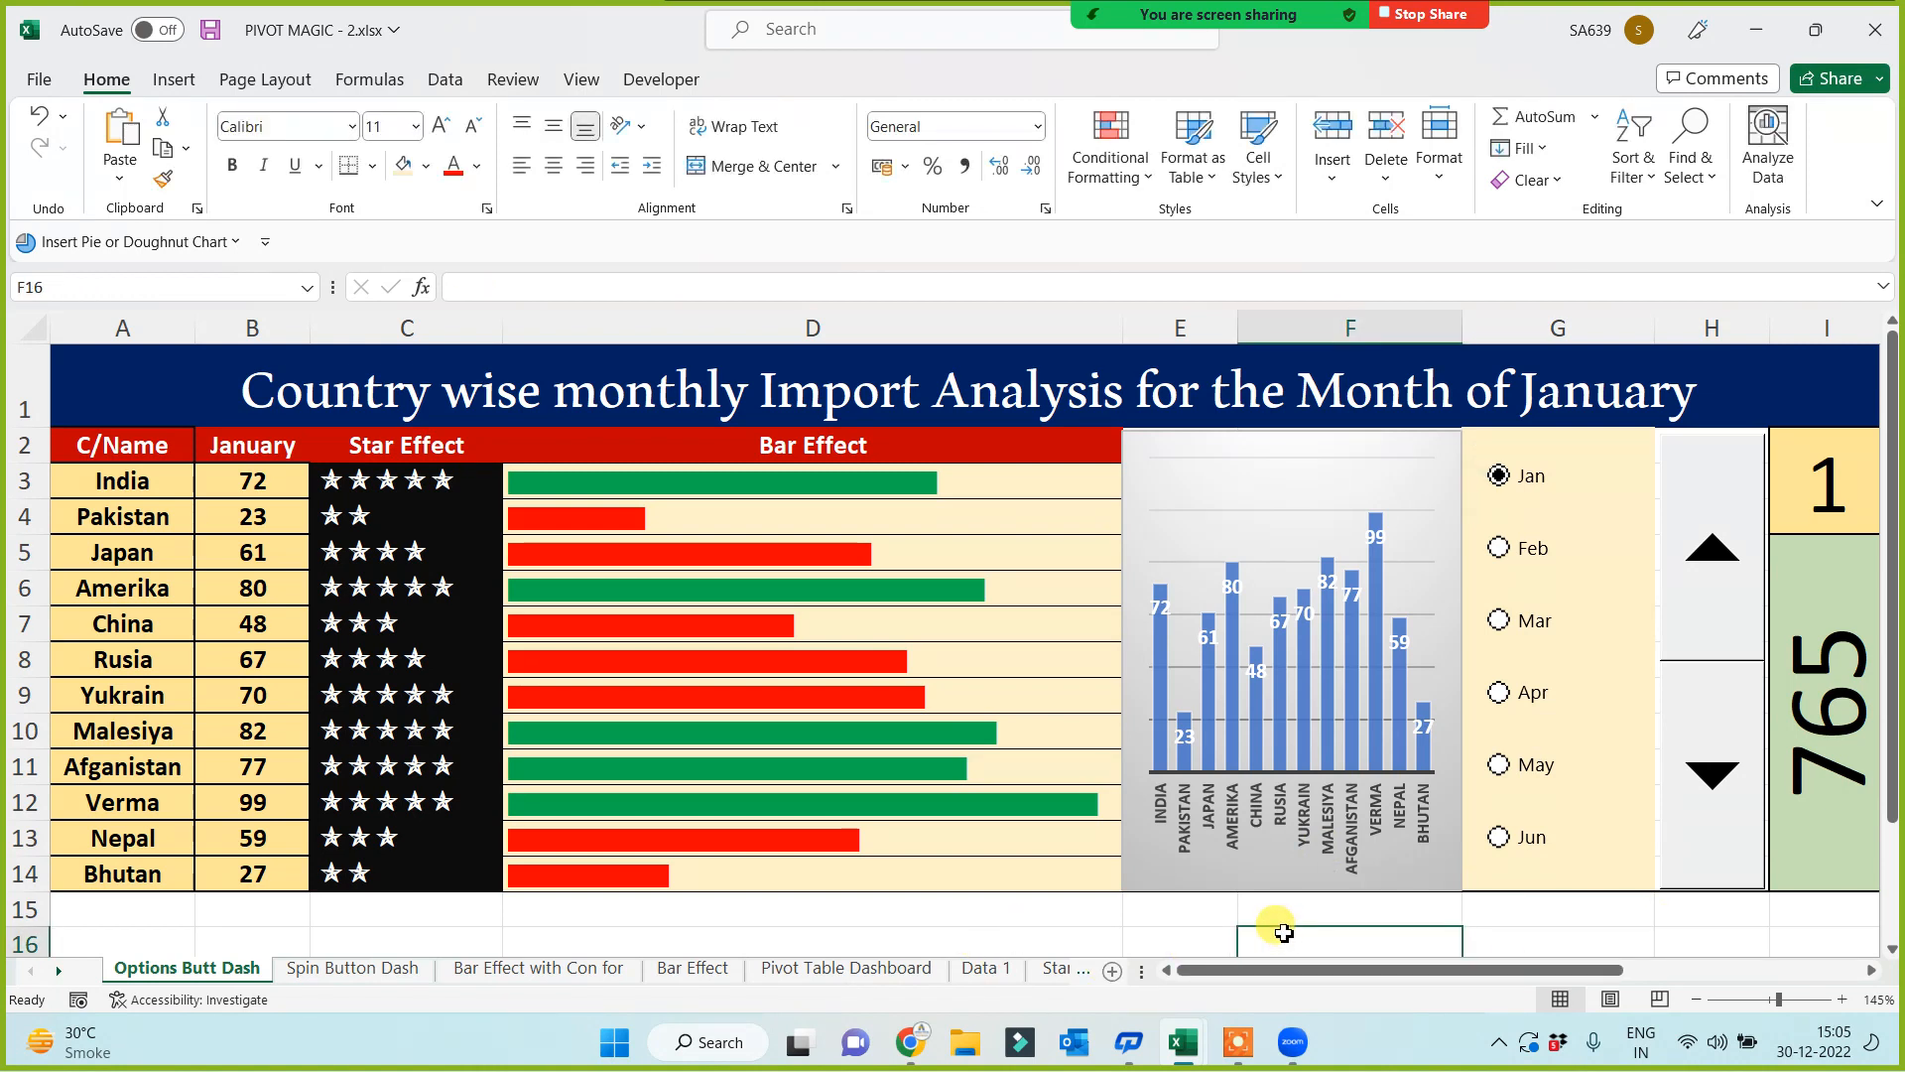
Step: Test the month option buttons by choosing Feb, Apr, May, Jan and Jun in turn
{"action": "left_click", "coordinate": [1507, 553]}
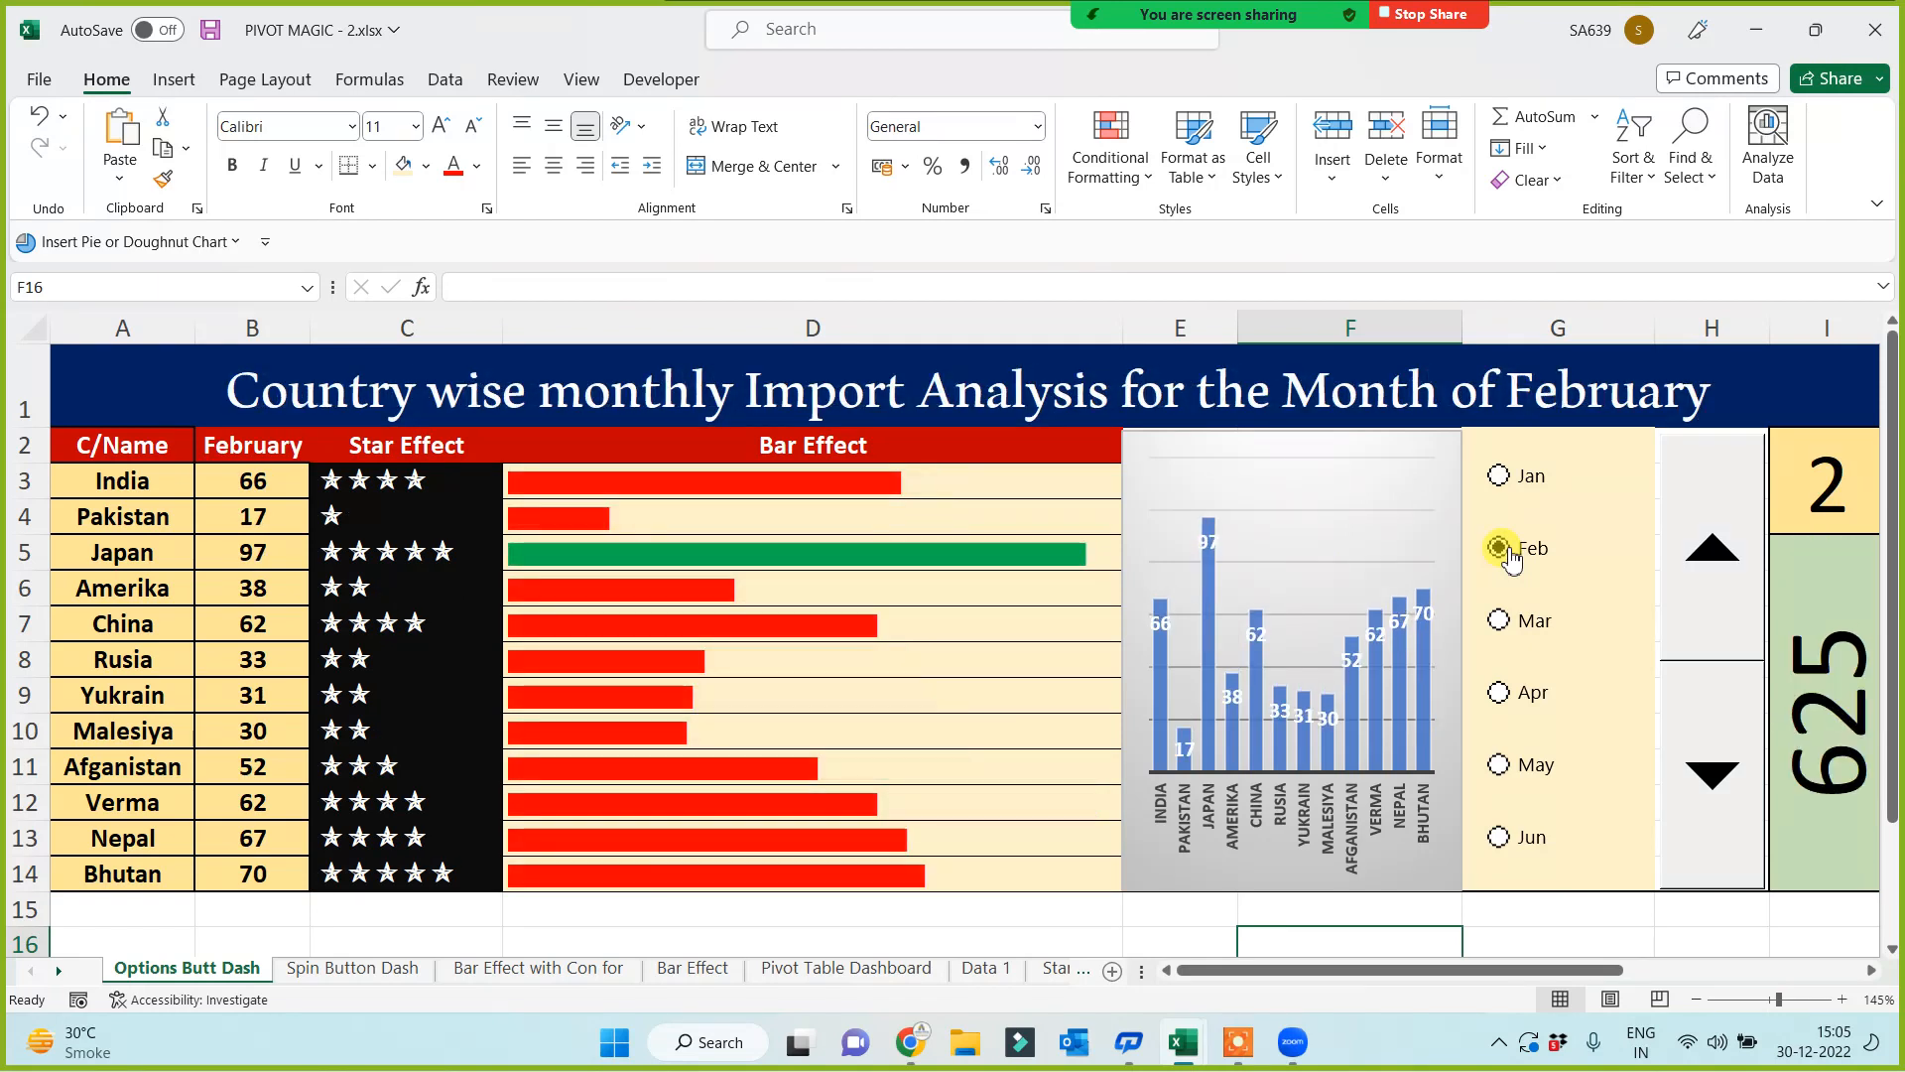
{"action": "left_click", "coordinate": [1501, 698]}
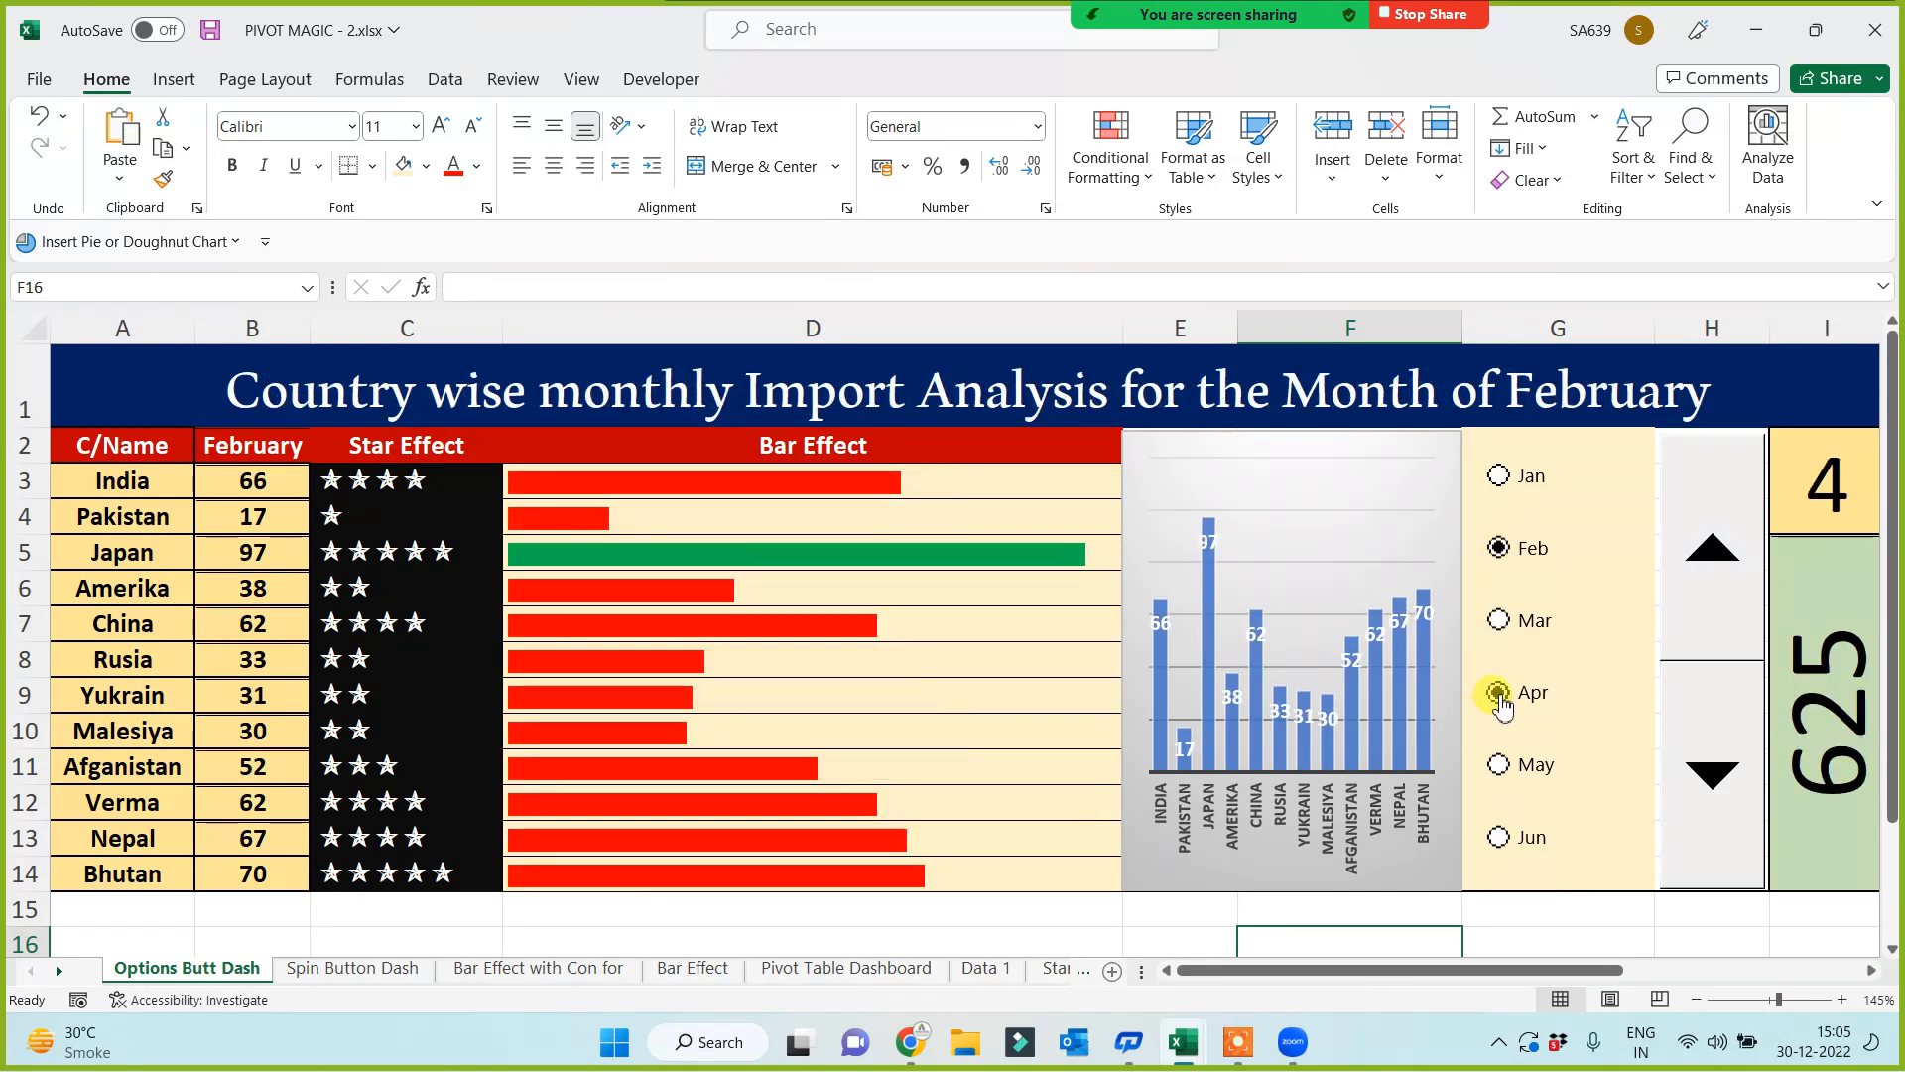
{"action": "left_click", "coordinate": [1500, 768]}
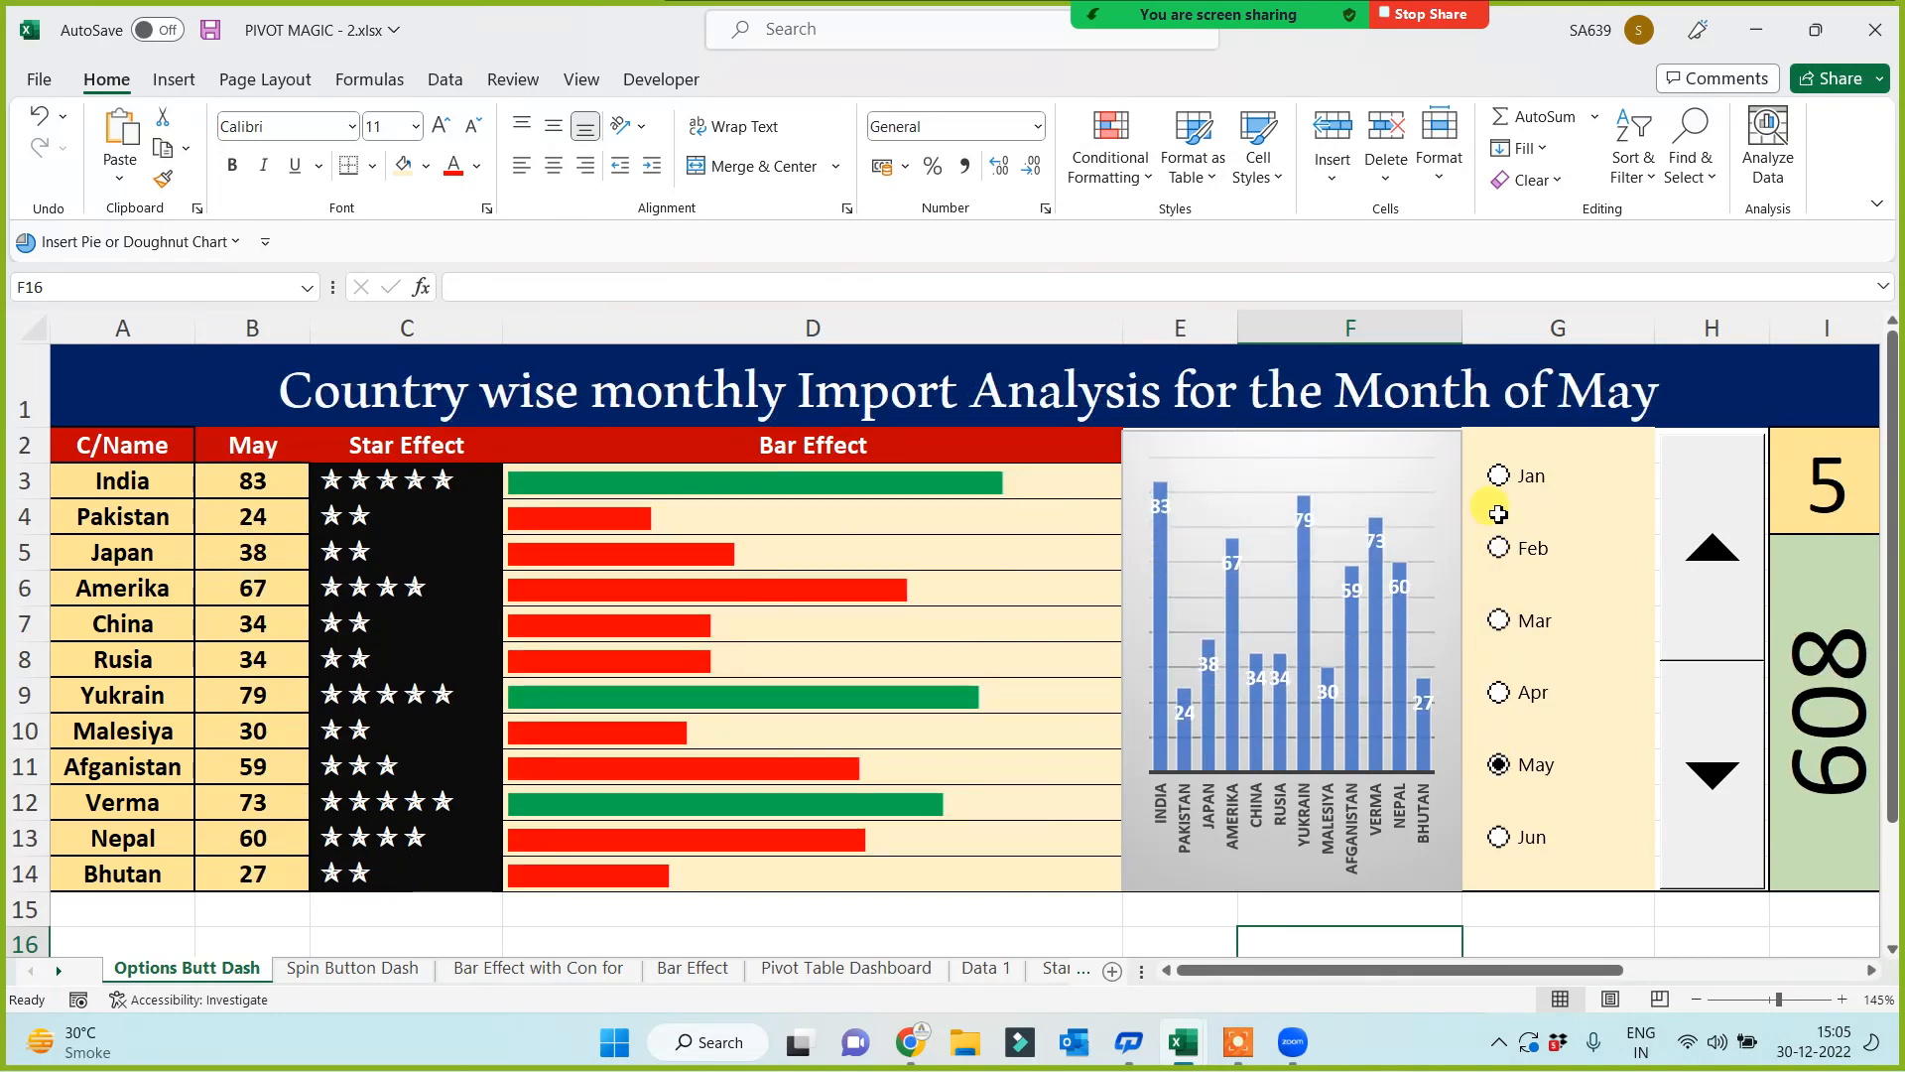
{"action": "left_click", "coordinate": [1500, 477]}
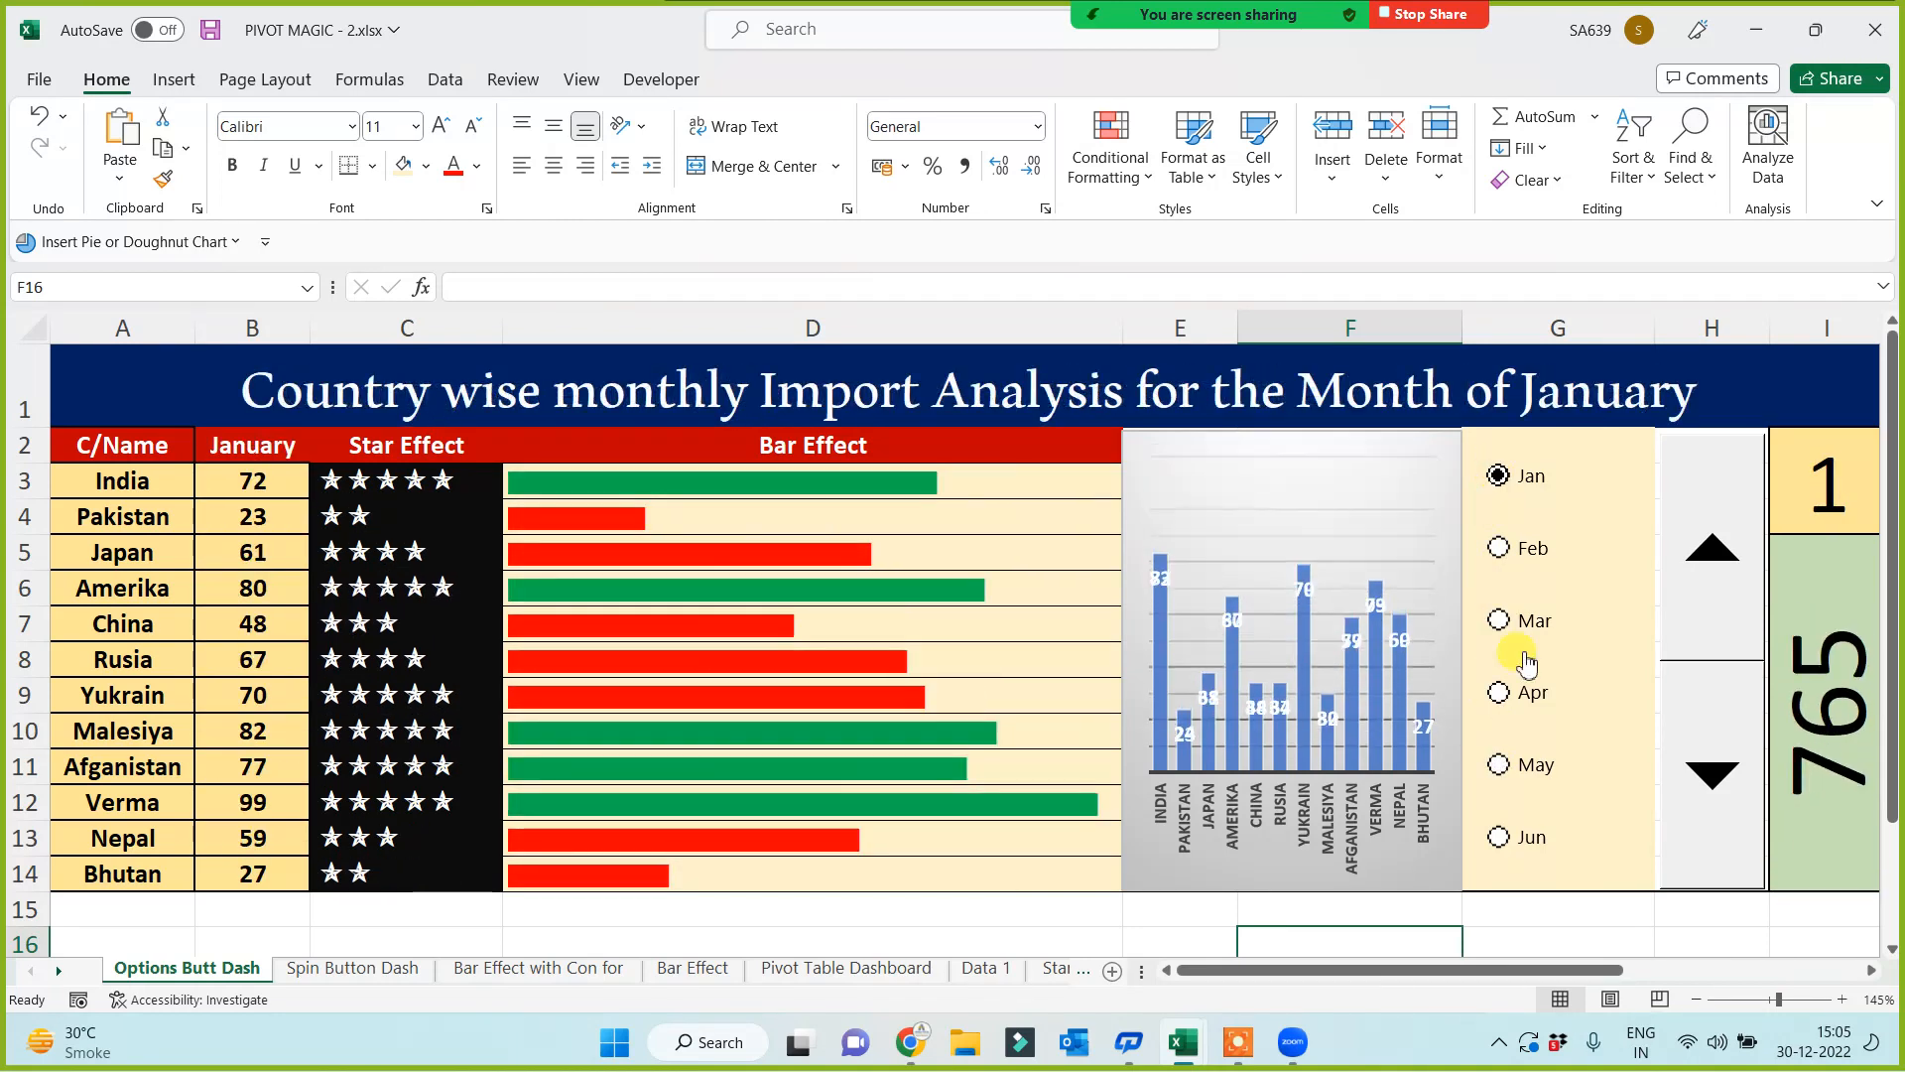
{"action": "left_click", "coordinate": [1500, 839]}
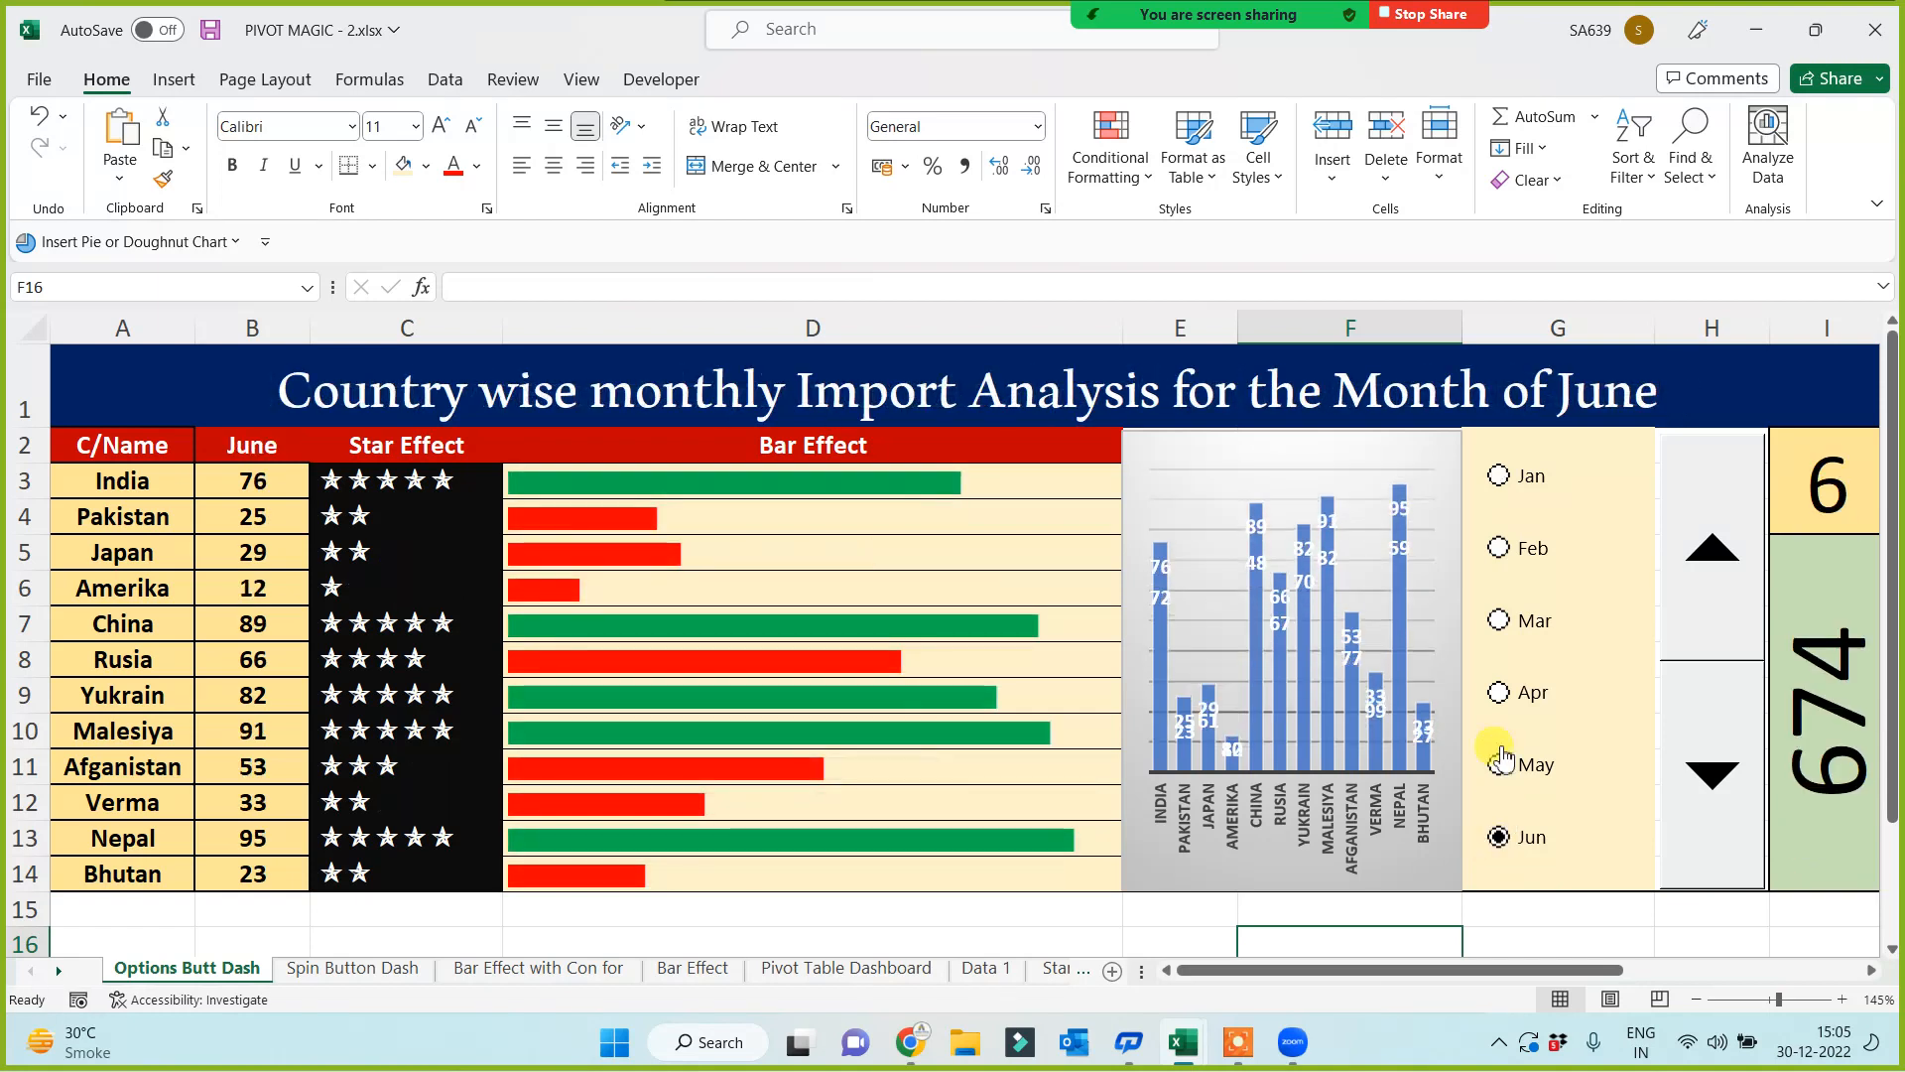
Step: Test the month option buttons in reverse order, from May through Apr, Mar and Feb back to Jan
{"action": "left_click", "coordinate": [1499, 765]}
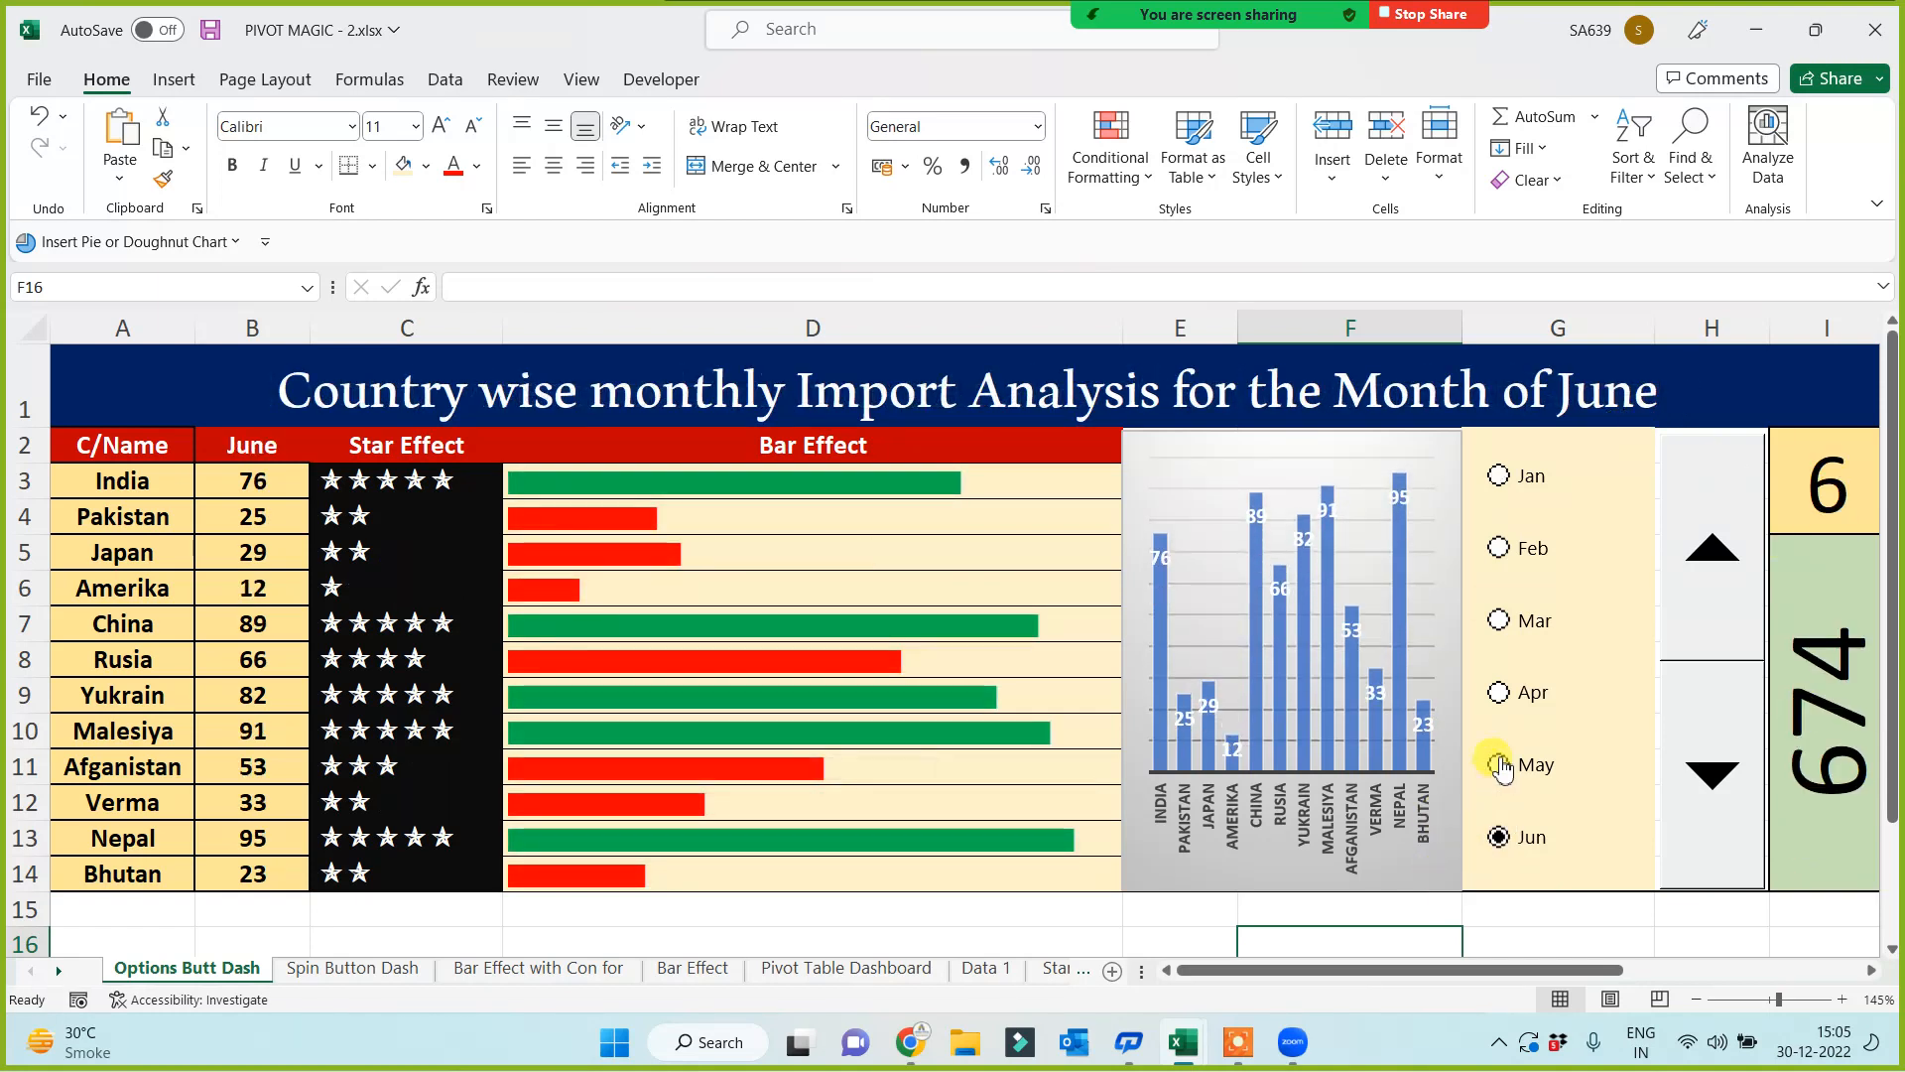
{"action": "left_click", "coordinate": [1500, 692]}
{"action": "left_click", "coordinate": [1498, 619]}
{"action": "left_click", "coordinate": [1498, 548]}
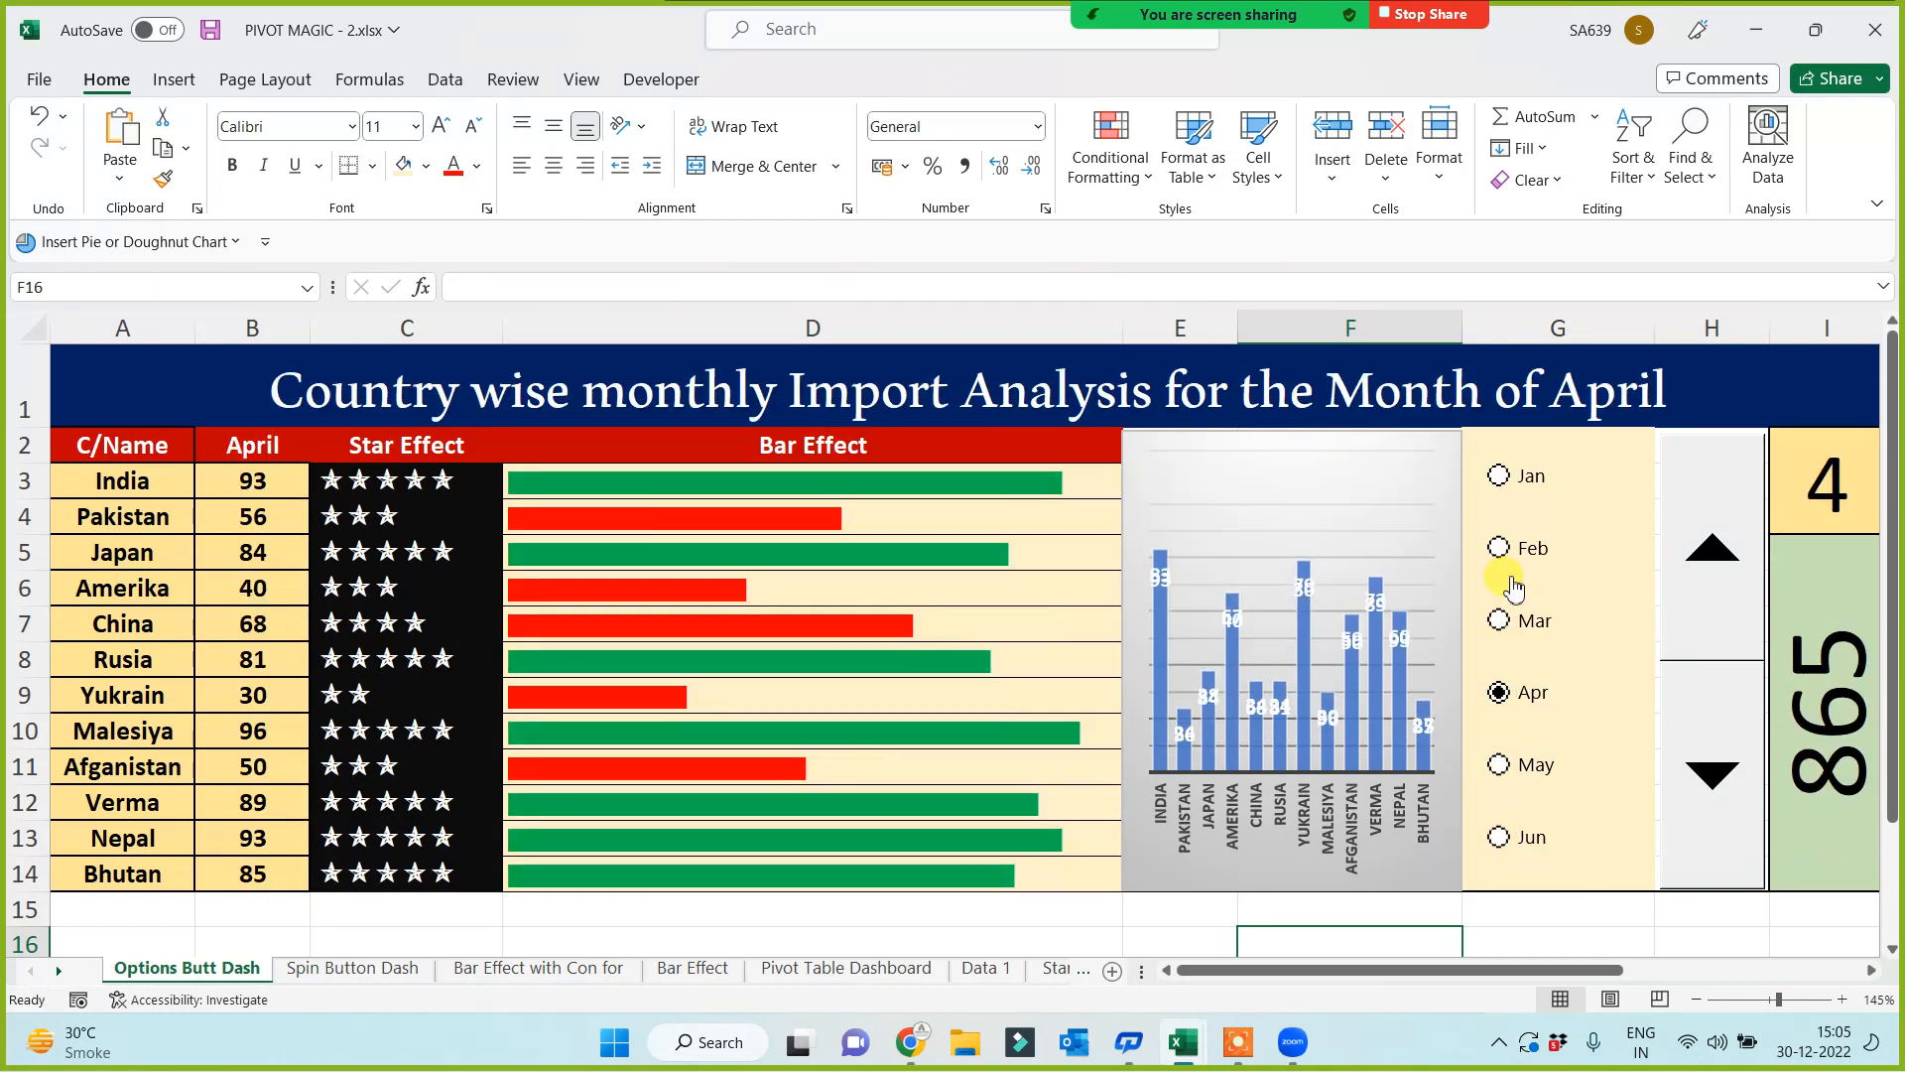
{"action": "left_click", "coordinate": [1500, 476]}
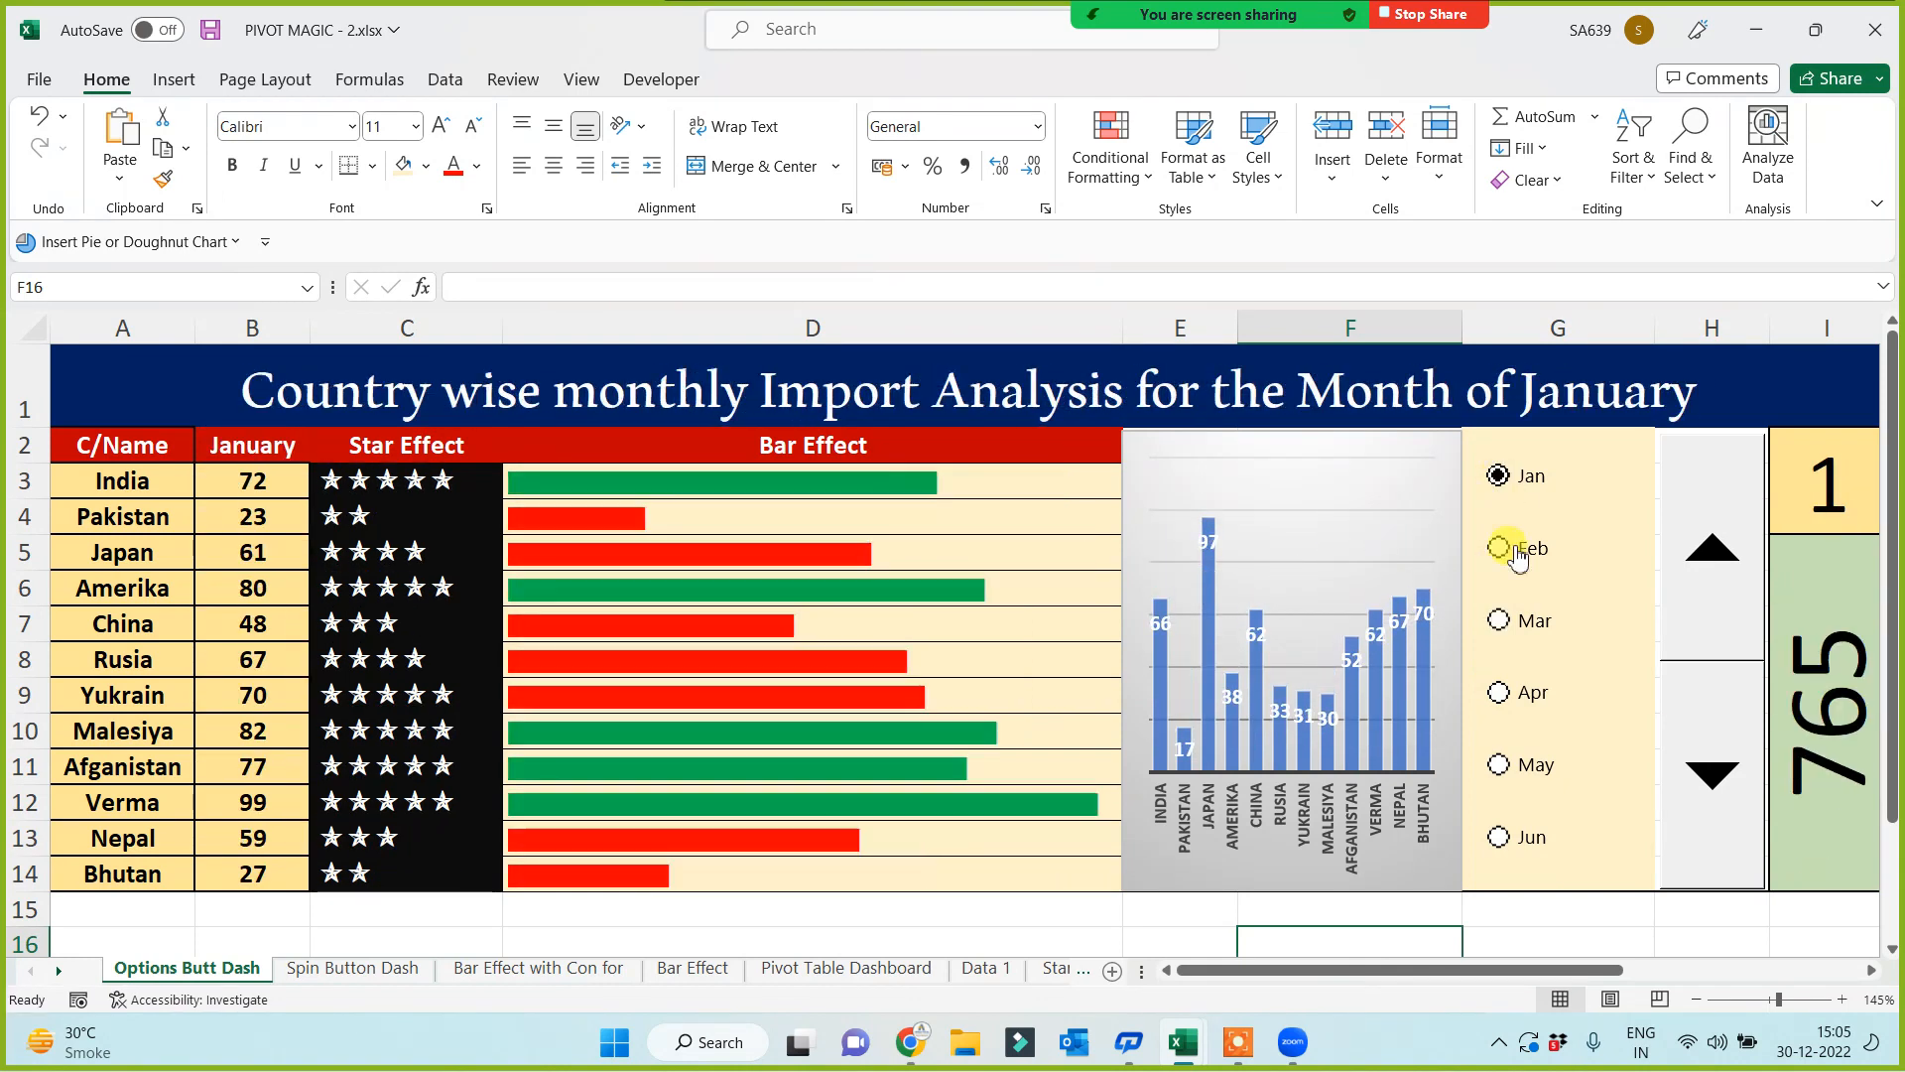
Step: Choose the Feb, Mar and Apr option buttons in turn and finish on May
{"action": "left_click", "coordinate": [1510, 580]}
{"action": "left_click", "coordinate": [1498, 621]}
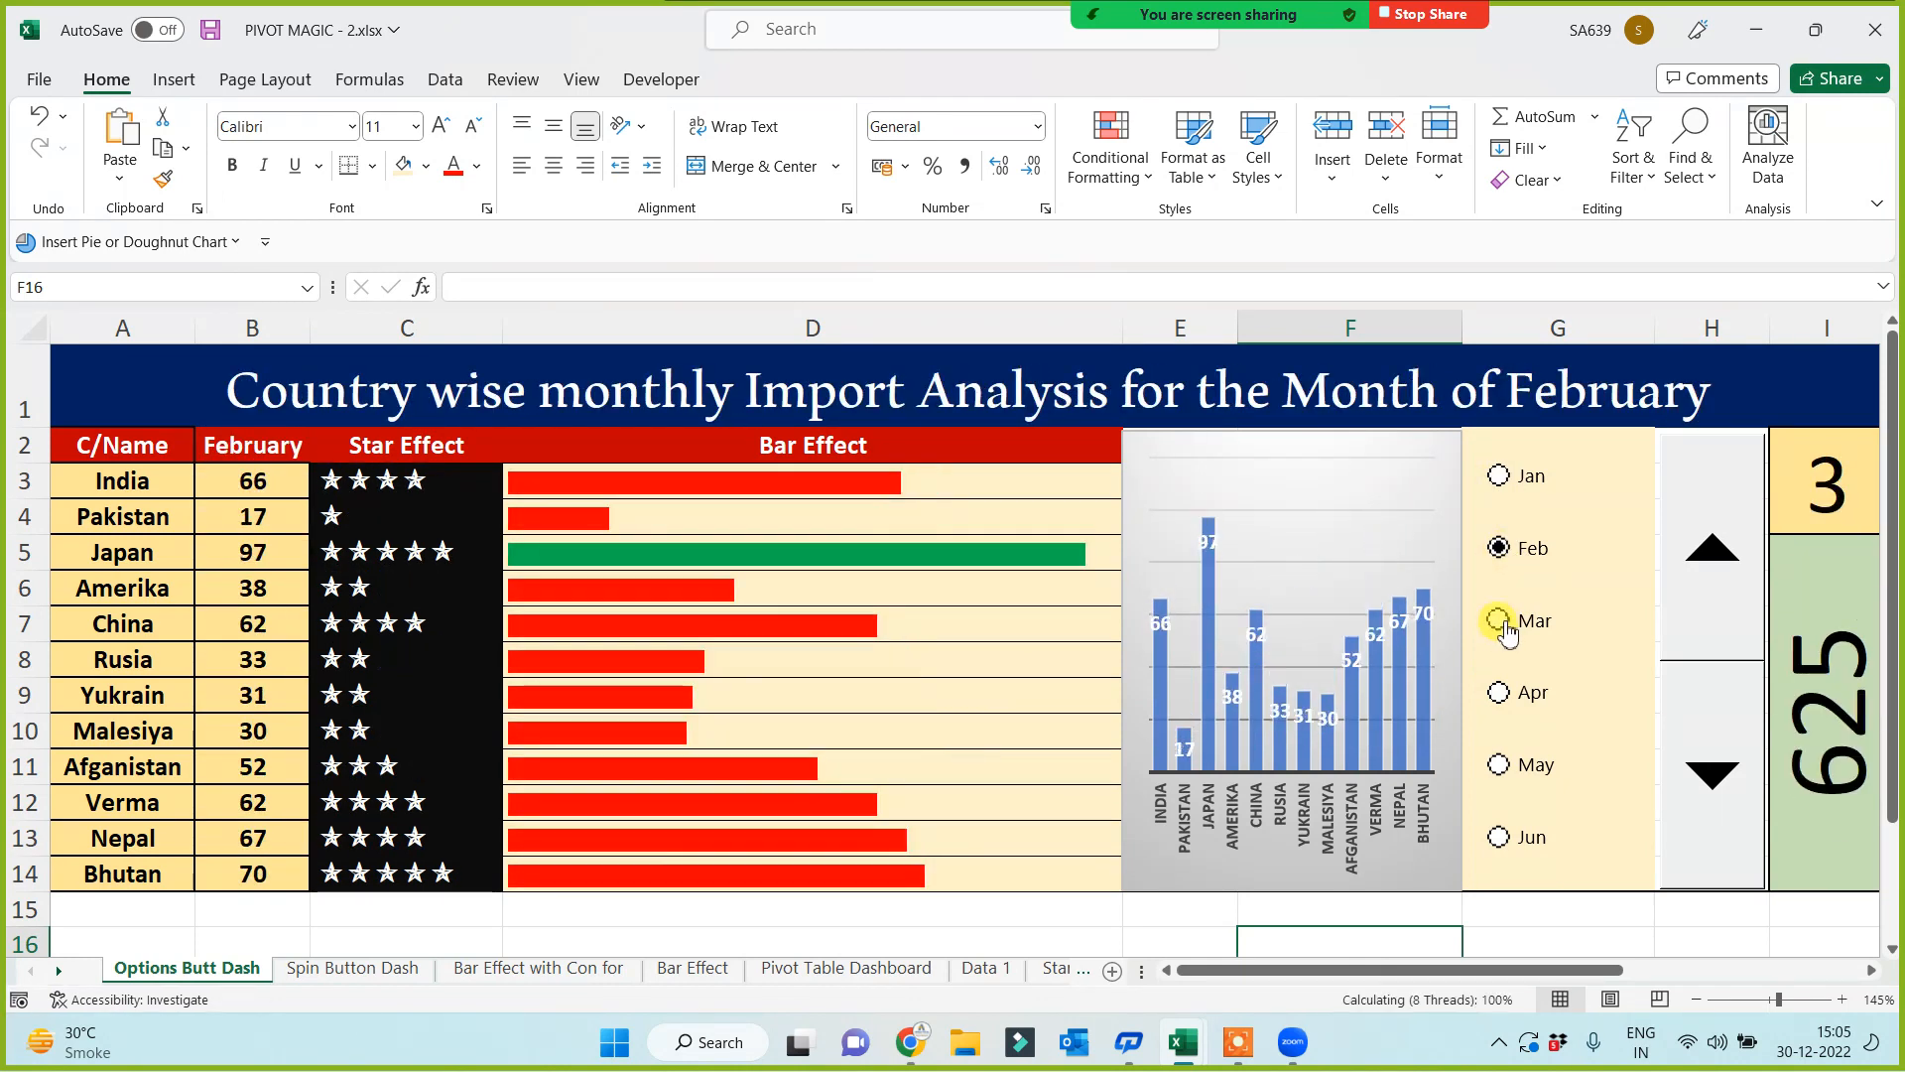
{"action": "left_click", "coordinate": [1501, 692]}
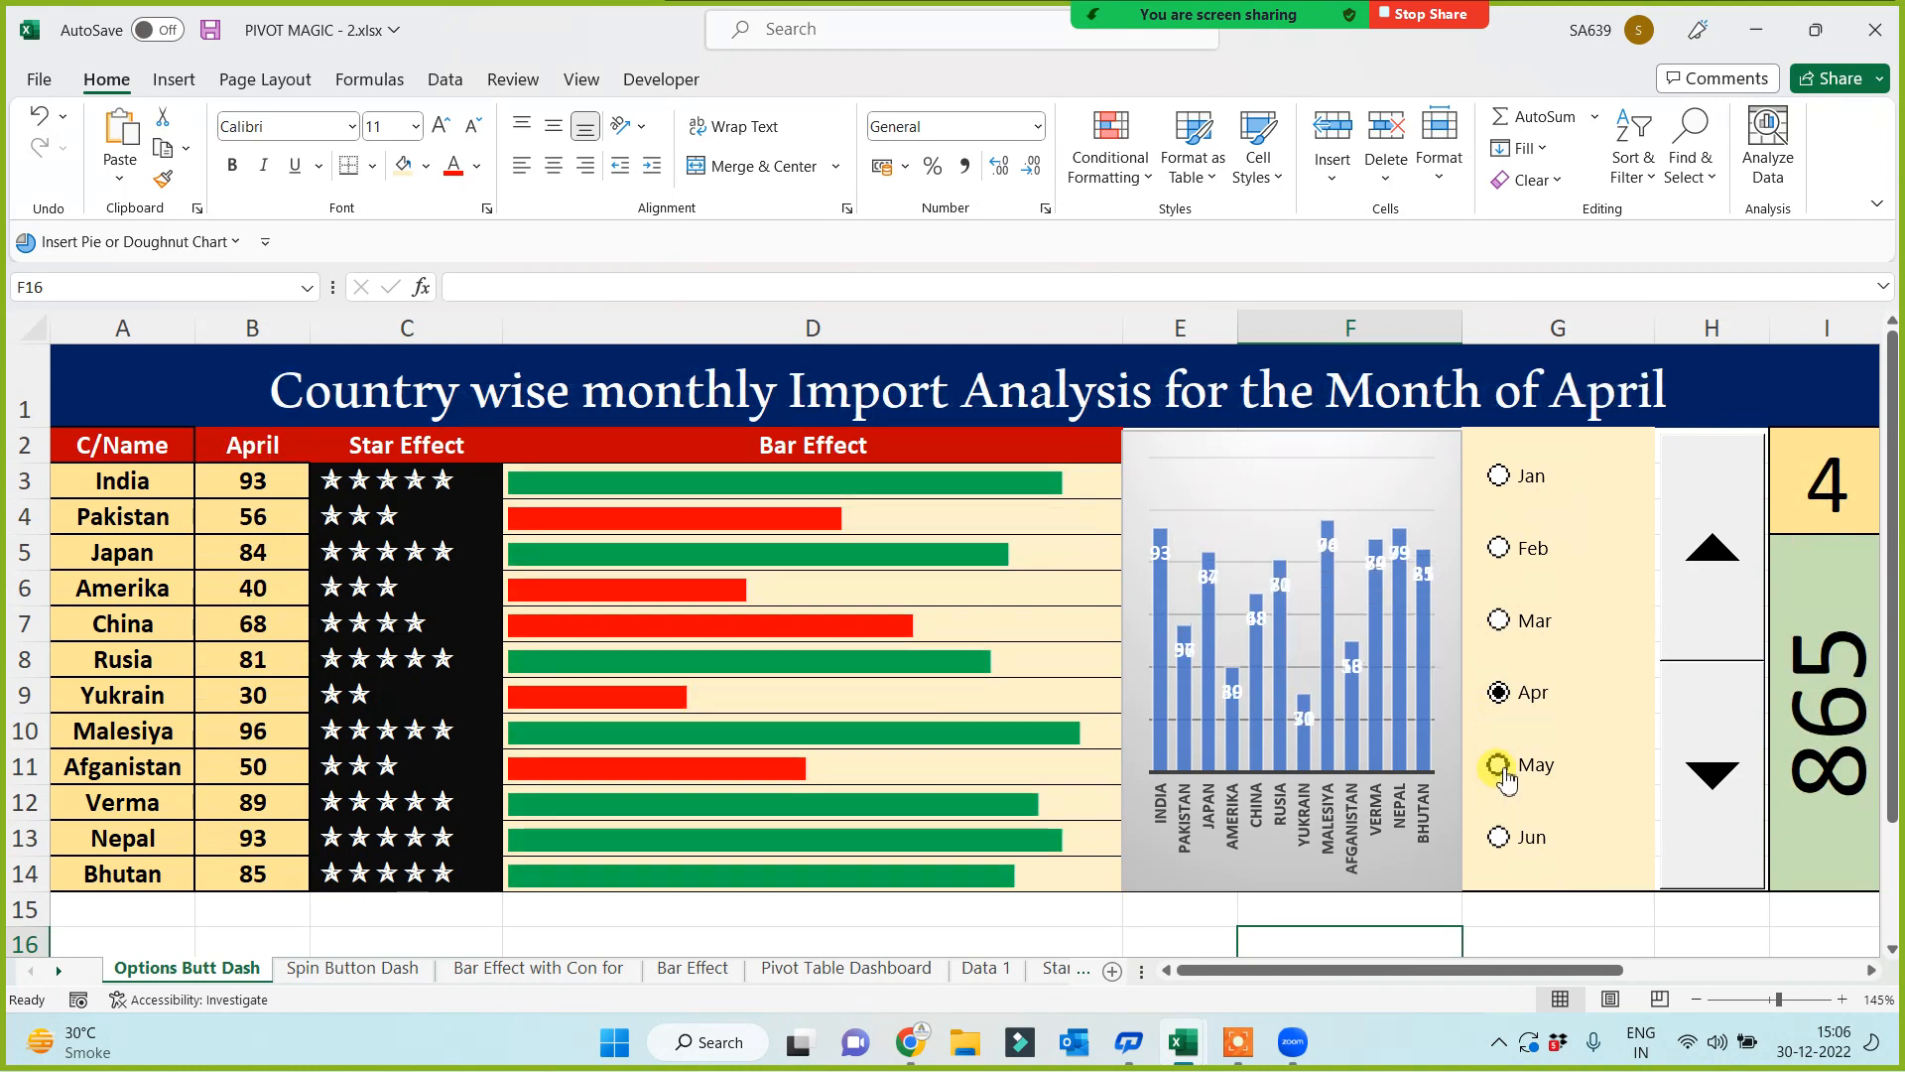
{"action": "left_click", "coordinate": [1503, 765]}
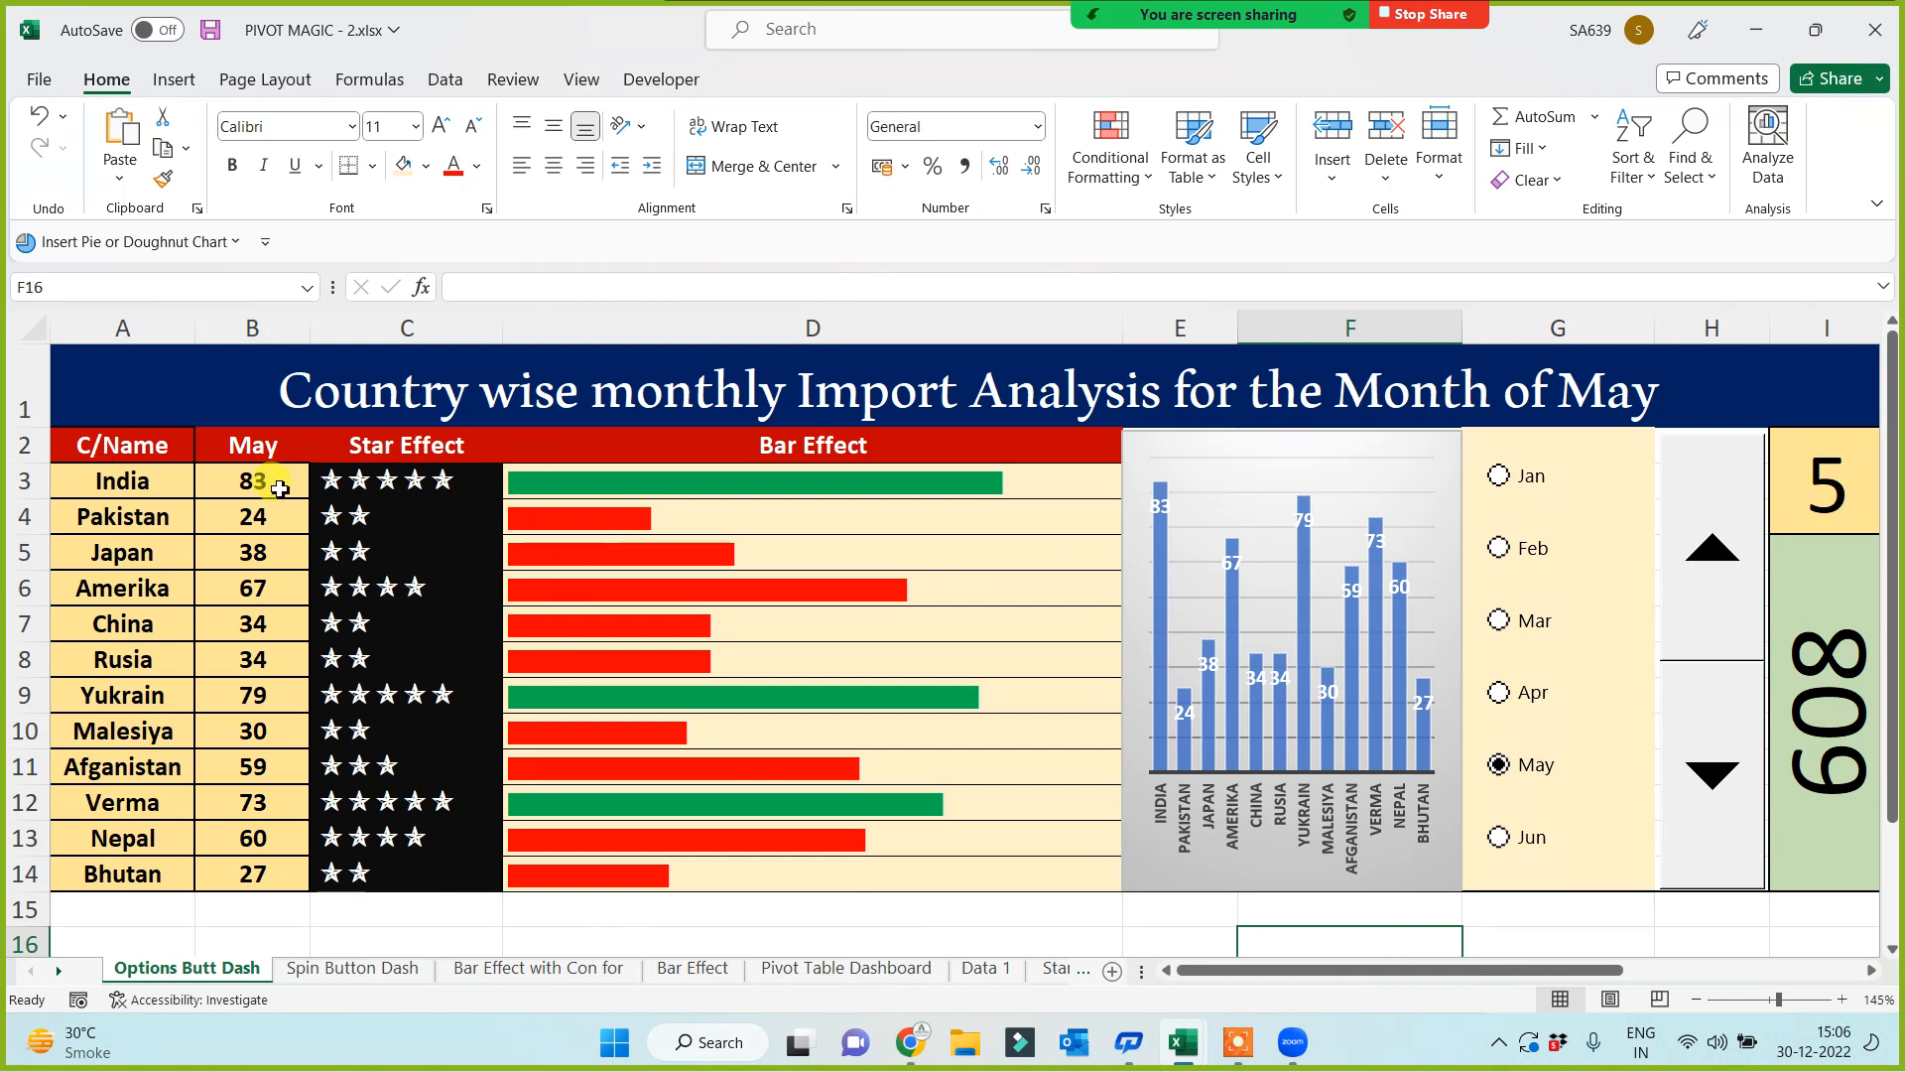
Step: Review the formulas in the month column, the C/Name header and the title, and the selector value in I2
{"action": "left_click", "coordinate": [248, 476]}
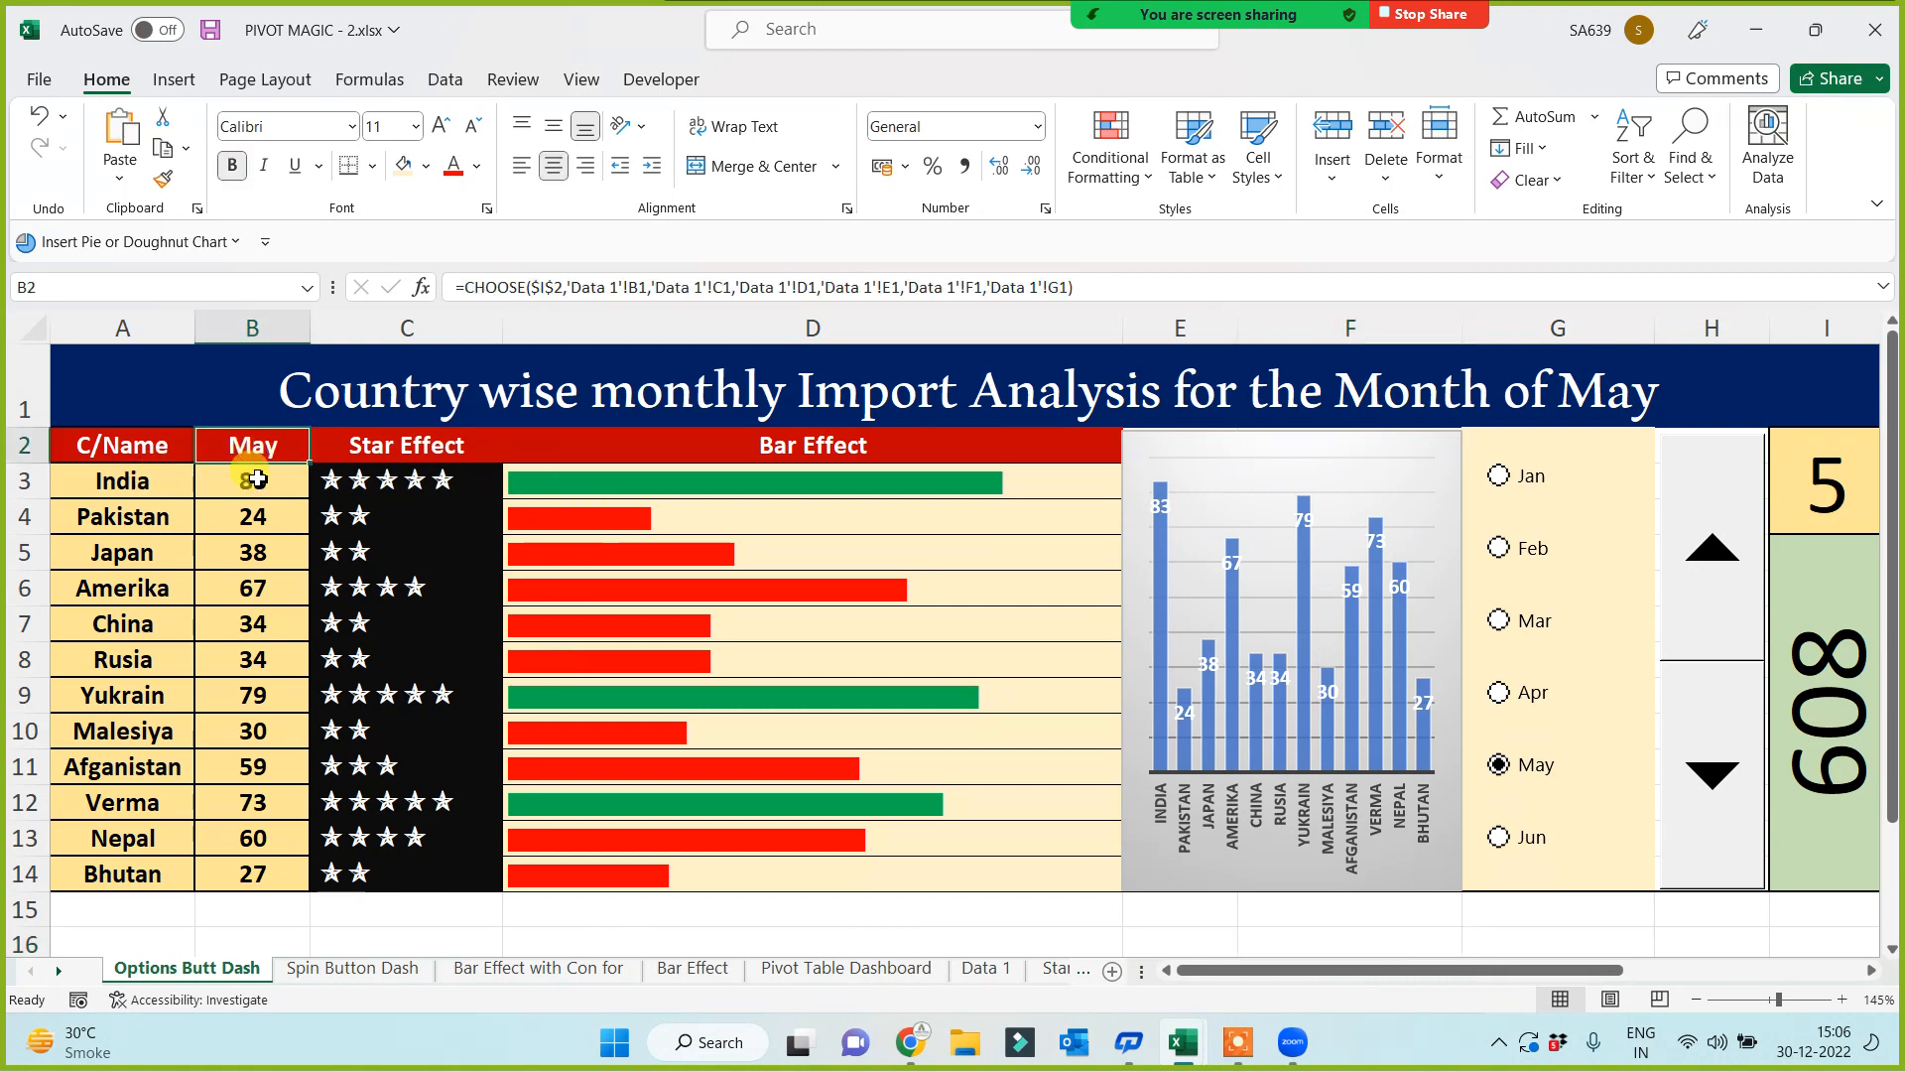
{"action": "left_click", "coordinate": [249, 526]}
{"action": "left_click", "coordinate": [139, 442]}
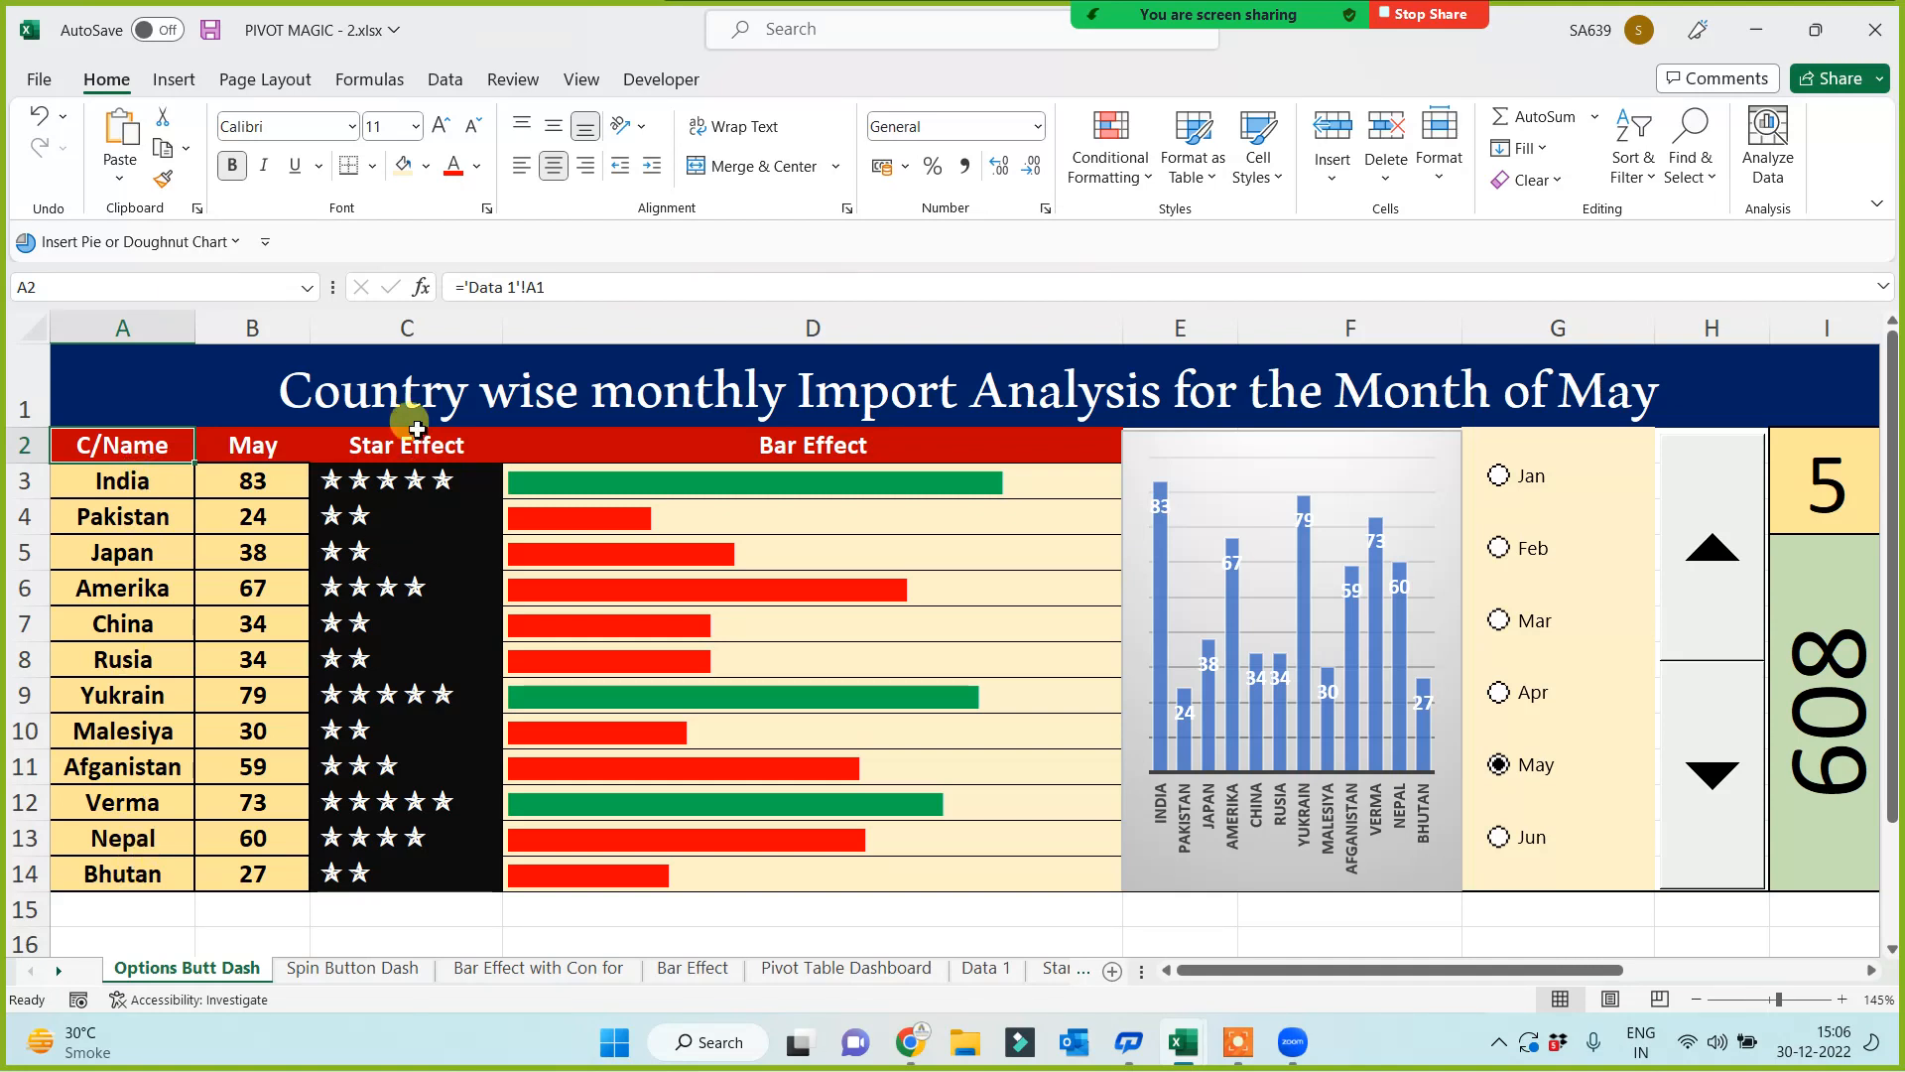
{"action": "left_click", "coordinate": [414, 395]}
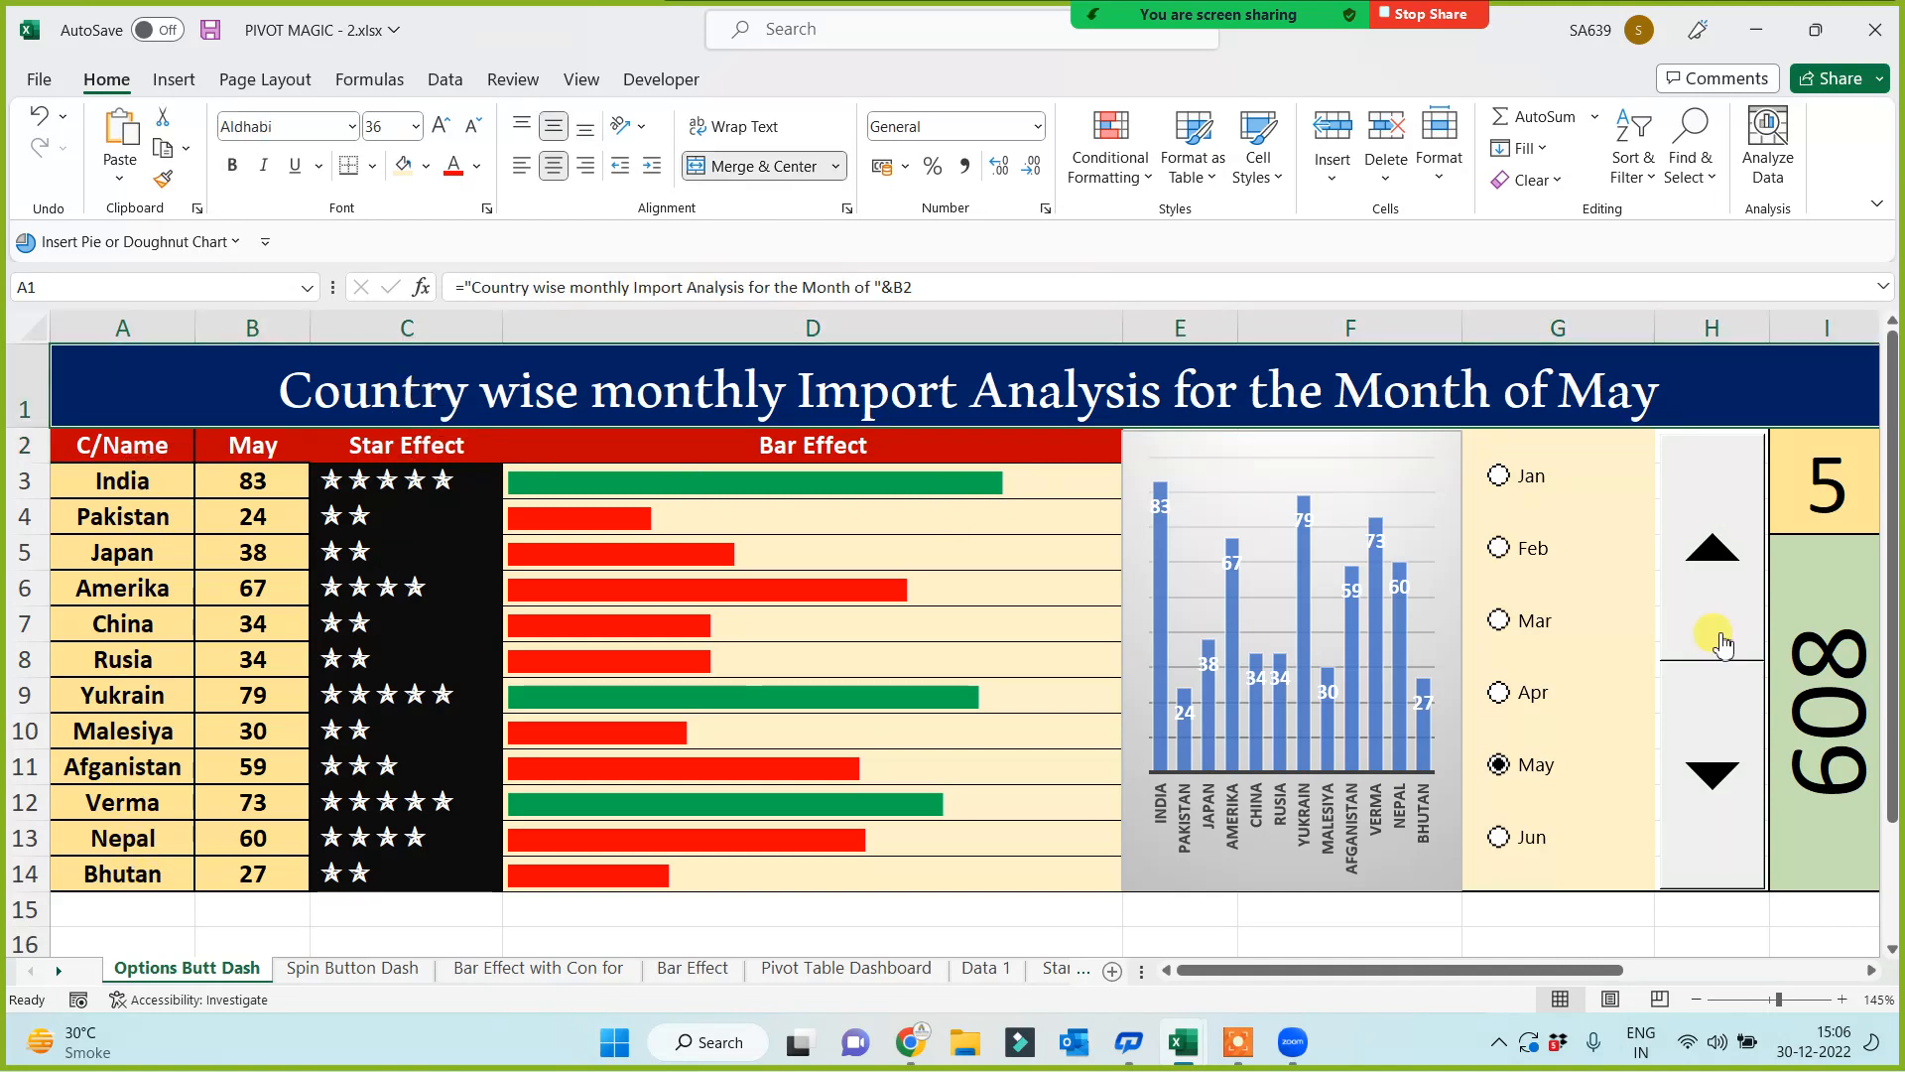
{"action": "left_click", "coordinate": [1860, 484]}
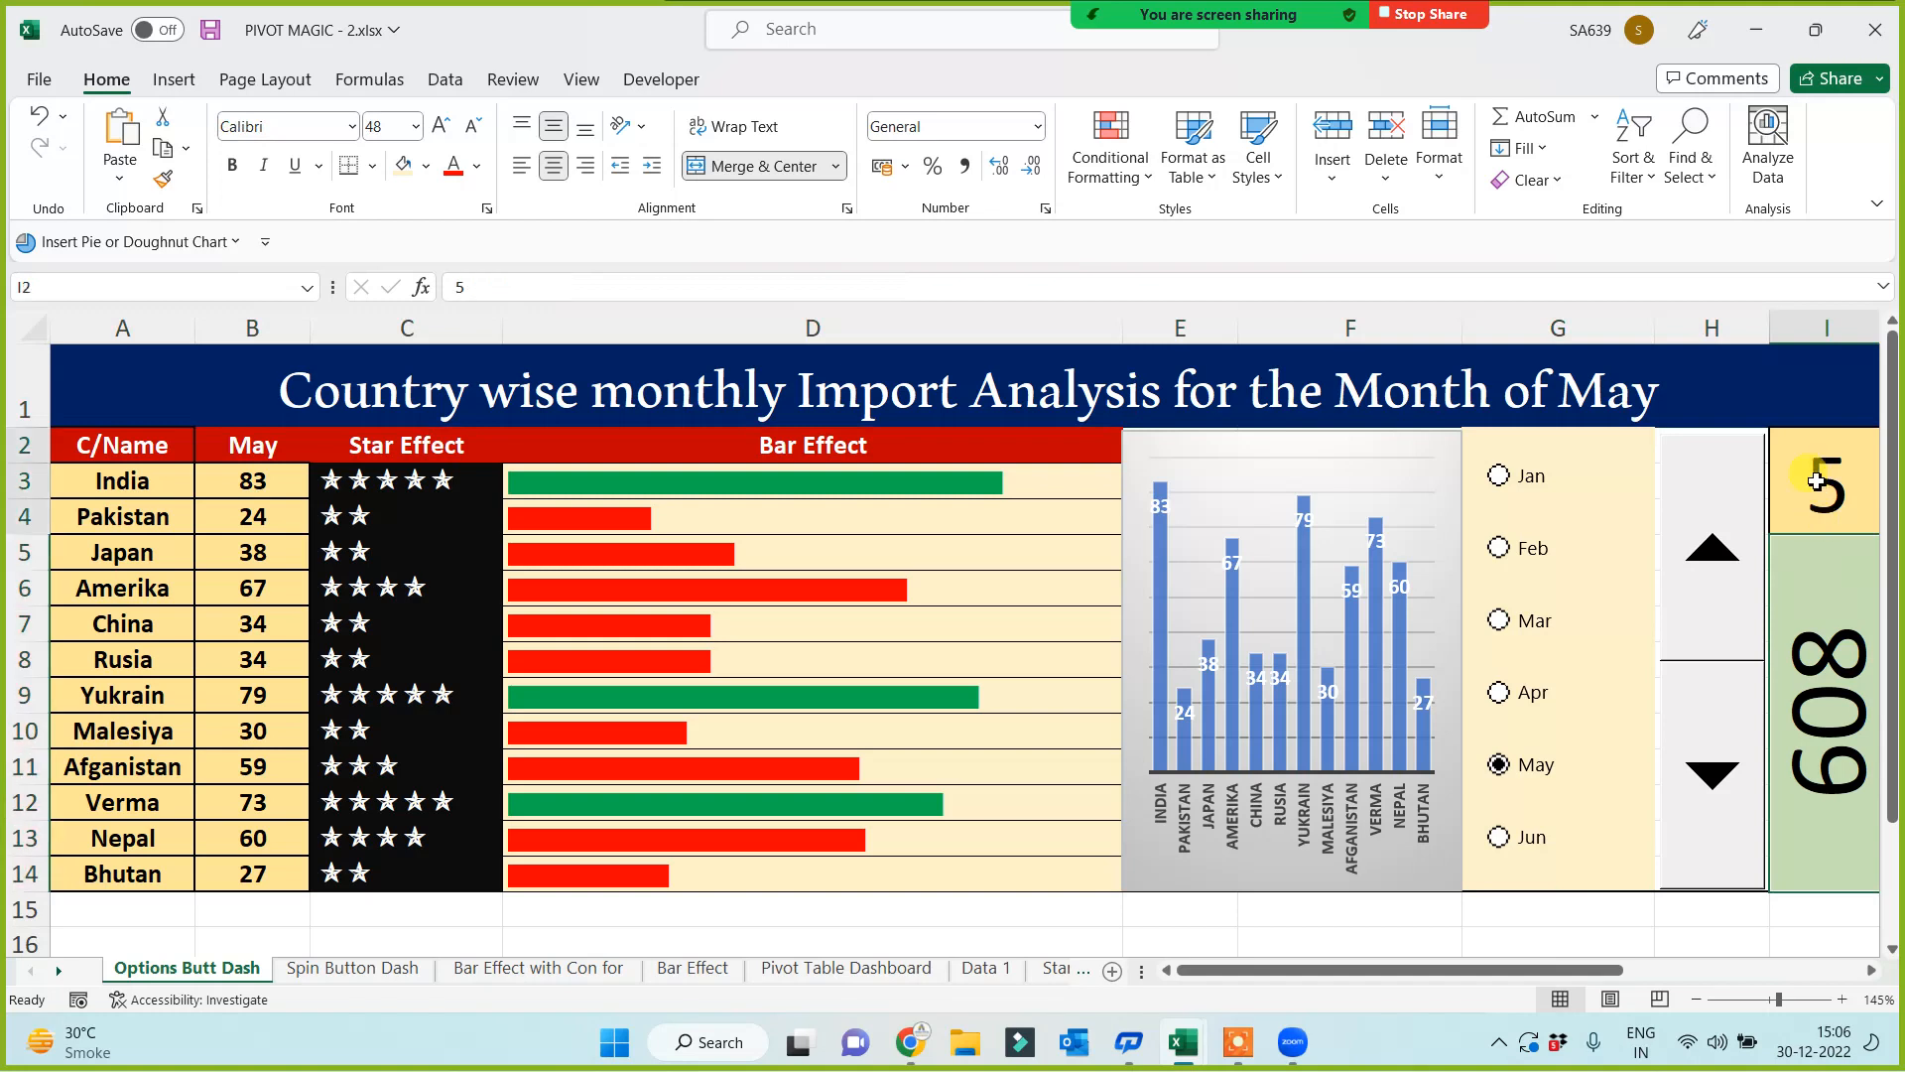
{"action": "left_click", "coordinate": [1354, 939]}
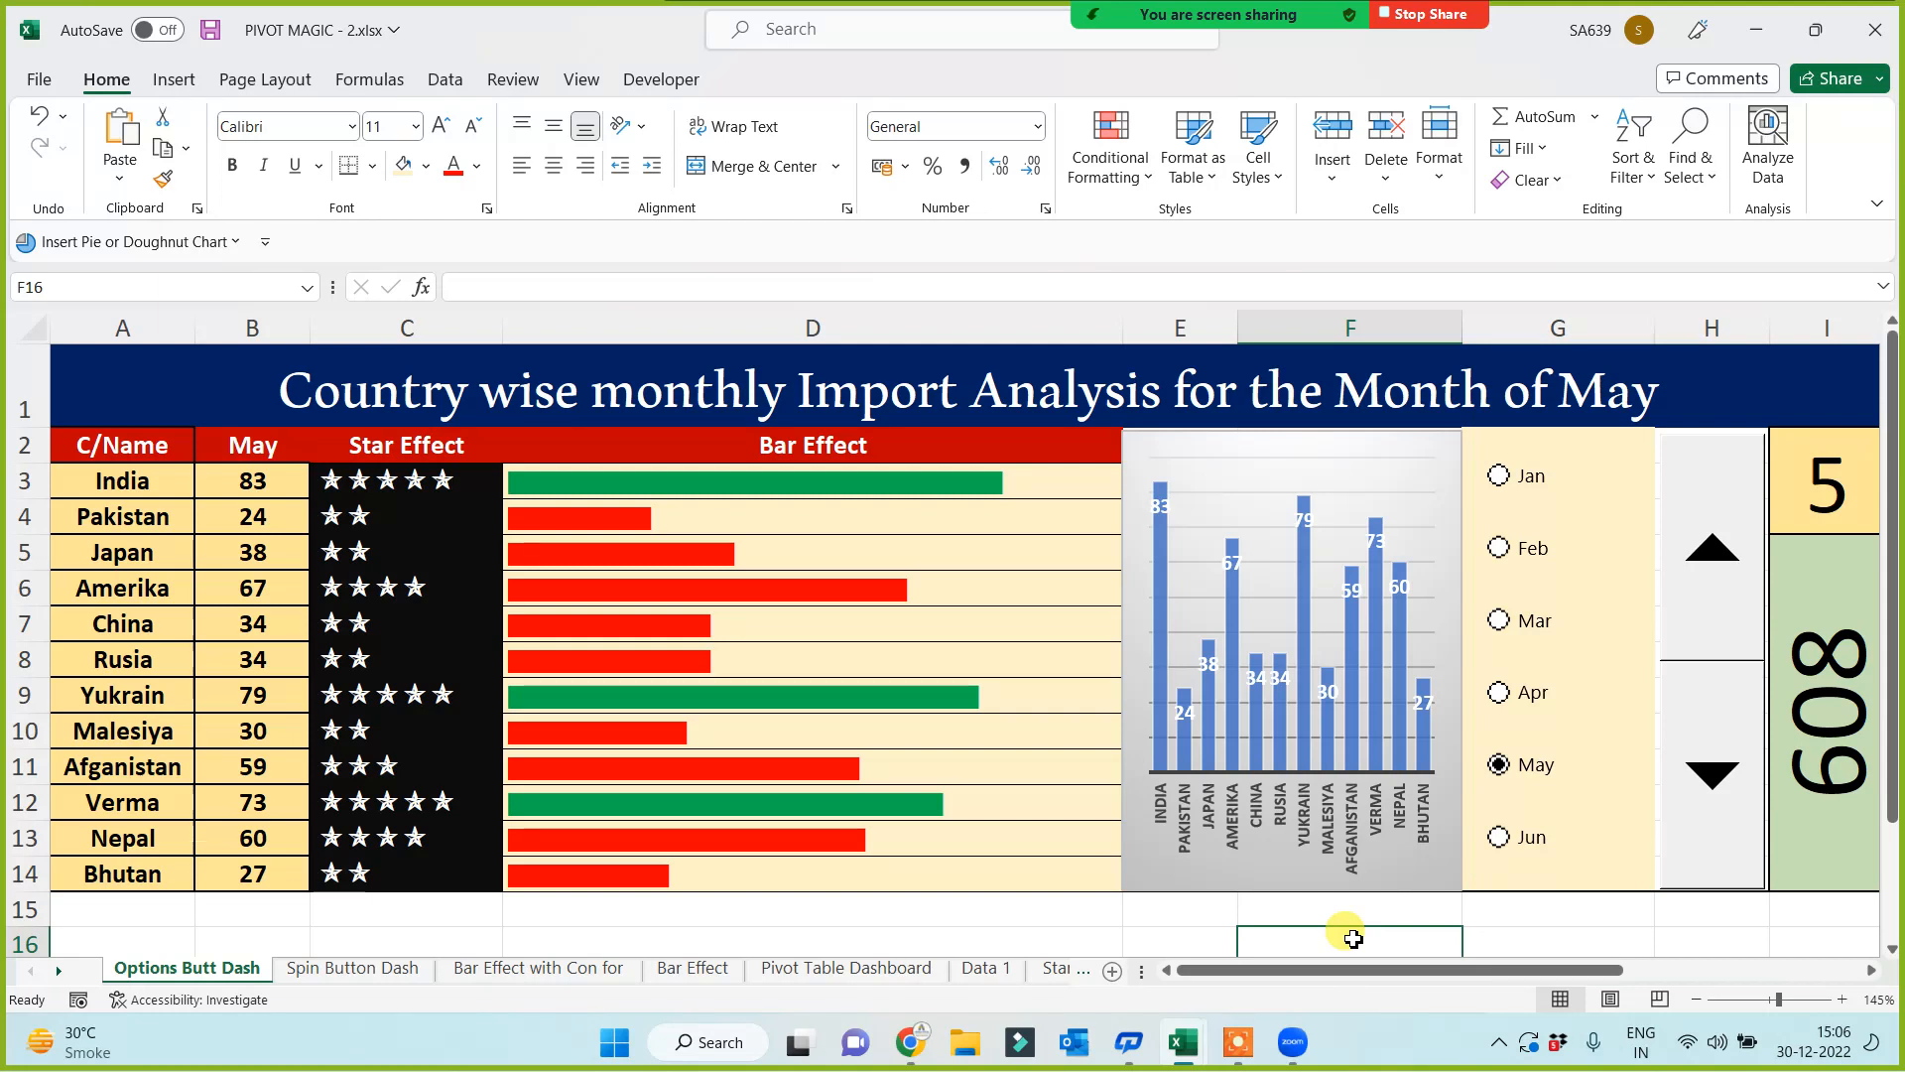
Step: Create a copy of the Options Butt Dash sheet, placed before the original
{"action": "right_click", "coordinate": [222, 977]}
{"action": "left_click", "coordinate": [318, 740]}
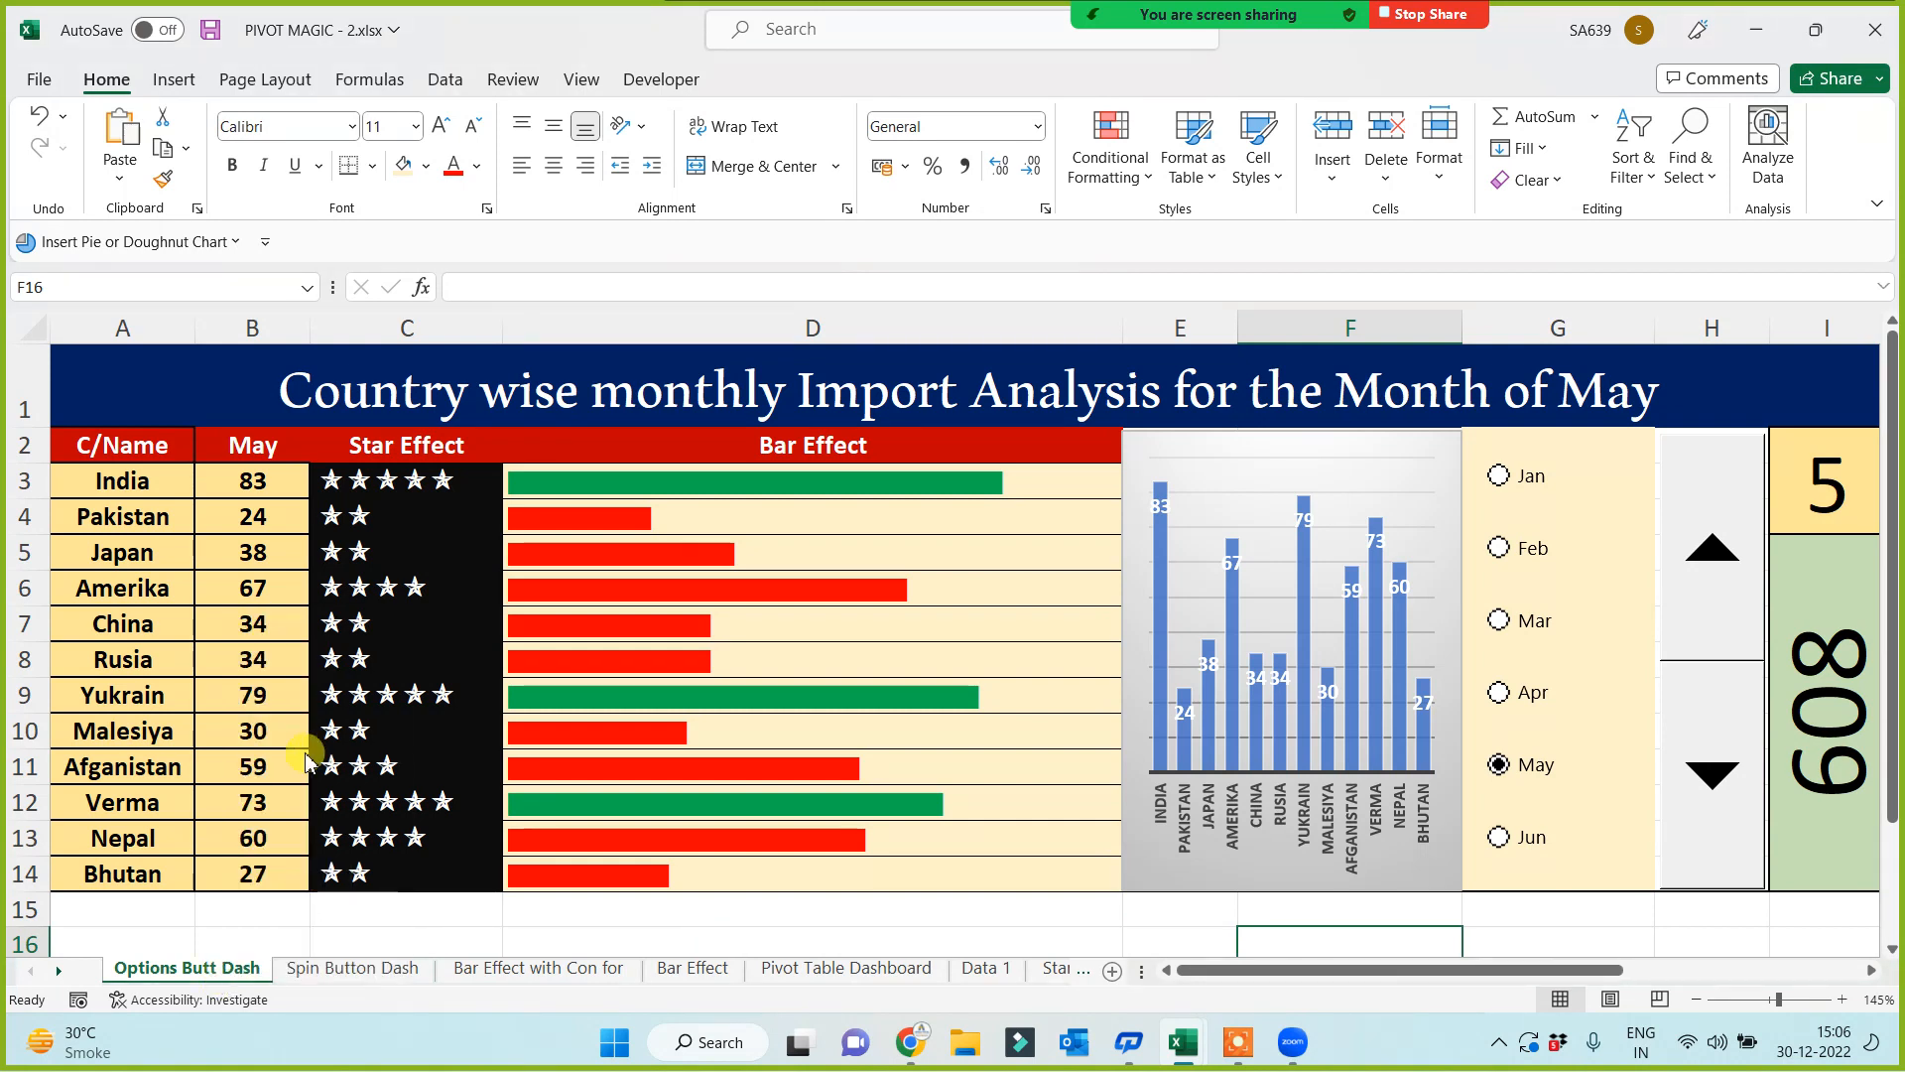
{"action": "left_click", "coordinate": [151, 881]}
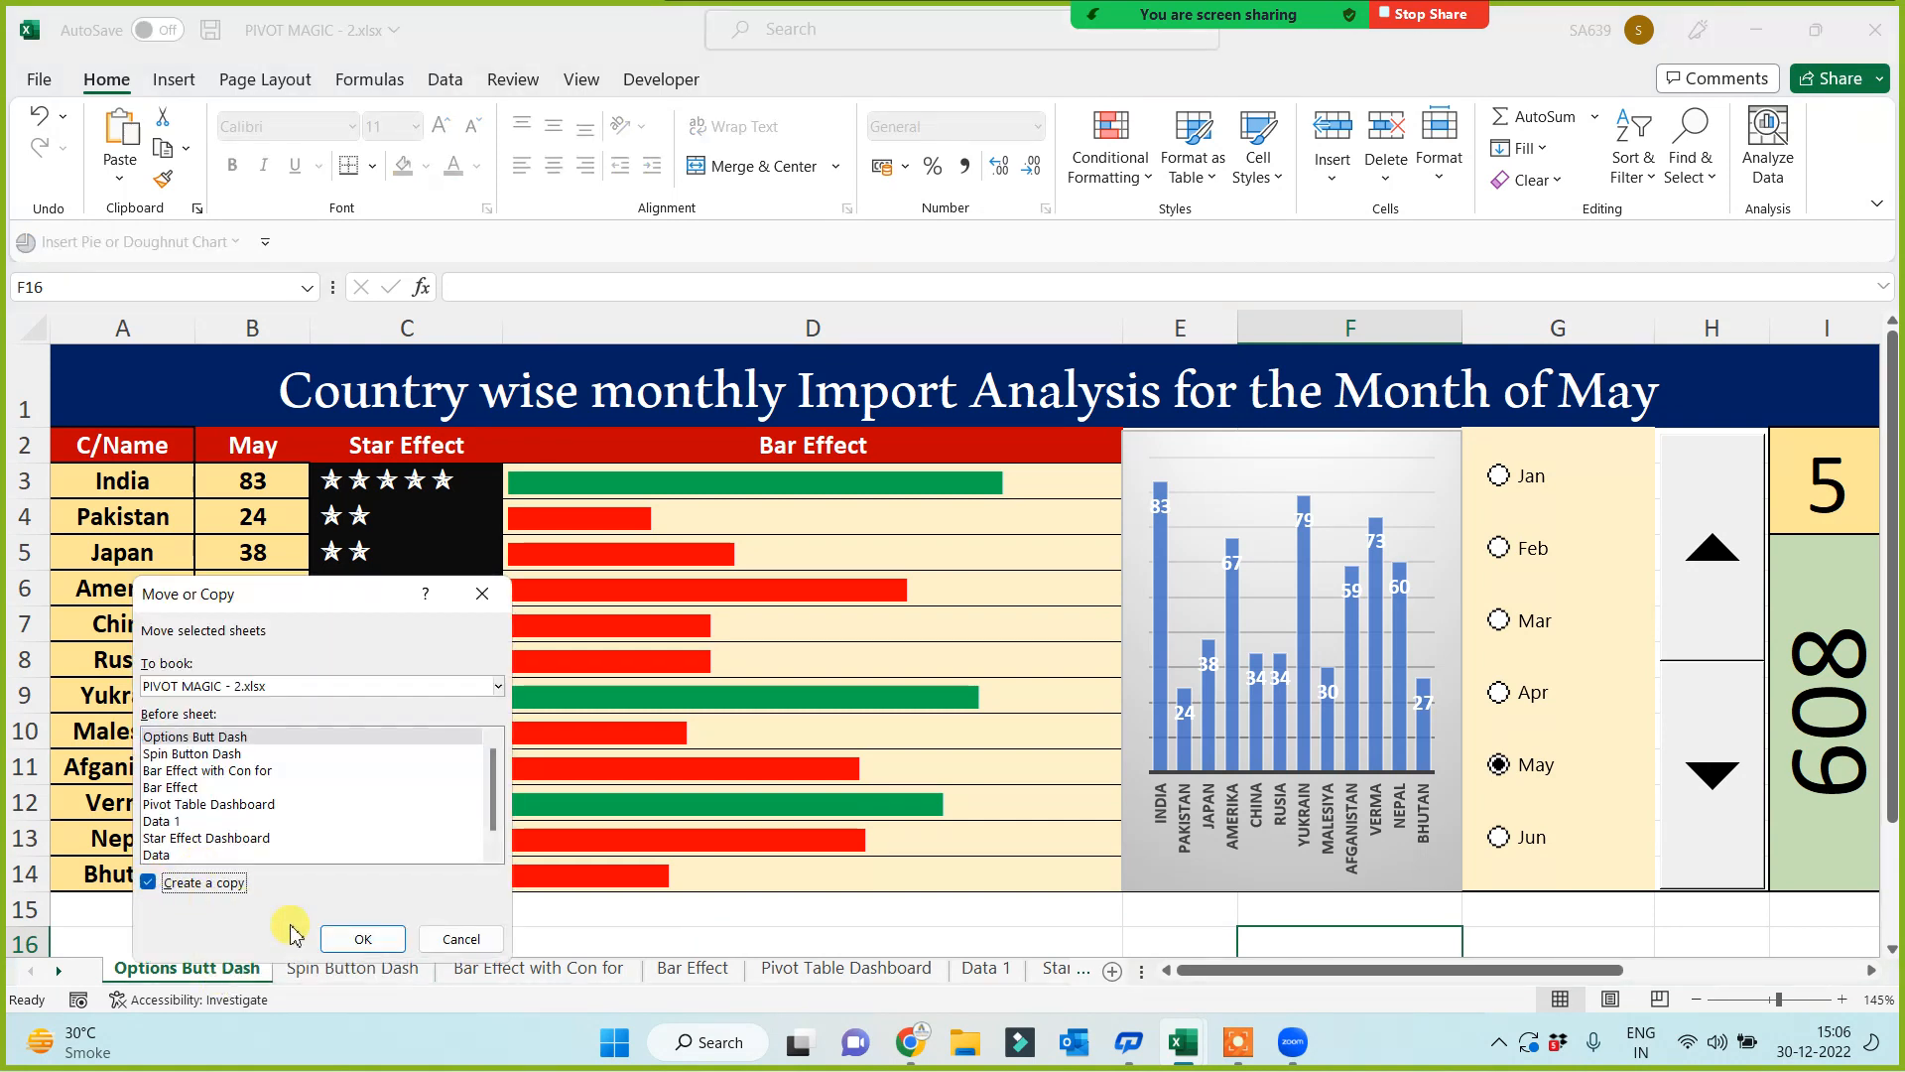
{"action": "left_click", "coordinate": [362, 939]}
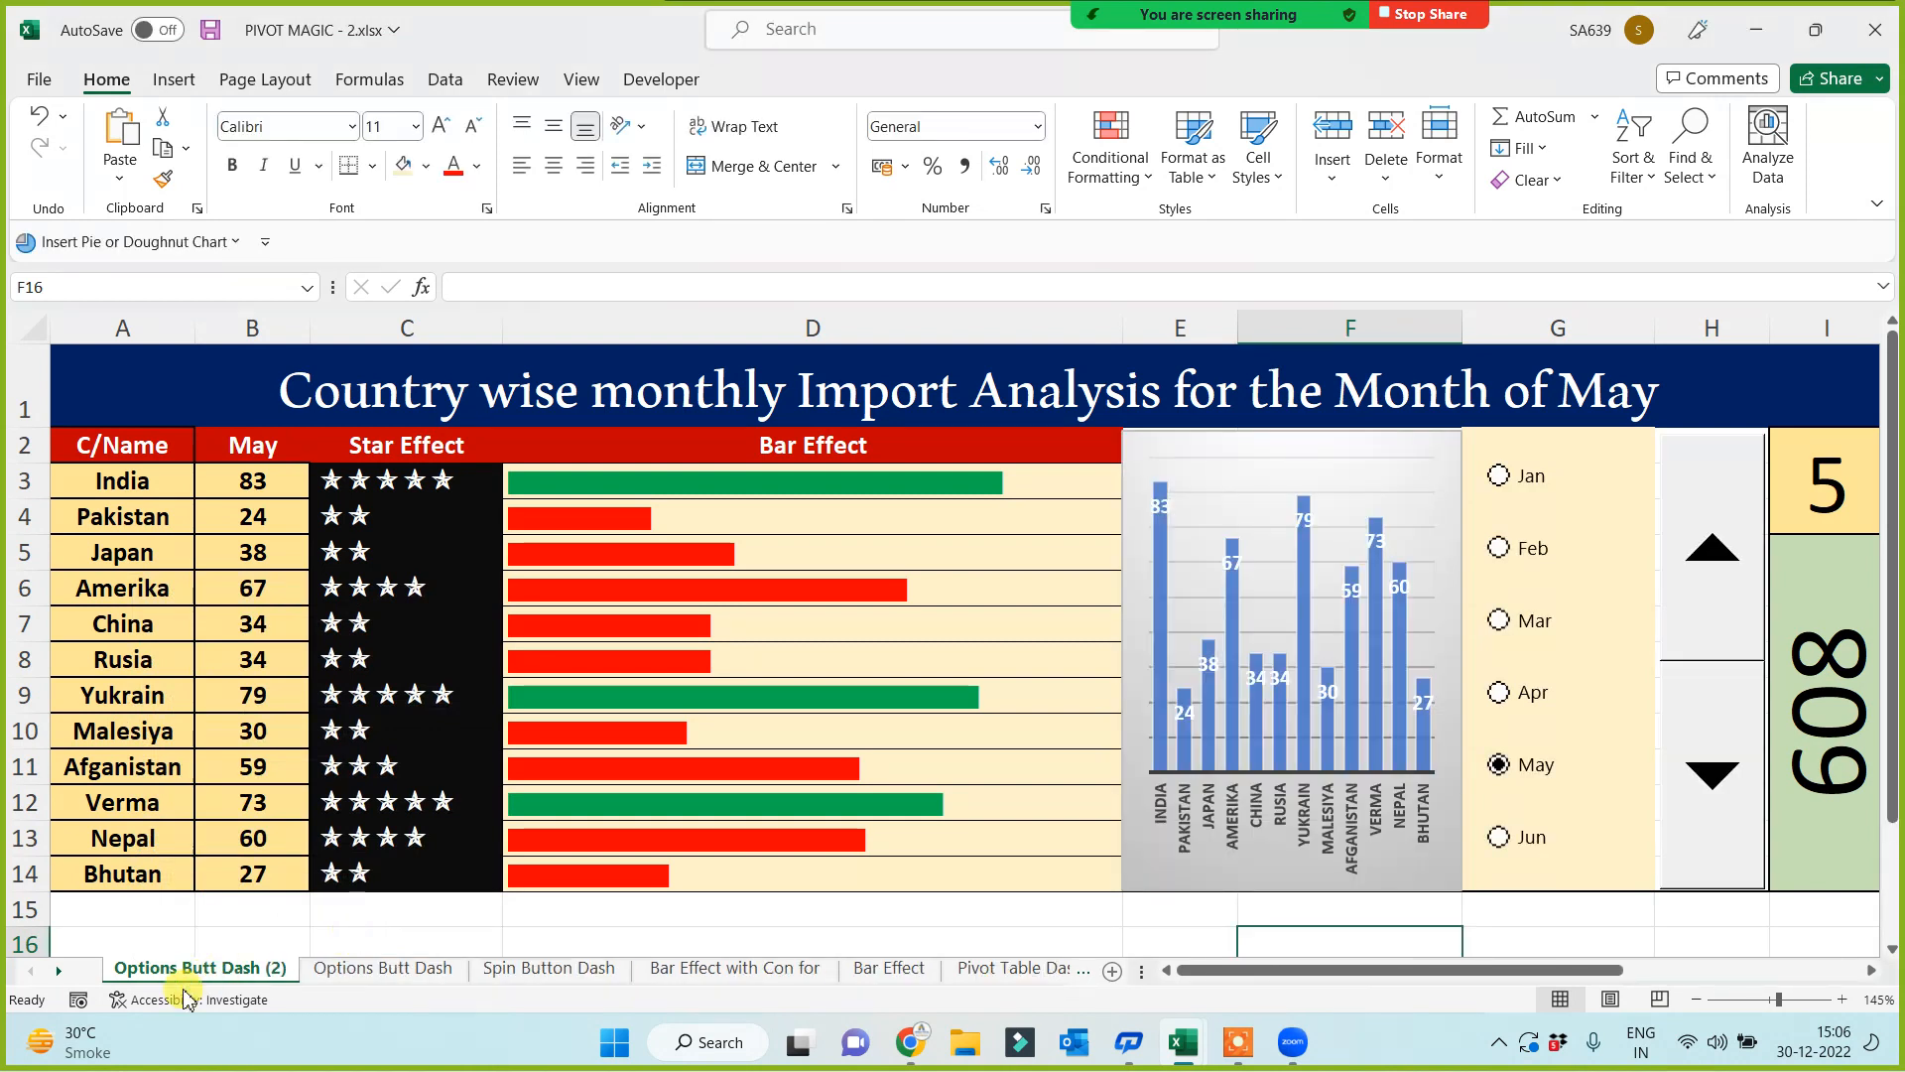
Step: Rename the copied sheet as Batt Effect Dashboard
{"action": "double_click", "coordinate": [186, 968]}
{"action": "type", "text": "Ba"}
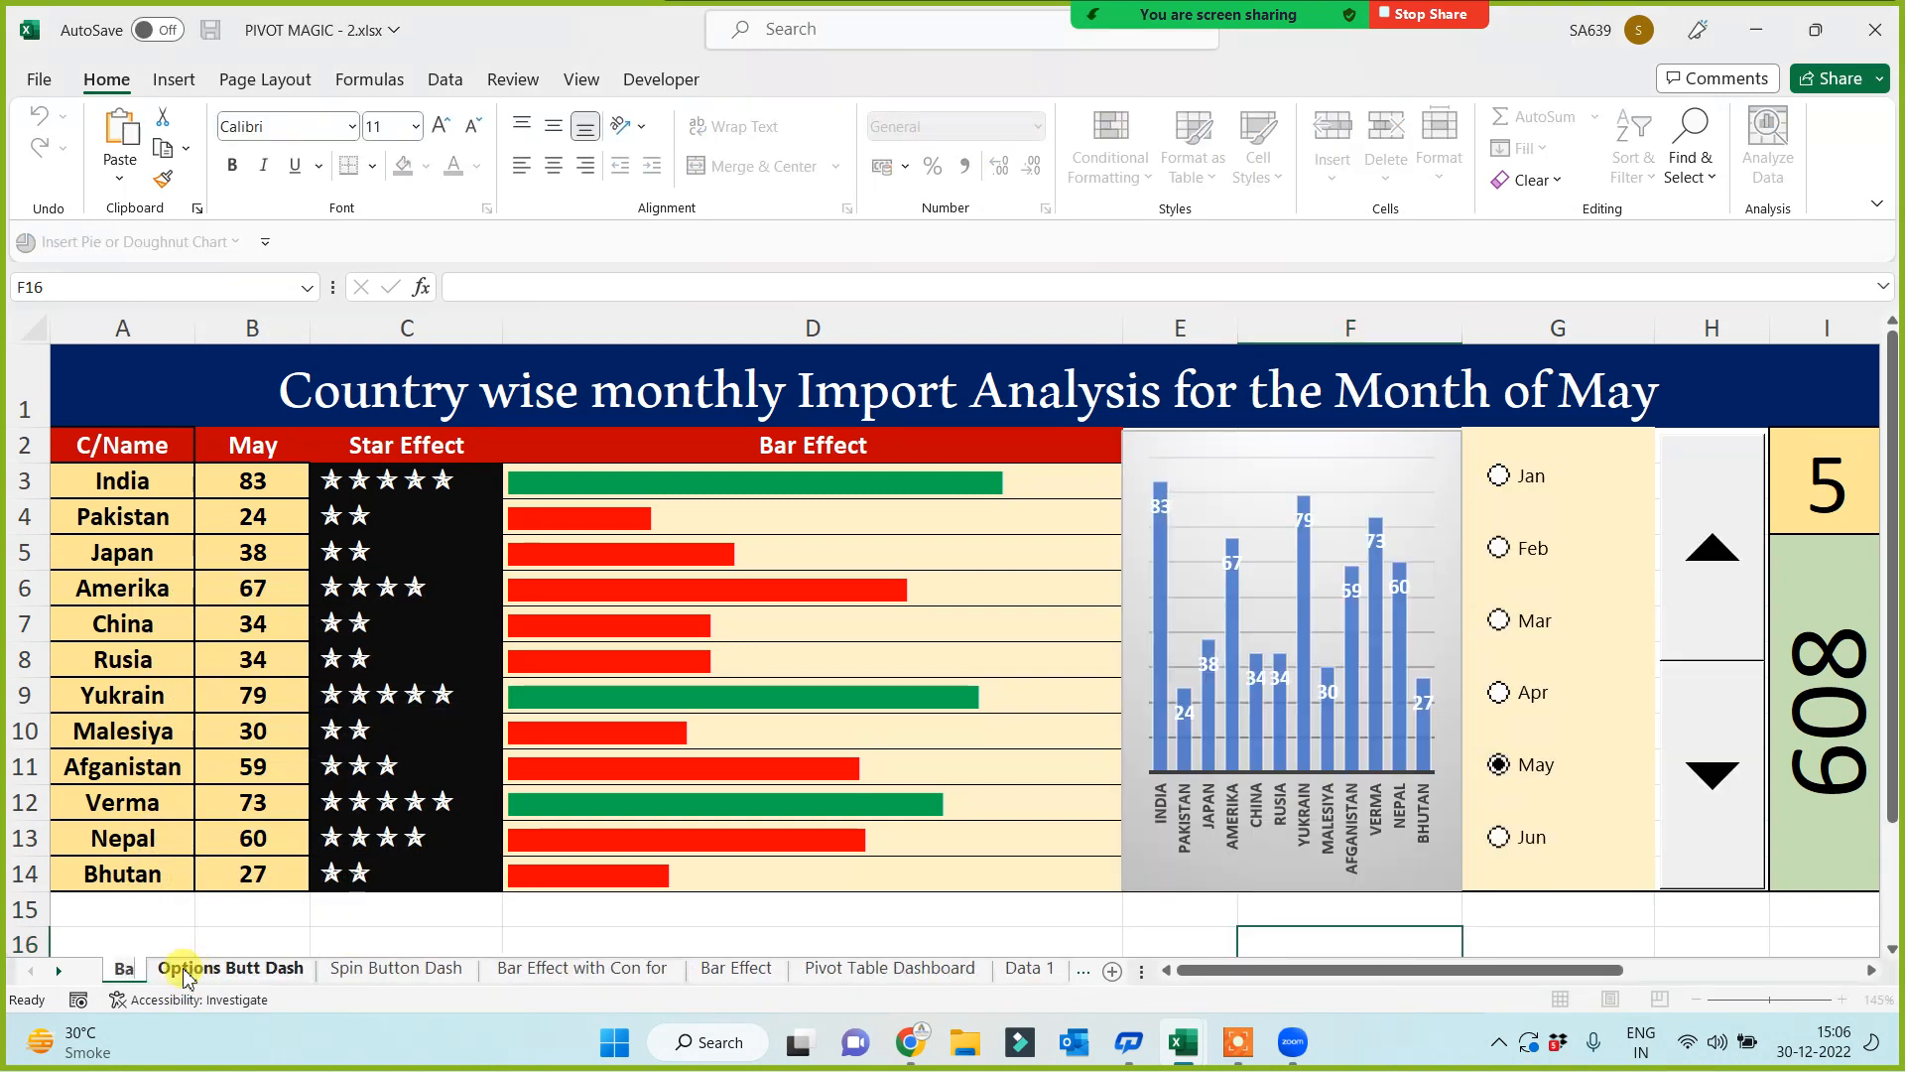
{"action": "type", "text": "tt Effe"}
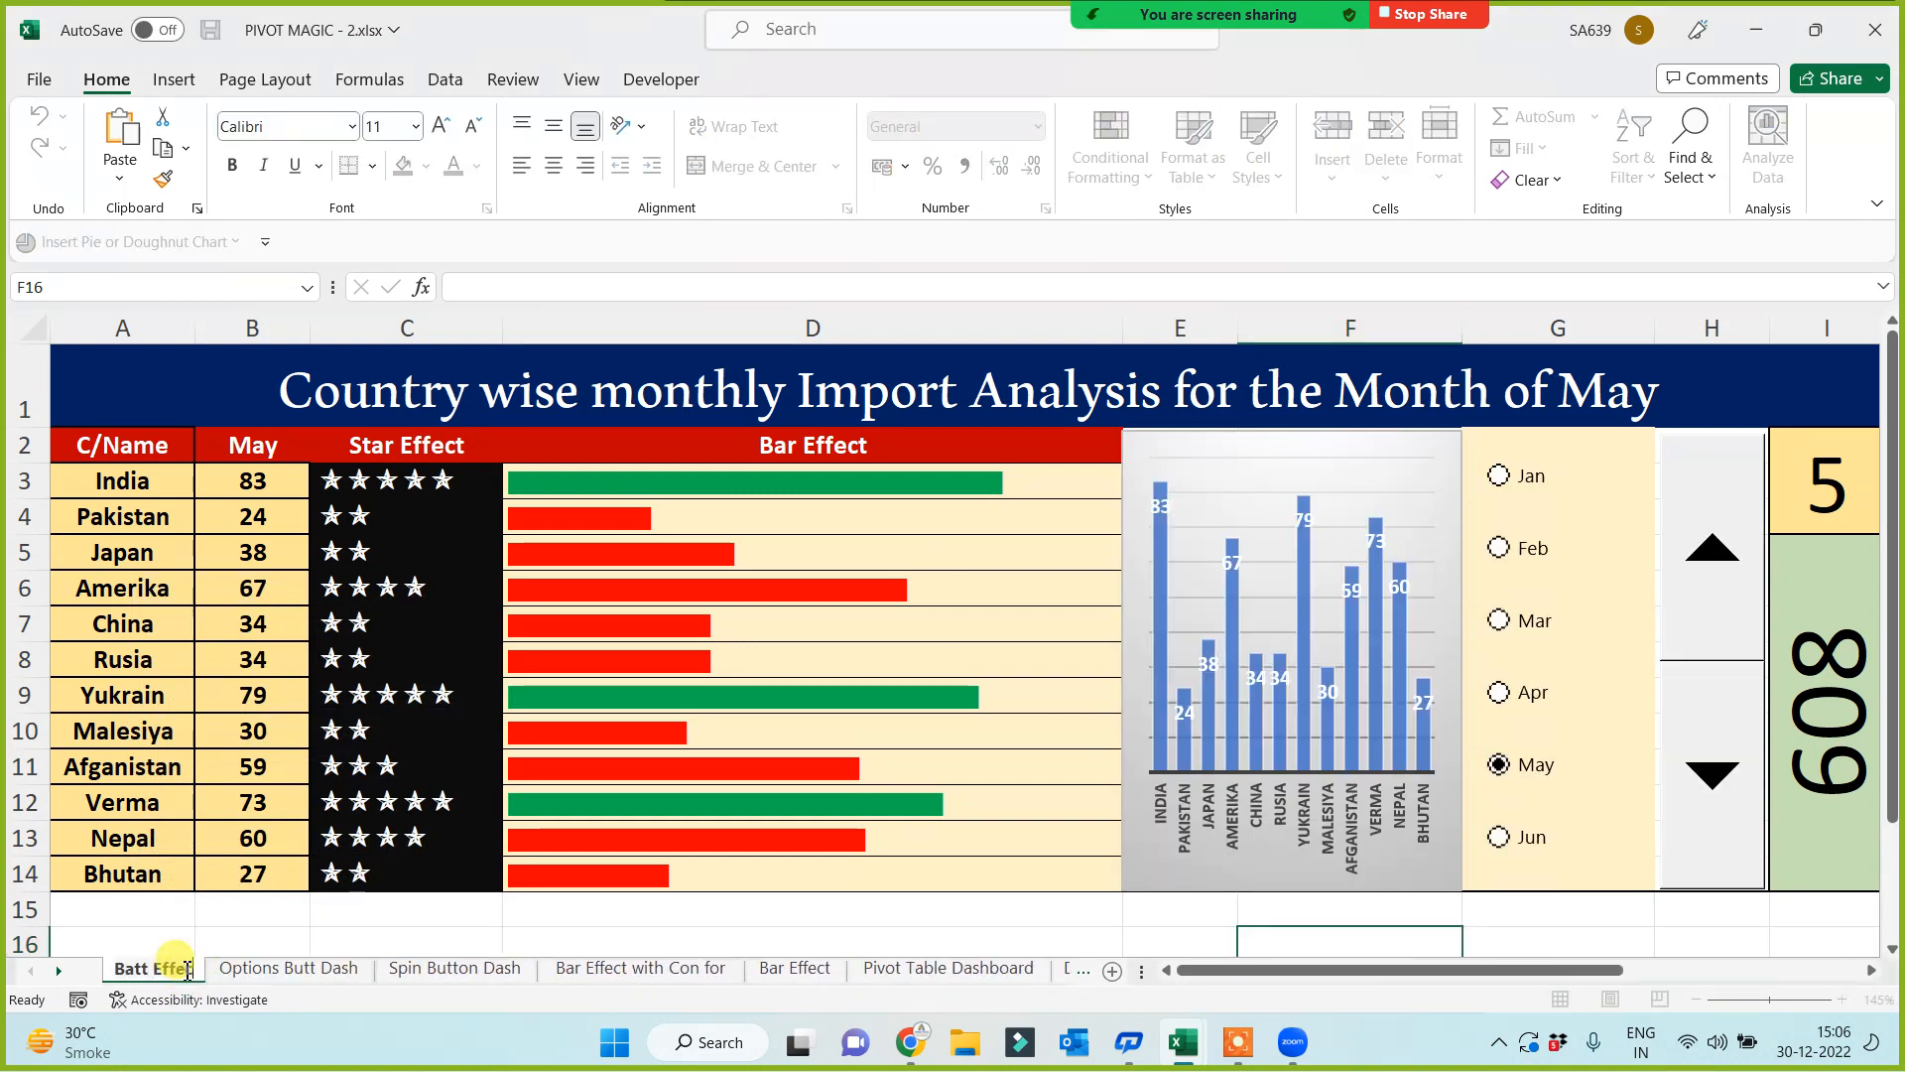
{"action": "type", "text": "ct Dashboard"}
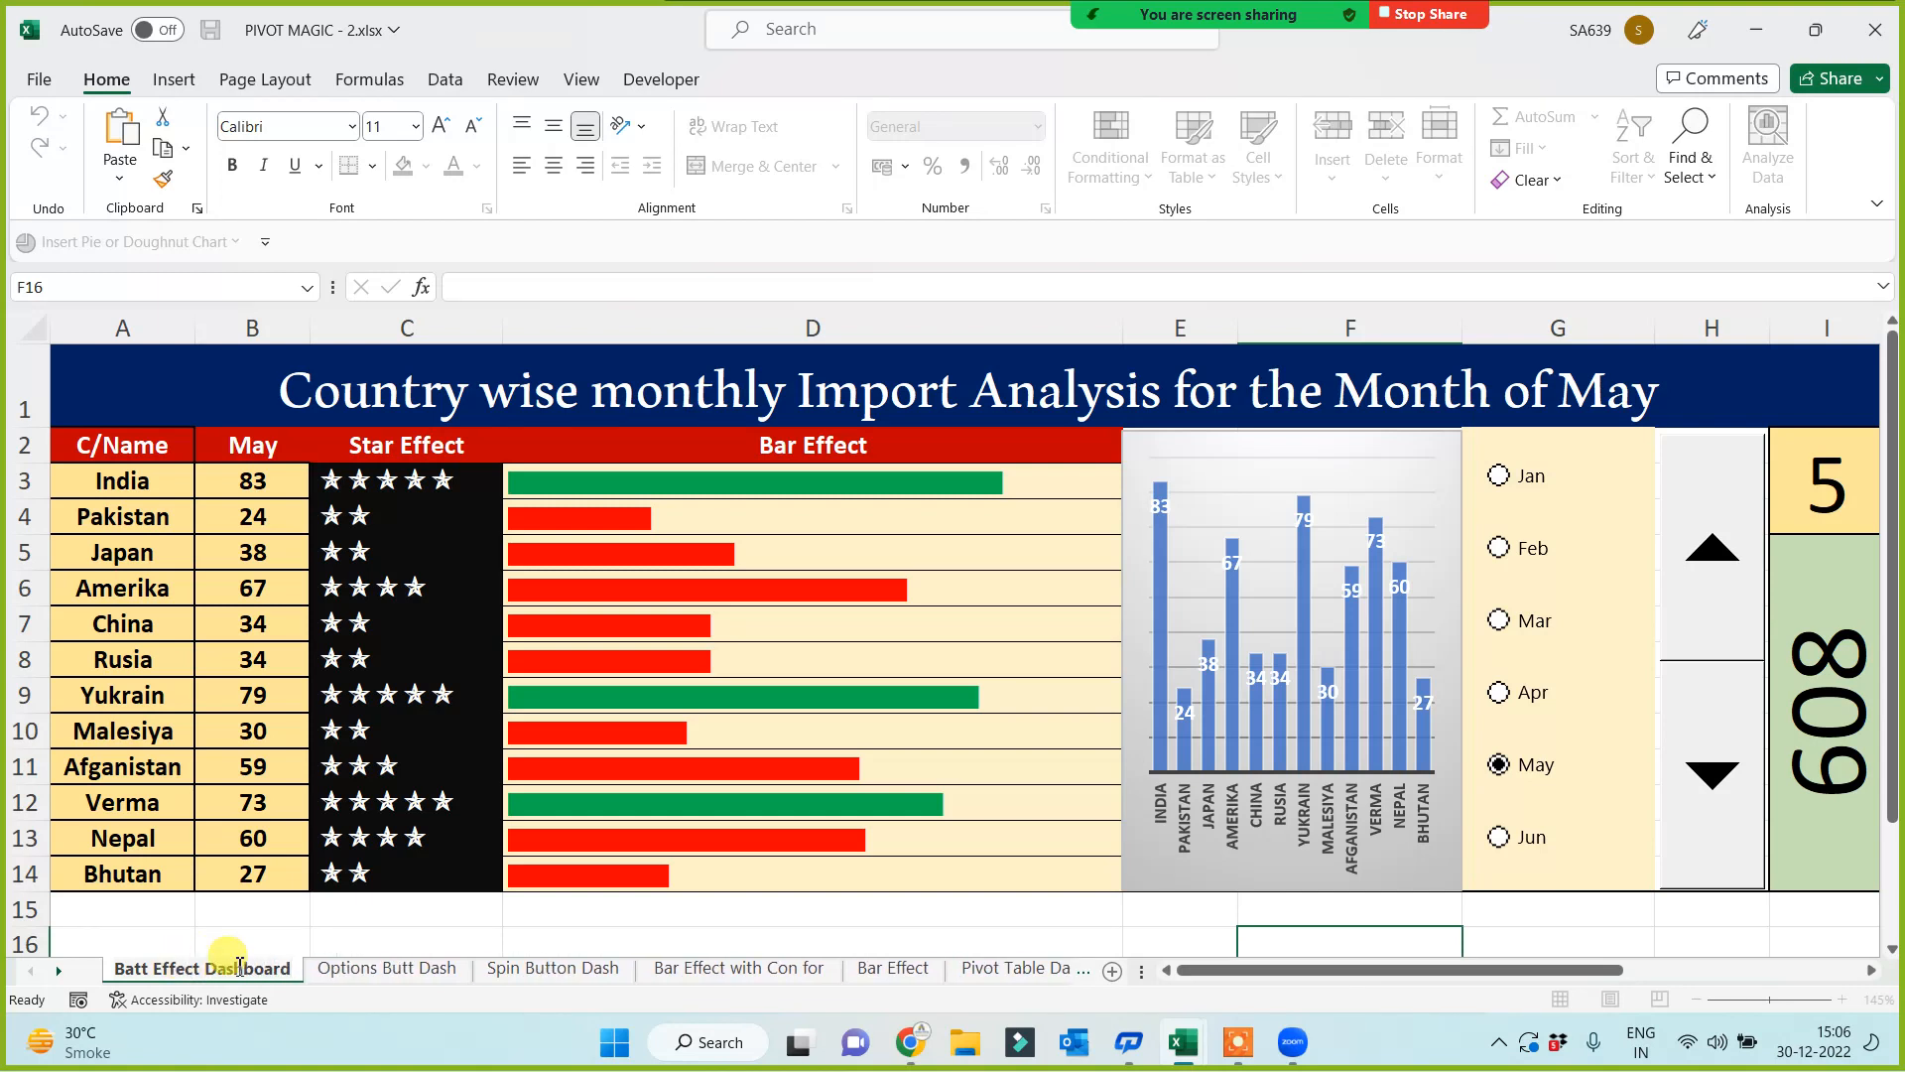
{"action": "left_click", "coordinate": [318, 941]}
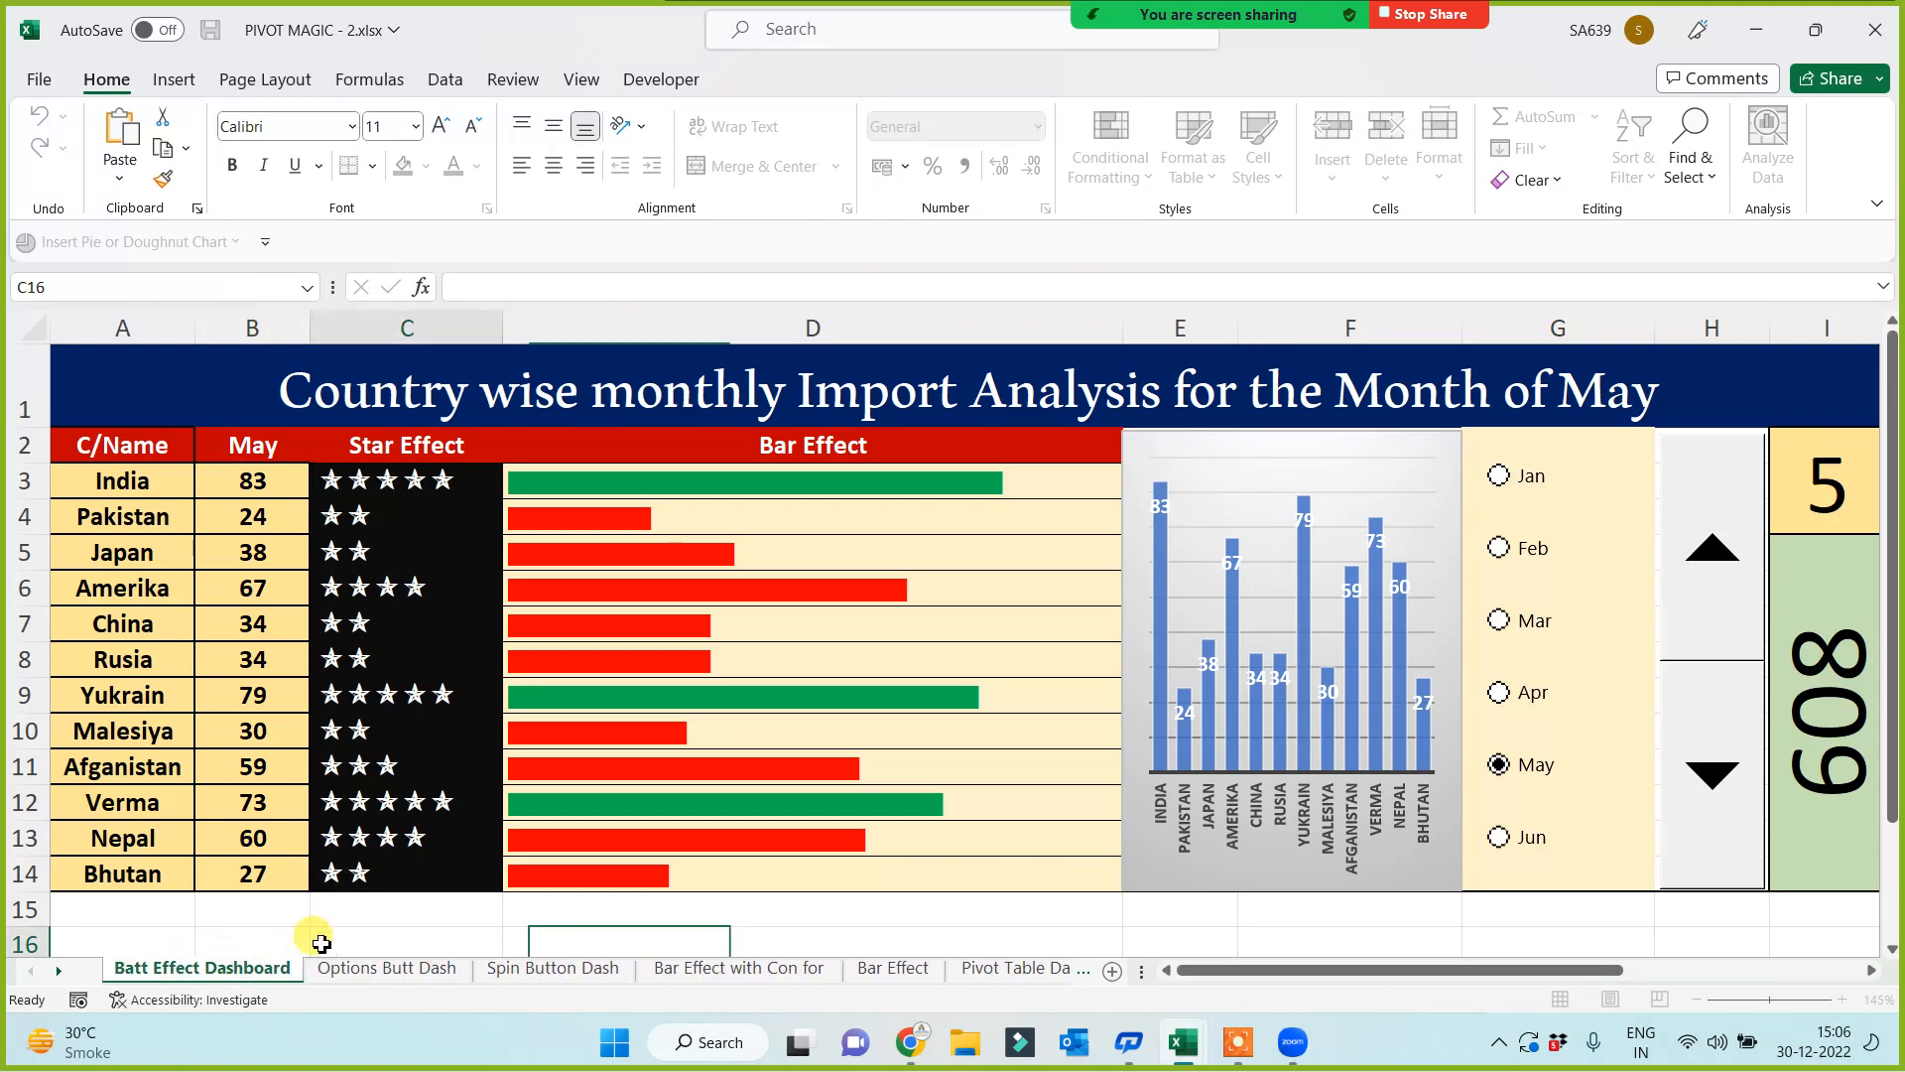
Step: Delete the column chart over columns E and F on the copied sheet
{"action": "left_click", "coordinate": [1178, 886]}
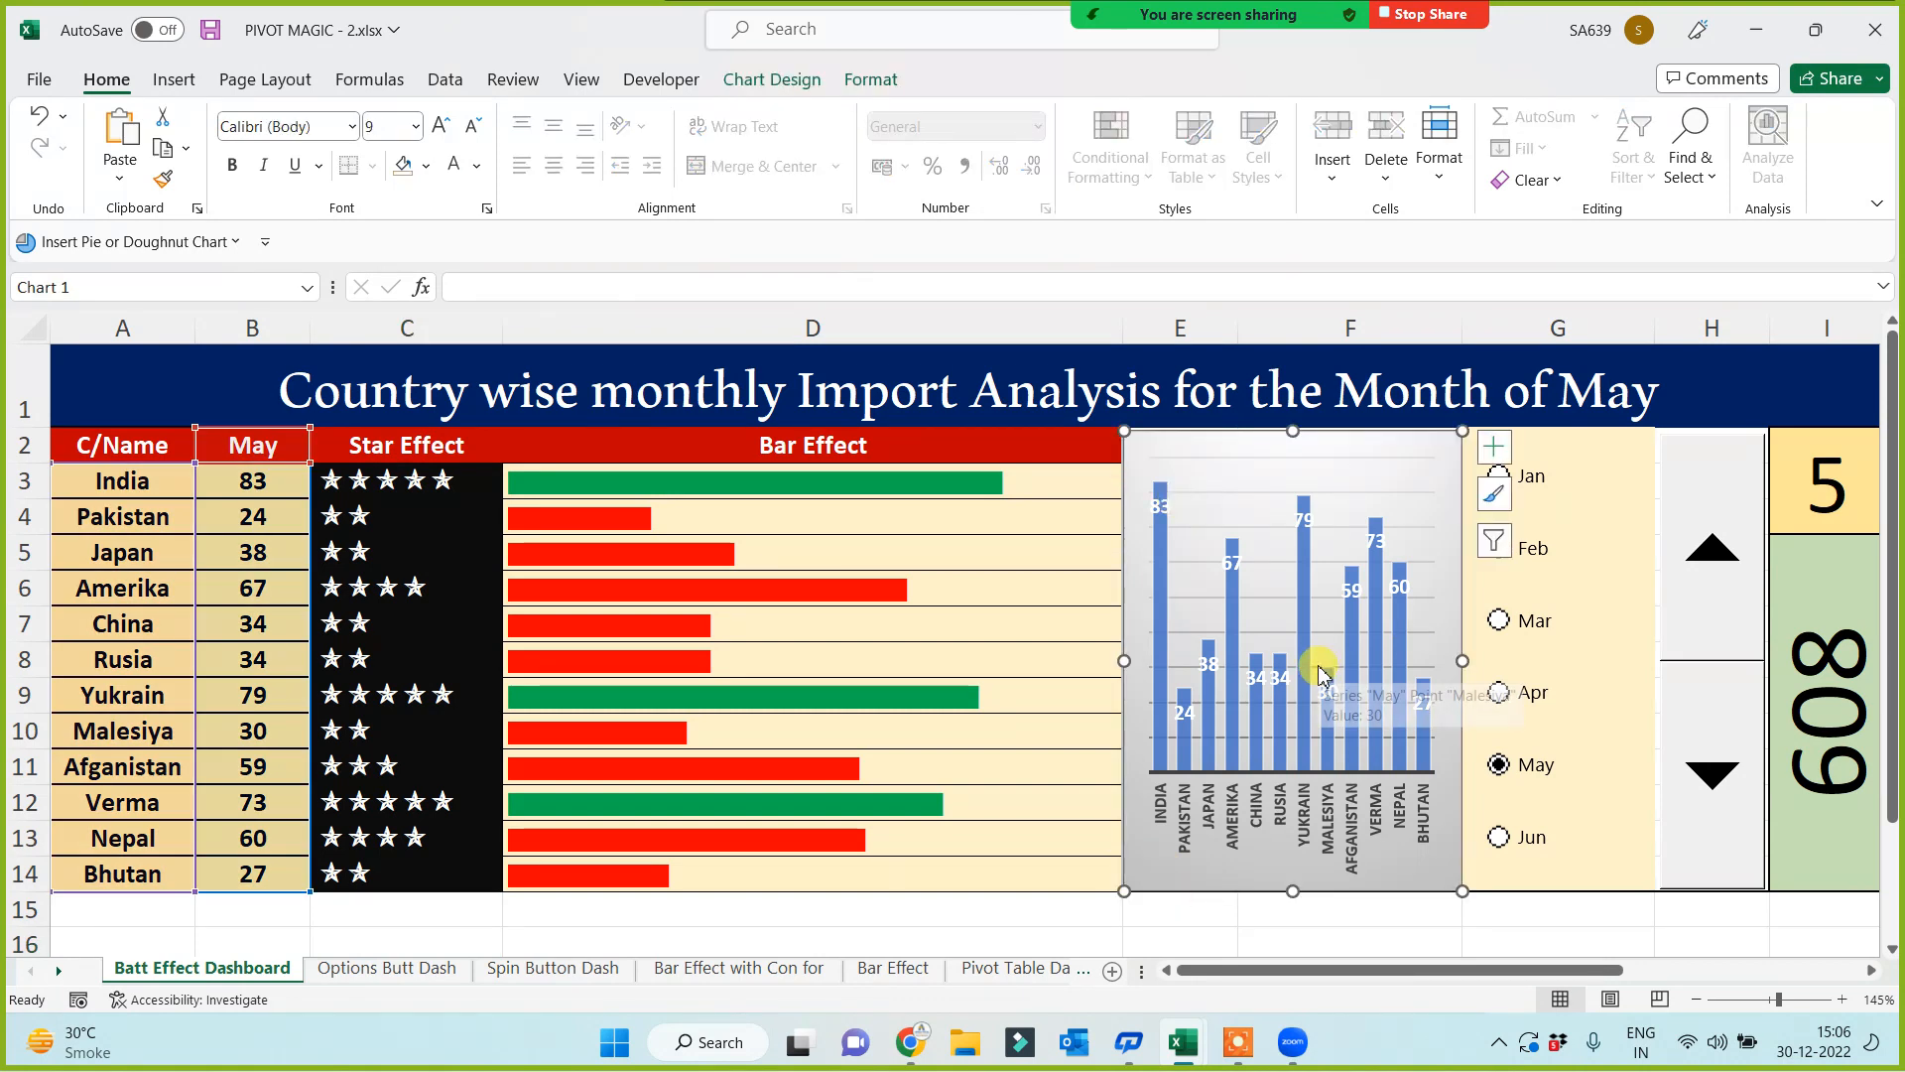
{"action": "key", "text": "Delete"}
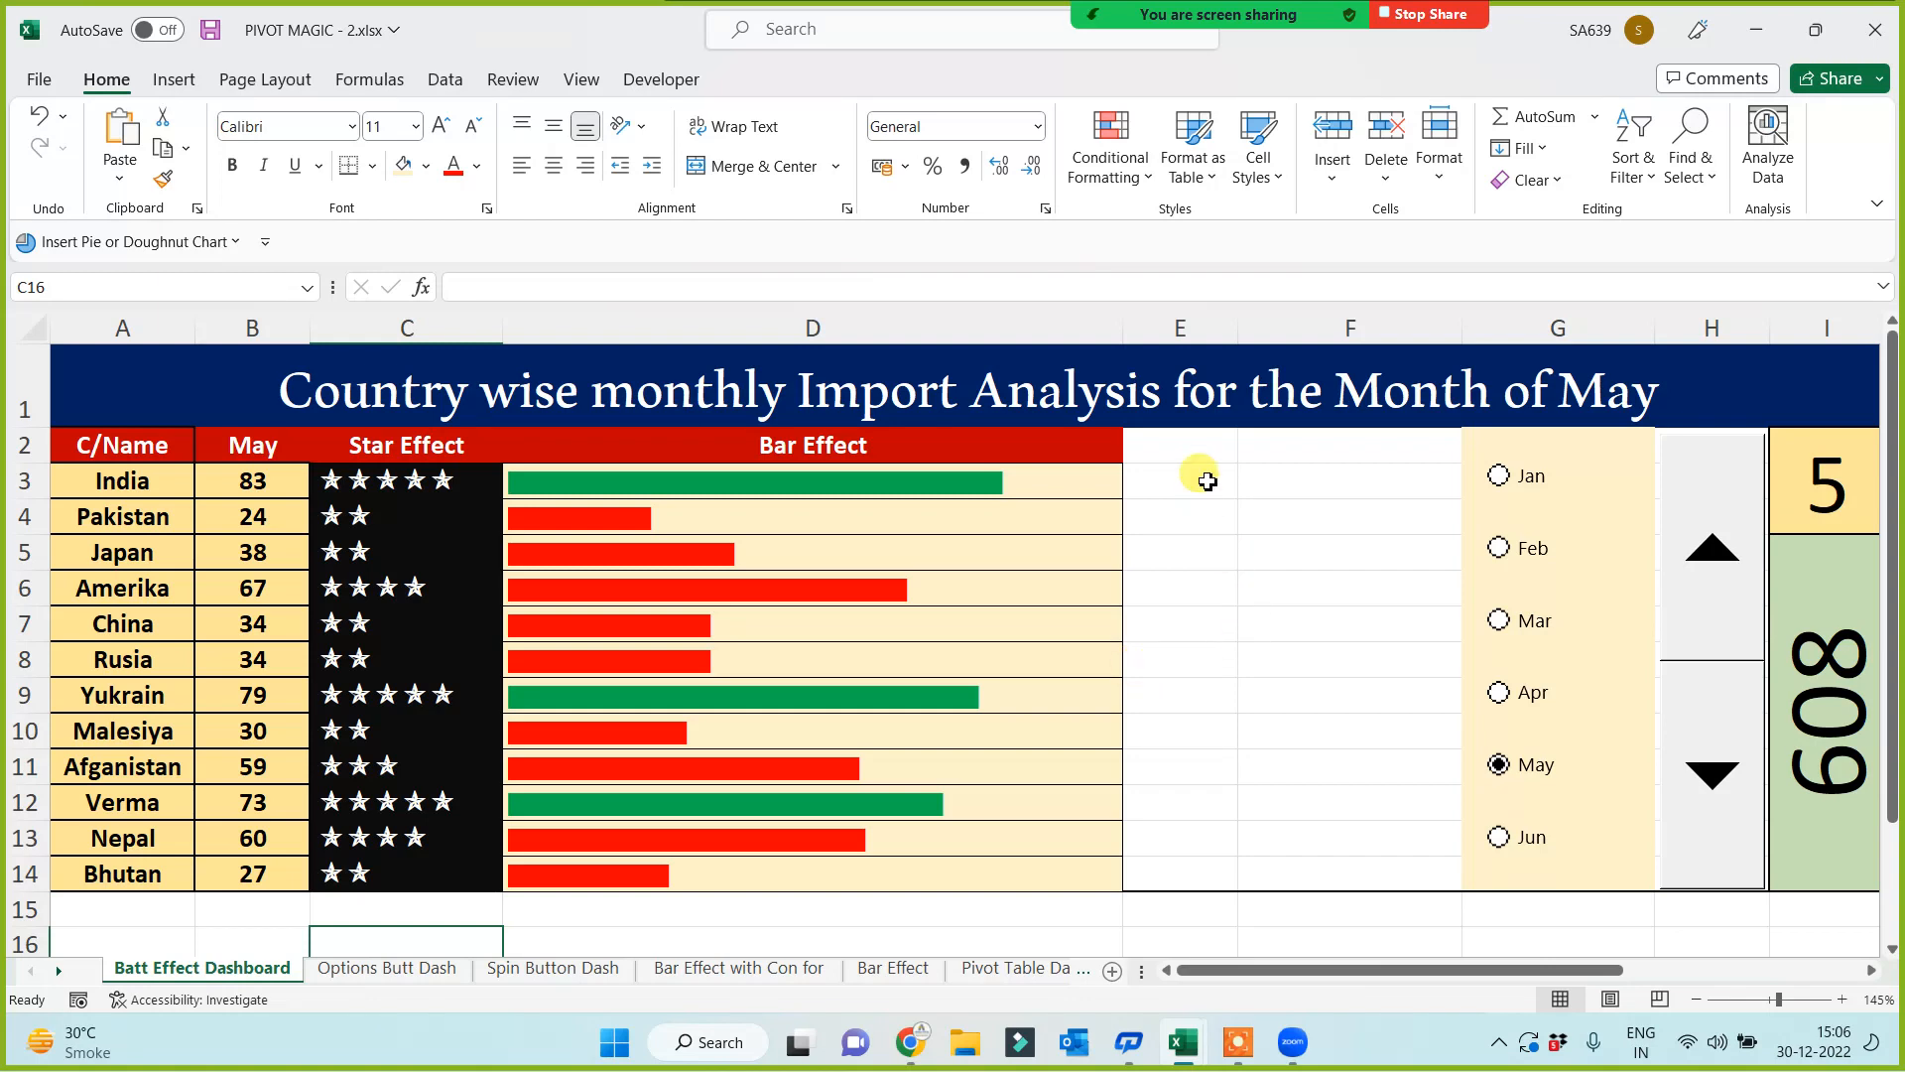
{"action": "left_click", "coordinate": [1216, 444]}
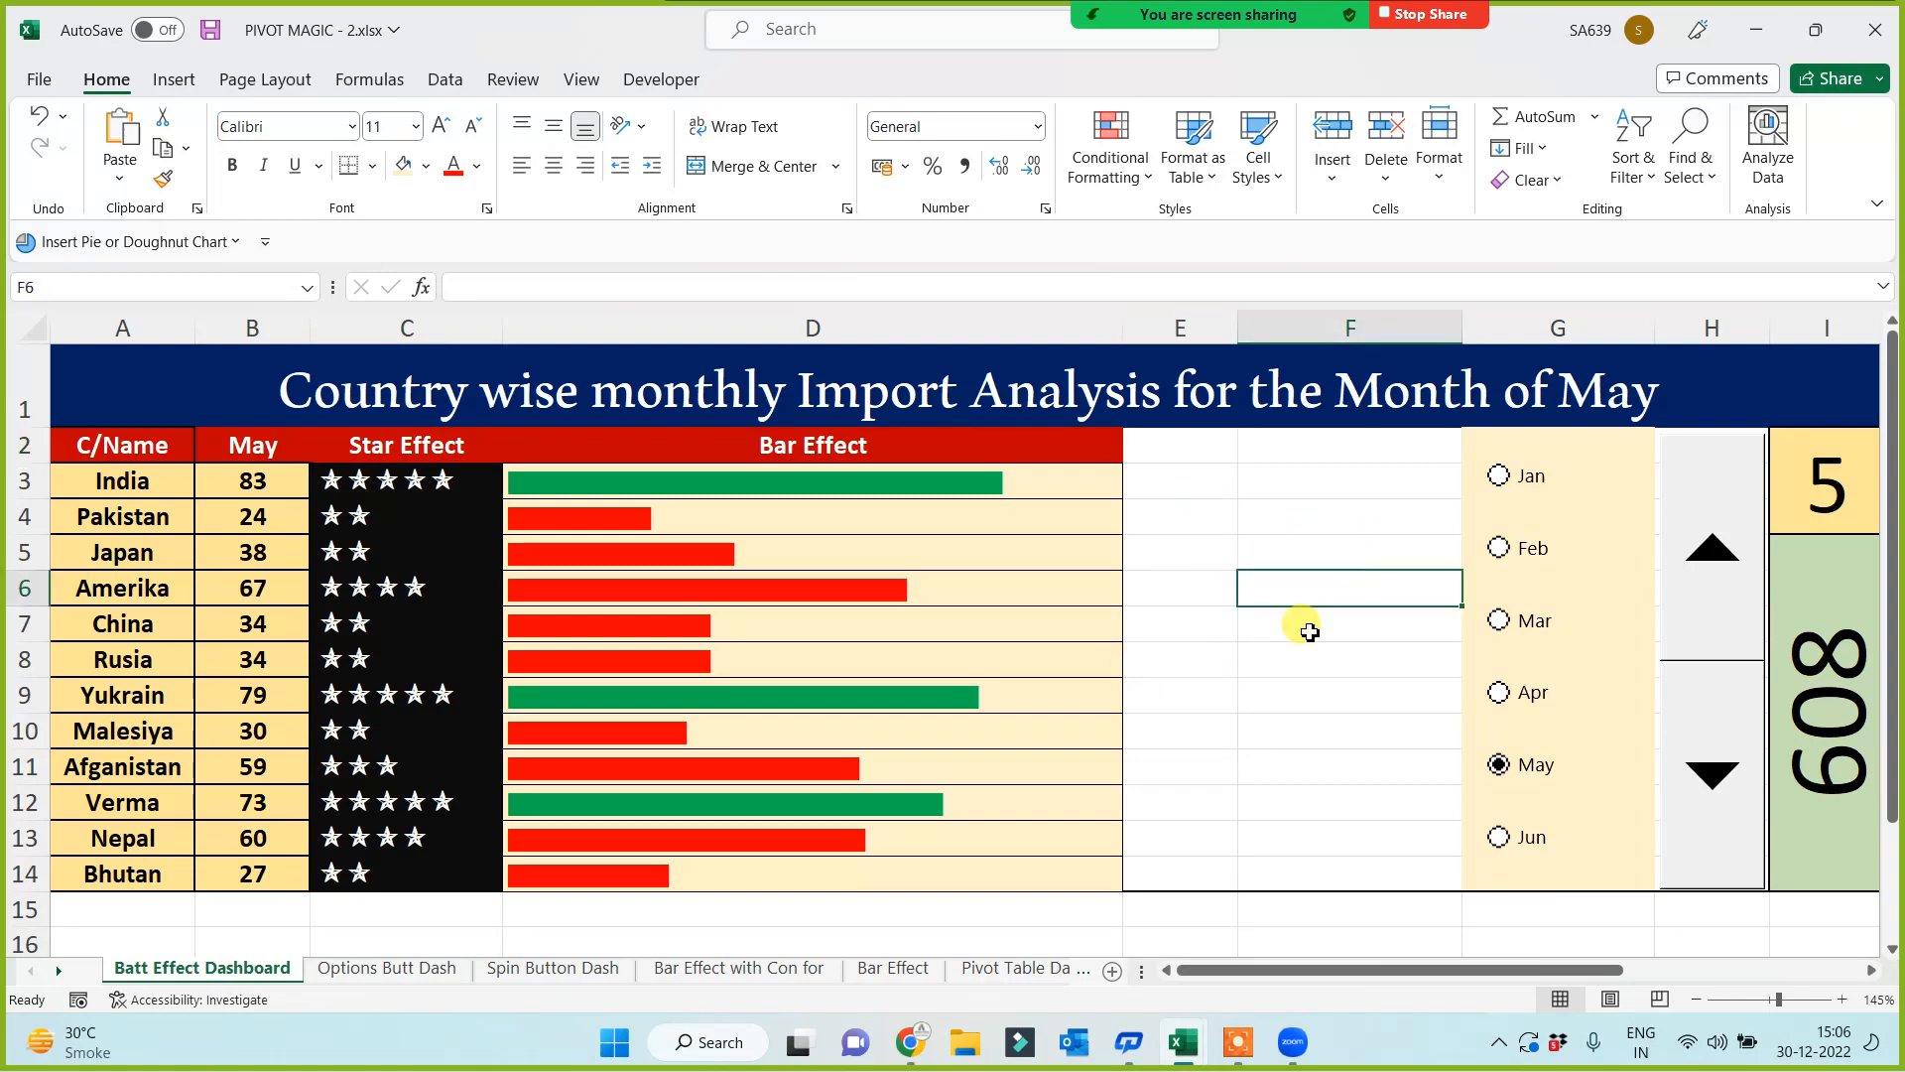
Step: Shorten the spinner in column H so it starts at row 5, and merge and center cells H2:H4 above it
{"action": "right_click", "coordinate": [1685, 618]}
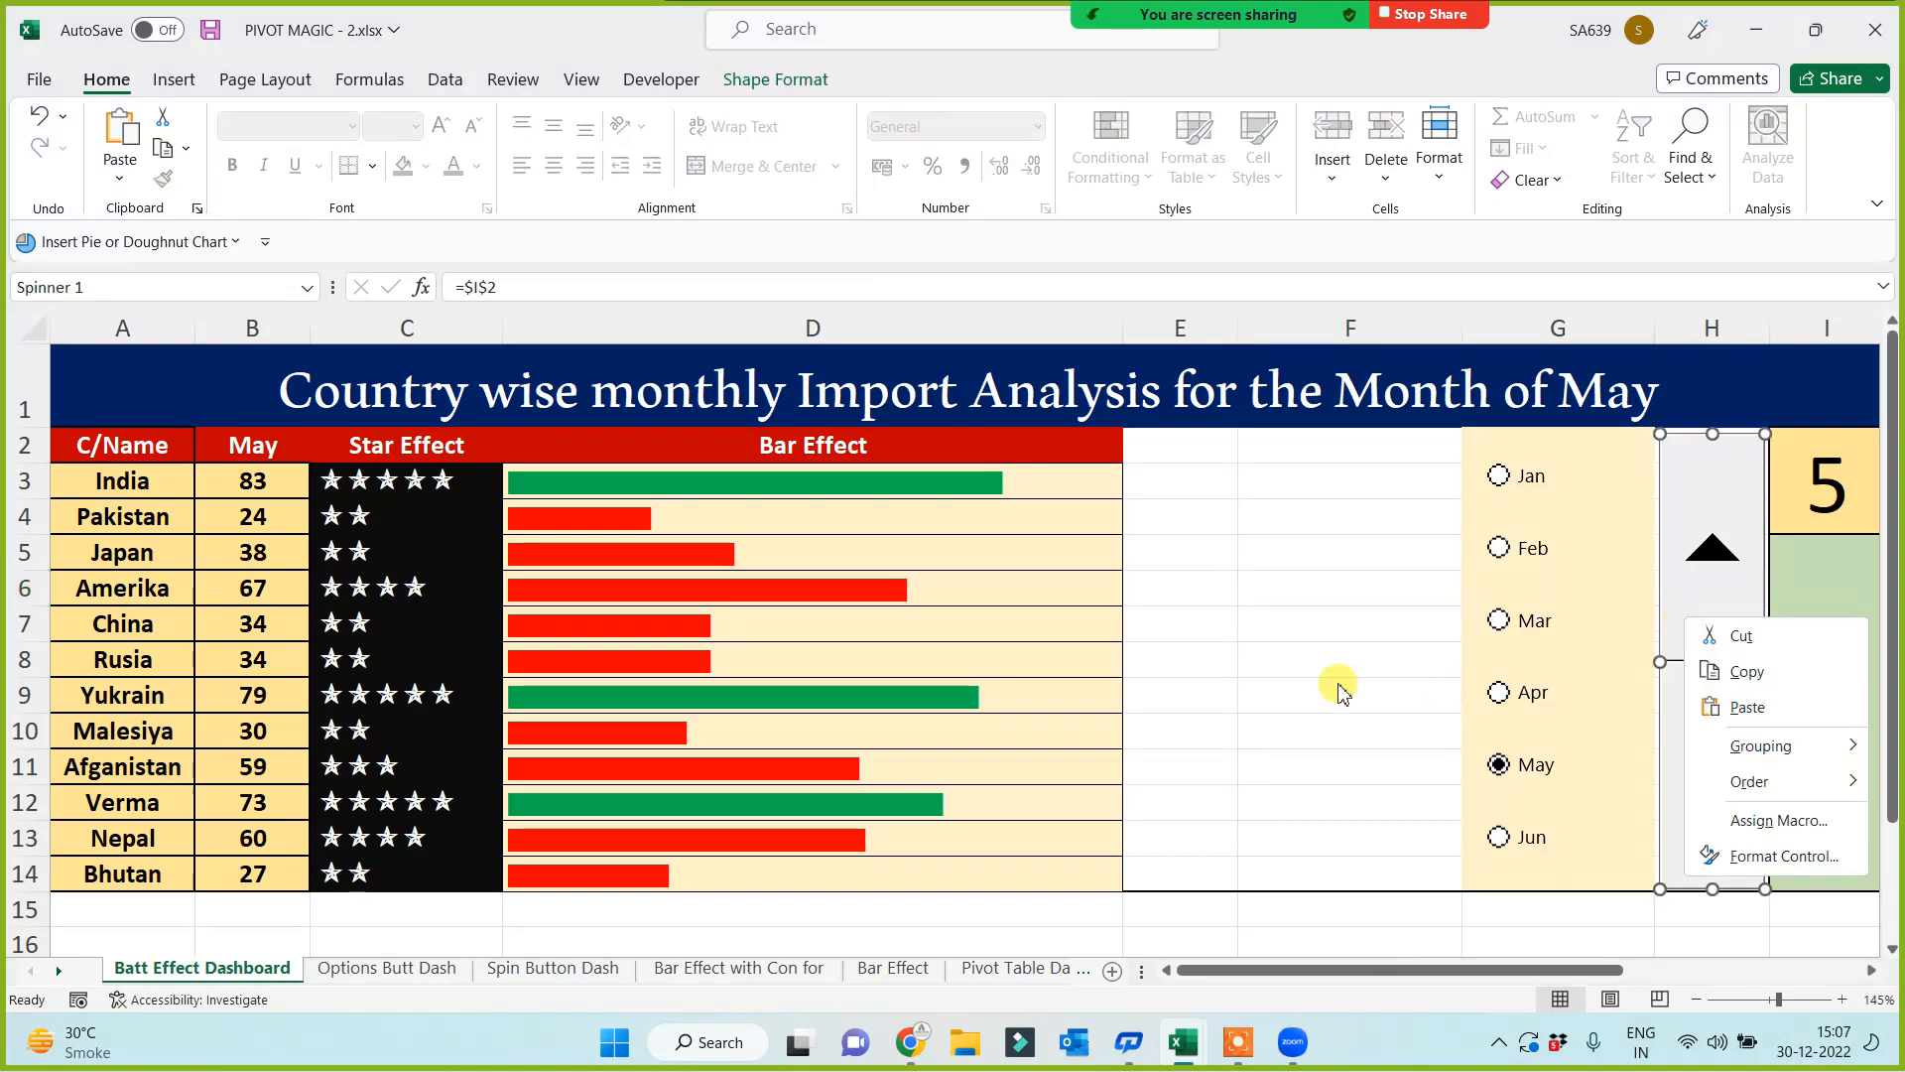
{"action": "key", "text": "Escape"}
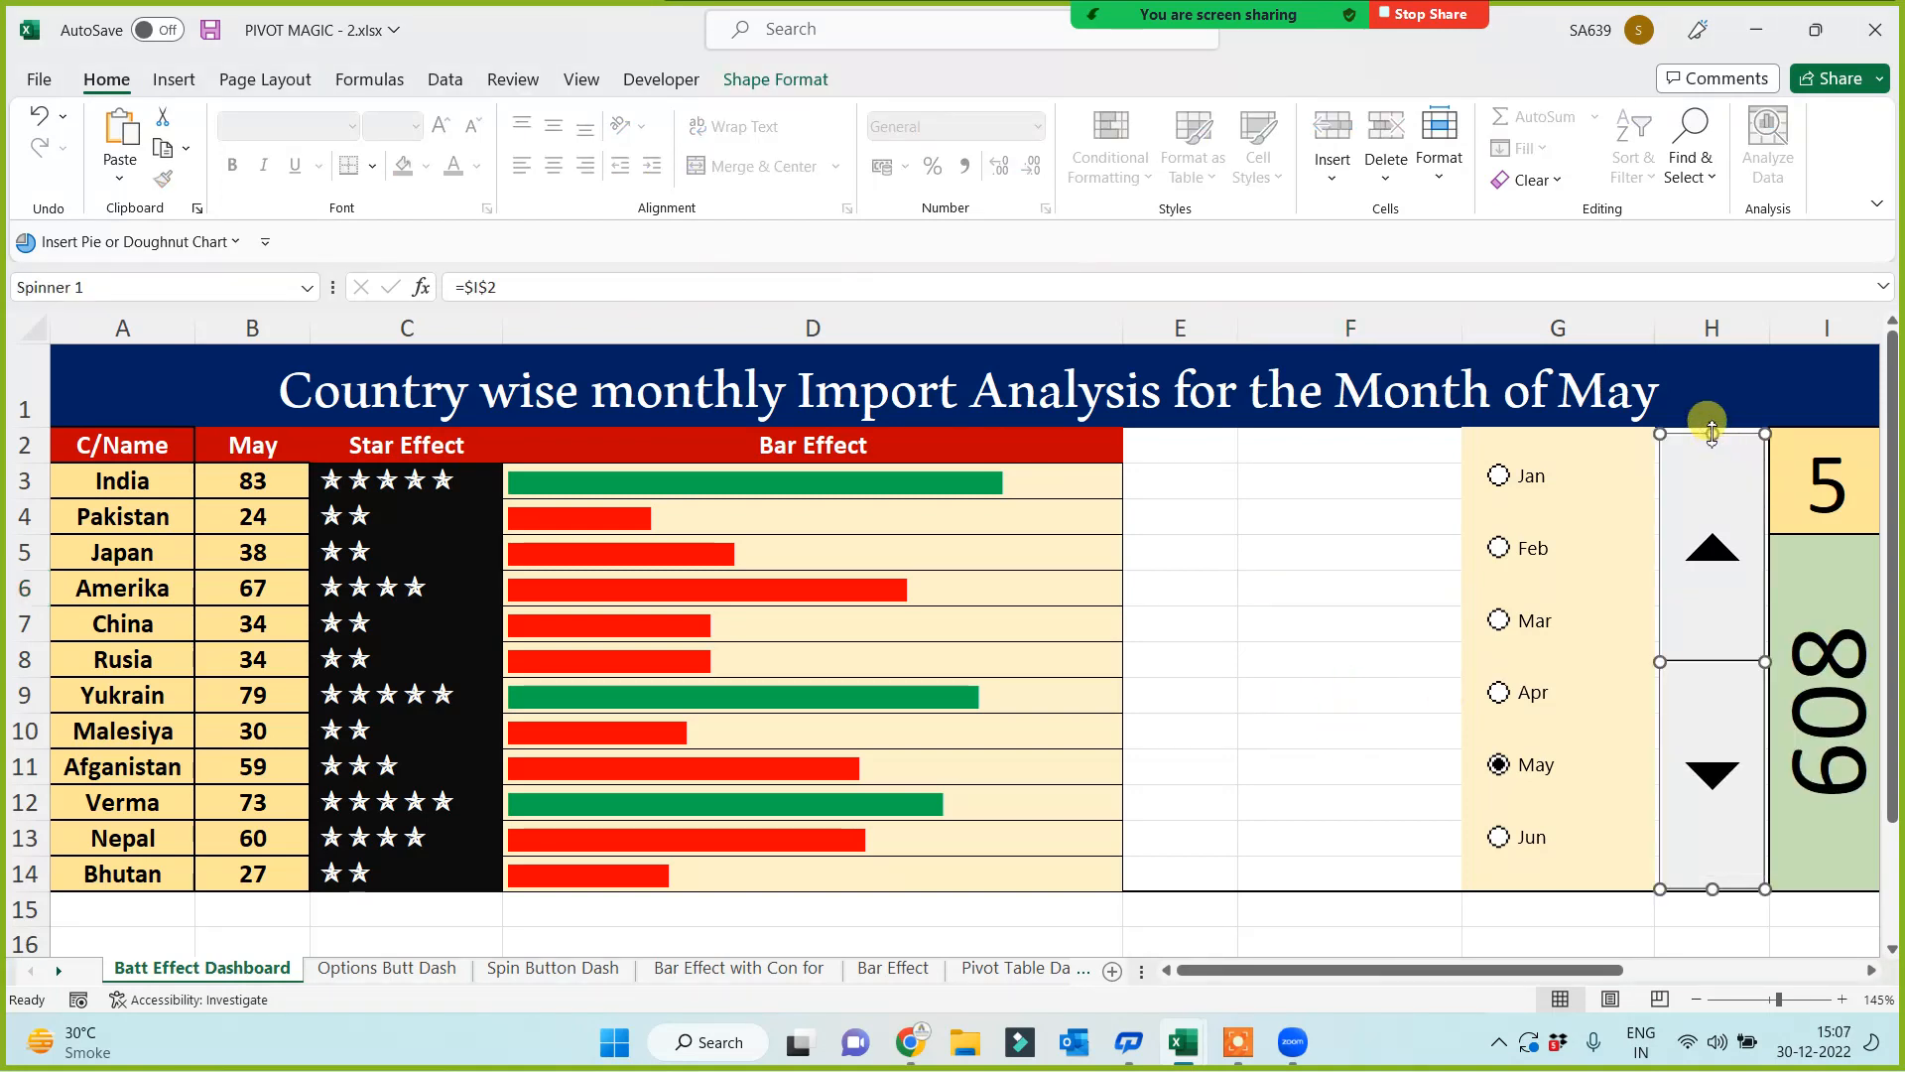
{"action": "left_click_drag", "start_coordinate": [1712, 434], "coordinate": [1706, 536]}
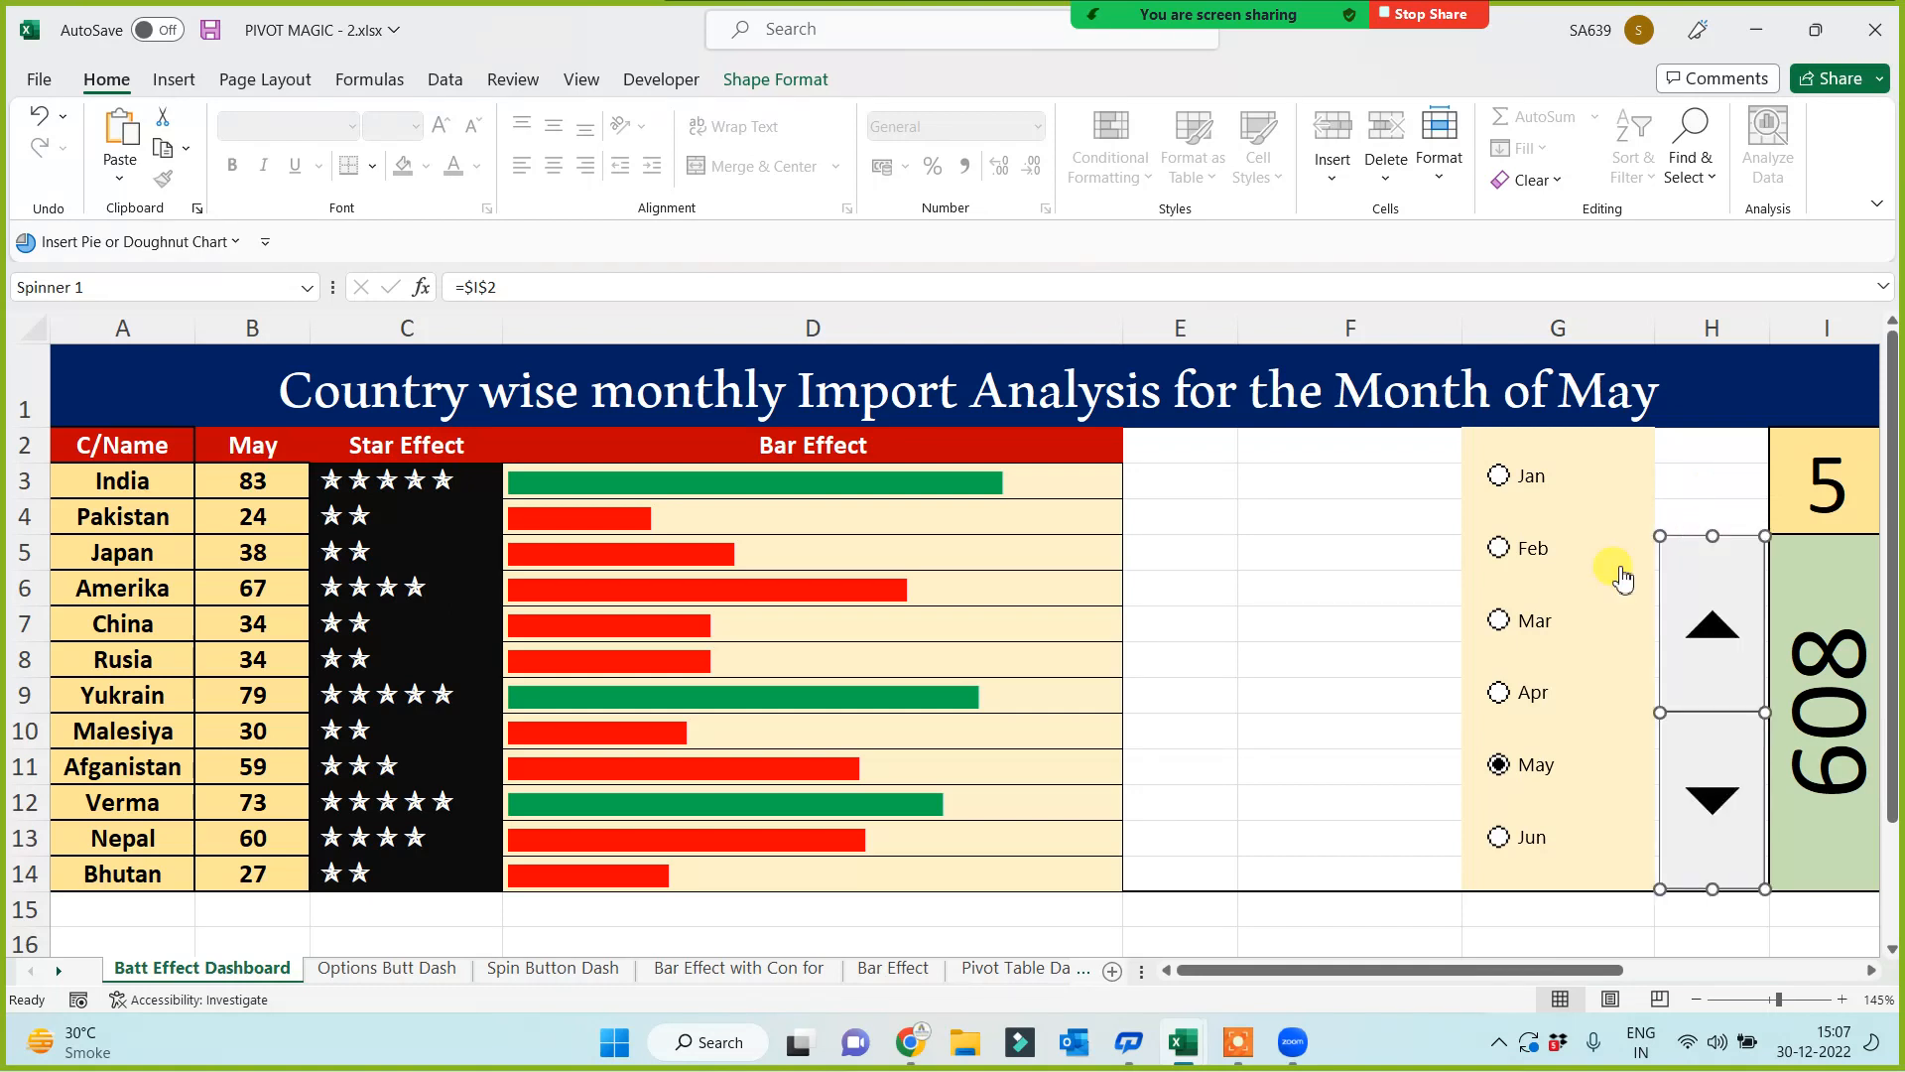
{"action": "left_click", "coordinate": [1342, 631]}
{"action": "left_click_drag", "start_coordinate": [1707, 443], "coordinate": [1715, 515]}
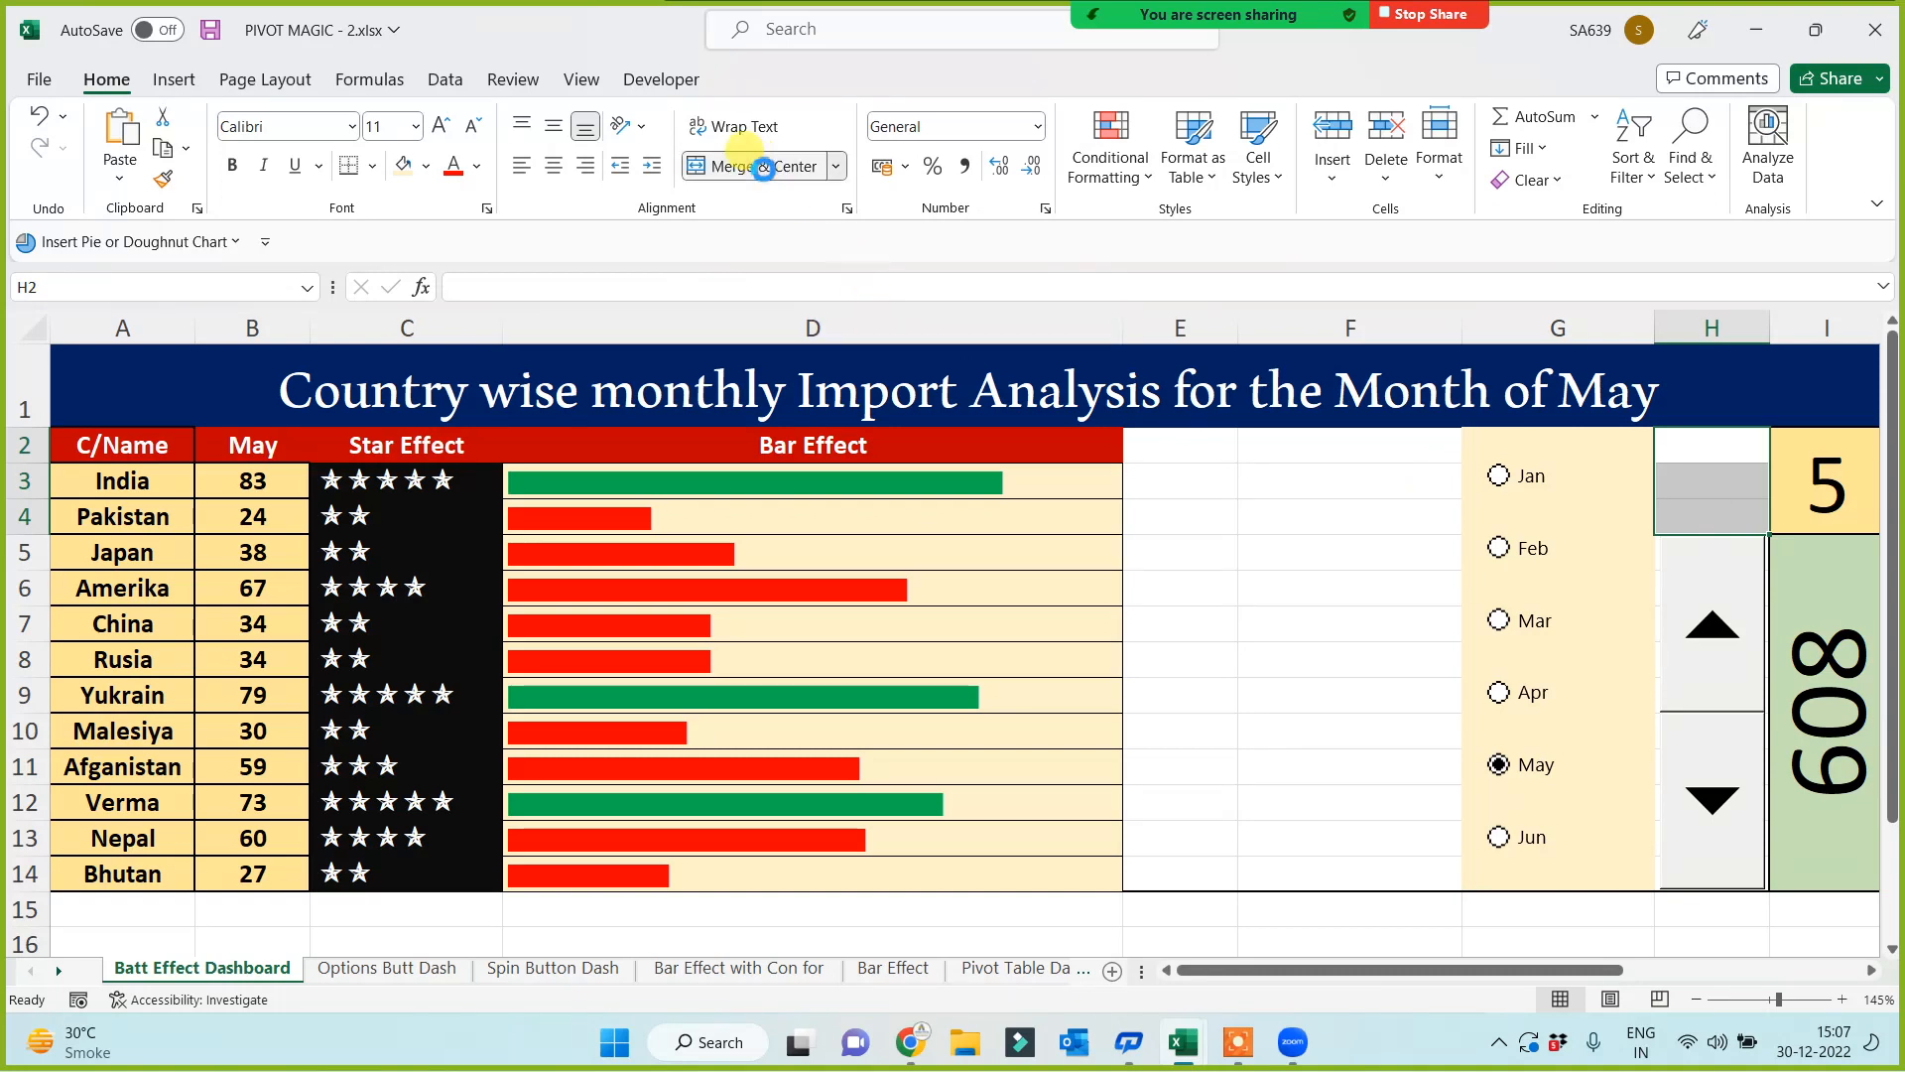
{"action": "left_click", "coordinate": [762, 167]}
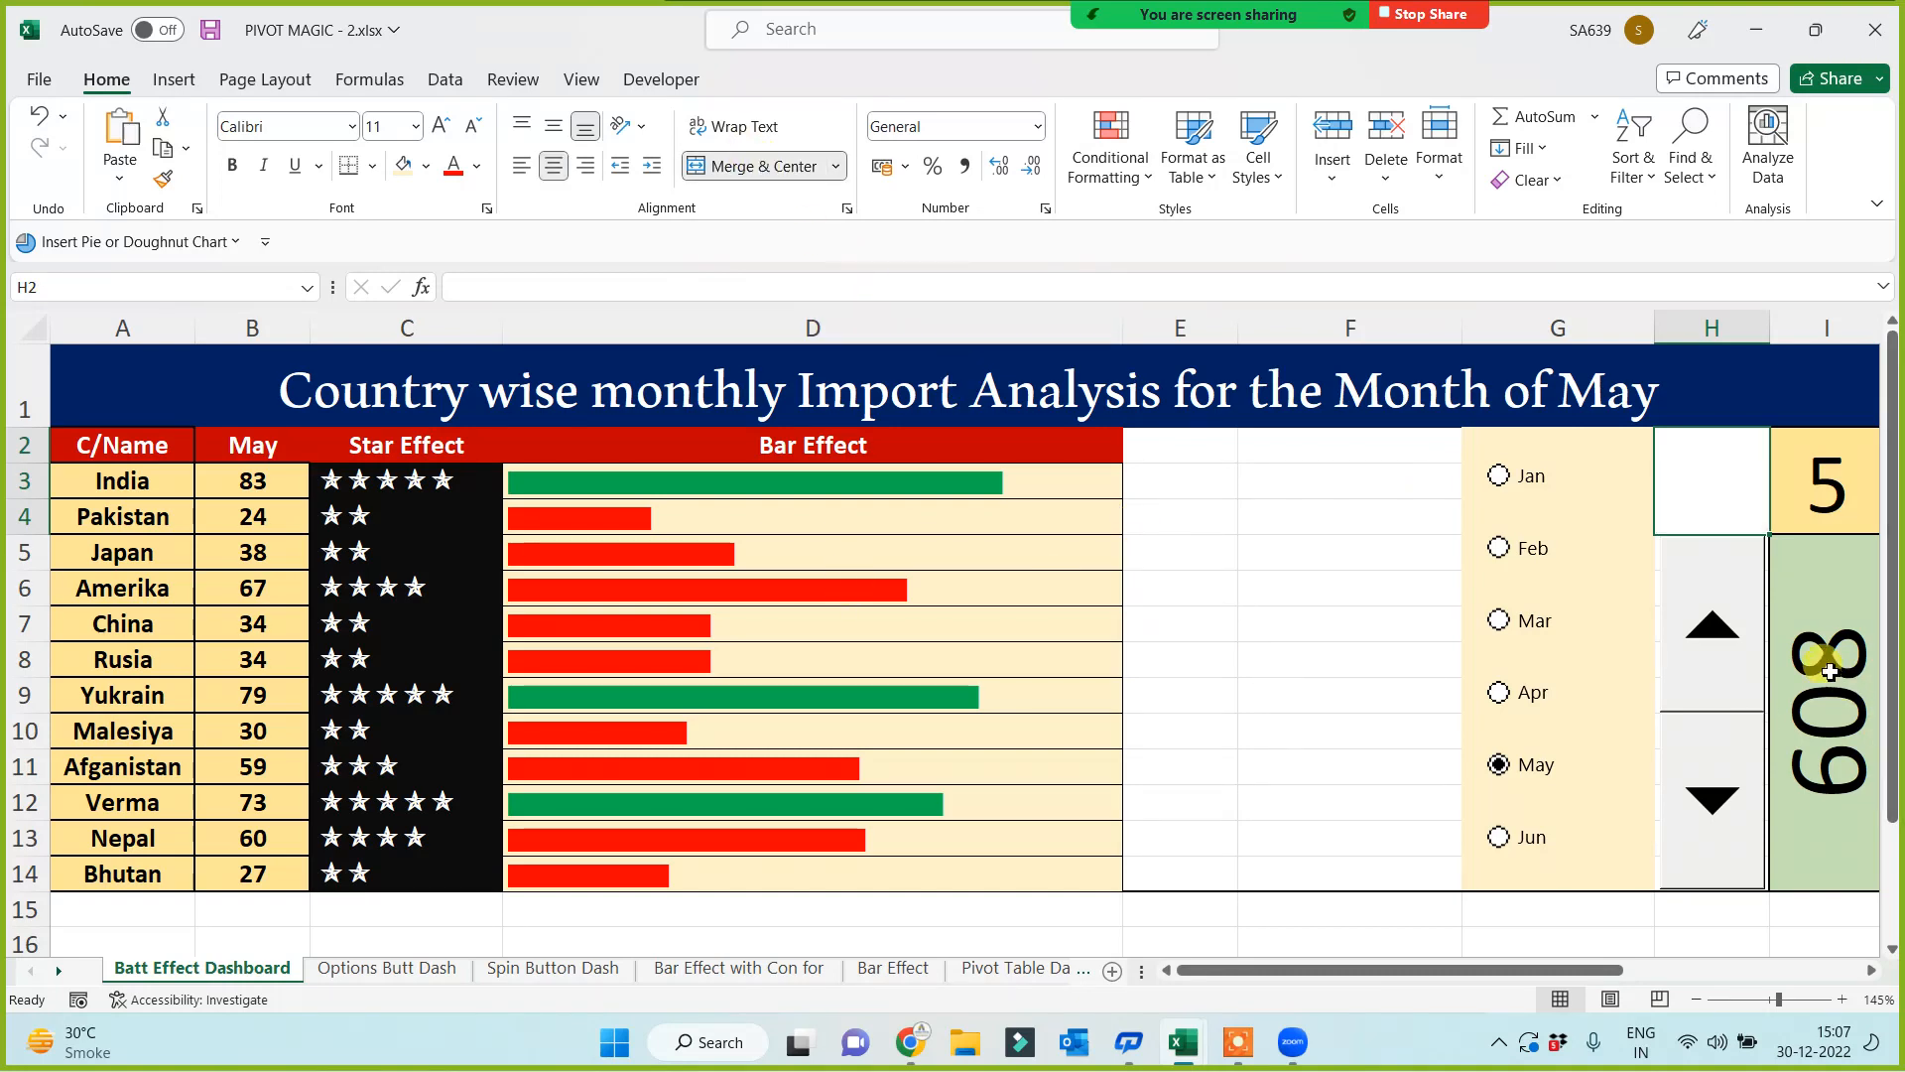
Step: Enter a formula in merged cell H2 that averages the month's import values in B3:B14
{"action": "left_click", "coordinate": [1812, 708]}
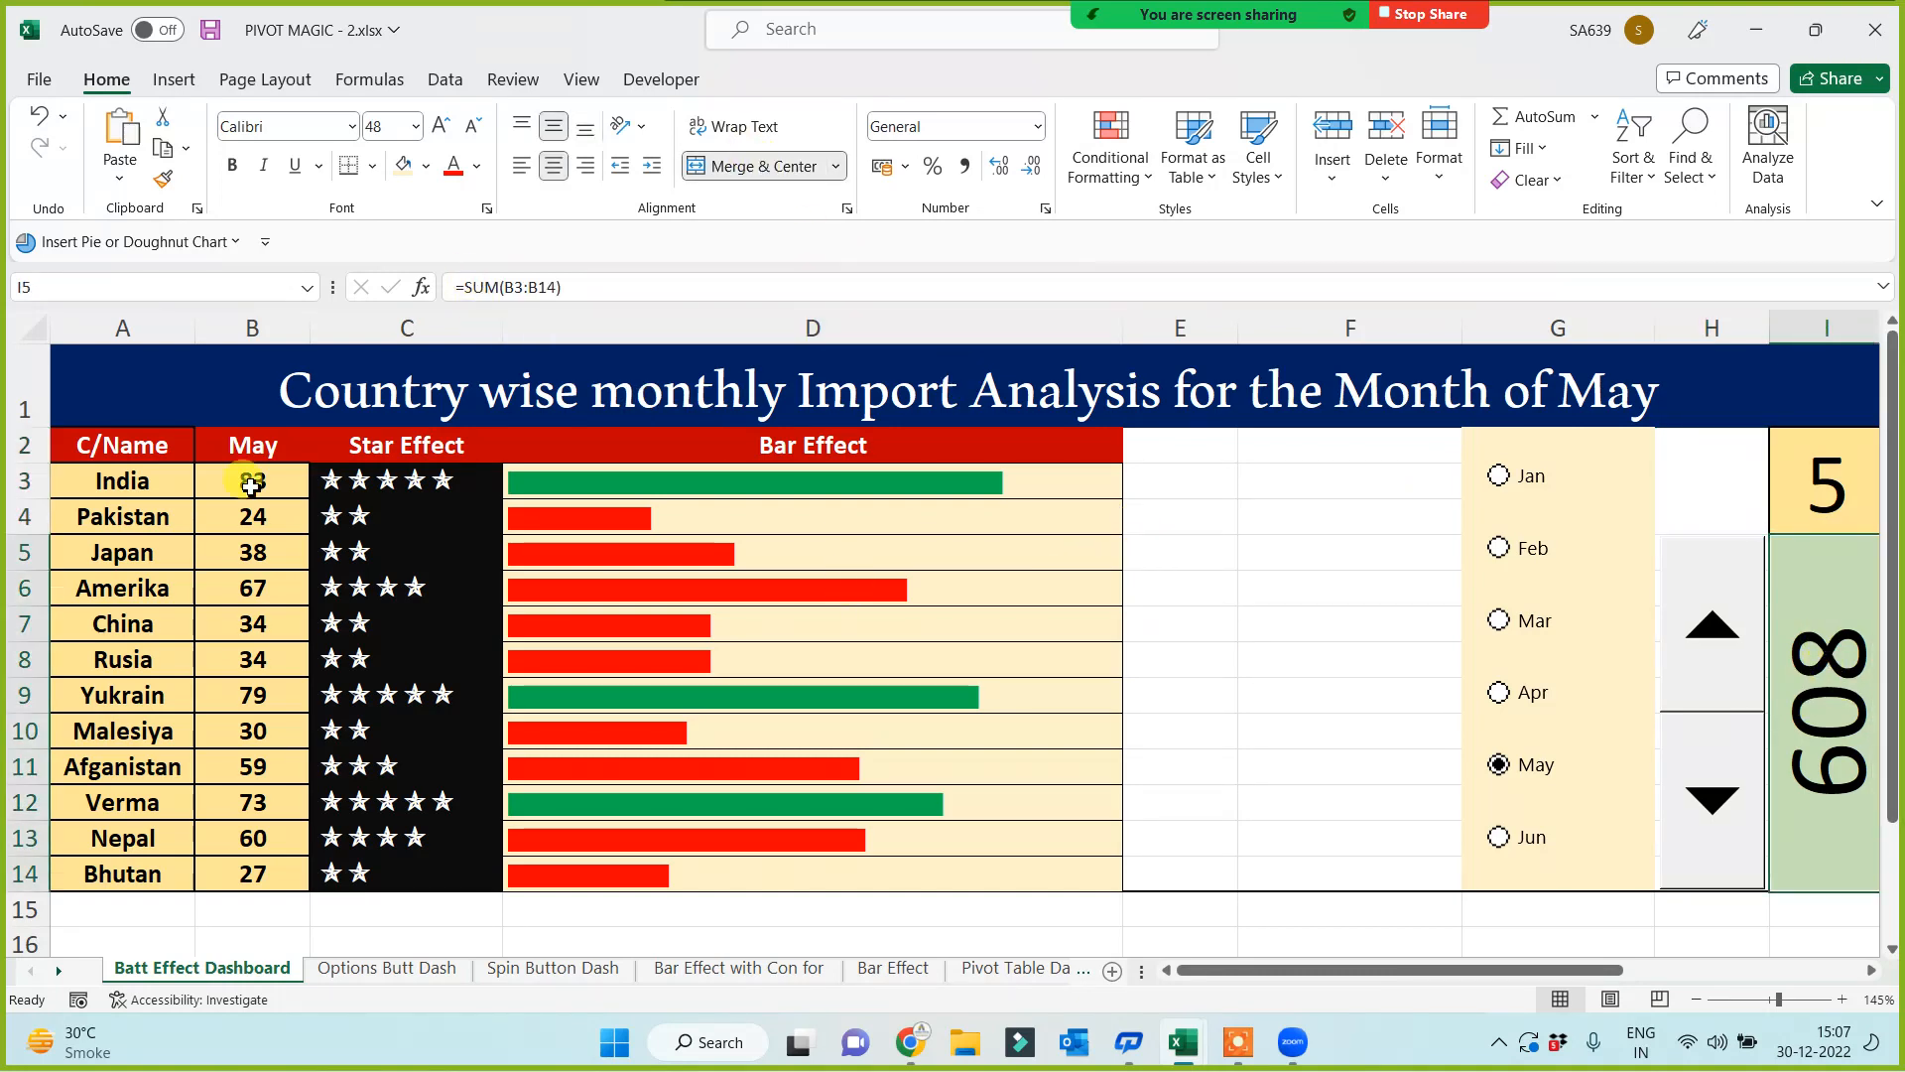
{"action": "left_click", "coordinate": [1700, 481]}
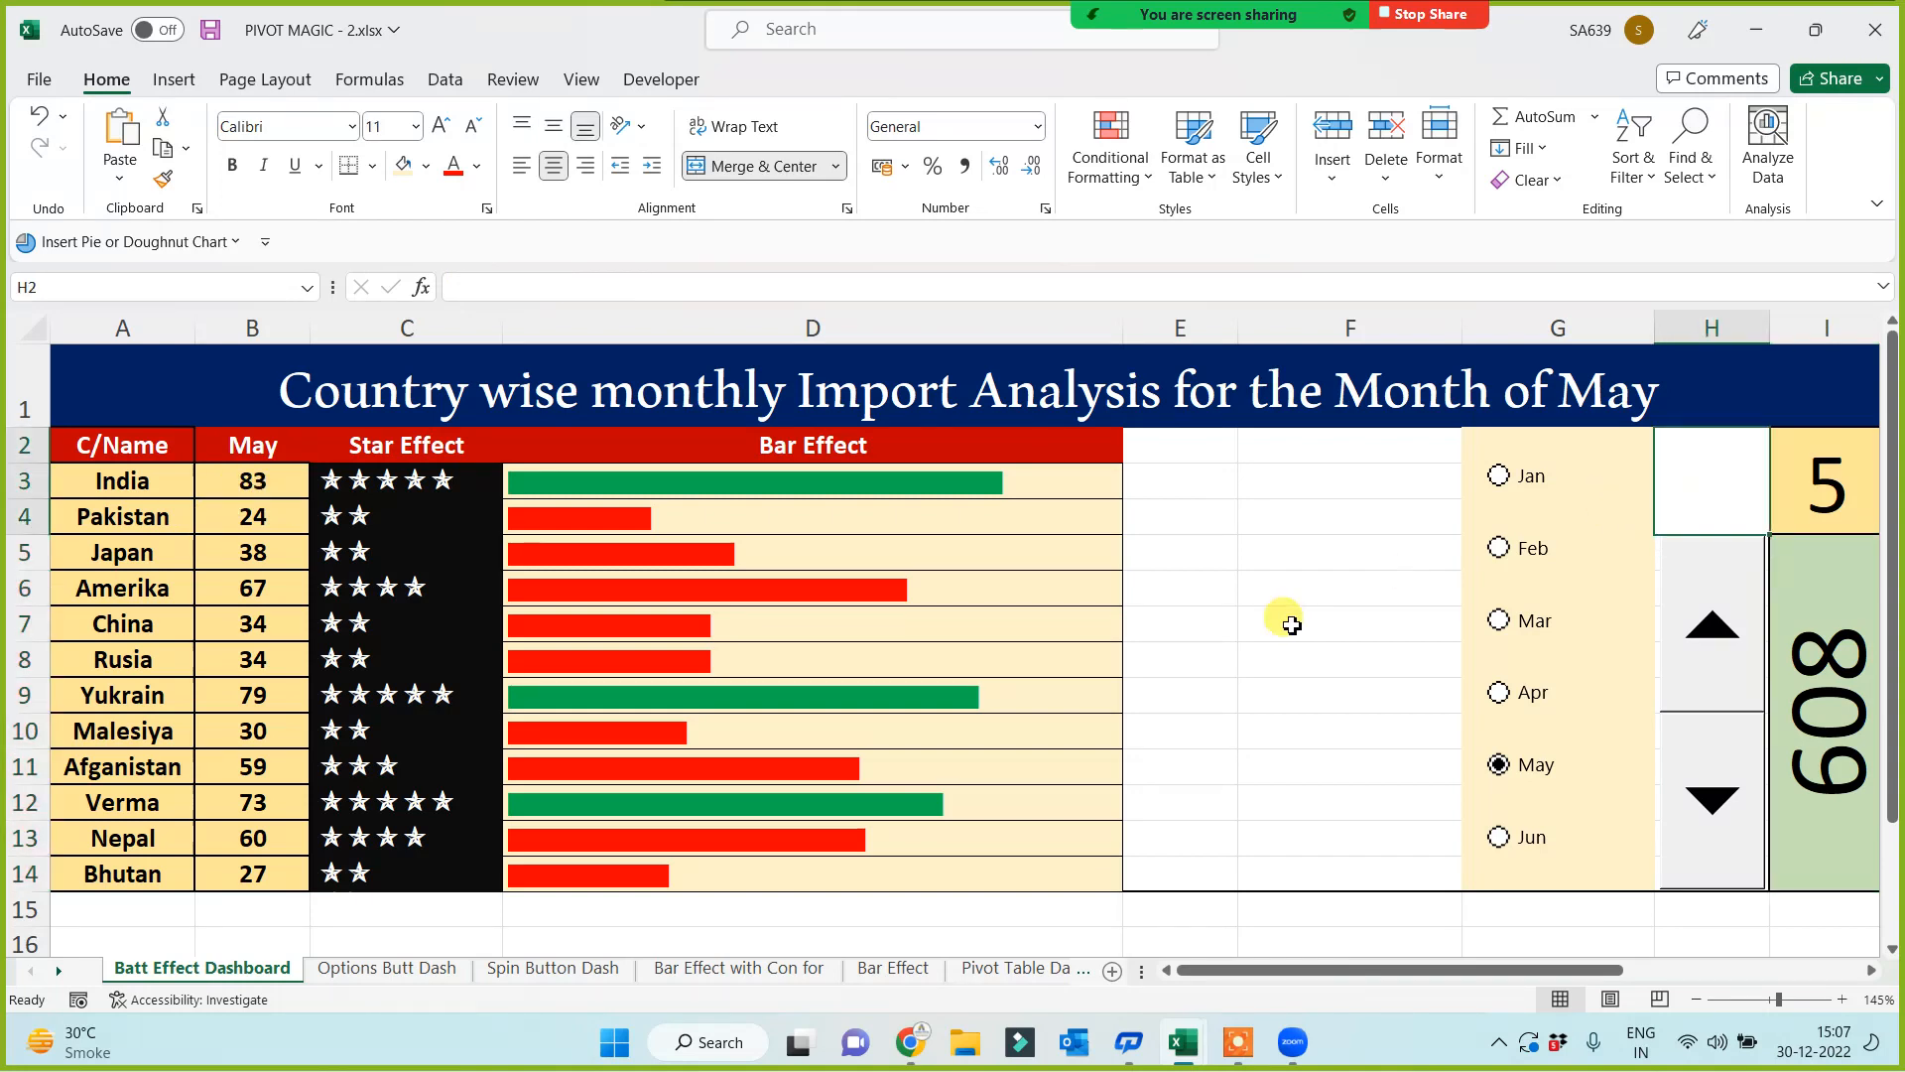
{"action": "type", "text": "=averag"}
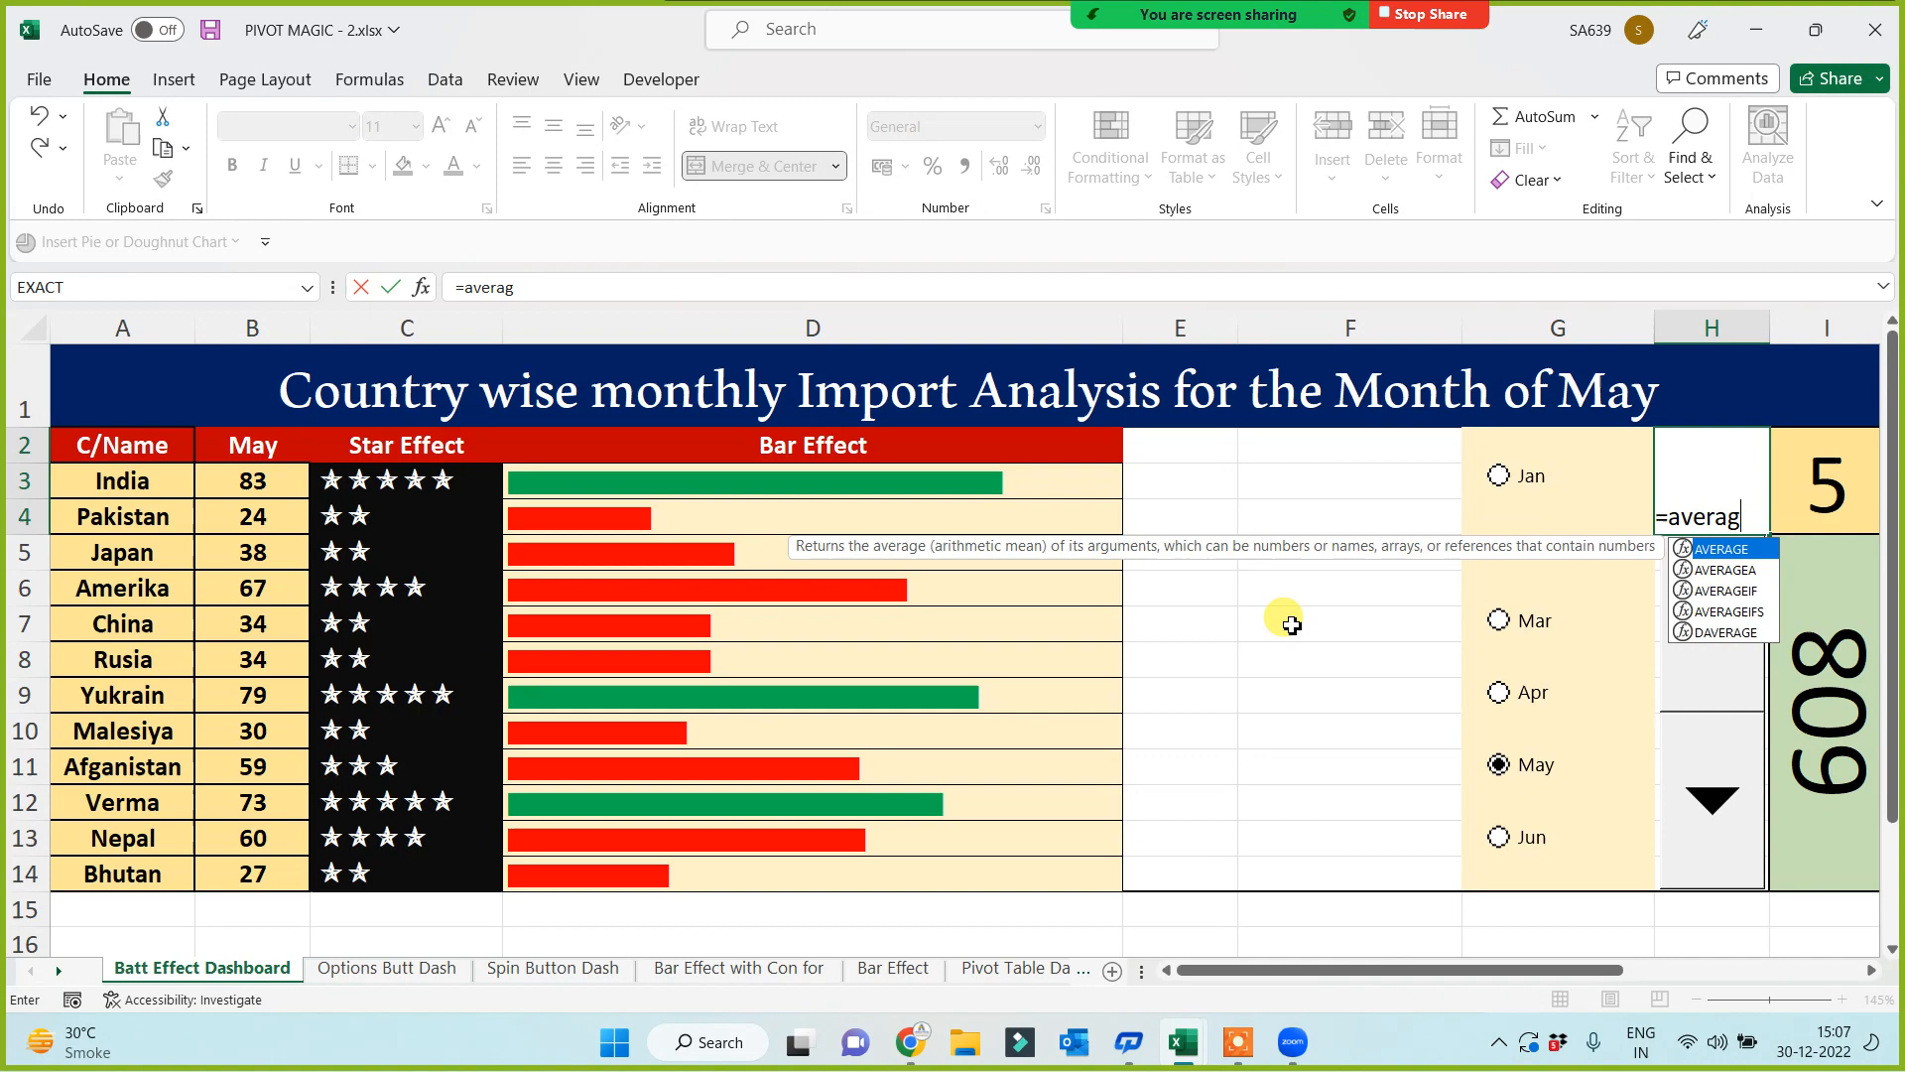
{"action": "key", "text": "Tab"}
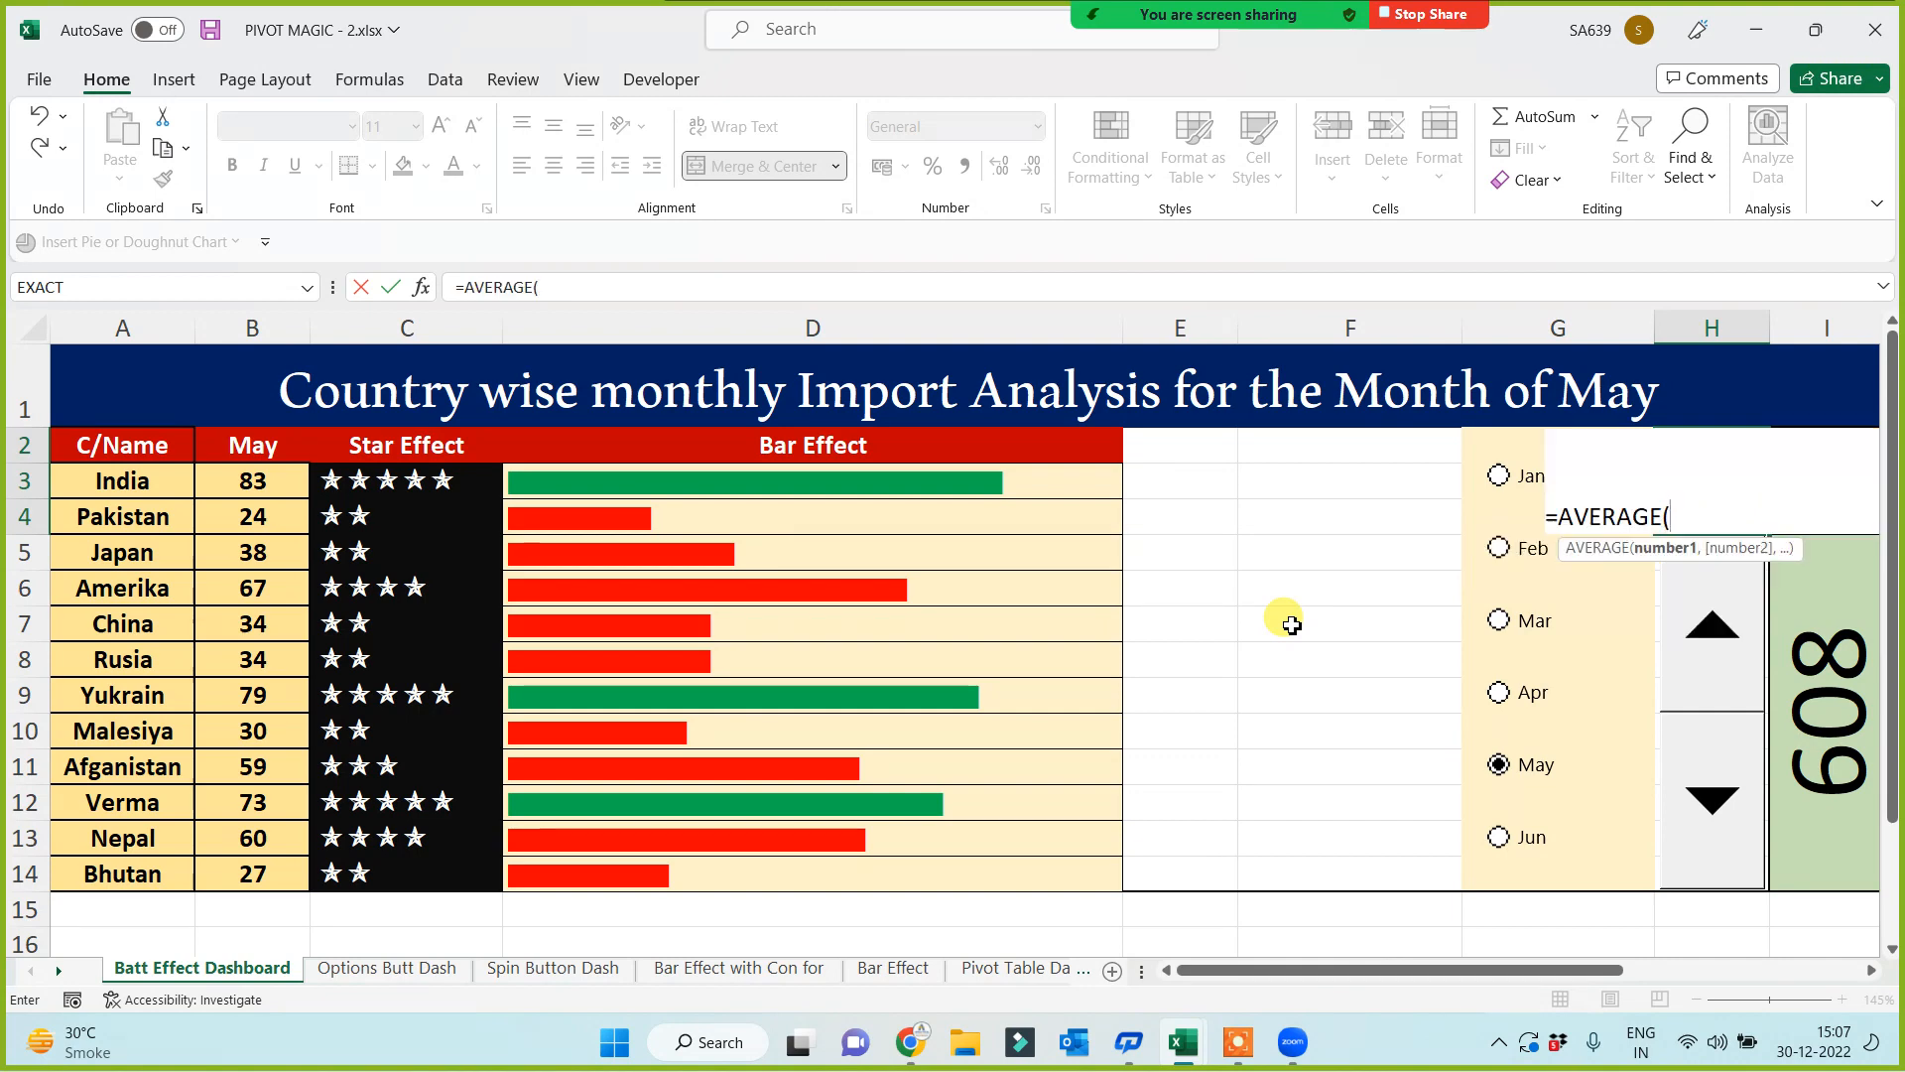
{"action": "left_click_drag", "start_coordinate": [233, 477], "coordinate": [232, 873]}
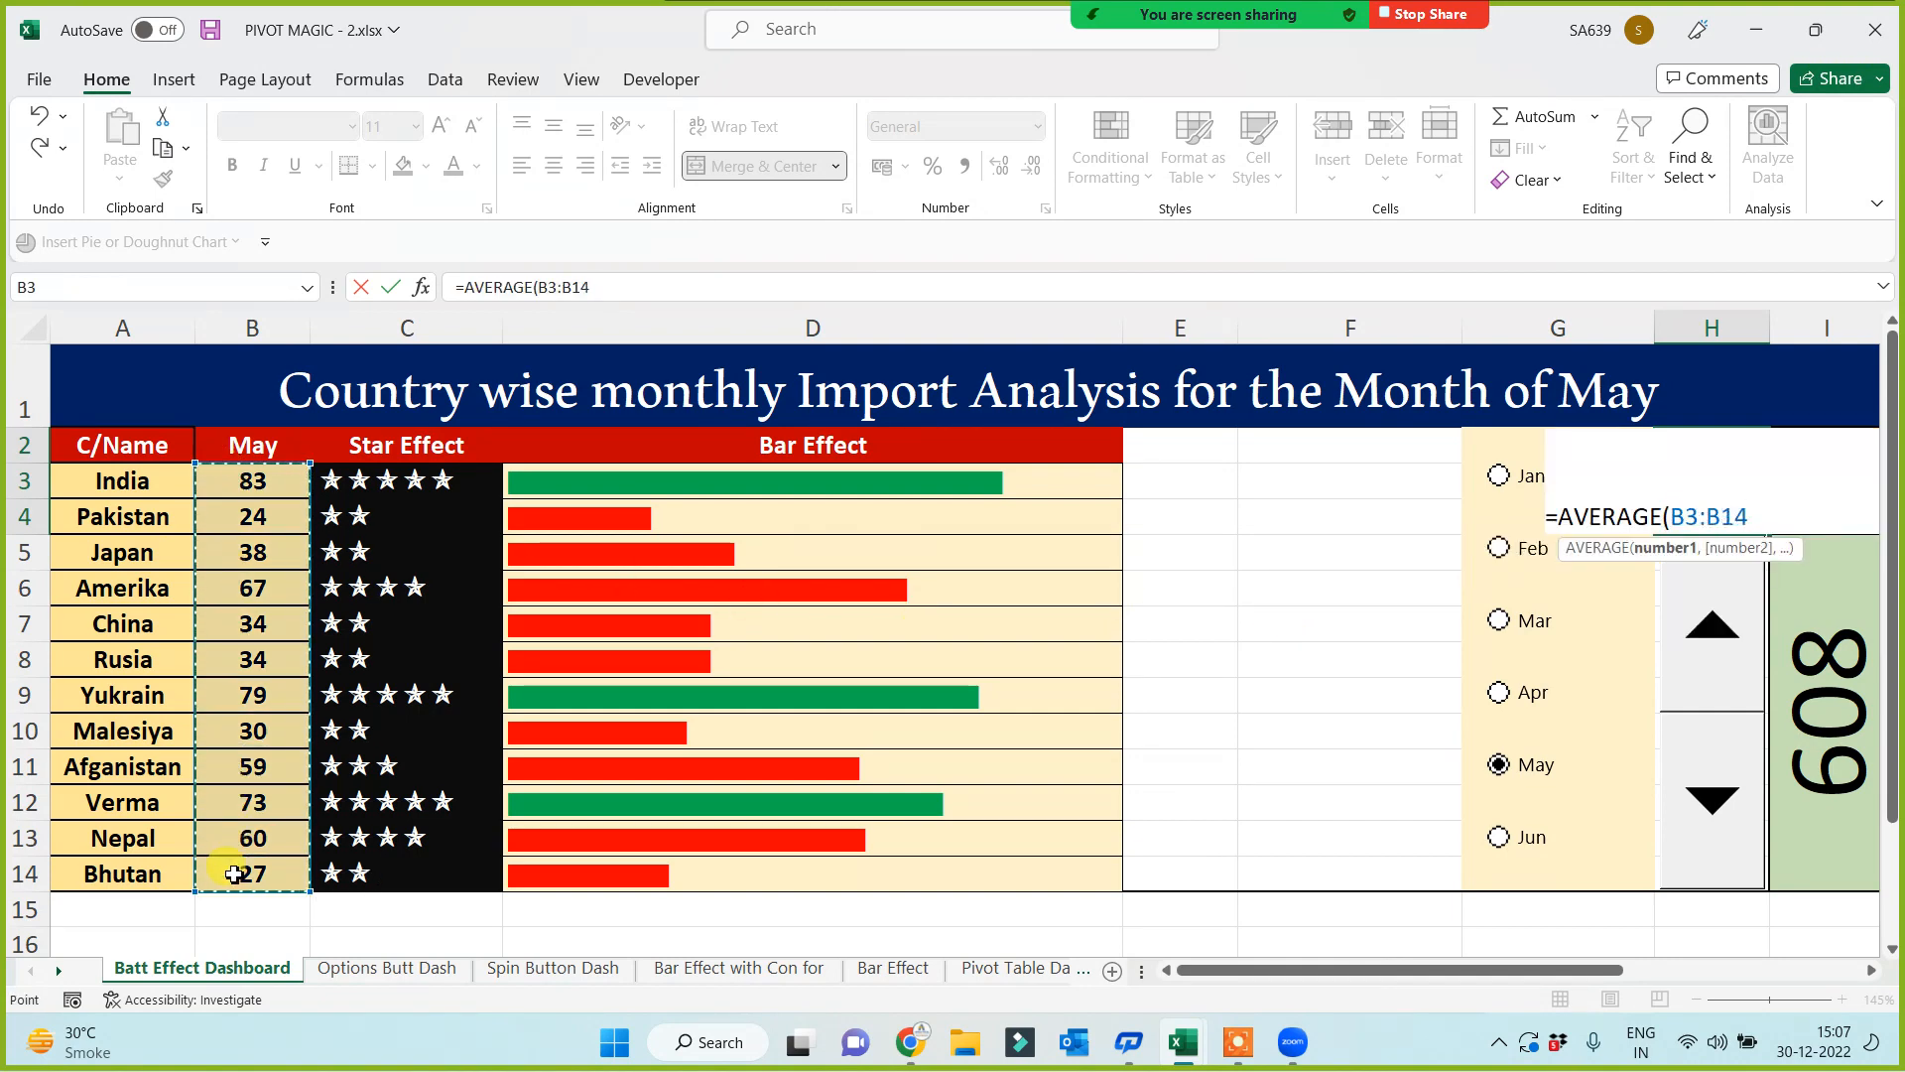
{"action": "key", "text": "Return"}
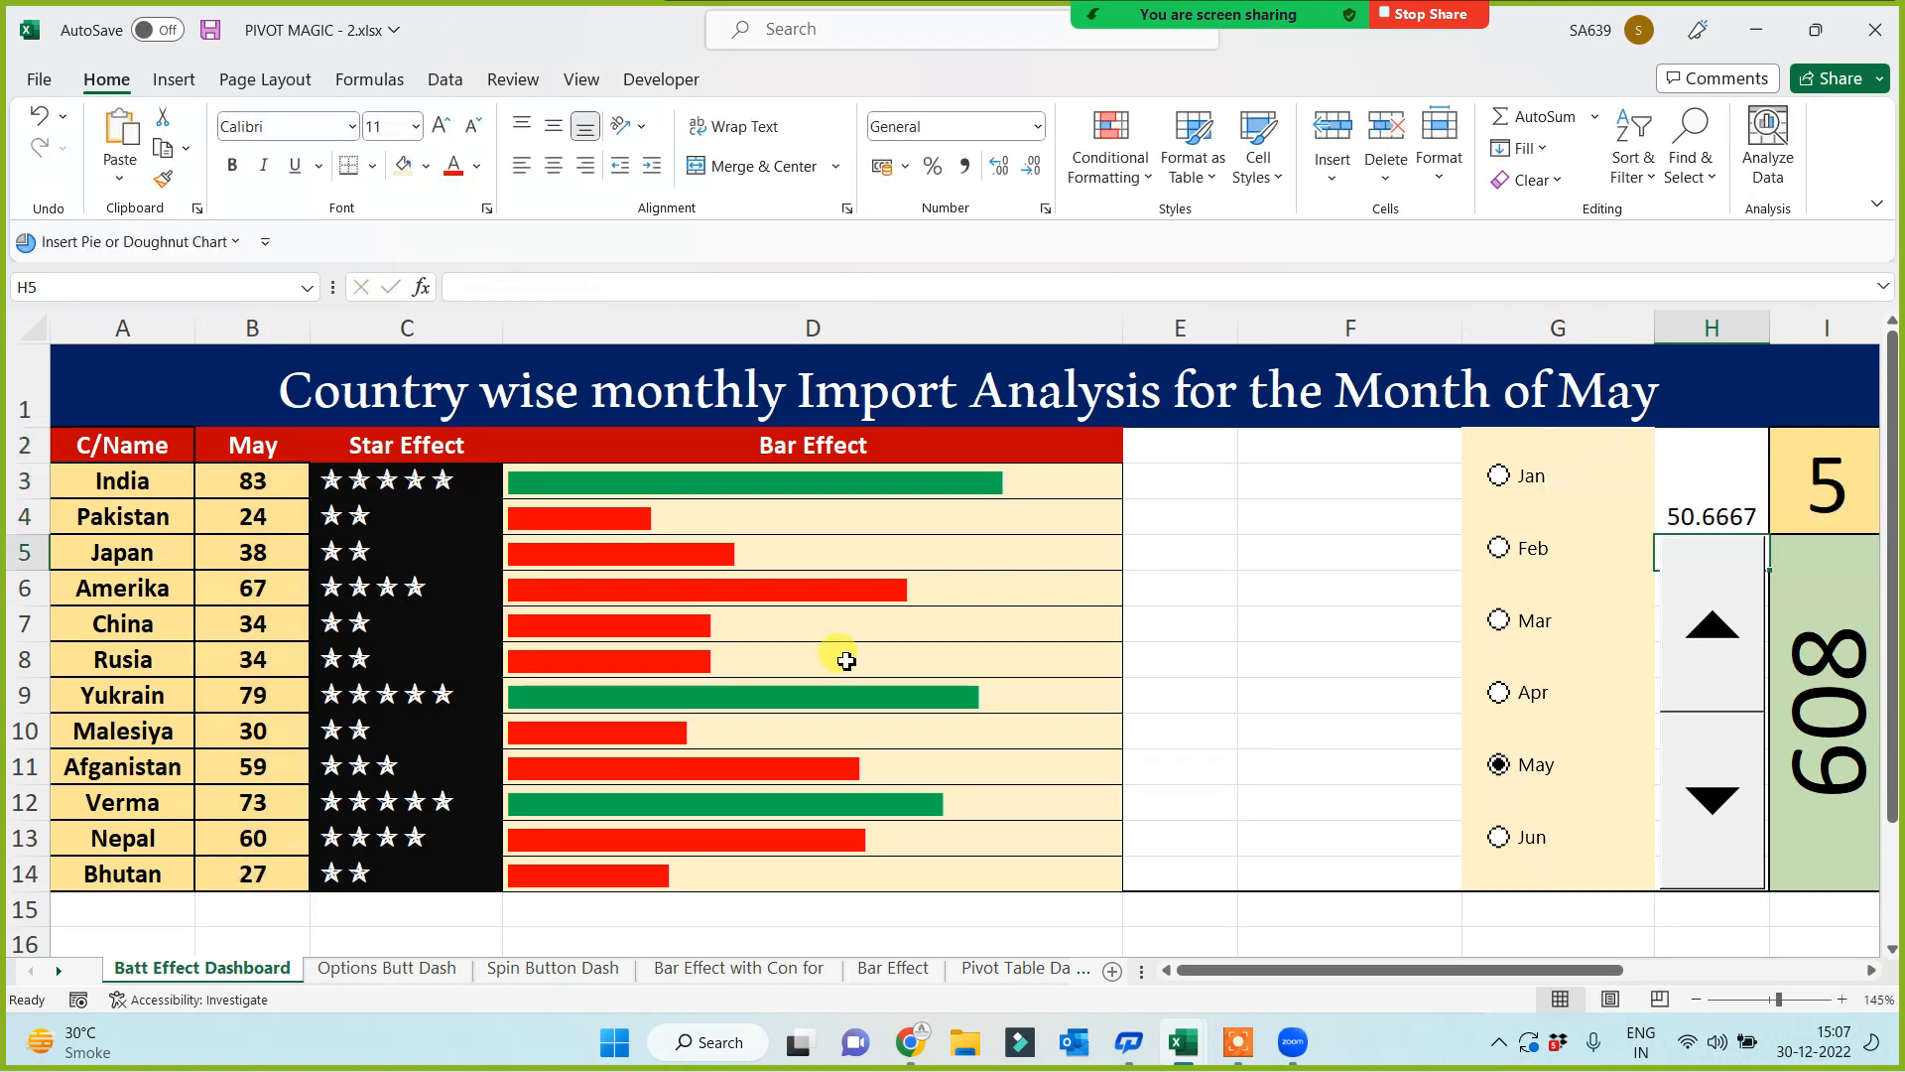
Step: Wrap the H2 average formula in ROUND with 0 decimal places
{"action": "left_click", "coordinate": [1705, 499]}
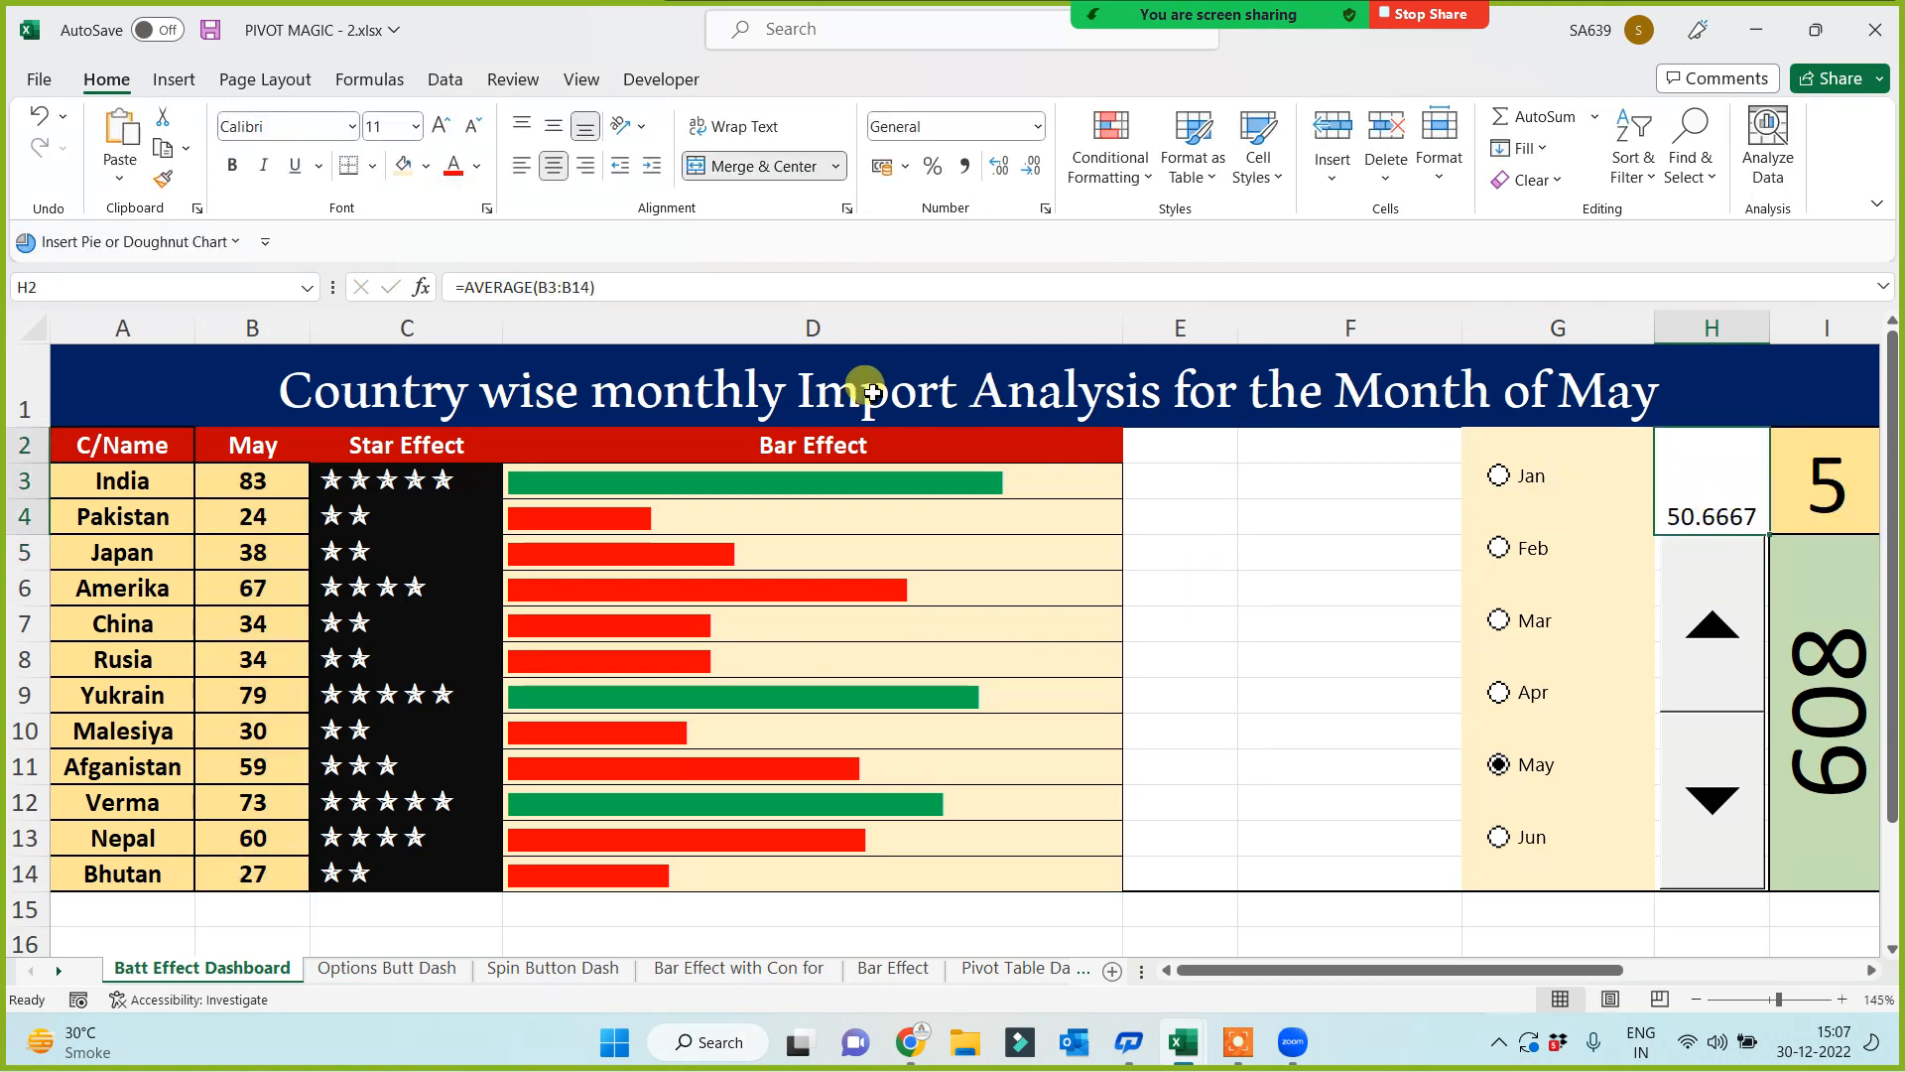
{"action": "left_click", "coordinate": [469, 286]}
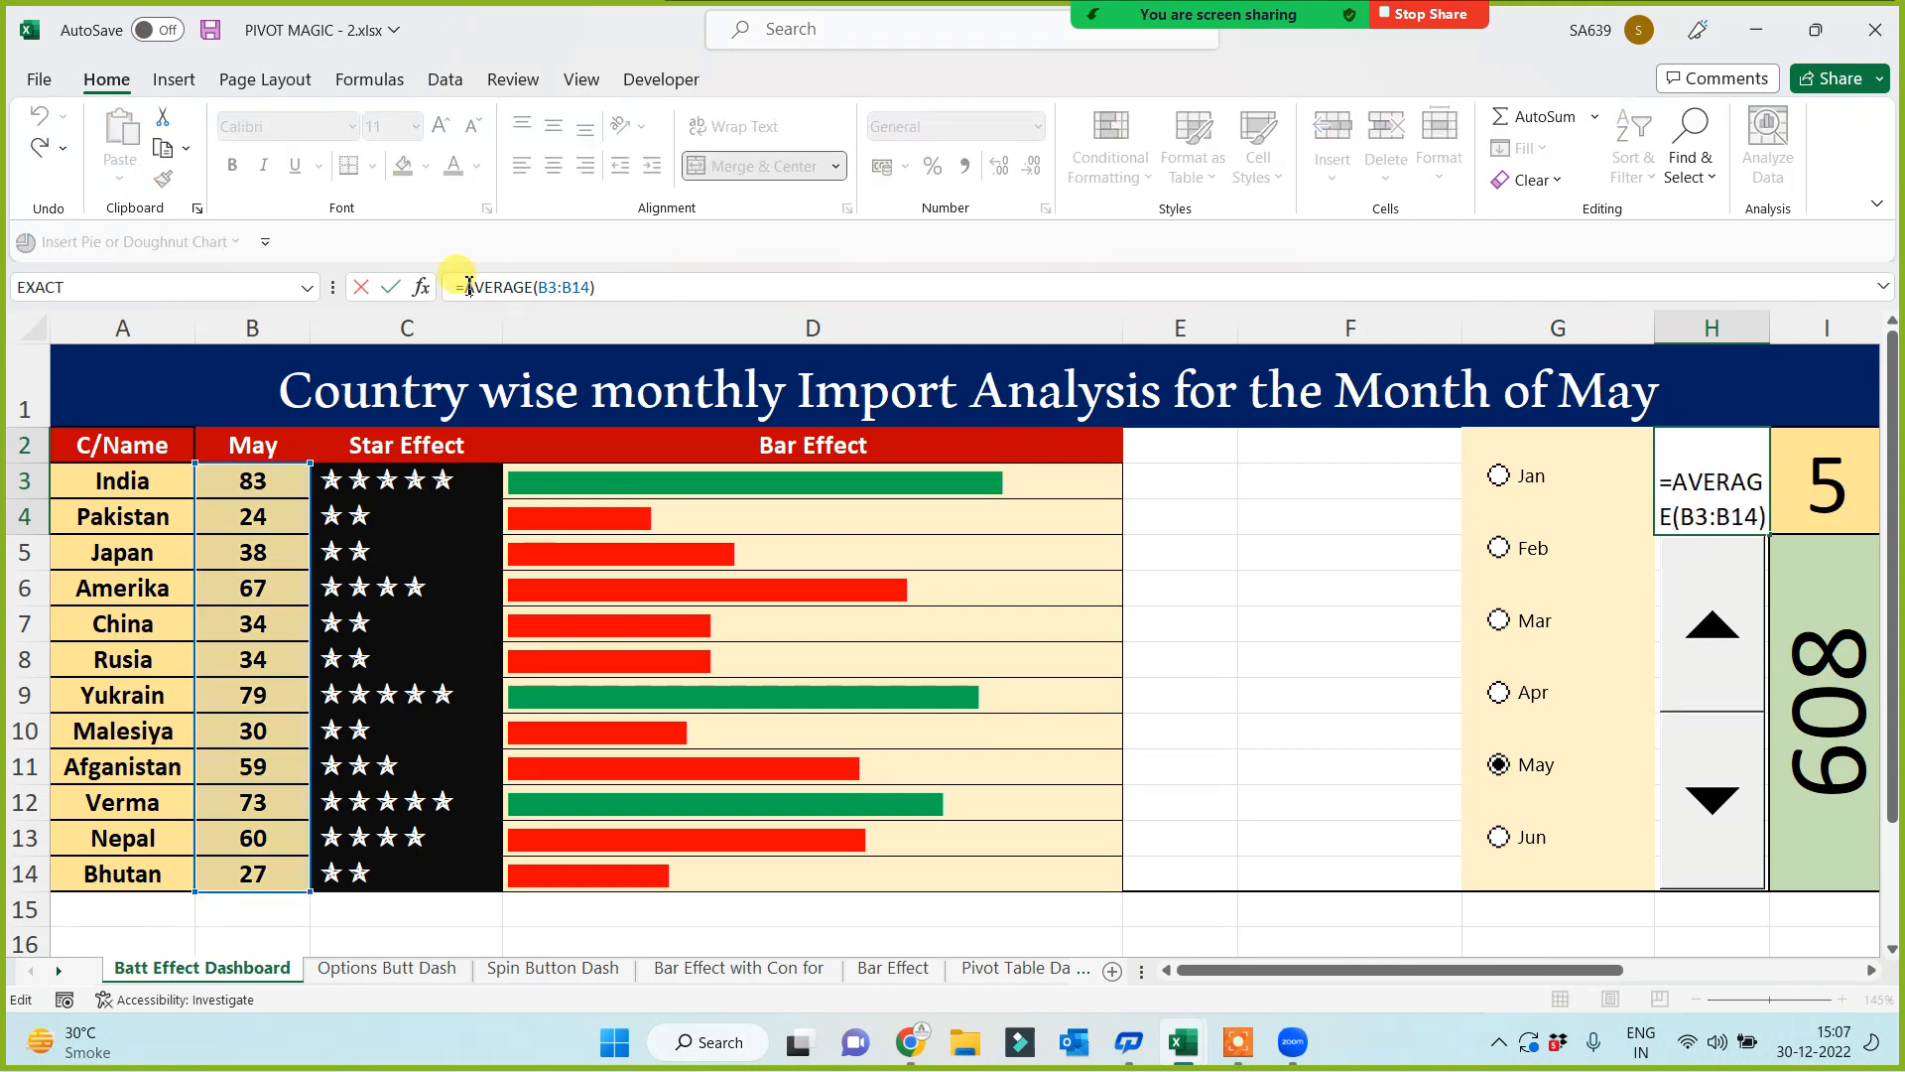
{"action": "type", "text": "round("}
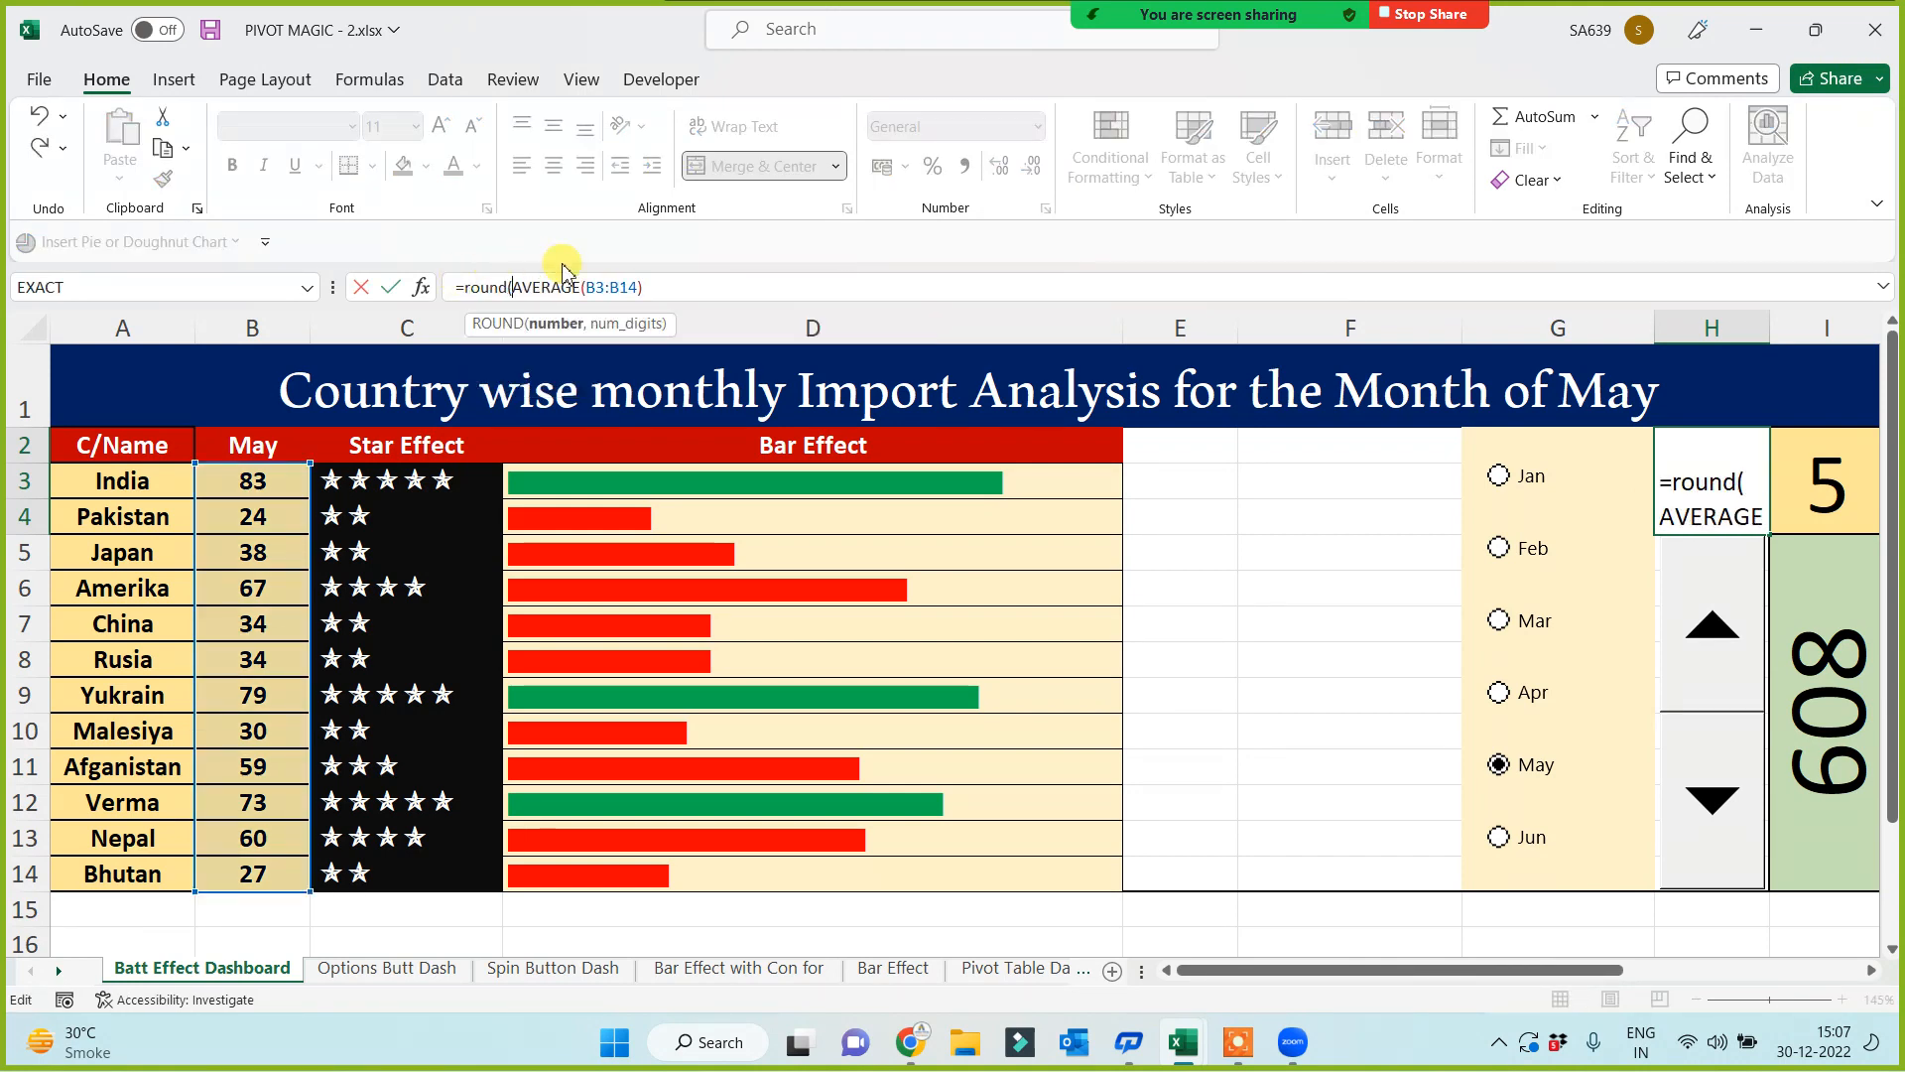
{"action": "left_click", "coordinate": [673, 287]}
{"action": "type", "text": ",0)"}
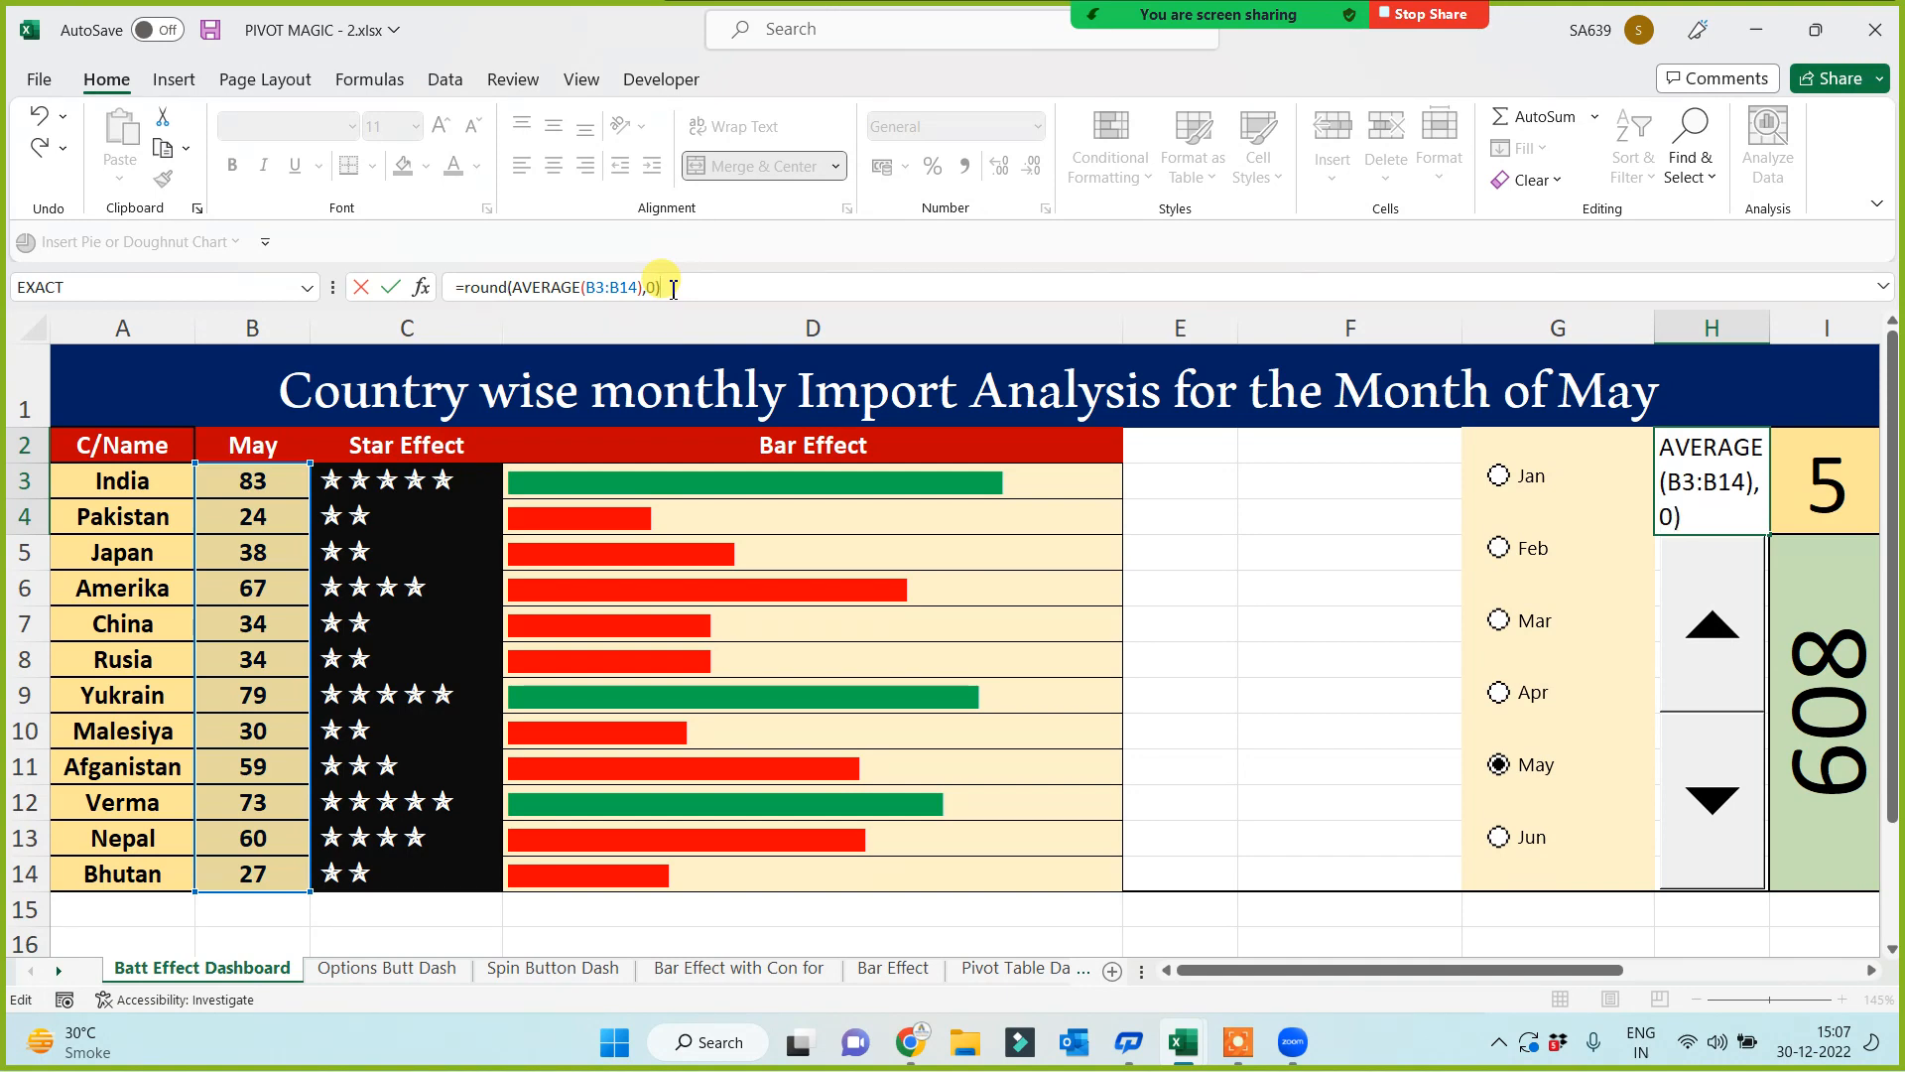
{"action": "key", "text": "ctrl+Return"}
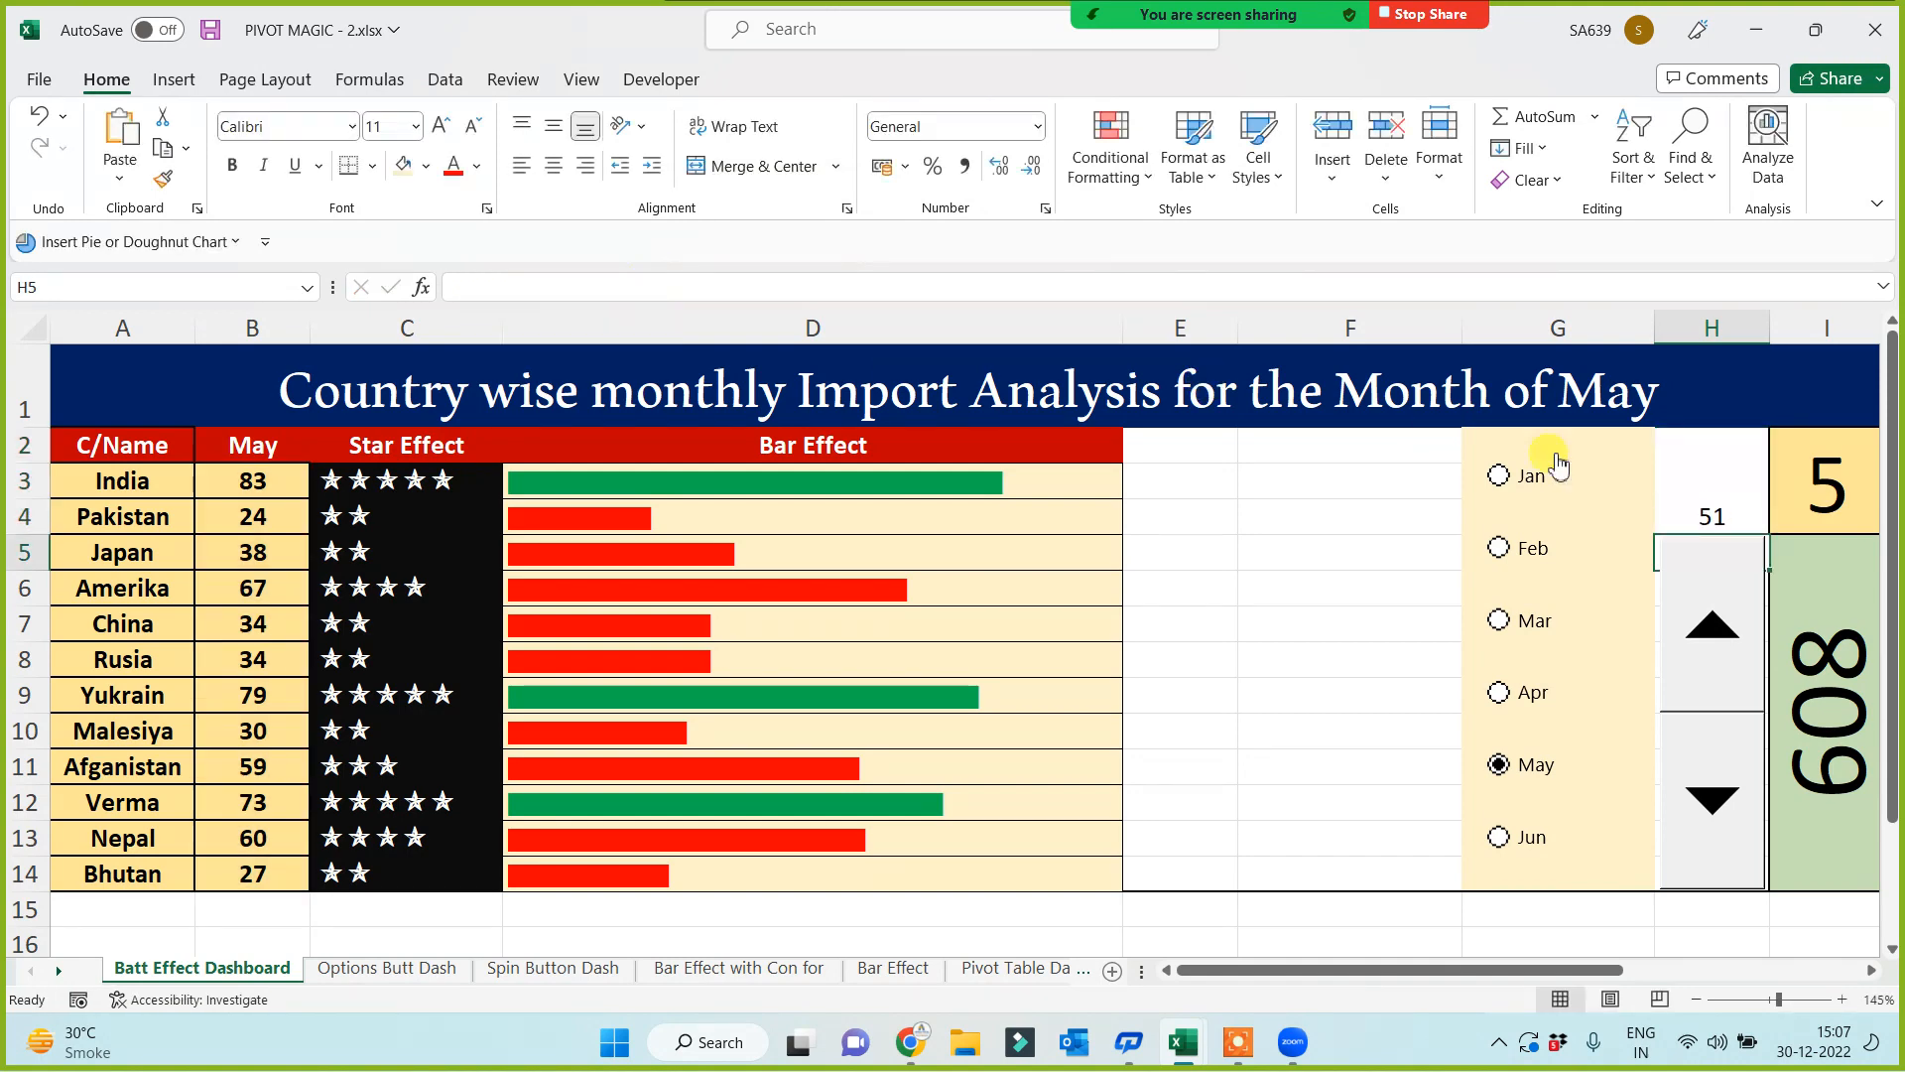
Step: Copy the formatting of the month-number cell I2 onto the average cell H2
{"action": "left_click", "coordinate": [1820, 494]}
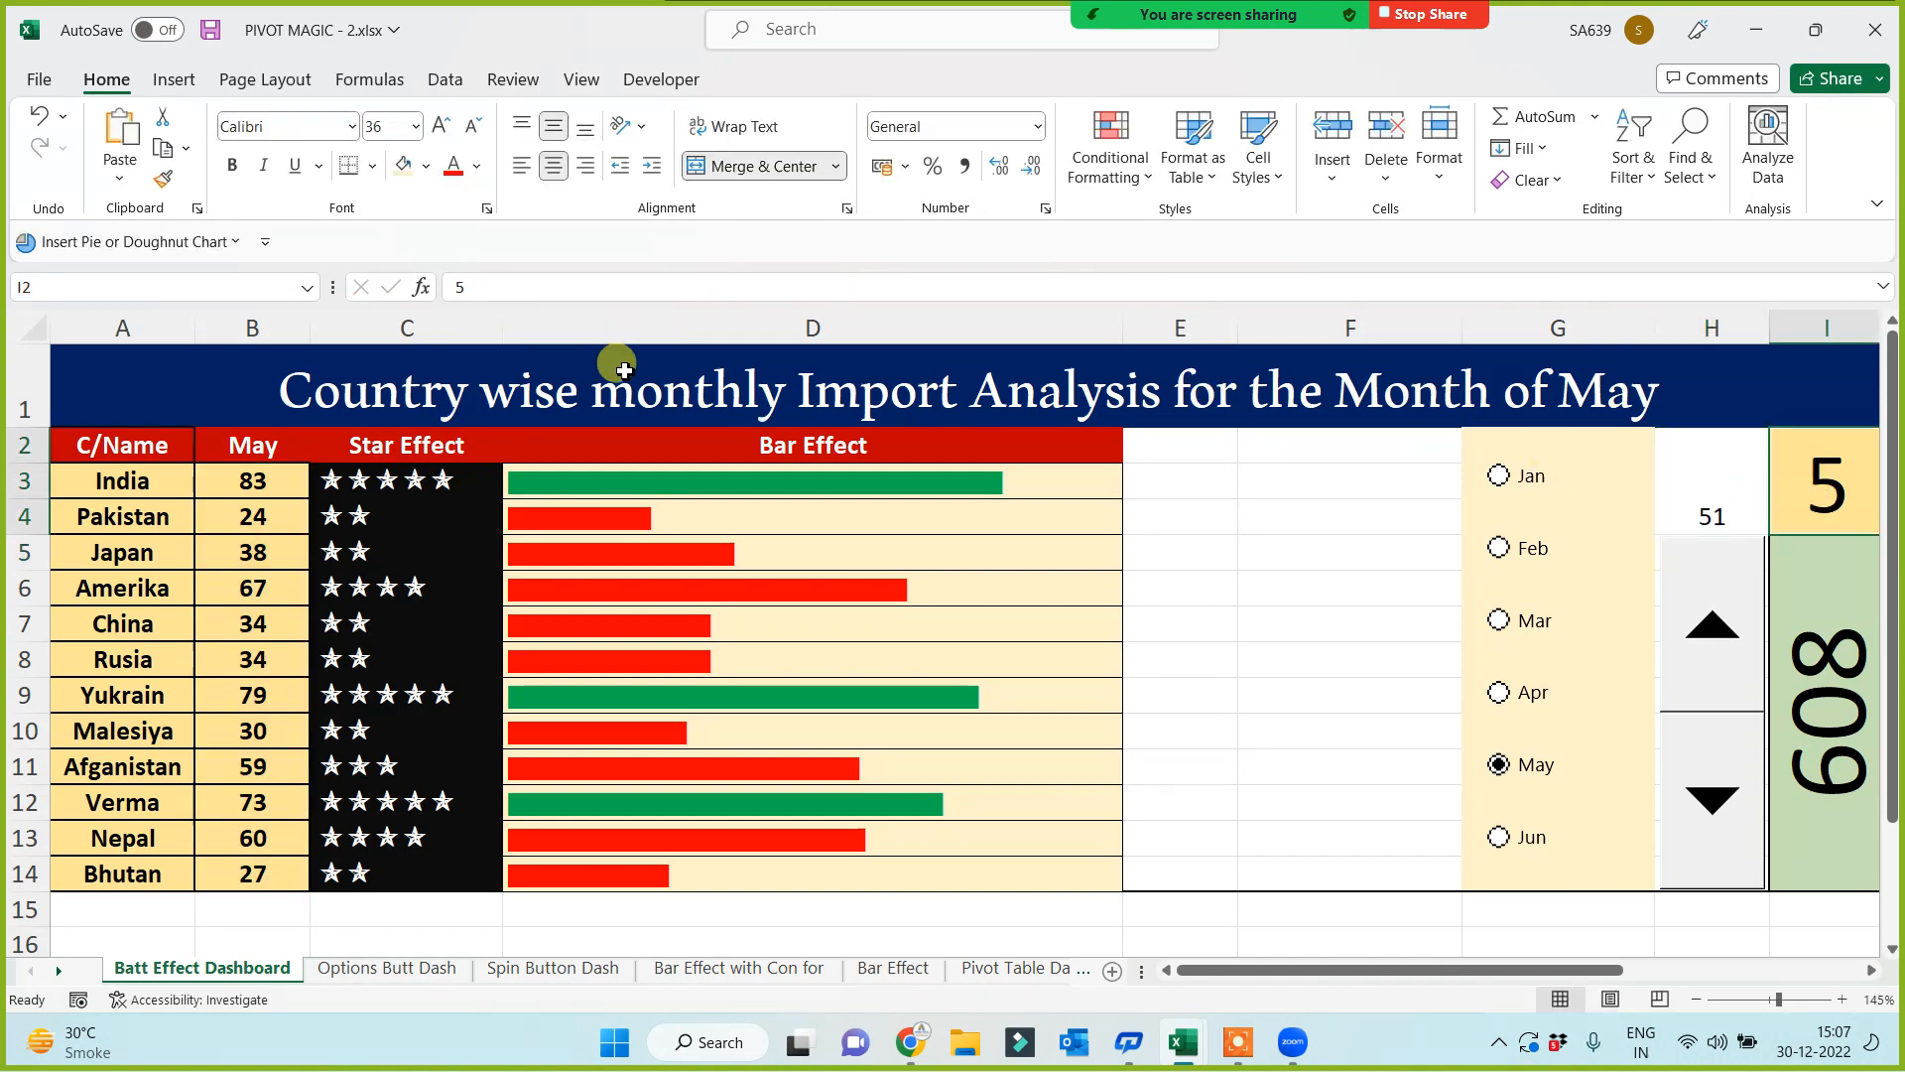
{"action": "left_click", "coordinate": [163, 178]}
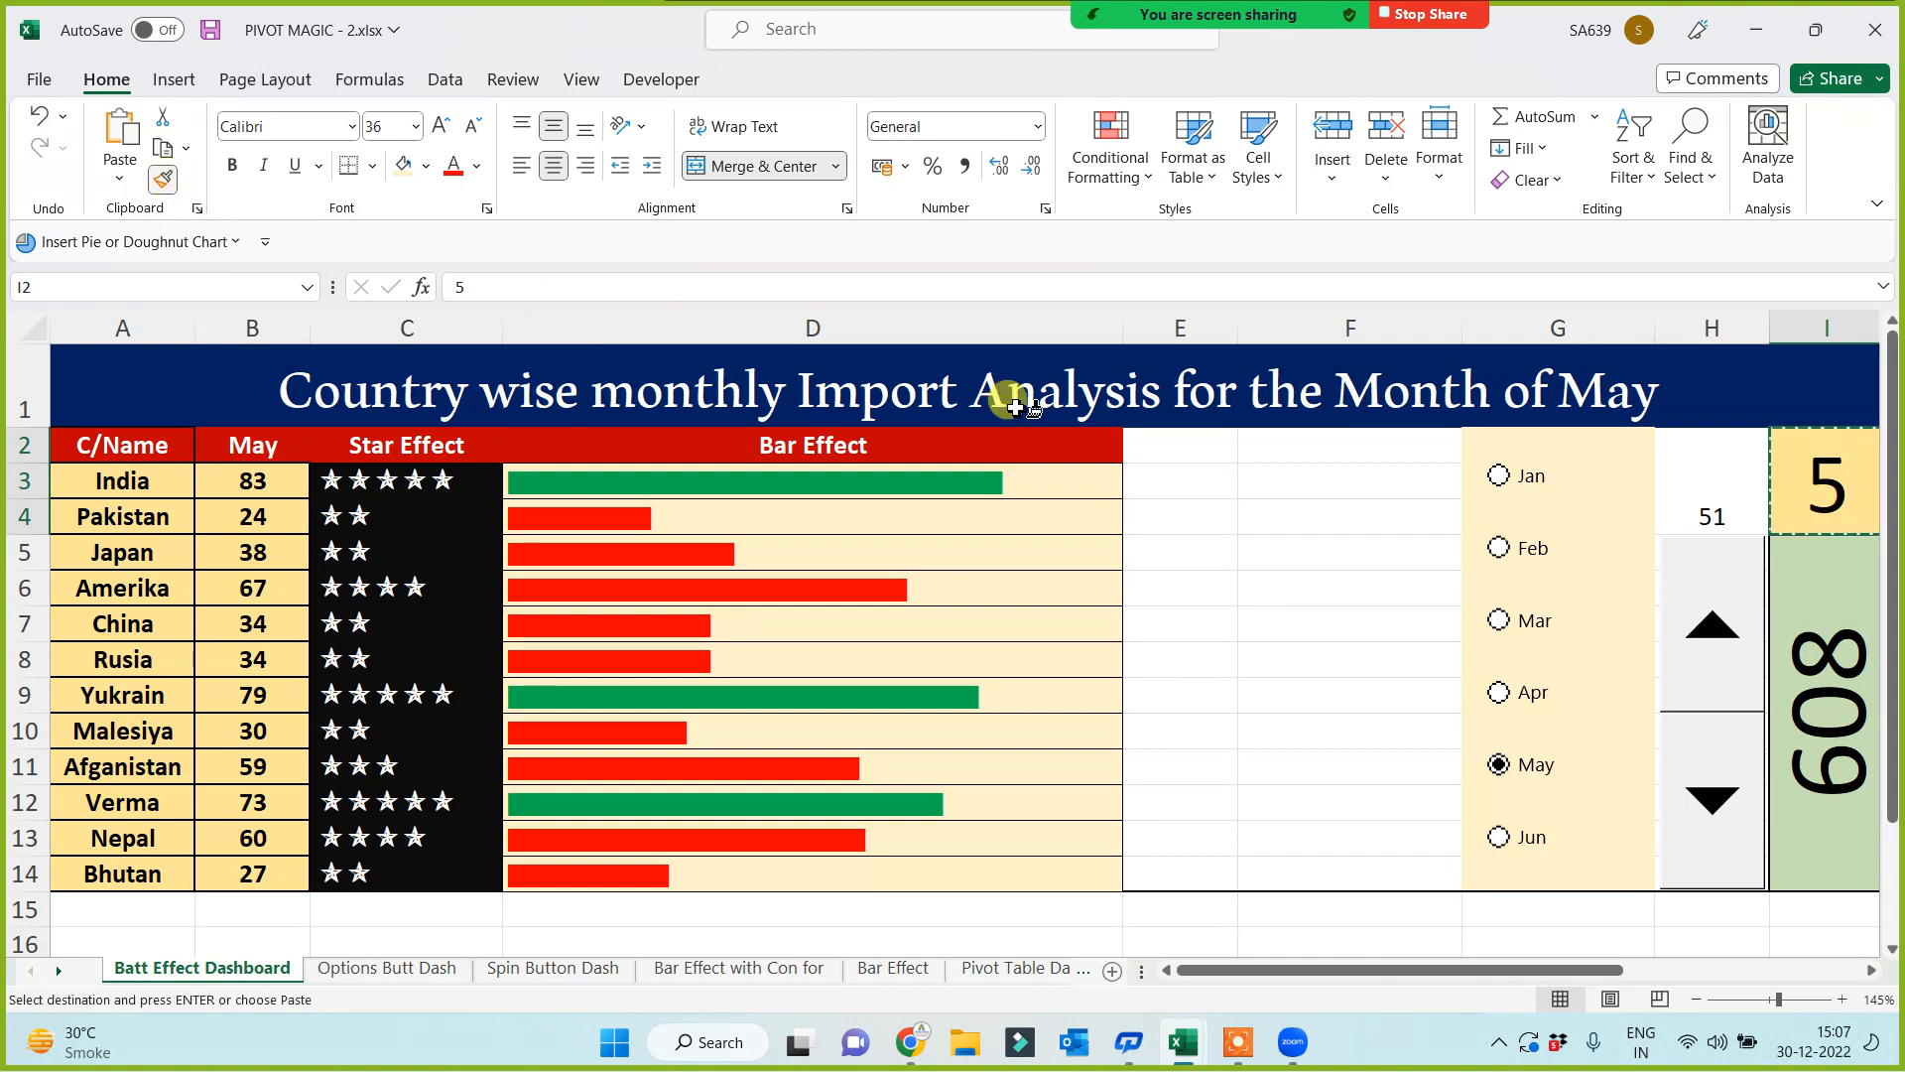
{"action": "left_click", "coordinate": [1705, 486]}
{"action": "left_click", "coordinate": [1230, 716]}
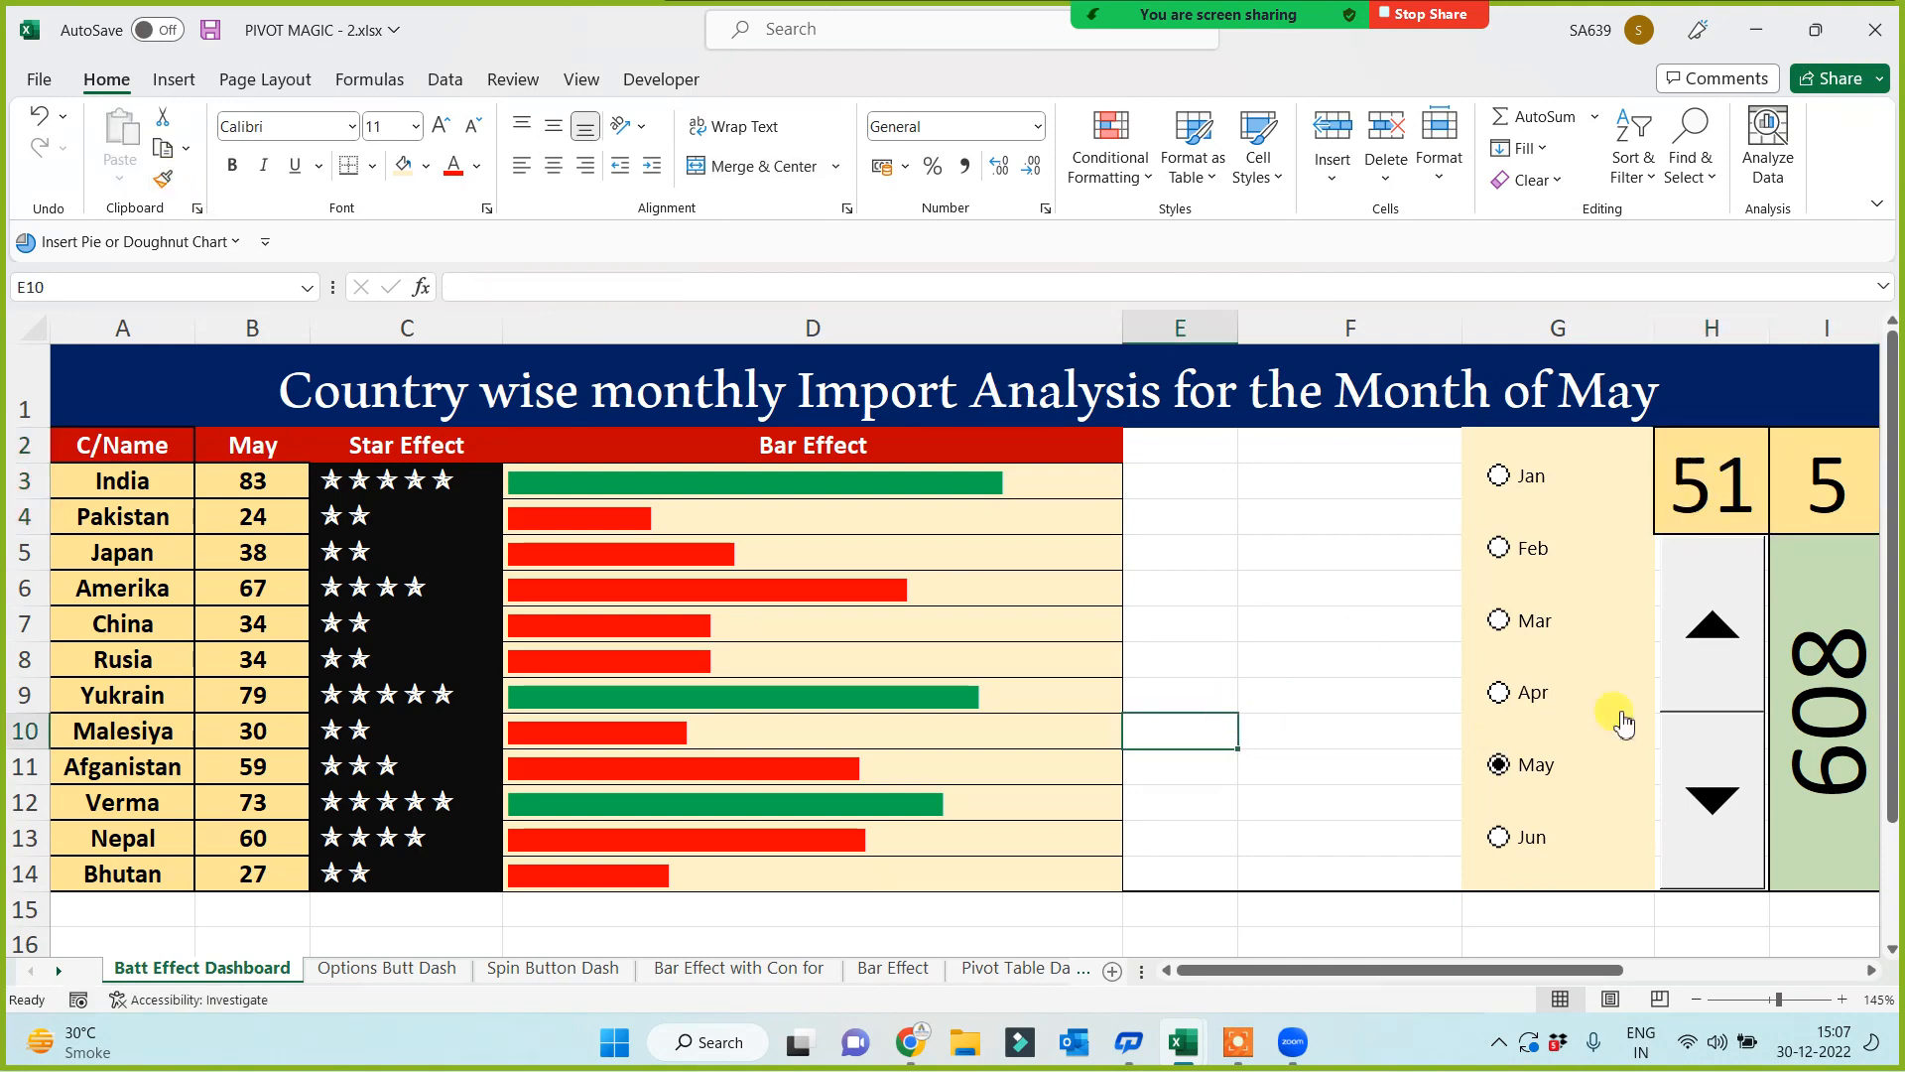
Step: Widen the spinner slightly so its edge meets the border between columns G and H
{"action": "left_click", "coordinate": [1714, 692], "text": "ctrl"}
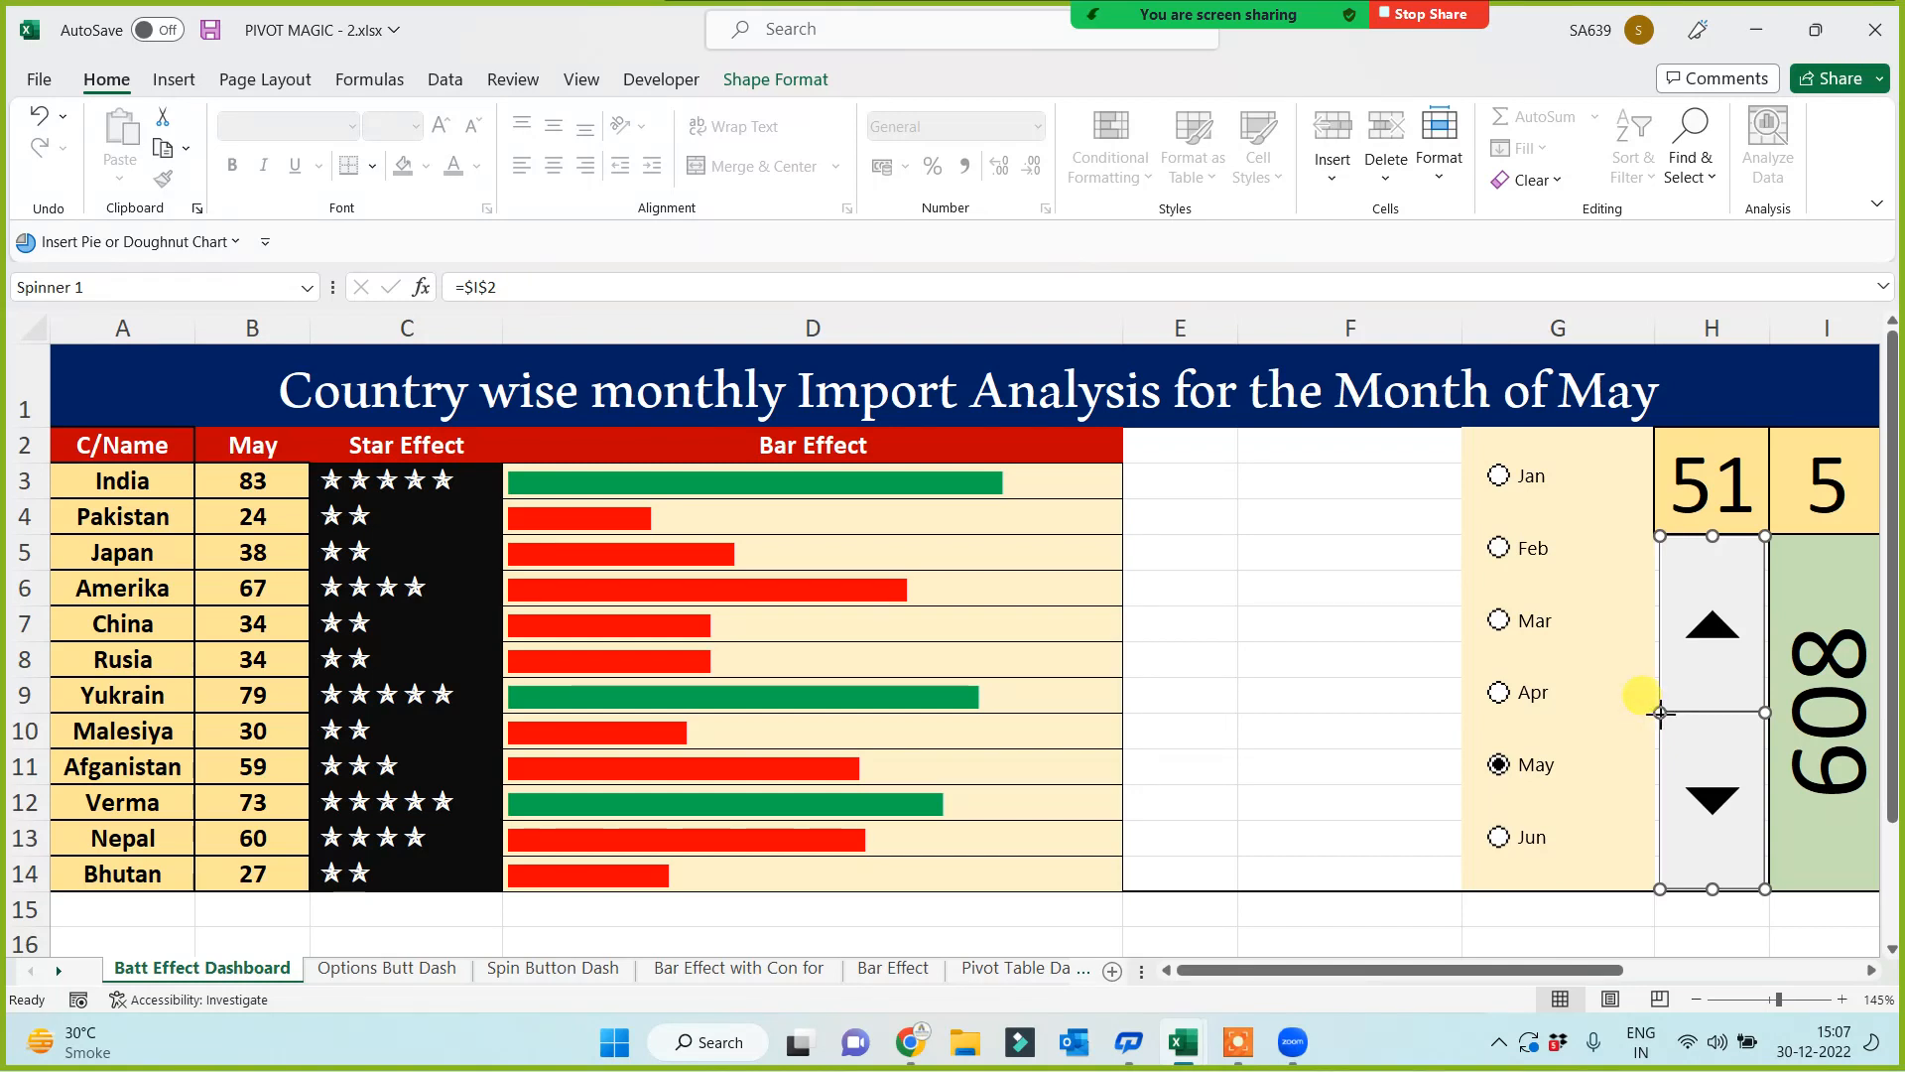
{"action": "left_click_drag", "start_coordinate": [1660, 713], "coordinate": [1655, 714]}
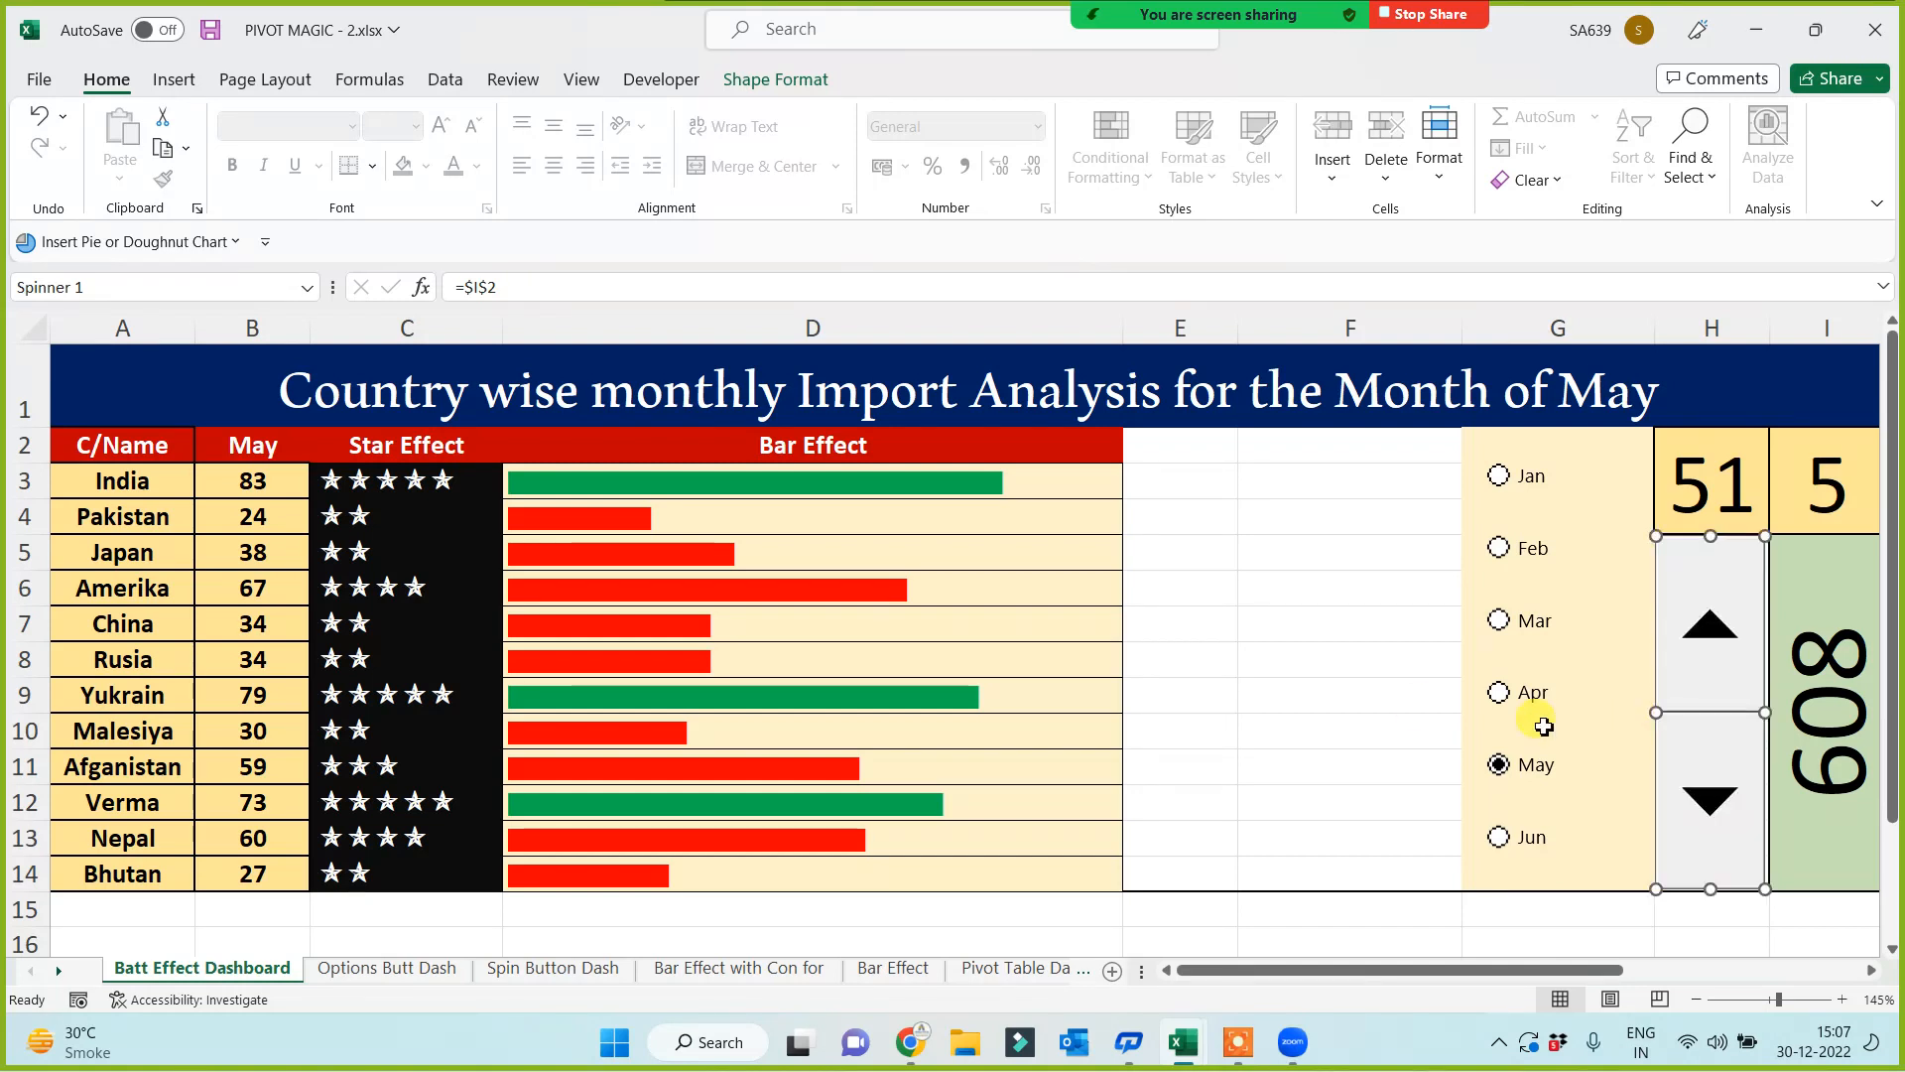
{"action": "left_click", "coordinate": [1285, 673]}
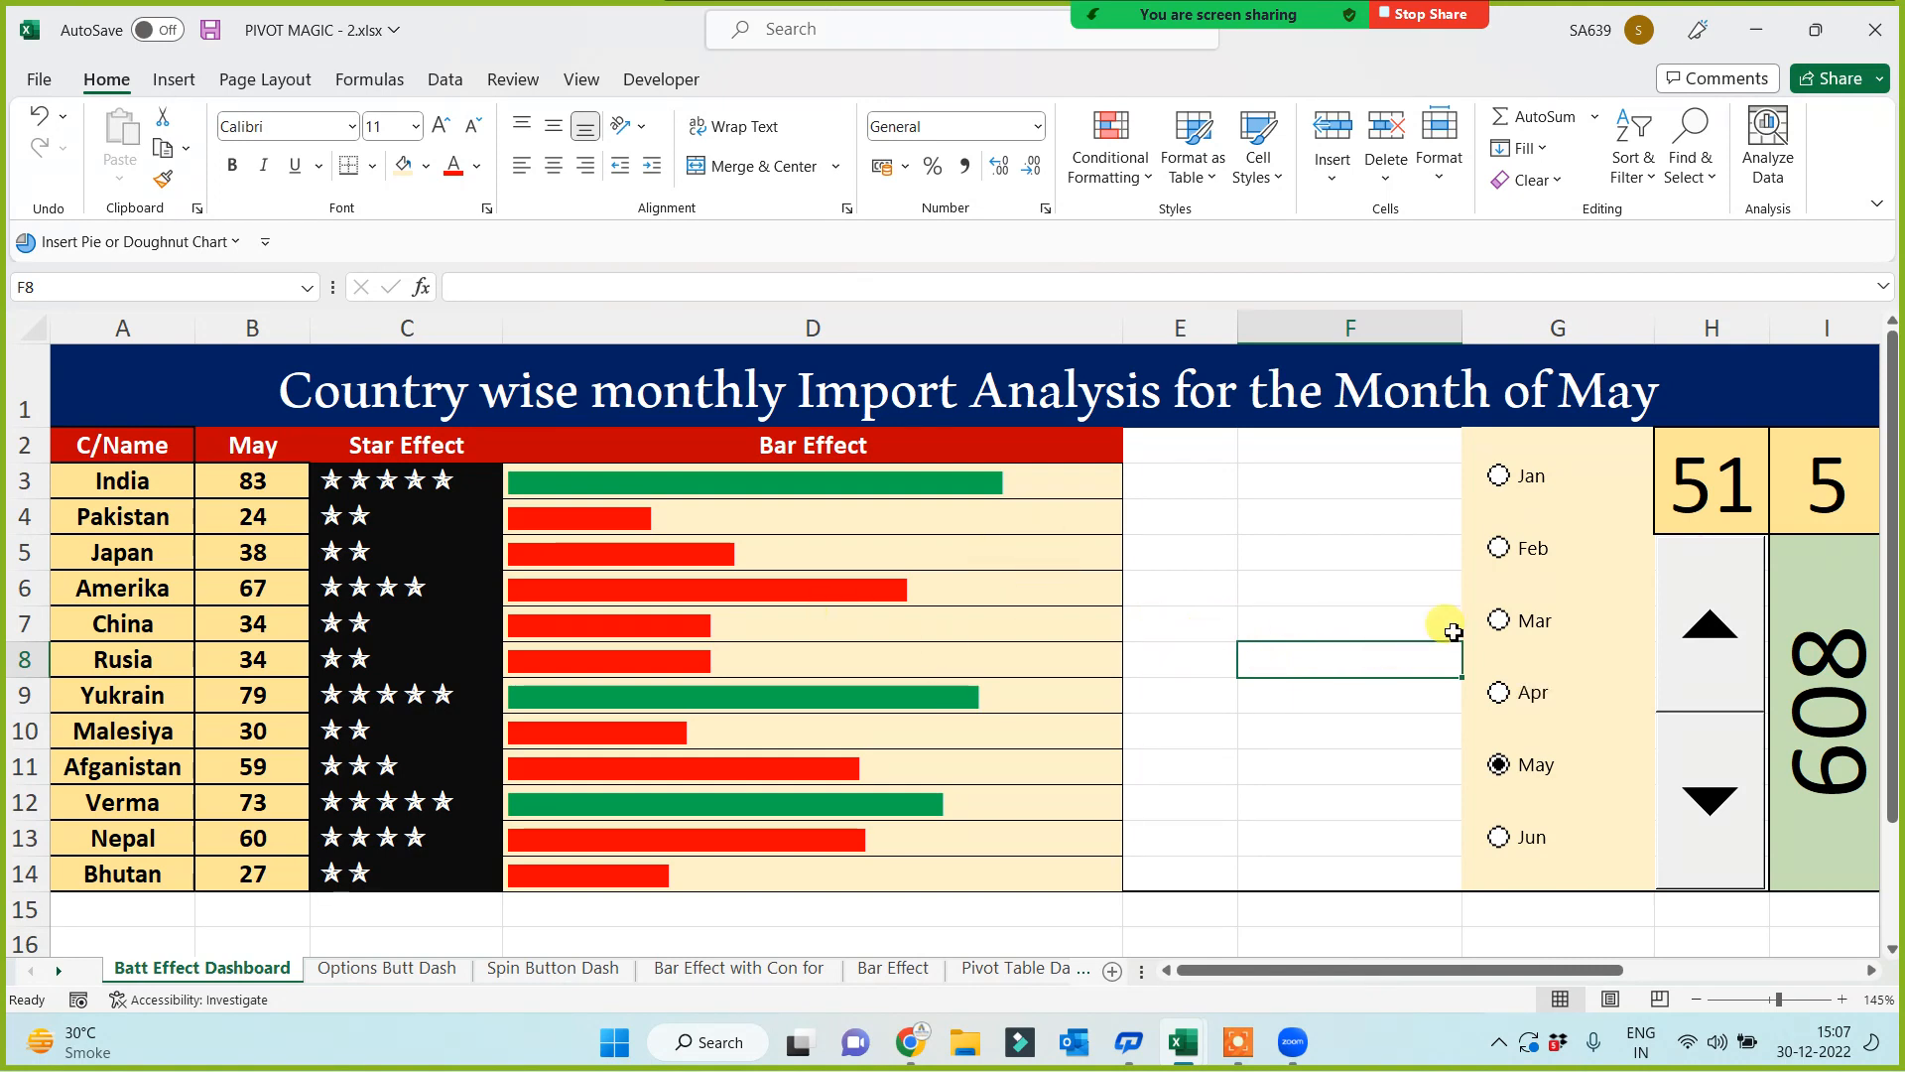
Step: Check the average cell by choosing the February, March and April month options
{"action": "left_click", "coordinate": [1499, 552]}
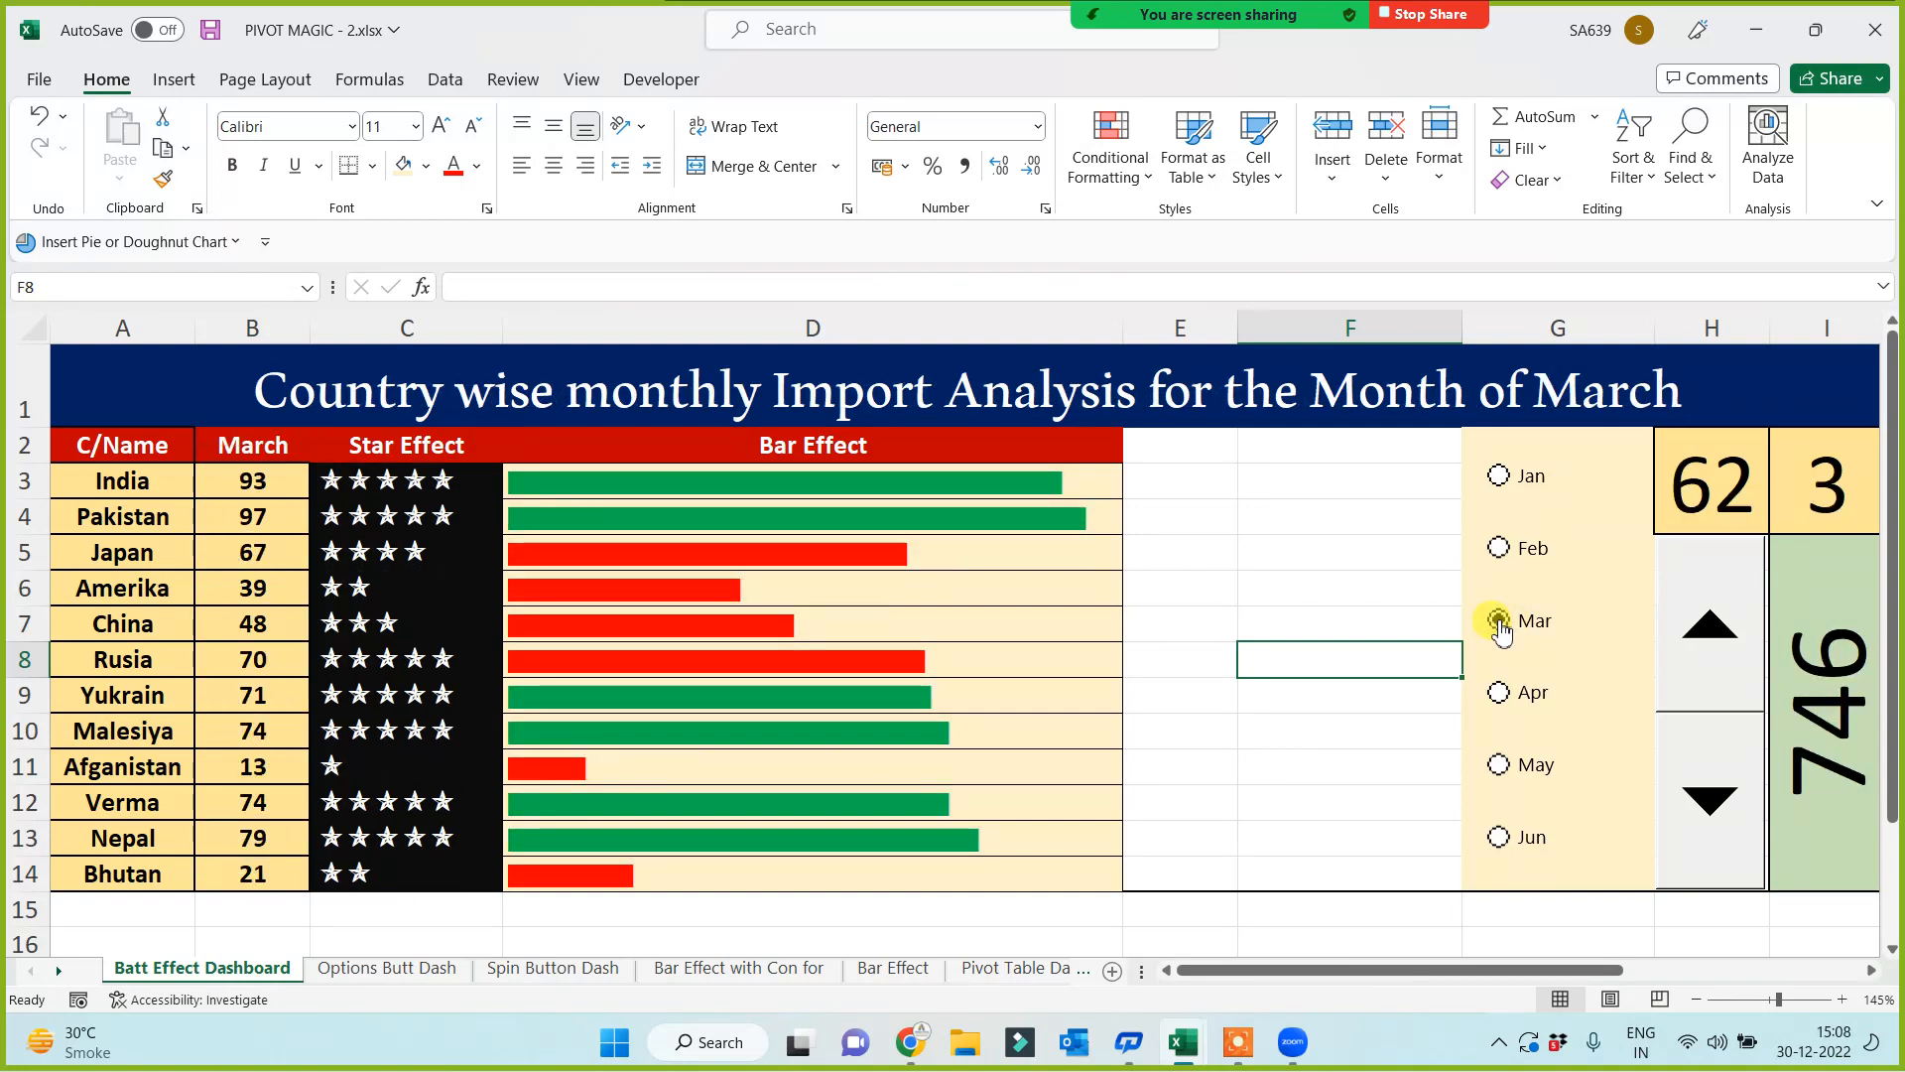
{"action": "left_click", "coordinate": [1500, 695]}
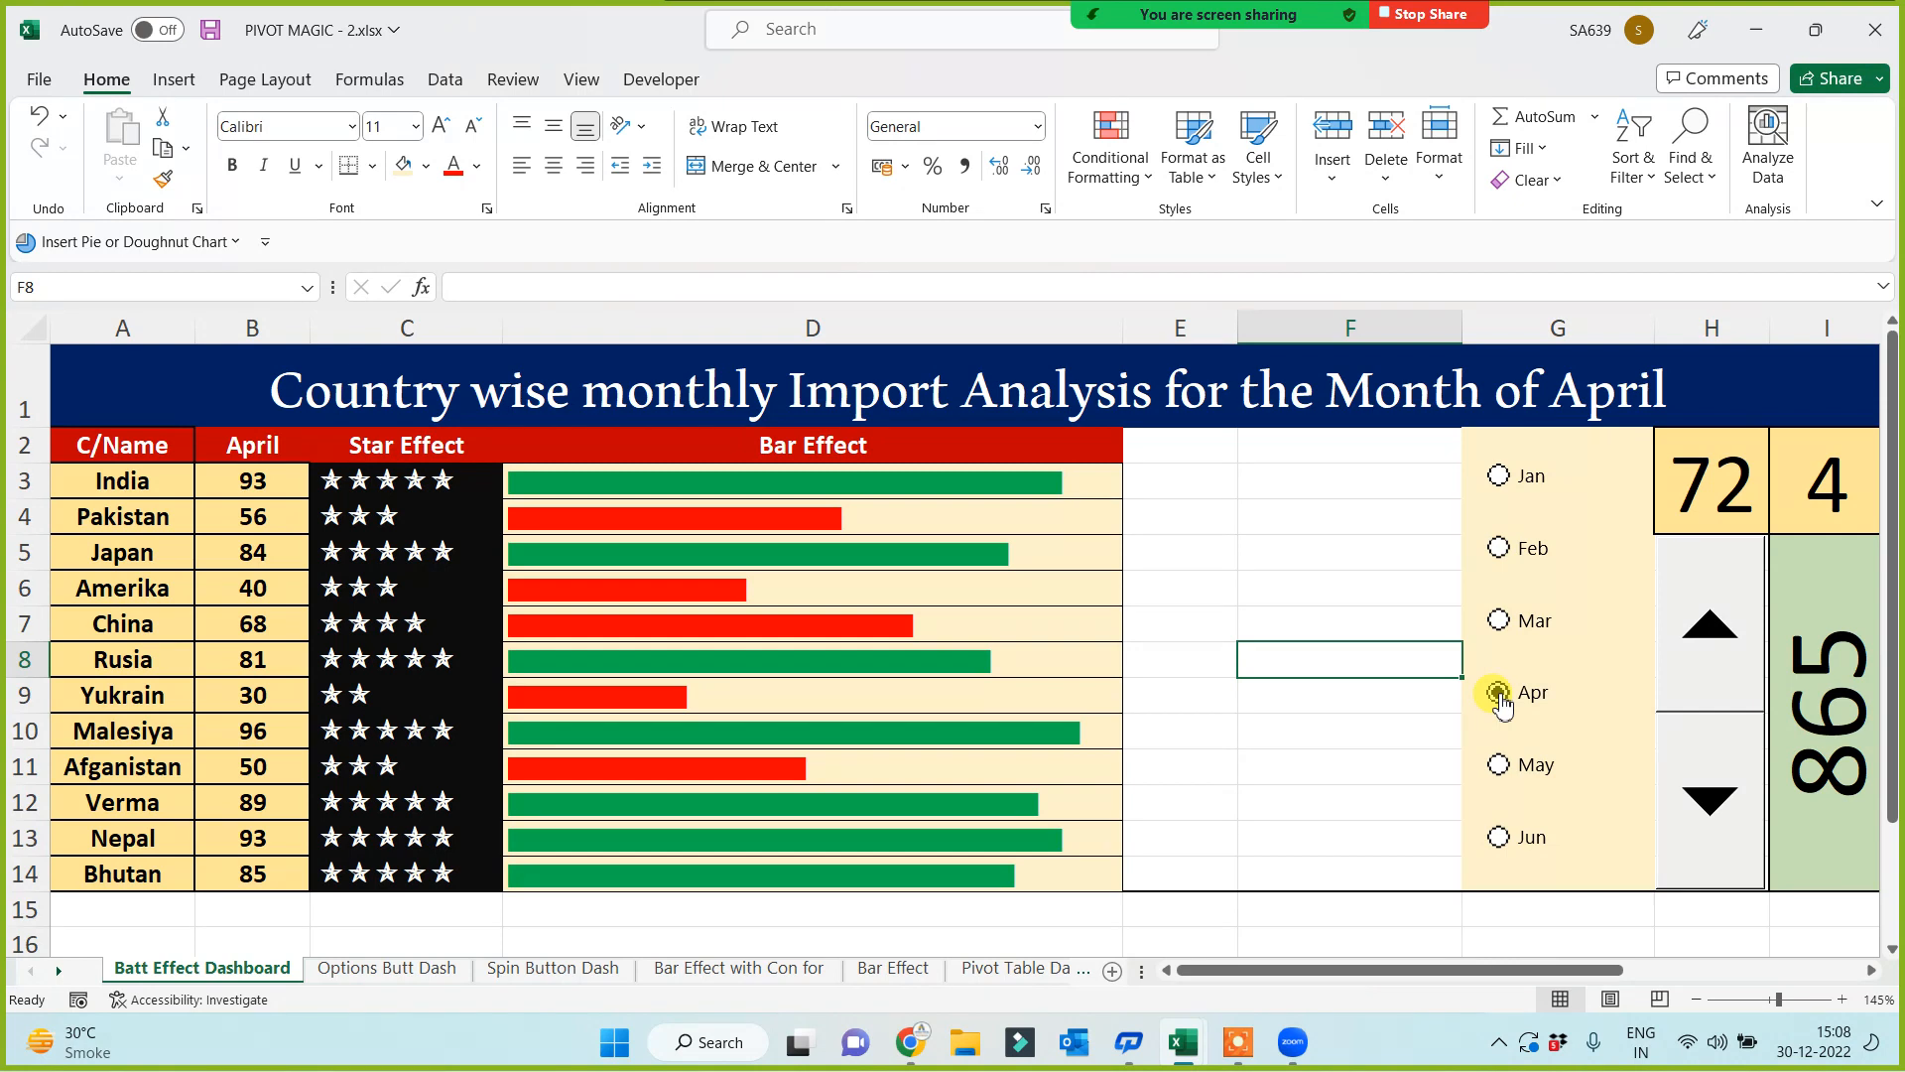
{"action": "left_click", "coordinate": [1240, 1047]}
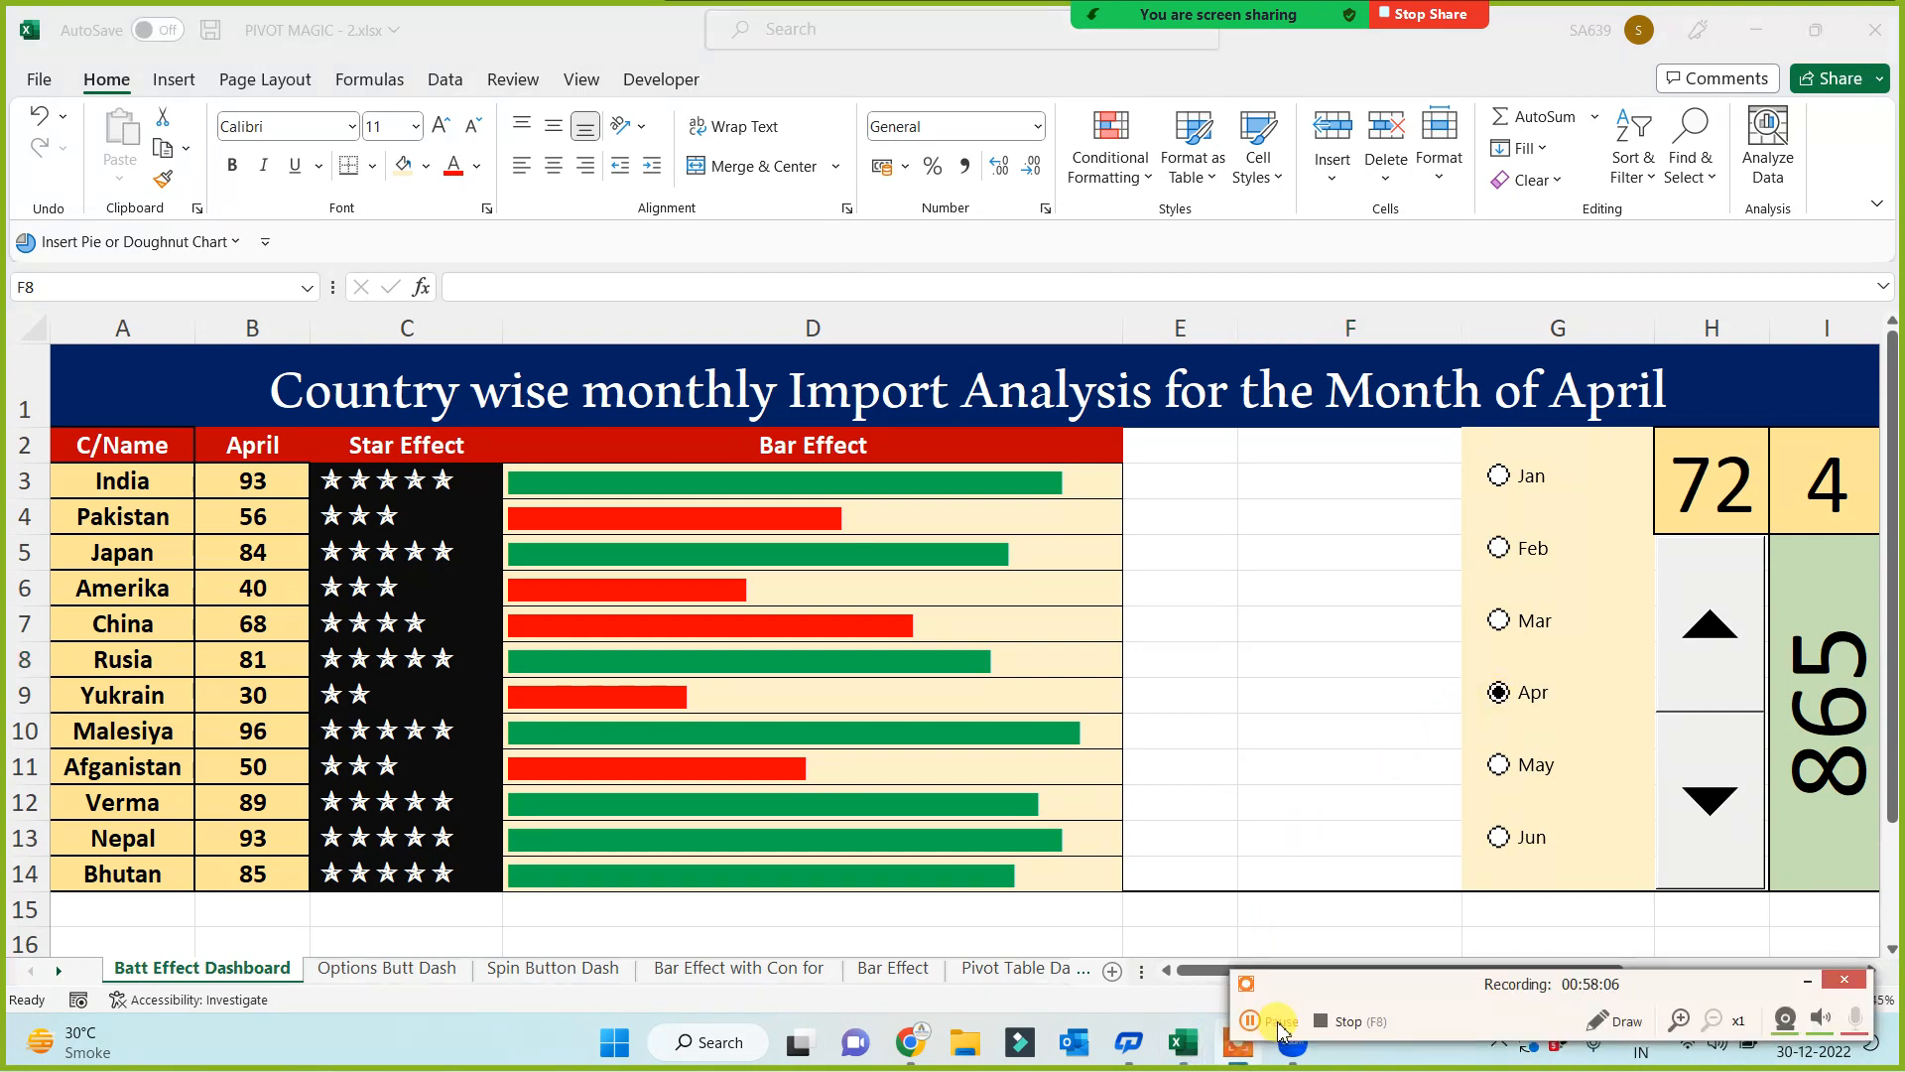
{"action": "left_click", "coordinate": [1278, 1024]}
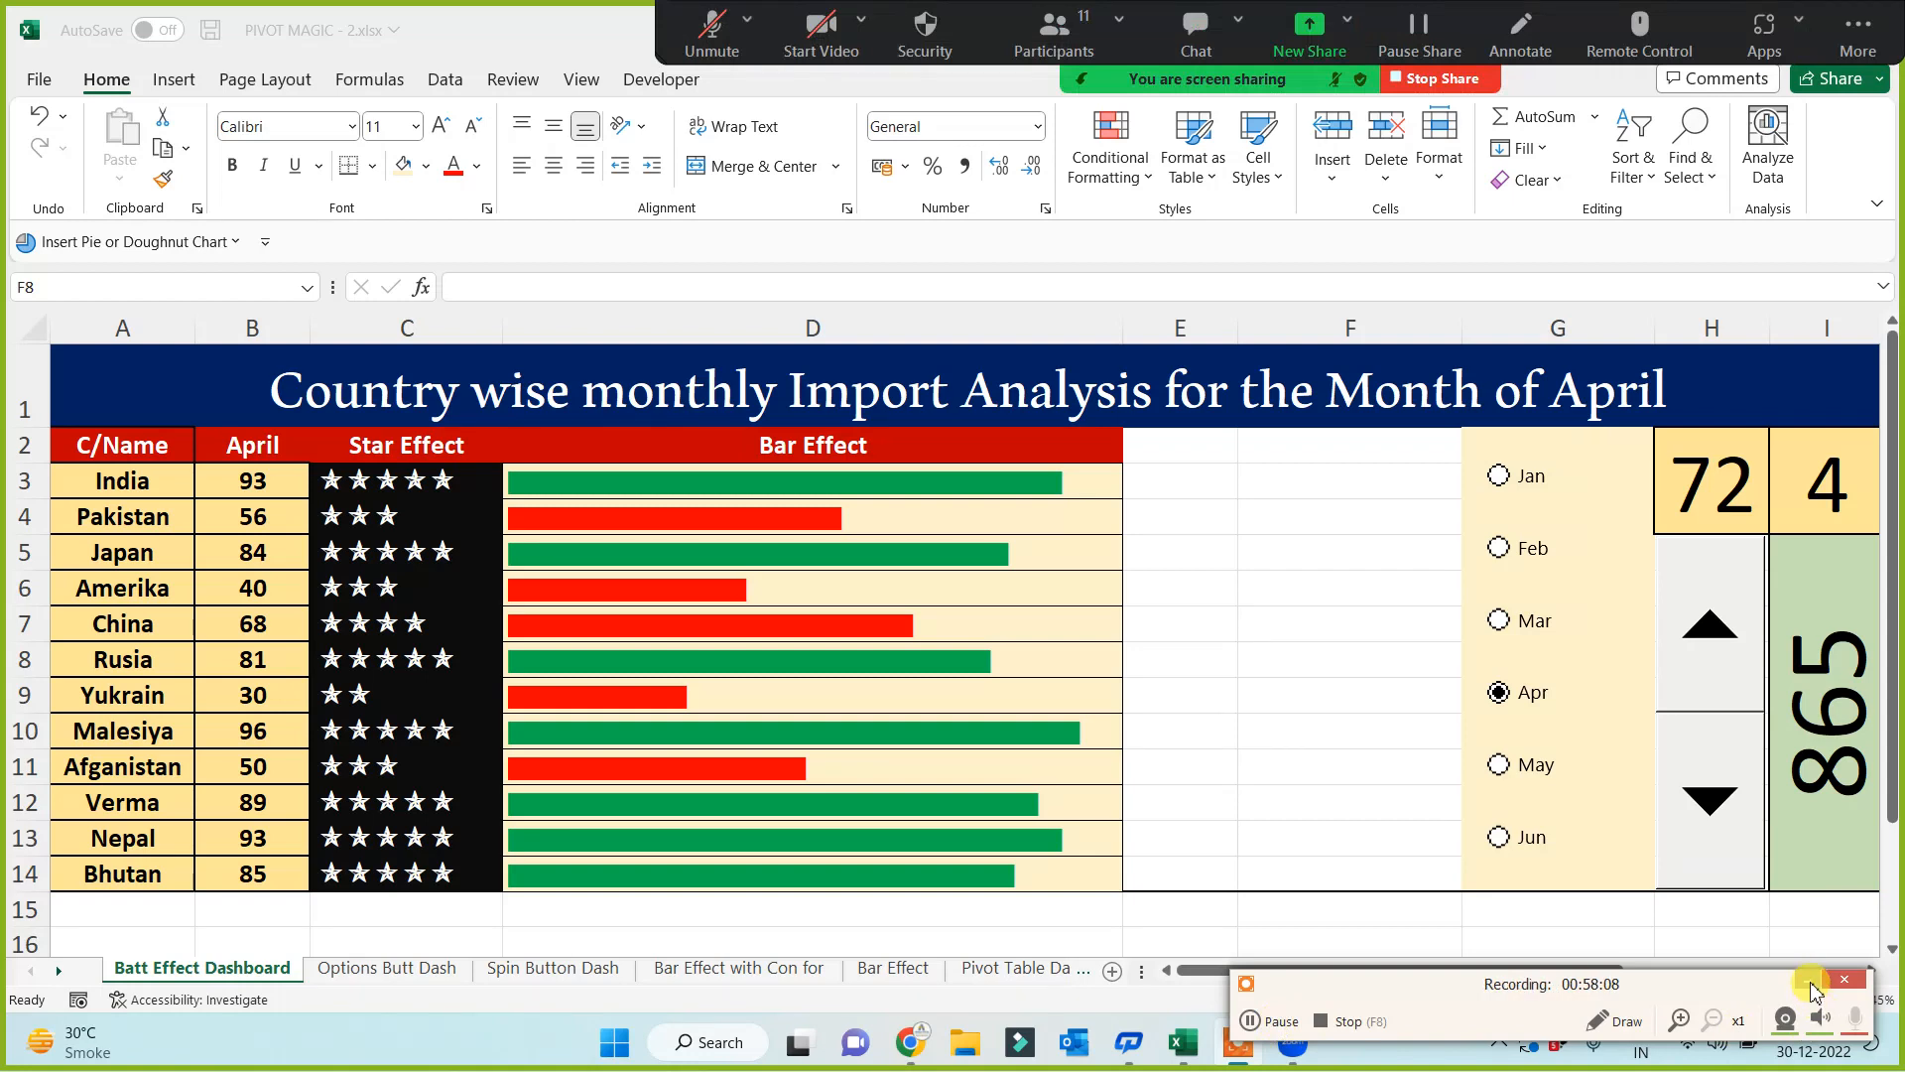
{"action": "left_click", "coordinate": [1808, 982]}
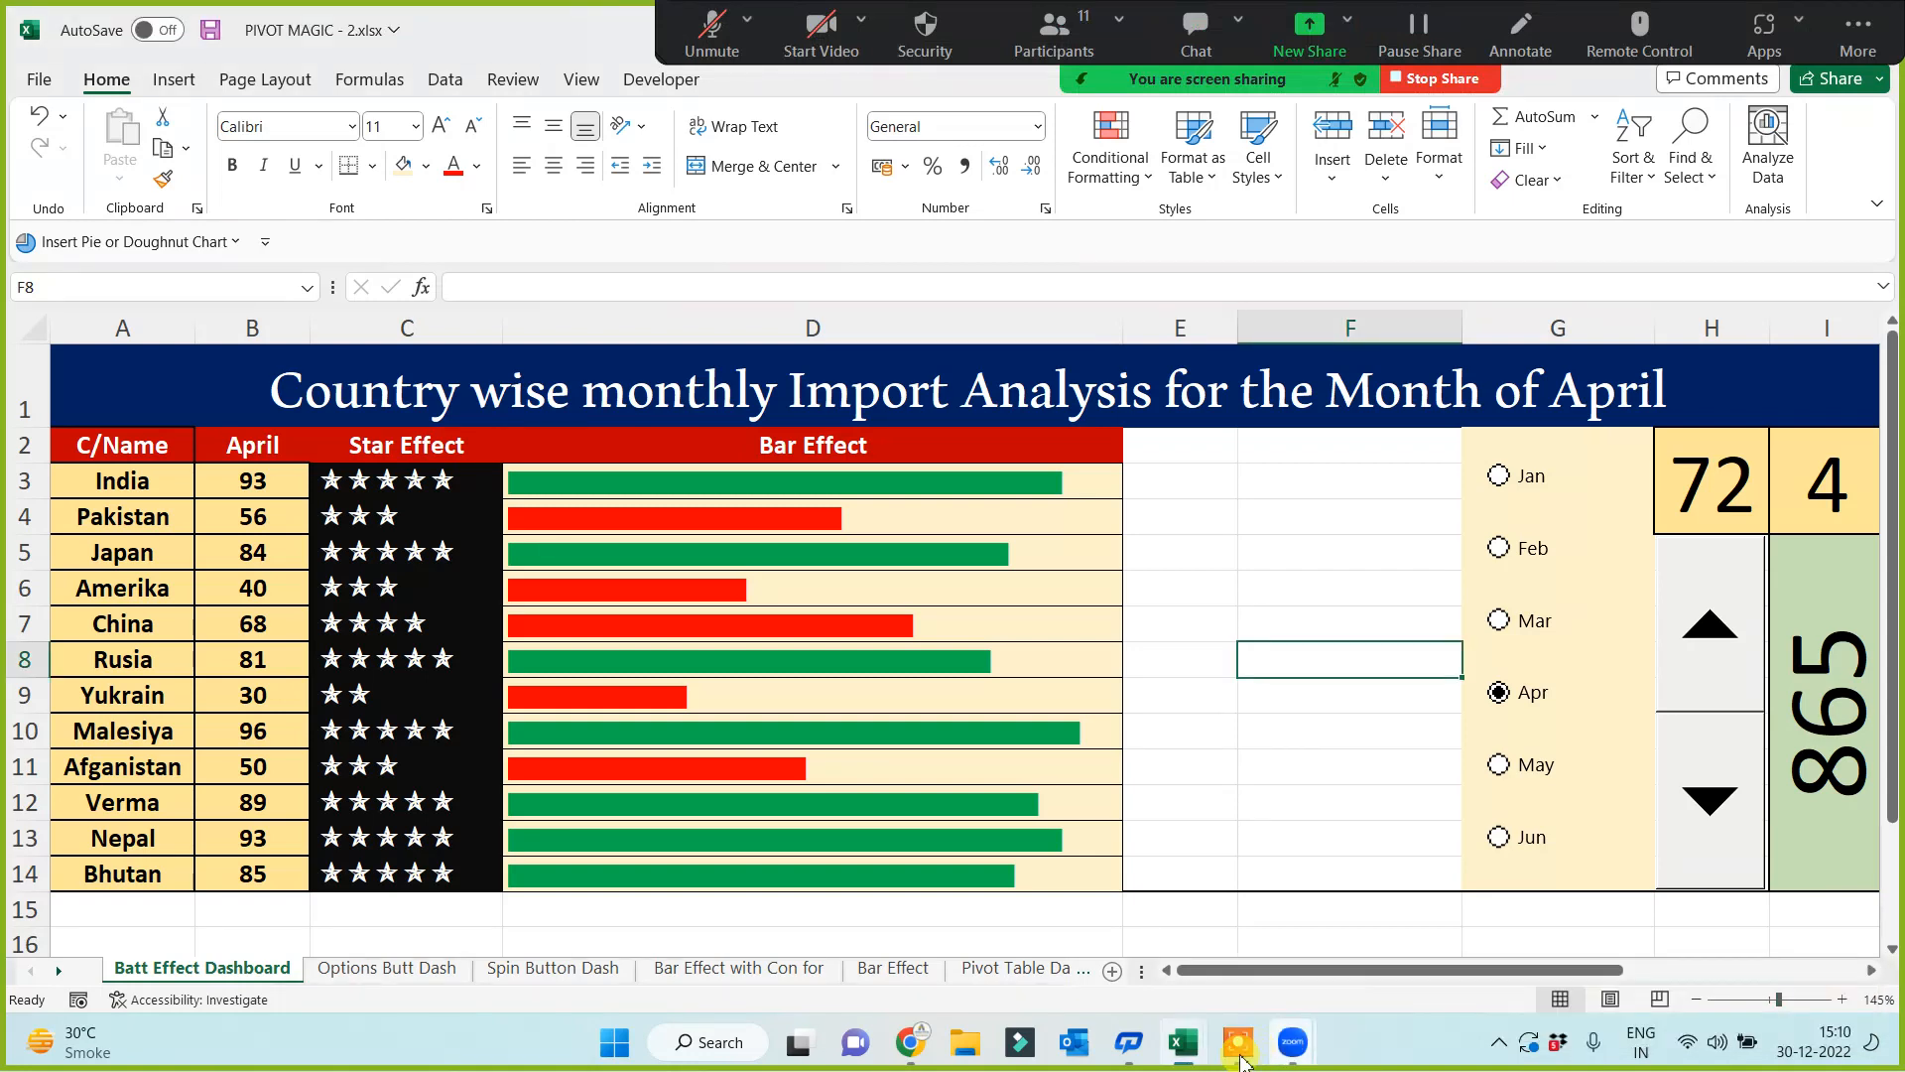
{"action": "left_click", "coordinate": [1238, 1044]}
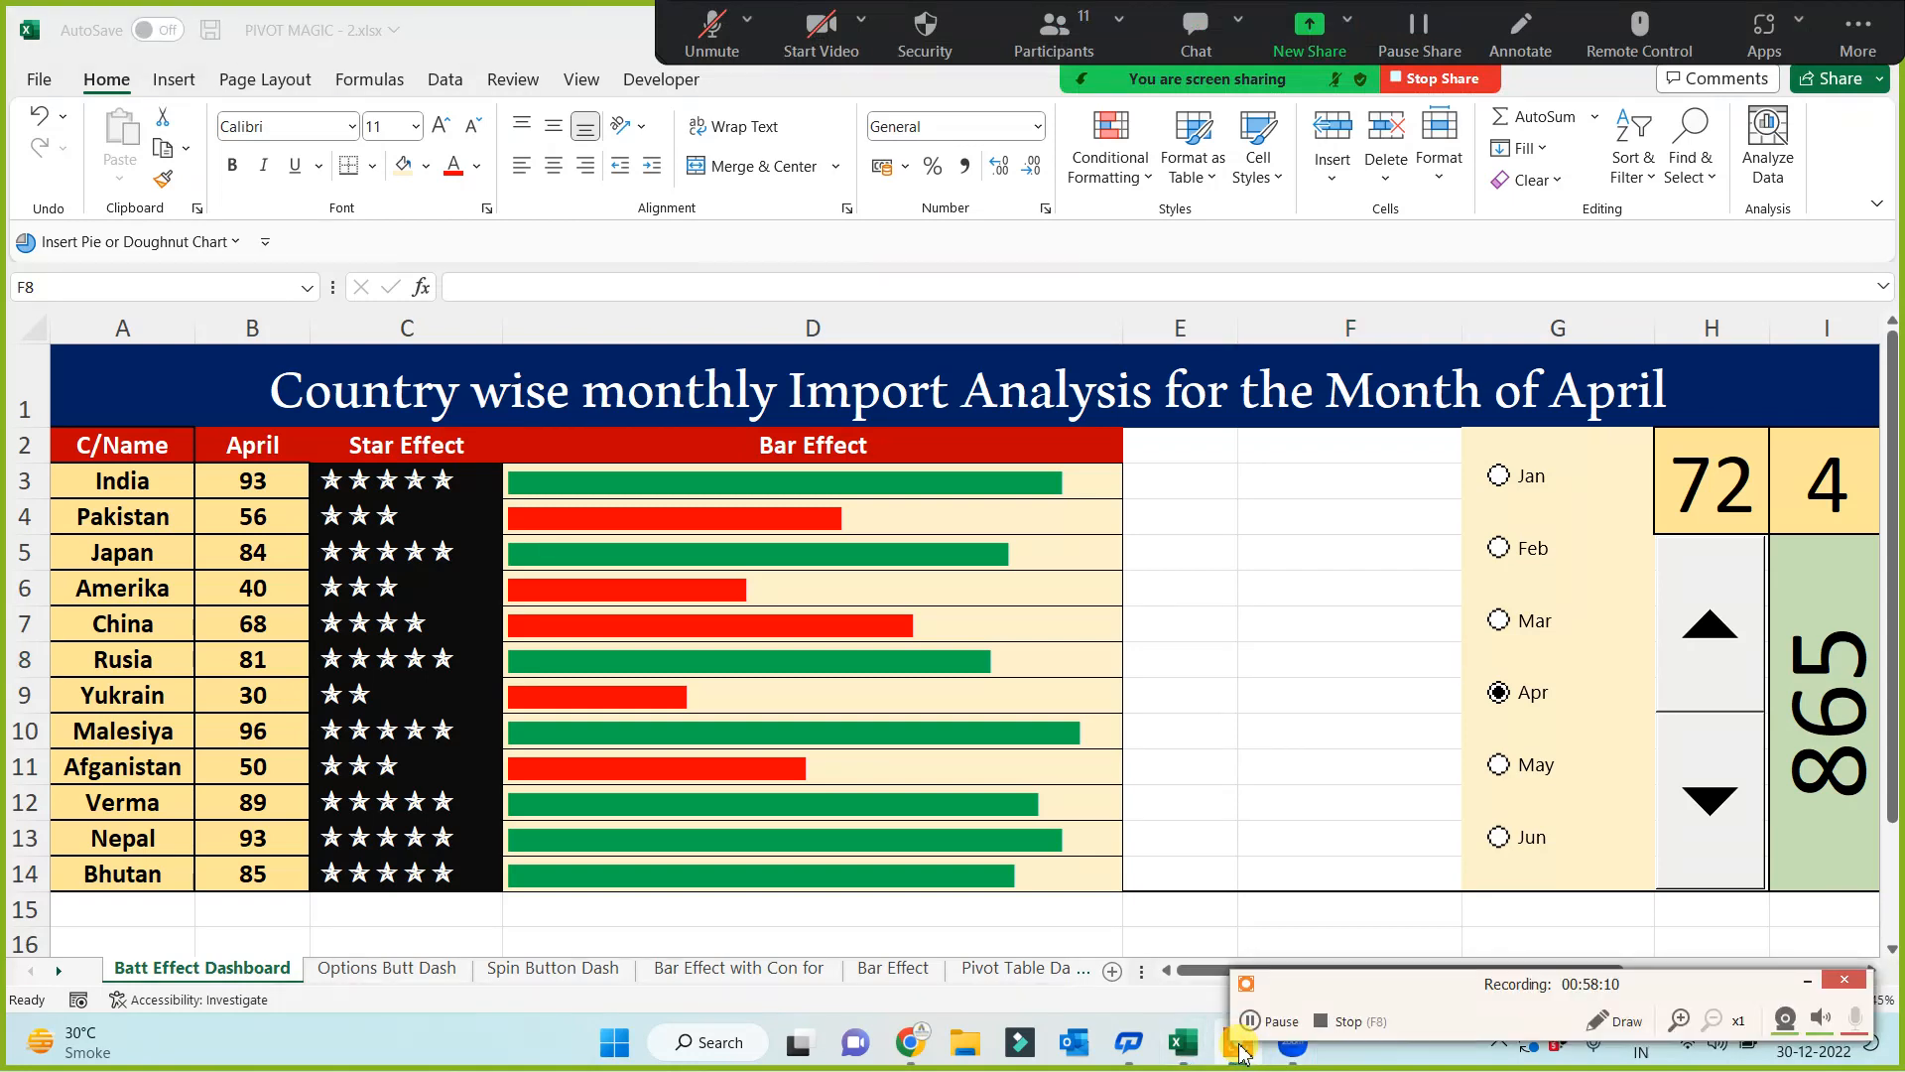
{"action": "left_click", "coordinate": [1370, 913]}
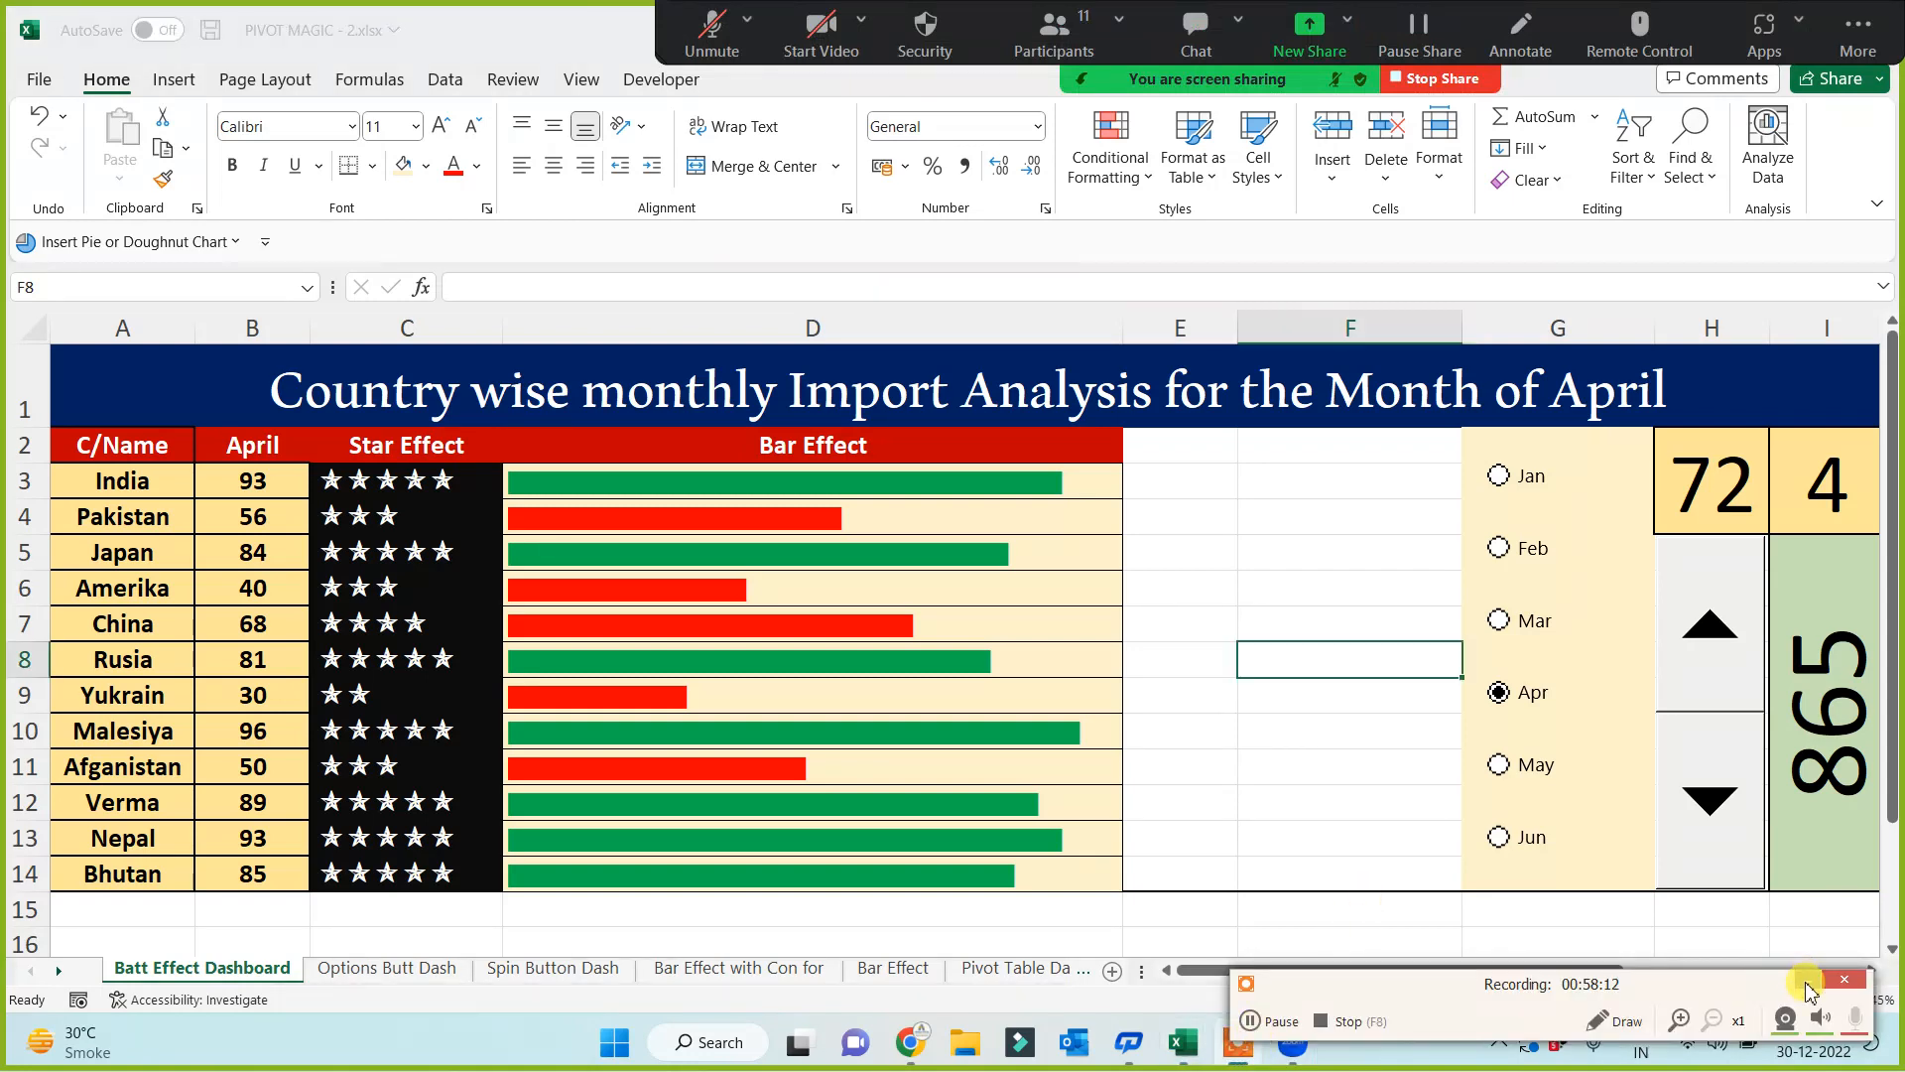
{"action": "left_click", "coordinate": [1808, 981]}
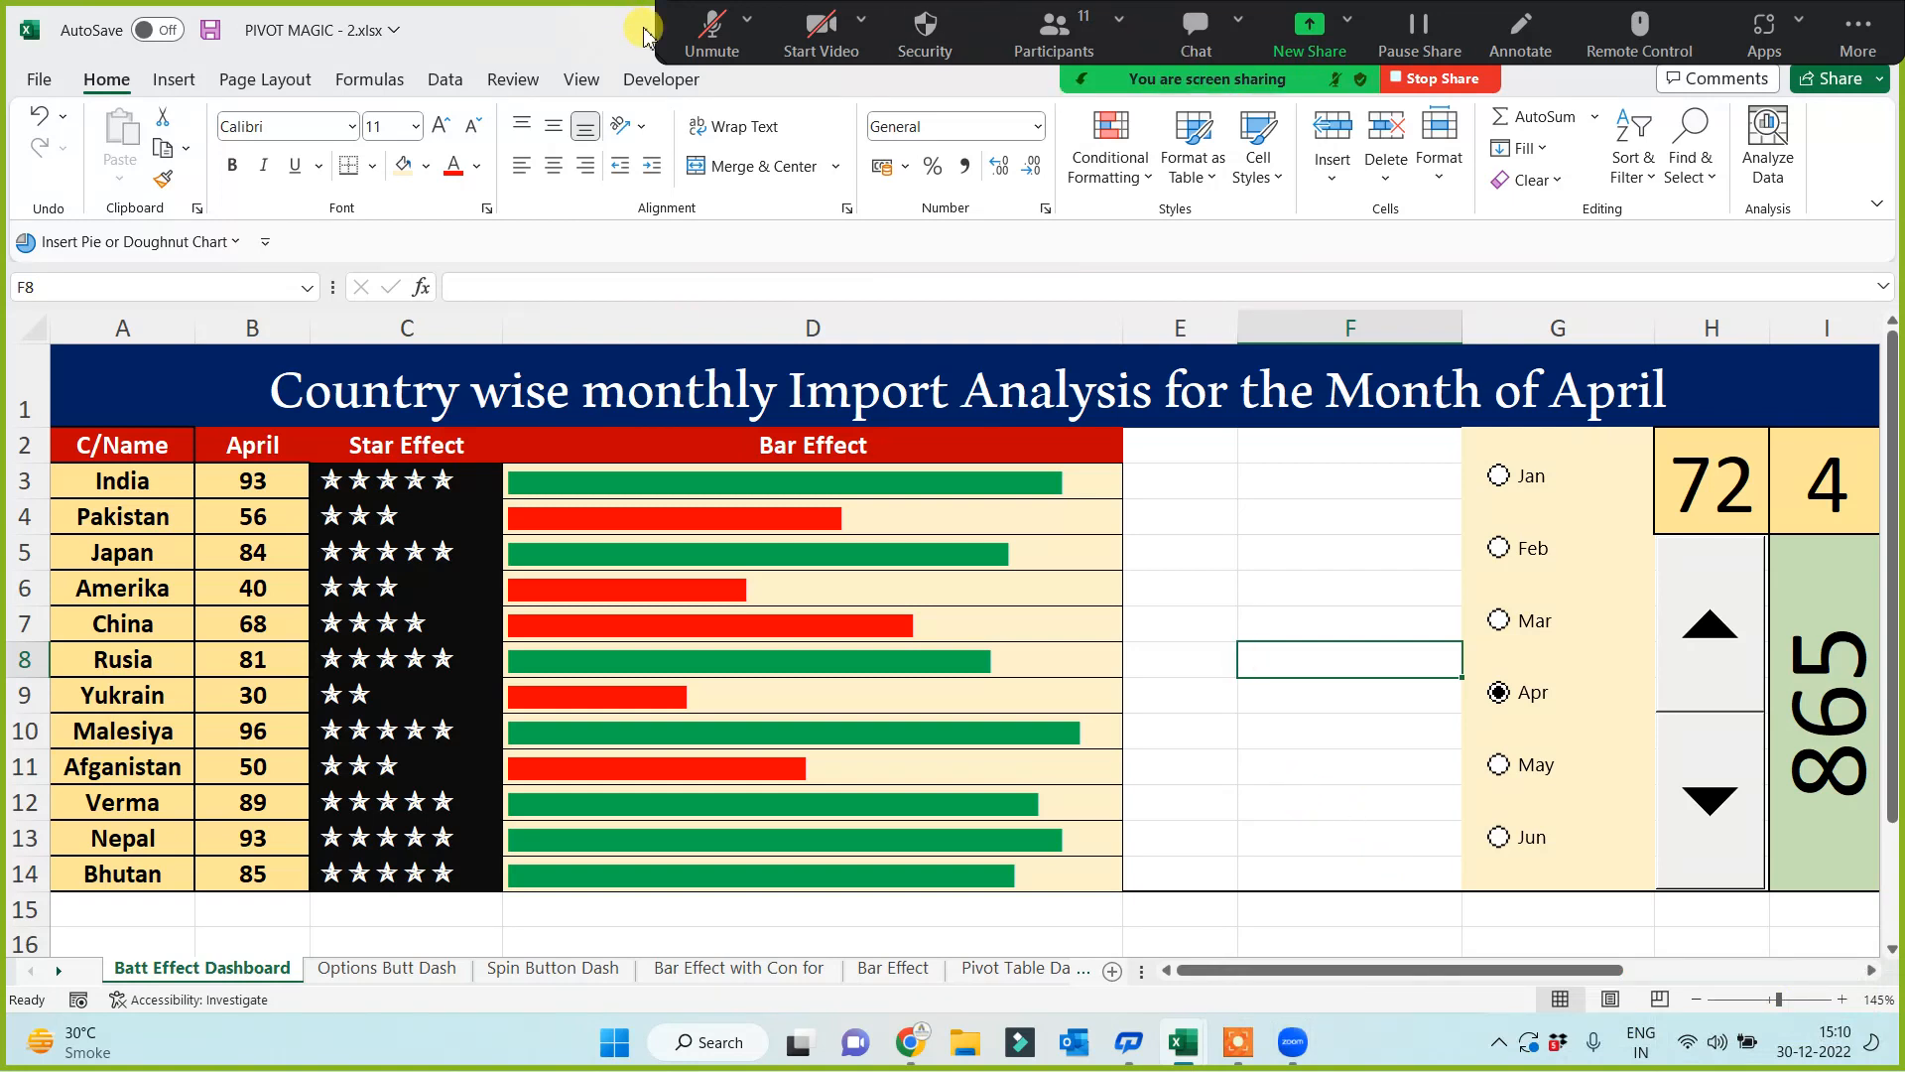
{"action": "left_click", "coordinate": [711, 30]}
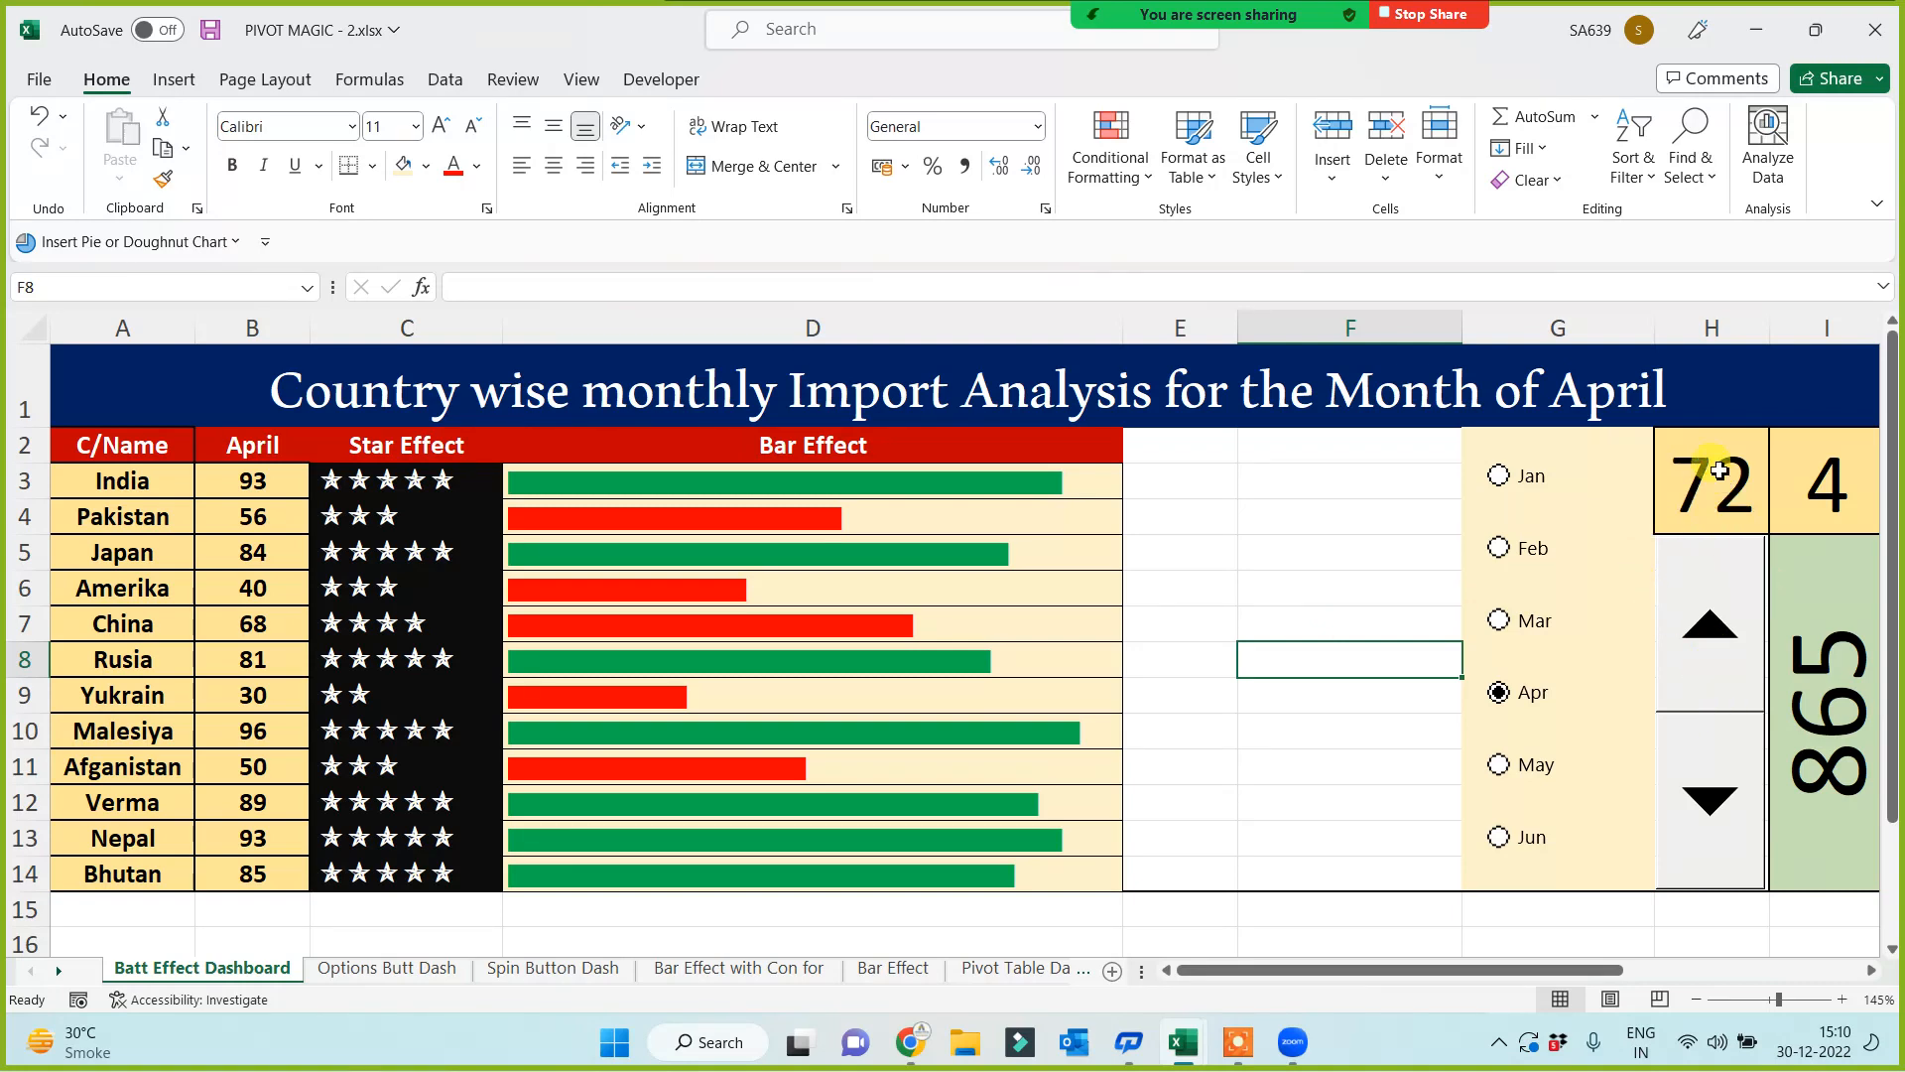
Step: Fill the average cell H2 with the standard light green color
{"action": "left_click", "coordinate": [405, 167]}
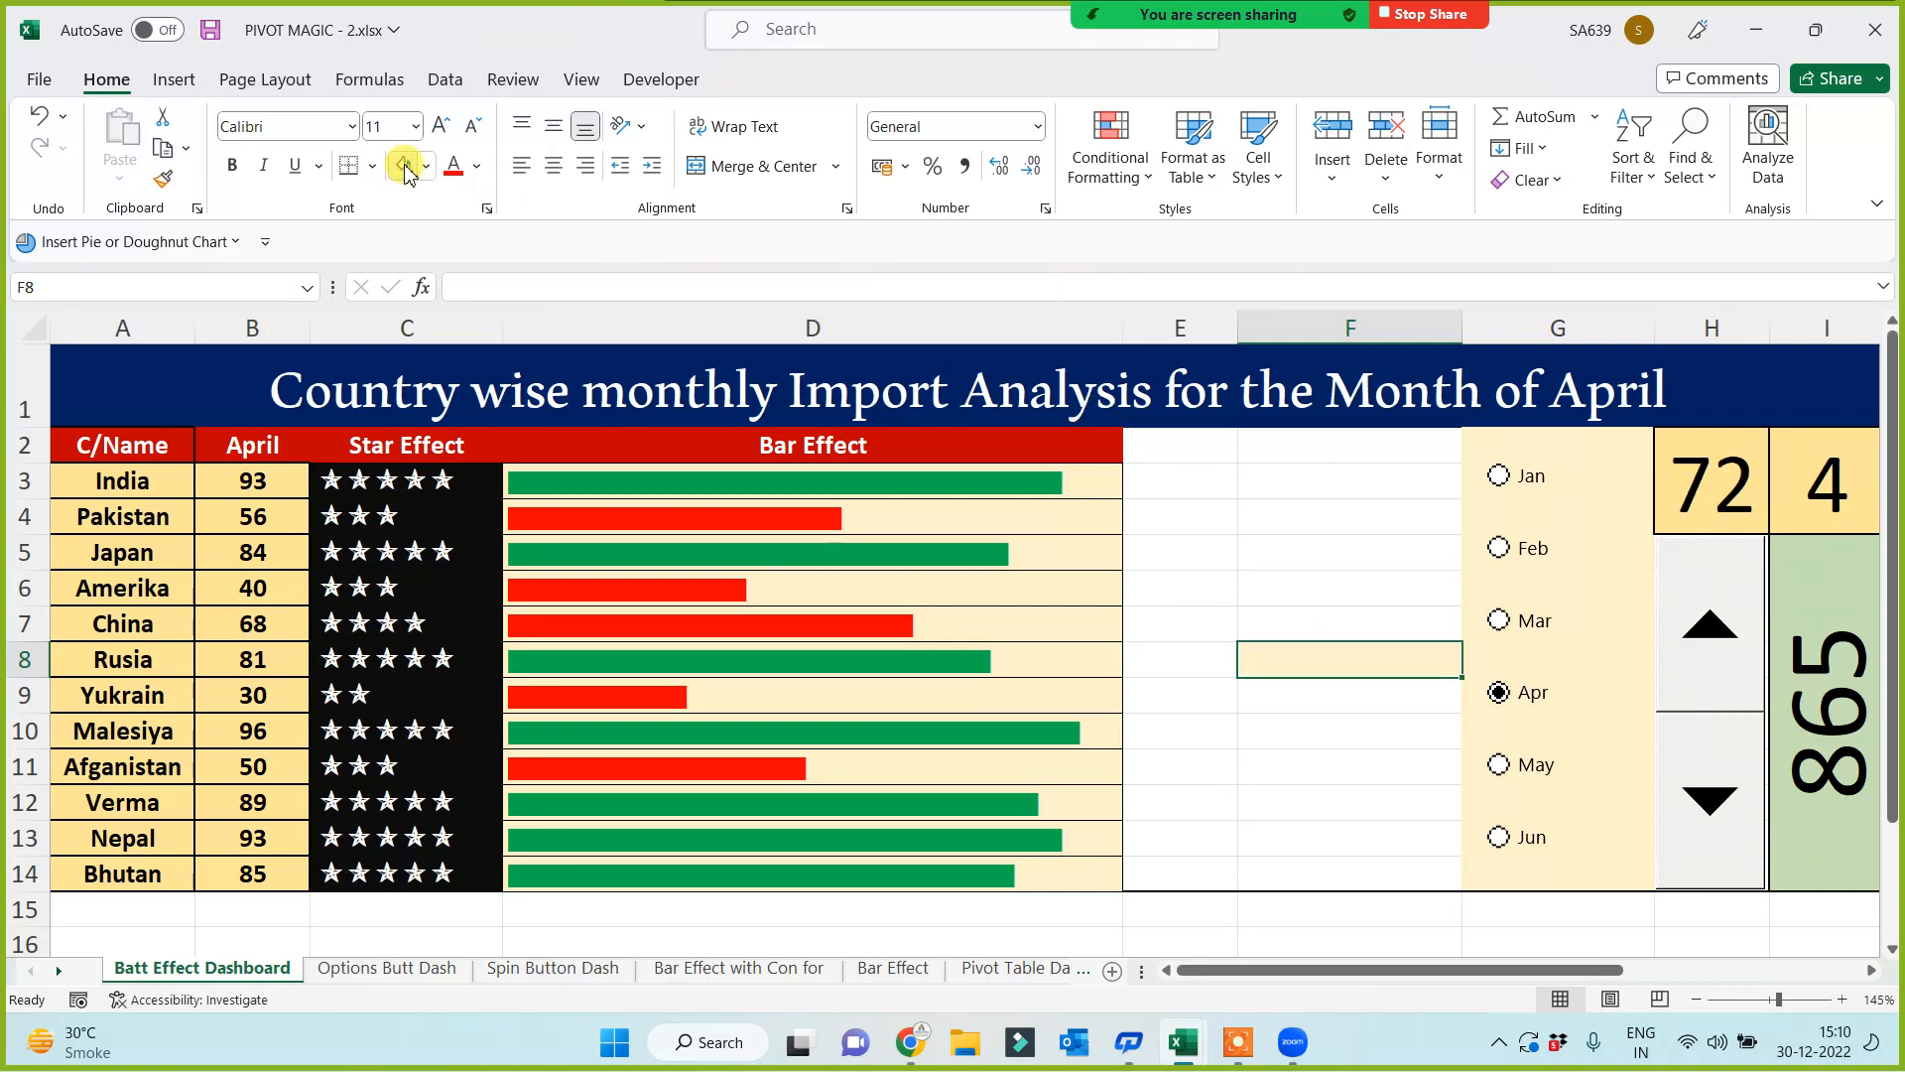
{"action": "key", "text": "ctrl+z"}
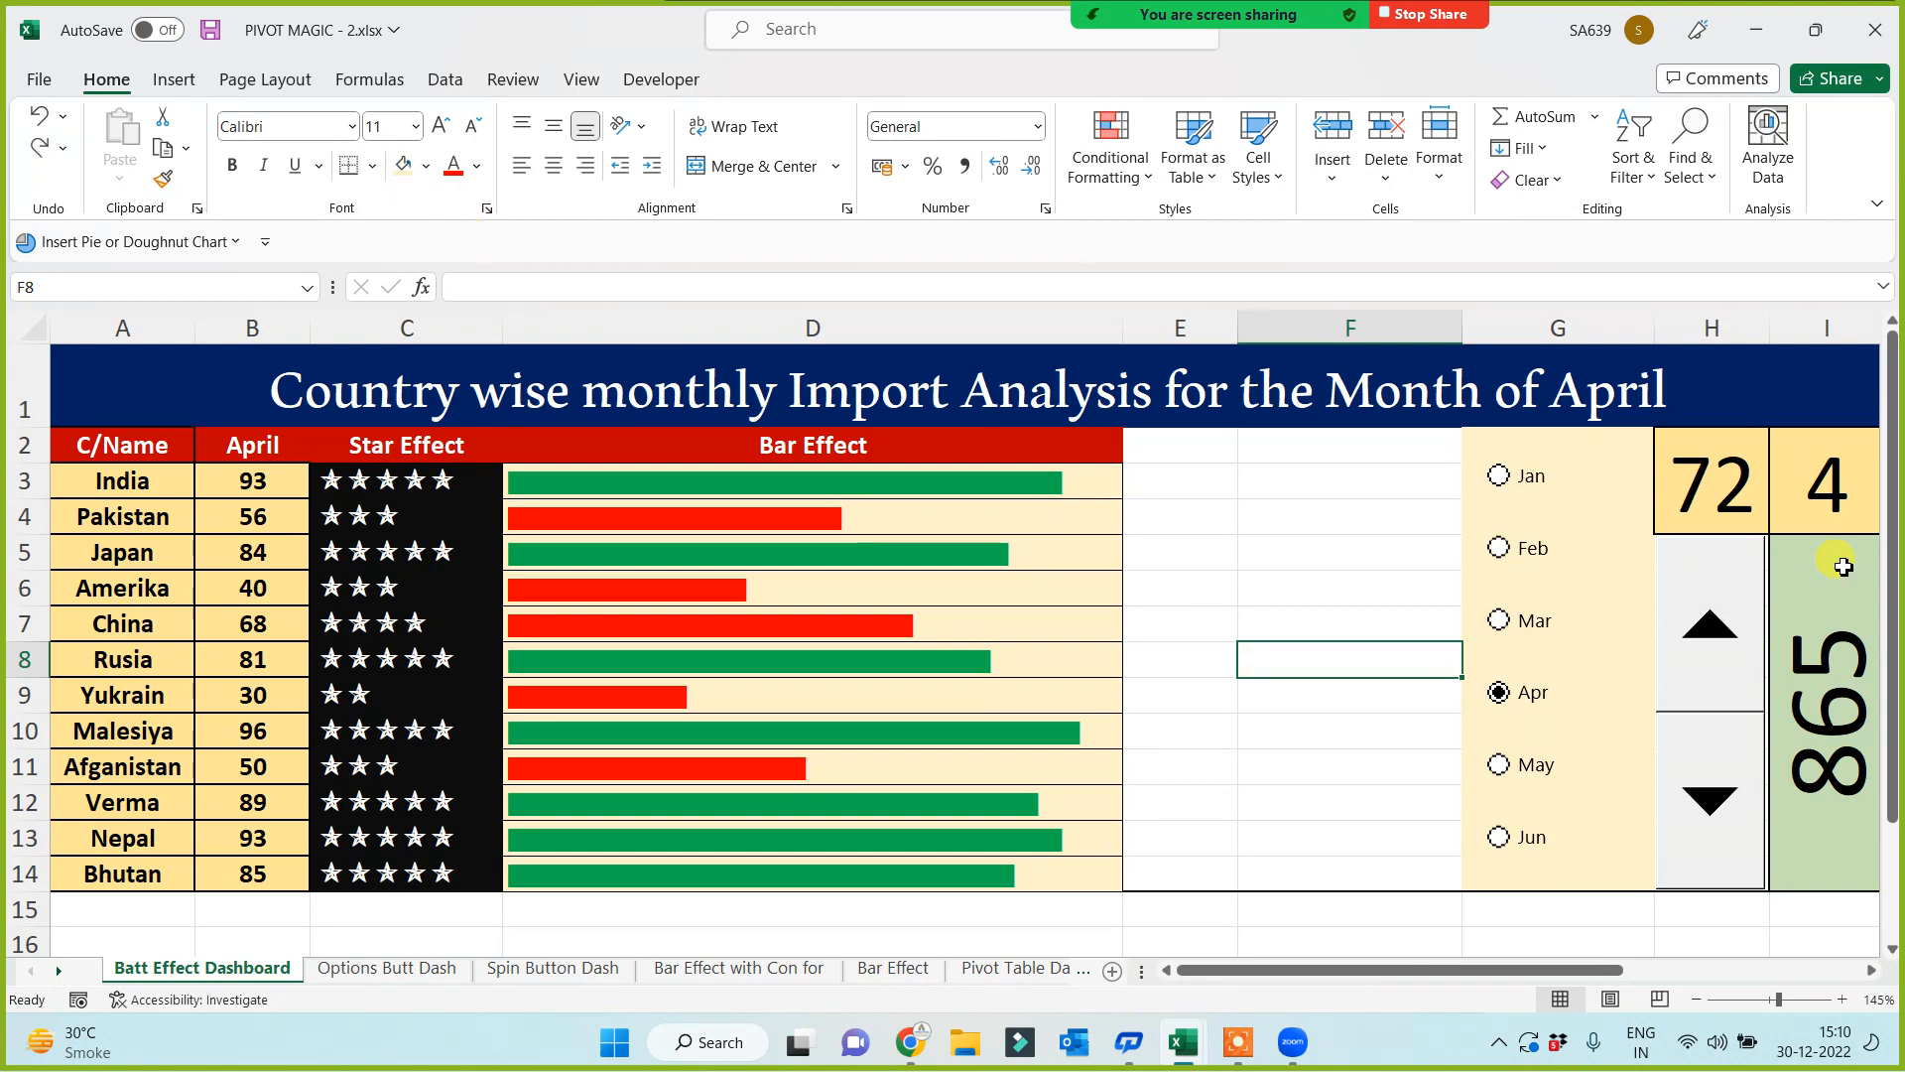
{"action": "left_click", "coordinate": [1748, 493]}
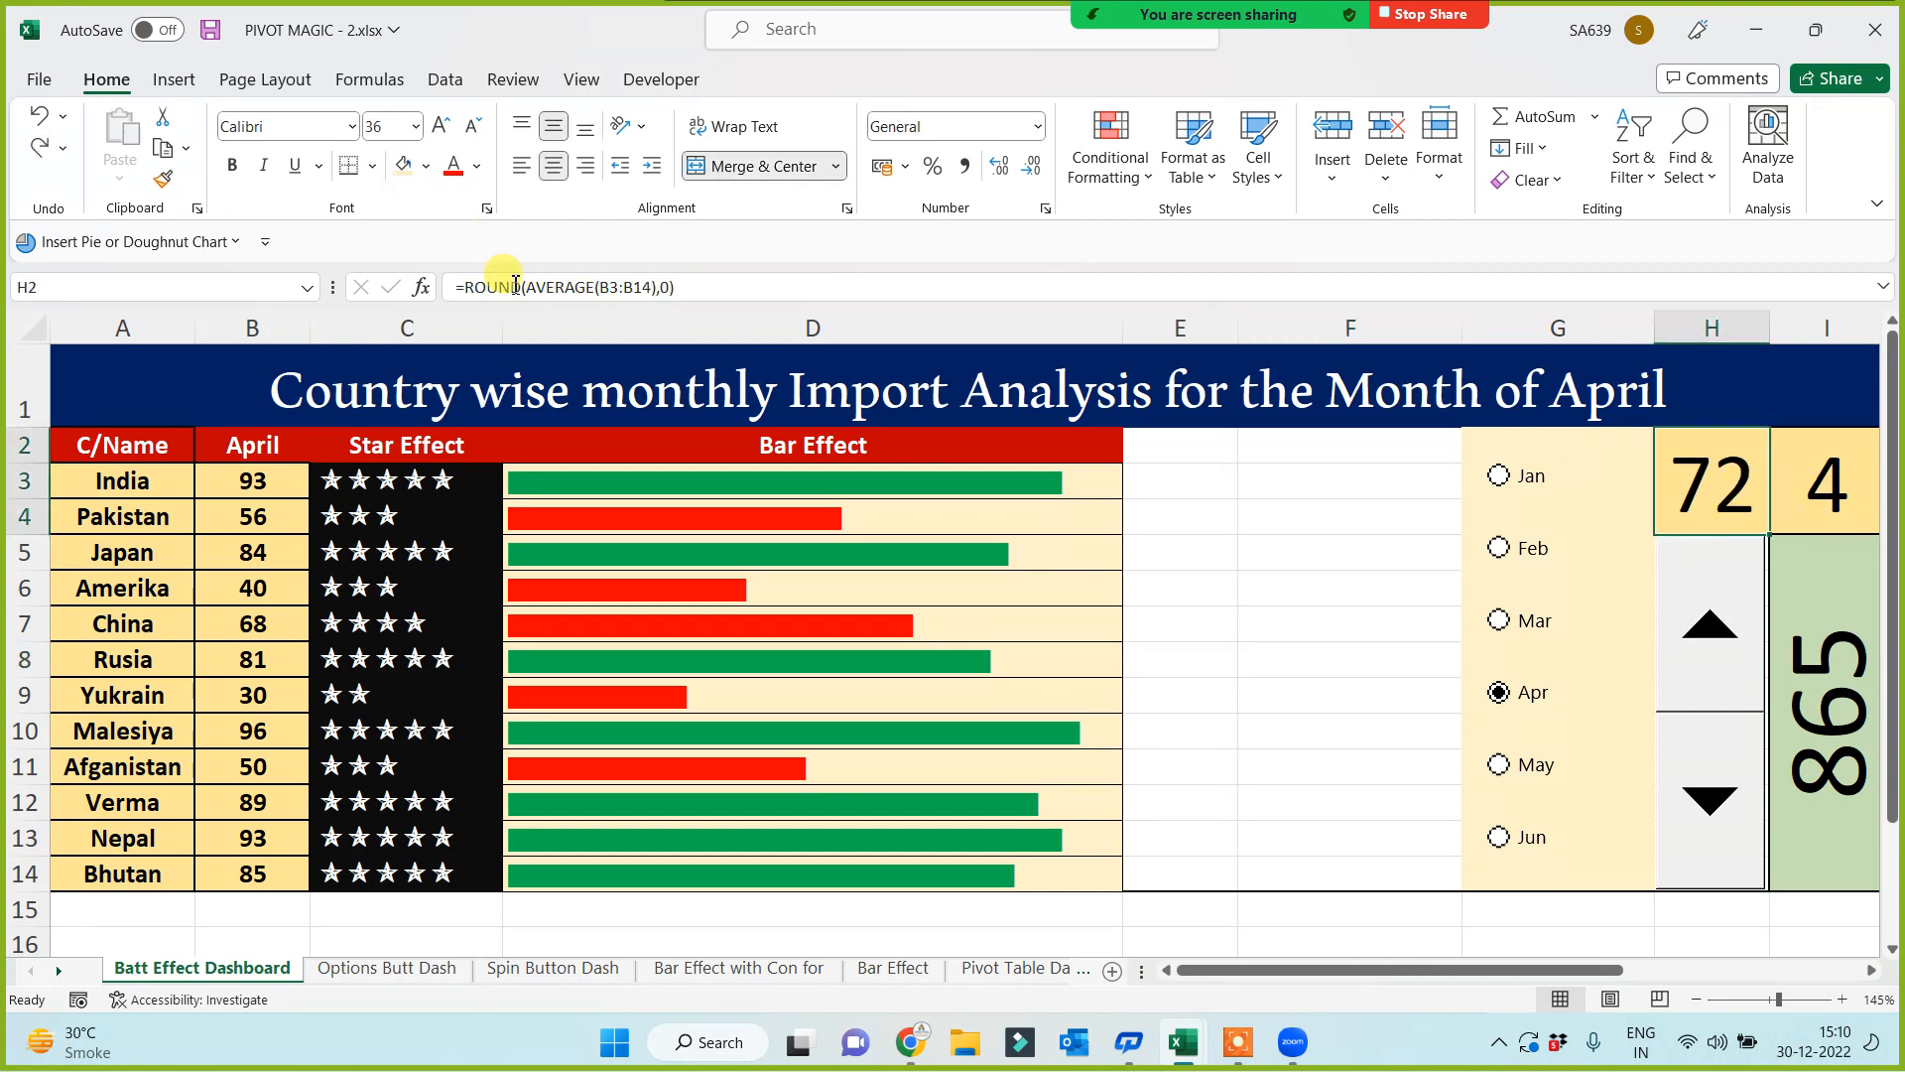
{"action": "left_click", "coordinate": [426, 166]}
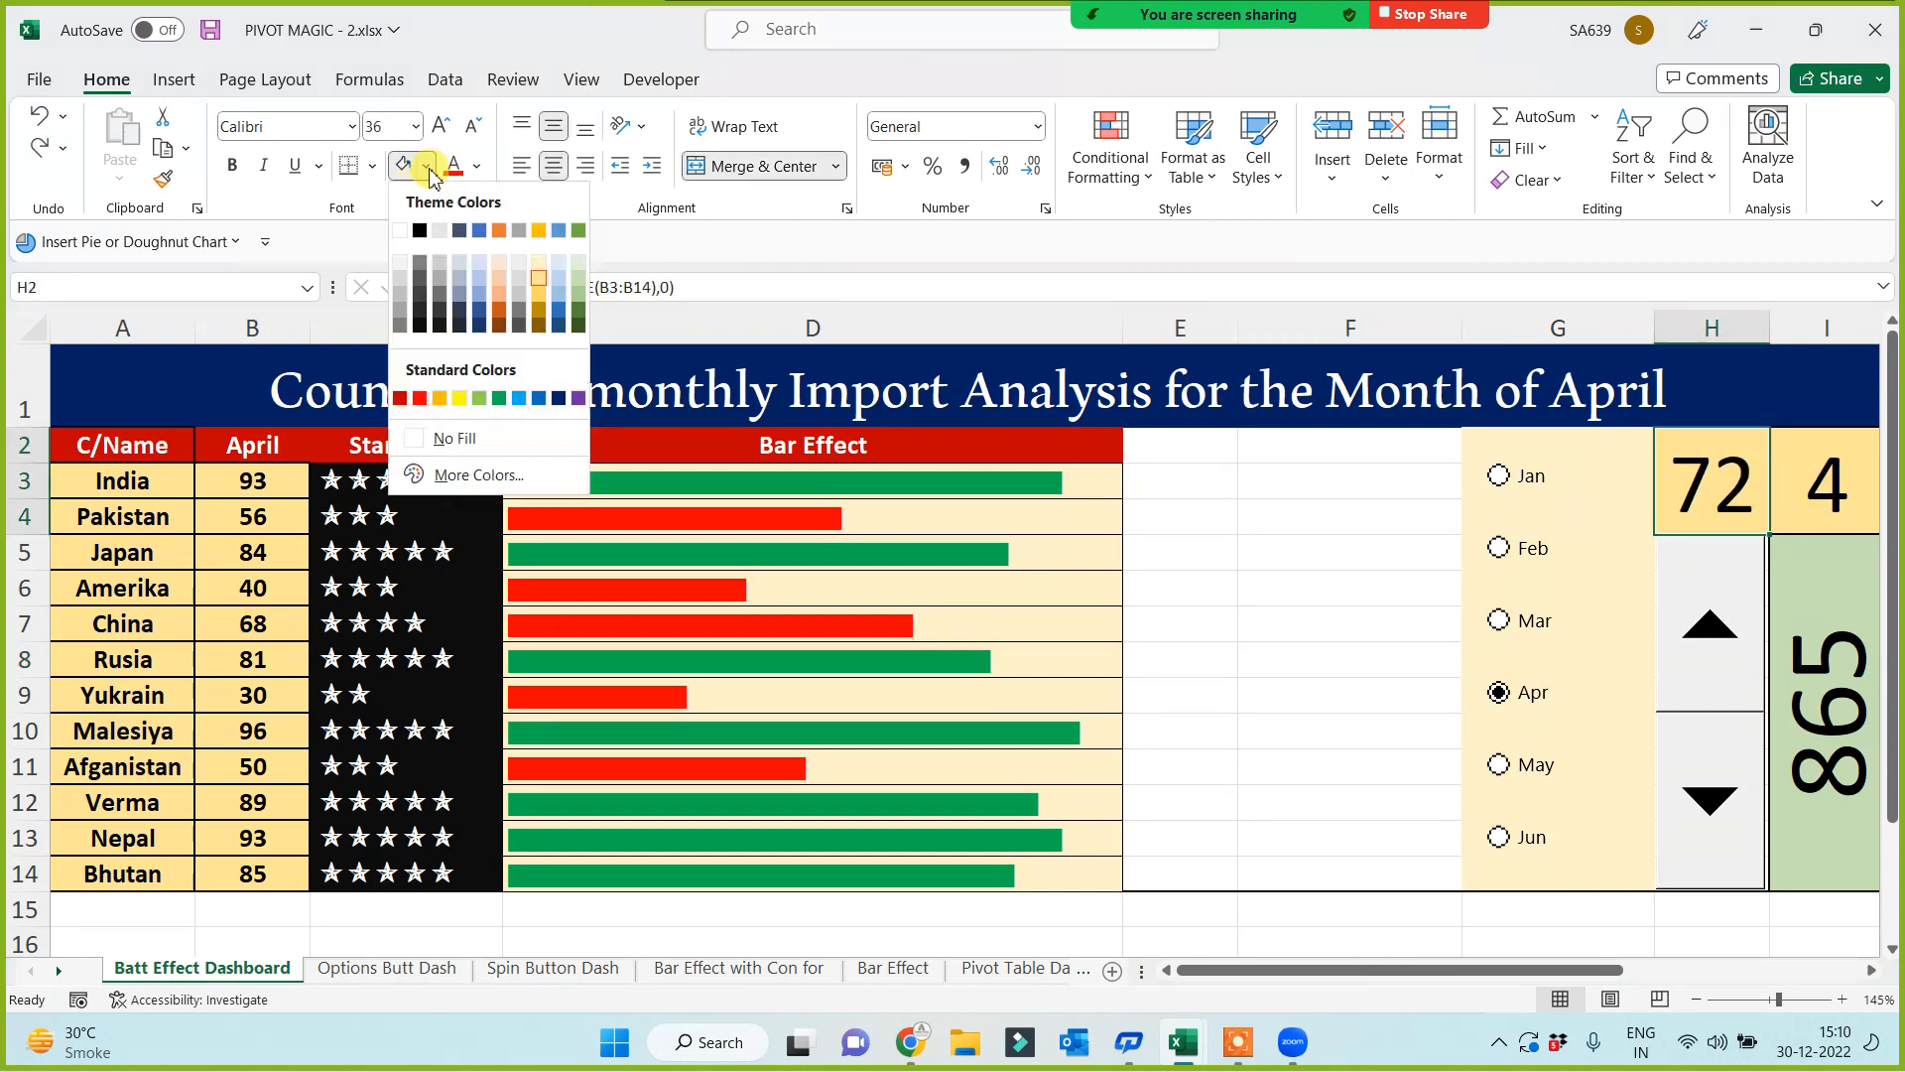
{"action": "left_click", "coordinate": [483, 399]}
{"action": "left_click", "coordinate": [1337, 657]}
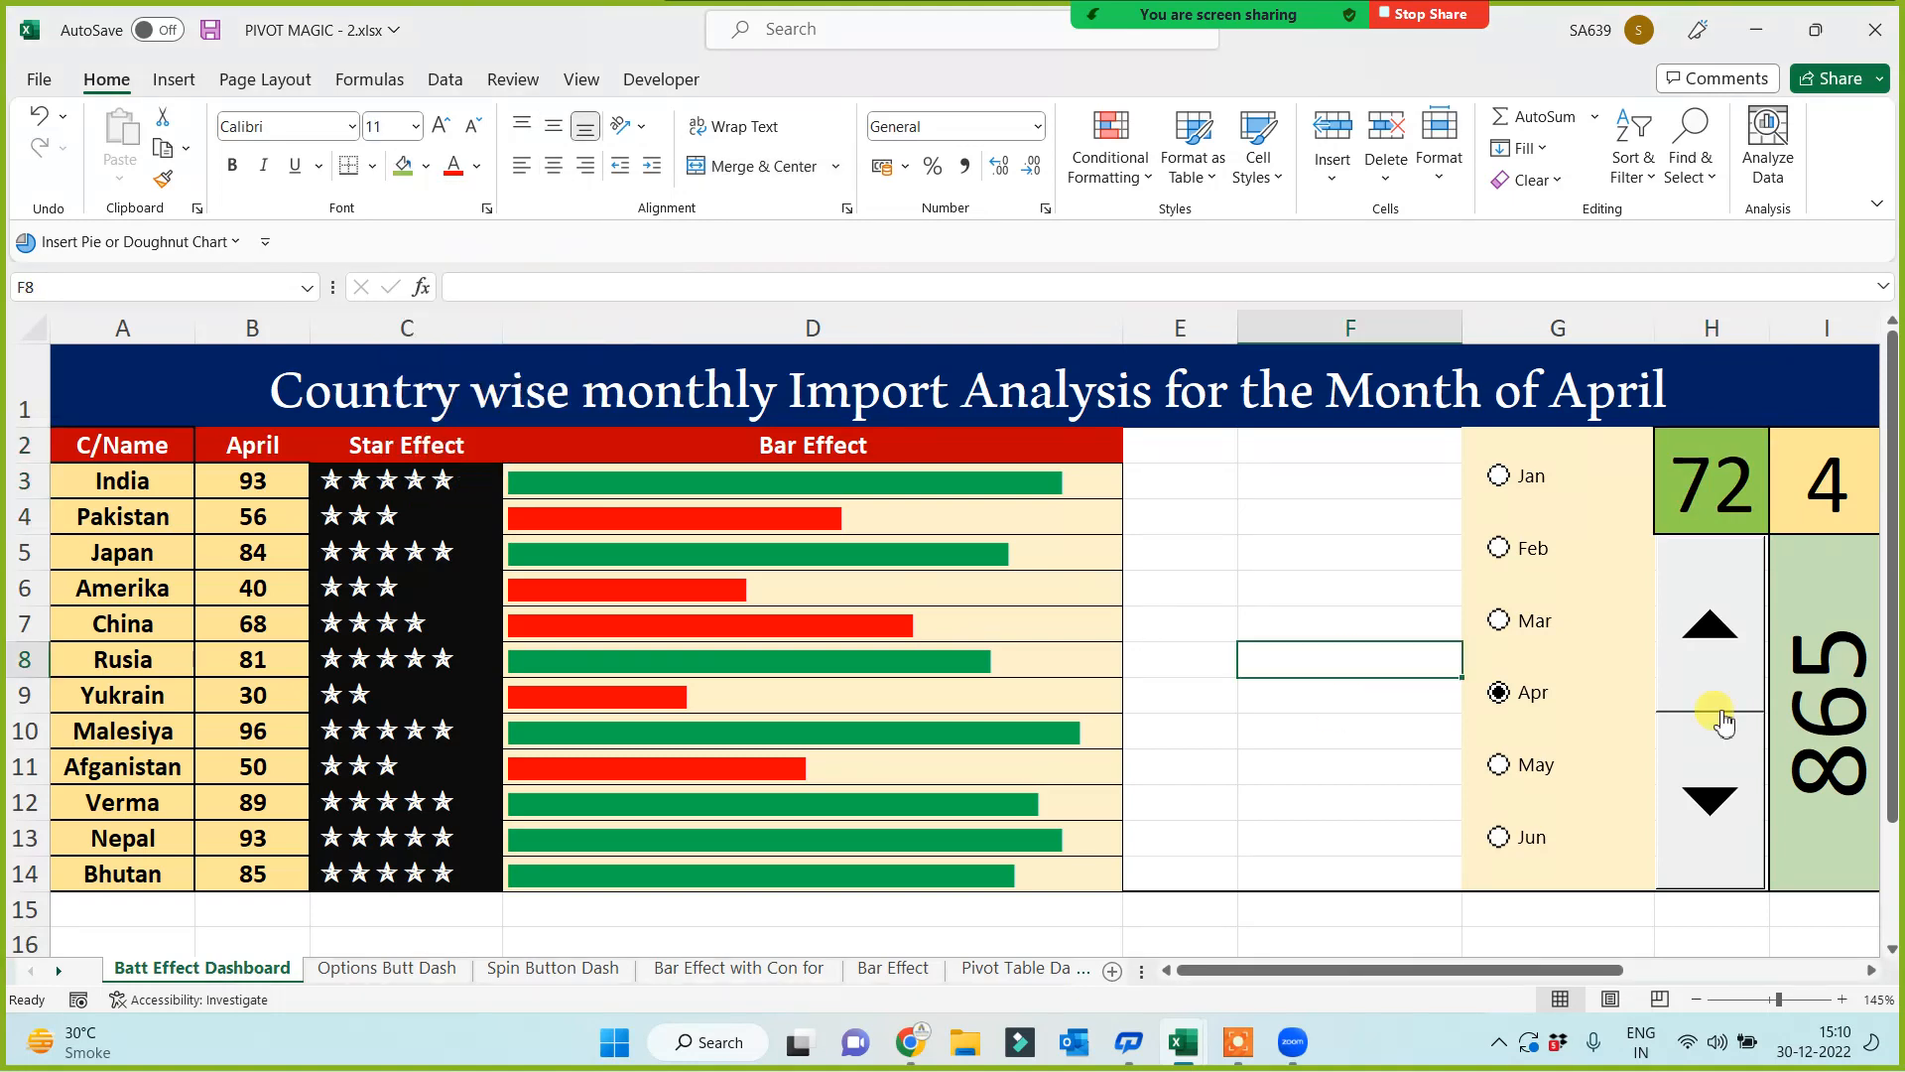
Step: Test the spinner by stepping the month forward to June and back to March
{"action": "left_click", "coordinate": [1746, 657]}
{"action": "left_click", "coordinate": [1746, 657]}
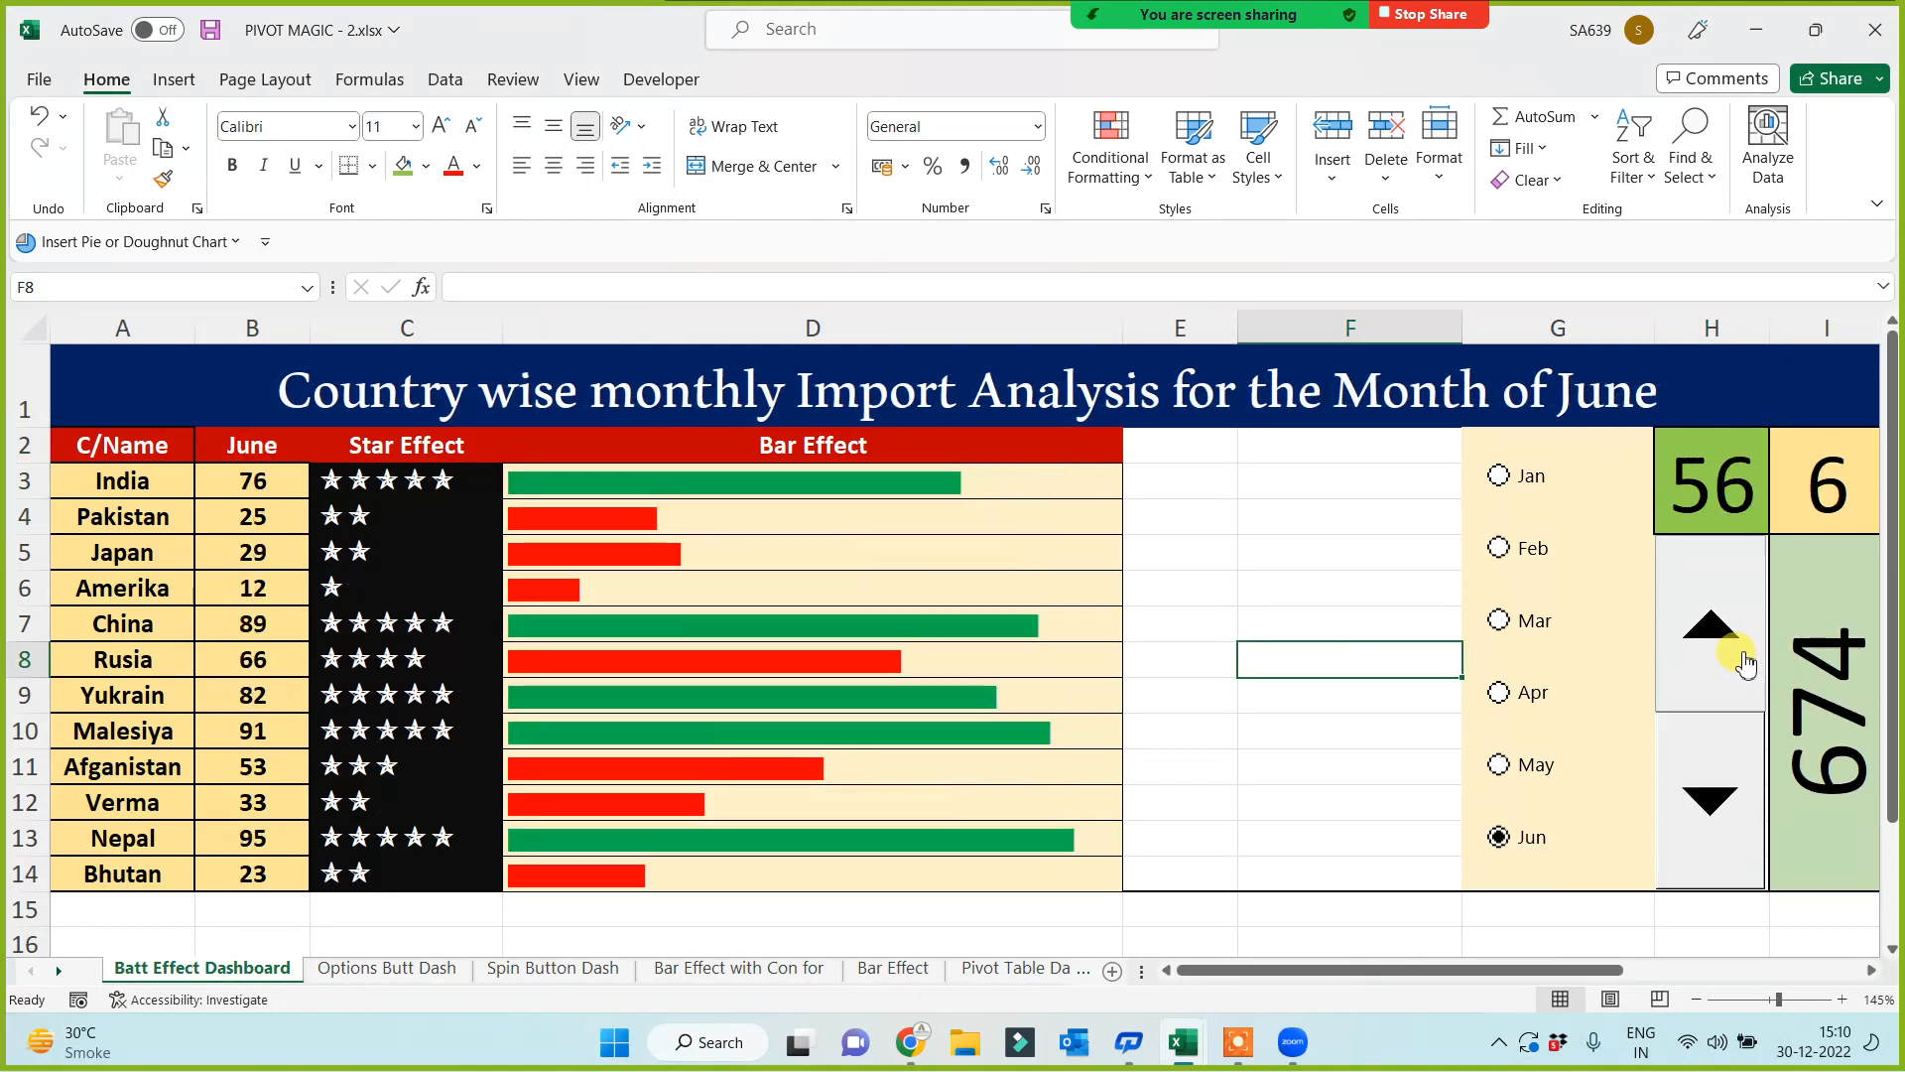
{"action": "left_click", "coordinate": [1732, 781]}
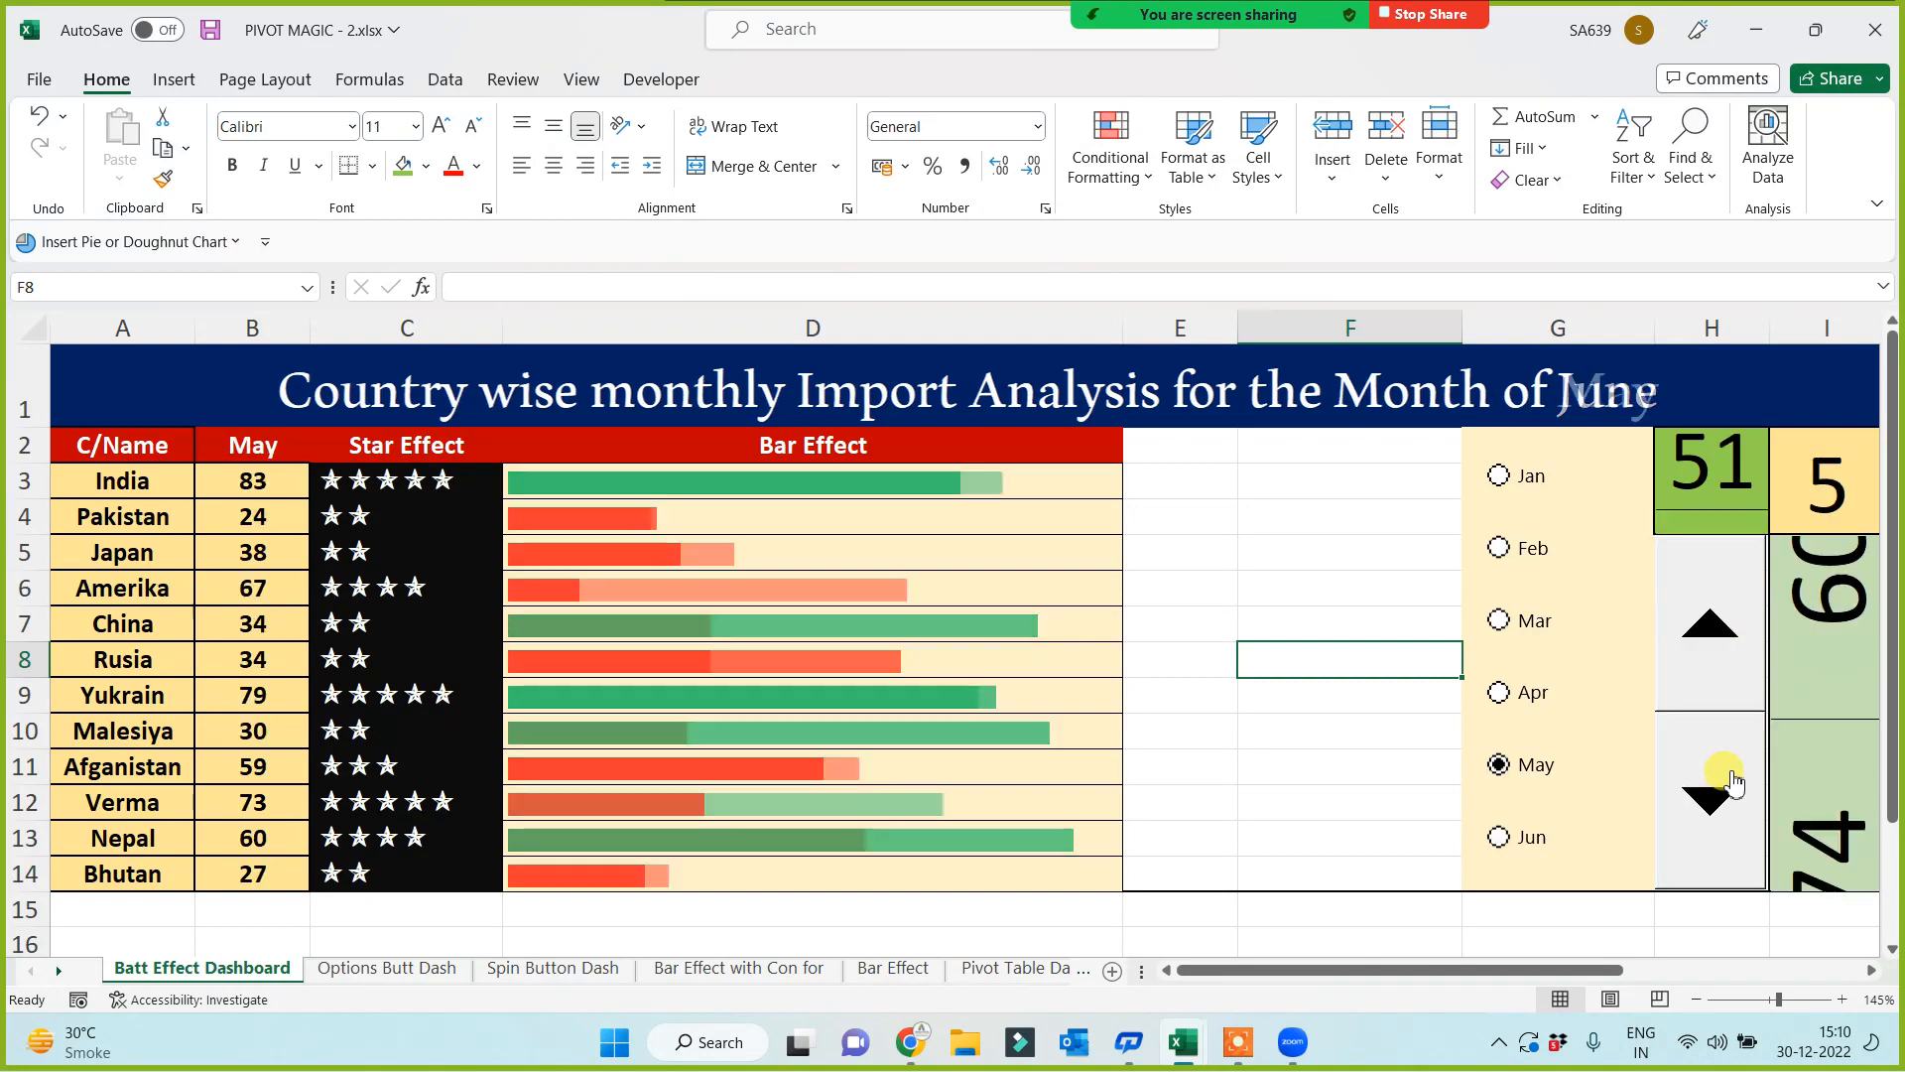
{"action": "left_click", "coordinate": [1732, 781]}
{"action": "left_click", "coordinate": [1731, 781]}
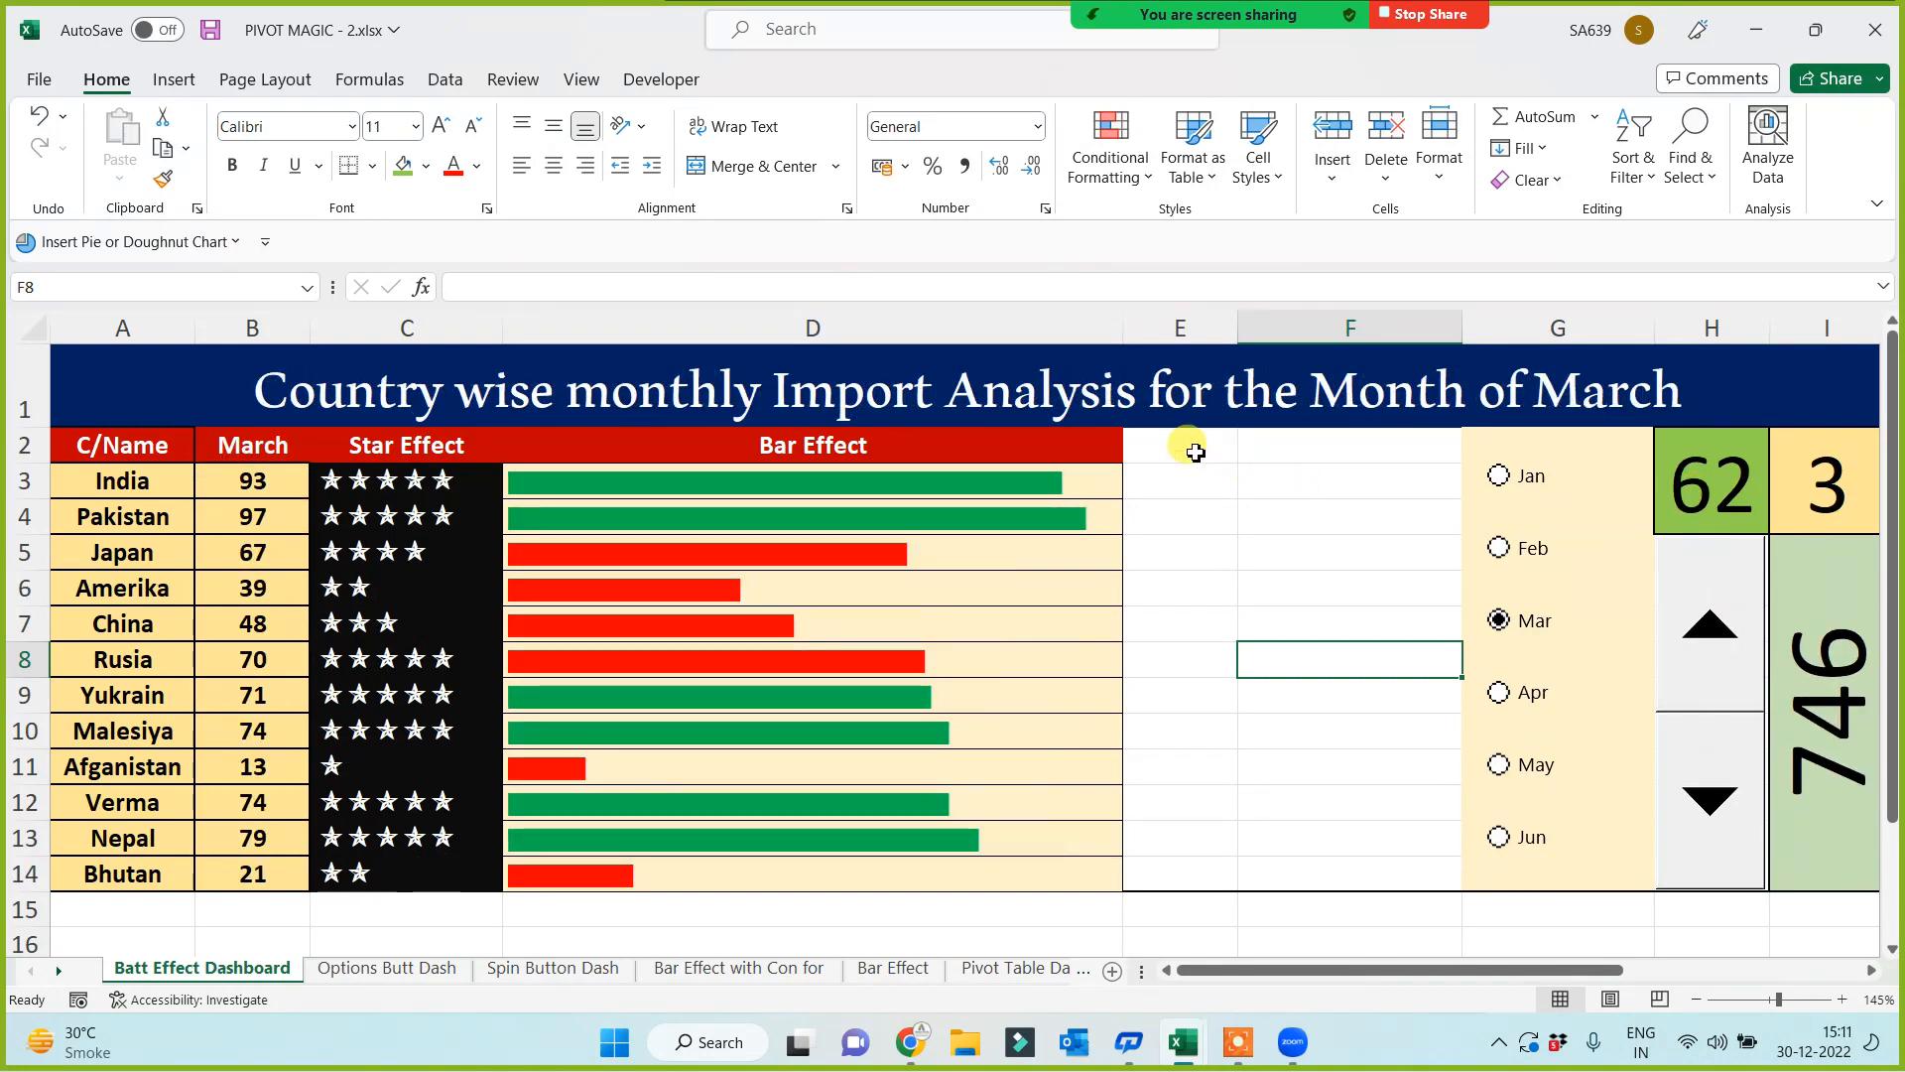
Step: Fill the empty range E2:F14 between the bars and the month options with light green
{"action": "left_click_drag", "start_coordinate": [1186, 446], "coordinate": [1336, 877]}
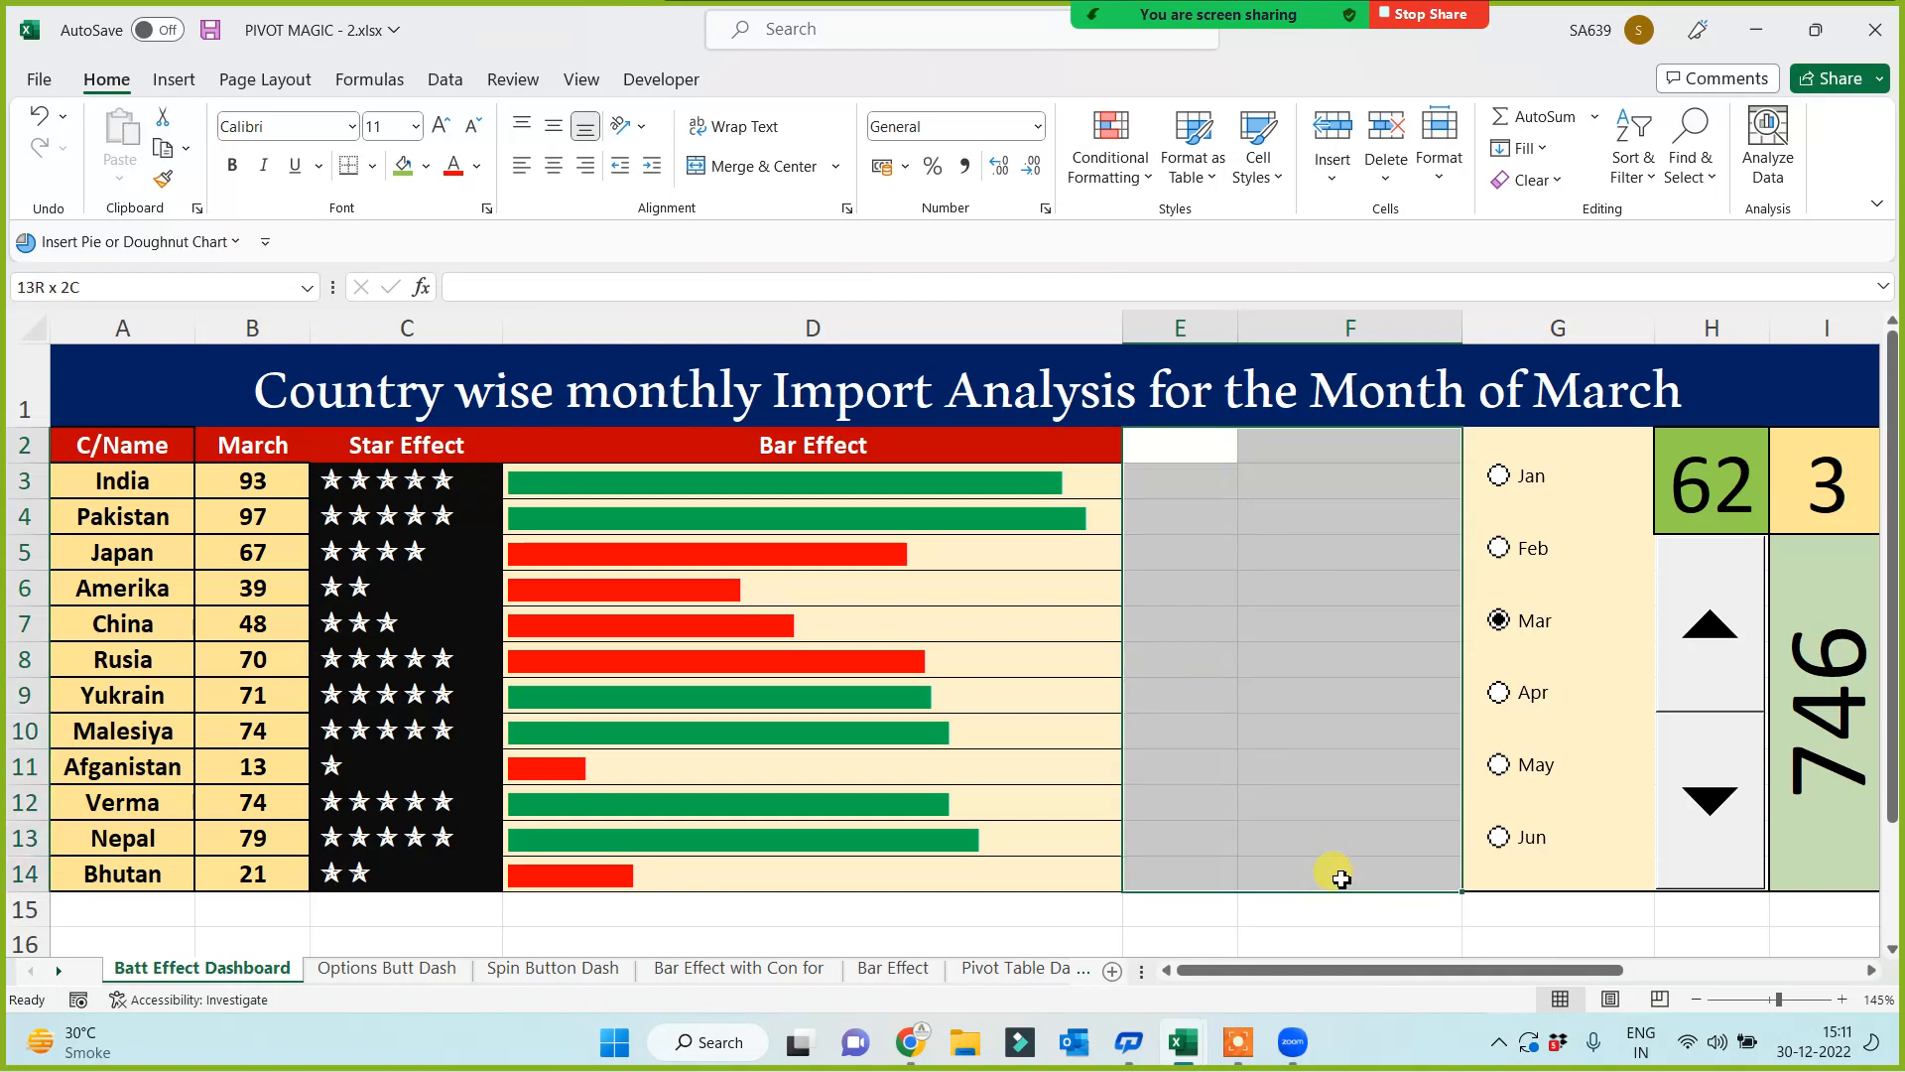
{"action": "left_click", "coordinate": [1230, 647]}
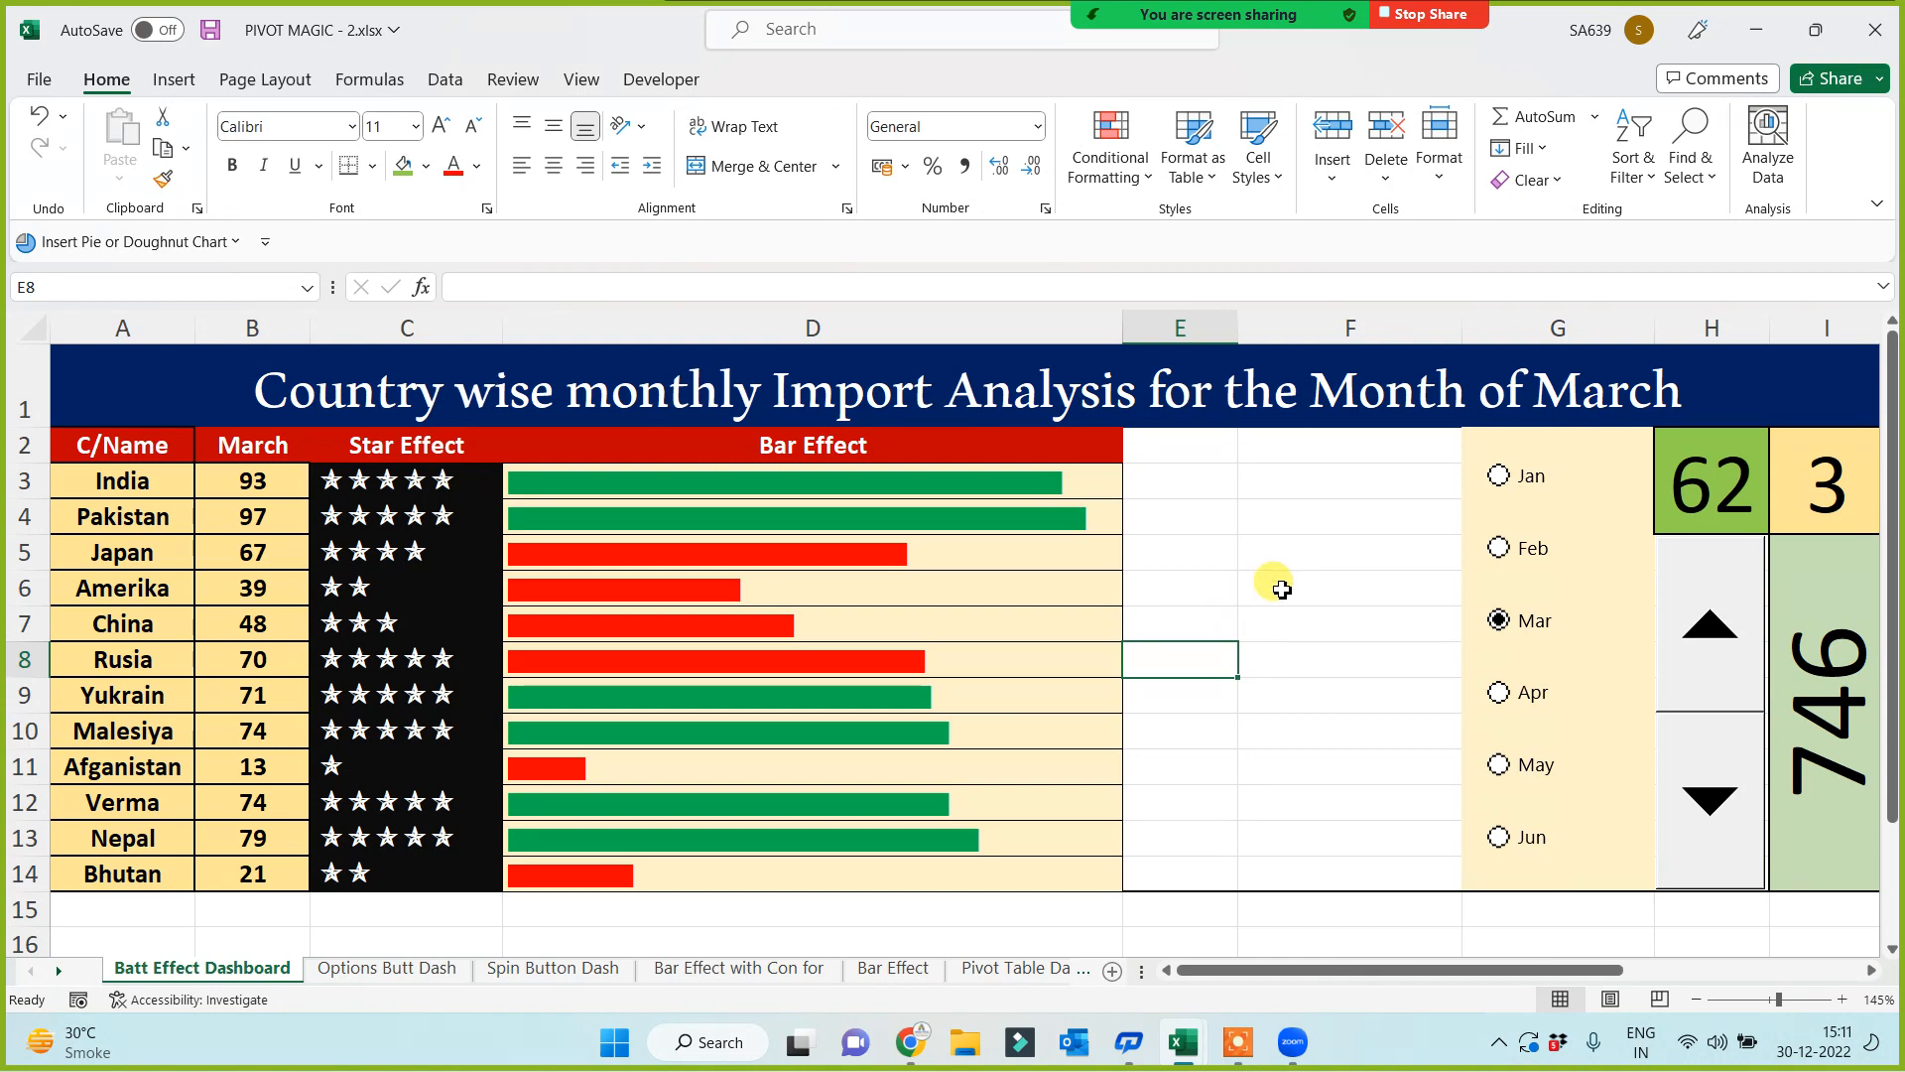
{"action": "mouse_move", "coordinate": [1181, 445]}
{"action": "left_mouse_down"}
{"action": "mouse_move", "coordinate": [1319, 711]}
{"action": "mouse_move", "coordinate": [1315, 863]}
{"action": "left_mouse_up"}
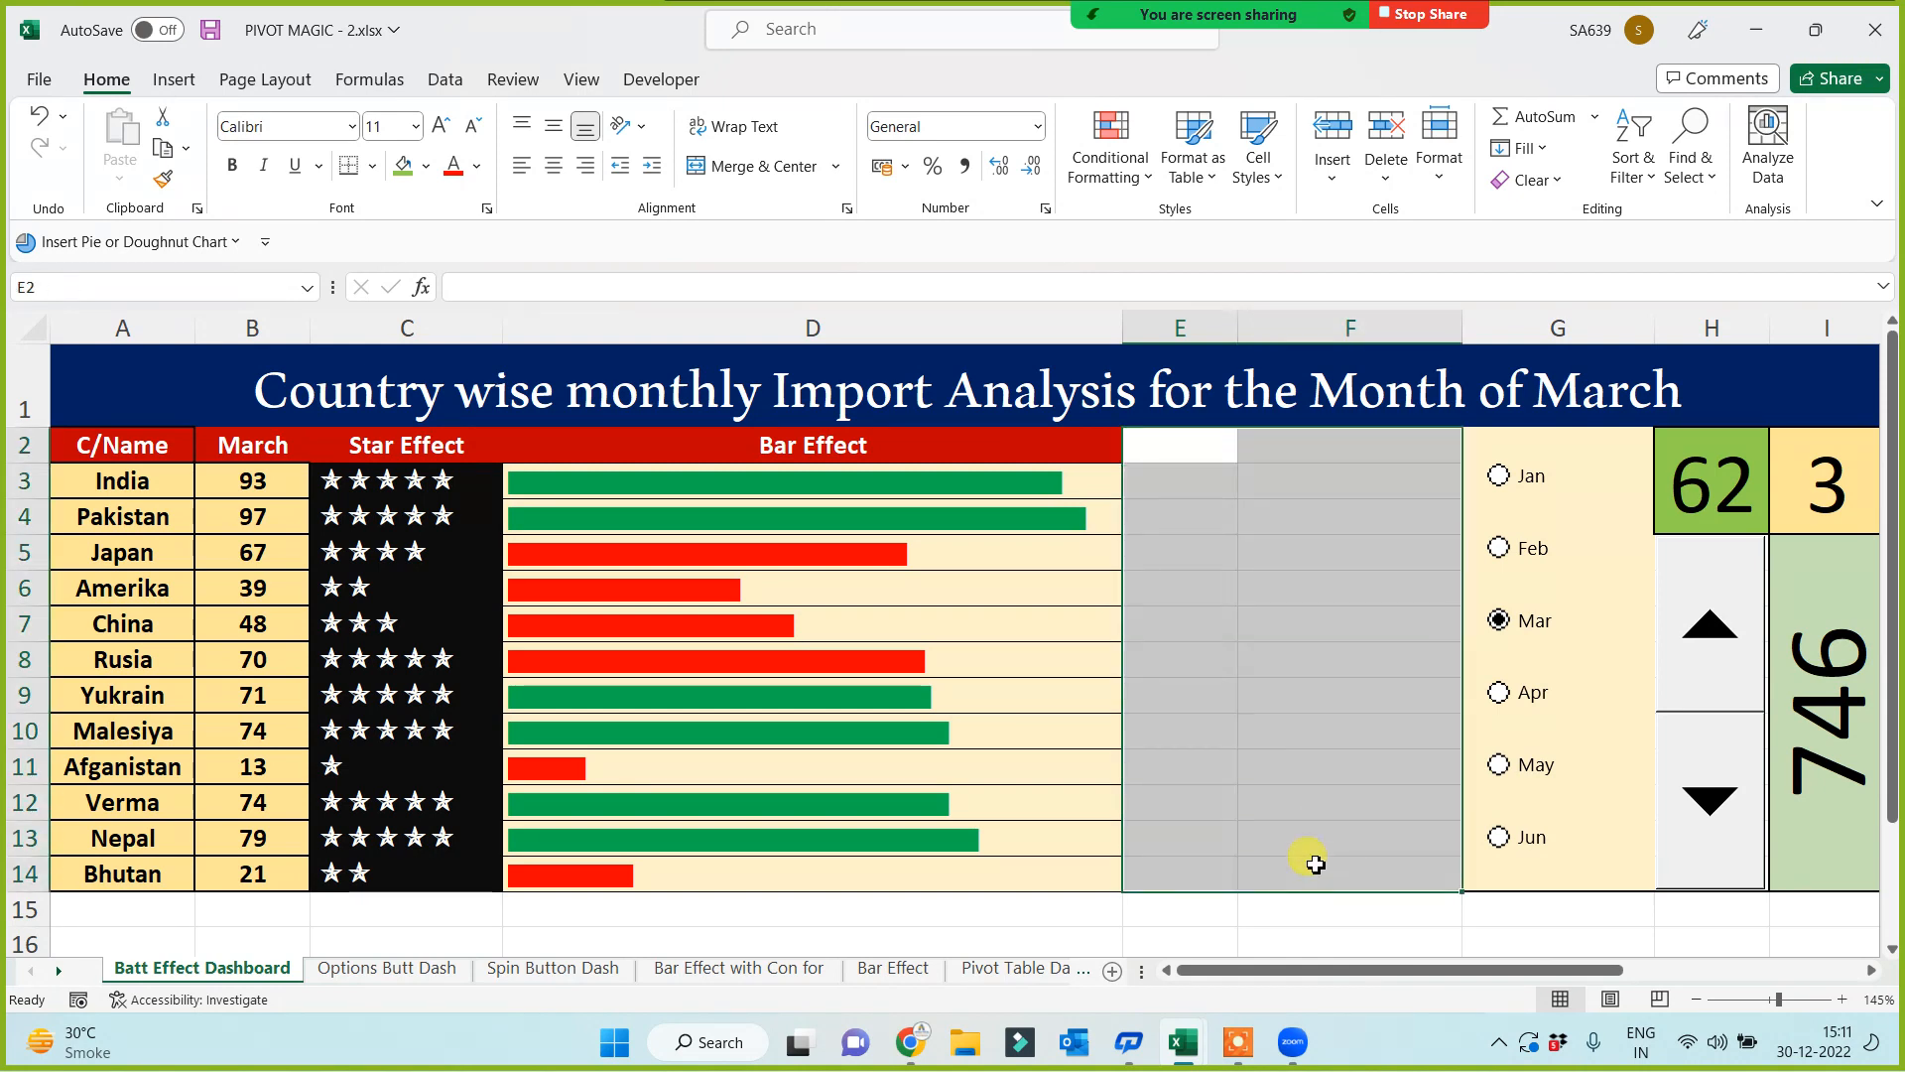
{"action": "left_click", "coordinate": [409, 170]}
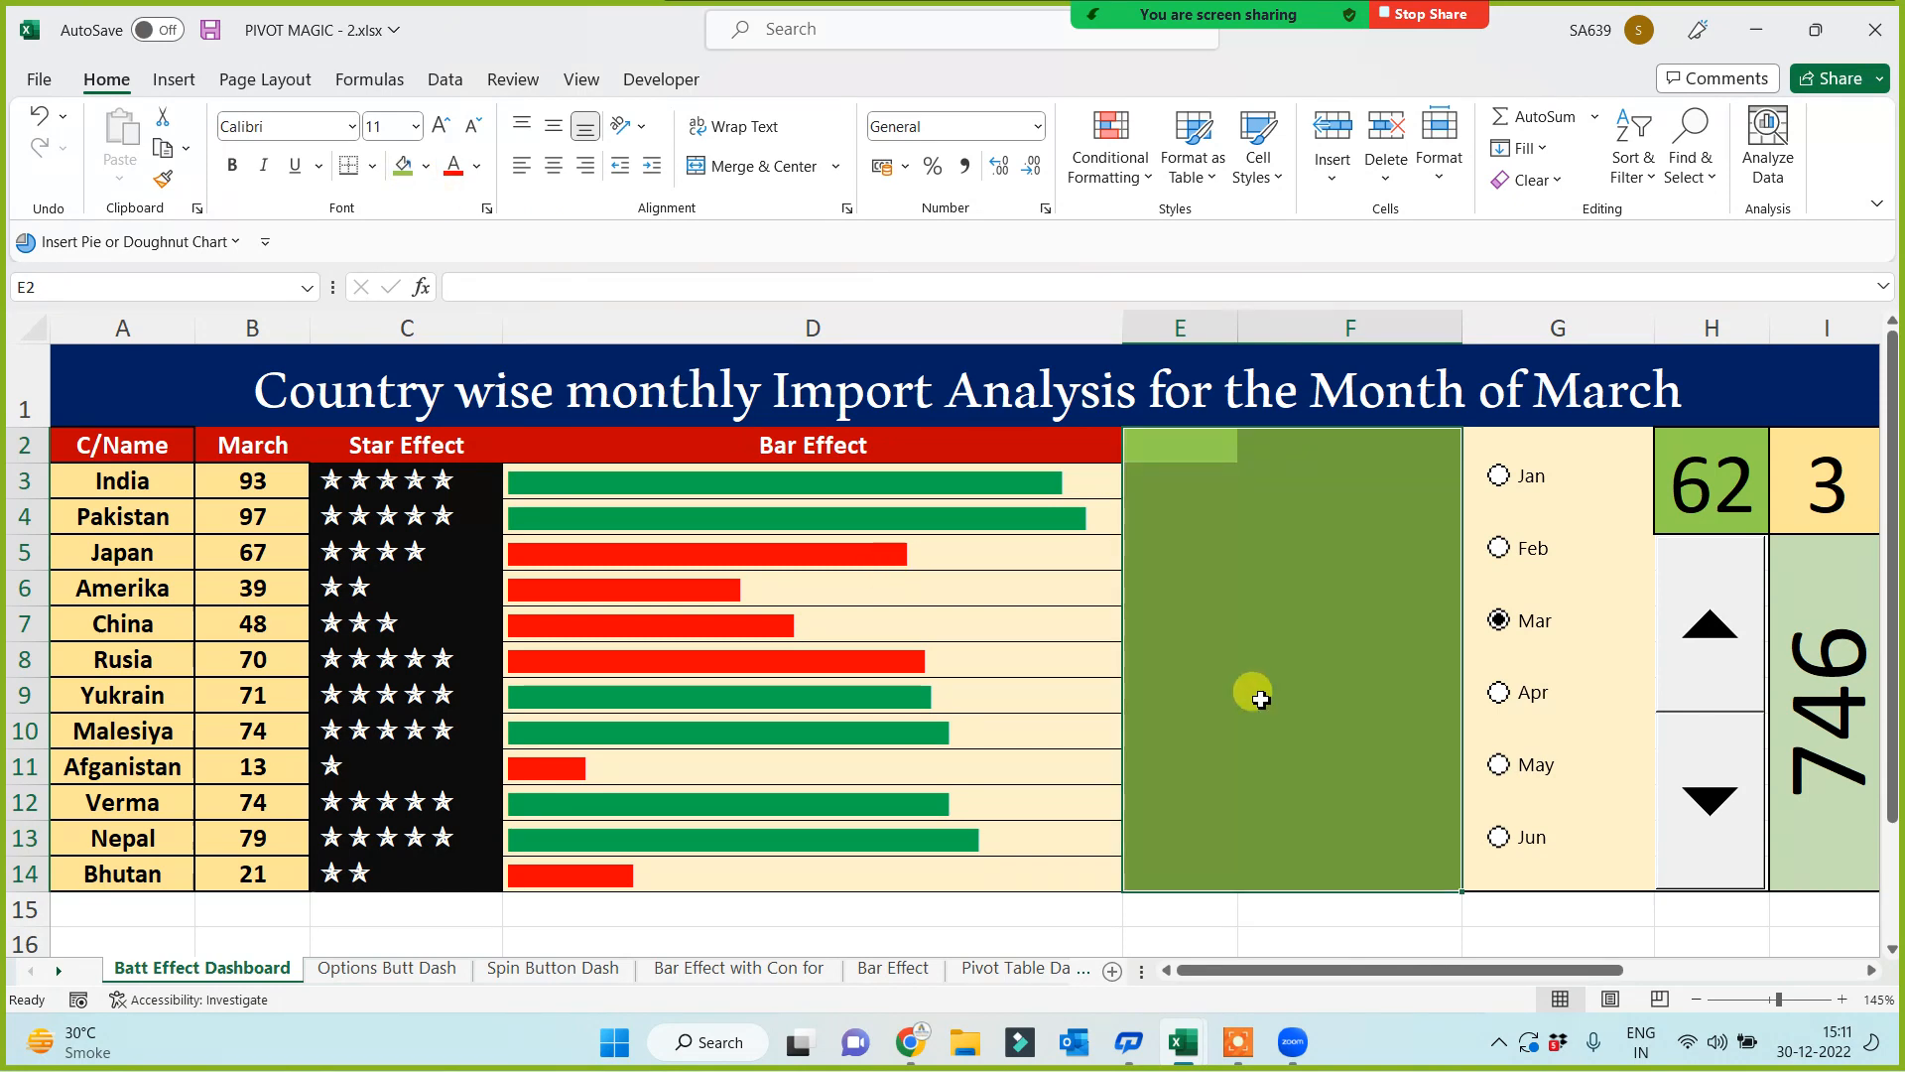
{"action": "left_click", "coordinate": [1256, 696]}
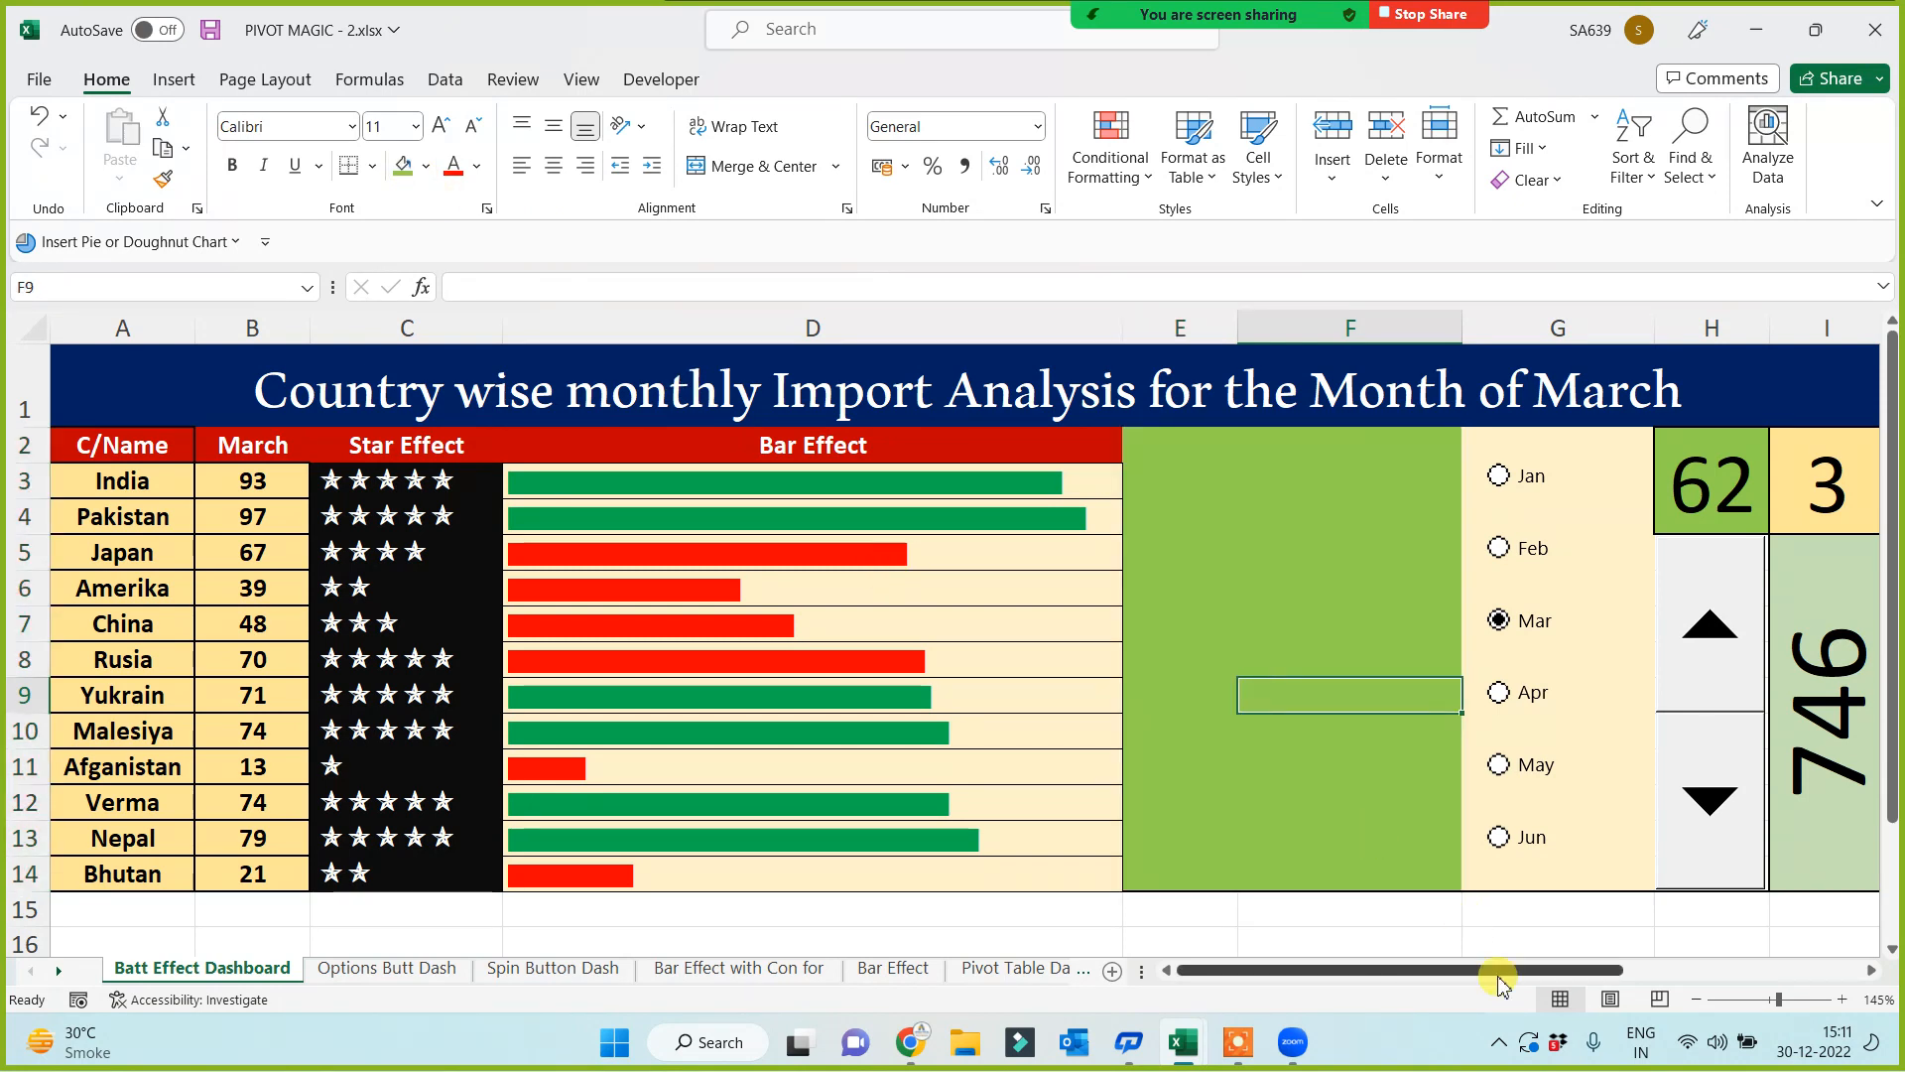
Step: Link cell N2 to the average cell with =H2 and test it by stepping the month forward to April
{"action": "left_click_drag", "start_coordinate": [1497, 971], "coordinate": [1703, 955]}
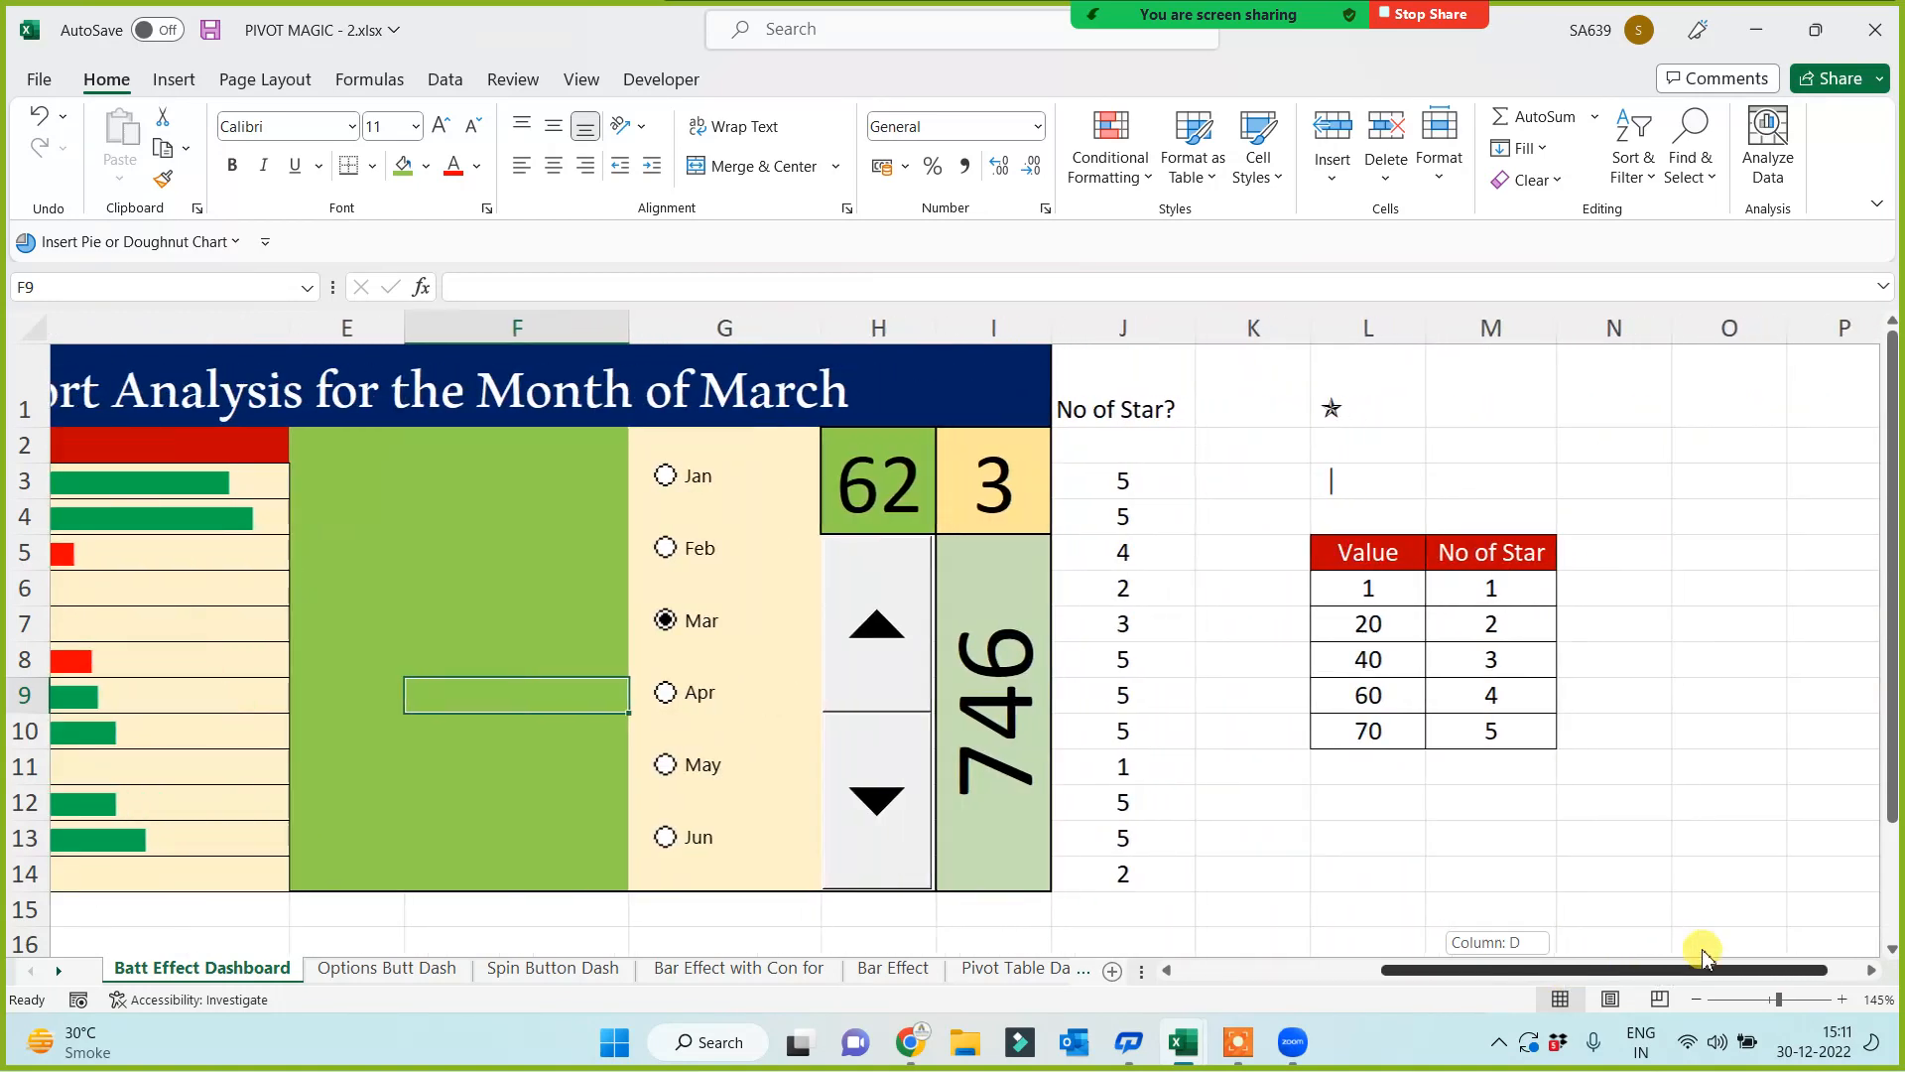
{"action": "left_click", "coordinate": [1628, 451]}
{"action": "type", "text": "="}
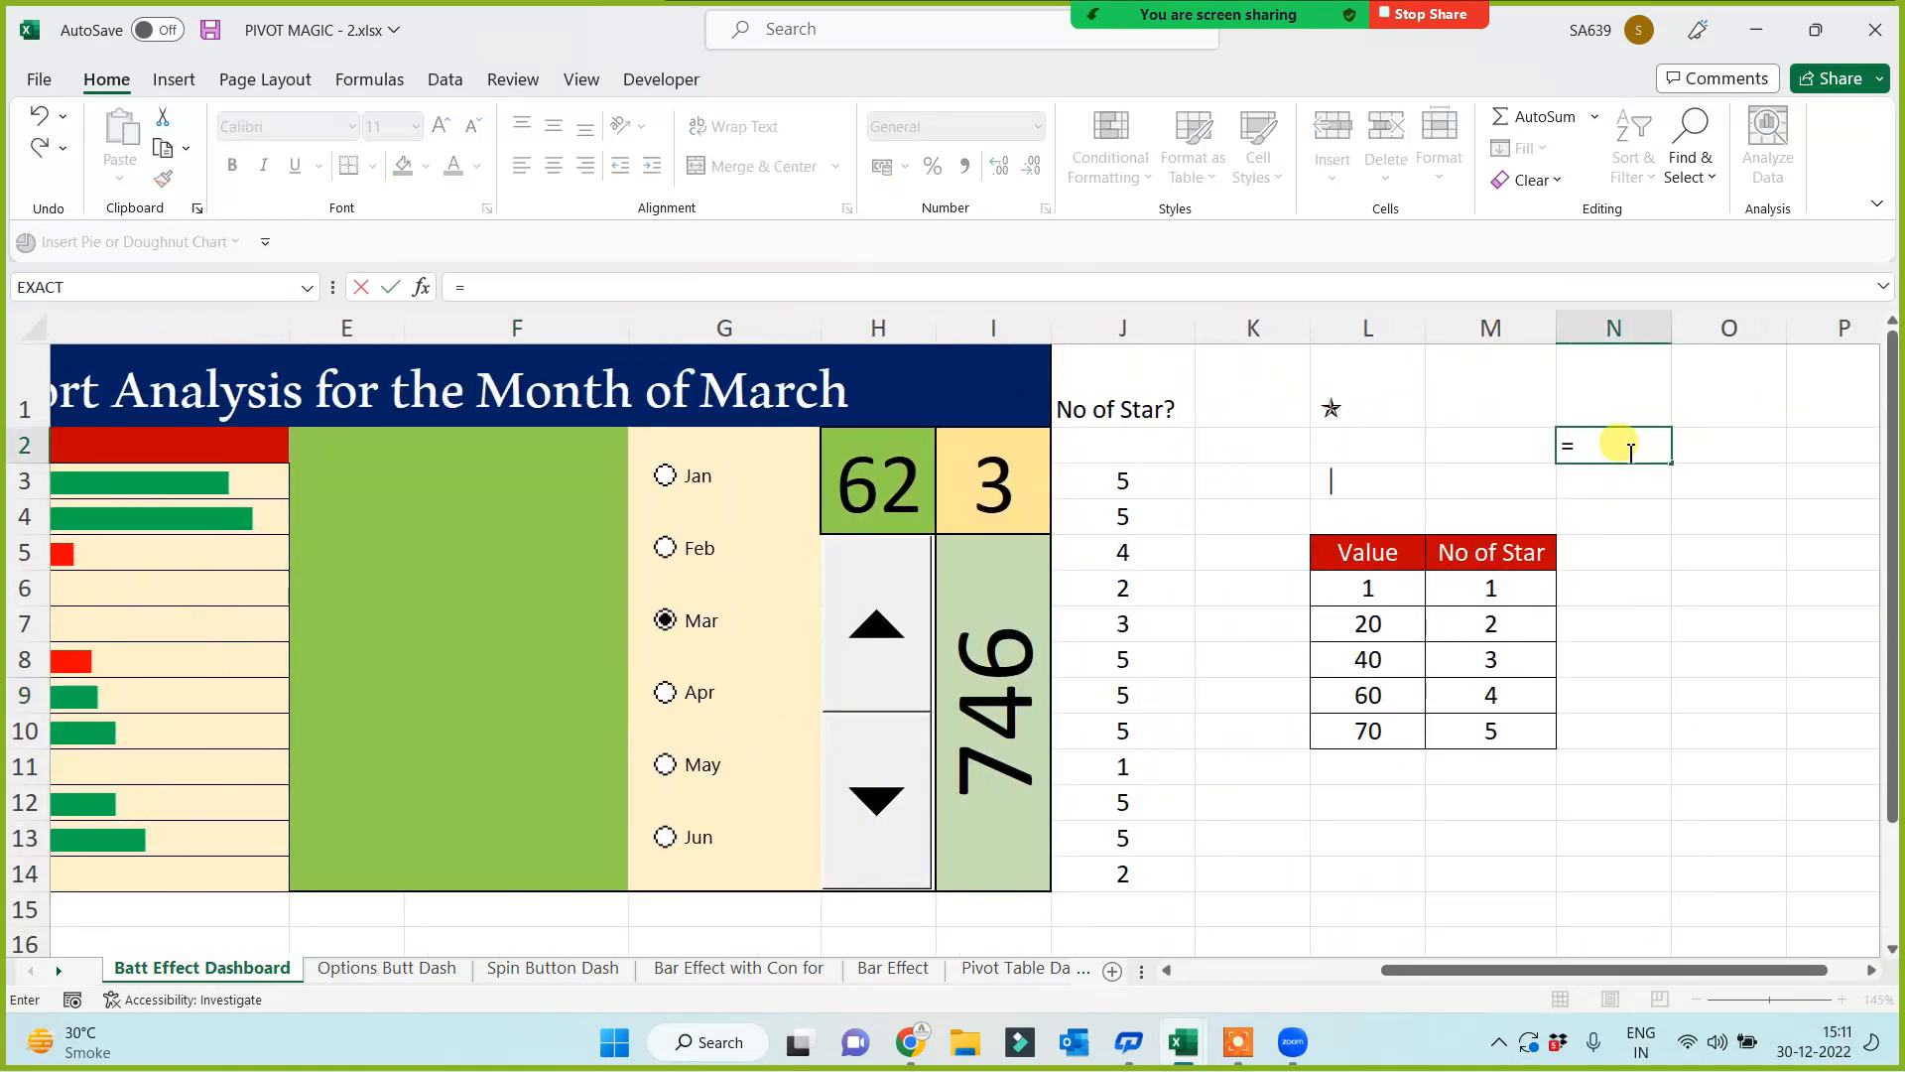
{"action": "left_click", "coordinate": [864, 507]}
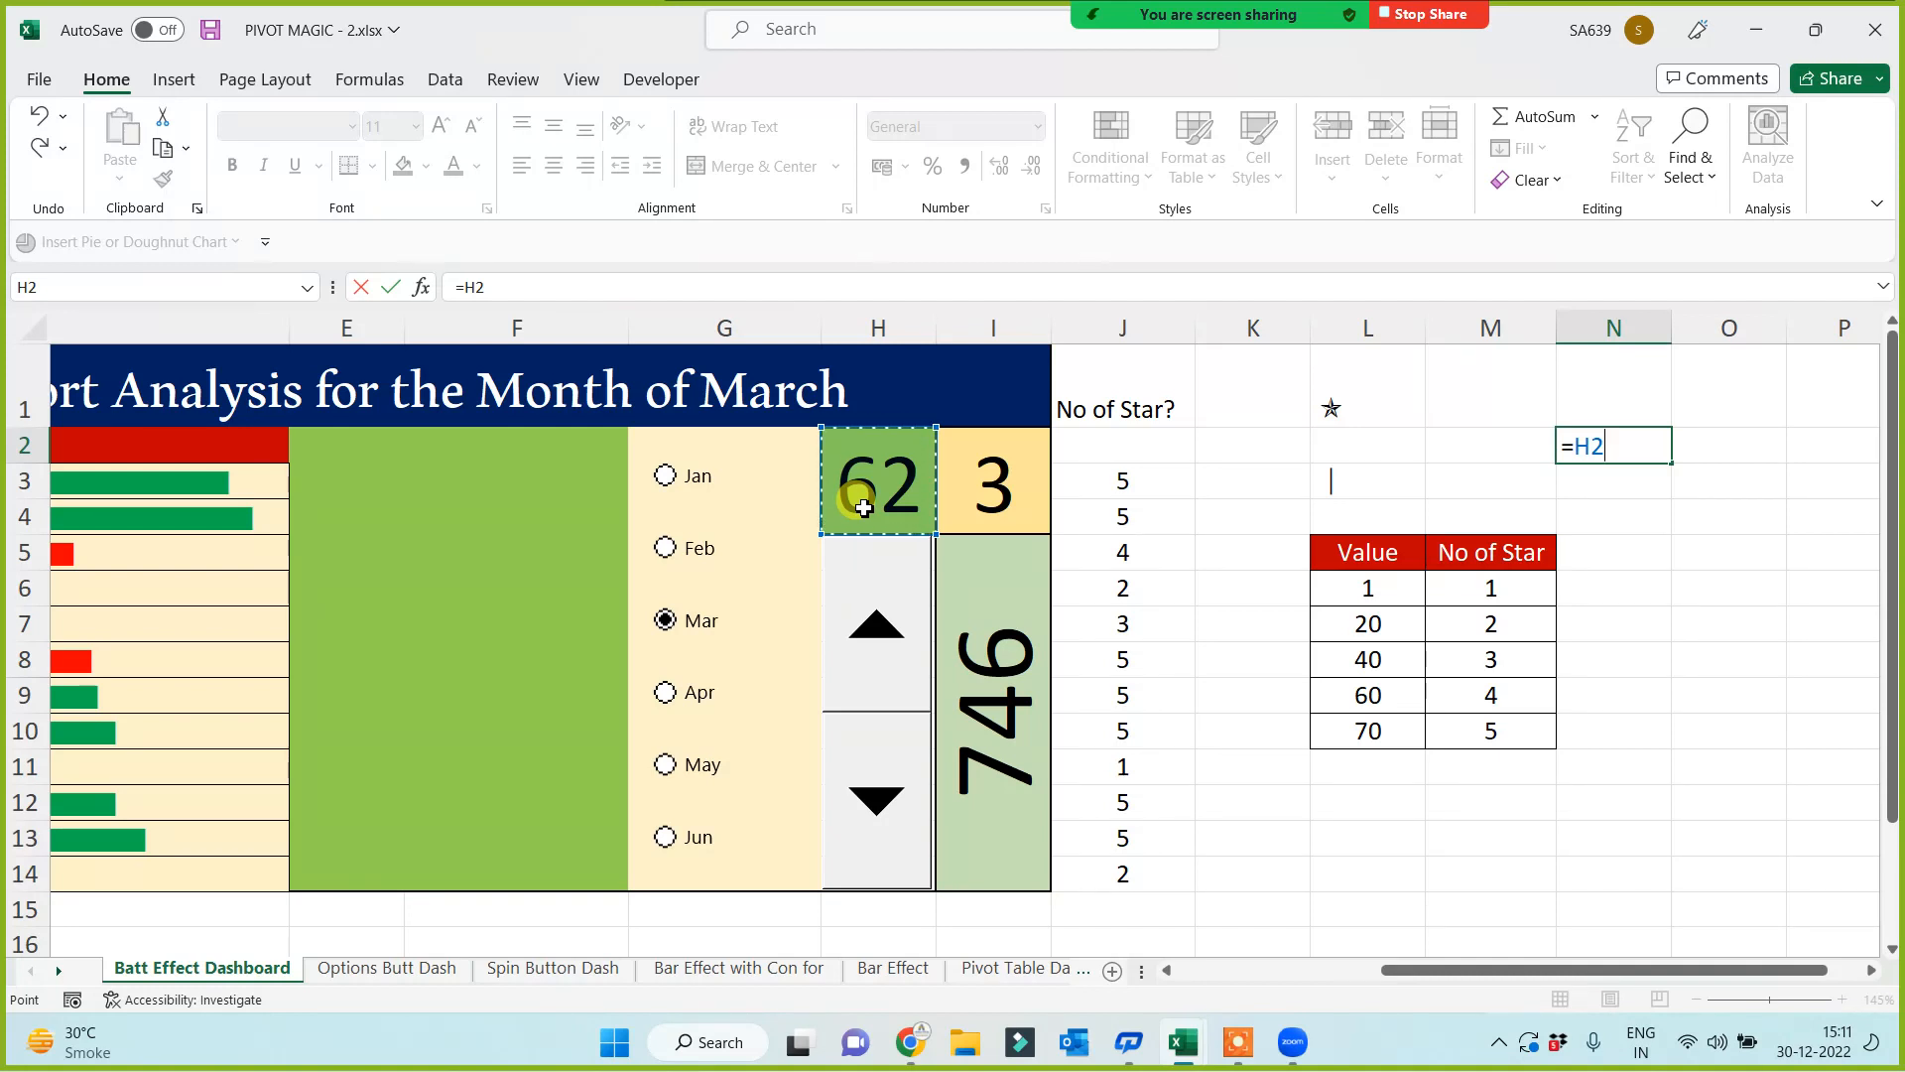
{"action": "mouse_move", "coordinate": [890, 10]}
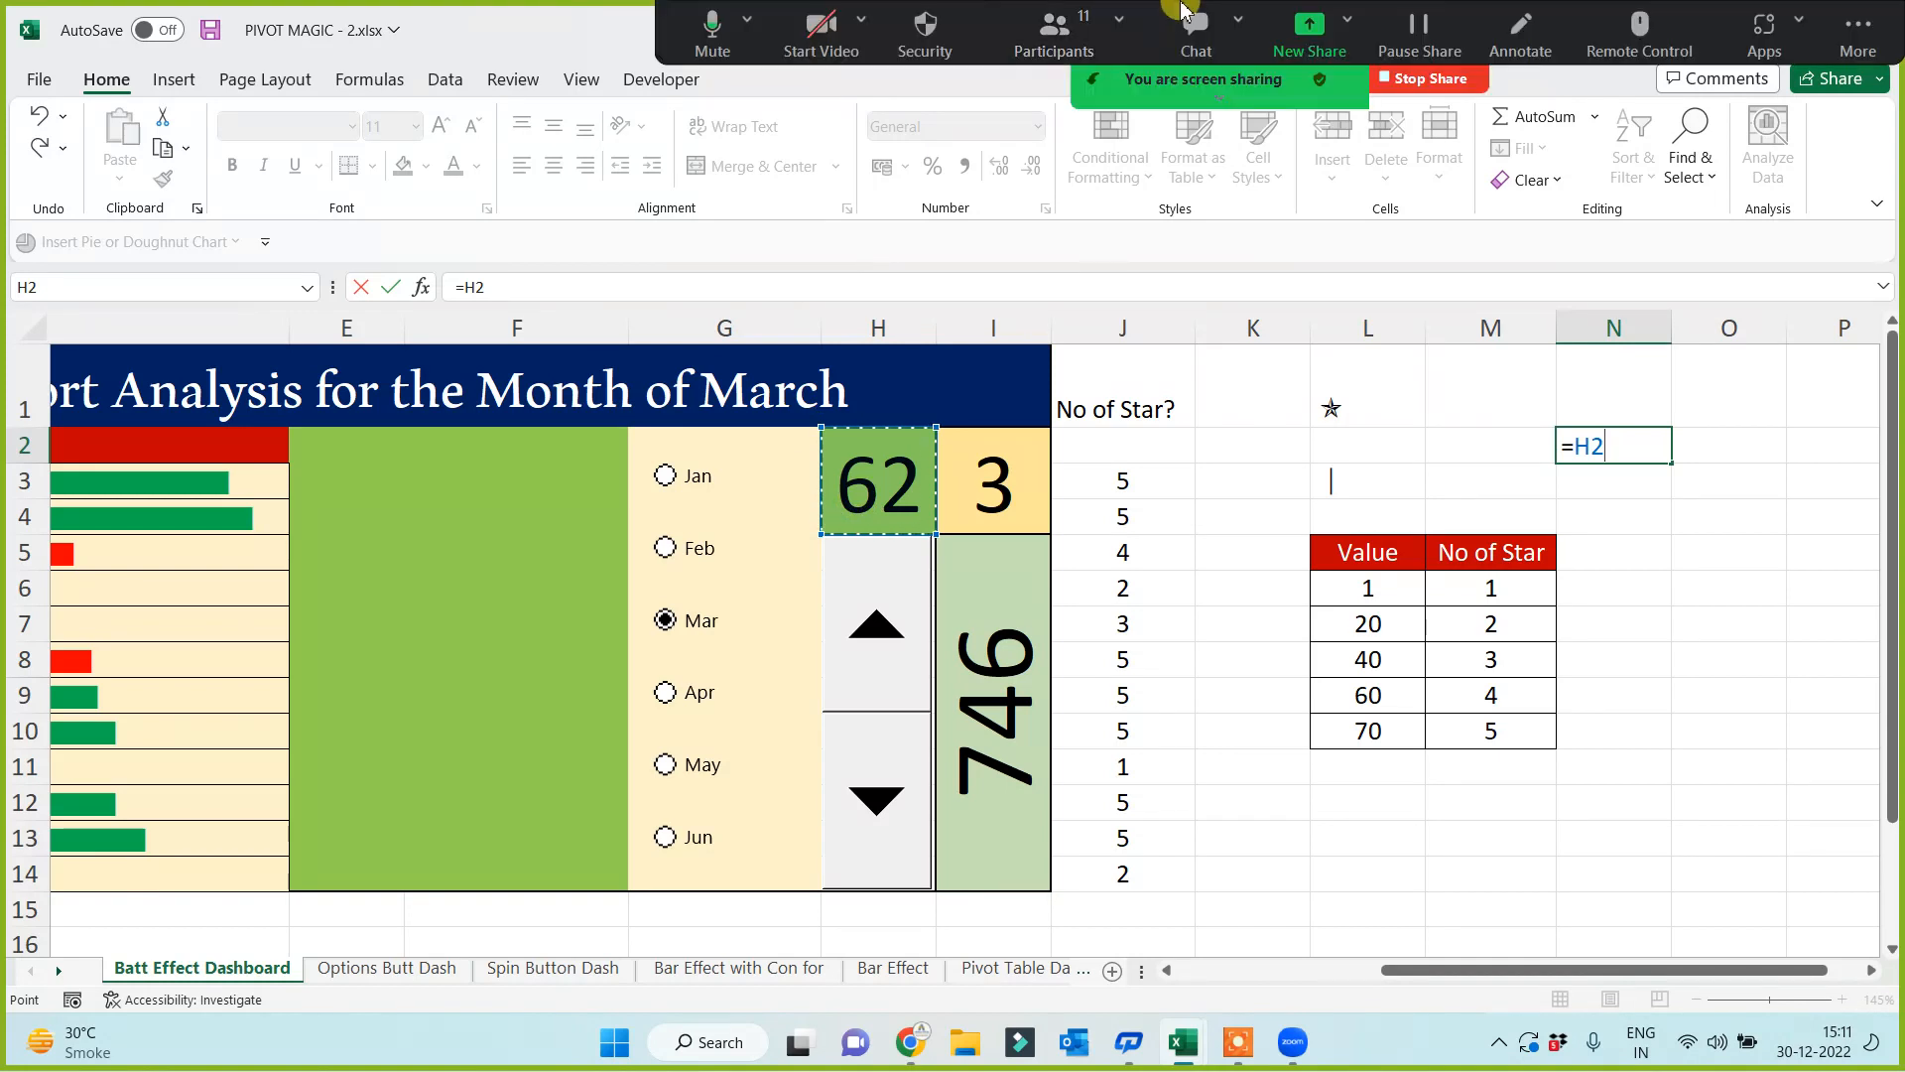
{"action": "left_click", "coordinate": [1062, 39]}
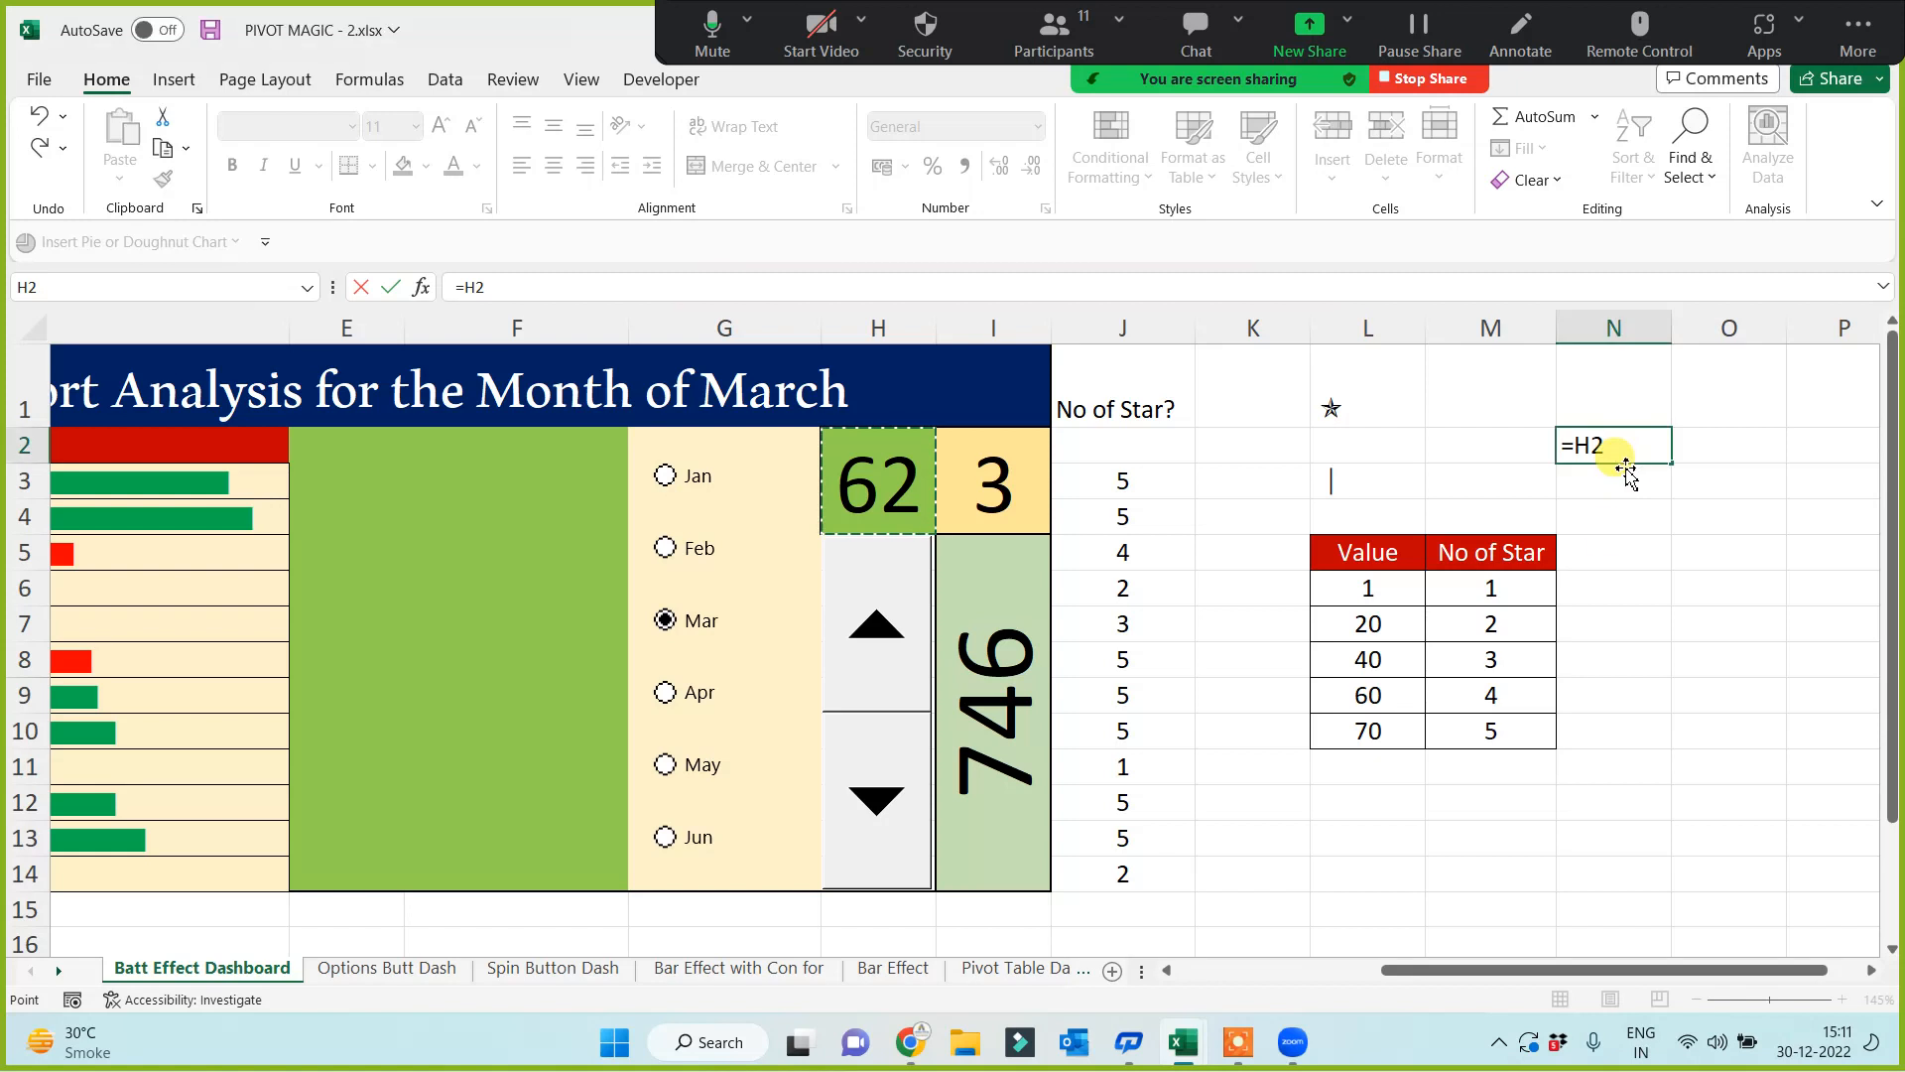
{"action": "key", "text": "Return"}
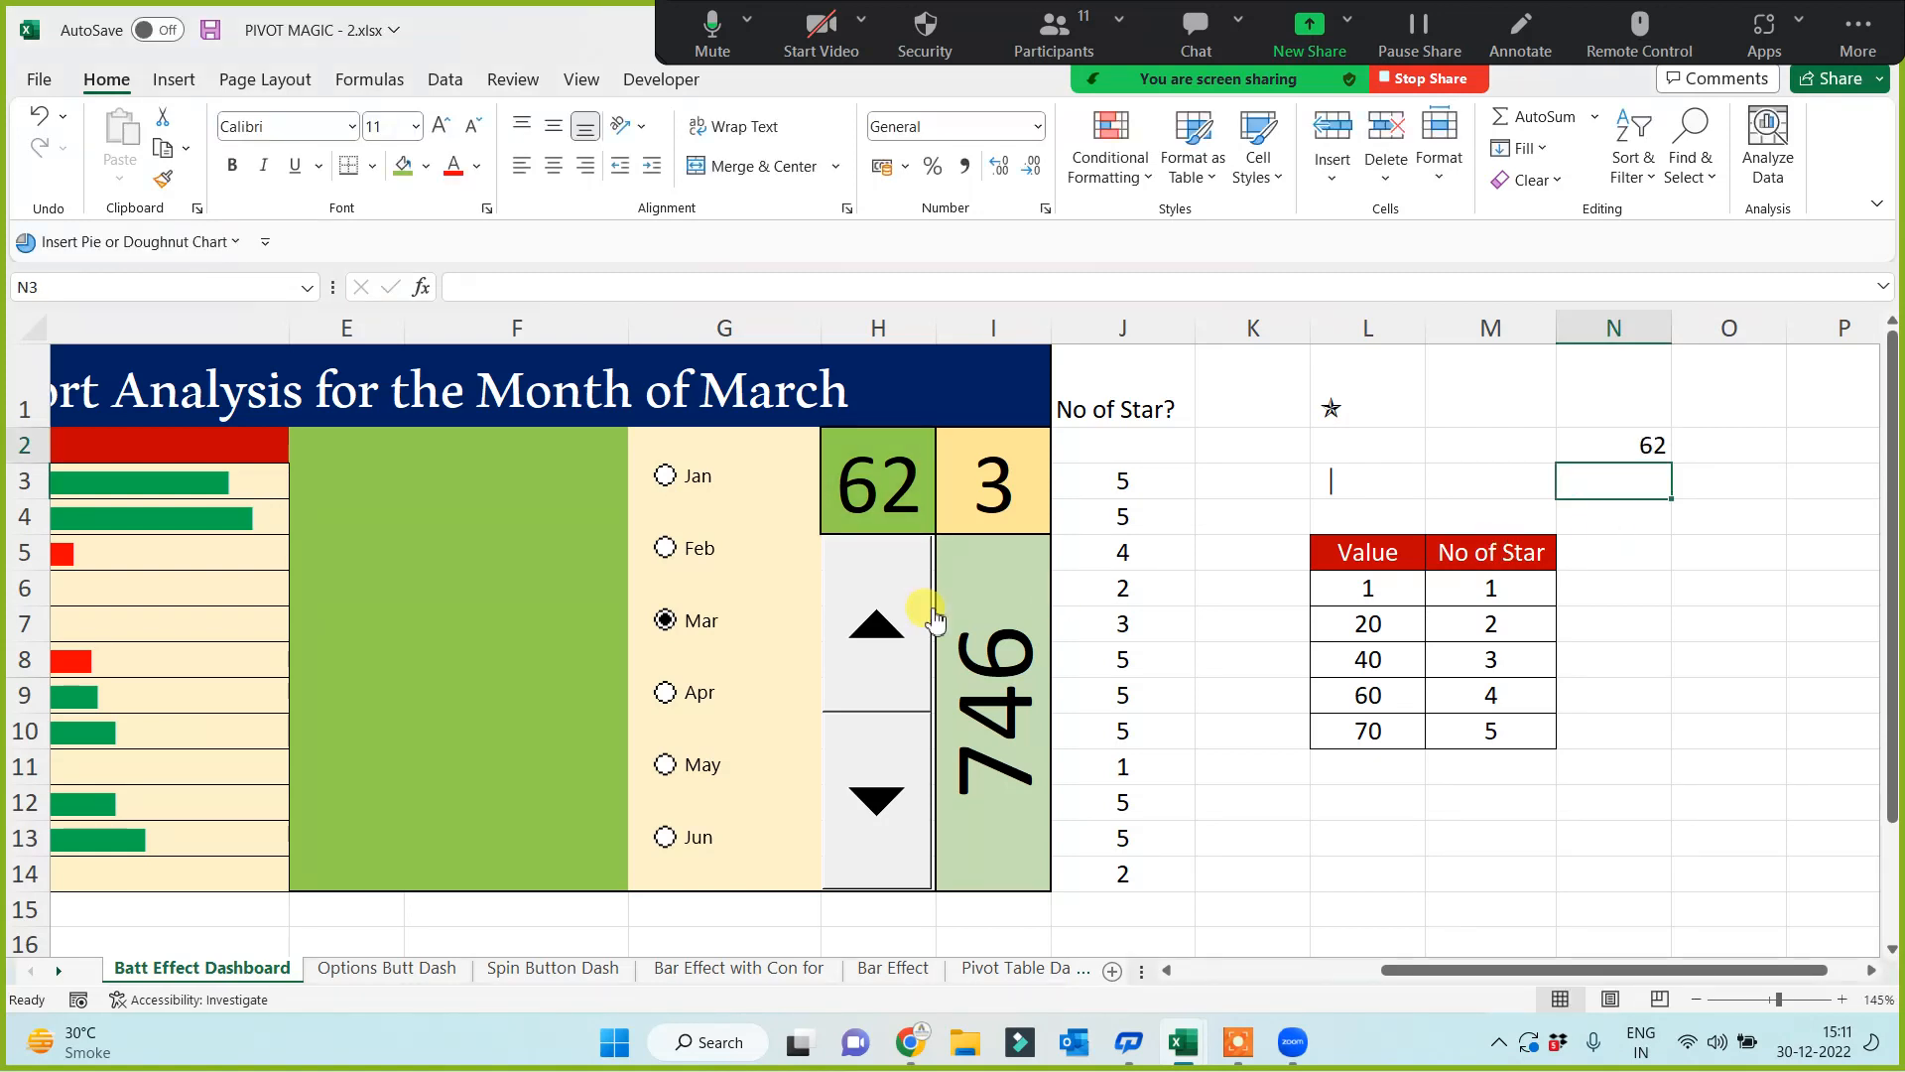
{"action": "left_click", "coordinate": [877, 627]}
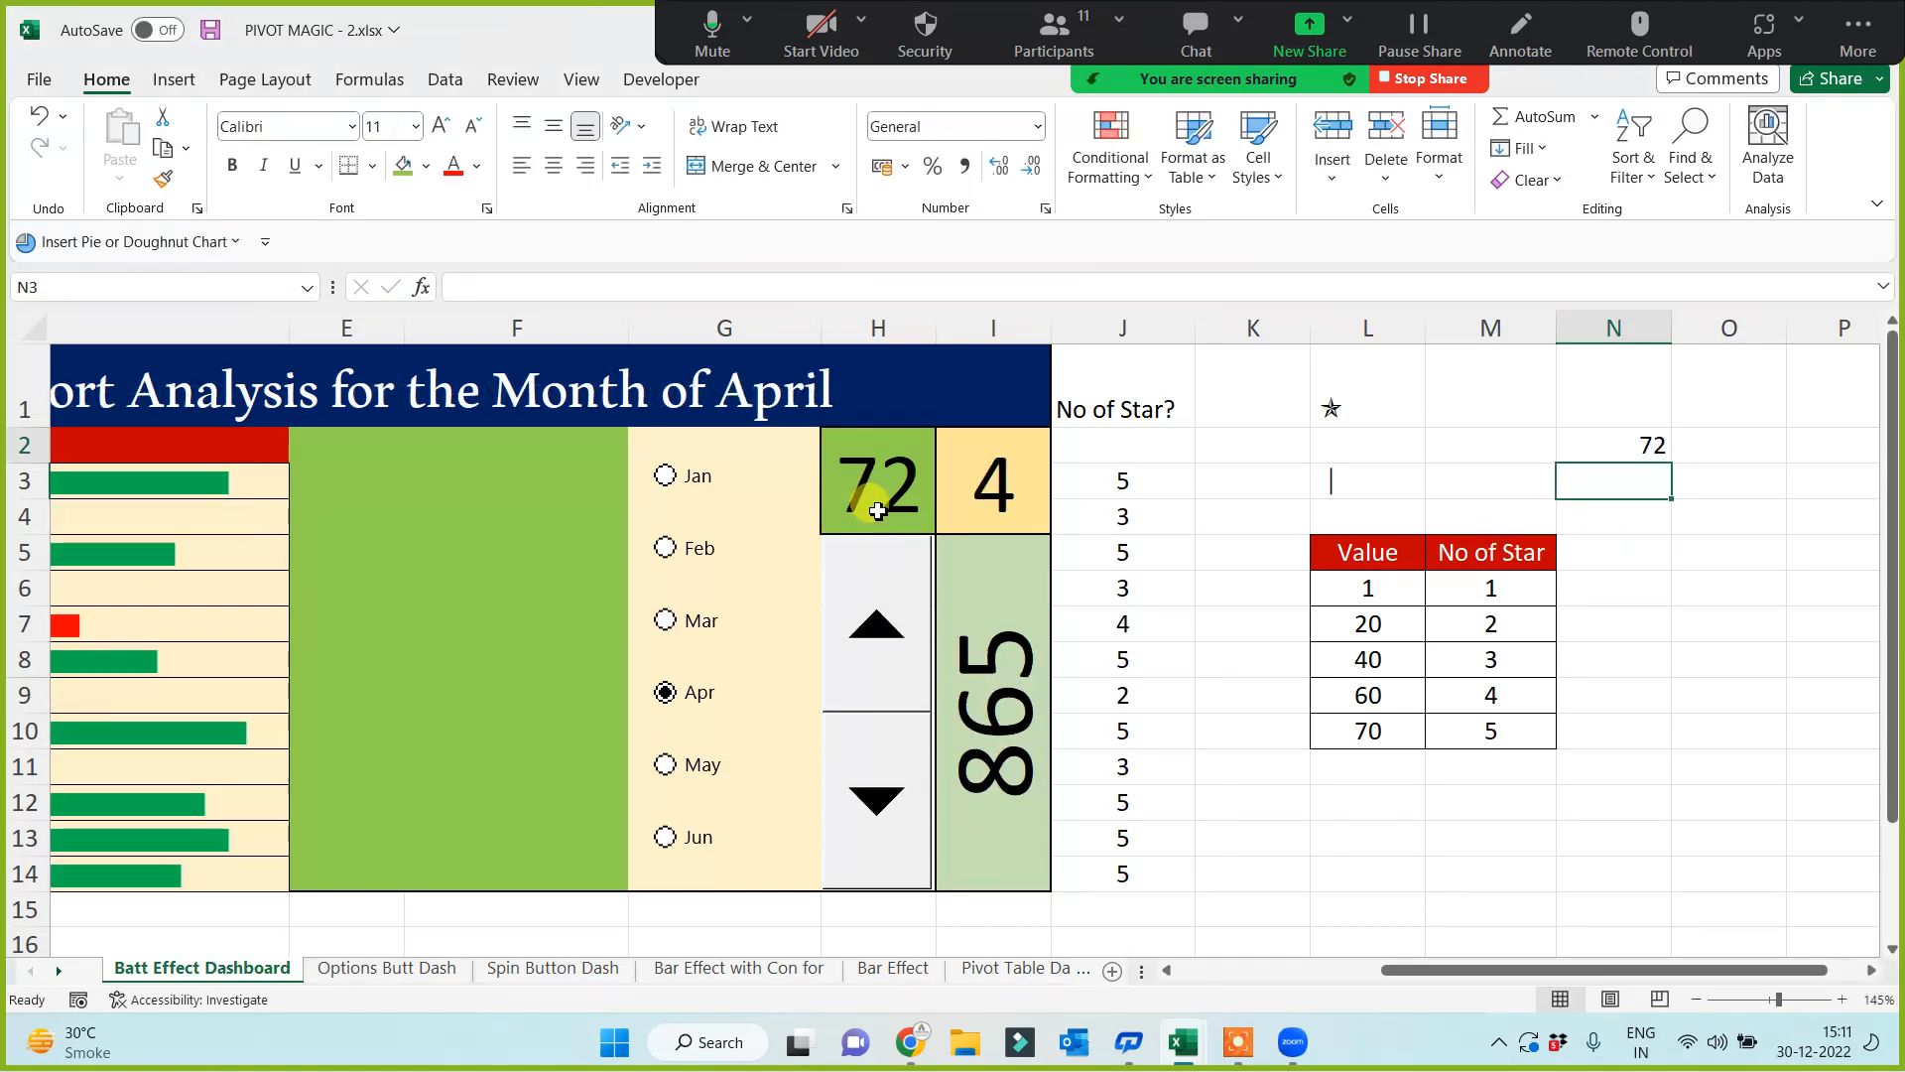
Step: Change the N2 formula to =H2/100 in percentage format, and test it by stepping the month to May
{"action": "left_click", "coordinate": [1582, 454]}
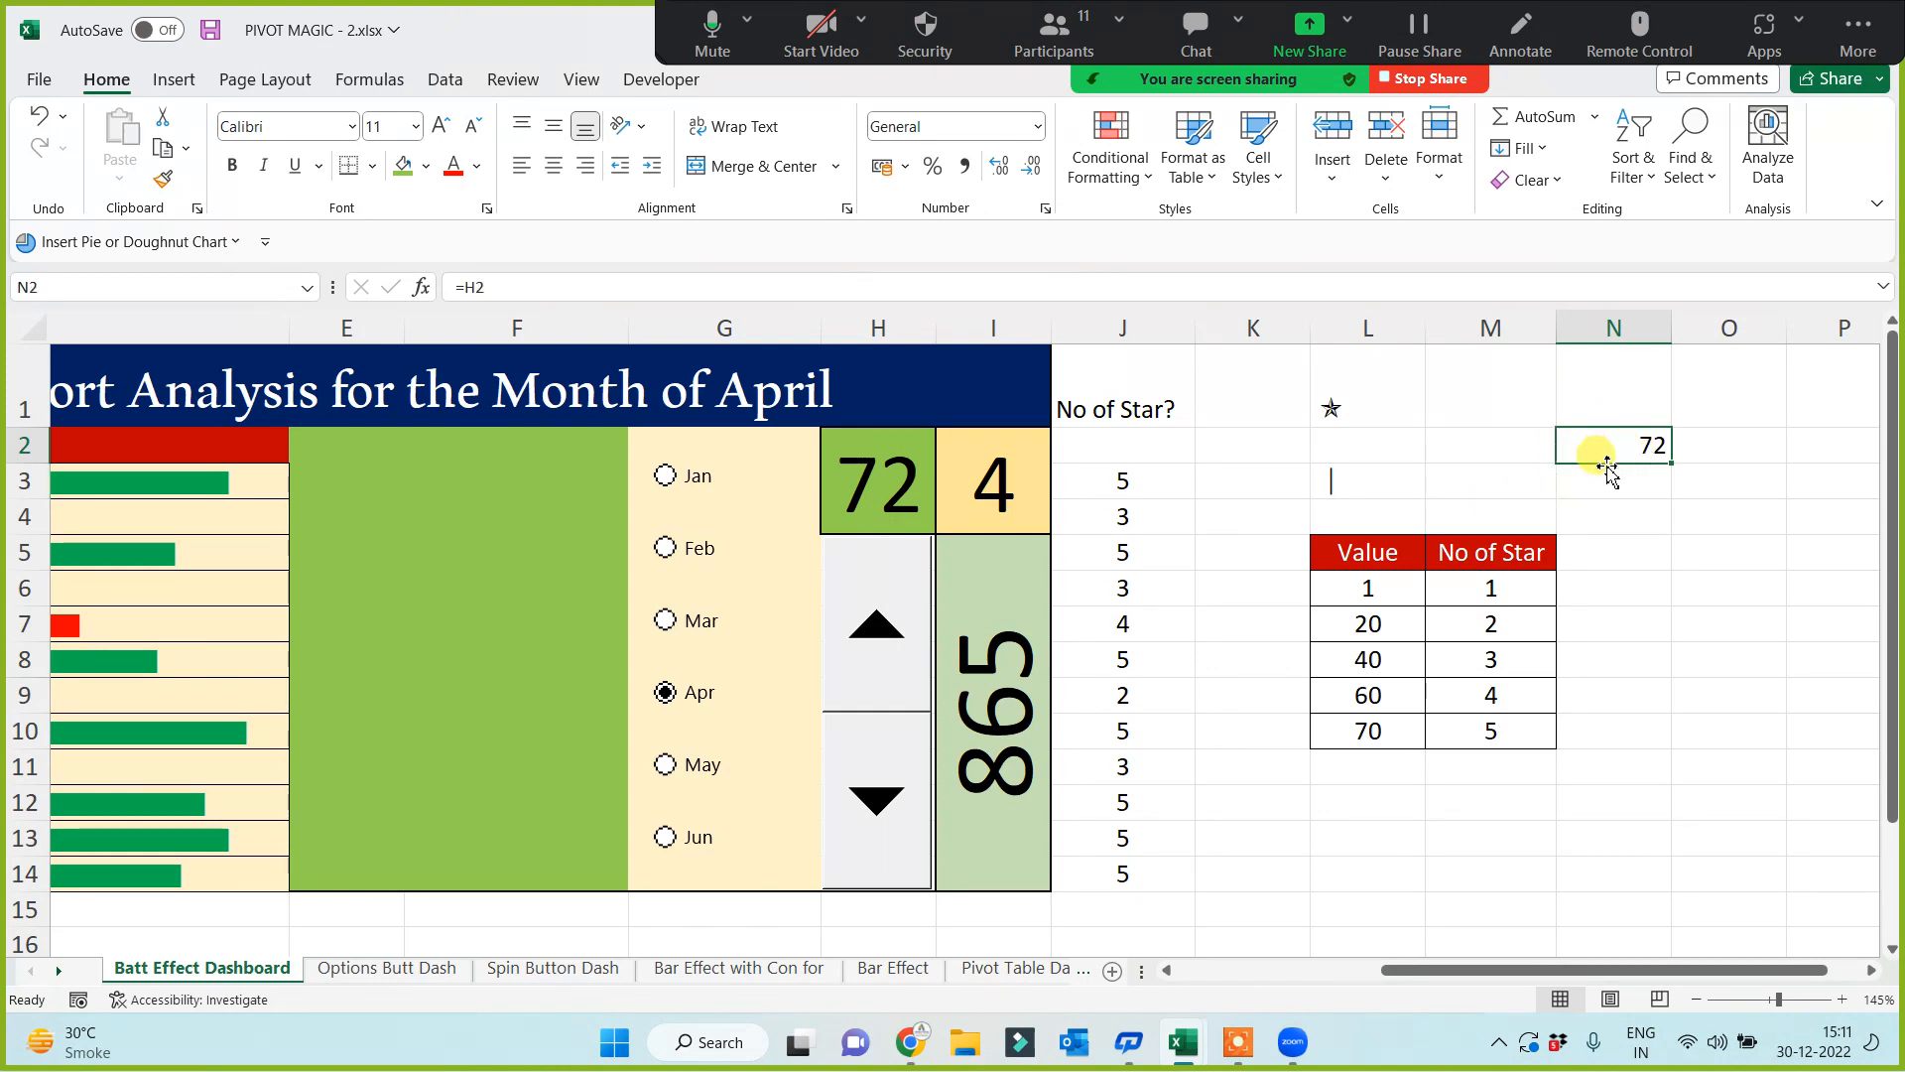
{"action": "left_click", "coordinate": [508, 287]}
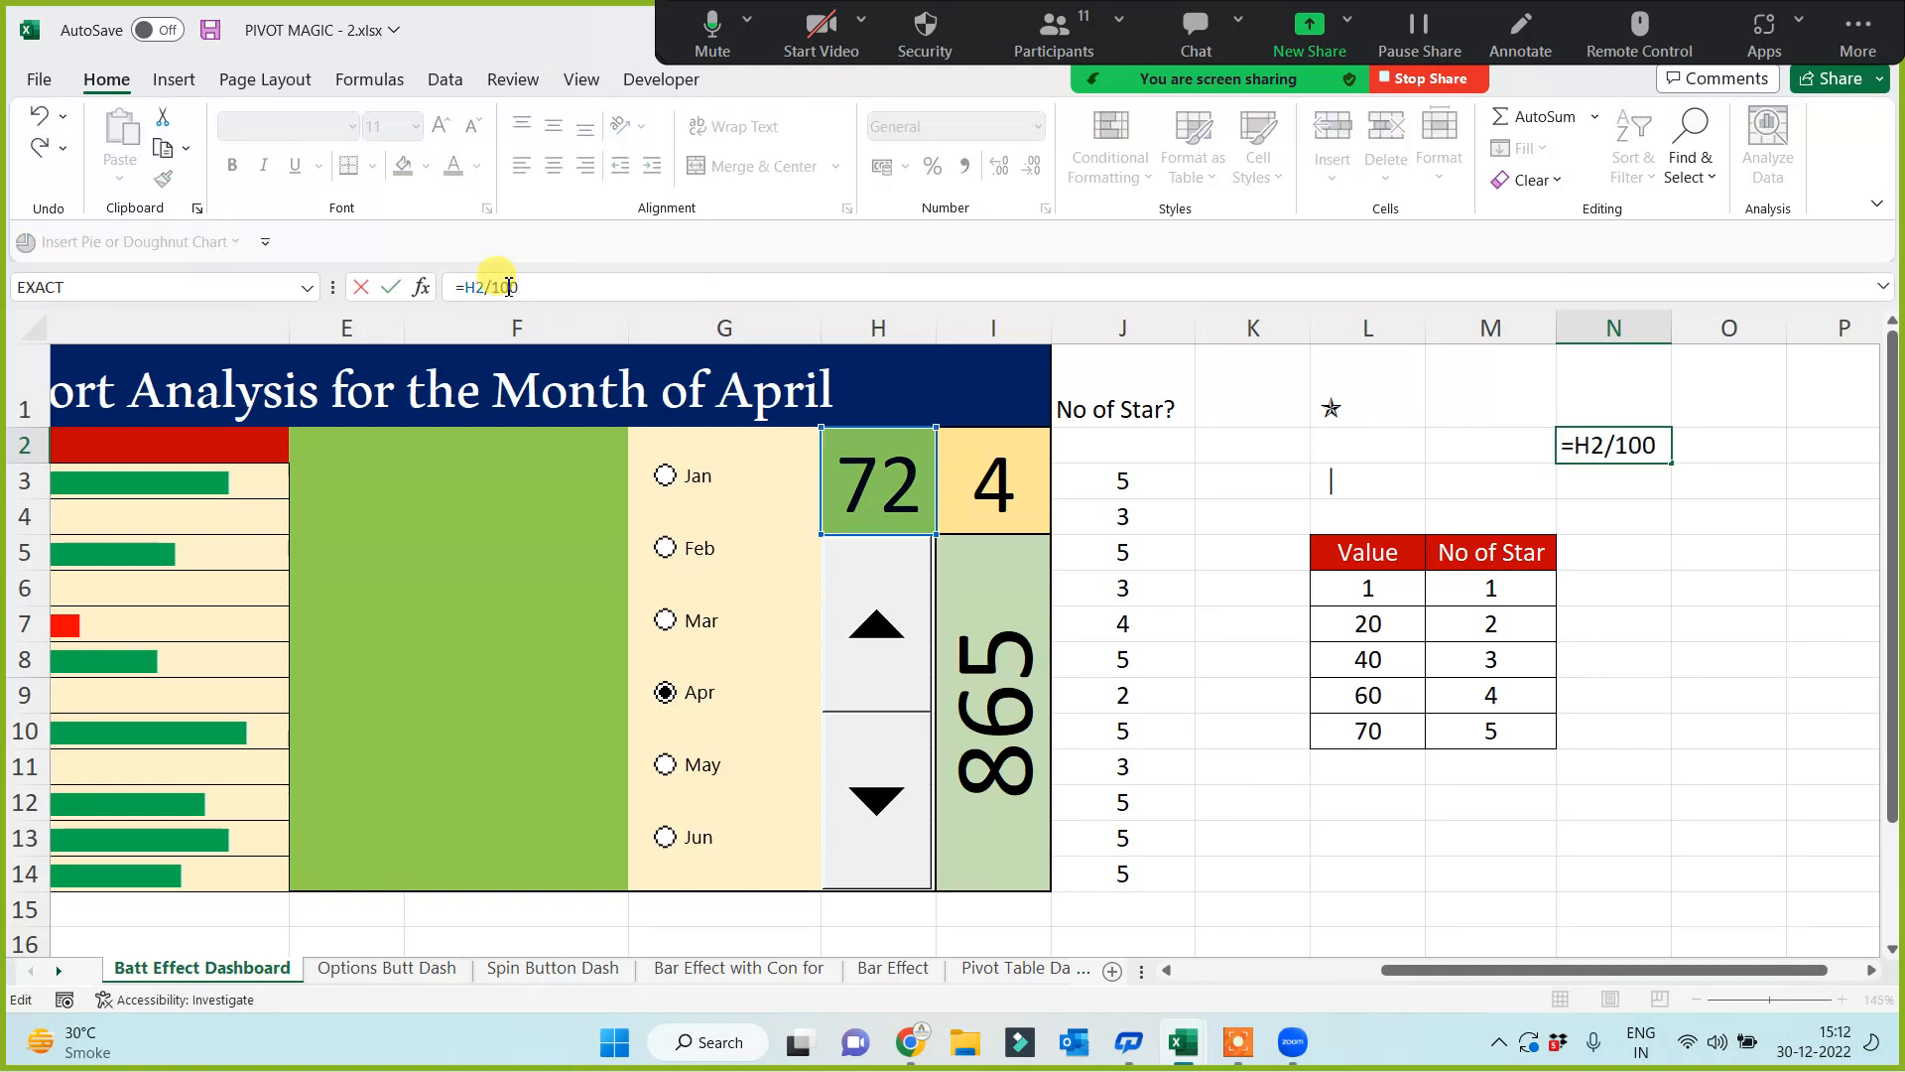
{"action": "type", "text": "/100"}
{"action": "key", "text": "ctrl+Return"}
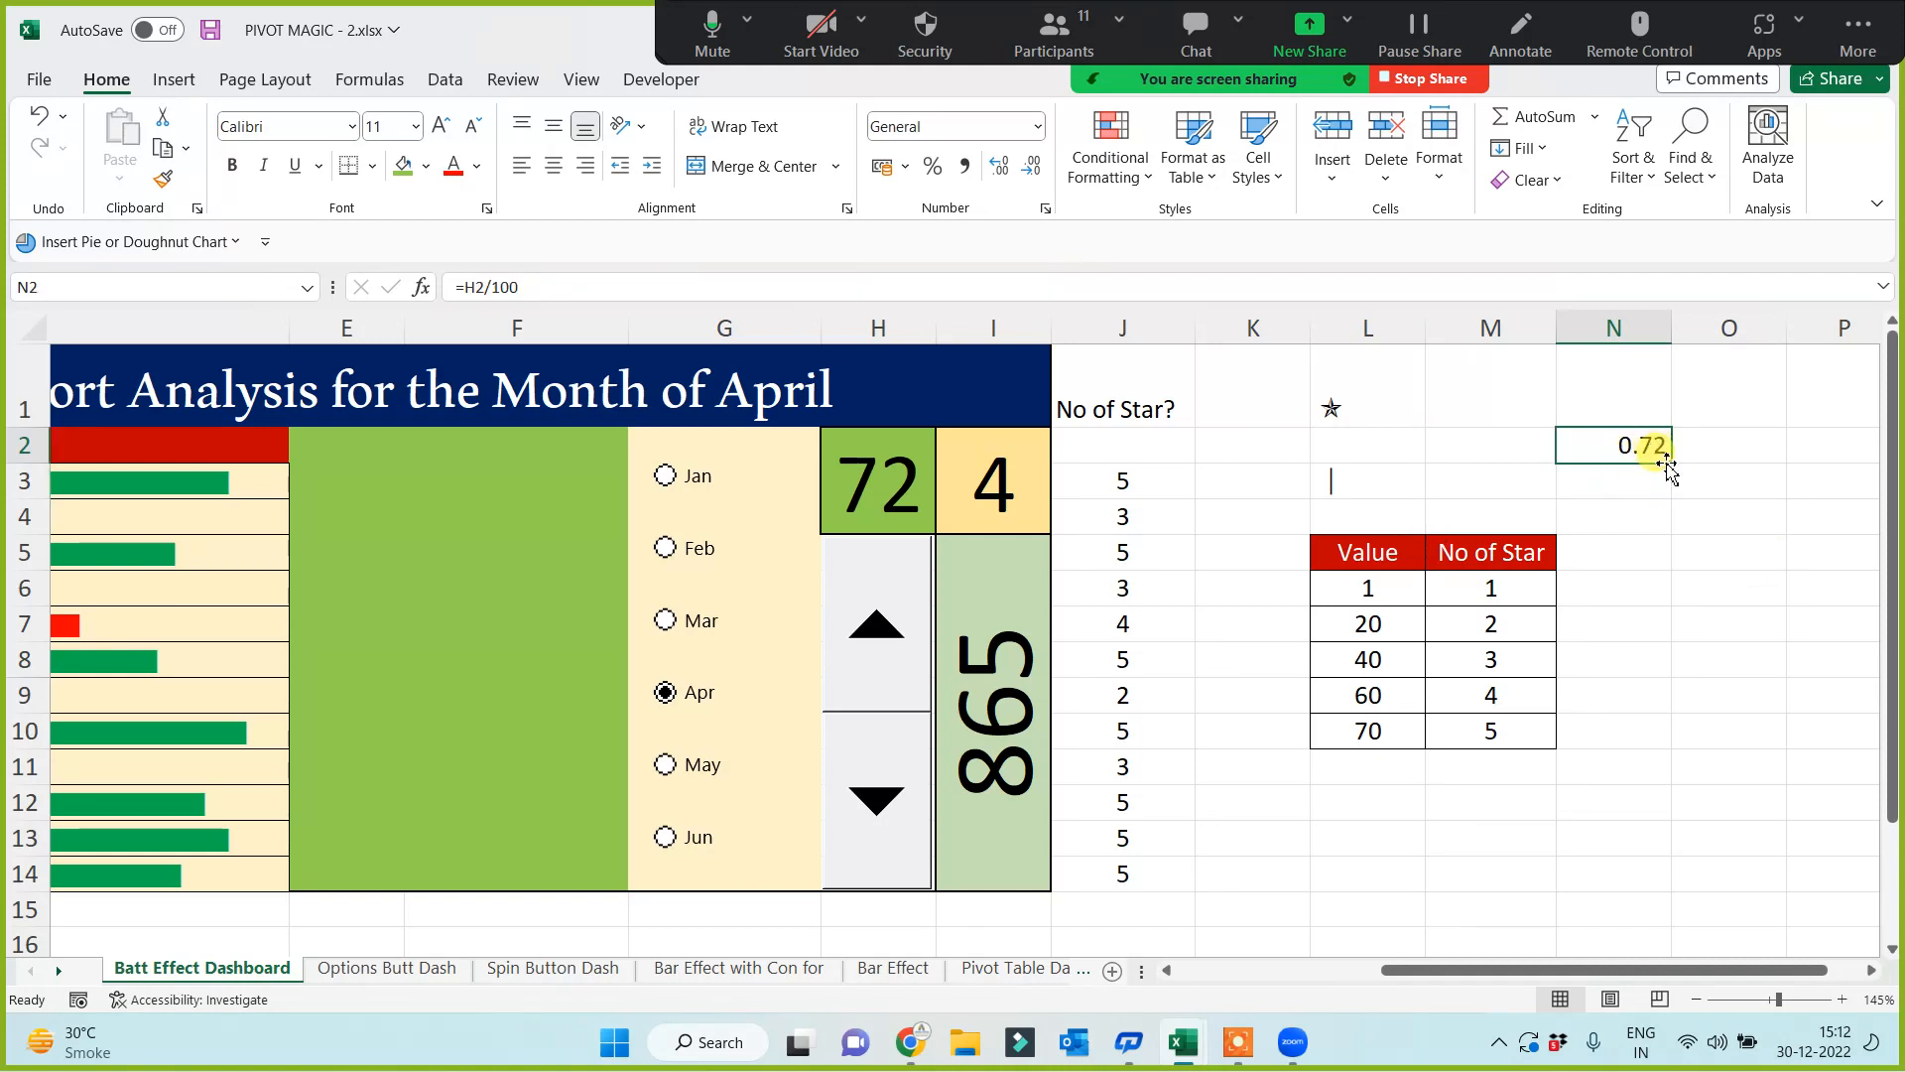
{"action": "left_click", "coordinate": [934, 167]}
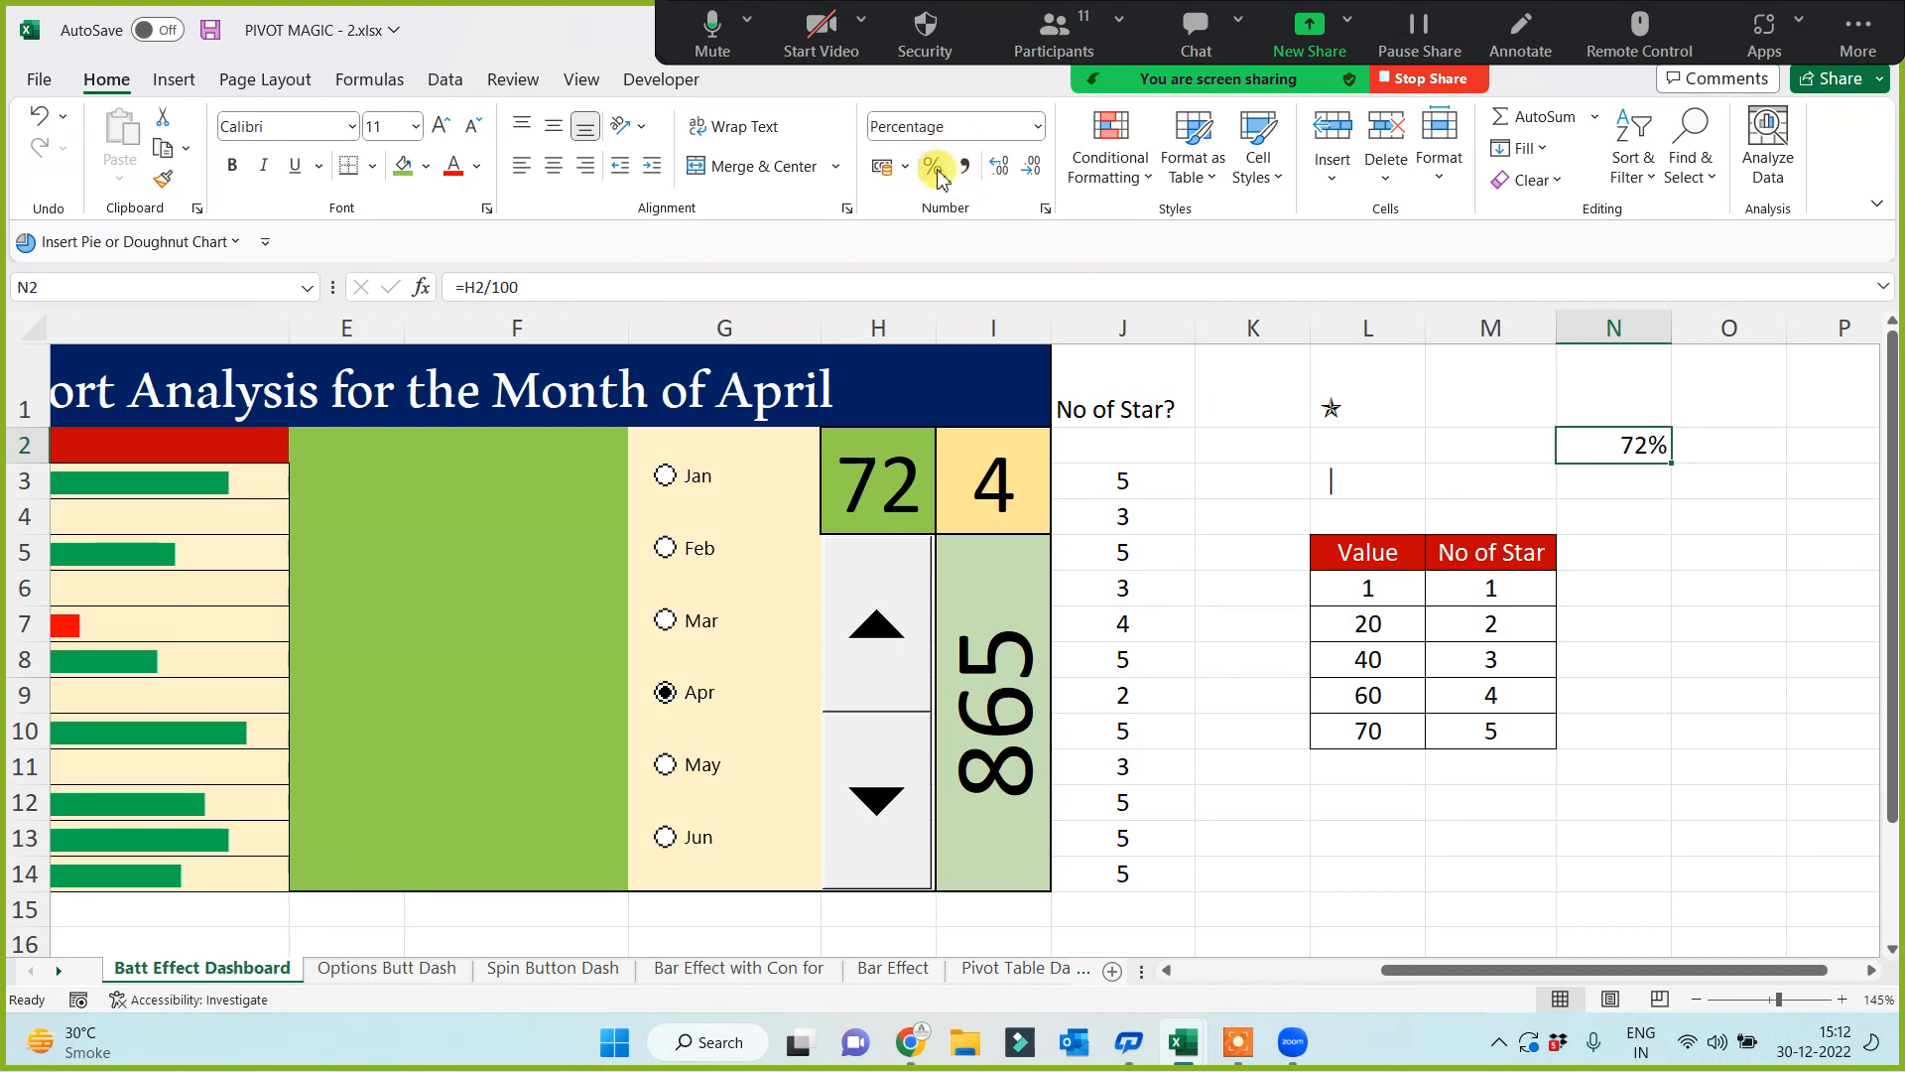
{"action": "left_click", "coordinate": [871, 683]}
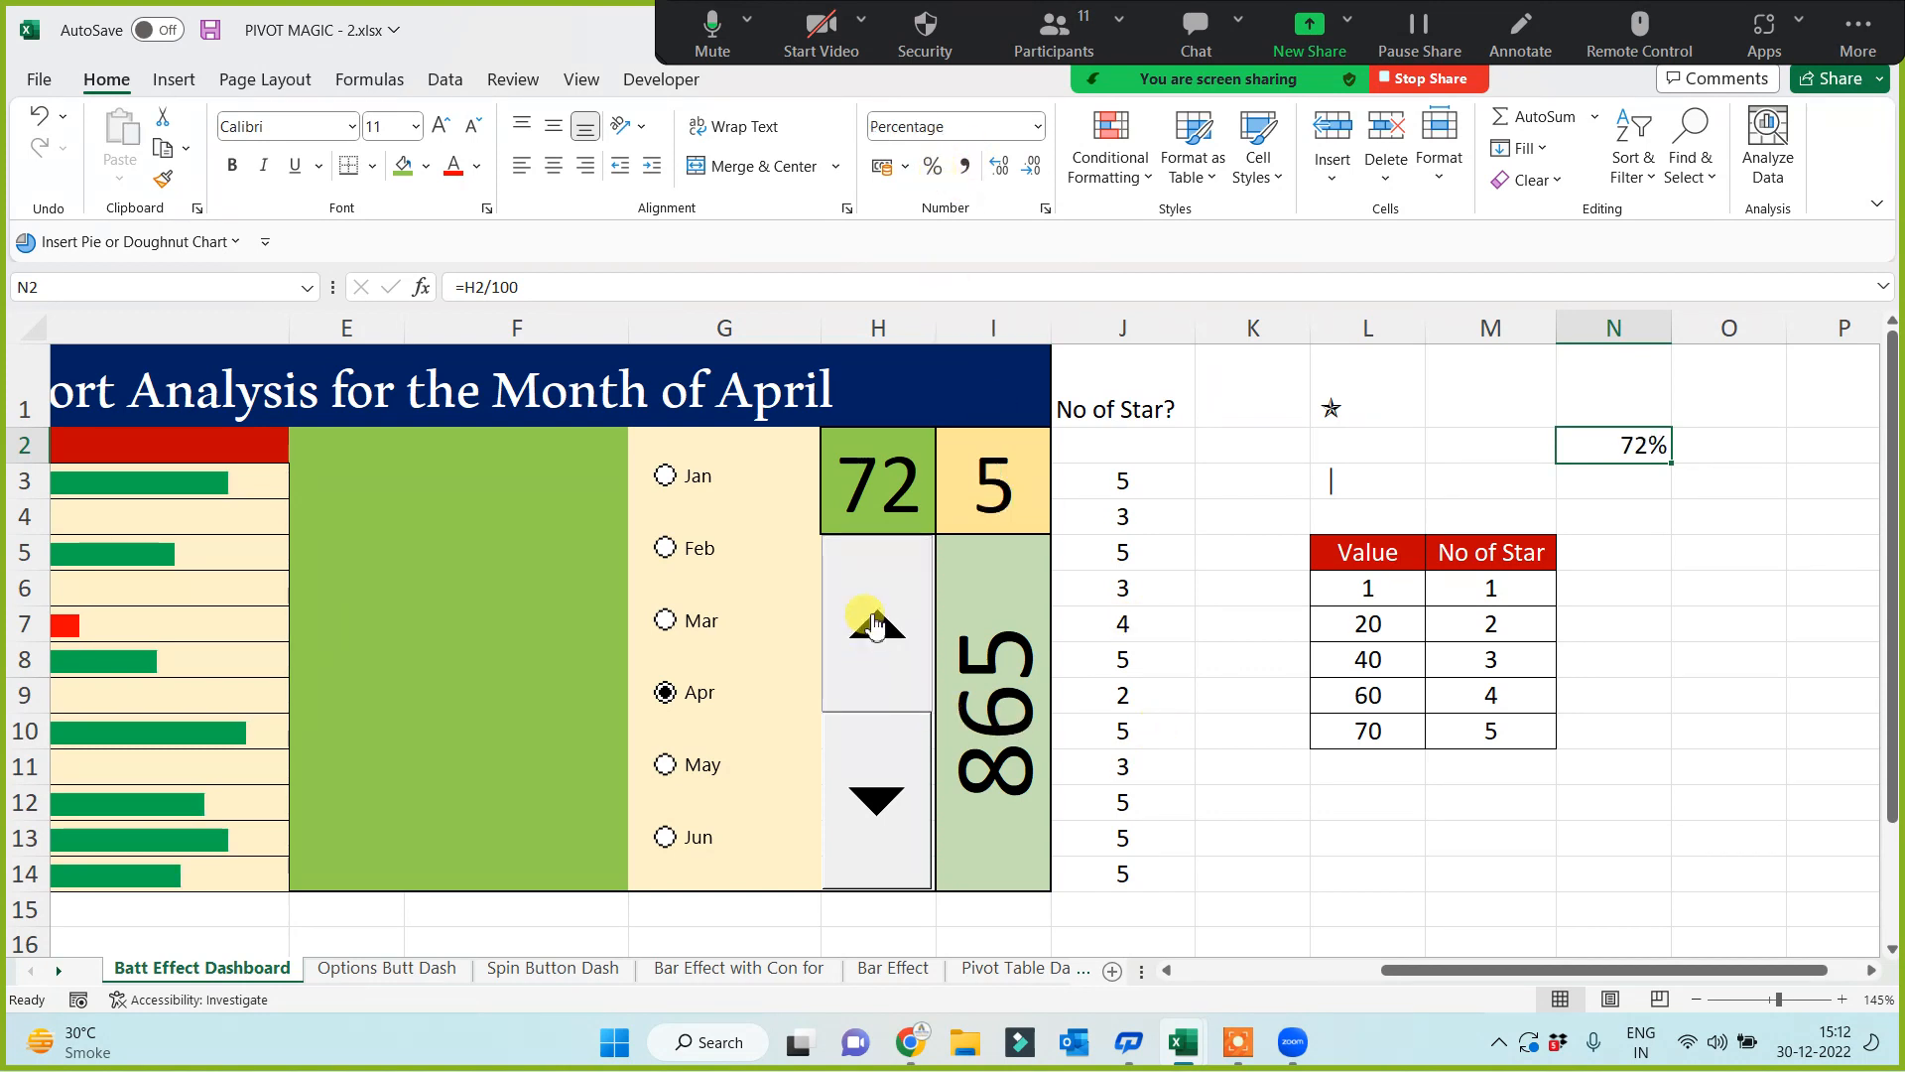
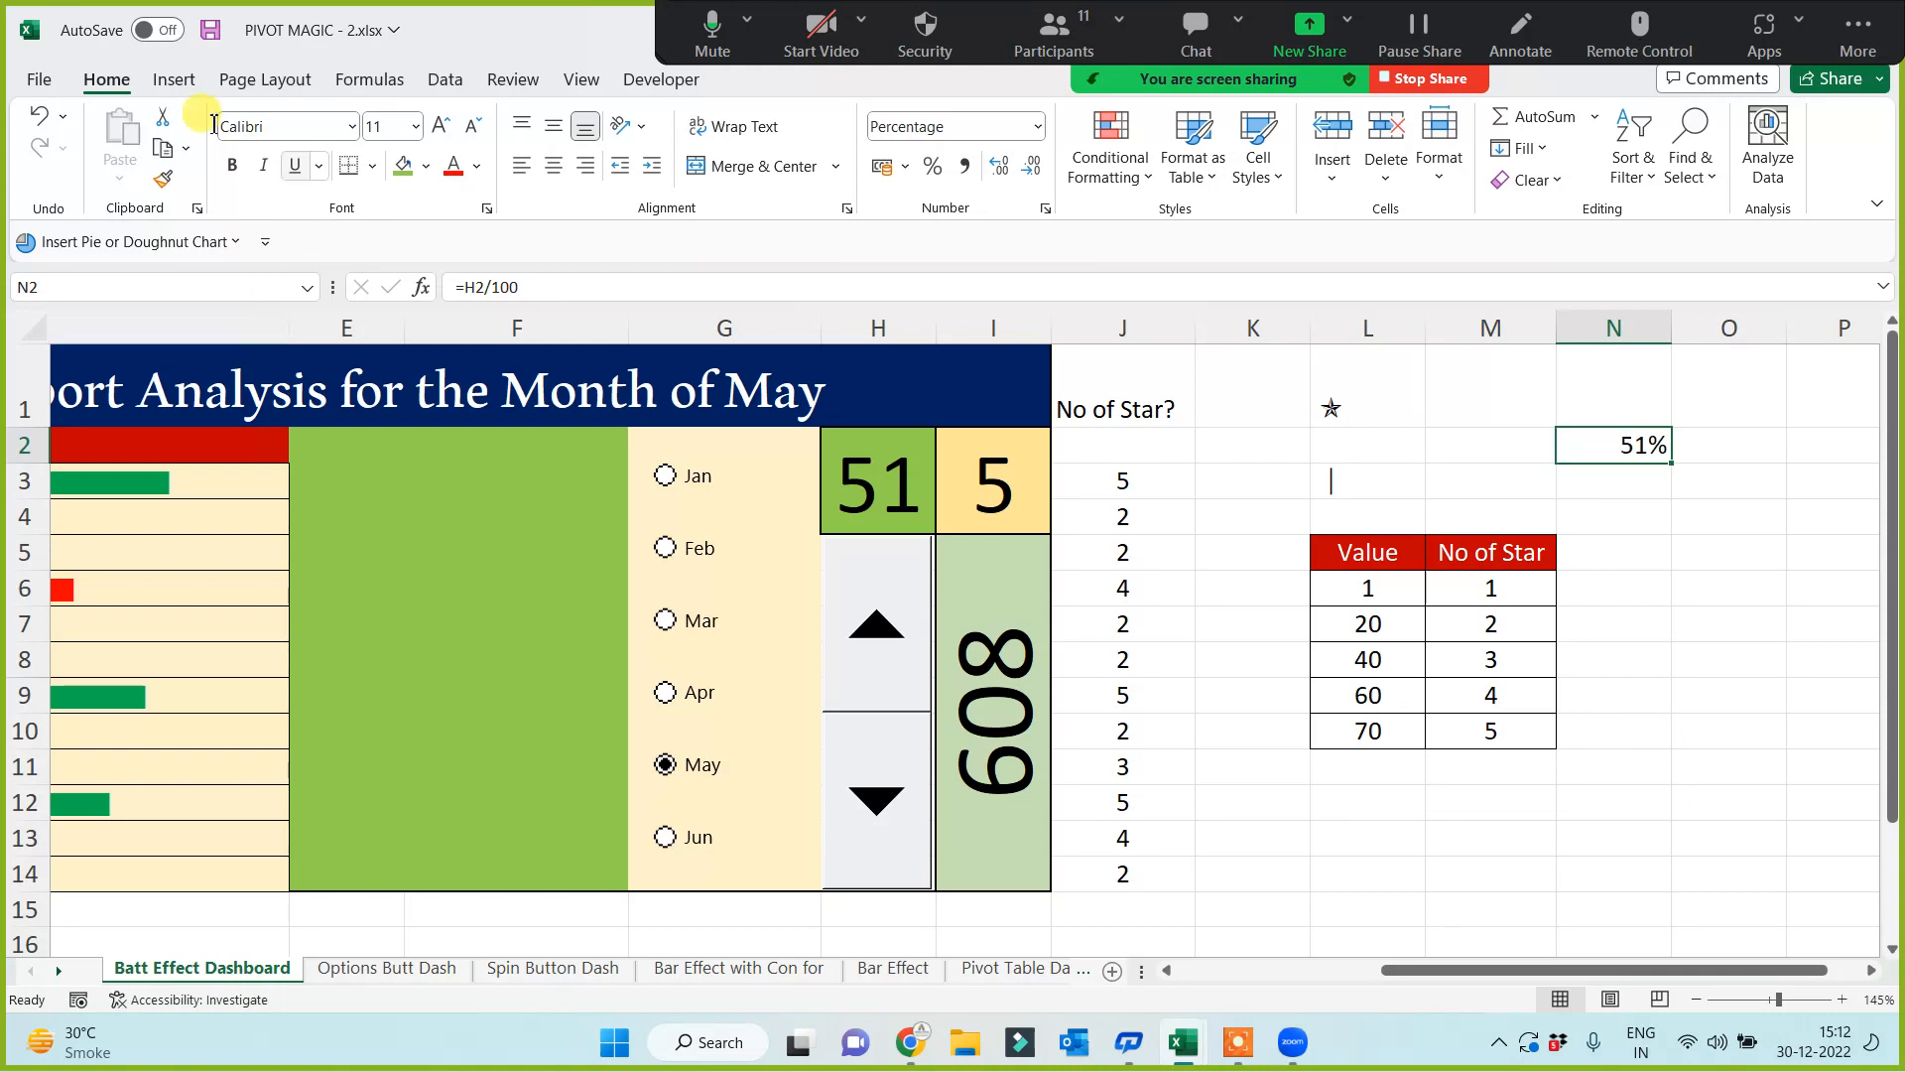
Step: Insert a 2-D stacked column chart based on the percentage in cell N2
{"action": "left_click", "coordinate": [174, 80]}
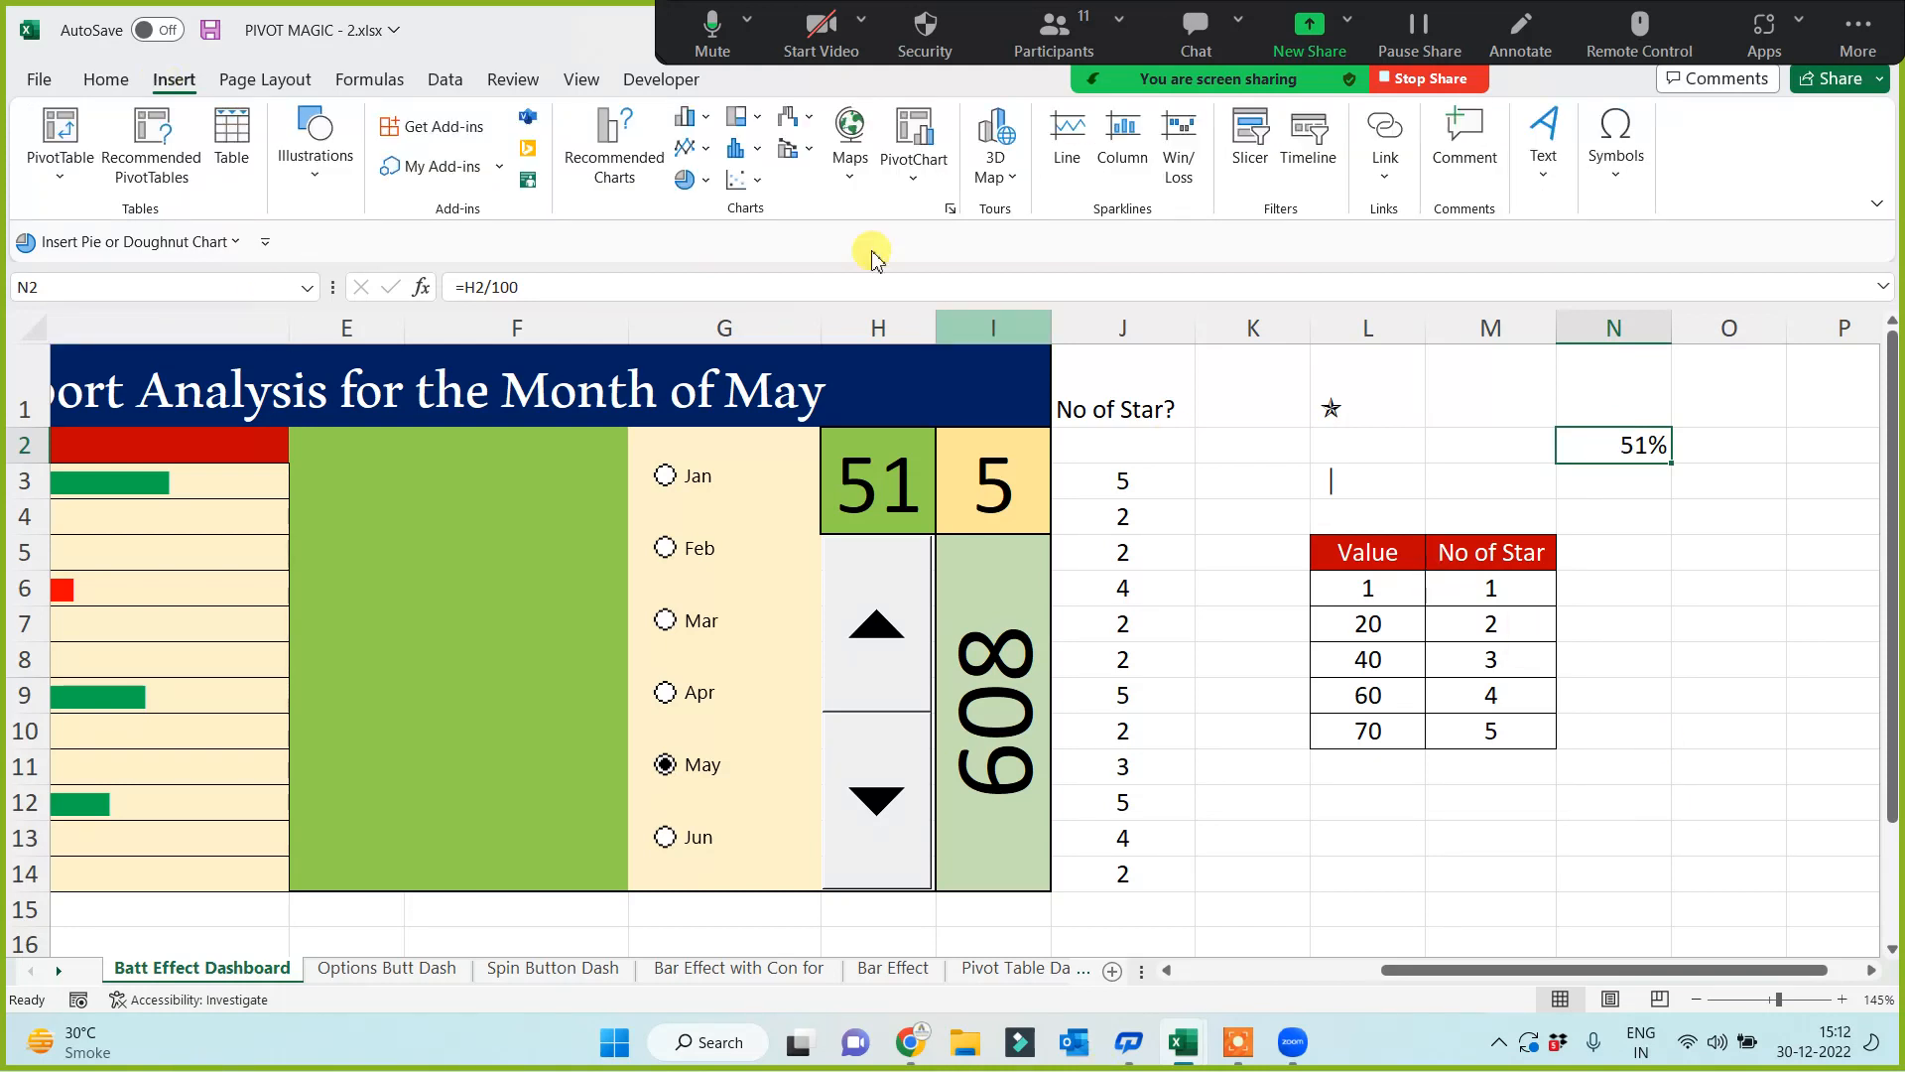
{"action": "left_click", "coordinate": [684, 119]}
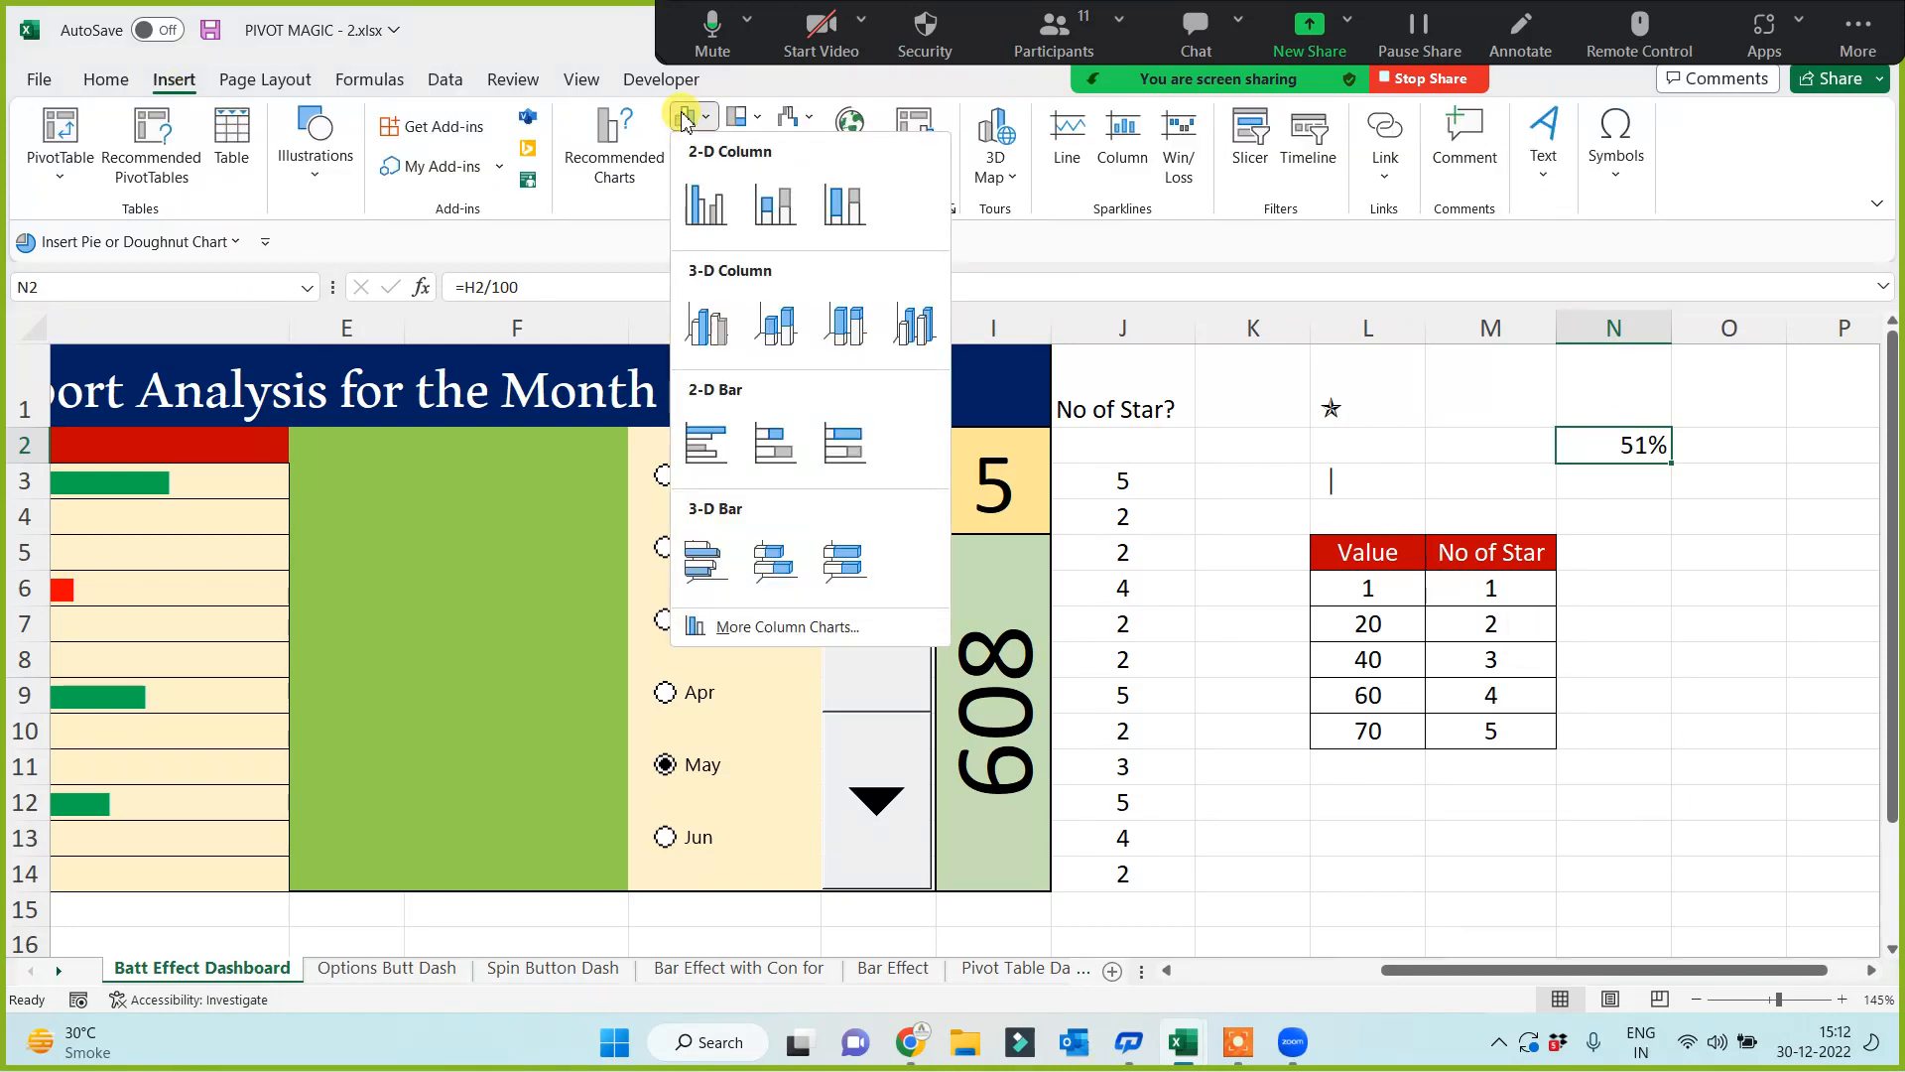
{"action": "left_click", "coordinate": [775, 209]}
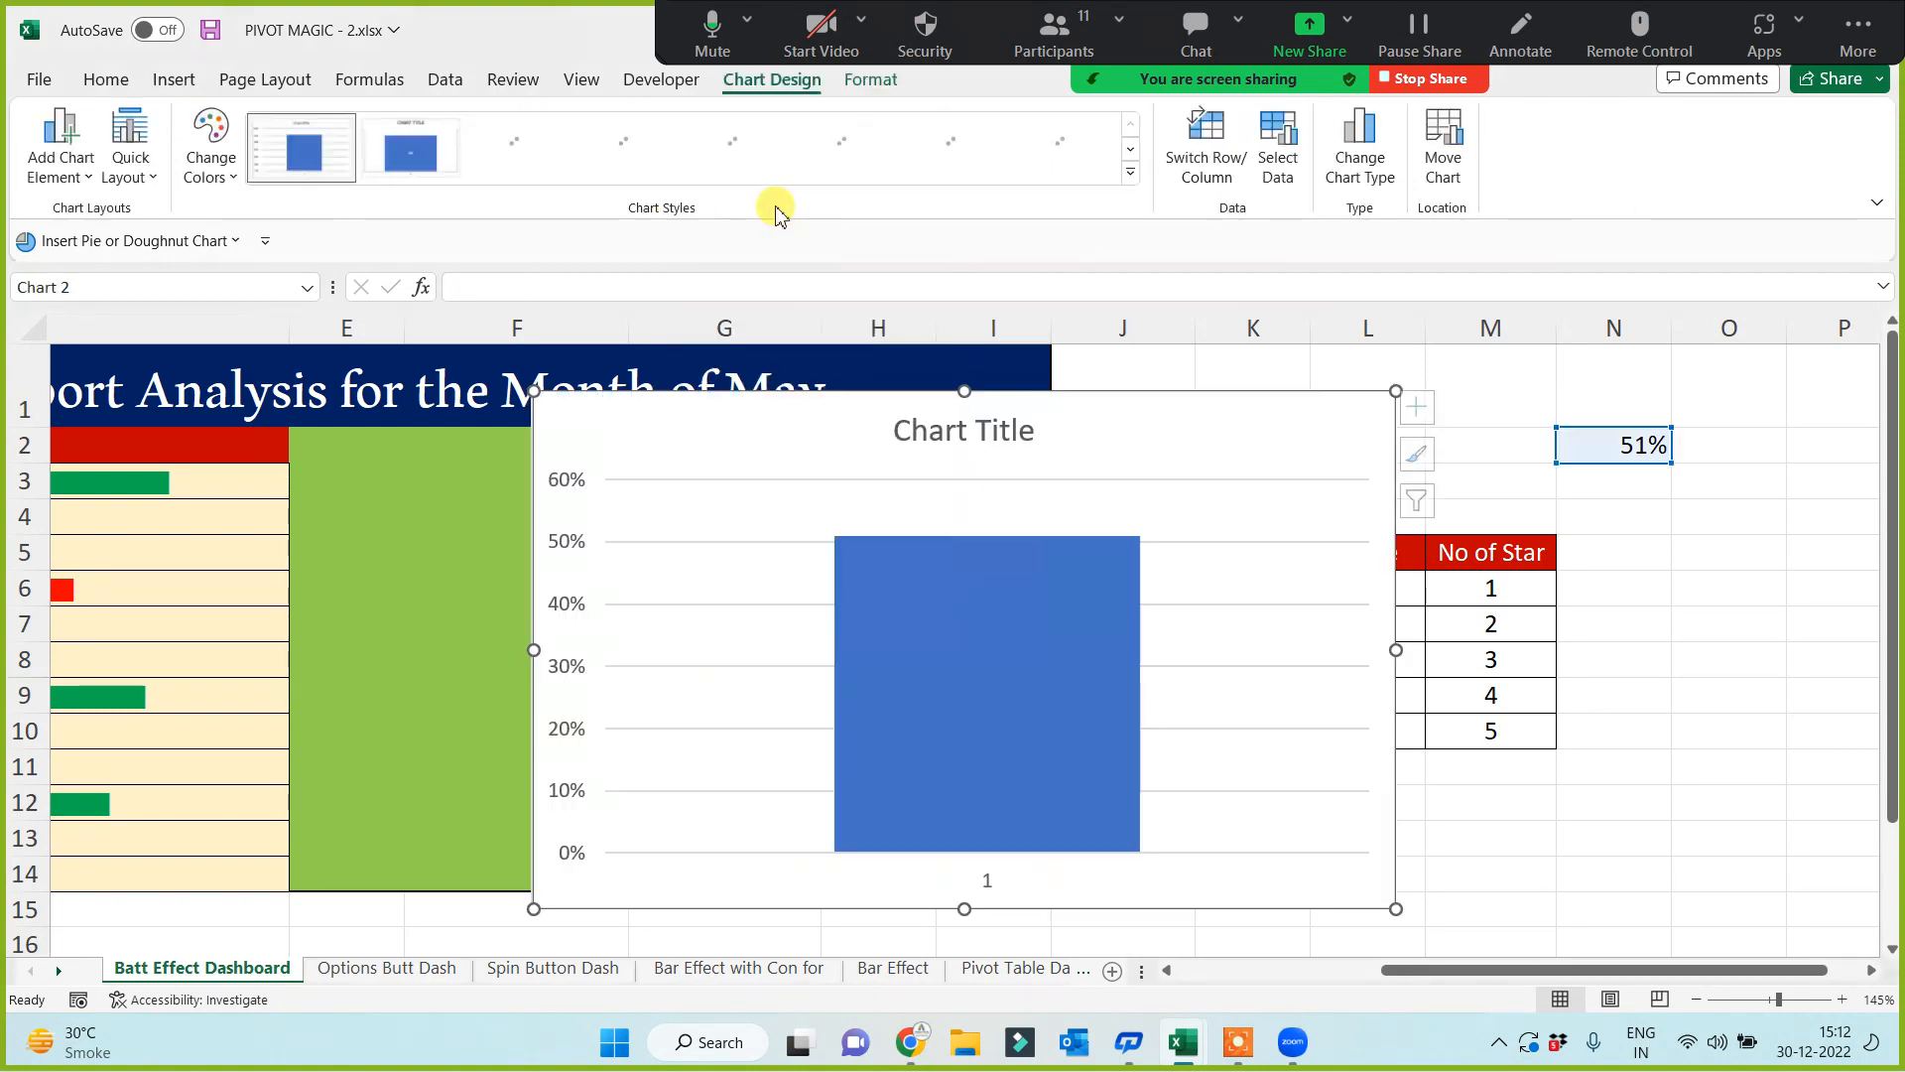
Step: Fit the chart over the green range E2:F14 and narrow column F slightly
{"action": "left_click_drag", "start_coordinate": [1389, 389], "coordinate": [429, 429]}
{"action": "left_click_drag", "start_coordinate": [564, 658], "coordinate": [625, 663]}
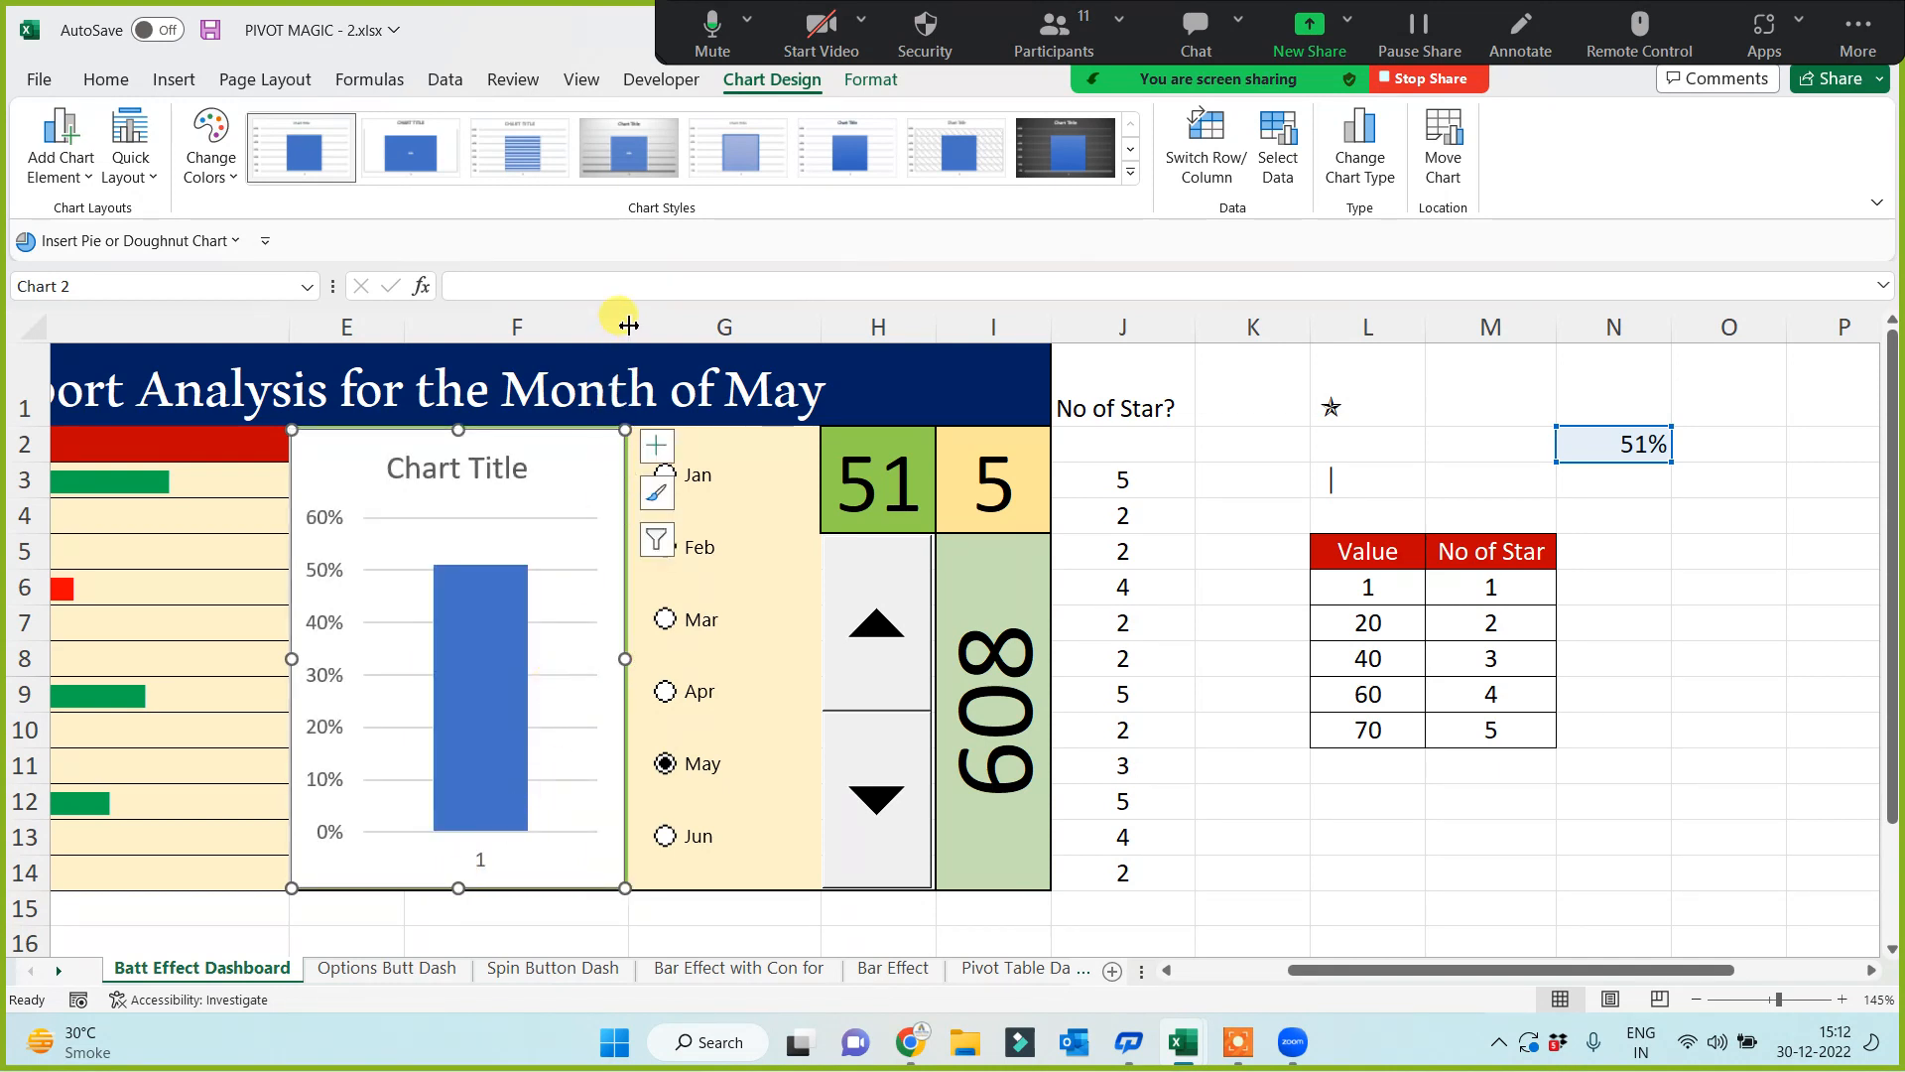
{"action": "left_click_drag", "start_coordinate": [629, 326], "coordinate": [585, 331]}
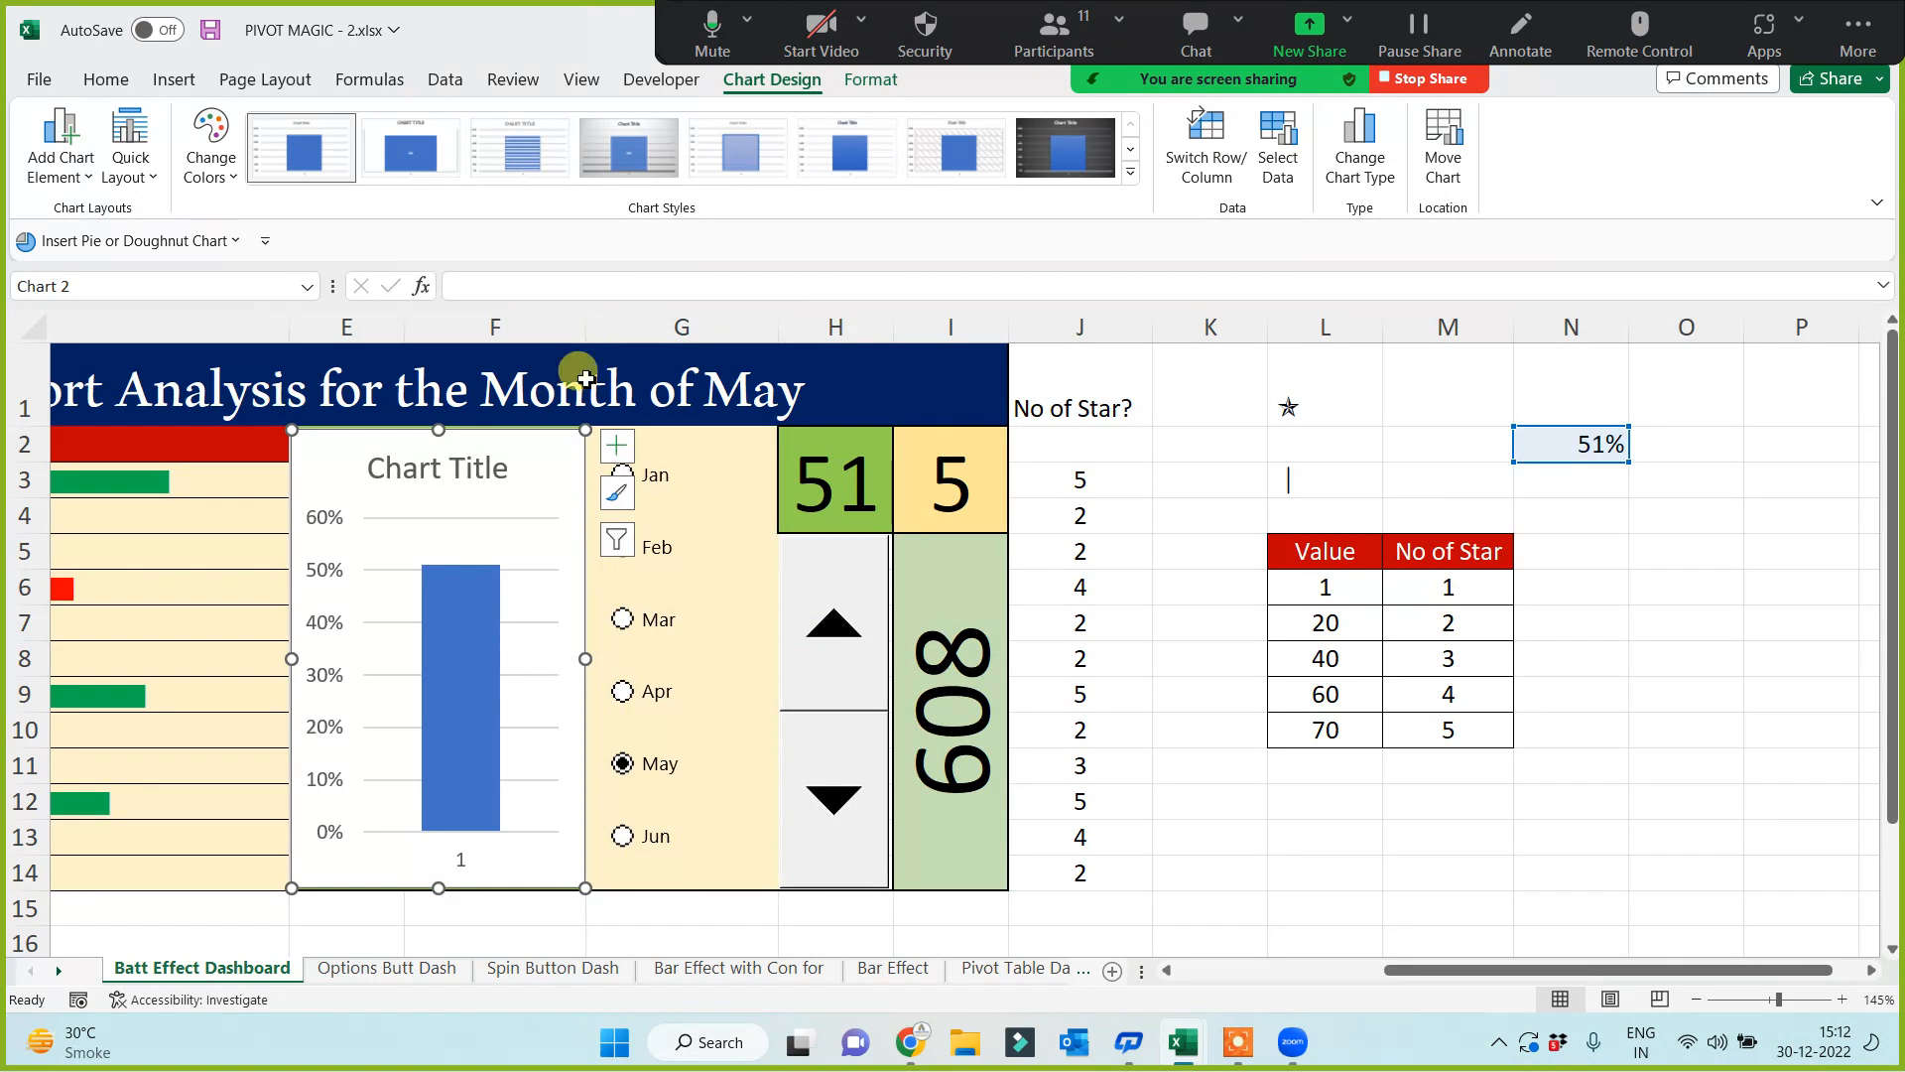
Step: Delete the chart title and the horizontal axis label from the column chart
{"action": "left_click_drag", "start_coordinate": [1403, 970], "coordinate": [1199, 986]}
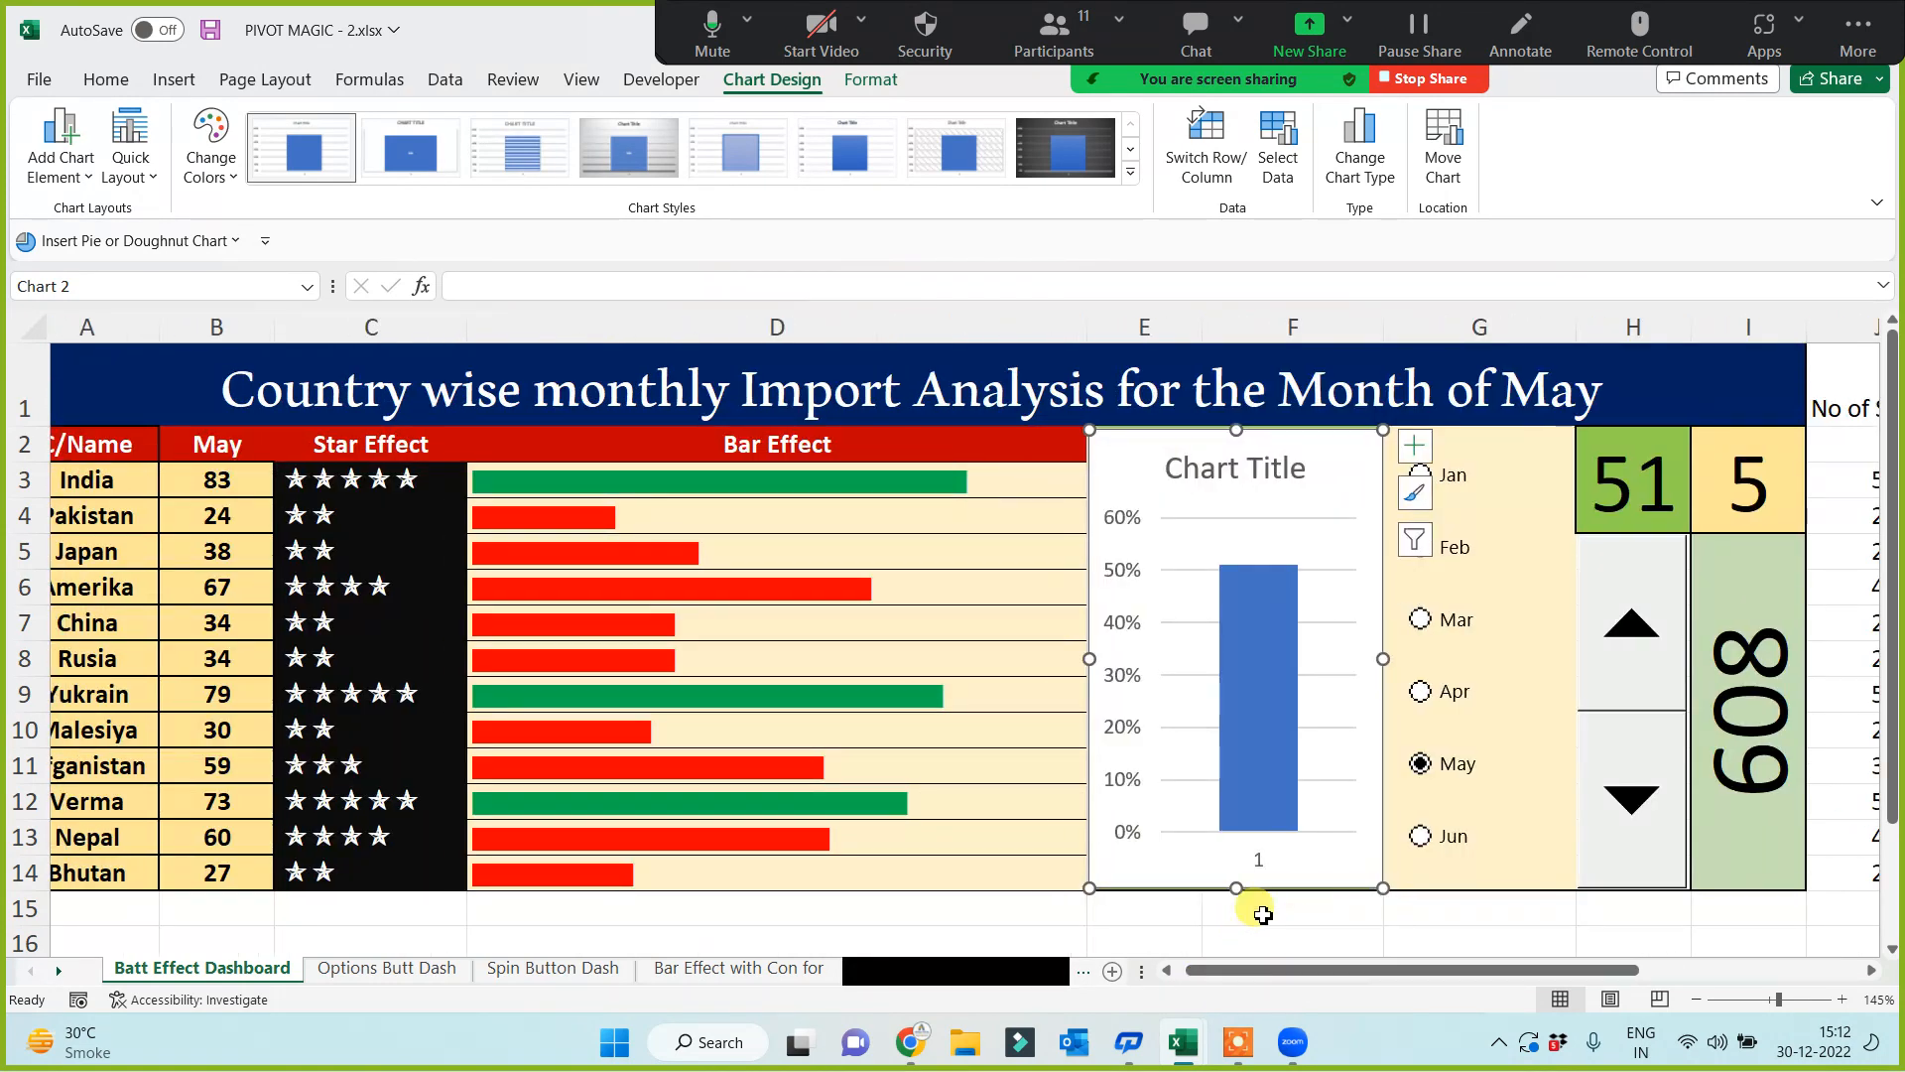
{"action": "left_click", "coordinate": [1252, 484]}
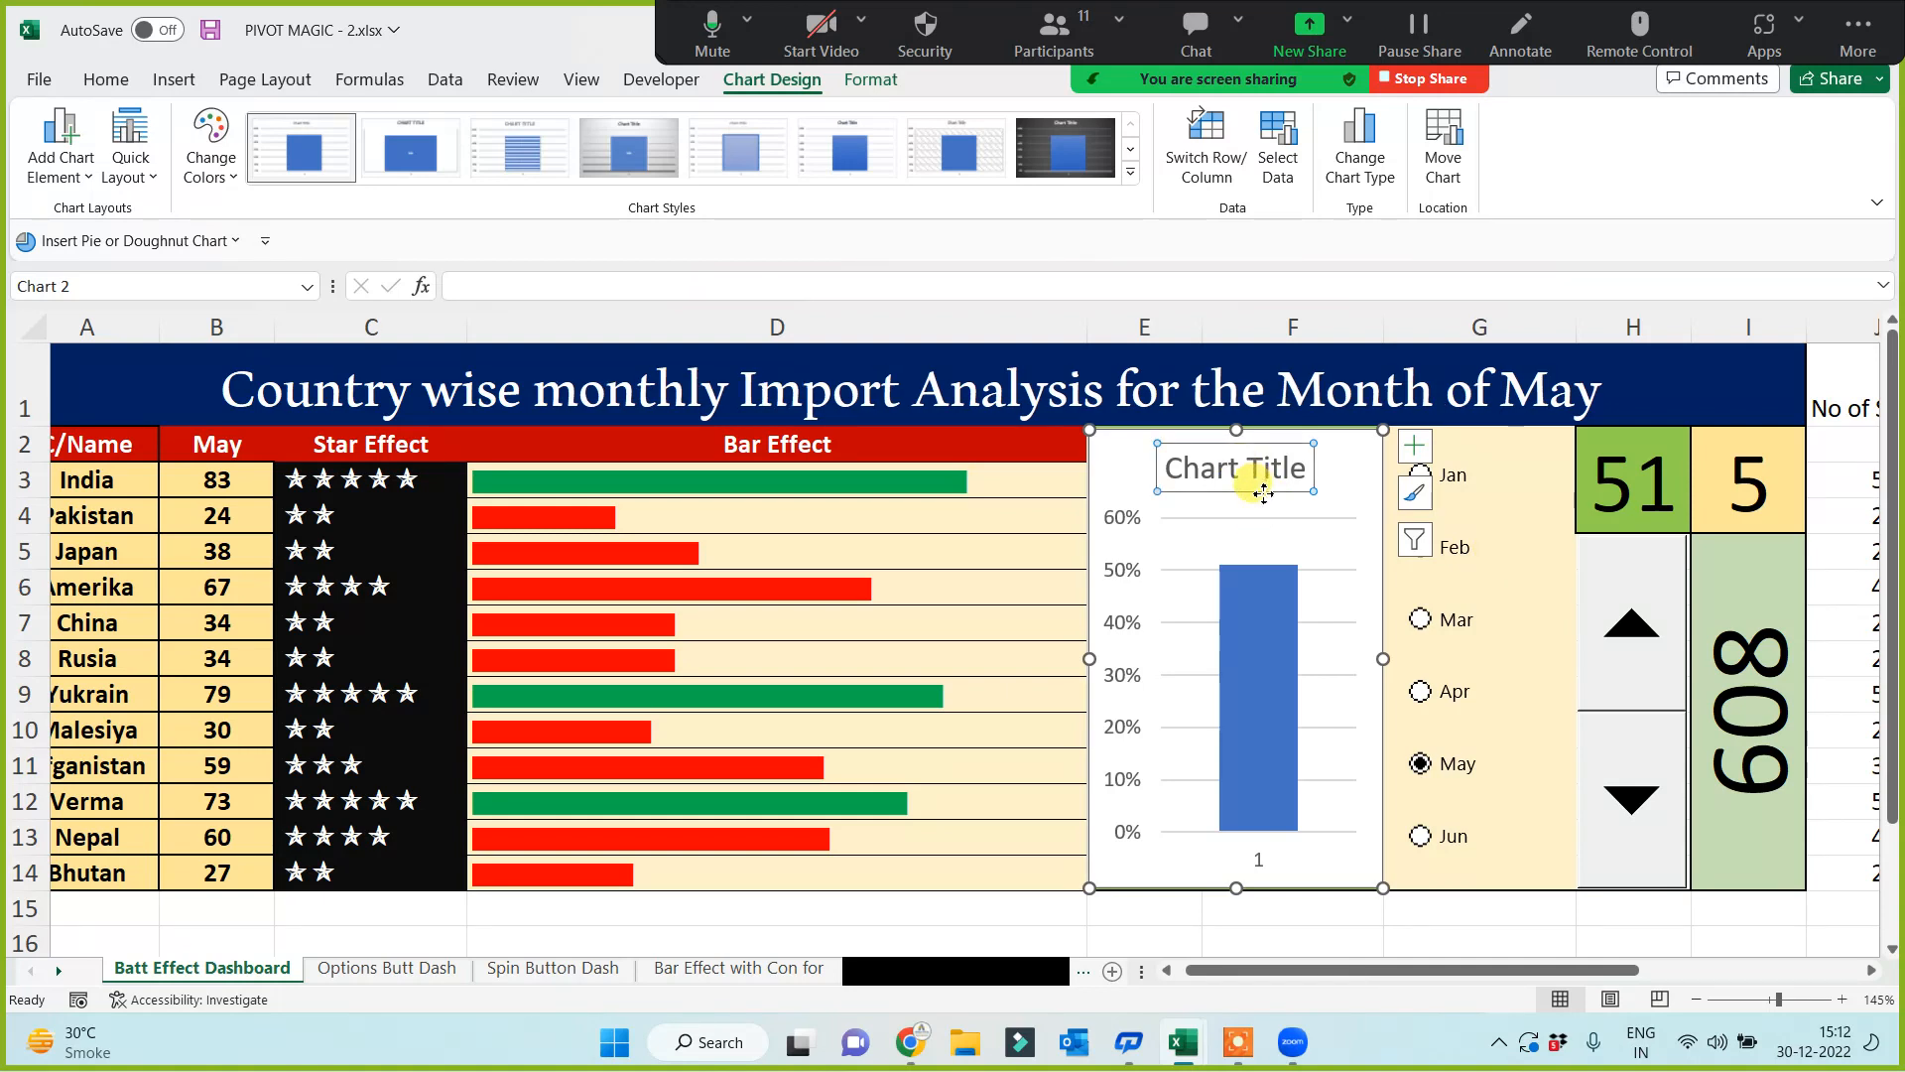
{"action": "key", "text": "Delete"}
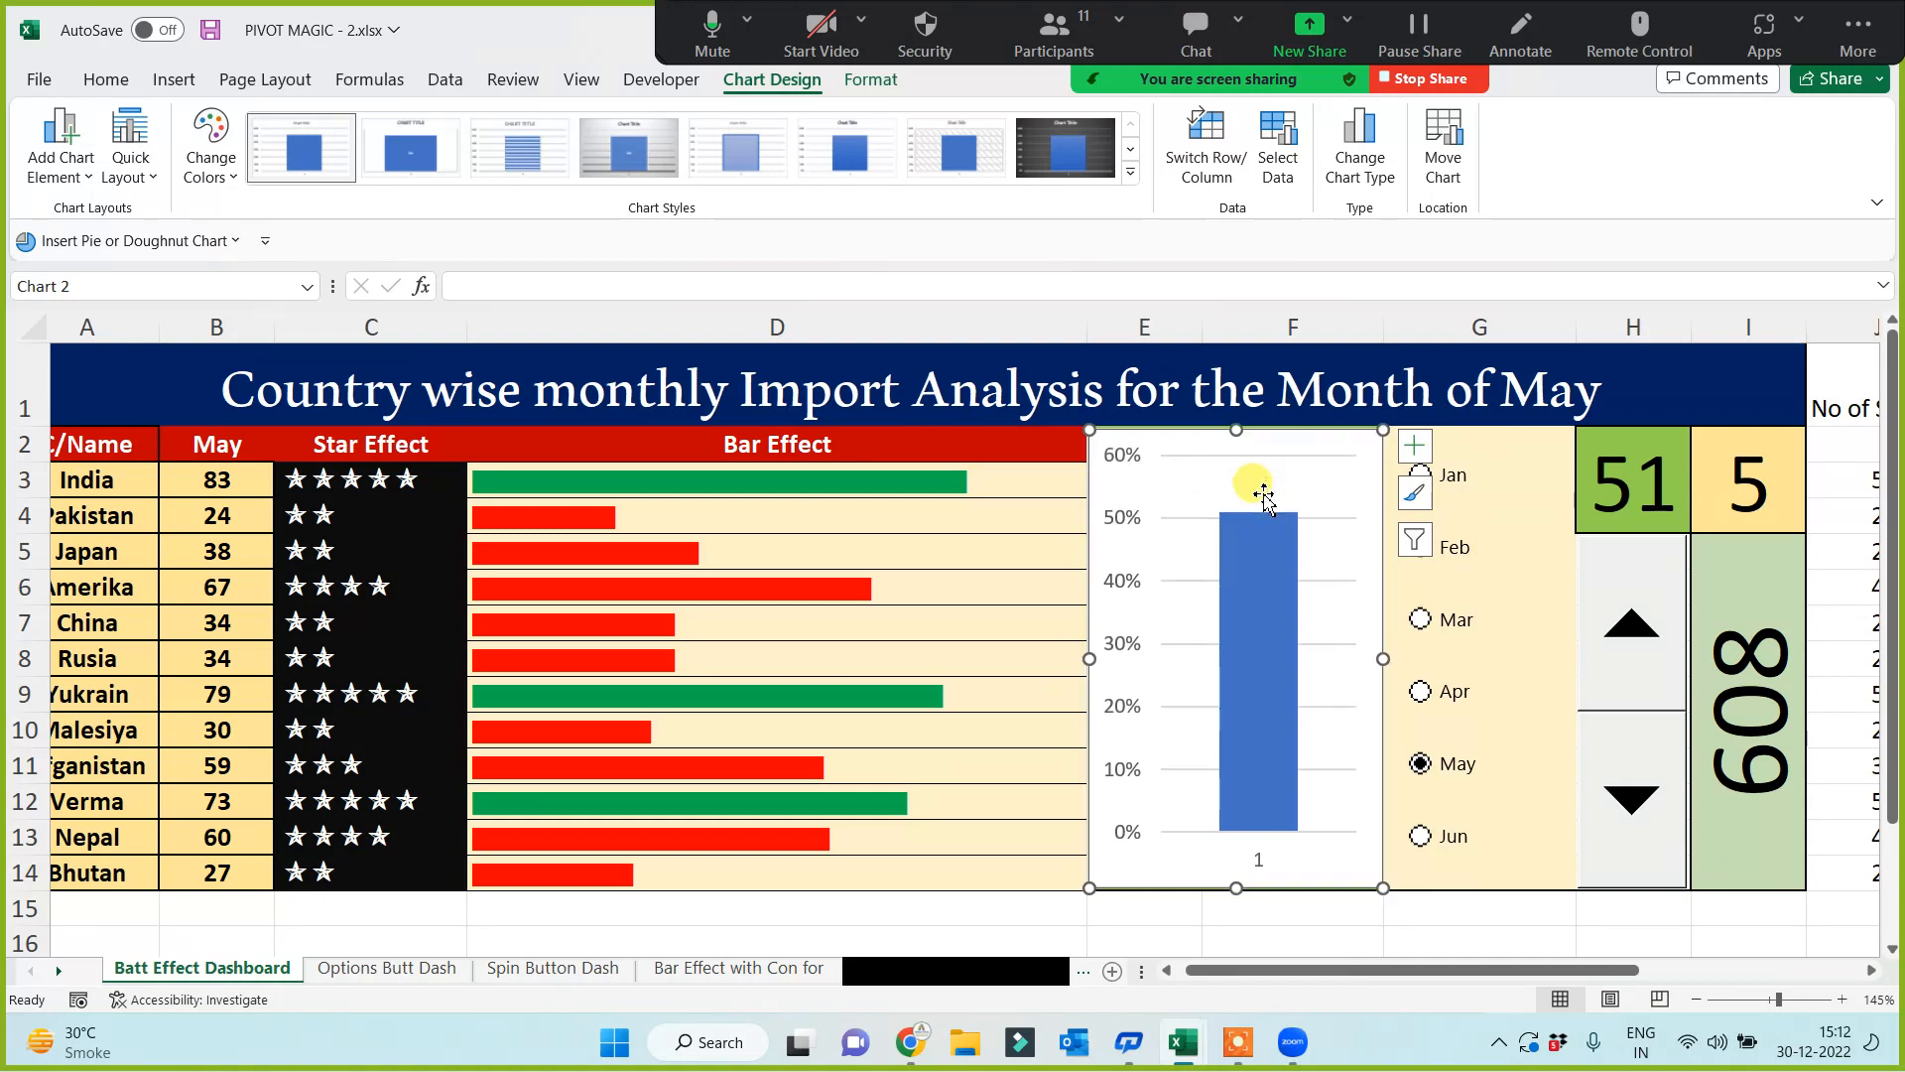
{"action": "left_click", "coordinate": [1261, 867]}
{"action": "key", "text": "Delete"}
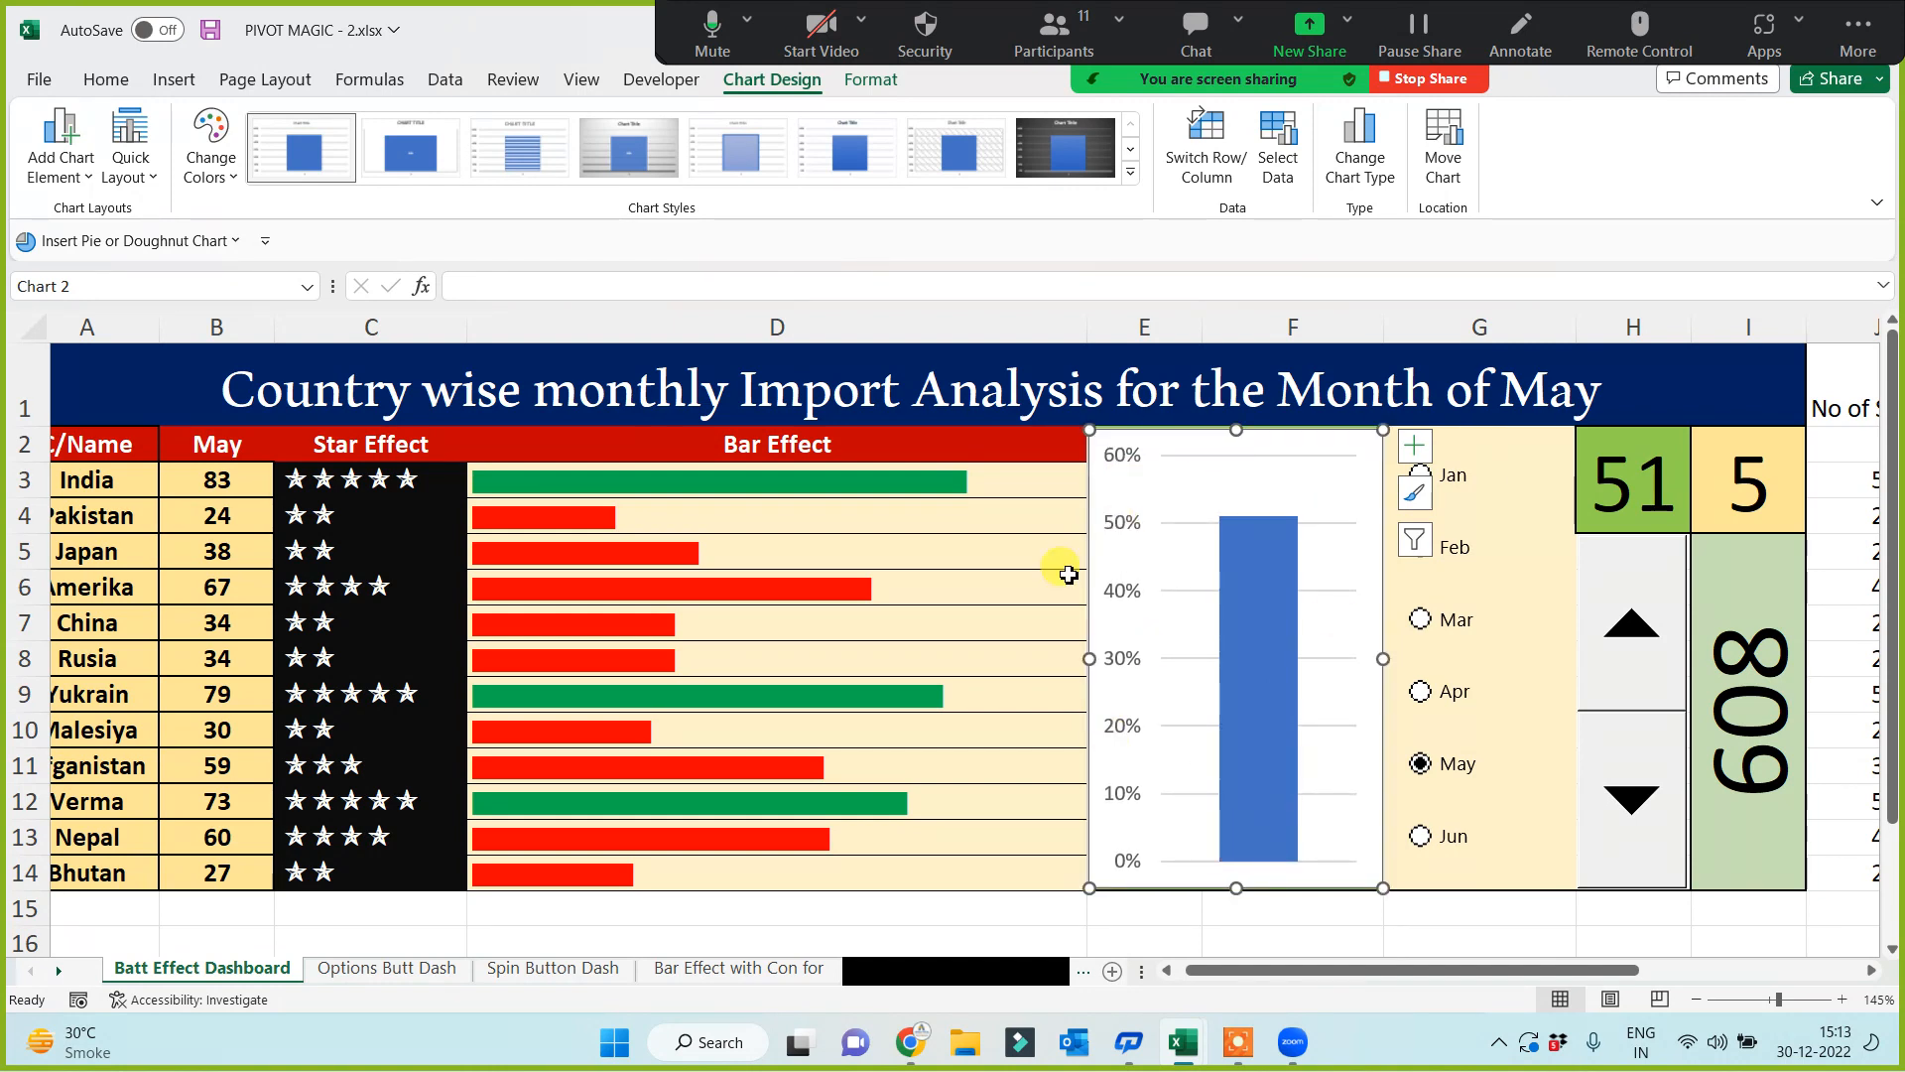
Step: Test the column chart by stepping the month forward to June and back to March
{"action": "left_click", "coordinate": [1619, 650]}
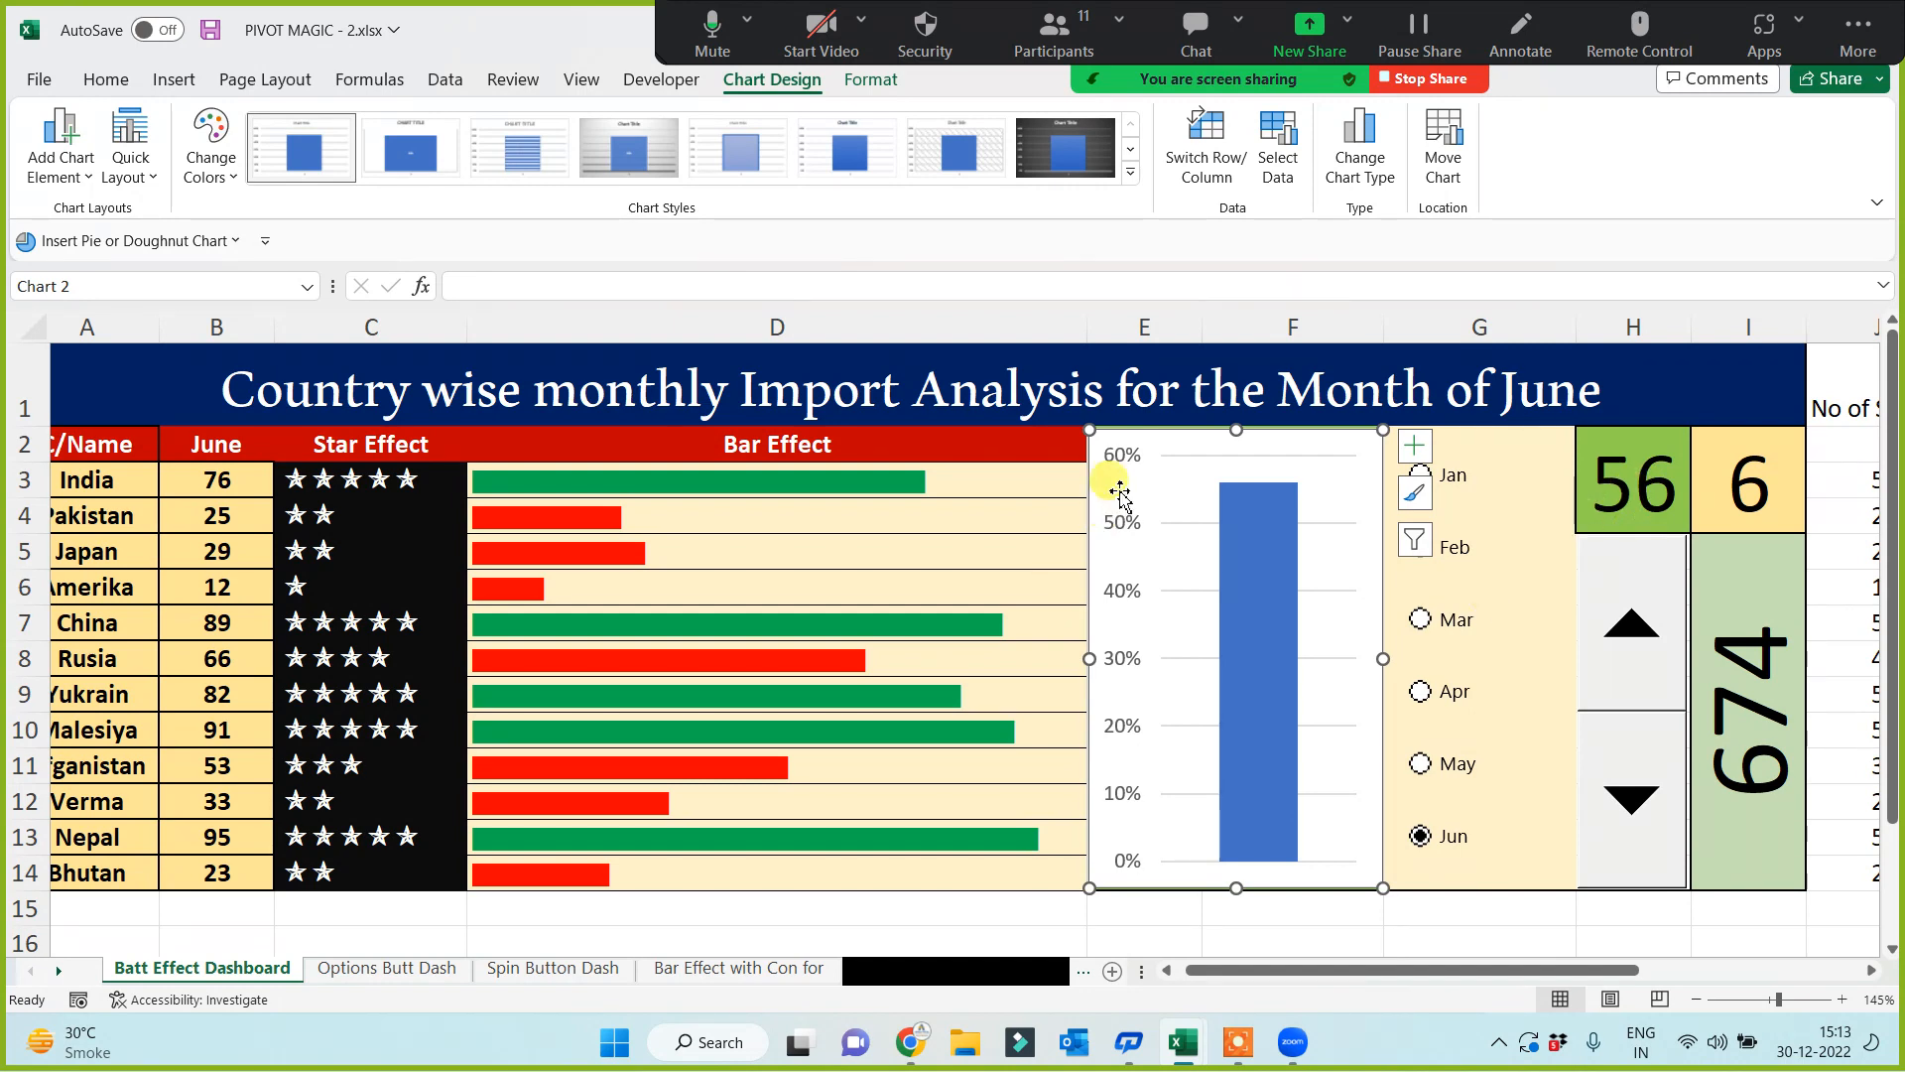
{"action": "left_click", "coordinate": [1620, 633]}
{"action": "left_click", "coordinate": [1632, 784]}
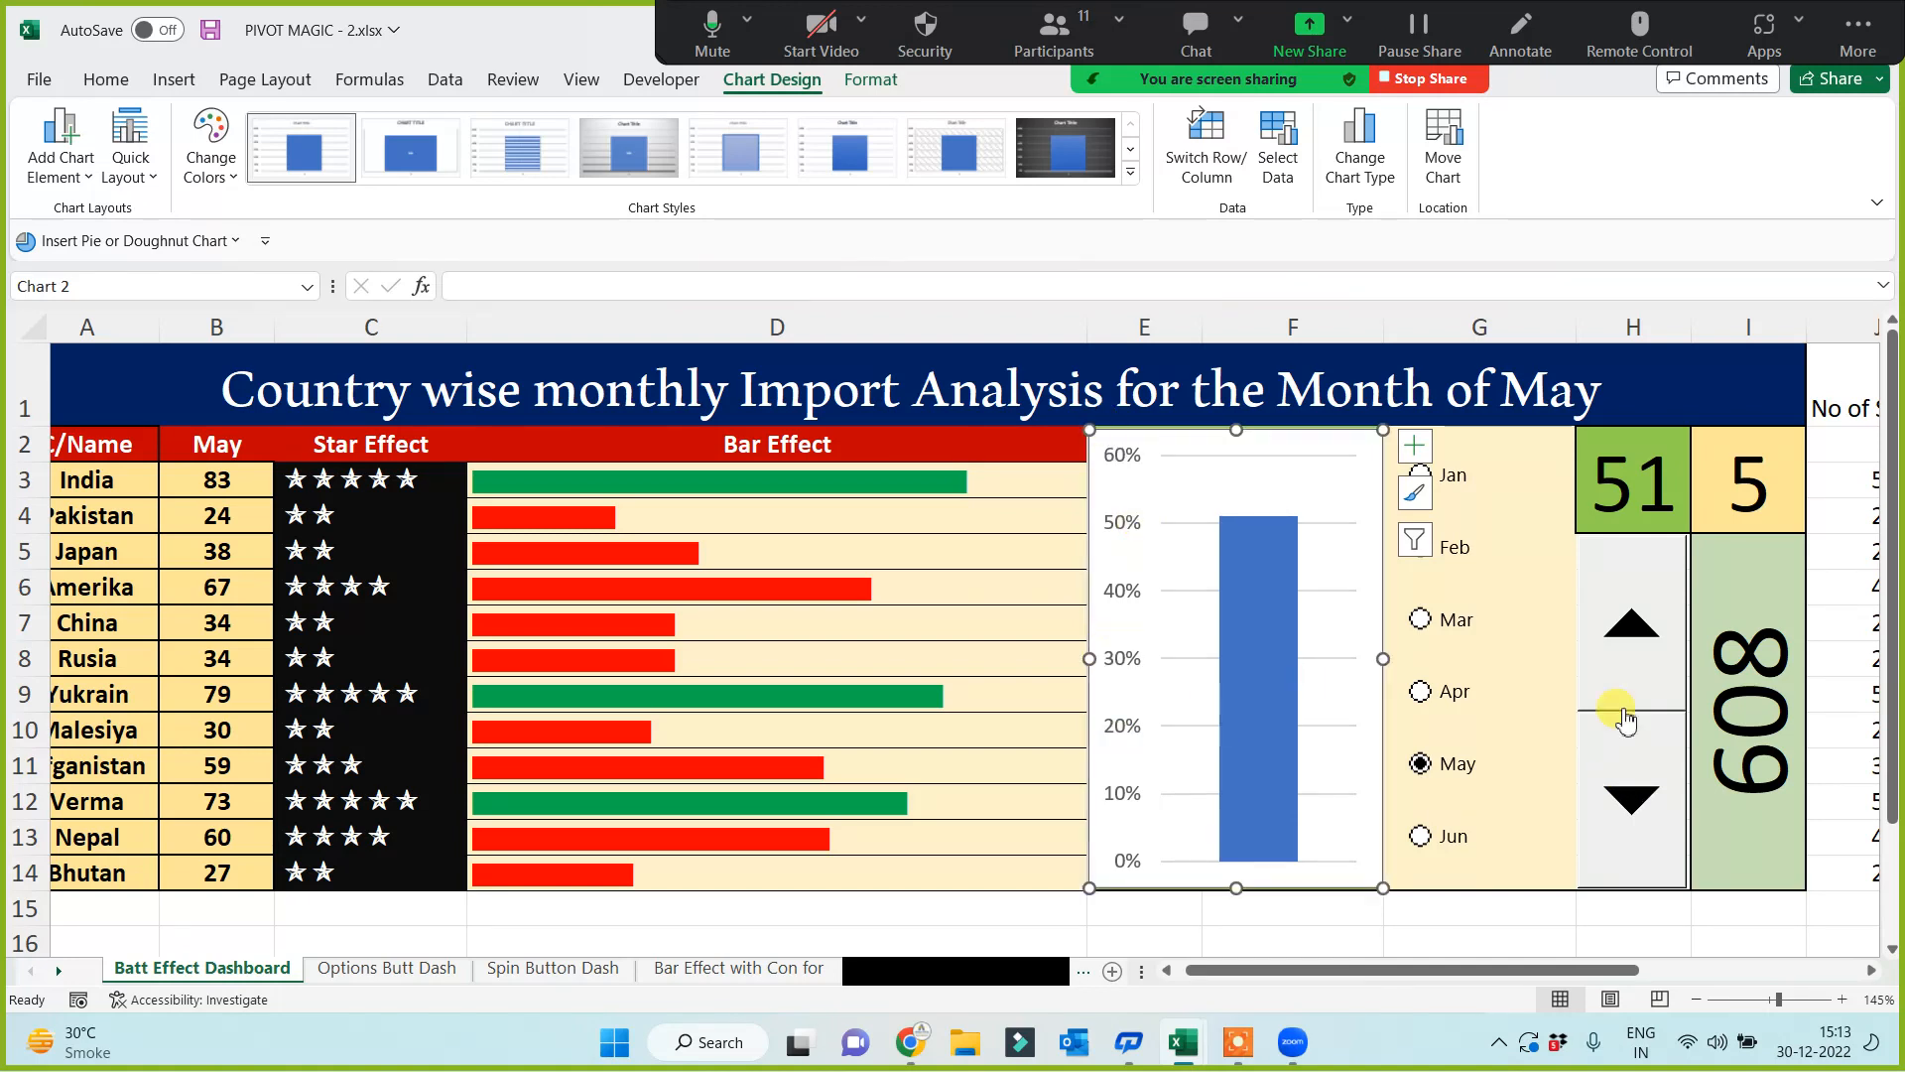
{"action": "left_click", "coordinate": [1632, 789]}
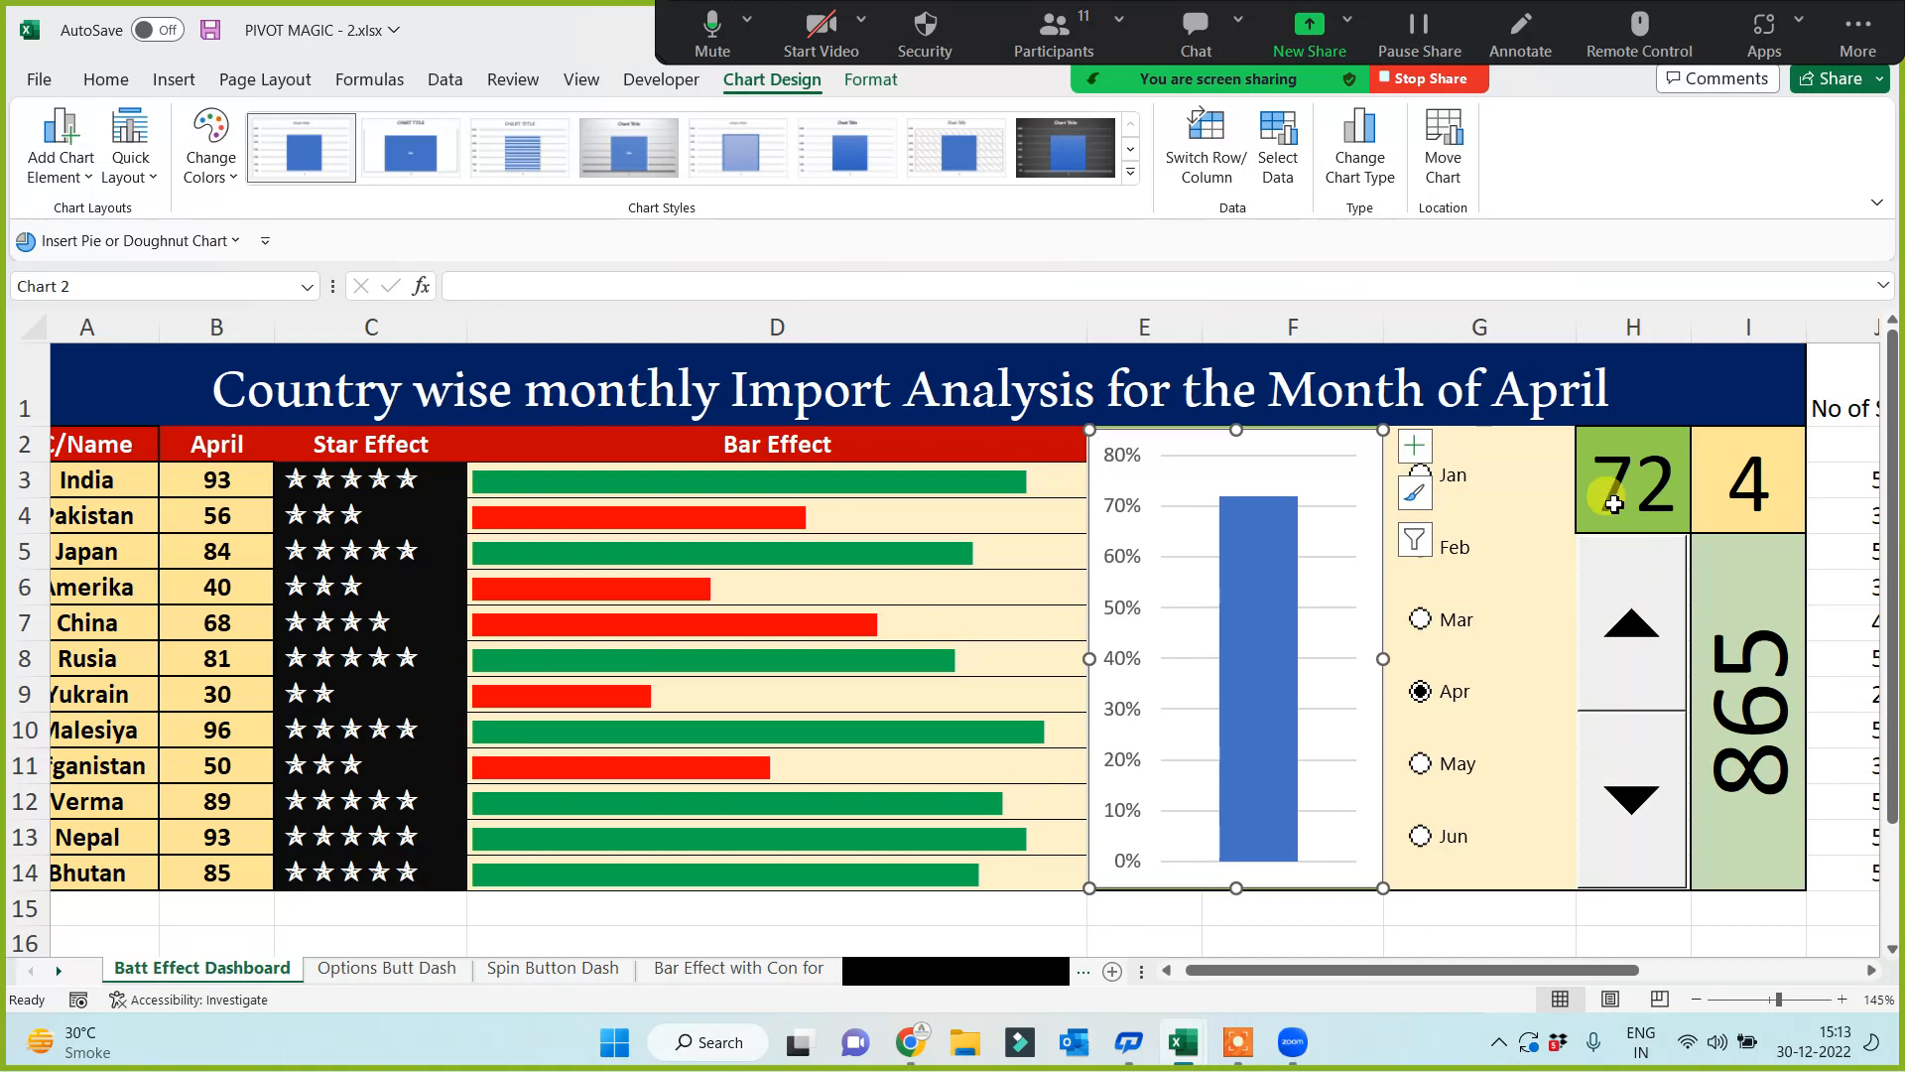
{"action": "left_click", "coordinate": [1638, 794]}
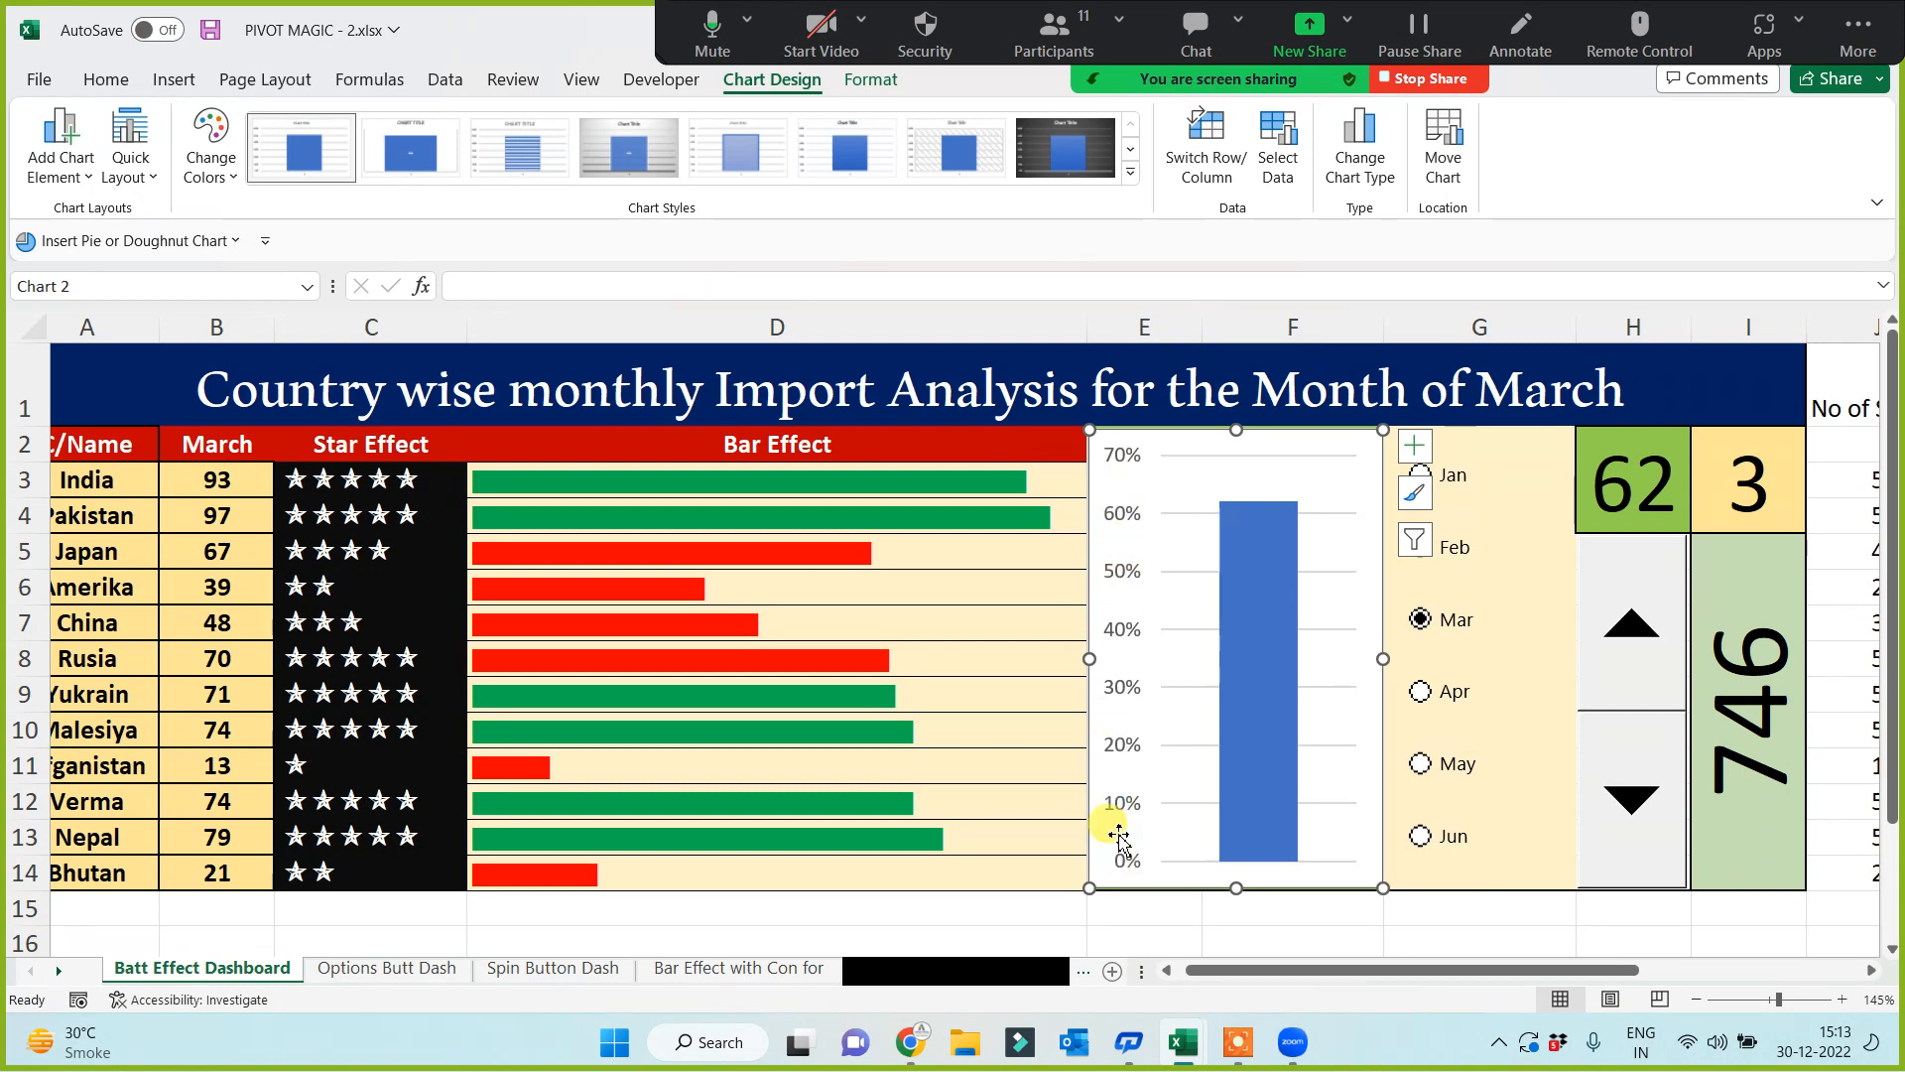
Step: Set the chart's vertical axis bounds to a minimum of 0.0 and a maximum of 1.0
{"action": "left_click", "coordinate": [1119, 514]}
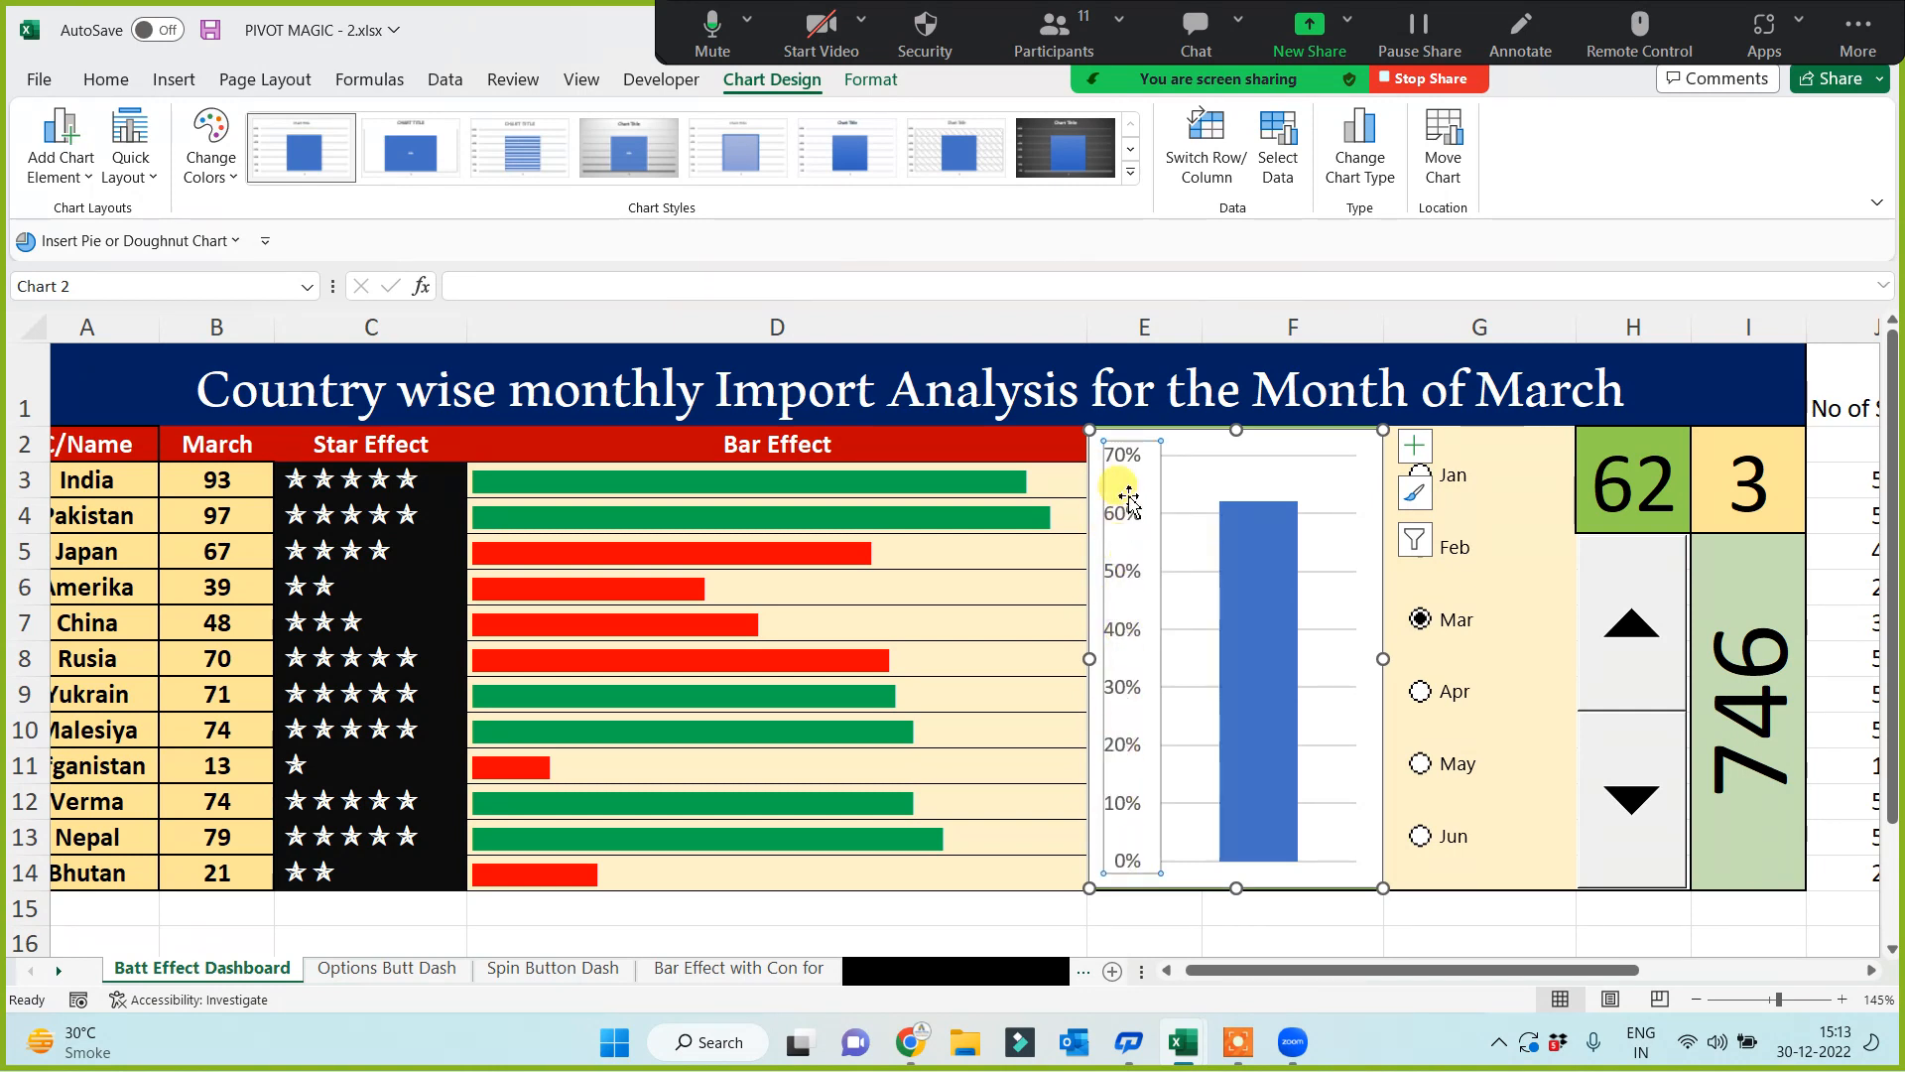
{"action": "right_click", "coordinate": [1123, 695]}
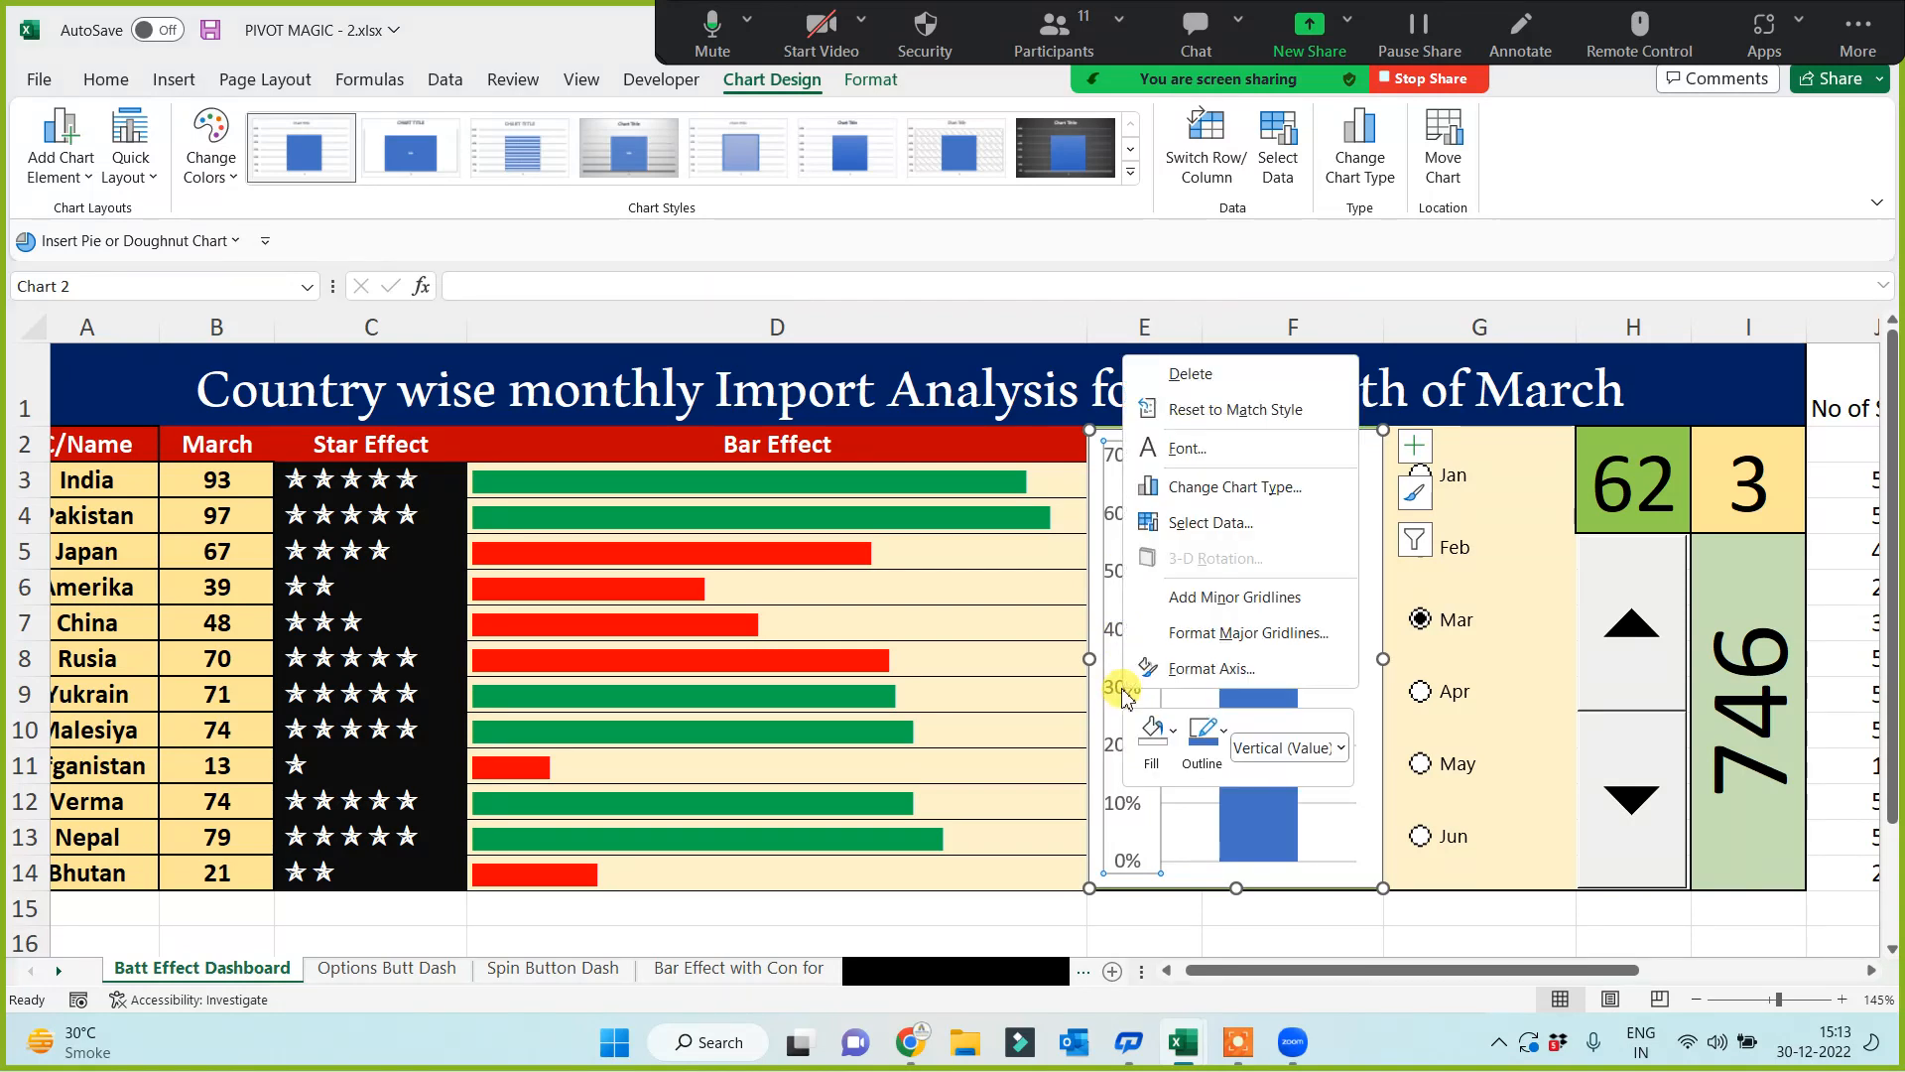
{"action": "left_click", "coordinate": [1212, 668]}
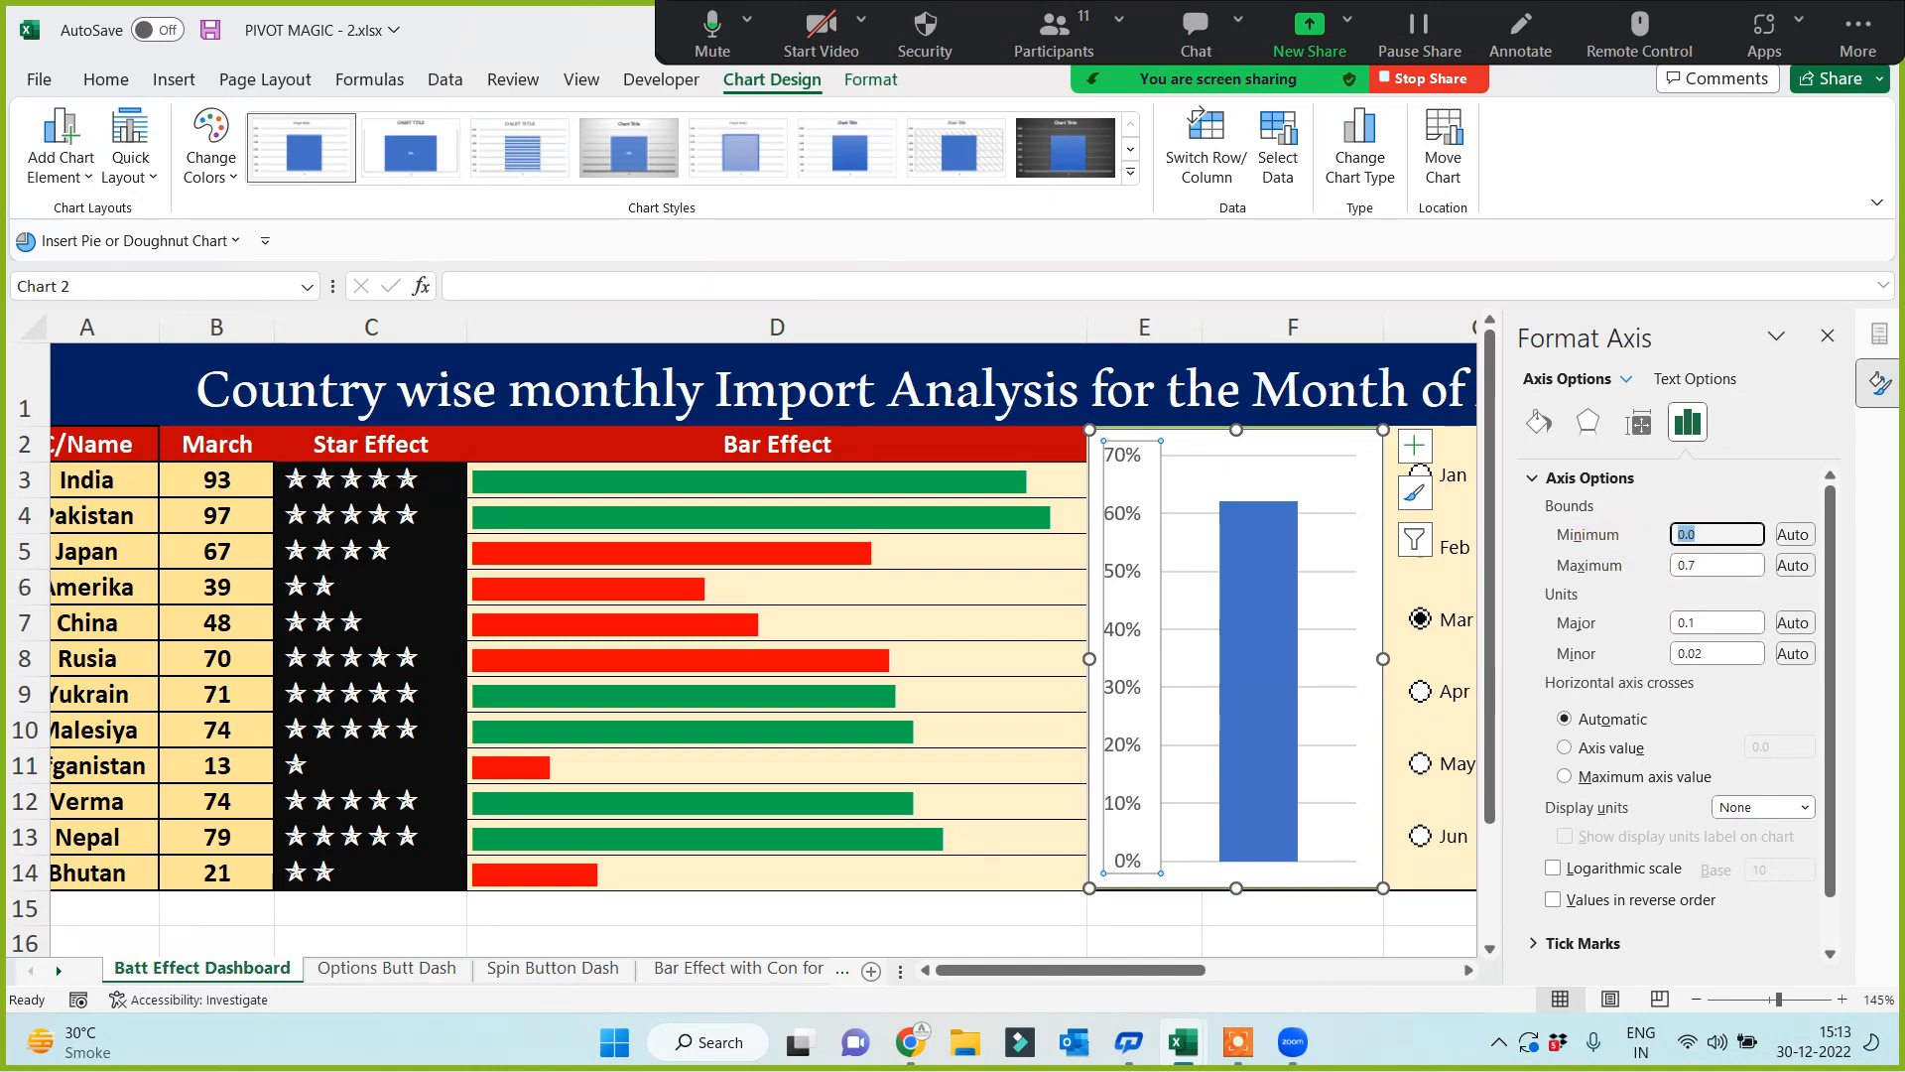
{"action": "left_click", "coordinate": [1632, 561]}
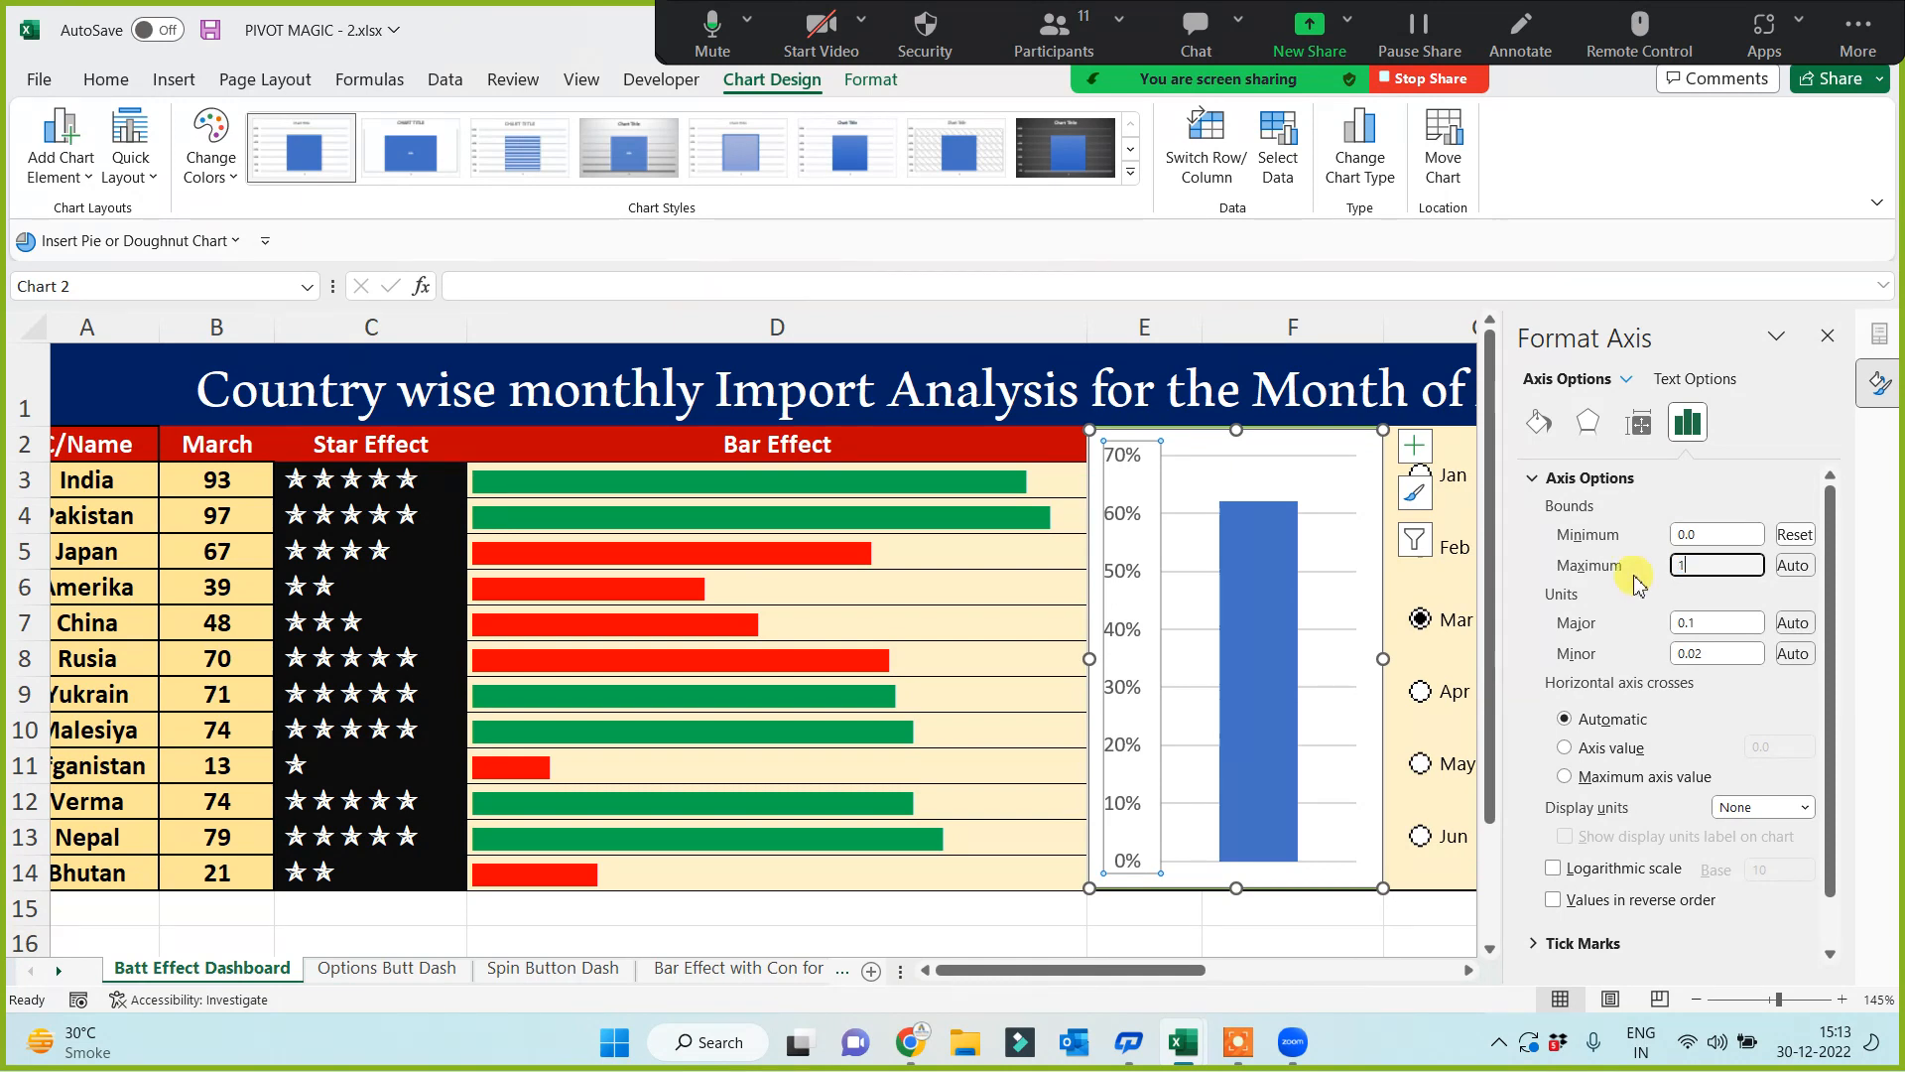
{"action": "left_click", "coordinate": [1828, 339]}
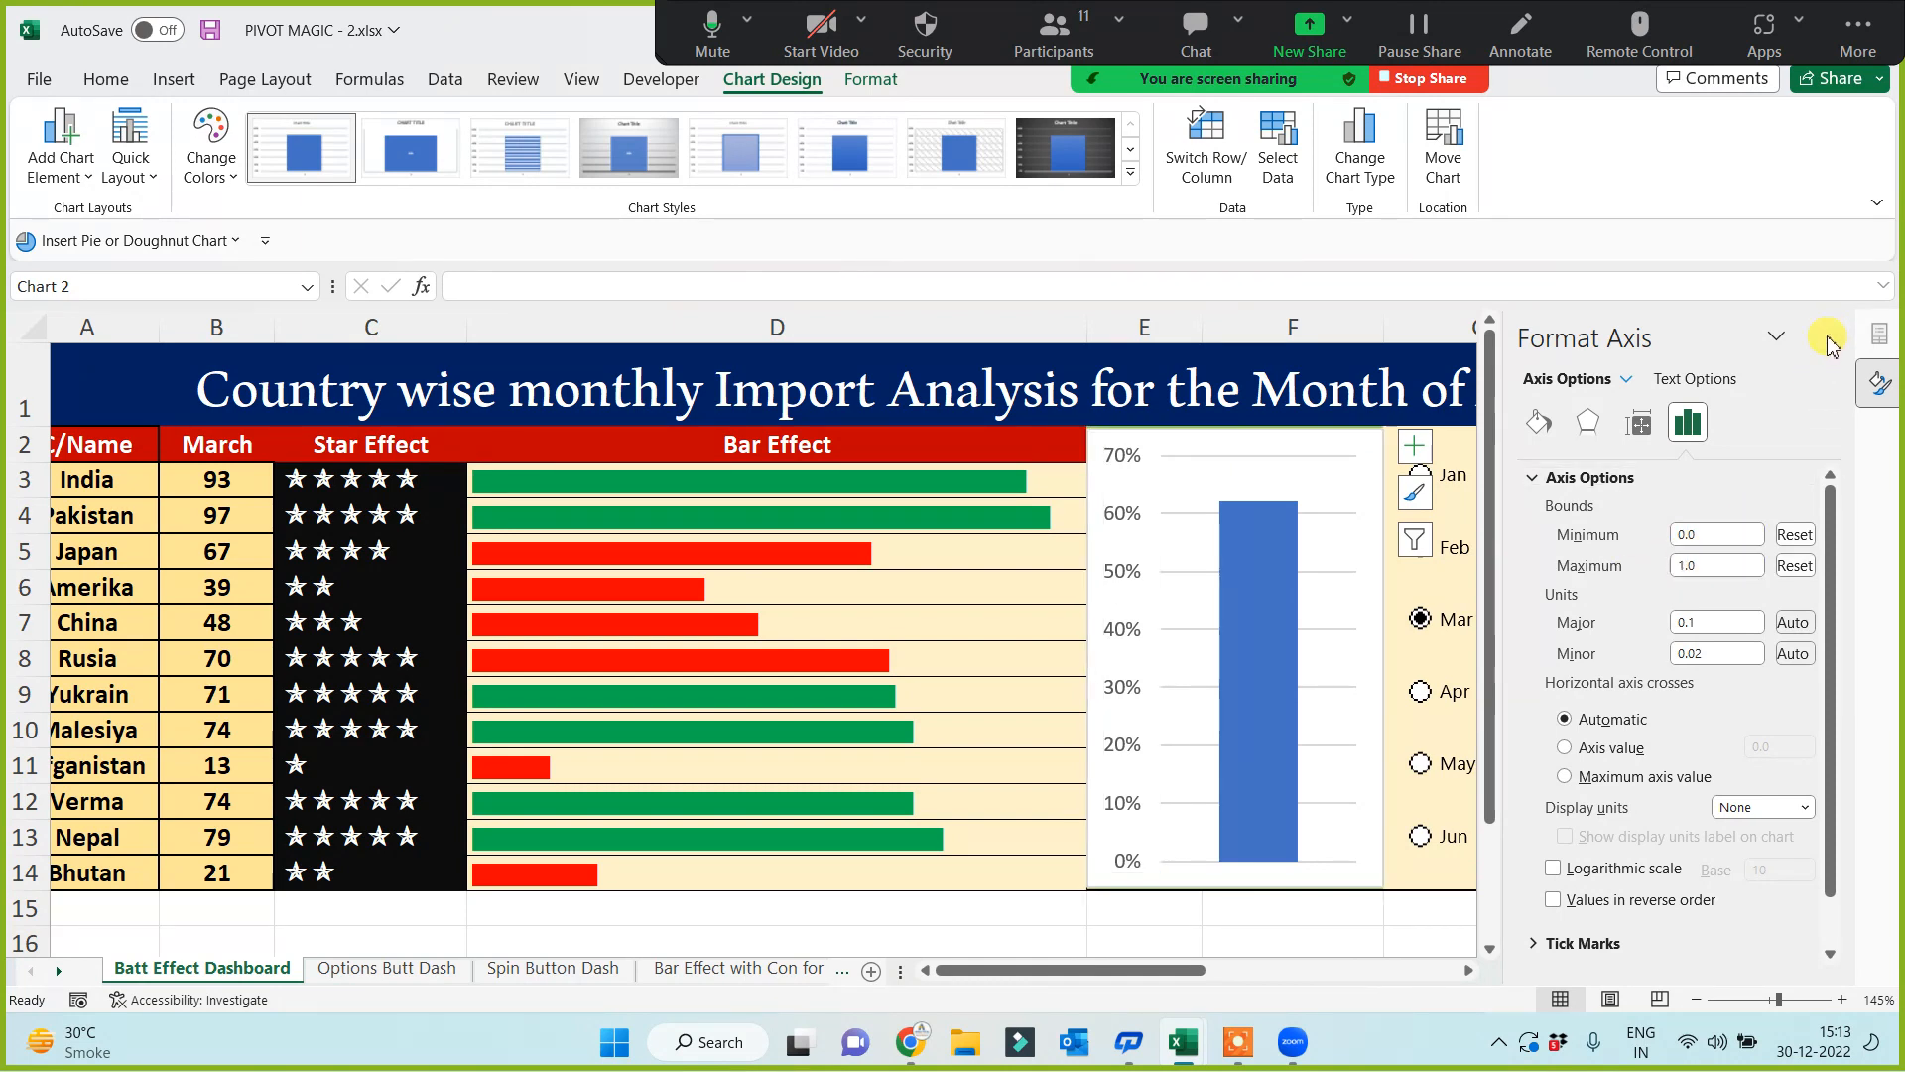
{"action": "left_click", "coordinate": [1278, 938]}
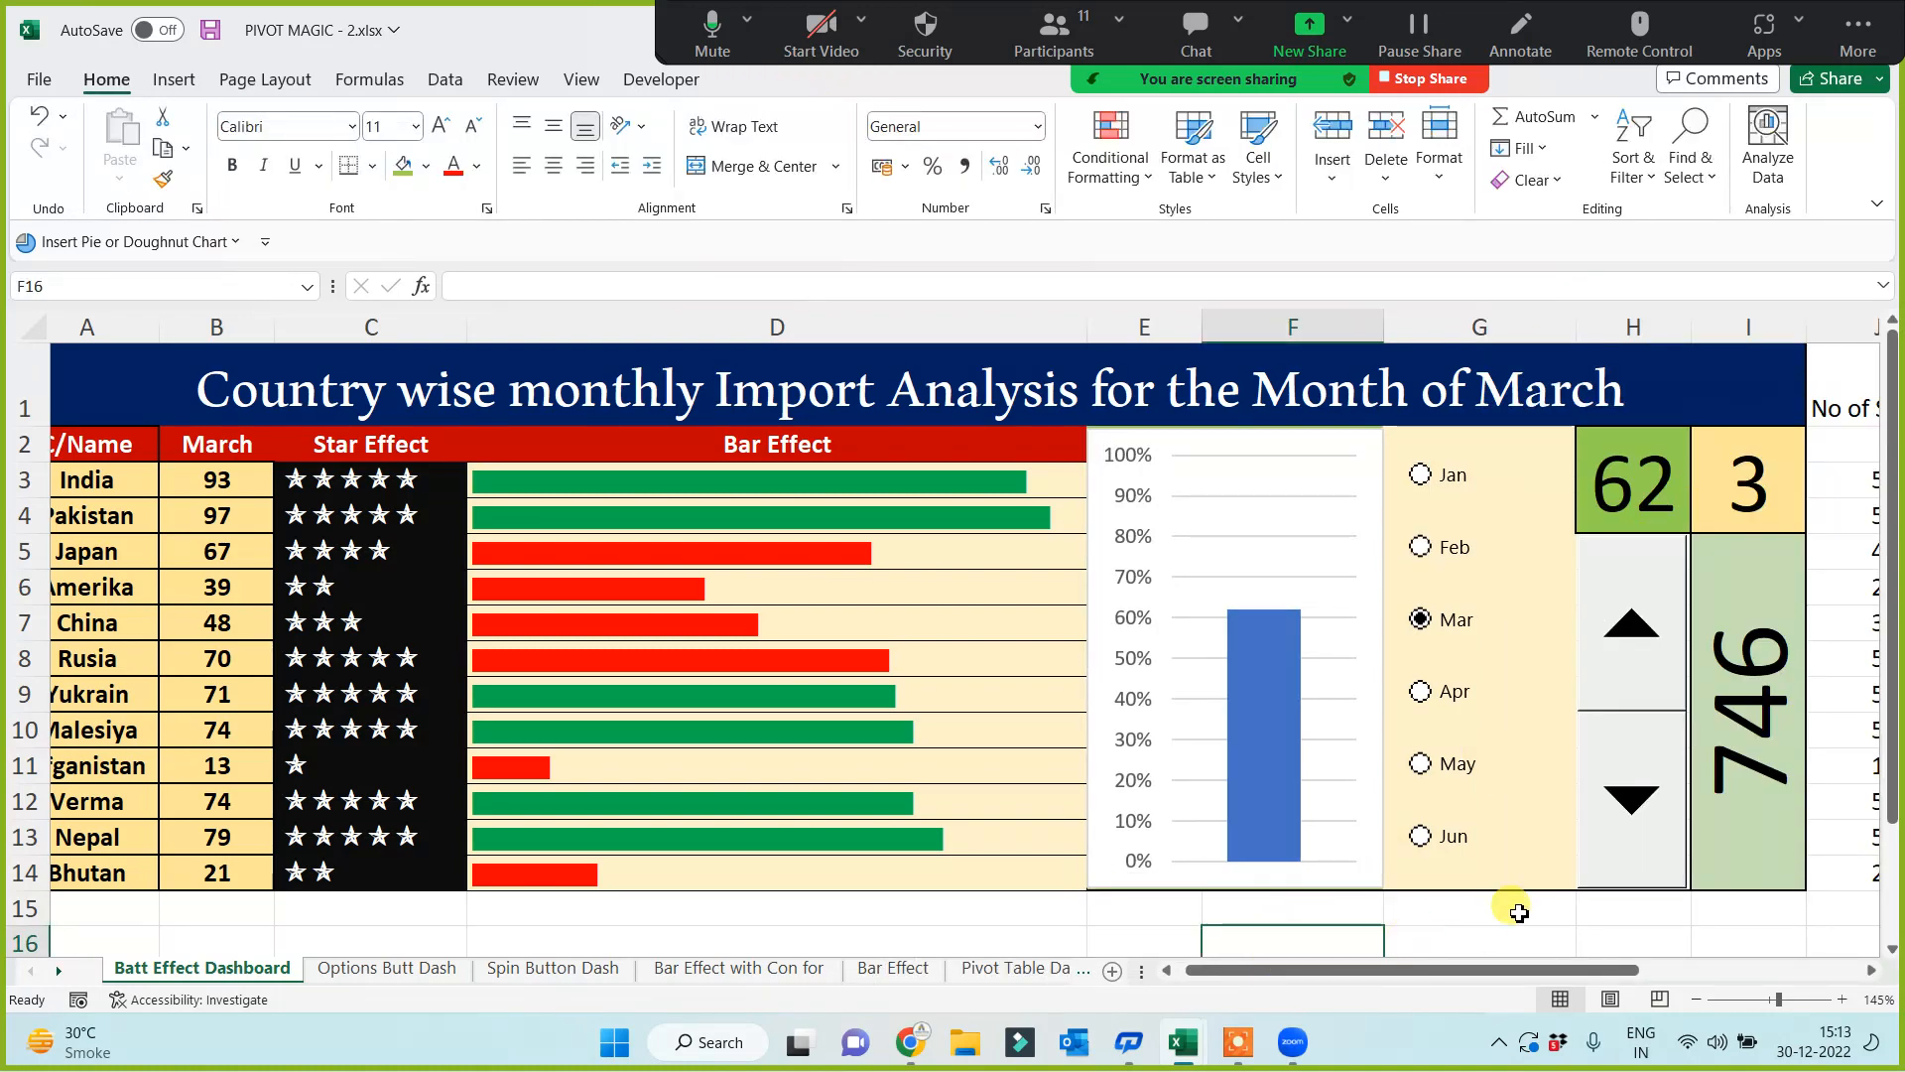
Step: Step the month forward to May and make the chart's vertical axis labels bold
{"action": "left_click", "coordinate": [1637, 621]}
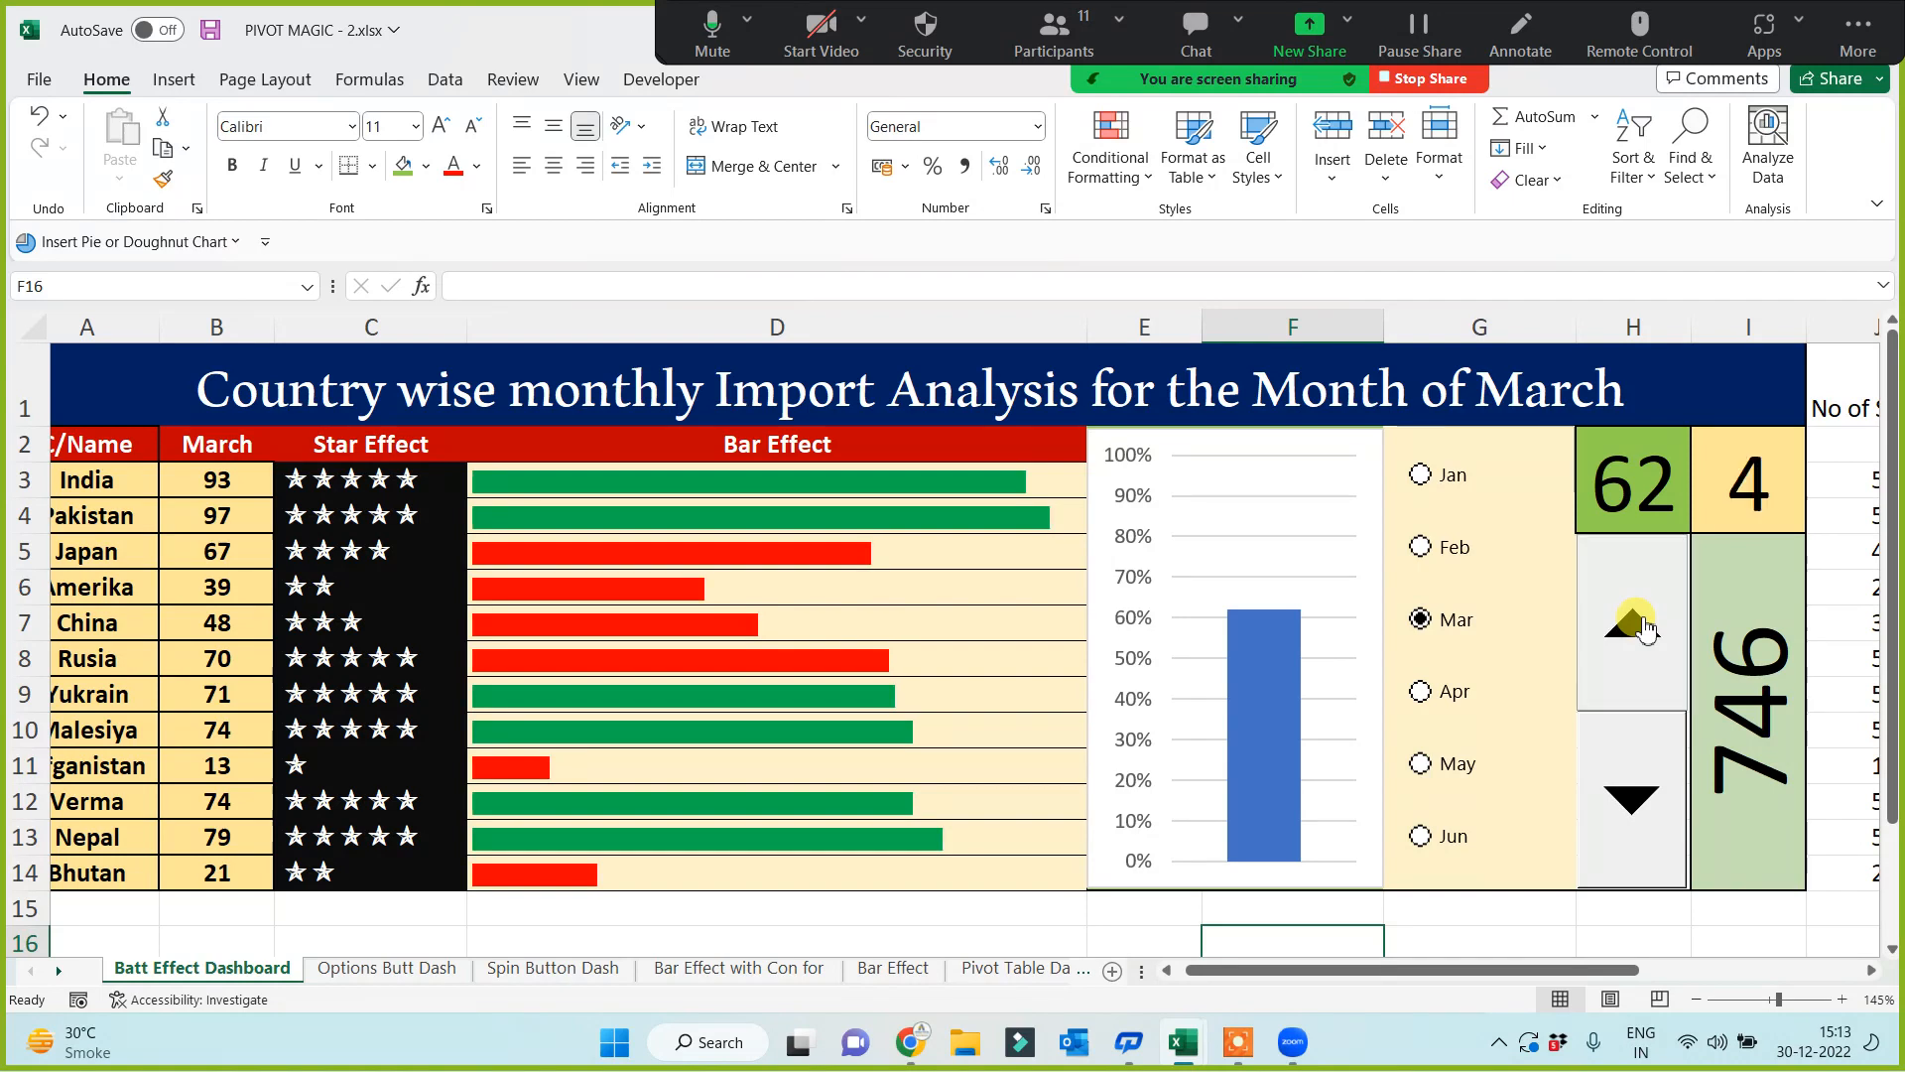
{"action": "left_click", "coordinate": [1639, 623]}
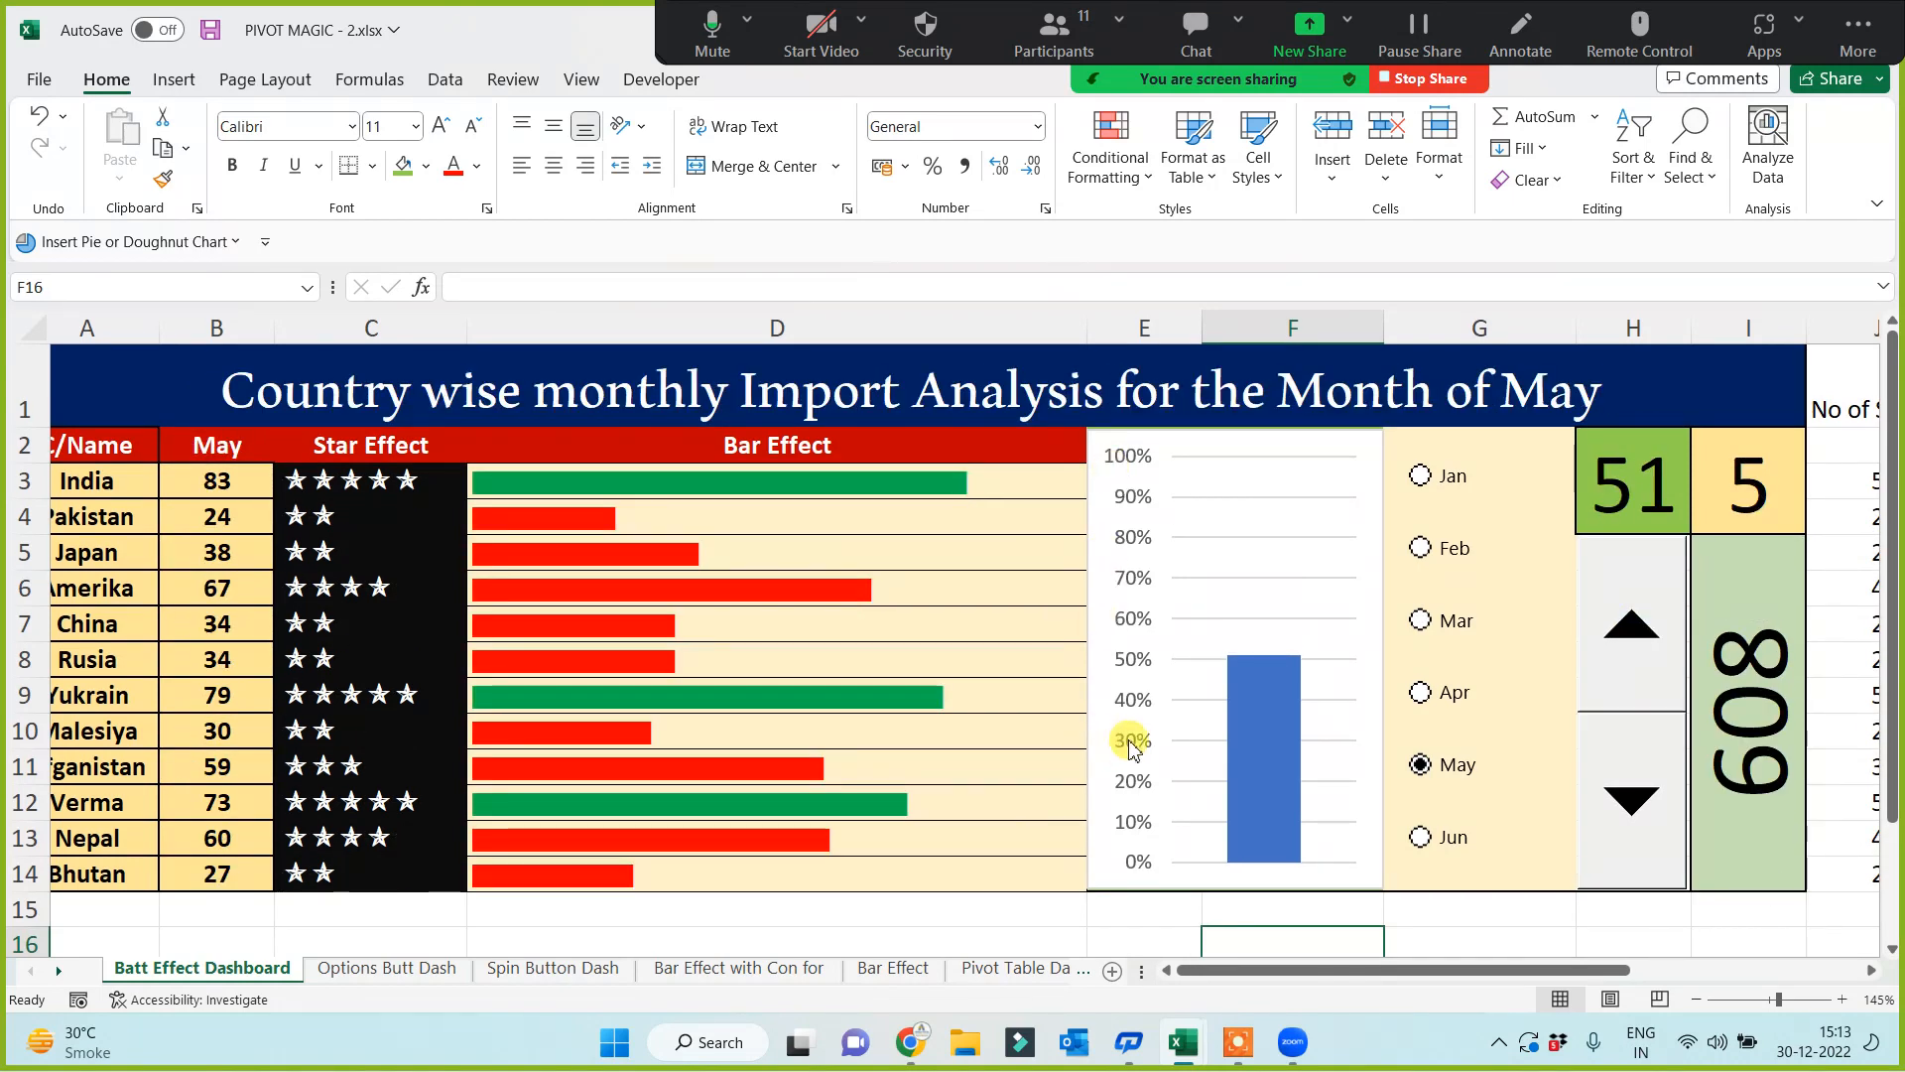
{"action": "left_click", "coordinate": [1111, 779]}
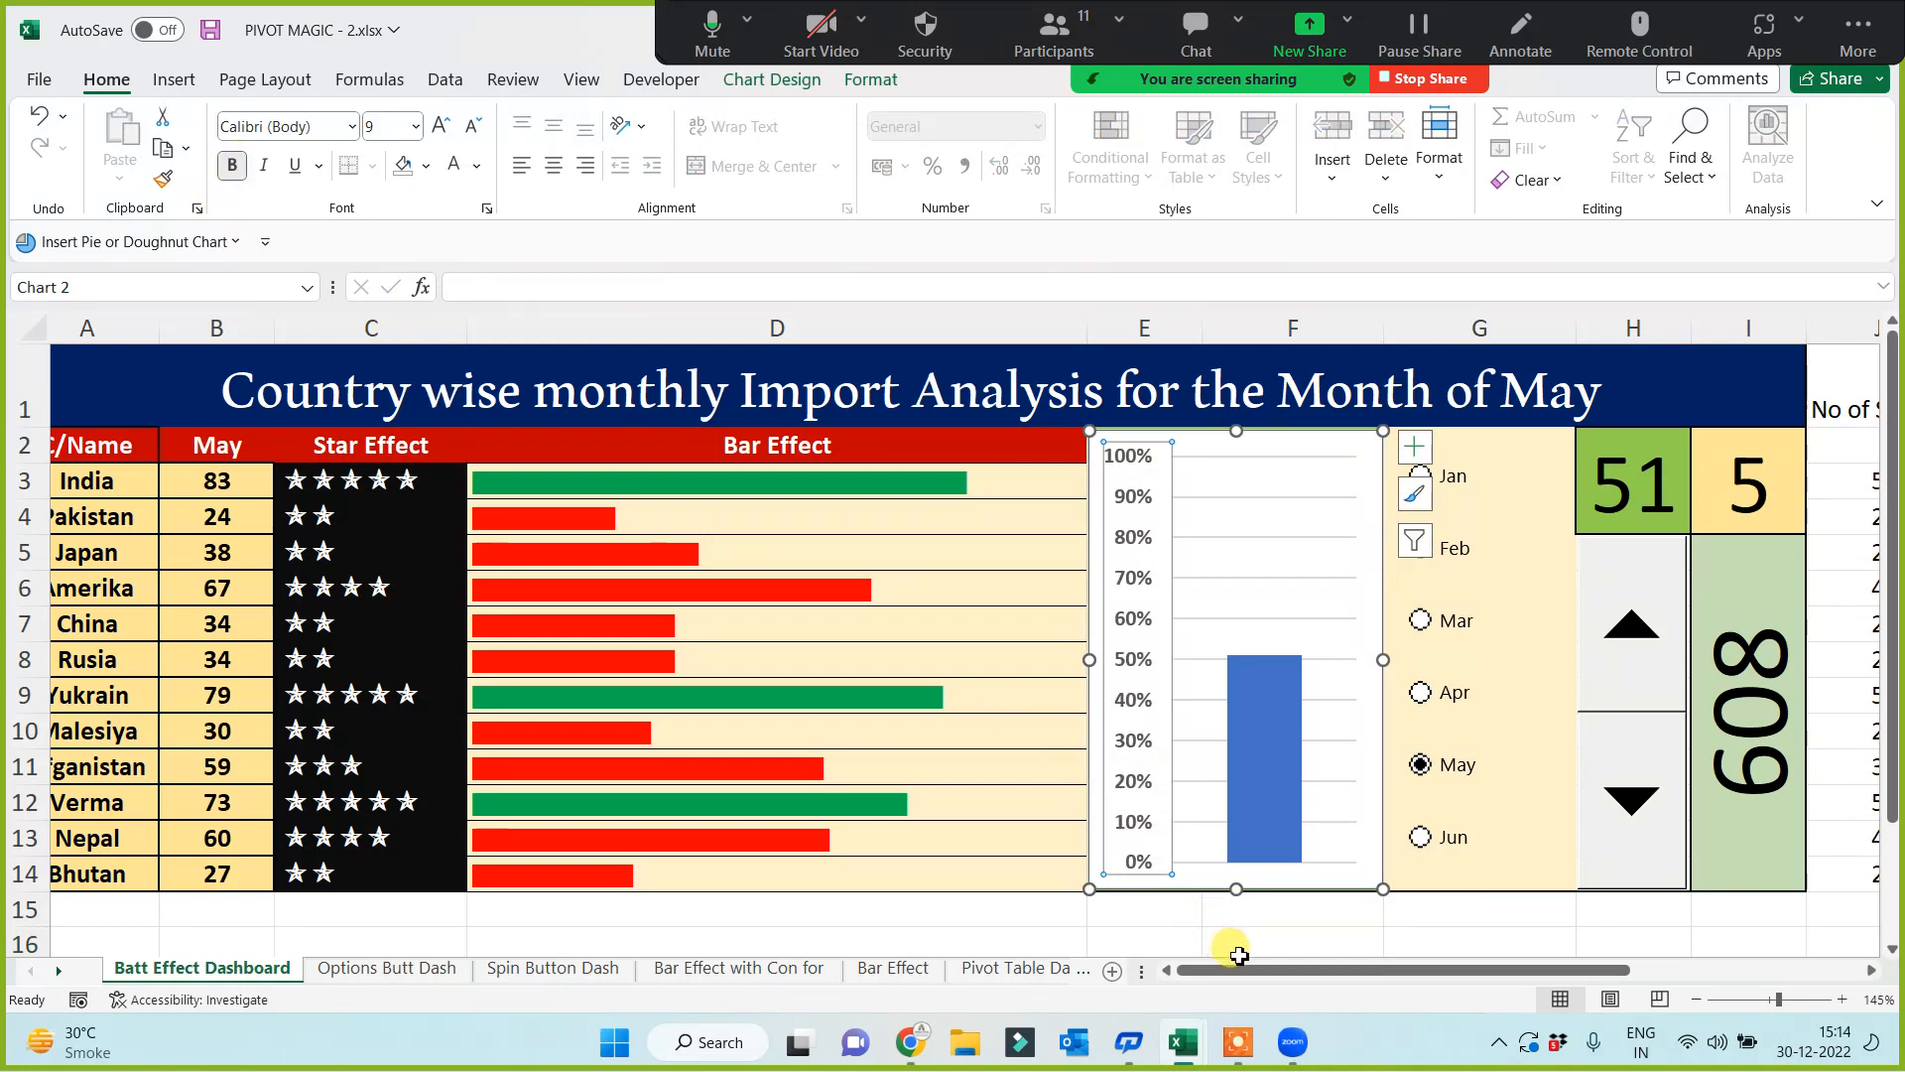
Step: Set the gap width of the chart's column series to 0%
{"action": "left_click", "coordinate": [1275, 716]}
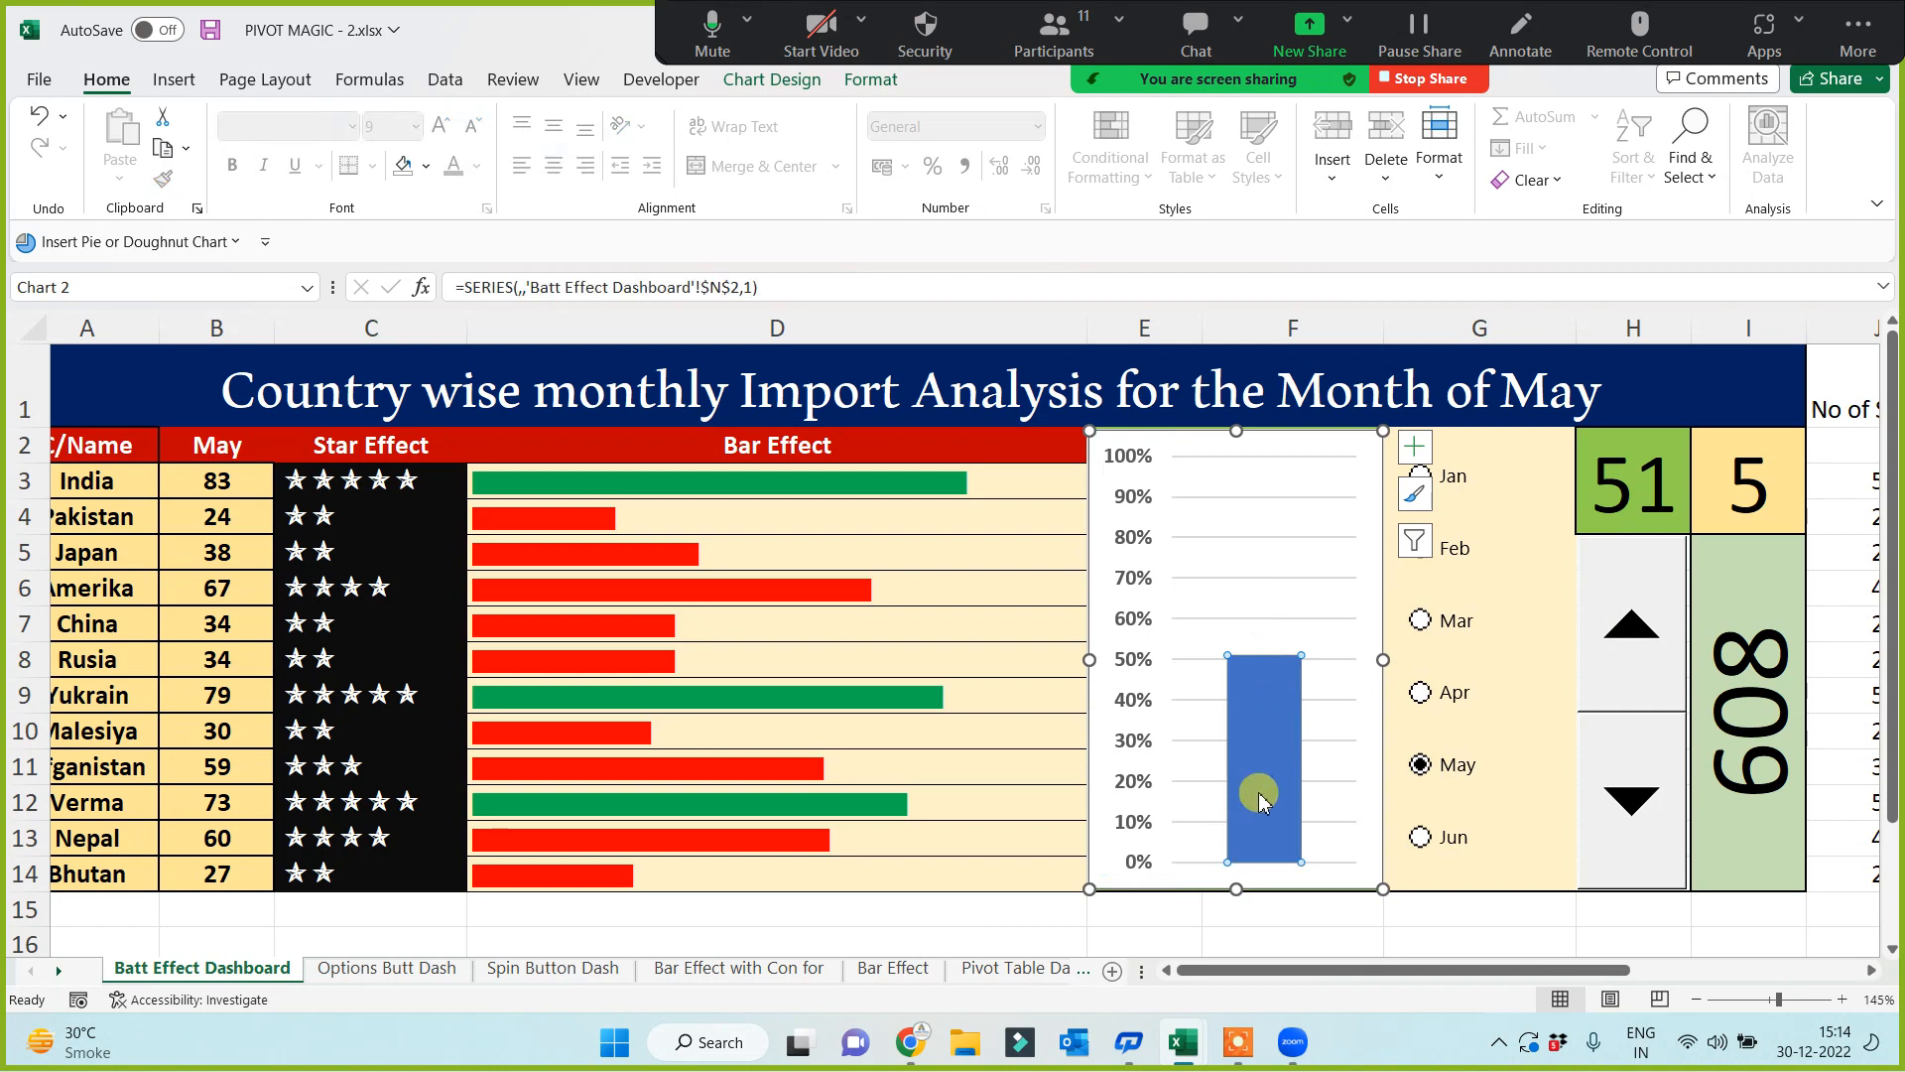
{"action": "right_click", "coordinate": [1267, 711]}
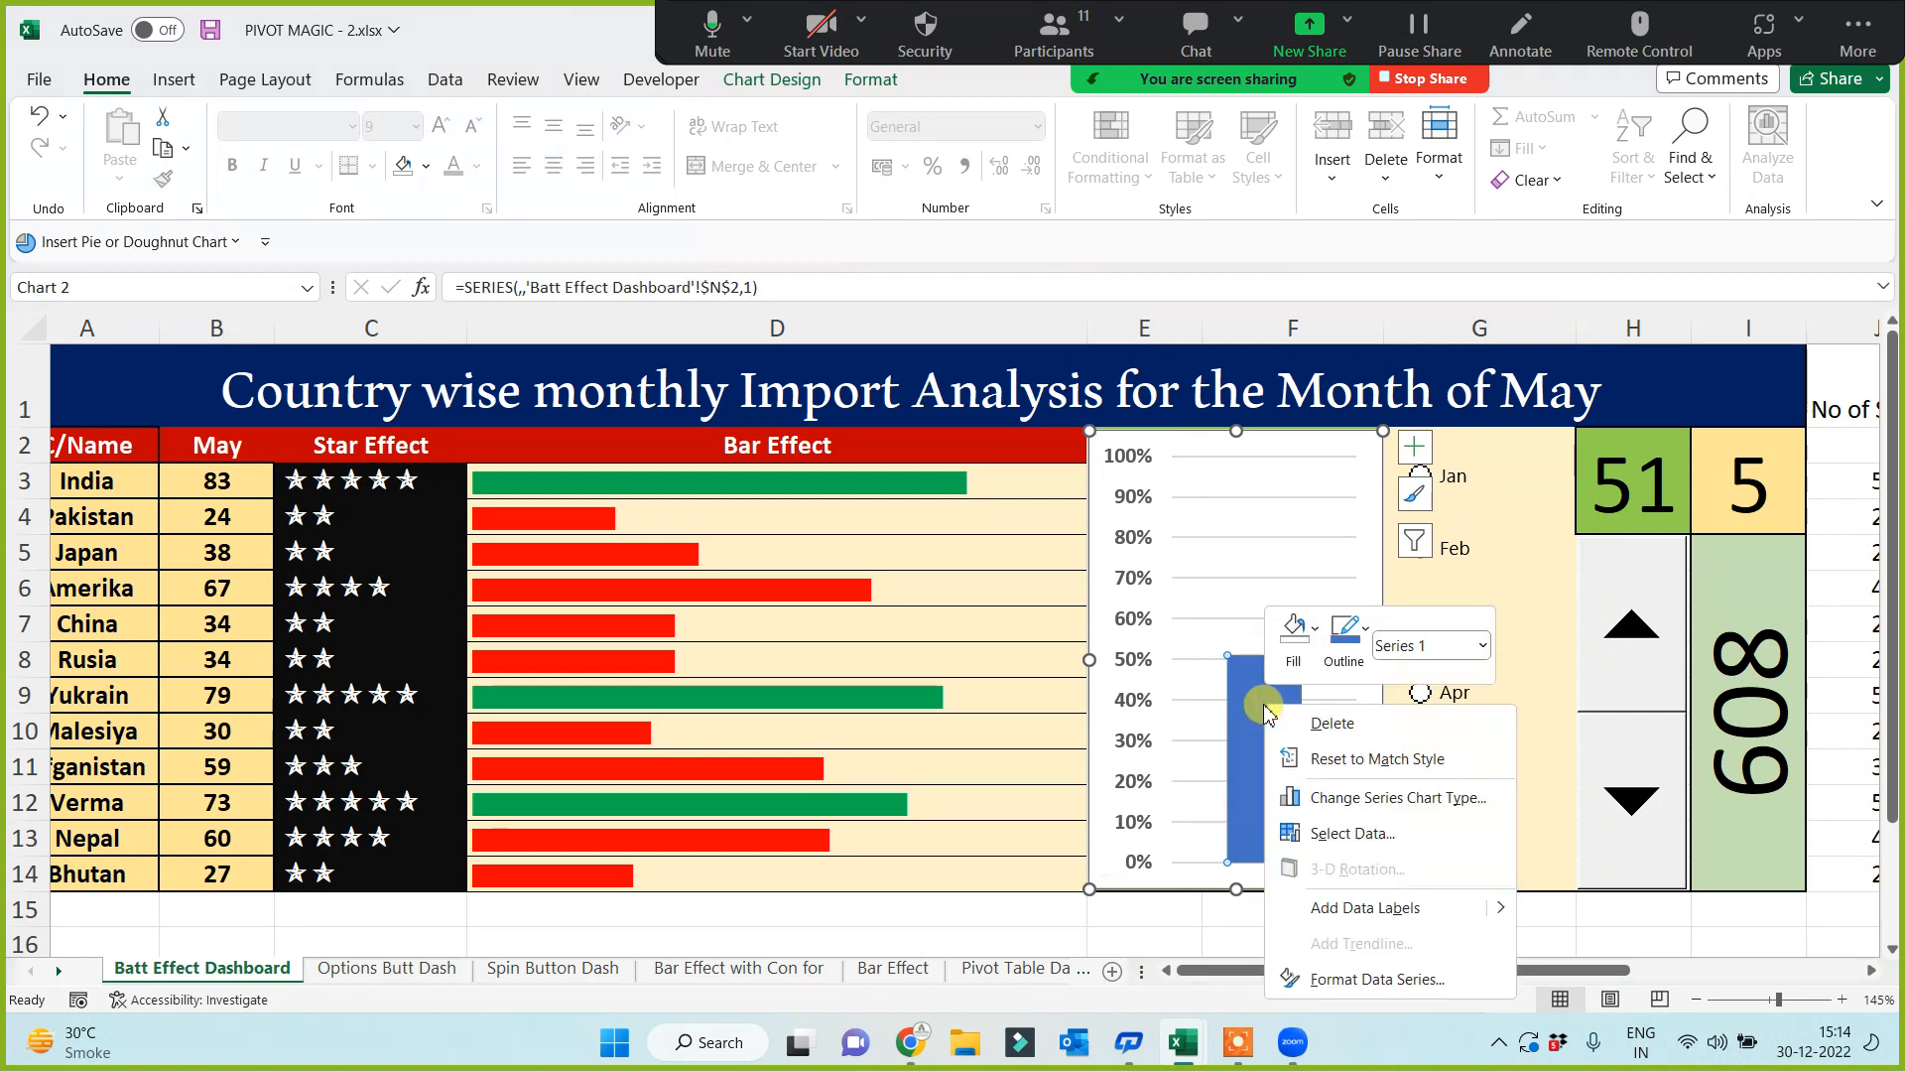
{"action": "left_click", "coordinate": [1384, 979]}
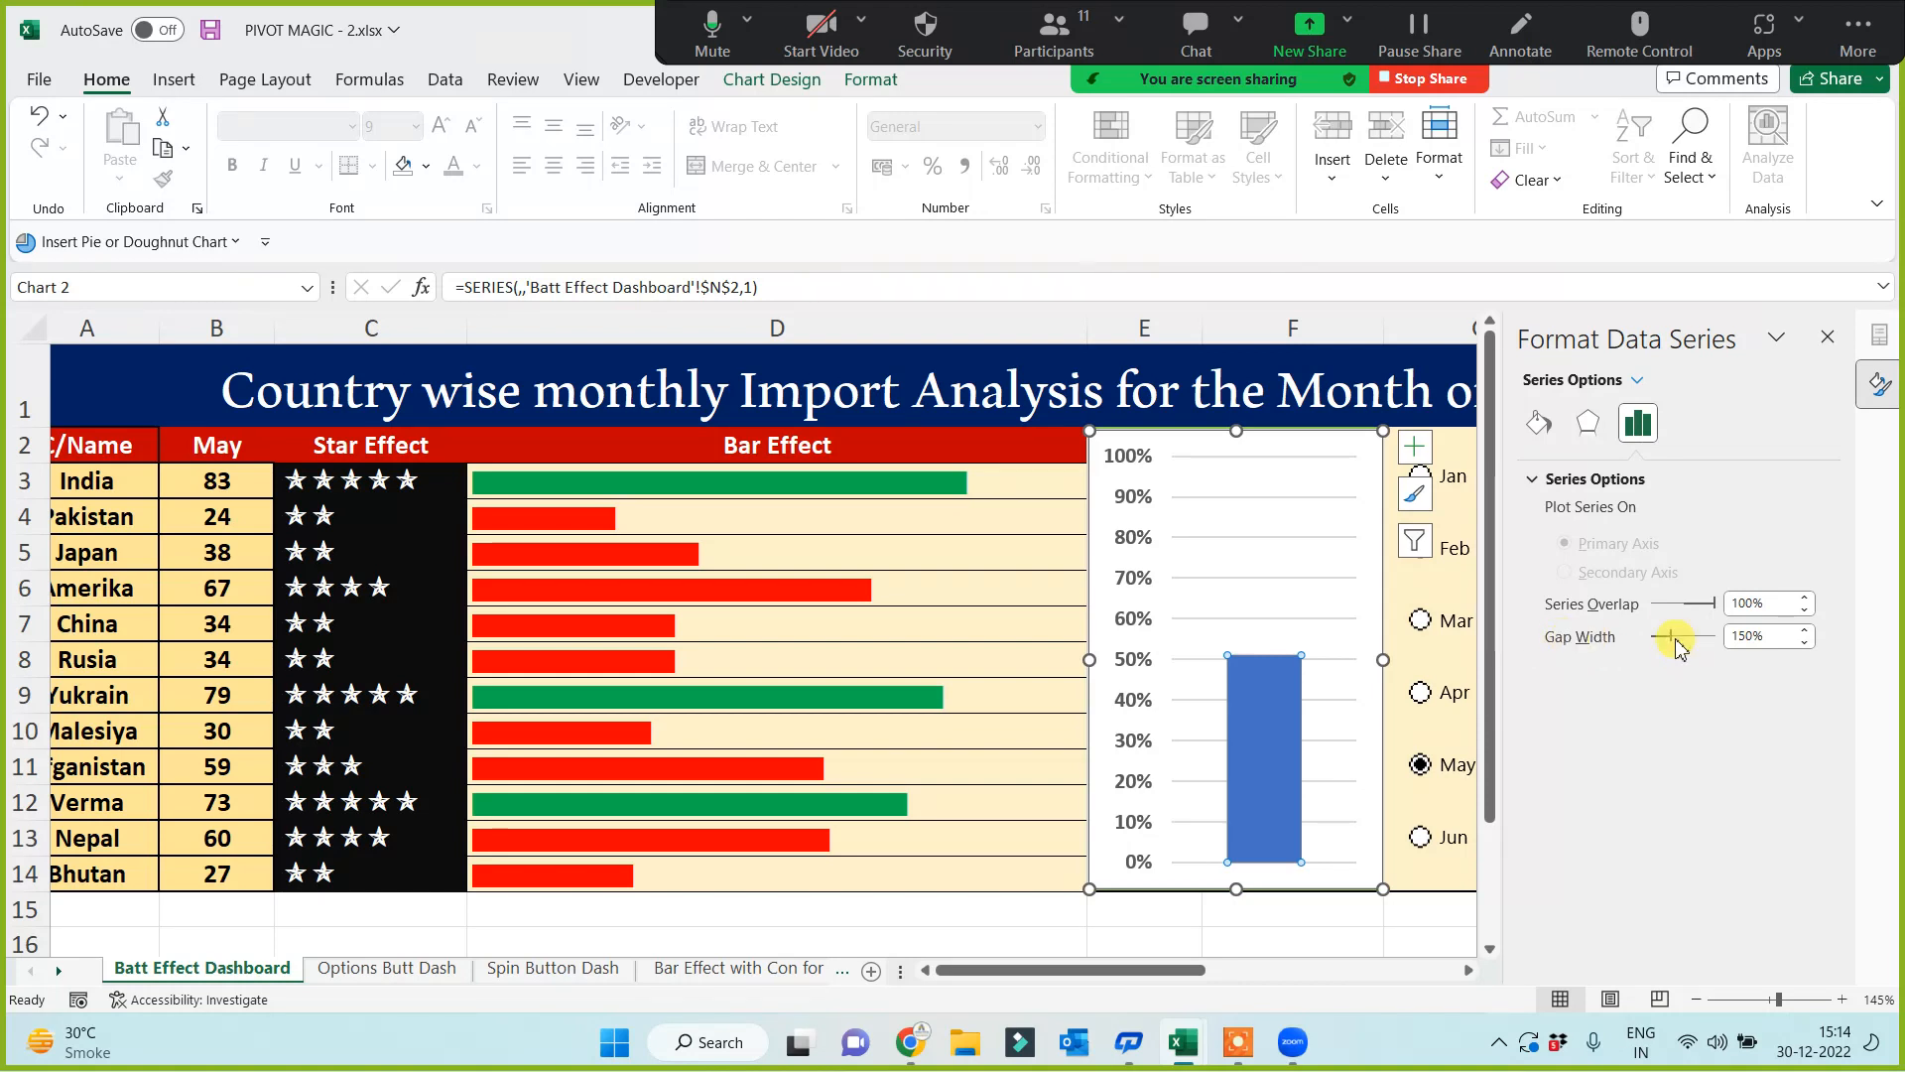
{"action": "left_click_drag", "start_coordinate": [1690, 643], "coordinate": [1692, 643]}
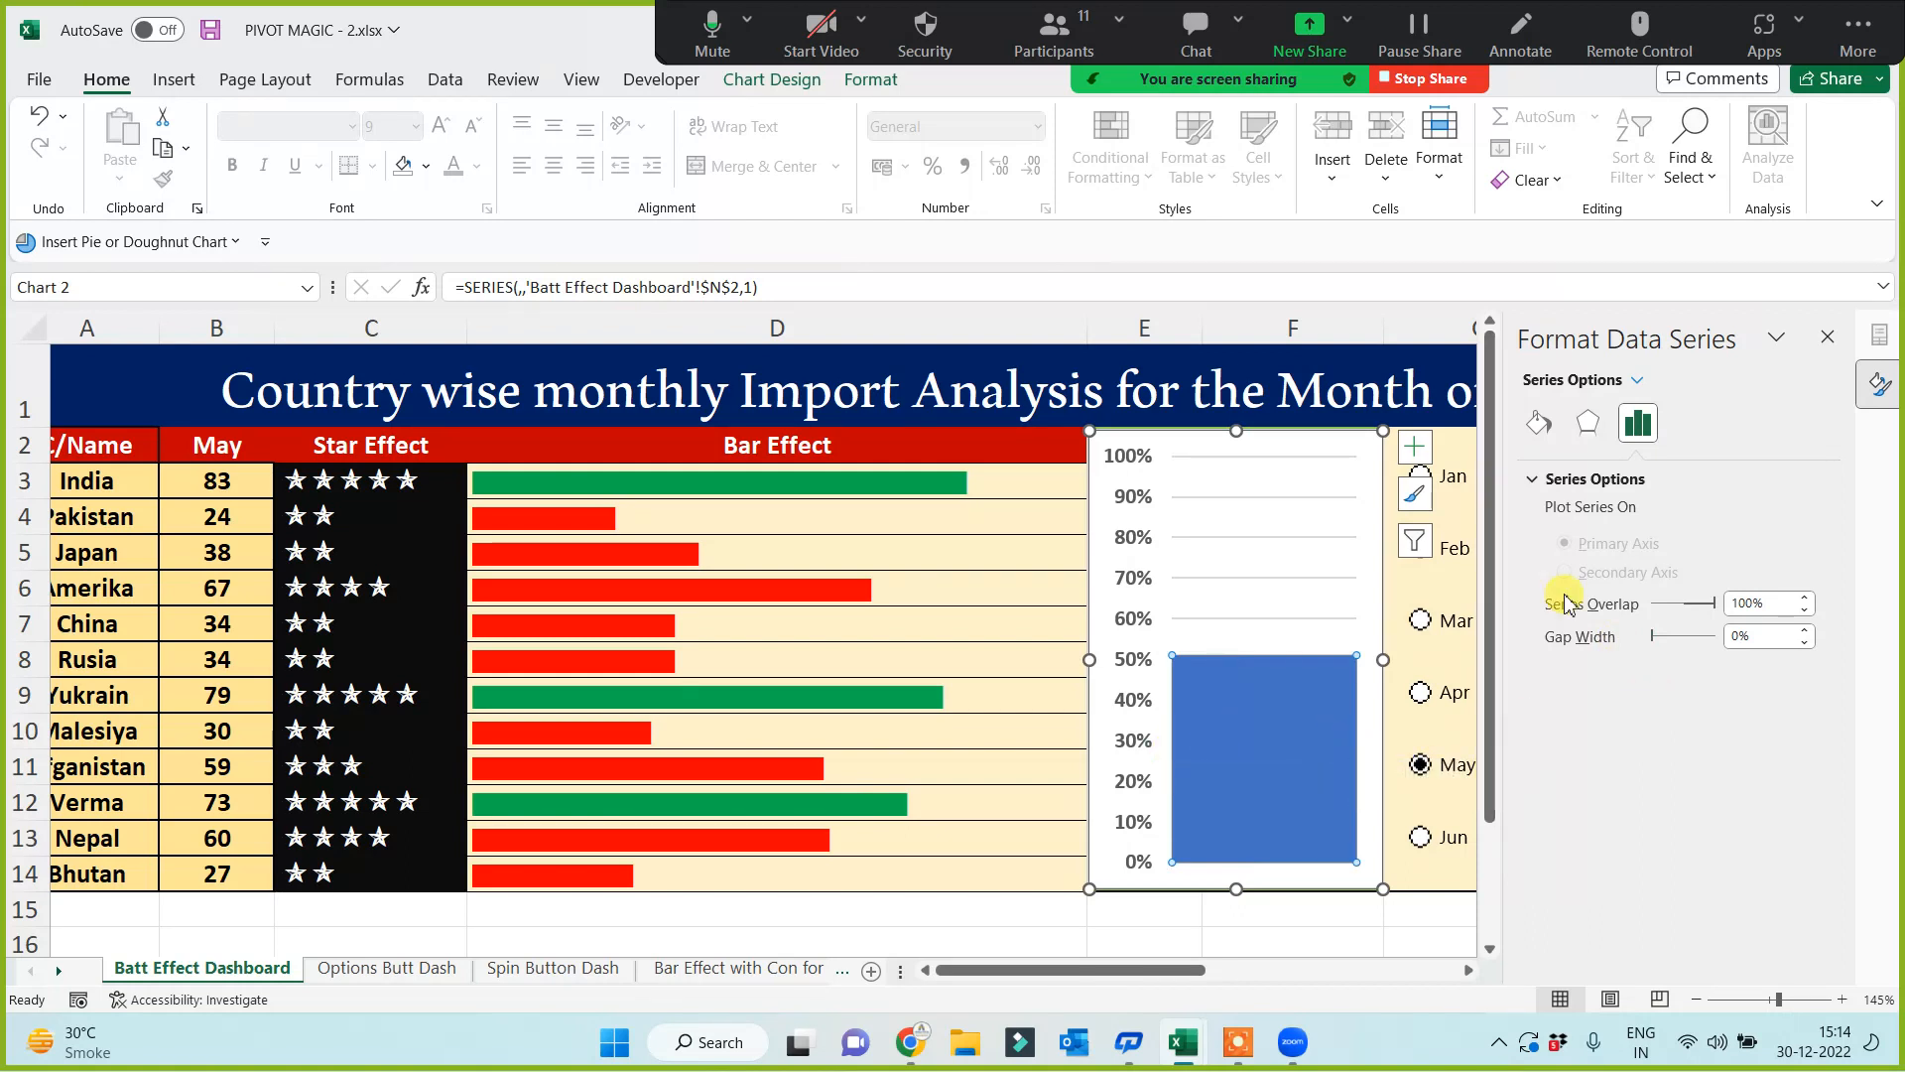
Step: Apply a medium green preset gradient fill to the column, with a linear direction at 0°
{"action": "left_click", "coordinate": [1539, 427]}
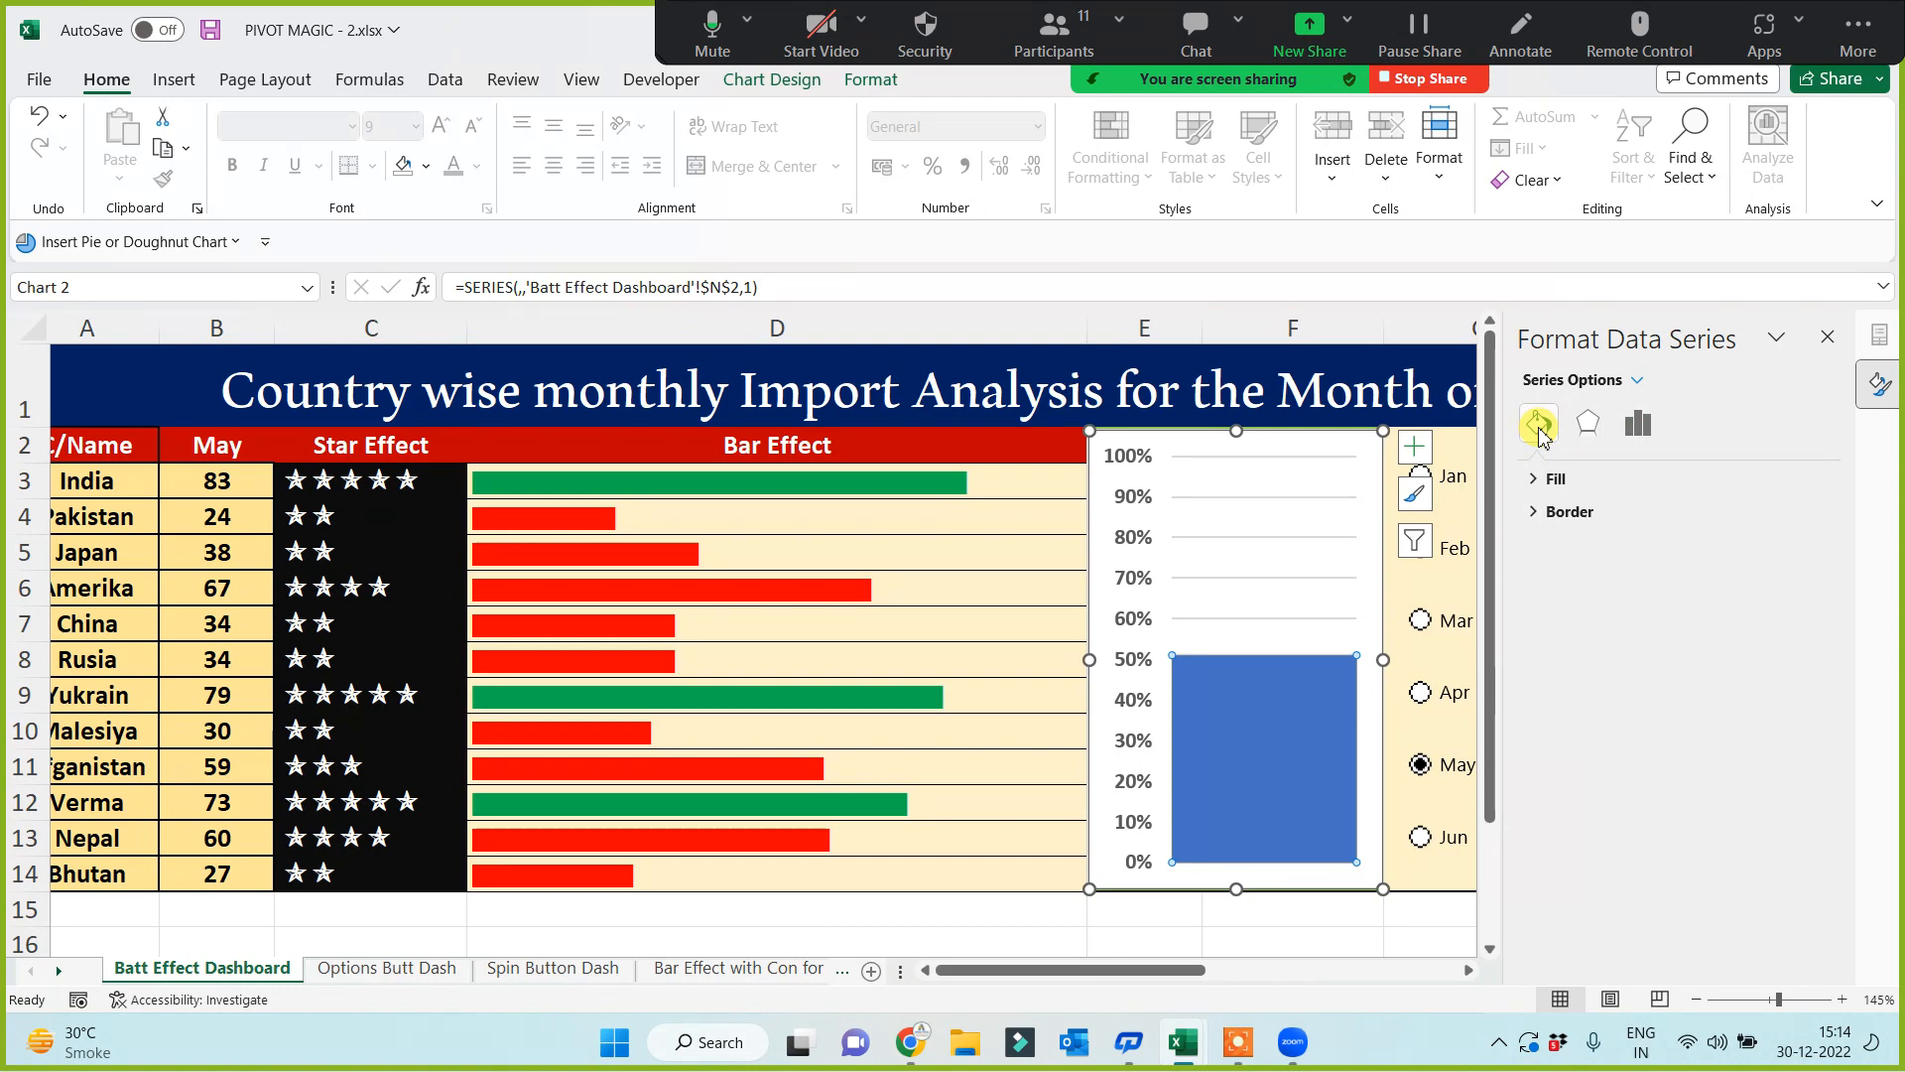
{"action": "left_click", "coordinate": [1535, 480]}
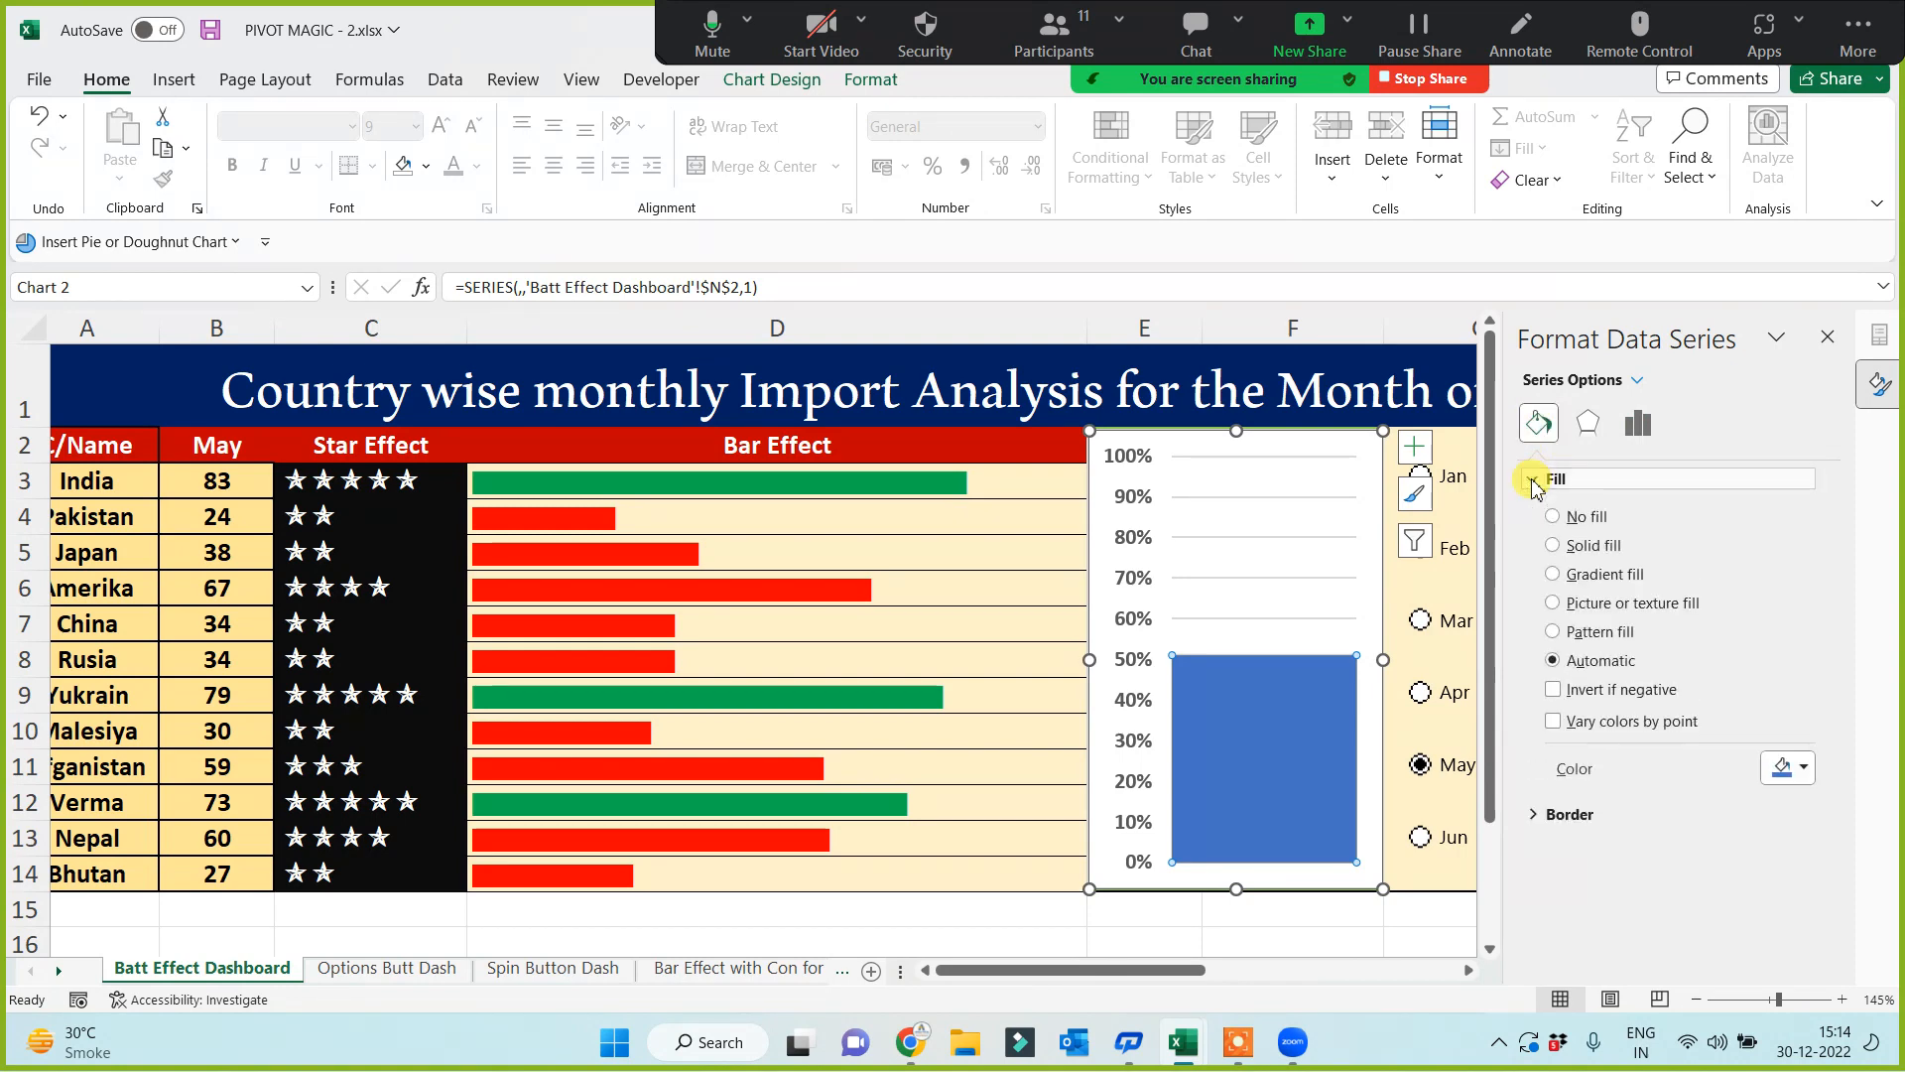
{"action": "left_click", "coordinate": [1554, 576]}
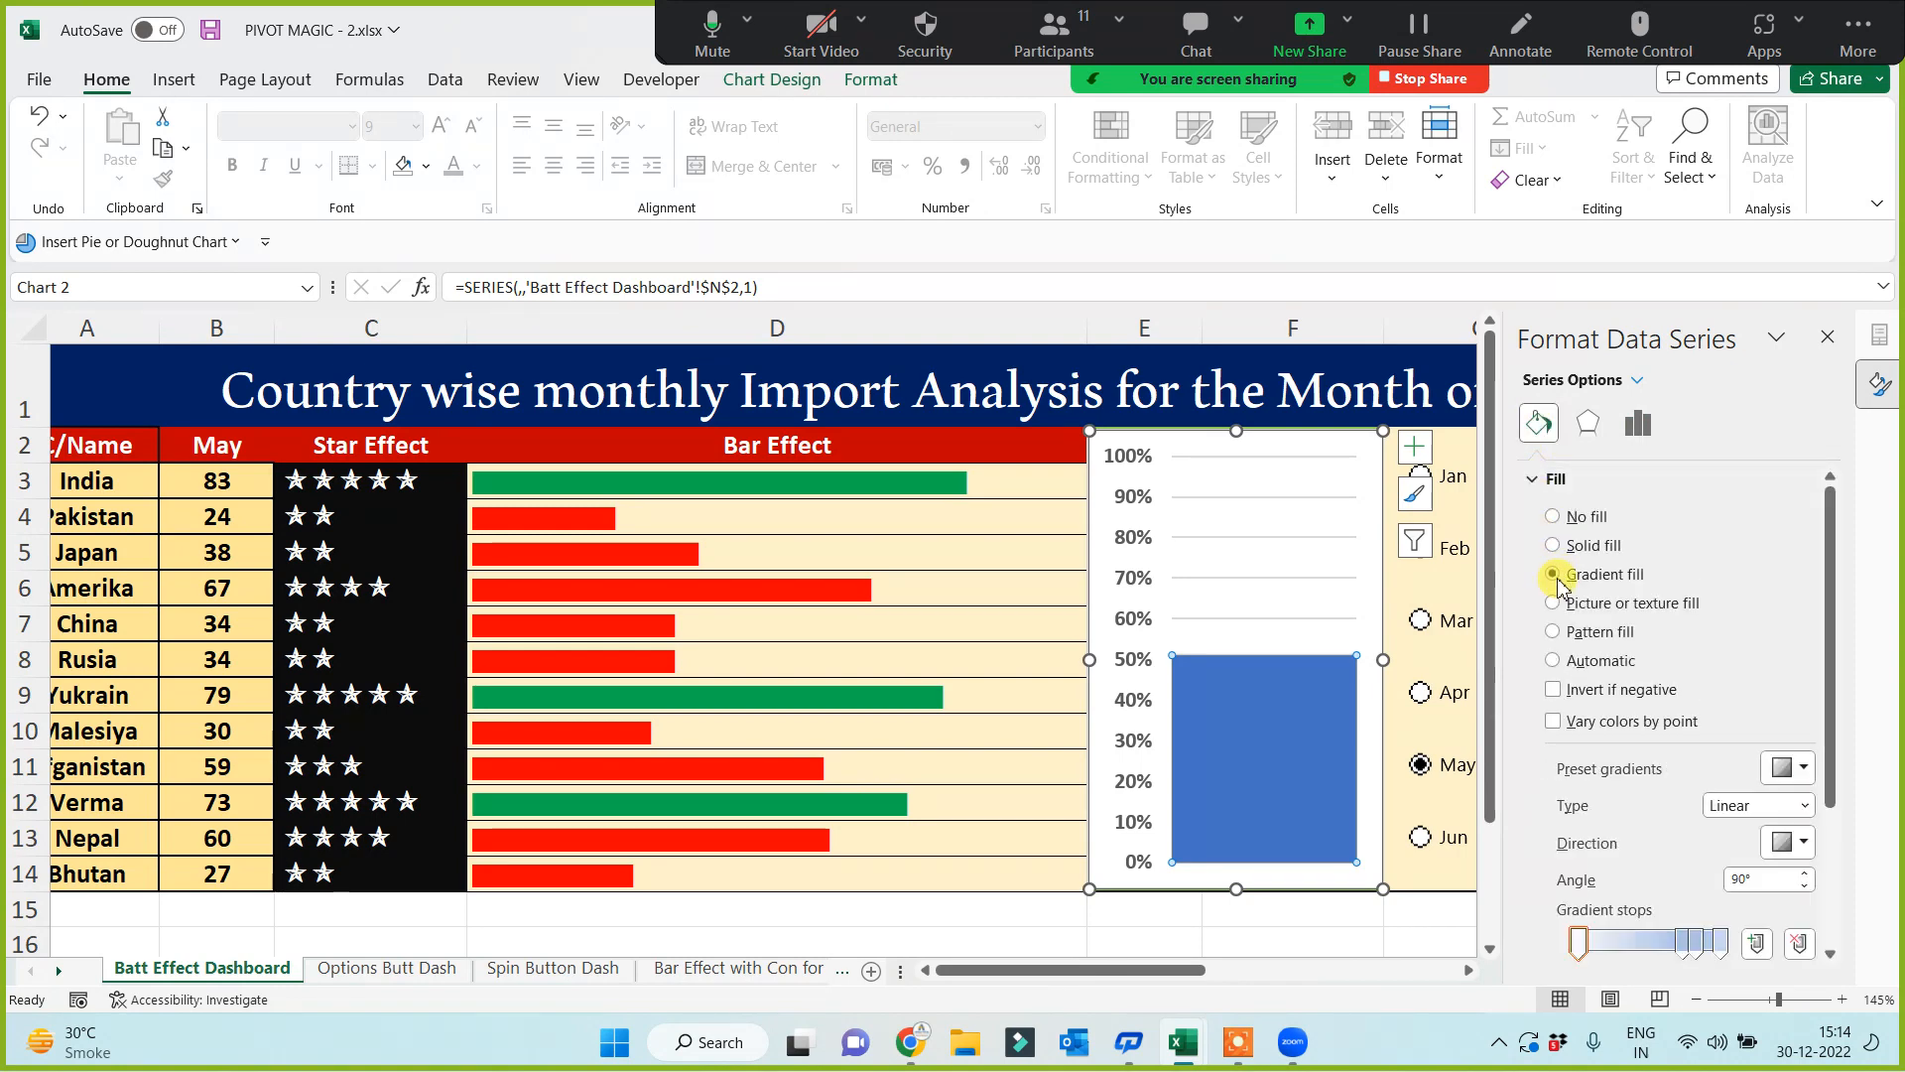
{"action": "left_click", "coordinate": [1796, 770]}
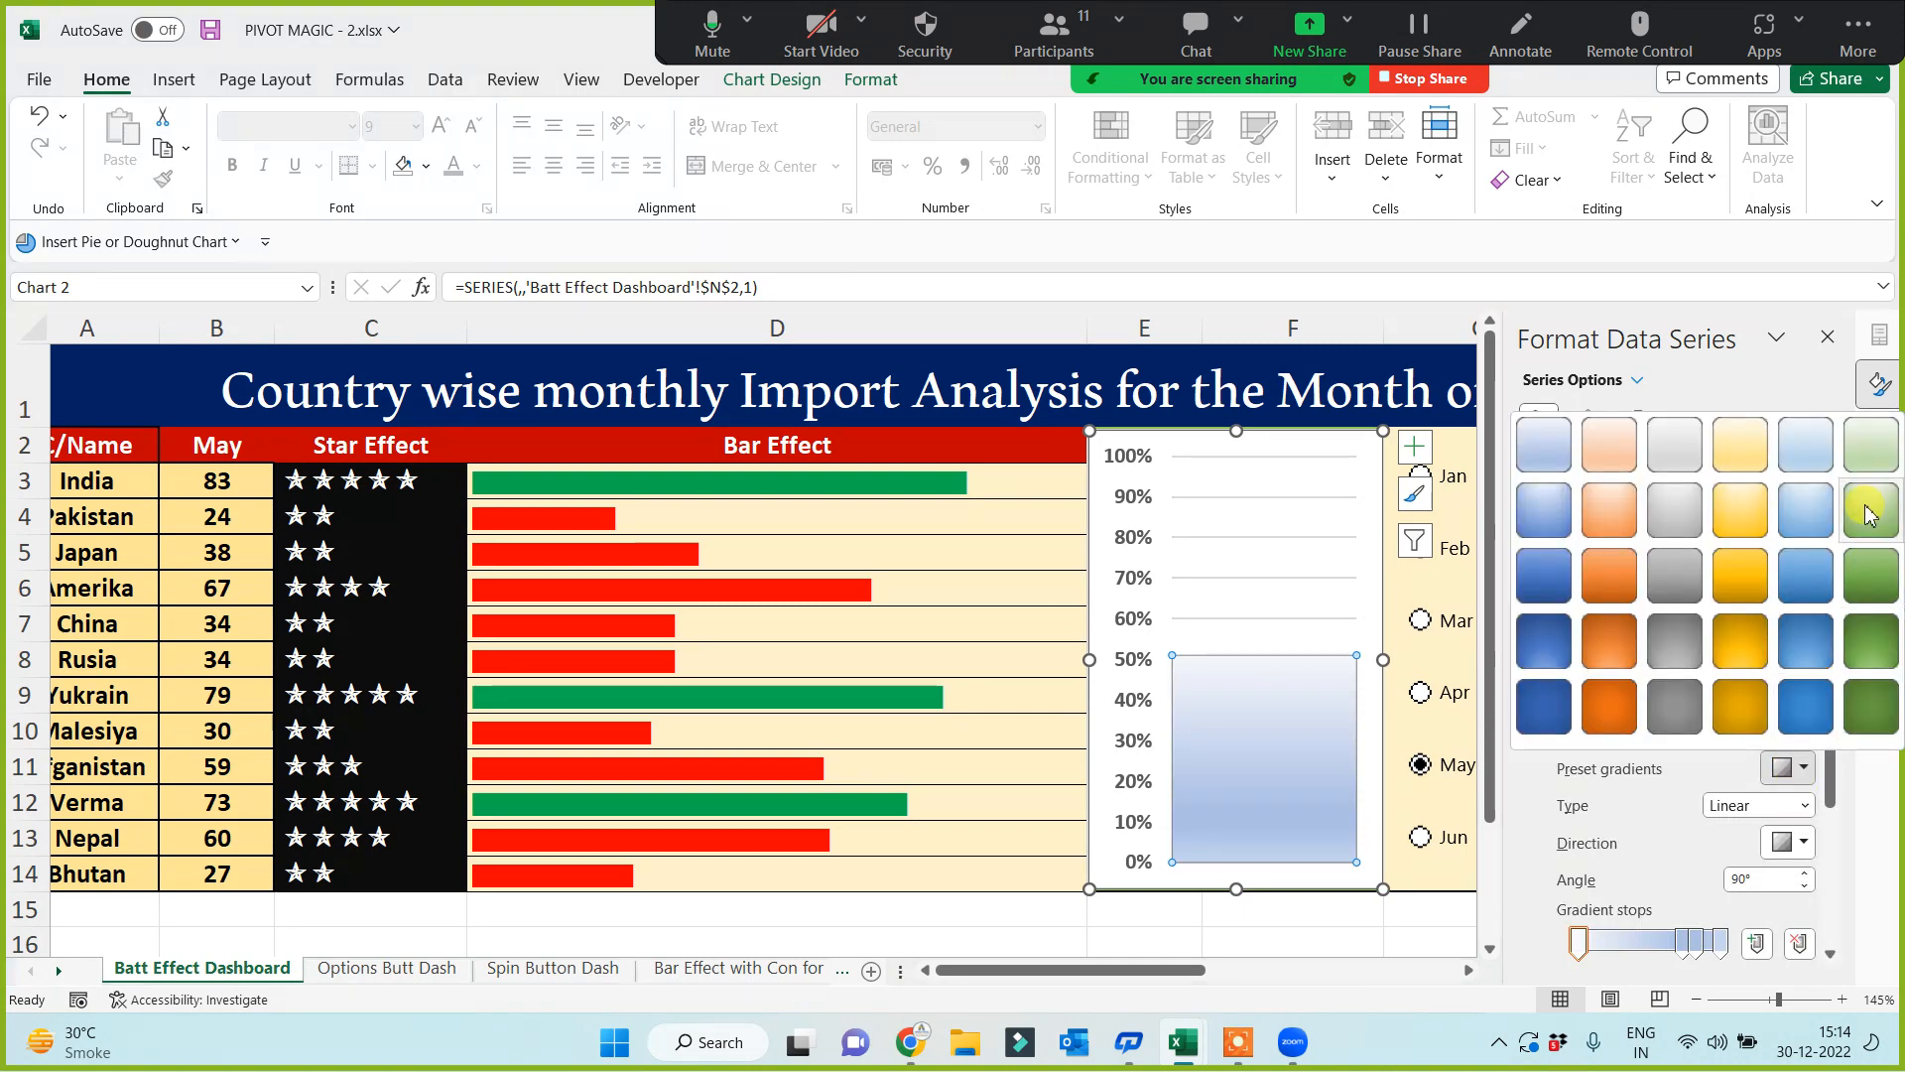
{"action": "left_click", "coordinate": [1884, 589]}
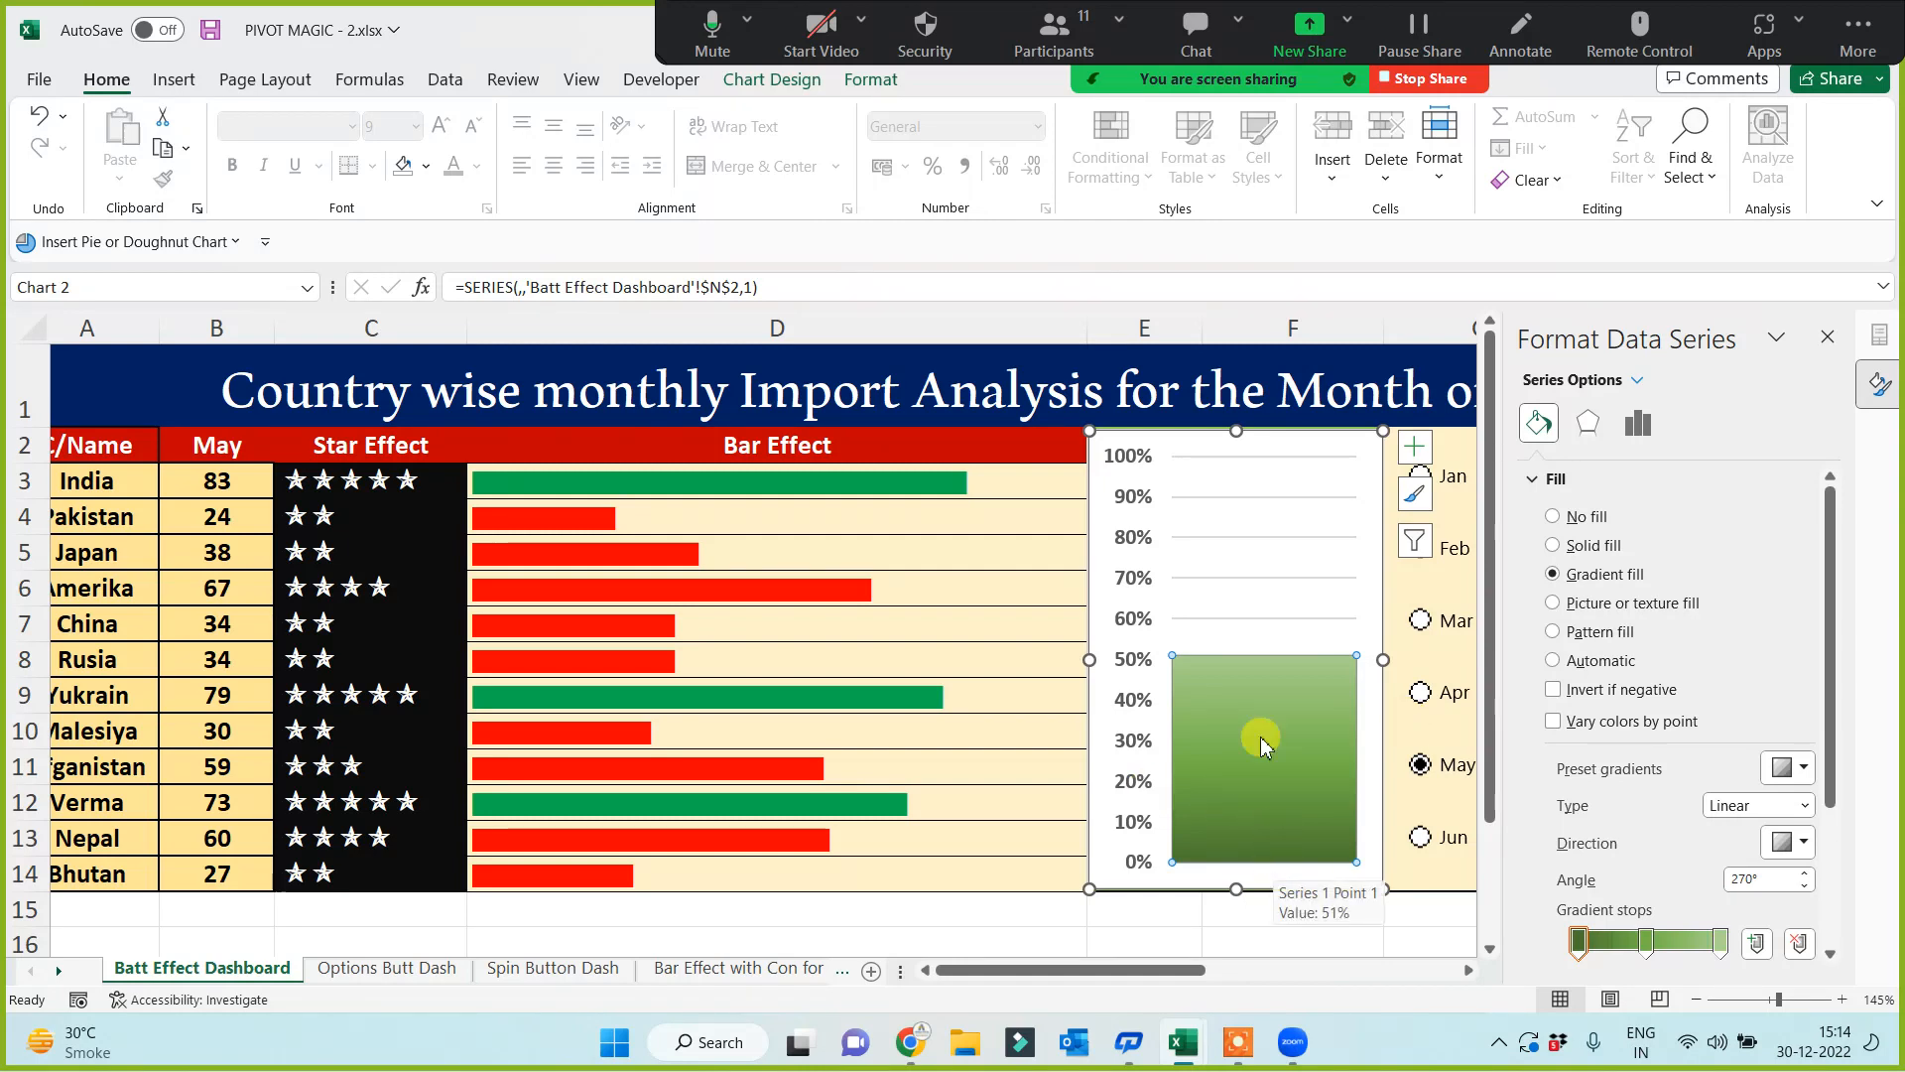
{"action": "left_click", "coordinate": [1804, 843]}
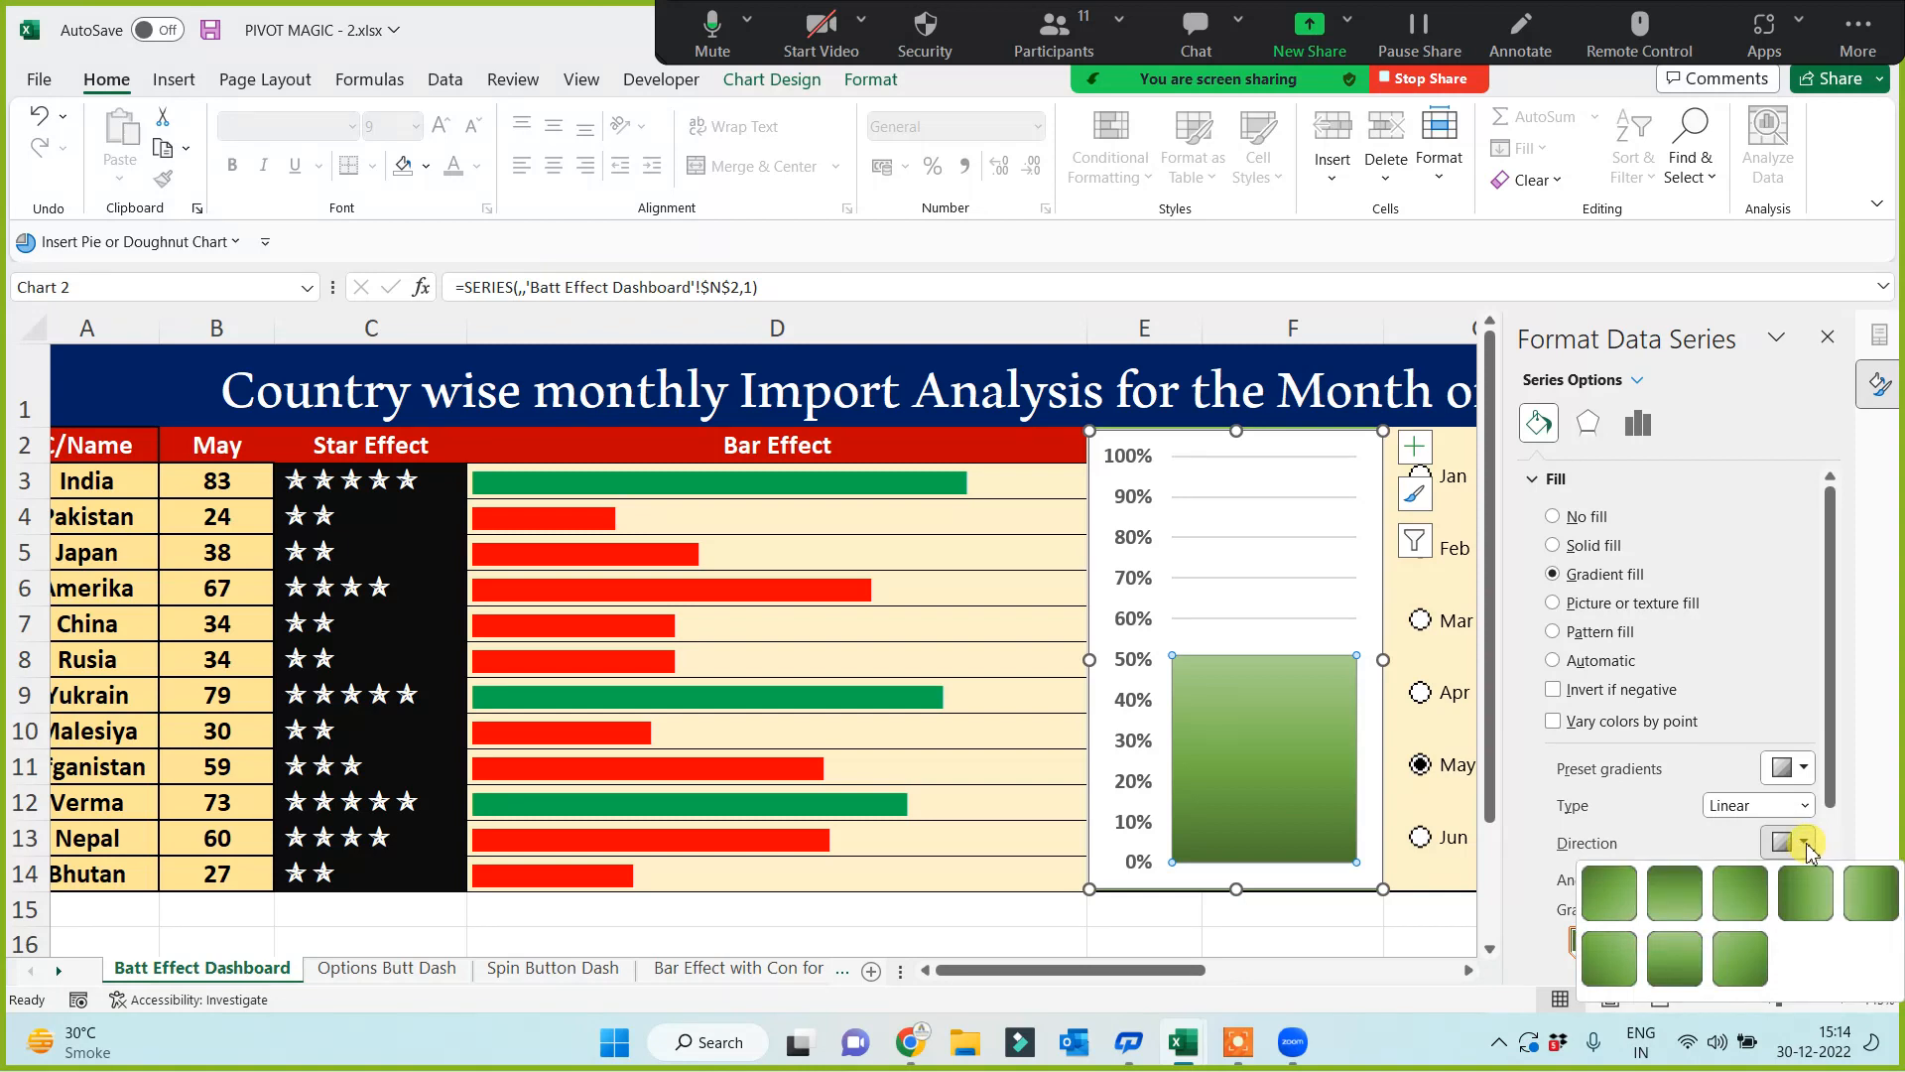
{"action": "left_click", "coordinate": [1792, 906]}
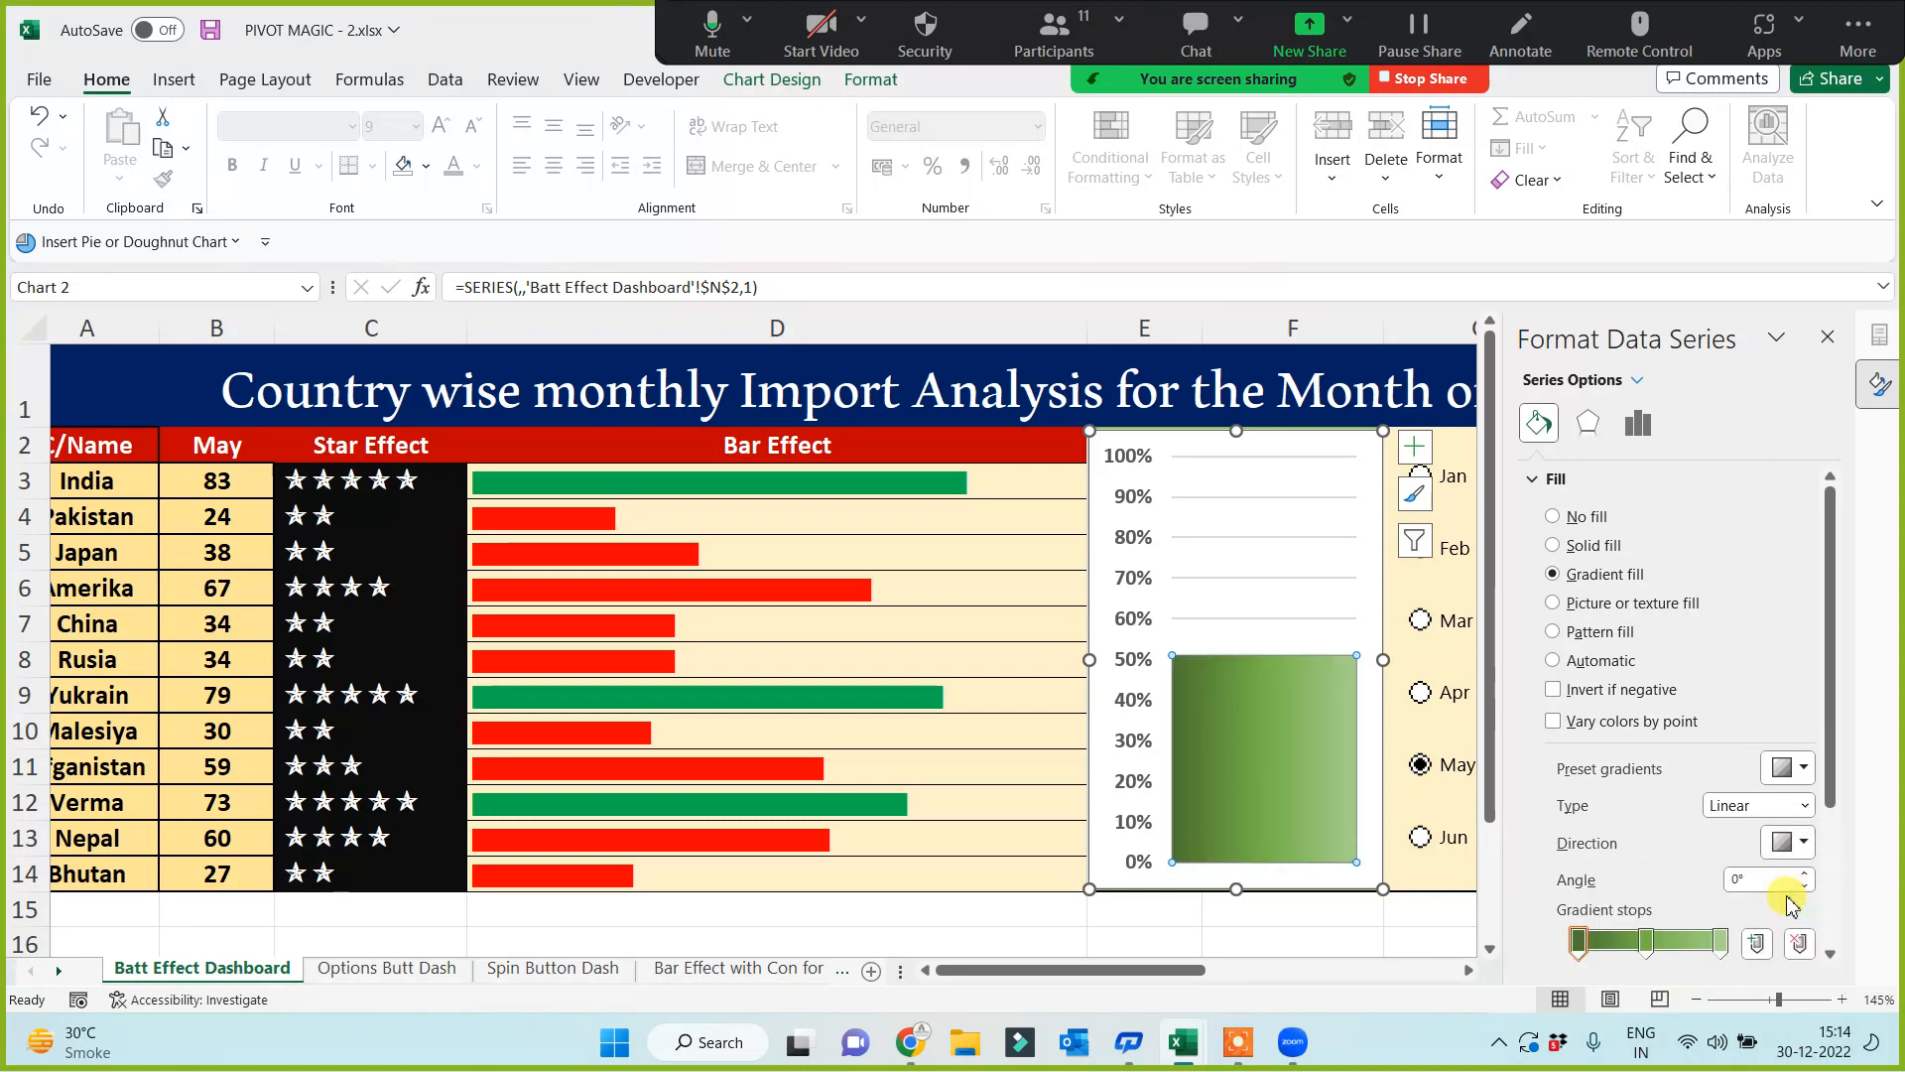
Step: Recolor the column's gradient stops: near-black (5% brightness) at 100% and white for the middle stop at 51%
{"action": "left_click_drag", "start_coordinate": [1831, 725], "coordinate": [1831, 858]}
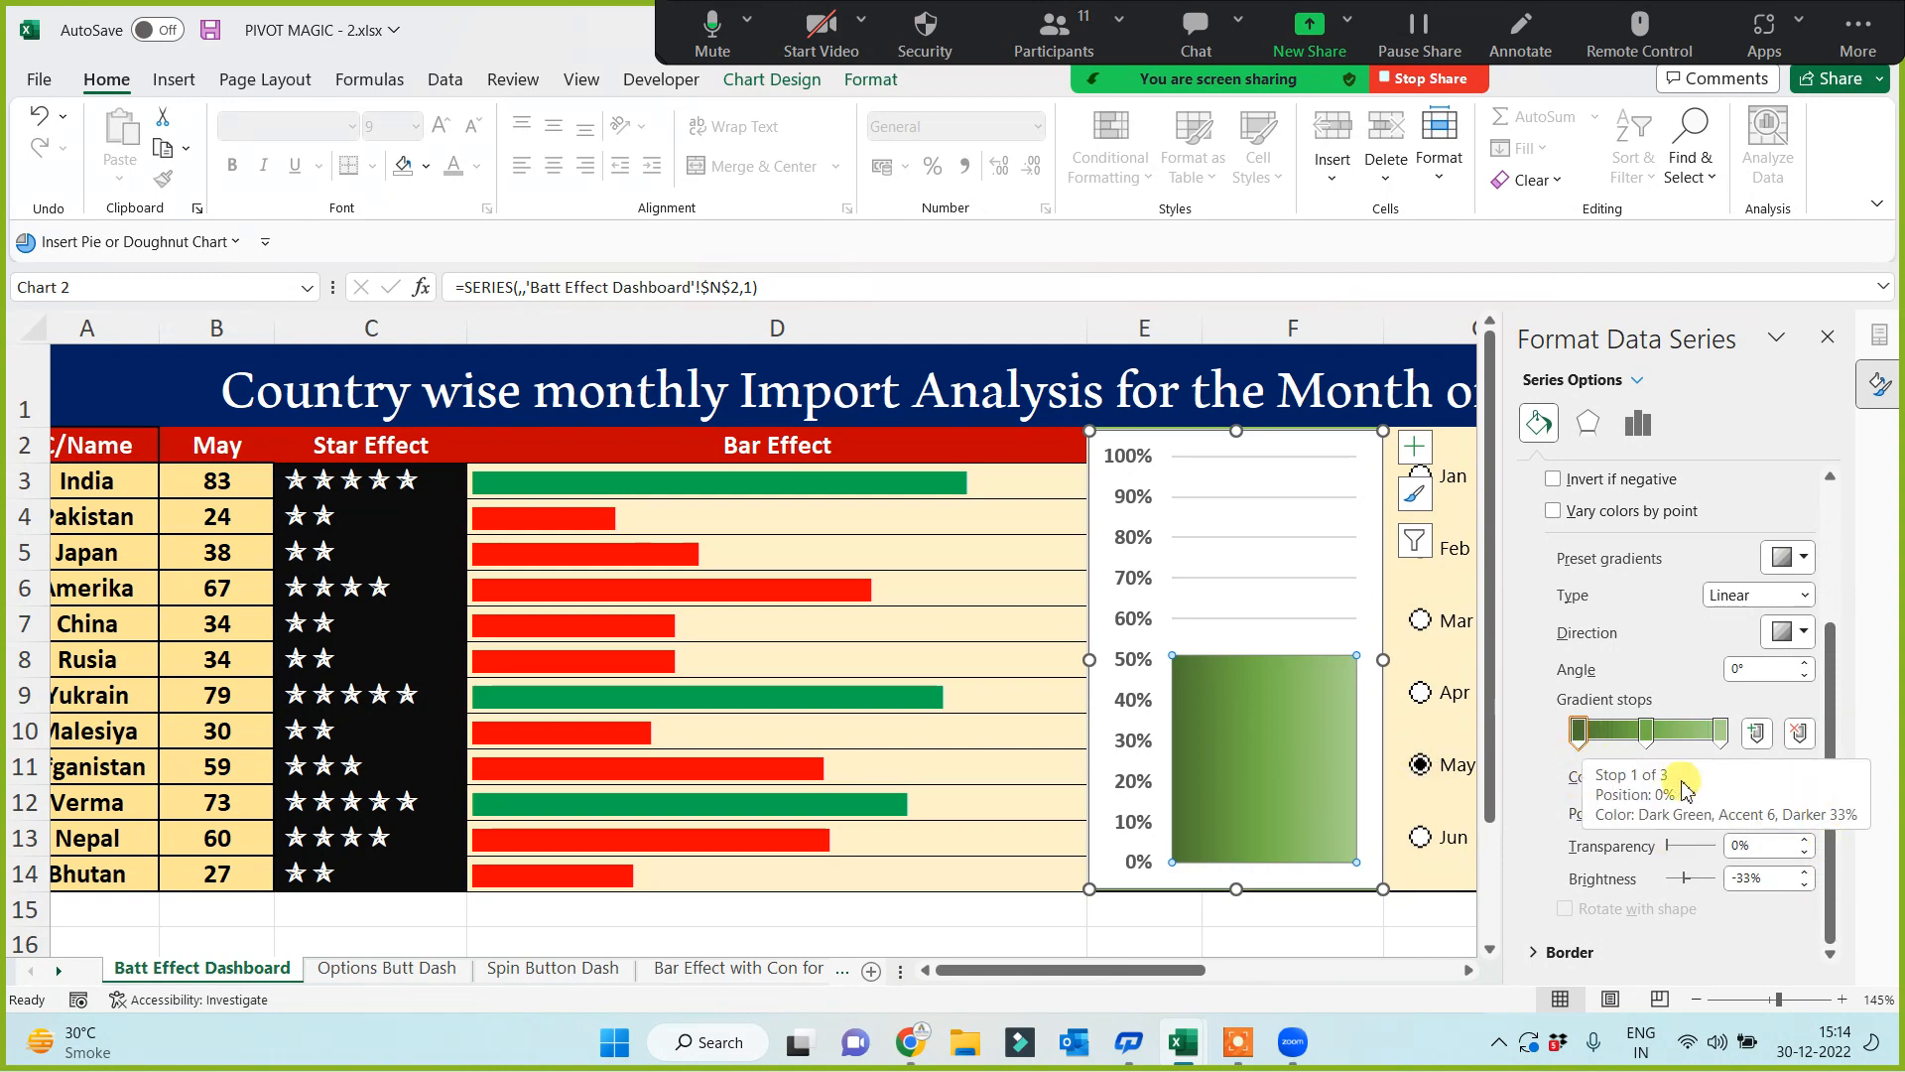
{"action": "left_click", "coordinate": [1646, 734]}
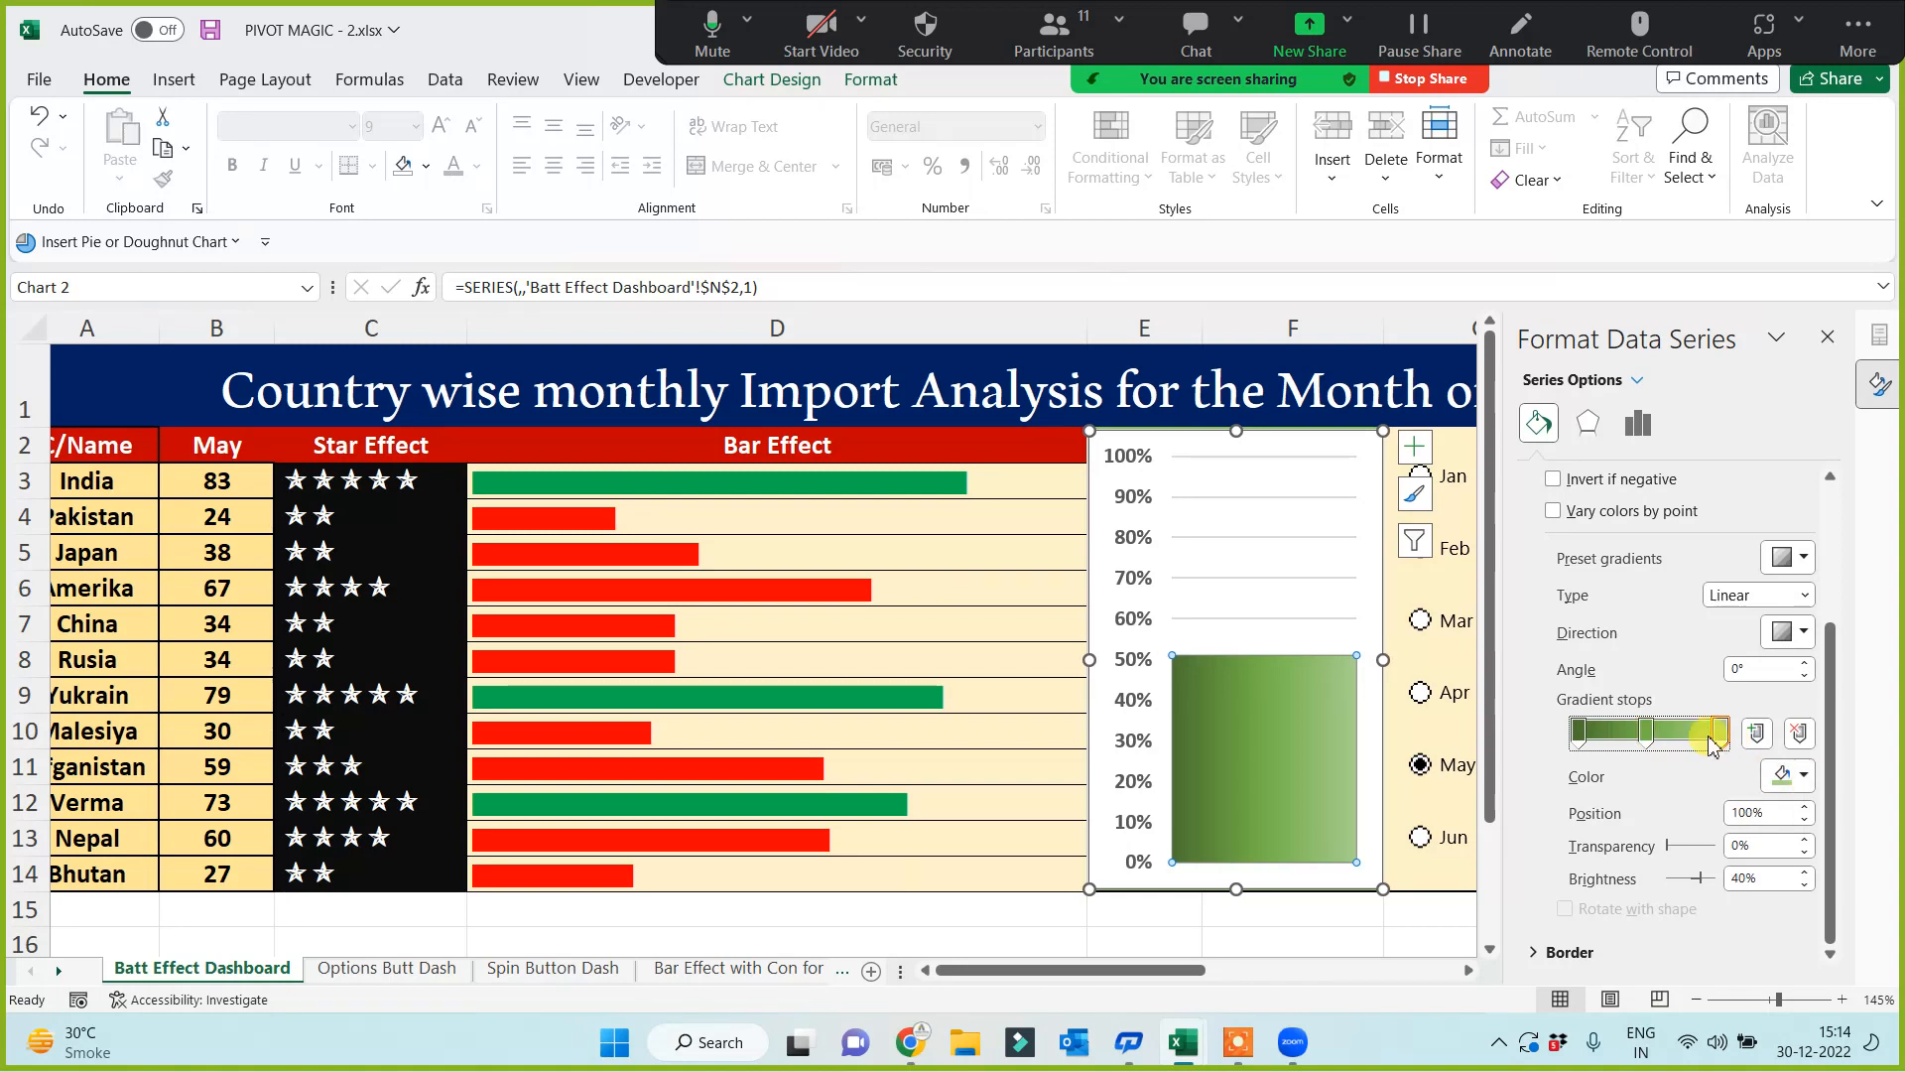
{"action": "left_click", "coordinate": [1803, 775]}
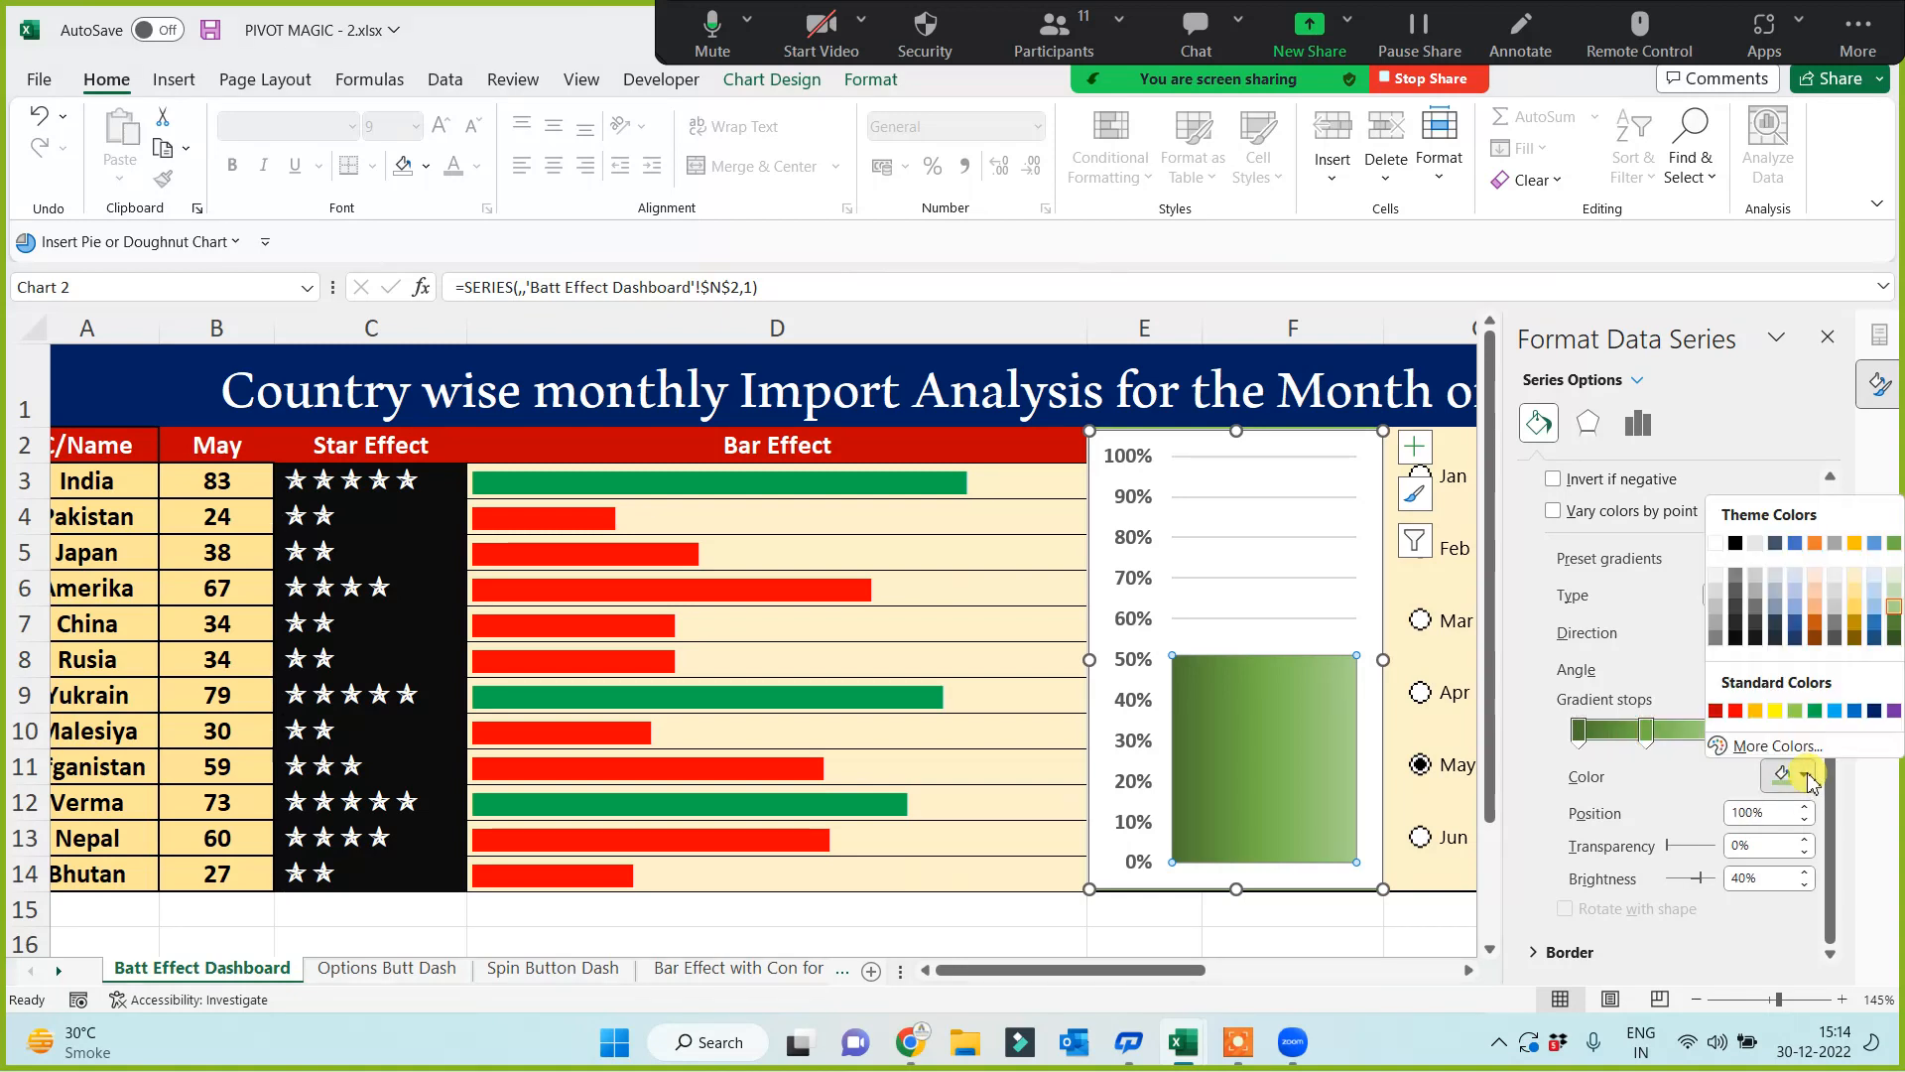
{"action": "left_click", "coordinate": [1736, 636]}
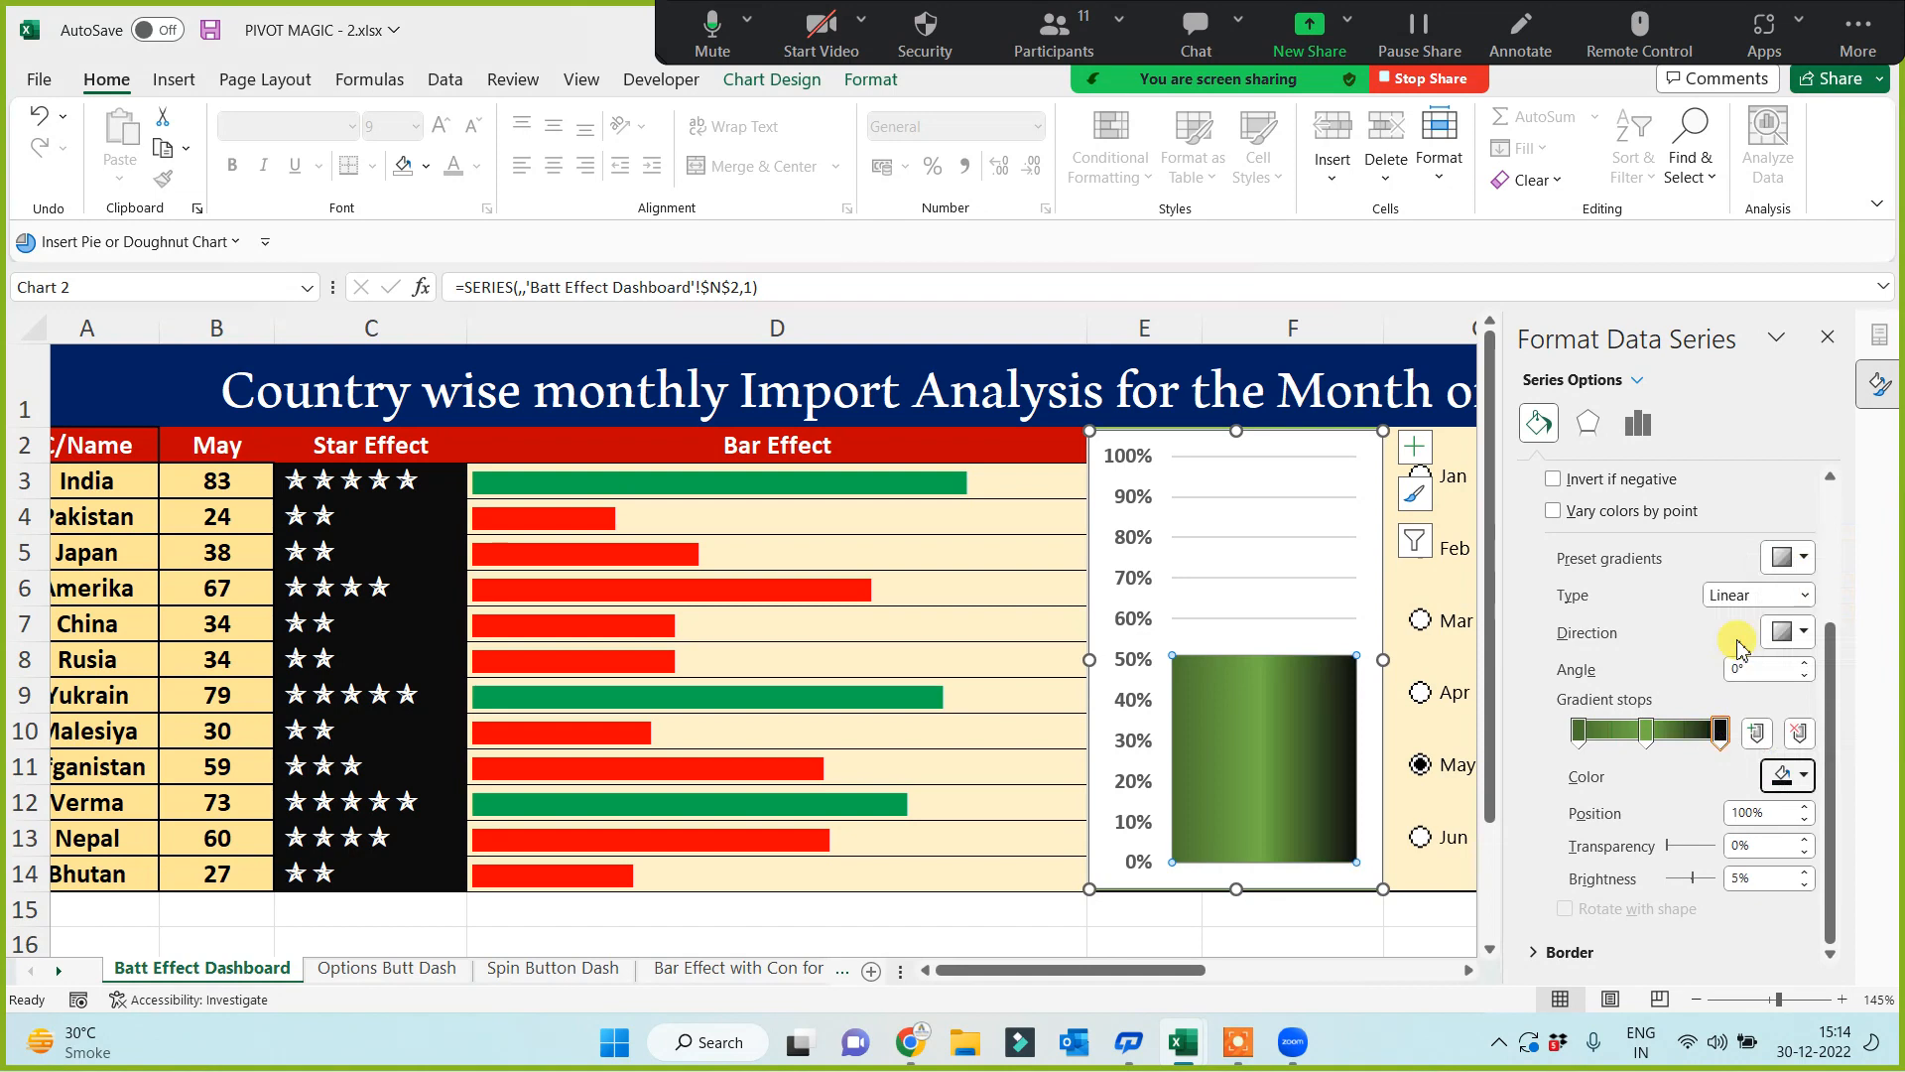
{"action": "left_click", "coordinate": [1646, 735]}
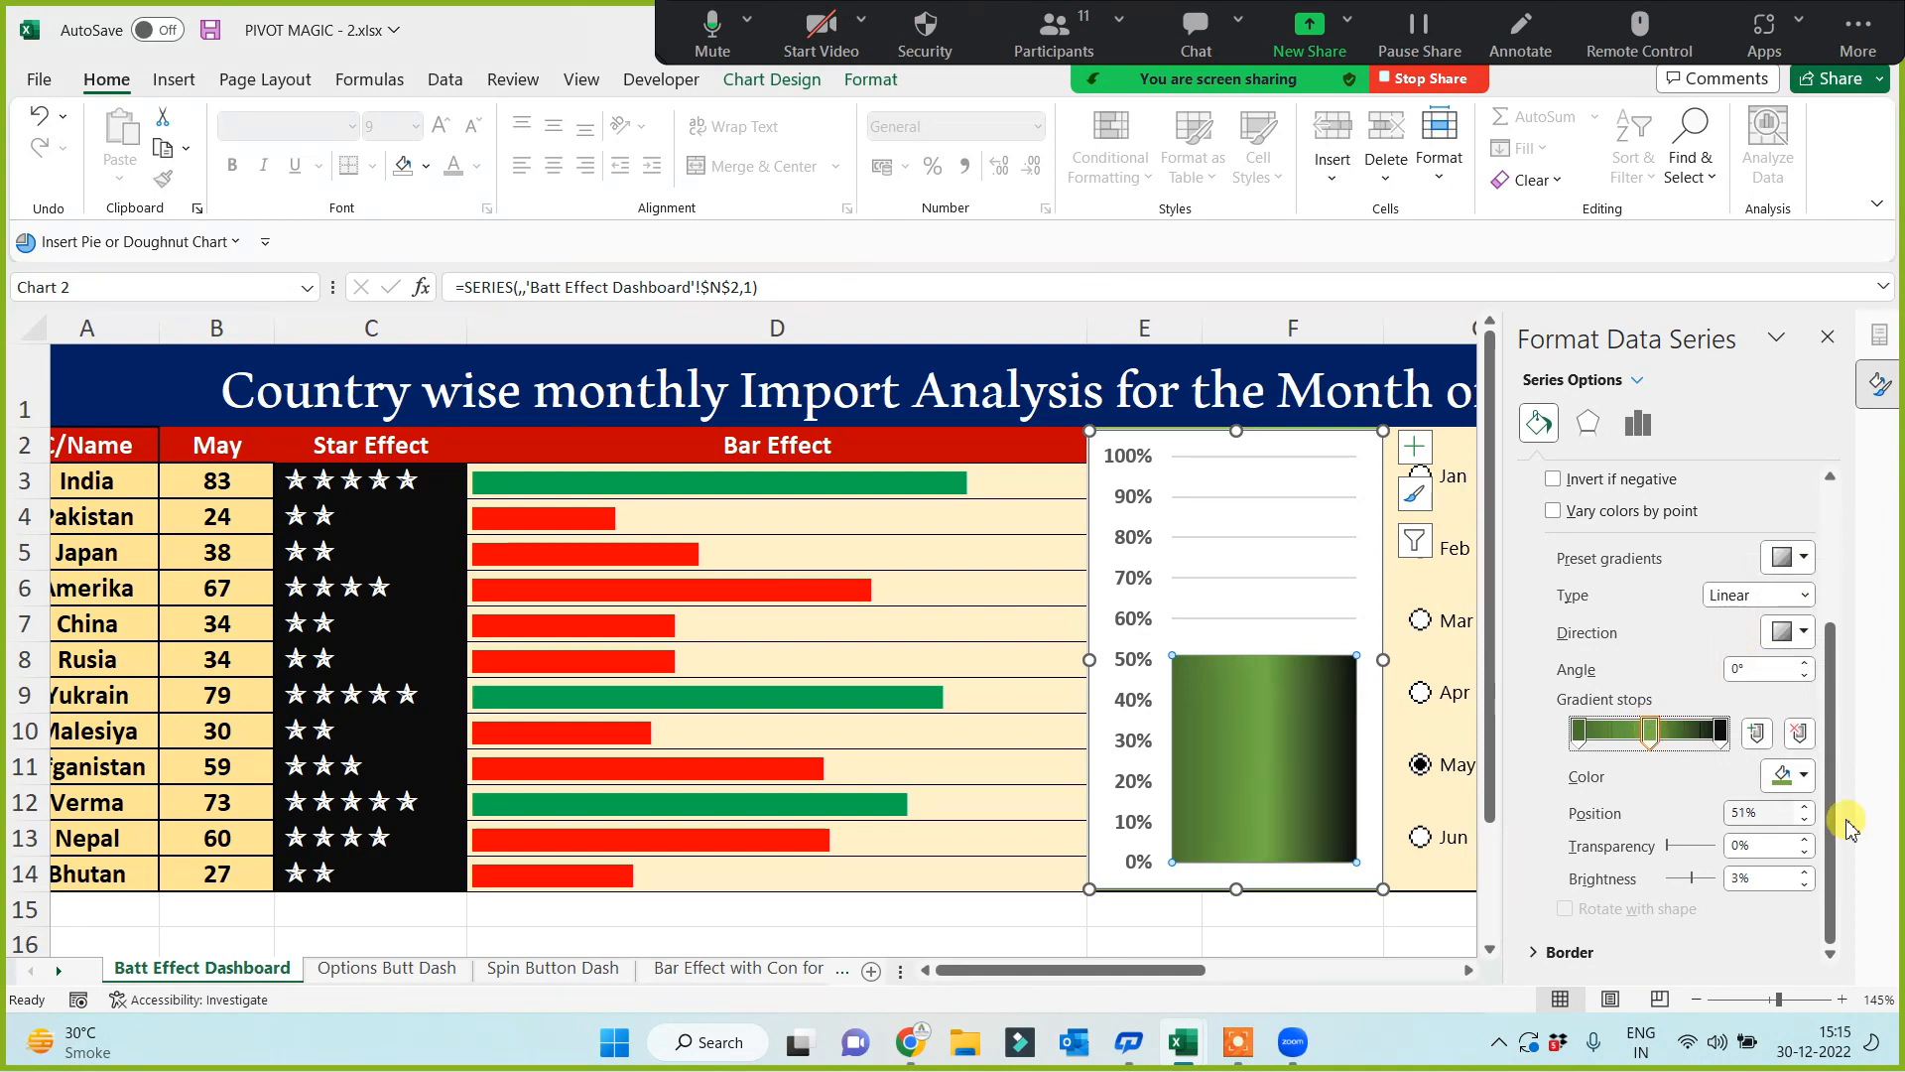
{"action": "left_click", "coordinate": [1807, 775]}
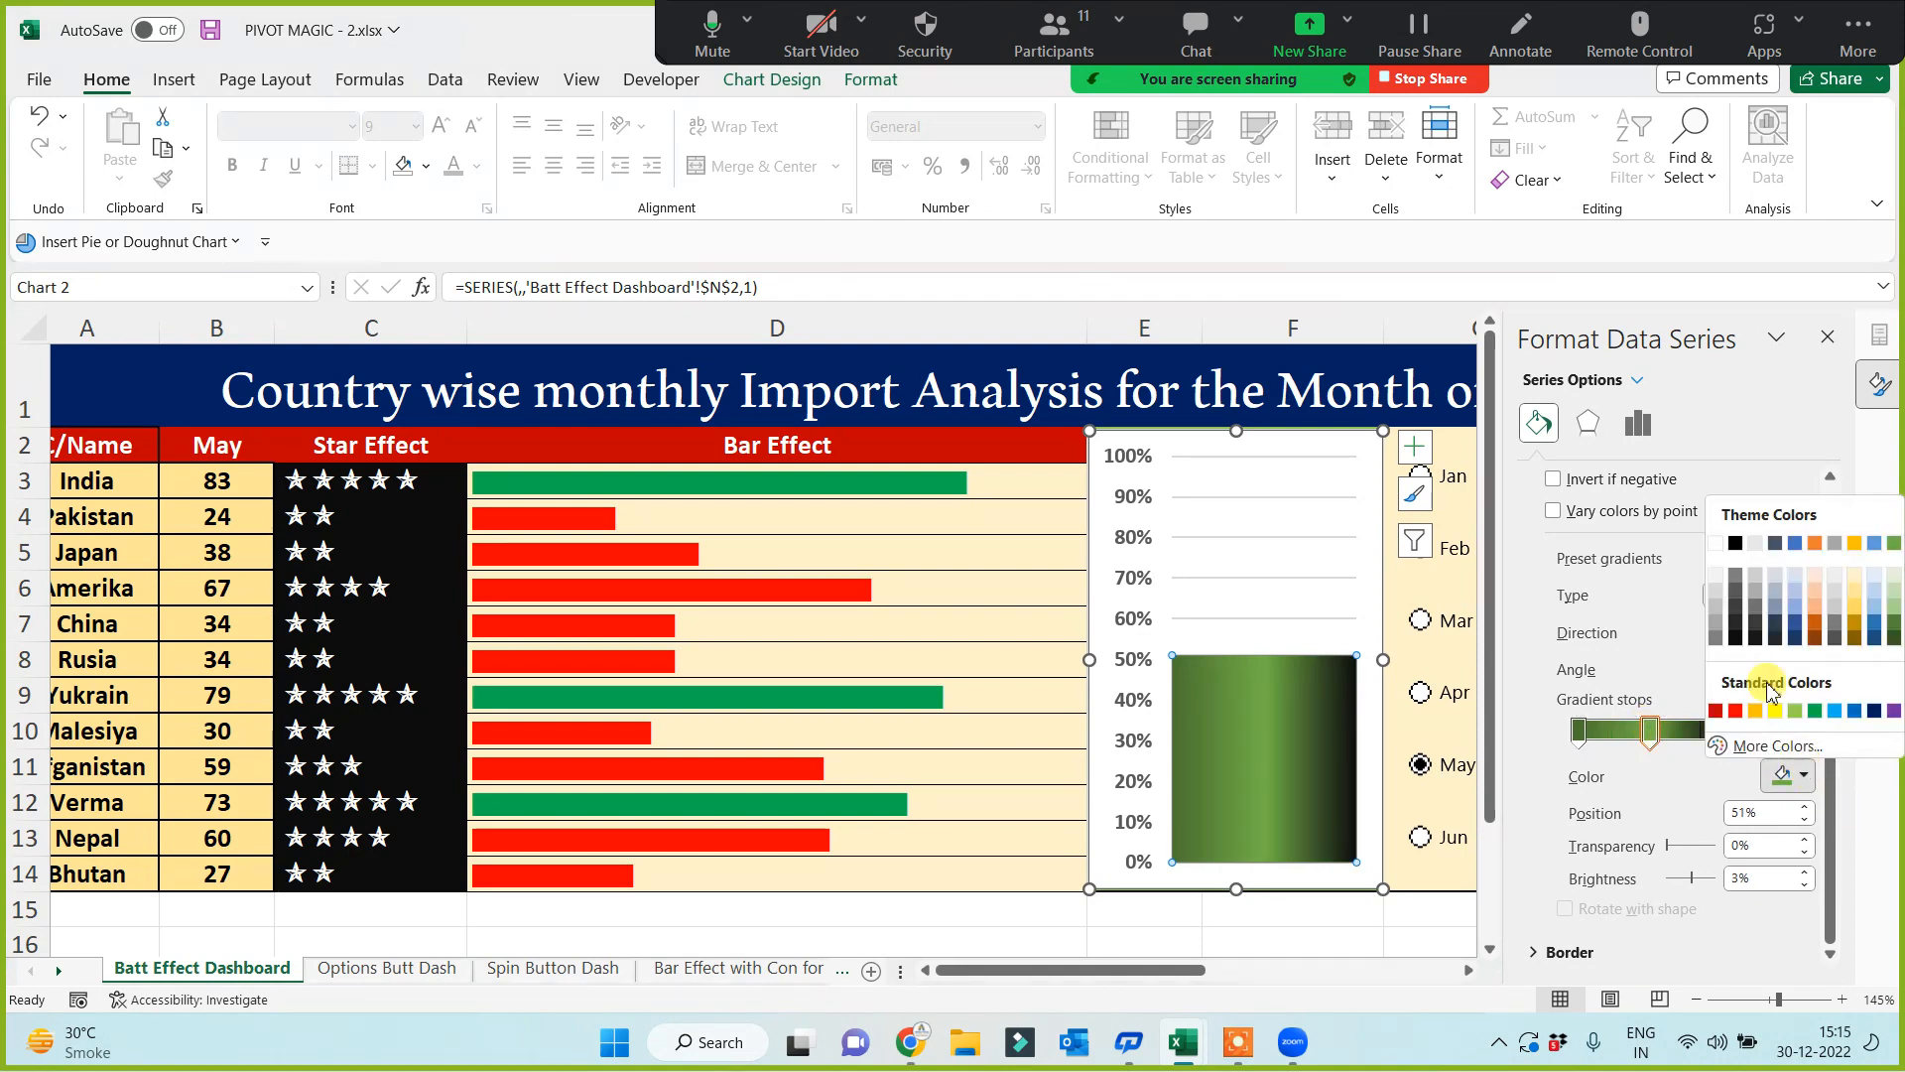
{"action": "left_click", "coordinate": [1720, 552]}
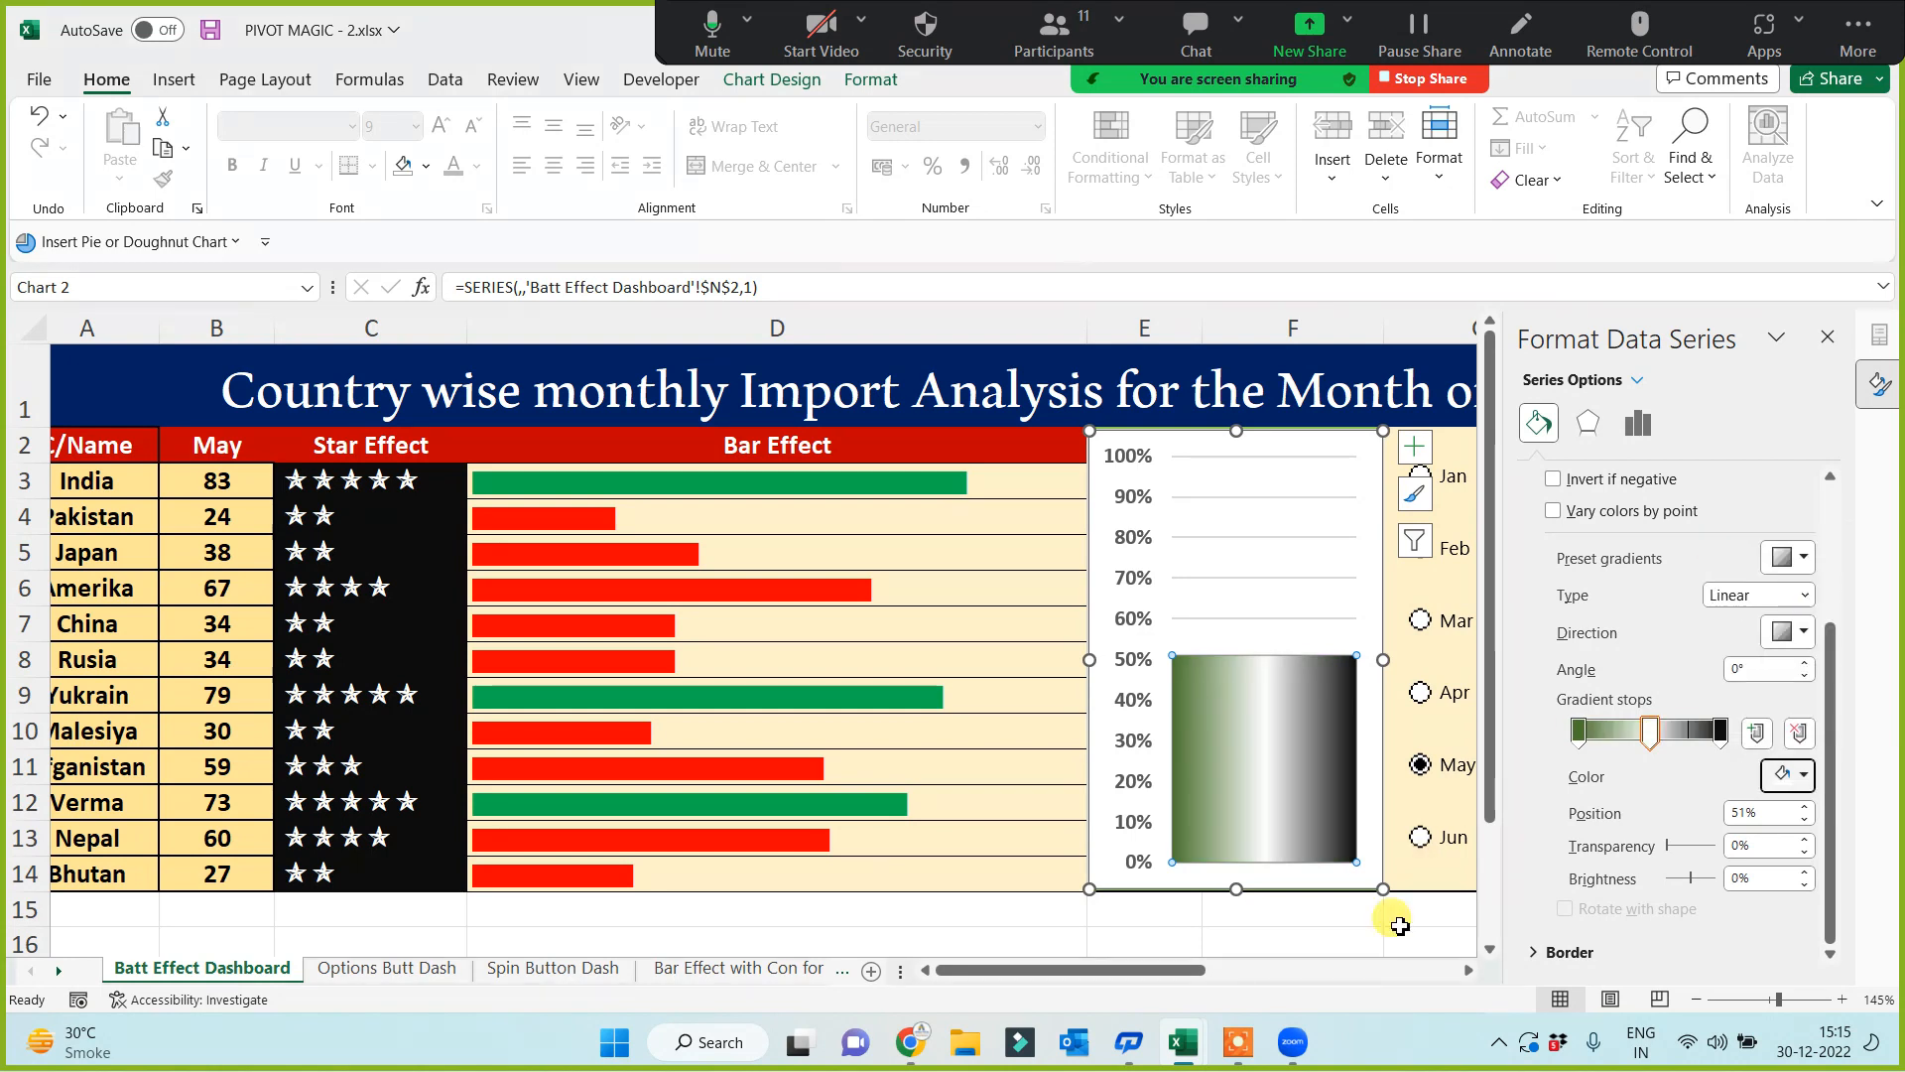
{"action": "left_click", "coordinate": [1347, 913]}
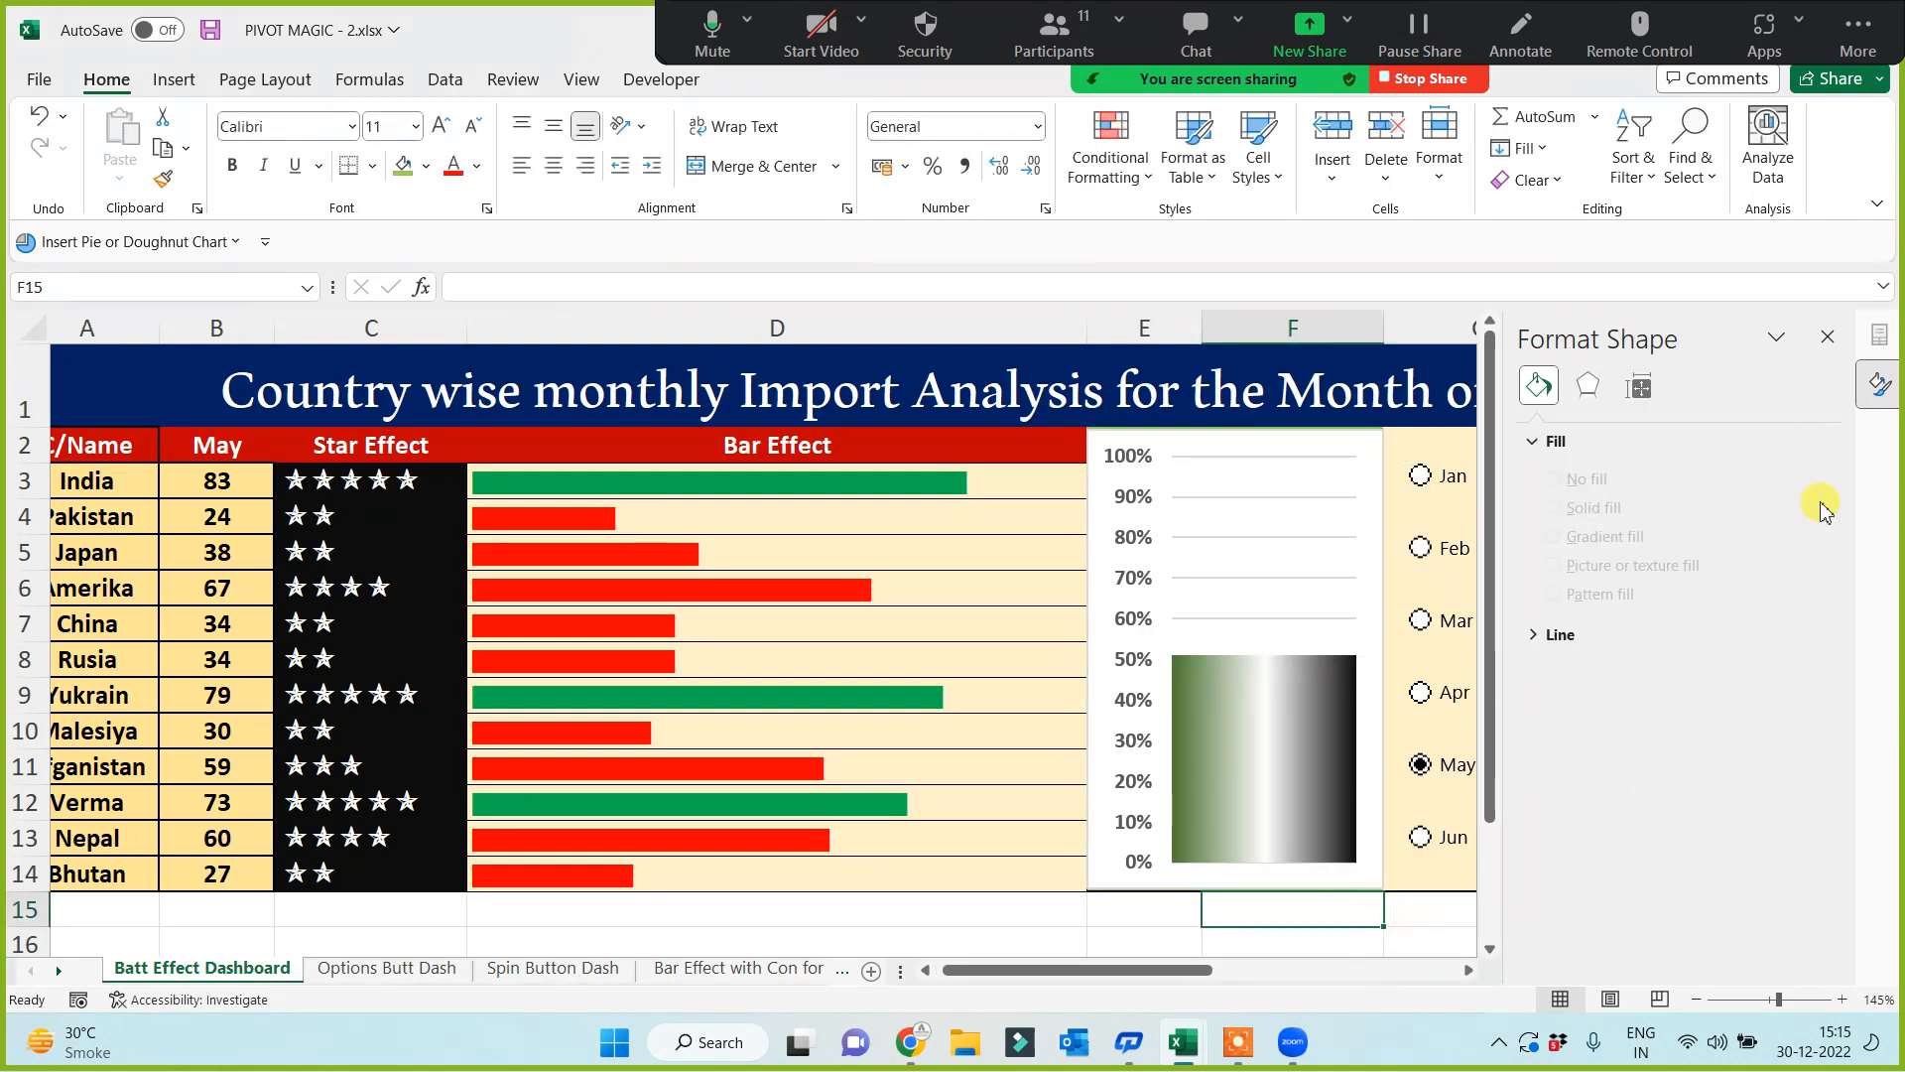
{"action": "left_click", "coordinate": [1828, 337]}
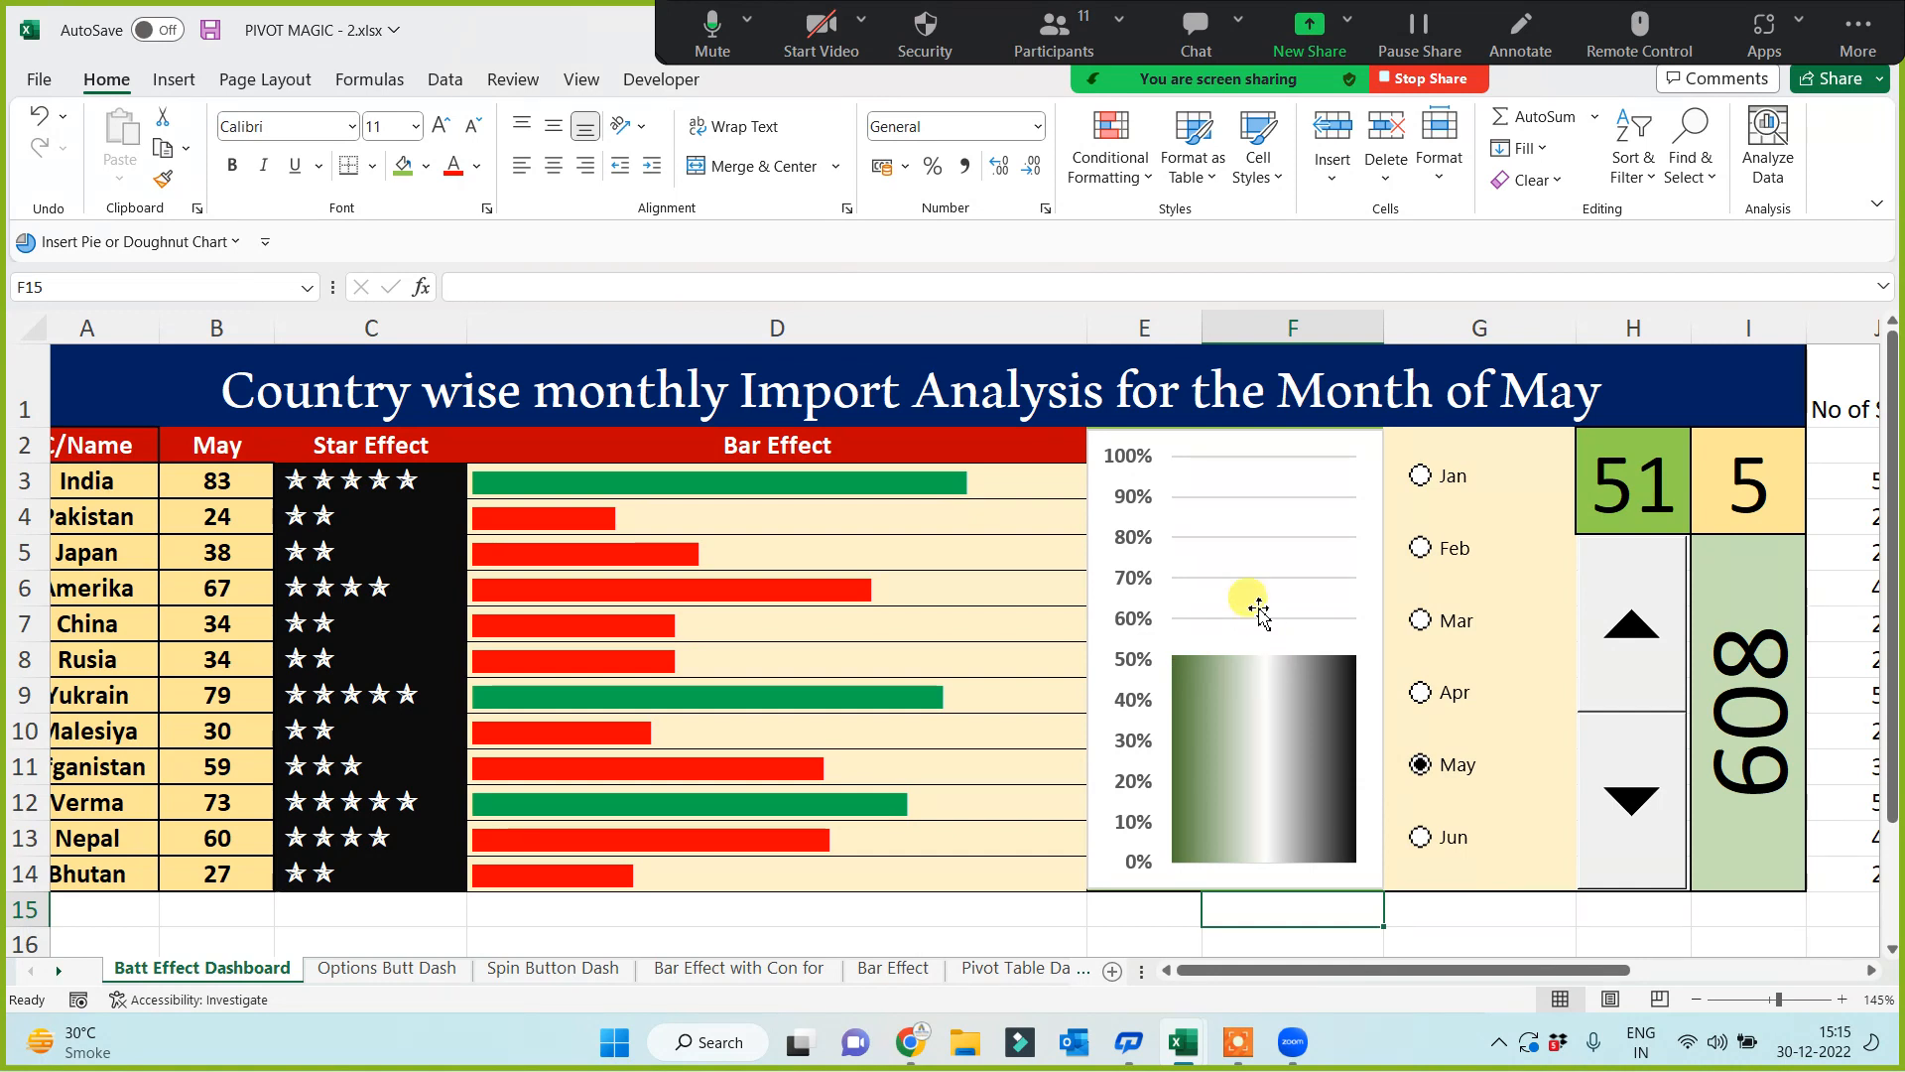
Step: Draw a top-corners-snipped rectangle about 2.86 cm wide and 0.38 cm high along the base of the column
{"action": "left_click", "coordinate": [174, 79]}
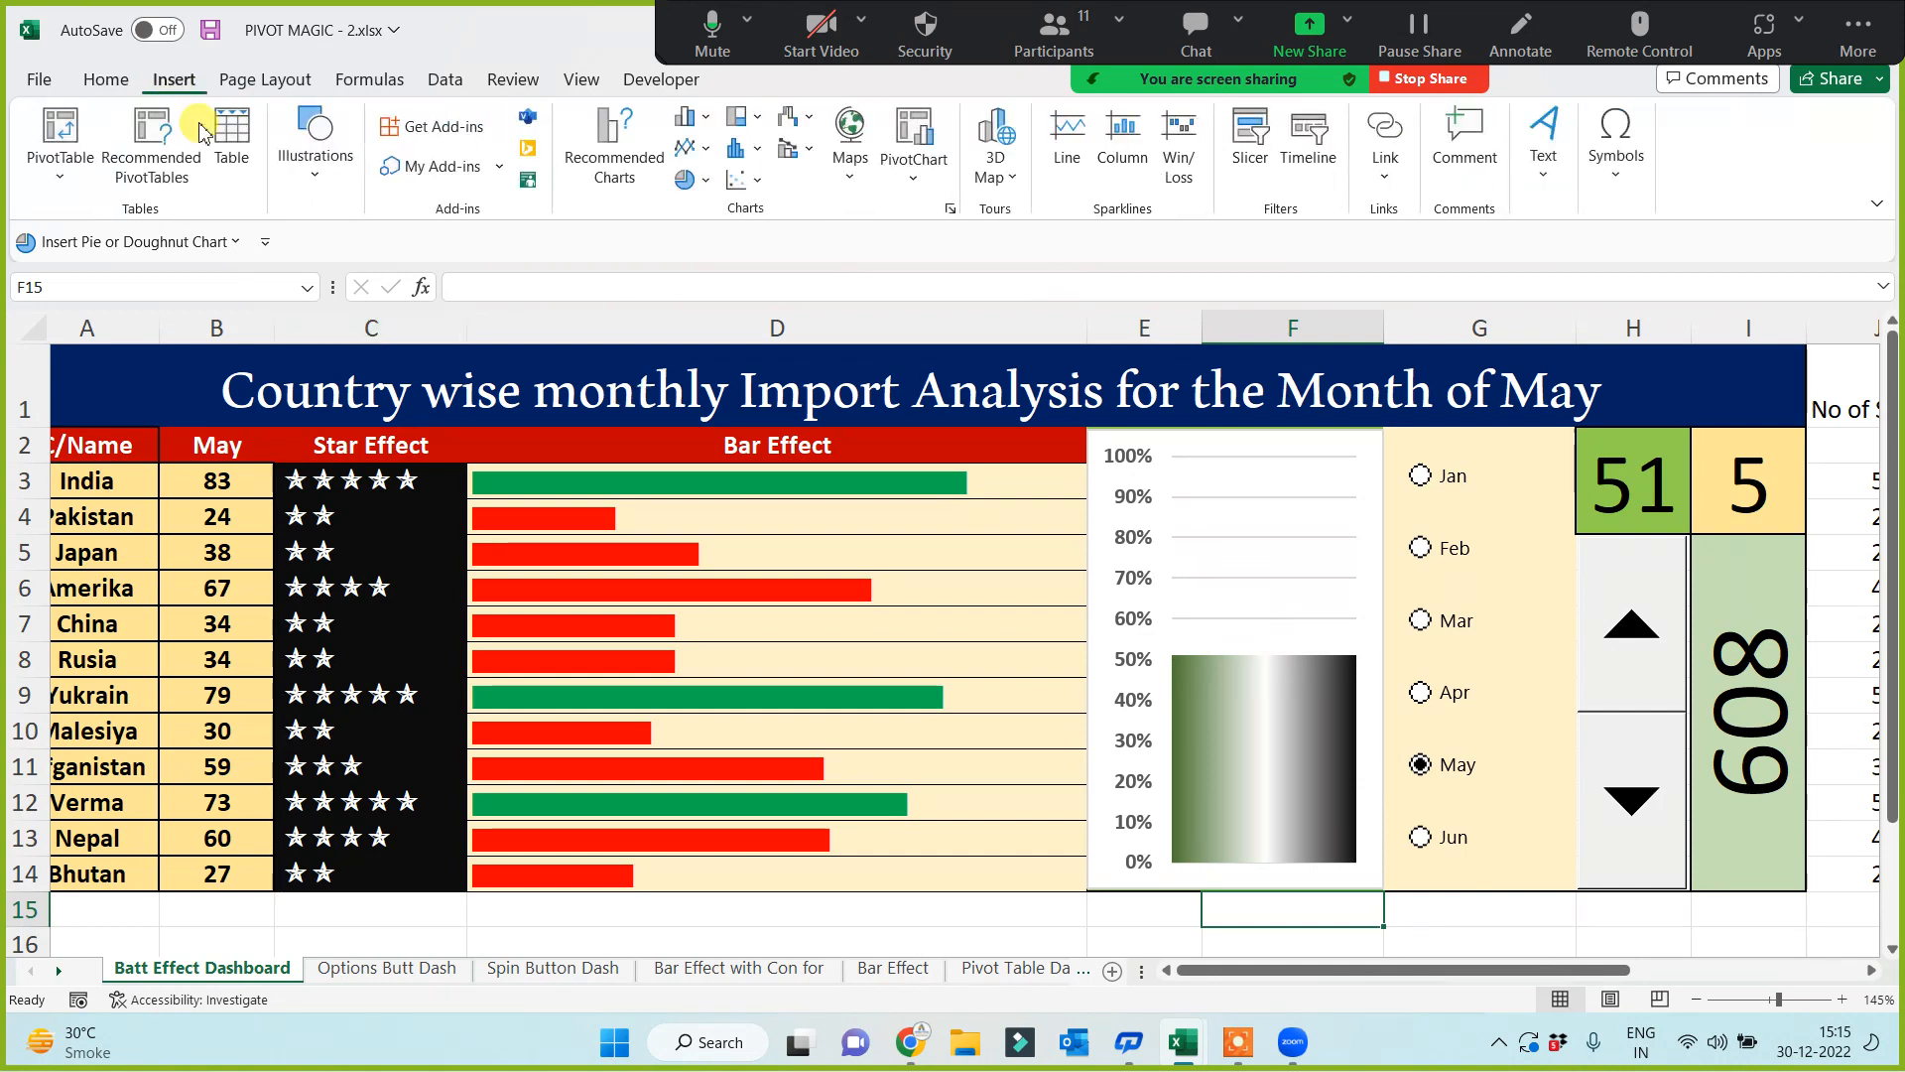
{"action": "left_click", "coordinate": [316, 169]}
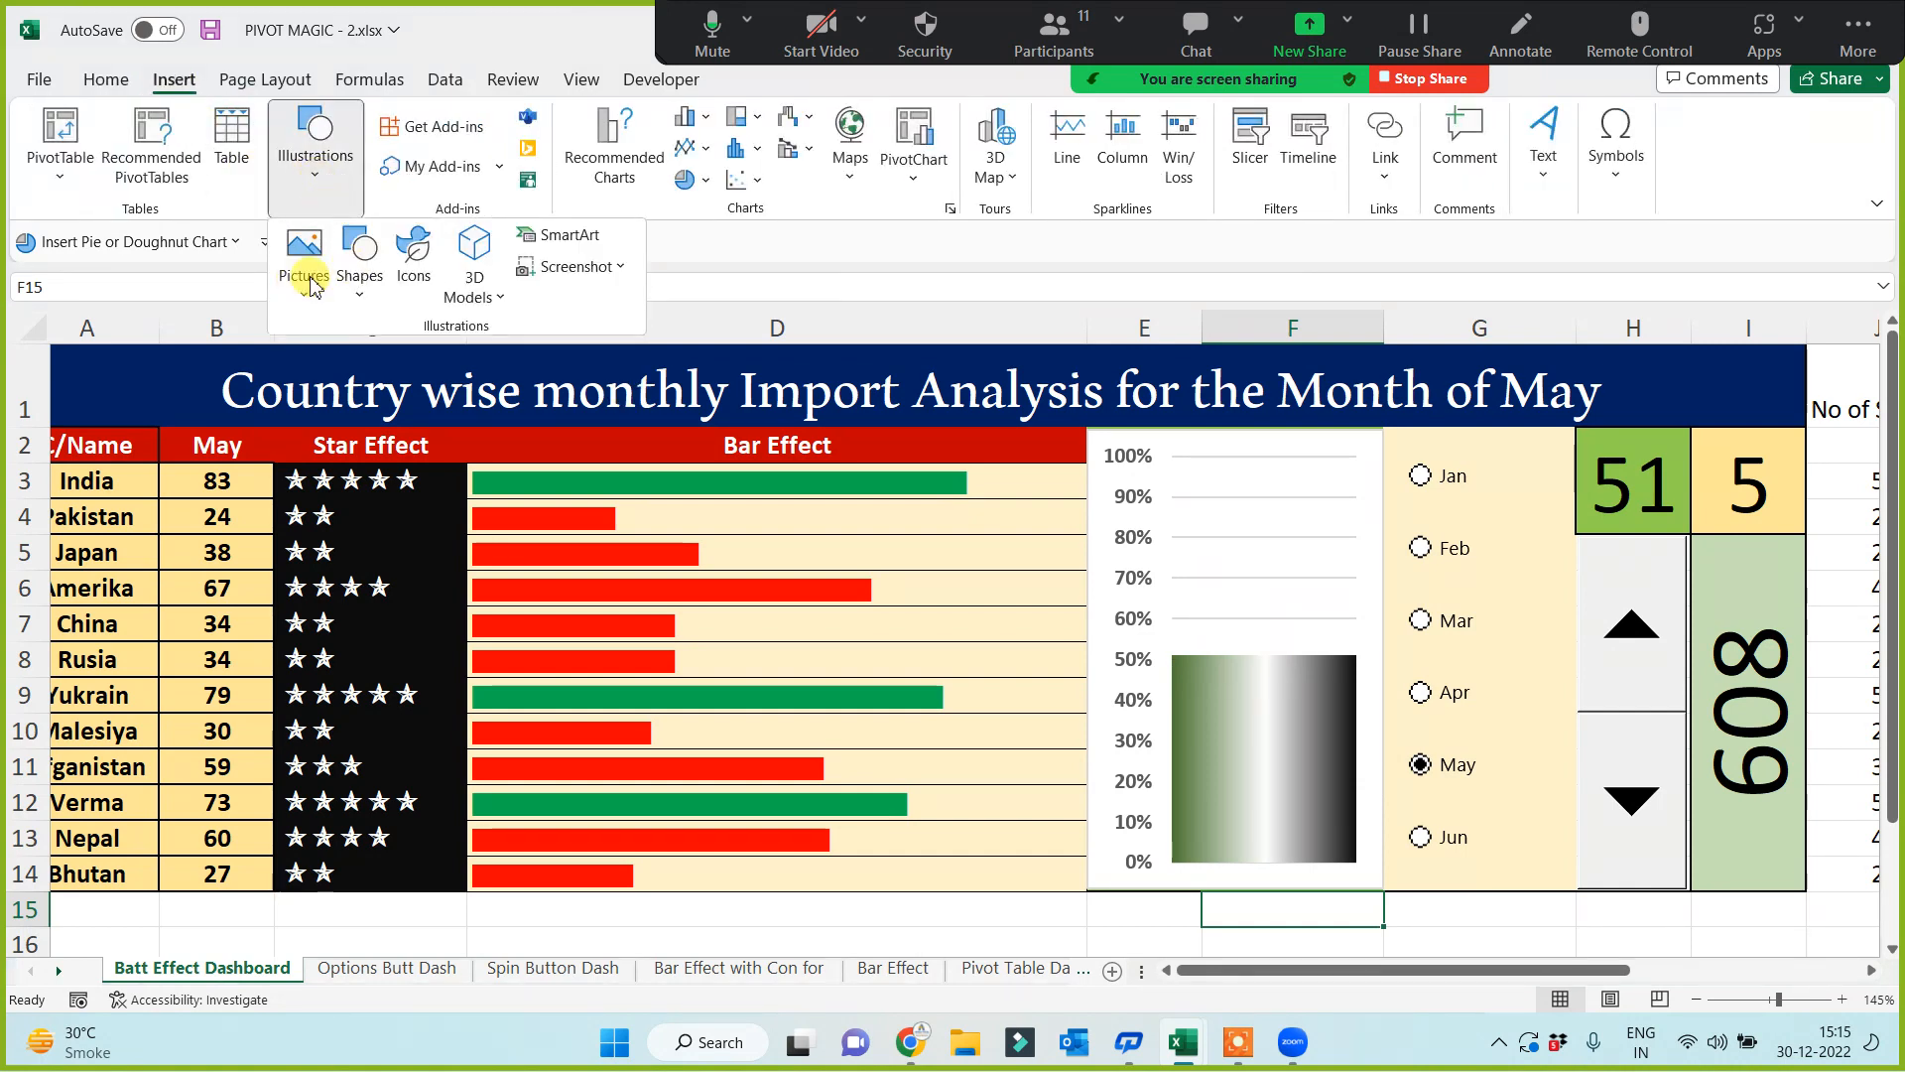
{"action": "left_click", "coordinate": [367, 288]}
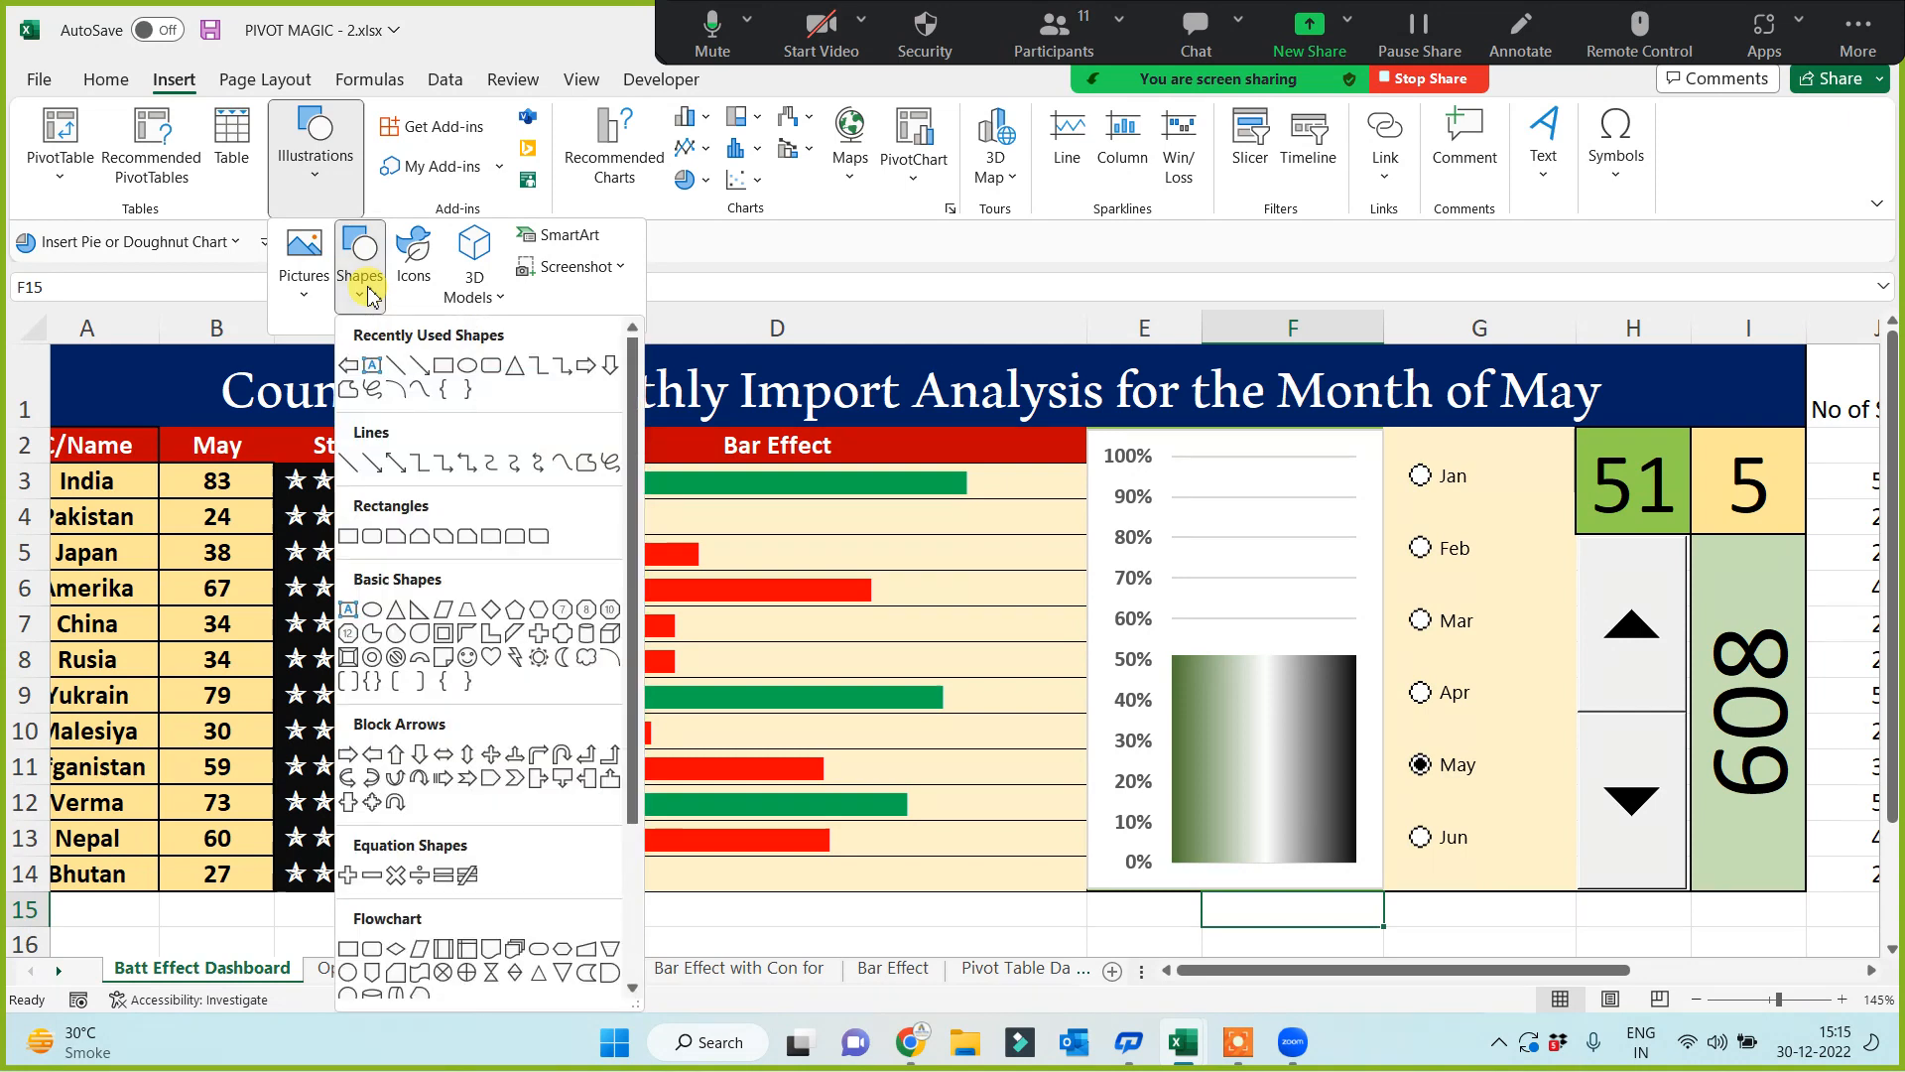
{"action": "left_click", "coordinate": [420, 537]}
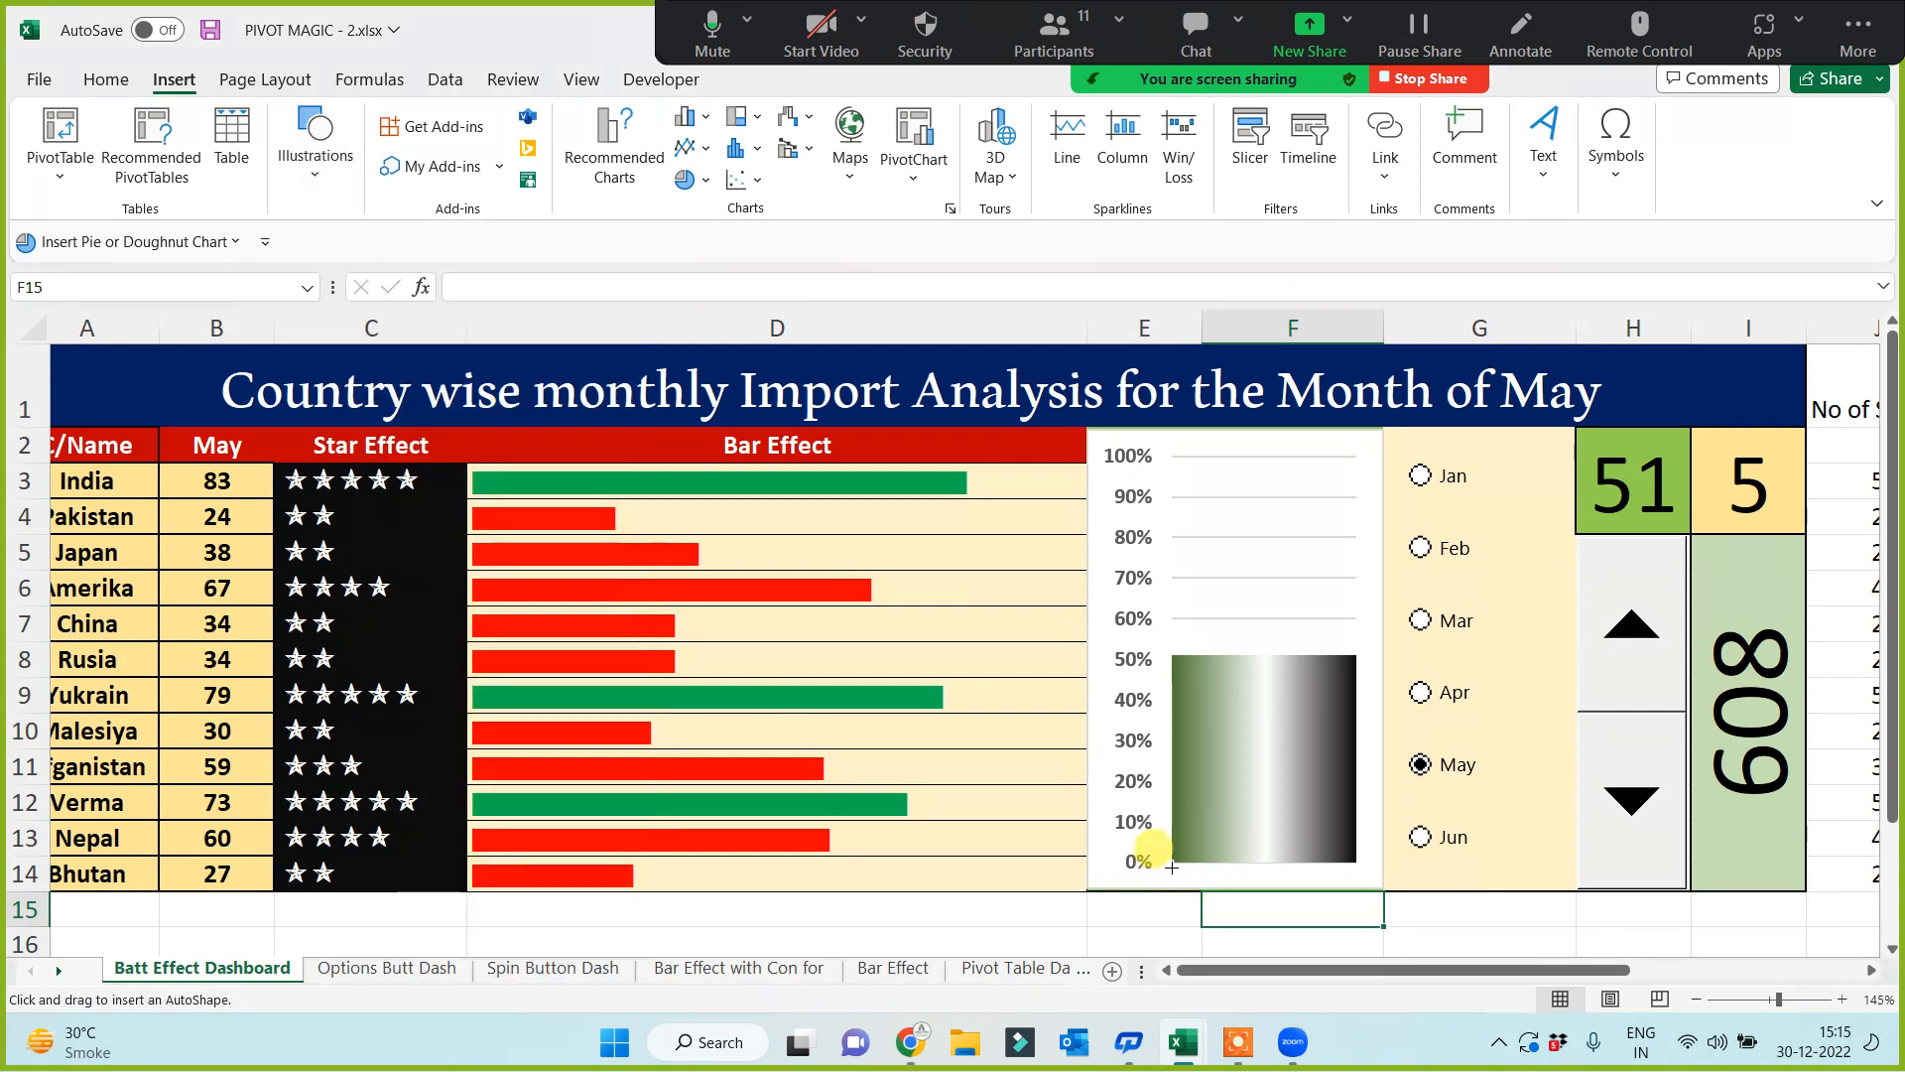
{"action": "left_click_drag", "start_coordinate": [1180, 876], "coordinate": [1365, 890]}
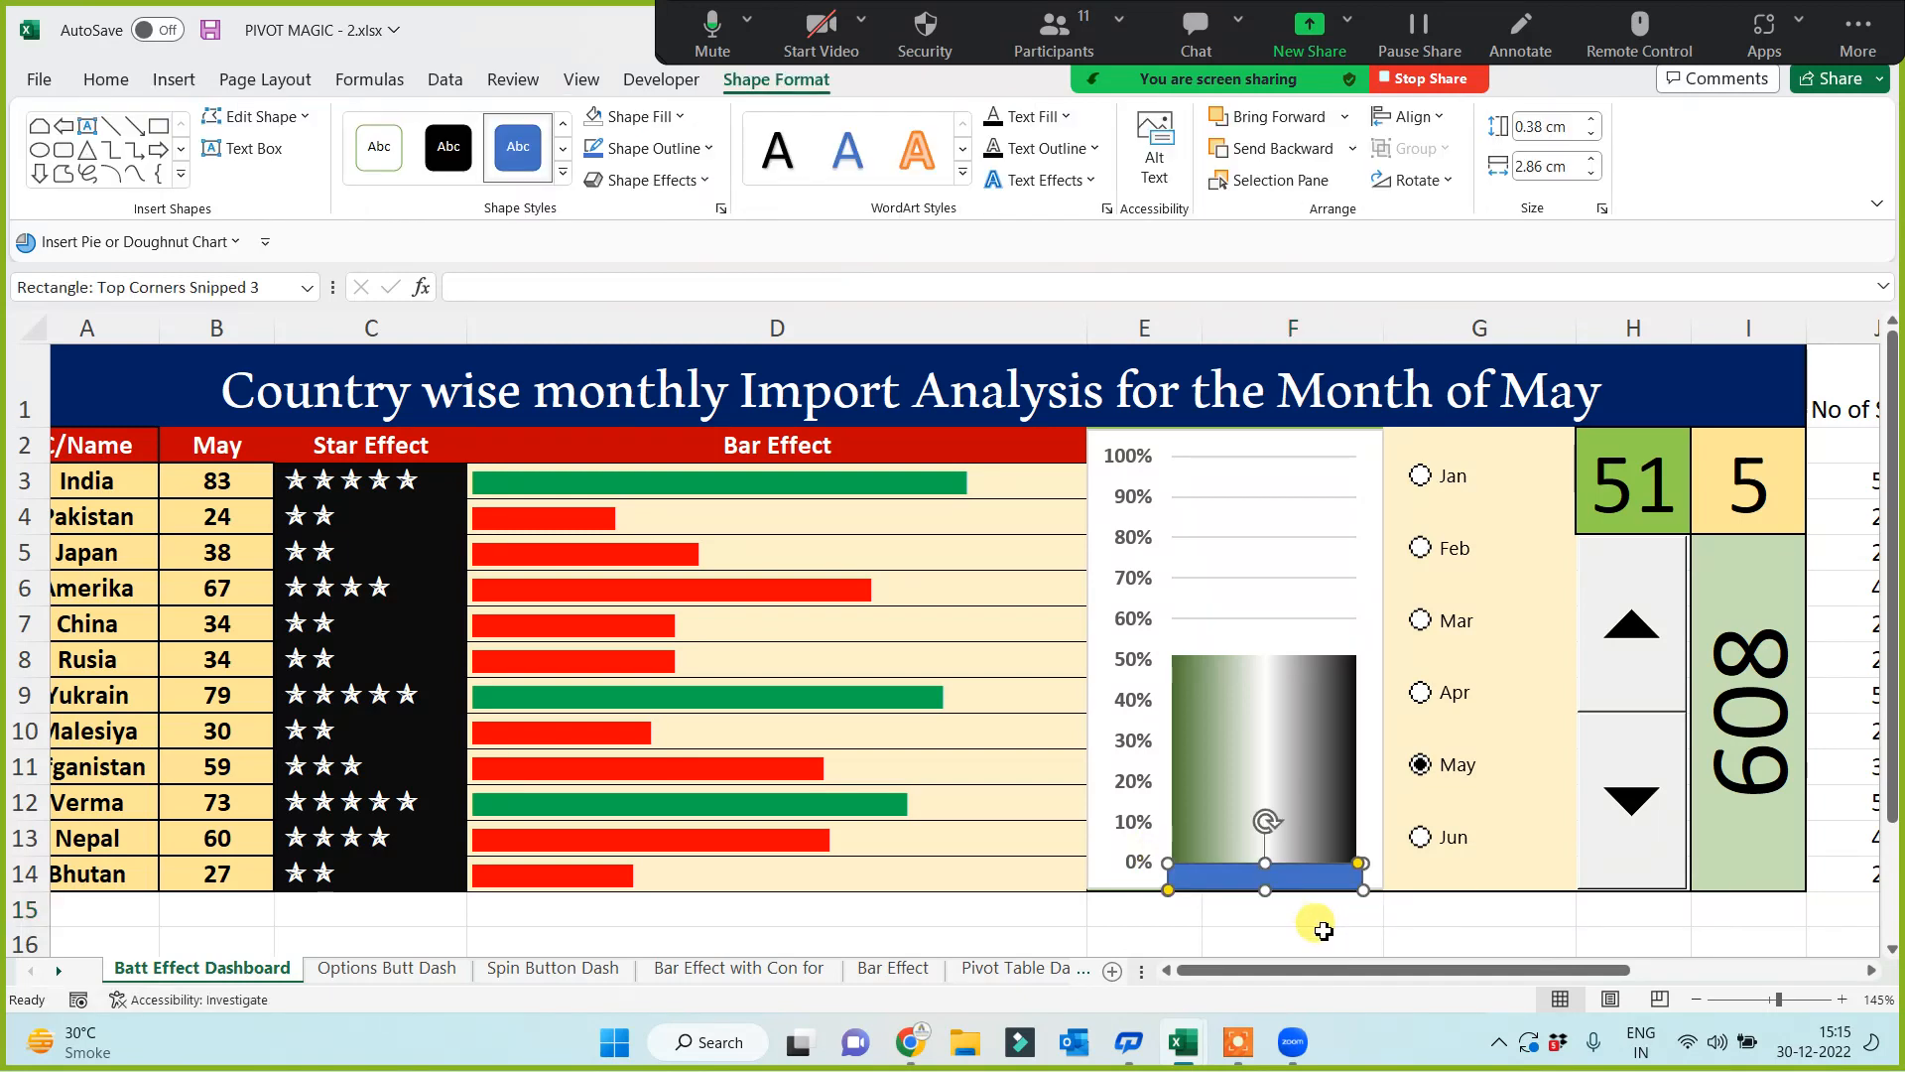
Step: Apply a gradient fill matching the column's green, white and black blend to the snipped rectangle at the battery's base
{"action": "right_click", "coordinate": [1291, 886]}
{"action": "left_click", "coordinate": [1385, 862]}
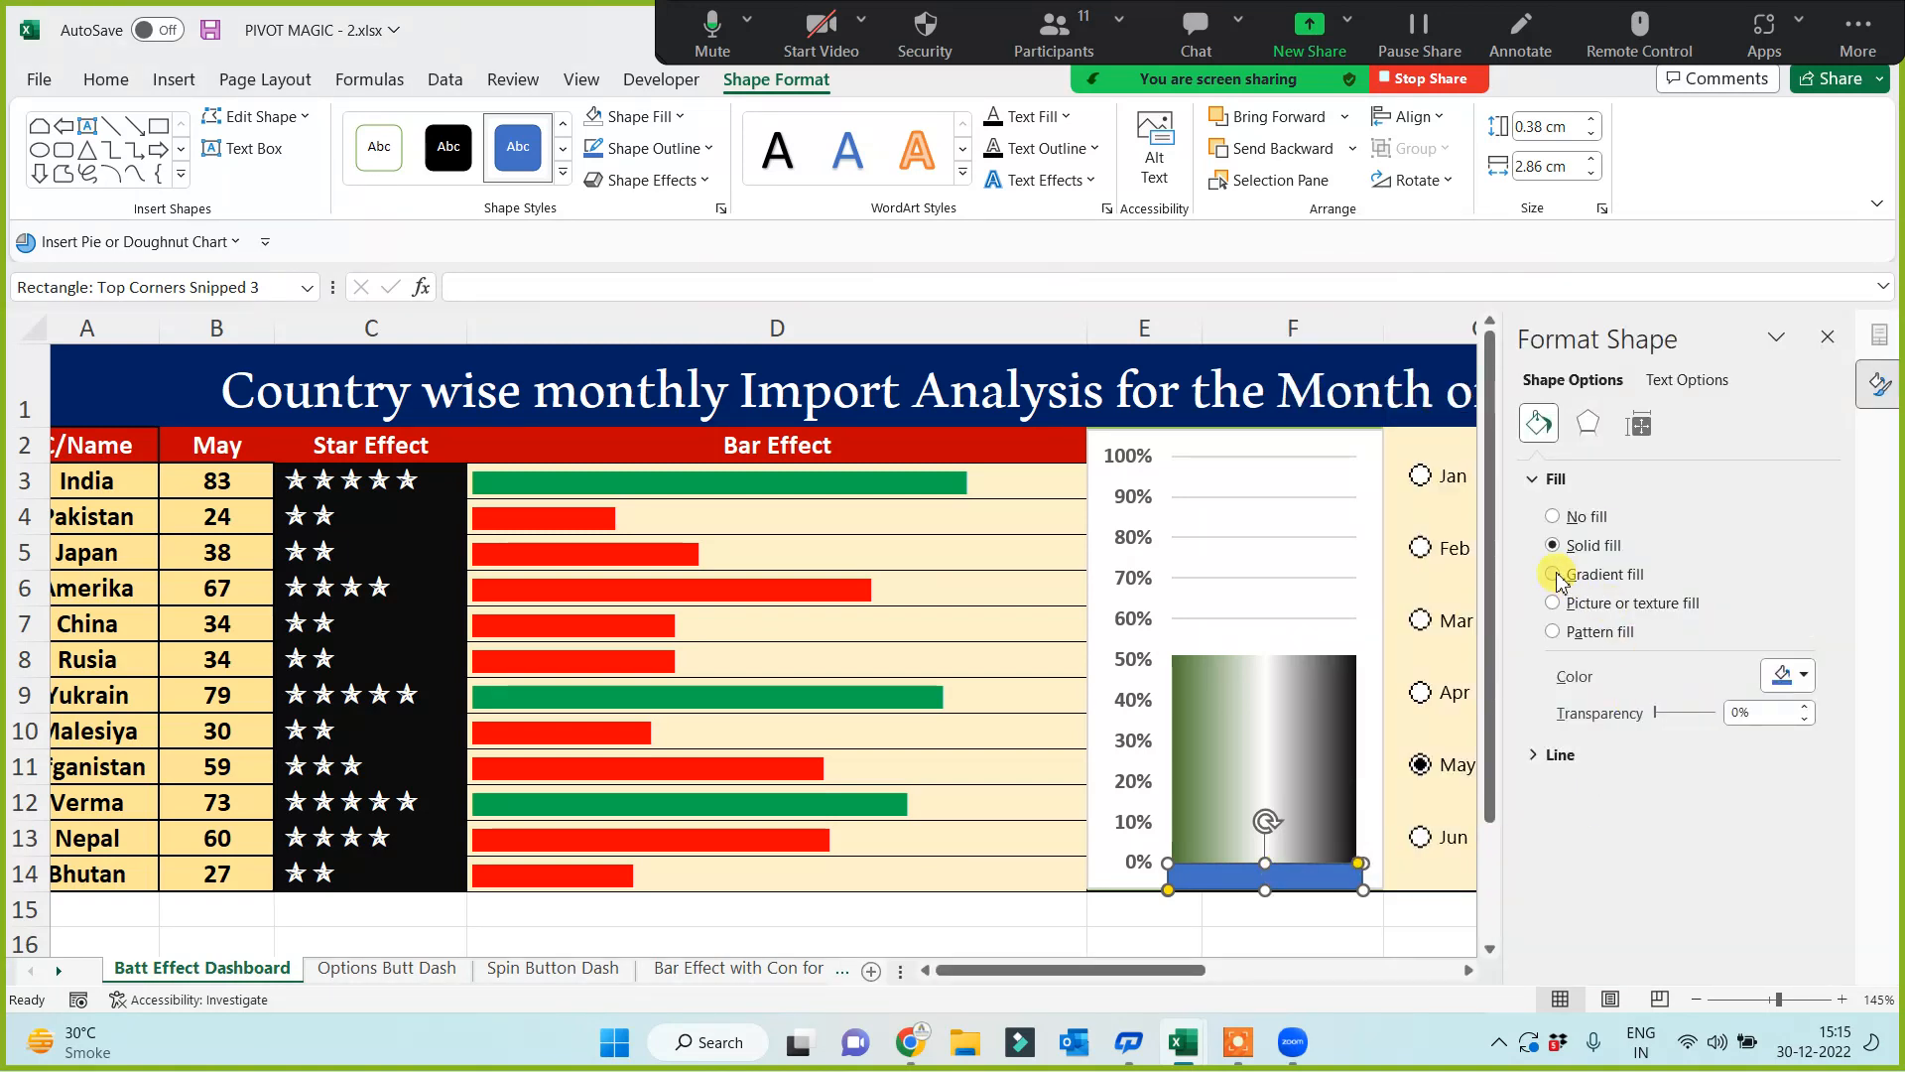
{"action": "left_click", "coordinate": [1554, 575]}
{"action": "left_click", "coordinate": [1305, 965]}
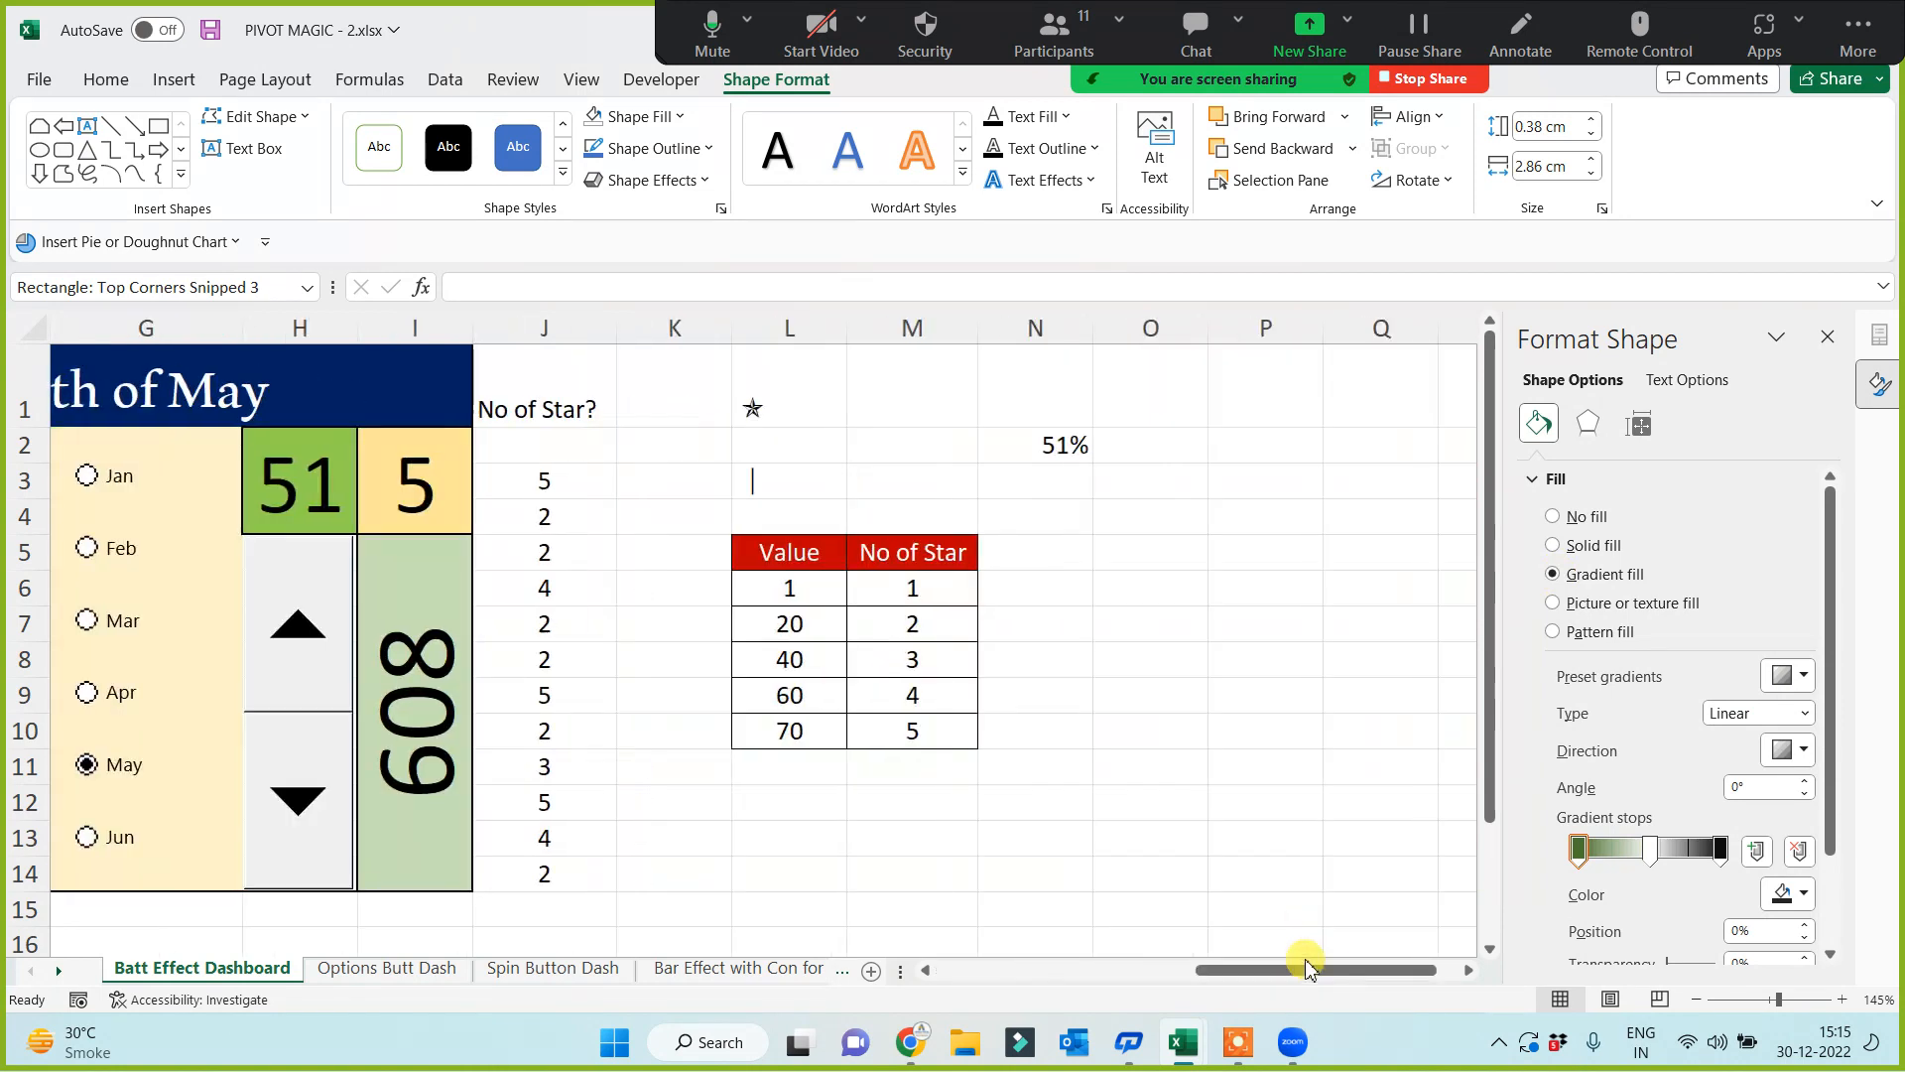
{"action": "left_click_drag", "start_coordinate": [1305, 965], "coordinate": [1032, 938]}
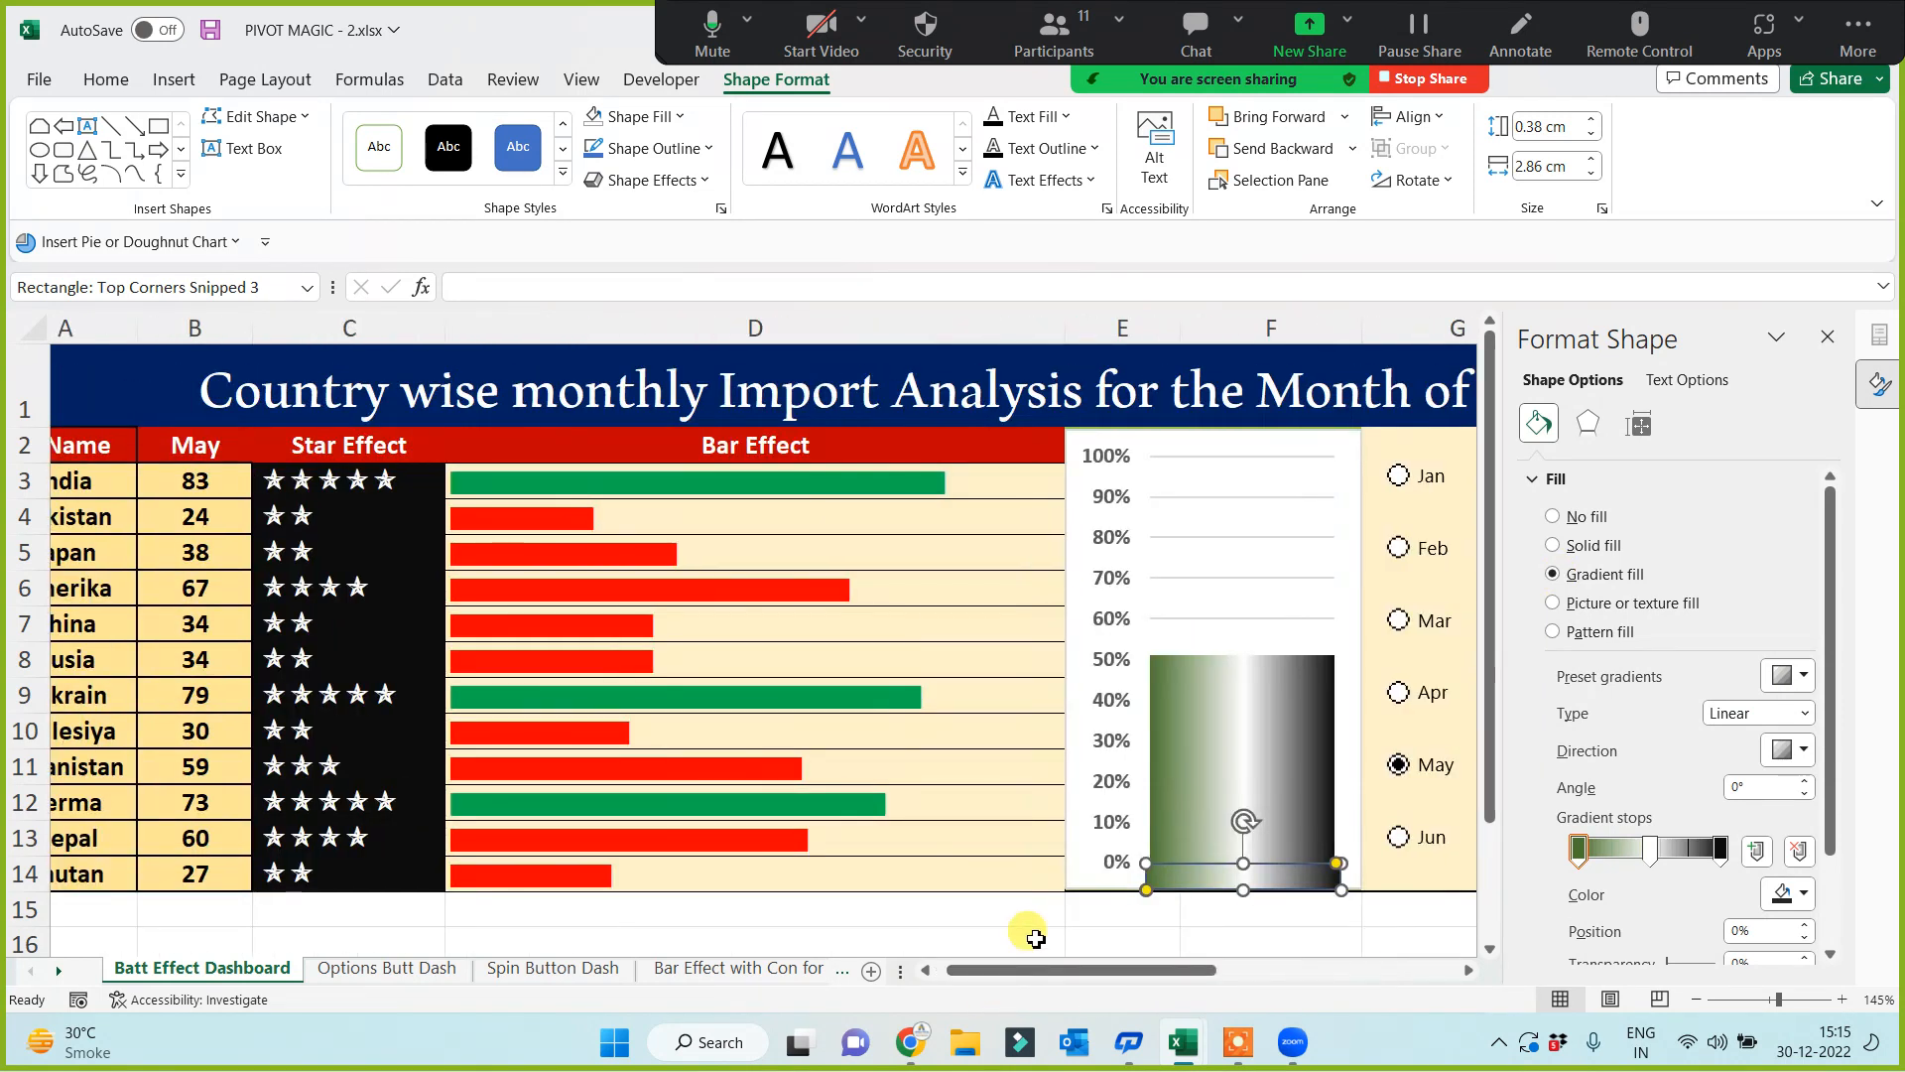
{"action": "left_click", "coordinate": [1032, 938]}
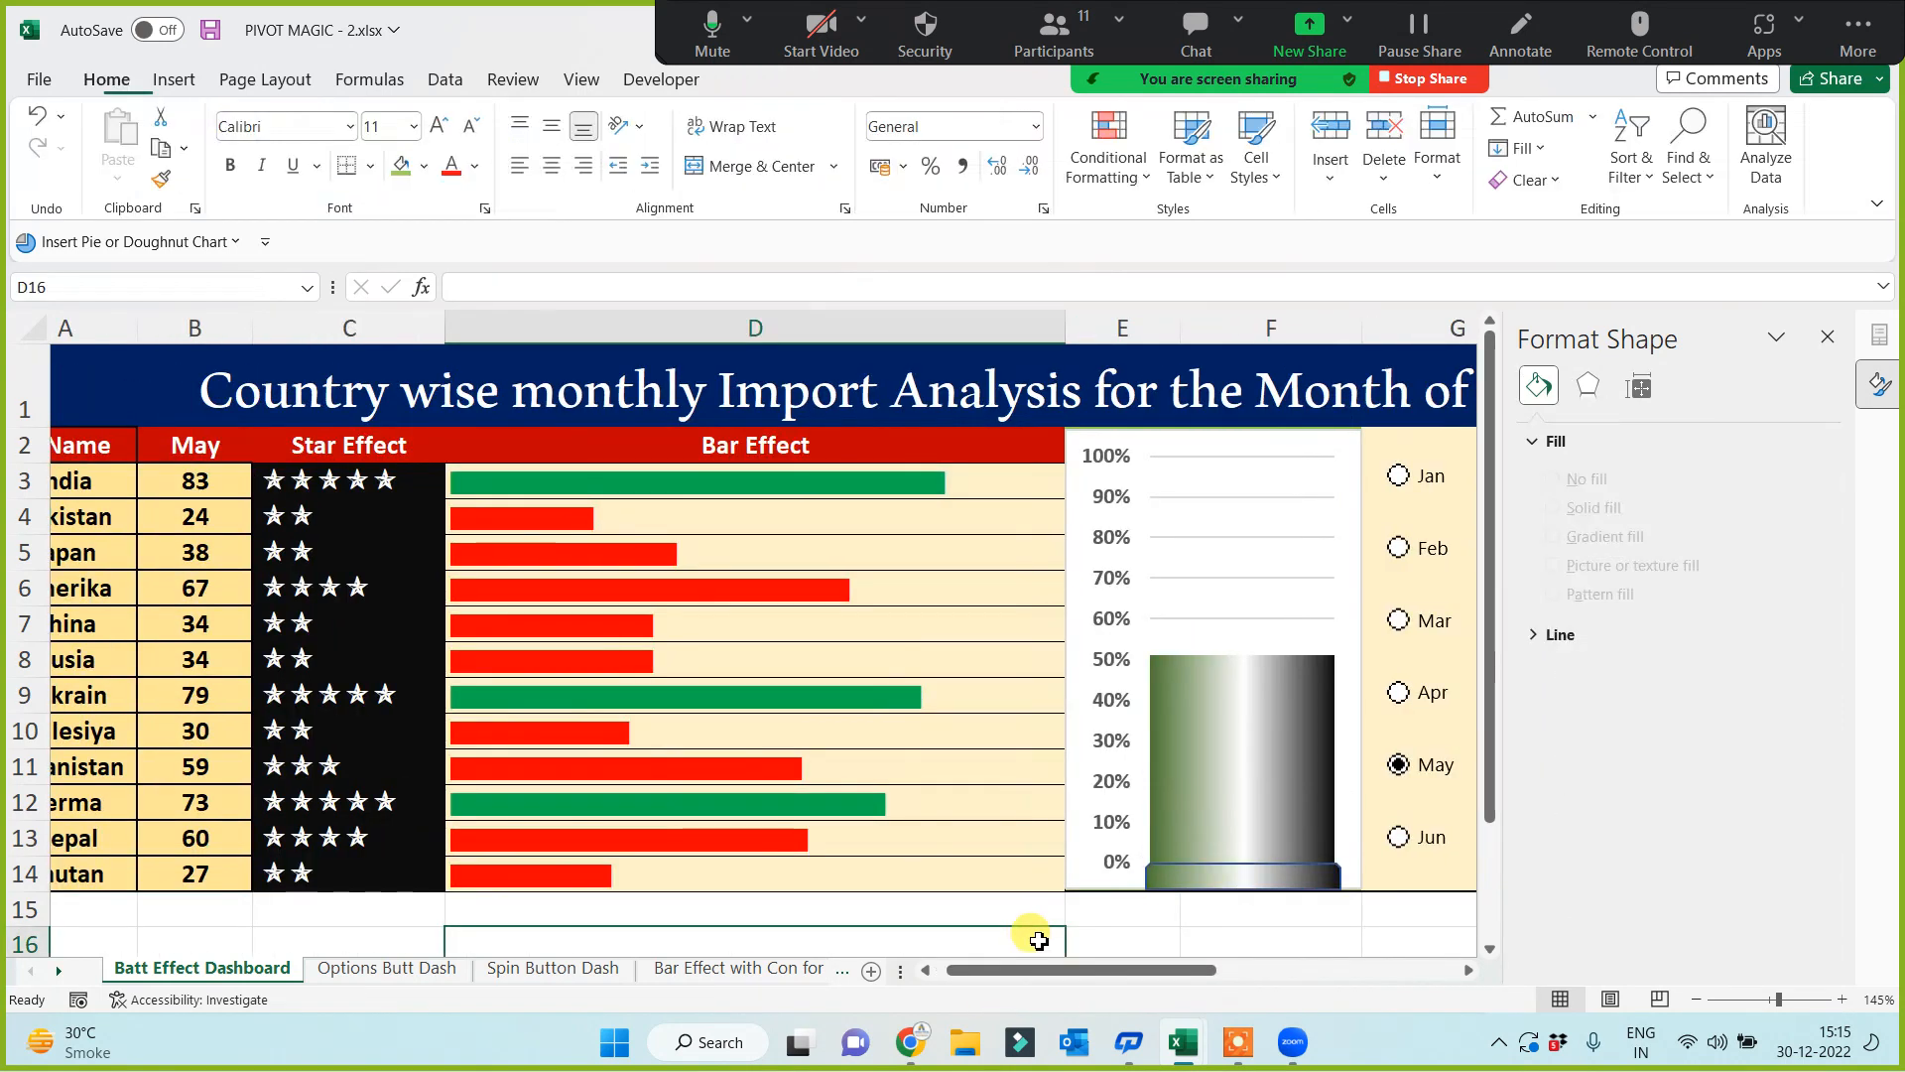
Step: Copy the base shape to form a thin cap above the chart column and a 0.96 cm wide, 0.38 cm high terminal over it
{"action": "left_click", "coordinate": [1227, 878]}
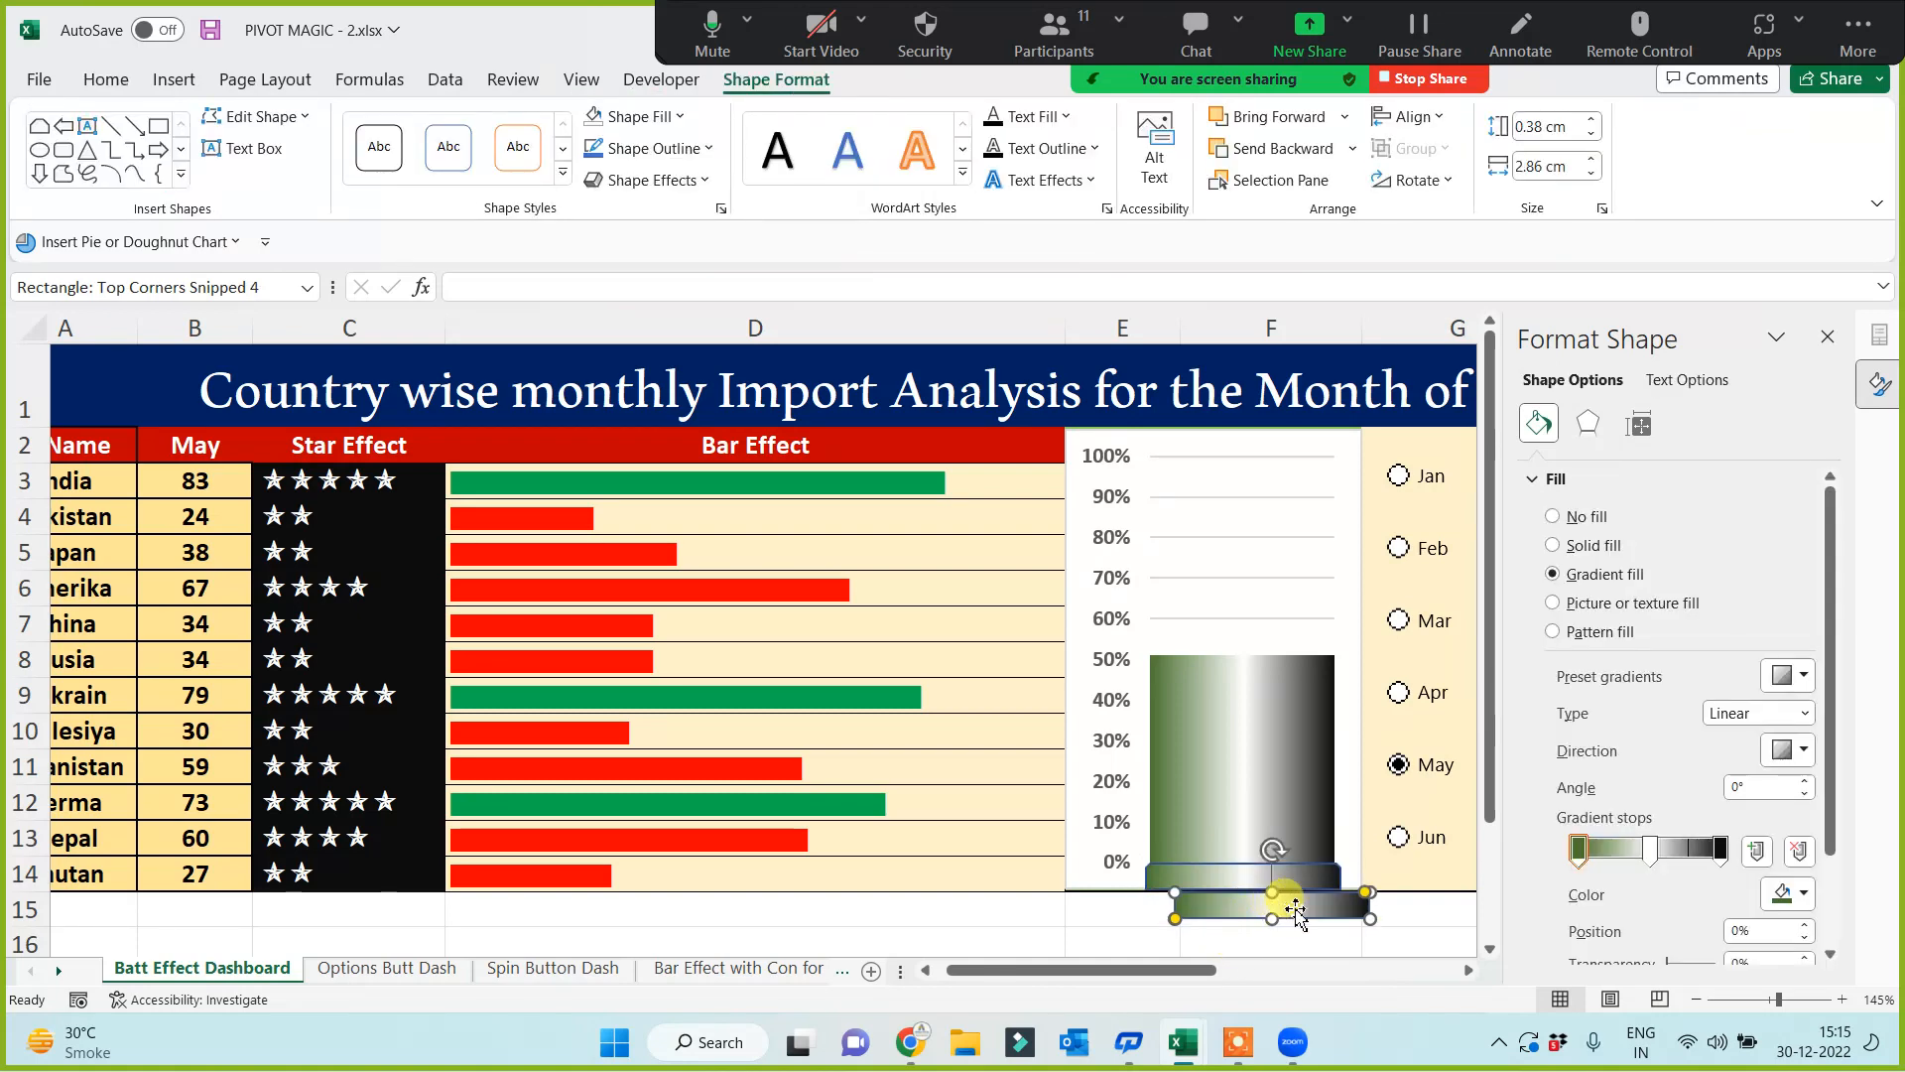
{"action": "left_click_drag", "start_coordinate": [1274, 878], "coordinate": [1250, 433]}
{"action": "key", "text": "ctrl+z"}
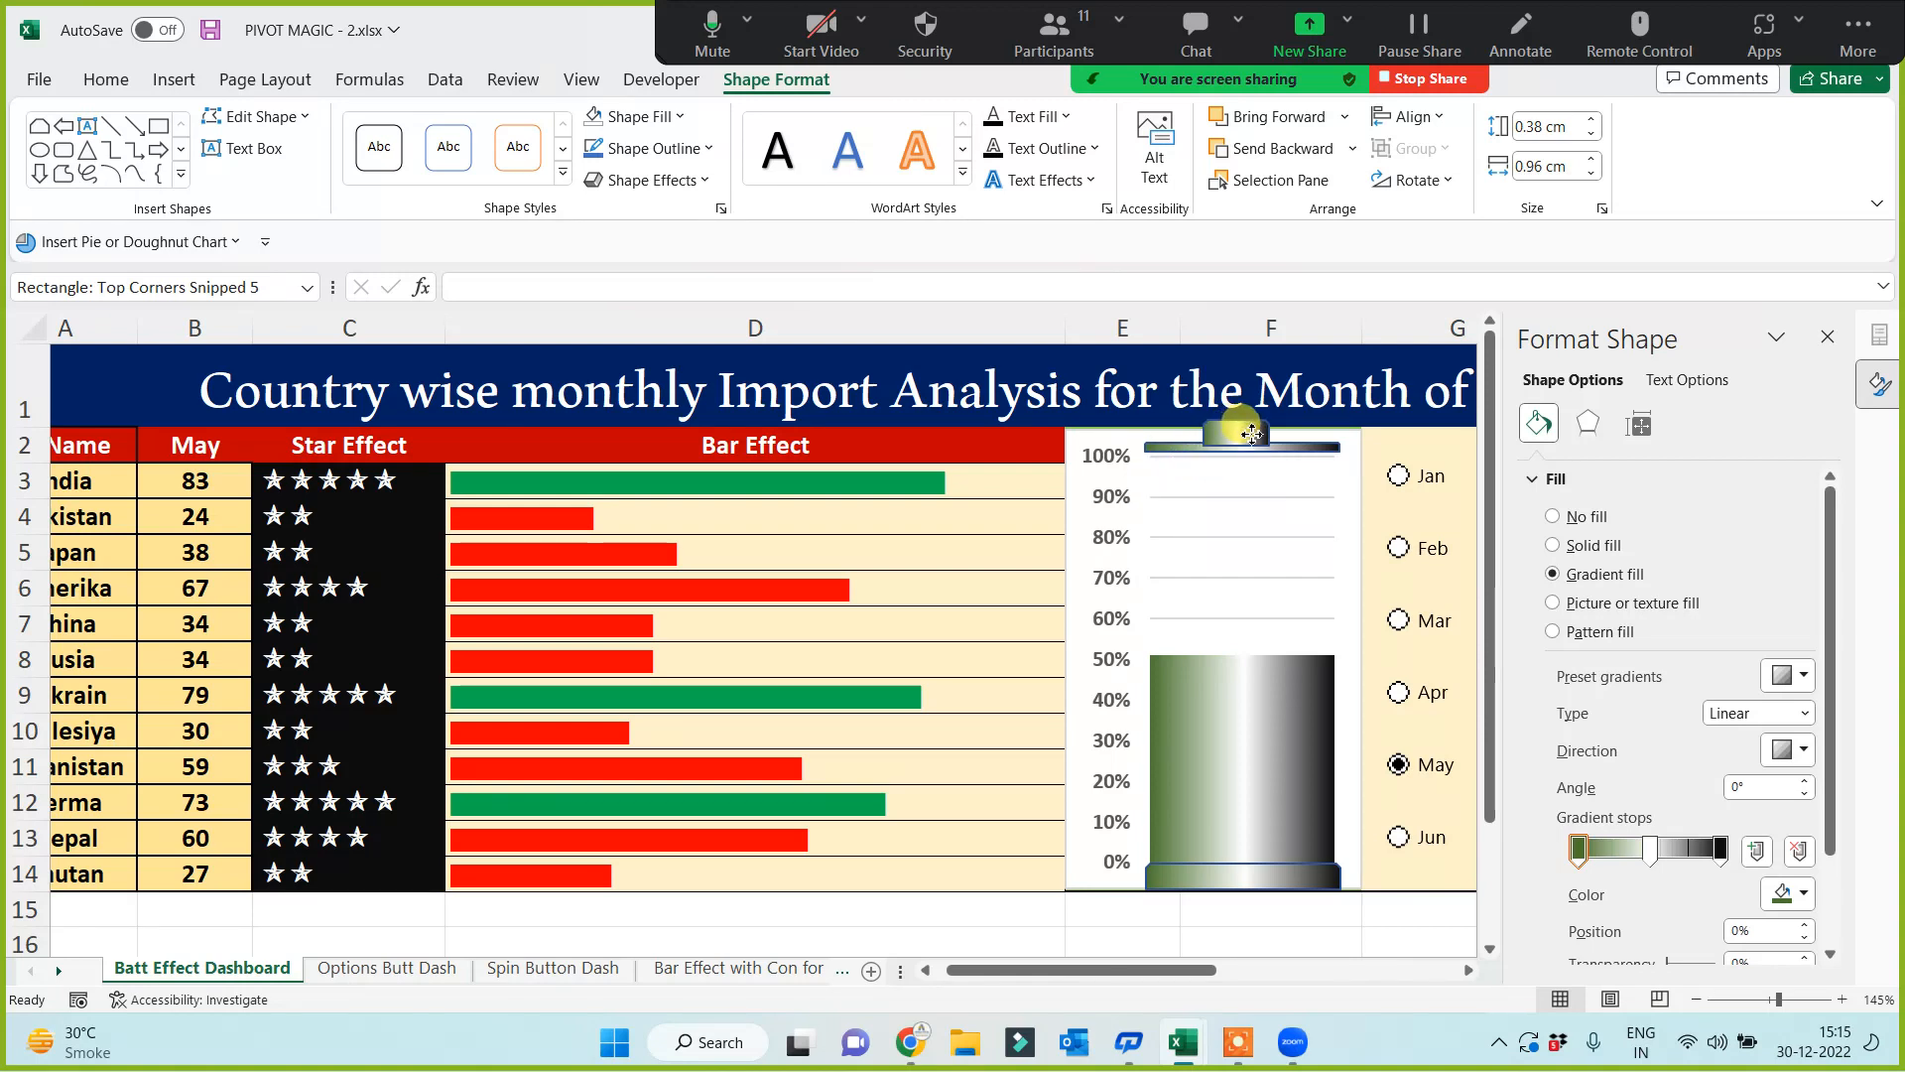
{"action": "left_click_drag", "start_coordinate": [1253, 433], "coordinate": [1254, 435]}
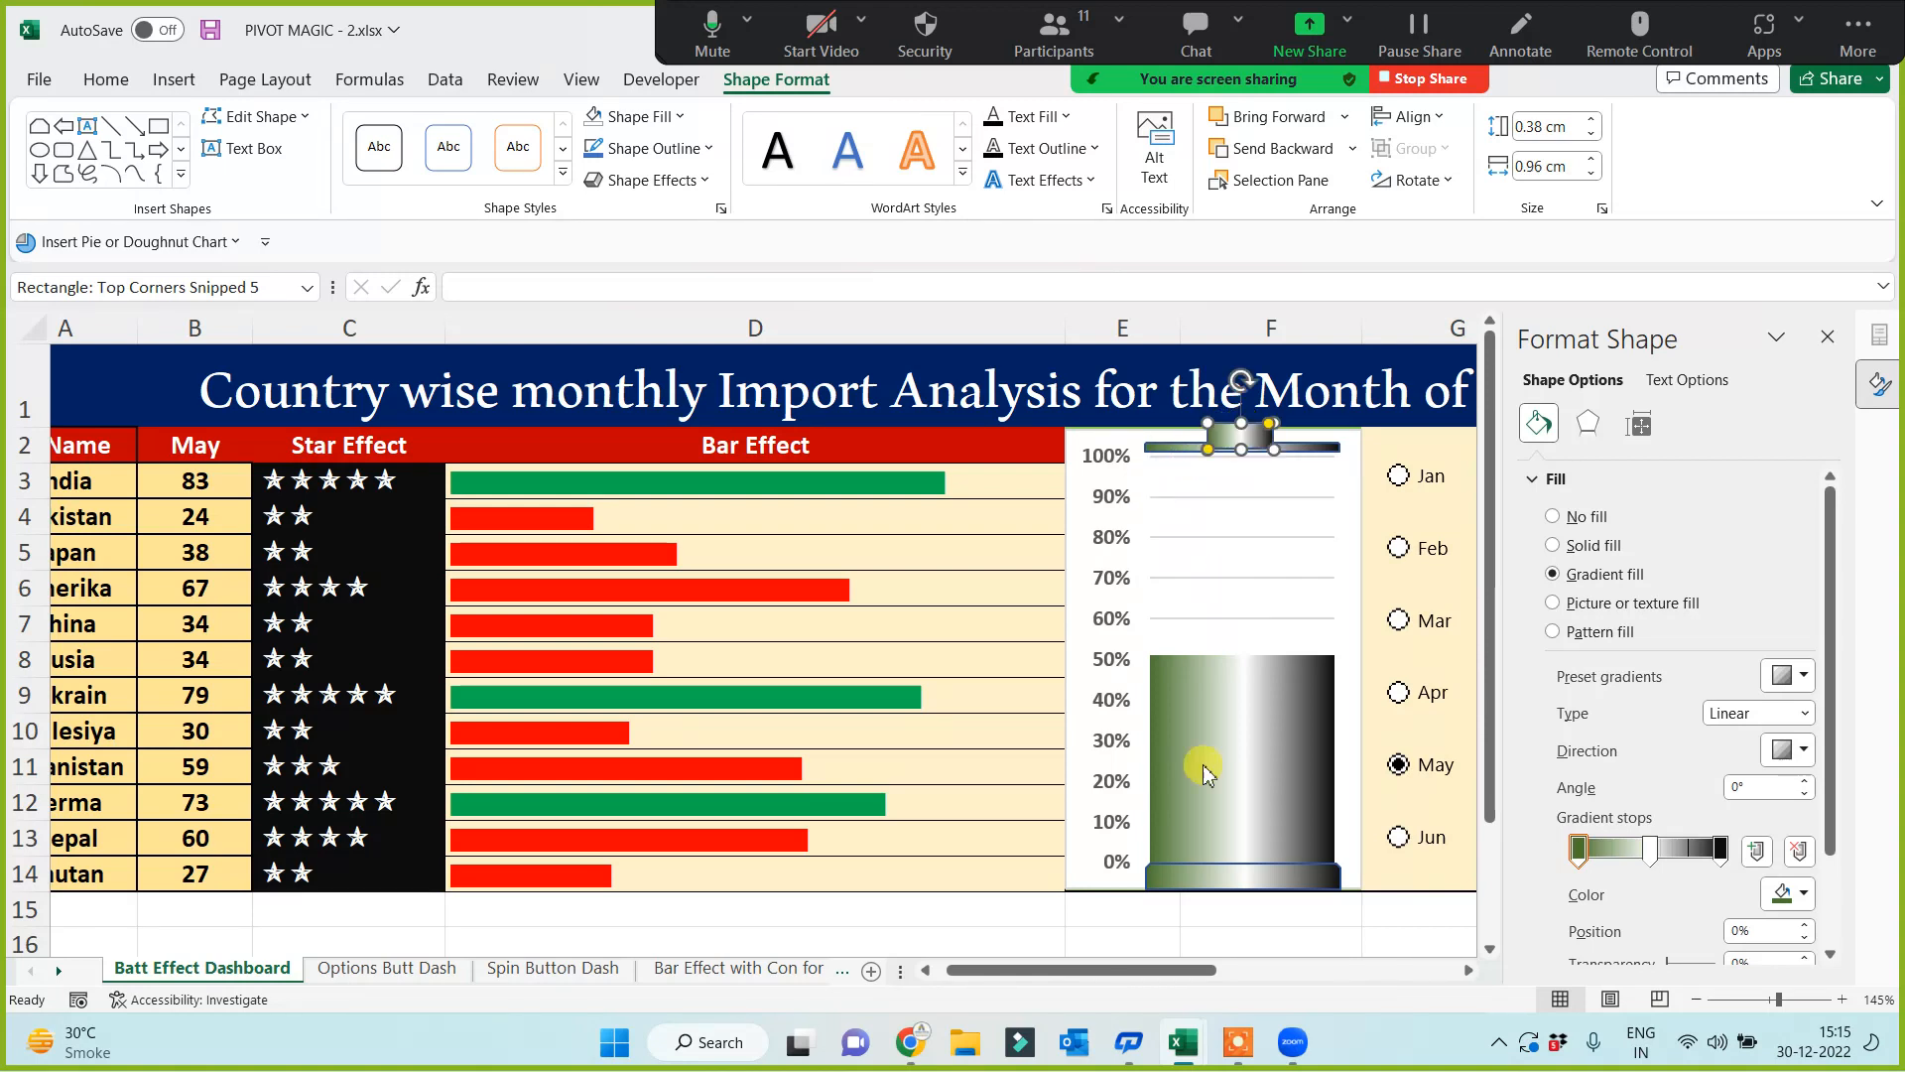
{"action": "left_click", "coordinate": [1241, 940]}
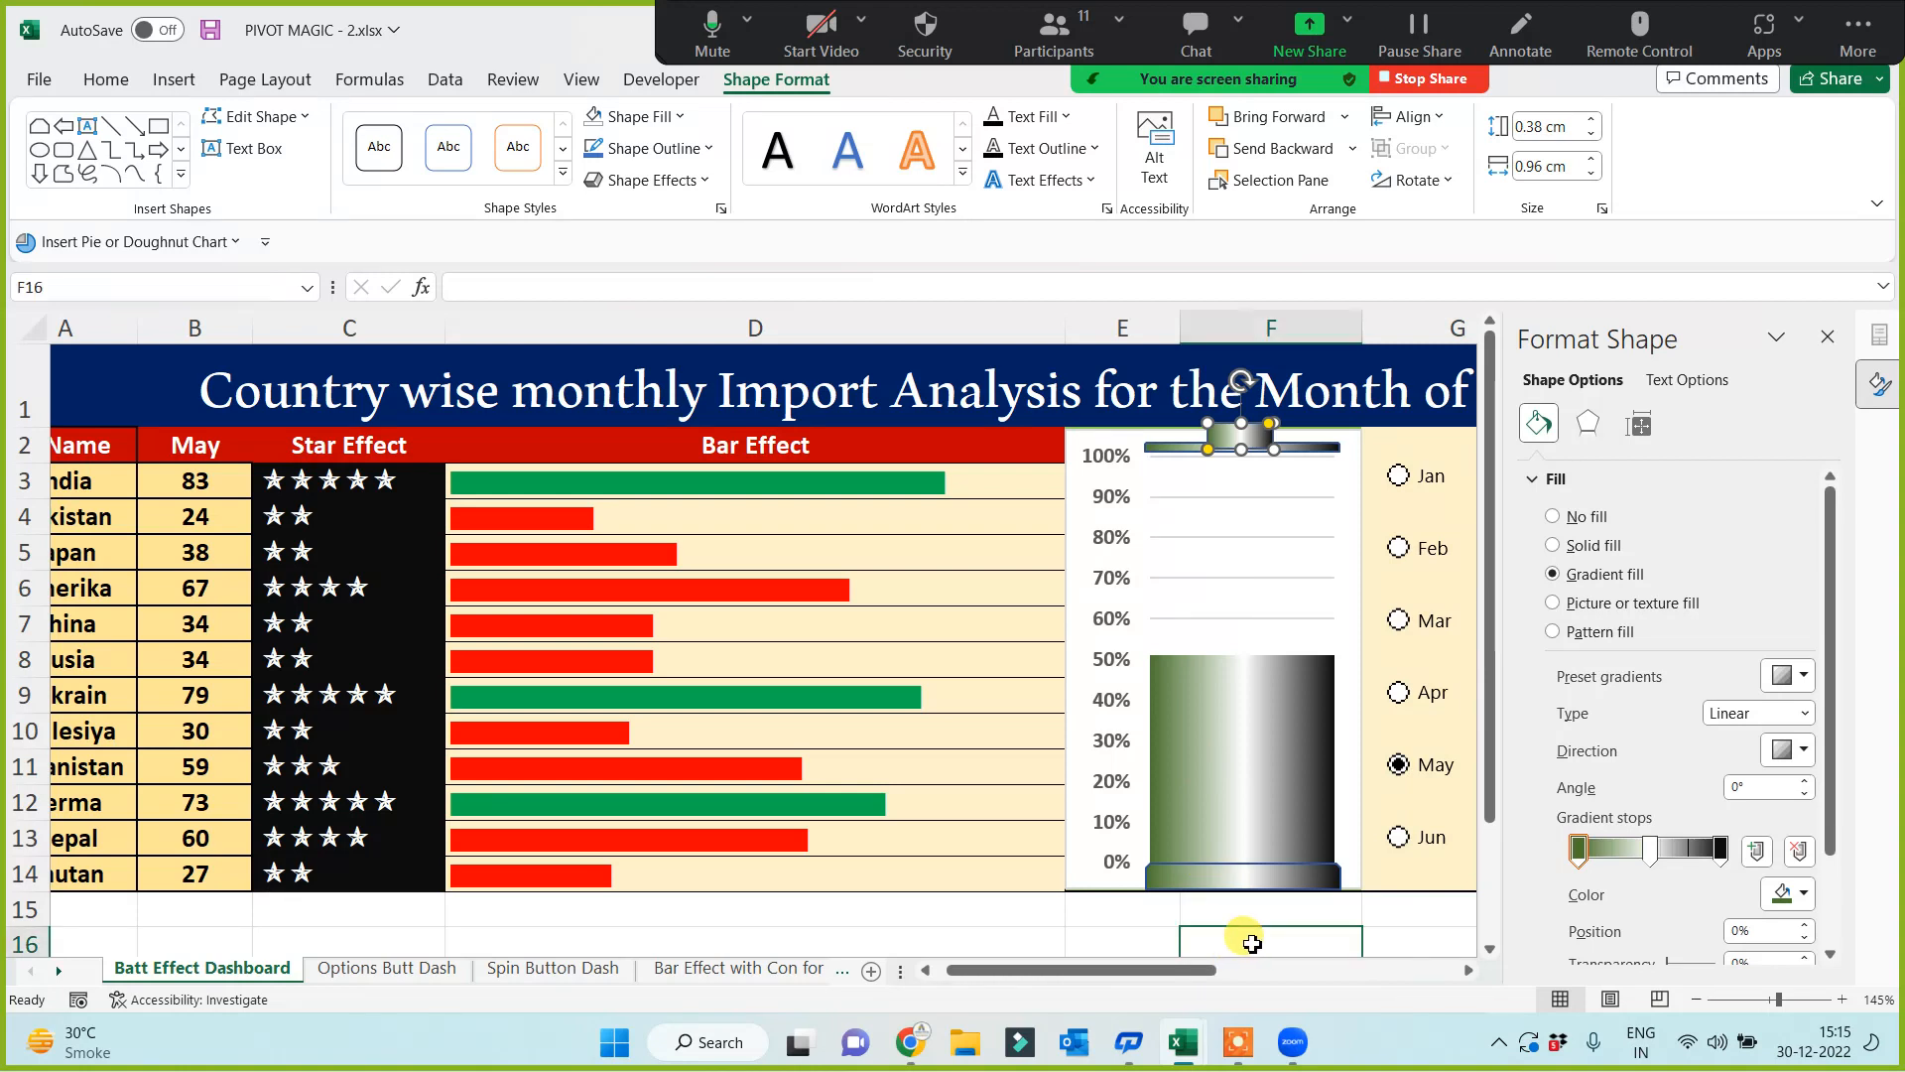
Step: Give the chart's plot area a linear gradient fill with its first stop coloured red
{"action": "left_click", "coordinate": [1221, 513]}
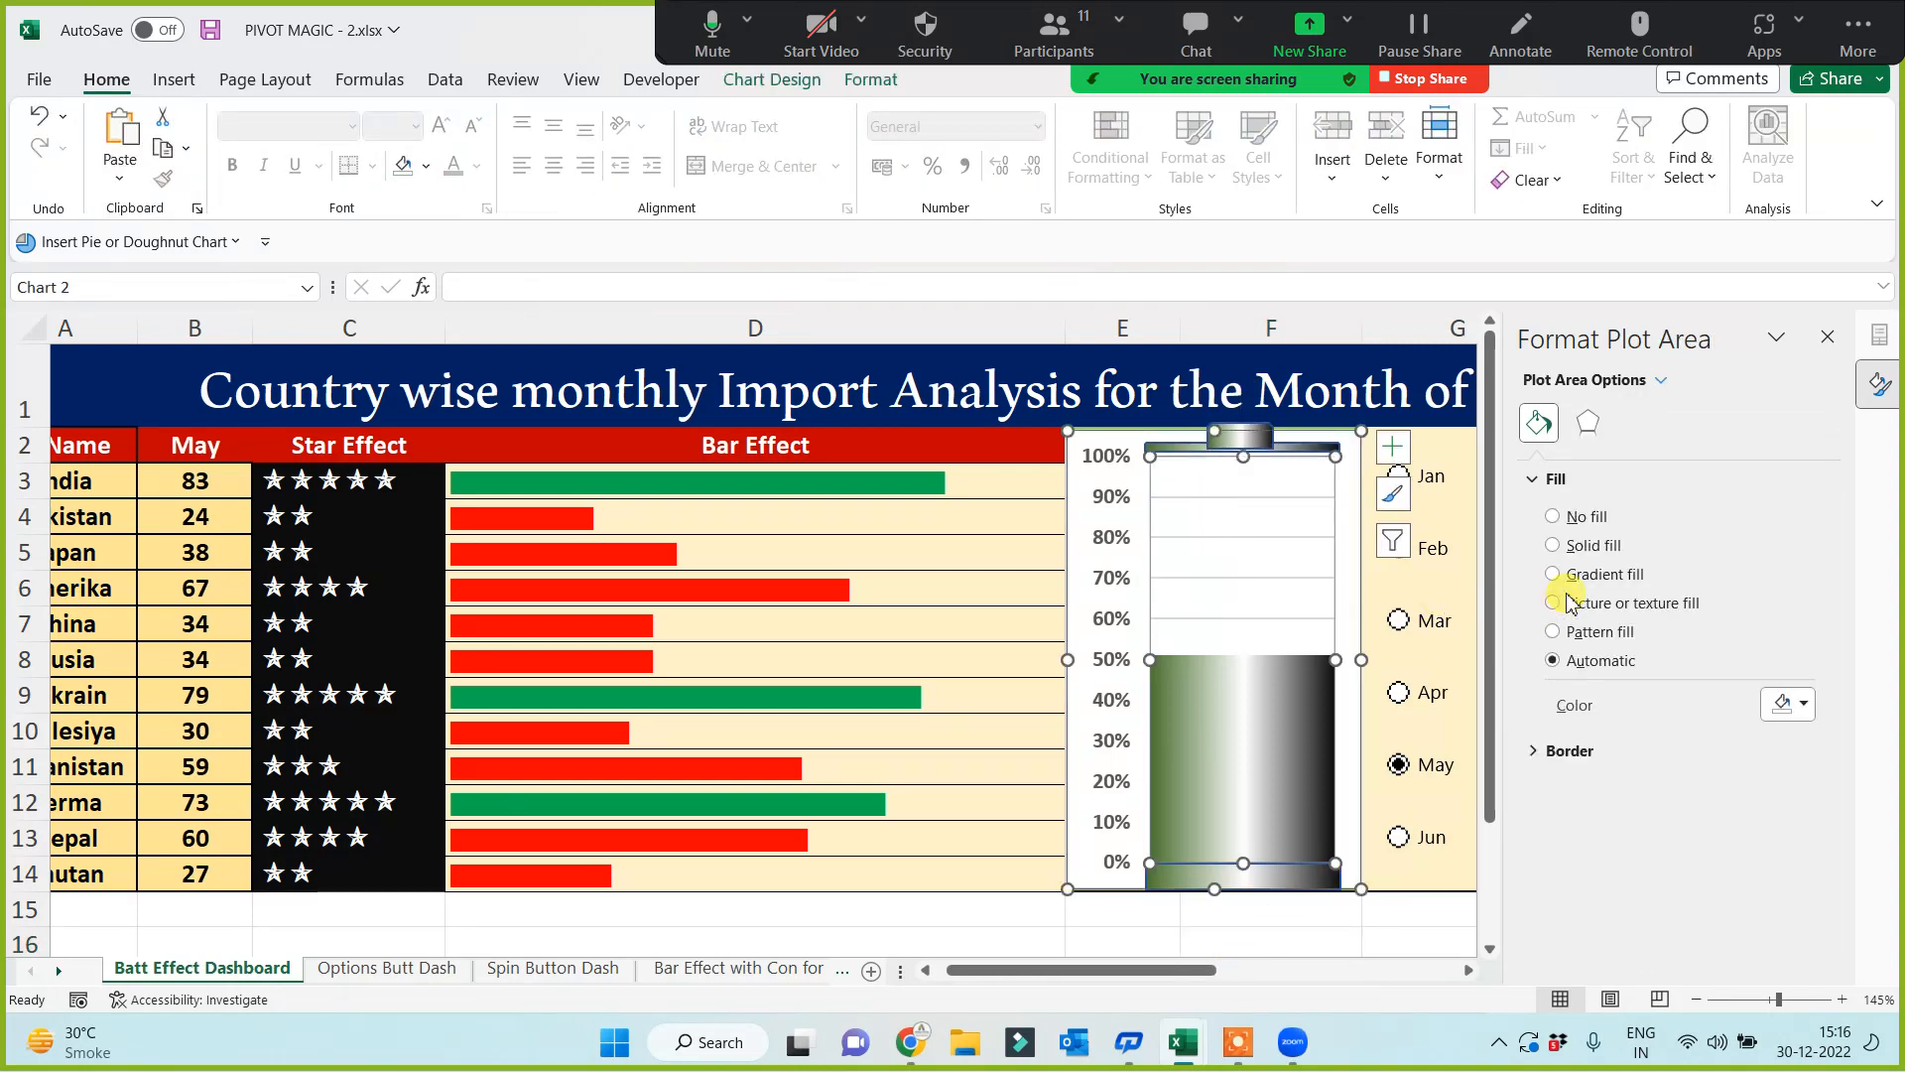
{"action": "left_click", "coordinate": [1554, 575]}
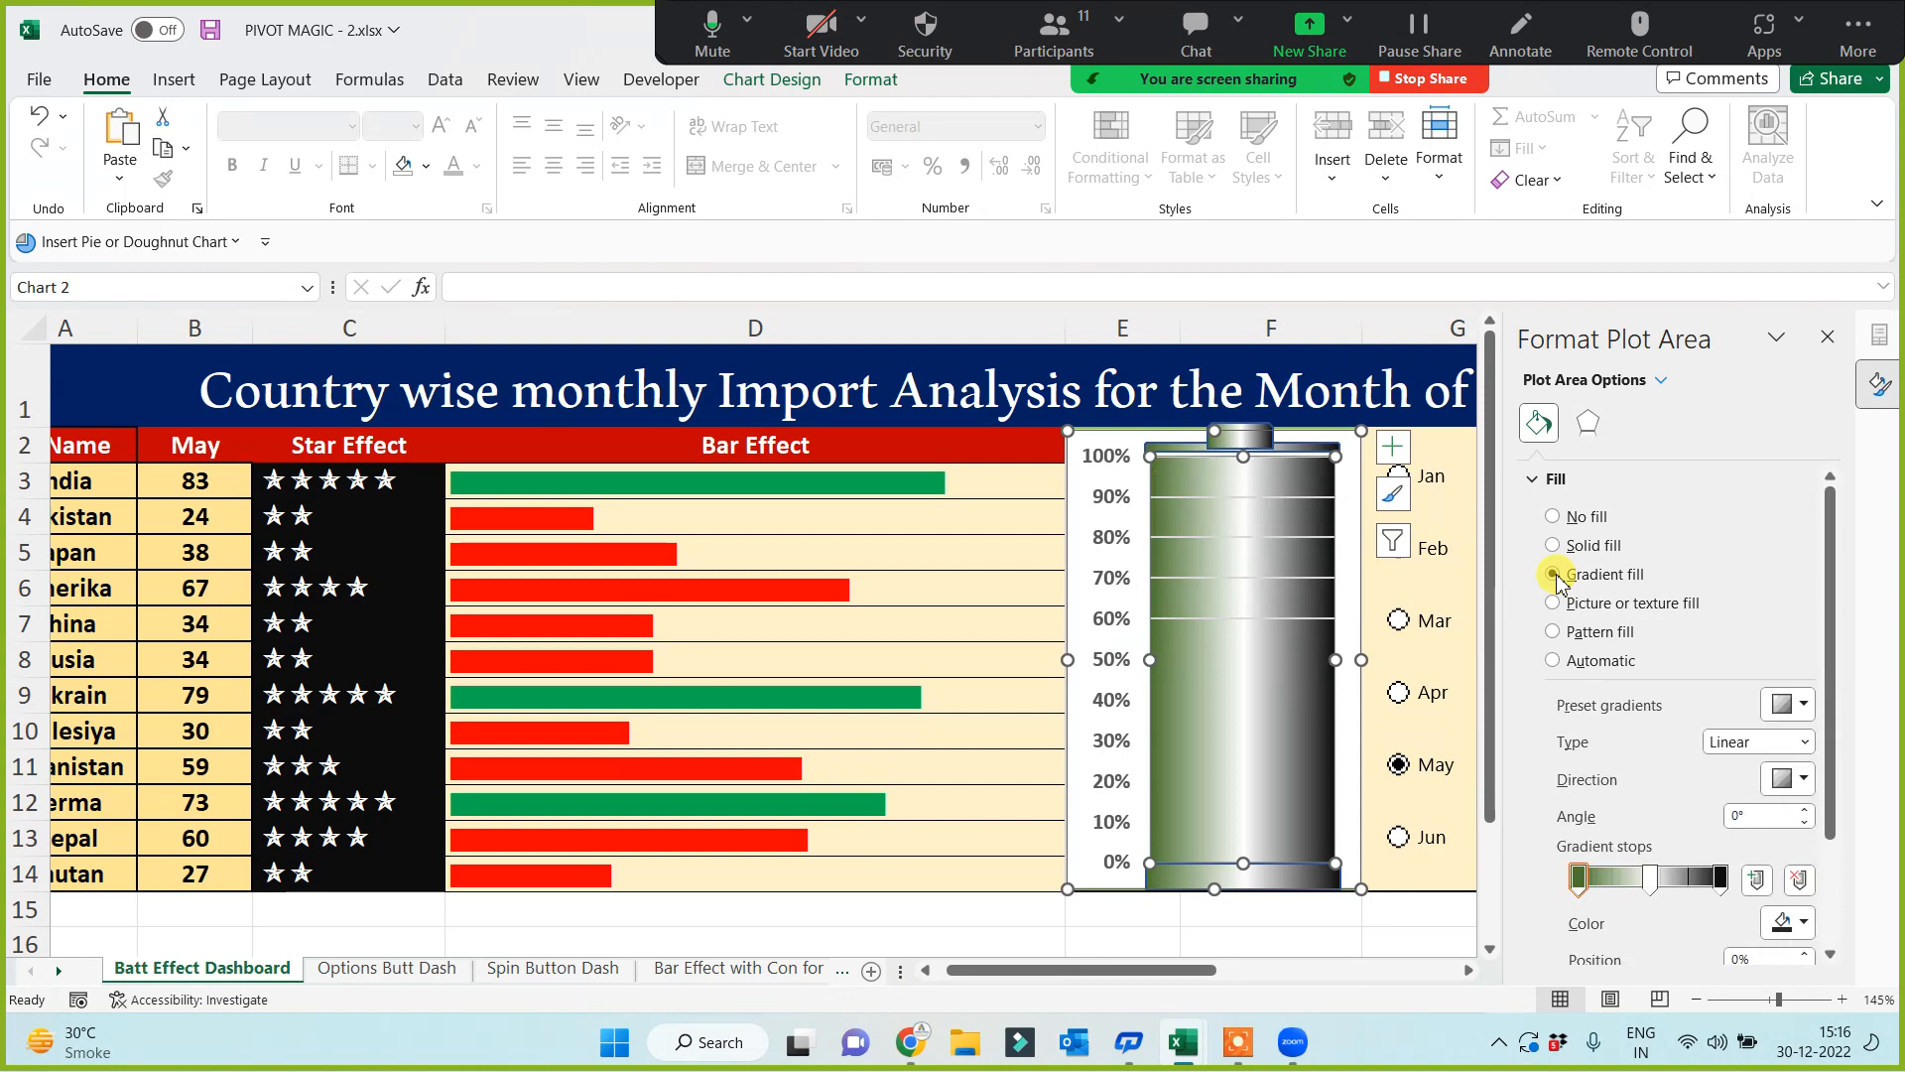
{"action": "left_click", "coordinate": [1579, 879]}
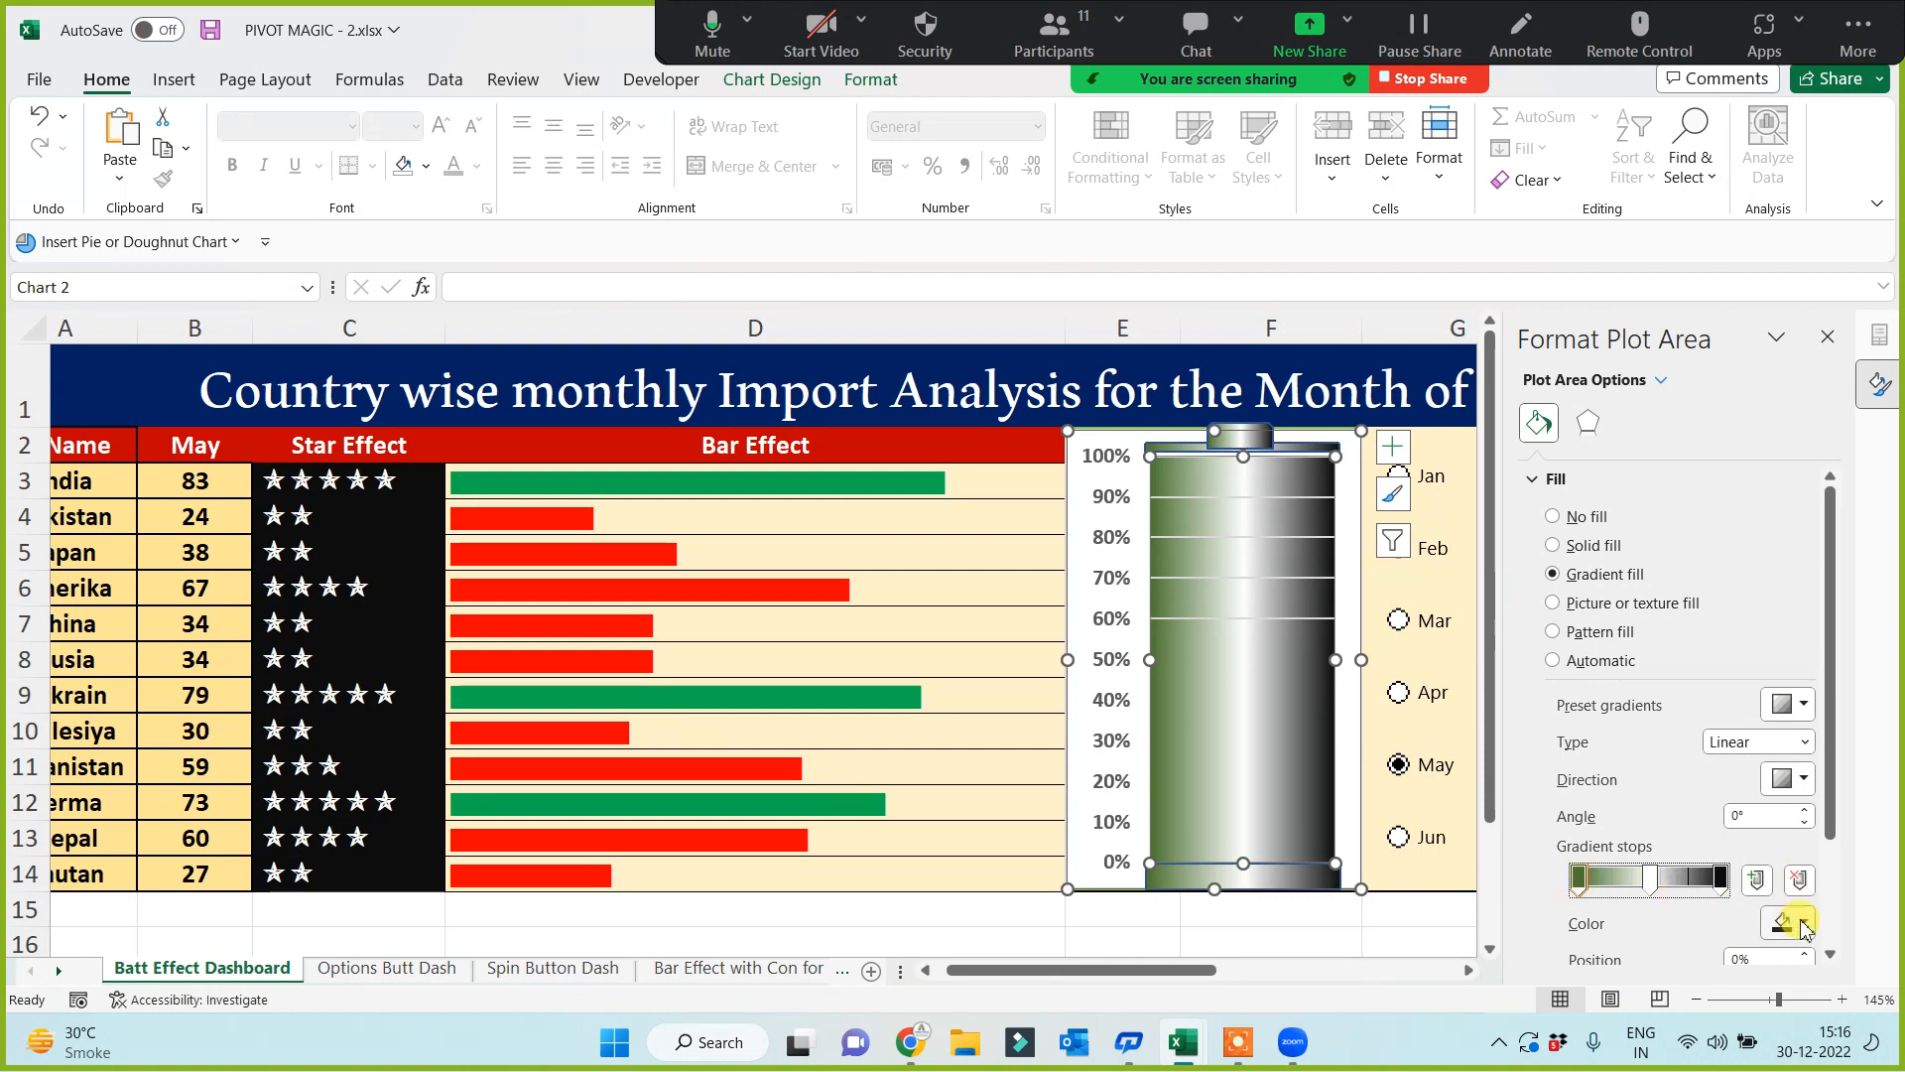
{"action": "left_click", "coordinate": [1803, 923]}
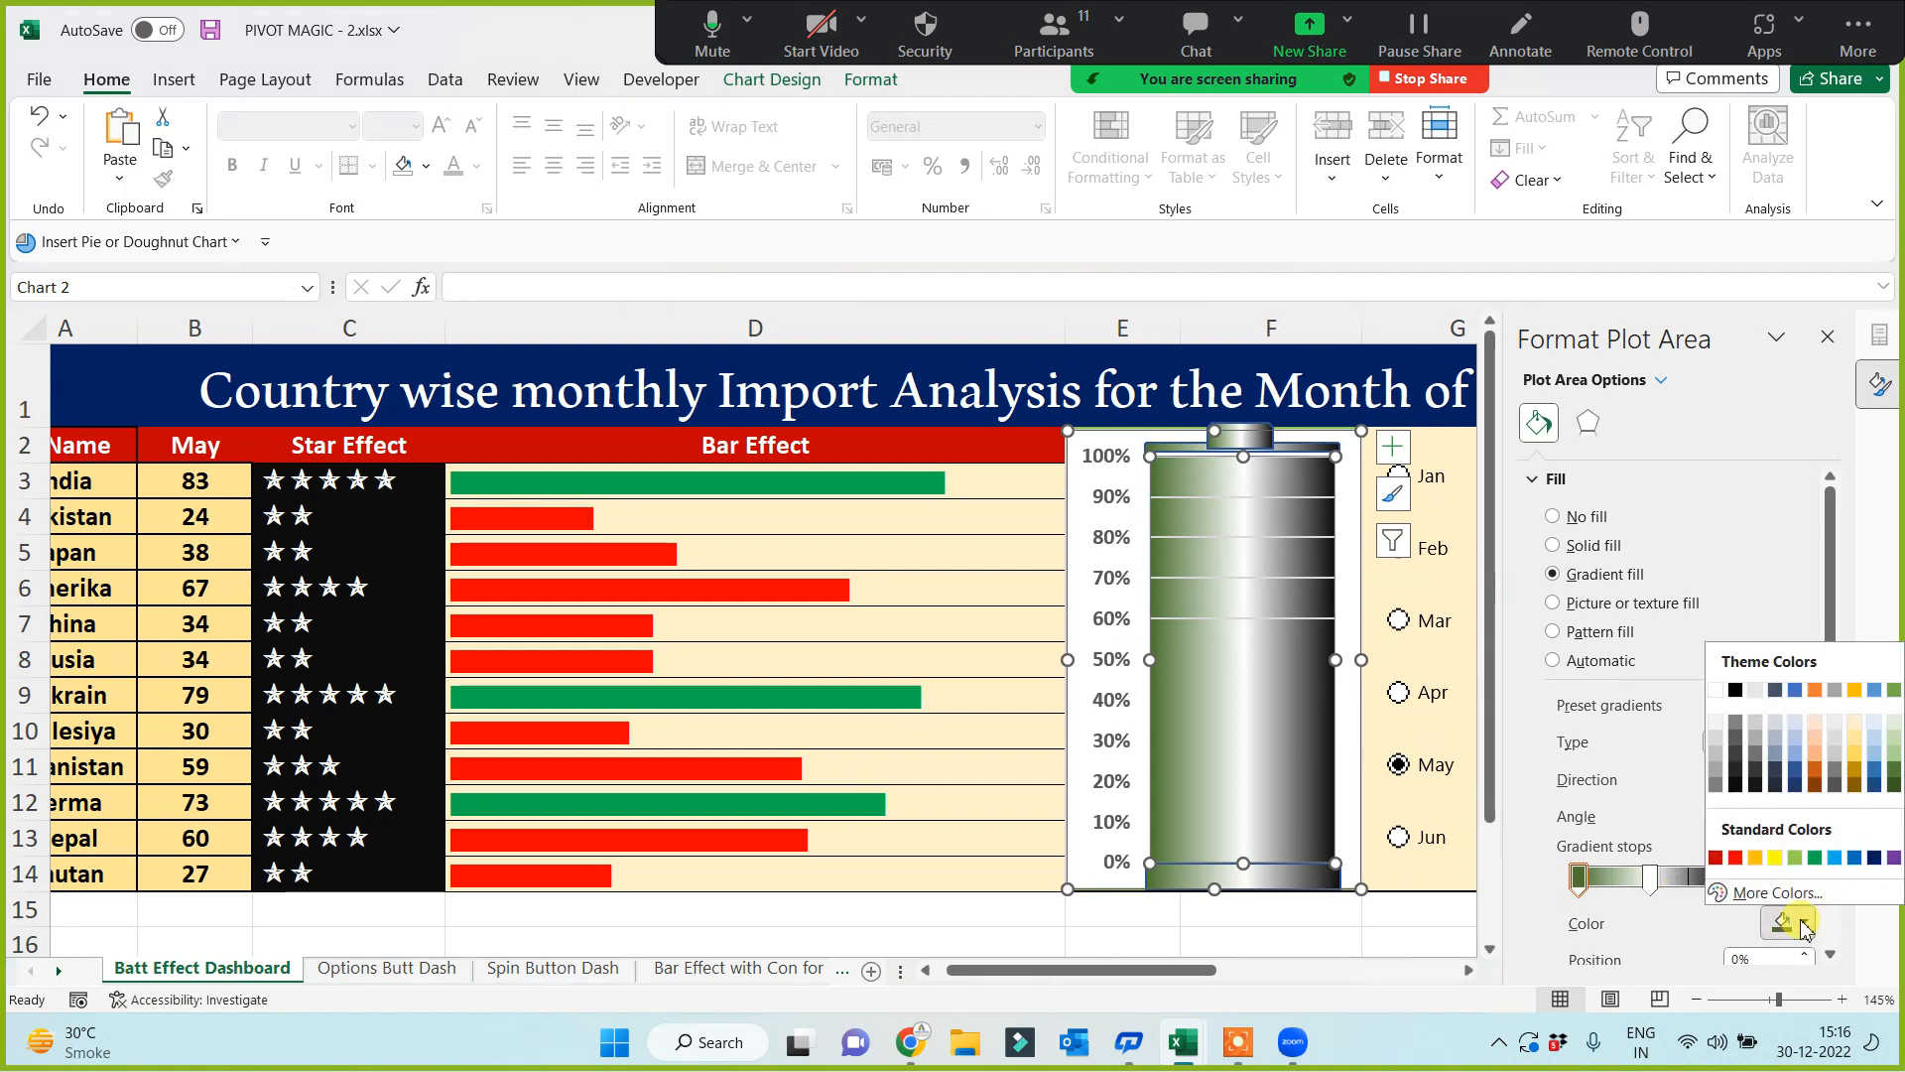
{"action": "left_click", "coordinate": [1716, 859]}
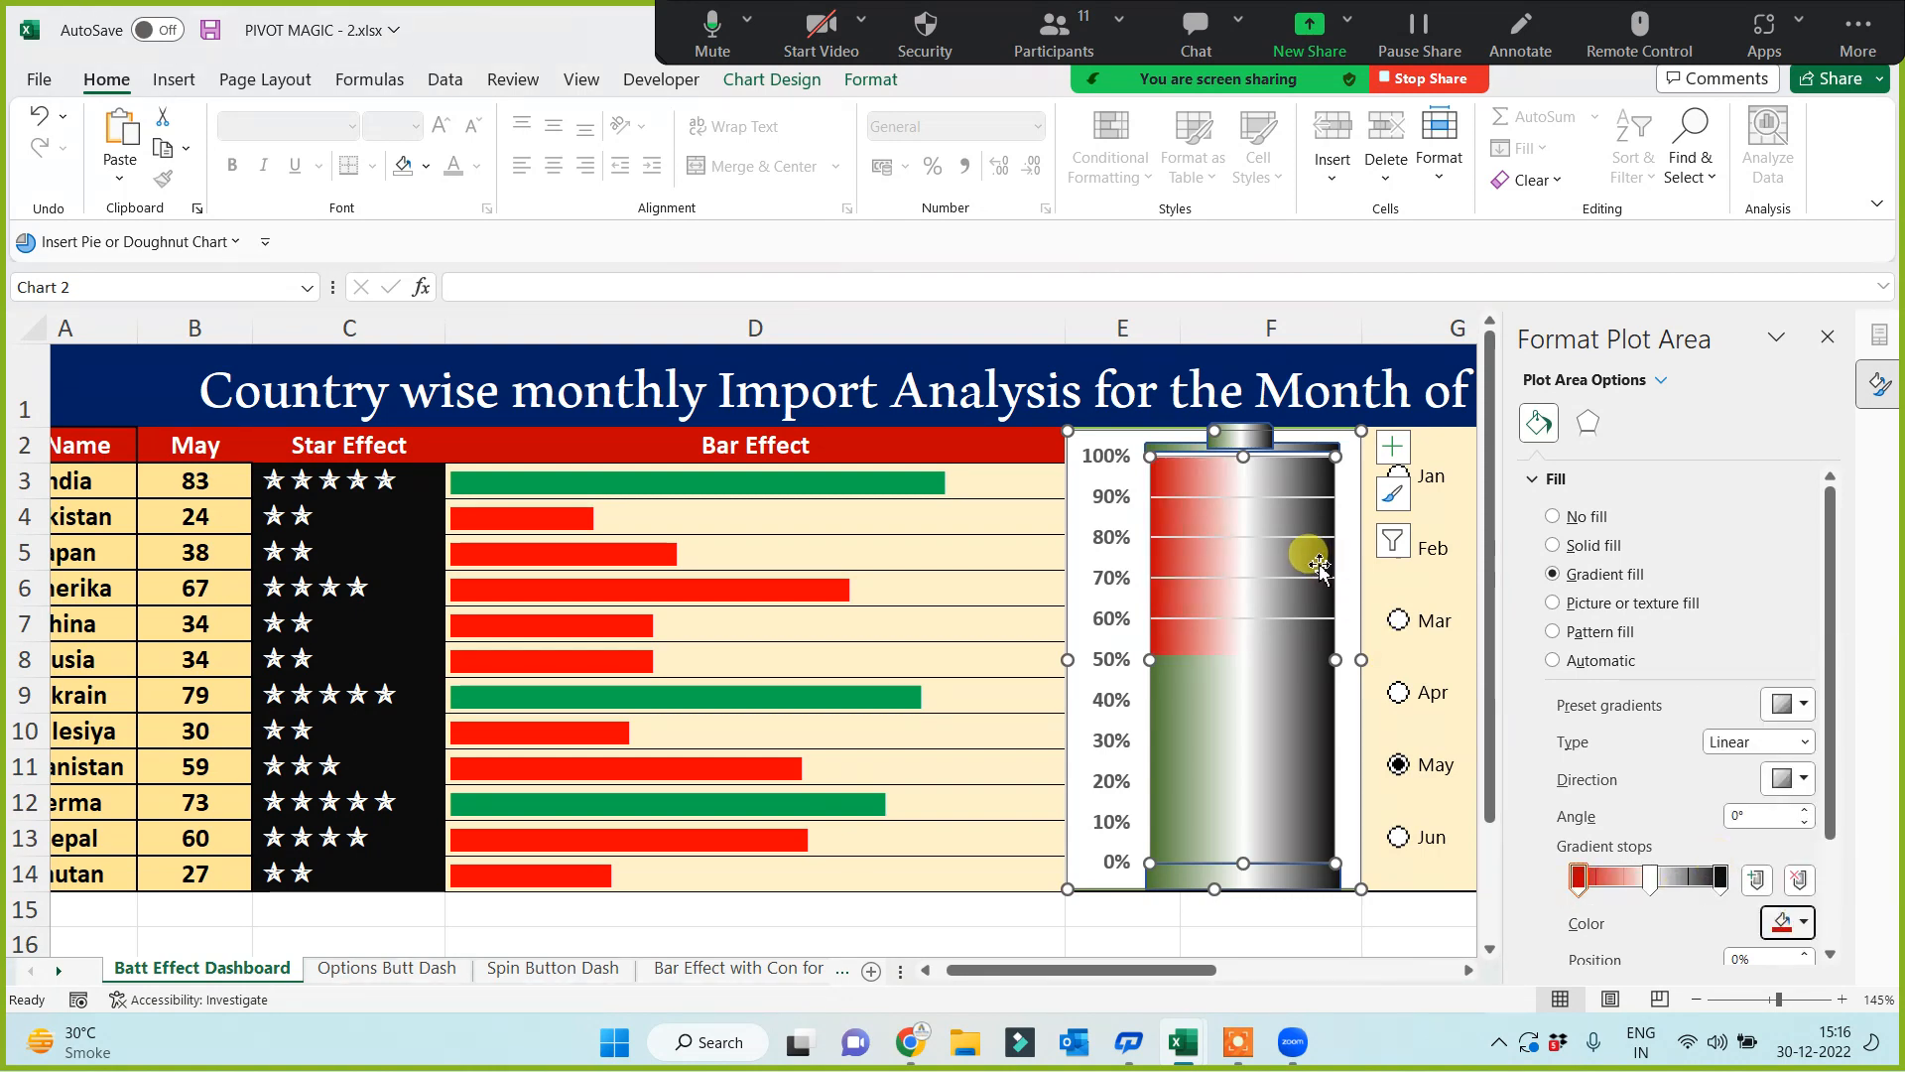
Step: Recolor the plot area gradient's 100% stop to a lighter dark grey and close the formatting pane
{"action": "left_click", "coordinate": [1722, 877]}
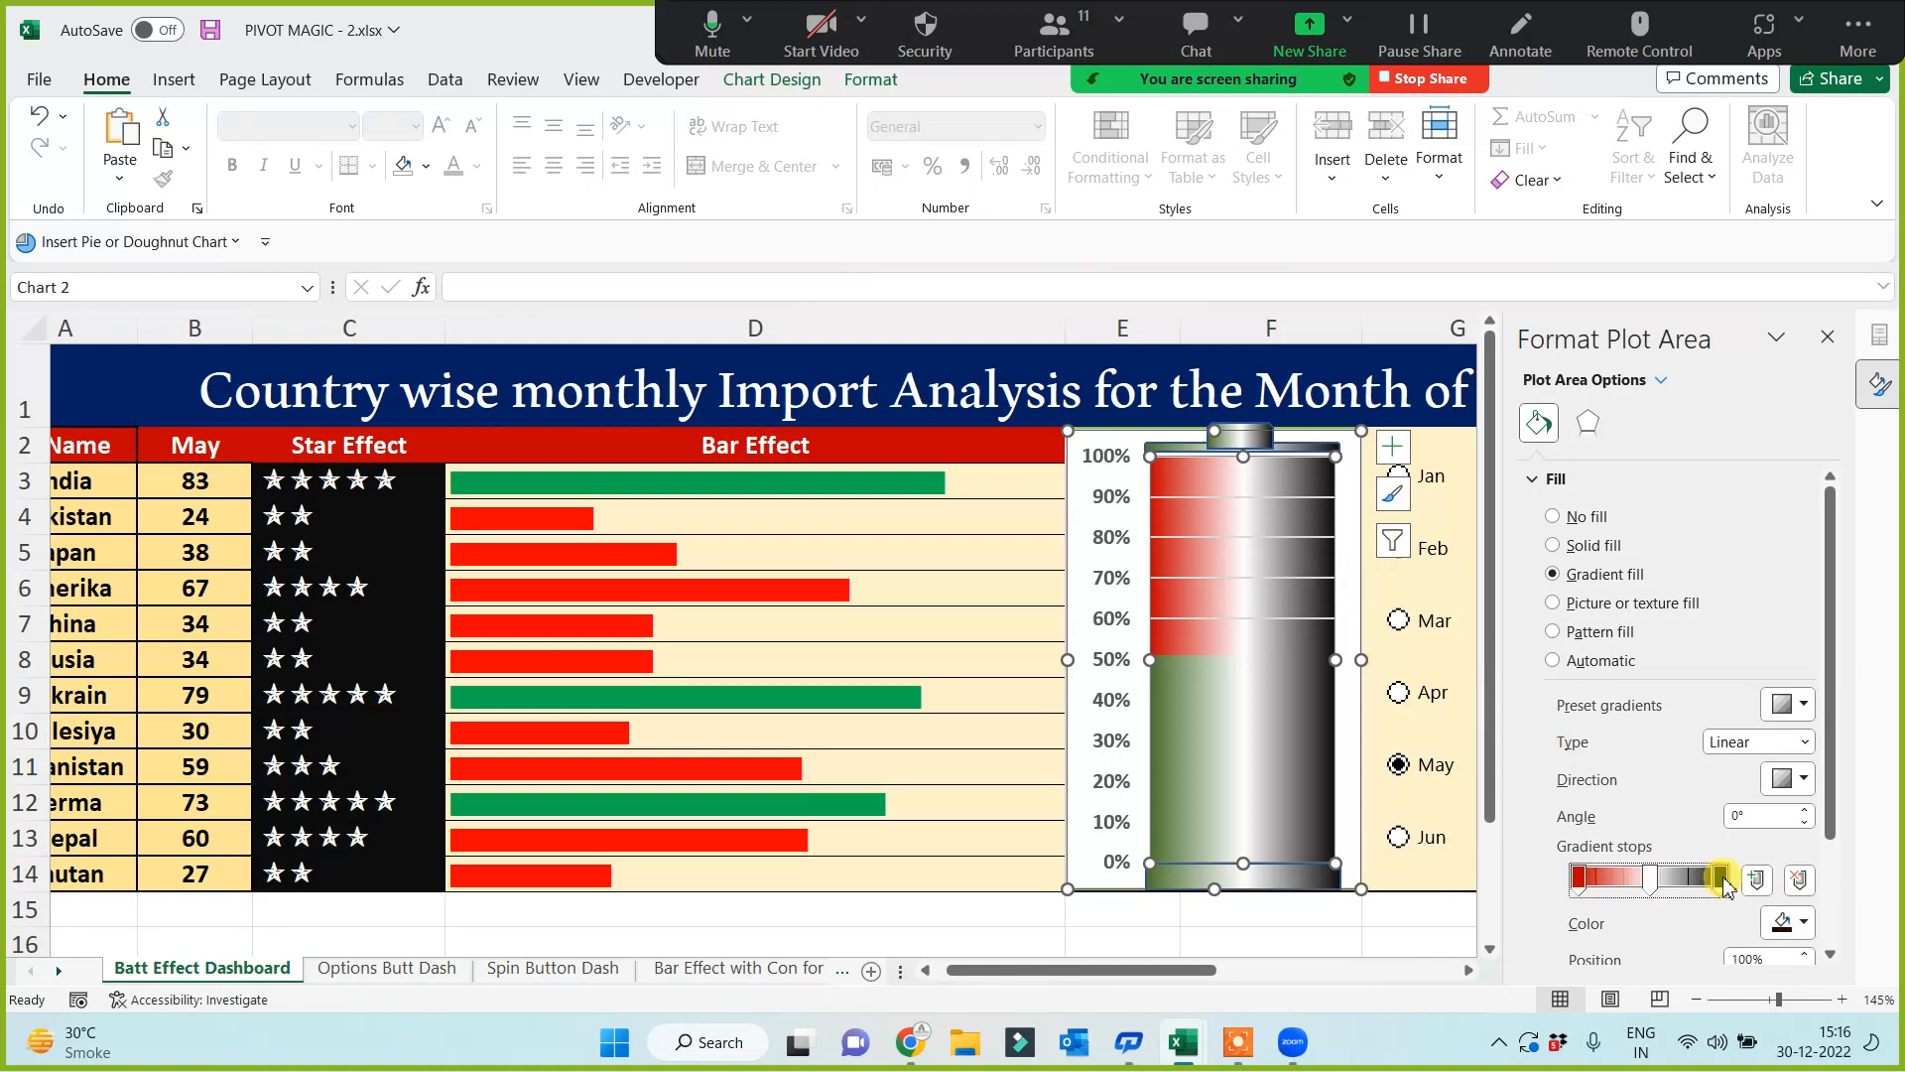
{"action": "left_click", "coordinate": [1810, 931]}
{"action": "left_click", "coordinate": [1810, 935]}
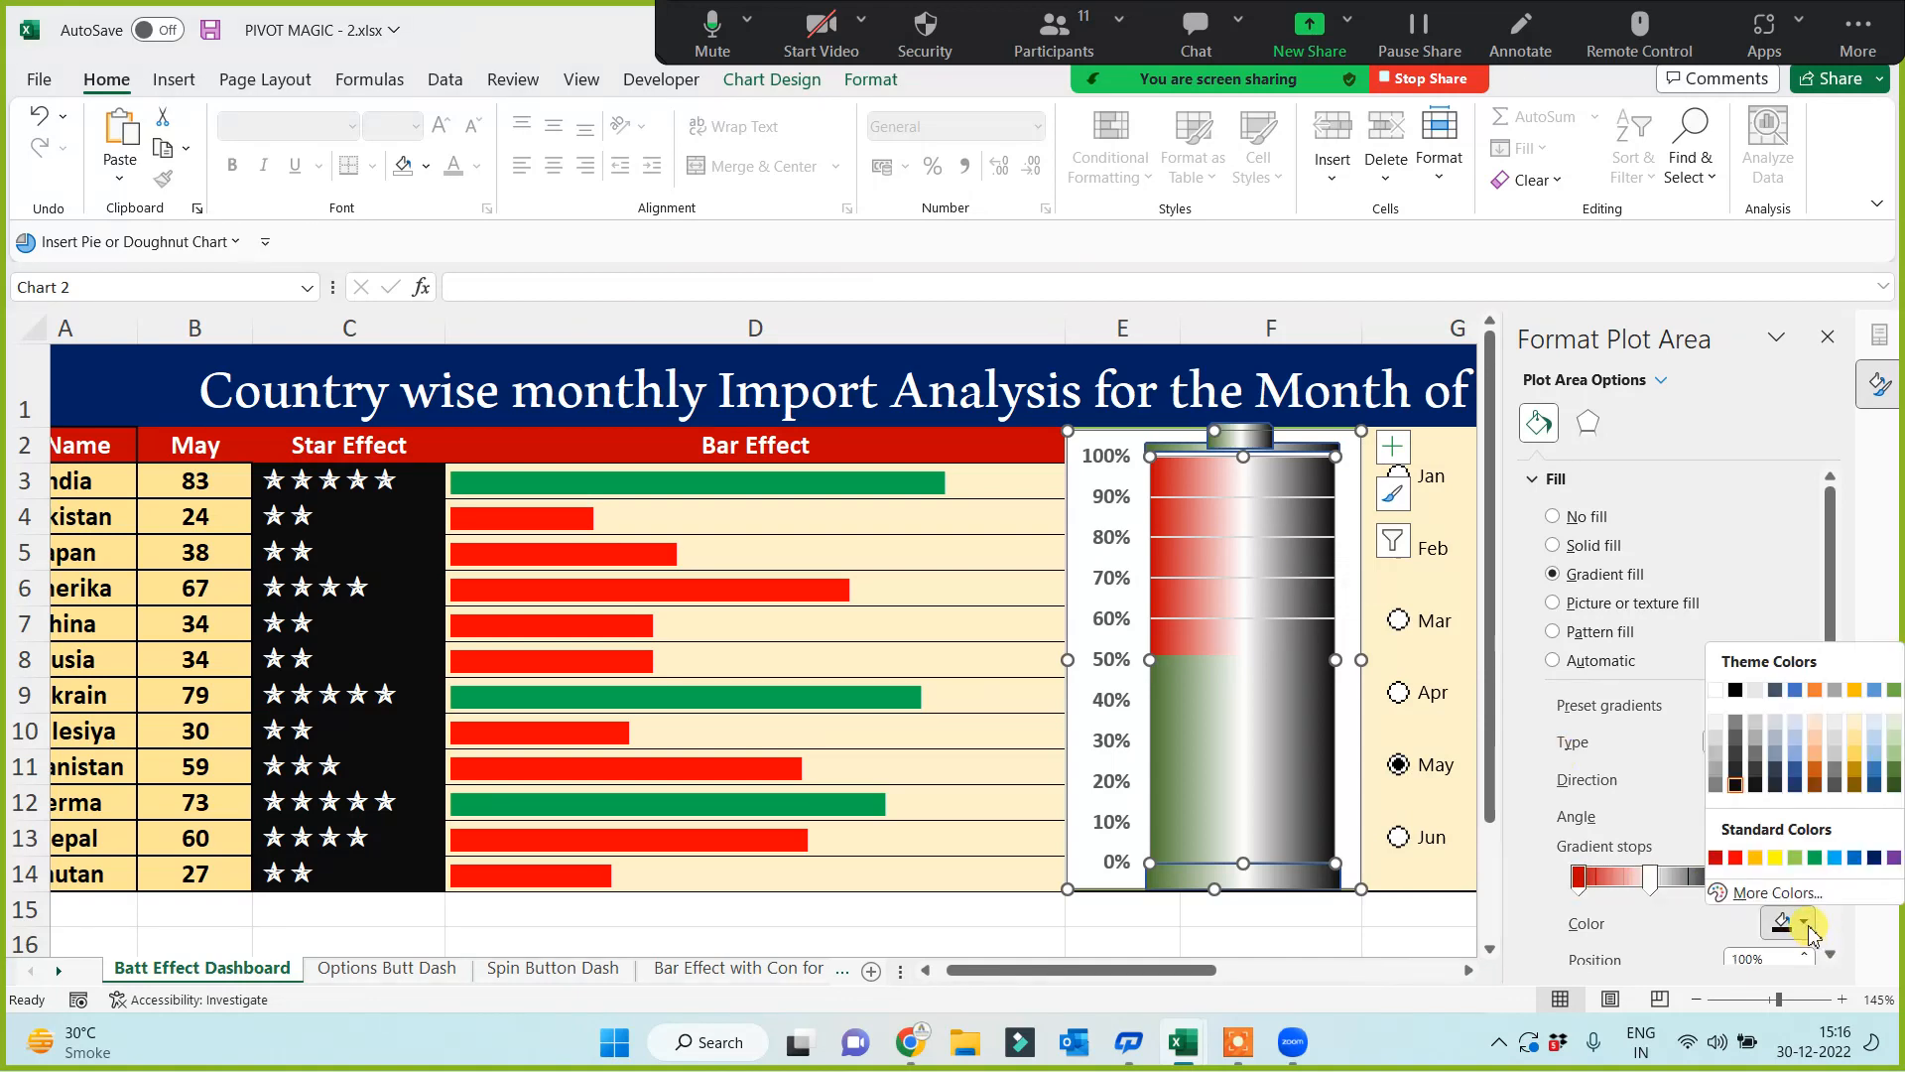
{"action": "left_click", "coordinate": [1742, 764]}
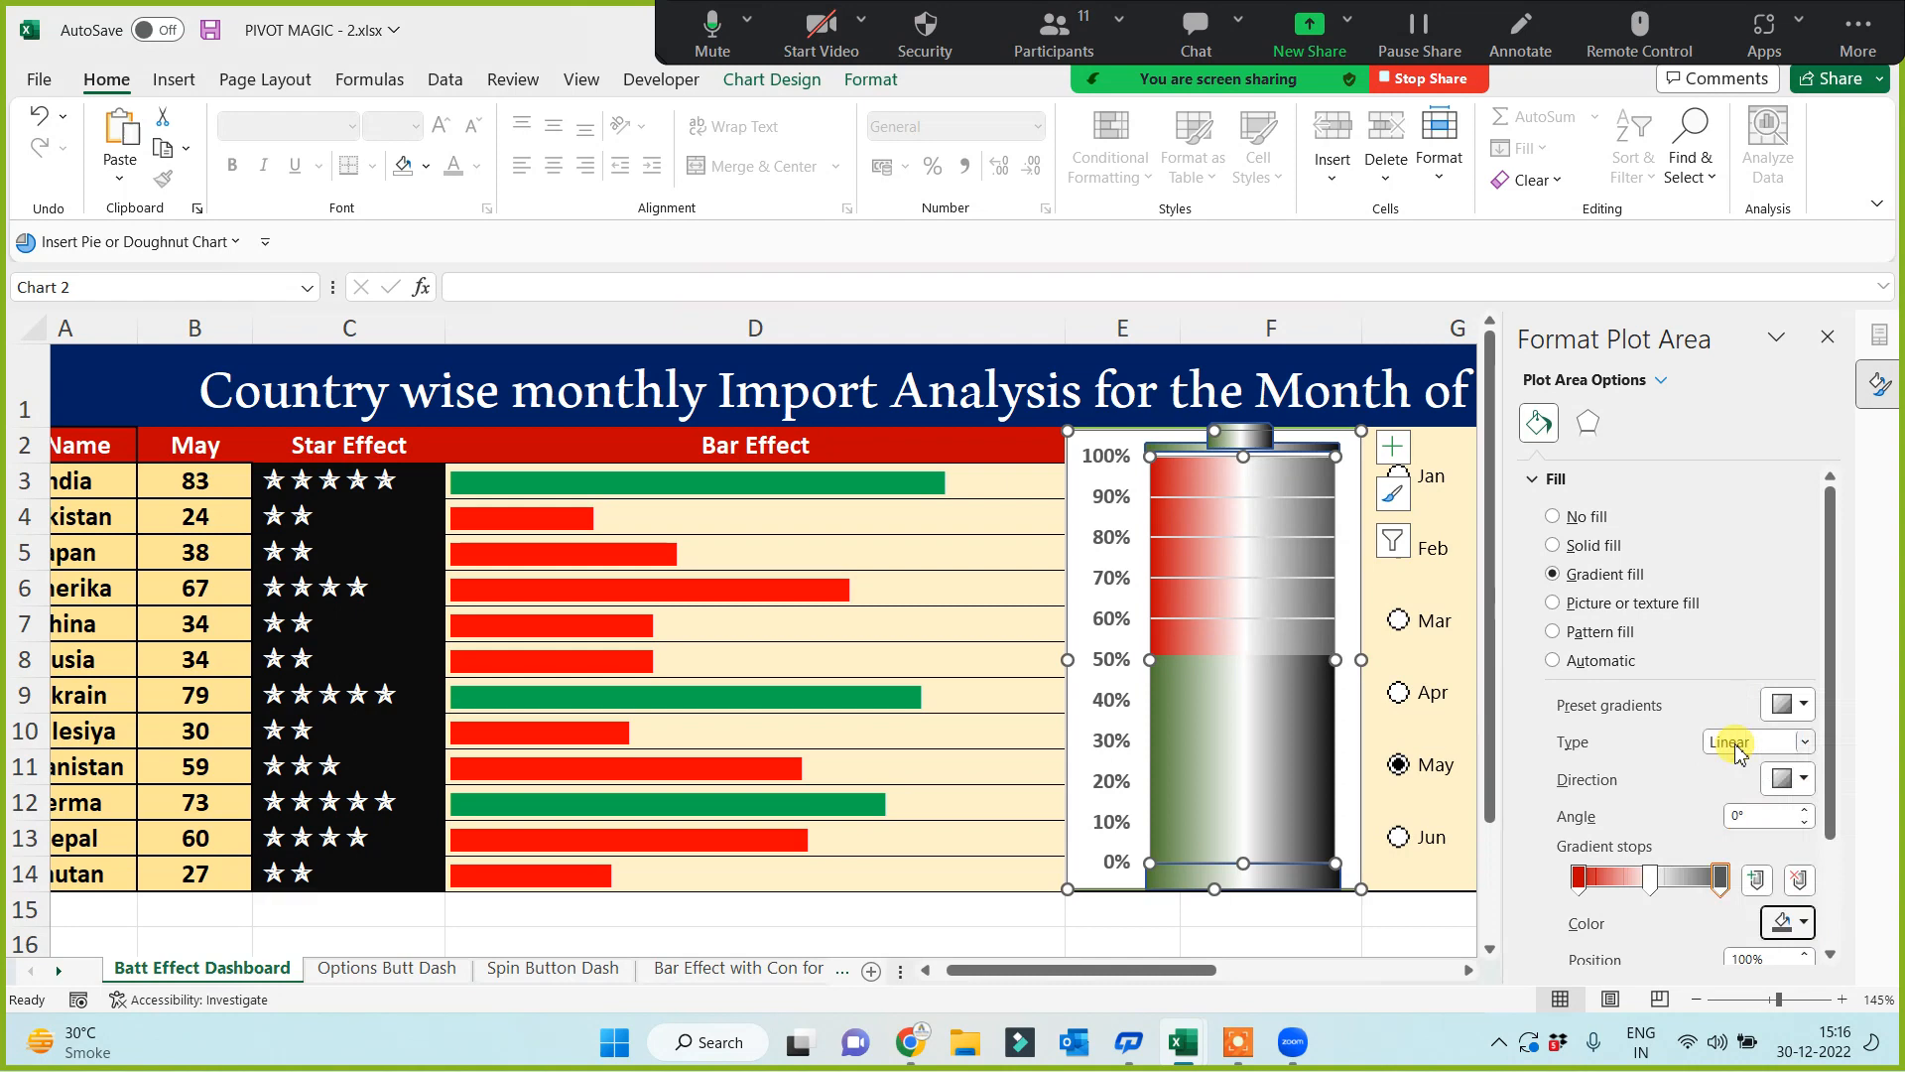
{"action": "left_click", "coordinate": [1416, 932]}
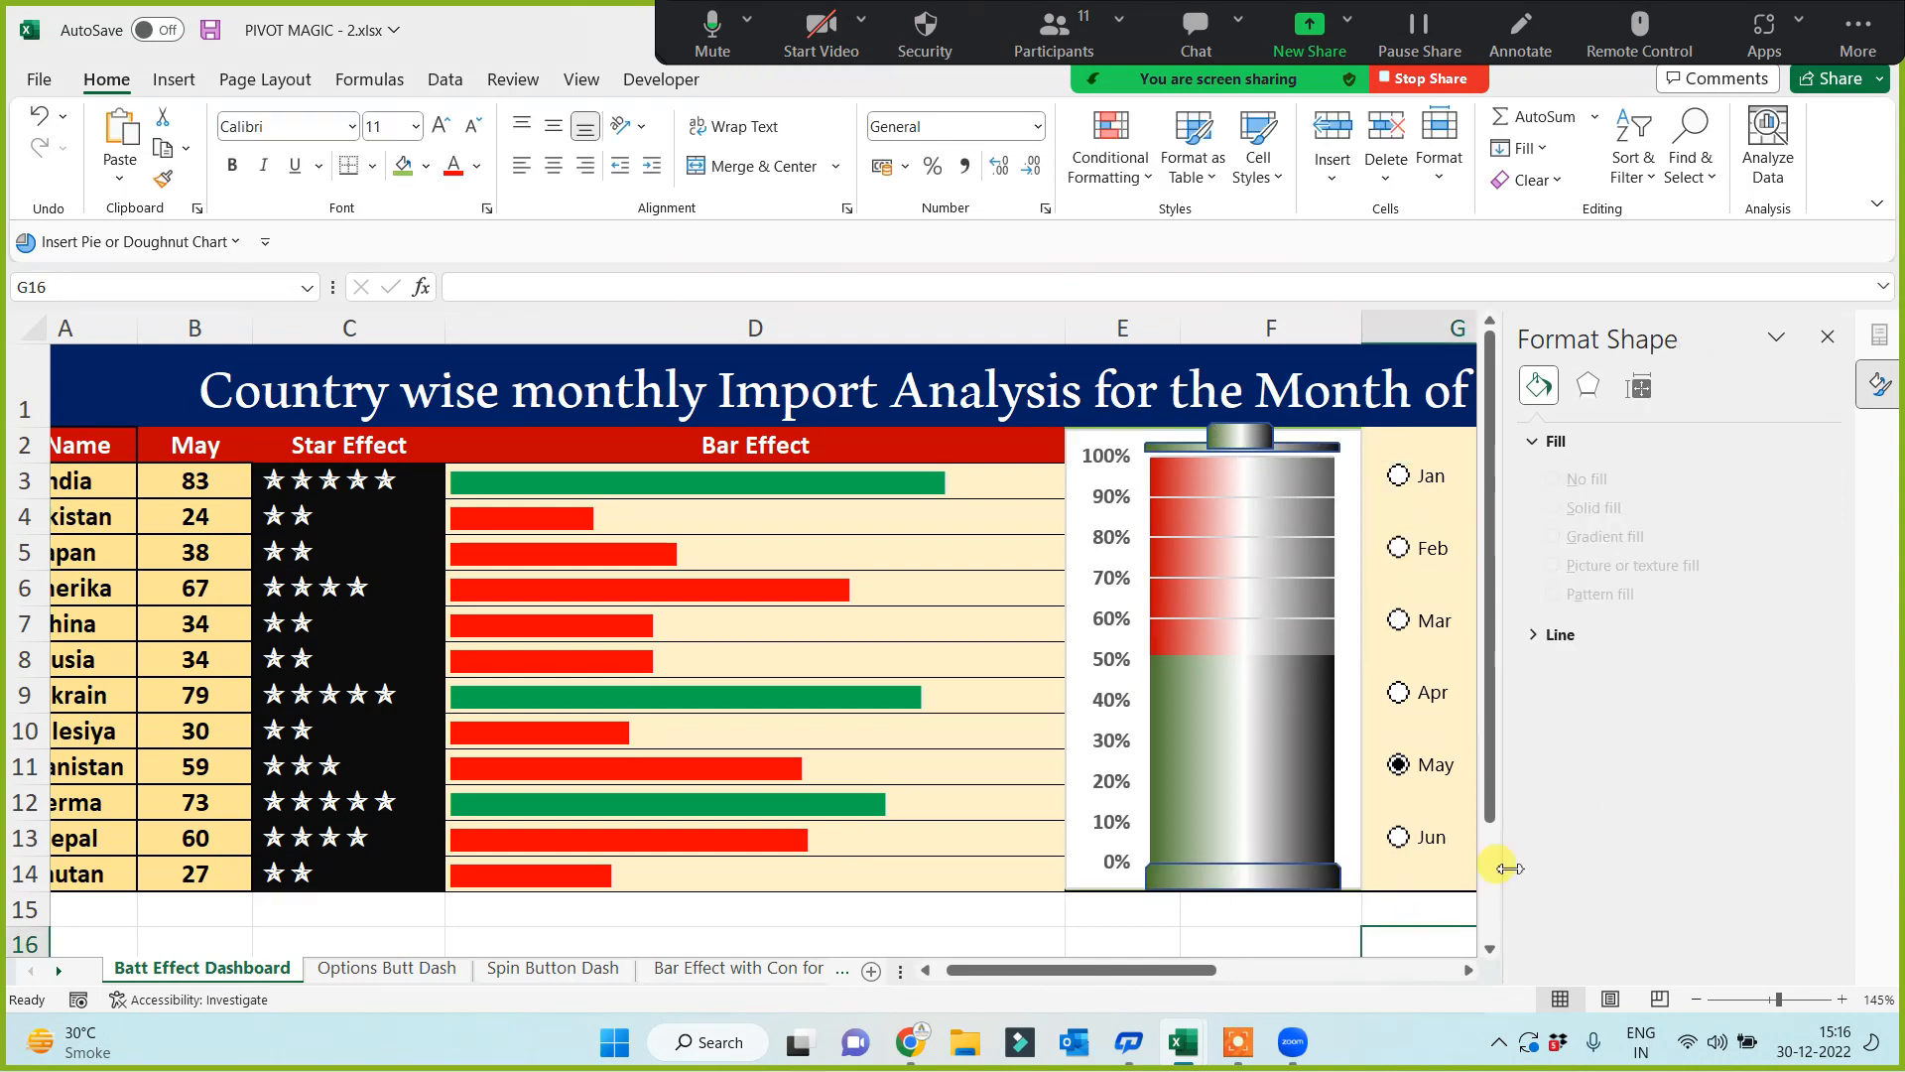
{"action": "left_click", "coordinate": [1828, 337]}
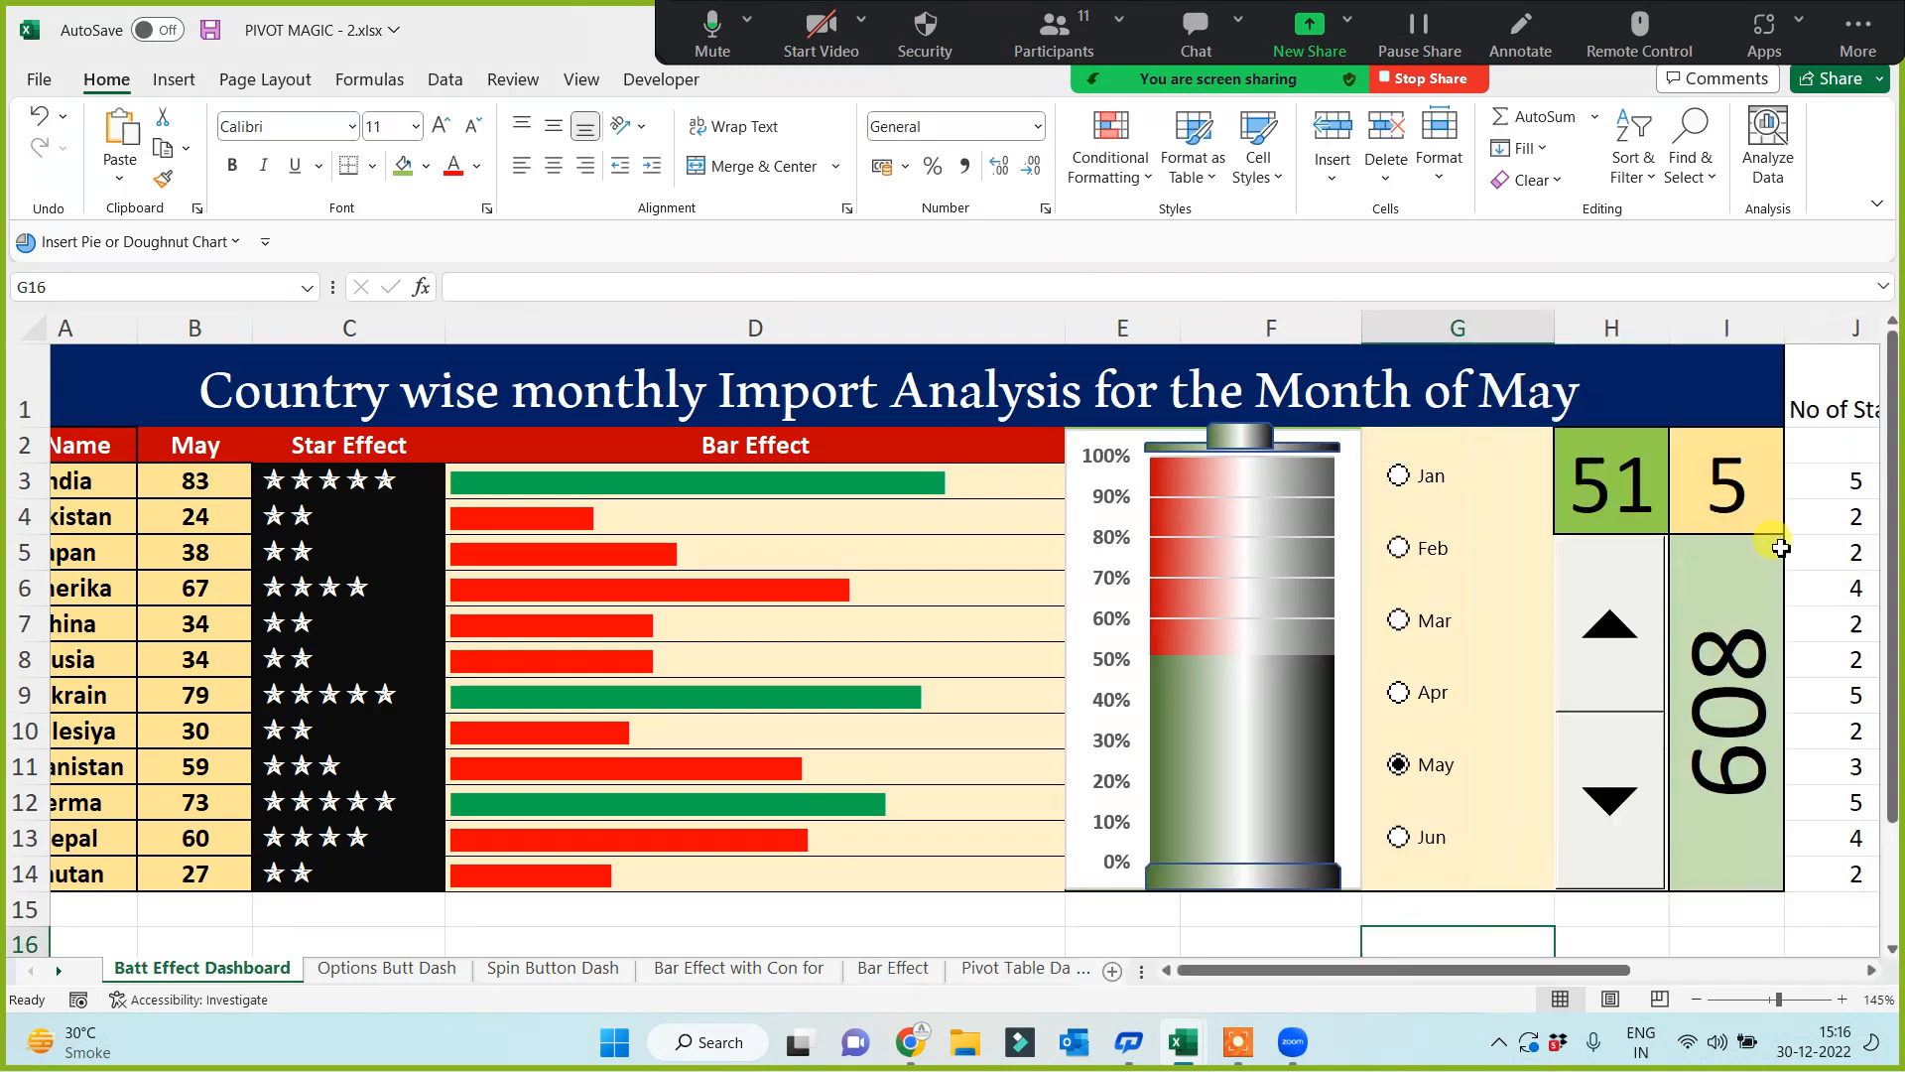
Step: Move the small battery terminal slightly lower so it sits centred on the cap
{"action": "left_click", "coordinate": [1151, 444]}
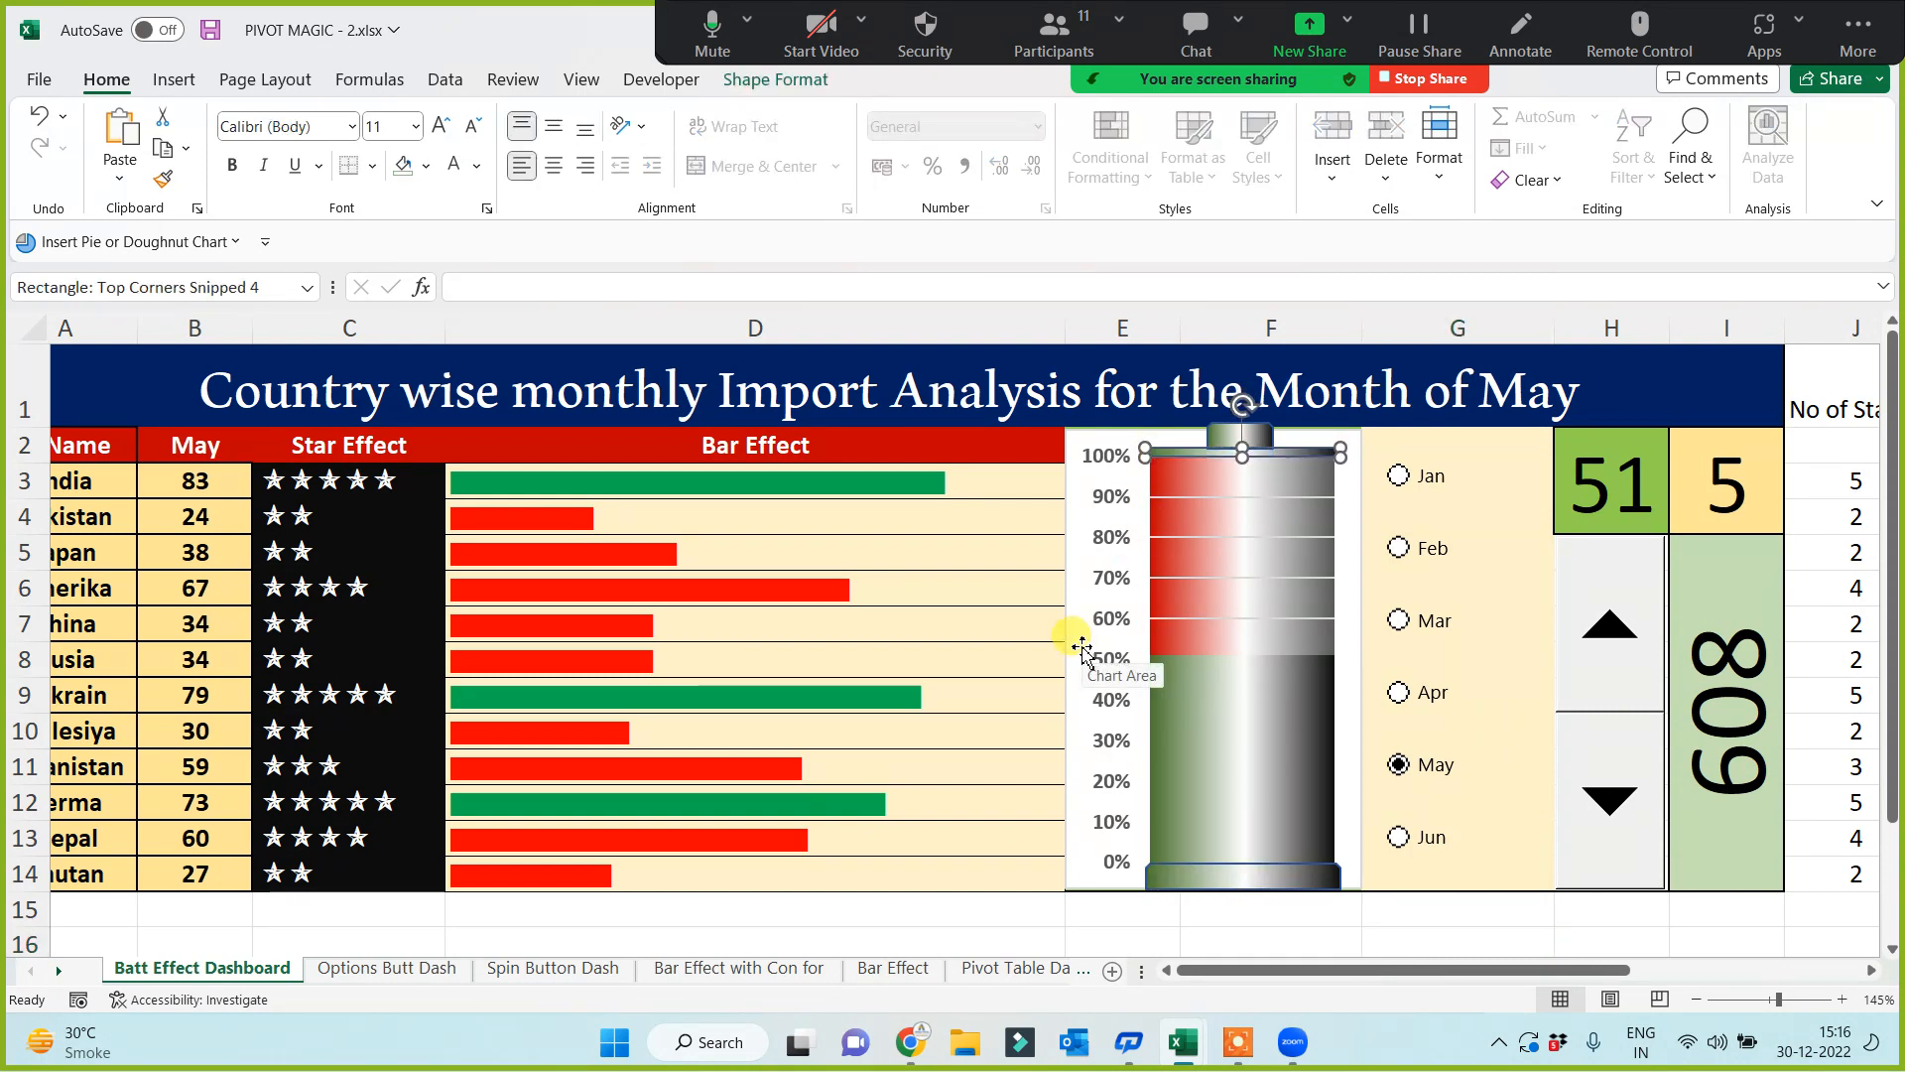
{"action": "left_click", "coordinate": [1186, 911]}
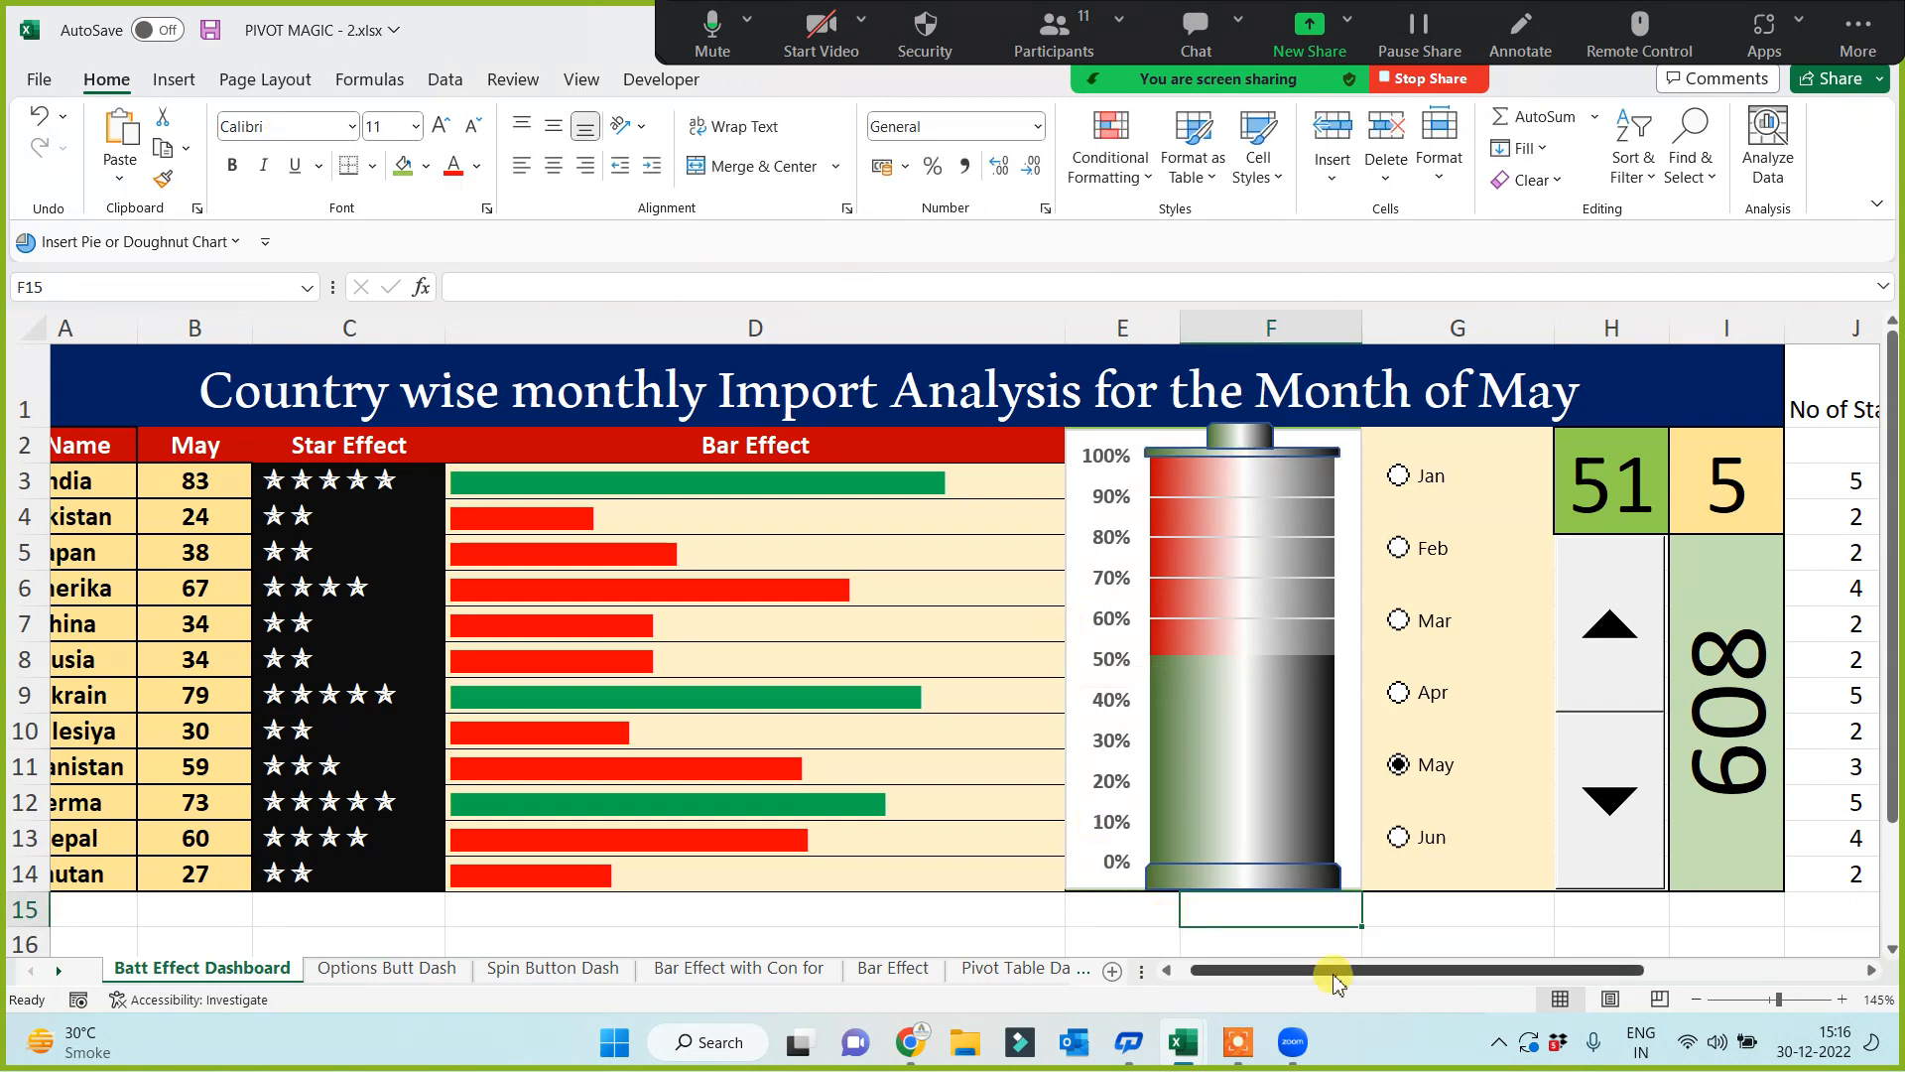
{"action": "left_click_drag", "start_coordinate": [1361, 969], "coordinate": [1242, 973]}
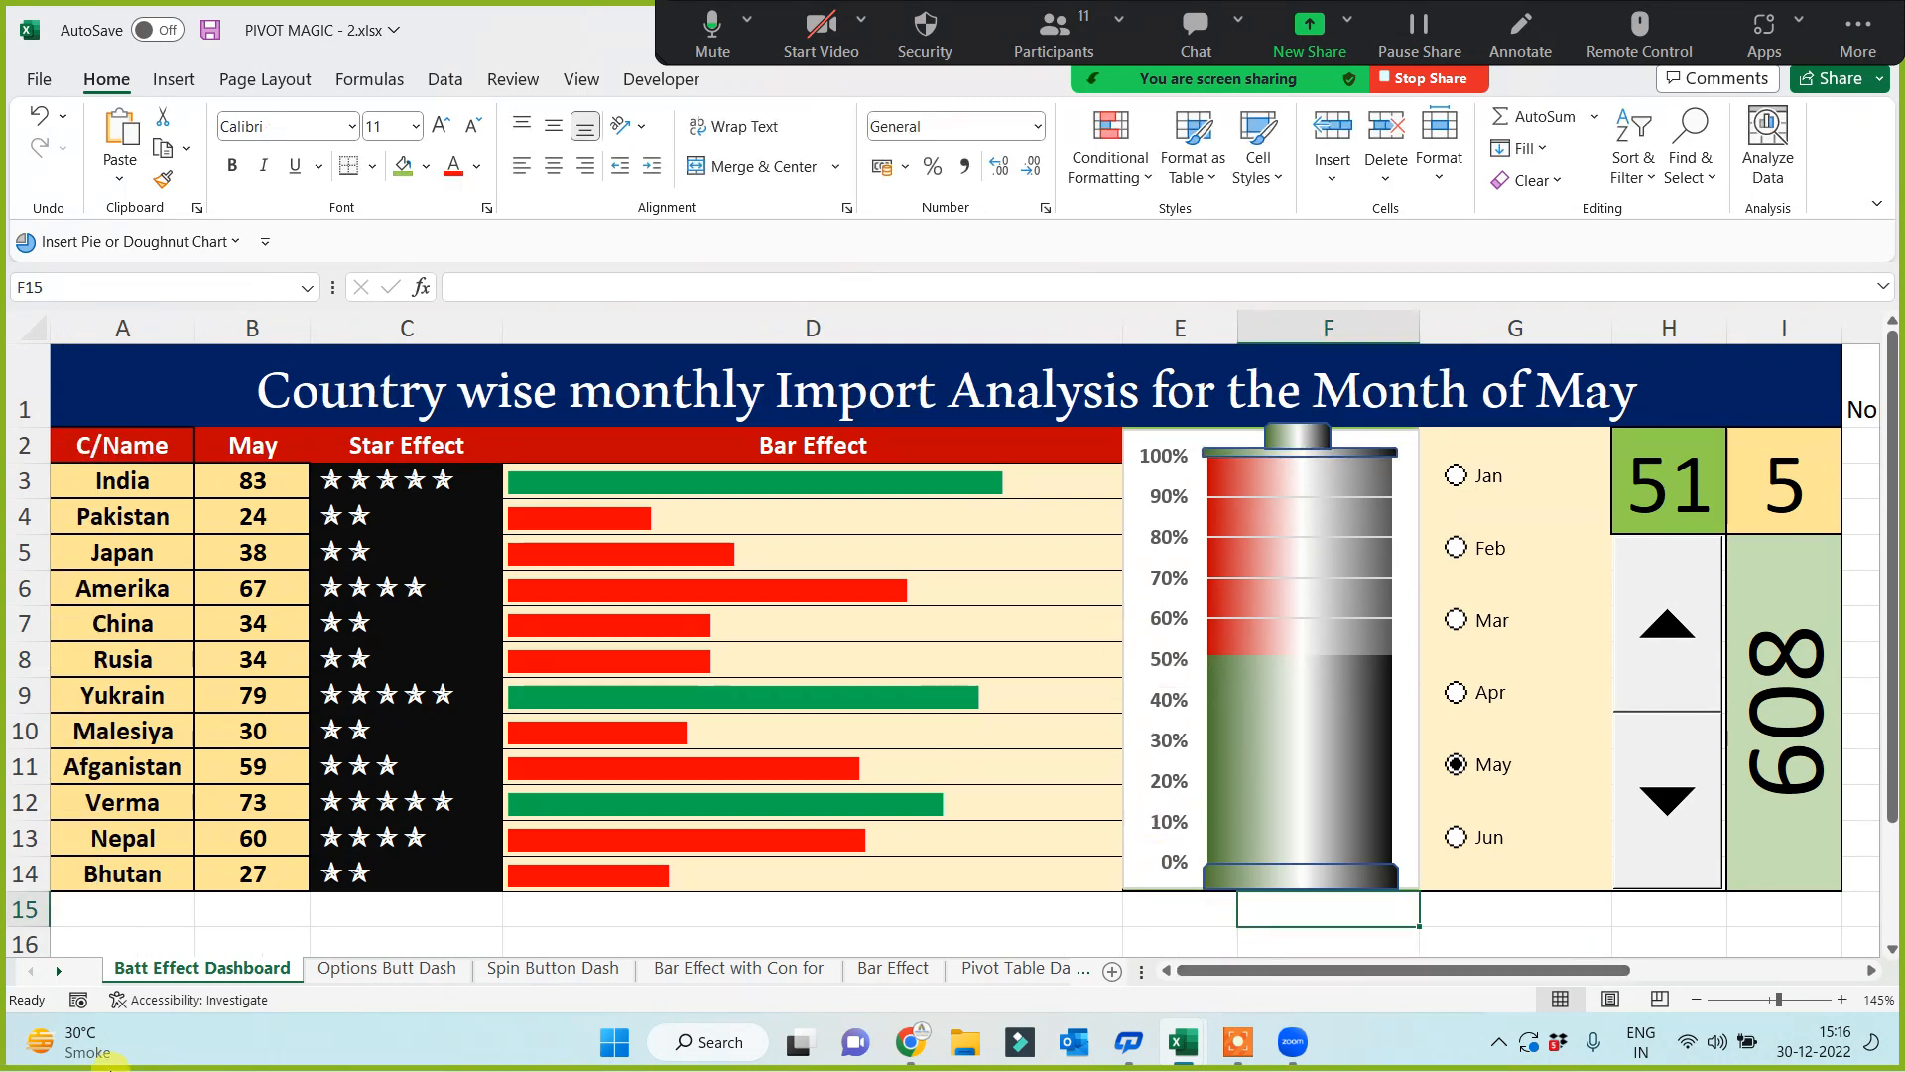
{"action": "left_click", "coordinate": [1300, 436]}
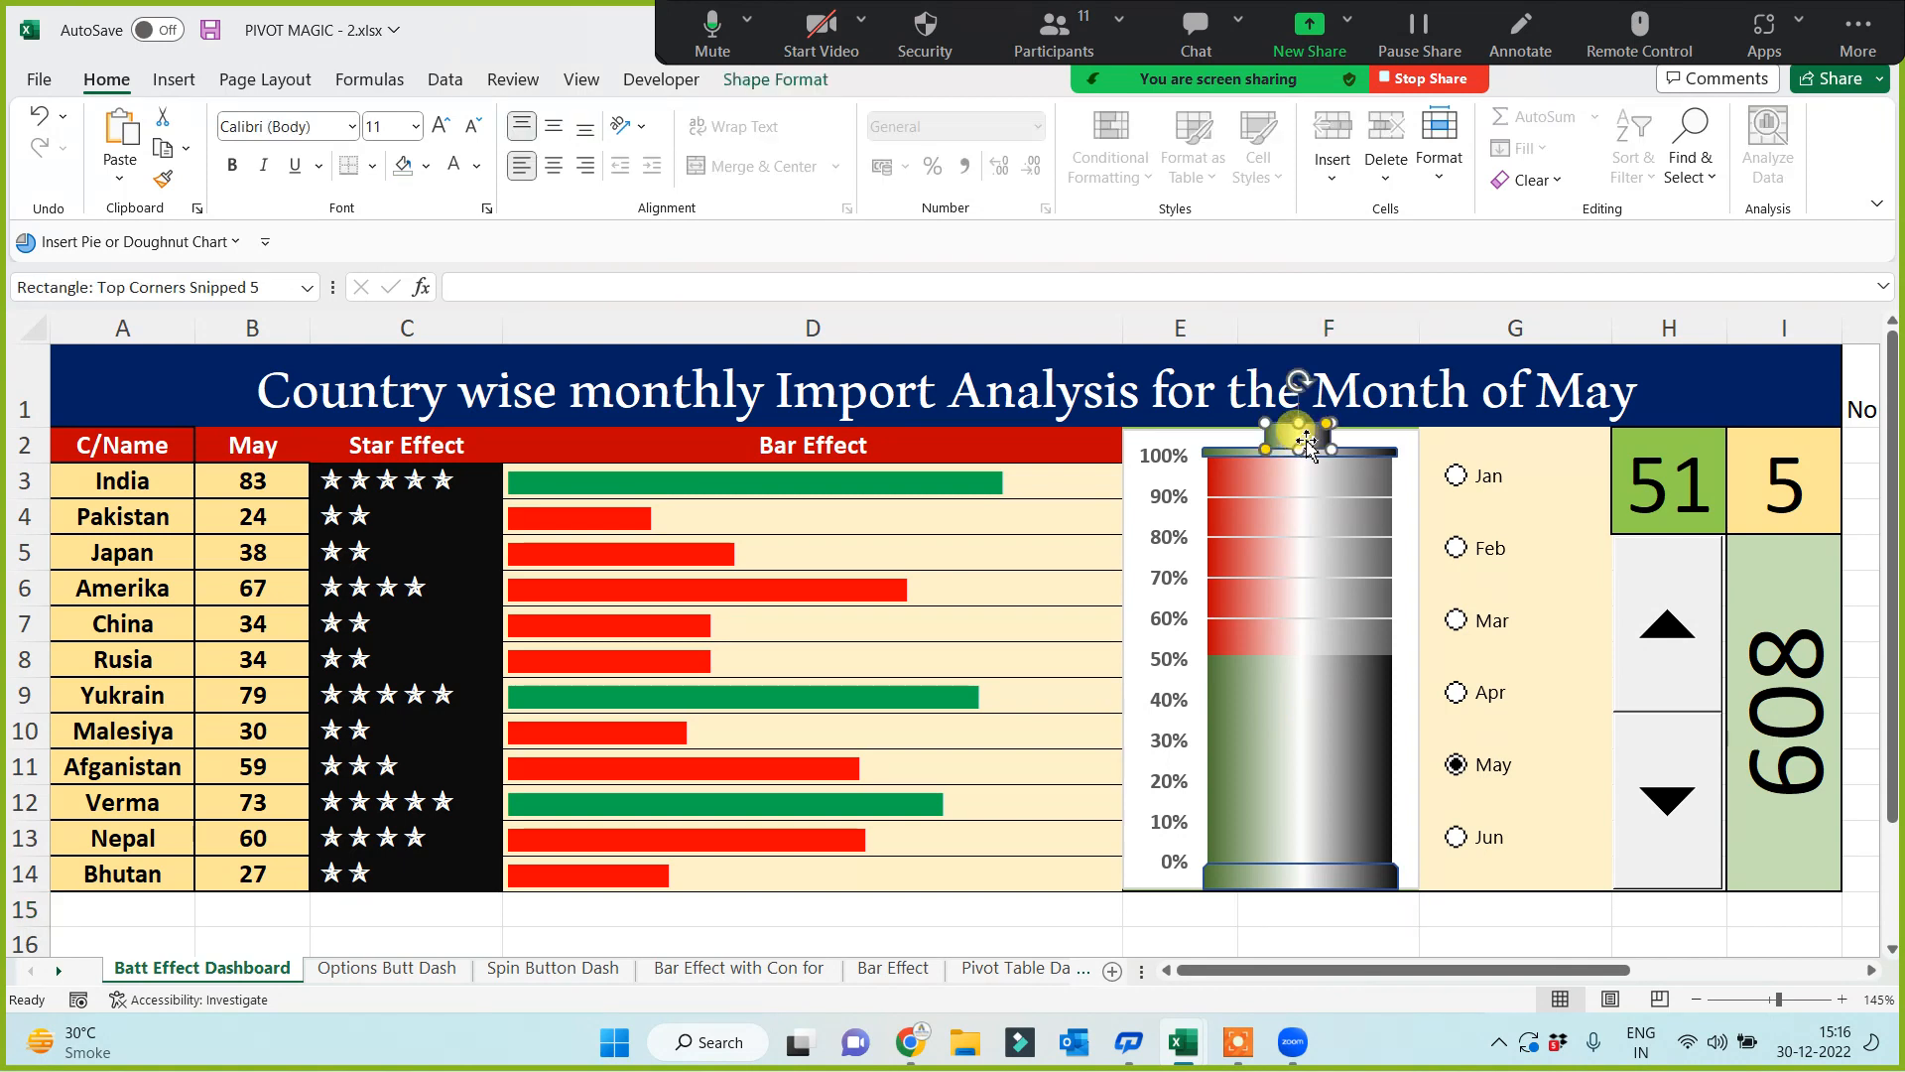
{"action": "left_click_drag", "start_coordinate": [1306, 440], "coordinate": [1310, 439]}
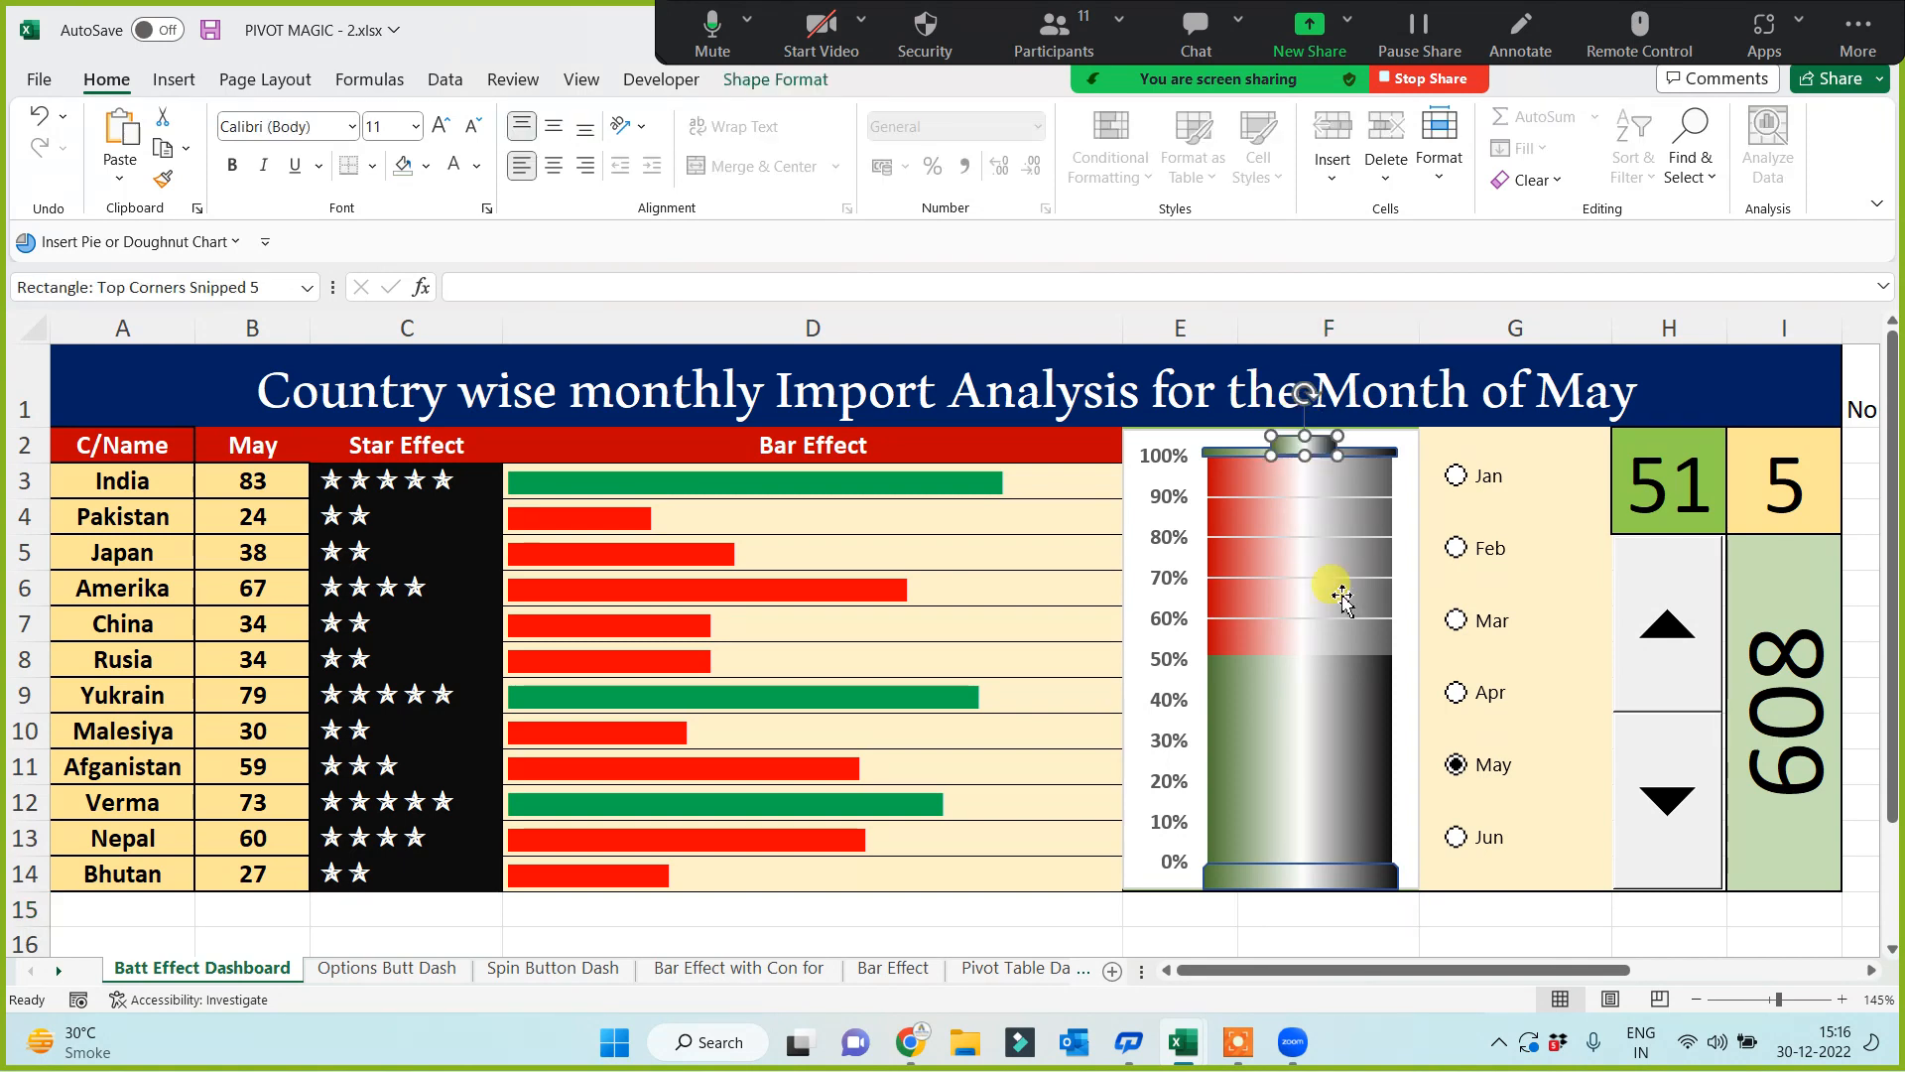
{"action": "left_click", "coordinate": [1342, 932]}
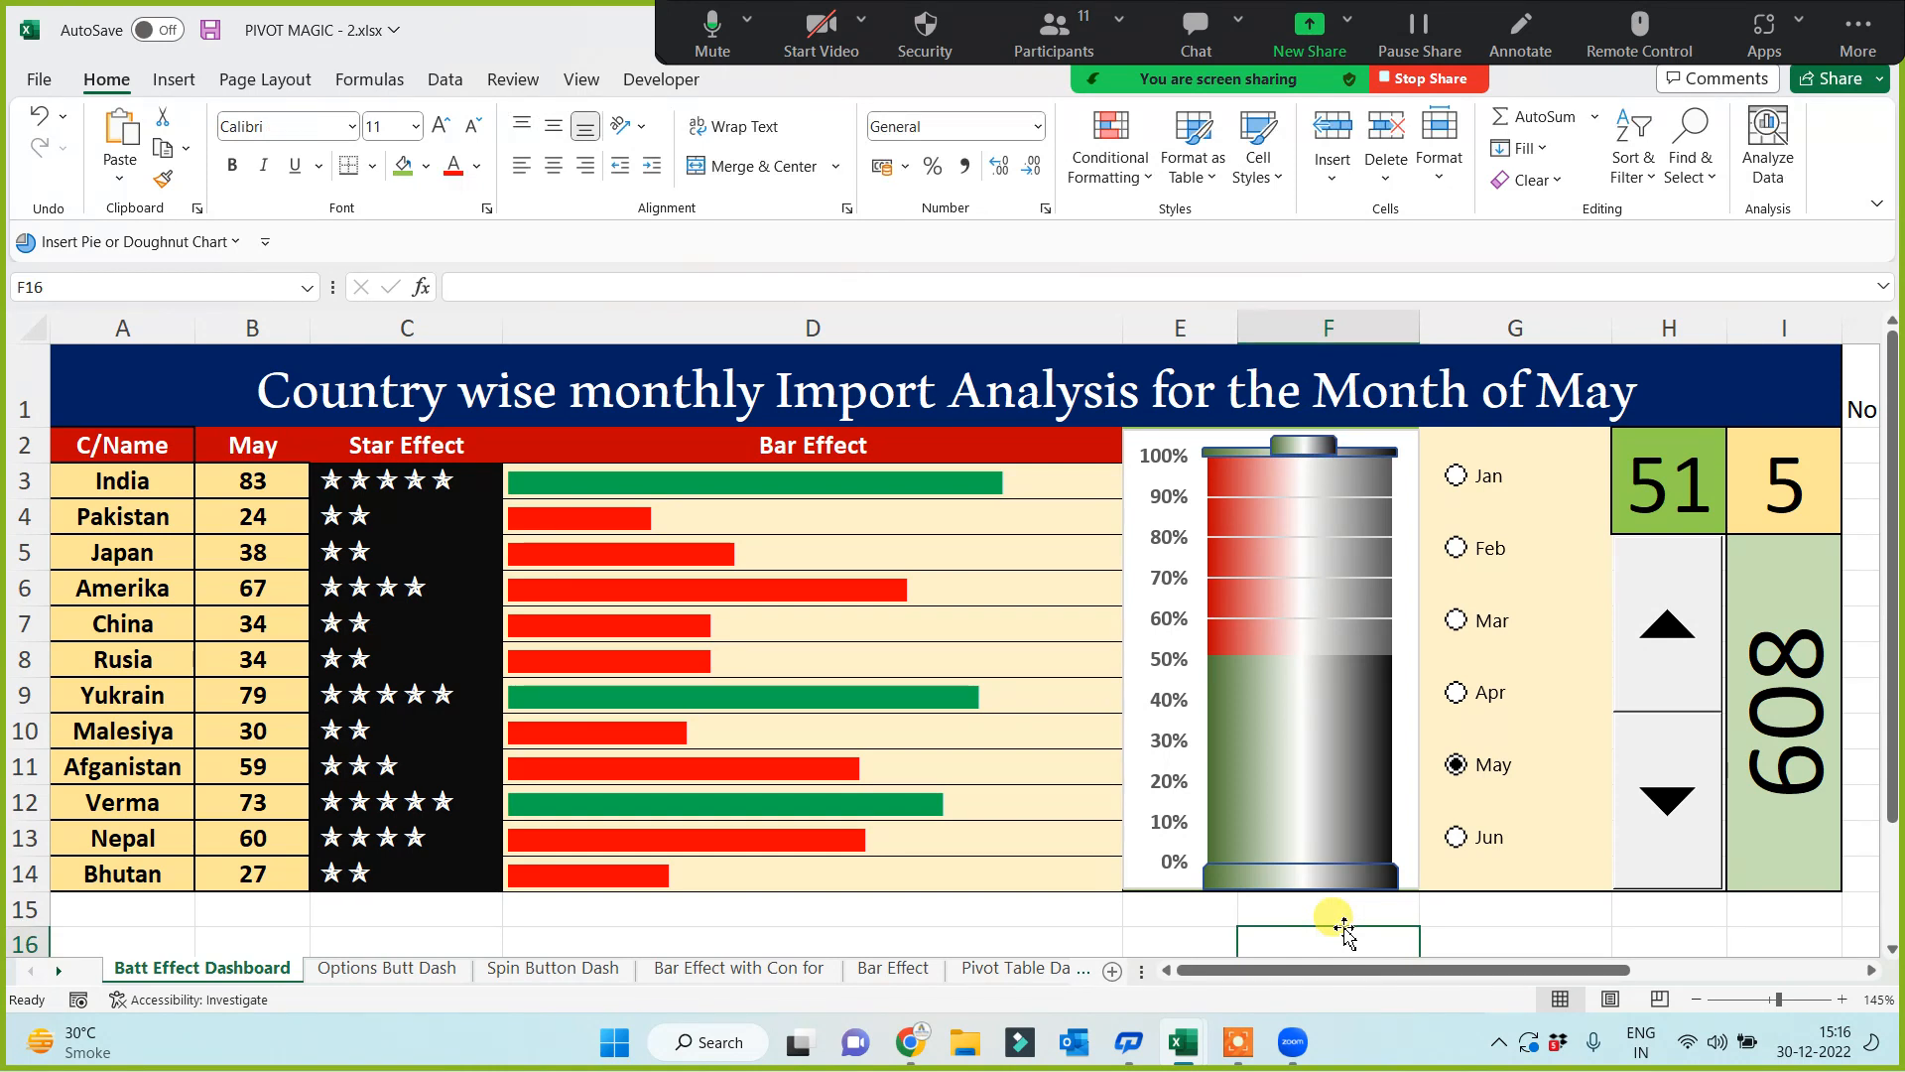
Step: Add a data label to the chart column and enlarge its font size to 16
{"action": "left_click", "coordinate": [1290, 743]}
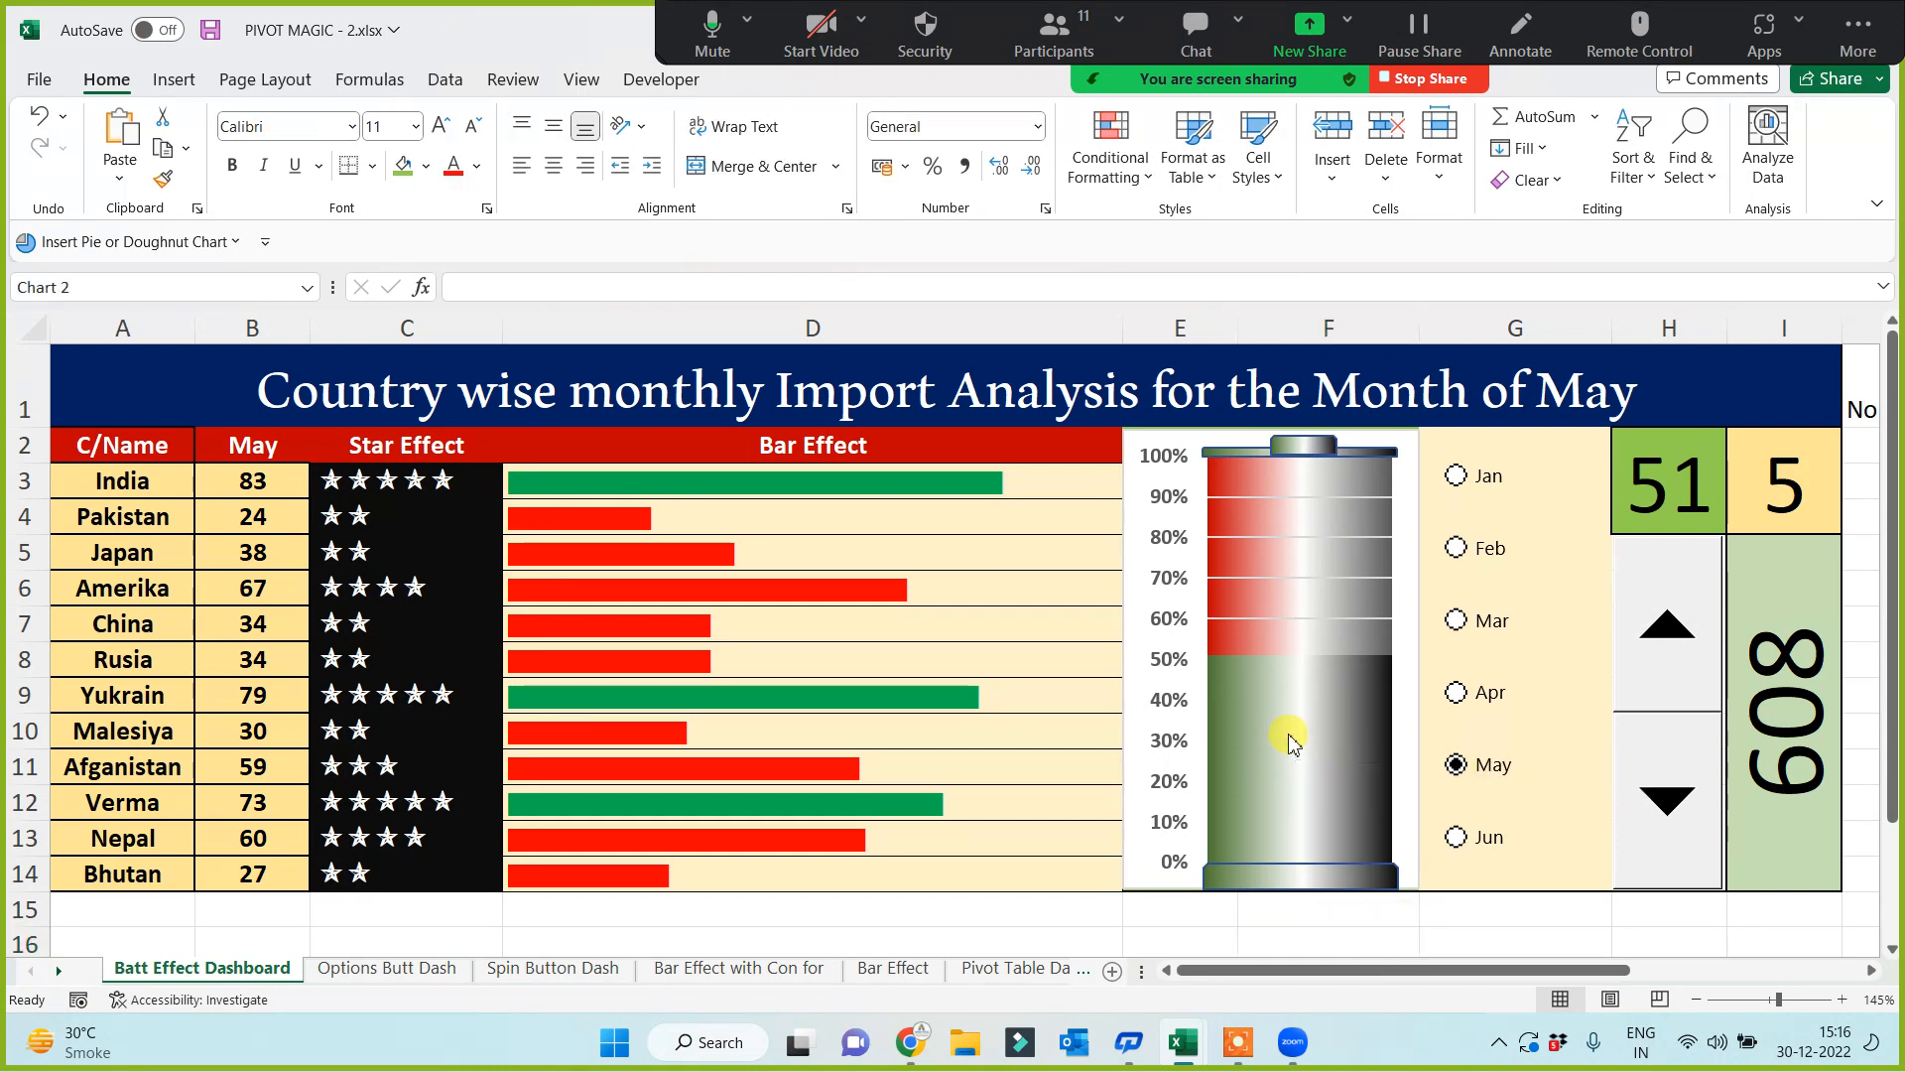
{"action": "right_click", "coordinate": [1290, 739]}
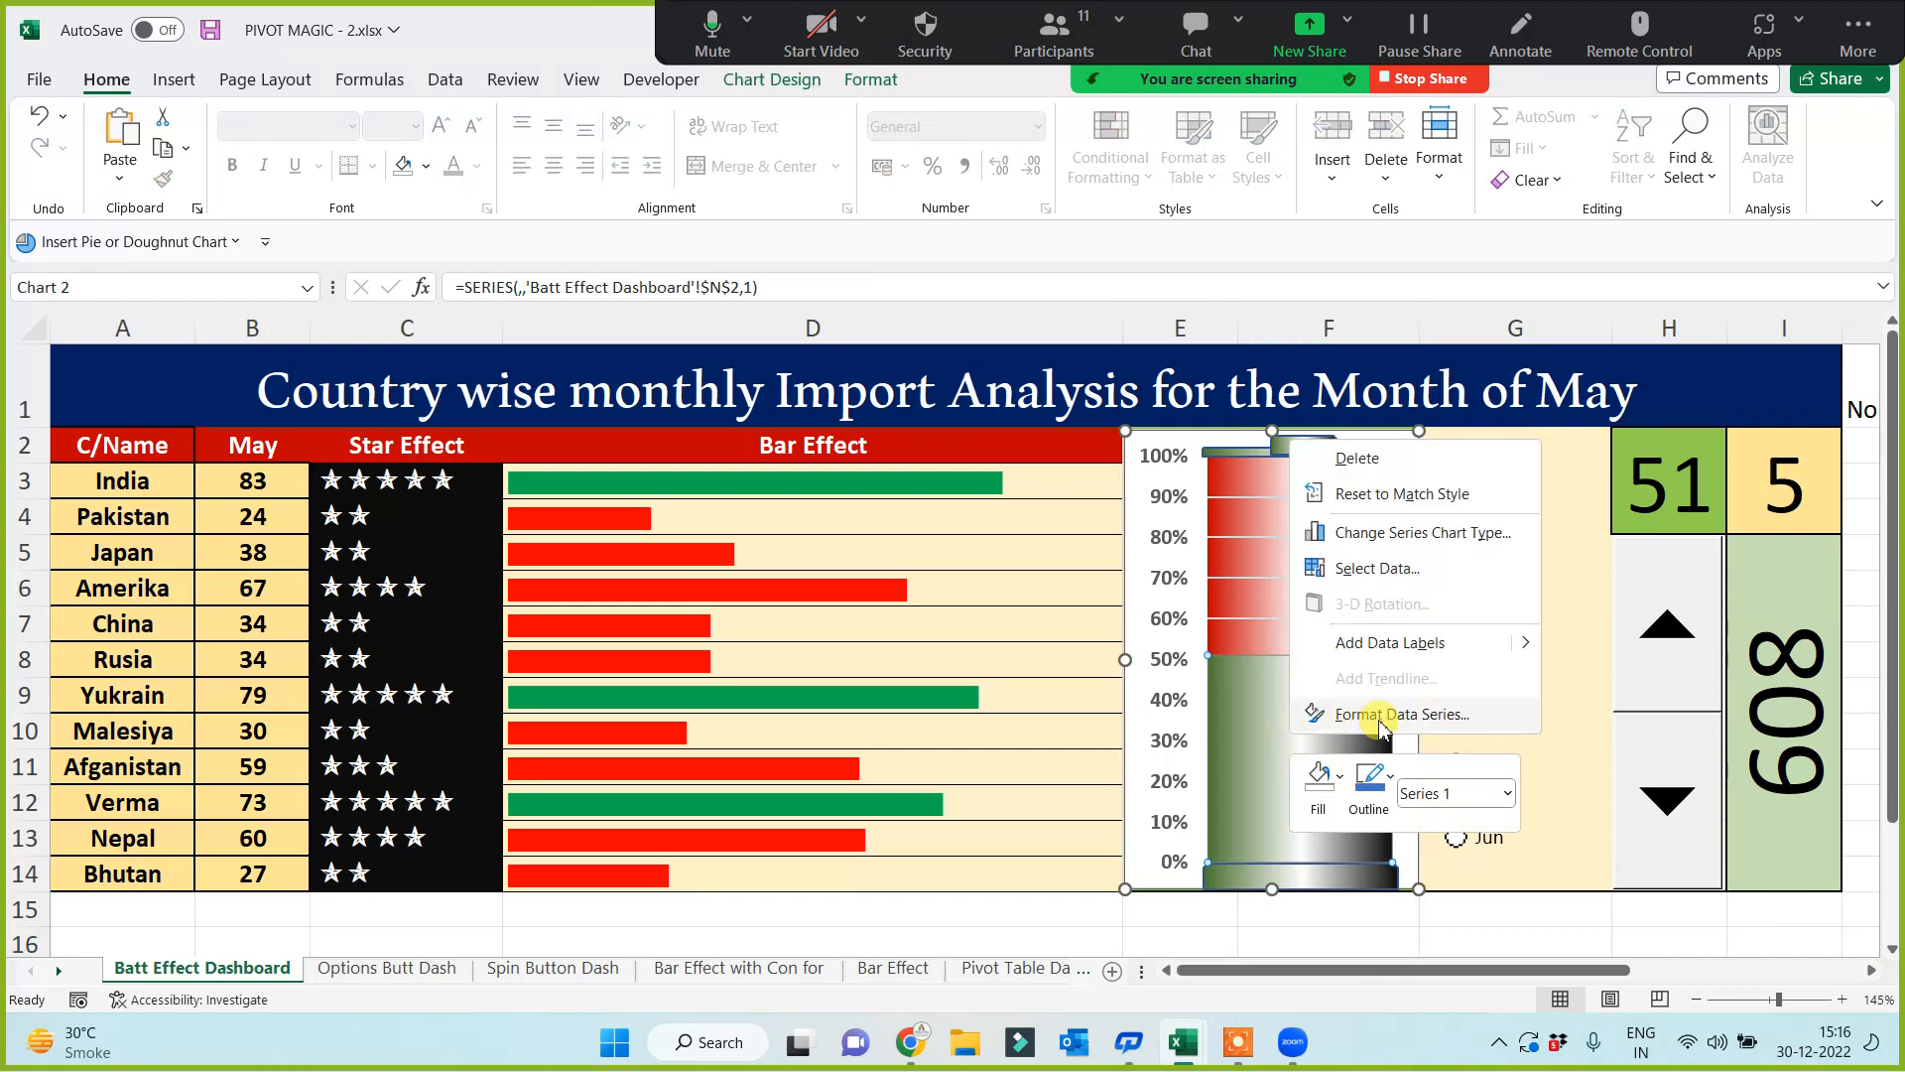
{"action": "left_click", "coordinate": [1387, 642]}
{"action": "left_click", "coordinate": [1305, 764]}
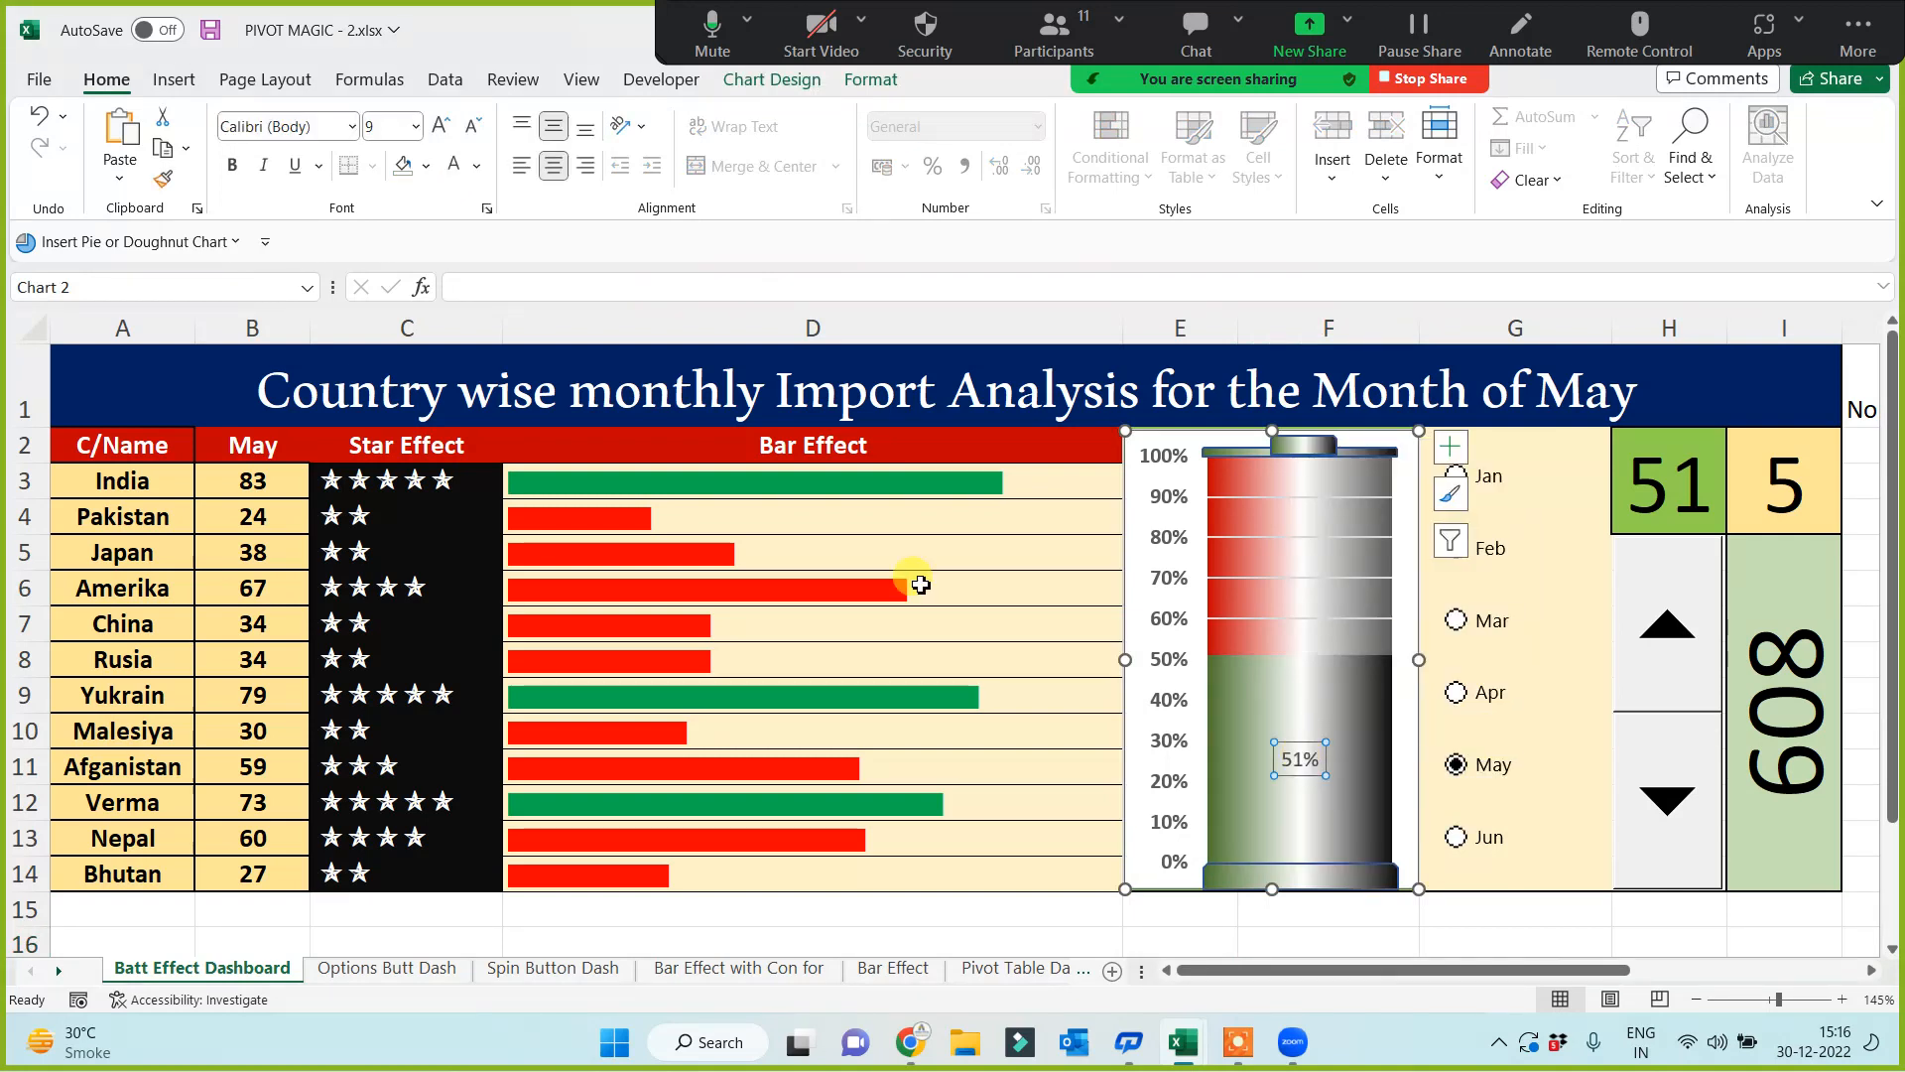
{"action": "left_click", "coordinate": [440, 126]}
{"action": "left_click", "coordinate": [441, 126]}
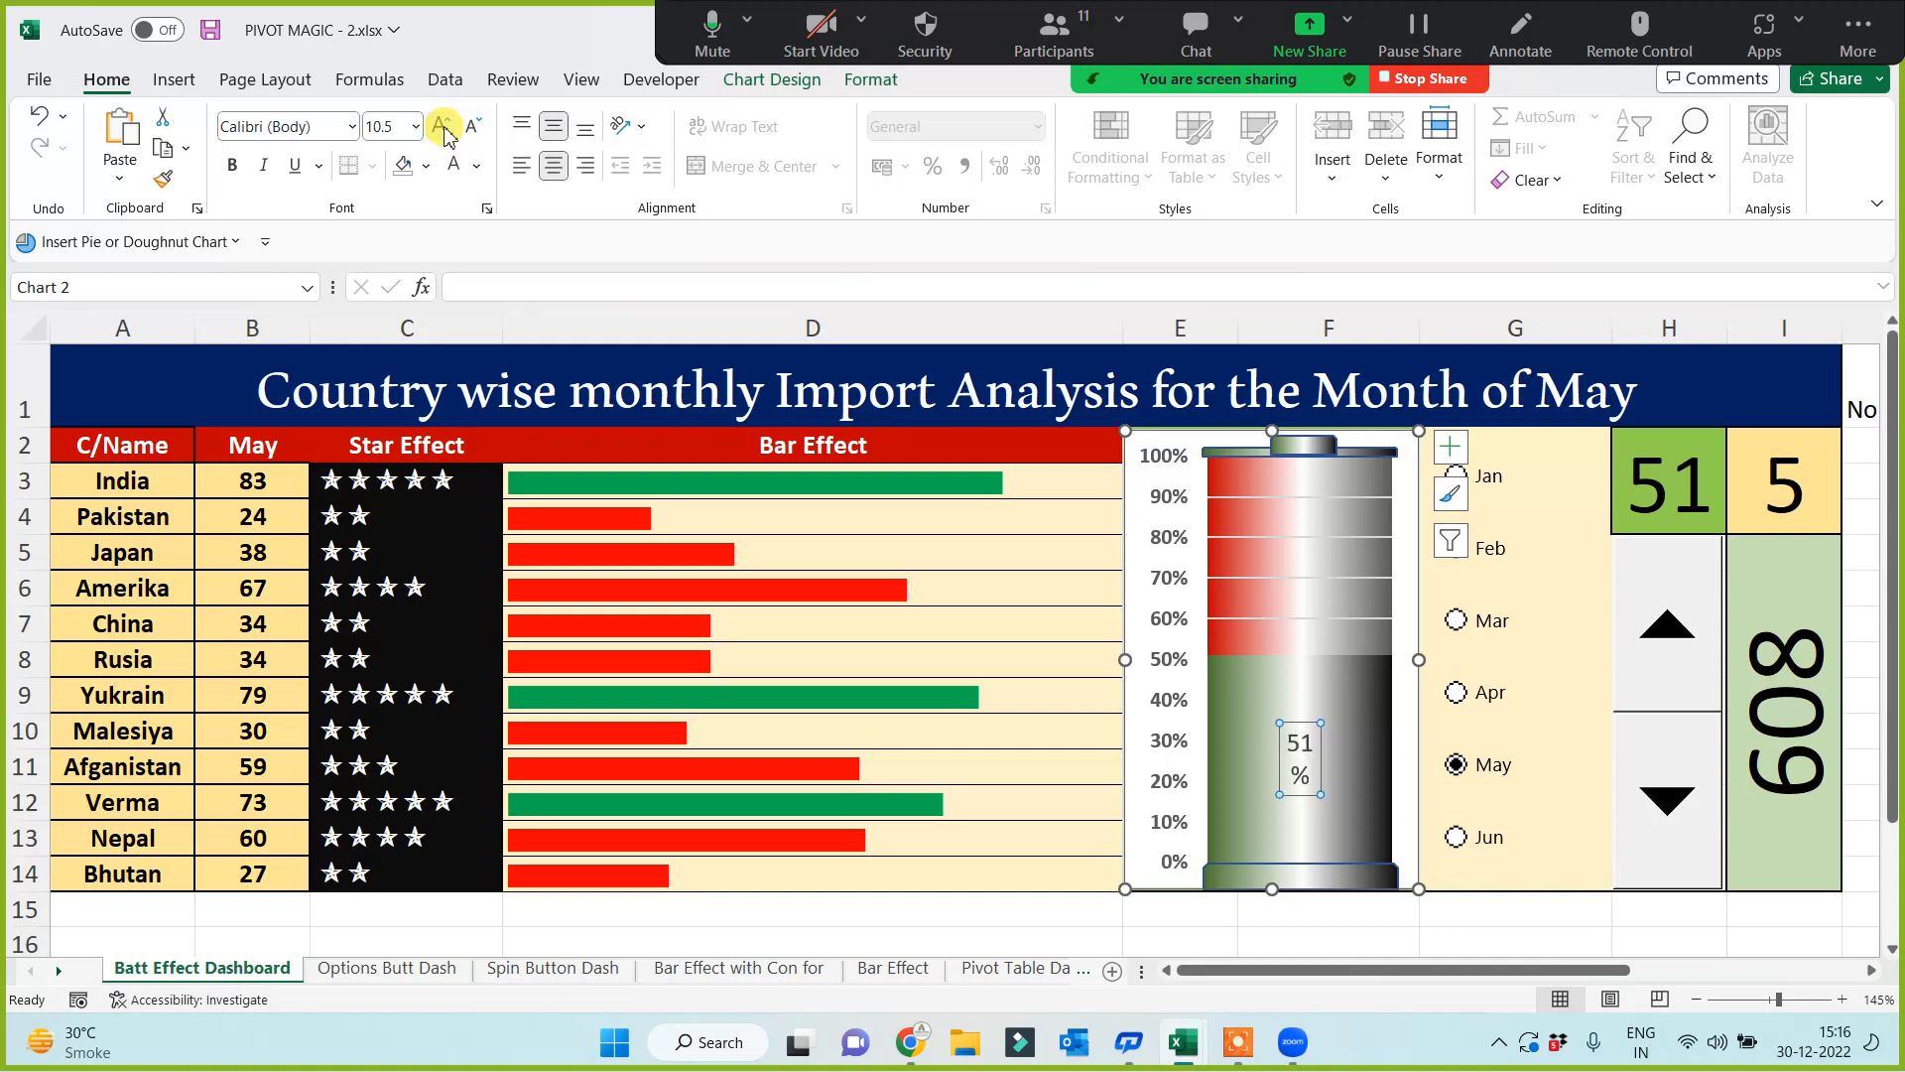
{"action": "left_click", "coordinate": [440, 126]}
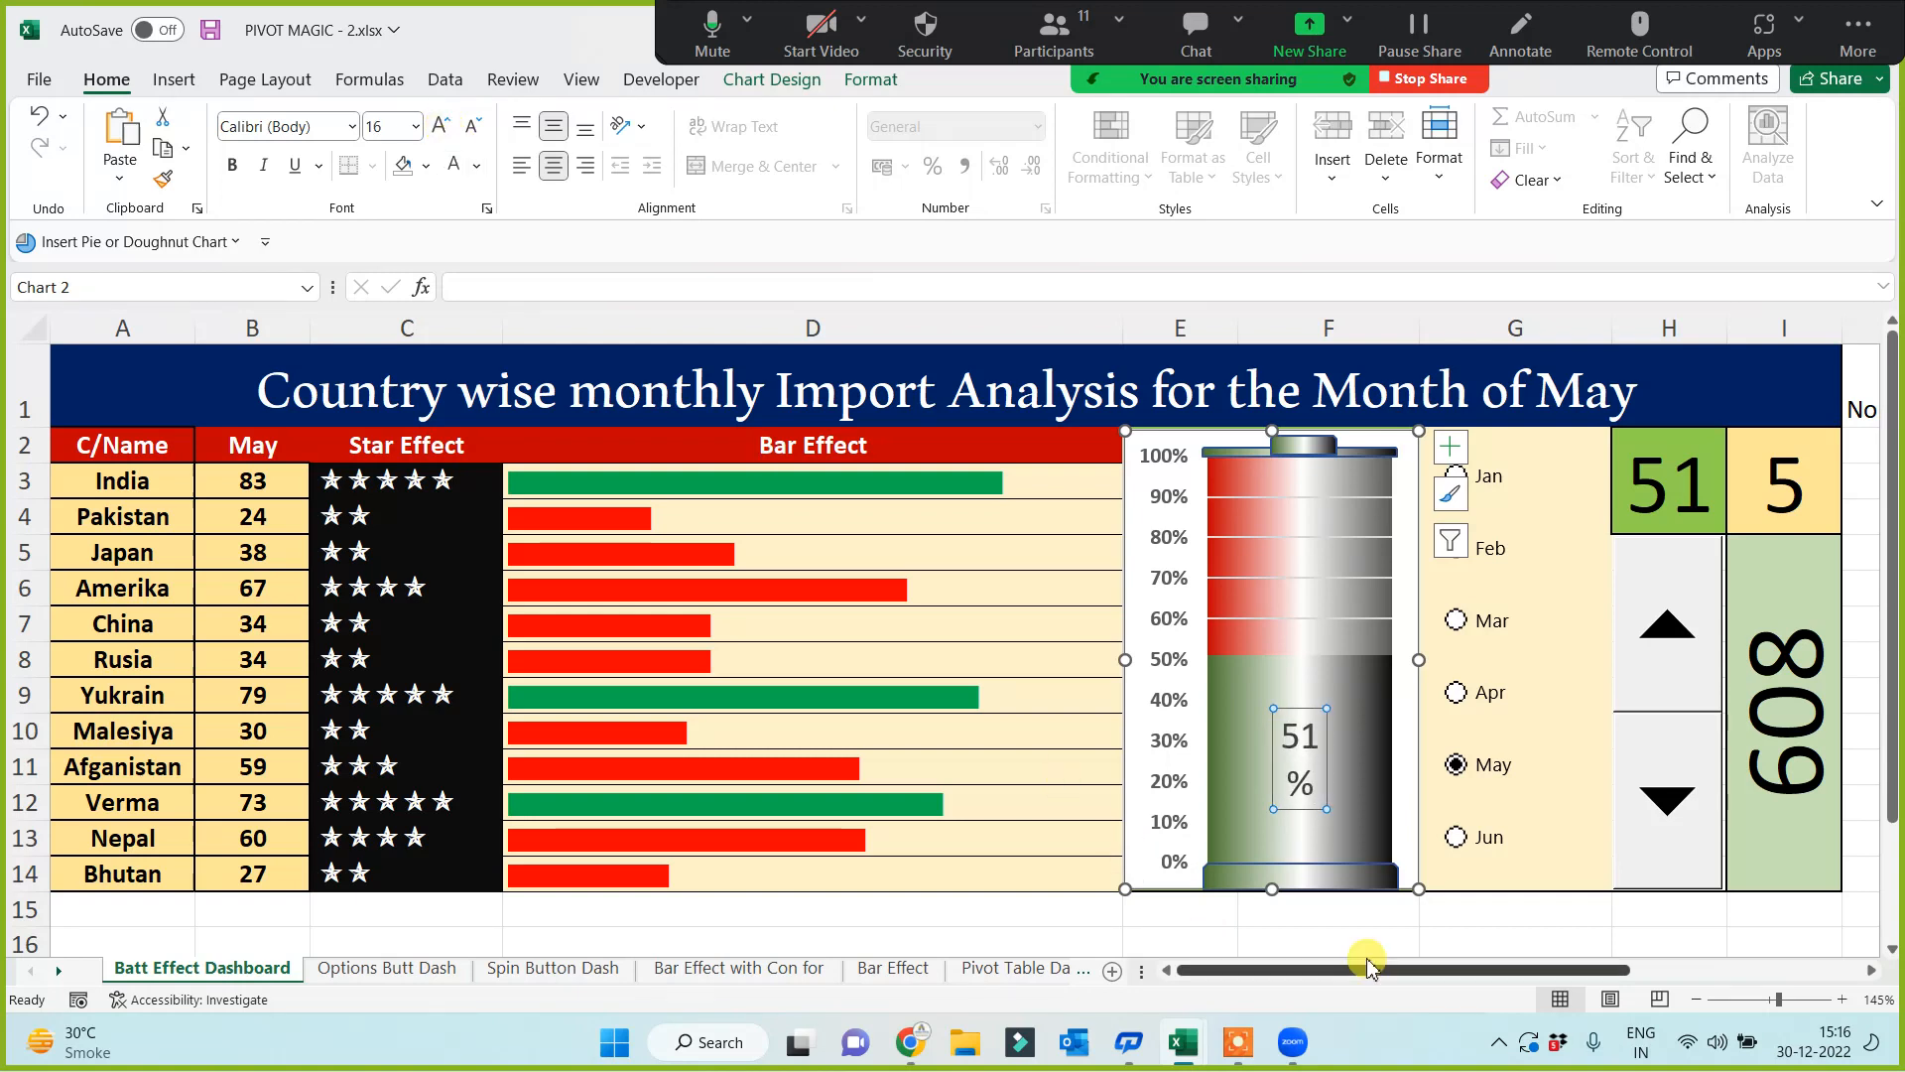
{"action": "left_click", "coordinate": [1439, 938]}
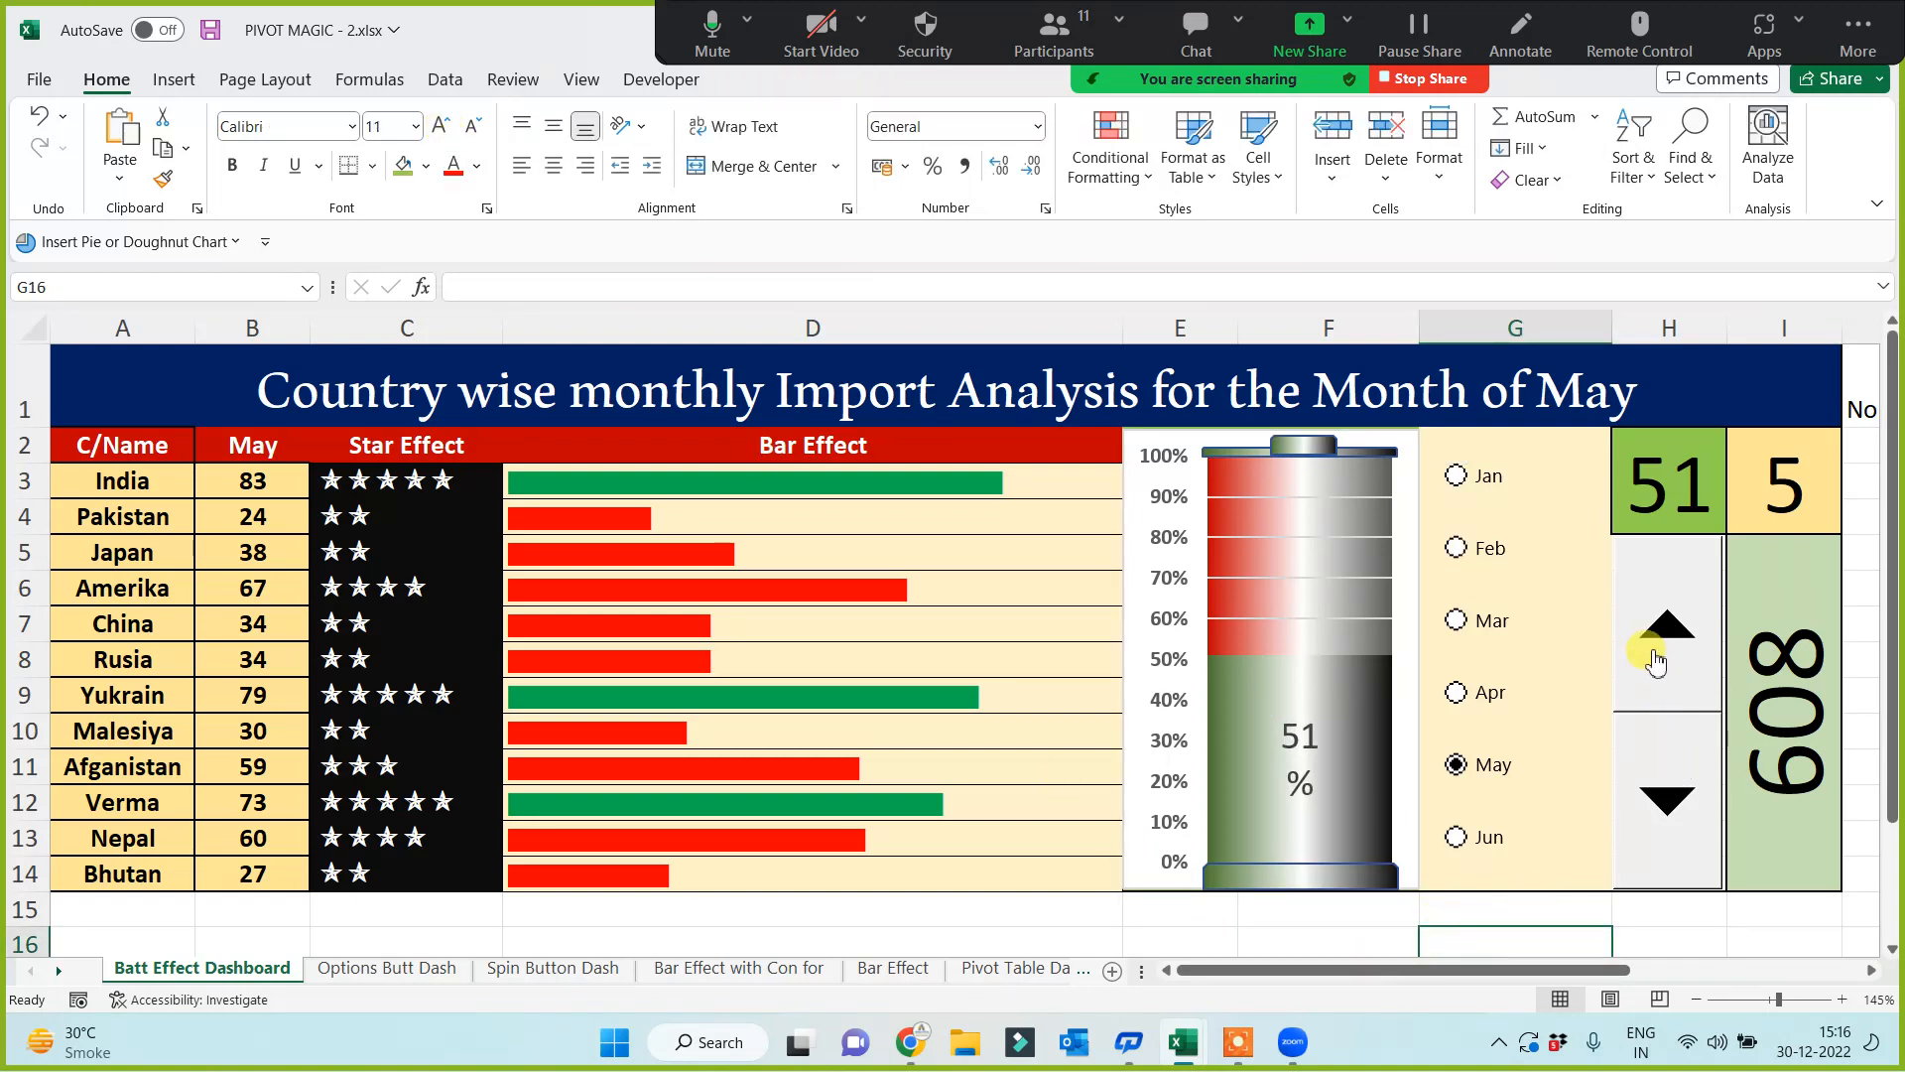
Step: Test the battery chart by switching the month to Feb, Jan, May and Jun, then stepping back to May with the spin button
{"action": "left_click", "coordinate": [1457, 548]}
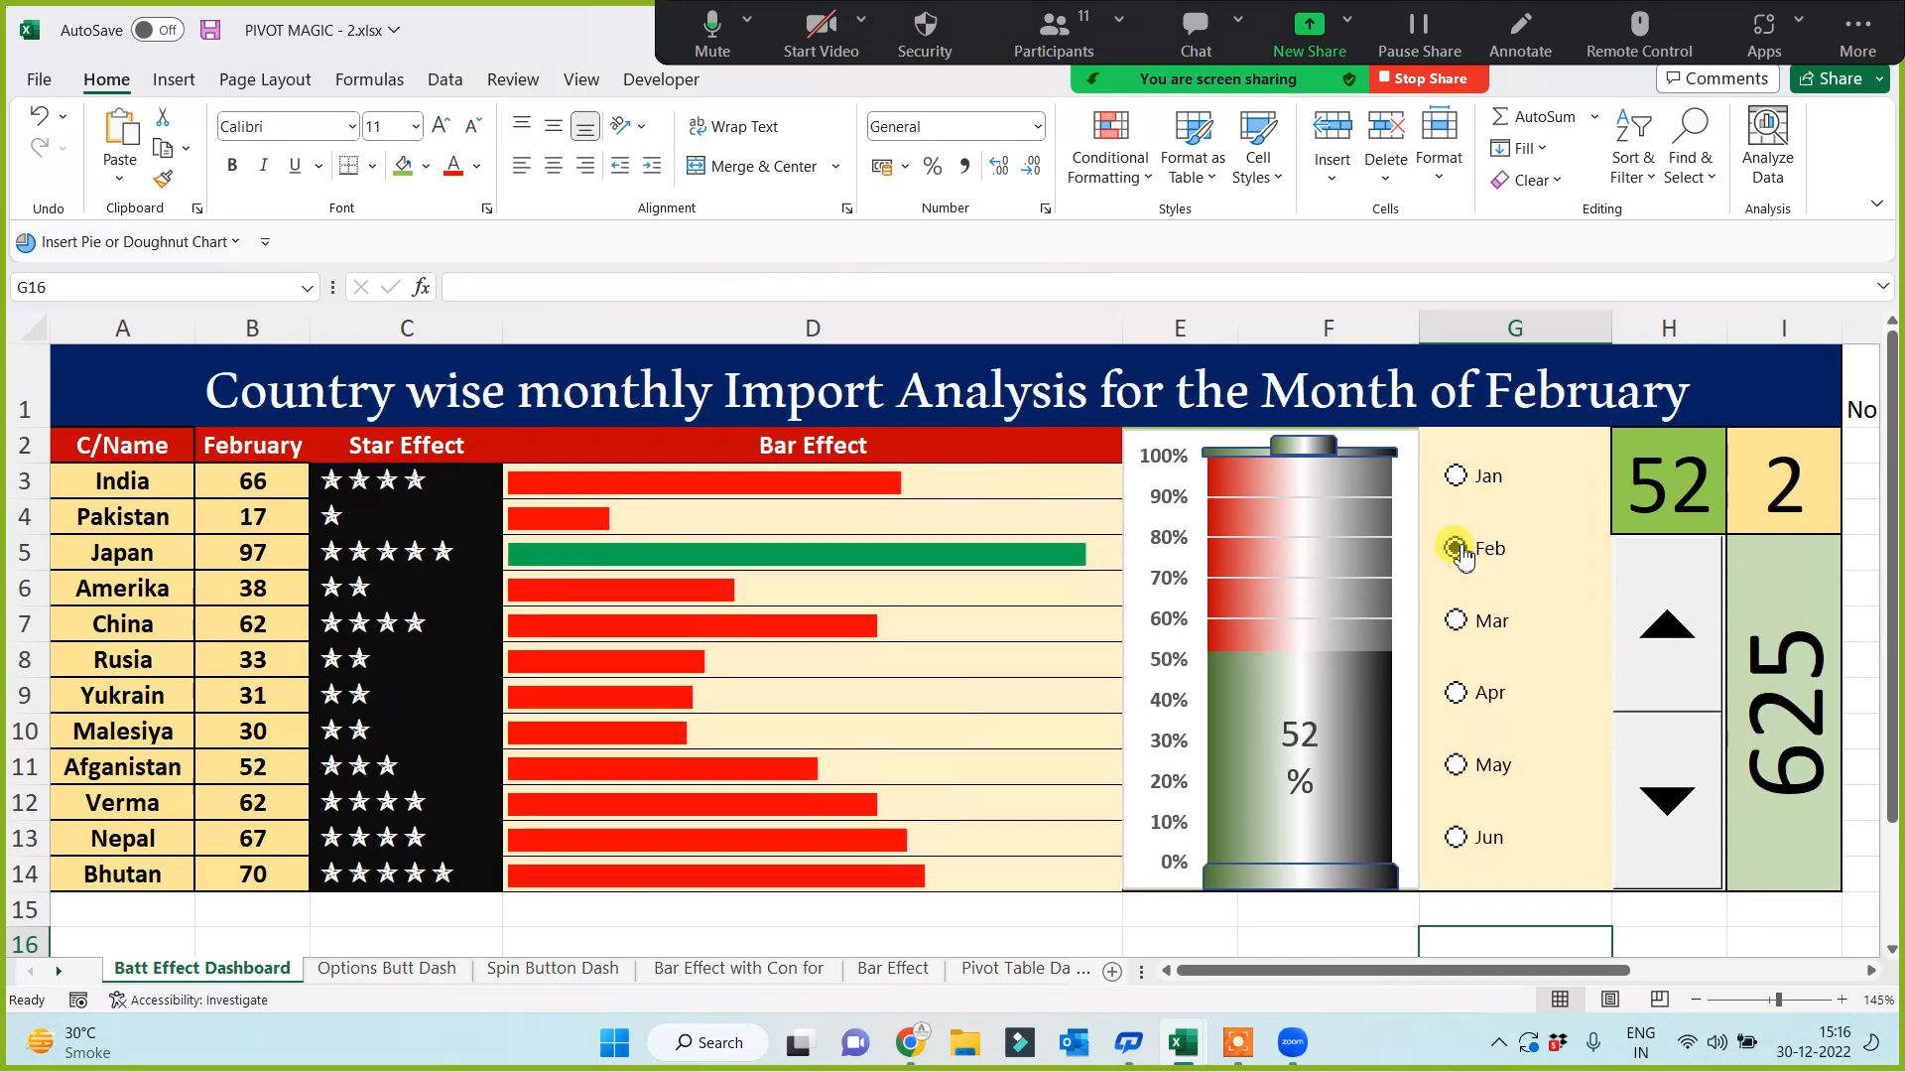
{"action": "left_click", "coordinate": [1454, 477]}
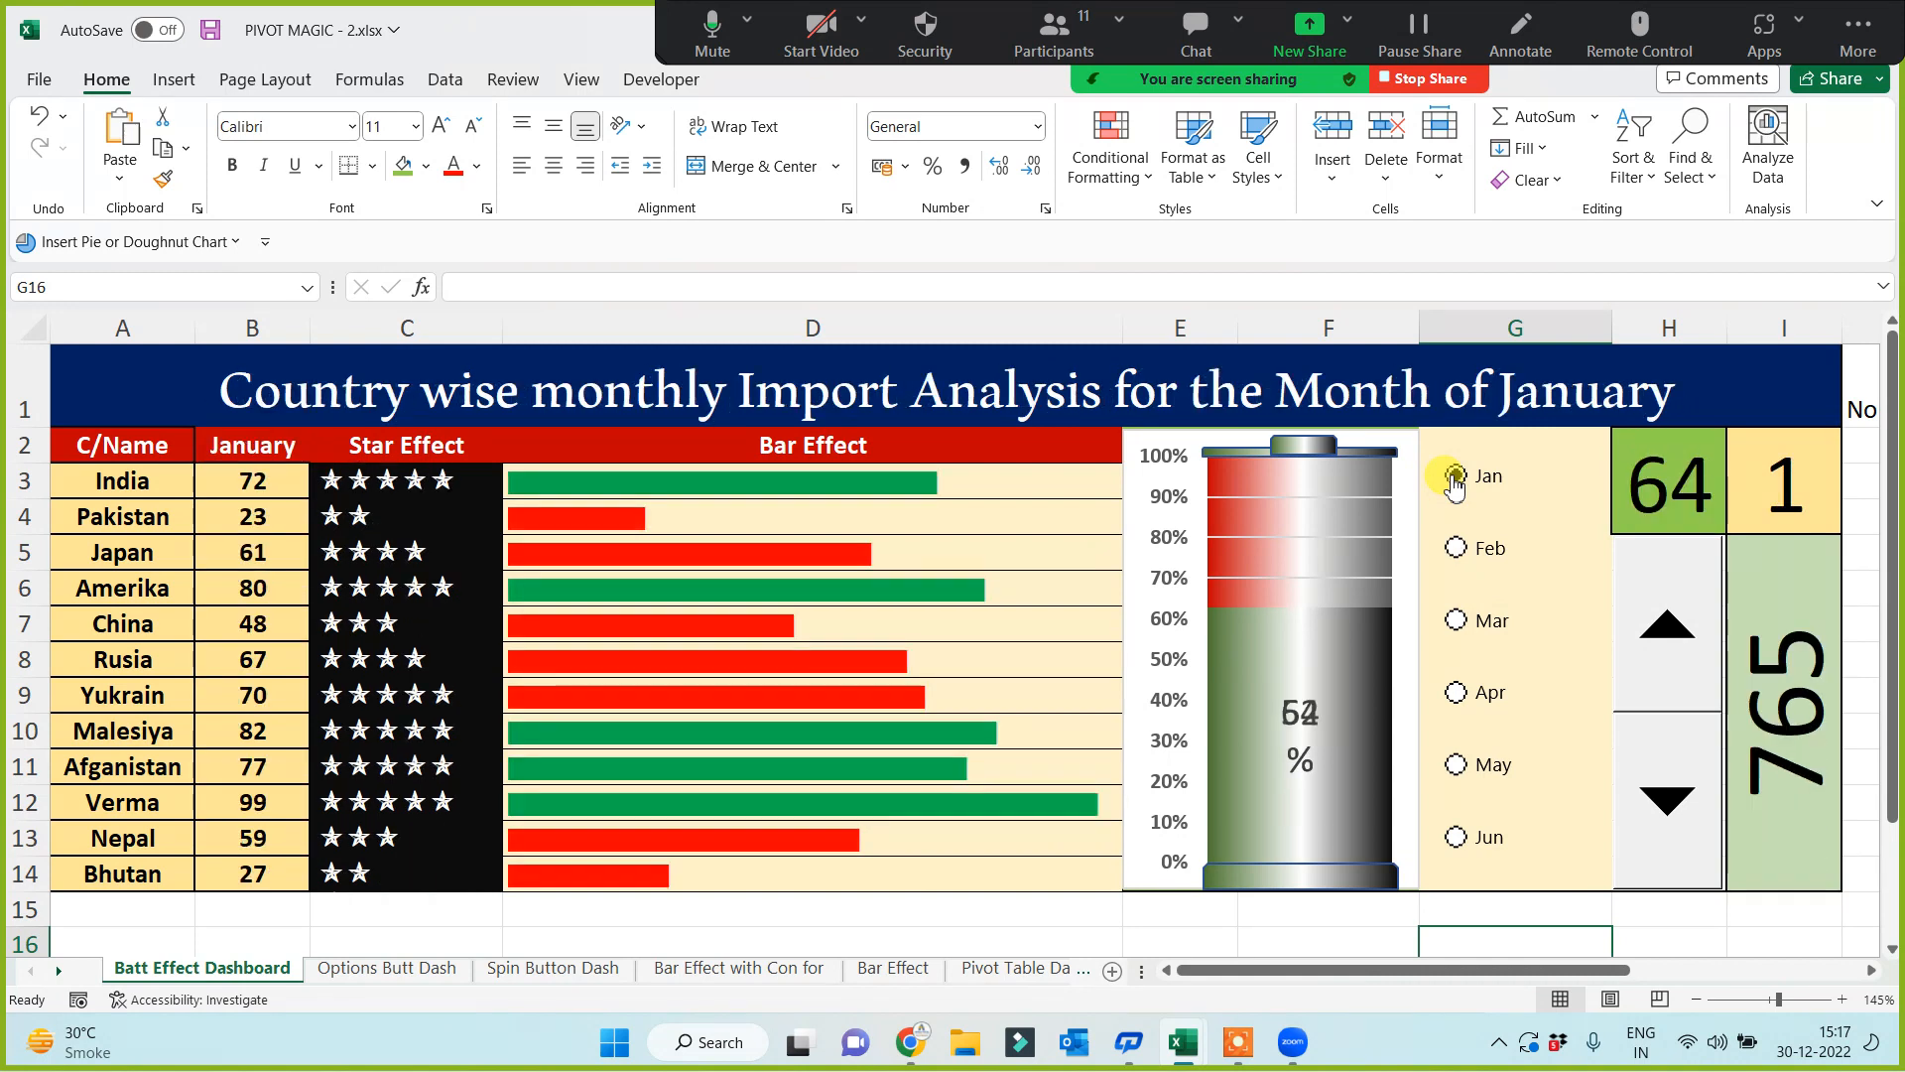
{"action": "left_click", "coordinate": [1457, 769]}
{"action": "left_click", "coordinate": [1454, 837]}
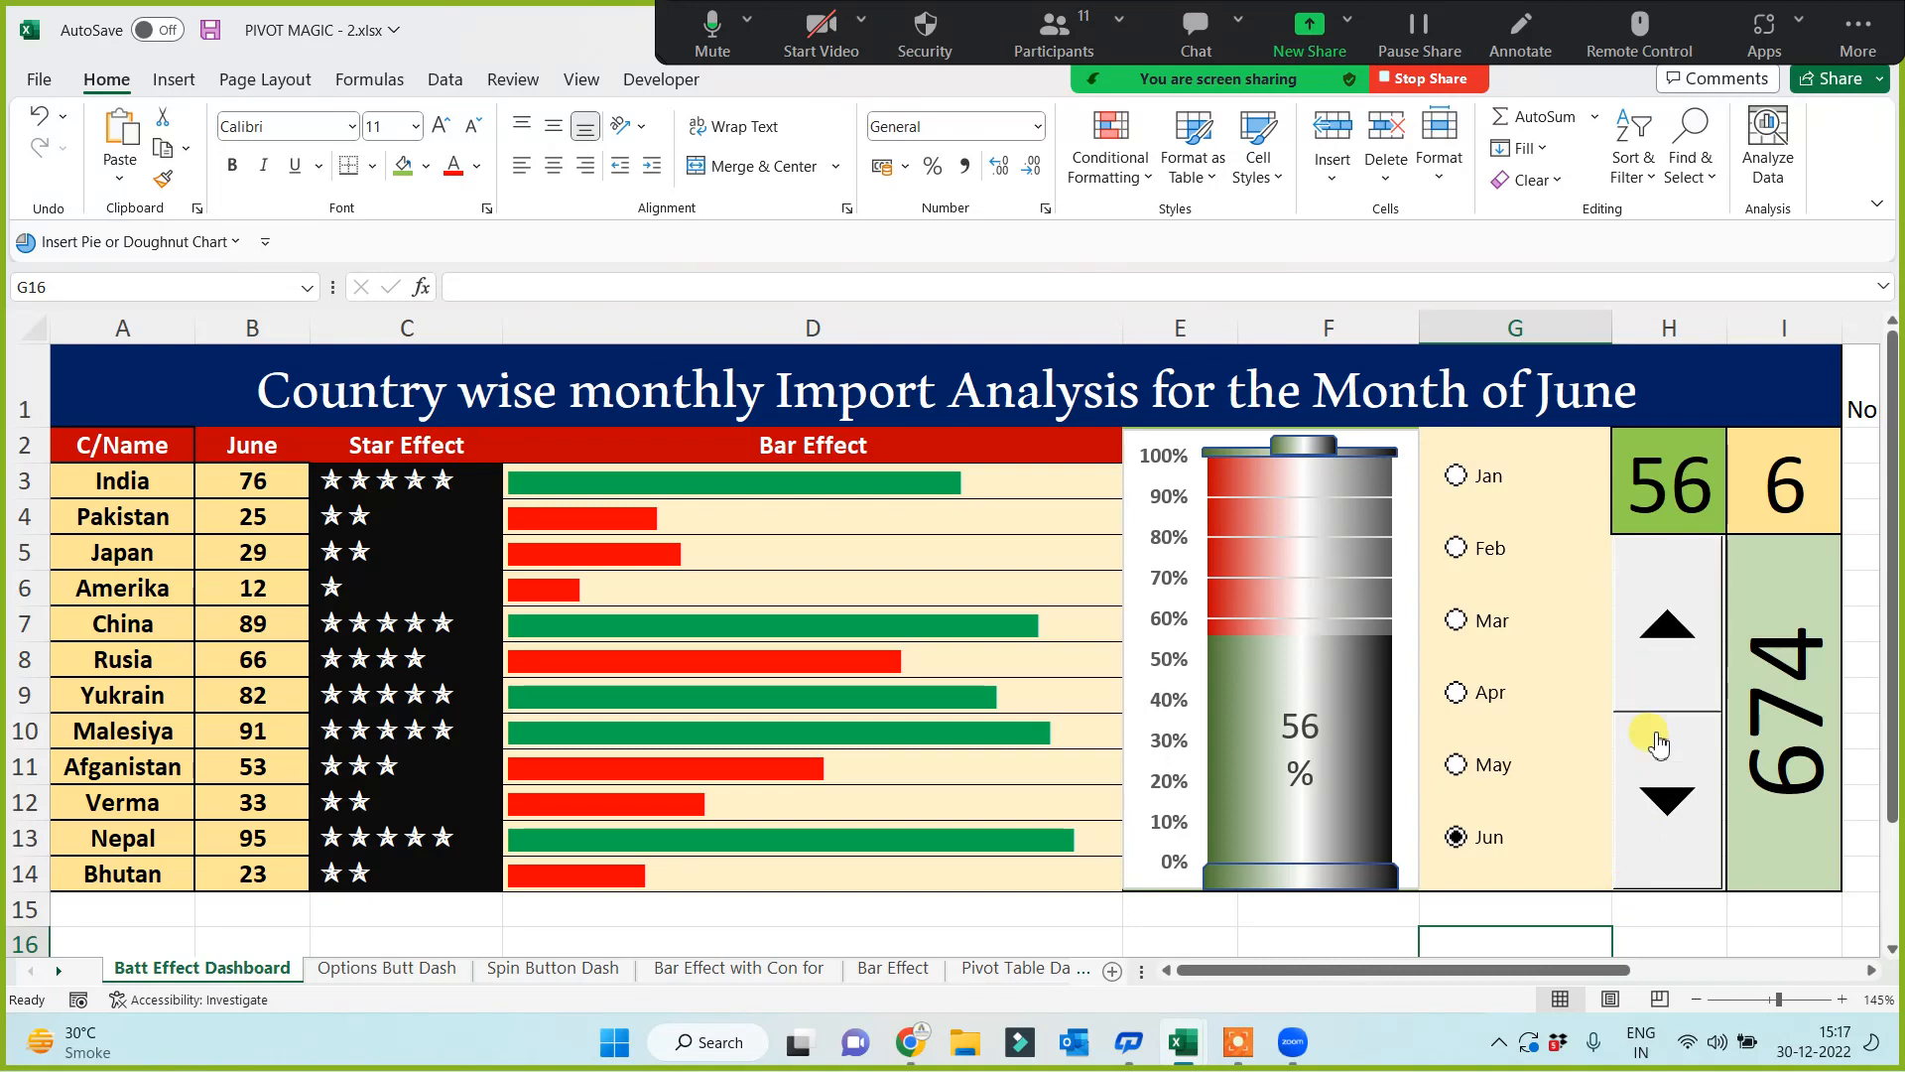
{"action": "left_click", "coordinate": [1662, 797]}
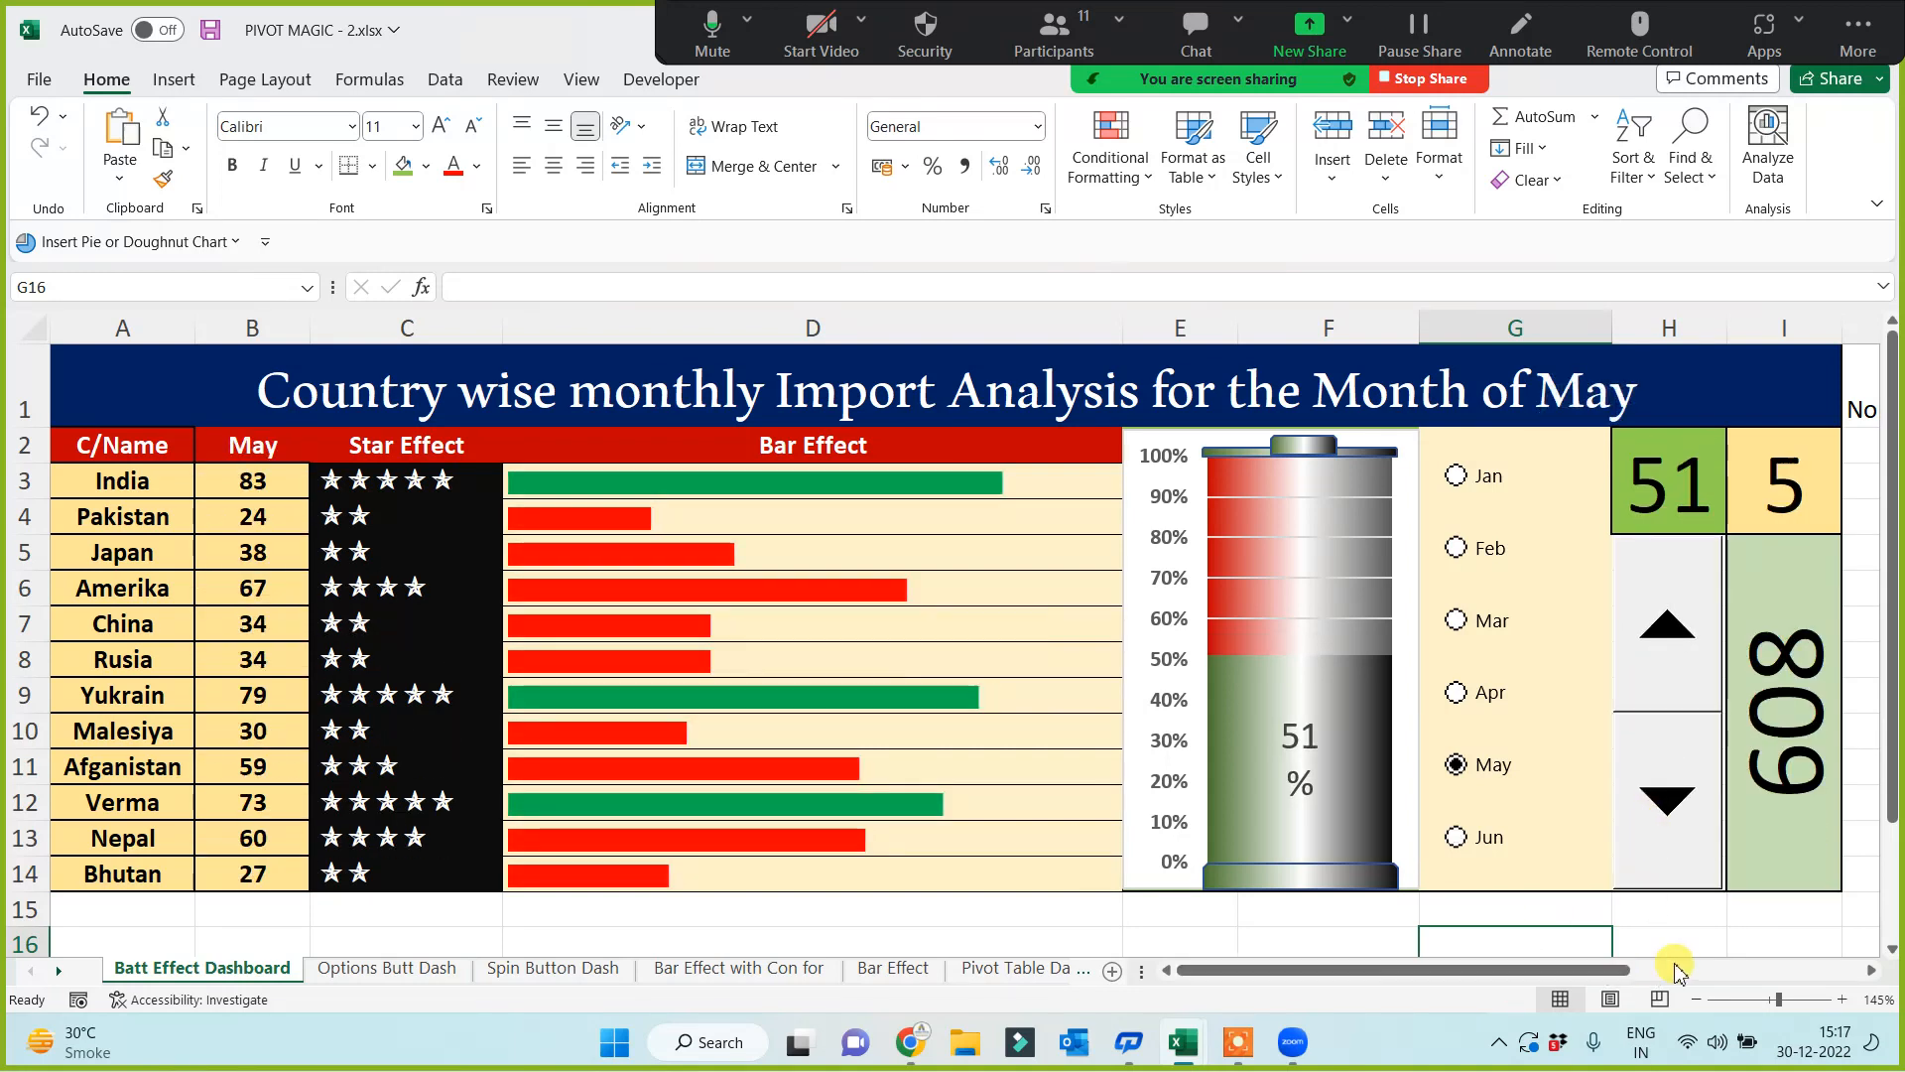
{"action": "left_click_drag", "start_coordinate": [1598, 971], "coordinate": [1416, 969]}
{"action": "left_click", "coordinate": [1146, 923]}
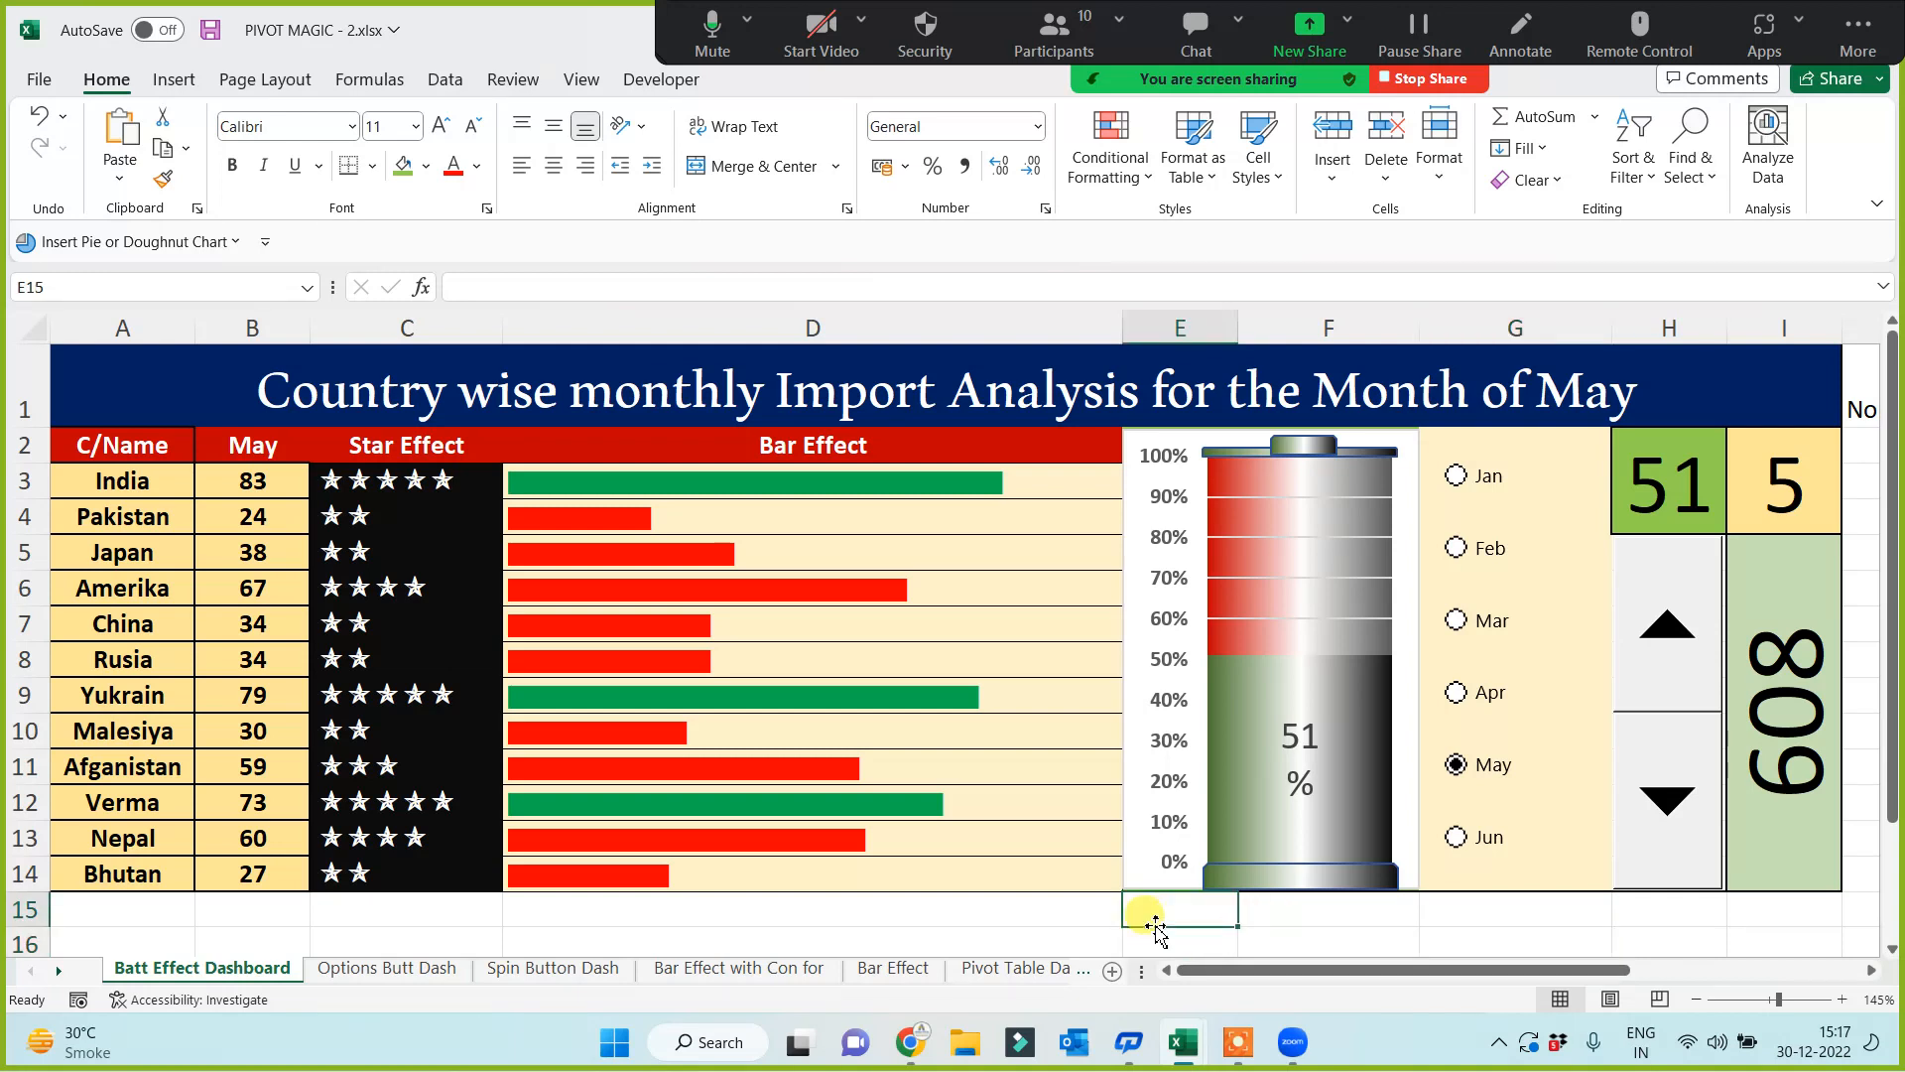
{"action": "key", "text": "Left"}
{"action": "key", "text": "Left"}
{"action": "key", "text": "Left"}
{"action": "key", "text": "Left"}
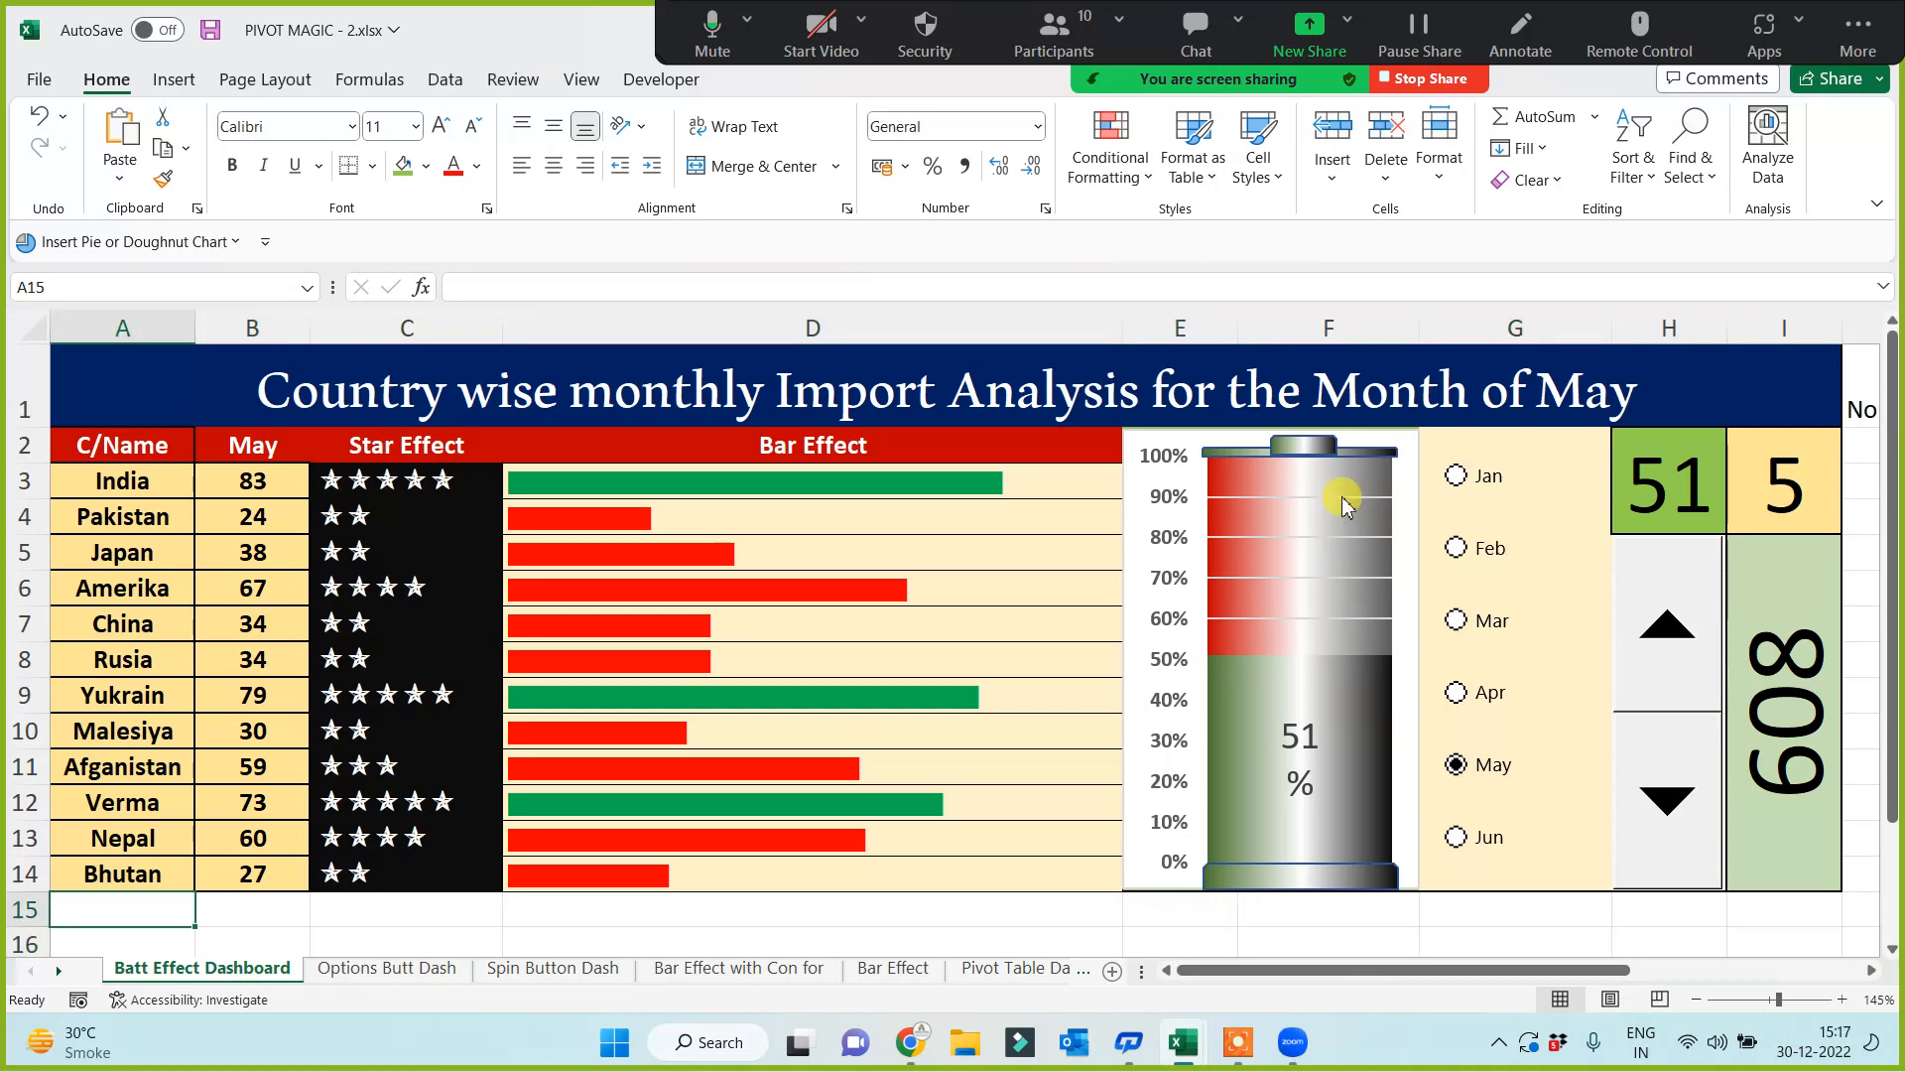
Step: Move the small battery terminal slightly higher above the cap
{"action": "left_click", "coordinate": [1303, 445]}
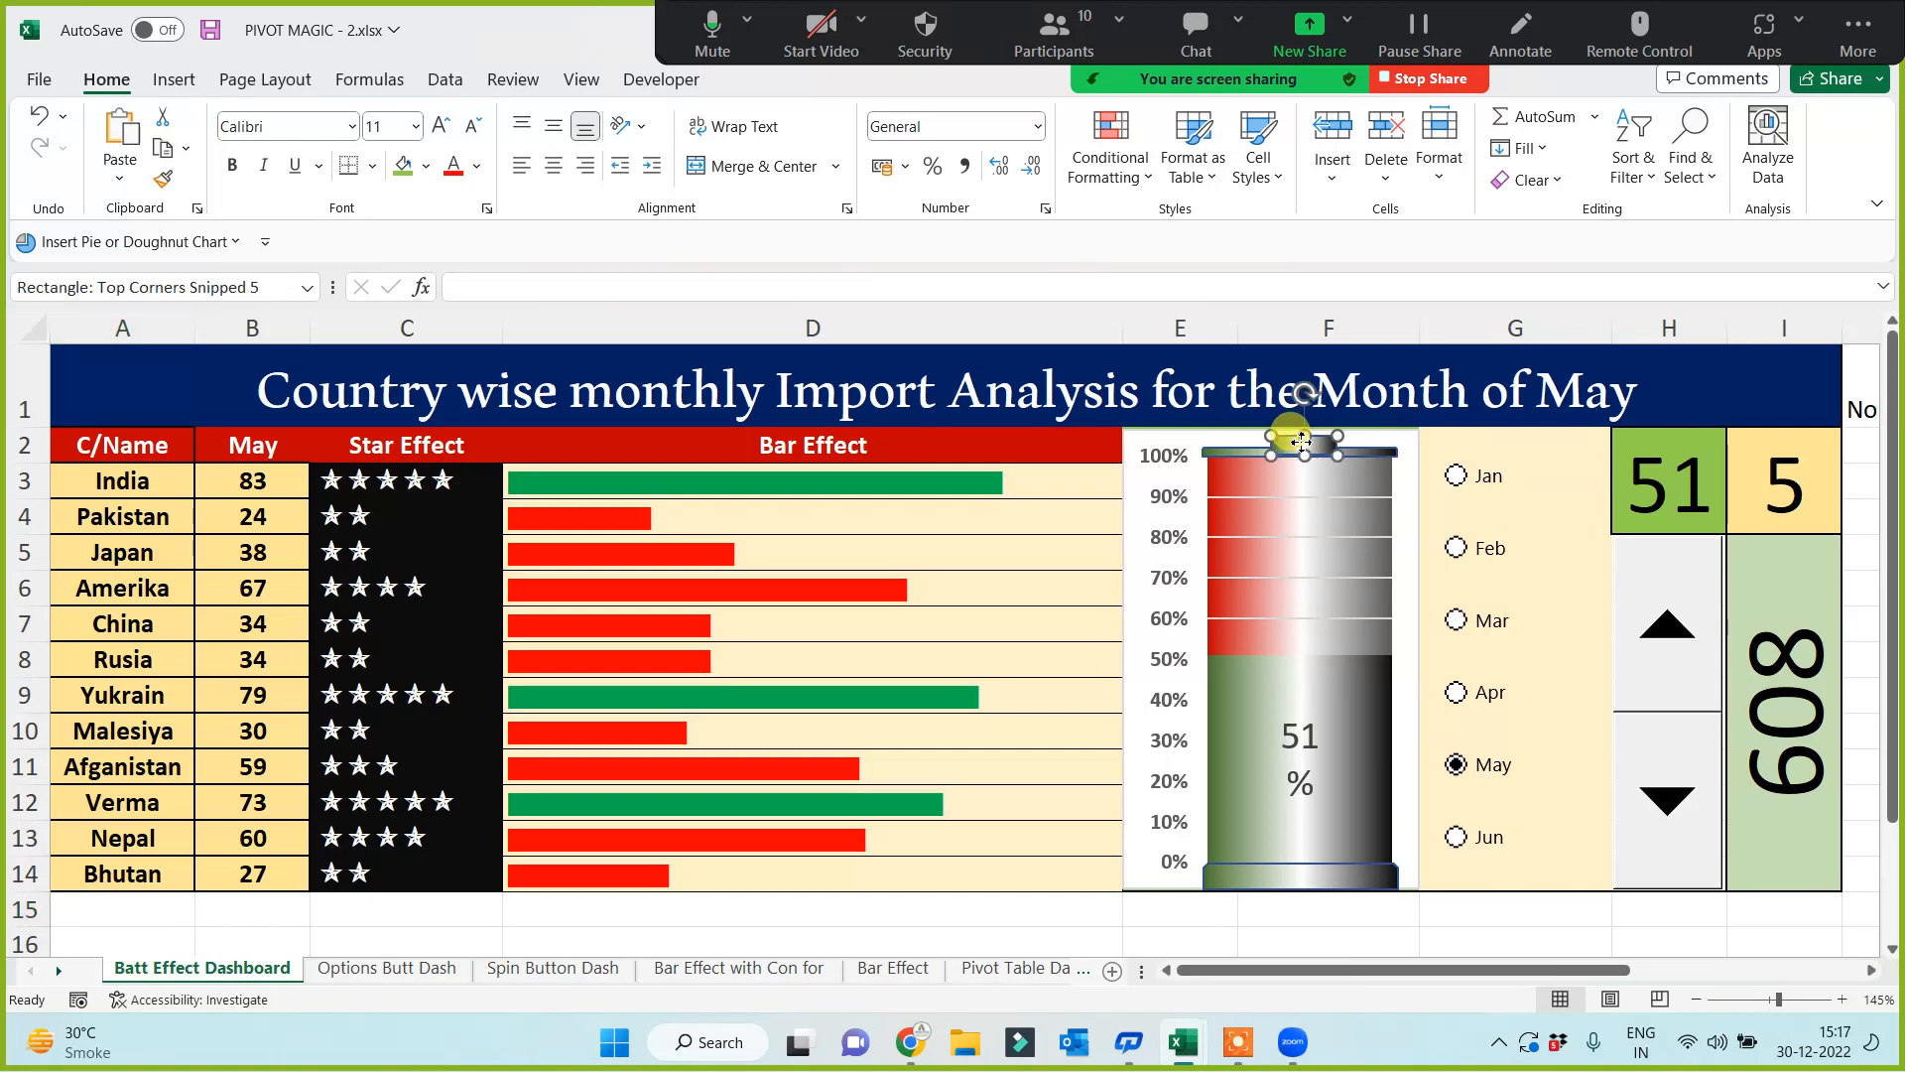
{"action": "left_click_drag", "start_coordinate": [1301, 440], "coordinate": [1301, 436]}
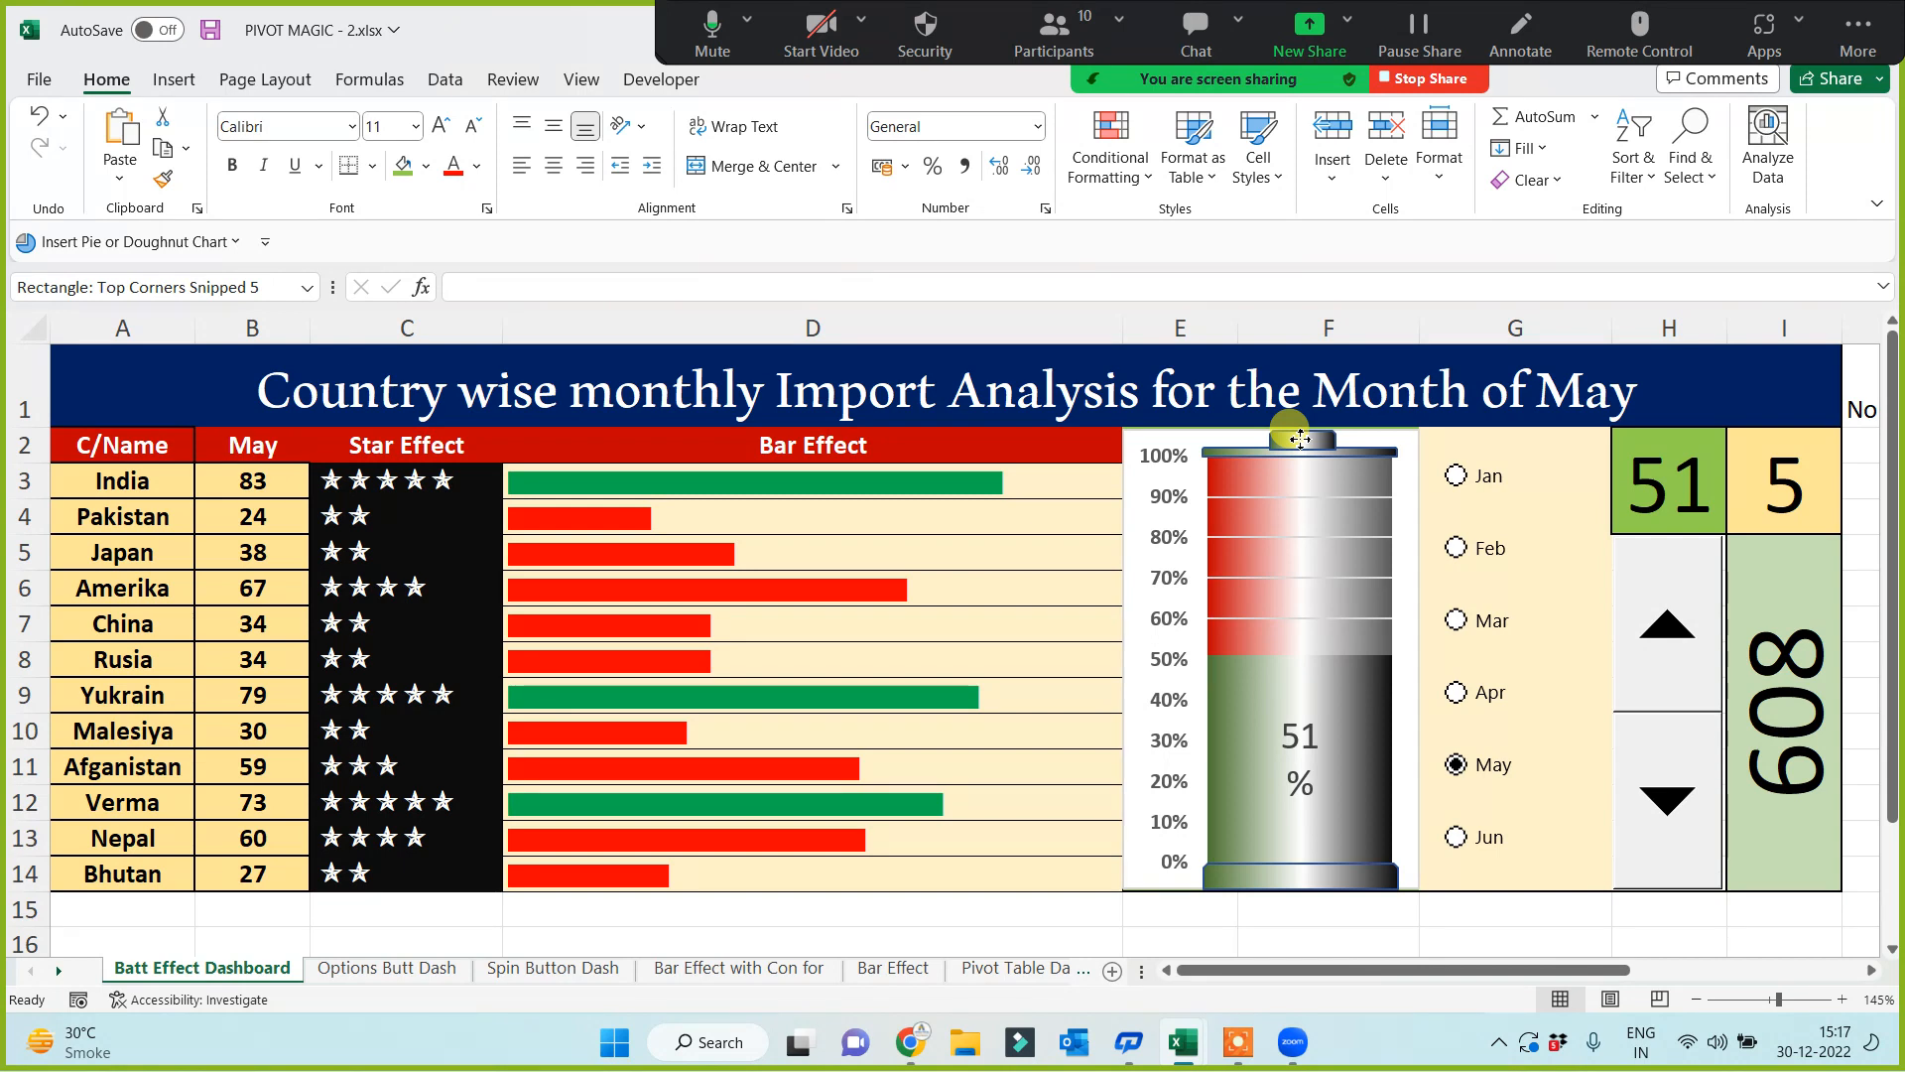
{"action": "left_click", "coordinate": [1245, 935]}
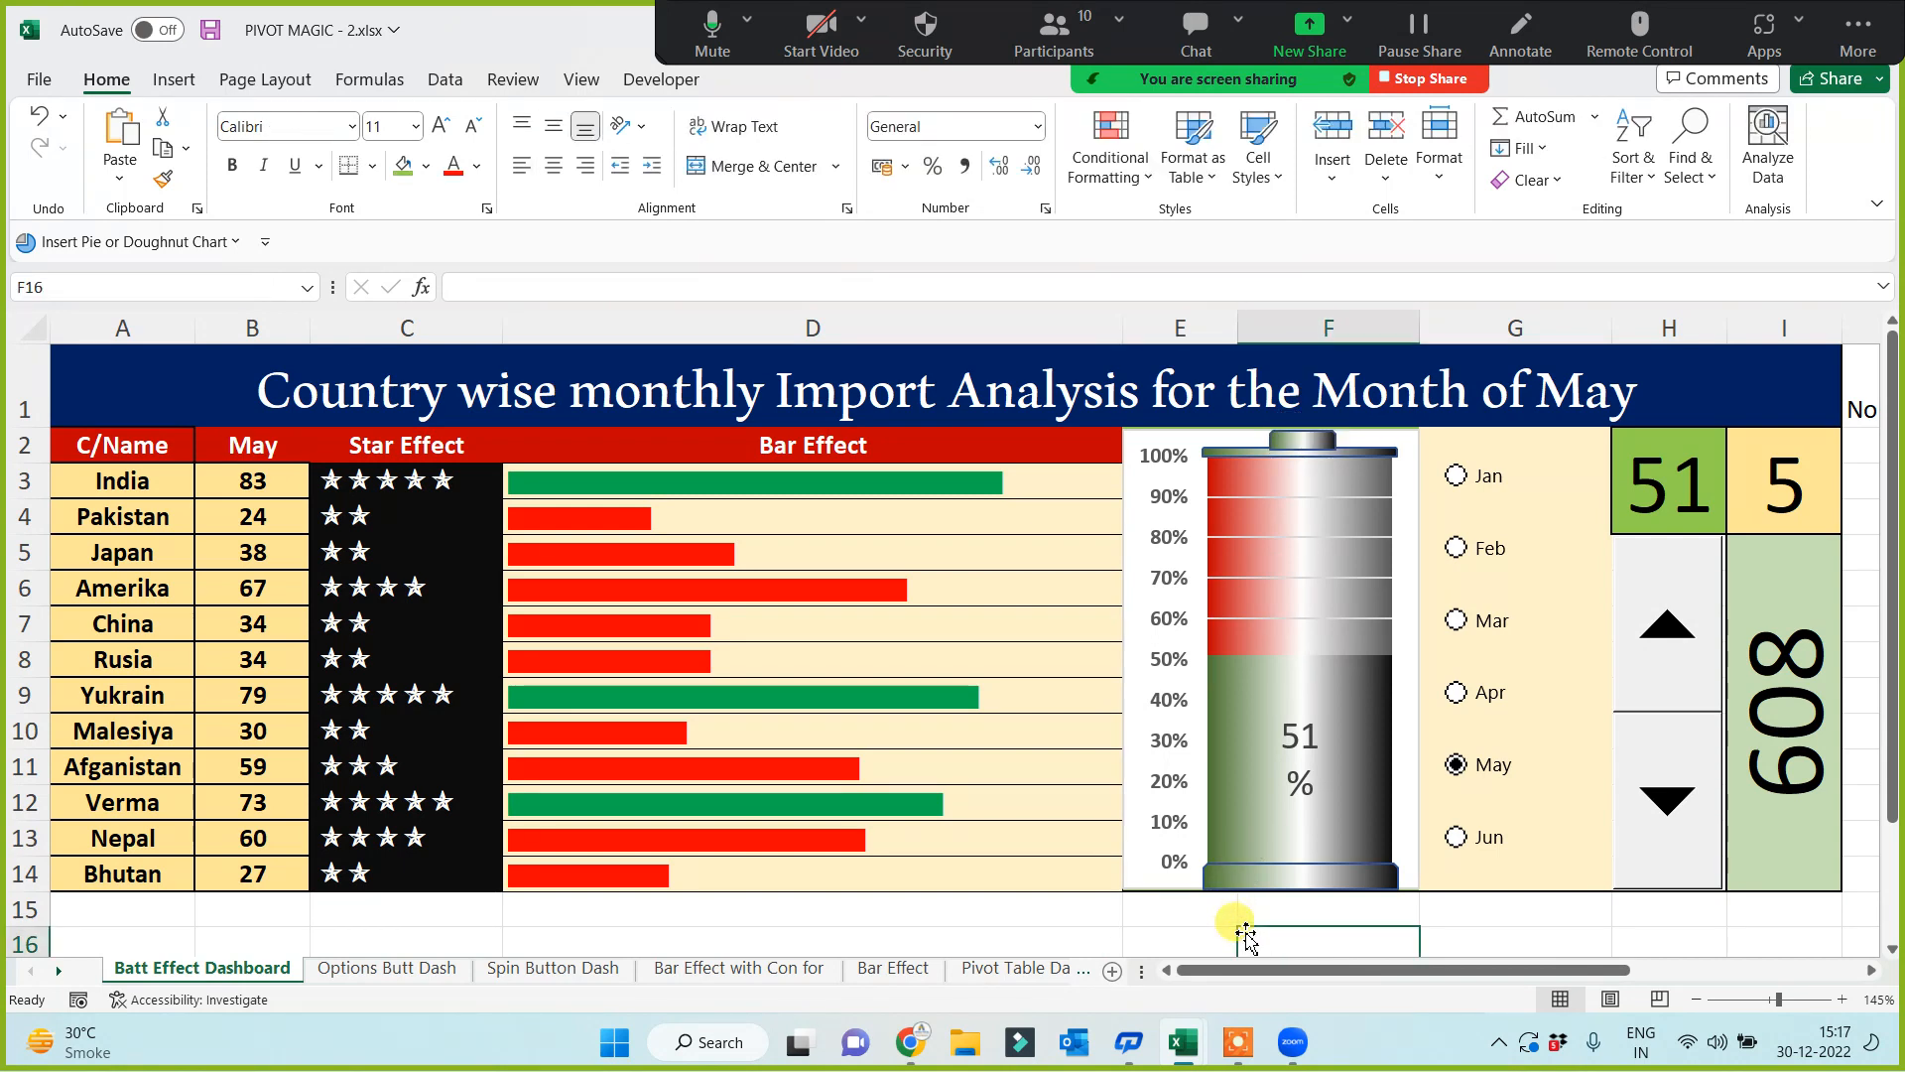
Step: Test the battery chart with the spin button by stepping the month up to June and back down to March
{"action": "left_click", "coordinate": [1671, 635]}
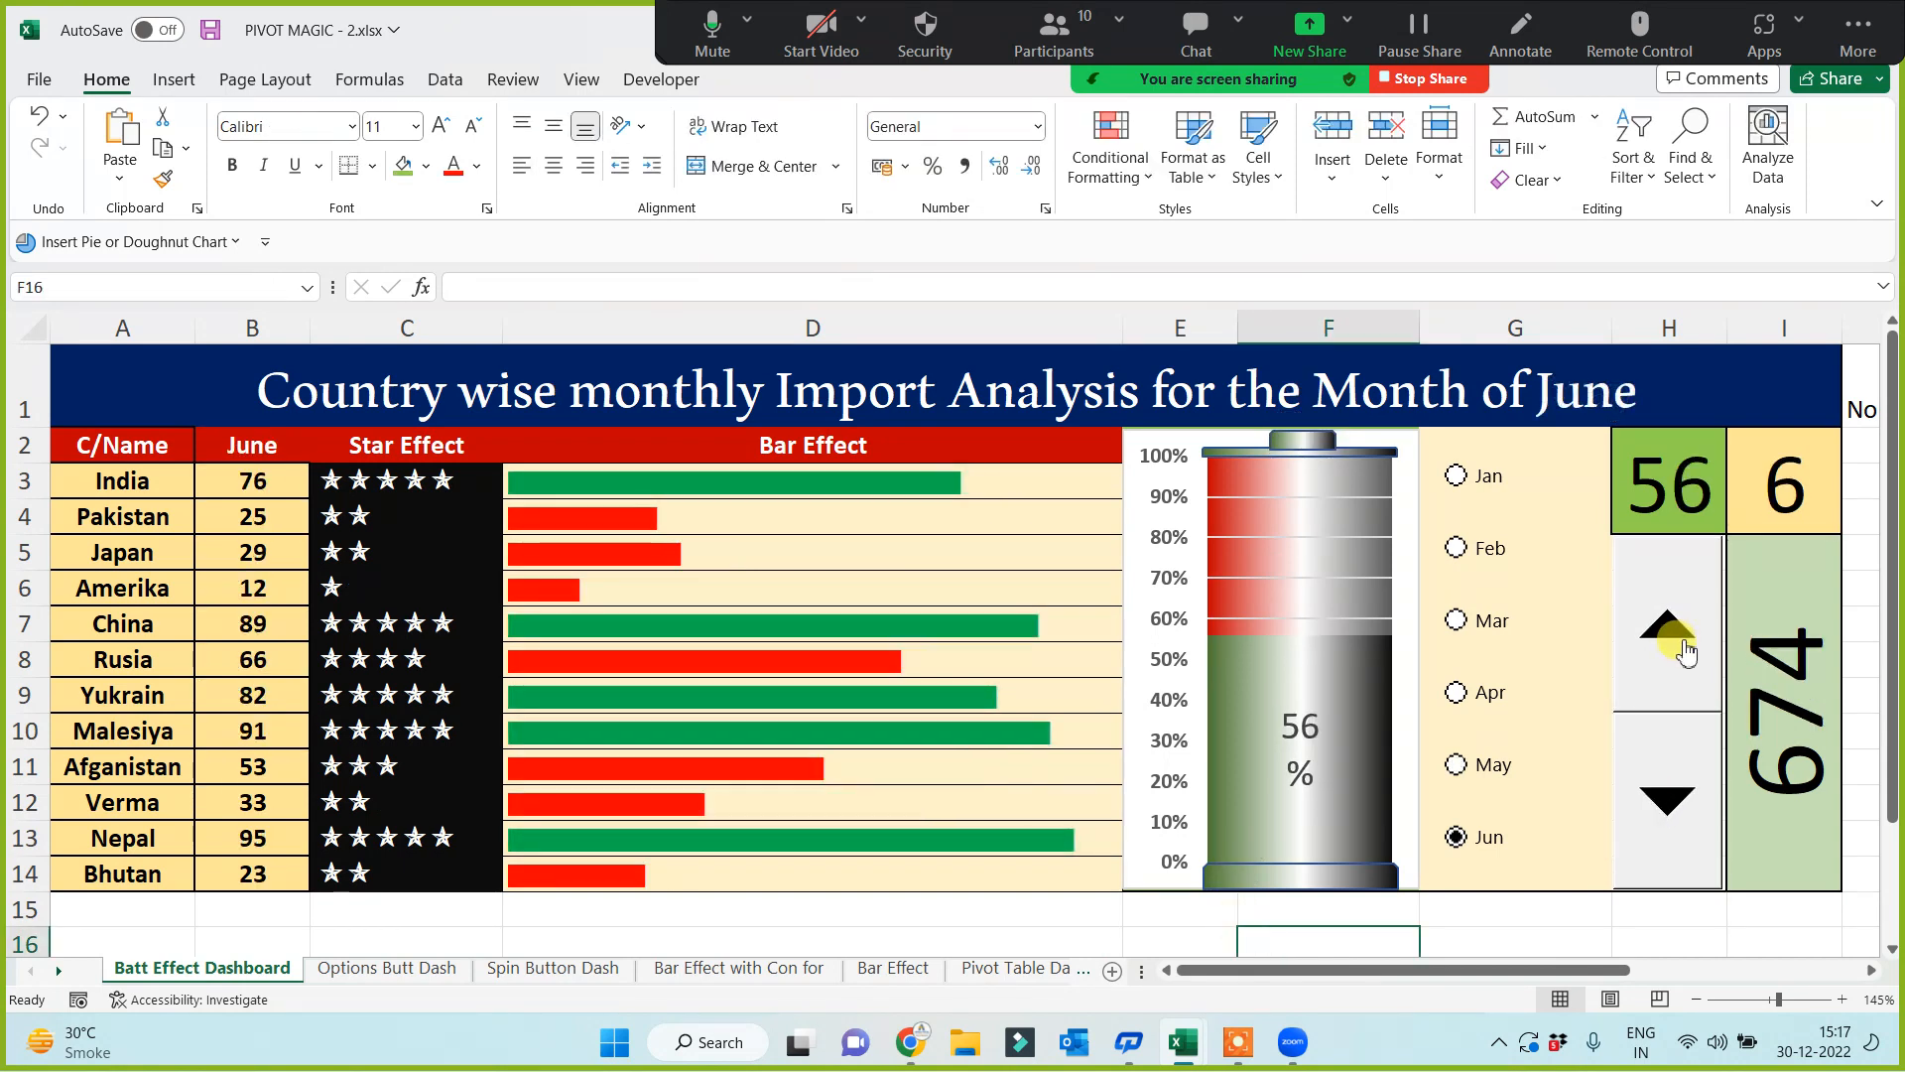
{"action": "left_click", "coordinate": [1671, 780]}
{"action": "left_click", "coordinate": [1675, 778]}
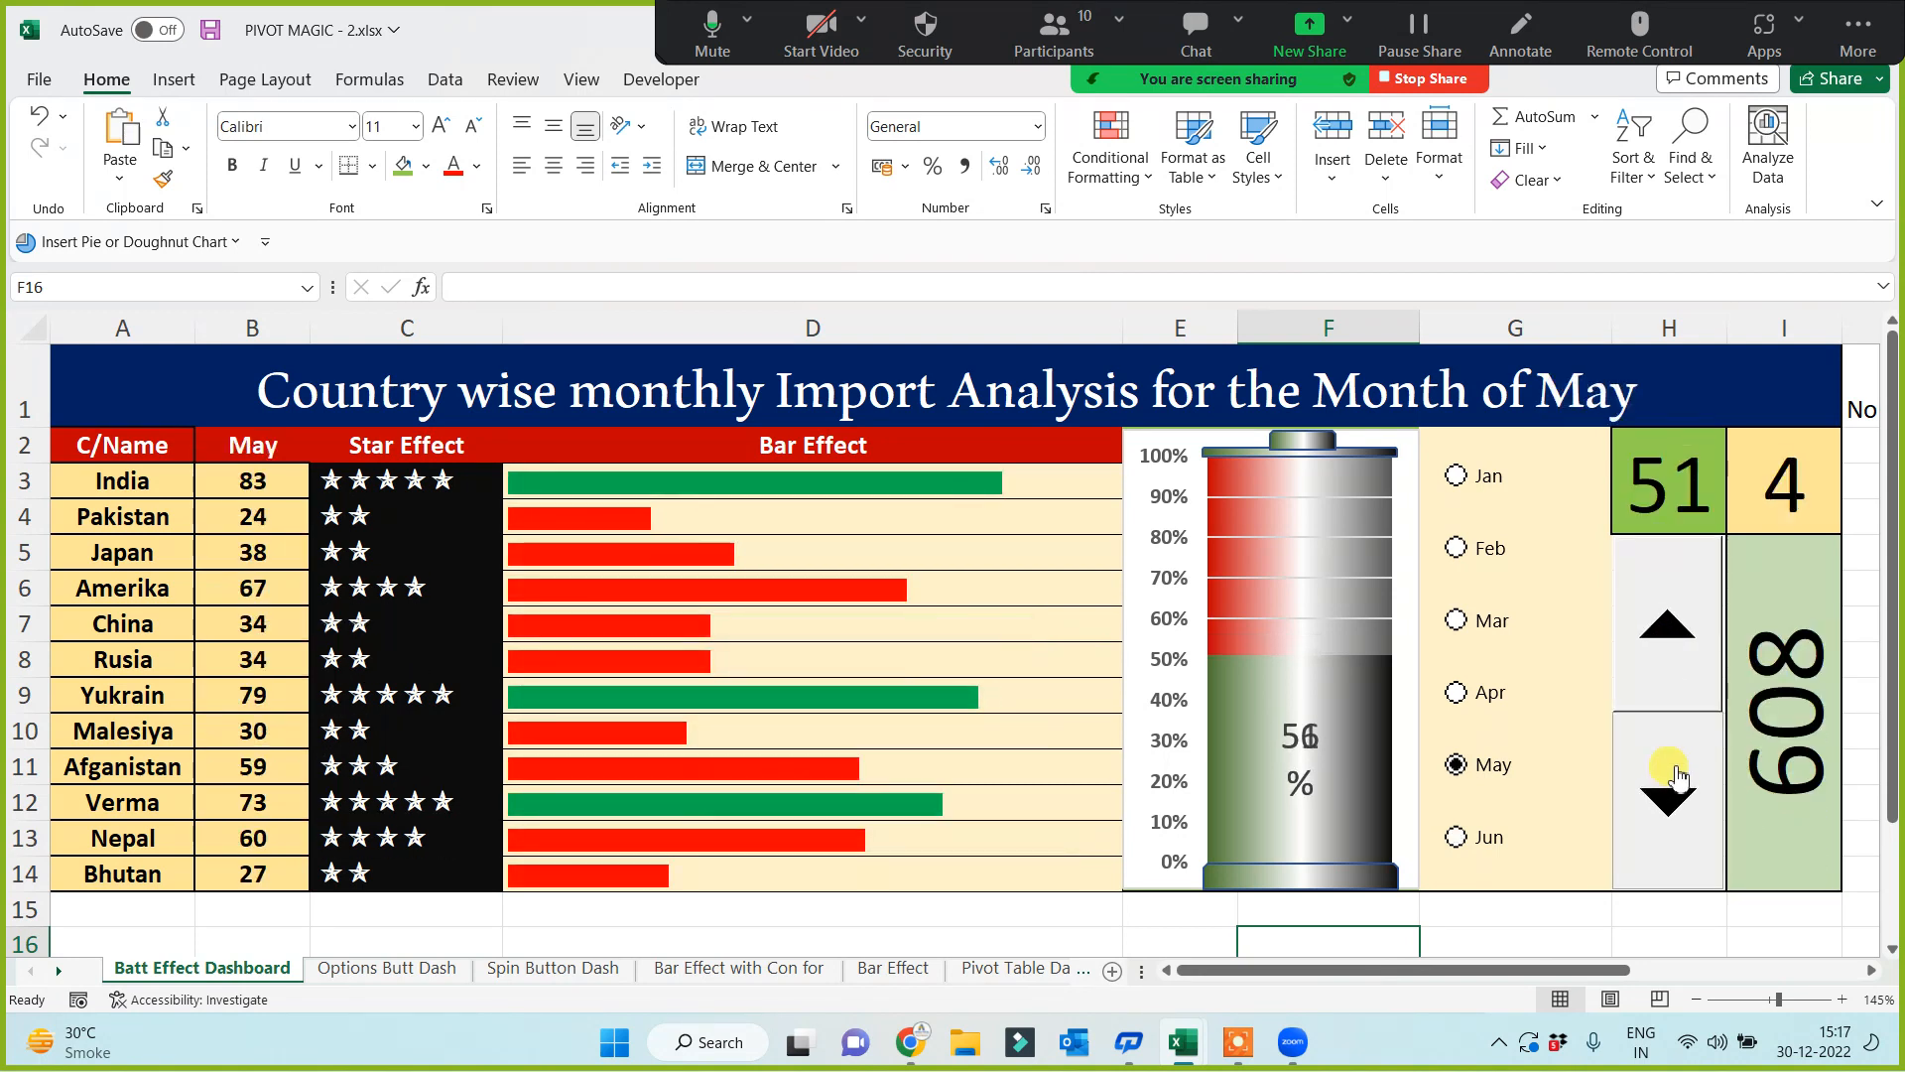
{"action": "left_click", "coordinate": [1675, 778]}
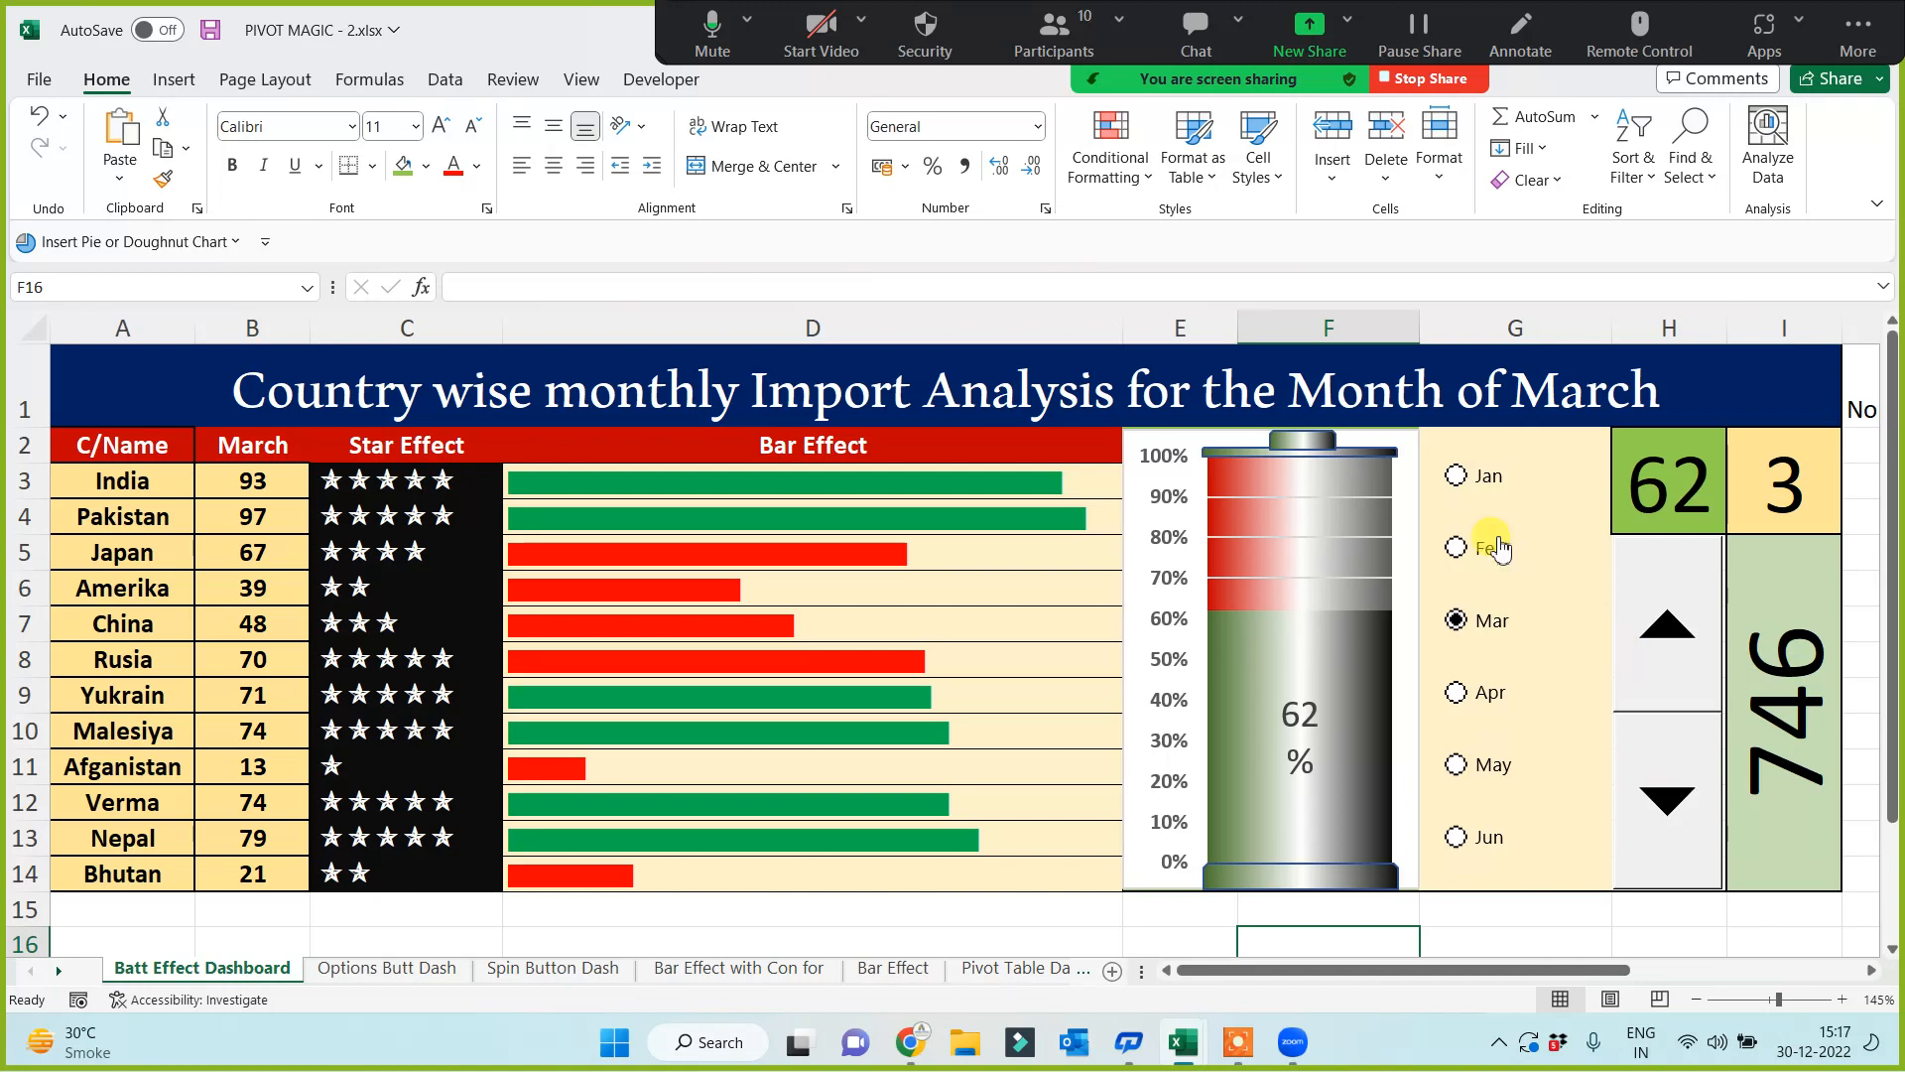
Step: Nudge the battery's upper cap shape slightly lower onto the chart's upper edge
{"action": "left_click", "coordinate": [1293, 447]}
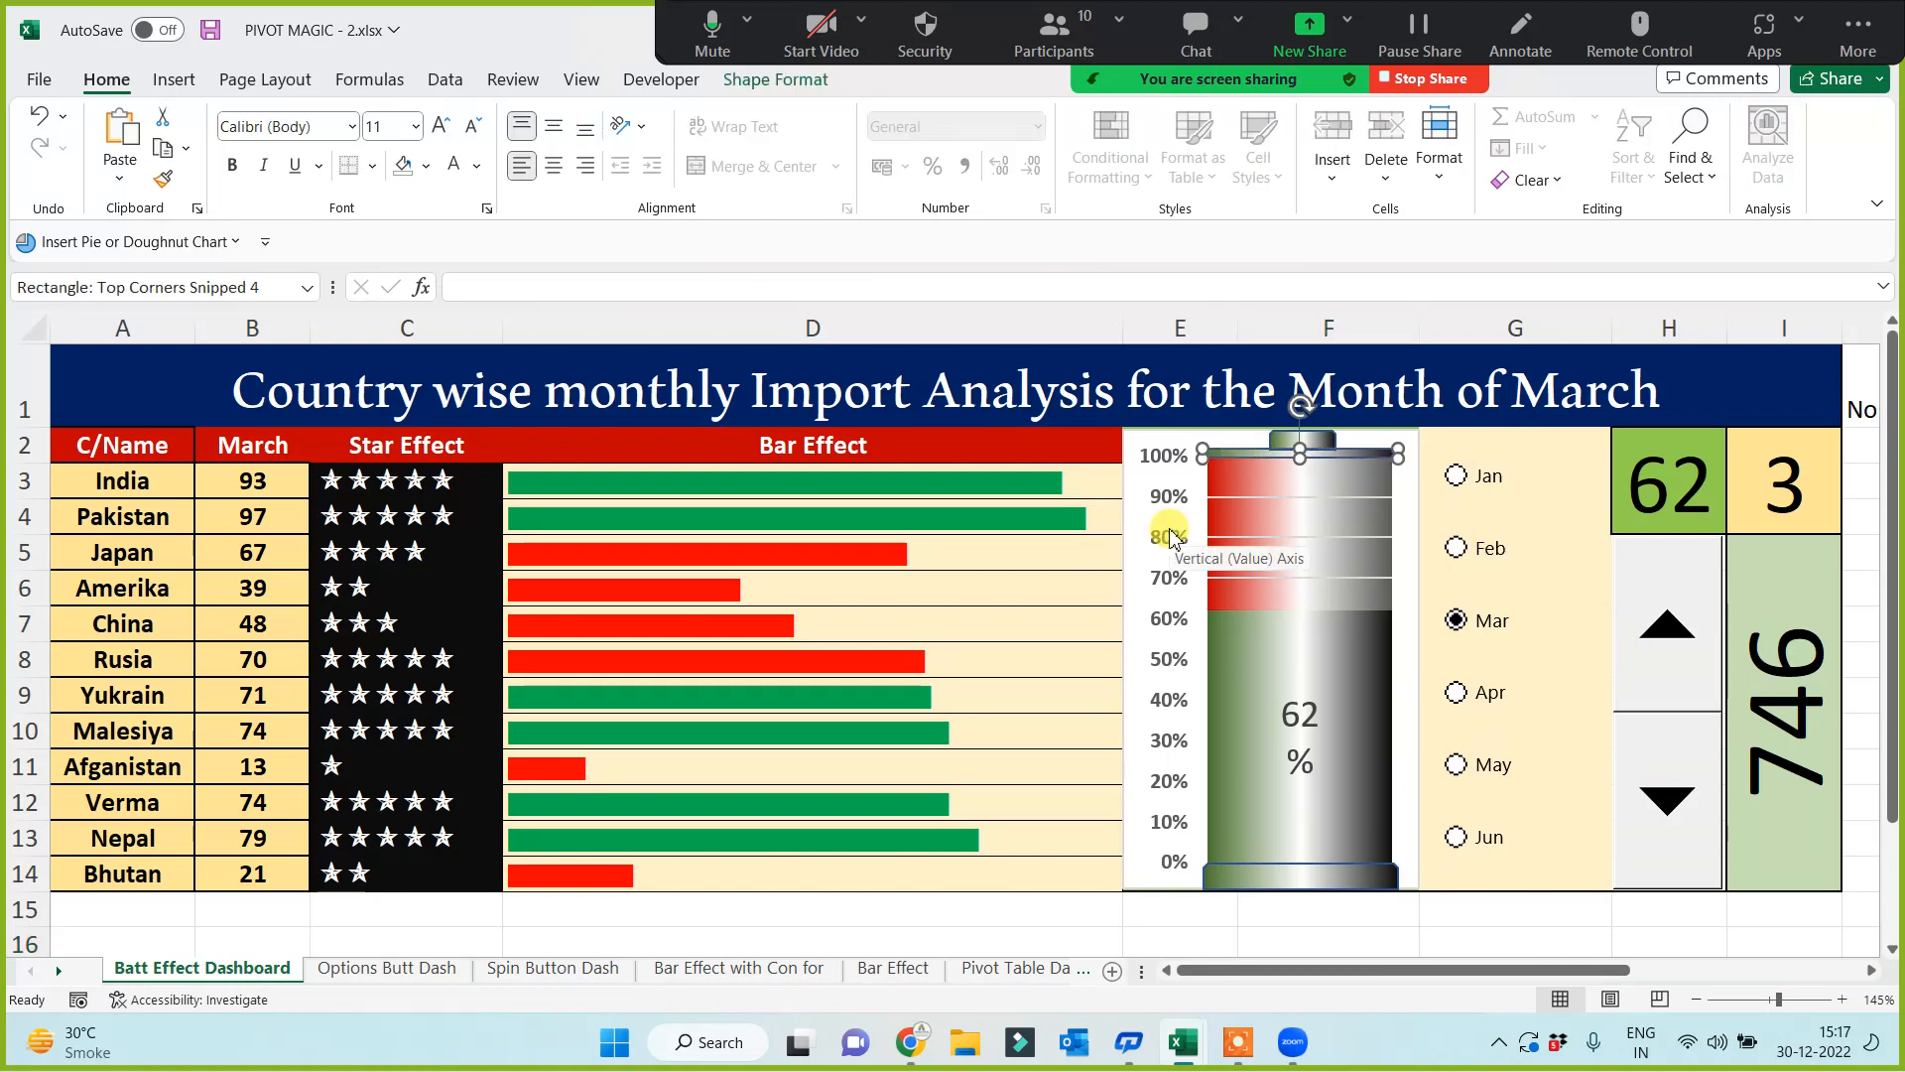
{"action": "key", "text": "Down"}
{"action": "key", "text": "Down"}
{"action": "key", "text": "Down"}
{"action": "key", "text": "Down"}
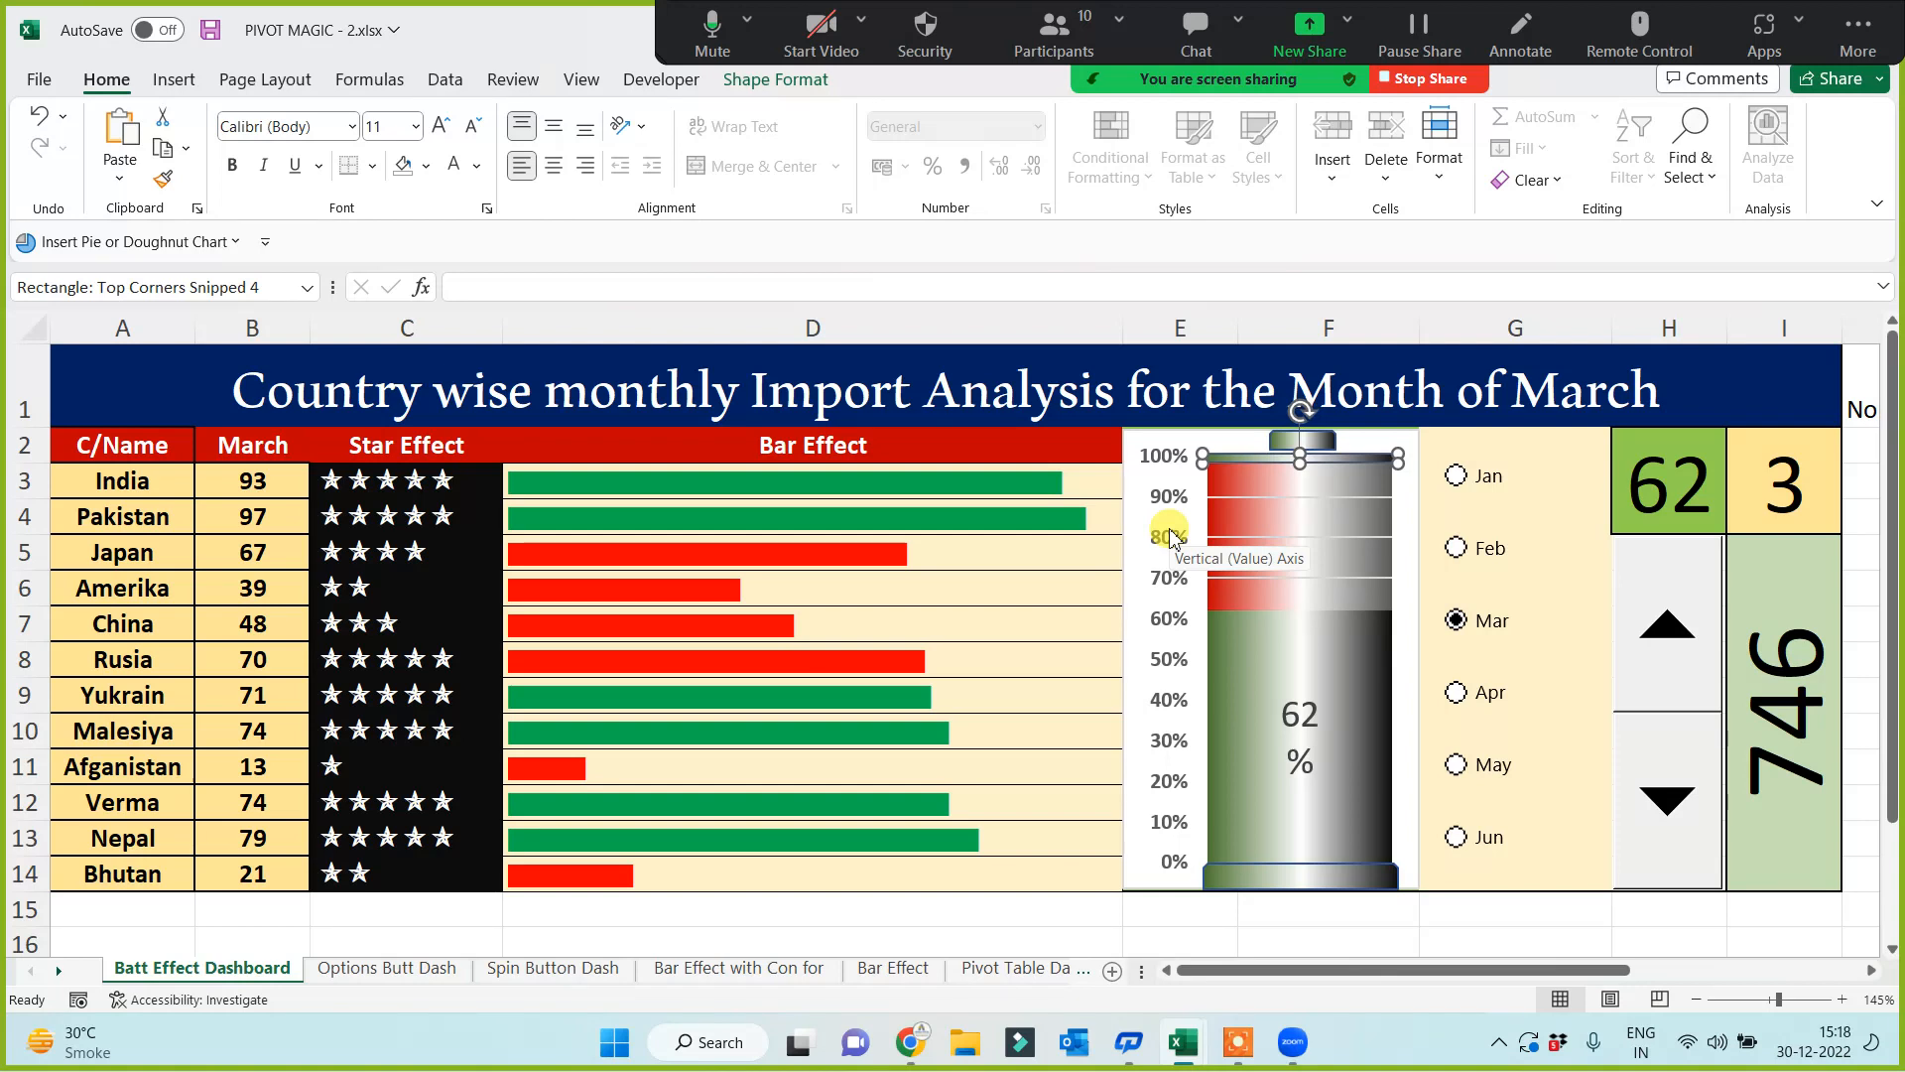
Step: Nudge the small battery terminal slightly lower so it meets the cap, and deselect it
{"action": "key", "text": "Tab"}
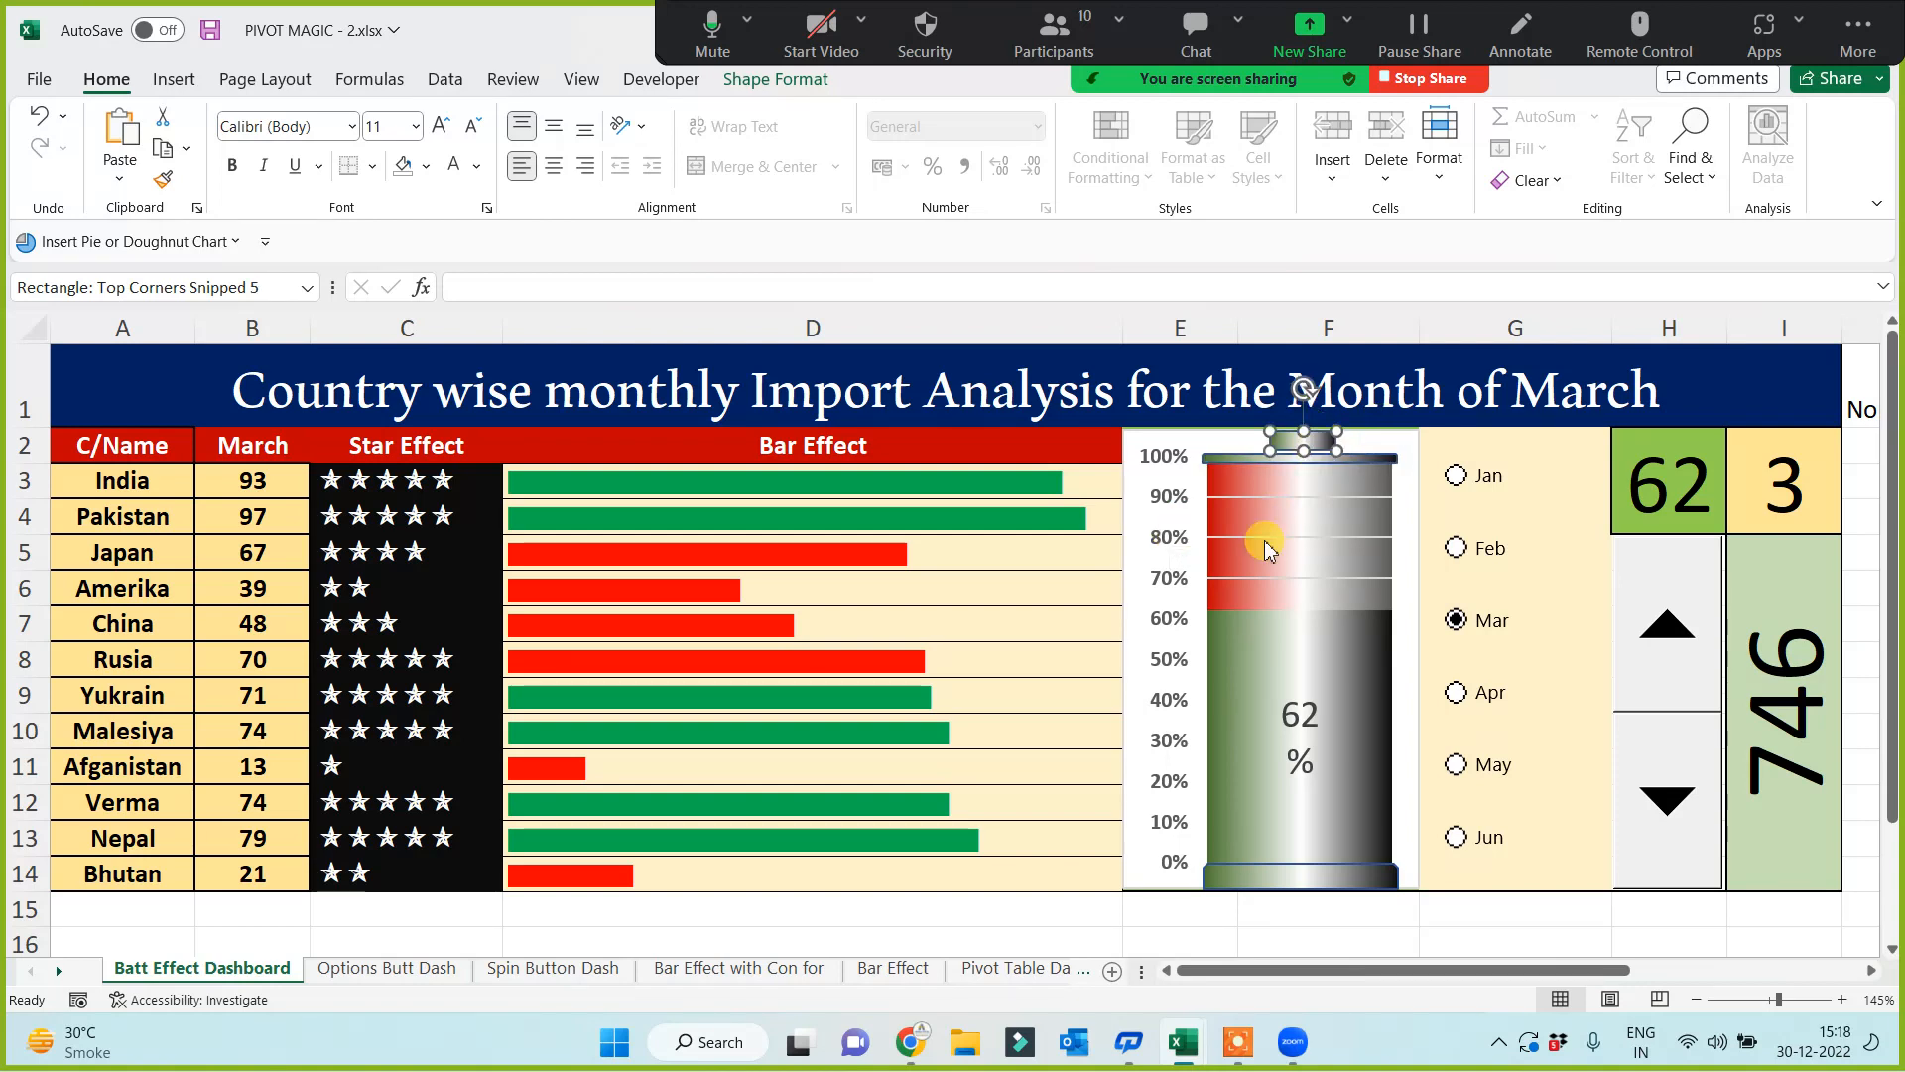
{"action": "key", "text": "Down"}
{"action": "key", "text": "Down"}
{"action": "key", "text": "Down"}
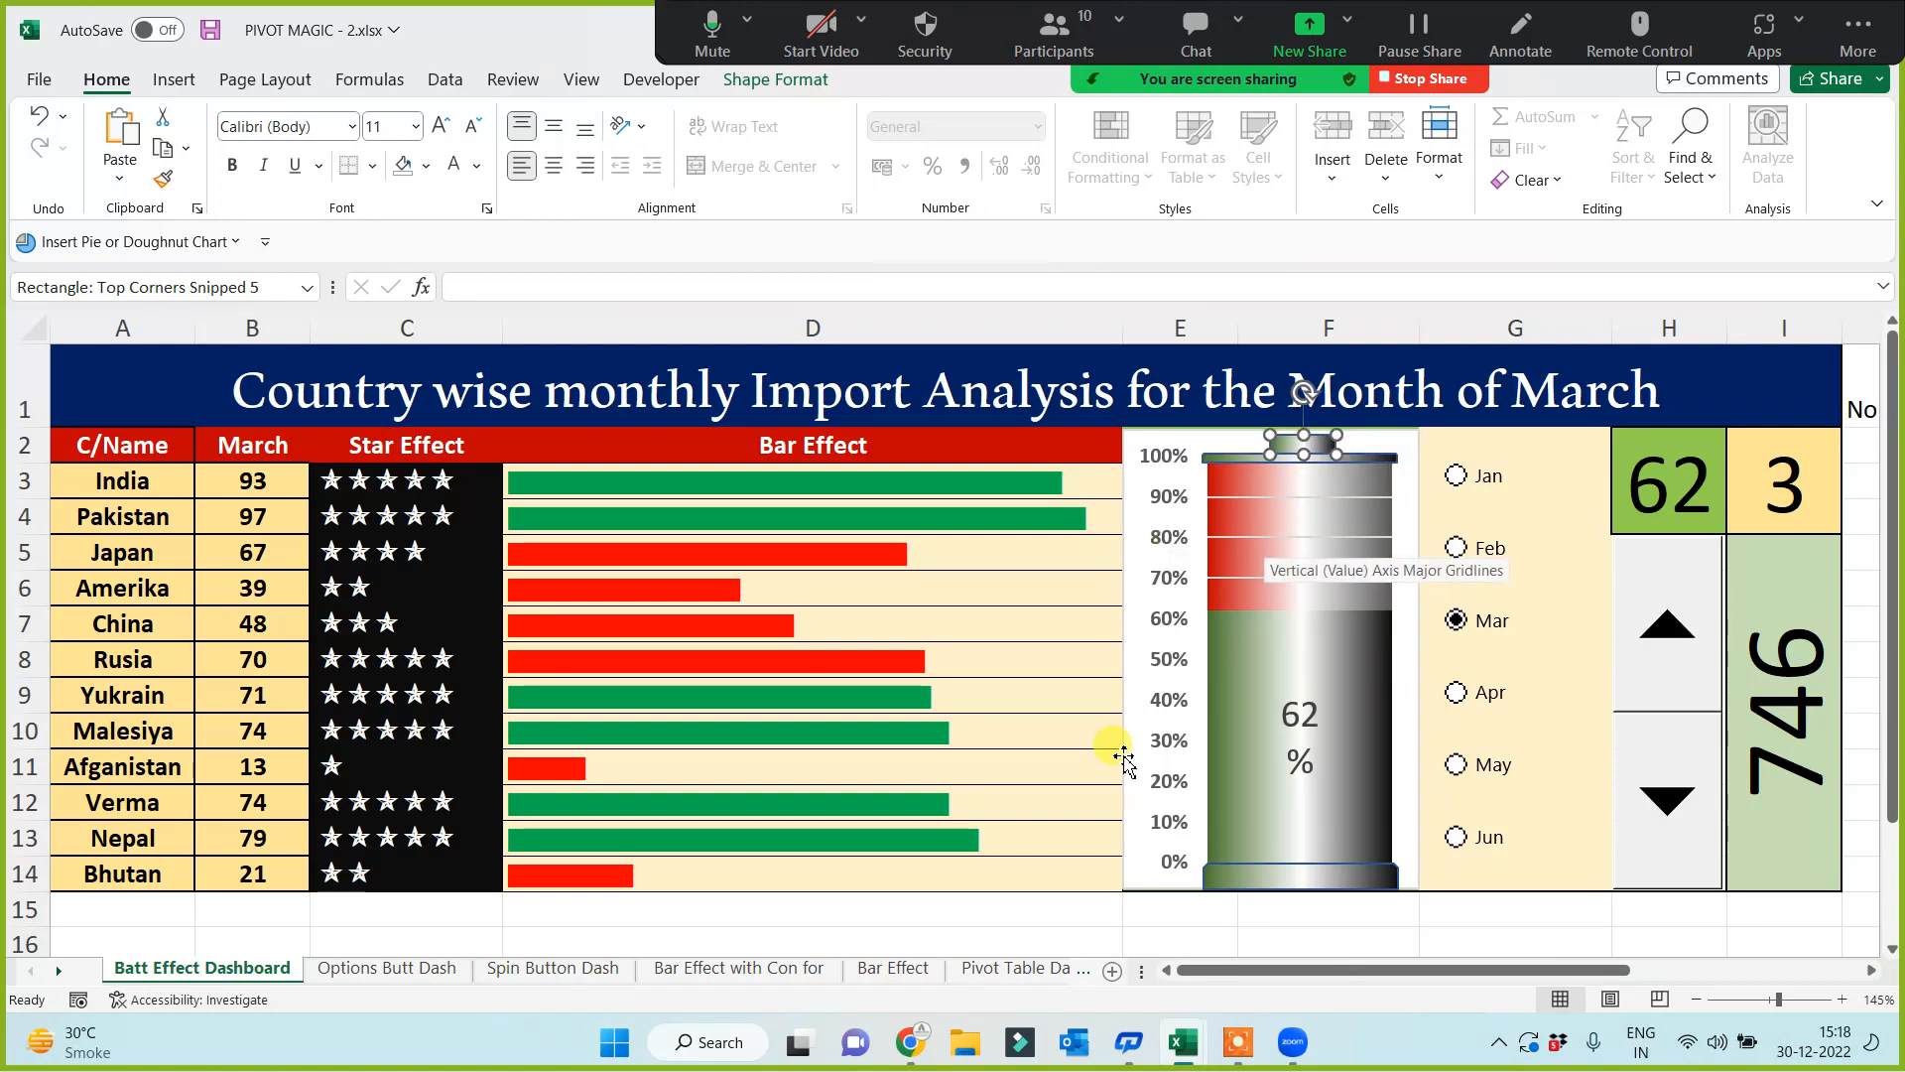
{"action": "left_click", "coordinate": [1212, 907]}
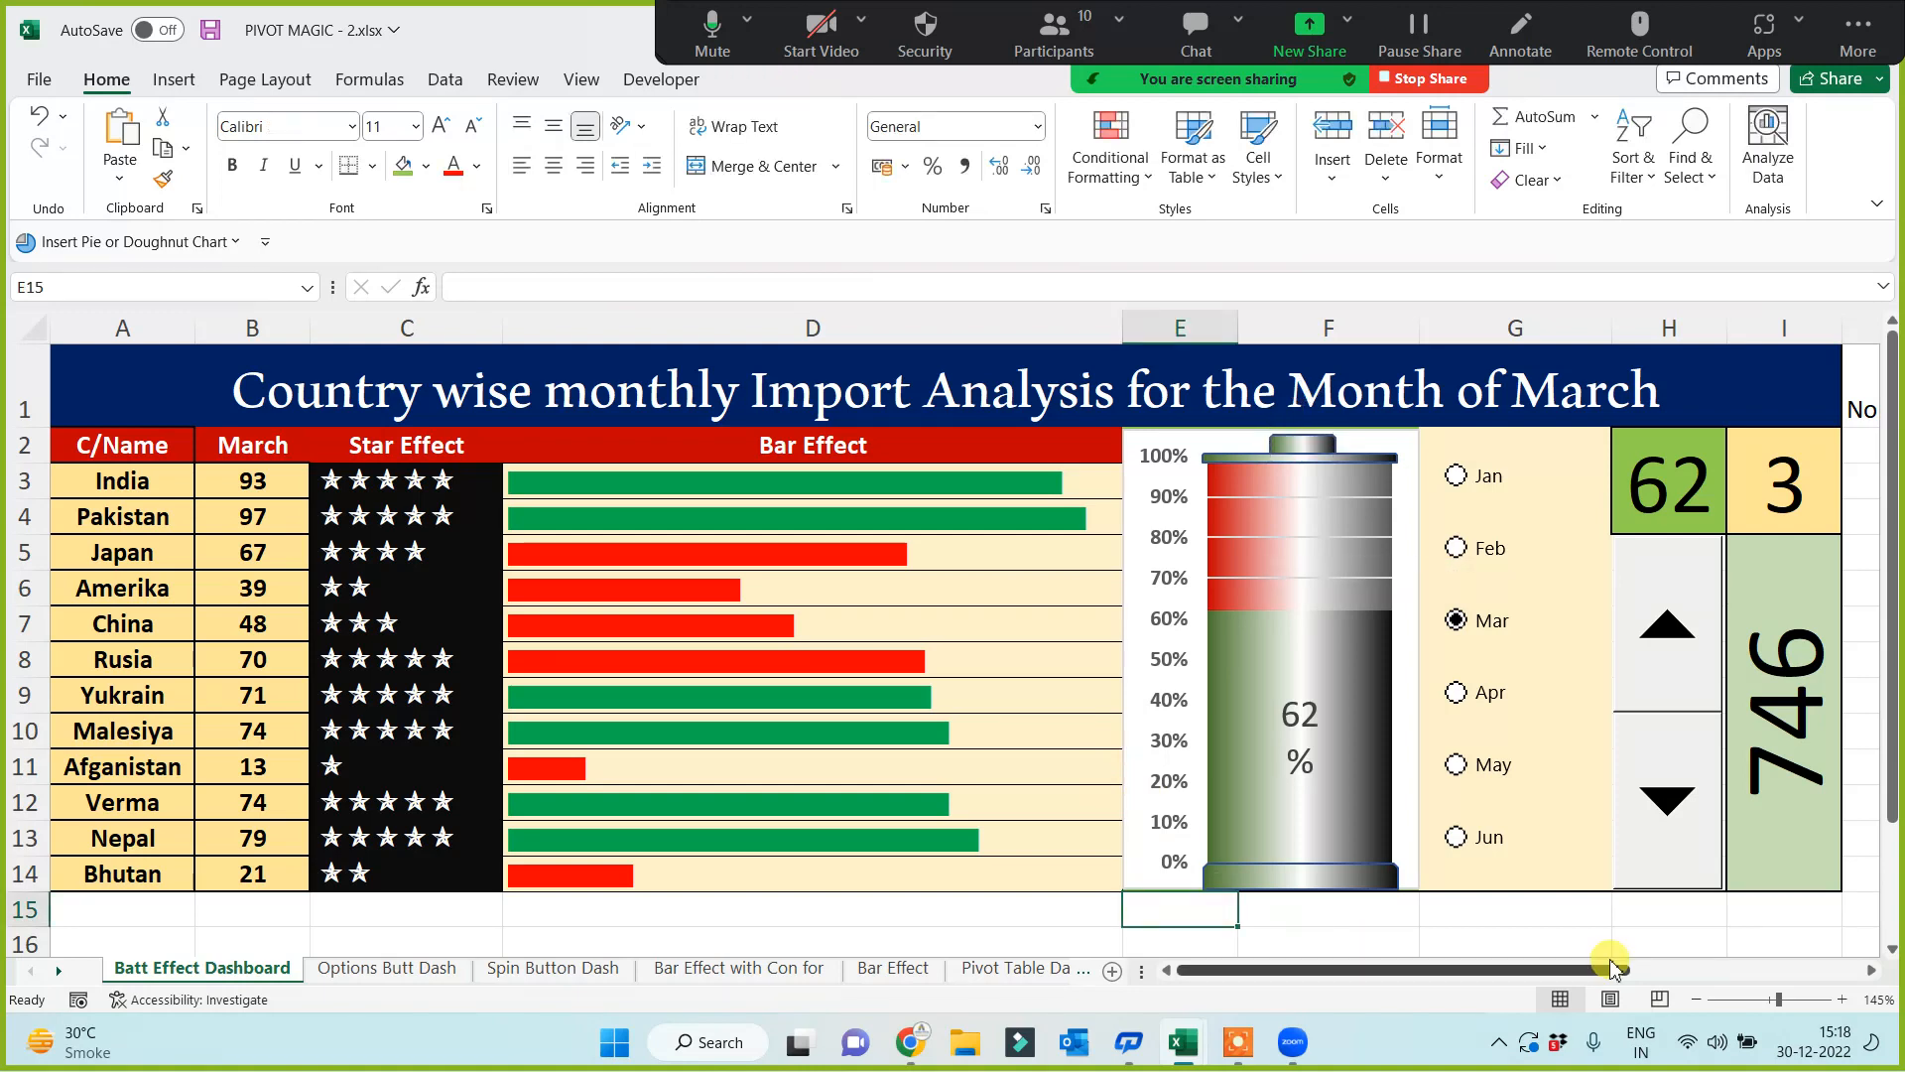
{"action": "left_click", "coordinate": [1069, 930]}
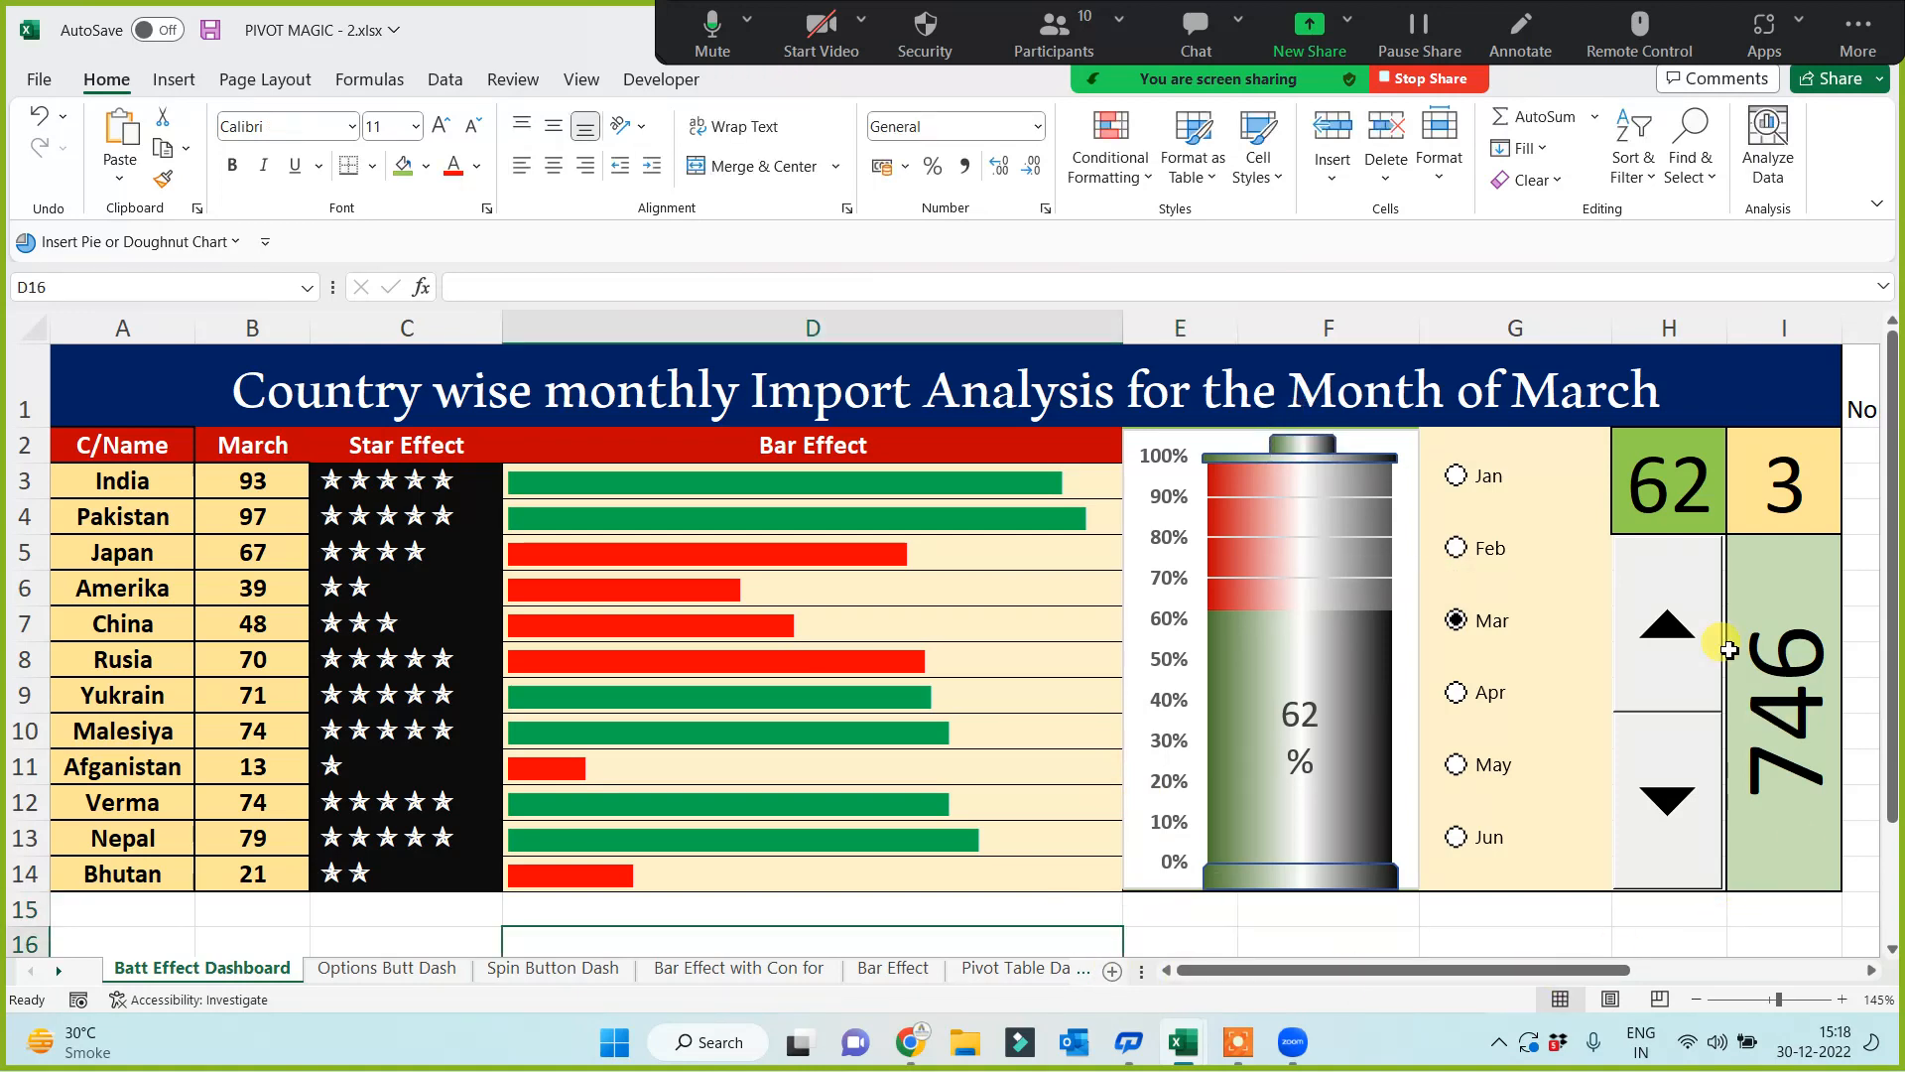
Step: Step the dashboard month forward to June with the spin button
{"action": "left_click", "coordinate": [1673, 635]}
{"action": "left_click", "coordinate": [1675, 643]}
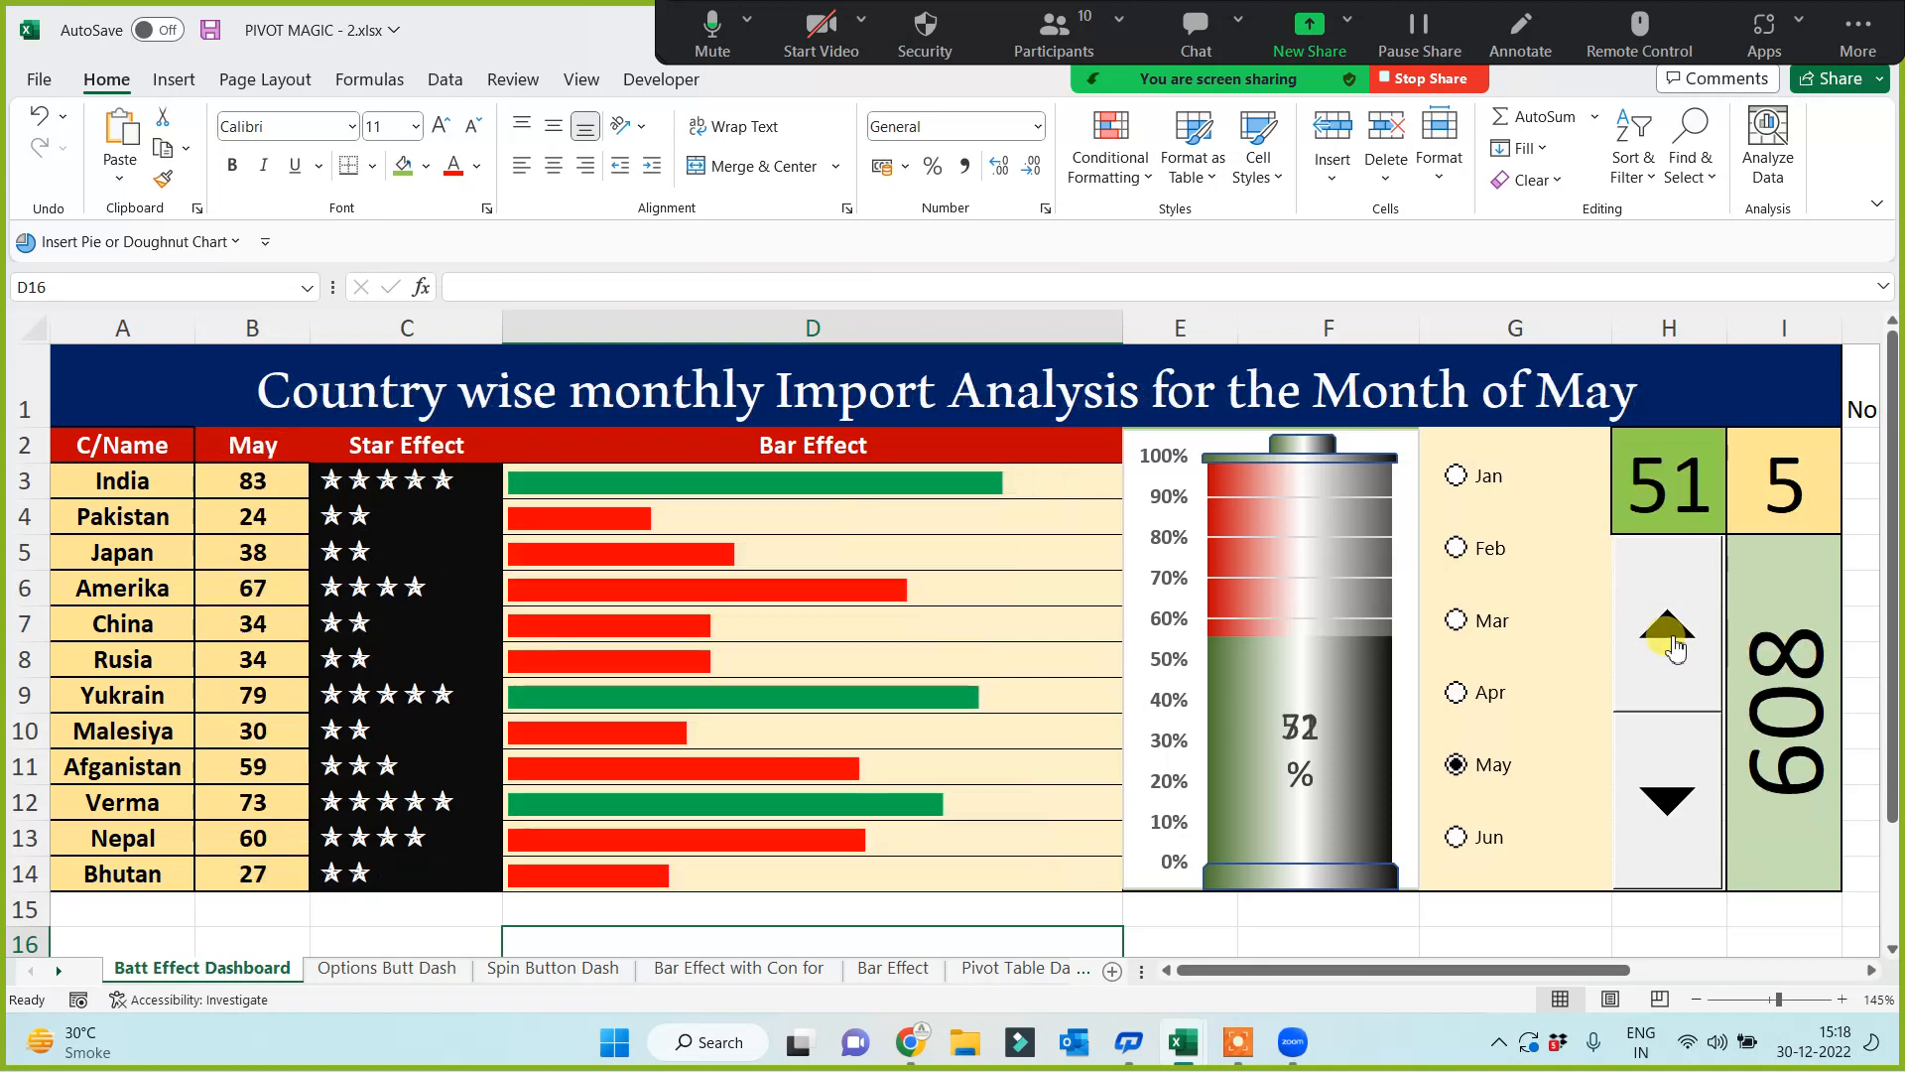
{"action": "left_click", "coordinate": [1672, 633]}
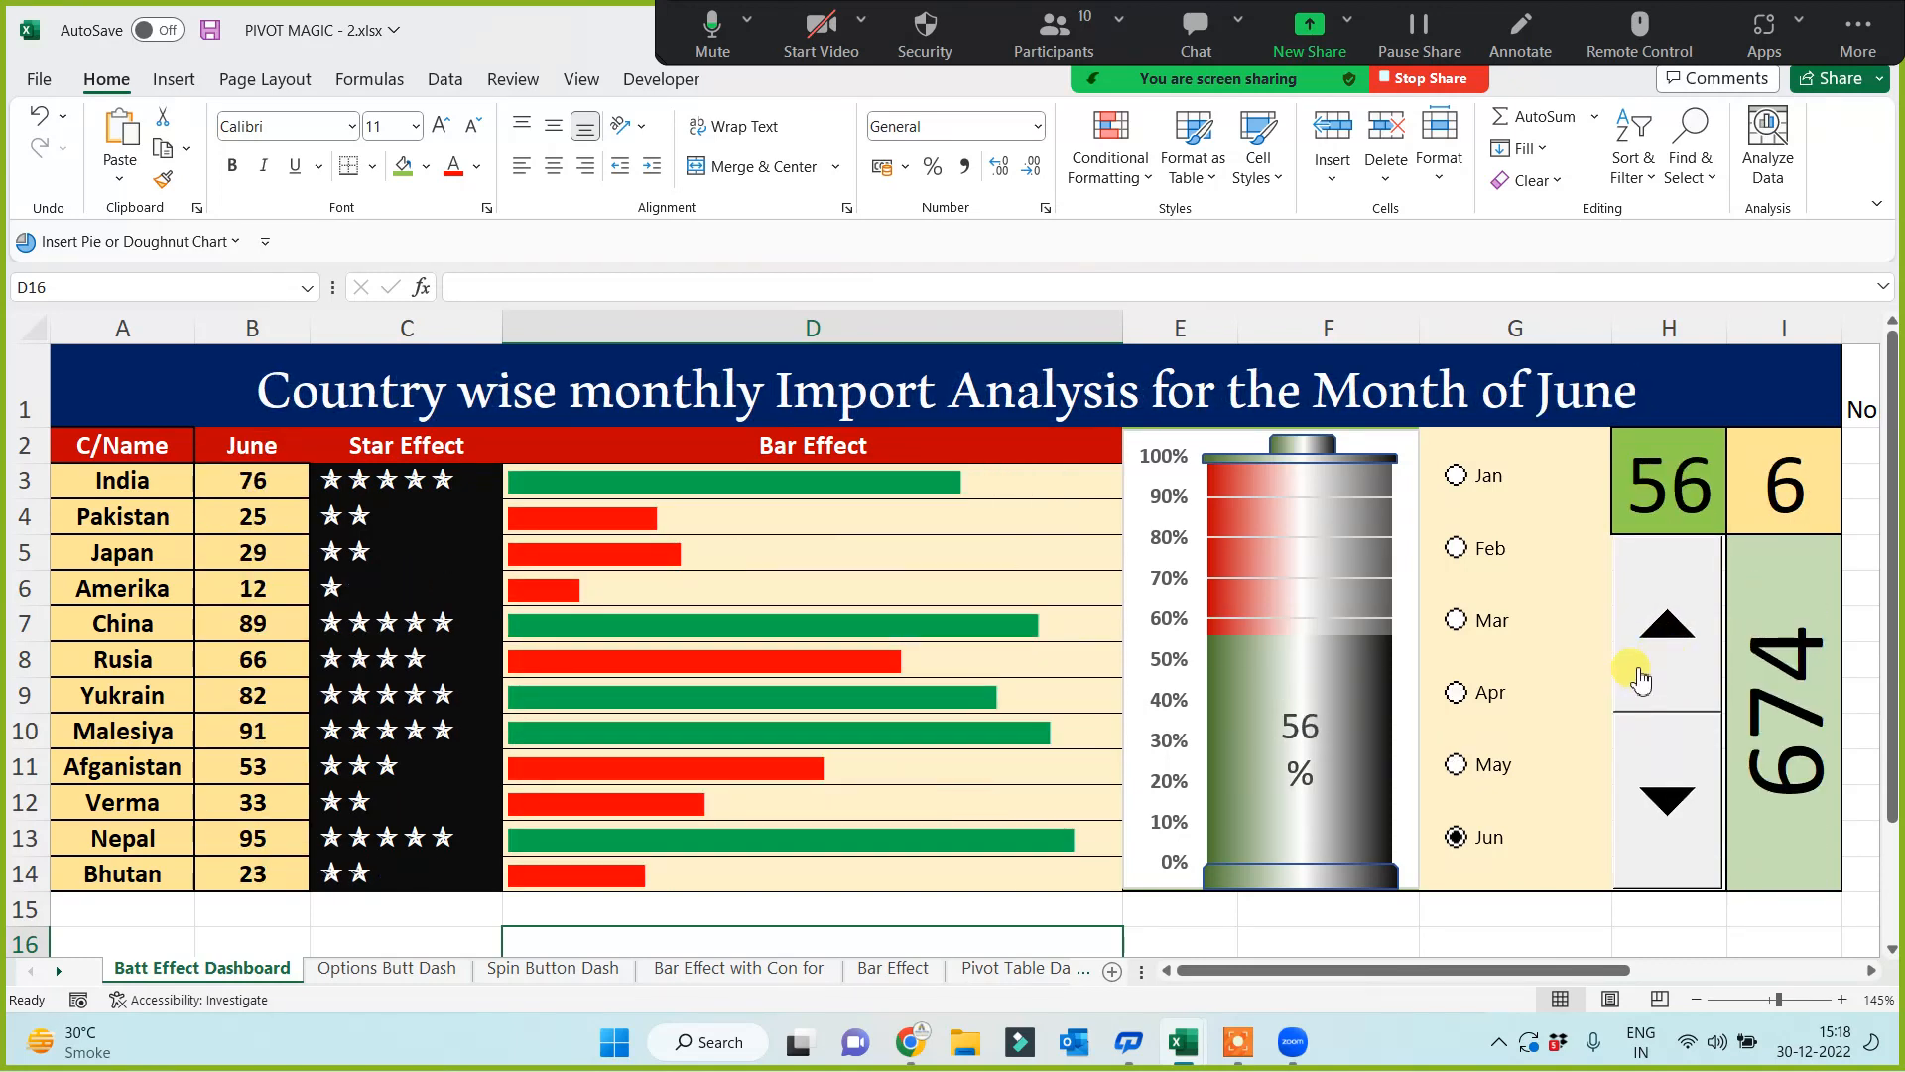
Step: Widen the spin button slightly and nudge it right so it fills the width of column H
{"action": "right_click", "coordinate": [1648, 830]}
{"action": "key", "text": "Escape"}
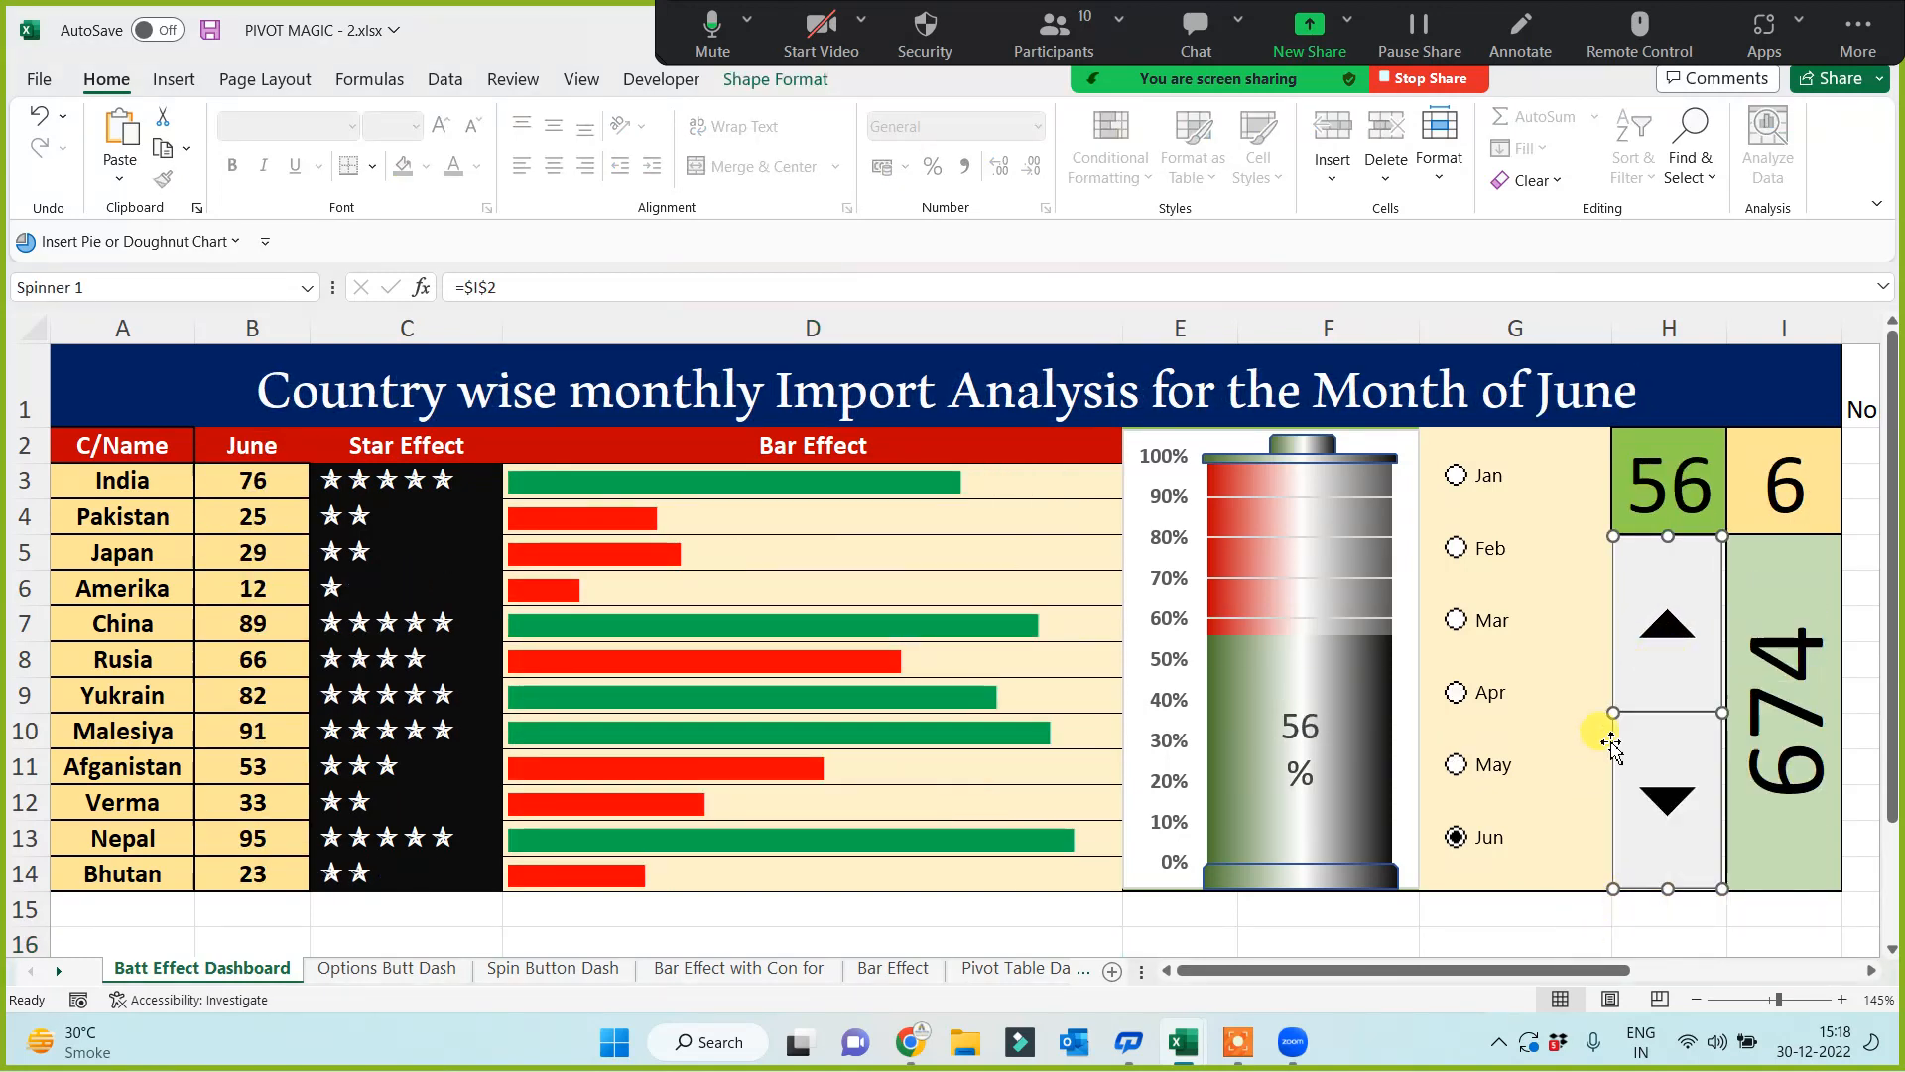
{"action": "left_click_drag", "start_coordinate": [1615, 712], "coordinate": [1610, 715]}
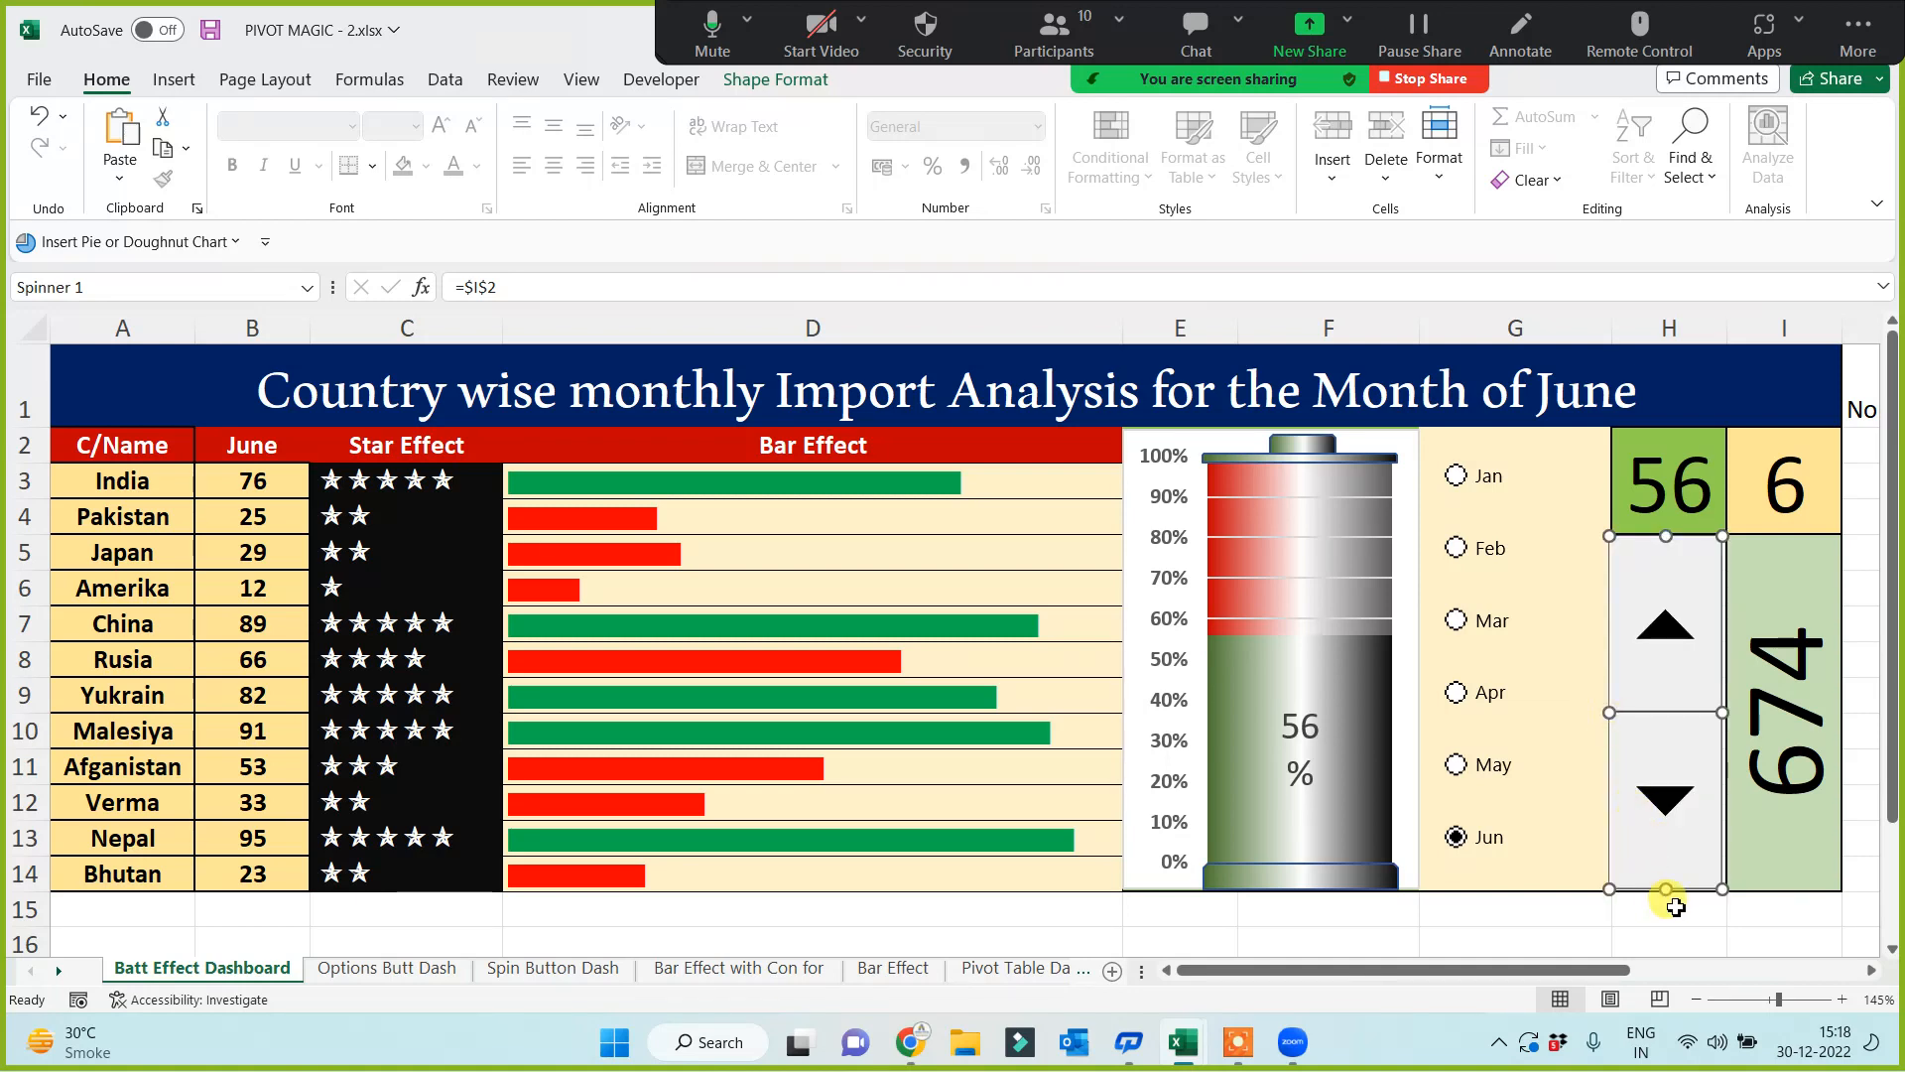
{"action": "key", "text": "Right"}
{"action": "key", "text": "Right"}
{"action": "key", "text": "Right"}
{"action": "key", "text": "Right"}
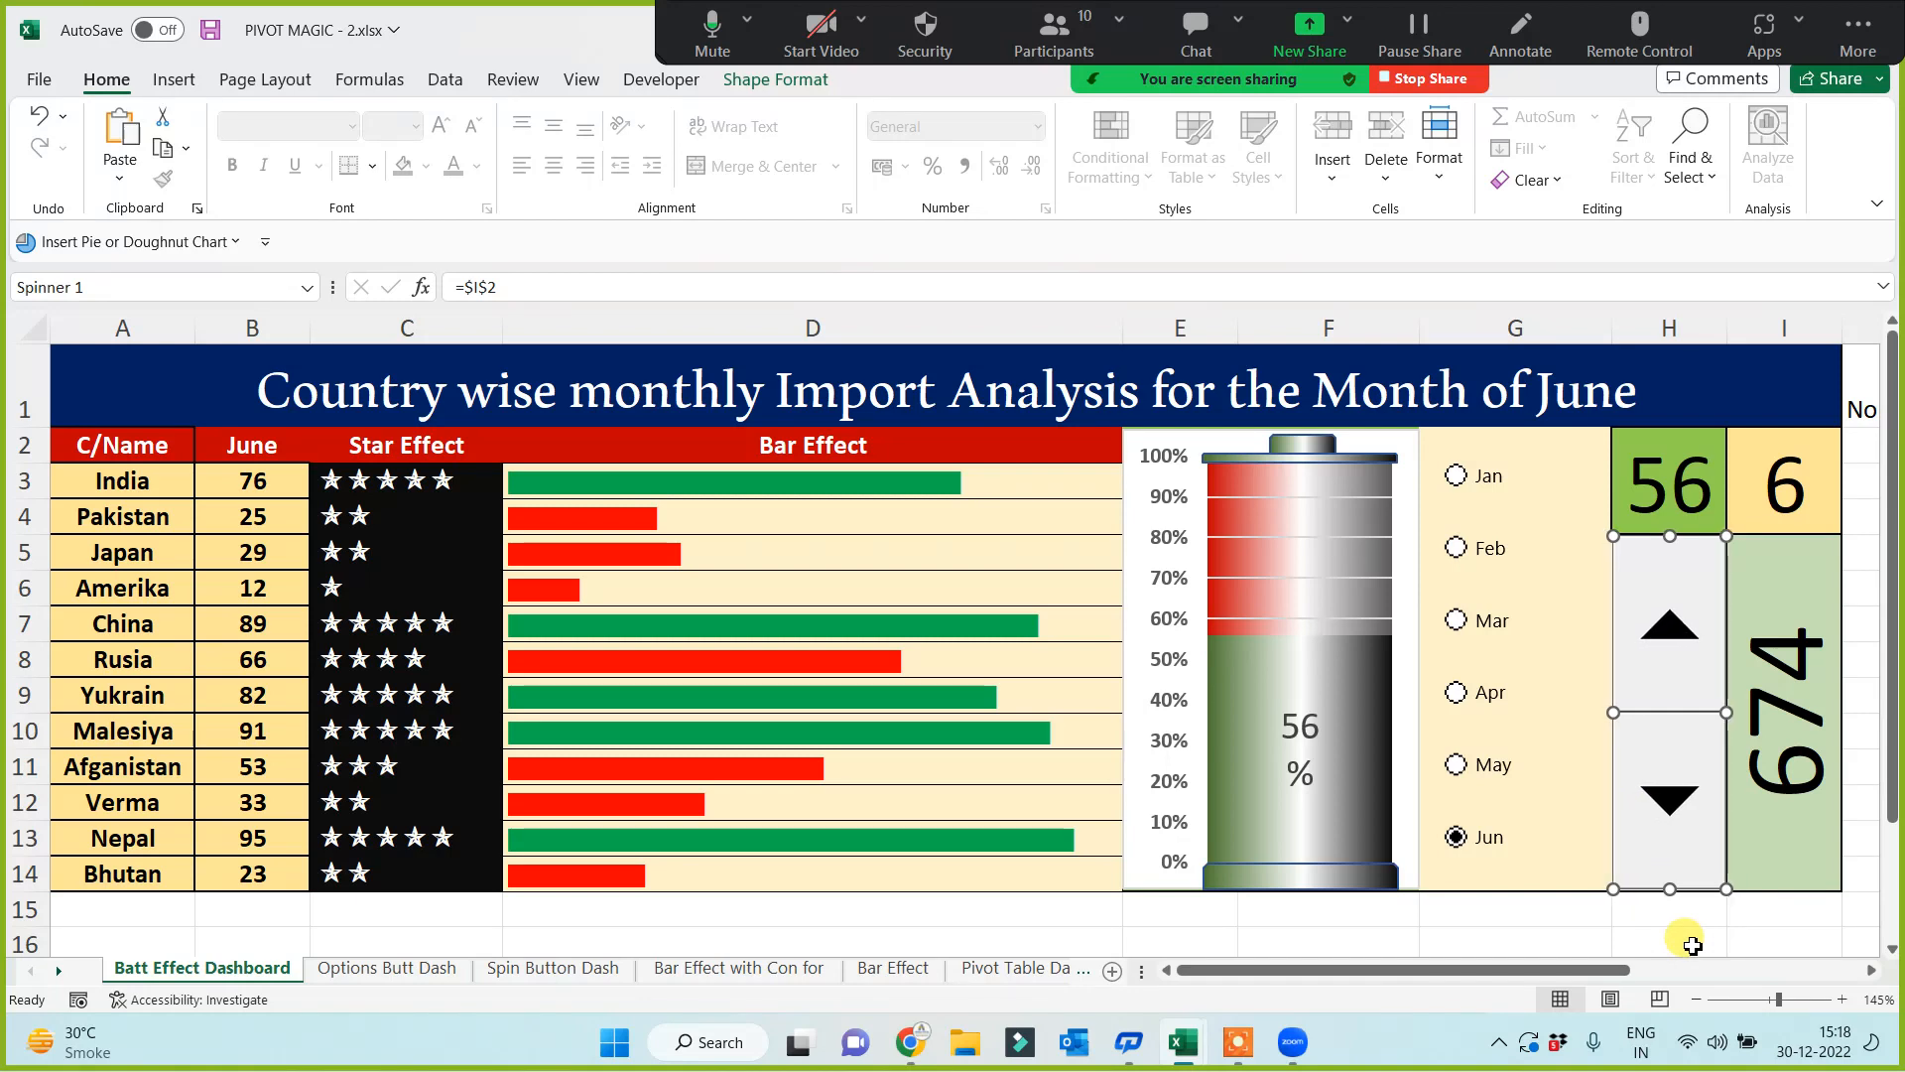
{"action": "left_click", "coordinate": [1578, 909]}
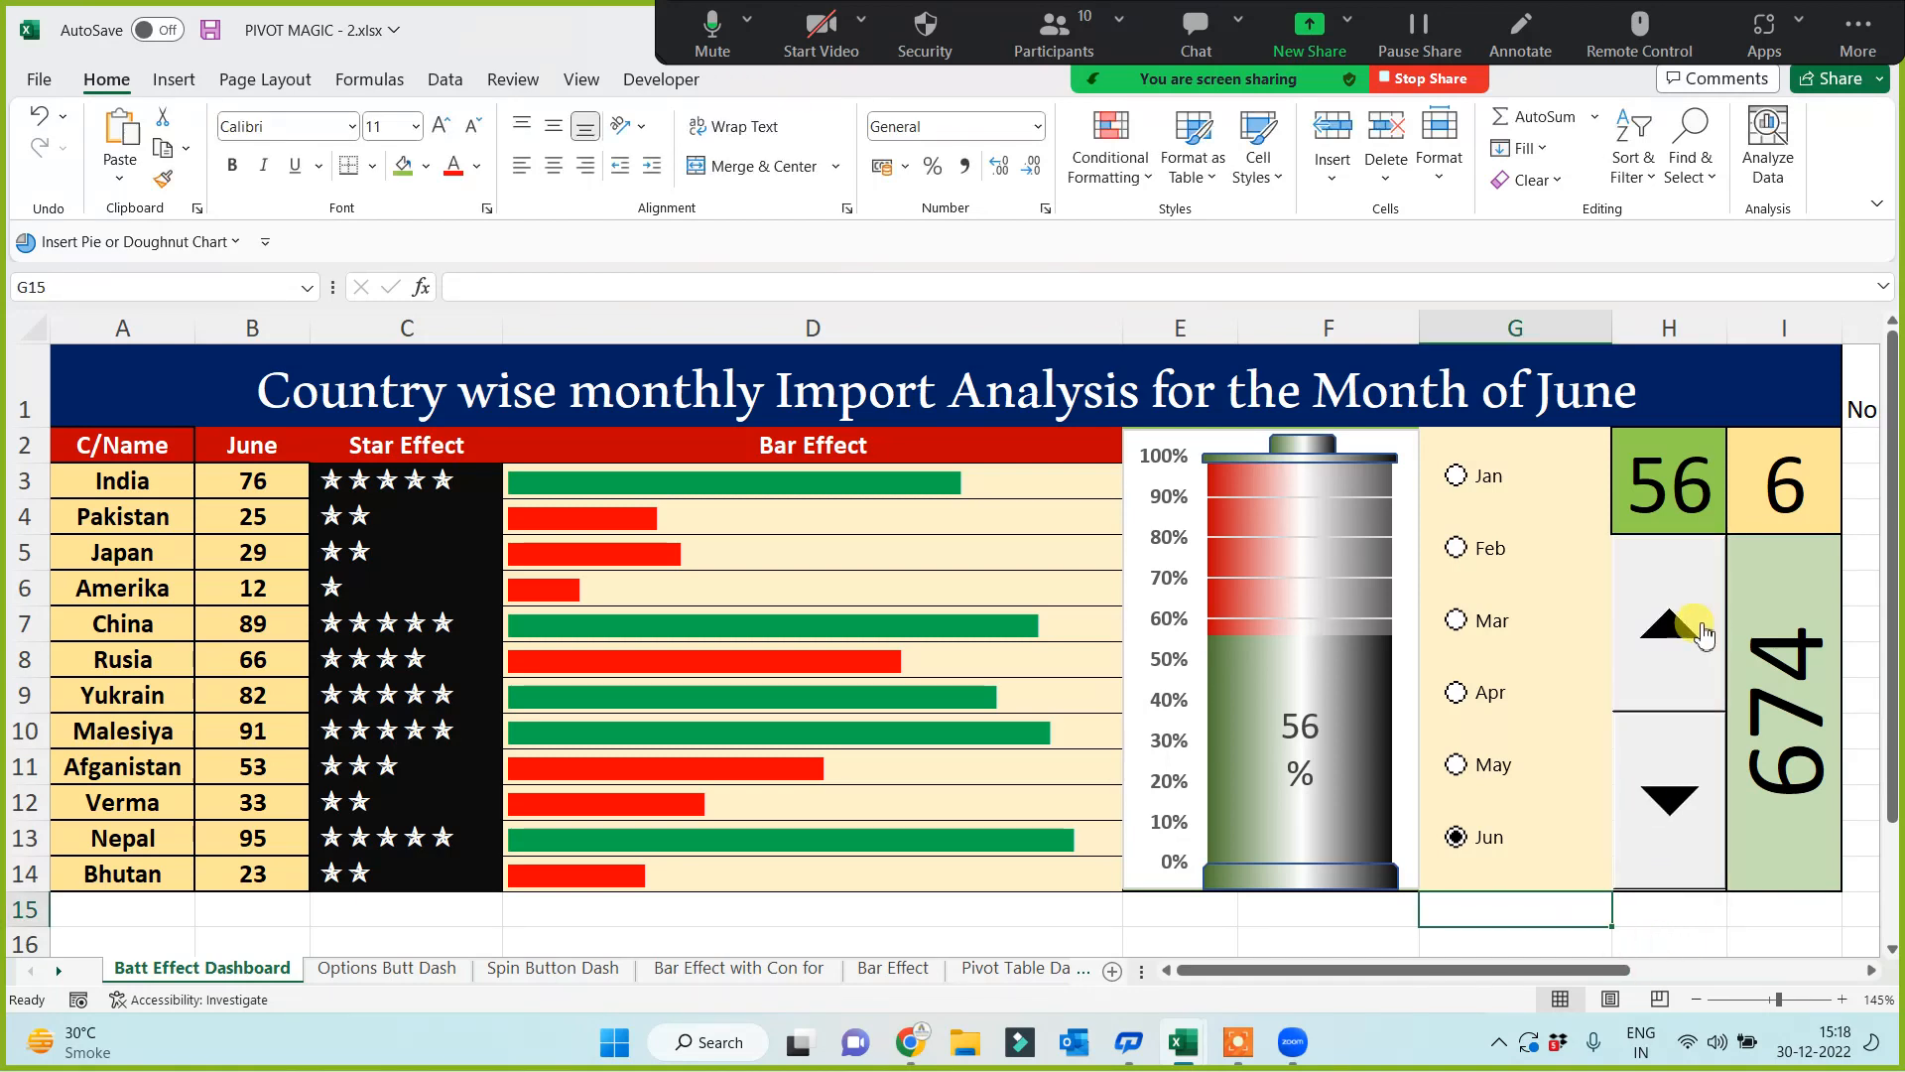
Step: Test the resized spin button by stepping the month down to January, up to June, and back to March
{"action": "left_click", "coordinate": [1650, 806]}
{"action": "left_click", "coordinate": [1650, 805]}
{"action": "left_click", "coordinate": [1650, 805]}
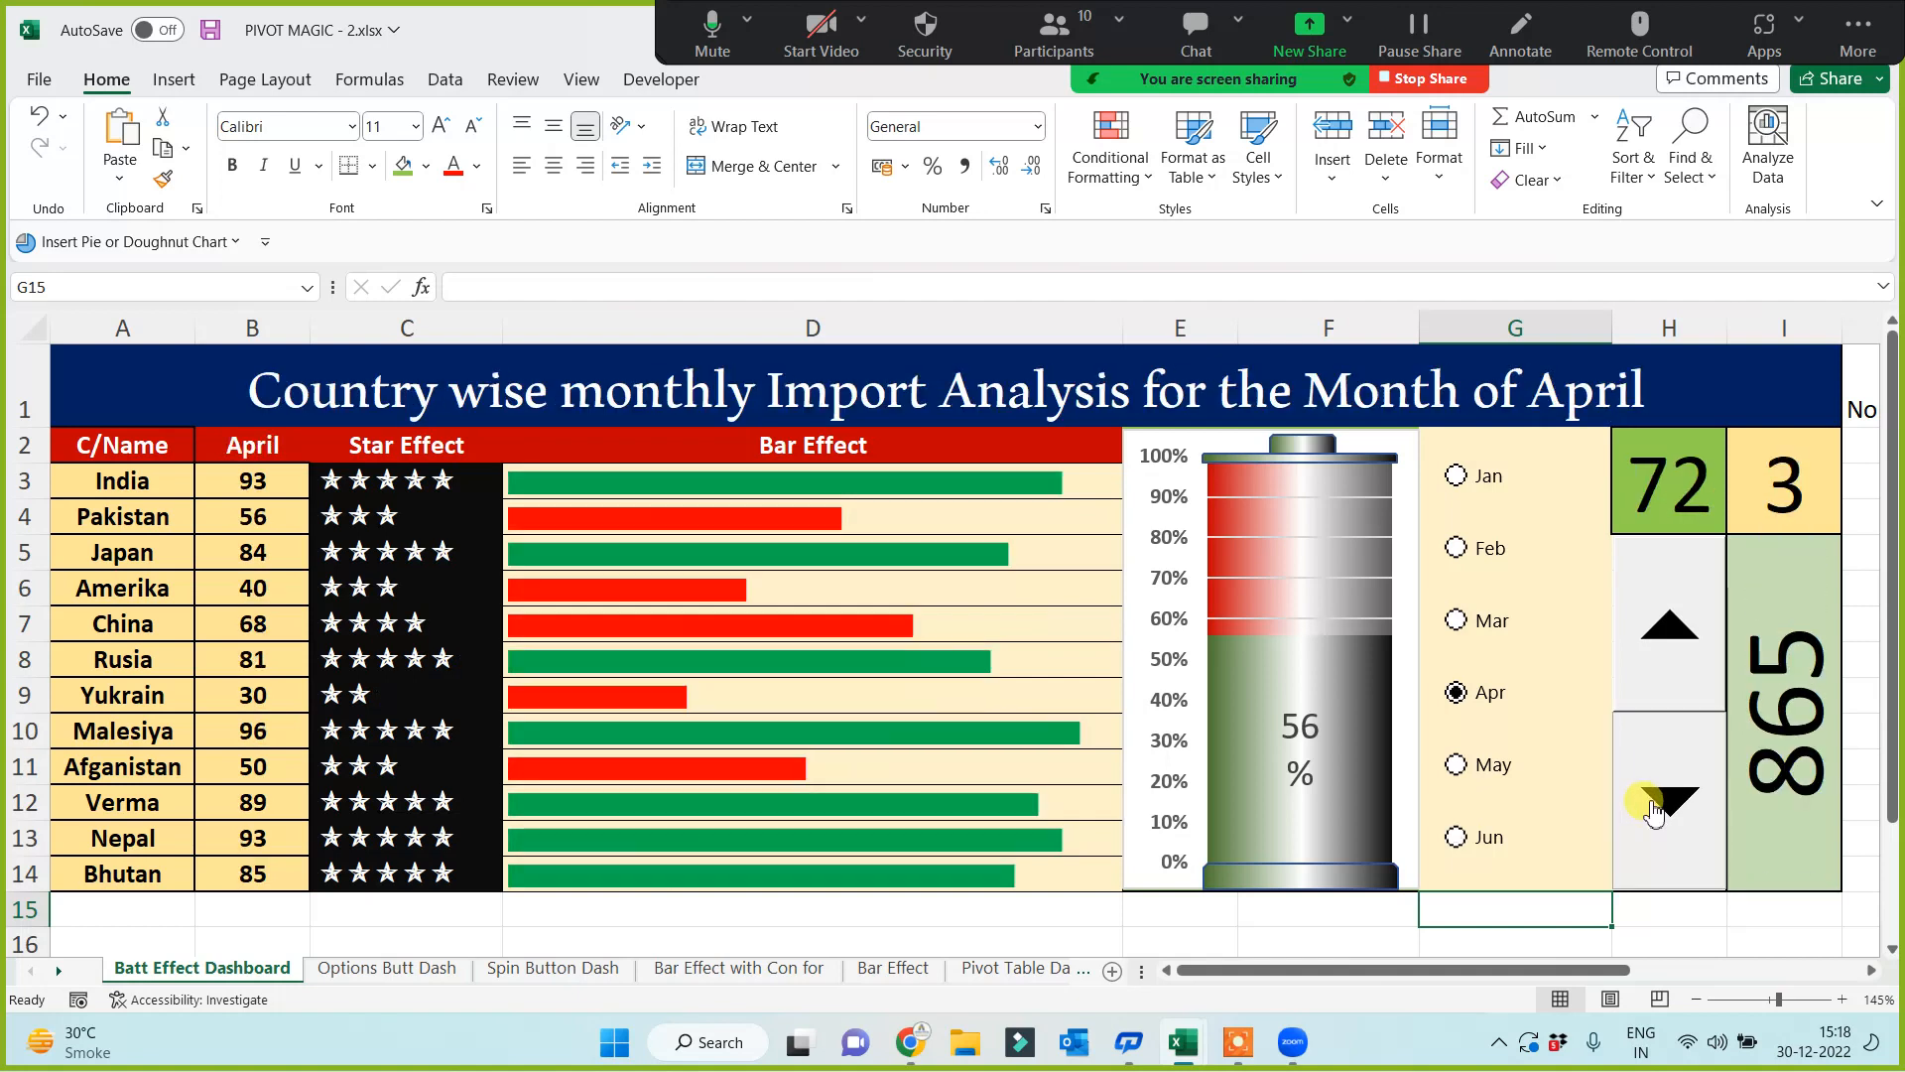
{"action": "left_click", "coordinate": [1653, 808]}
{"action": "left_click", "coordinate": [1652, 808]}
{"action": "left_click", "coordinate": [1662, 640]}
{"action": "left_click", "coordinate": [1662, 640]}
{"action": "left_click", "coordinate": [1662, 640]}
{"action": "left_click", "coordinate": [1663, 640]}
{"action": "left_click", "coordinate": [1662, 640]}
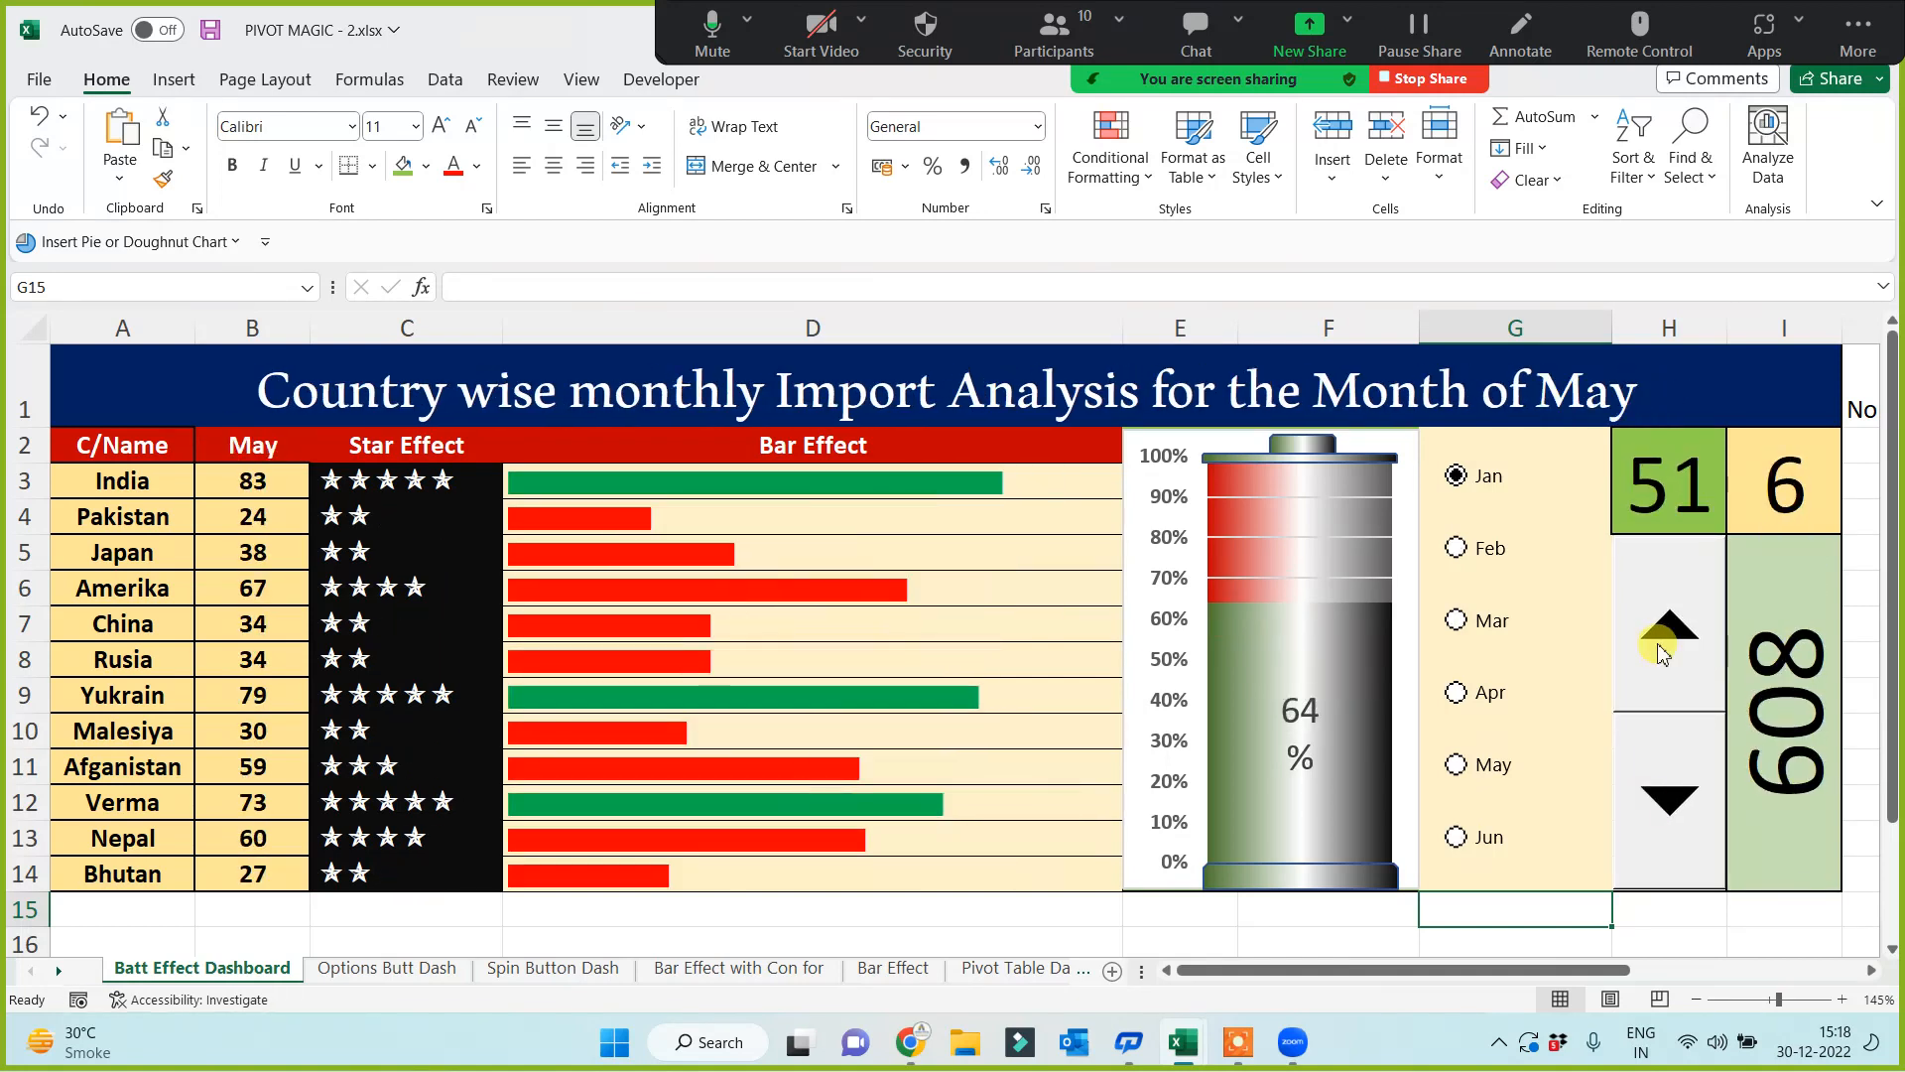
{"action": "left_click", "coordinate": [1671, 800]}
{"action": "left_click", "coordinate": [1671, 800]}
{"action": "left_click", "coordinate": [1671, 800]}
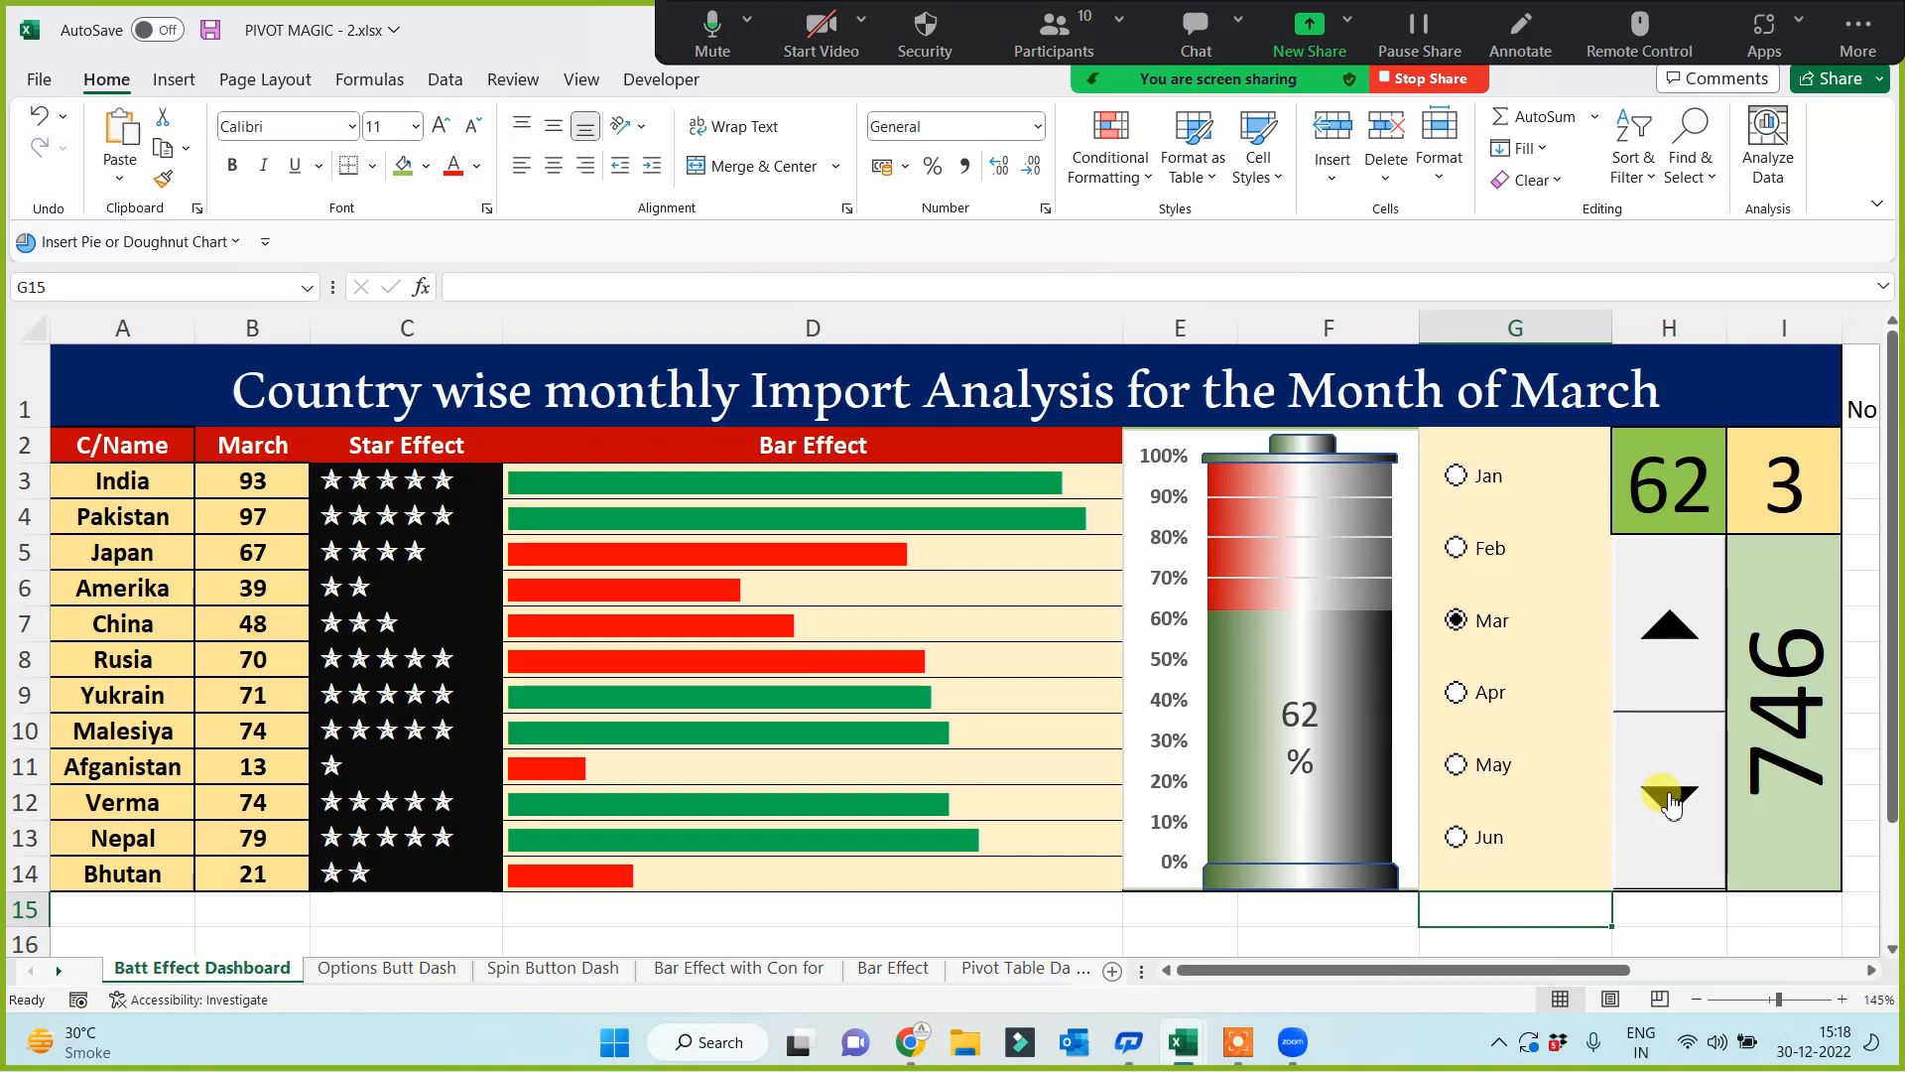
Step: Review the Pivot Table Dashboard and Bar Effect sheets, and set month cell I2 to 1 on the Bar Effect with Con for sheet
{"action": "left_click", "coordinate": [1002, 969]}
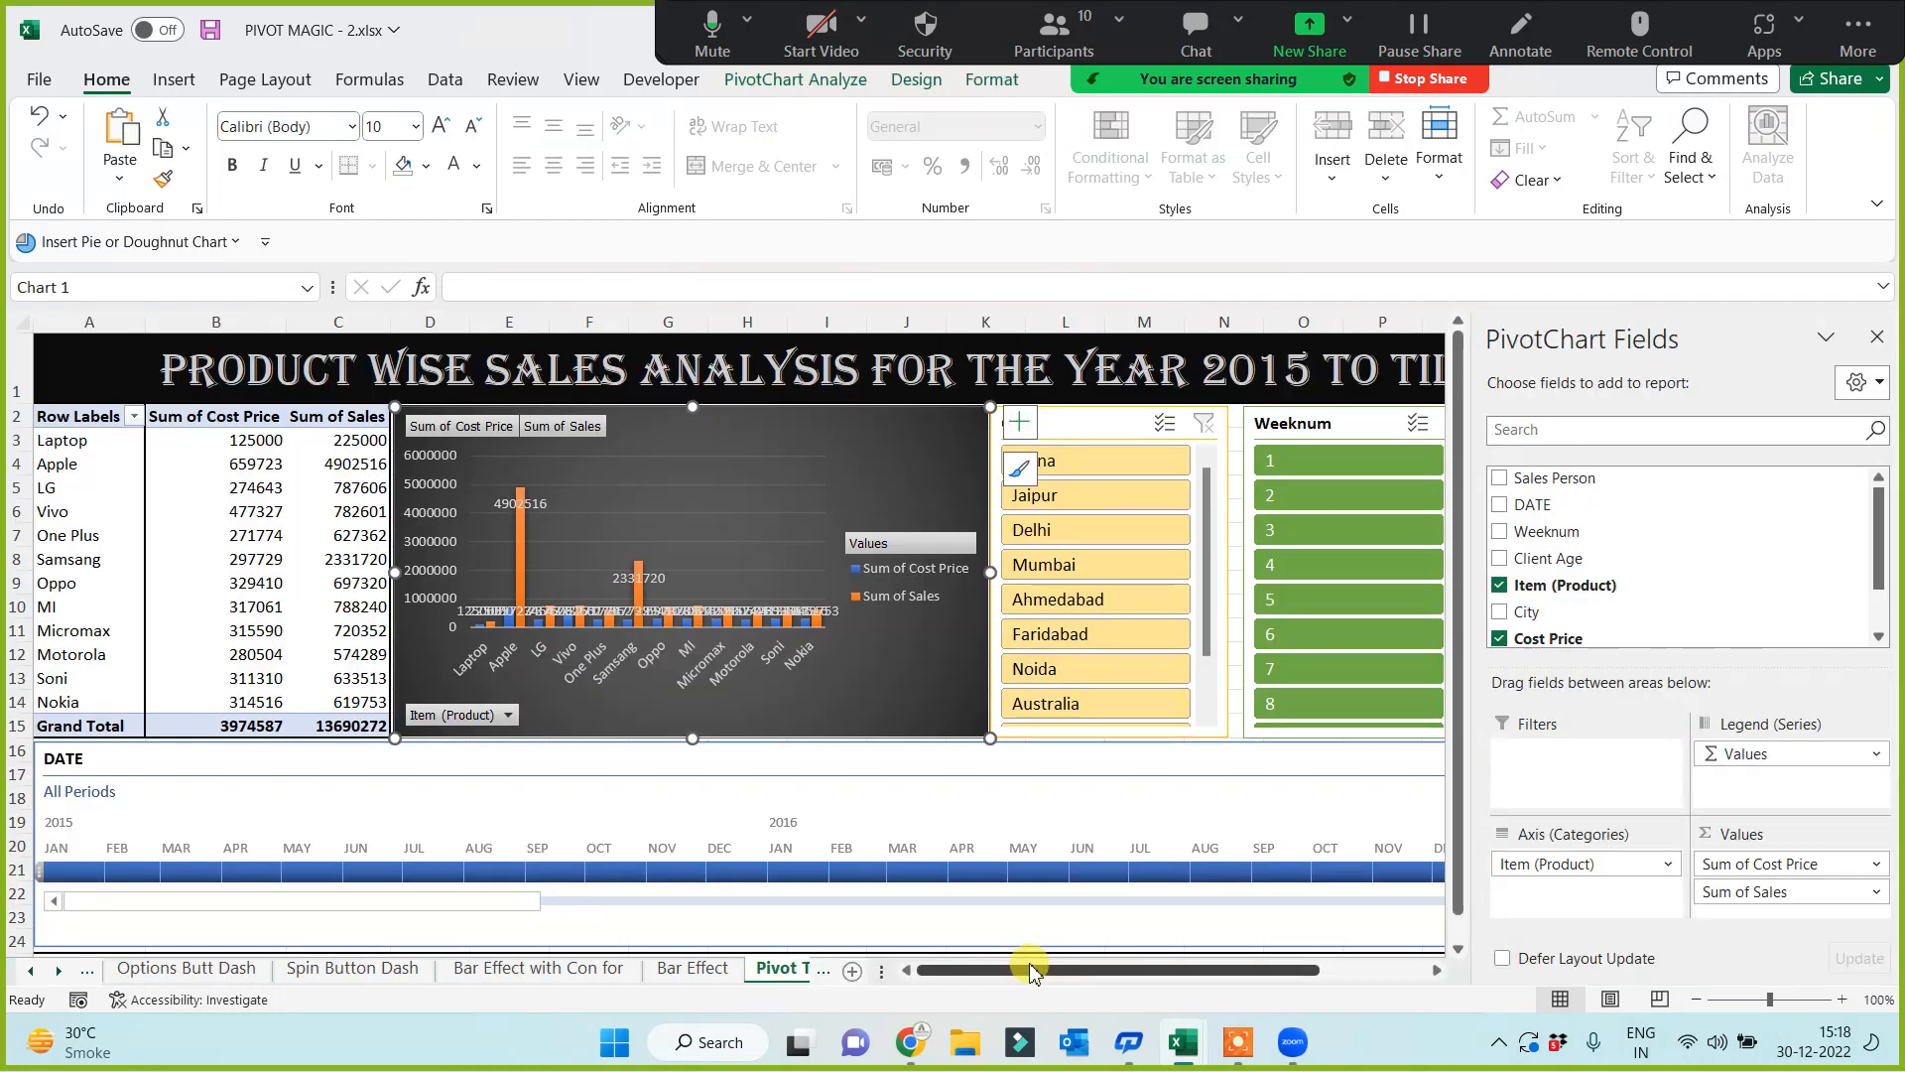
{"action": "left_click", "coordinate": [685, 971]}
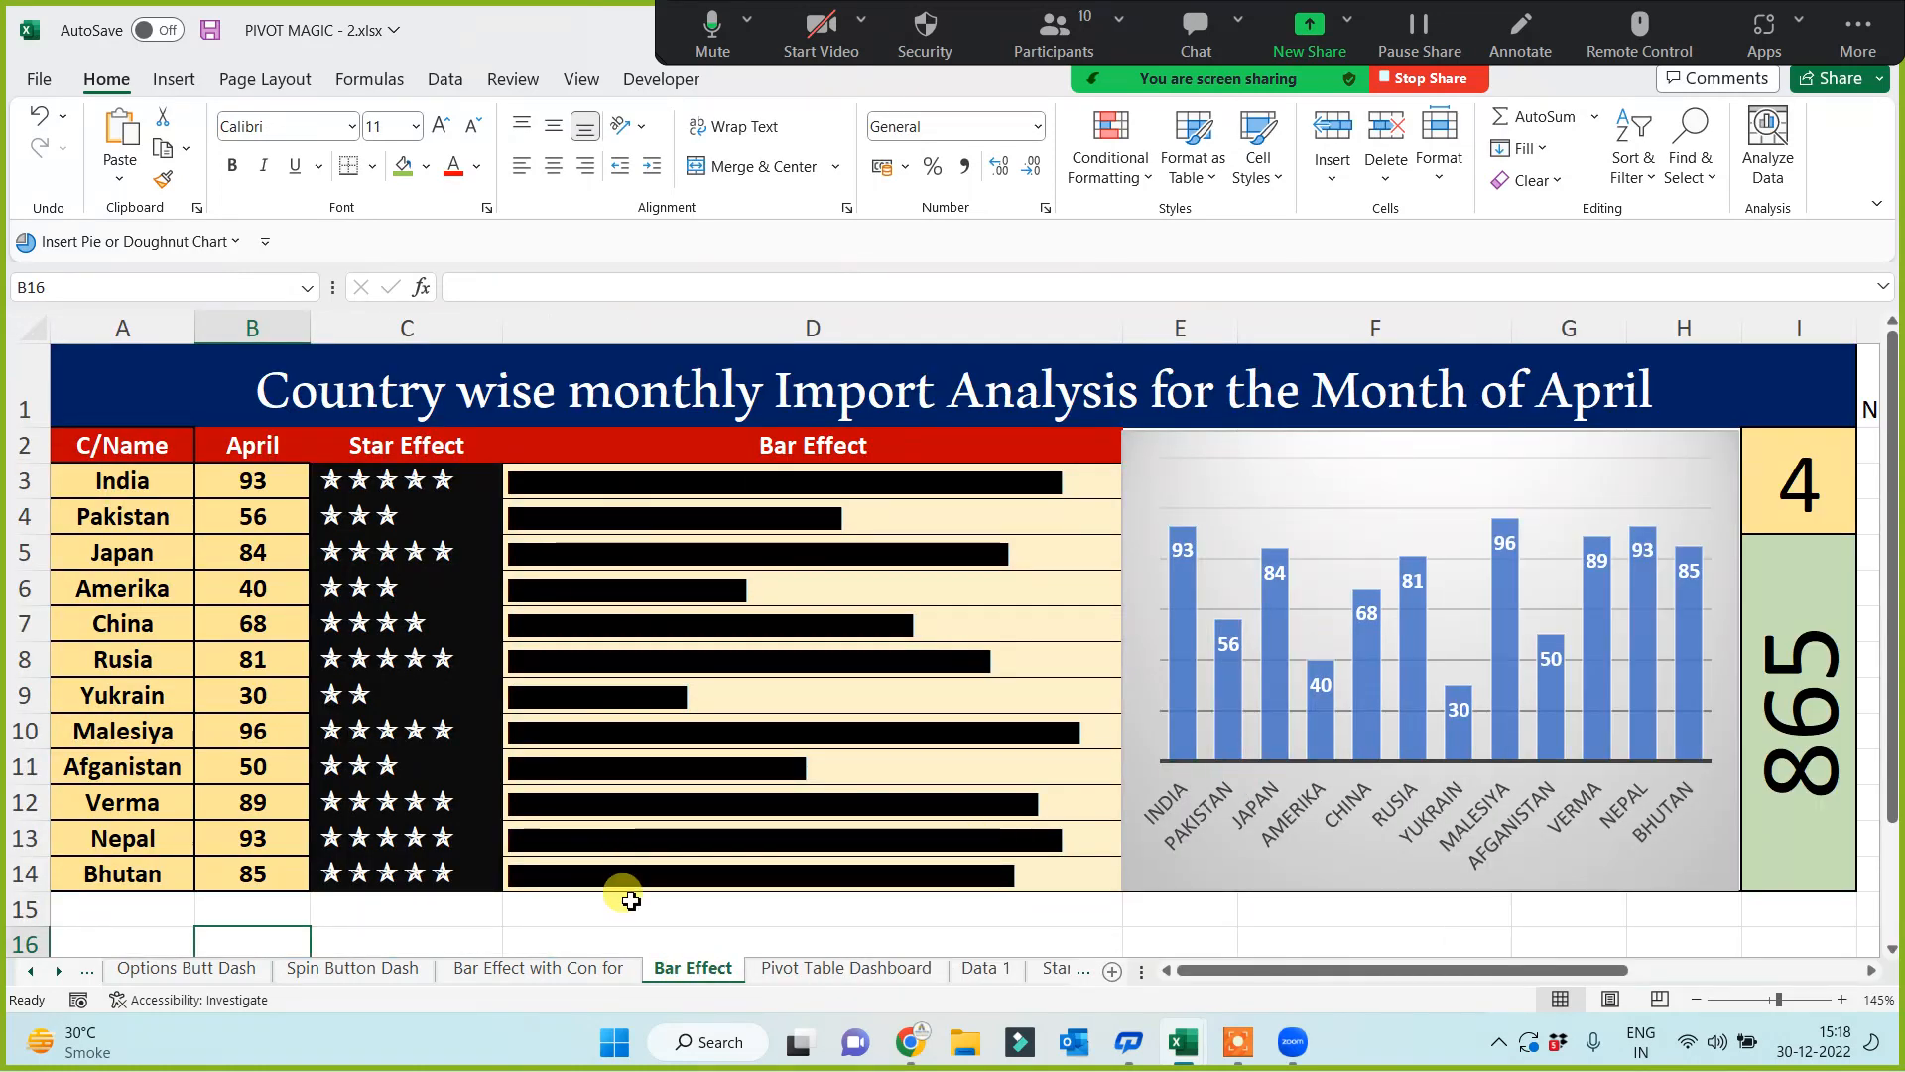
{"action": "left_click", "coordinate": [541, 969]}
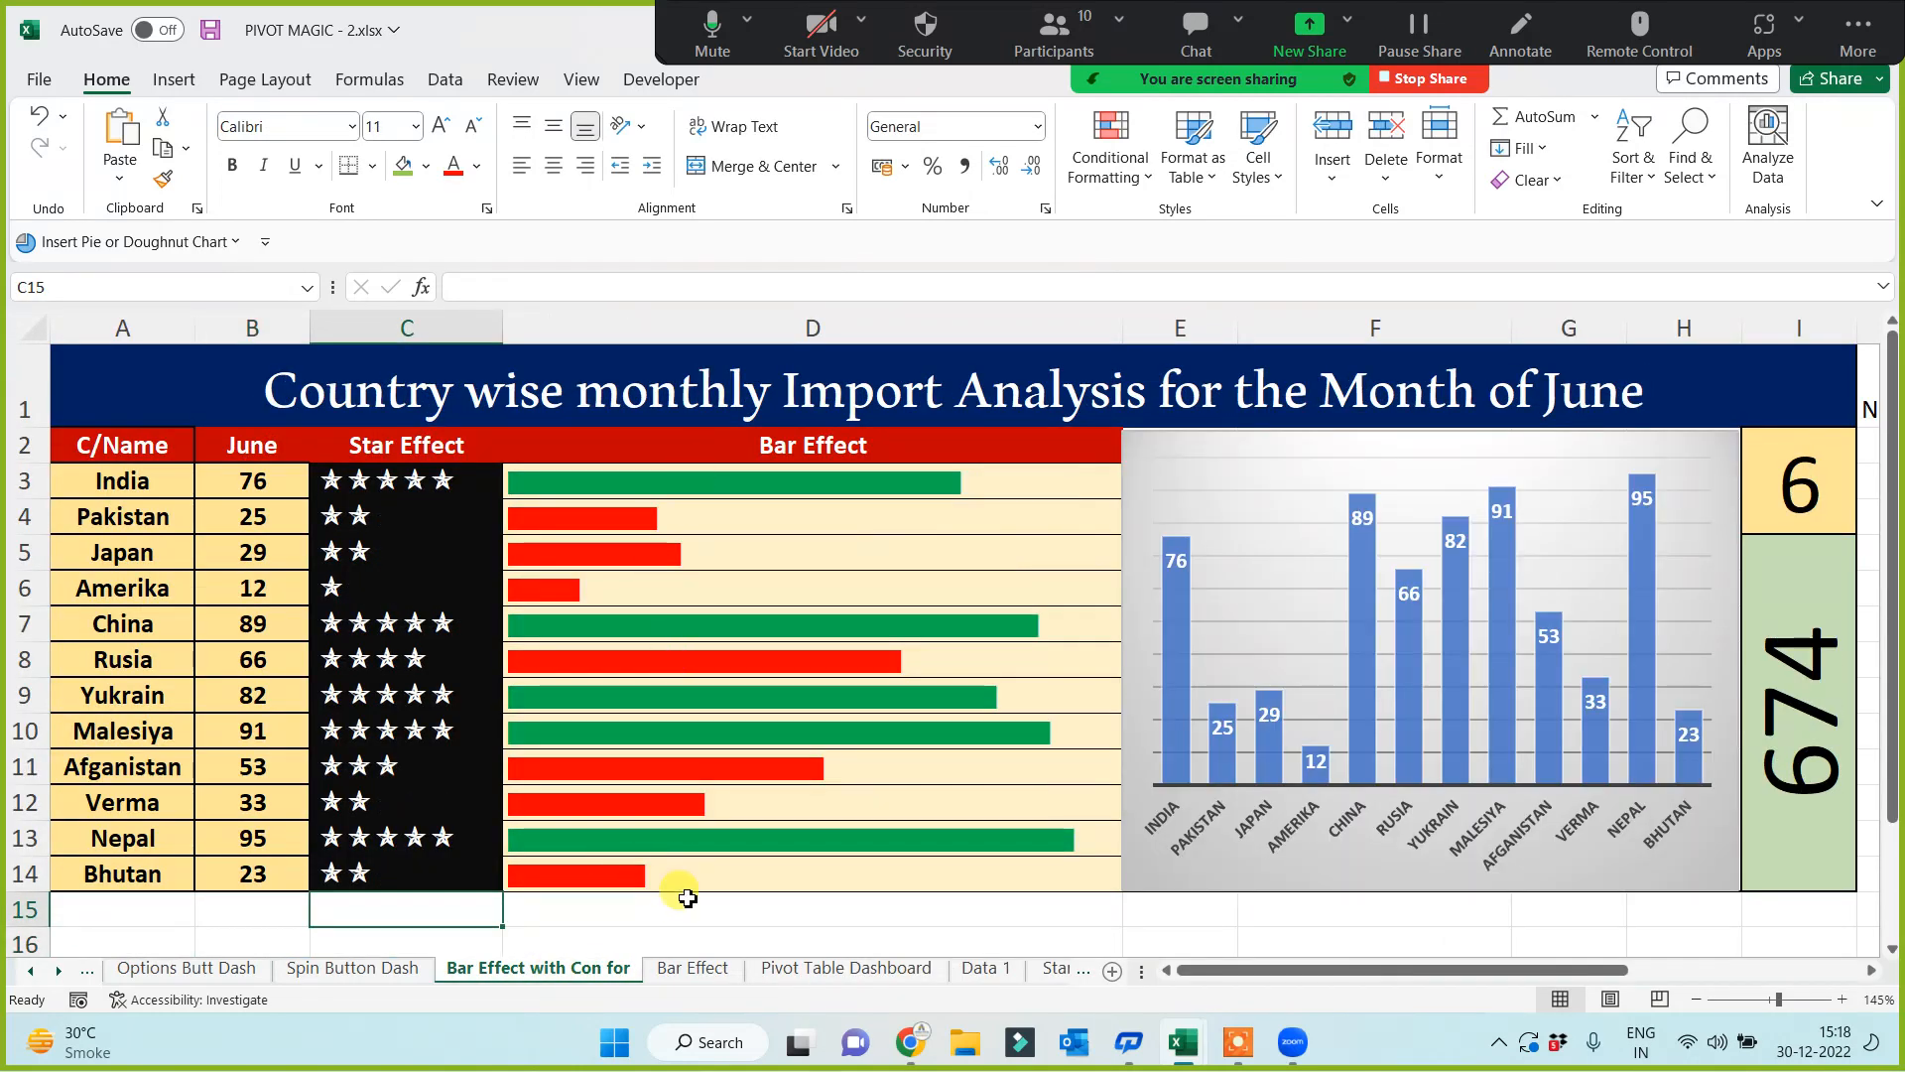
{"action": "left_click", "coordinate": [1811, 485]}
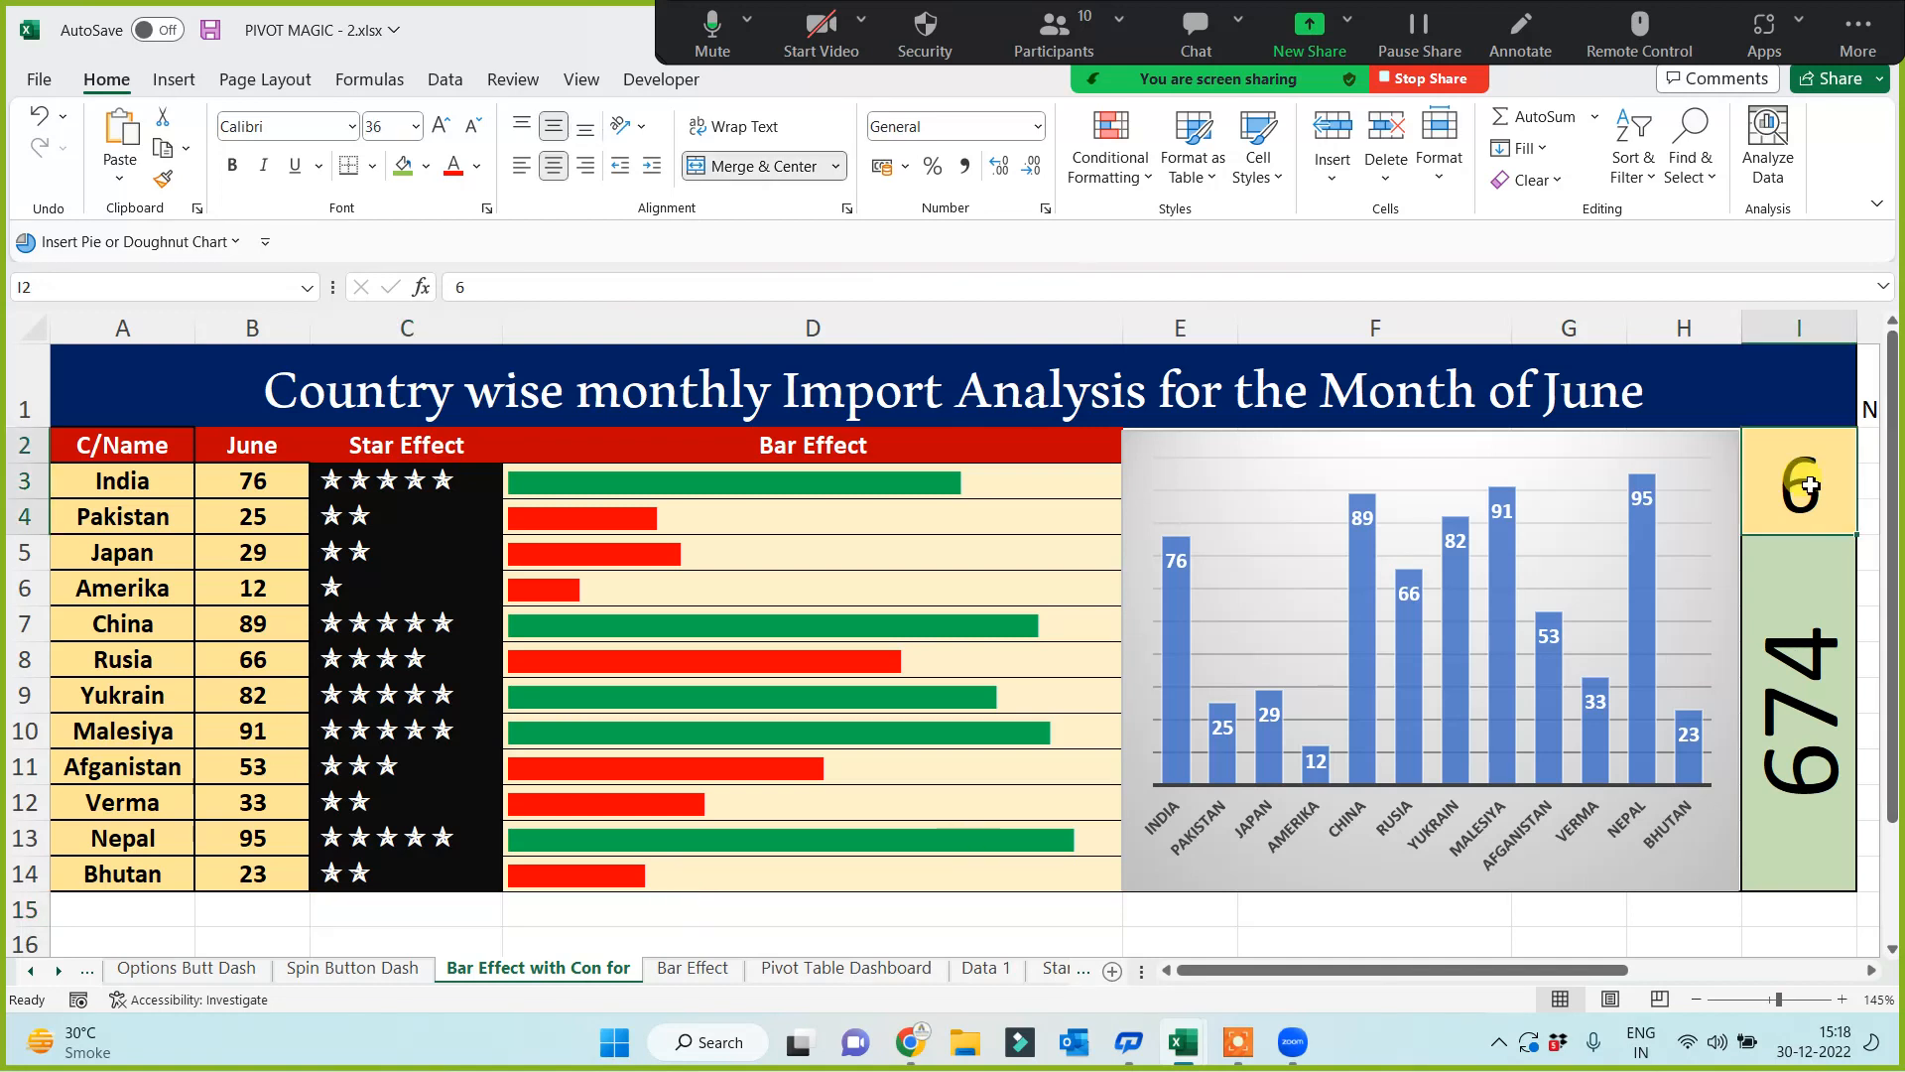
{"action": "type", "text": "1"}
{"action": "left_click", "coordinate": [1333, 935]}
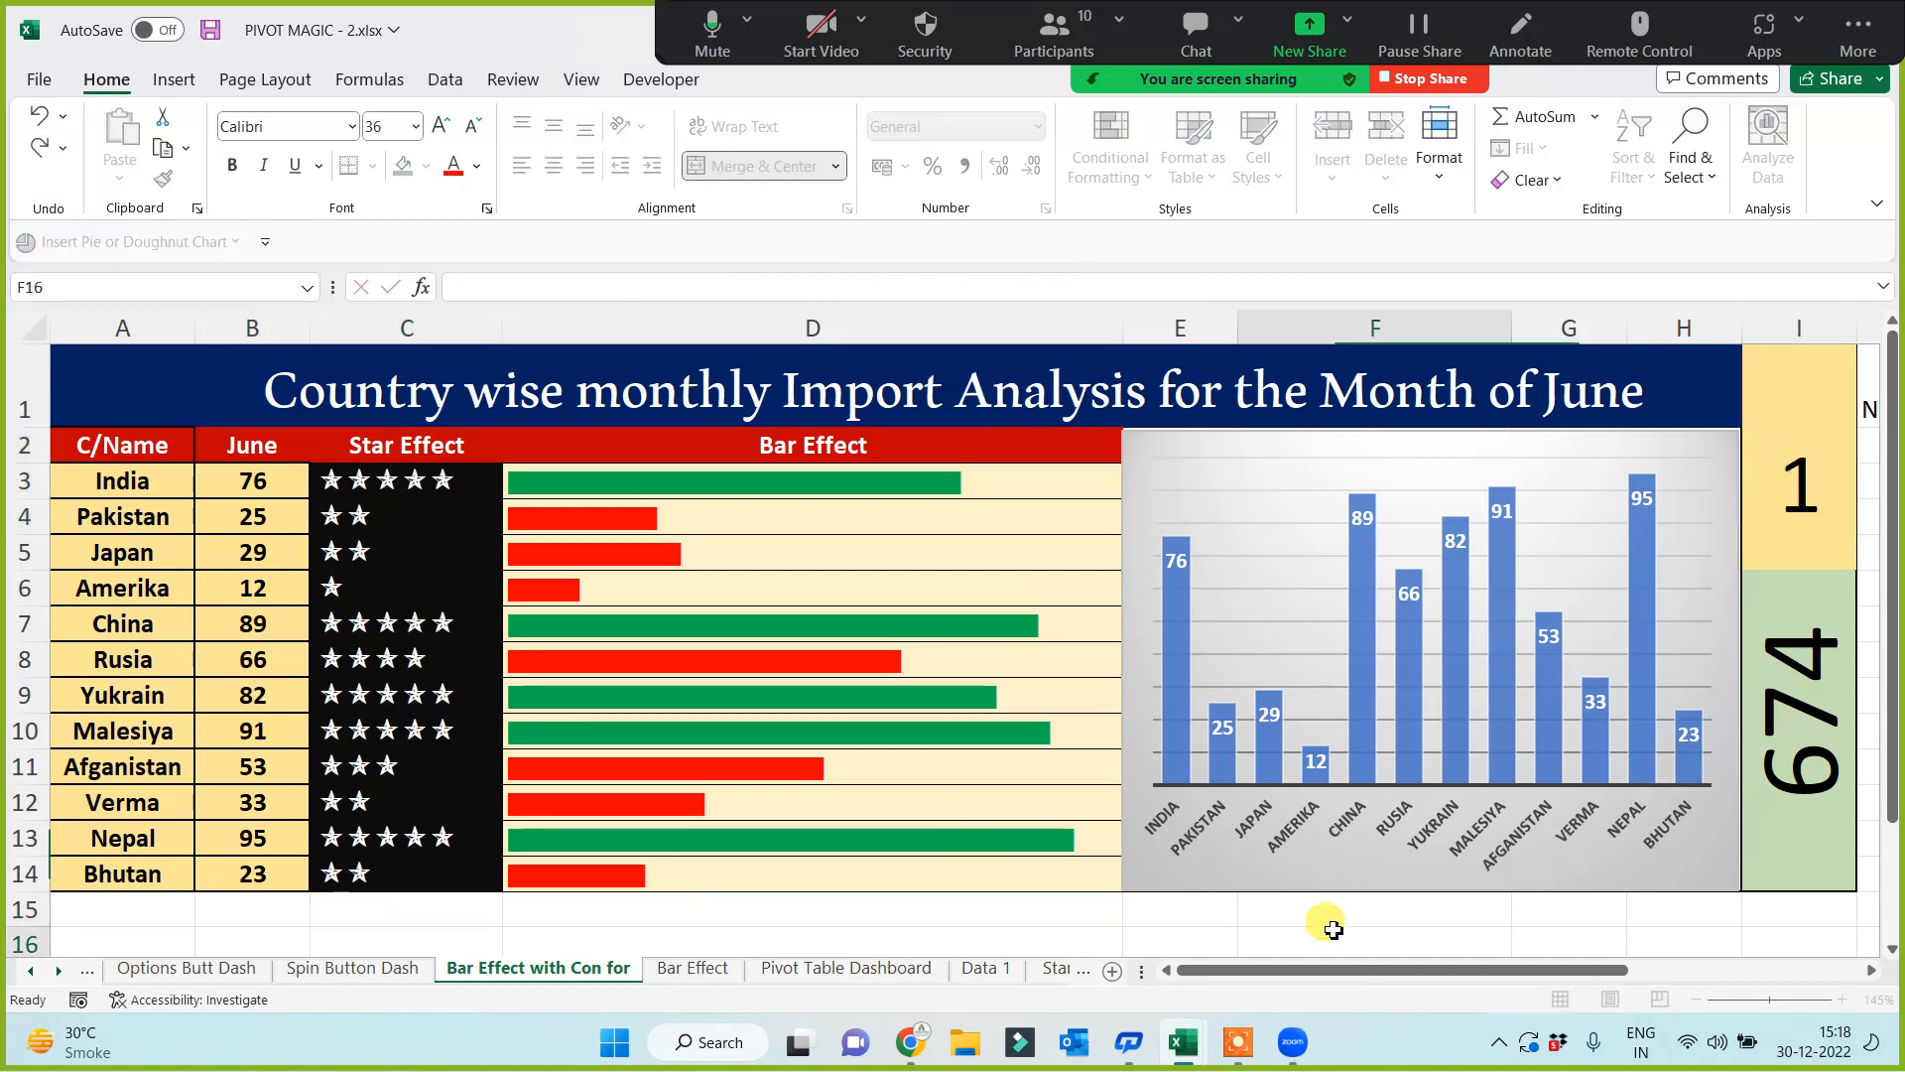
Step: On the Spin Button Dash sheet, deselect the spinner and step the month forward three times to test the chart
{"action": "left_click", "coordinate": [369, 968]}
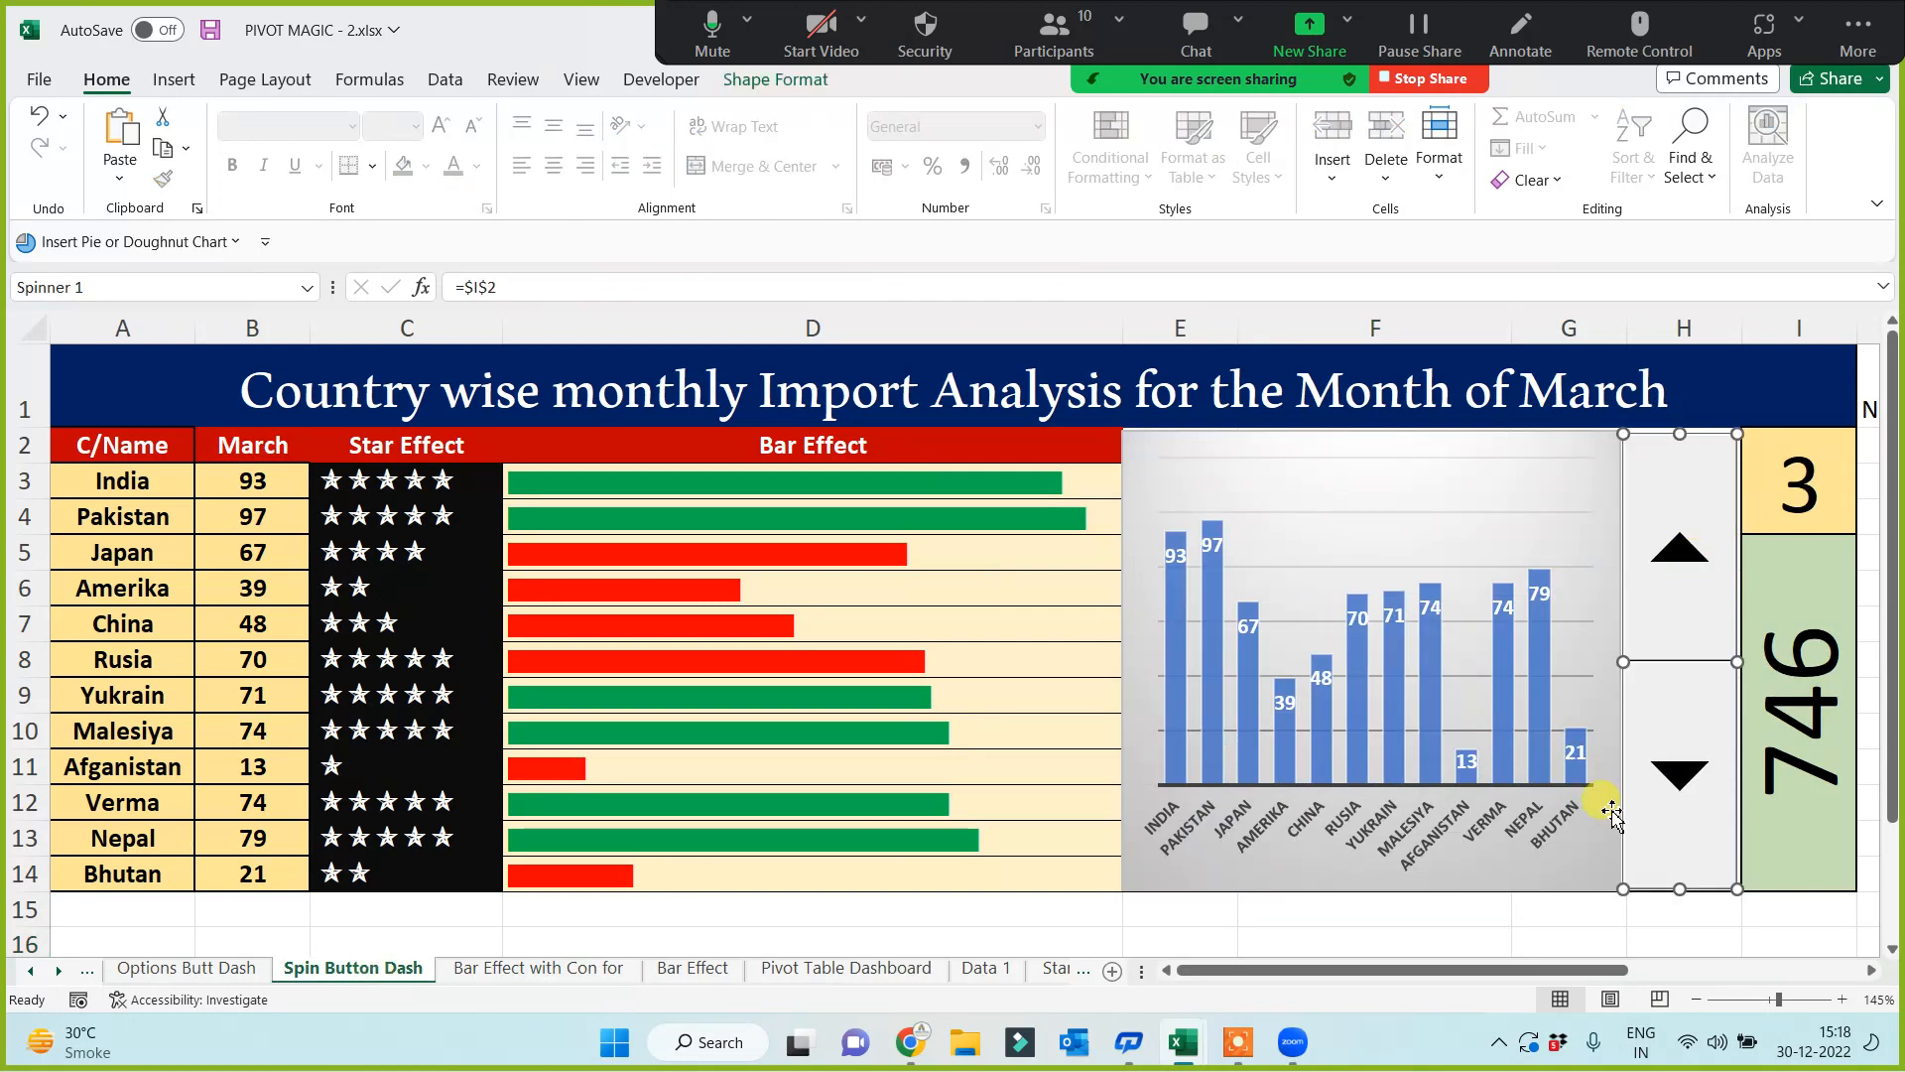
{"action": "left_click", "coordinate": [1525, 908]}
{"action": "left_click", "coordinate": [1709, 595]}
{"action": "left_click", "coordinate": [1703, 587]}
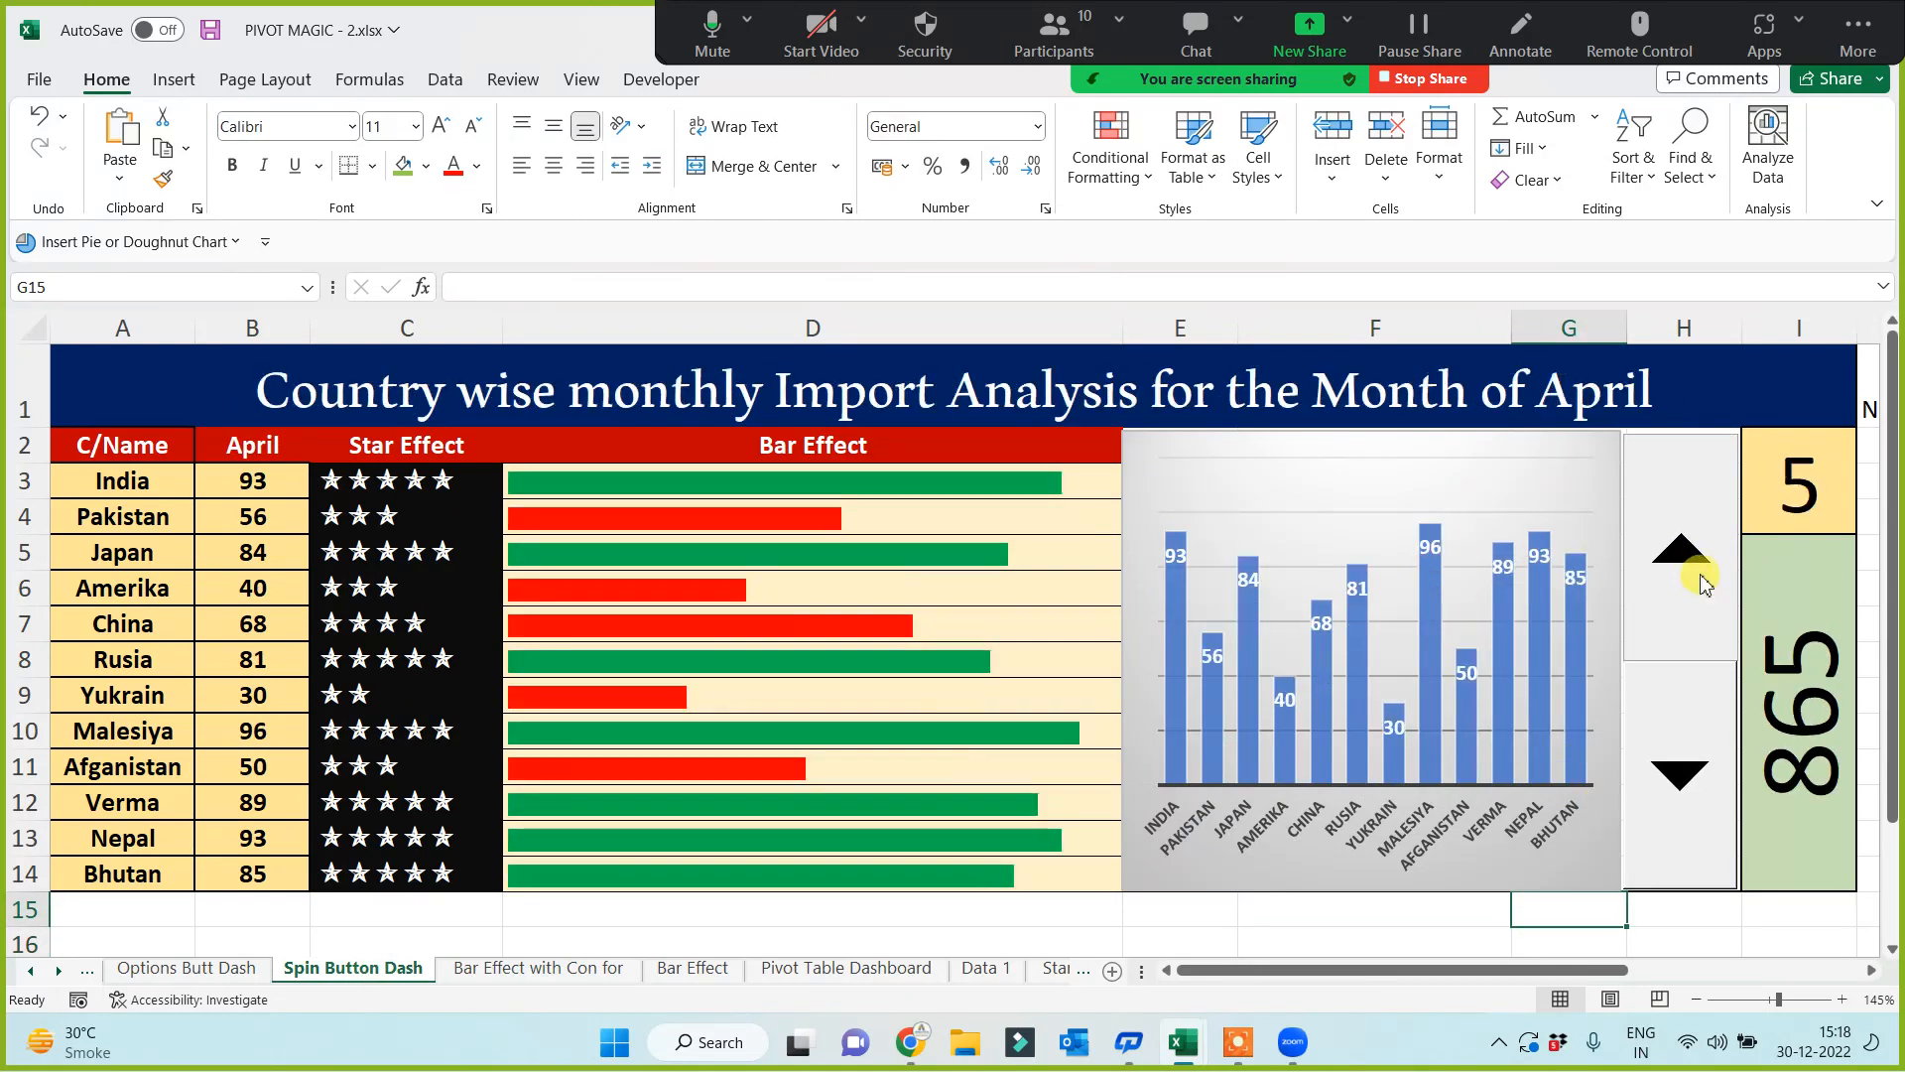
{"action": "left_click", "coordinate": [1702, 587]}
Step: On the Options Butt Dash sheet, test the option buttons by choosing Feb and Jan
{"action": "left_click", "coordinate": [188, 968]}
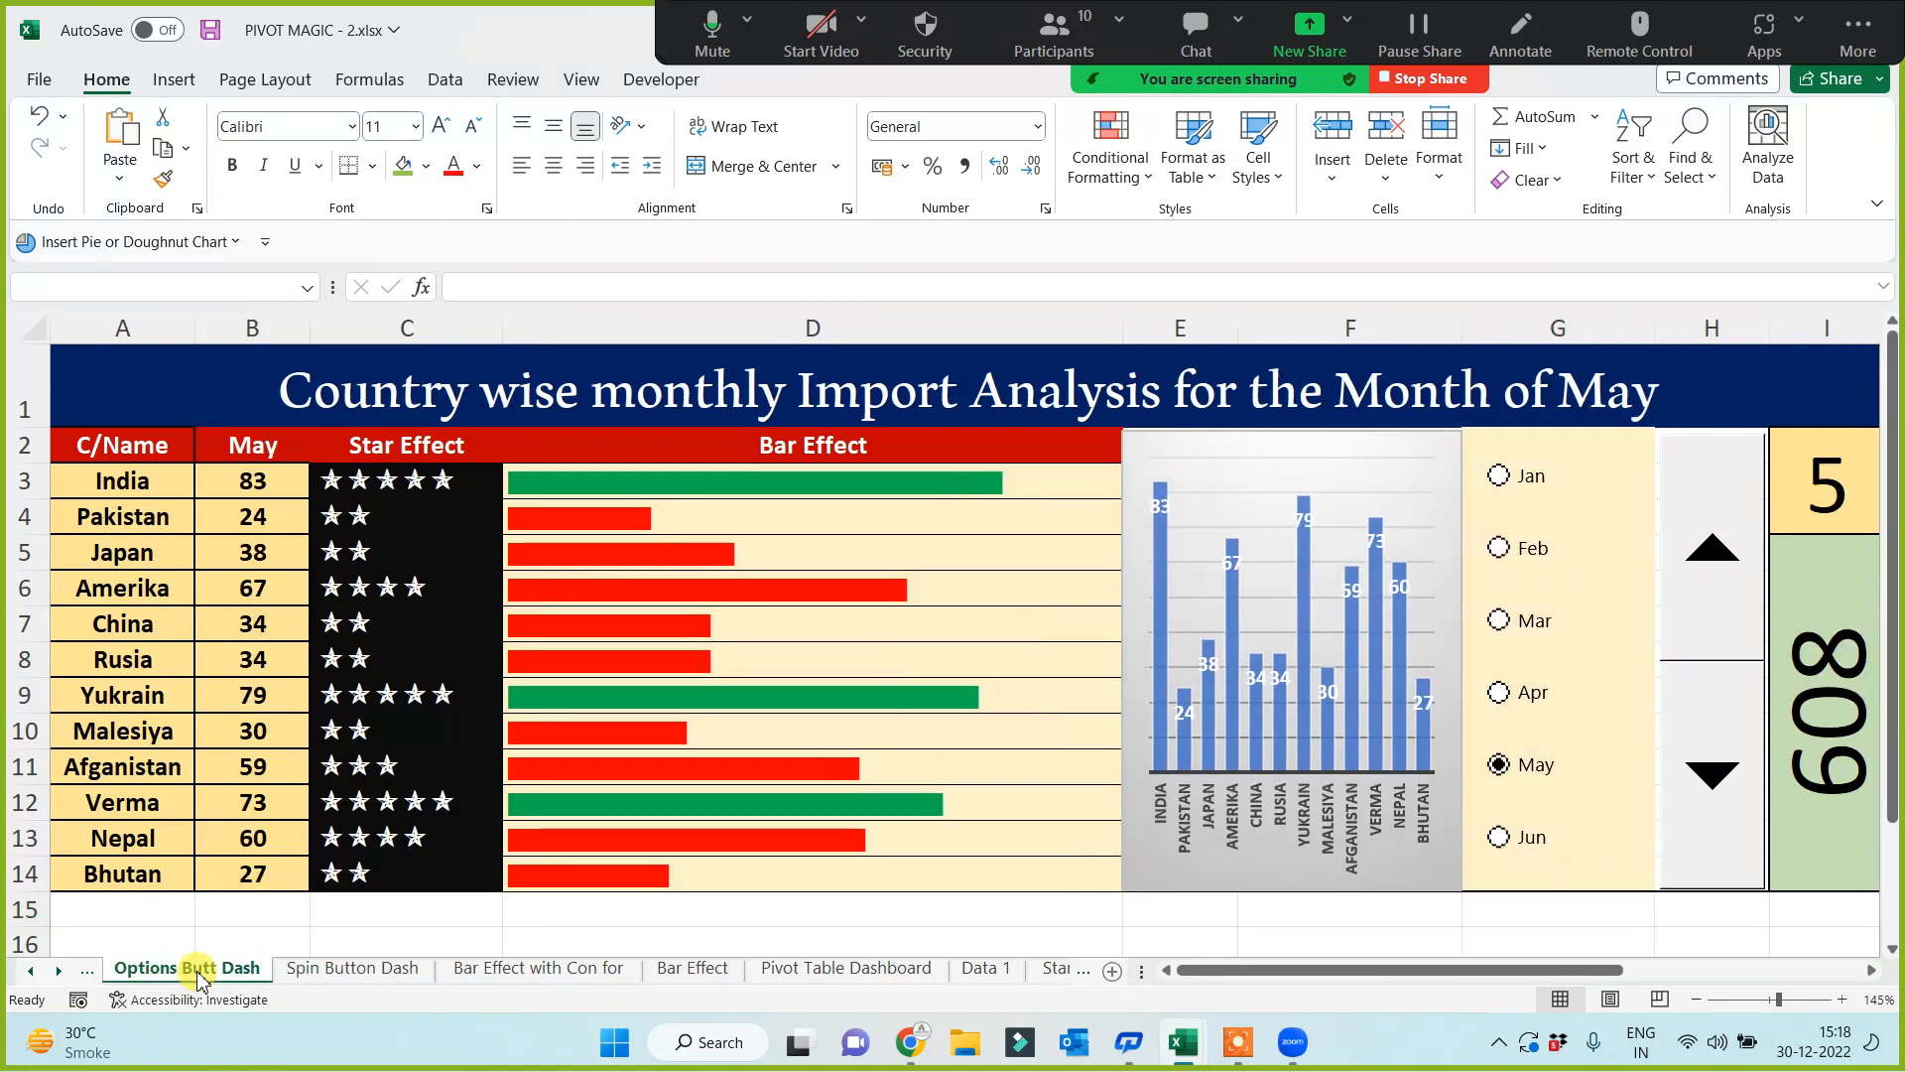
{"action": "left_click", "coordinate": [1512, 623], "text": "ctrl"}
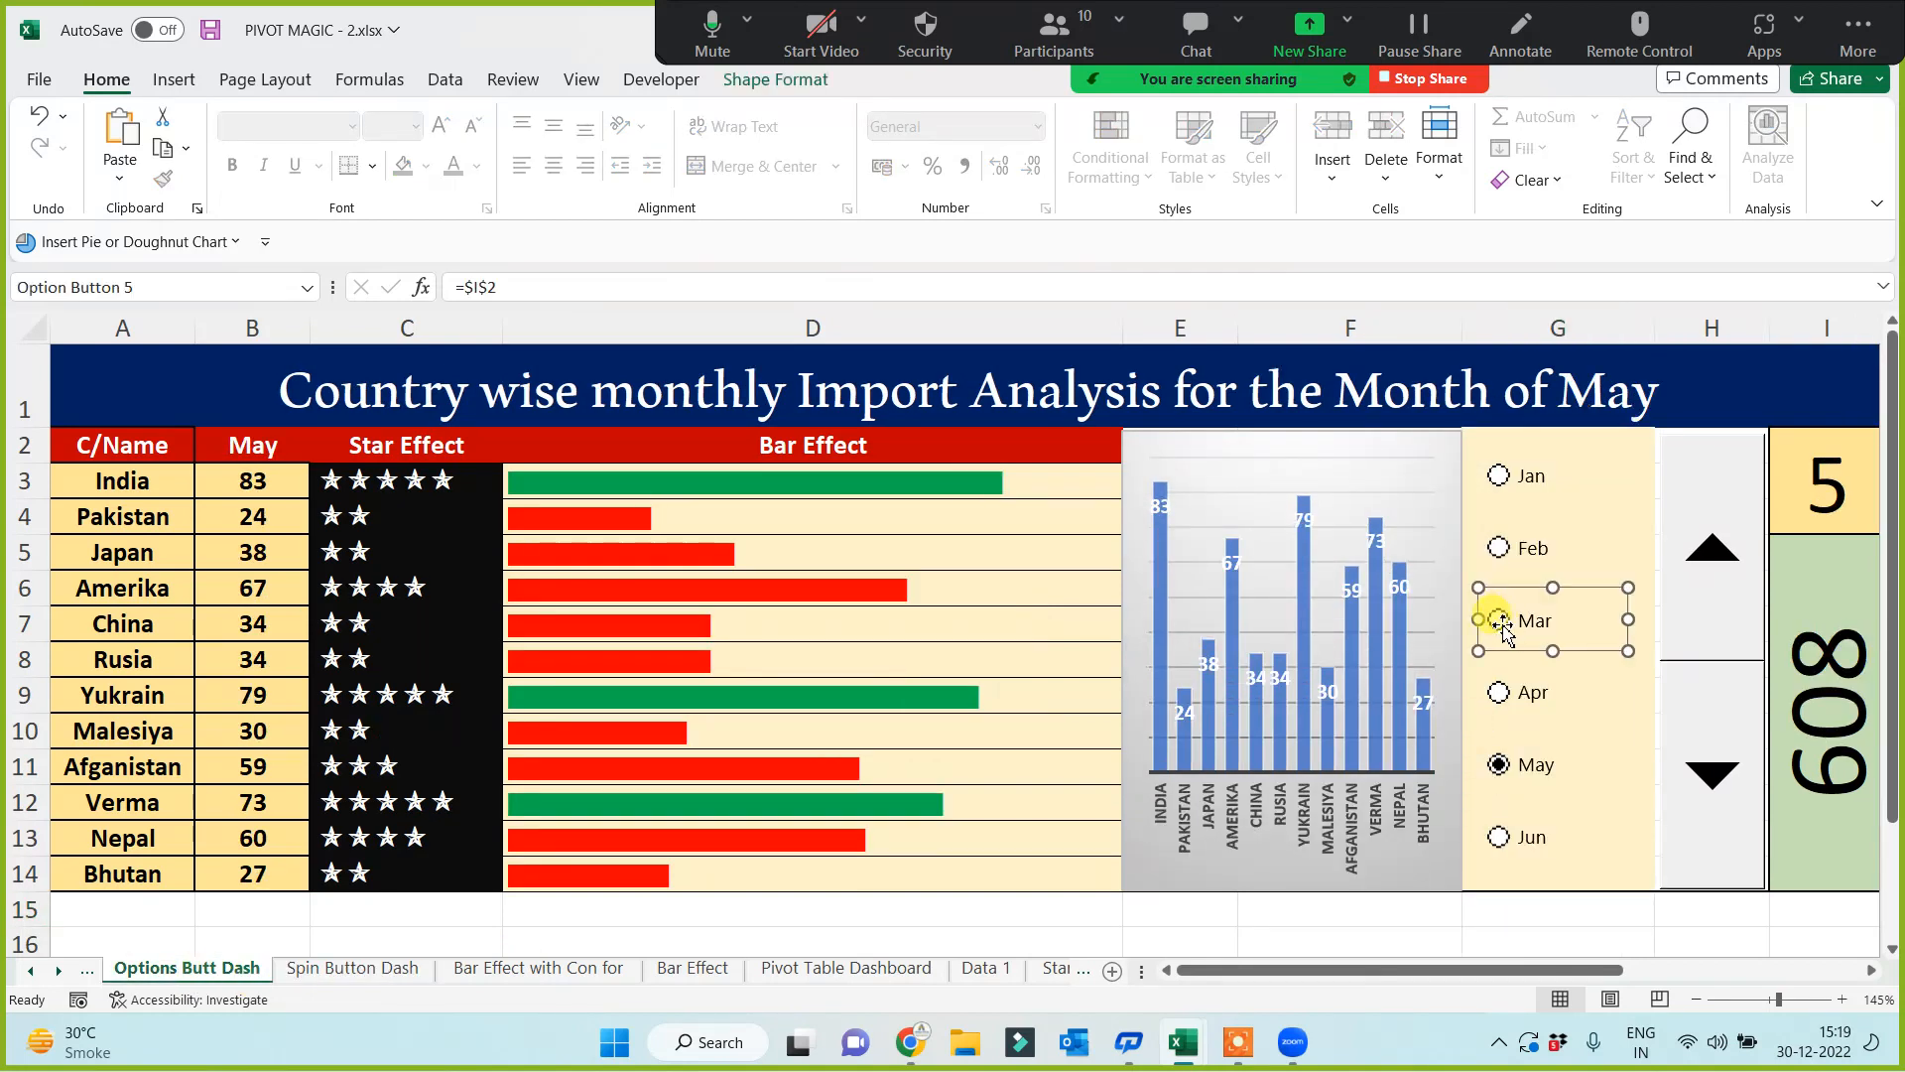
{"action": "left_click", "coordinate": [1502, 549]}
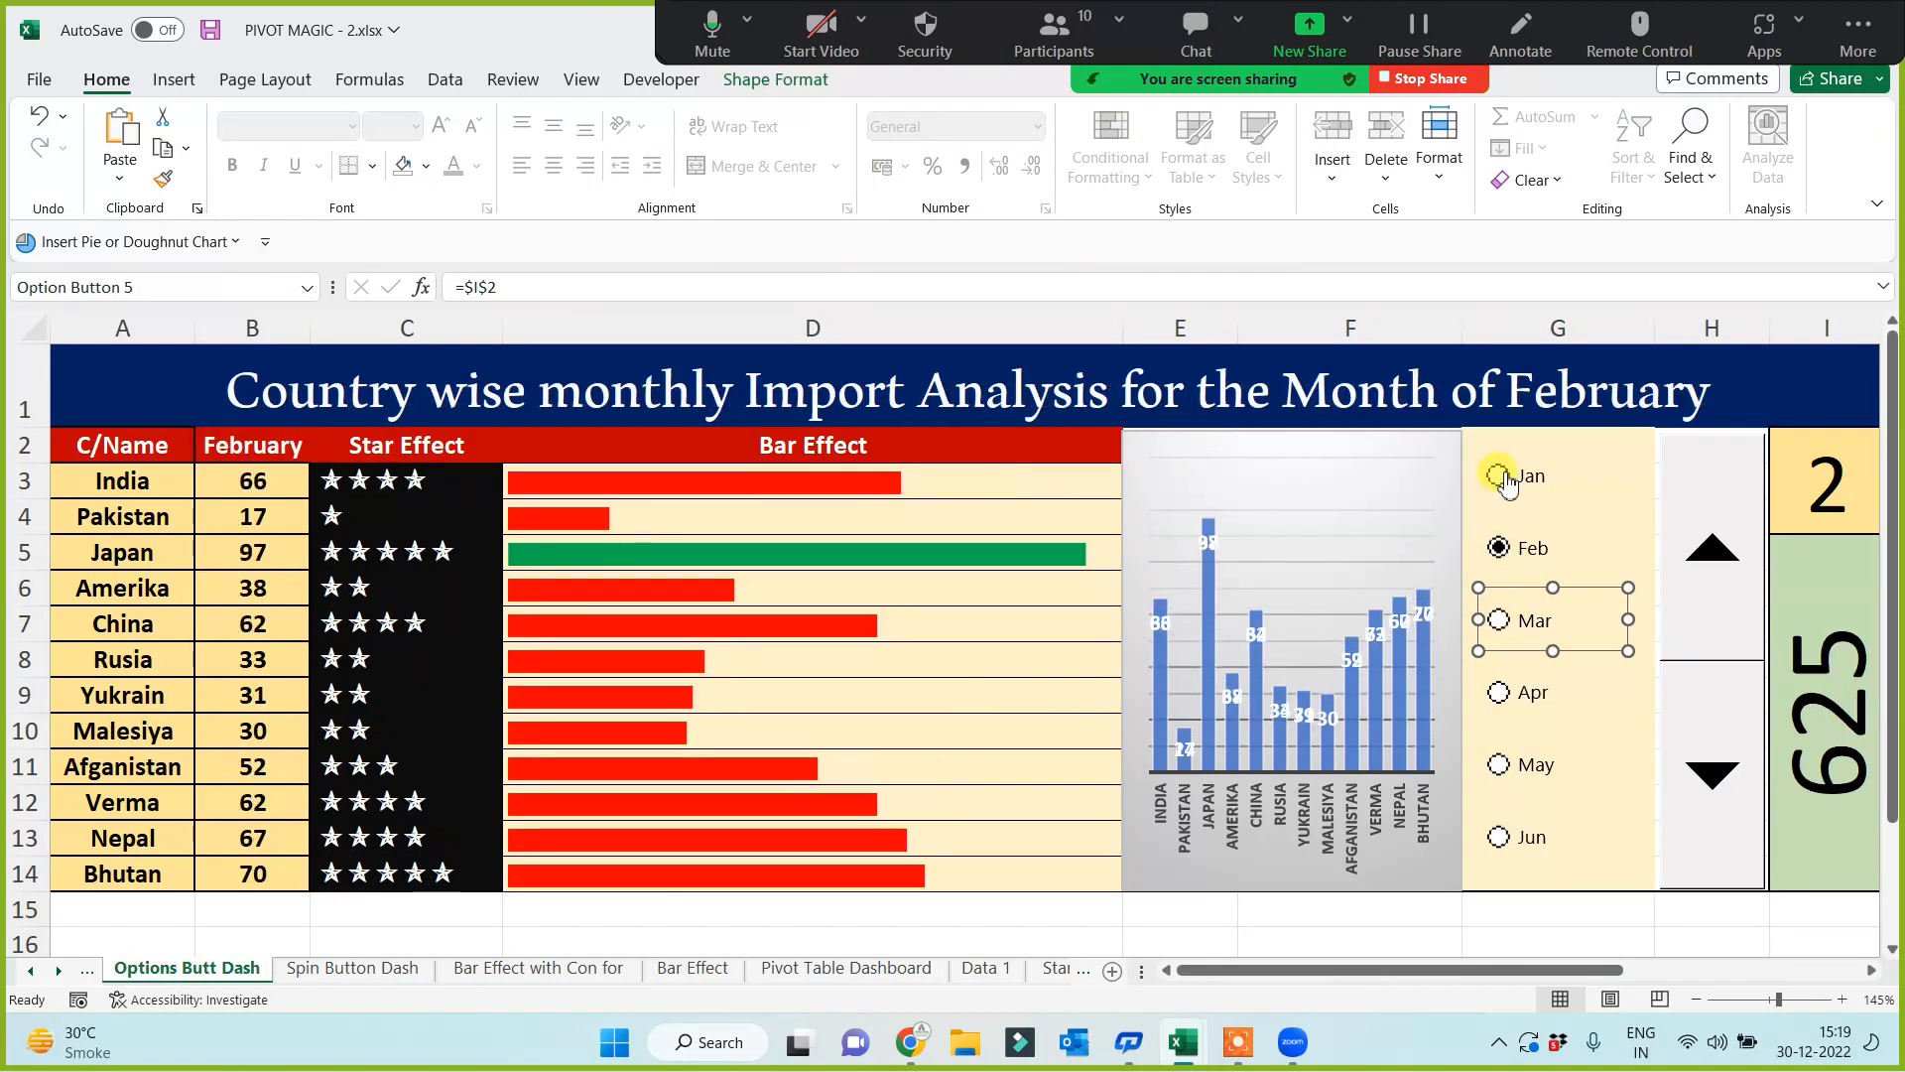
{"action": "left_click", "coordinate": [1498, 475]}
{"action": "left_click", "coordinate": [1078, 948]}
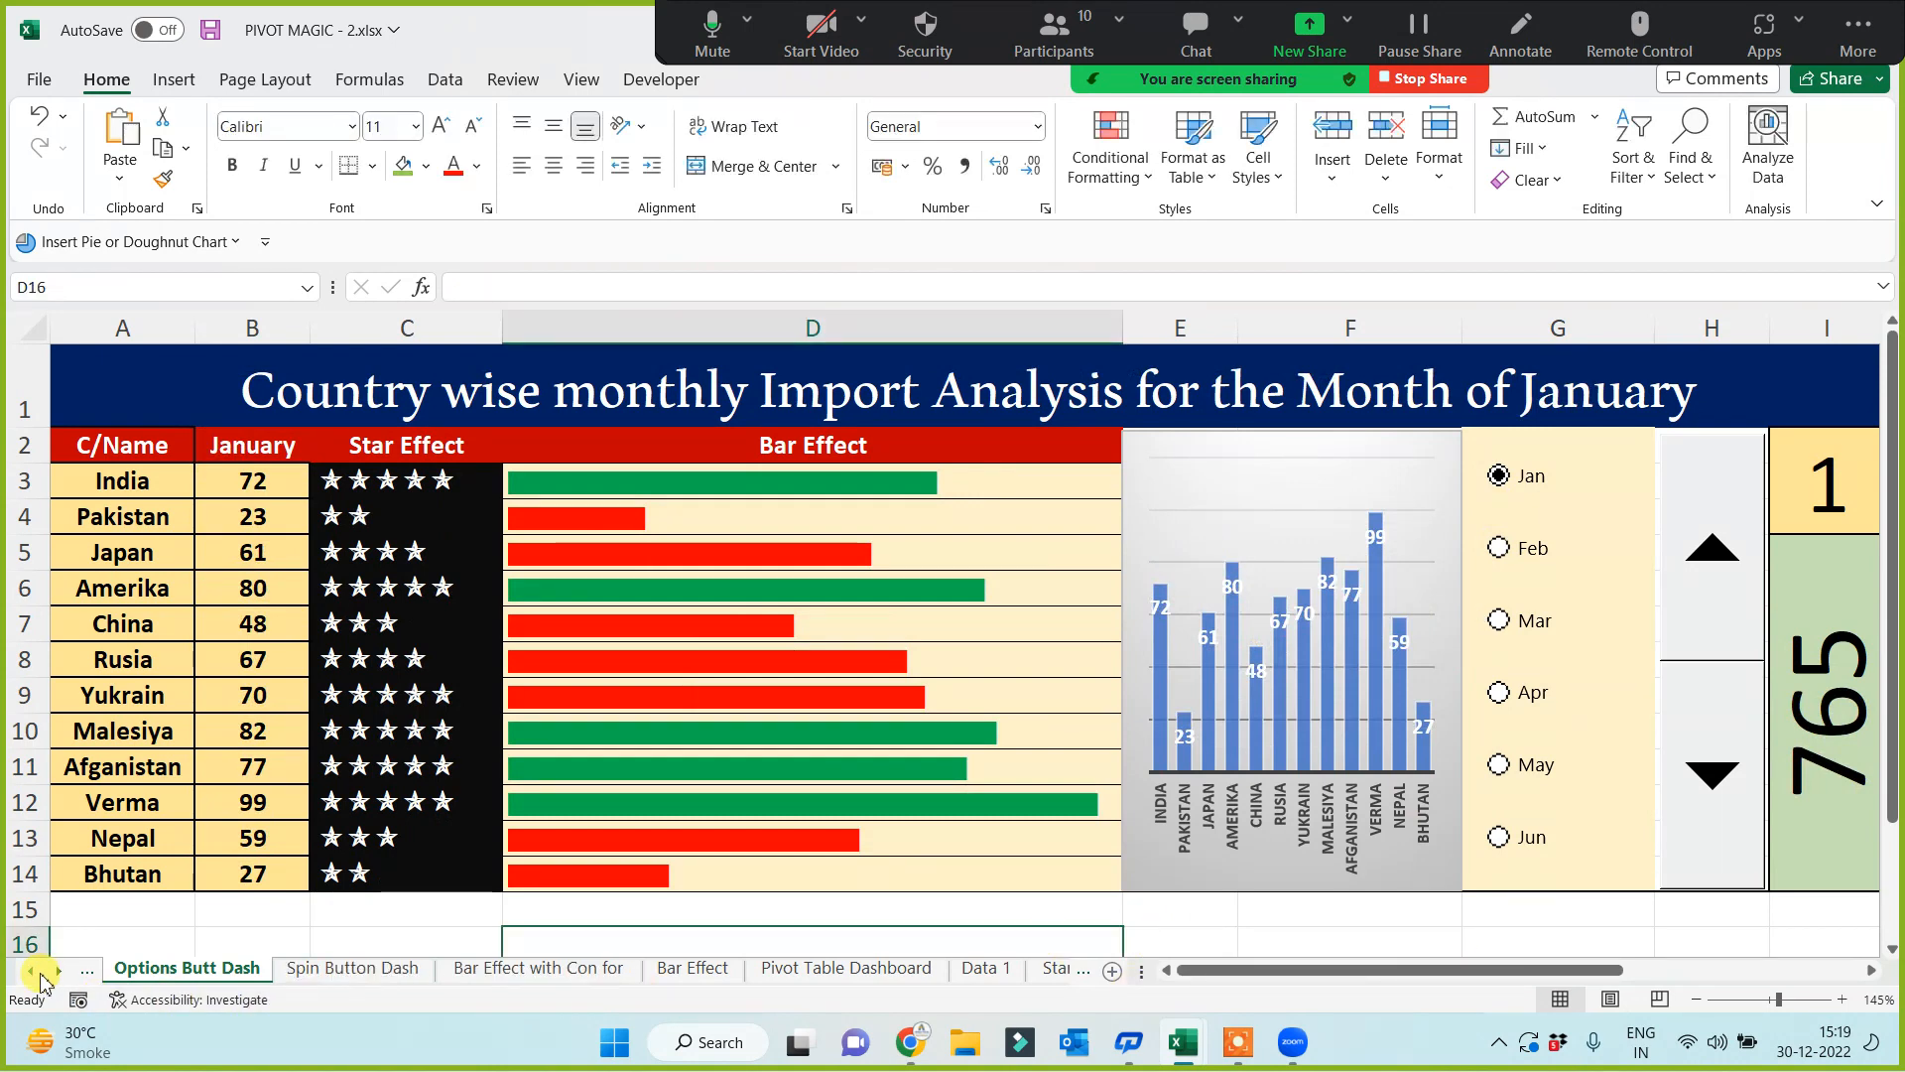
Step: Return to the Batt Effect Dashboard sheet and select the Apr option for the battery chart
{"action": "left_click", "coordinate": [38, 972]}
{"action": "left_click", "coordinate": [174, 968]}
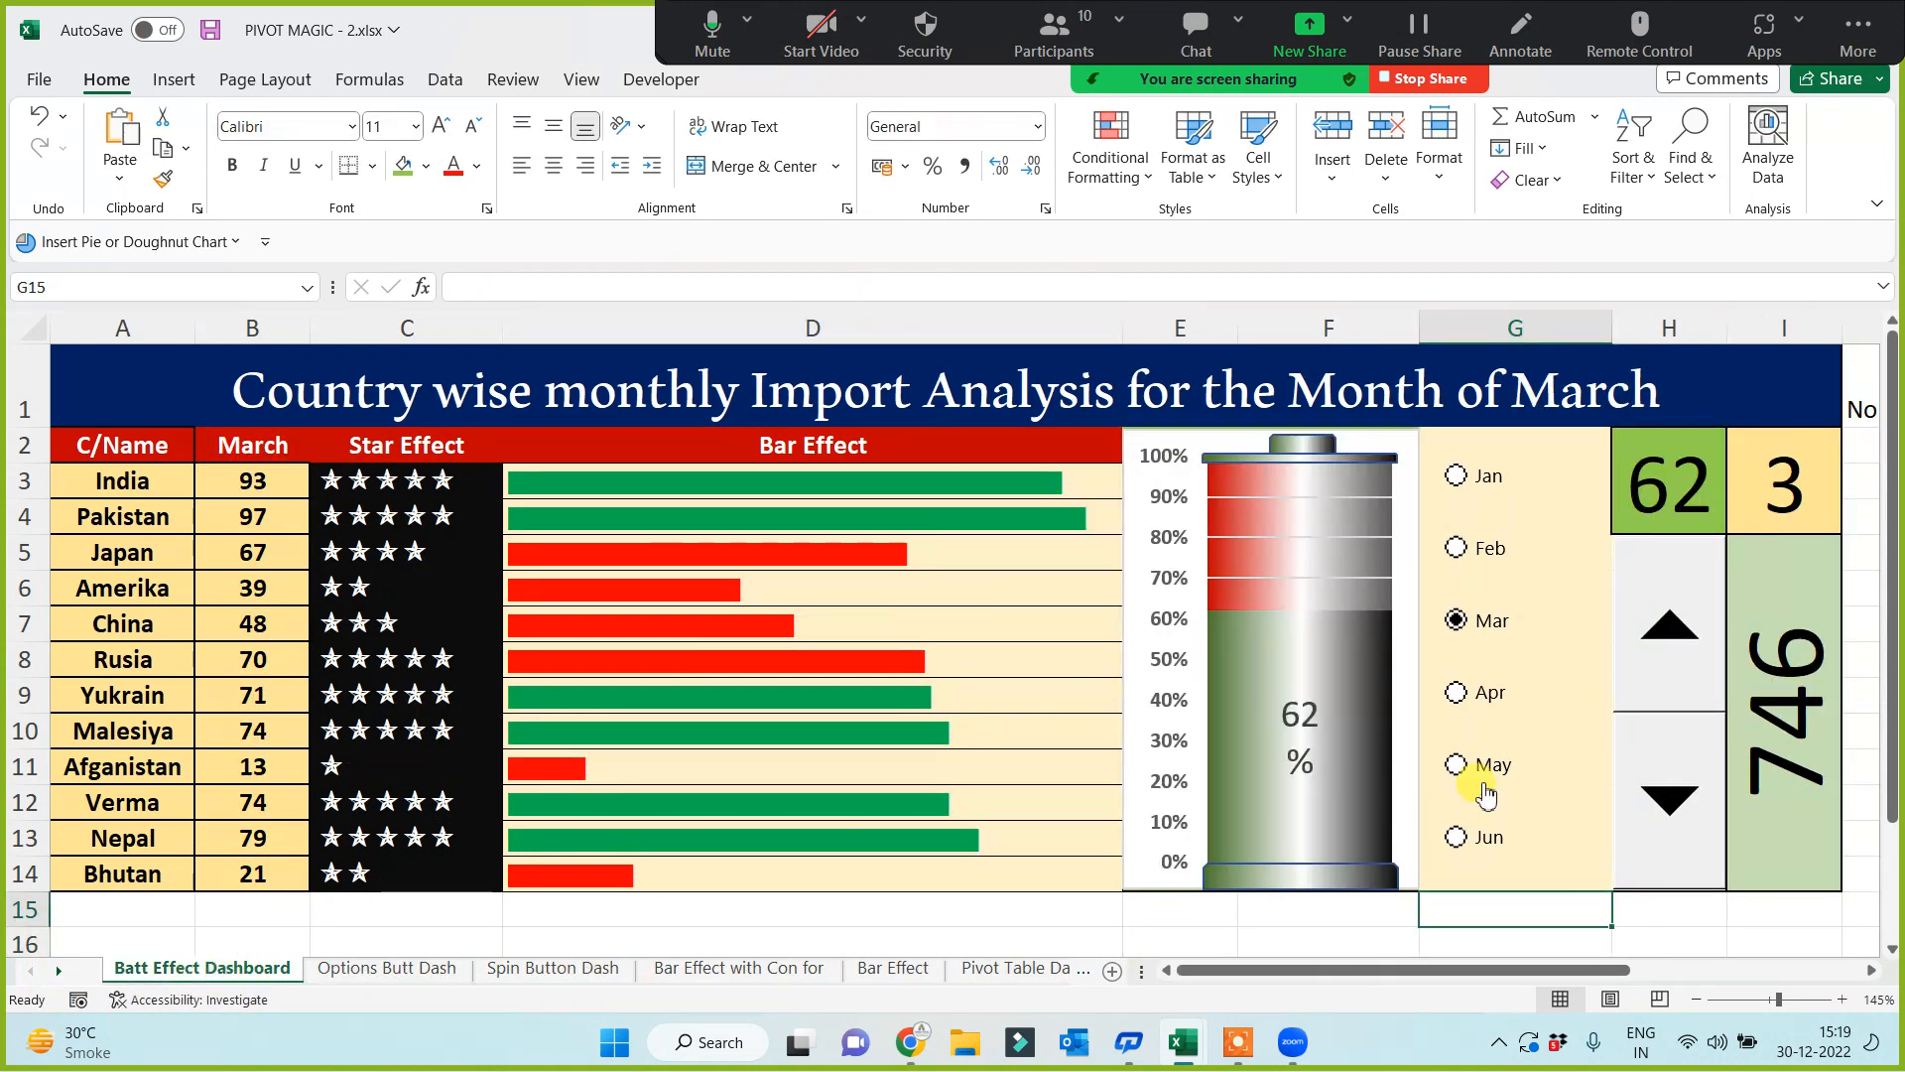
{"action": "left_click", "coordinate": [1457, 695]}
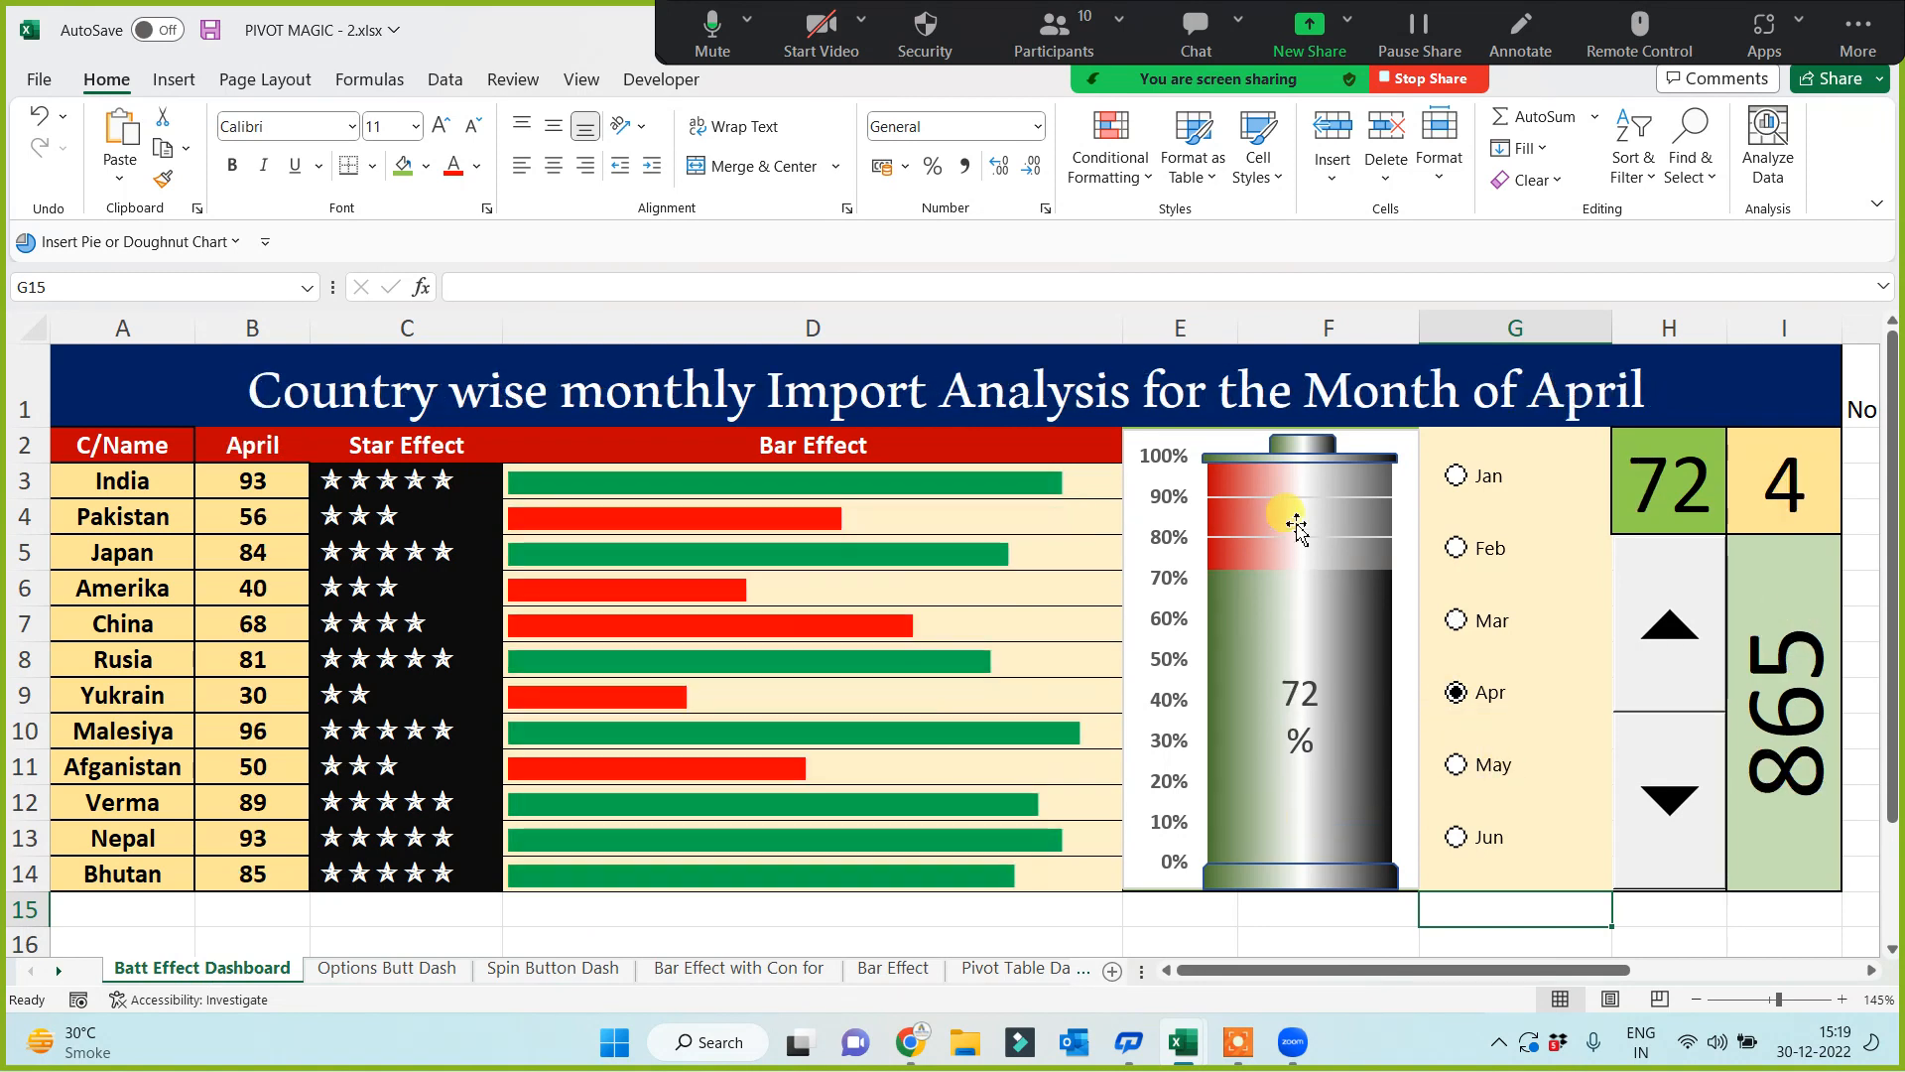
Step: Test the battery chart's month options by choosing Mar, Feb and Jan, and leave Feb selected
{"action": "left_click", "coordinate": [1455, 622]}
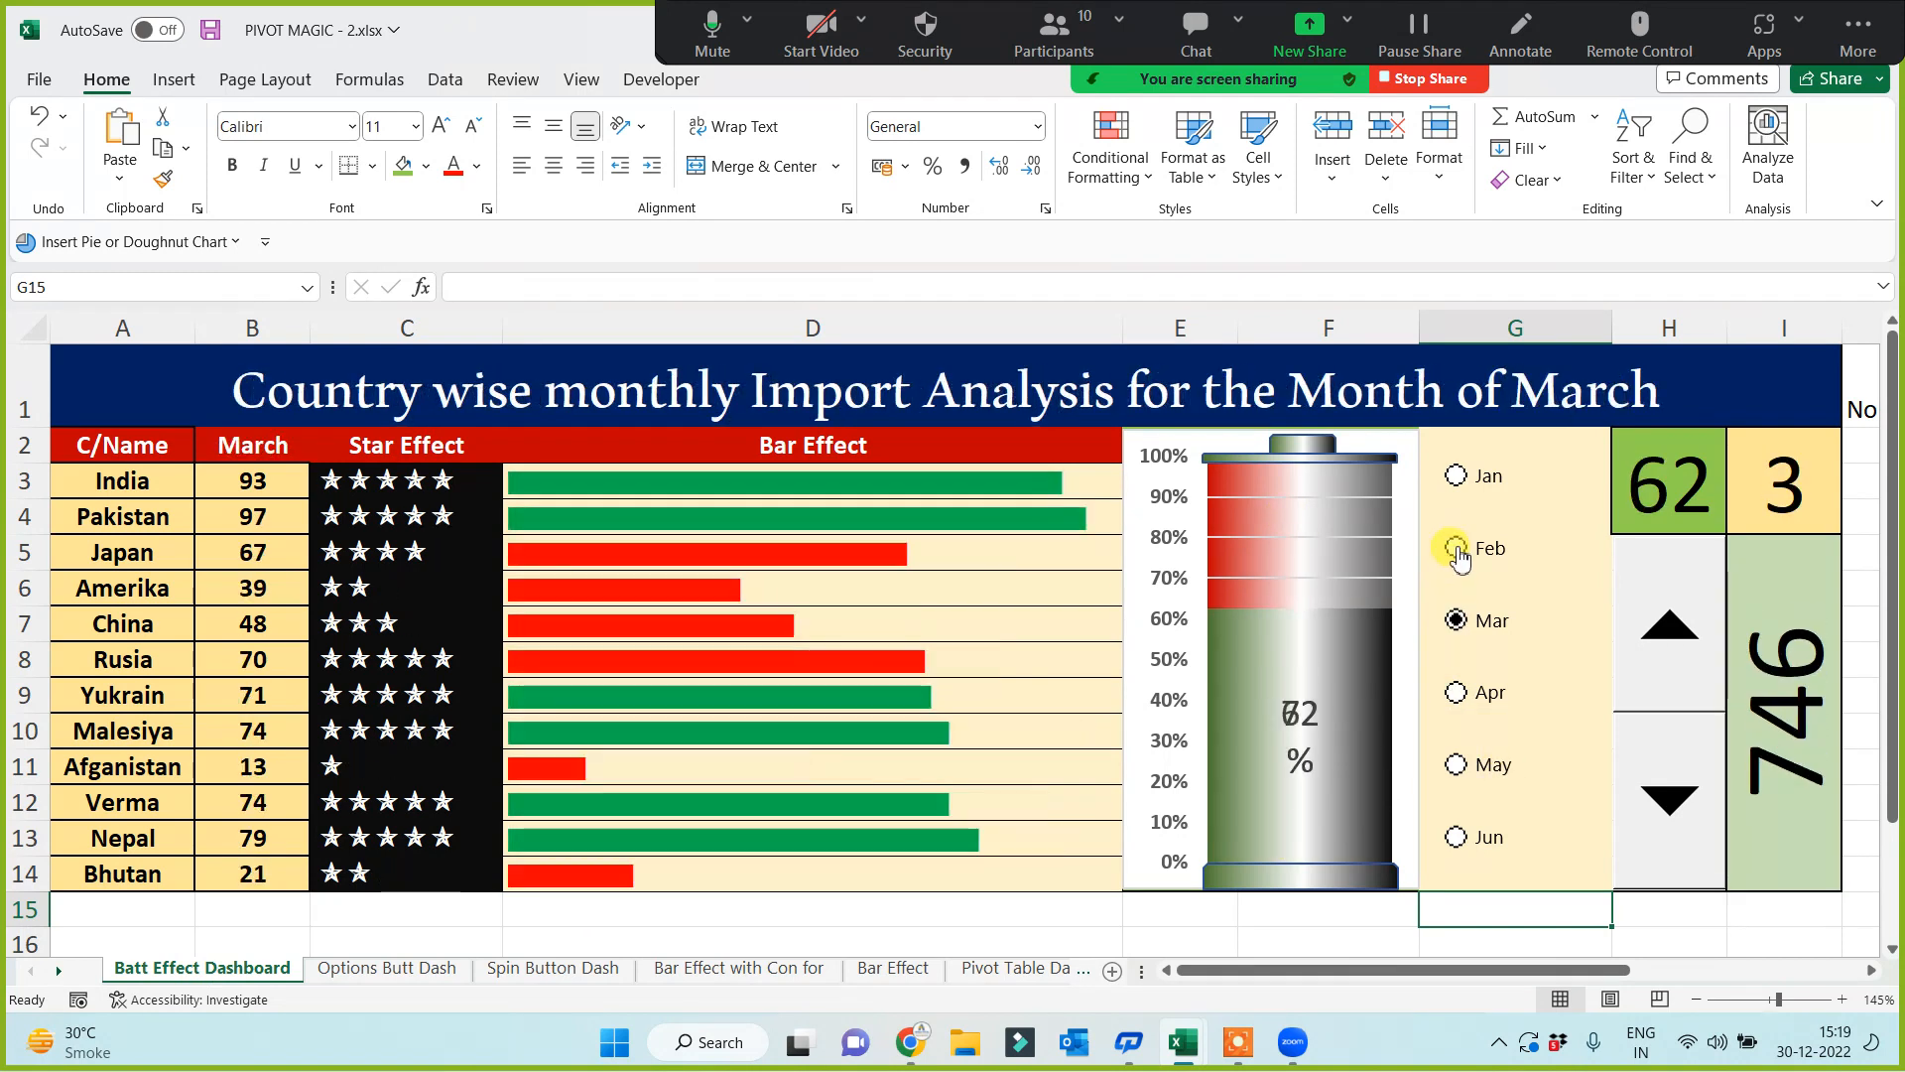
{"action": "left_click", "coordinate": [1456, 548]}
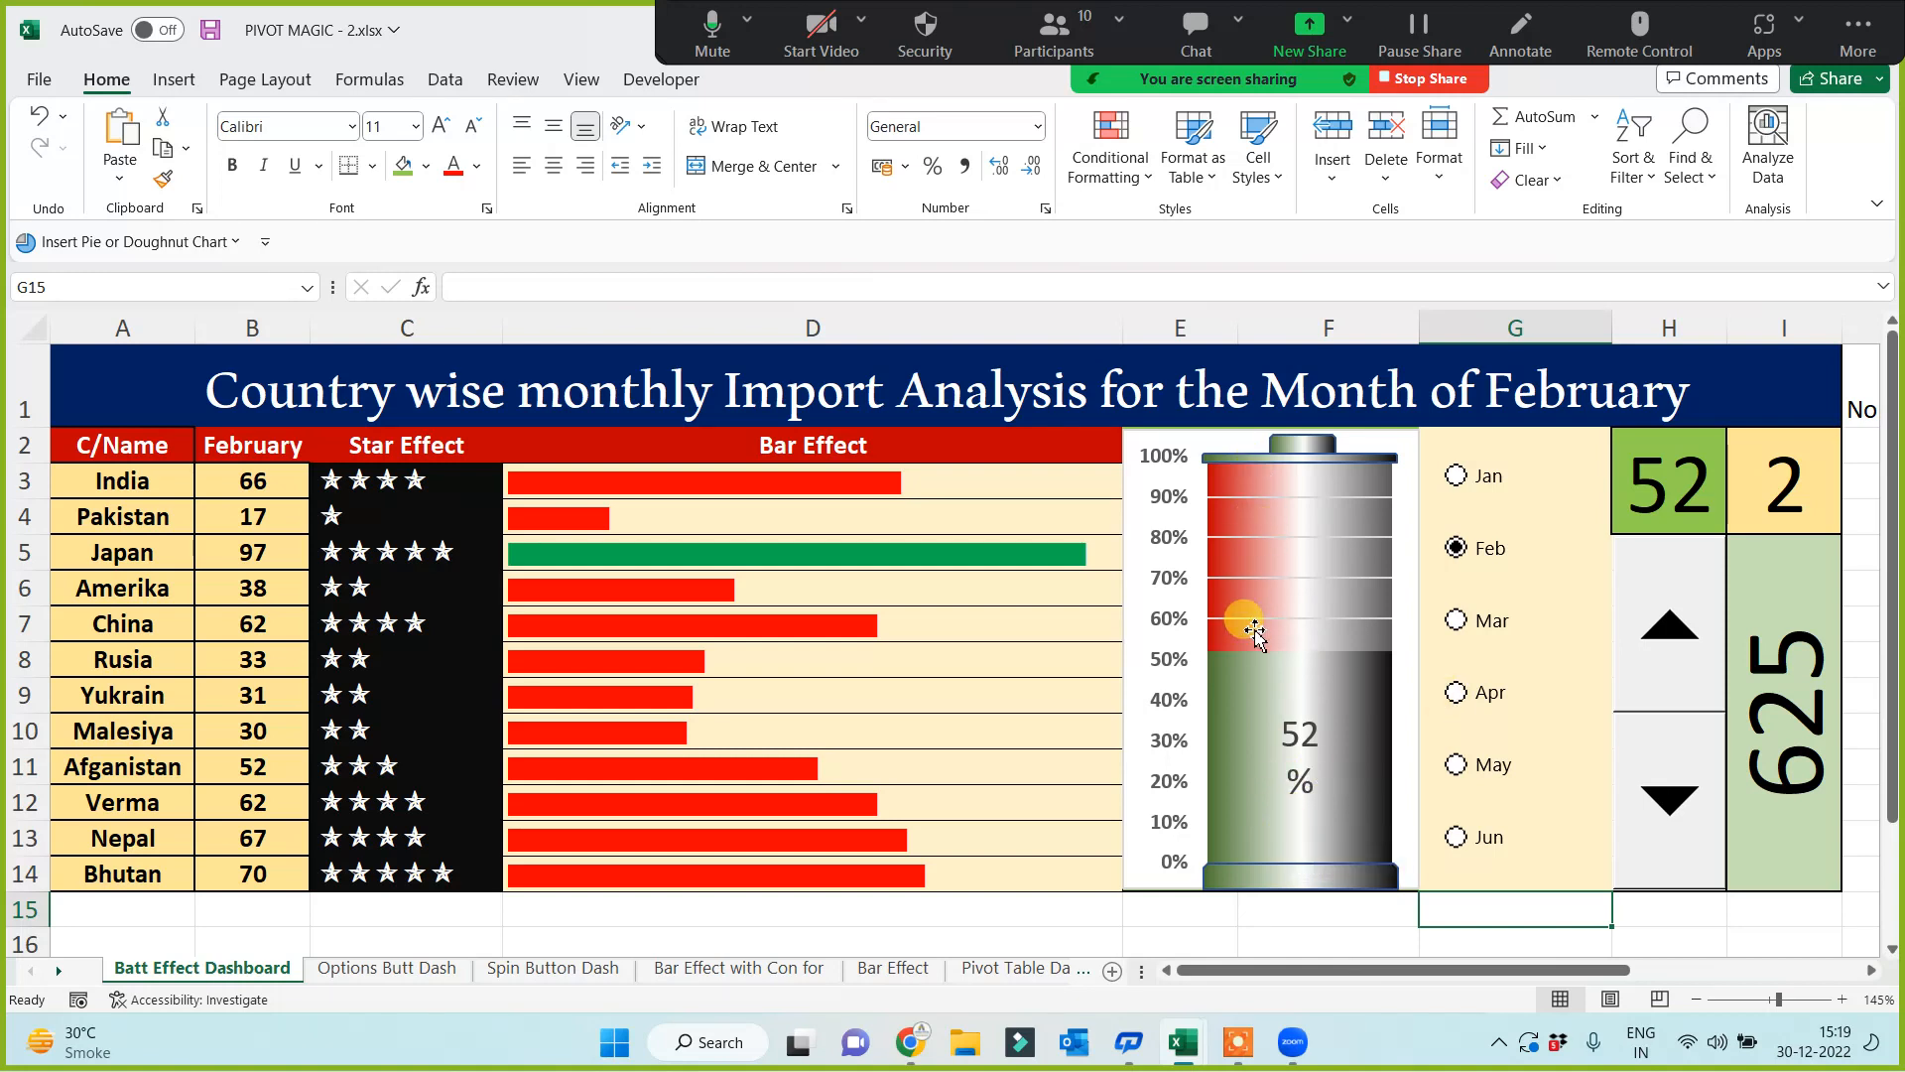
{"action": "left_click", "coordinate": [1465, 481]}
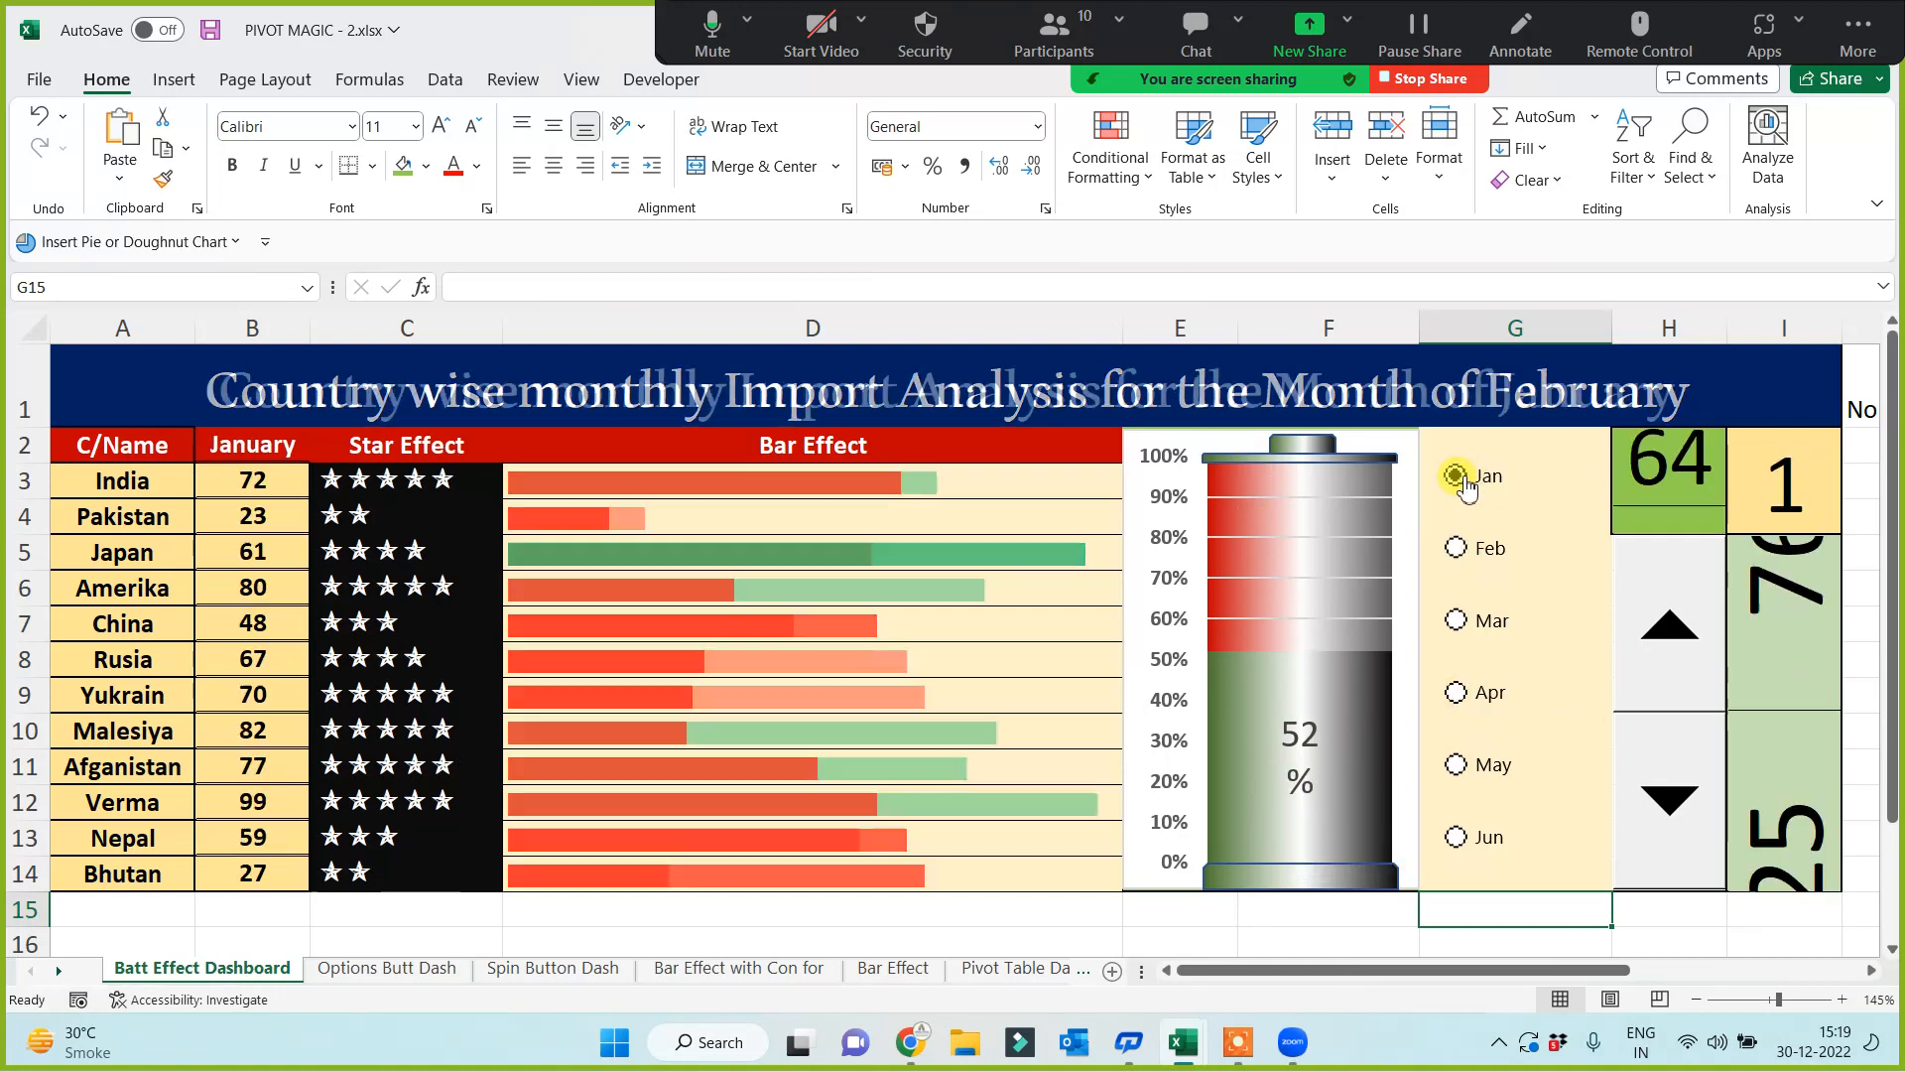
{"action": "left_click", "coordinate": [1480, 549]}
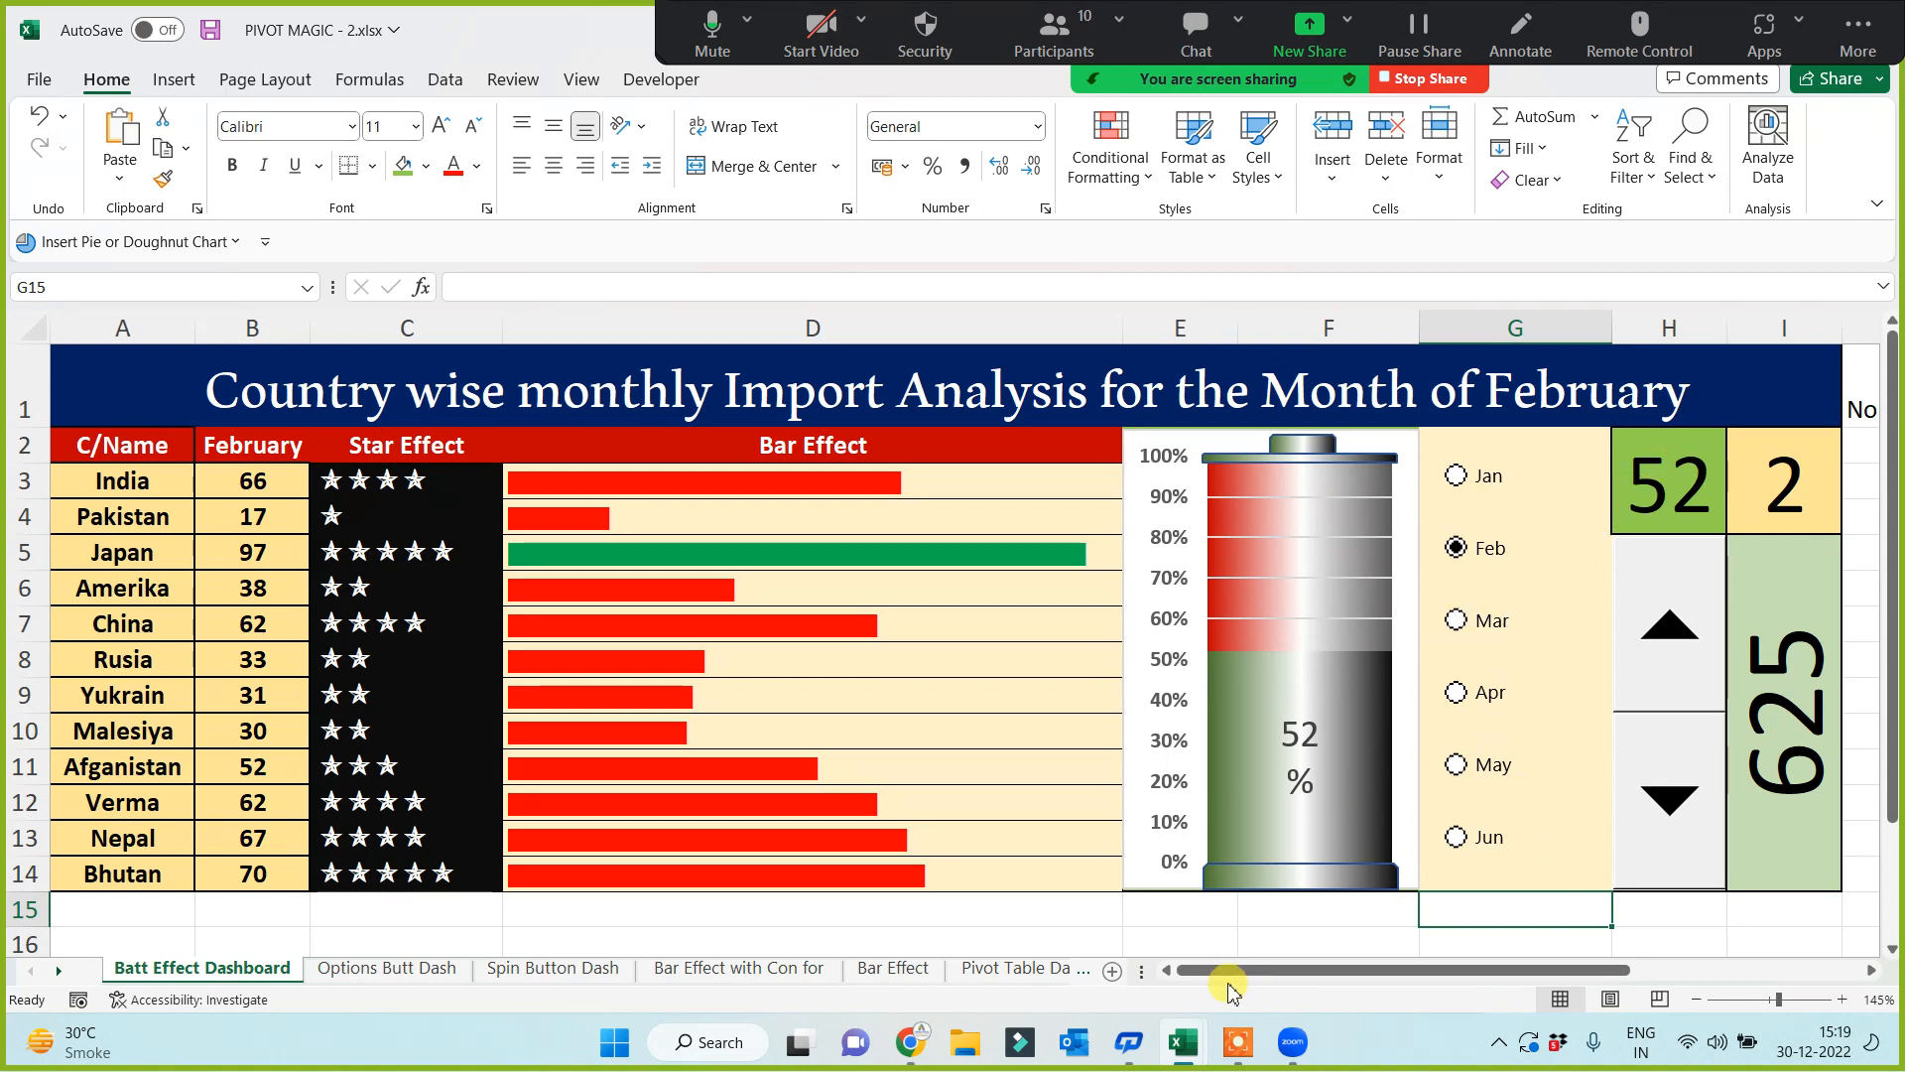
Step: Move the selection from below the table up to title cell A1 and save the workbook
{"action": "left_click", "coordinate": [1016, 939]}
{"action": "key", "text": "Left"}
{"action": "key", "text": "Left"}
{"action": "key", "text": "Left"}
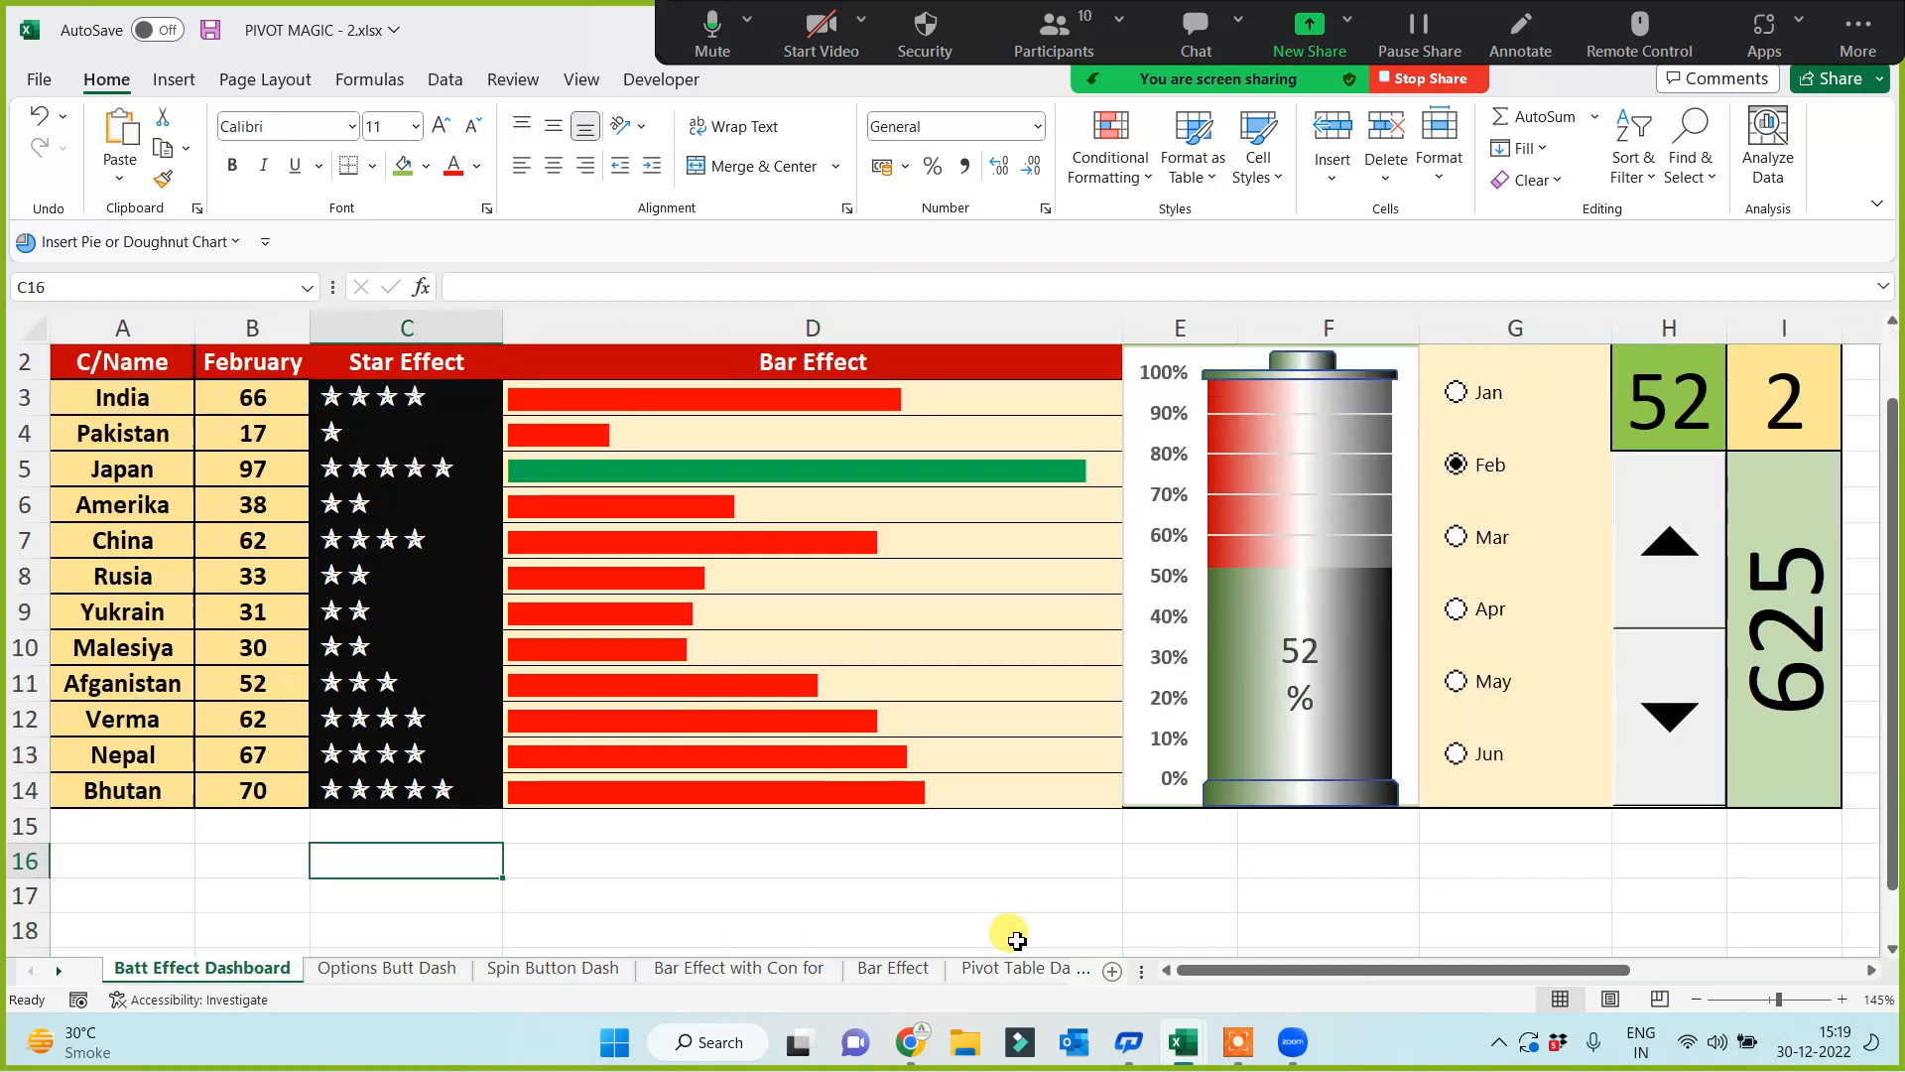
{"action": "key", "text": "Up"}
{"action": "key", "text": "Up"}
{"action": "key", "text": "Up"}
{"action": "key", "text": "Up"}
{"action": "key", "text": "Up"}
{"action": "key", "text": "Up"}
{"action": "key", "text": "Up"}
{"action": "key", "text": "Up"}
{"action": "key", "text": "Up"}
{"action": "key", "text": "Up"}
{"action": "key", "text": "Up"}
{"action": "key", "text": "Up"}
{"action": "key", "text": "Up"}
{"action": "key", "text": "Up"}
{"action": "key", "text": "Up"}
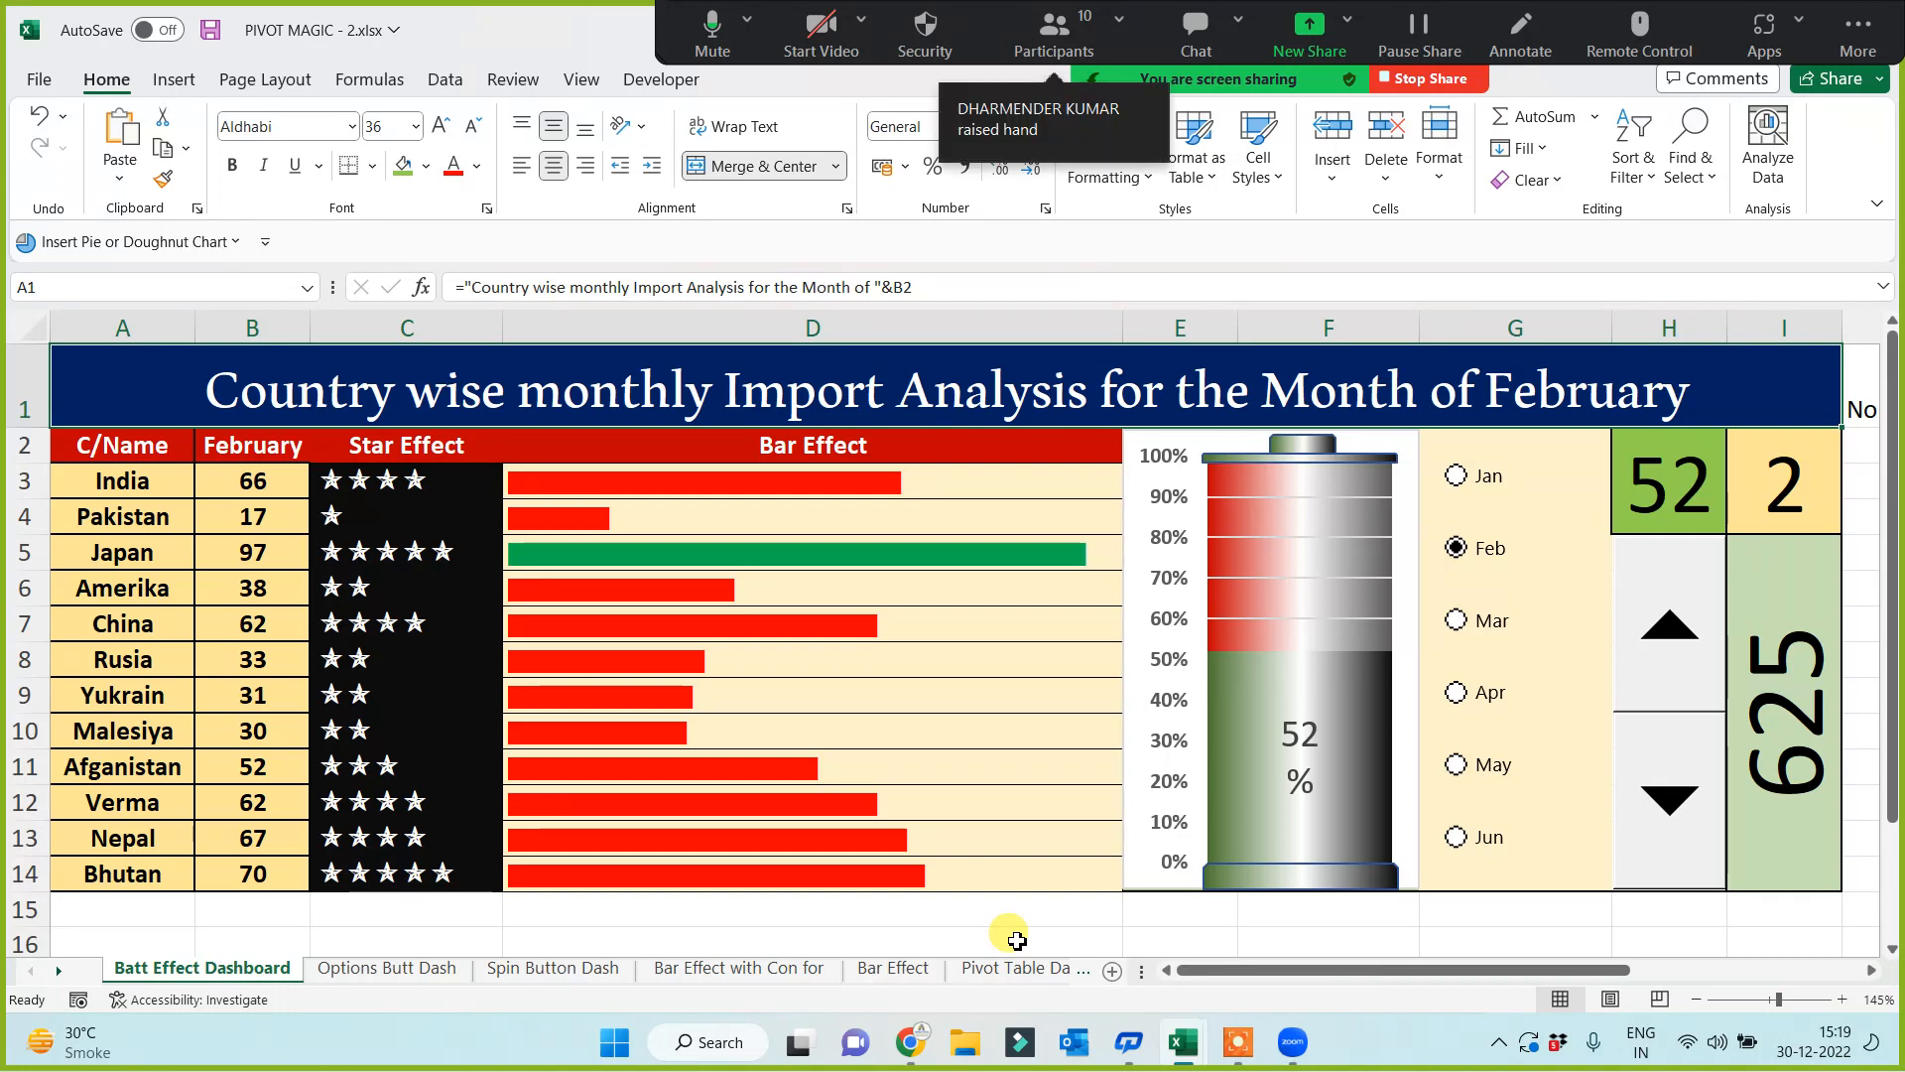
{"action": "key", "text": "ctrl+s"}
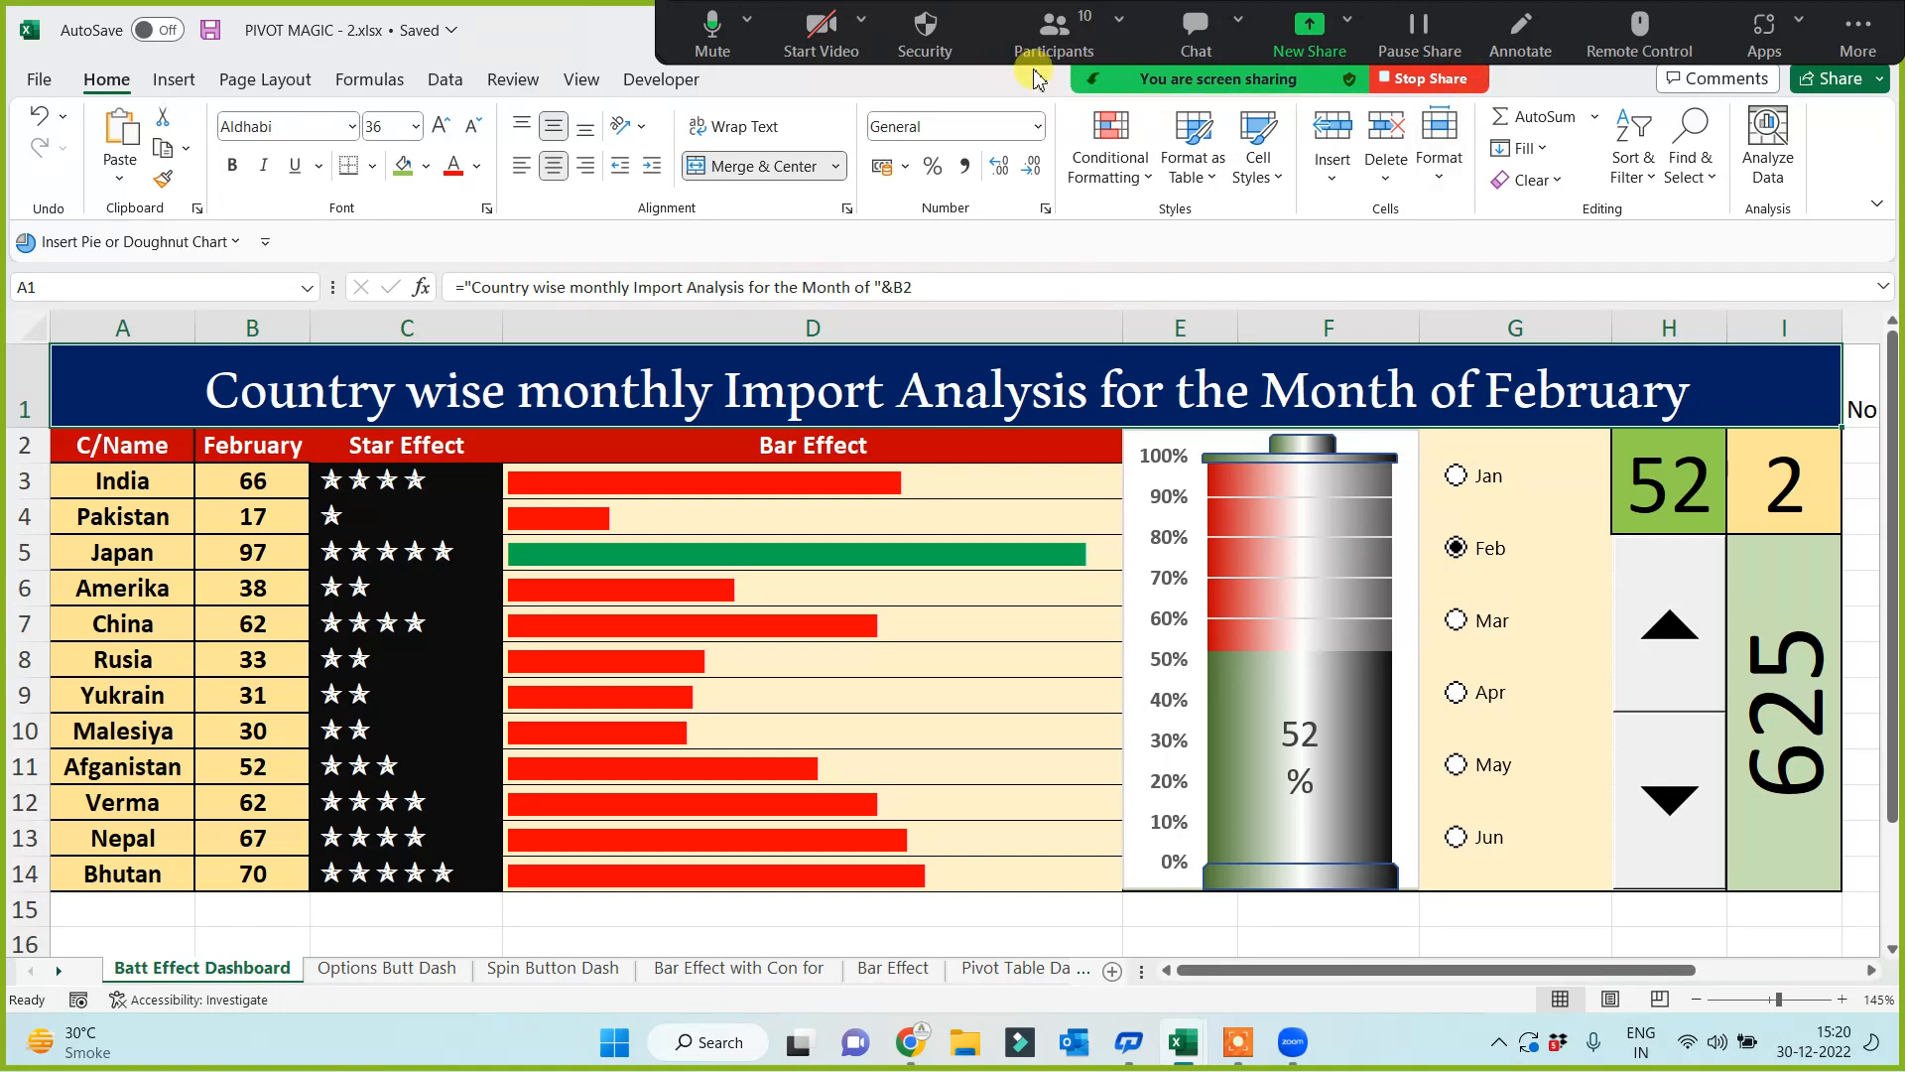
Step: Select cell D15 and look over the form controls and ActiveX controls available for insertion
{"action": "left_click", "coordinate": [1081, 910]}
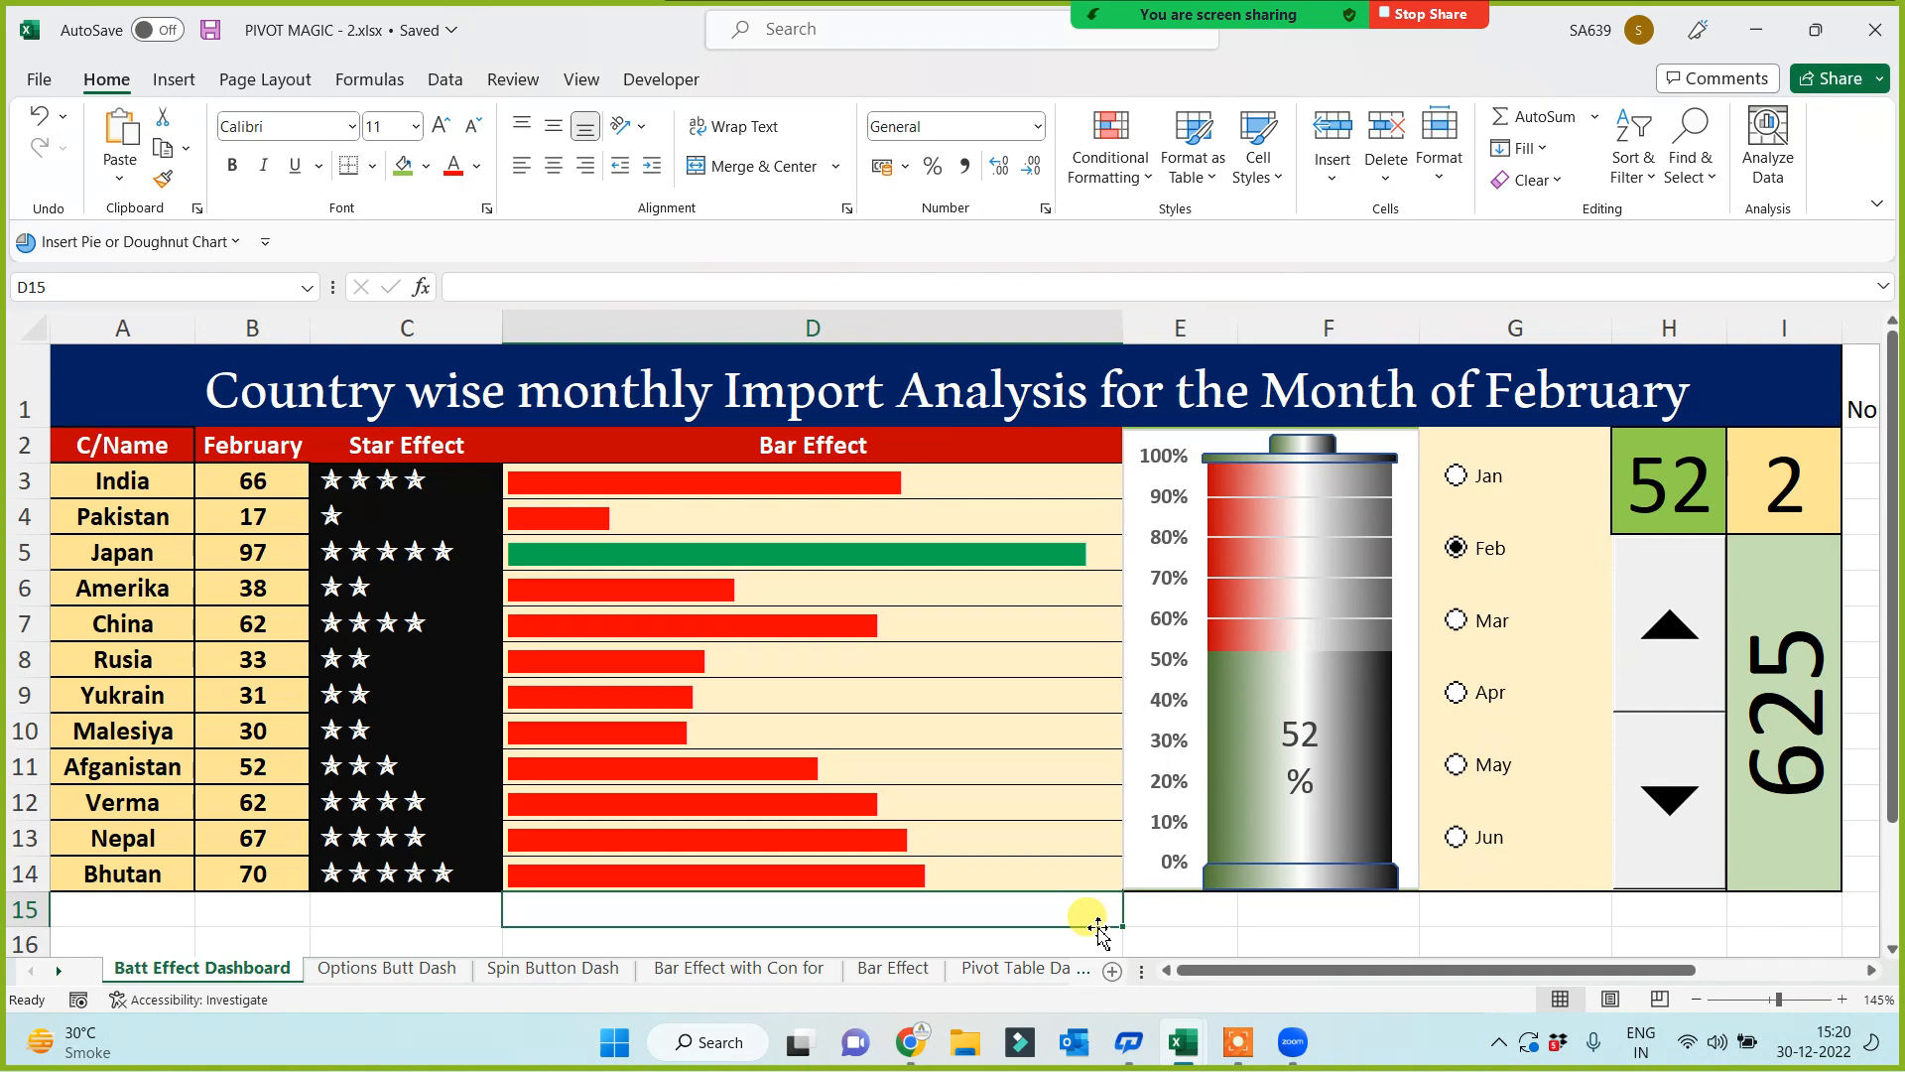
{"action": "left_click", "coordinate": [661, 79]}
{"action": "left_click", "coordinate": [563, 173]}
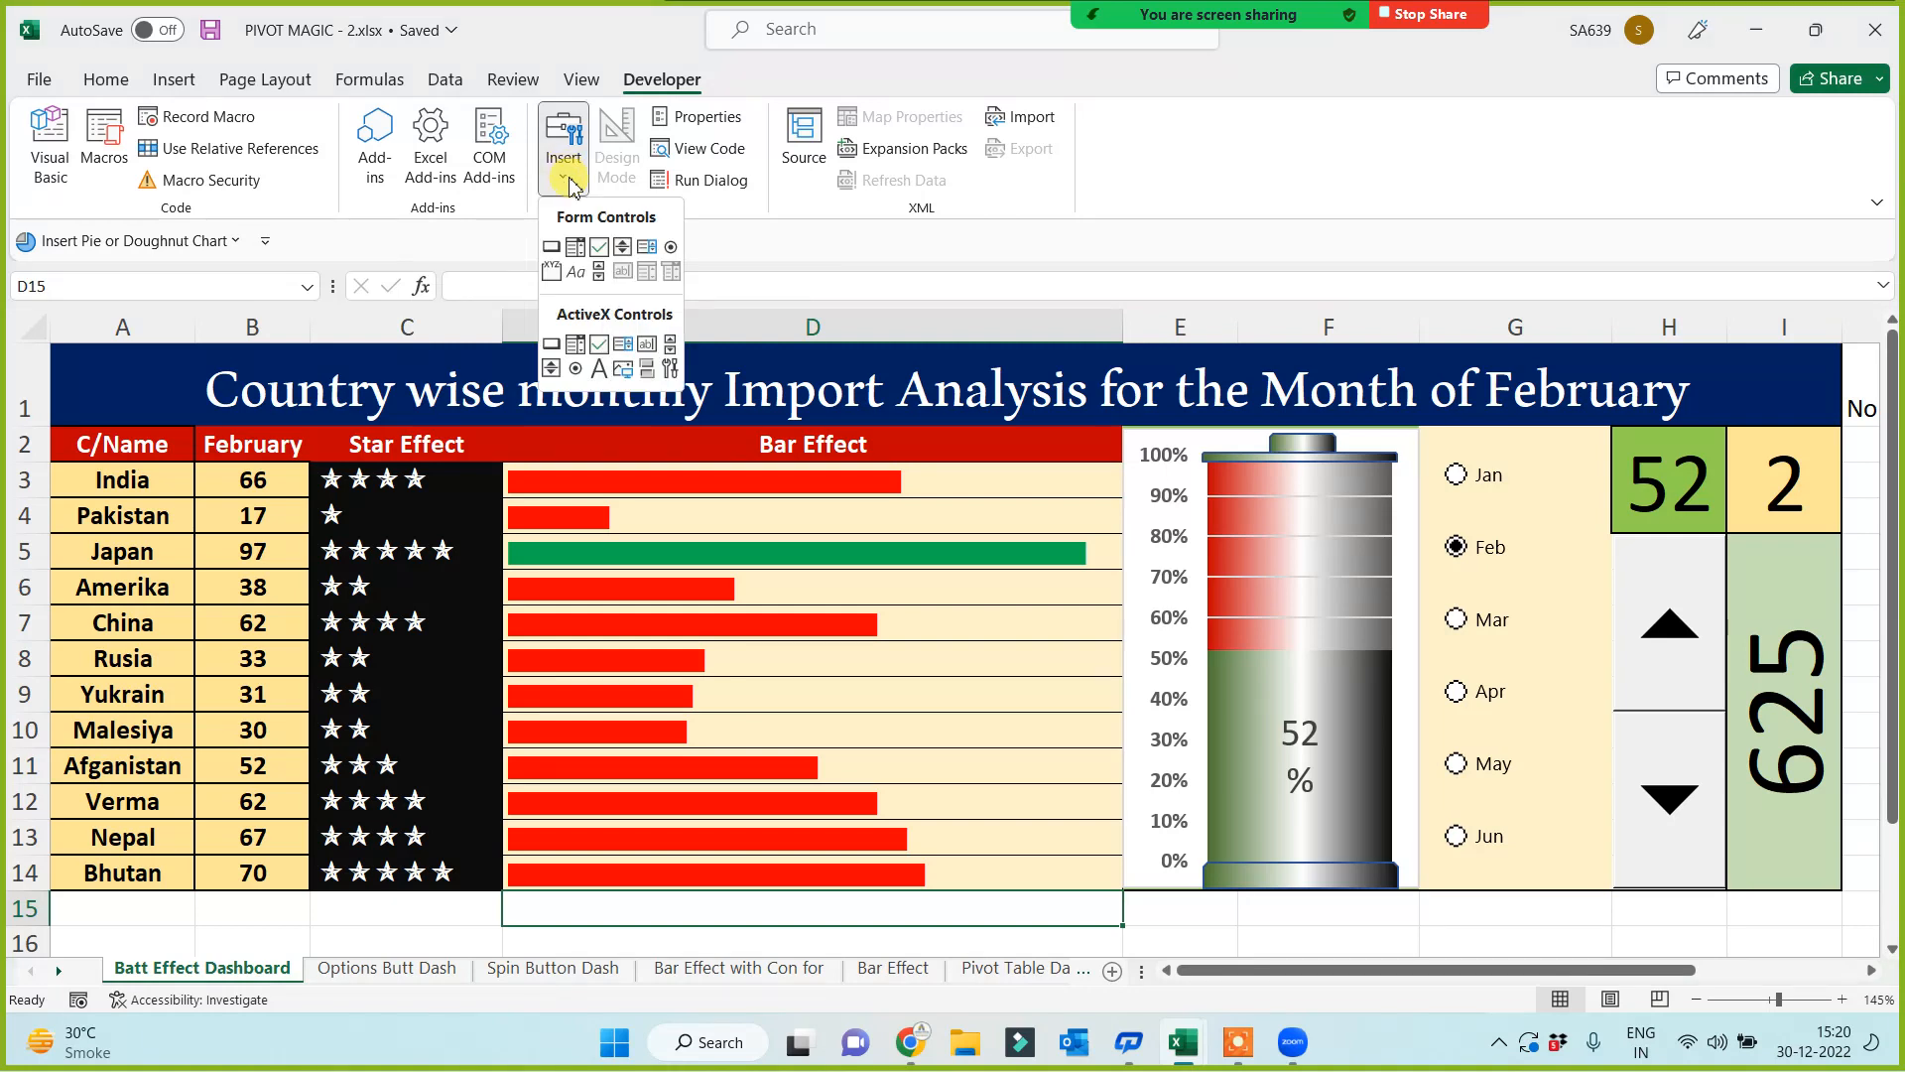
{"action": "left_click", "coordinate": [645, 254]}
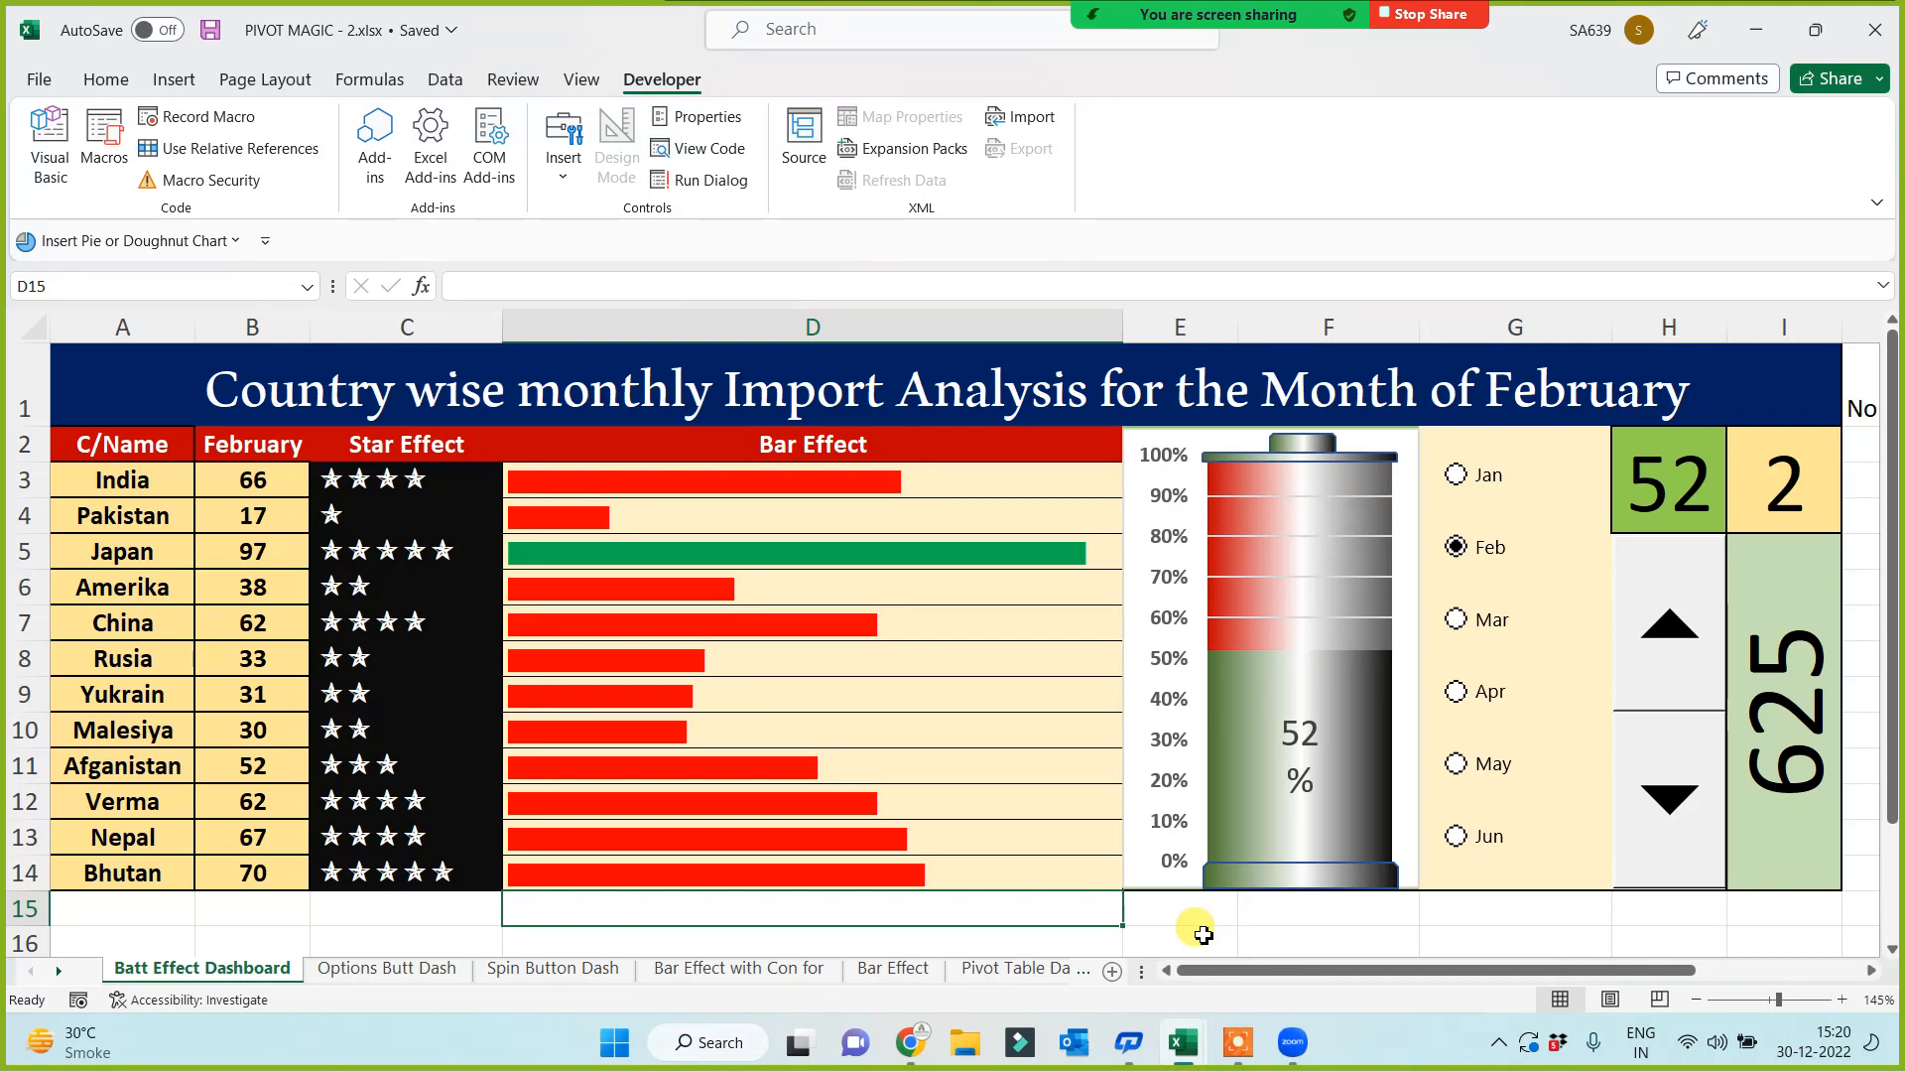
{"action": "left_click", "coordinate": [1238, 1042]}
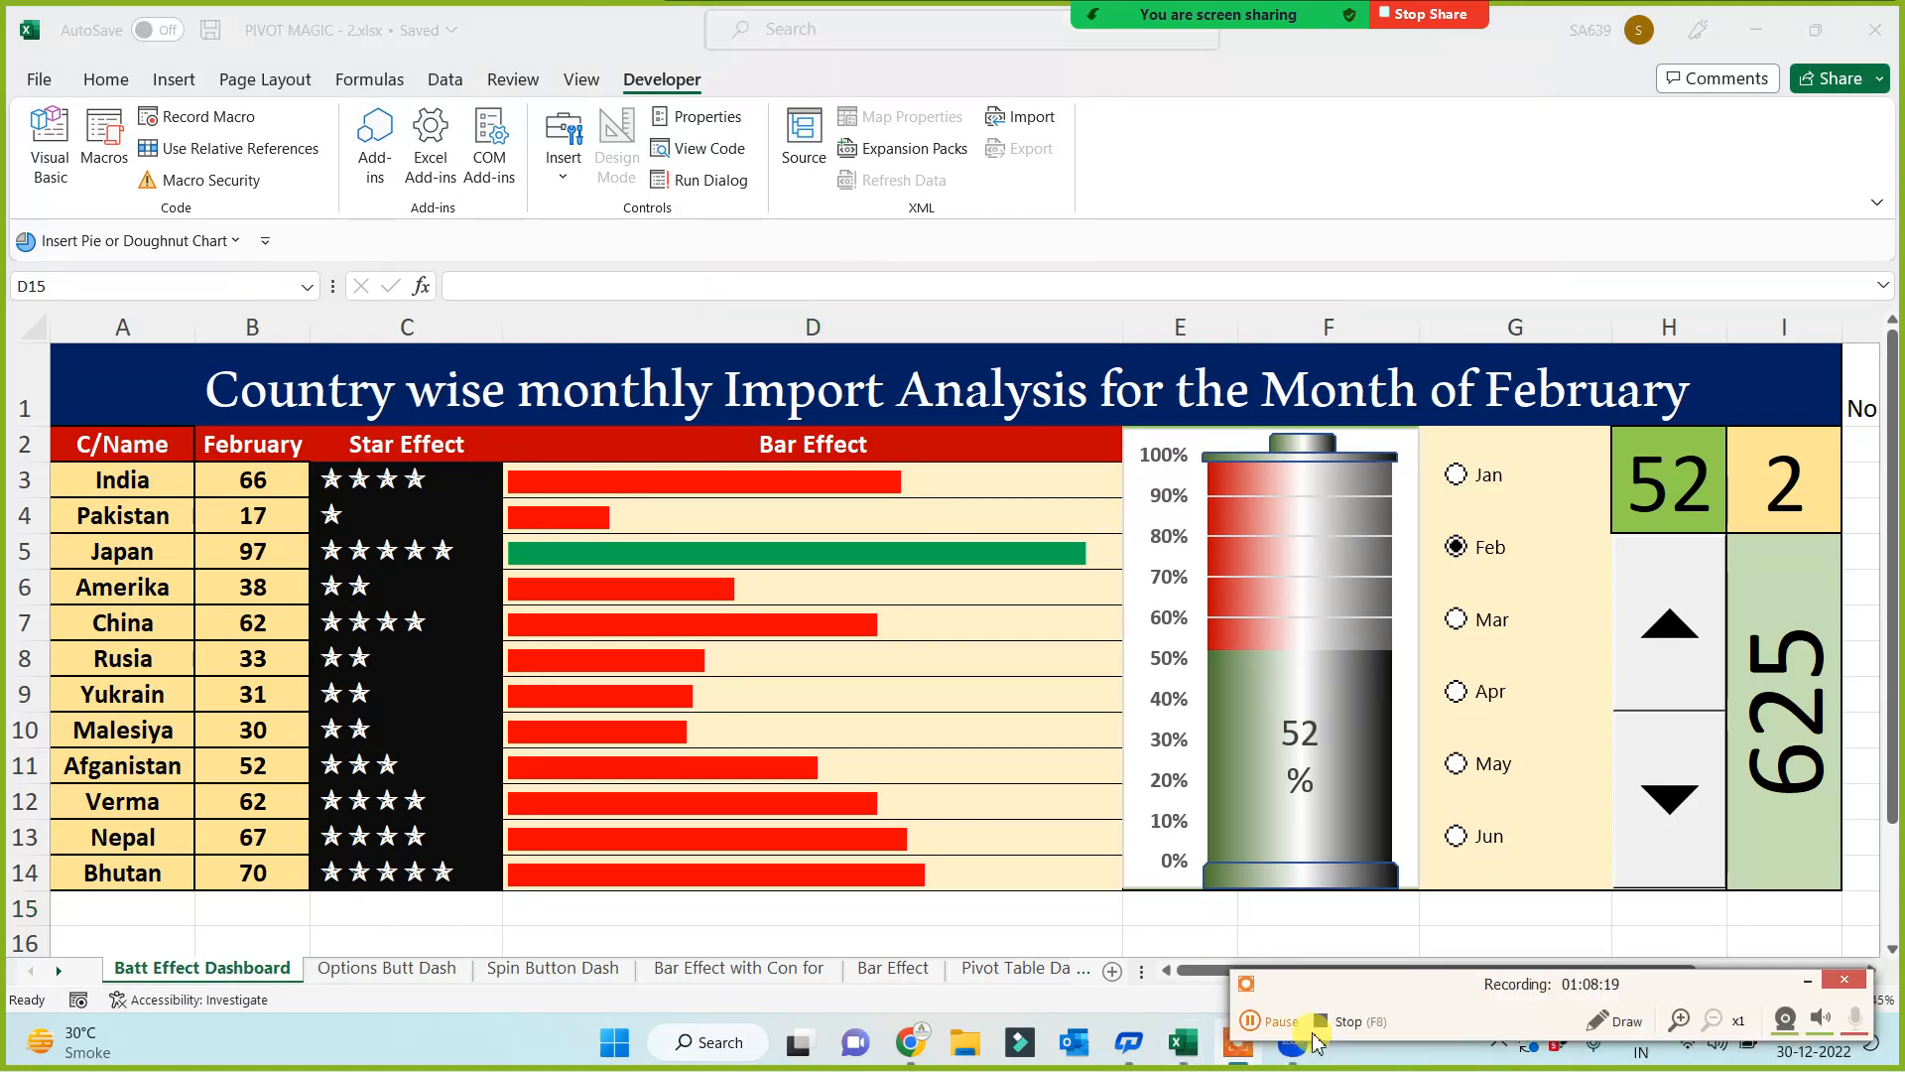